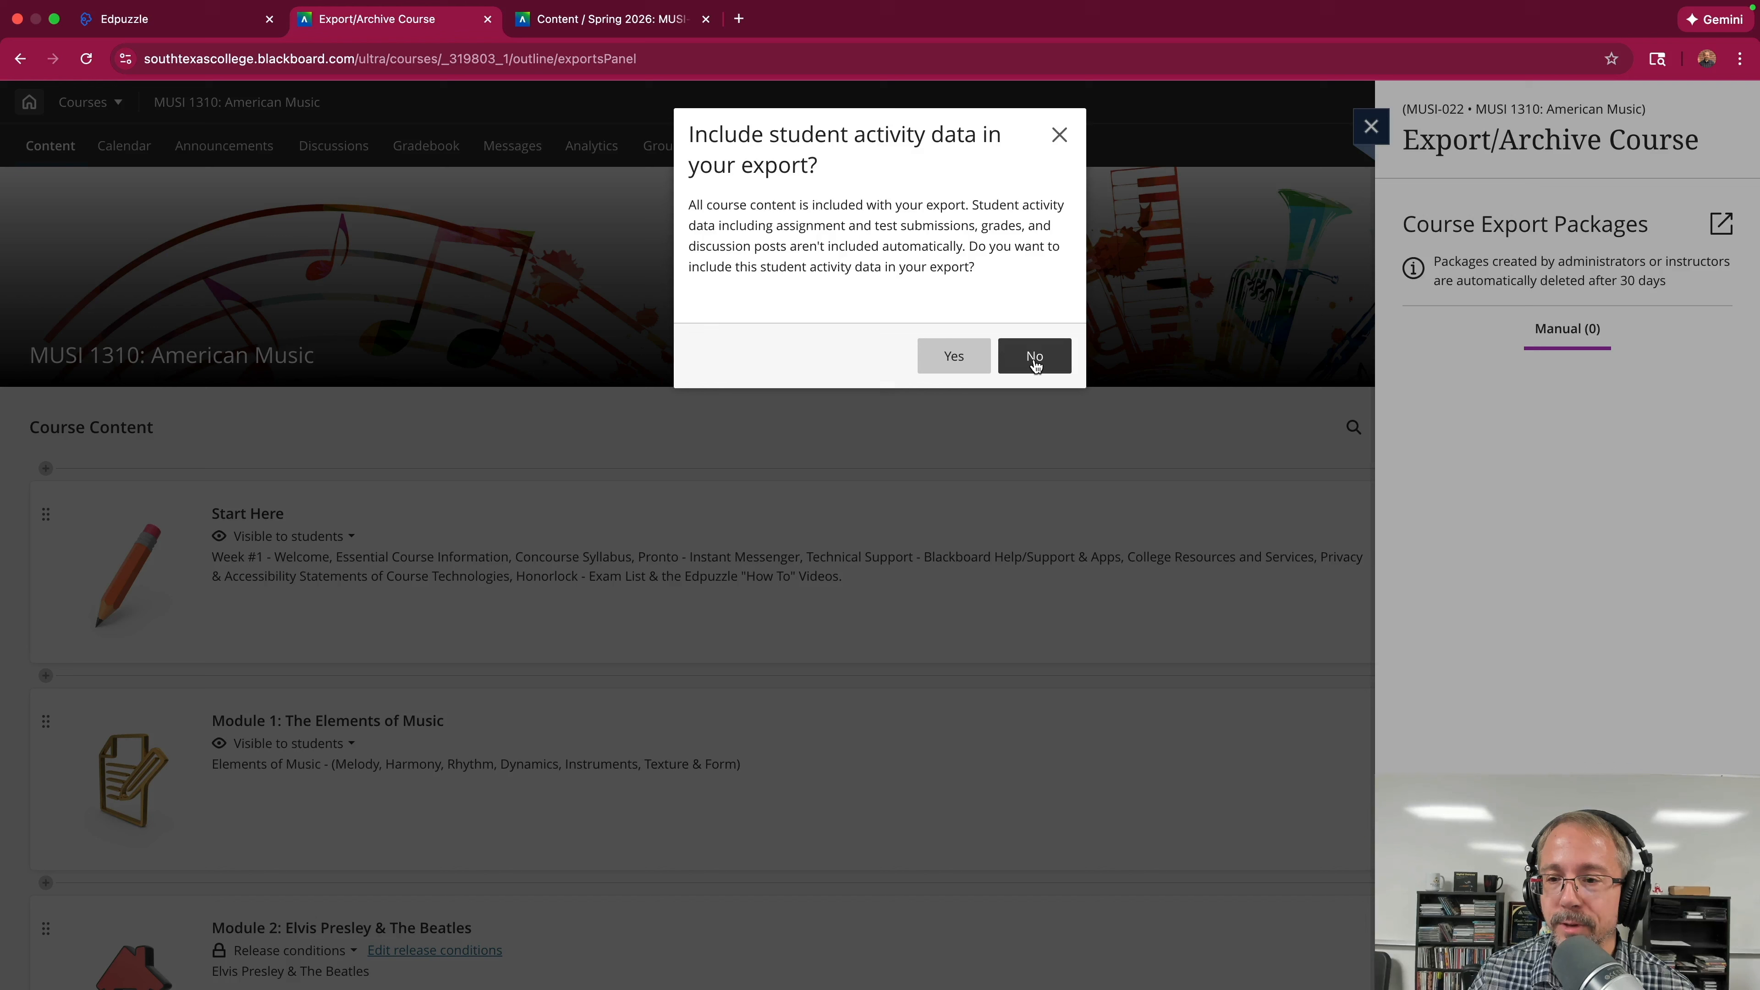
Export the MUSI 1310: American Music course without student activity data and save the export package to the Desktop.
left_click(1034, 357)
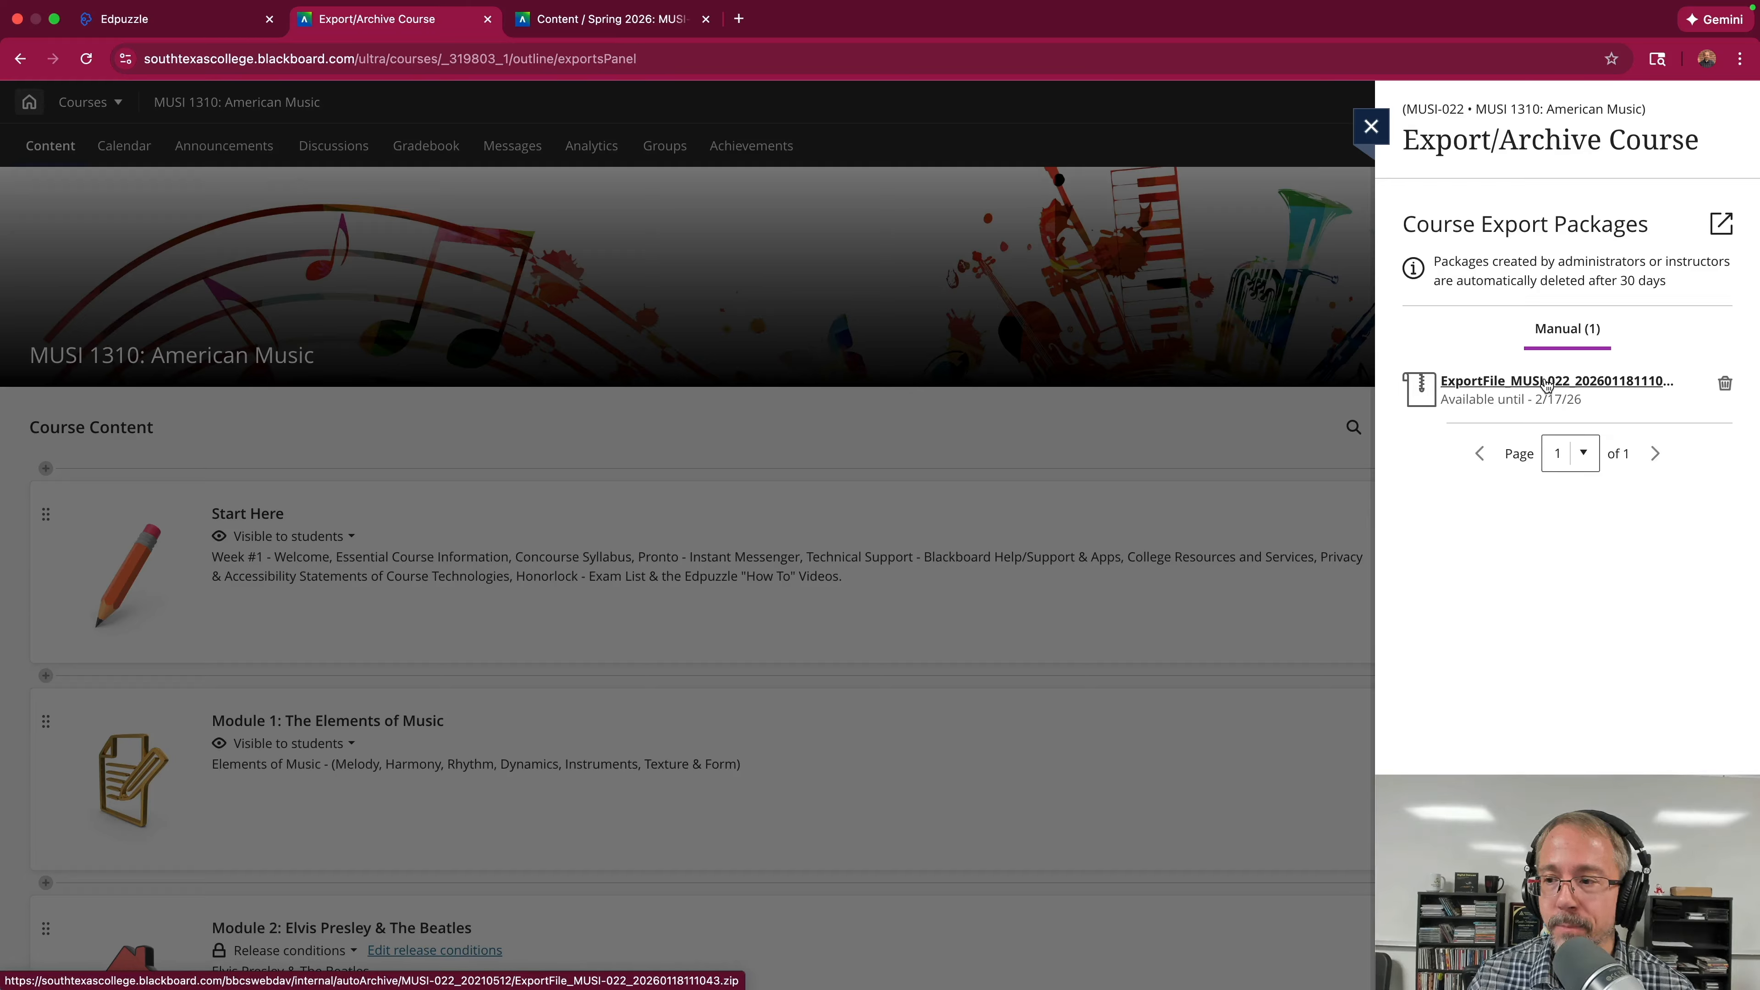
left_click(1547, 383)
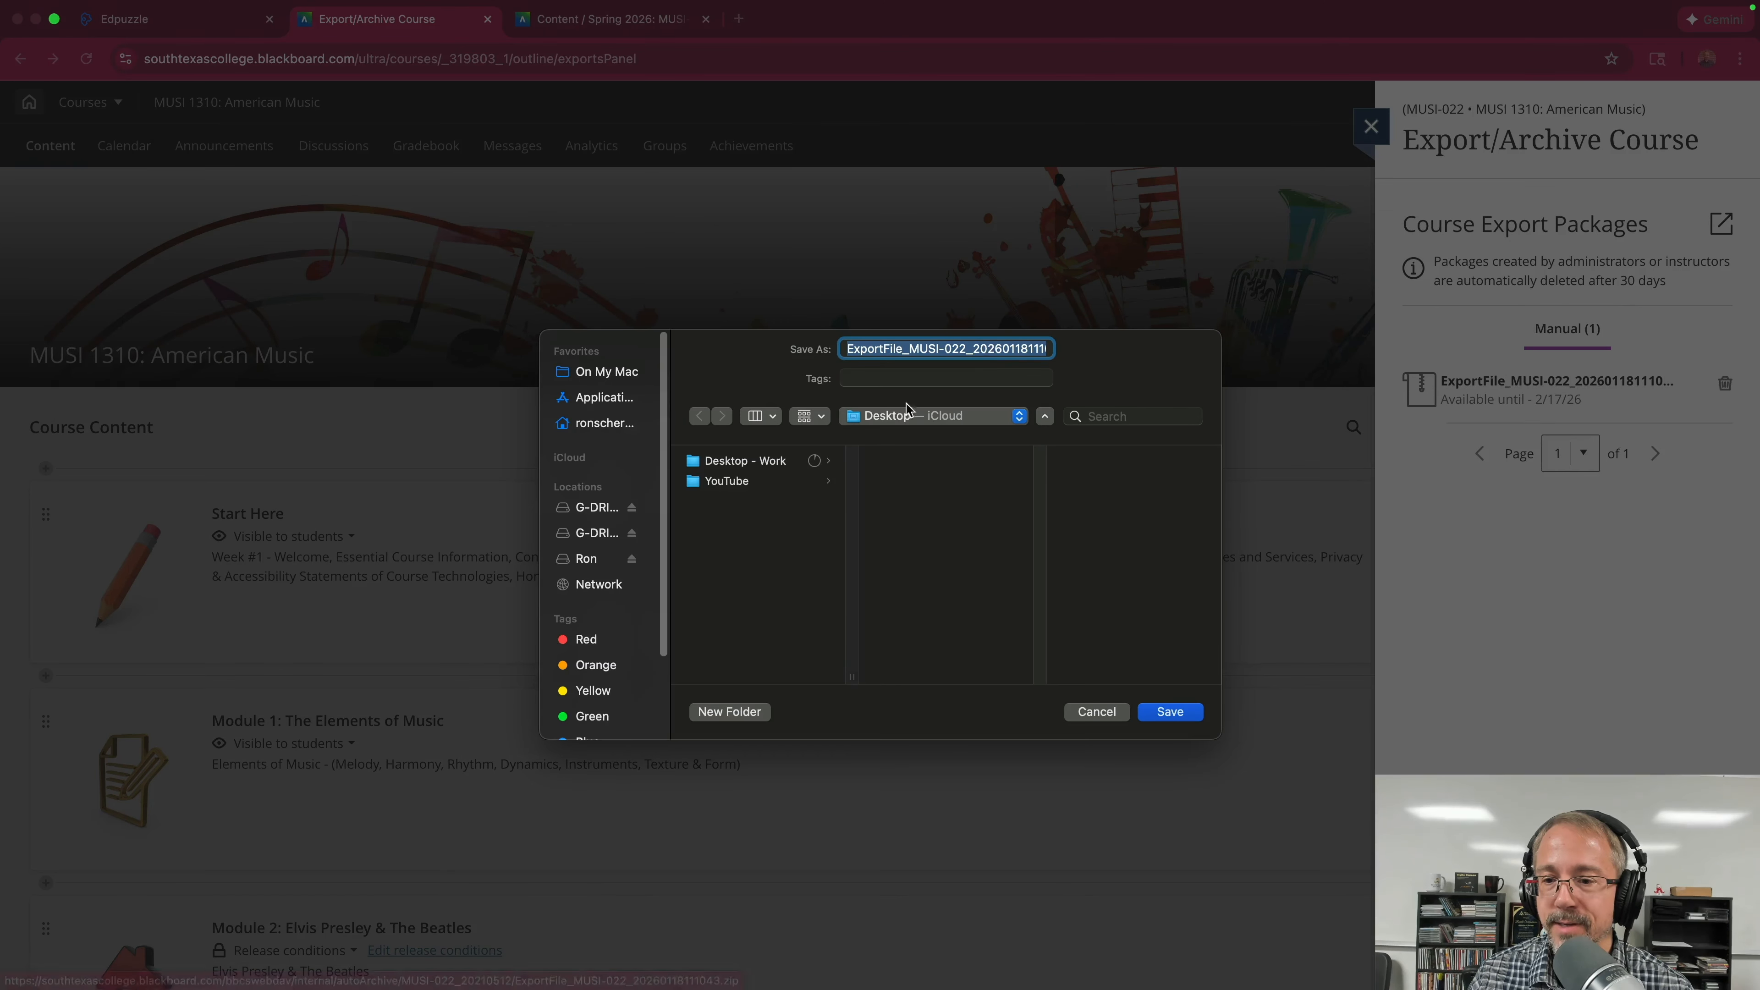
left_click(1171, 712)
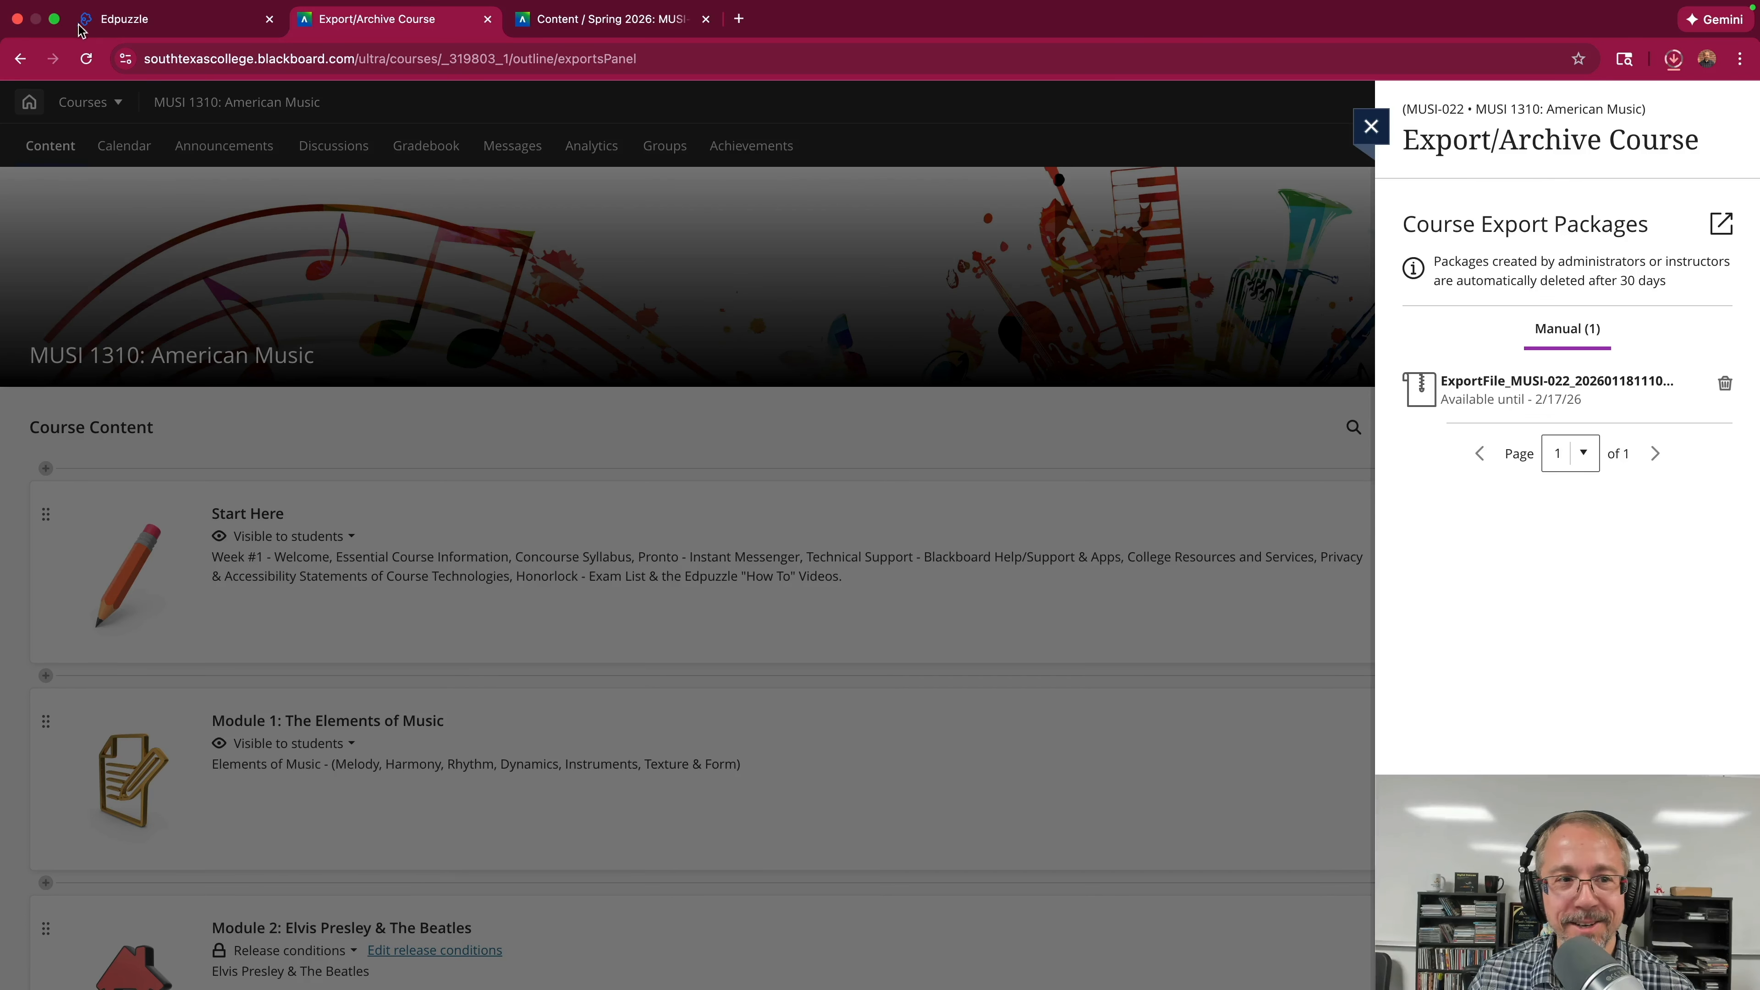
Take the browser out of full screen, move the windows aside and show the desktop icons to locate the downloaded export package.
left_click(54, 18)
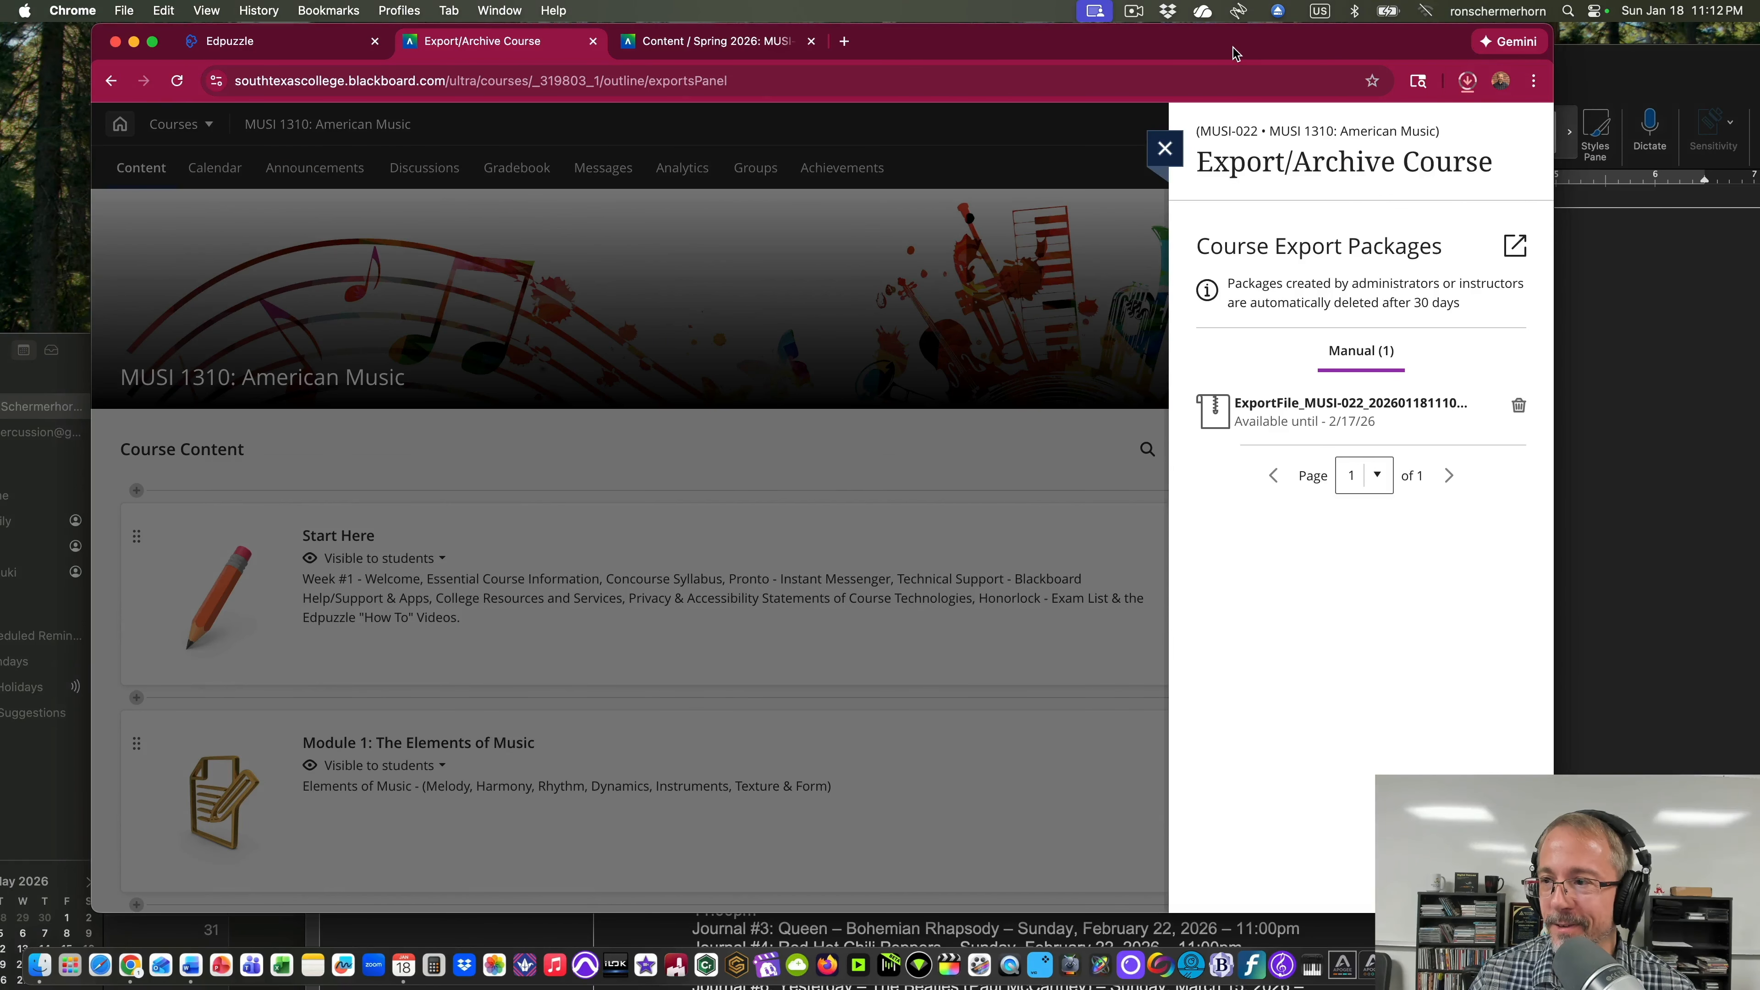
left_click_drag(1704, 70, 1119, 118)
left_click(1686, 325)
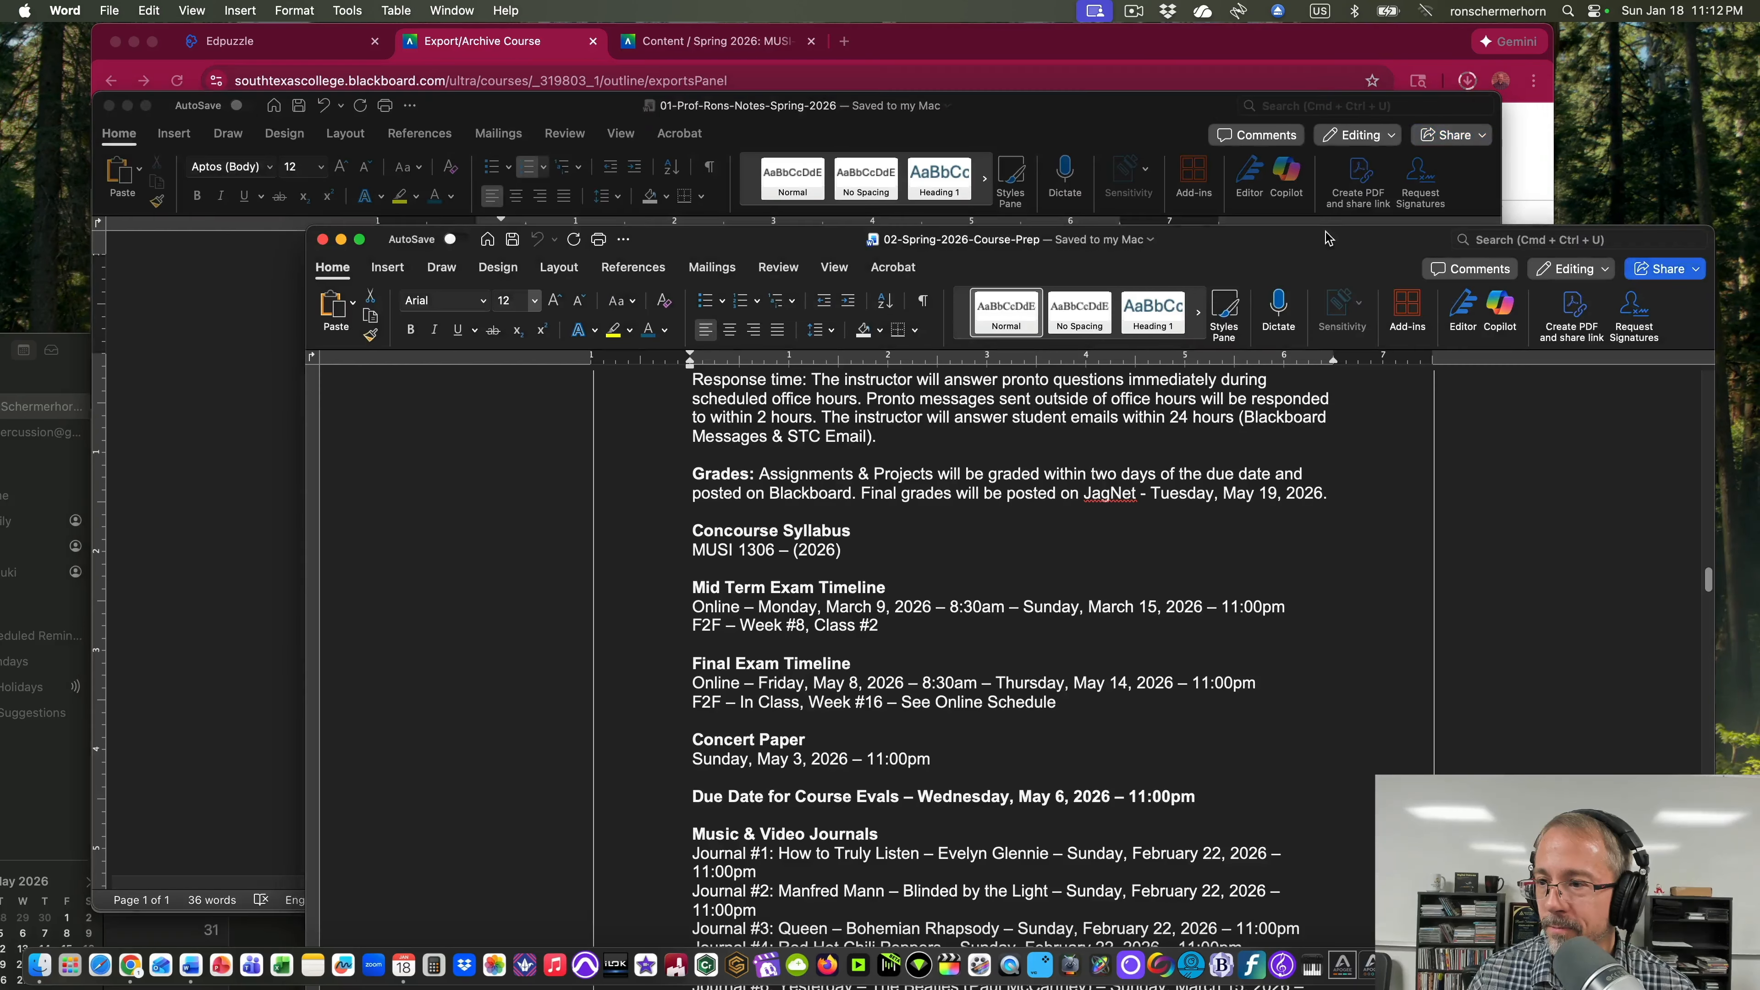
left_click_drag(1327, 236, 1193, 194)
left_click(1133, 11)
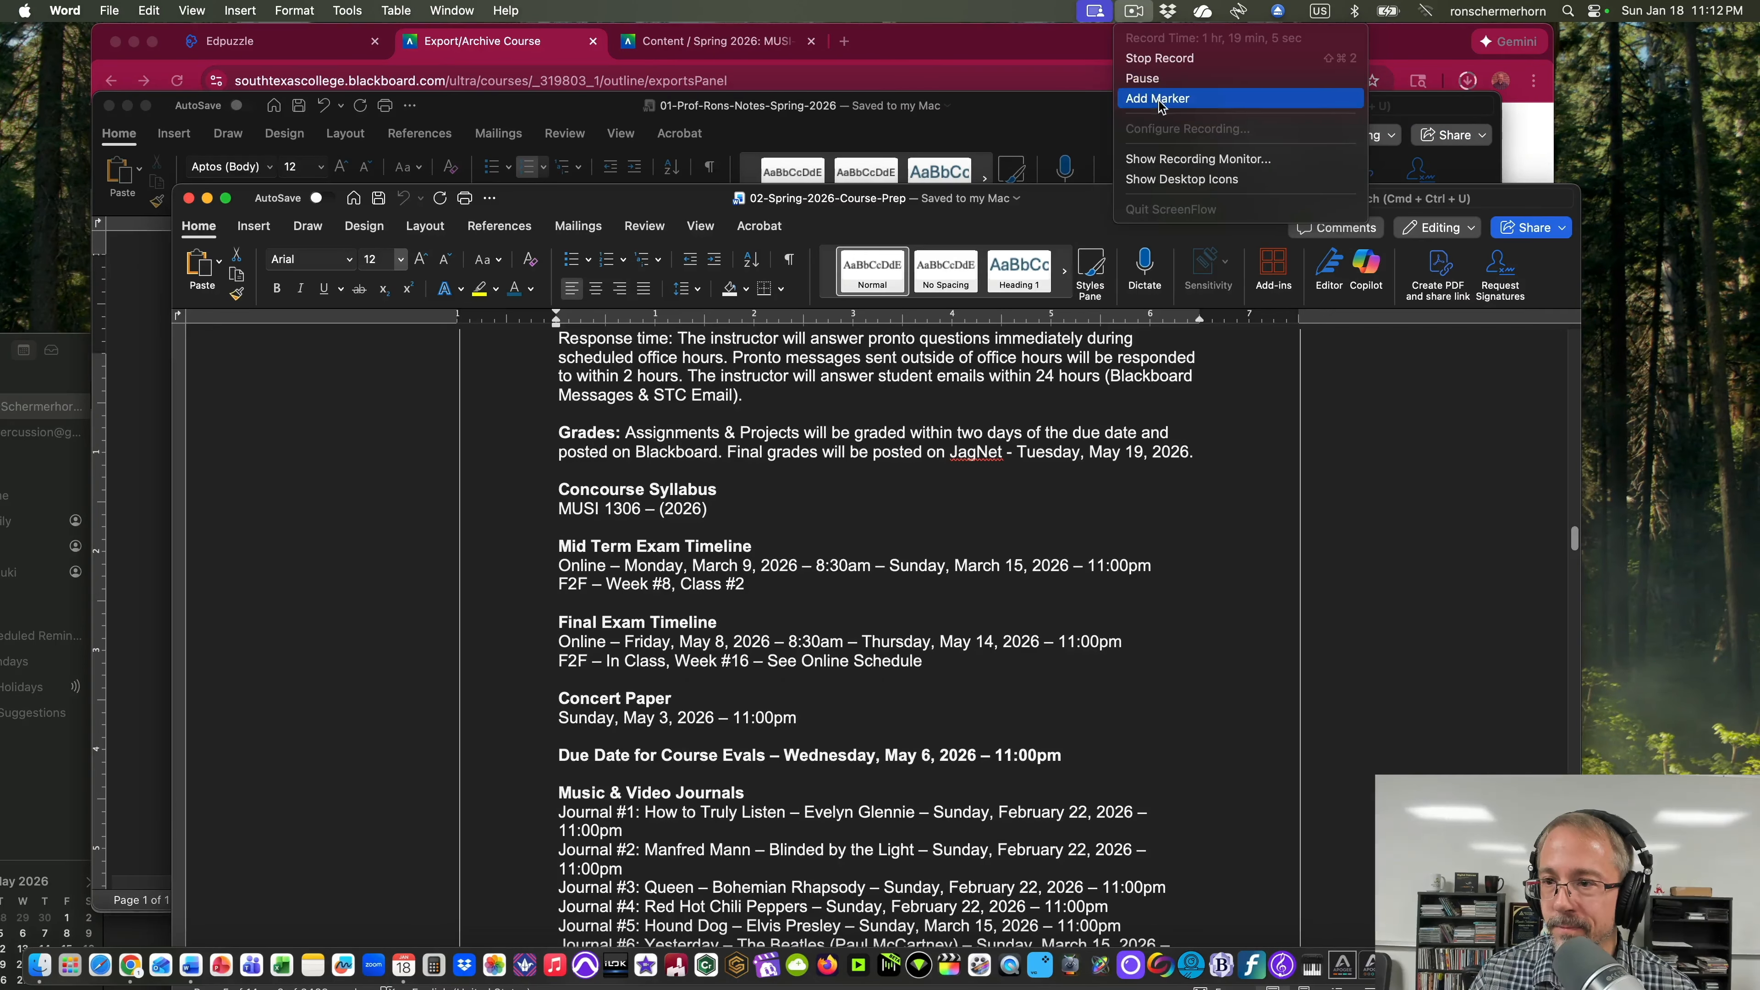
left_click(1179, 182)
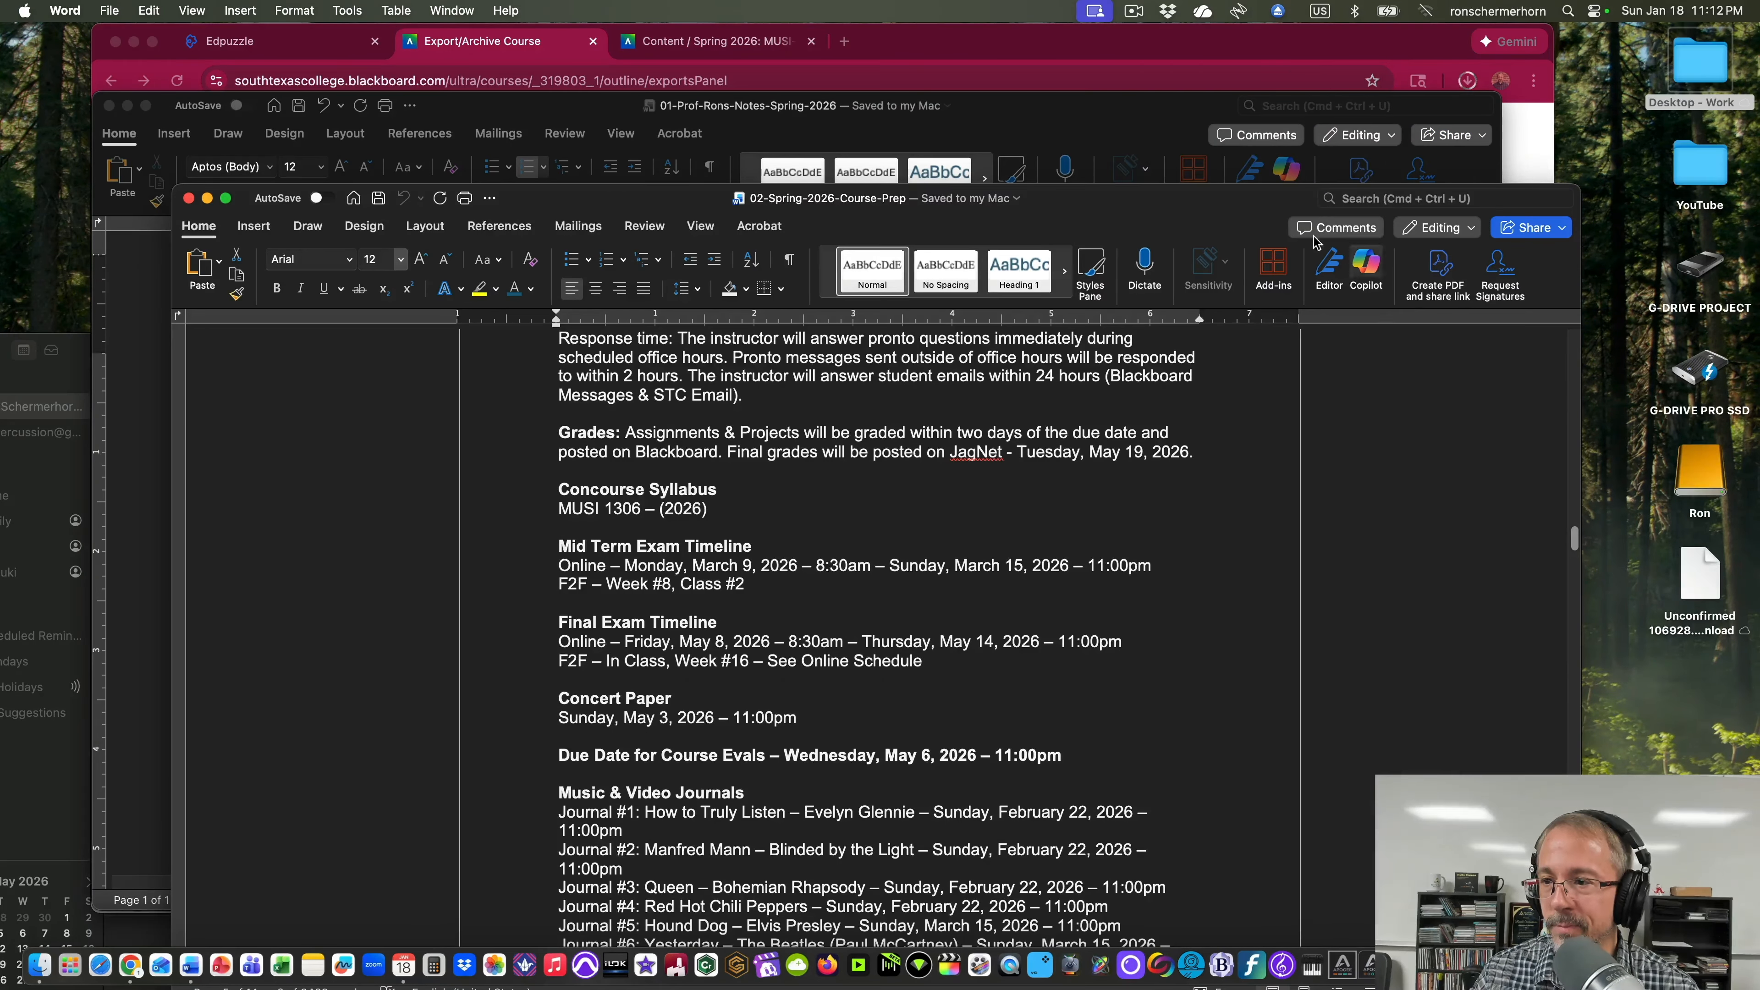
Move the 02-Spring-2026-Course-Prep document window aside and return to the Blackboard browser window in full screen.
left_click_drag(1054, 211, 1144, 162)
left_click(904, 51)
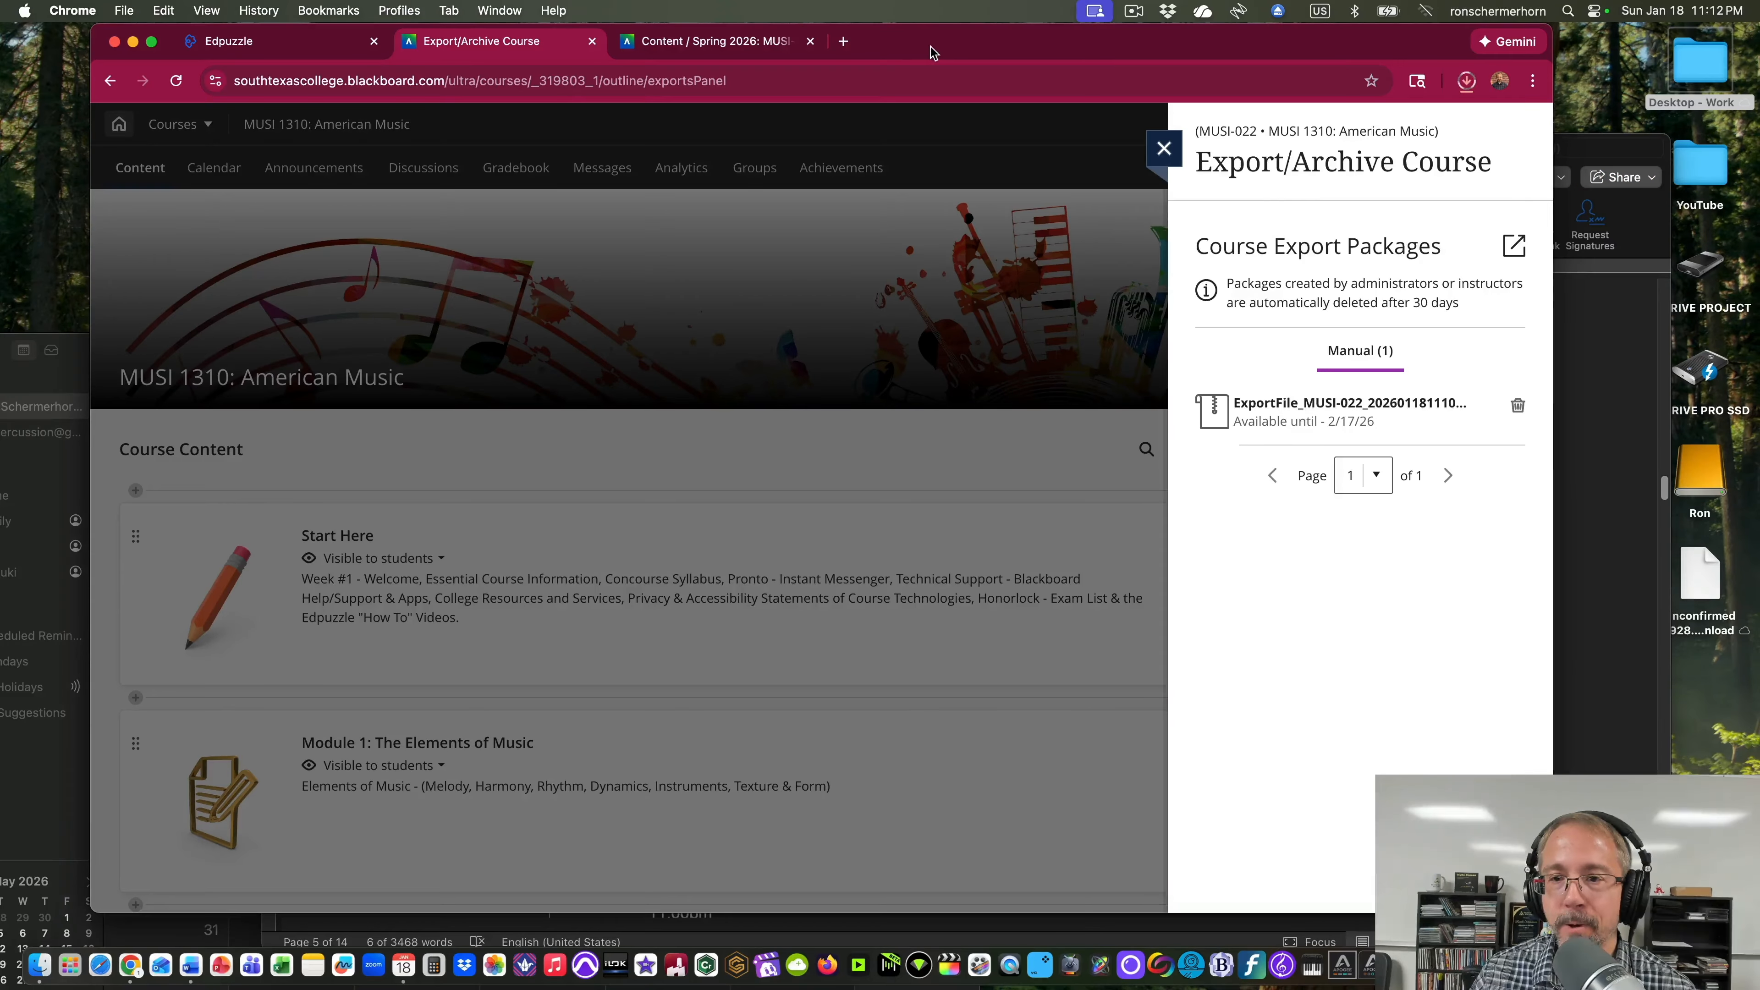
left_click(151, 41)
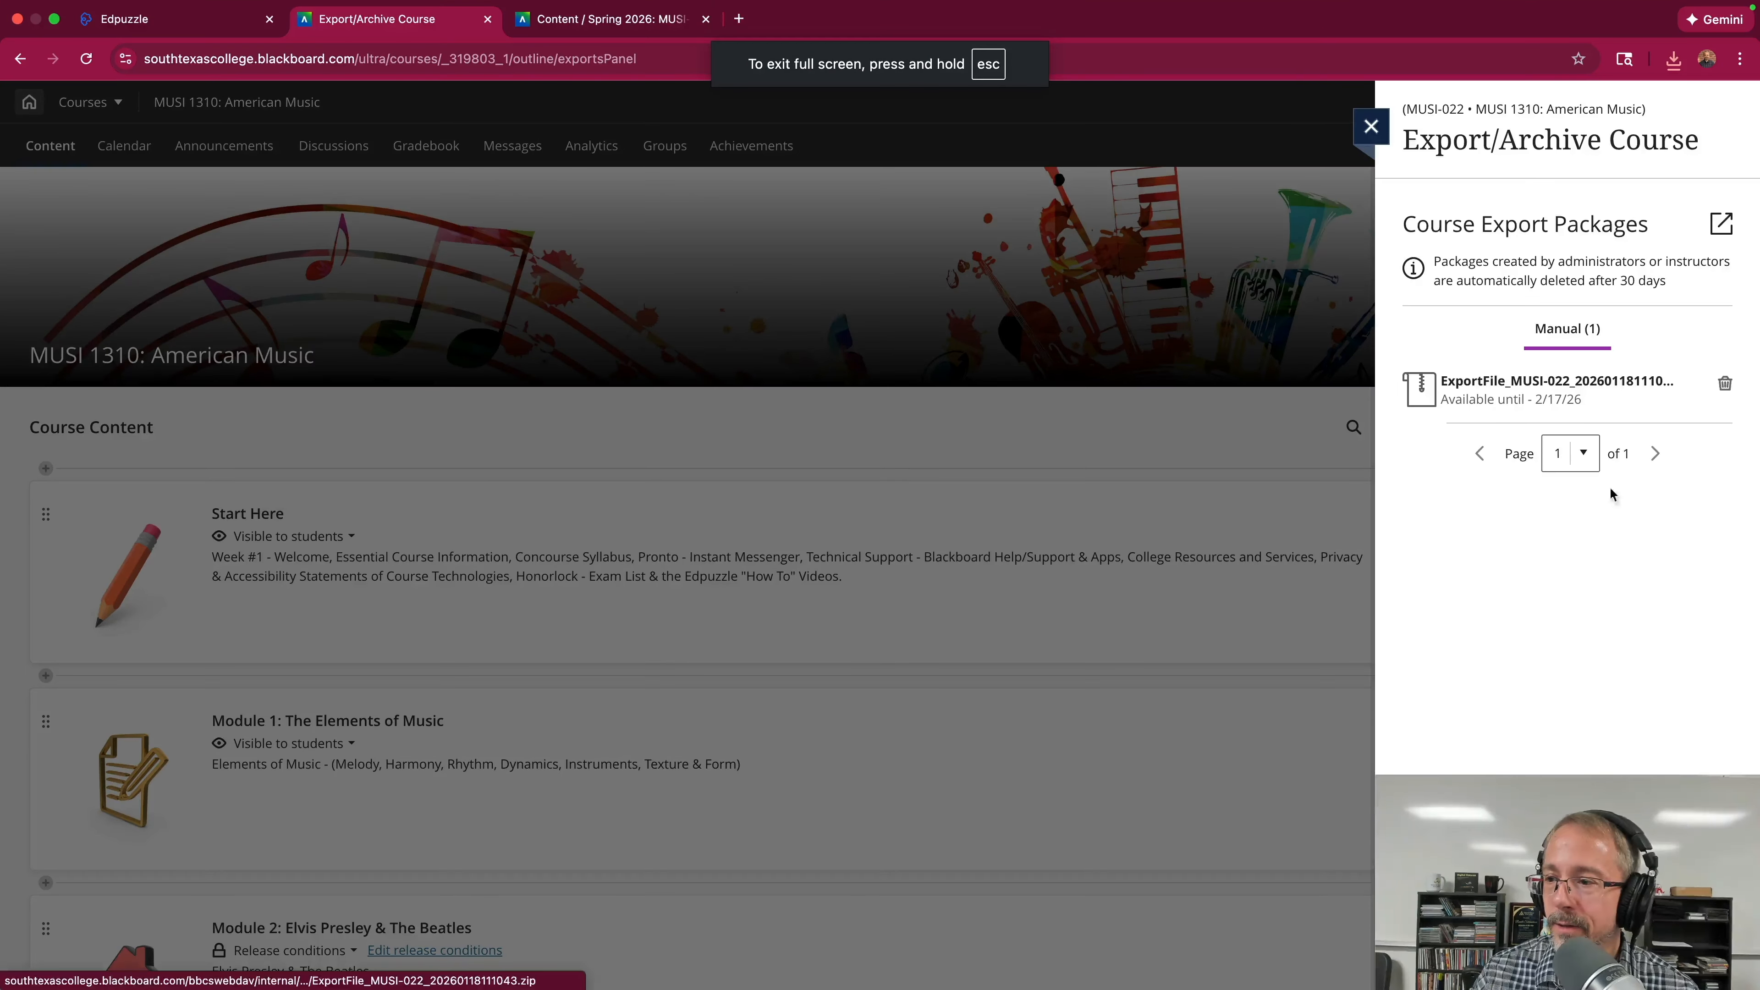
Permanently delete the export package from the course's export list and close the Export/Archive Course view.
left_click(1725, 385)
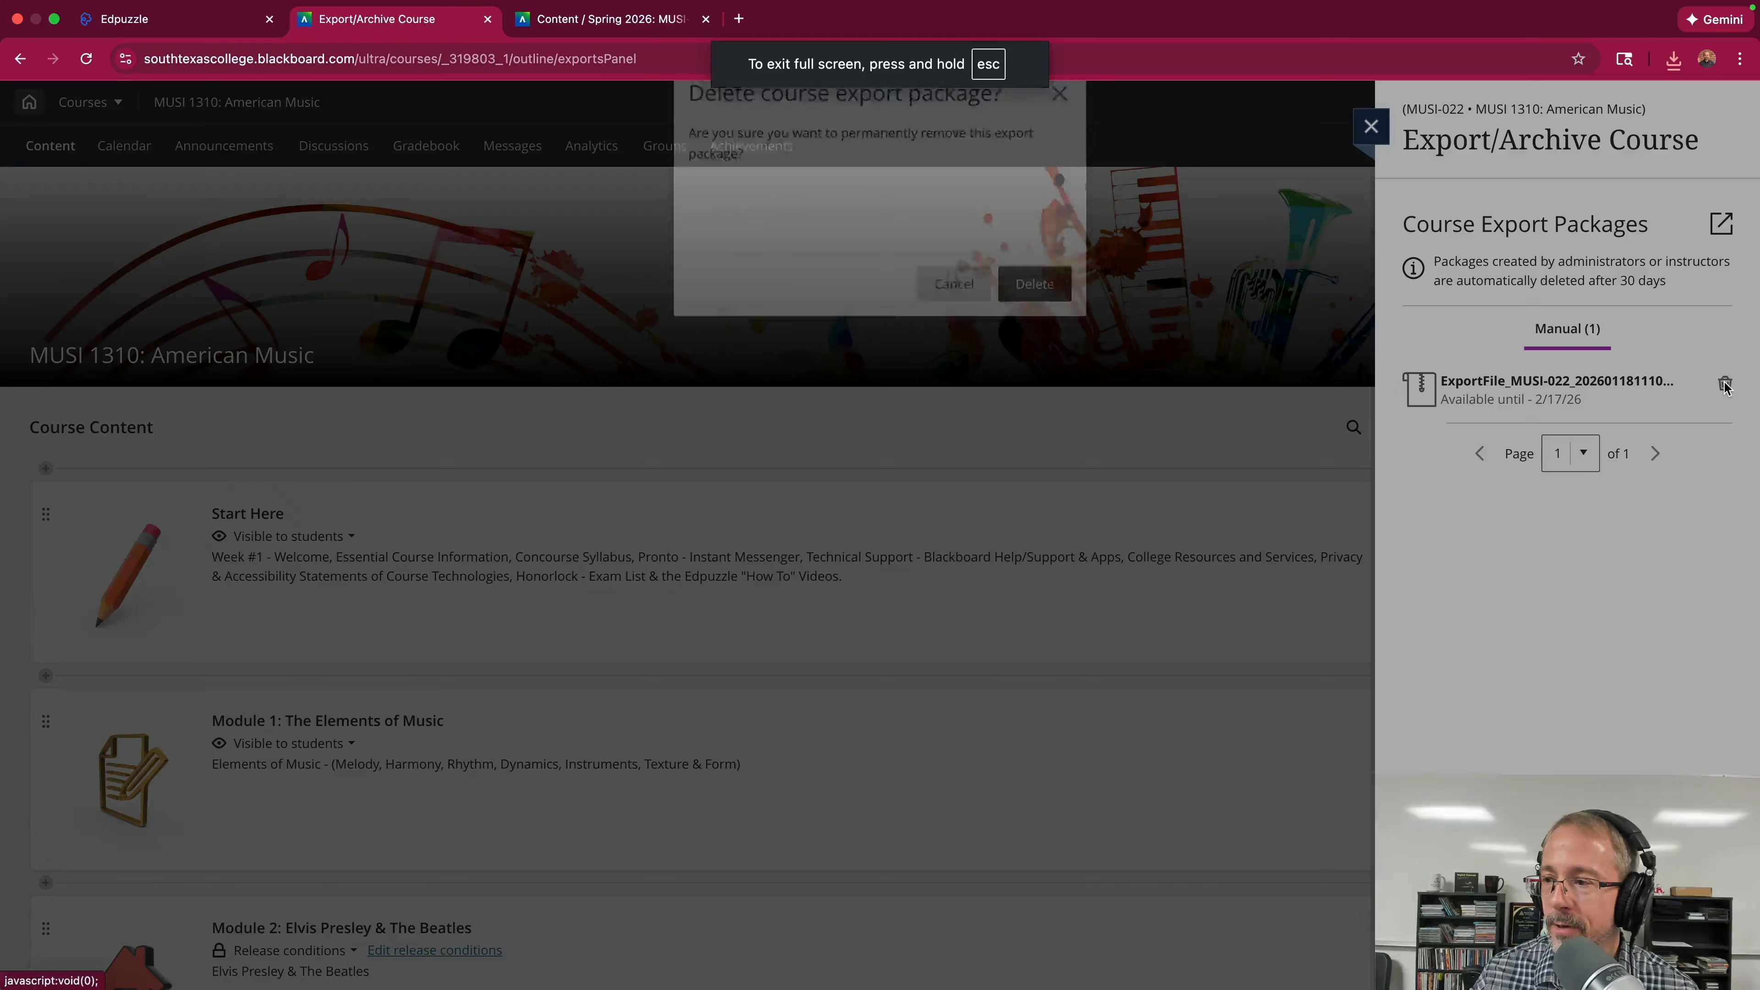
left_click(1034, 325)
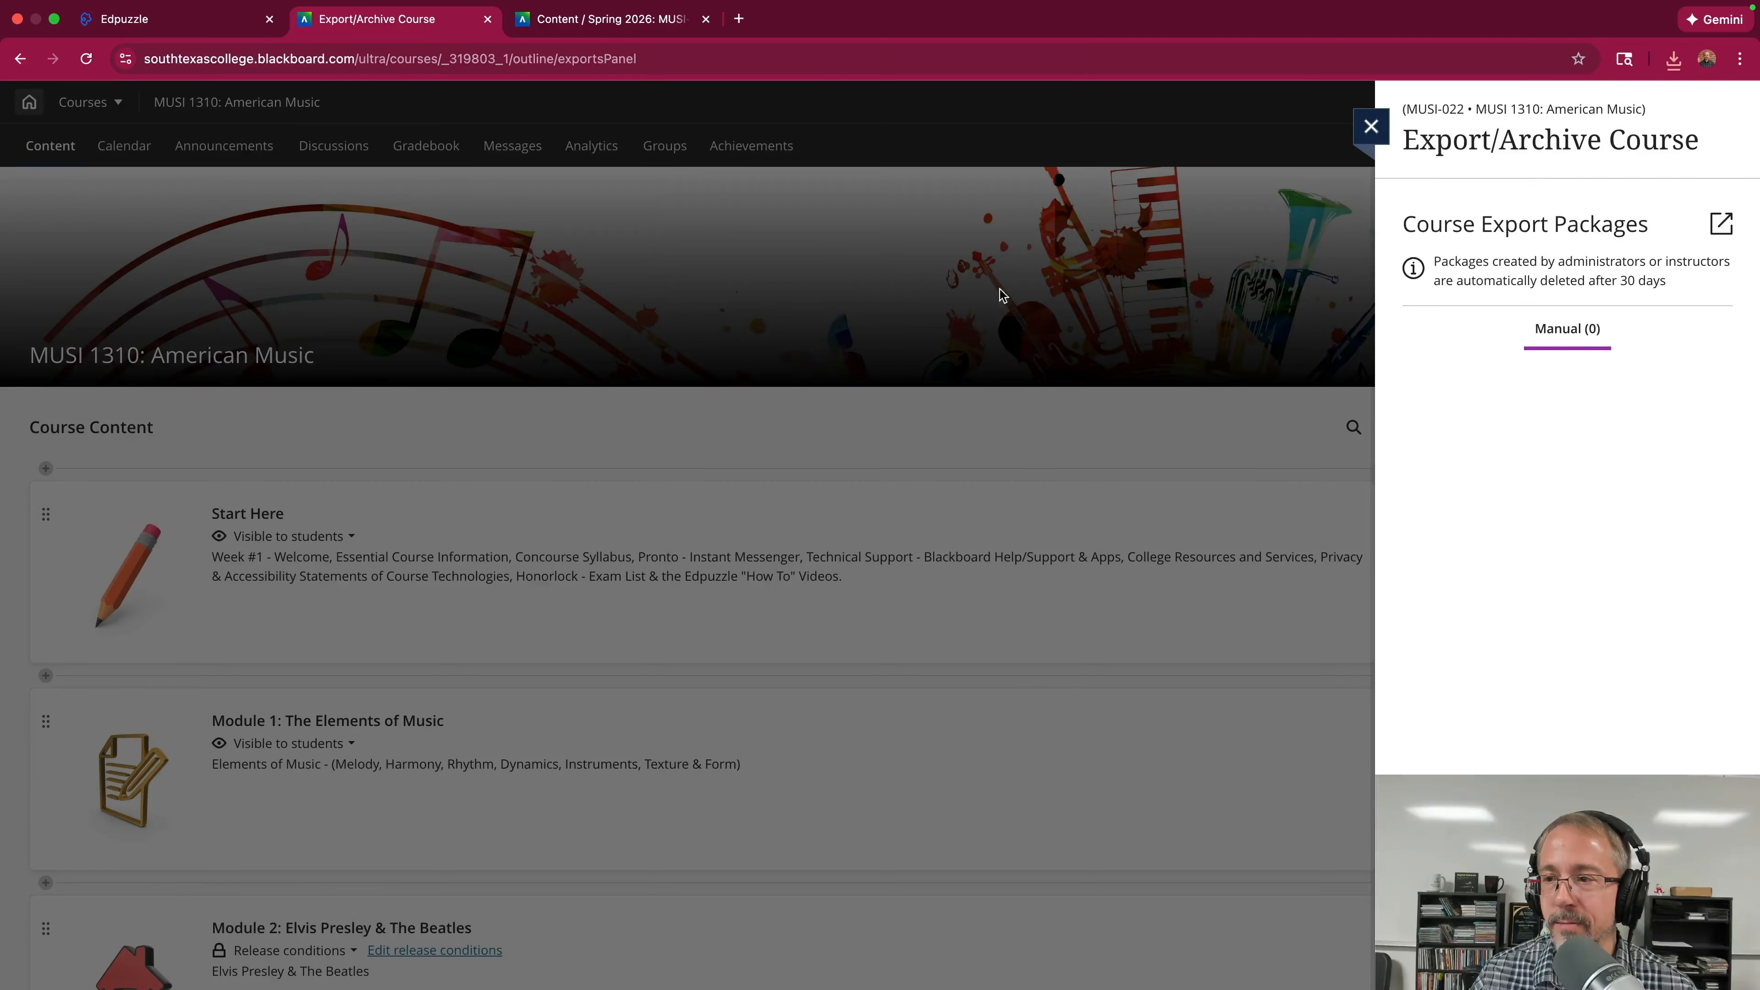
left_click(1371, 127)
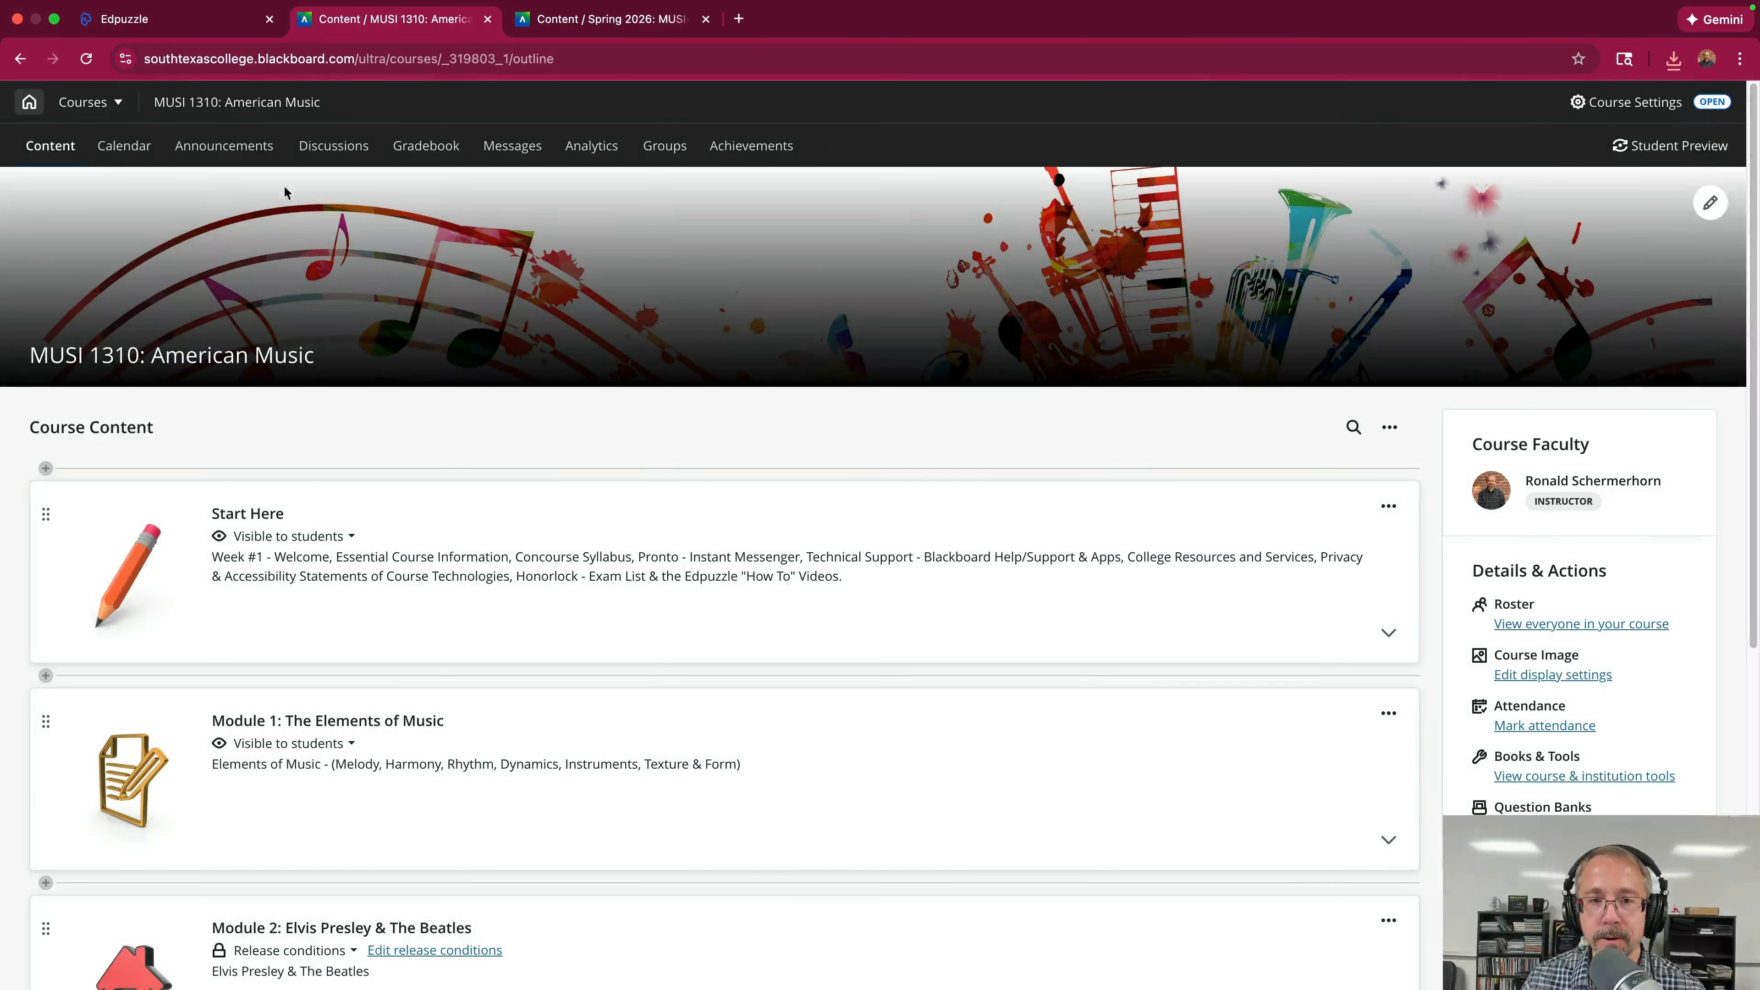
Look over the old MUSI 1310: American Music course content and close that course, leaving the Spring 2026 course open.
scroll(434, 346, "down", 8)
scroll(439, 348, "up", 8)
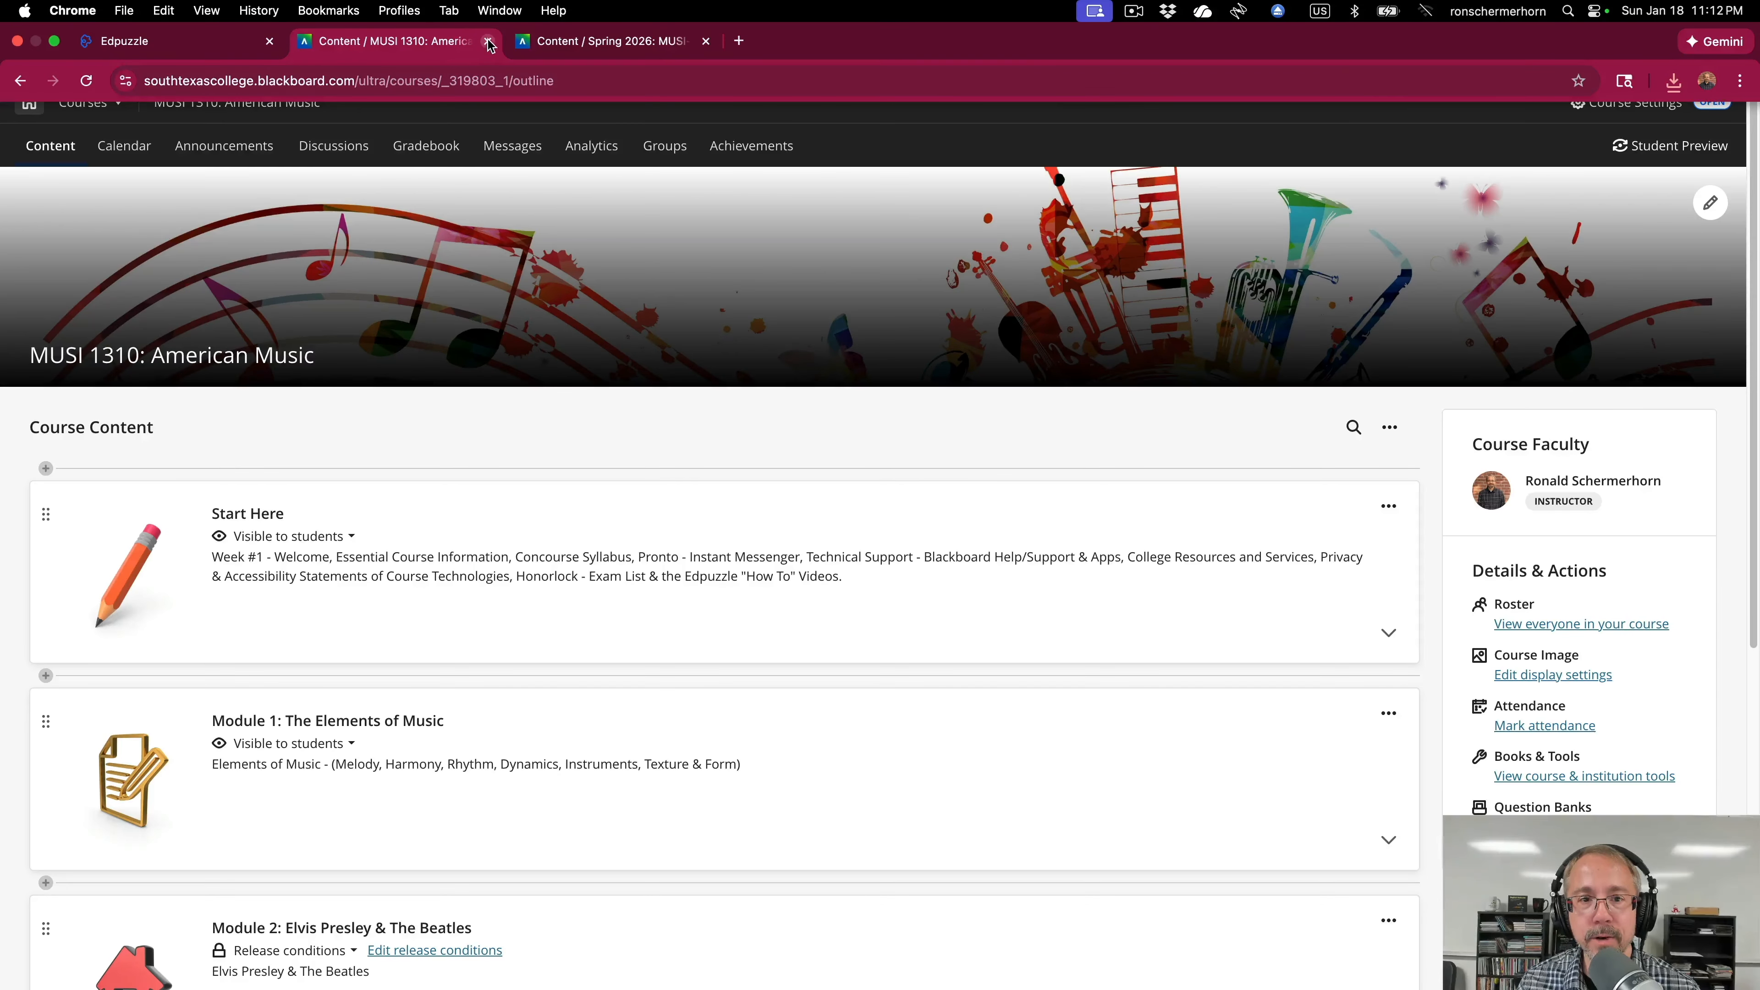
left_click(488, 42)
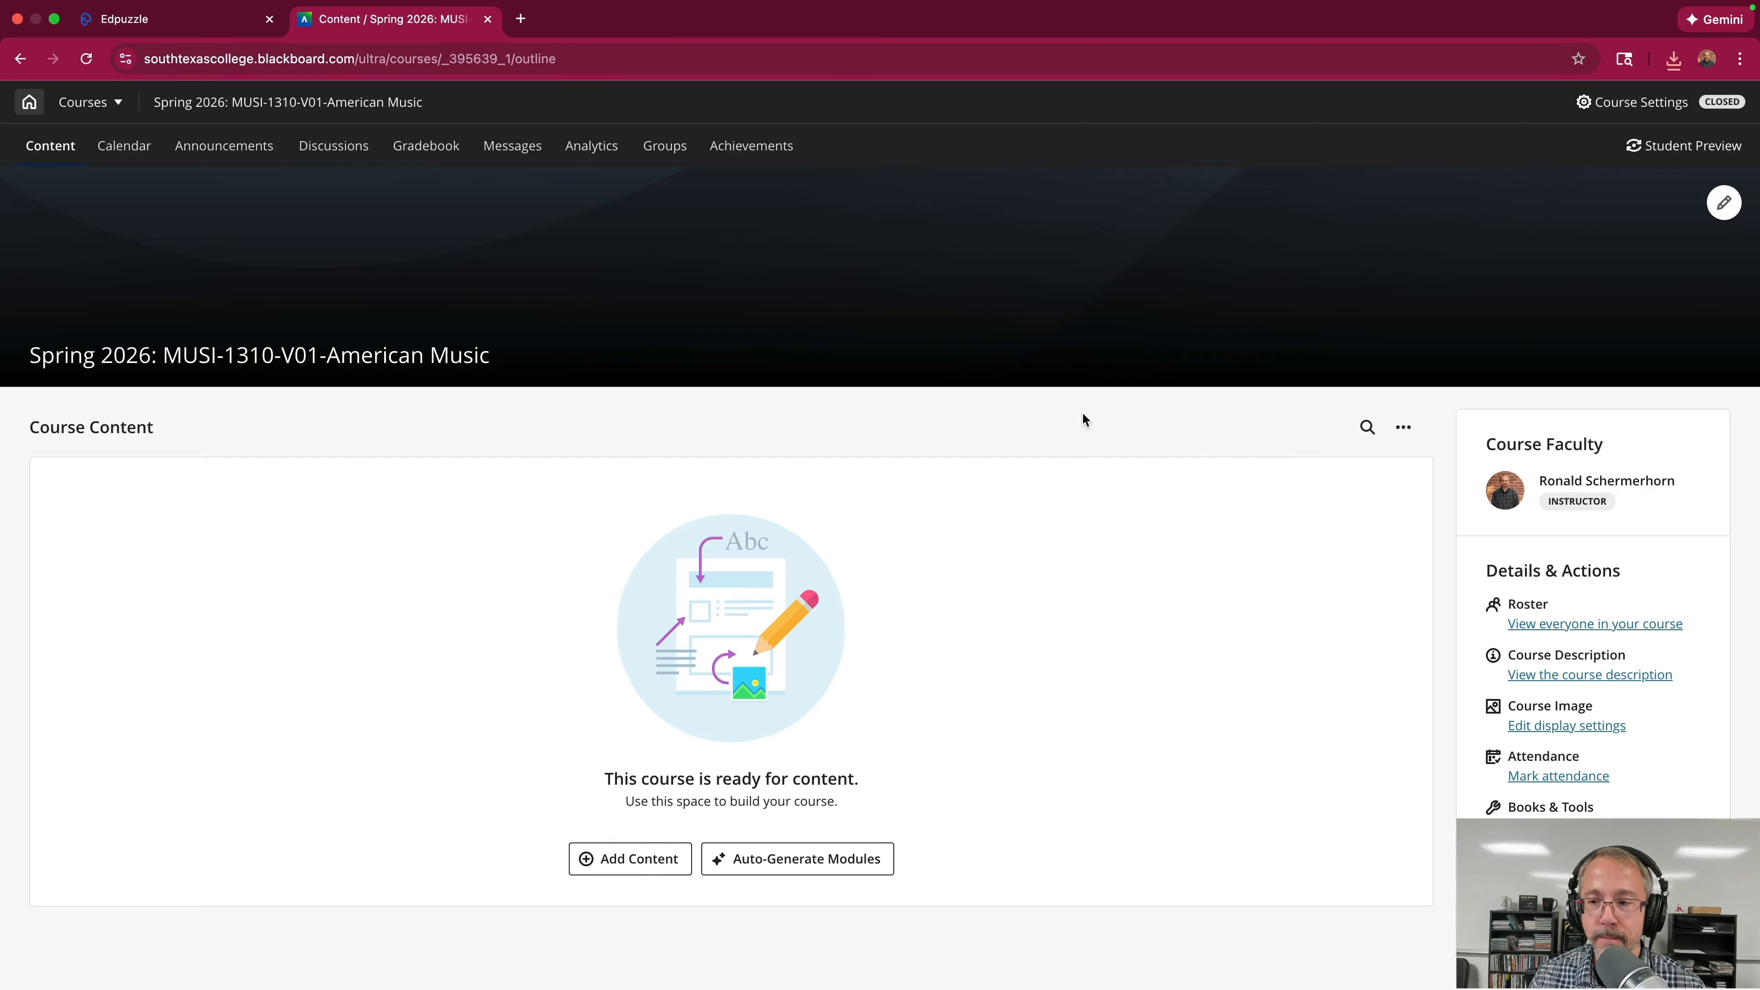
Import the course content package ExportFile_MUSI-022_20260118111043.zip from the Desktop into the Spring 2026 American Music course.
left_click(1405, 430)
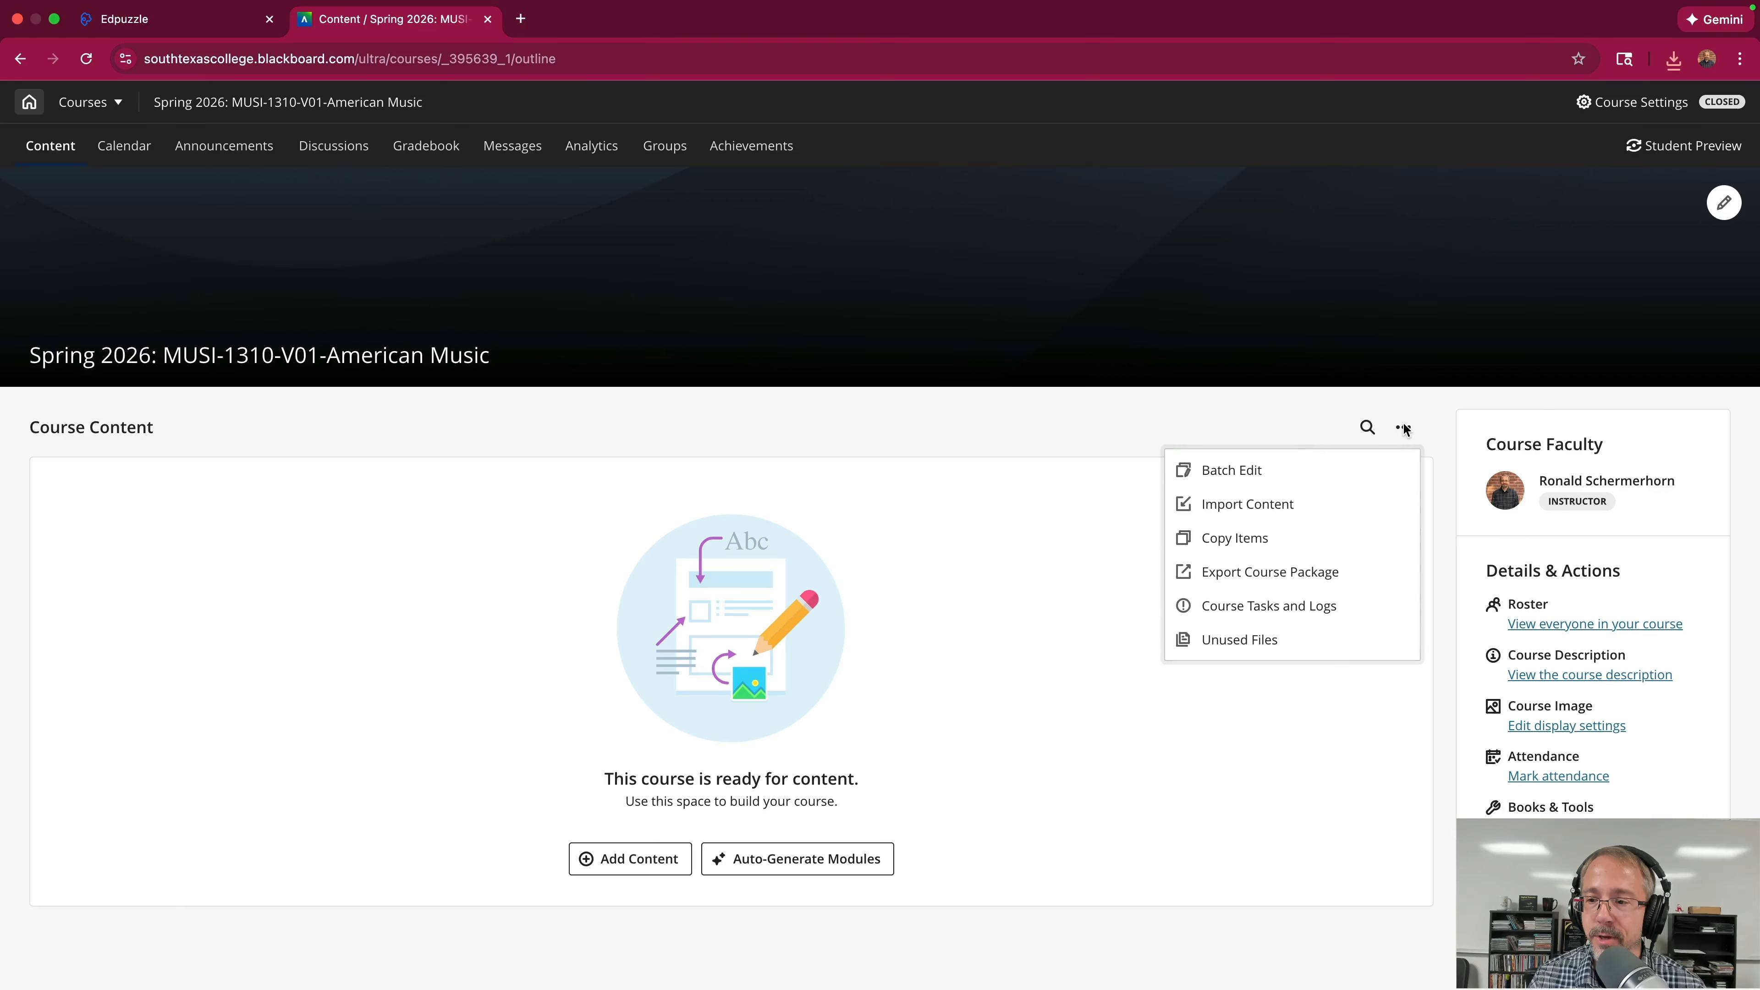
left_click(1268, 510)
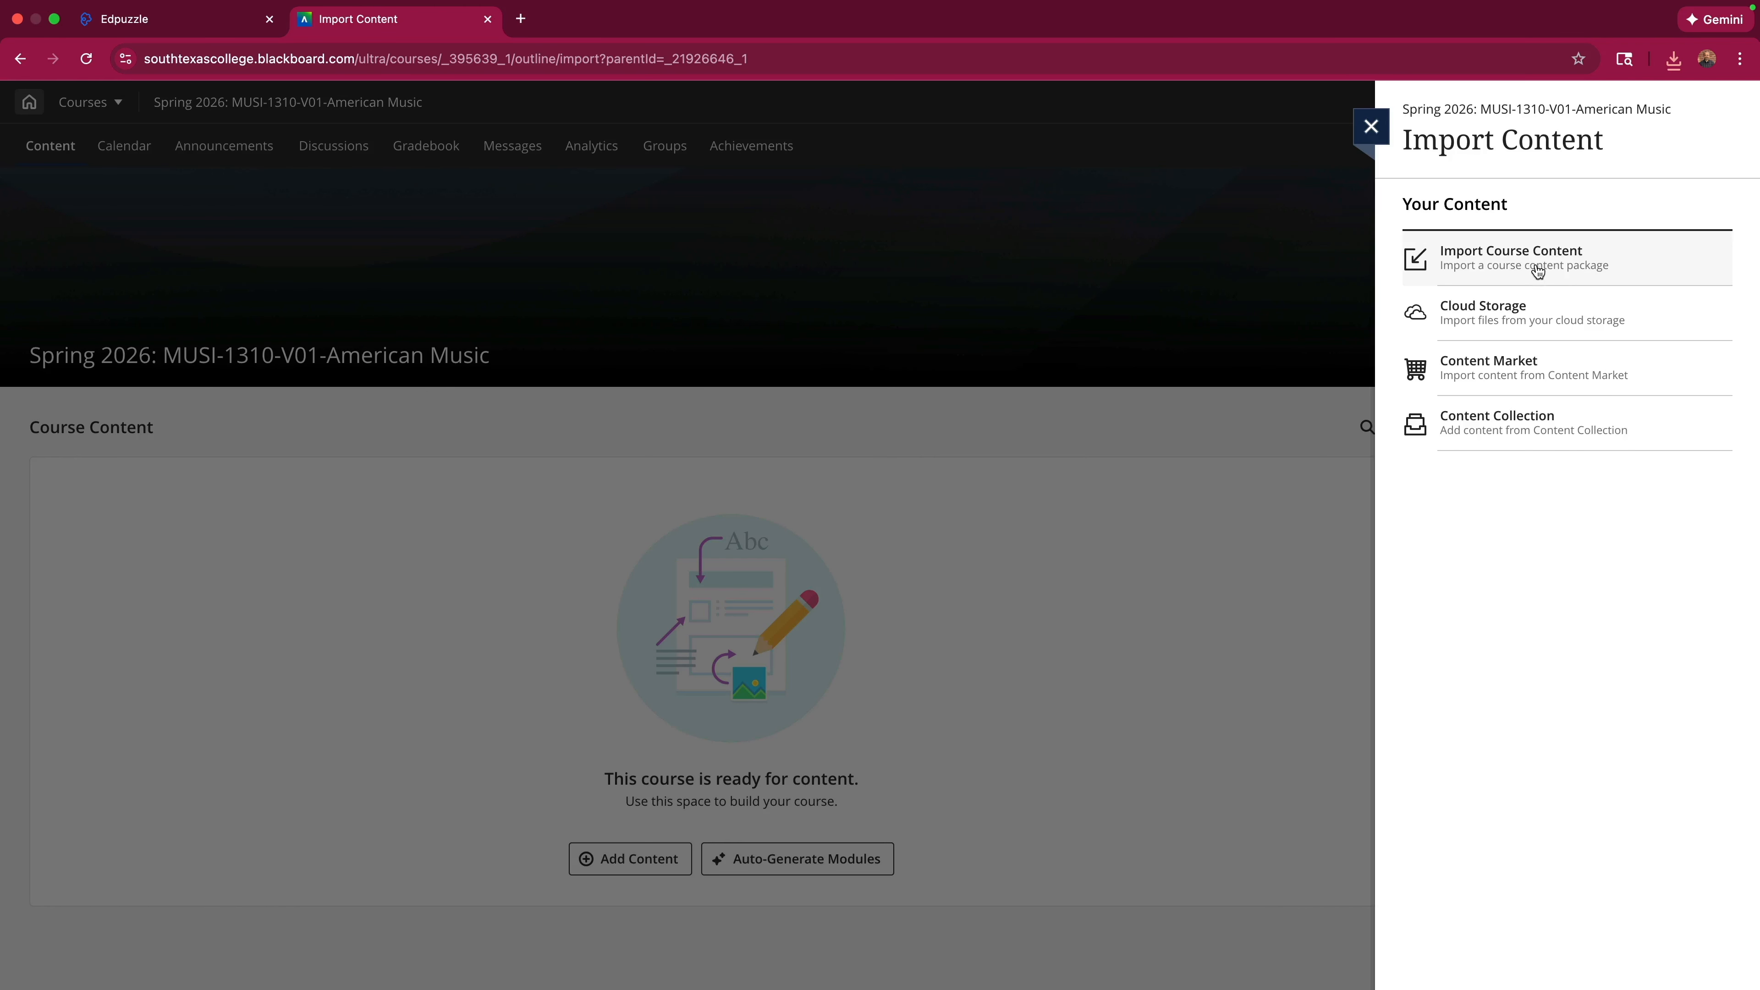
left_click(1530, 257)
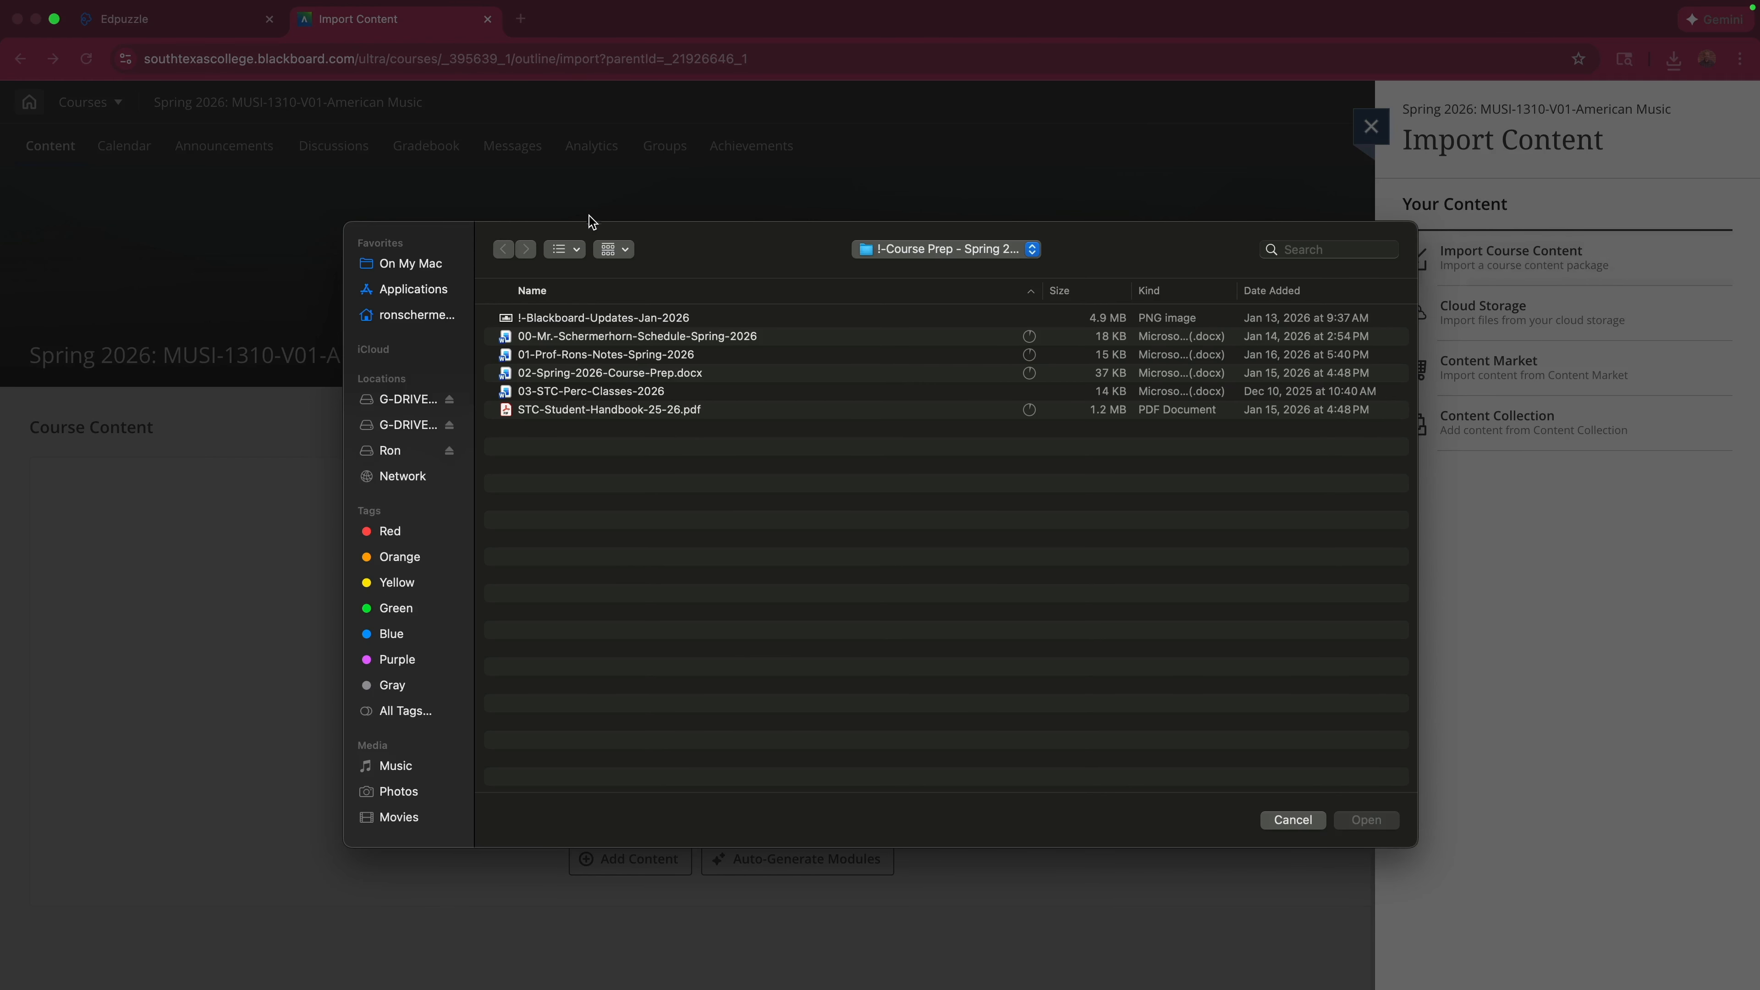
left_click(418, 323)
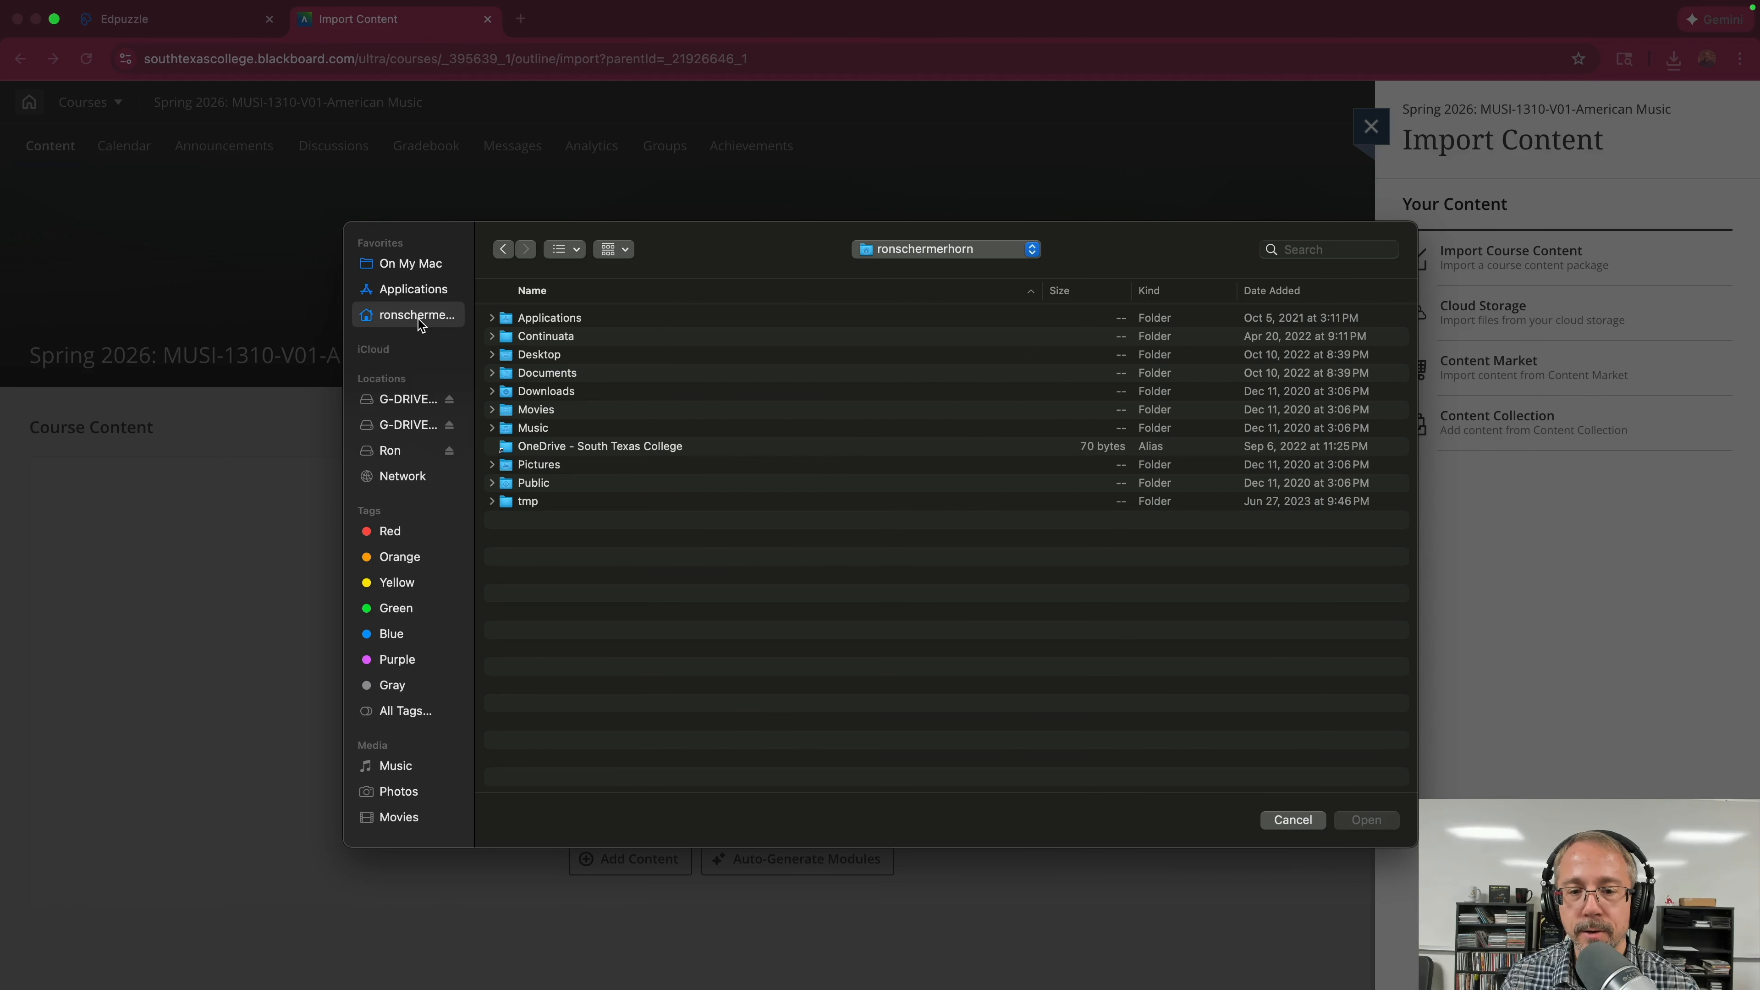
double_click(549, 356)
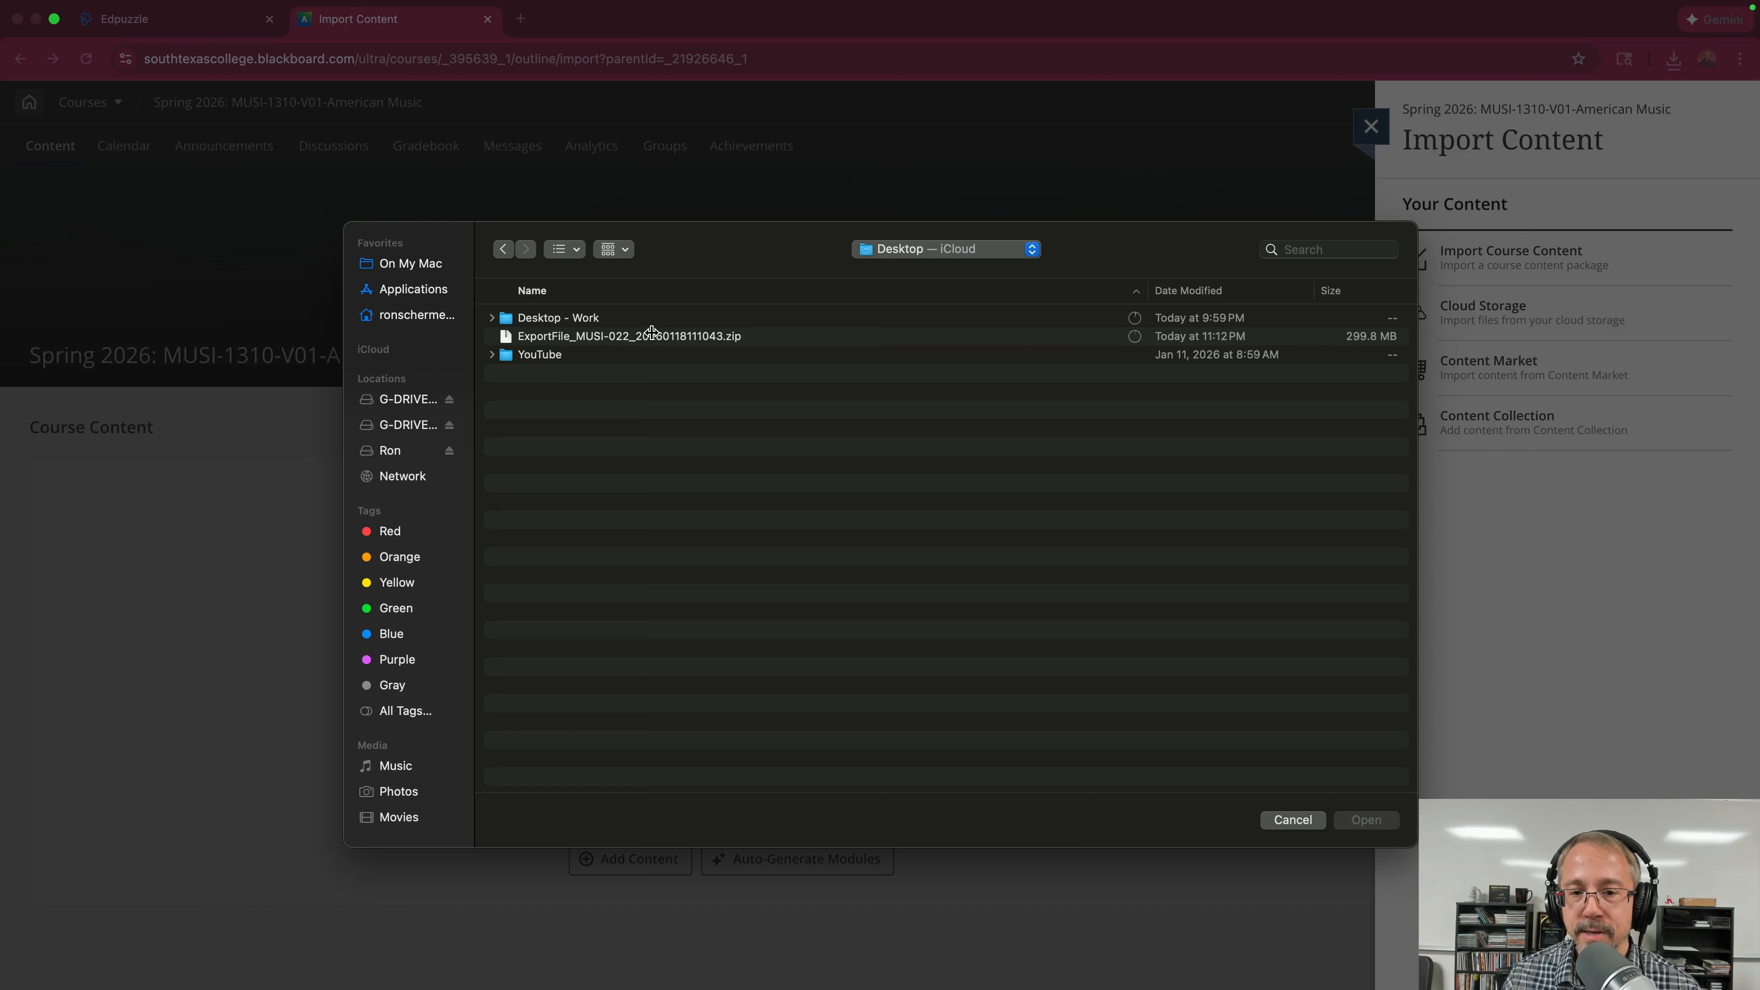
left_click(670, 338)
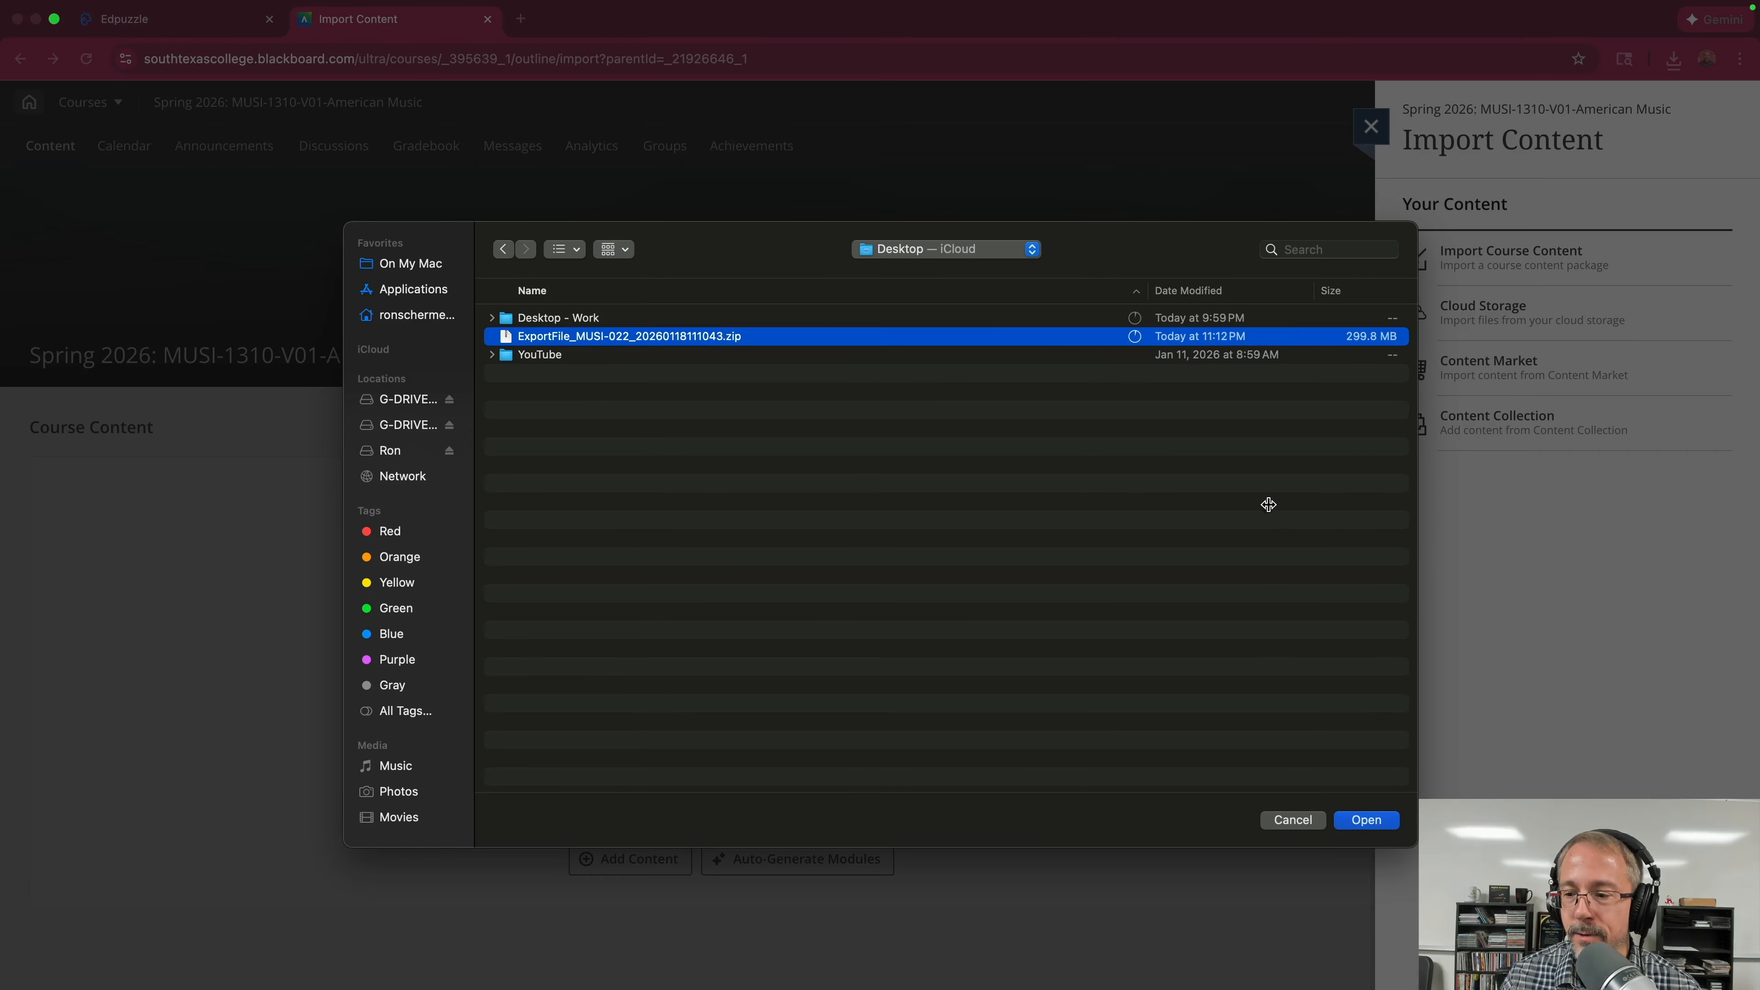
left_click(1369, 821)
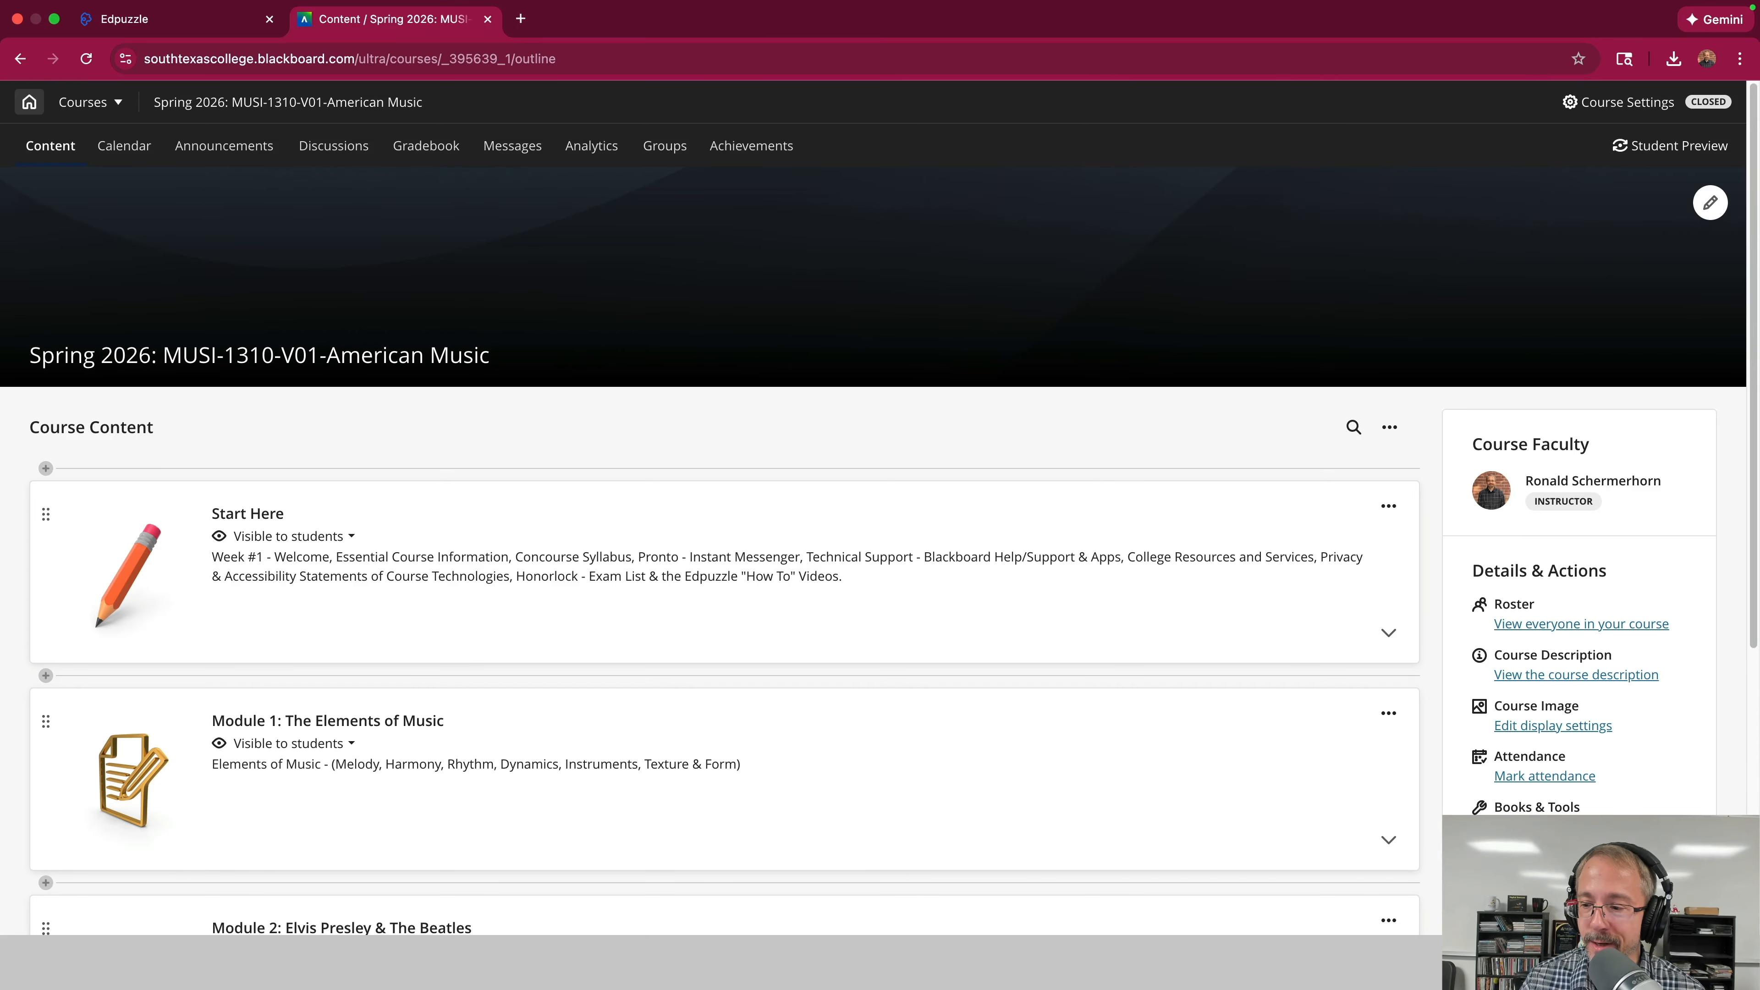
Review the imported course content from Start Here through Module 4 and dismiss the import notification.
scroll(540, 380, "down", 2)
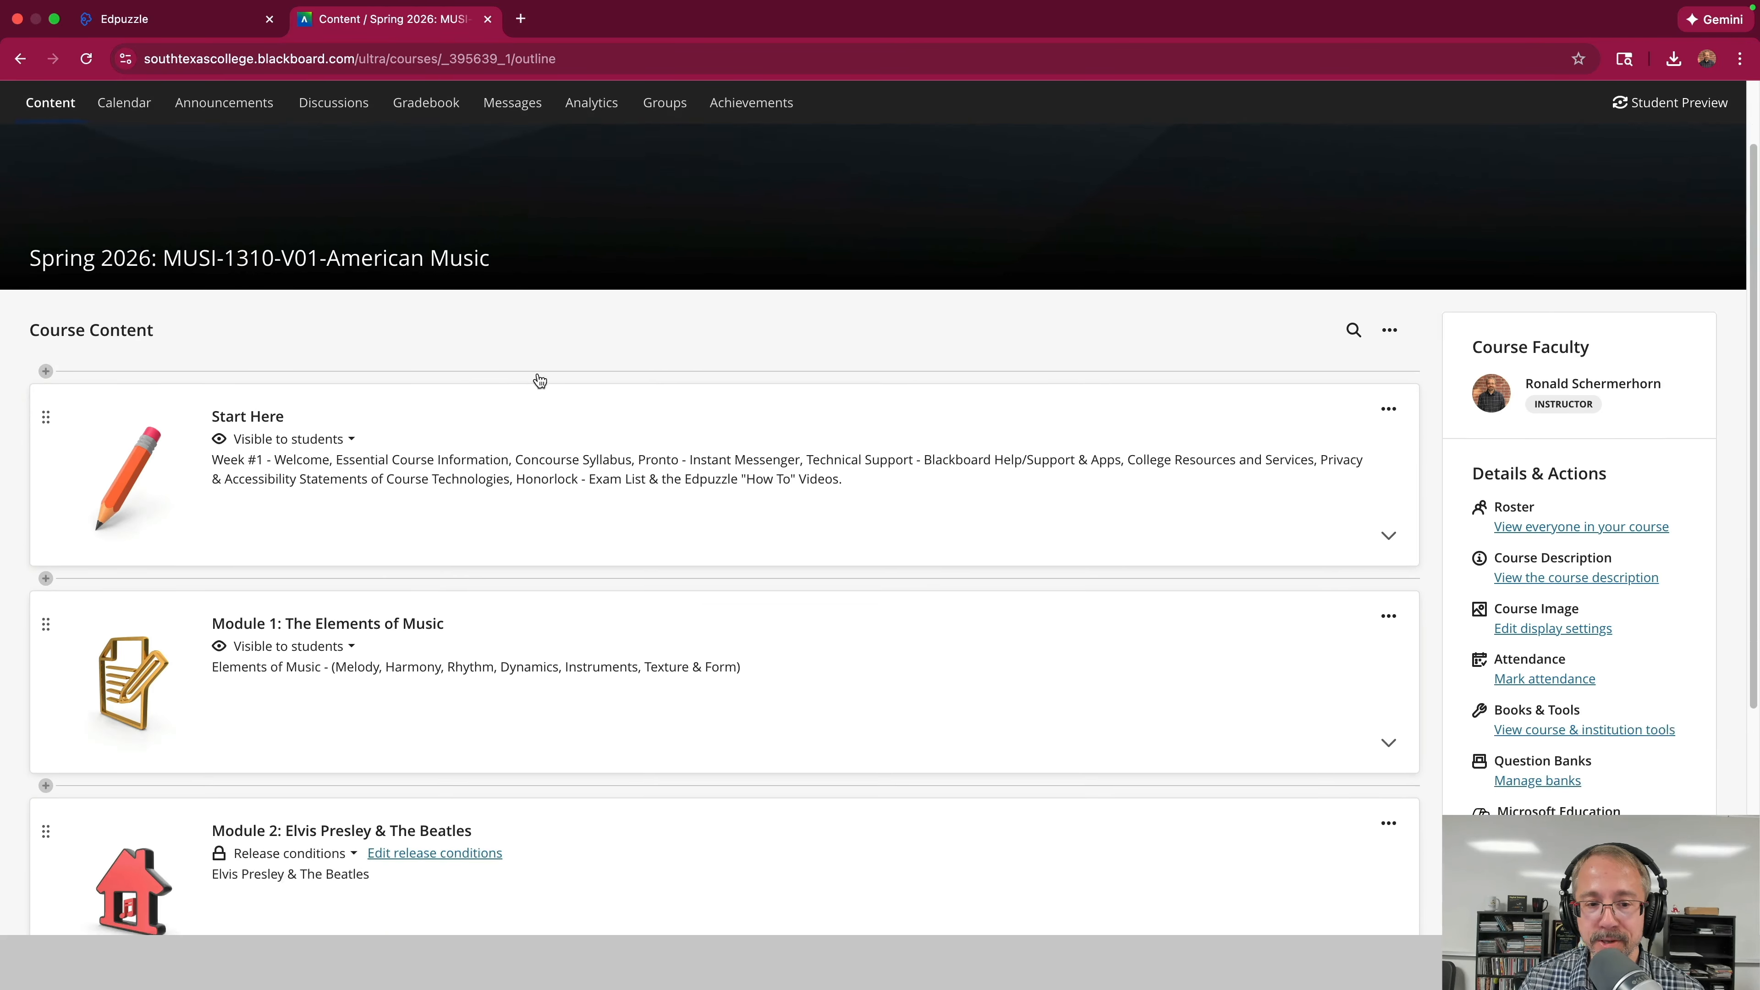
scroll(581, 394, "down", 6)
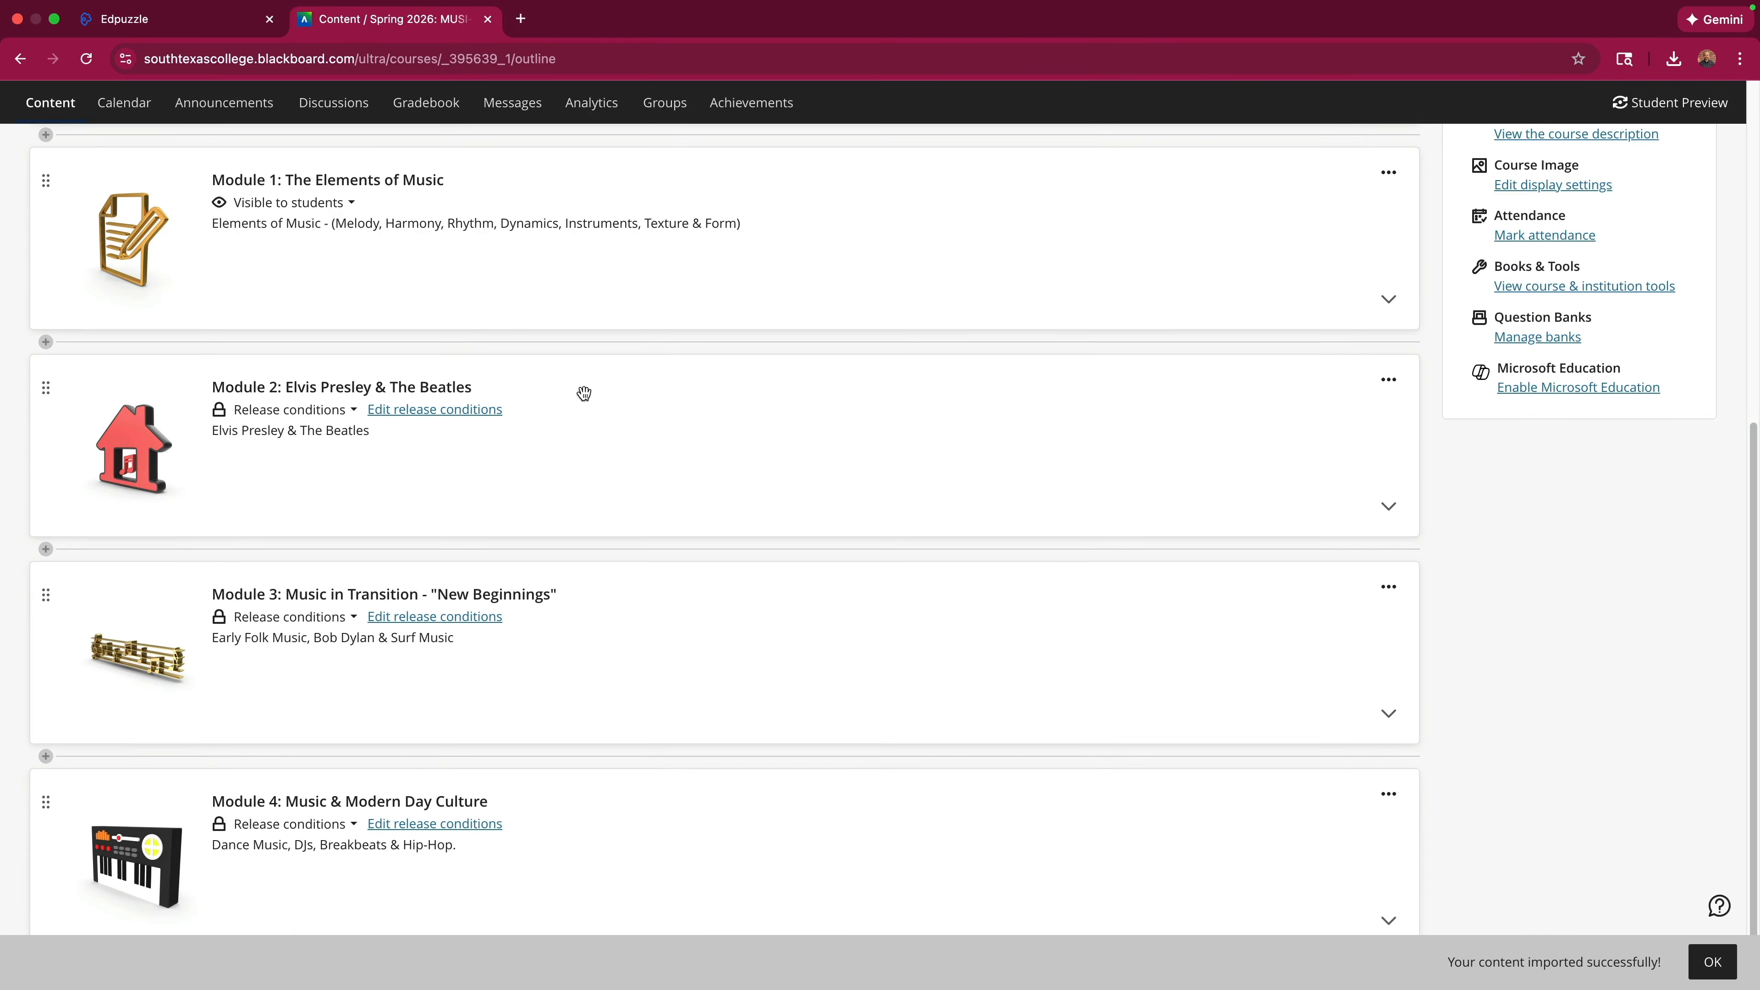
left_click(1710, 962)
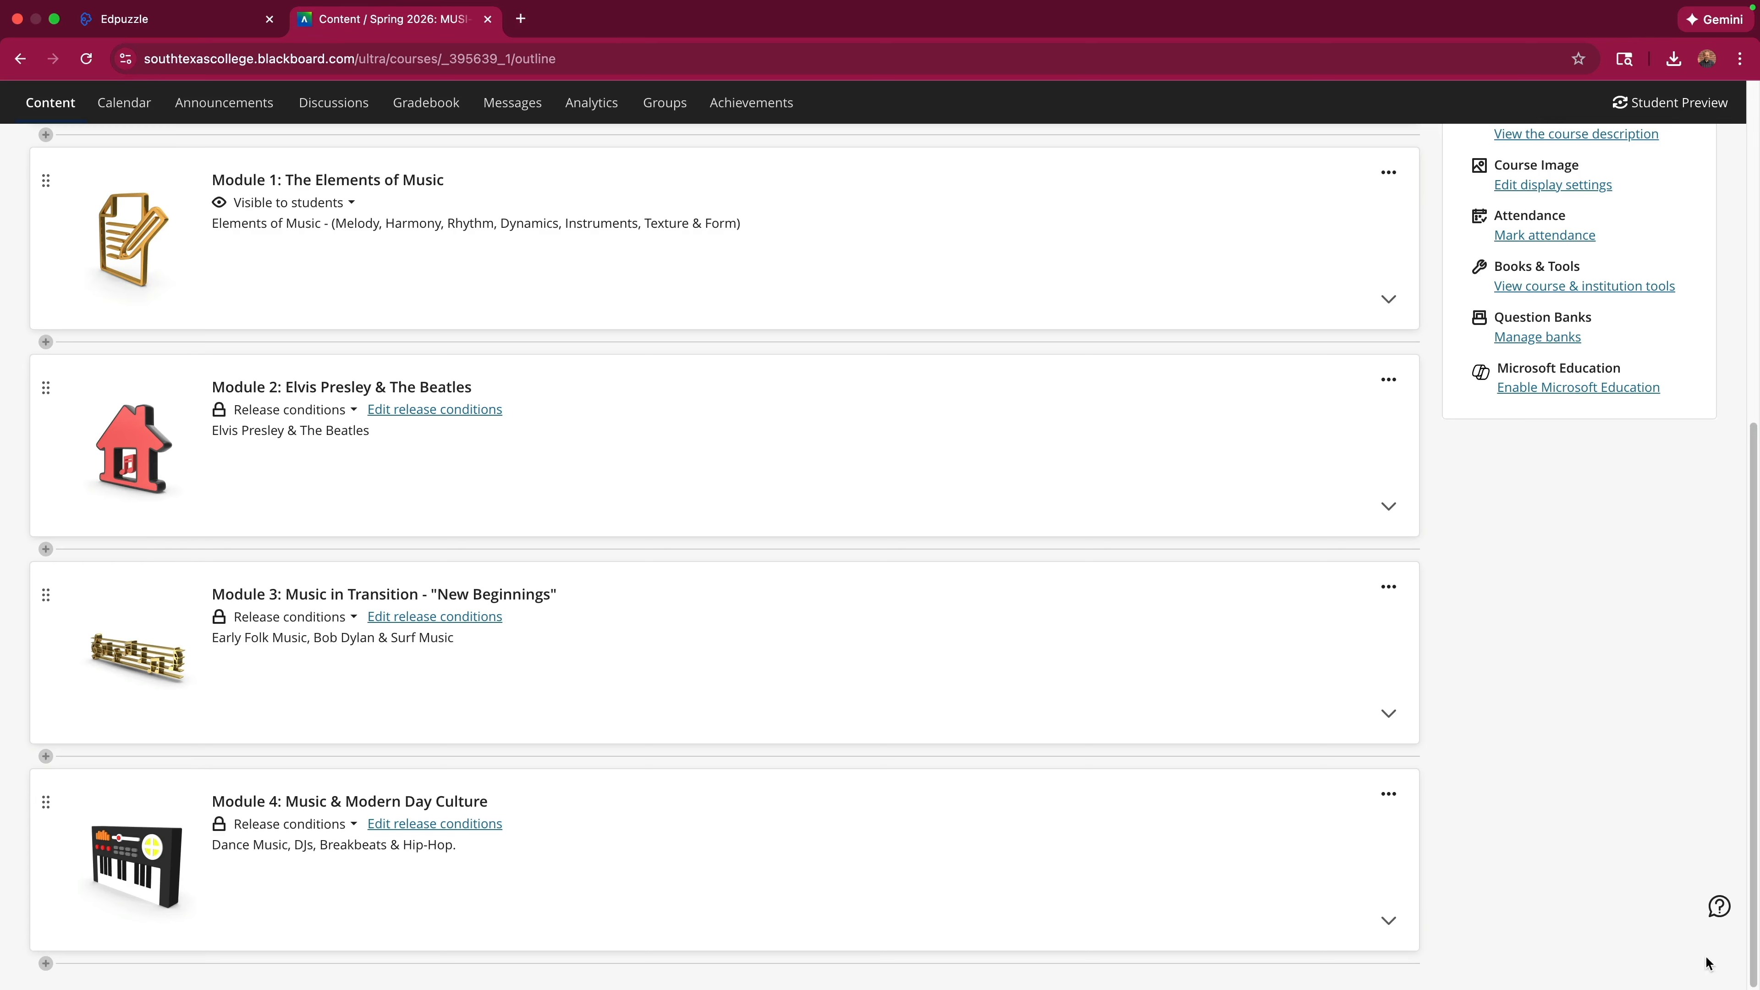
scroll(676, 476, "up", 1)
scroll(681, 478, "up", 6)
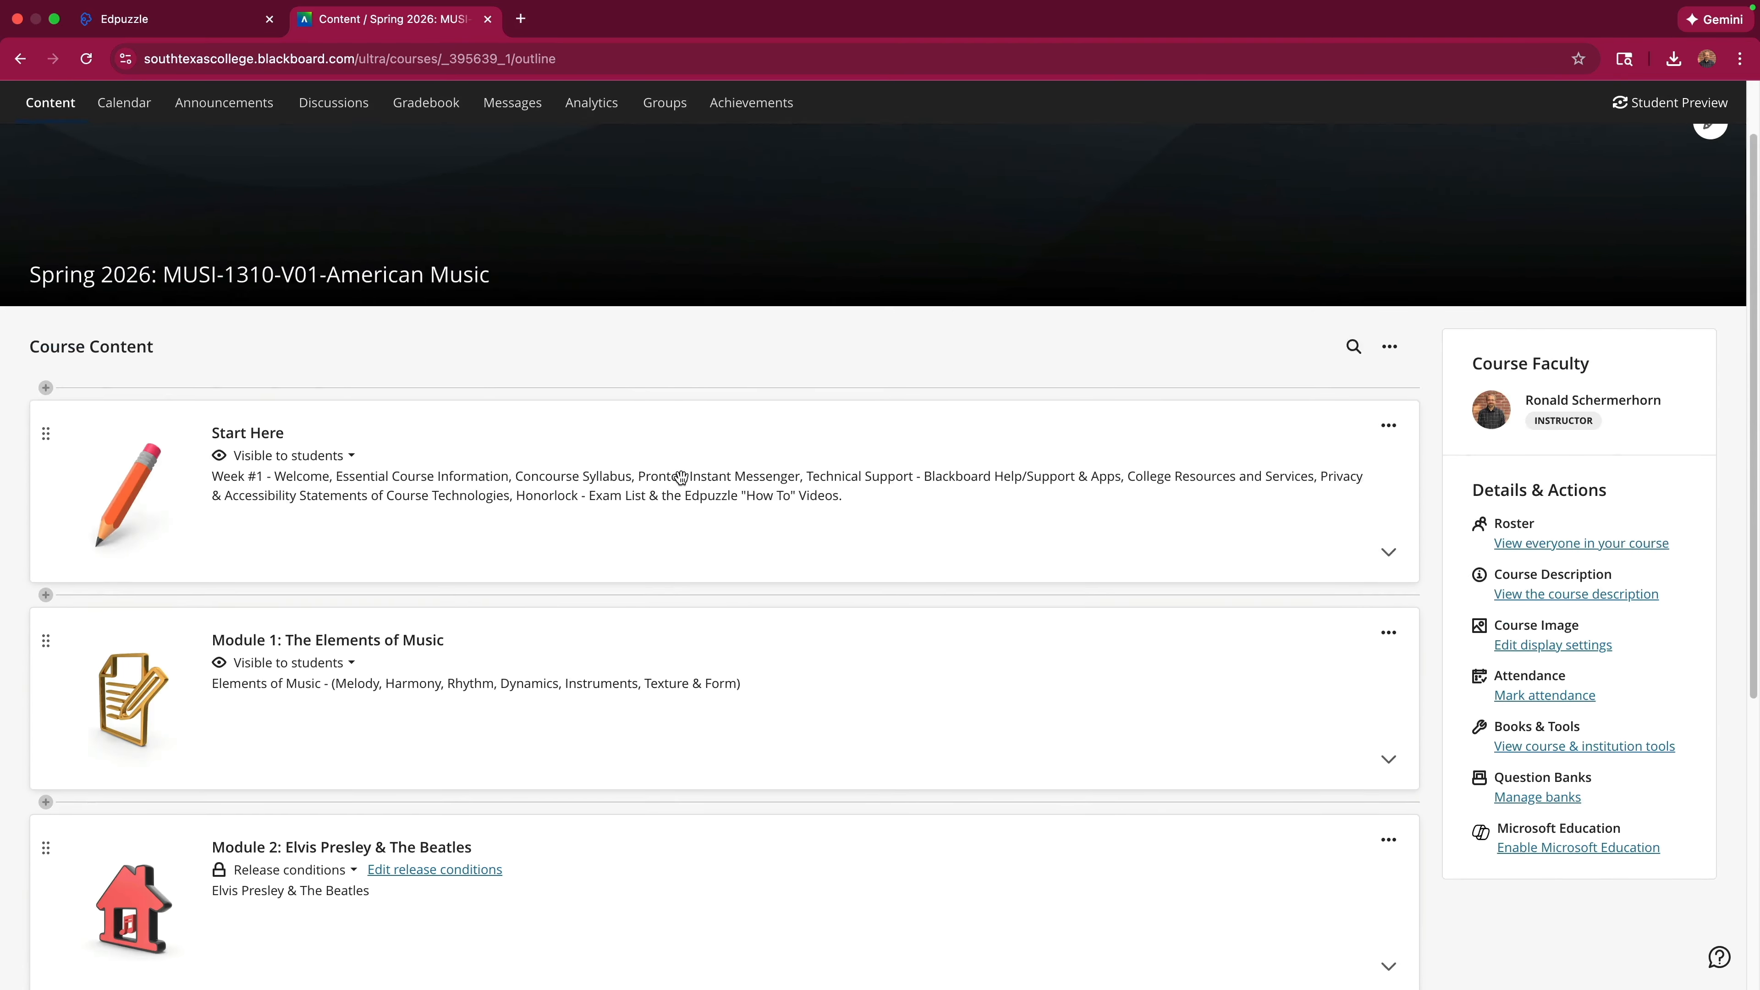
scroll(681, 478, "down", 7)
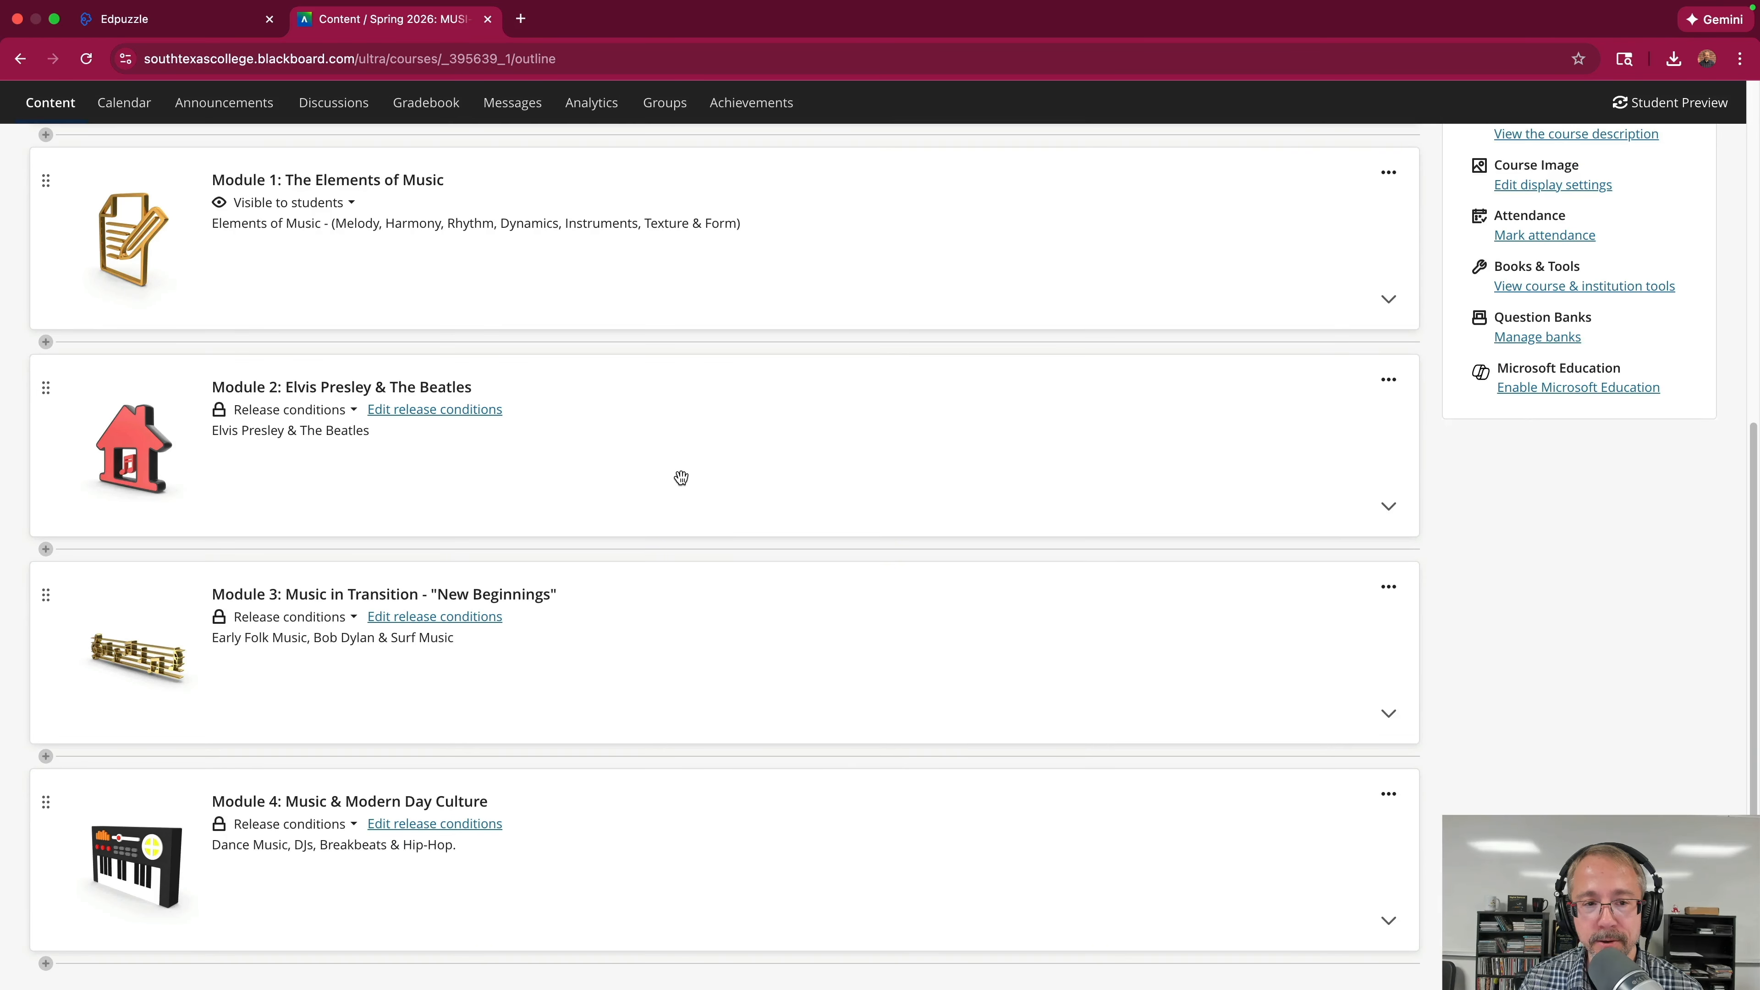
scroll(681, 478, "up", 10)
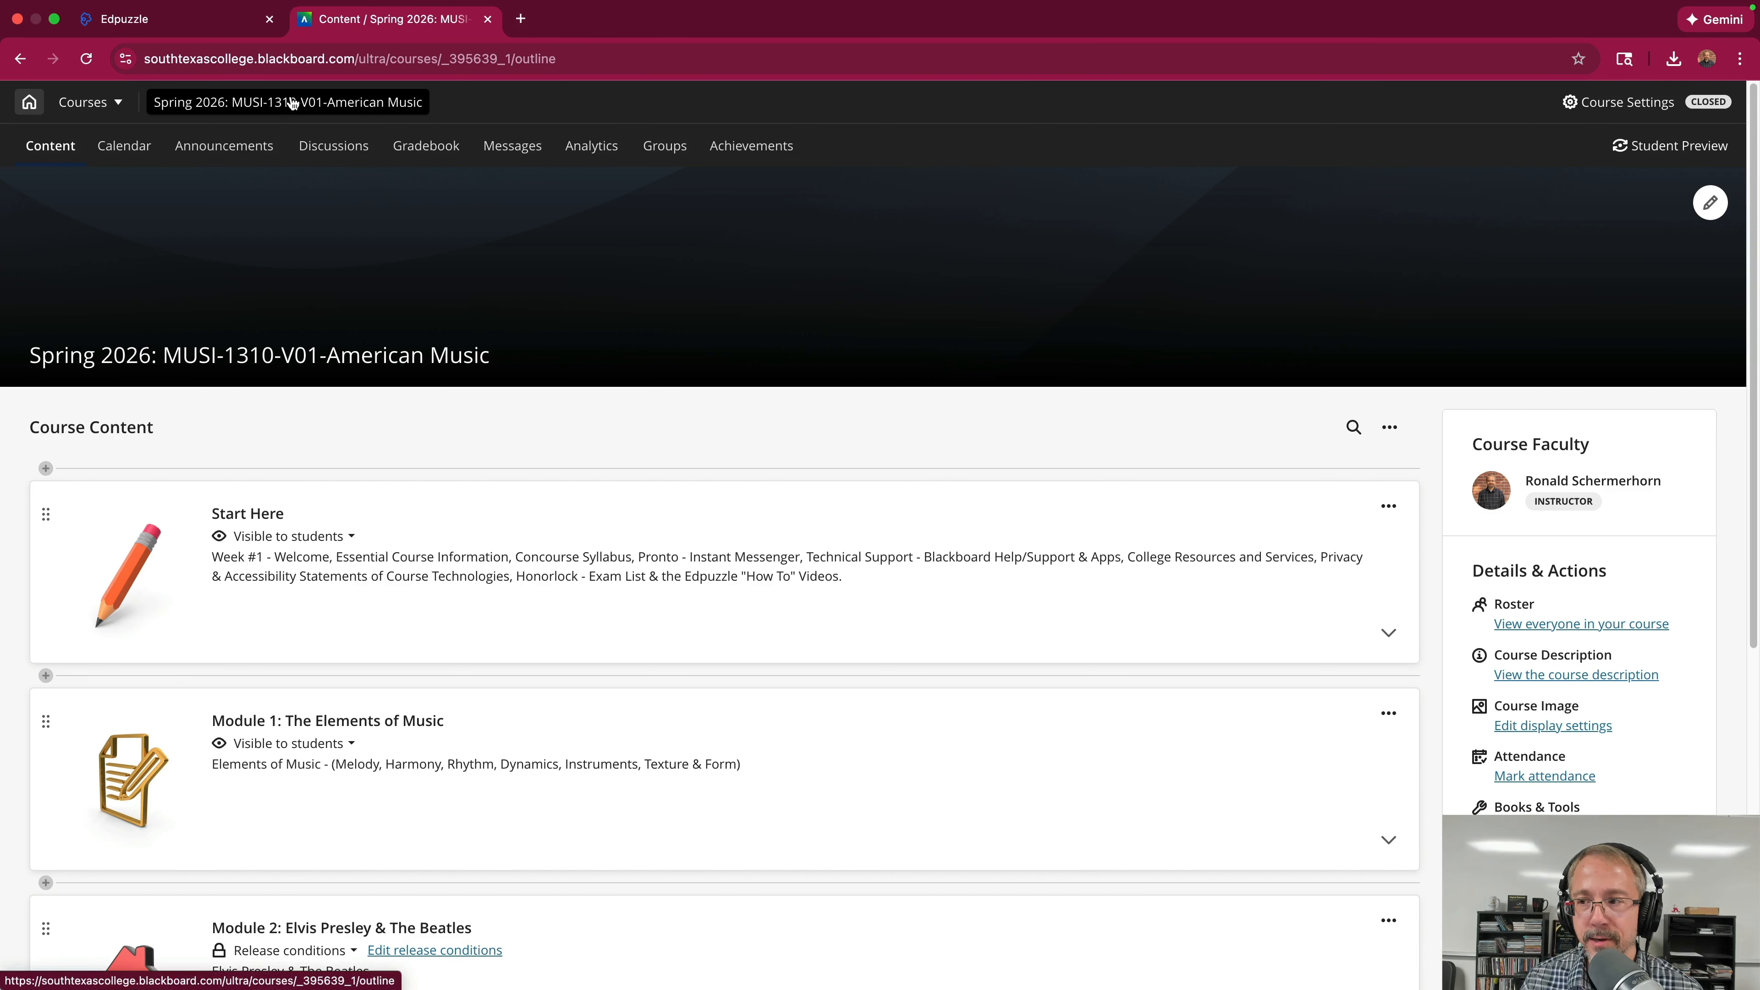
scroll(690, 298, "down", 2)
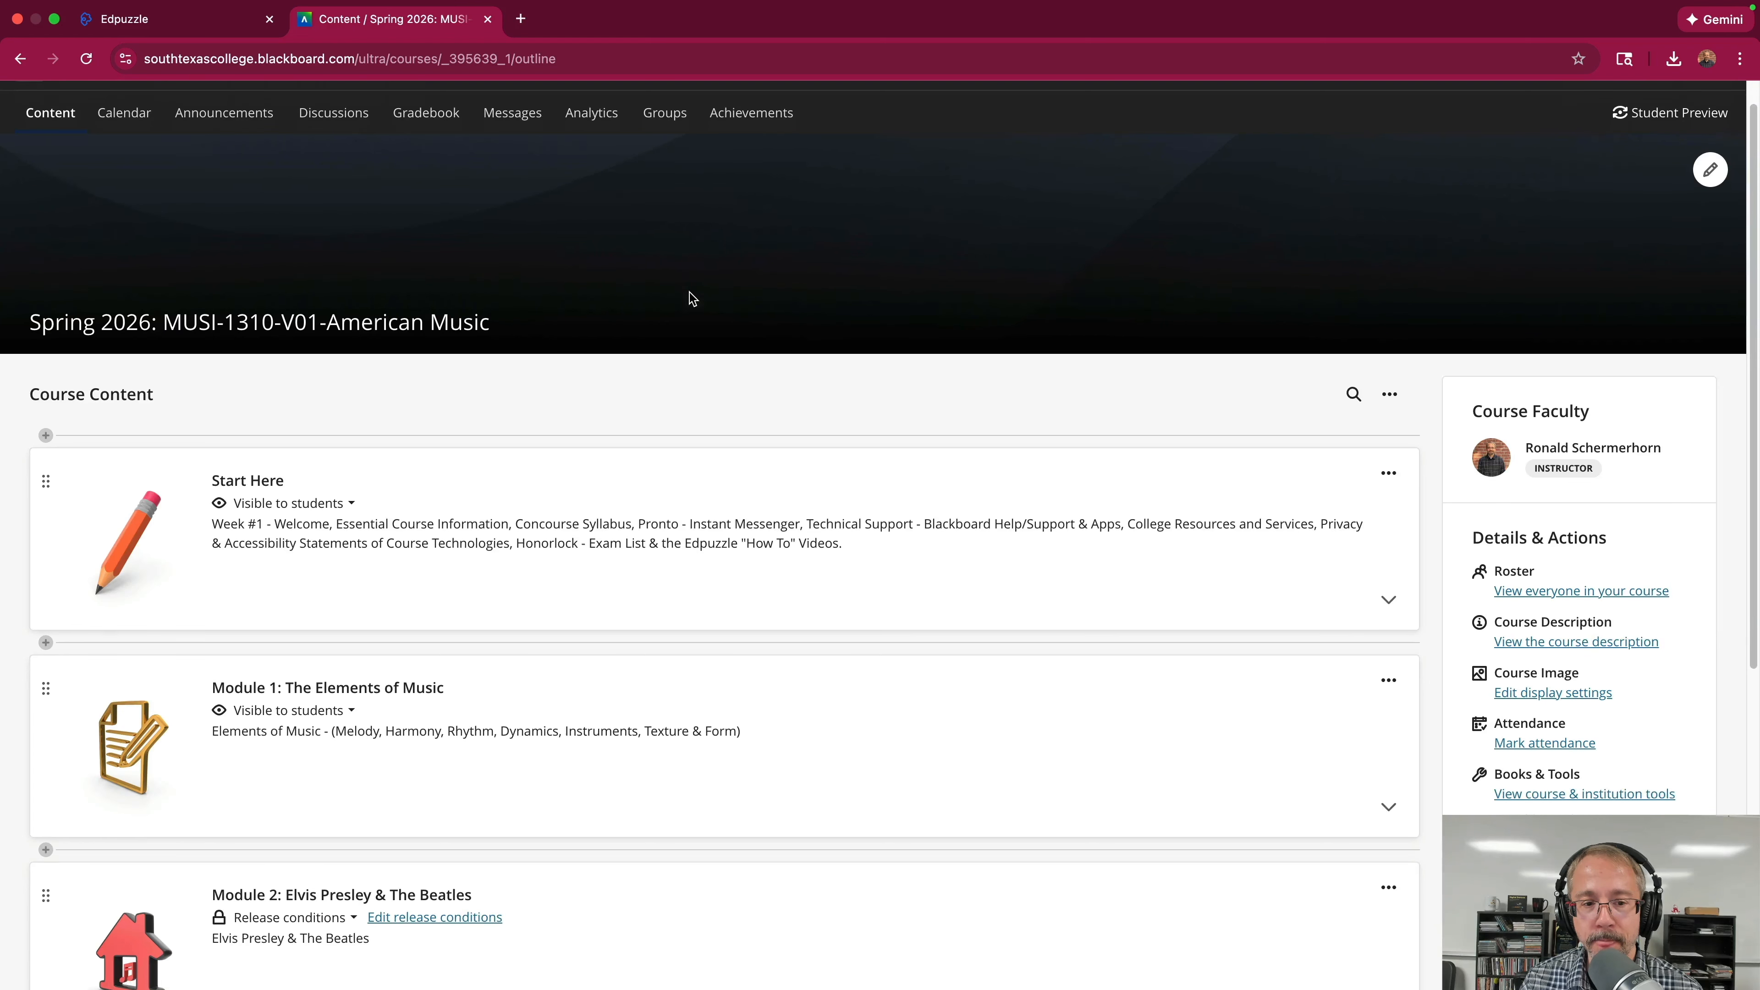
scroll(690, 297, "down", 6)
scroll(688, 291, "up", 8)
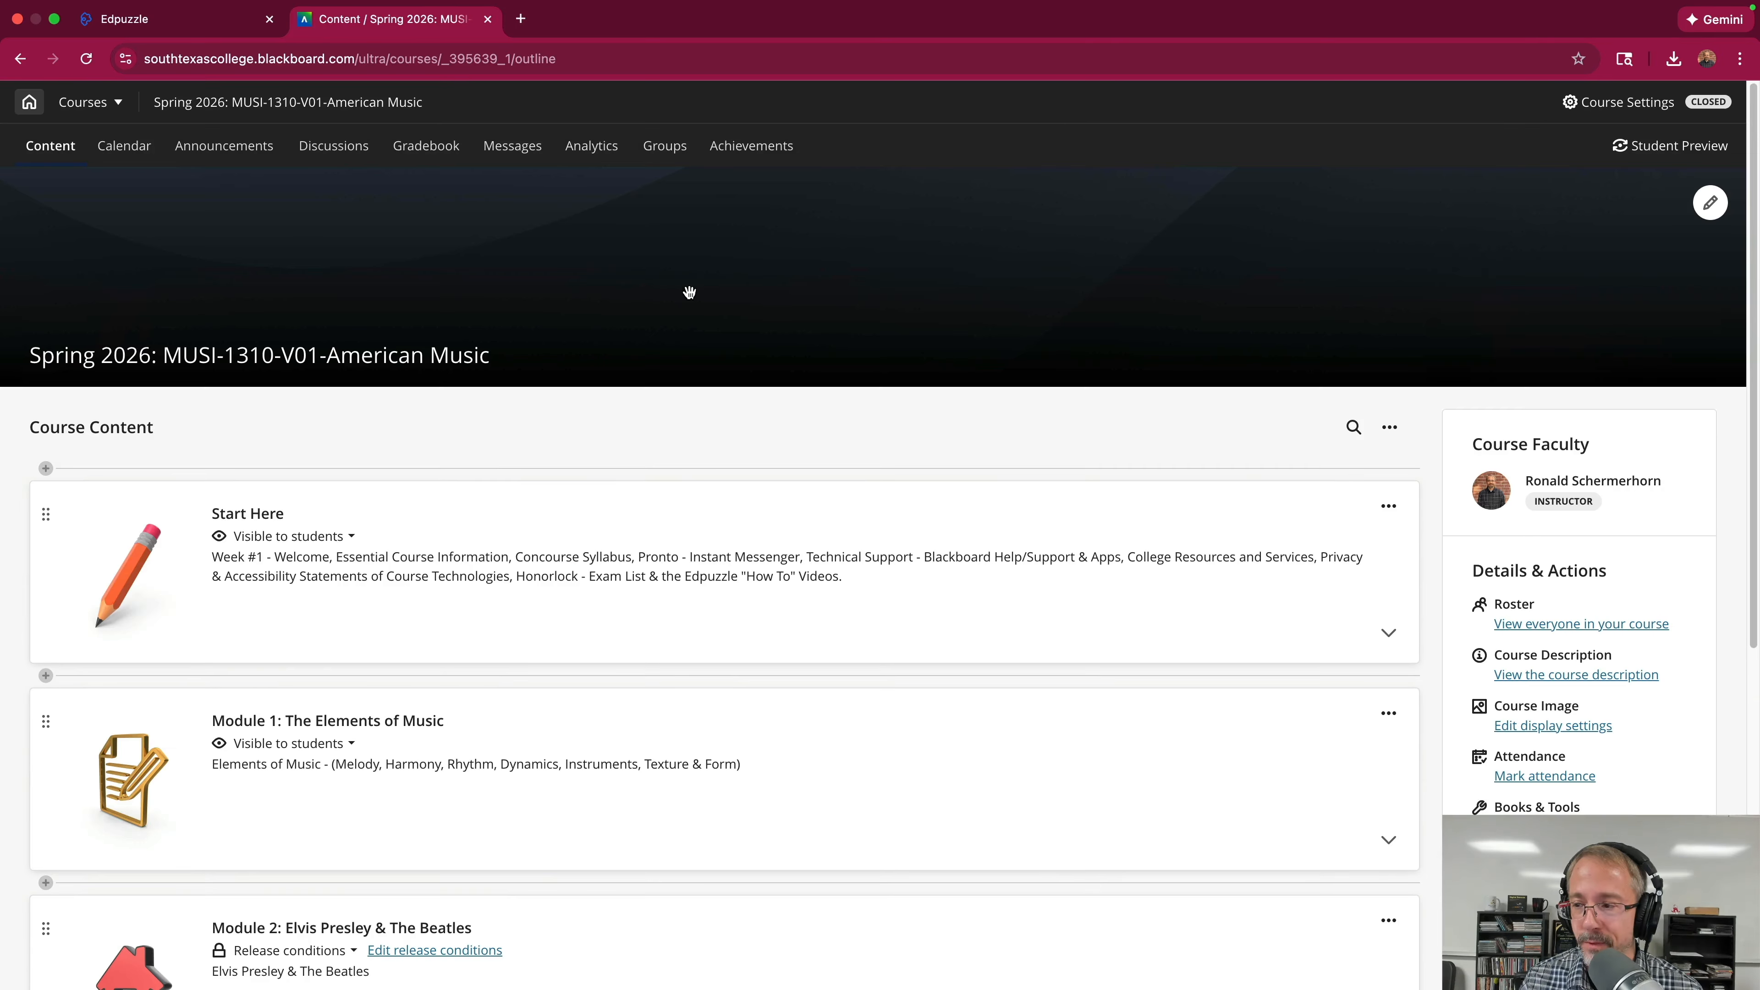
Switch to the 01-Prof-Rons-Notes-Spring-2026 document in Word, show it full screen and highlight the Course Image item in the checklist.
left_click(55, 21)
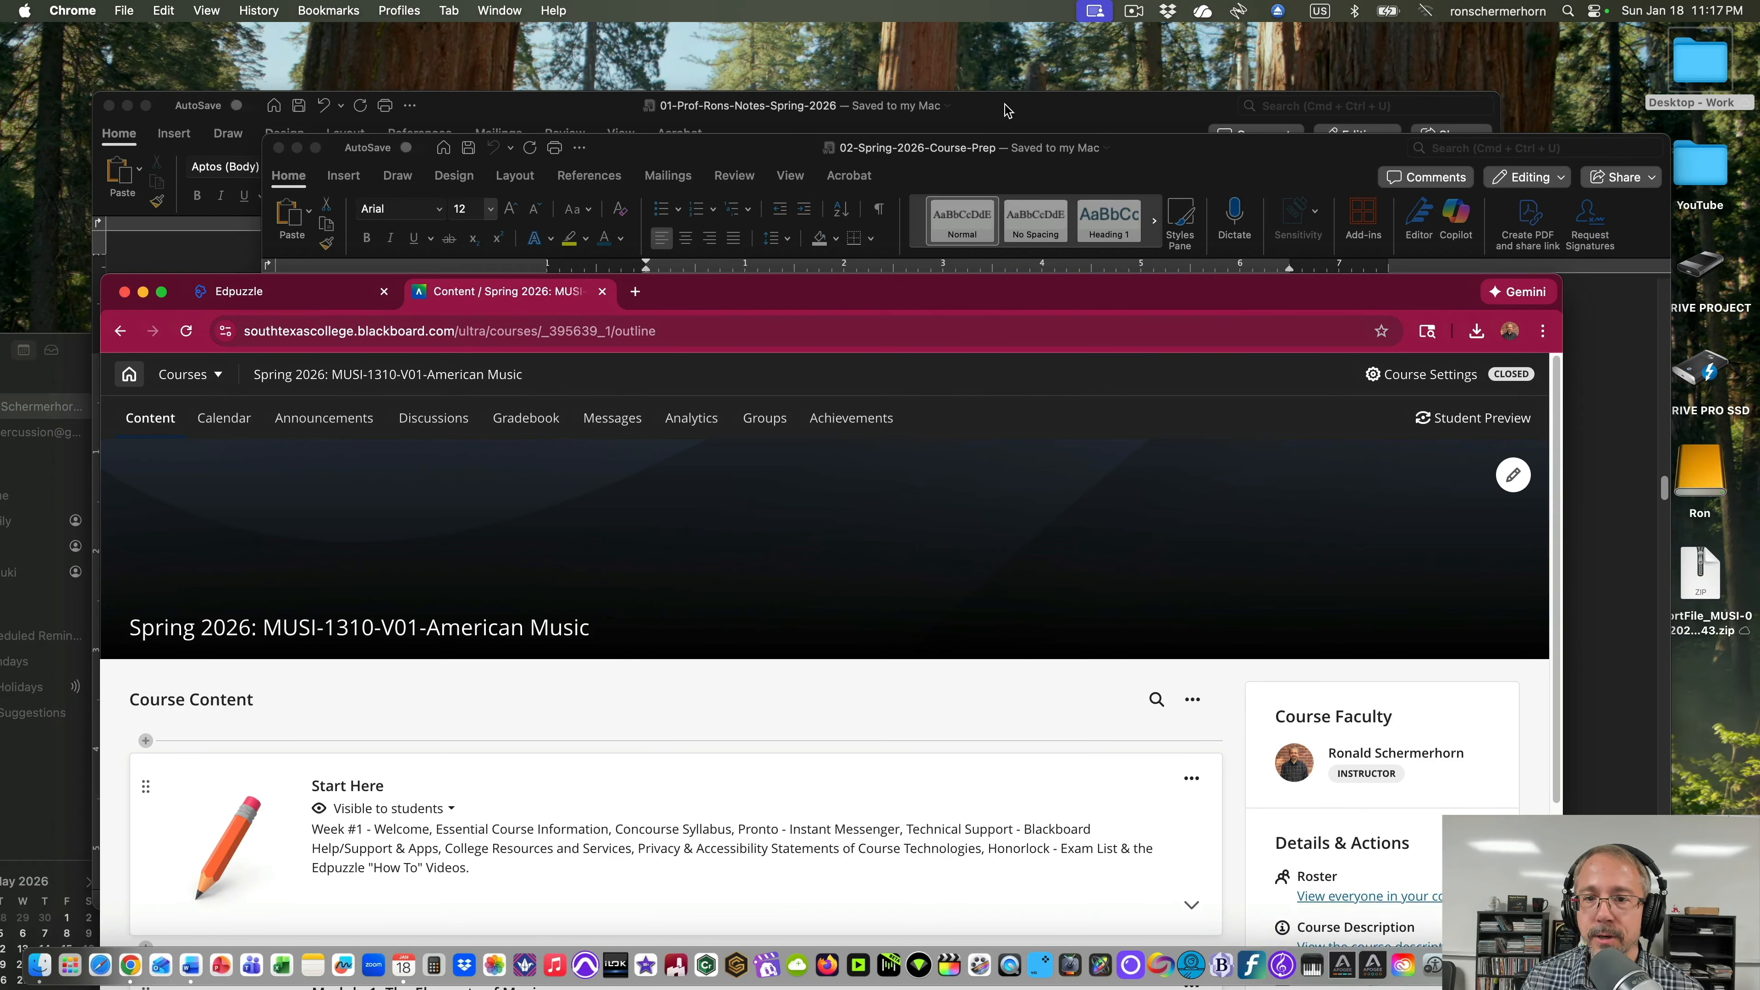
left_click(1010, 109)
left_click(145, 106)
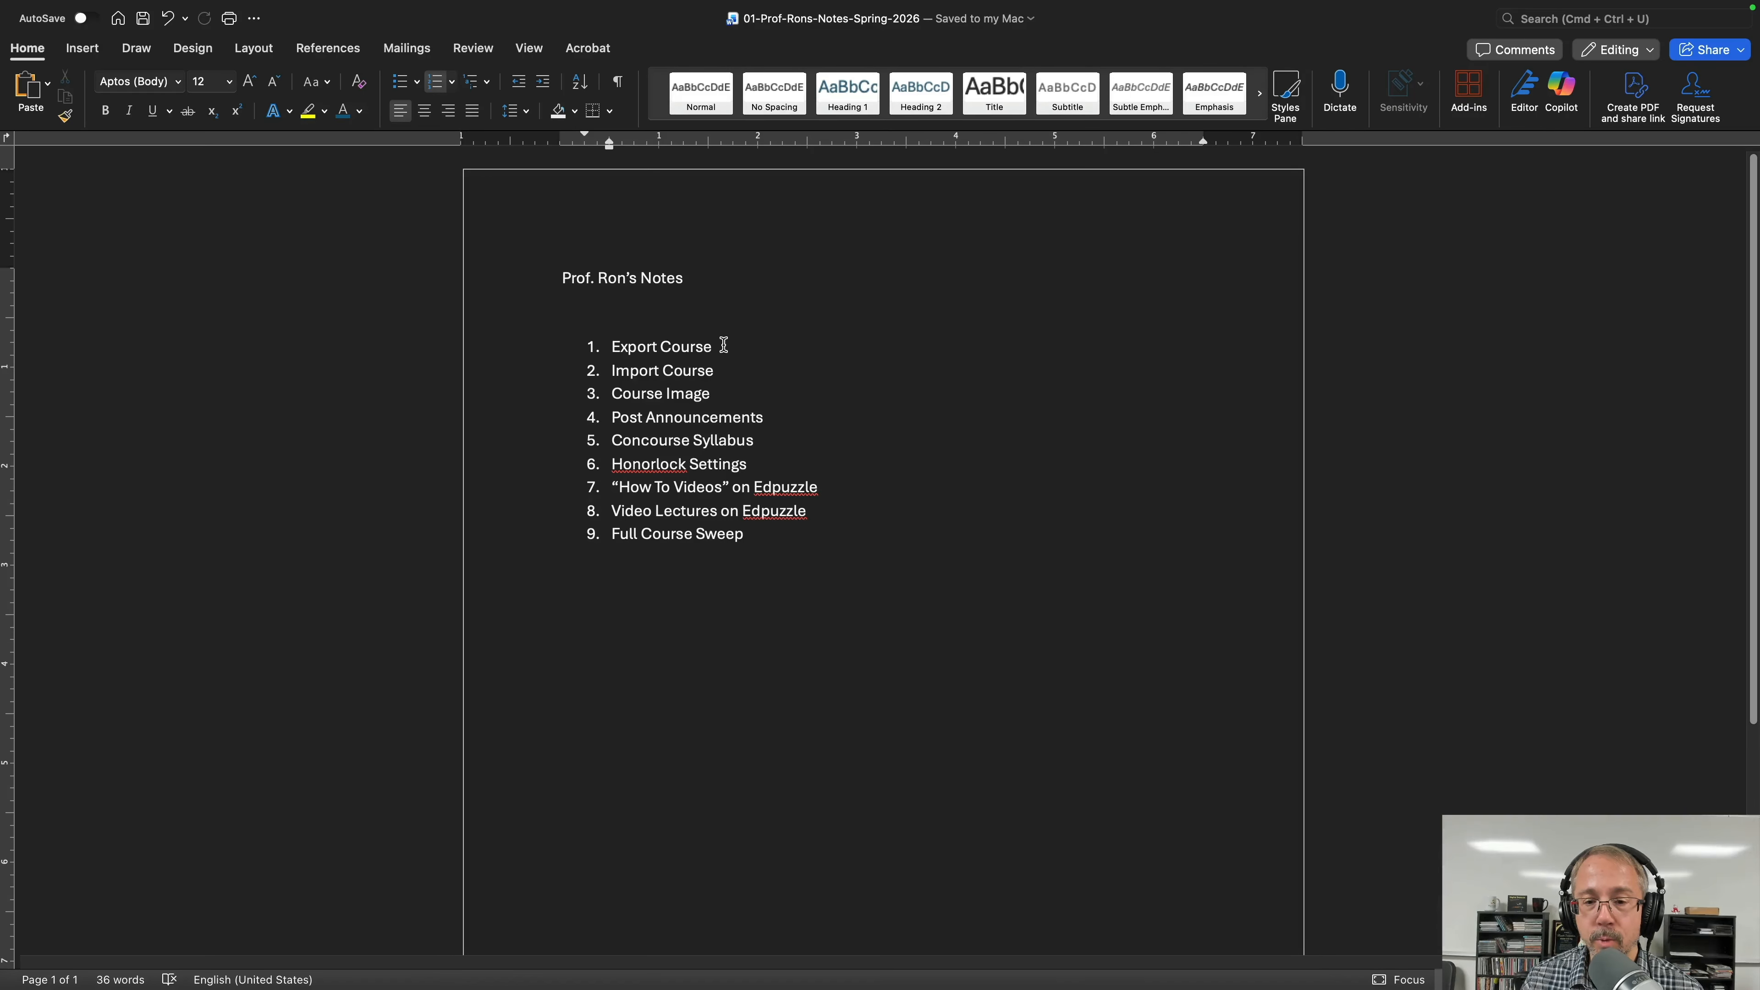
left_click_drag(722, 346, 619, 371)
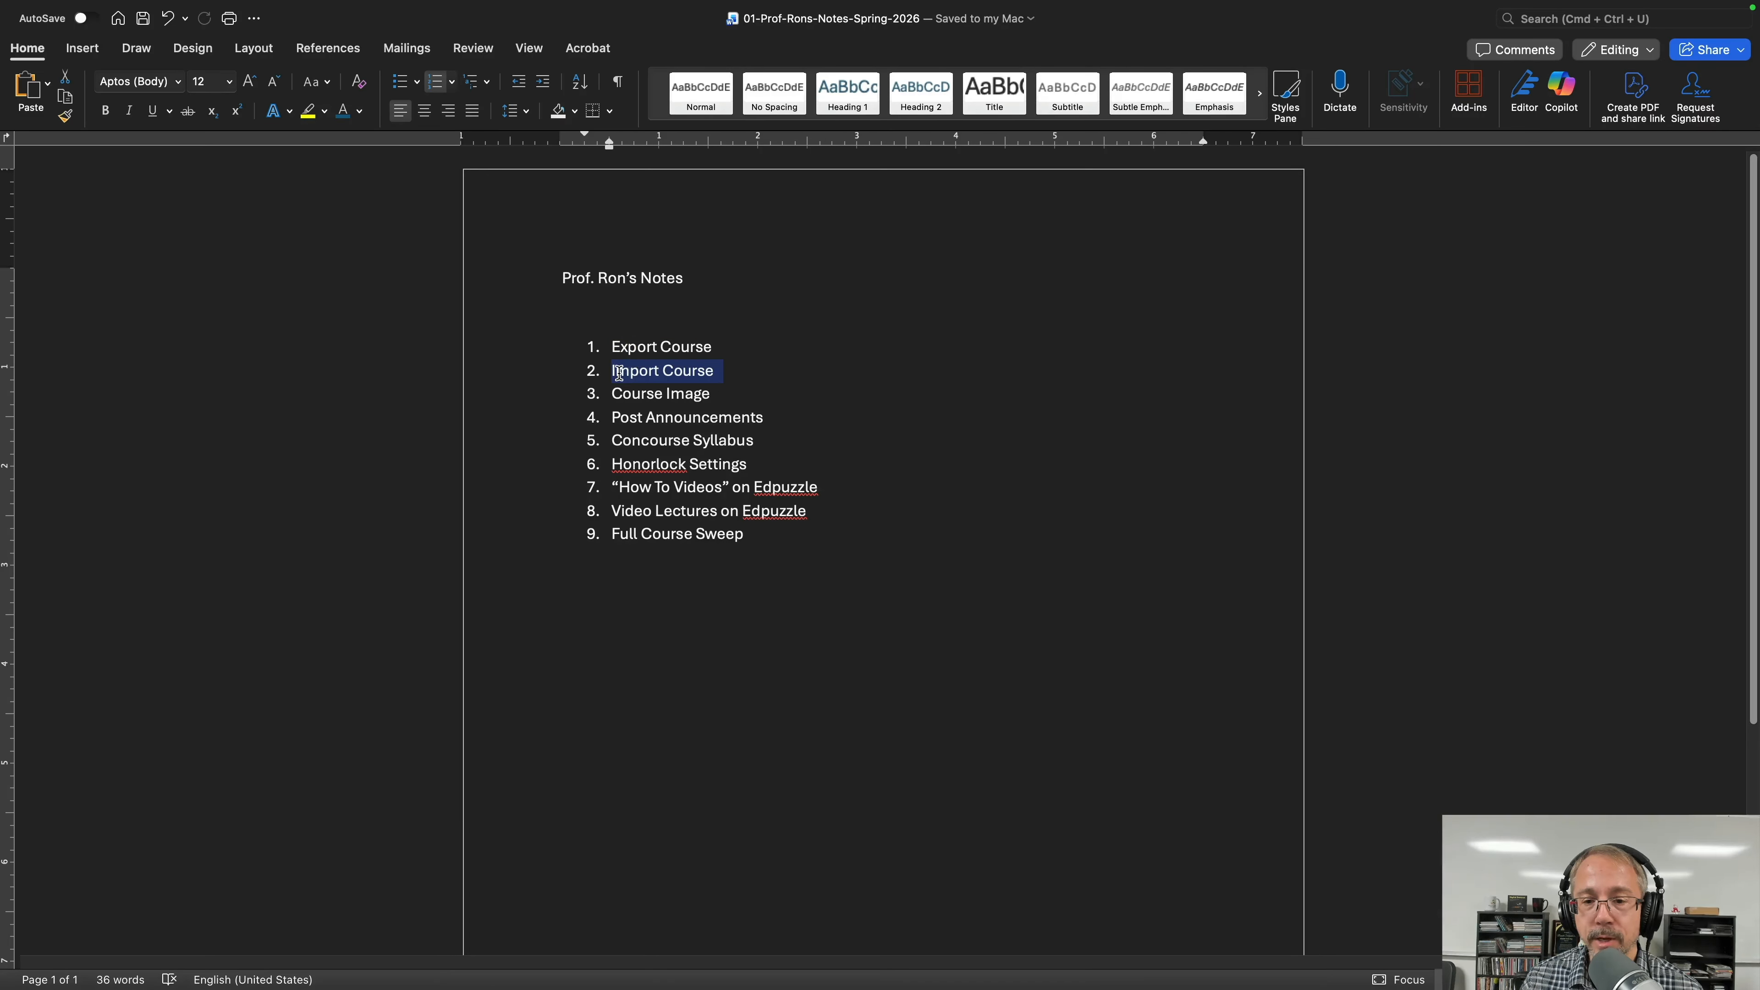
left_click_drag(720, 394, 620, 395)
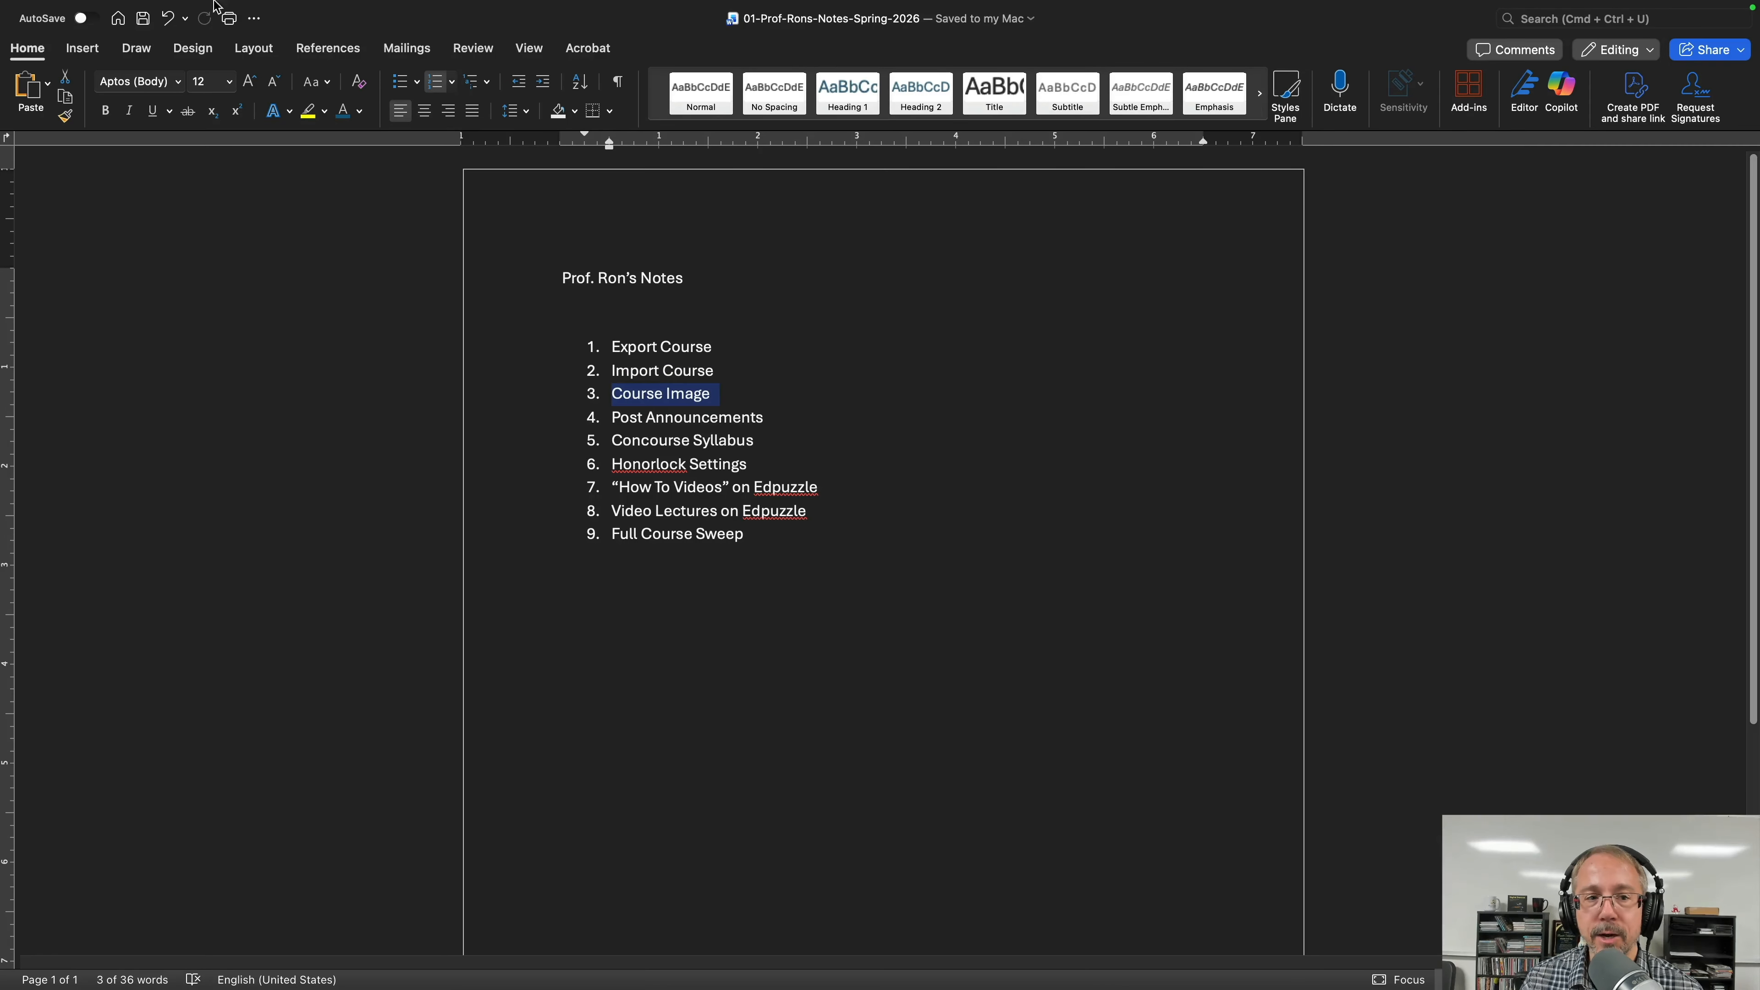
Take the notes document out of full screen, move its window aside and bring the 02-Spring-2026-Course-Prep document to the front.
mouse_move(115, 10)
left_click(56, 42)
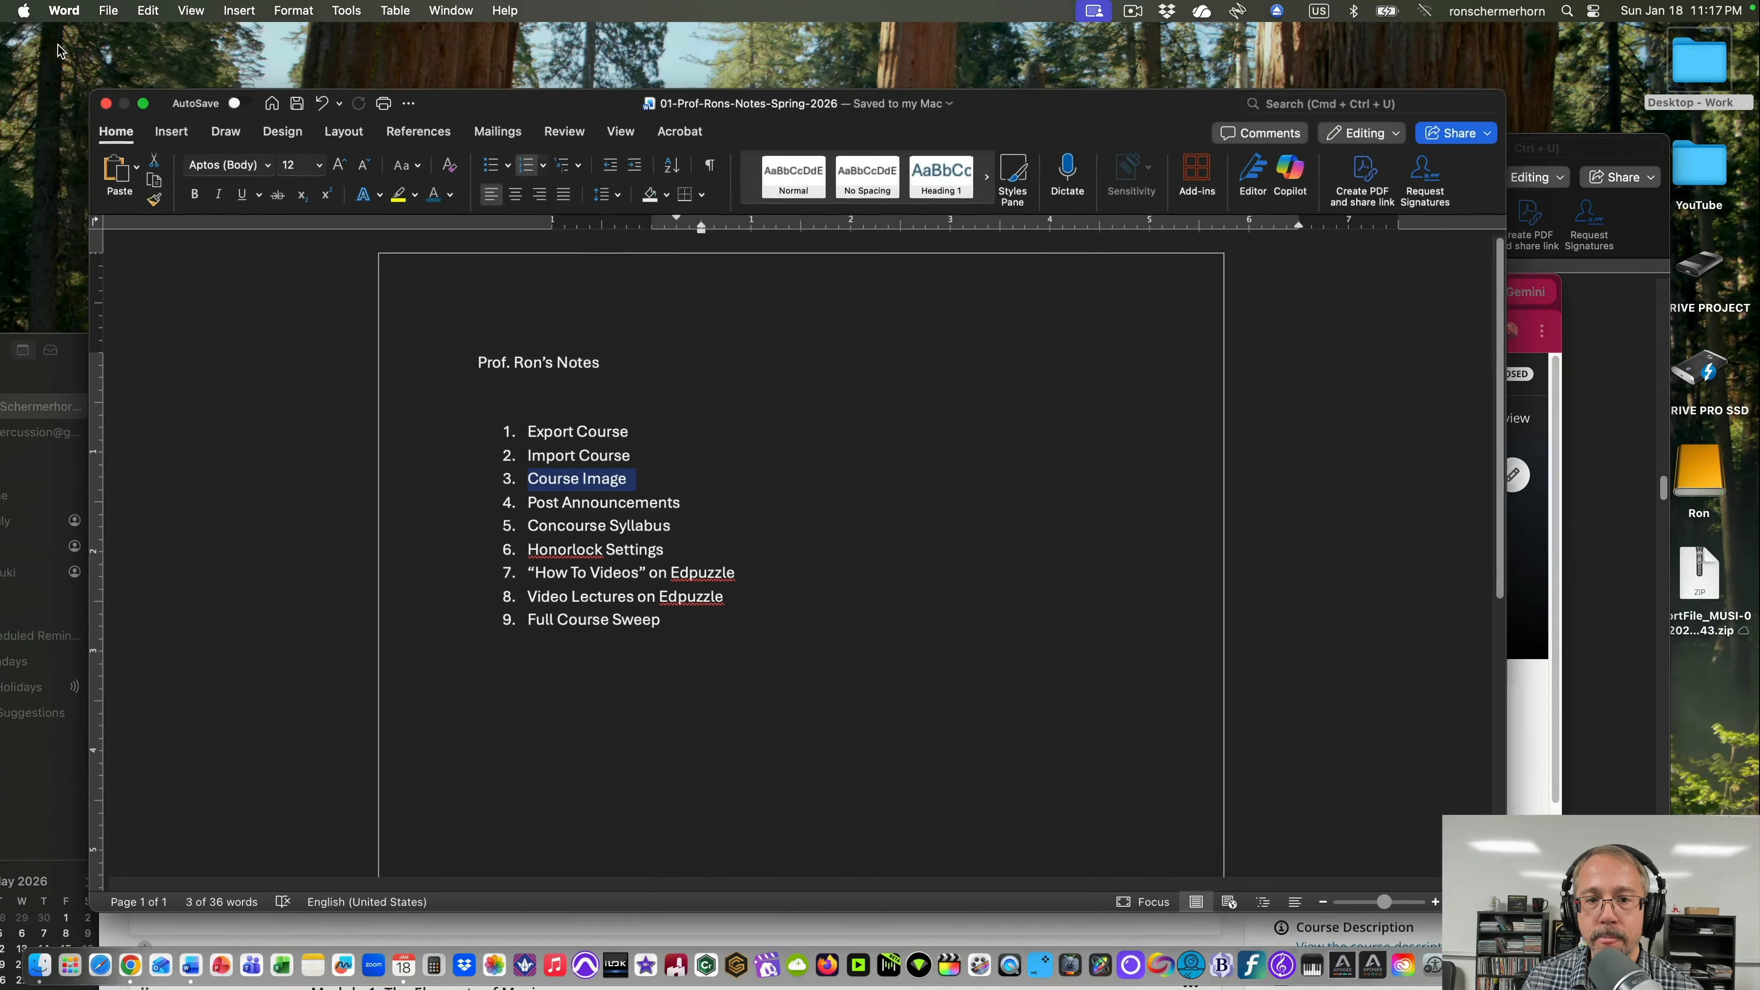
left_click_drag(1097, 106, 1205, 130)
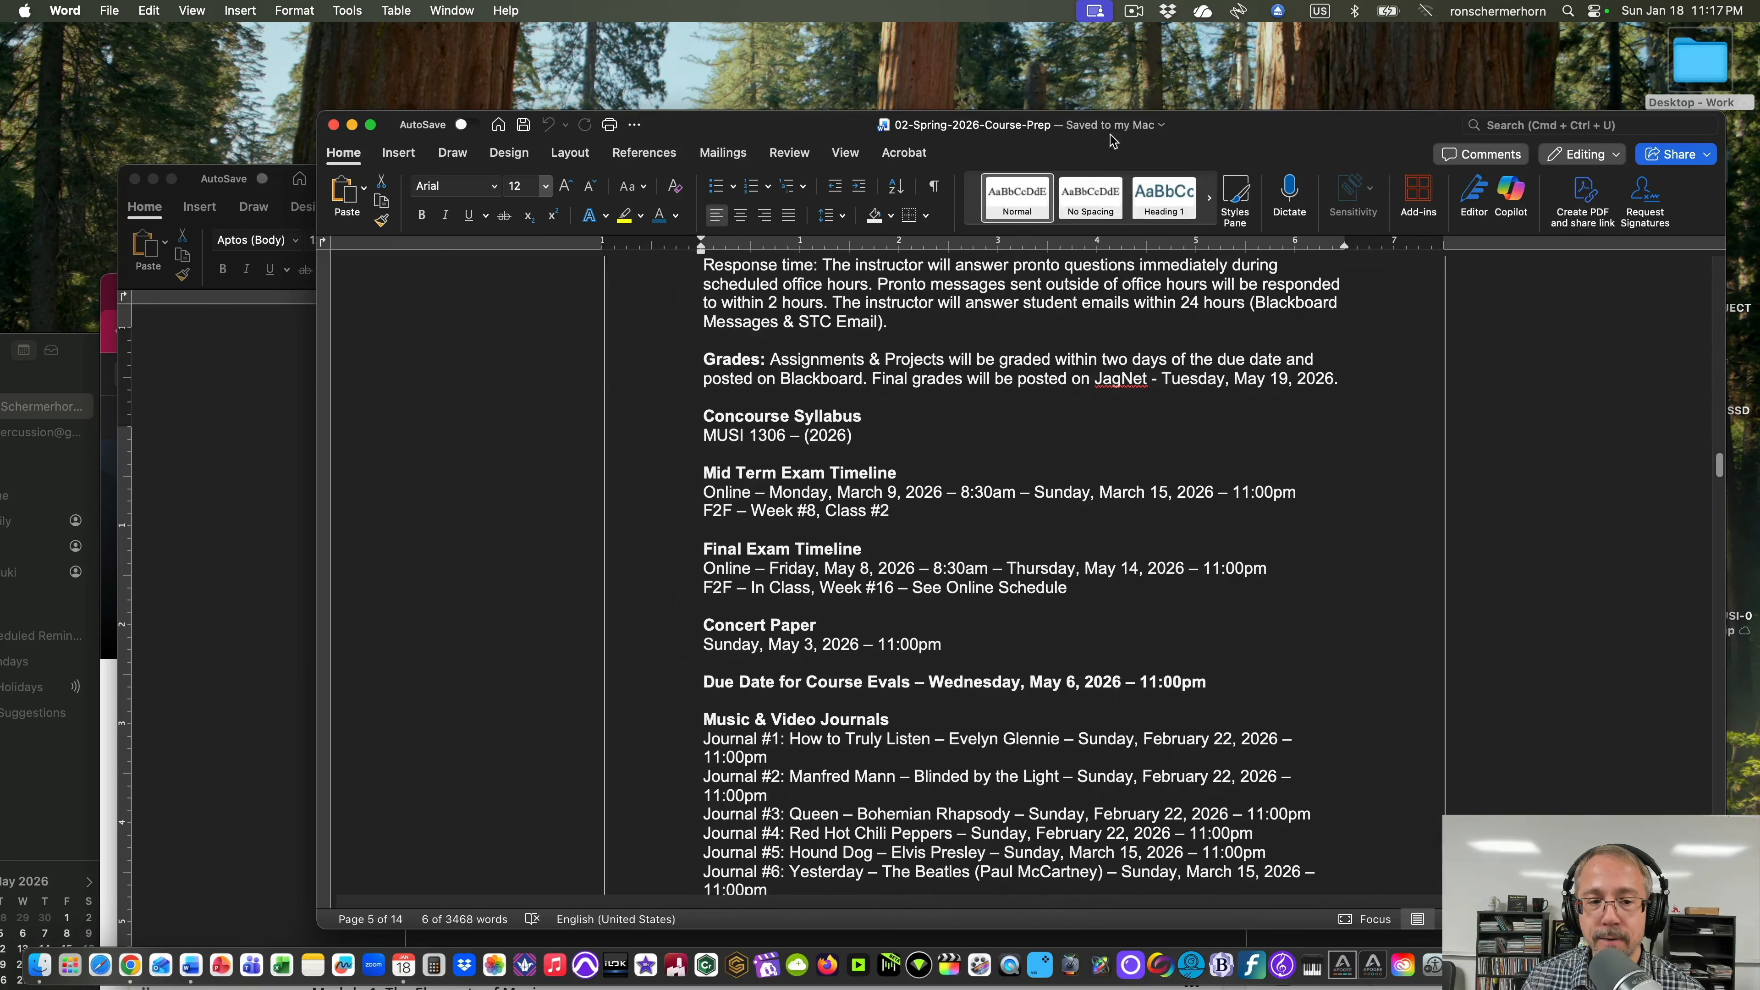
Switch to the Blackboard course in Chrome, show it full screen and start replacing the course image in its display settings.
left_click(111, 350)
left_click_drag(672, 272, 585, 149)
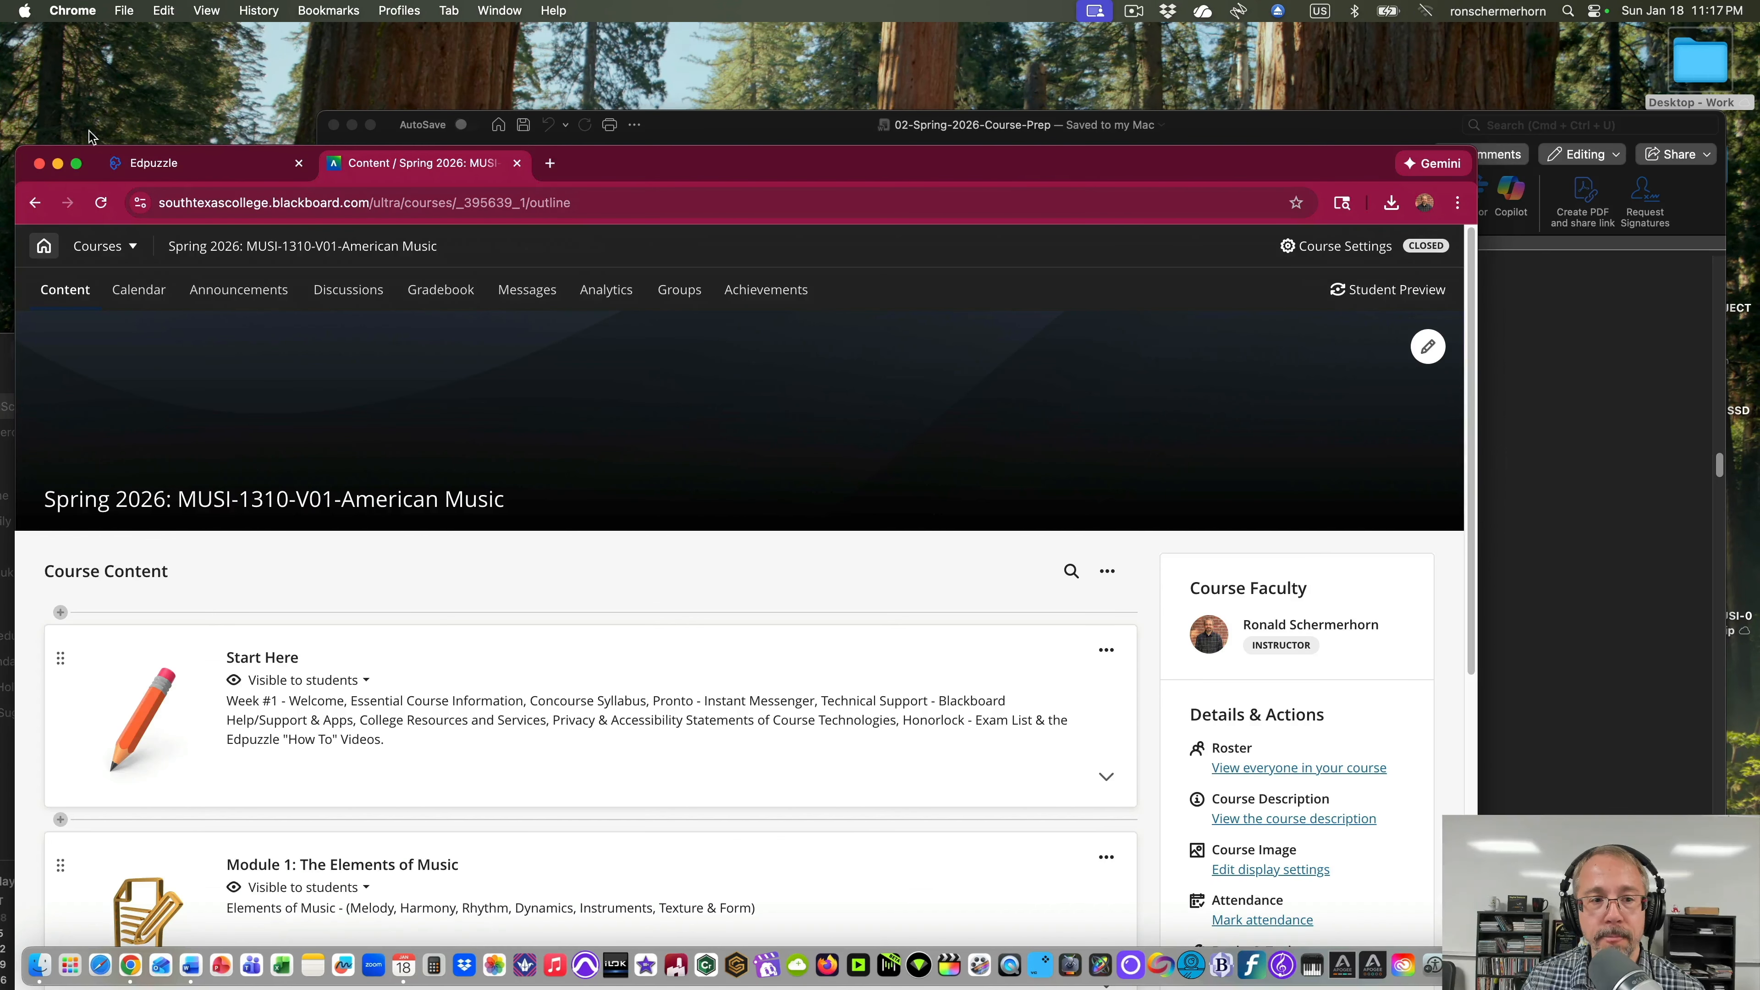
left_click(76, 163)
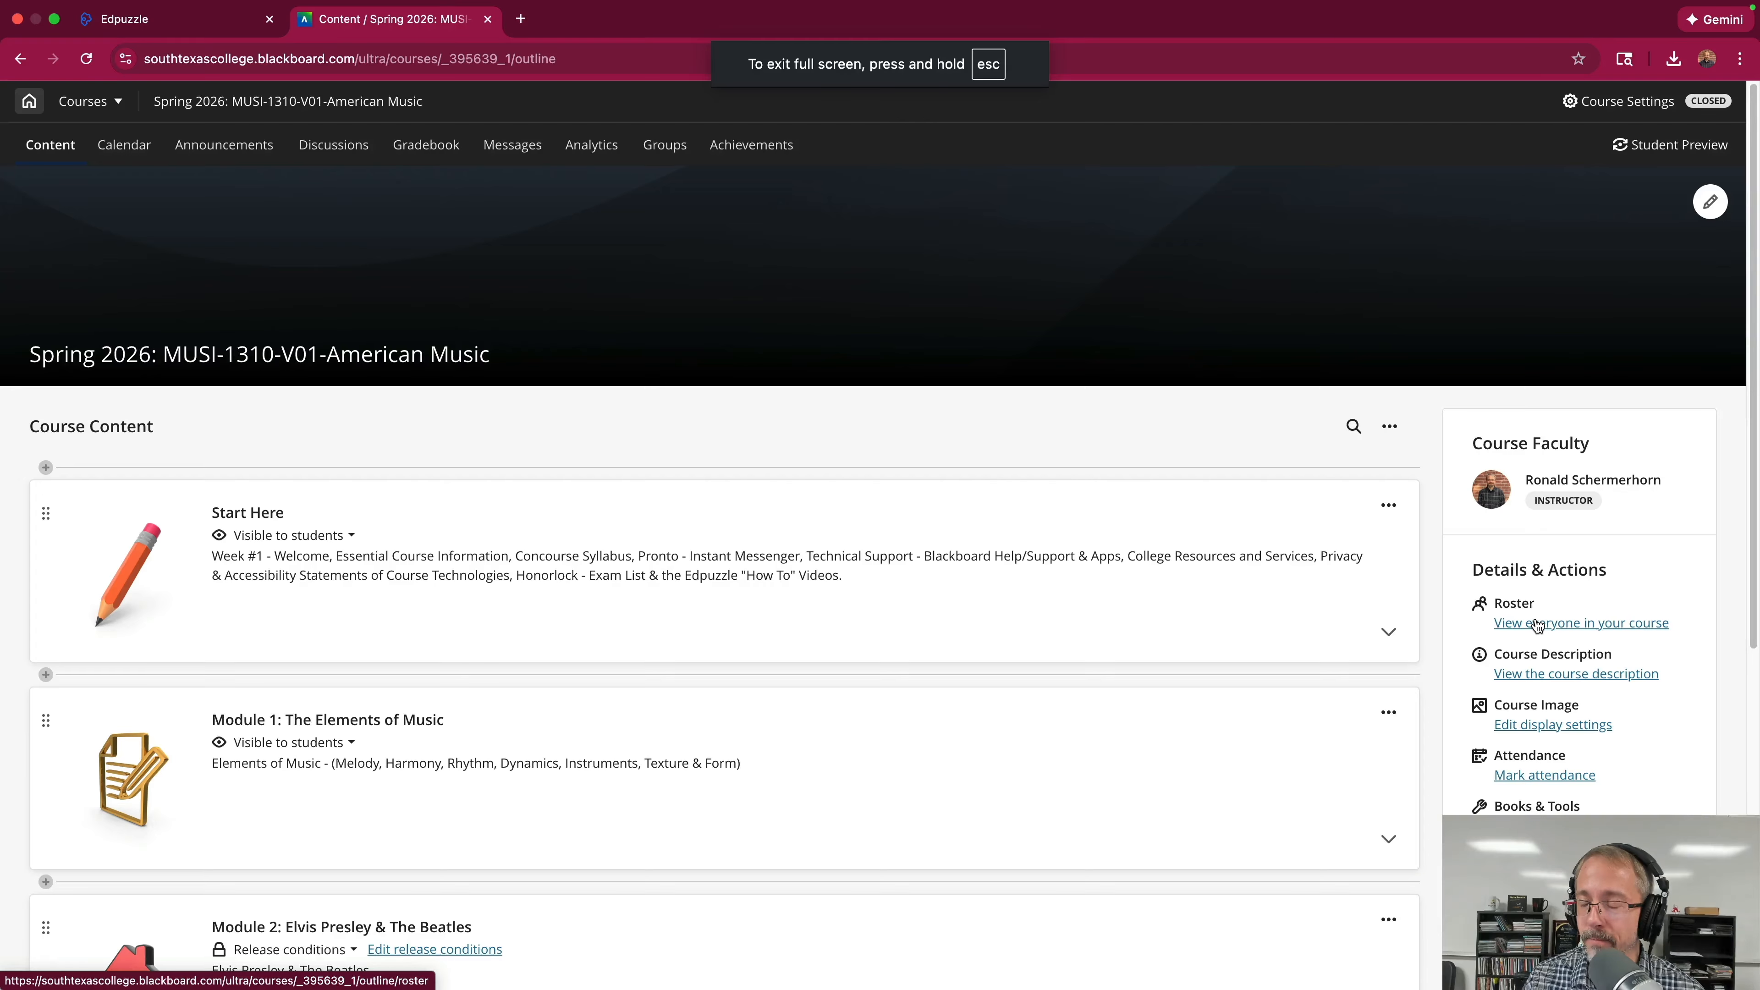
scroll(1531, 562, "down", 3)
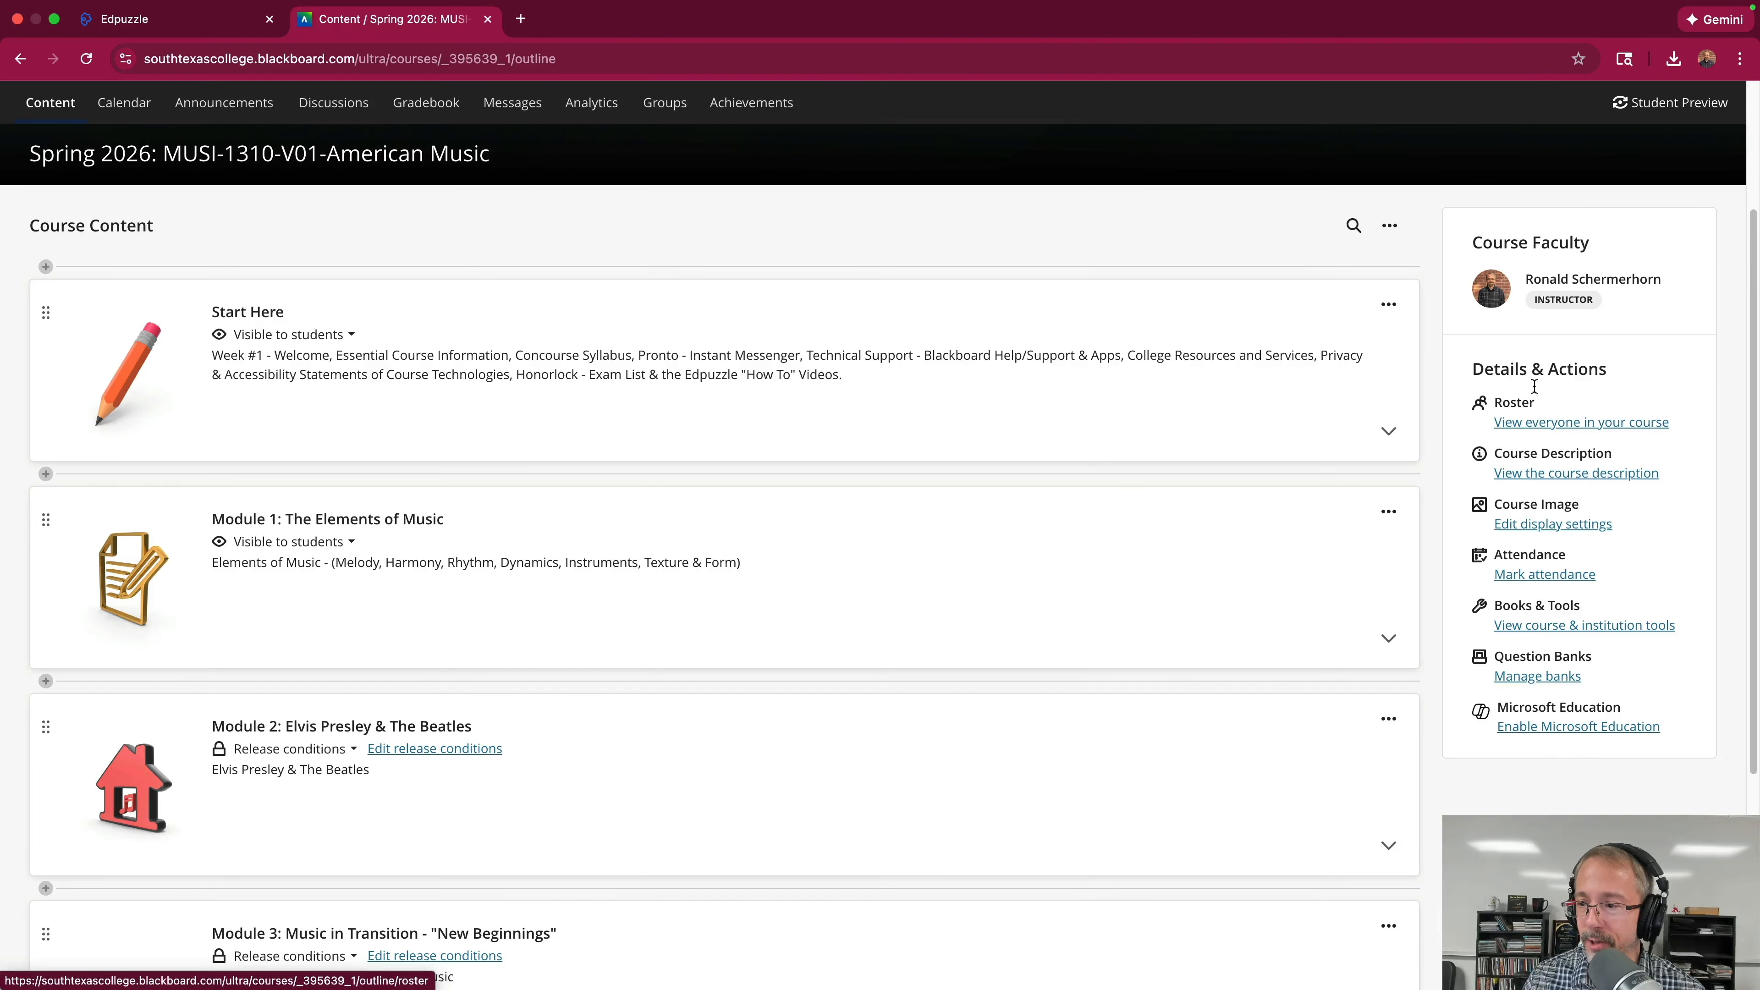
left_click(1544, 526)
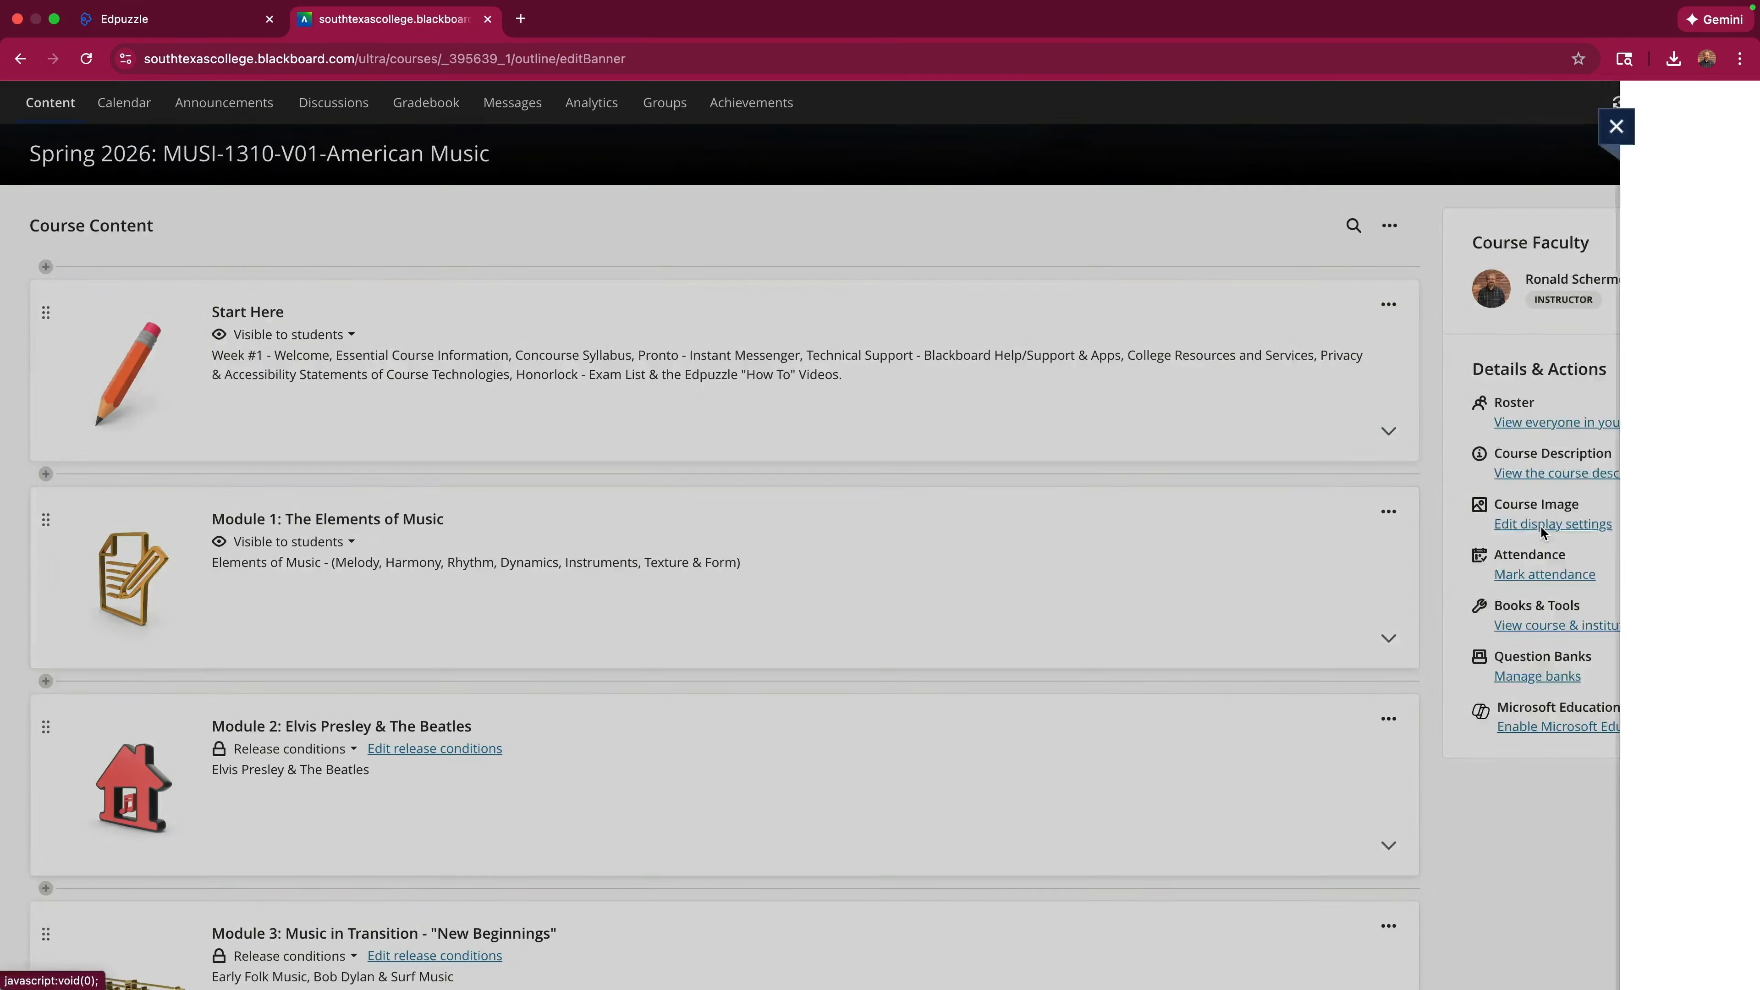
left_click(1680, 212)
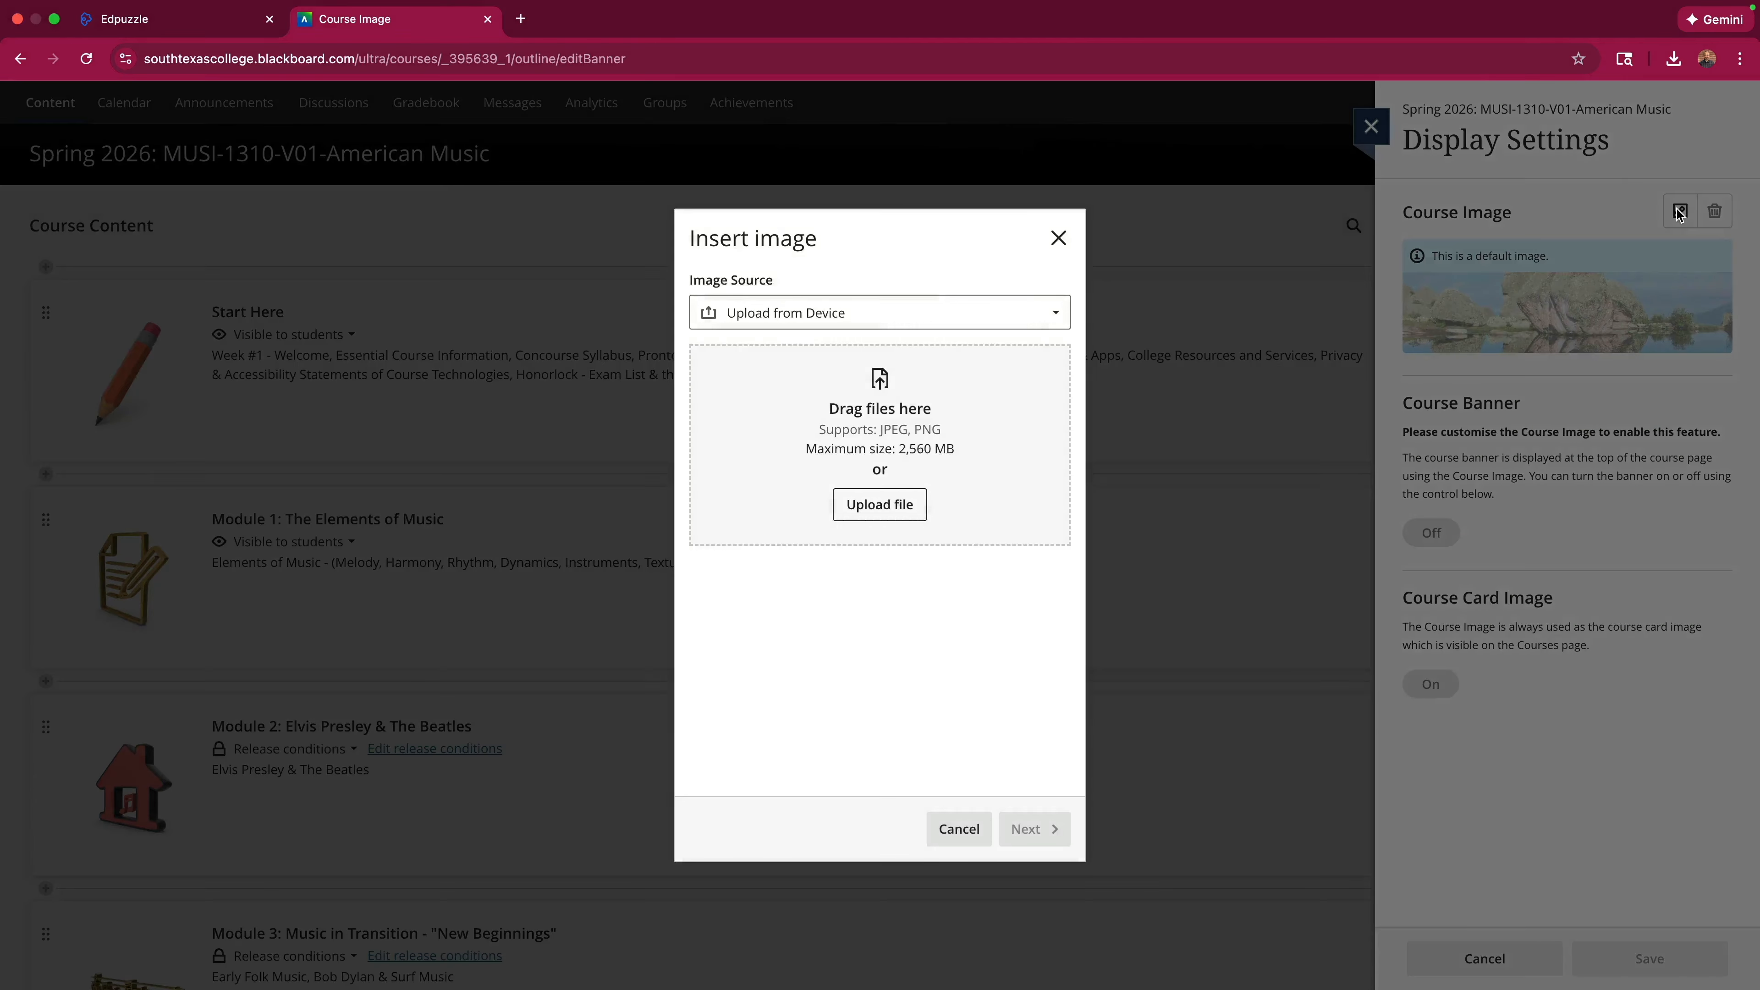
Upload !-Home Page-Music-Splash-Color.jpeg from the 01-Splash Page & Banners folder inside 01-BB Ultra - Baners & Icons.
left_click(882, 511)
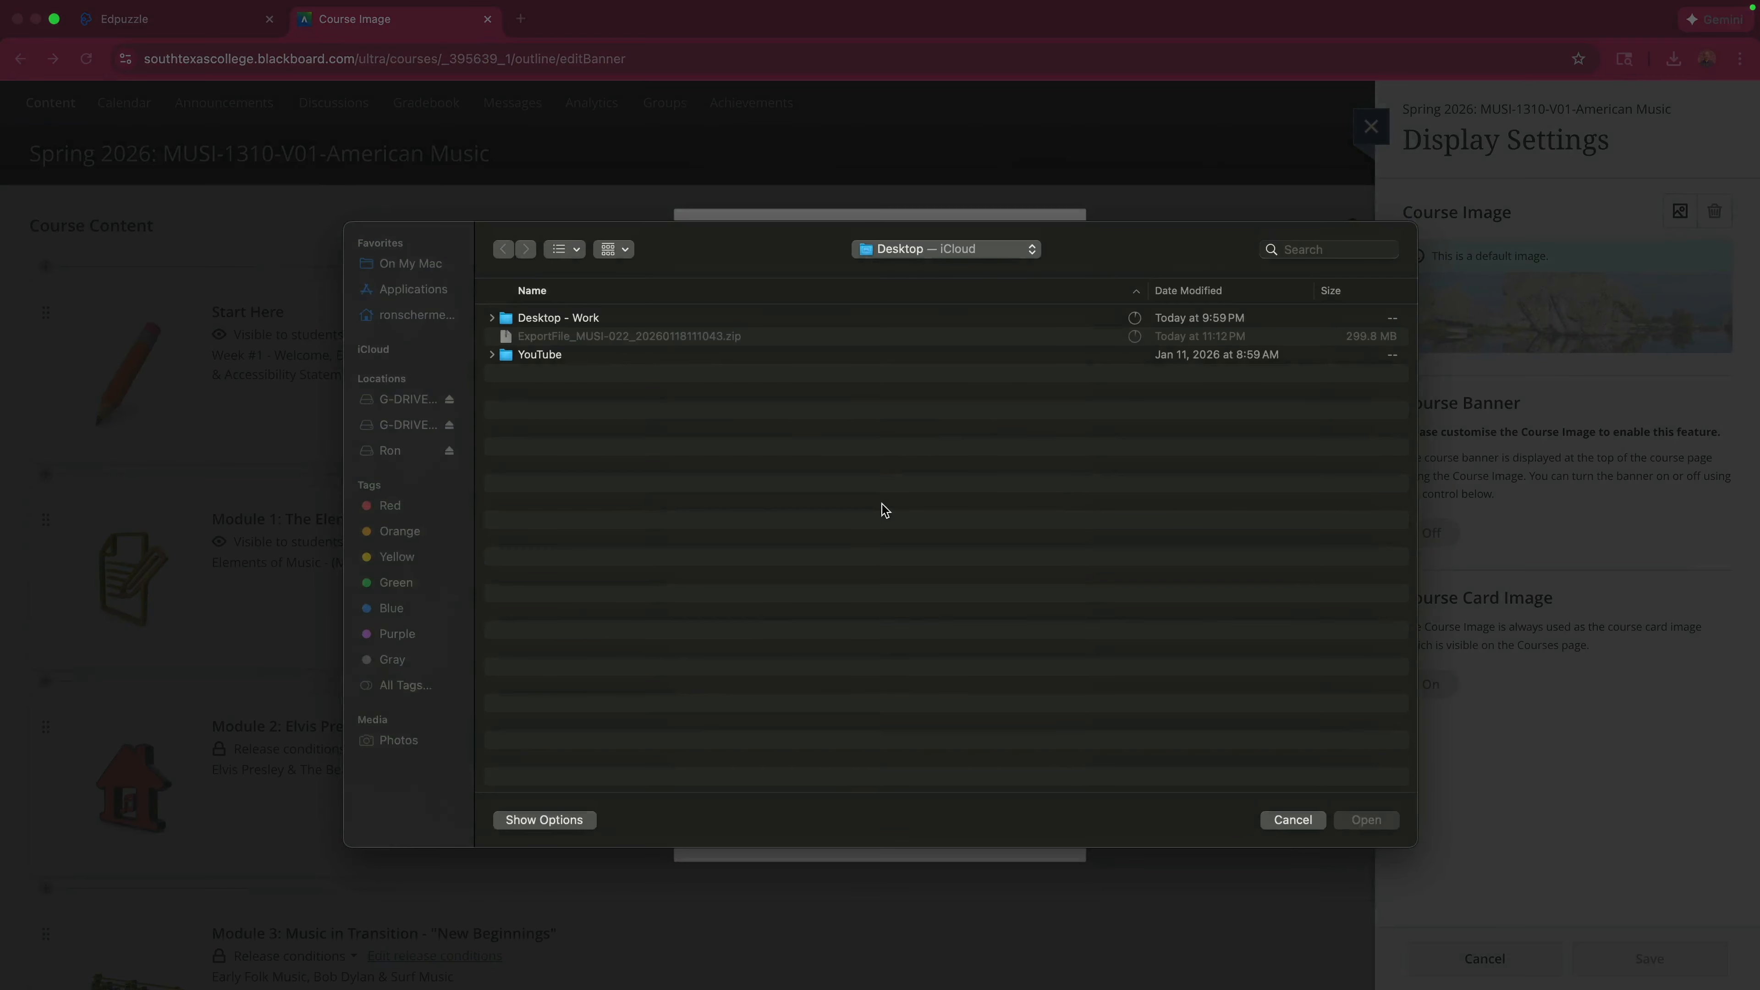
double_click(573, 323)
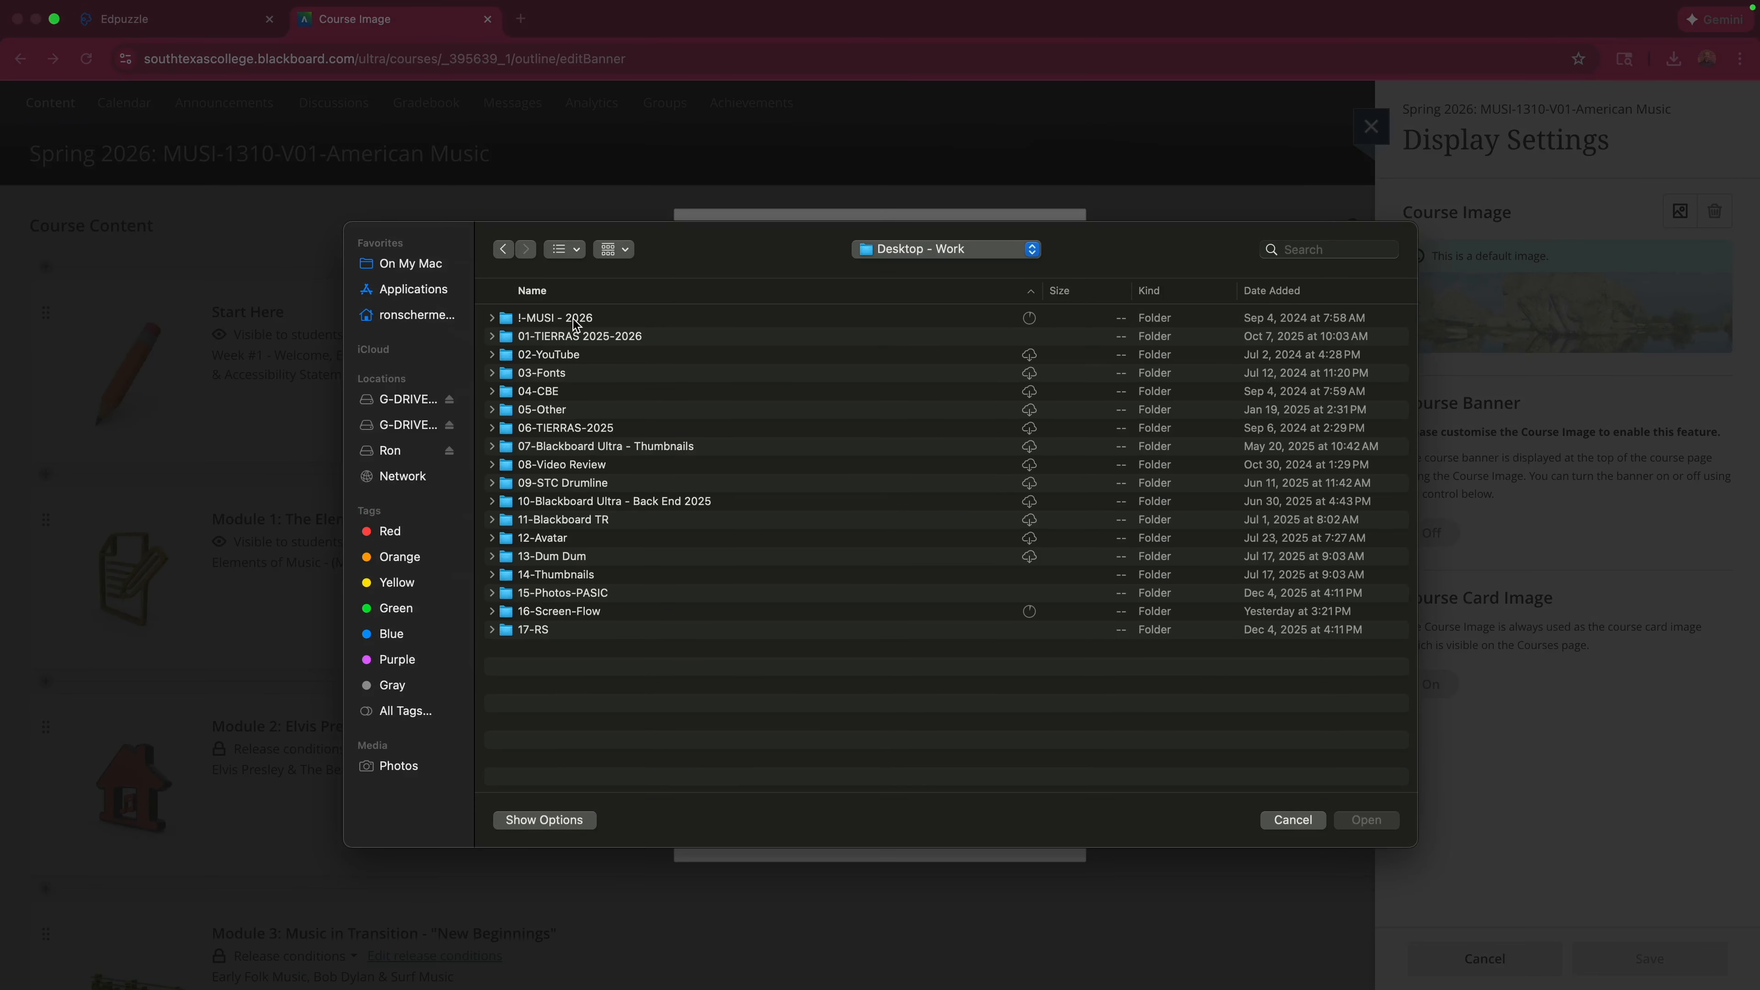
double_click(575, 320)
double_click(616, 339)
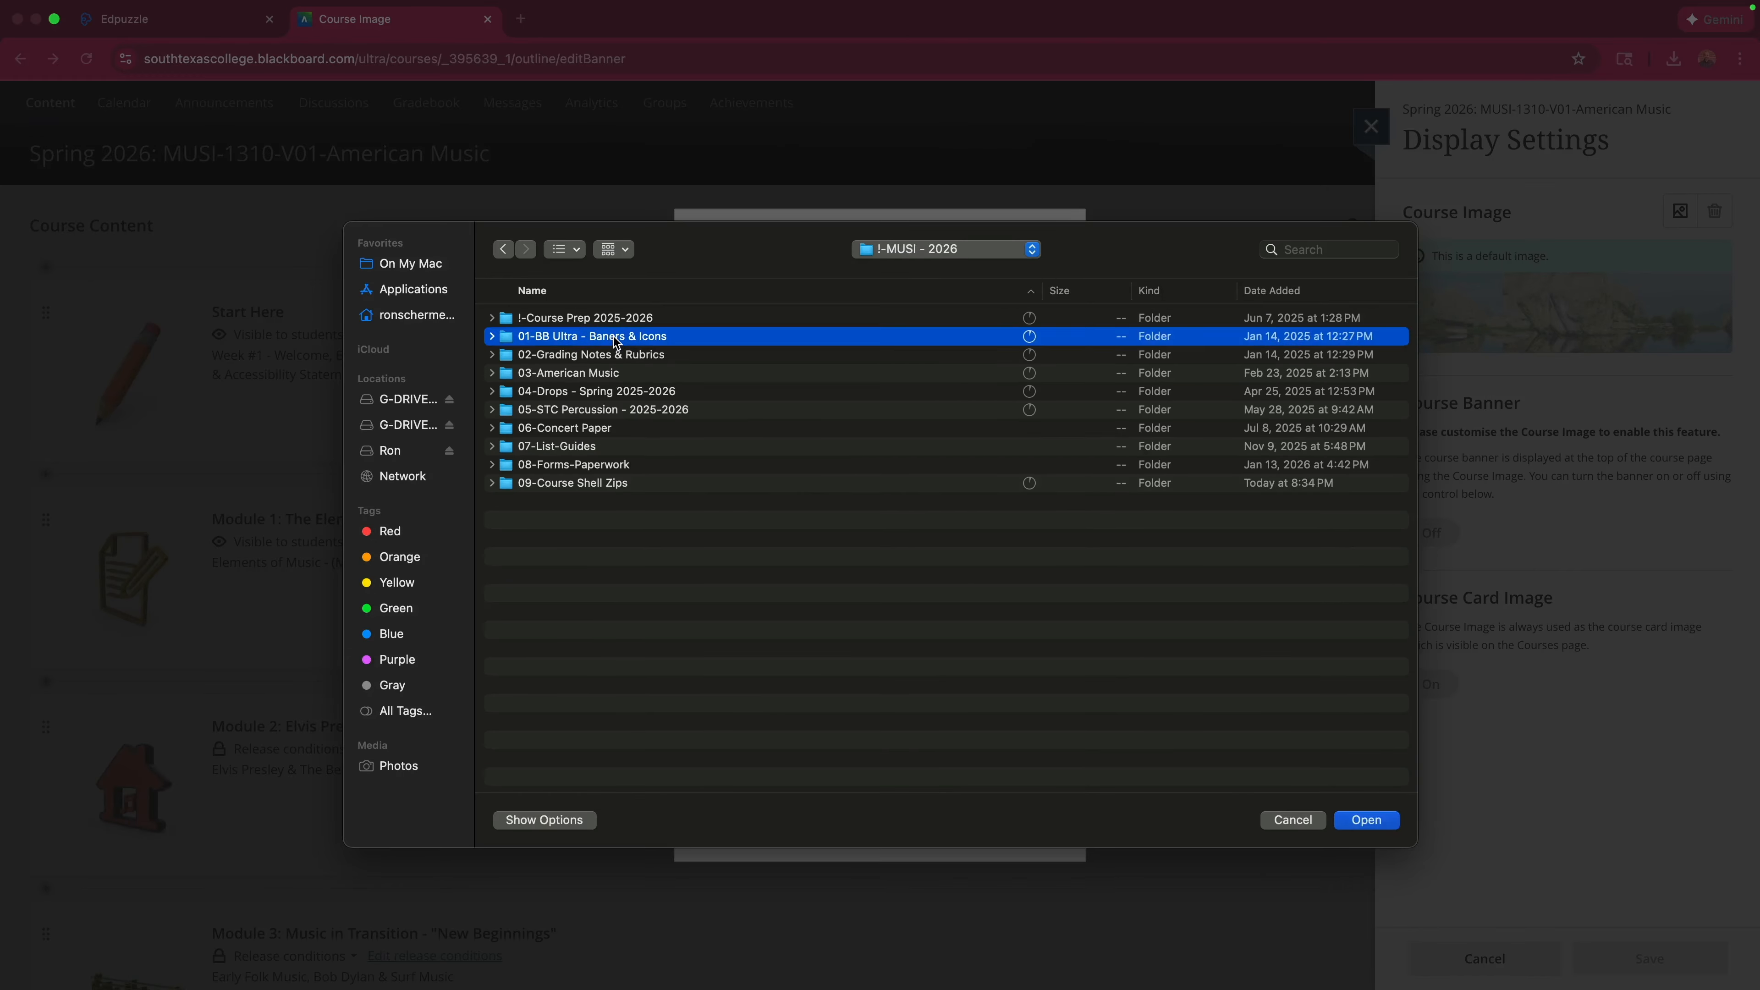
left_click(612, 358)
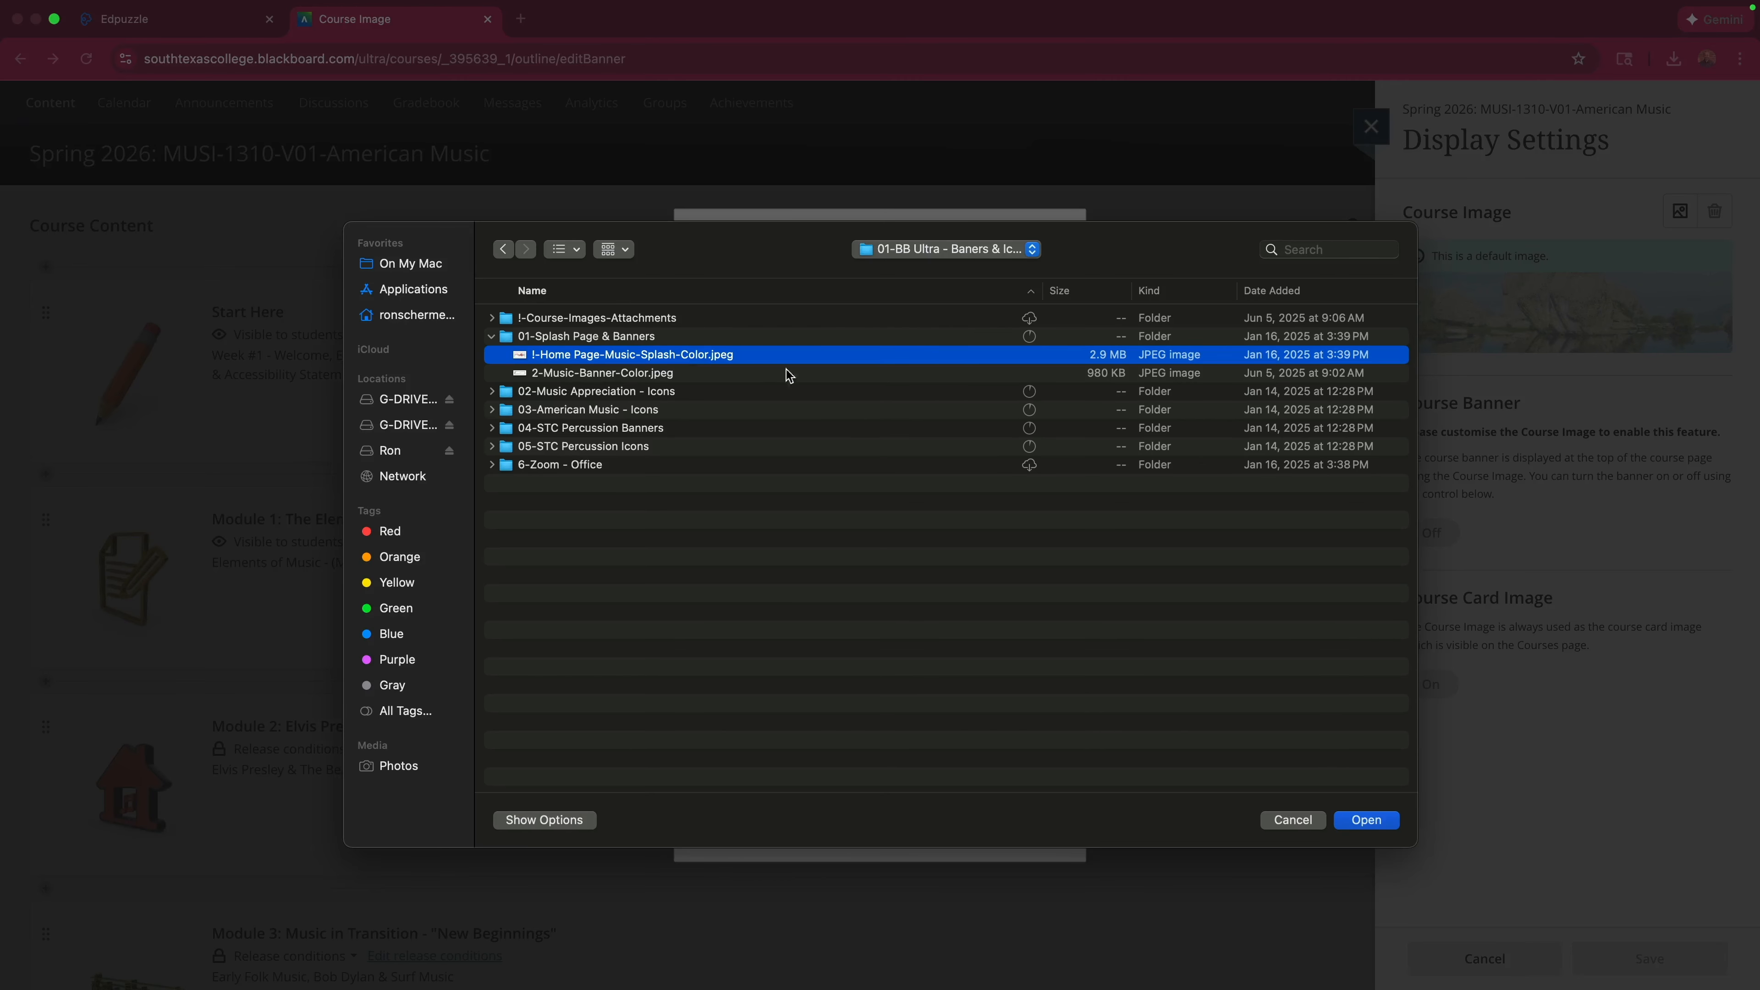
left_click(1366, 821)
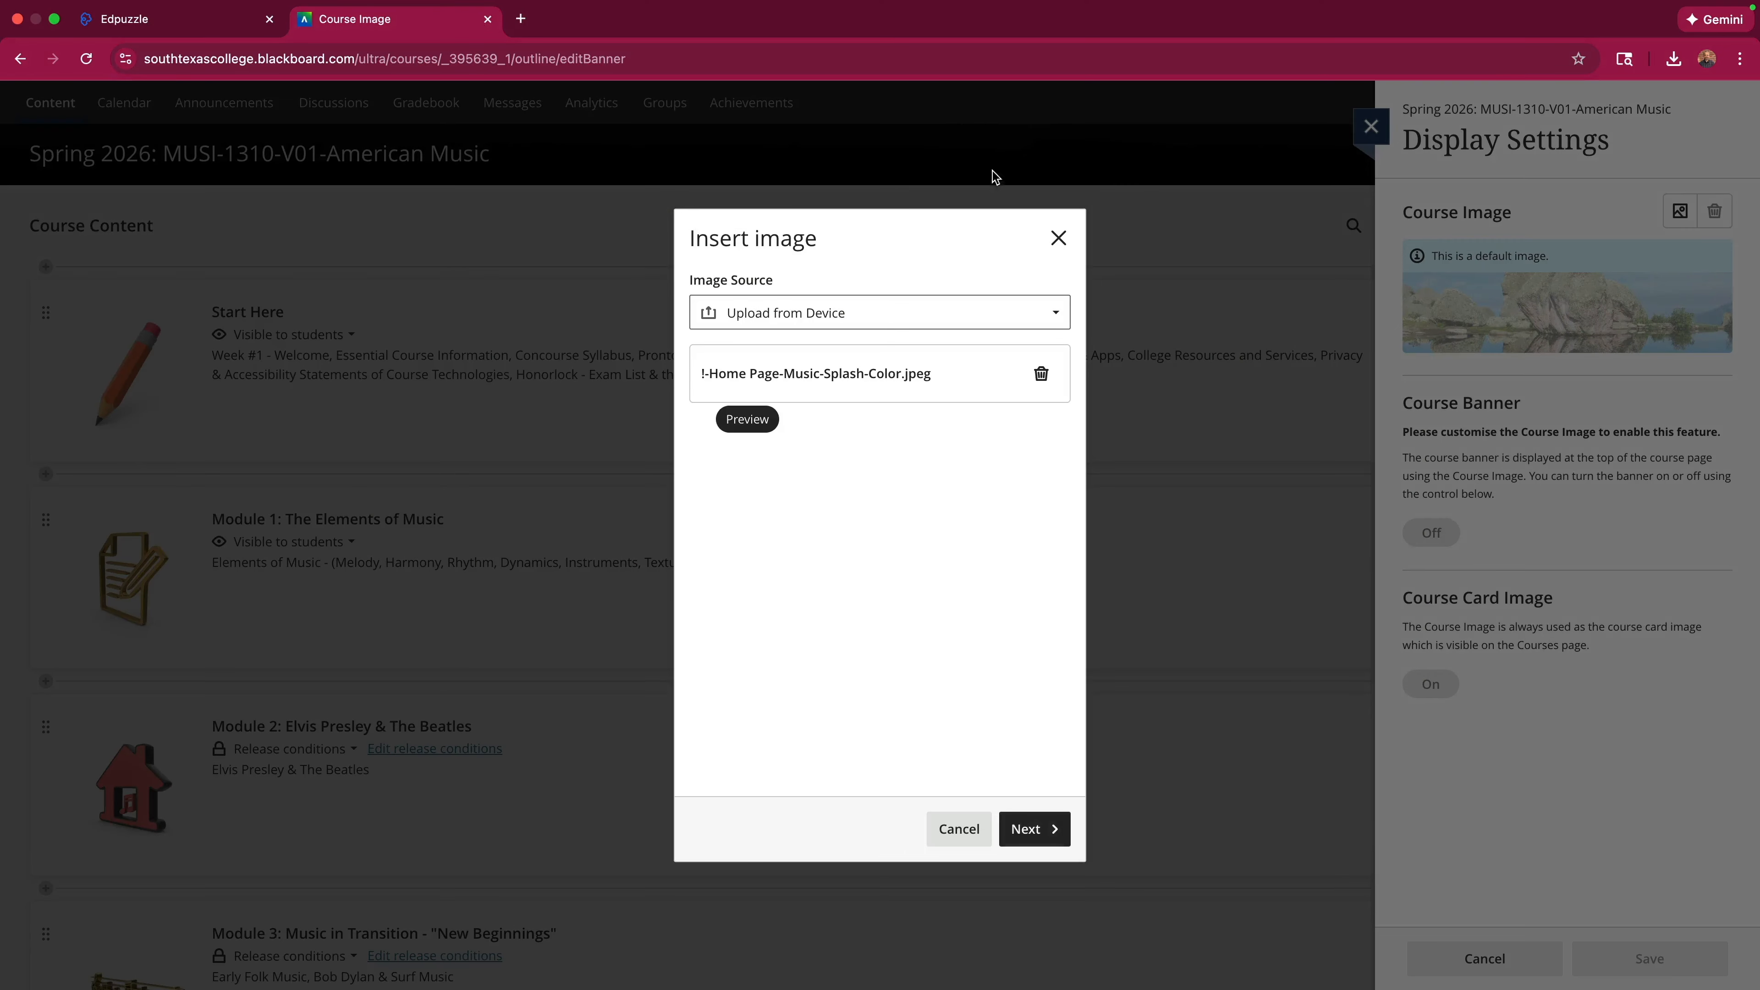
Shift the splash image down within the crop frame, save it as the course image and save the display settings.
left_click(1035, 830)
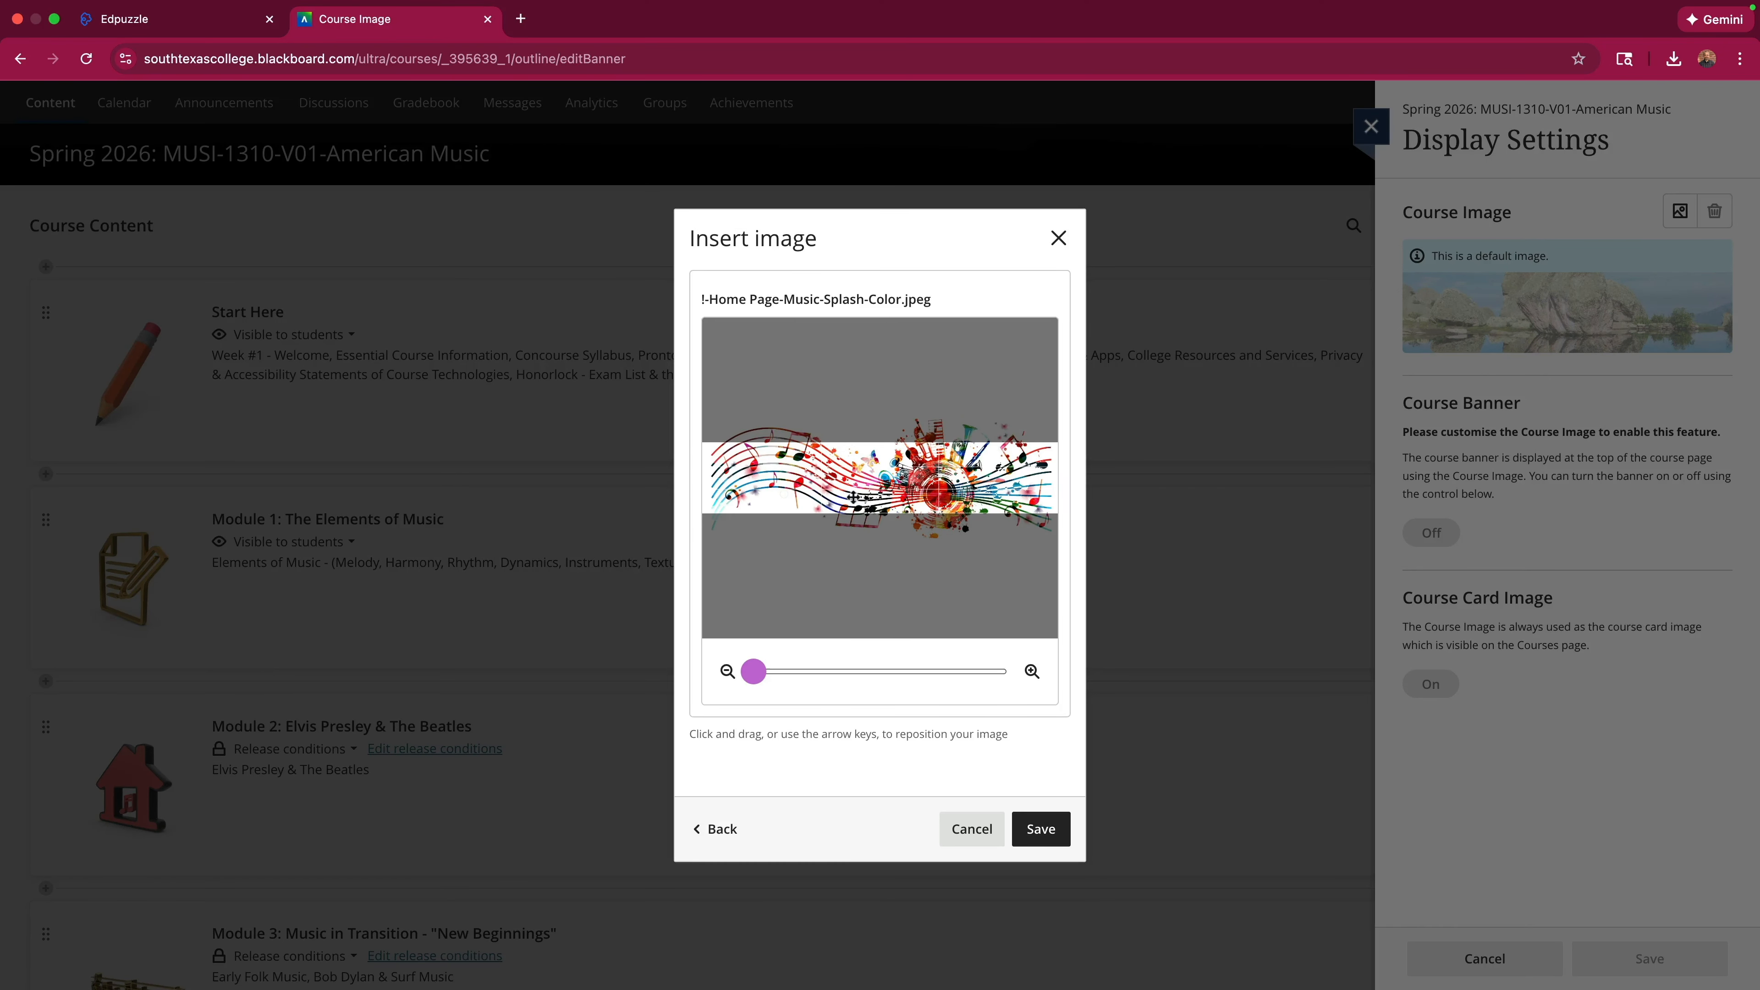
left_click_drag(853, 495, 854, 526)
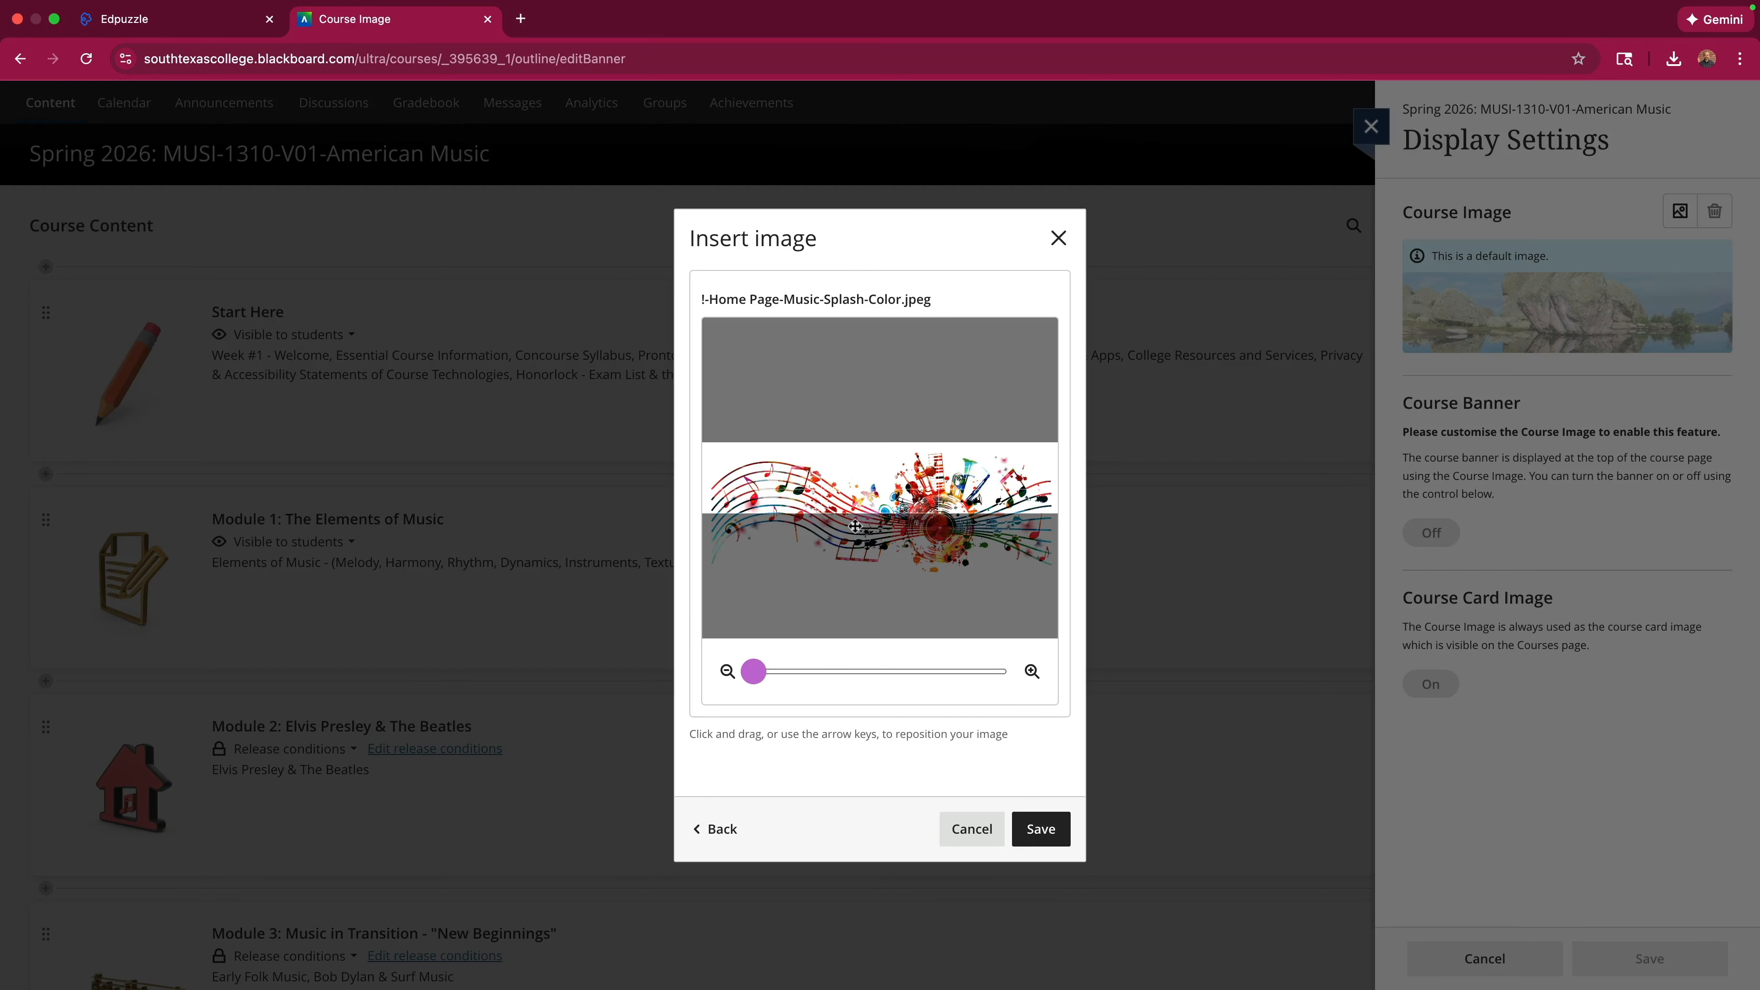
left_click(1037, 829)
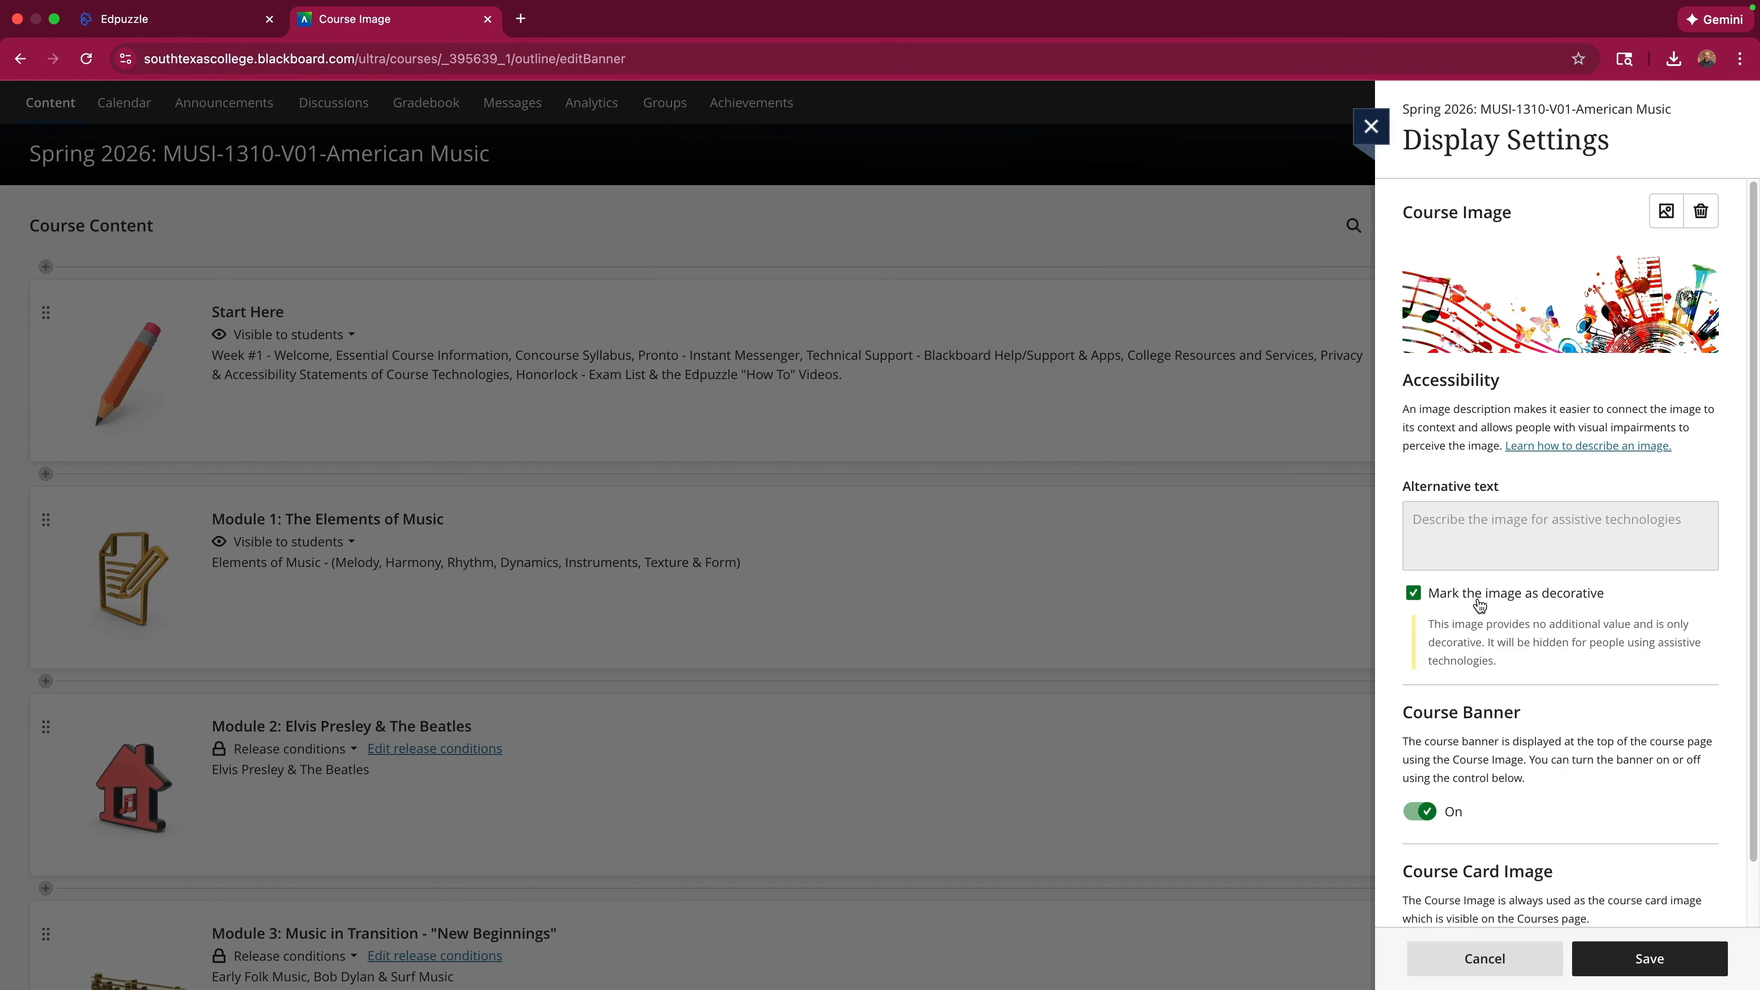
scroll(1497, 590, "down", 2)
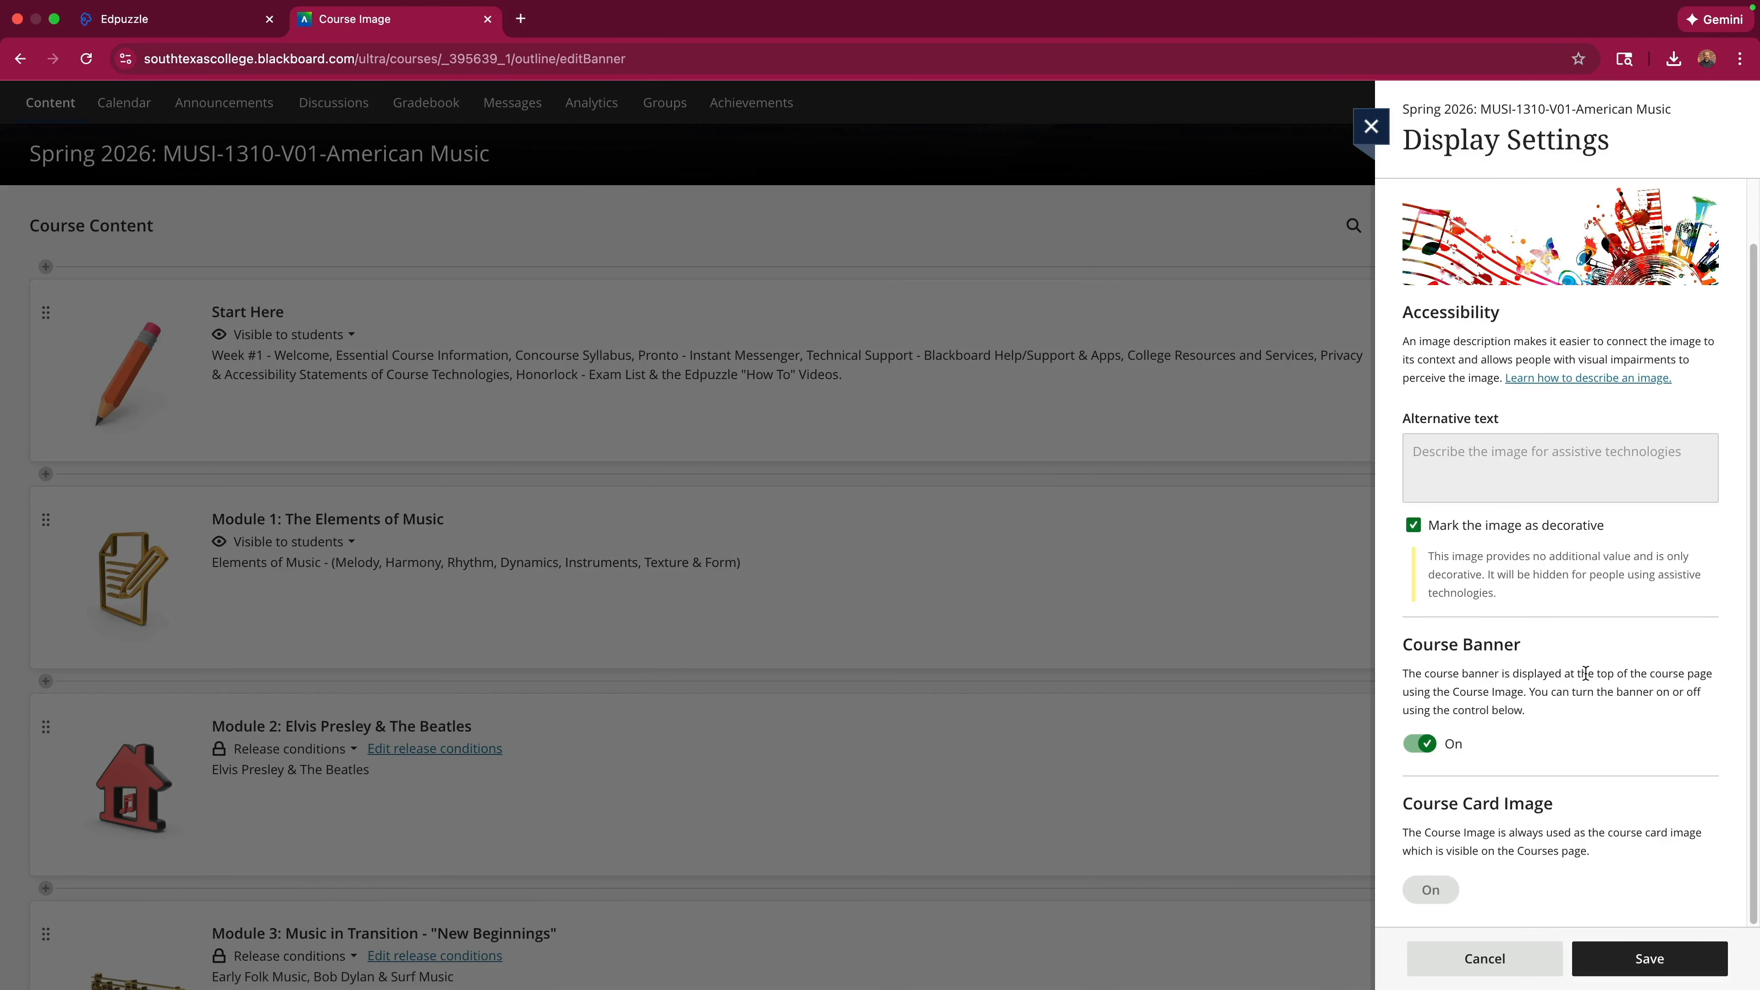
left_click(1646, 962)
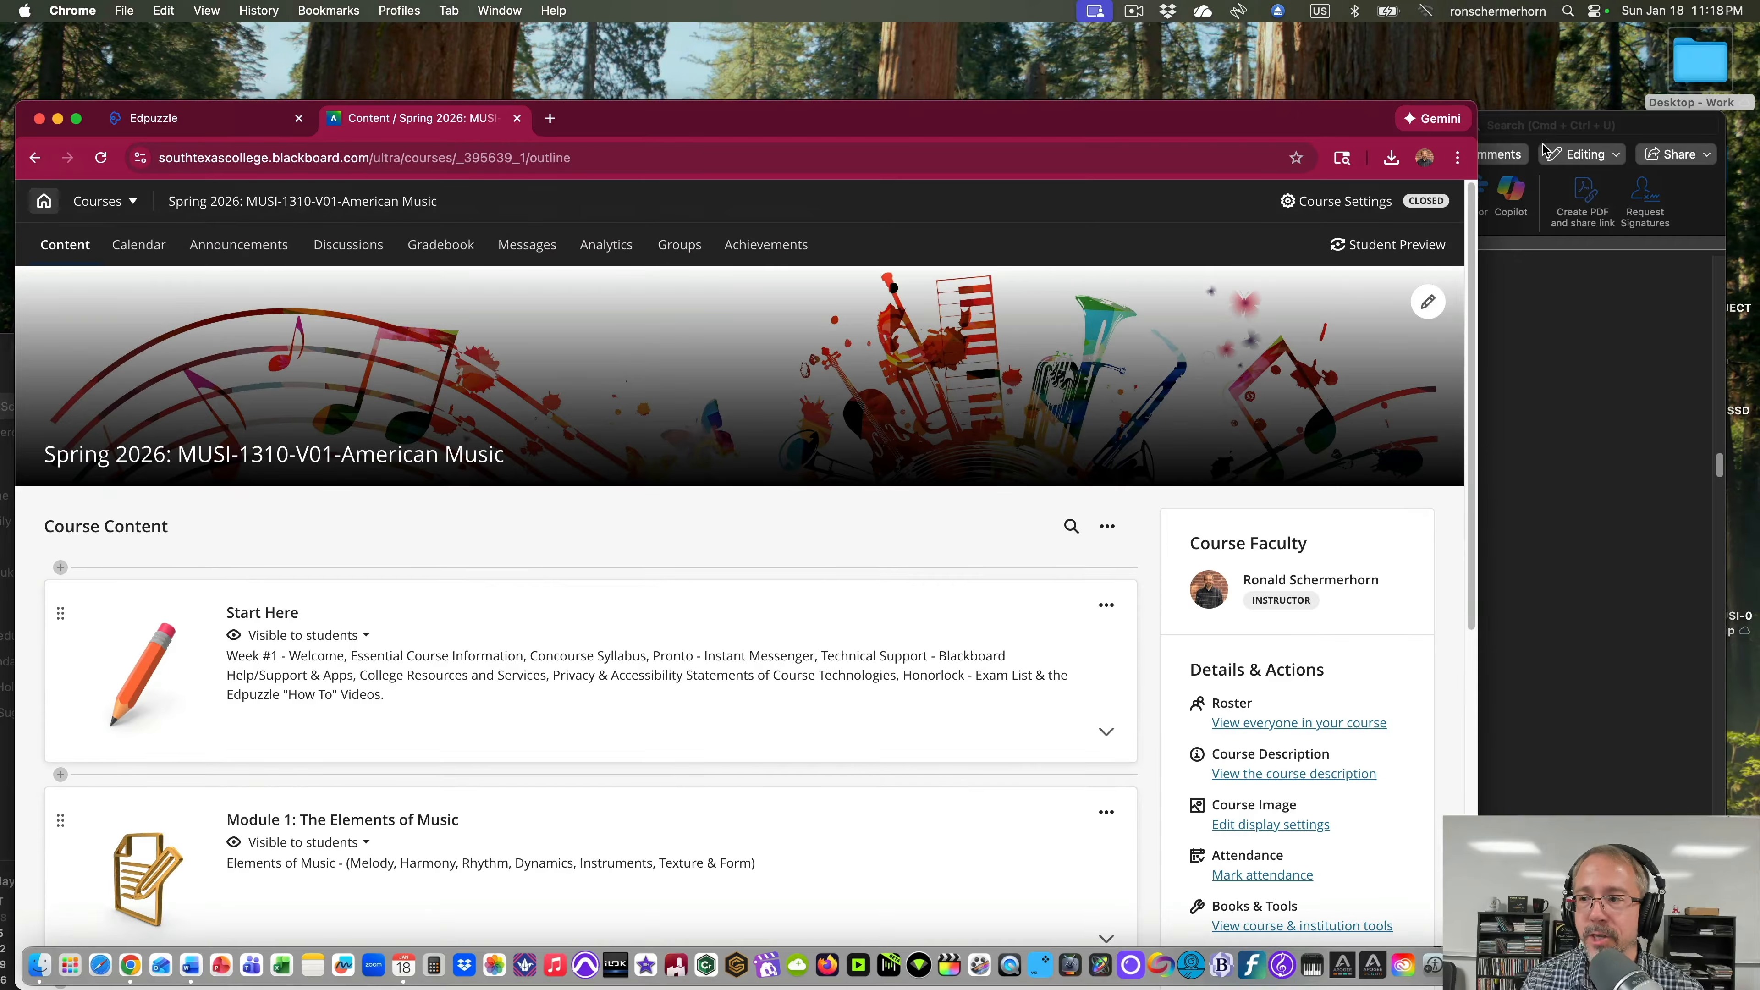
Switch to the 01-Prof-Rons-Notes-Spring-2026 document in Word, highlight the Post Announcements item and move the window aside.
left_click(1536, 386)
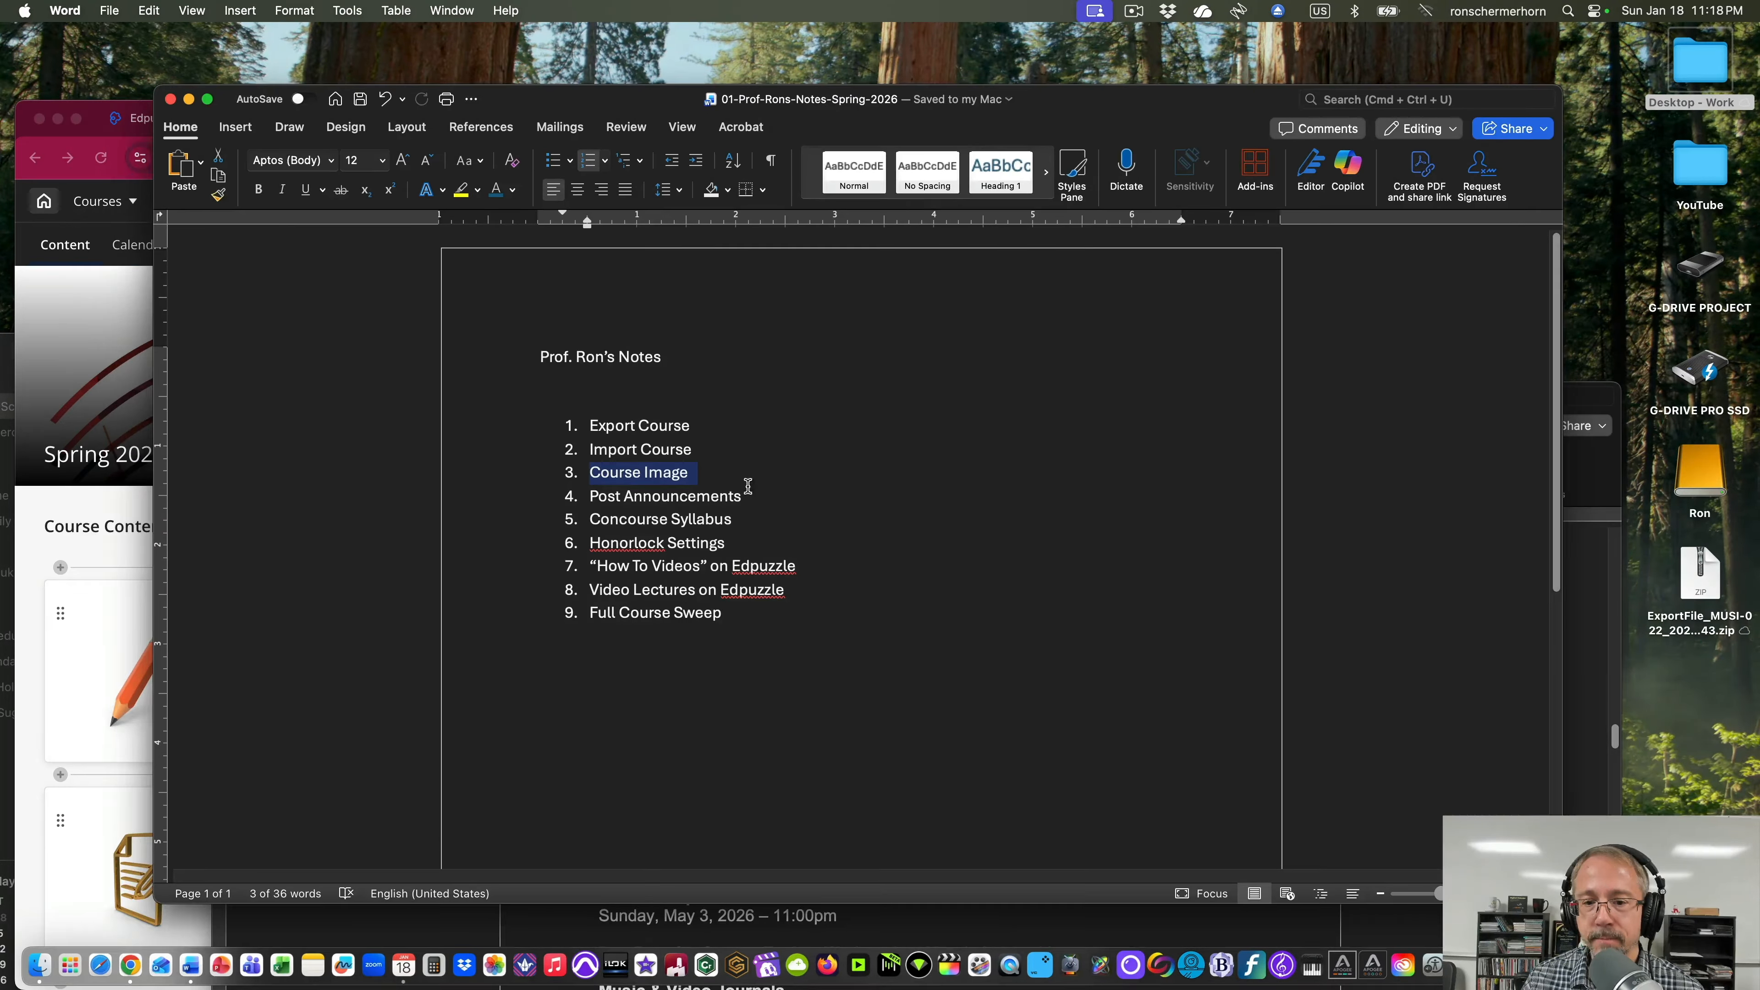
left_click_drag(749, 496, 597, 495)
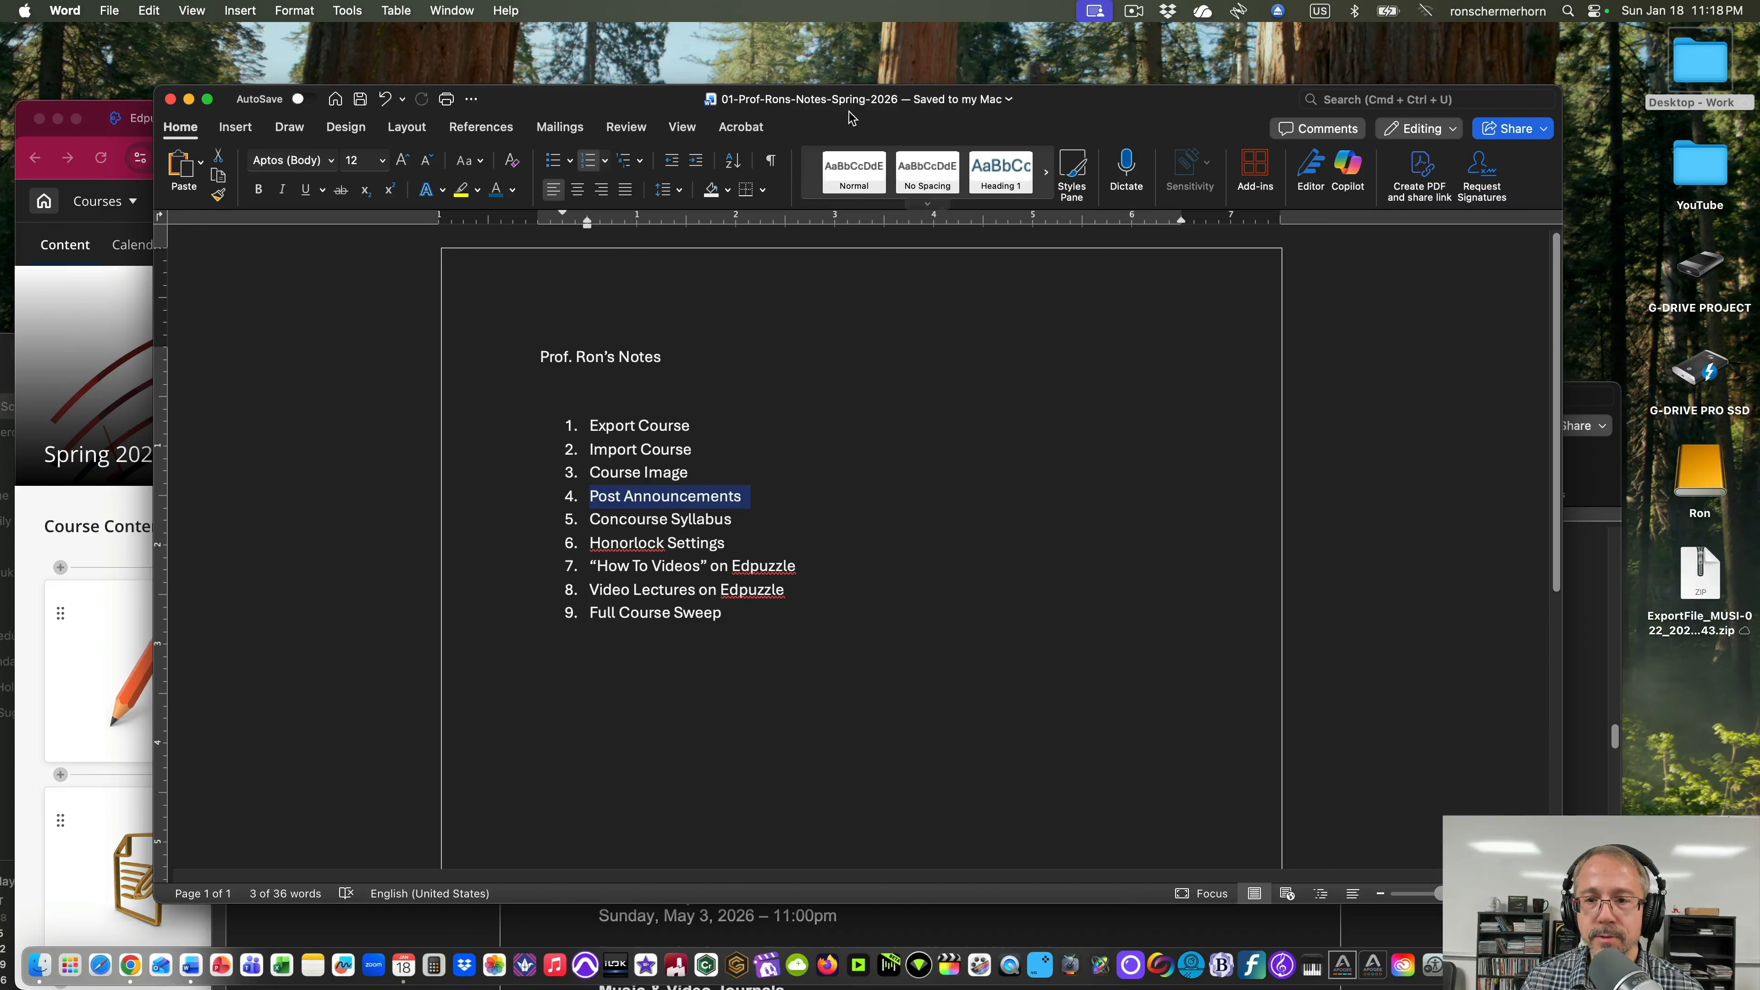
left_click_drag(853, 119, 1186, 59)
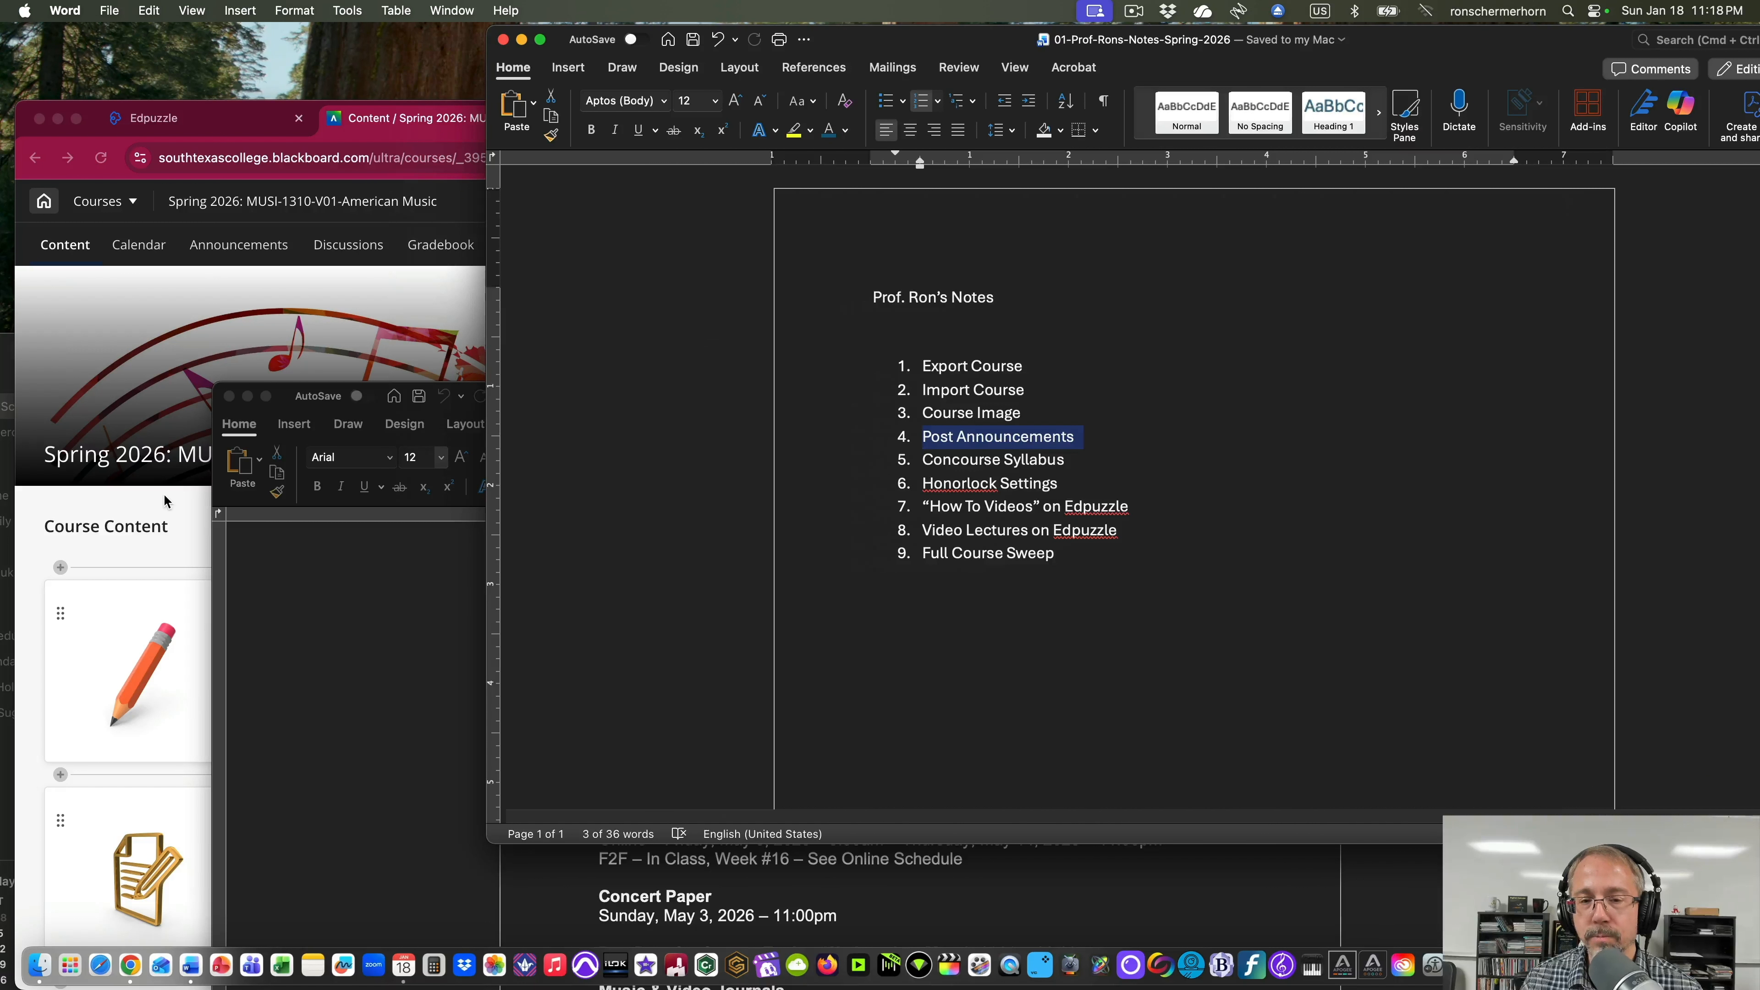
Return to the Blackboard course in Chrome, show it full screen and list its announcements sorted by title from A1 to A8.
left_click(144, 506)
left_click_drag(599, 130, 645, 67)
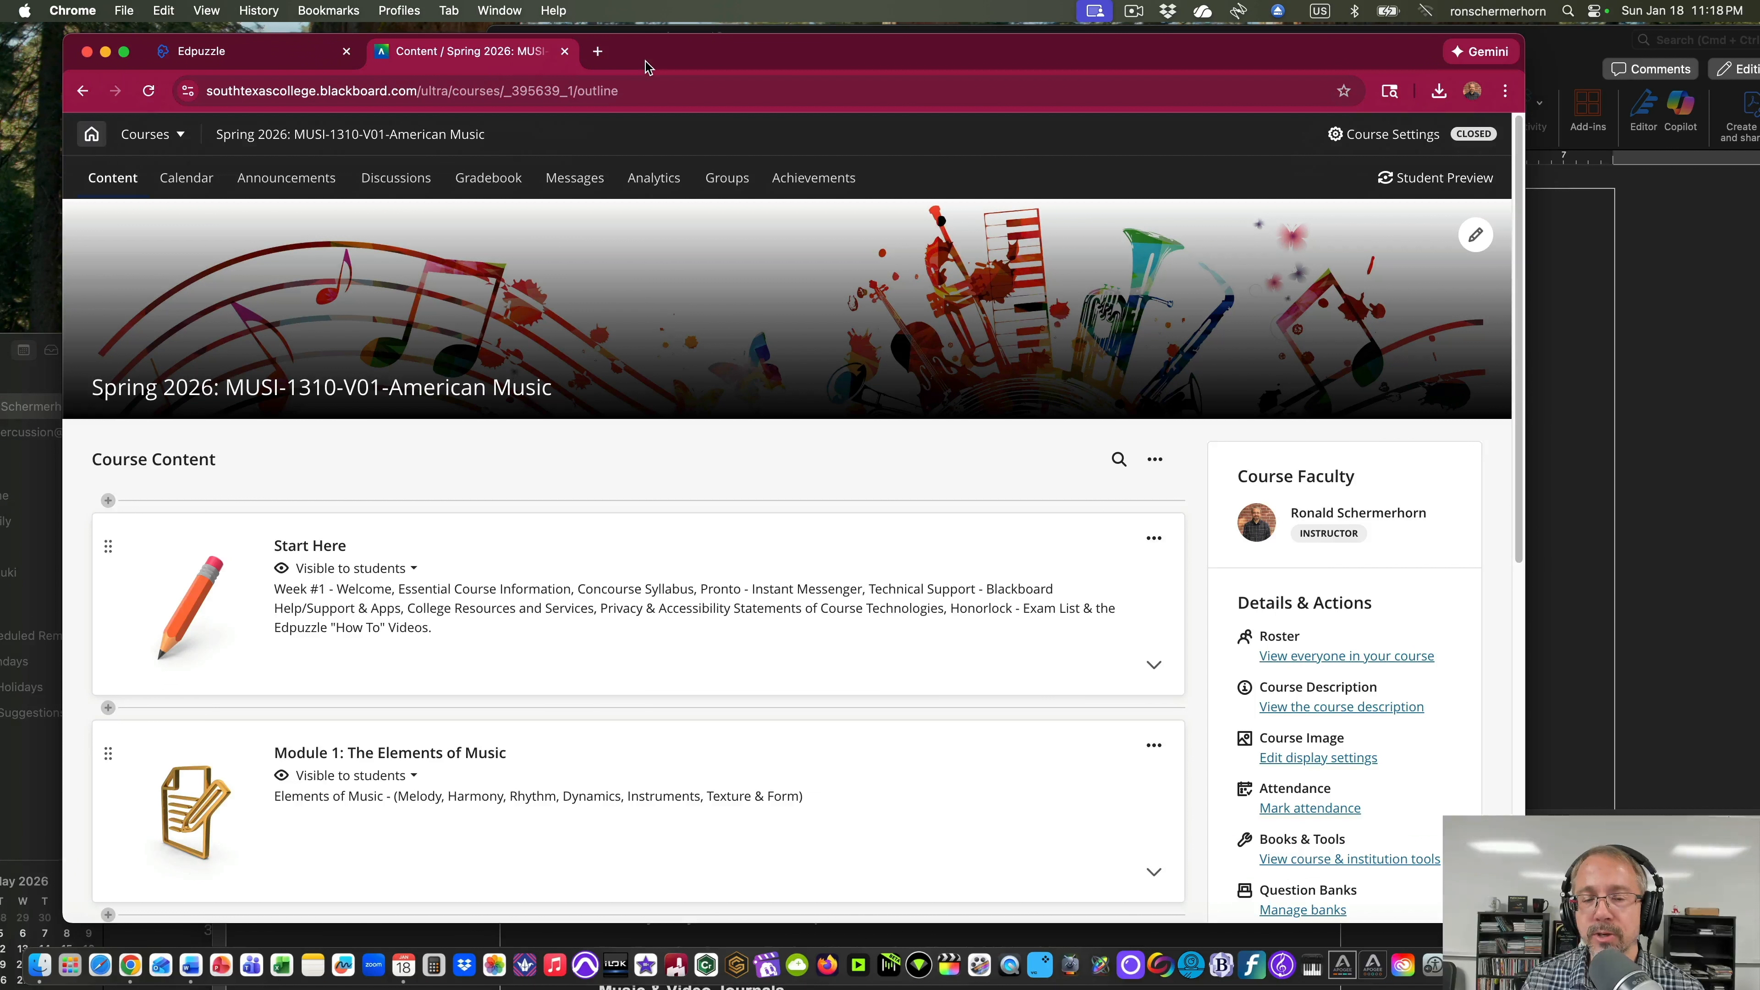
left_click(125, 51)
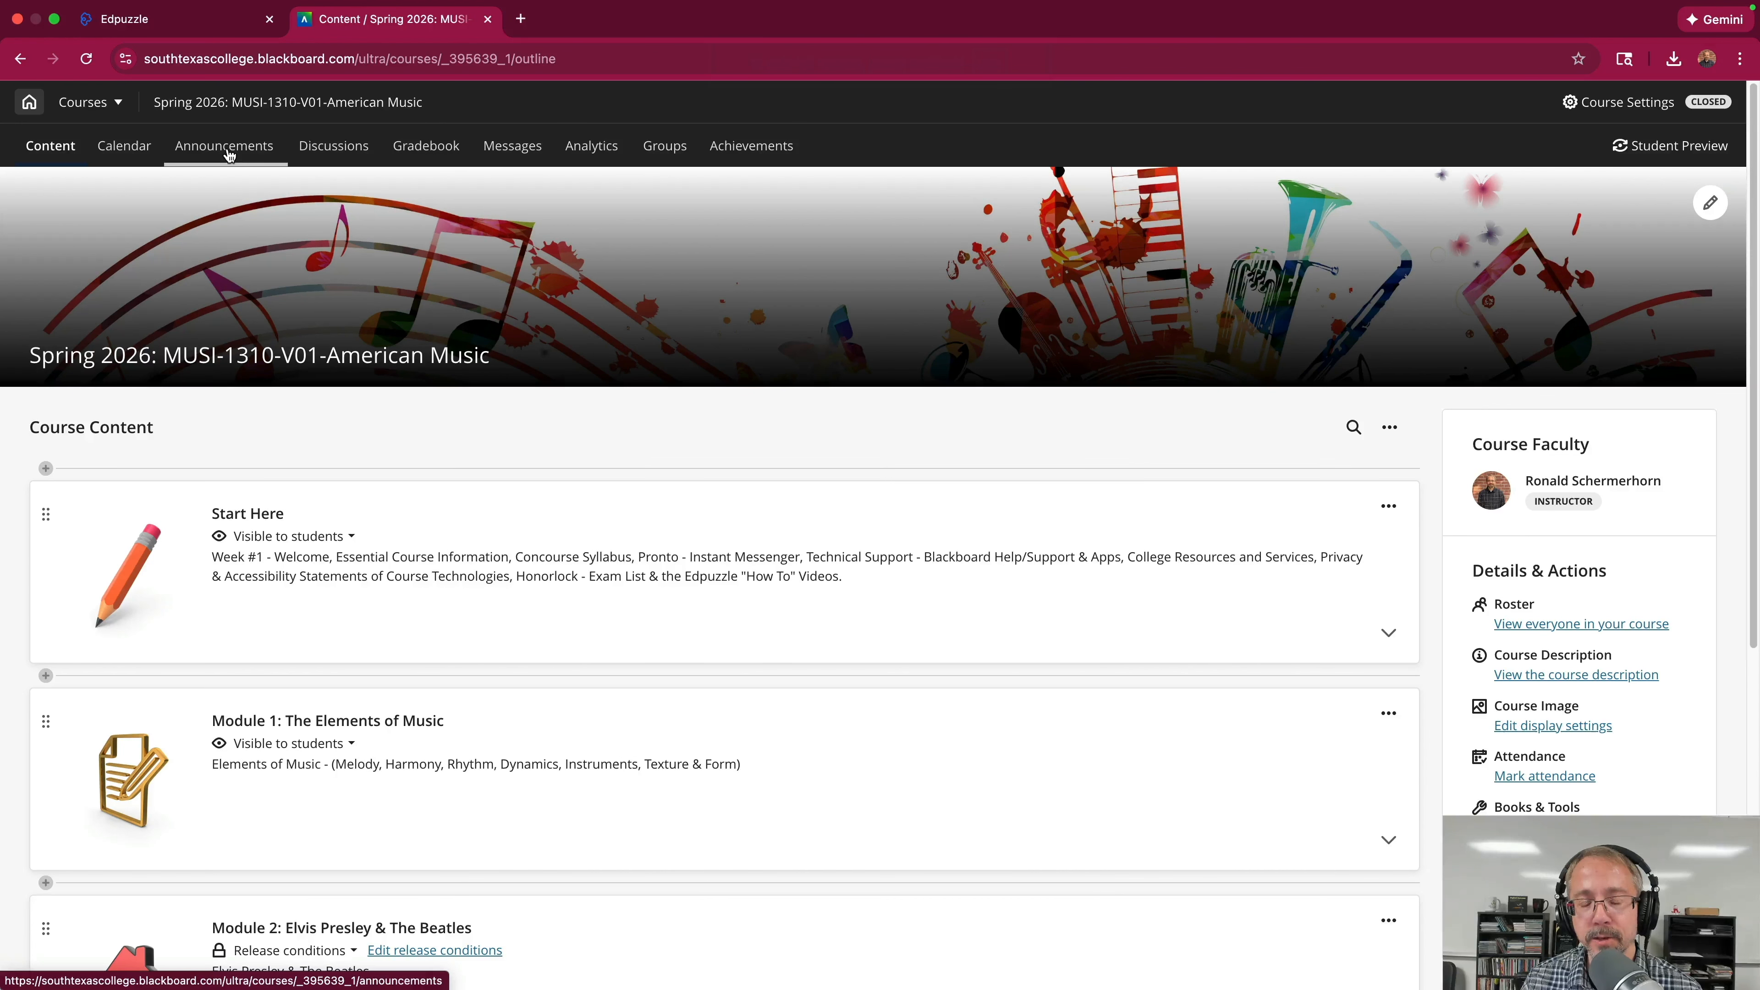
left_click(229, 154)
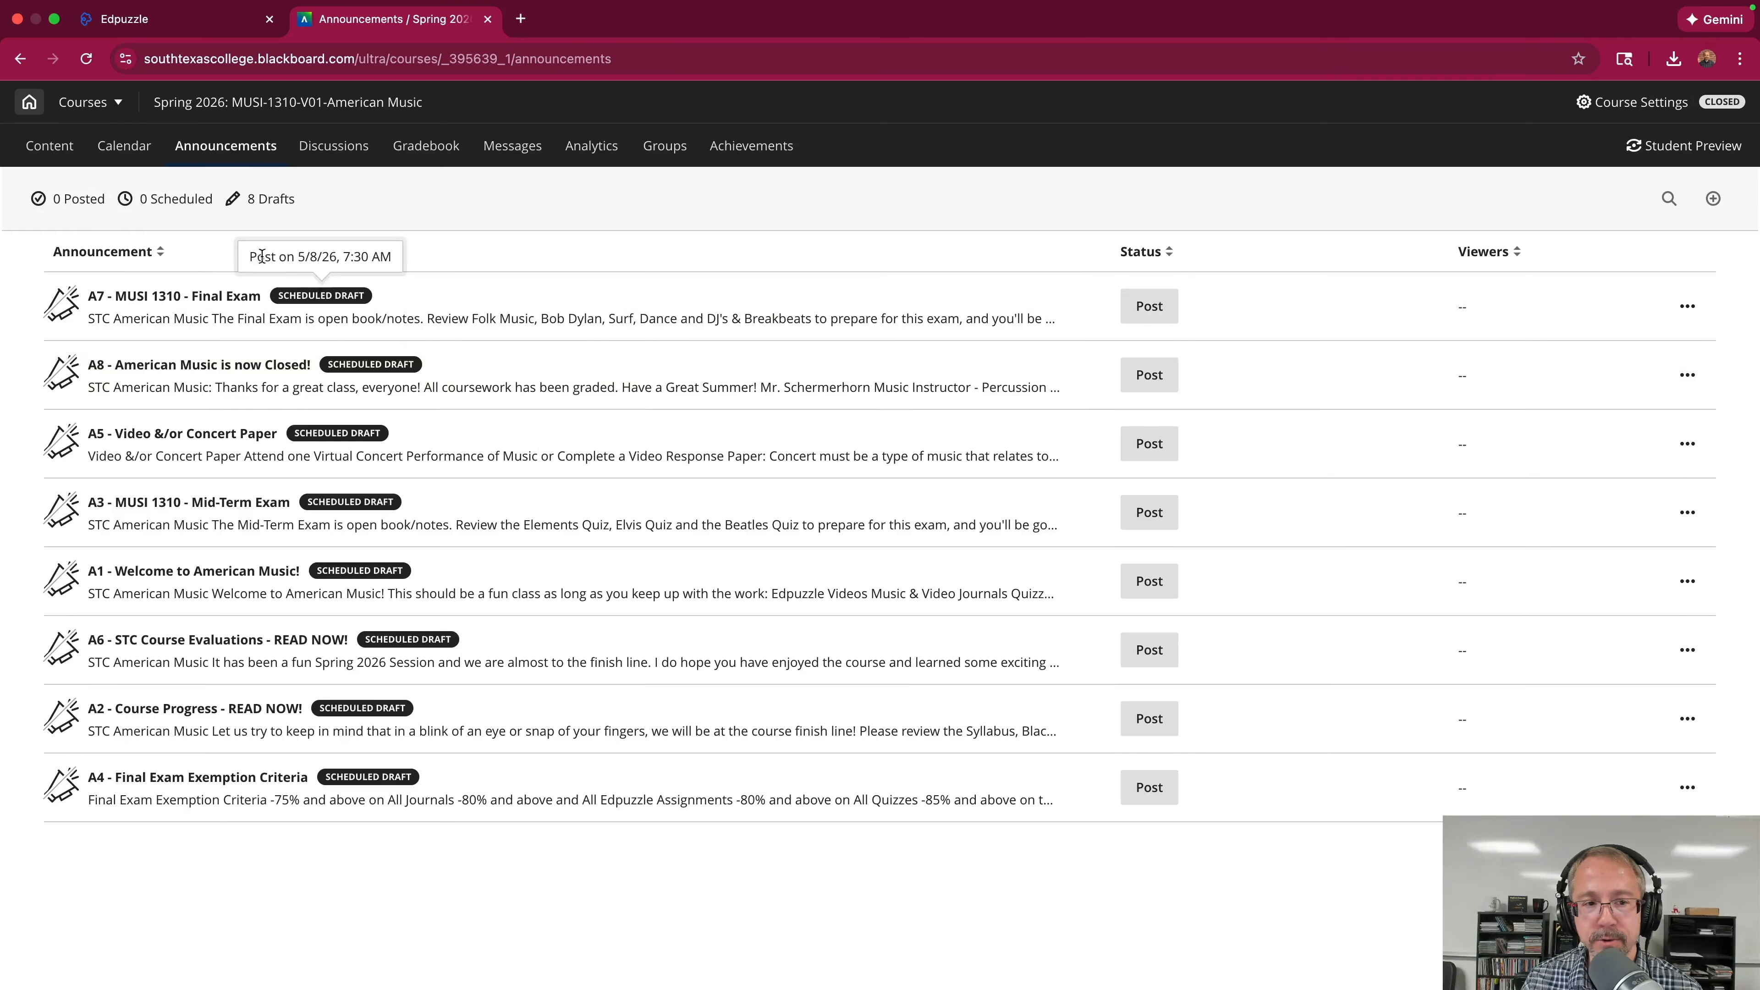
left_click(106, 251)
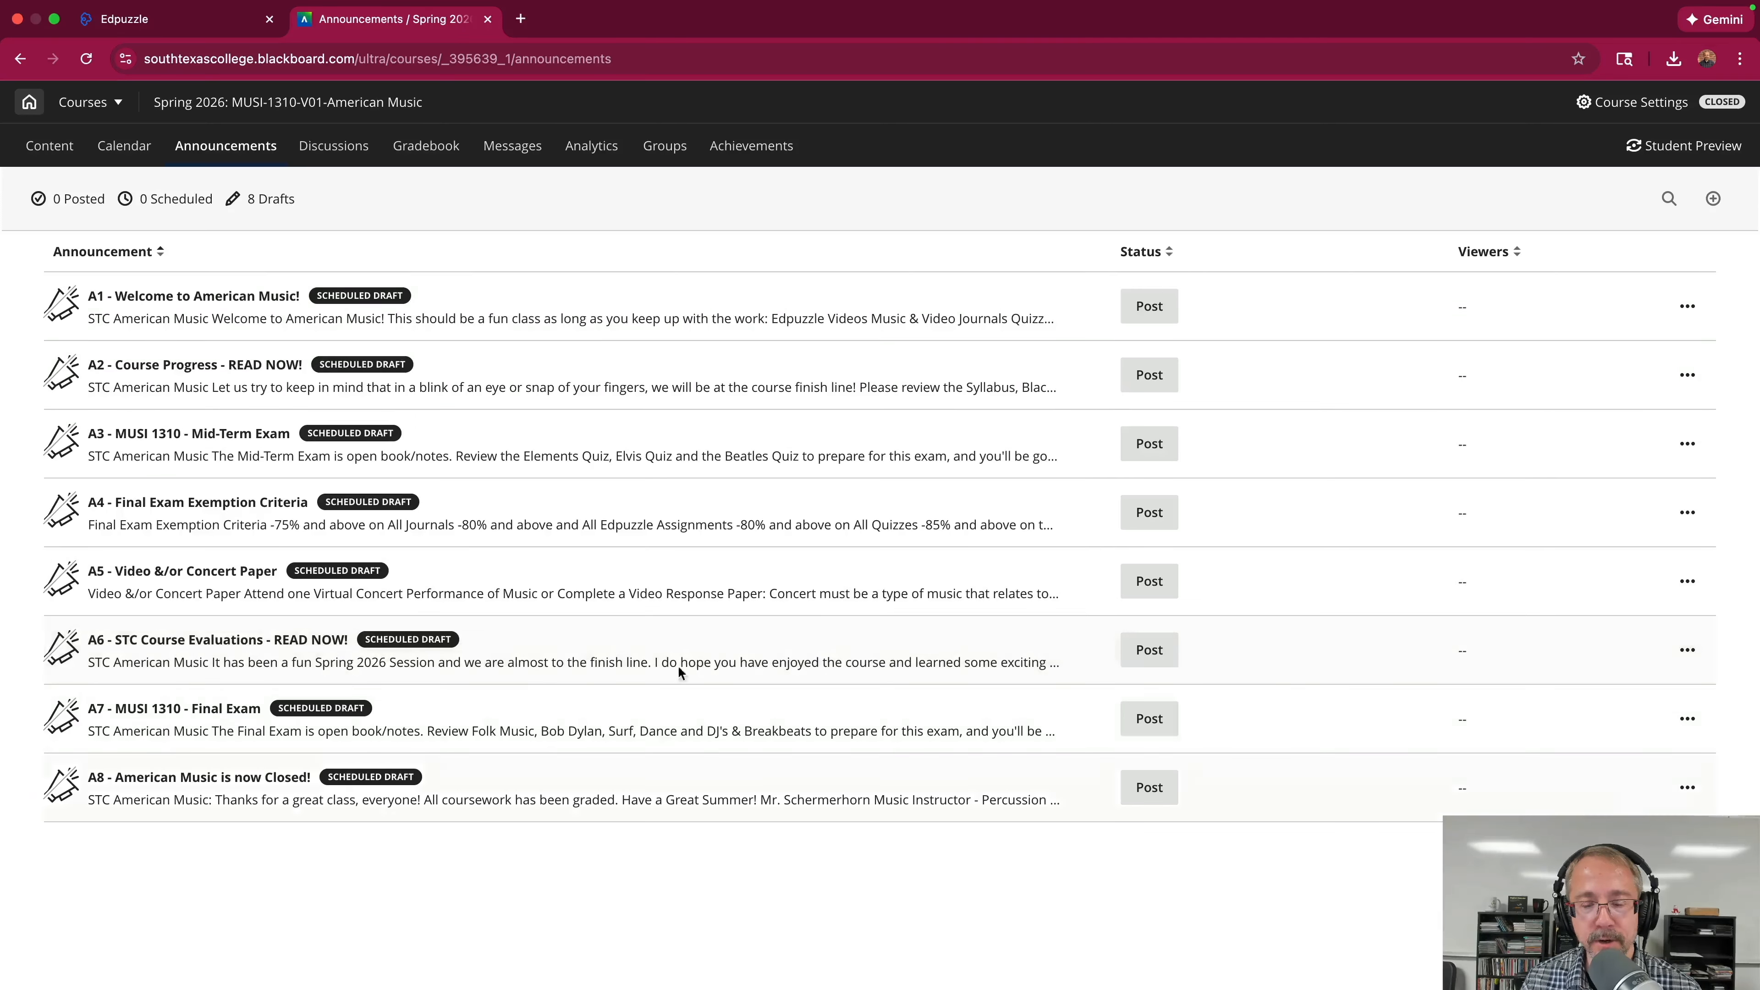
Post all eight scheduled draft announcements and sort the list by title from A1 to A8.
left_click(1149, 305)
left_click(1145, 375)
left_click(1145, 443)
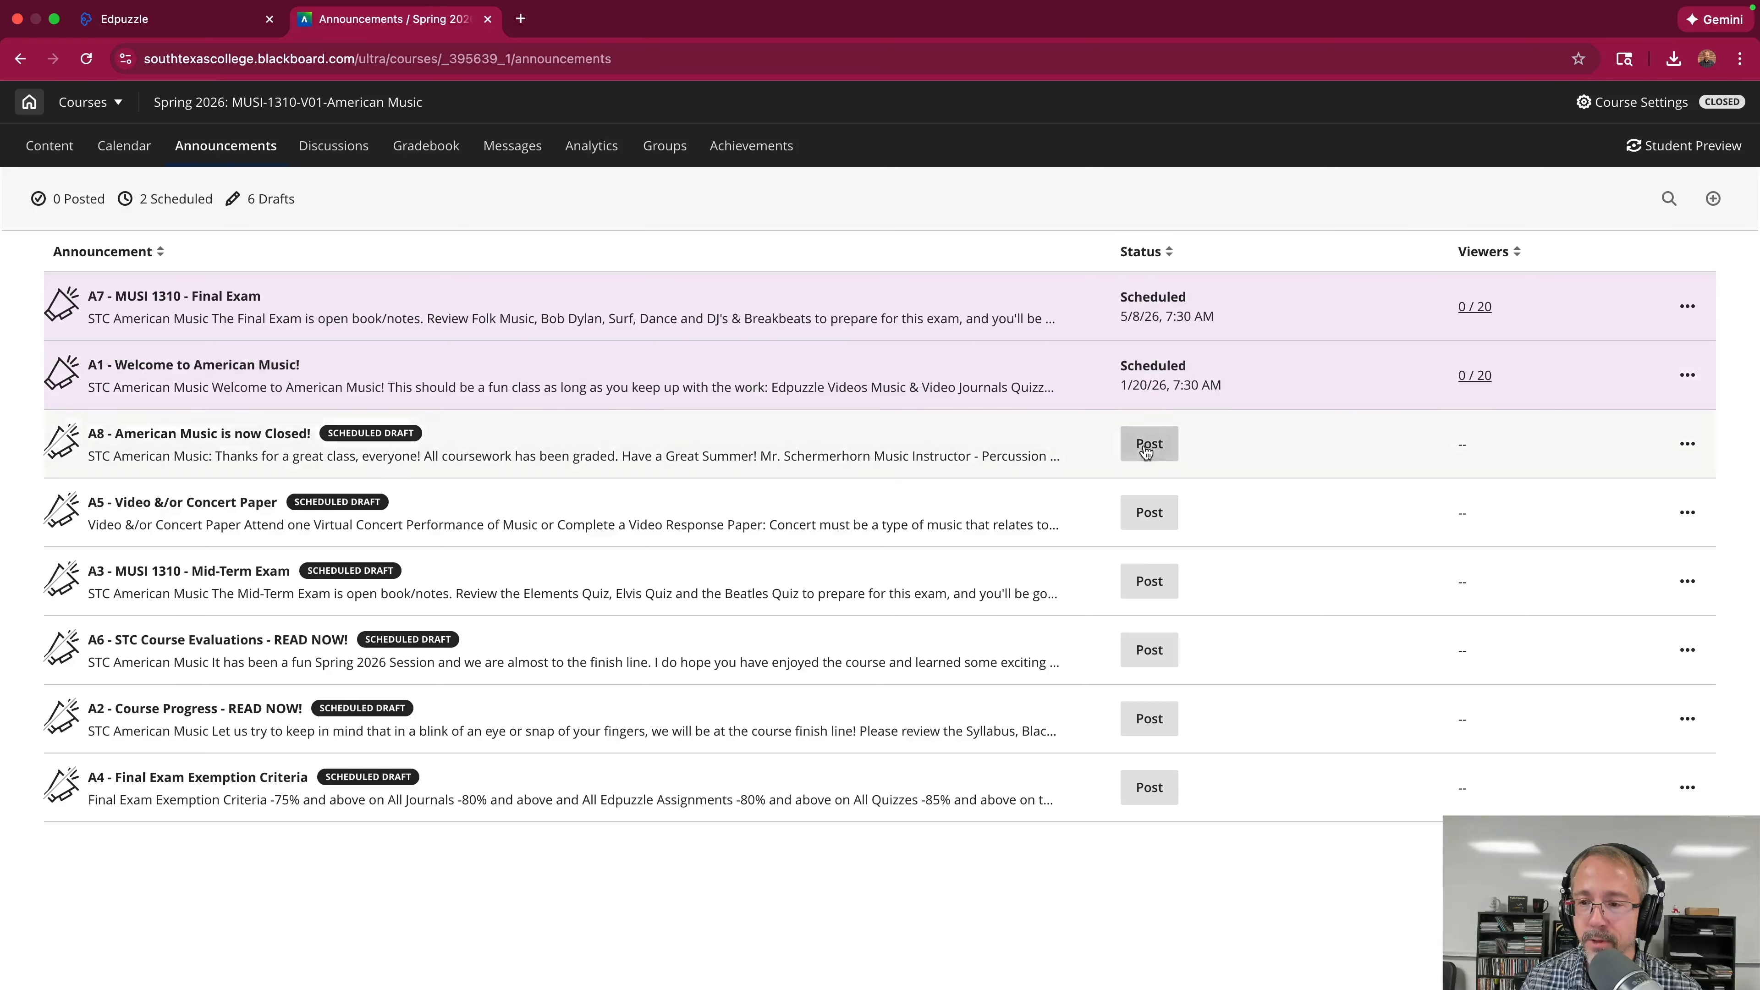
left_click(1148, 518)
left_click(1150, 586)
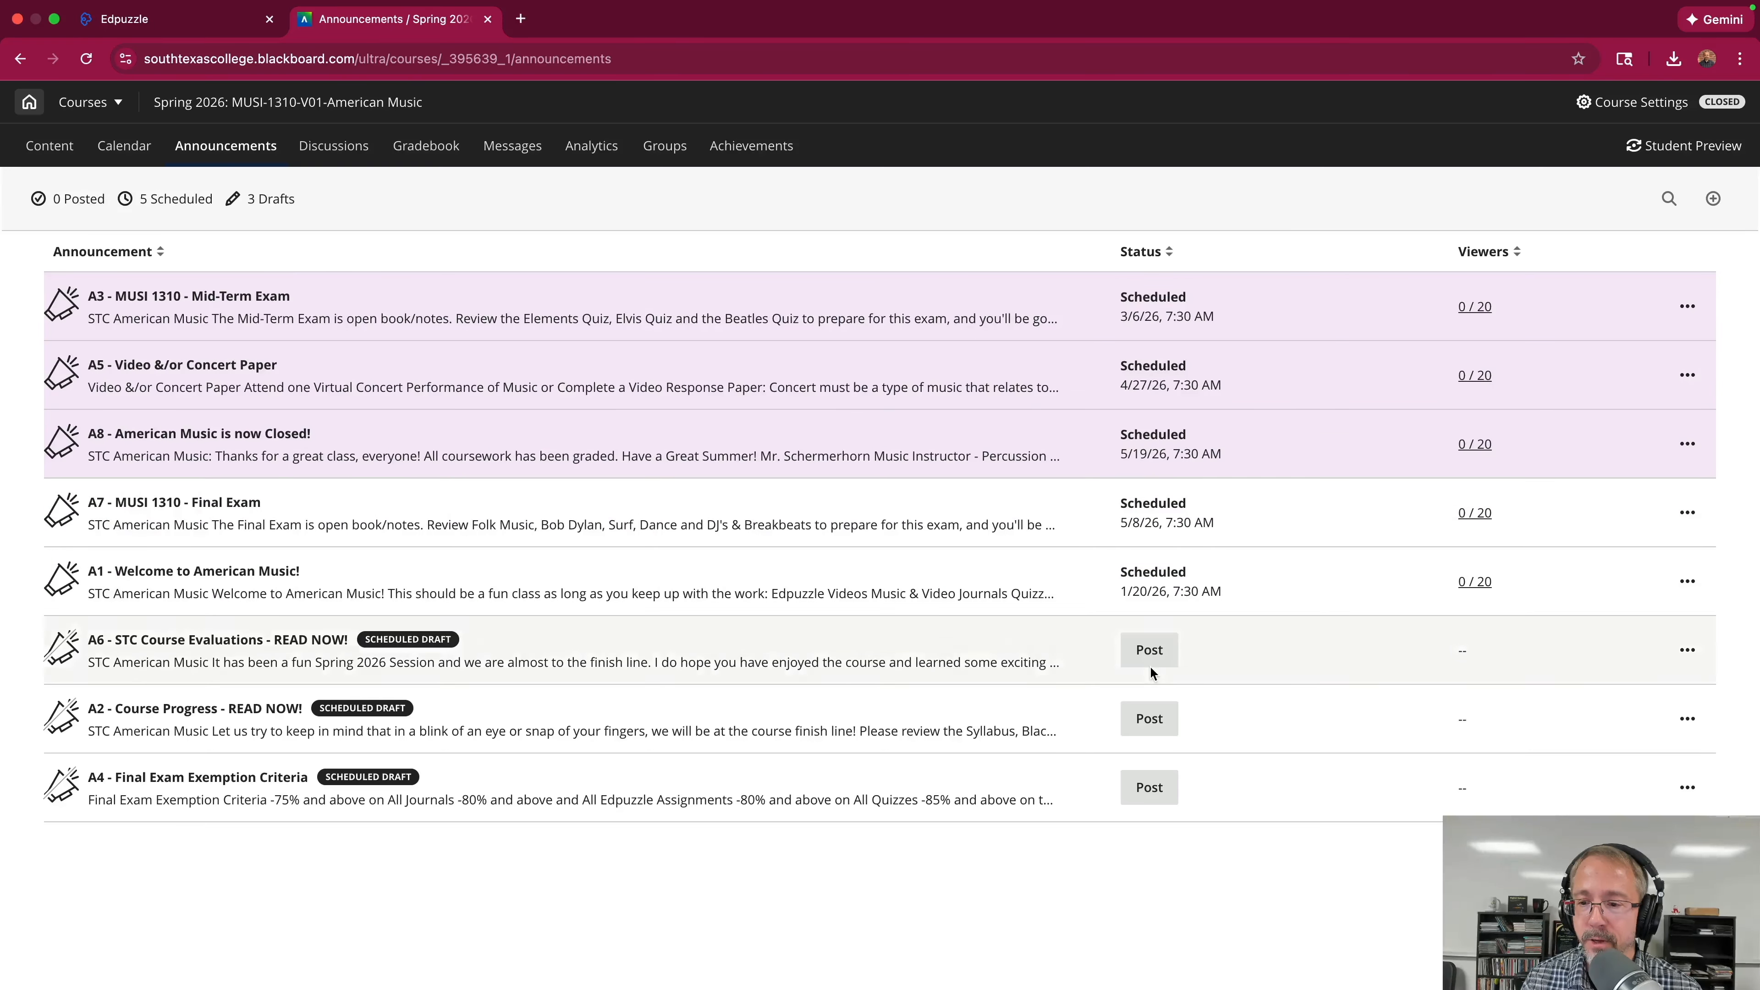
left_click(1153, 654)
left_click(1151, 721)
left_click(1149, 788)
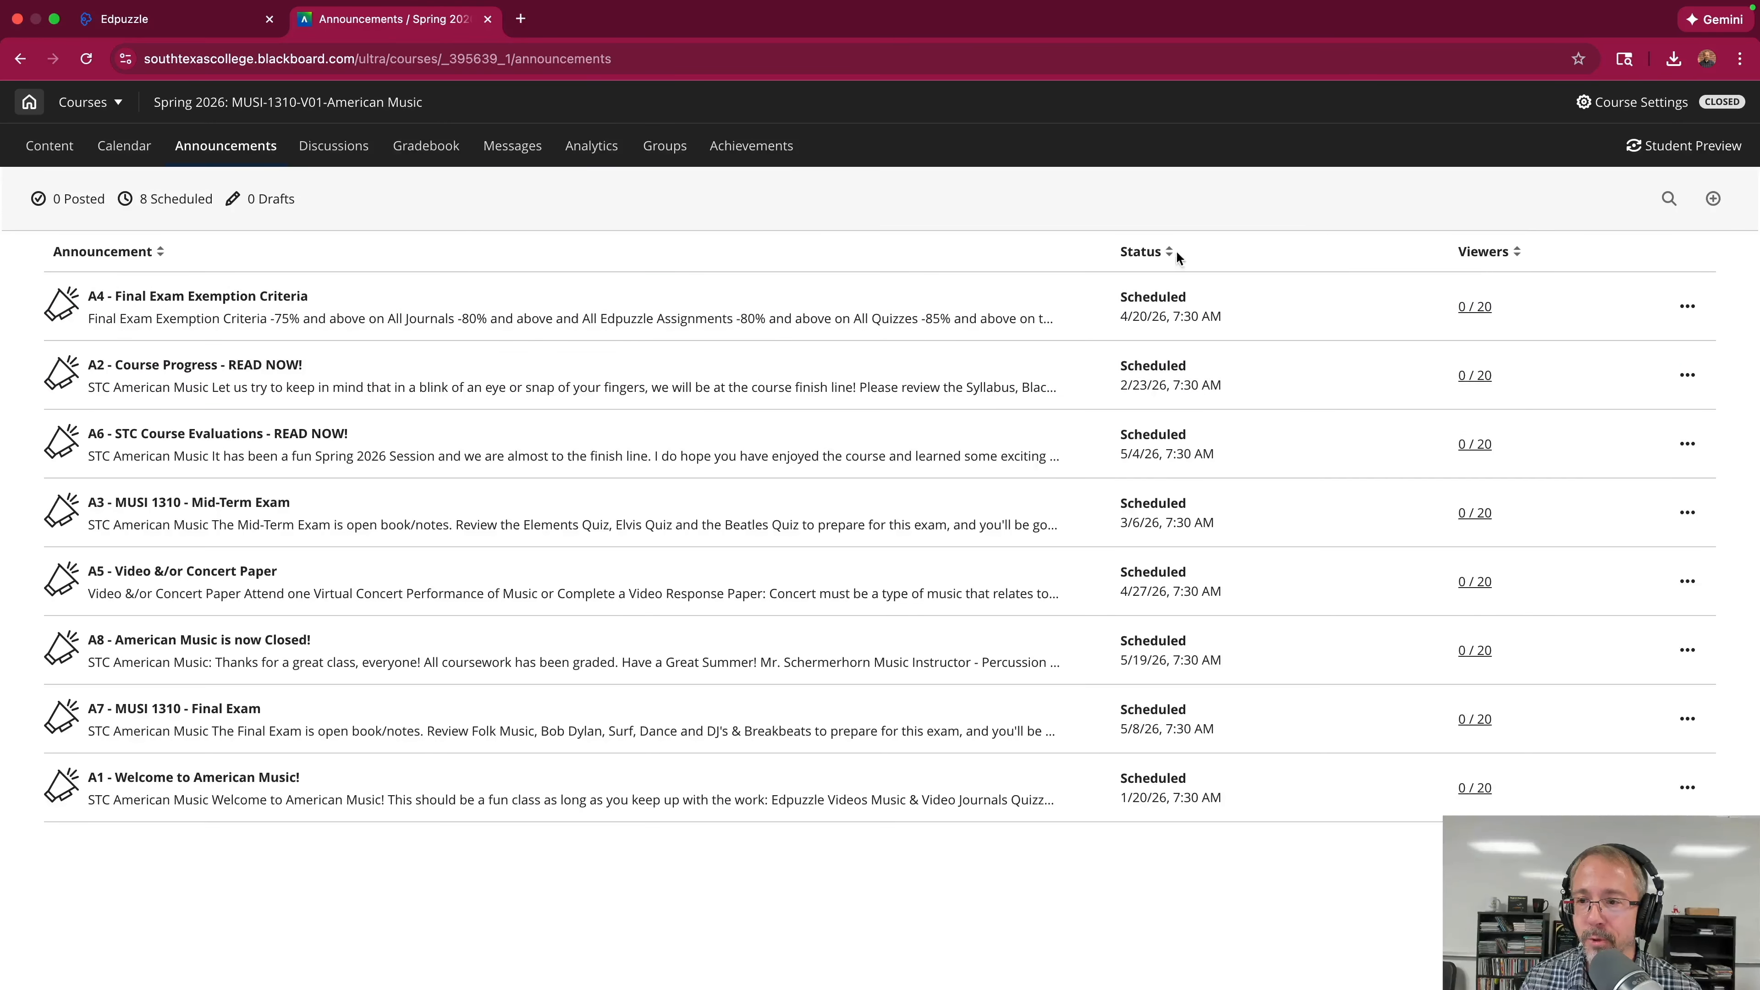
left_click(126, 252)
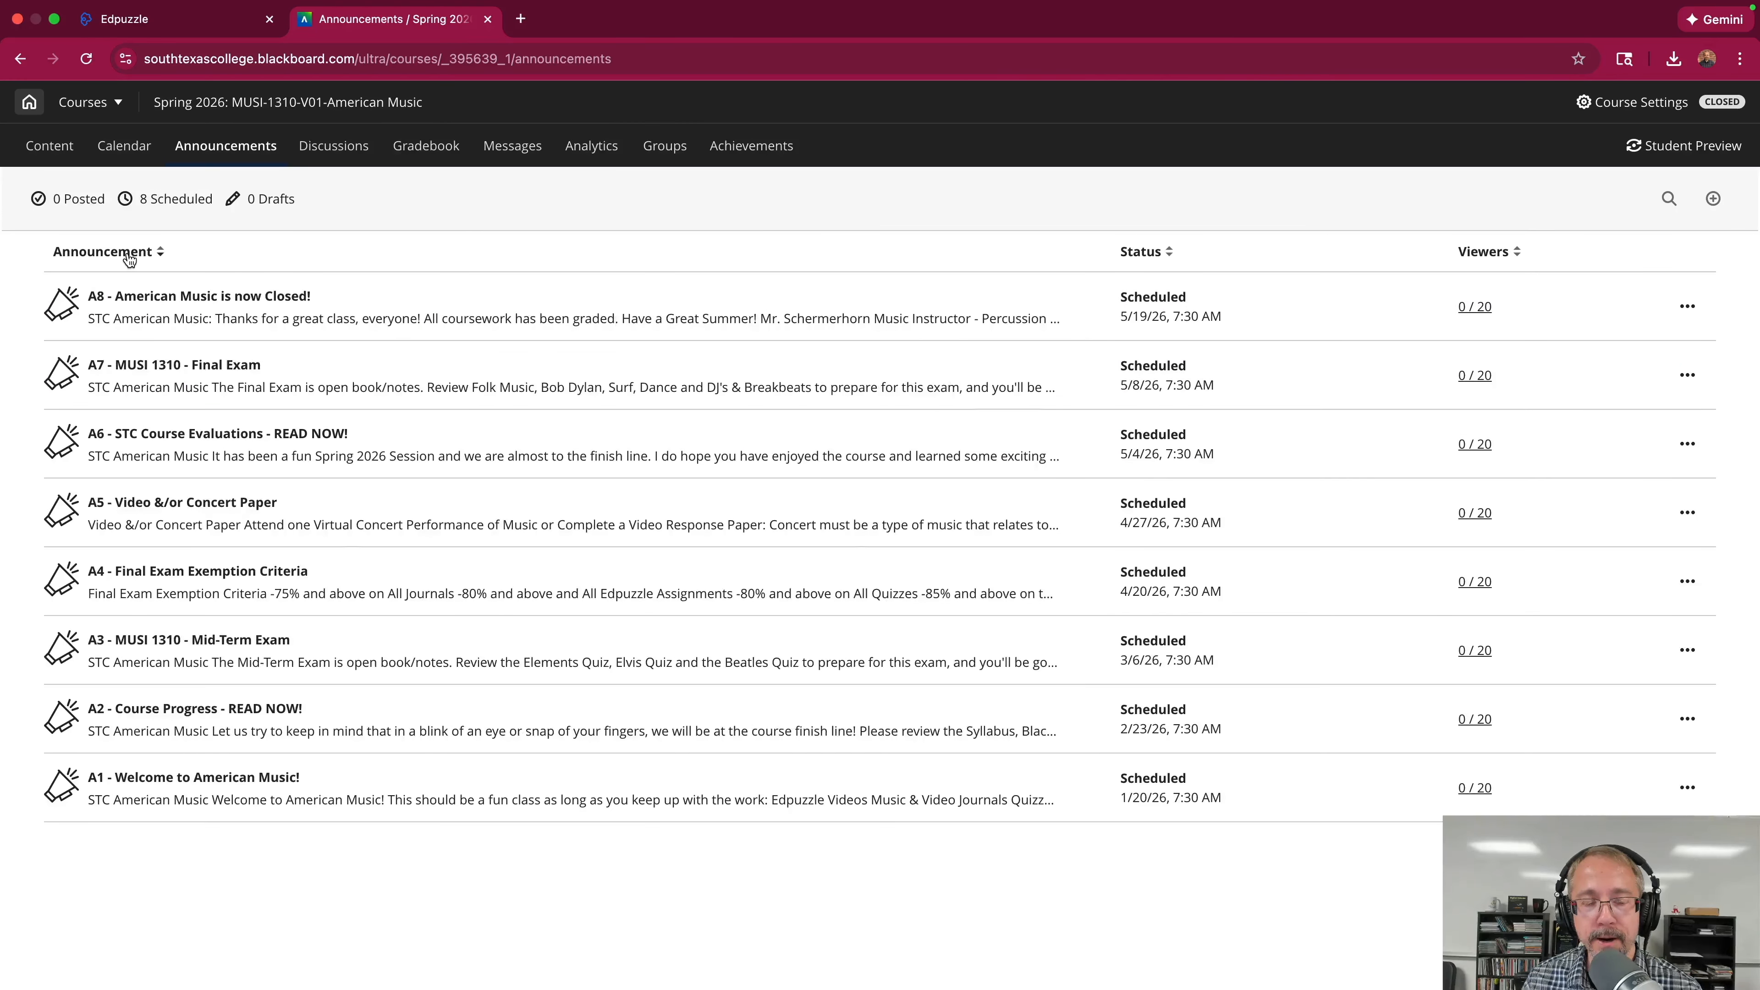
left_click(126, 252)
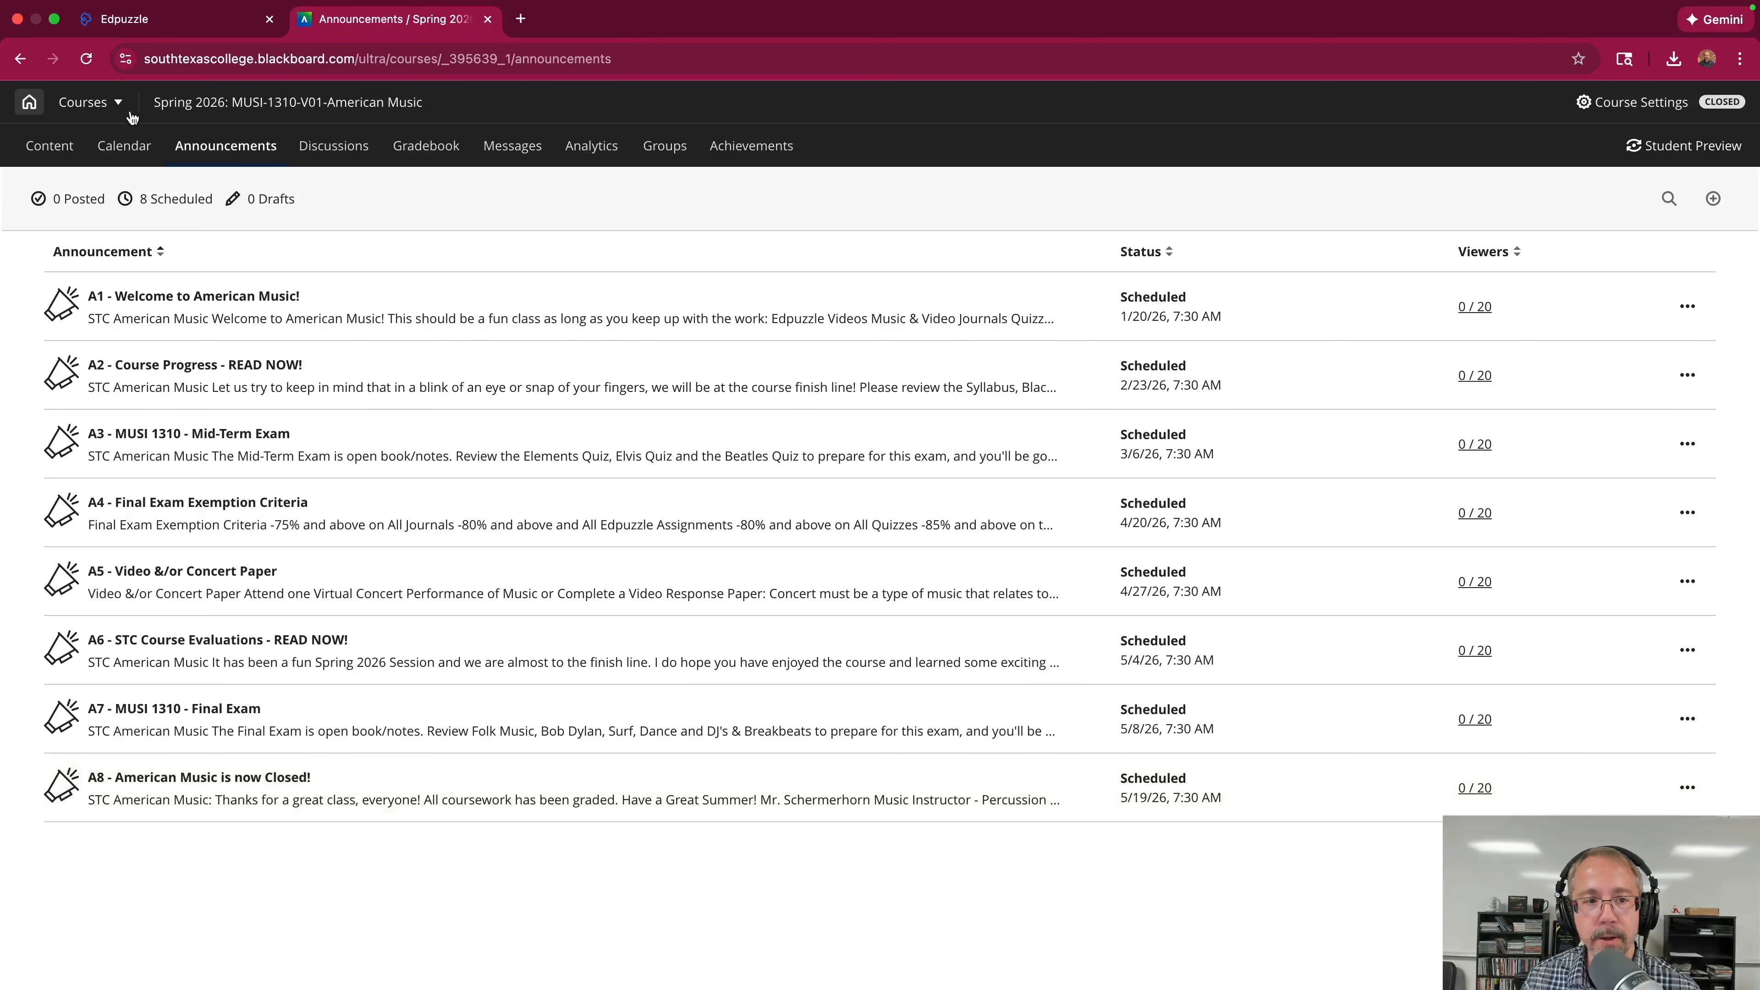
Go back to the course content page, leave full screen and highlight the Concourse Syllabus item in the Word notes.
left_click(43, 150)
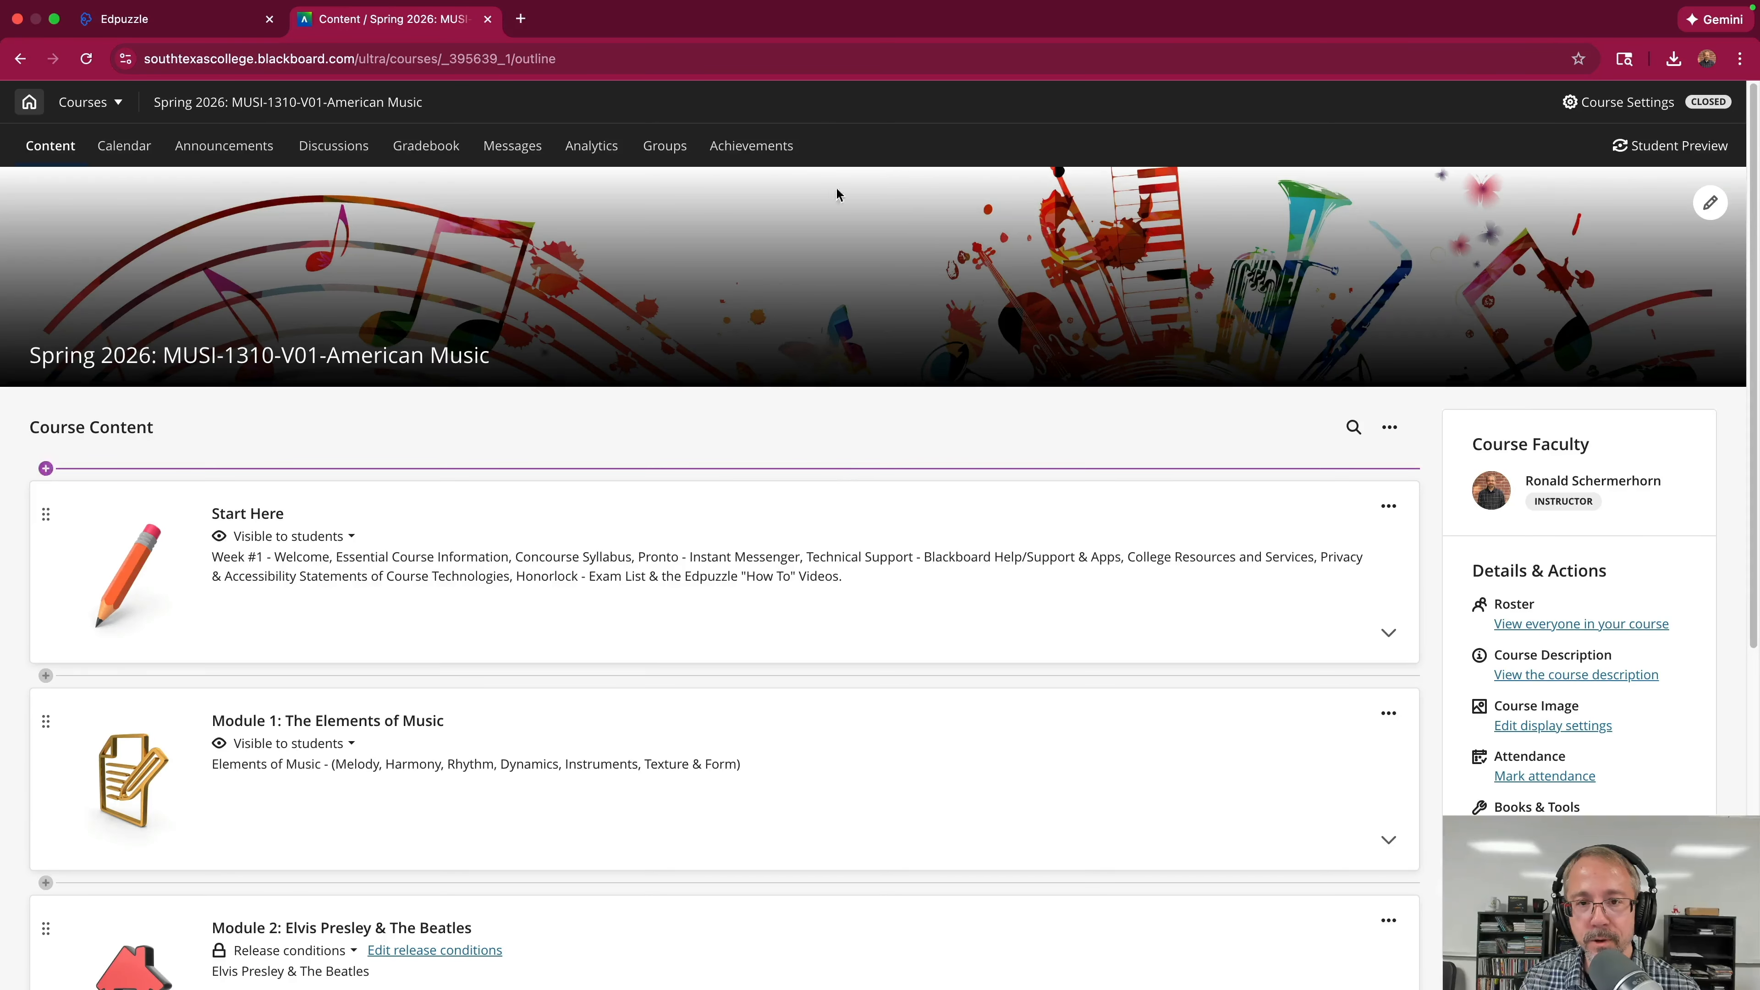
left_click(55, 21)
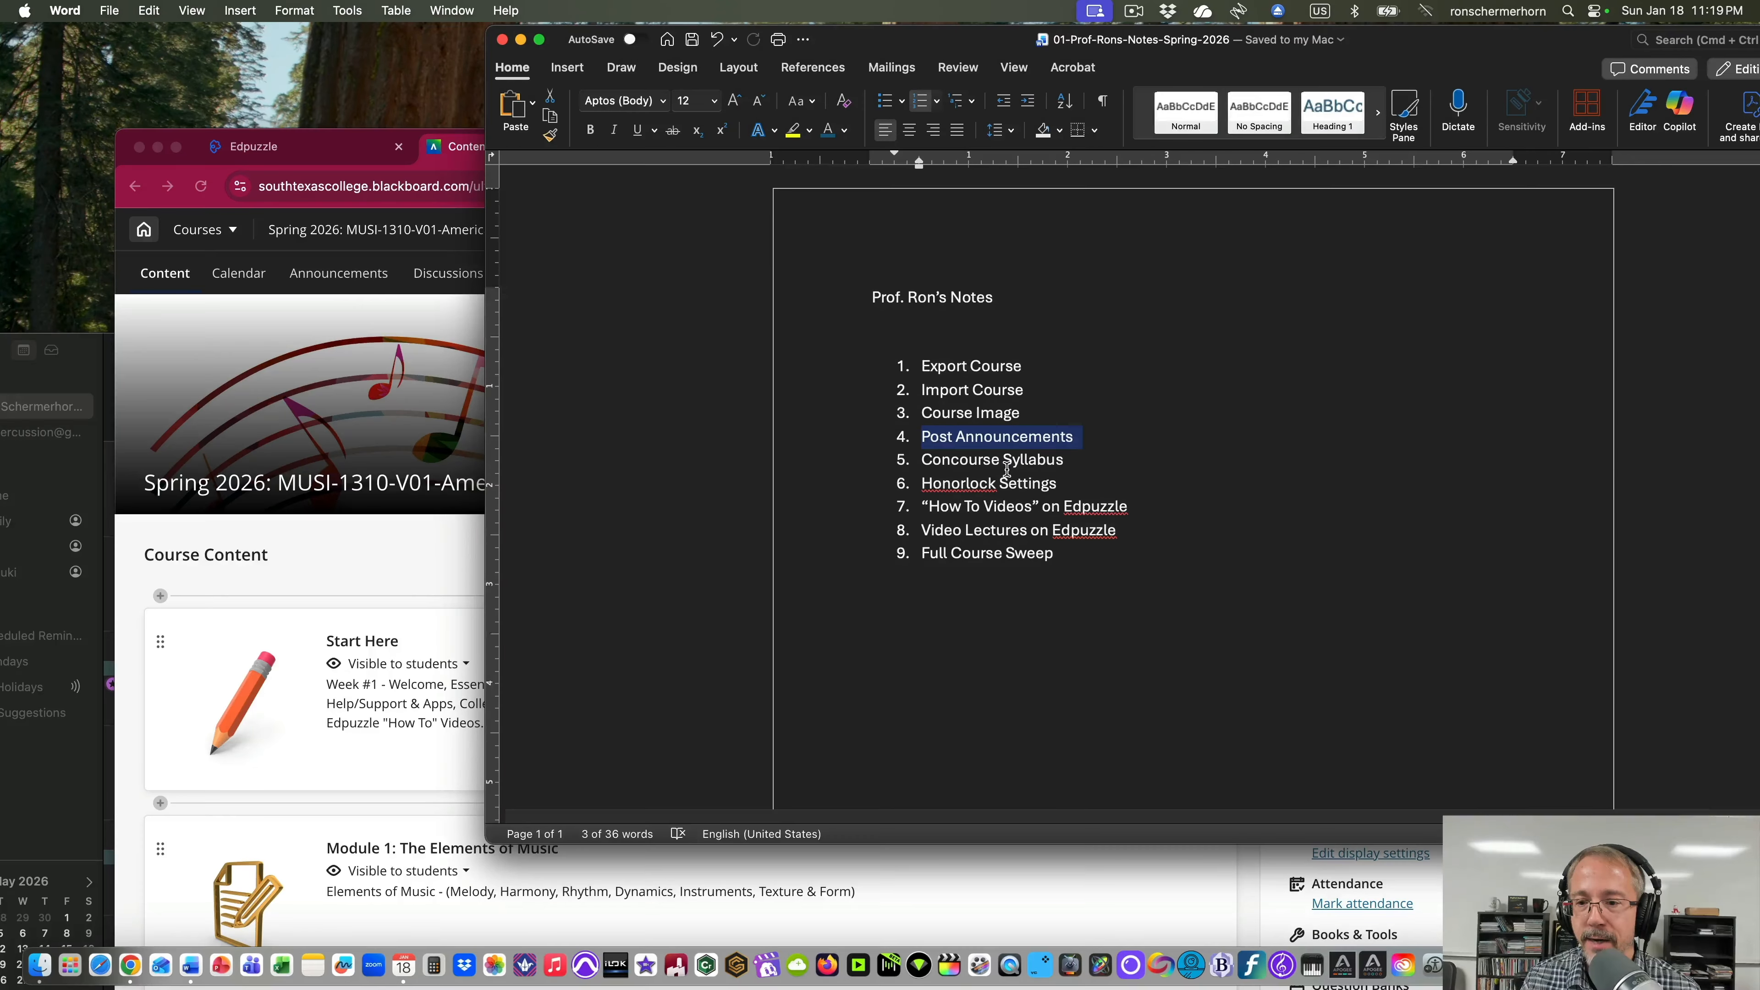
scroll(1081, 443, "down", 1)
left_click_drag(1081, 441, 953, 435)
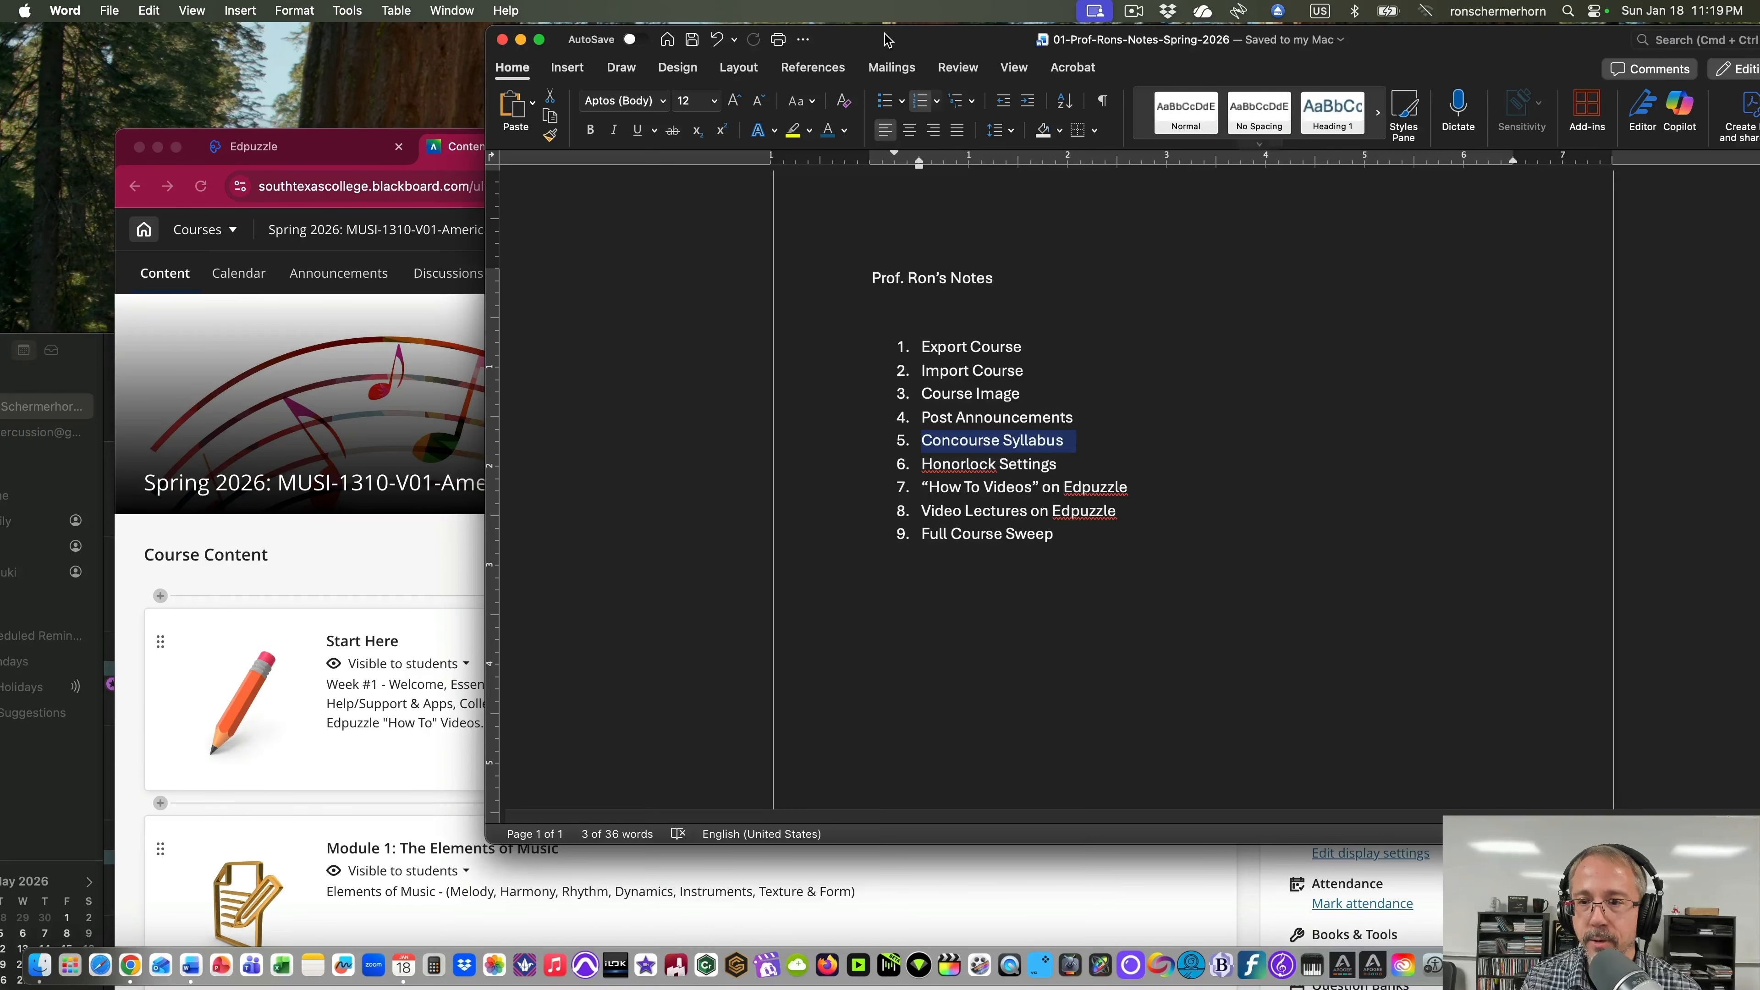
Add Pronto as its own numbered item below Post Announcements in the notes list and save the document.
left_click(1084, 419)
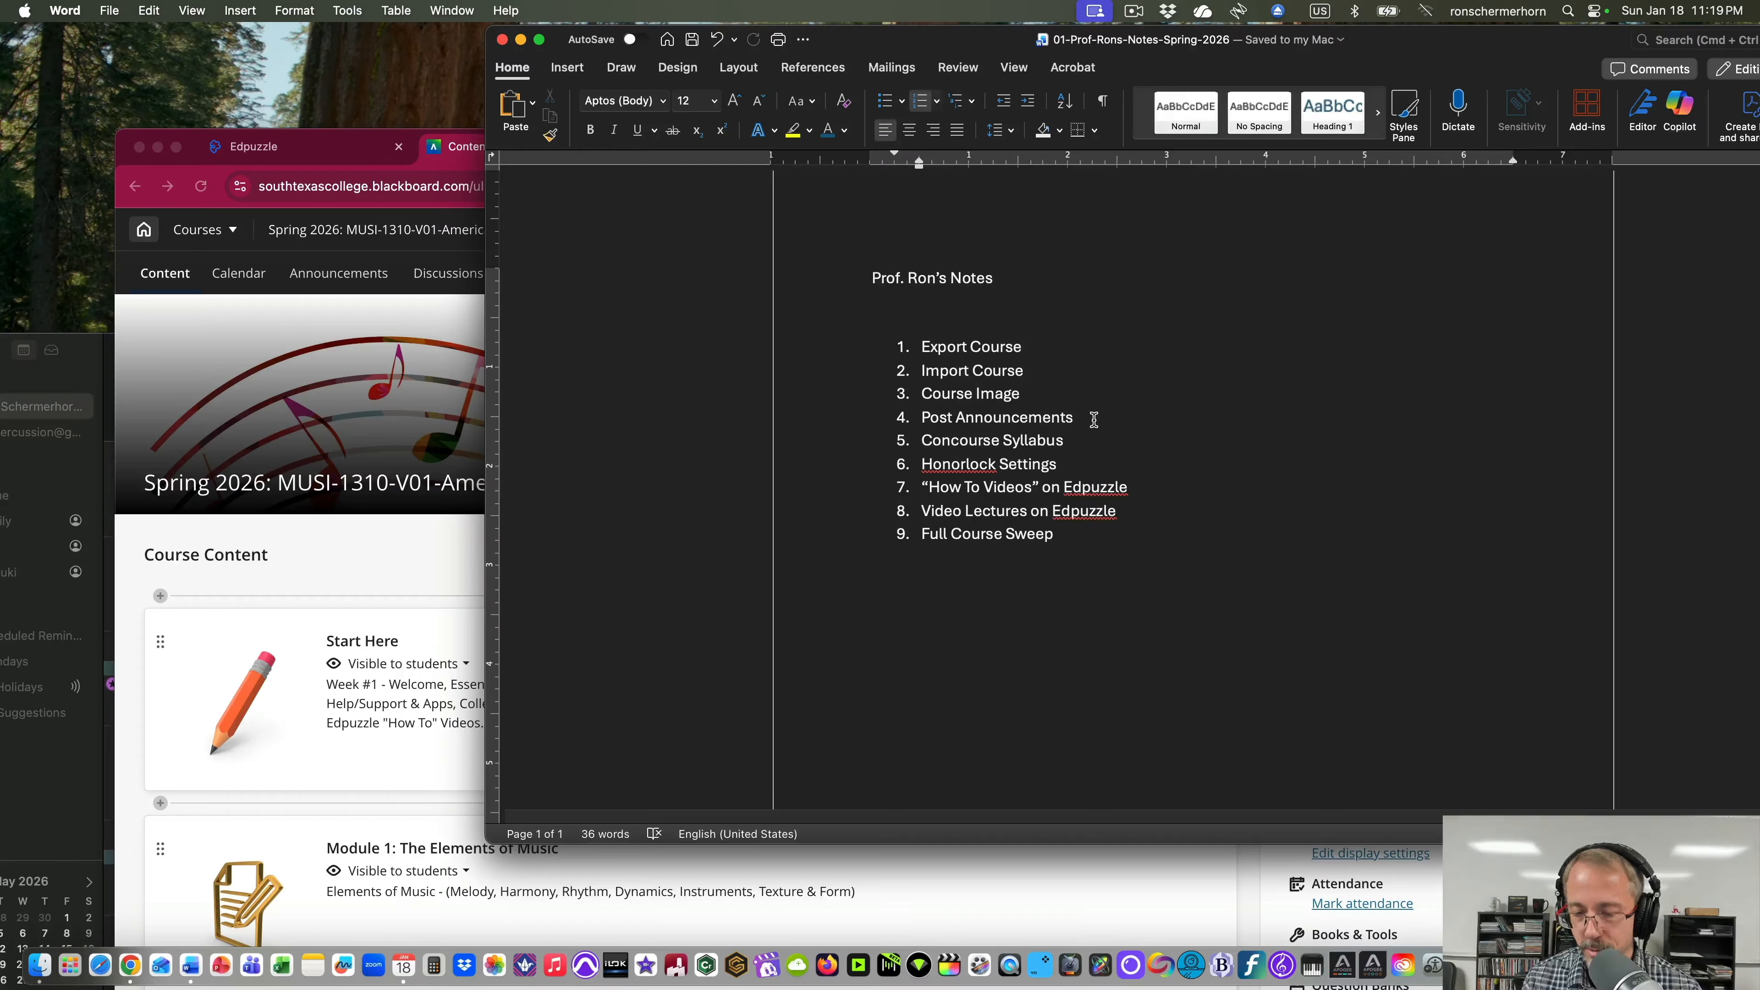
key("shift+Return")
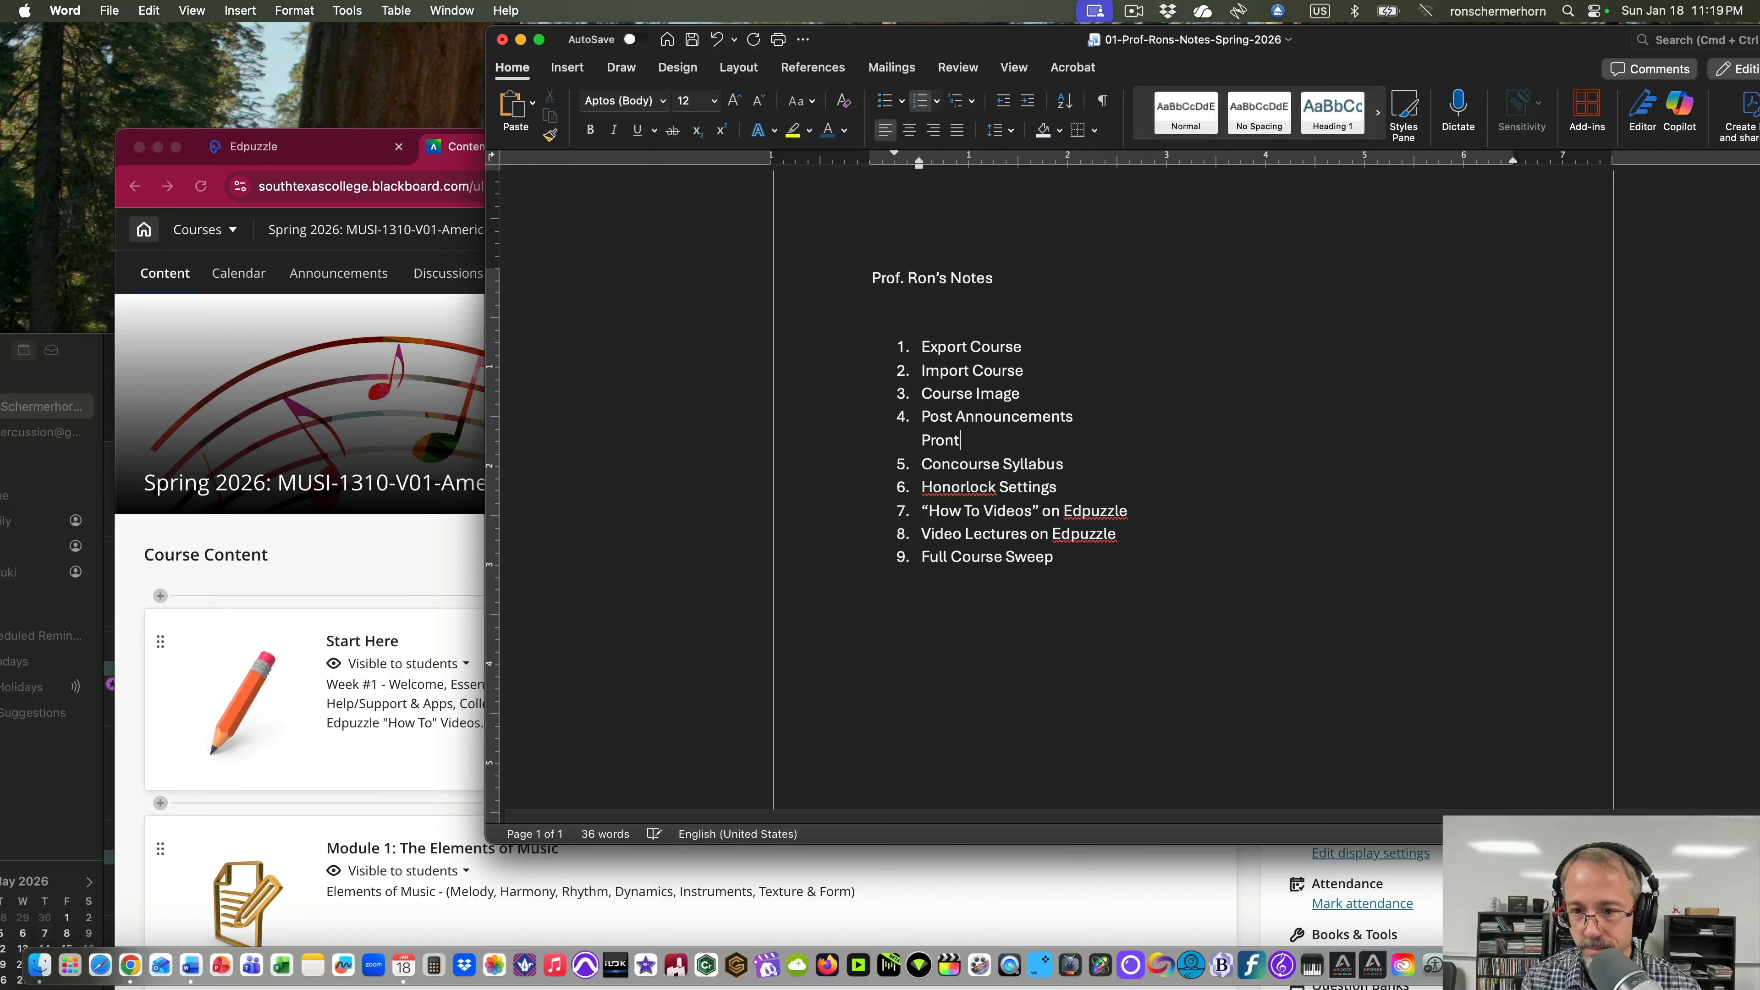
key("Return")
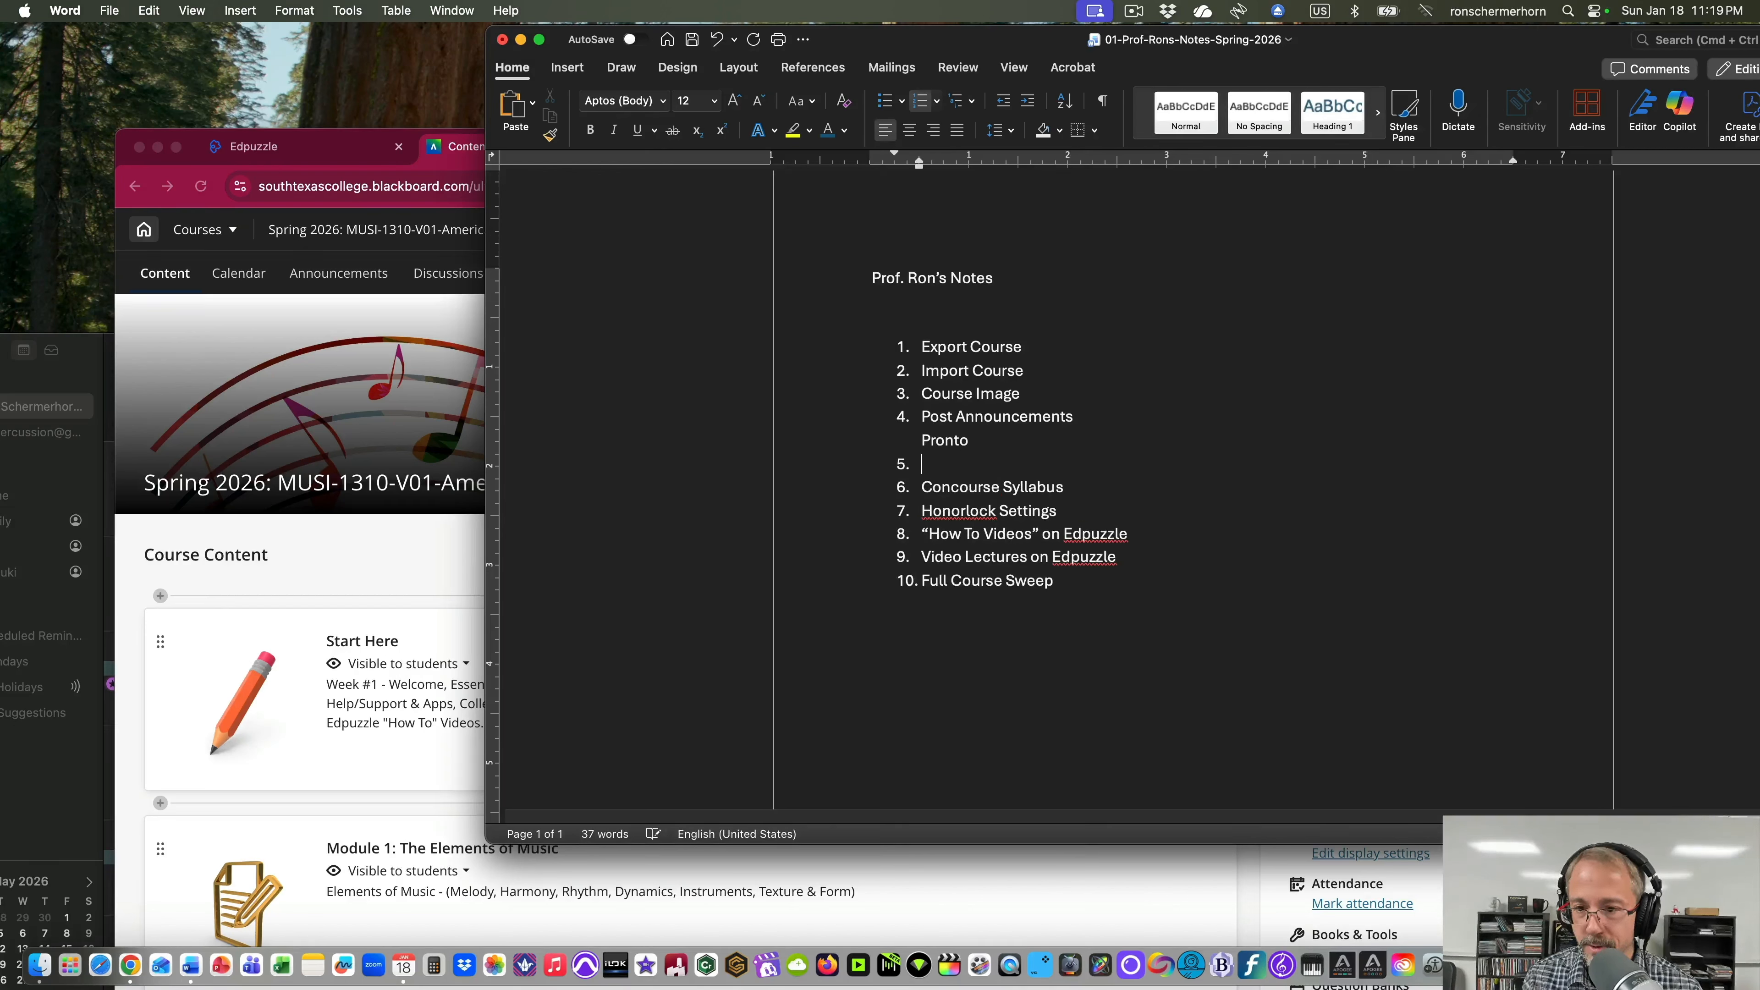
left_click(926, 441)
key("BackSpace")
key("BackSpace")
key("Return")
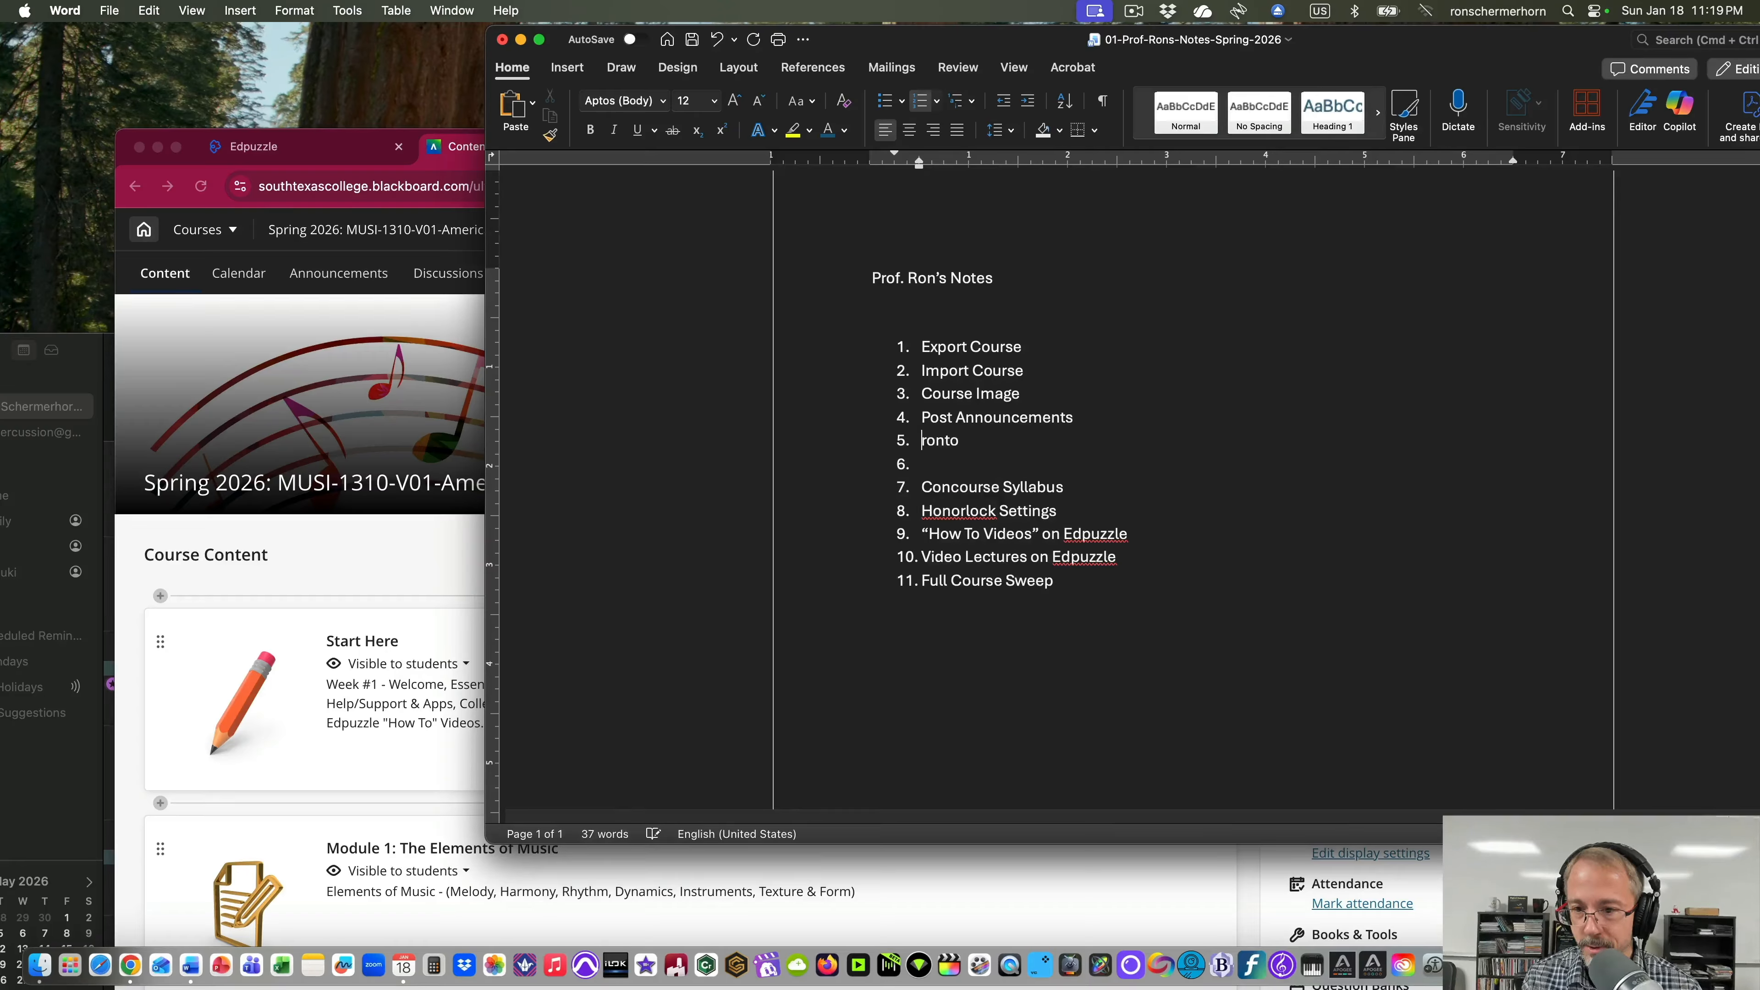
type("P")
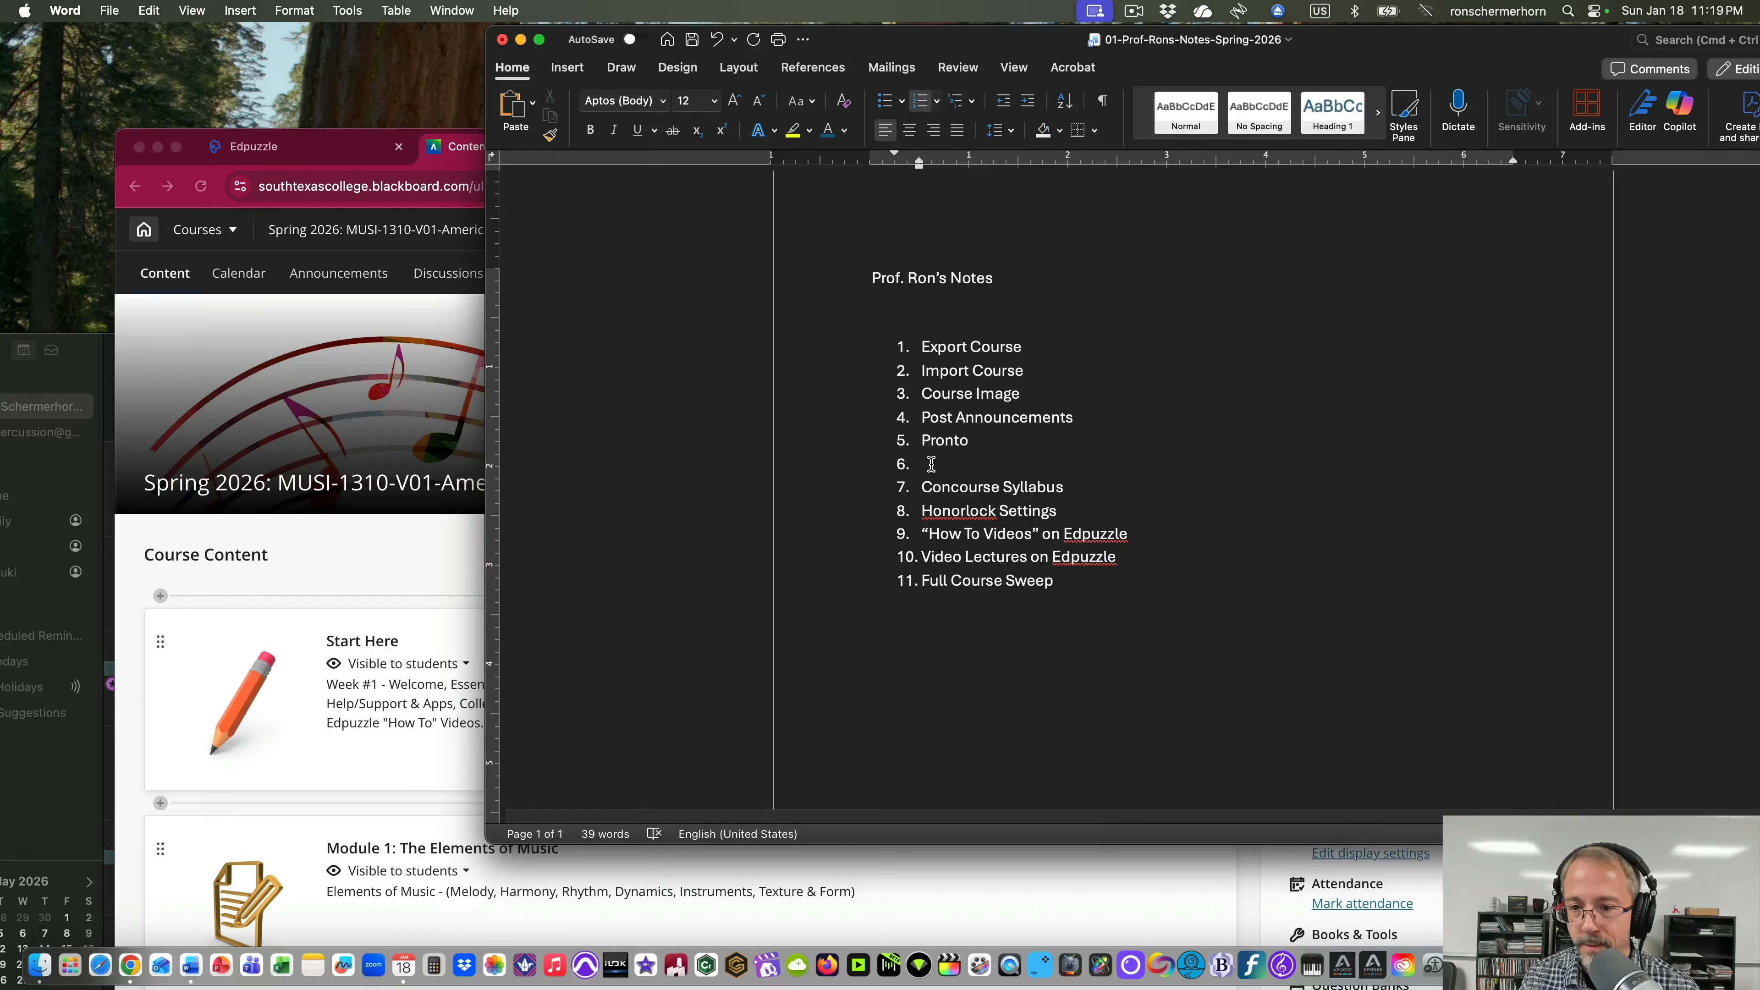
key("Return")
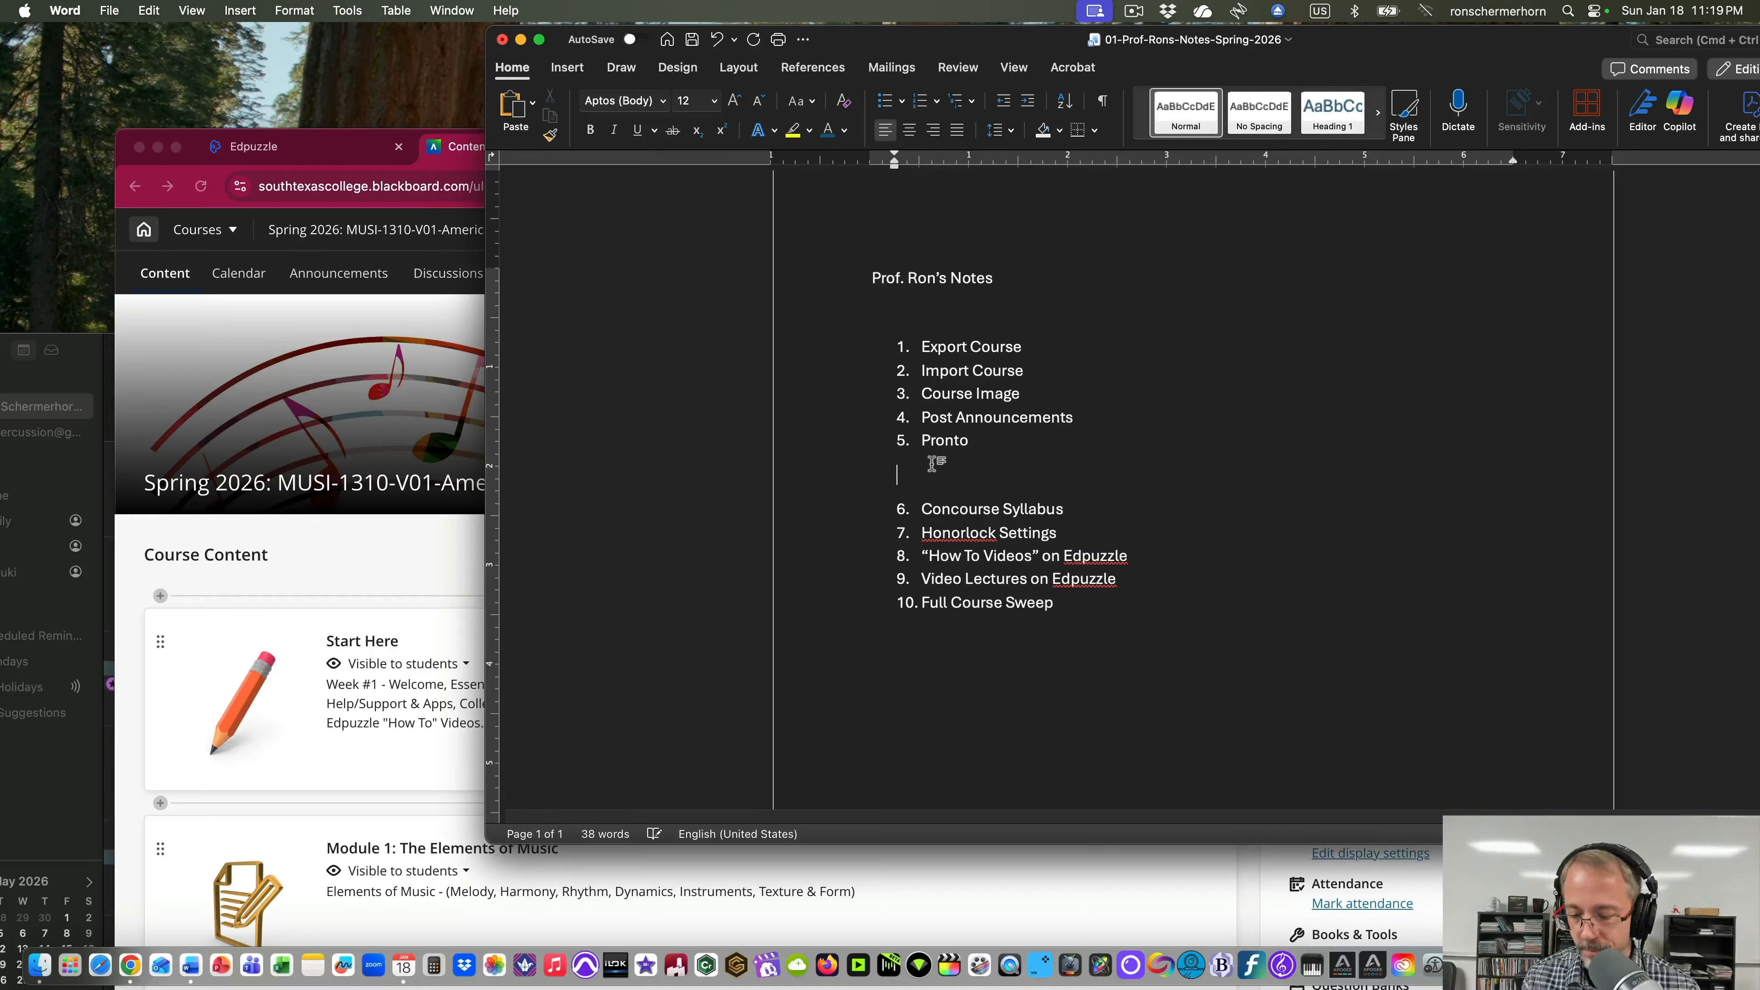
key("BackSpace")
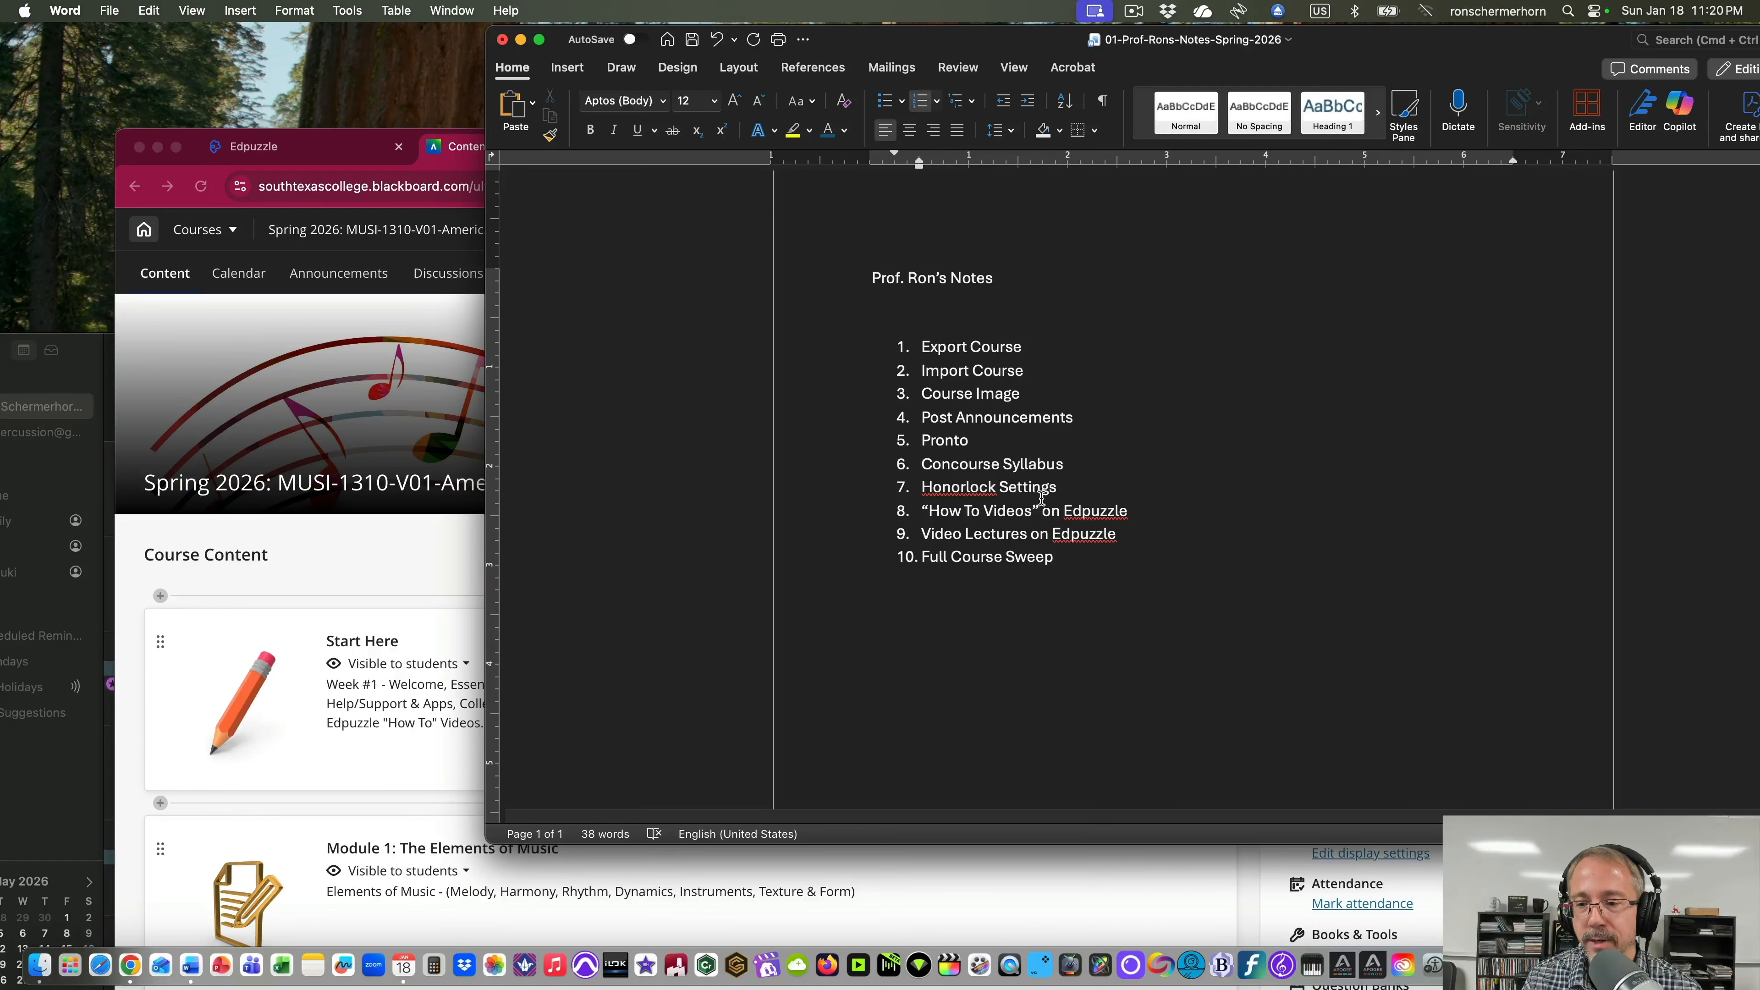
left_click(692, 39)
Move the notes aside, show the Blackboard course in Chrome full screen and open Pronto - Instant Messenger from the Start Here folder.
left_click_drag(487, 272, 608, 272)
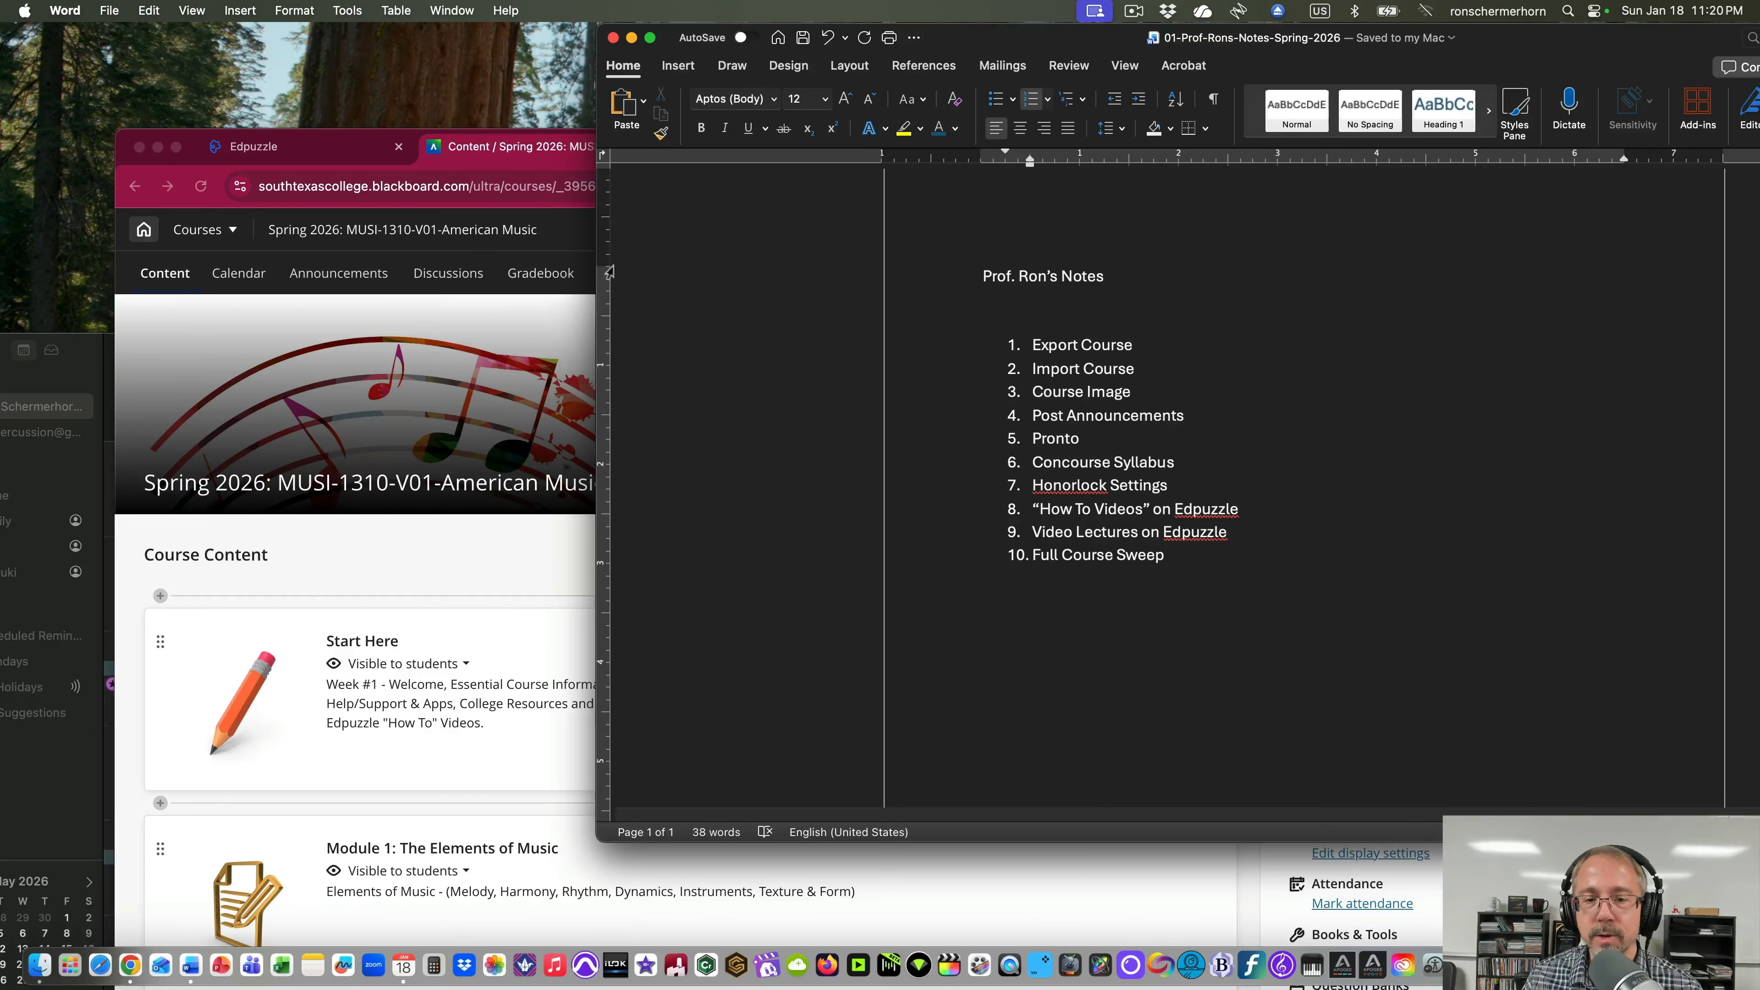
left_click(260, 412)
left_click(177, 153)
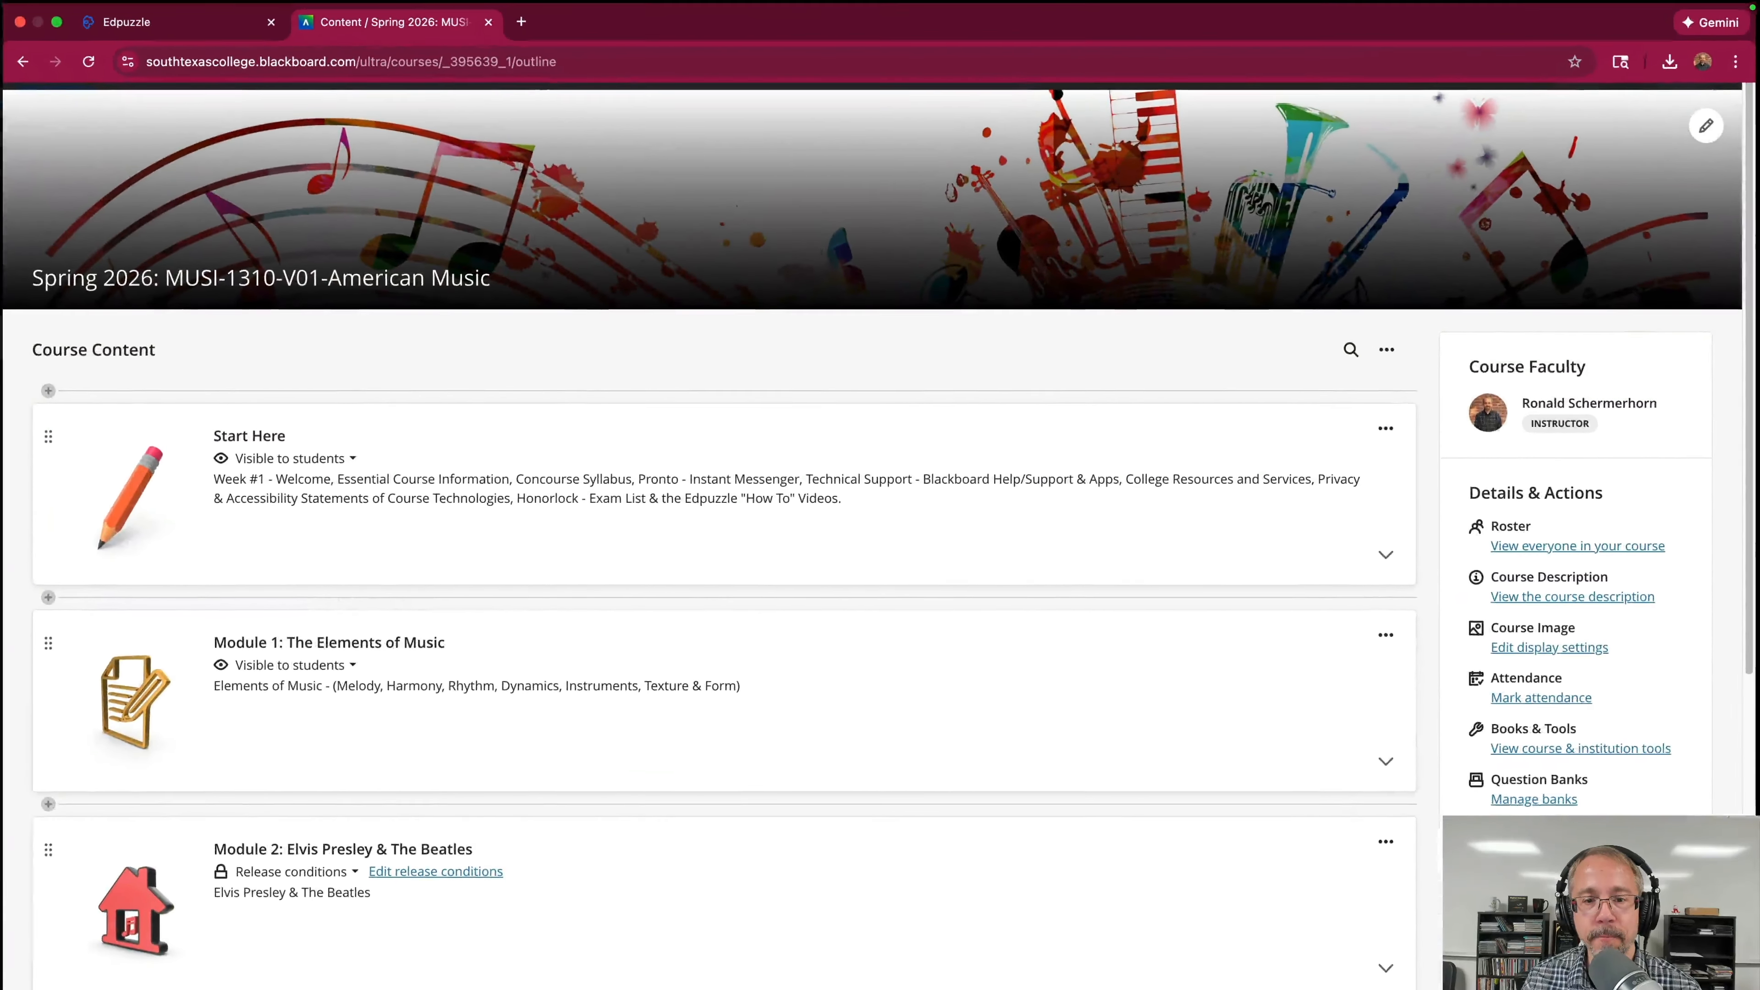
scroll(495, 590, "down", 3)
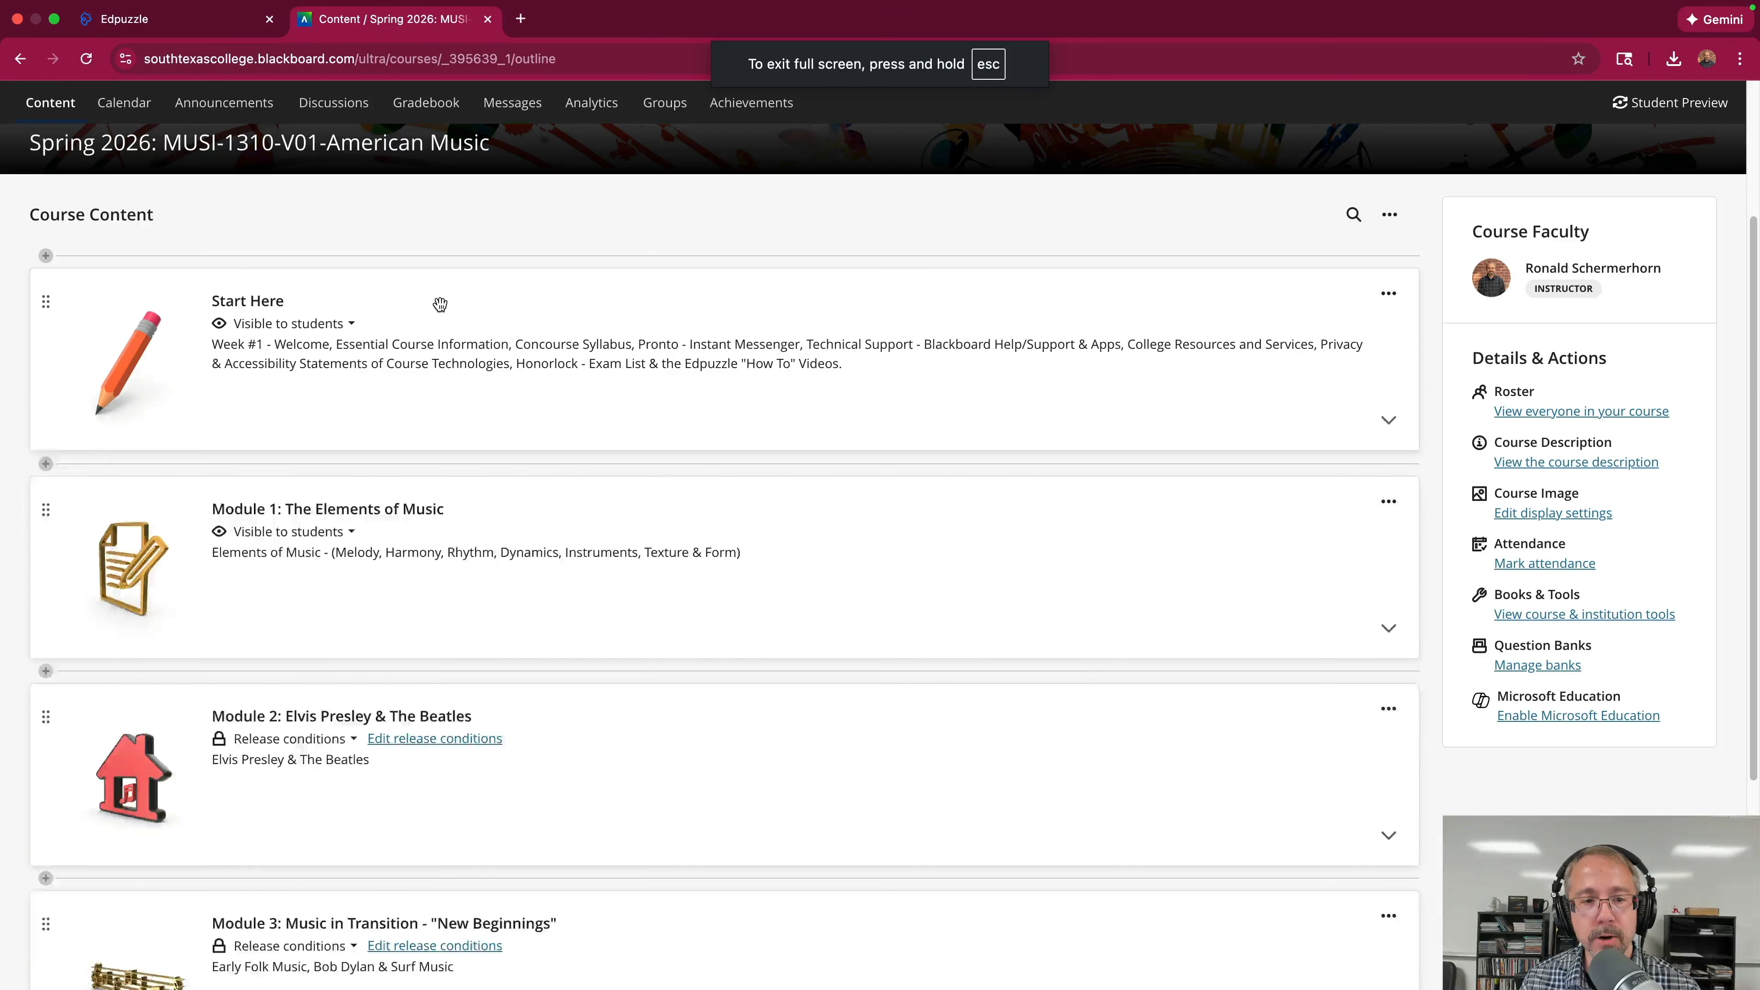
left_click(441, 304)
scroll(440, 303, "down", 3)
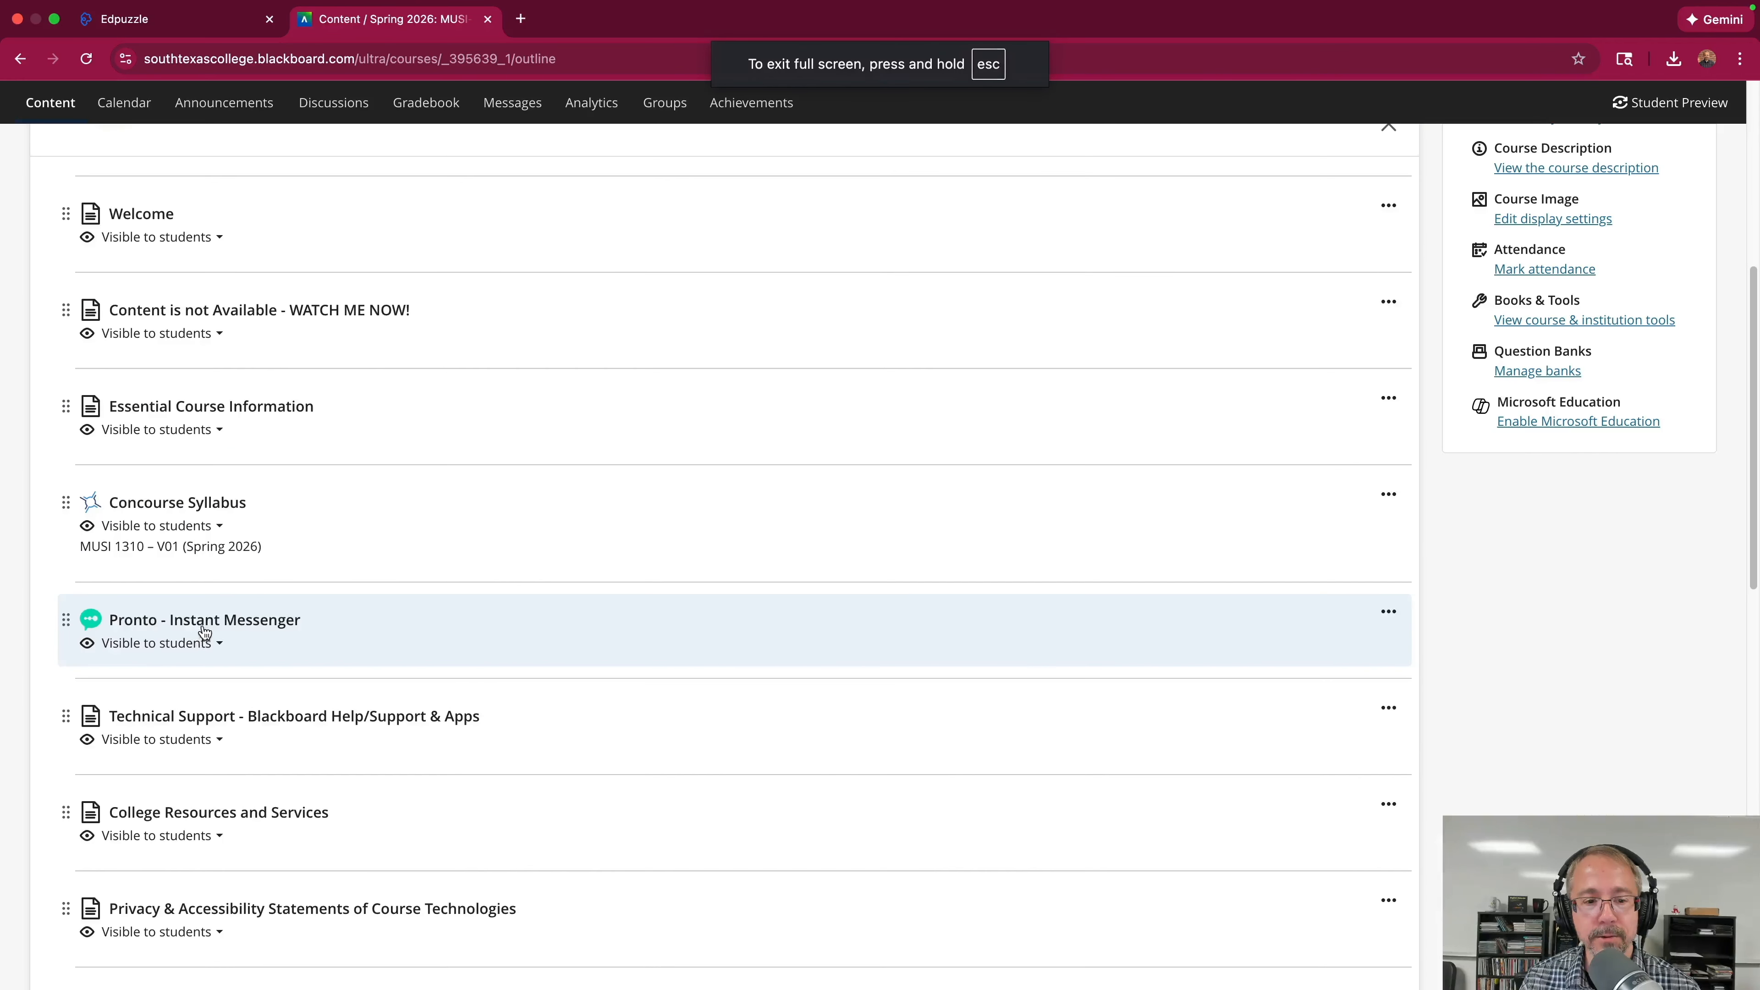
left_click(203, 624)
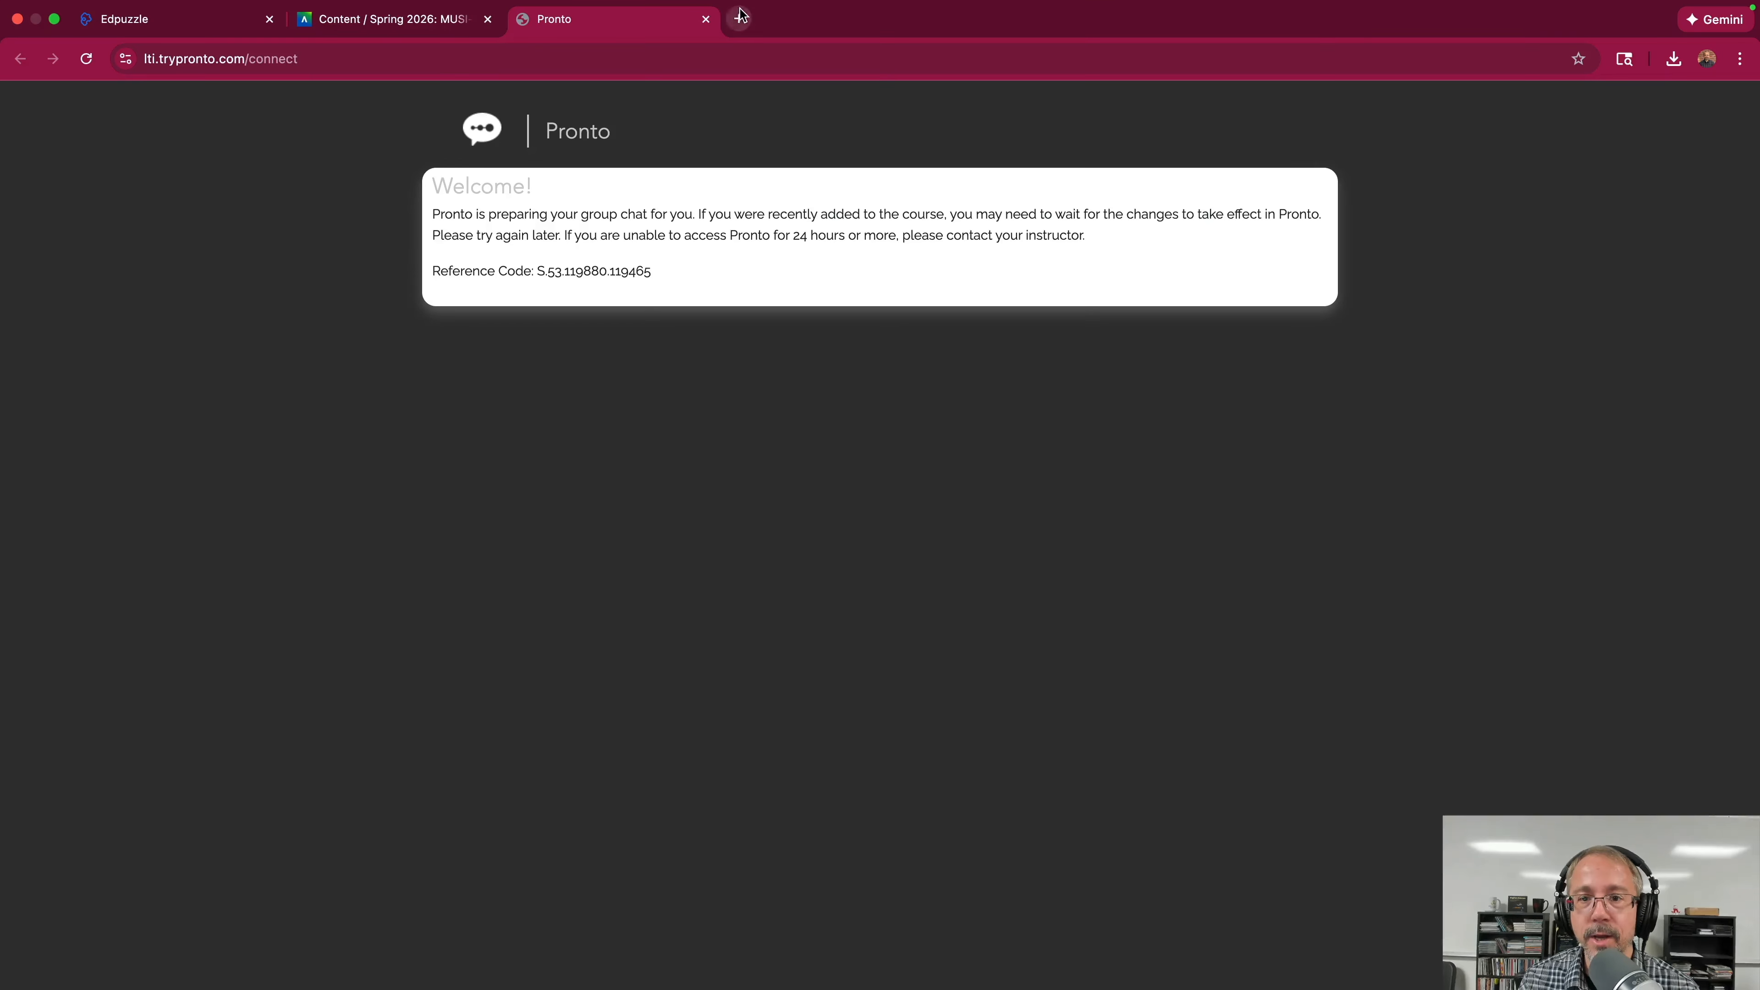
Close the Pronto page and reload the course's content page.
left_click(707, 20)
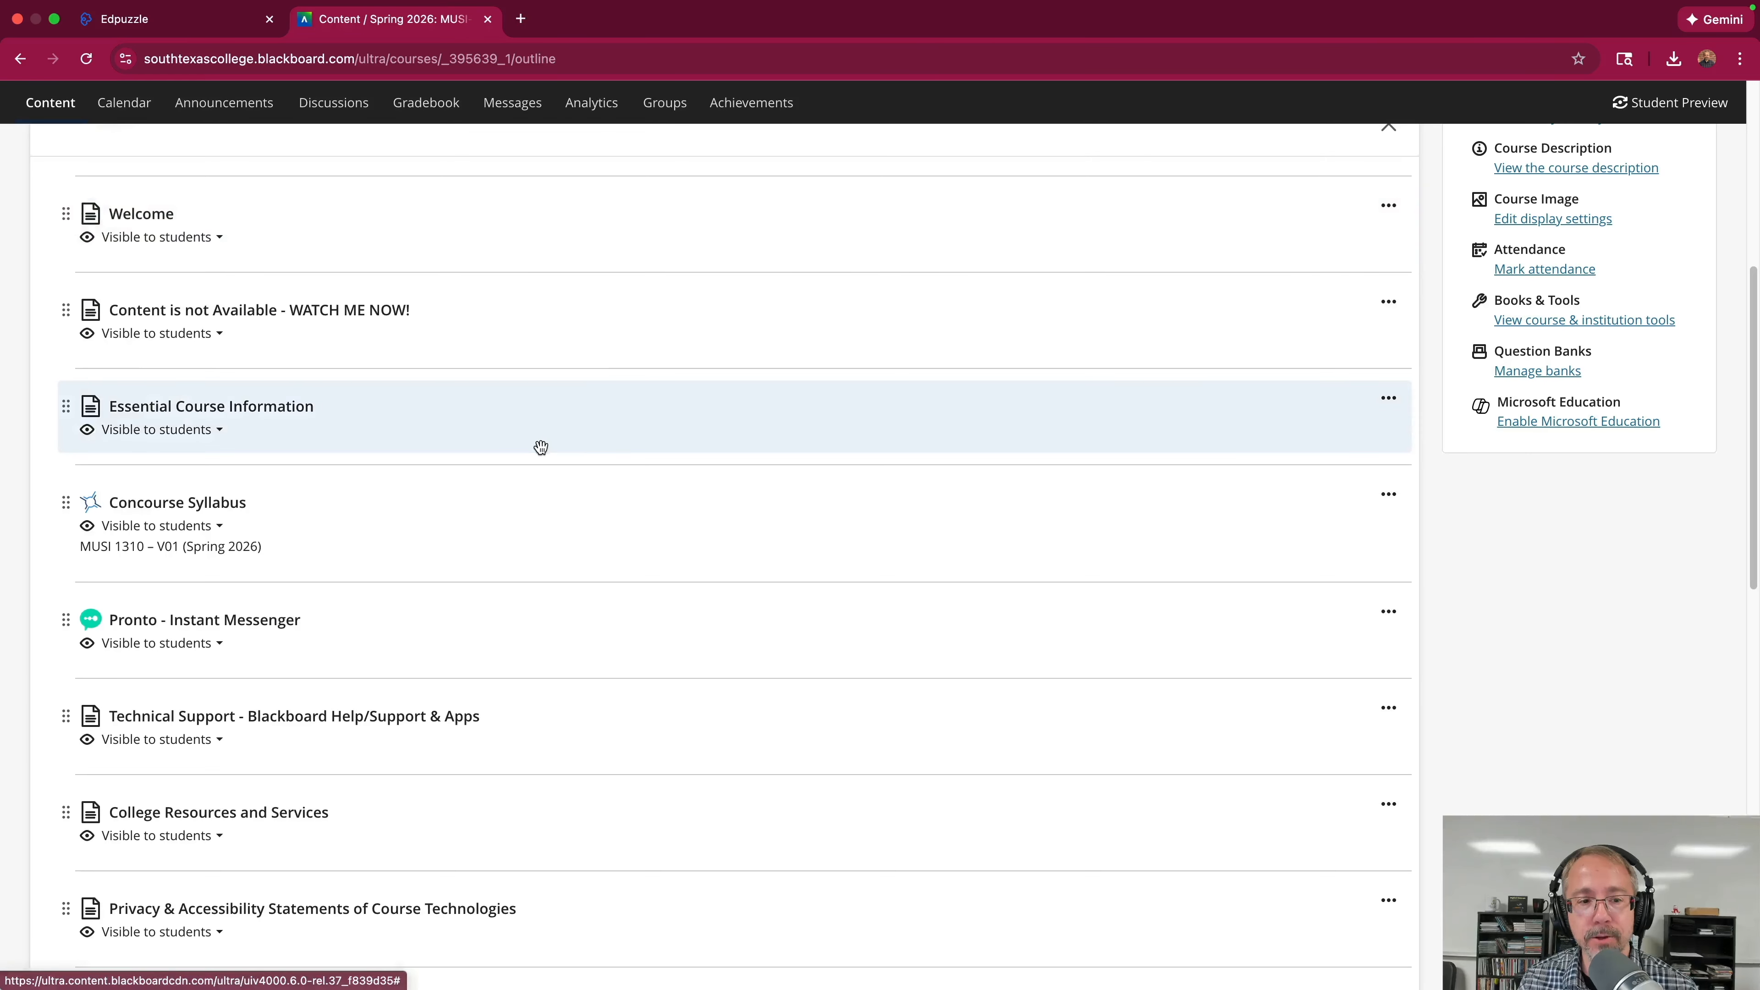
scroll(562, 463, "up", 5)
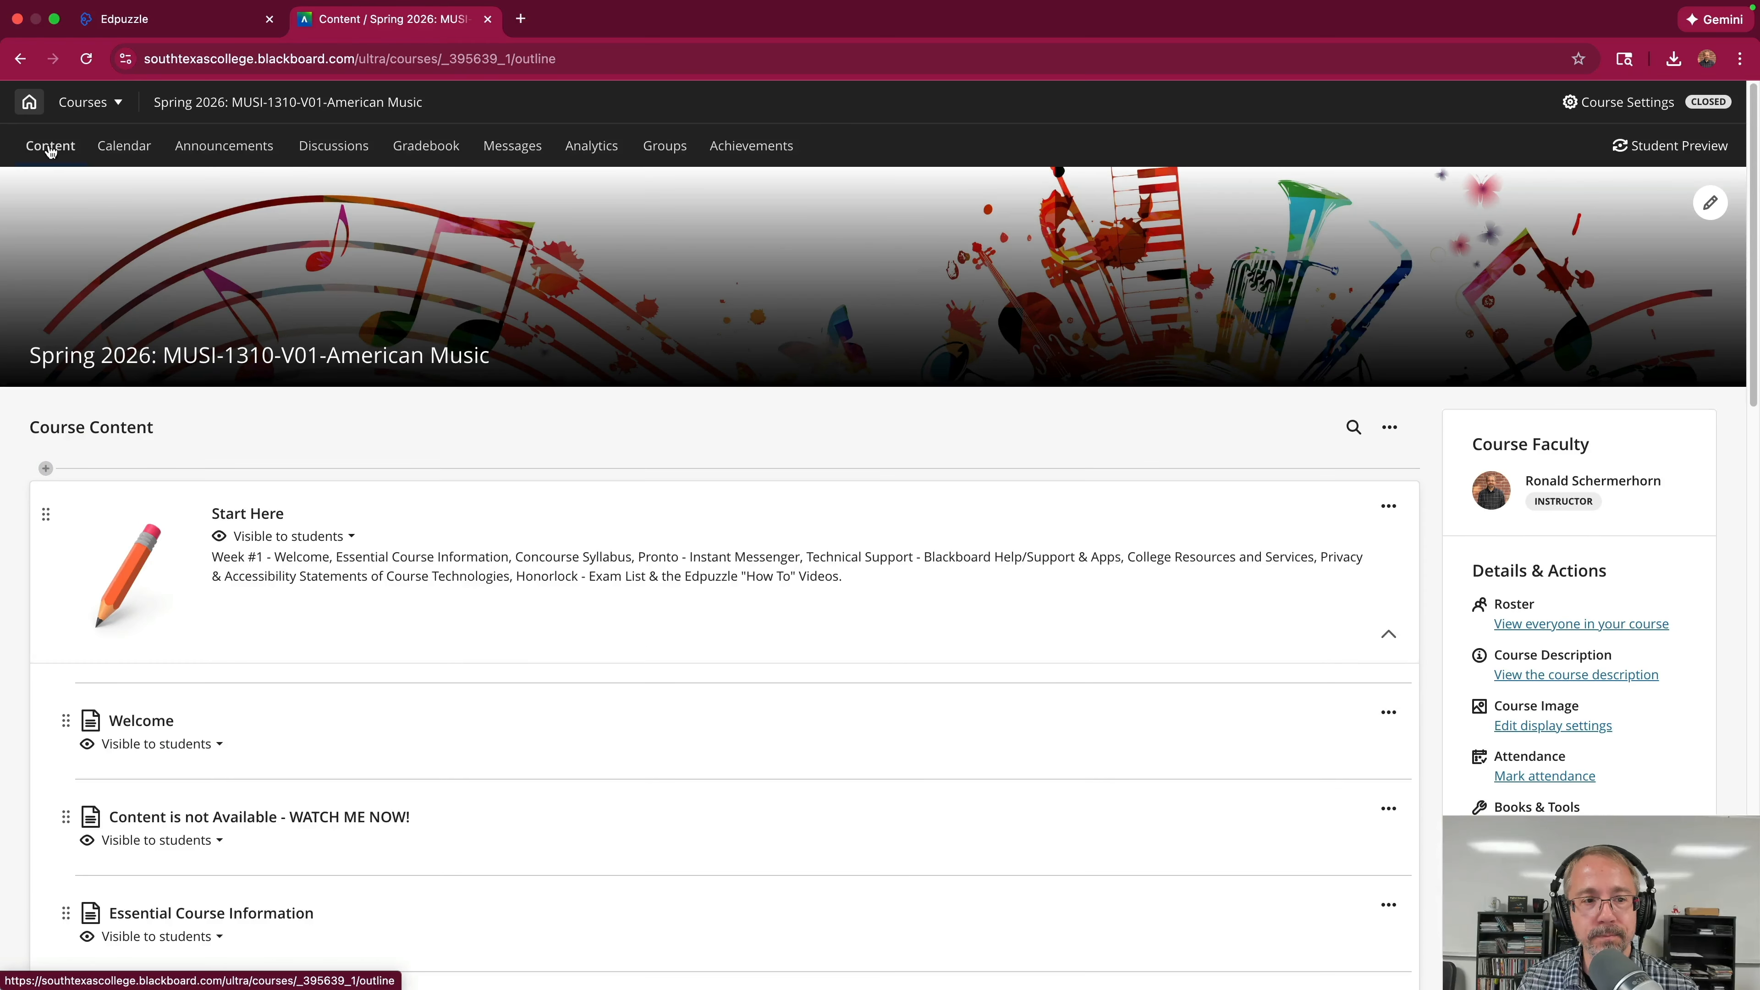
left_click(180, 148)
left_click(127, 151)
left_click(50, 148)
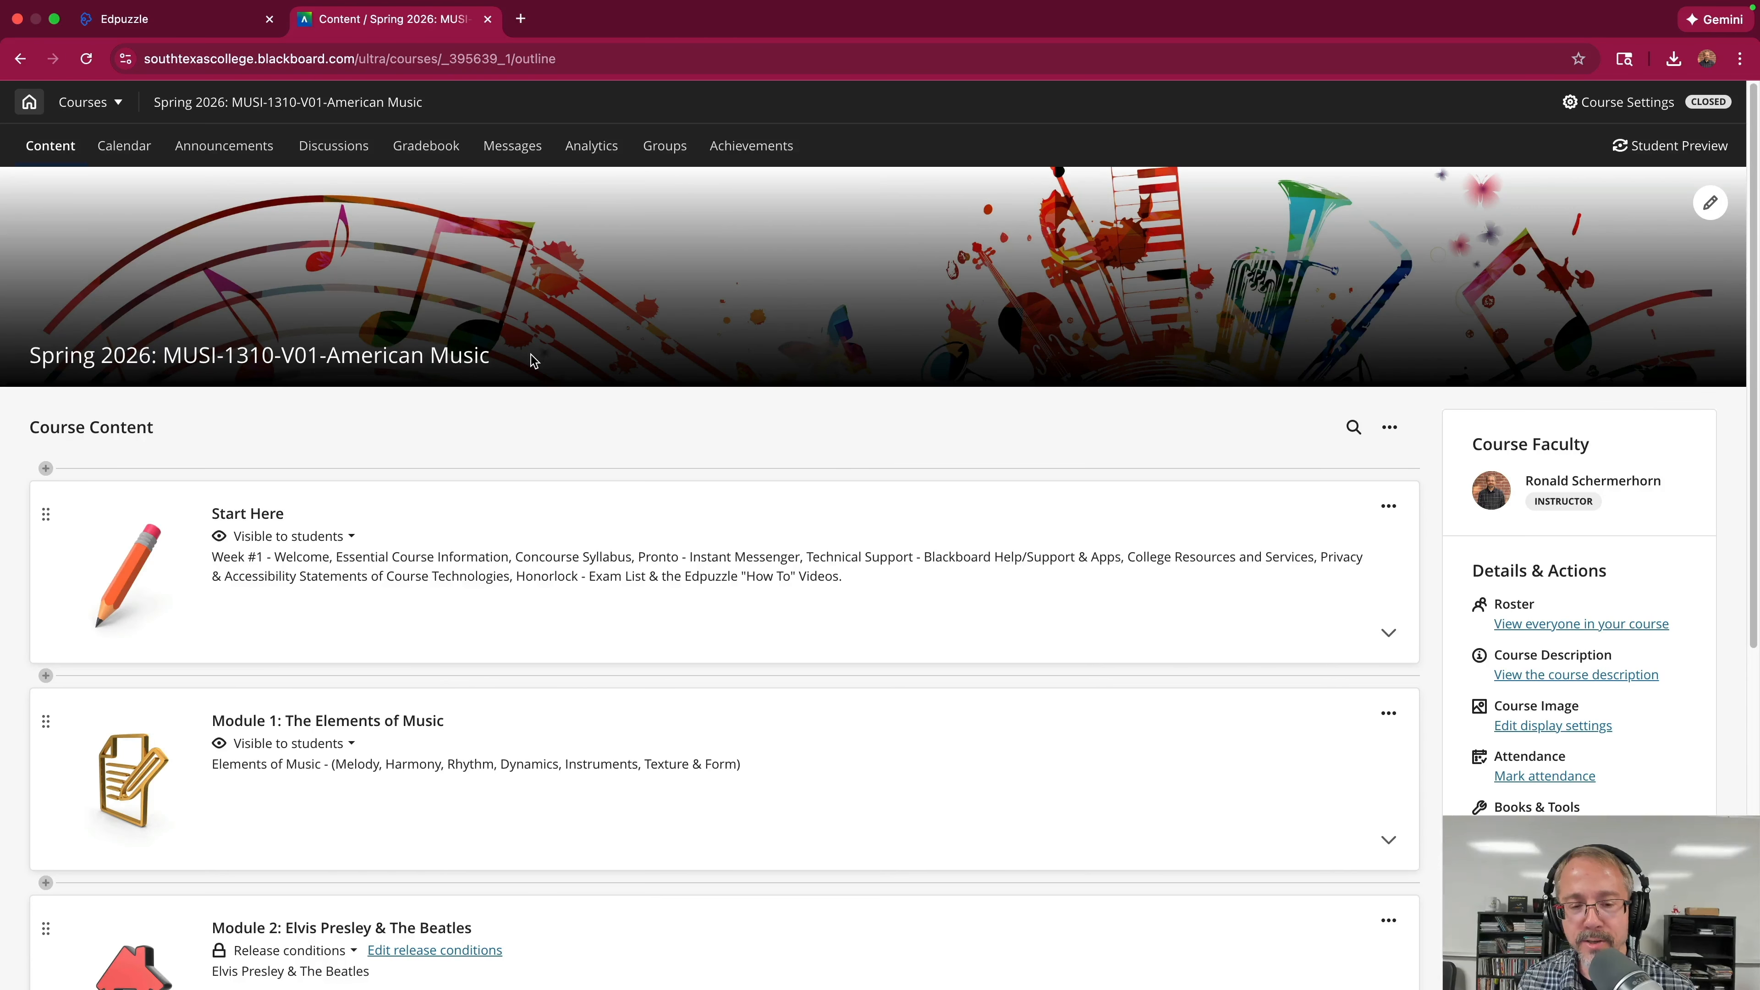
Open Pronto - Instant Messenger again from the Start Here folder and dismiss its desktop notifications suggestion.
scroll(531, 354, "down", 3)
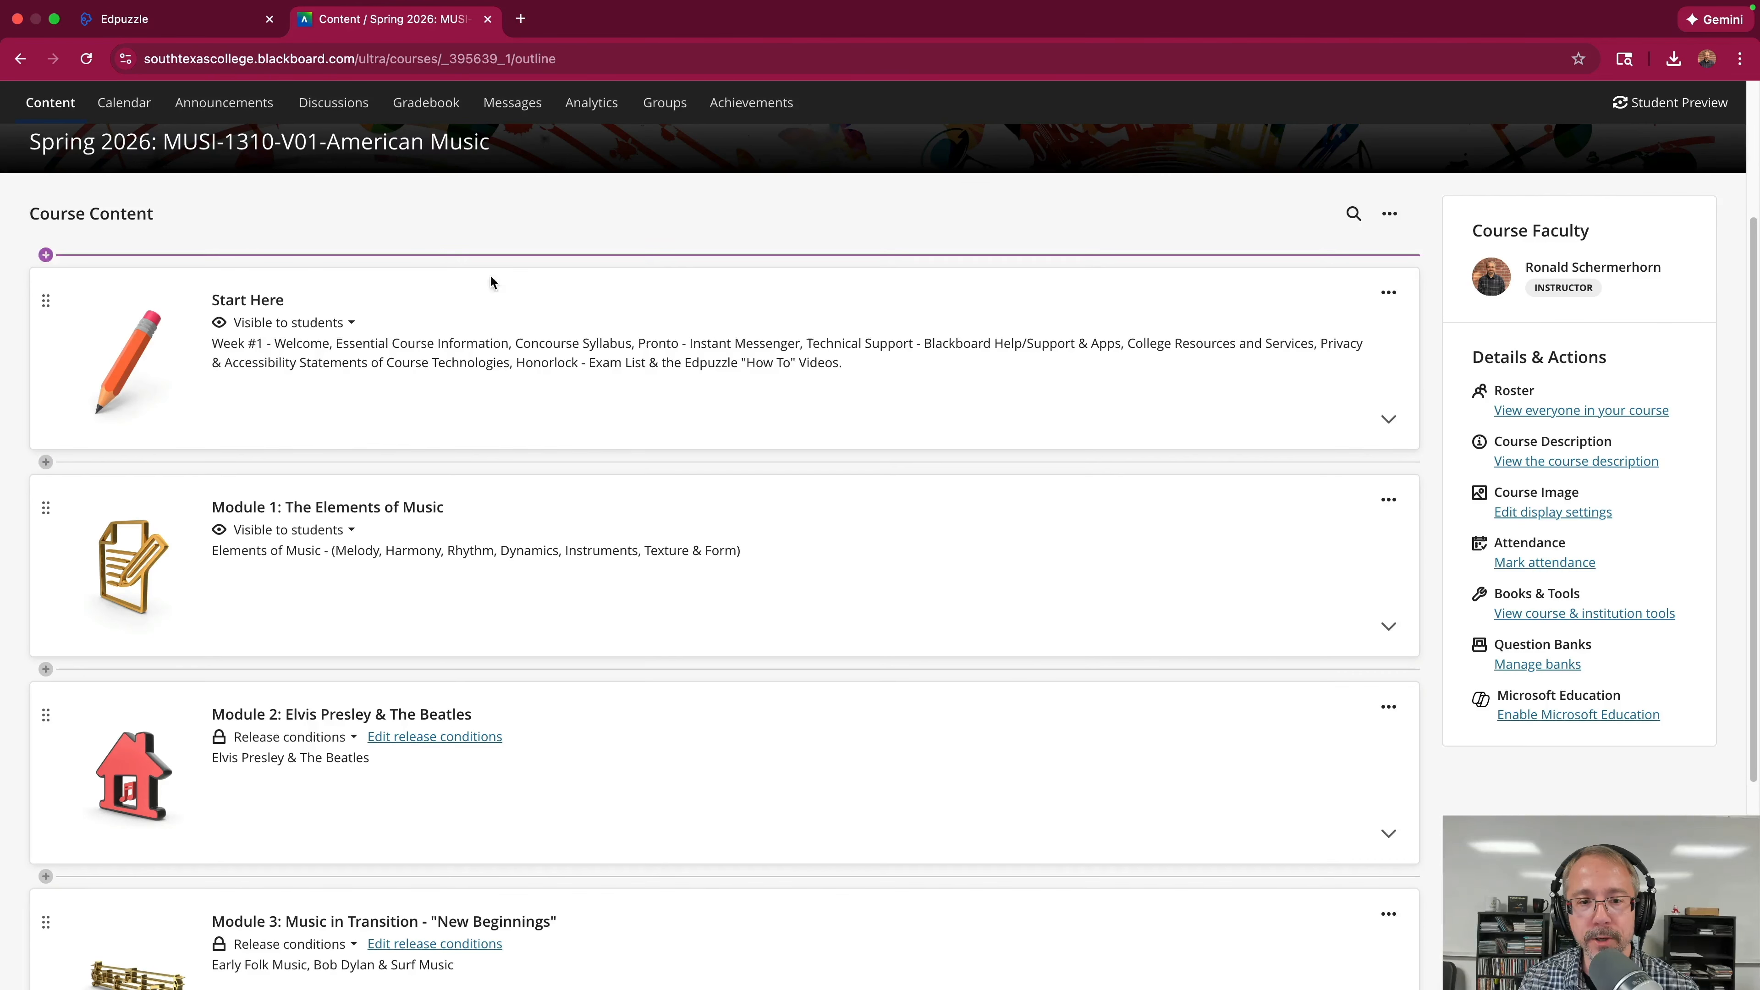
left_click(459, 295)
scroll(460, 354, "down", 5)
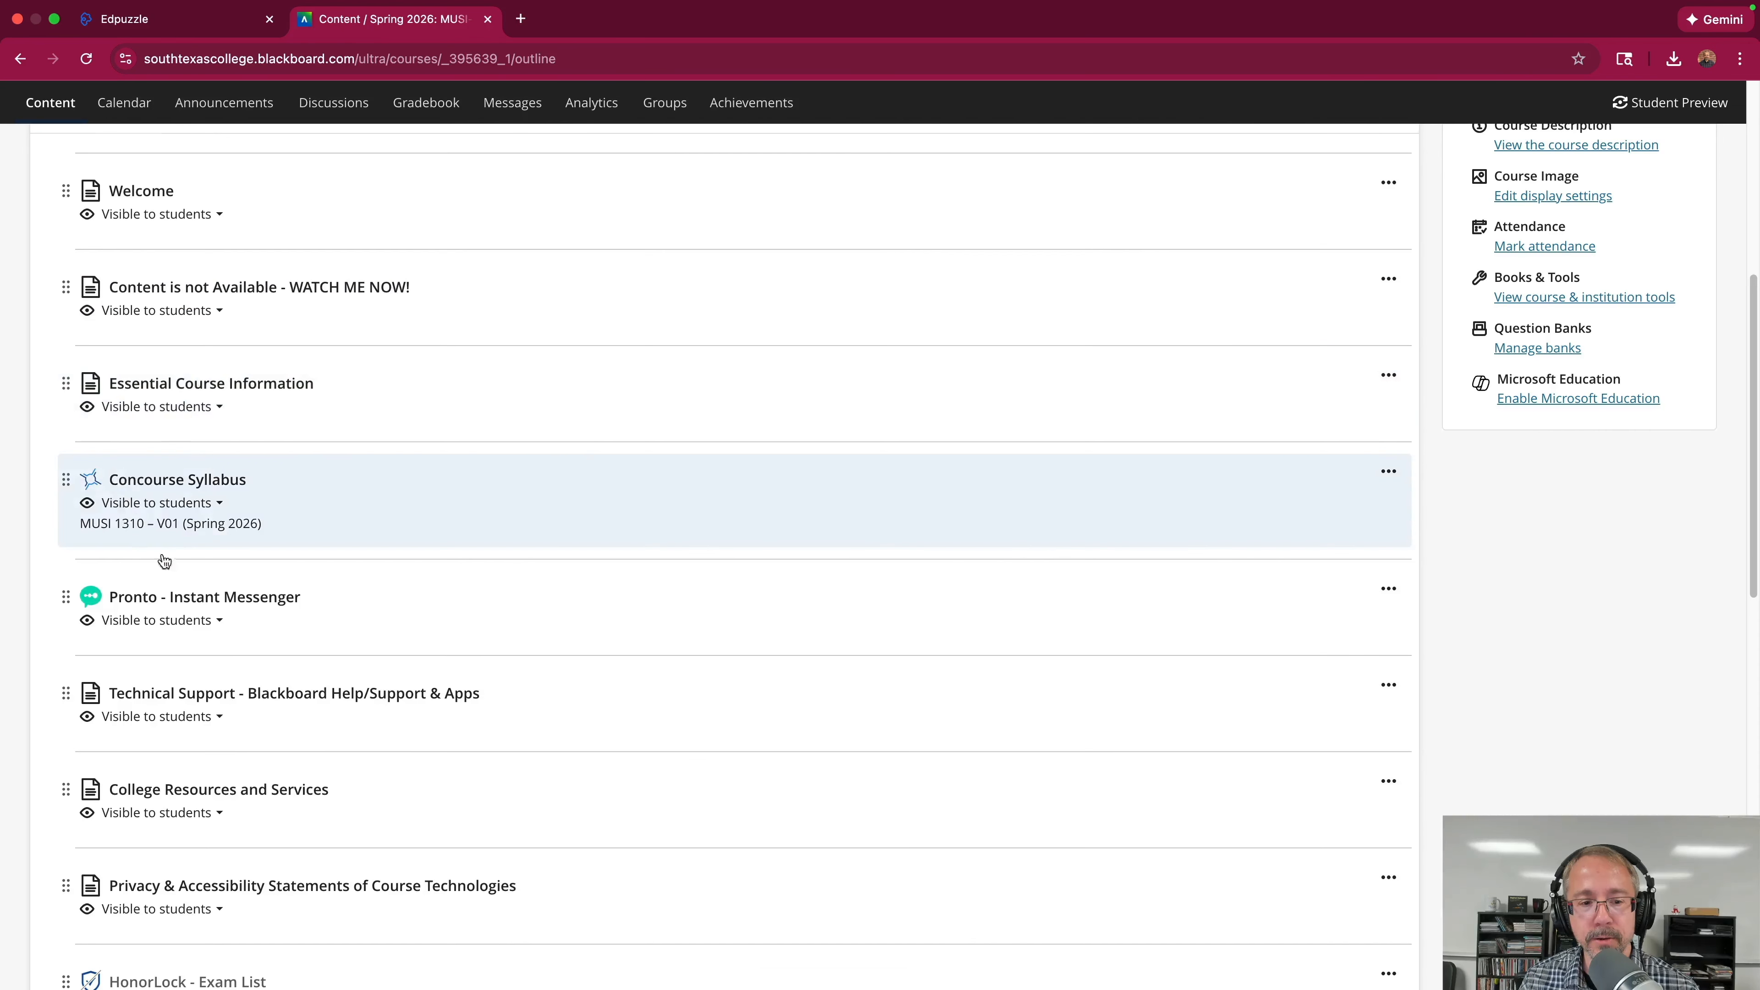
left_click(248, 597)
mouse_move(1214, 6)
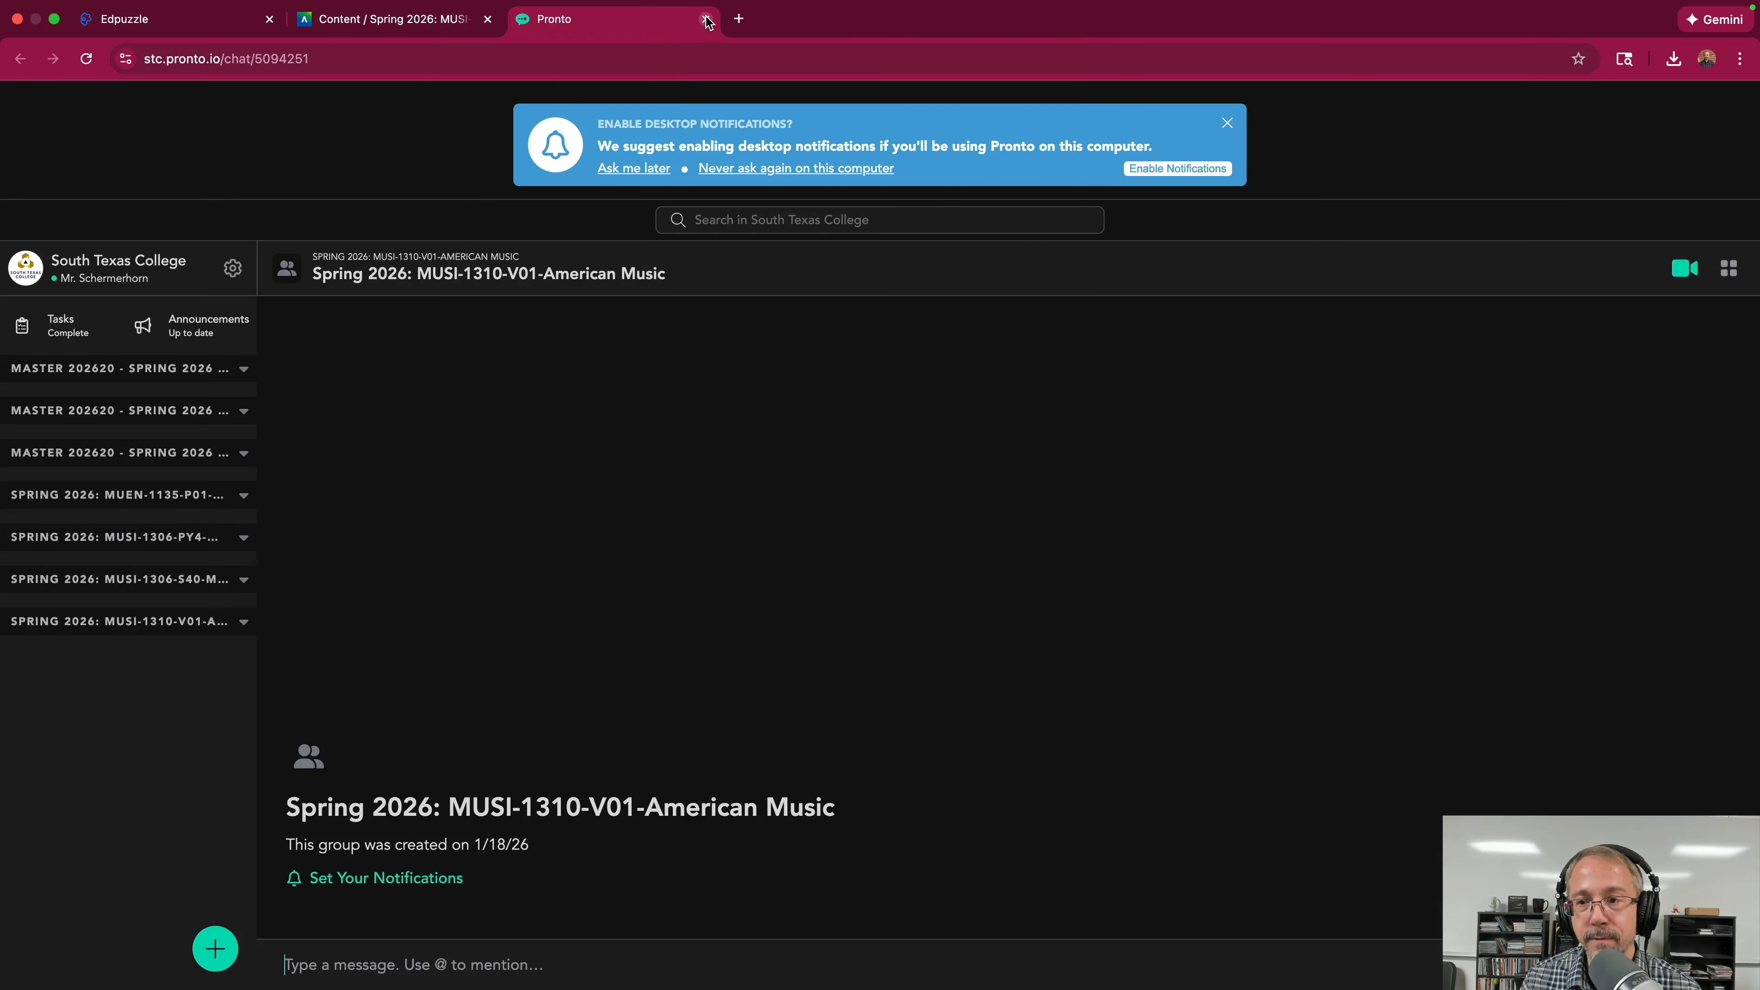
left_click(1227, 123)
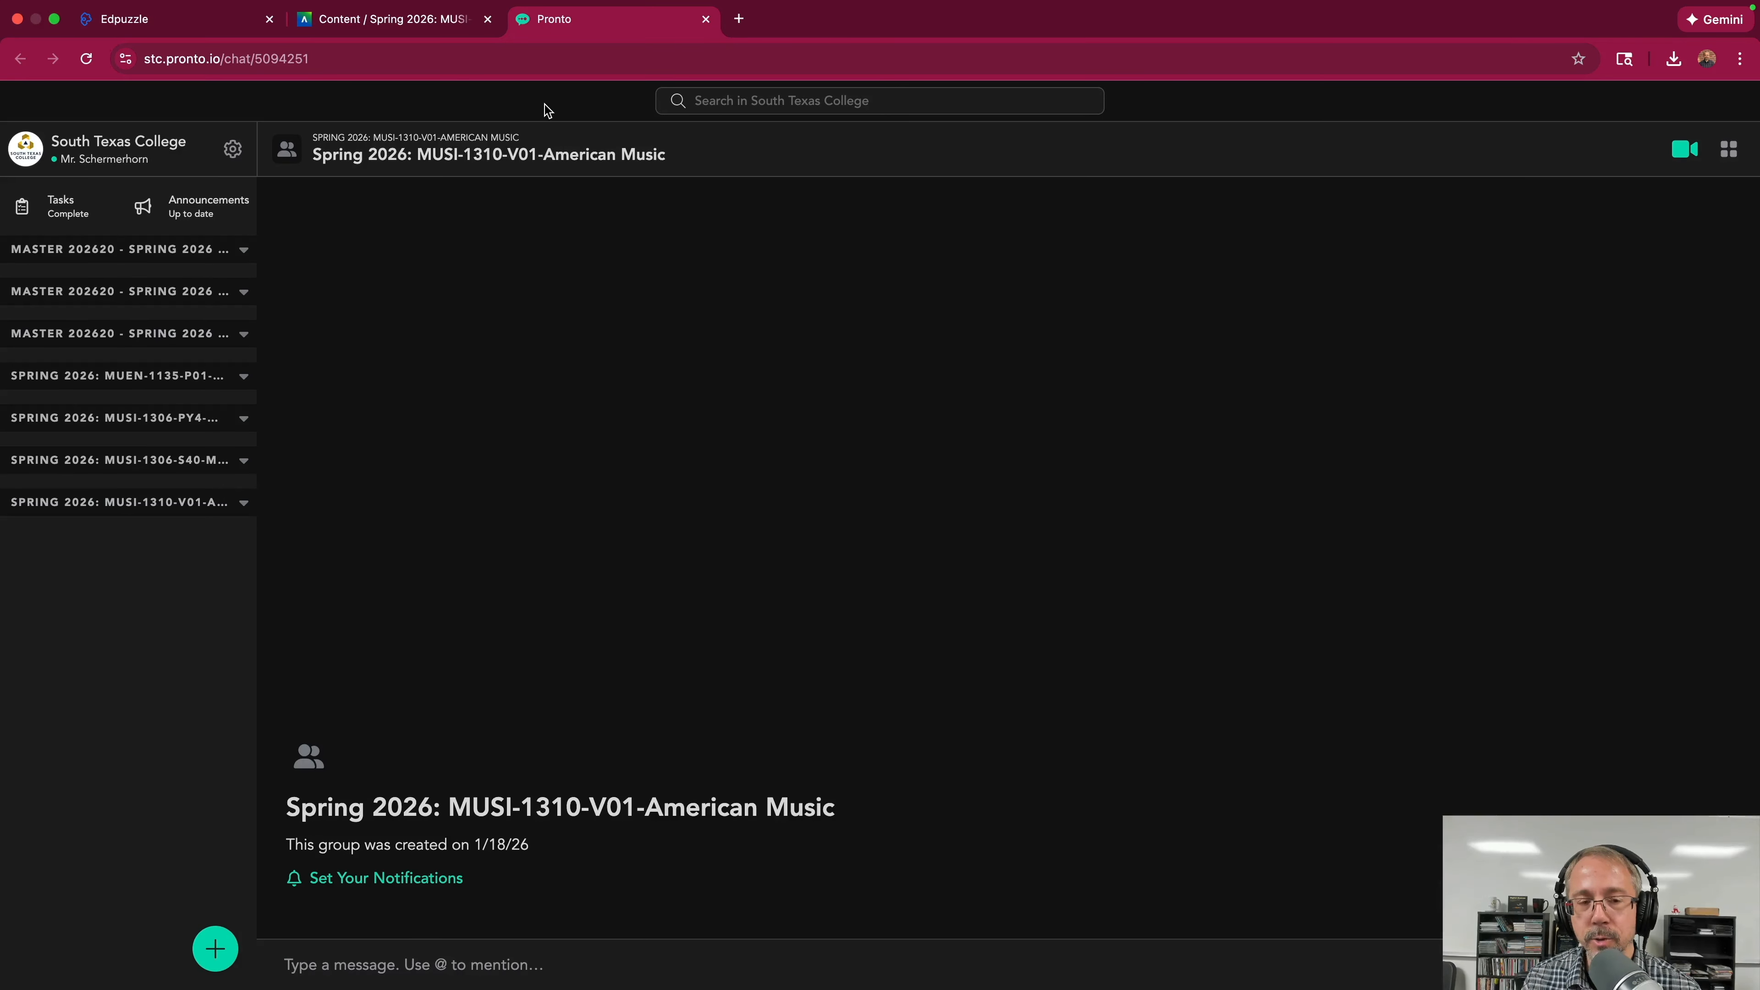
Close the Pronto chat page and open the Concourse Syllabus item in the Start Here folder.
left_click(708, 20)
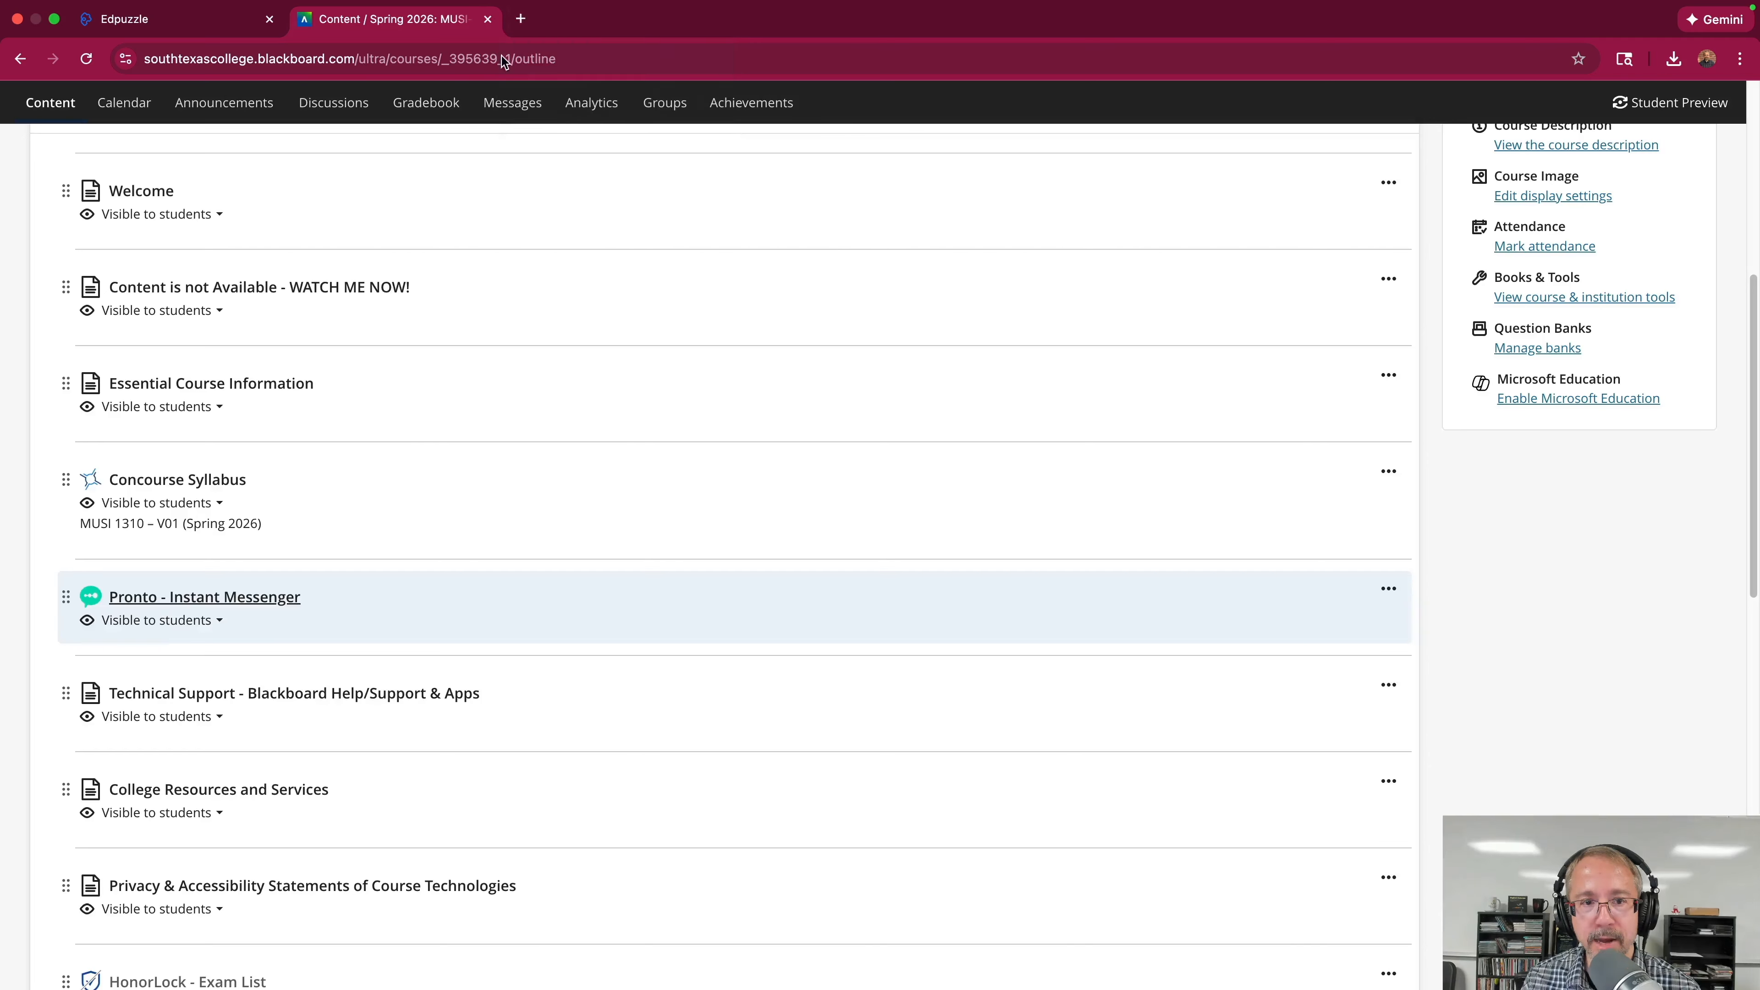
scroll(492, 343, "down", 1)
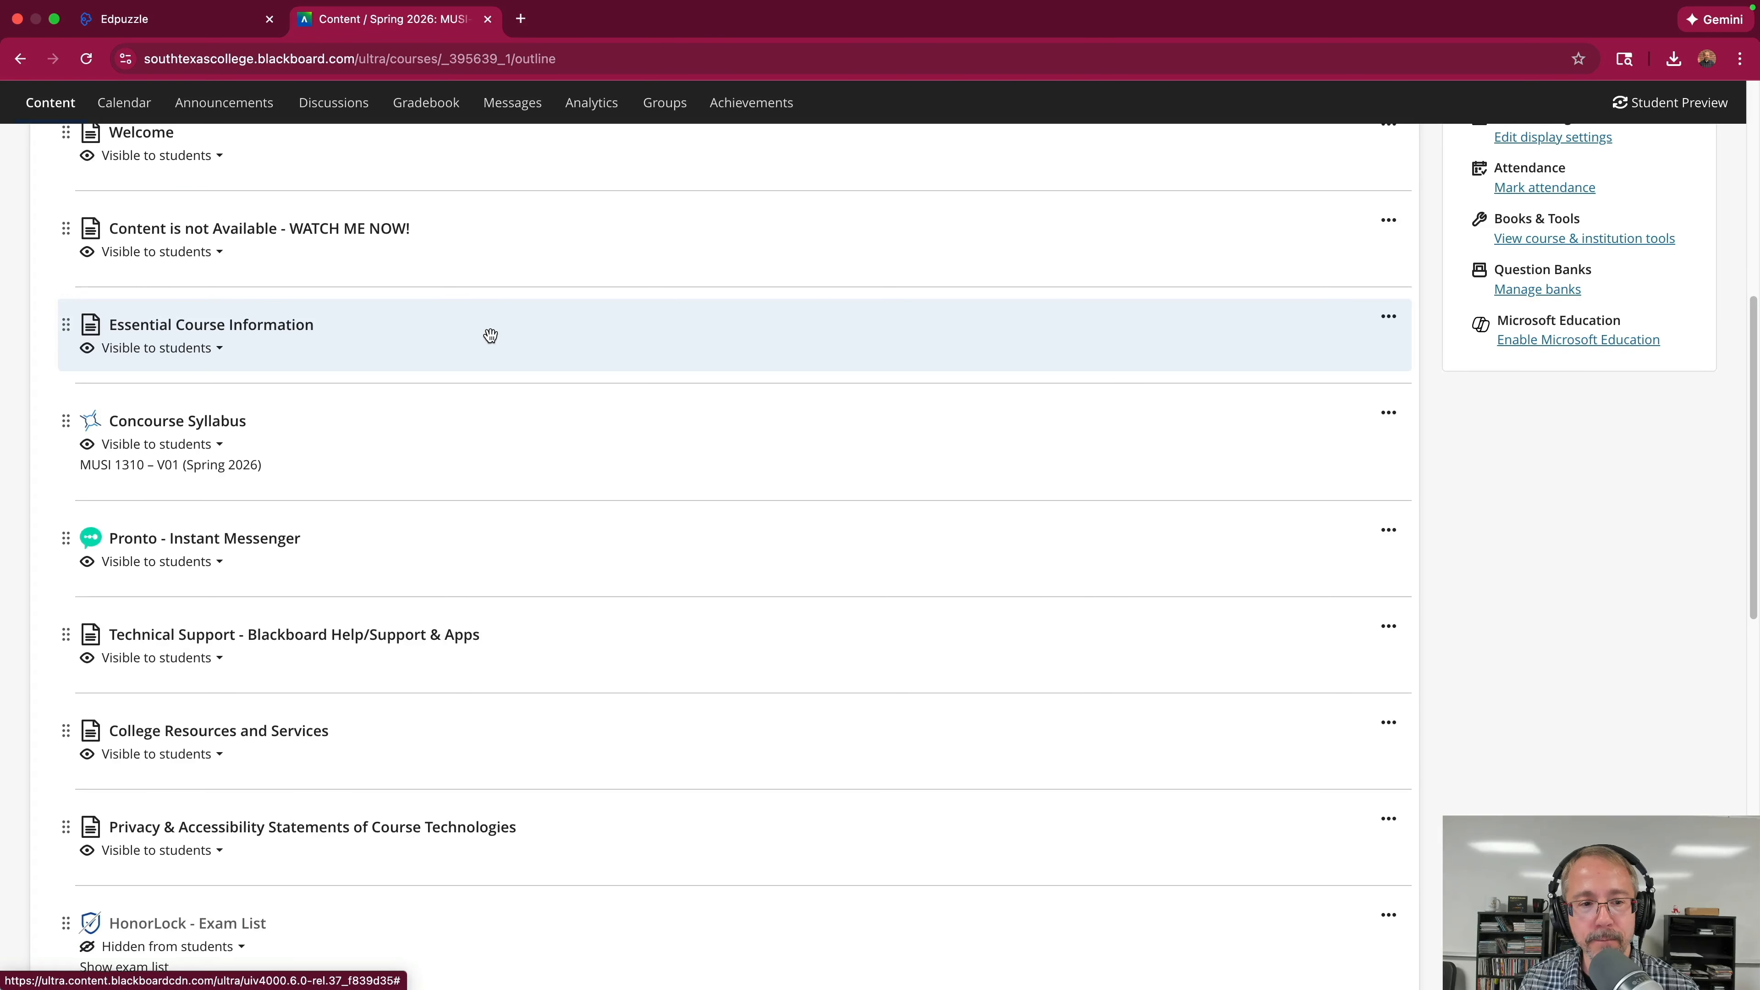
scroll(489, 337, "up", 1)
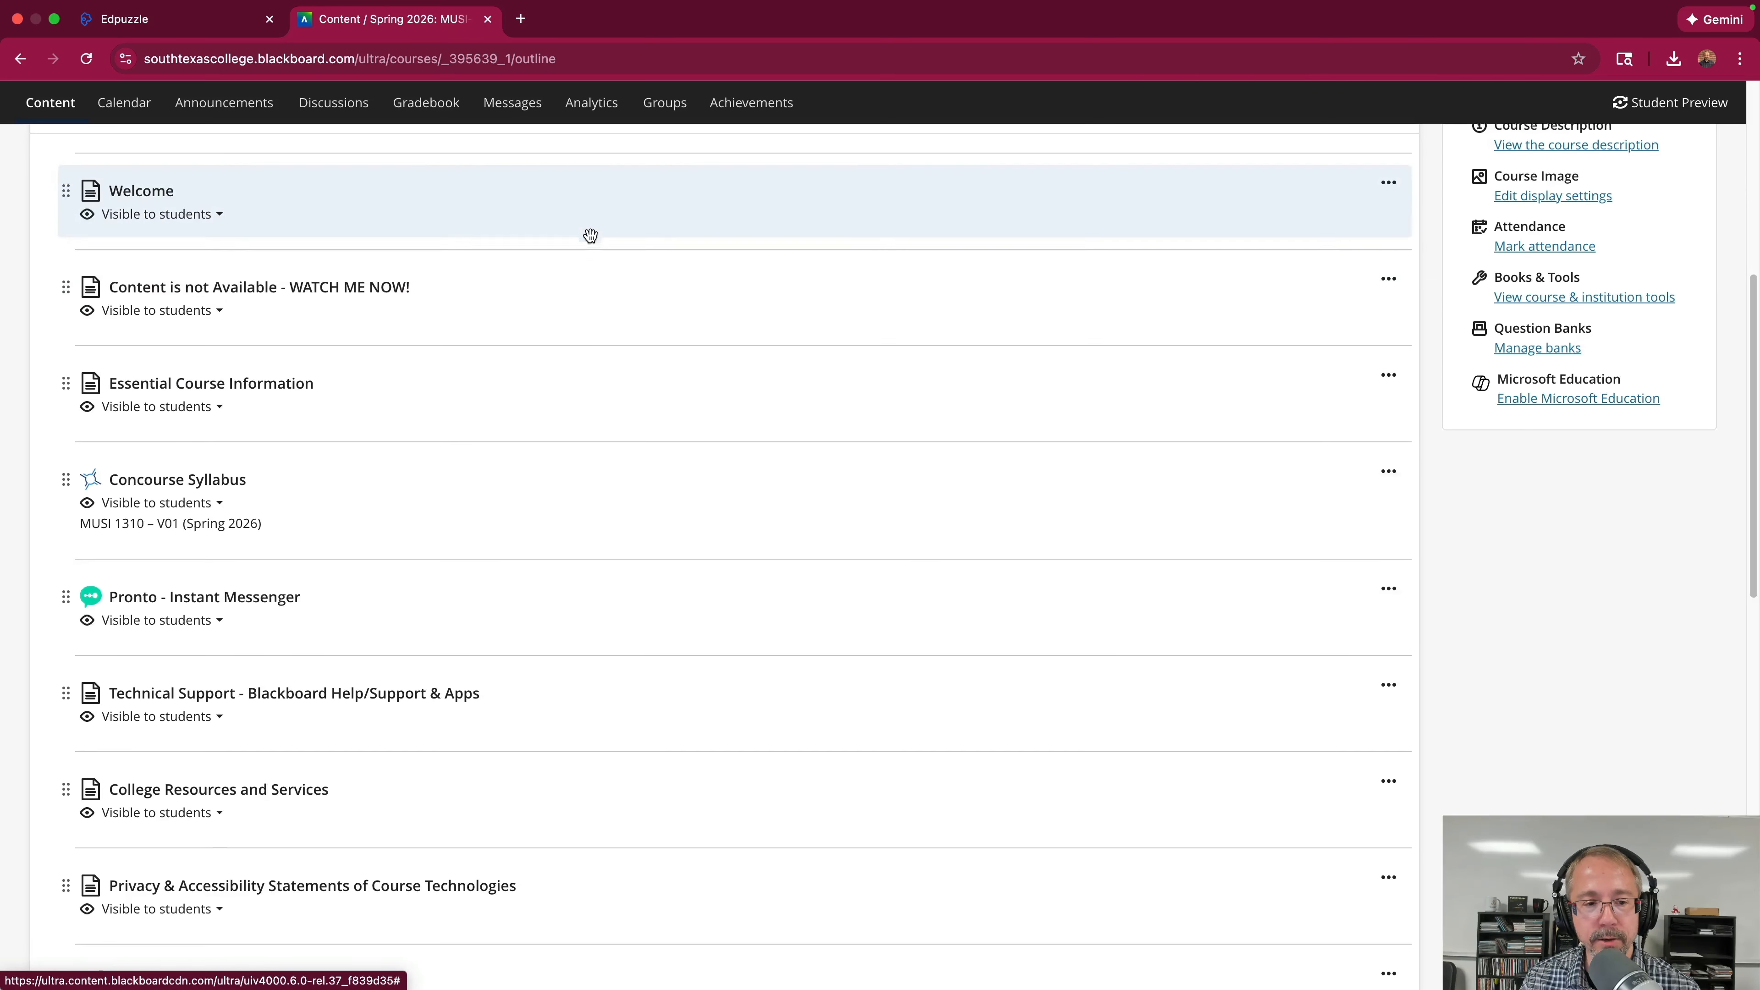
scroll(385, 425, "down", 1)
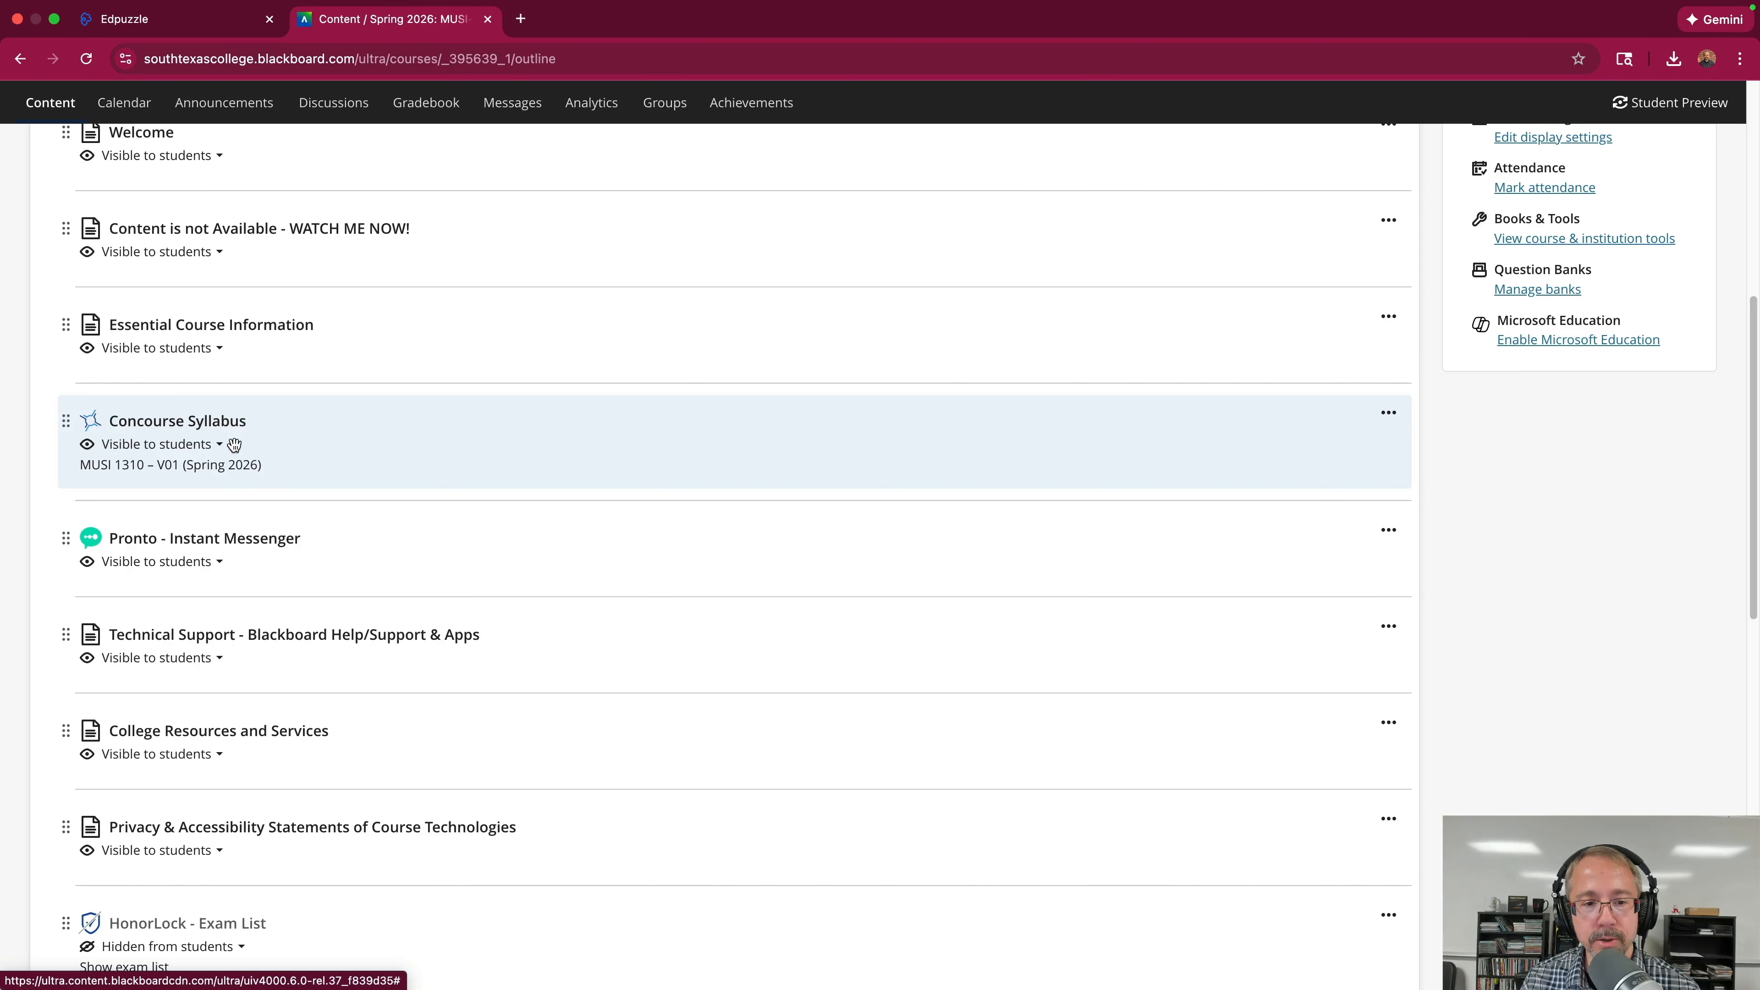
left_click(210, 430)
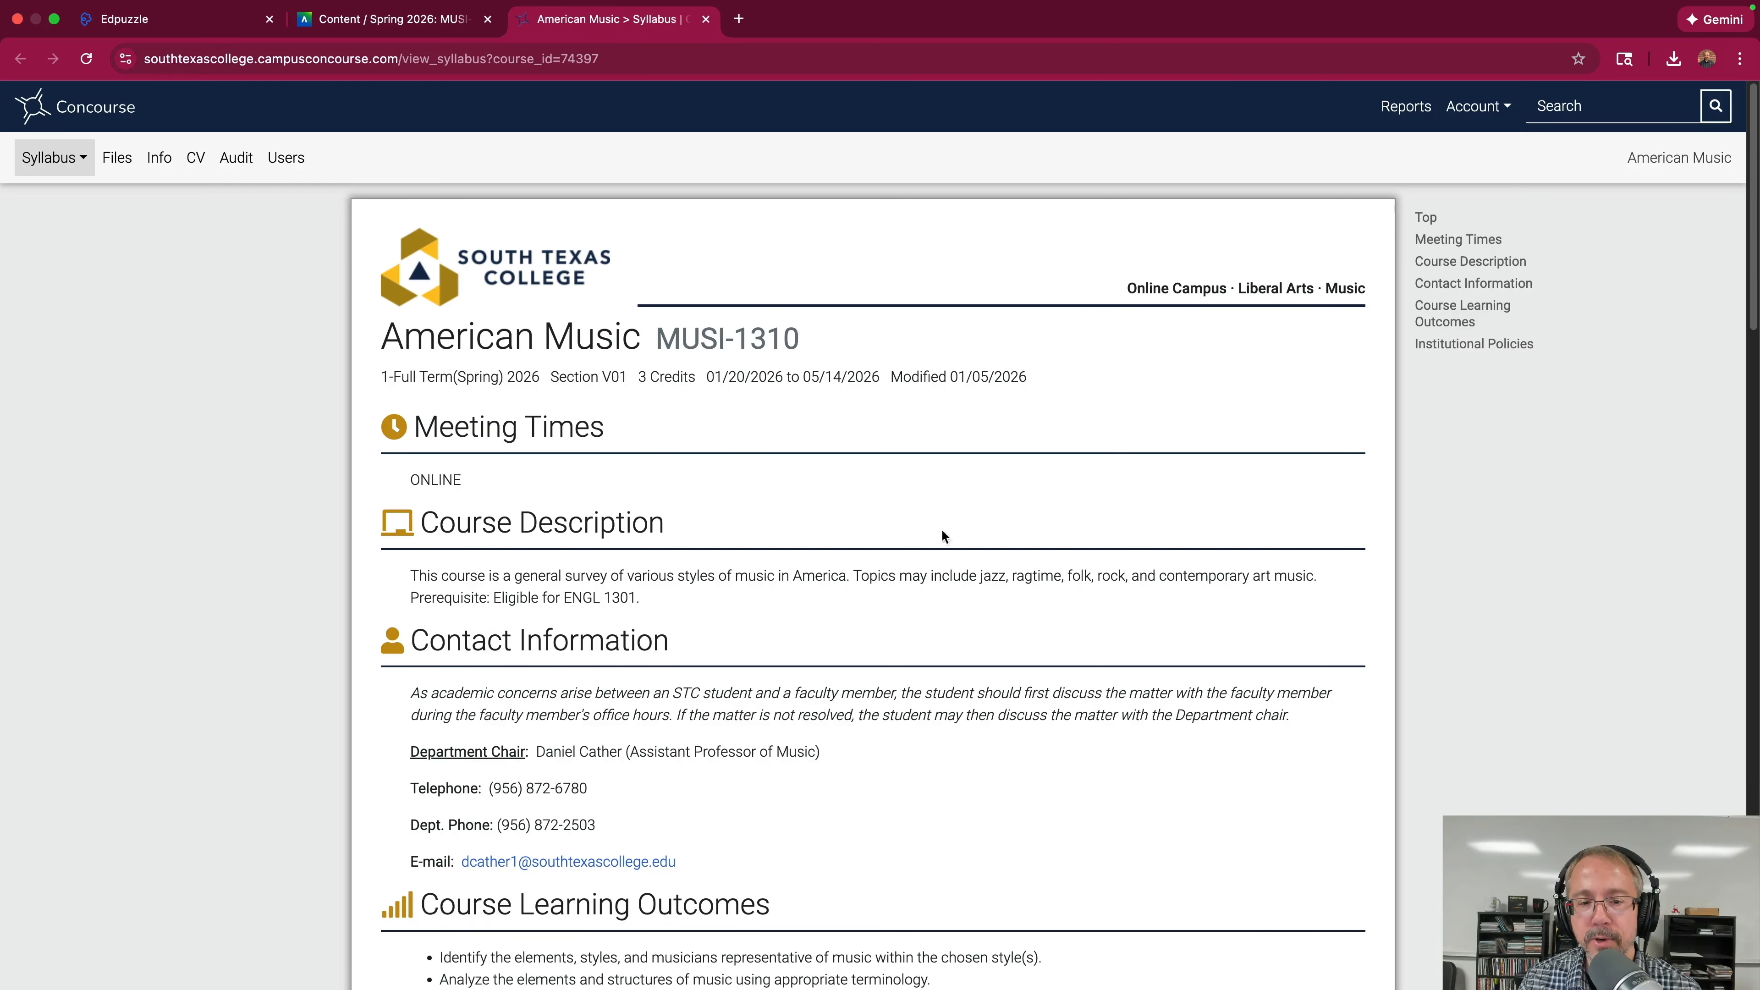
Look through the American Music syllabus from the course description to the end of the institutional policies.
scroll(708, 450, "down", 5)
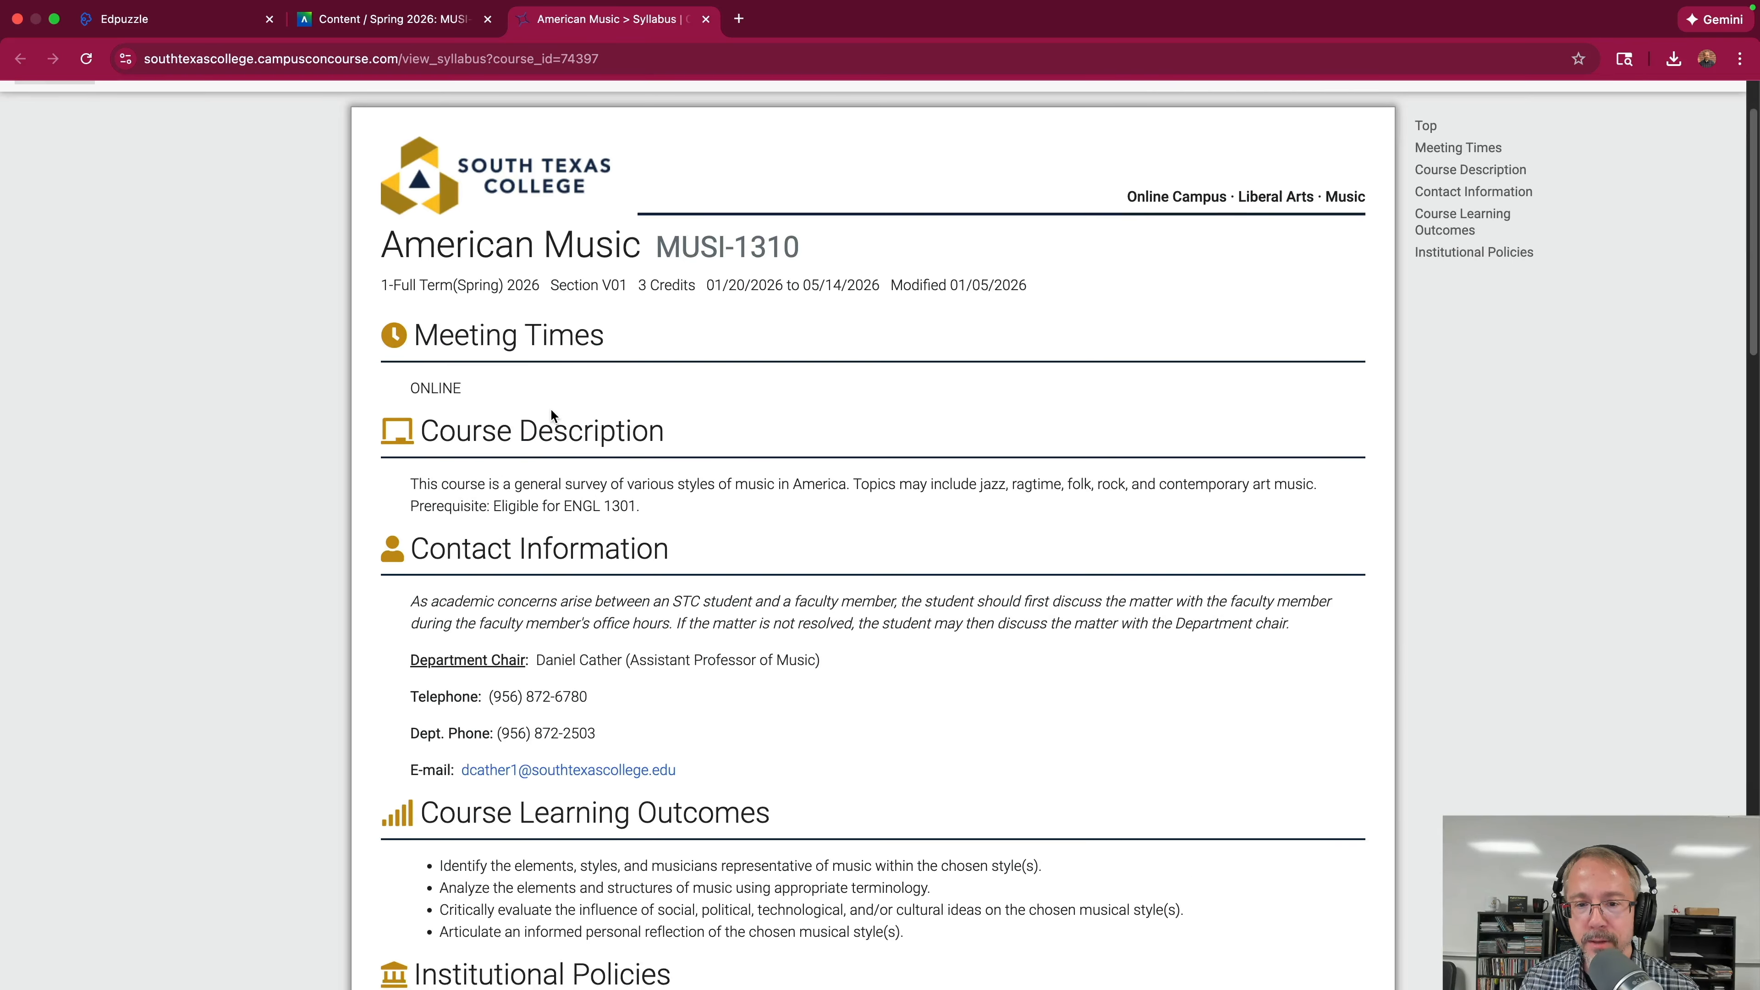
scroll(760, 416, "down", 8)
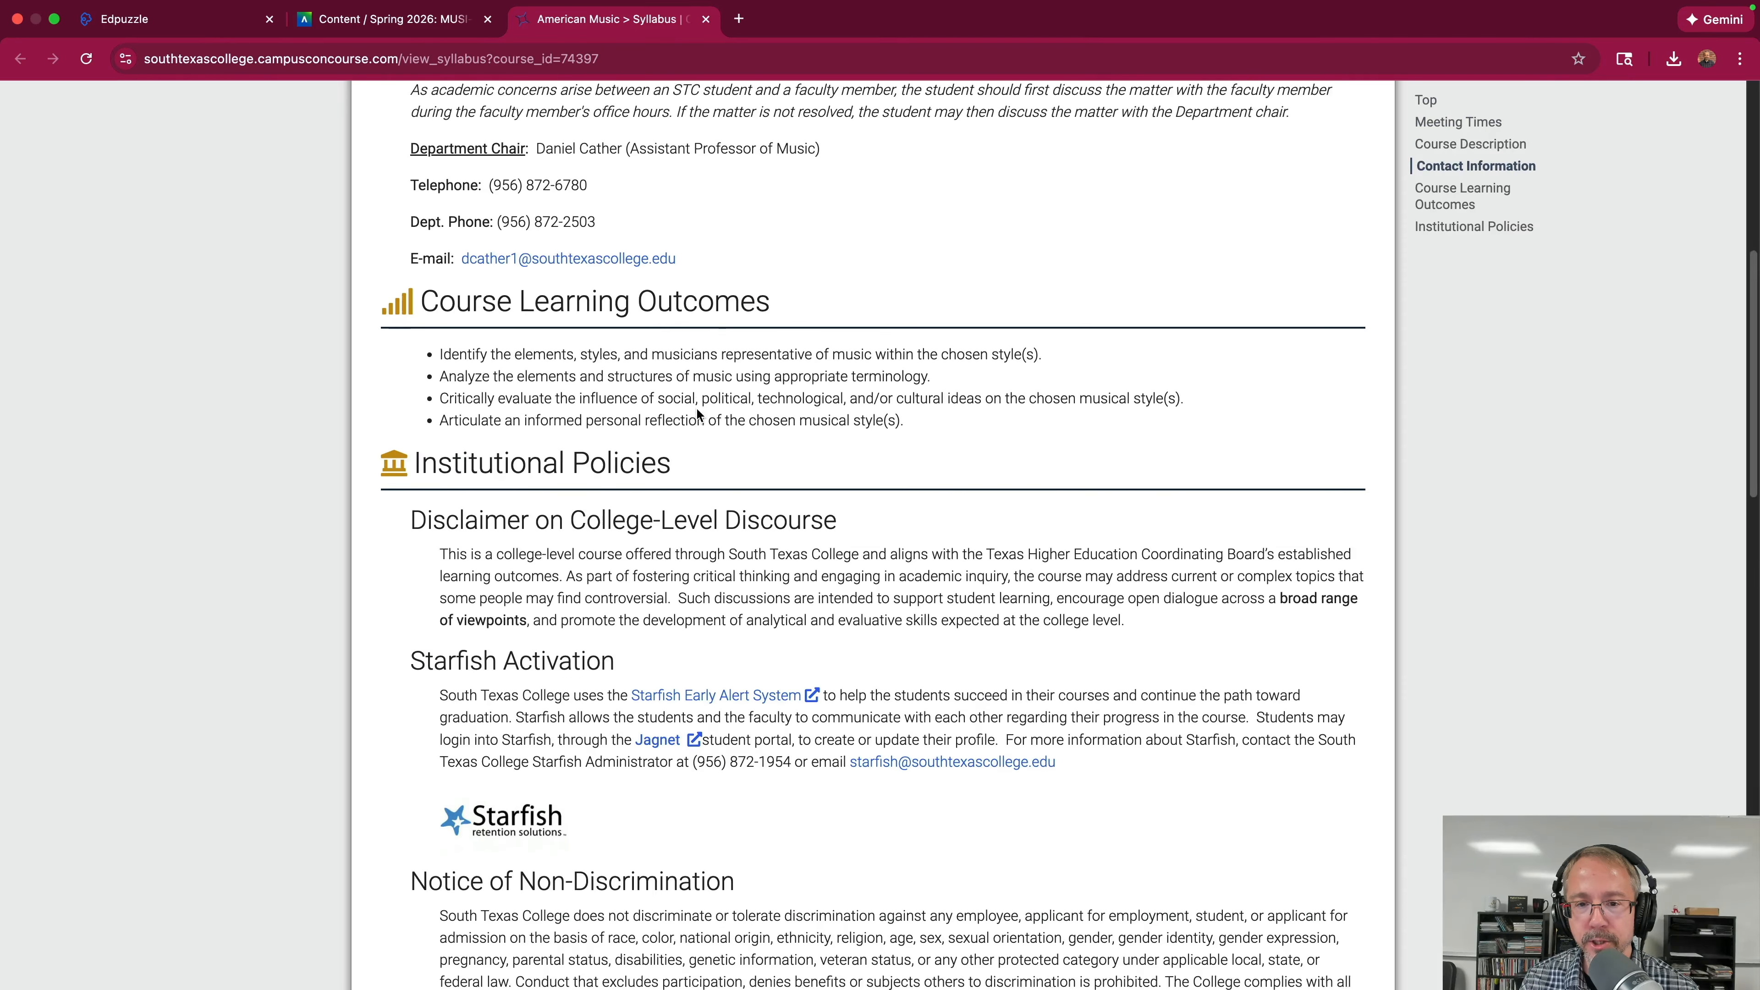
scroll(699, 308, "down", 5)
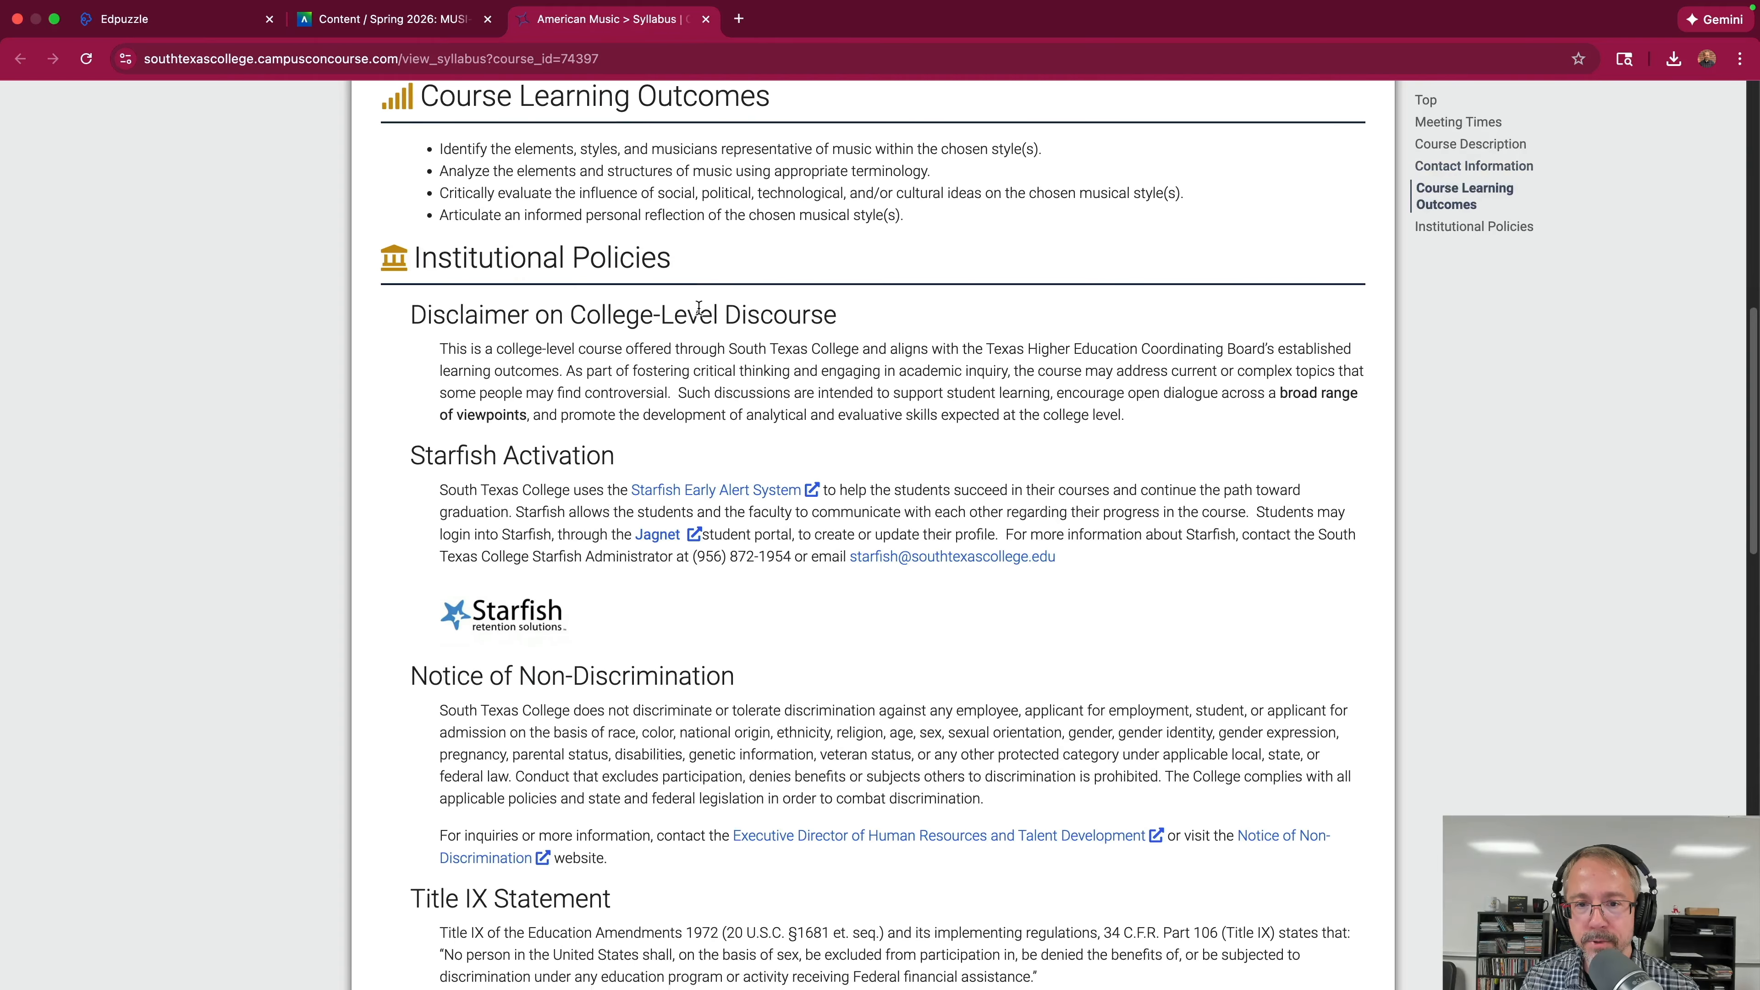
scroll(699, 316, "down", 15)
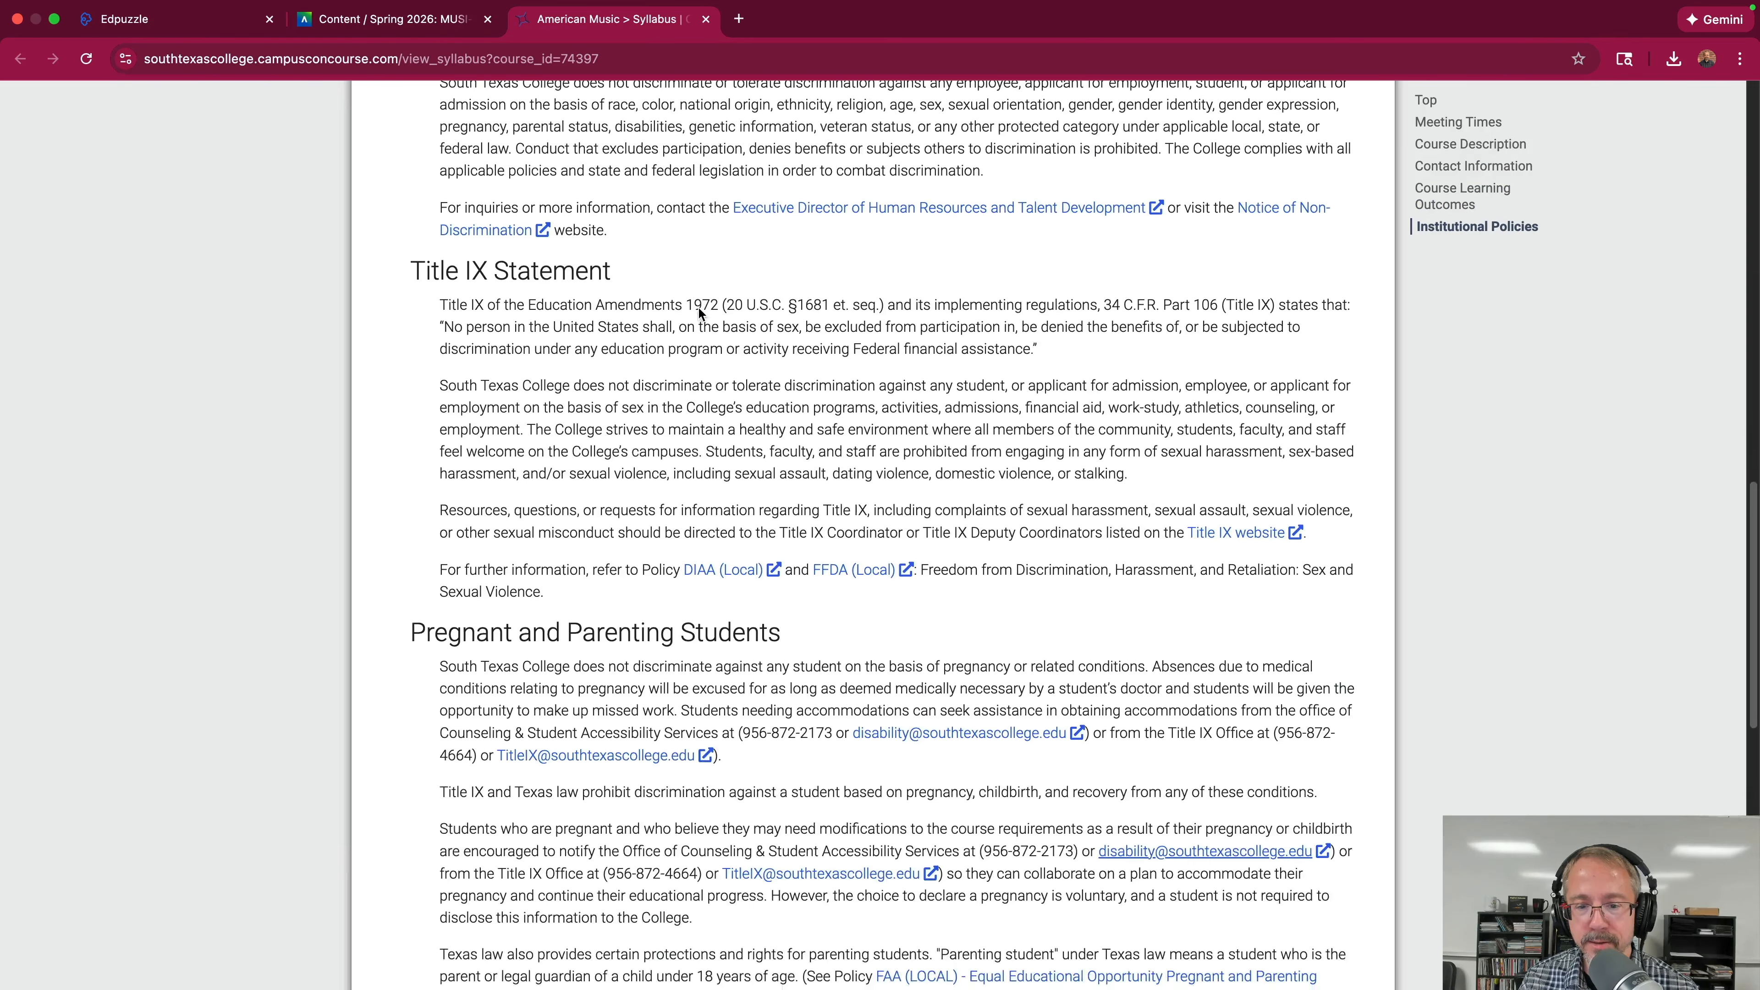
scroll(700, 316, "down", 6)
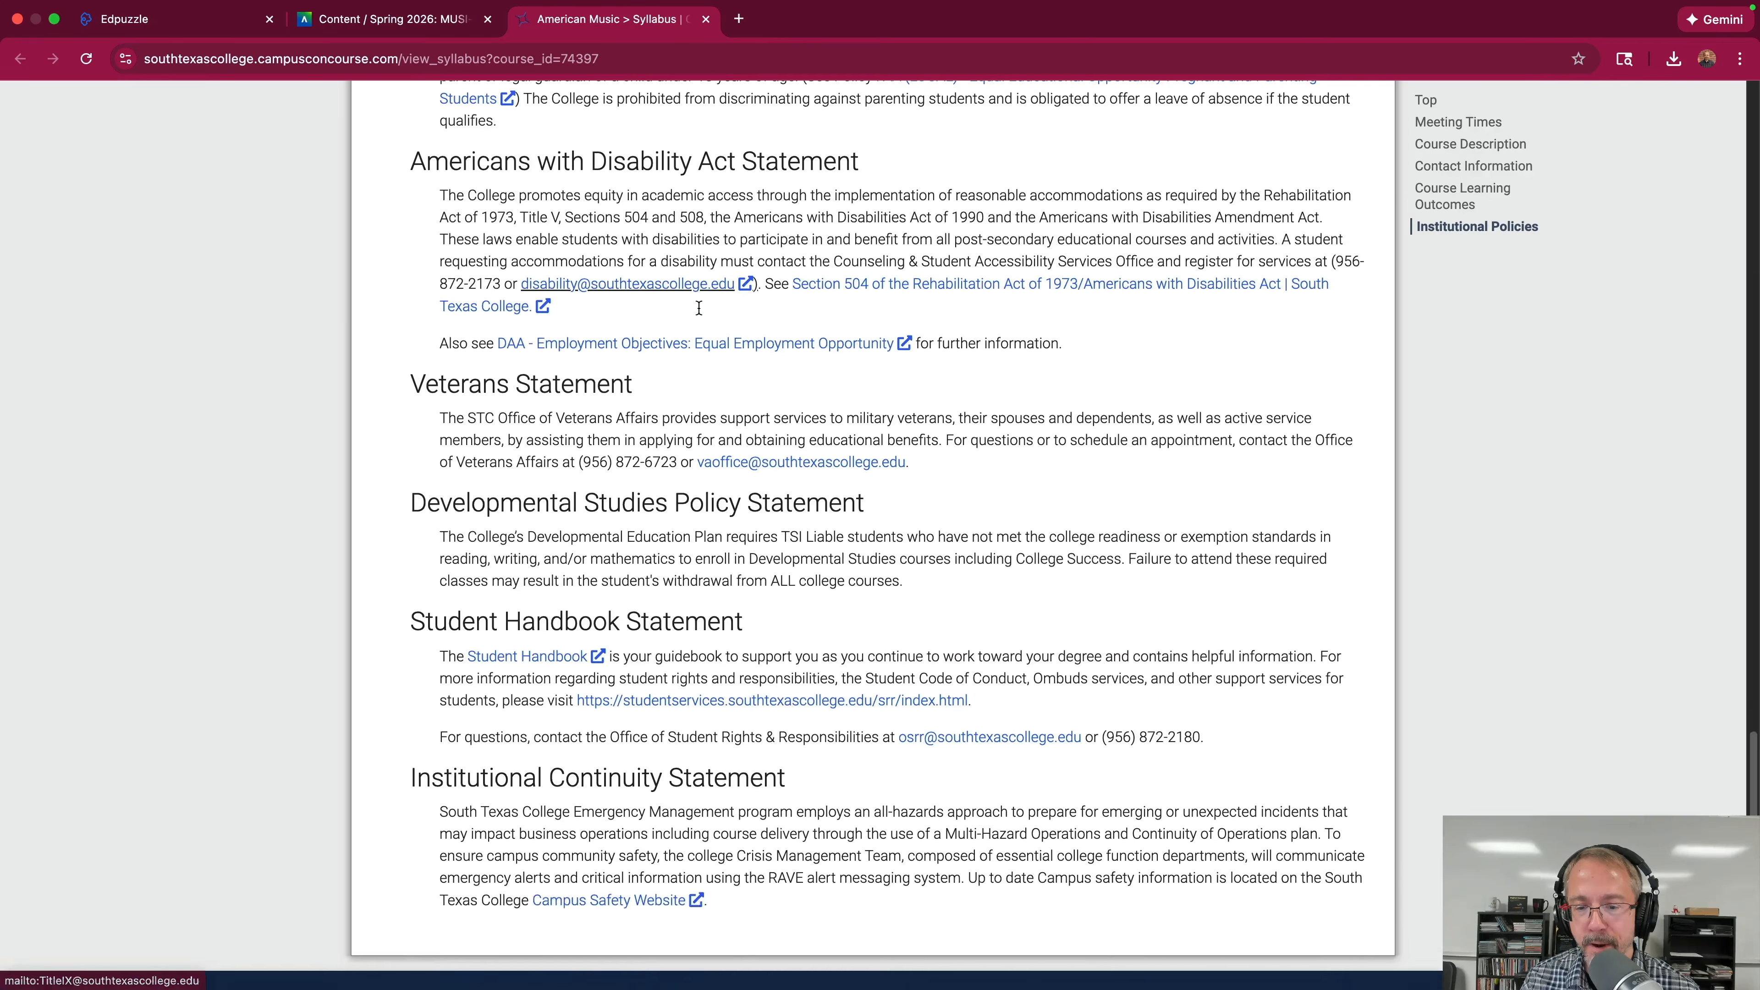
scroll(700, 316, "up", 2)
scroll(700, 314, "down", 3)
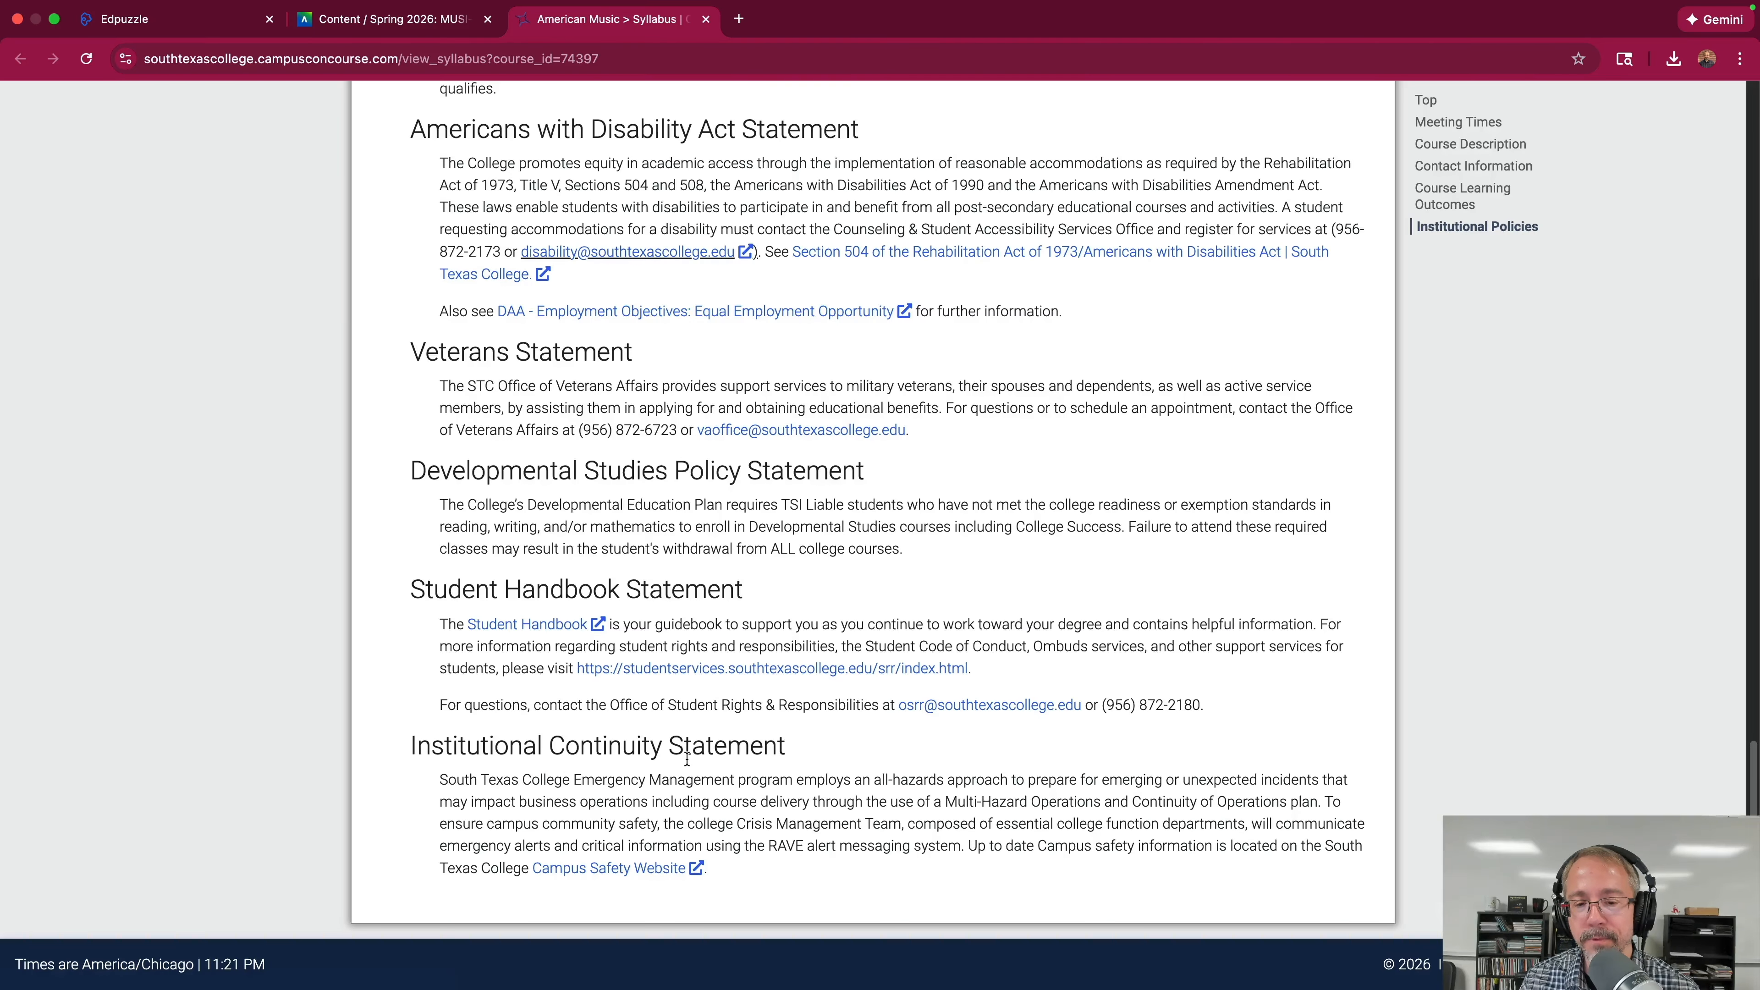
scroll(693, 763, "up", 20)
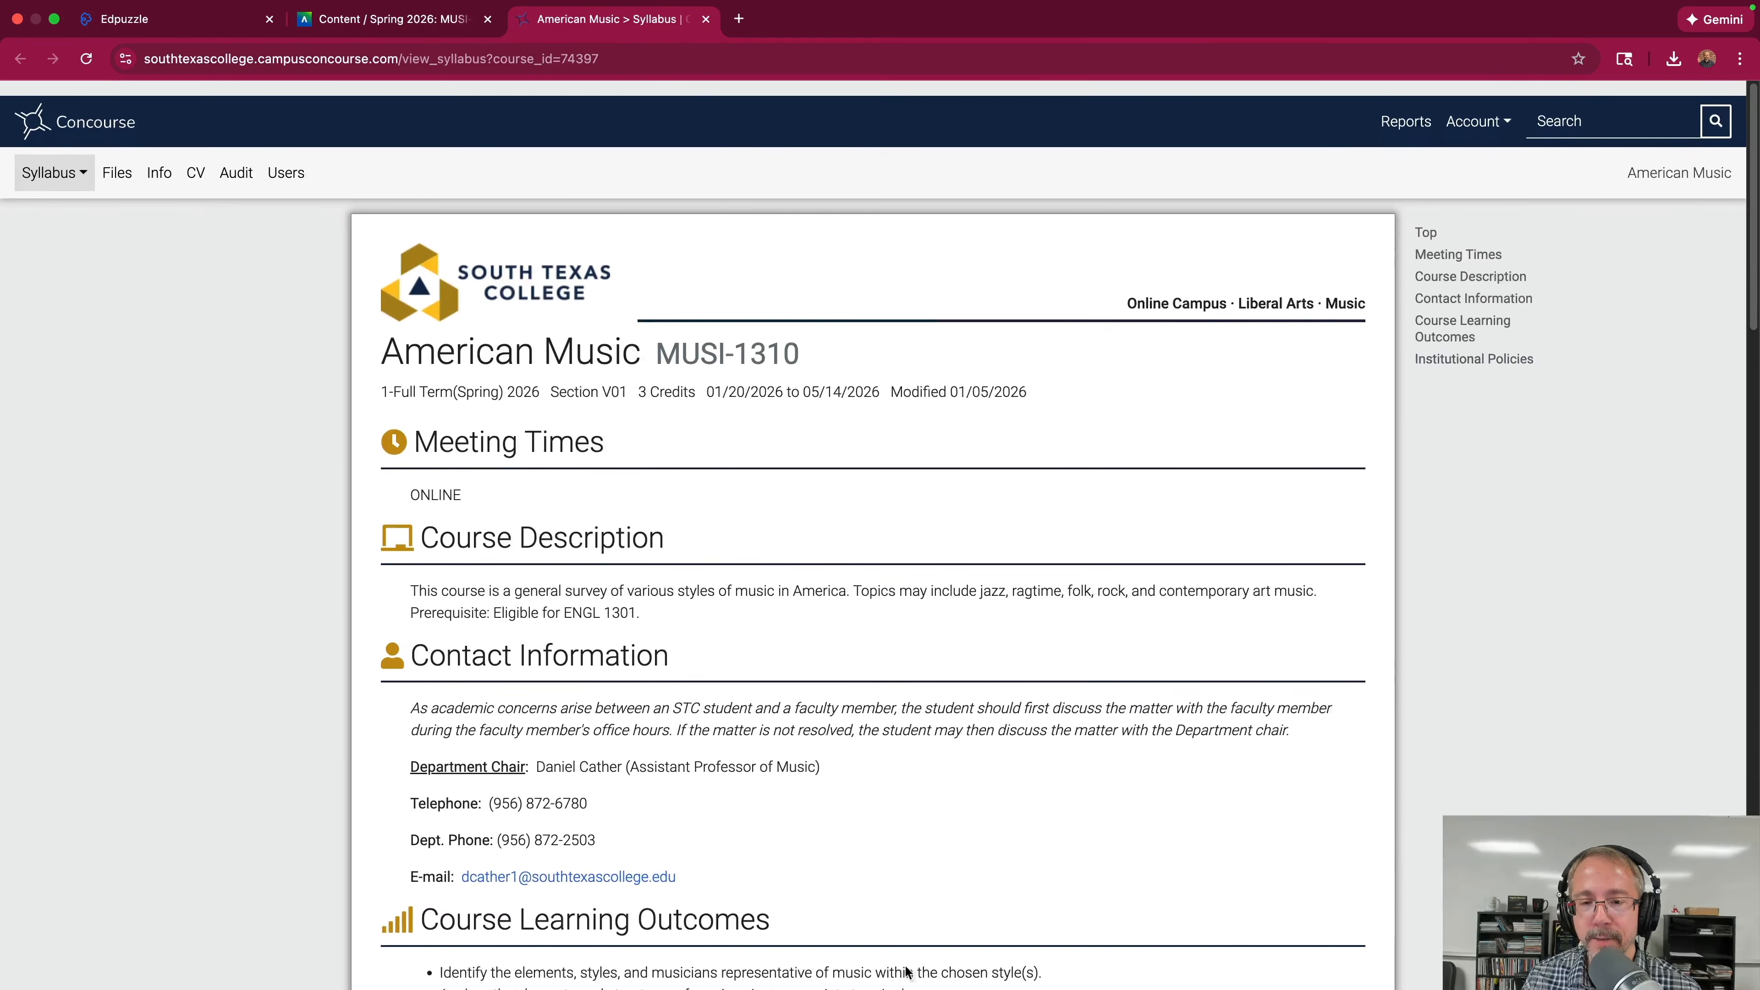
Start copying content from another course into the Spring 2026 American Music syllabus and search my courses for MUSI 1310.
left_click(70, 158)
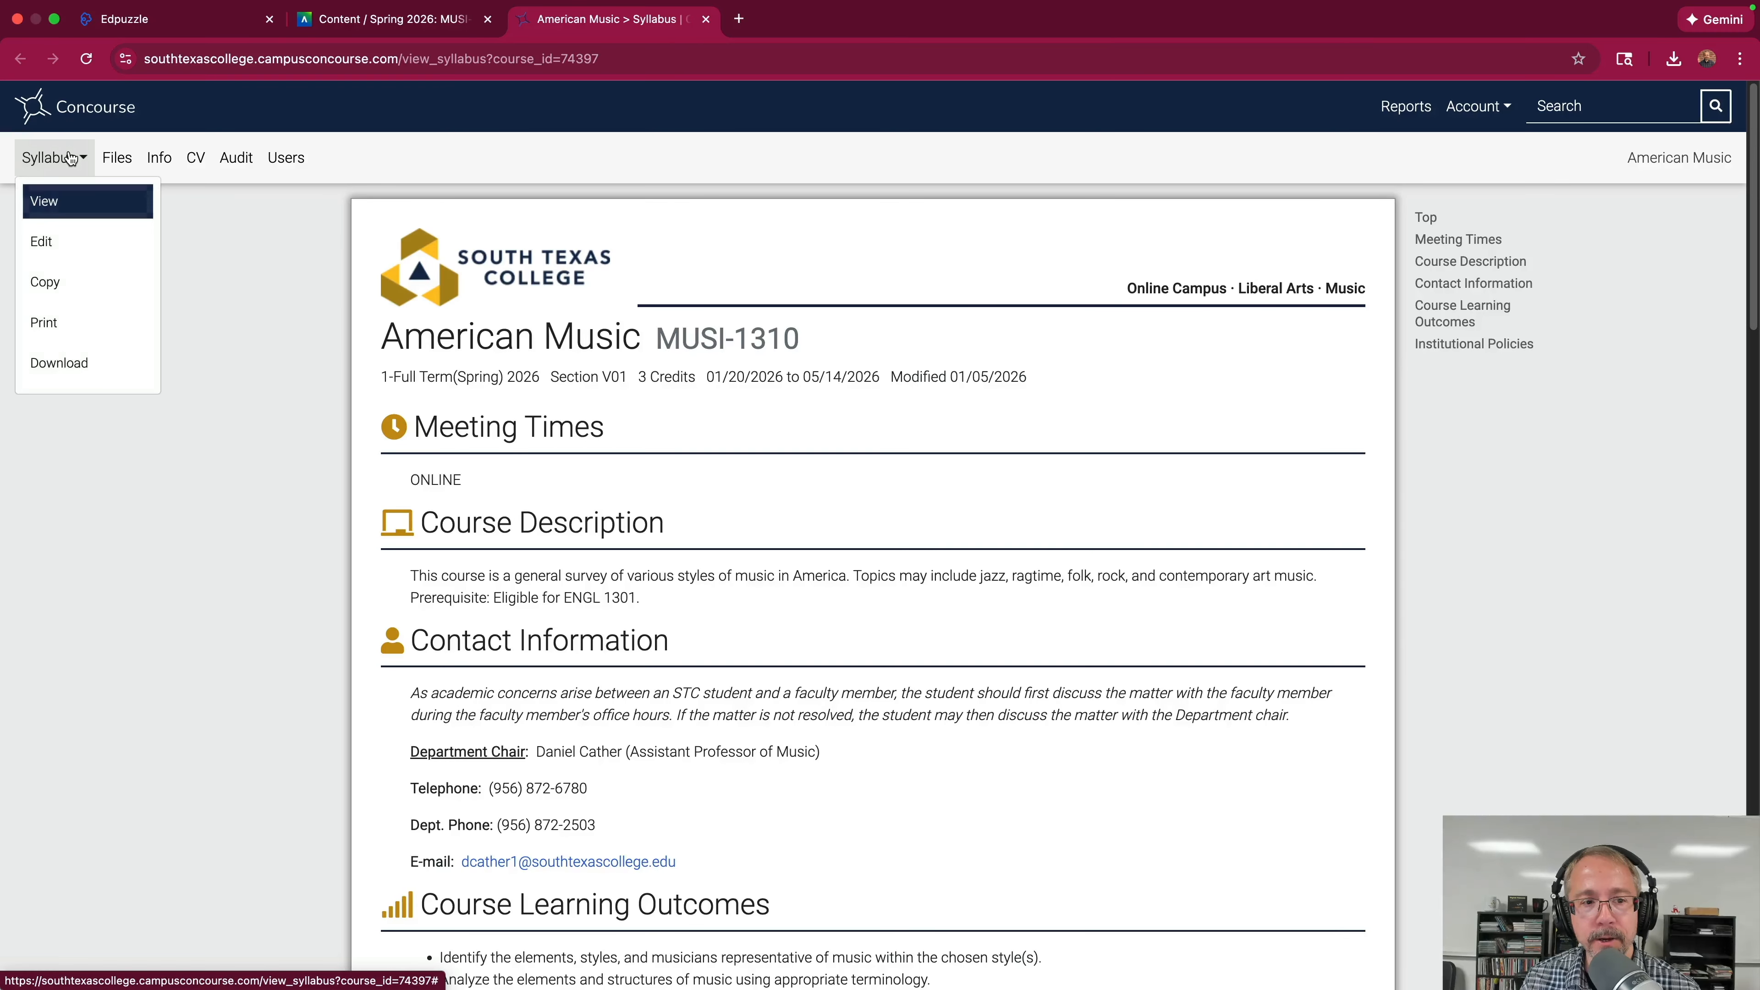
left_click(67, 294)
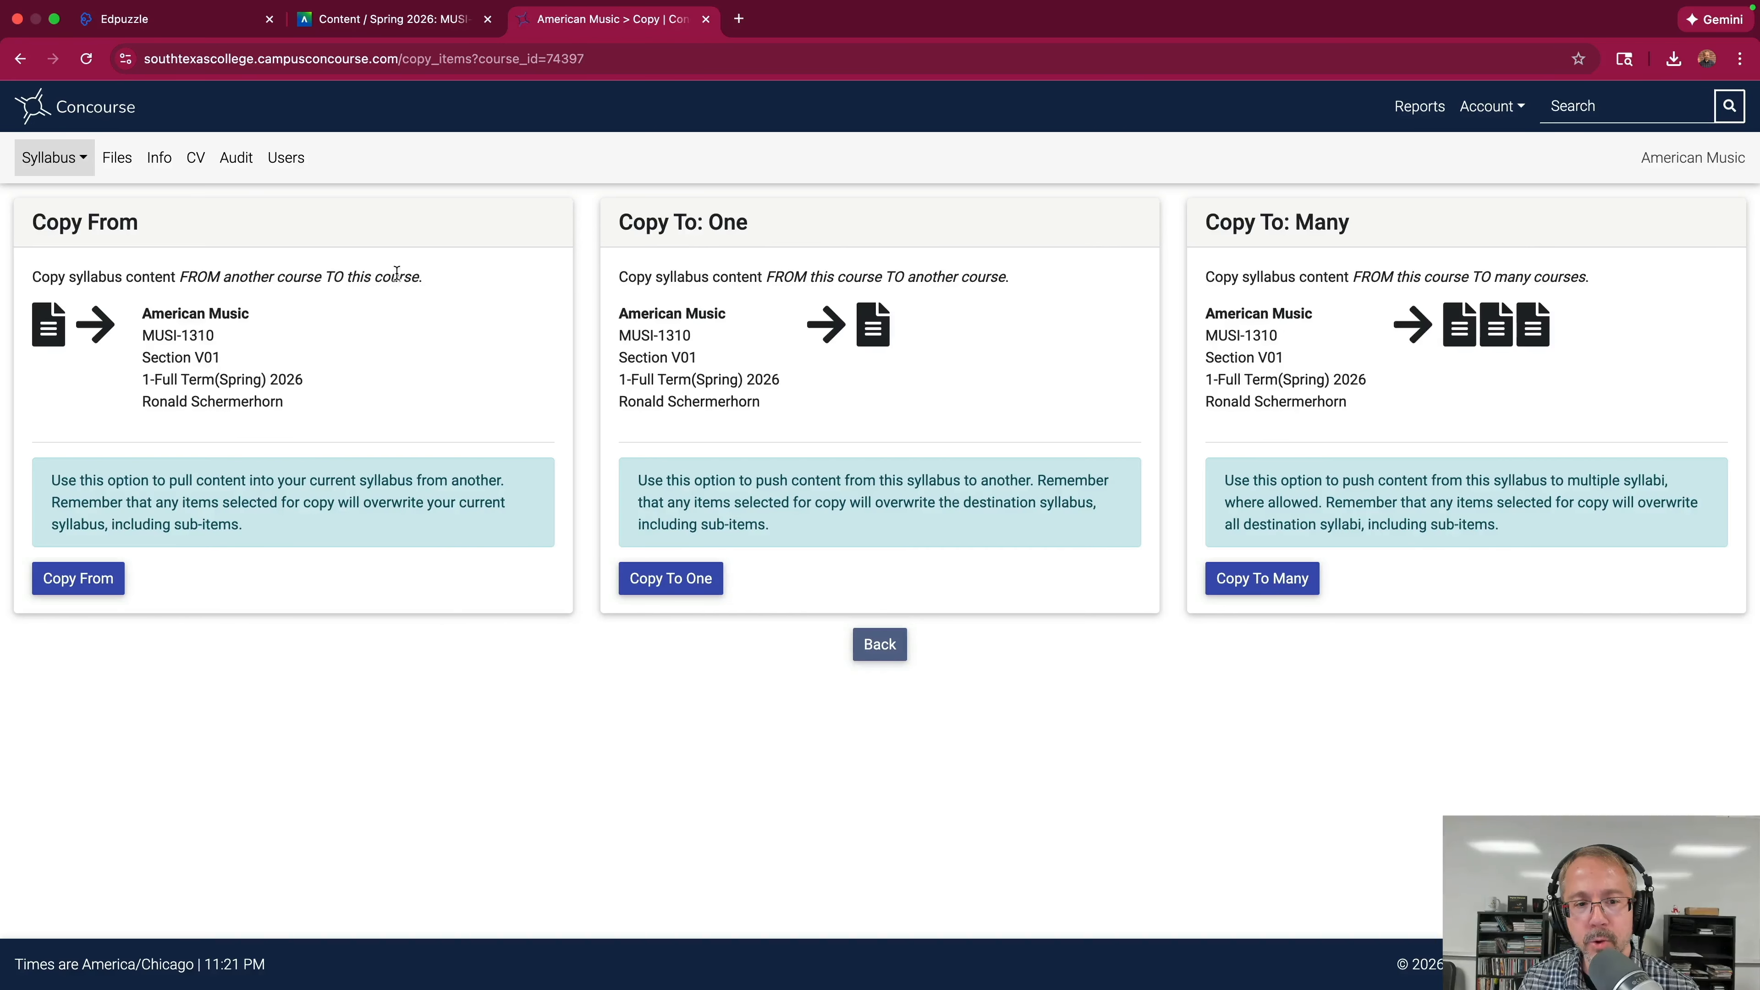
left_click(71, 585)
left_click(187, 267)
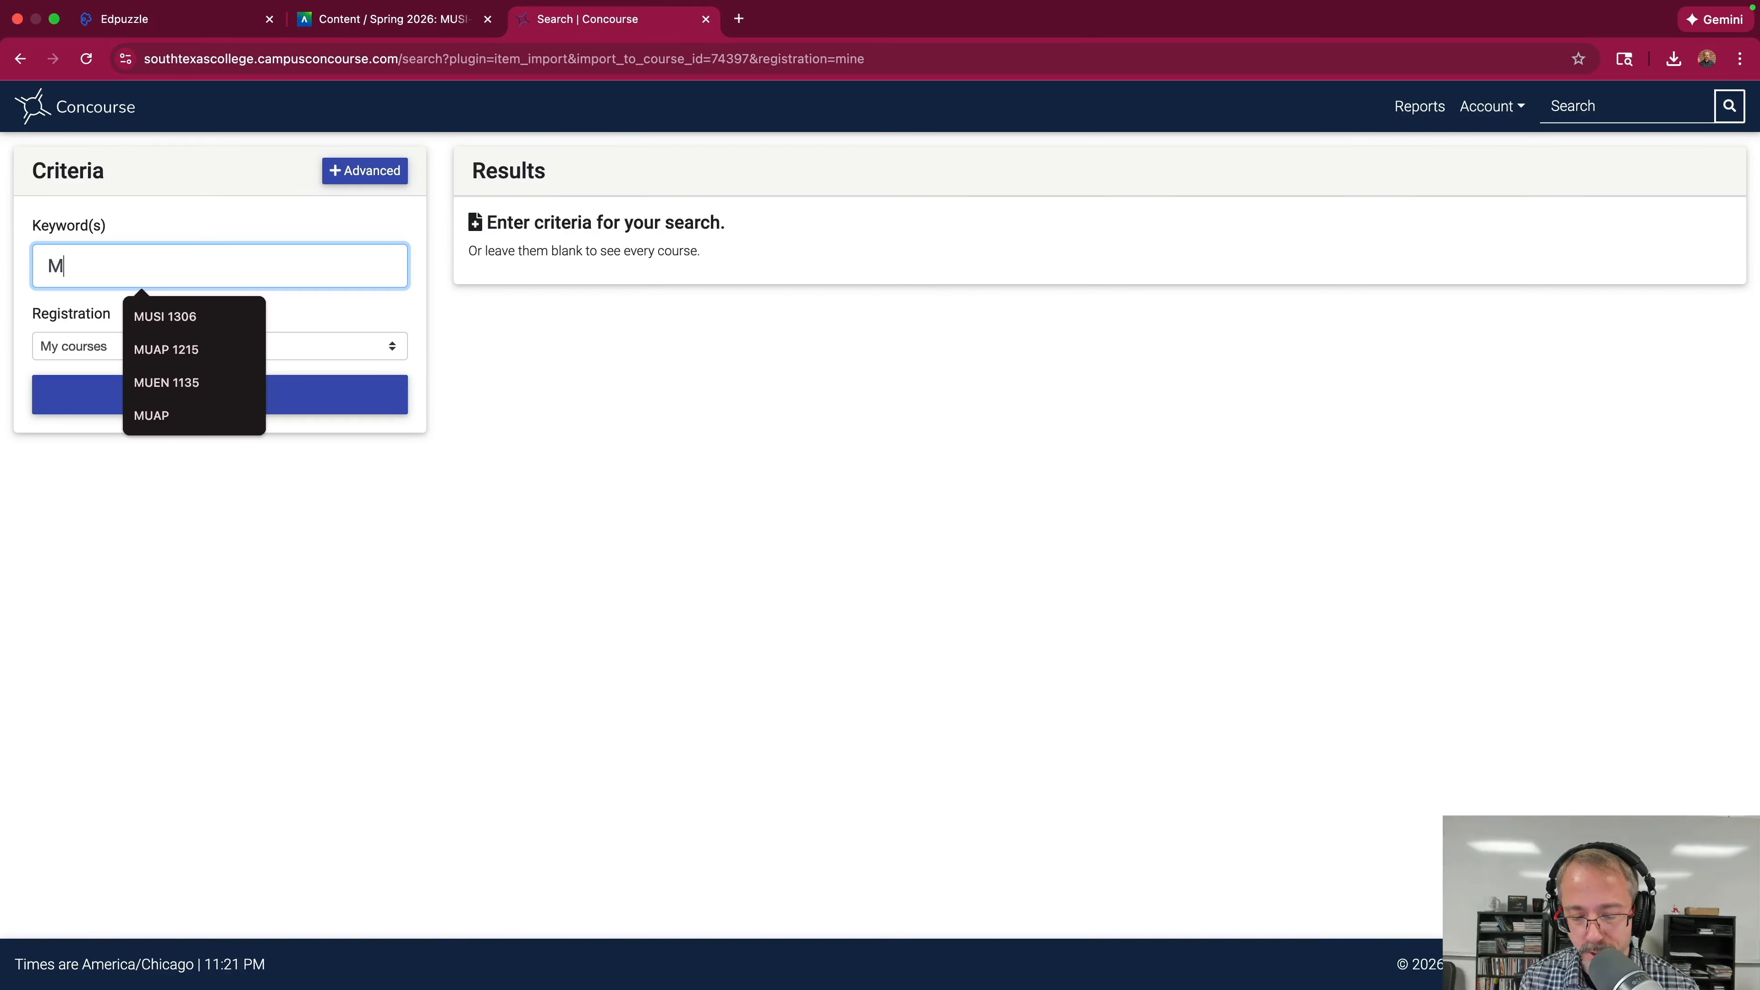
type("MUSI")
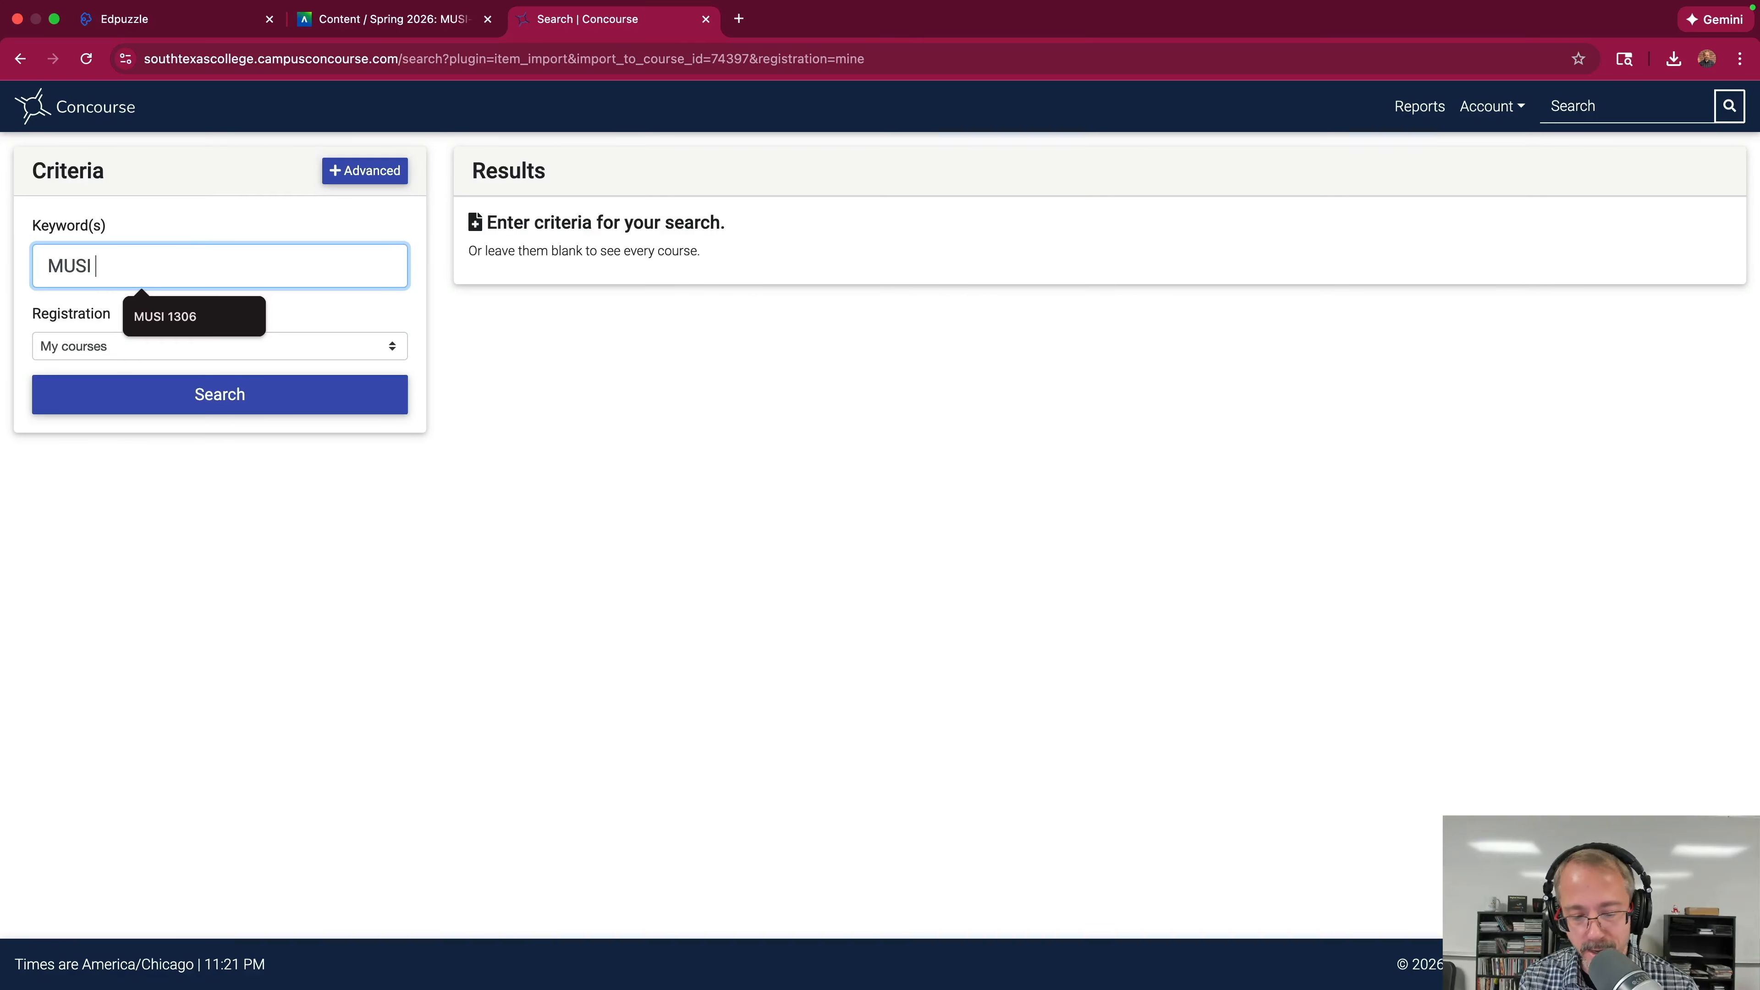
type(" 131")
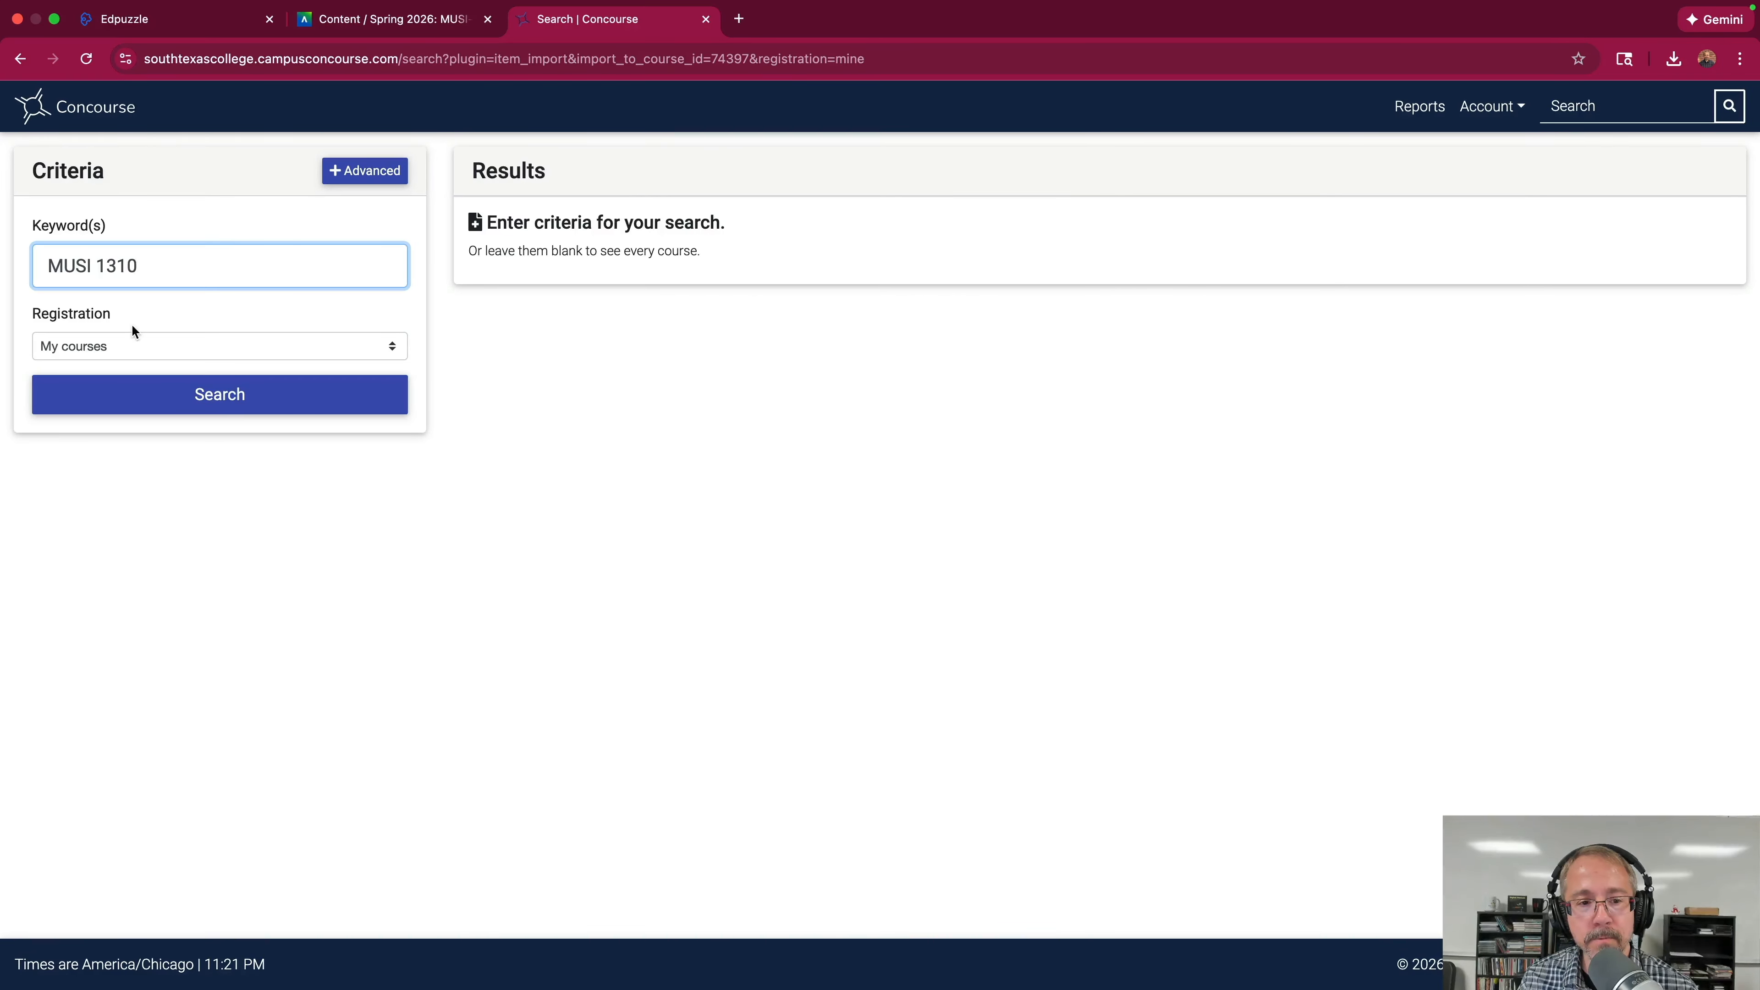
type("0")
left_click(205, 391)
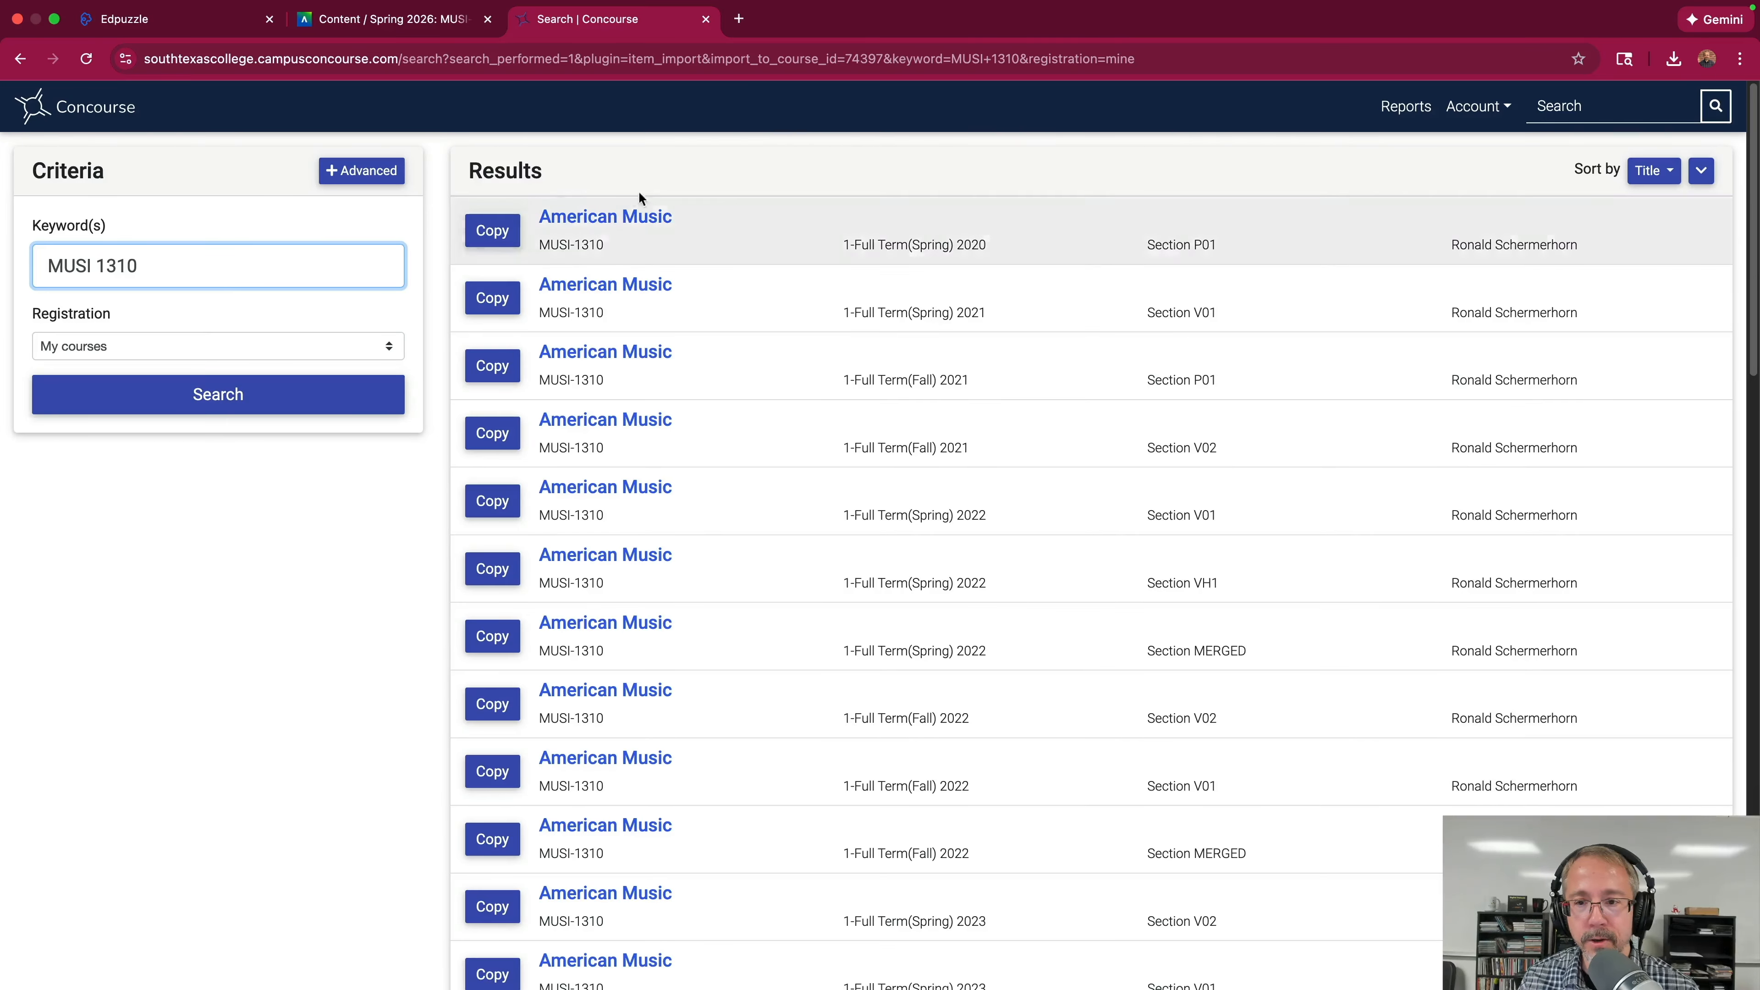
Choose the 1-Full Term (Fall) 2025 American Music Section V01 syllabus as the source to copy from.
scroll(994, 323, "down", 10)
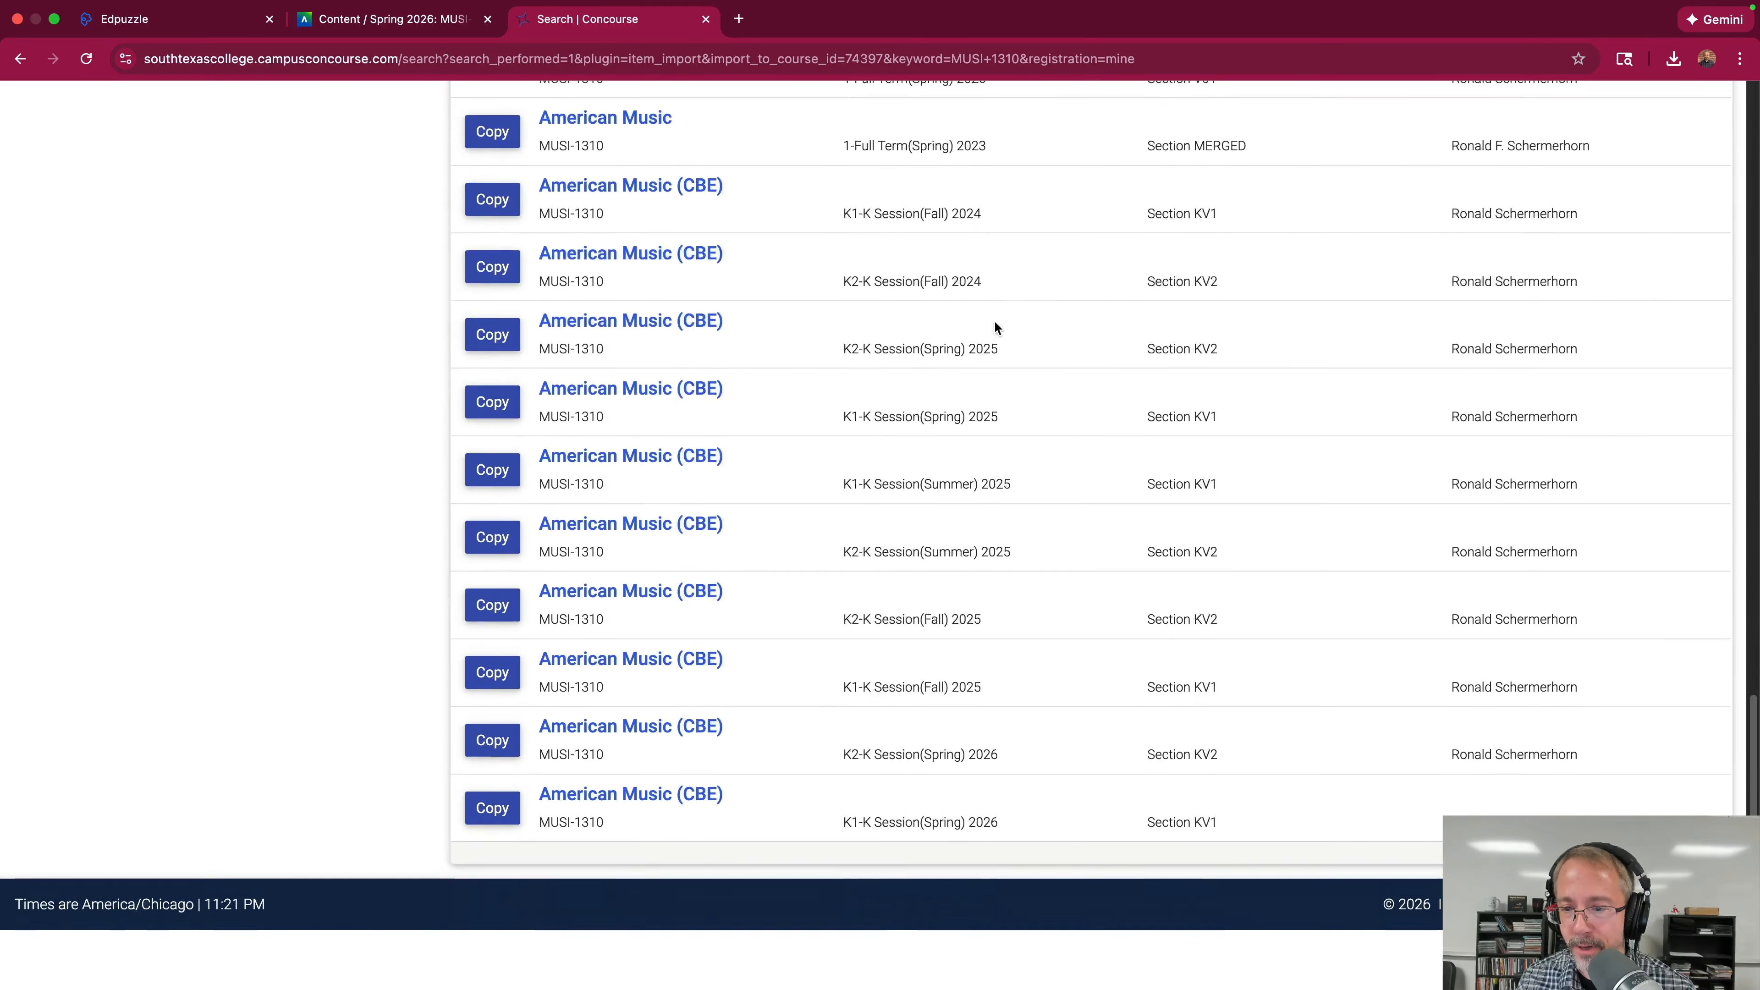
scroll(998, 319, "up", 1)
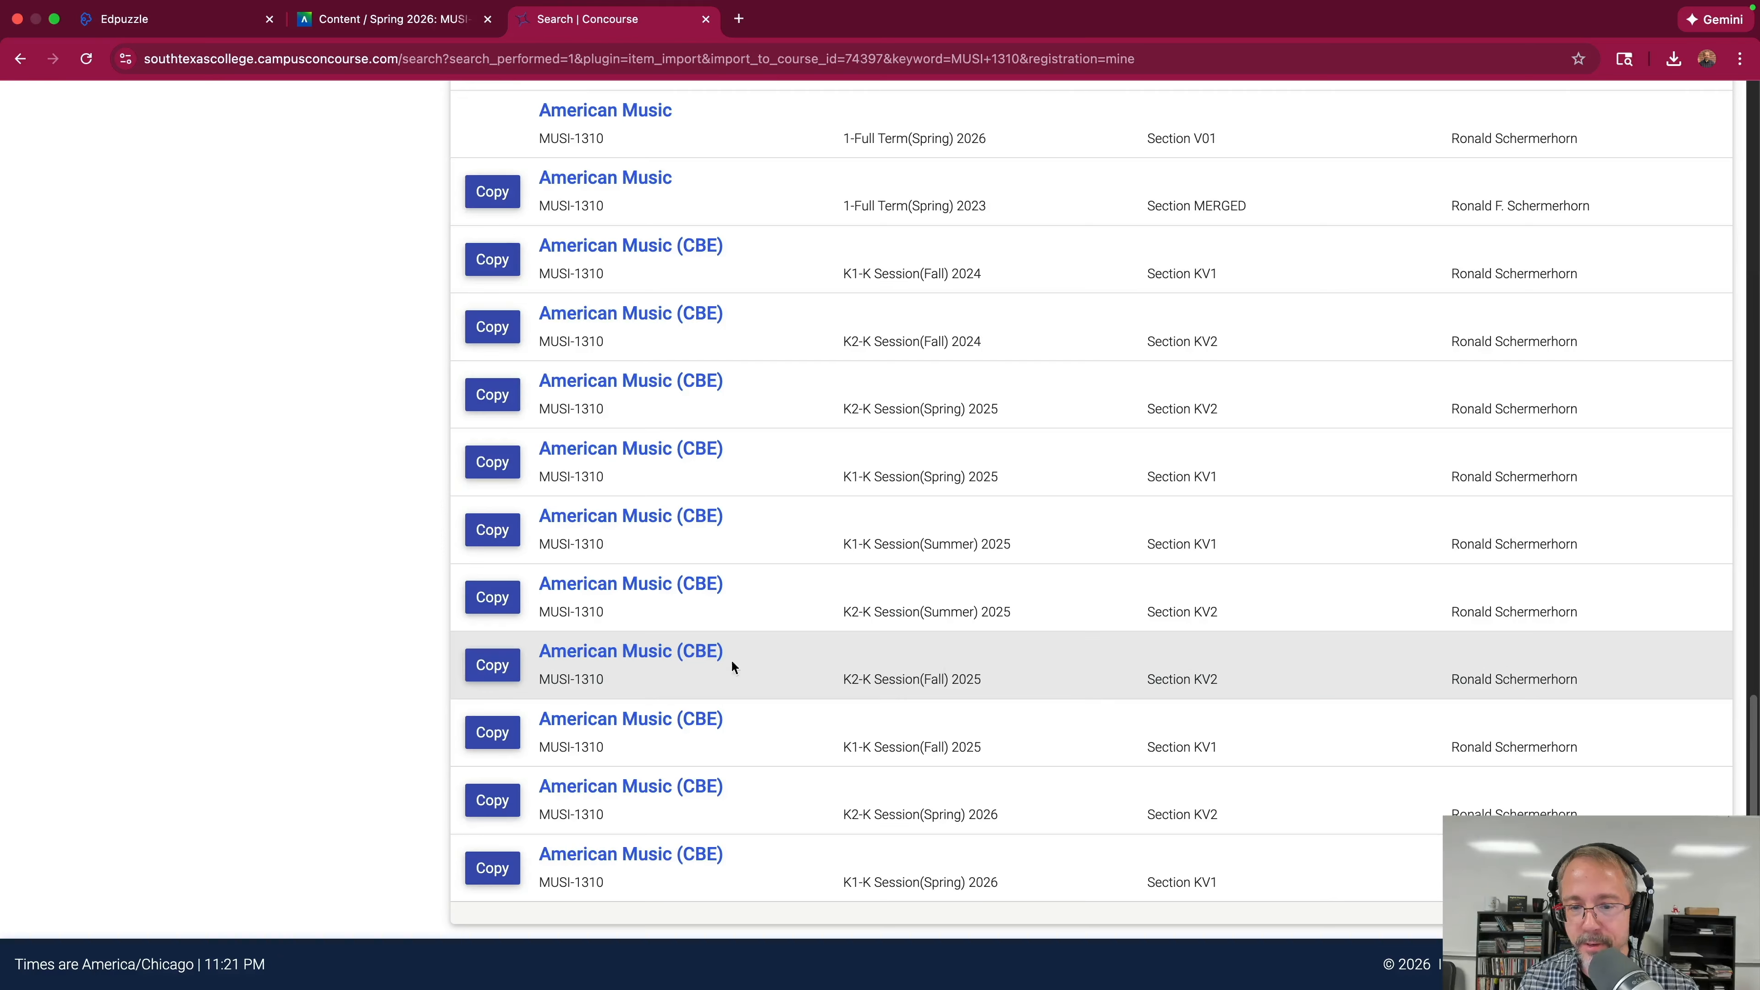
scroll(756, 236, "up", 1)
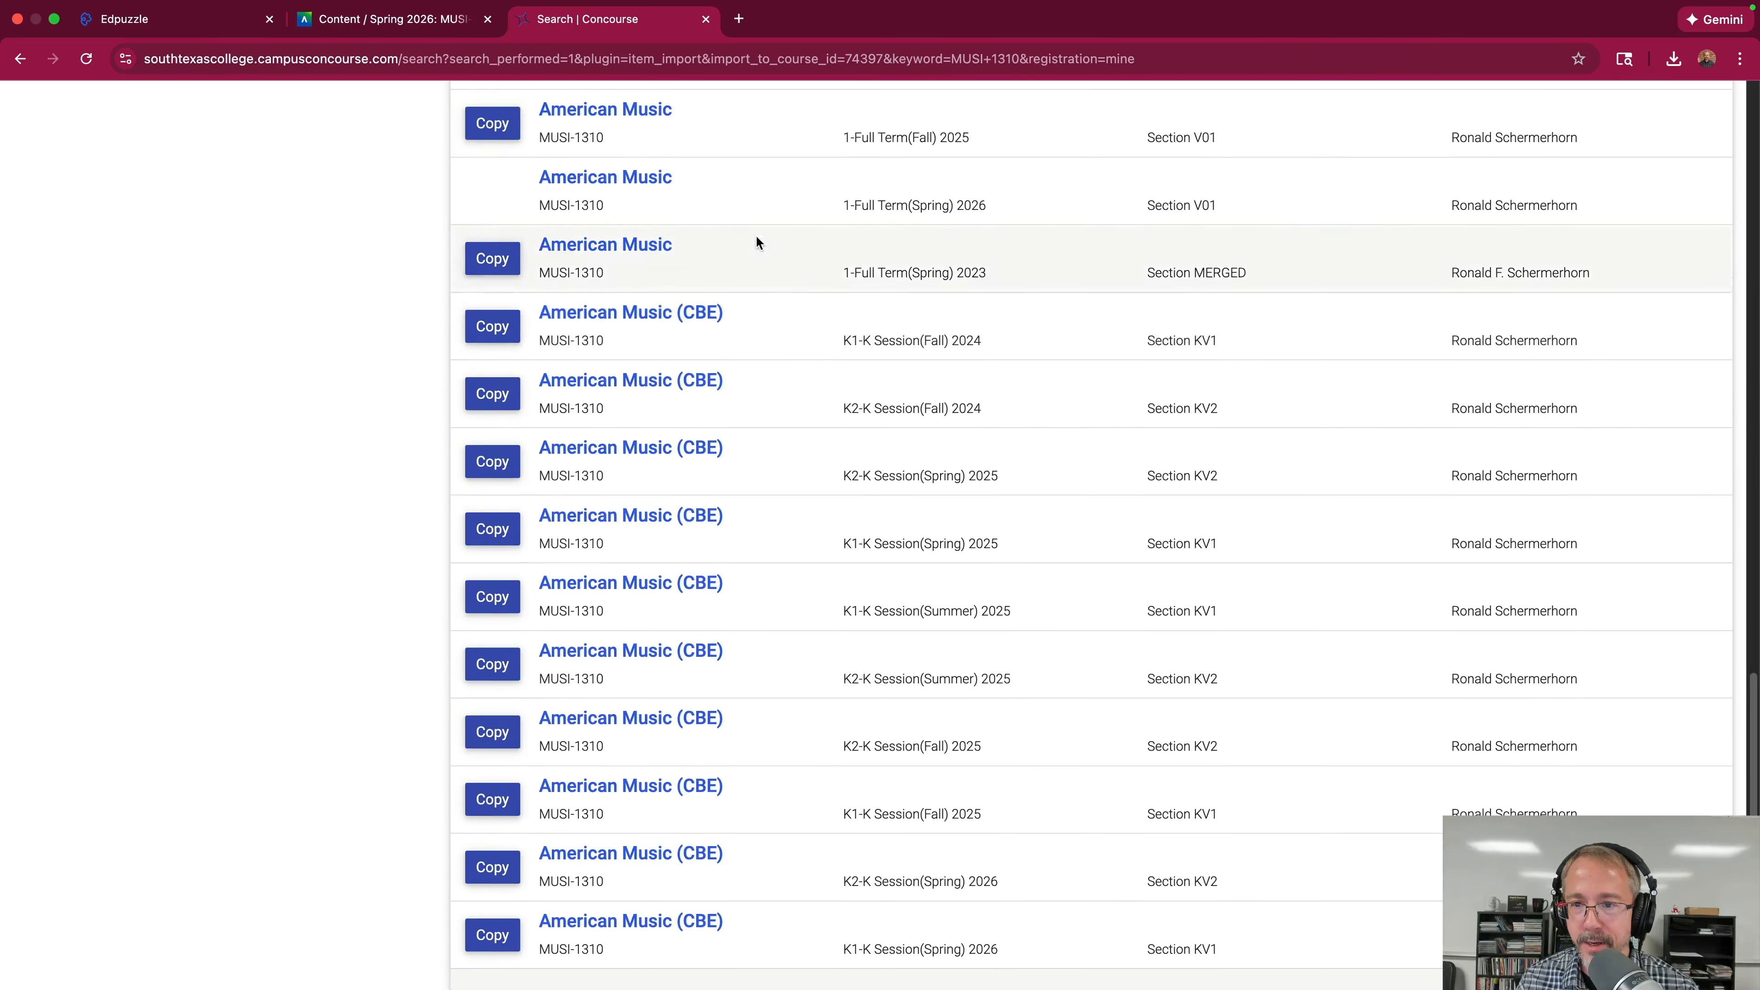
scroll(755, 235, "up", 2)
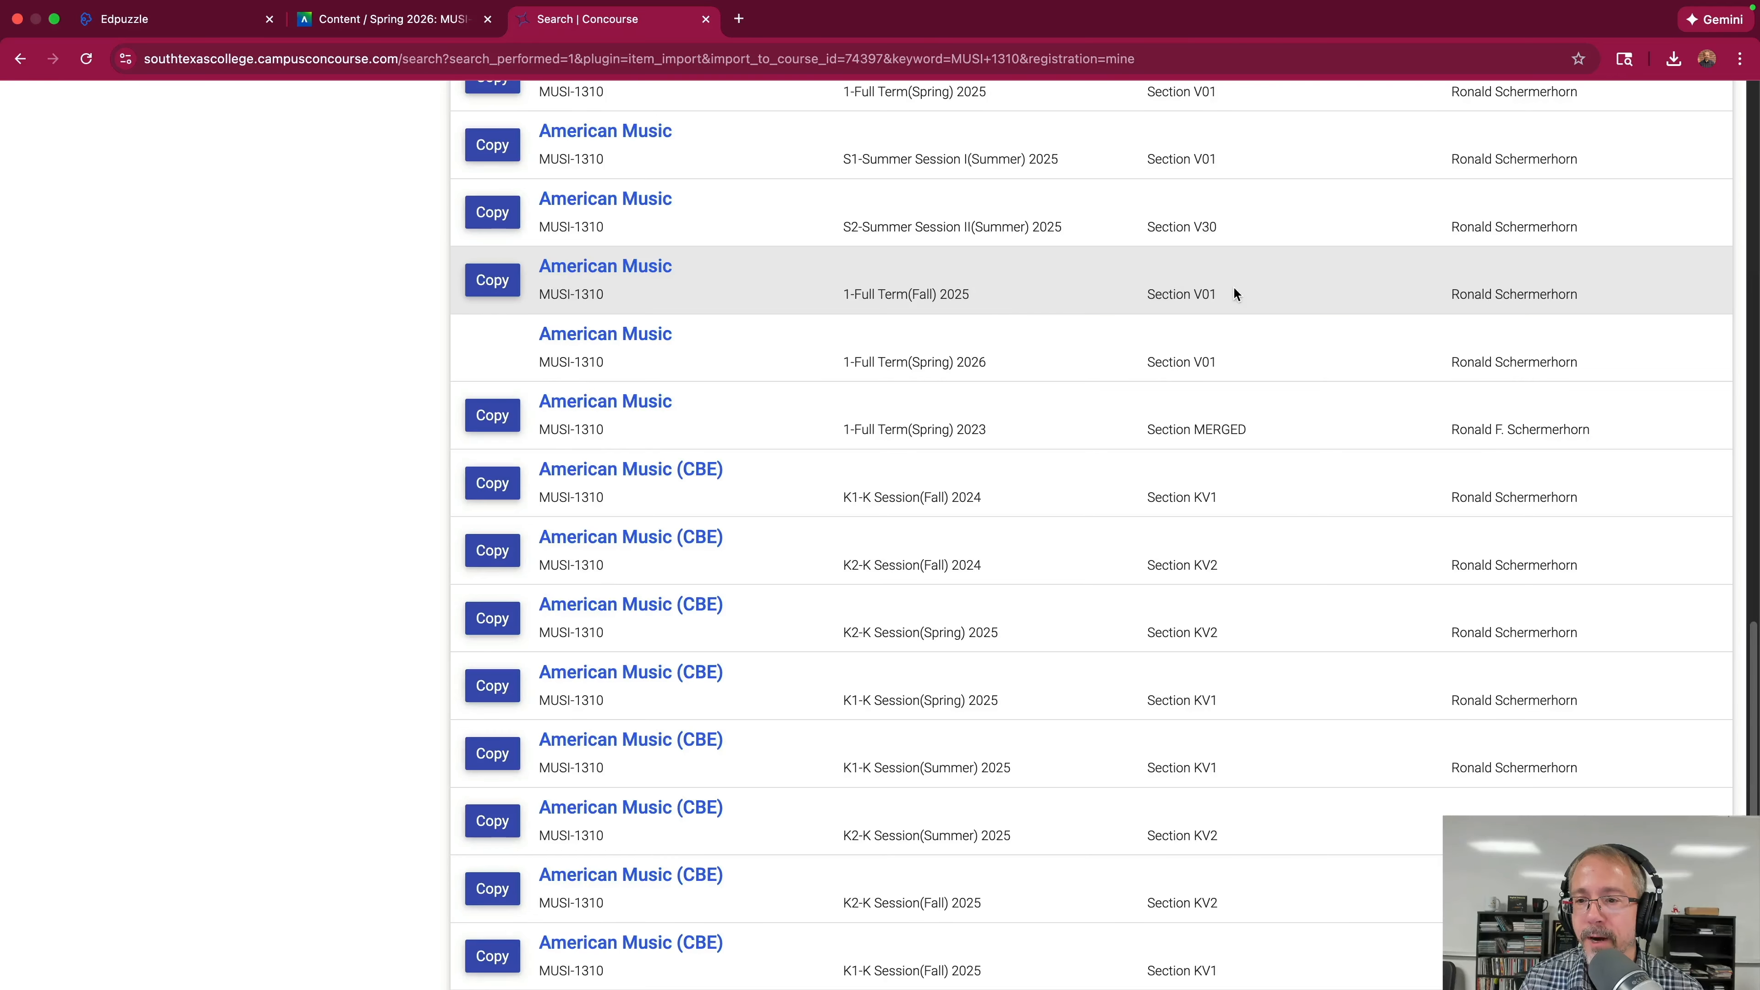
left_click(492, 280)
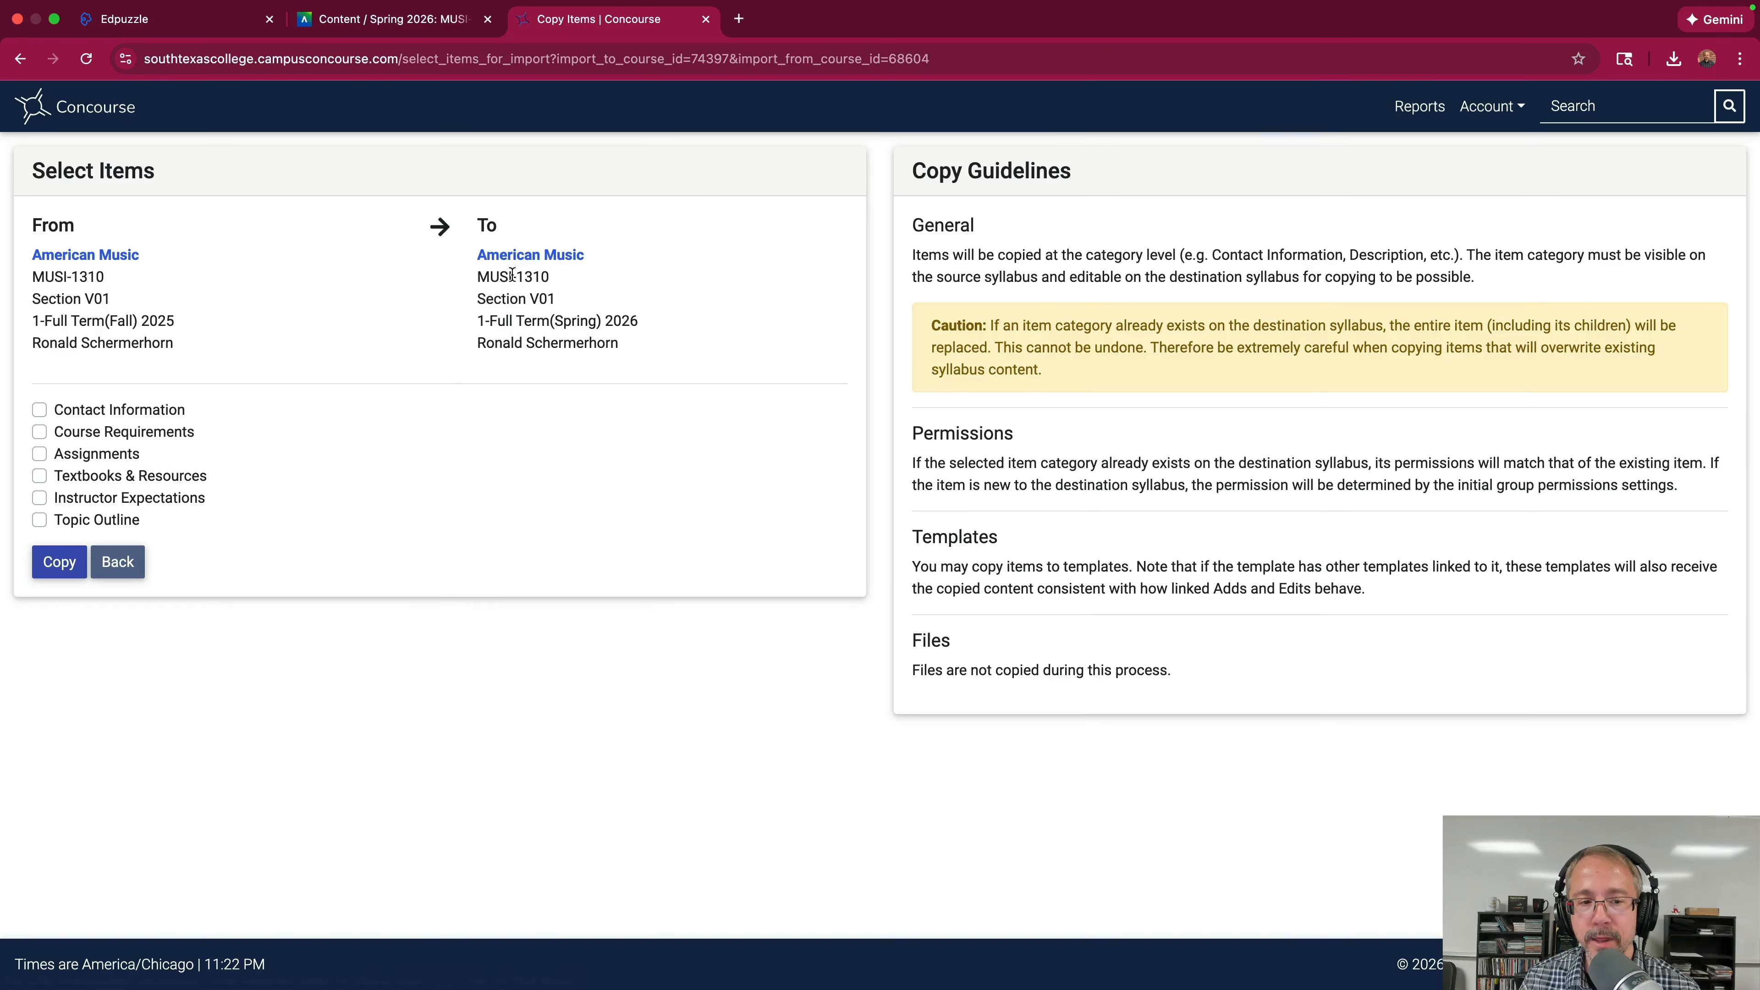
Copy Contact Information, Course Requirements, Assignments, Textbooks & Resources, Instructor Expectations and Topic Outline into the Spring 2026 syllabus, accepting replacement of existing content.
left_click(40, 410)
left_click(39, 432)
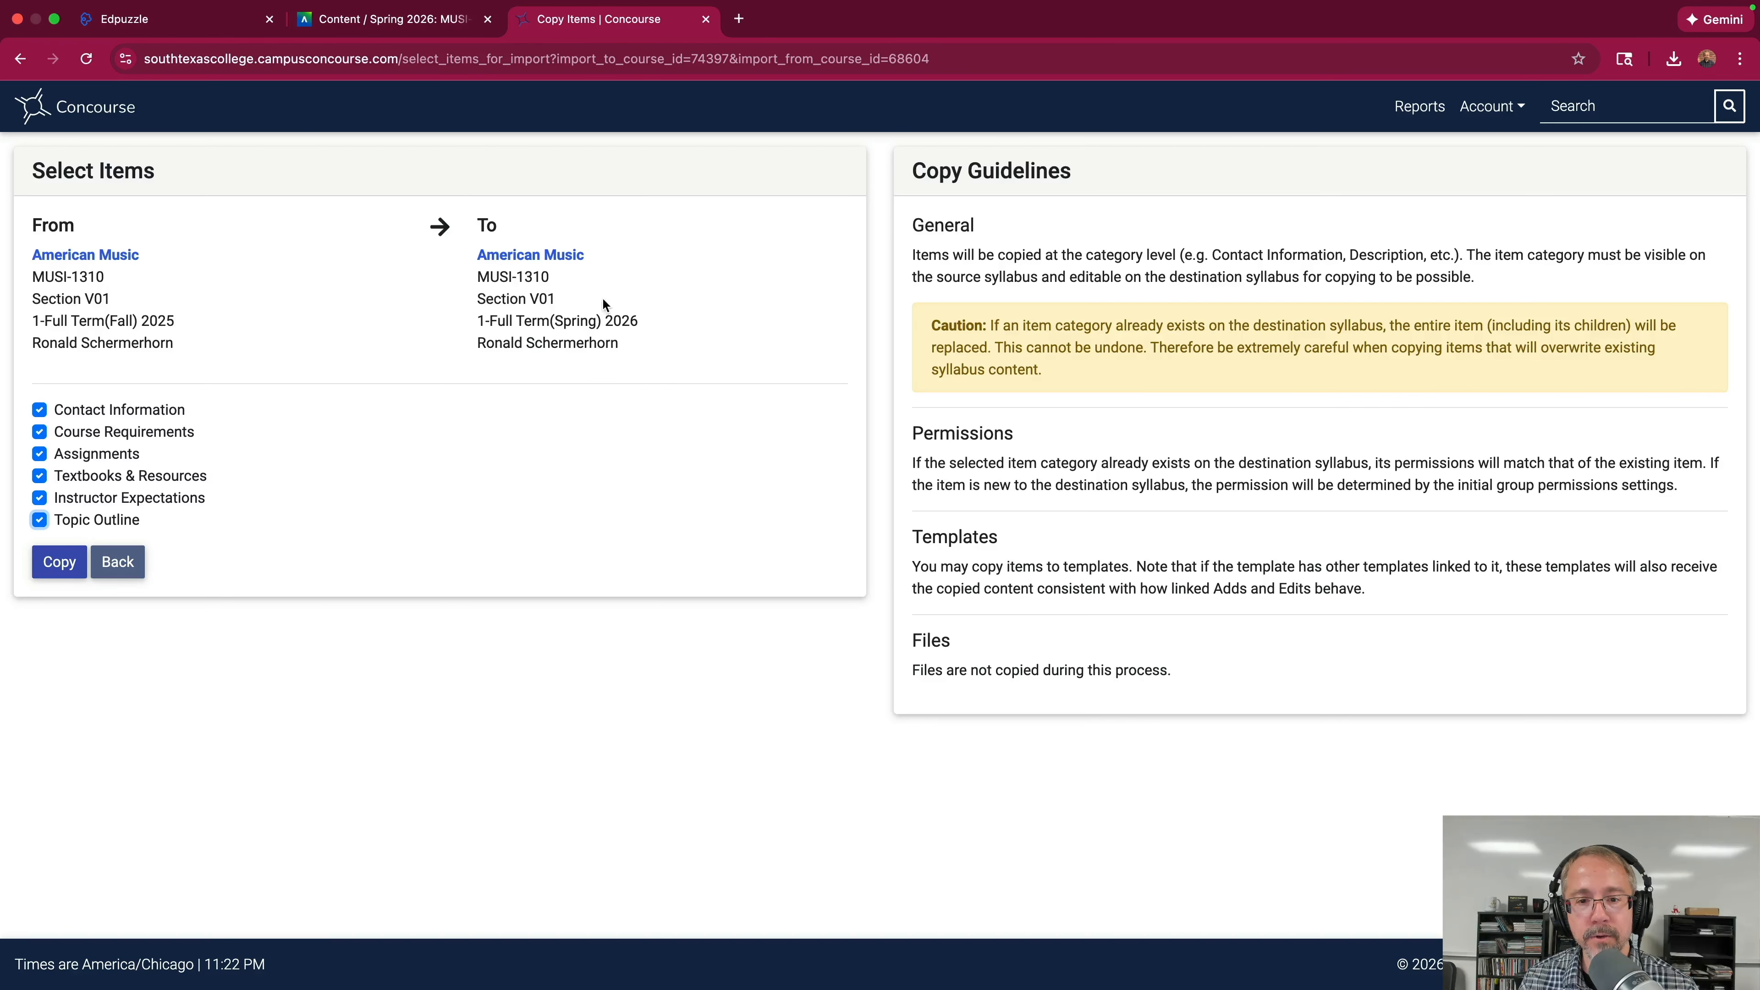
left_click(55, 563)
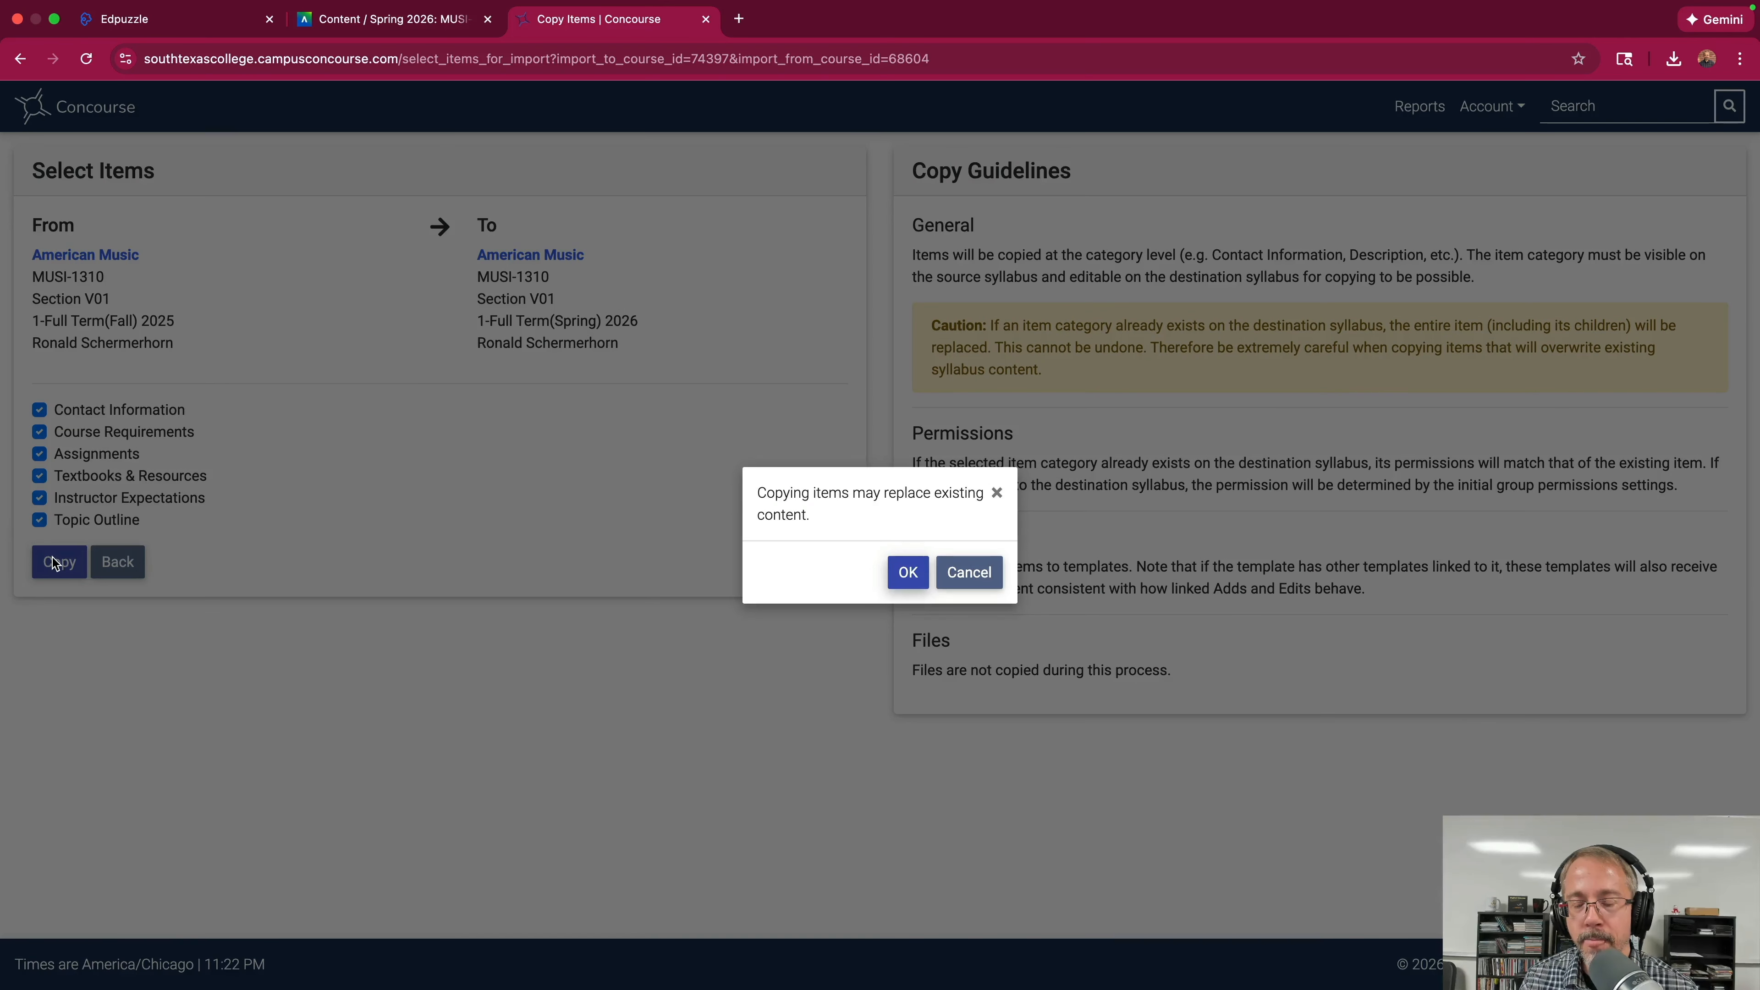
left_click(909, 573)
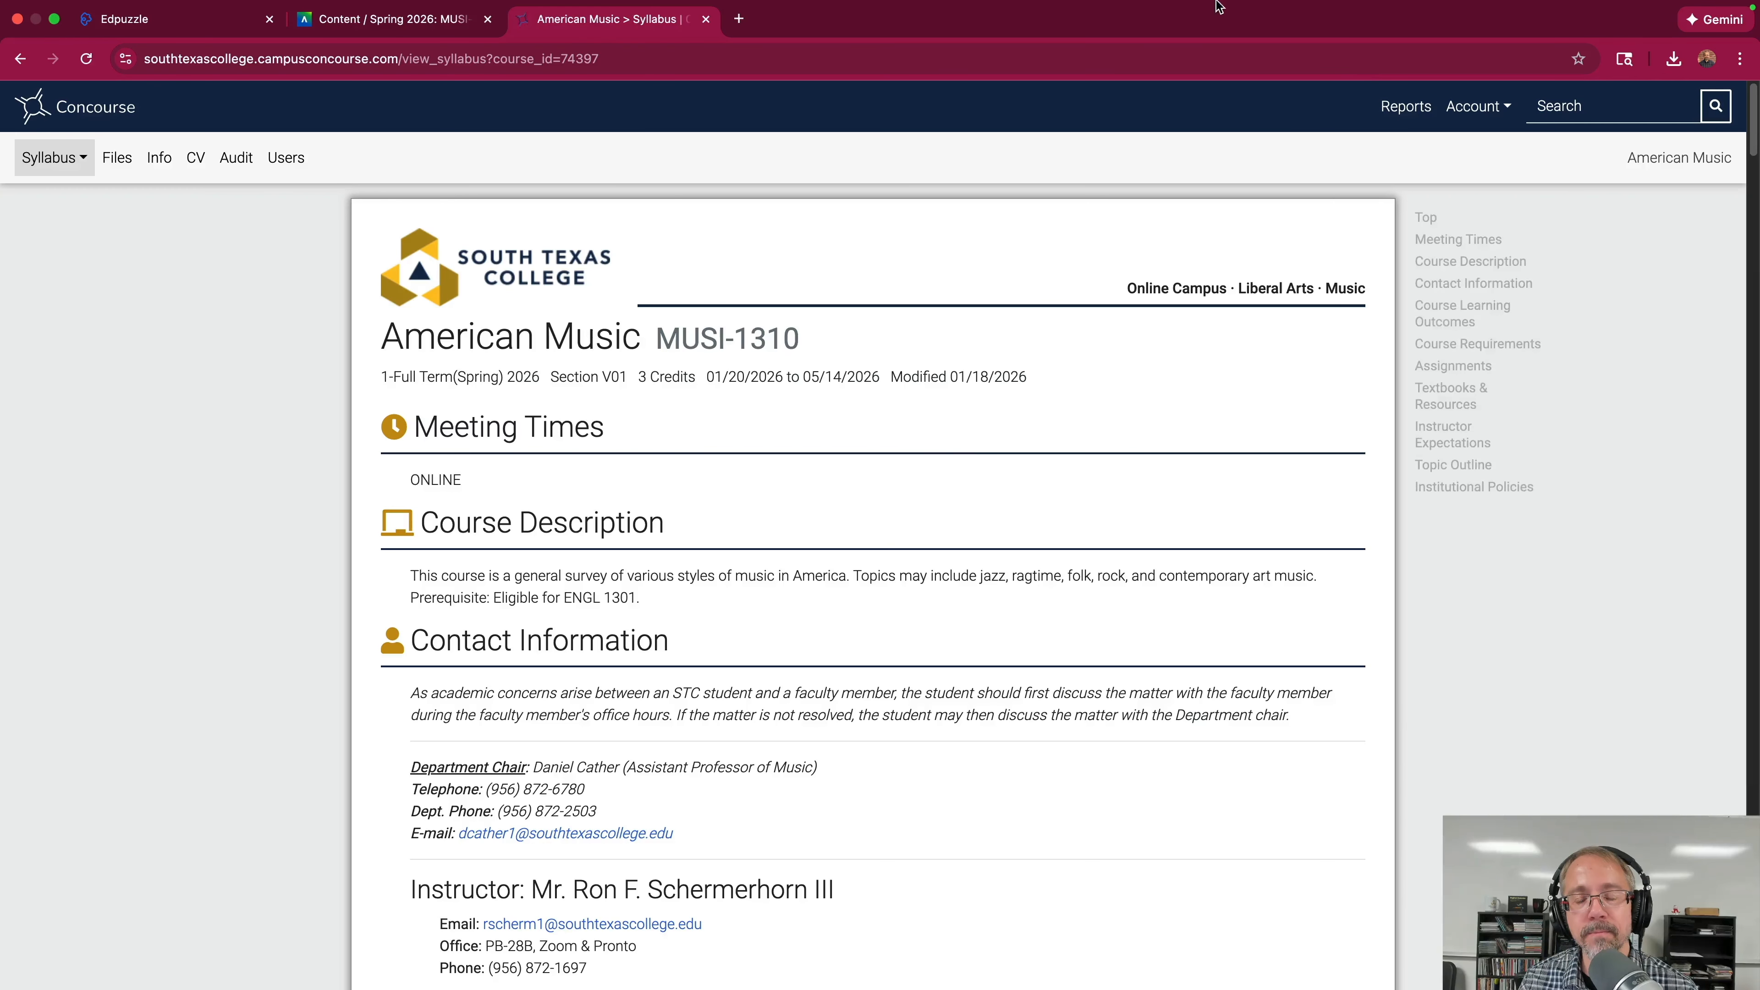
Look through the copied syllabus from contact information through assignments and due dates to textbooks, important dates and the topic outline.
scroll(774, 461, "down", 2)
scroll(775, 463, "down", 8)
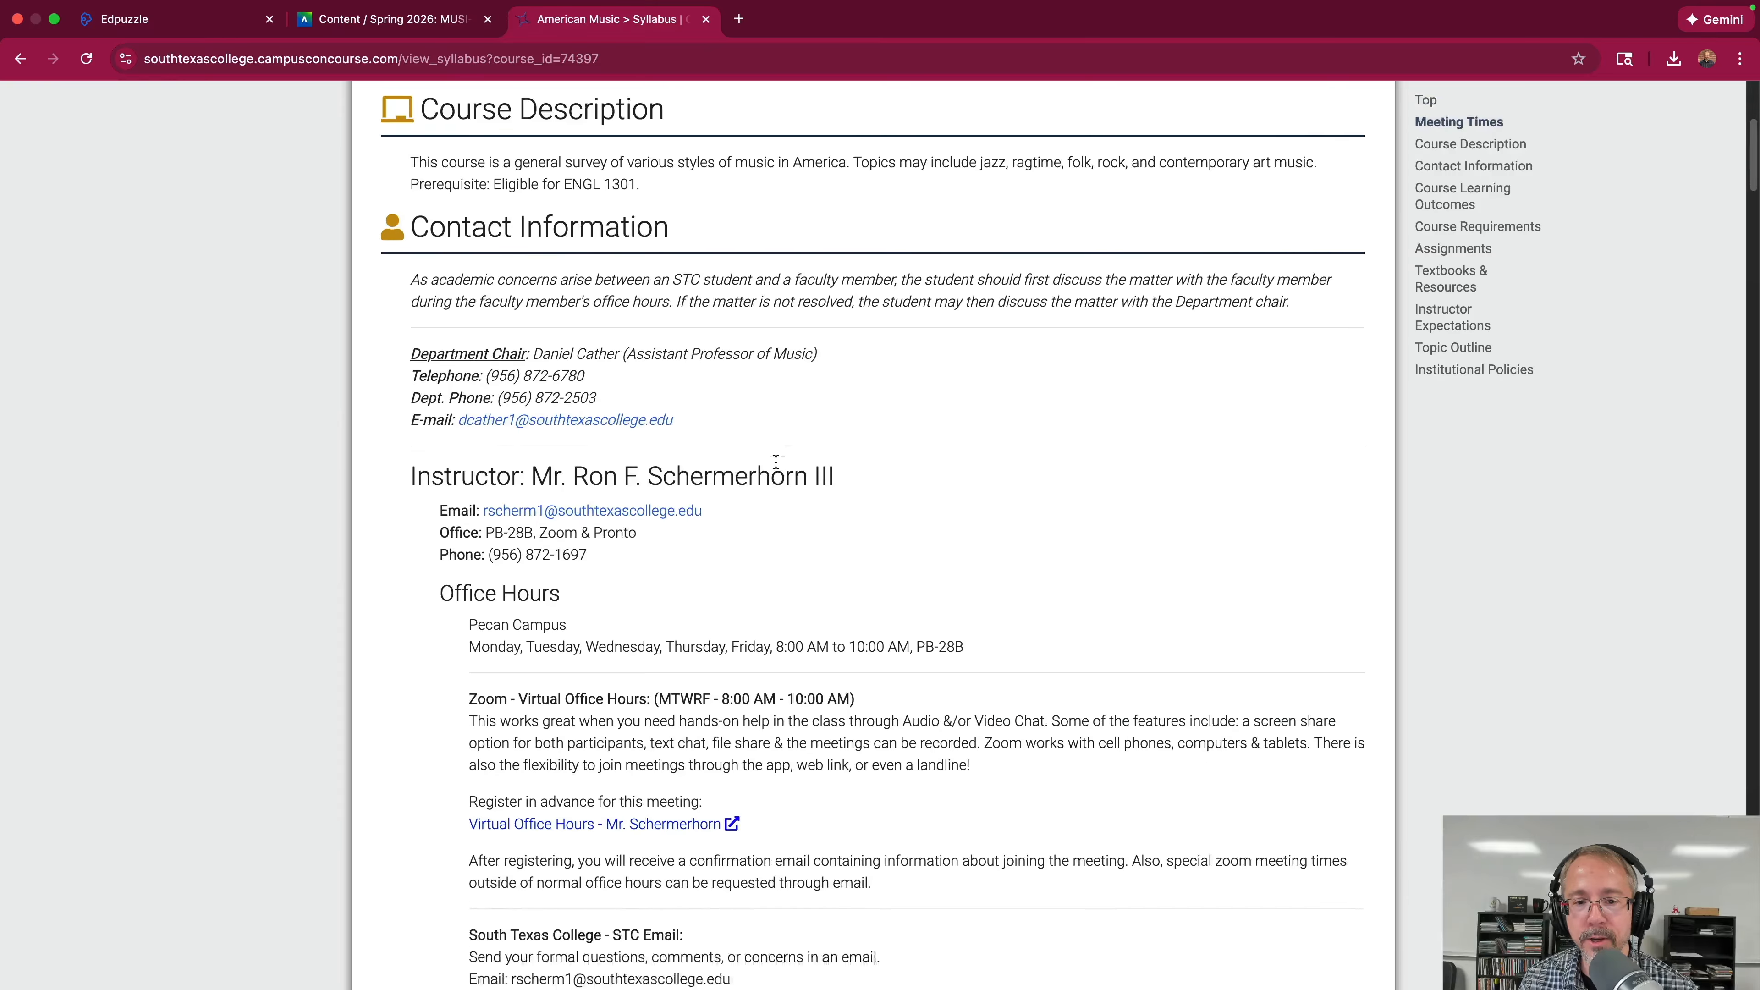
scroll(776, 462, "down", 17)
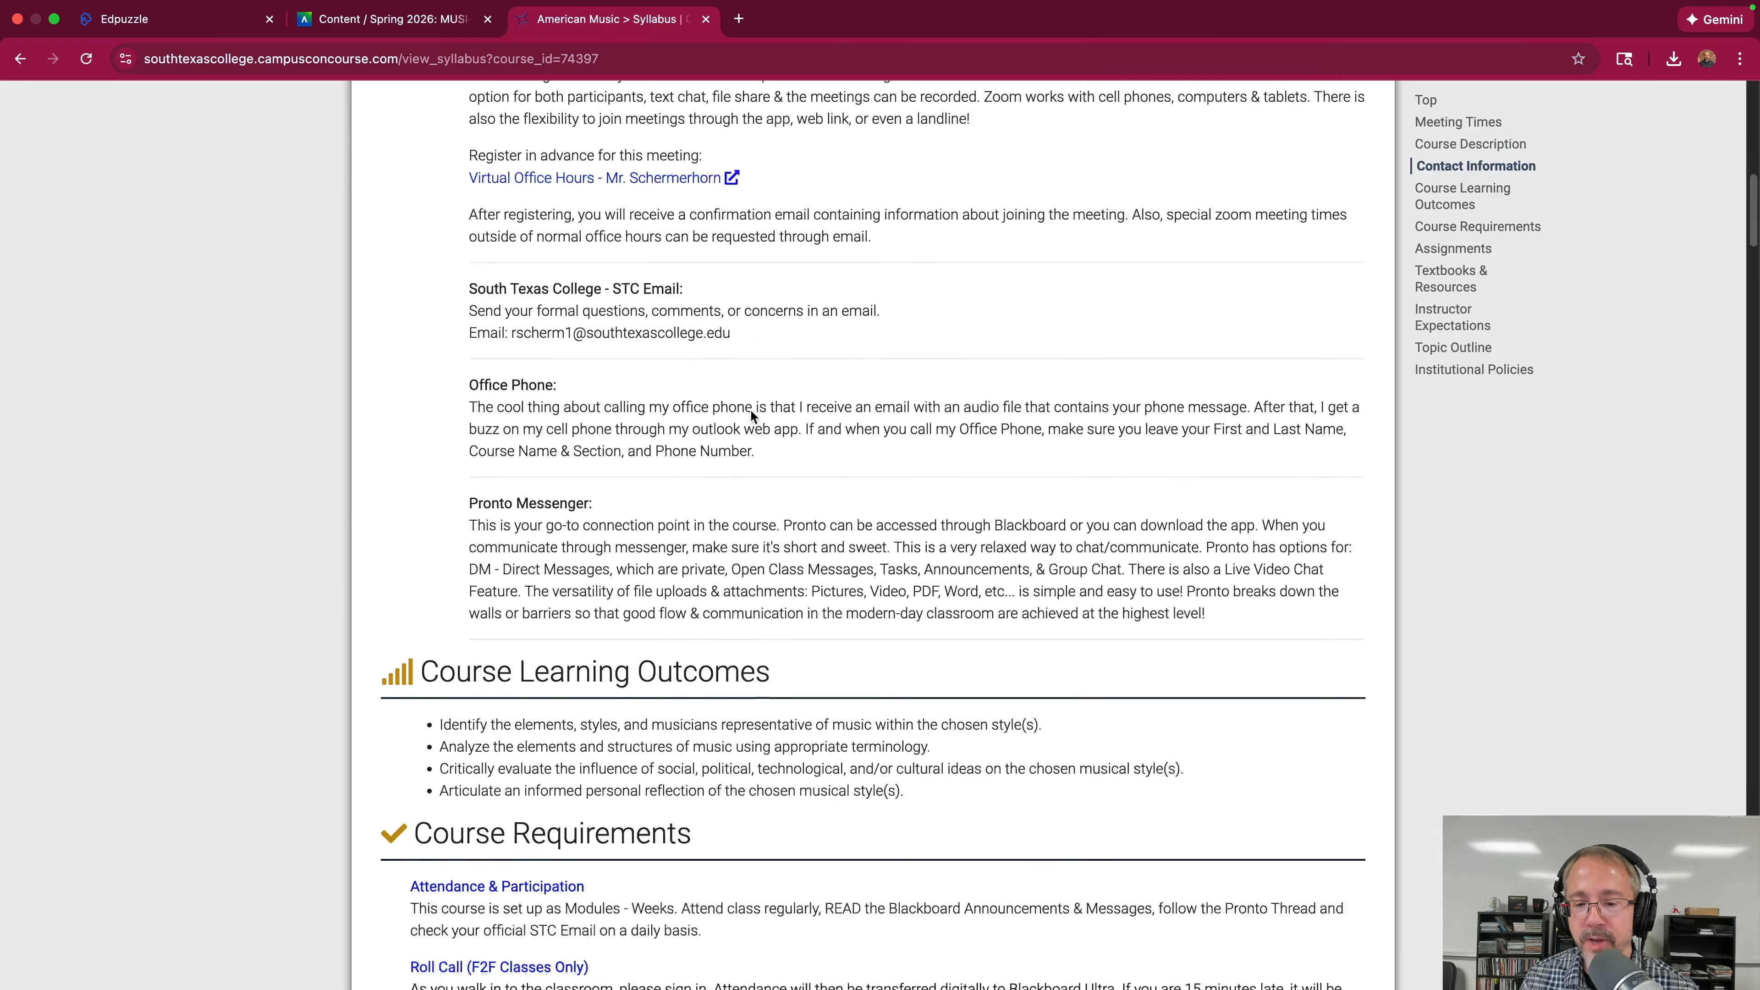
scroll(750, 413, "down", 16)
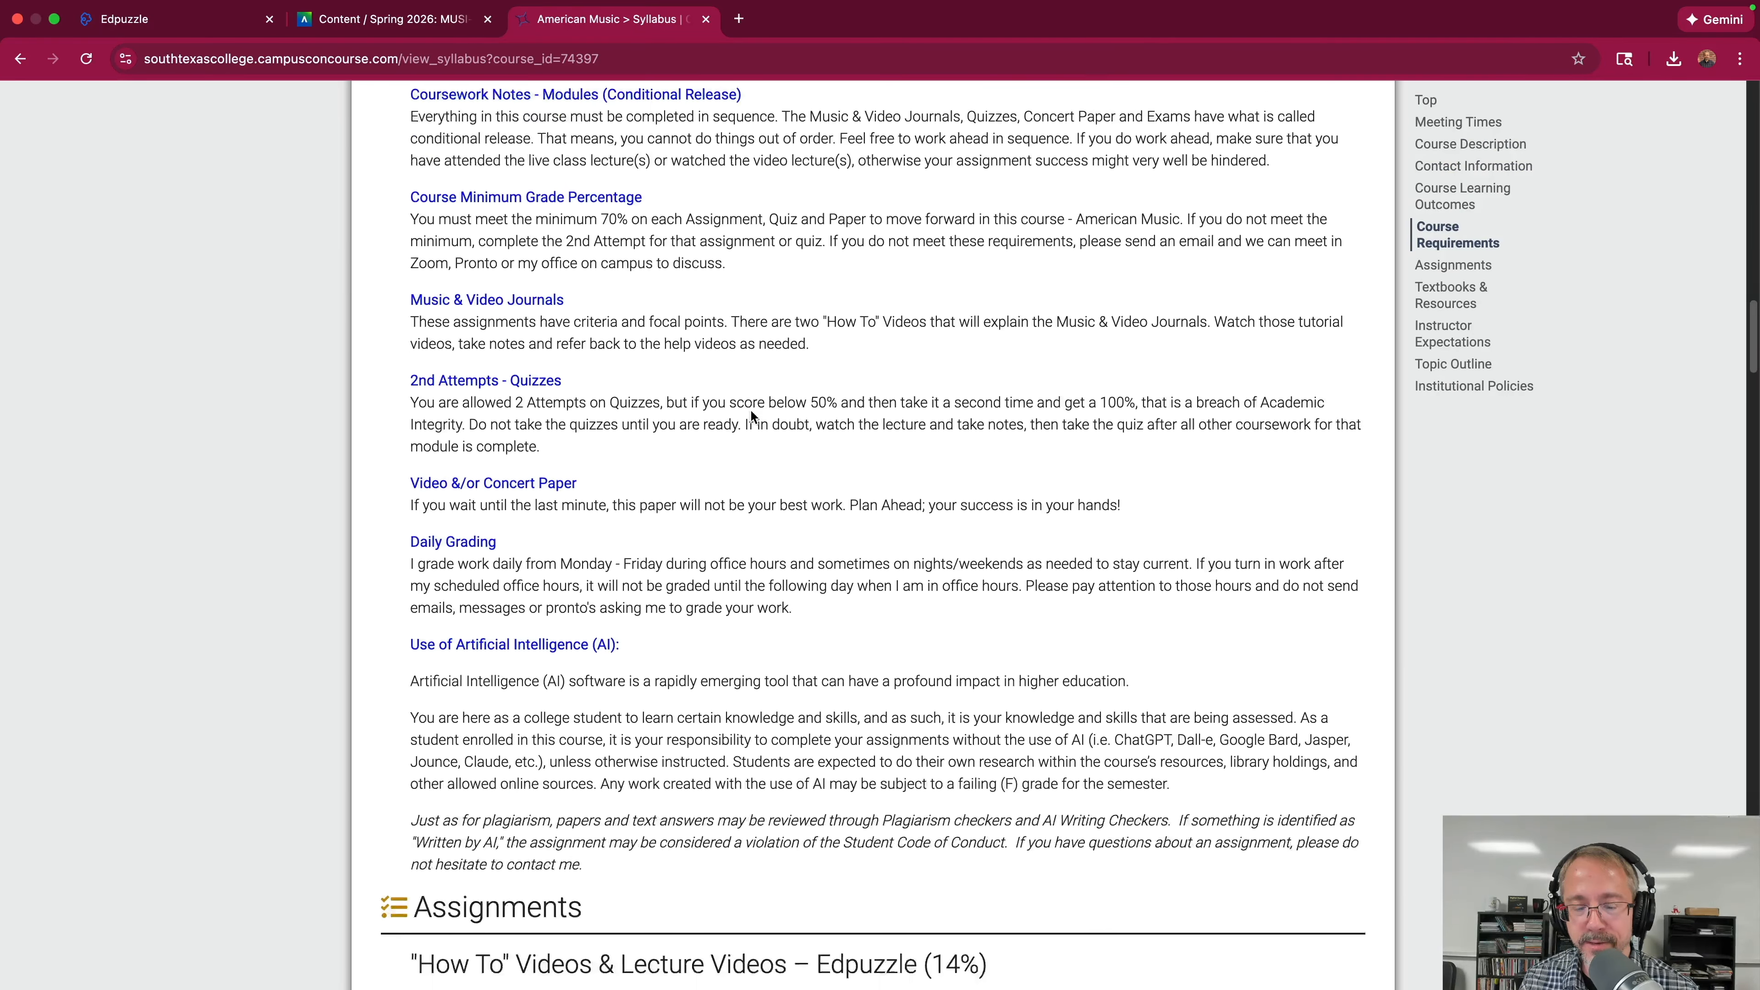
scroll(751, 416, "down", 2)
scroll(751, 417, "up", 4)
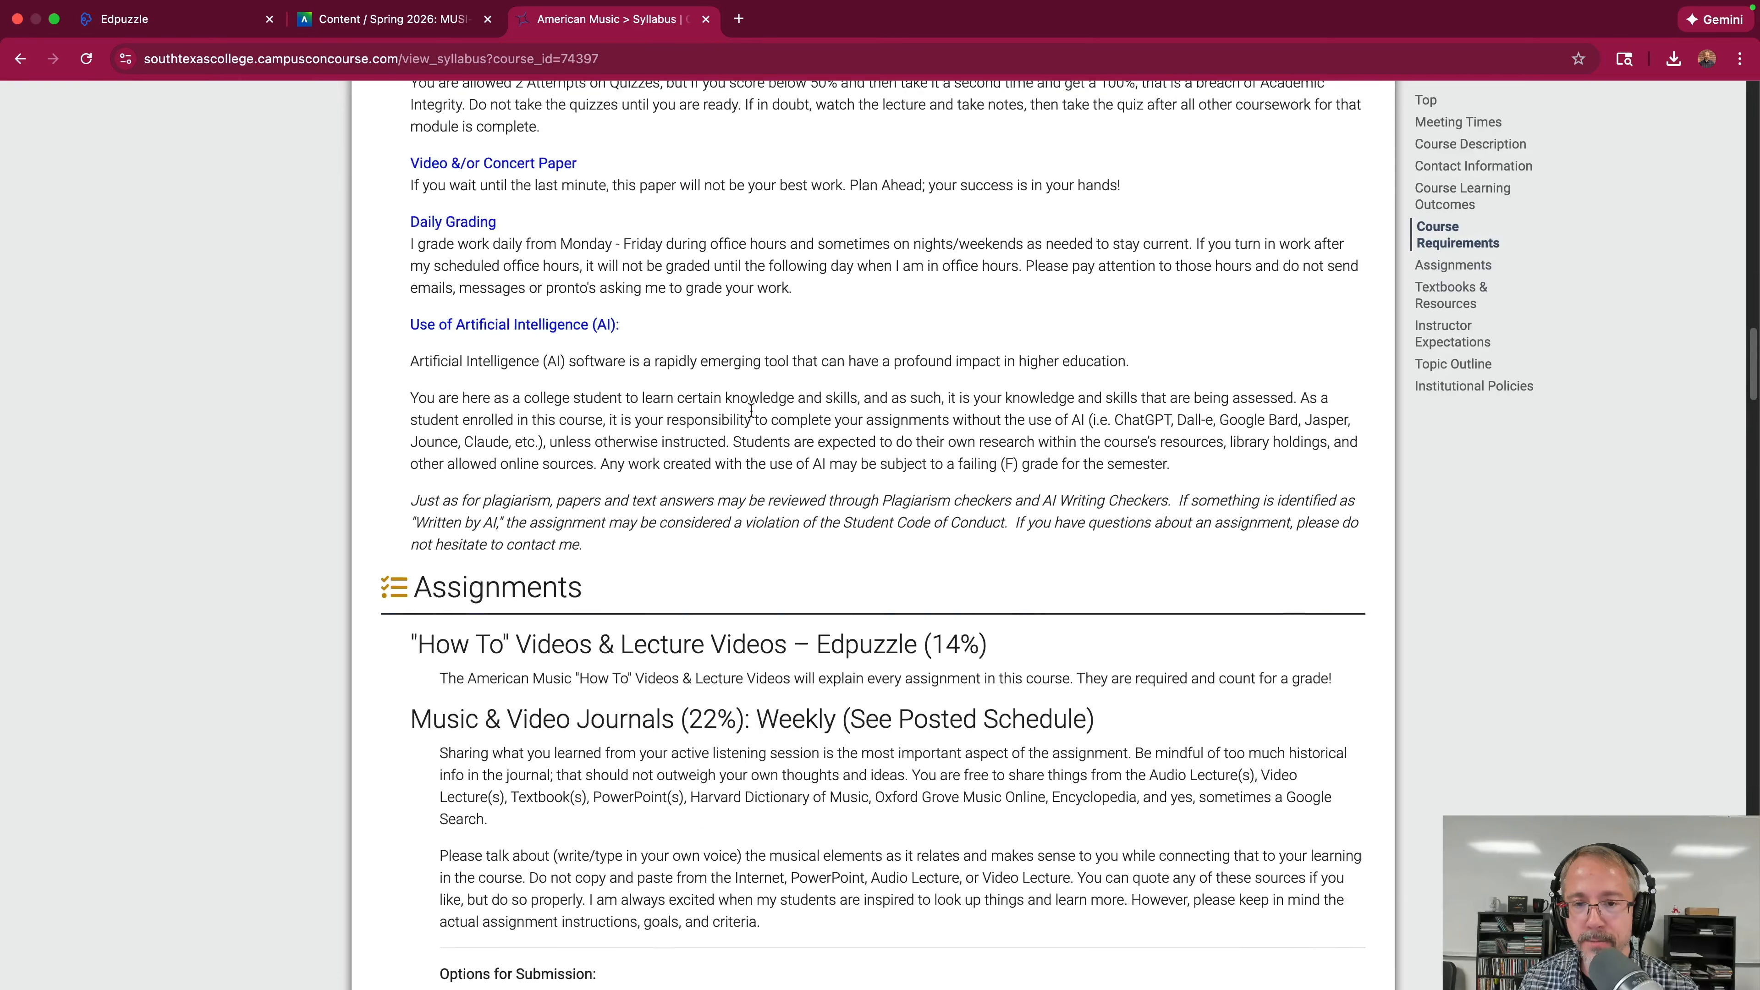
scroll(751, 412, "up", 3)
scroll(750, 412, "down", 20)
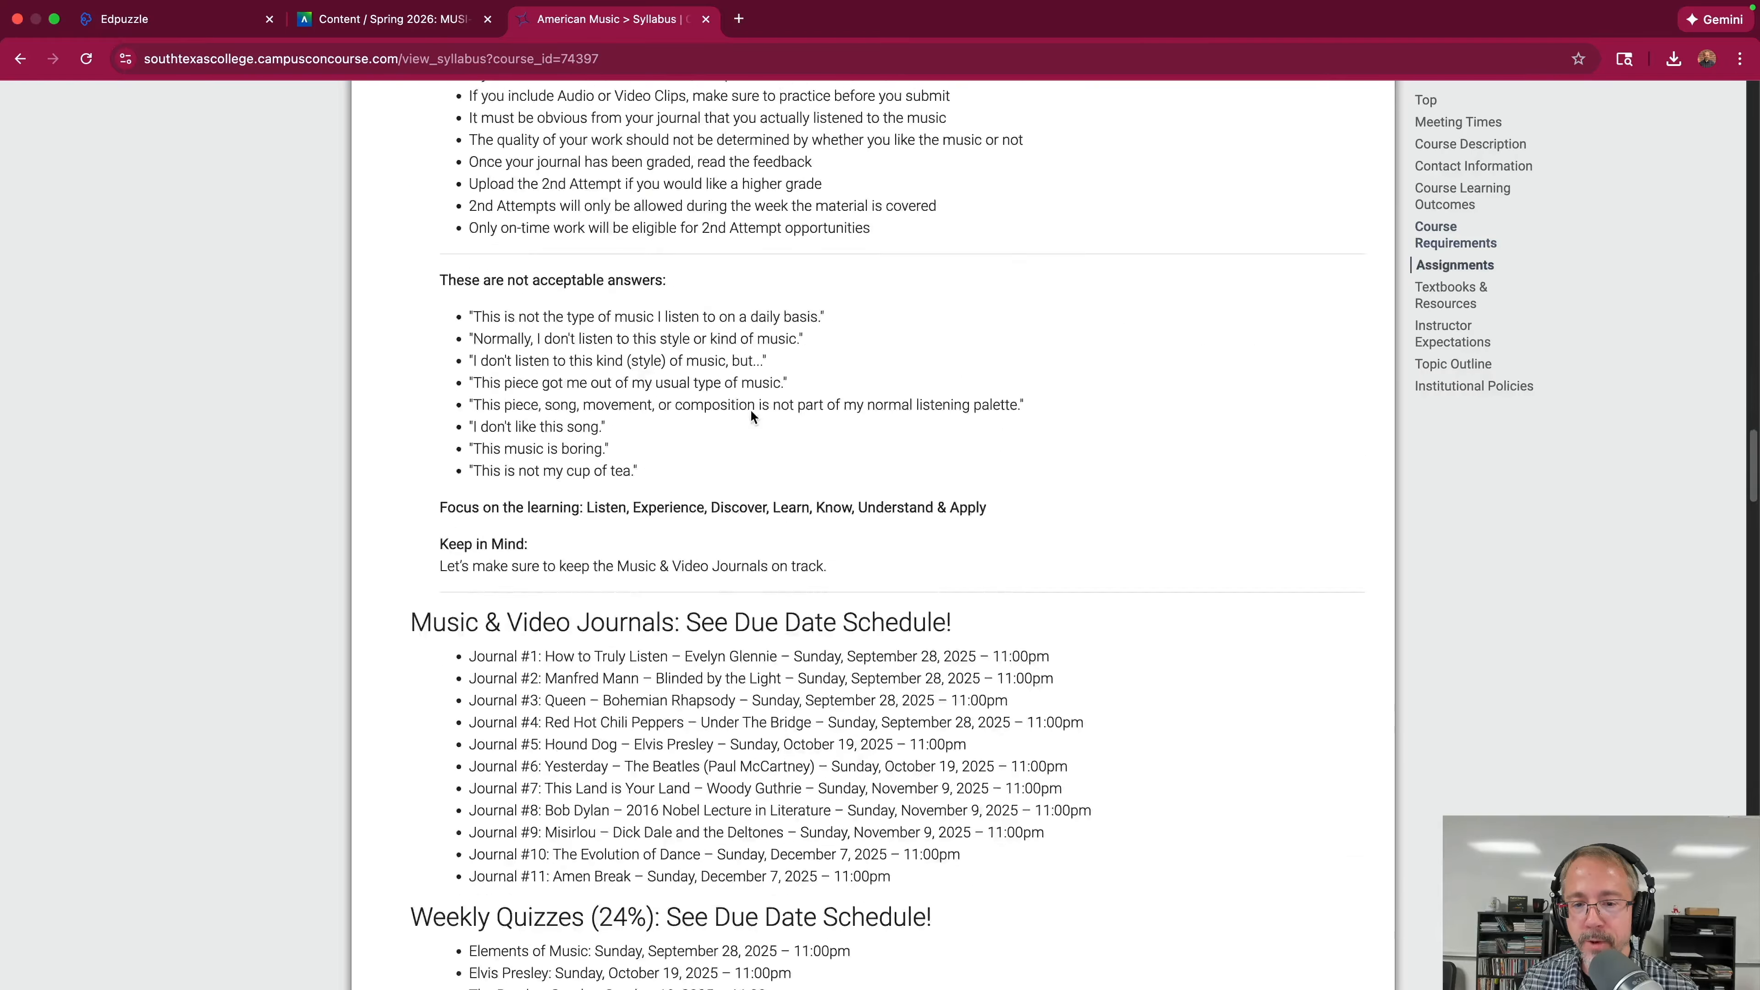
scroll(750, 411, "down", 9)
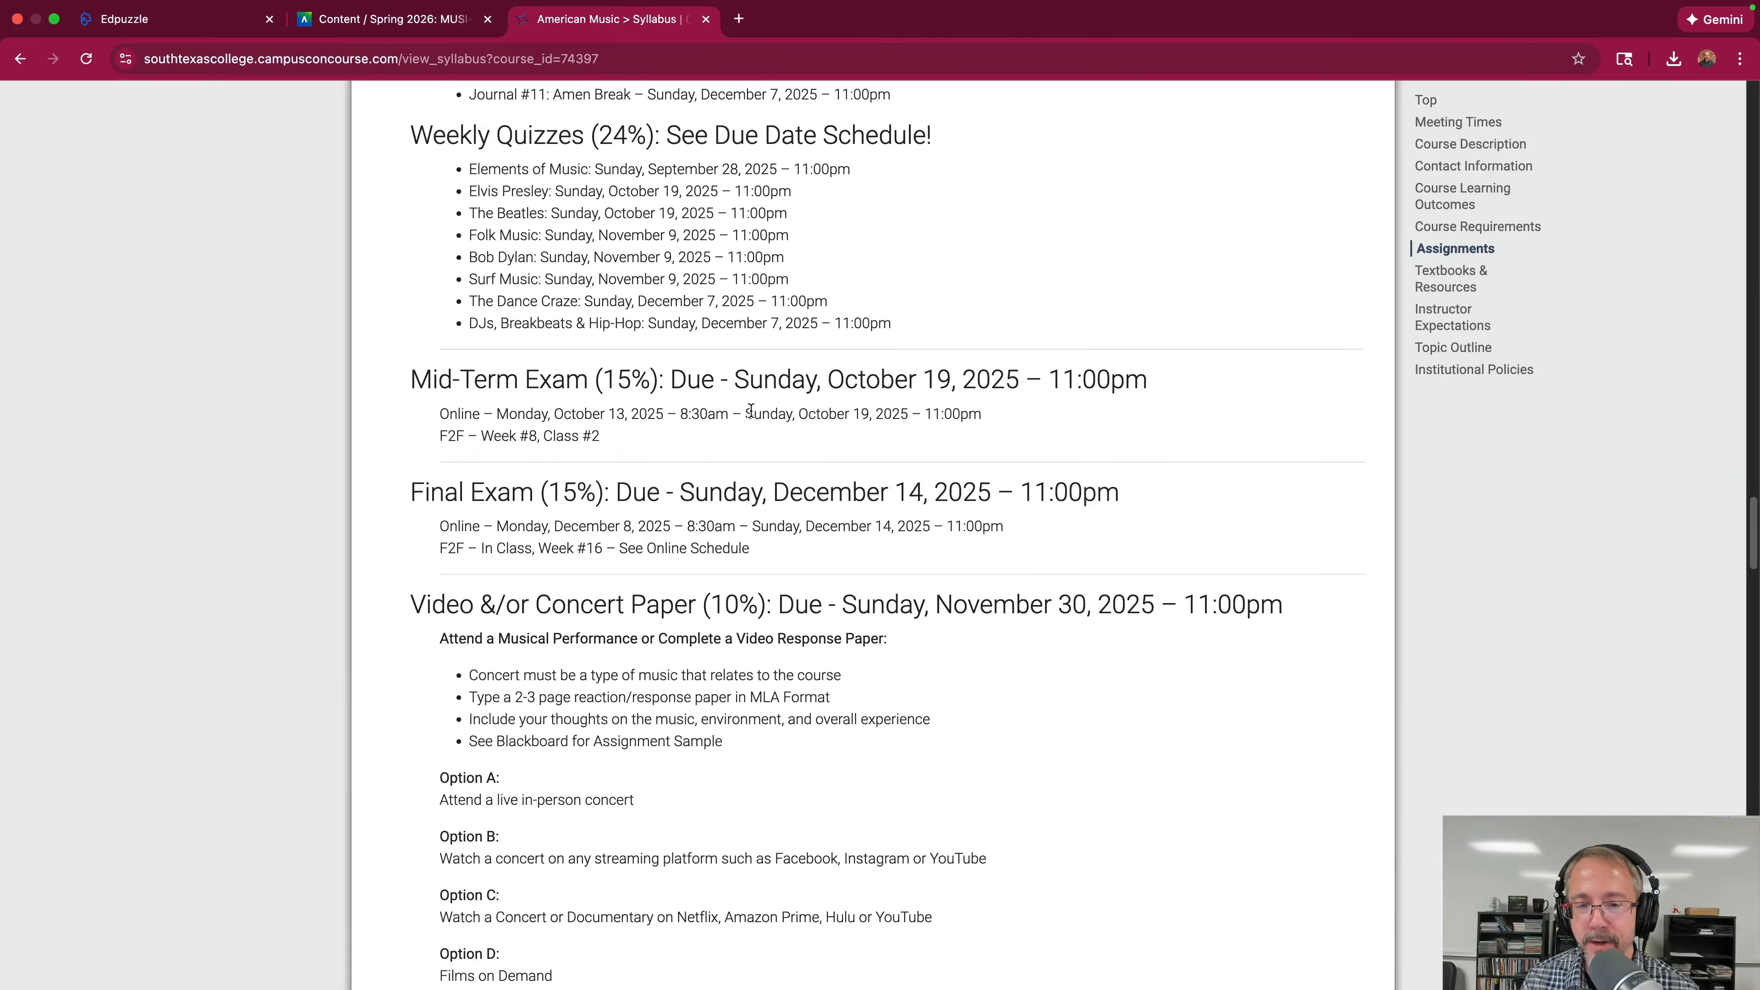
scroll(750, 411, "down", 12)
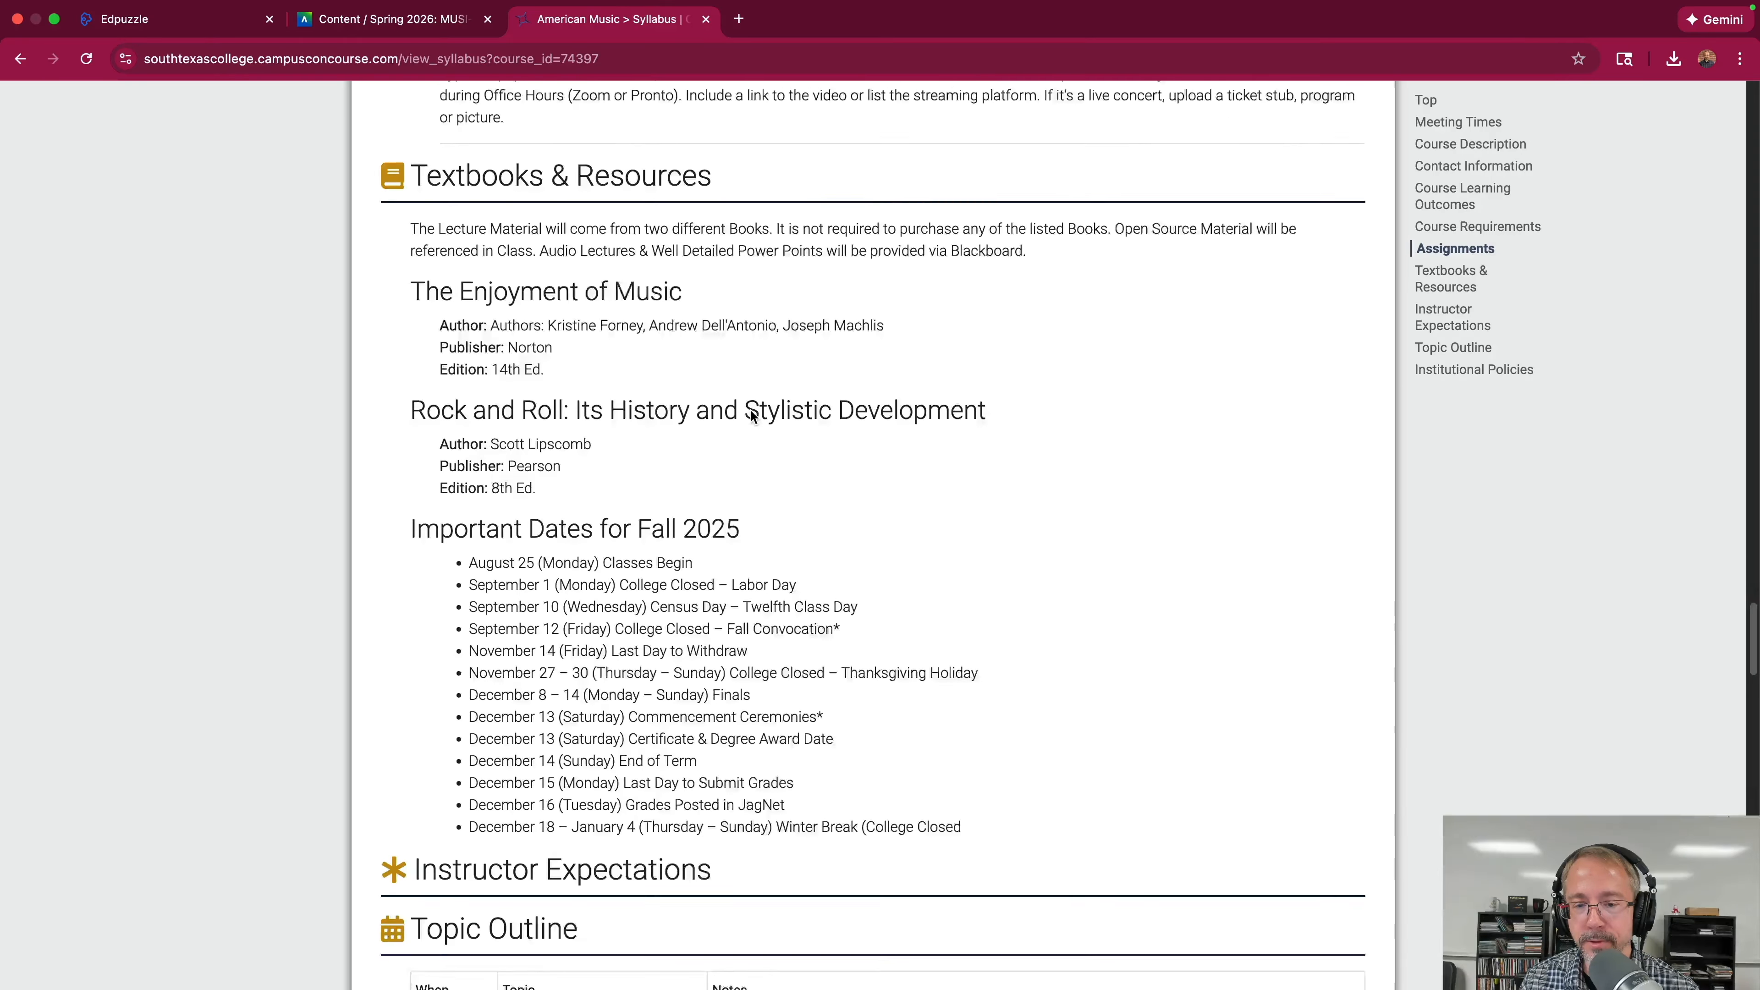
scroll(750, 410, "up", 1)
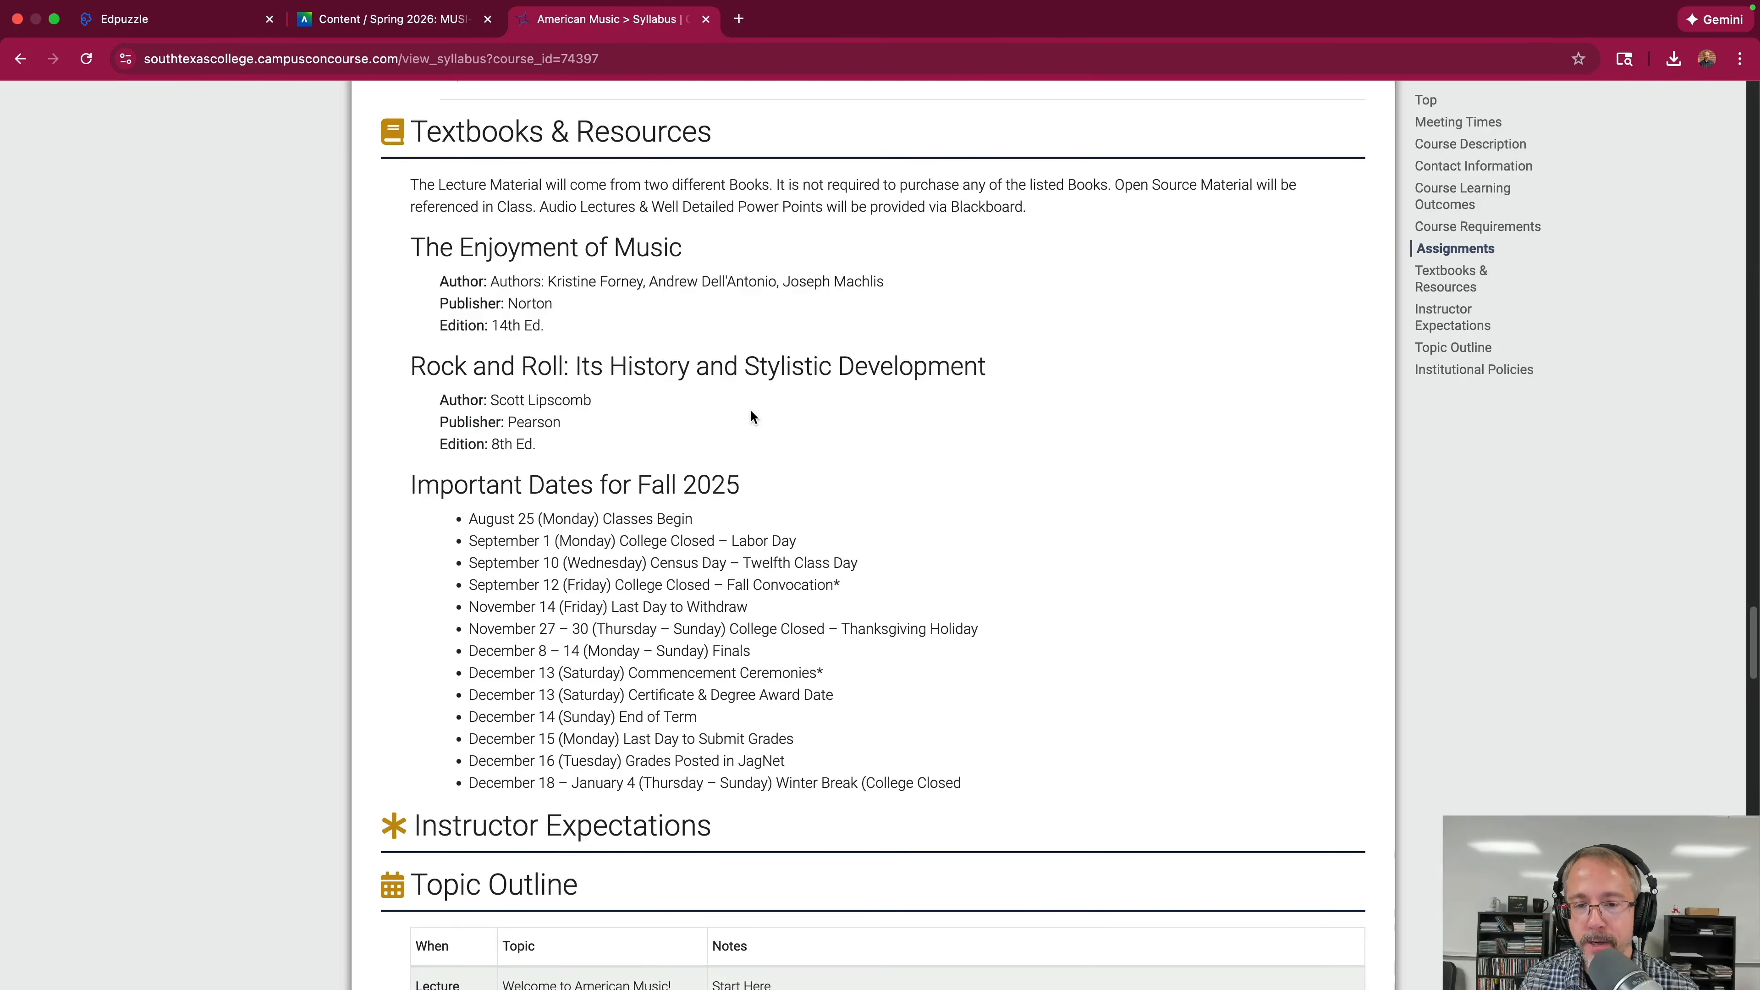
scroll(753, 417, "down", 15)
scroll(753, 416, "up", 20)
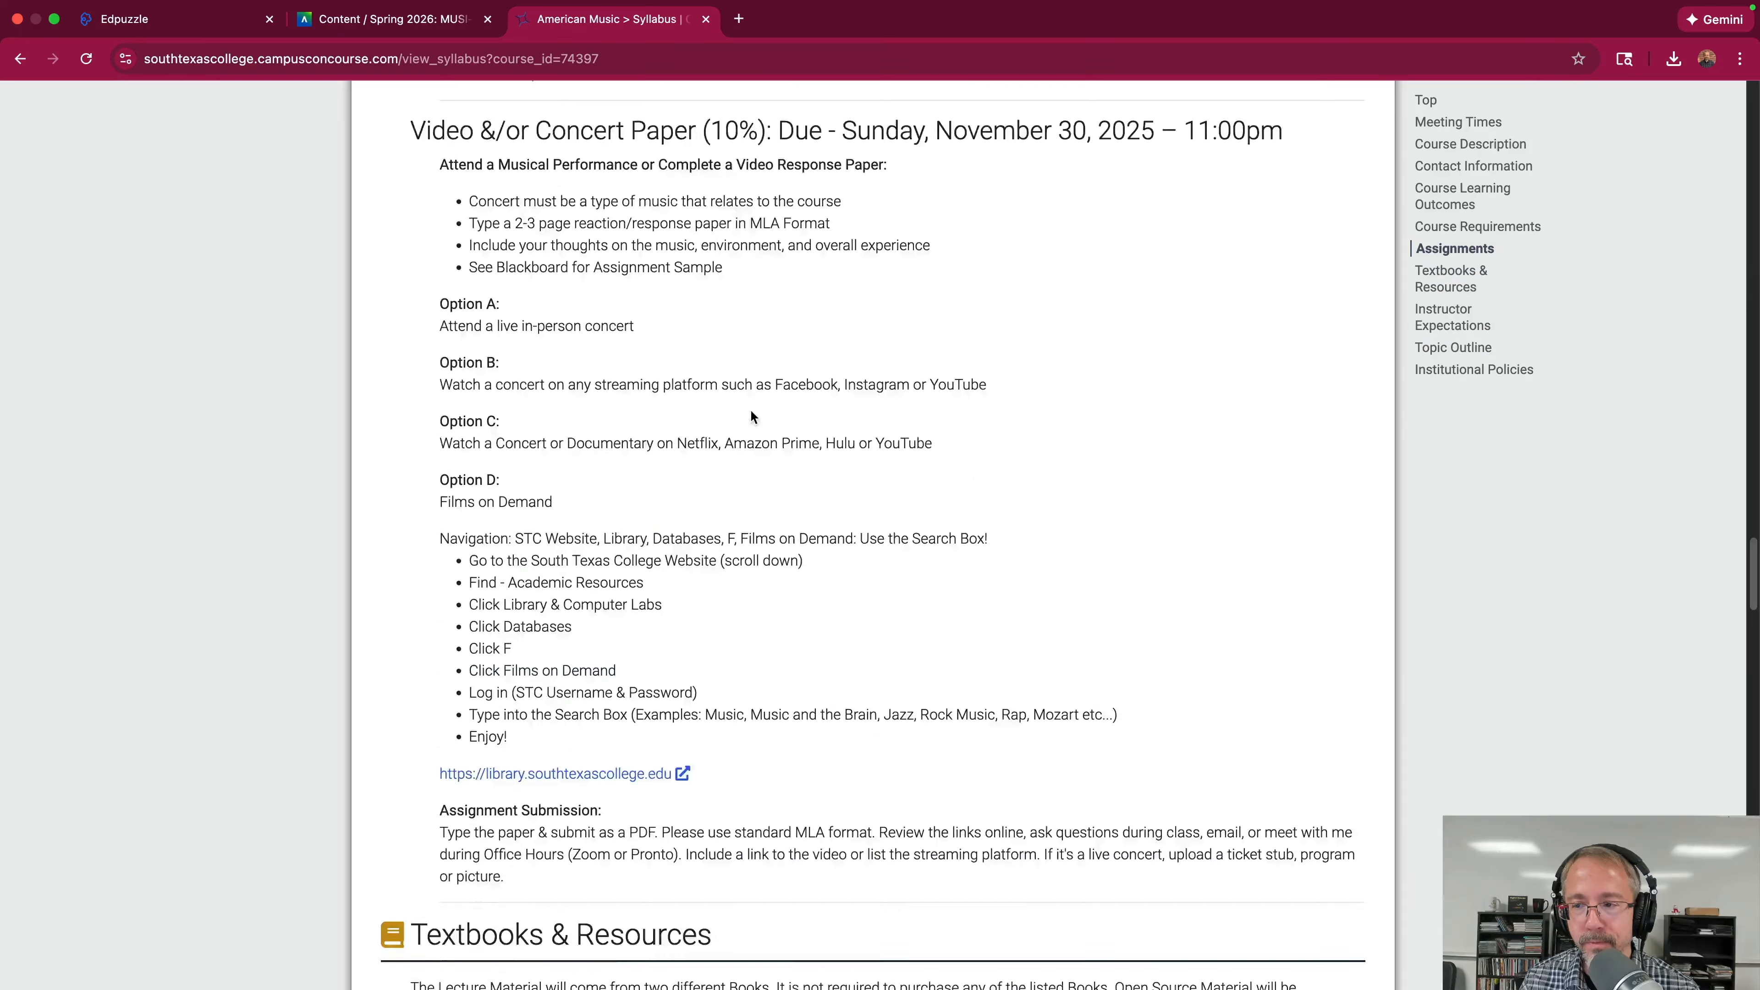
scroll(752, 416, "up", 20)
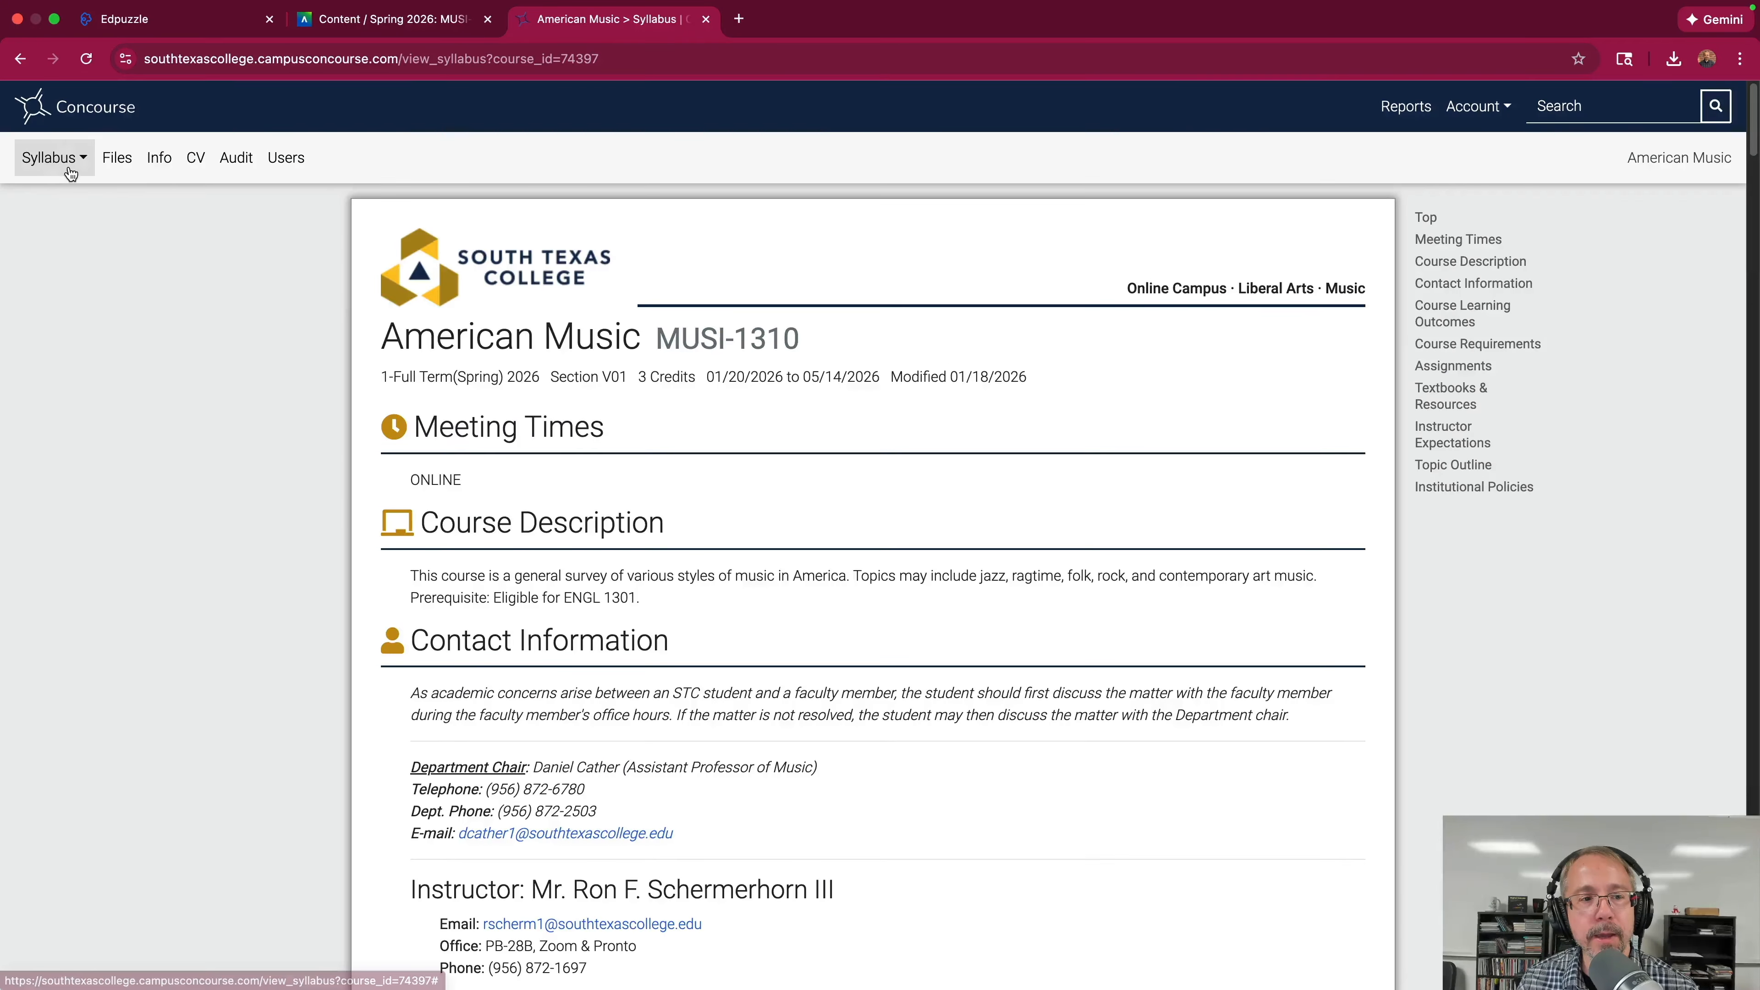
Start another copy from a different course into this syllabus and search my courses for MUSI 1306.
left_click(70, 173)
left_click(50, 281)
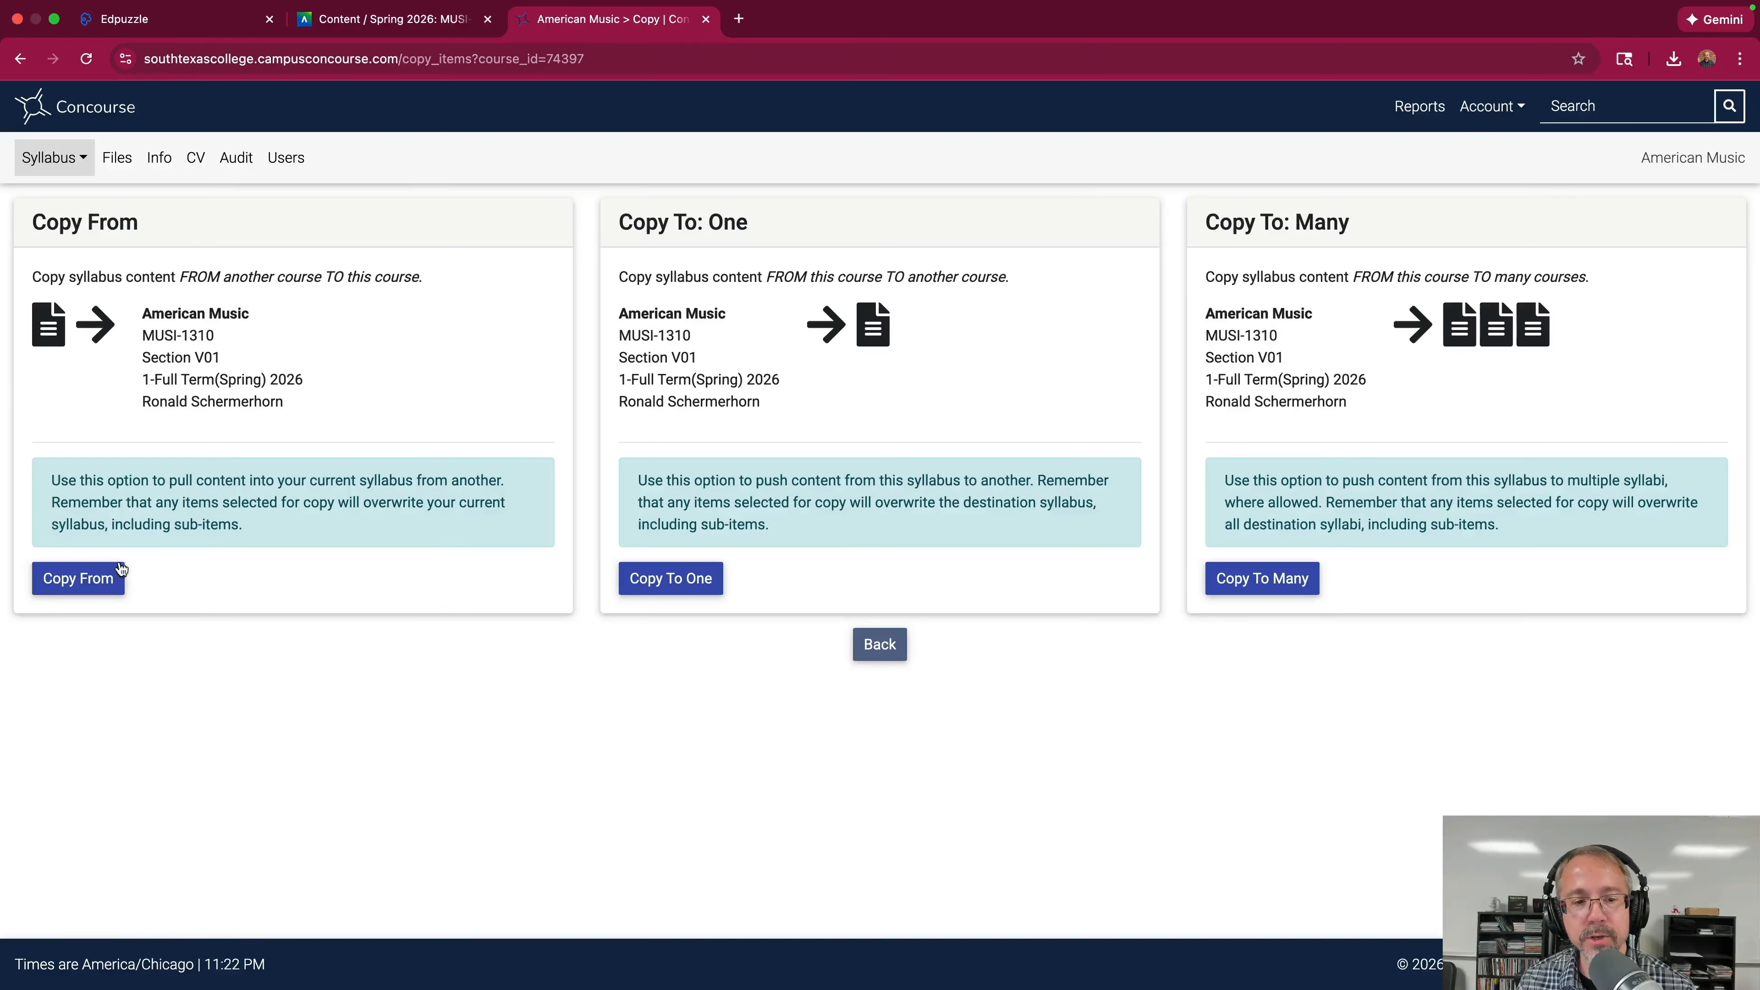
left_click(121, 578)
left_click(244, 268)
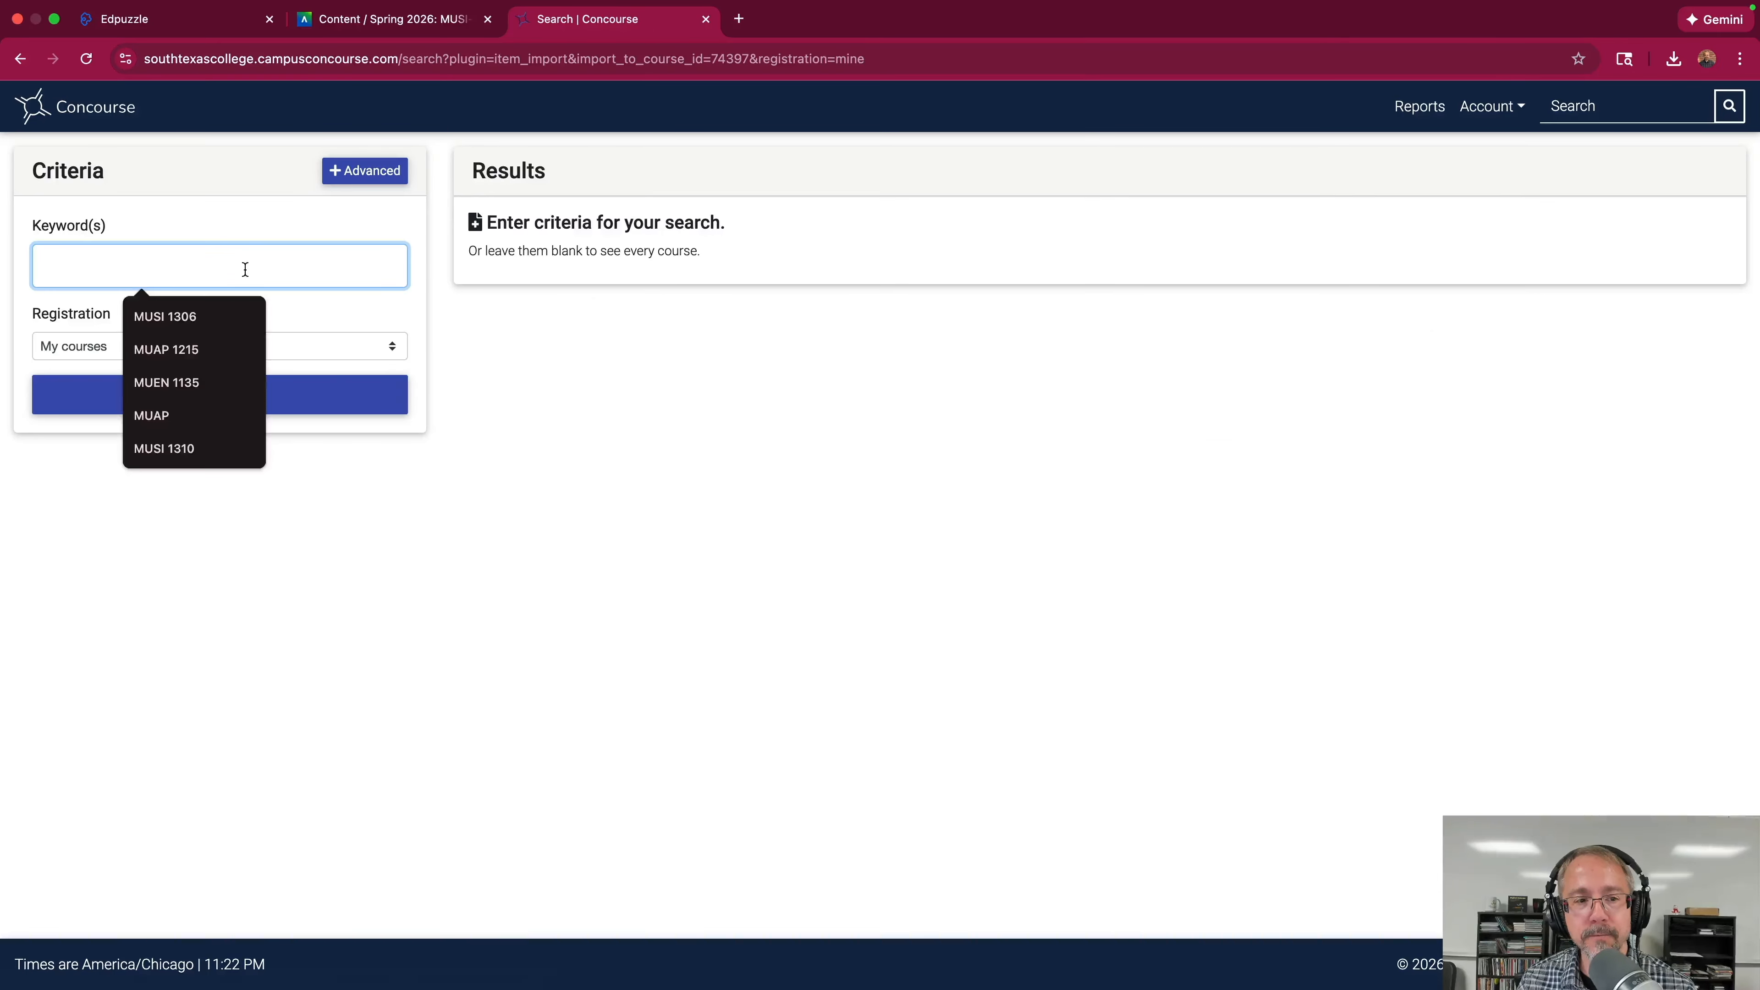
left_click(150, 317)
left_click(236, 400)
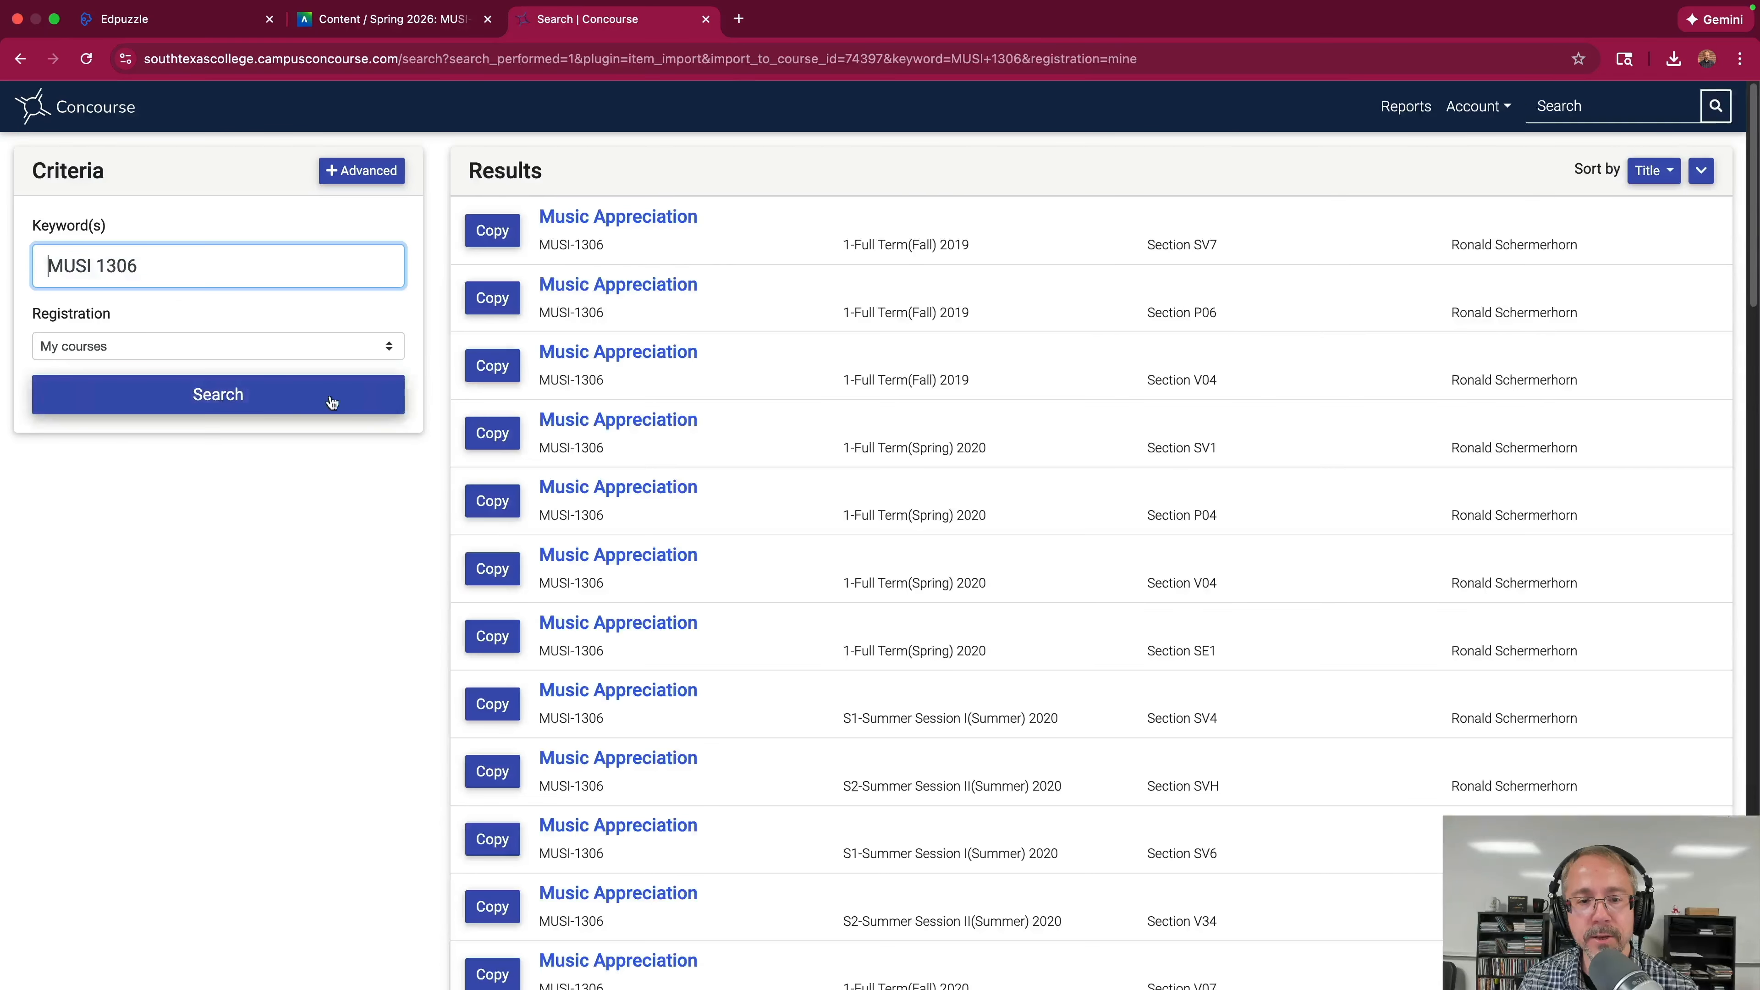
Copy only Contact Information from the 1-Full Term (Spring) 2026 Music Appreciation Section V04 syllabus into this syllabus, accepting replacement of existing content.
scroll(901, 305, "down", 5)
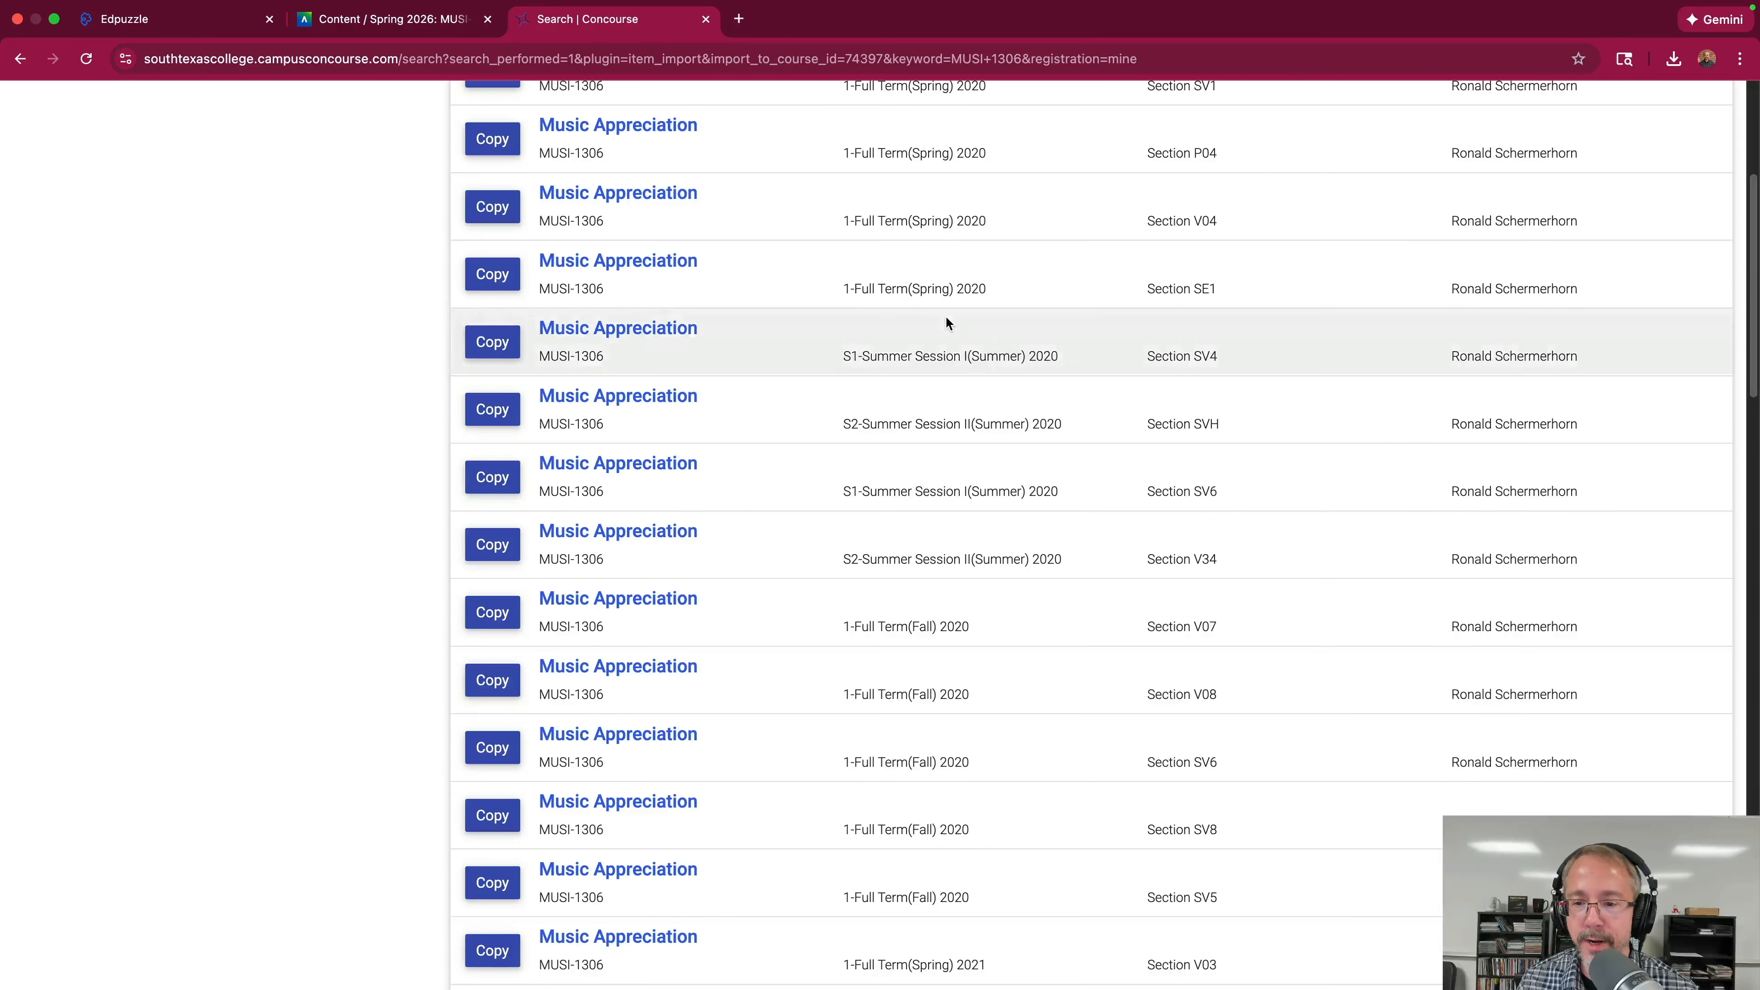
scroll(947, 319, "down", 20)
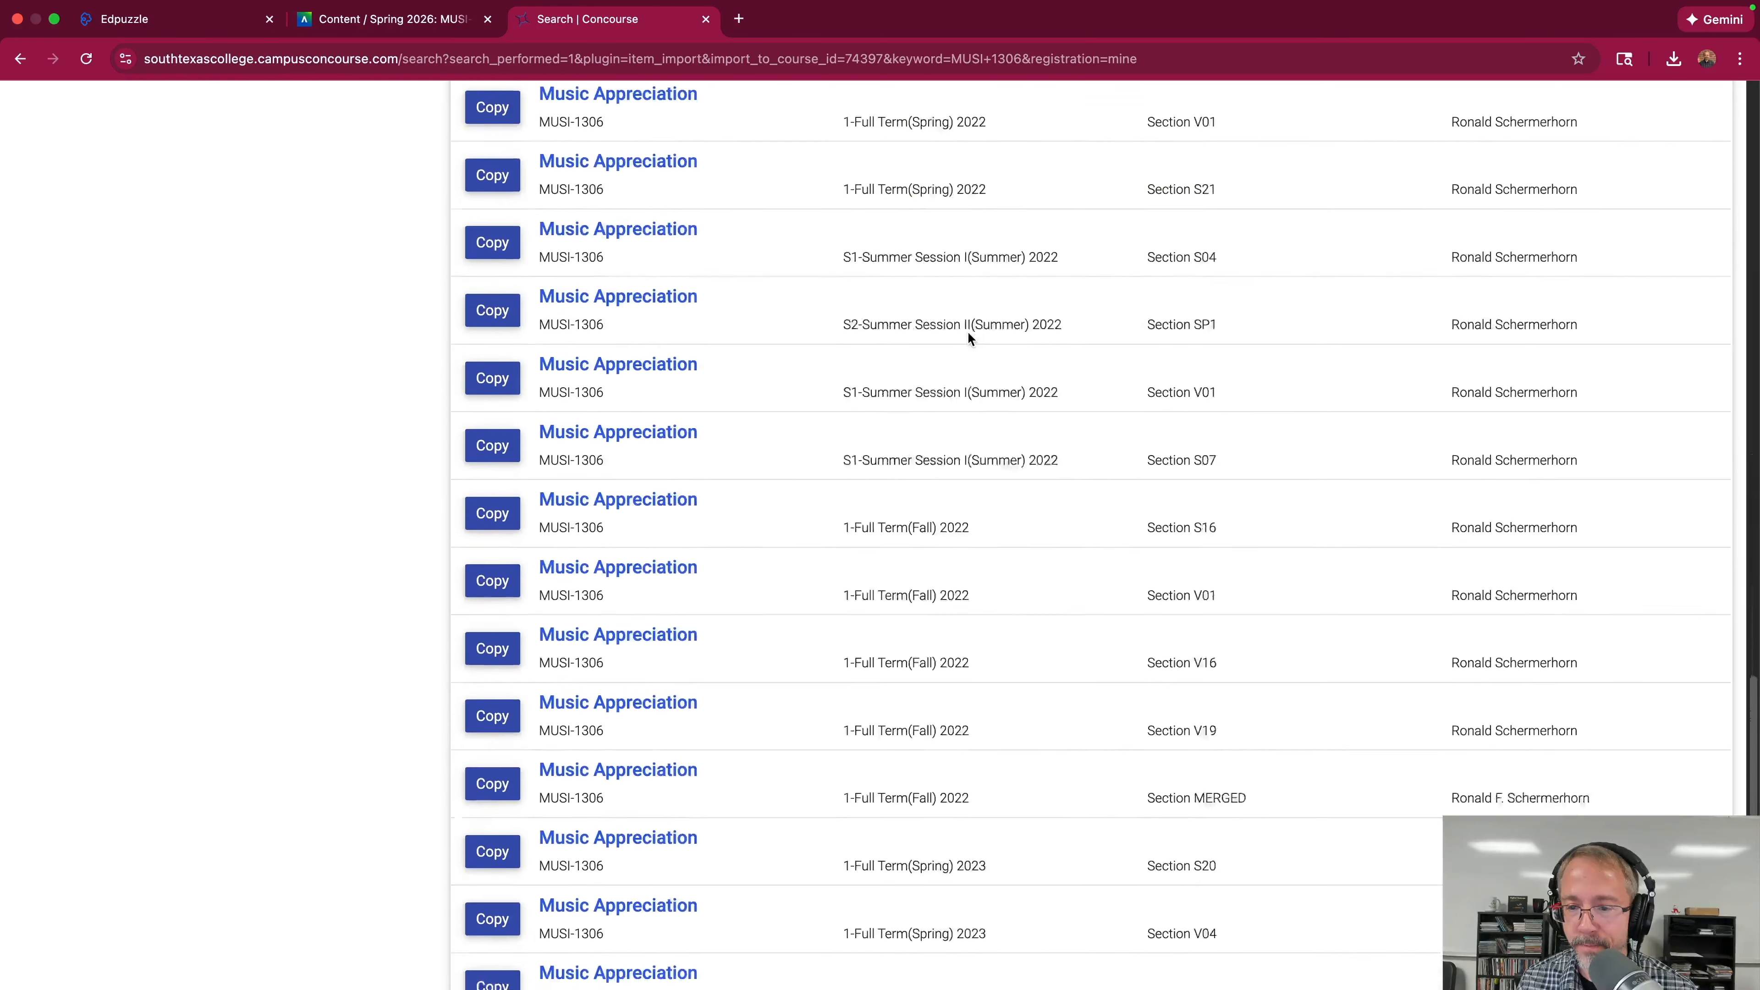
scroll(968, 338, "down", 5)
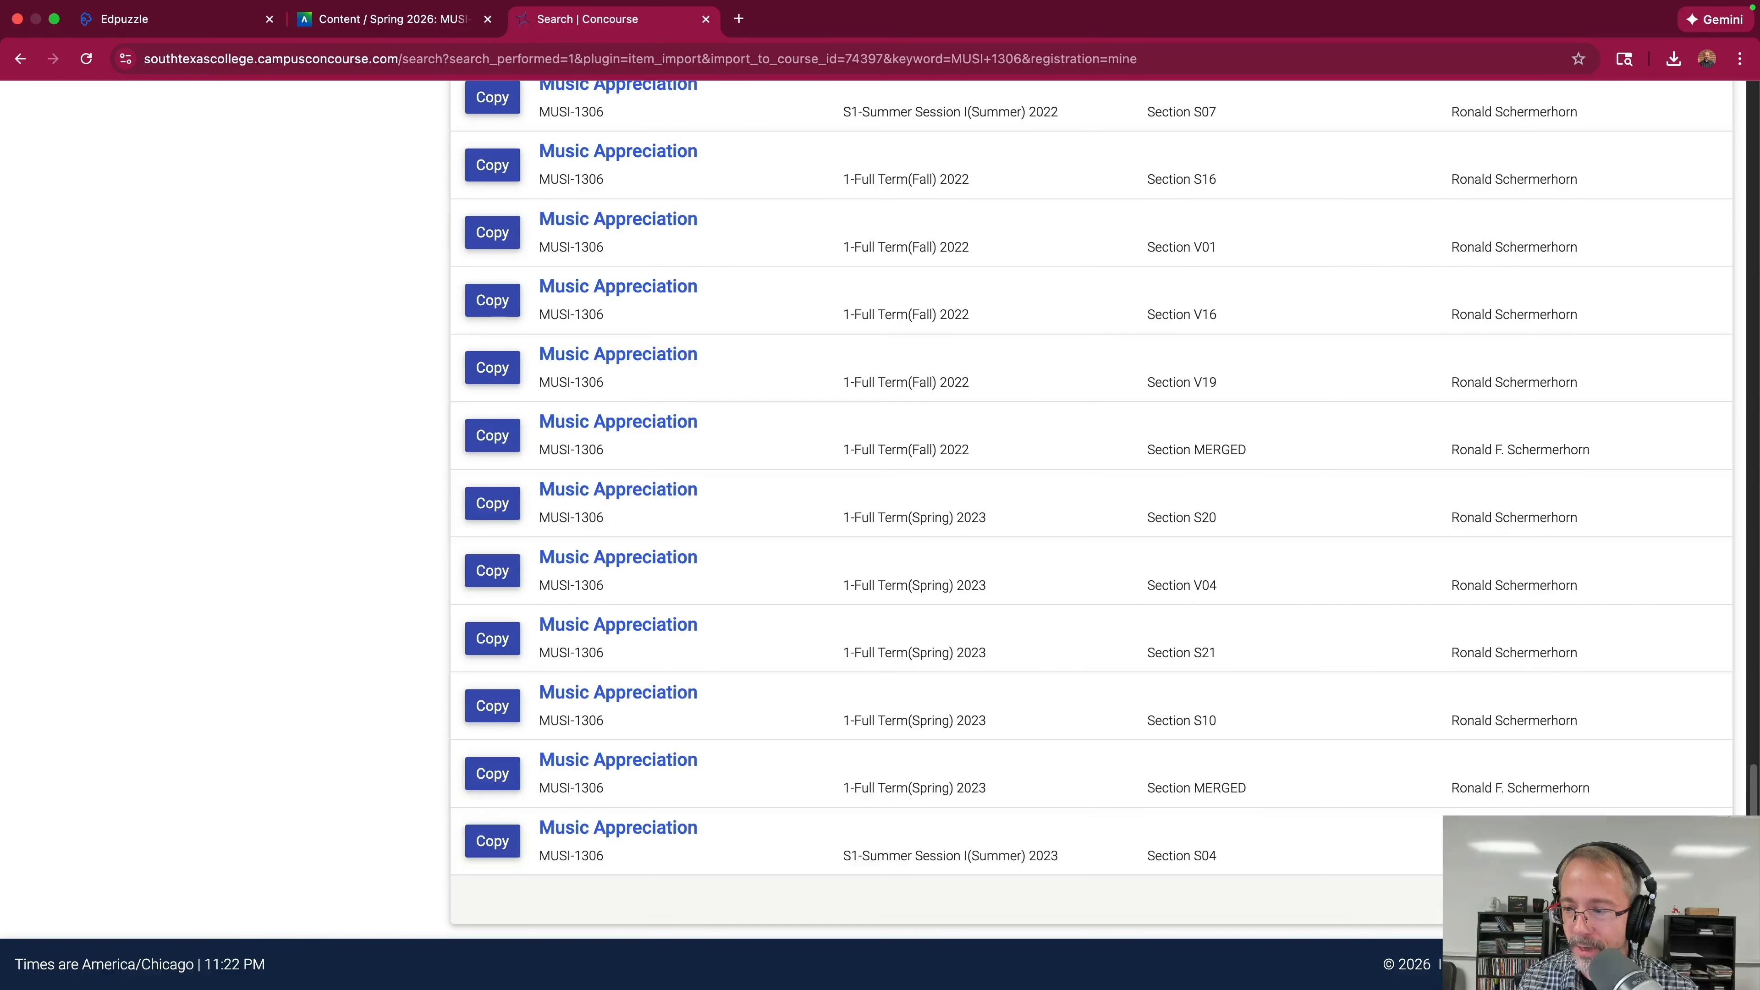
left_click(1698, 900)
scroll(936, 353, "down", 2)
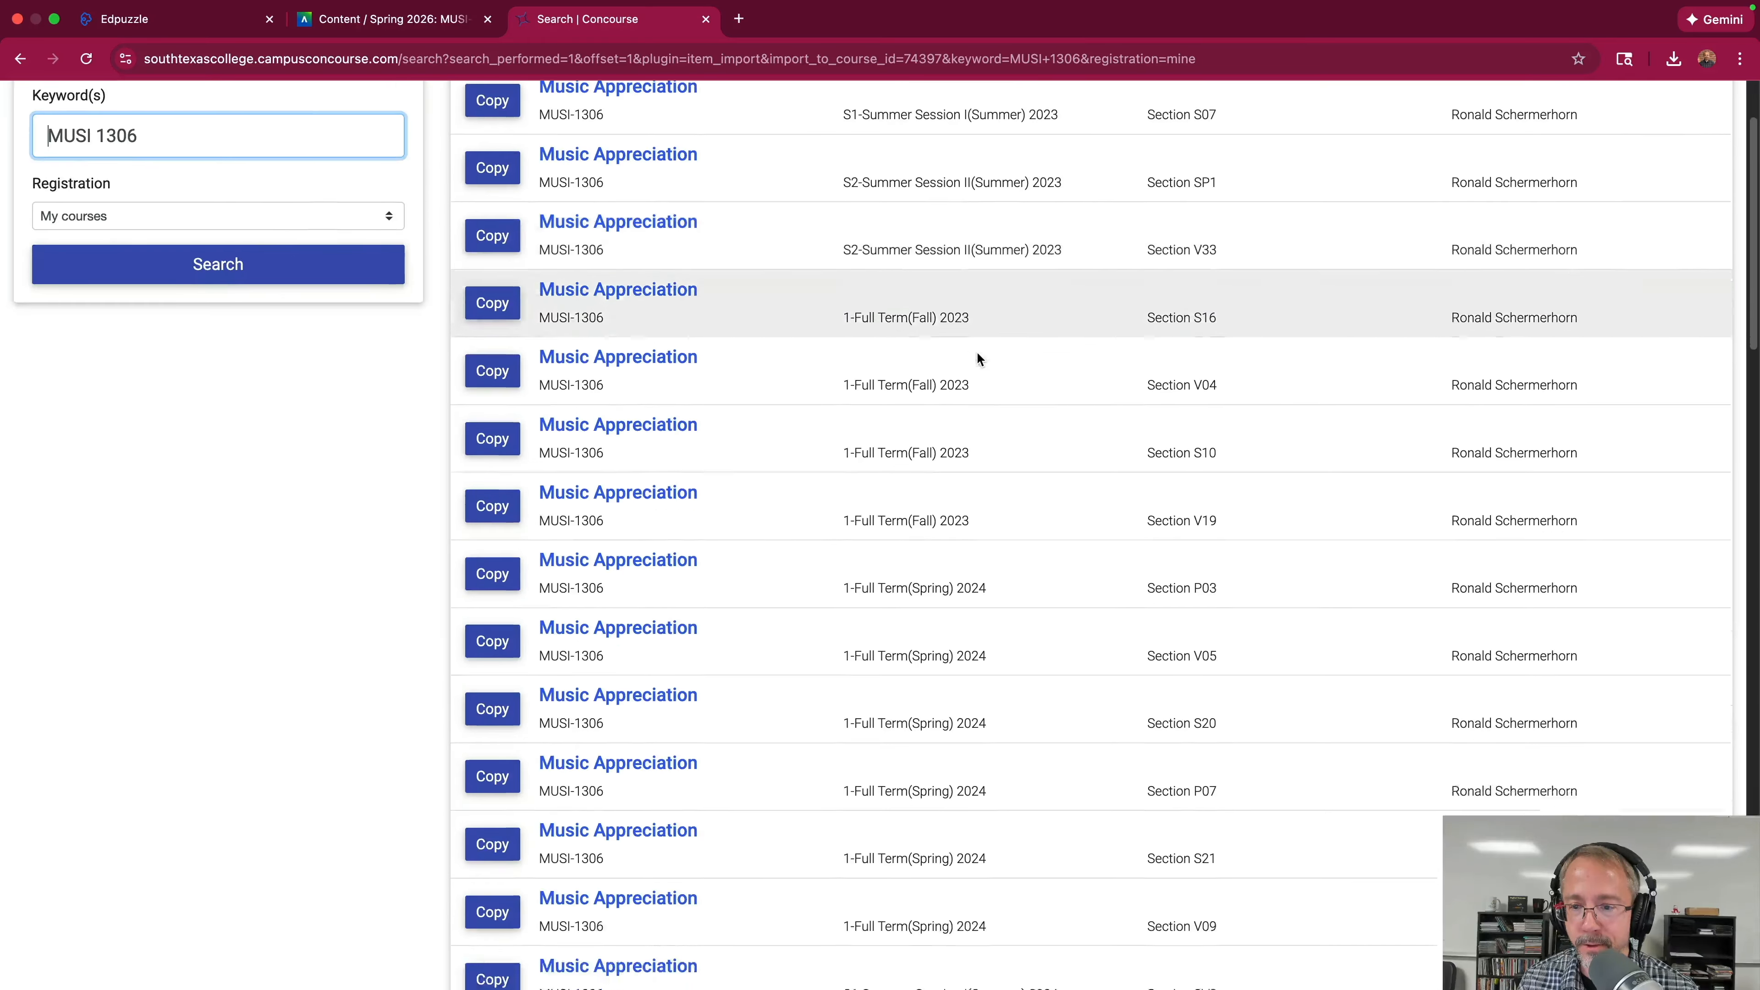
scroll(978, 358, "down", 9)
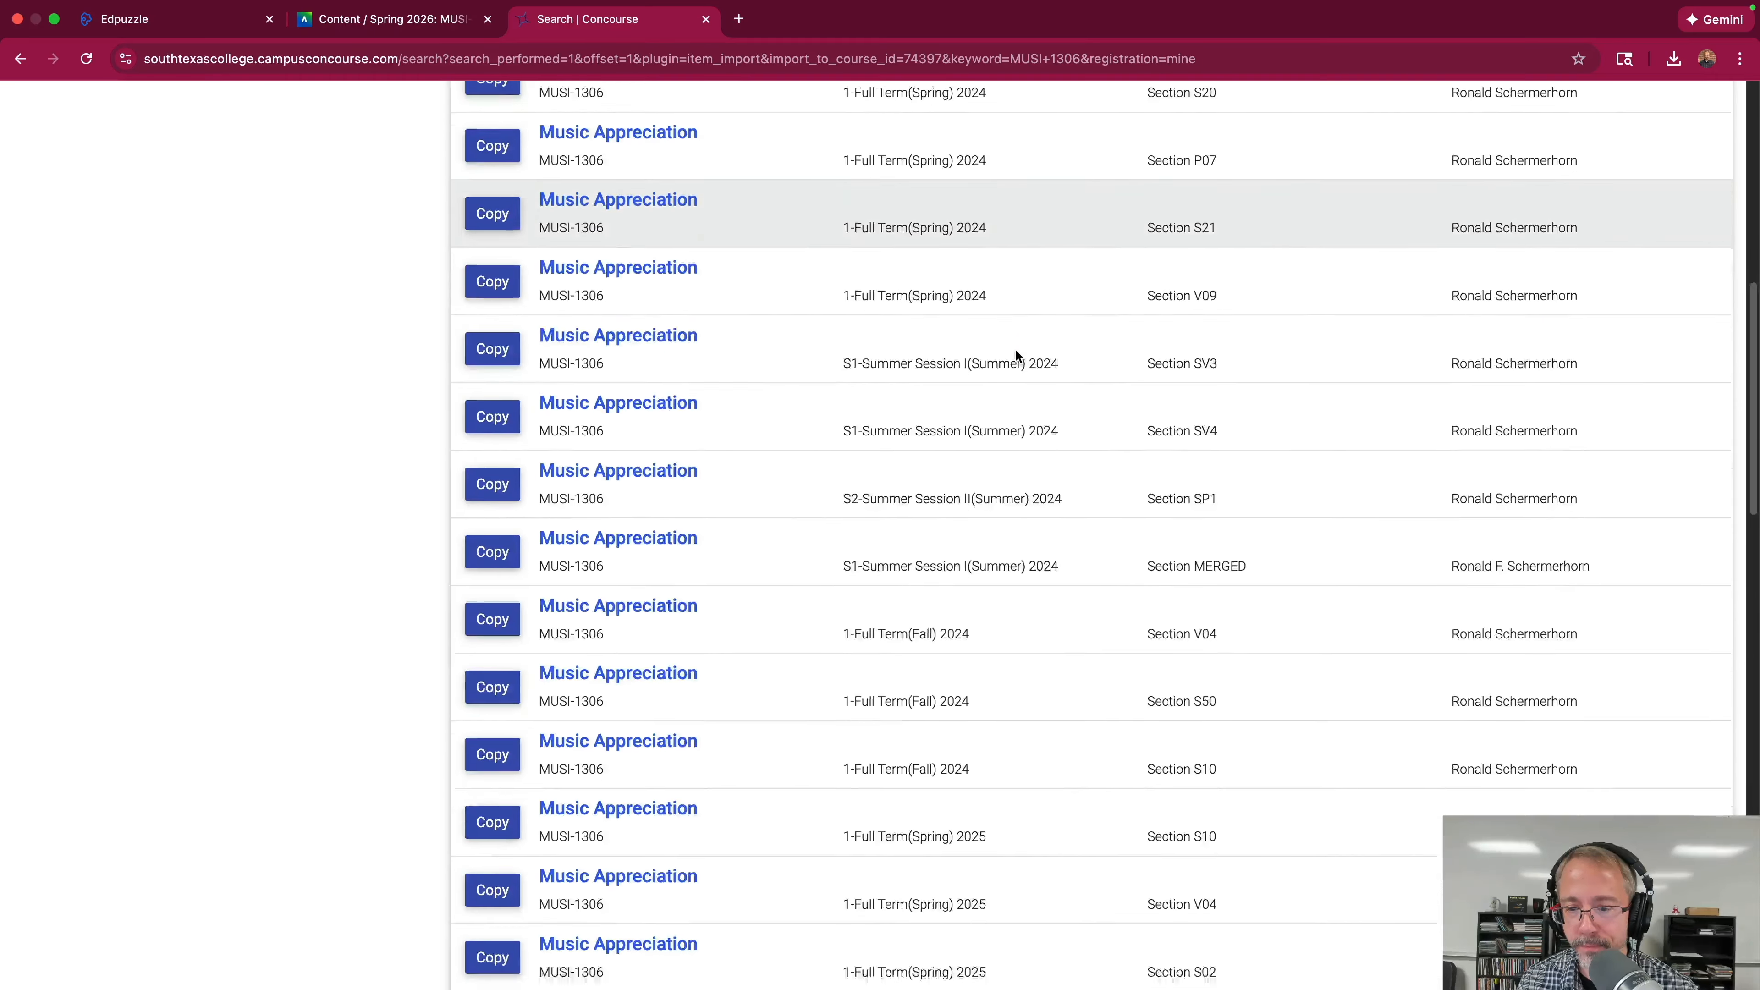
scroll(1016, 350, "down", 8)
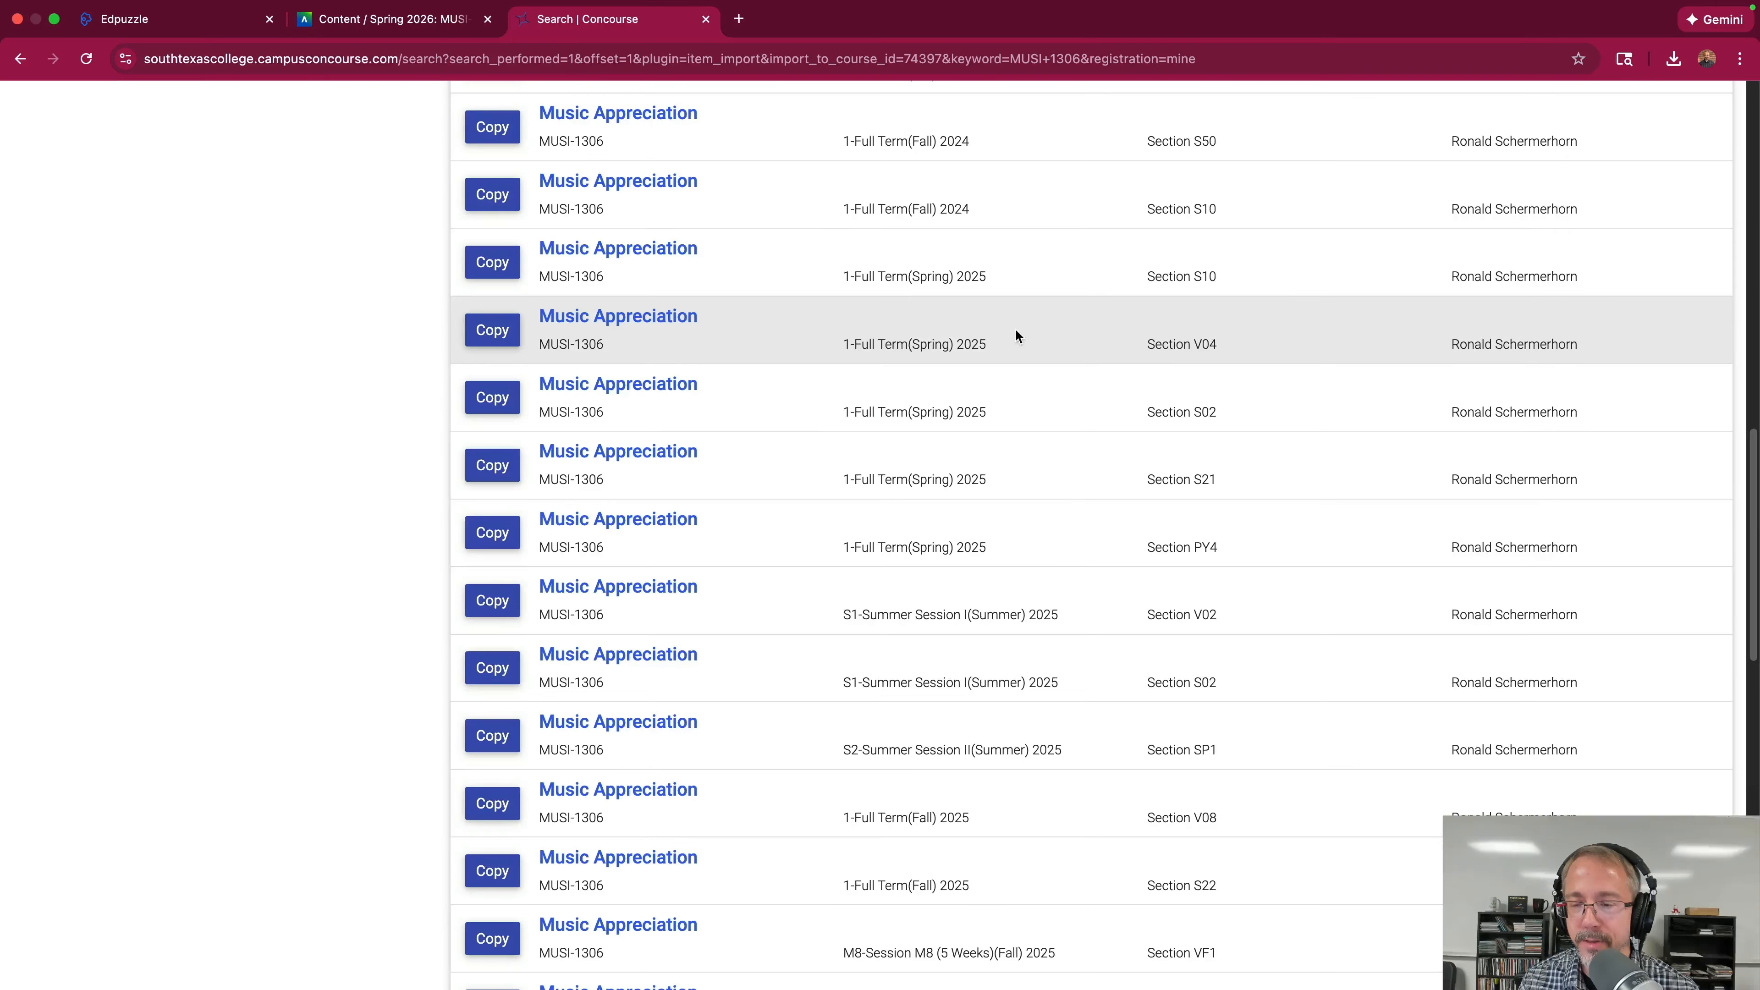
scroll(1014, 338, "down", 1)
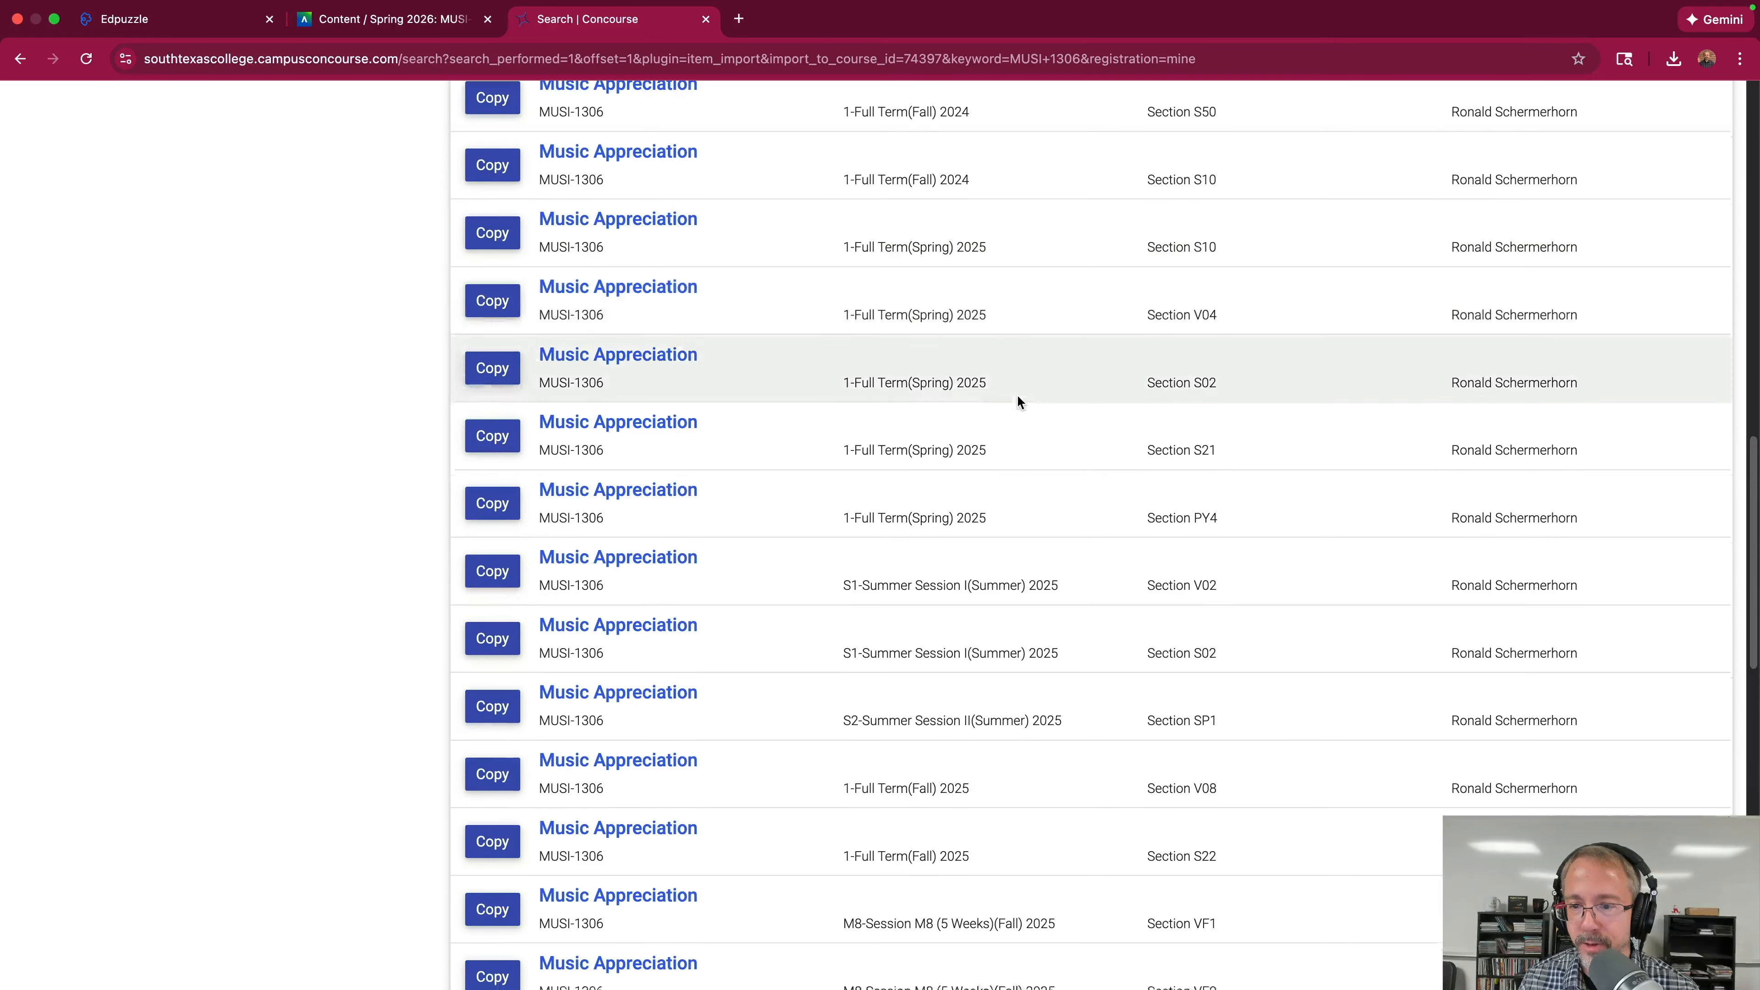
scroll(1017, 396, "down", 1)
scroll(1118, 467, "down", 1)
scroll(1118, 467, "up", 4)
scroll(1117, 467, "down", 1)
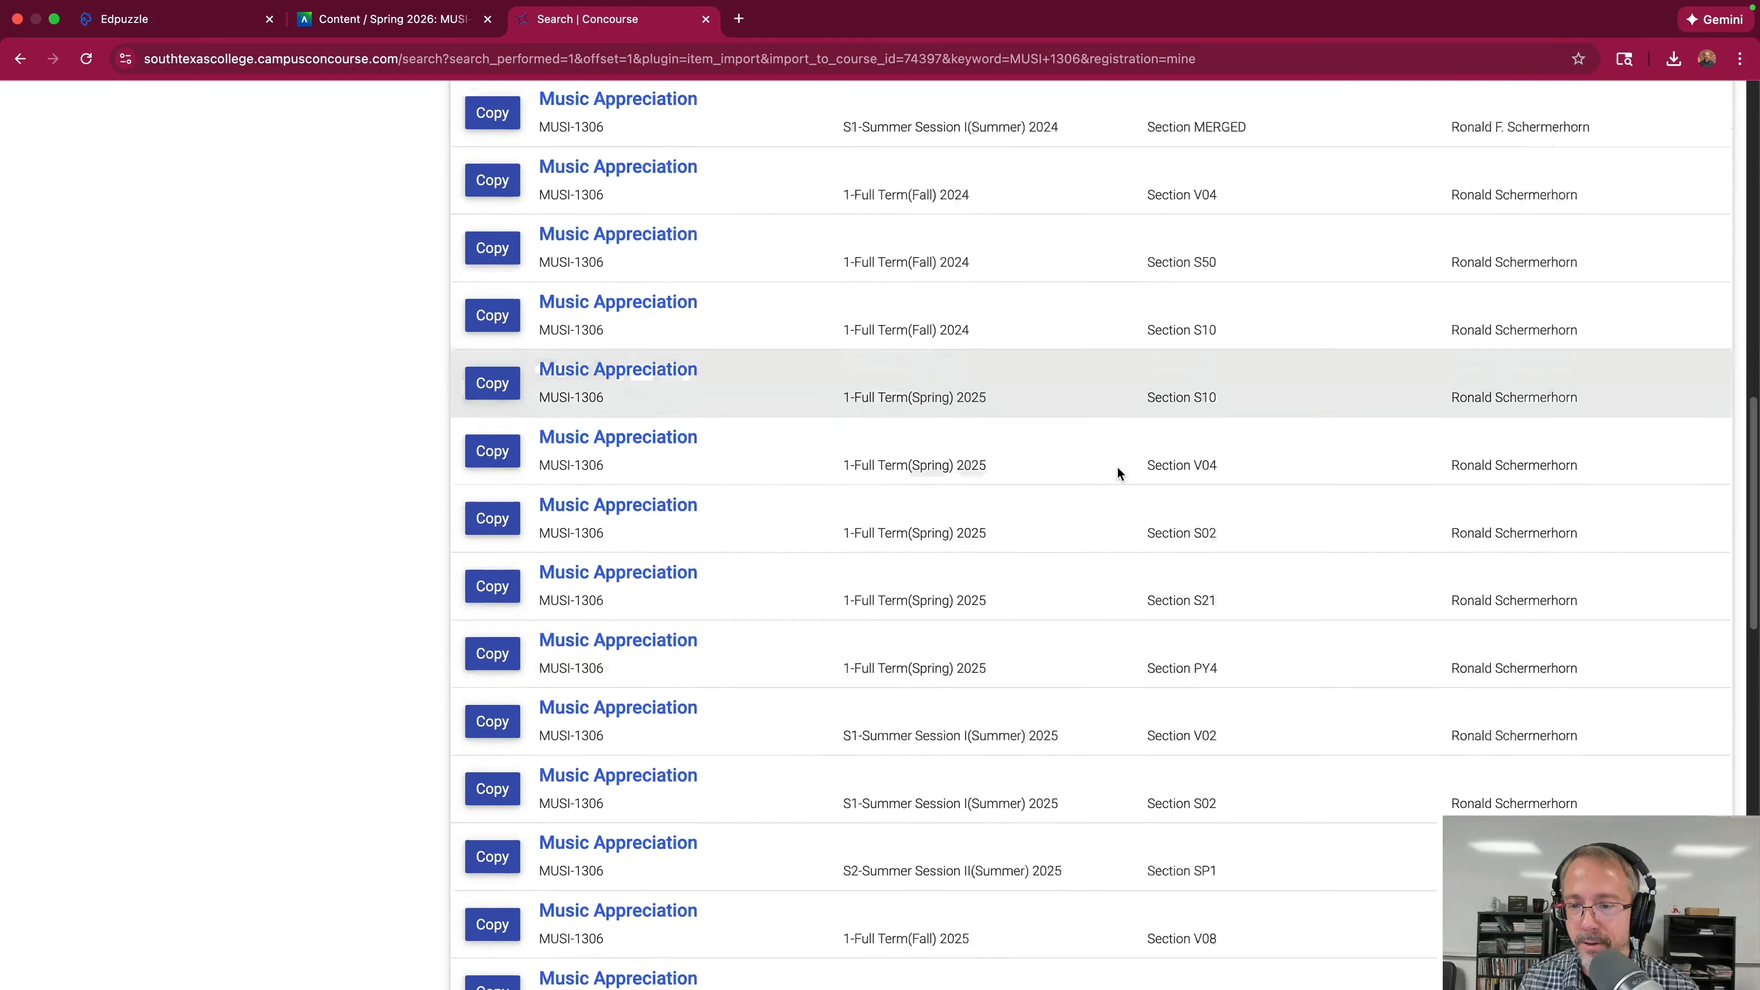
scroll(1118, 468, "down", 15)
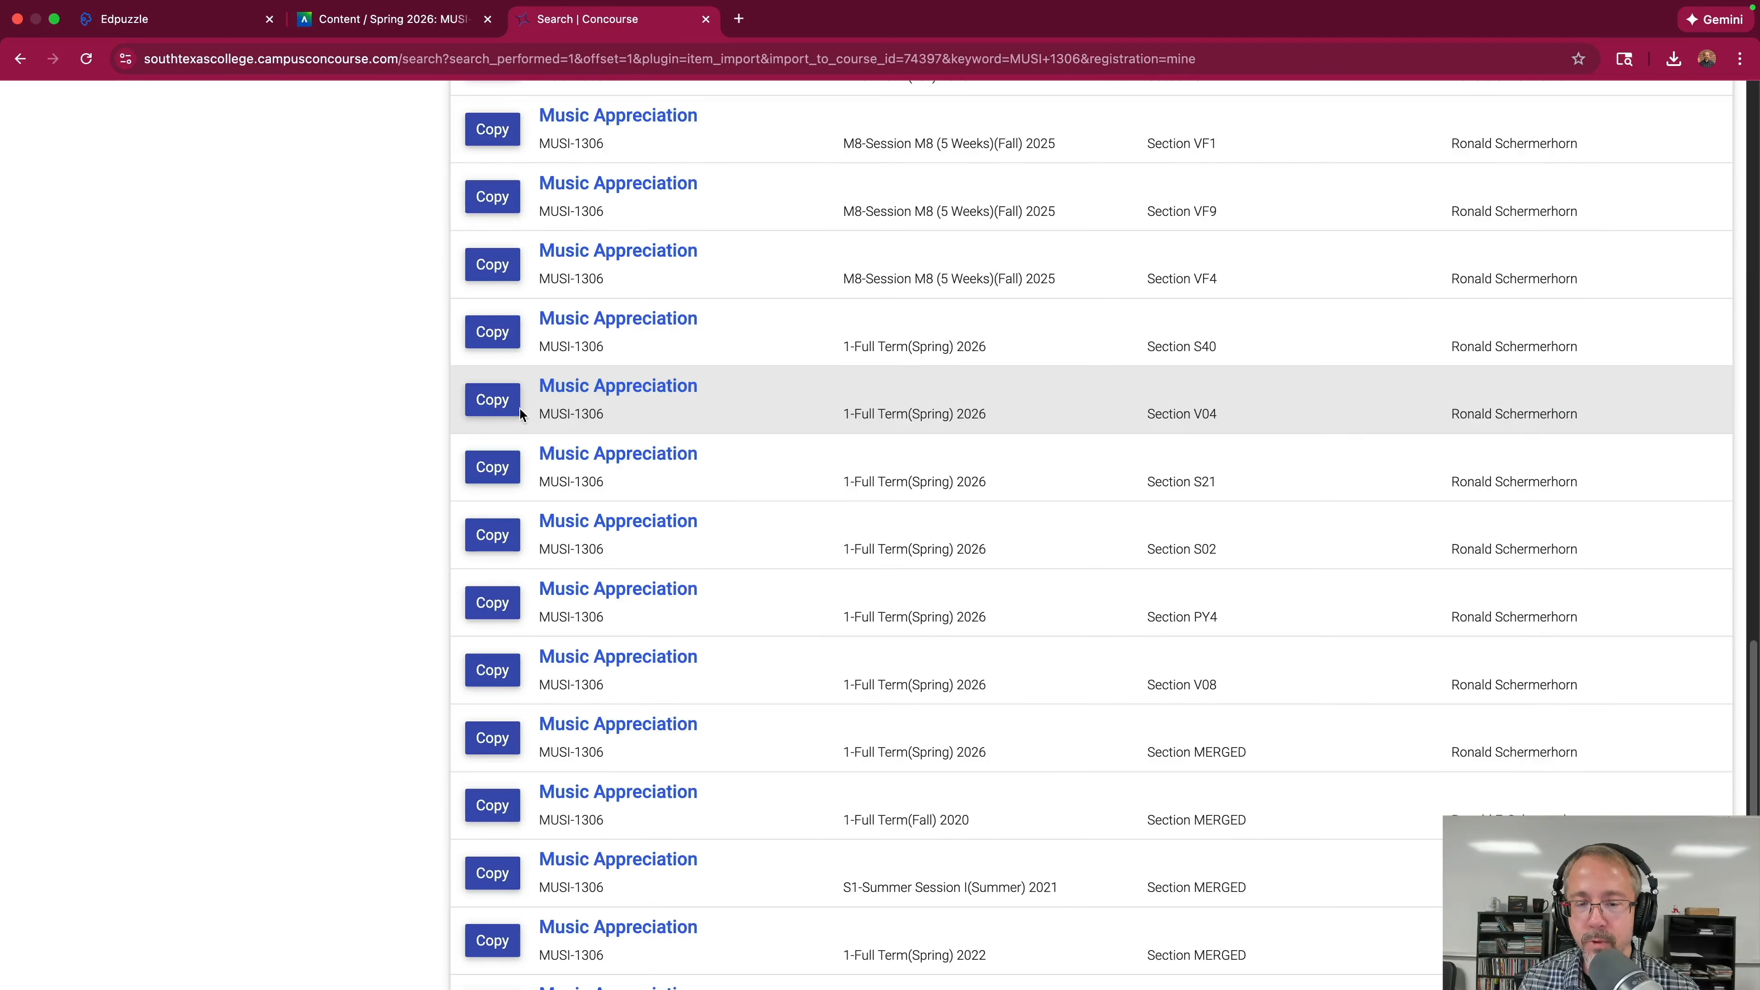
left_click(491, 399)
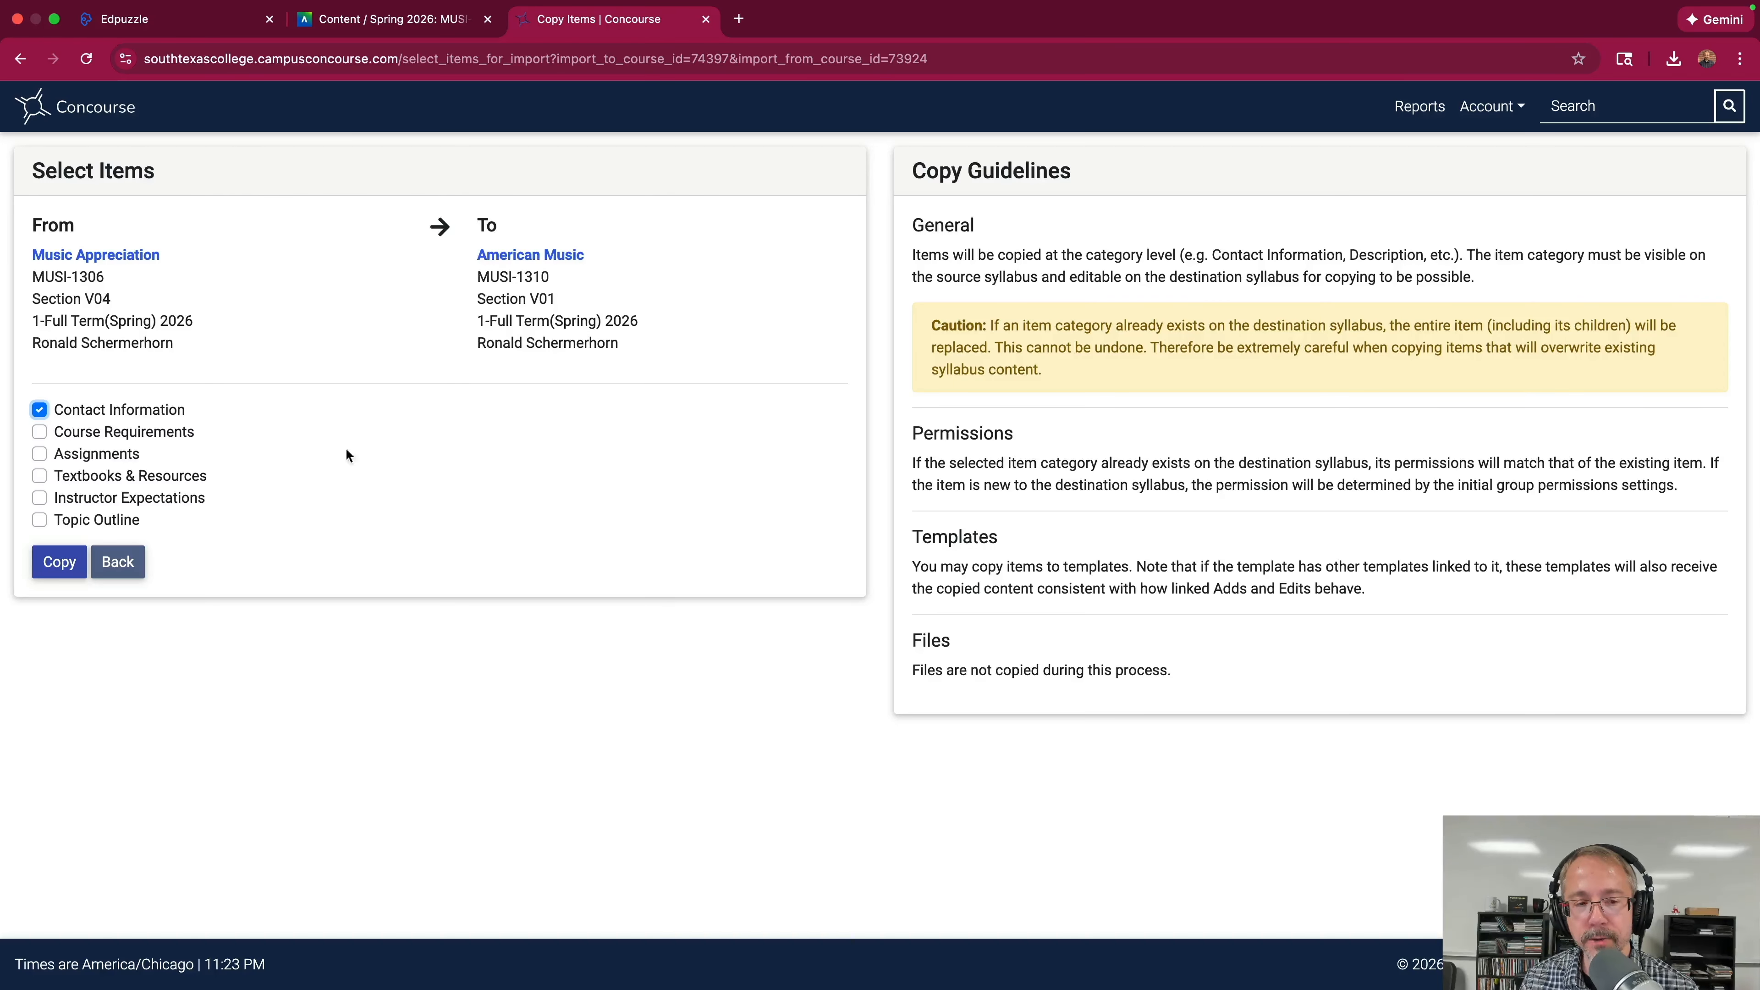
left_click(57, 563)
left_click(906, 562)
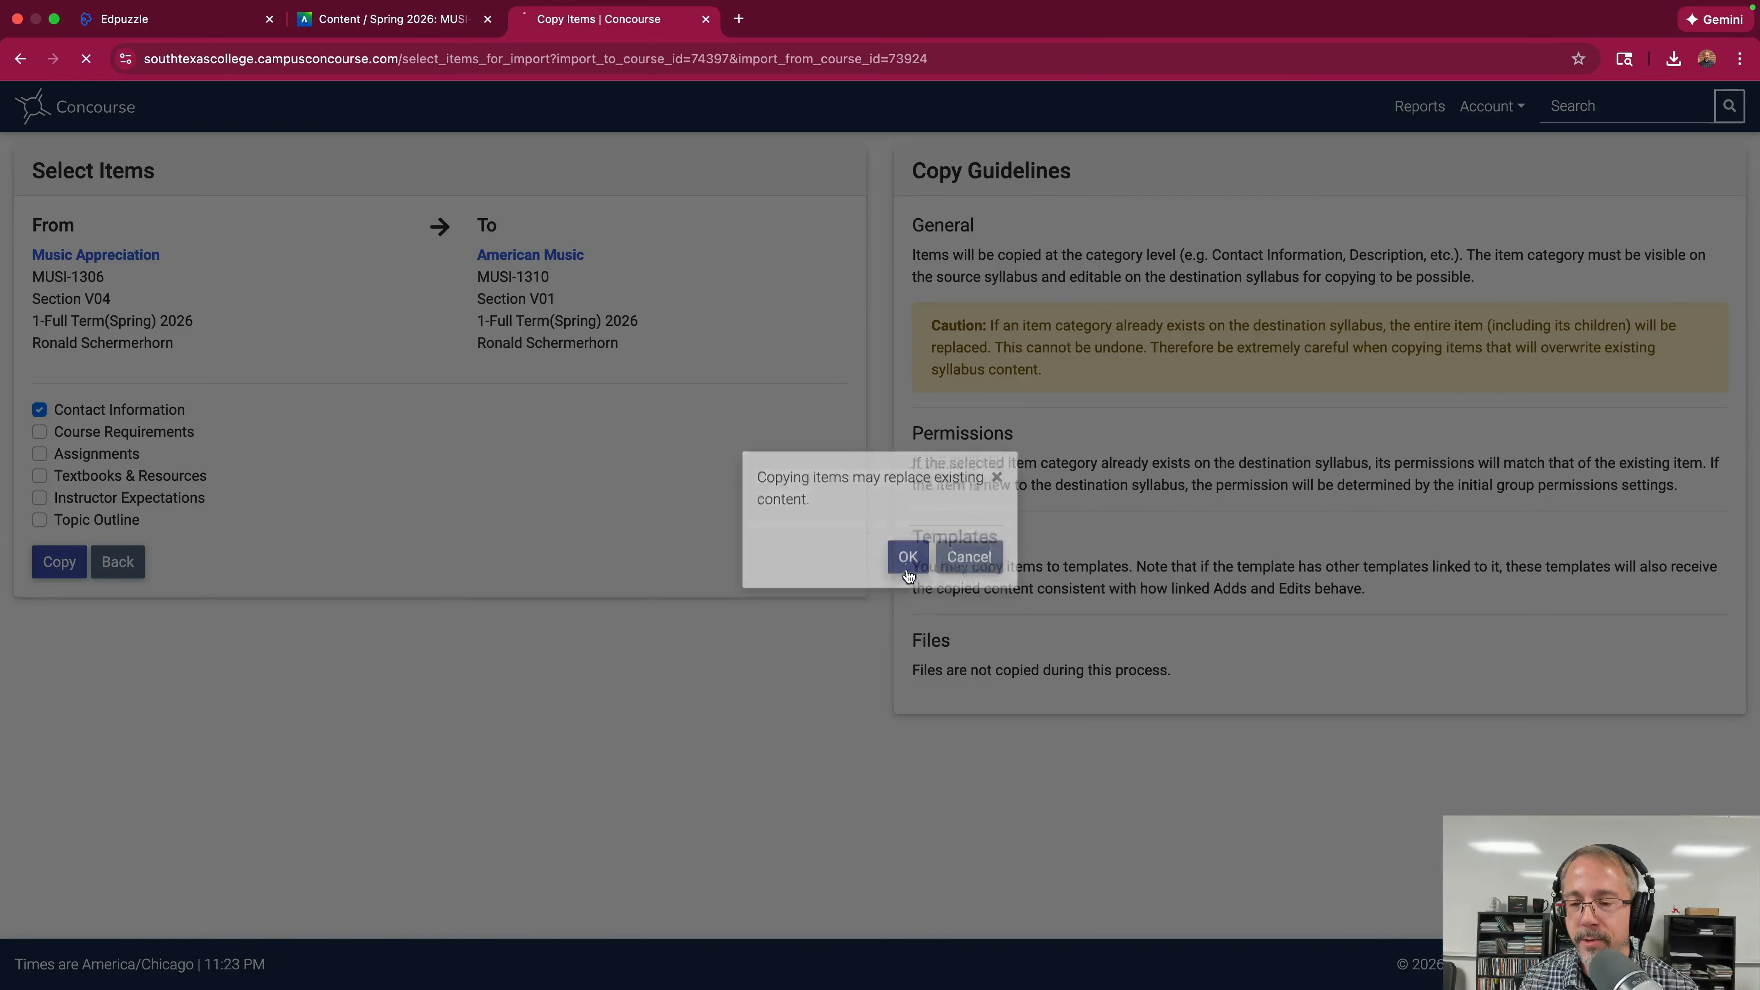
Check the copied Contact Information, including the Pecan Campus office hours, the Zoom virtual office hours and the other contact options.
scroll(733, 390, "down", 5)
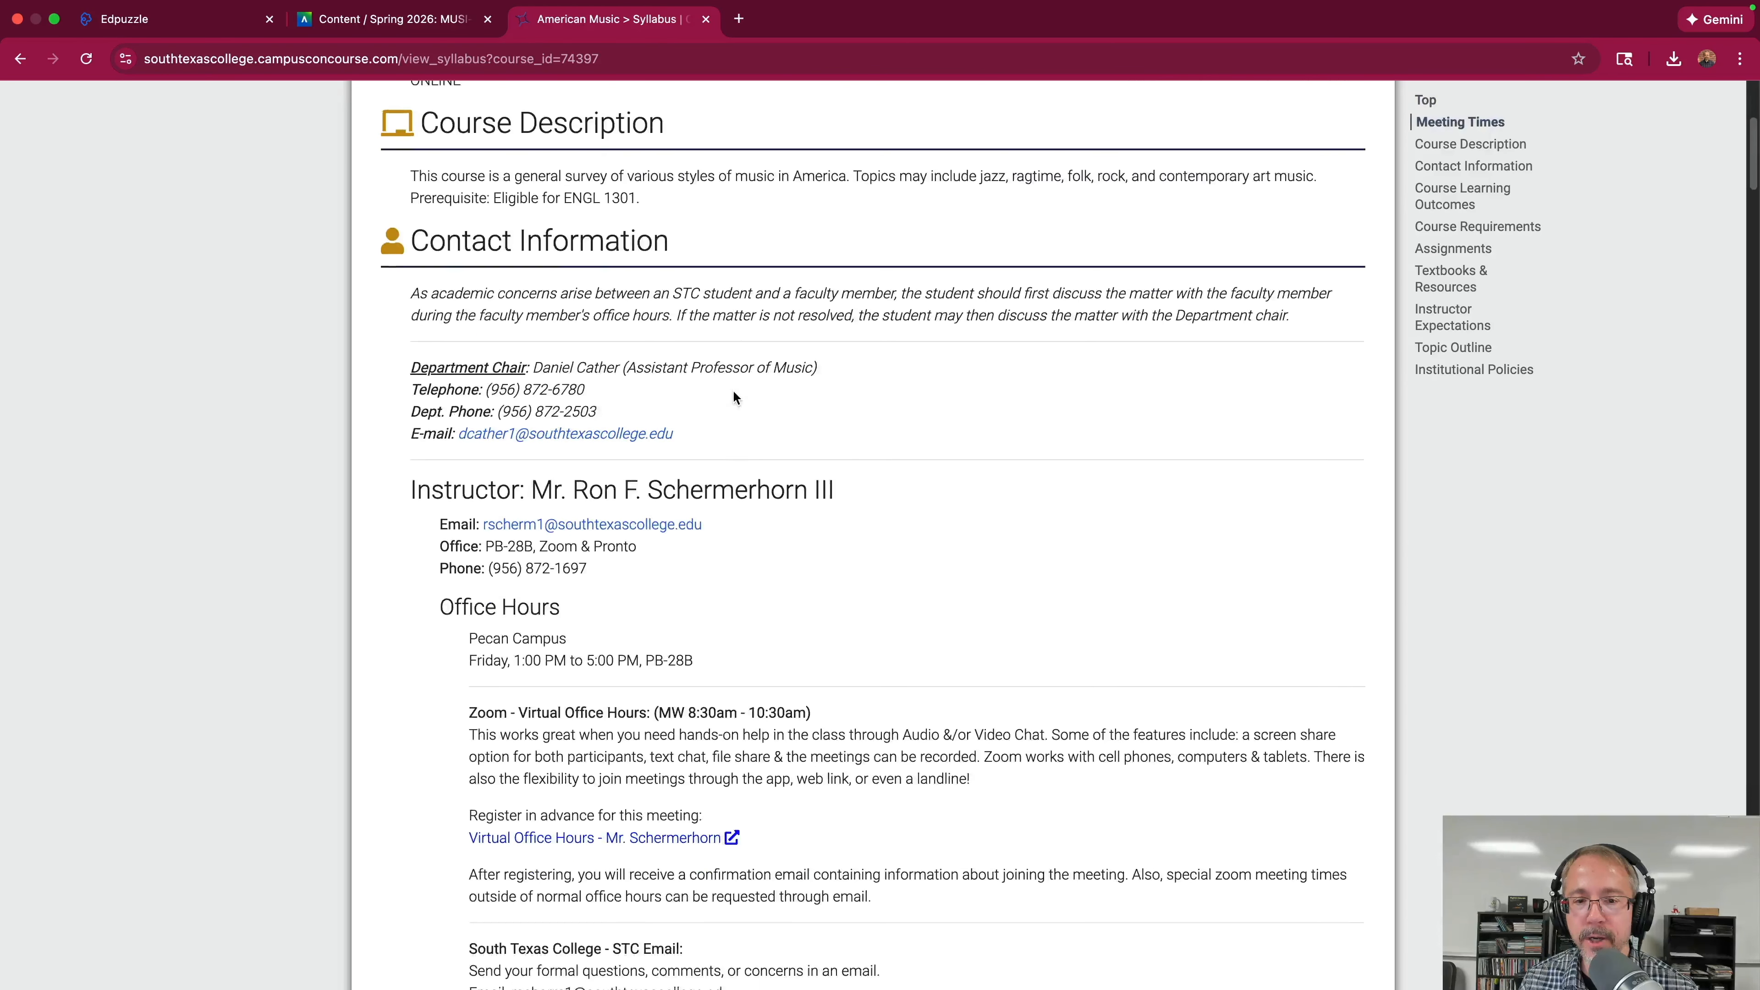
scroll(734, 394, "down", 3)
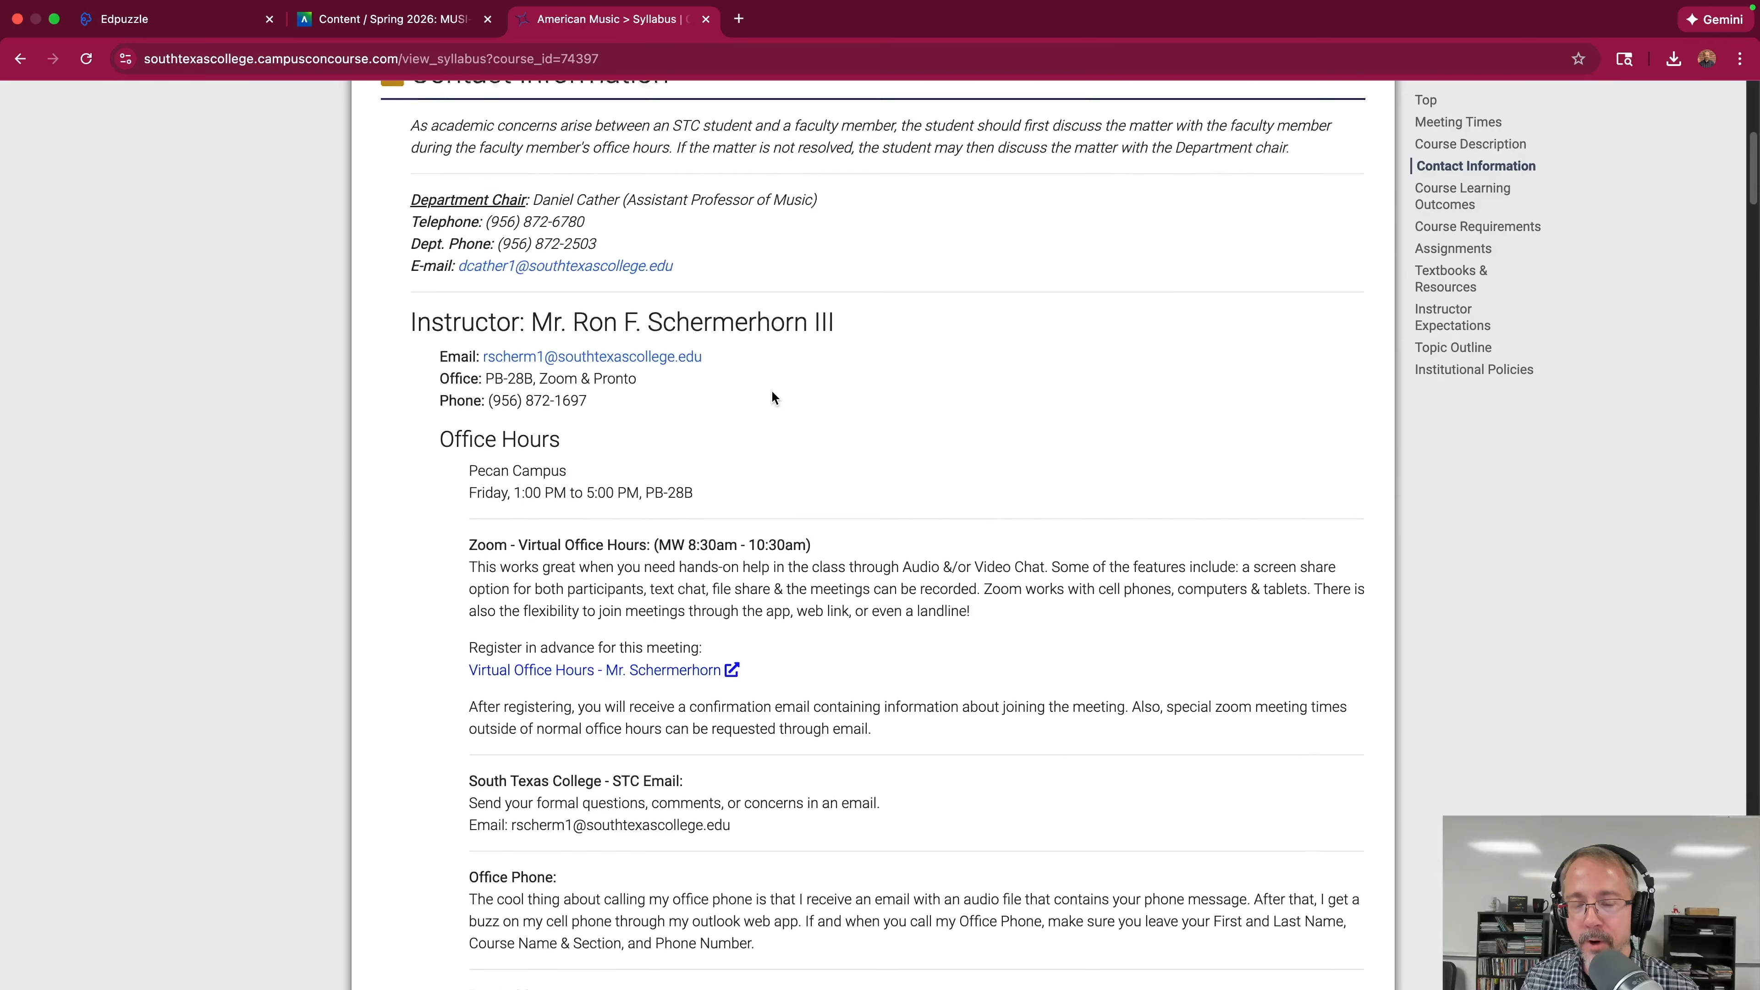
scroll(773, 397, "up", 1)
scroll(774, 397, "down", 3)
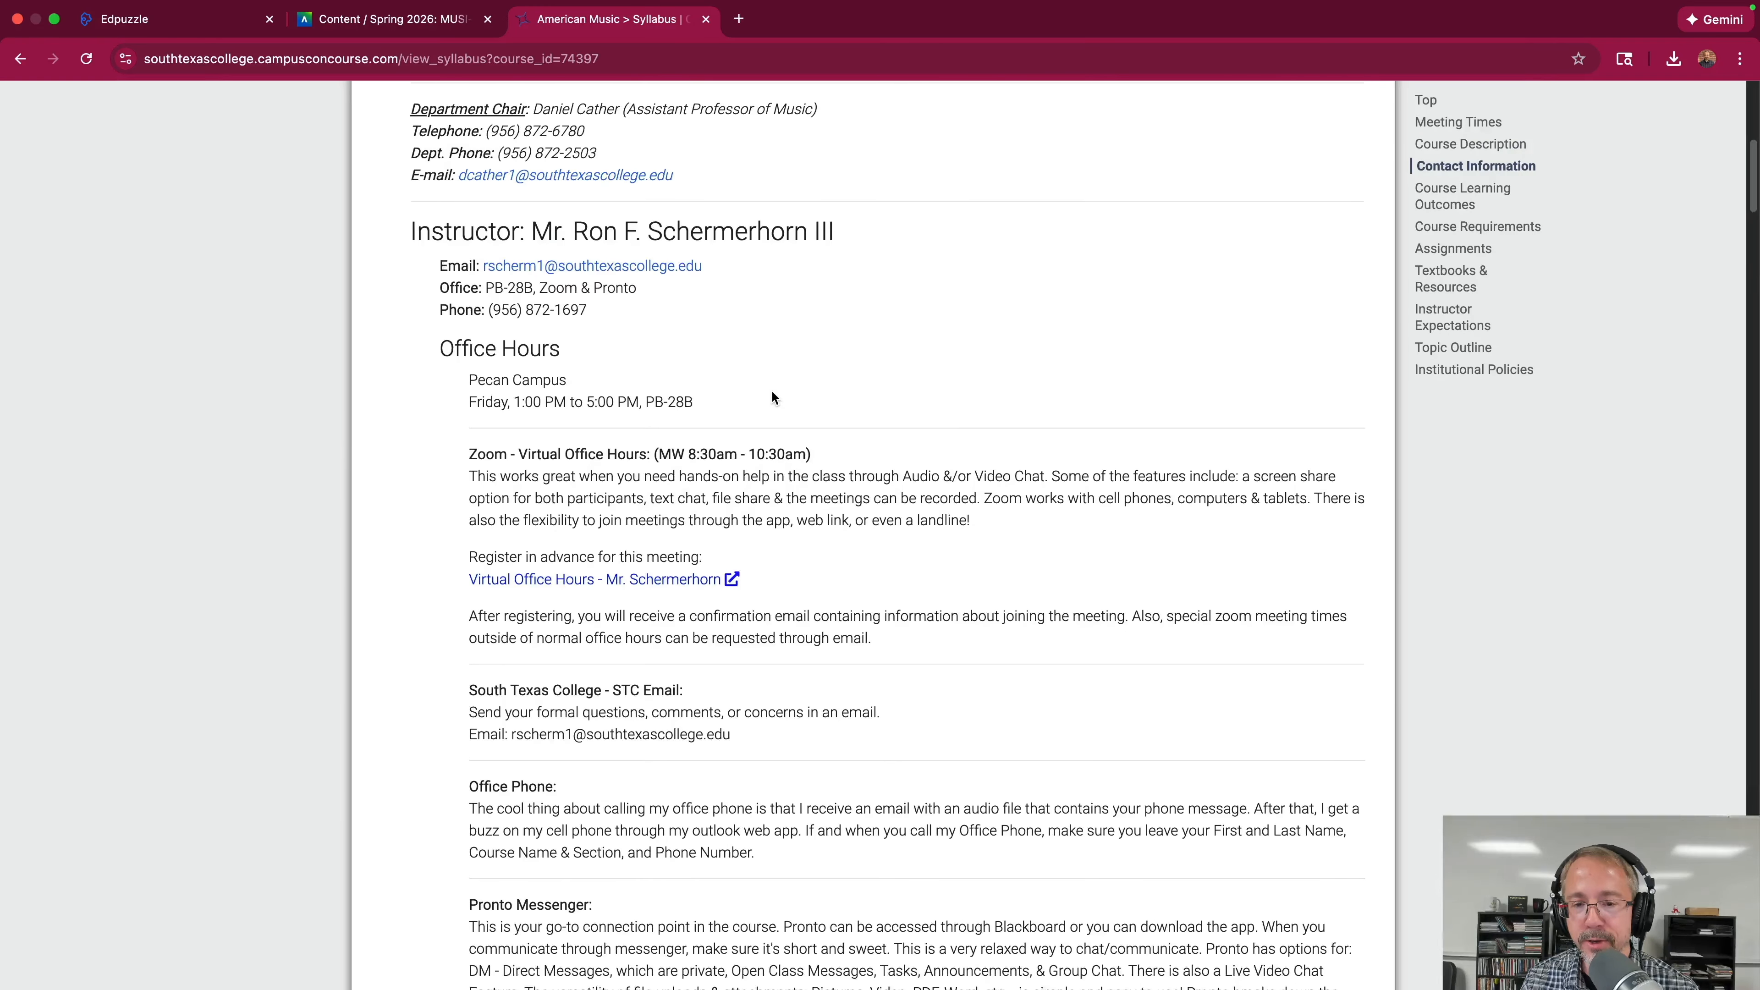
scroll(774, 397, "down", 1)
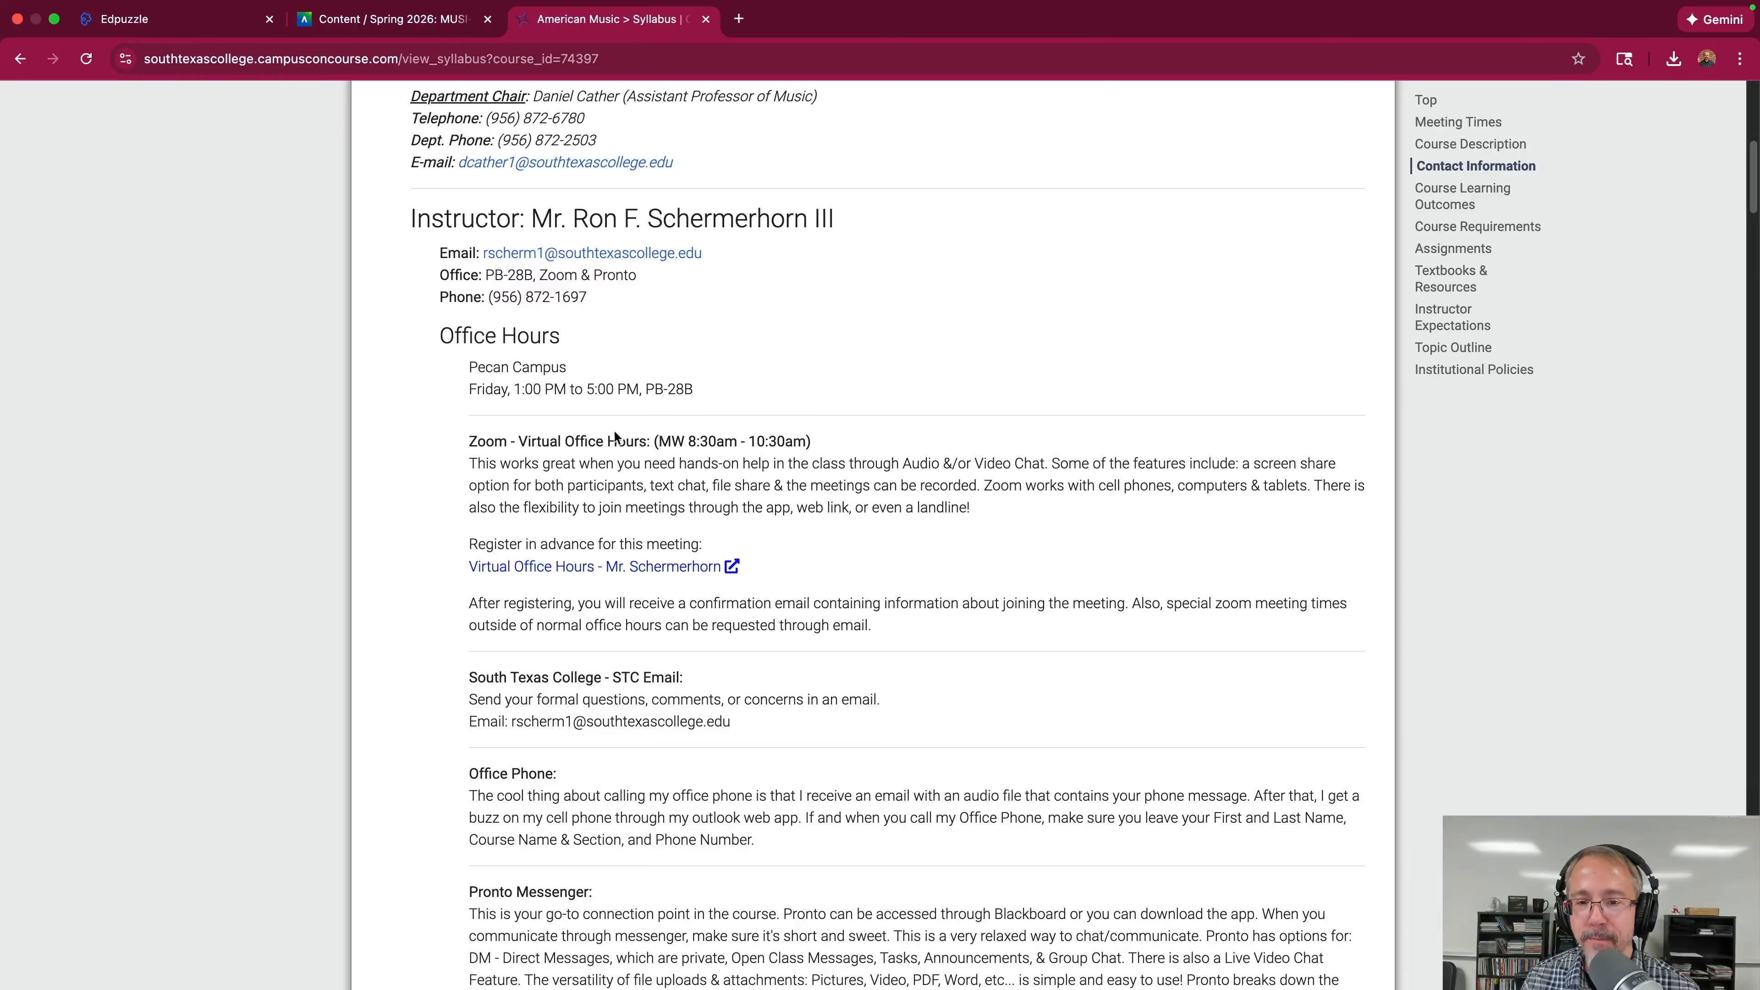
scroll(623, 377, "down", 2)
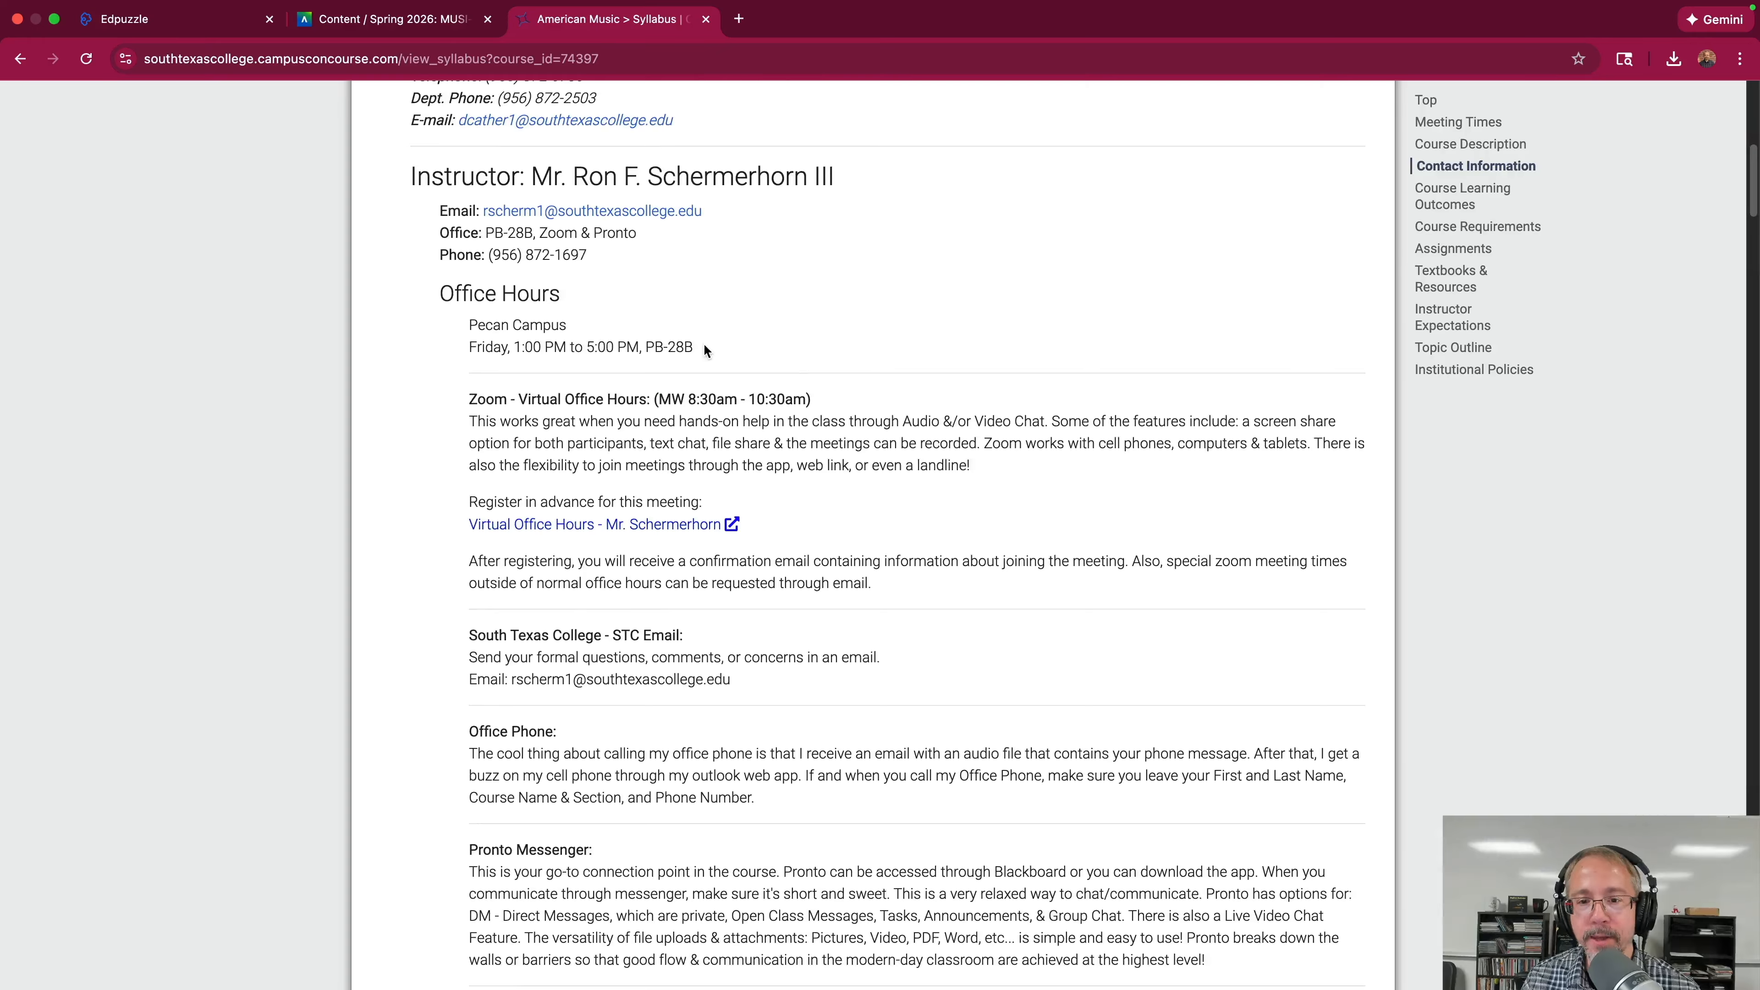
left_click_drag(695, 347, 476, 347)
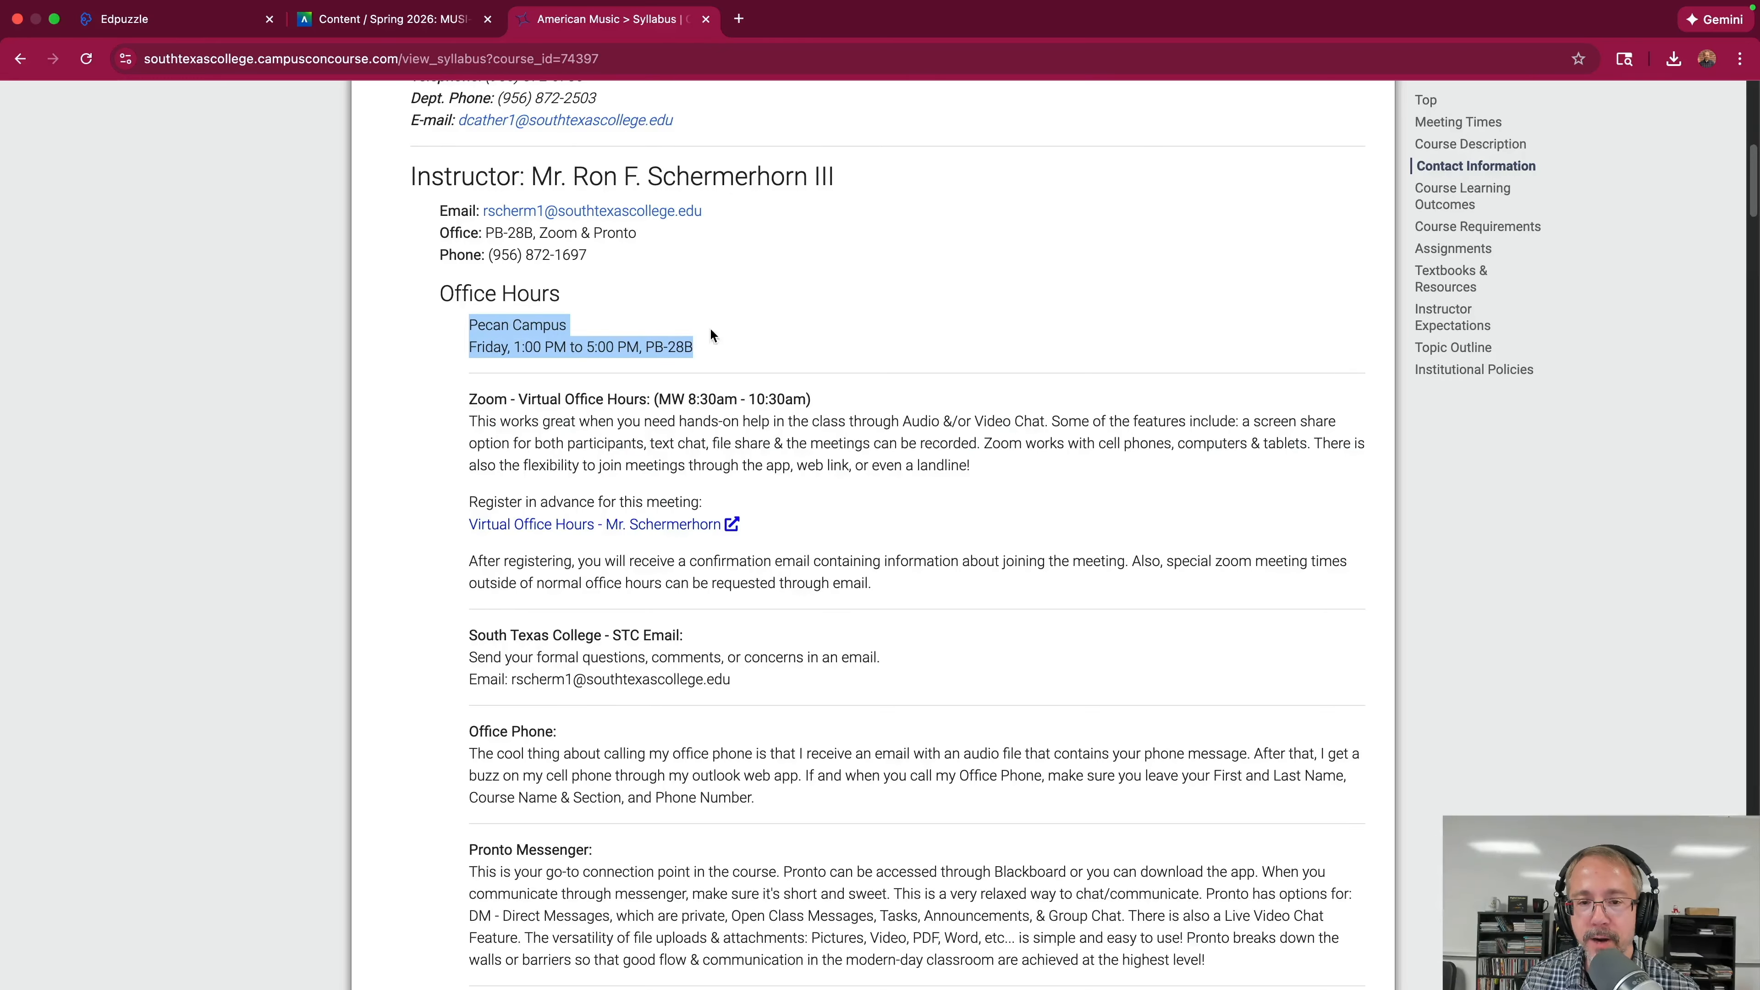
scroll(784, 370, "down", 2)
scroll(717, 367, "down", 2)
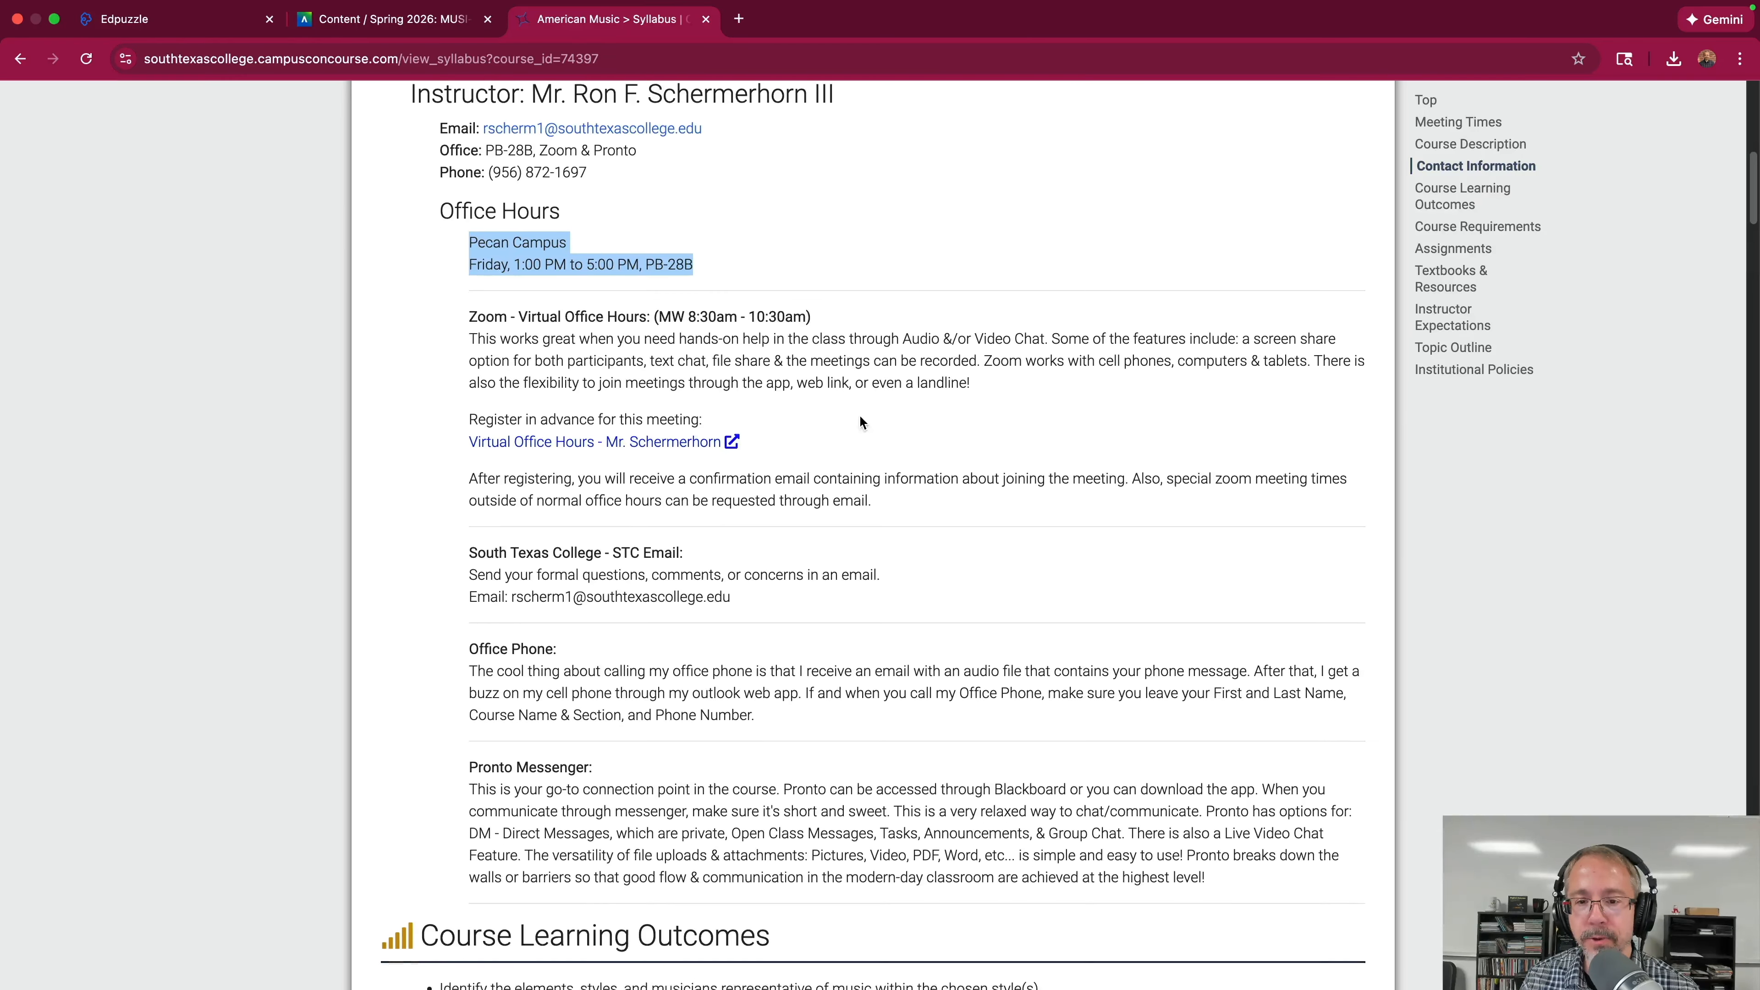
left_click(719, 415)
Test the Virtual Office Hours link by viewing the meeting dates offered on its Zoom registration page, and close that page.
left_click(652, 444)
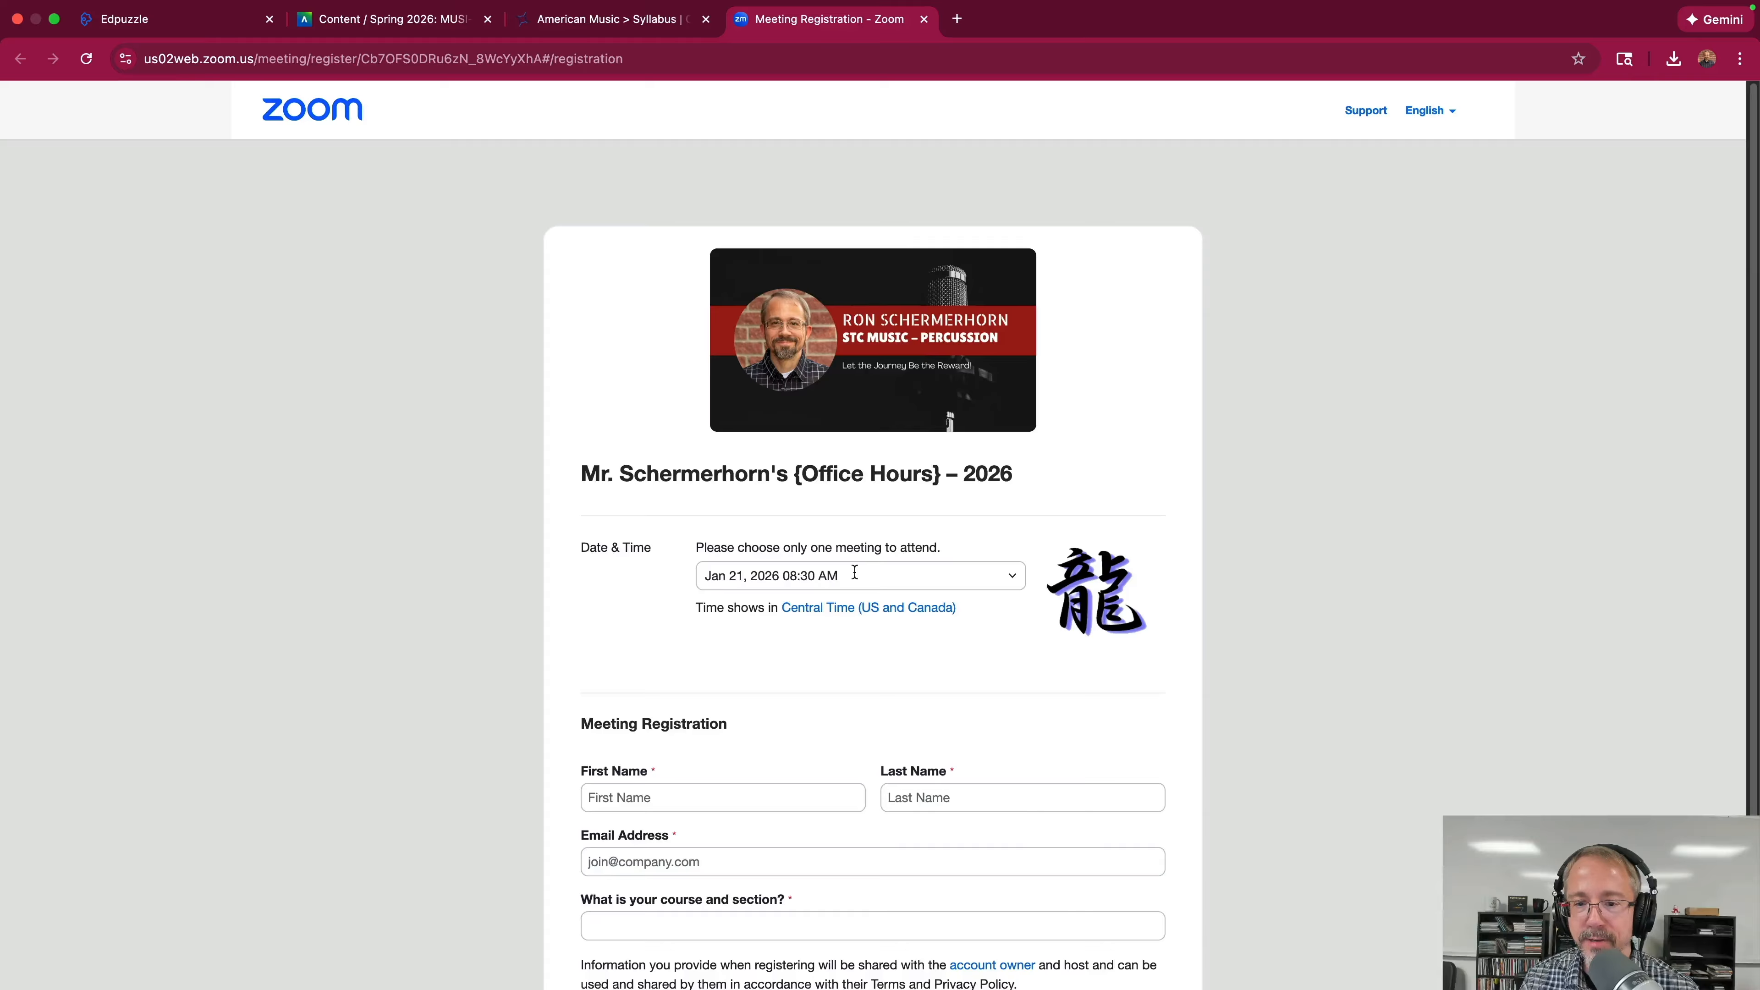
left_click(854, 574)
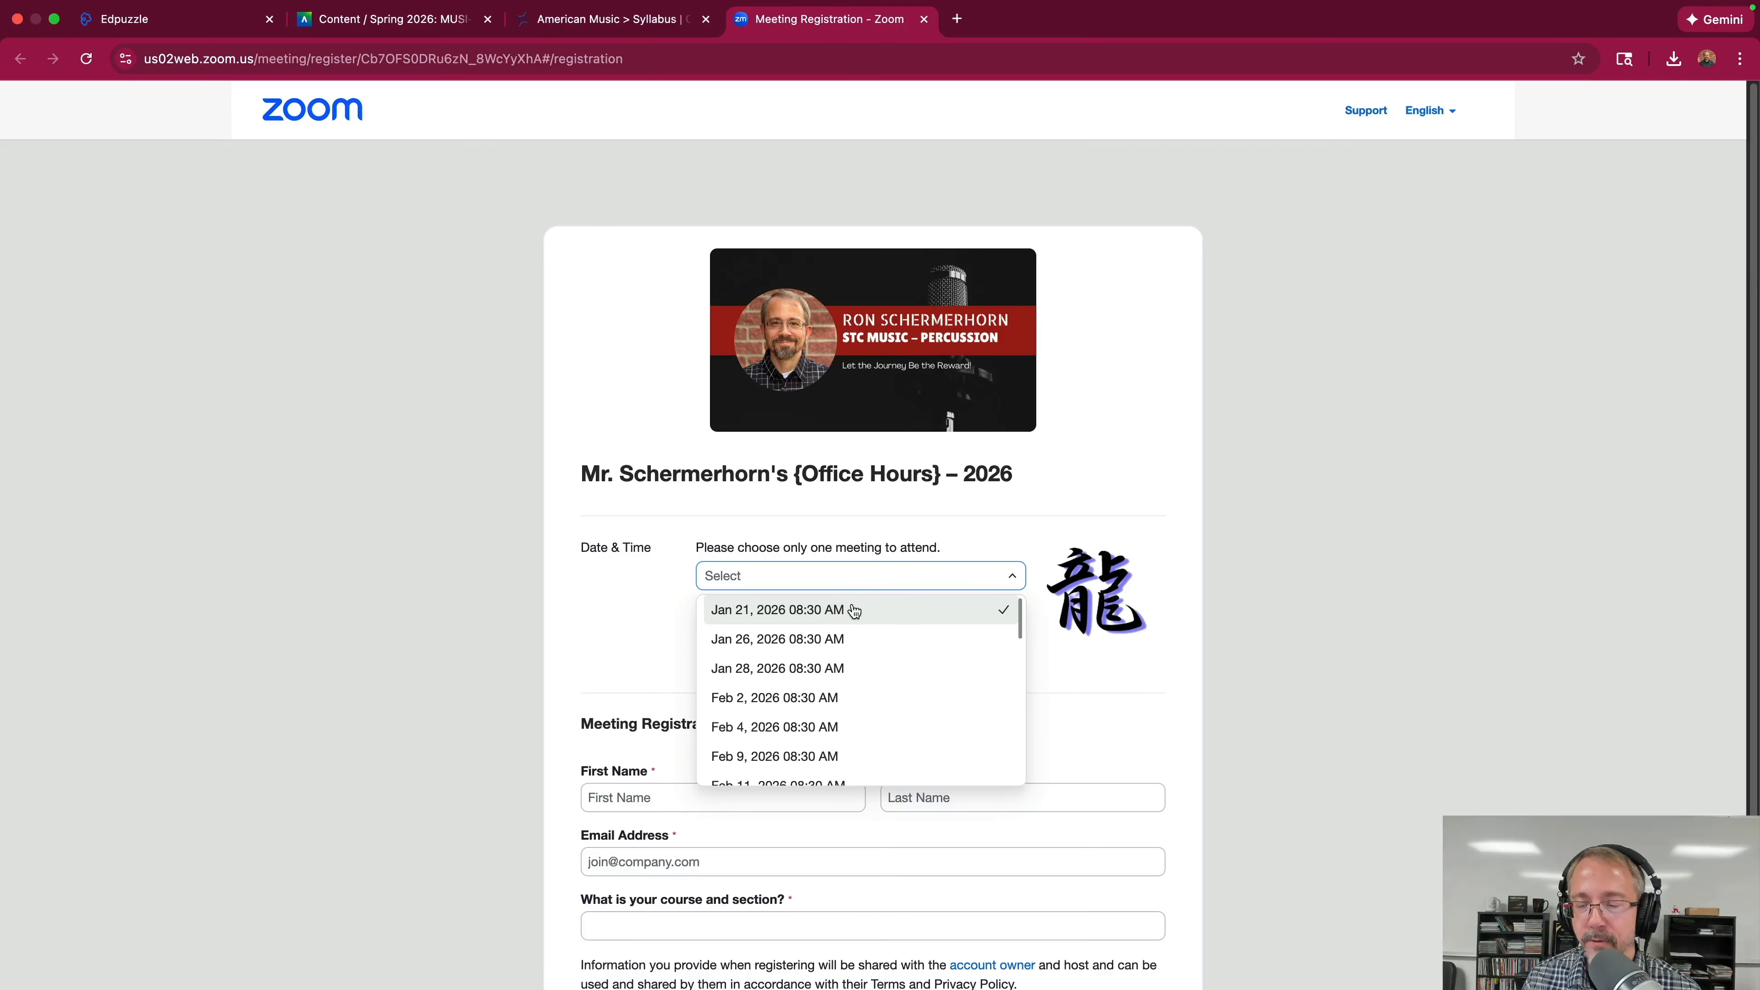
left_click(1099, 452)
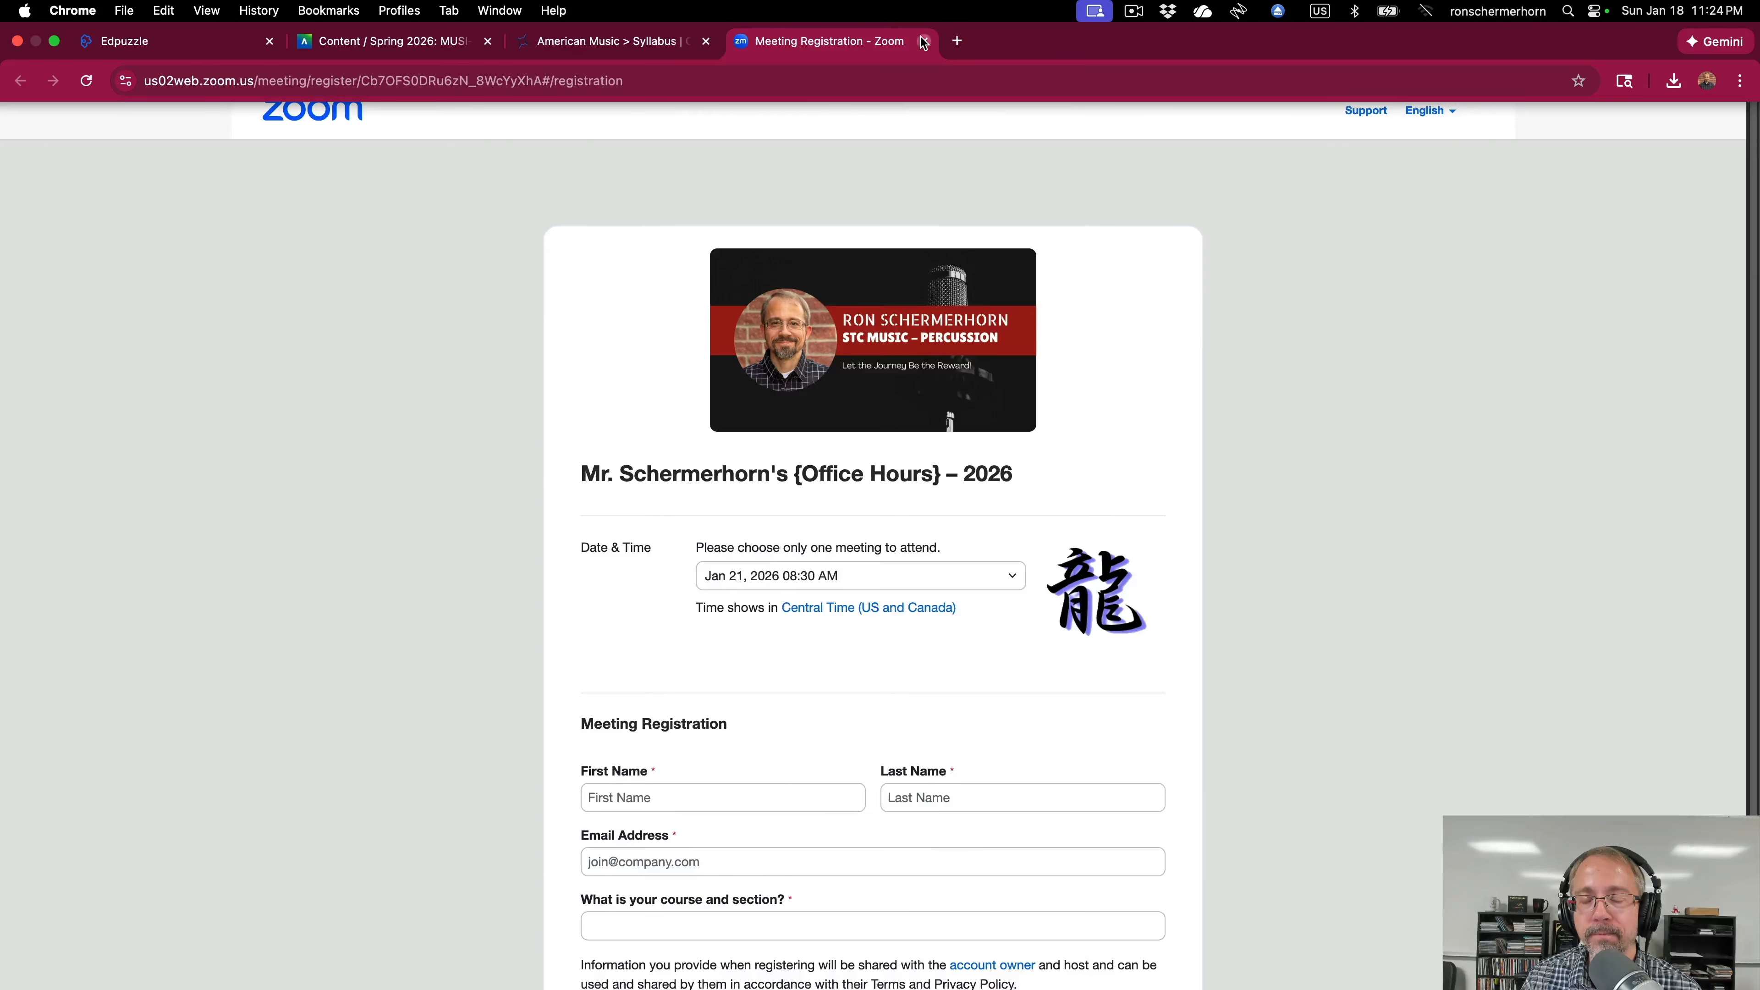
left_click(924, 41)
Review the syllabus from its heading and learning outcomes through the Course Requirements policies to the use of artificial intelligence.
scroll(491, 333, "up", 10)
scroll(491, 334, "down", 15)
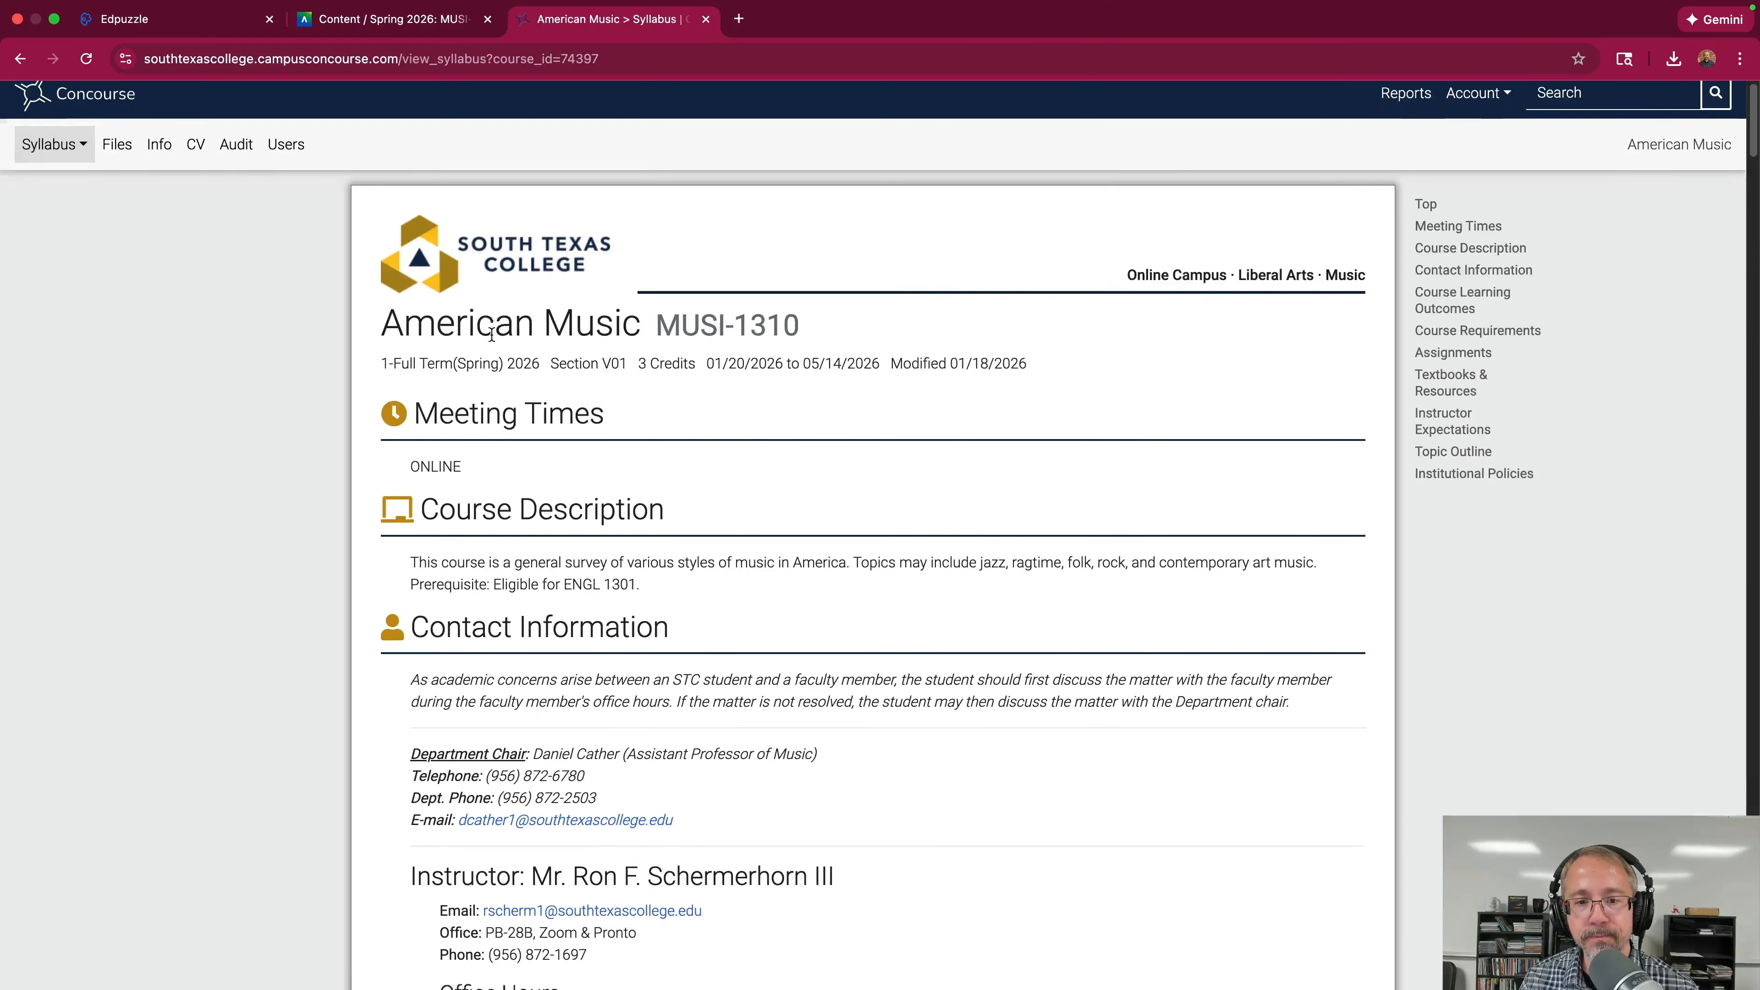
scroll(492, 333, "down", 8)
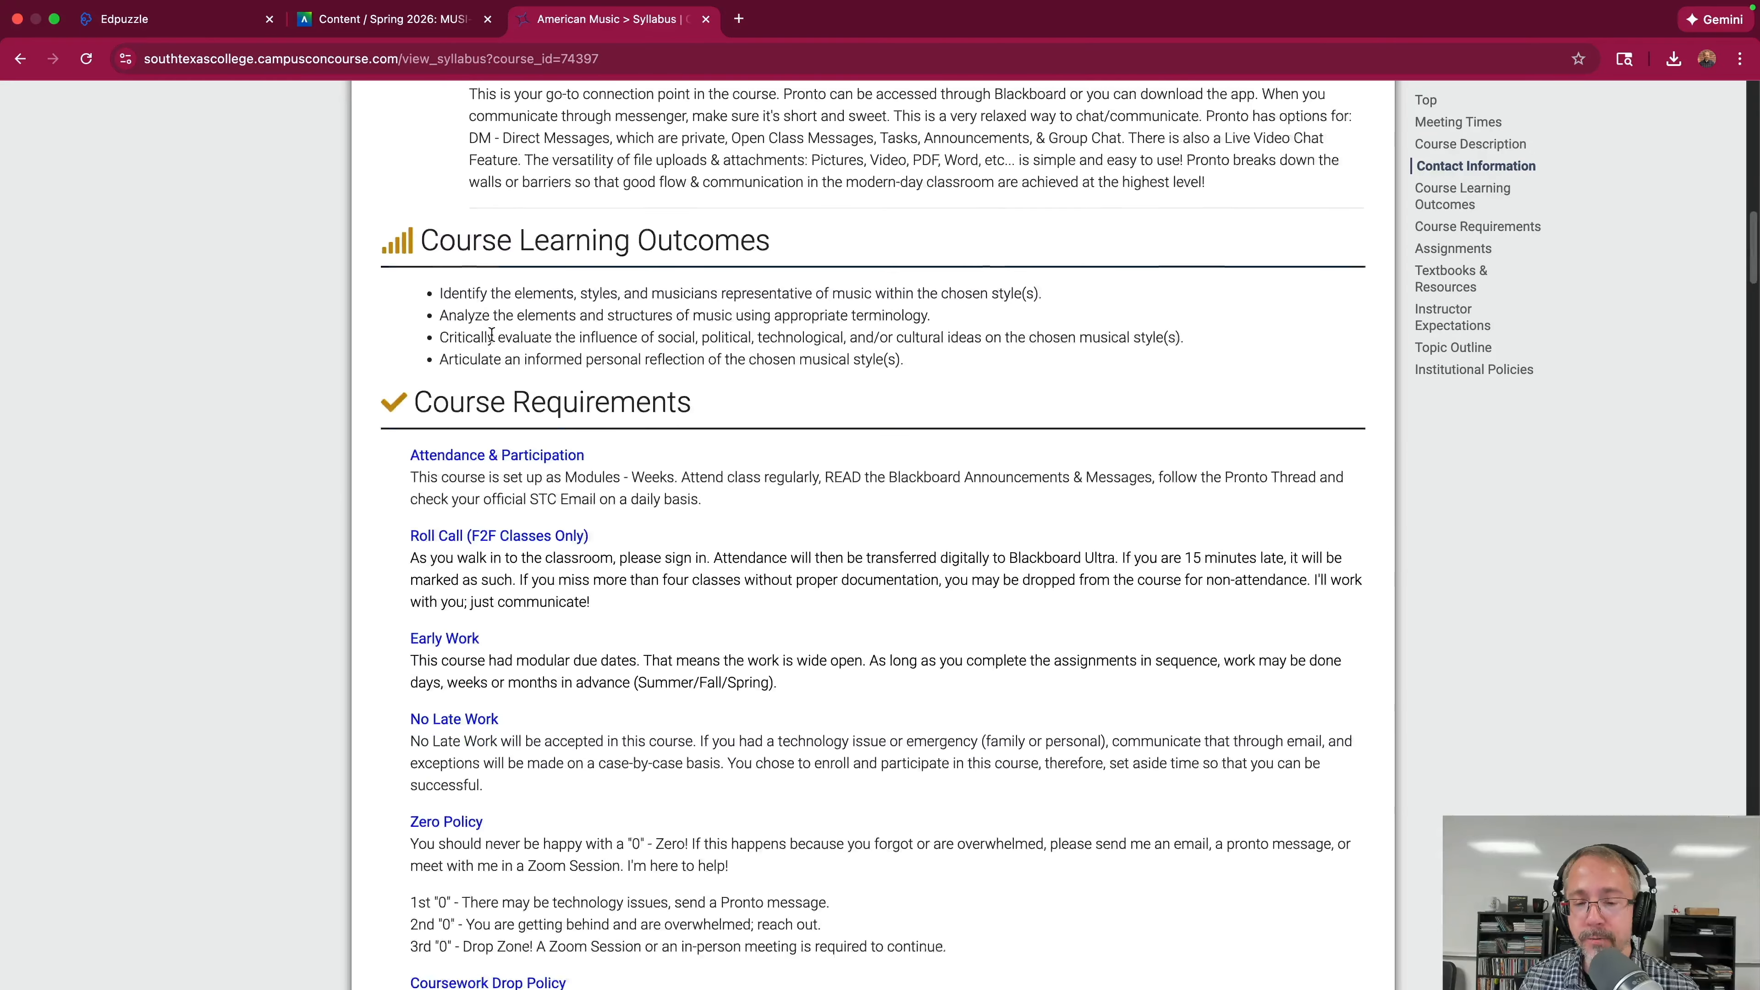
scroll(493, 340, "up", 3)
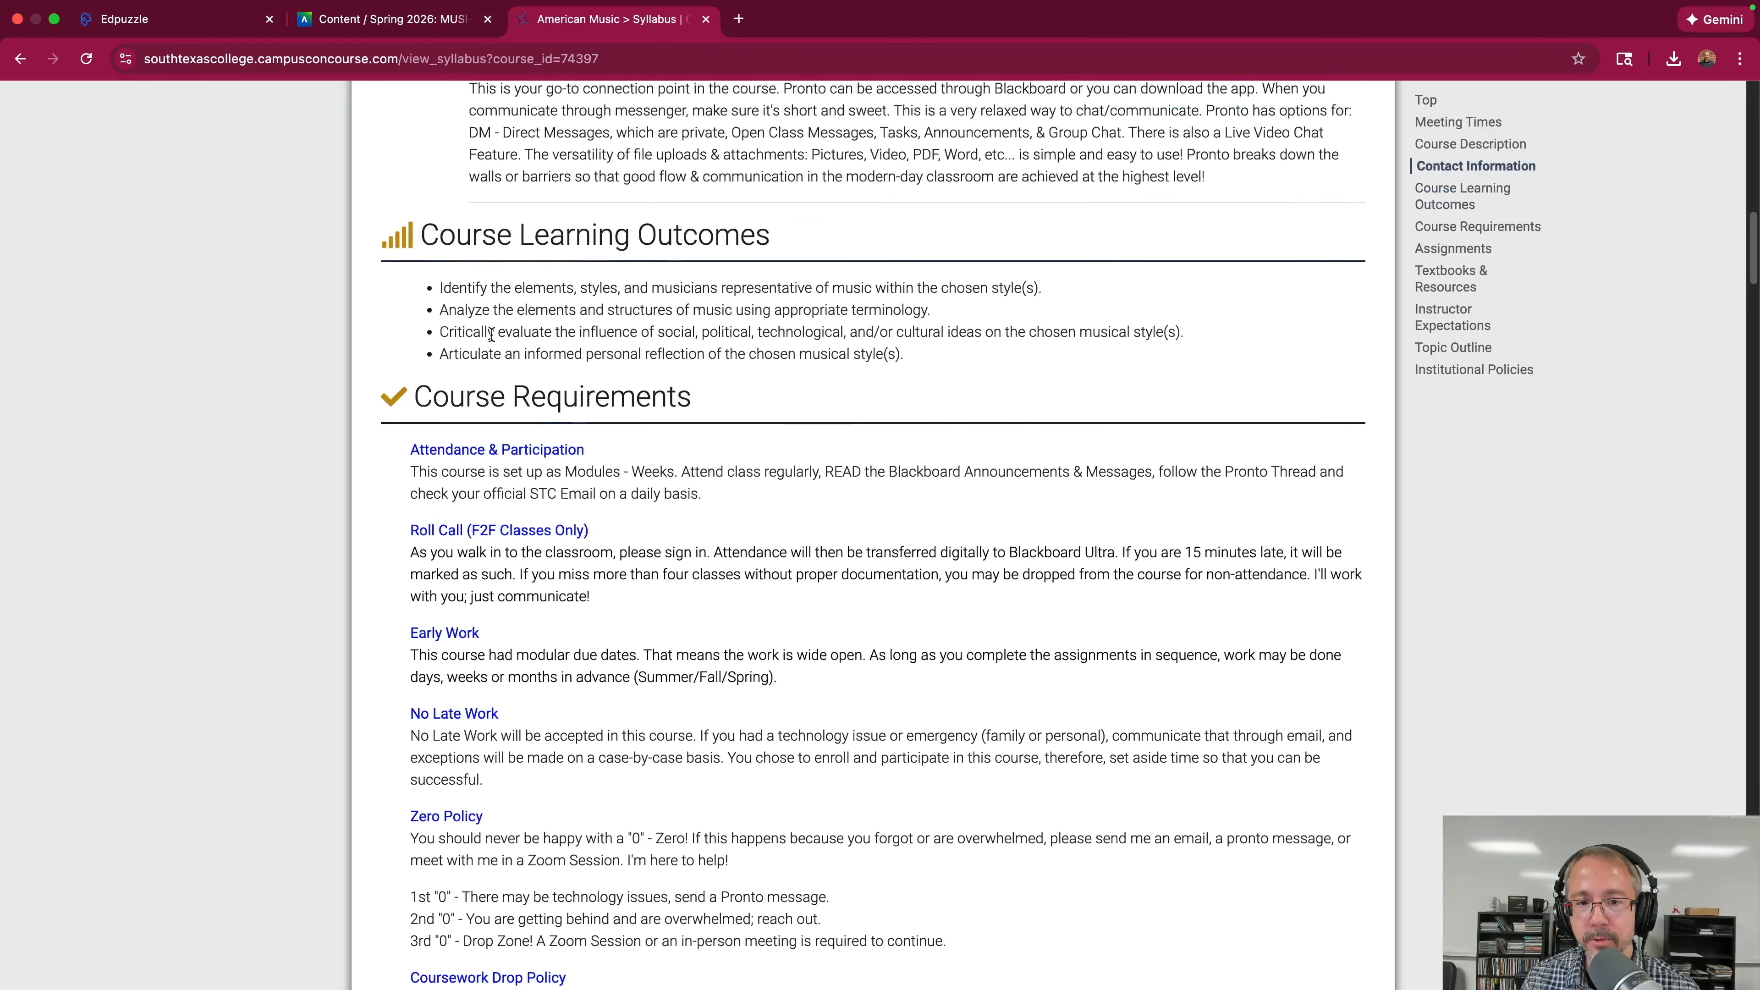
scroll(472, 291, "down", 4)
scroll(533, 184, "down", 2)
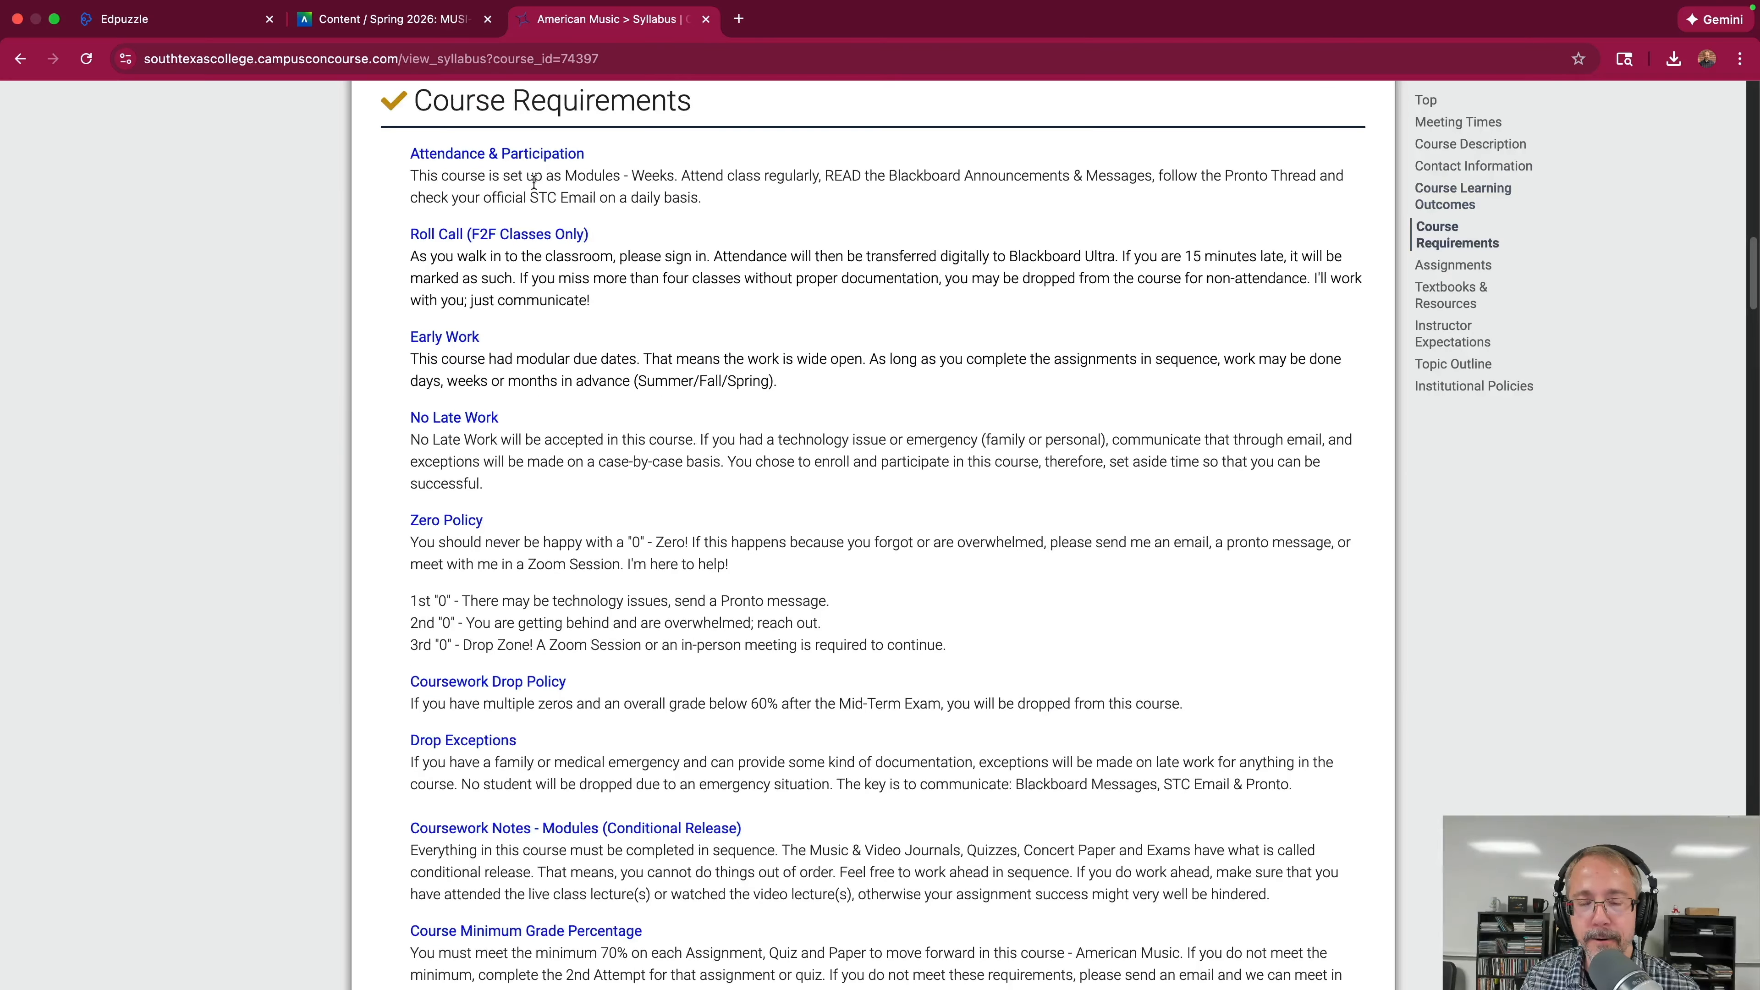
scroll(550, 182, "down", 6)
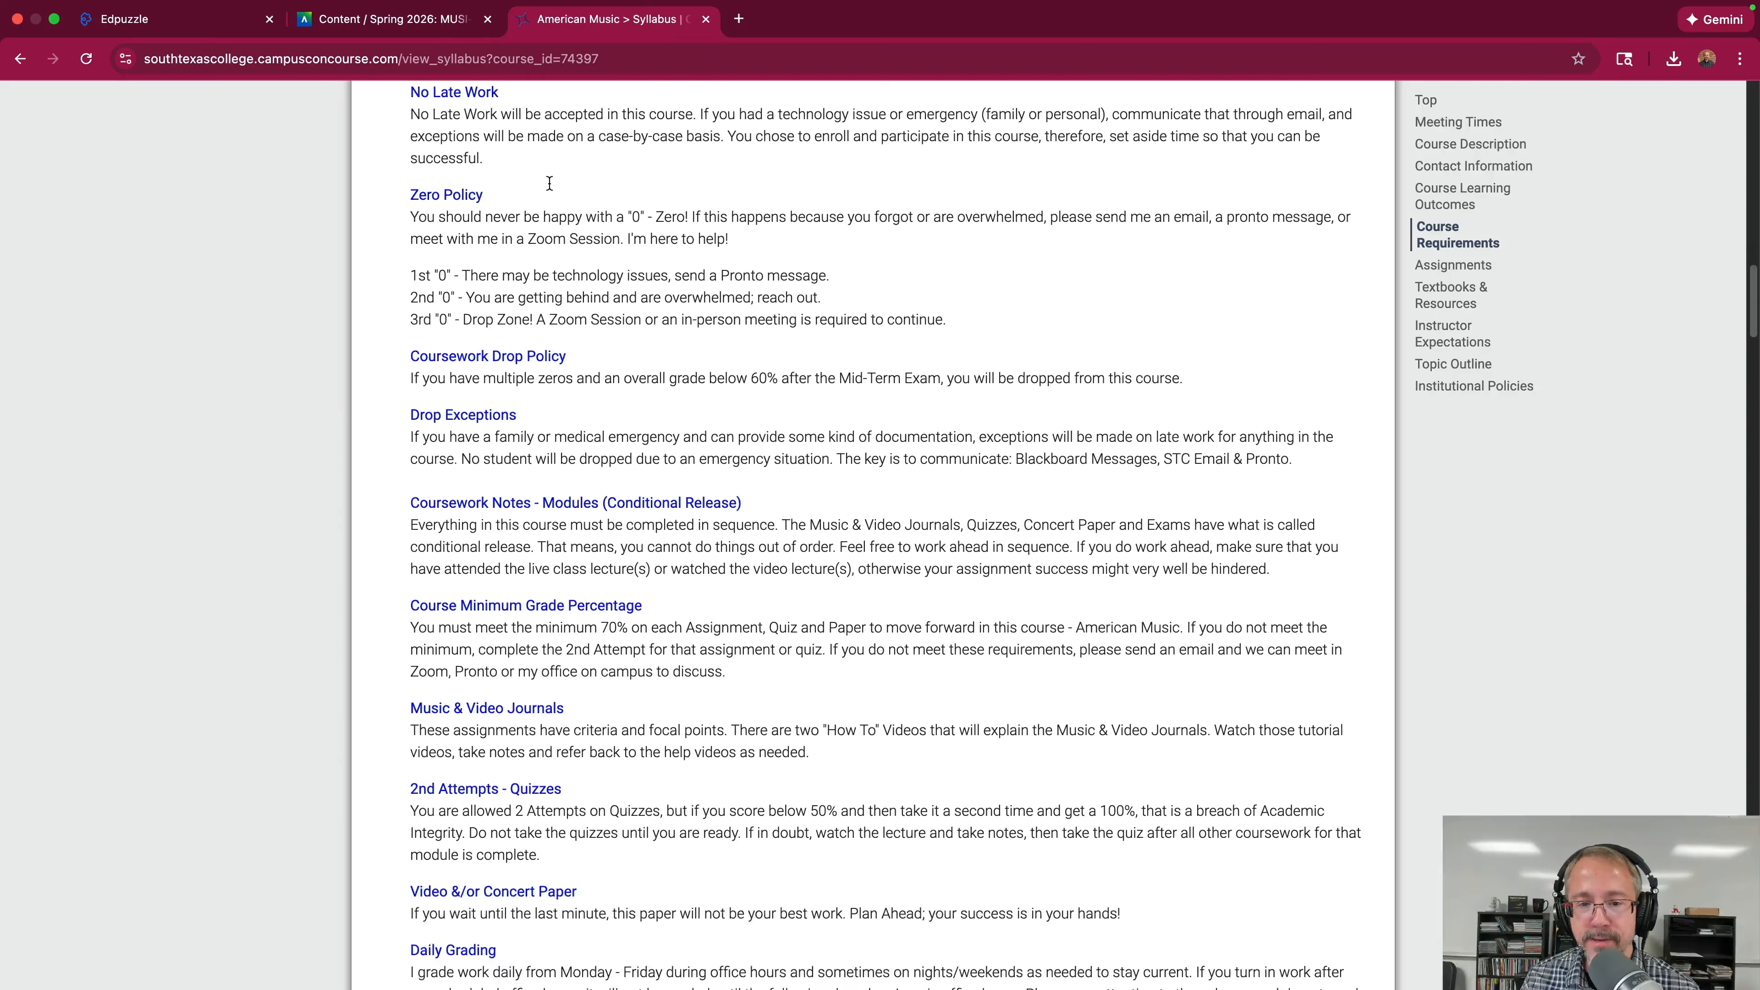
scroll(549, 186, "down", 4)
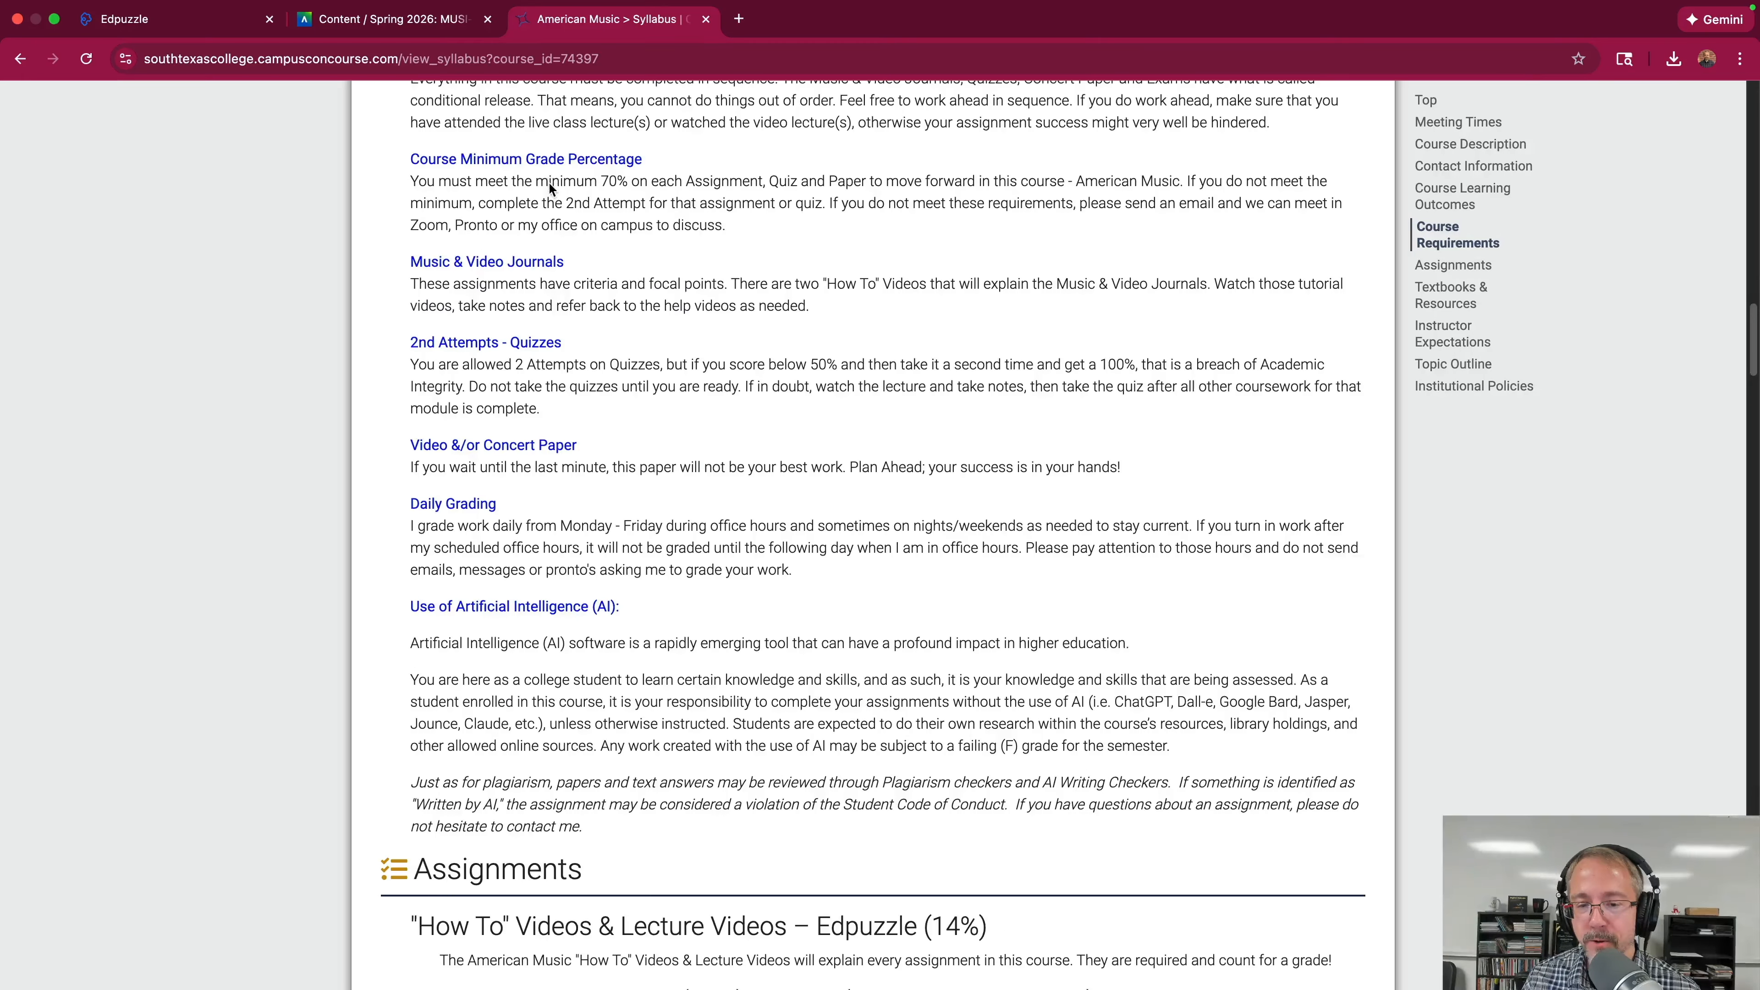
scroll(550, 184, "down", 2)
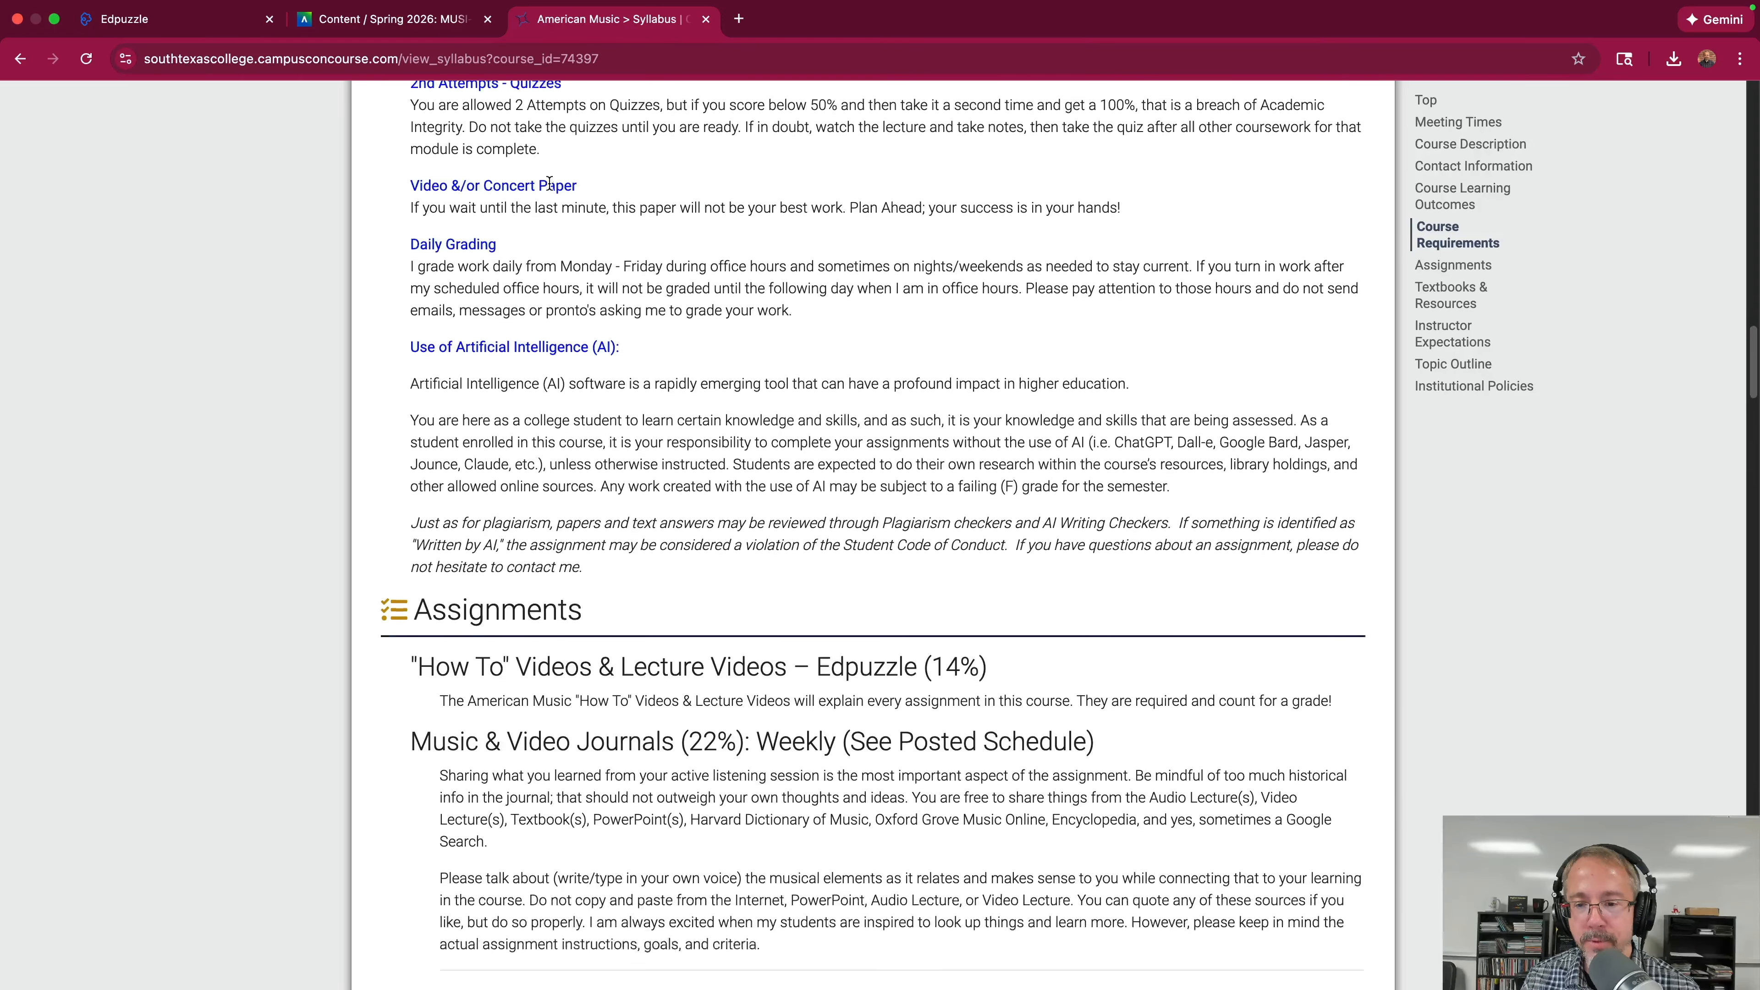
scroll(550, 188, "down", 1)
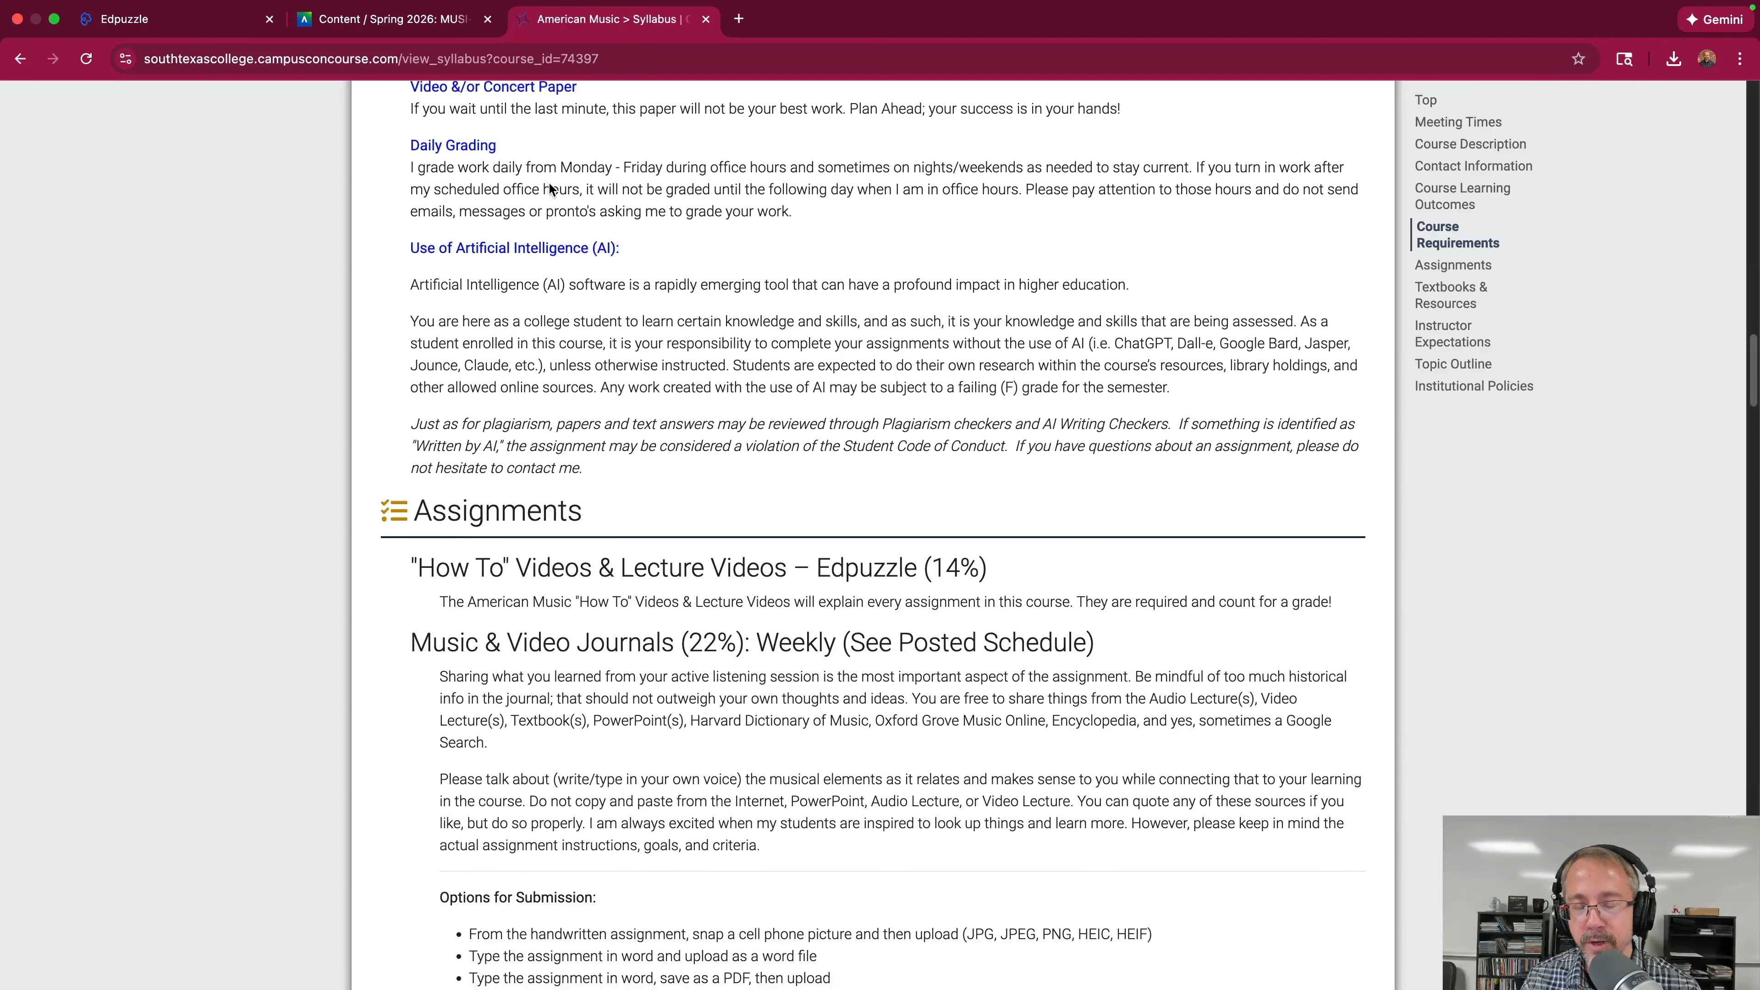
Review the Assignments section down to the due dates of the Music & Video Journals, Weekly Quizzes and exams.
scroll(549, 181, "up", 3)
scroll(789, 161, "down", 8)
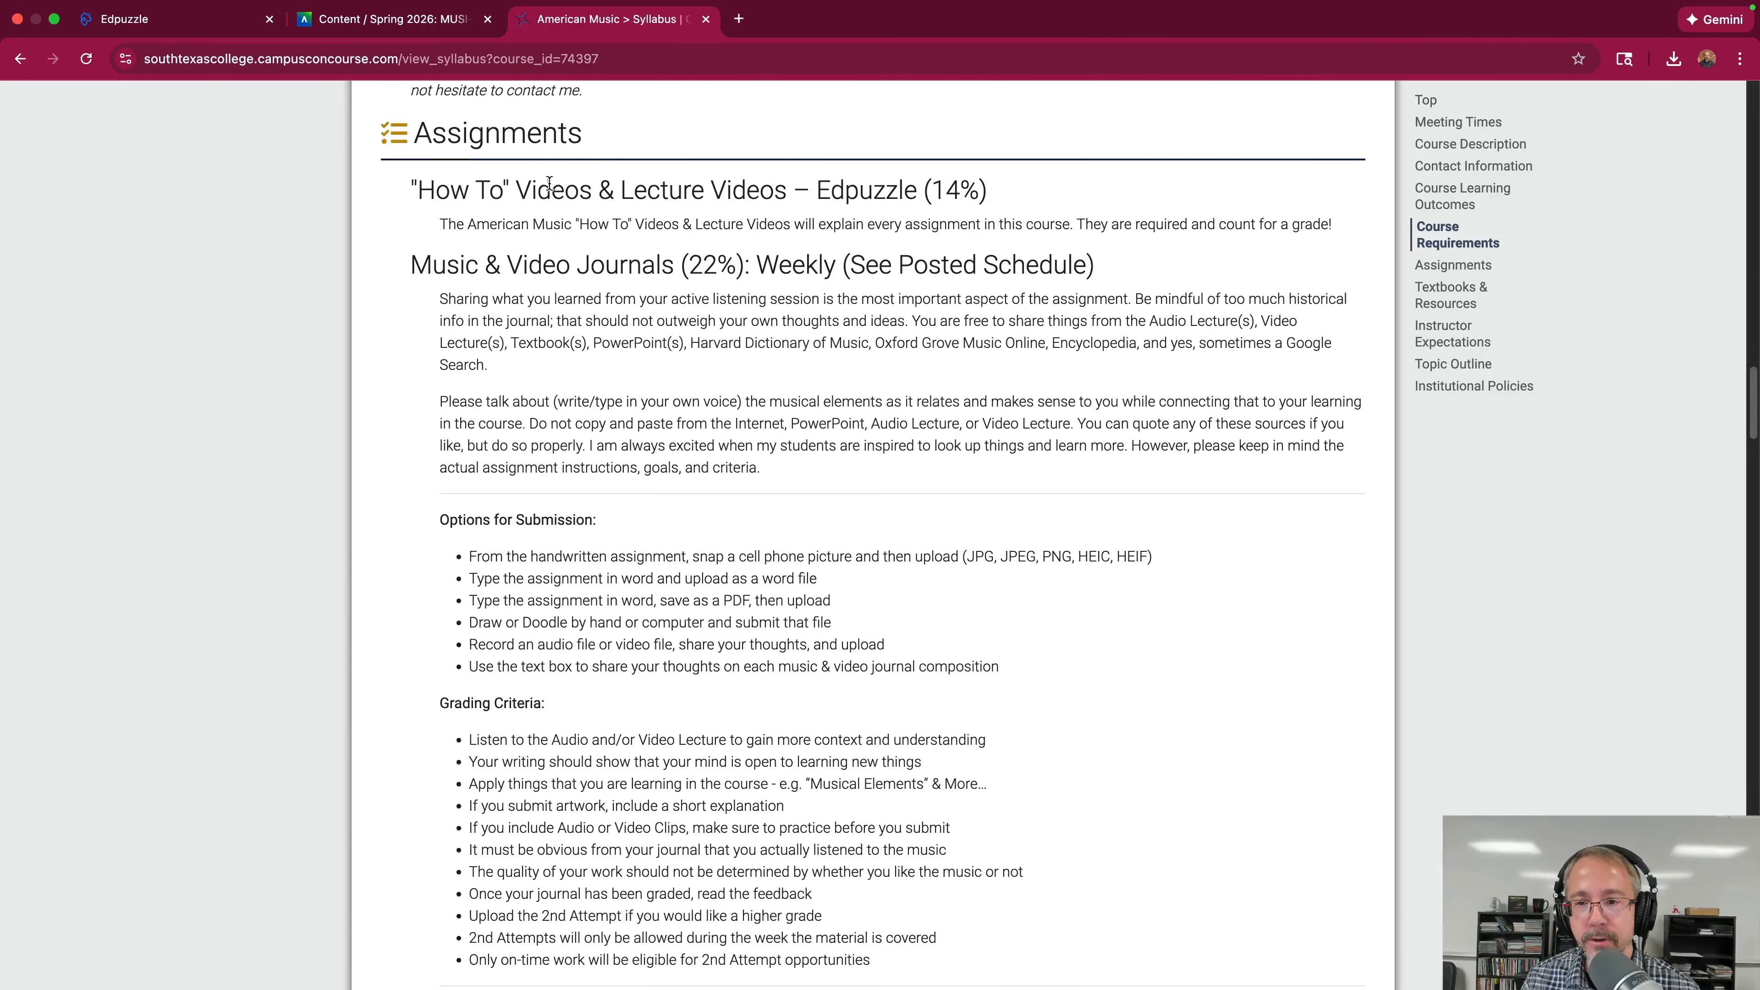
scroll(901, 595, "down", 10)
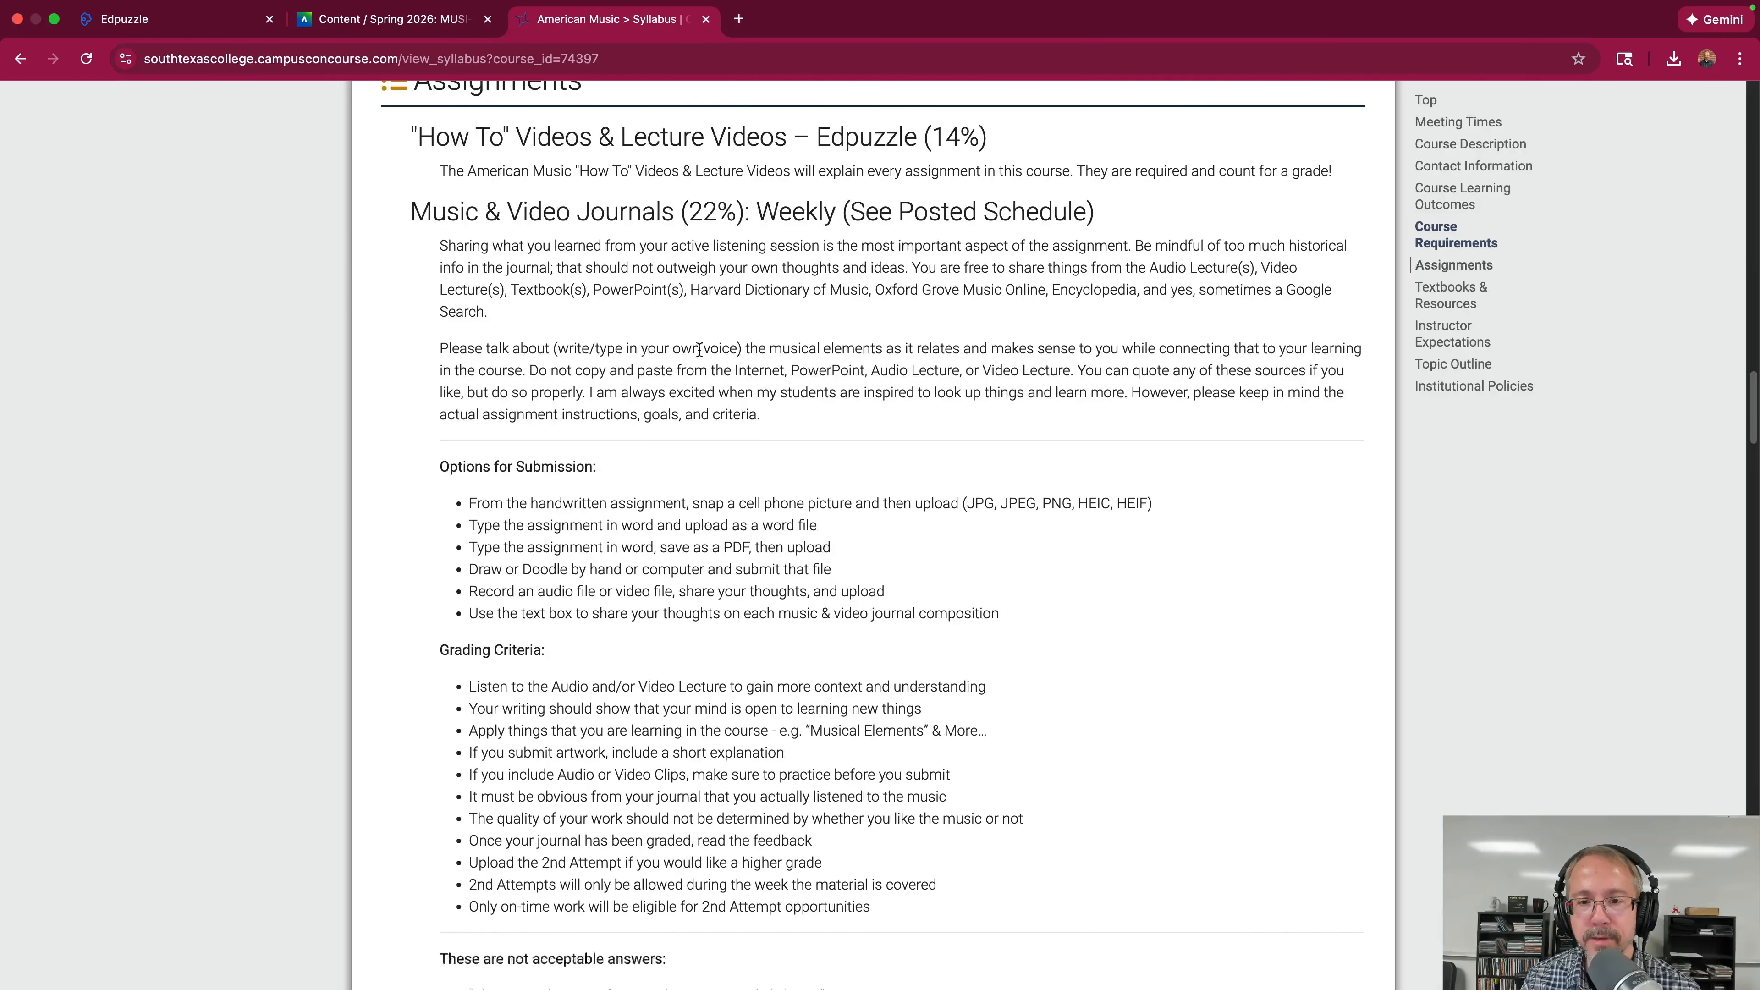
scroll(675, 340, "down", 5)
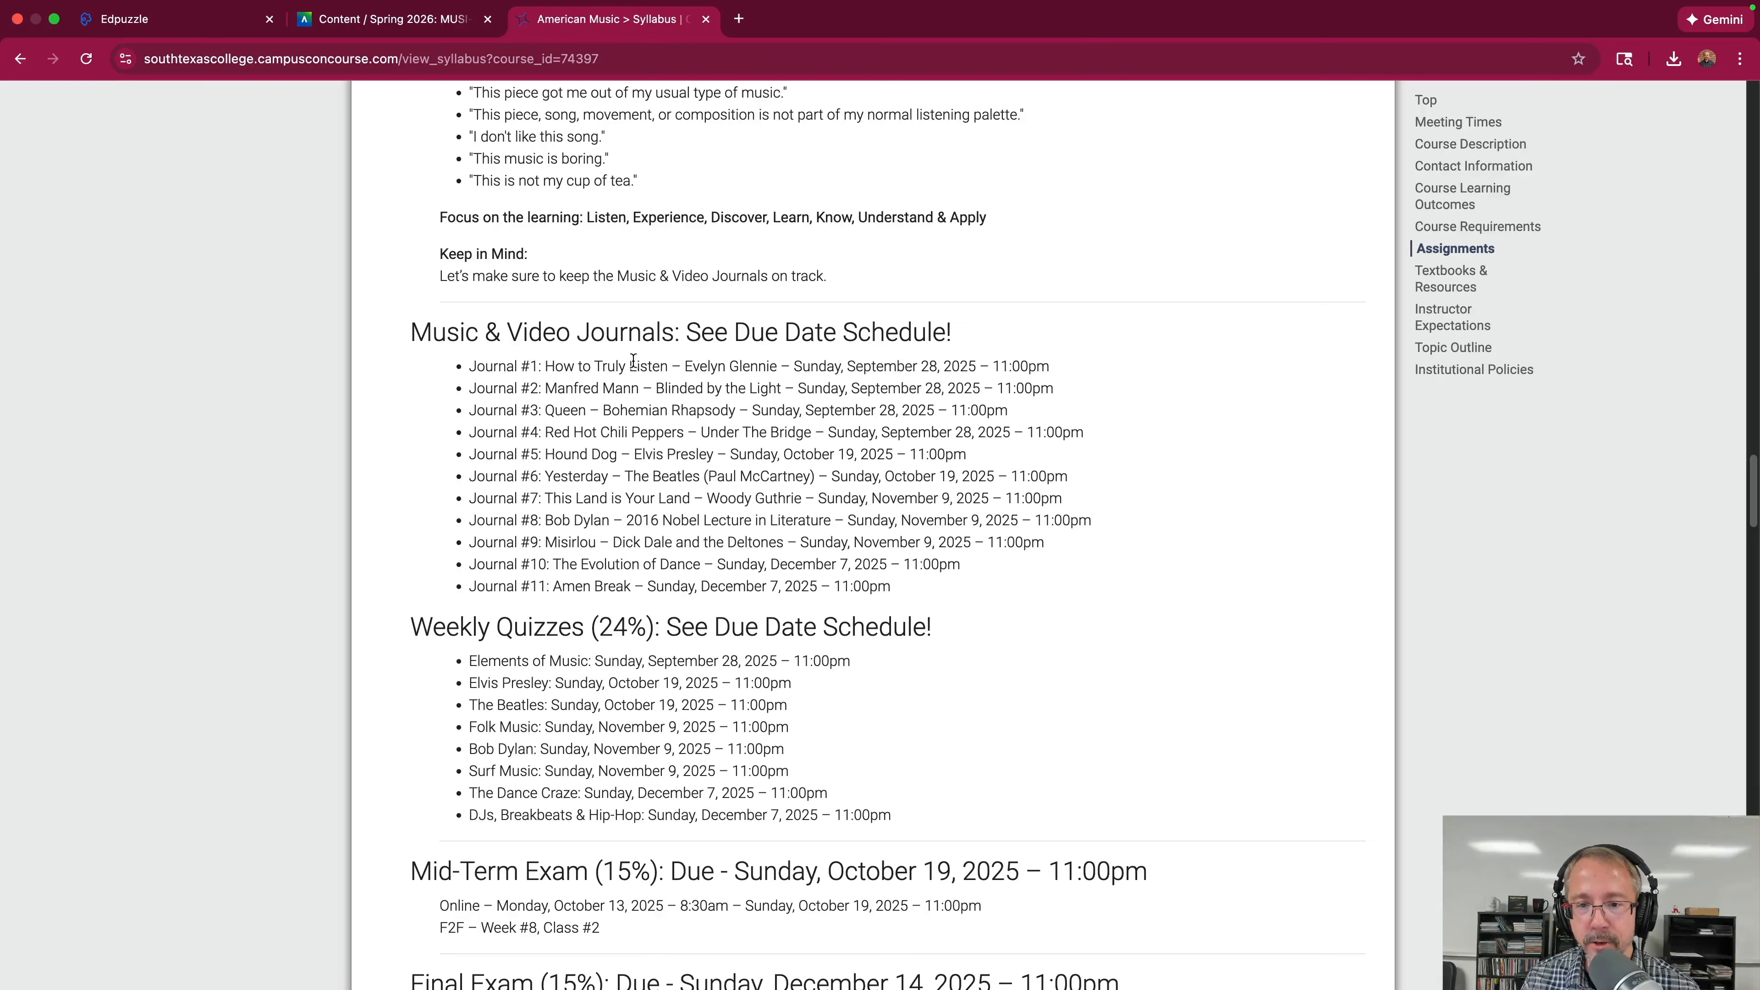
scroll(666, 355, "down", 2)
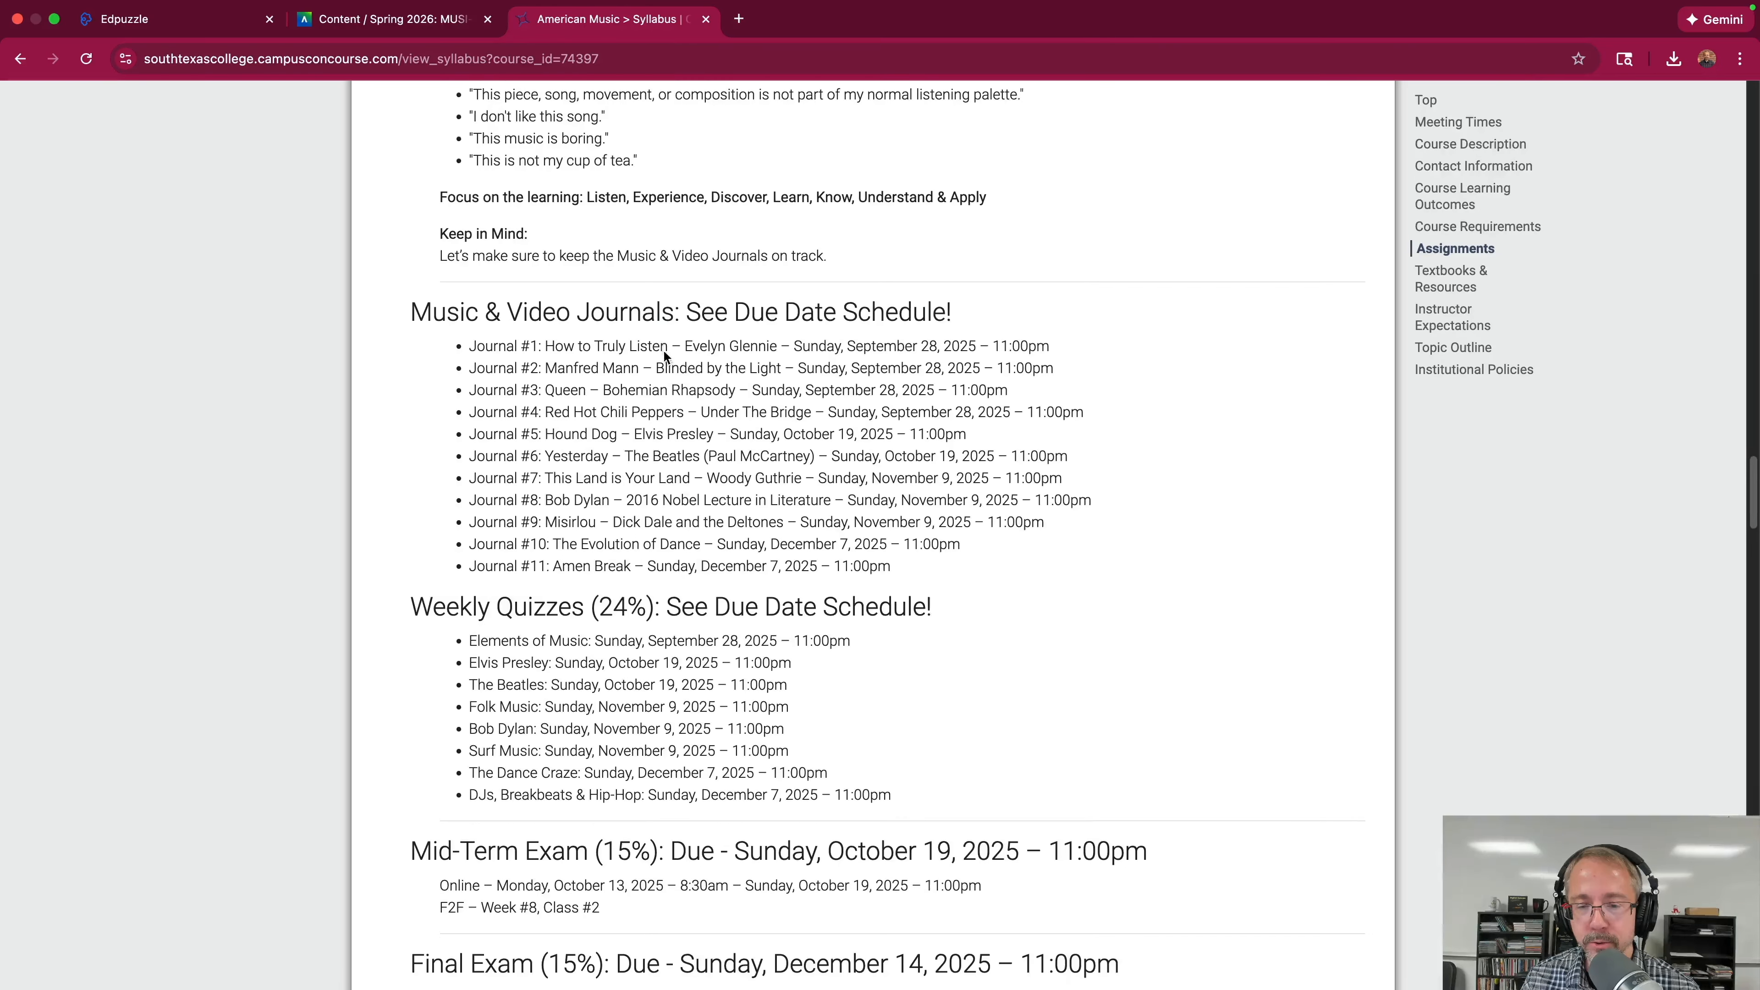
scroll(669, 350, "up", 2)
scroll(669, 346, "up", 1)
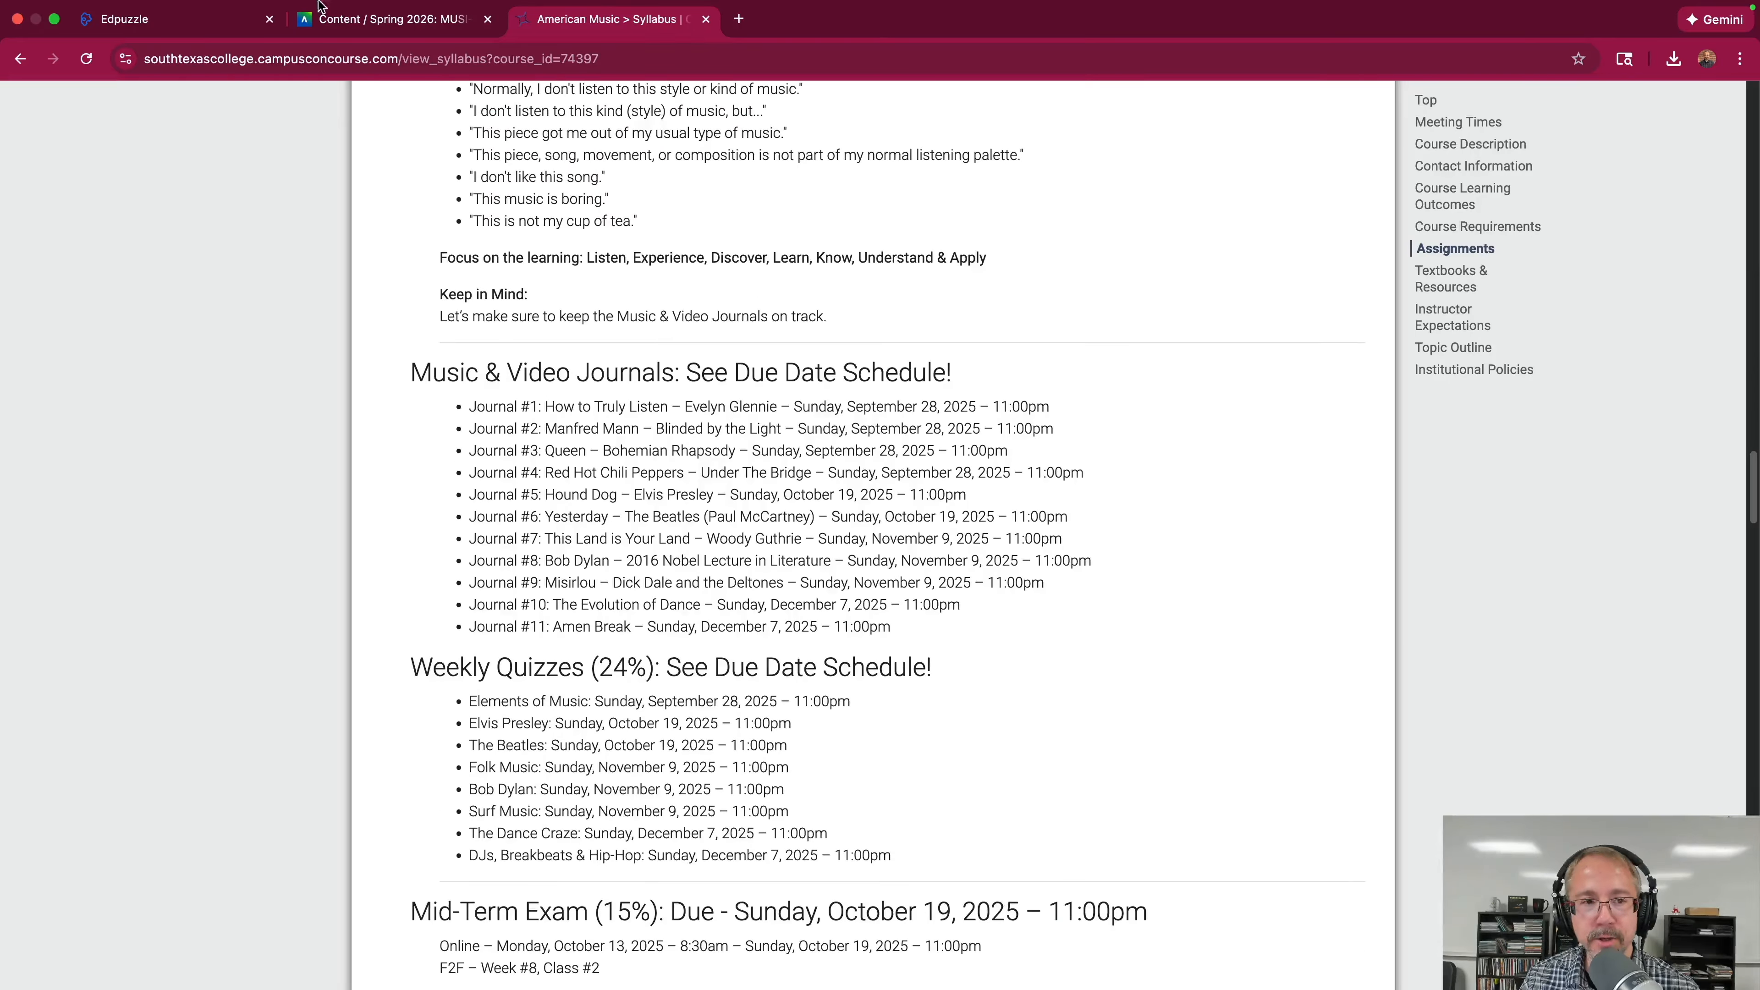
Switch to the 02-Spring-2026-Course-Prep document in Word, rearranging the open windows so that it is in front.
left_click(54, 19)
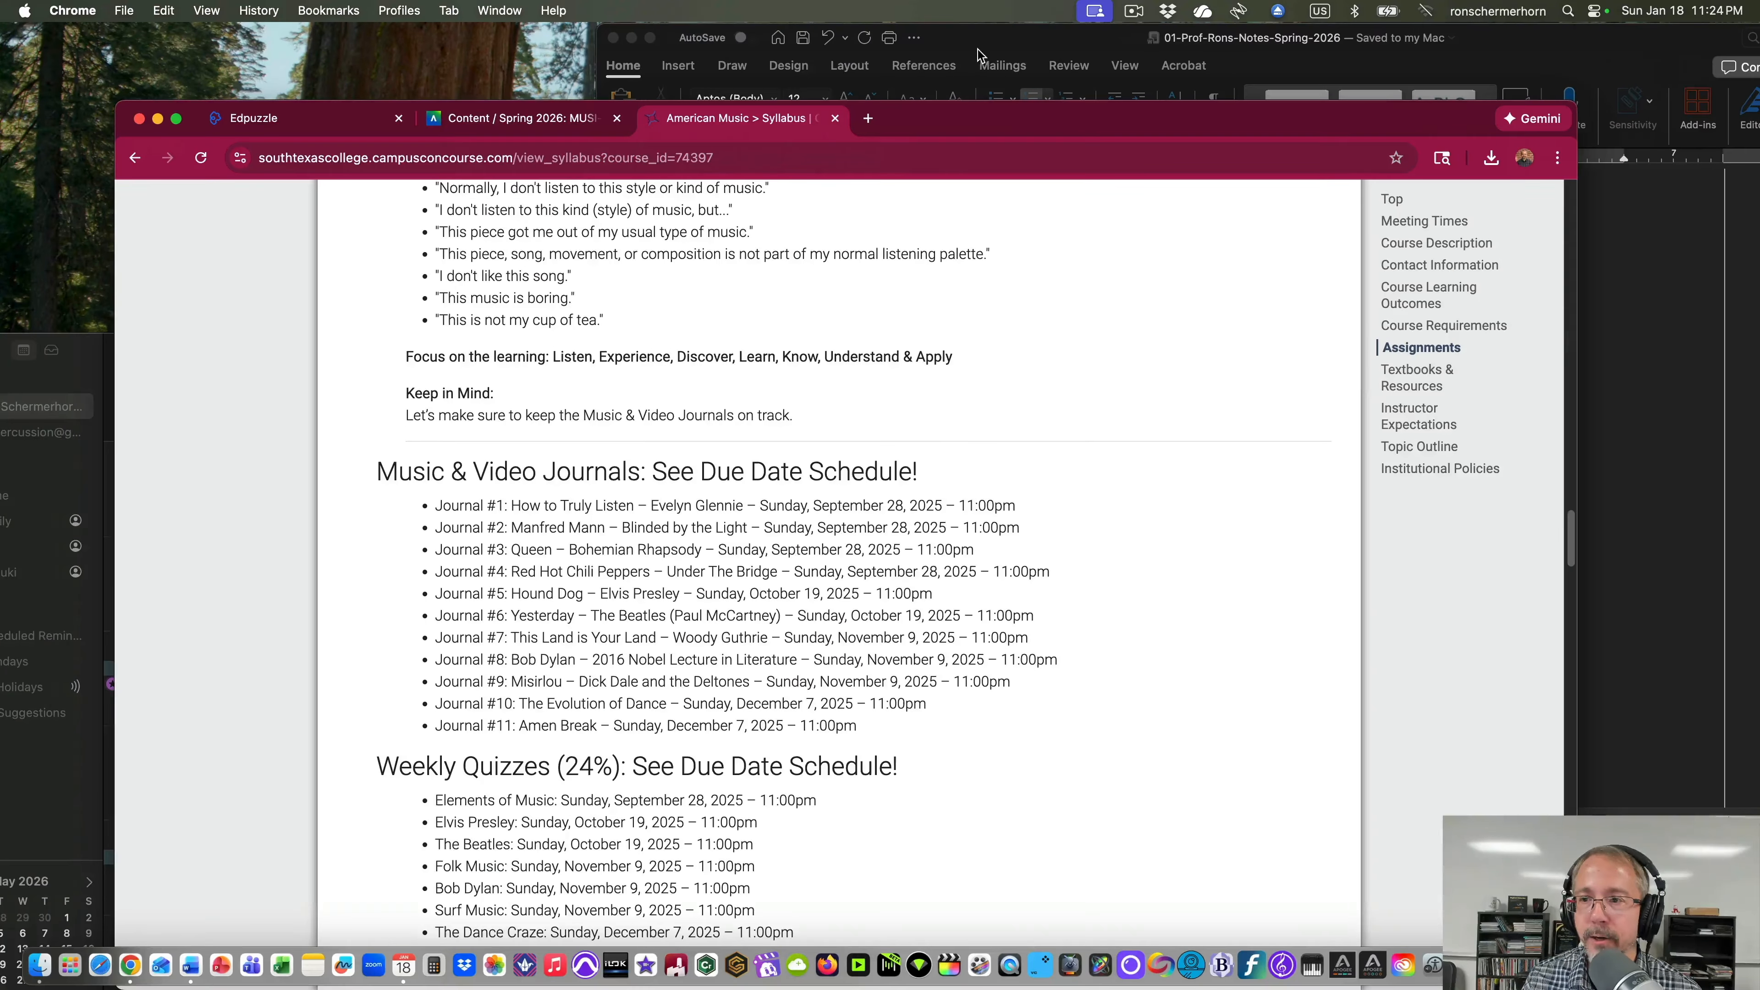
left_click_drag(1002, 43, 501, 338)
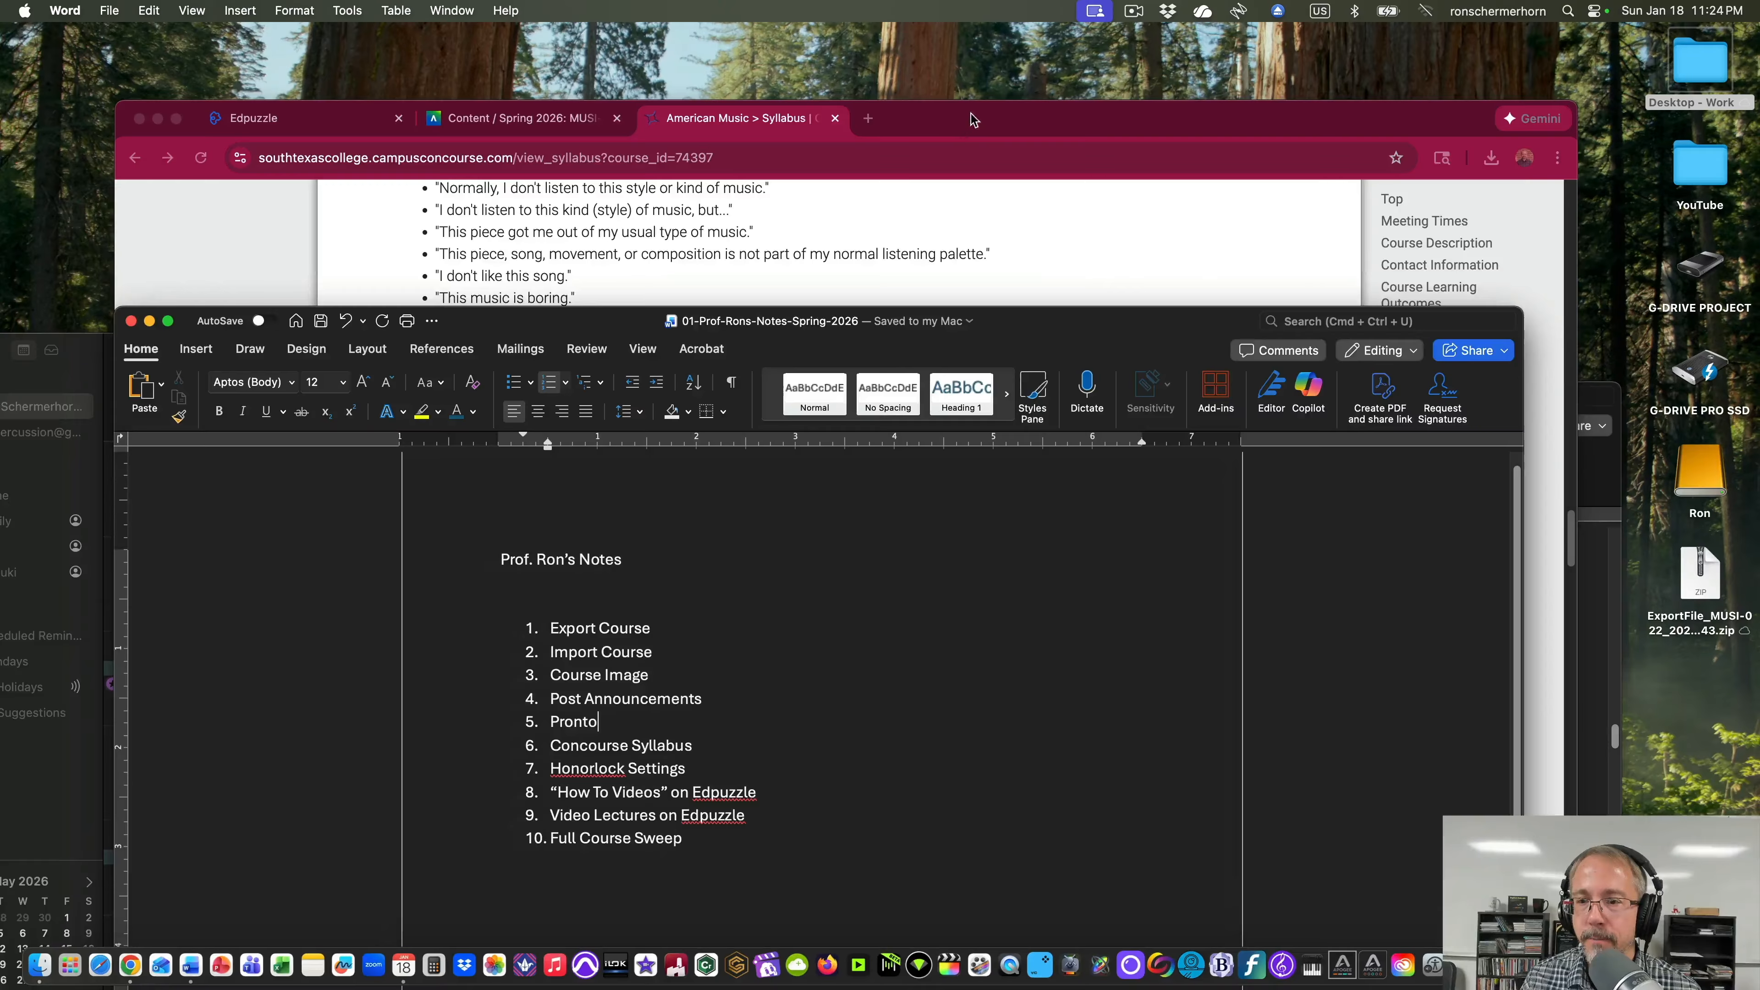
left_click_drag(974, 123, 587, 15)
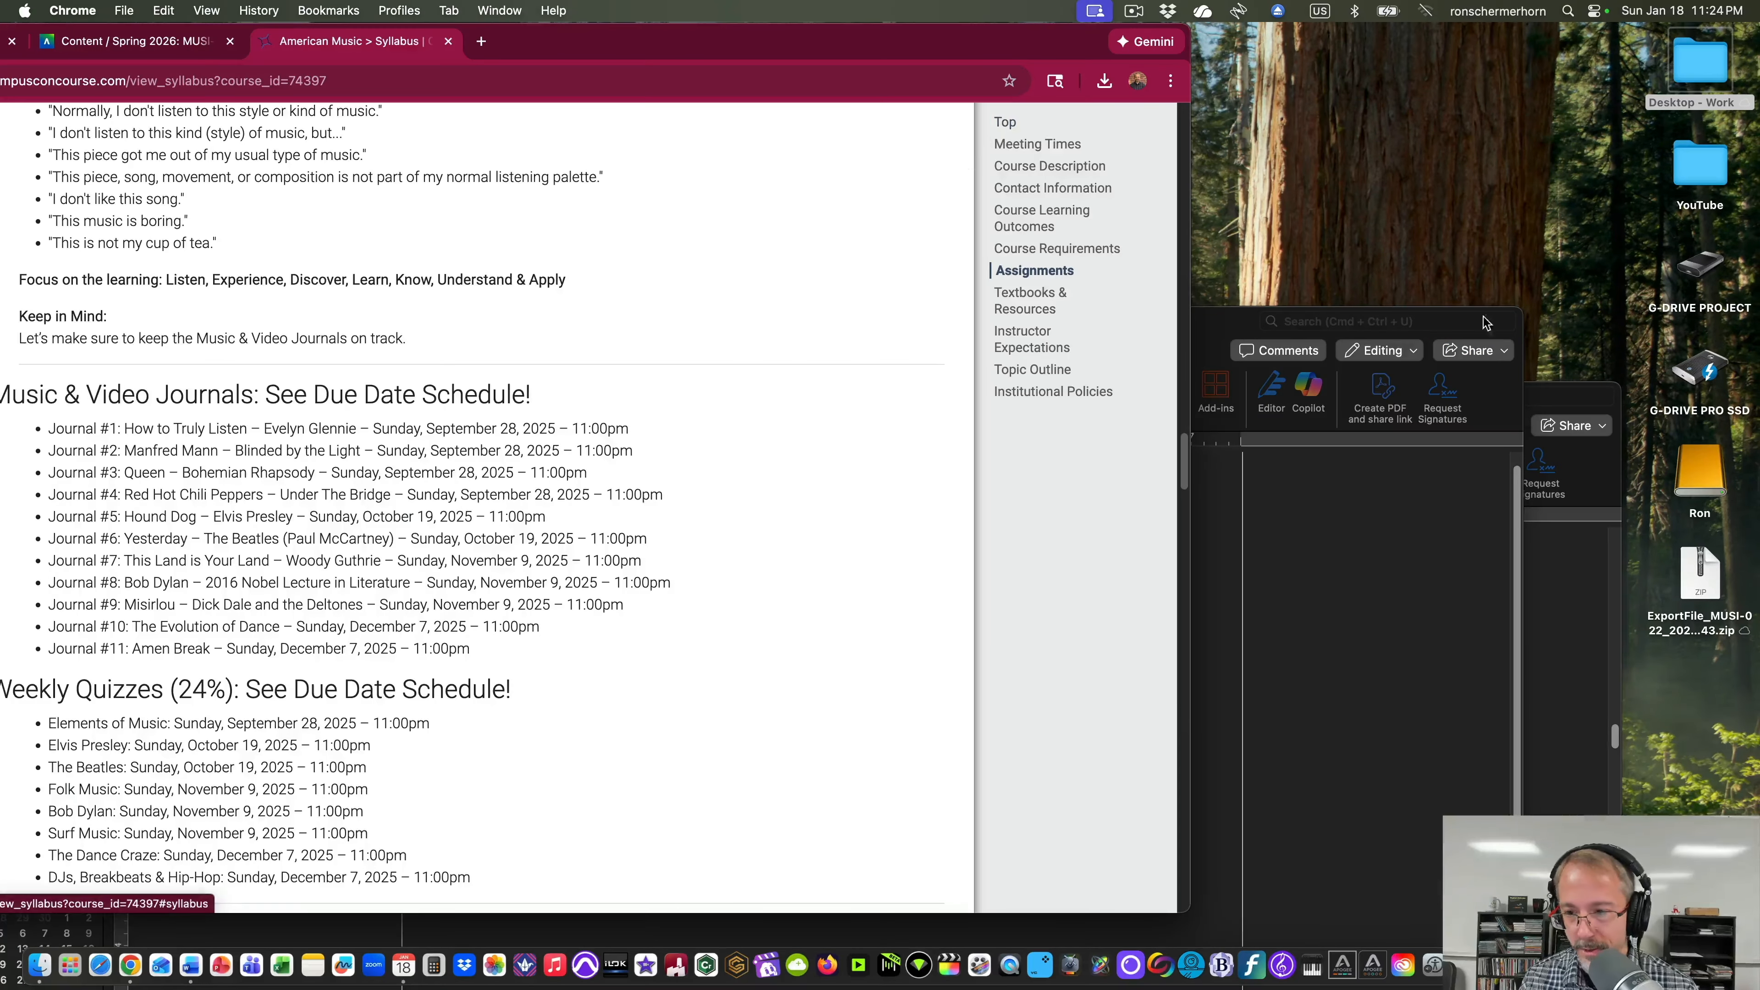
left_click_drag(1222, 331, 975, 352)
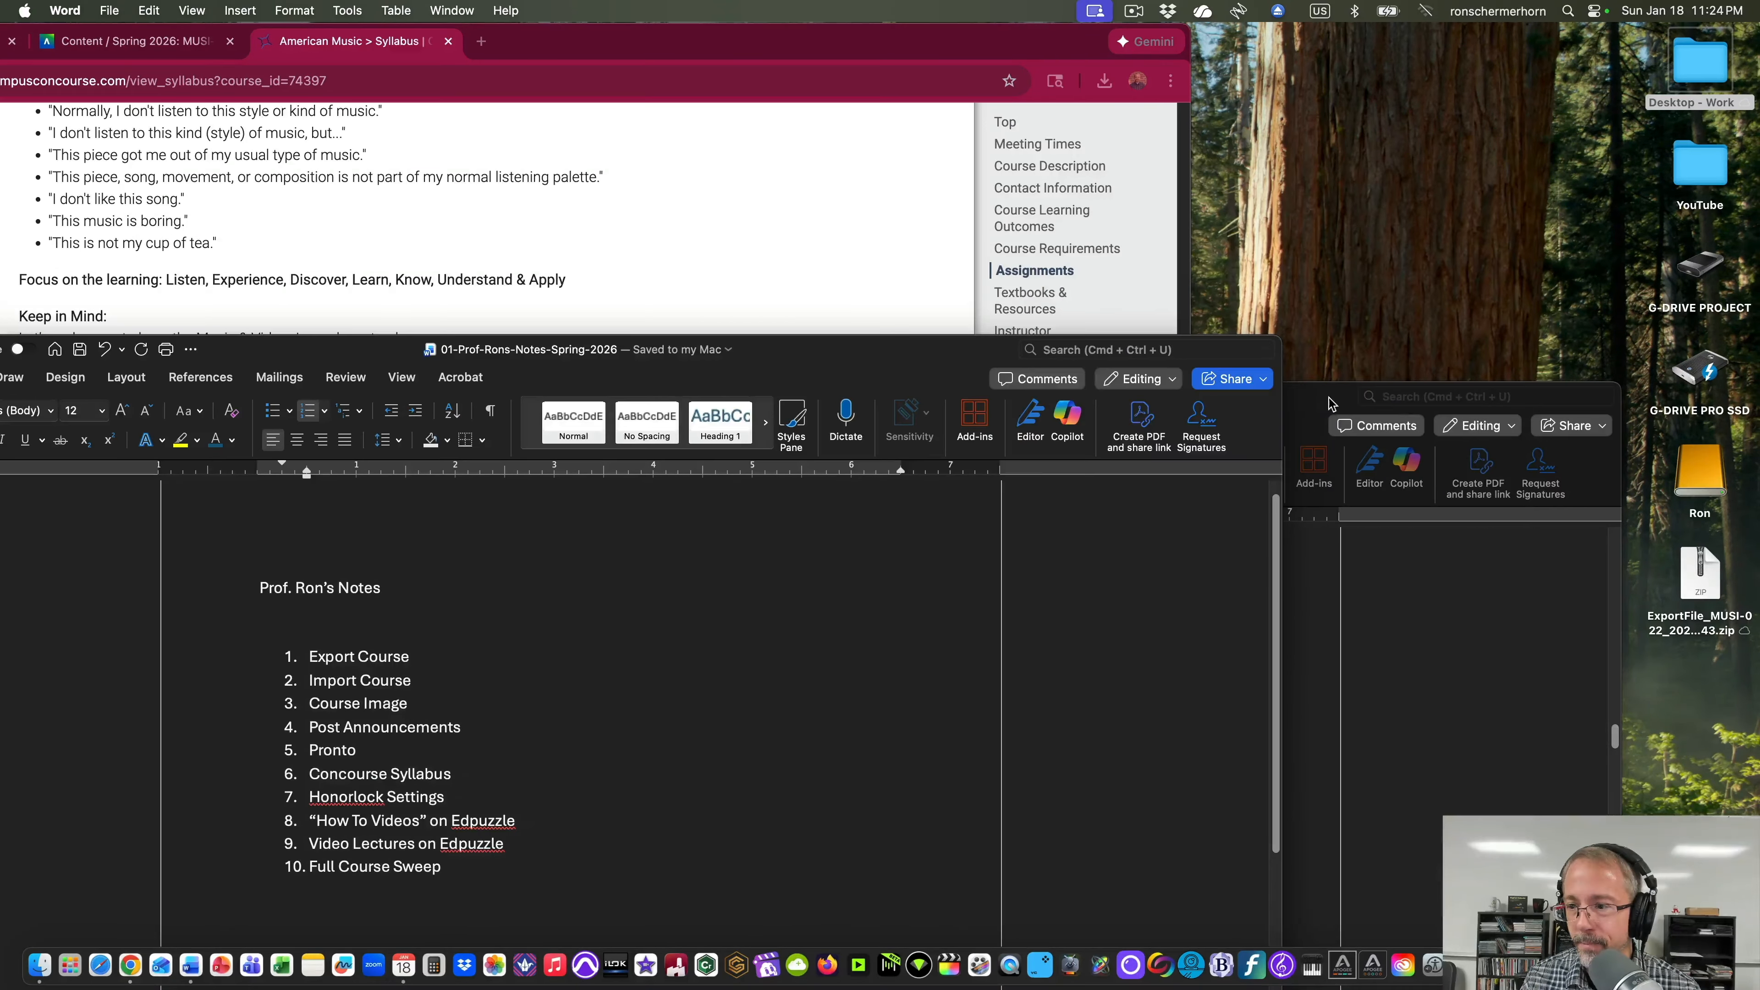
left_click_drag(1320, 392, 1038, 49)
left_click_drag(771, 61, 950, 45)
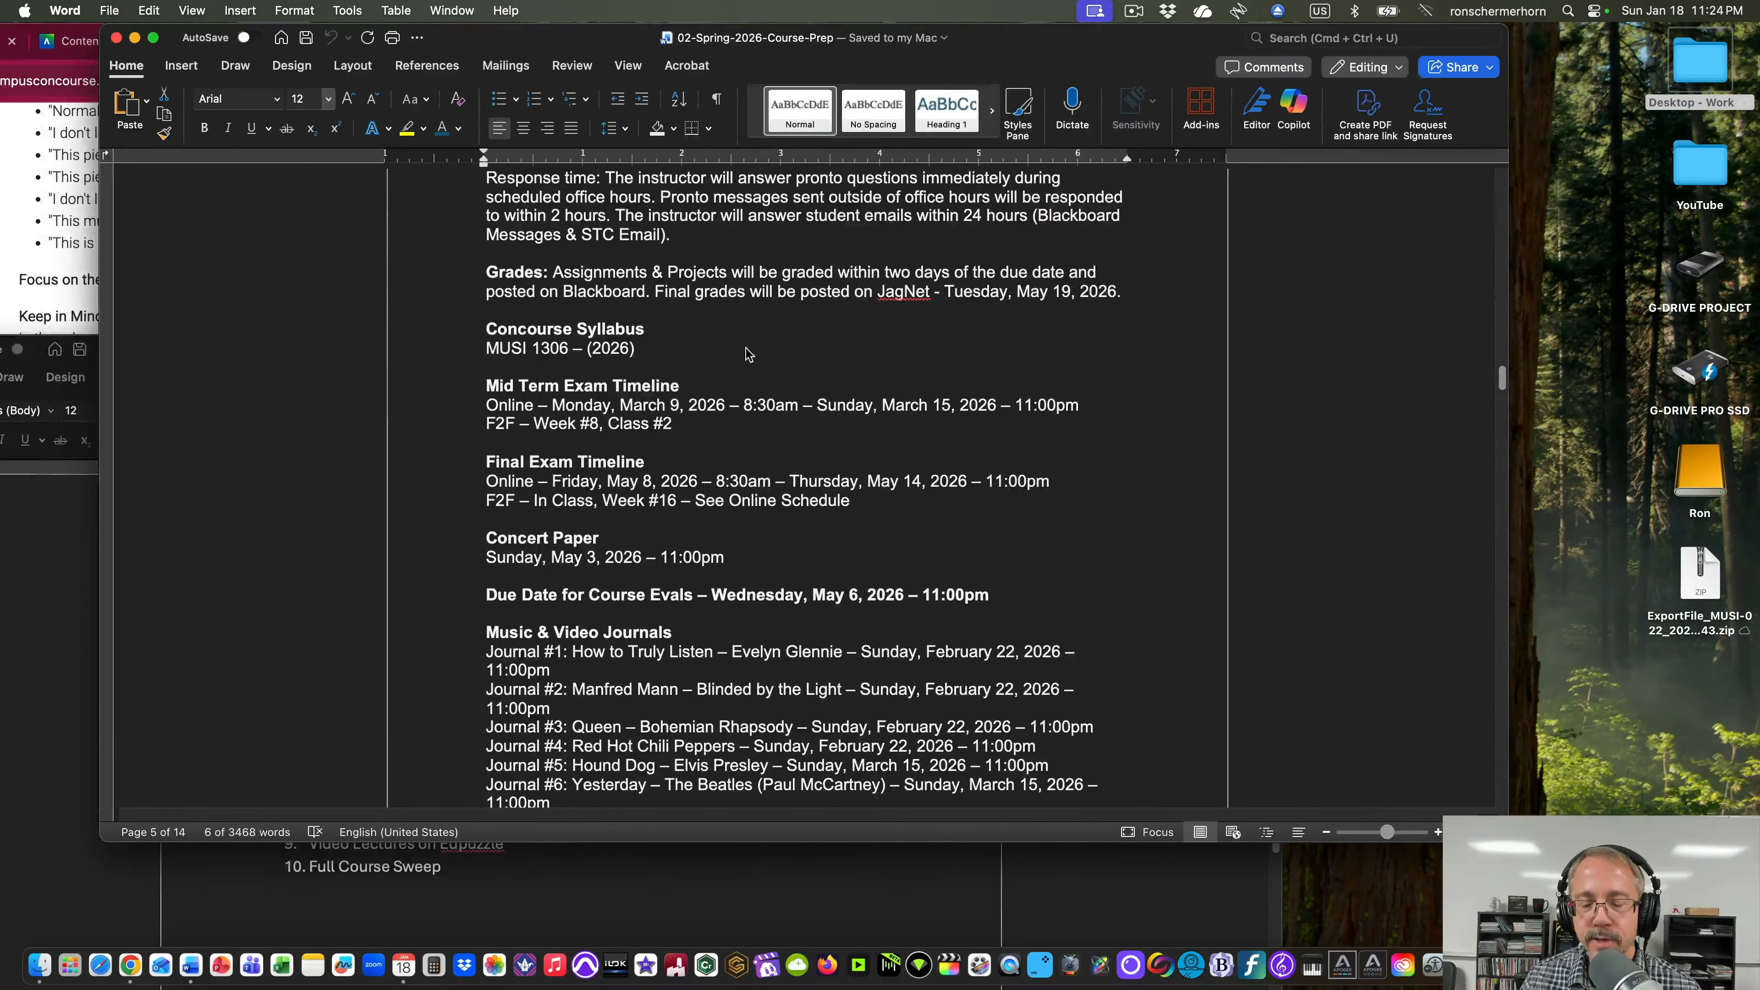
Copy the Music & Video Journals due date list, Journal #1 through Journal #11, from the course prep document.
scroll(746, 354, "down", 10)
scroll(746, 353, "down", 1)
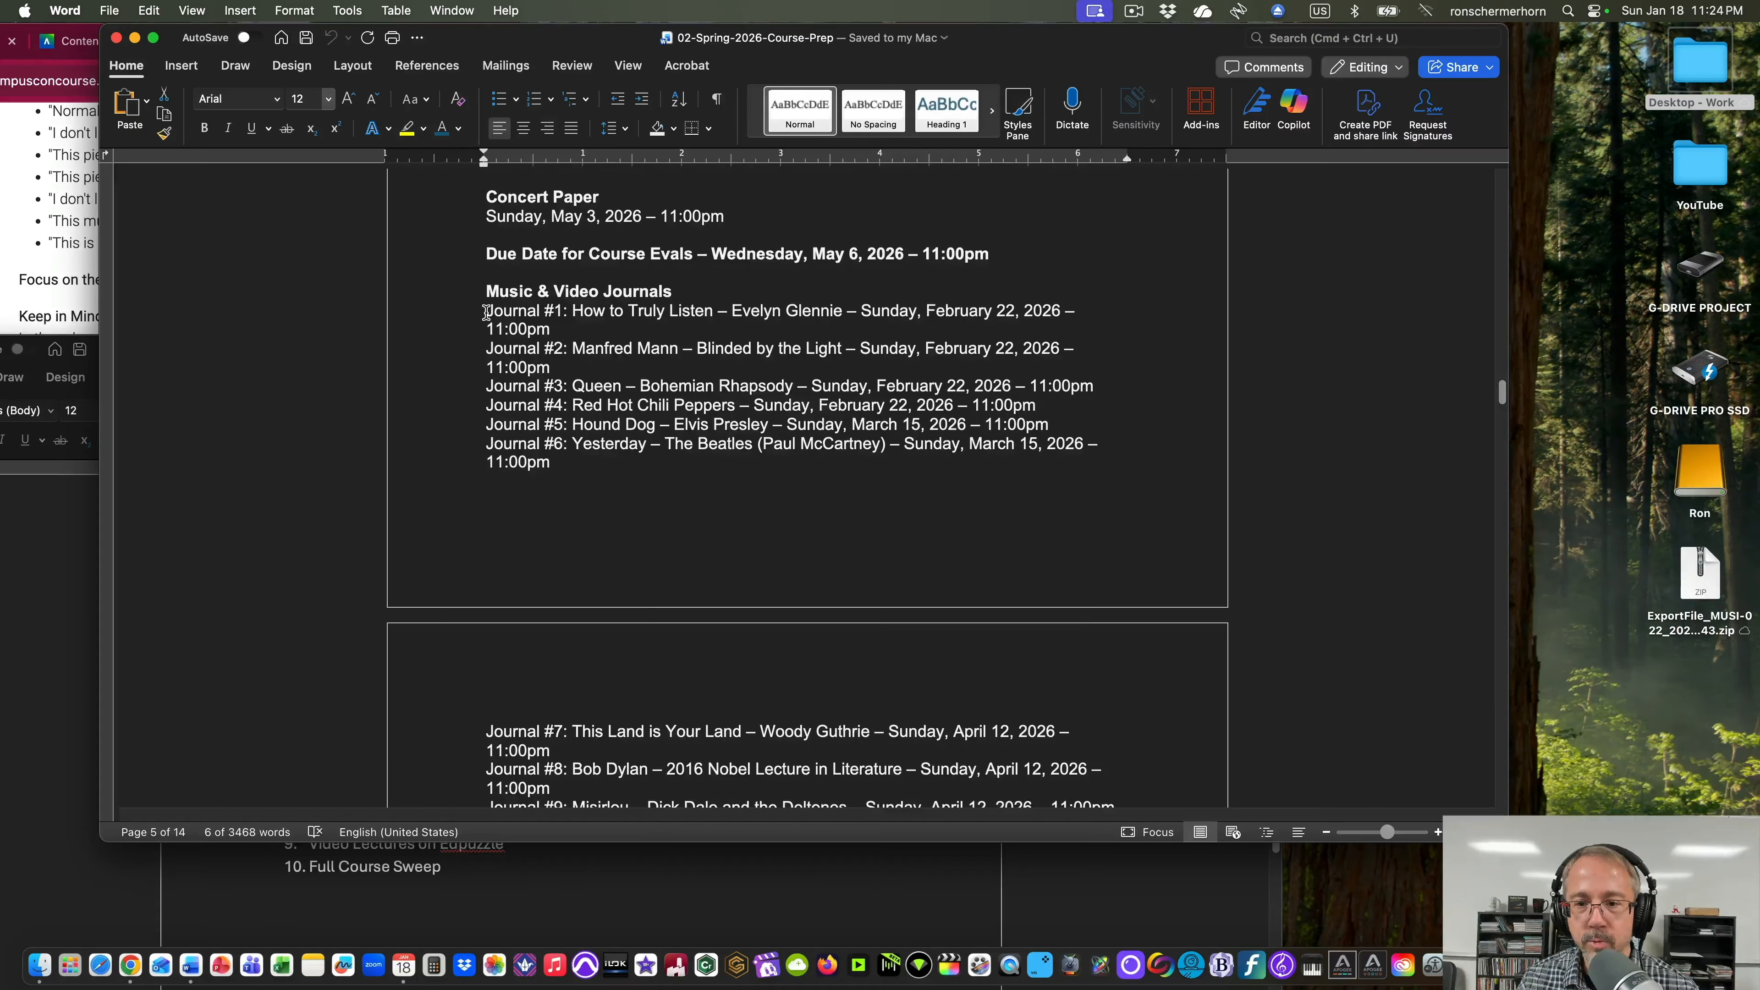
left_click_drag(486, 312, 951, 629)
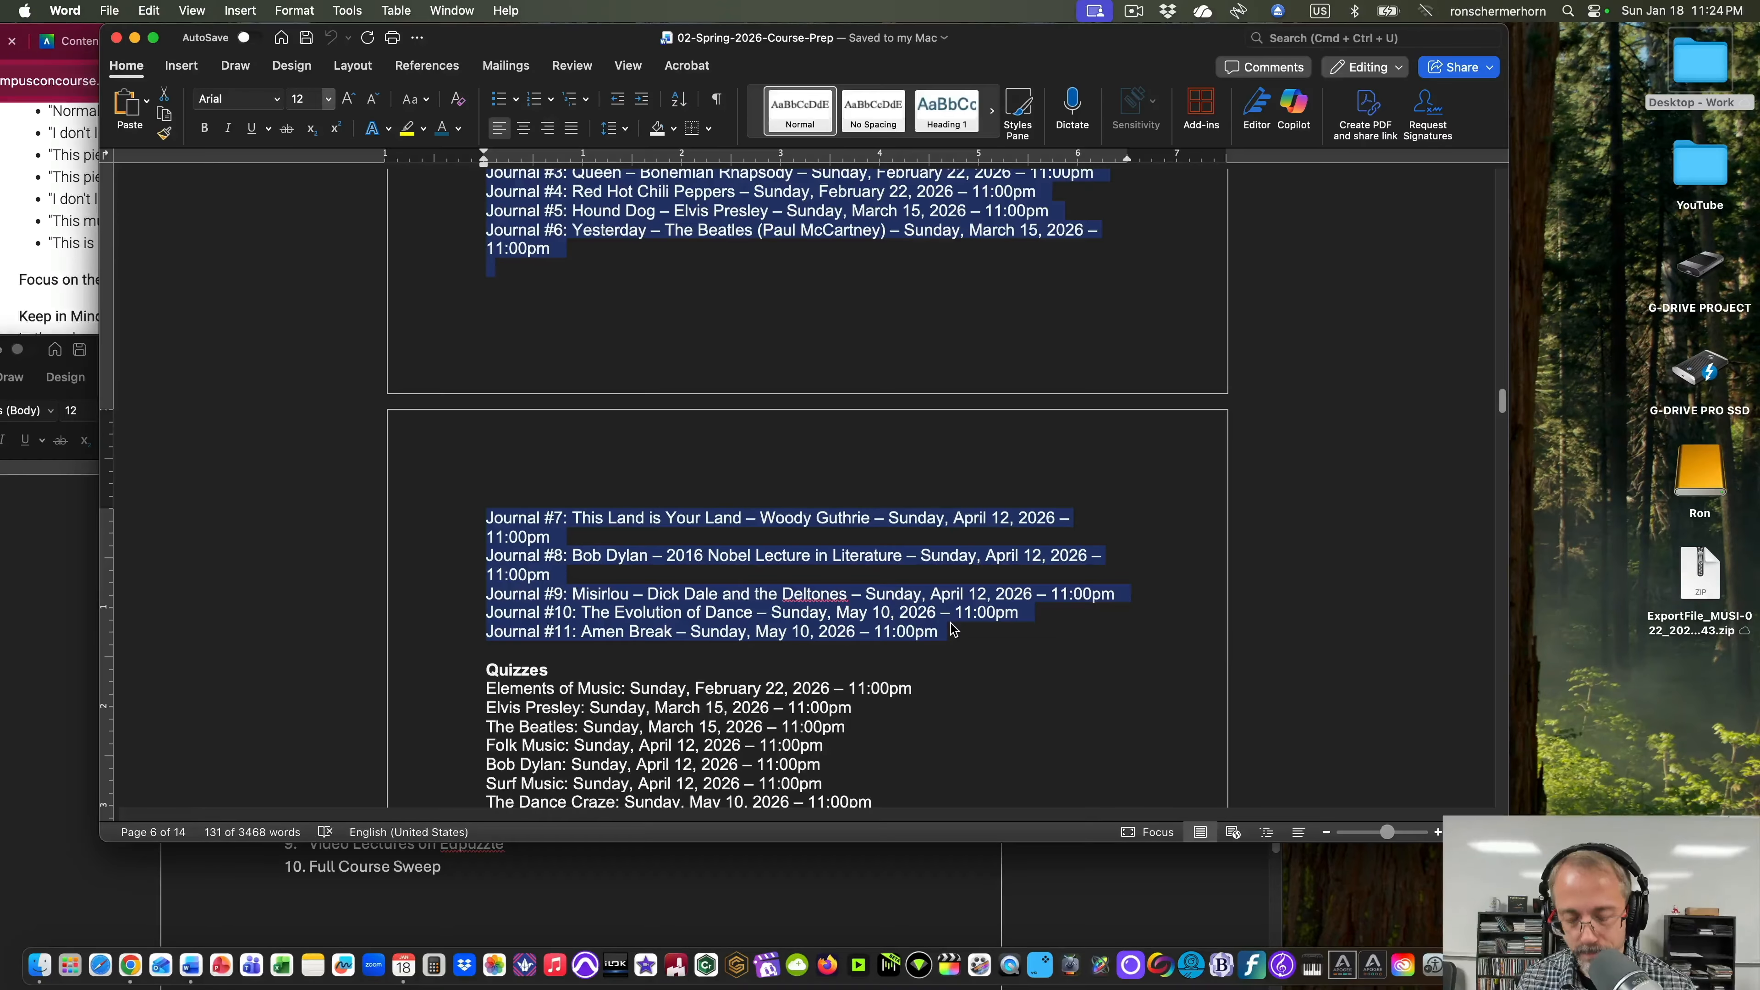
key("super+c")
Return to the American Music syllabus in Chrome at full screen and open it for editing.
left_click_drag(569, 41, 985, 85)
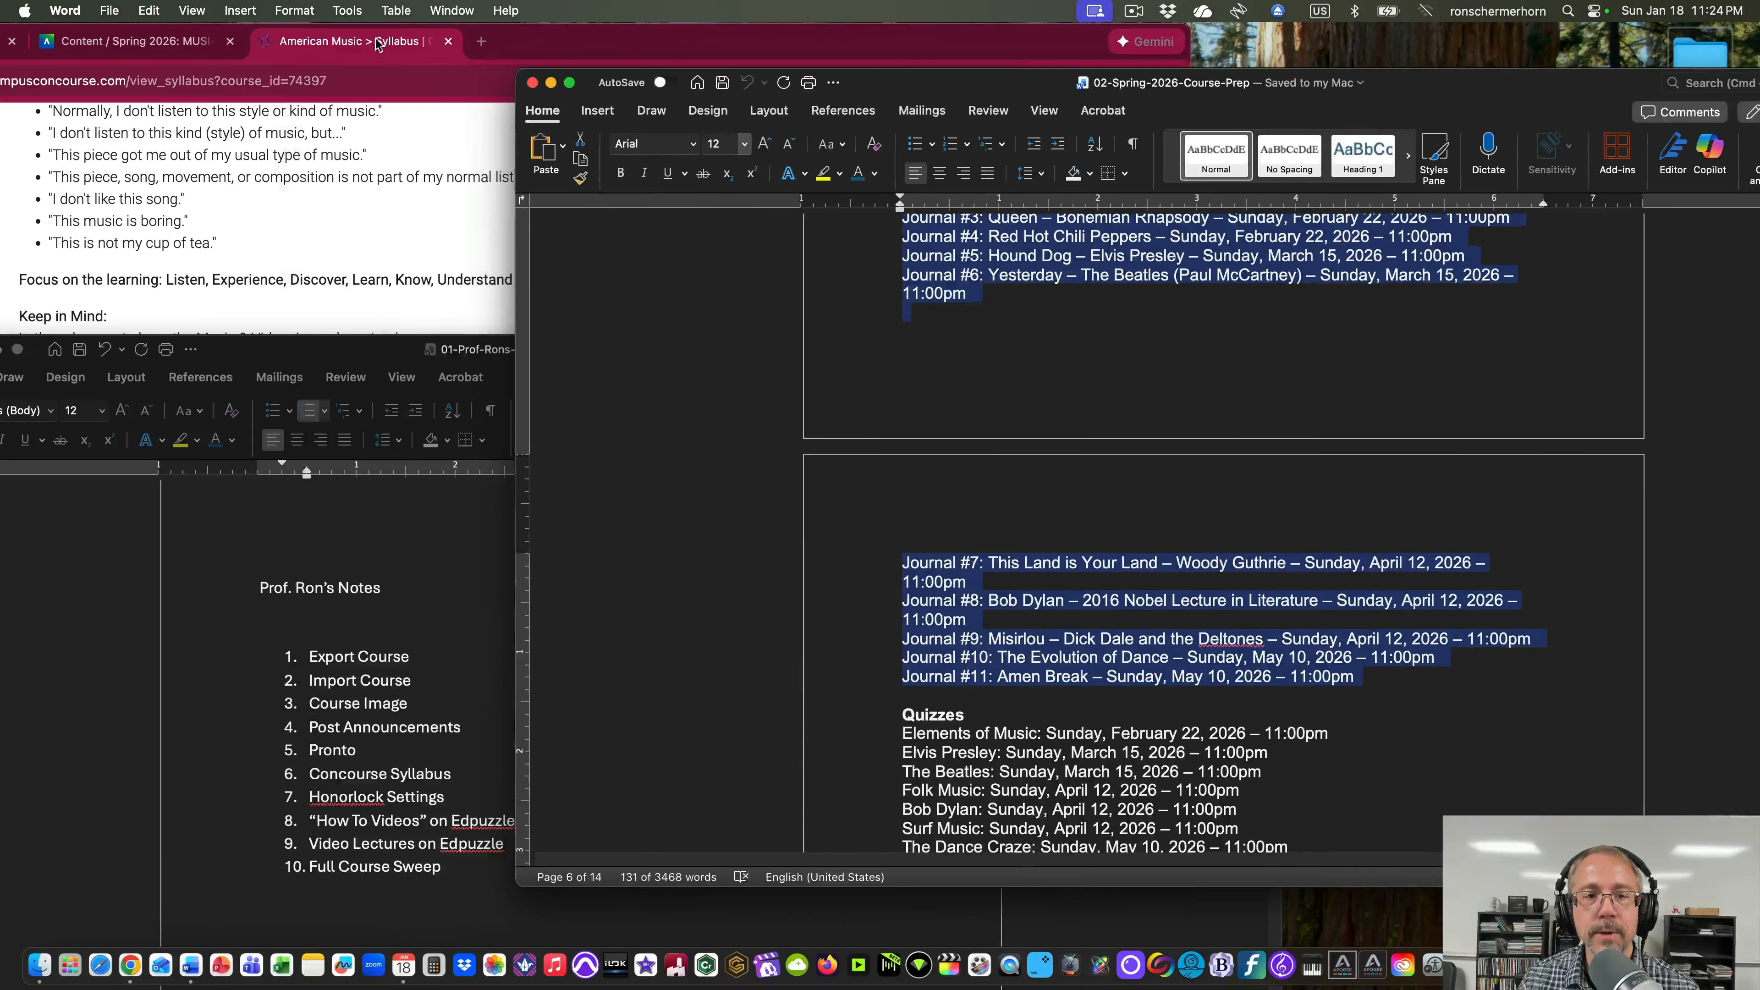
left_click(537, 48)
left_click_drag(538, 49, 817, 48)
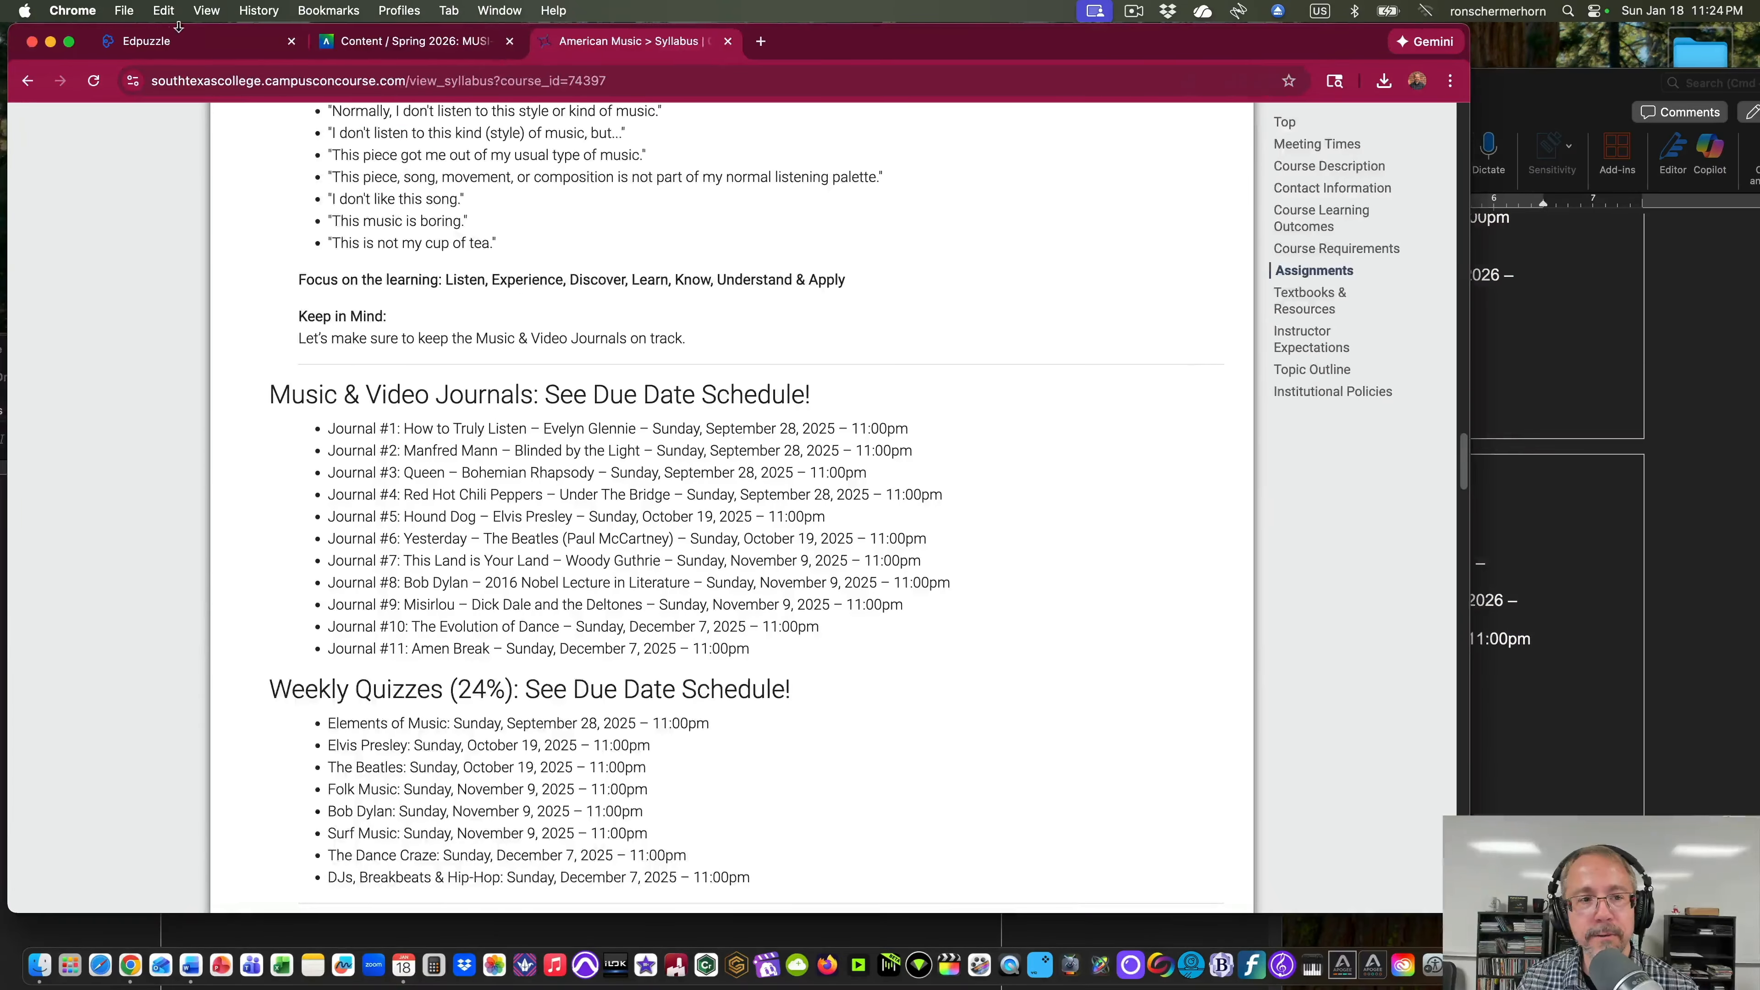
left_click(69, 43)
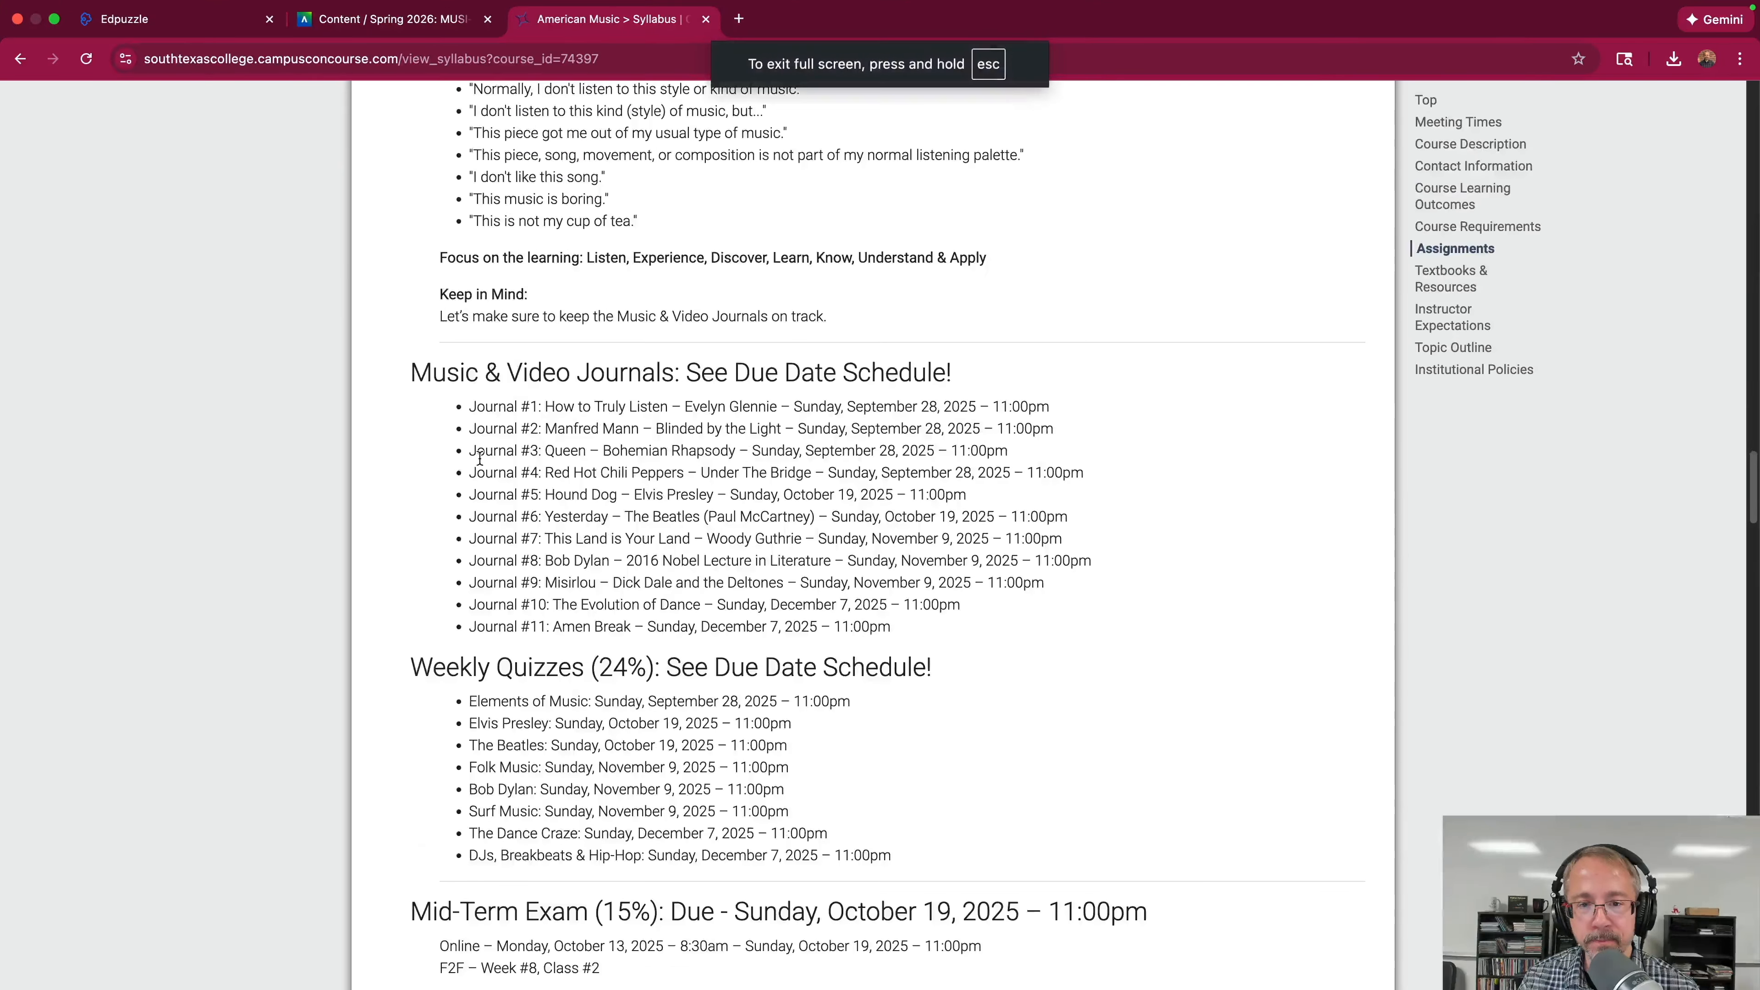
scroll(482, 463, "up", 15)
scroll(482, 463, "up", 5)
left_click(53, 158)
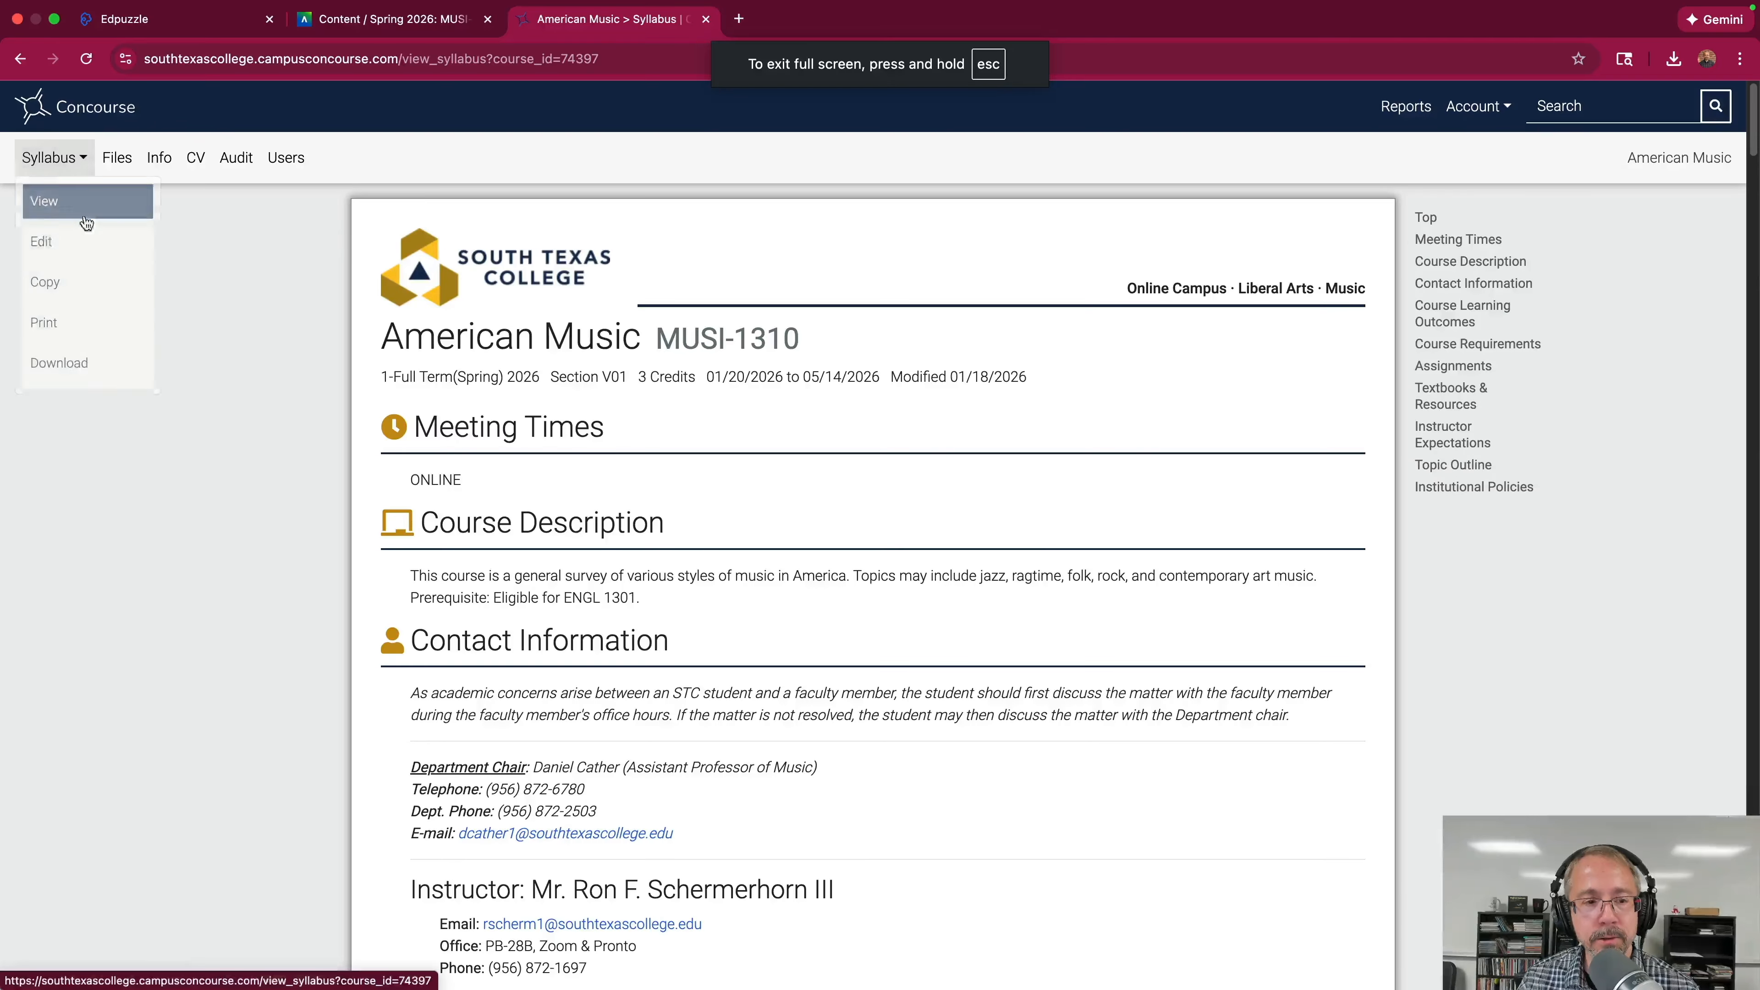
left_click(66, 242)
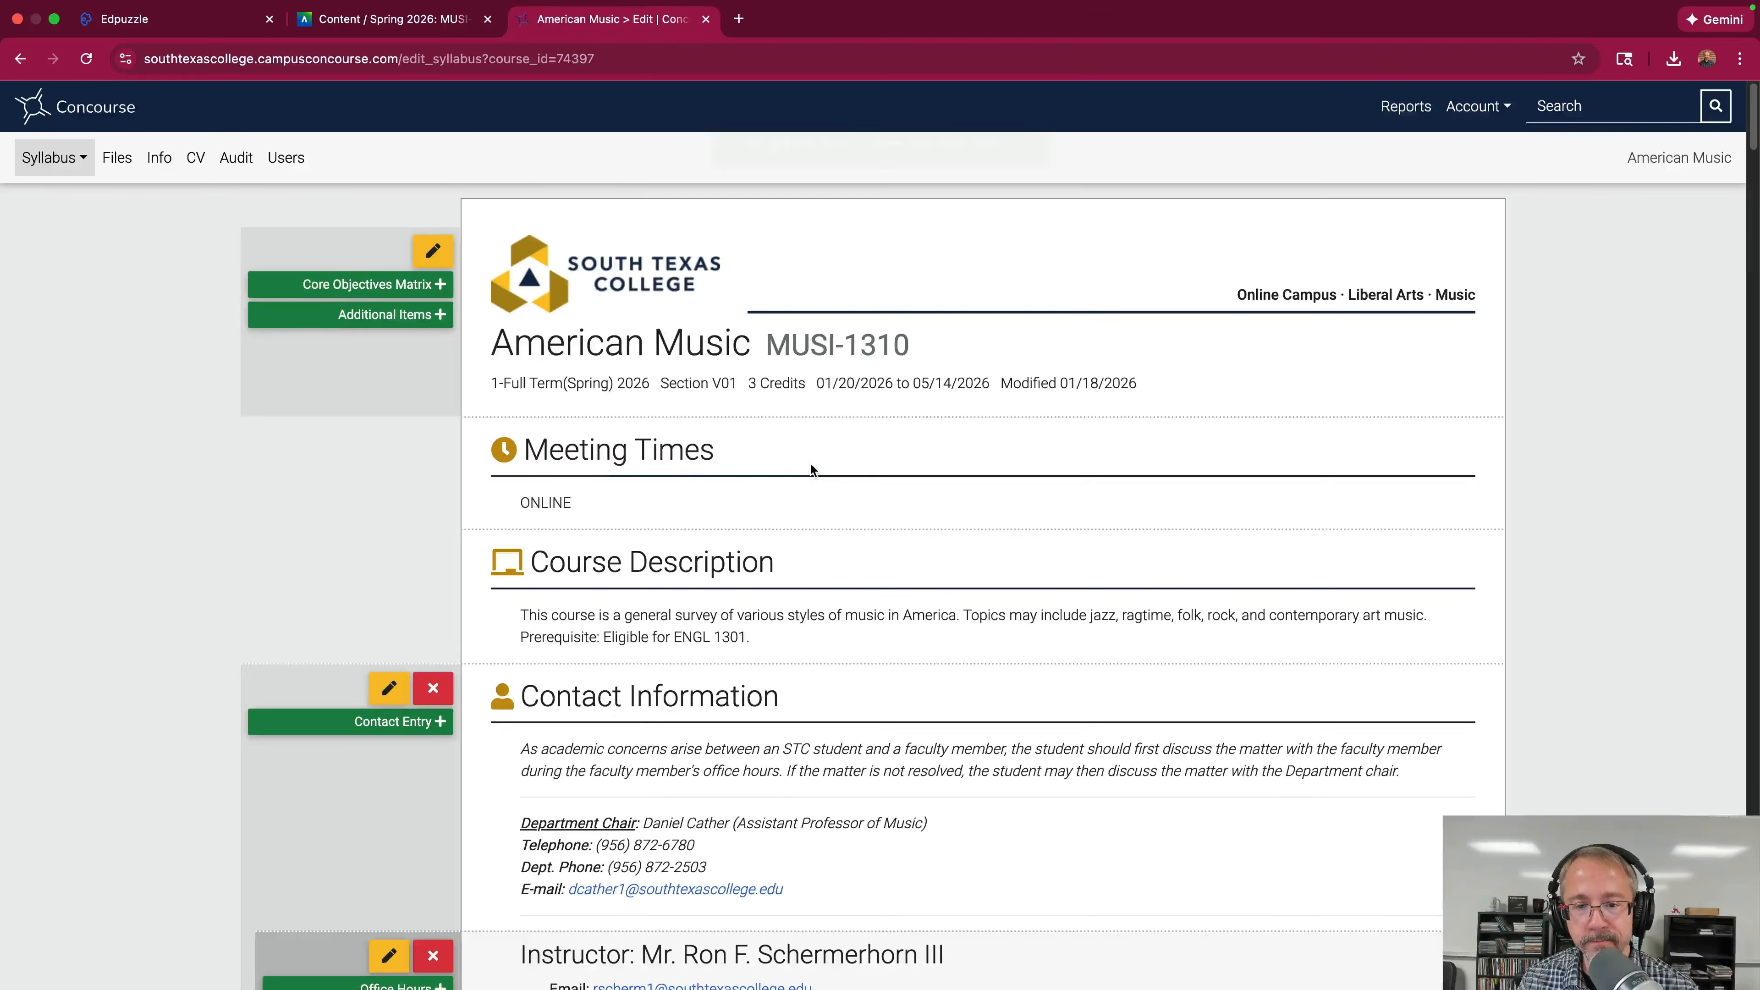
Replace the details of the Music & Video Journals assignment entry with the copied 2026 list and remove the gap before Journal #7.
scroll(809, 468, "down", 10)
scroll(810, 469, "down", 20)
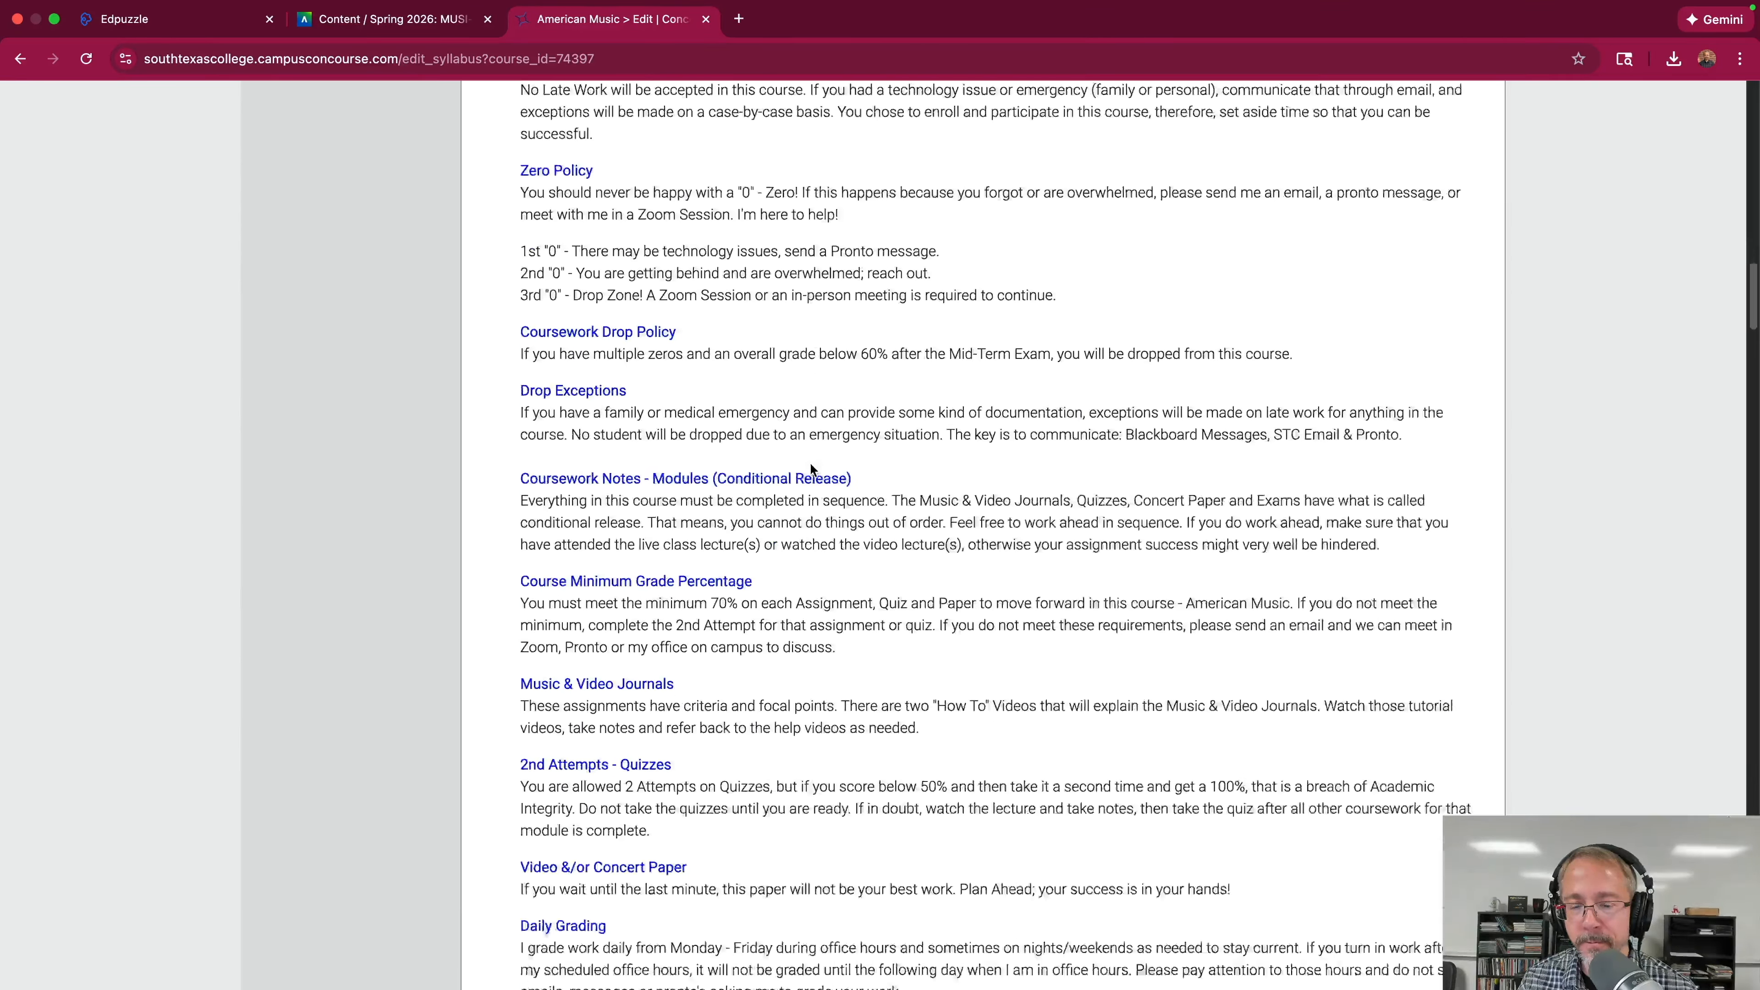
scroll(811, 469, "down", 20)
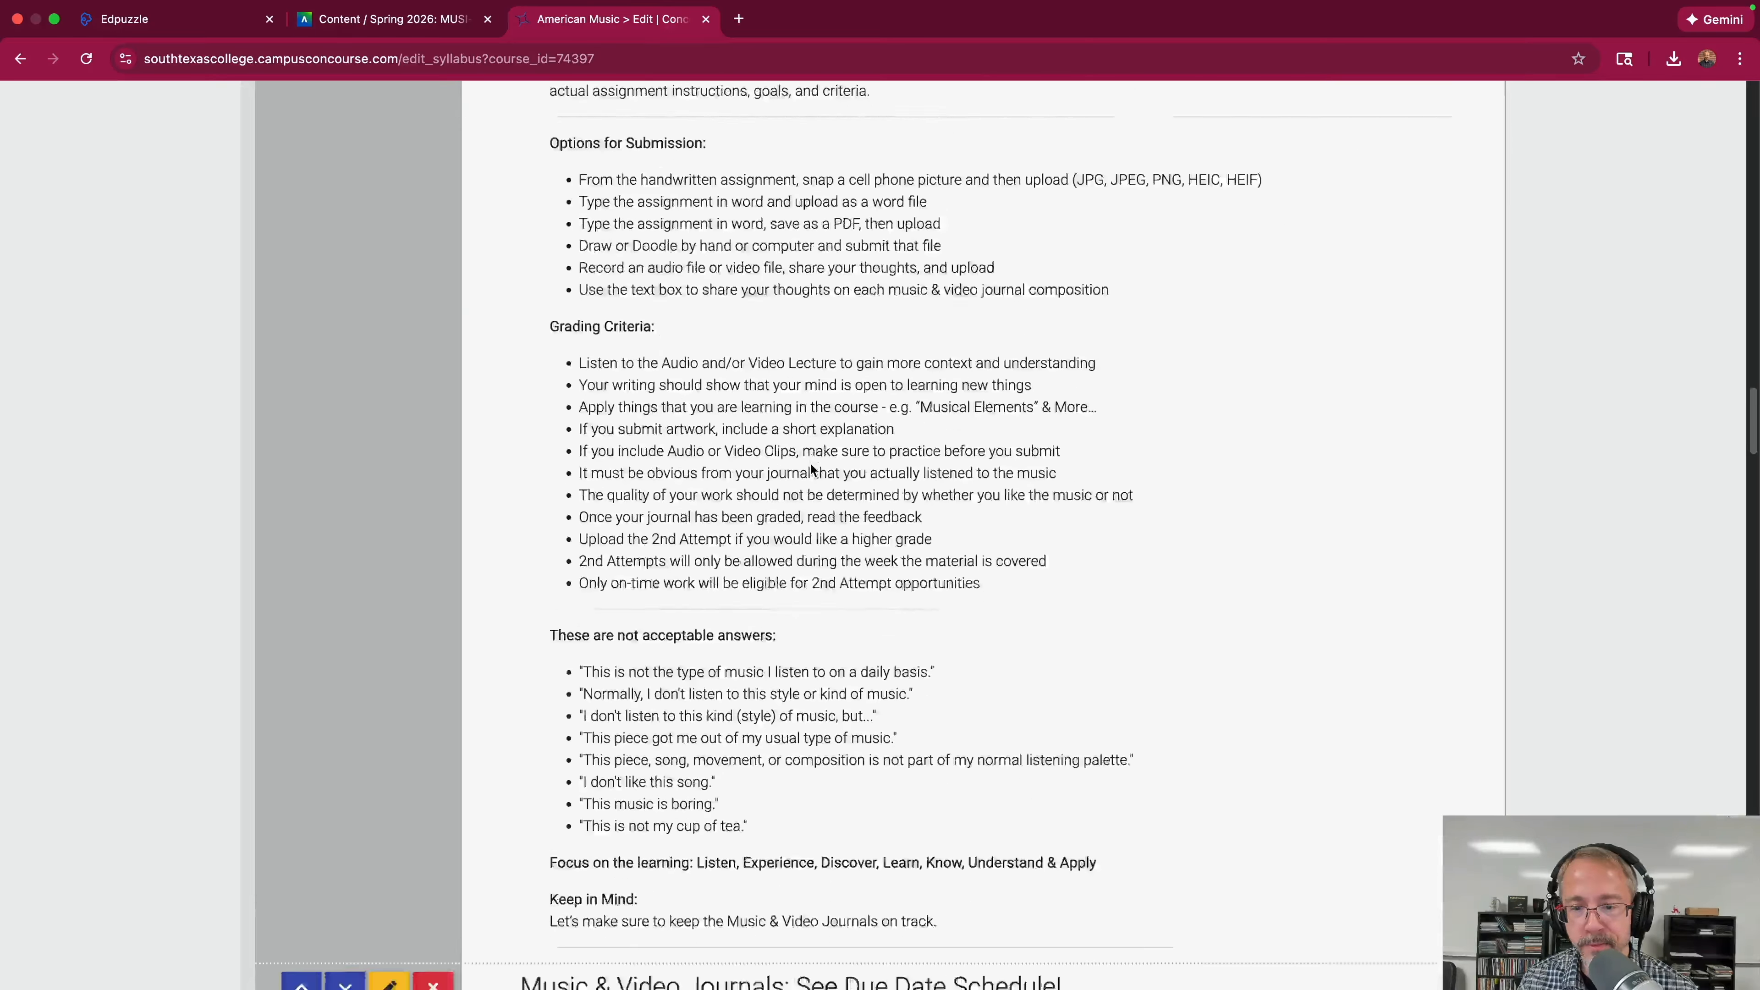
scroll(811, 463, "down", 2)
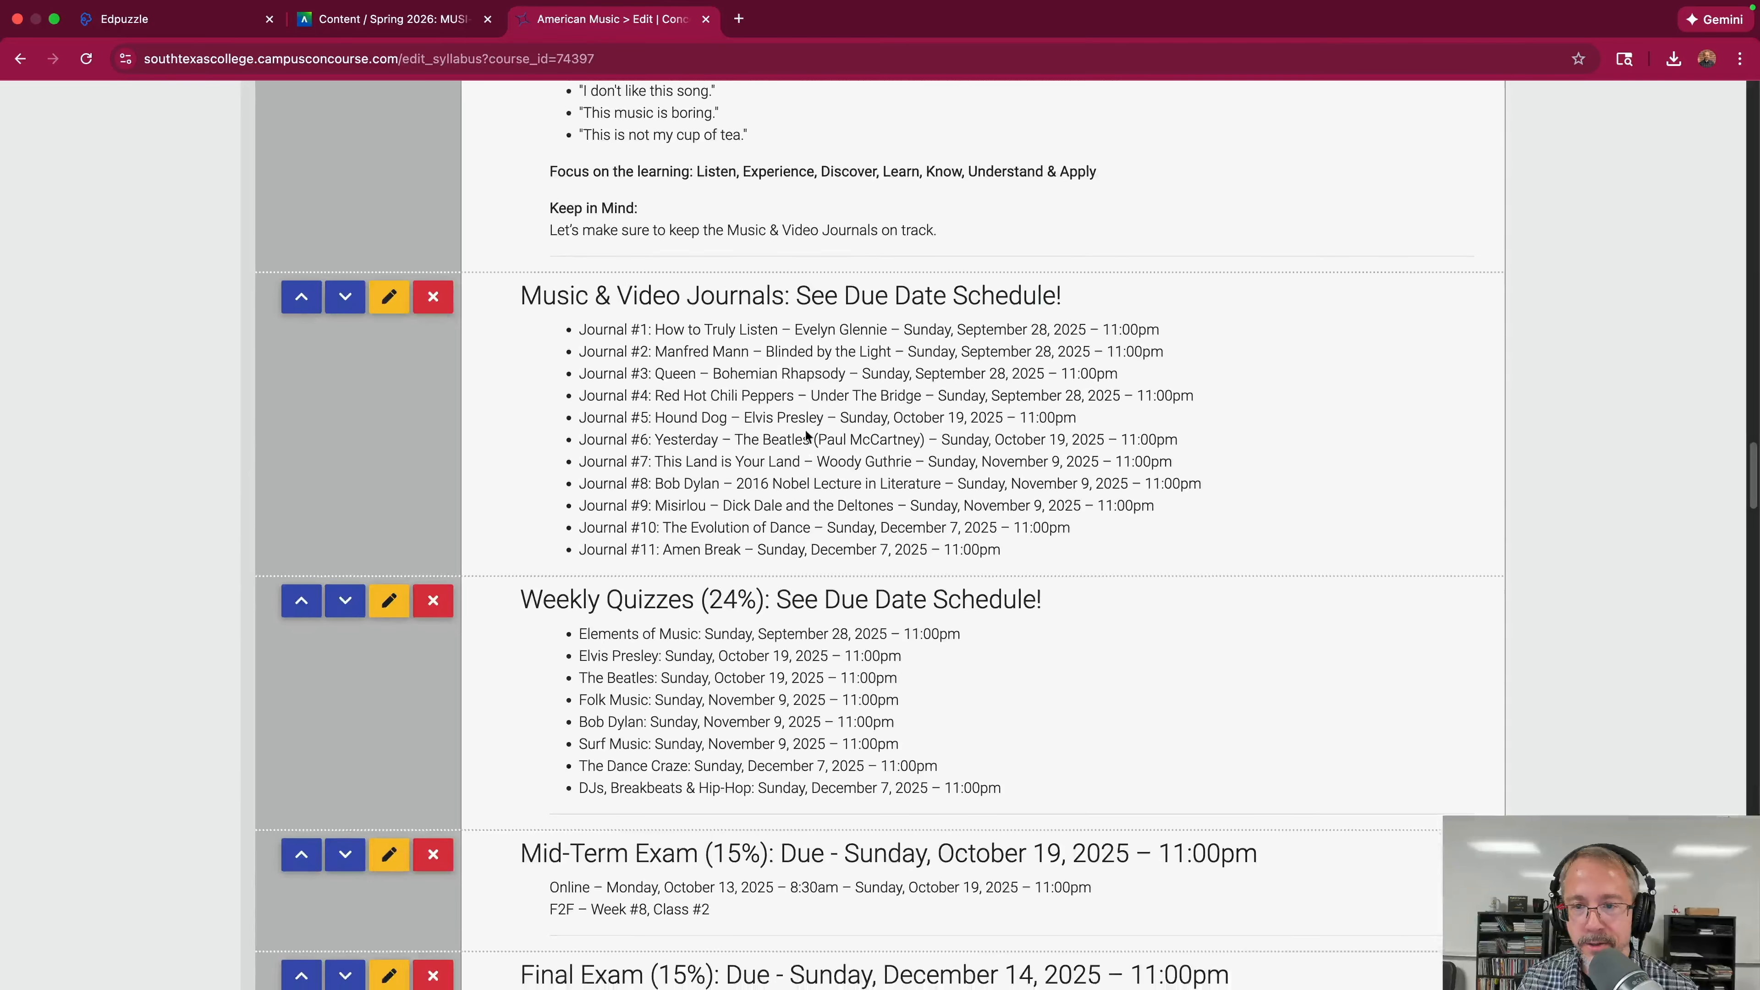
left_click(389, 297)
scroll(1033, 500, "down", 4)
scroll(1103, 567, "up", 2)
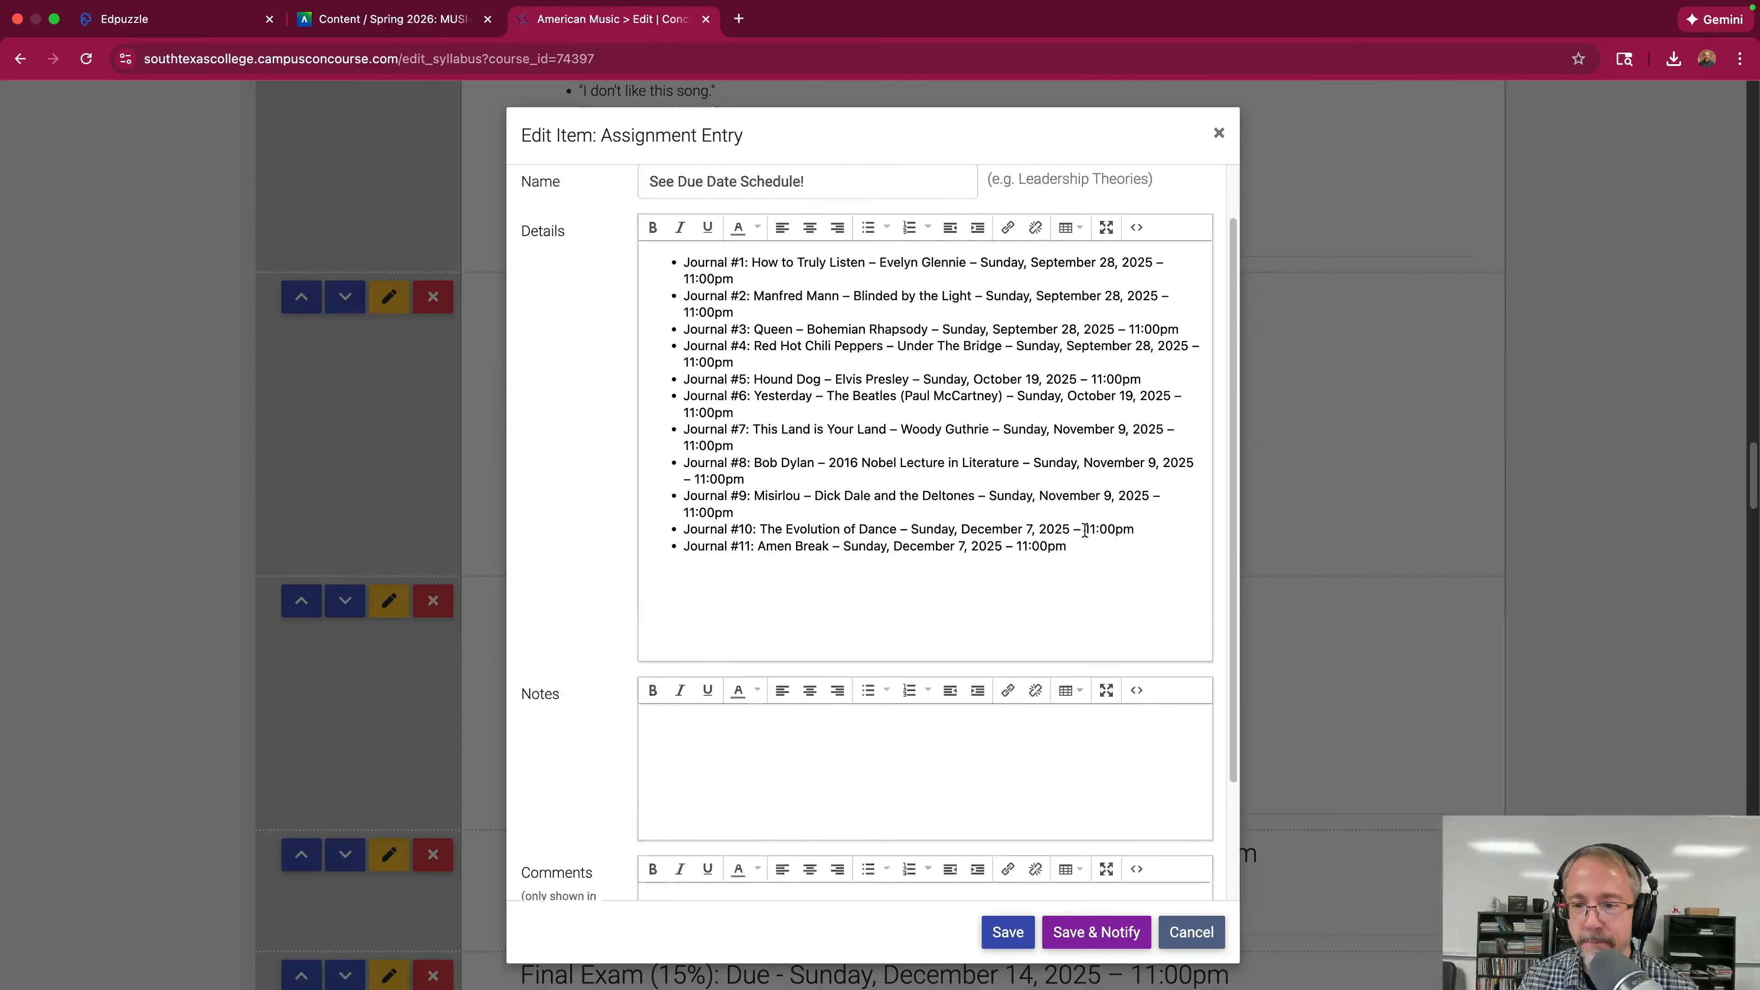
left_click(1103, 567)
key("super+a")
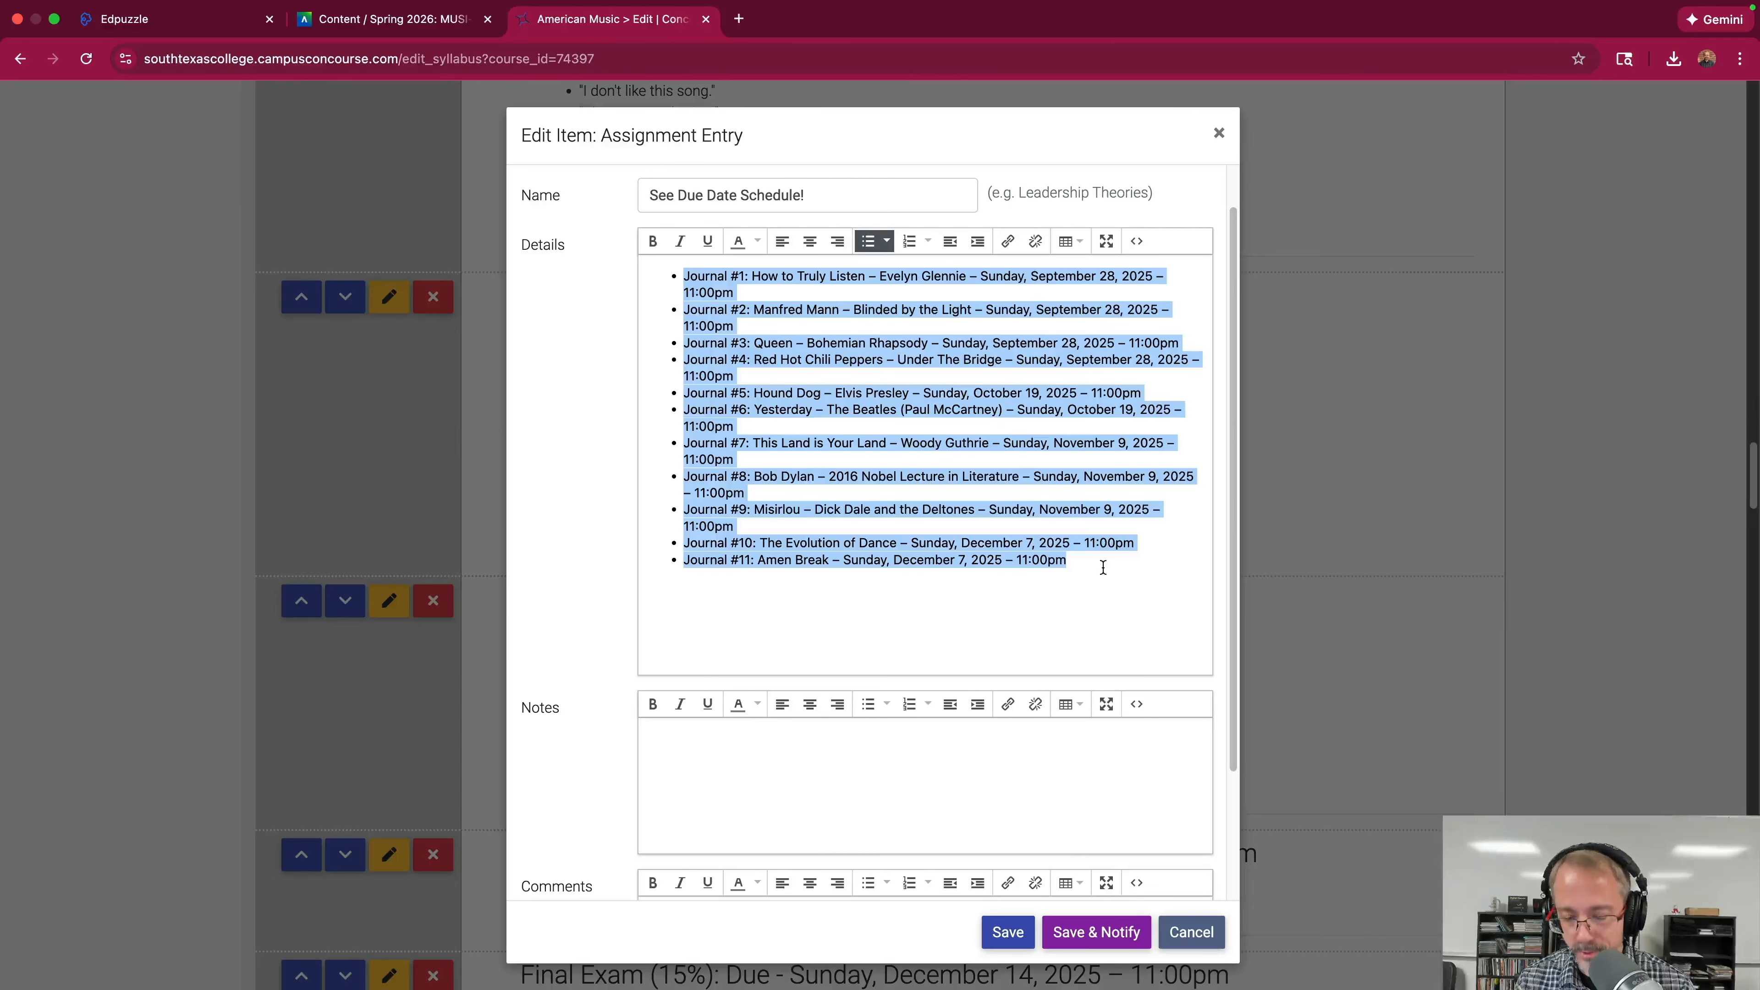
key("super+v")
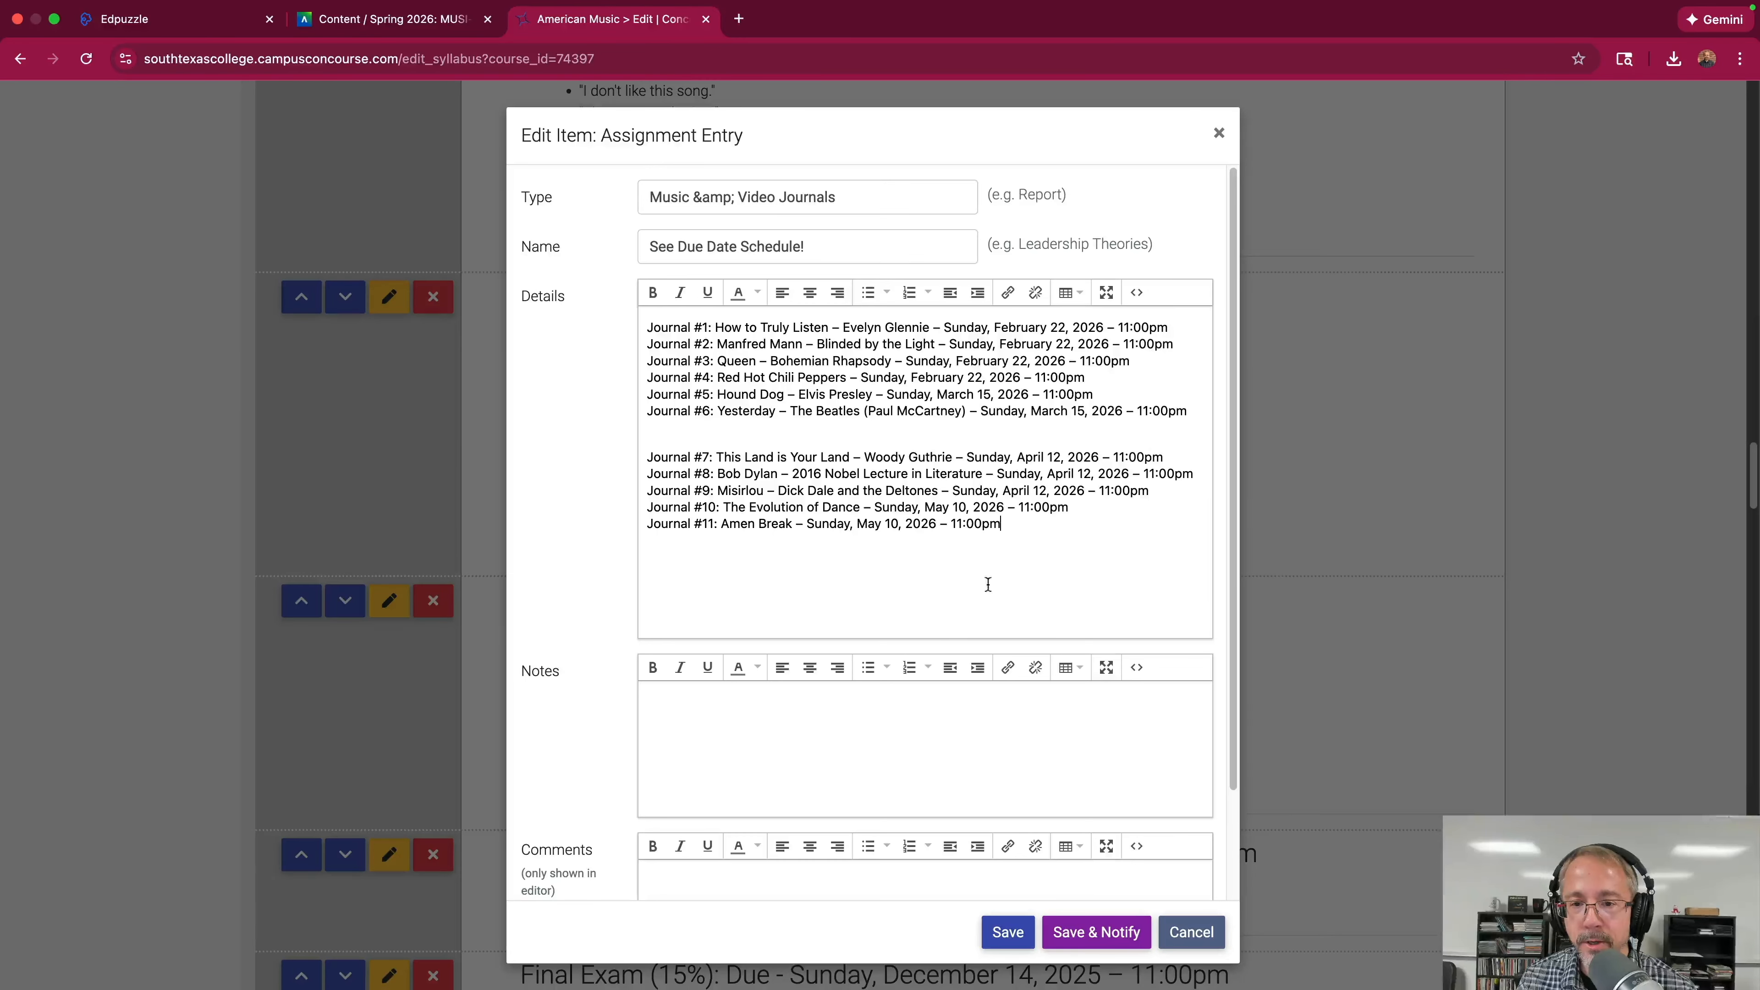
left_click(646, 457)
key("BackSpace")
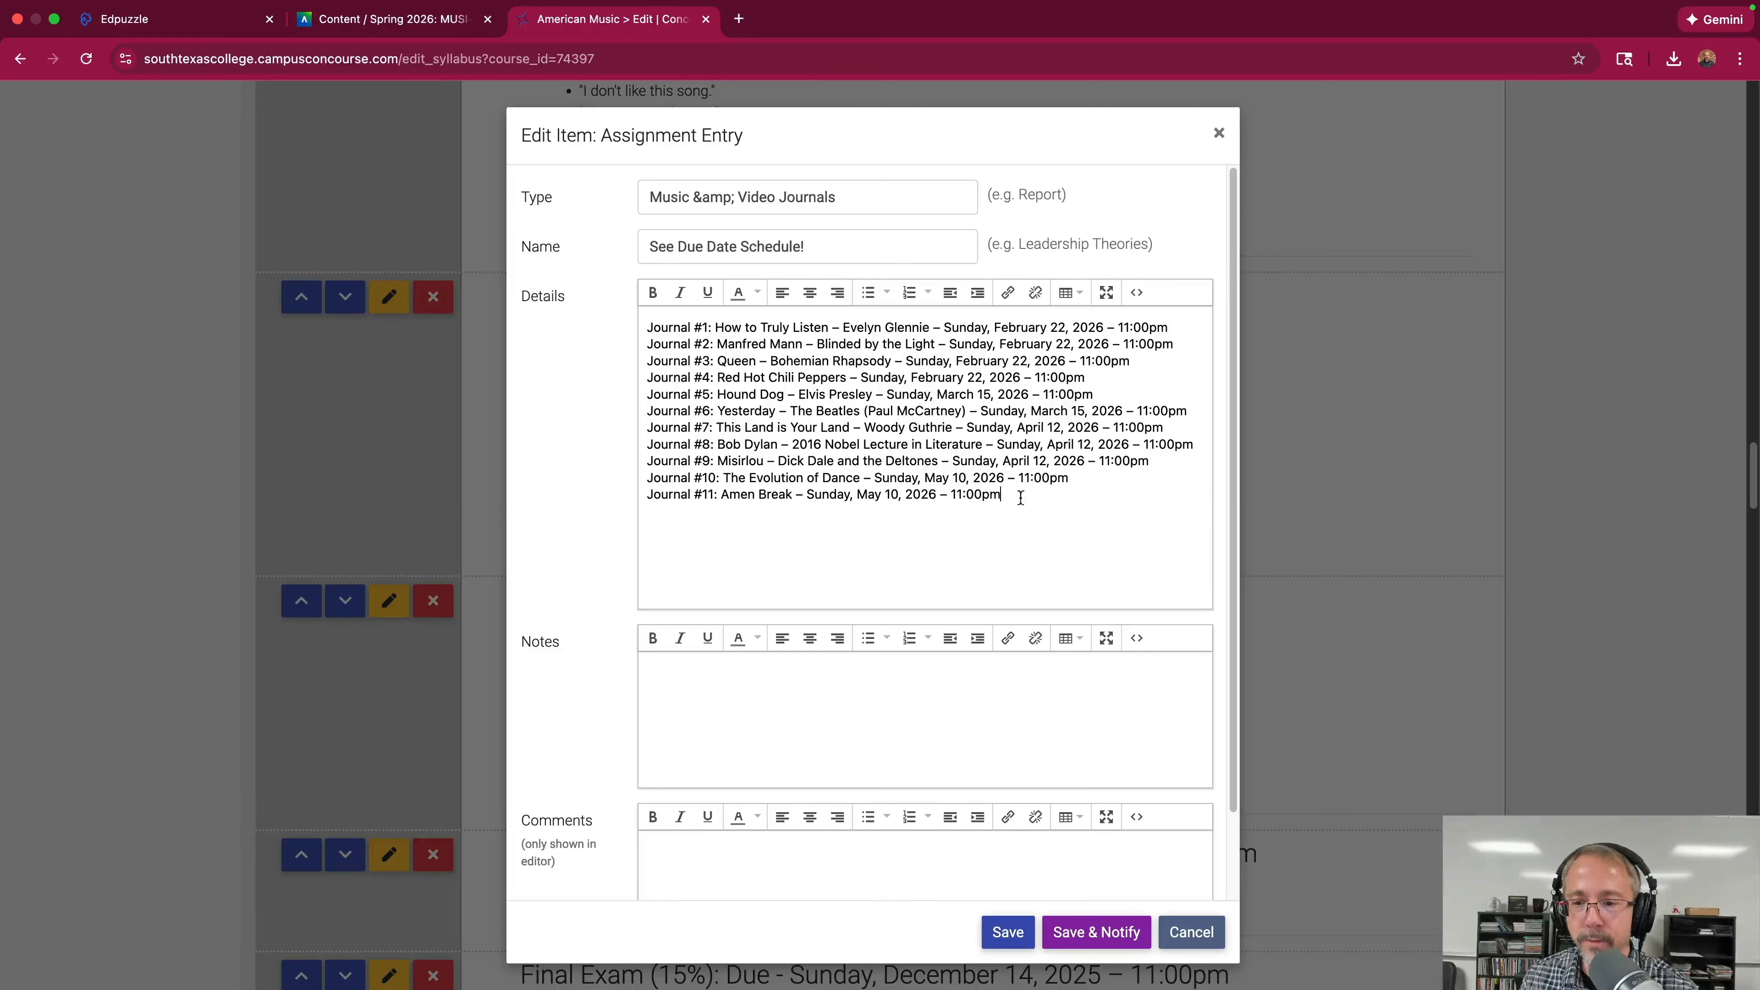
Format the journal list as bullets and put Journals #2 through #6 on separate bullet lines.
left_click_drag(1020, 496, 669, 319)
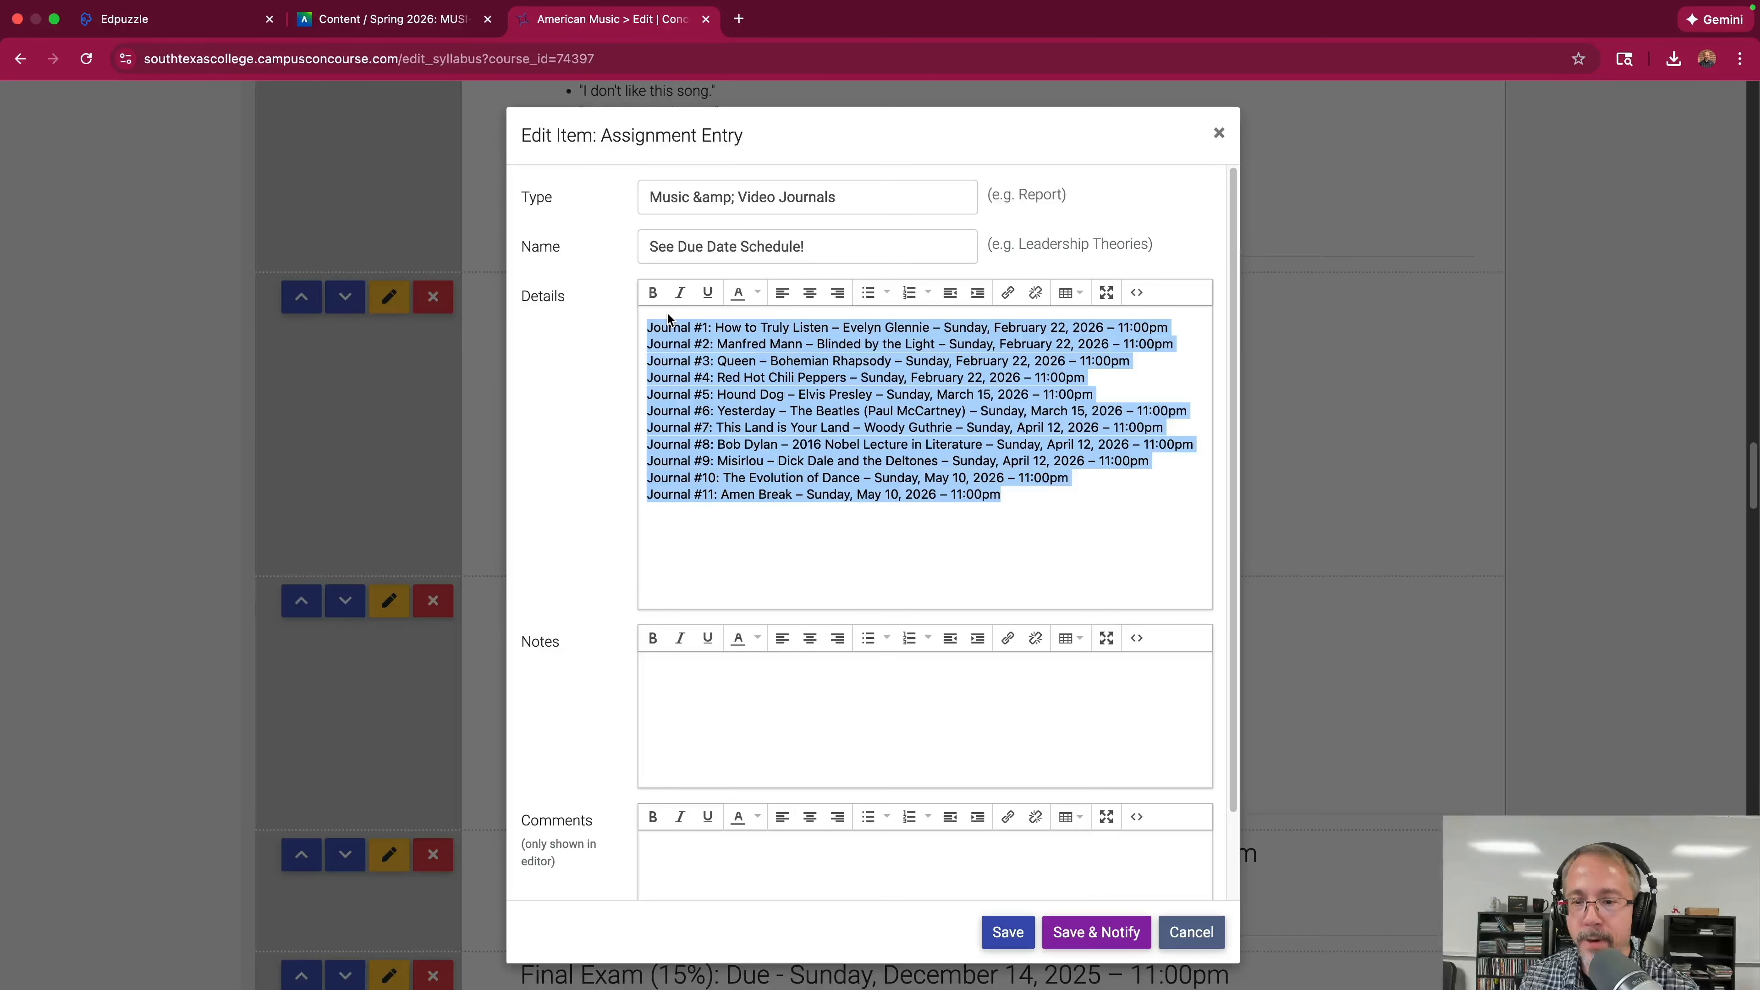
left_click(872, 292)
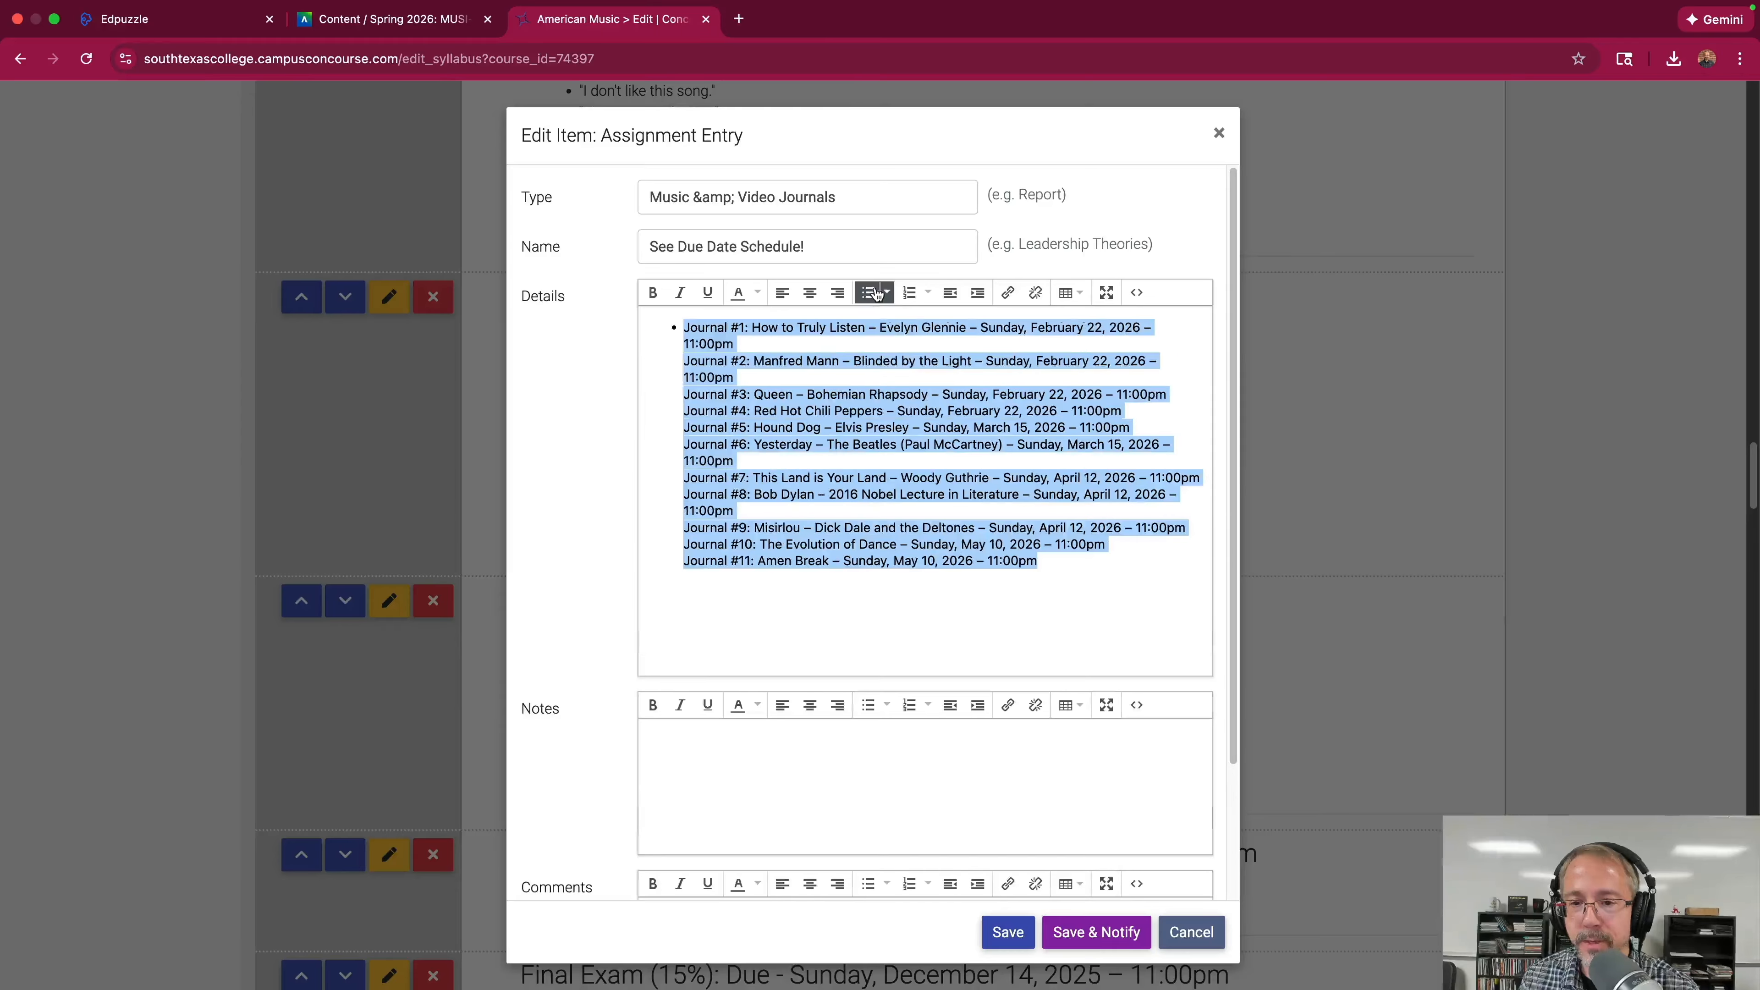
left_click(779, 362)
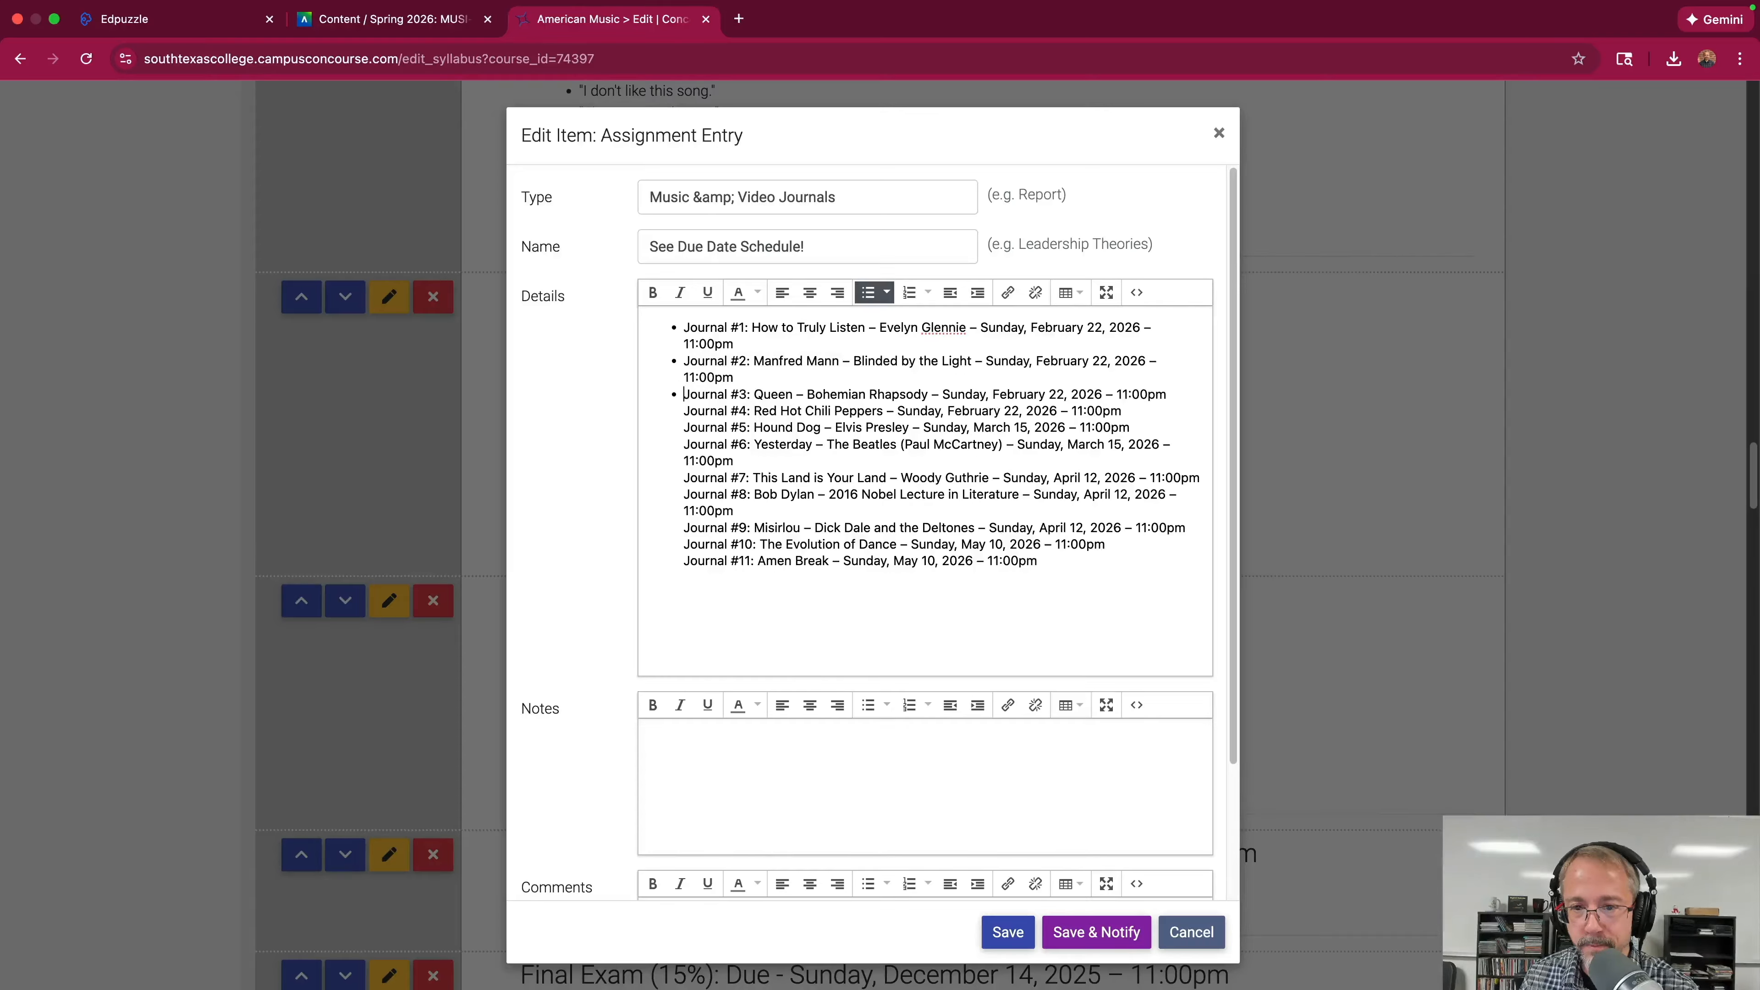
left_click(683, 409)
key("Return")
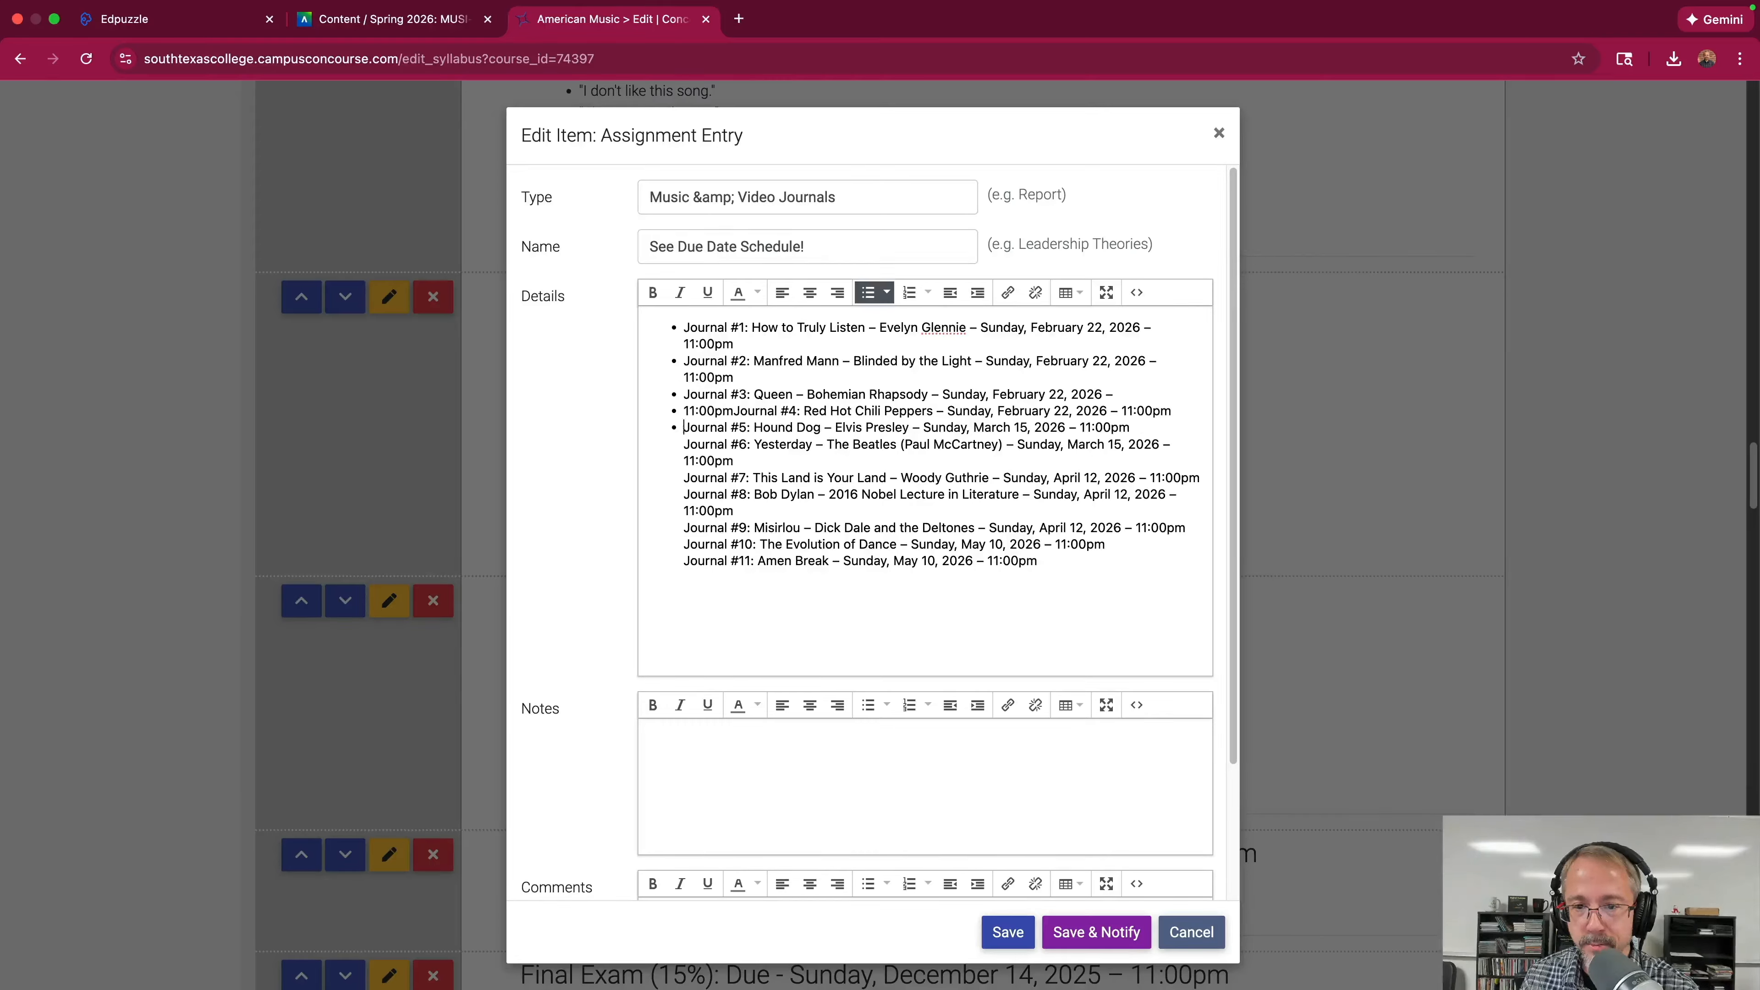
left_click(683, 446)
key("BackSpace")
key("Return")
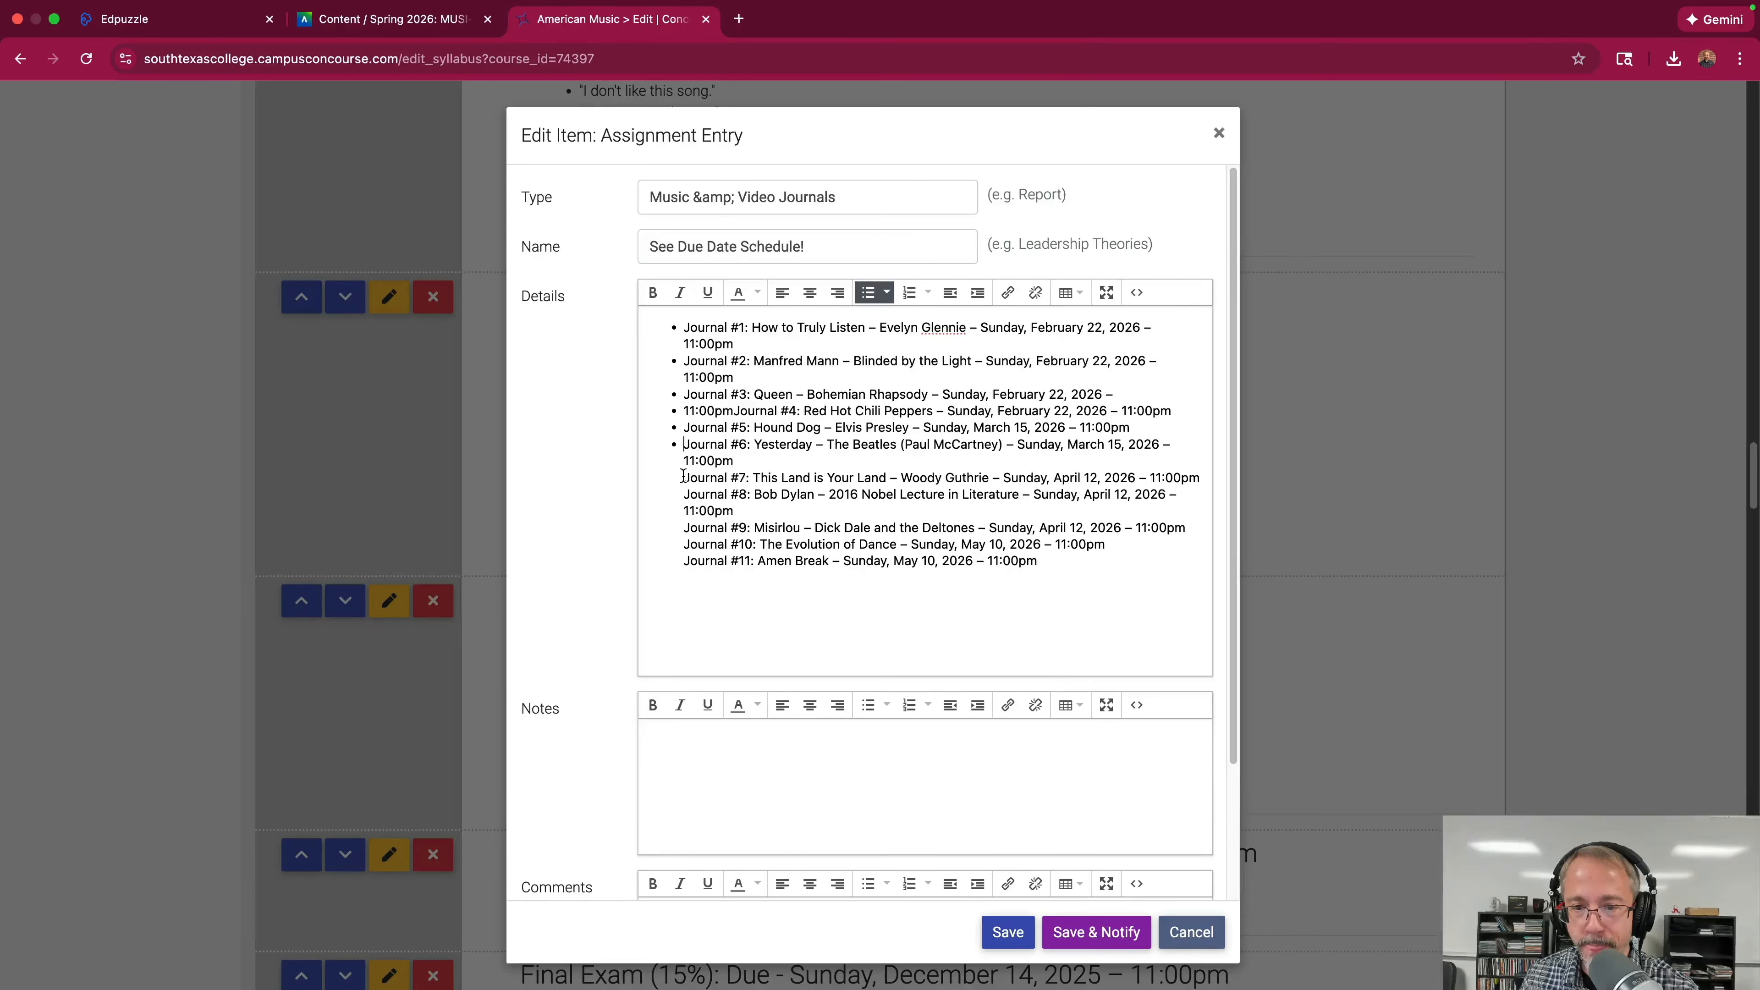
Split Journals #7 through #11 onto their own bullet lines.
left_click(683, 477)
key("BackSpace")
key("Return")
left_click(682, 494)
key("BackSpace")
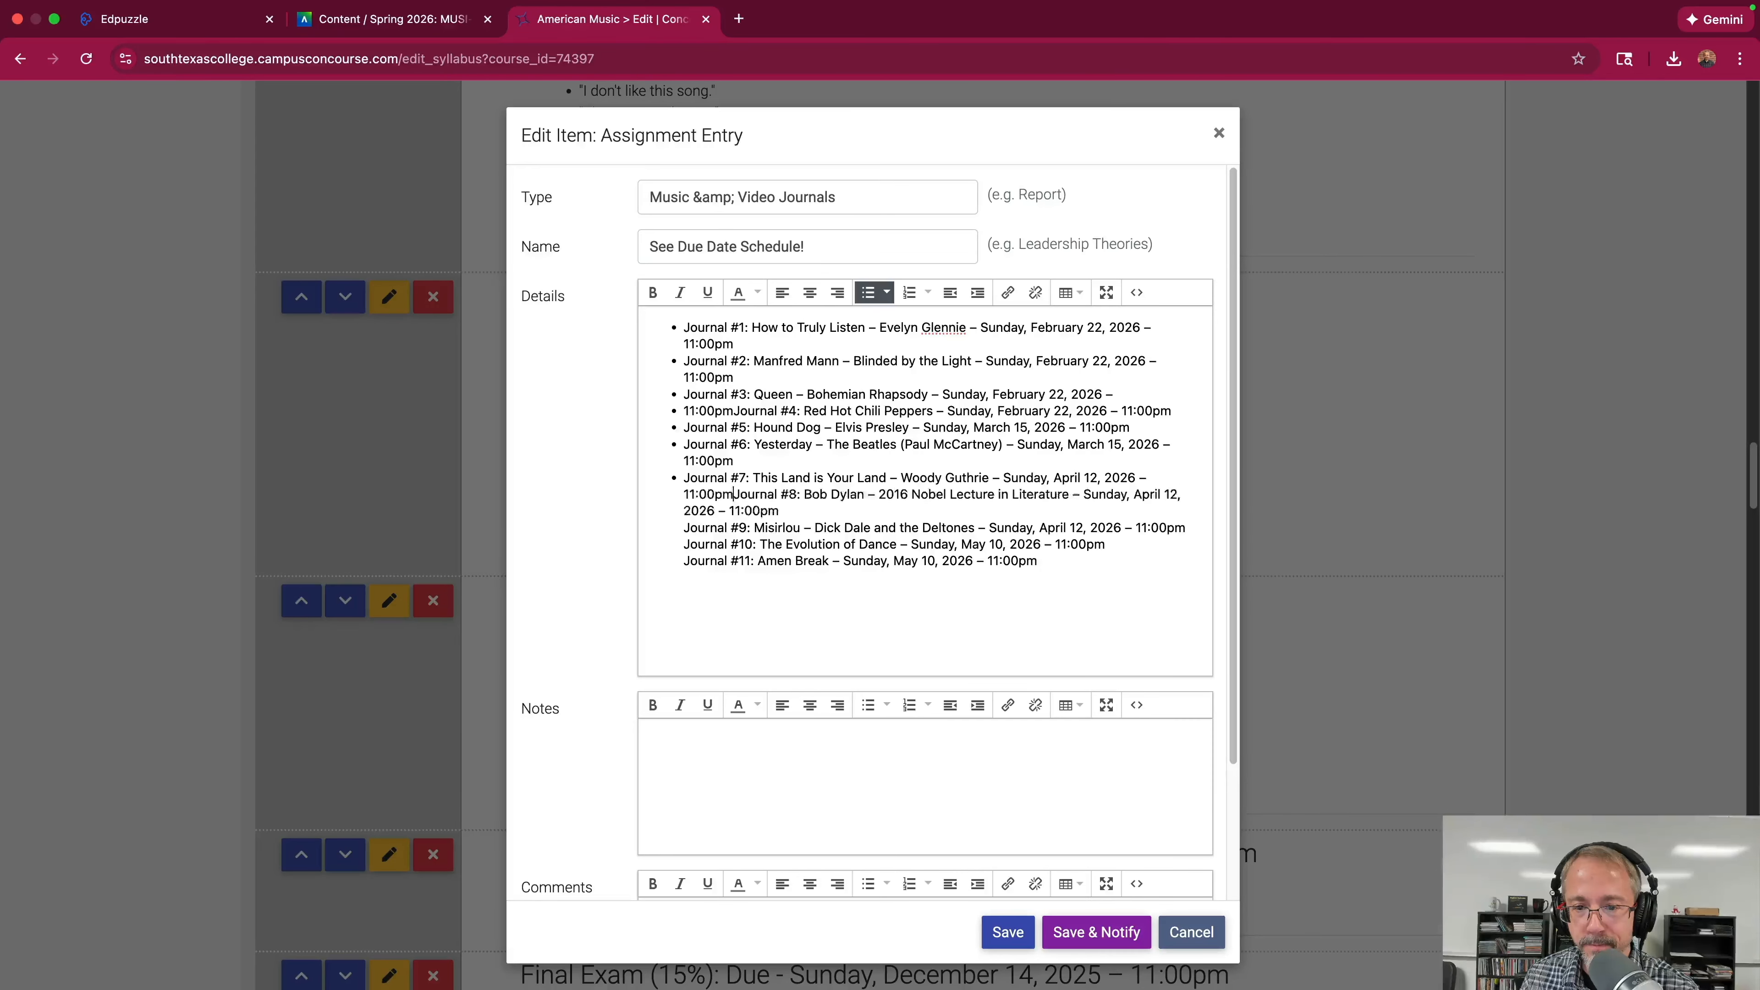
key("Return")
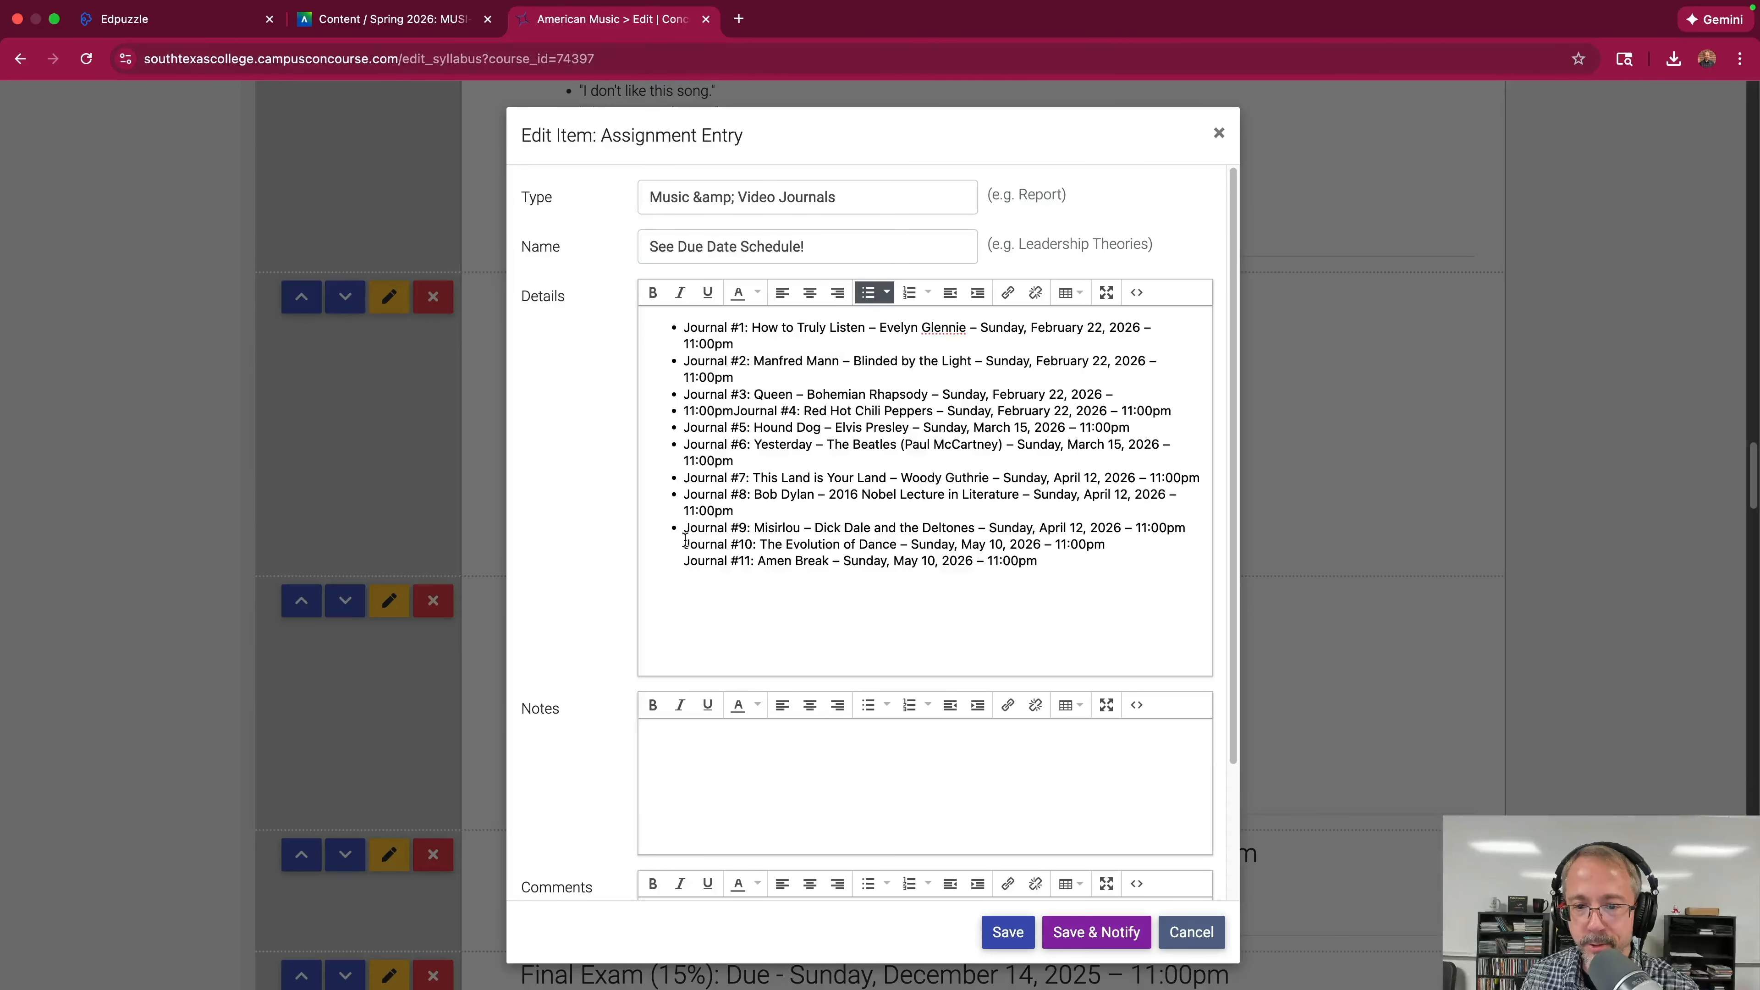
left_click(685, 560)
key("BackSpace")
key("Return")
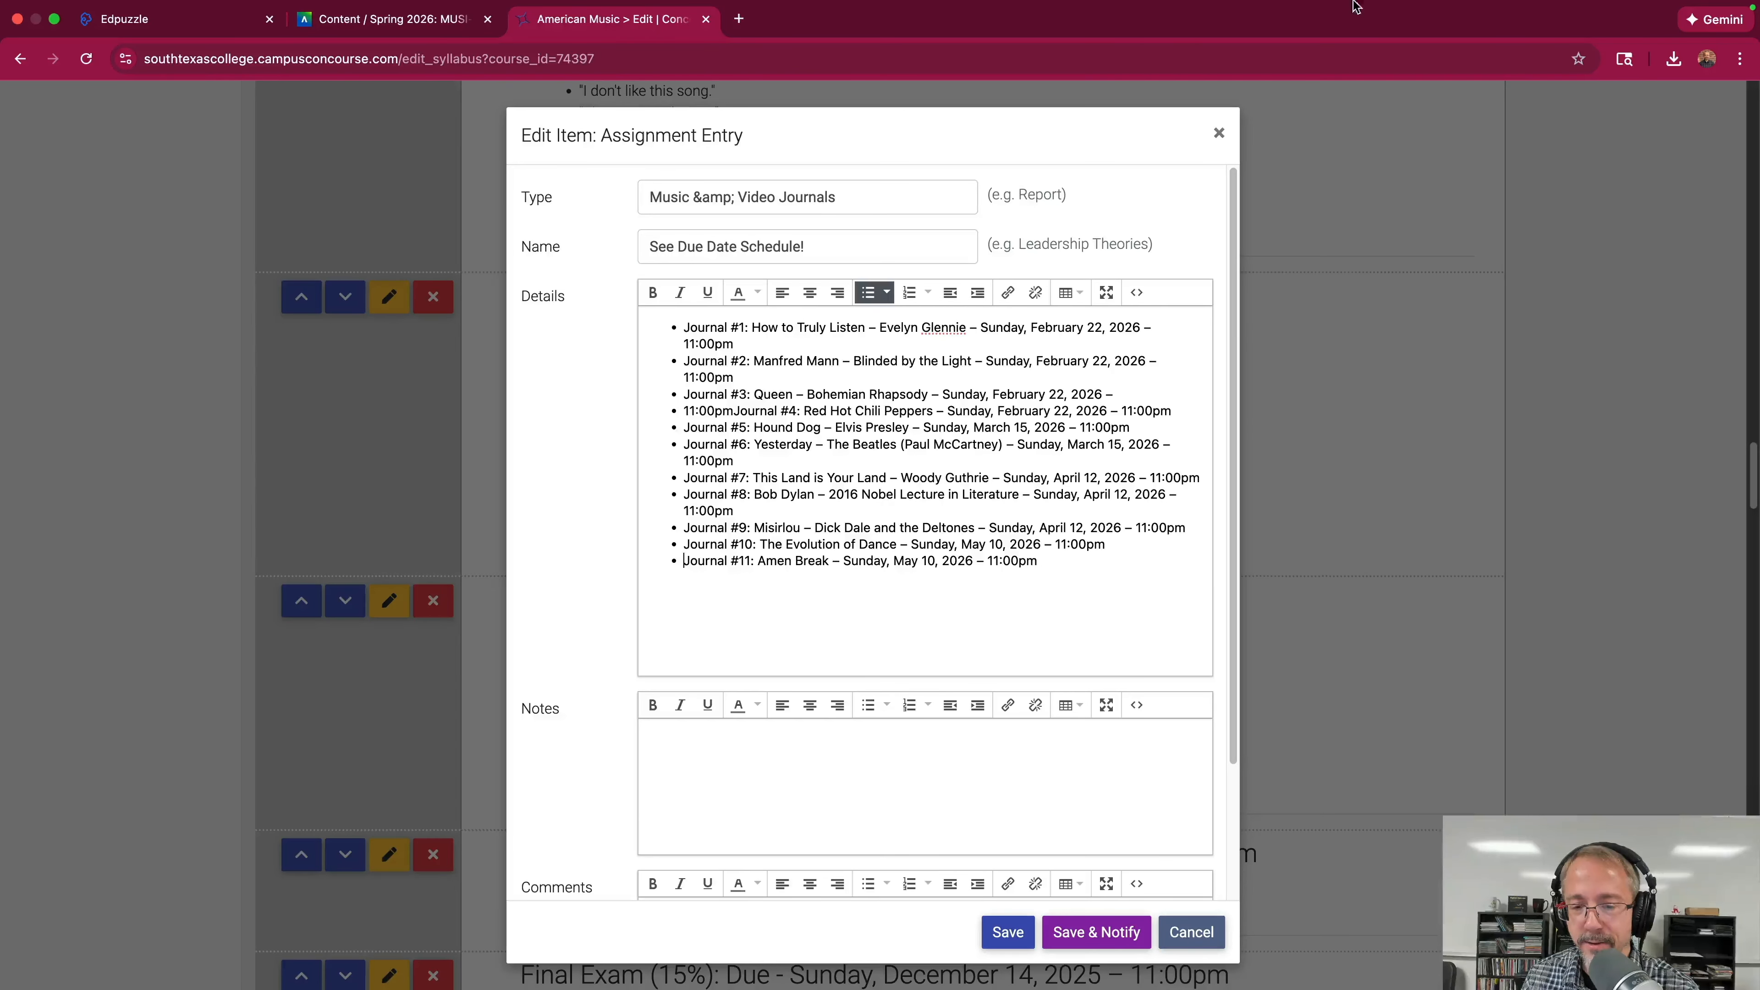
Separate Journal #4 from the preceding 11:00pm text so that it starts on its own bullet.
scroll(624, 463, "up", 2)
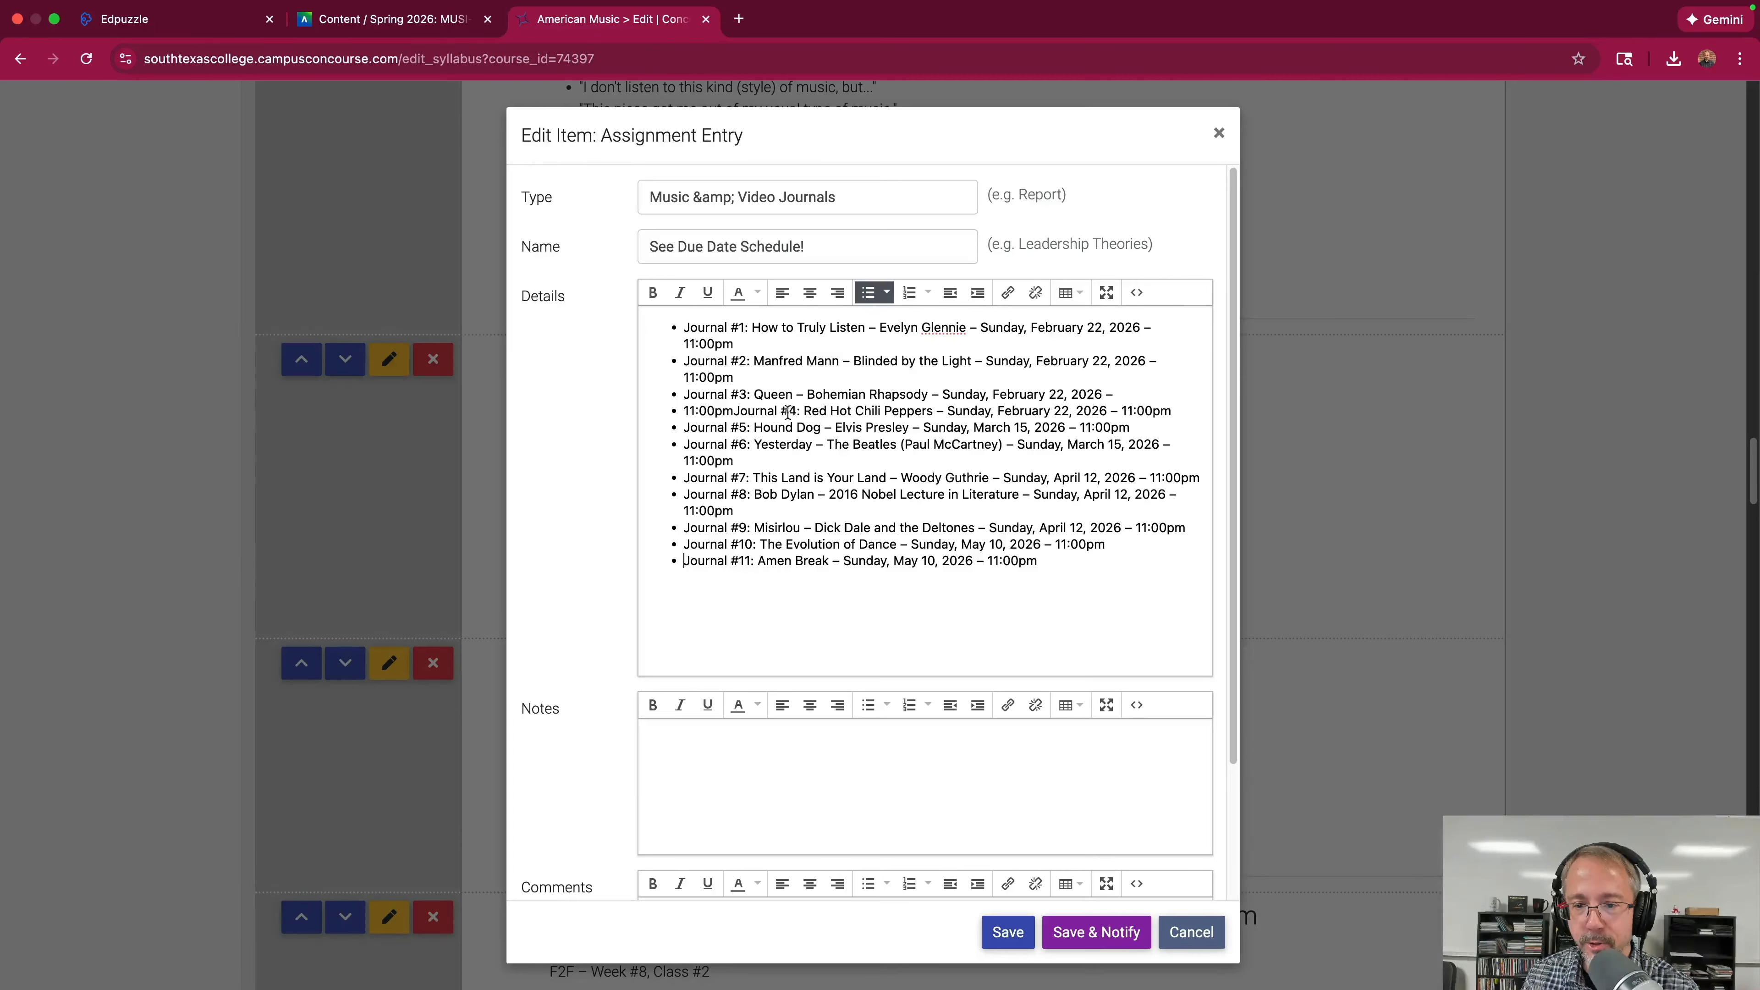
left_click(739, 411)
key("shift+Return")
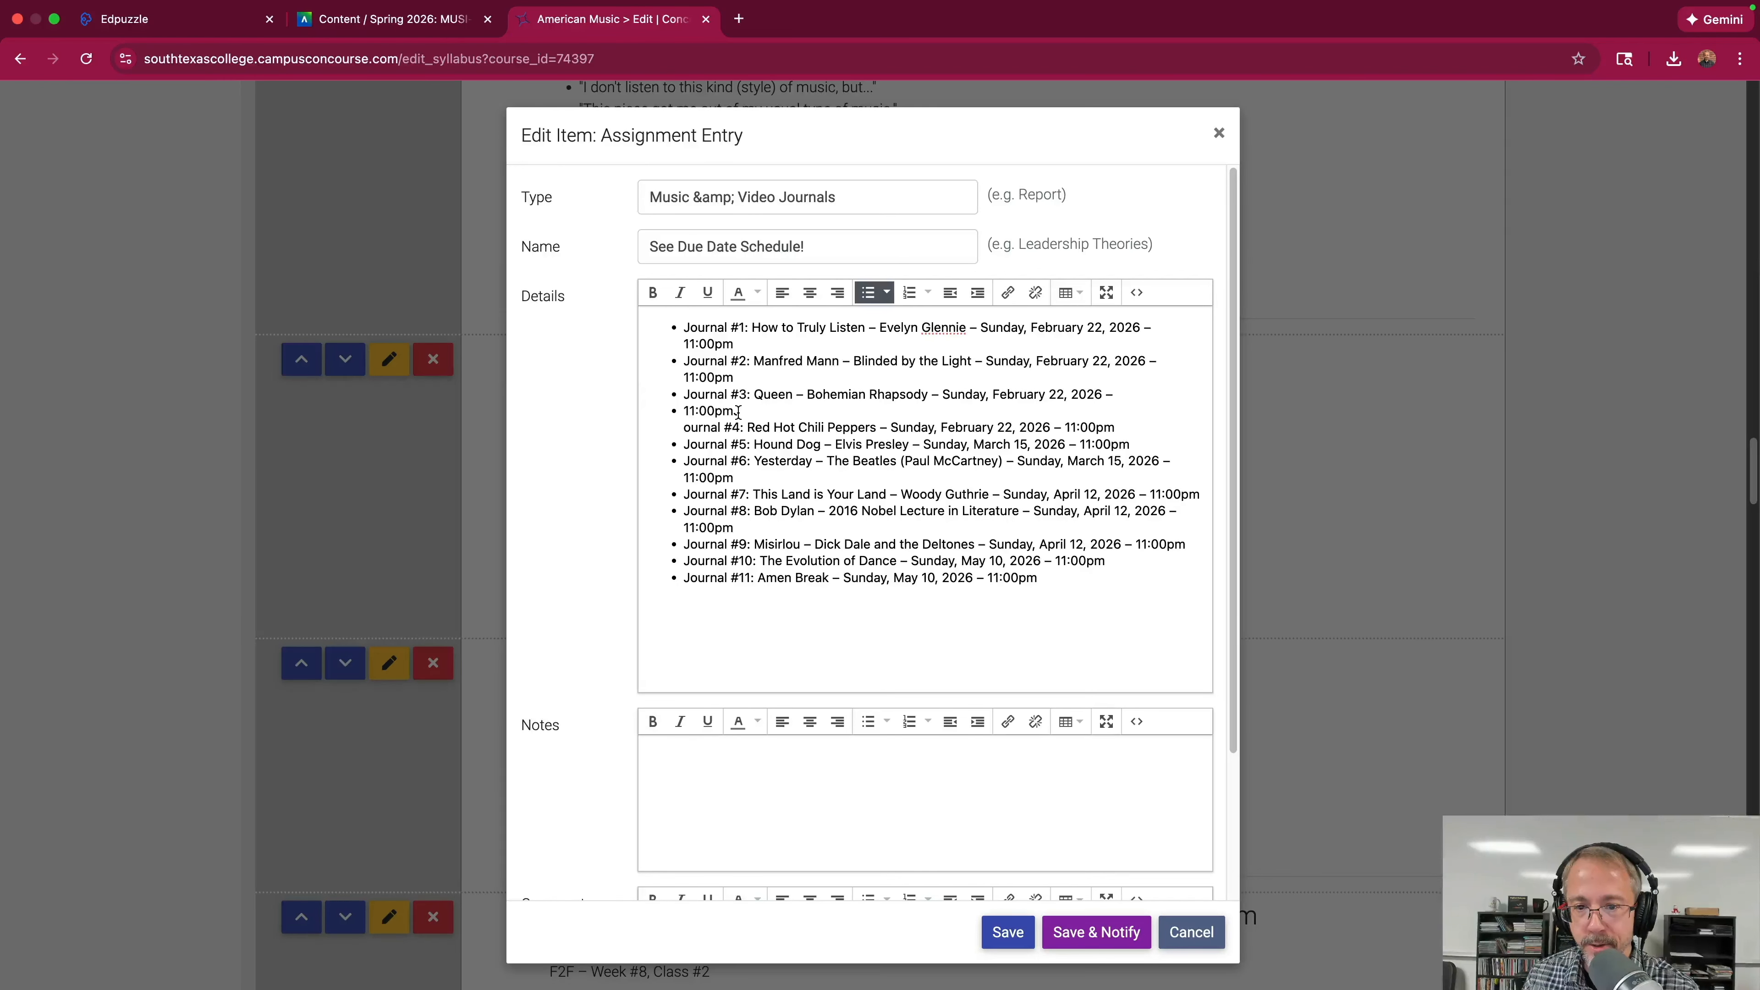
key("BackSpace")
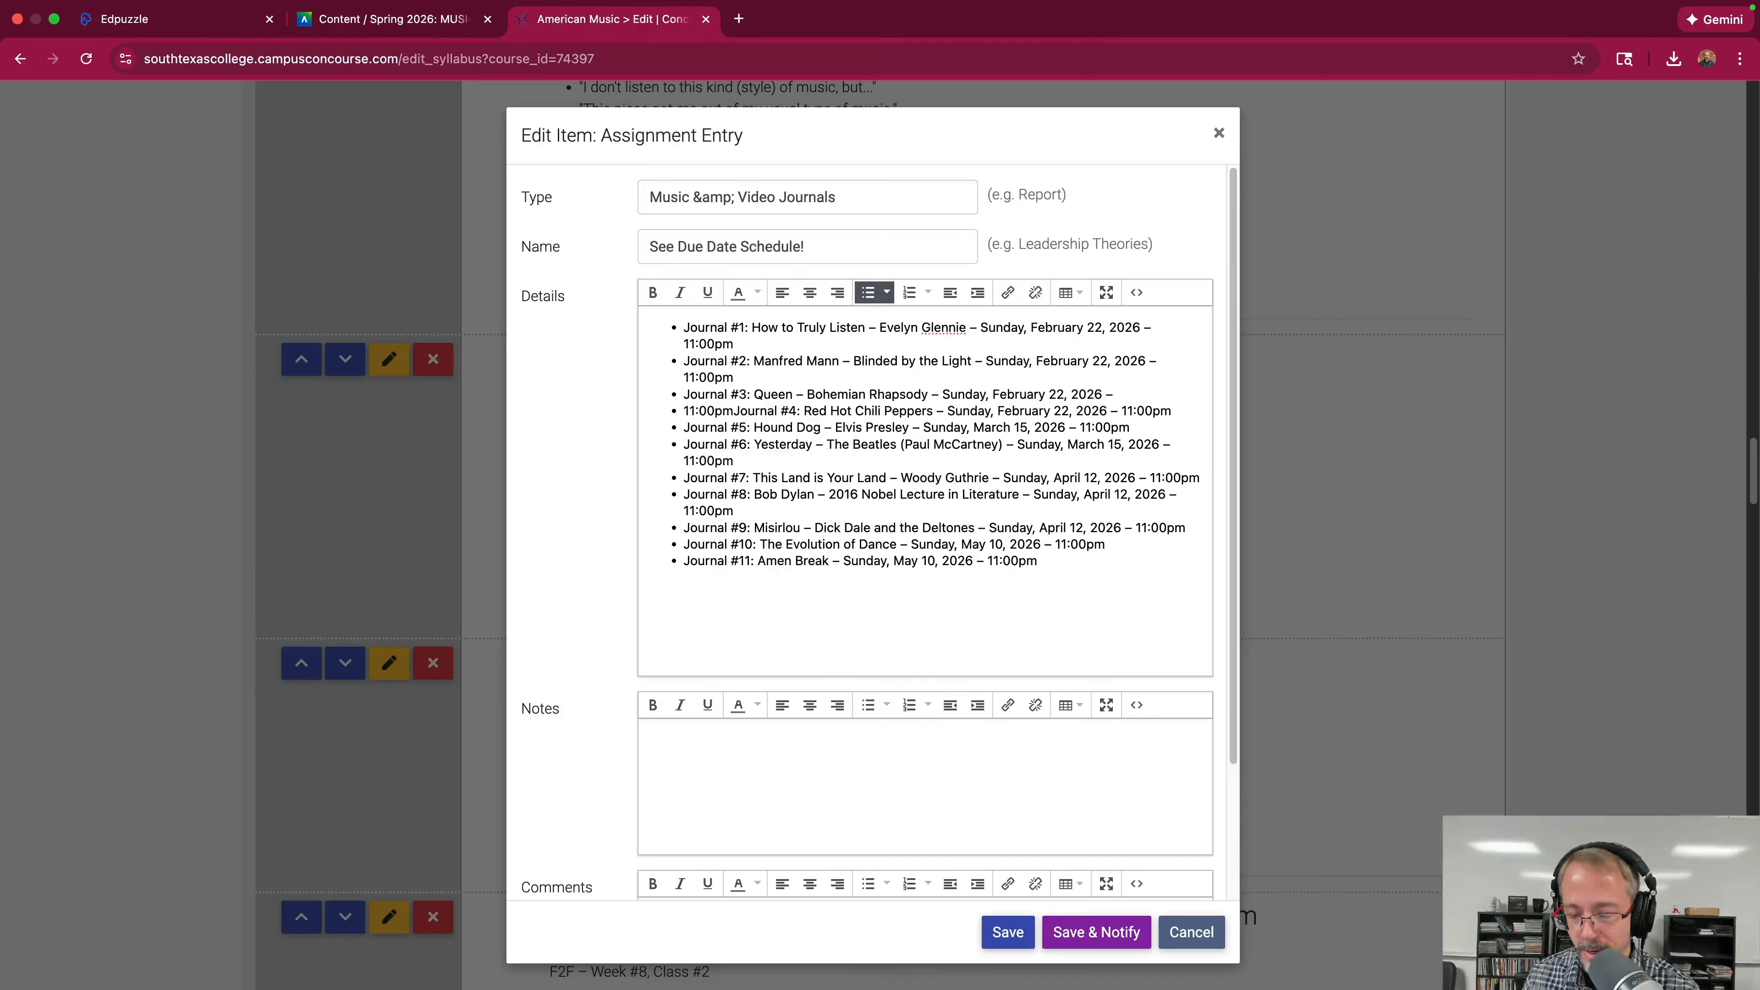
key("shift+Return")
key("BackSpace")
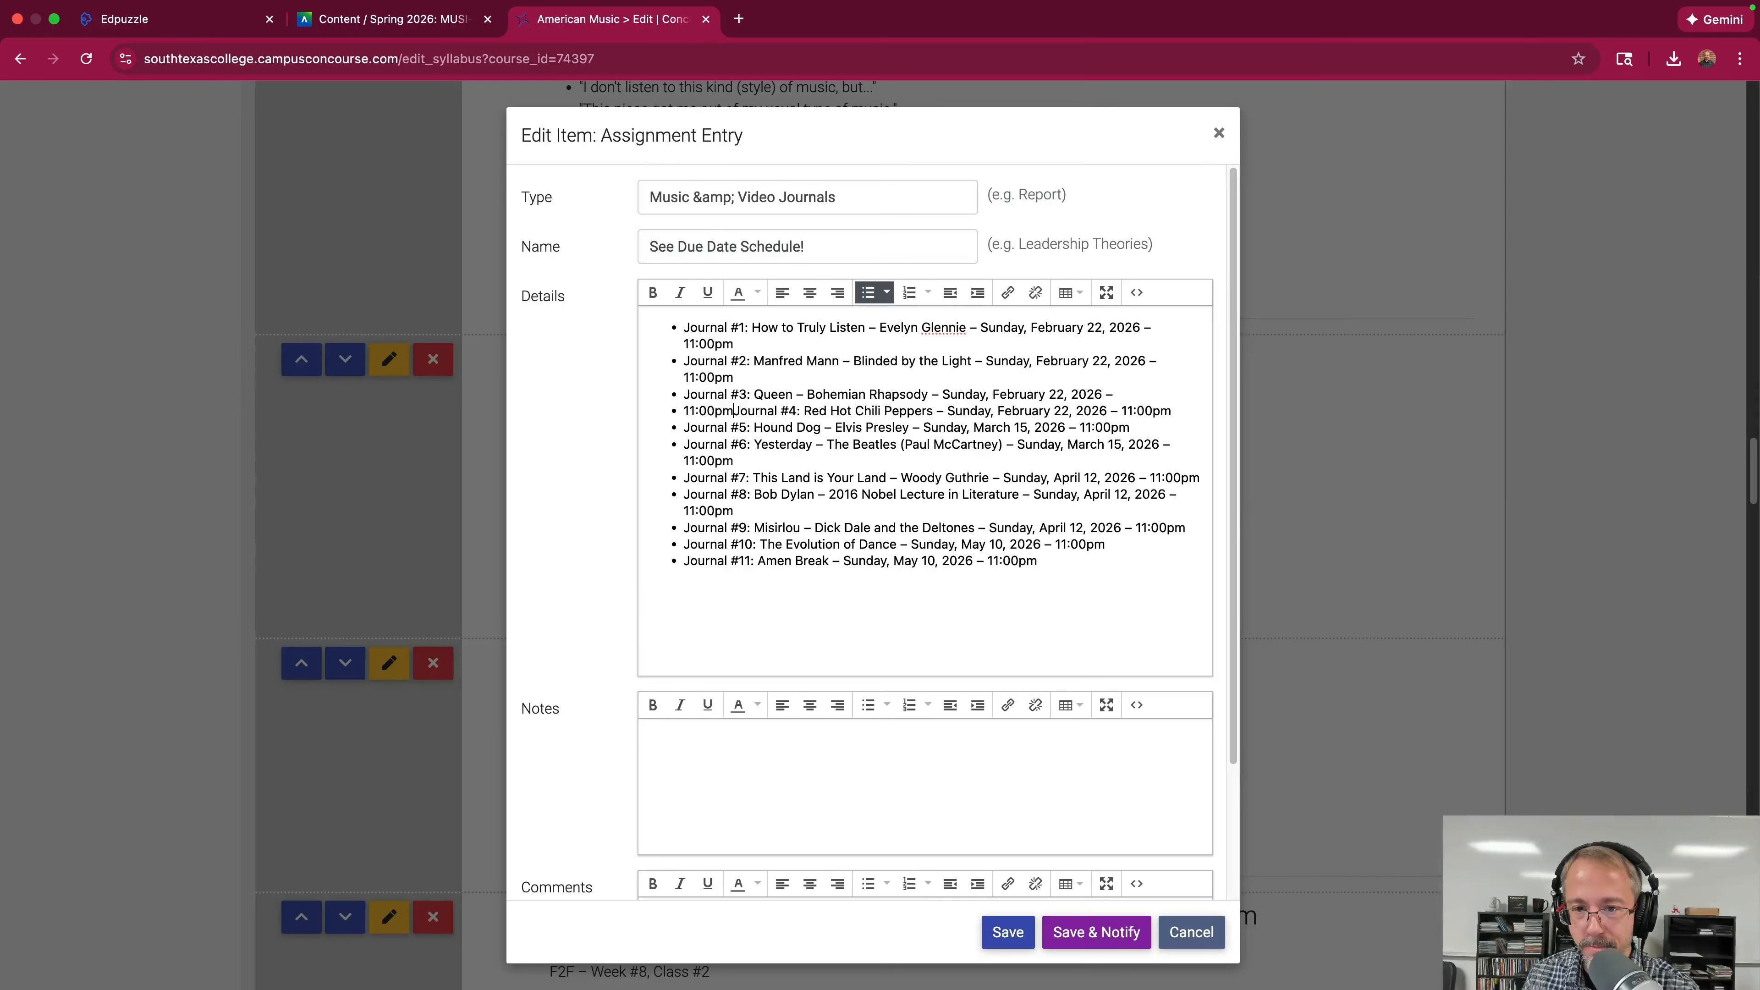
key("Return")
Save the edited Music & Video Journals entry without sending a notification.
scroll(818, 462, "up", 3)
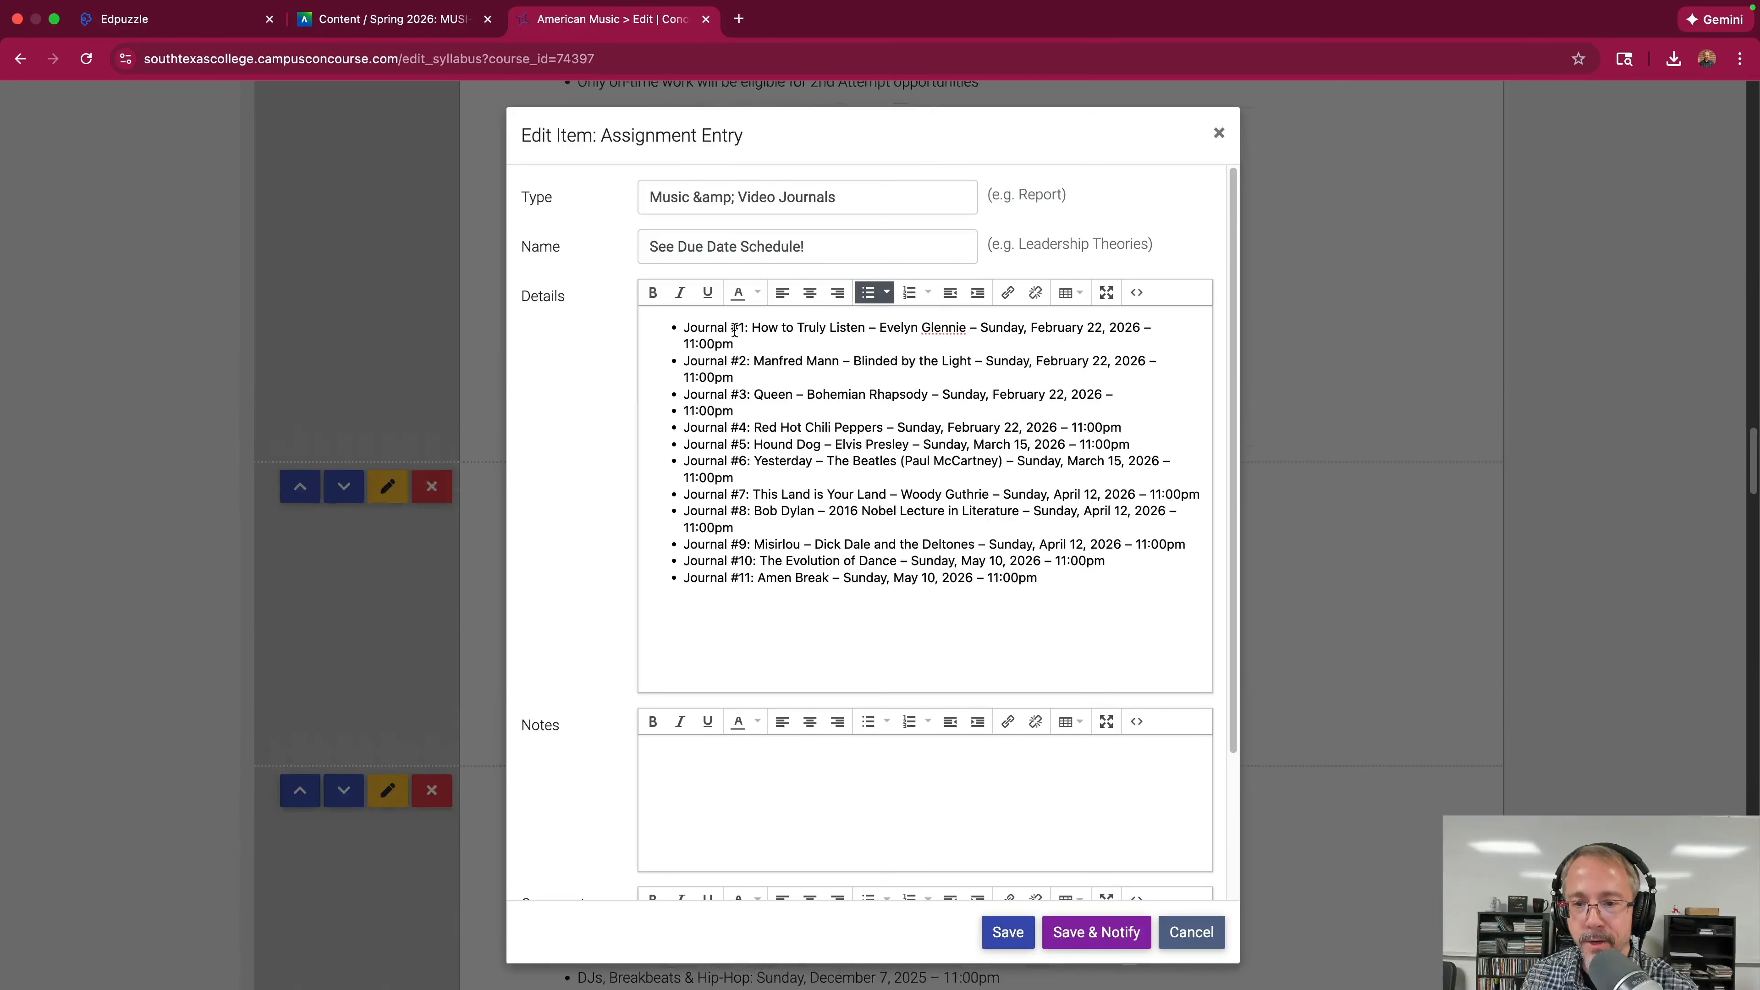
scroll(834, 330, "down", 1)
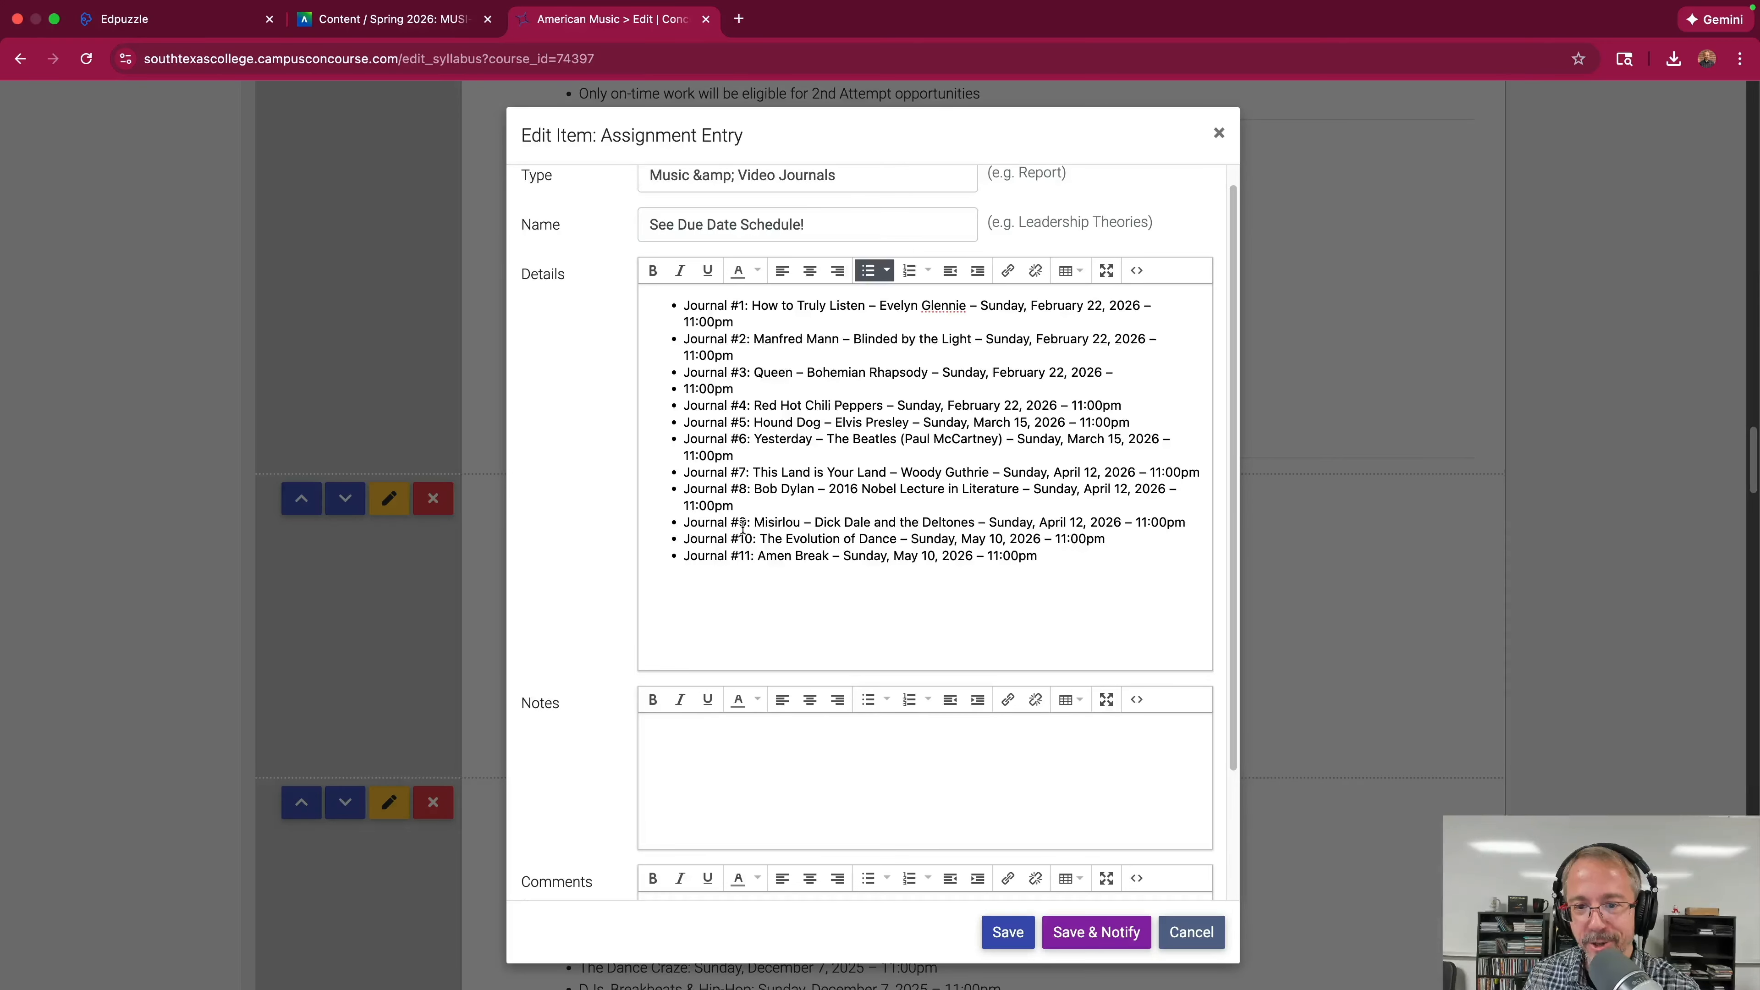
scroll(942, 826, "down", 4)
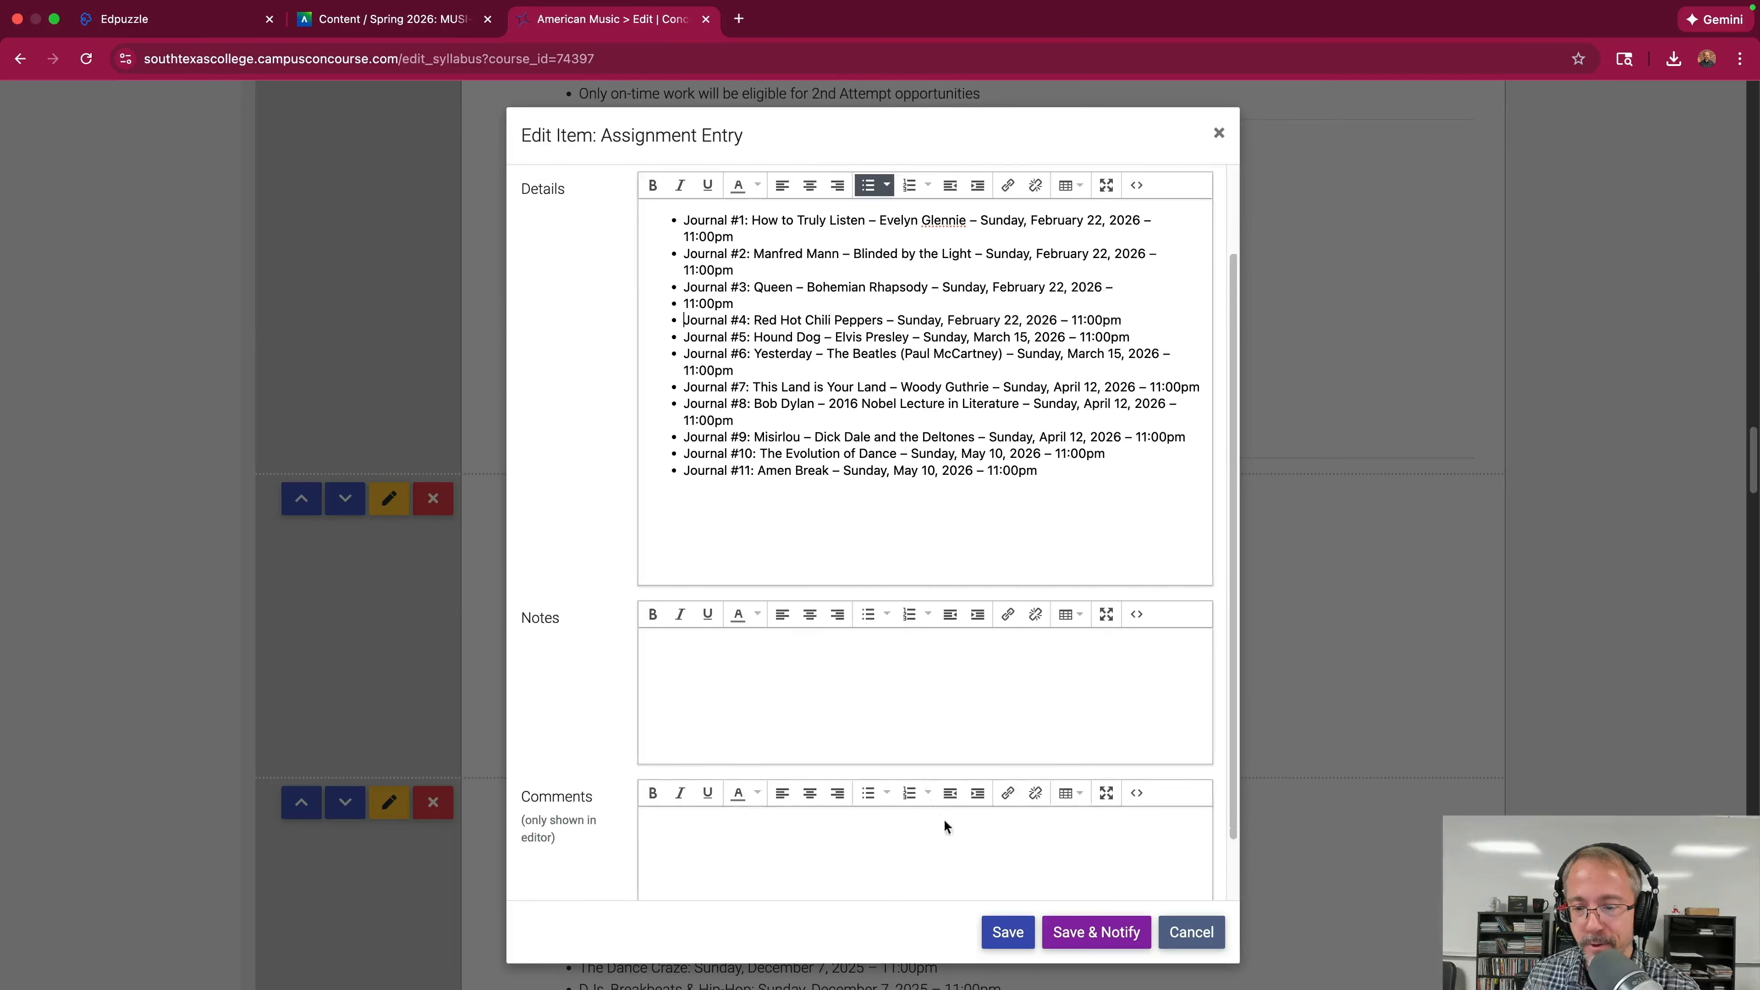
left_click(1008, 931)
scroll(1097, 542, "down", 1)
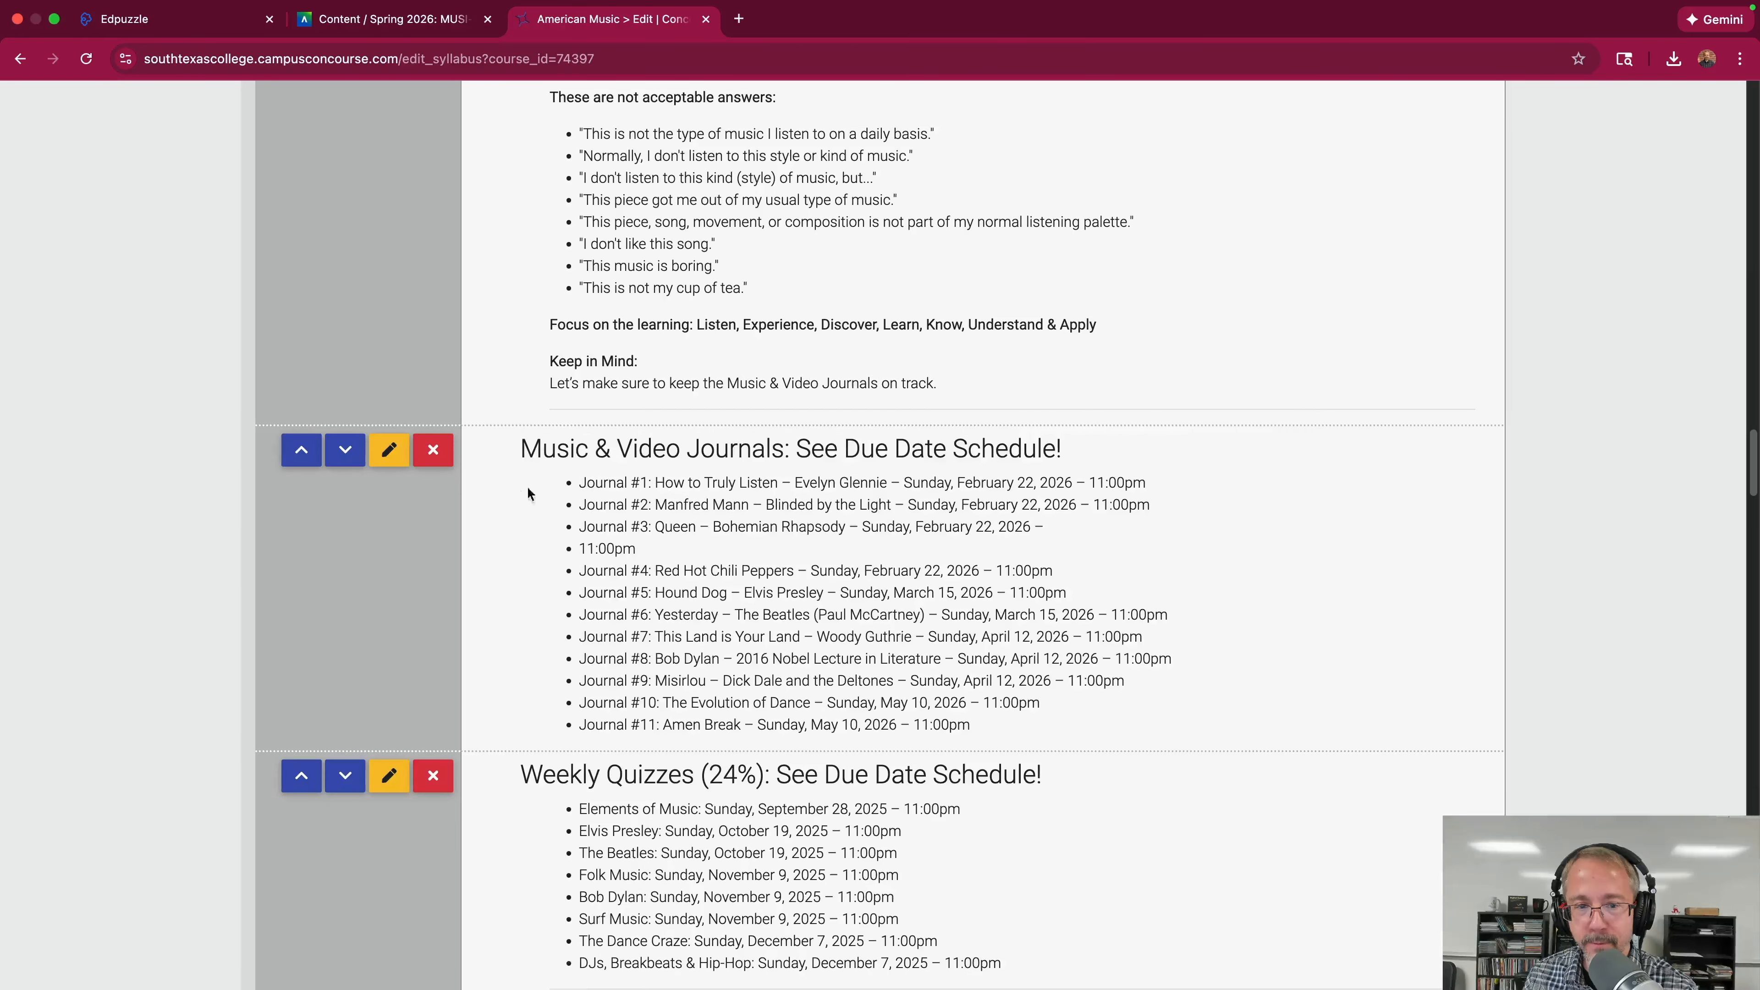
Rejoin the stray 11:00pm bullet to the Journal #3 line in the Music & Video Journals entry and save without notifying.
left_click(390, 452)
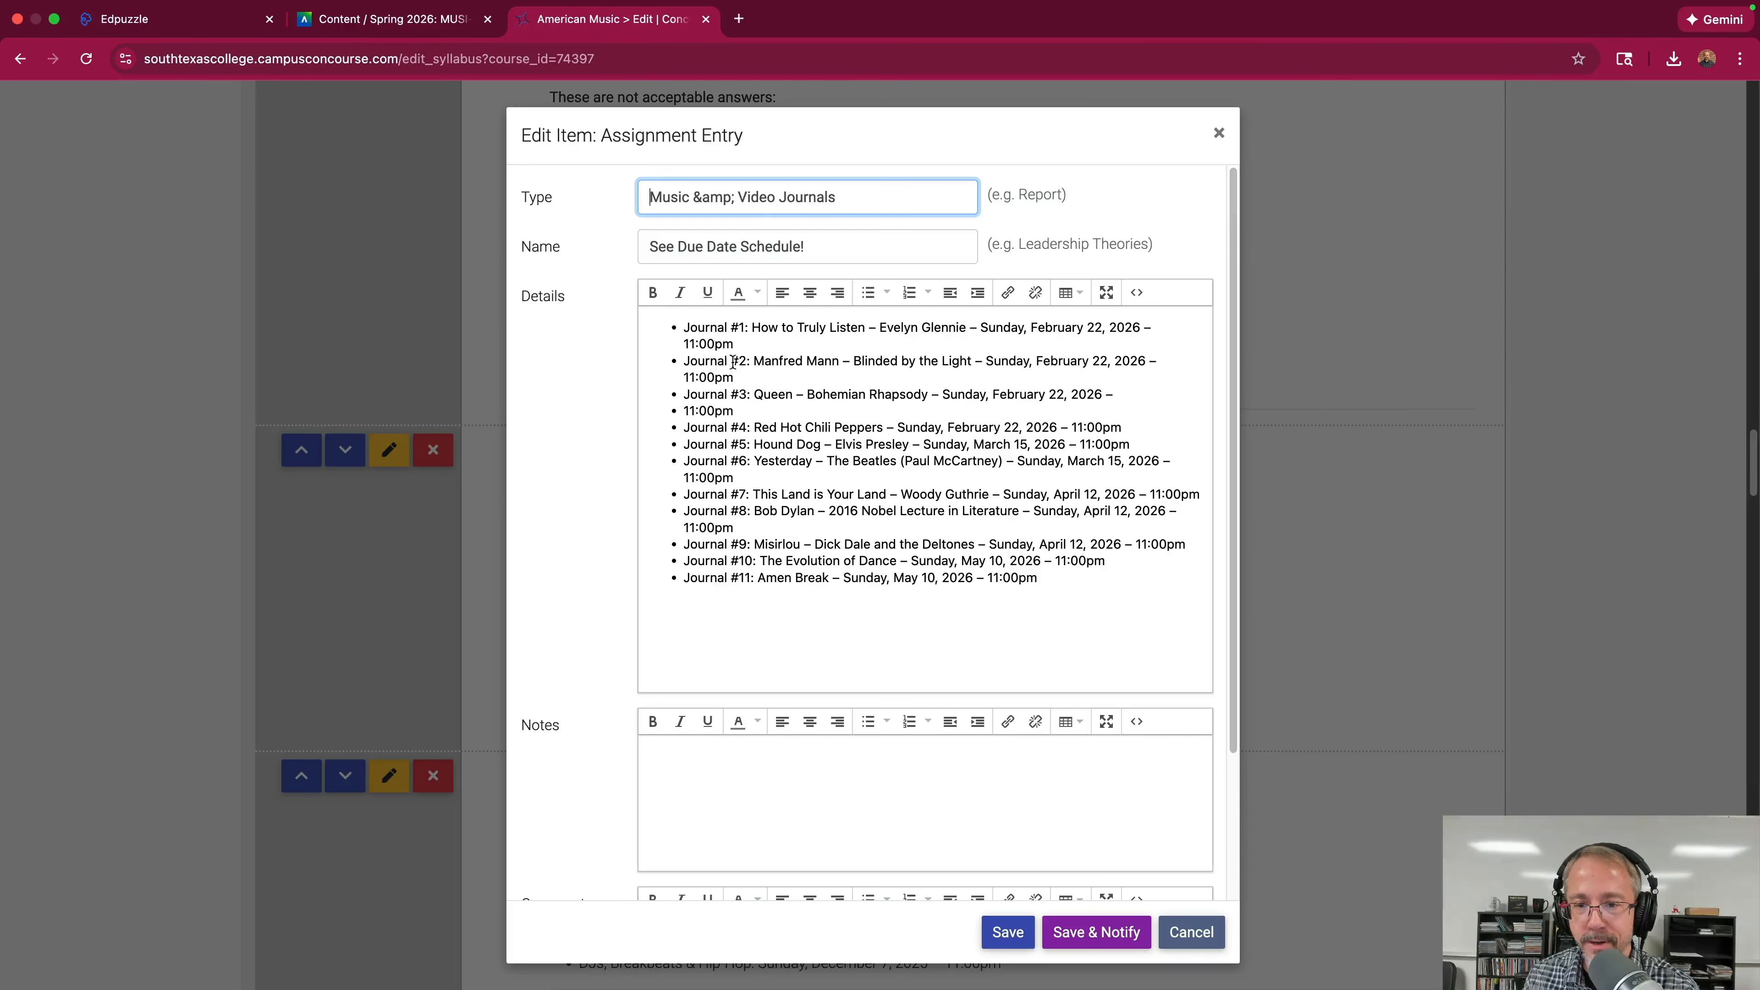
left_click(686, 412)
key("BackSpace")
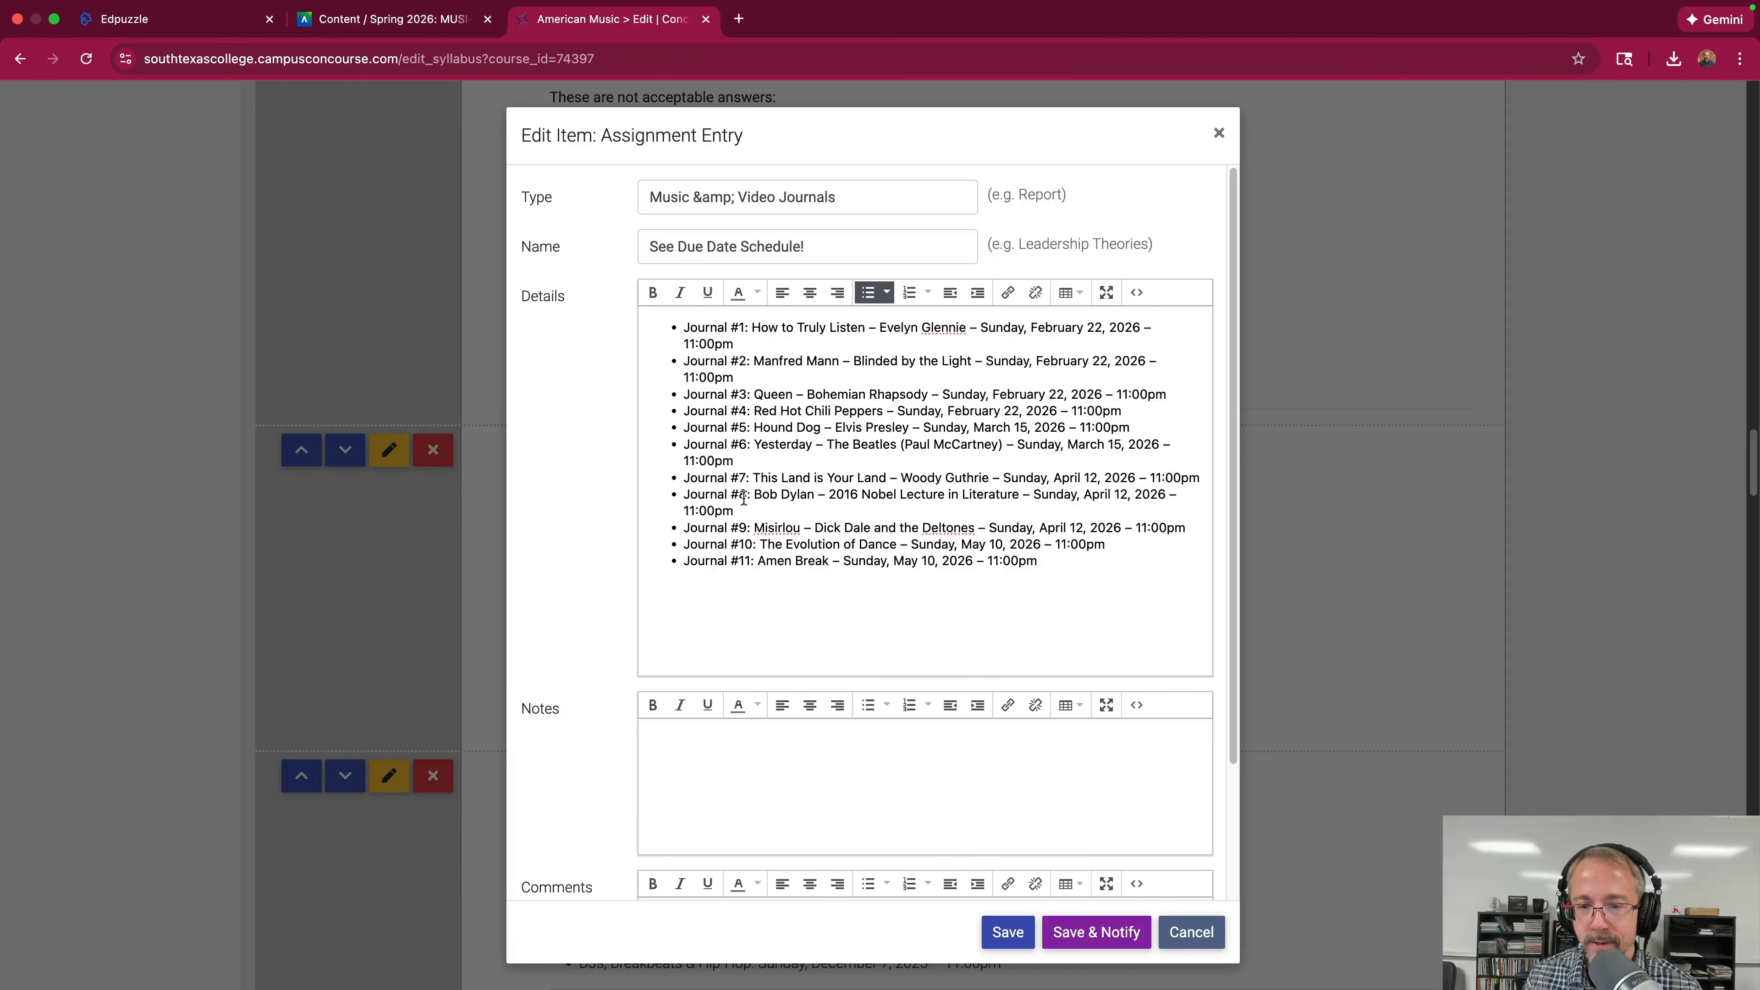
left_click(1008, 932)
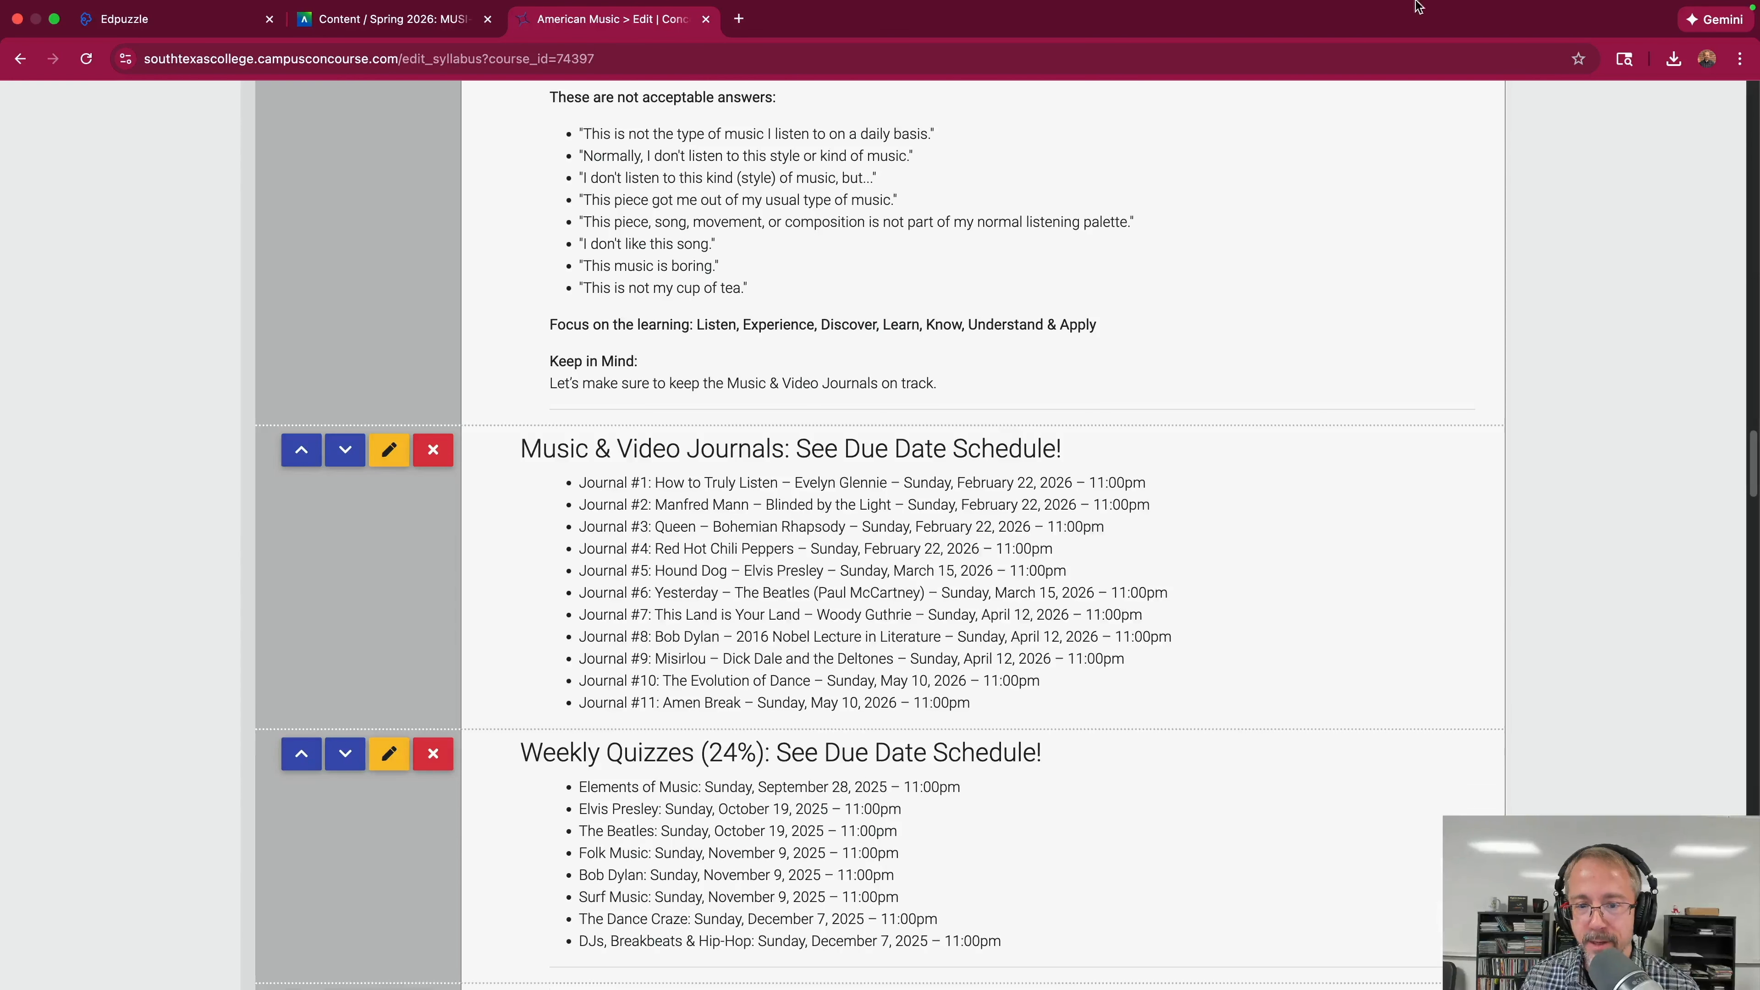
Open the Weekly Quizzes (24%) entry for editing and copy the eight 2026 quiz due dates from the Word course prep document.
scroll(1079, 545, "down", 1)
scroll(1078, 546, "down", 2)
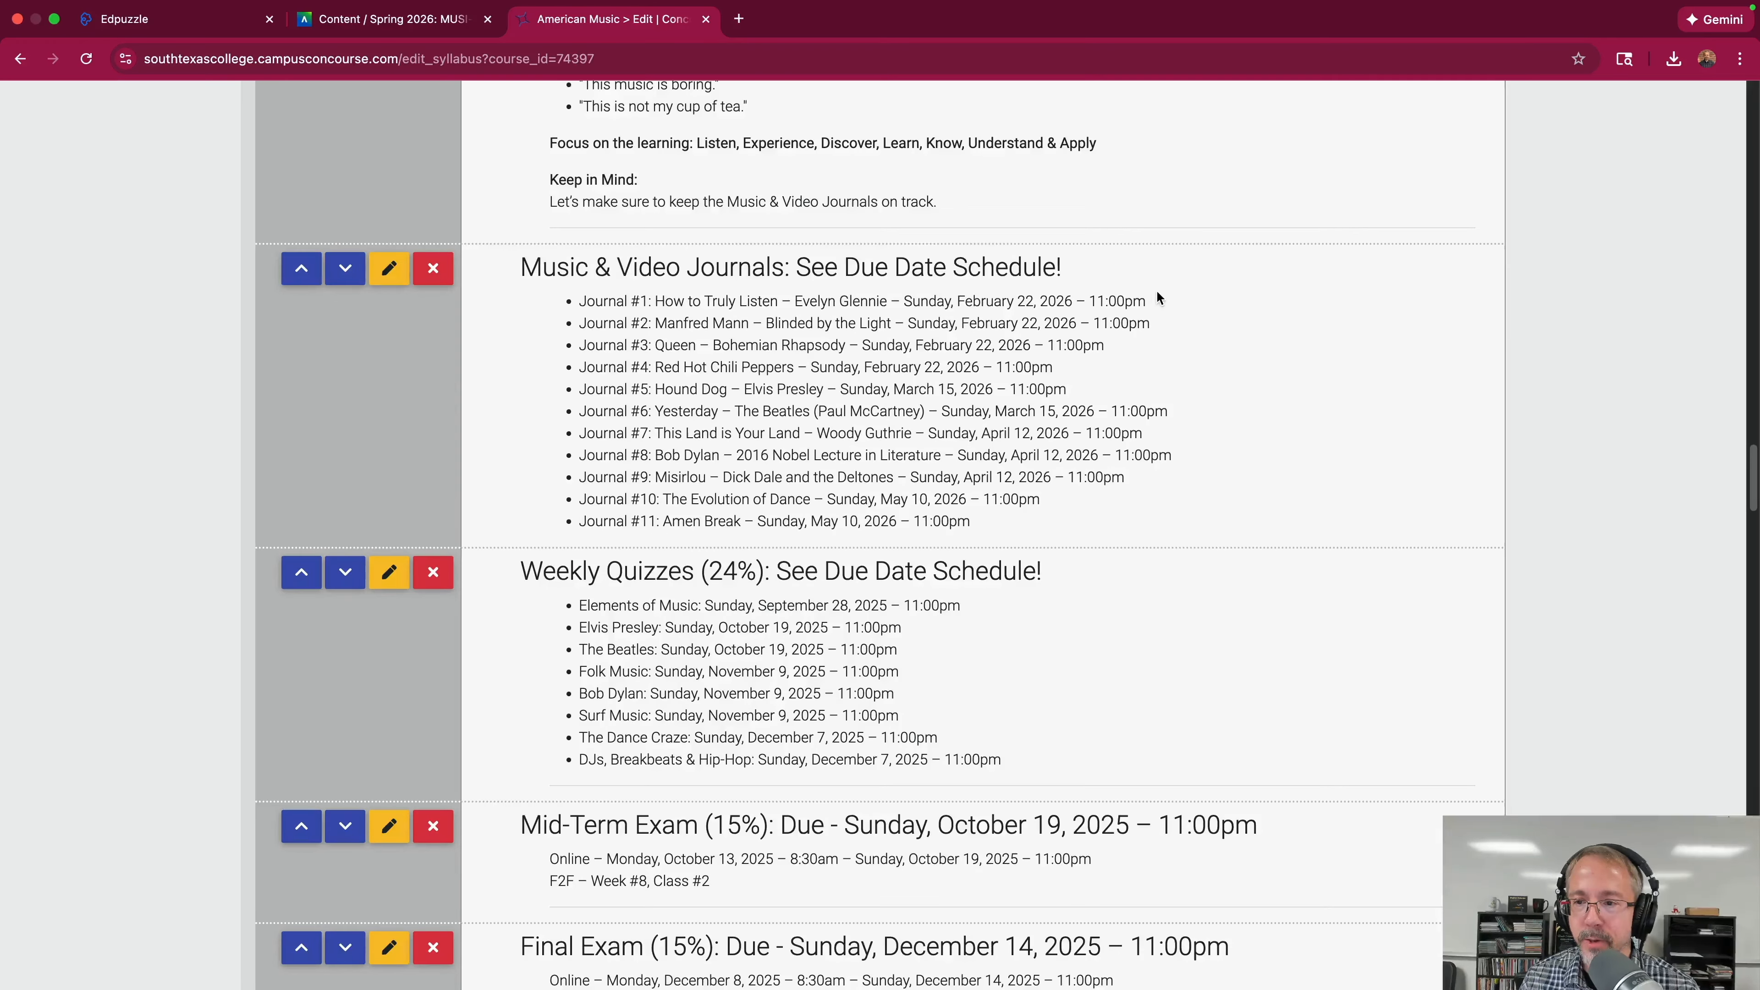
left_click_drag(1158, 298, 954, 304)
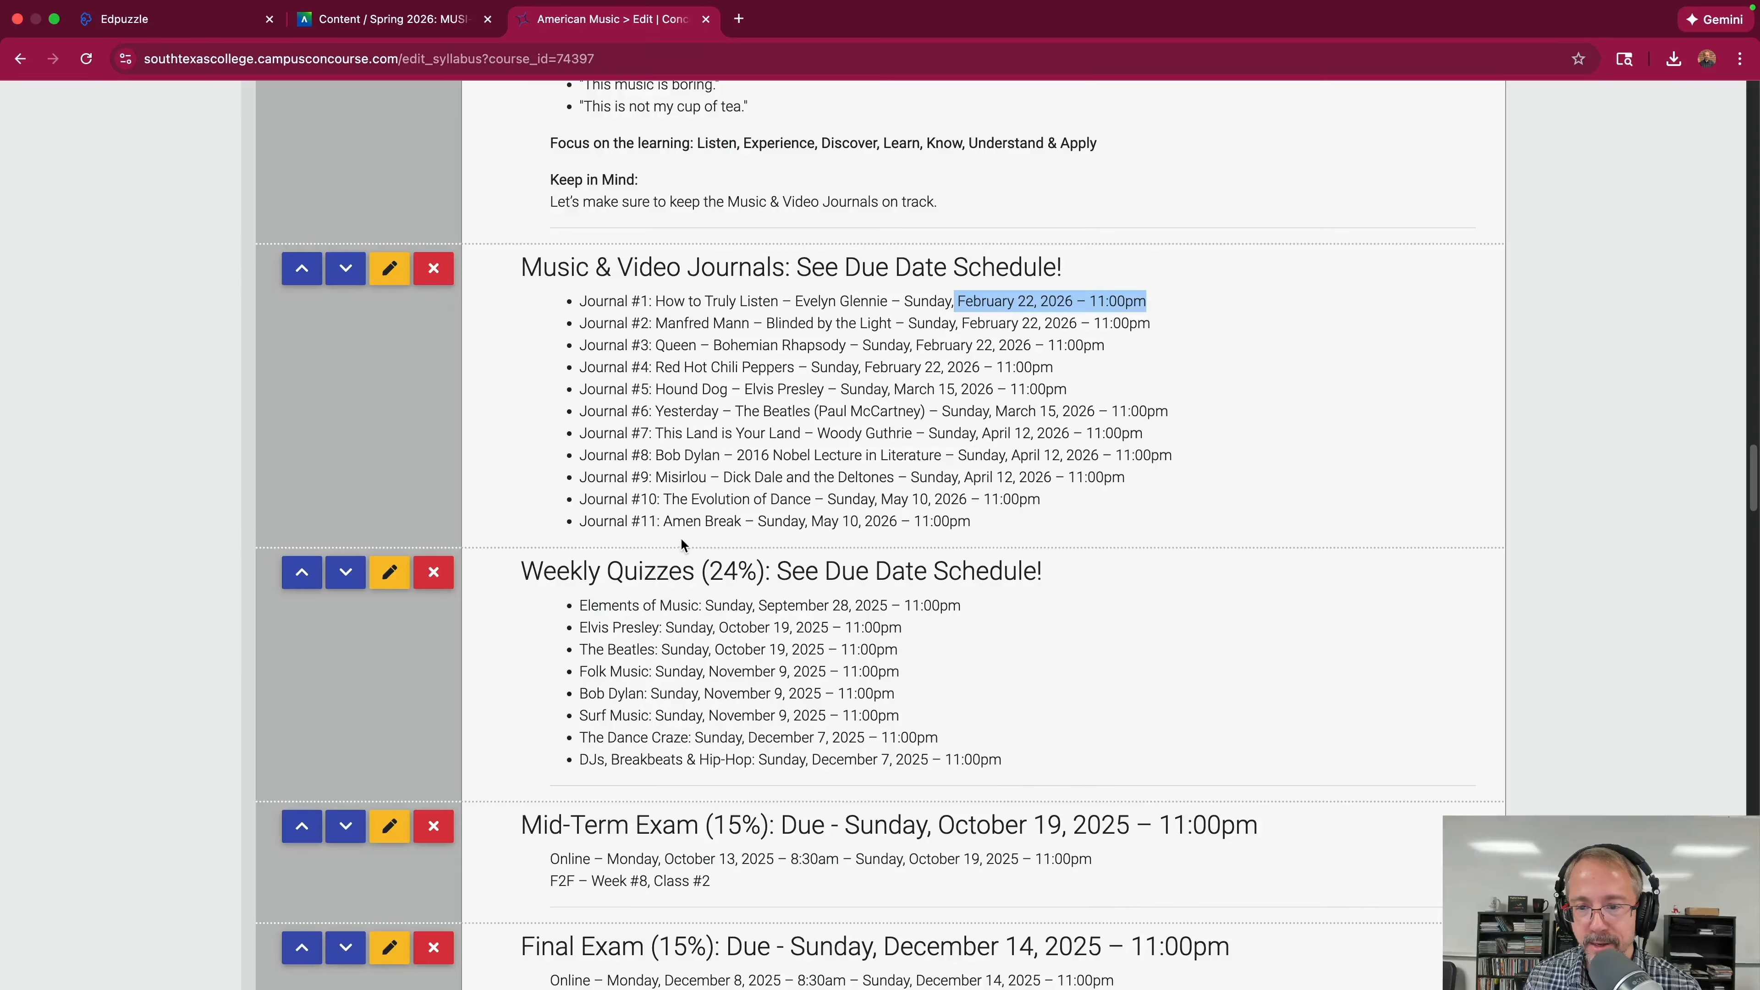
scroll(683, 546, "down", 1)
left_click(1073, 402)
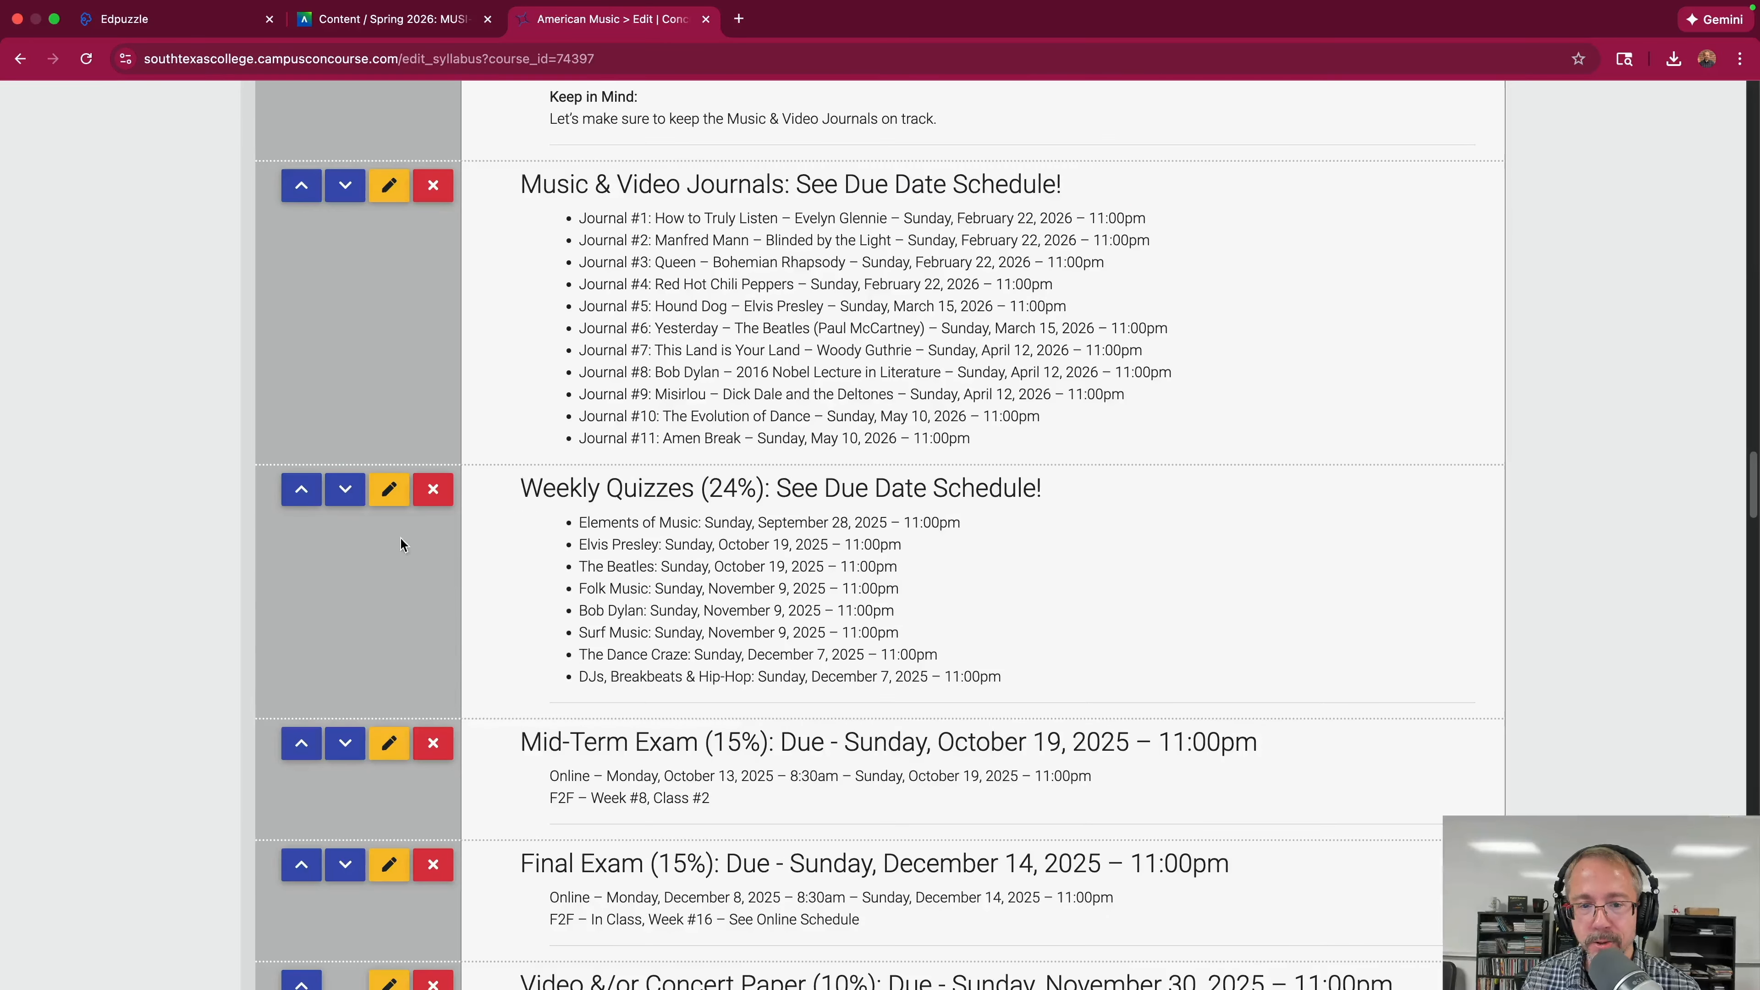
left_click(390, 494)
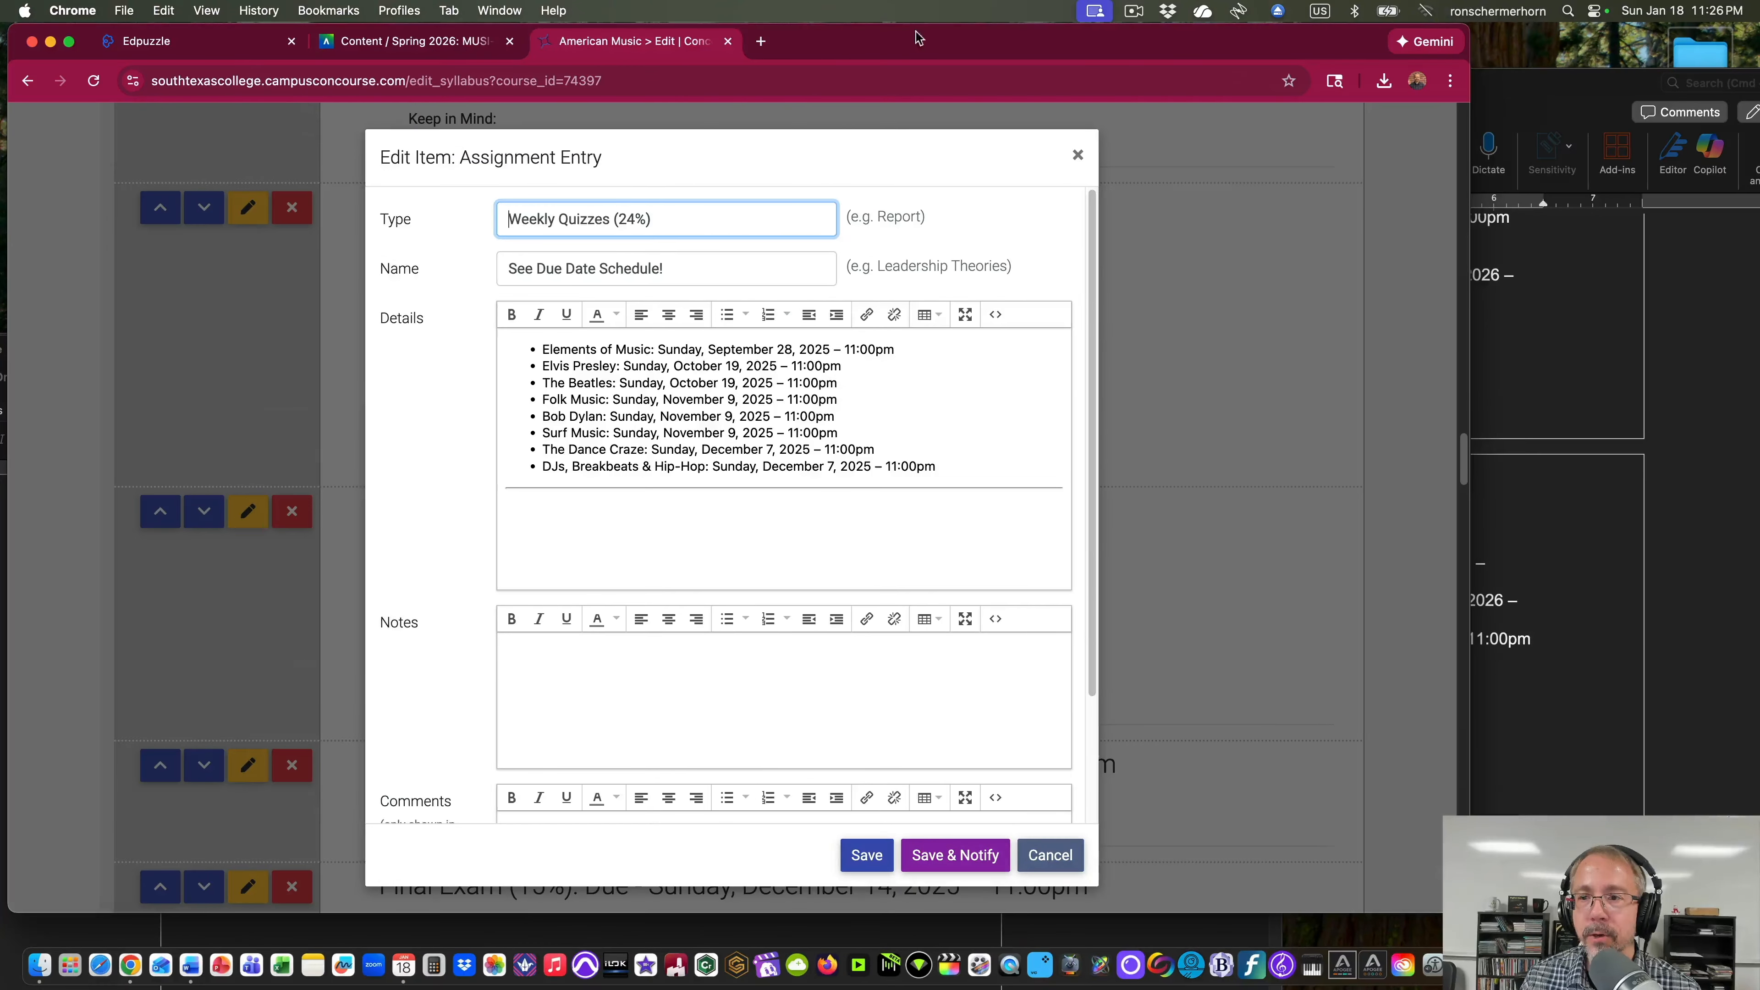
left_click_drag(1554, 89, 1314, 56)
scroll(792, 392, "down", 4)
scroll(792, 392, "down", 2)
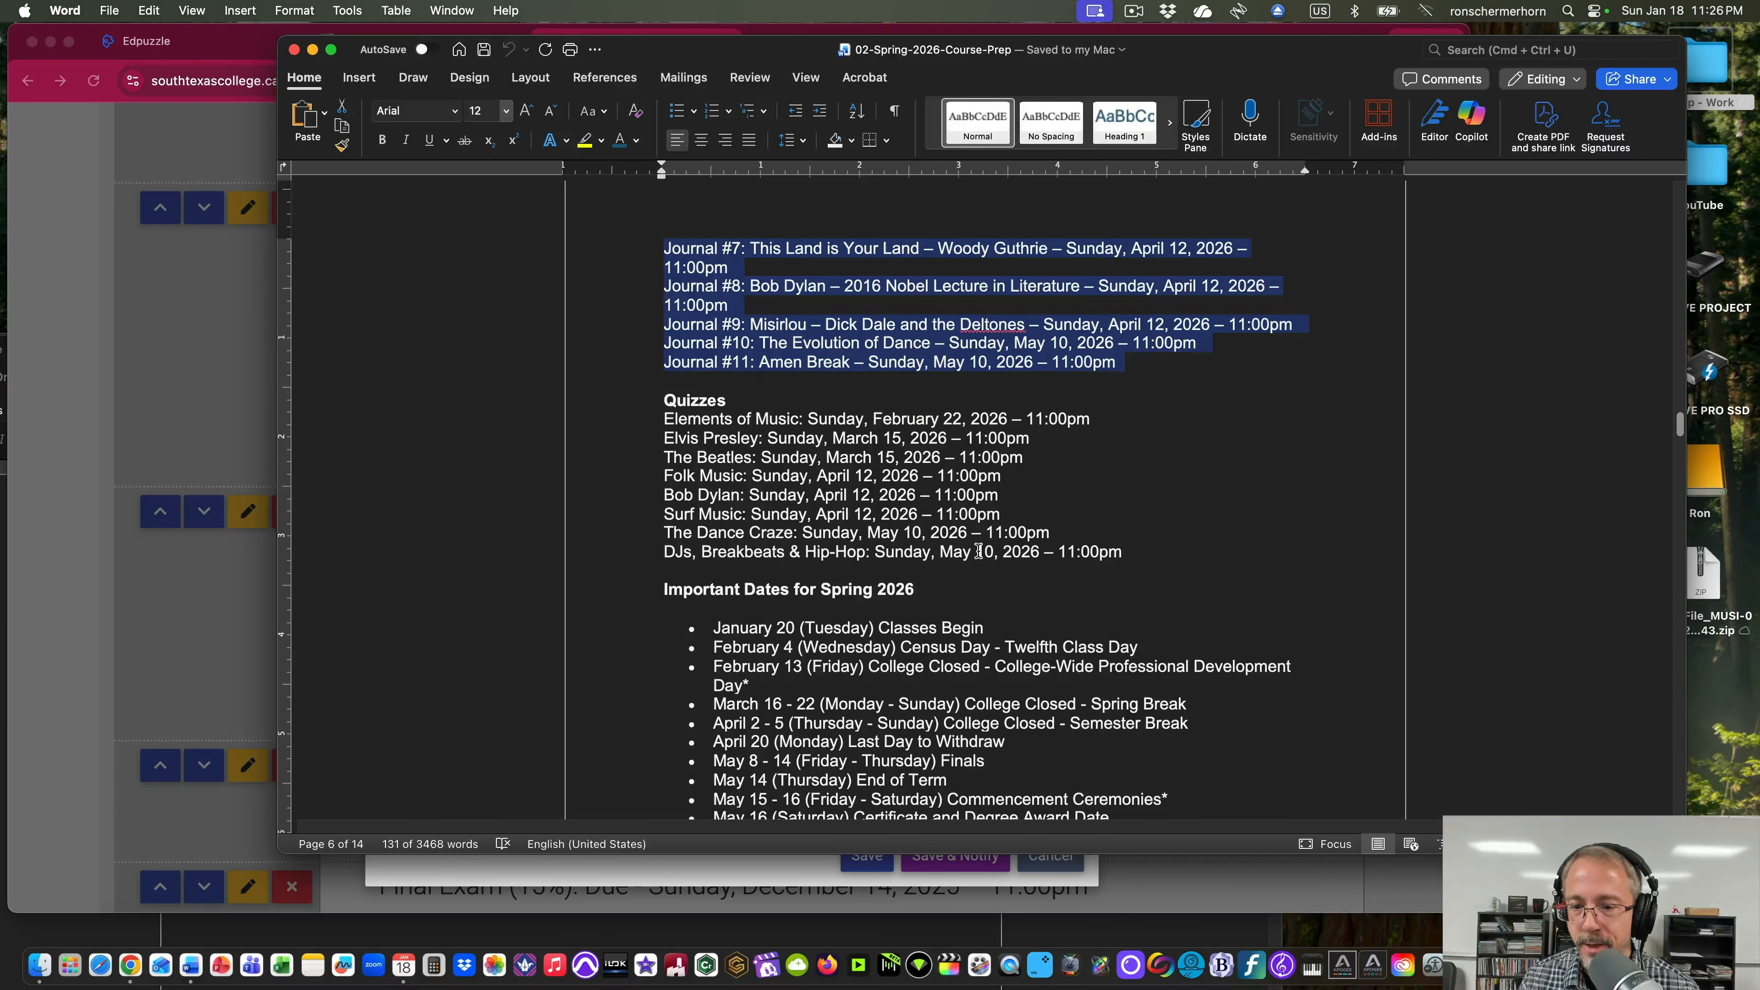
left_click_drag(1124, 552, 660, 424)
key("super+c")
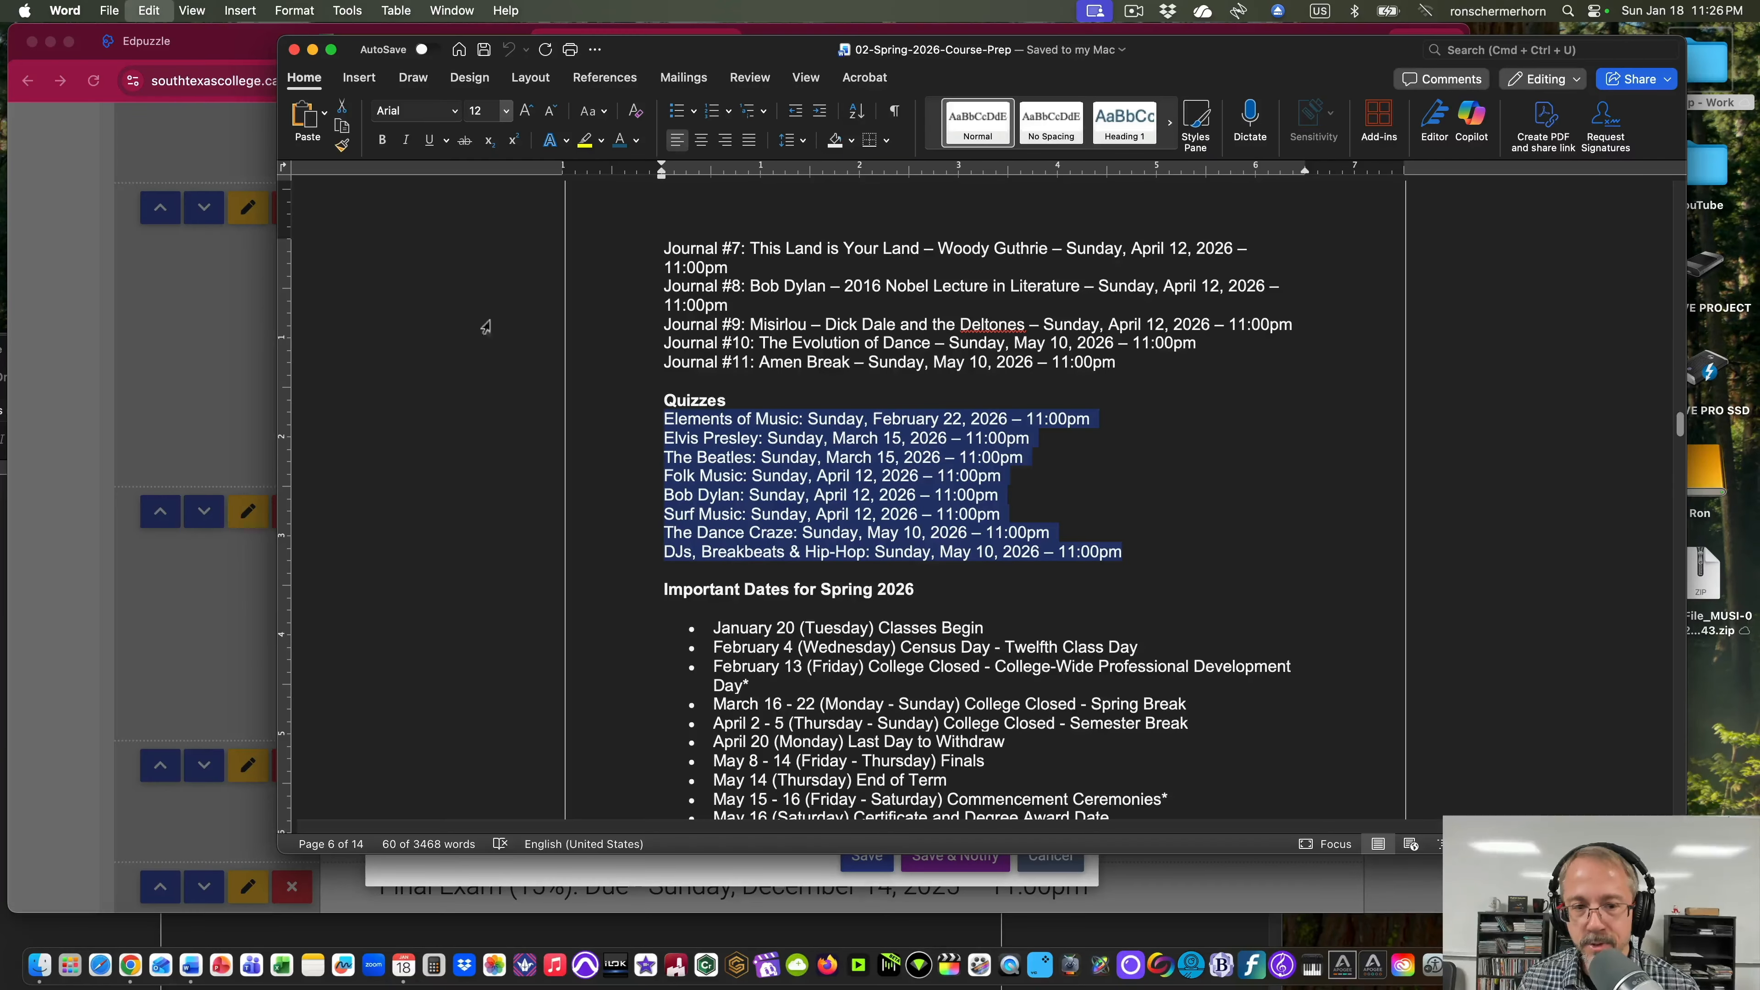
Back in Chrome, replace the 2025 quiz list in the Weekly Quizzes details with the copied 2026 dates, formatted as bullets.
left_click(218, 353)
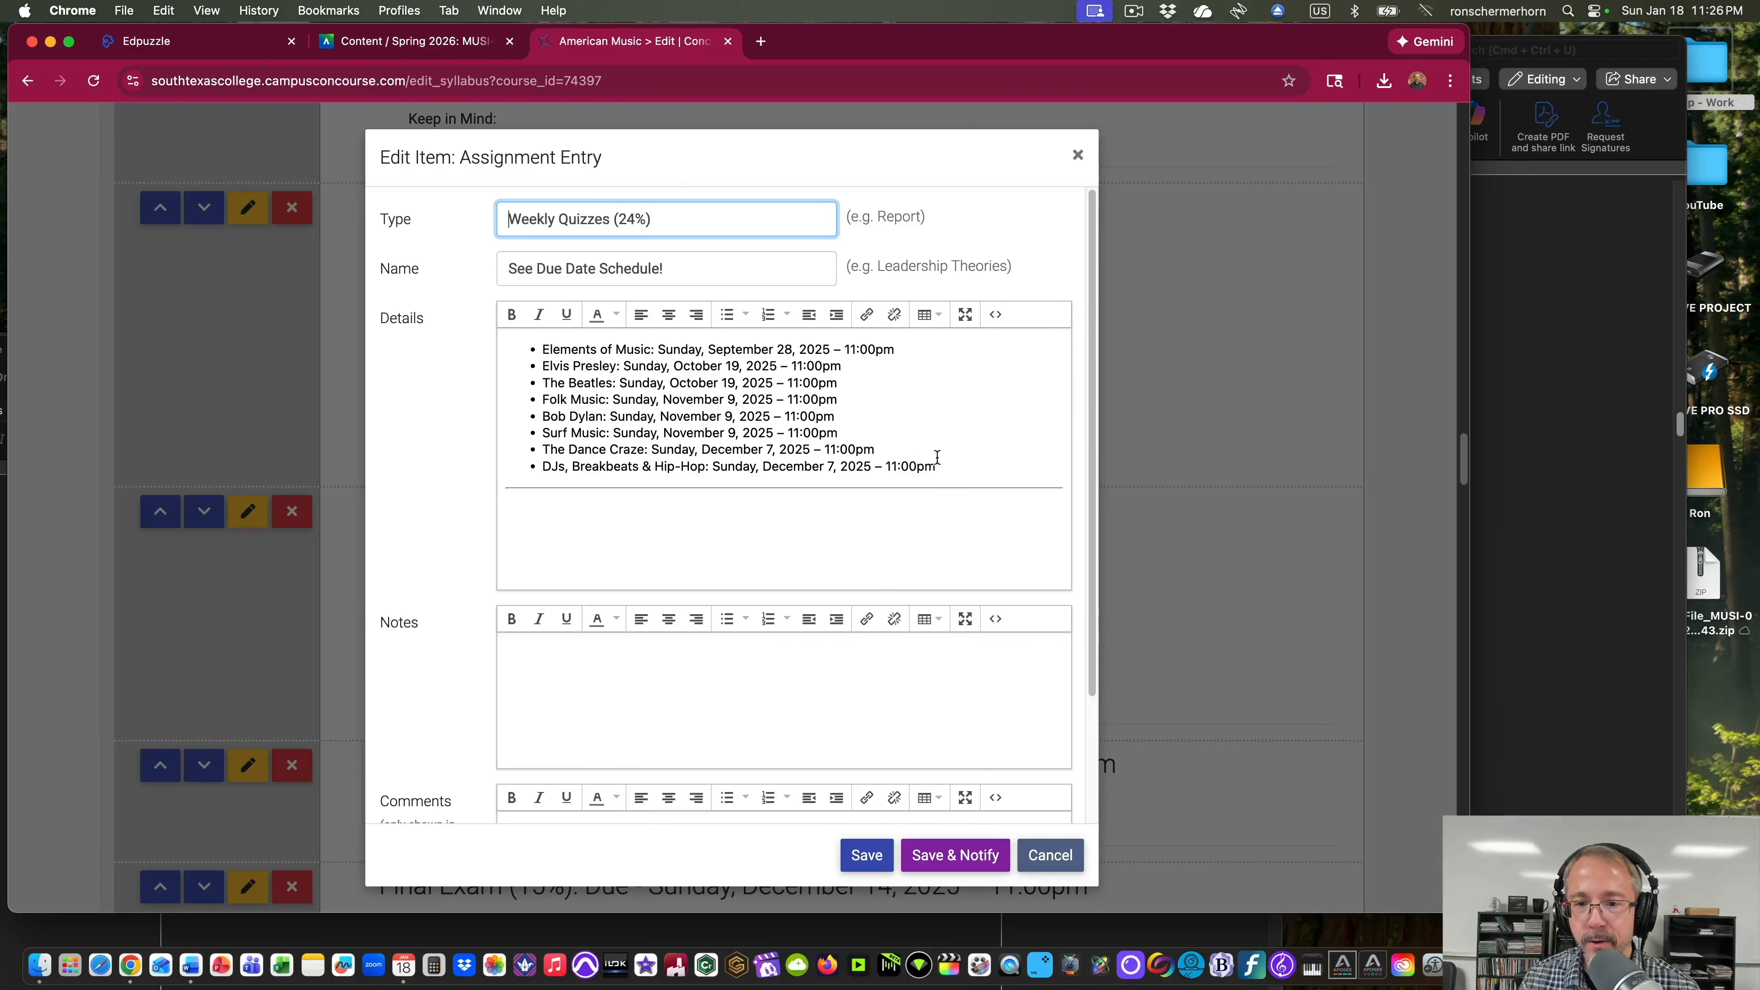
left_click_drag(937, 463, 489, 358)
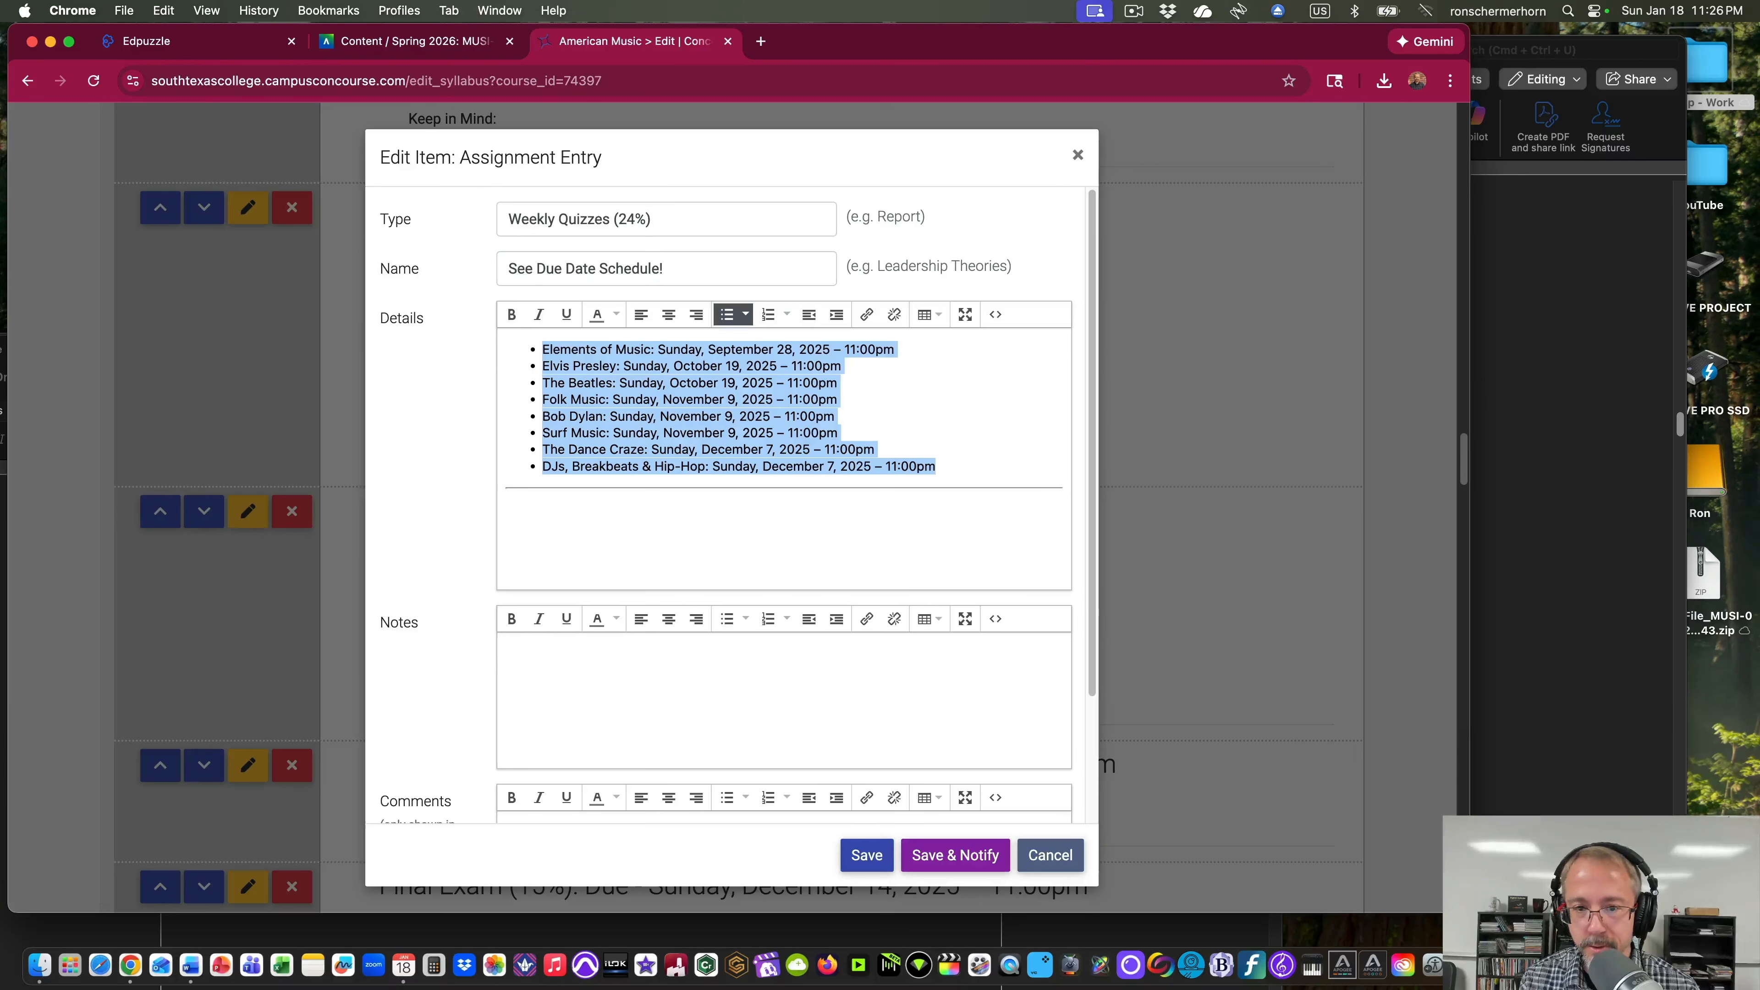
key("BackSpace")
key("super+v")
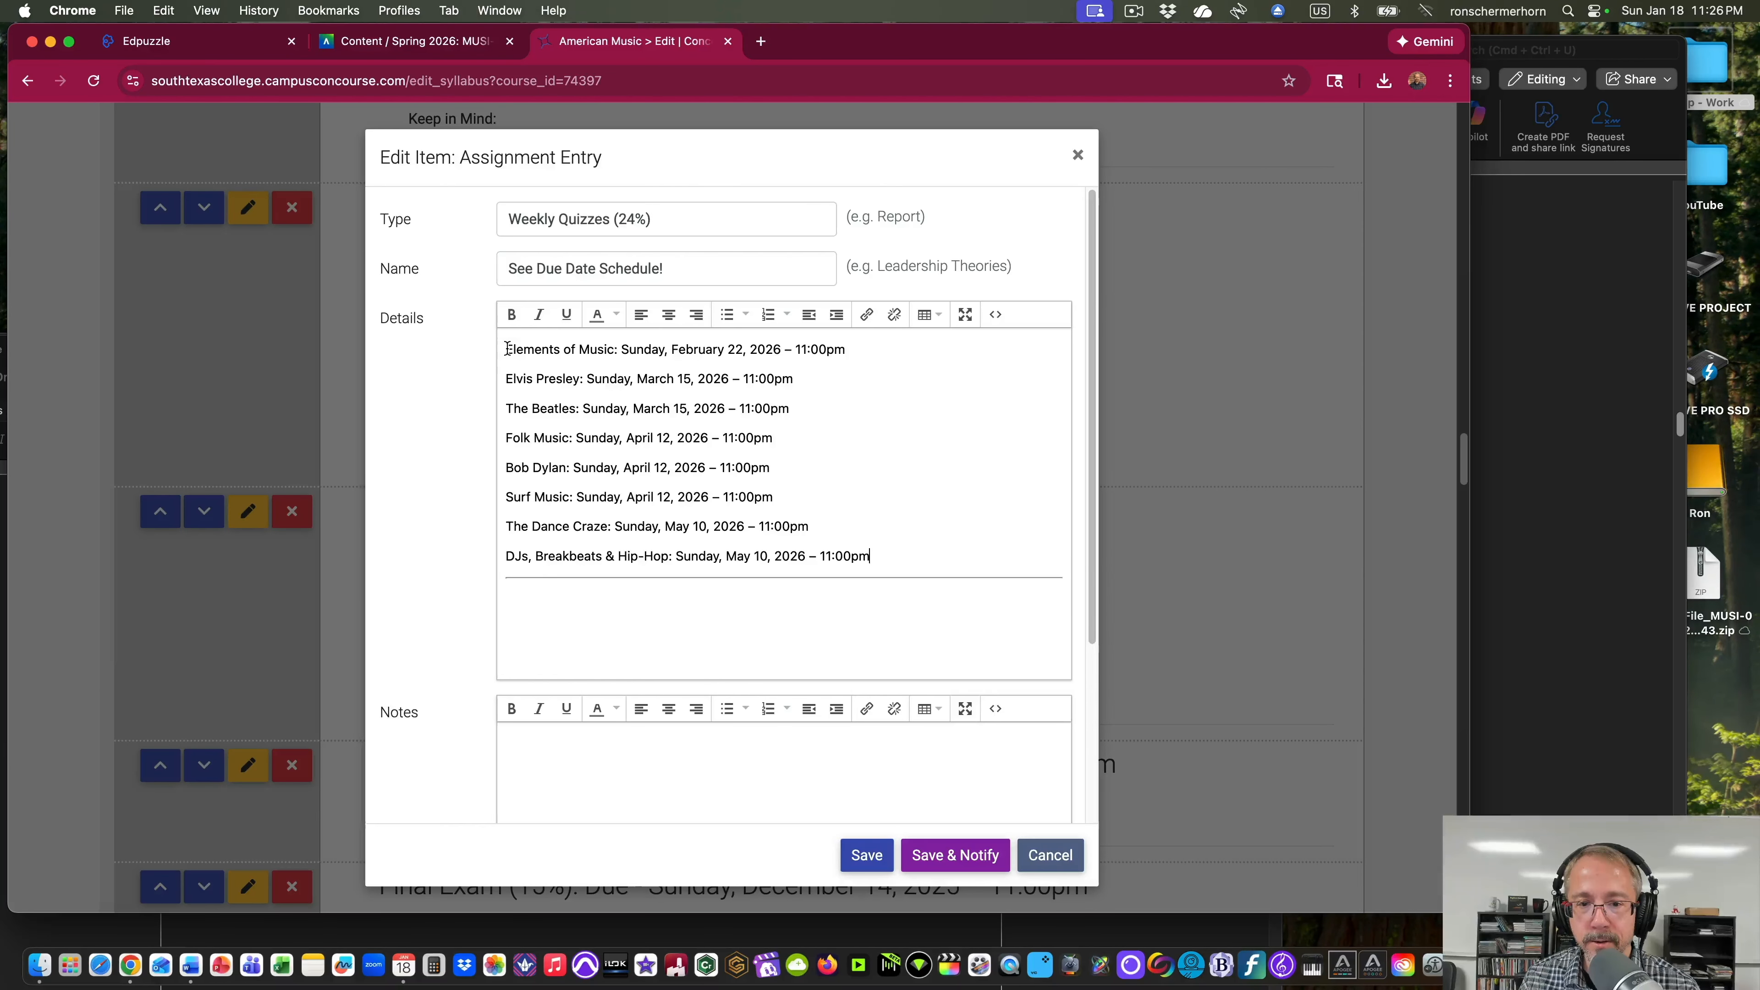
left_click_drag(508, 349, 910, 549)
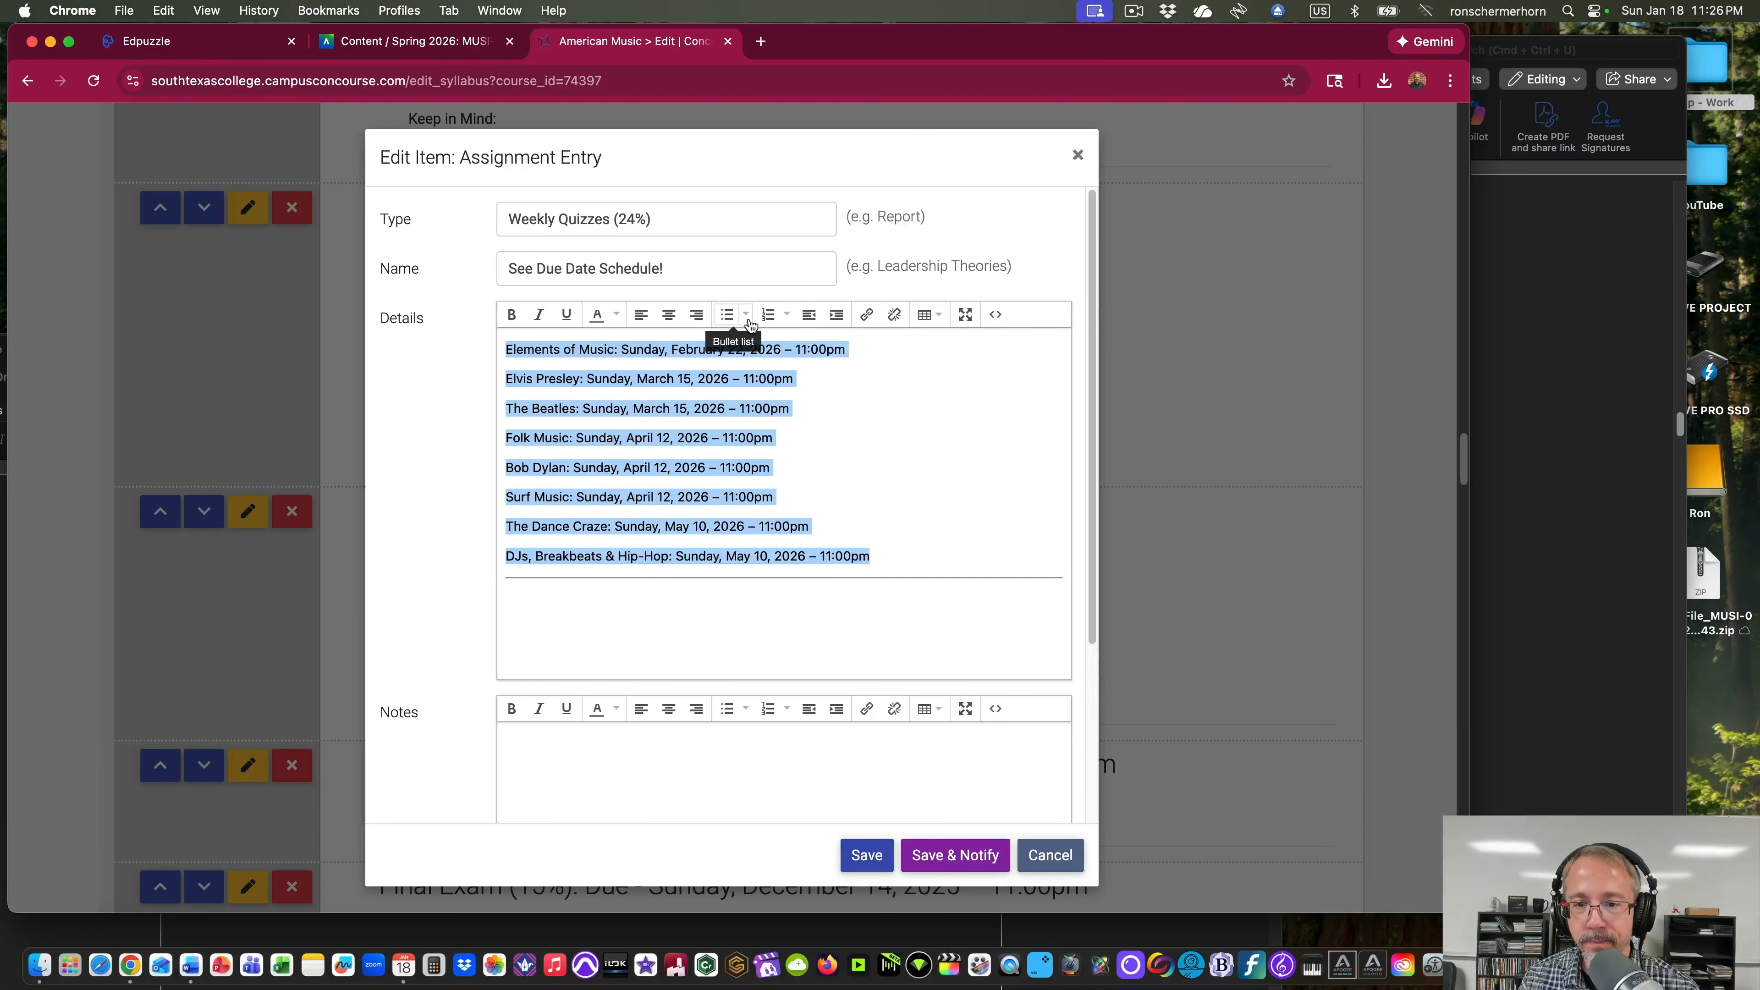
left_click(726, 314)
left_click(919, 399)
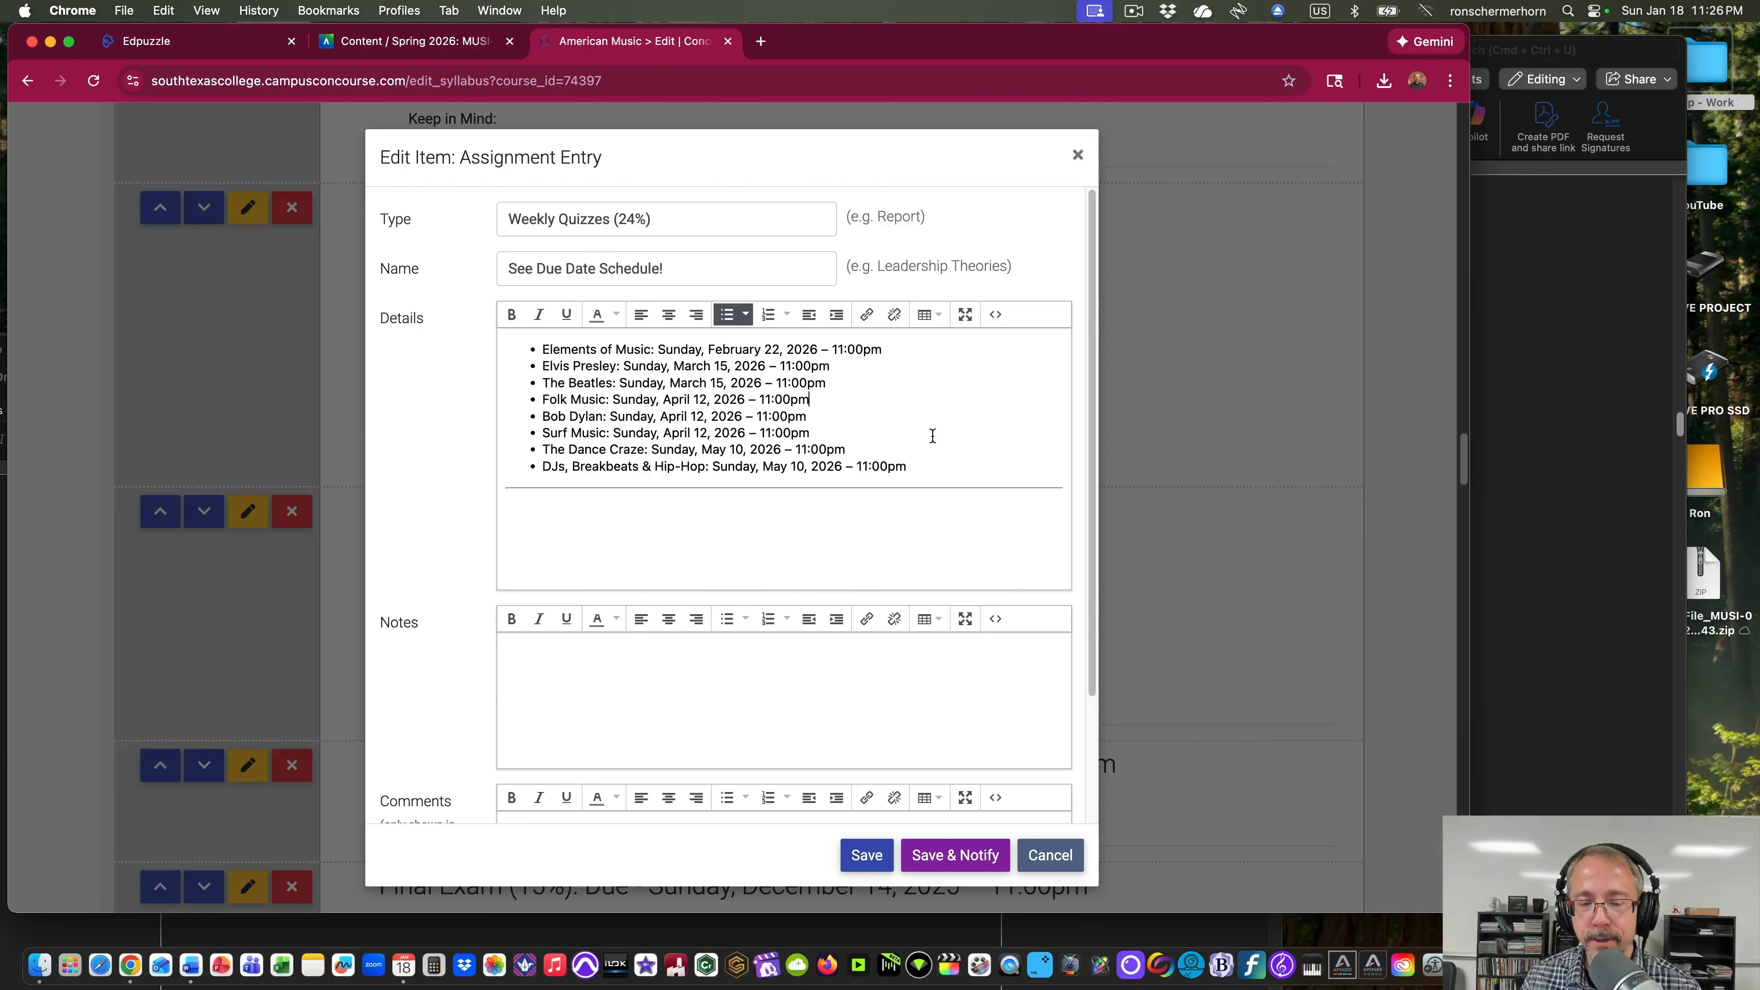
Check the source code of the quiz details and save the Weekly Quizzes entry without sending a notification.
scroll(931, 436, "down", 3)
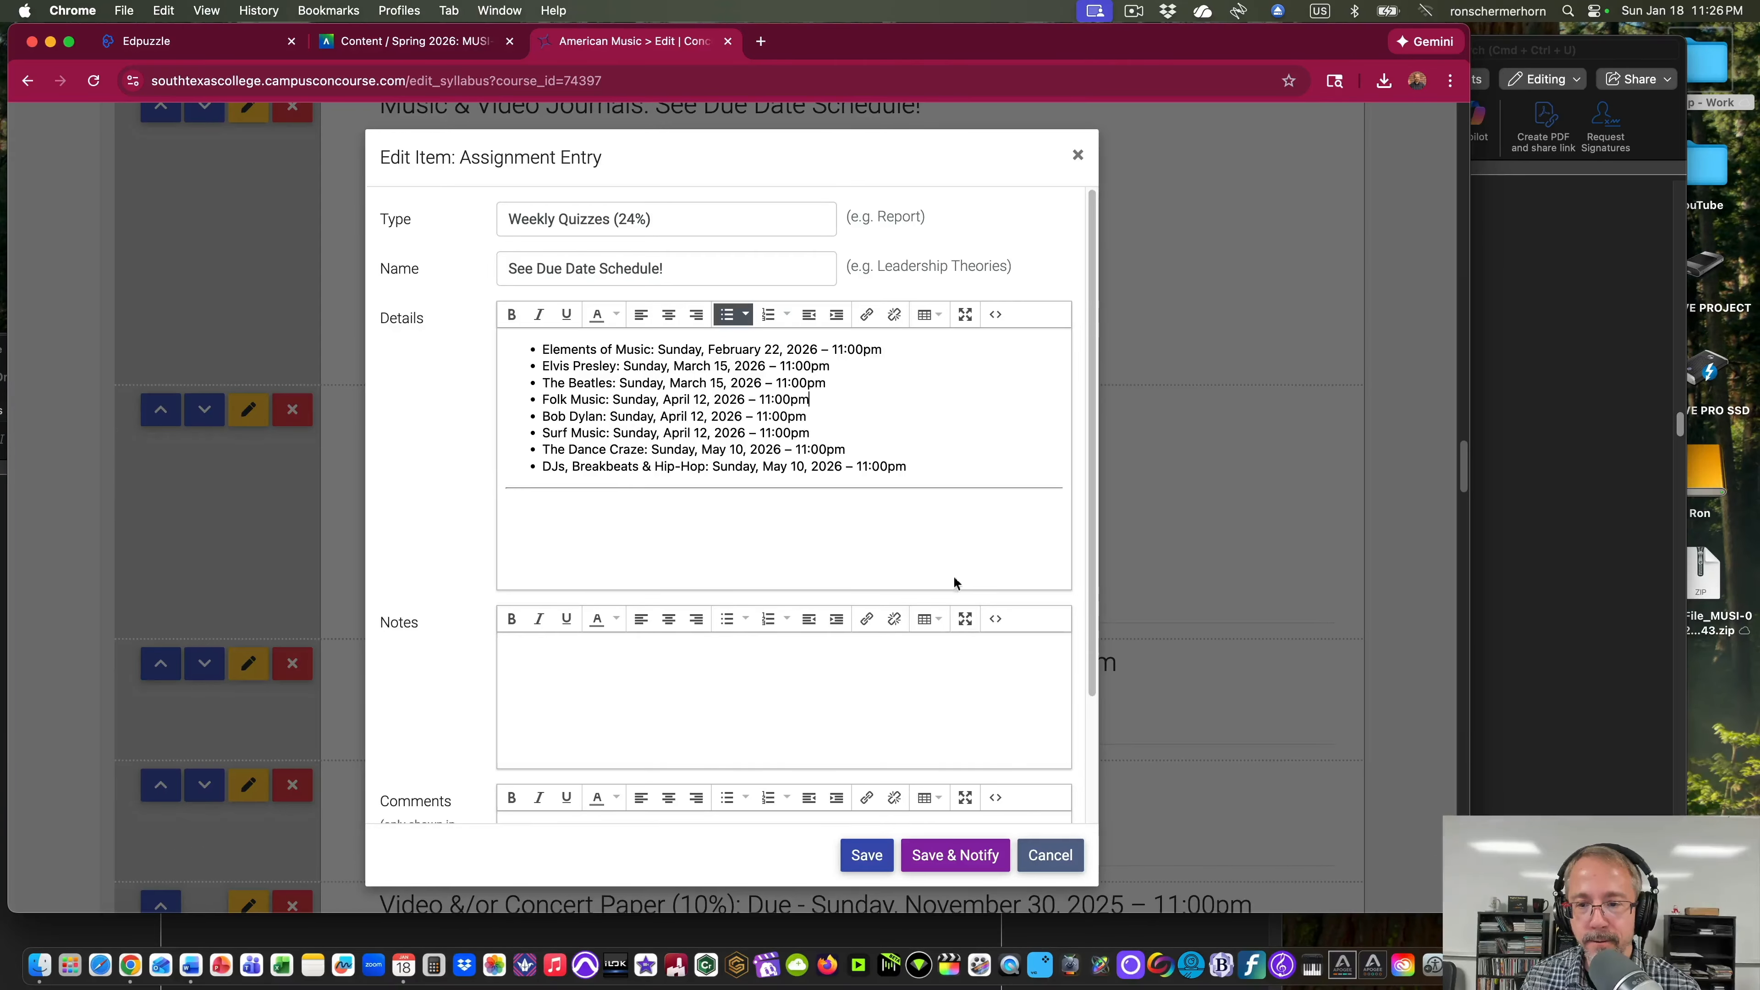
left_click(995, 314)
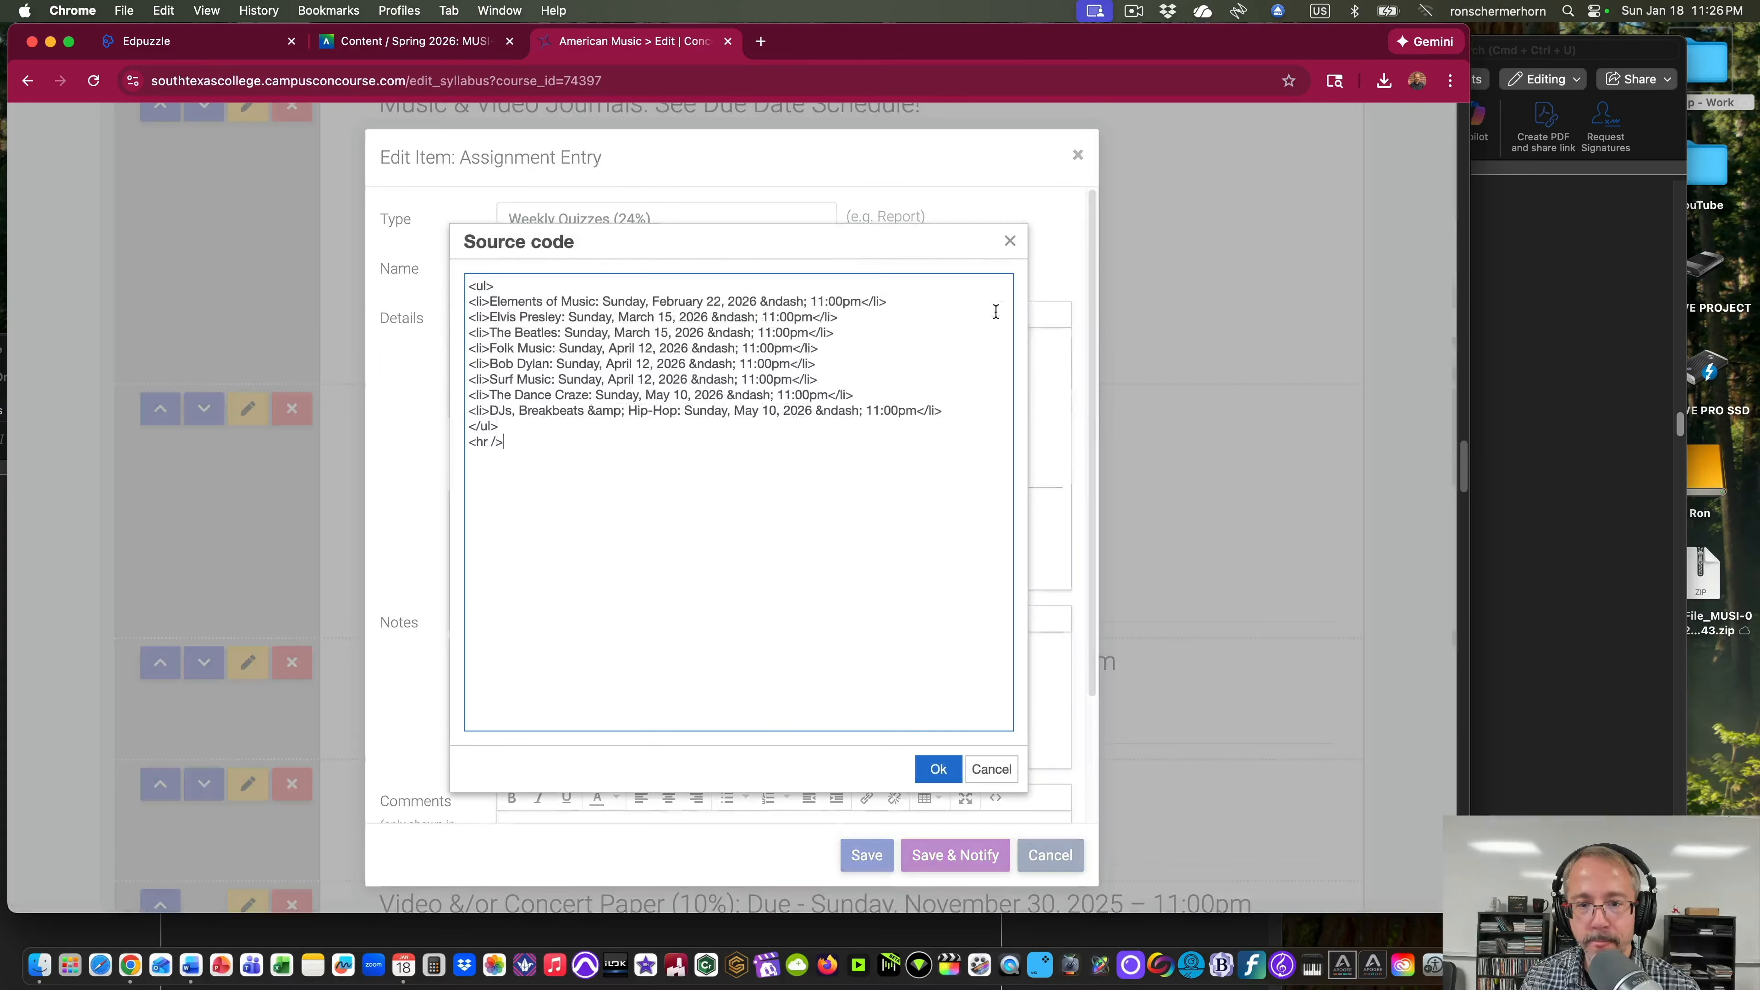
left_click(940, 773)
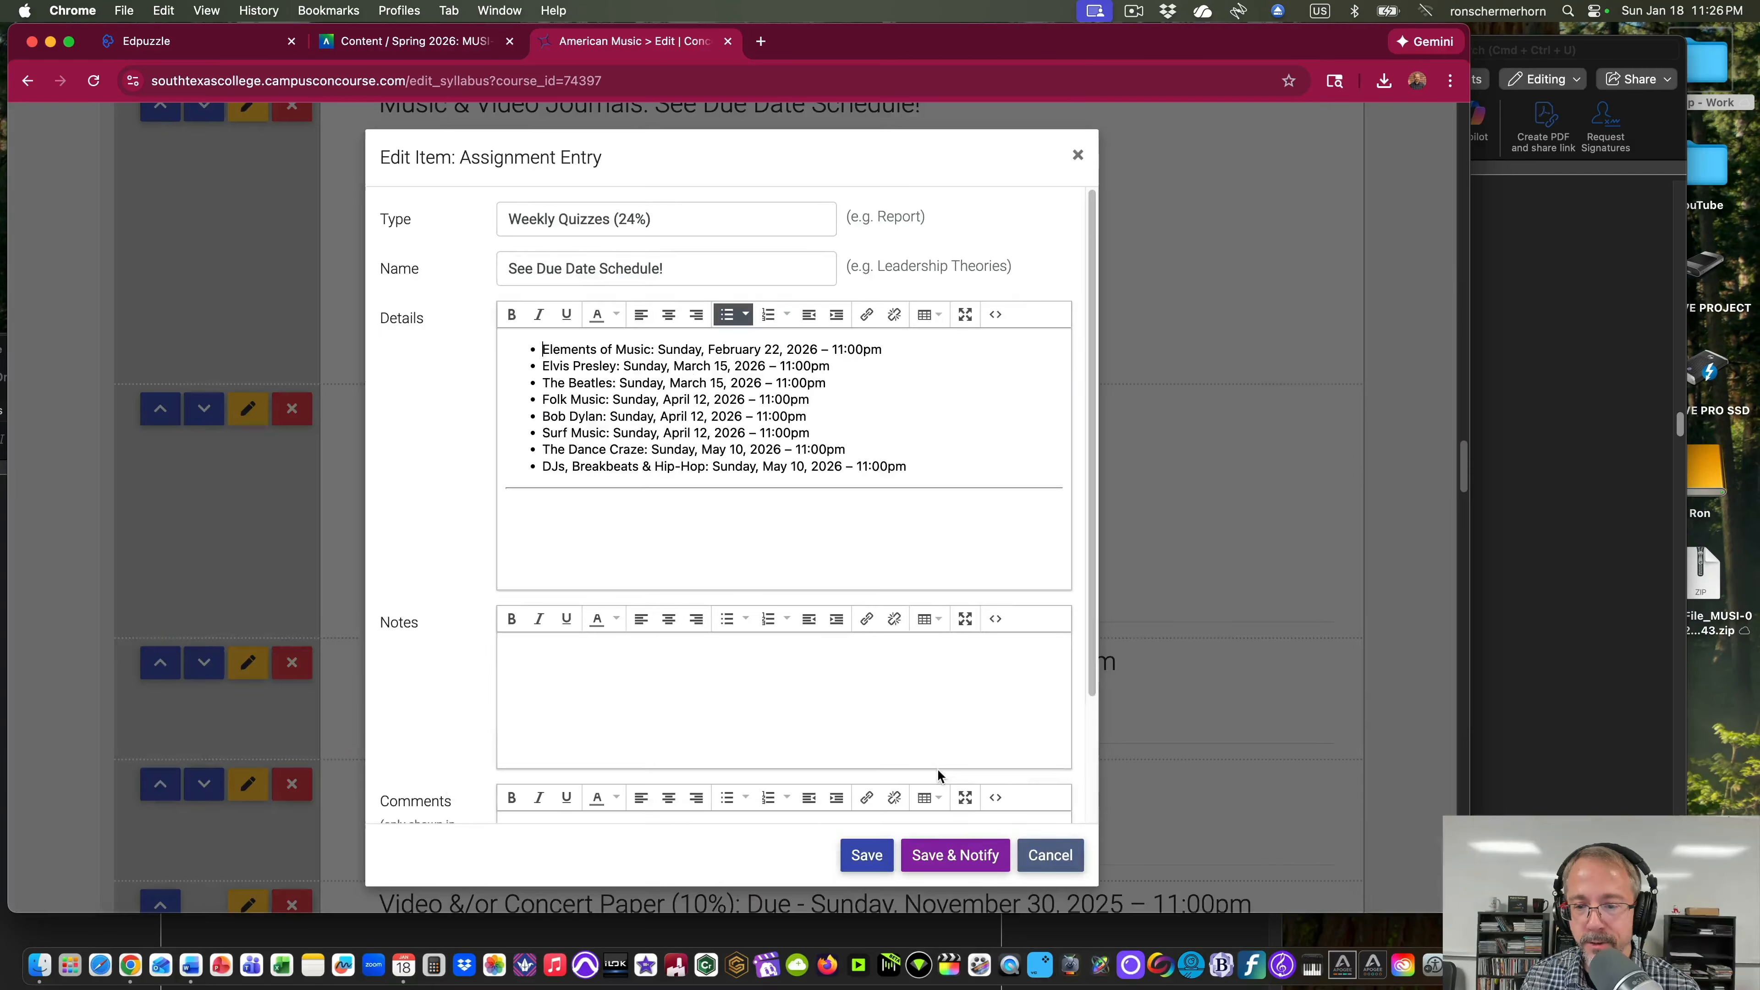
left_click(865, 857)
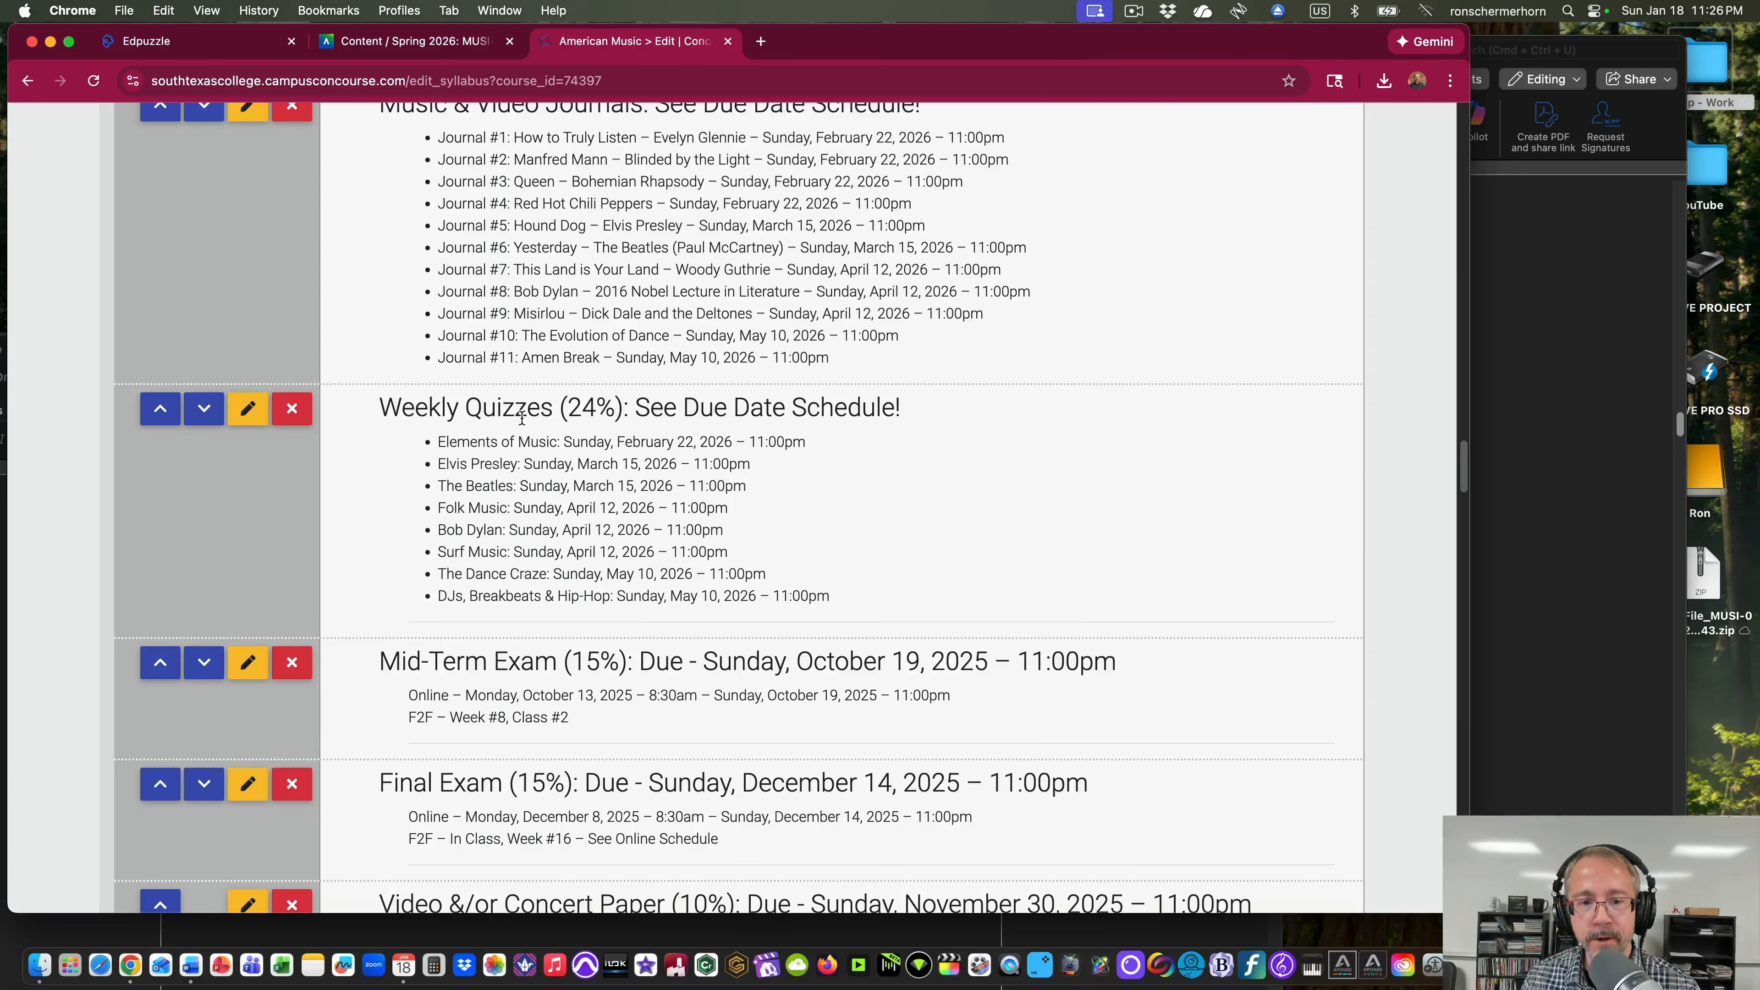
Open the Mid-Term Exam (15%) entry for editing and copy the mid-term and final exam timelines from the Word prep document.
scroll(522, 418, "down", 1)
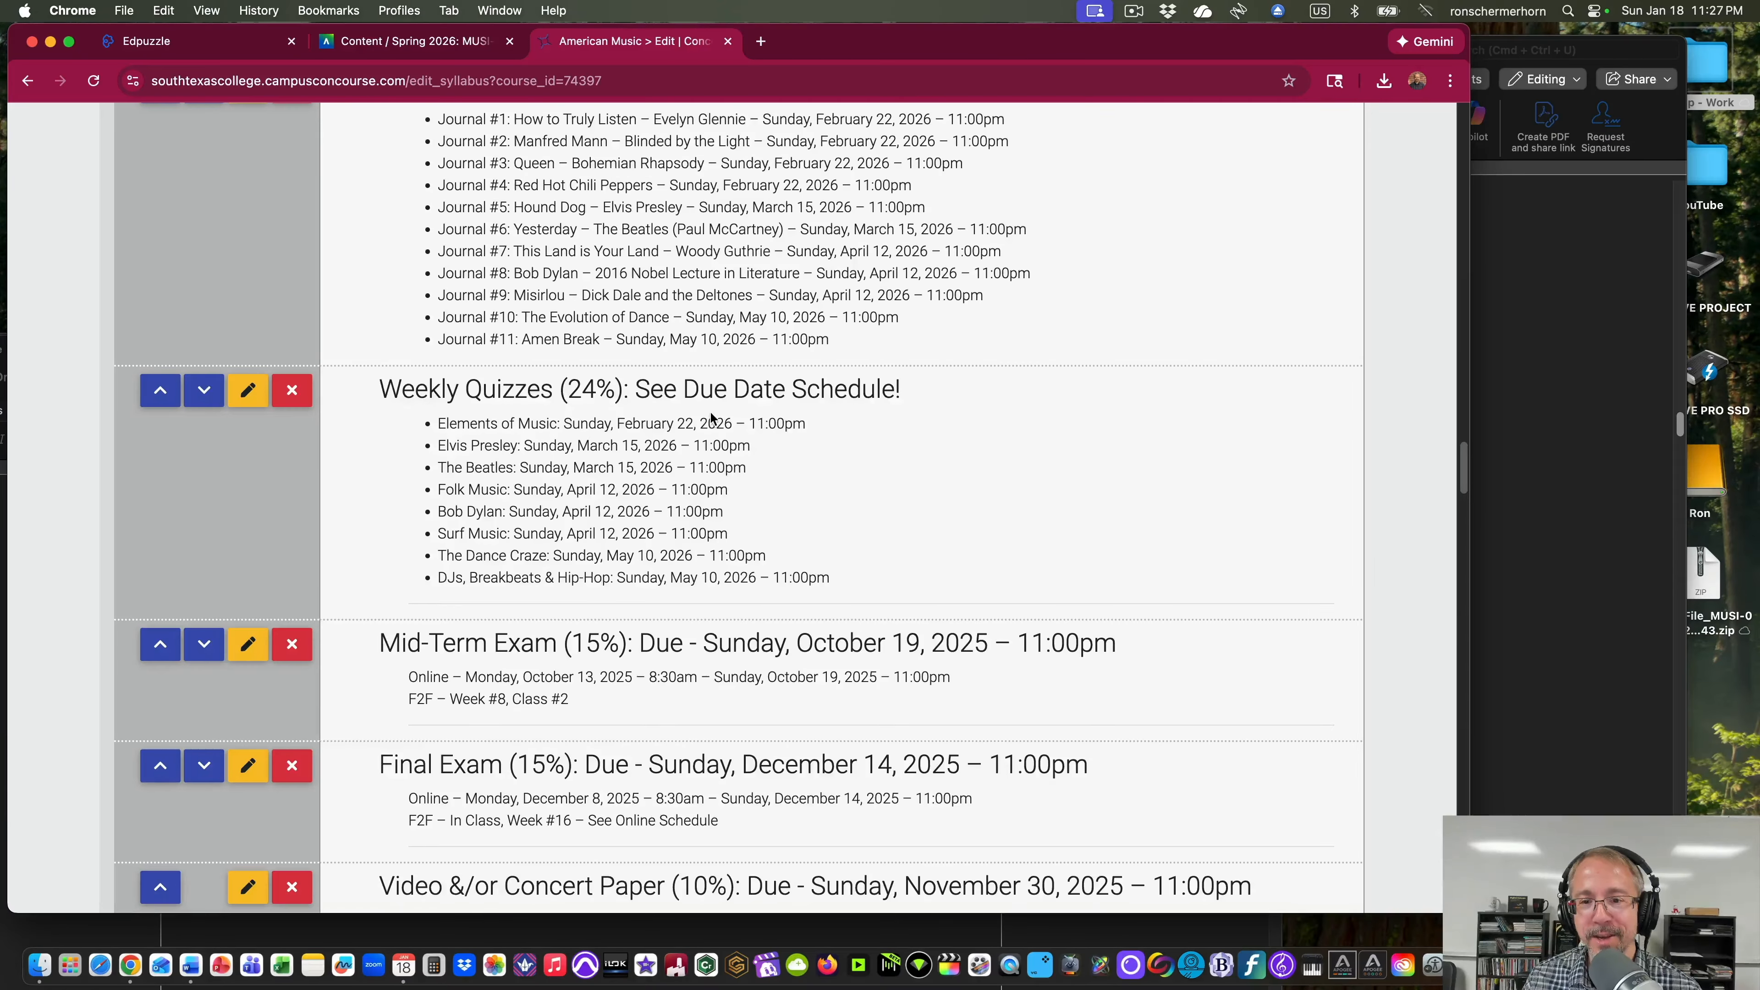
scroll(892, 433, "down", 5)
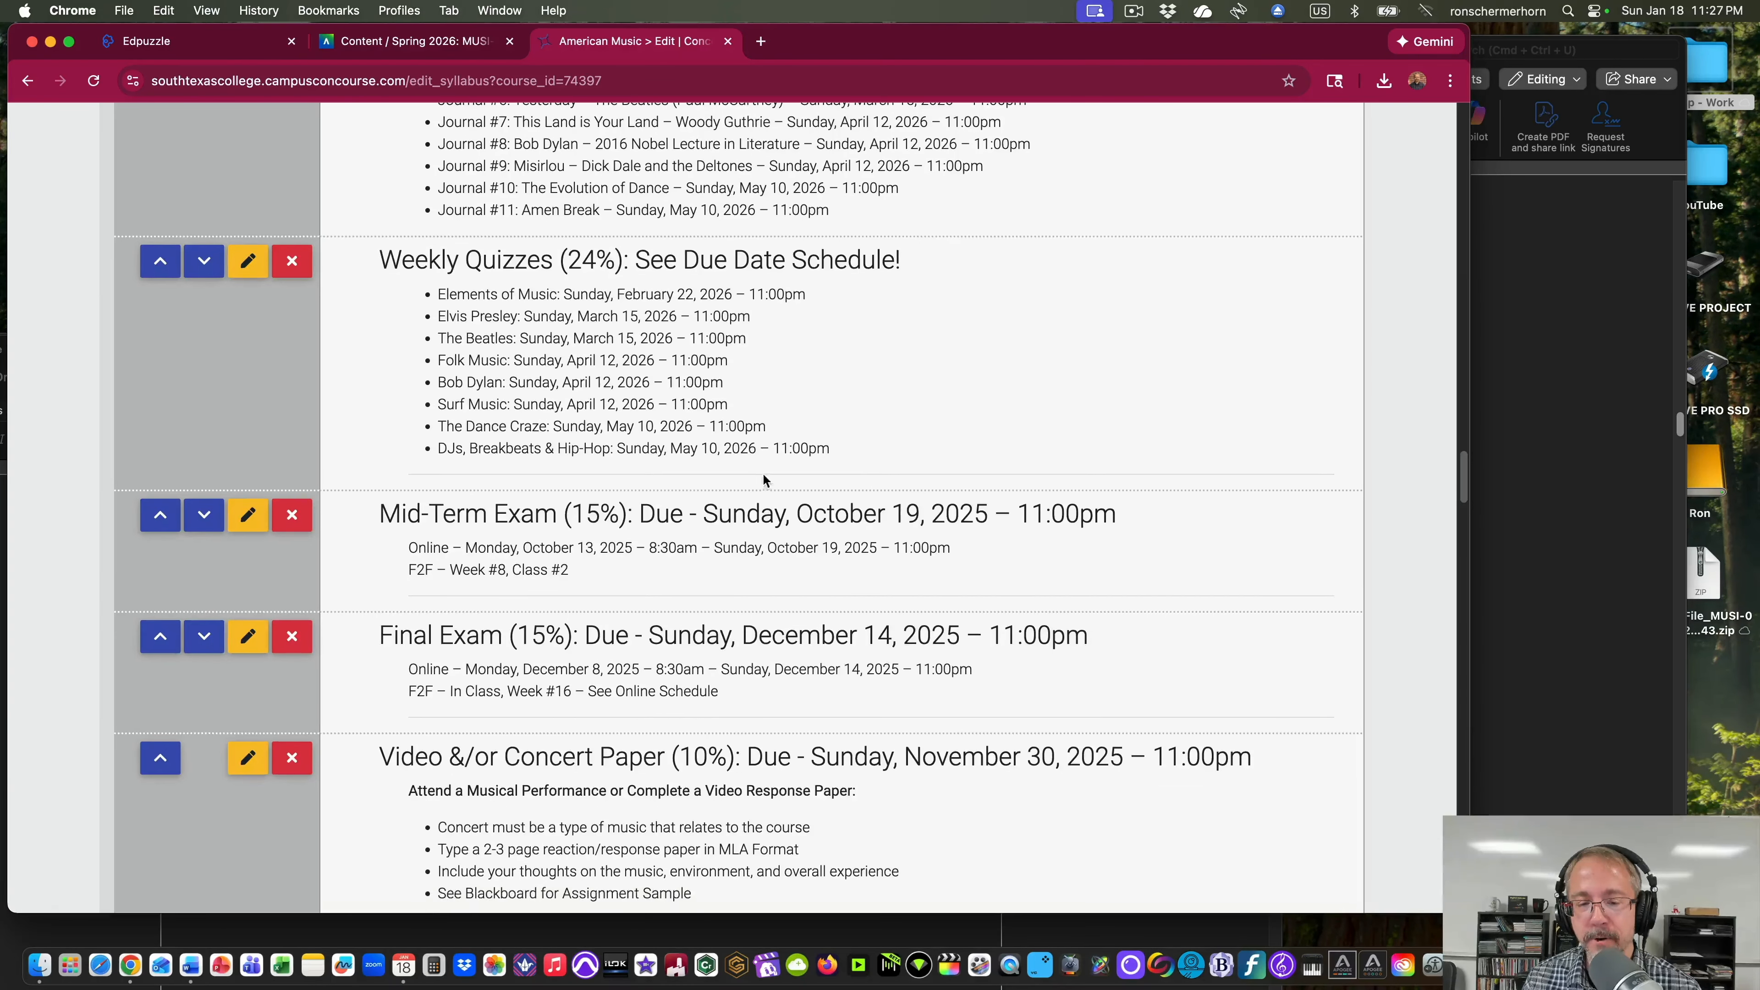
scroll(762, 478, "down", 3)
left_click(248, 459)
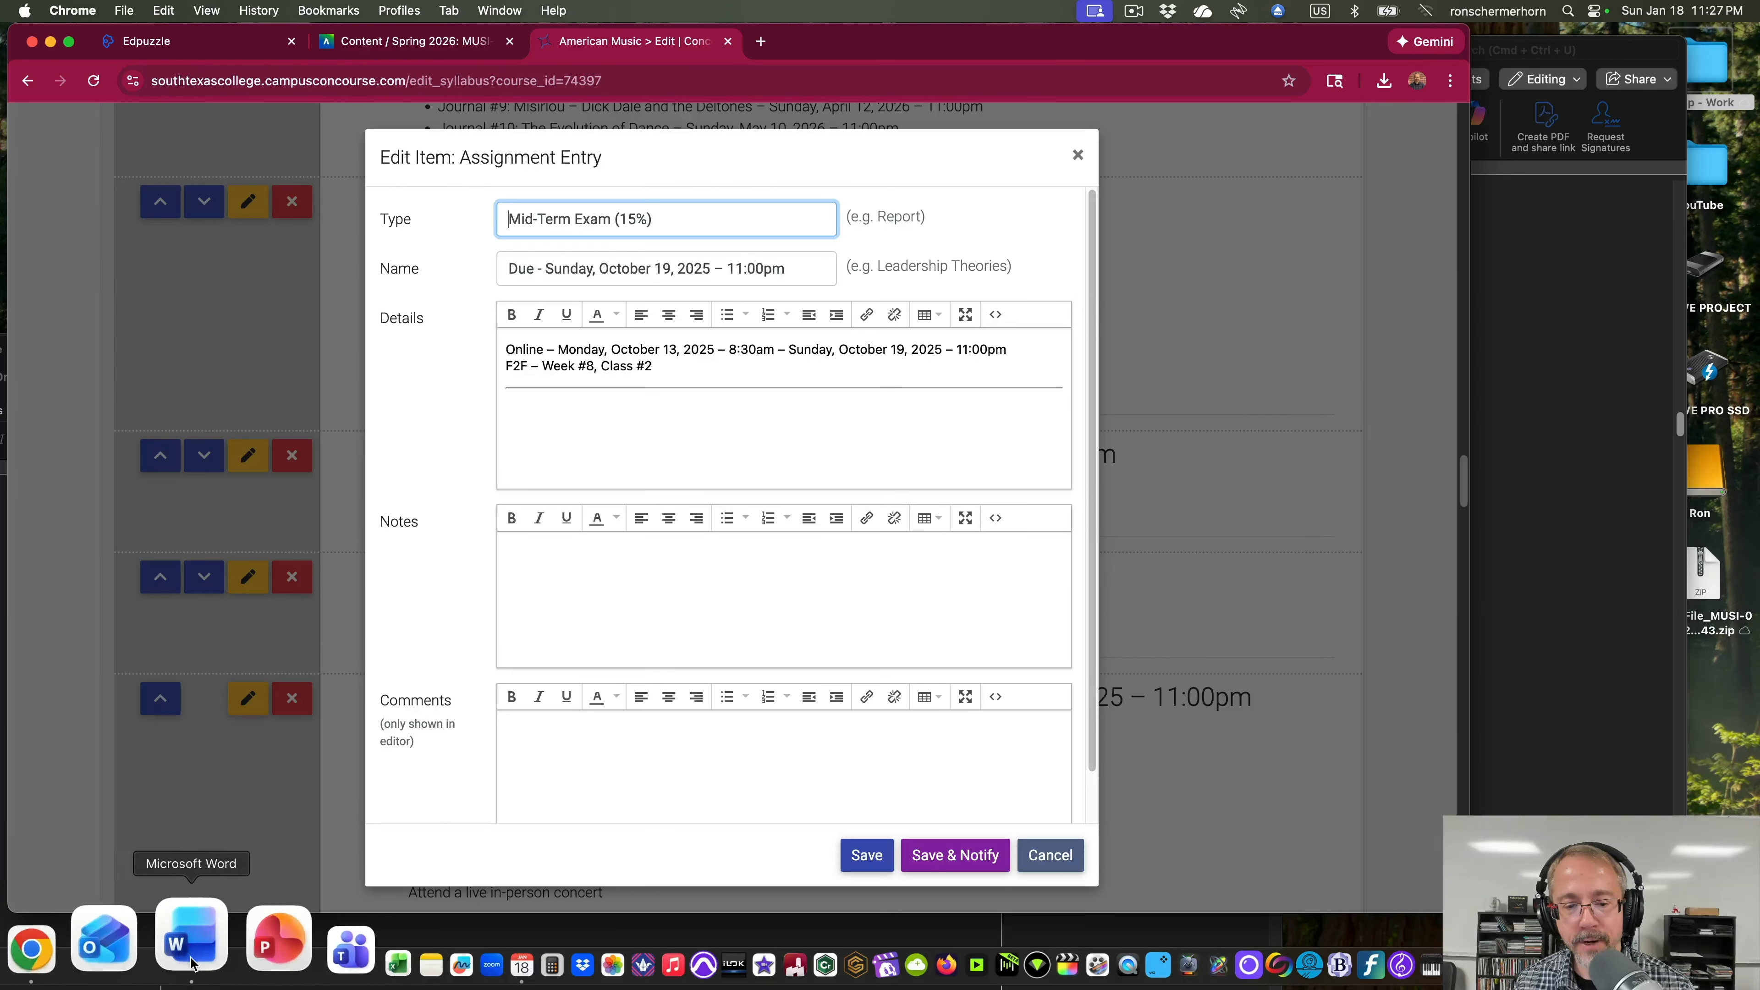
left_click(229, 938)
scroll(925, 392, "down", 10)
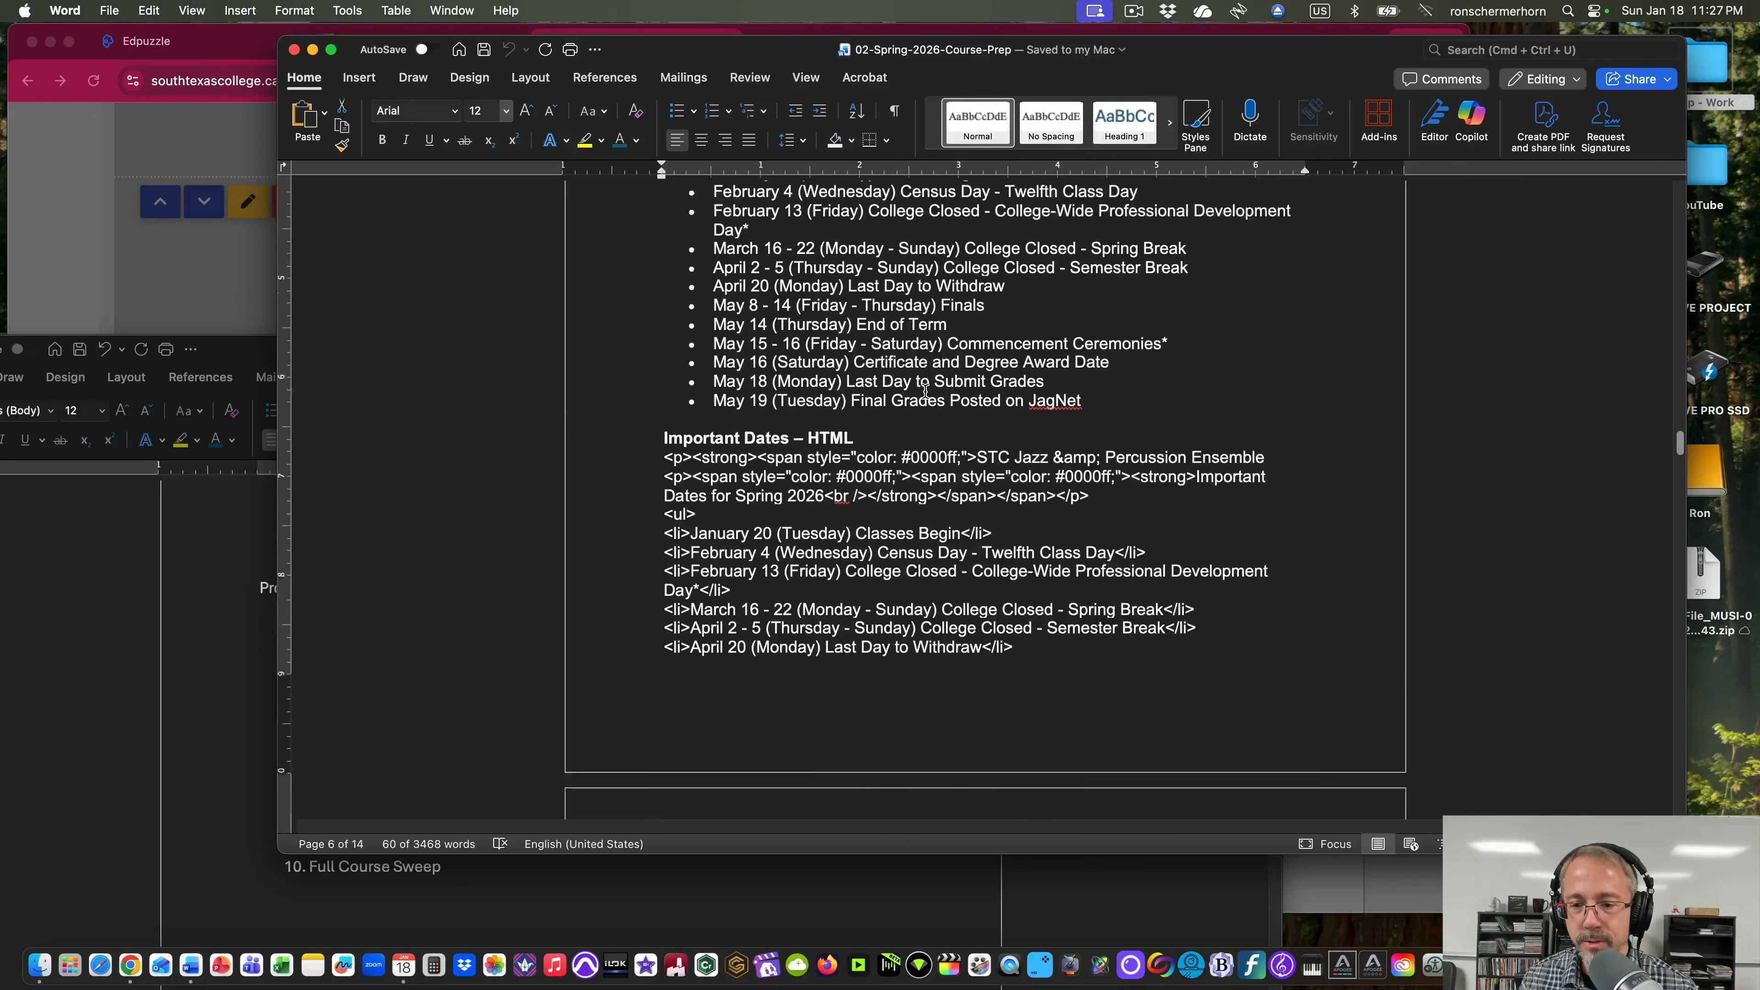
scroll(925, 392, "up", 20)
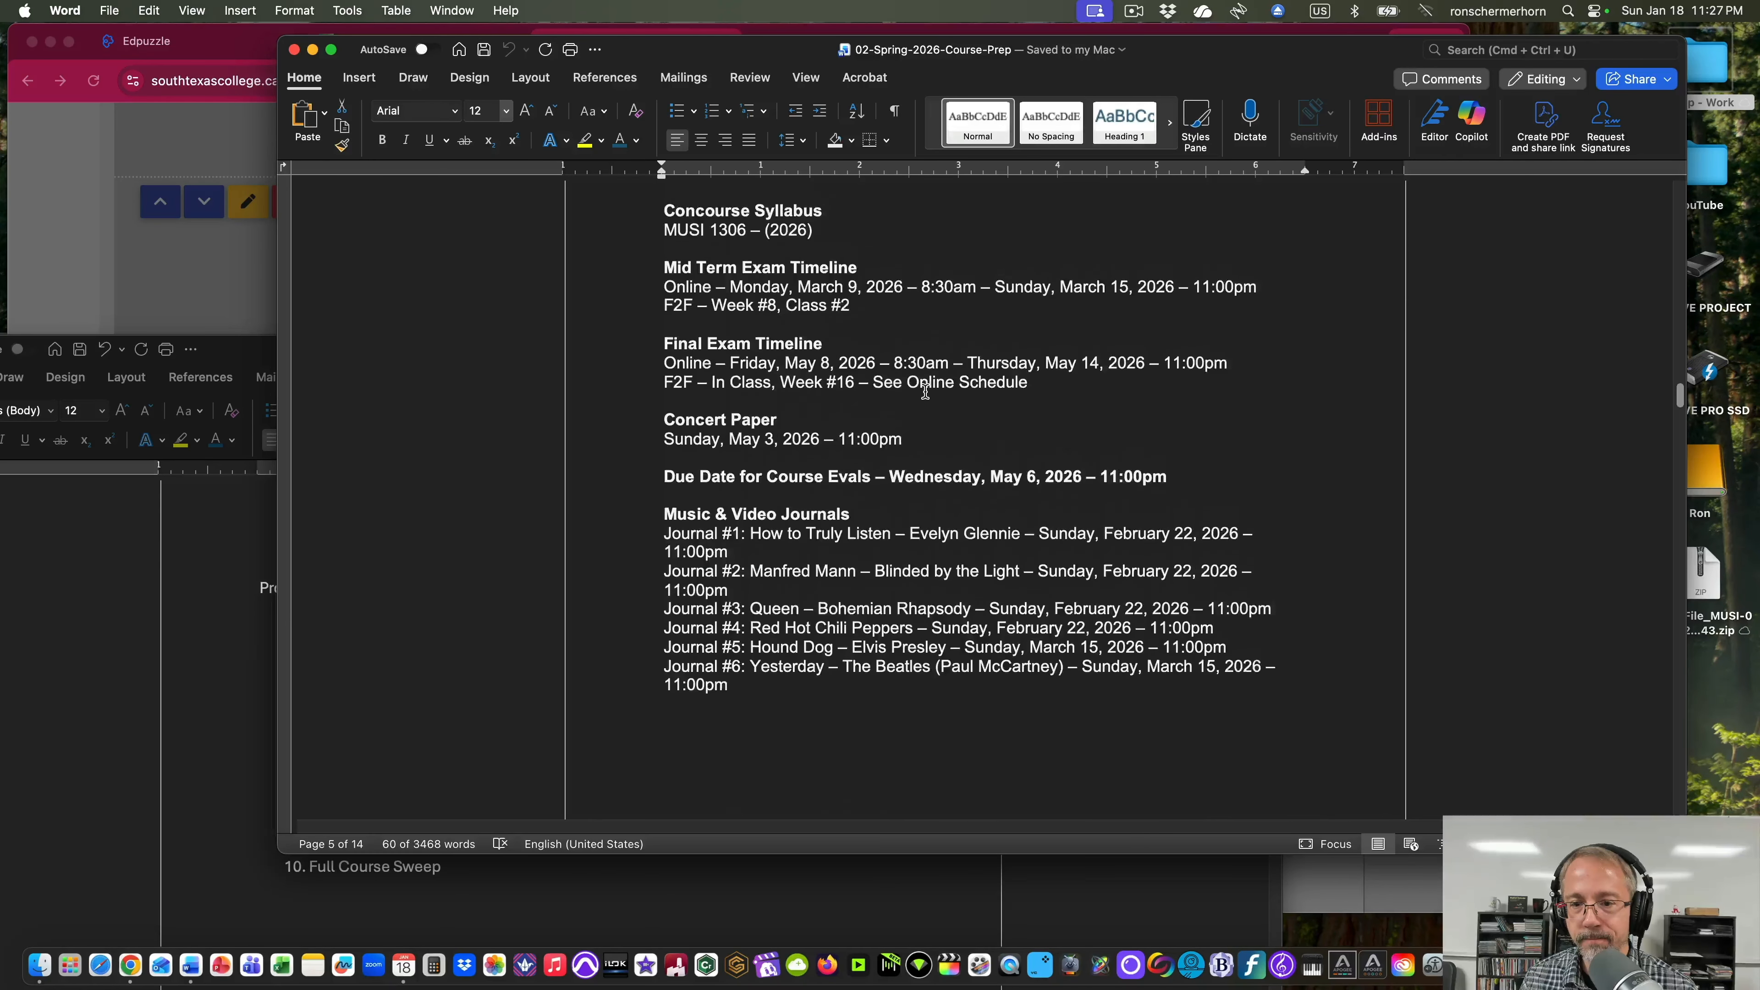
scroll(925, 391, "down", 2)
left_click(886, 444)
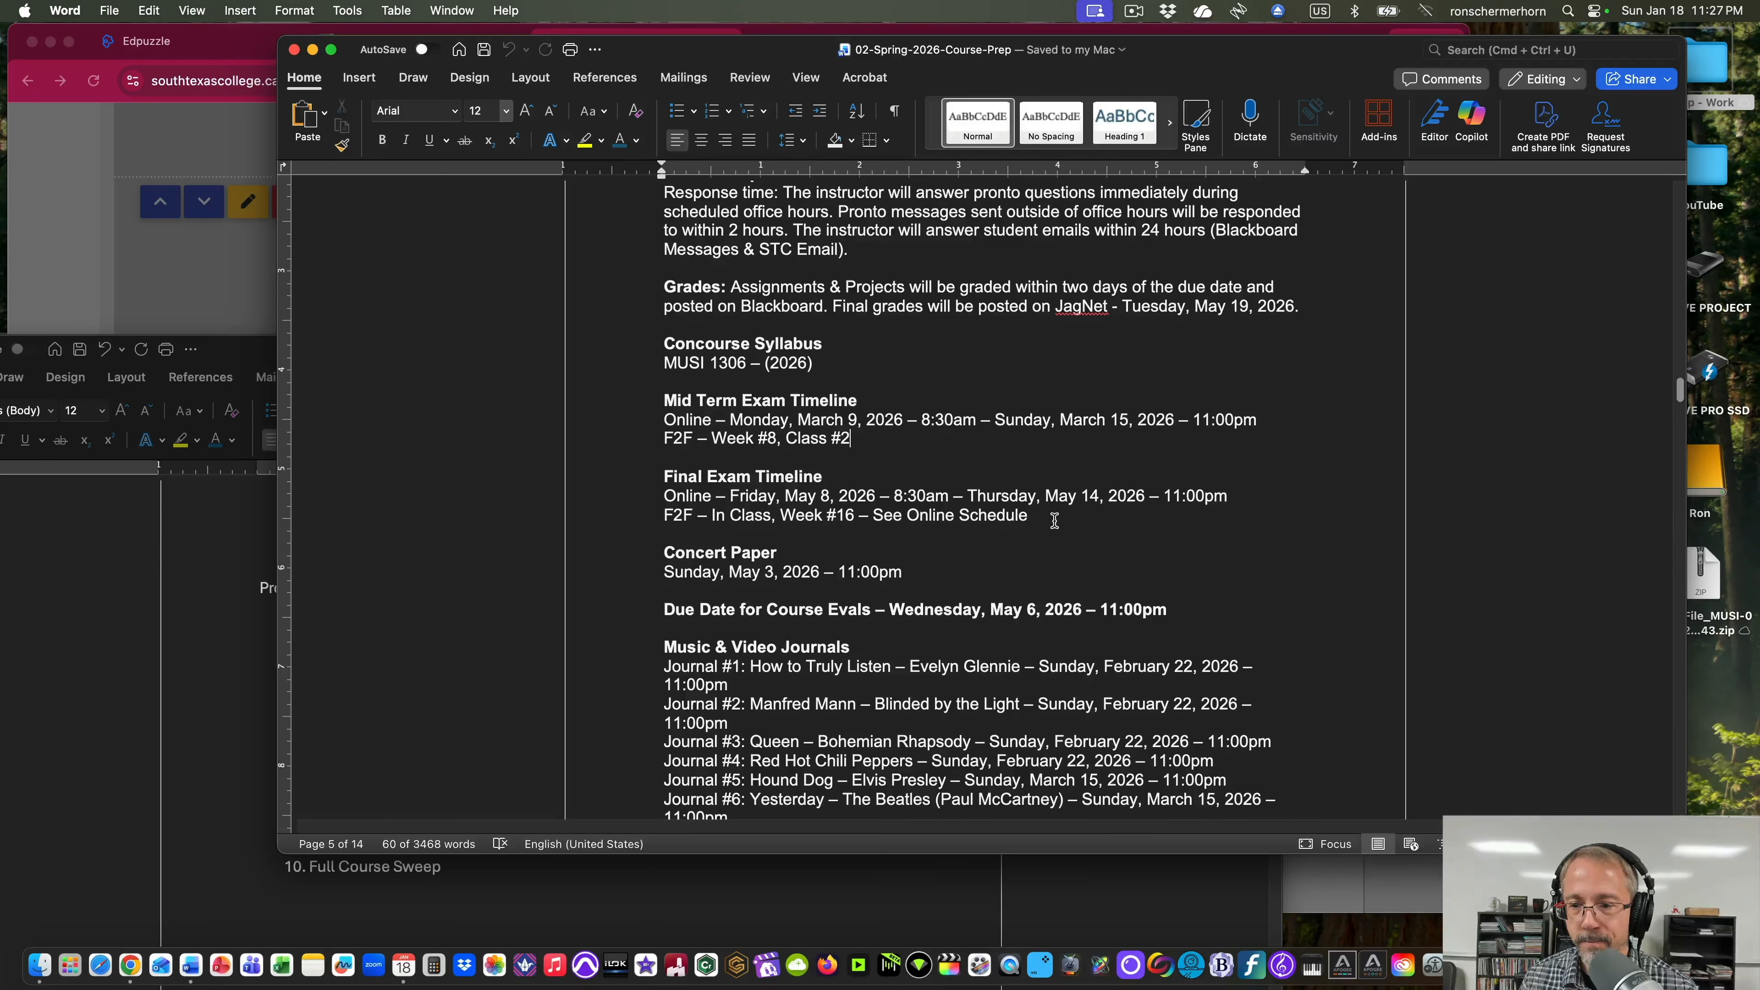
left_click_drag(1052, 517, 632, 402)
key("super+c")
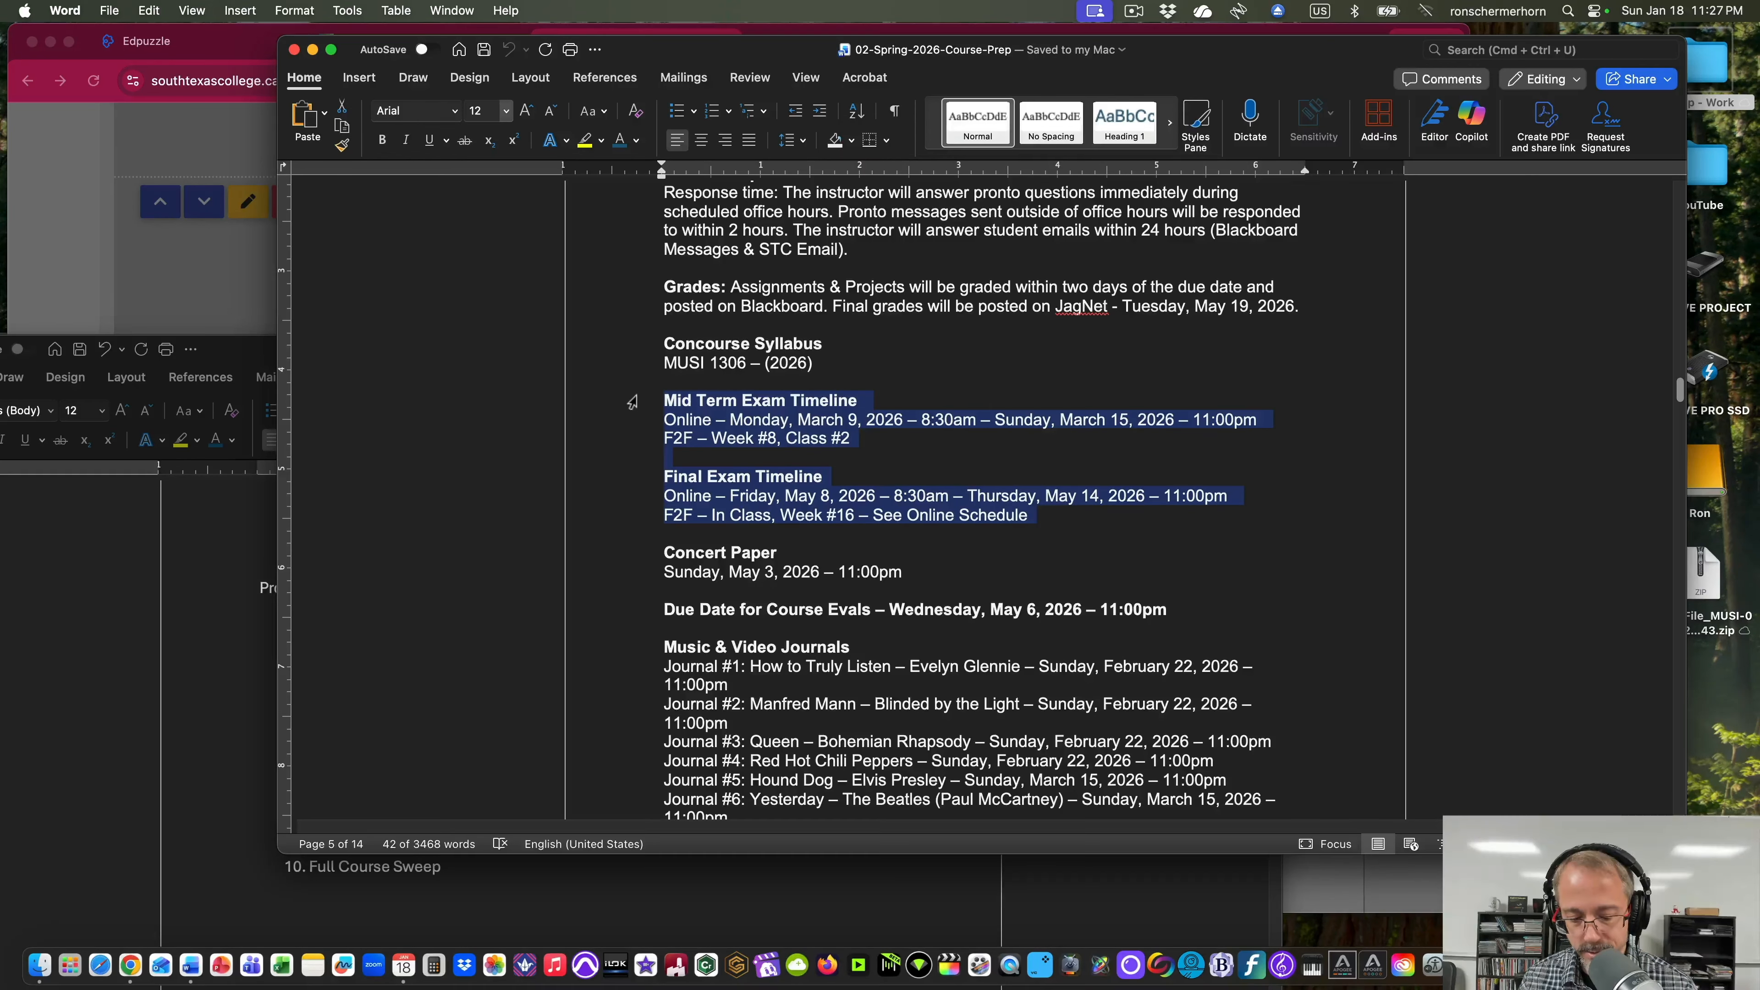
Paste the exam timelines into the notes of the Mid-Term Exam entry in Chrome and delete both timeline headings there.
left_click(202, 275)
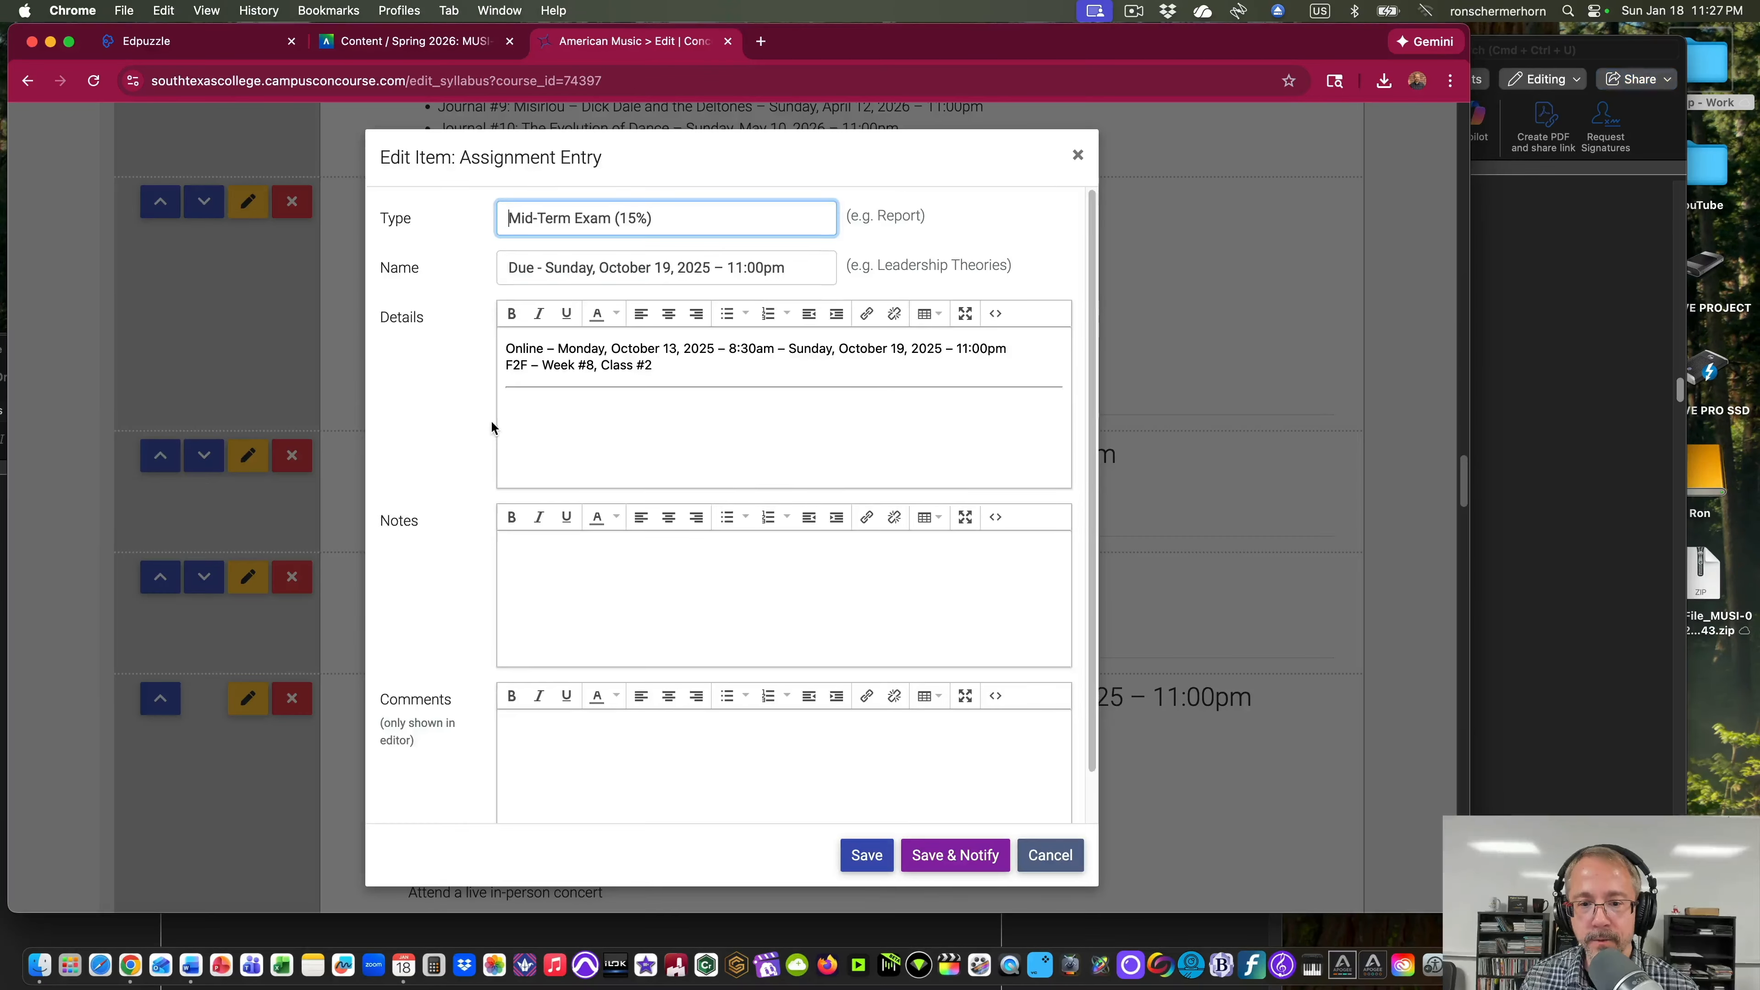
scroll(491, 424, "down", 1)
left_click(564, 514)
key("super+v")
left_click_drag(694, 496, 492, 499)
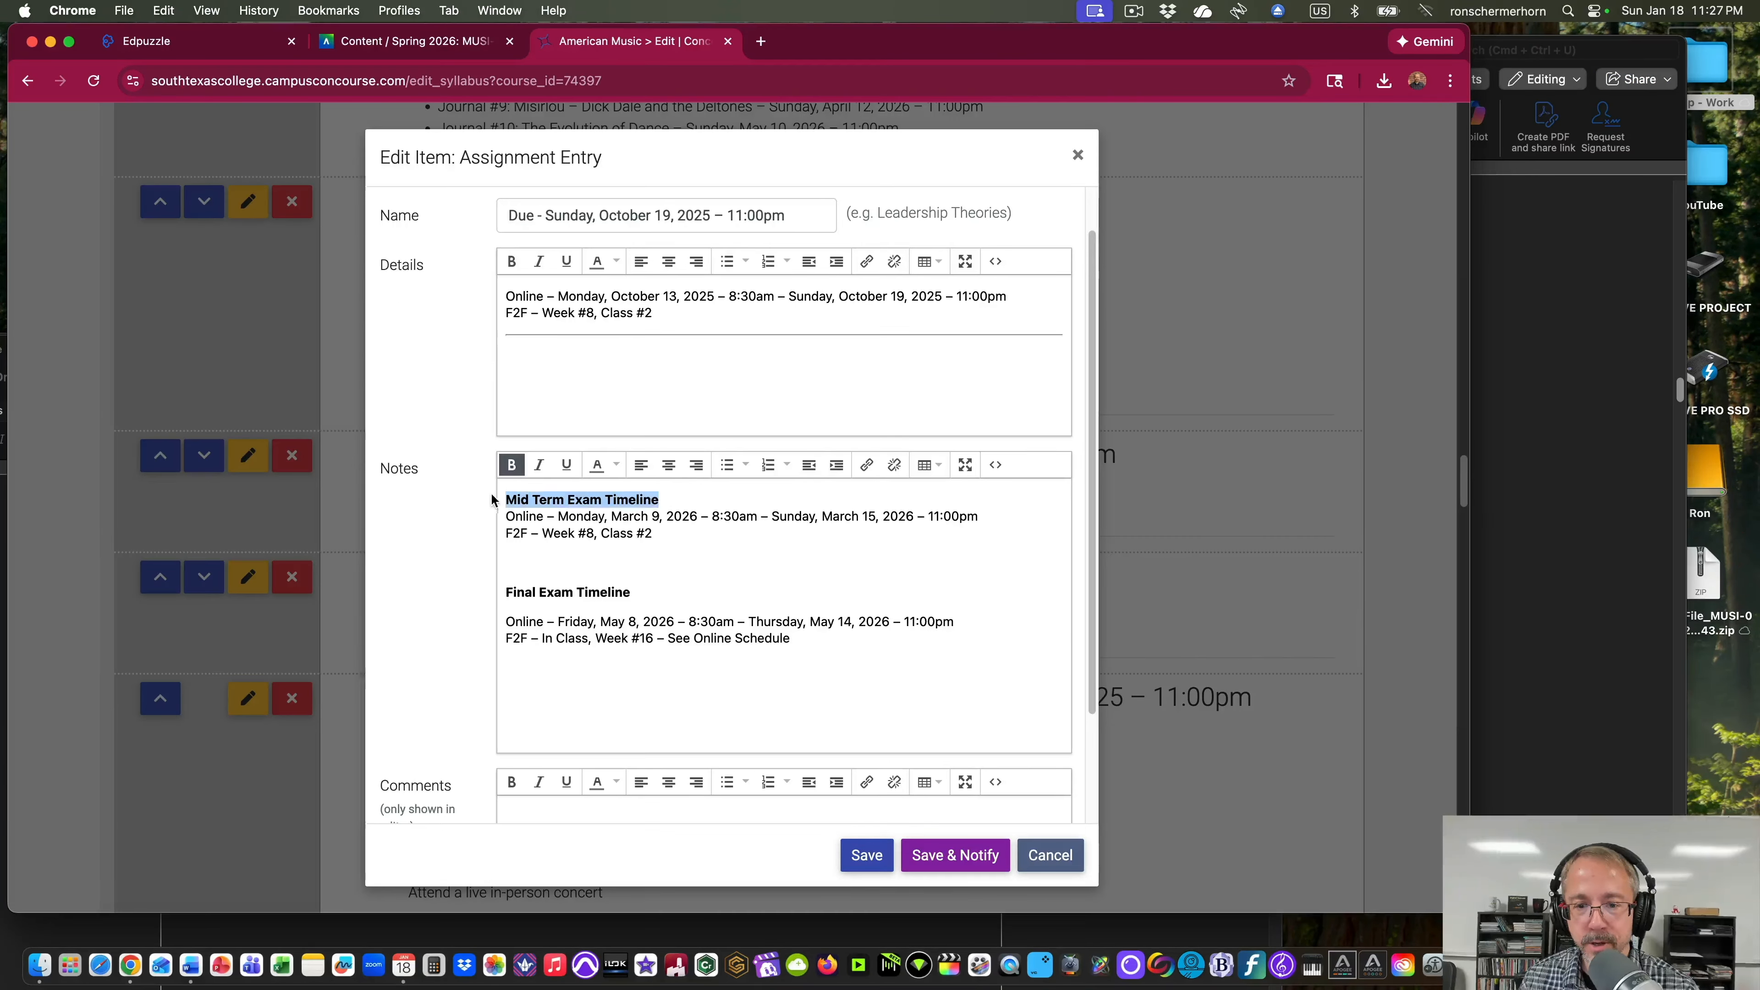
key("BackSpace")
left_click_drag(641, 593, 493, 591)
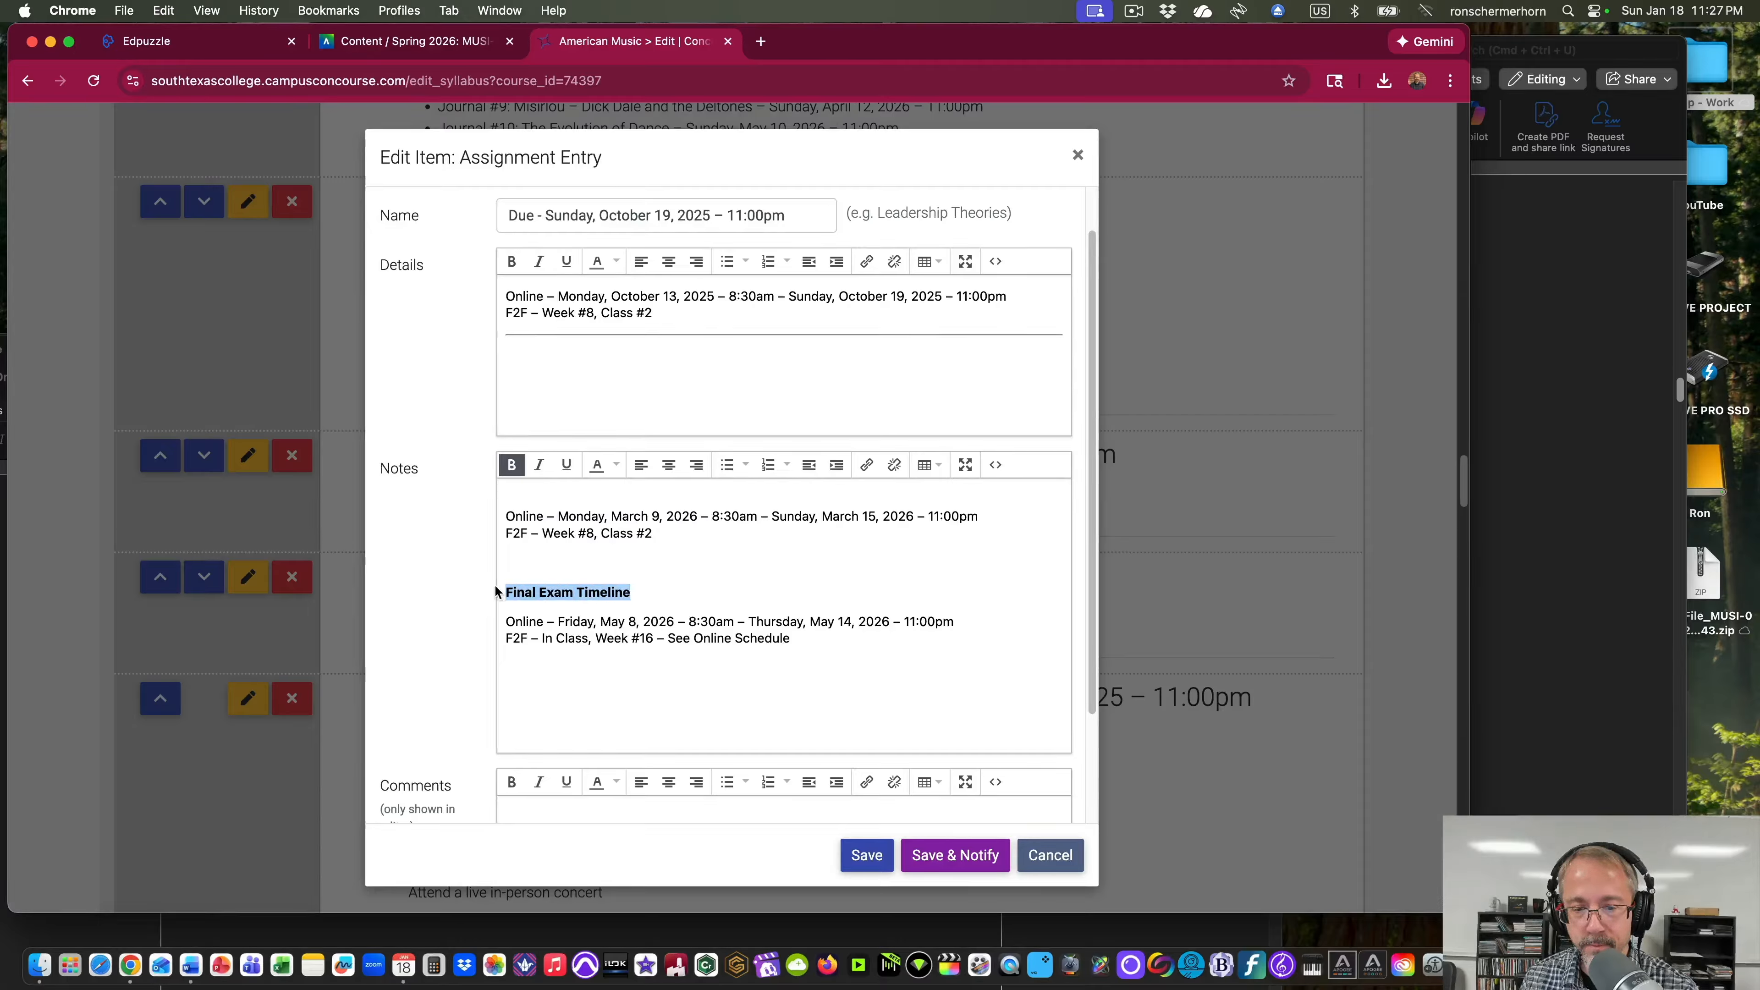
key("BackSpace")
Replace the mid-term details with the March 9 – March 15, 2026 timeline from the notes, keeping the F2F text on its own line.
left_click_drag(518, 520, 503, 516)
key("super+c")
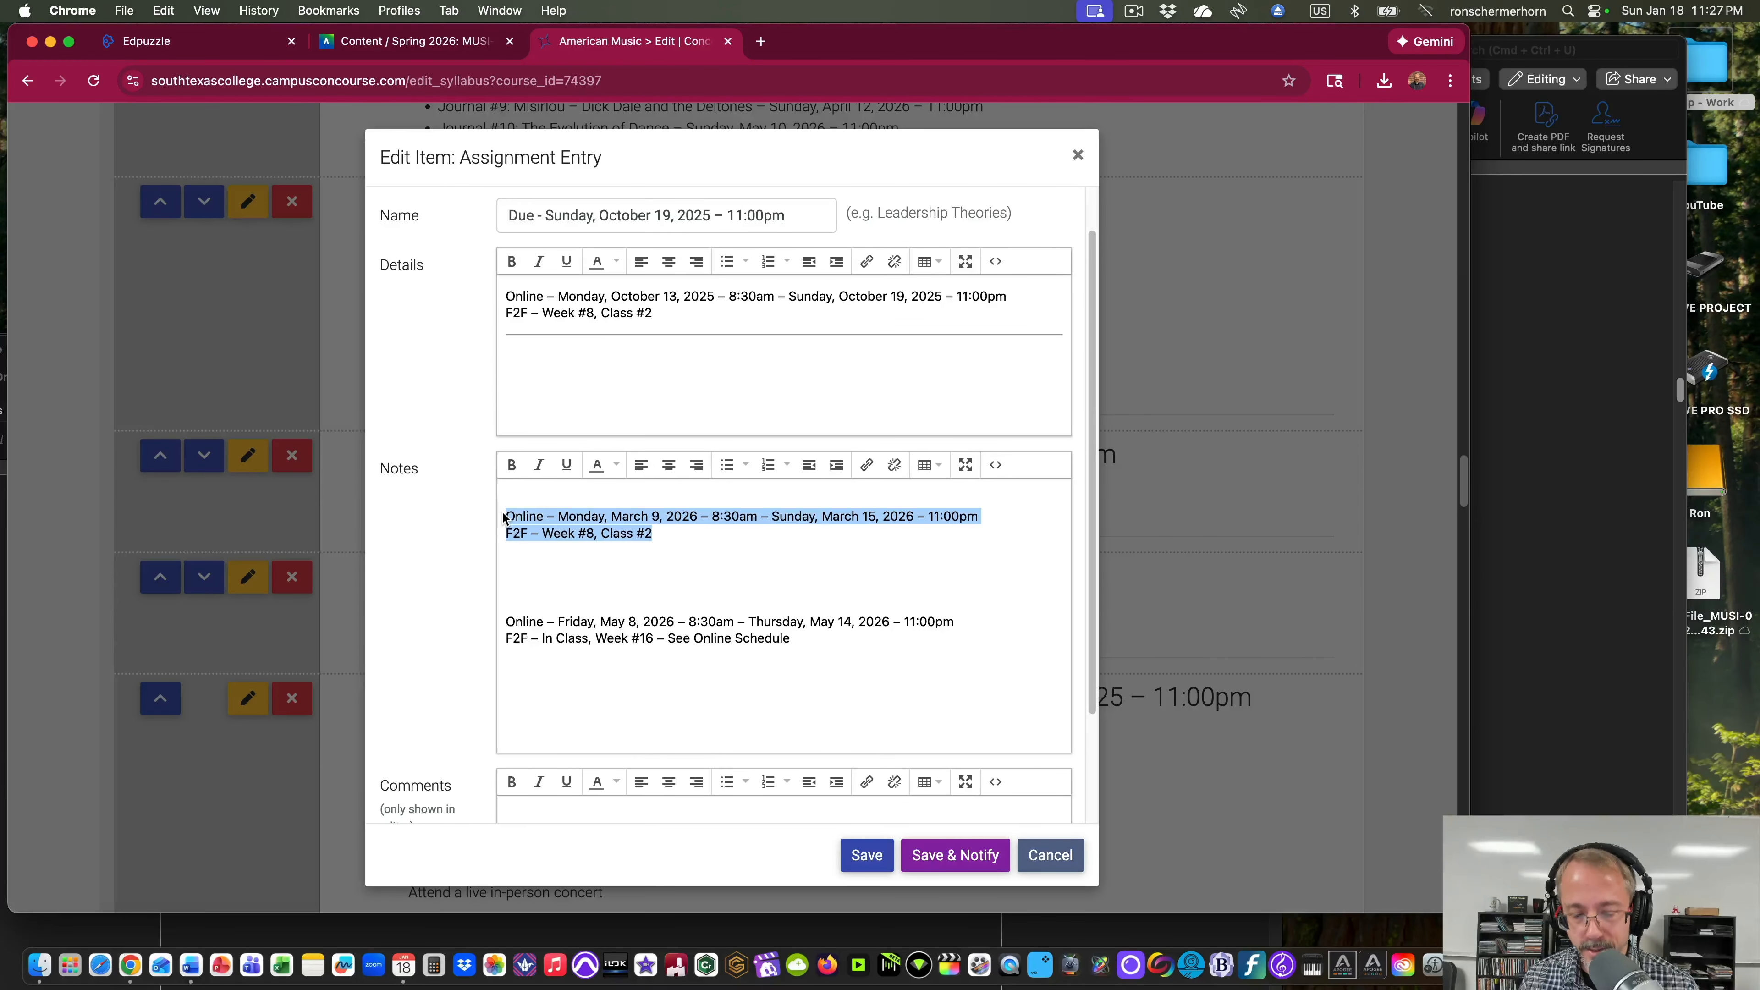
left_click_drag(671, 310, 495, 290)
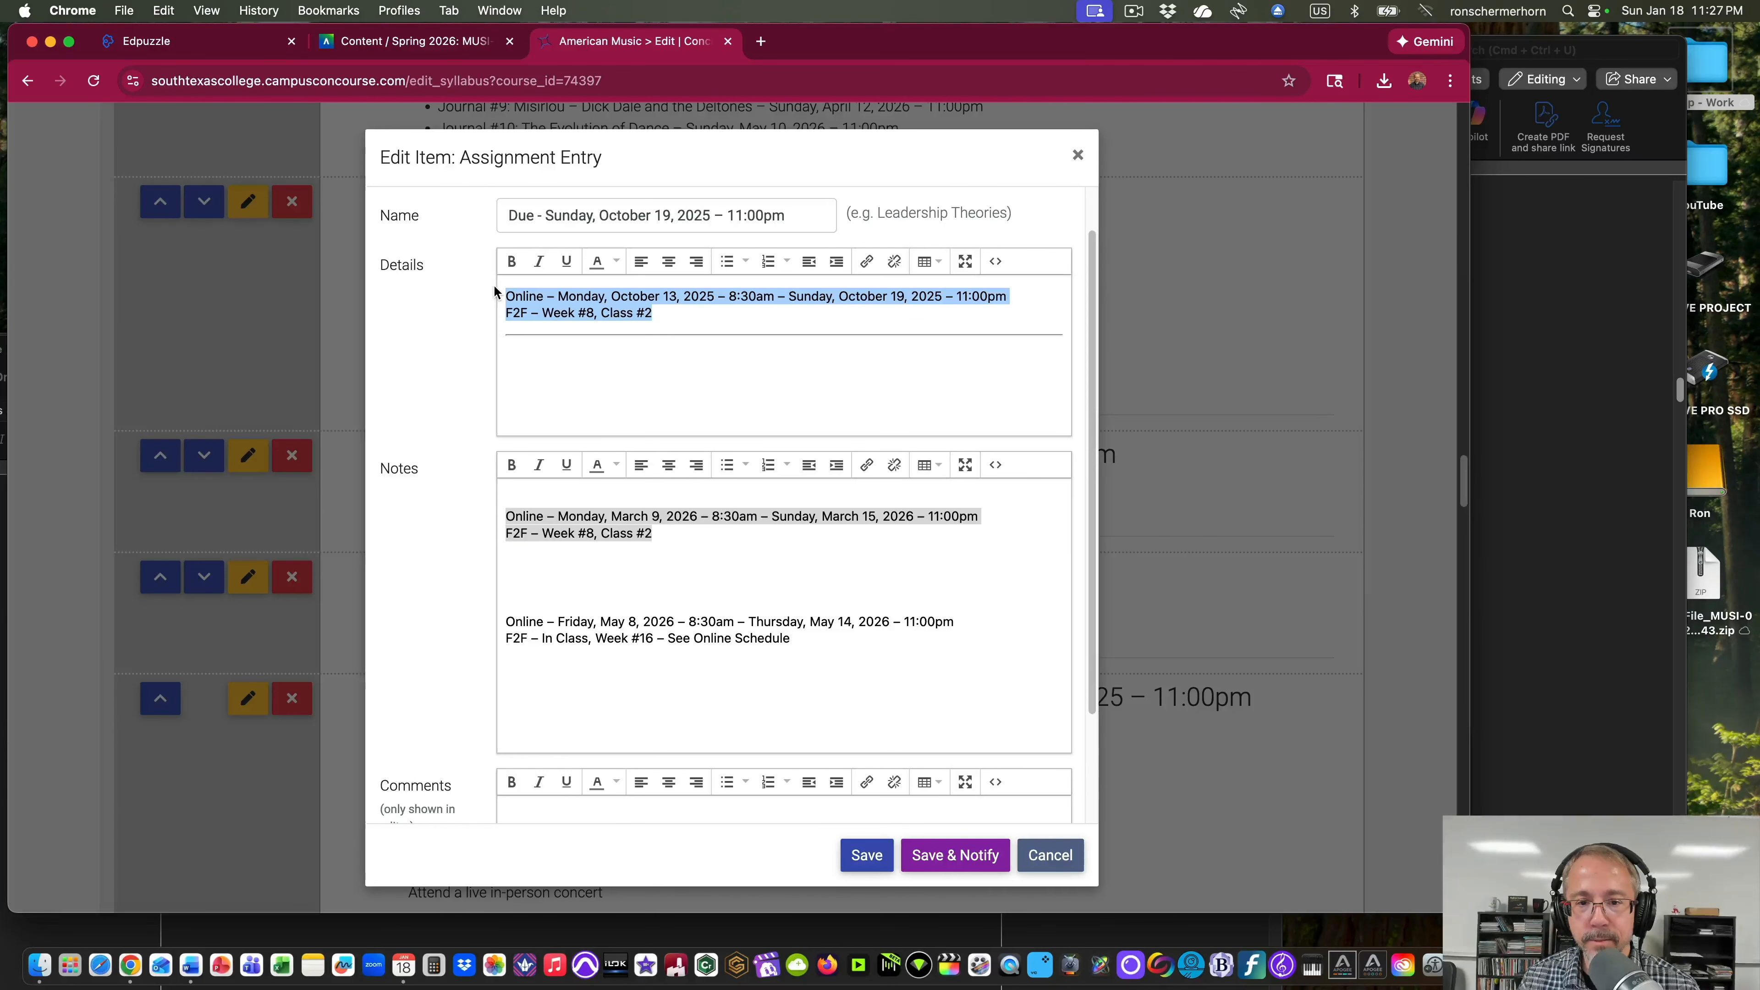
key("BackSpace")
key("super+v")
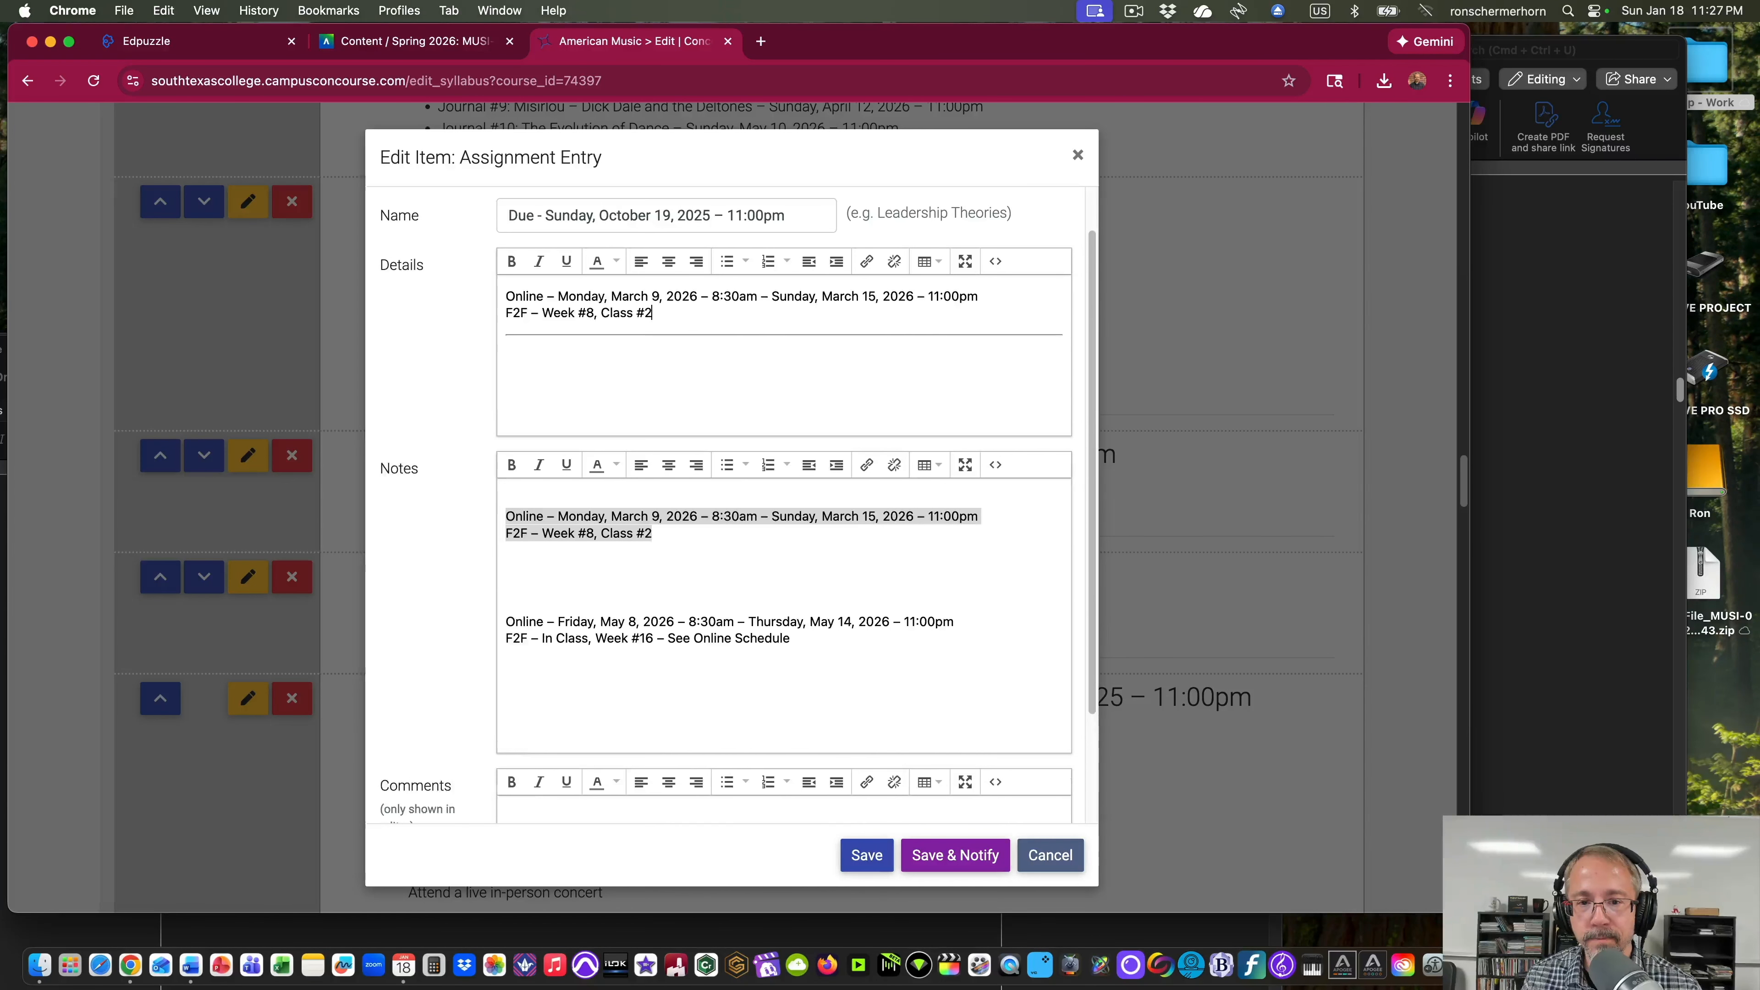
left_click(505, 308)
key("BackSpace")
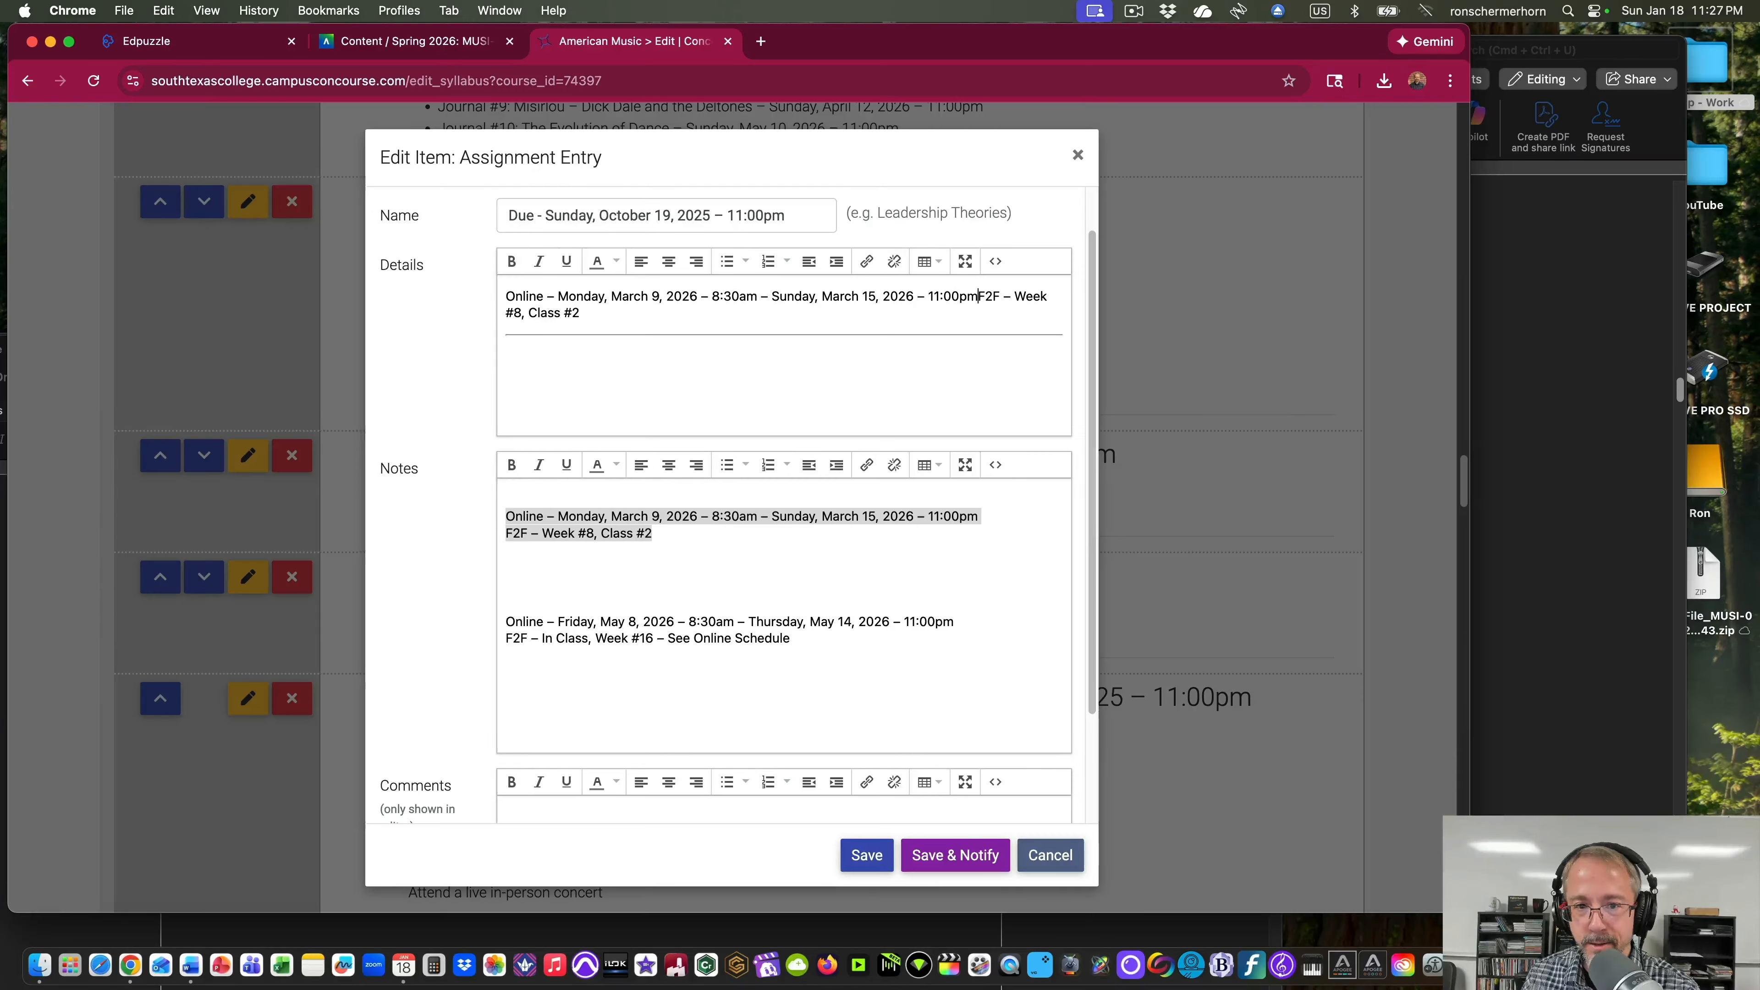
key("Return")
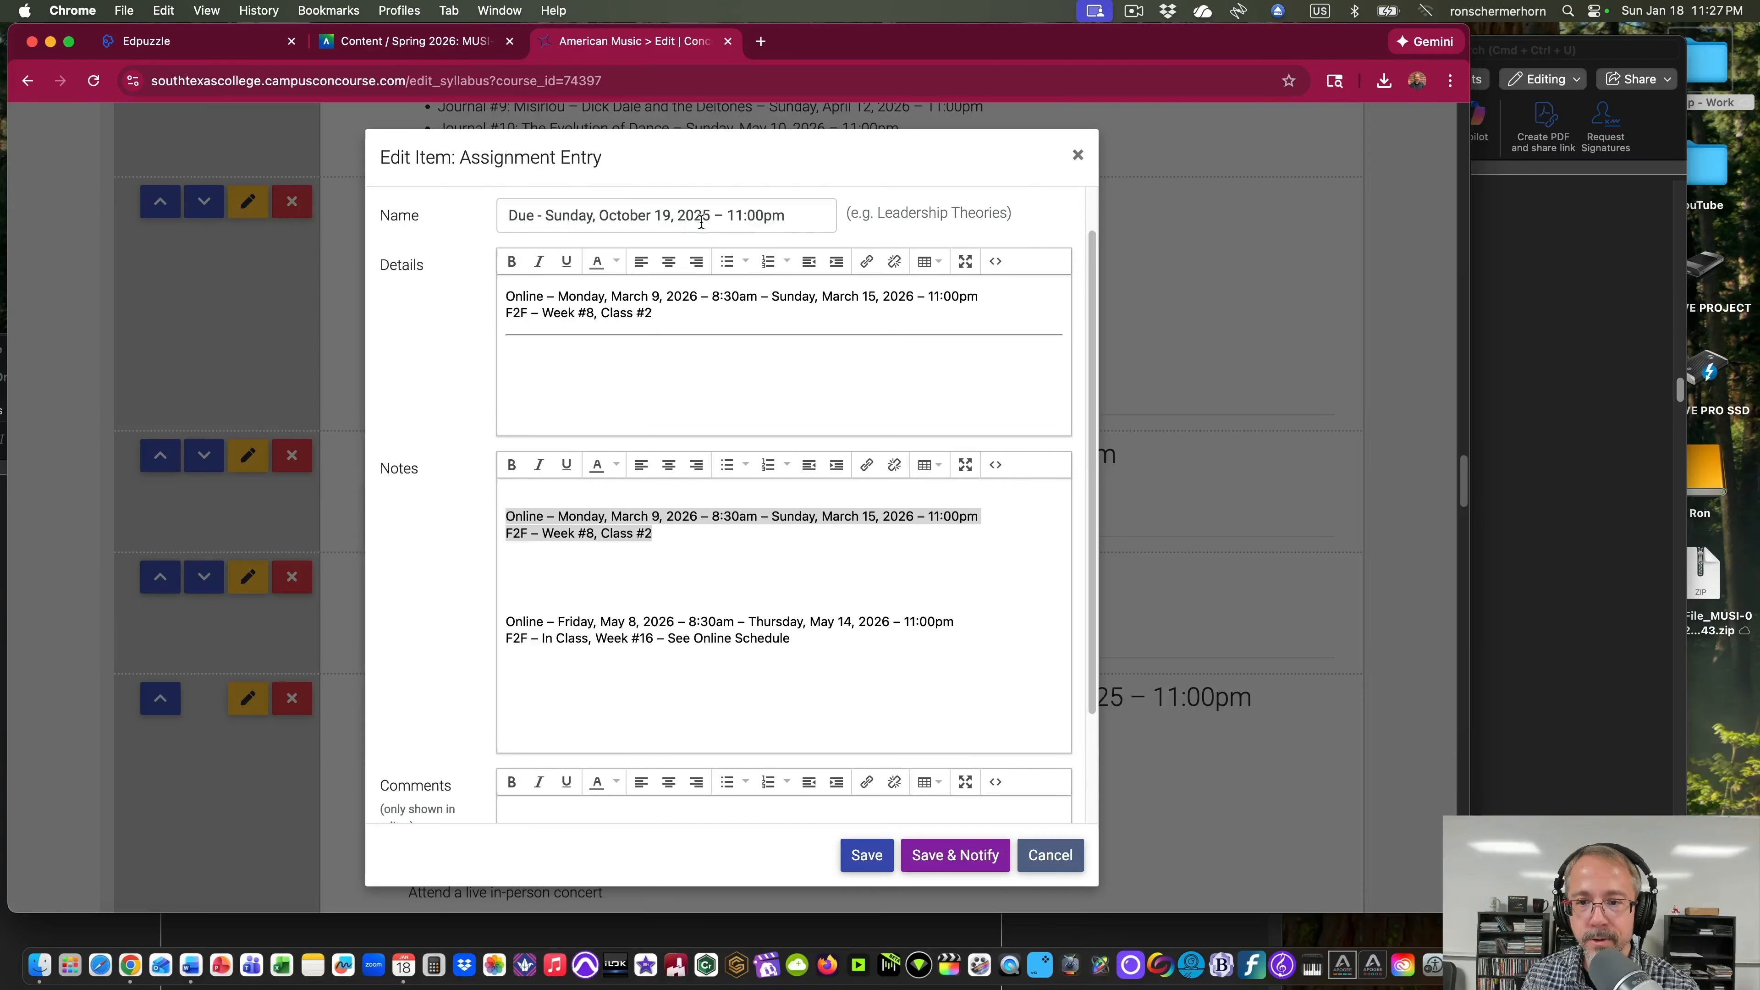
Set the Mid-Term Exam name to "Due - Sunday, March 15, 2026 – 11:00pm", copying the date from its details.
double_click(807, 298)
left_click_drag(818, 300, 976, 301)
key("super+c")
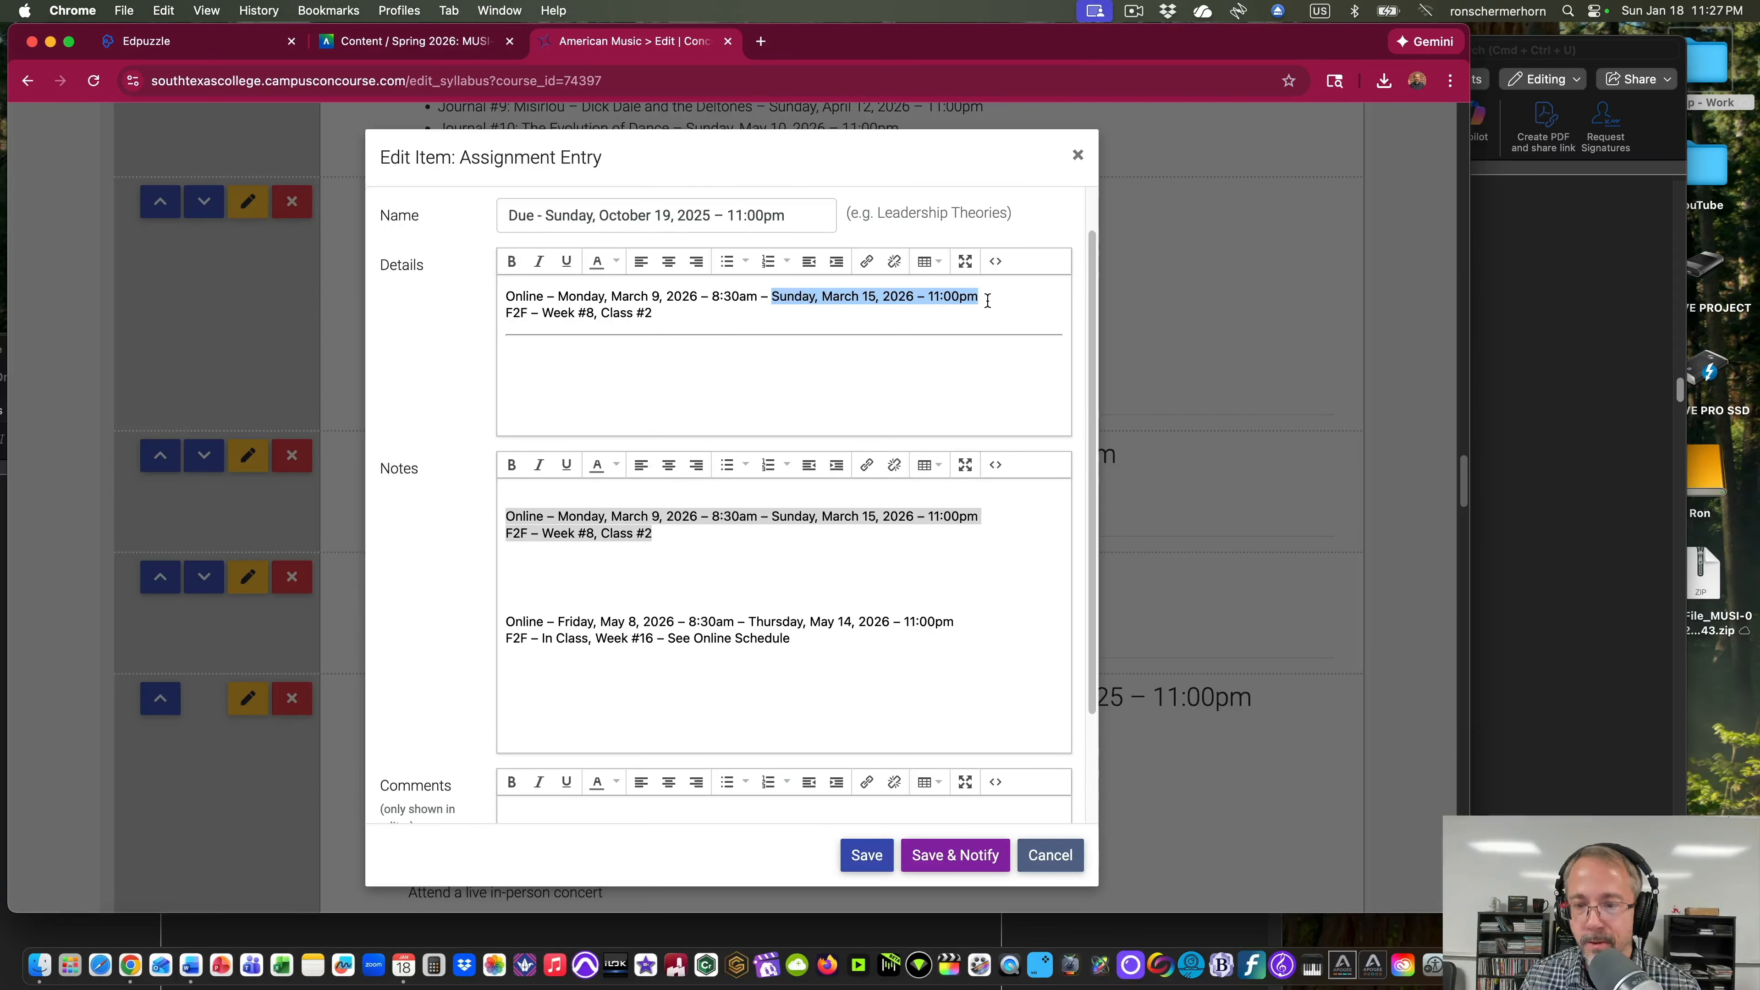
left_click_drag(791, 217, 559, 214)
key("BackSpace")
key("BackSpace")
key("BackSpace")
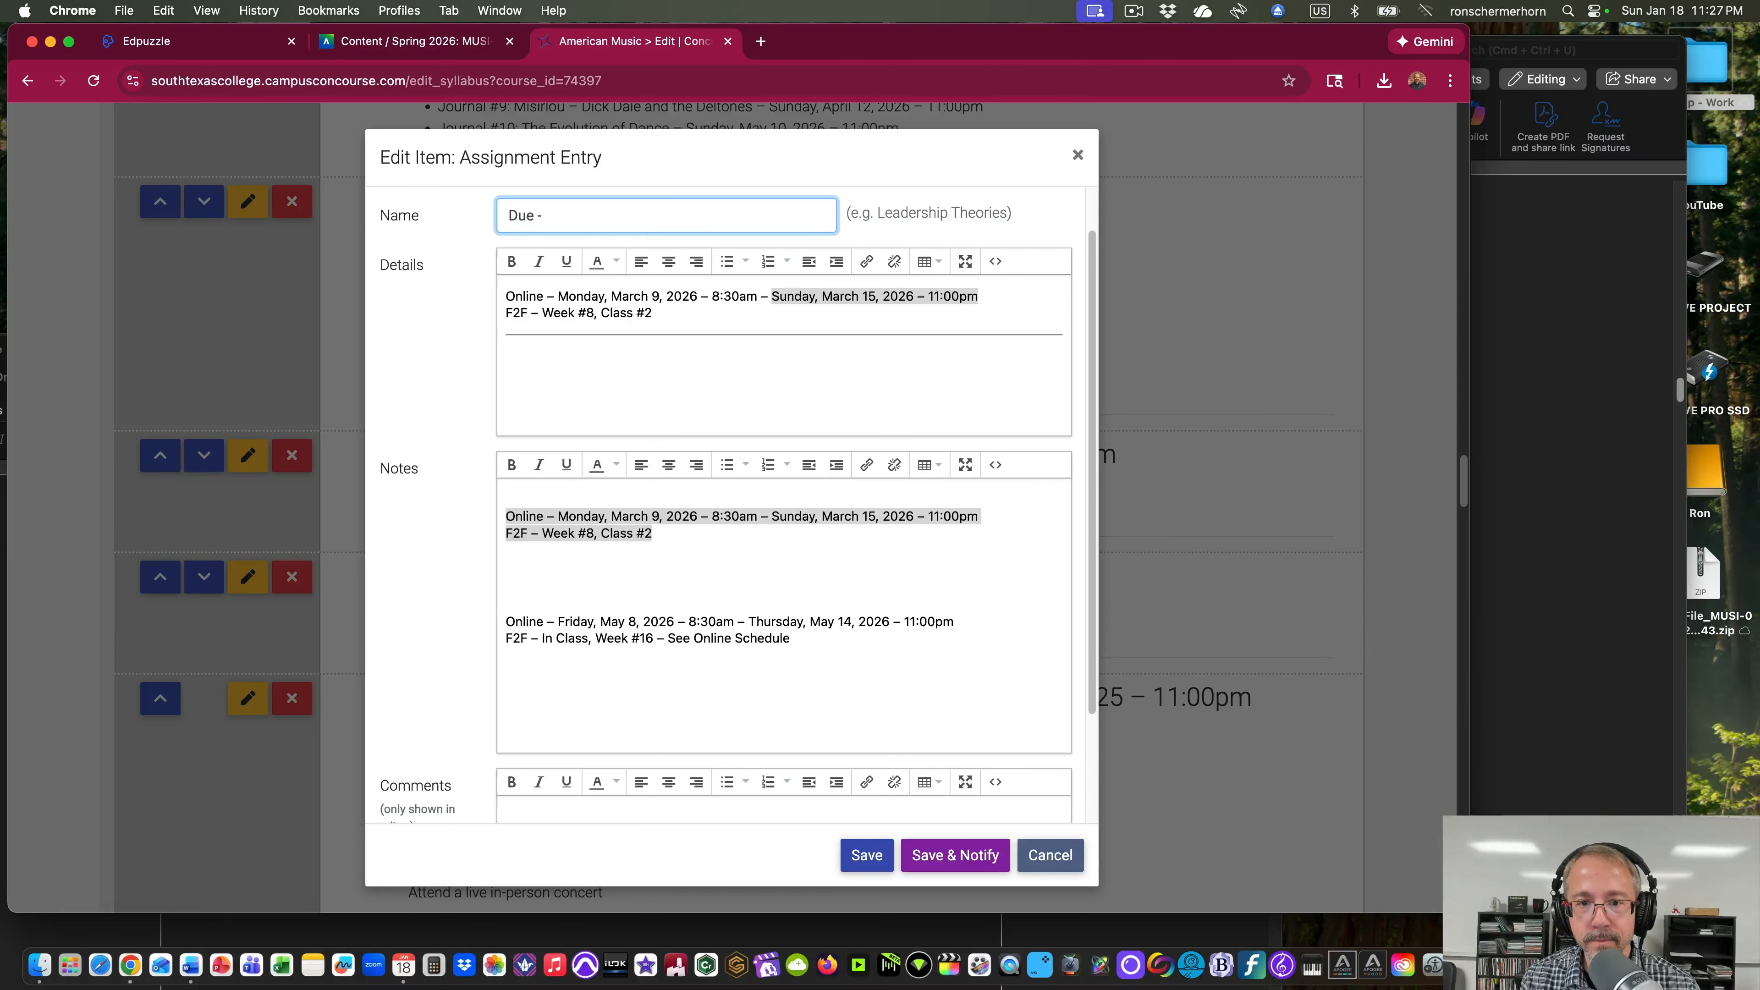
key("super+v")
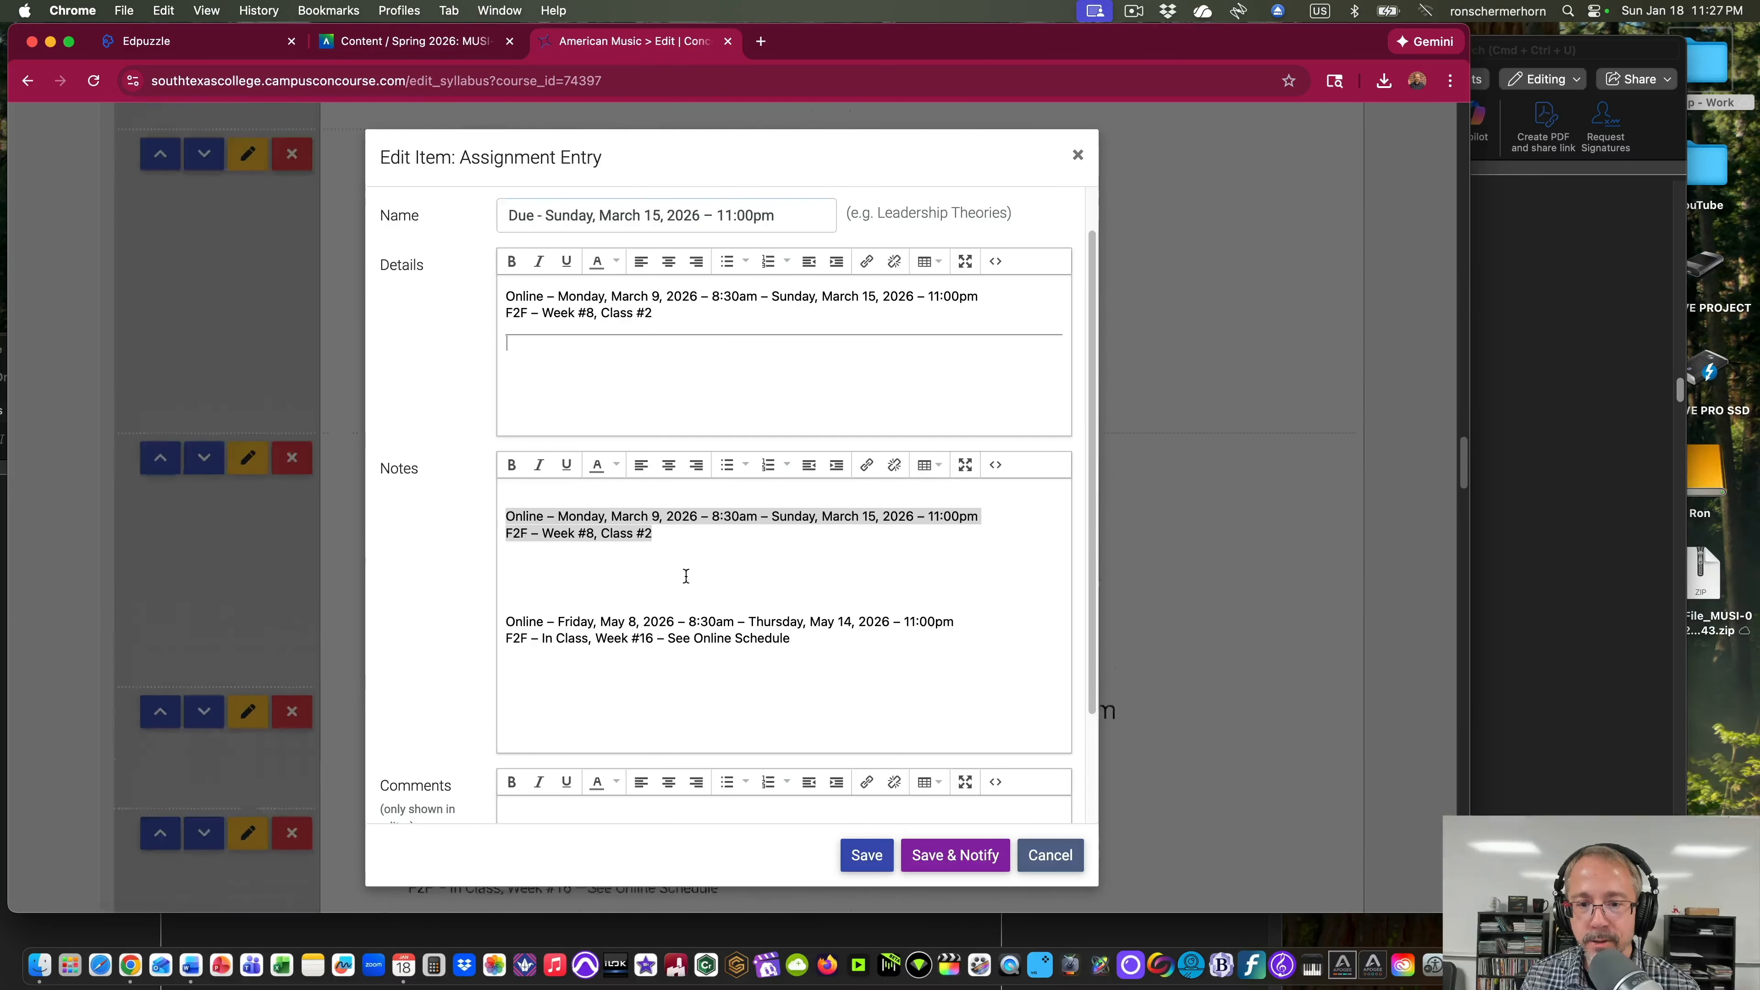
Clear the Mid-Term Exam notes, copying the final exam's May 8 – May 14, 2026 timeline and F2F line before deleting them.
left_click_drag(652, 533, 505, 516)
key("BackSpace")
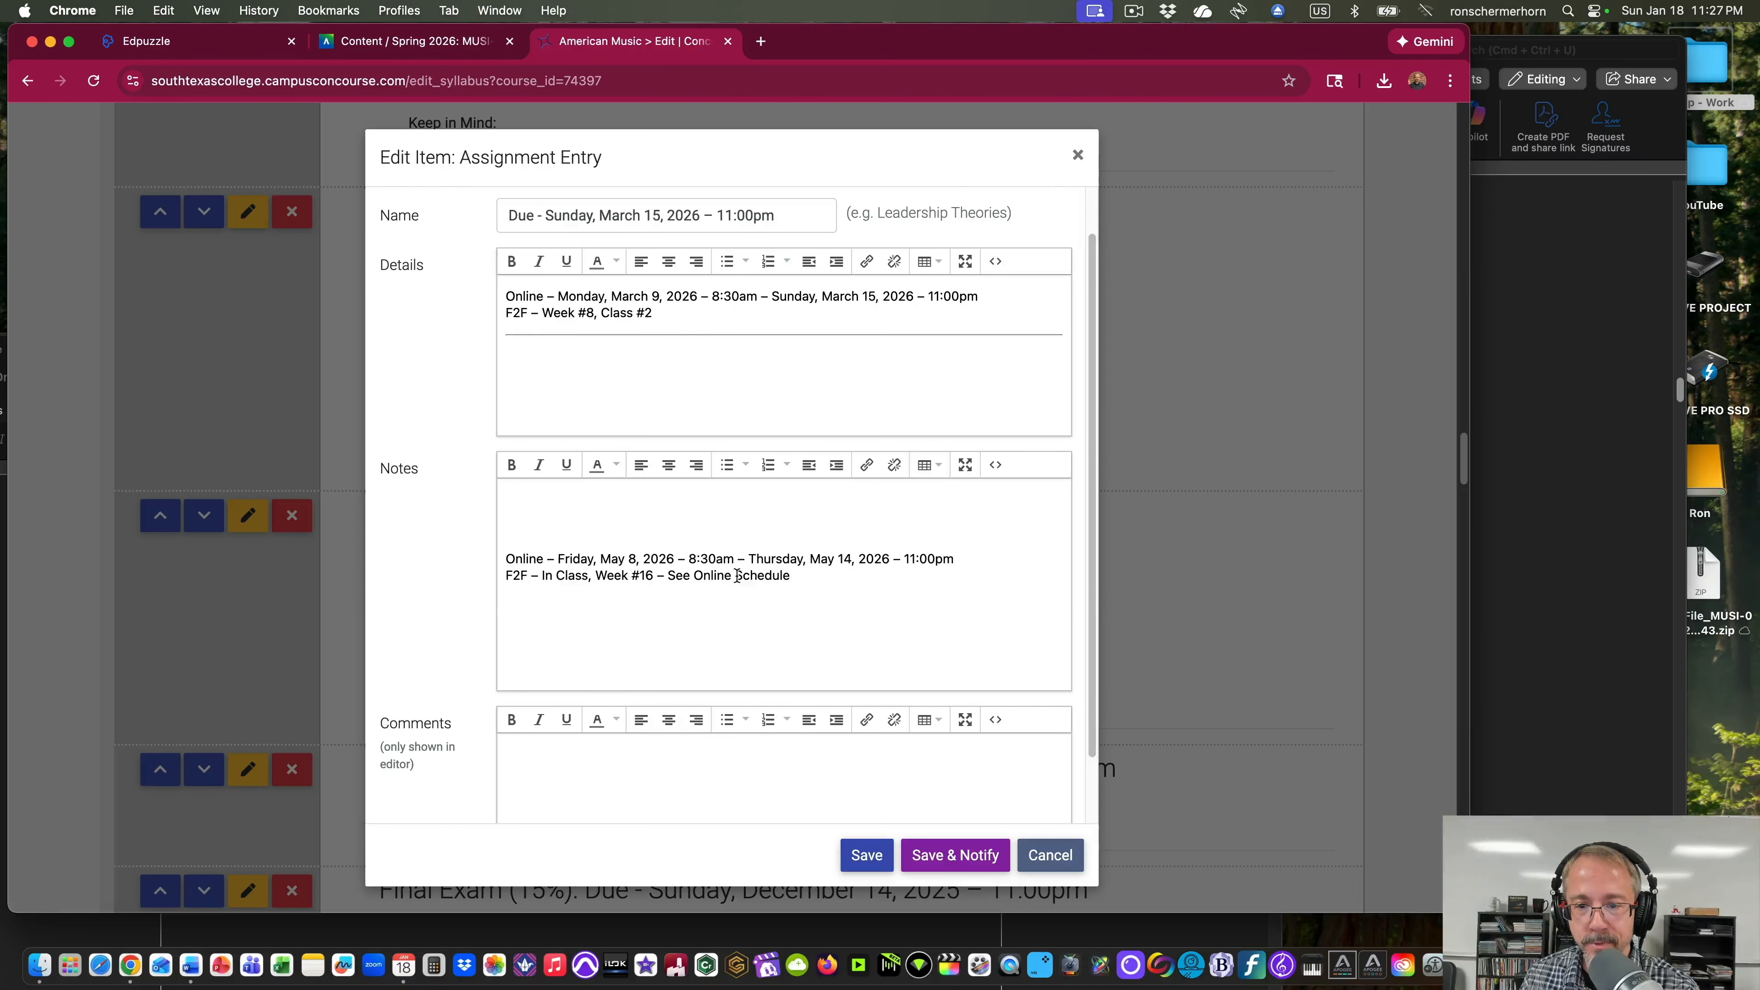
left_click_drag(825, 580, 502, 555)
key("super+c")
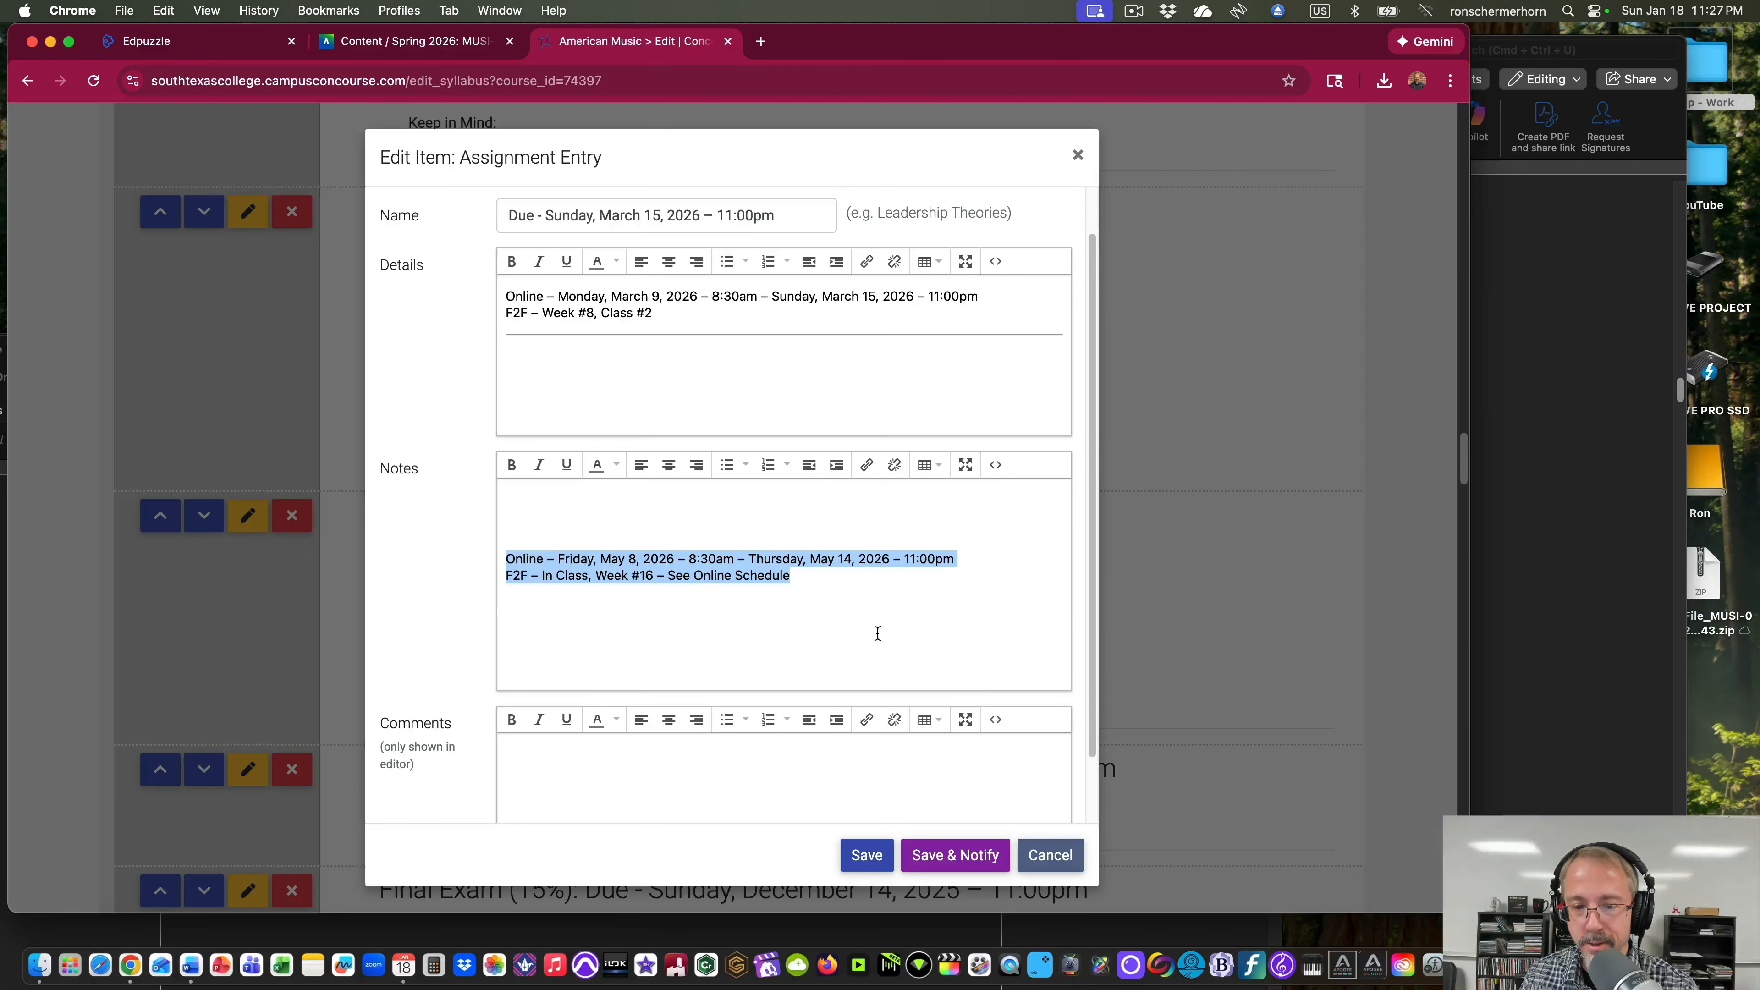
key("BackSpace")
key("BackSpace")
key("BackSpace")
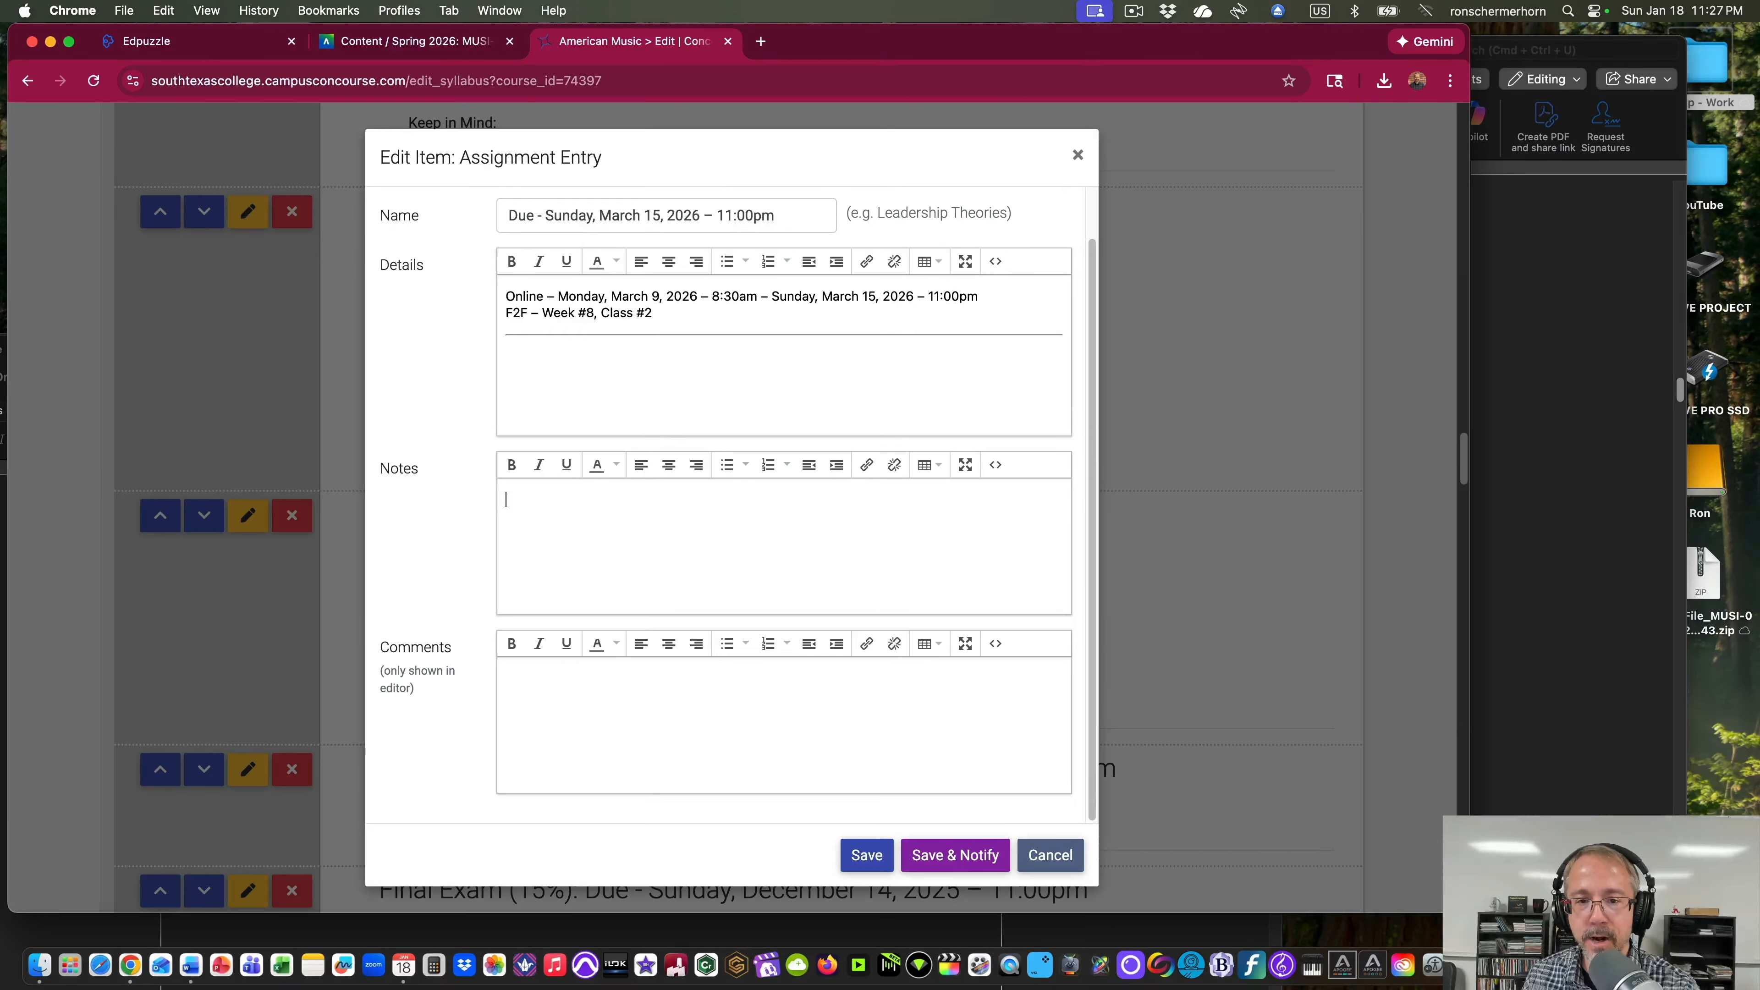
Review the Mid-Term Exam entry and save it without sending a notification.
scroll(581, 349, "up", 2)
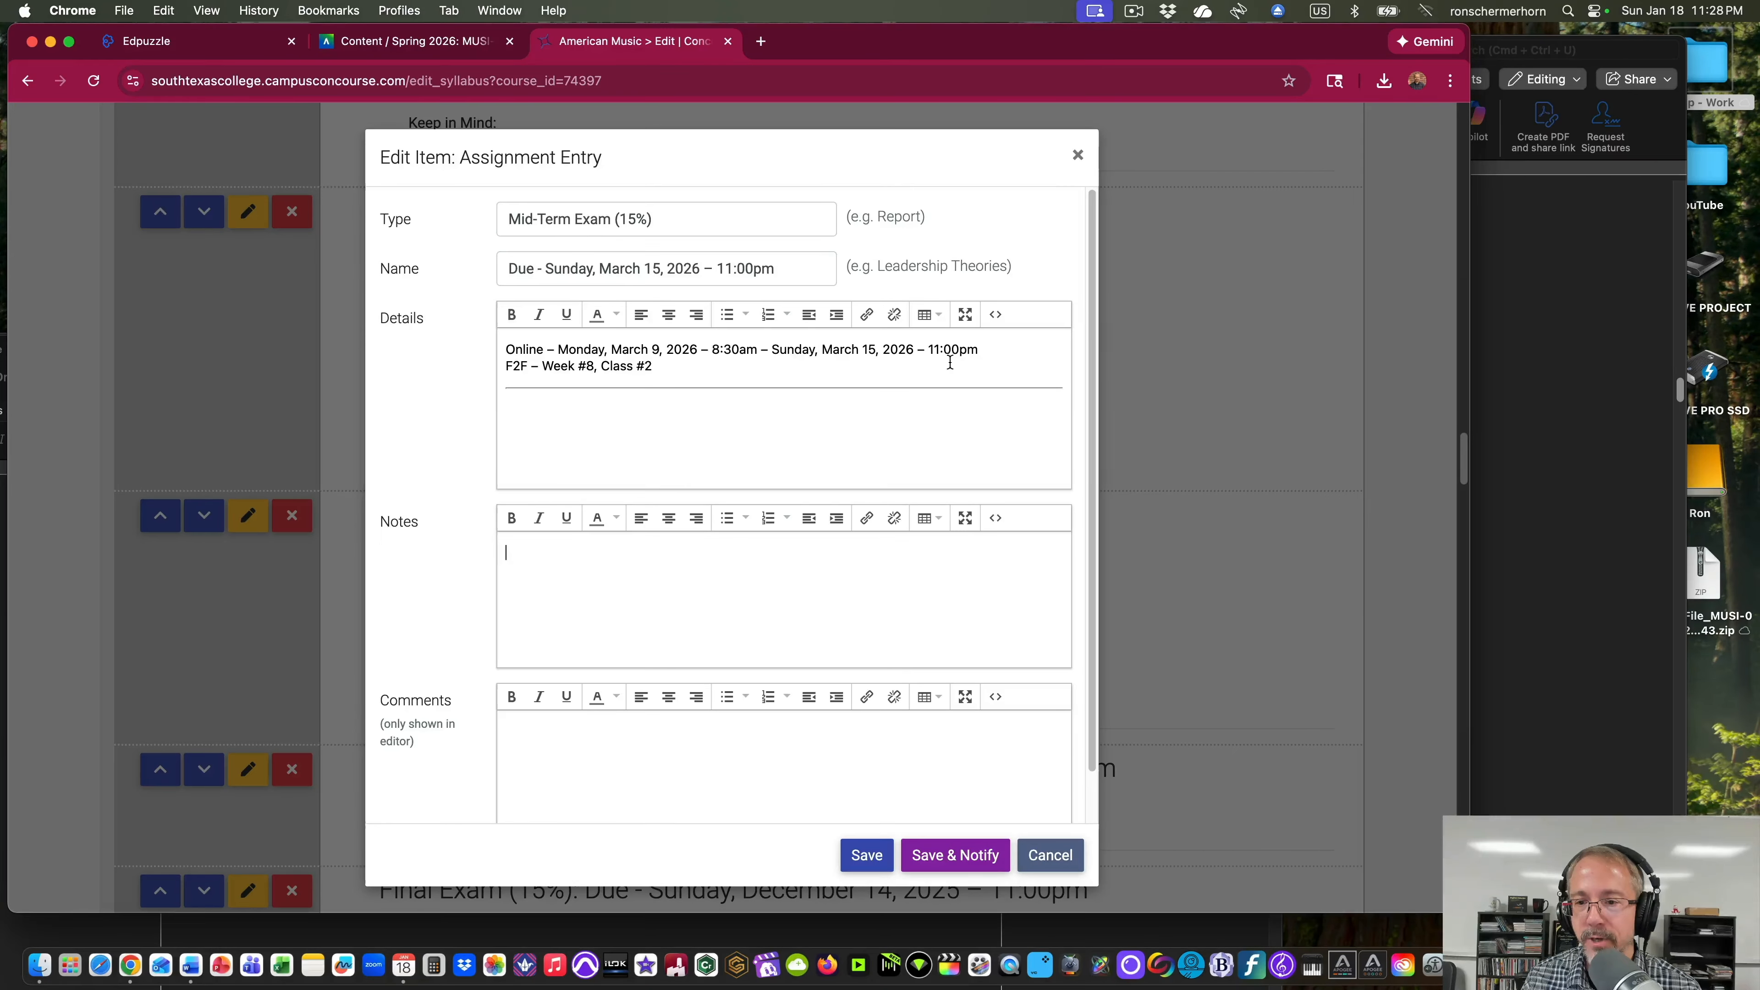
scroll(723, 366, "down", 1)
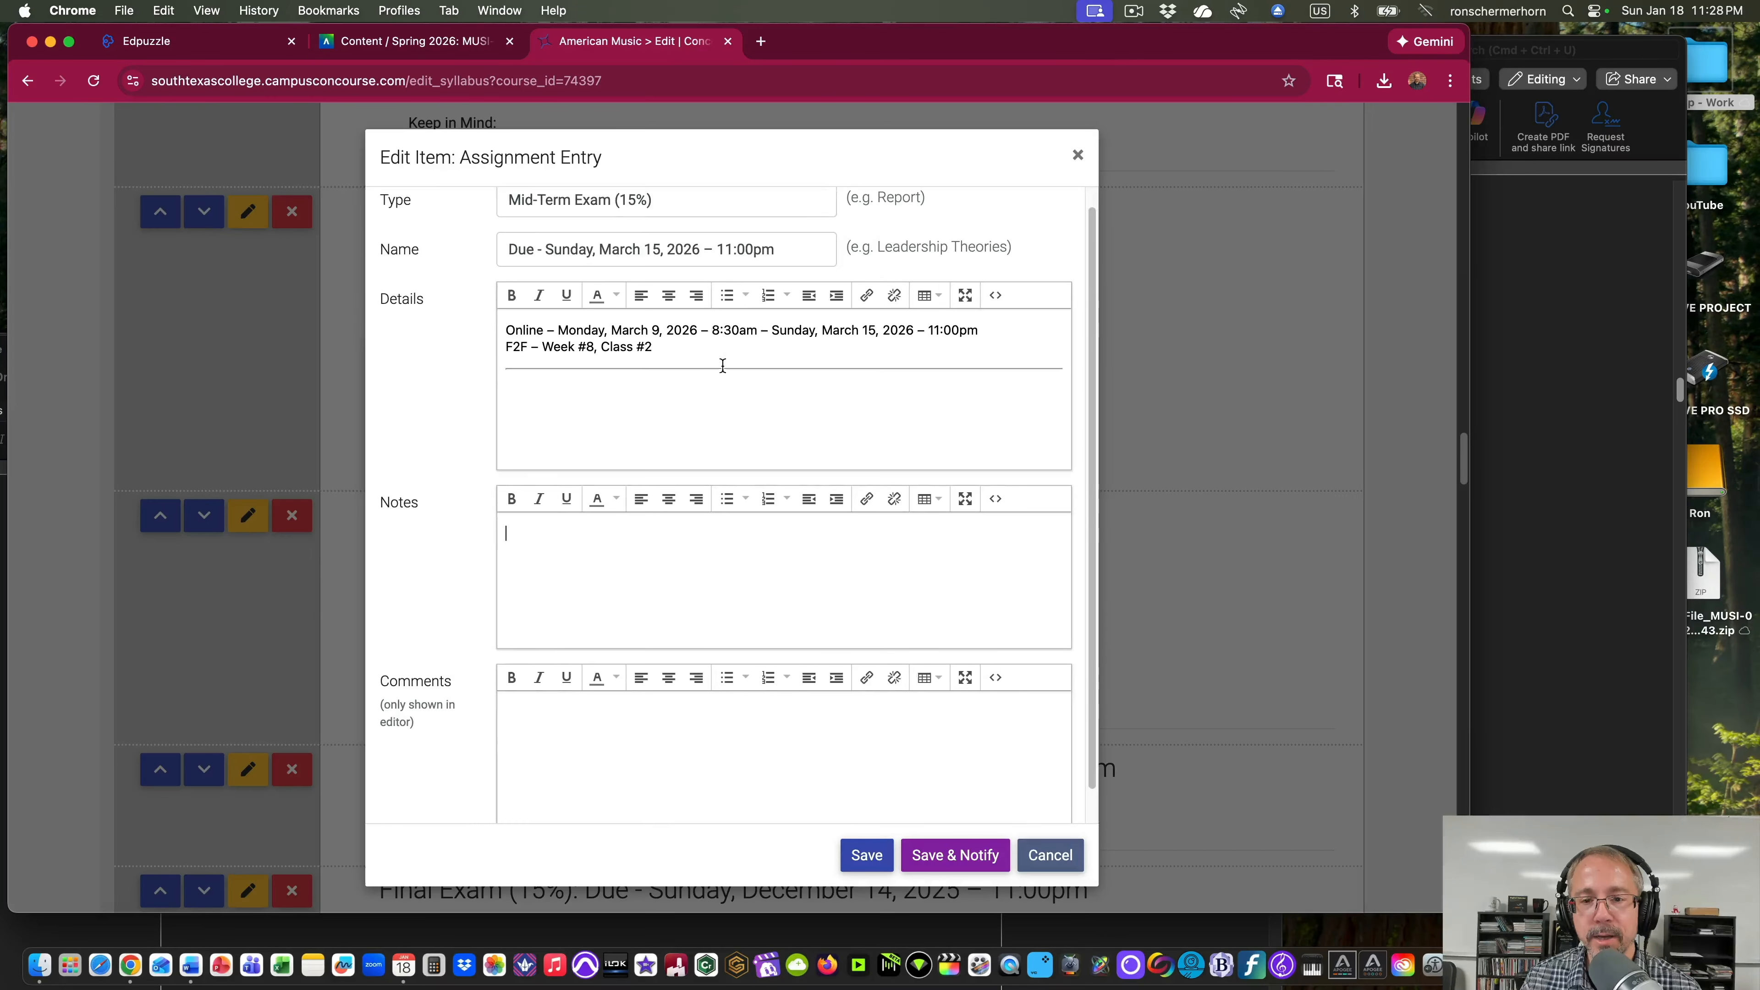
left_click(851, 856)
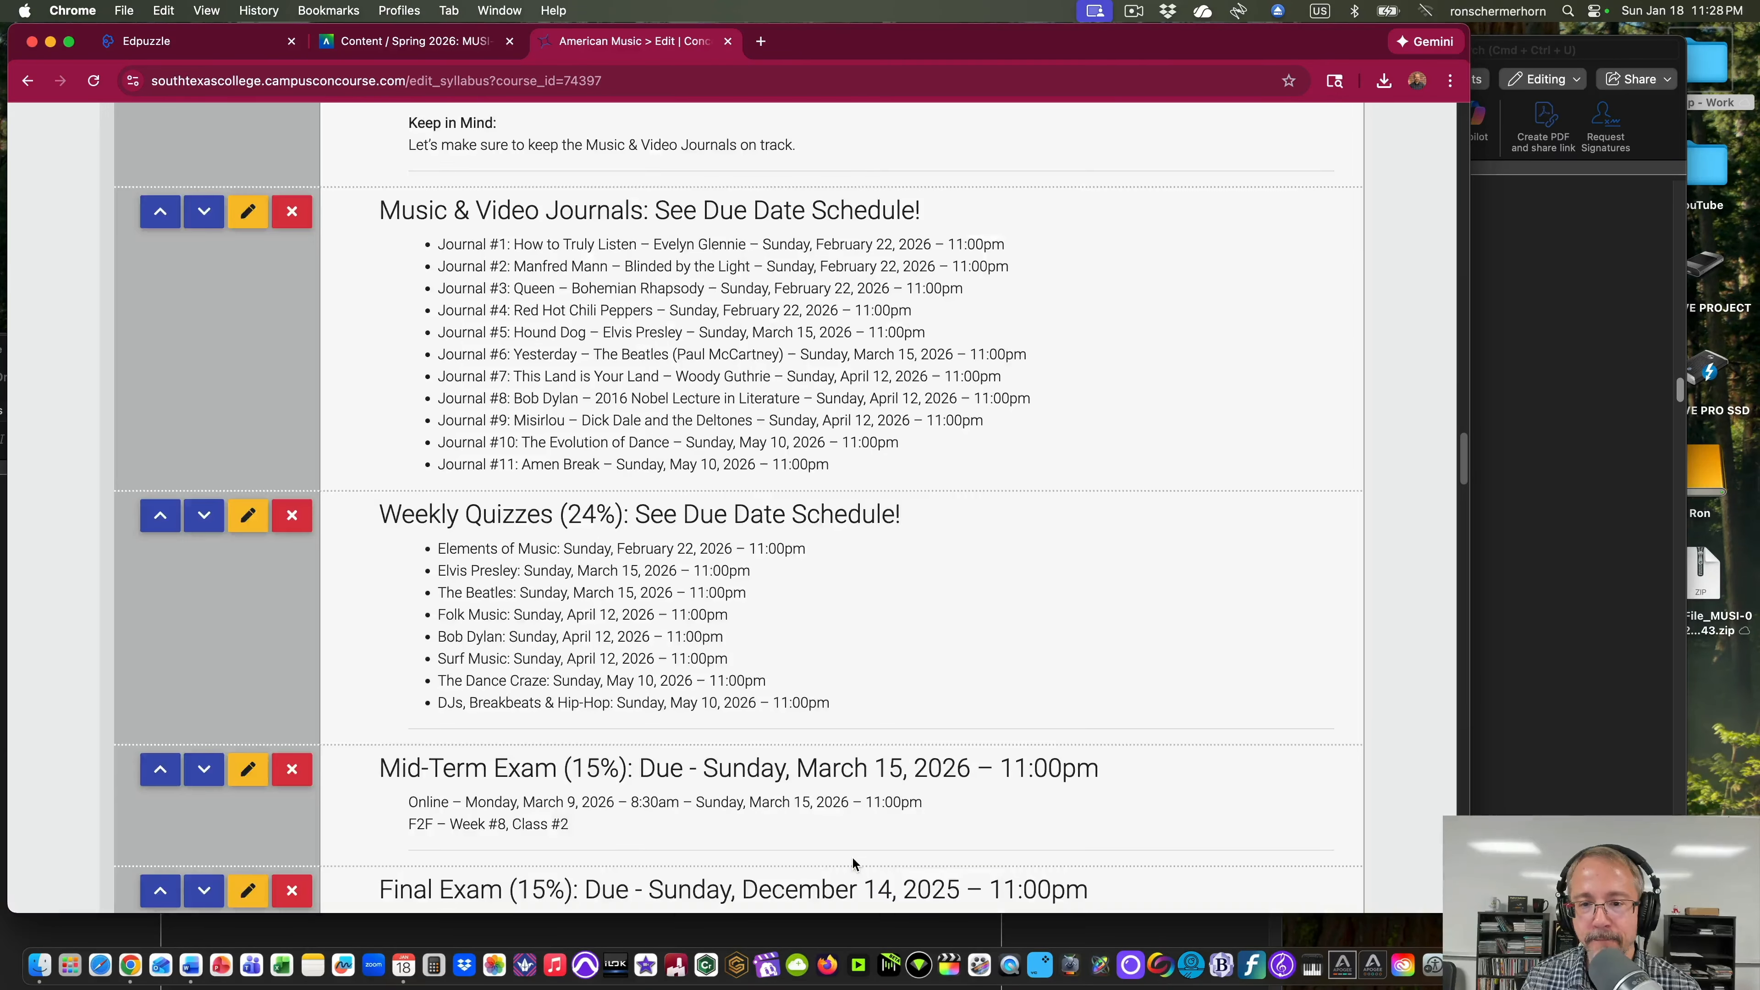
Open the Final Exam (15%) entry and replace its online and F2F details with the copied May 8 – May 14, 2026 timeline.
scroll(825, 515, "down", 6)
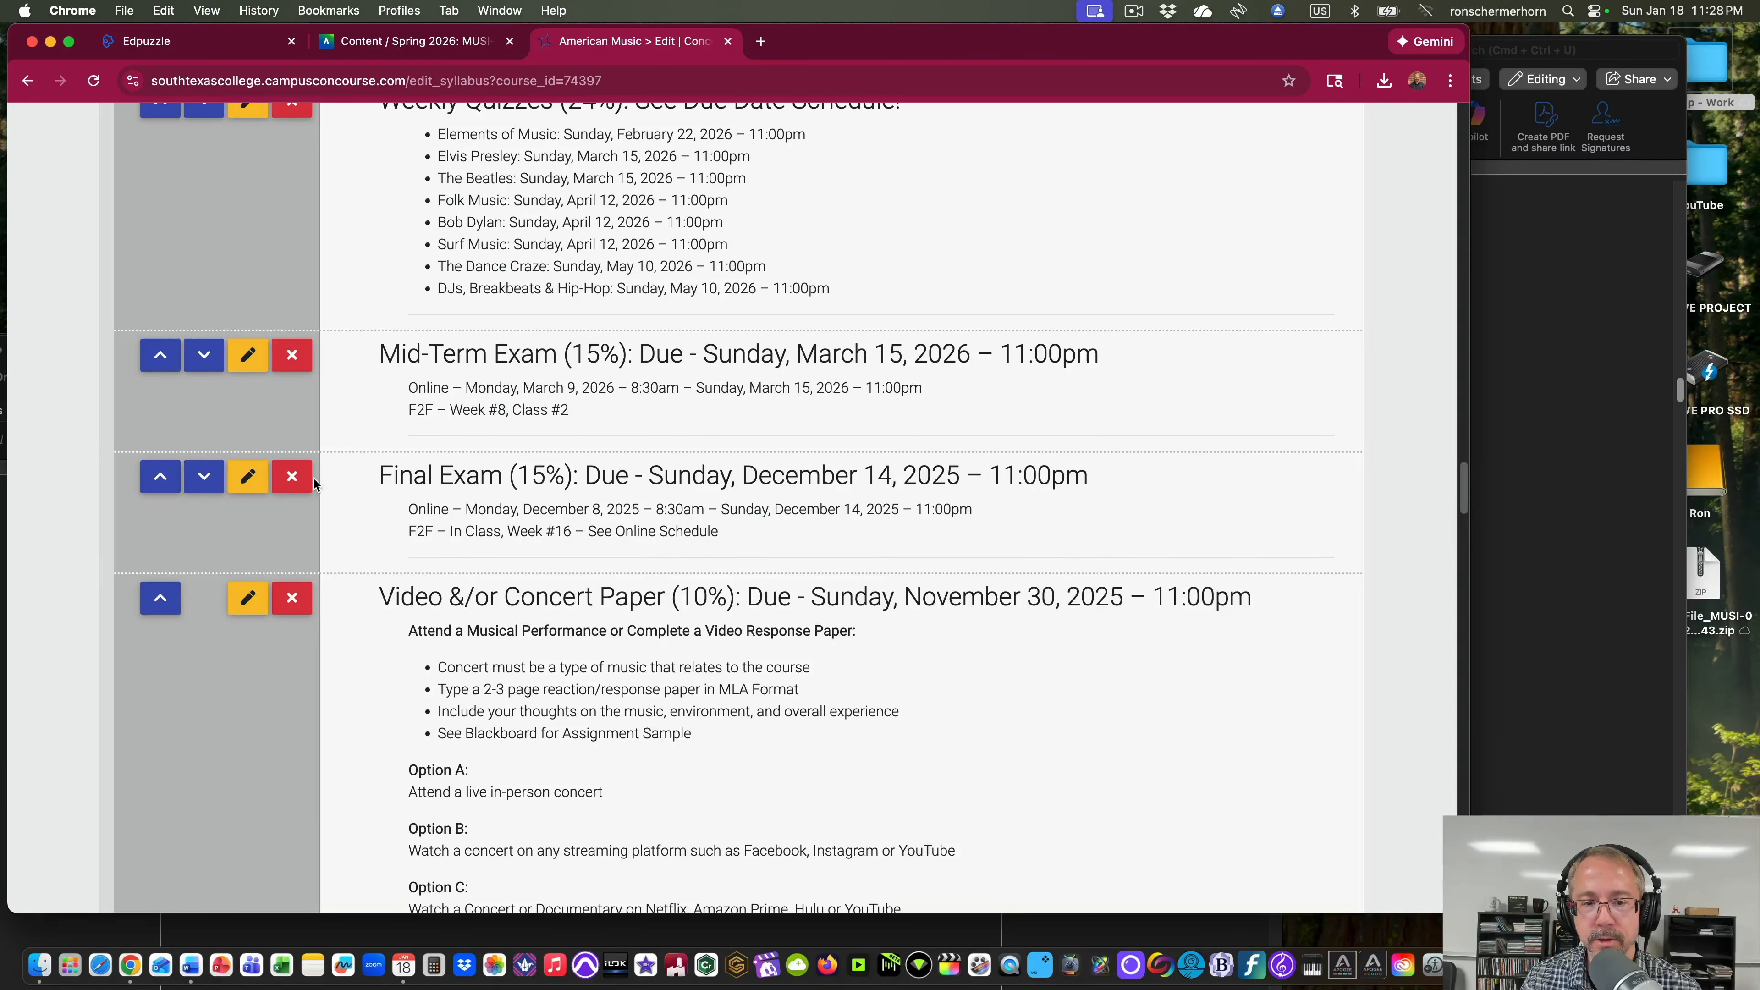
left_click(248, 476)
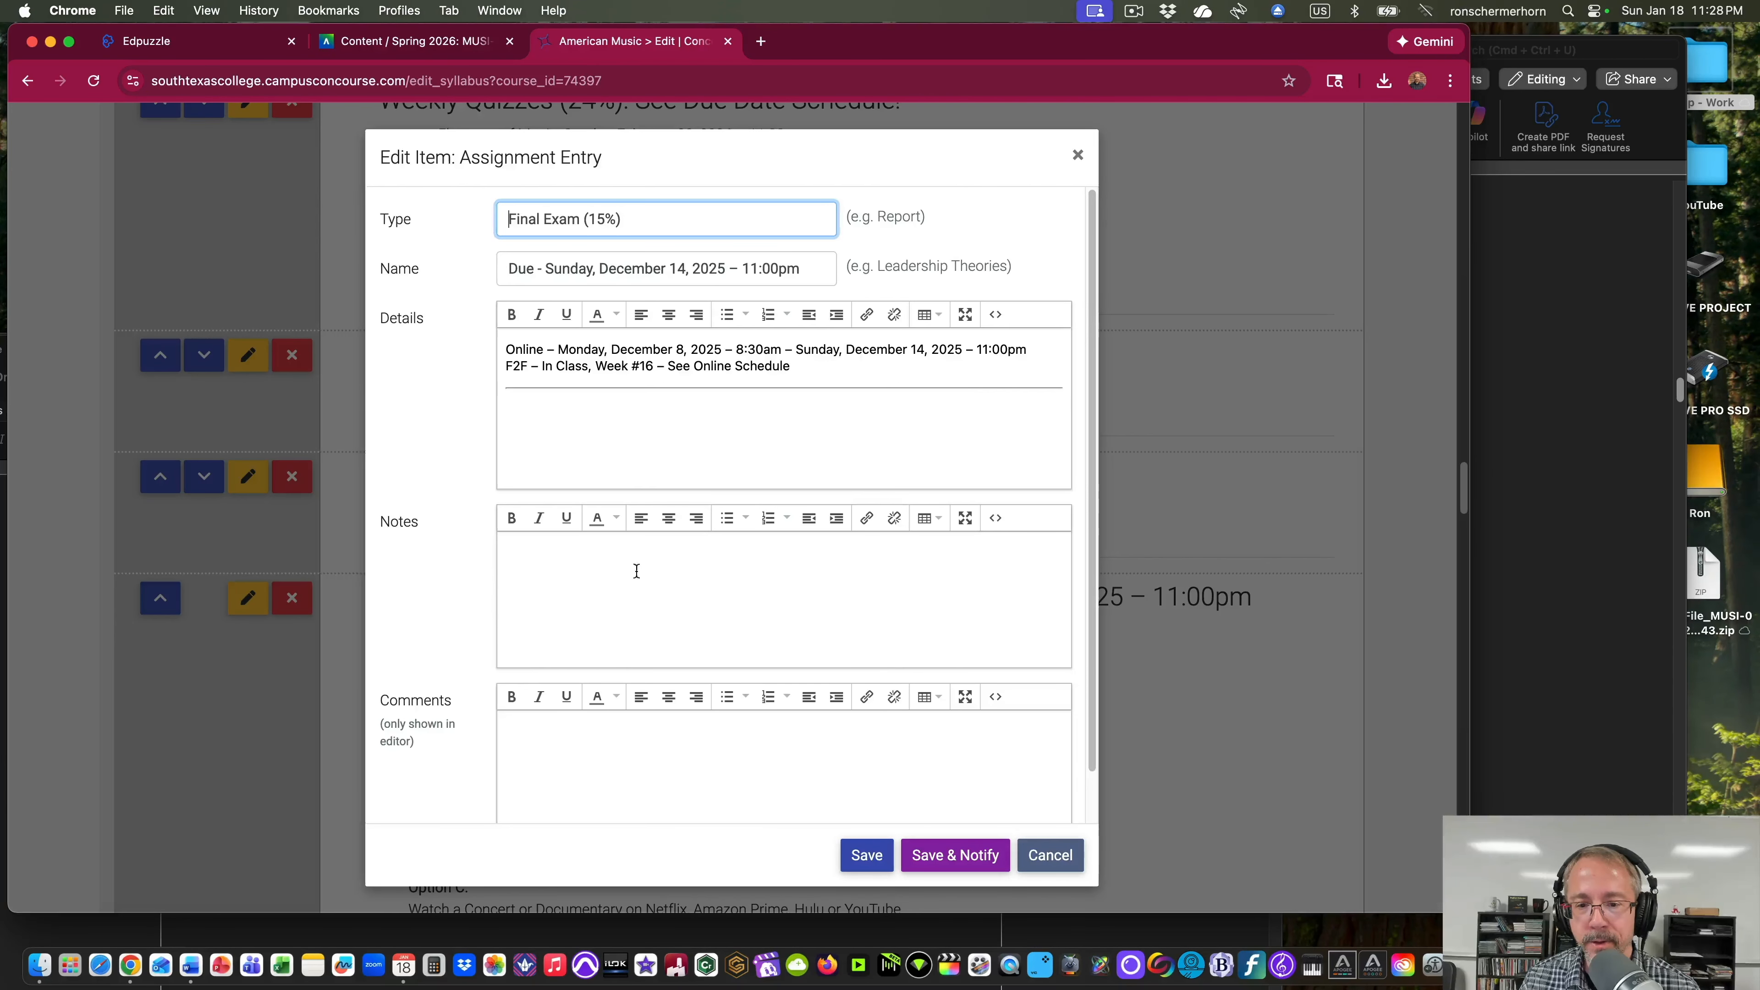
left_click_drag(790, 366, 493, 352)
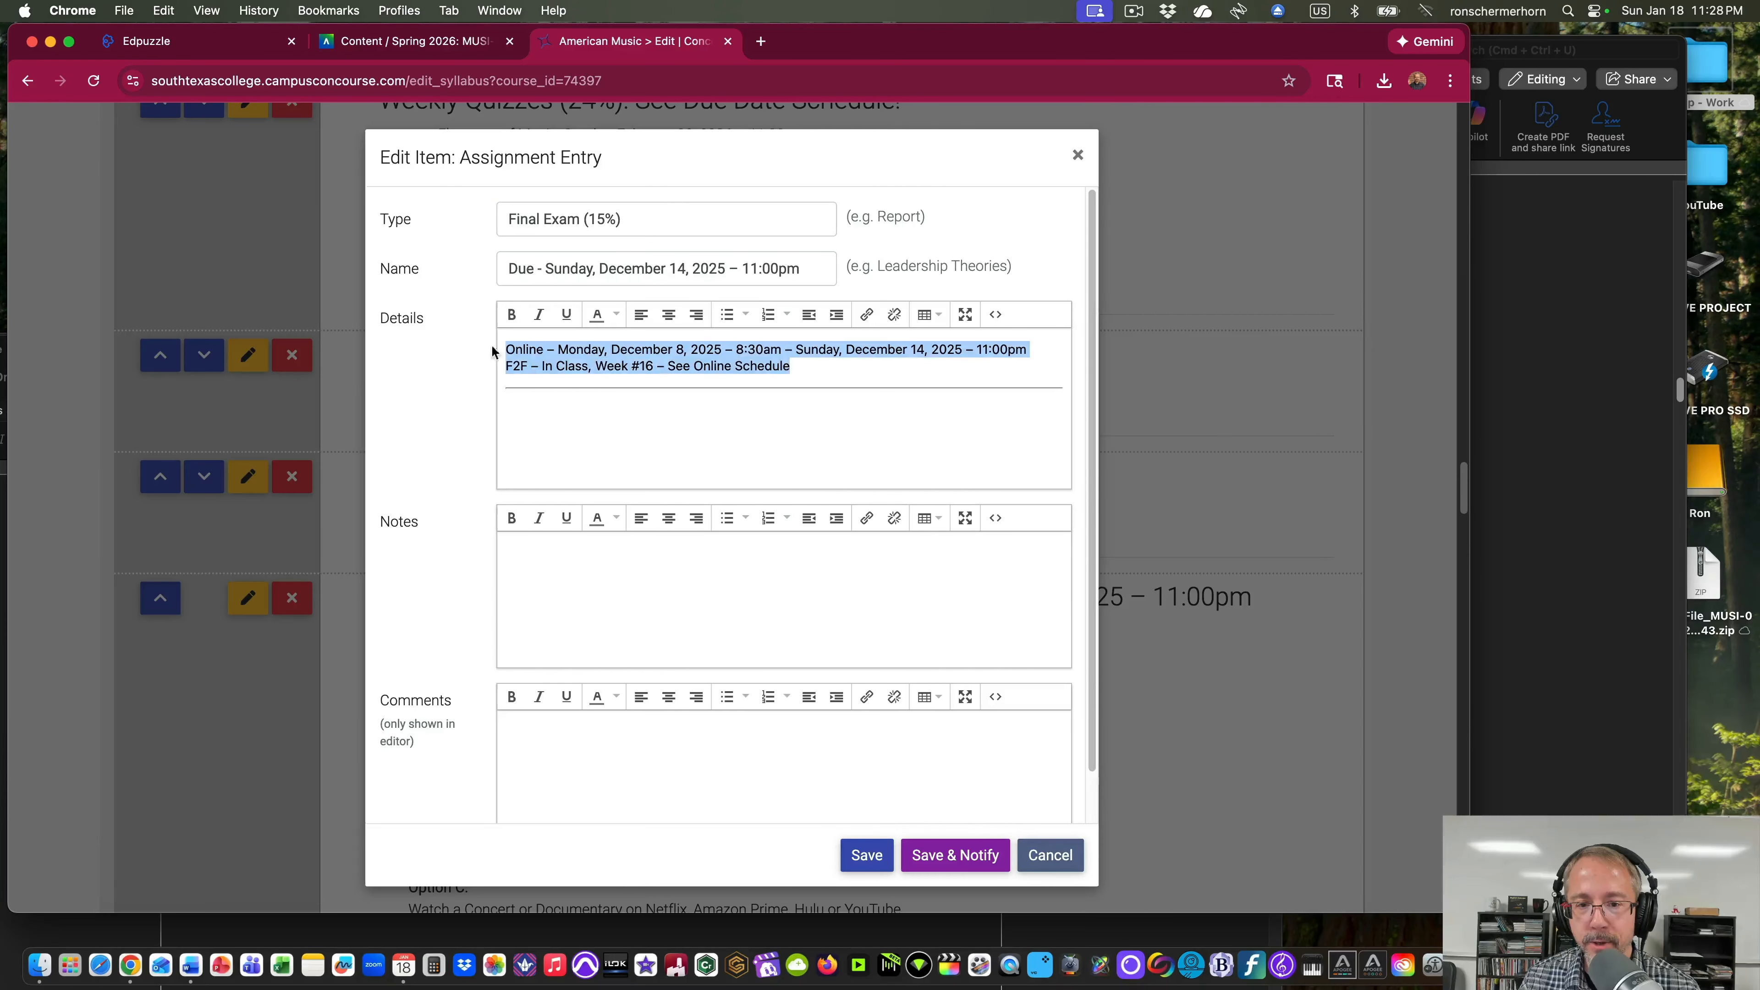
key("BackSpace")
key("super+v")
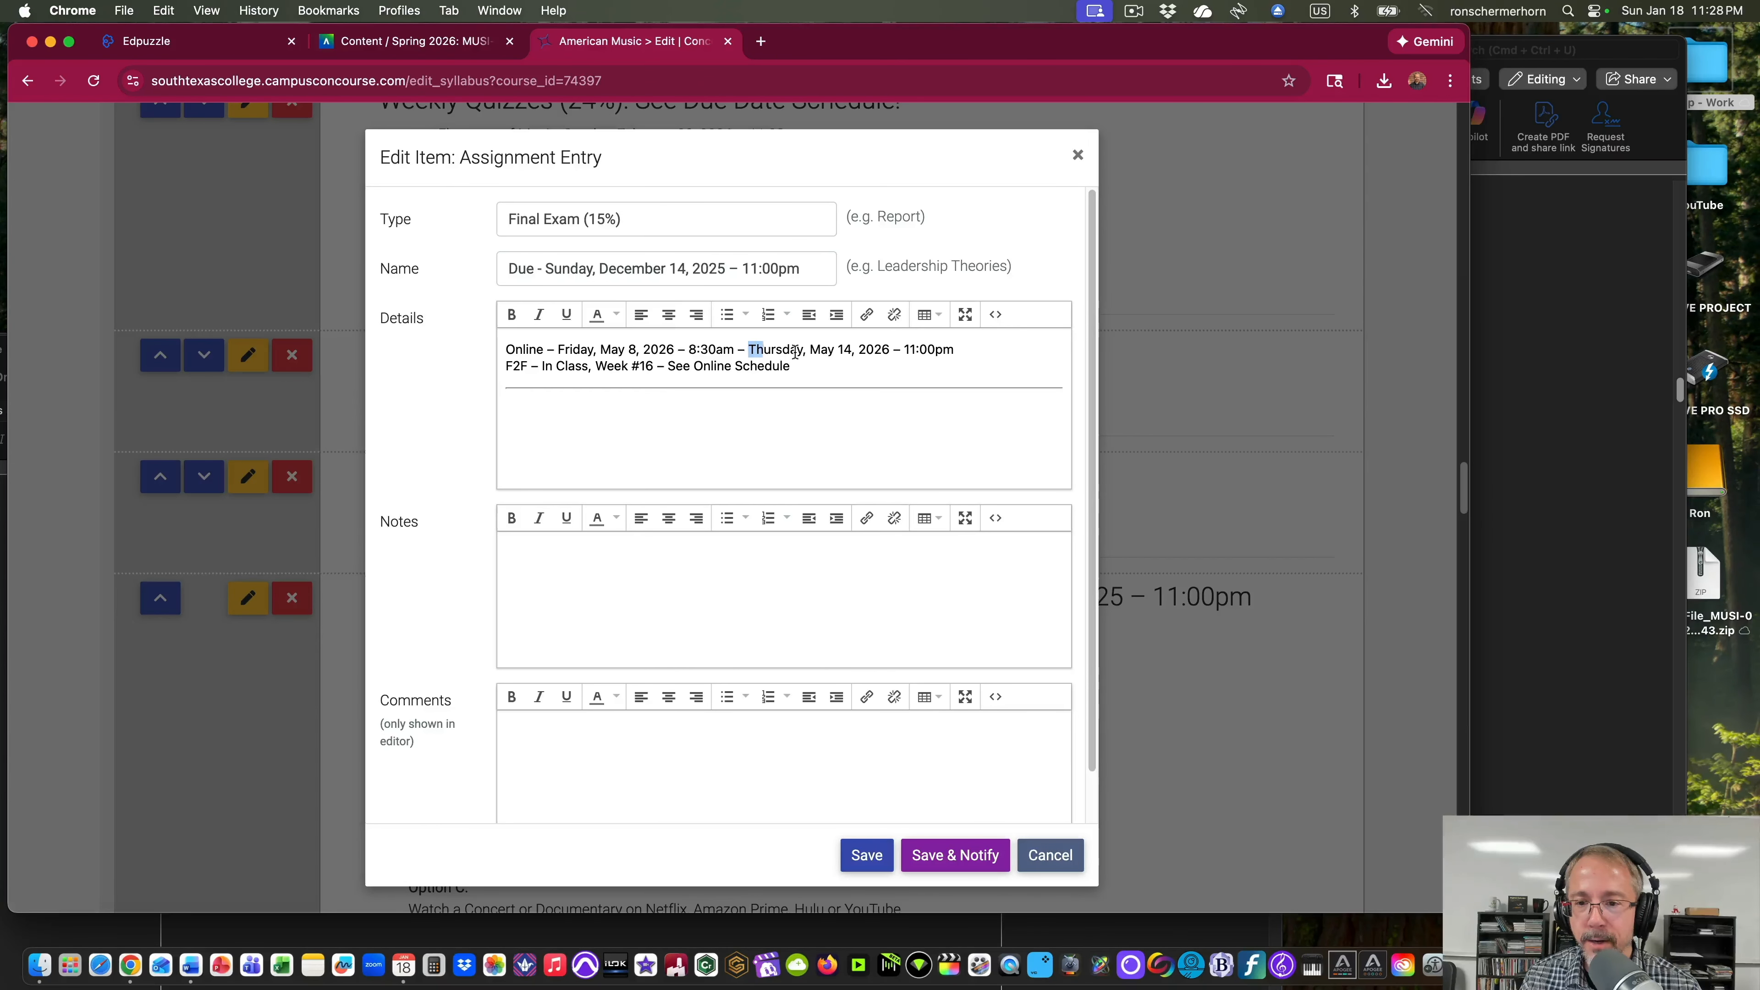
Set the Final Exam name to "Due - Thursday, May 14, 2026 – 11:00pm", copying the date from its details.
left_click_drag(748, 349, 959, 351)
key("super+c")
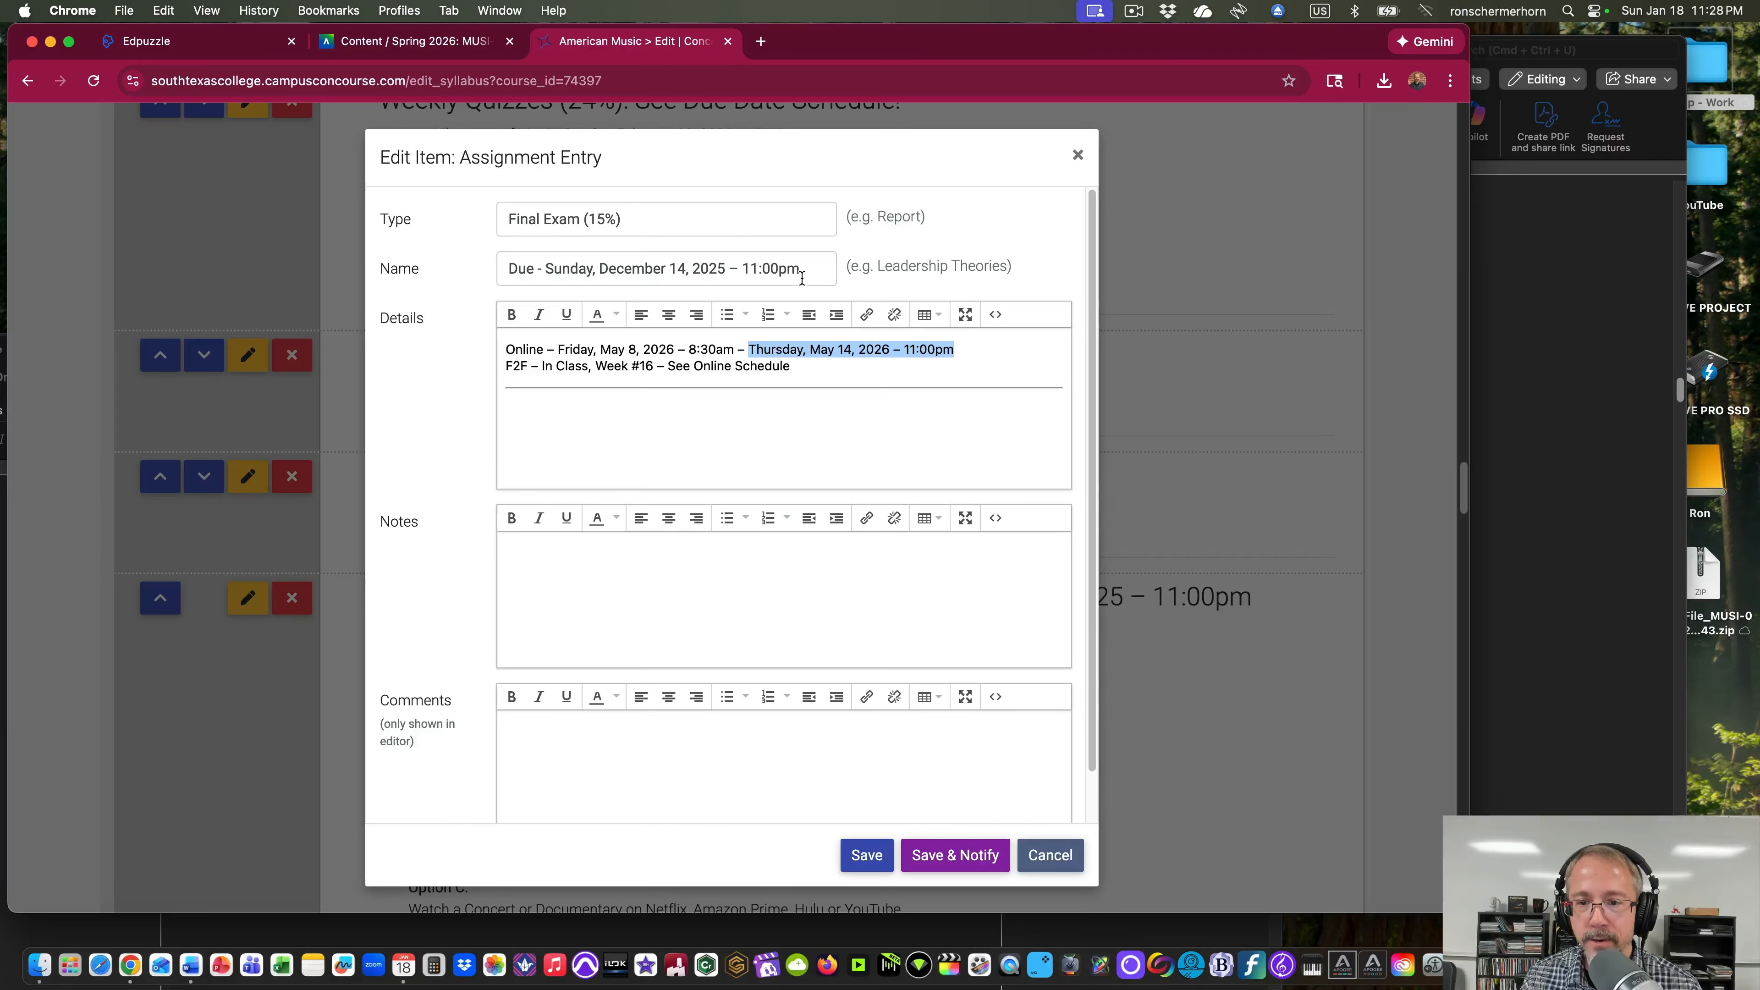
left_click_drag(803, 269, 565, 269)
key("BackSpace")
key("BackSpace")
key("BackSpace")
key("BackSpace")
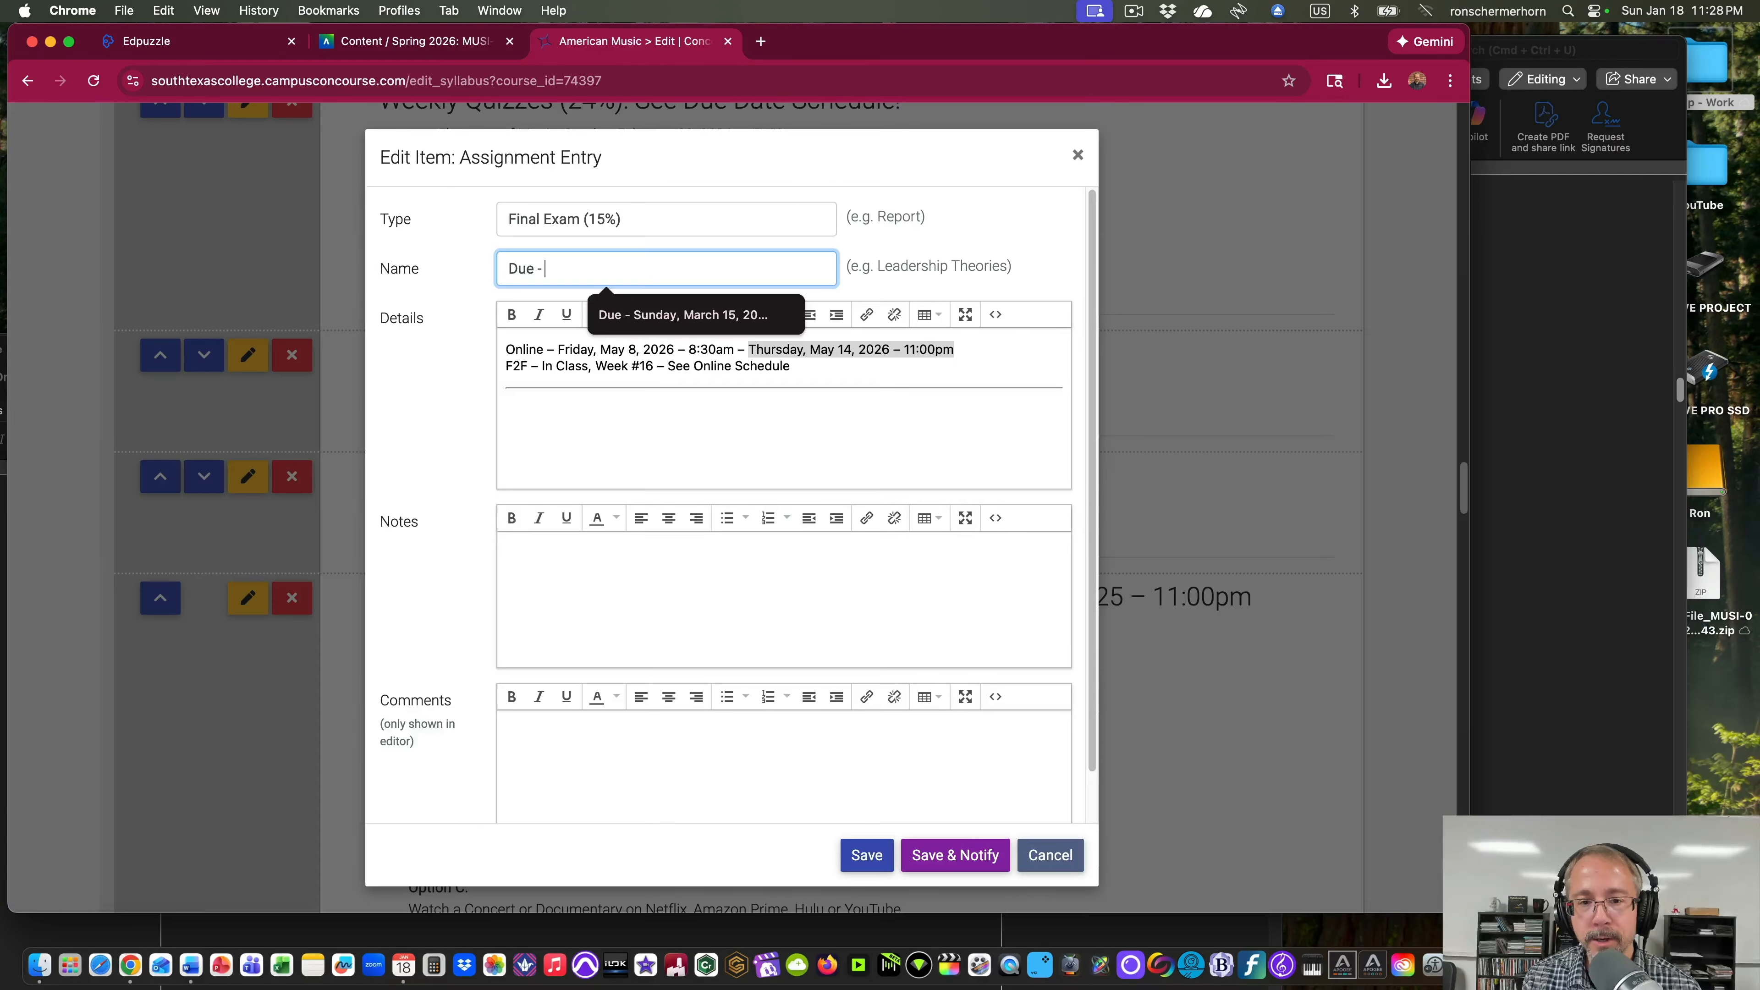
key("super+v")
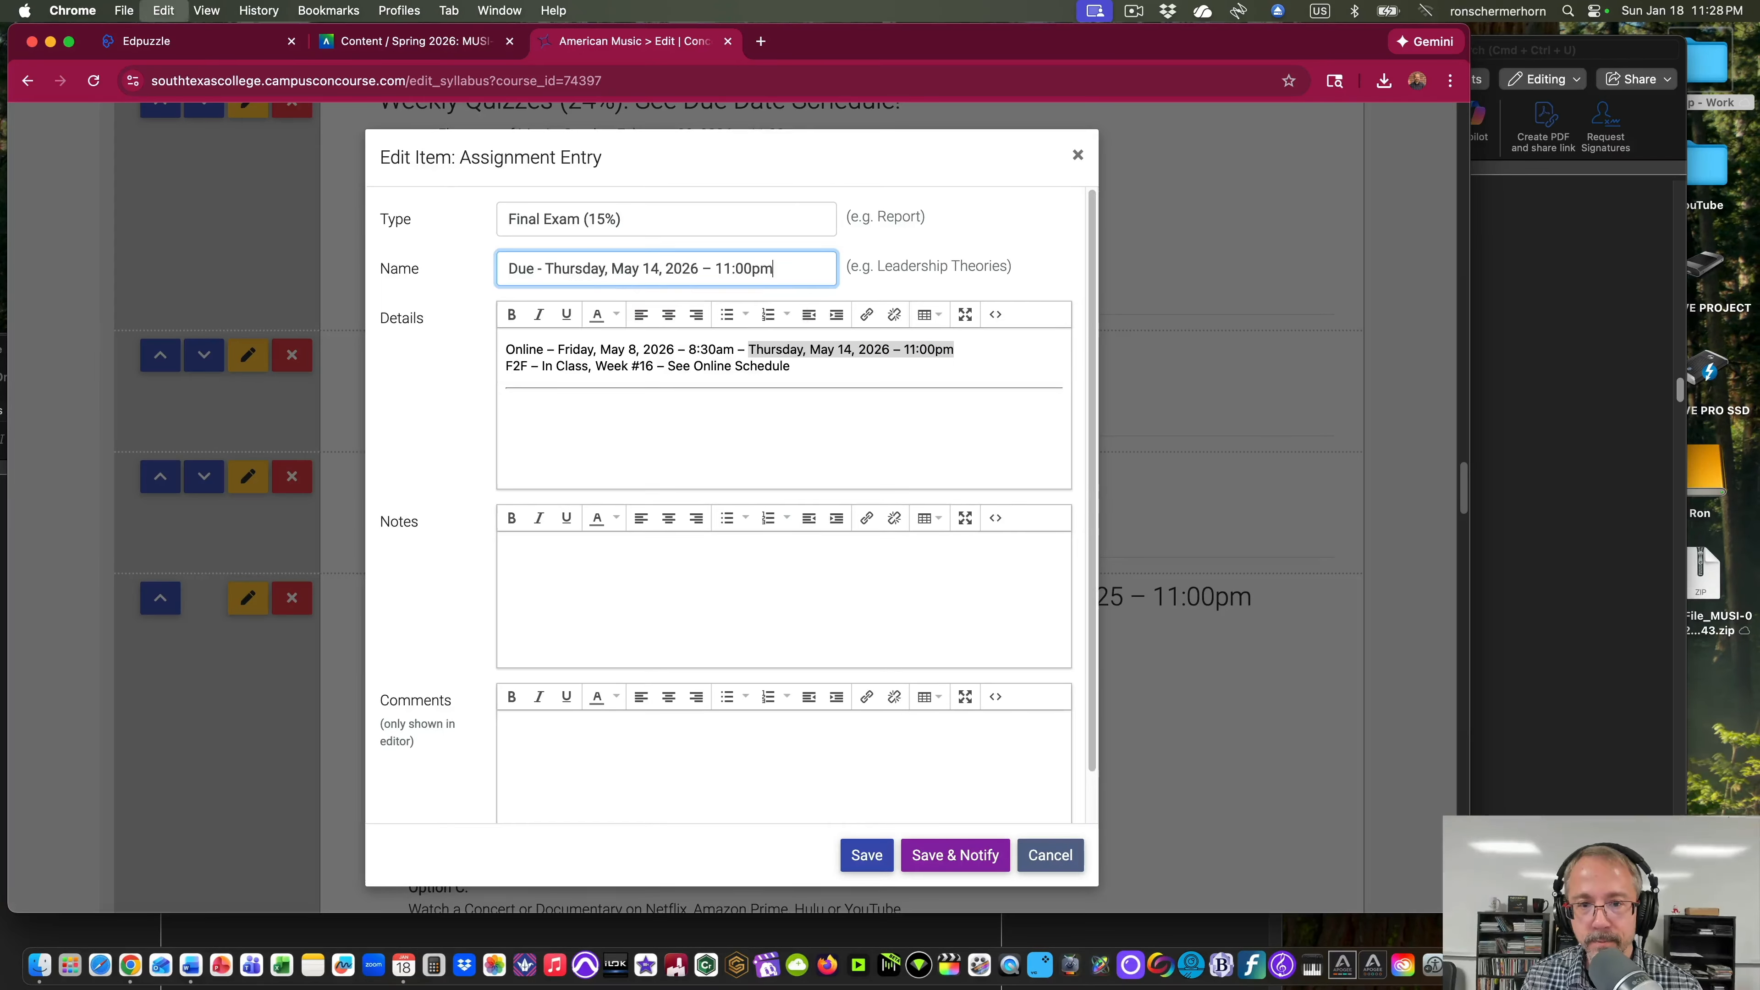
Save the Final Exam entry without sending a notification and review the updated journals, quizzes and exams in the syllabus.
left_click(819, 430)
scroll(564, 392, "up", 2)
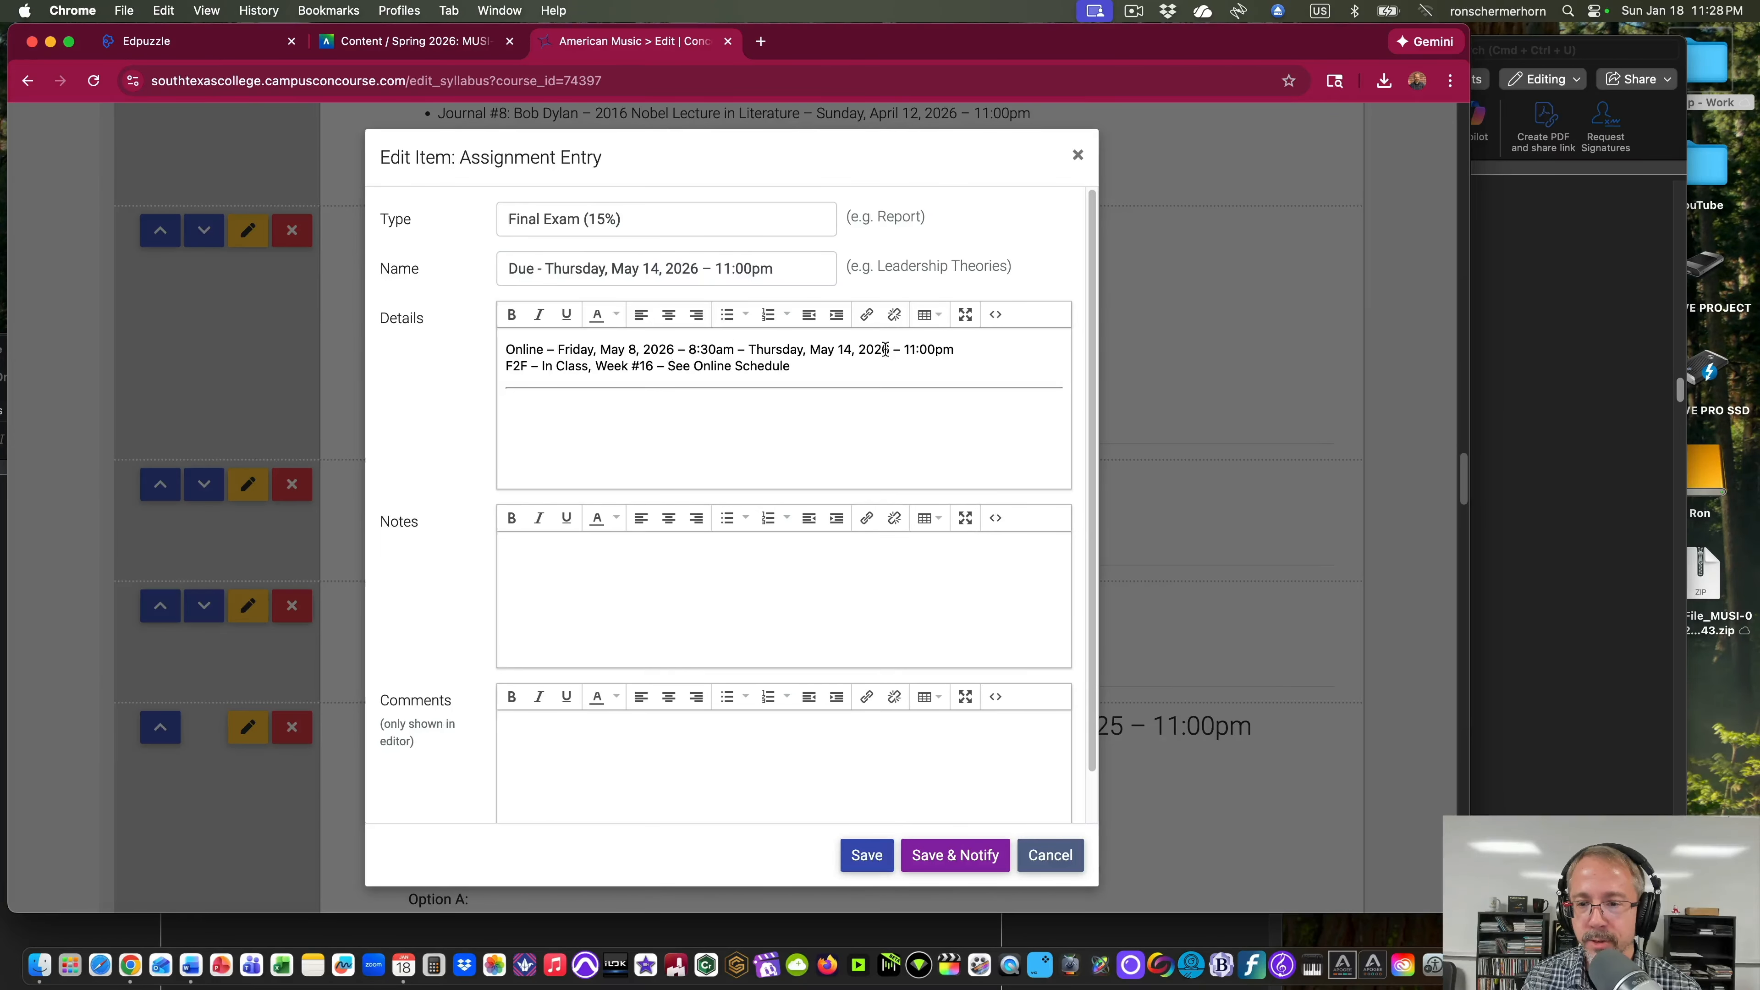
left_click(867, 855)
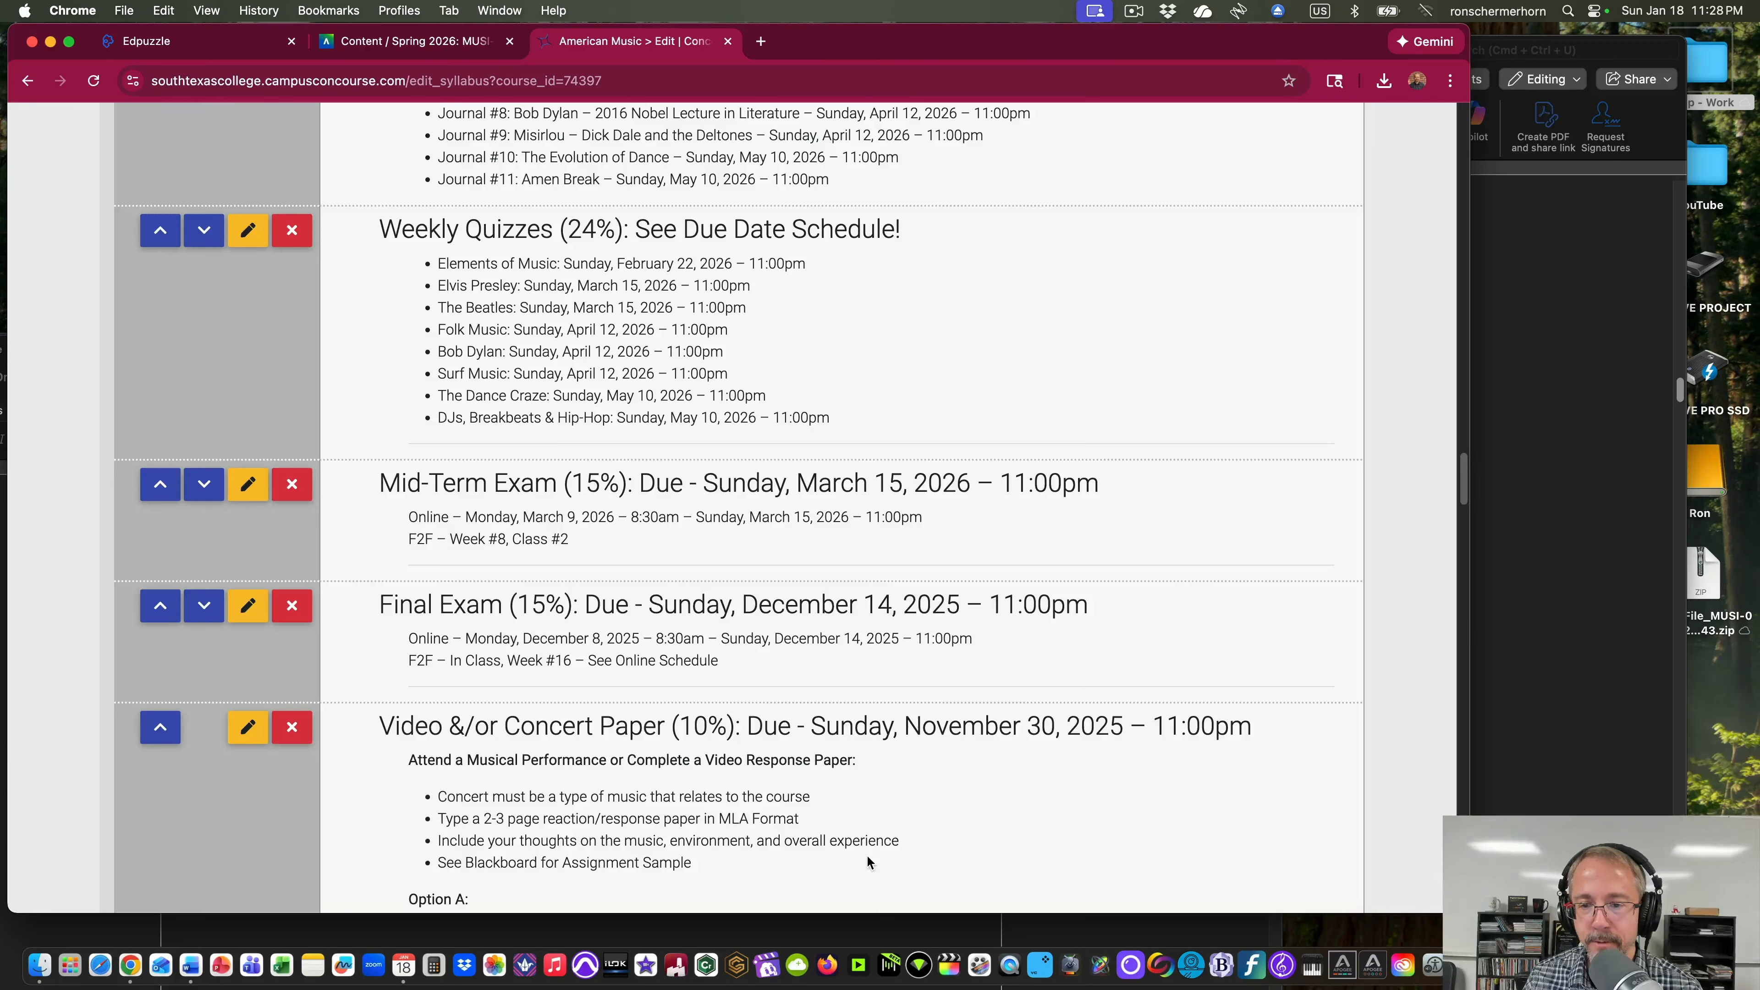
scroll(667, 365, "down", 5)
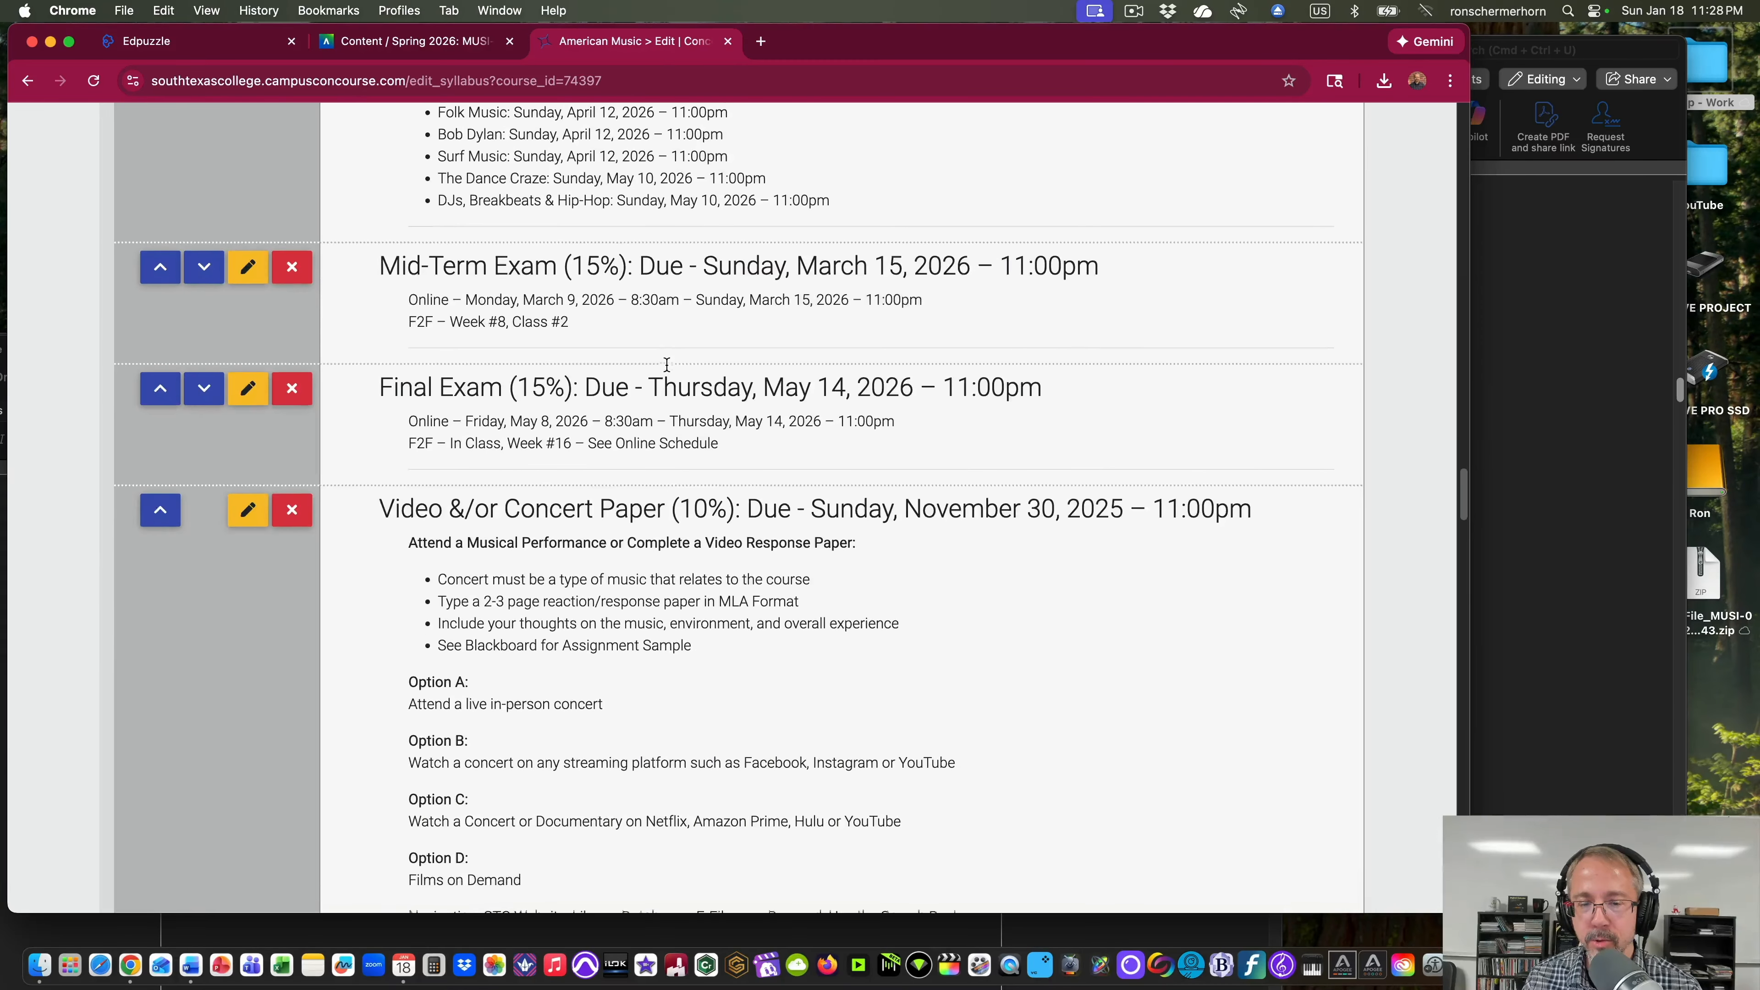
scroll(666, 364, "up", 15)
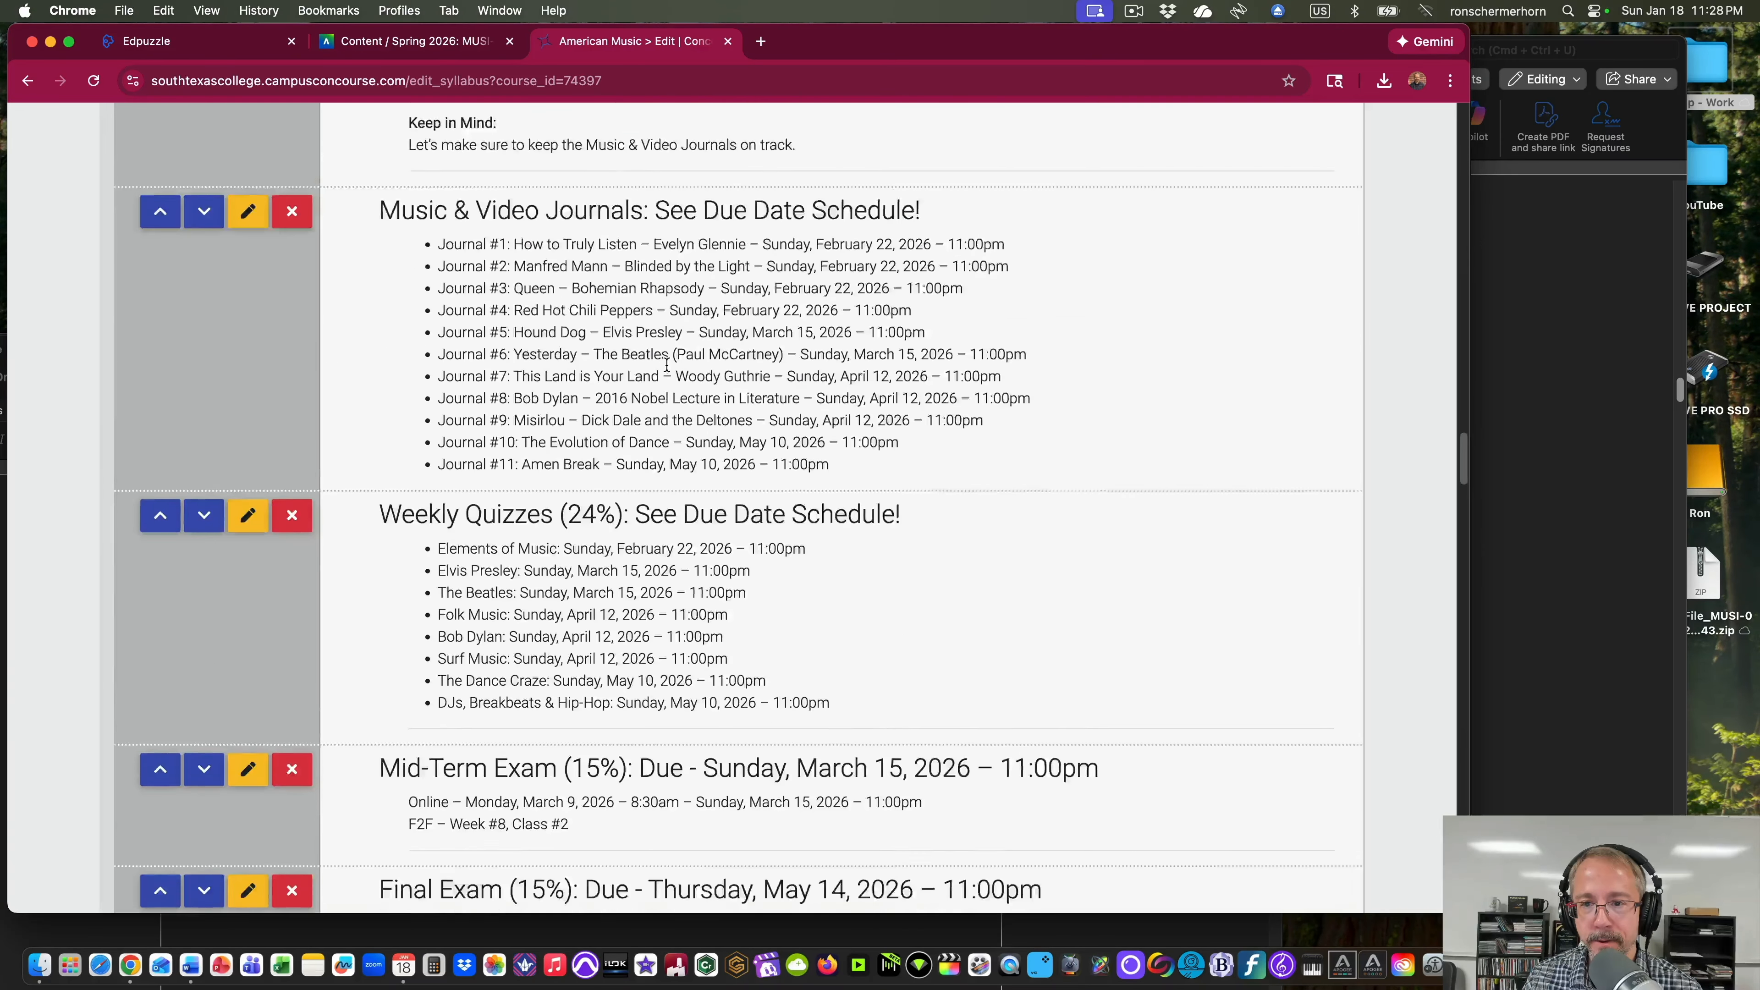
scroll(667, 365, "down", 12)
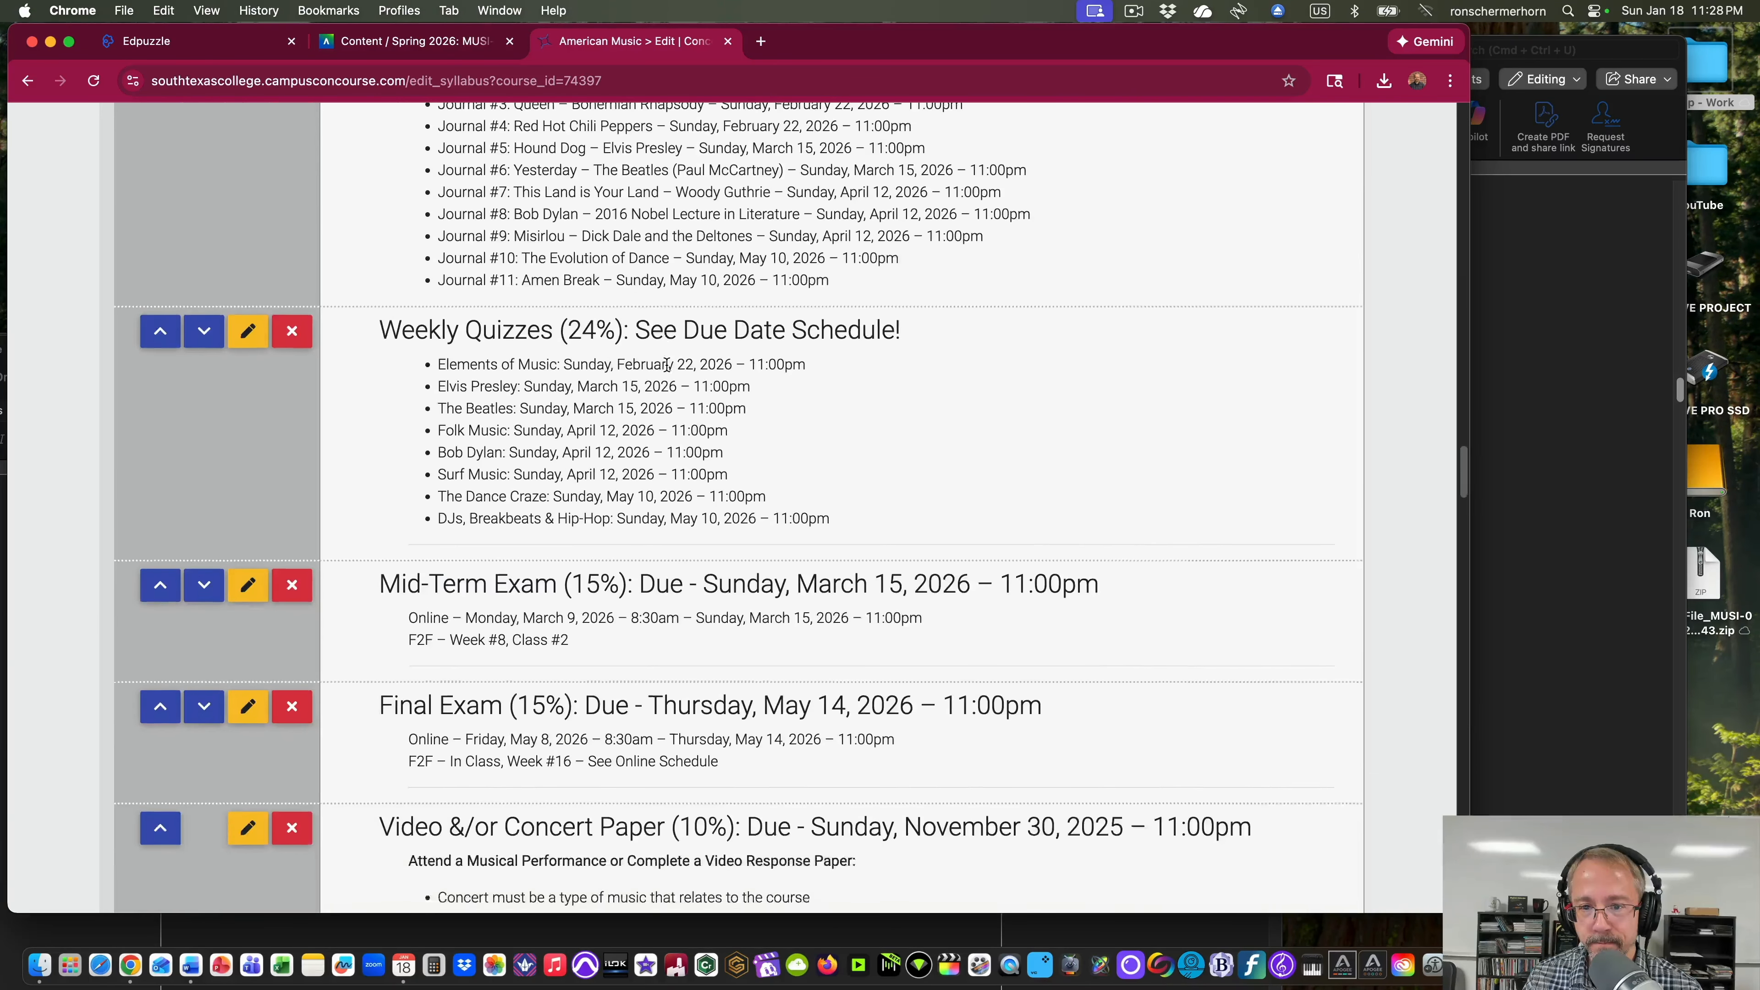
scroll(667, 365, "down", 3)
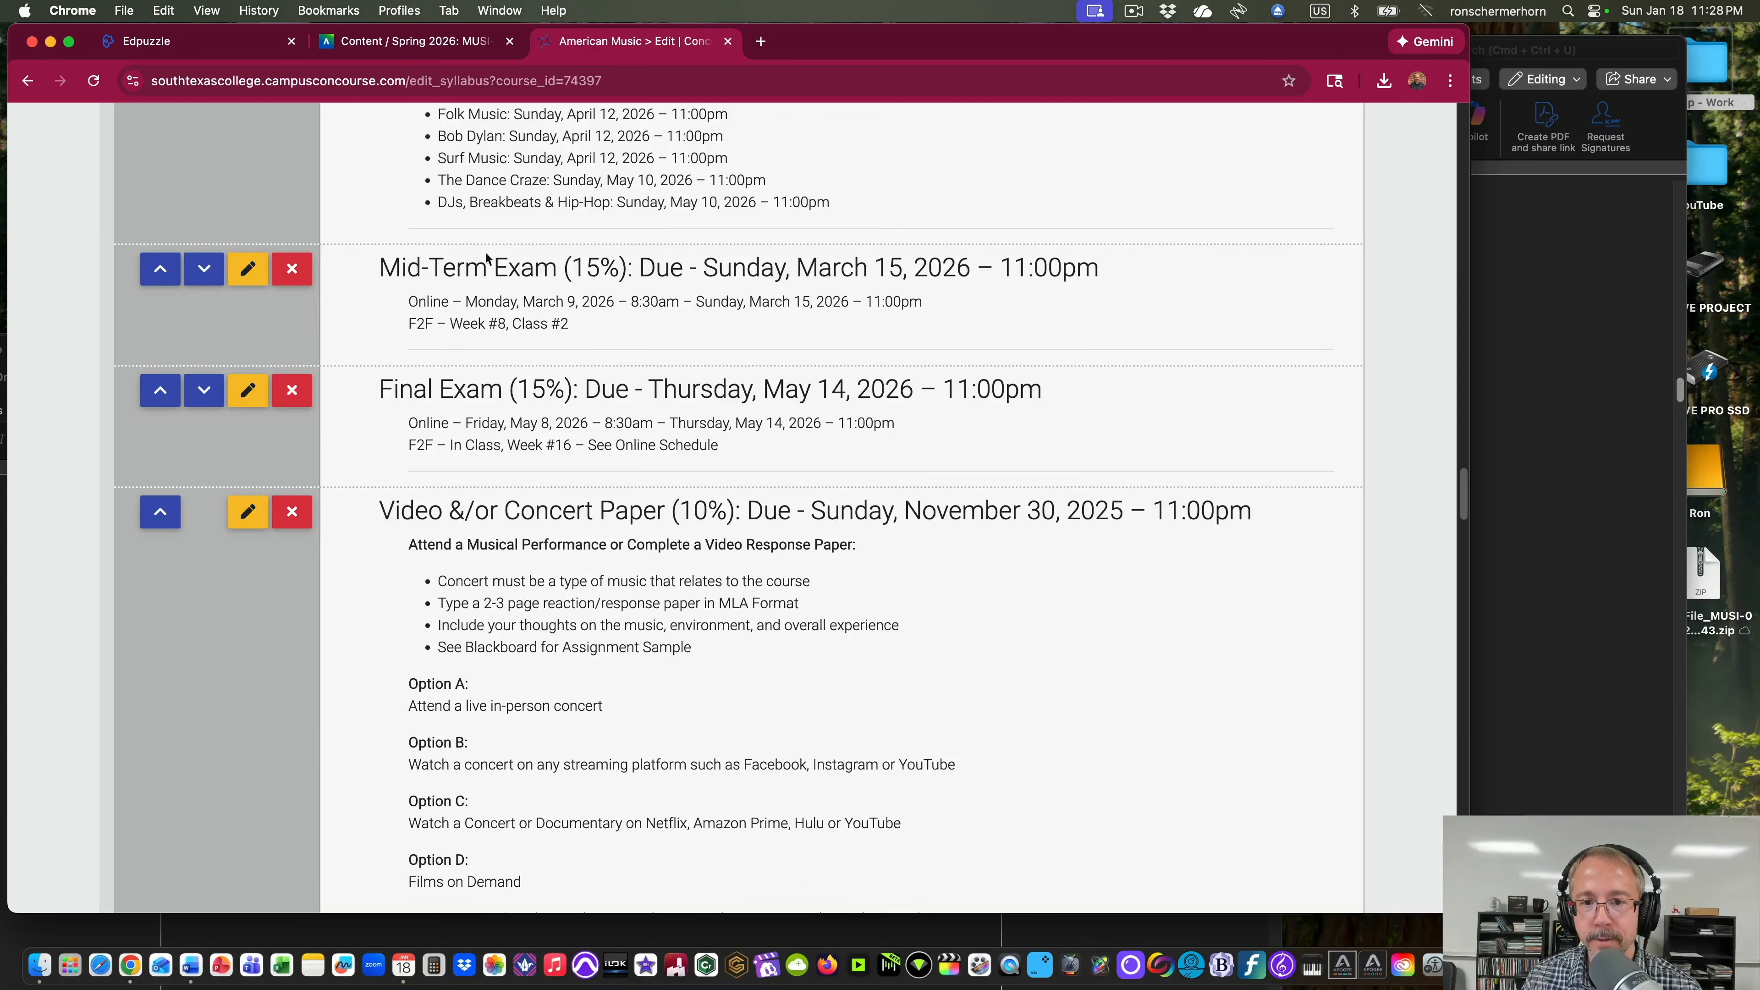
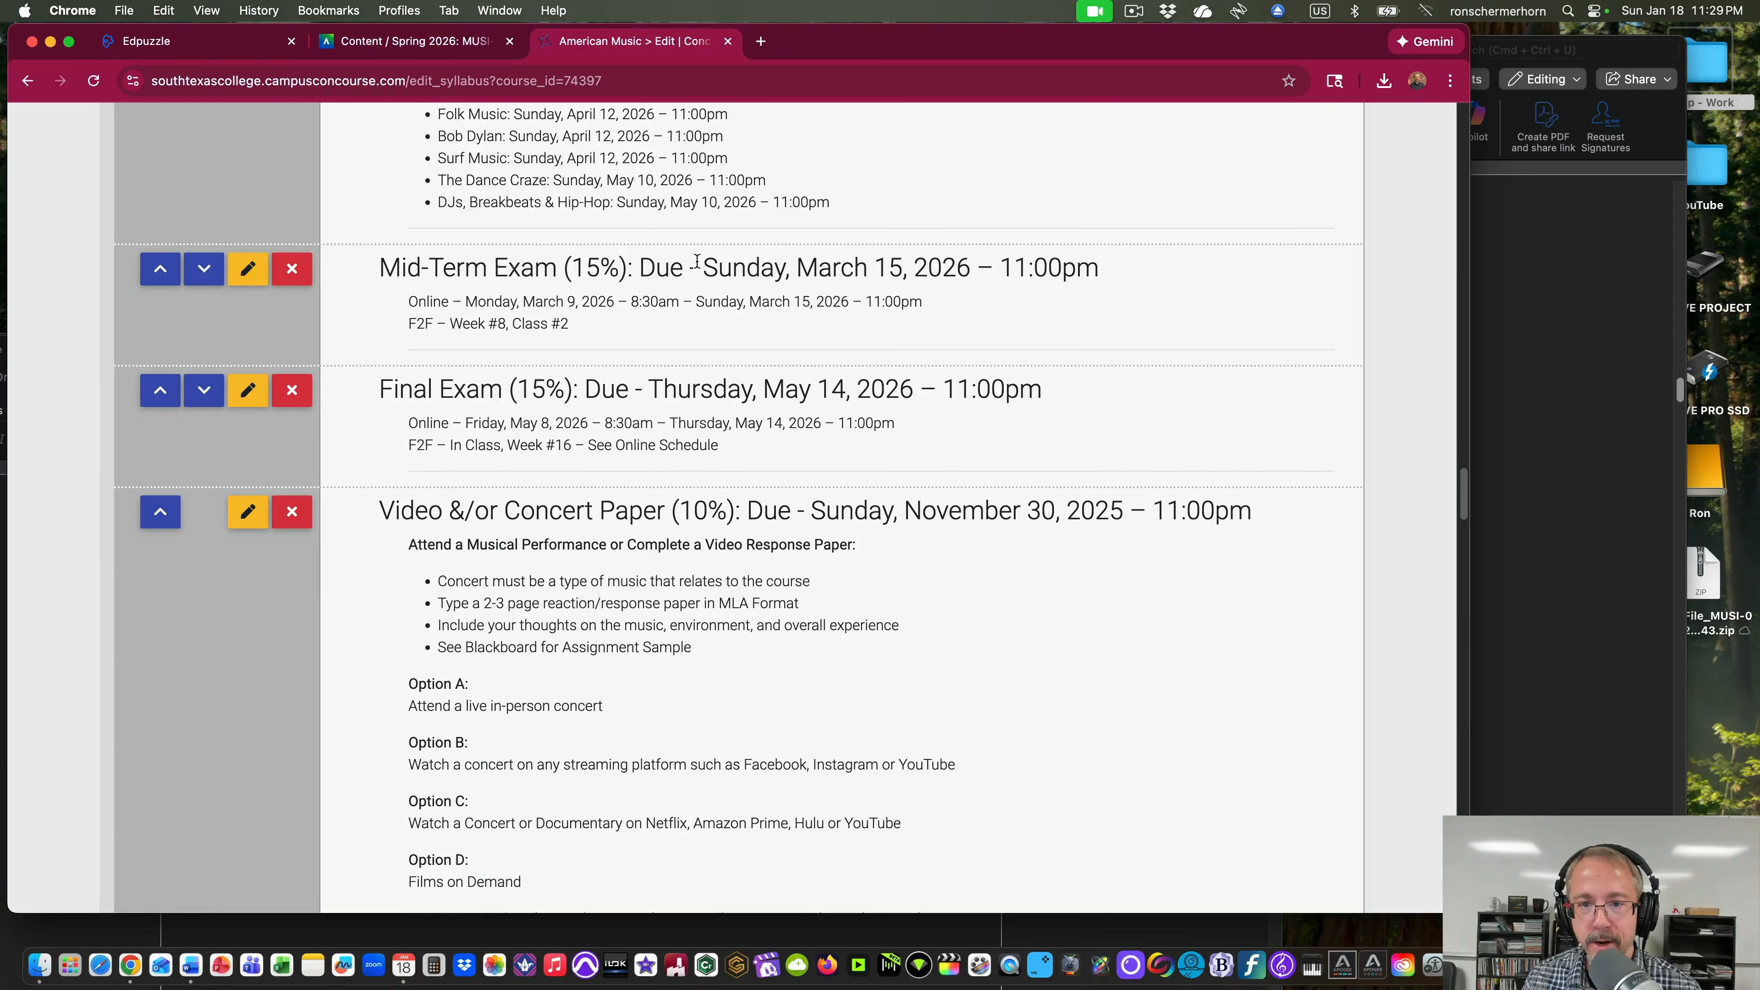
Reopen the Final Exam entry, correct the spacing before "Thursday" in its name, and save it.
left_click(243, 394)
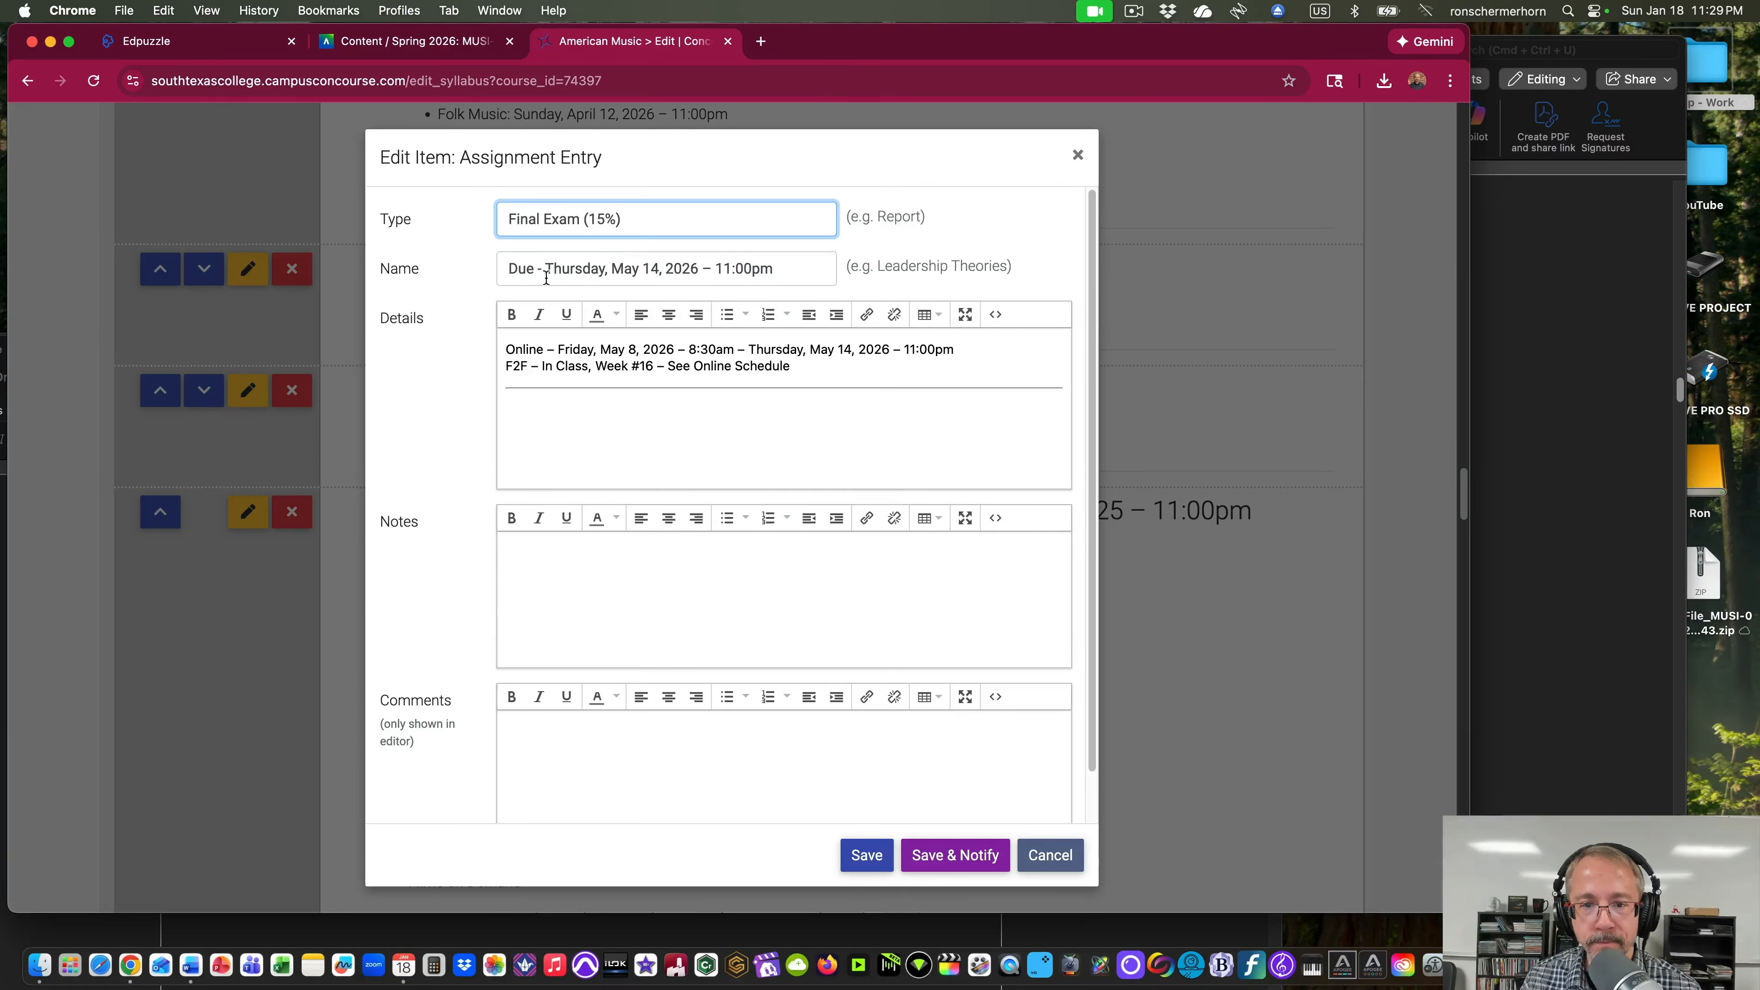
left_click_drag(546, 271, 554, 272)
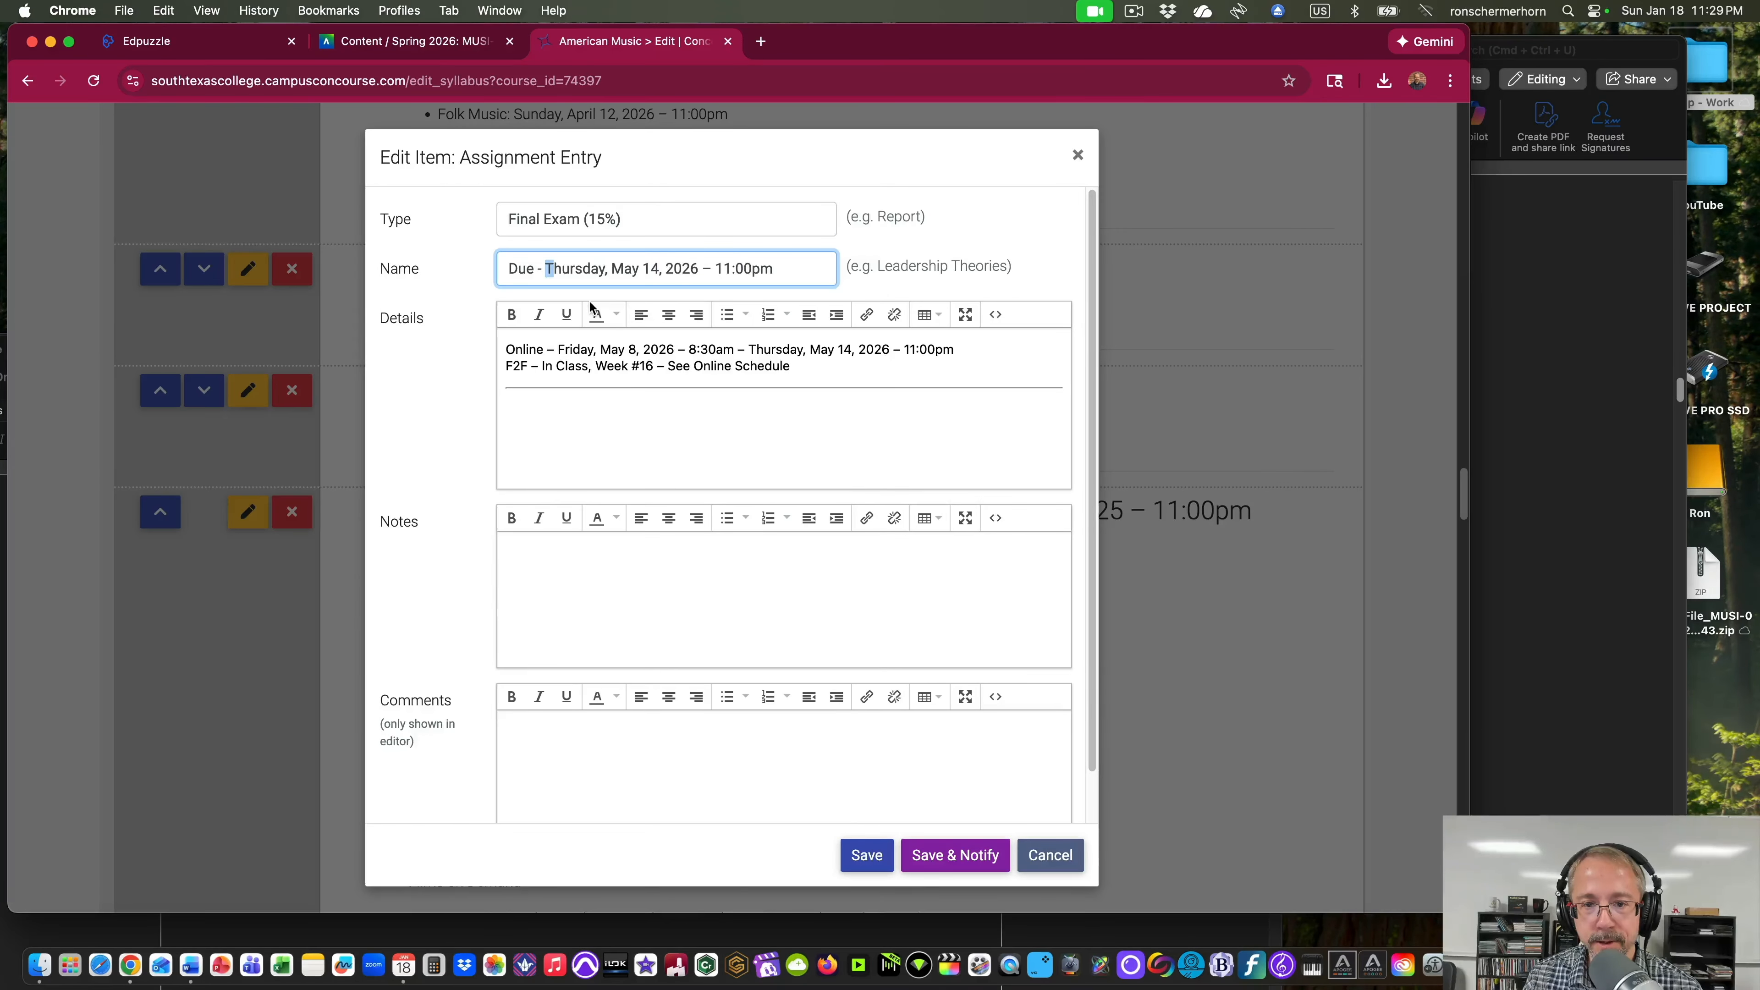
key("Left")
key("BackSpace")
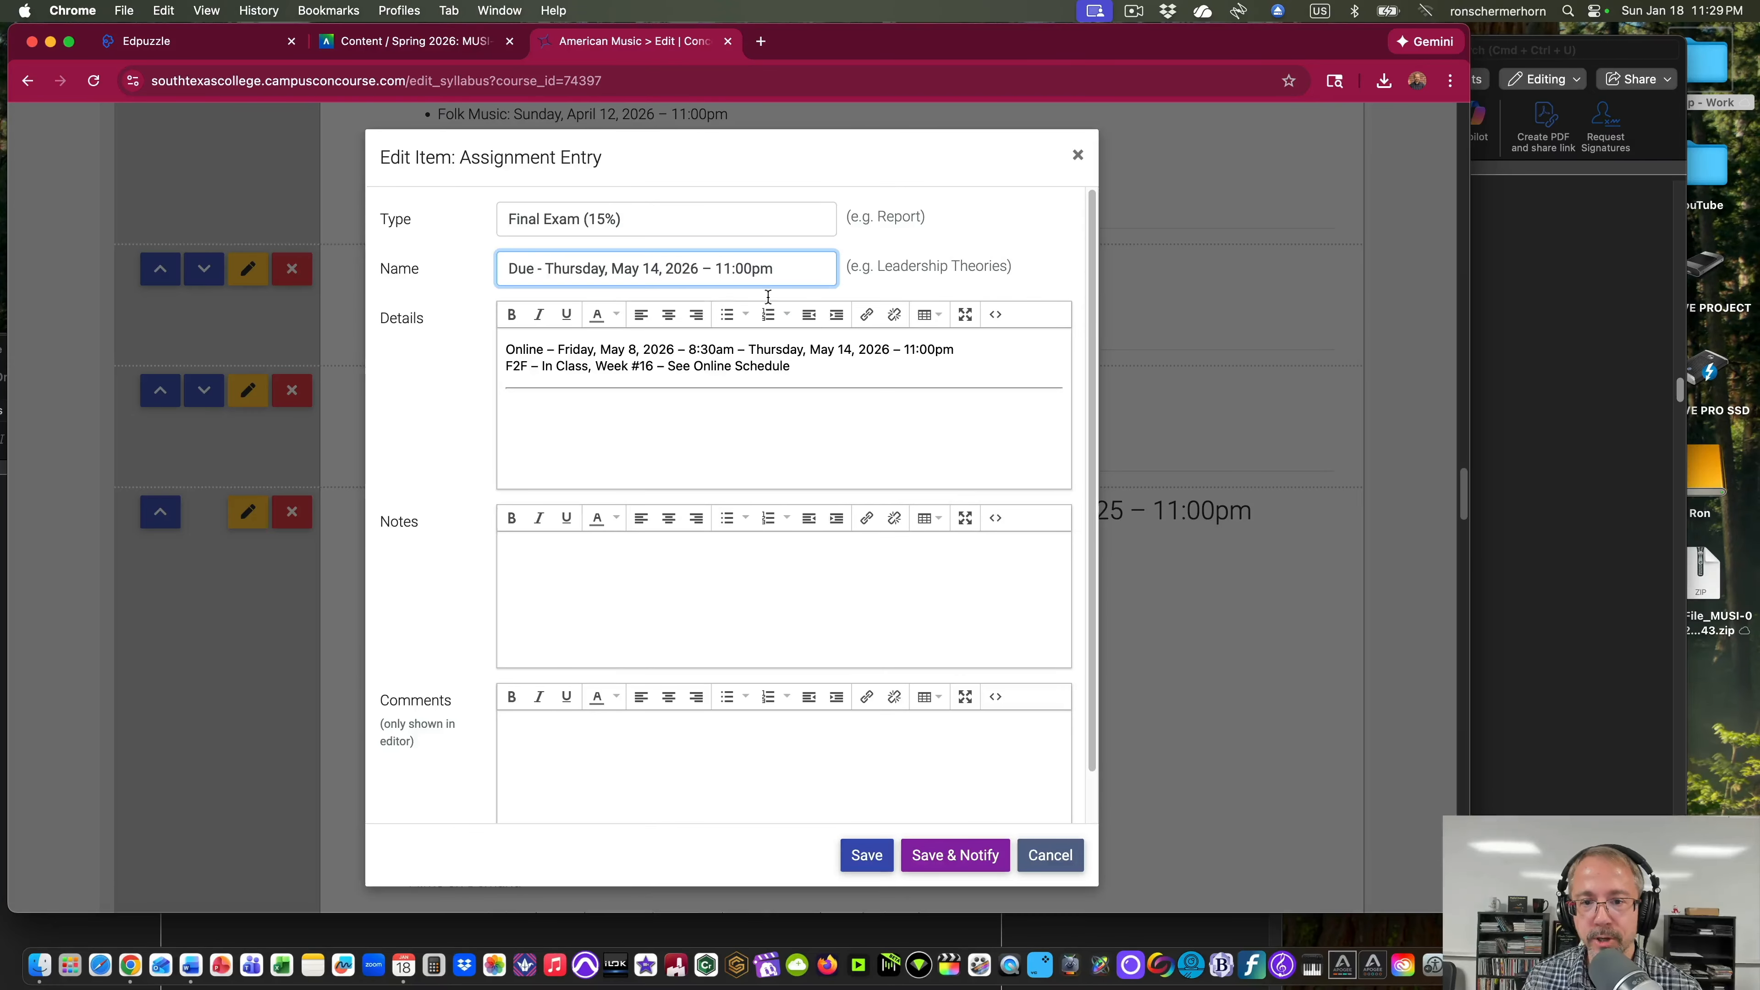
left_click(865, 856)
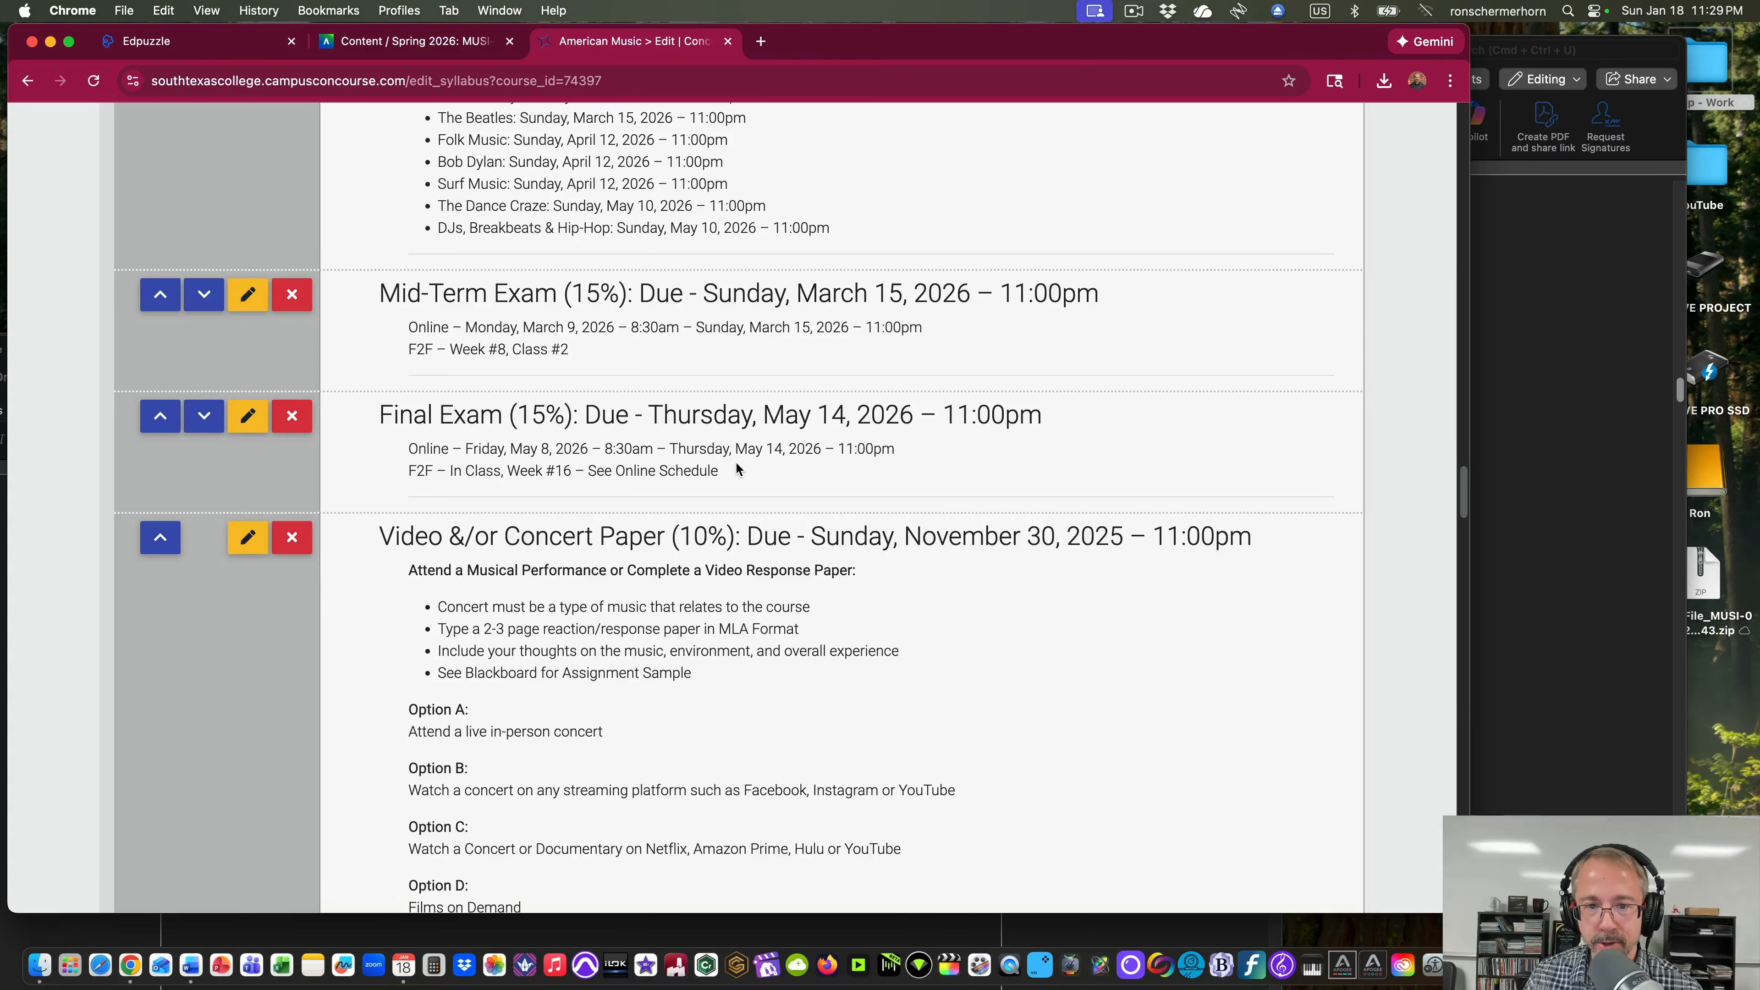
Recheck the spacing after "Due -" in the Final Exam name, resave the entry, and review the list through the Video &/or Concert Paper.
left_click(248, 416)
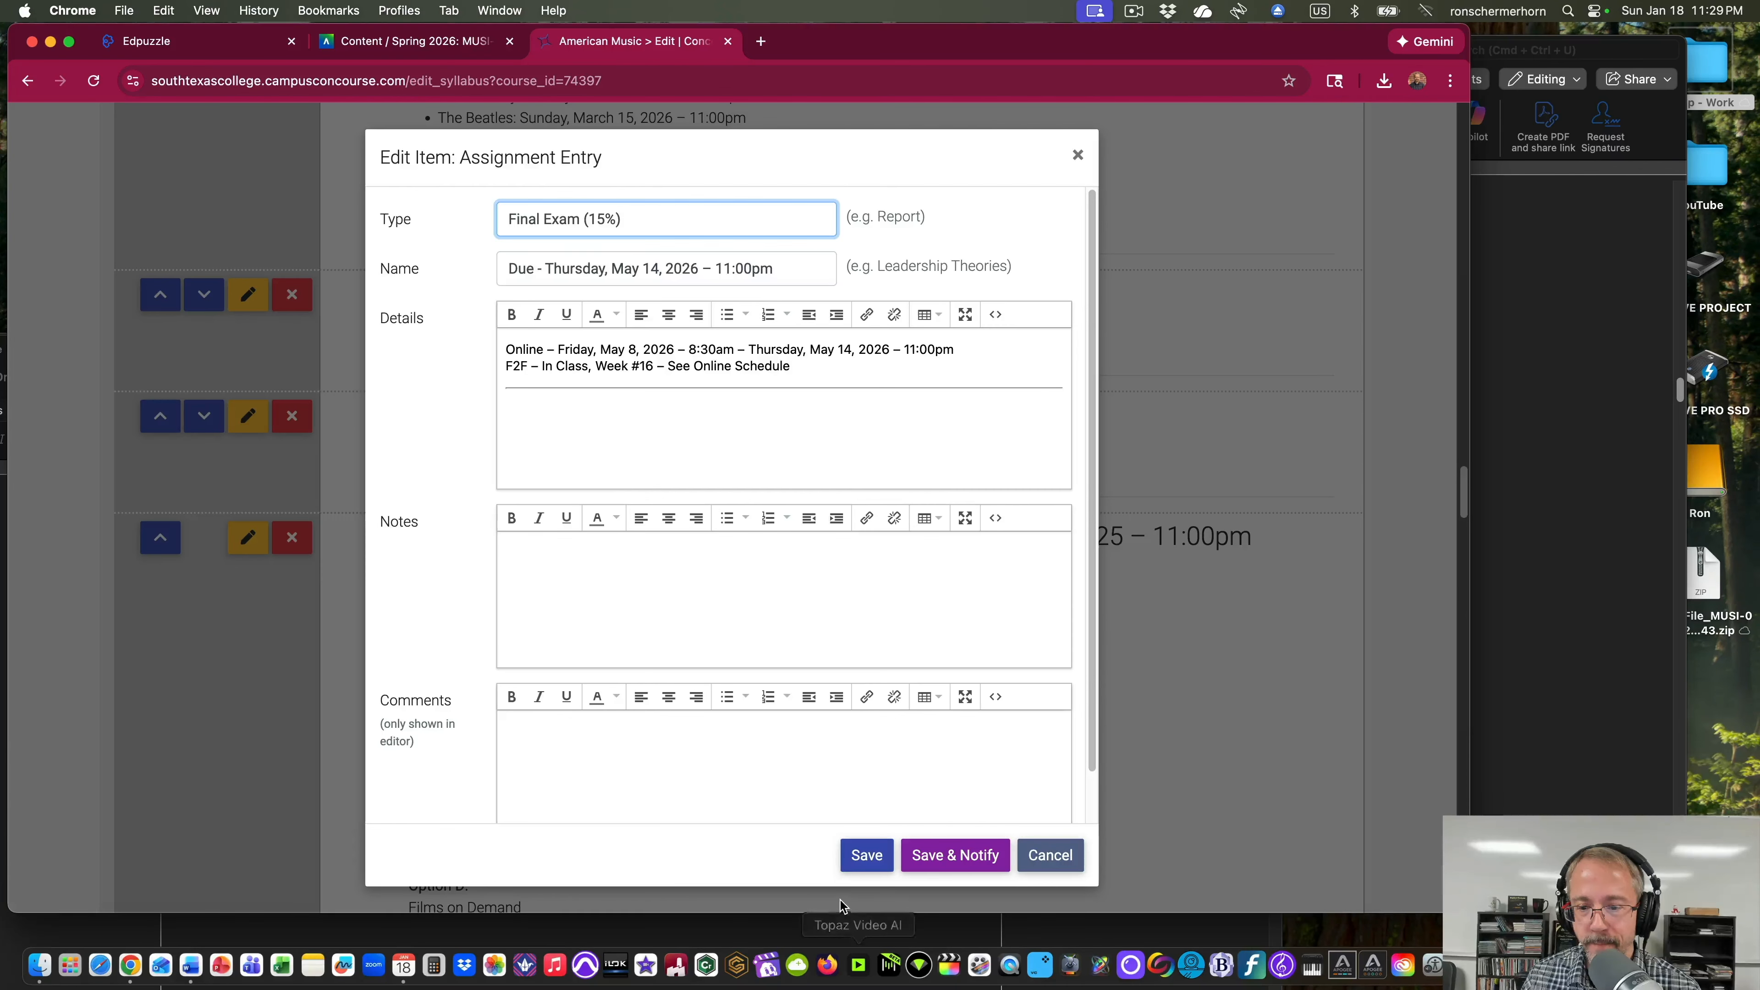
left_click(867, 855)
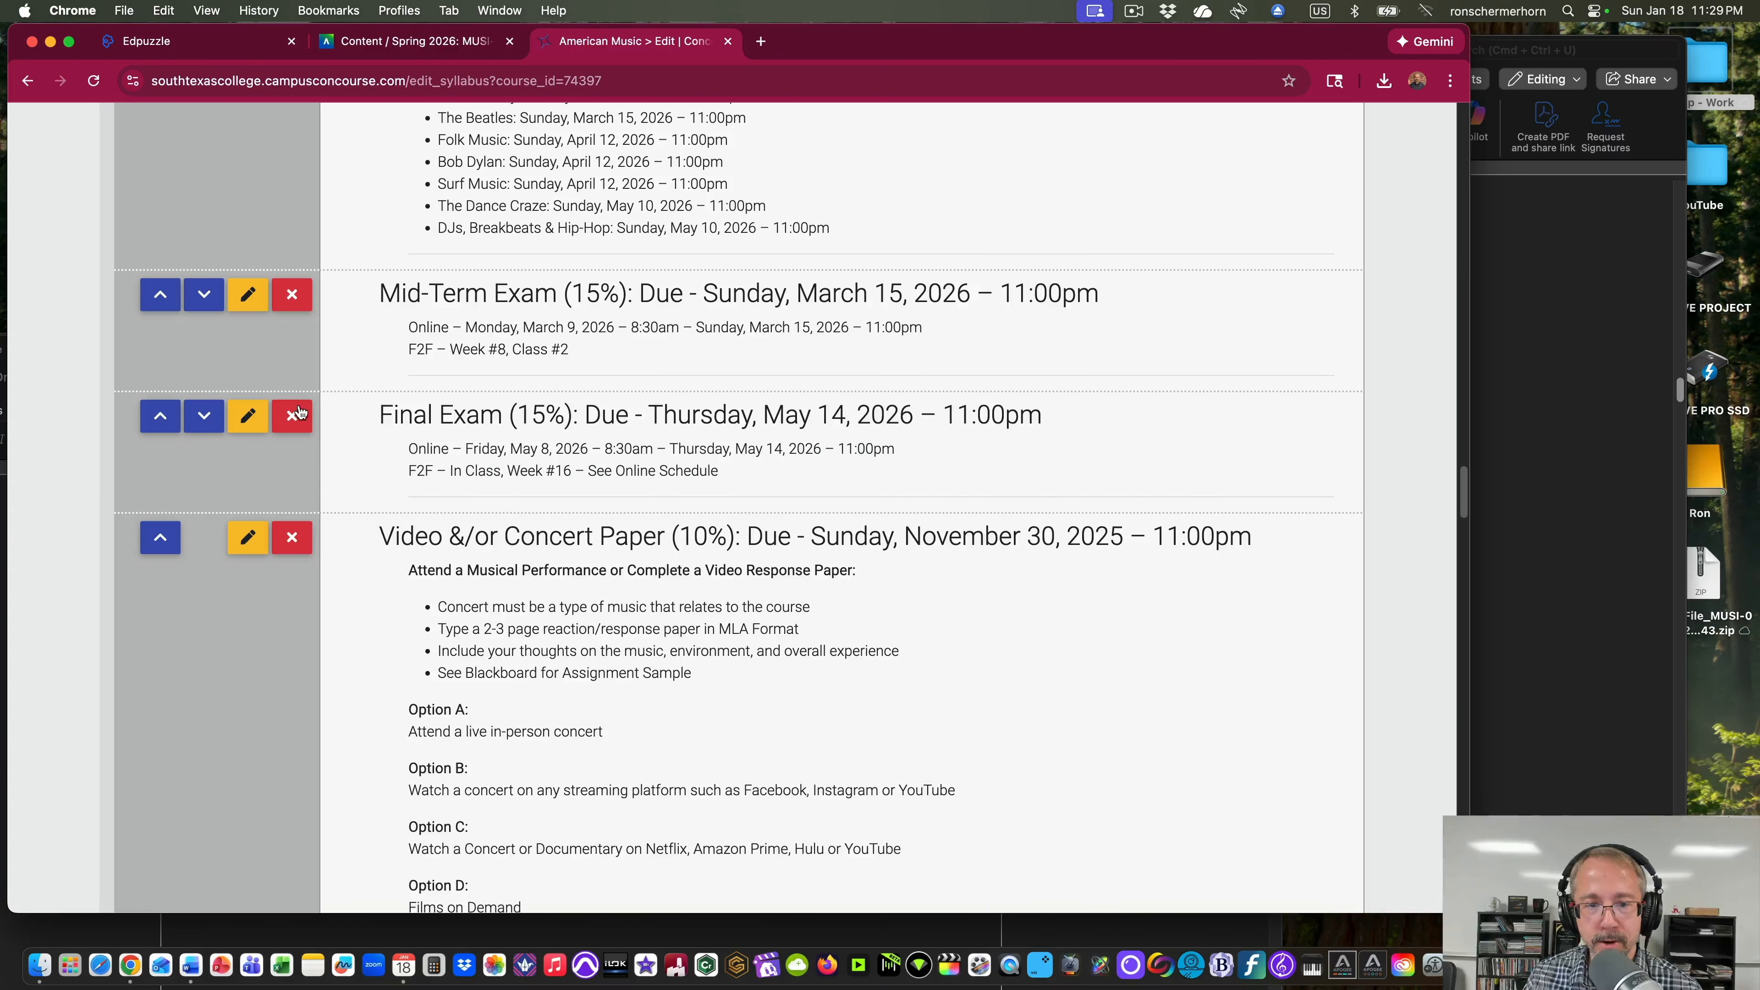
left_click(248, 416)
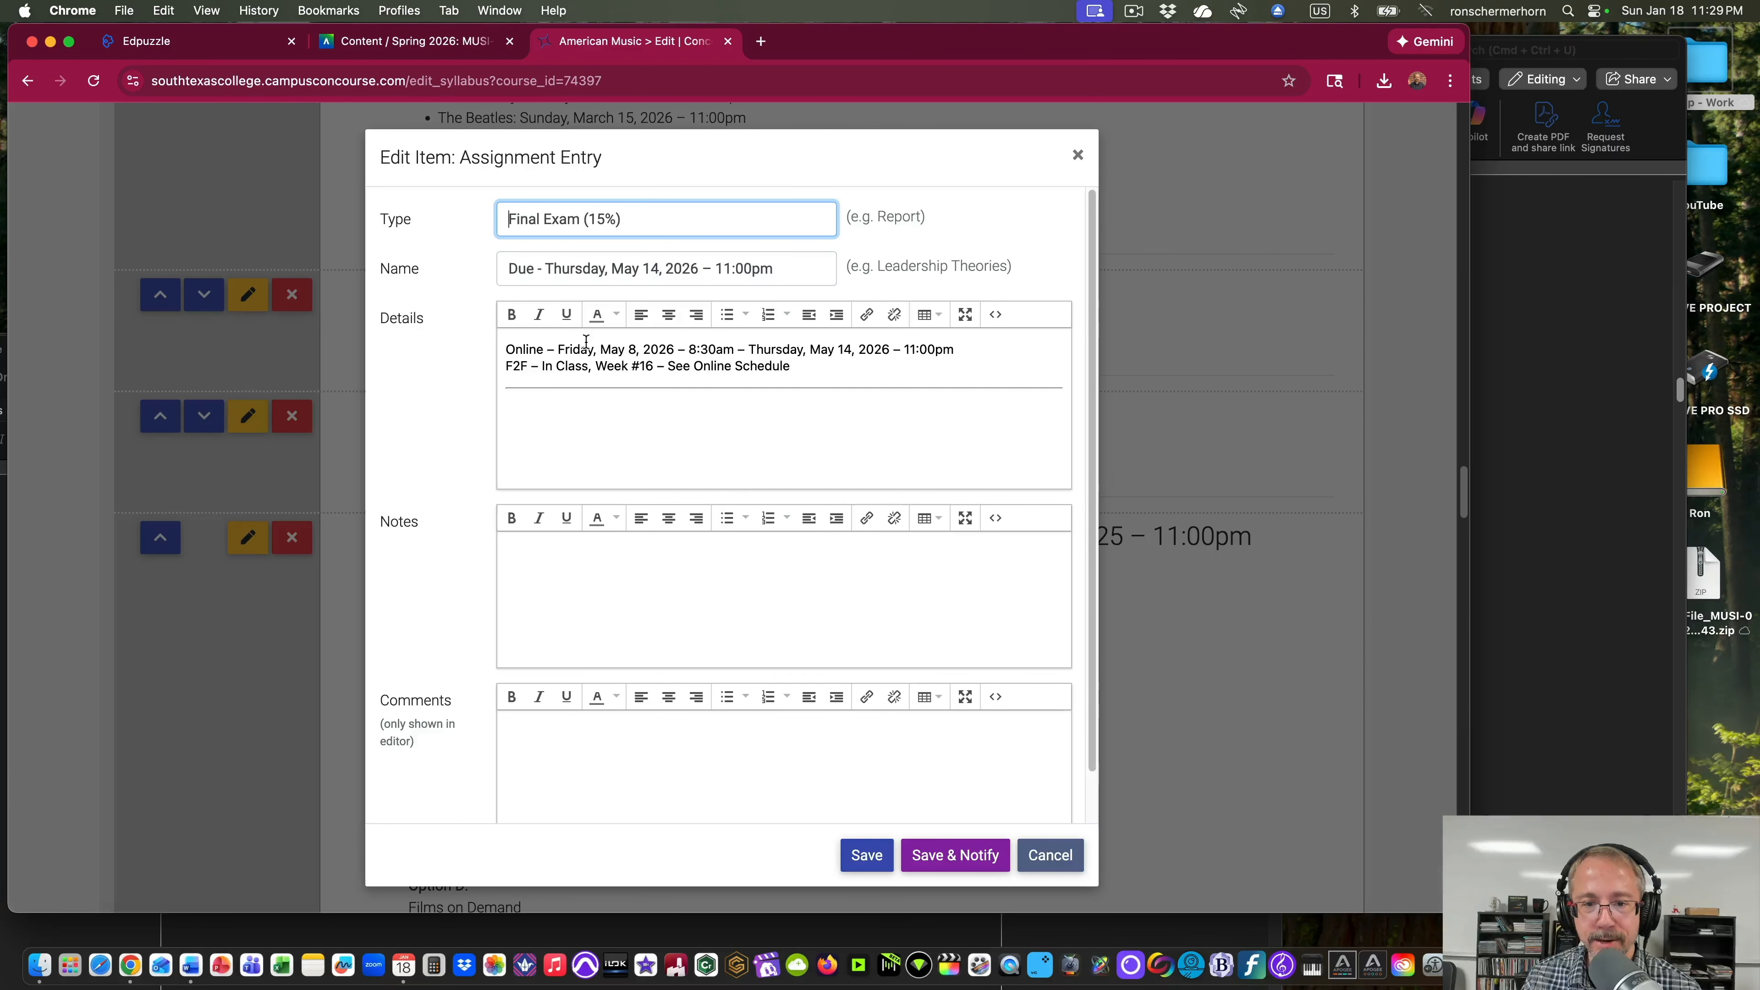
left_click(548, 279)
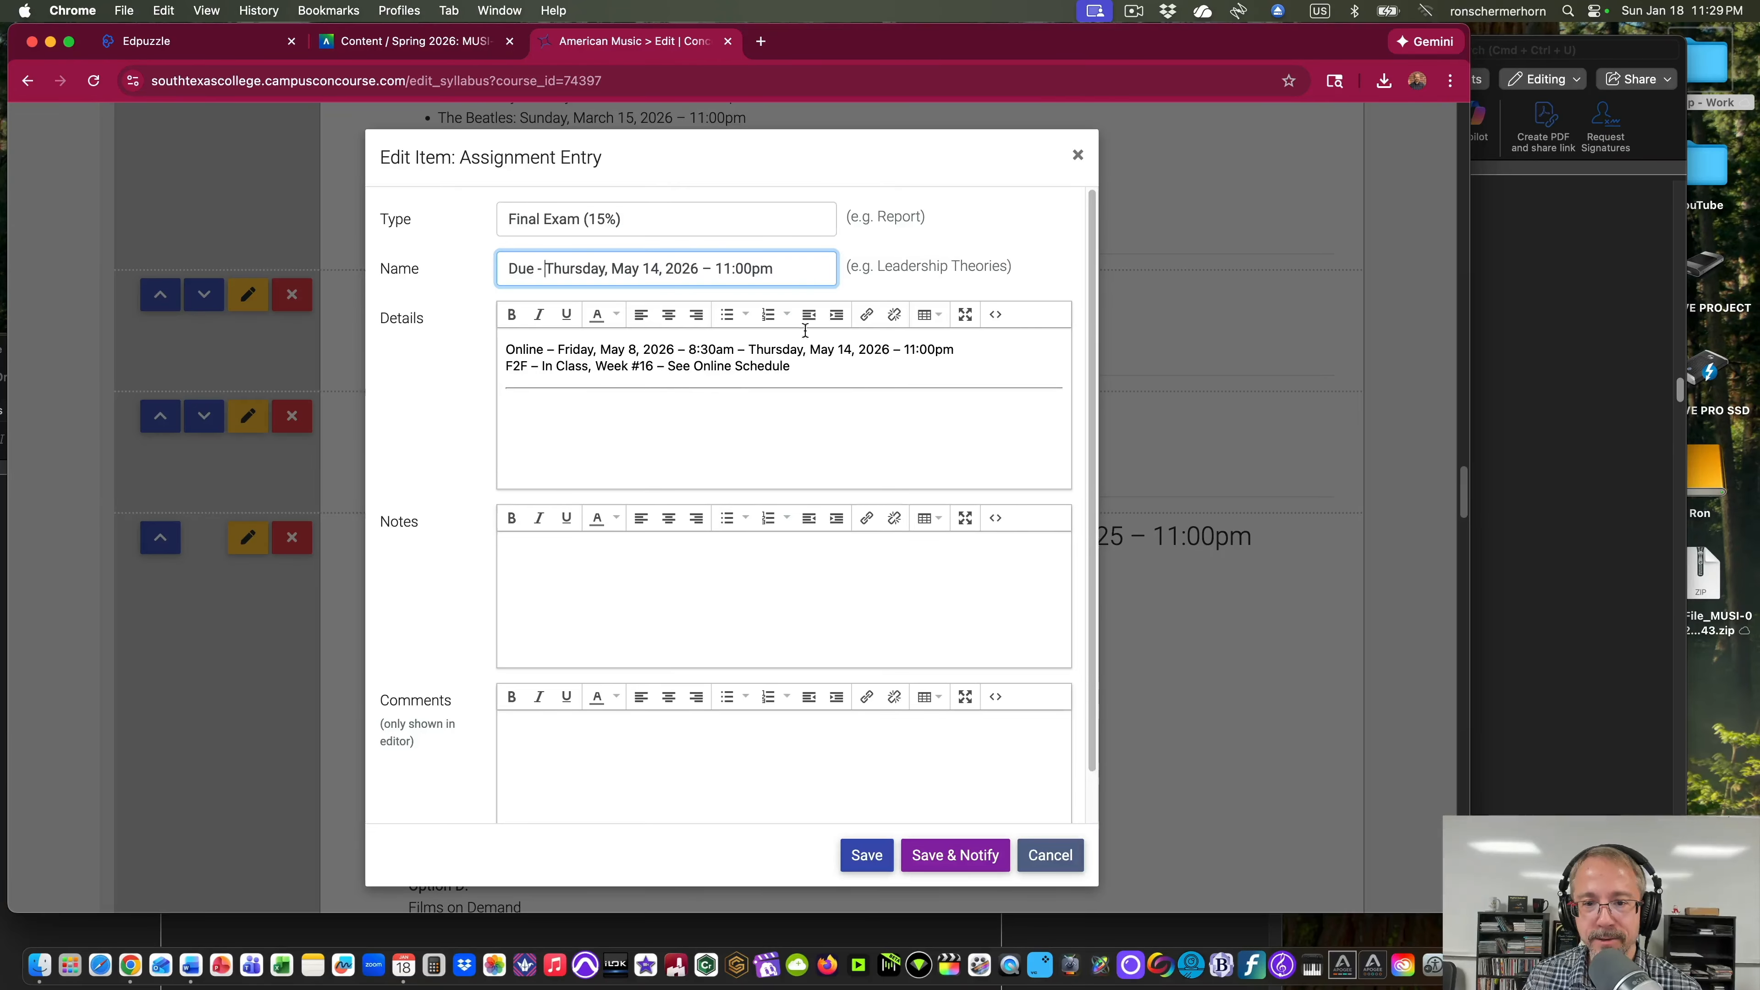
left_click(867, 855)
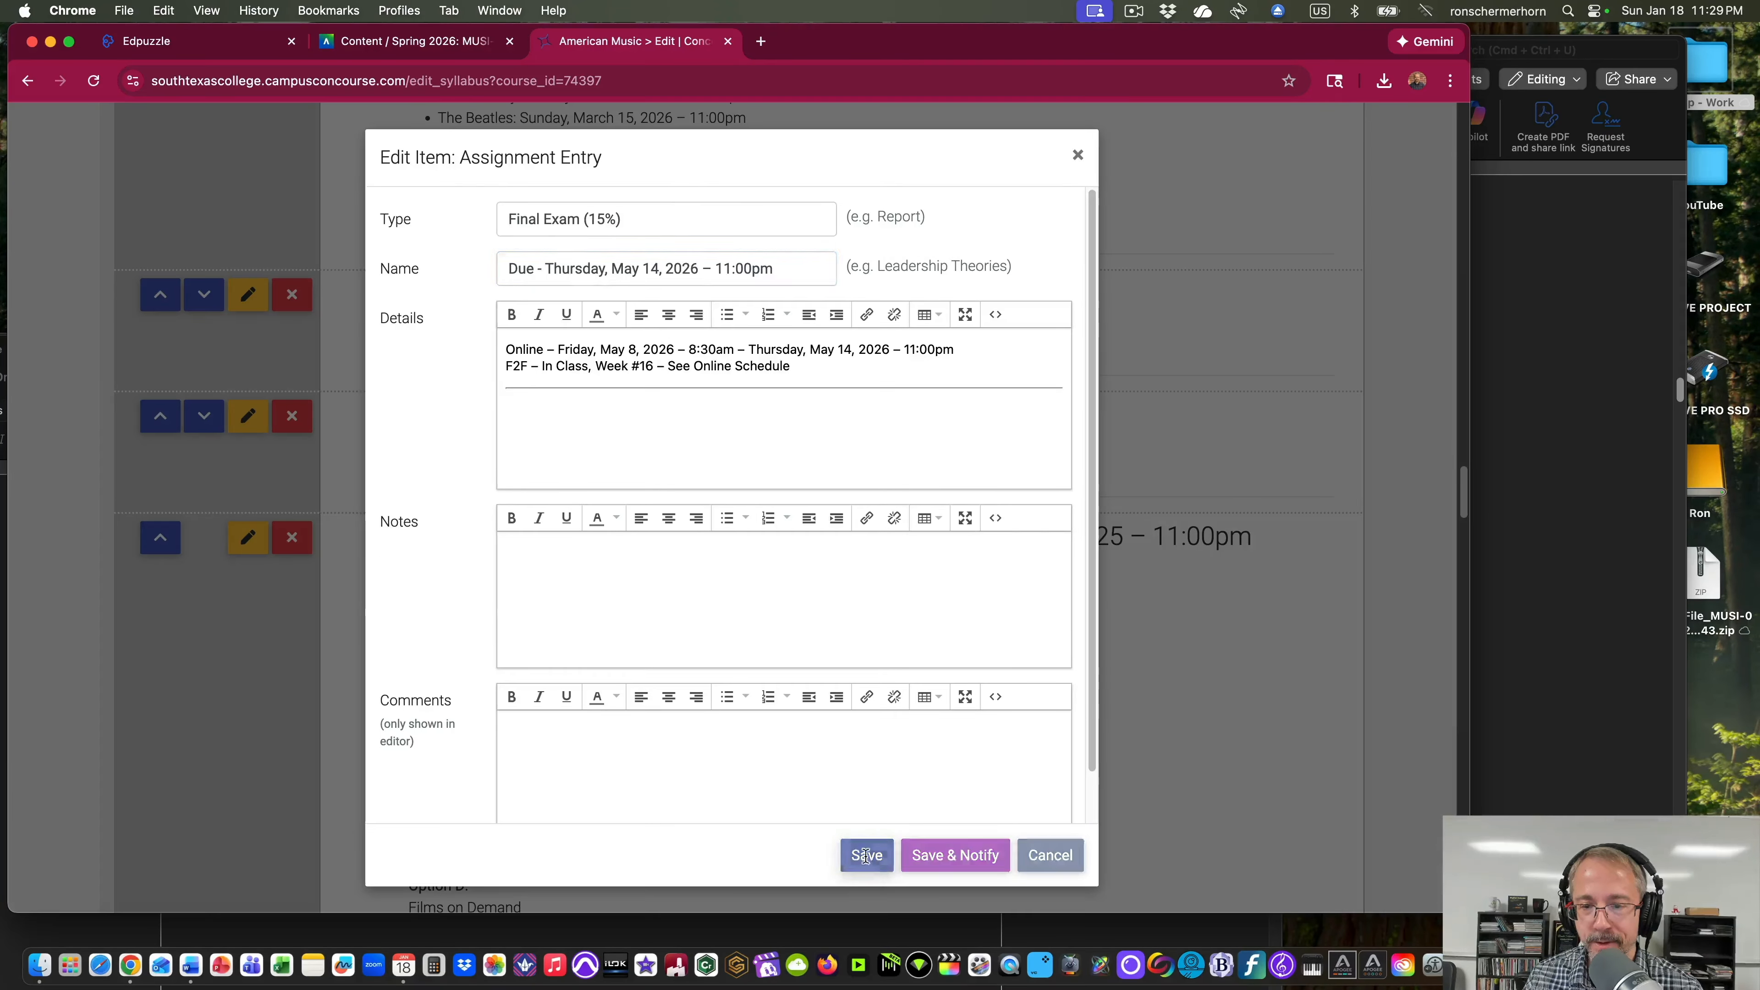
scroll(695, 459, "down", 3)
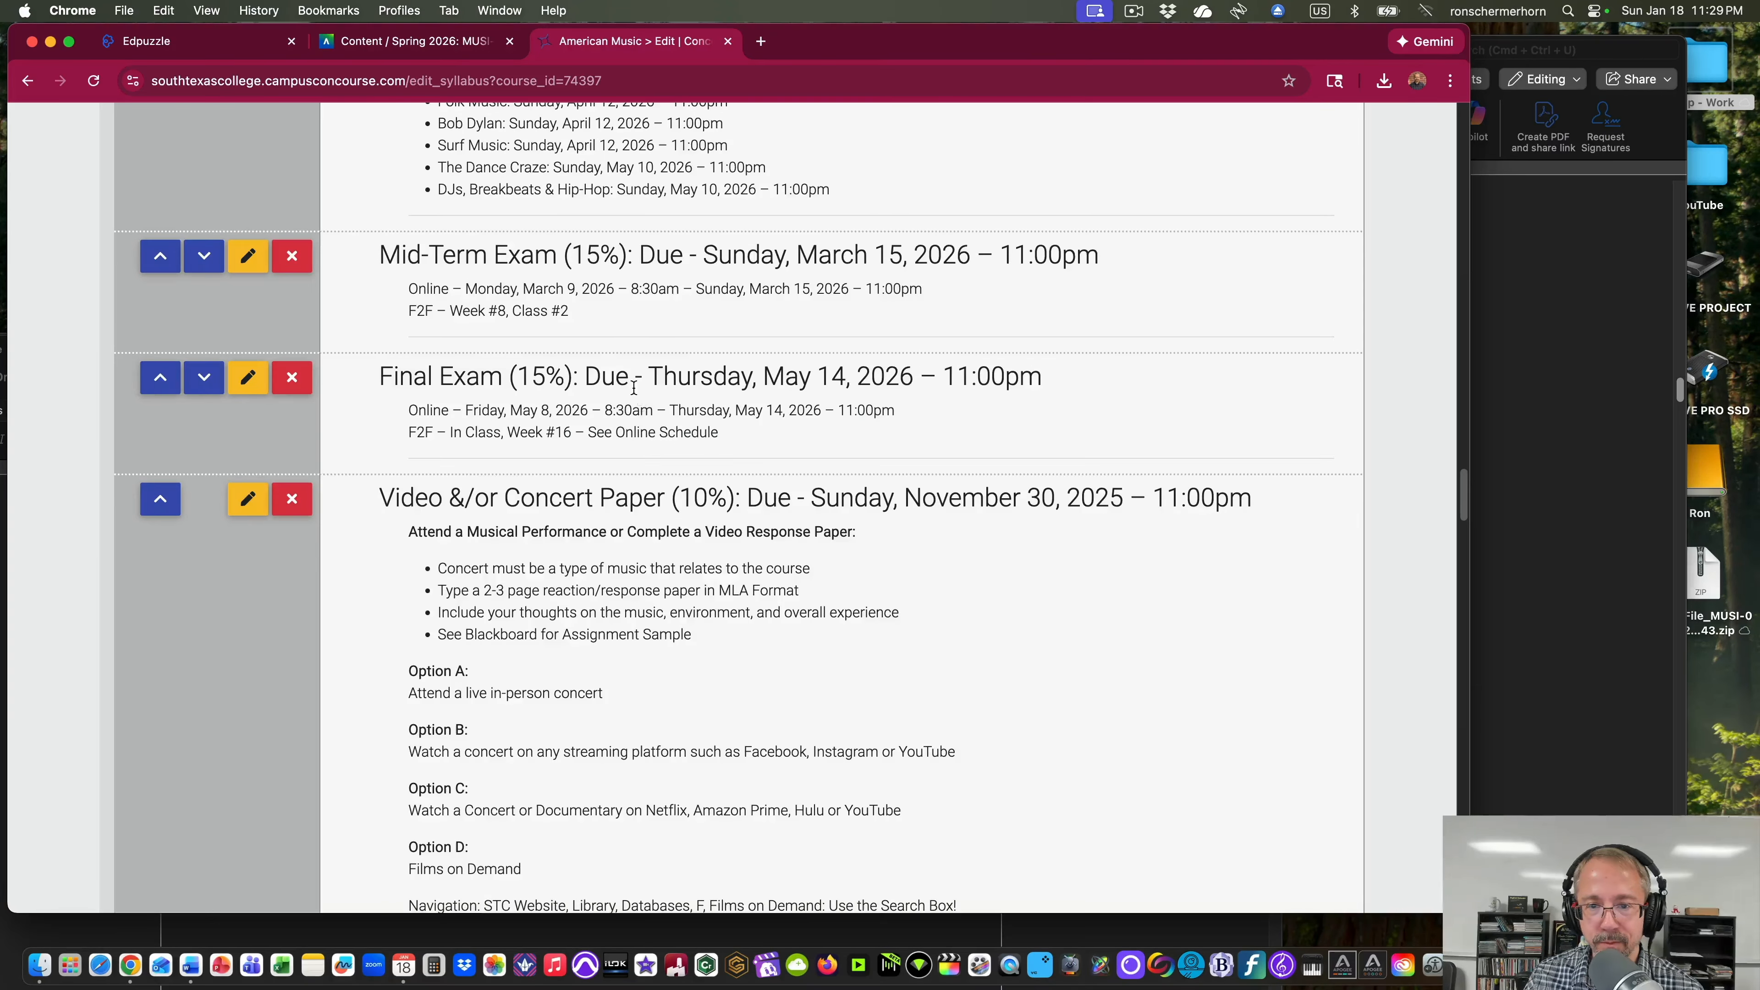
scroll(641, 393, "down", 2)
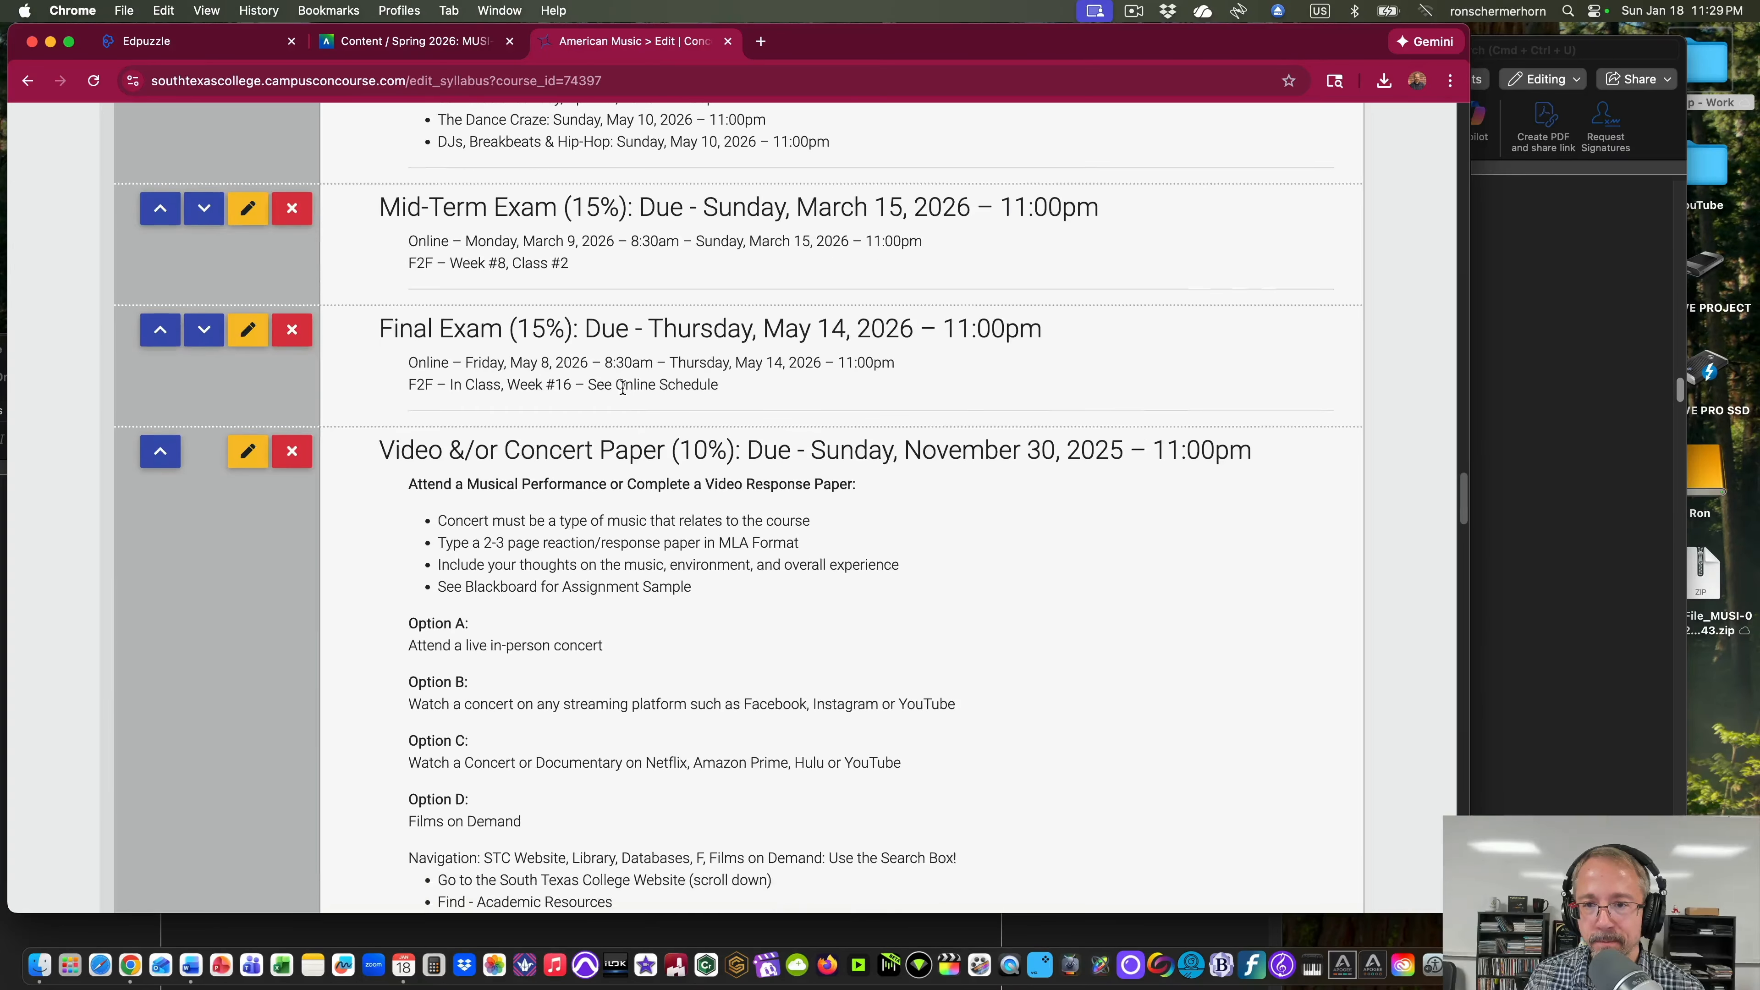
scroll(522, 425, "down", 1)
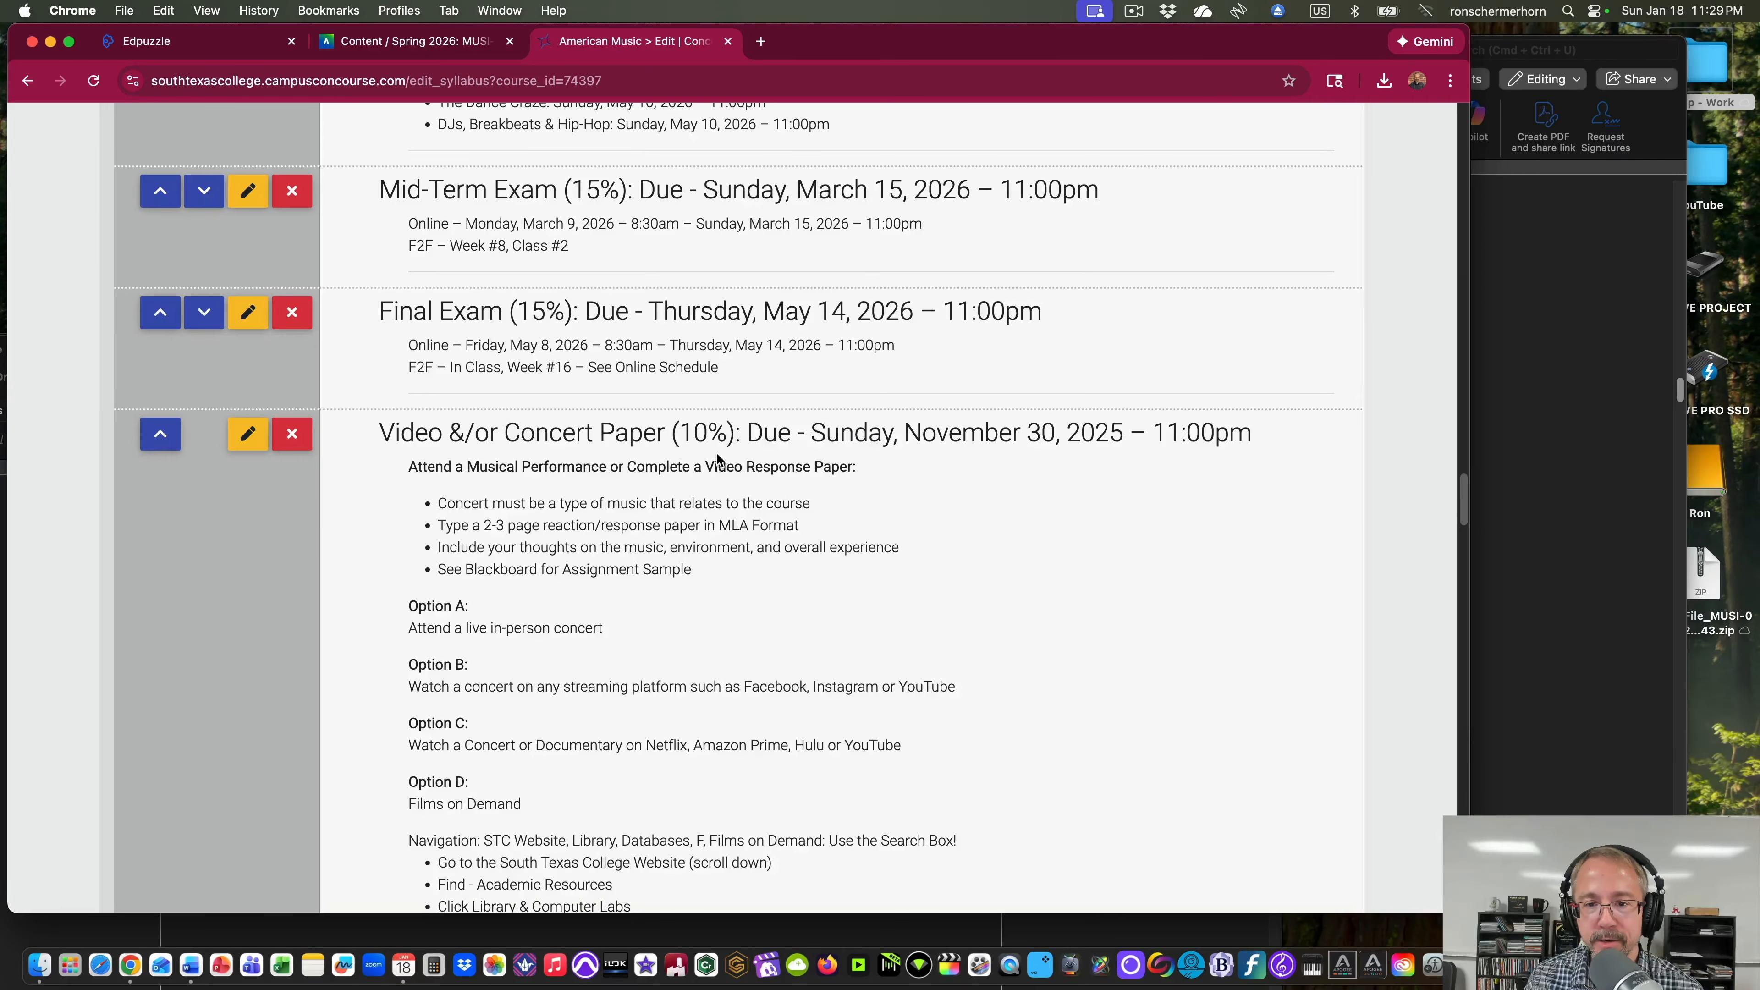
Reopen the Final Exam entry, remove any extra space before "Thursday" in its name, and save the entry.
left_click(248, 312)
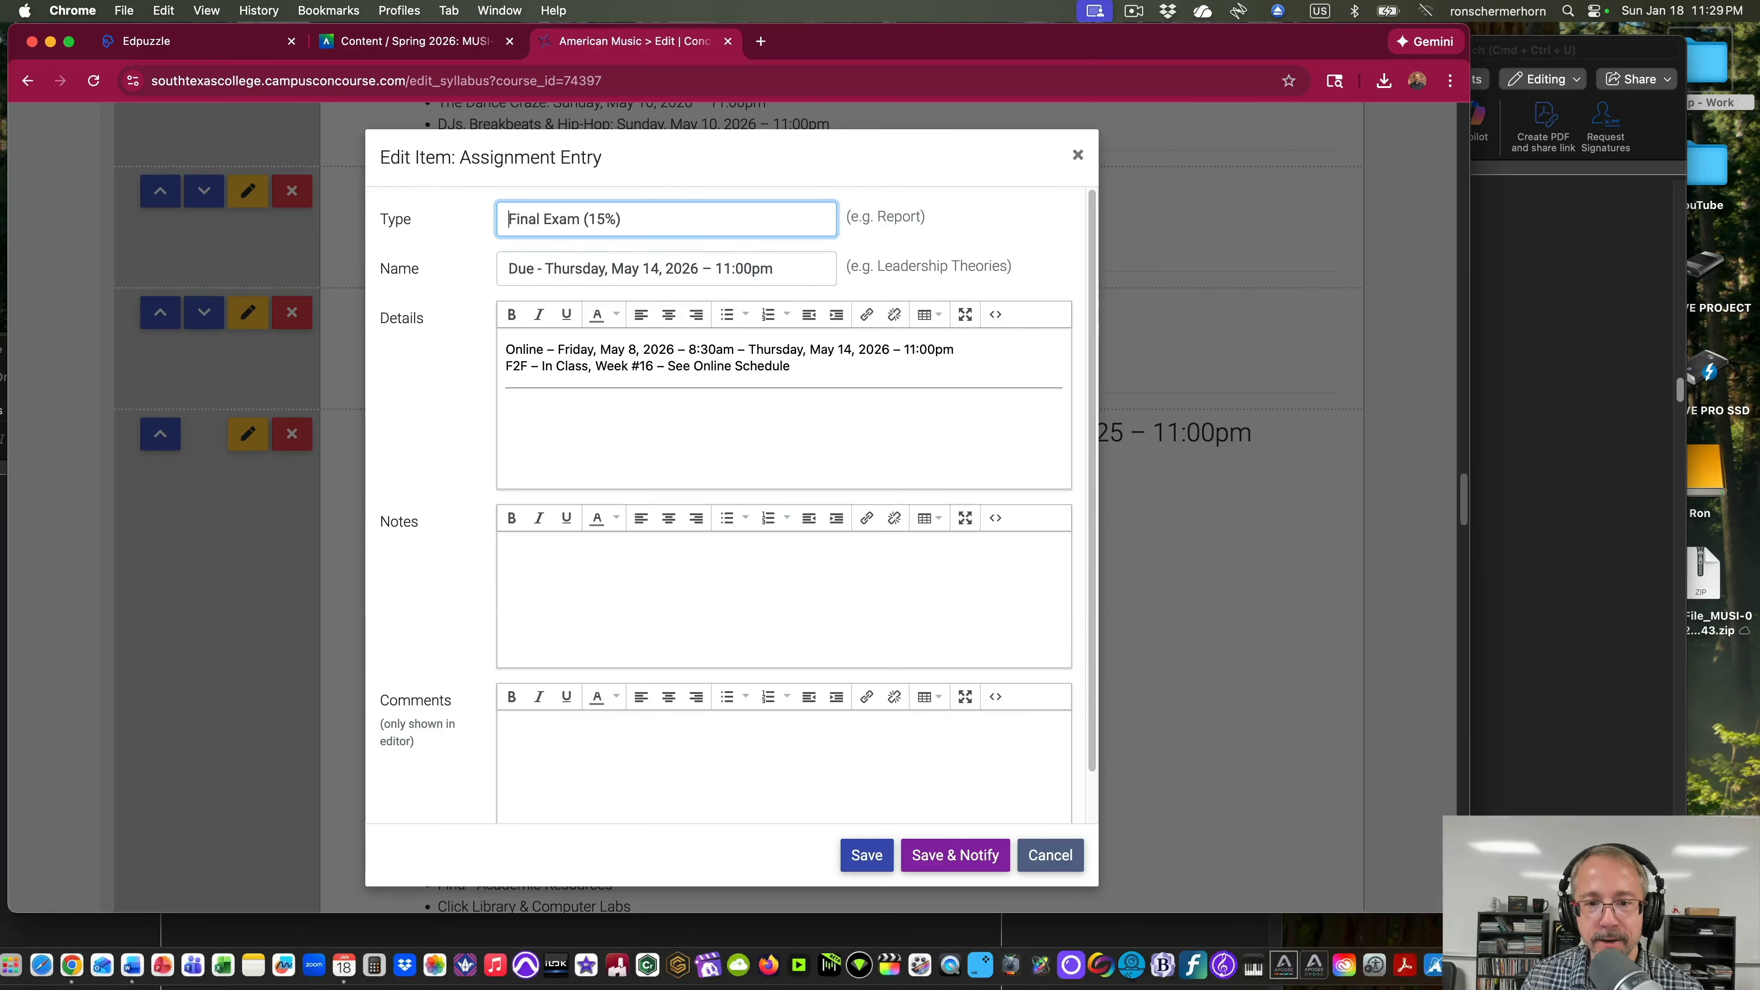
left_click(547, 268)
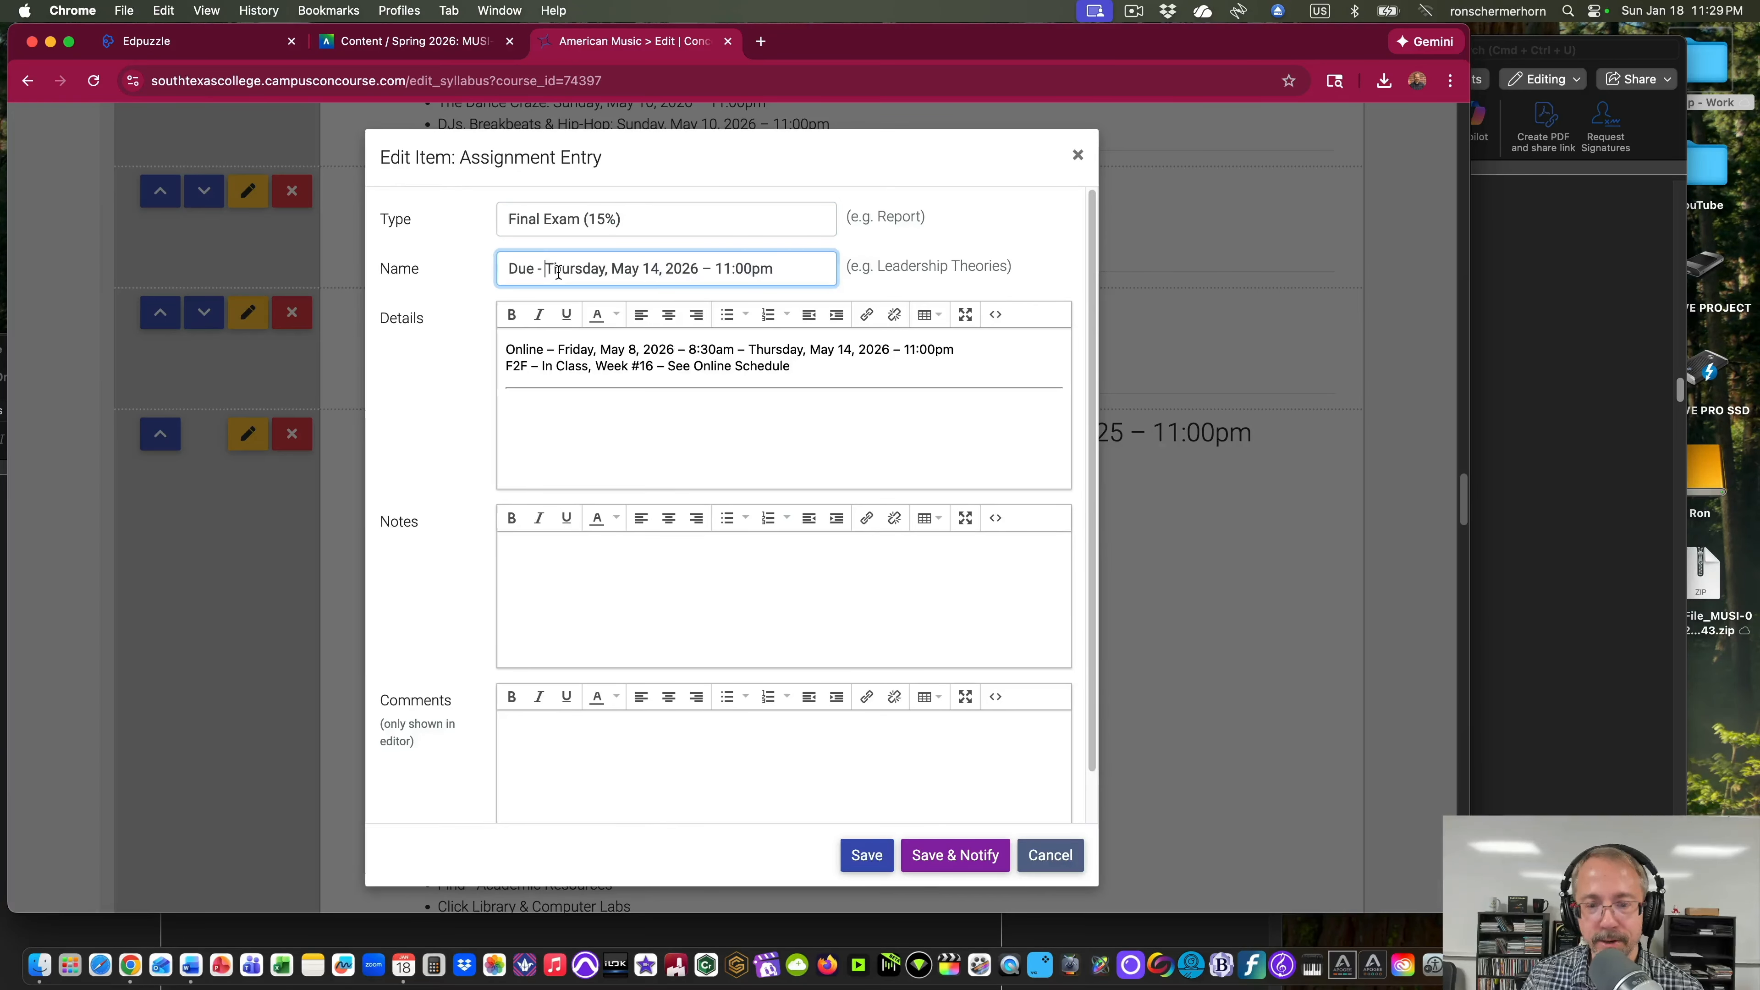
key("BackSpace")
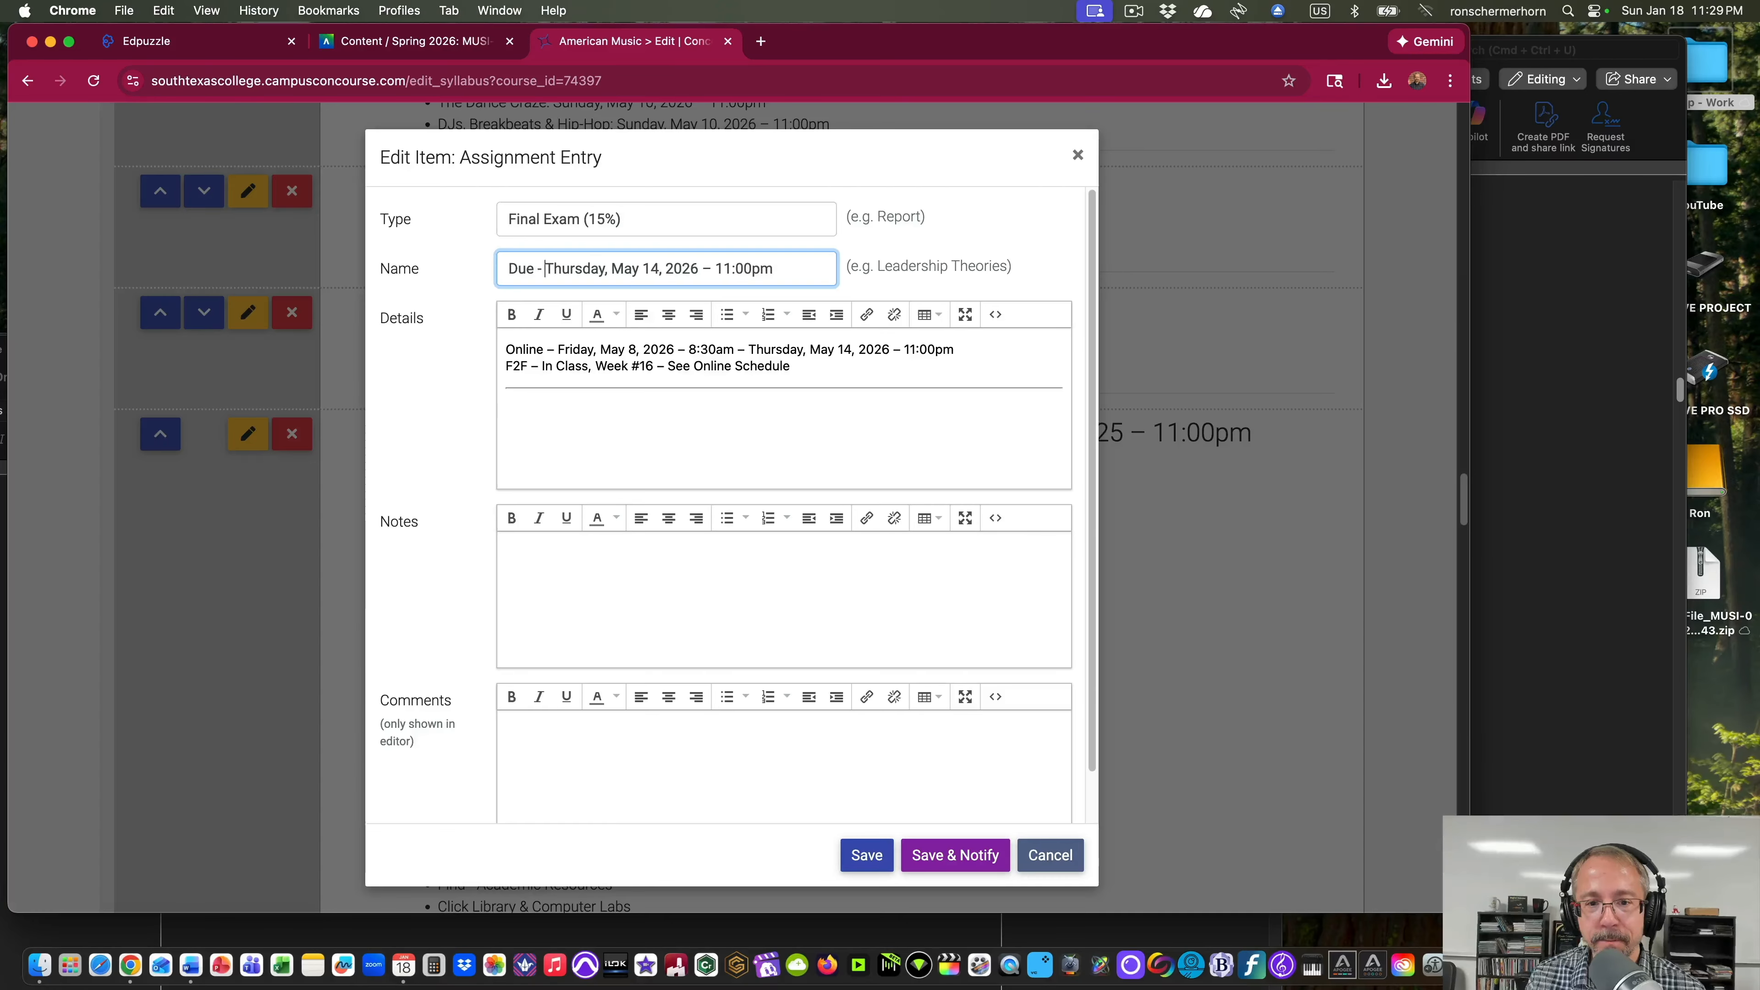
left_click(866, 855)
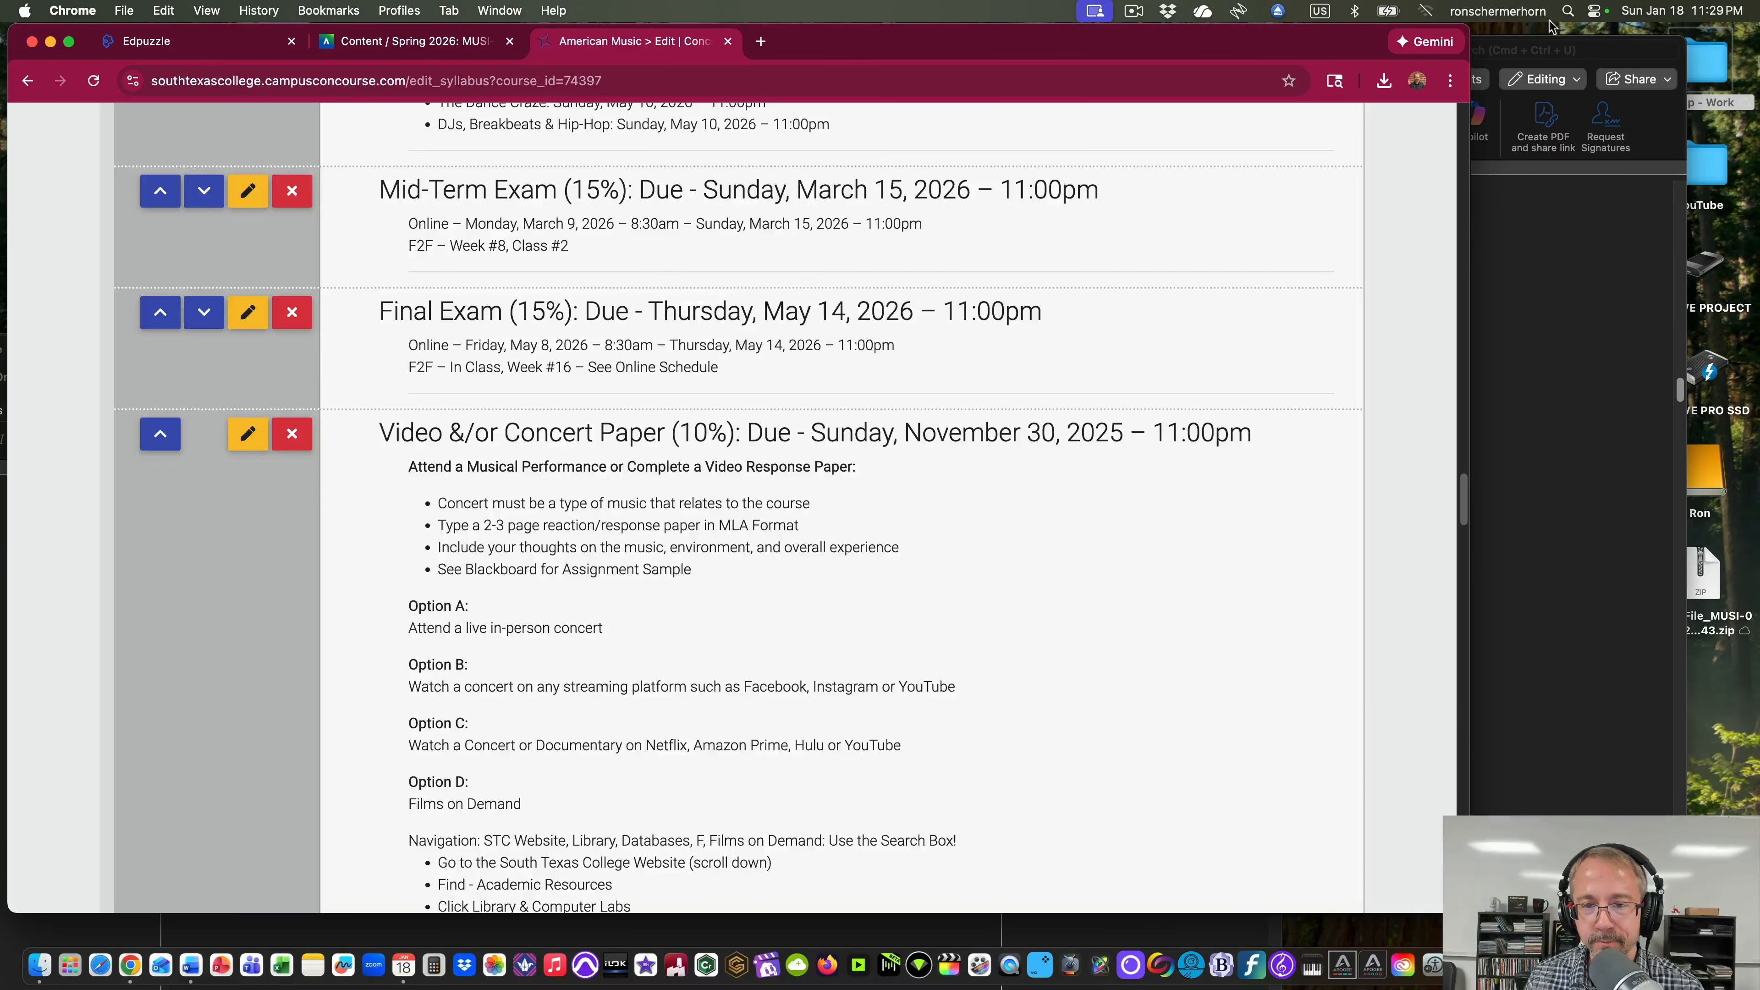
Open the Video &/or Concert Paper entry for editing and copy the Concert Paper due date from the 02-Spring-2026-Course-Prep document in Word.
scroll(738, 318, "down", 3)
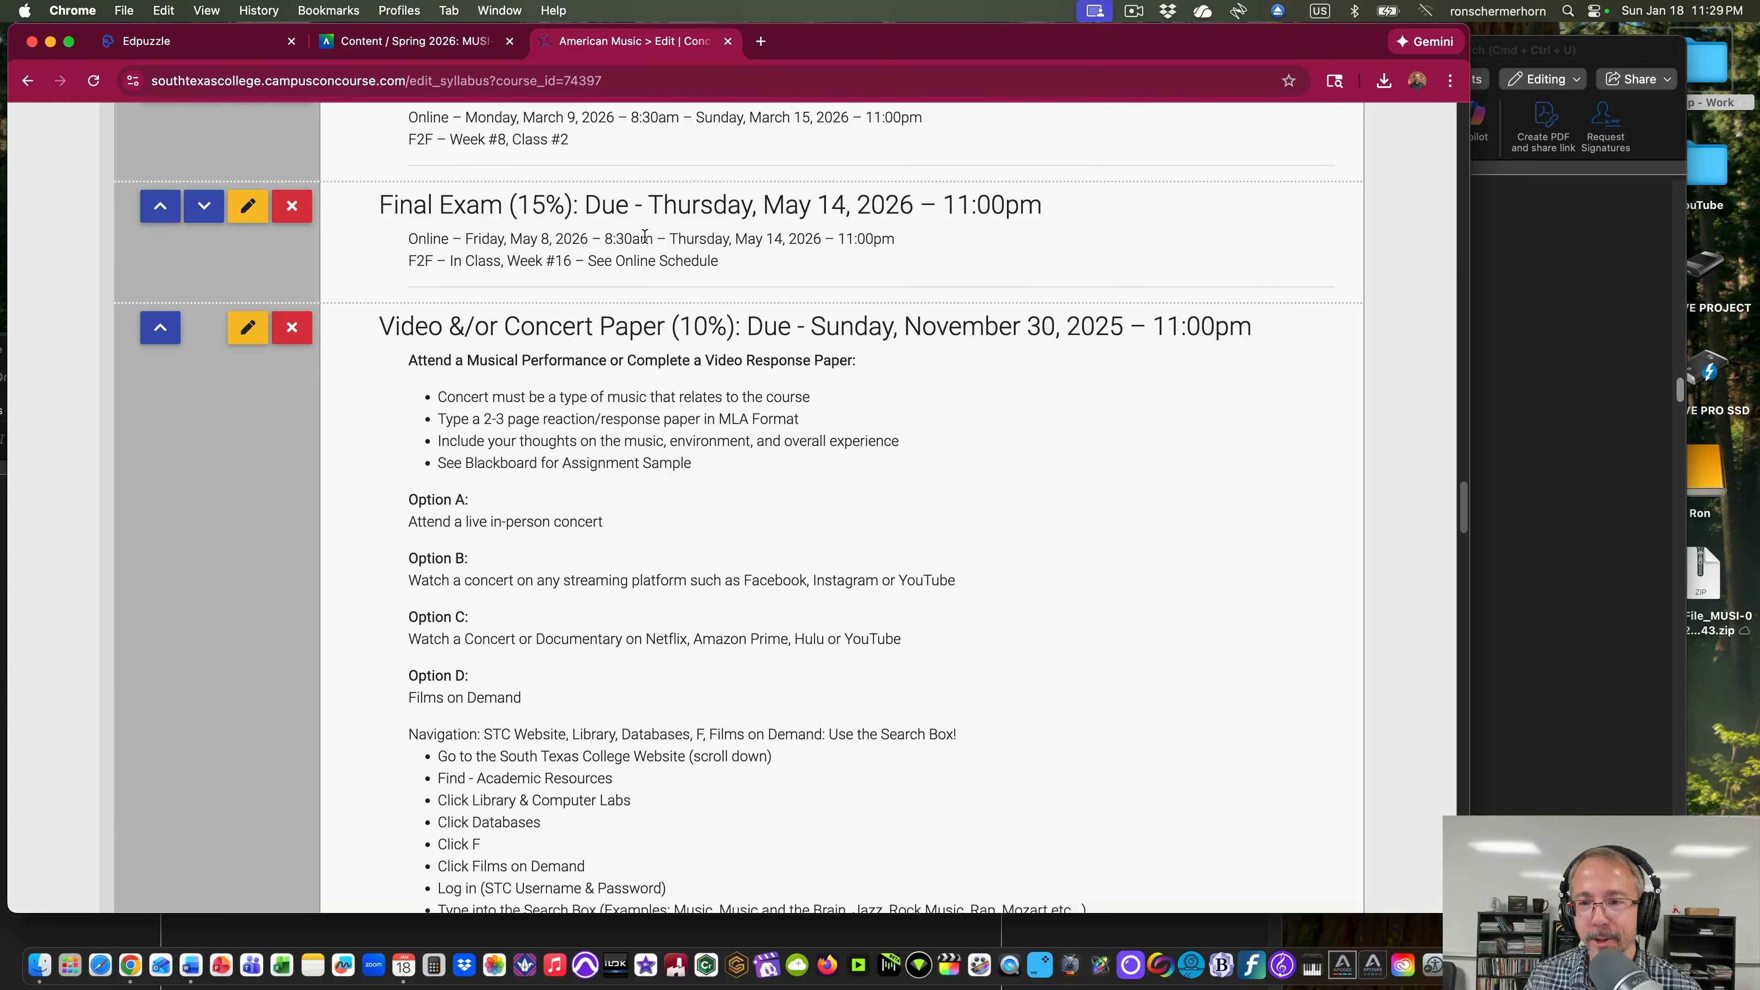
scroll(668, 229, "down", 2)
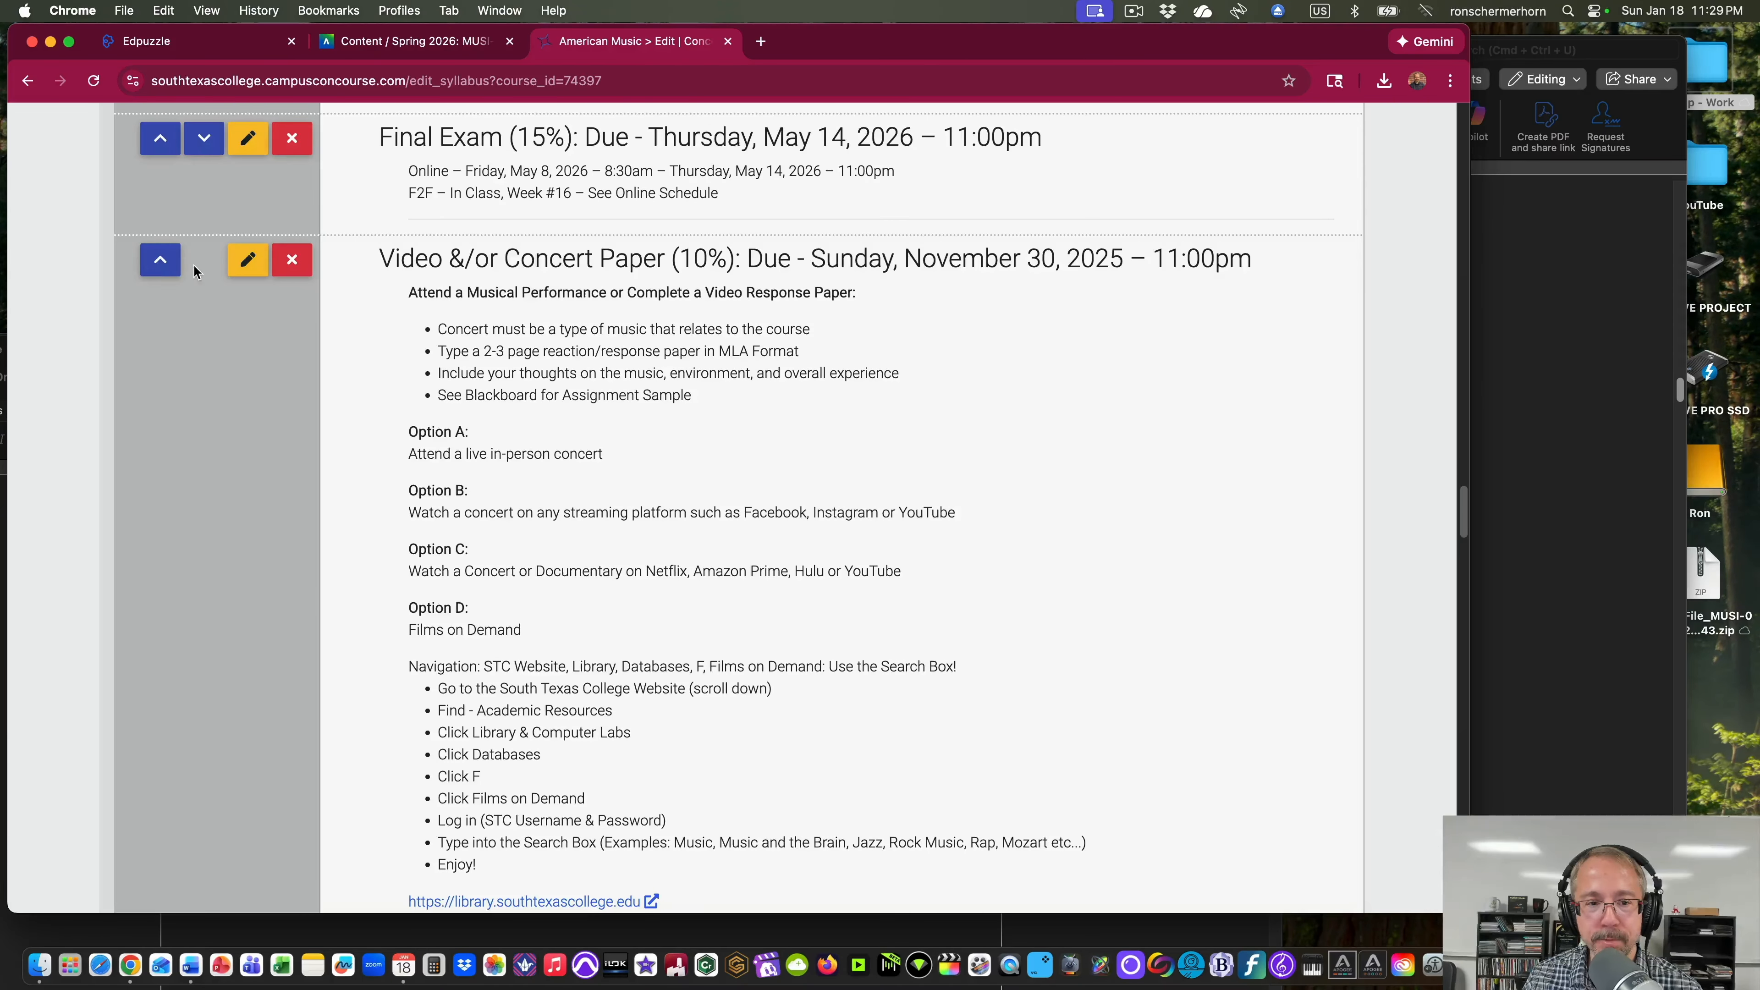
left_click(247, 259)
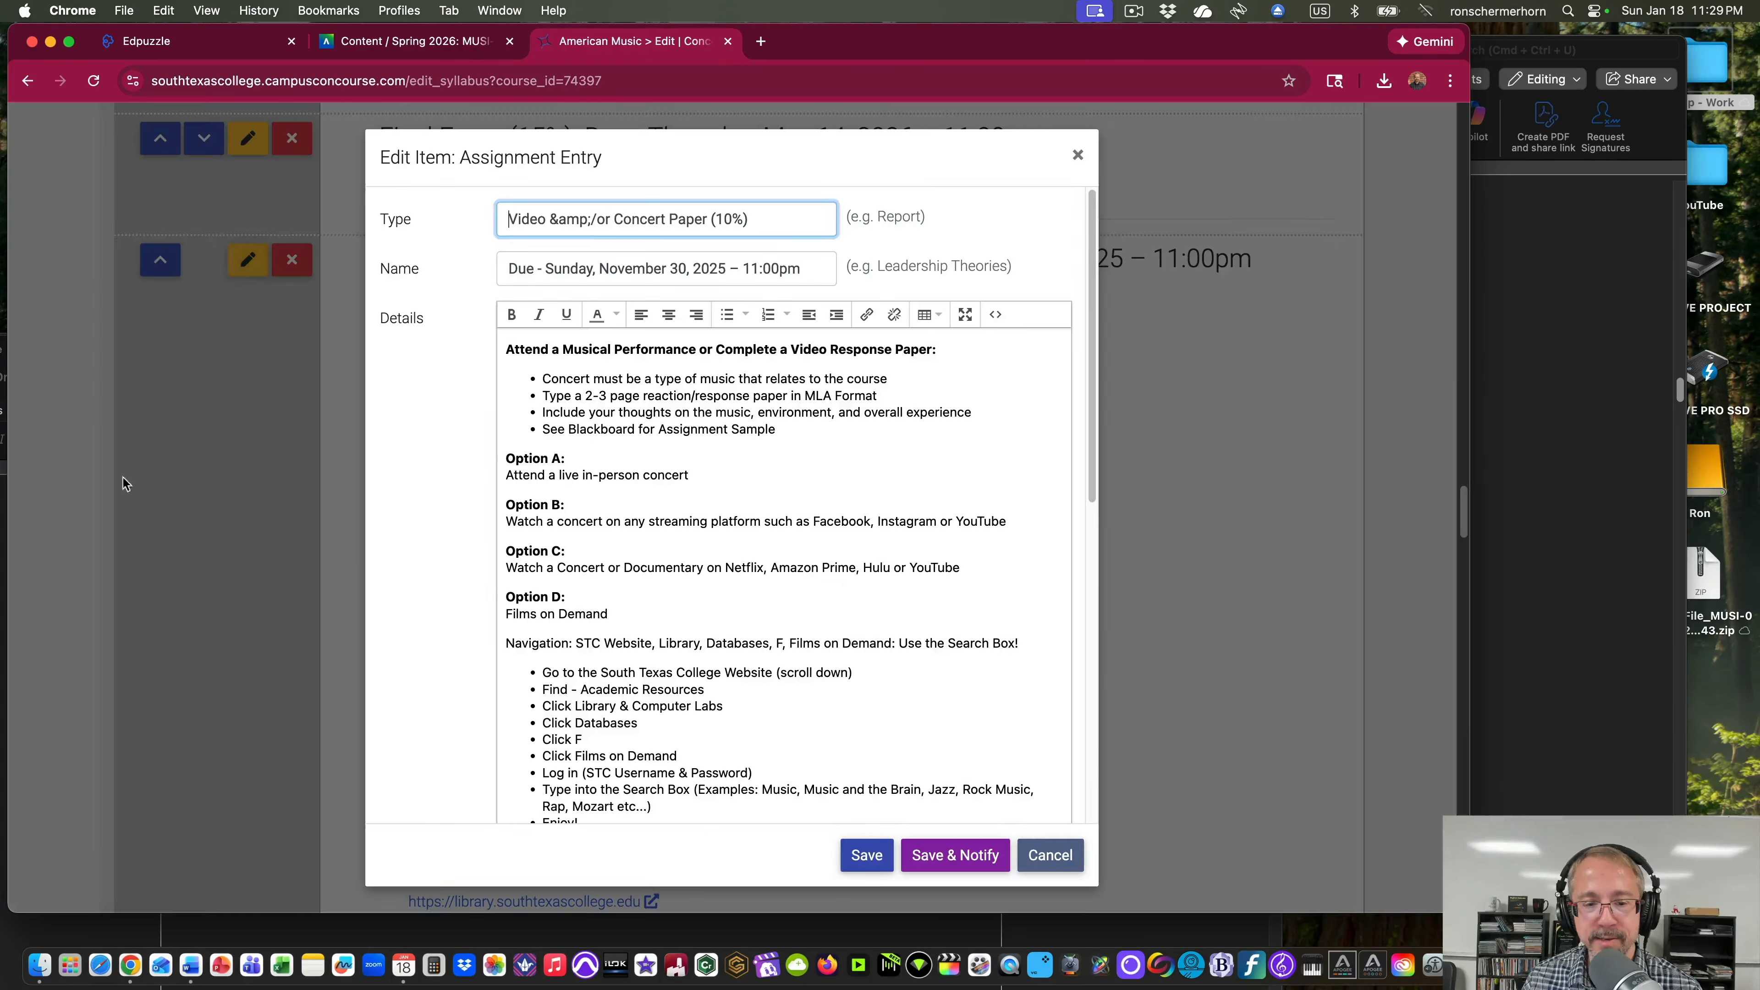
left_click(198, 962)
scroll(900, 559, "down", 1)
left_click_drag(904, 559, 670, 559)
key("super+c")
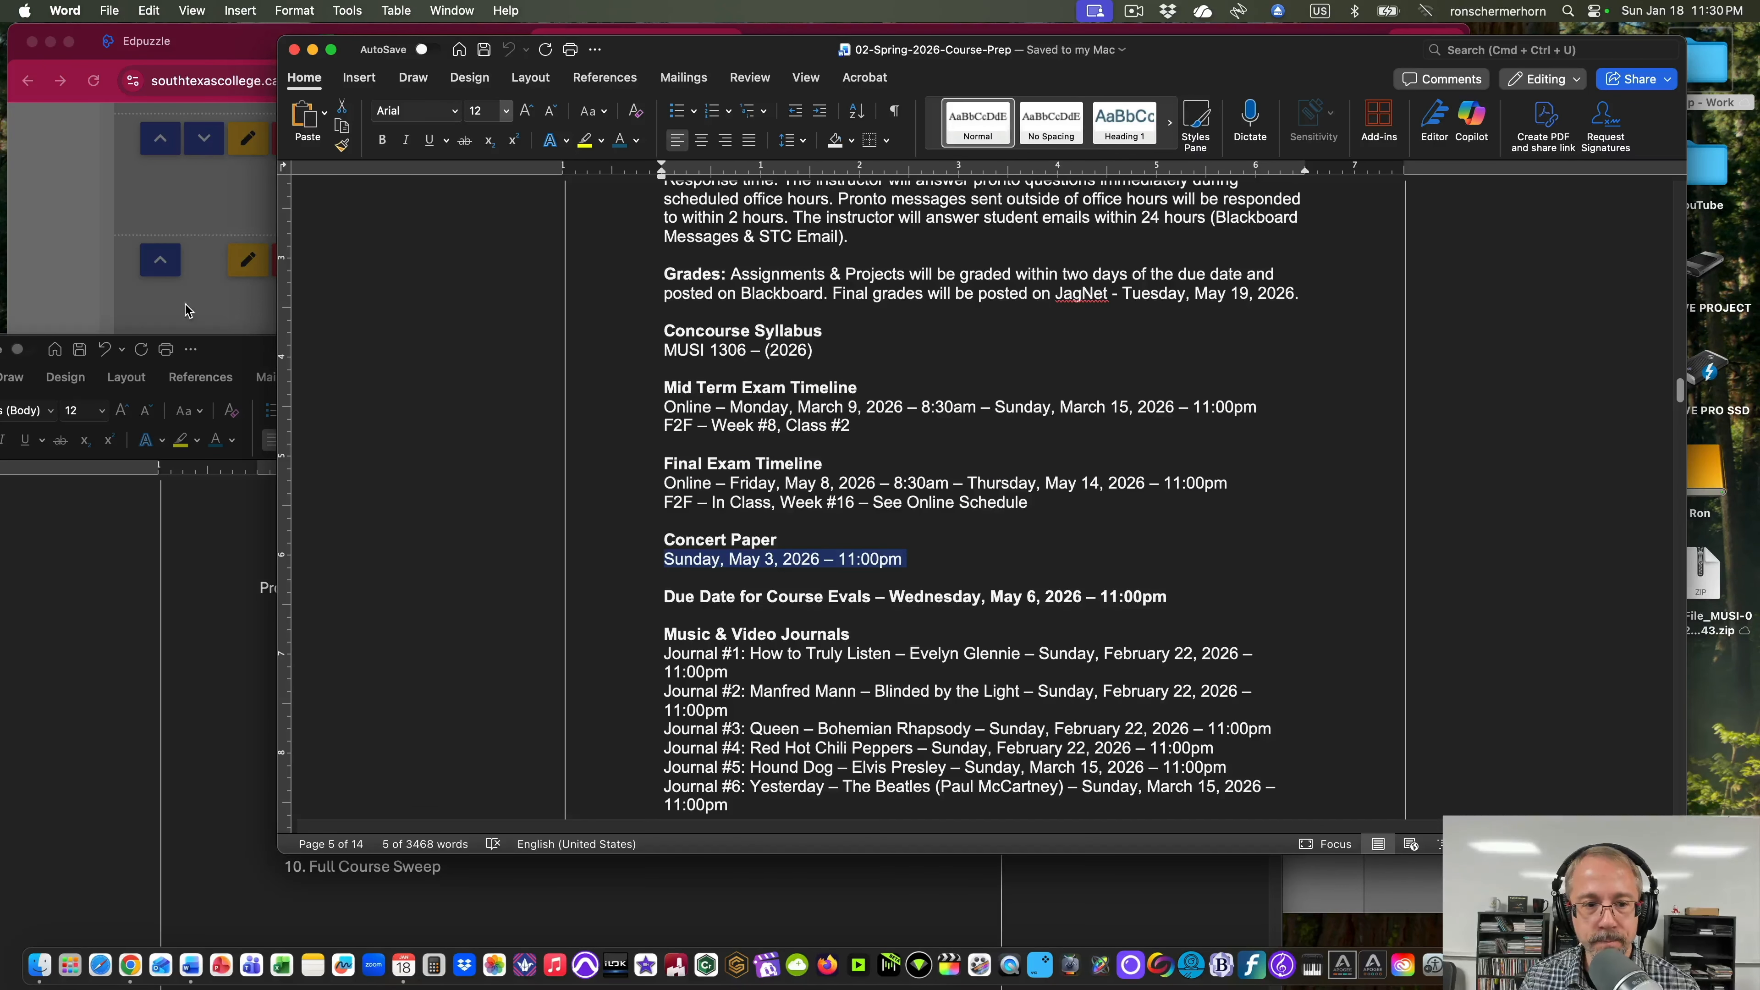
Back in the Concourse syllabus in Chrome, set the Video &/or Concert Paper name to "Due - Sunday, May 3, 2026 – 11:00pm".
left_click(185, 304)
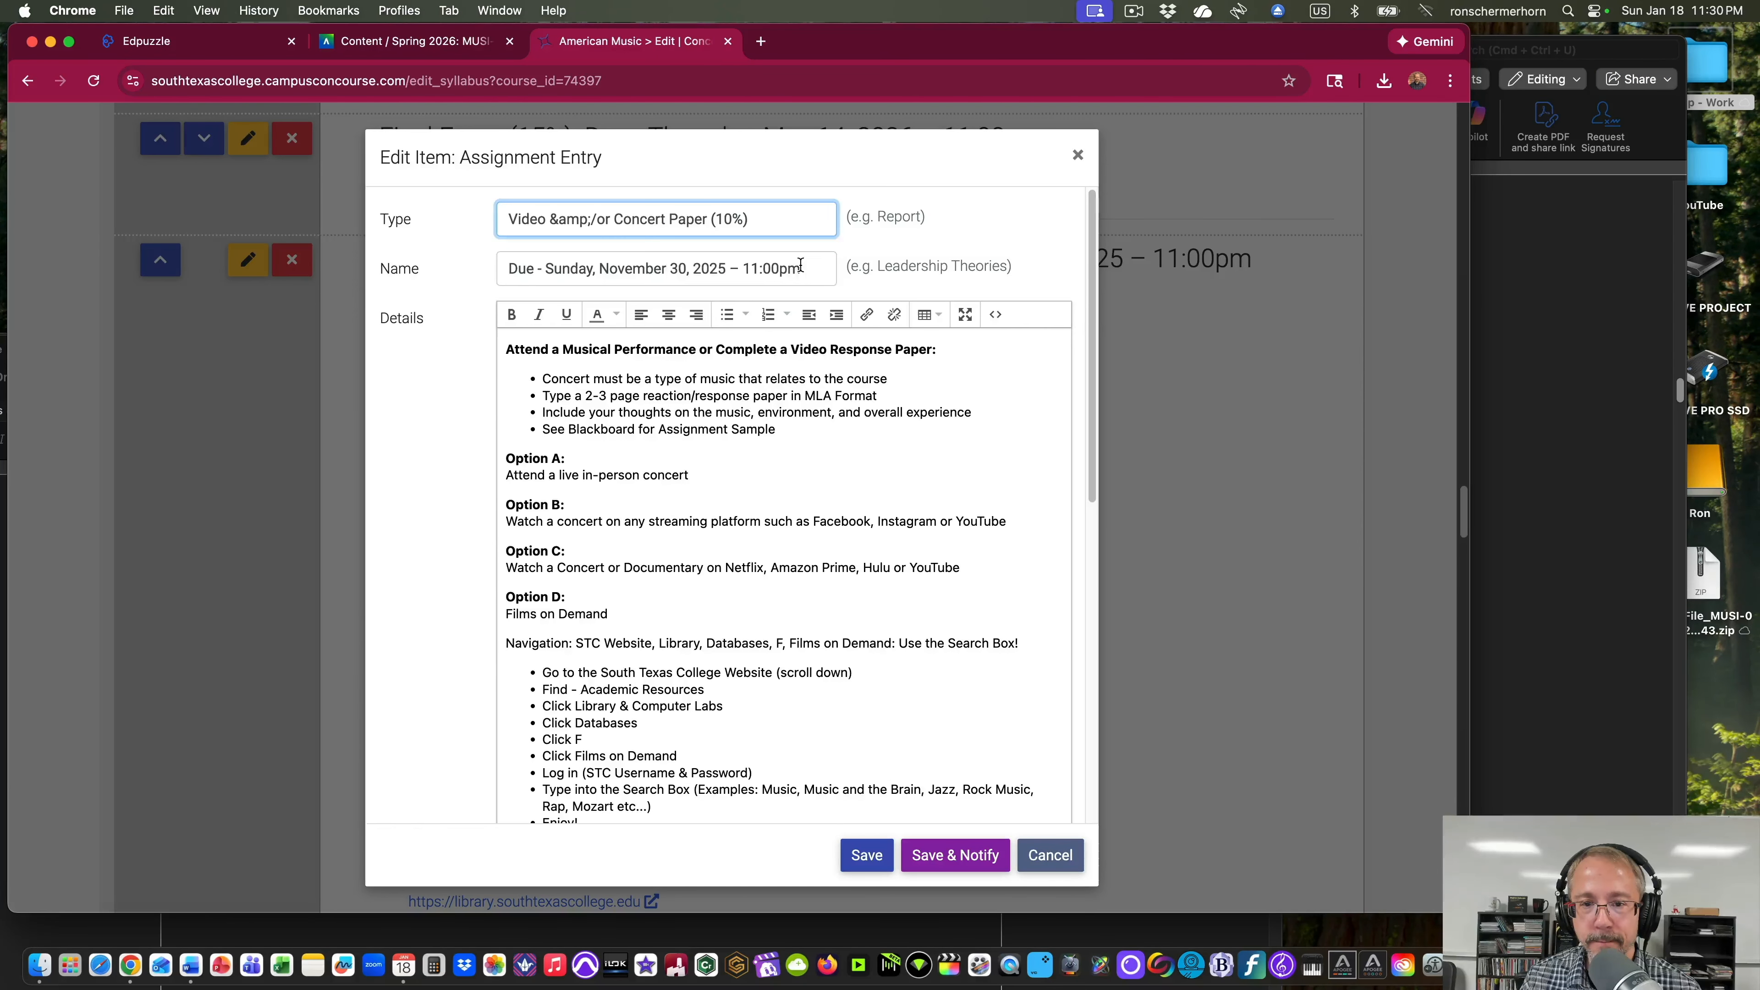
left_click_drag(802, 269, 616, 269)
key("BackSpace")
key("BackSpace")
key("BackSpace")
key("BackSpace")
key("BackSpace")
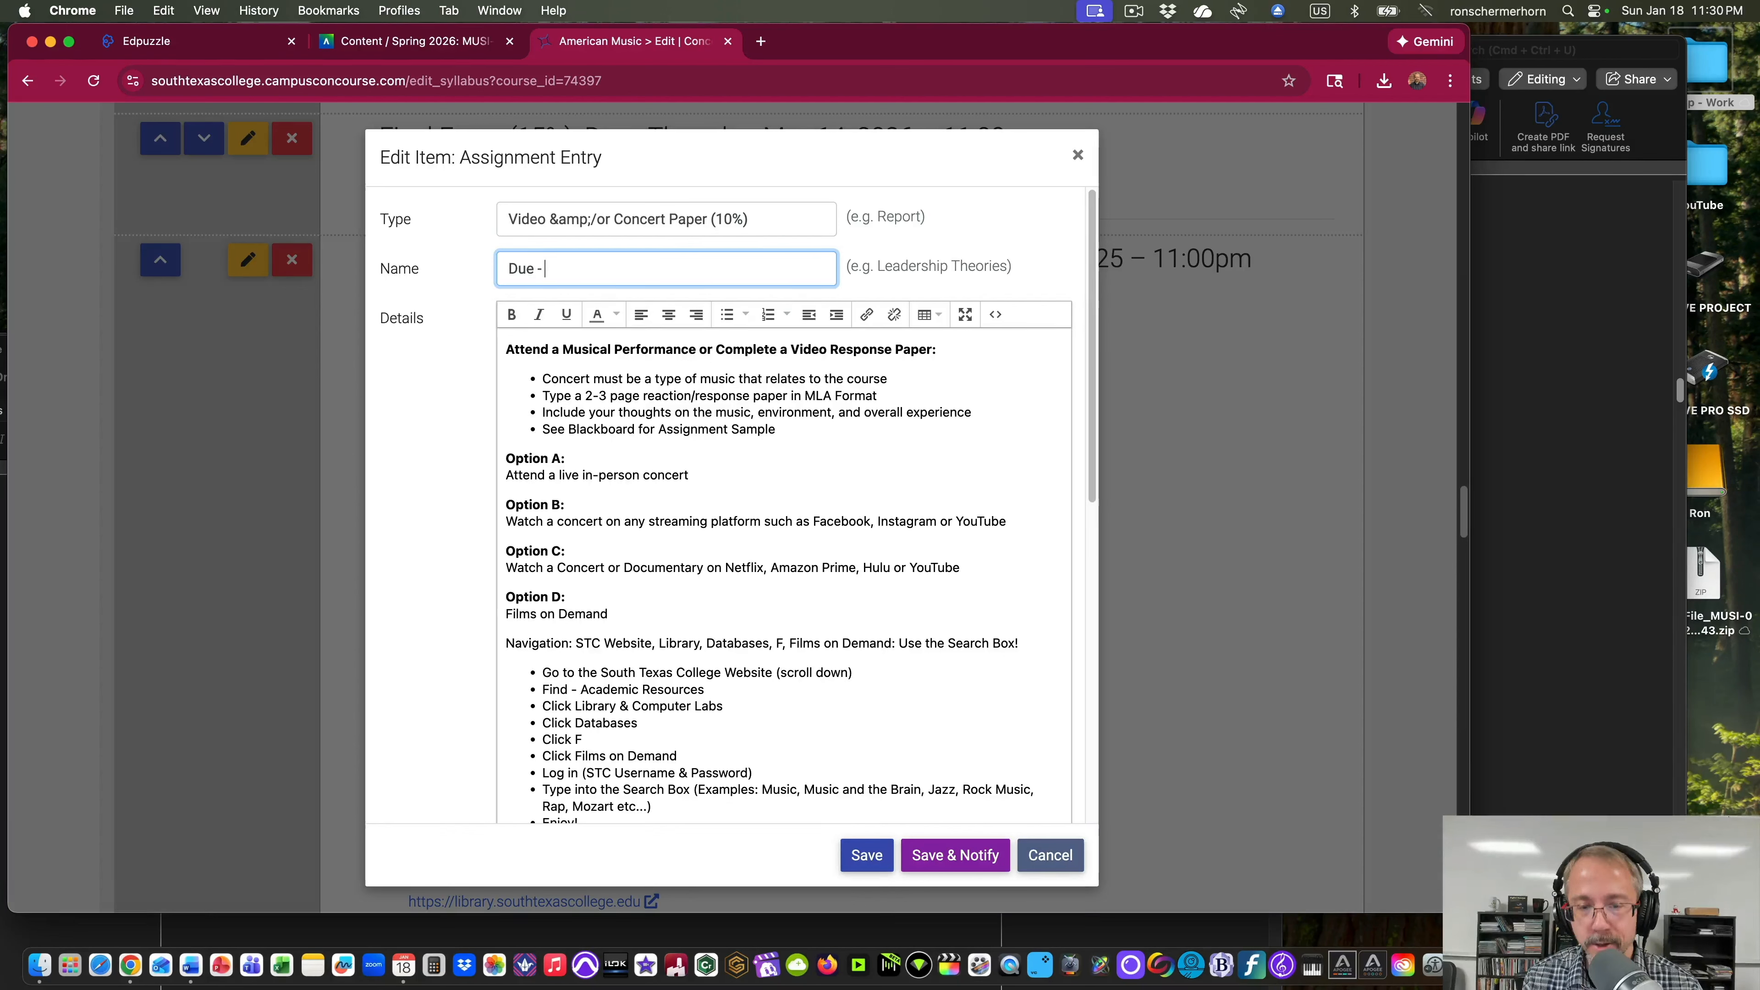
key("super+v")
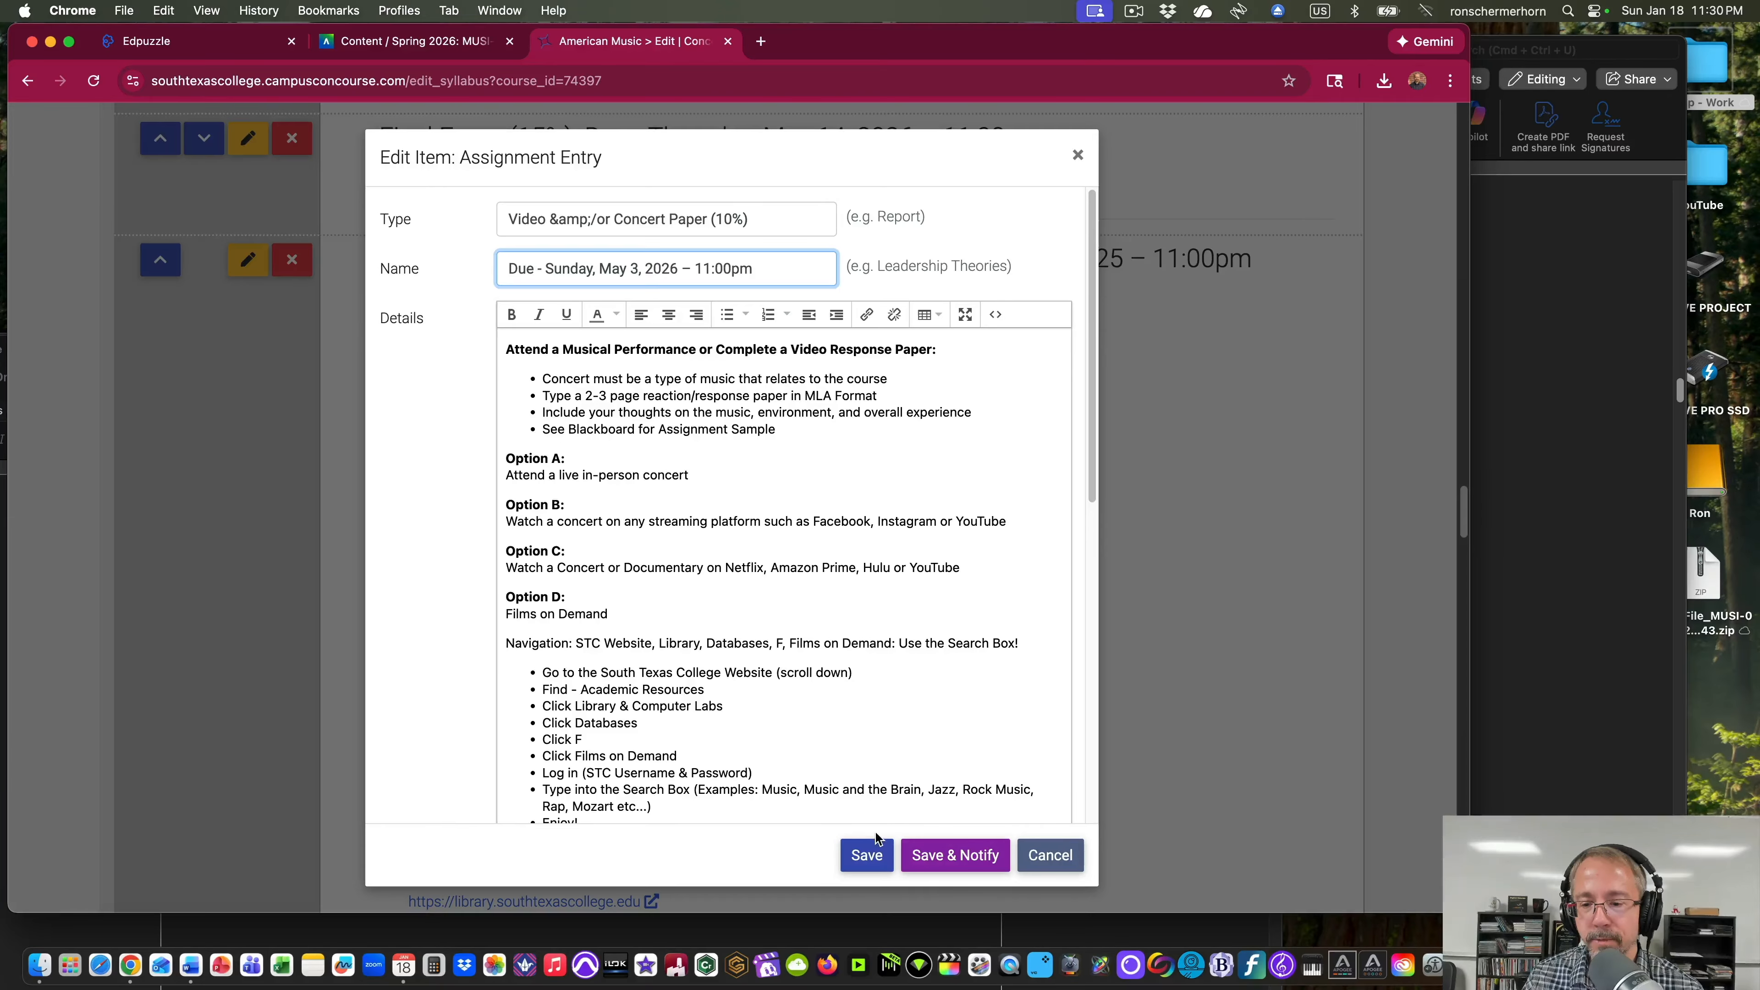
Check the Video &/or Concert Paper details, save the entry without sending a notification, and review the assignment list above it.
scroll(757, 577, "down", 8)
scroll(757, 577, "up", 8)
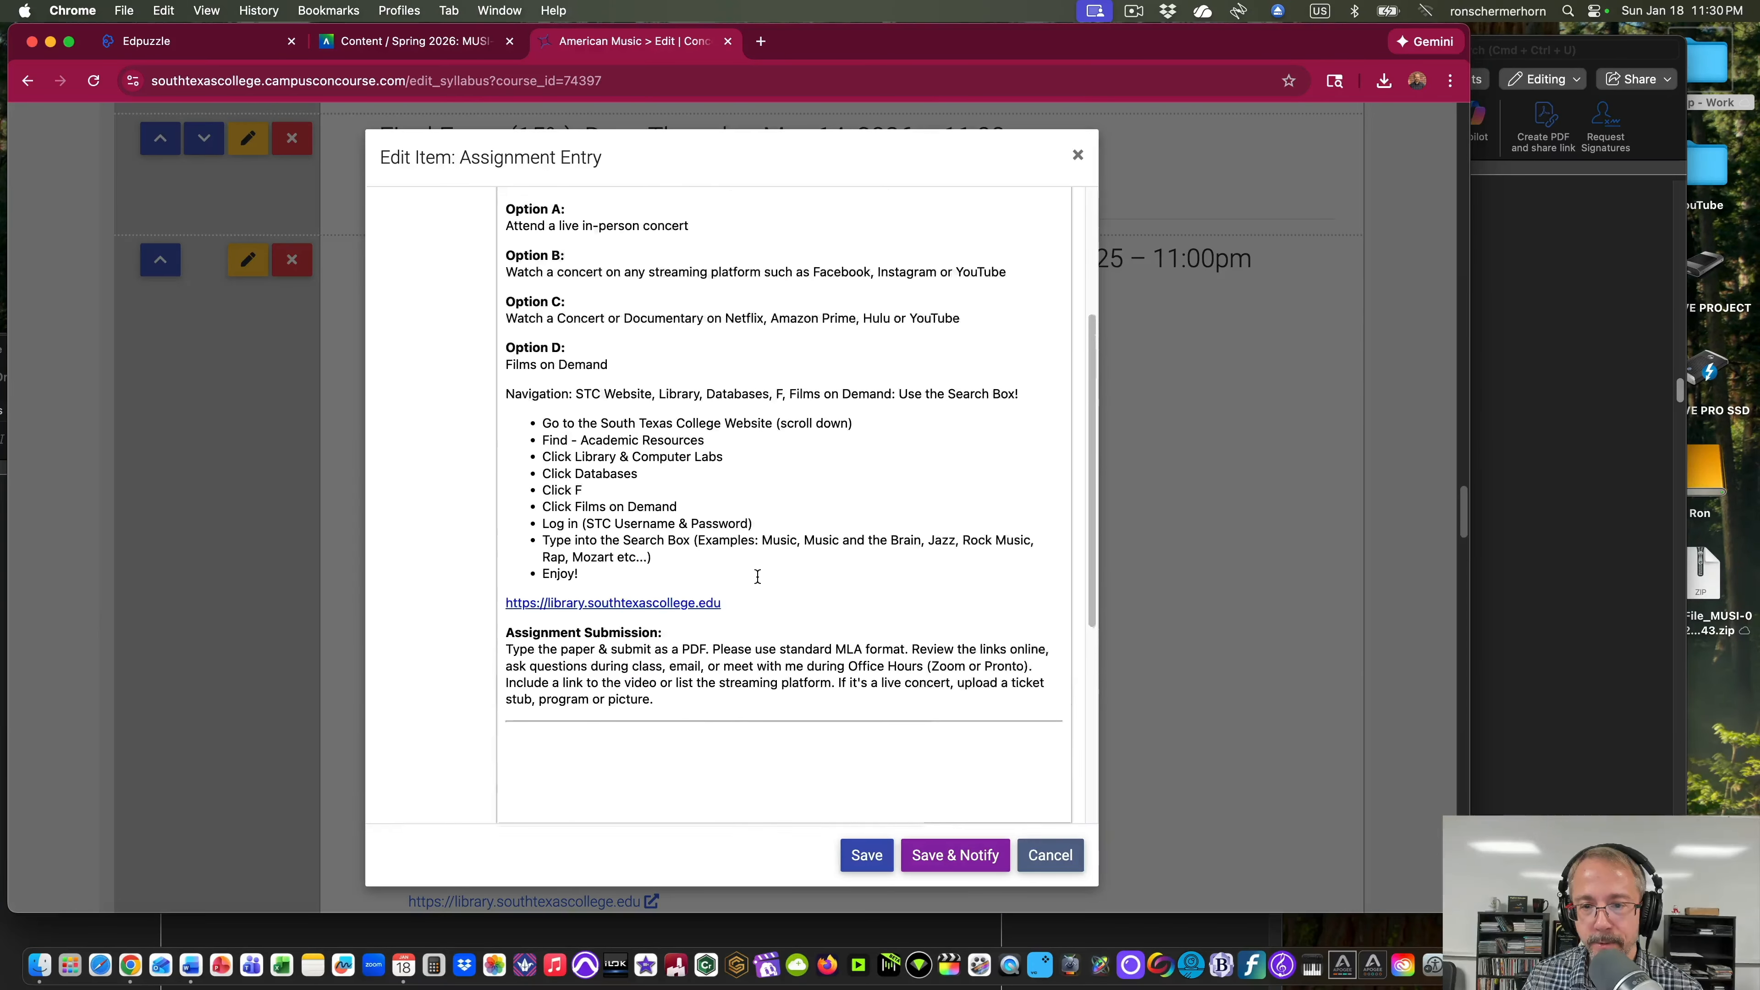
left_click(874, 856)
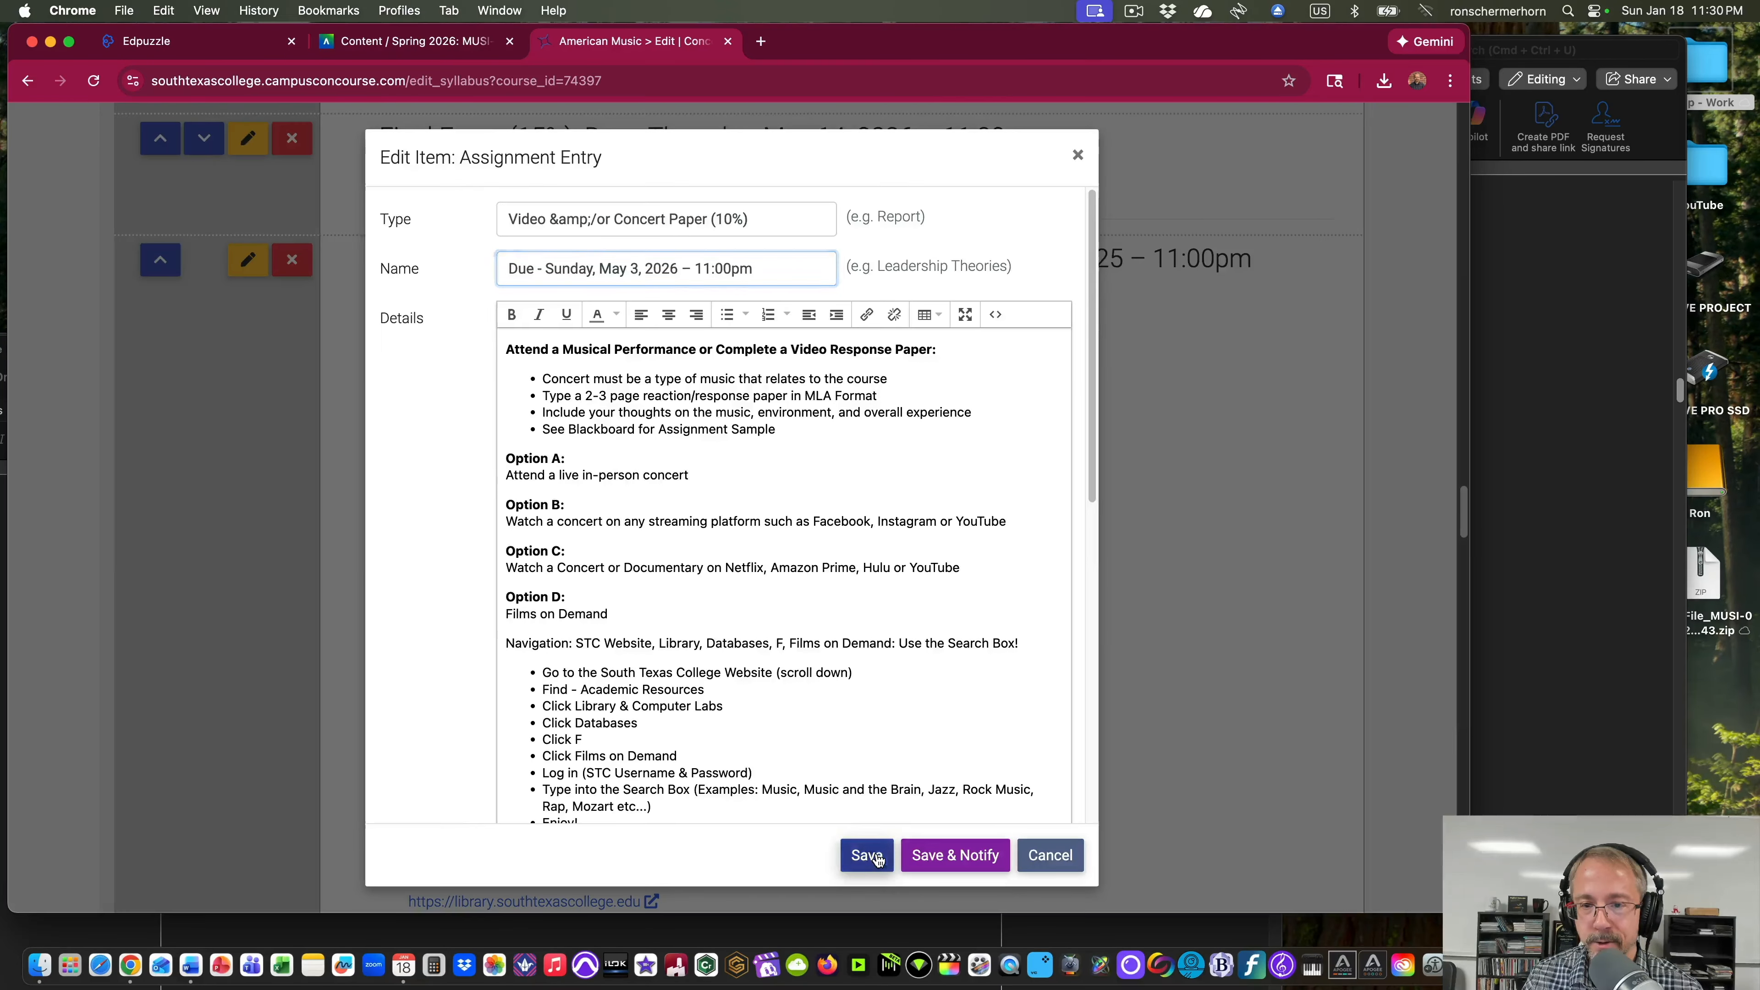
scroll(941, 447, "up", 2)
scroll(940, 443, "up", 15)
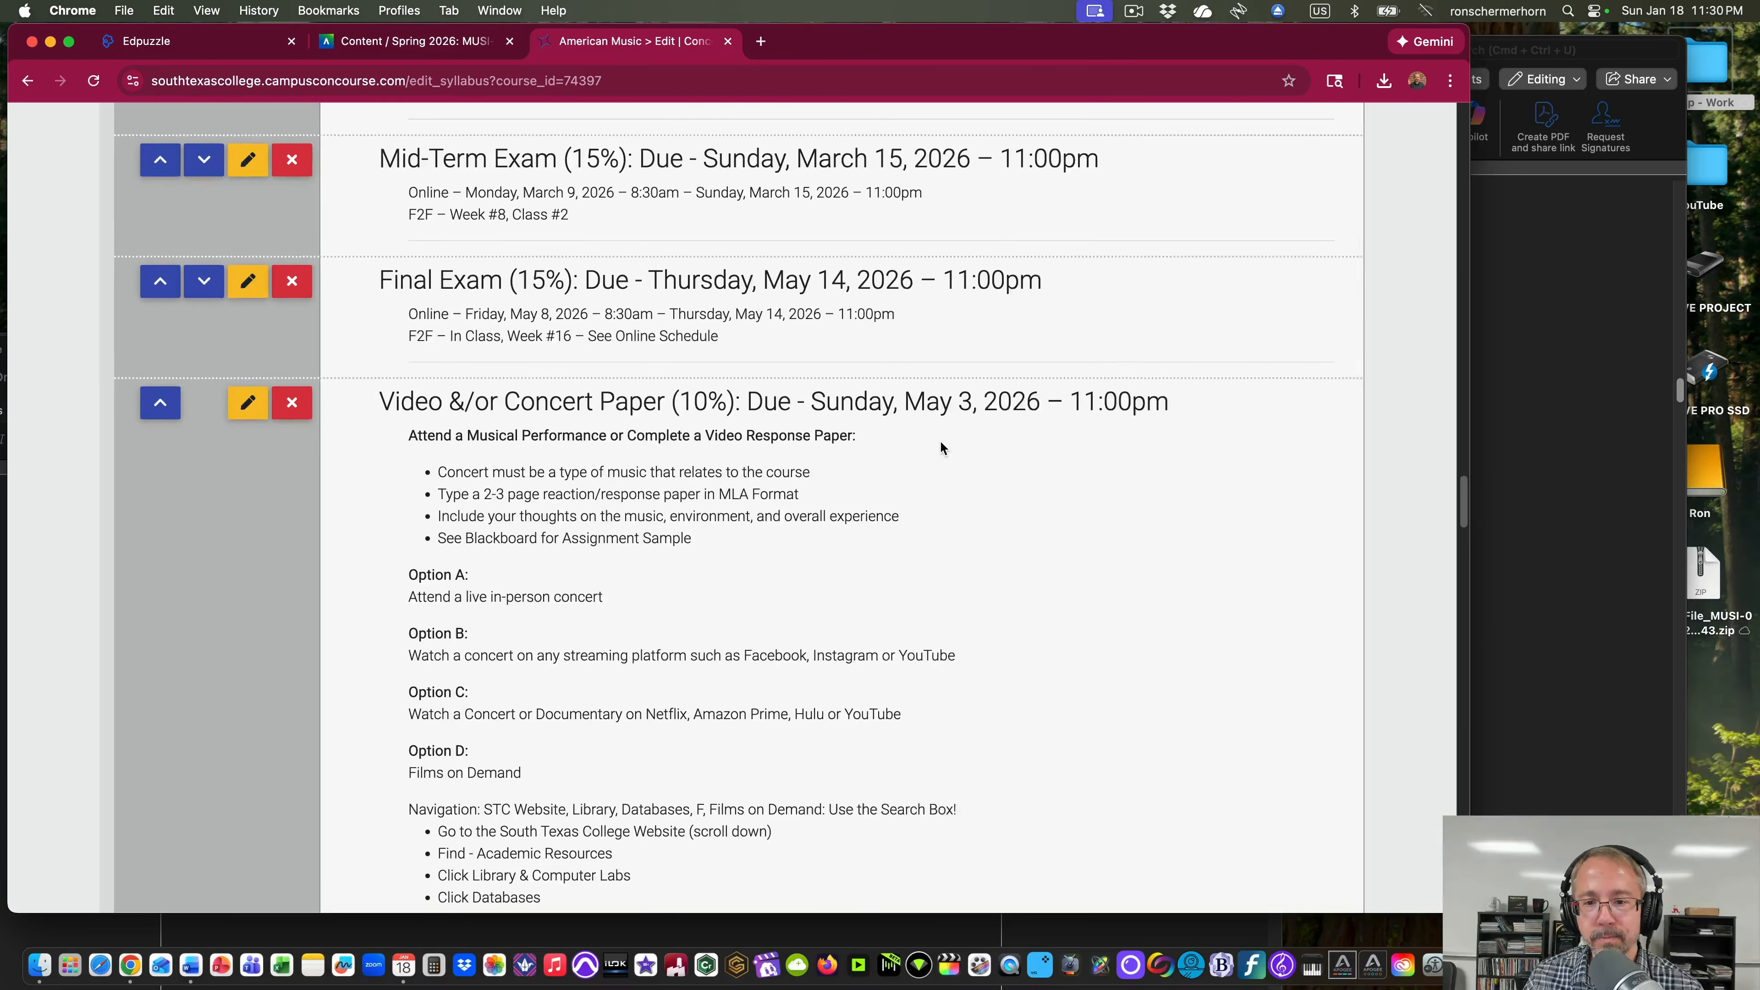
Review the due dates for the journals, quizzes, exams and concert paper in the American Music syllabus down to the Textbooks & Resources section.
scroll(941, 444, "down", 7)
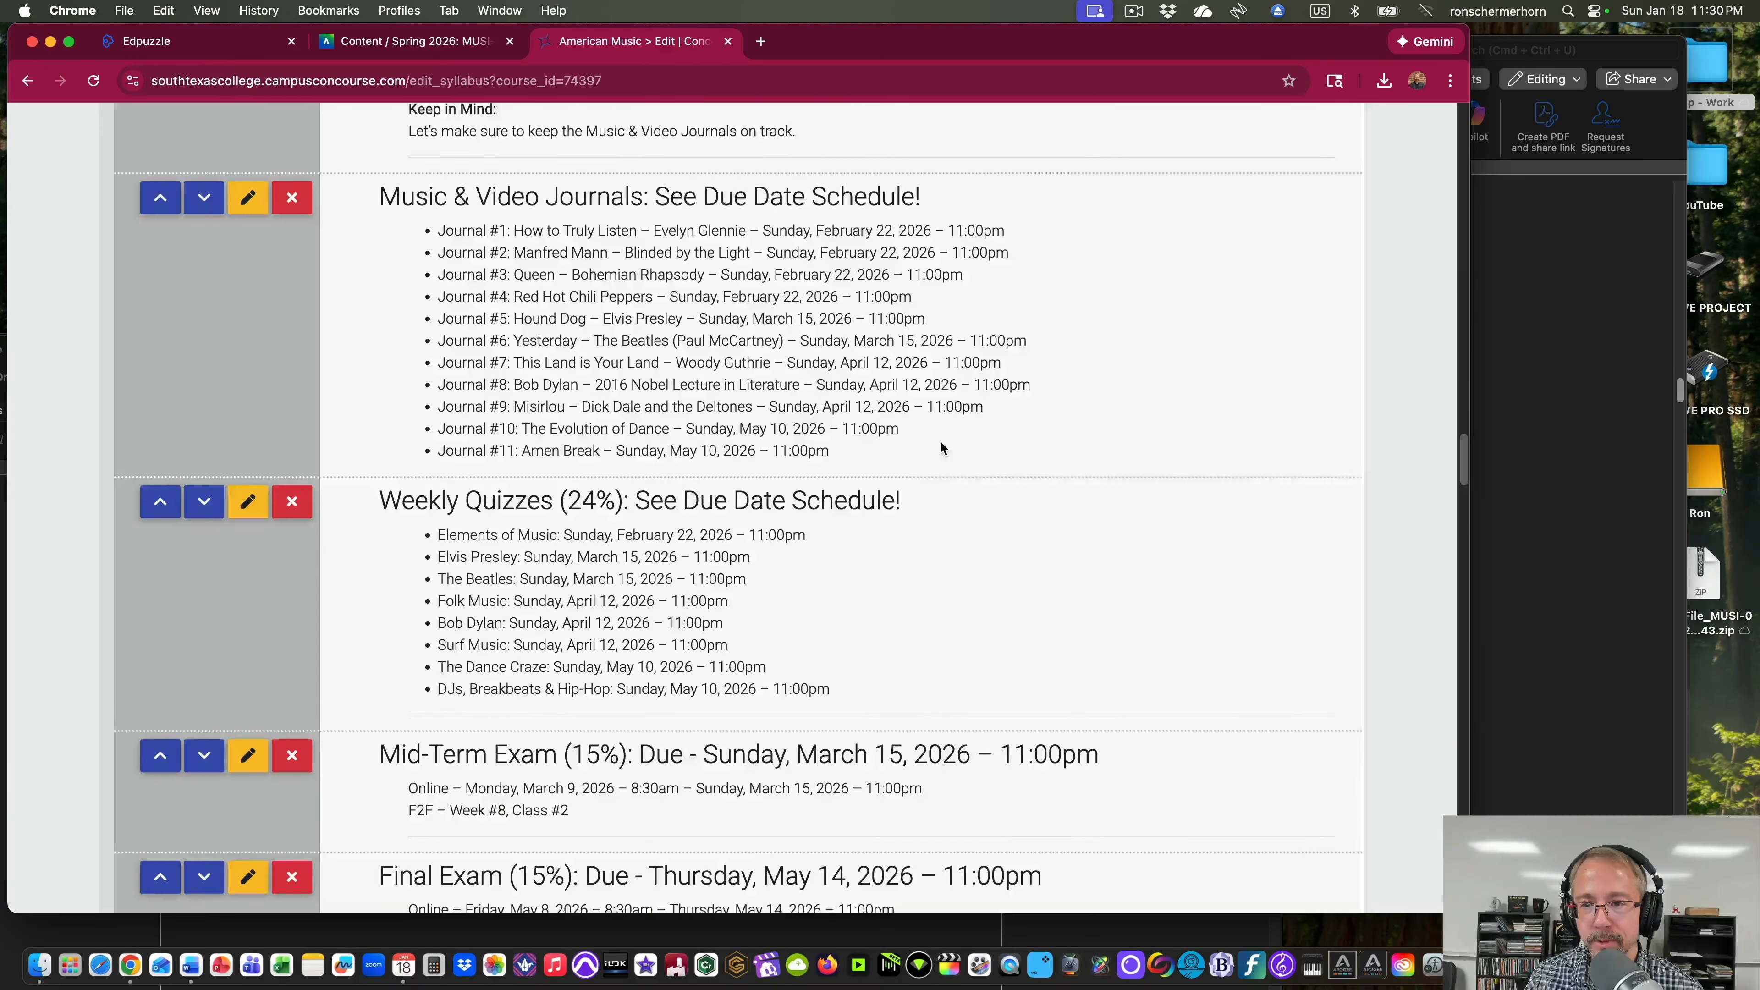
scroll(941, 447, "down", 3)
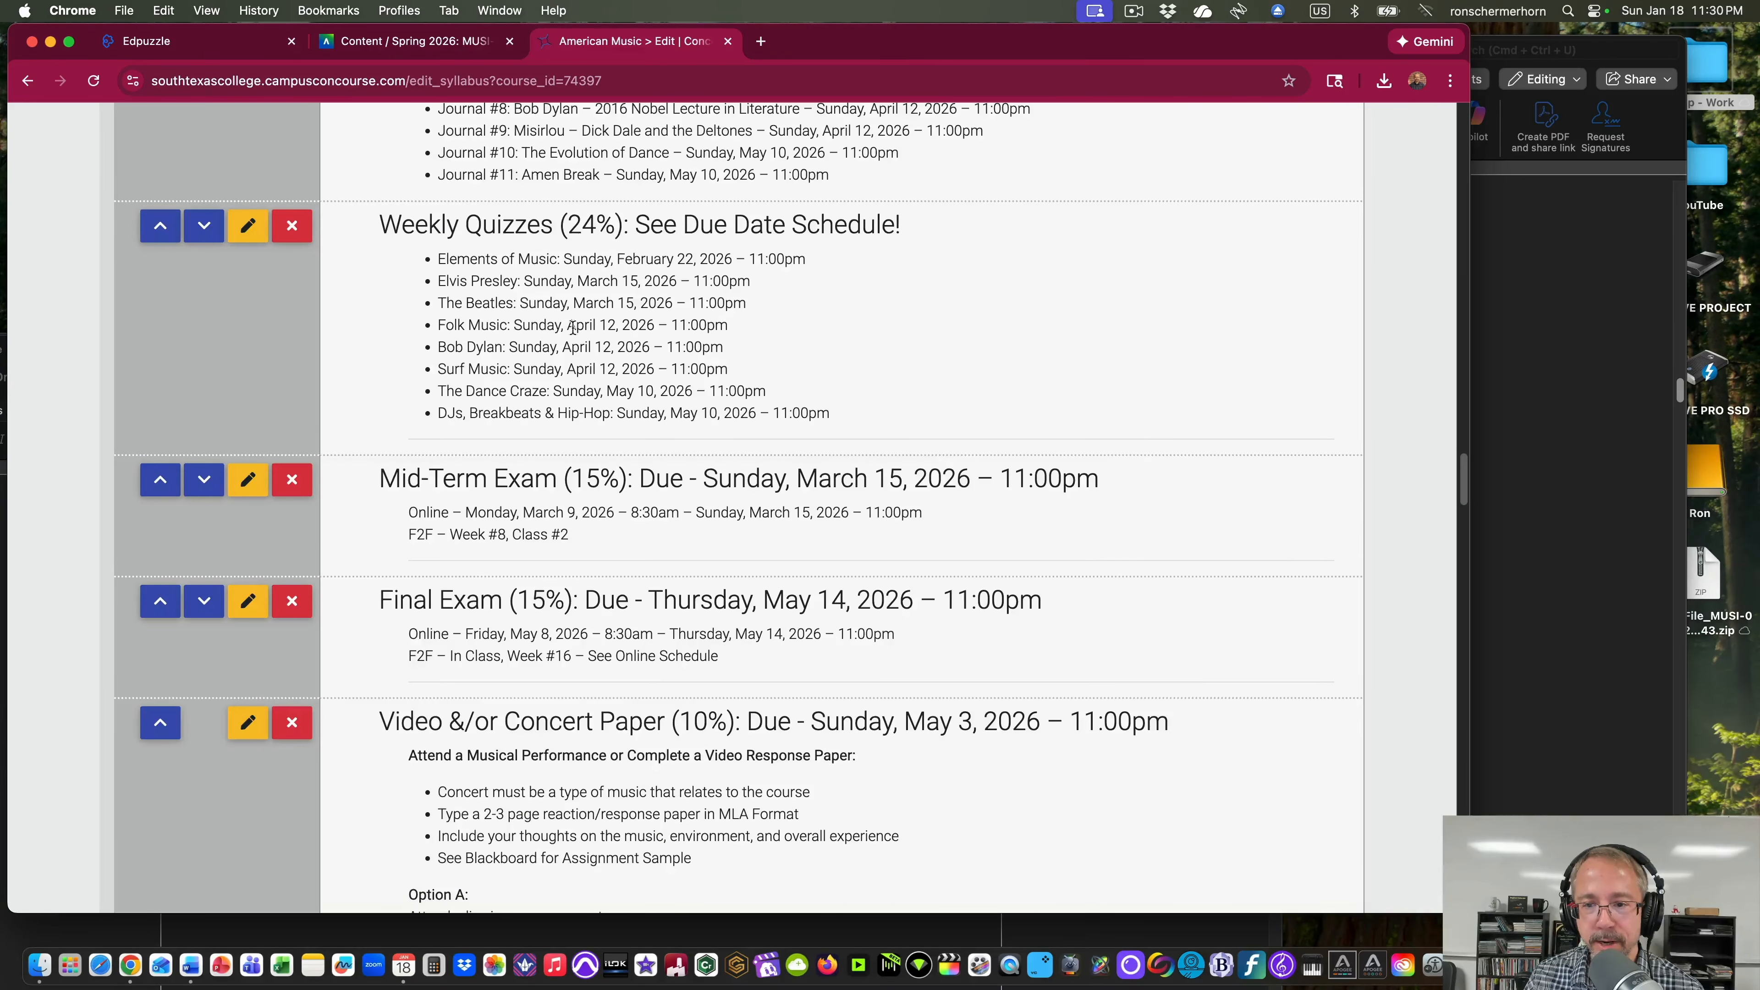
scroll(715, 442, "down", 1)
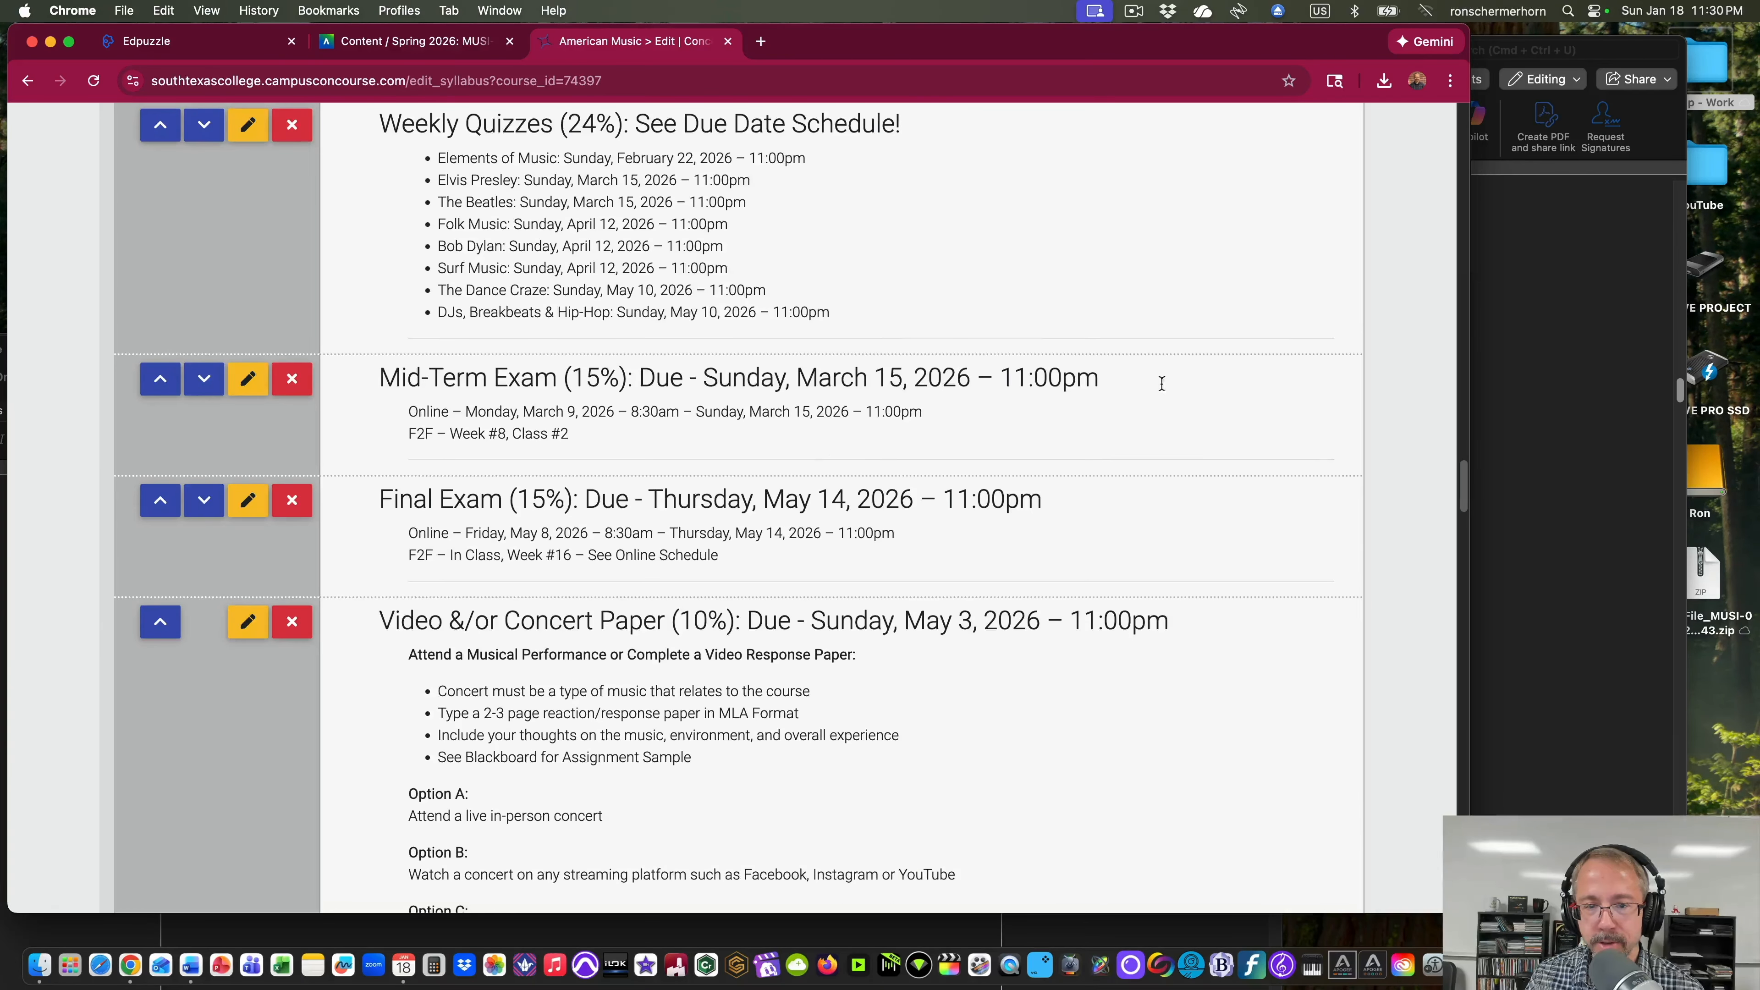
scroll(731, 403, "down", 4)
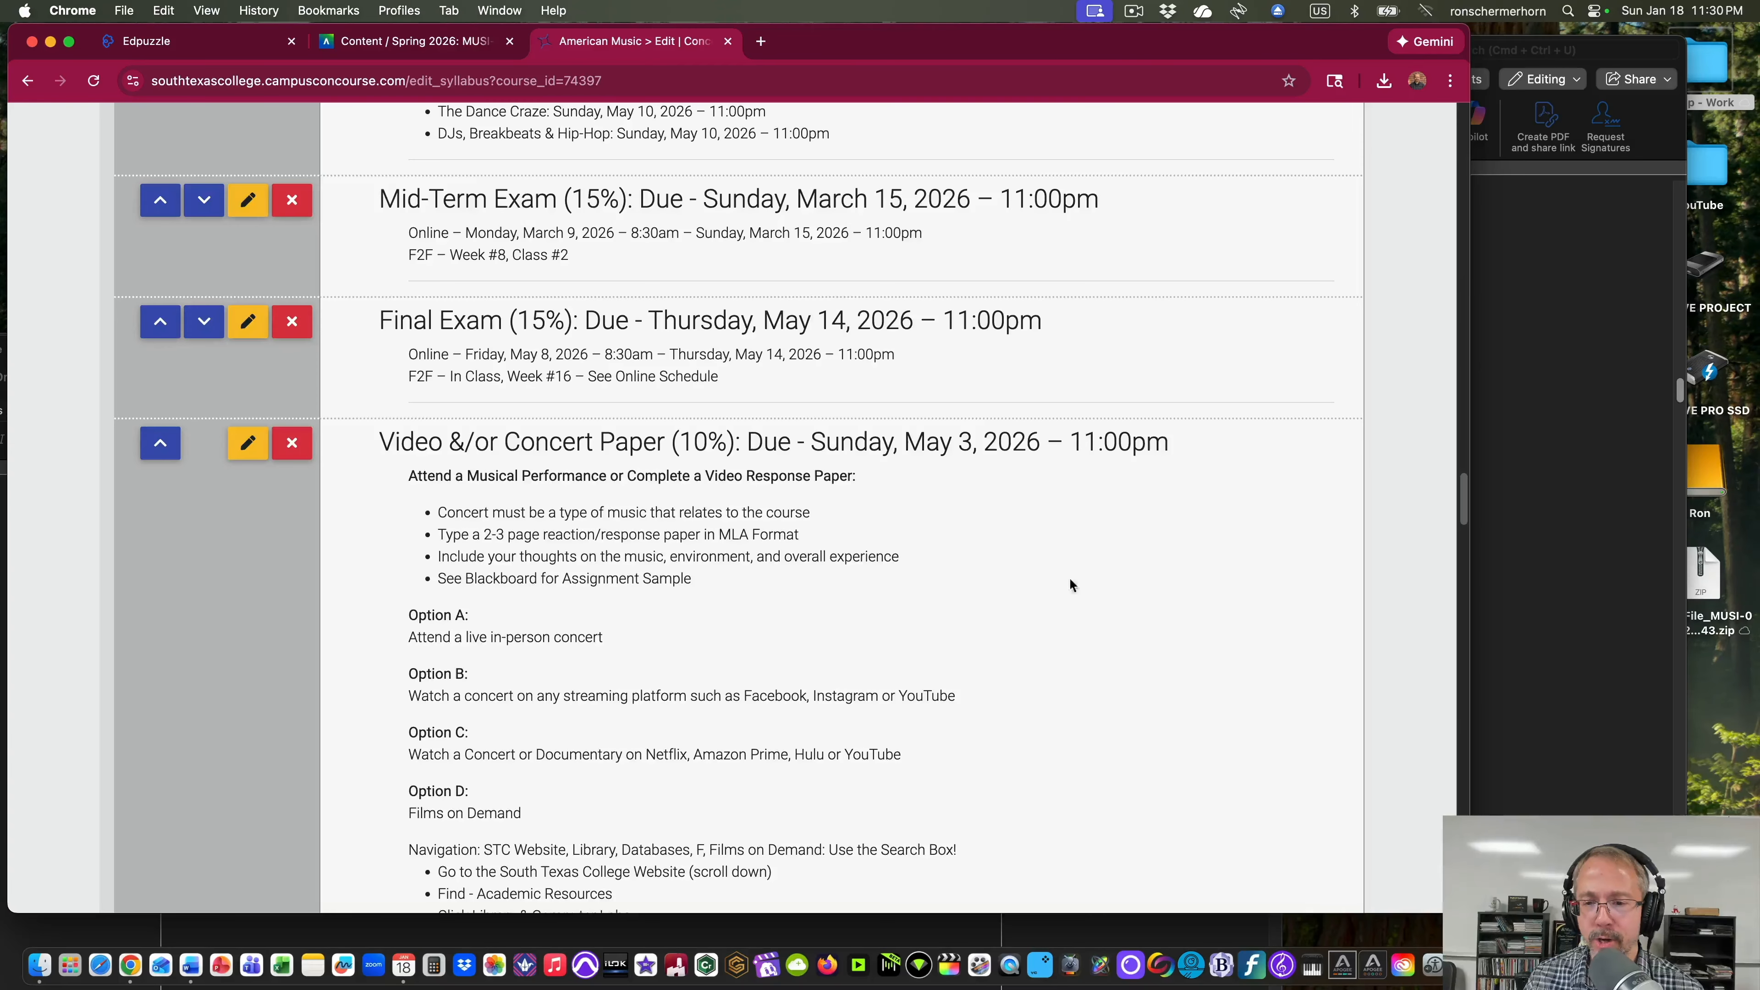
scroll(893, 465, "down", 20)
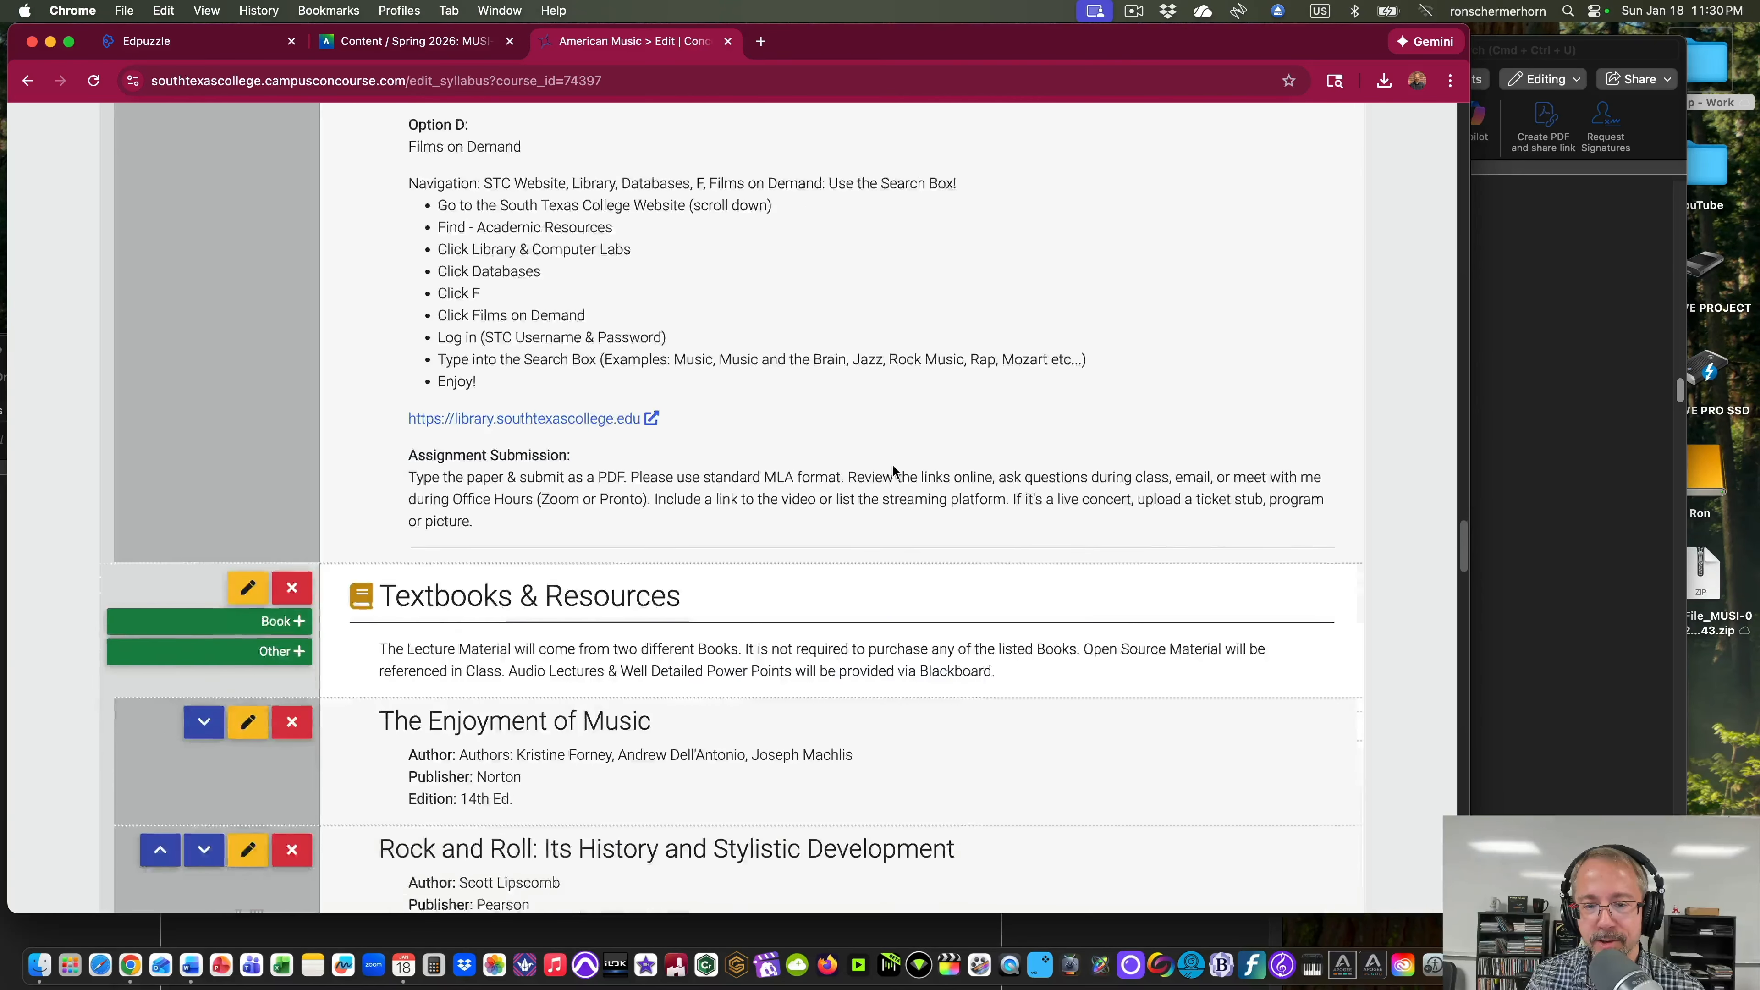
scroll(893, 470, "down", 4)
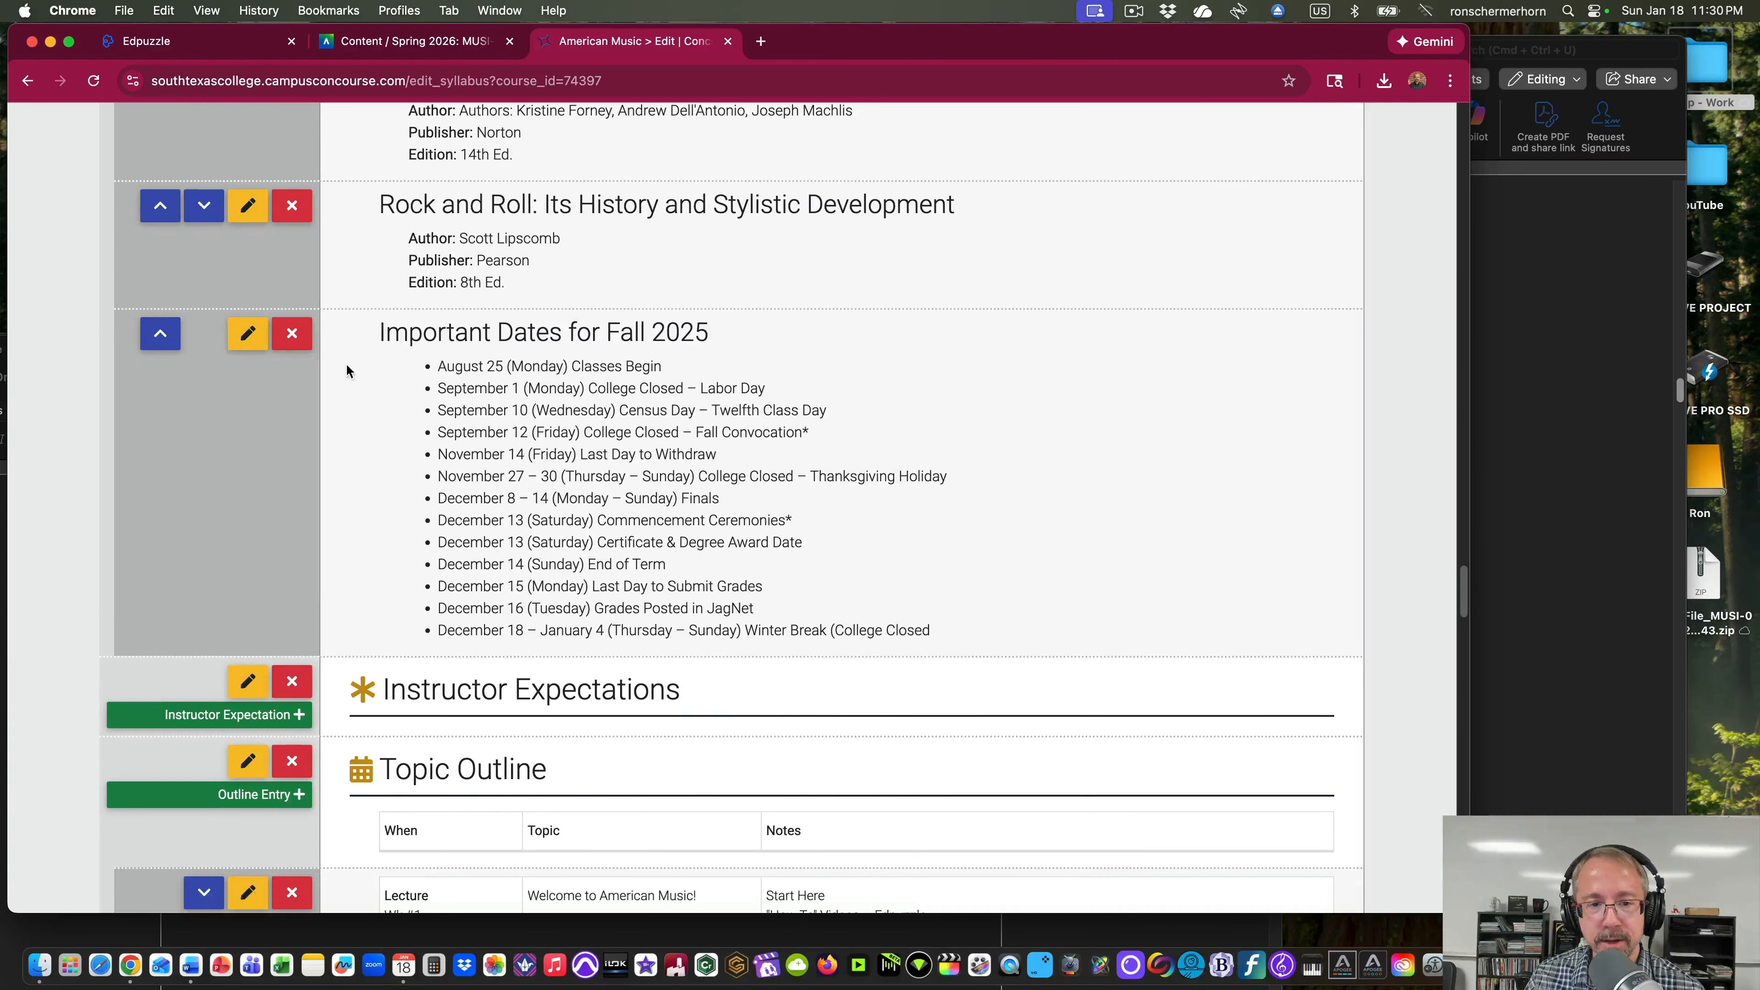
Open the Important Dates for Fall 2025 item for editing and copy the American Music Important Dates HTML from the Word document 02-Spring-2026-Course-Prep.
left_click(256, 341)
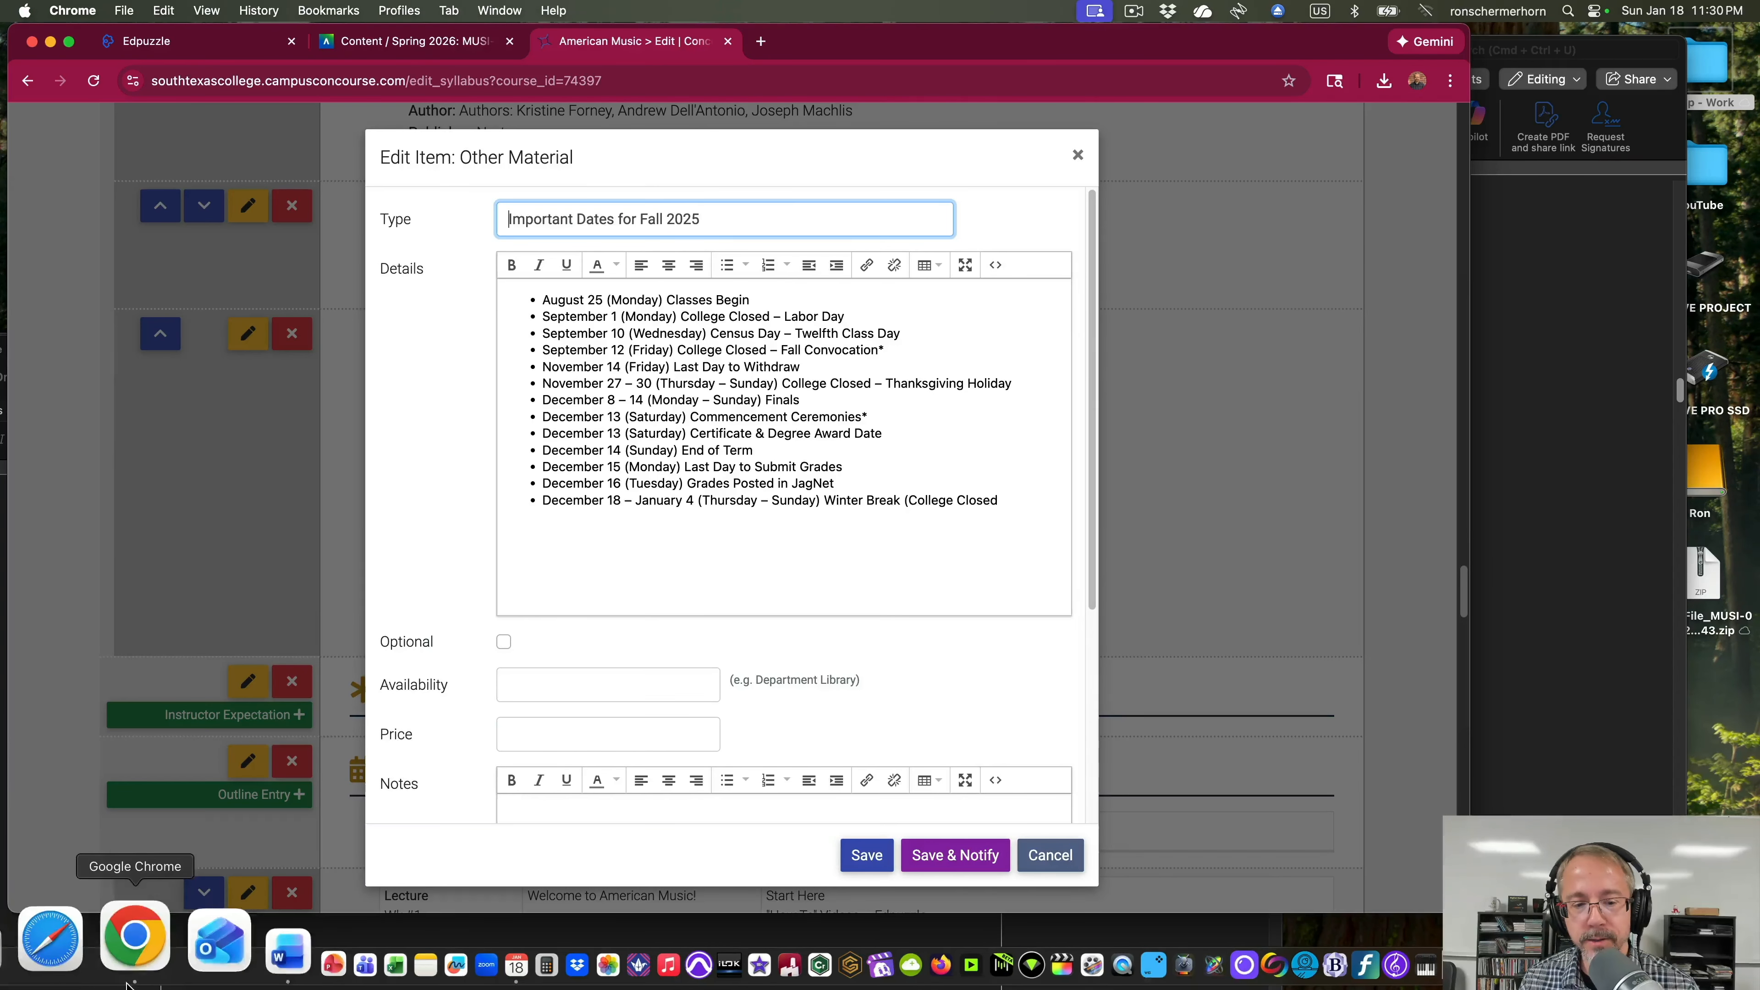
left_click(184, 947)
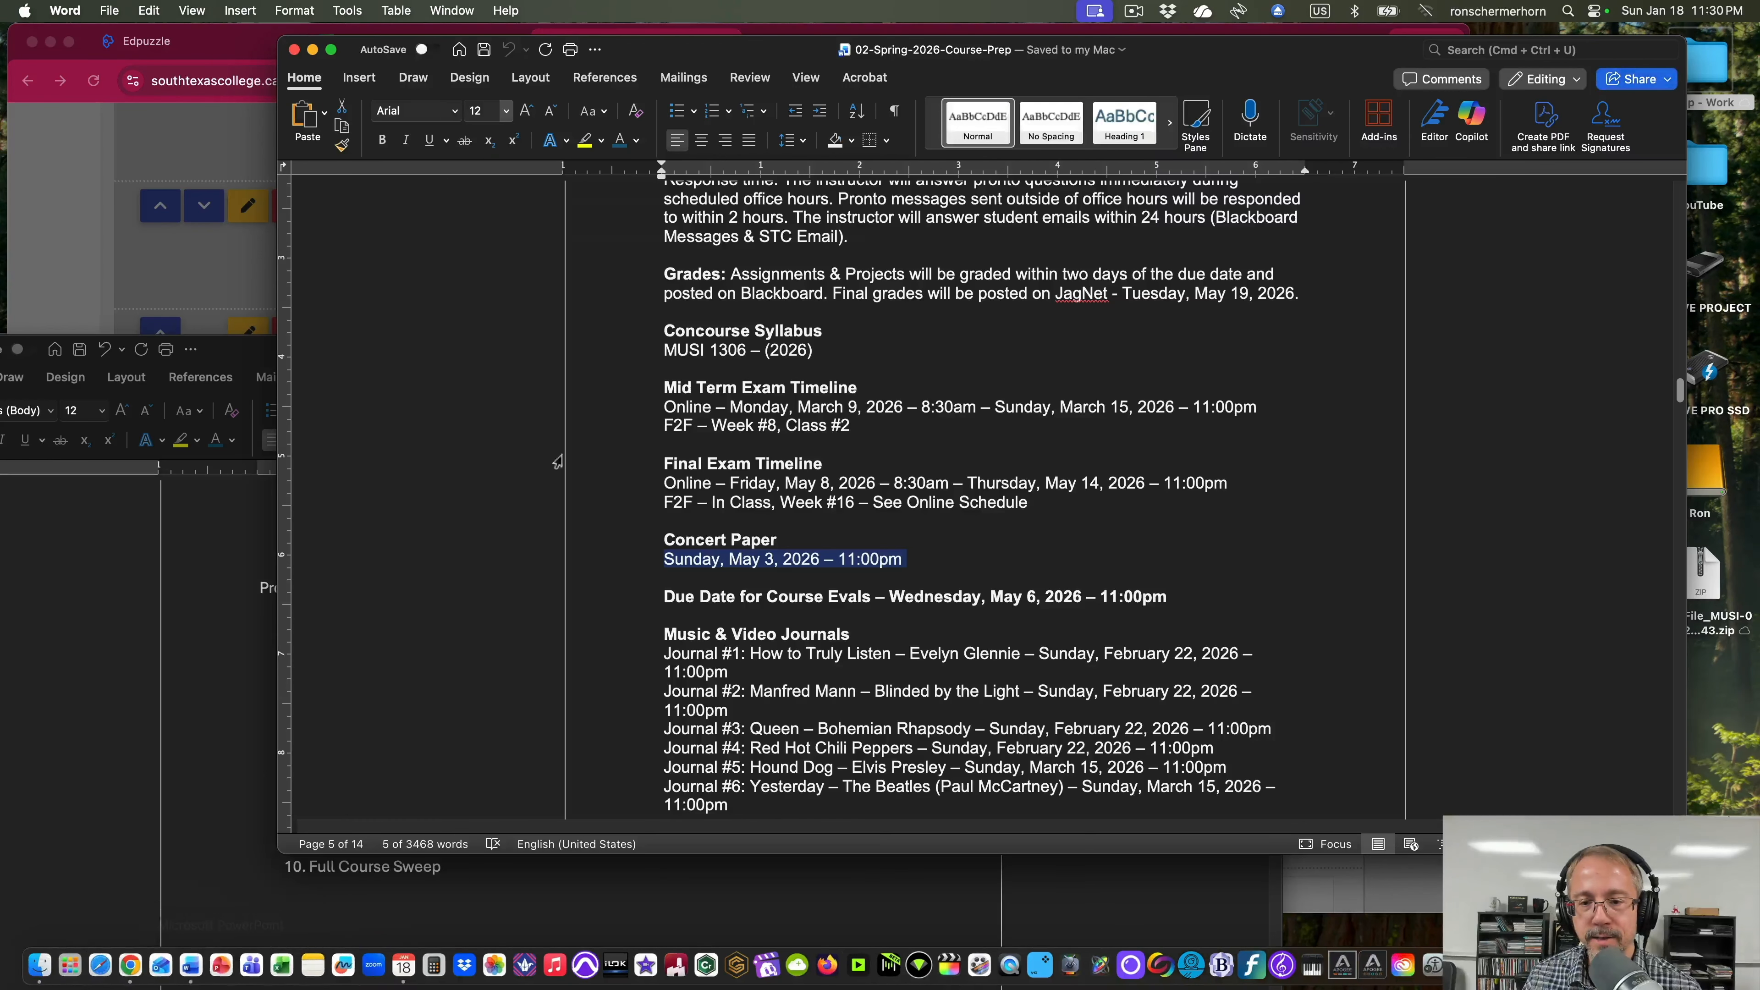
scroll(928, 353, "down", 5)
scroll(928, 353, "down", 12)
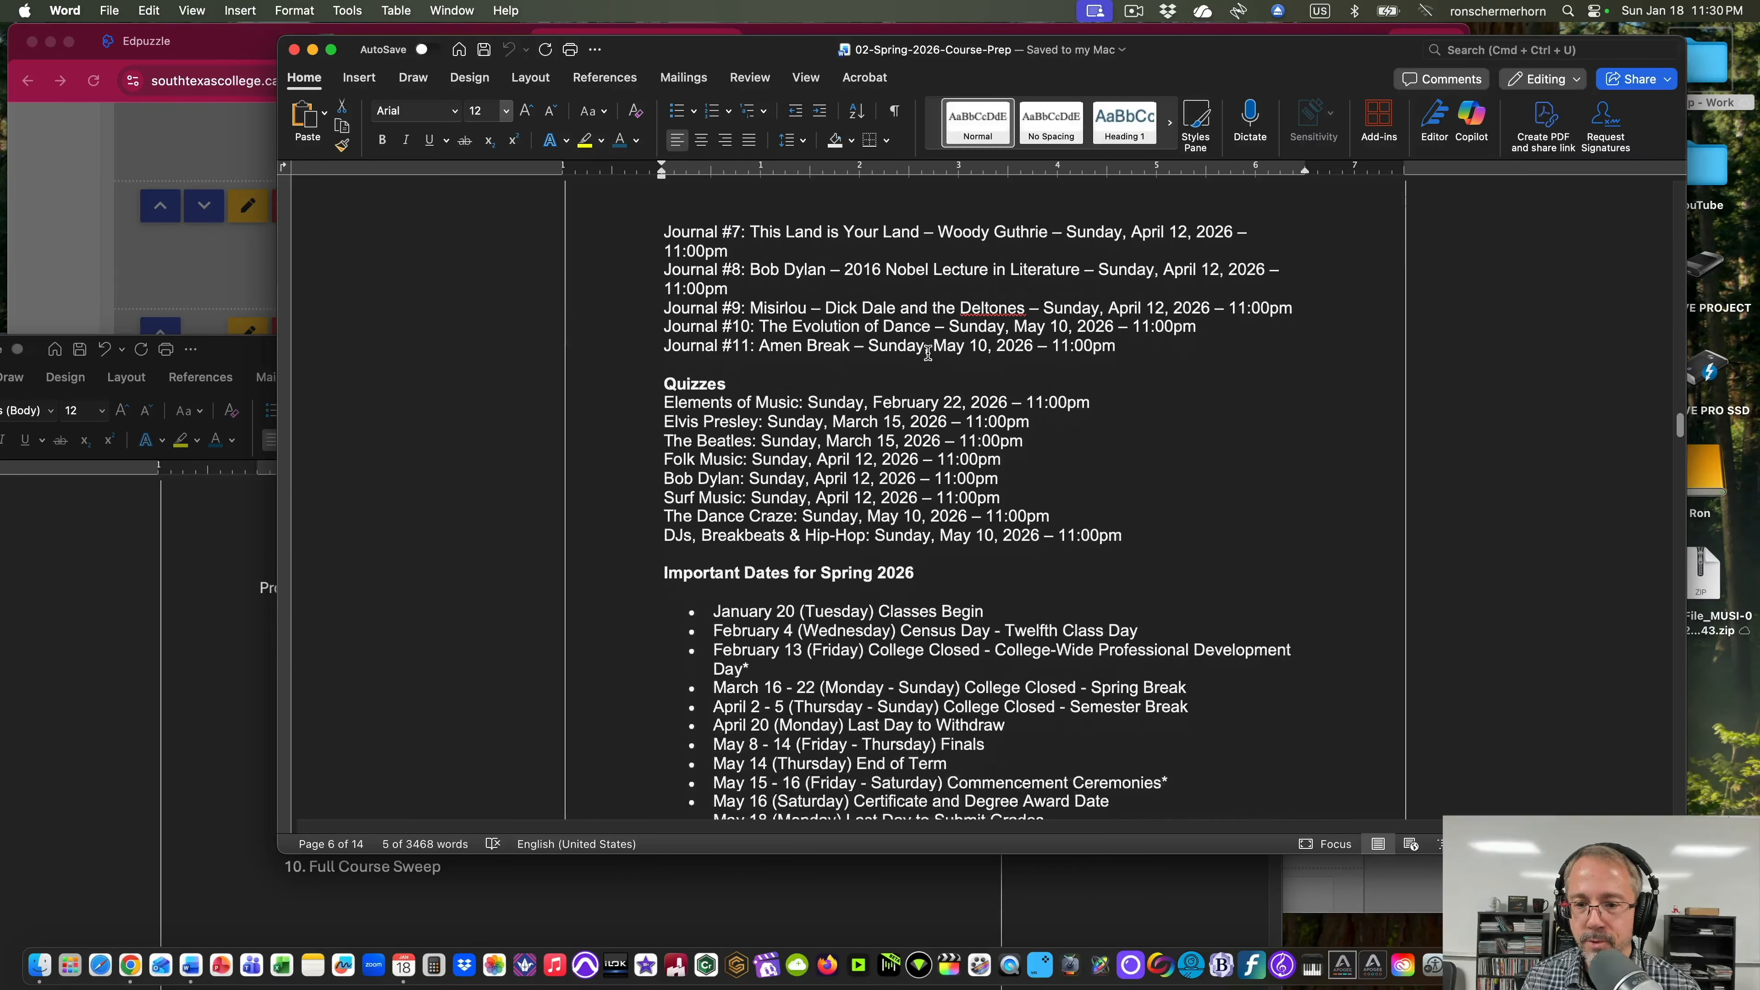
scroll(927, 353, "up", 15)
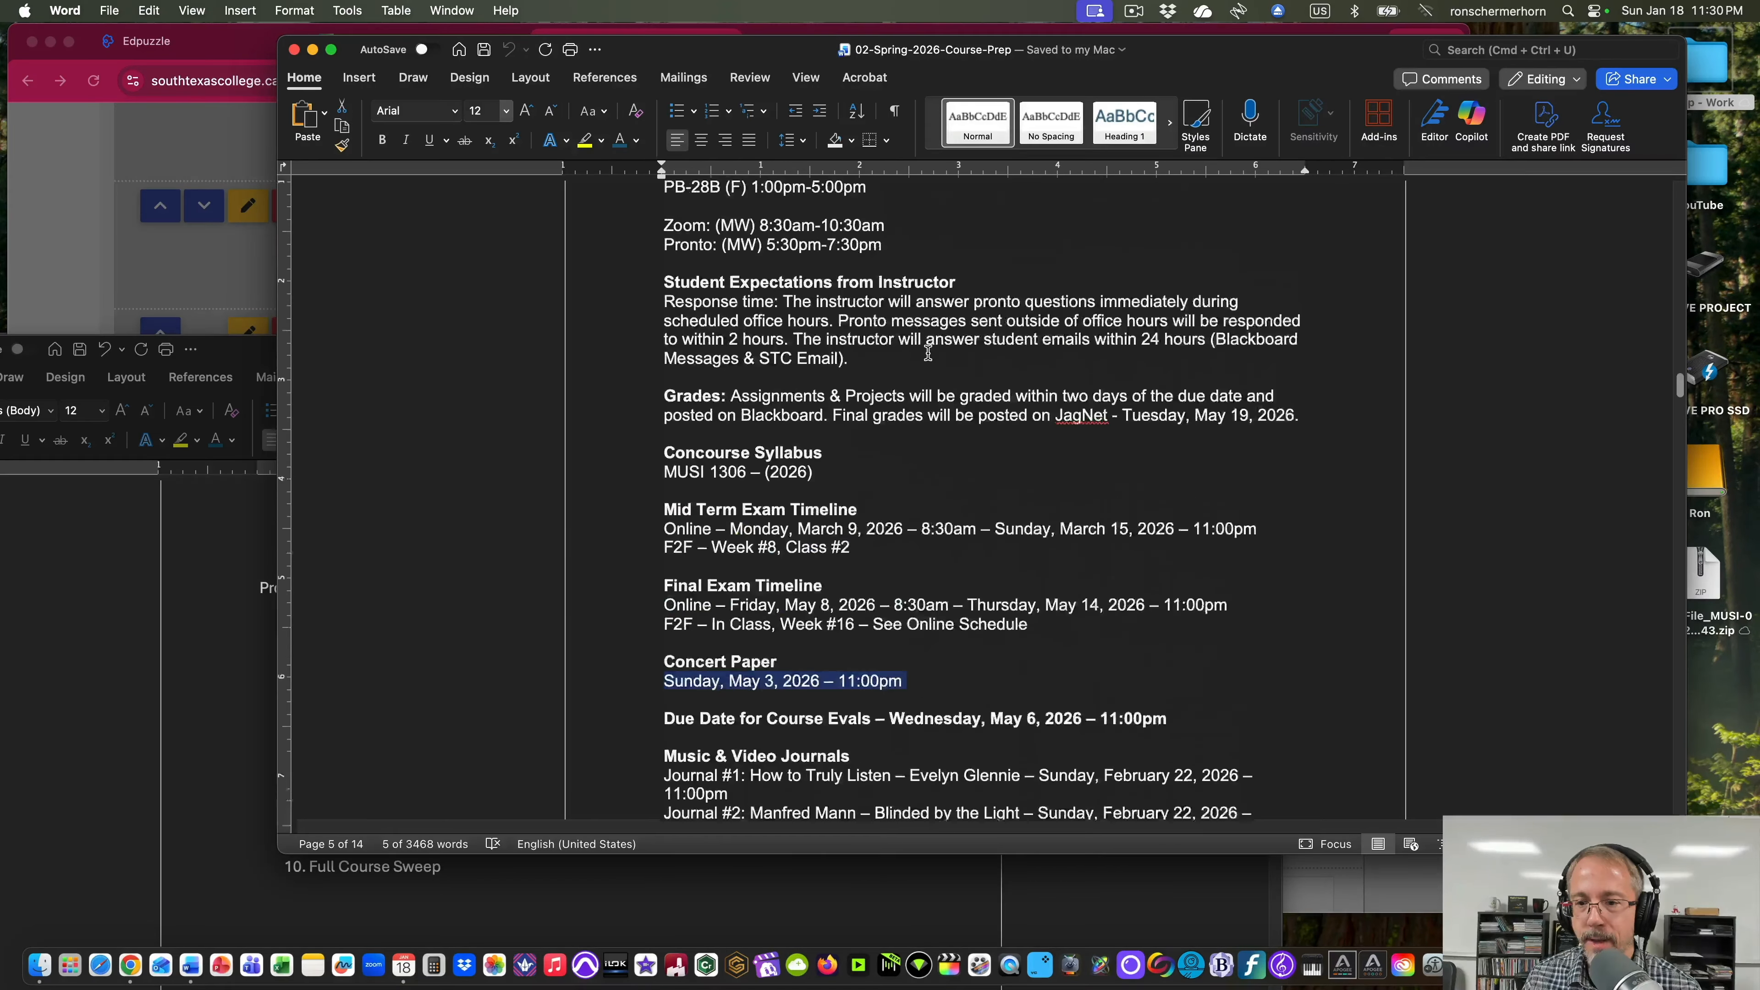
scroll(927, 353, "up", 10)
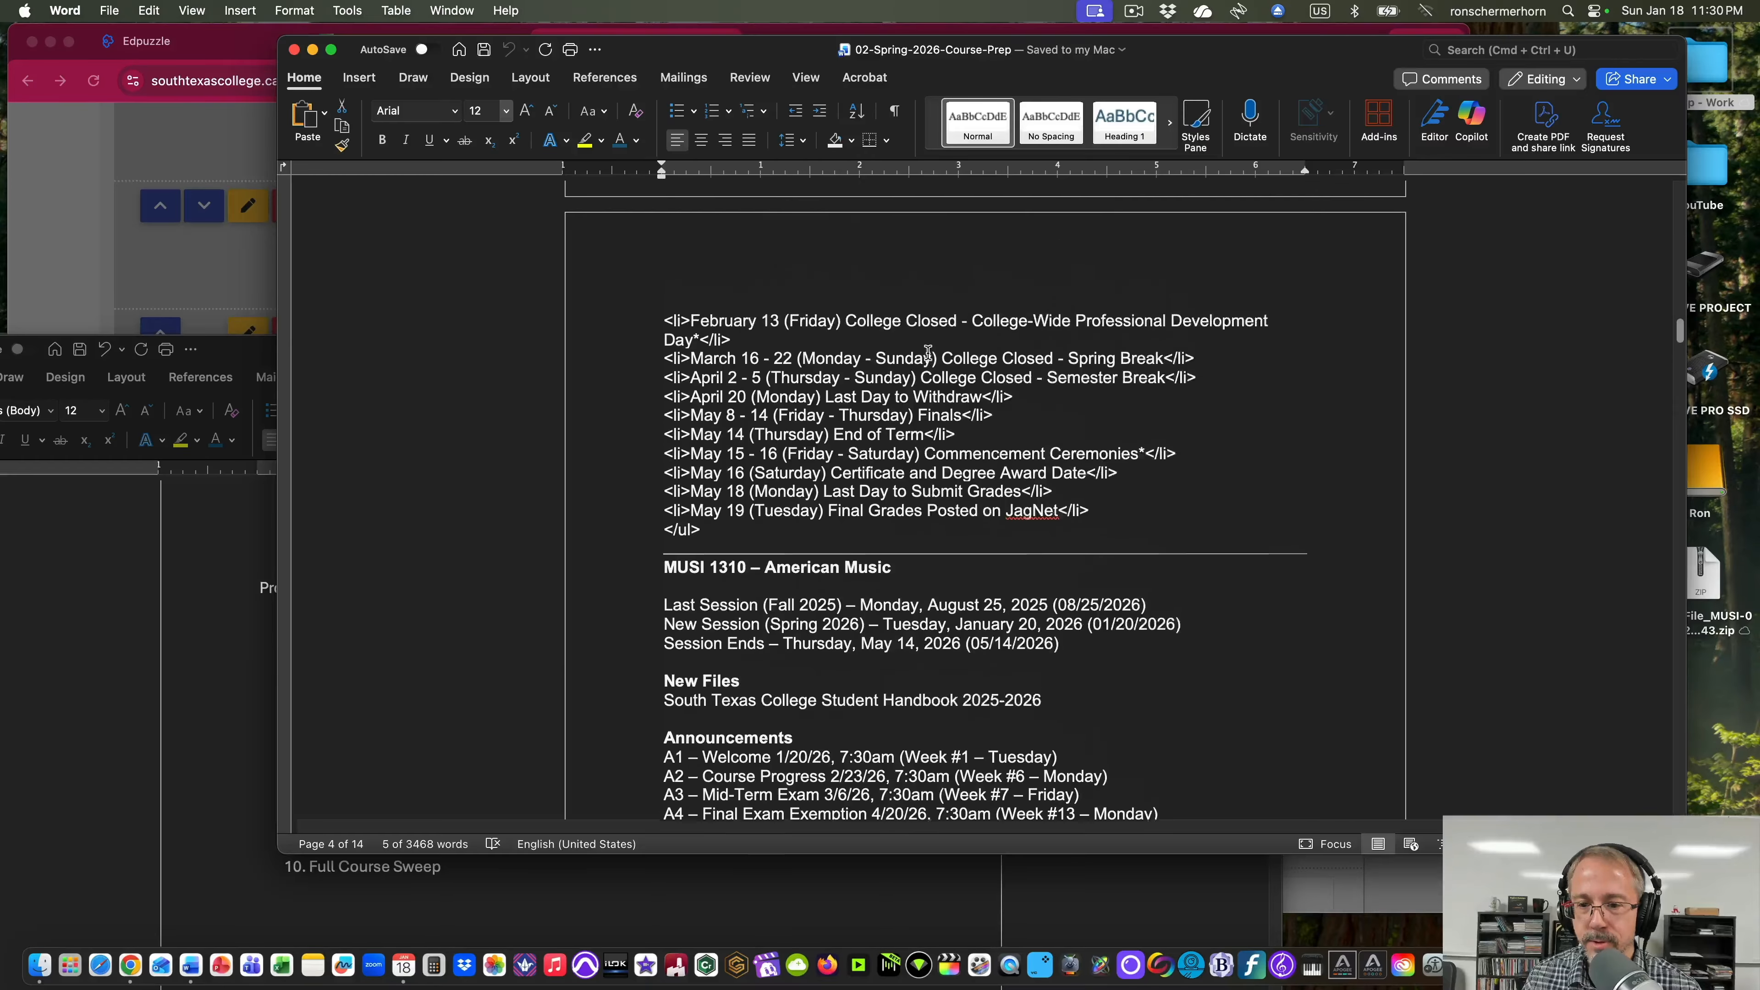
scroll(928, 353, "down", 3)
scroll(928, 353, "down", 15)
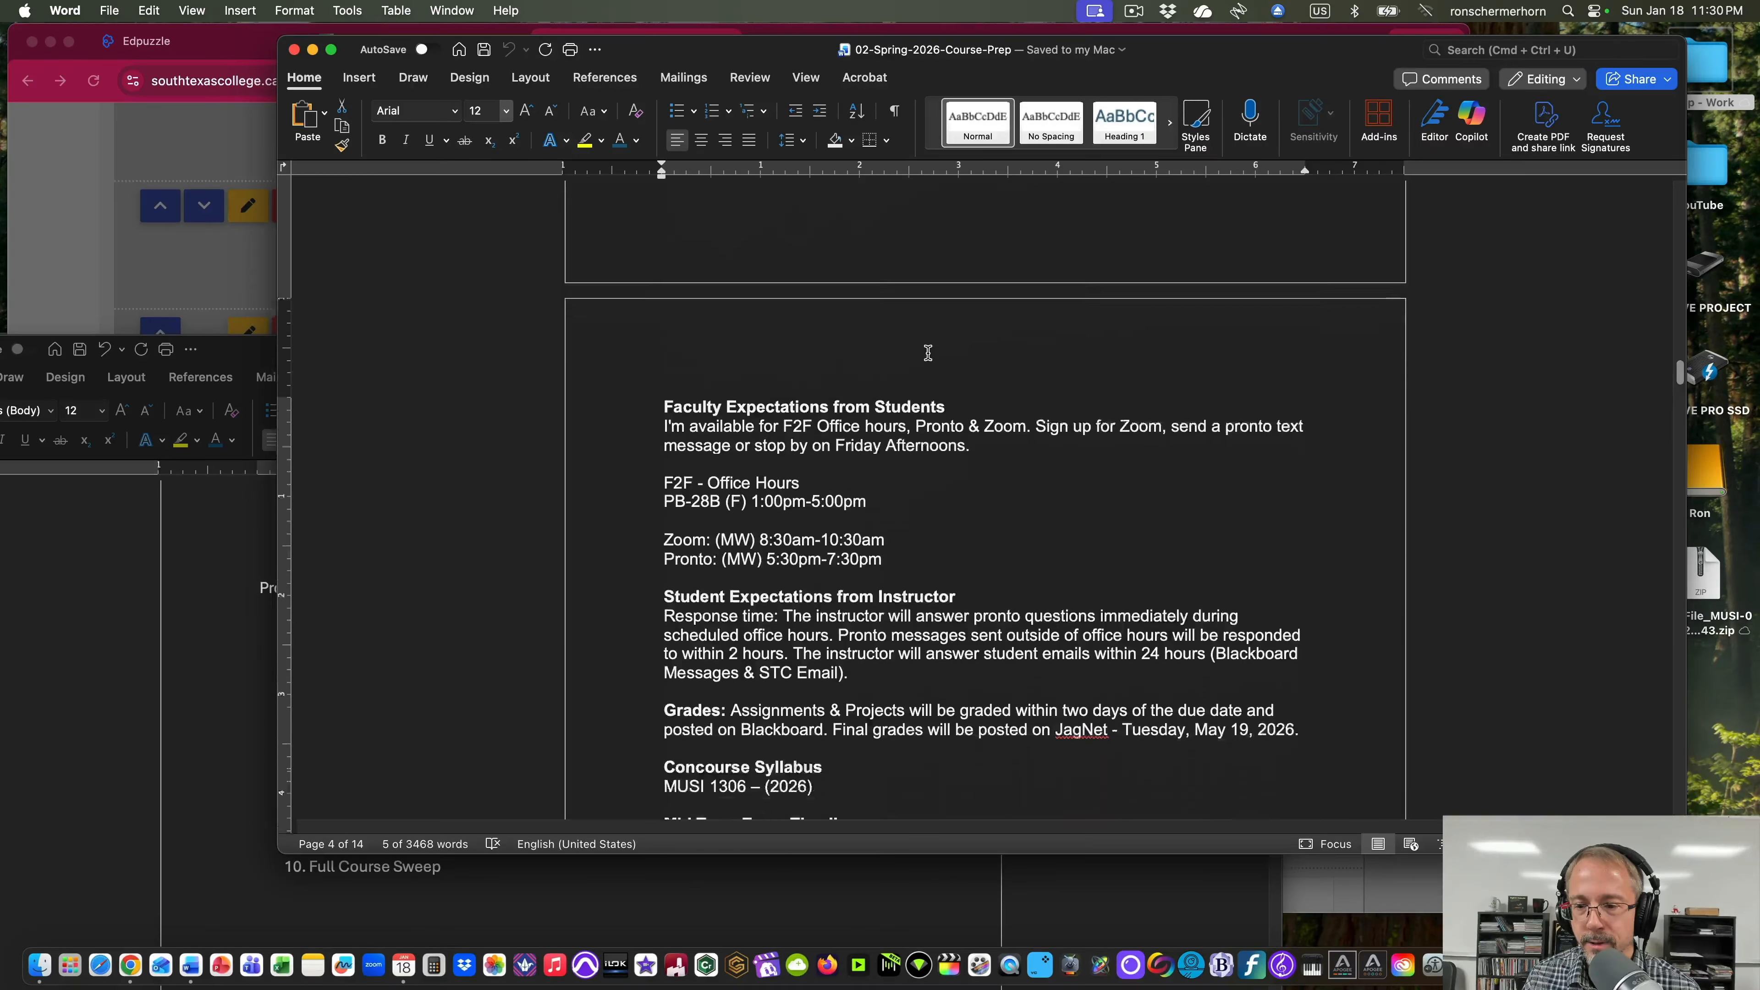
scroll(928, 353, "down", 10)
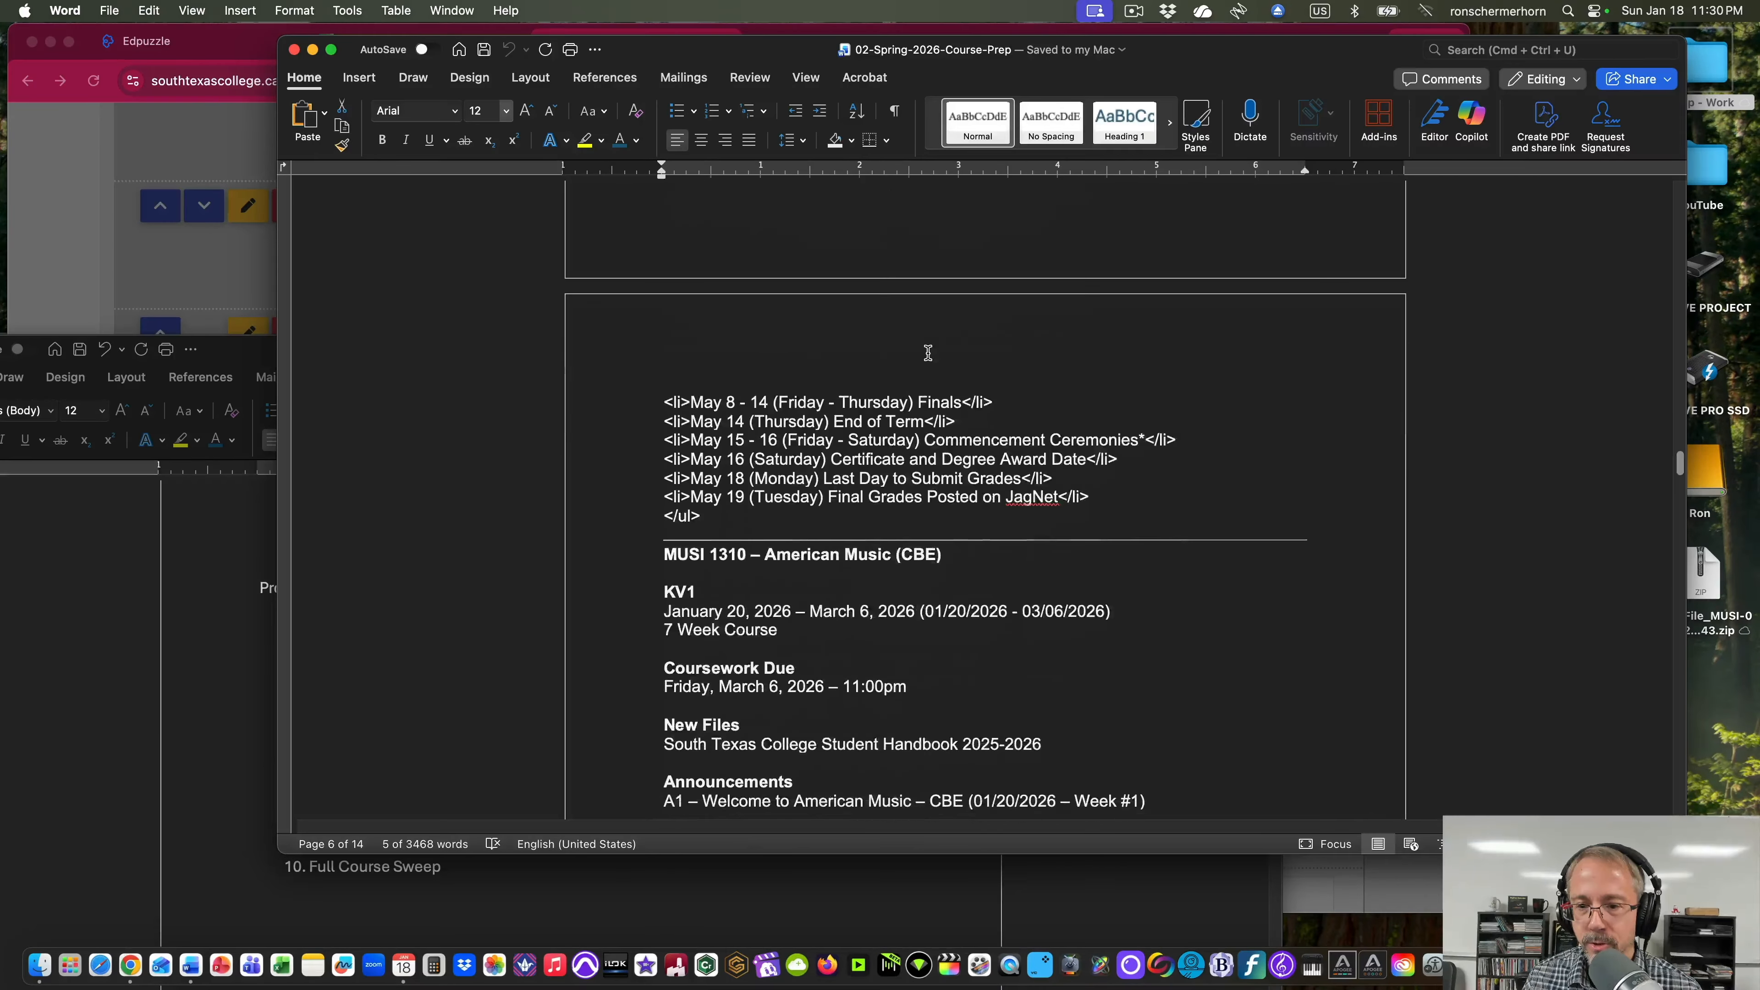
scroll(927, 353, "up", 4)
scroll(772, 312, "down", 2)
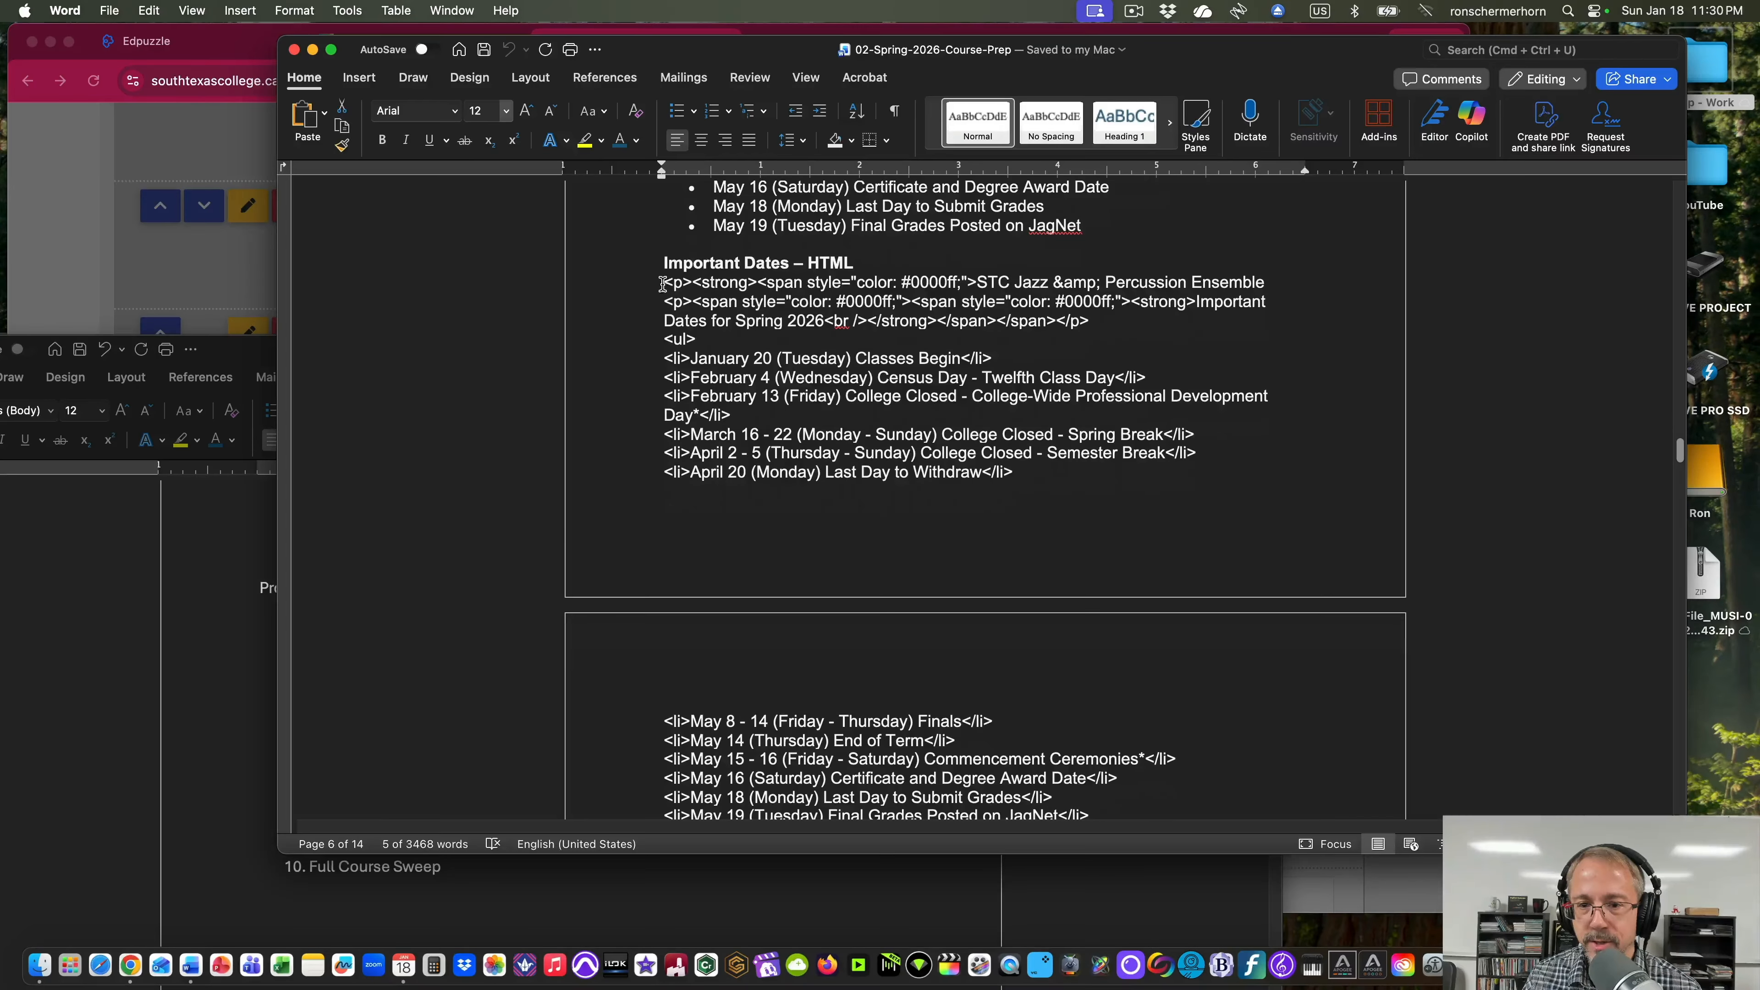
left_click_drag(664, 283, 929, 641)
scroll(956, 457, "down", 5)
left_click(155, 277)
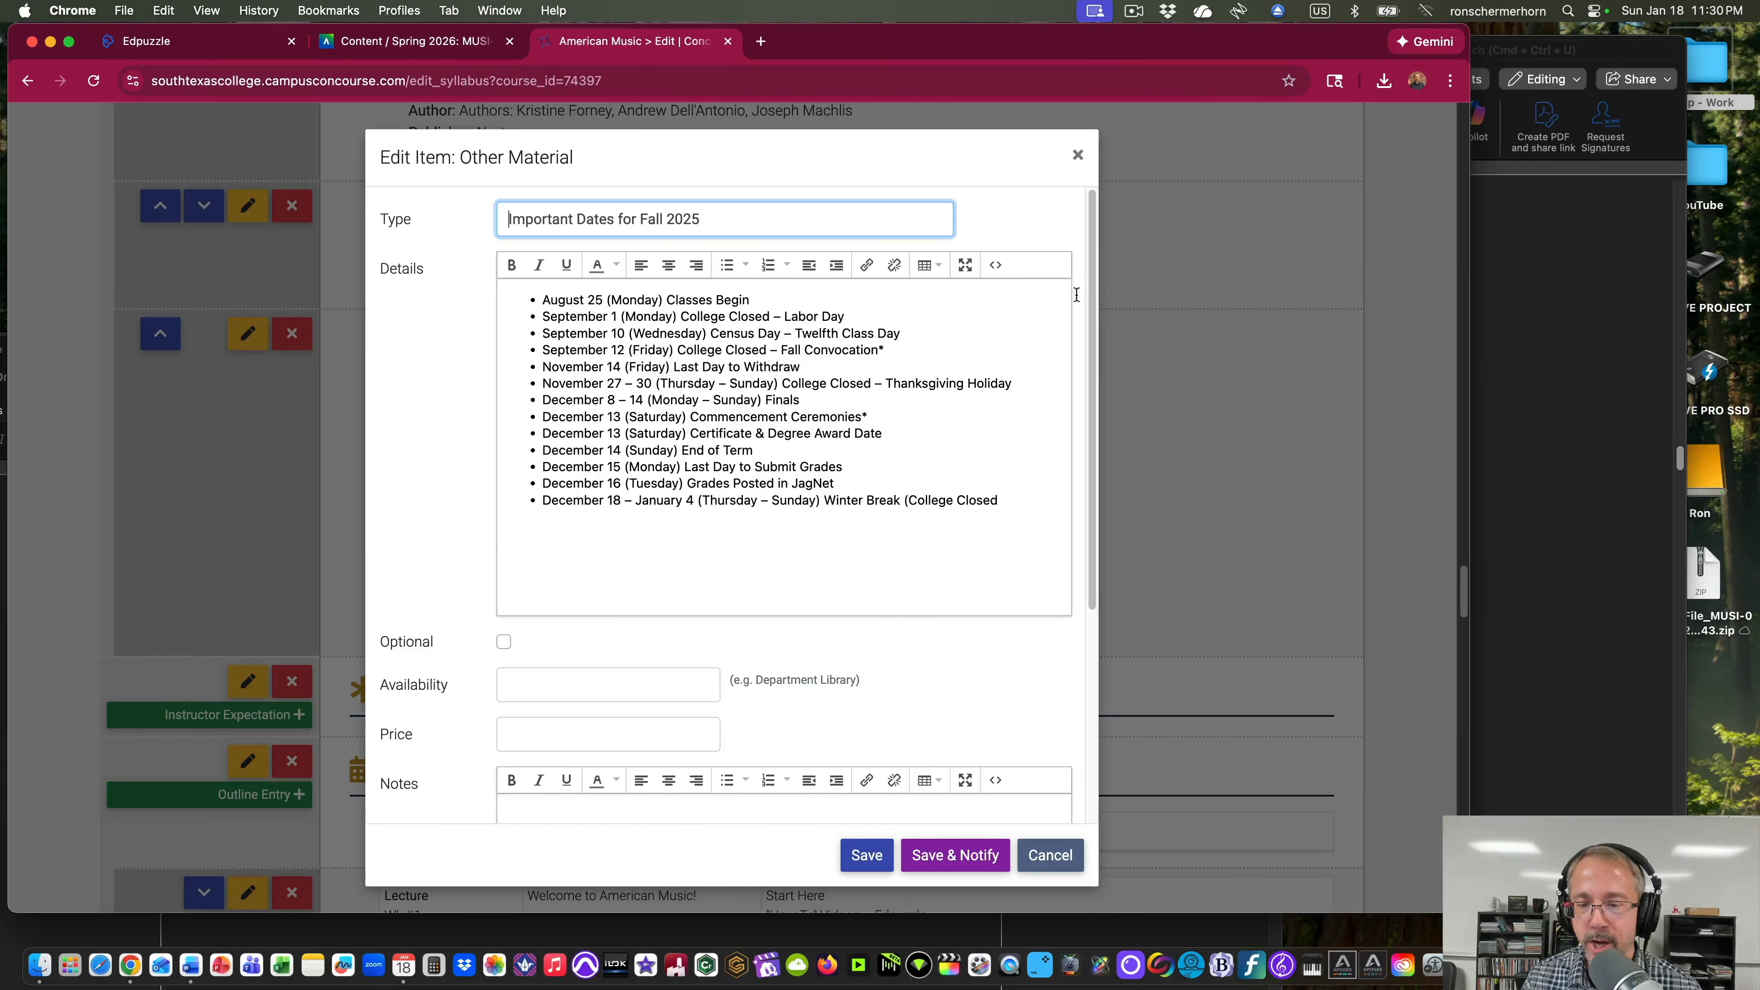
Try replacing the item's Details source code with the copied HTML that includes the STC Jazz & Percussion Ensemble line.
left_click(1005, 264)
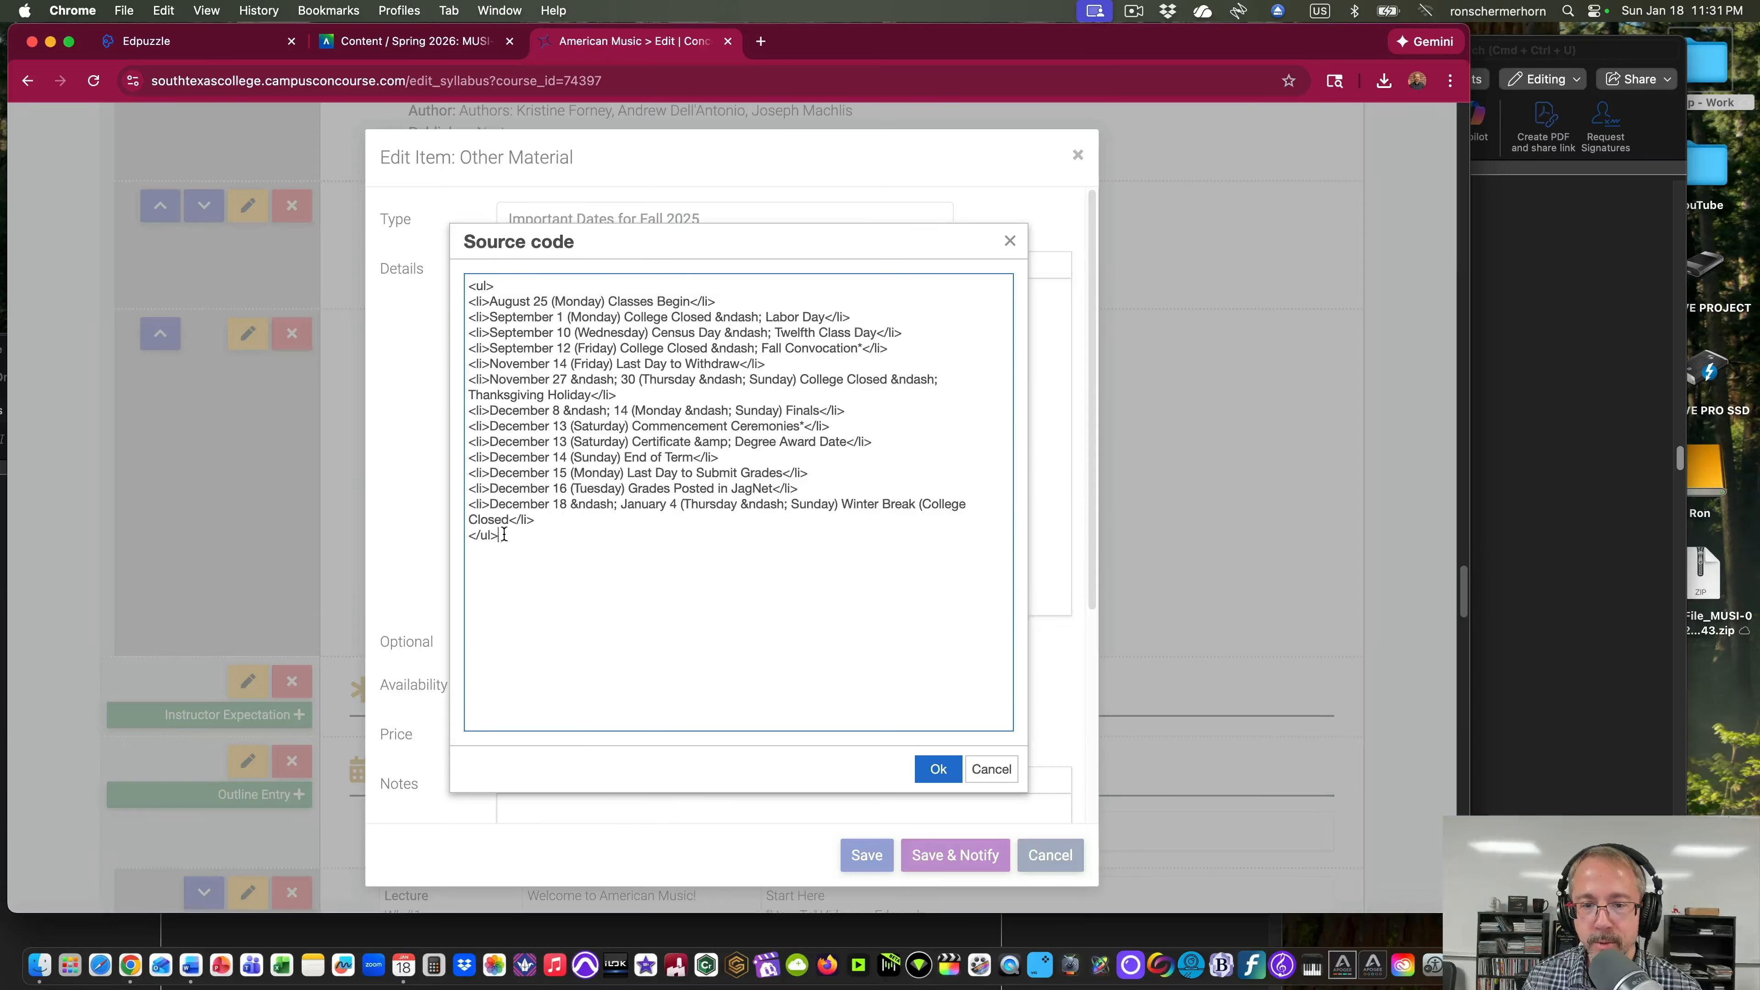
left_click_drag(503, 535, 422, 278)
key("BackSpace")
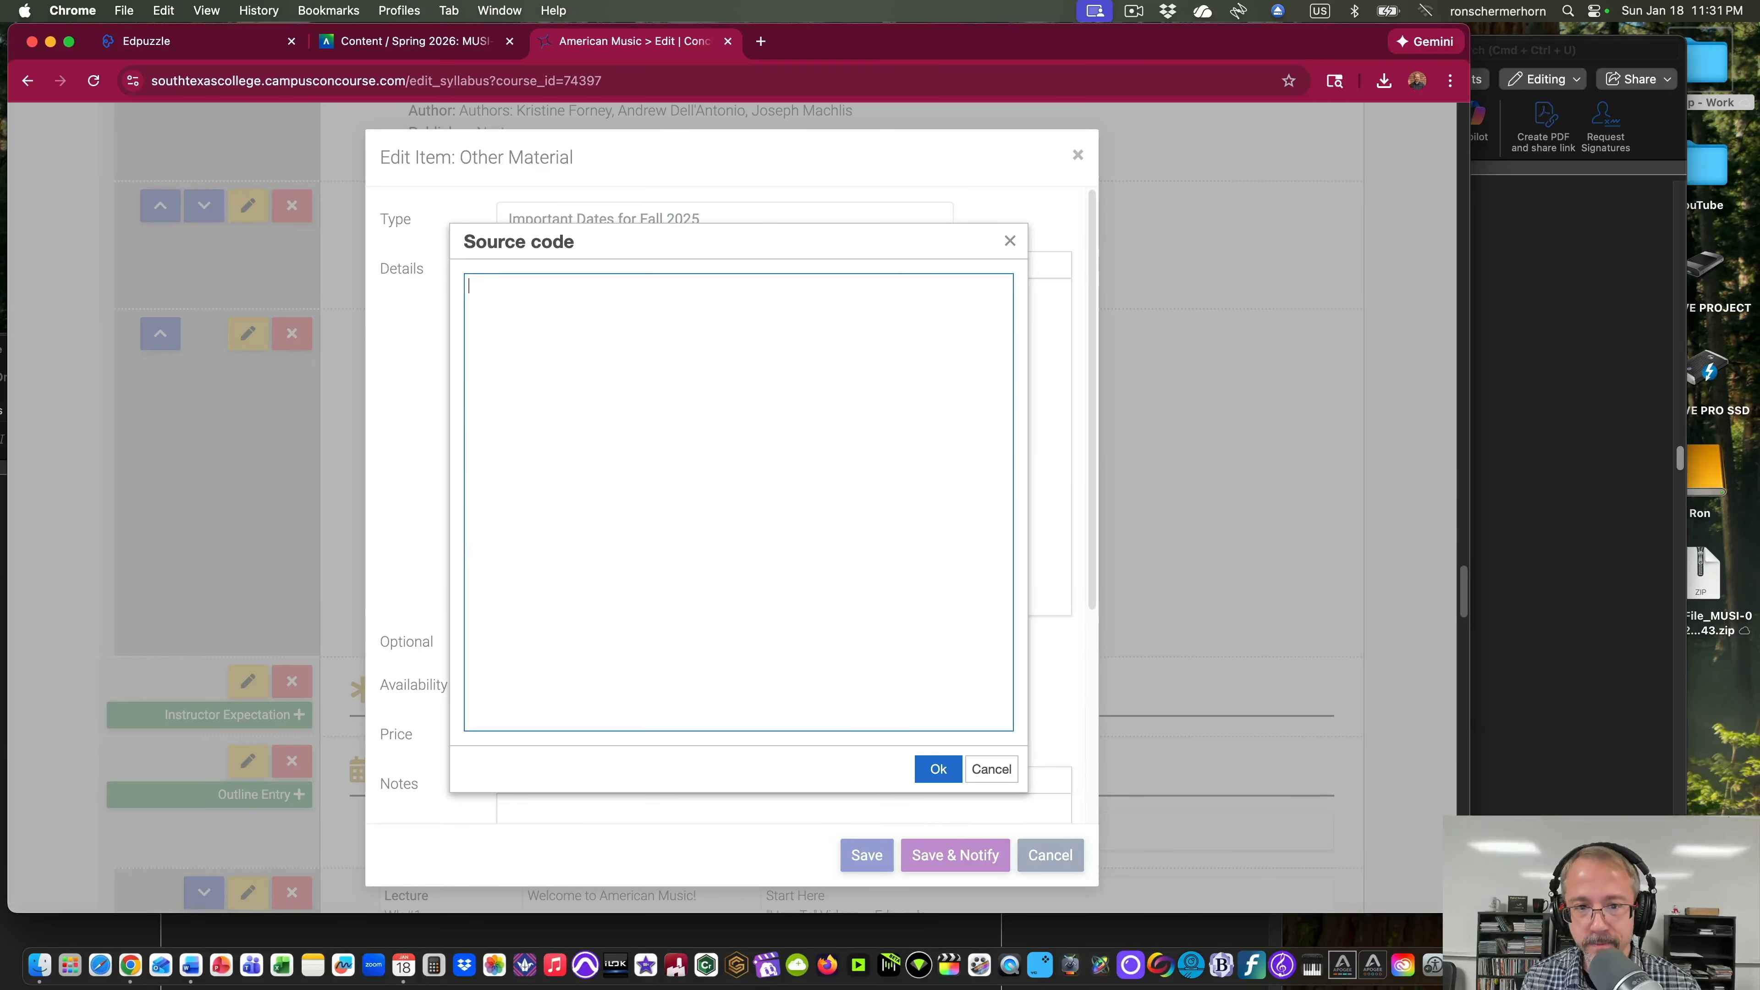
type("<p><strong><span style=\"color: #0000ff;\">STC Jazz &amp; Percussion Ensemble <p><span style=\"color: #0000ff;\"><span style=\"color: #0000ff;\"><strong>Important Dates for Spring 2026<br /></strong></span></span></p> <ul> <li>January 20 (Tuesday) Classes Begin</li> <li>February 4 (Wednesday) Census Day - Twelfth Class Day</li> <li>February 13 (Friday) College Closed - College-Wide Professional Development Day*</li> <li>March 16 - 22 (Monday - Sunday) College Closed - Spring Break</li> <li>April 2 - 5 (Thursday - Sunday) College Closed - Semester Break</li> <li>April 20 (Monday) Last Day to Withdraw</li> <li>May 8 - 14 (Friday - Thursday) Finals</li> <li>May 14 (Thursday) End of Term</li> <li>May 15 - 16 (Friday - Saturday) Commencement Ceremonies*</li> <li>May 16 (Saturday) Certificate and Degree Award Date</li> <li>May 18 (Monday) Last Day to Submit Grades</li> <li>May 19 (Tuesday) Final Grades Posted on JagNet</li> </ul>")
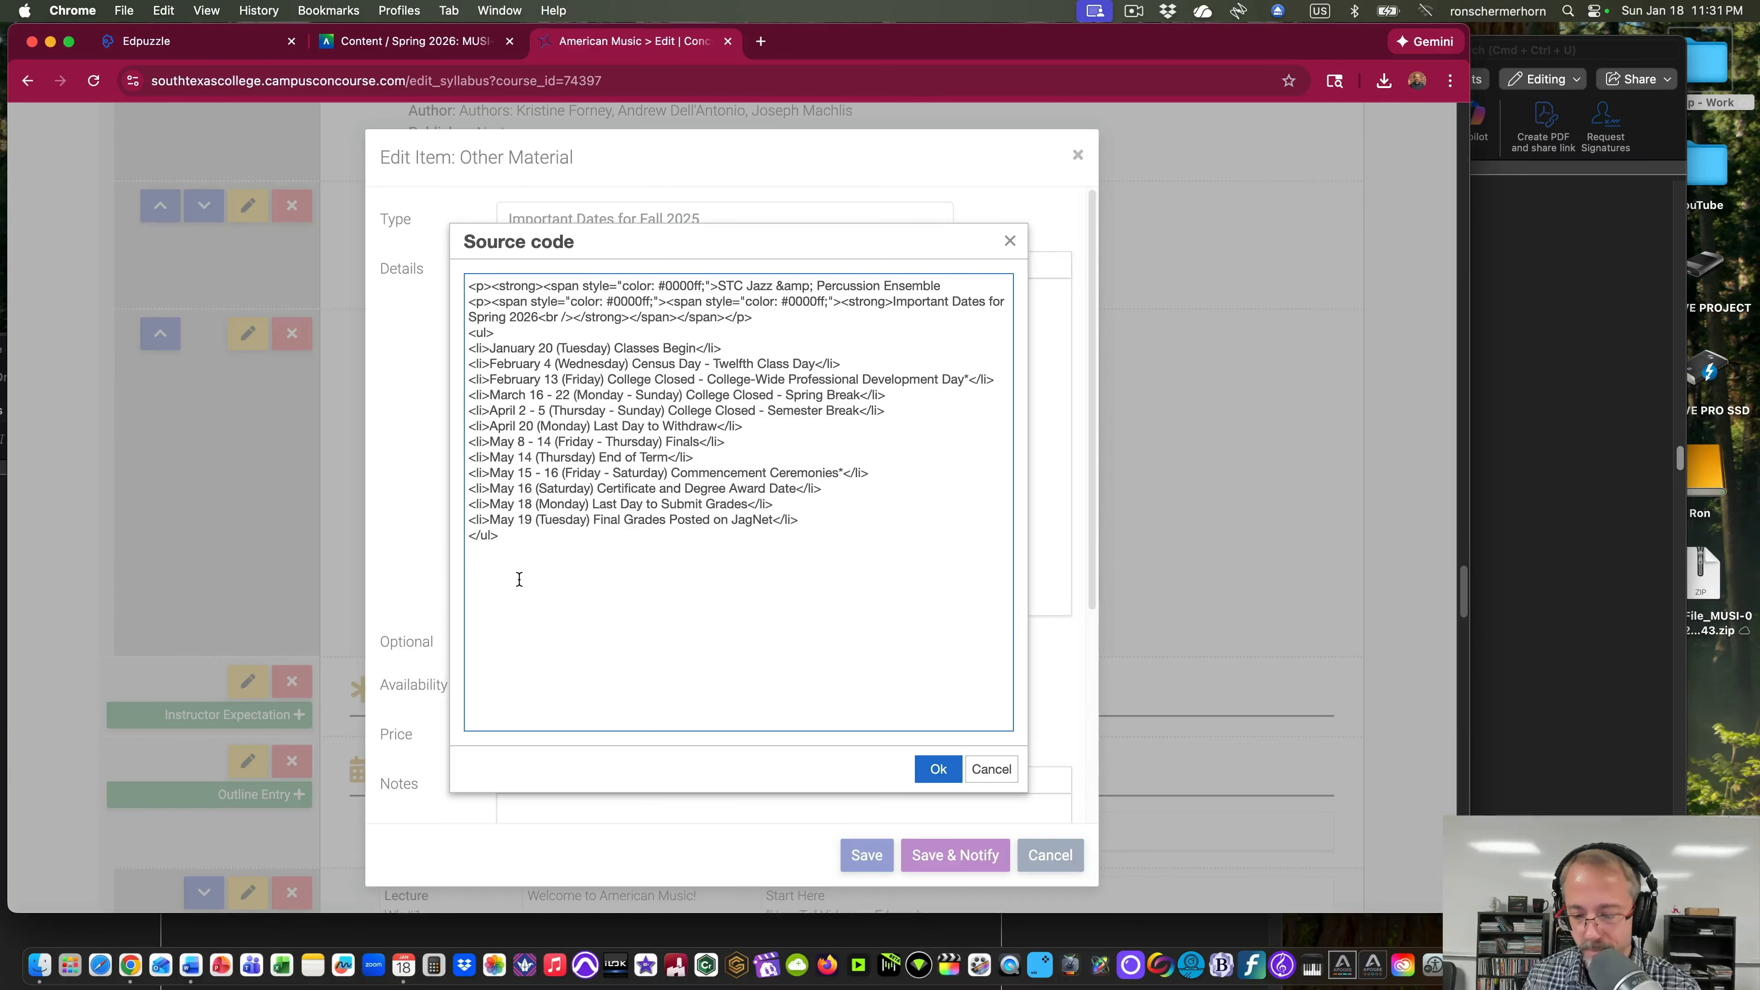
left_click(937, 767)
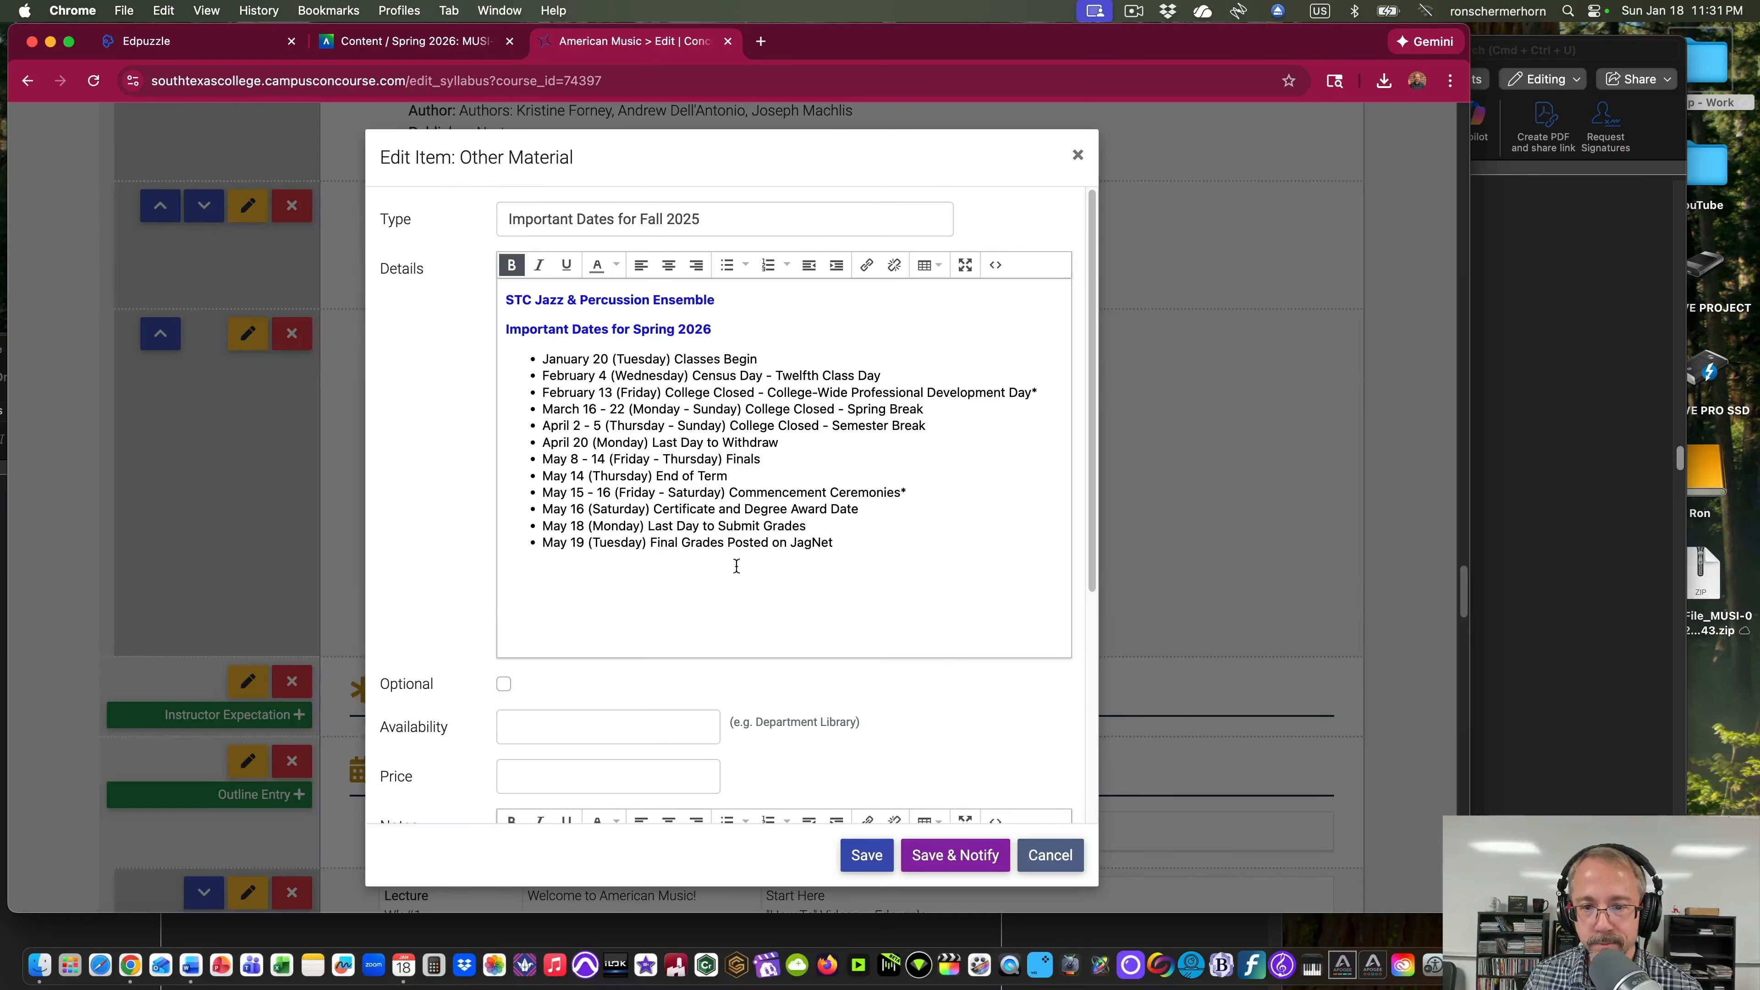
left_click(1050, 855)
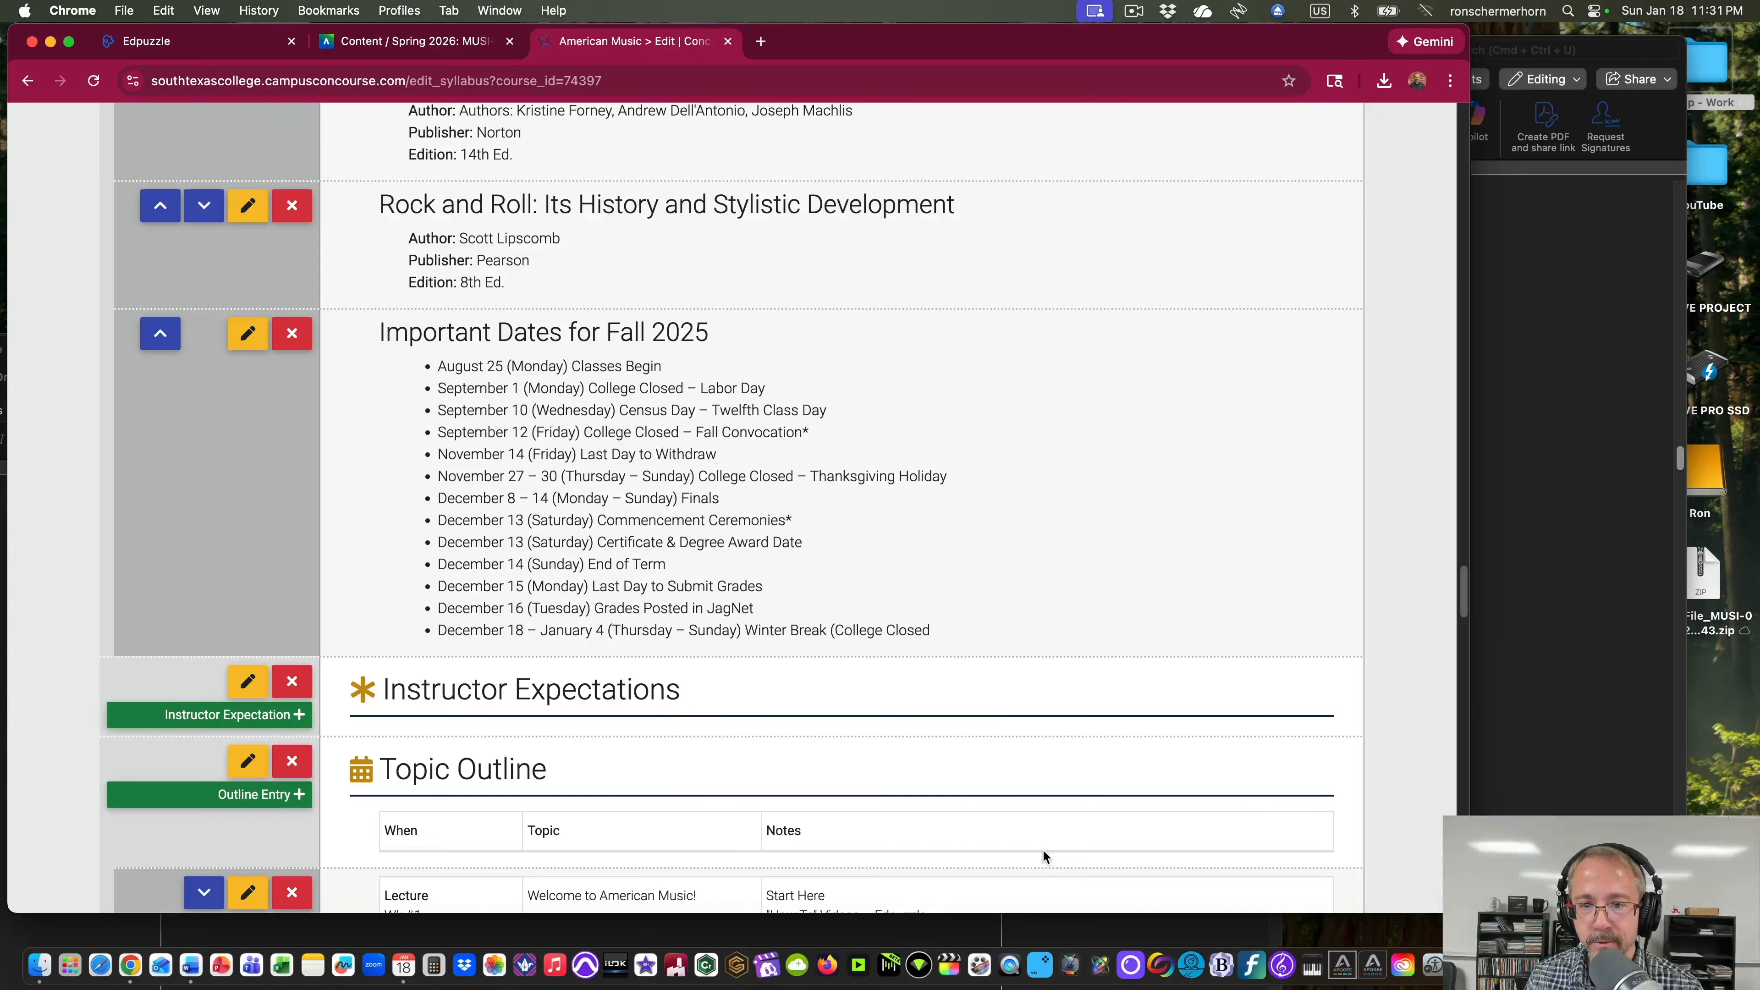
In the Word document, delete the STC Jazz & Percussion Ensemble line from the American Music Important Dates HTML.
left_click(191, 952)
scroll(997, 315, "up", 5)
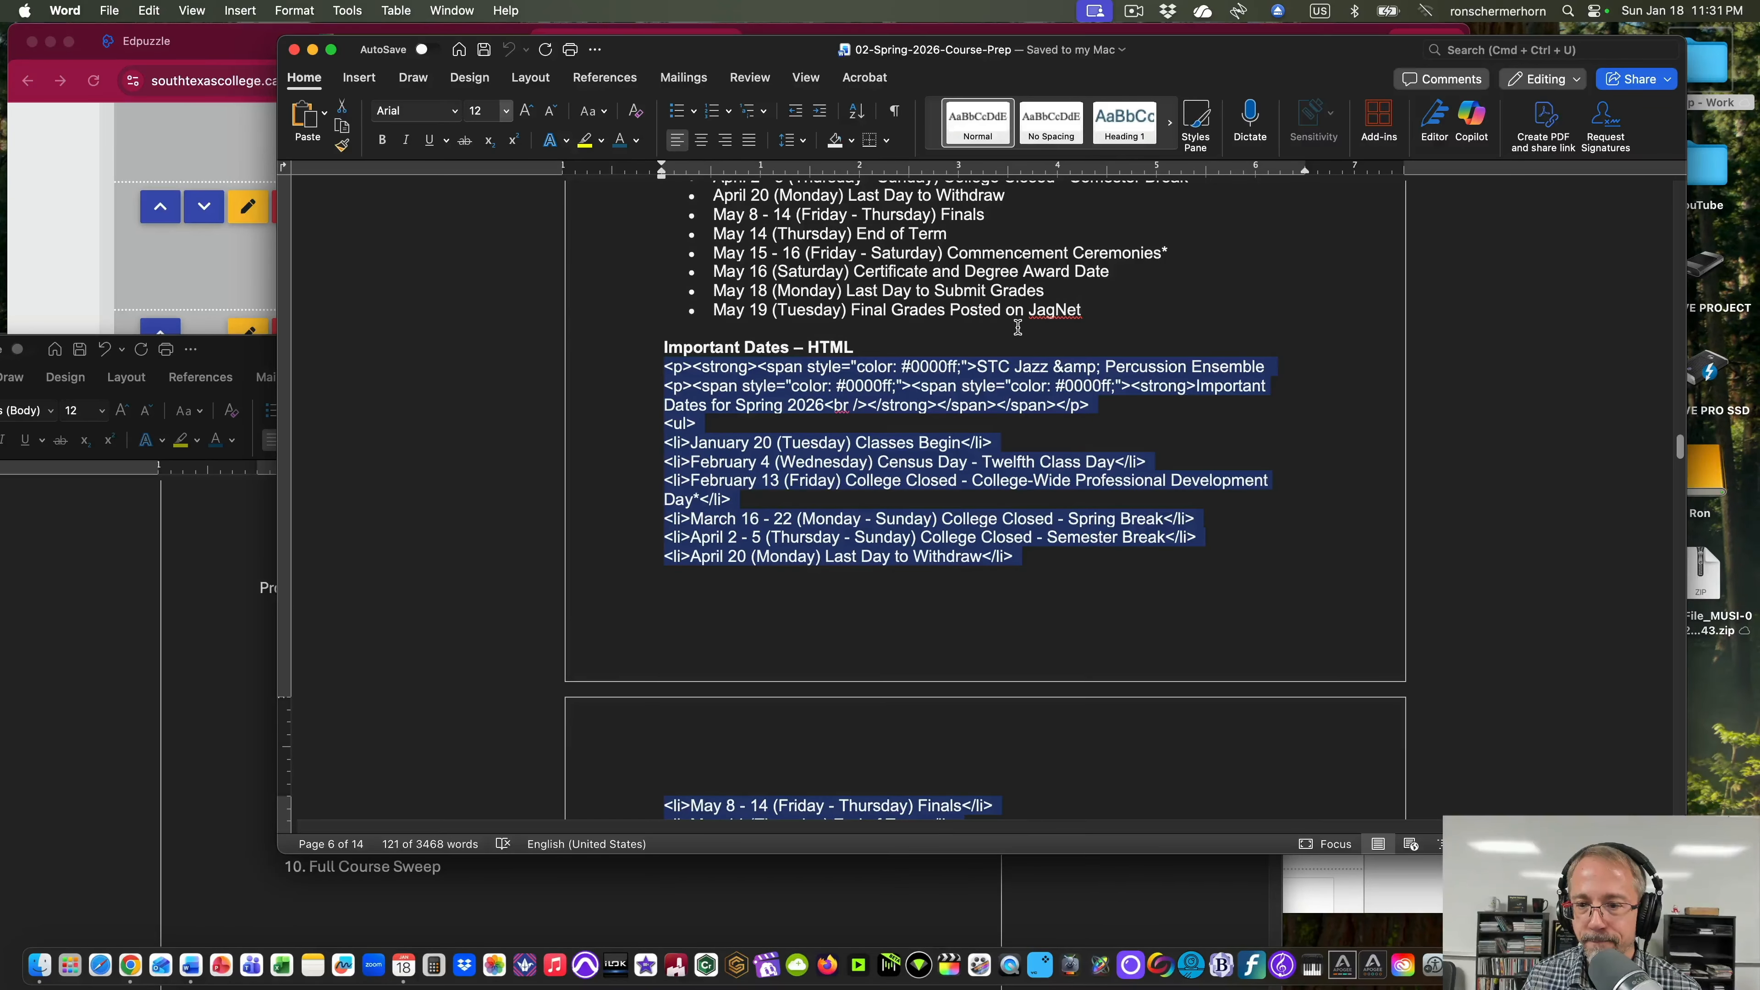
left_click(1107, 321)
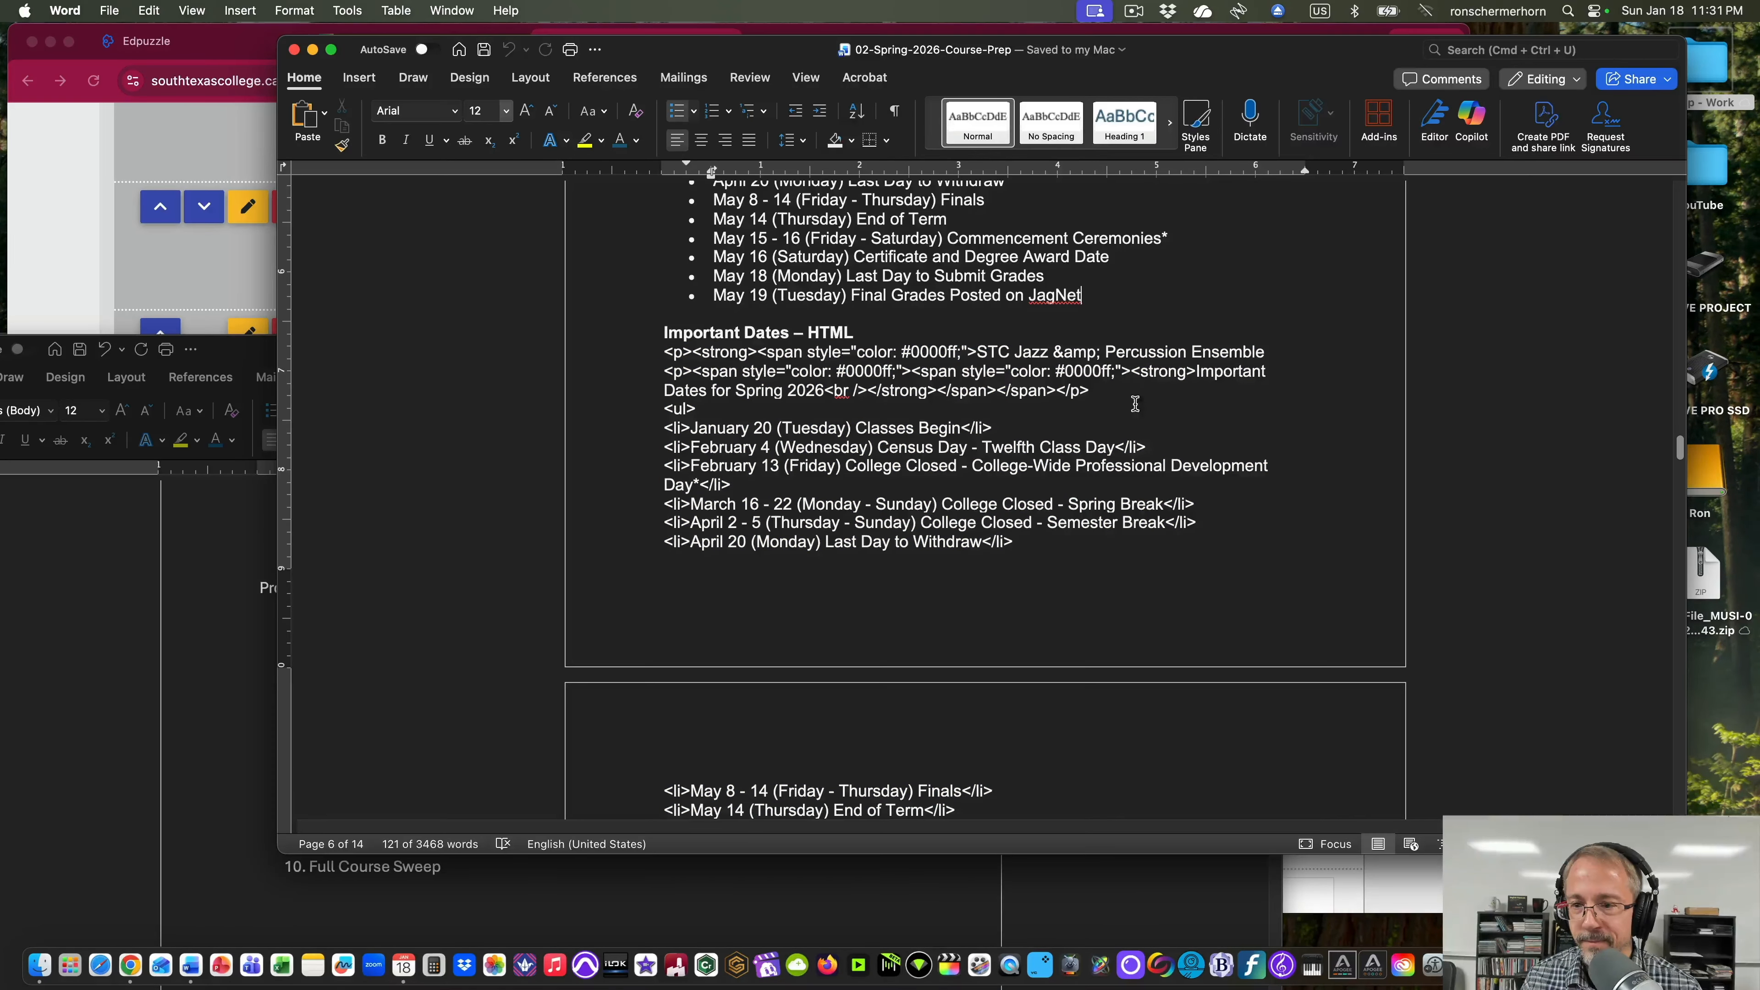
left_click_drag(1269, 353, 664, 360)
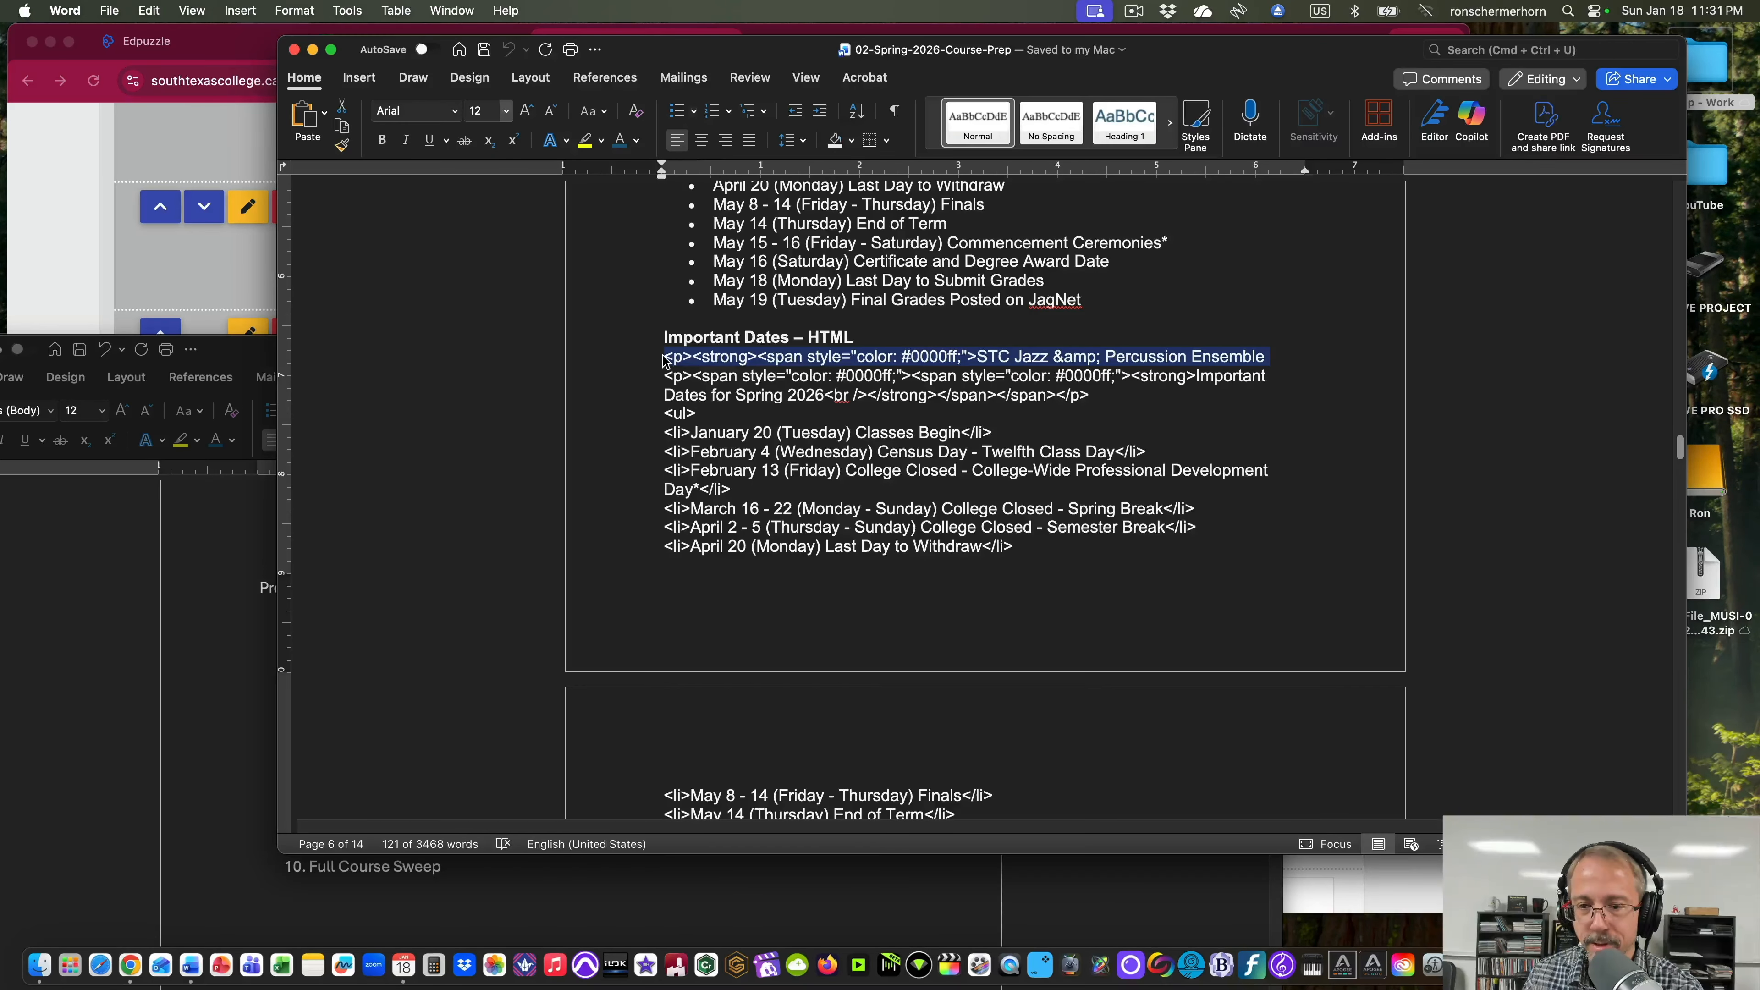
key("BackSpace")
key("BackSpace")
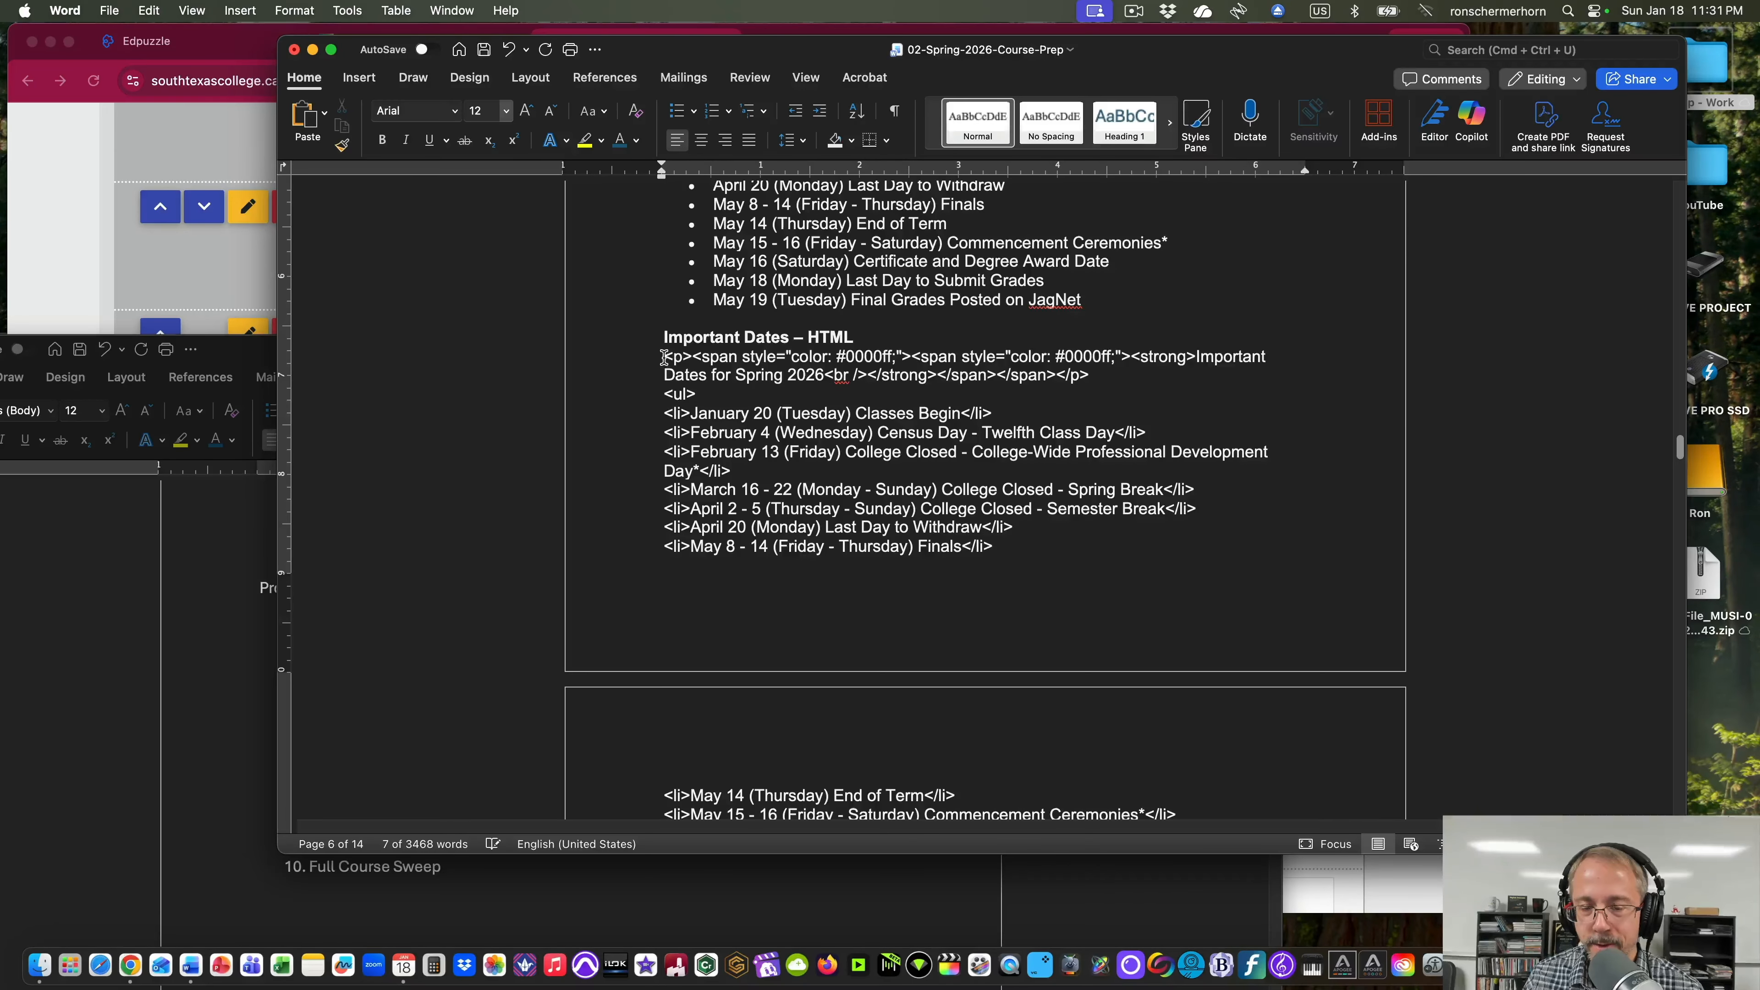
Copy the remaining Important Dates HTML, from the Spring 2026 heading through the closing list tag.
scroll(663, 356, "down", 3)
left_click_drag(663, 237, 914, 573)
scroll(922, 433, "down", 5)
key("super+c")
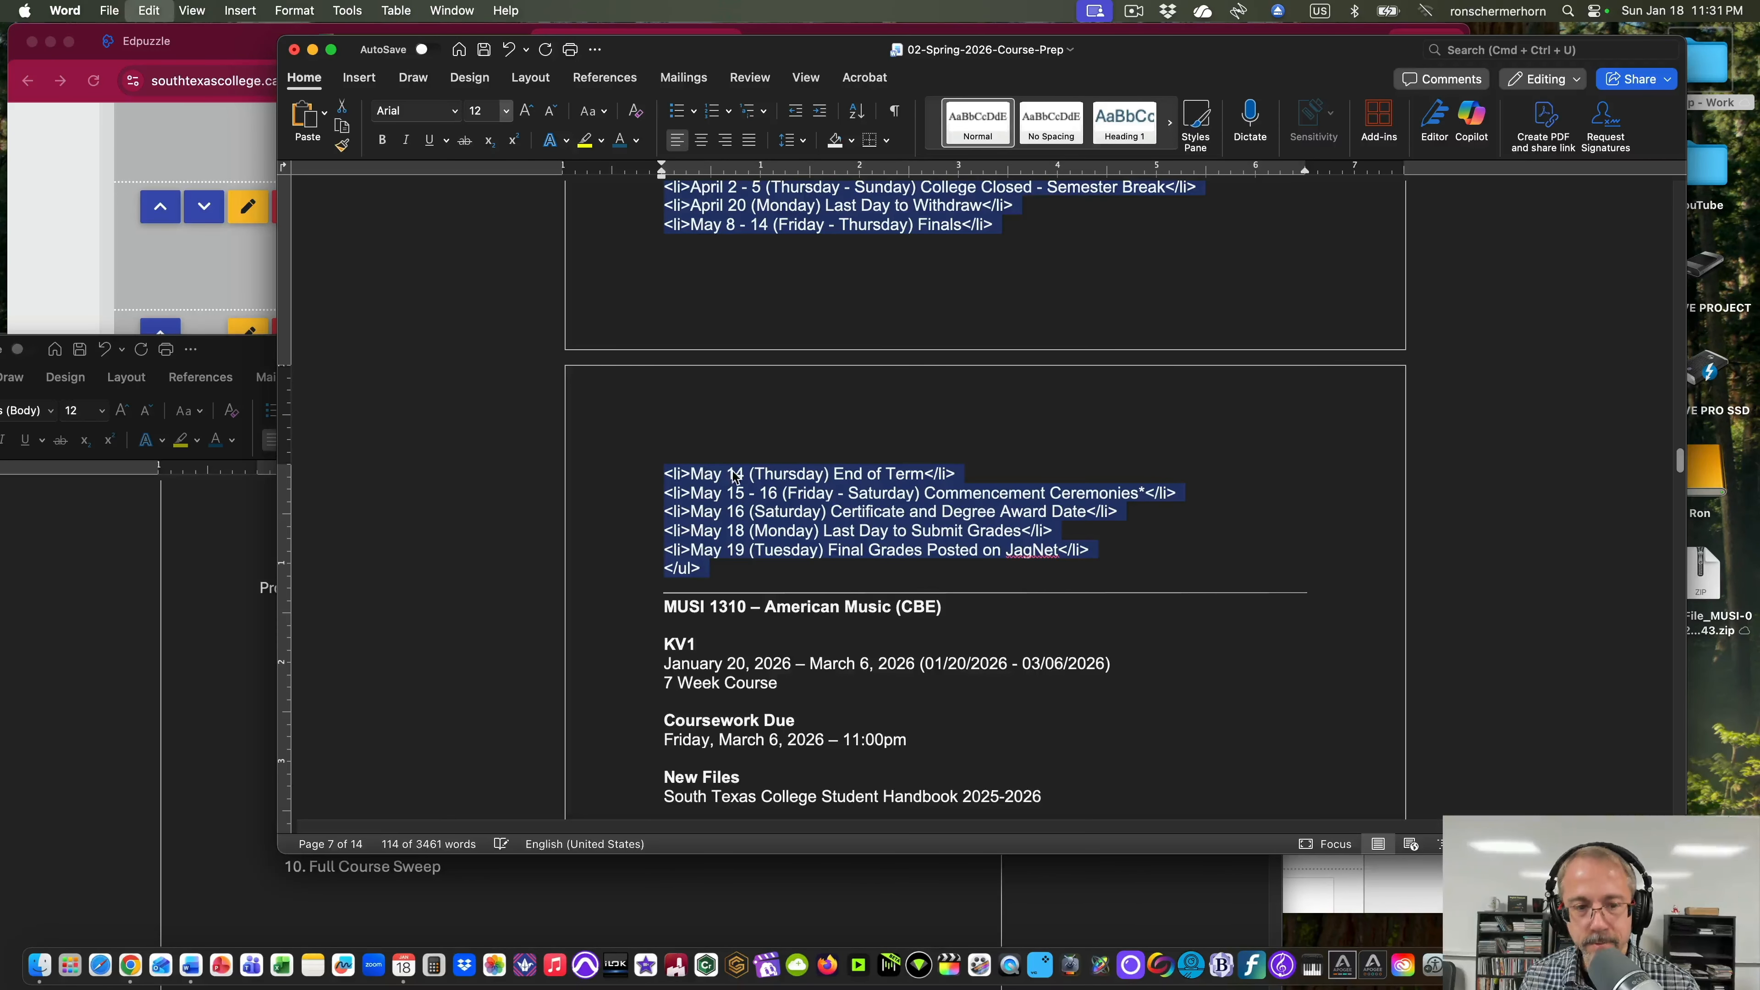
Back in Chrome, replace the Details source code of the Important Dates for Fall 2025 item with the copied Spring 2026 HTML and save.
left_click(166, 302)
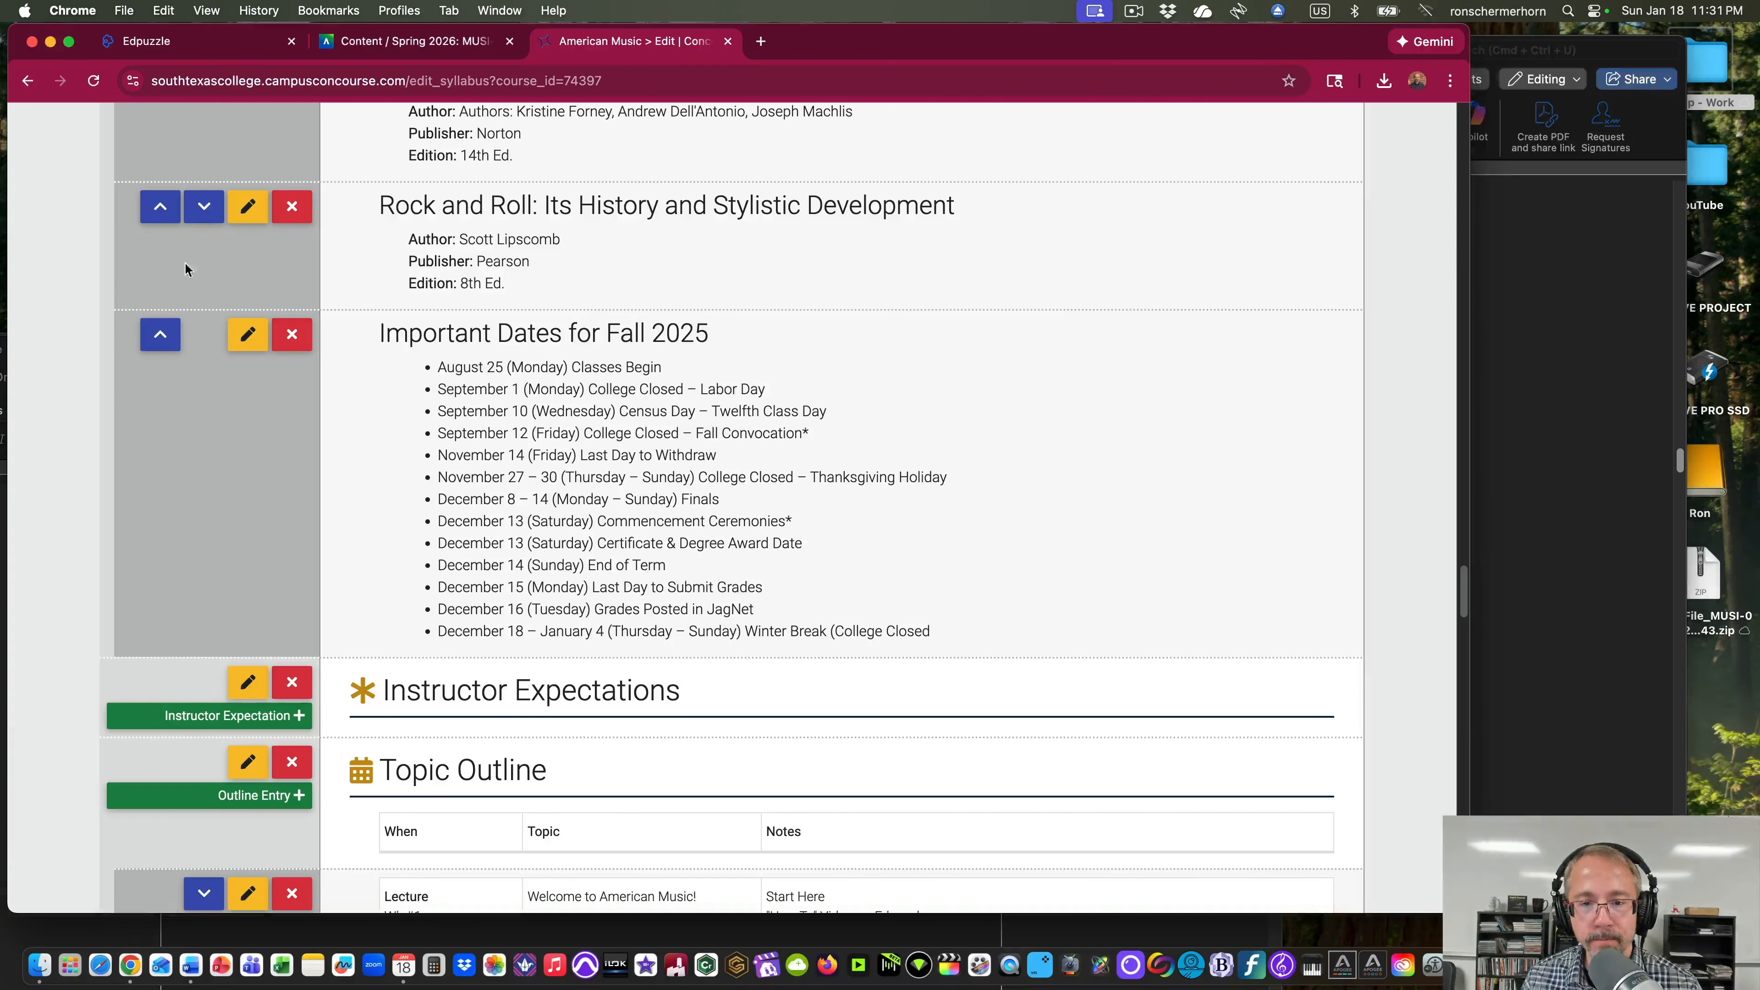
left_click(247, 335)
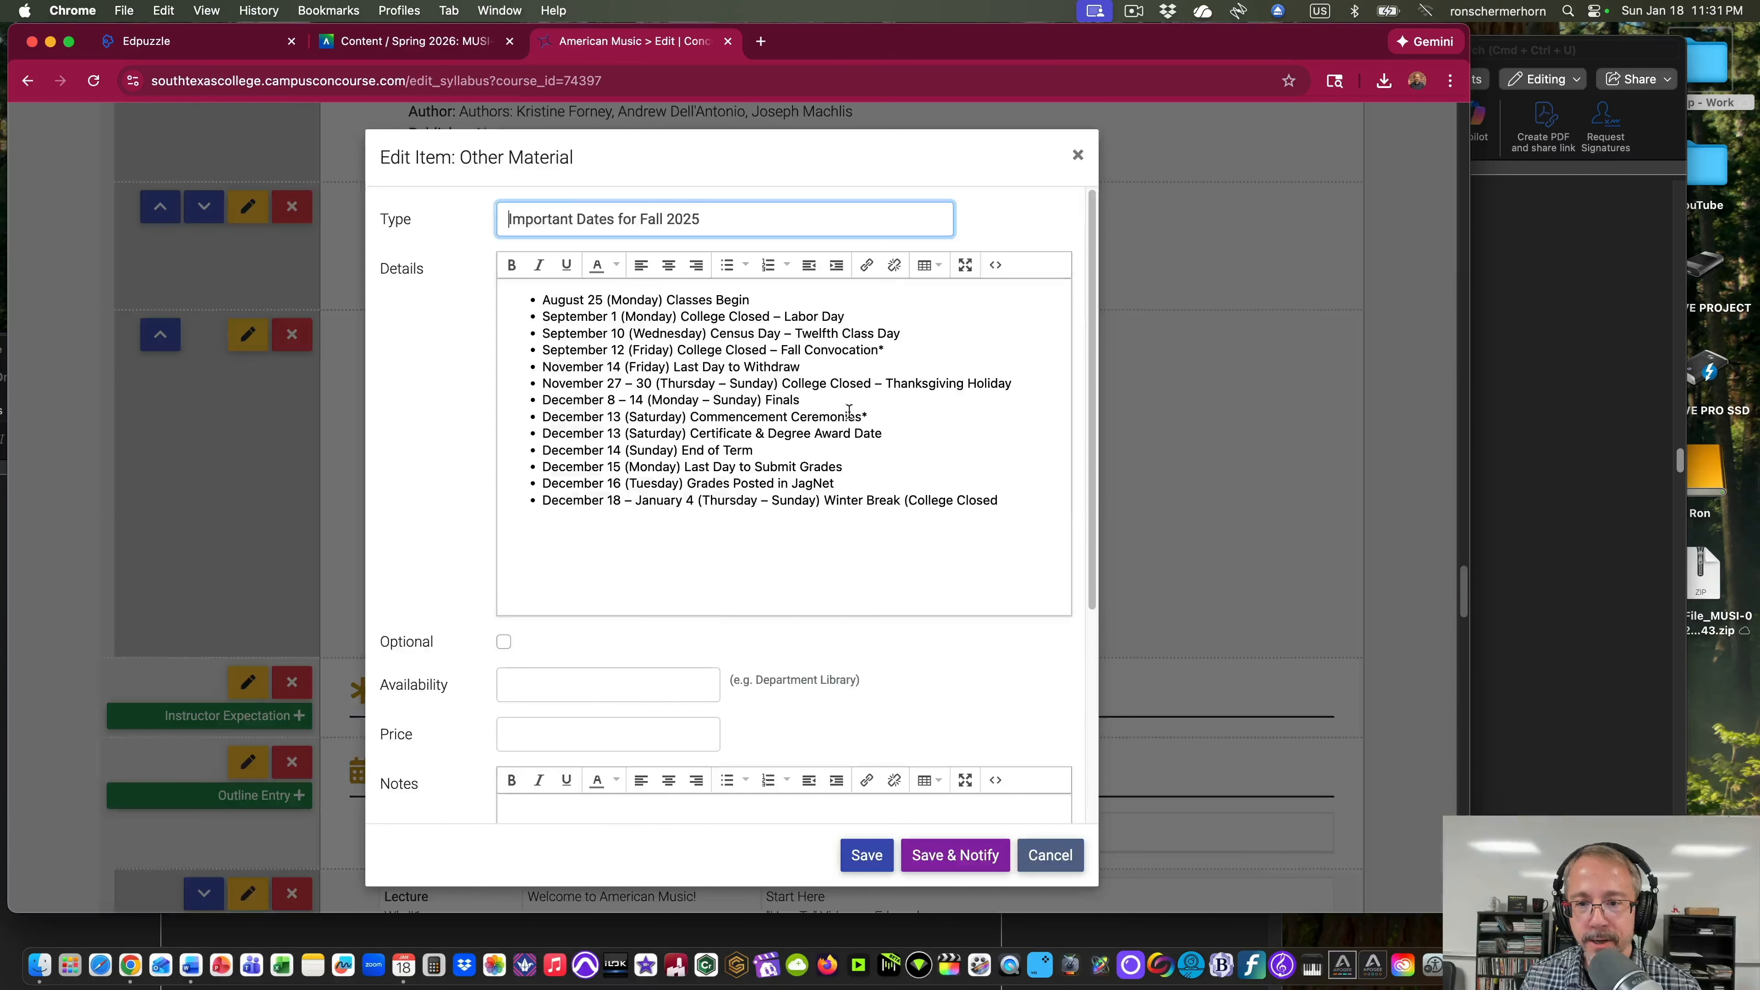
left_click(995, 265)
key("super+a")
key("BackSpace")
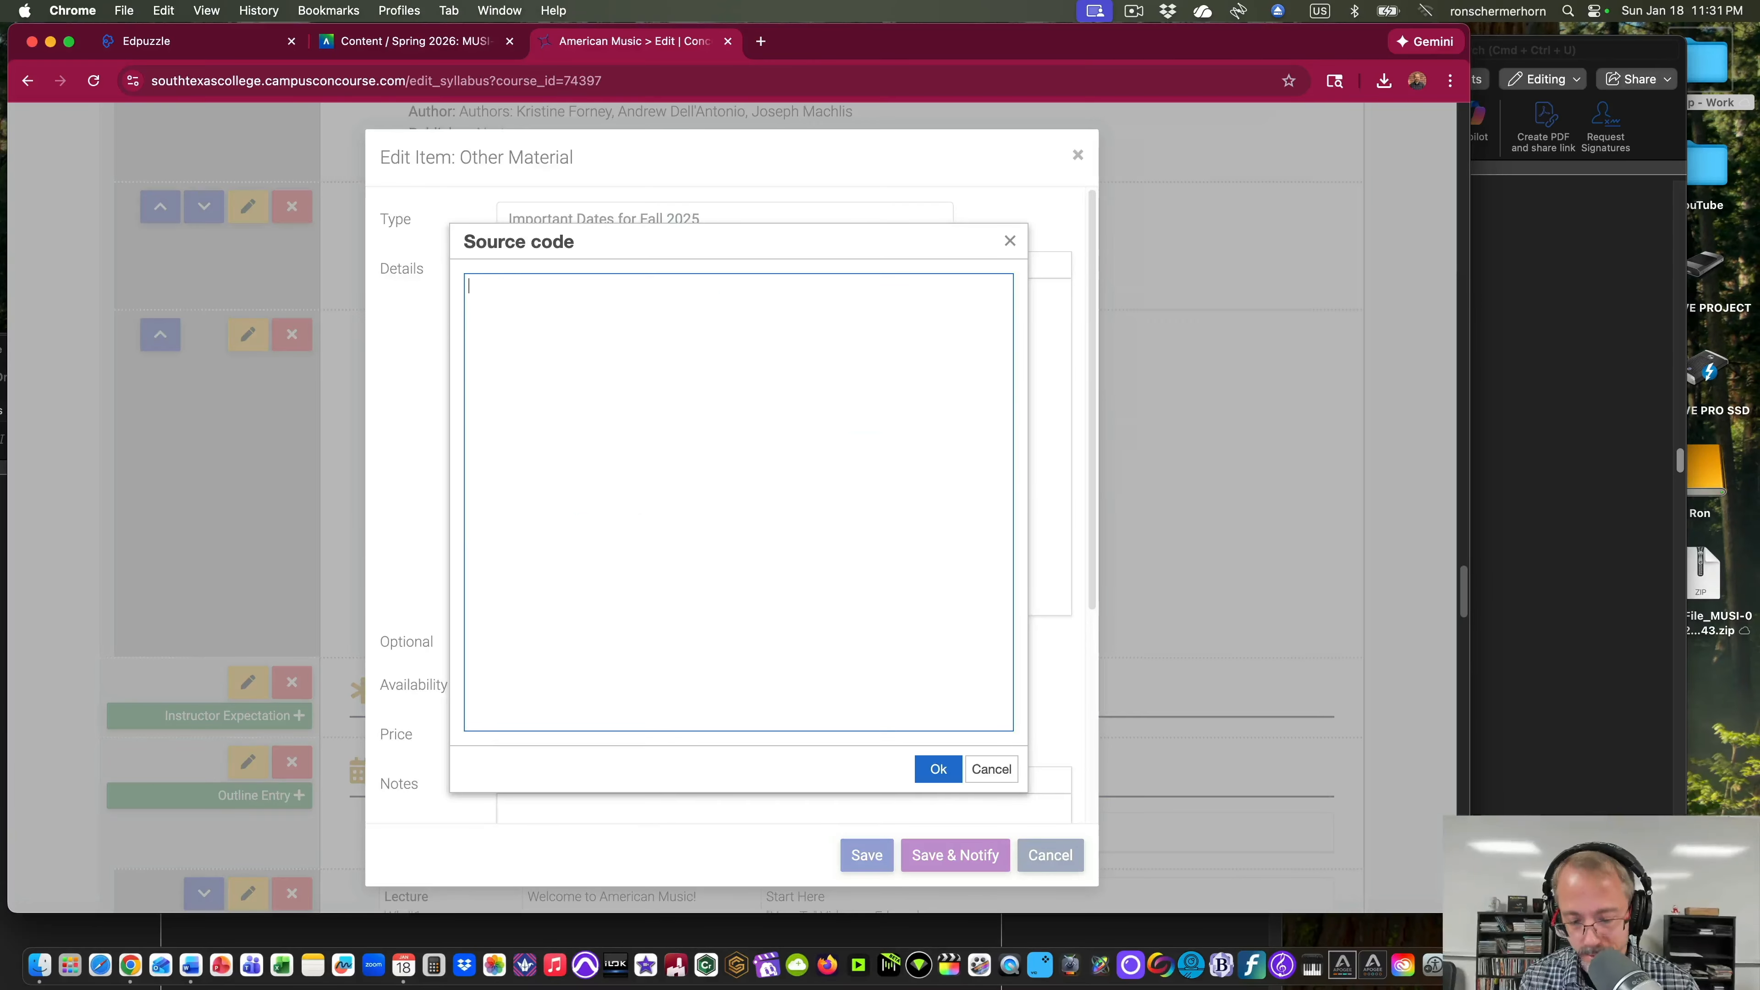
key("super+v")
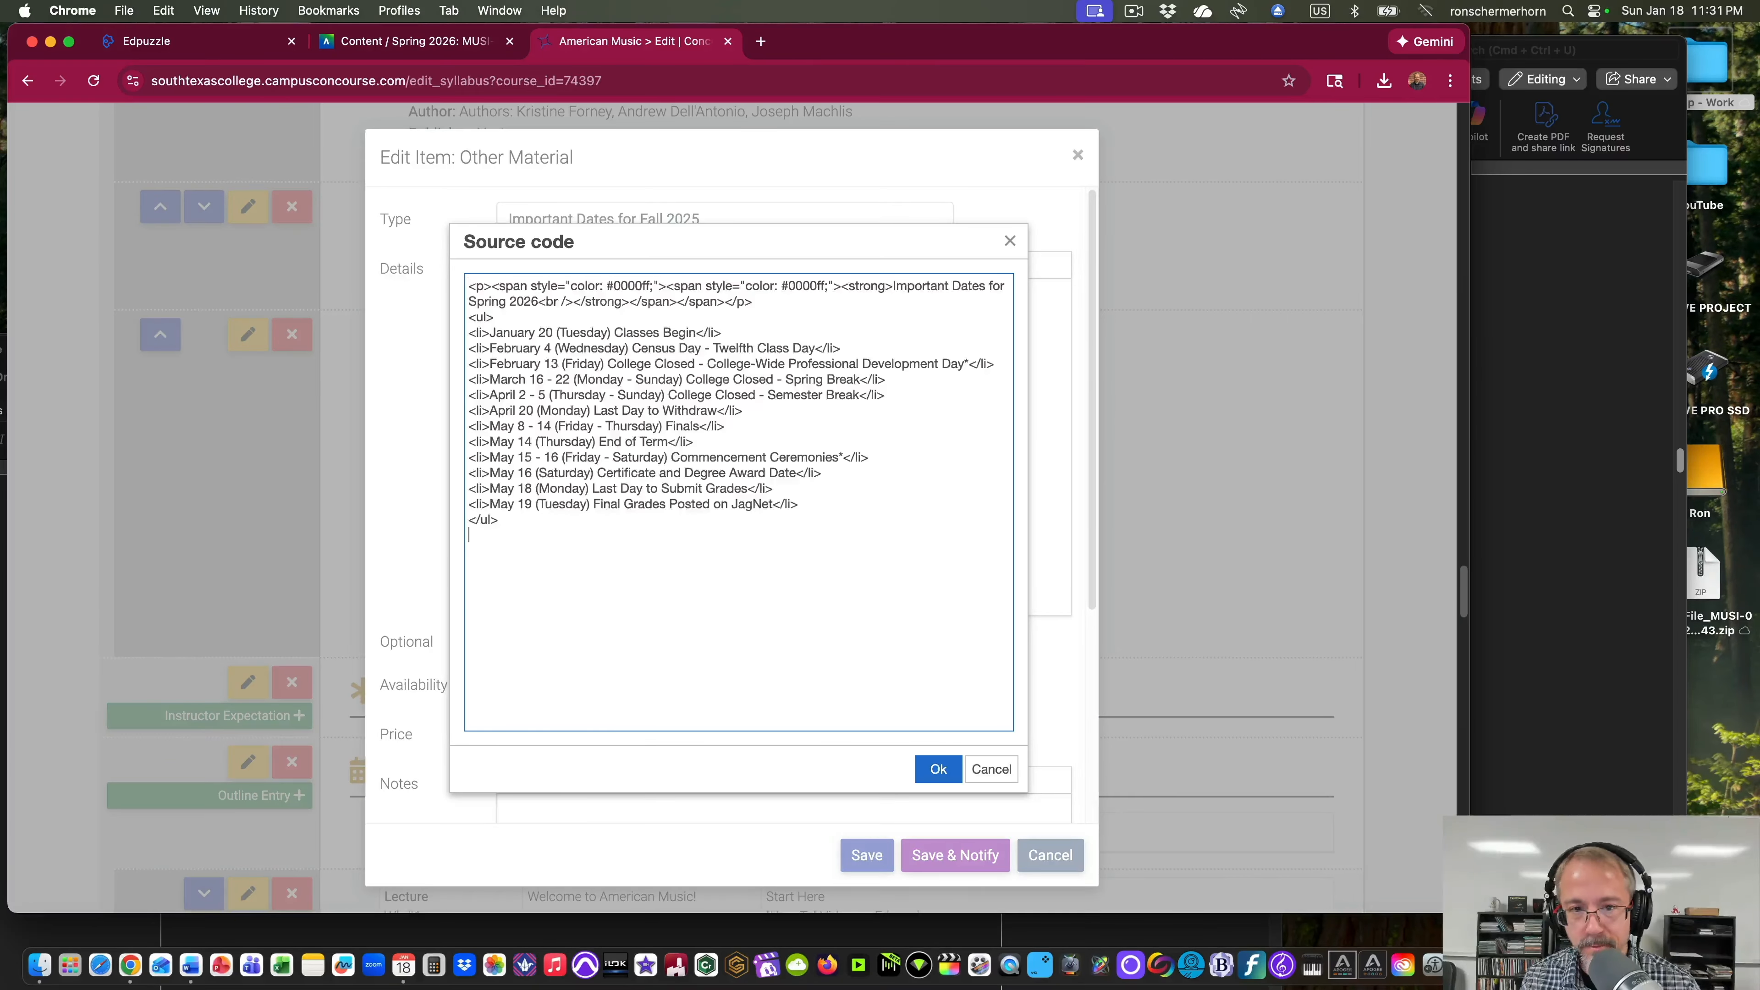
left_click(938, 769)
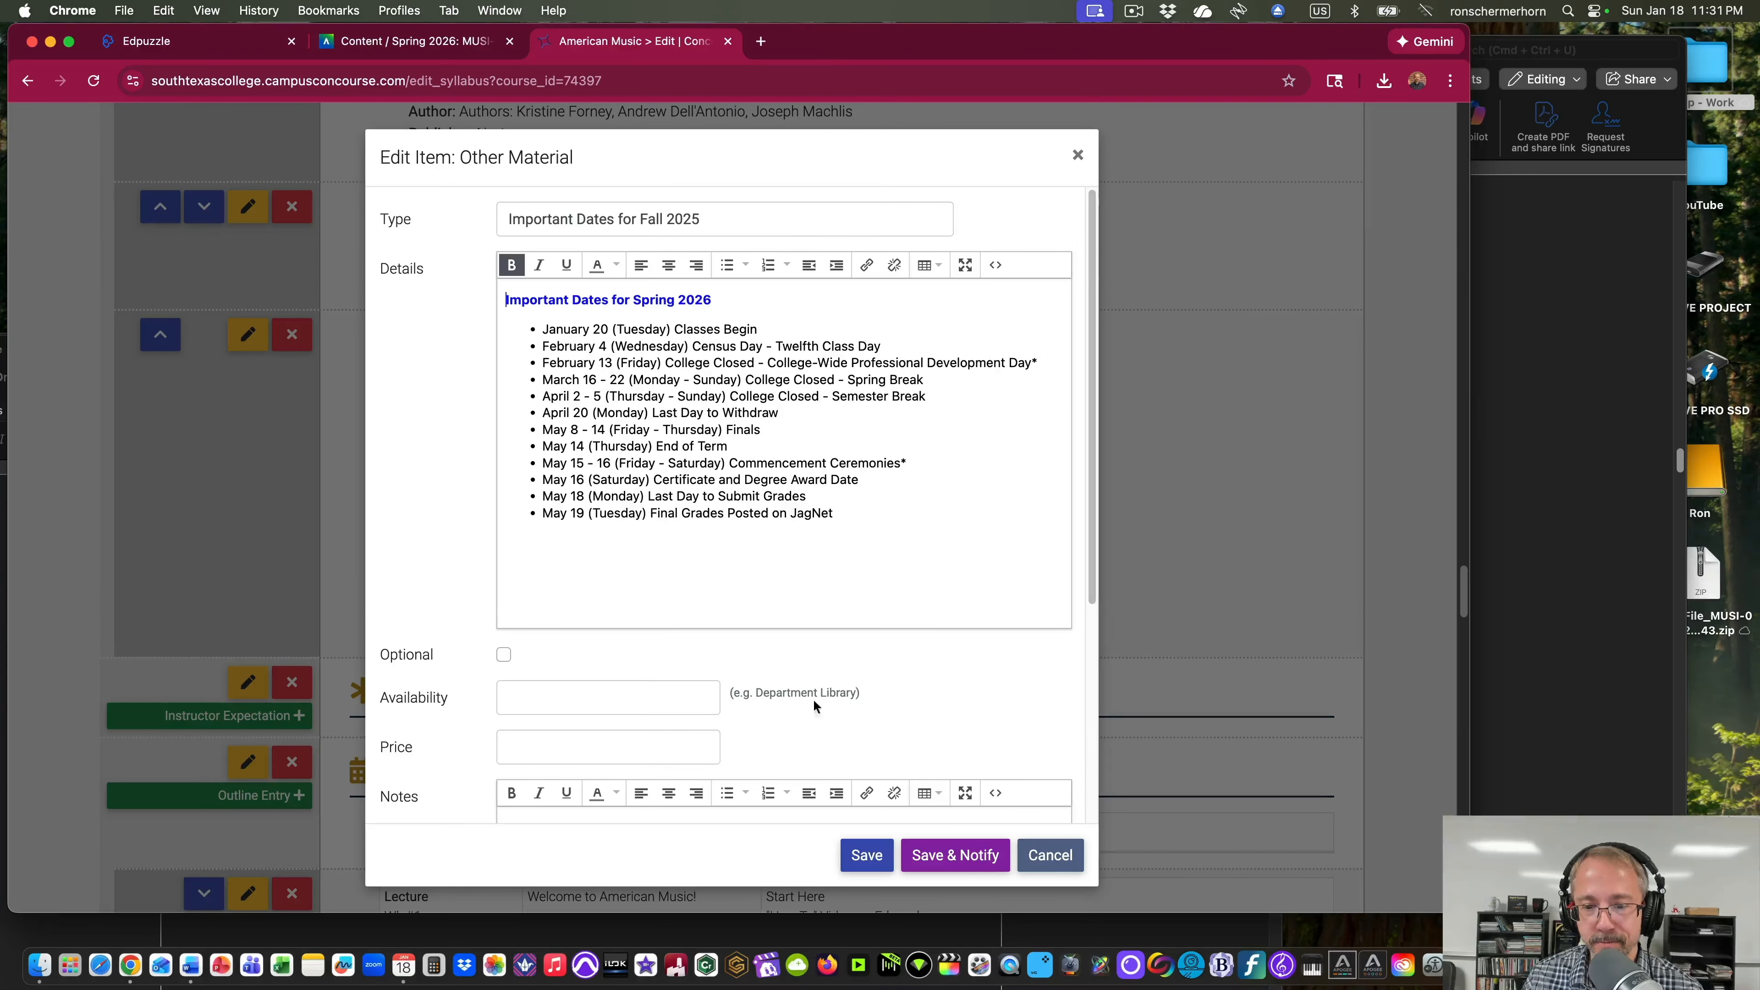
left_click(862, 853)
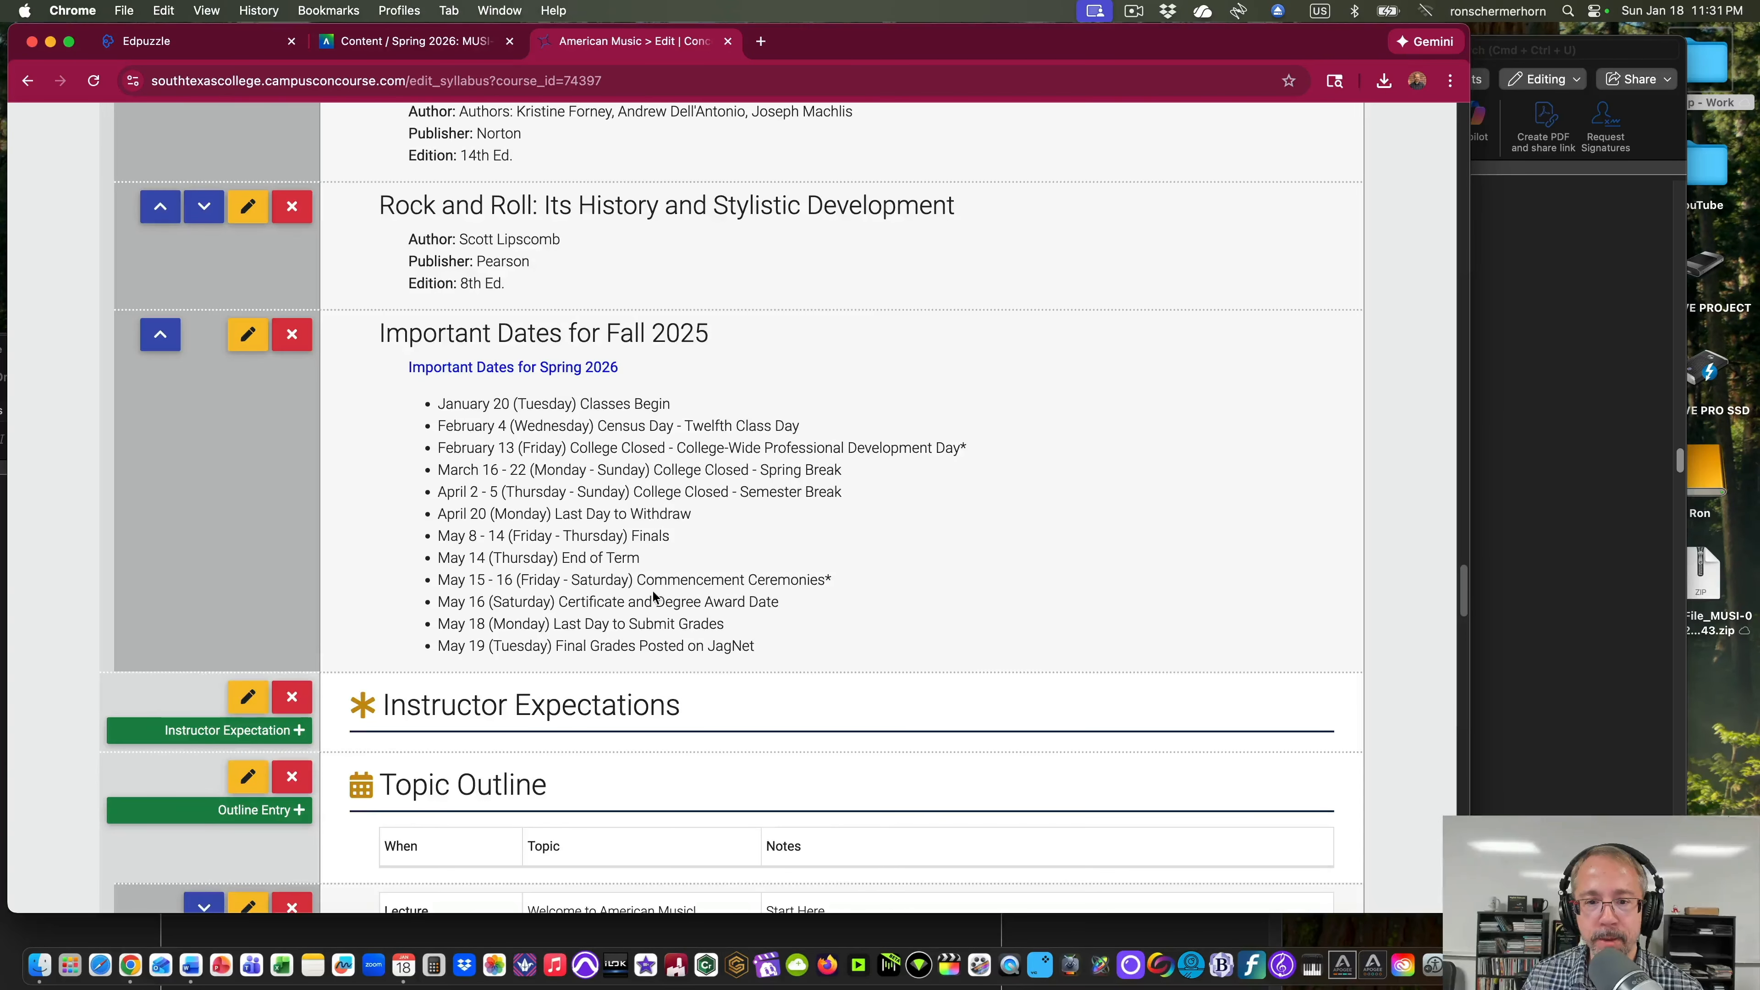
Open the Important Dates for Fall 2025 item and replace its Type with the heading "Important Dates for Spring 2026" taken from Details.
scroll(655, 600, "up", 1)
left_click(248, 369)
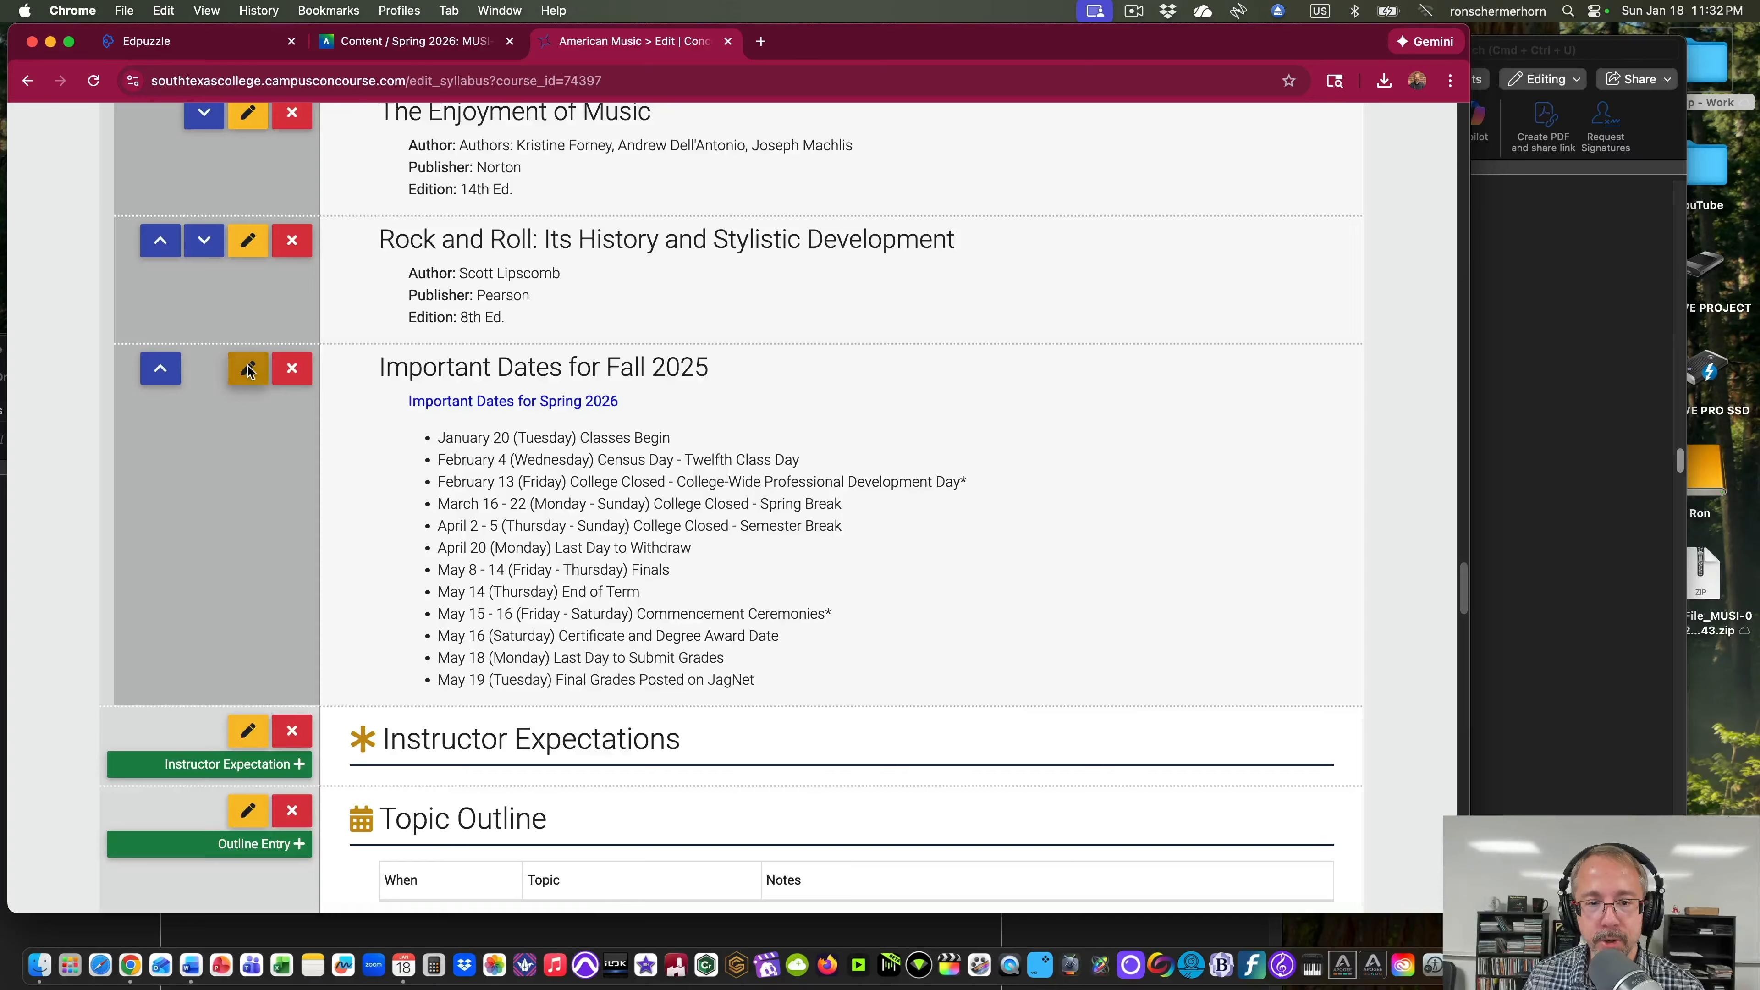
left_click_drag(714, 301, 494, 298)
left_click_drag(698, 221, 489, 225)
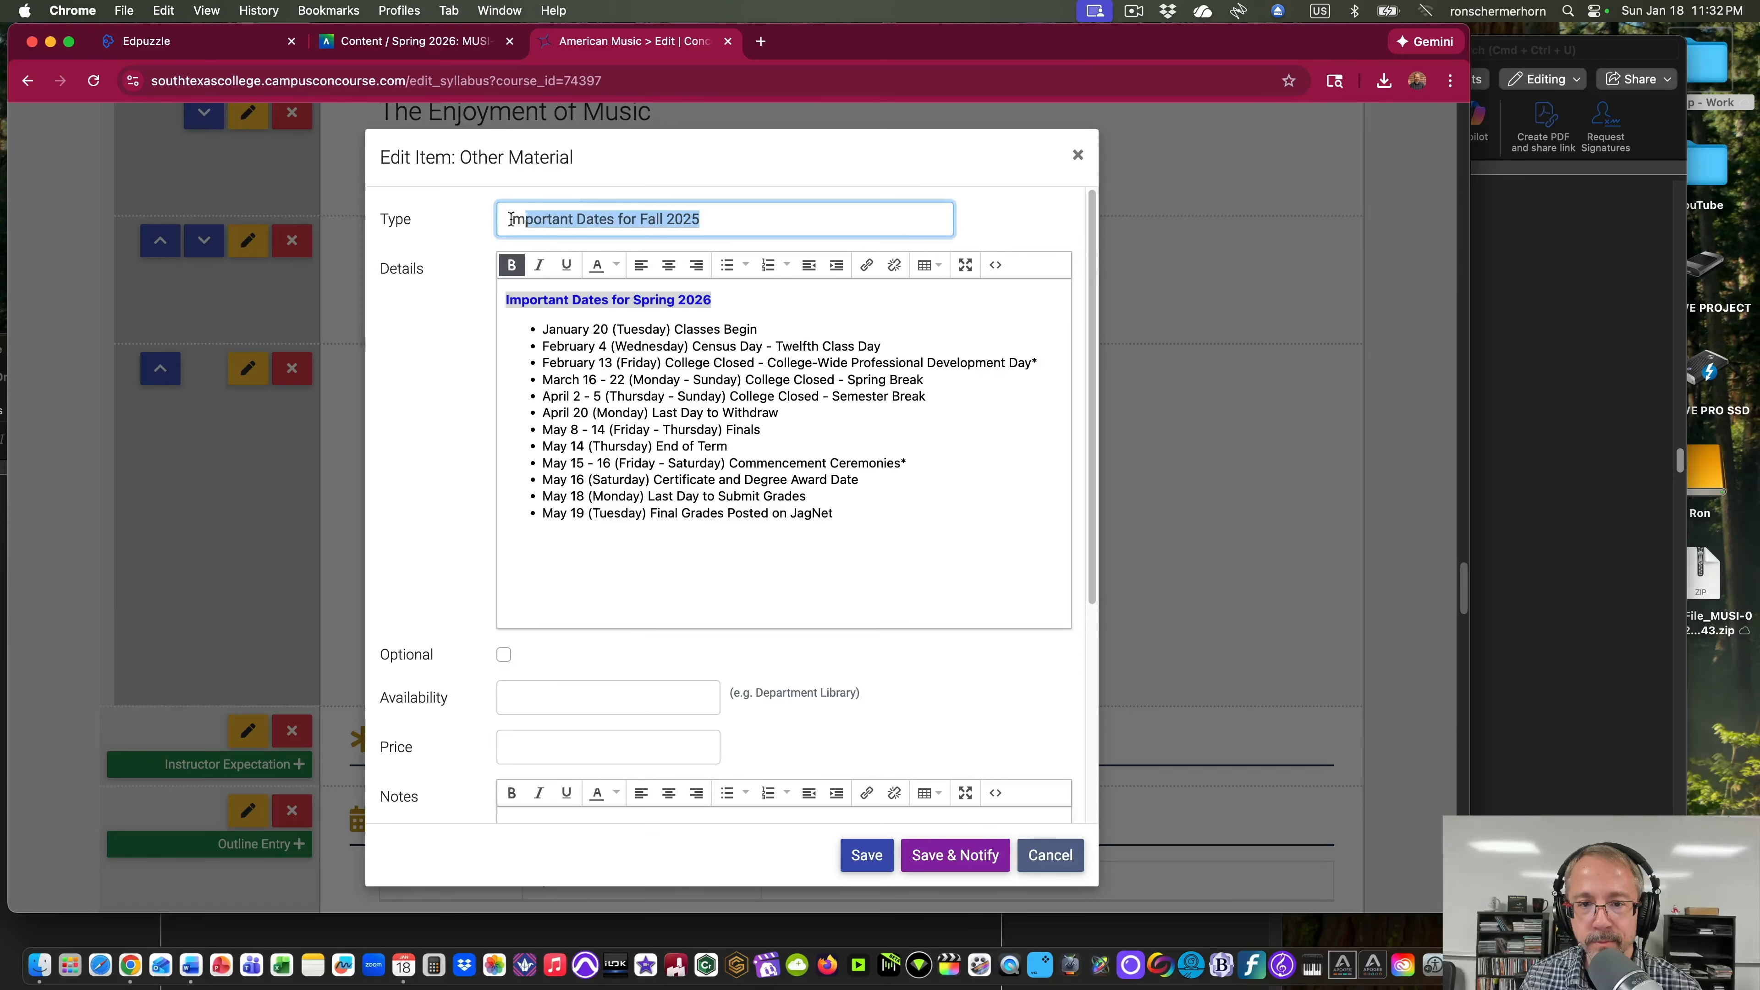
key("cmd+v")
Delete the Spring 2026 heading from Details, remove its leftover paragraph code from the source, and save the item.
left_click(712, 303)
left_click(483, 297, "shift")
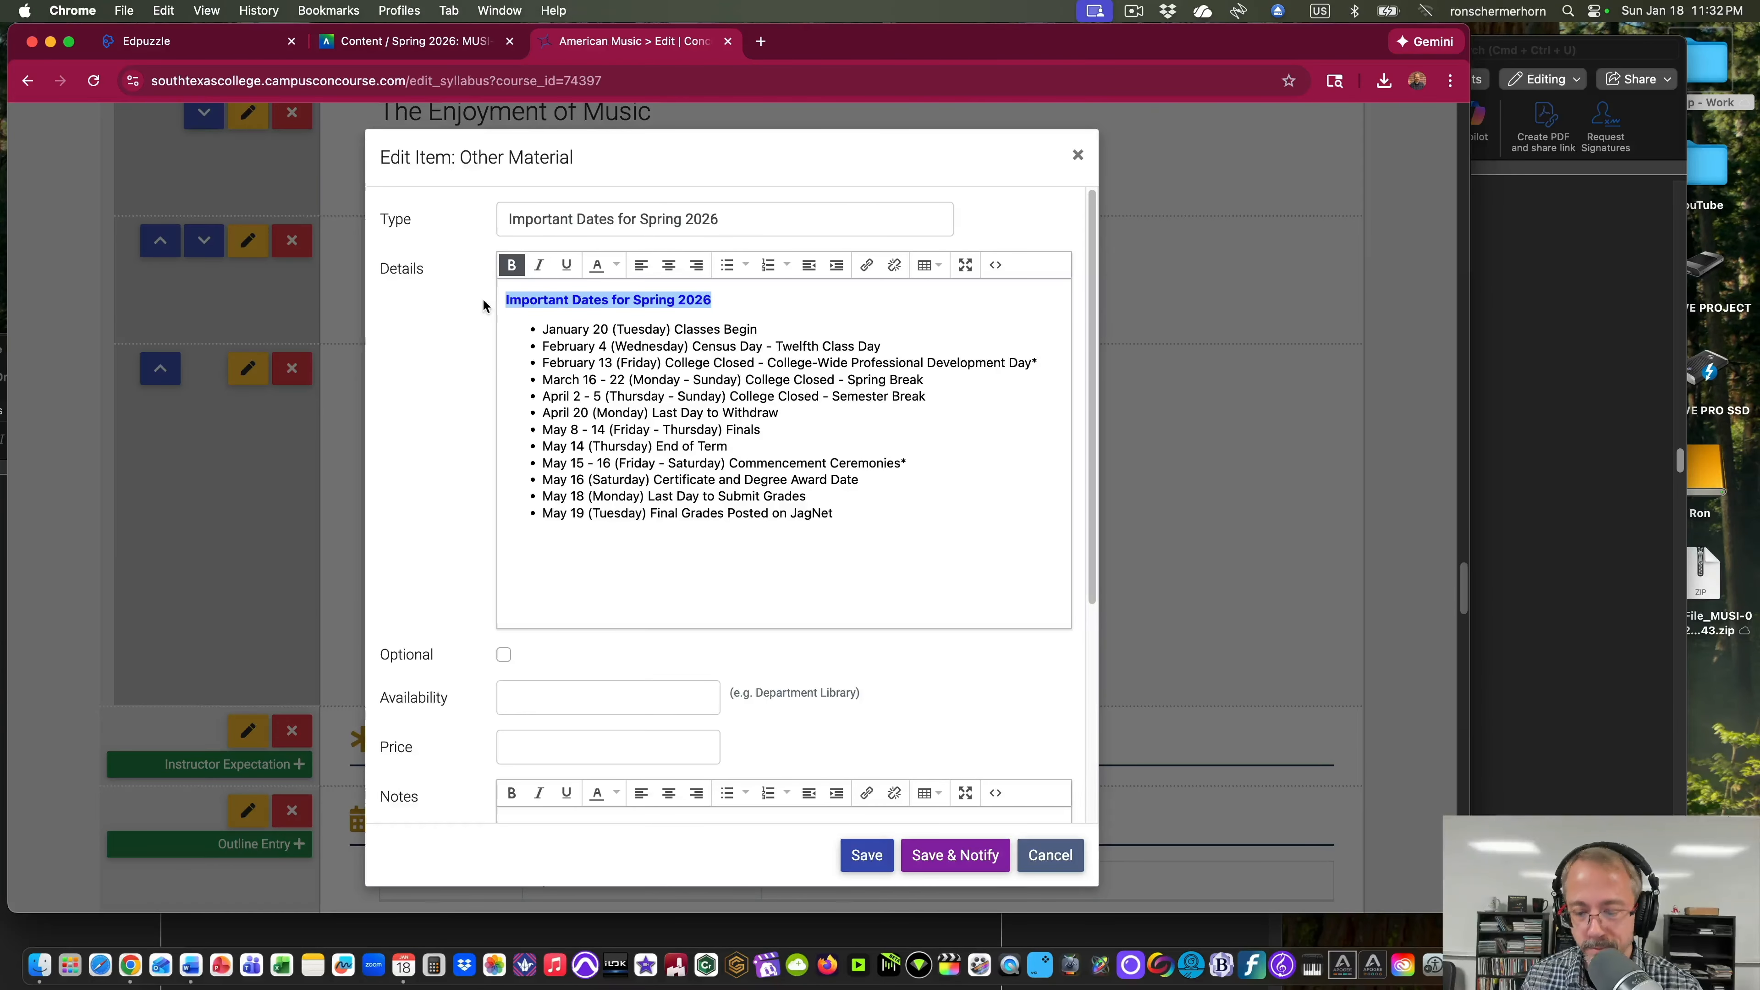
key("BackSpace")
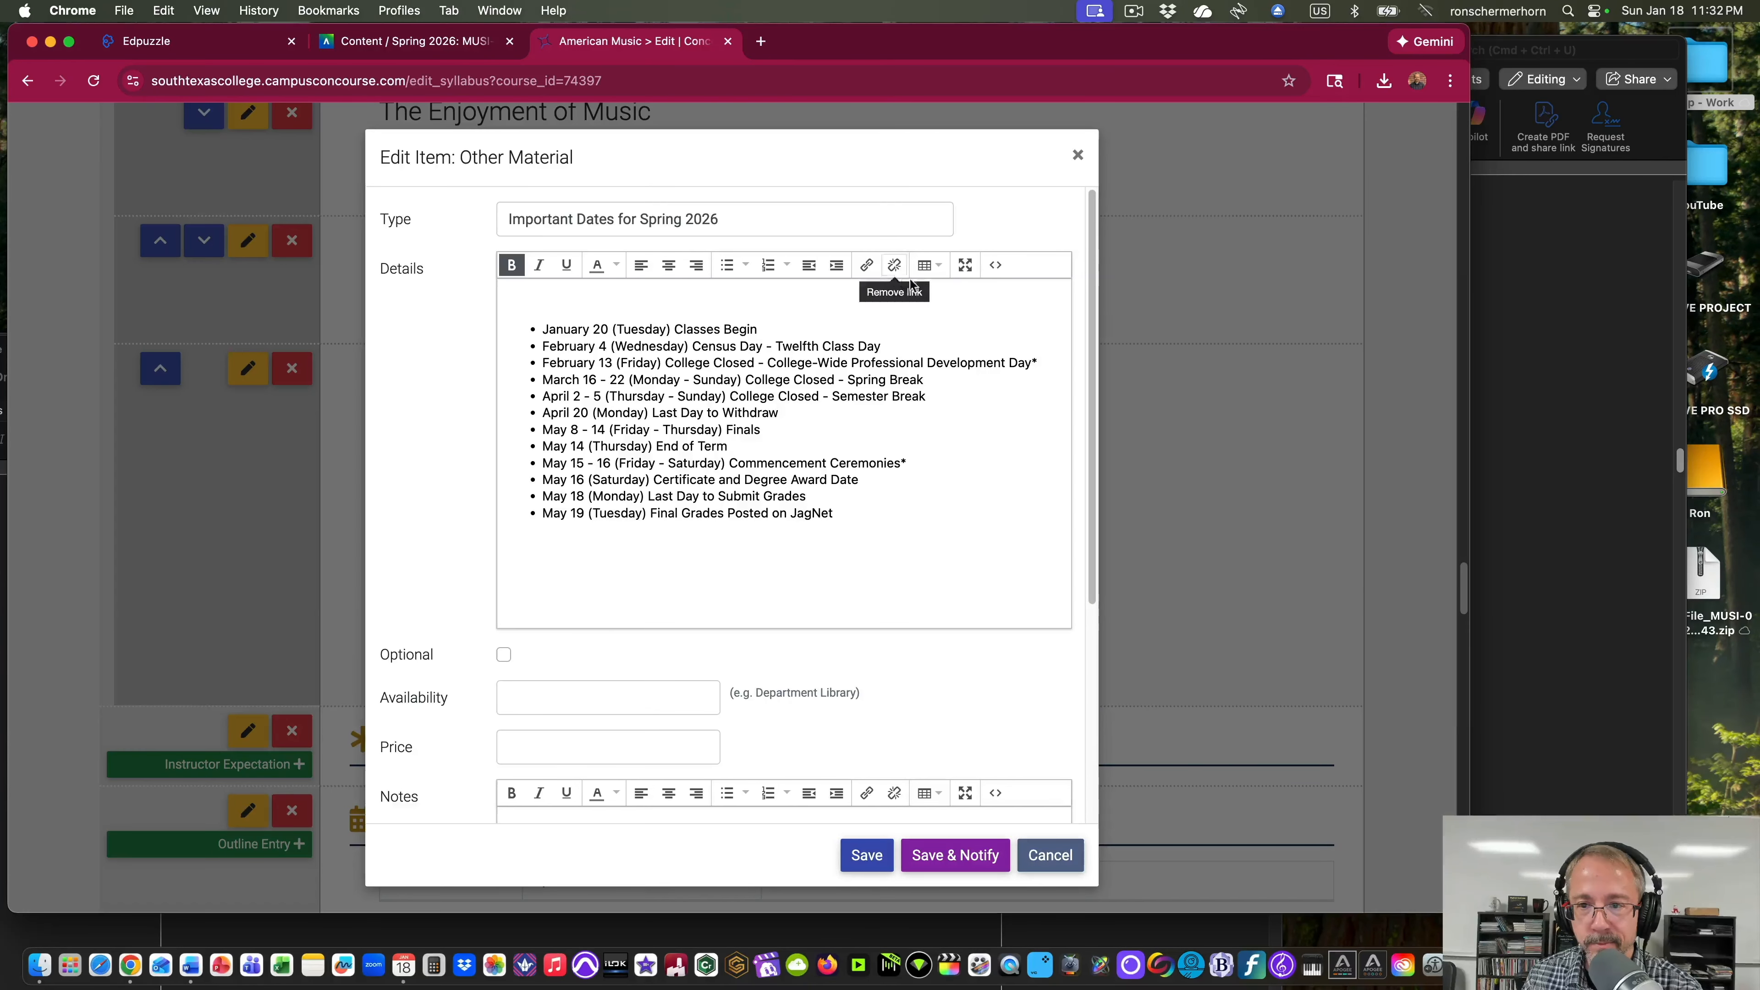
left_click(996, 265)
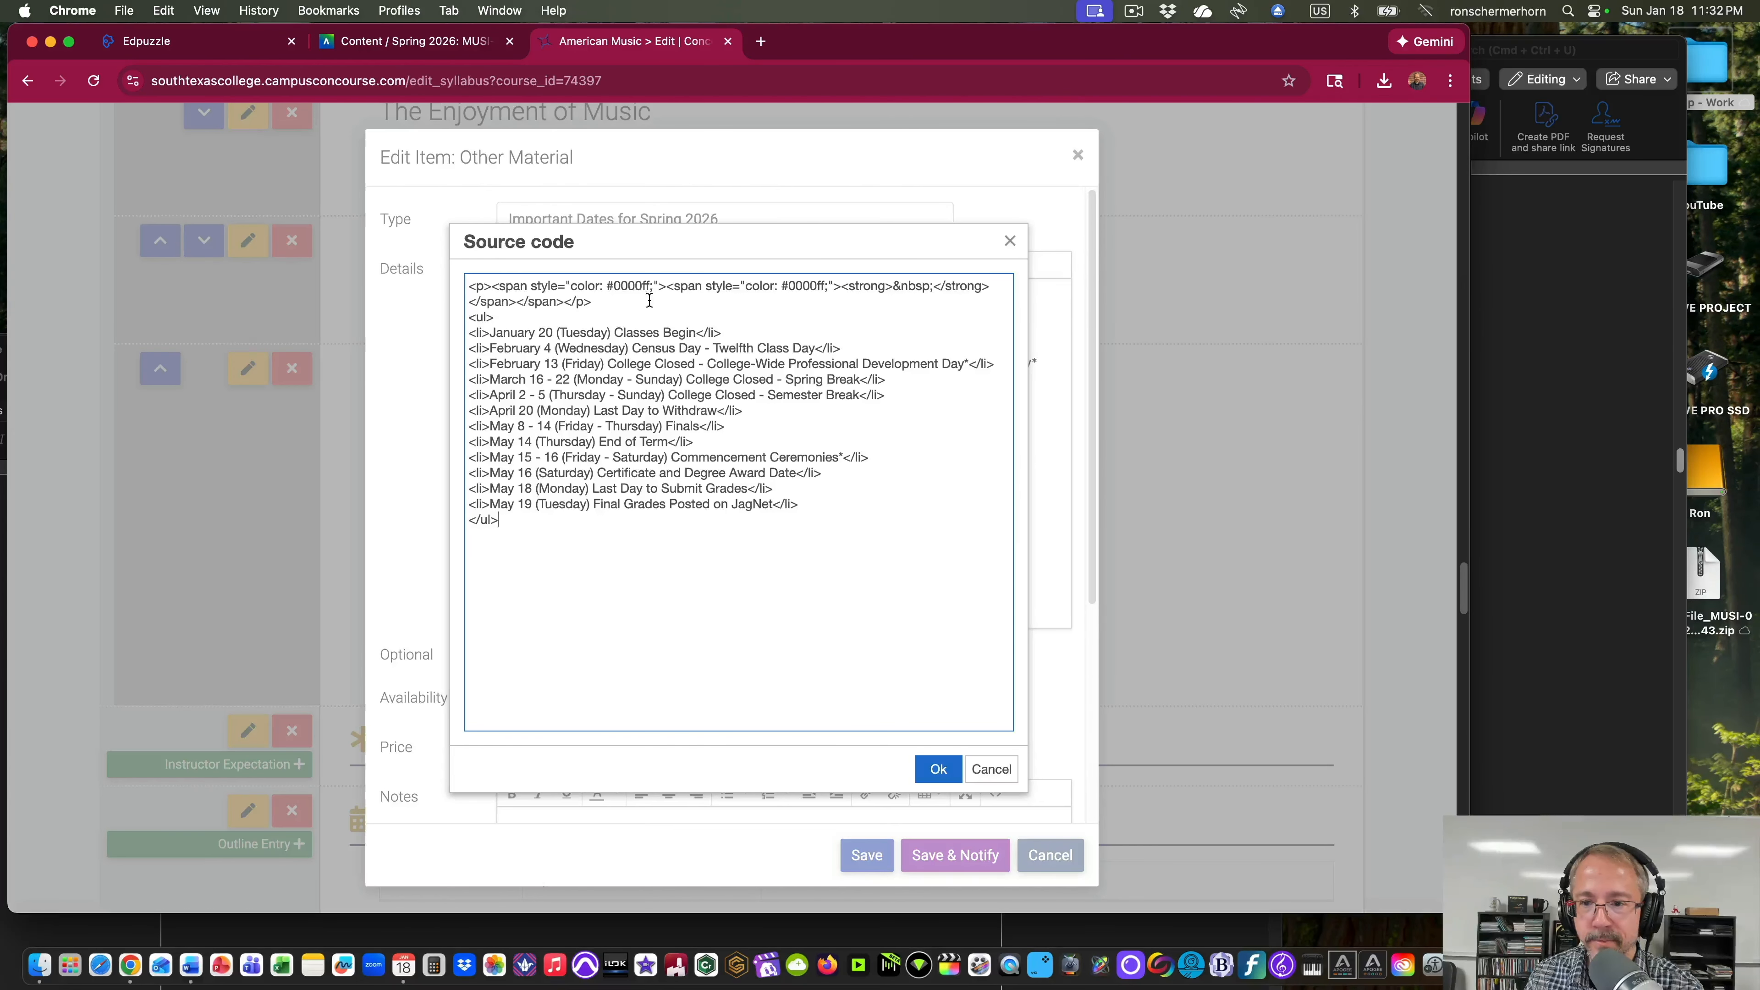
left_click_drag(607, 302, 467, 286)
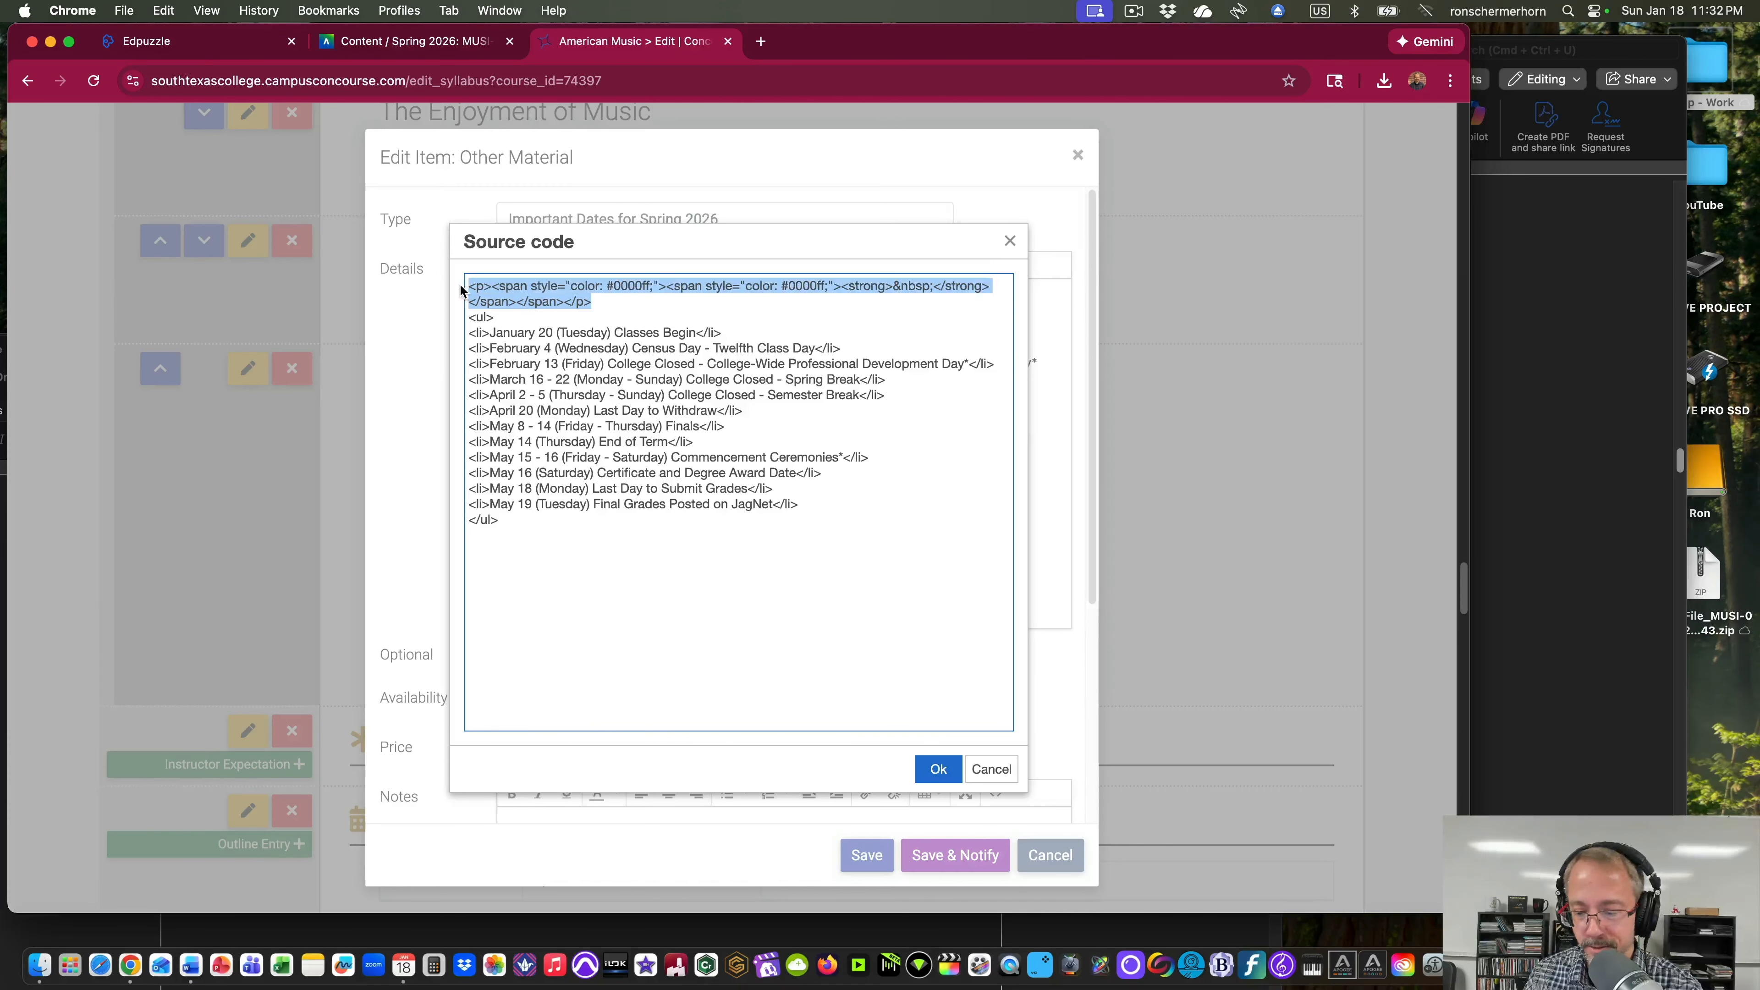
key("BackSpace")
left_click(466, 302)
key("BackSpace")
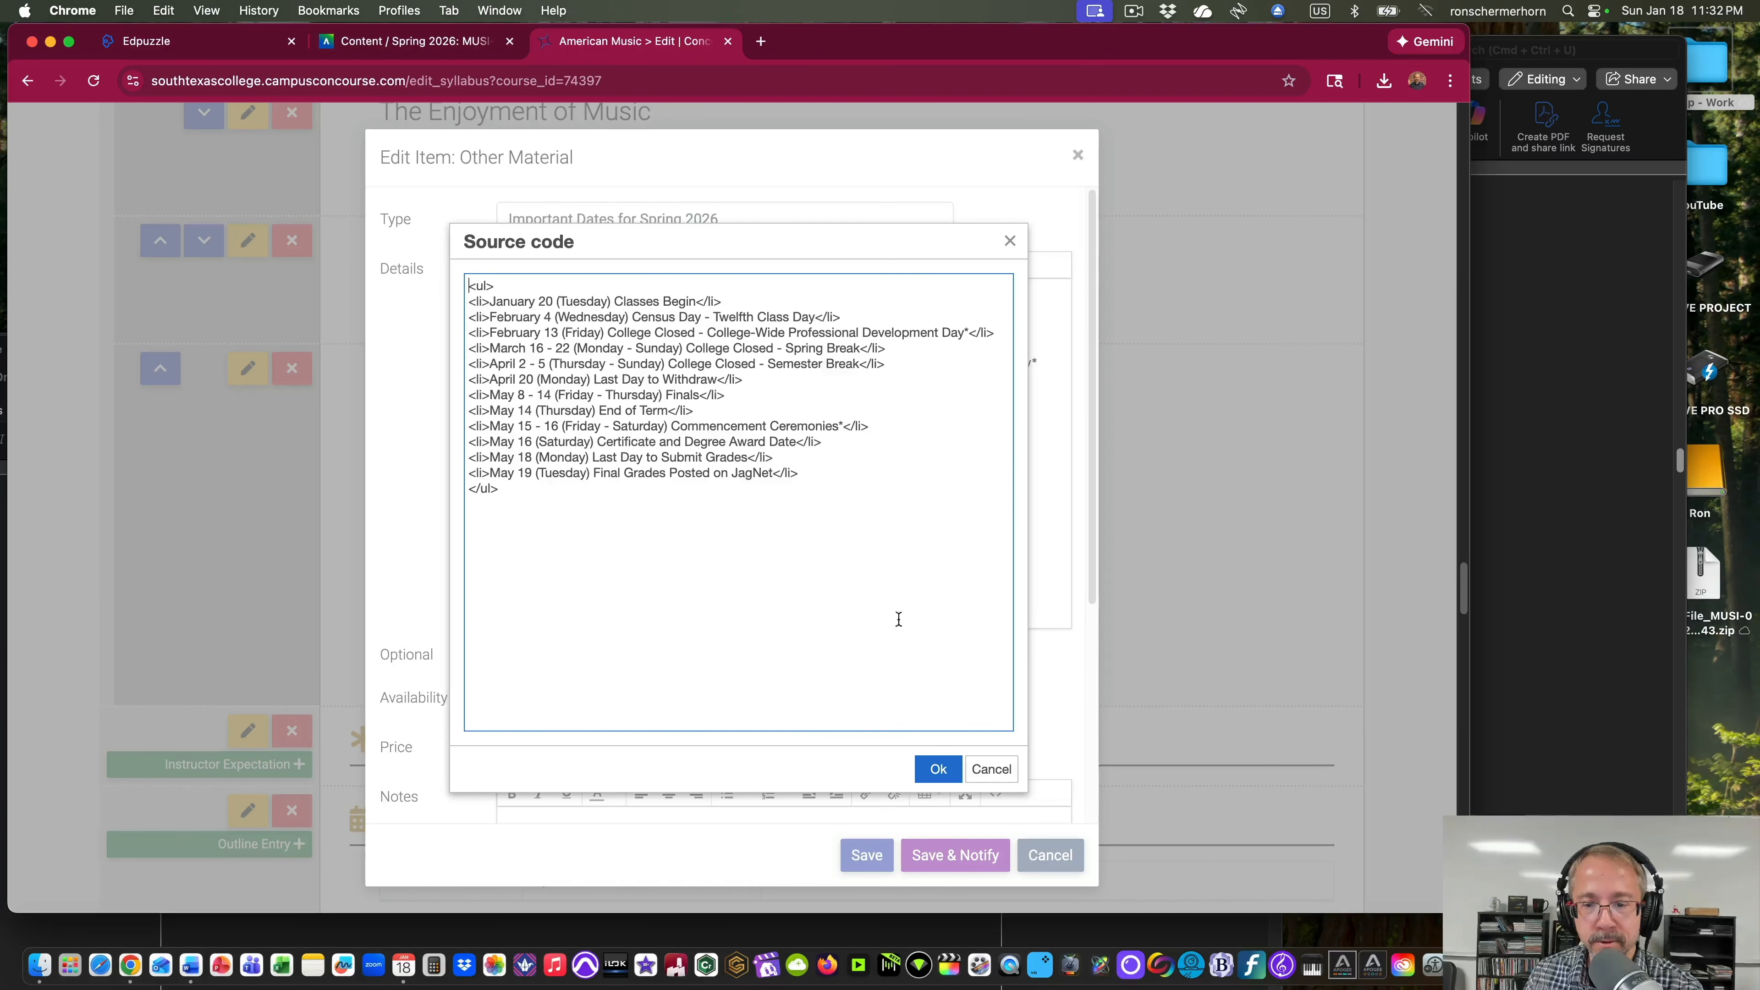
left_click(939, 766)
left_click(847, 859)
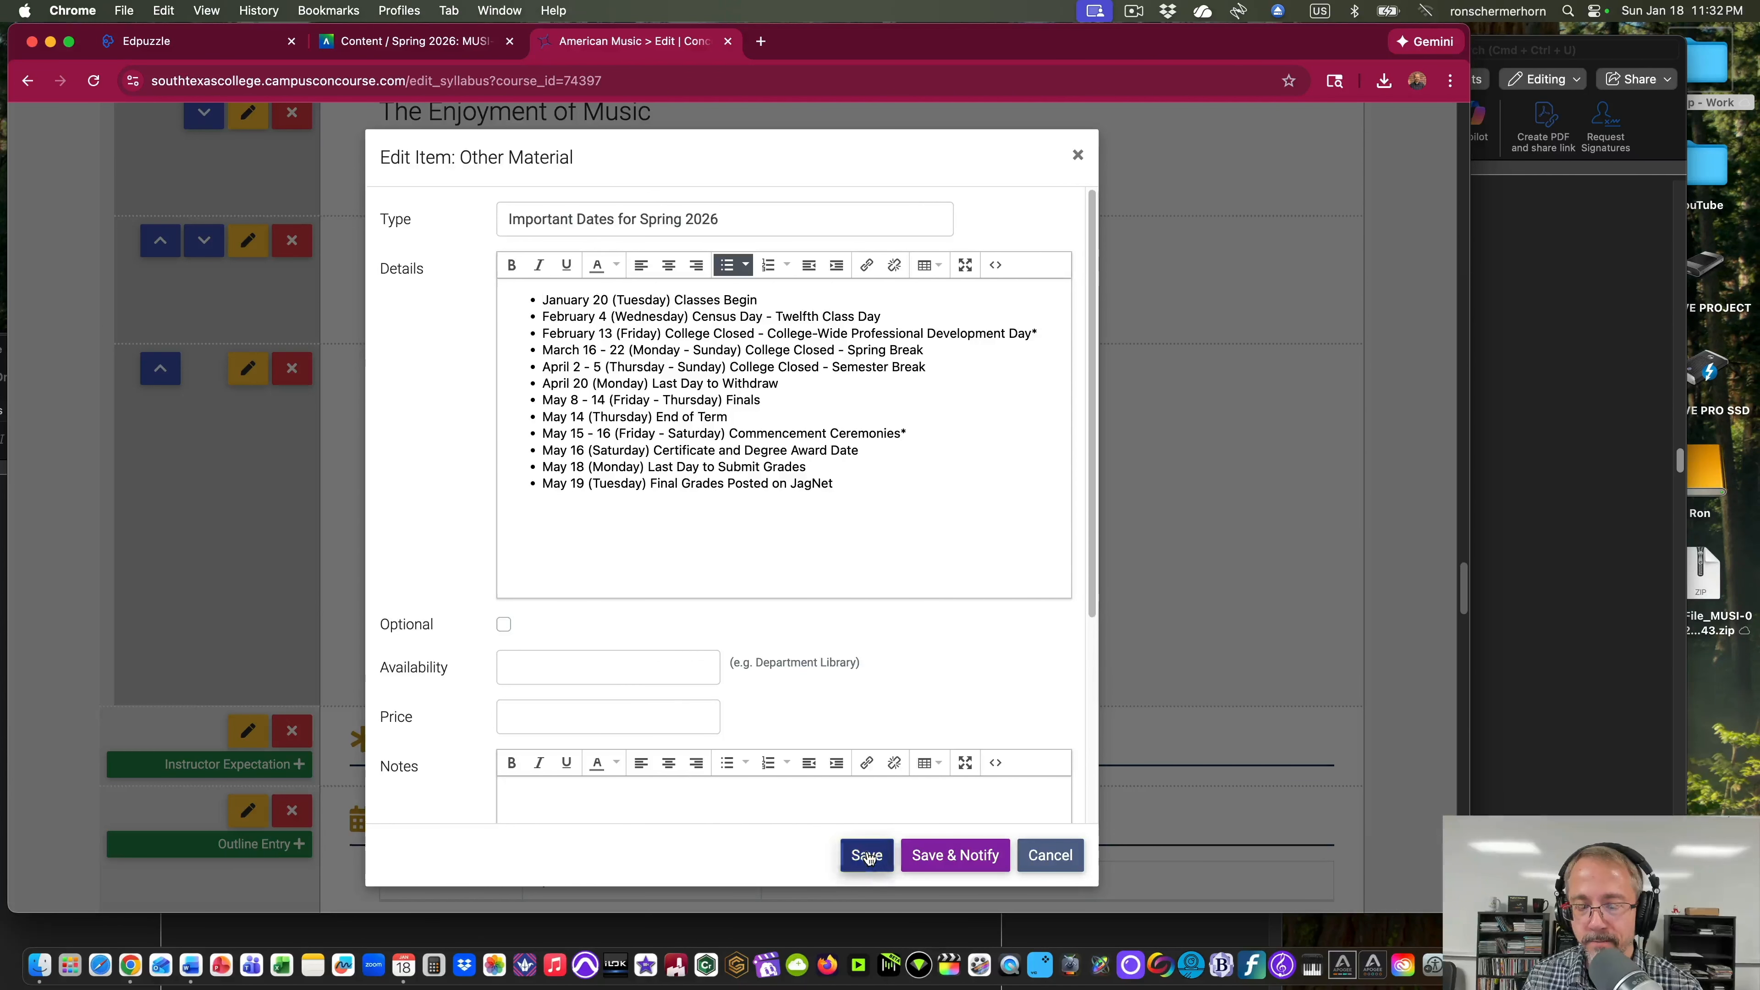
In the Word course prep document, copy the bulleted Important Dates for Spring 2026 list, from January 20 through May 19.
scroll(834, 622, "up", 6)
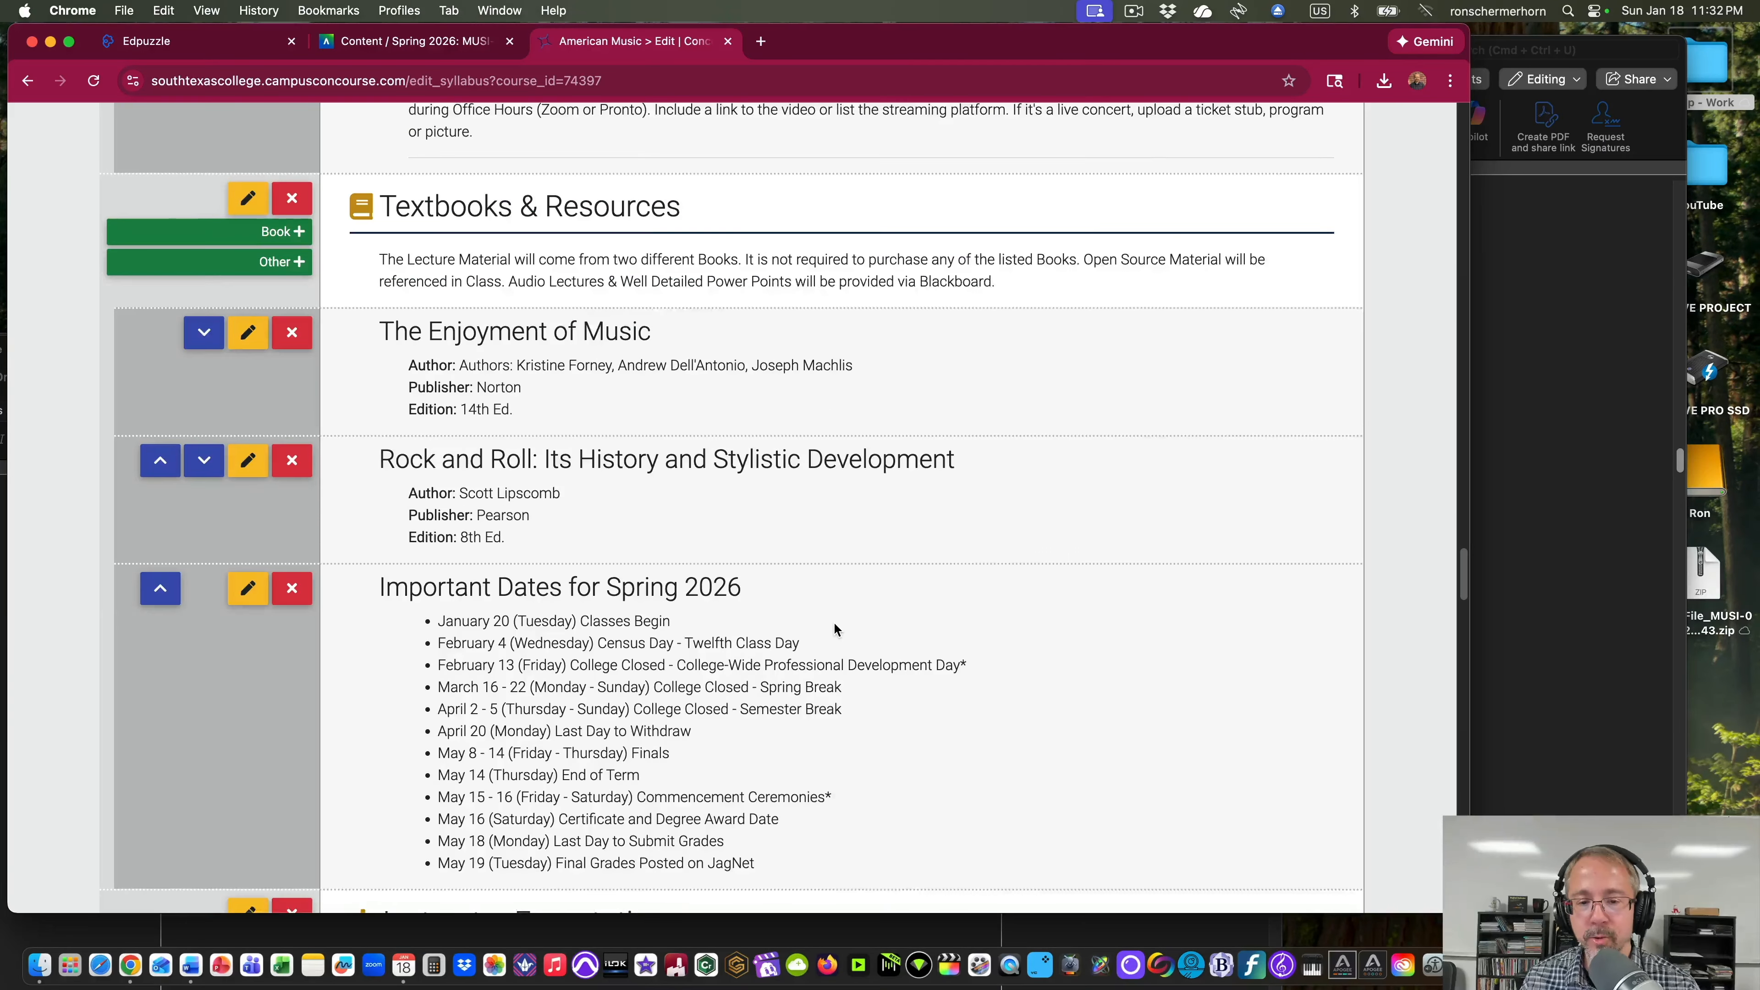
scroll(834, 622, "down", 4)
scroll(738, 554, "down", 3)
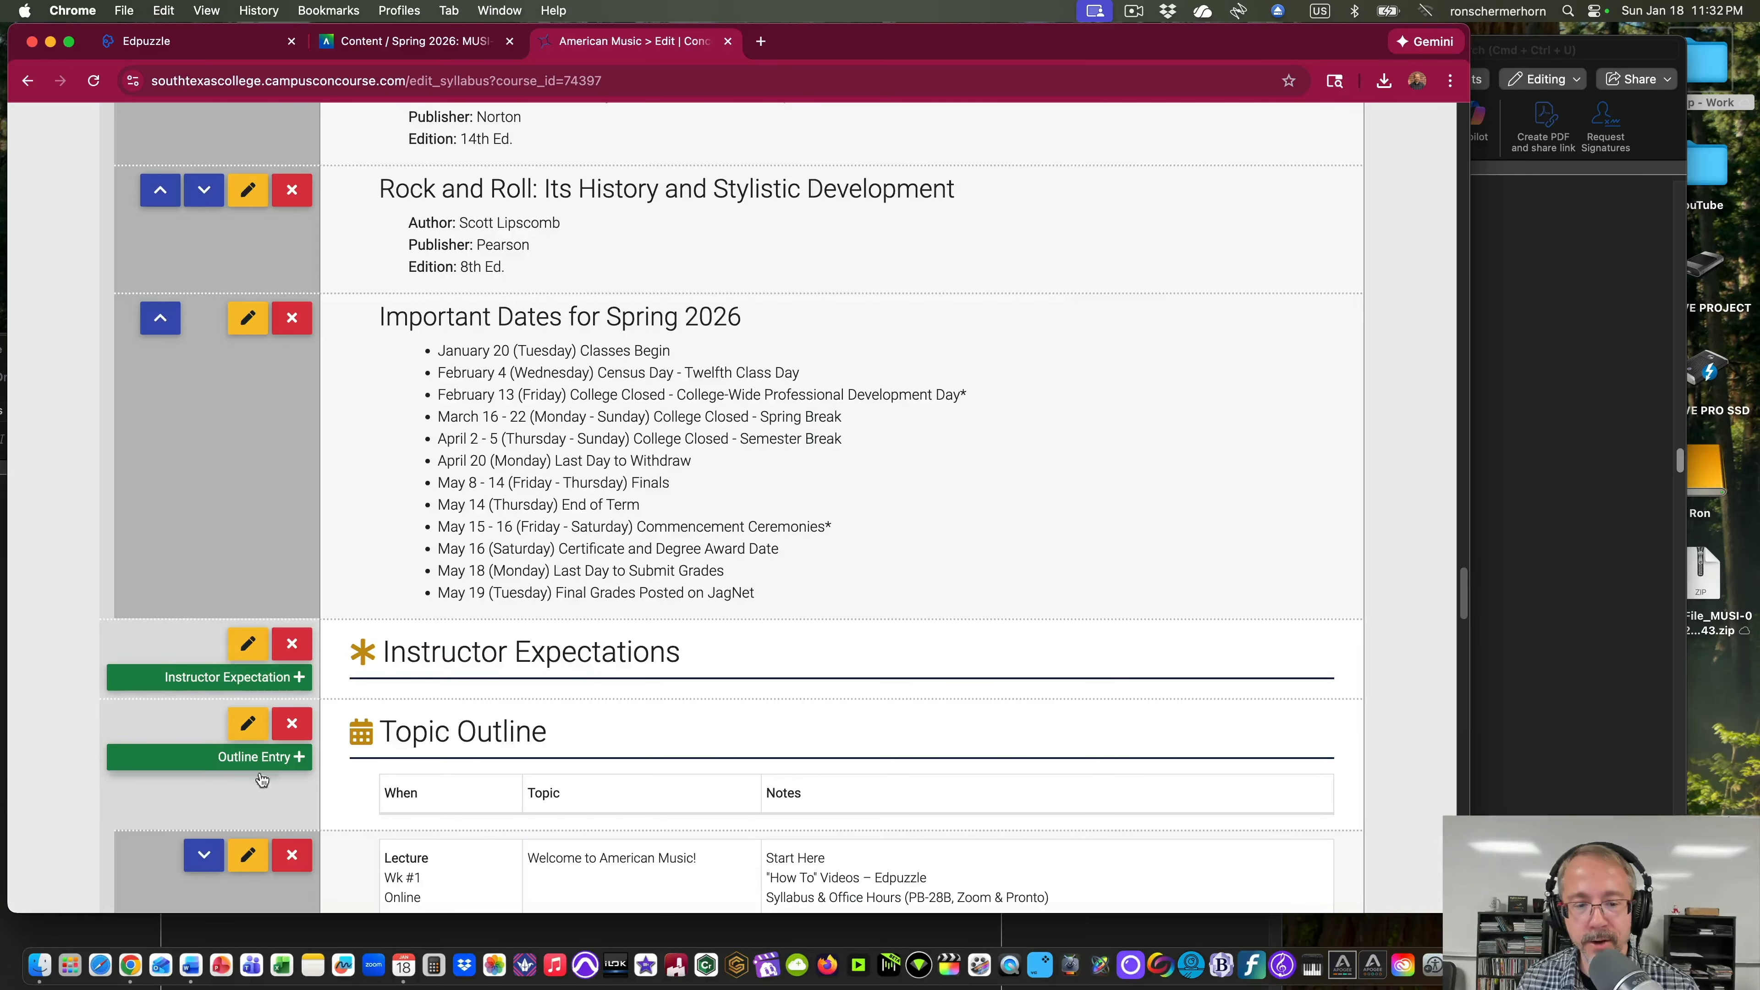
left_click(198, 961)
scroll(843, 529, "up", 10)
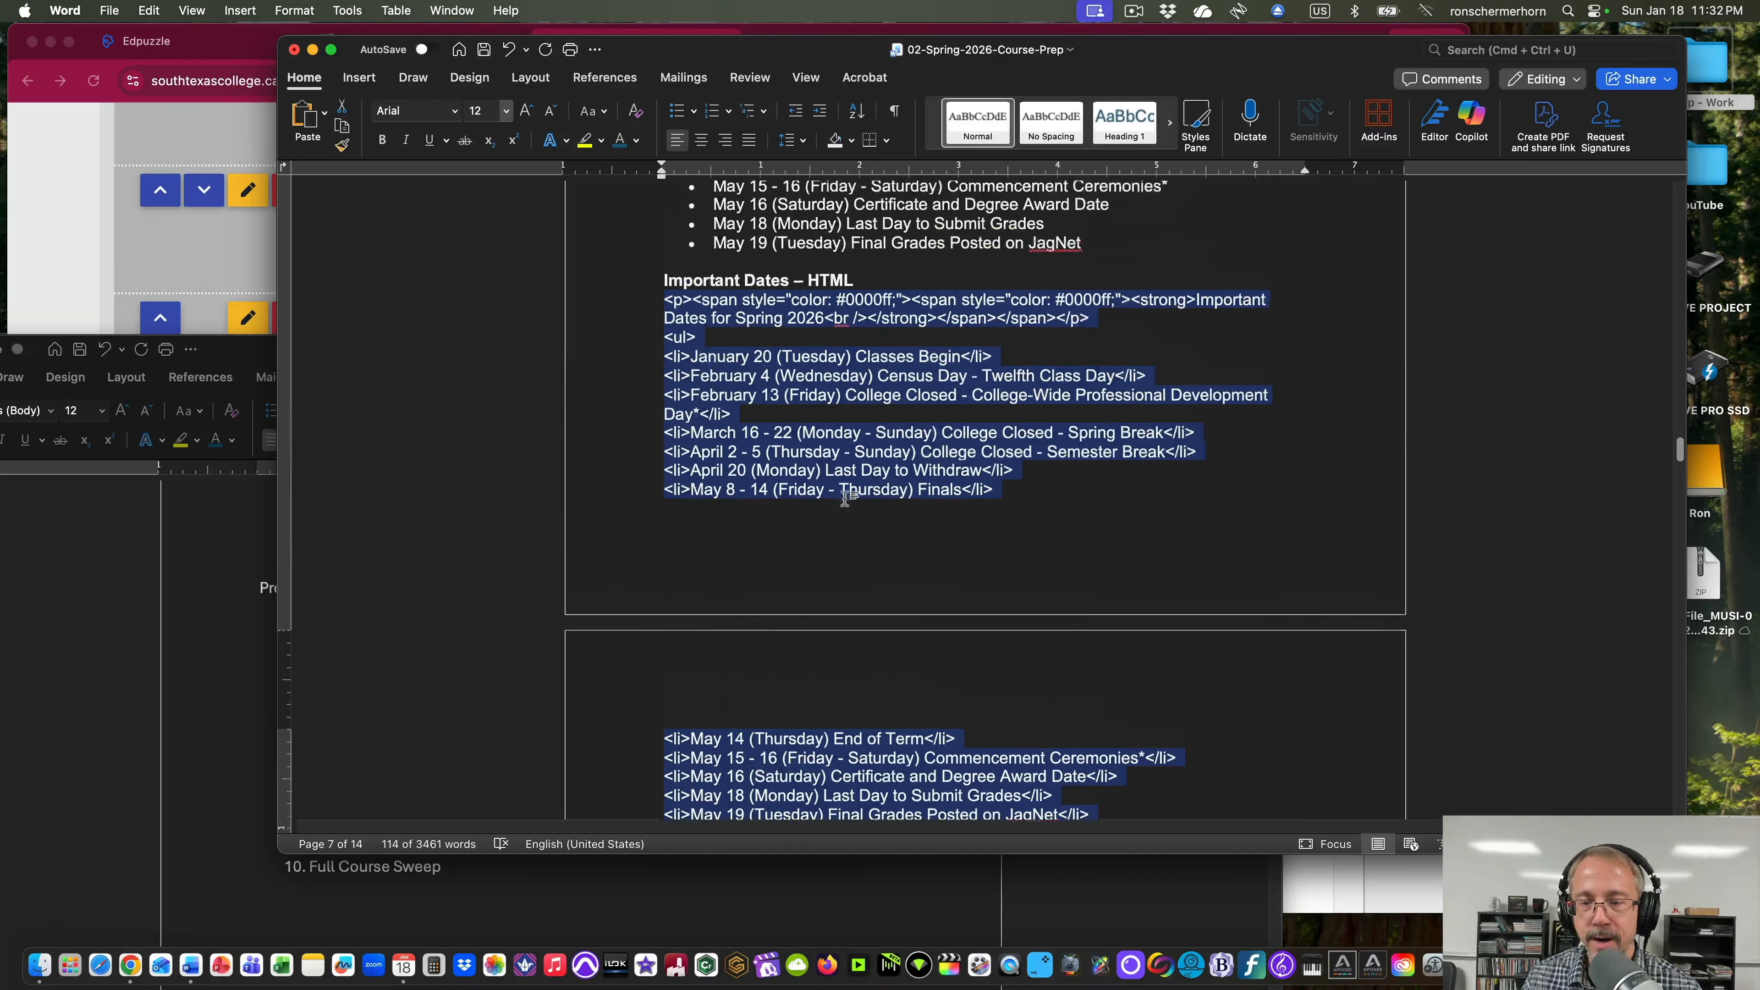
left_click_drag(709, 364, 1103, 597)
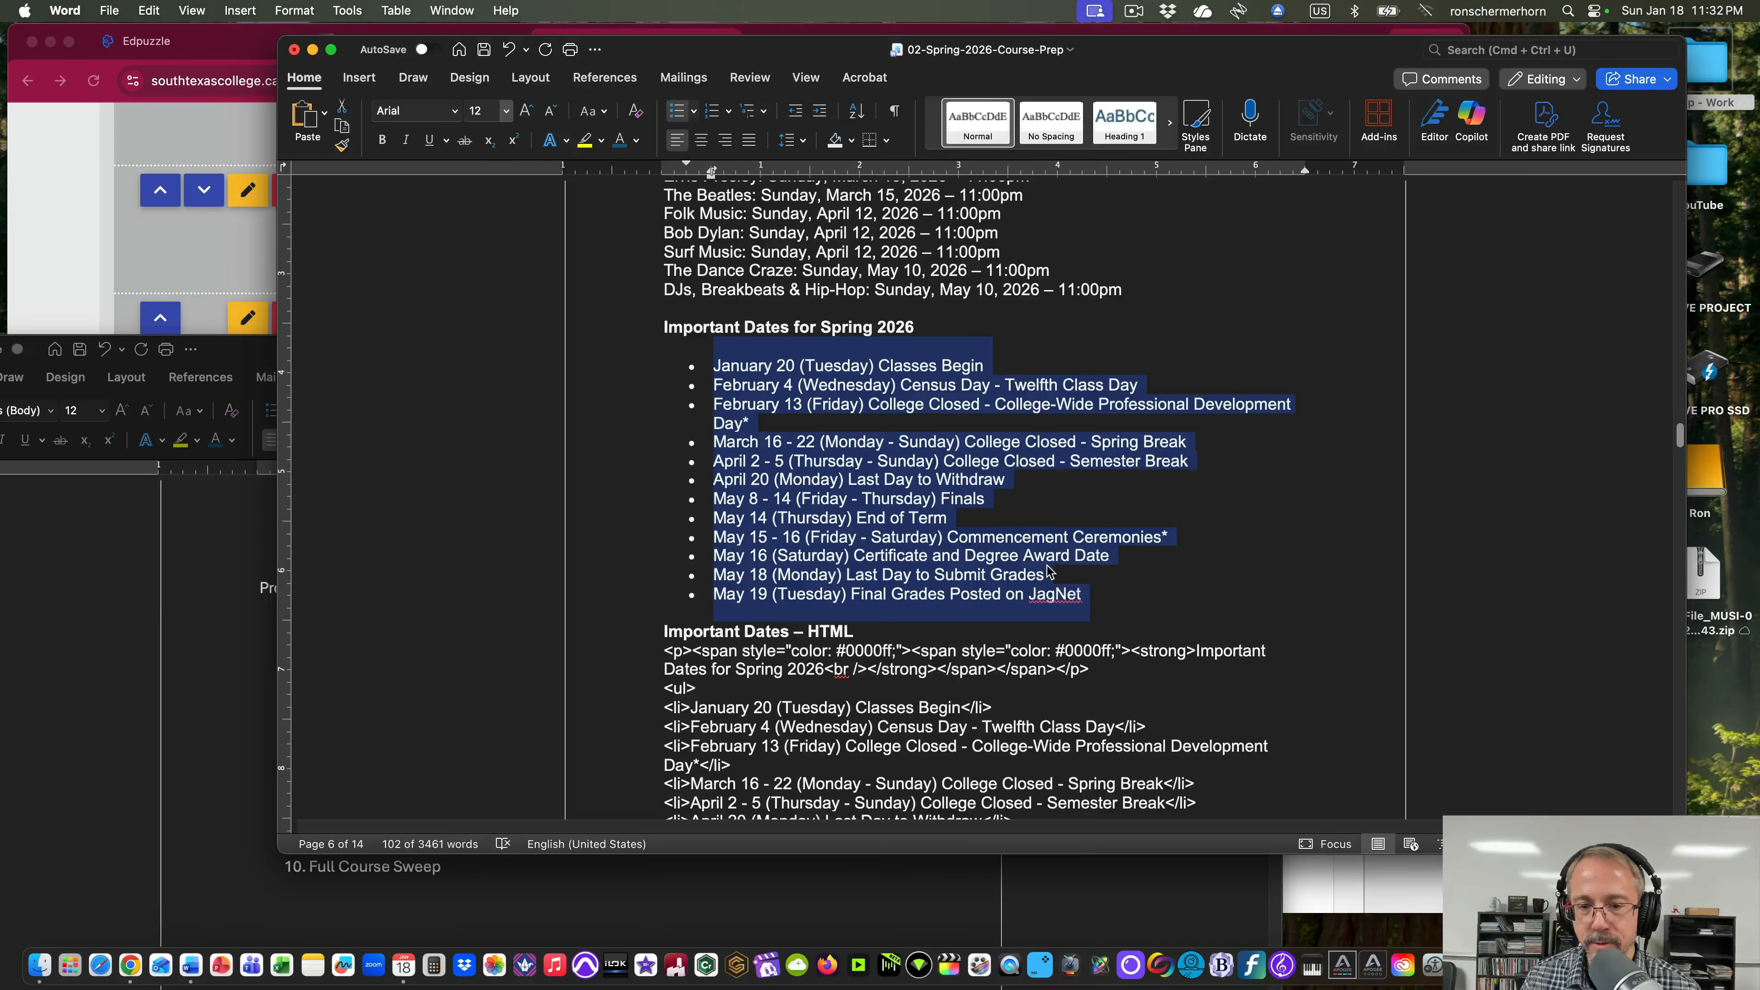
left_click(1067, 426)
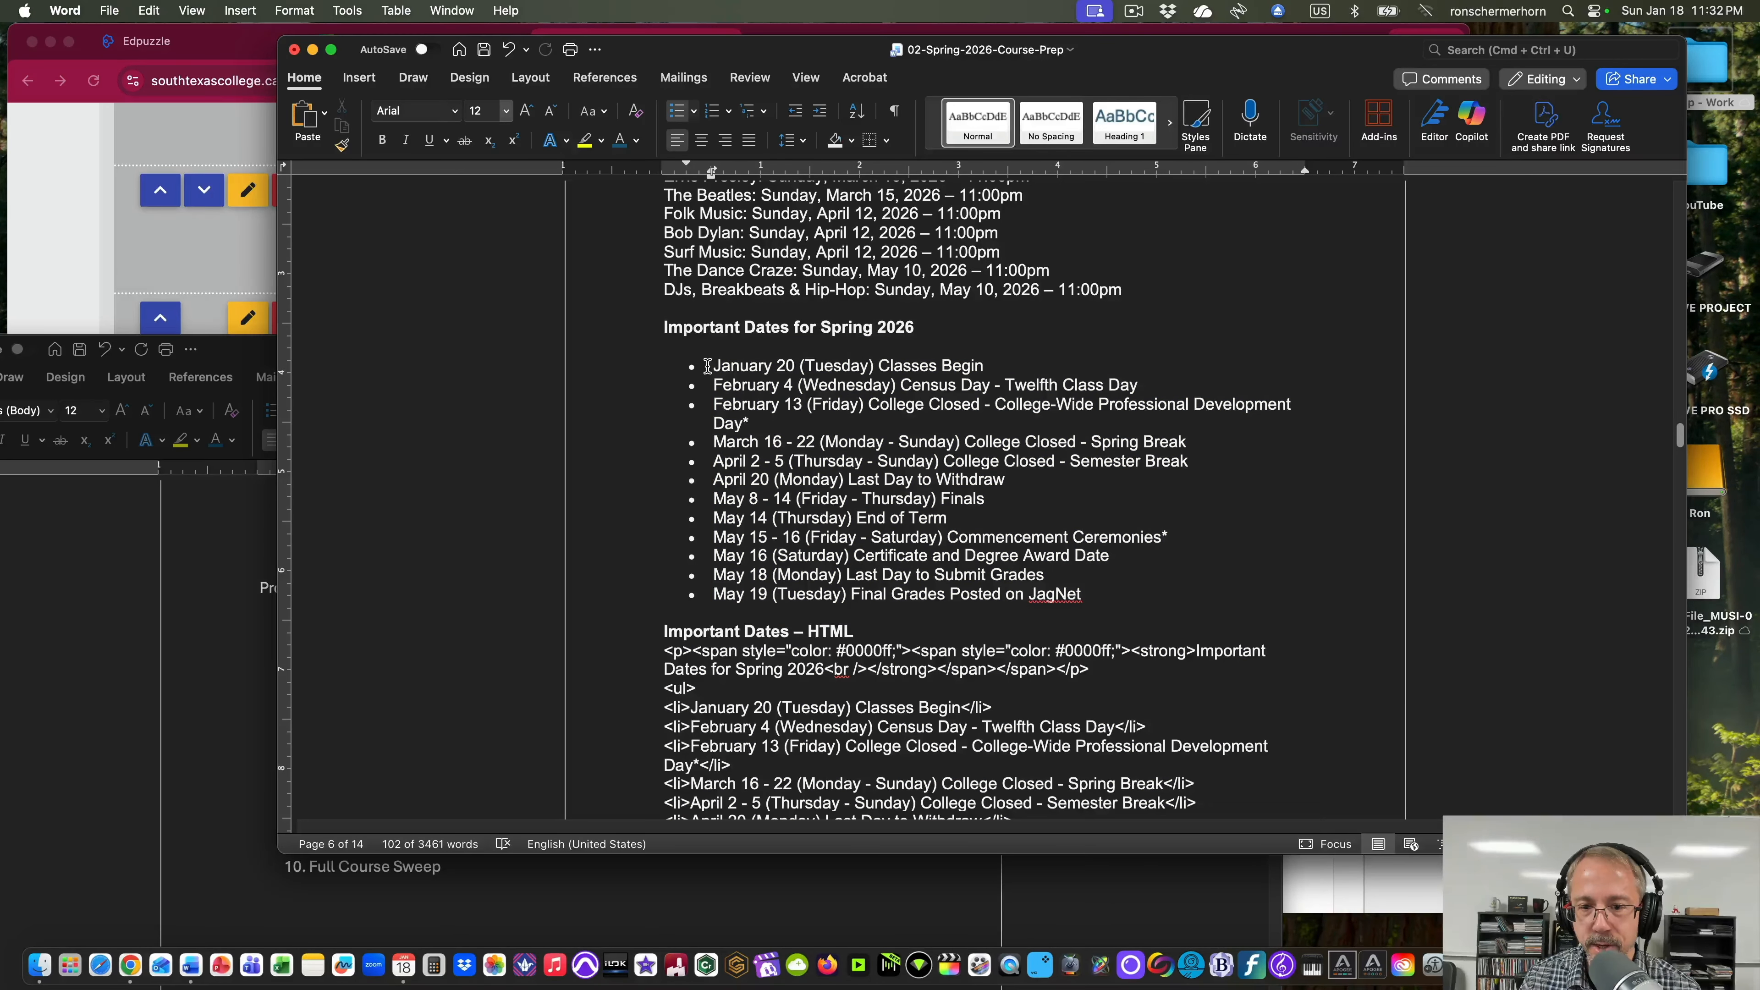
left_click_drag(705, 366, 1087, 607)
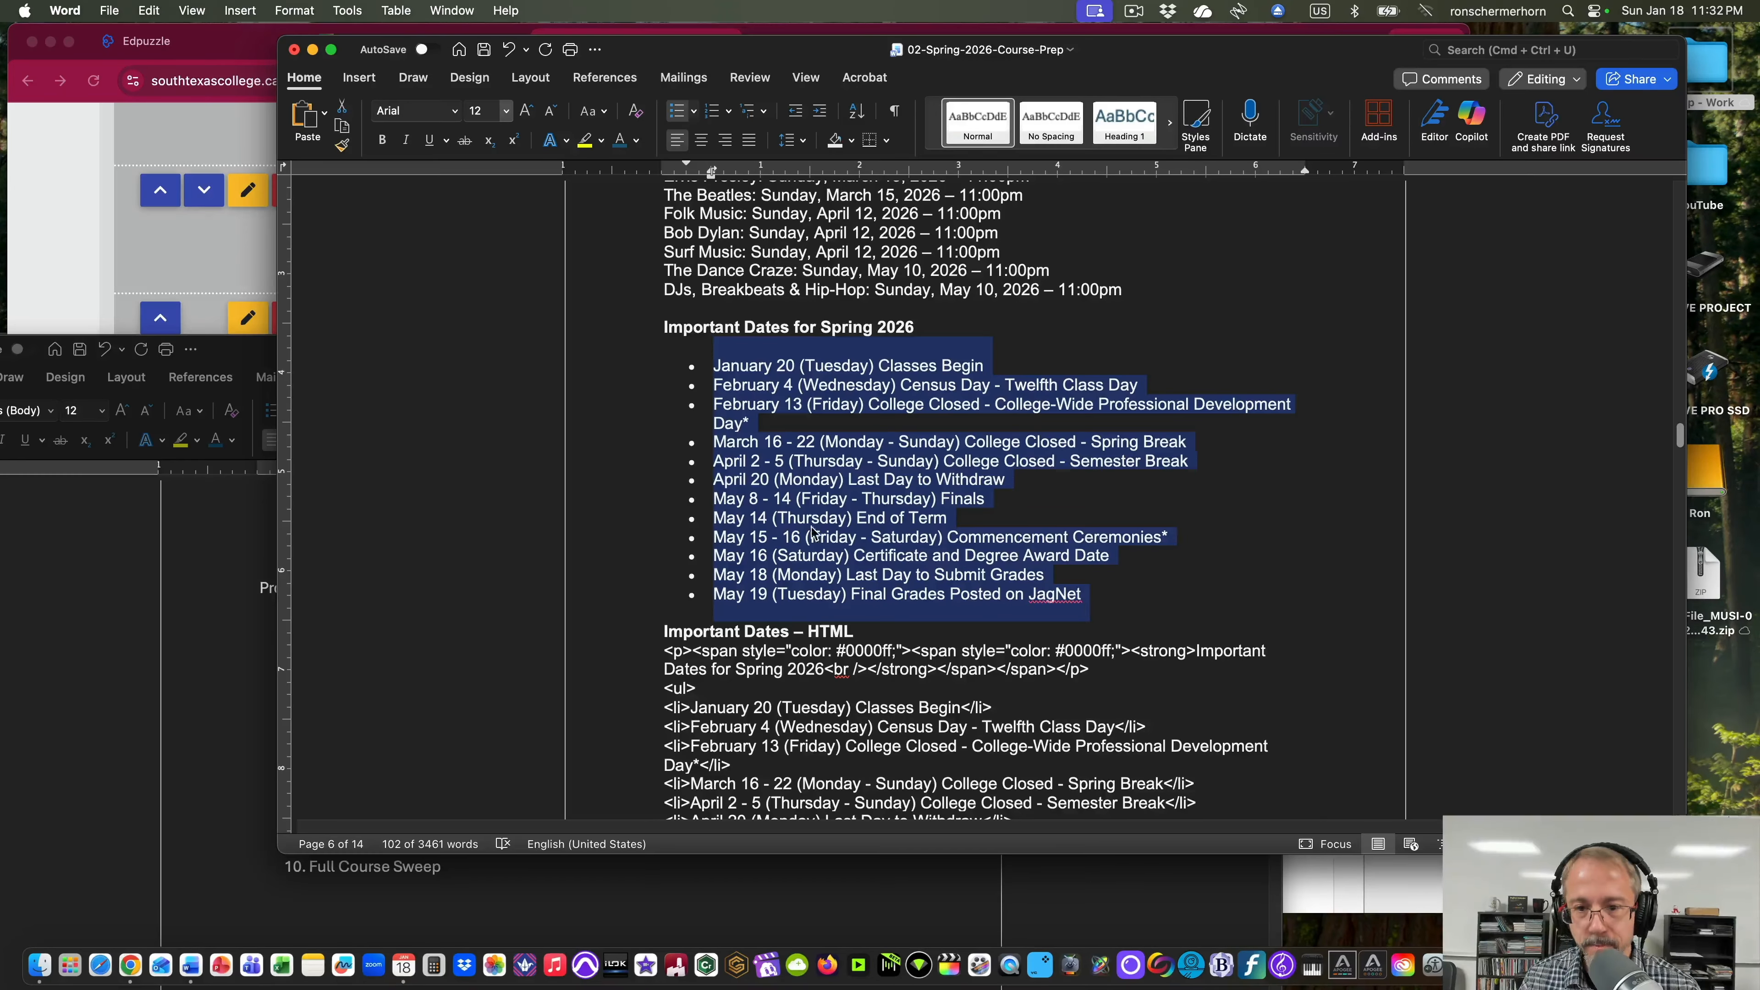
Back in Chrome, replace the Details list of the Important Dates for Spring 2026 item with the copied bulleted list and save.
left_click(143, 245)
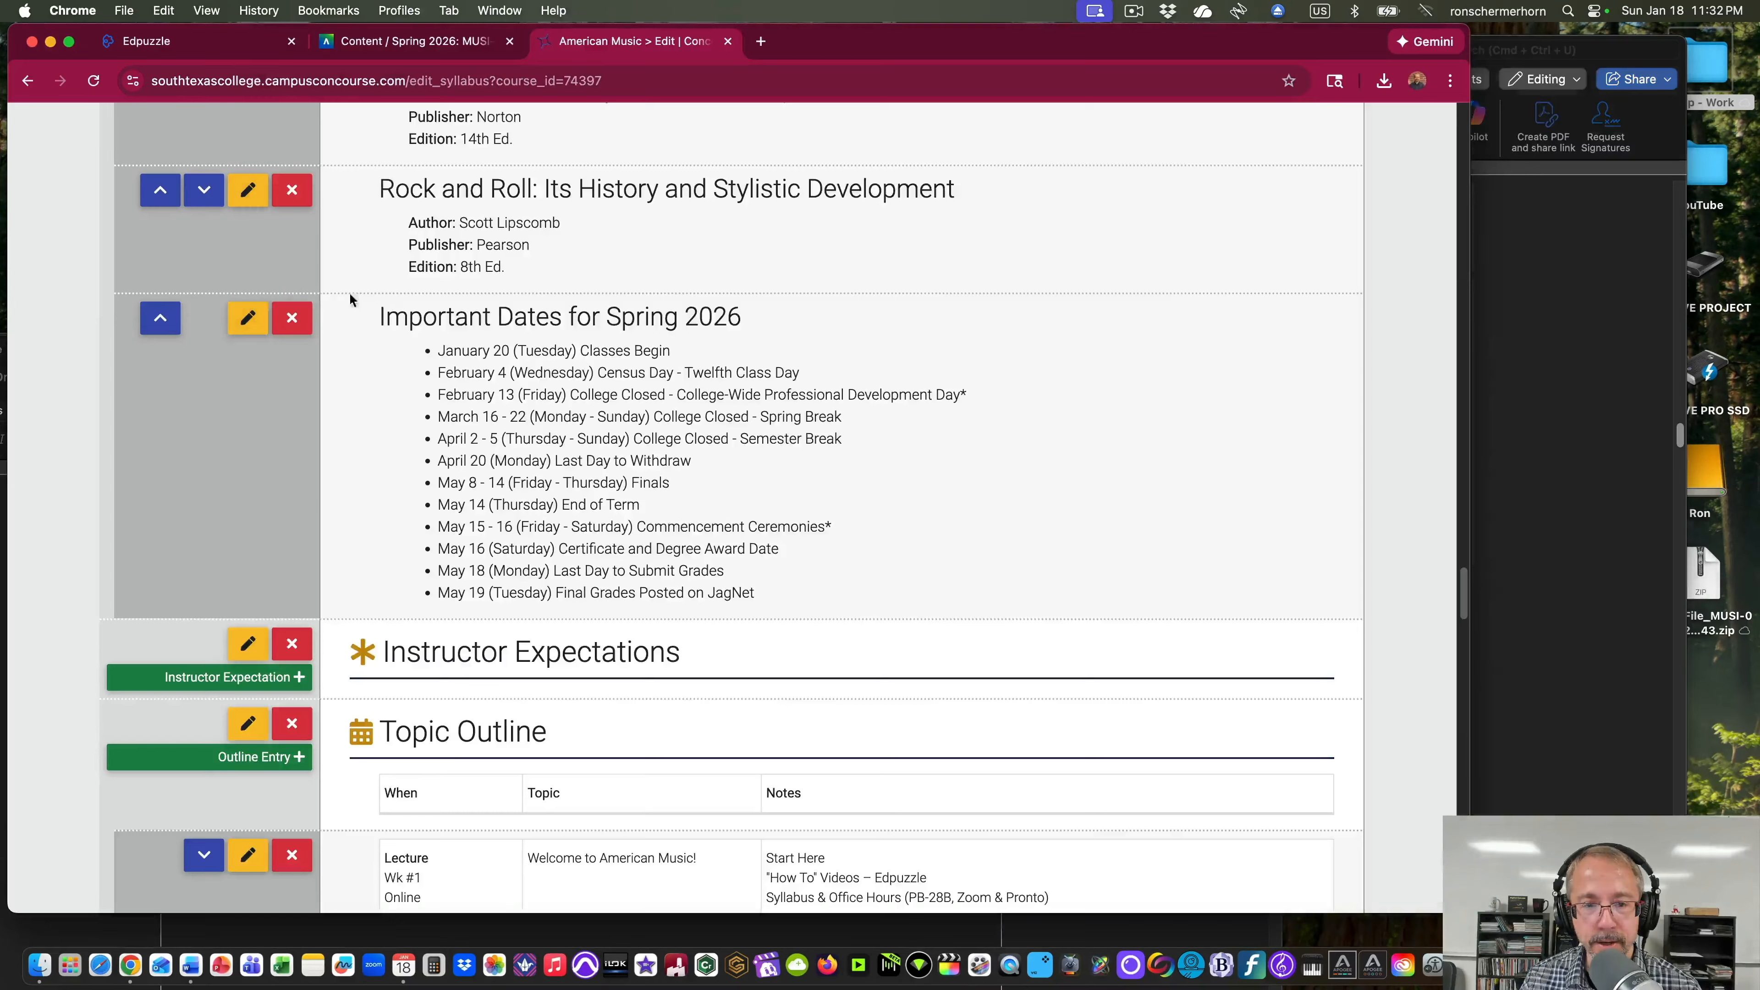
left_click(247, 319)
mouse_move(842, 484)
left_mouse_down()
mouse_move(624, 449)
mouse_move(490, 296)
left_mouse_up()
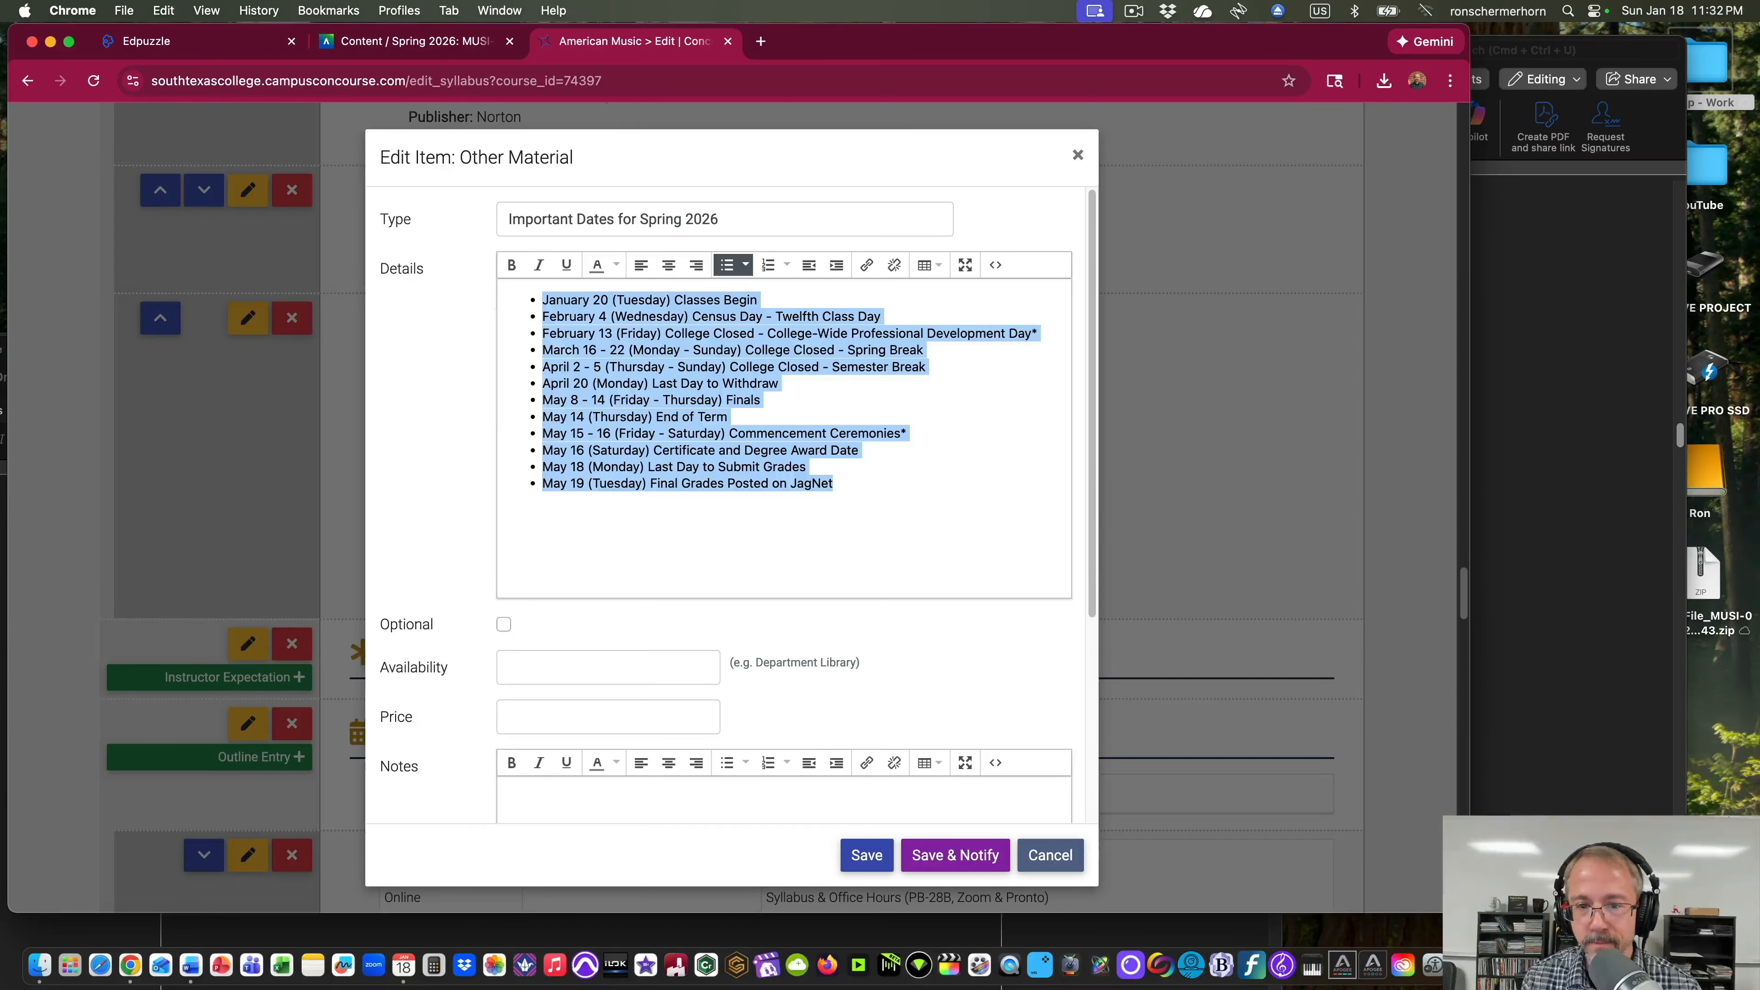
key("super+x")
key("super+v")
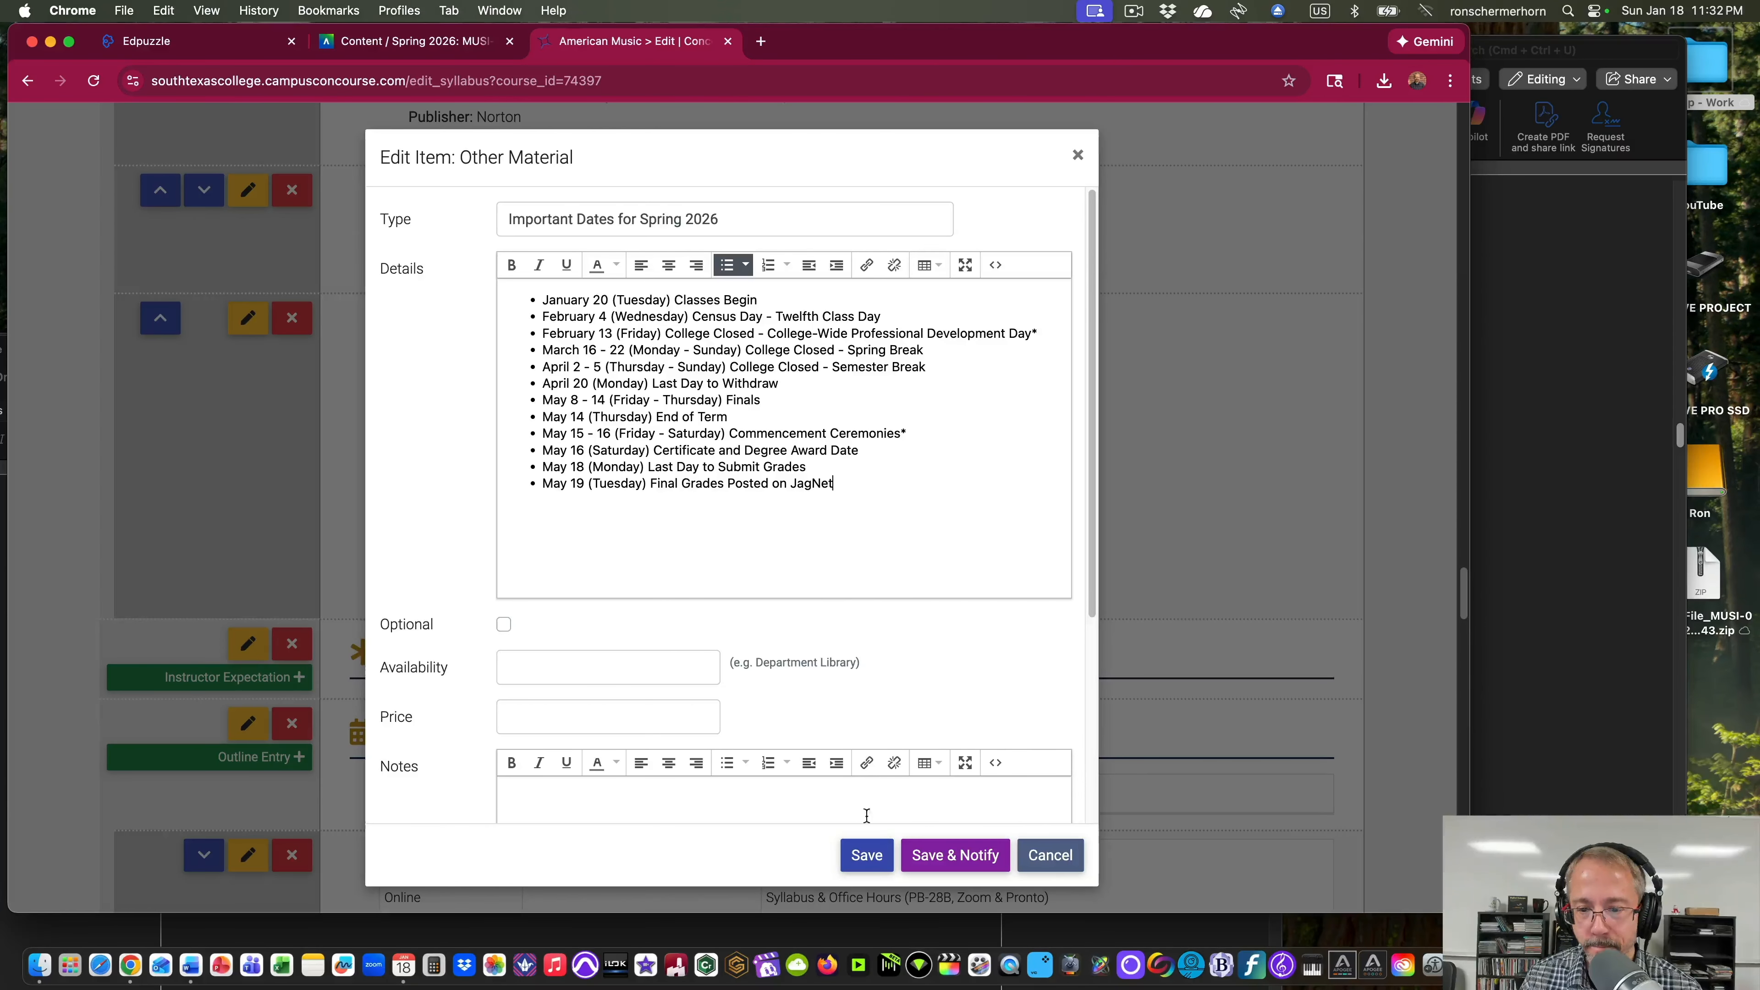
left_click(872, 857)
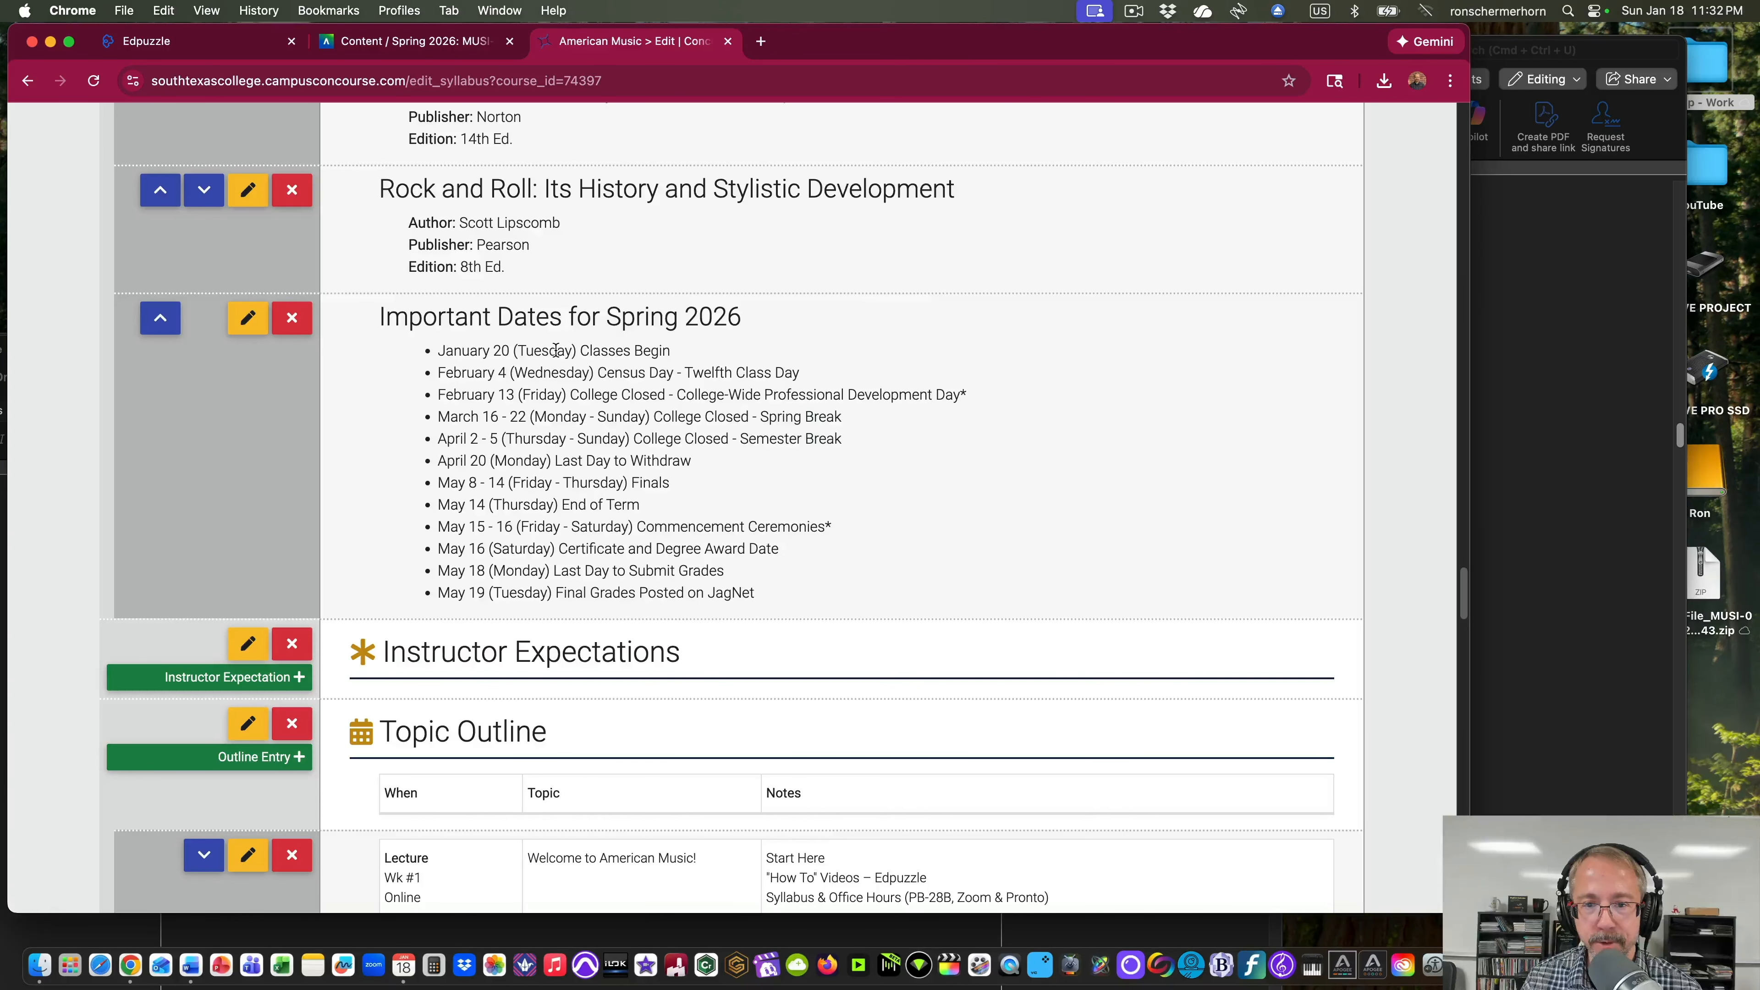
Review the saved Important Dates for Spring 2026 list in the syllabus.
scroll(541, 291, "down", 3)
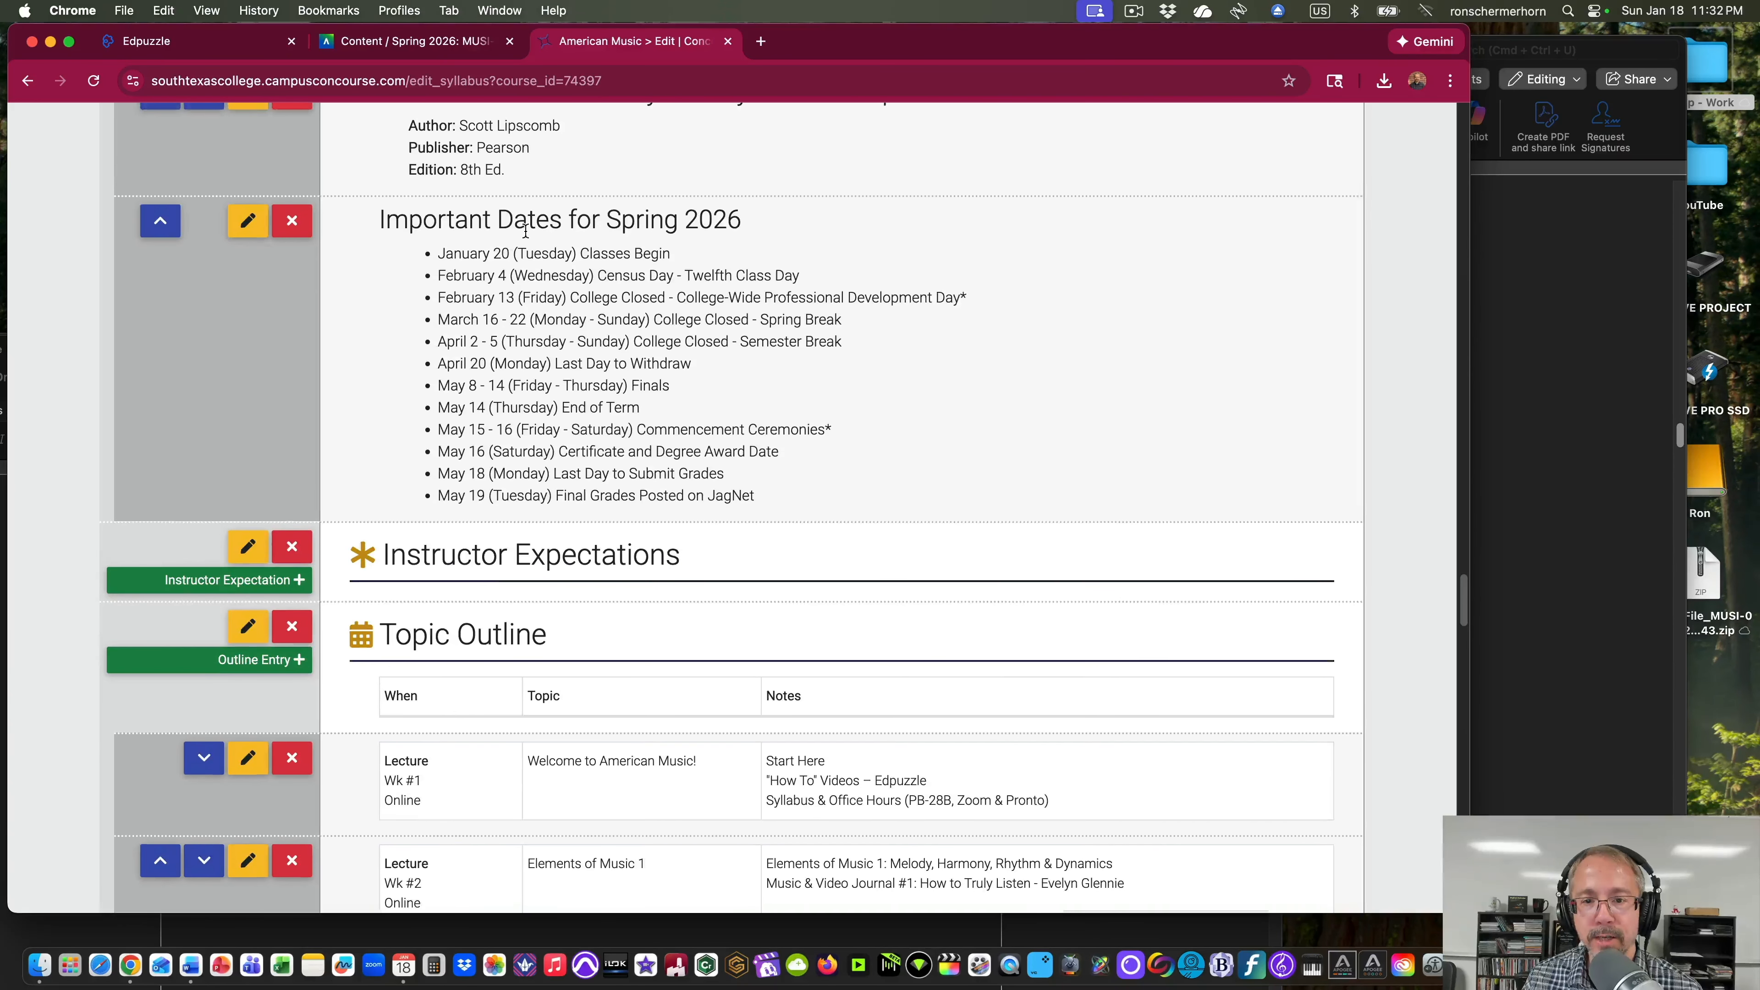
scroll(739, 236, "up", 1)
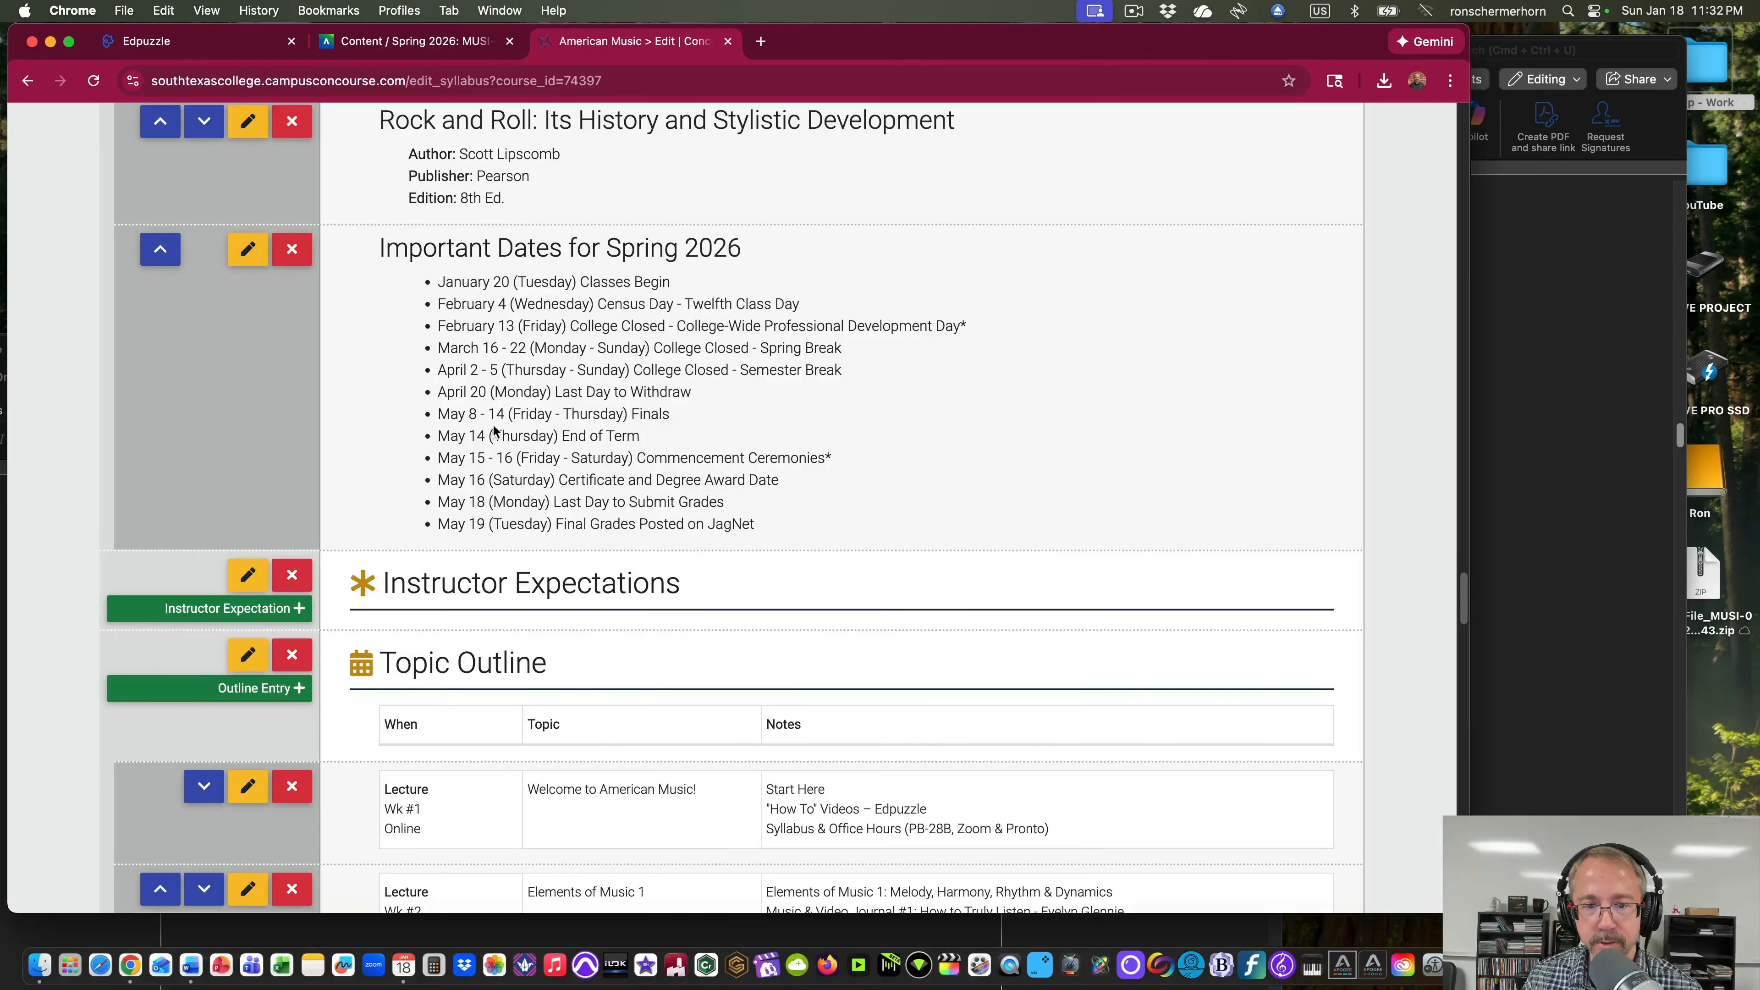
scroll(807, 485, "up", 1)
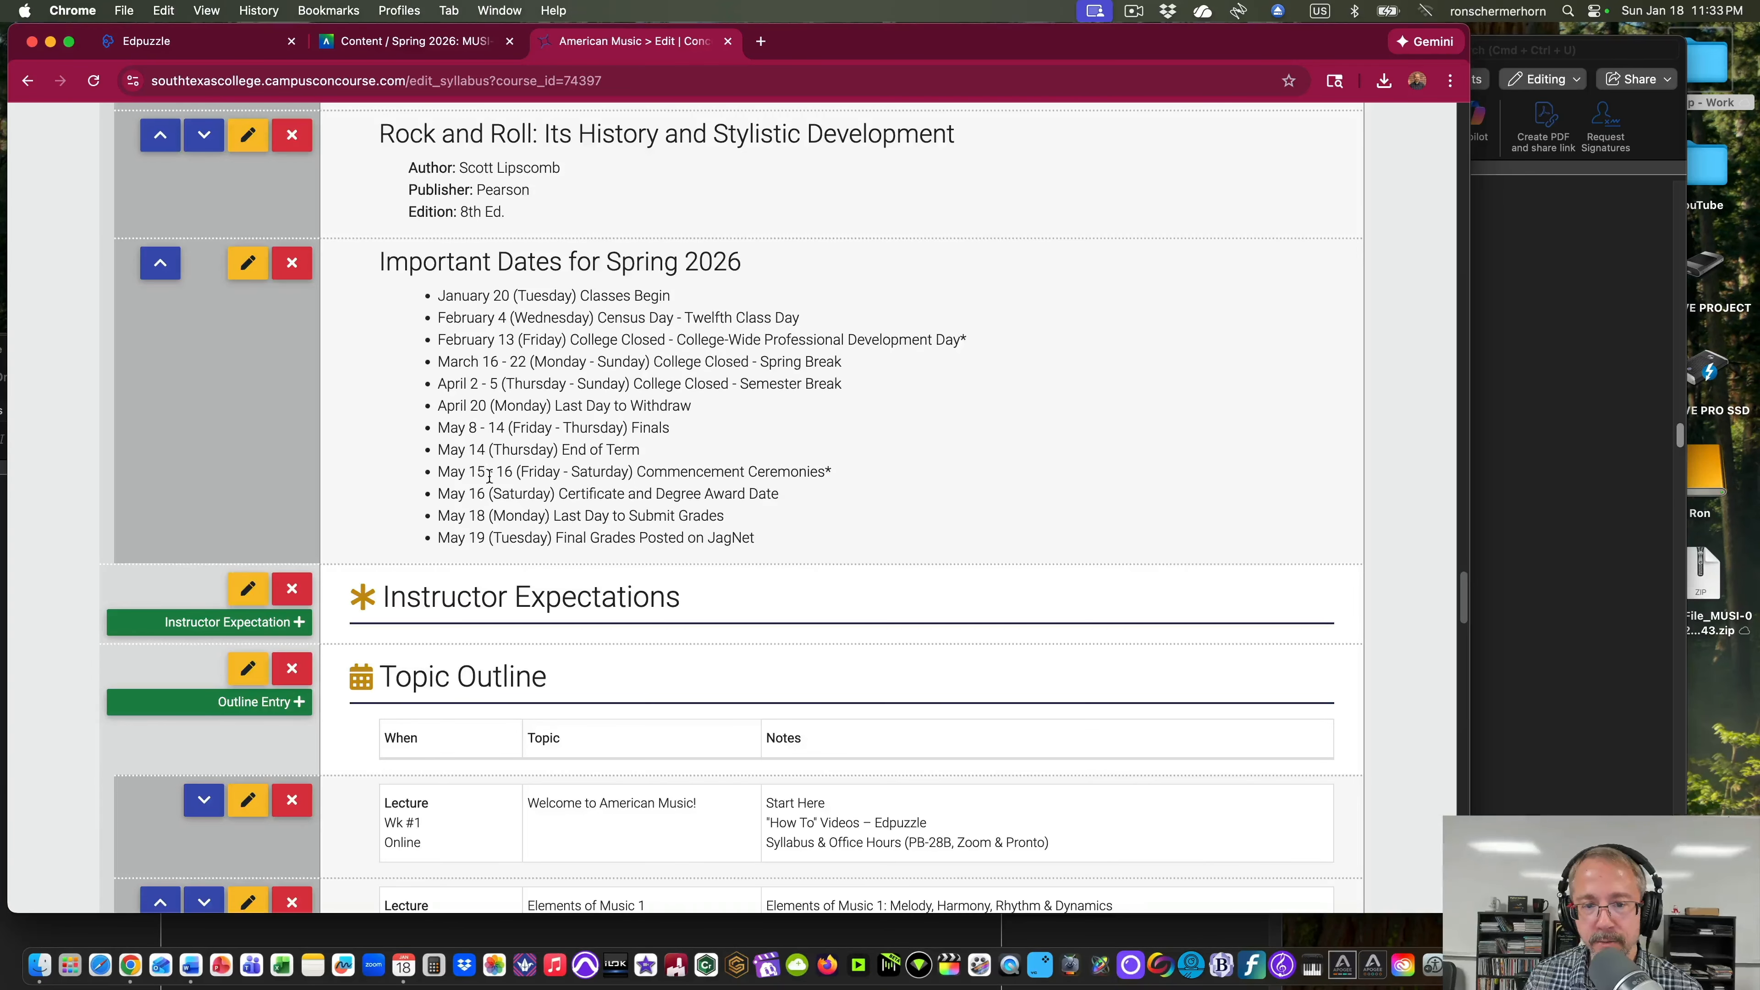
scroll(790, 488, "down", 2)
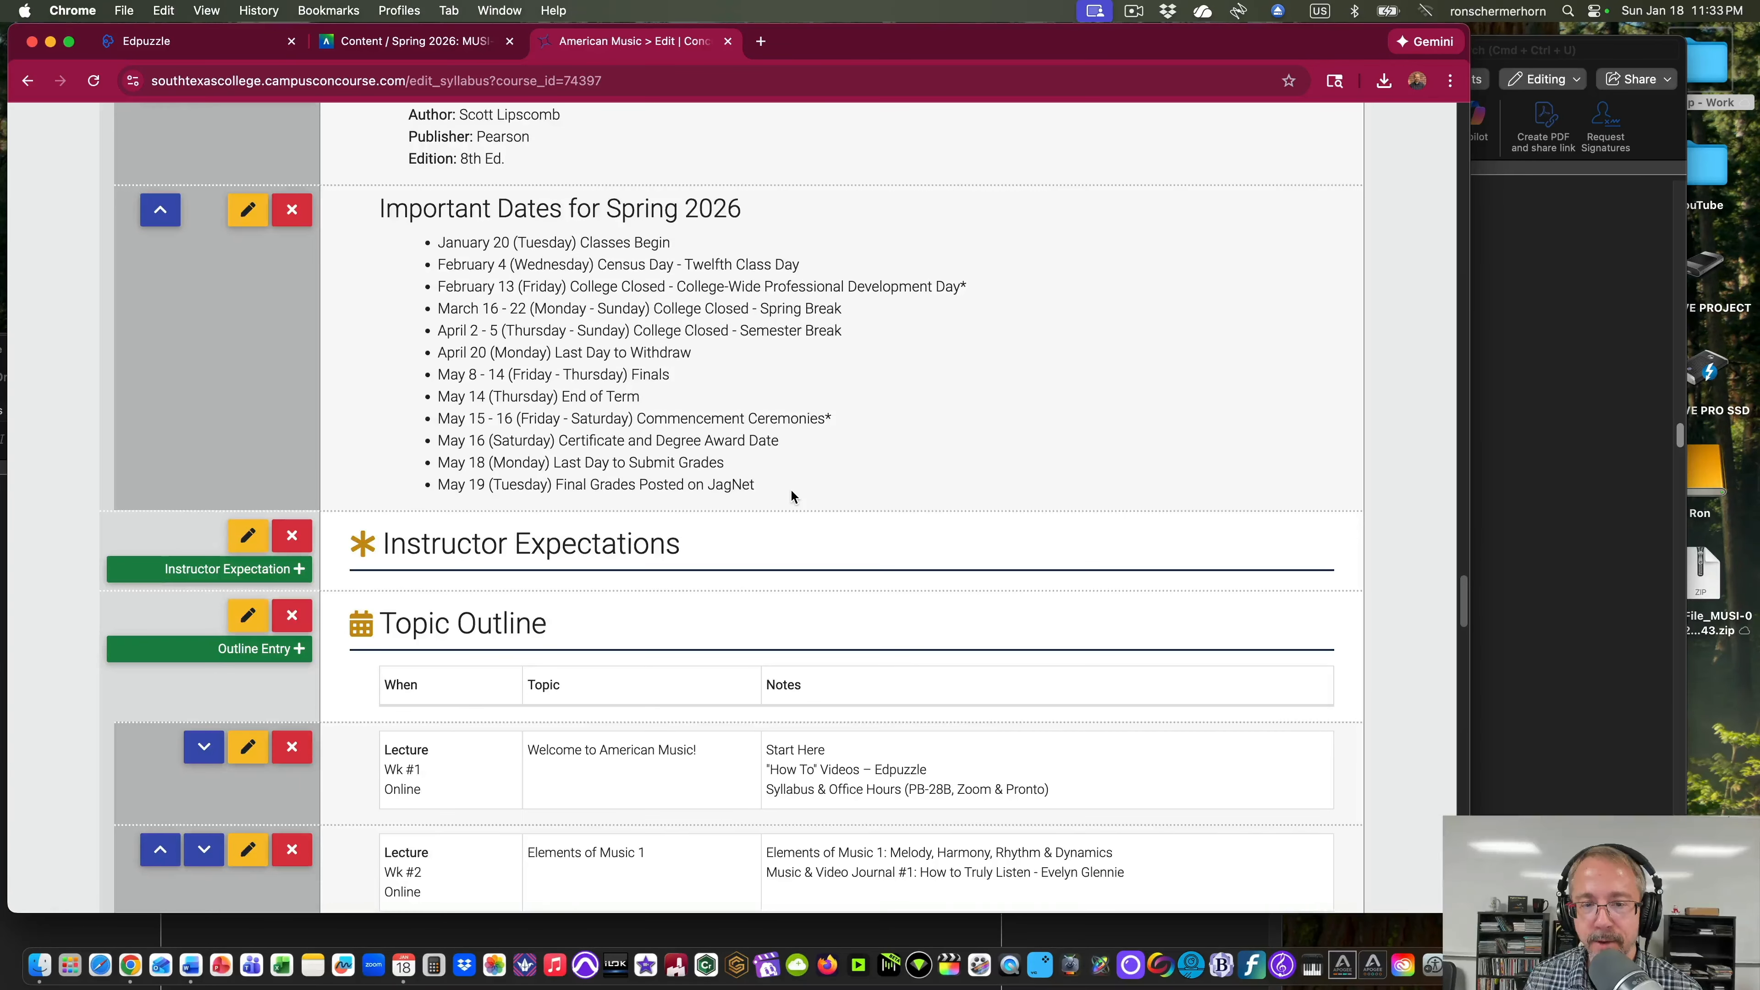
scroll(728, 384, "down", 1)
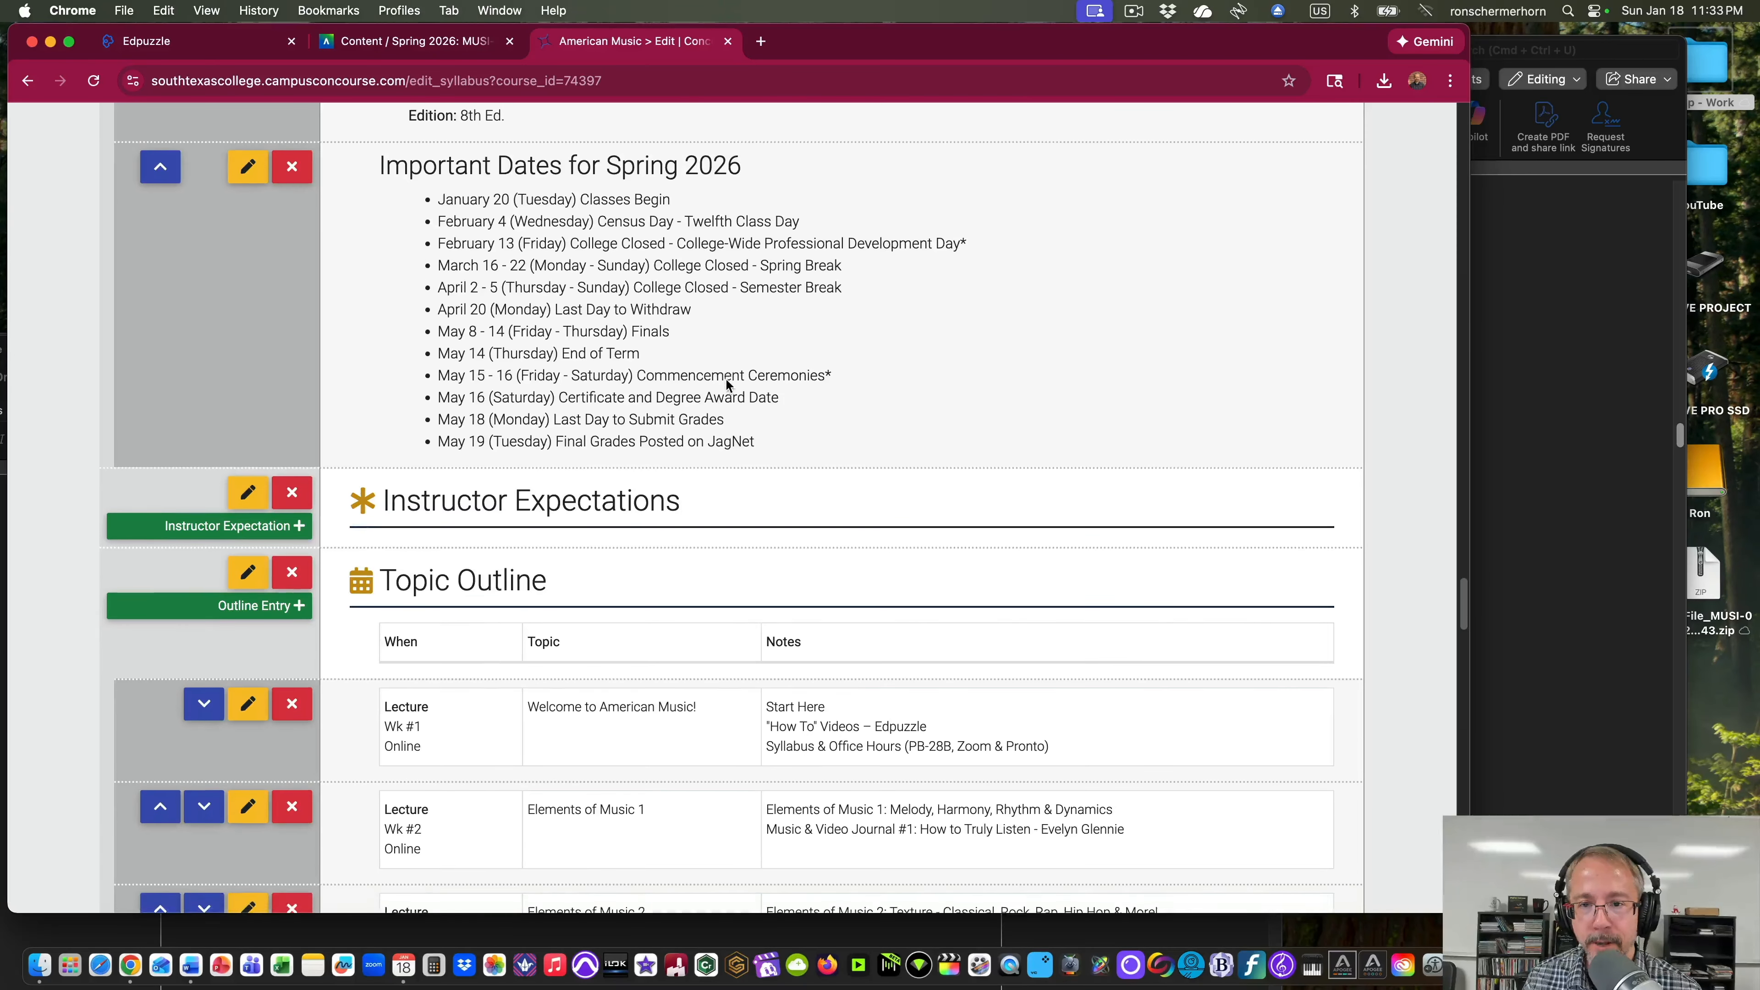
scroll(726, 379, "up", 1)
scroll(726, 381, "down", 5)
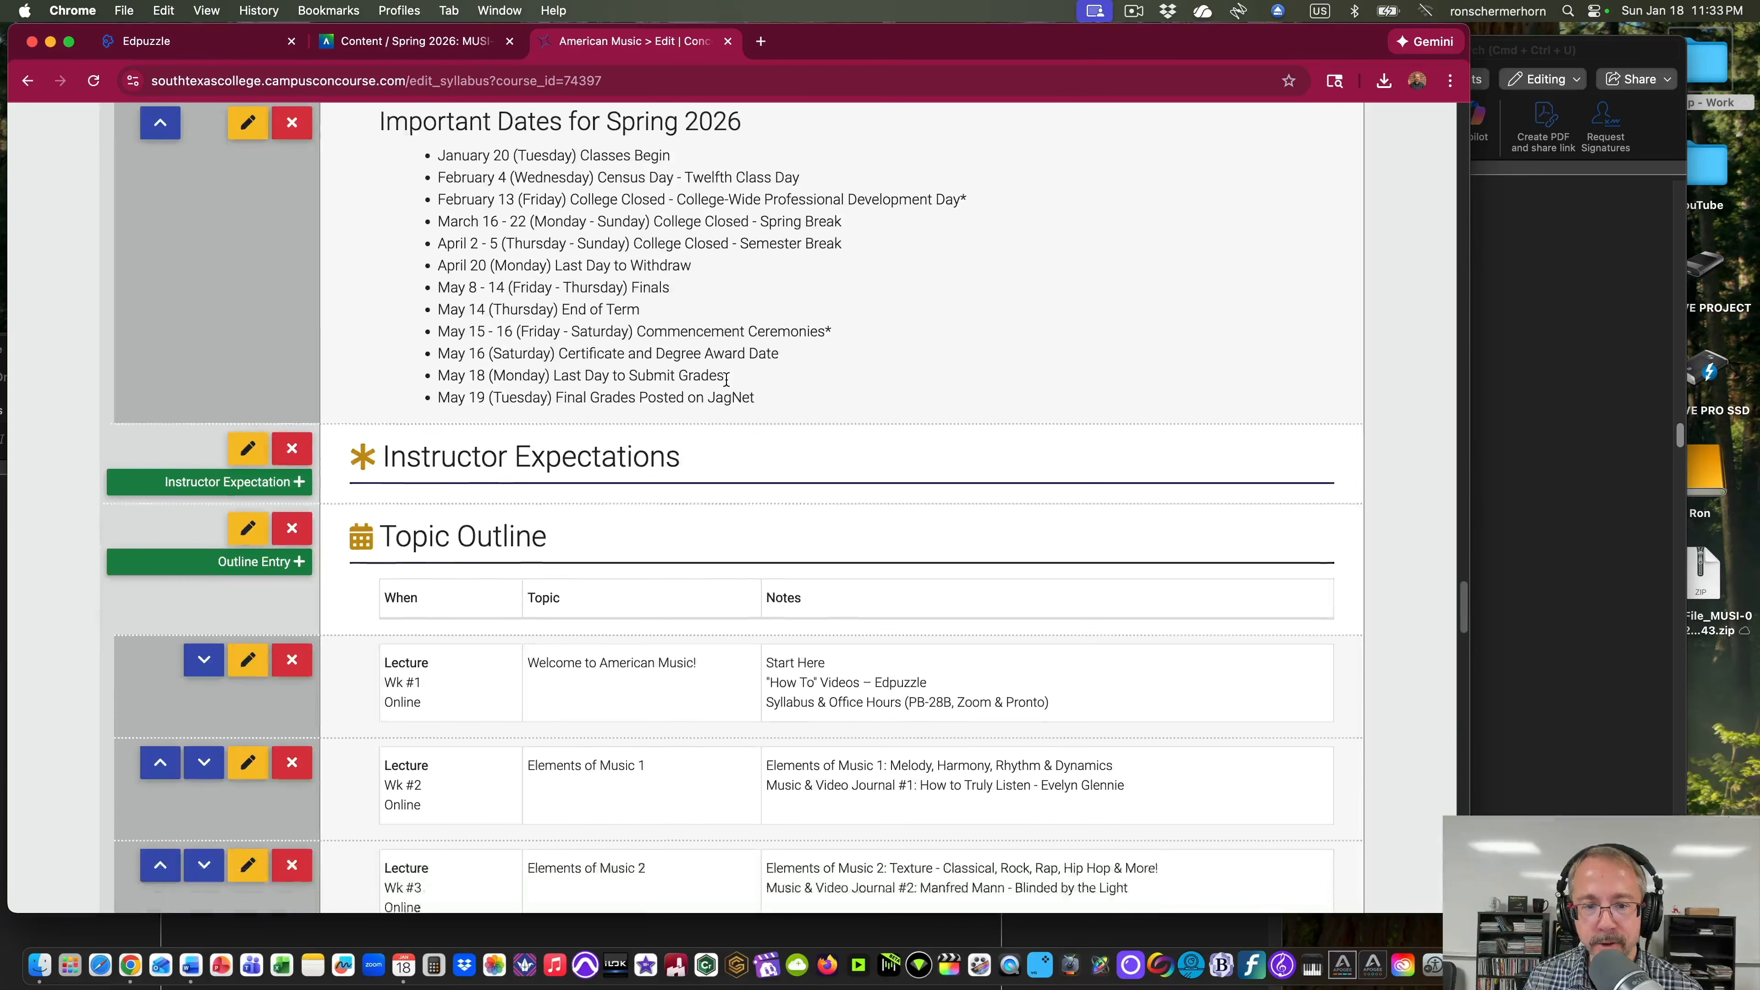
Look through the Topic Outline and open the Week 8 Mid-Term Exam entry for editing.
scroll(726, 386, "down", 4)
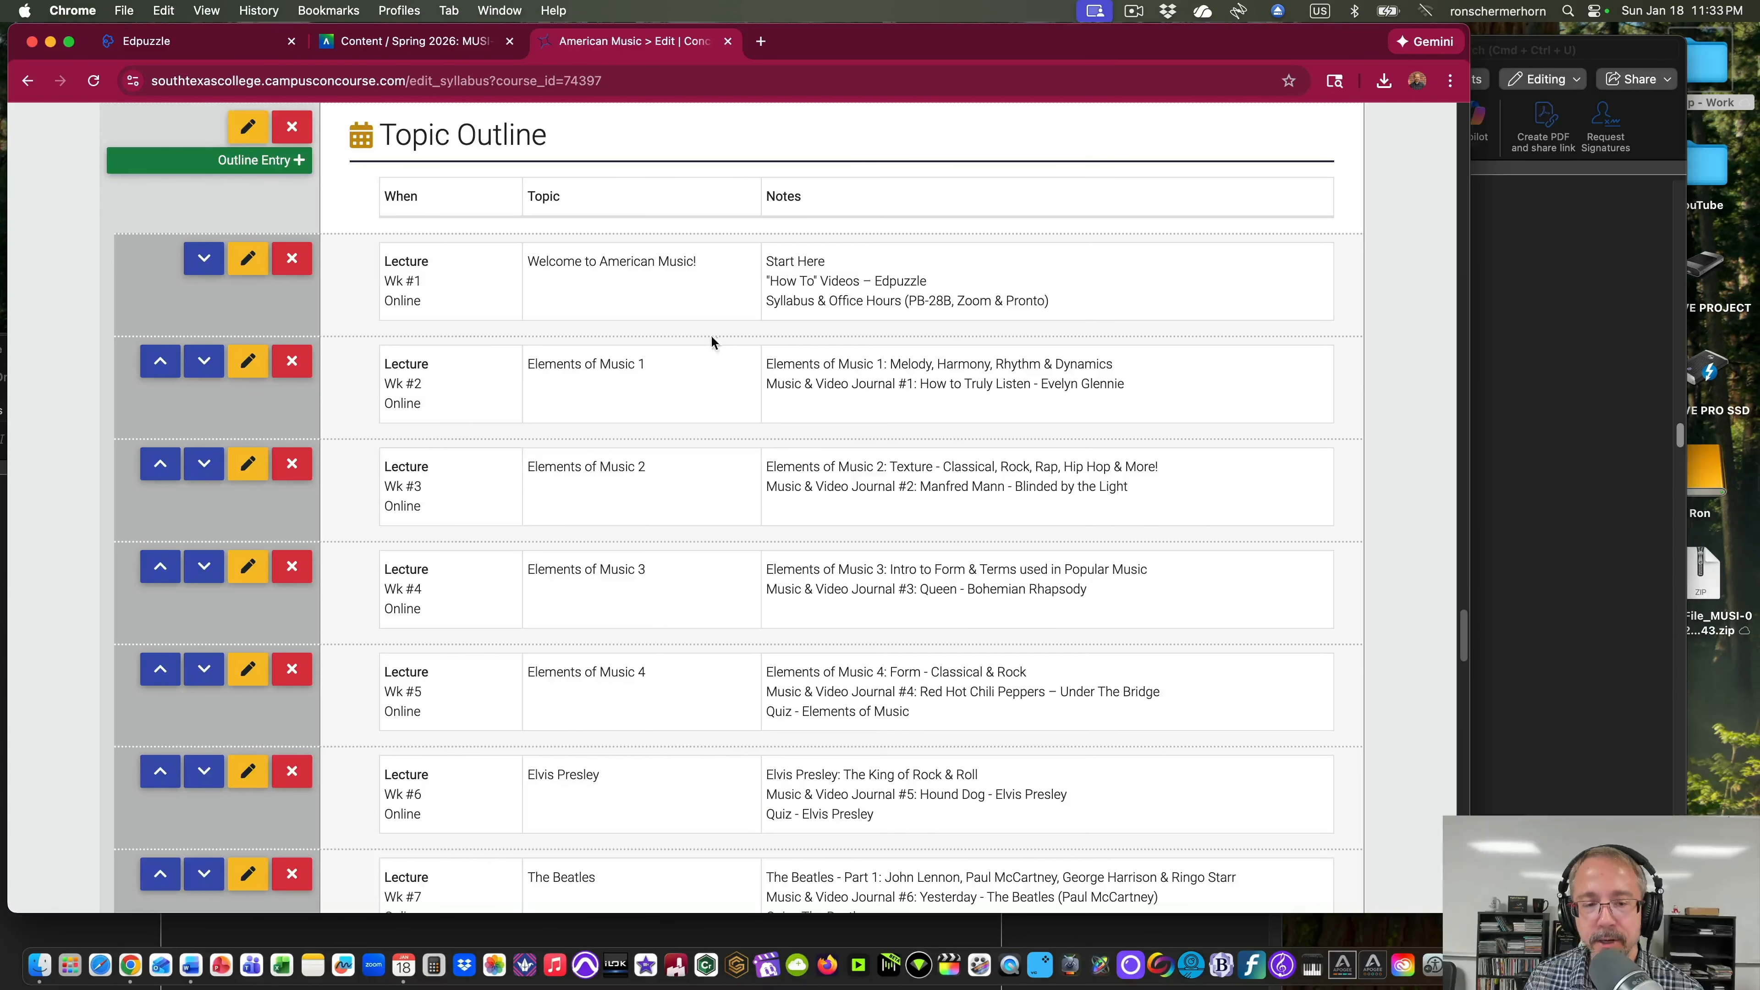
scroll(658, 344, "up", 1)
scroll(694, 323, "down", 2)
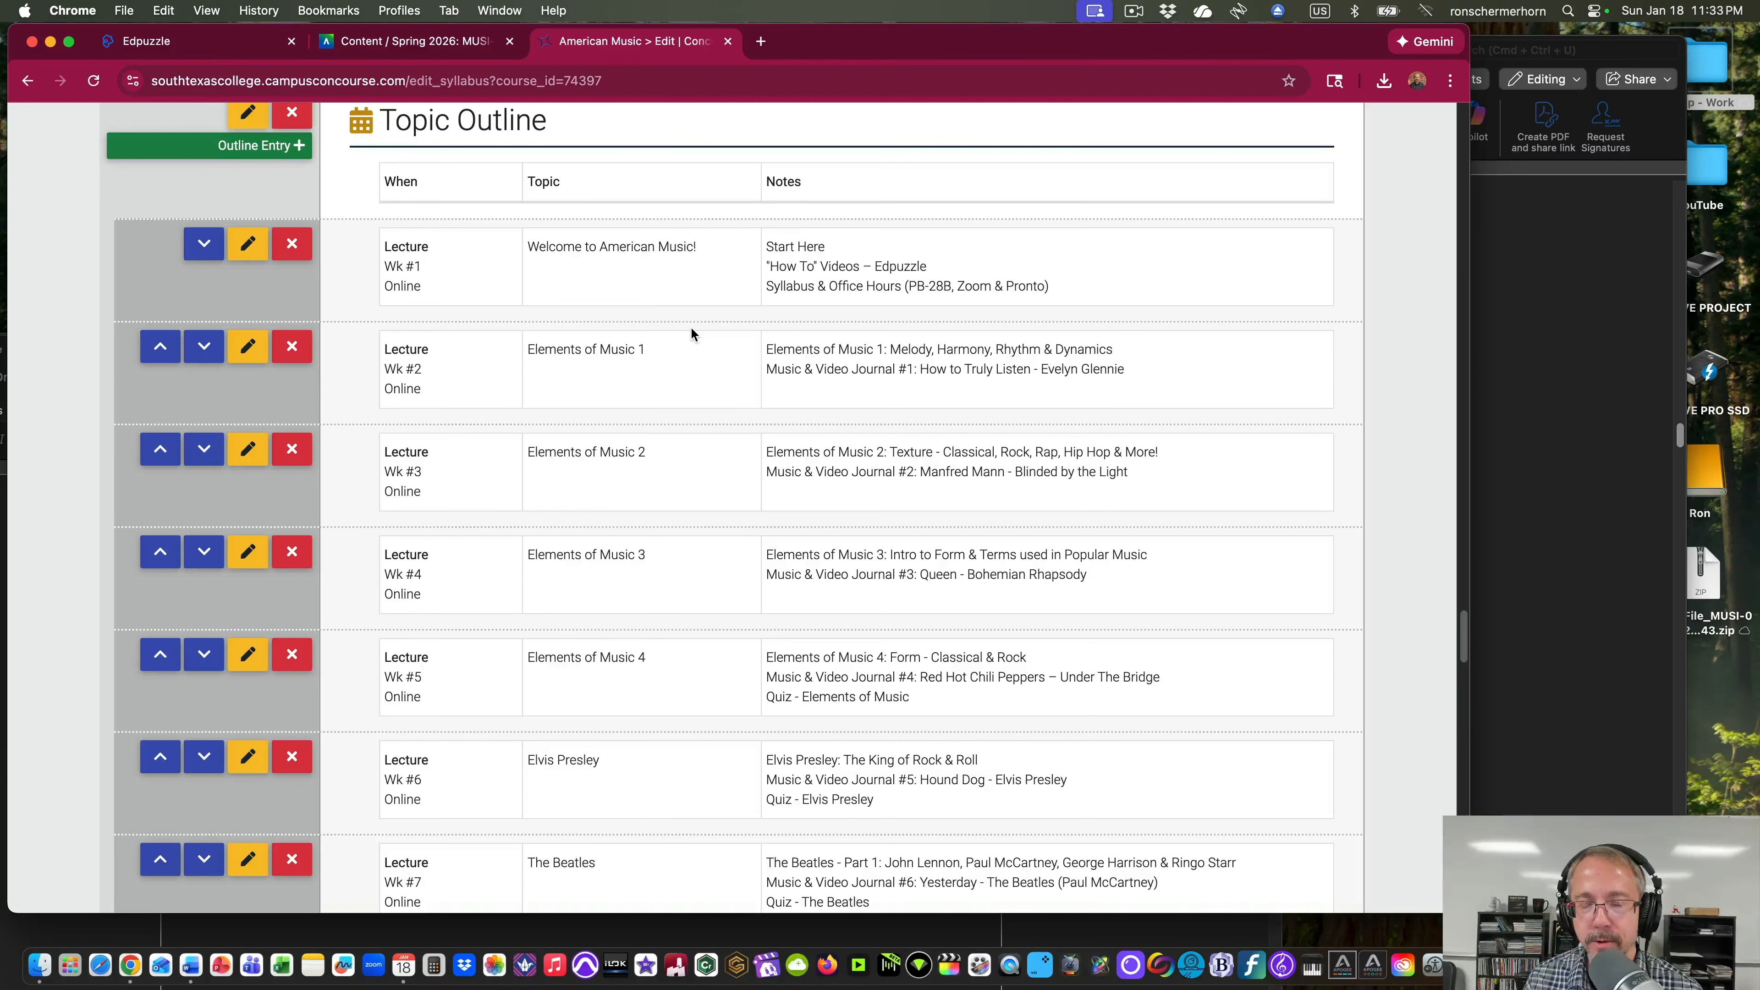
scroll(696, 331, "down", 1)
scroll(705, 274, "down", 2)
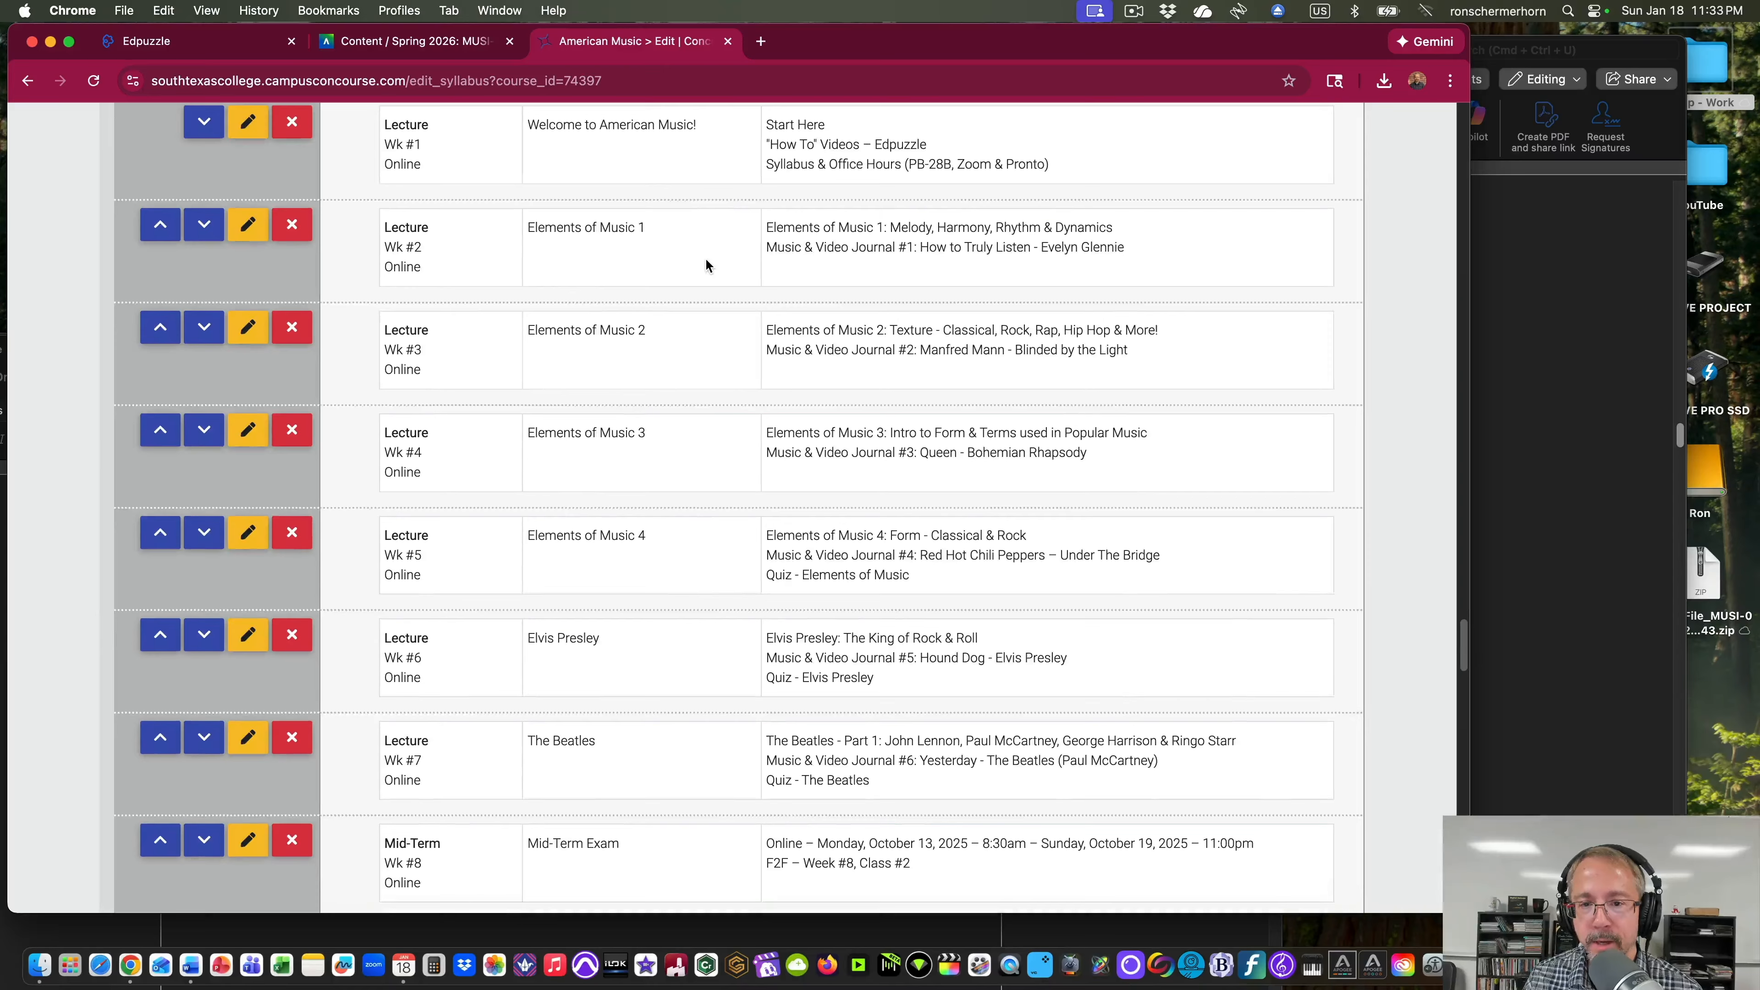
scroll(706, 264, "down", 4)
scroll(859, 314, "down", 3)
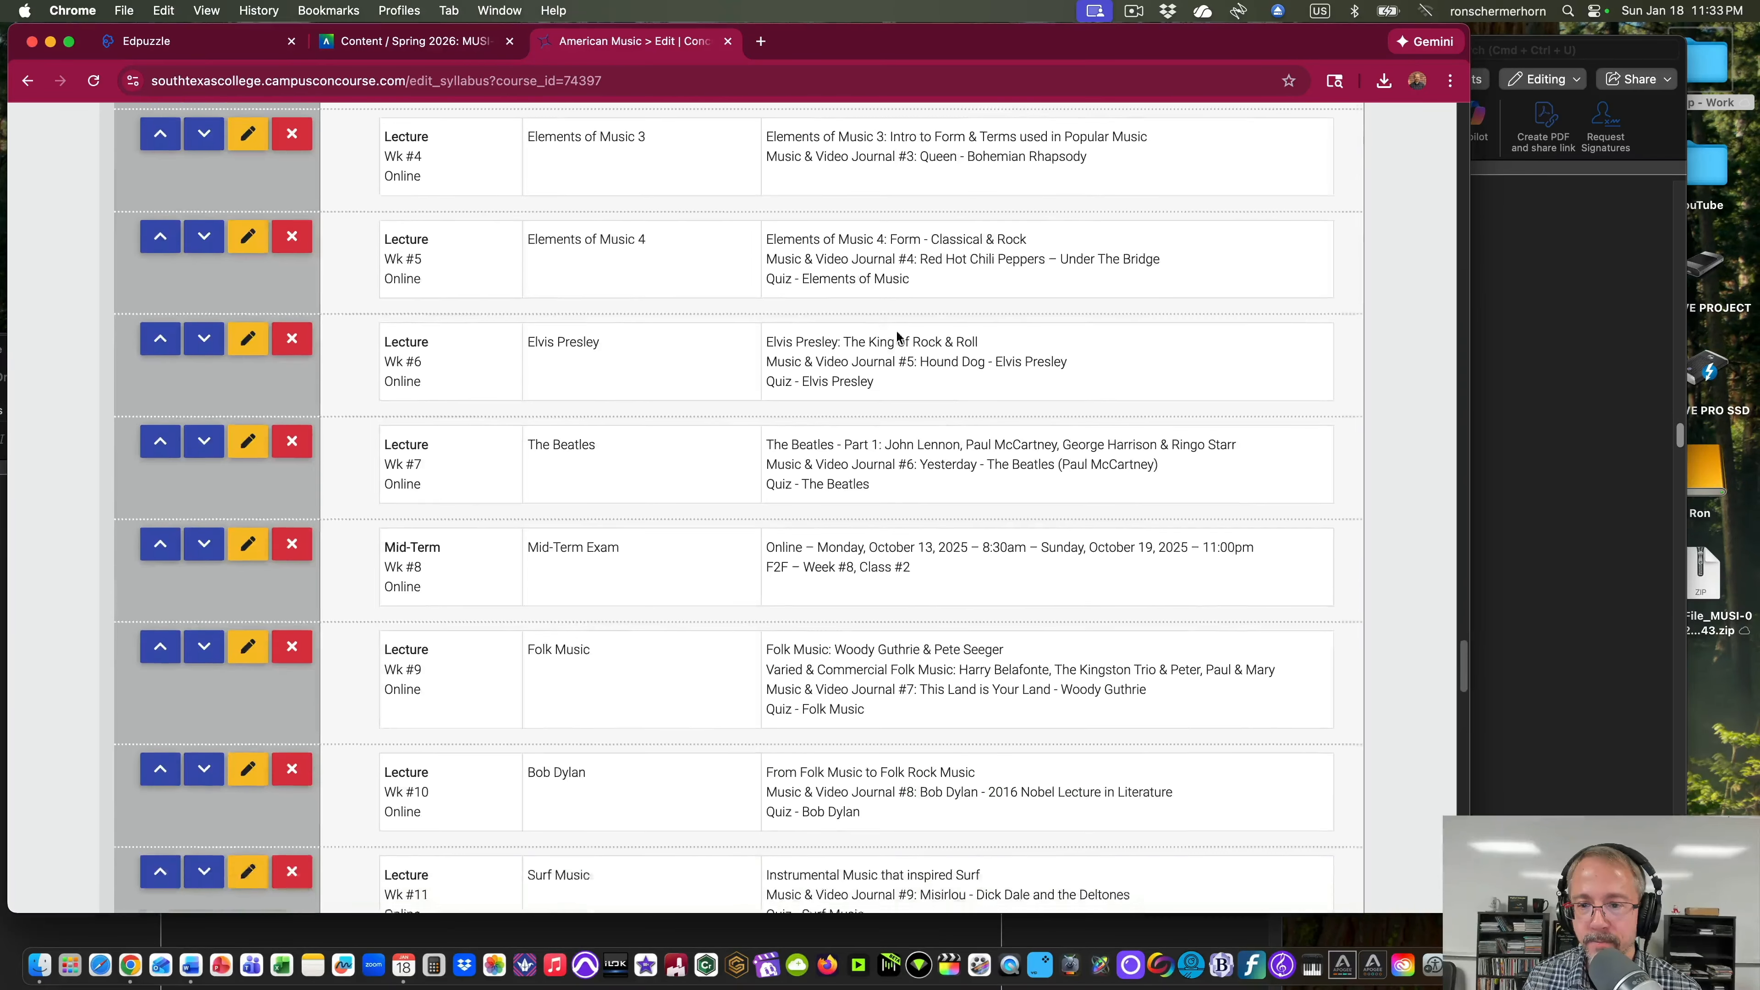
scroll(928, 500, "down", 1)
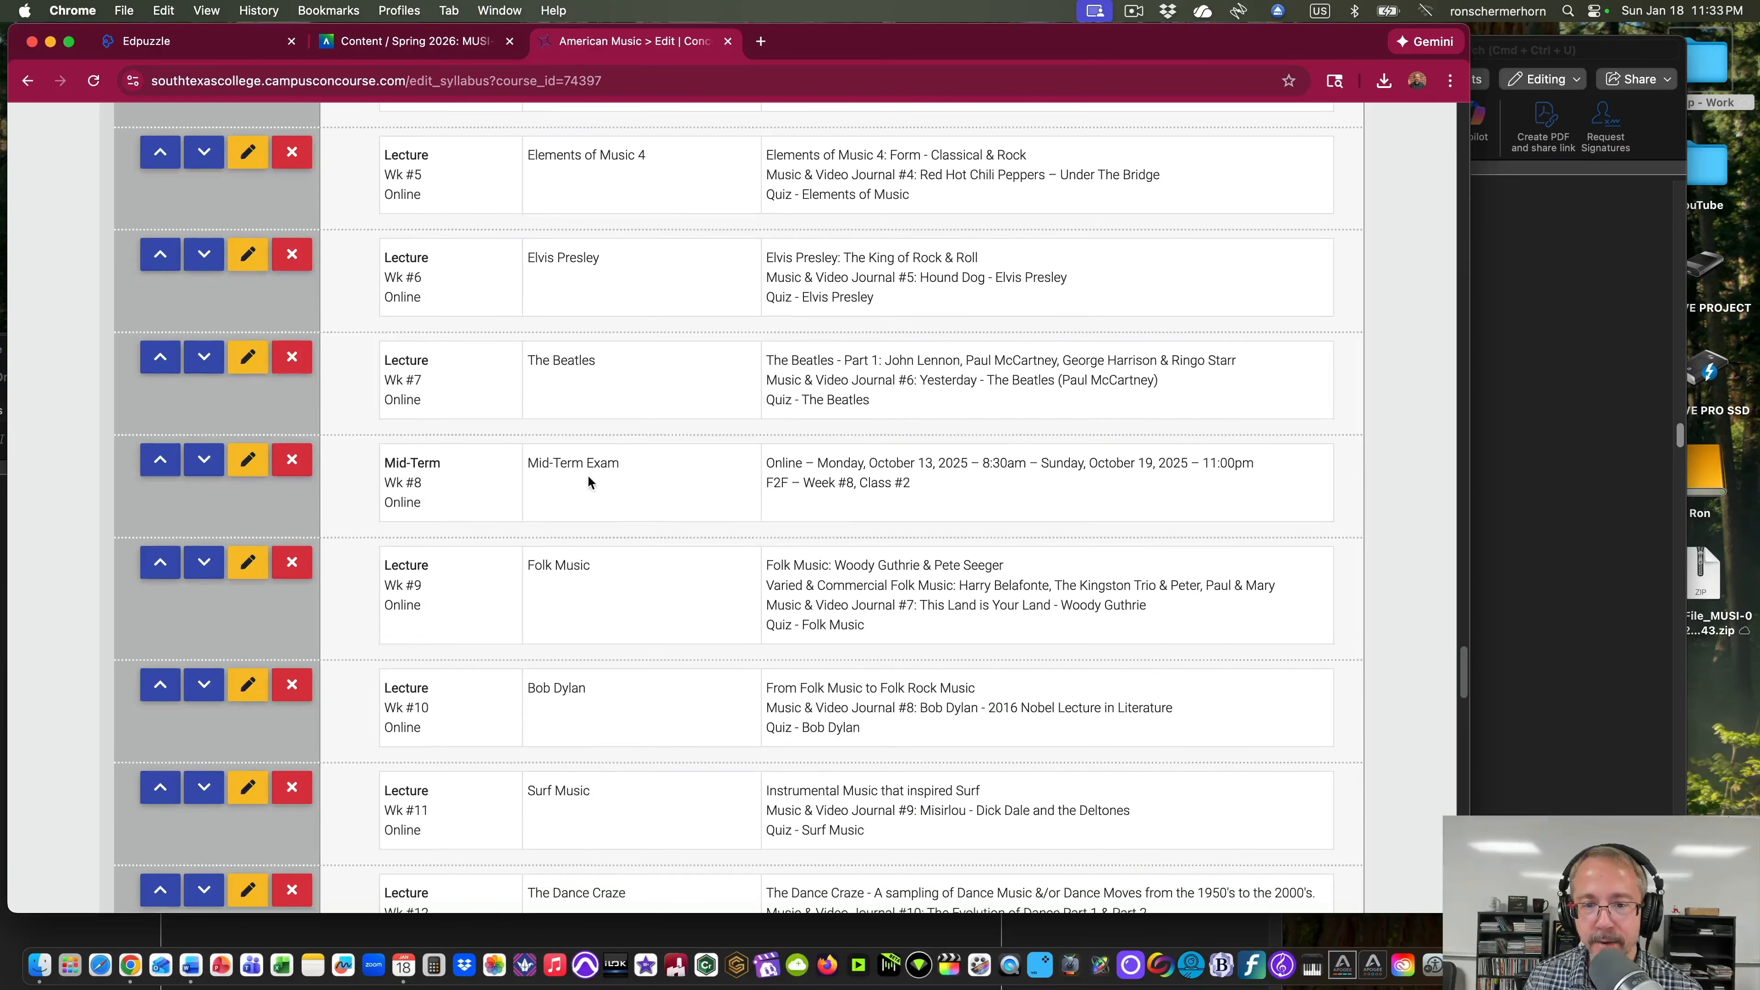
left_click(248, 461)
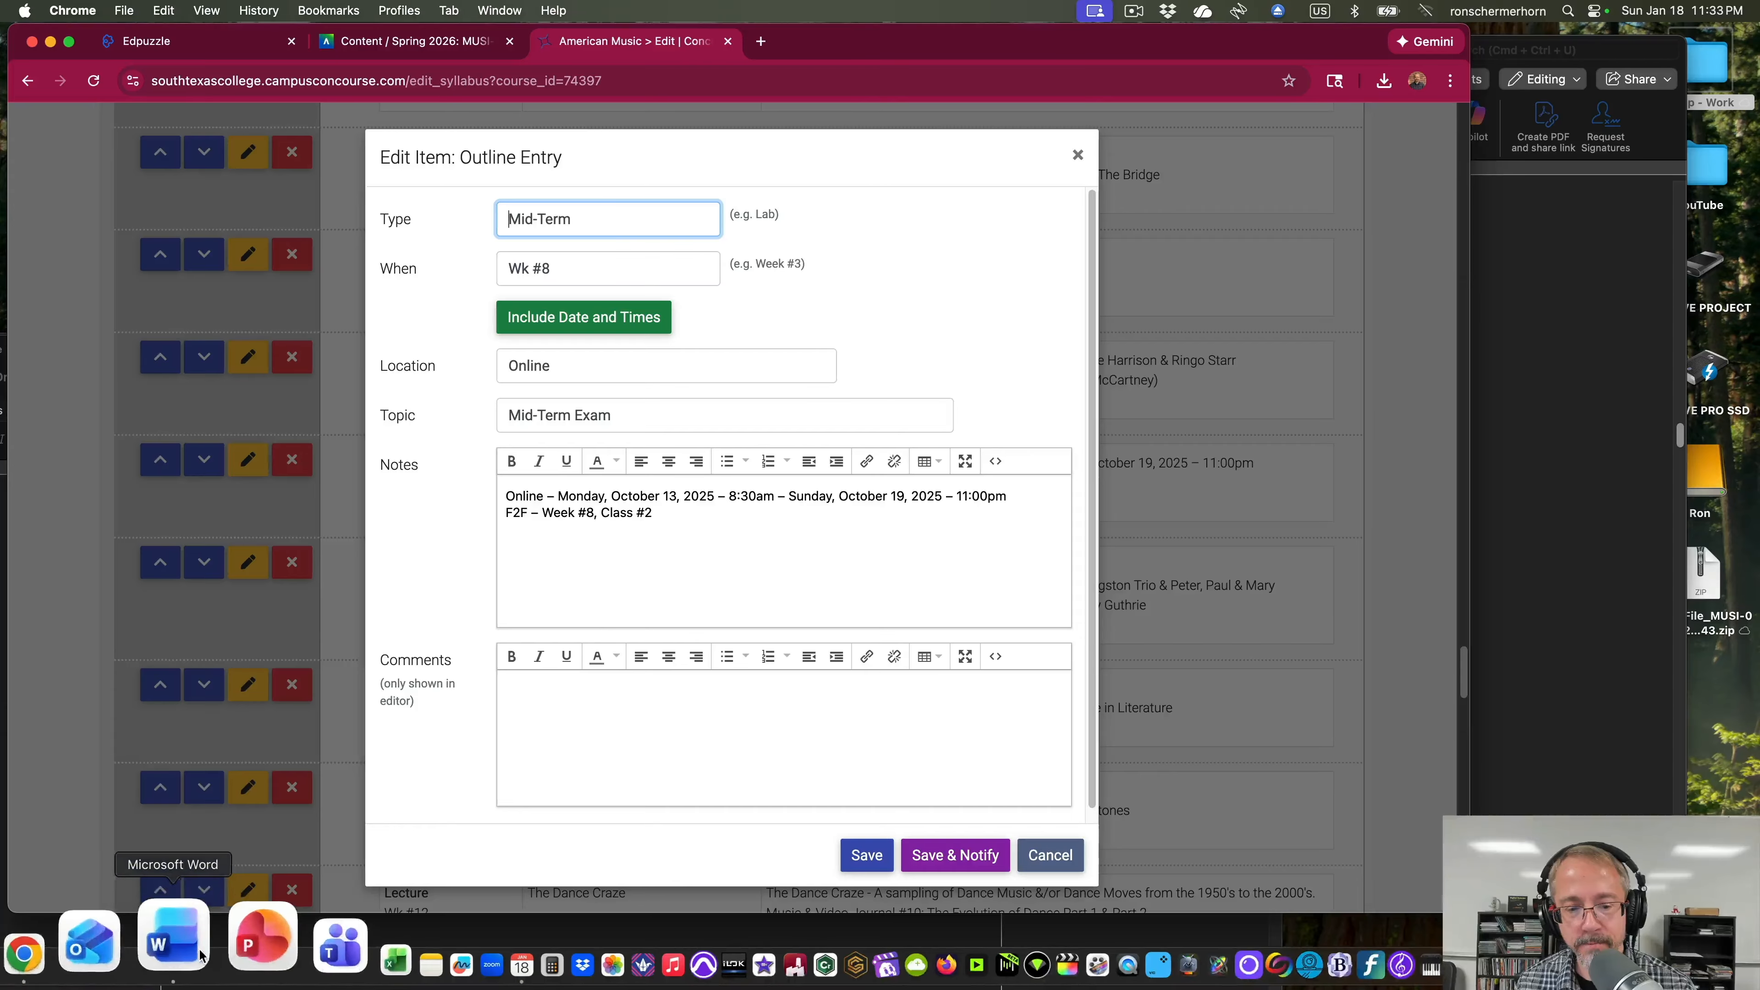
In the Word document, copy the two Mid Term Exam Timeline lines covering the Online dates and the F2F class.
left_click(181, 951)
scroll(834, 313, "up", 15)
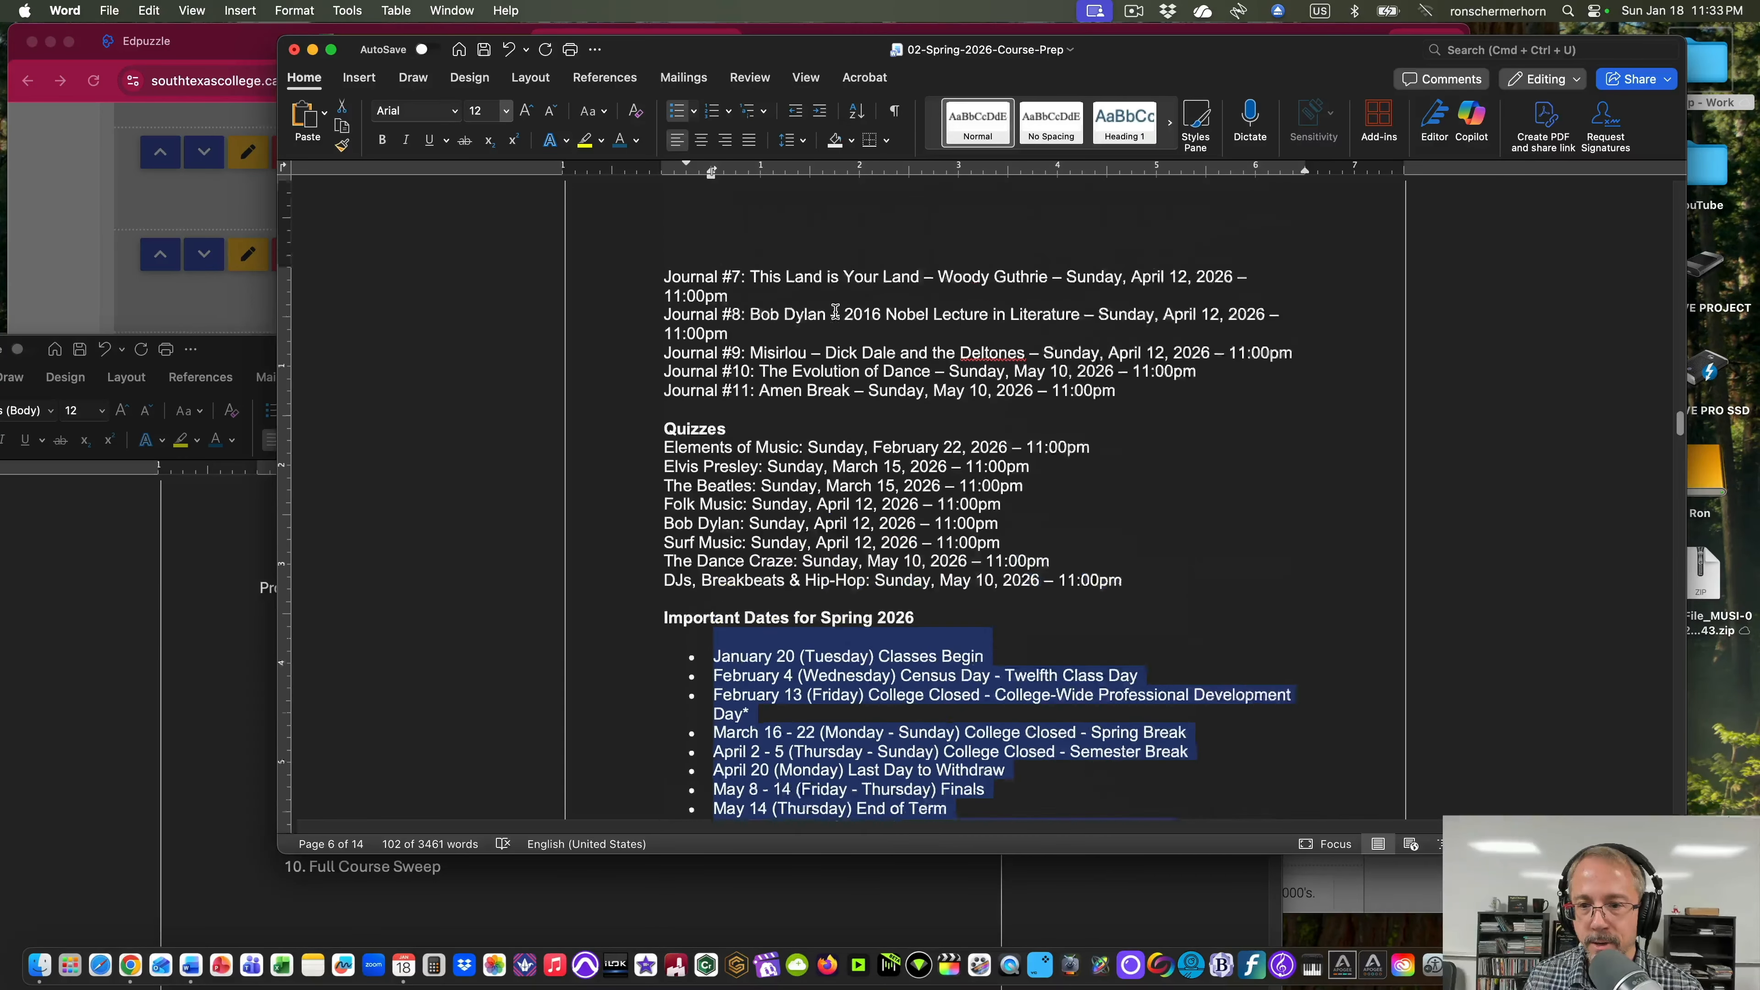
scroll(835, 313, "up", 3)
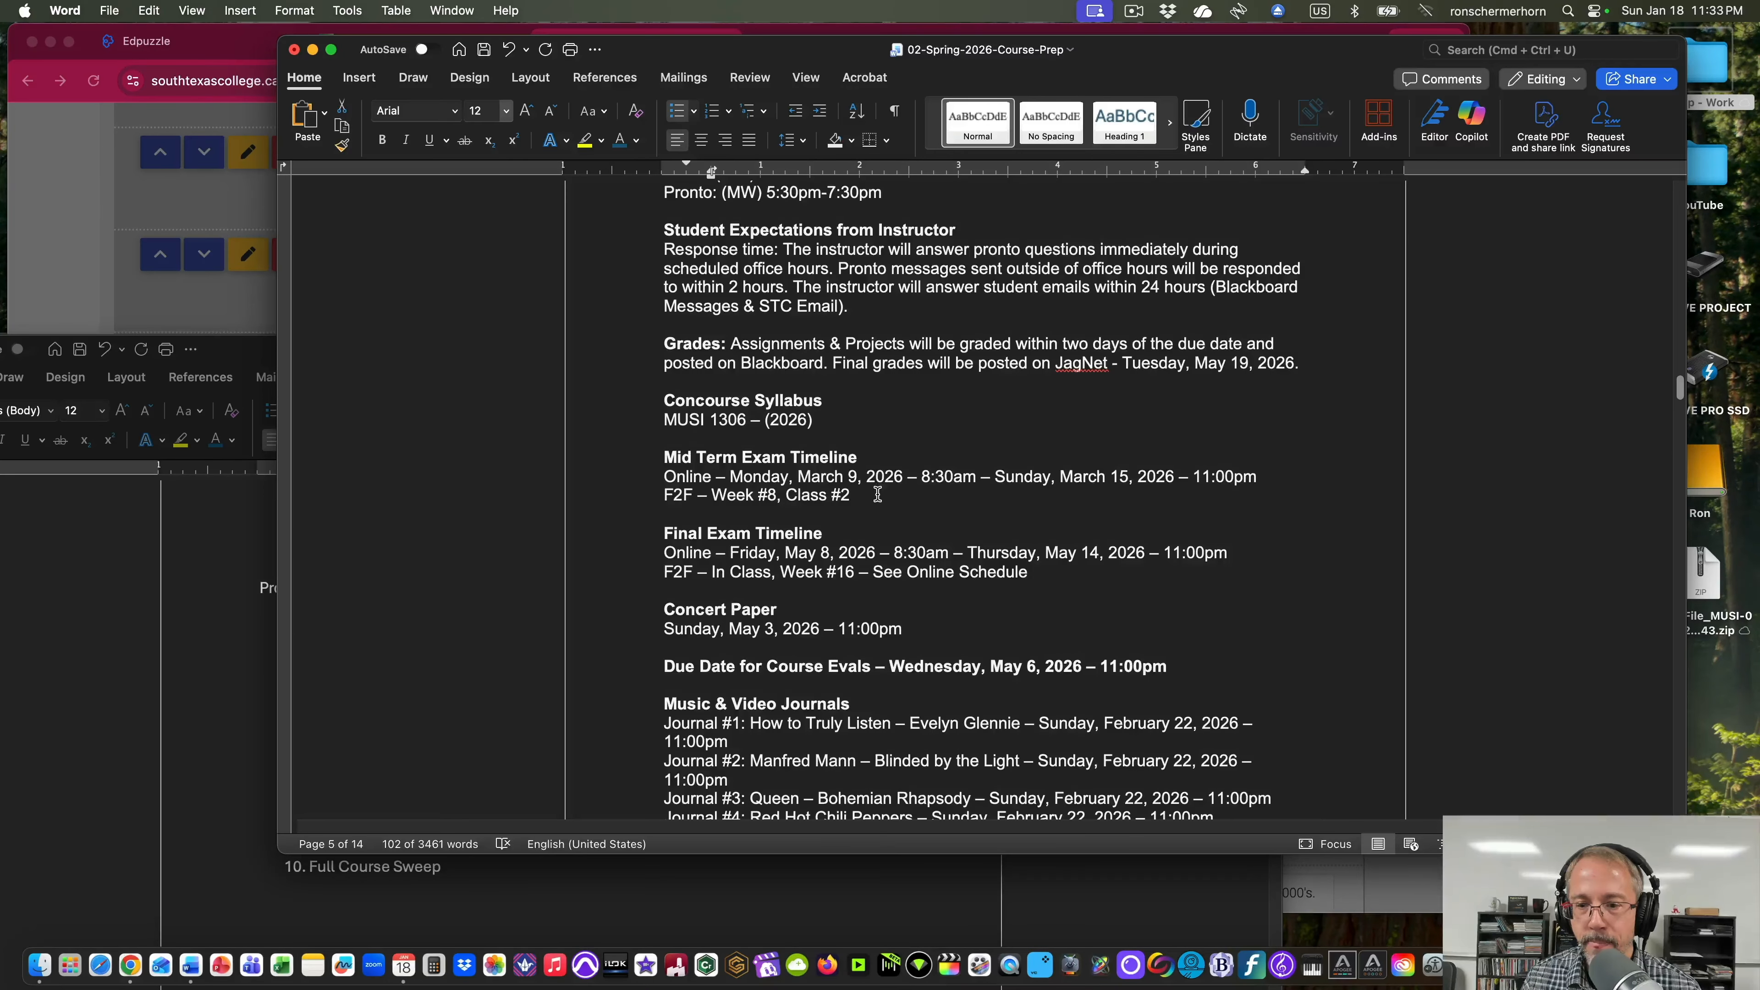
left_click_drag(875, 495, 659, 480)
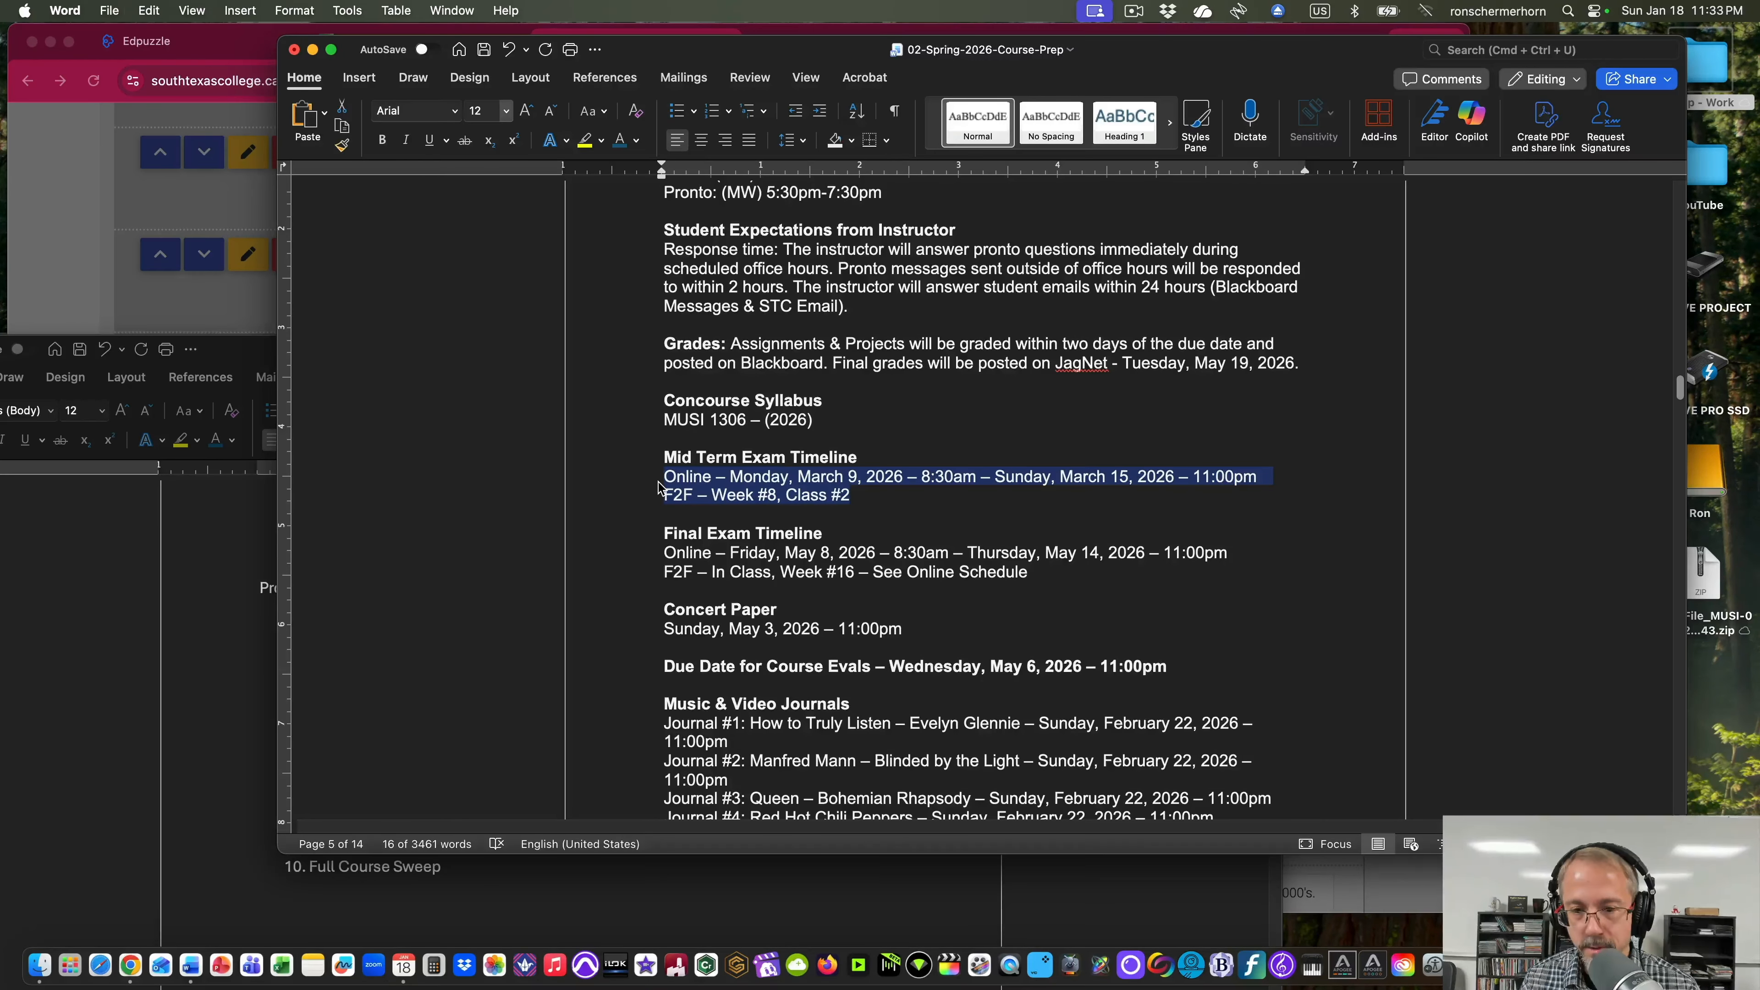
key("super+c")
Back in Chrome, replace the notes of the Week 8 Mid-Term Exam entry with the two copied Mid Term Exam Timeline lines.
left_click(201, 538)
left_click(93, 175)
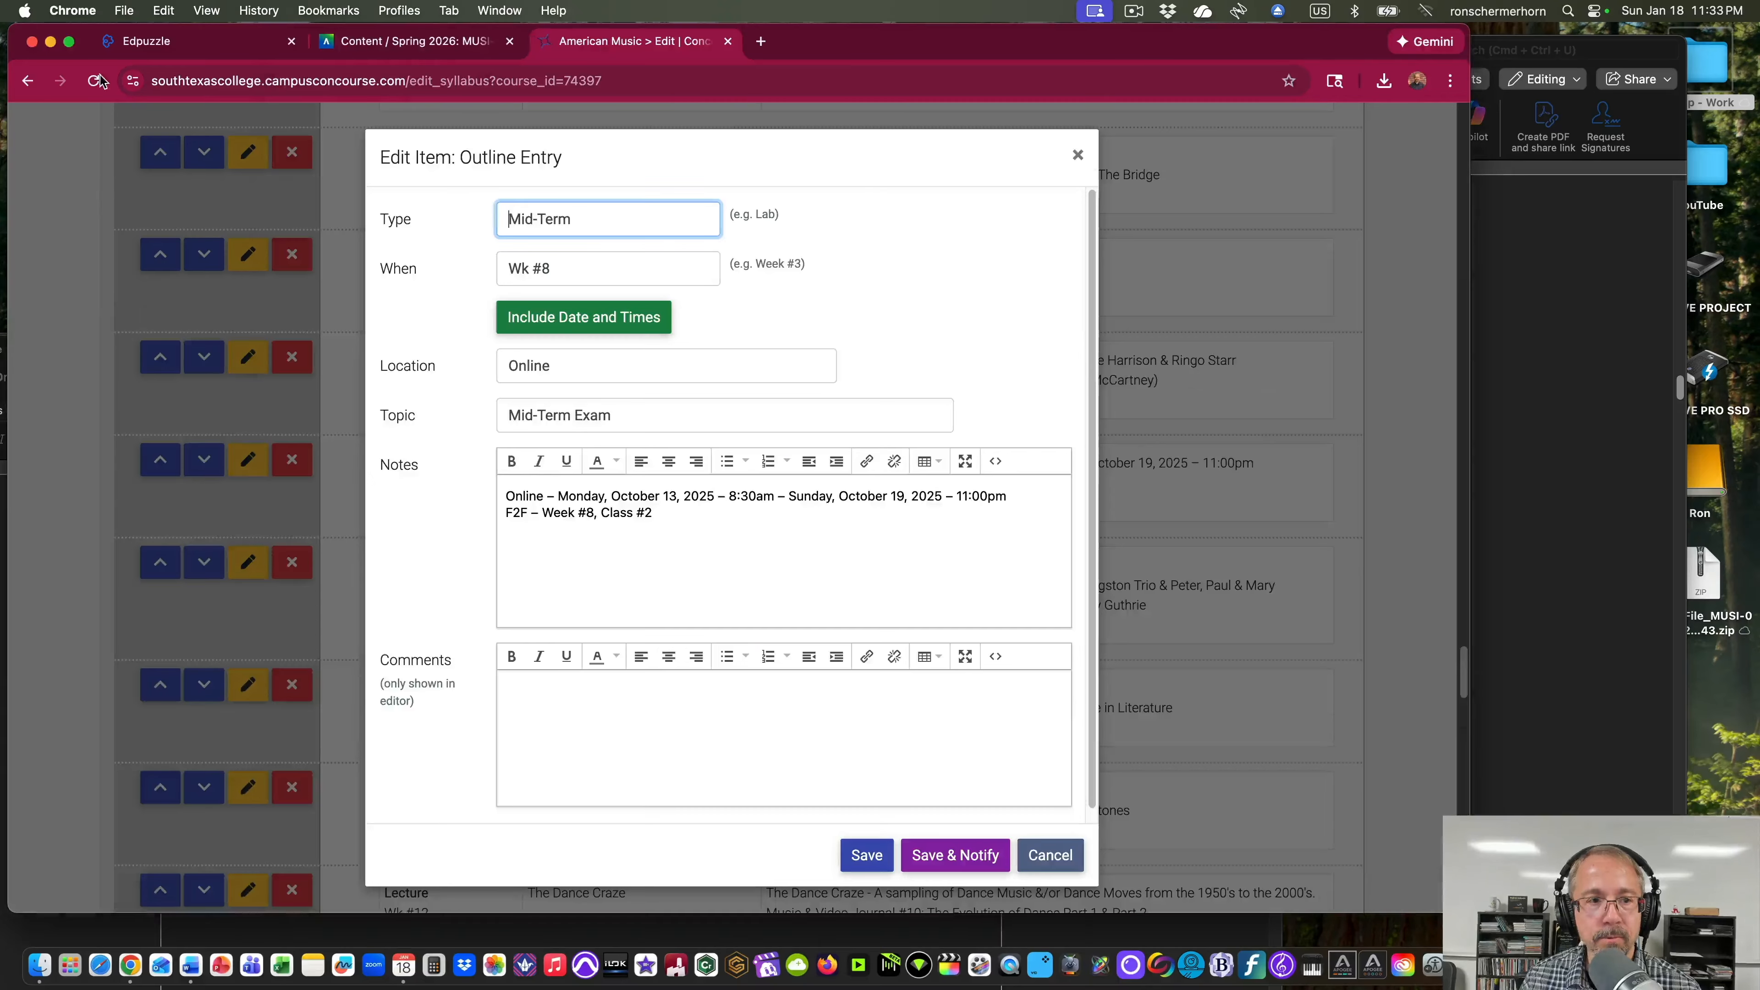
left_click(69, 42)
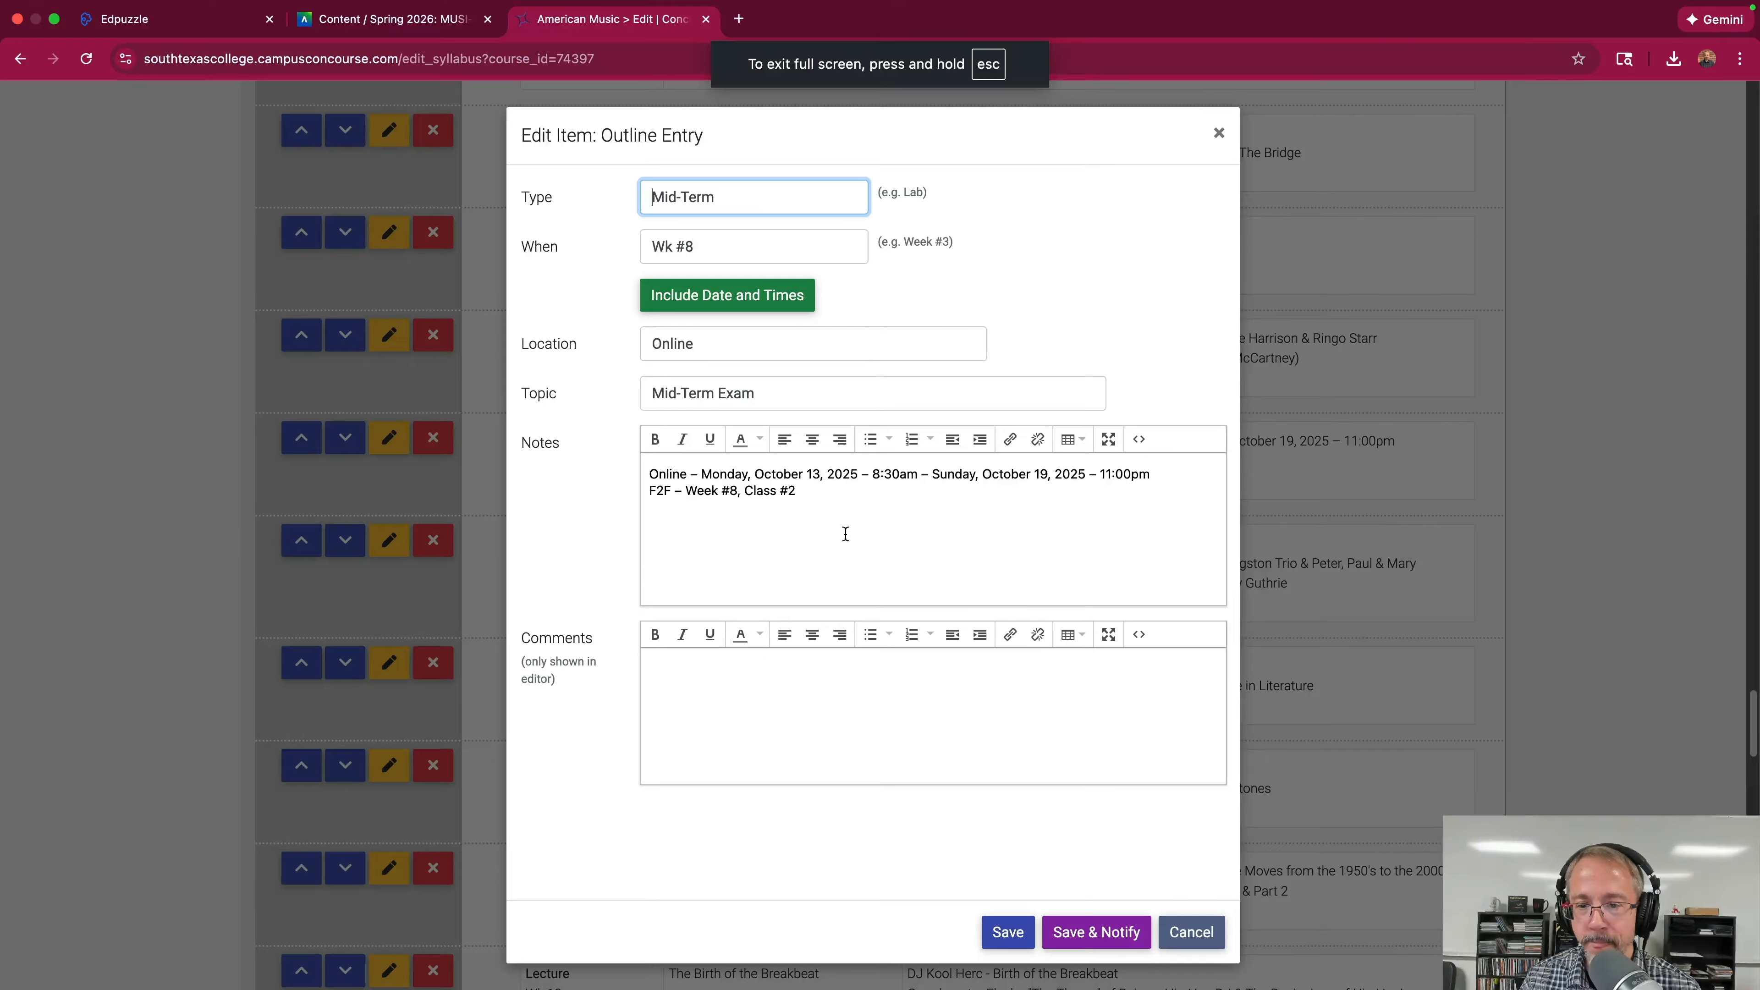
left_click_drag(820, 474, 615, 472)
left_click_drag(823, 508, 644, 476)
key("BackSpace")
key("super+v")
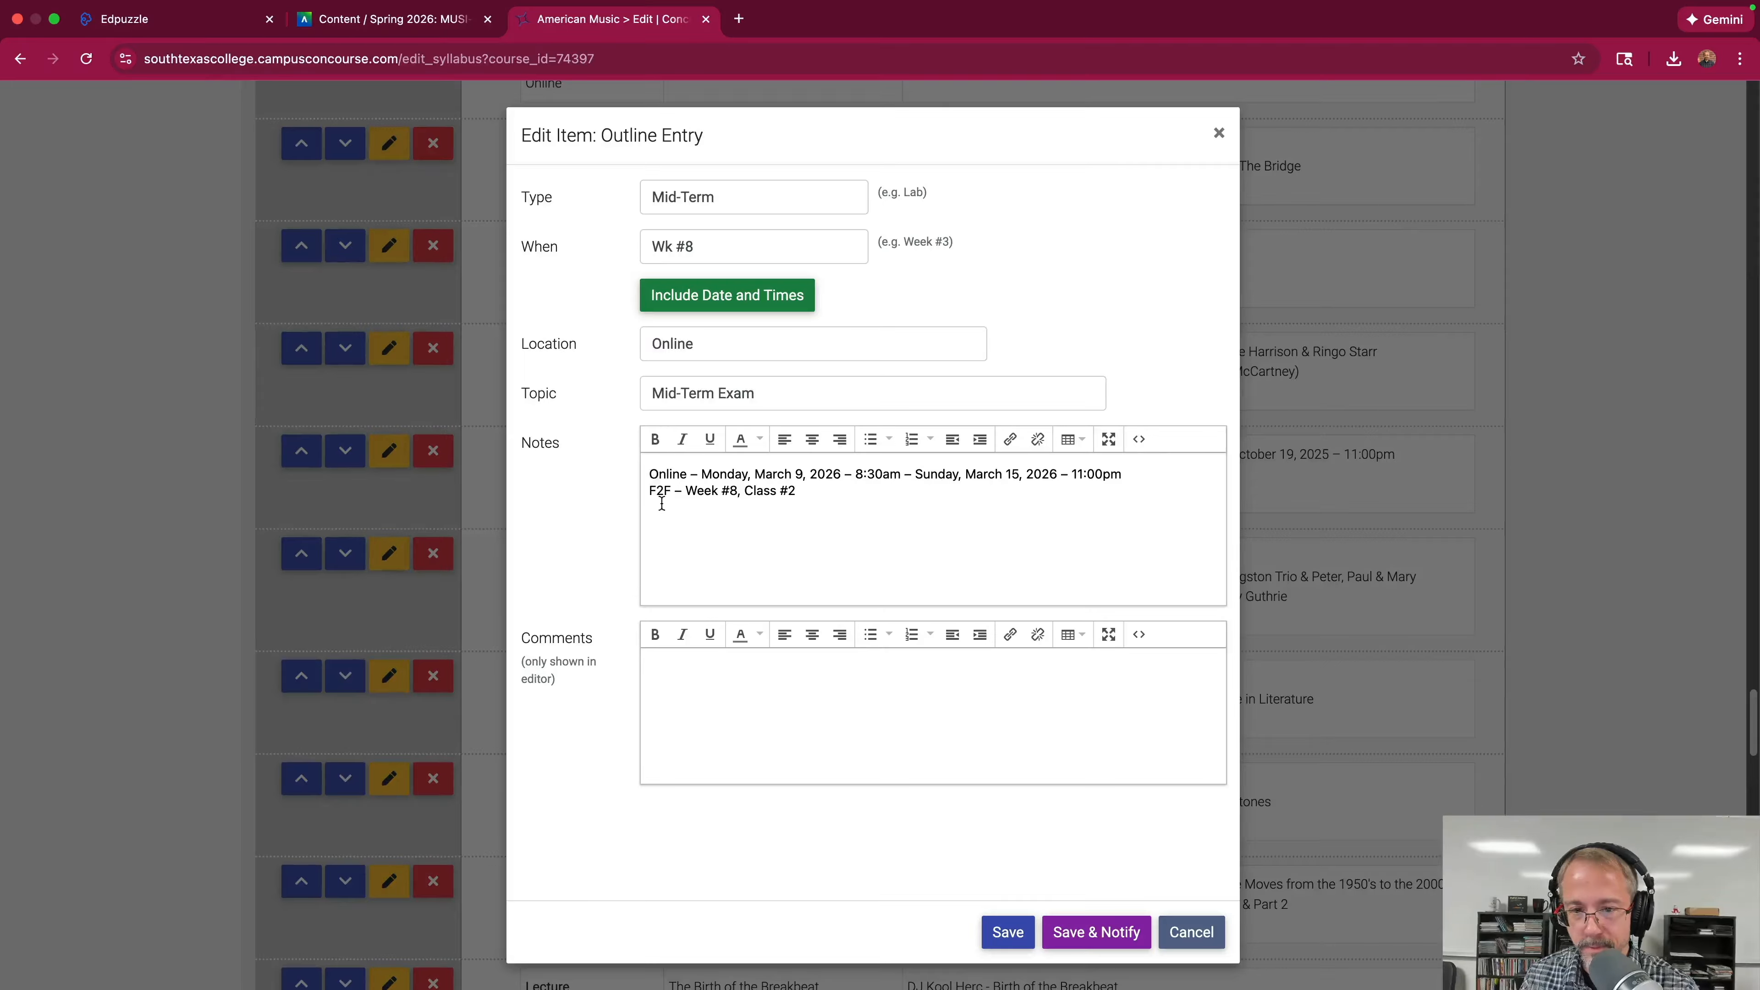
Redo the line break before "F2F – Week #8, Class #2" in the Mid-Term Exam notes and save the entry.
left_click(650, 491)
key("BackSpace")
key("Return")
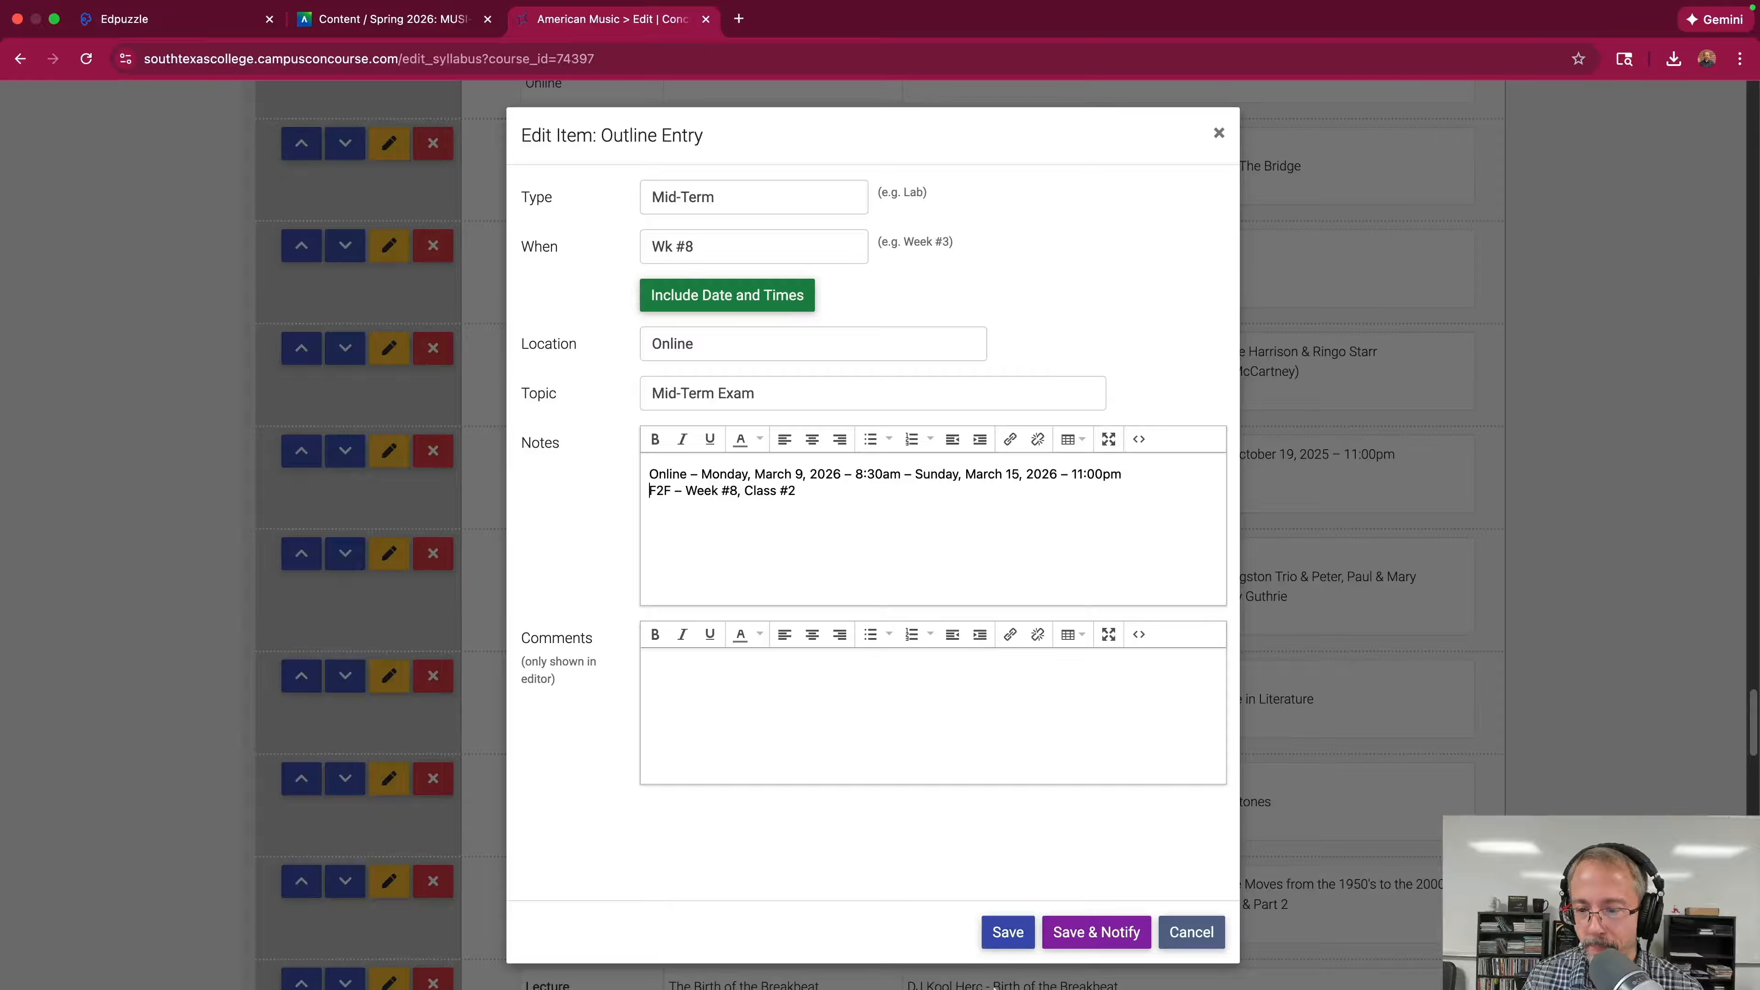
left_click(1007, 932)
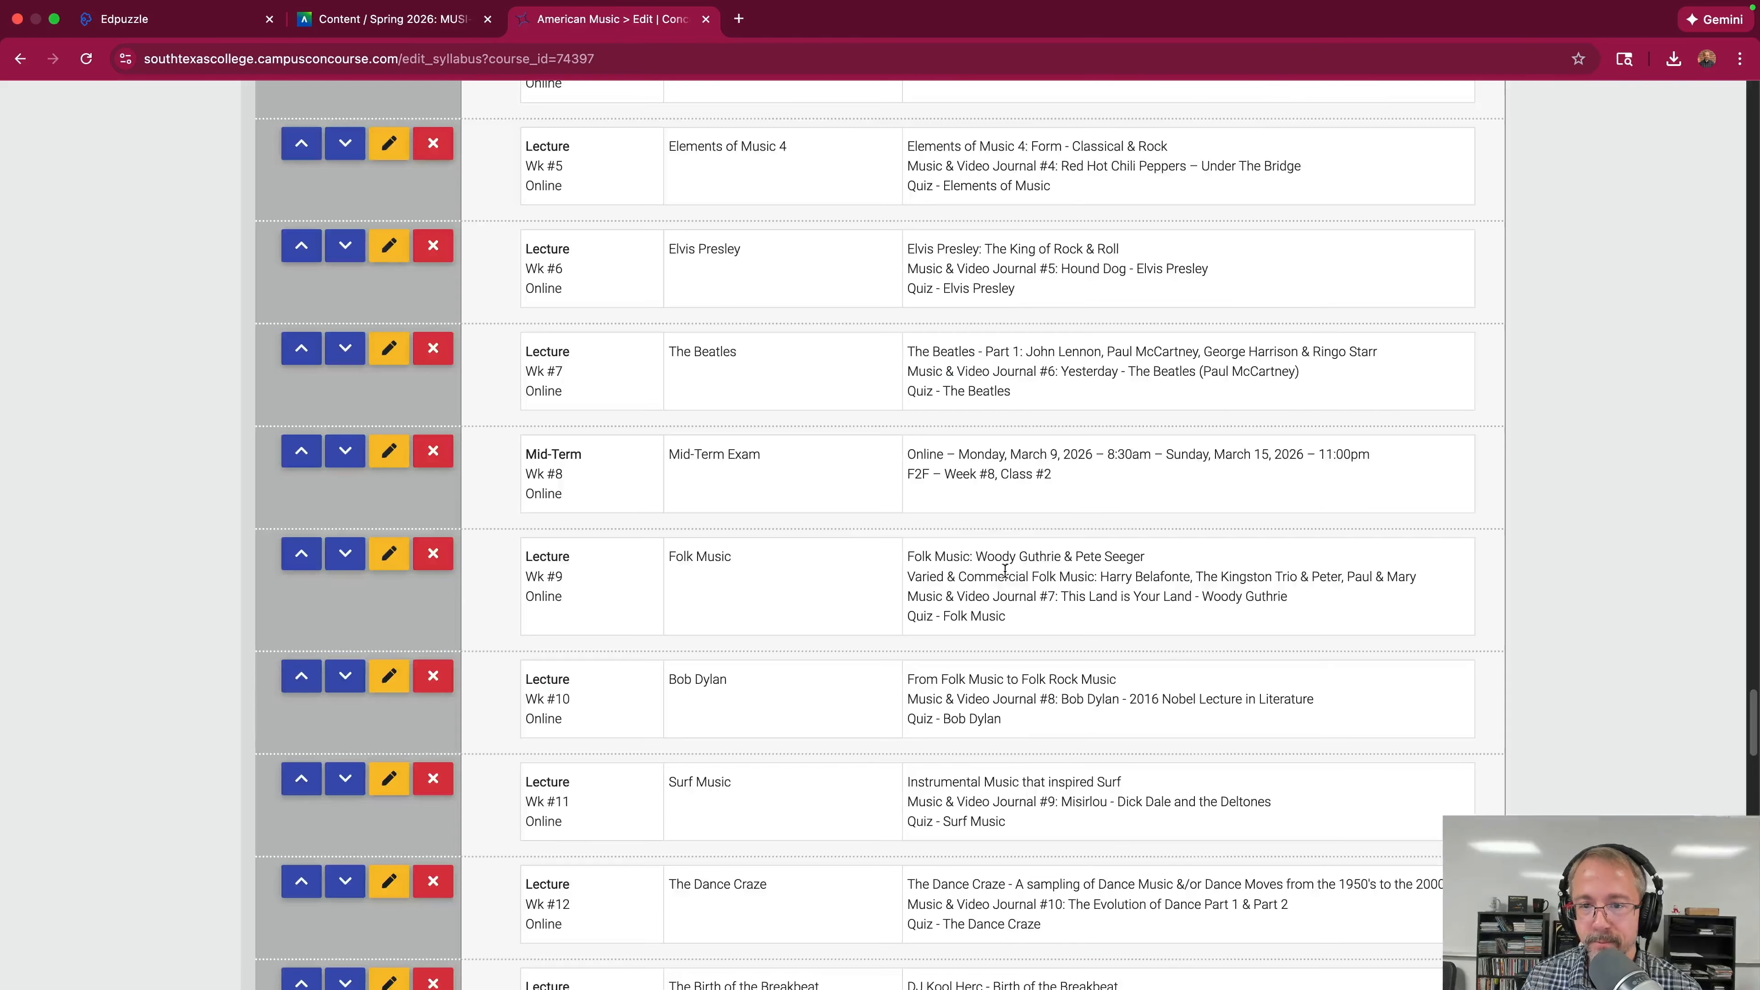
Check the saved Mid-Term Exam dates in the Topic Outline and open the Week 14 Concert Paper entry for editing.
scroll(671, 434, "down", 1)
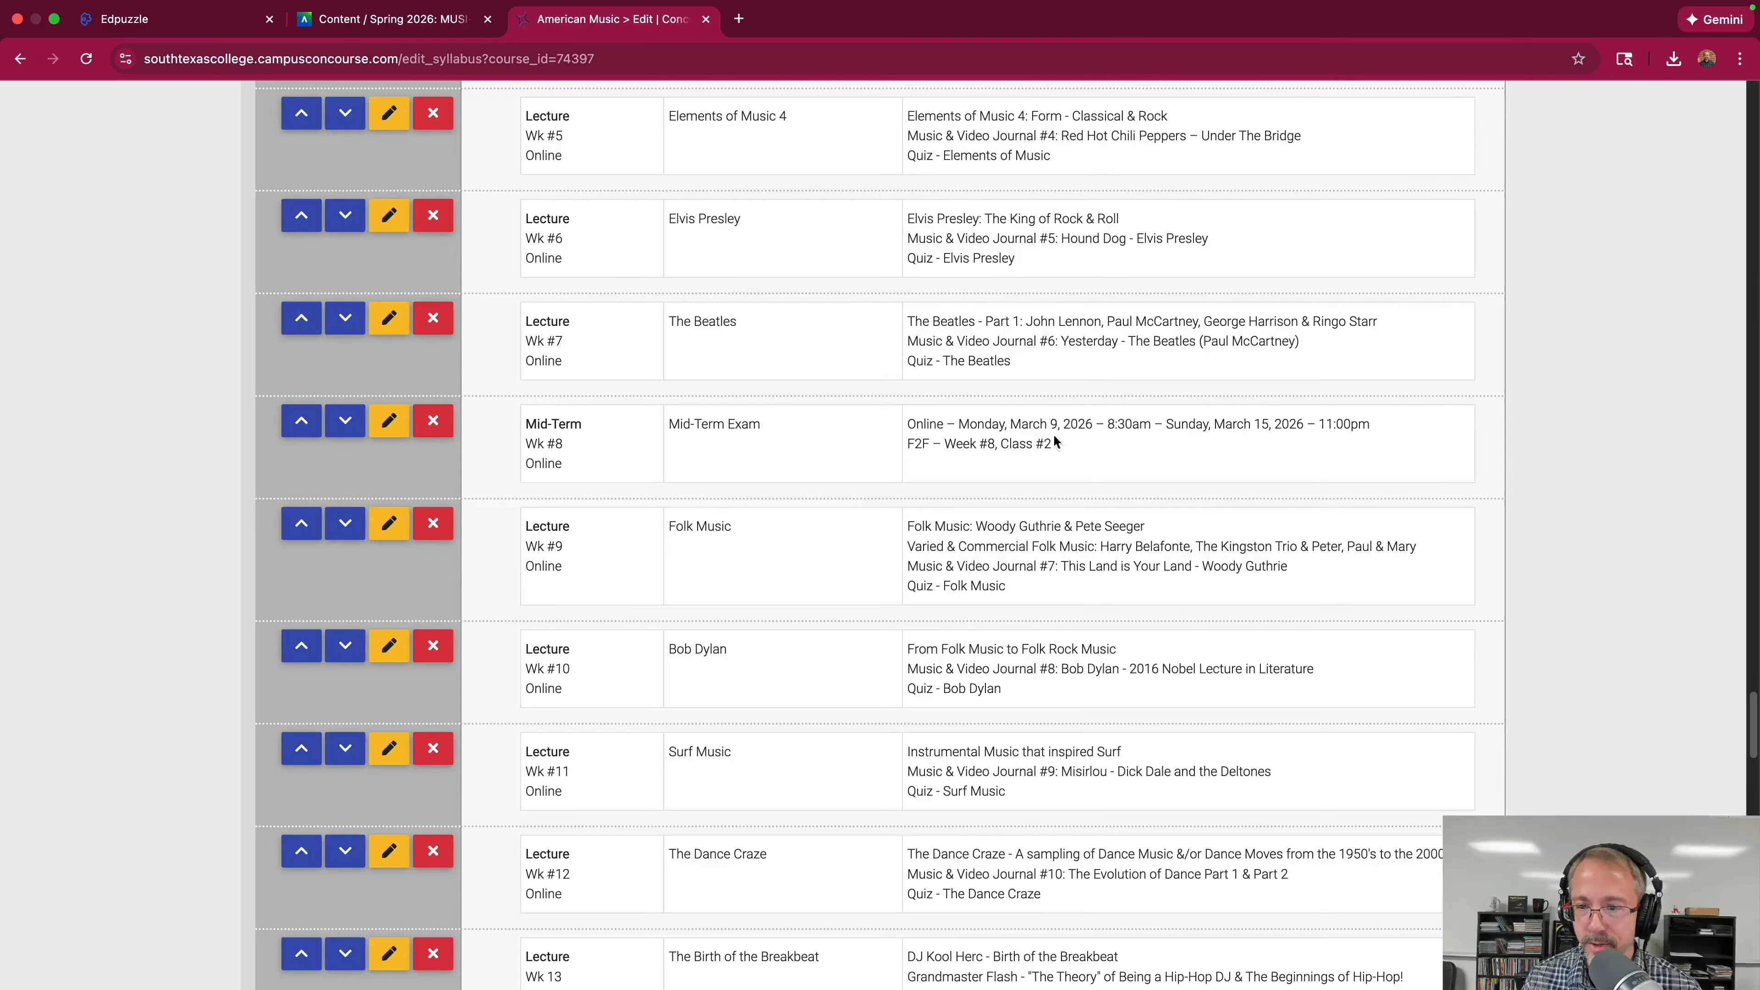
left_click_drag(1051, 445, 913, 424)
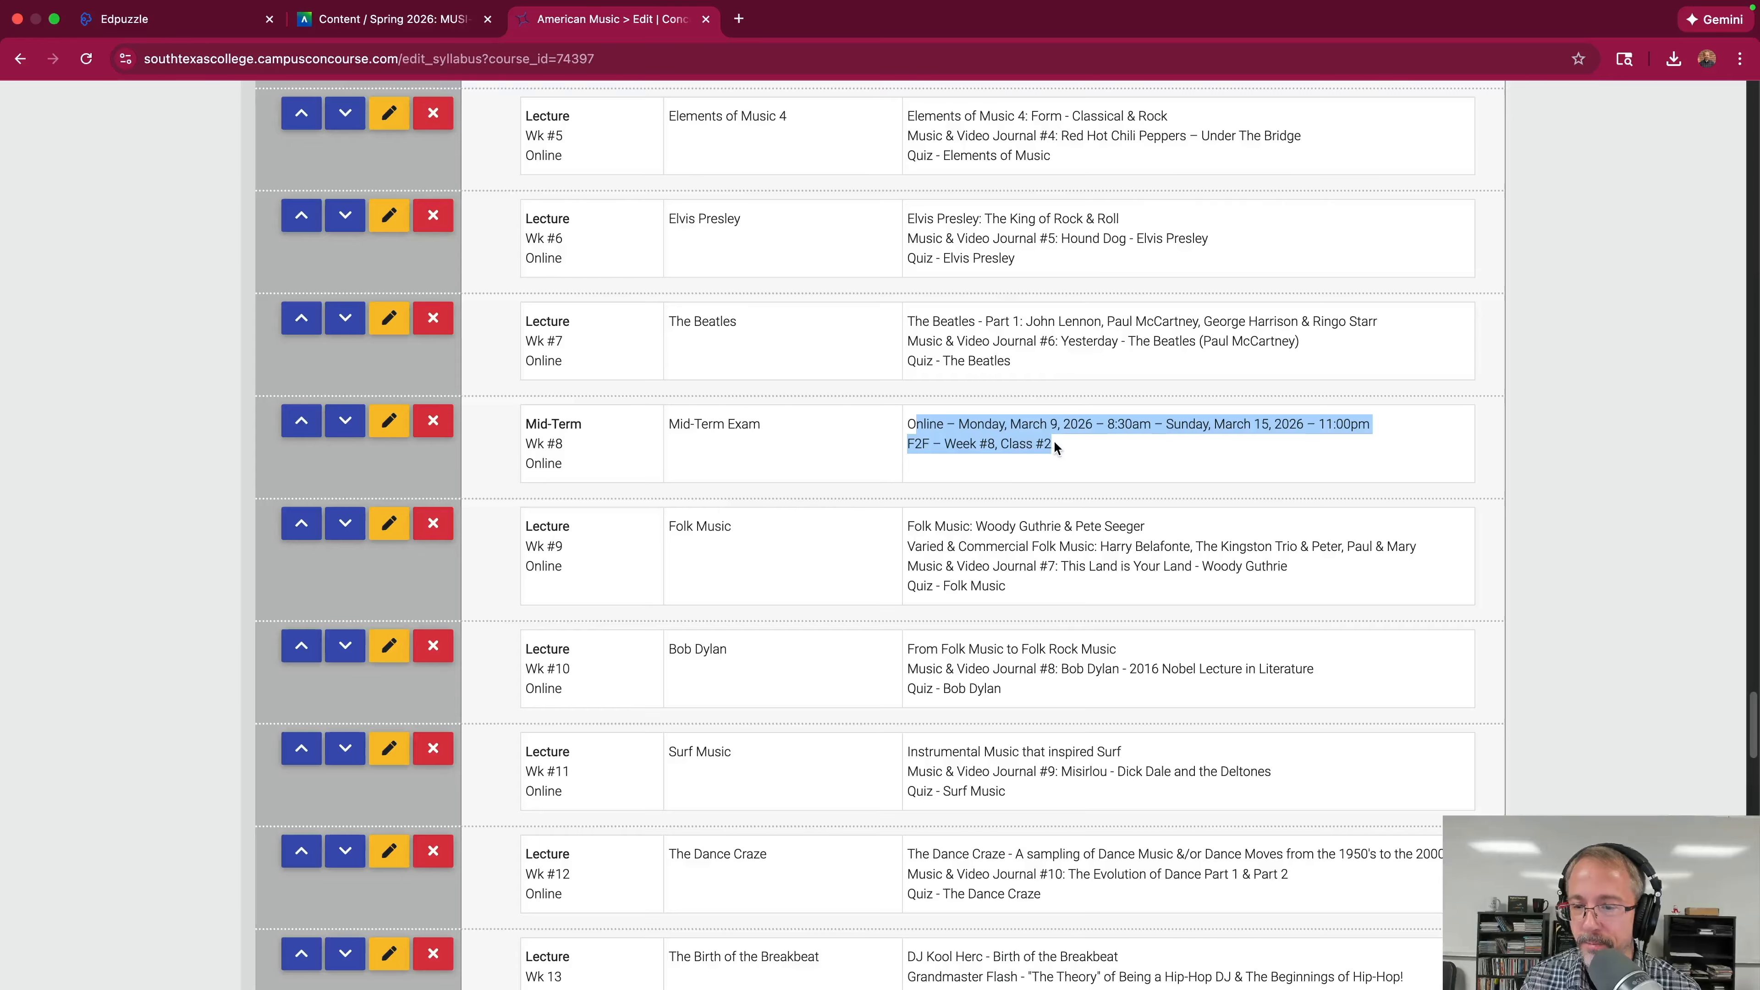
left_click_drag(1055, 447, 908, 430)
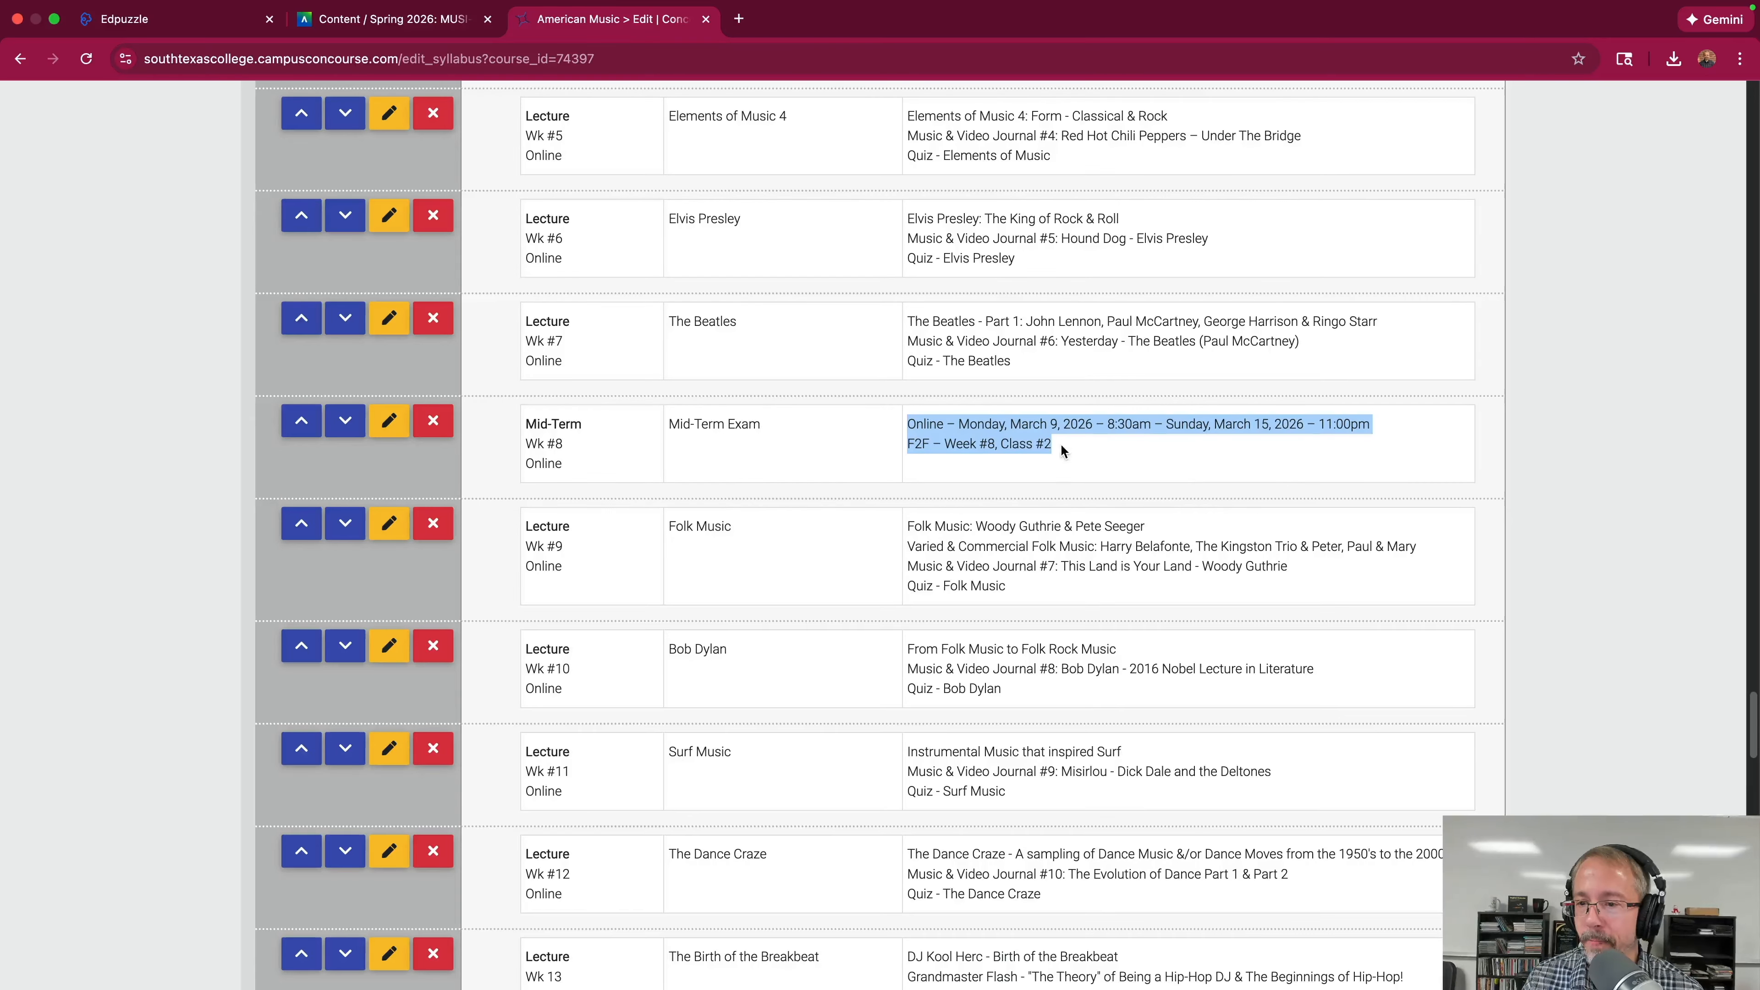
scroll(1238, 452, "down", 3)
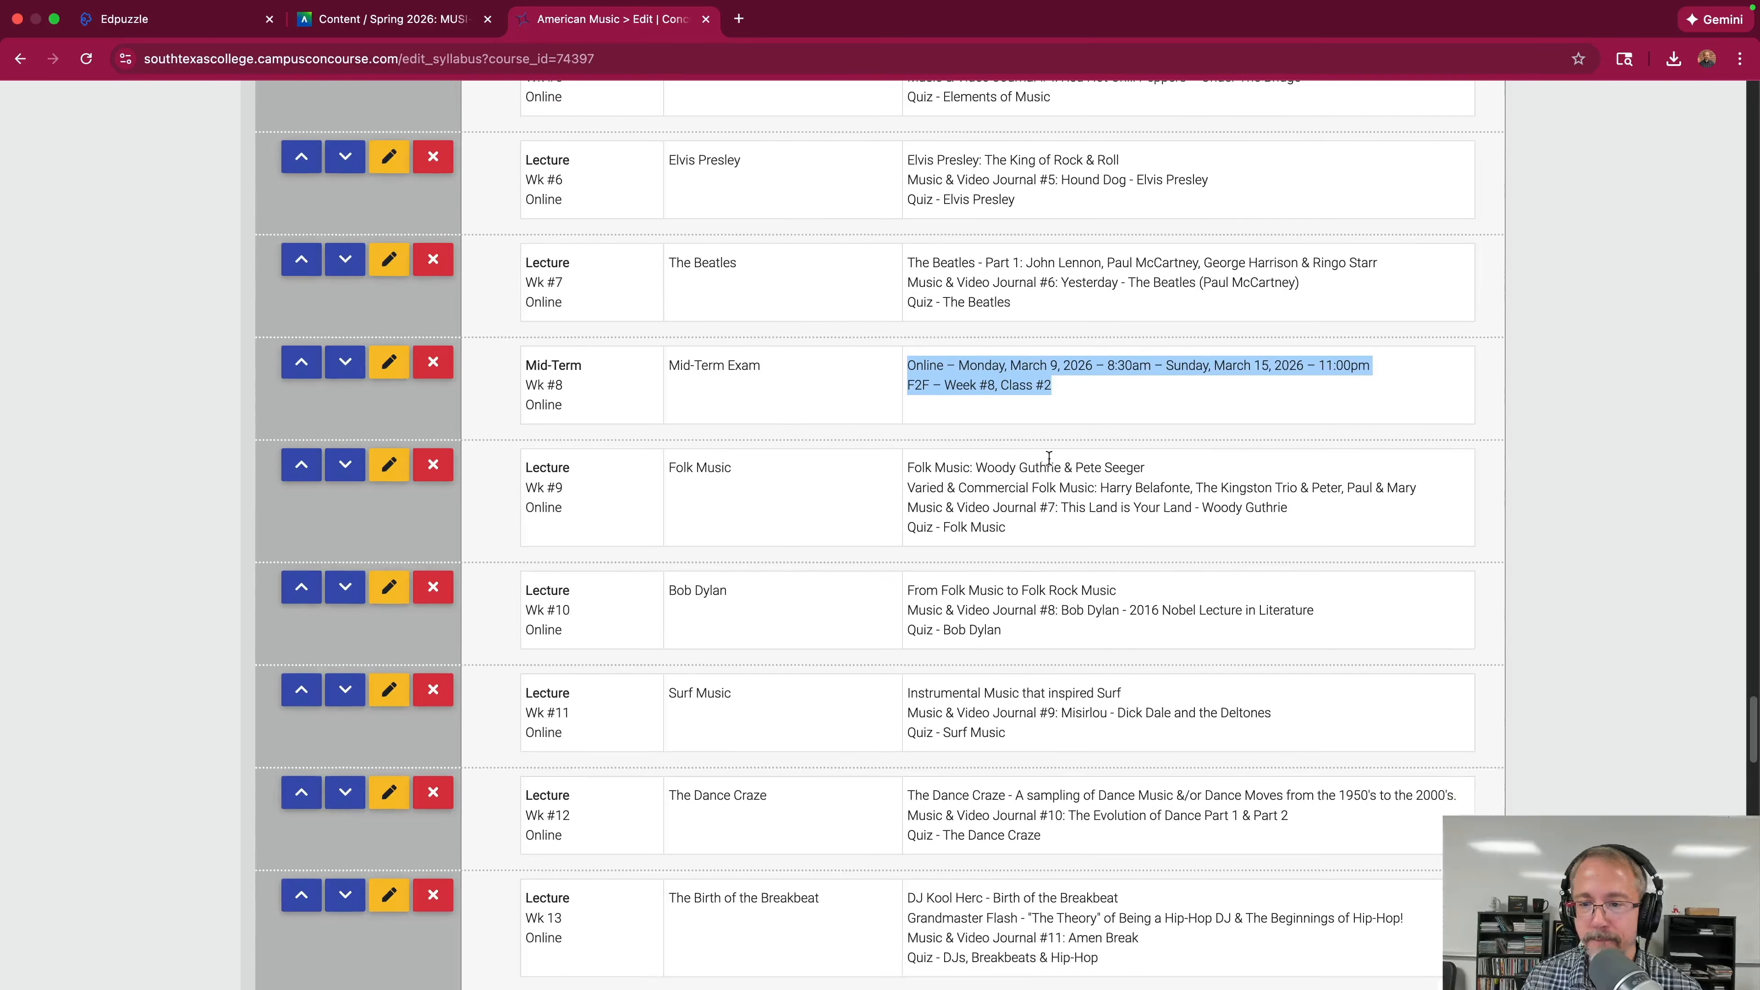
left_click(1094, 341)
scroll(1044, 342, "down", 10)
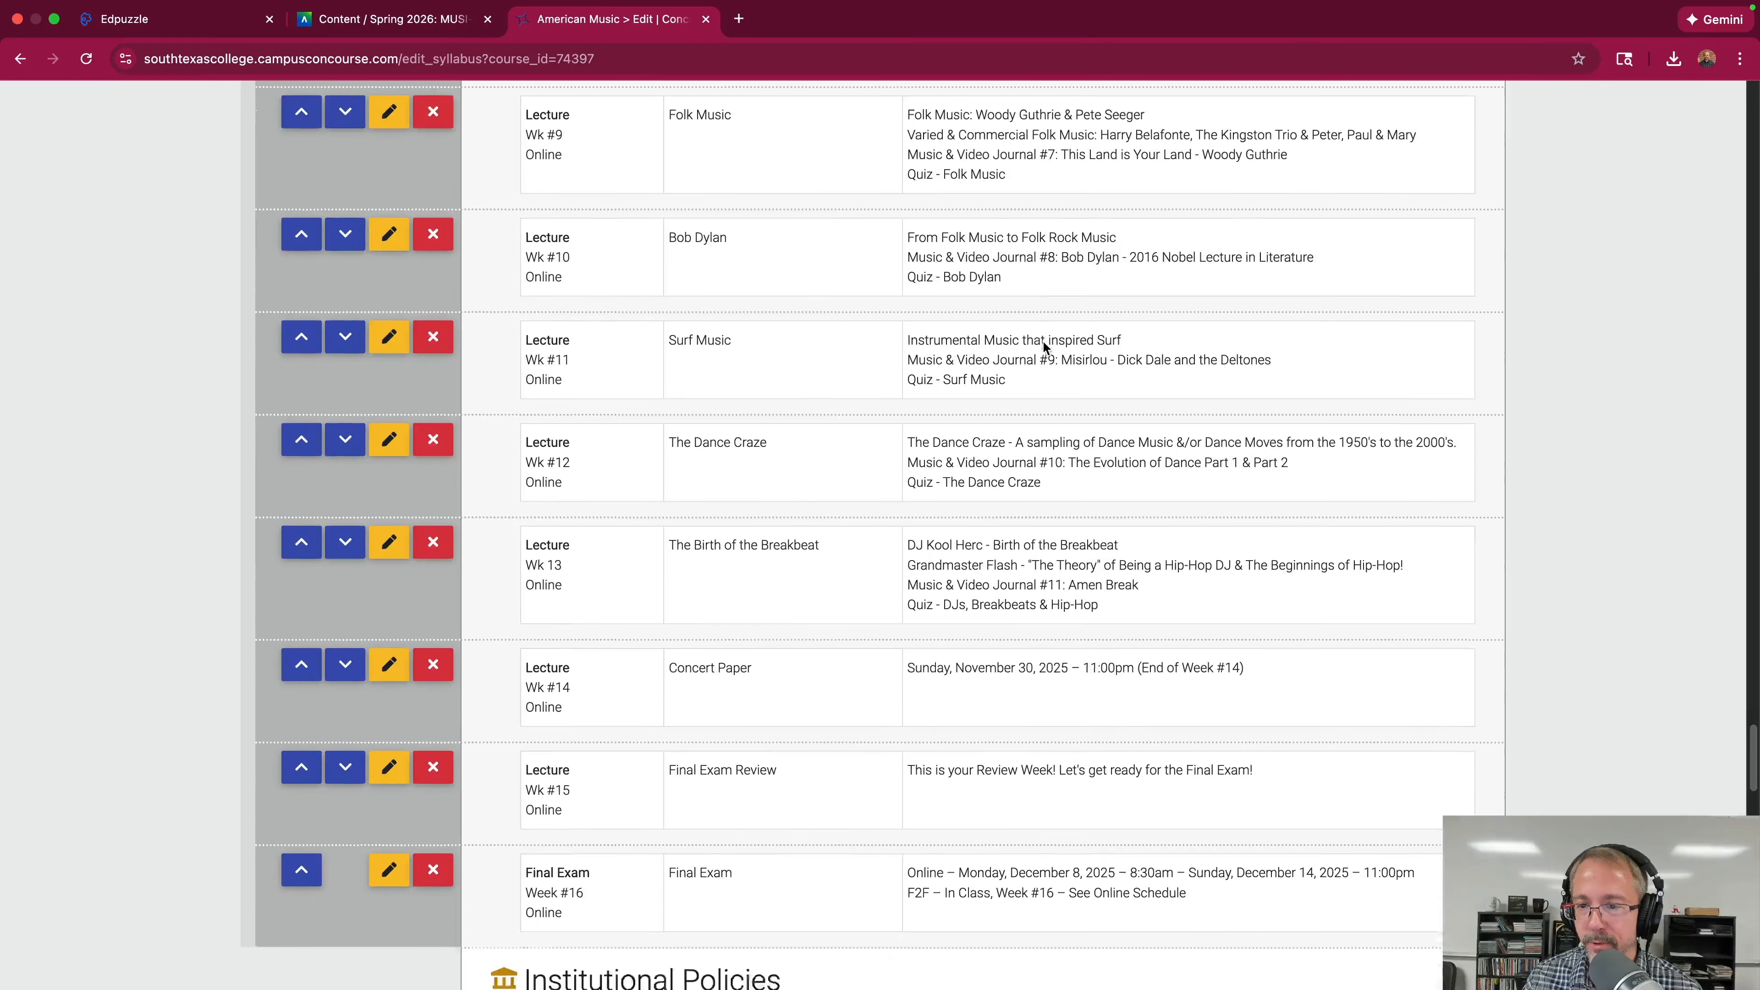
scroll(1044, 342, "down", 2)
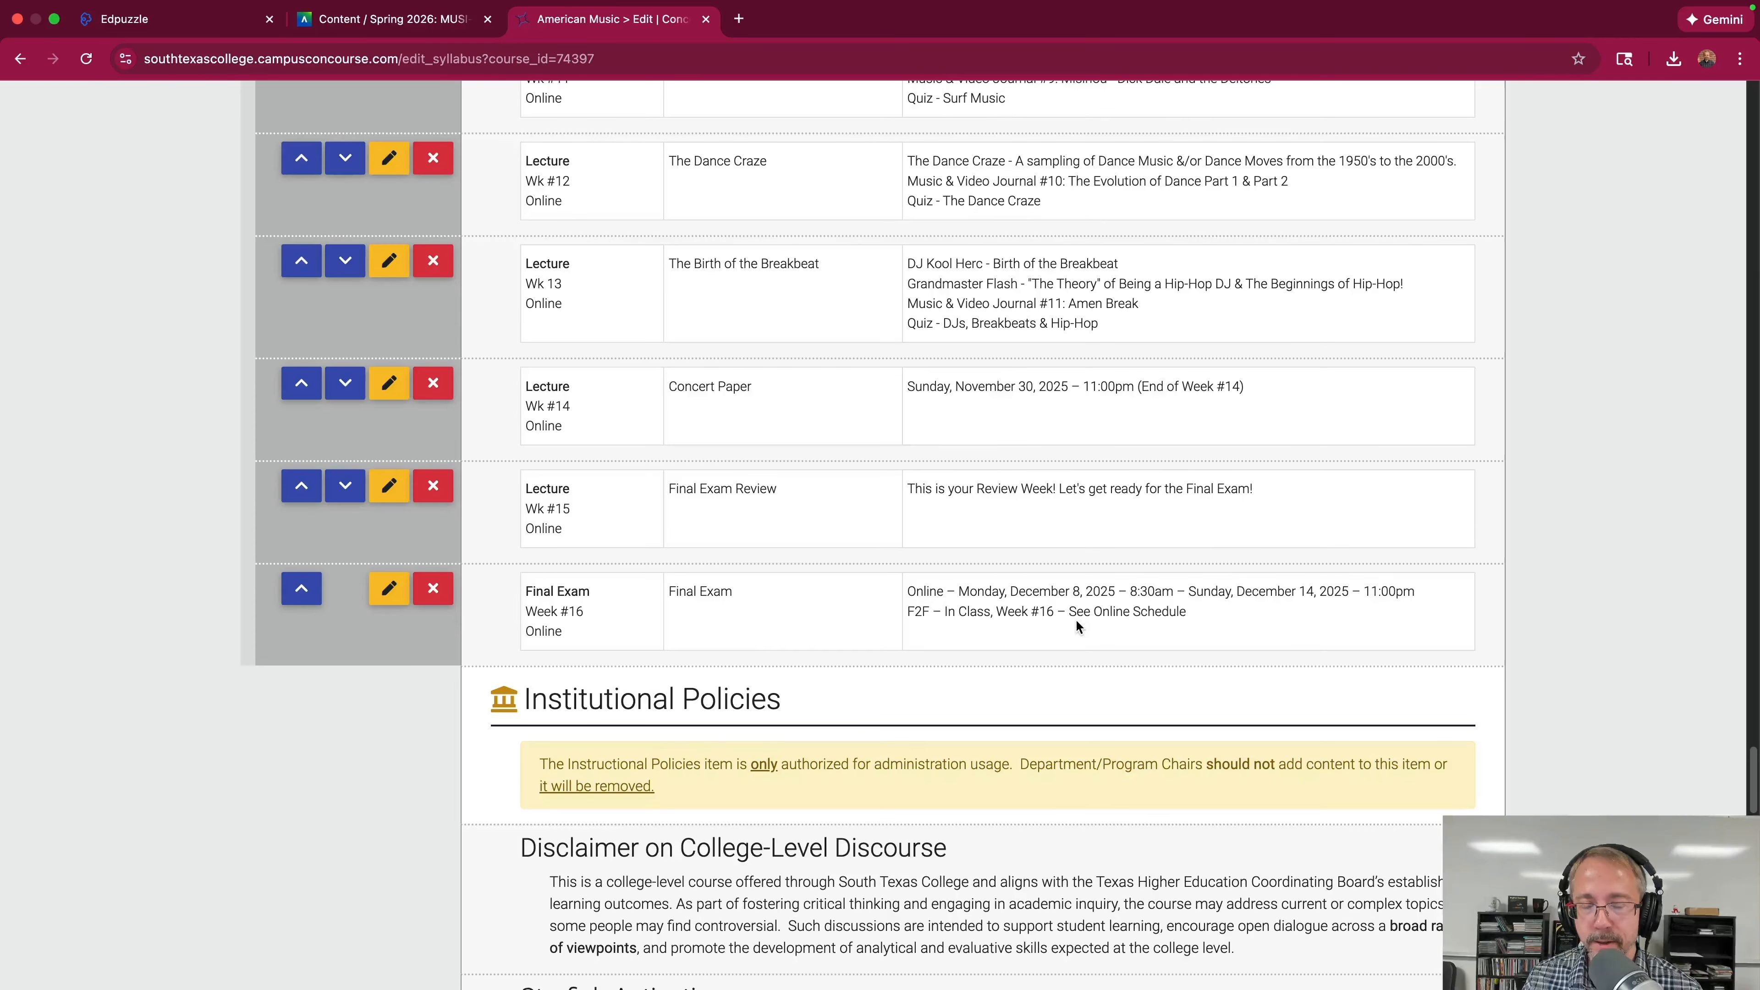
left_click(389, 383)
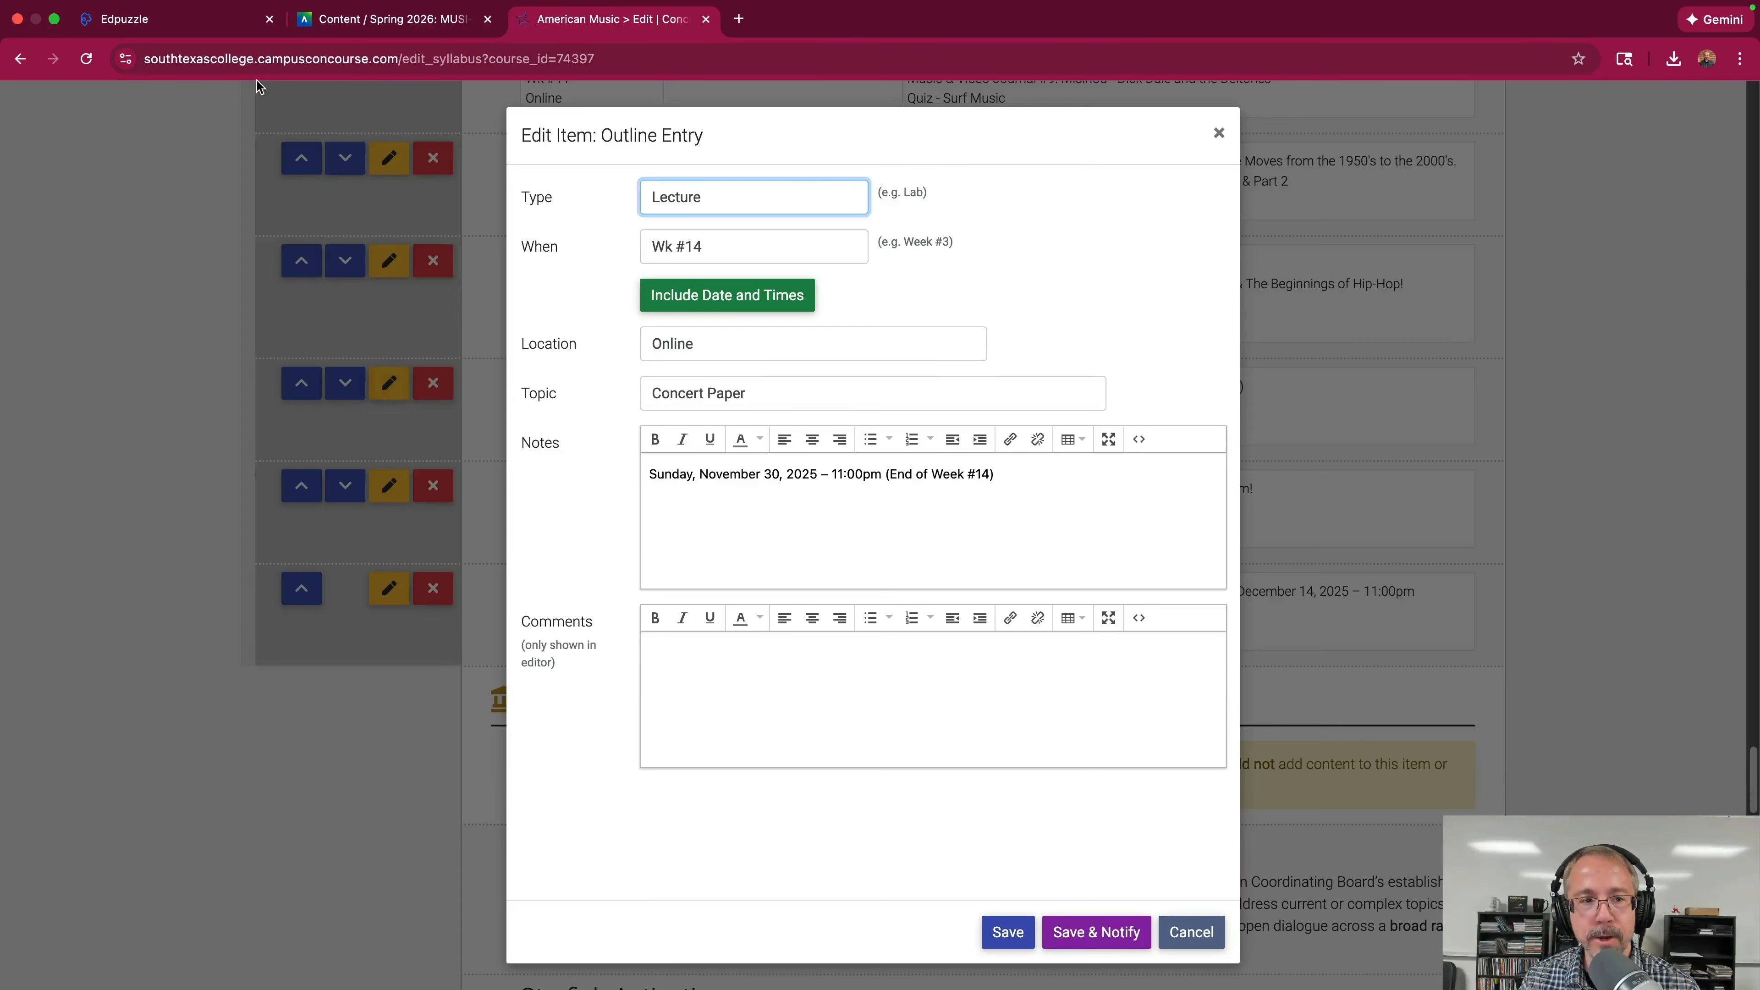
In the Word document 02-Spring-2026-Course-Prep, copy the Concert Paper due date, "Sunday, May 3, 2026 – 11:00pm".
mouse_move(24, 10)
left_click(55, 43)
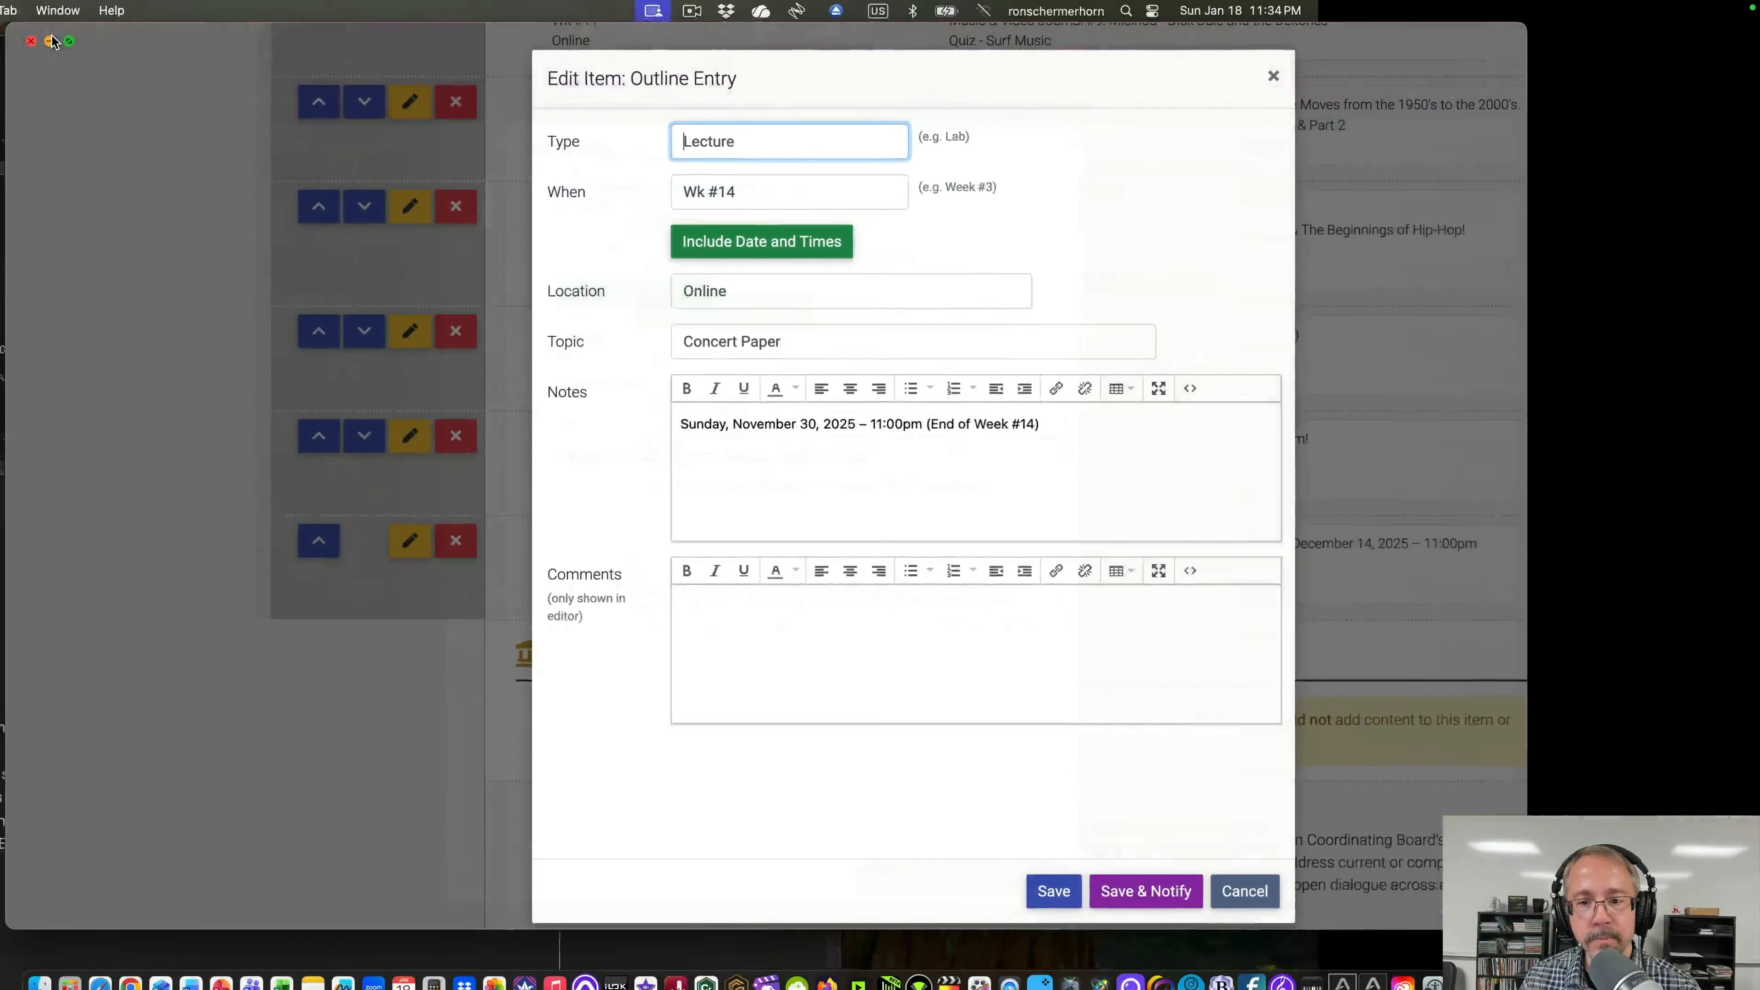
left_click(201, 957)
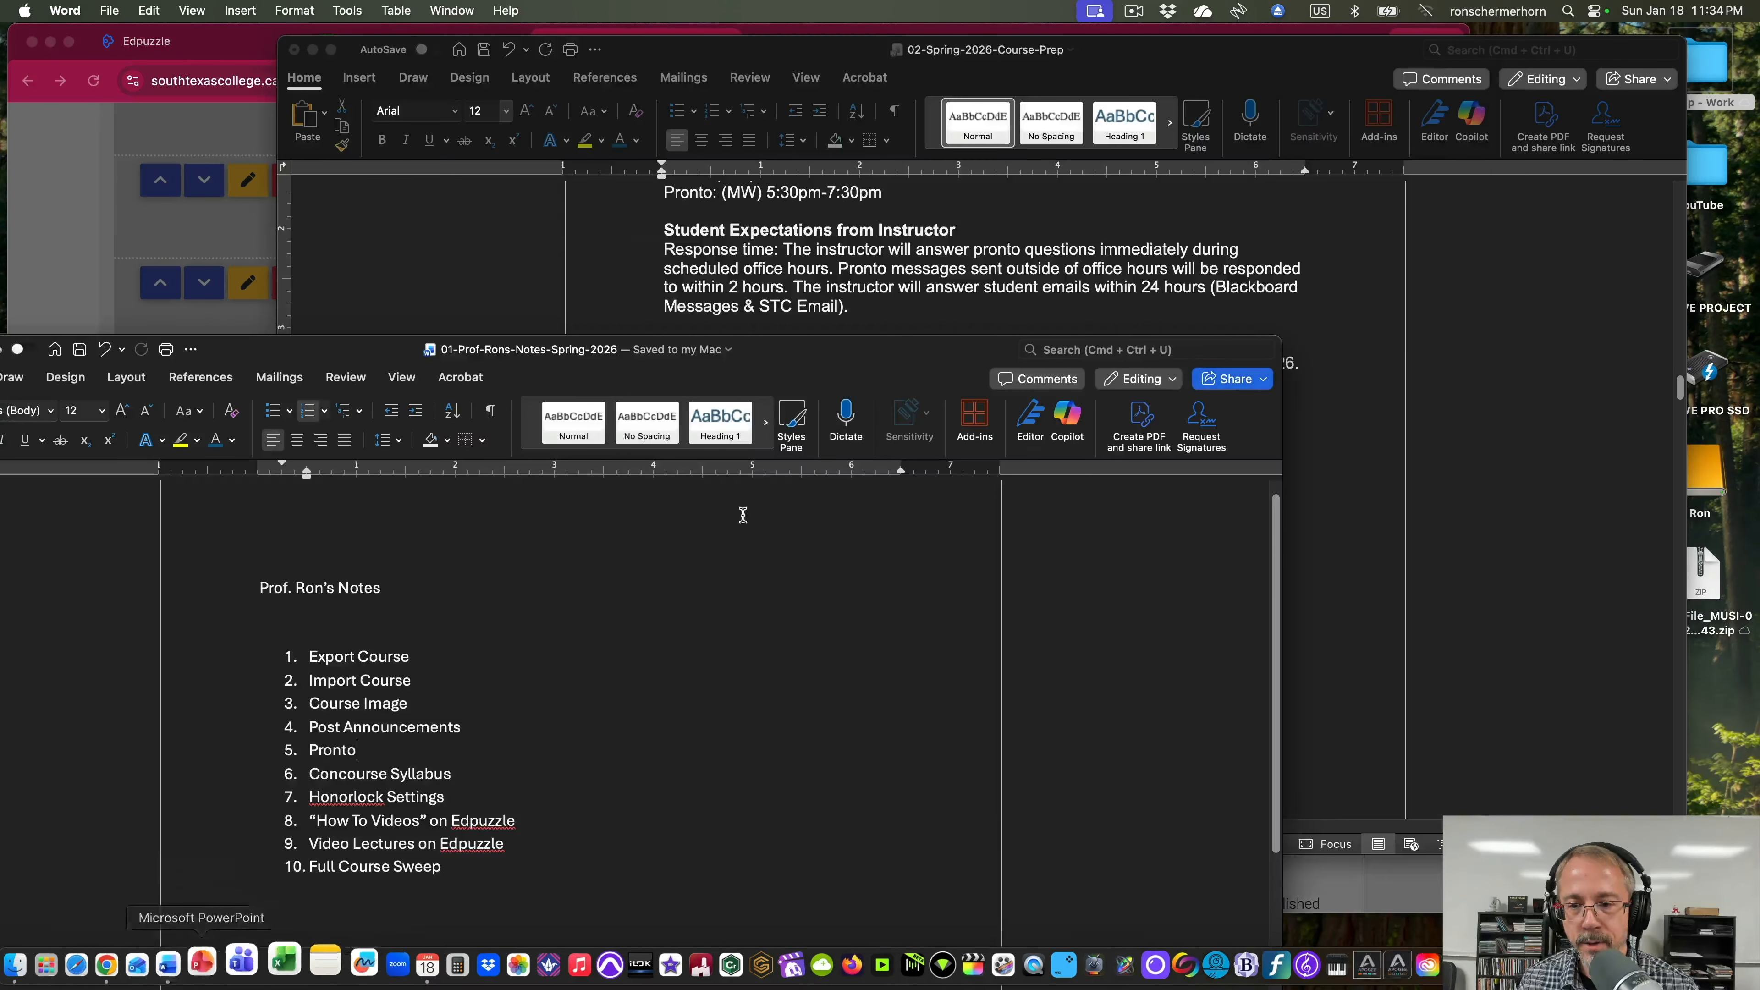
left_click(1042, 340)
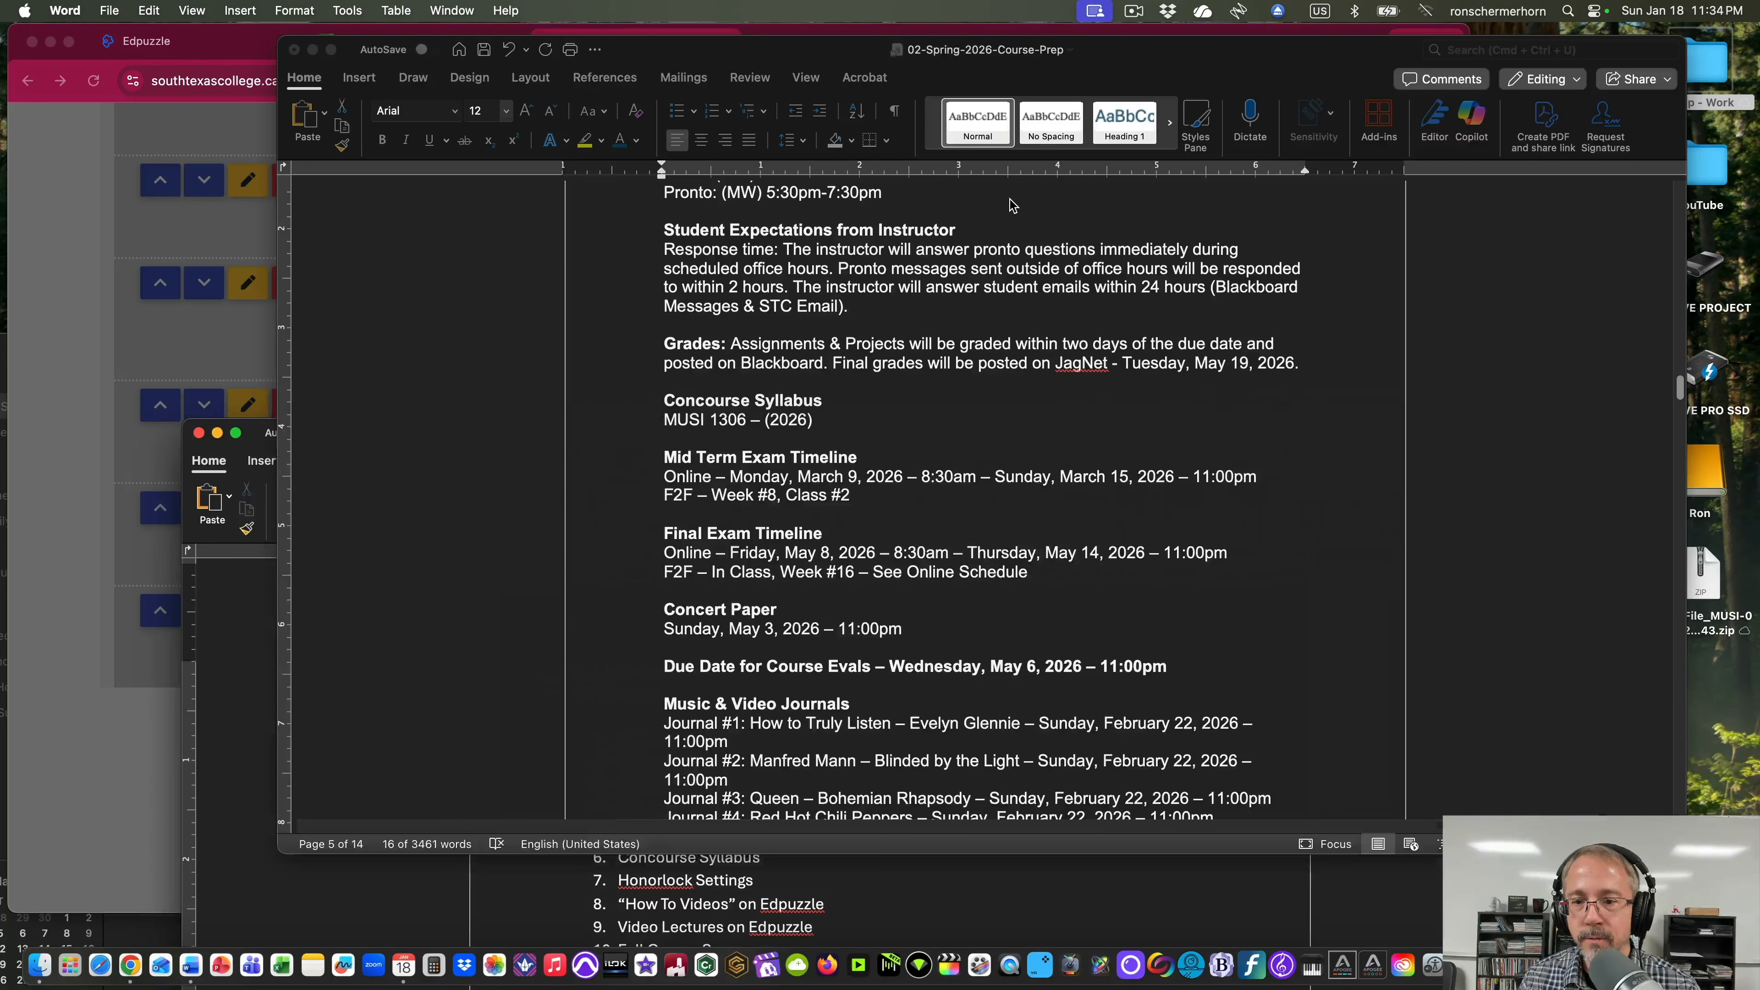
left_click_drag(663, 476, 852, 495)
scroll(908, 500, "down", 2)
left_click_drag(907, 569, 665, 569)
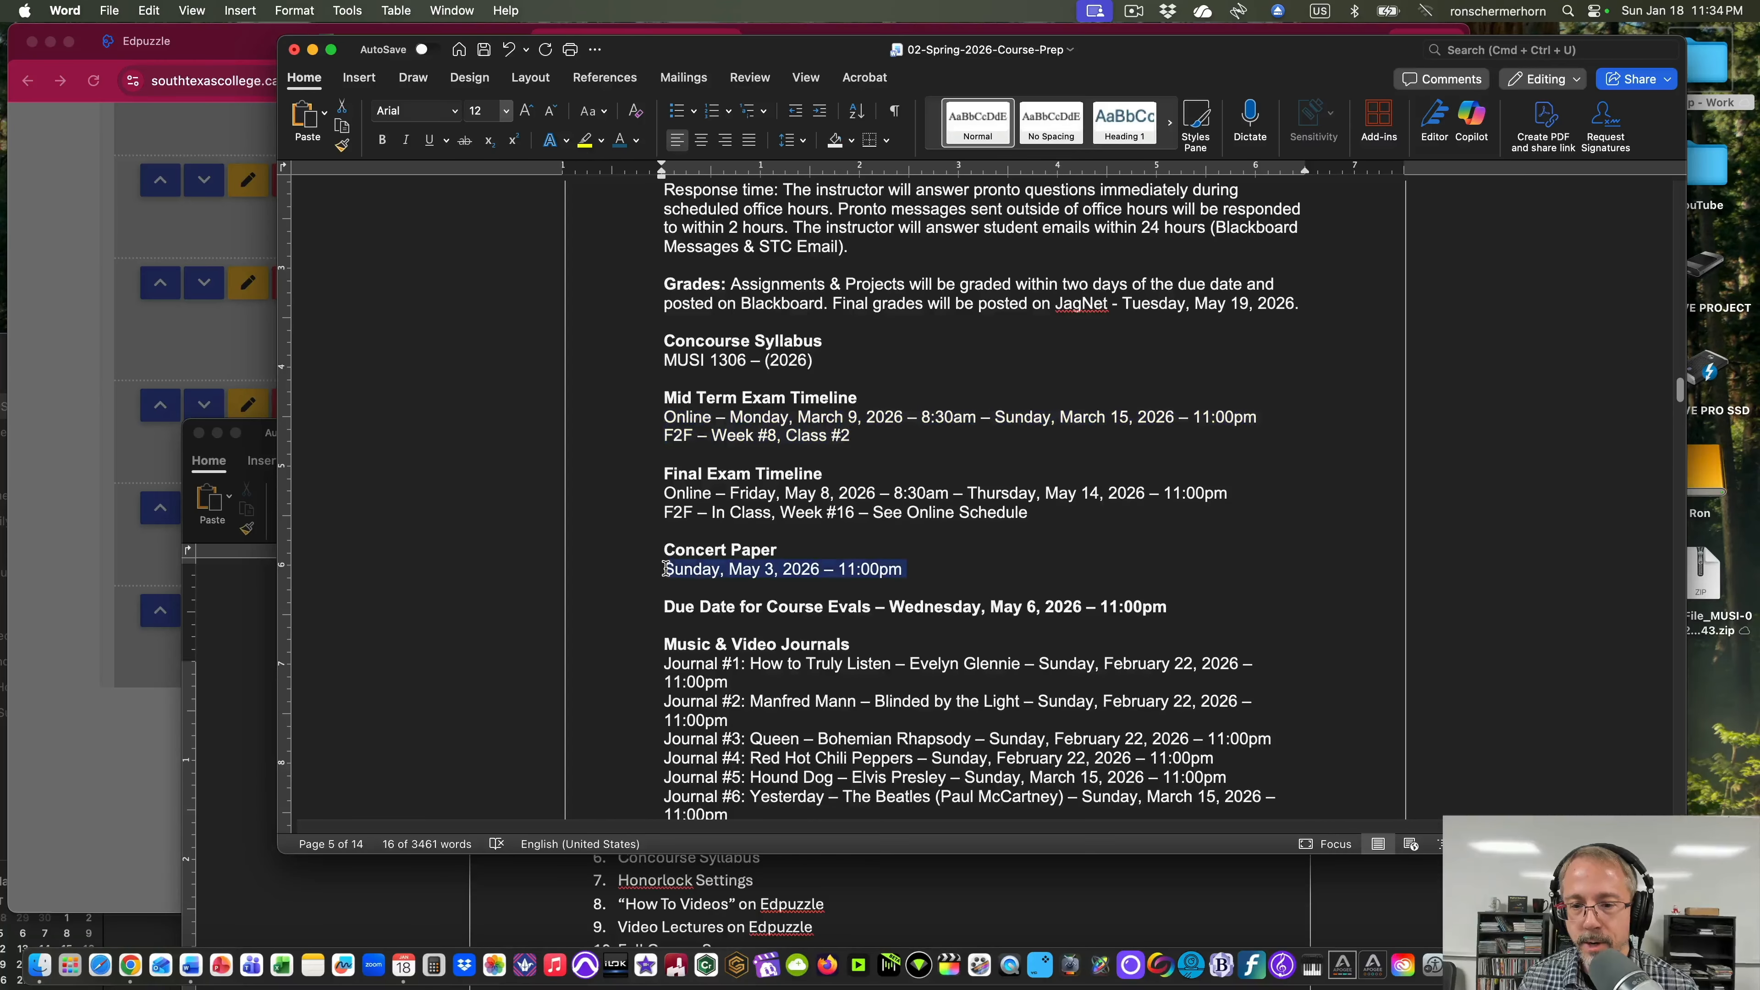
key("super+c")
Back in Chrome, replace the Week 14 Concert Paper notes with "Sunday, May 3, 2026 – 11:00pm", remove the blank lines and save.
left_click(100, 456)
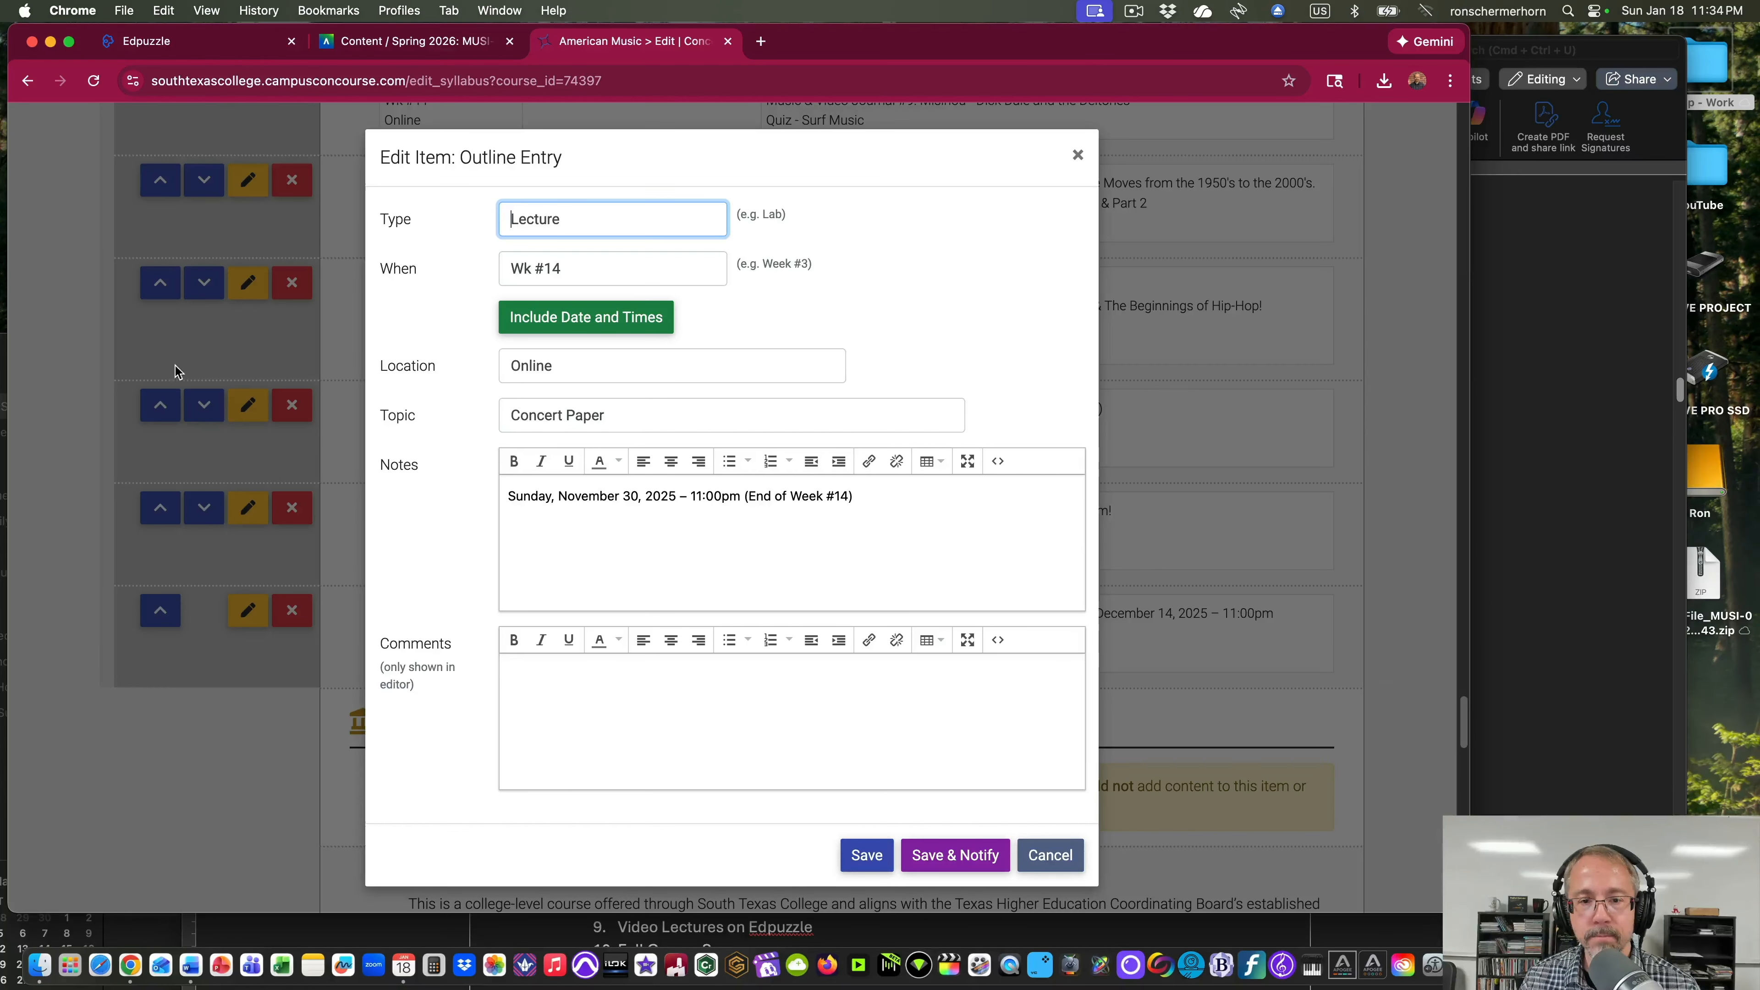
left_click(69, 42)
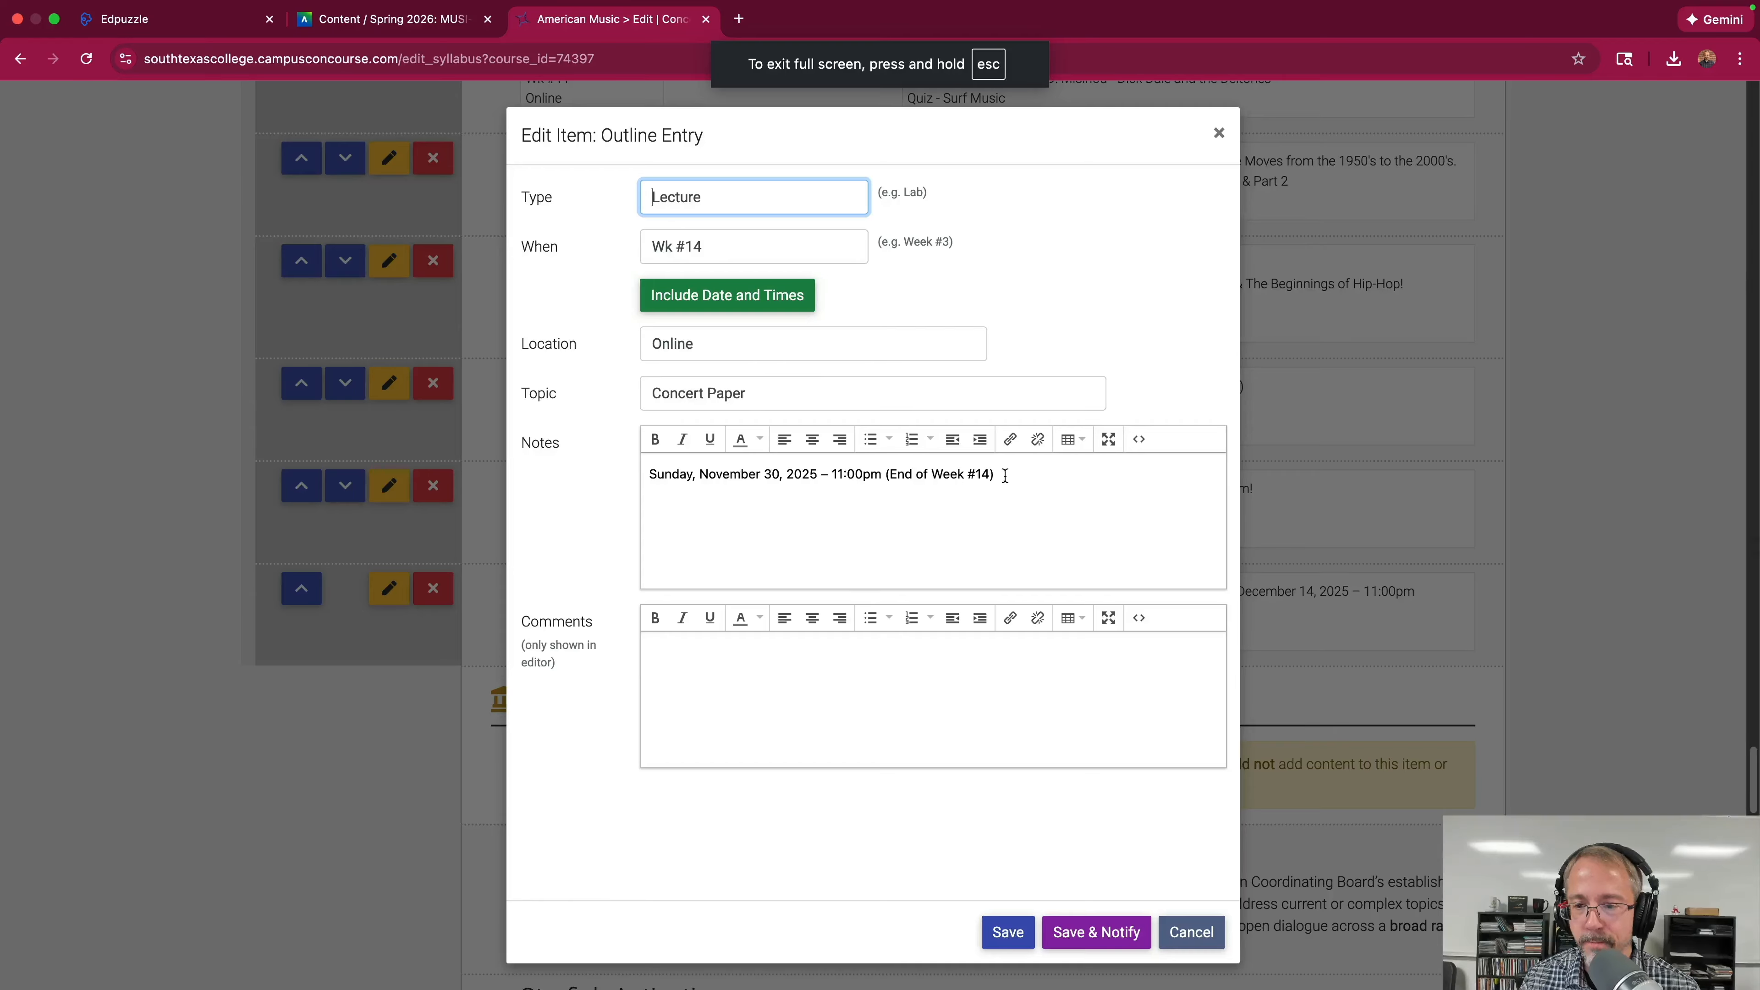
left_click(1005, 476)
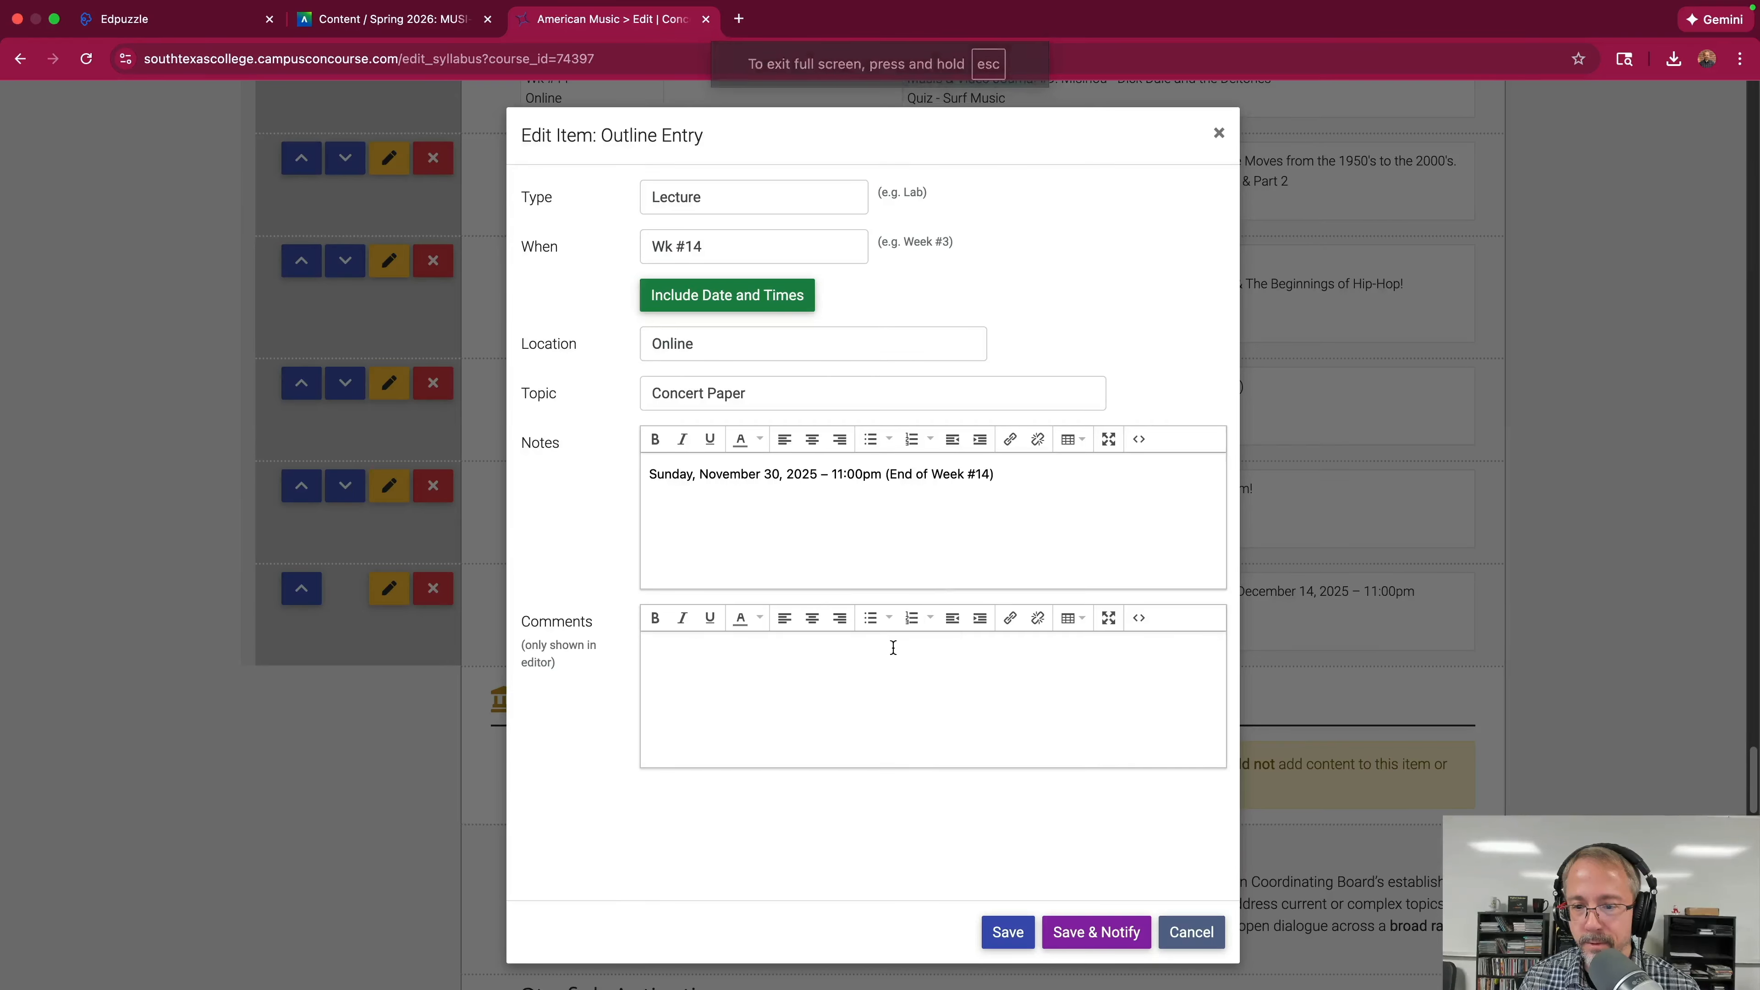
key("super+v")
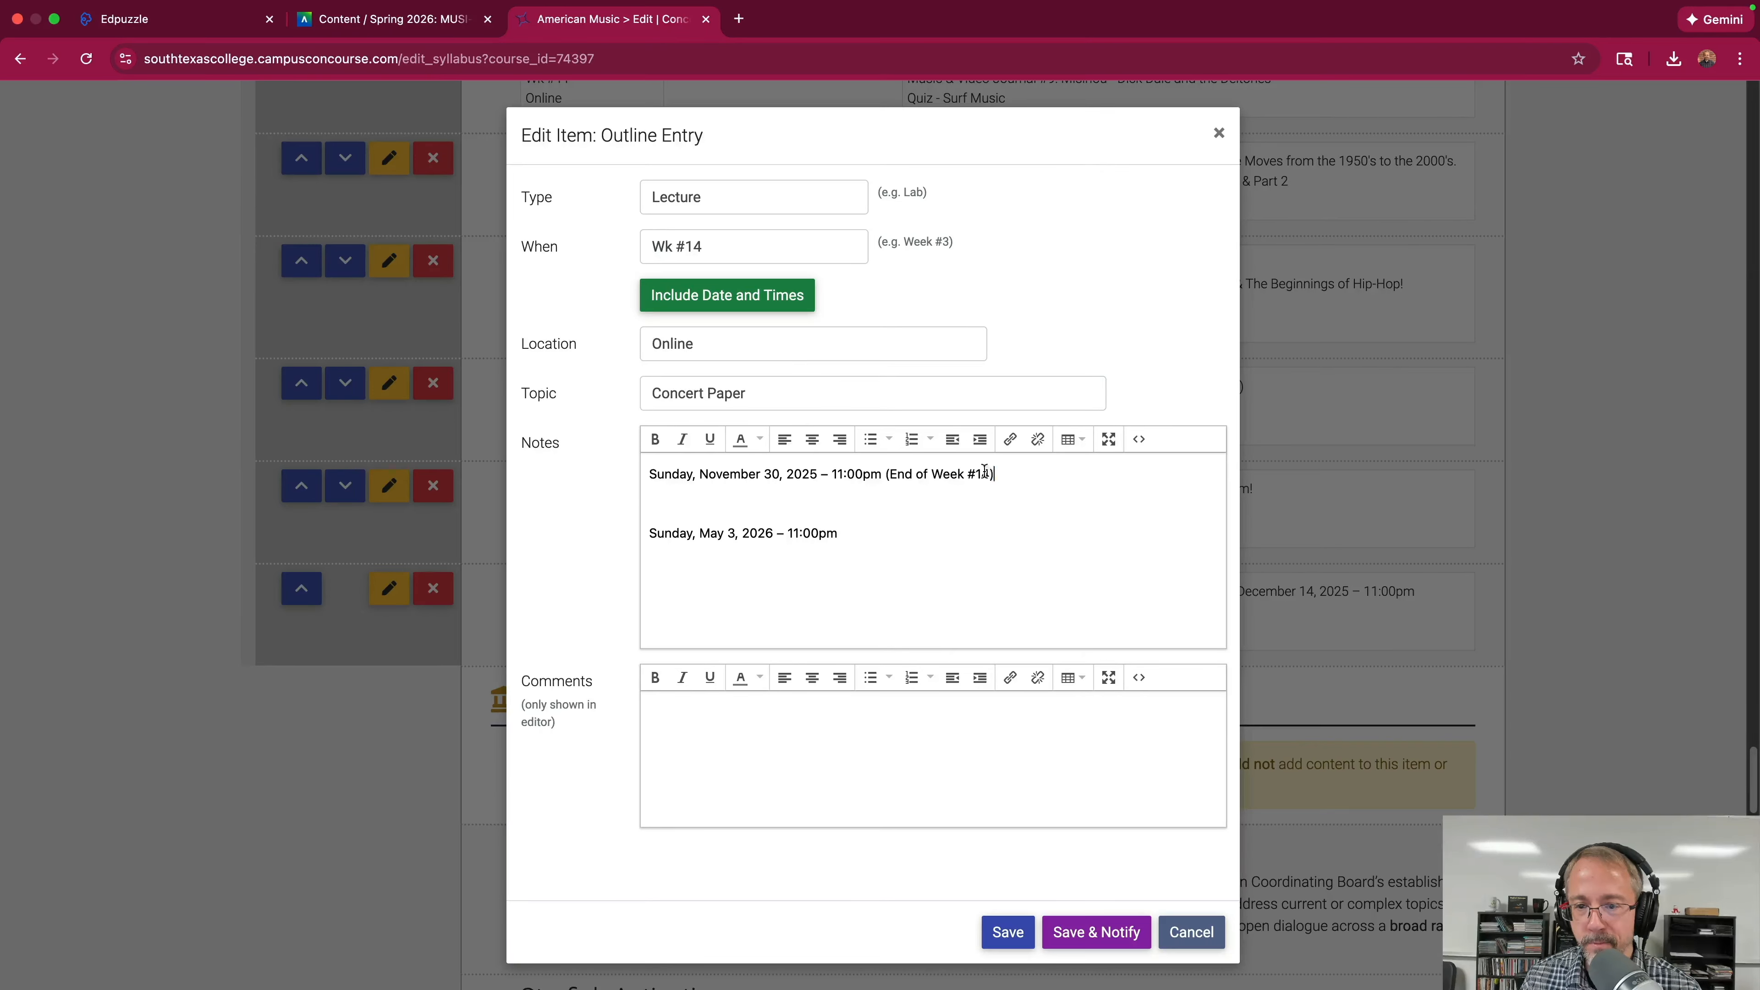
left_click_drag(984, 472, 643, 473)
key("BackSpace")
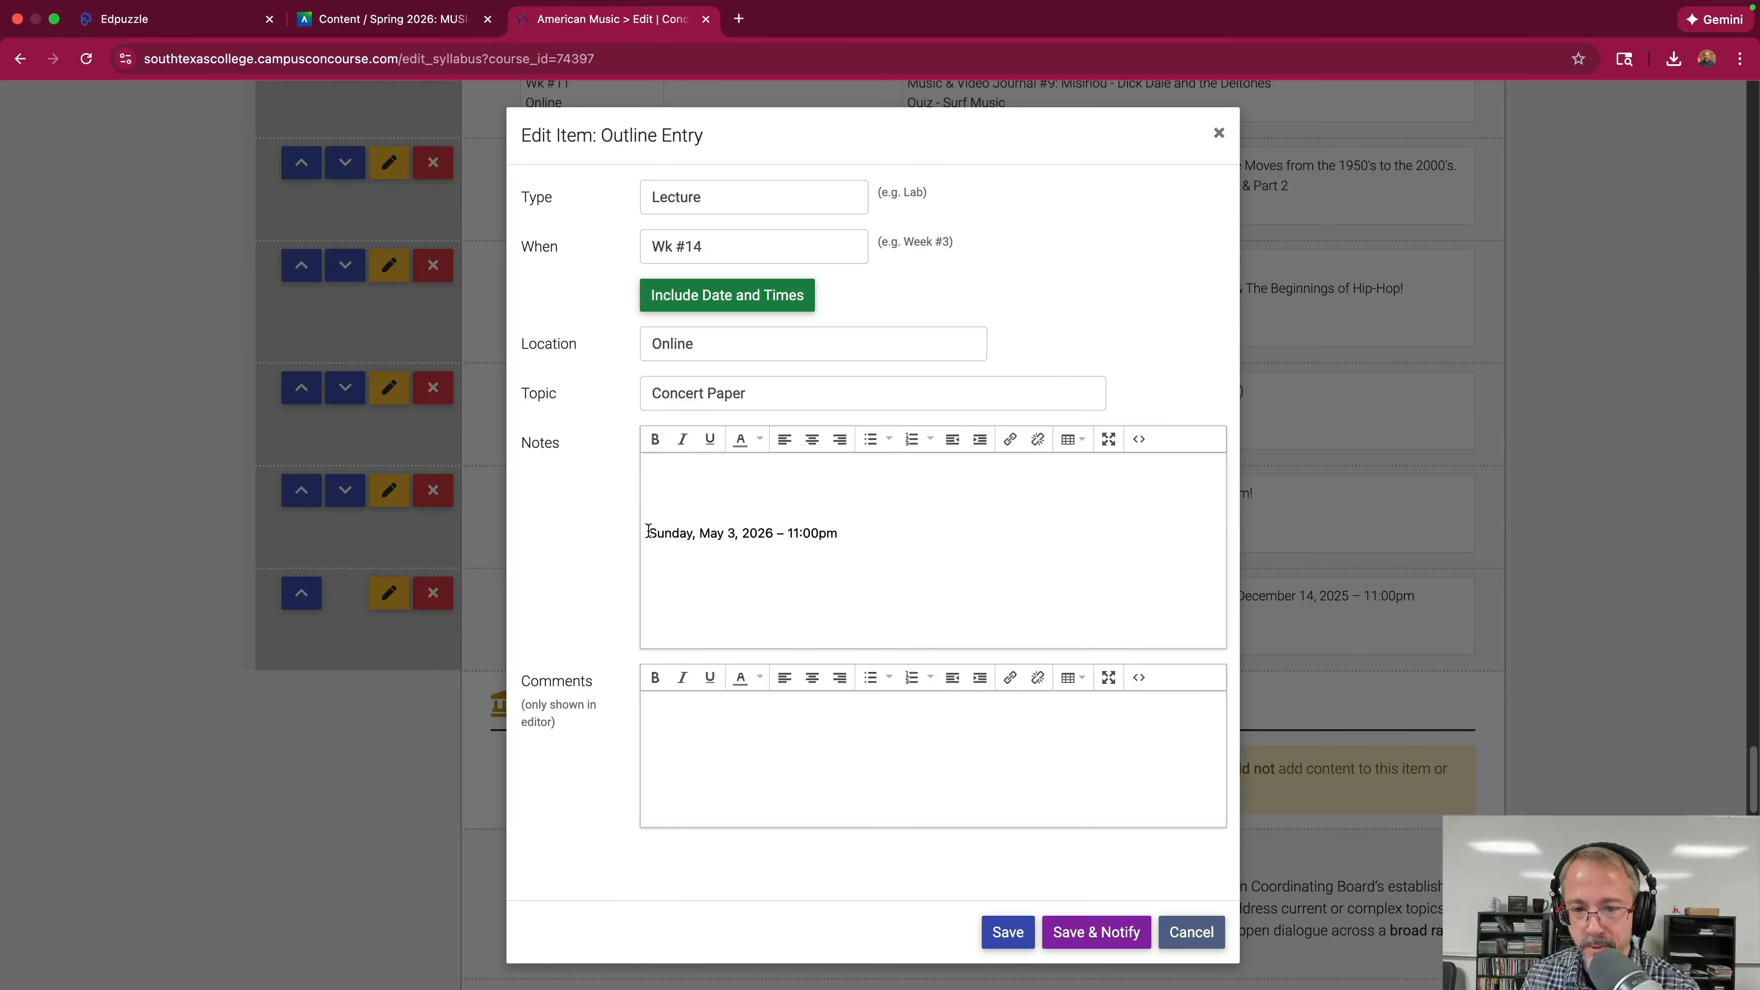
key("BackSpace")
key("BackSpace")
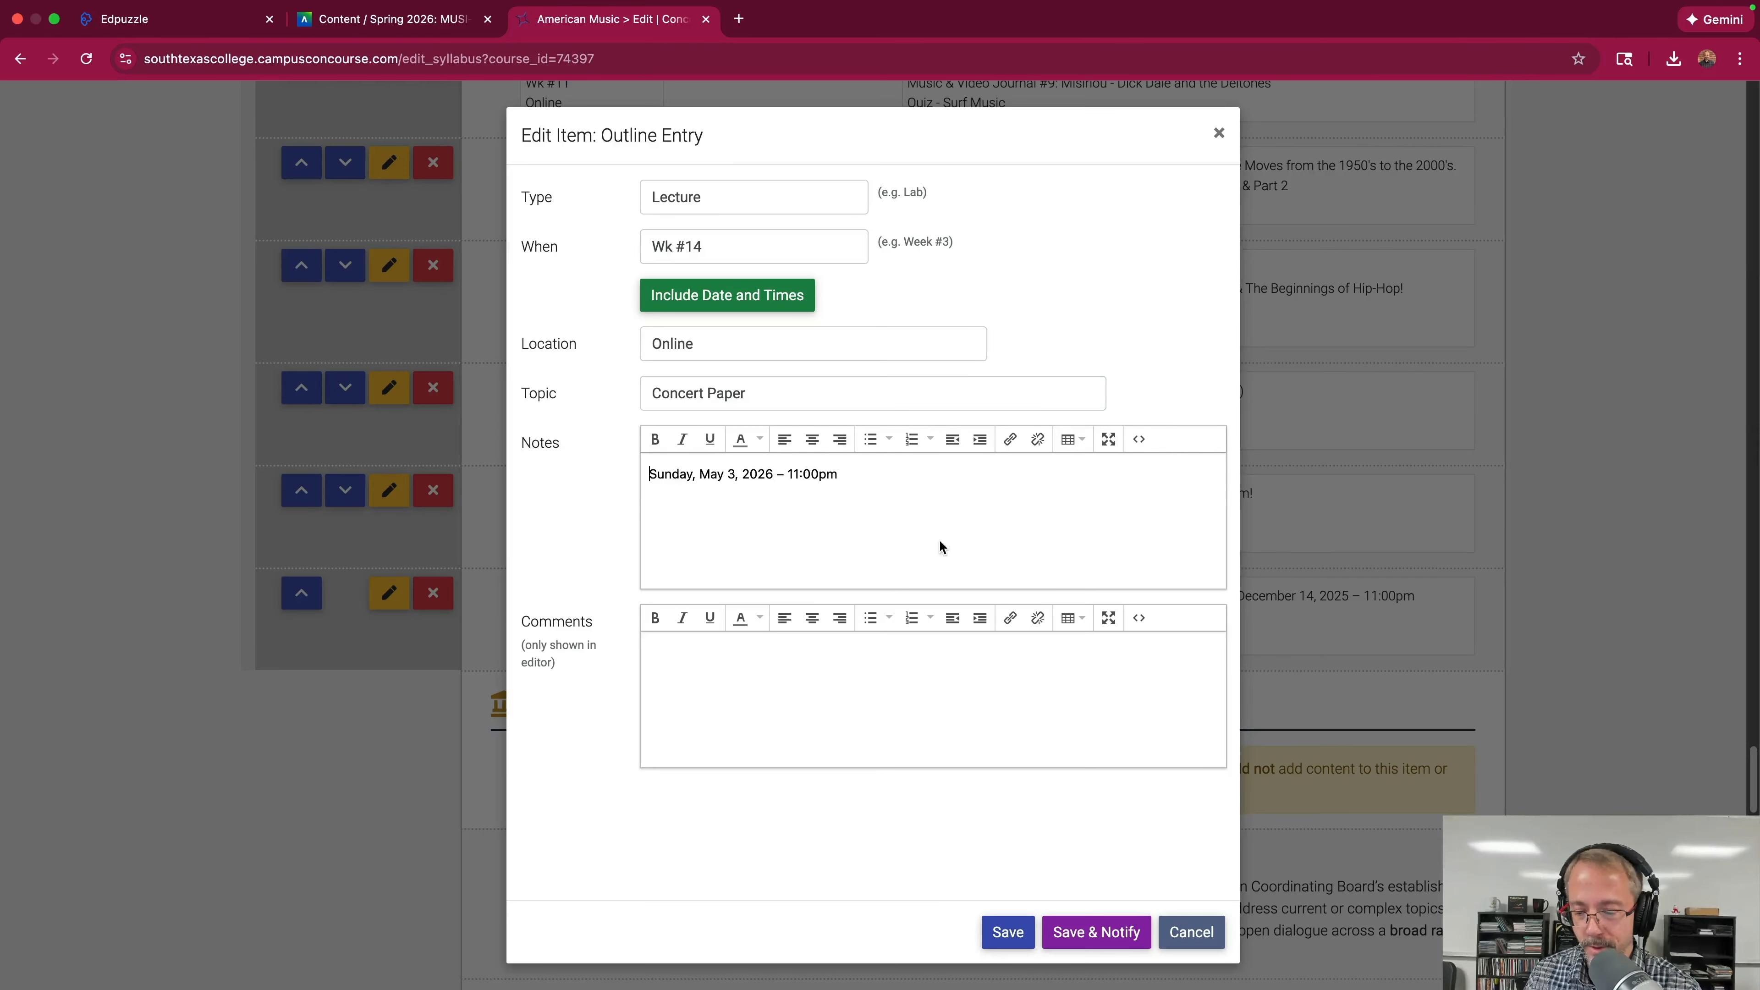
left_click(1007, 932)
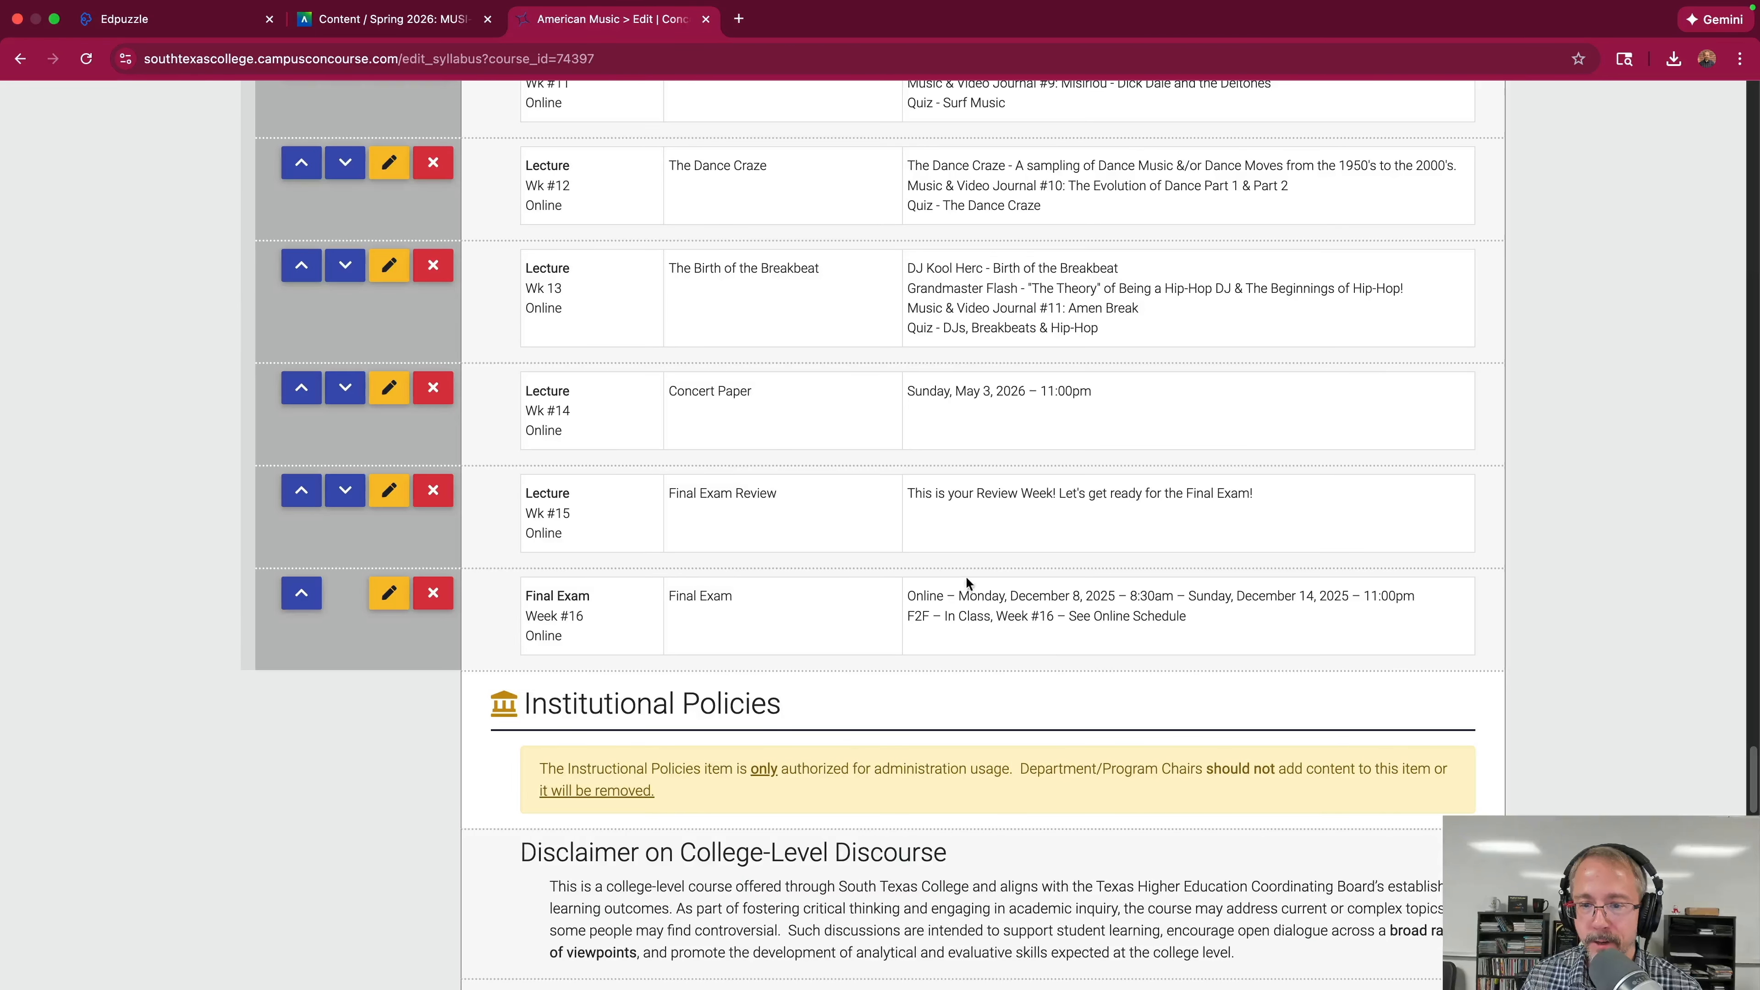
In the Word document, copy the two Final Exam Timeline lines covering the Online dates and the F2F class.
left_click(54, 19)
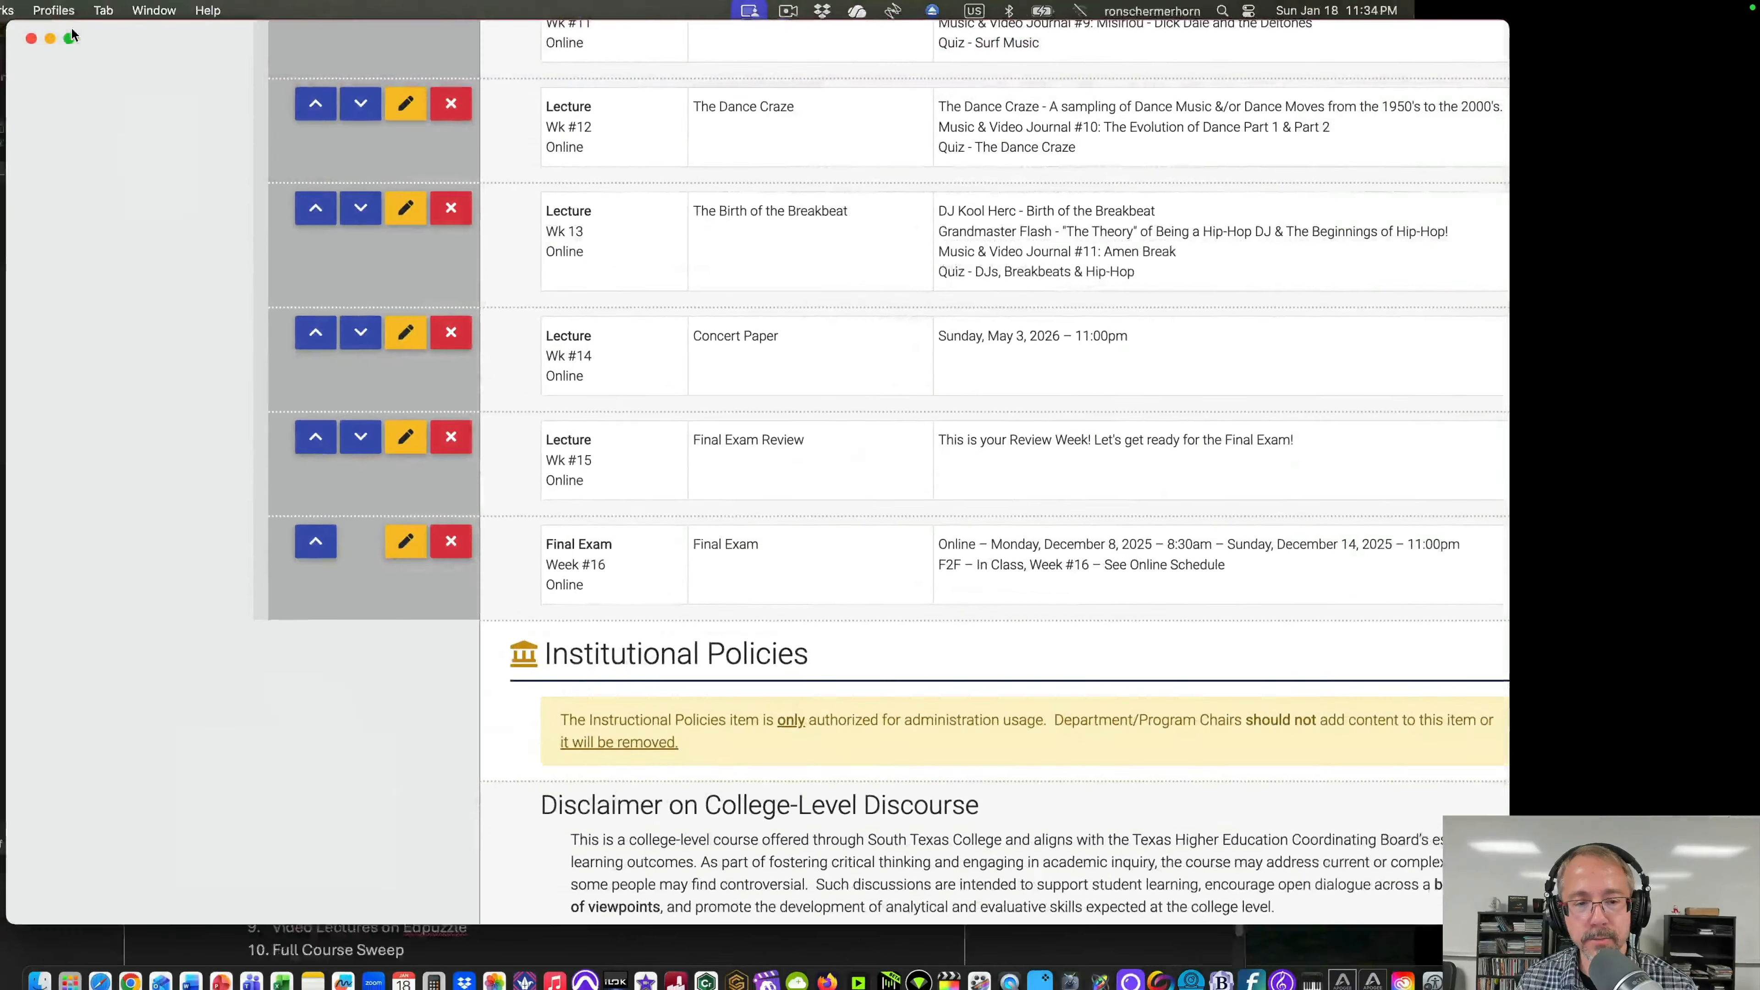
left_click(248, 943)
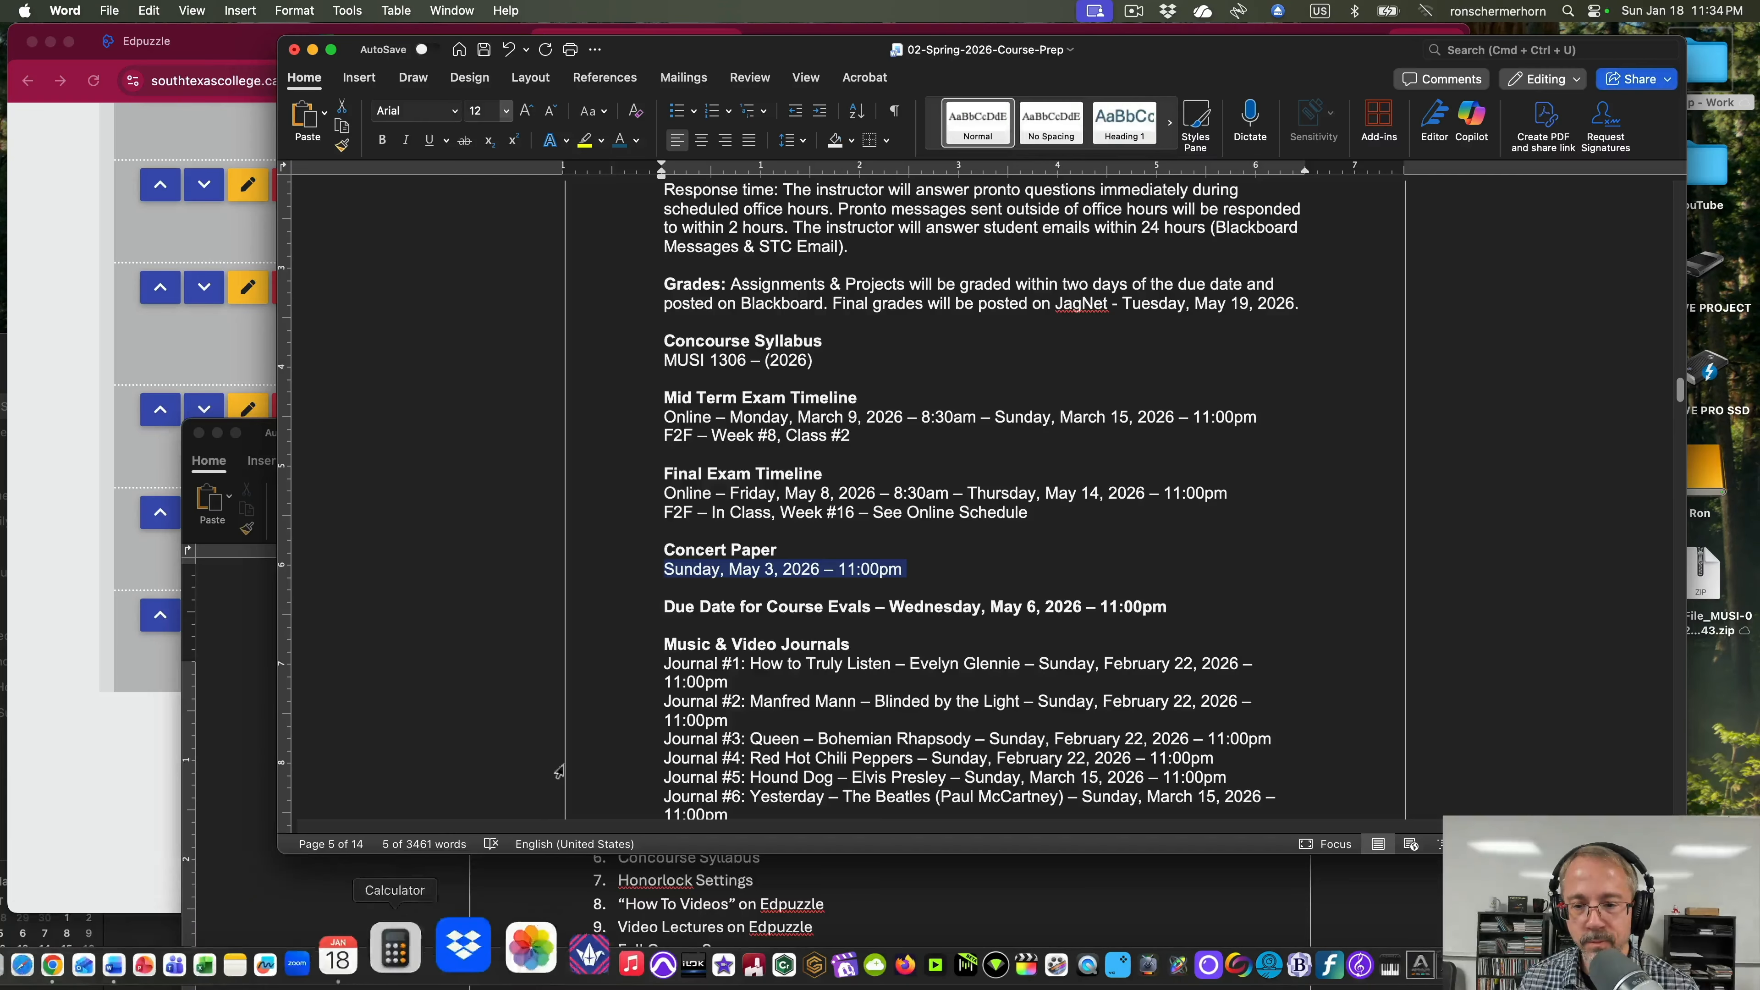
left_click_drag(1044, 509, 665, 491)
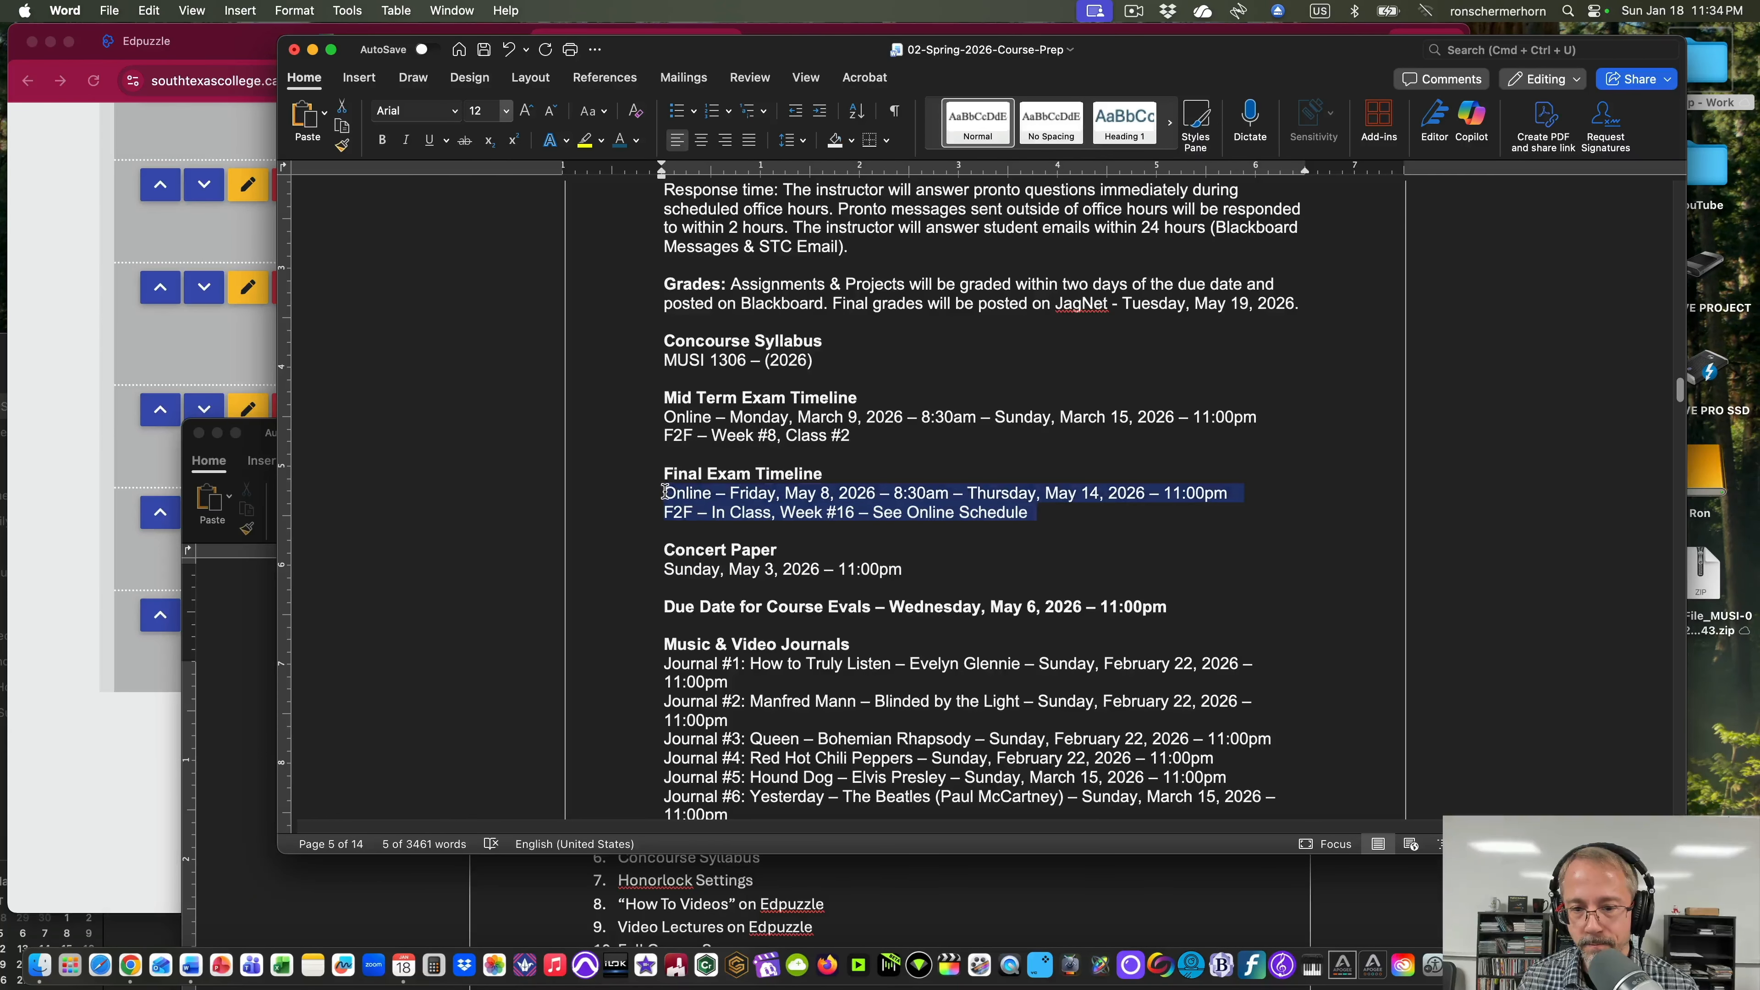
Back in Chrome, replace the Week #16 Final Exam notes with the copied Online (May 8, 2026 to May 14, 2026) and F2F lines and save.
left_click(97, 261)
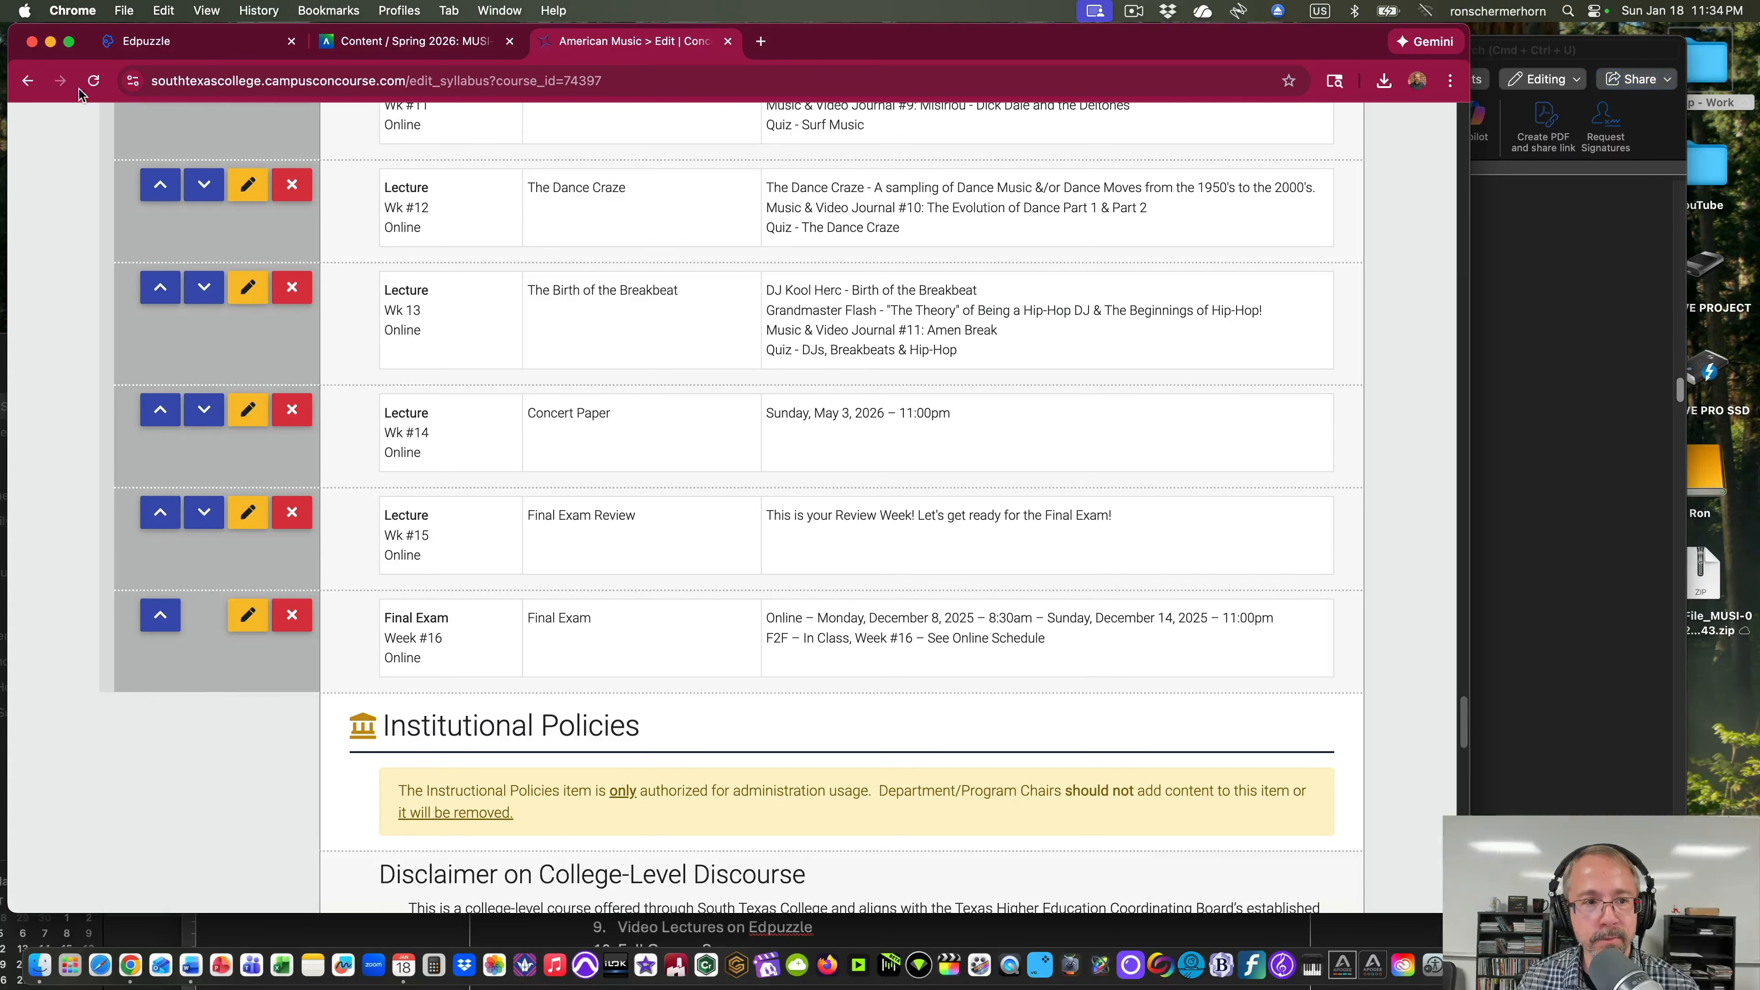
left_click(69, 41)
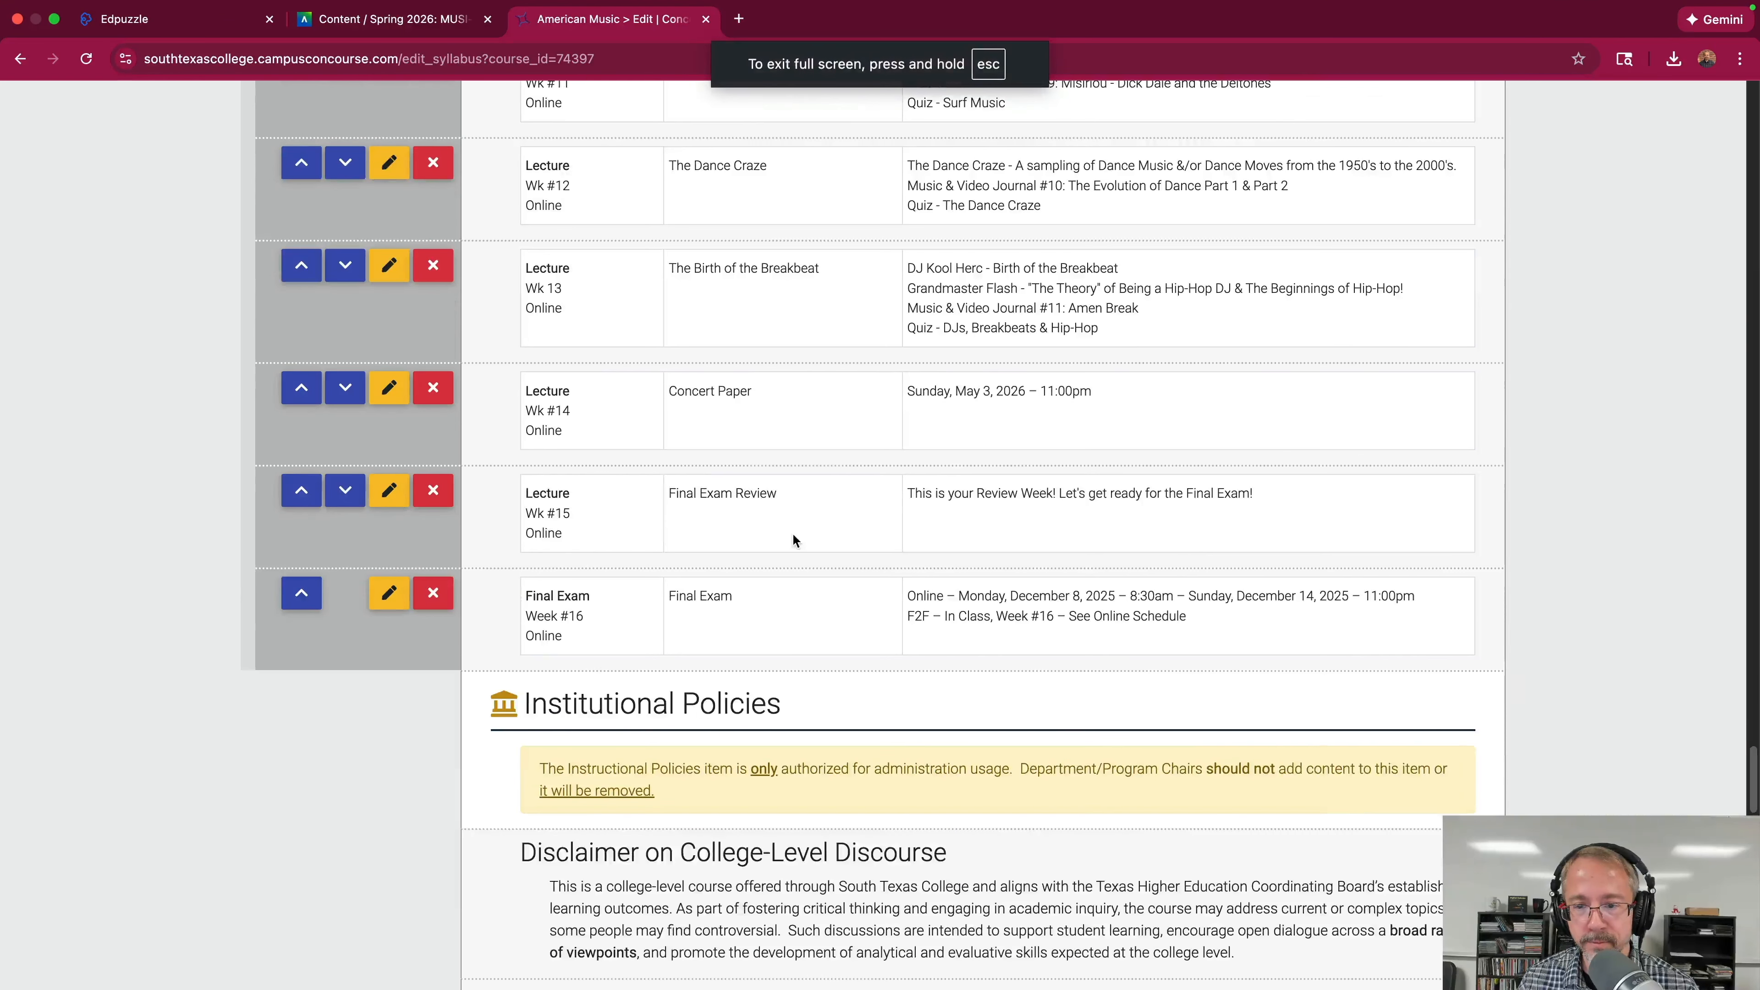
left_click(389, 537)
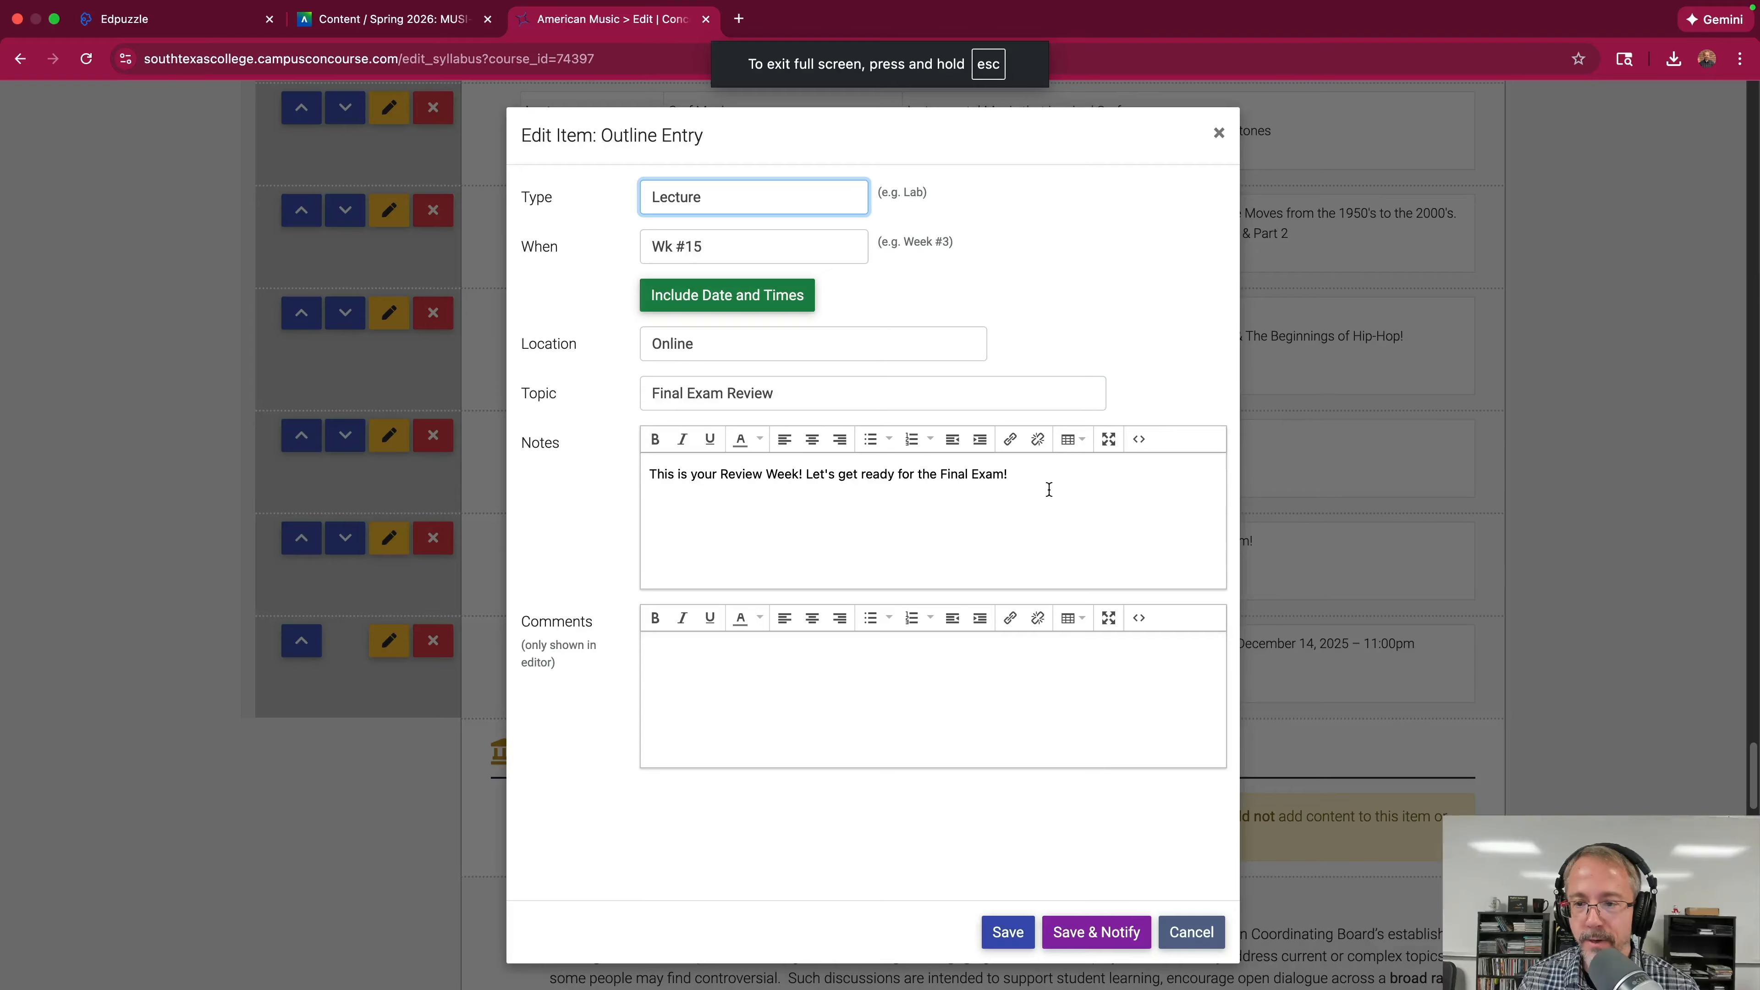
left_click(1187, 931)
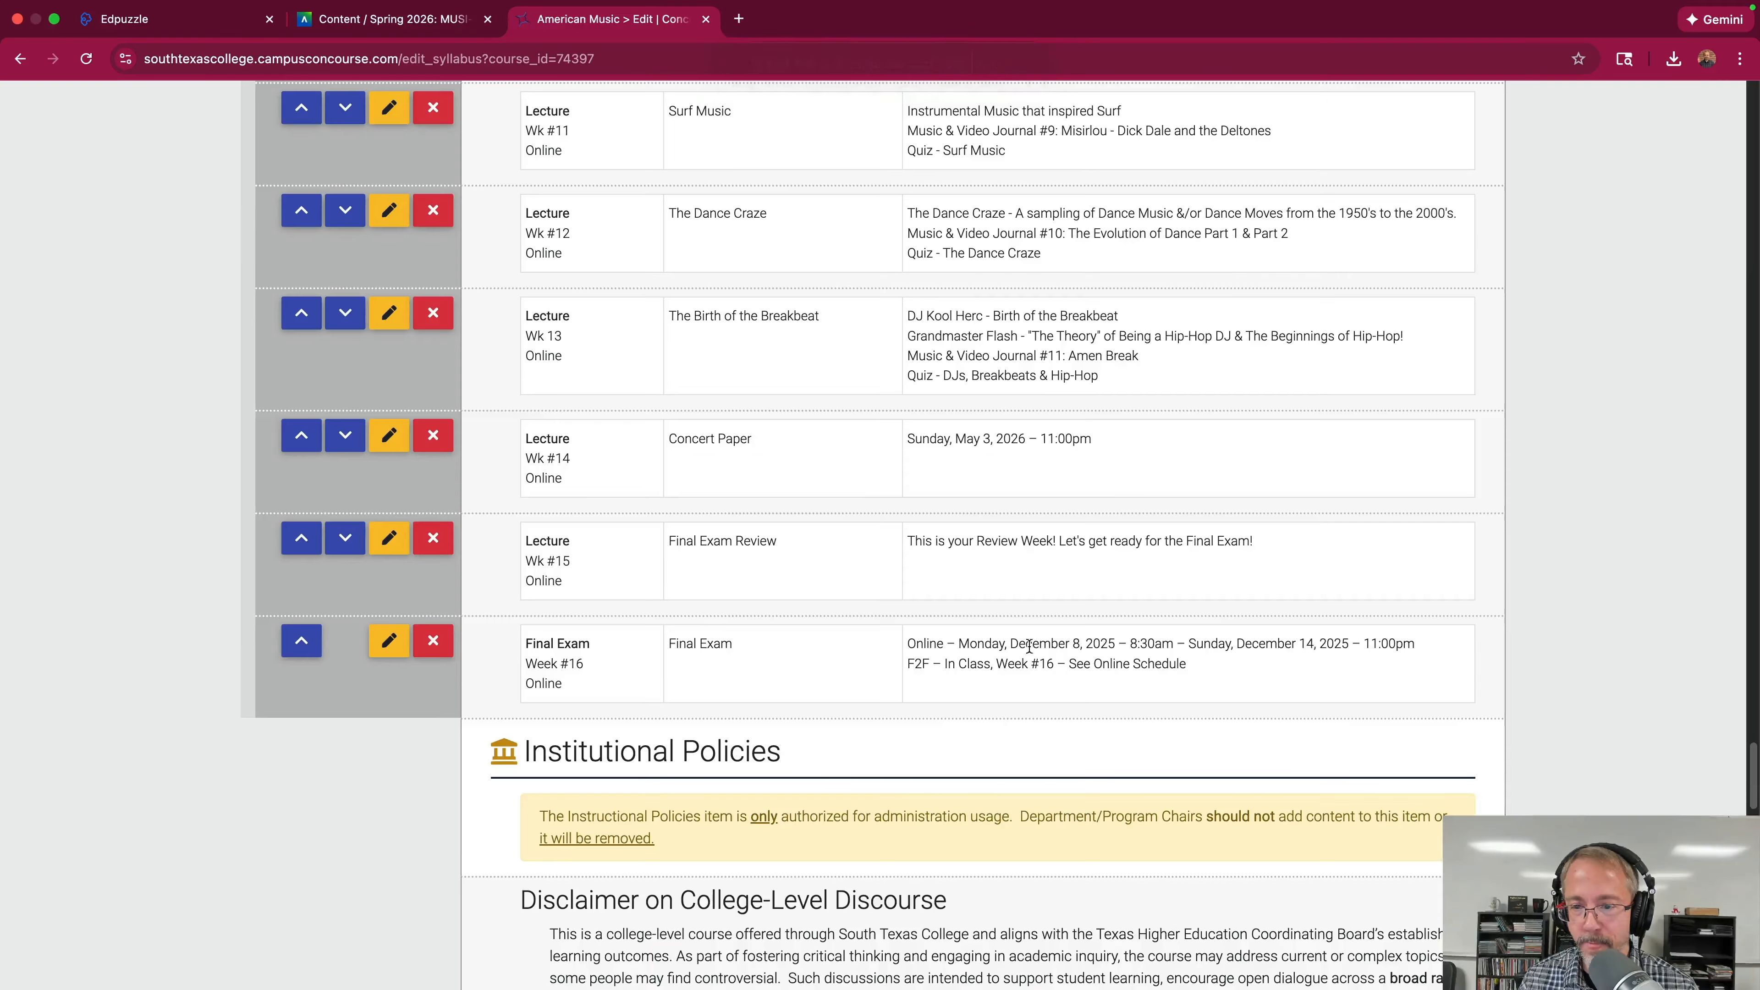
left_click(387, 641)
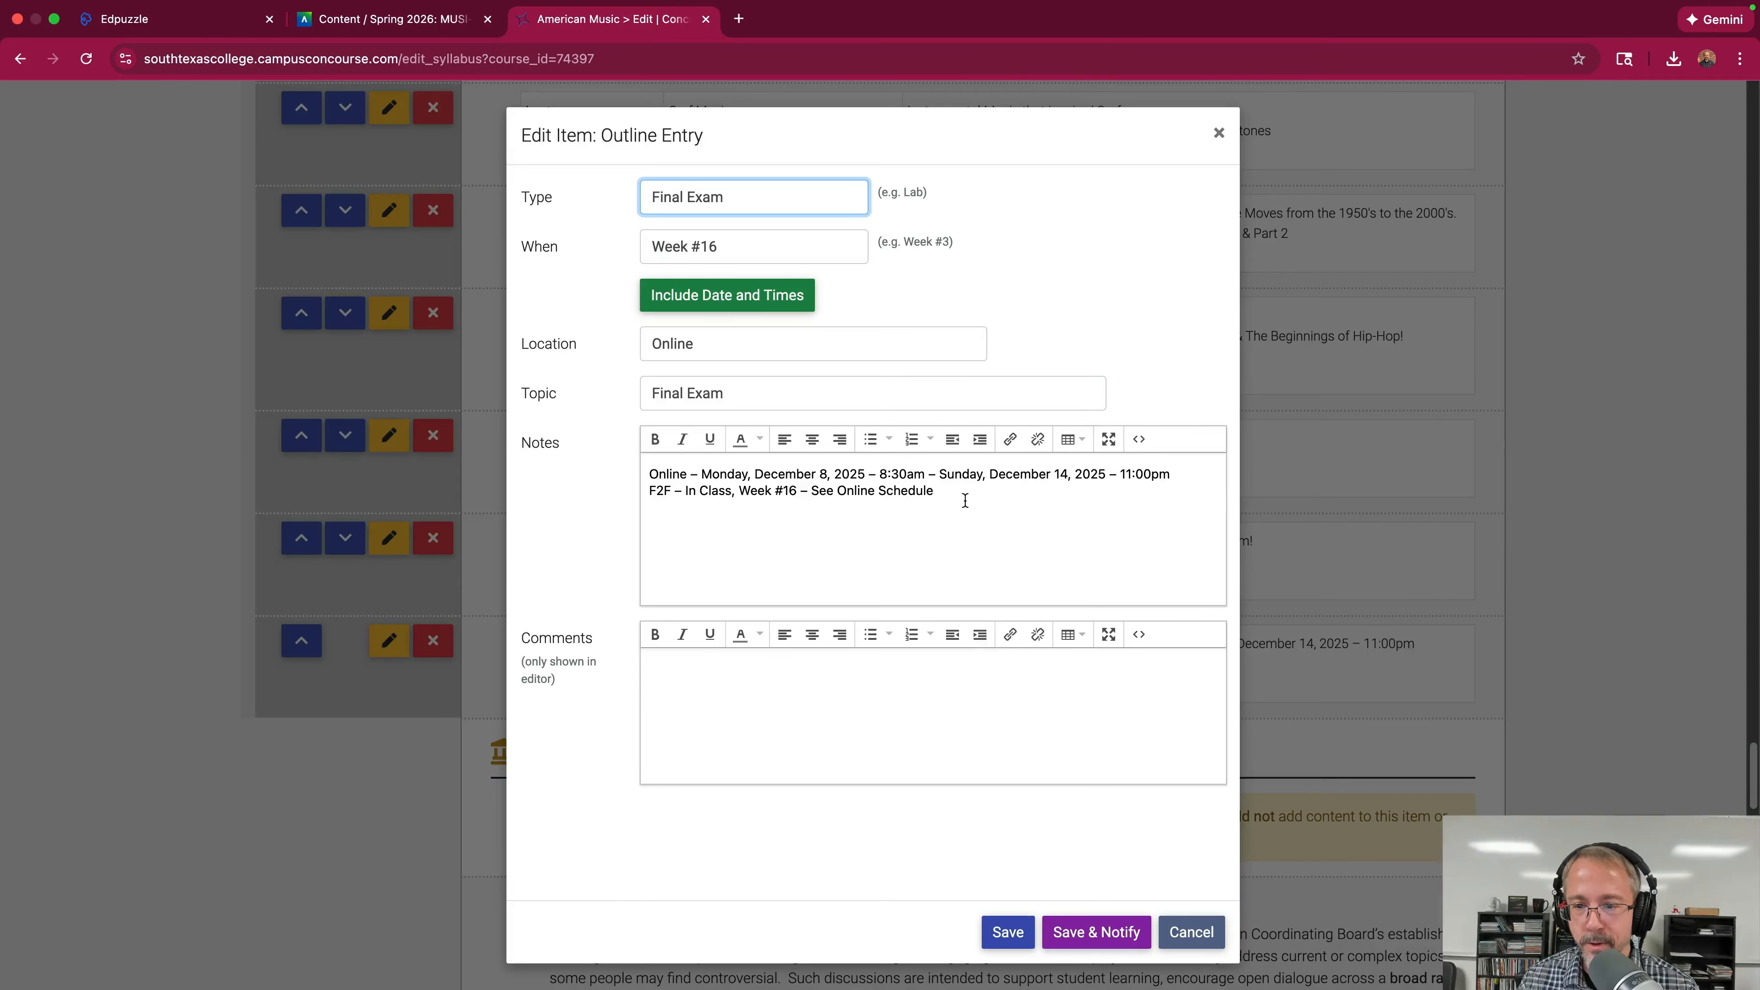
left_click_drag(965, 501, 619, 482)
key("BackSpace")
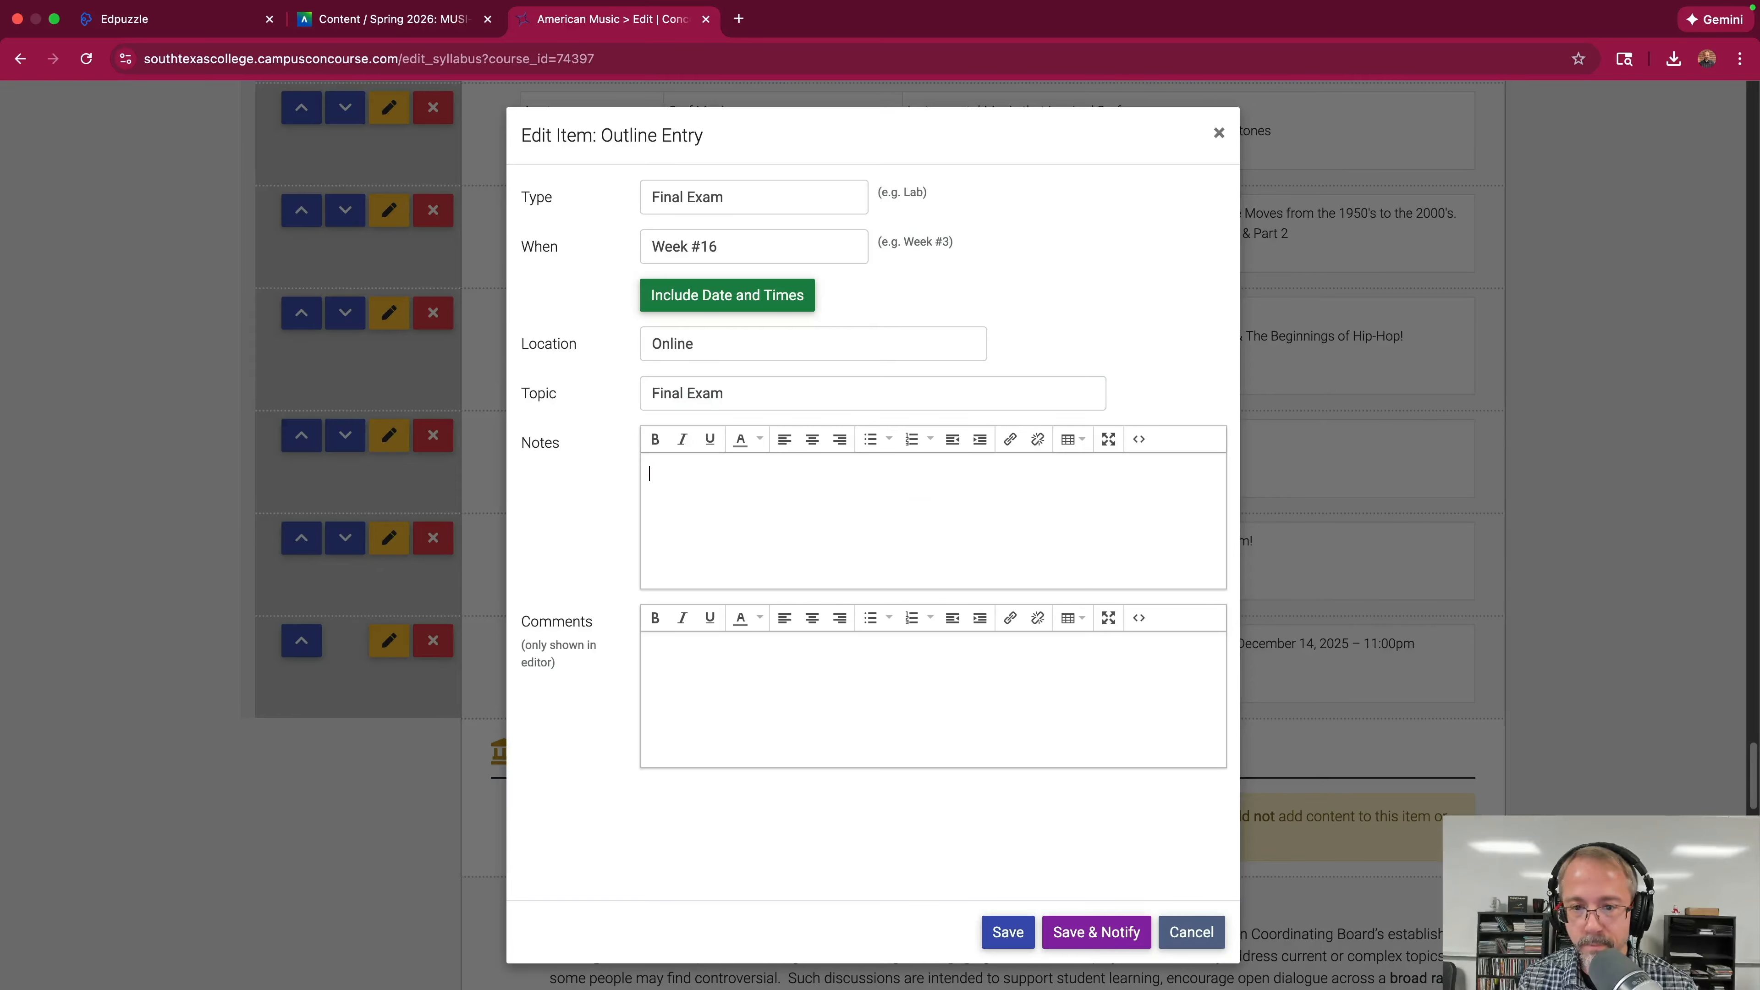
key("super+v")
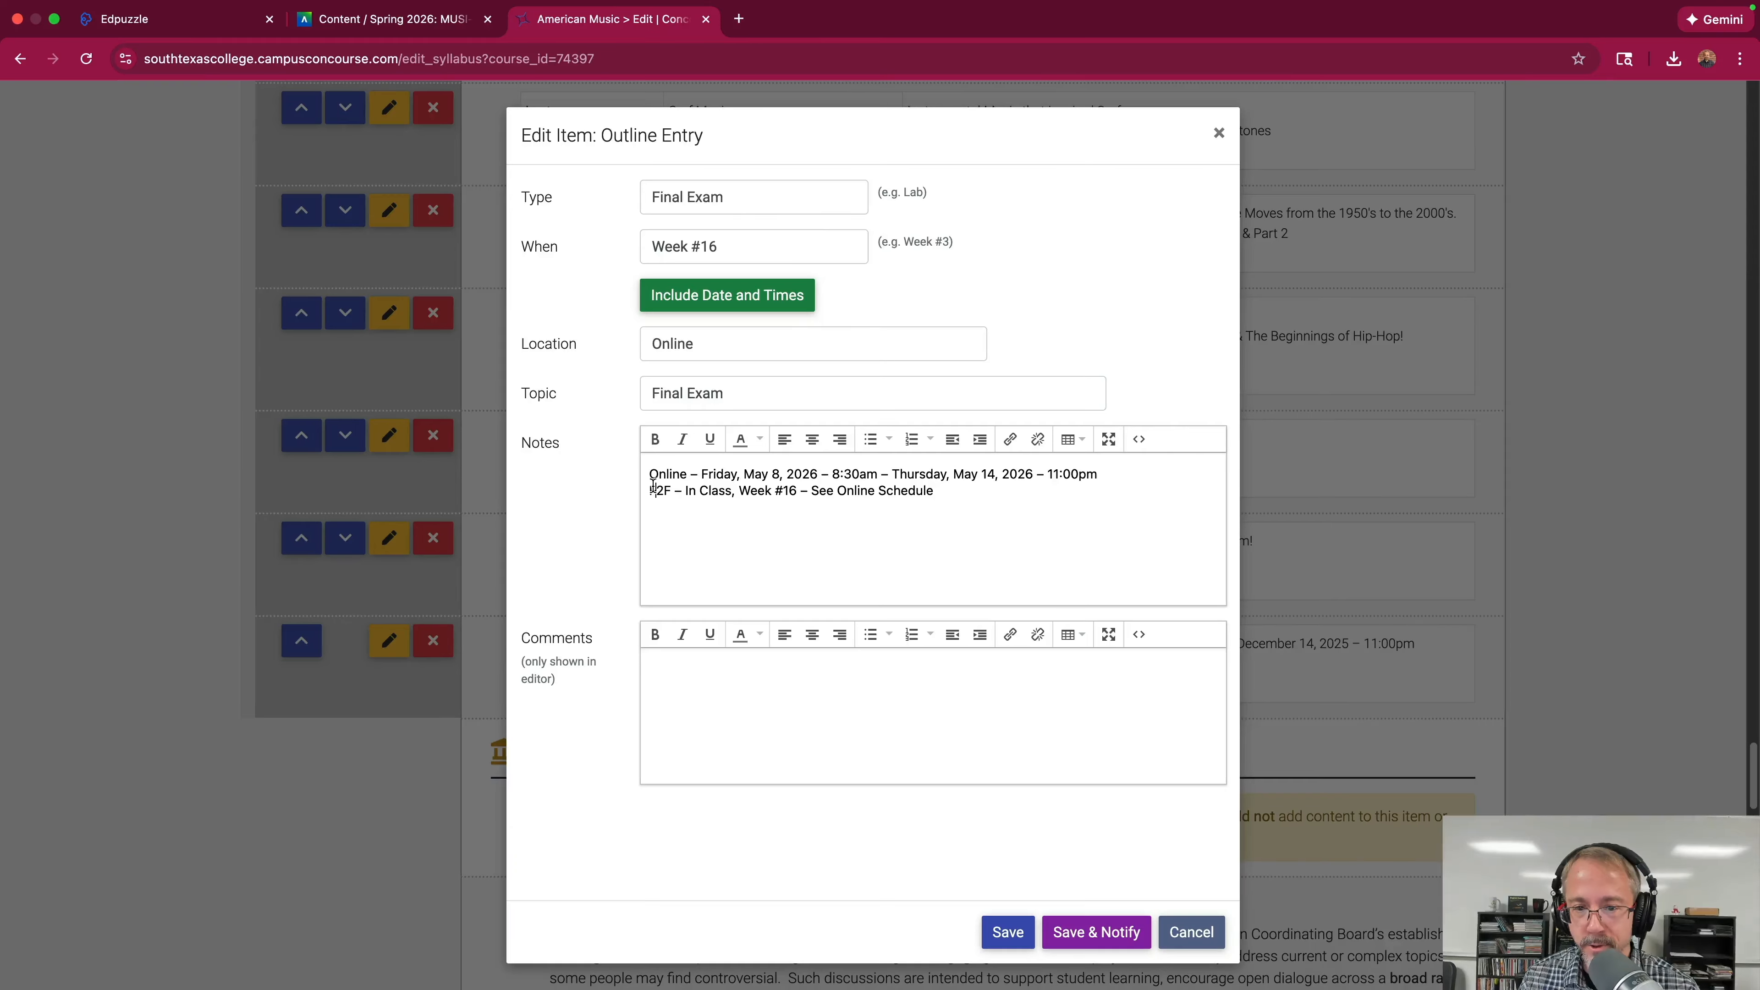
key("BackSpace")
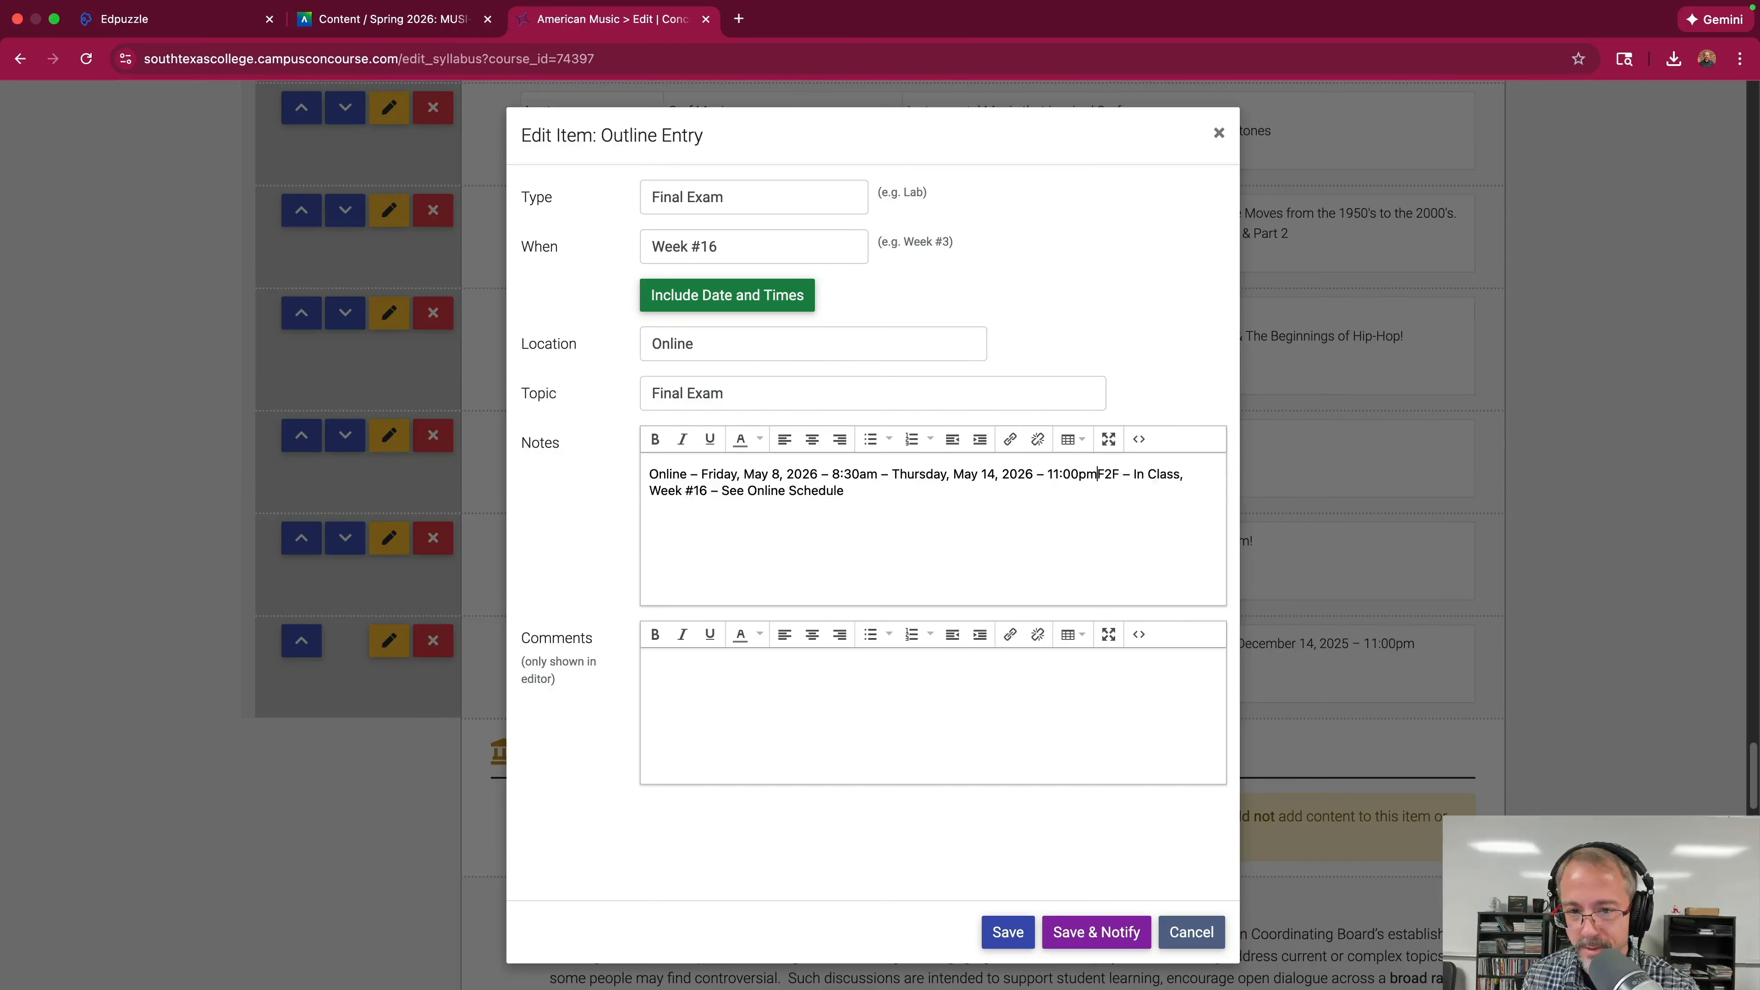
key("Return")
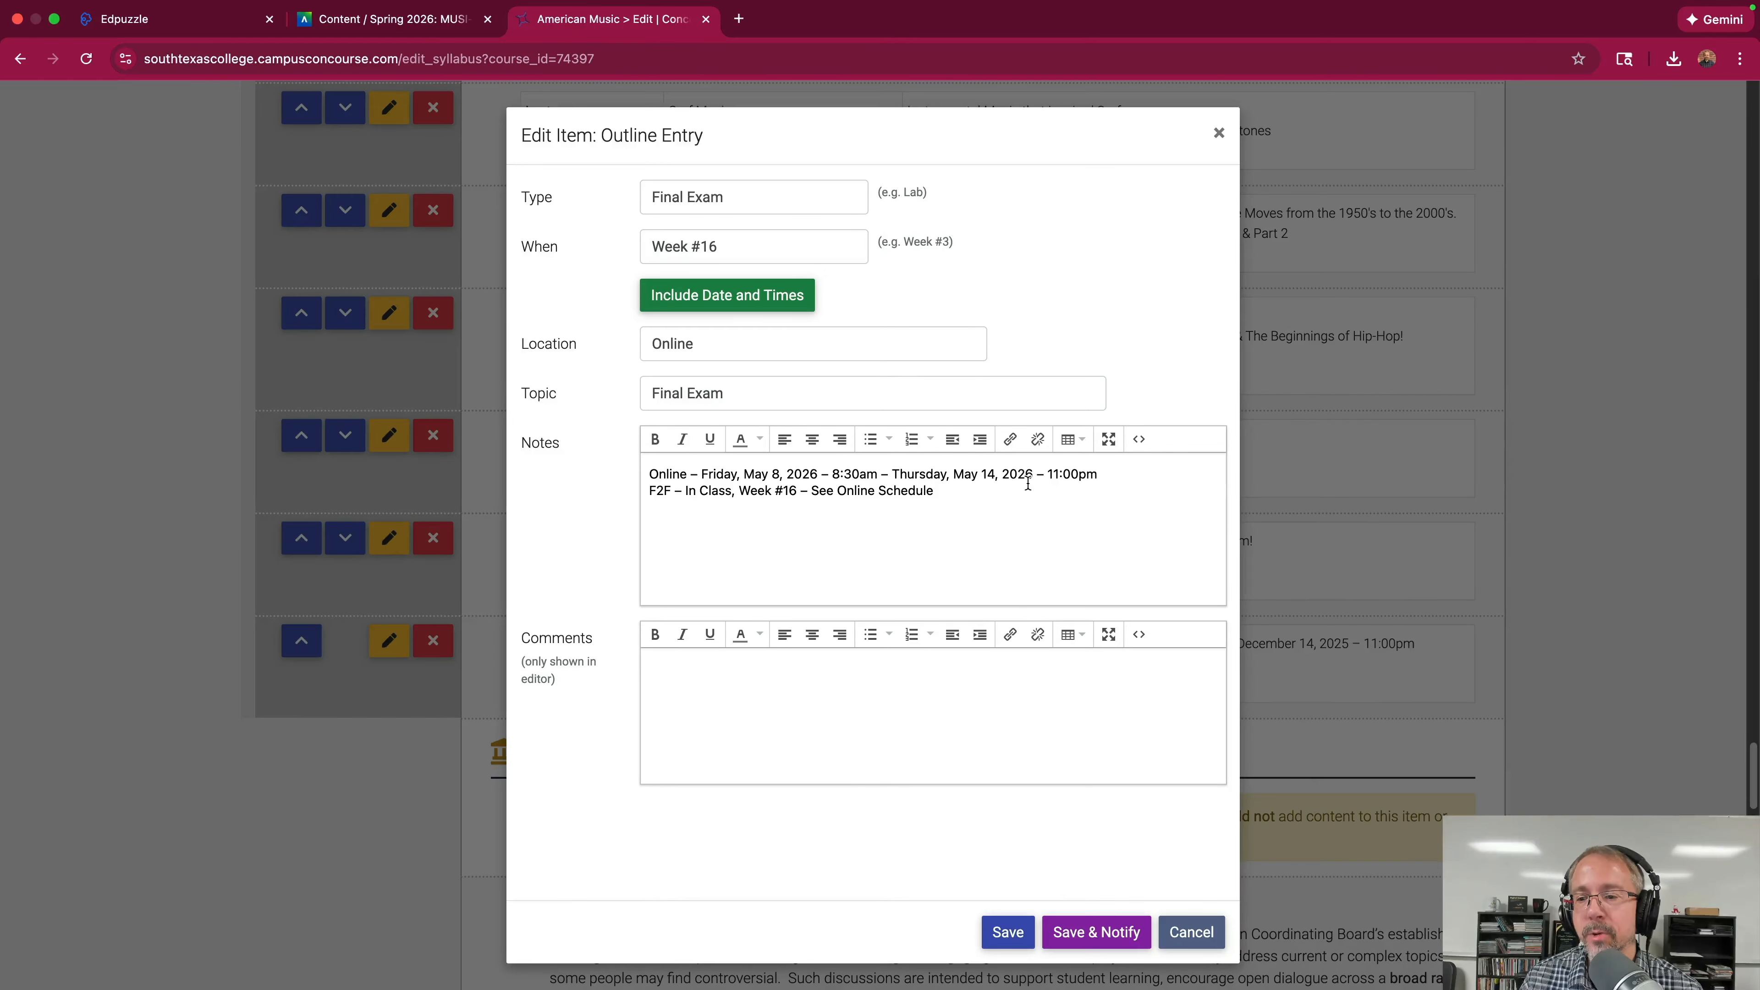
left_click(1008, 932)
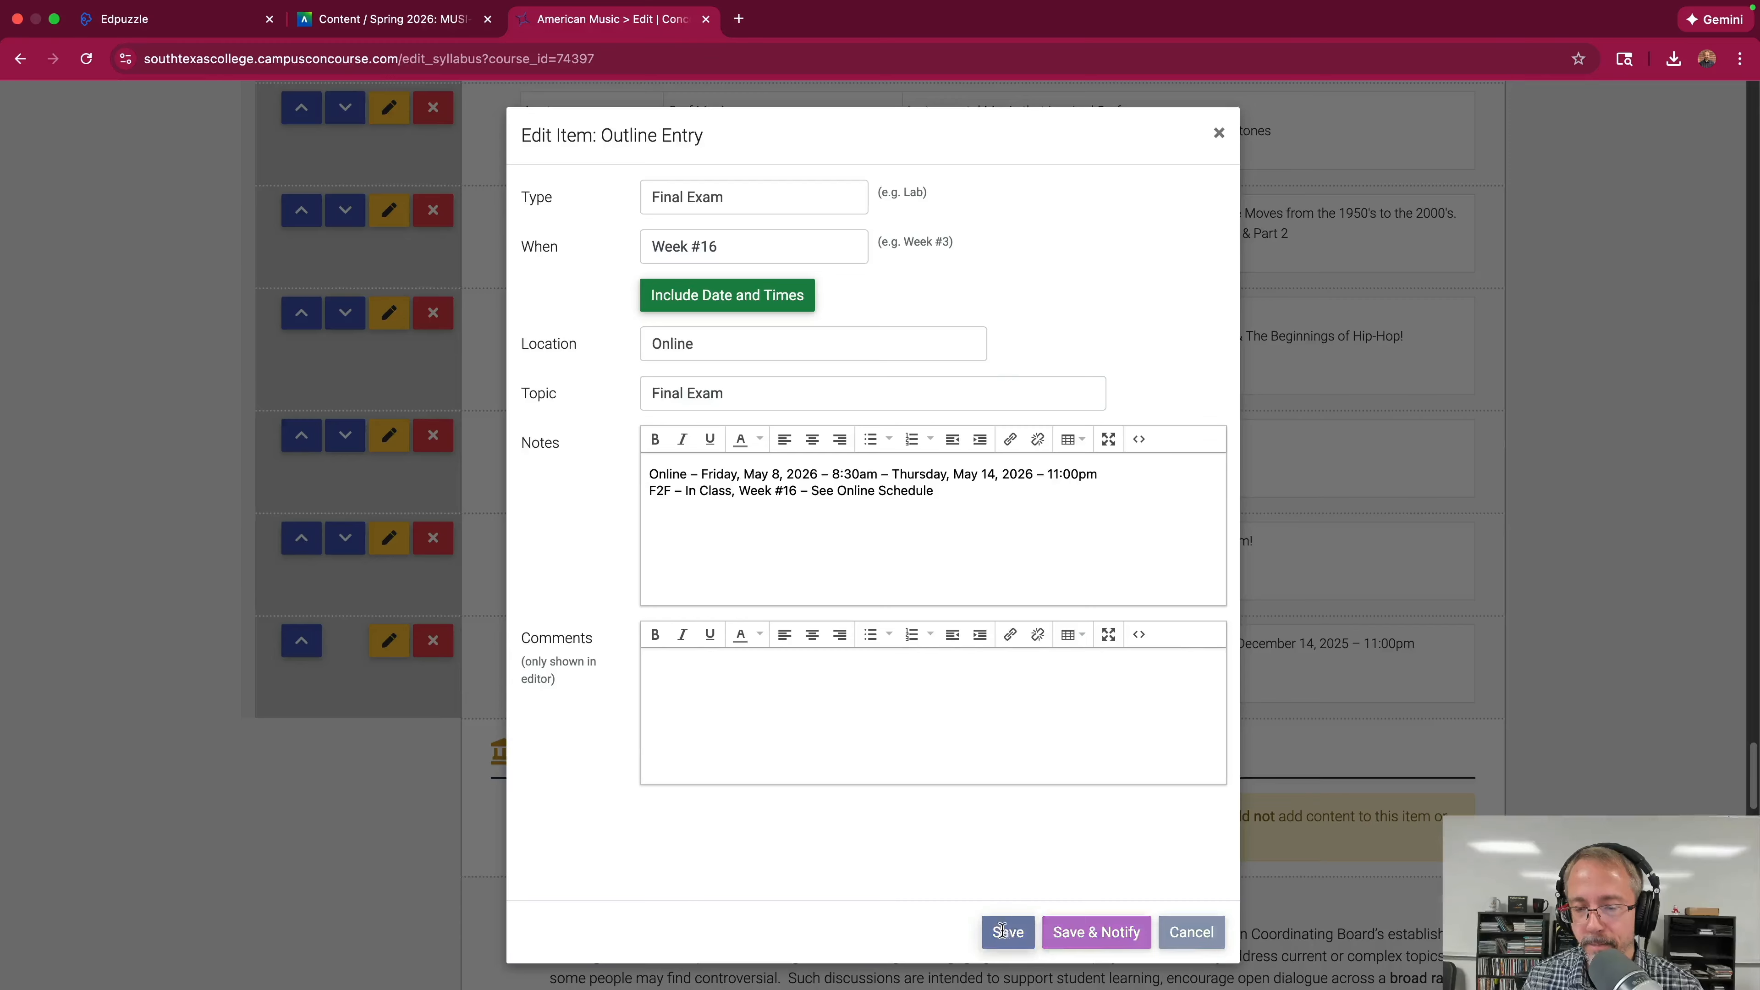
Review the Institutional Policies section, the saved Final Exam and Concert Paper dates, and the Mid-Term Exam entry in the Topic Outline.
scroll(965, 574, "down", 8)
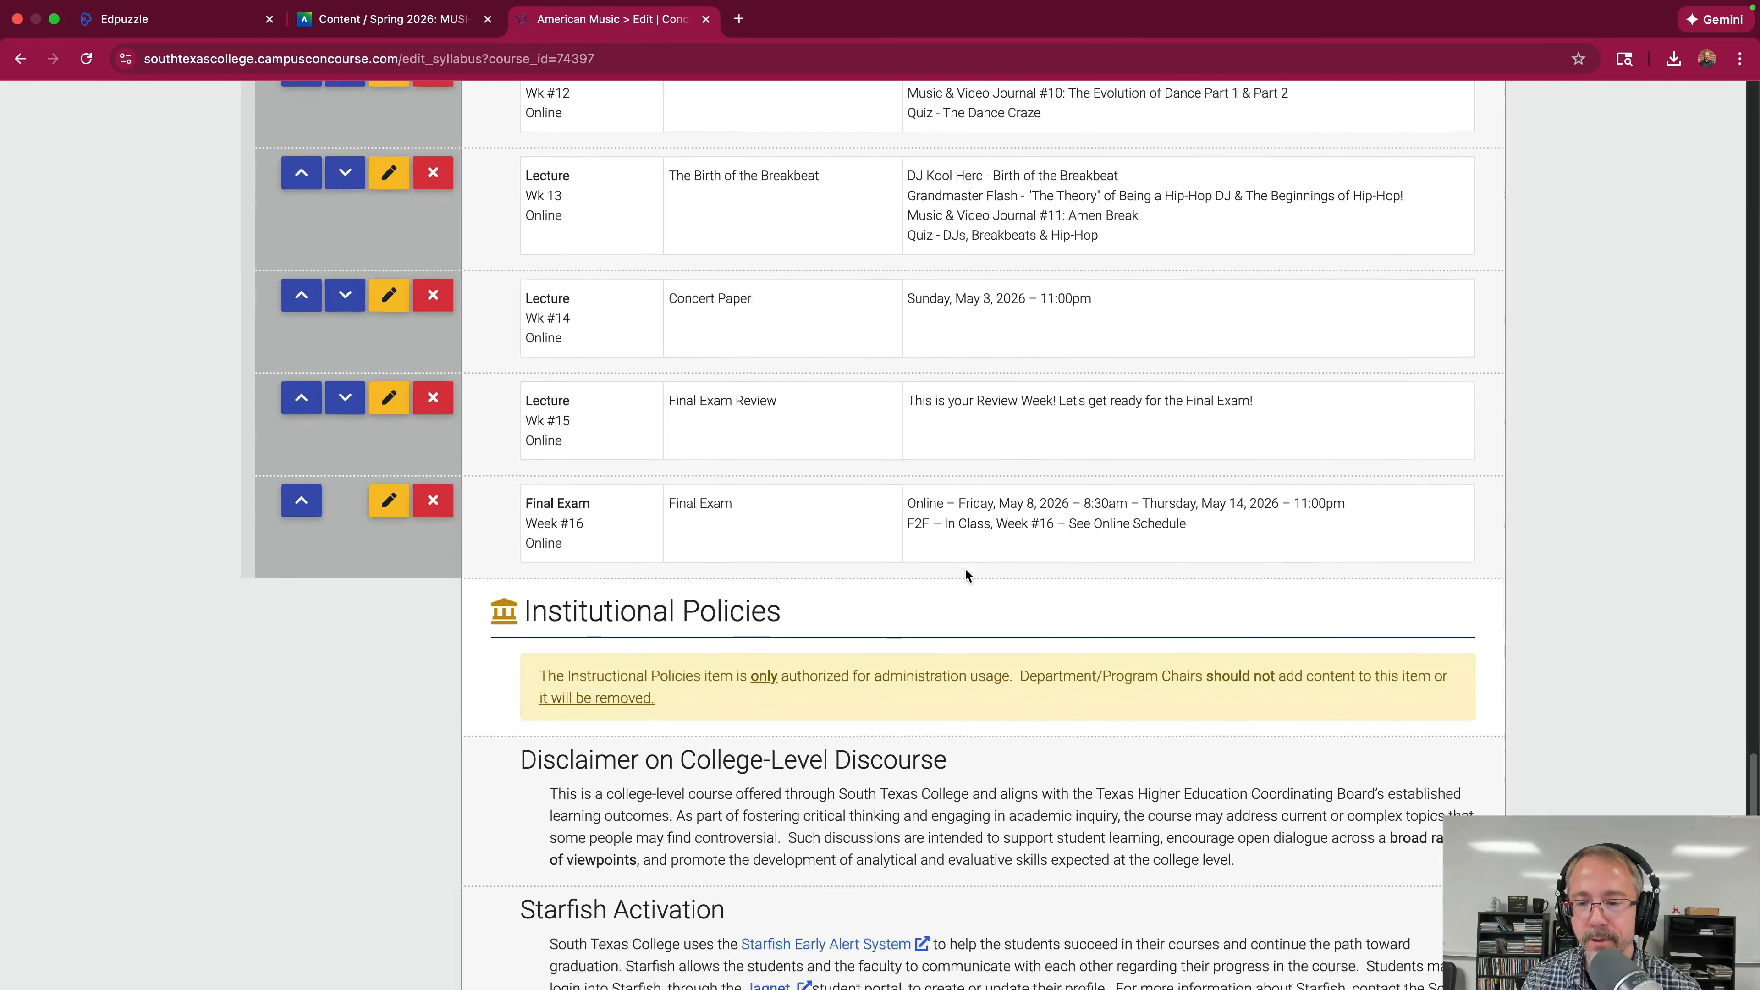
scroll(967, 573, "down", 20)
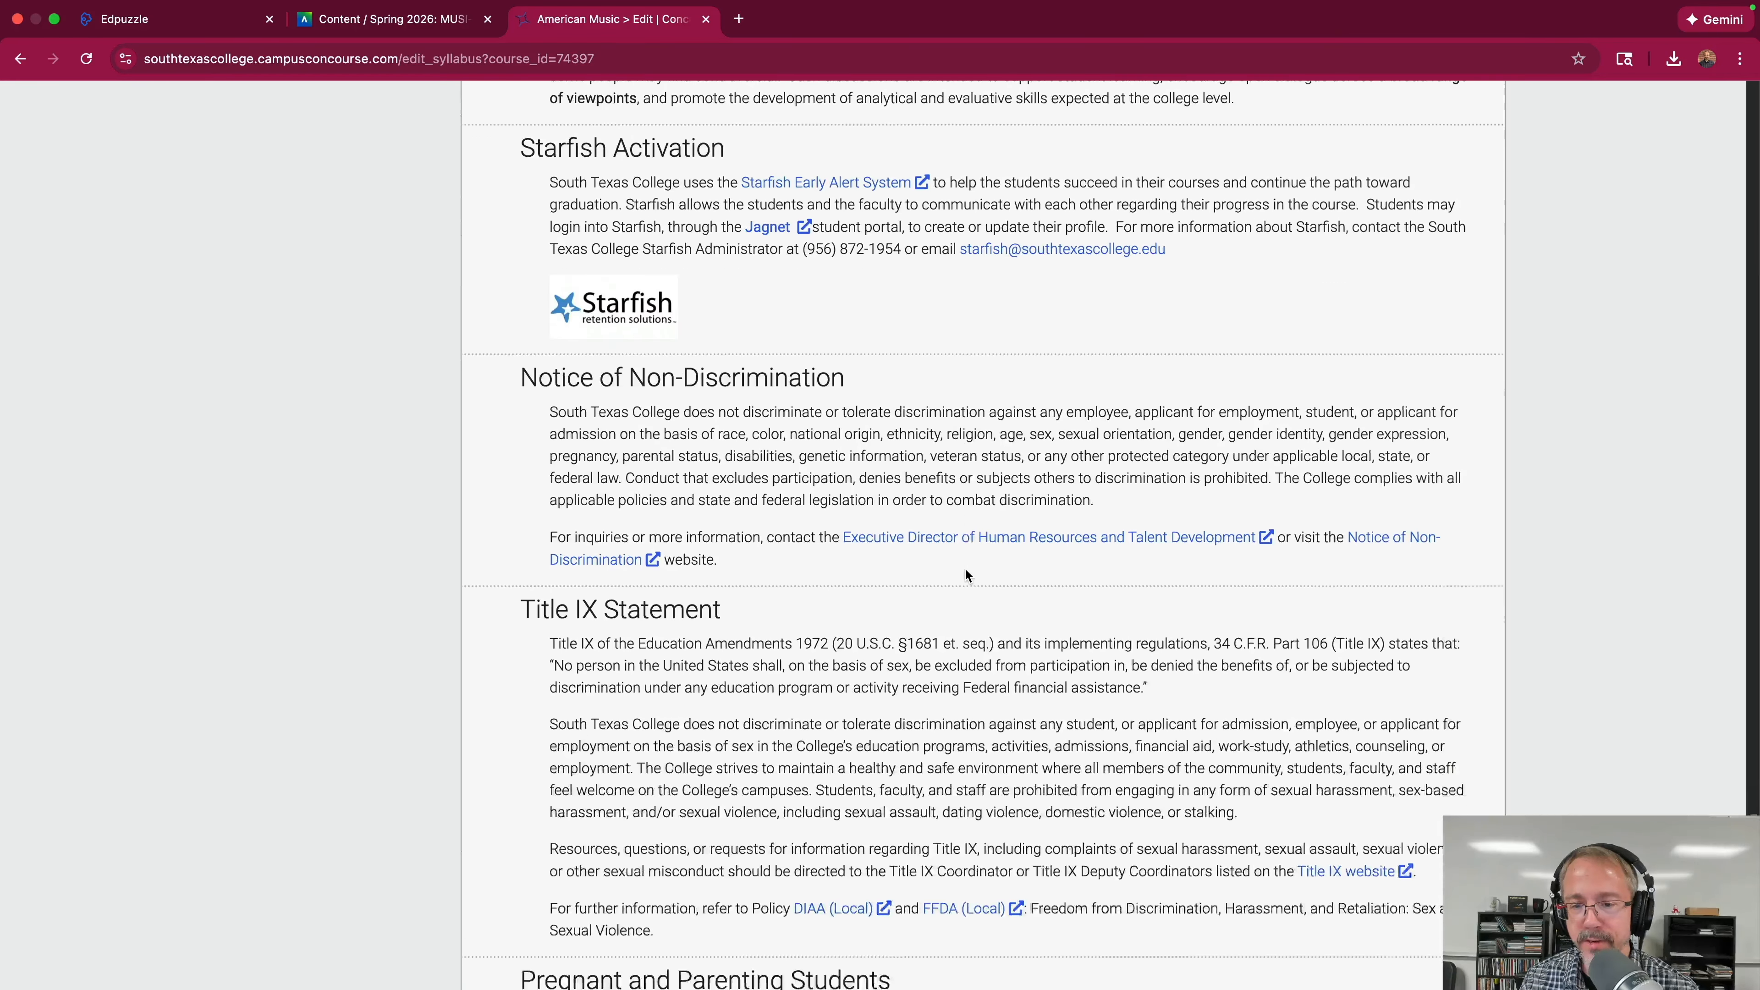
scroll(966, 569, "down", 5)
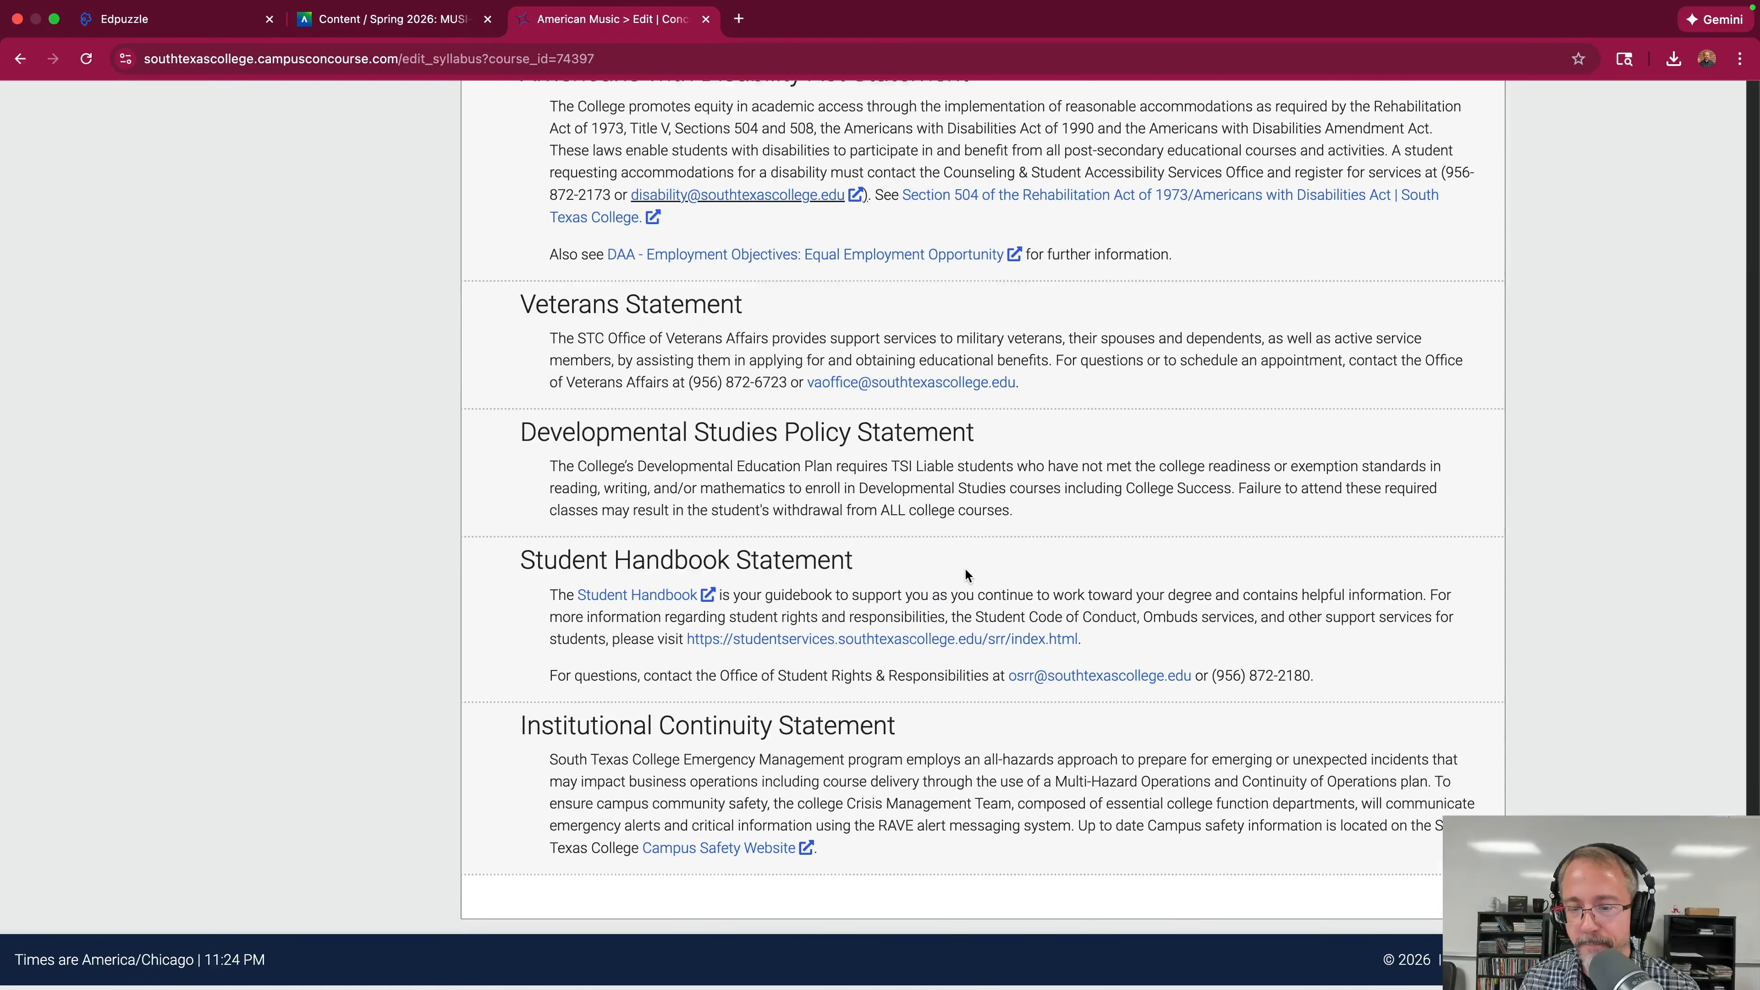
scroll(965, 572, "up", 2)
scroll(967, 574, "up", 20)
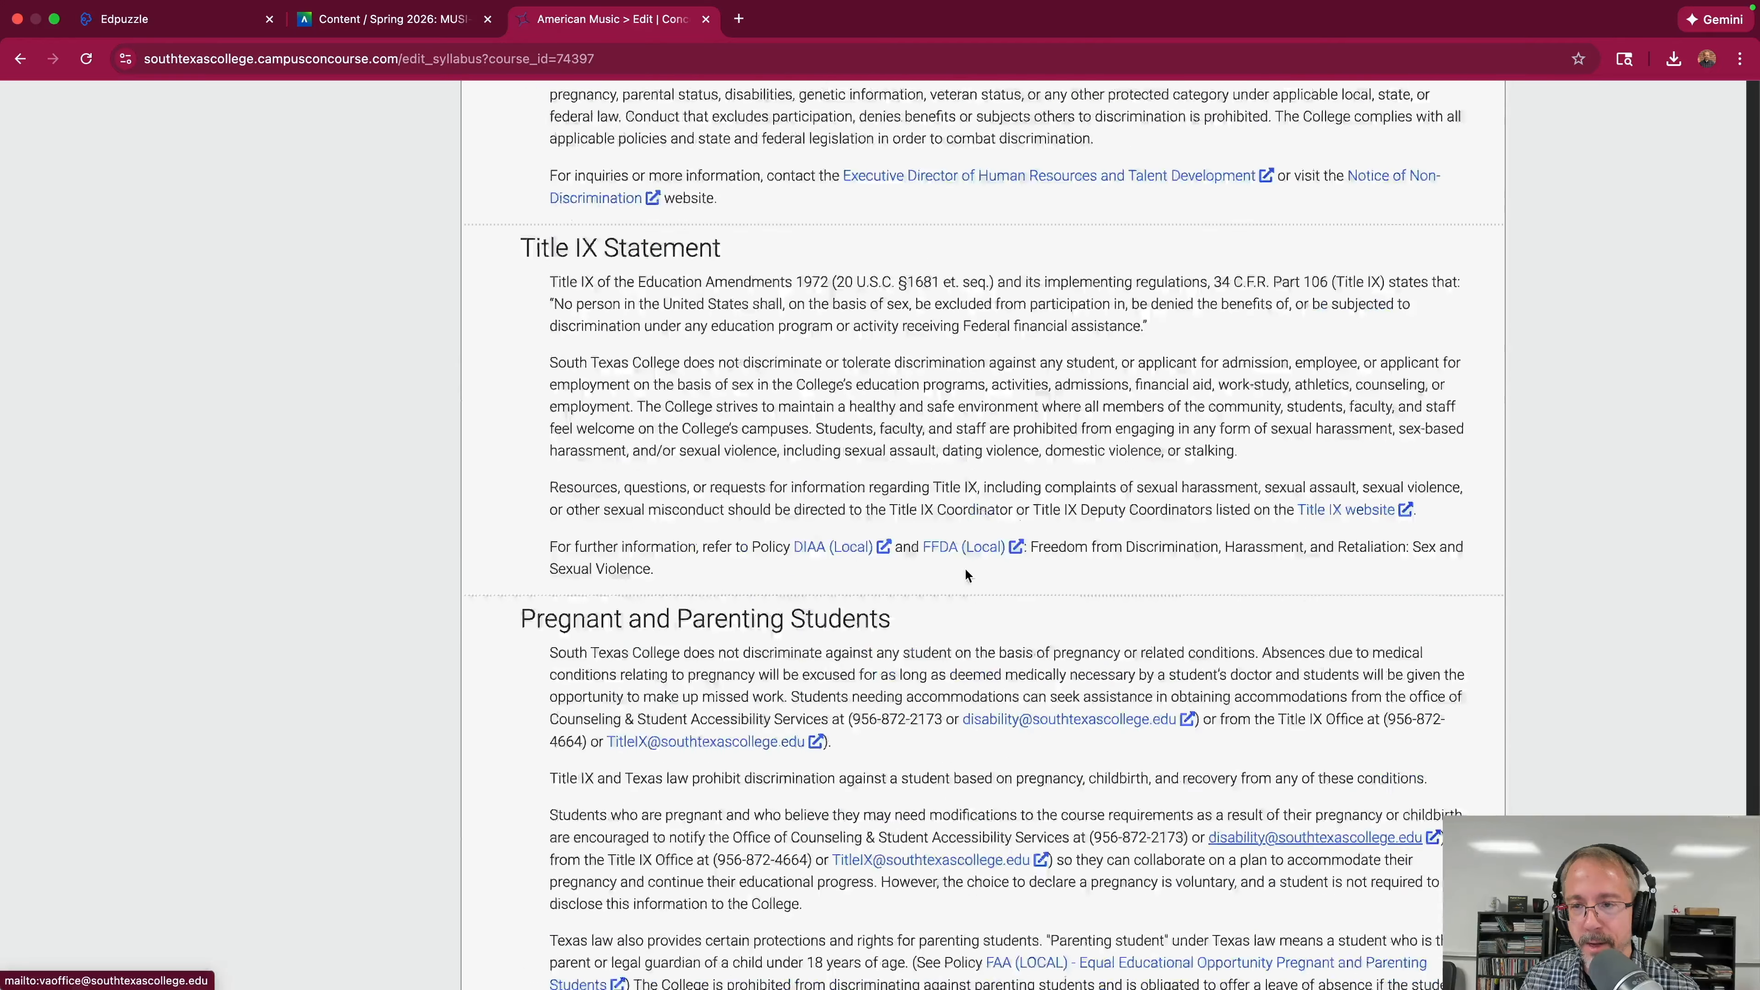
scroll(965, 569, "up", 4)
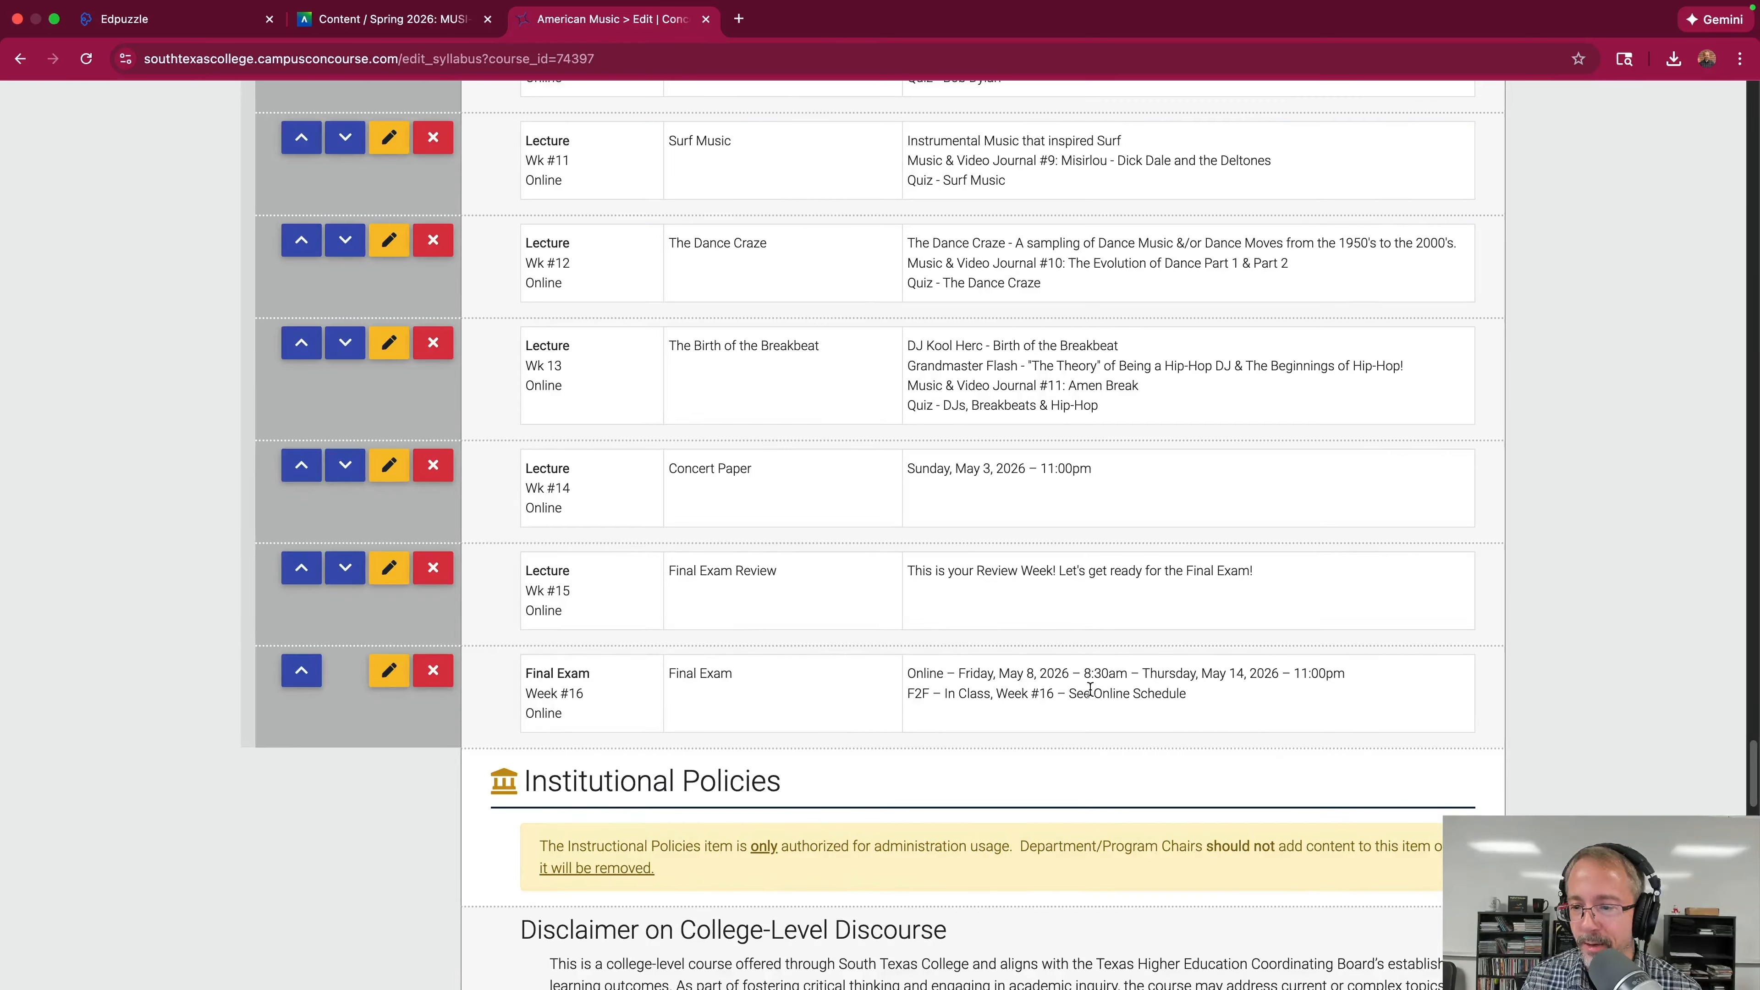
scroll(1270, 671, "up", 3)
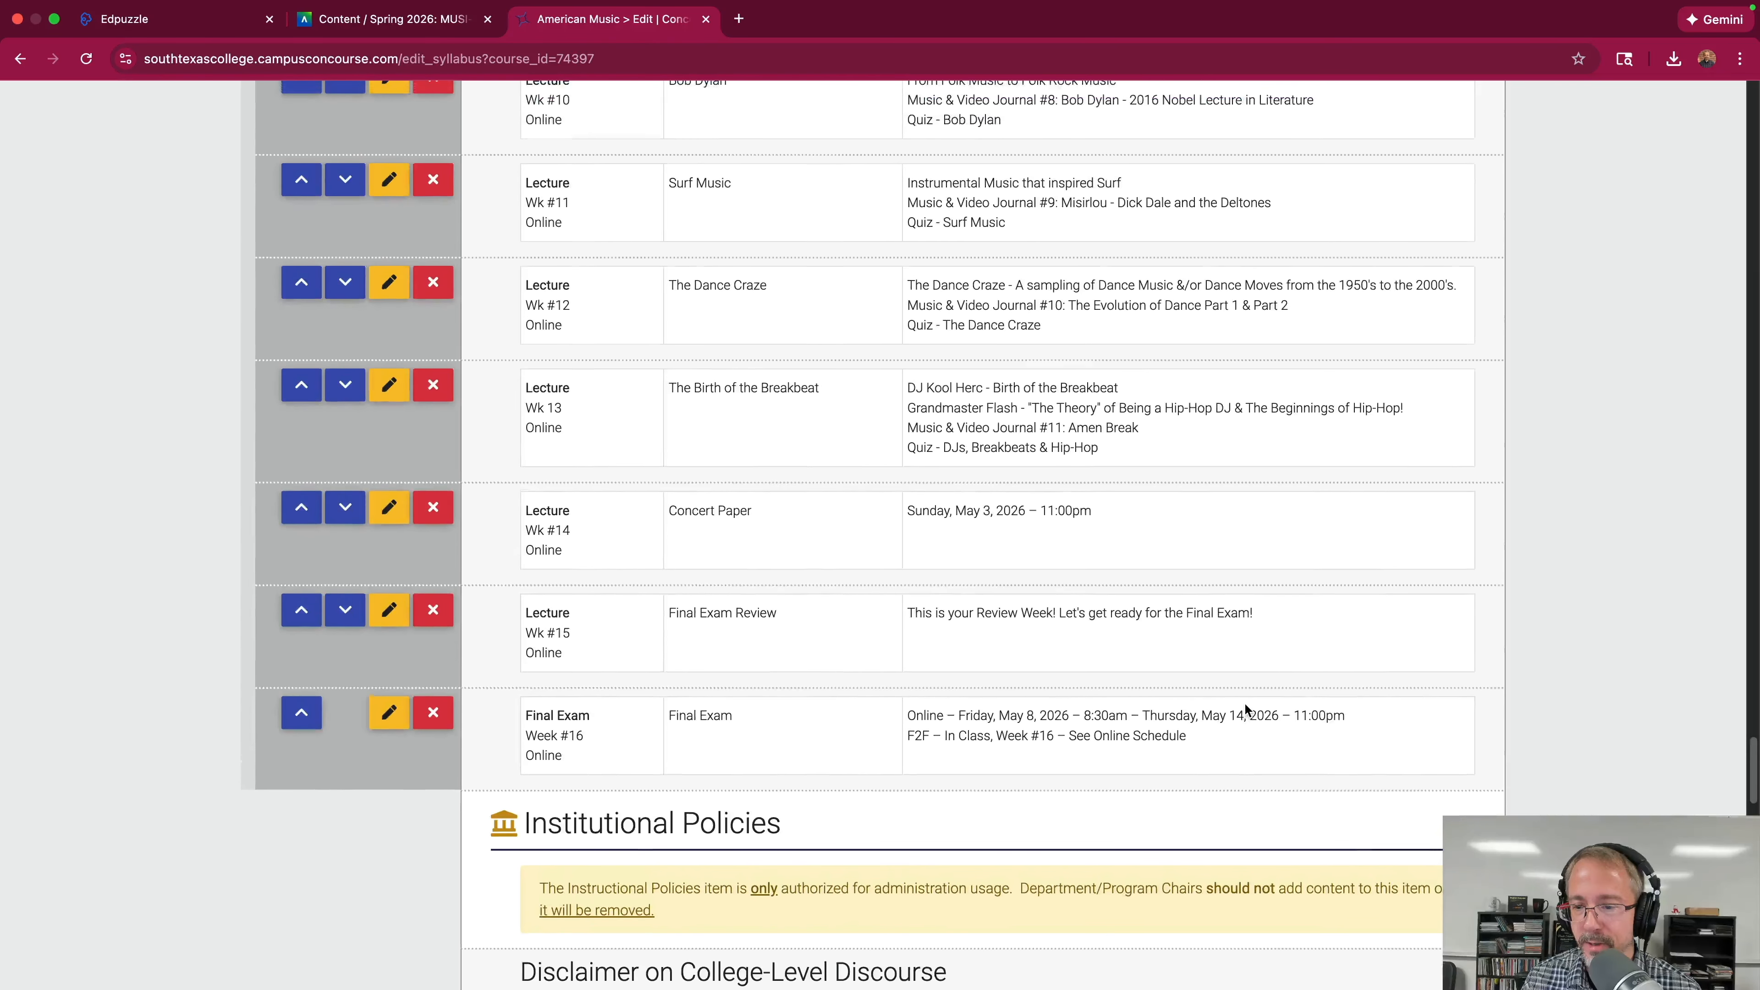
scroll(1086, 678, "up", 6)
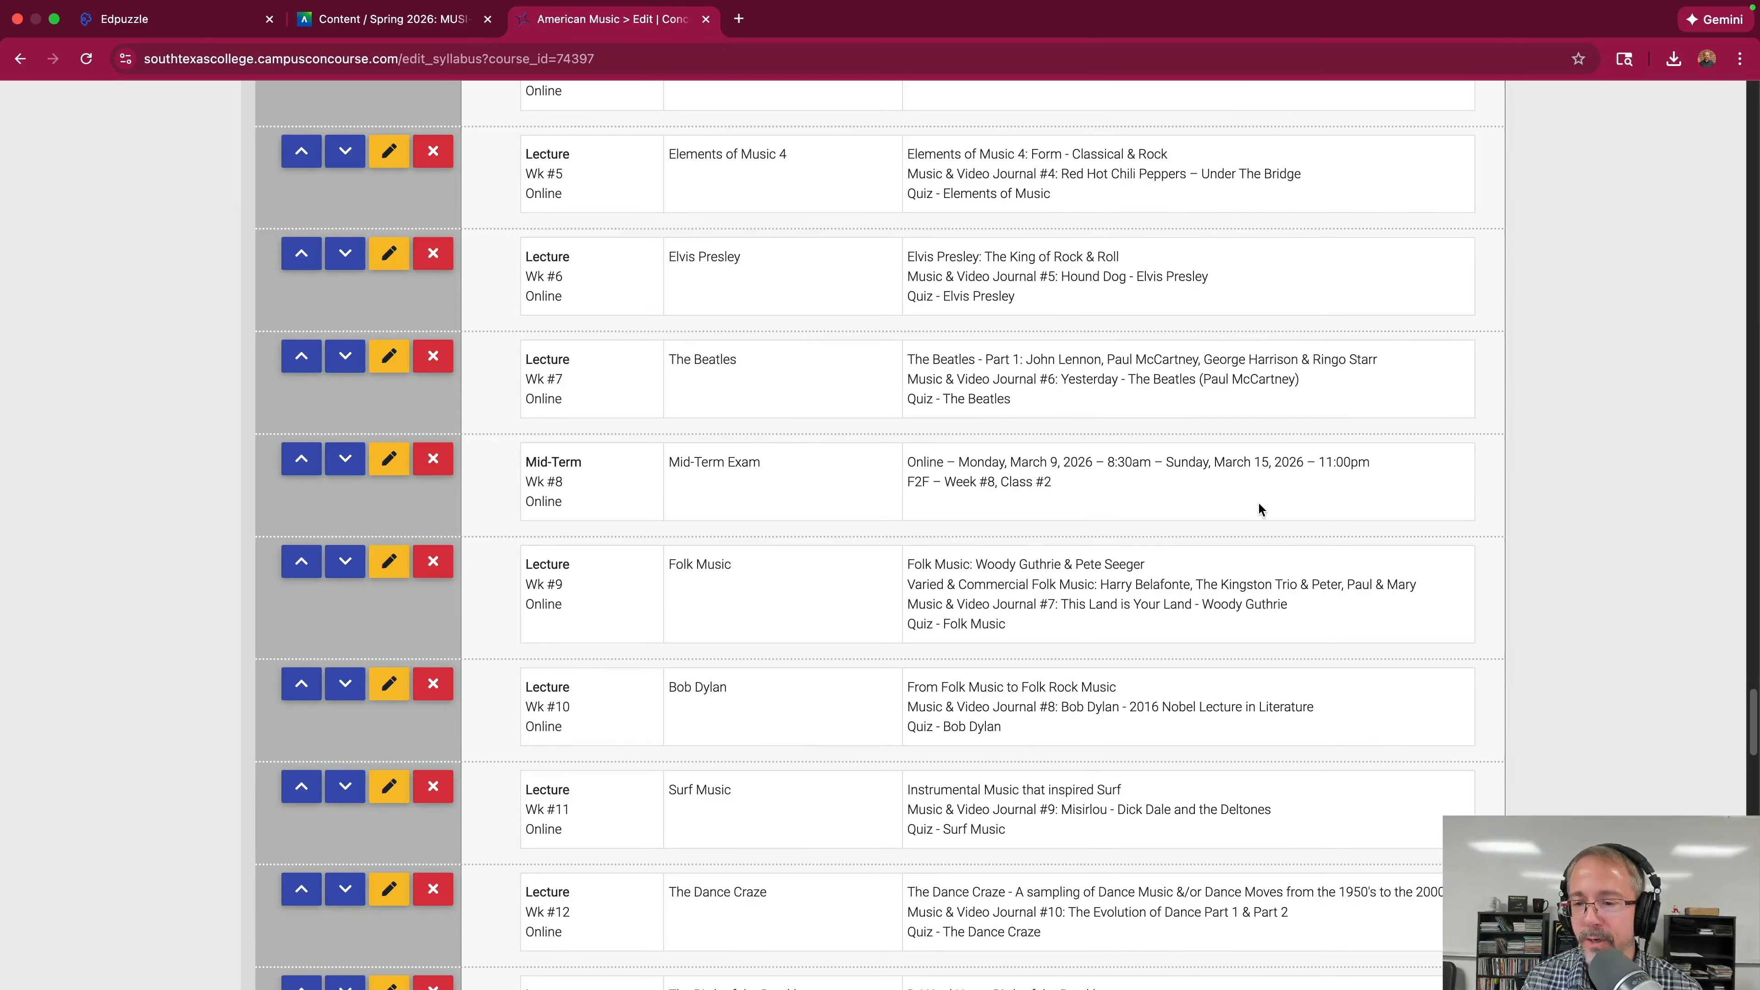
Check the Important Dates for Spring 2026 and the due dates of the assignments, quizzes and exams, ending at the start of the syllabus.
scroll(1259, 507, "up", 15)
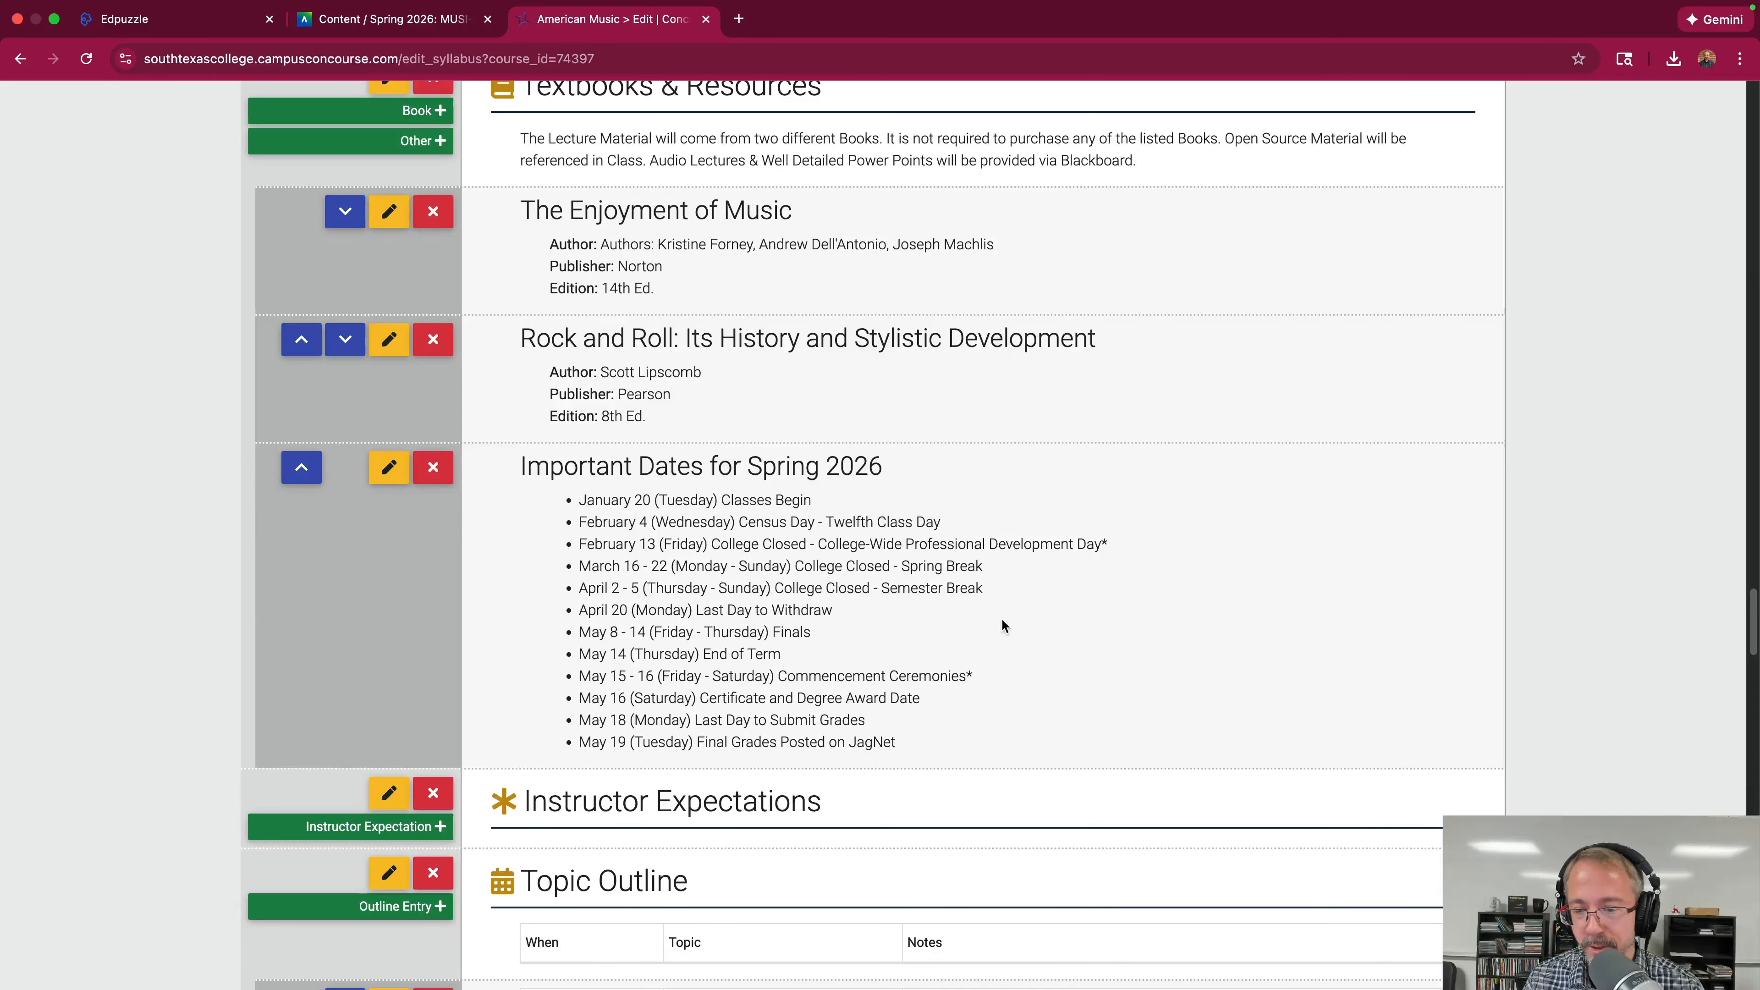
scroll(1003, 624, "up", 4)
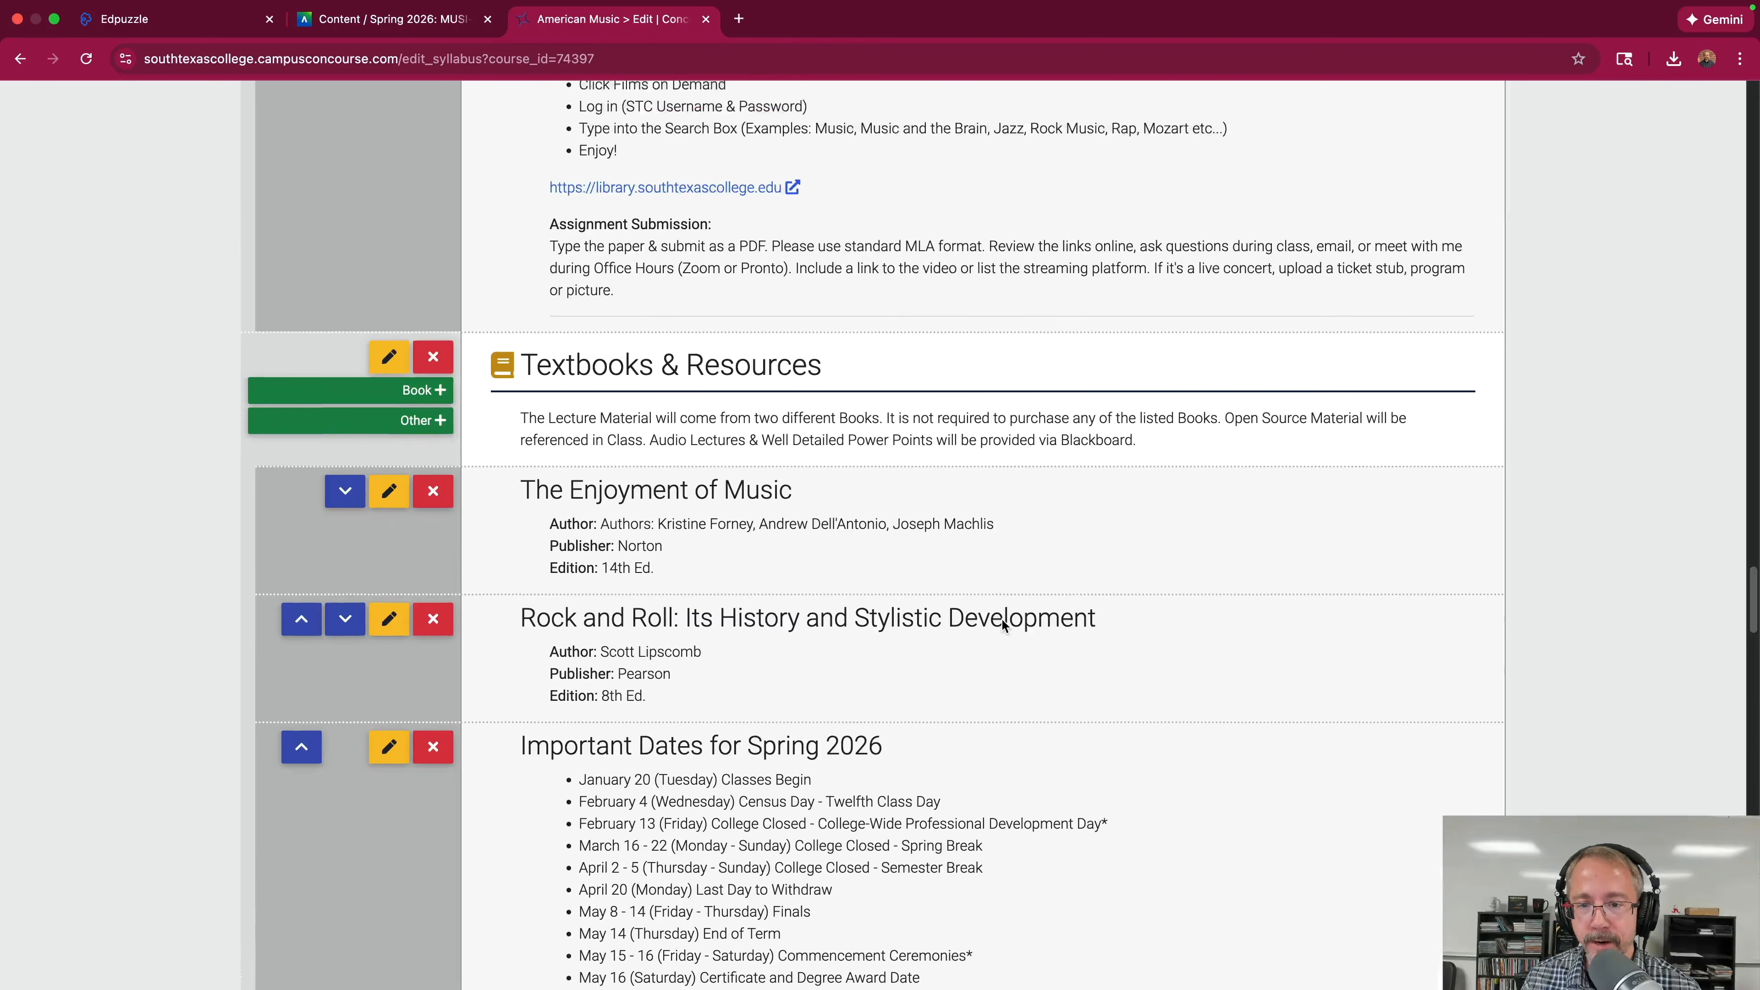
scroll(1003, 624, "up", 15)
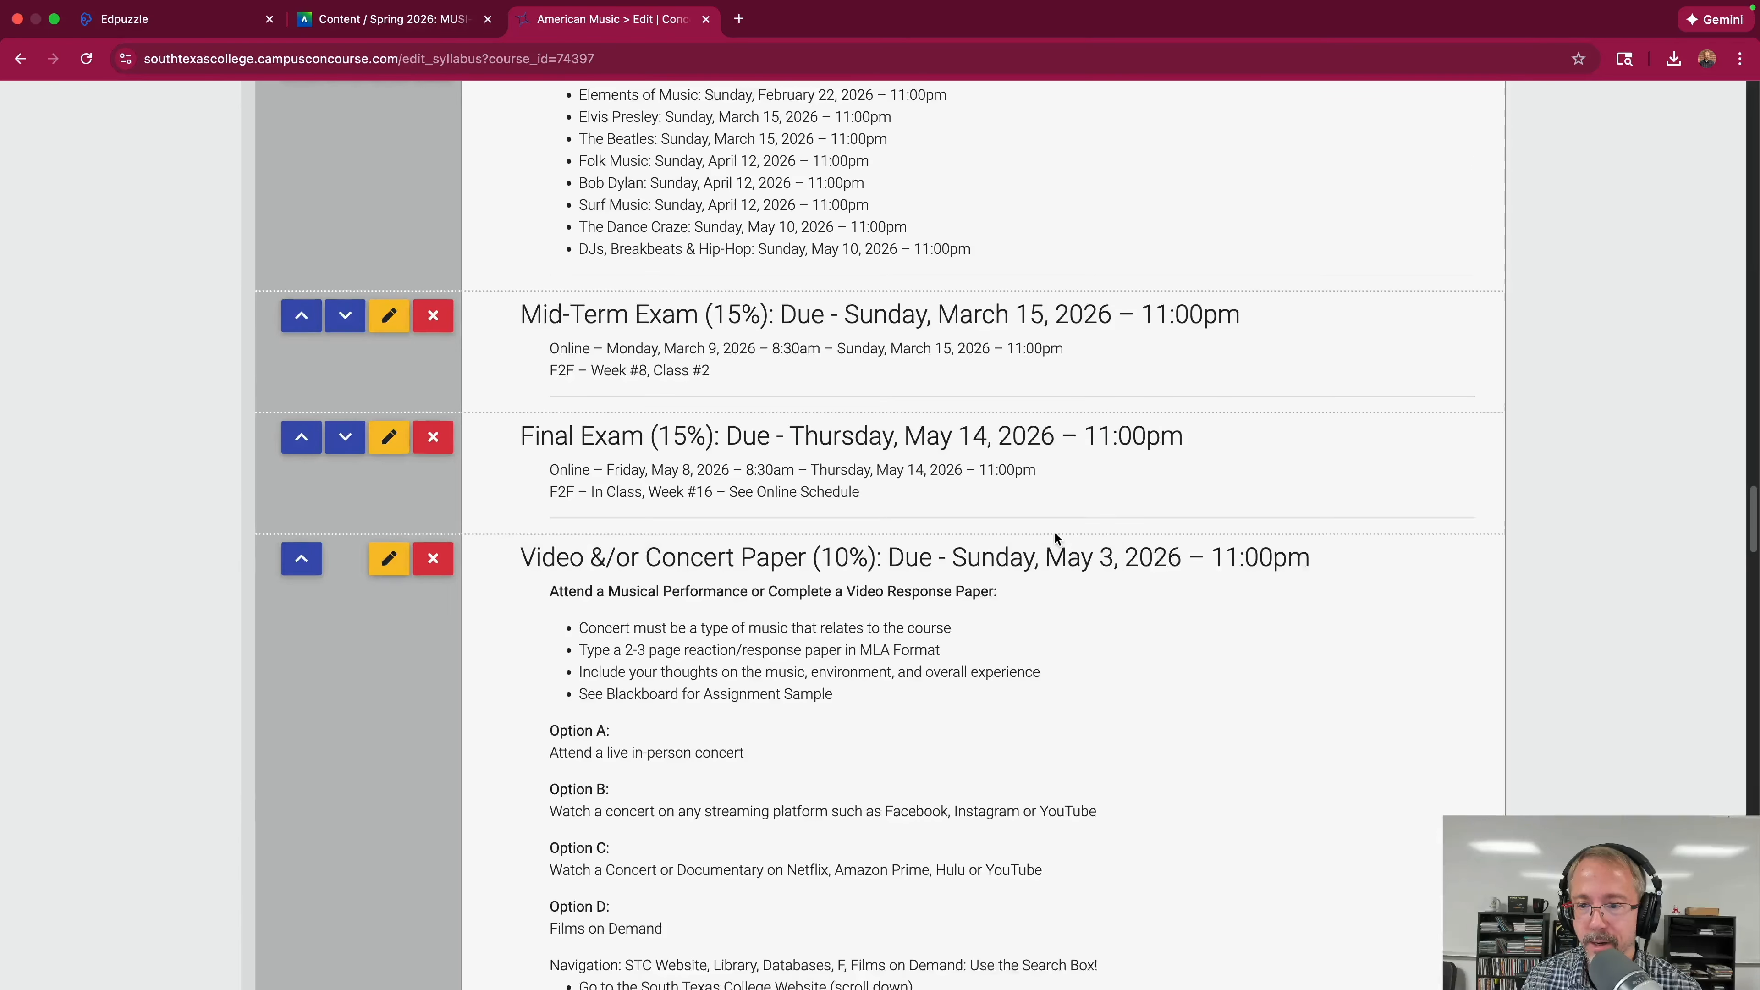
scroll(1054, 536, "up", 2)
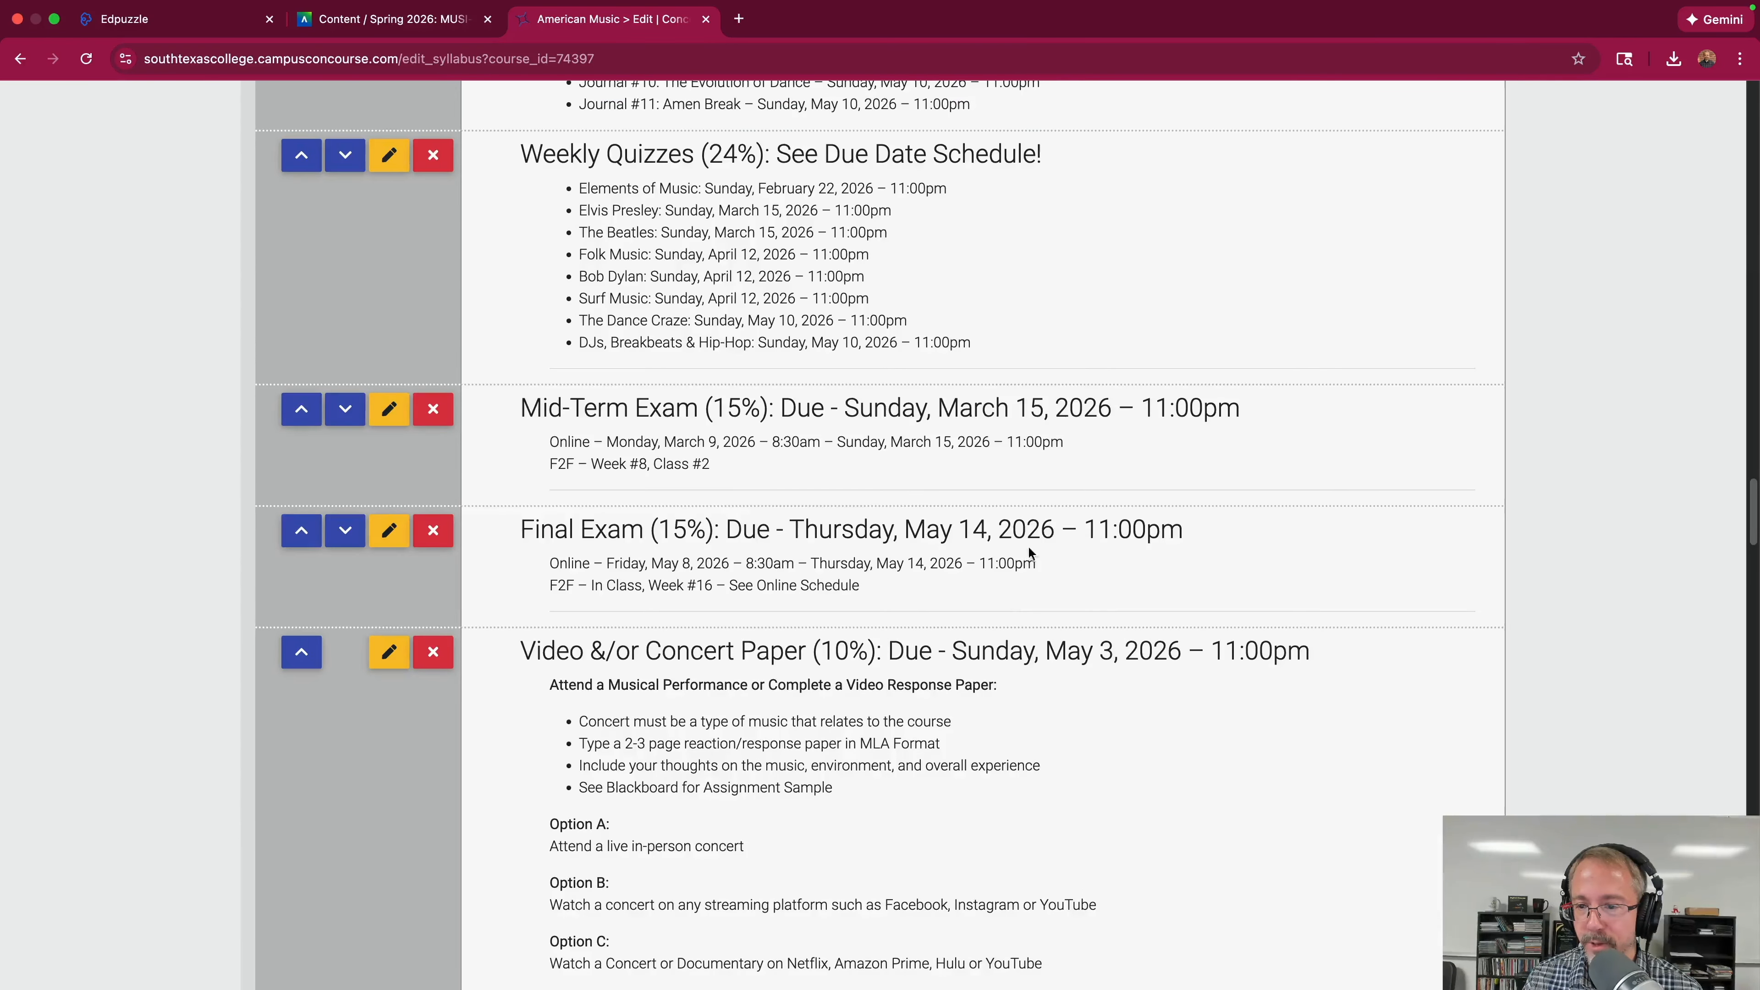
scroll(1030, 552, "up", 2)
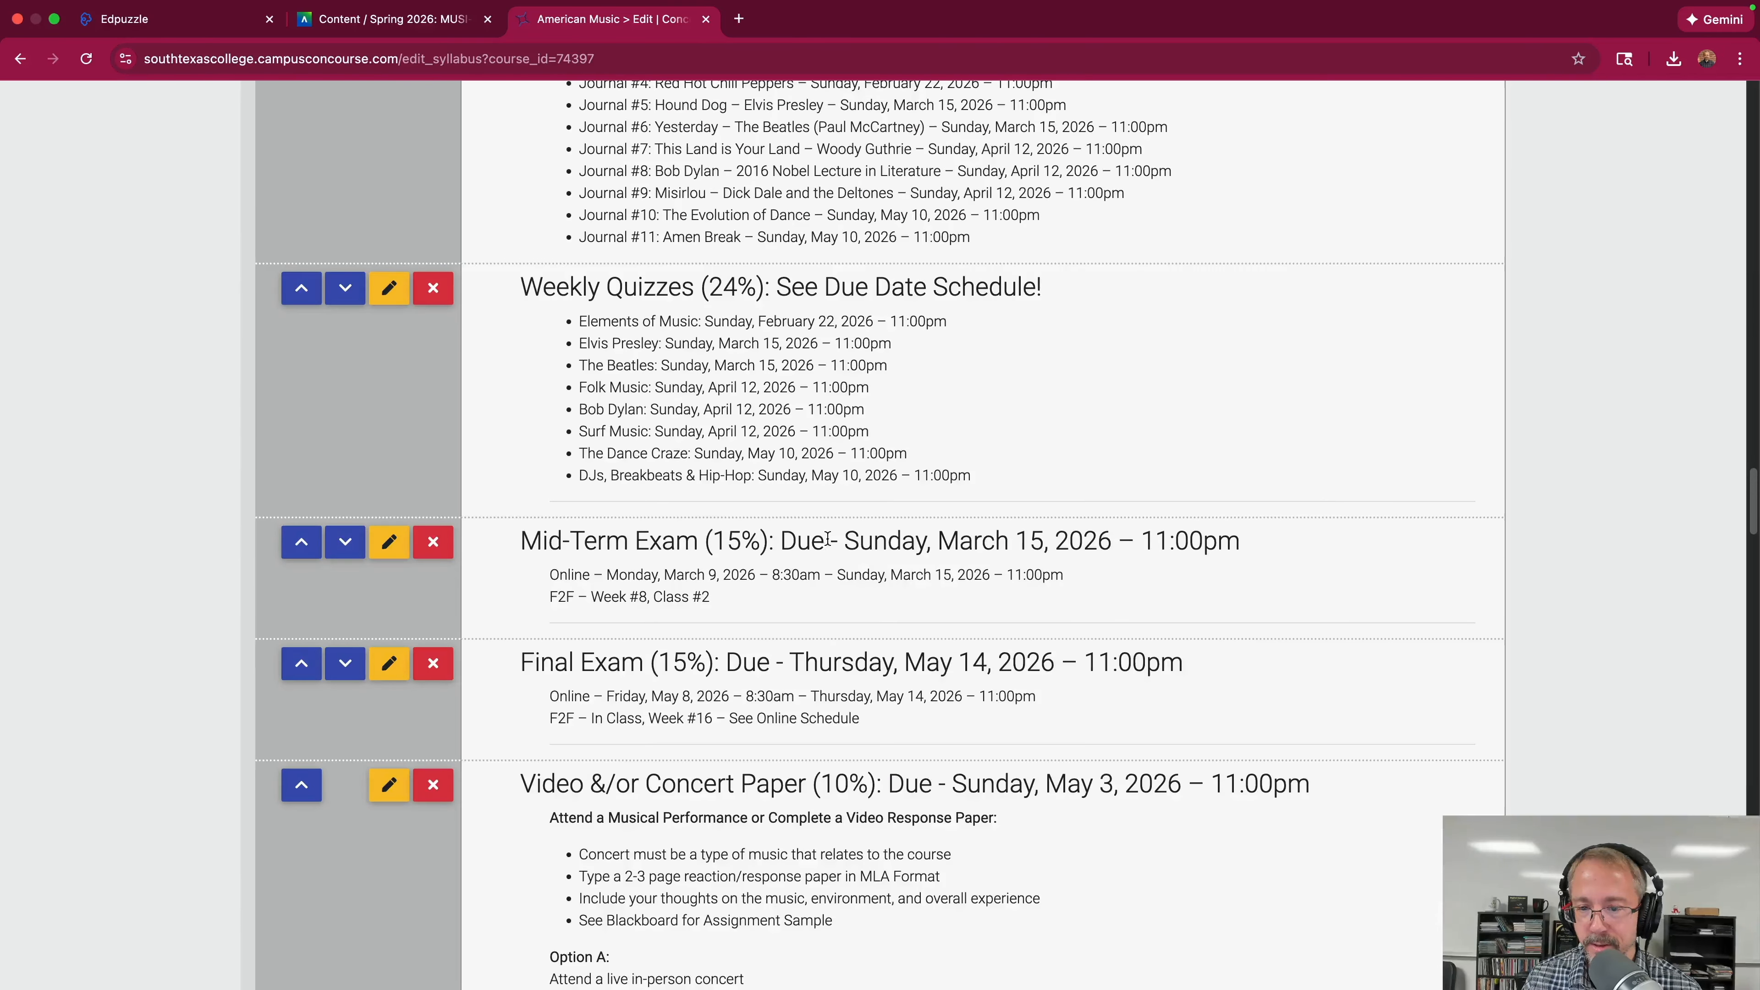
scroll(1006, 847, "up", 5)
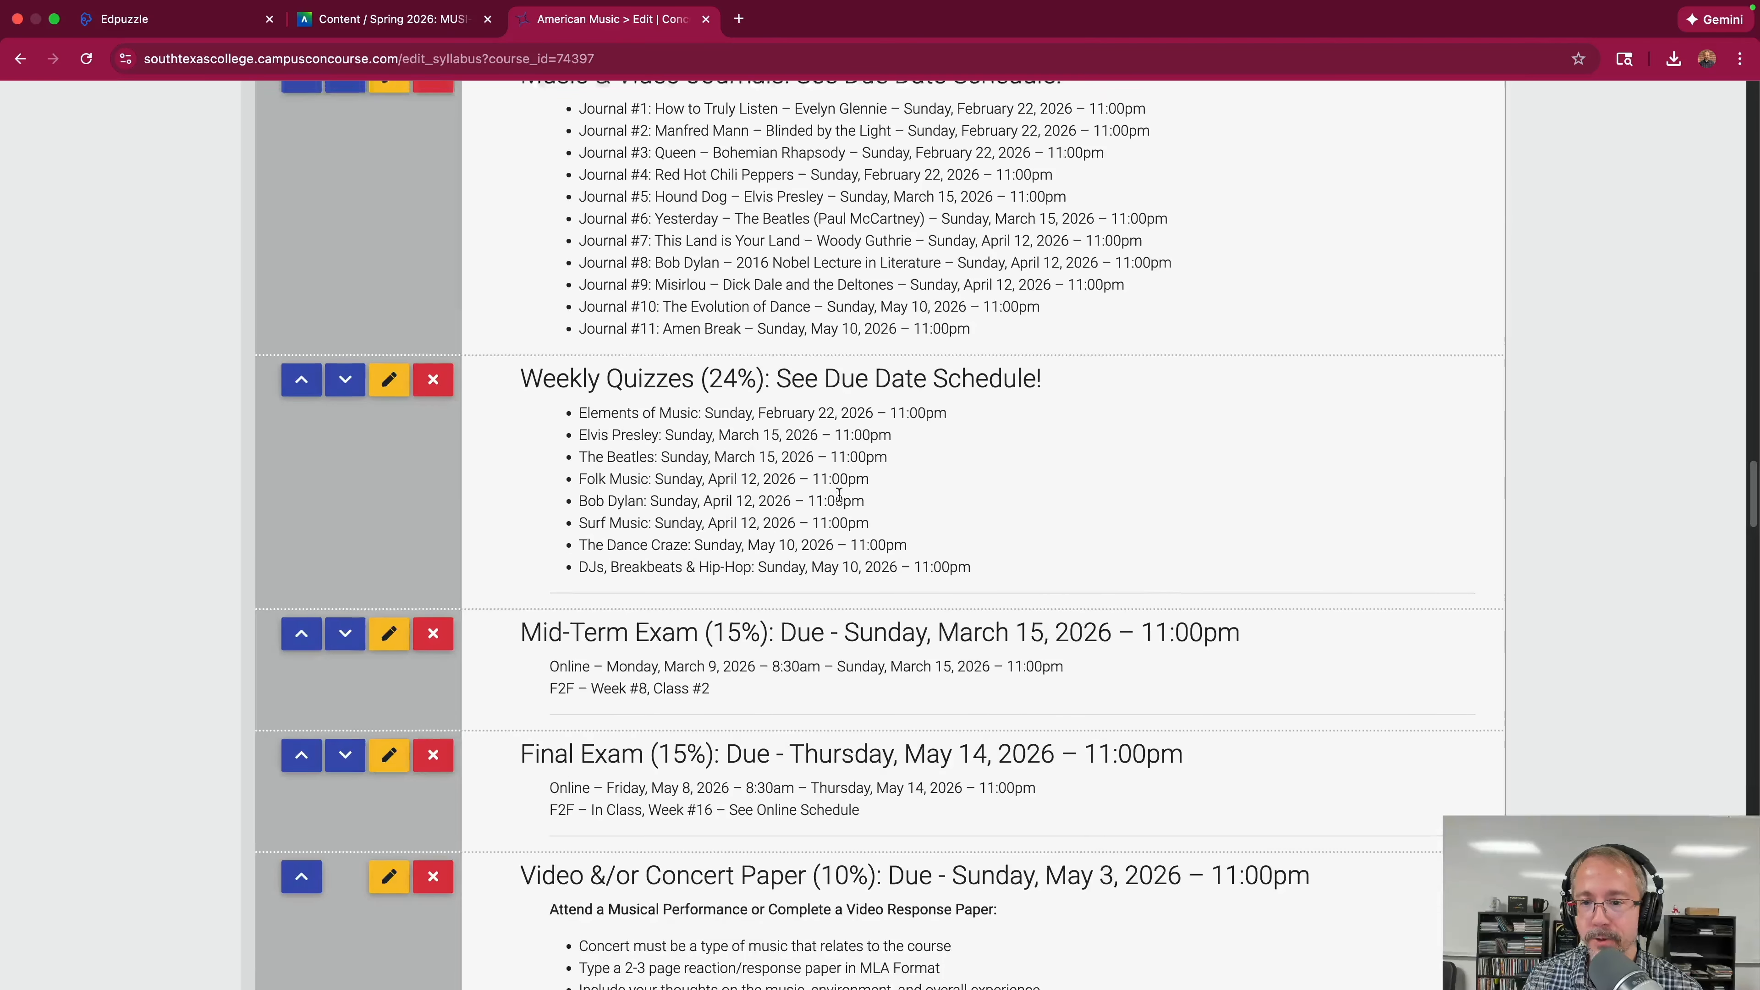
scroll(839, 493, "up", 20)
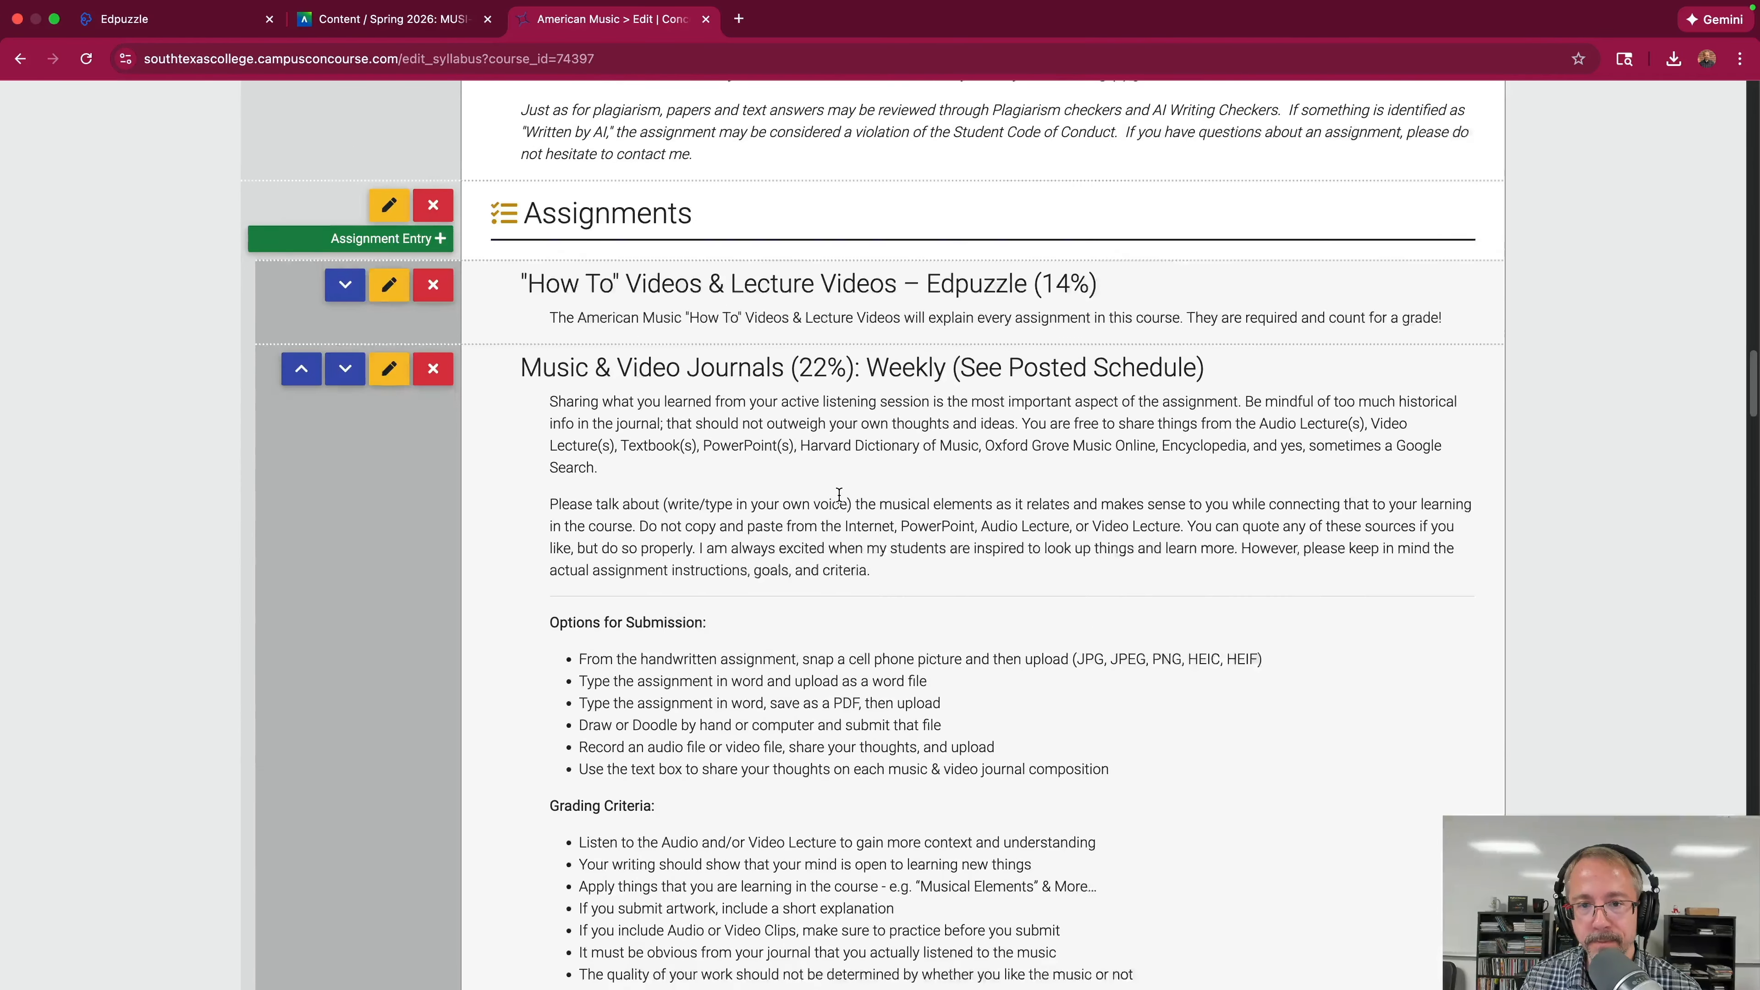
scroll(838, 492, "up", 20)
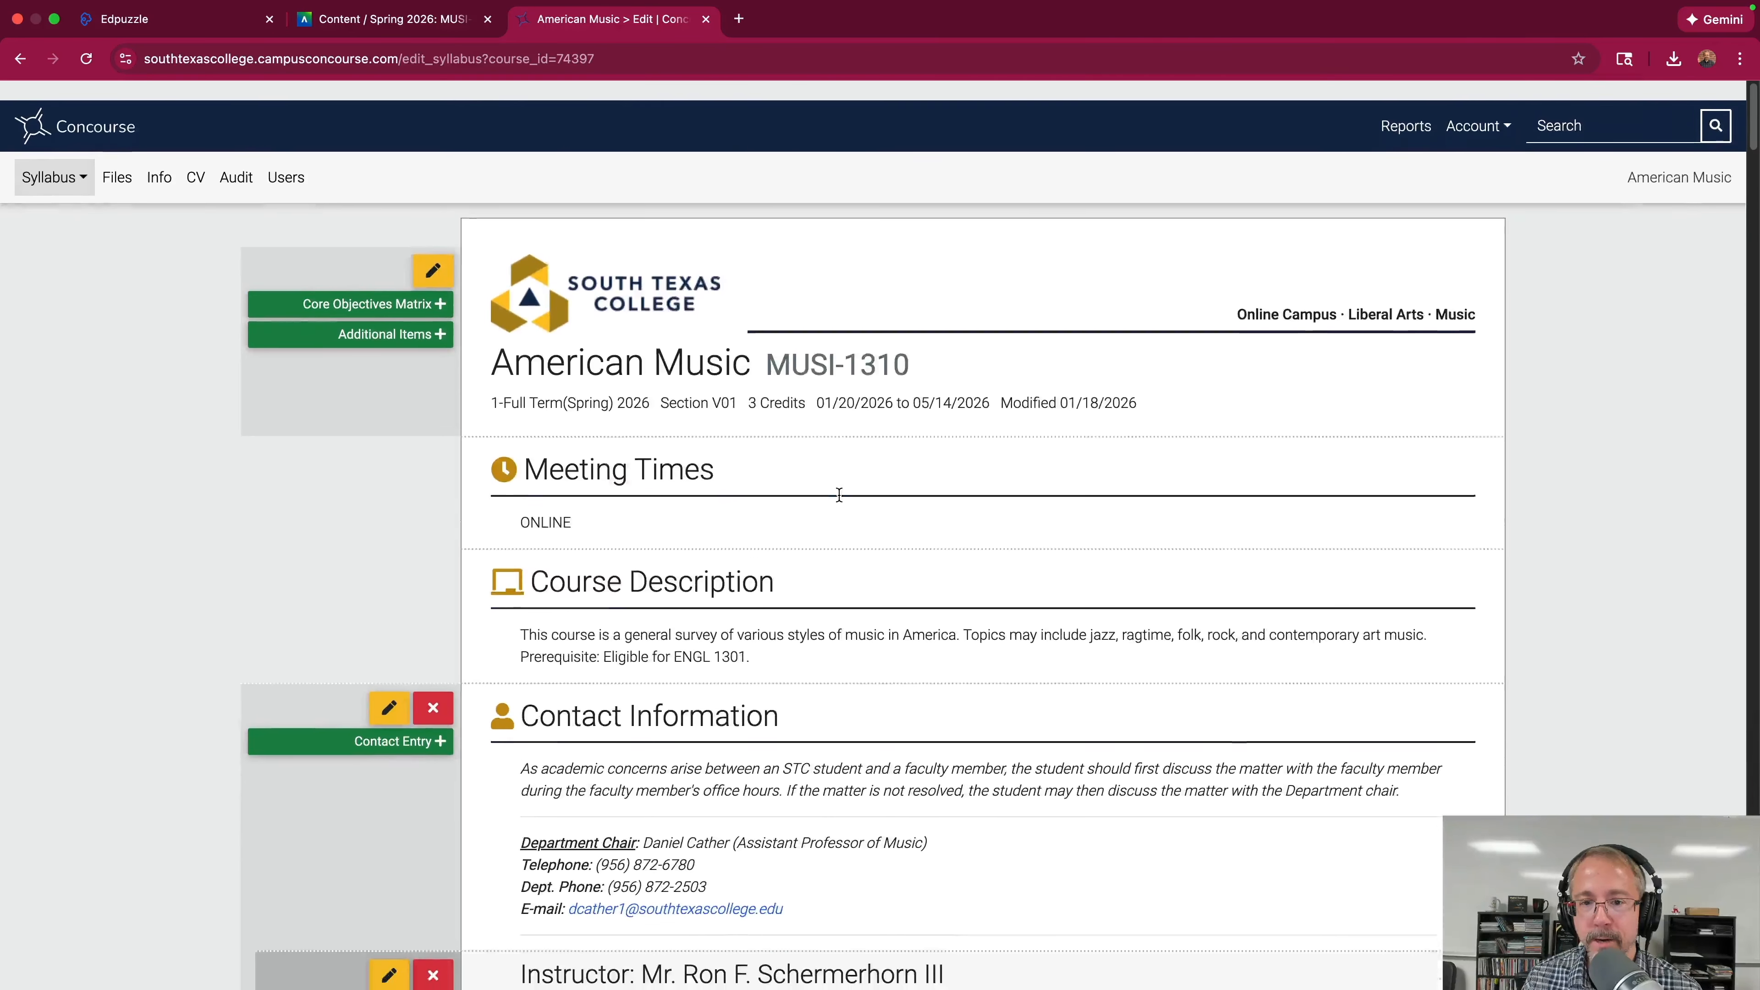
Display the American Music syllabus in view mode, and close it to return to the Blackboard course.
left_click(66, 158)
left_click(57, 199)
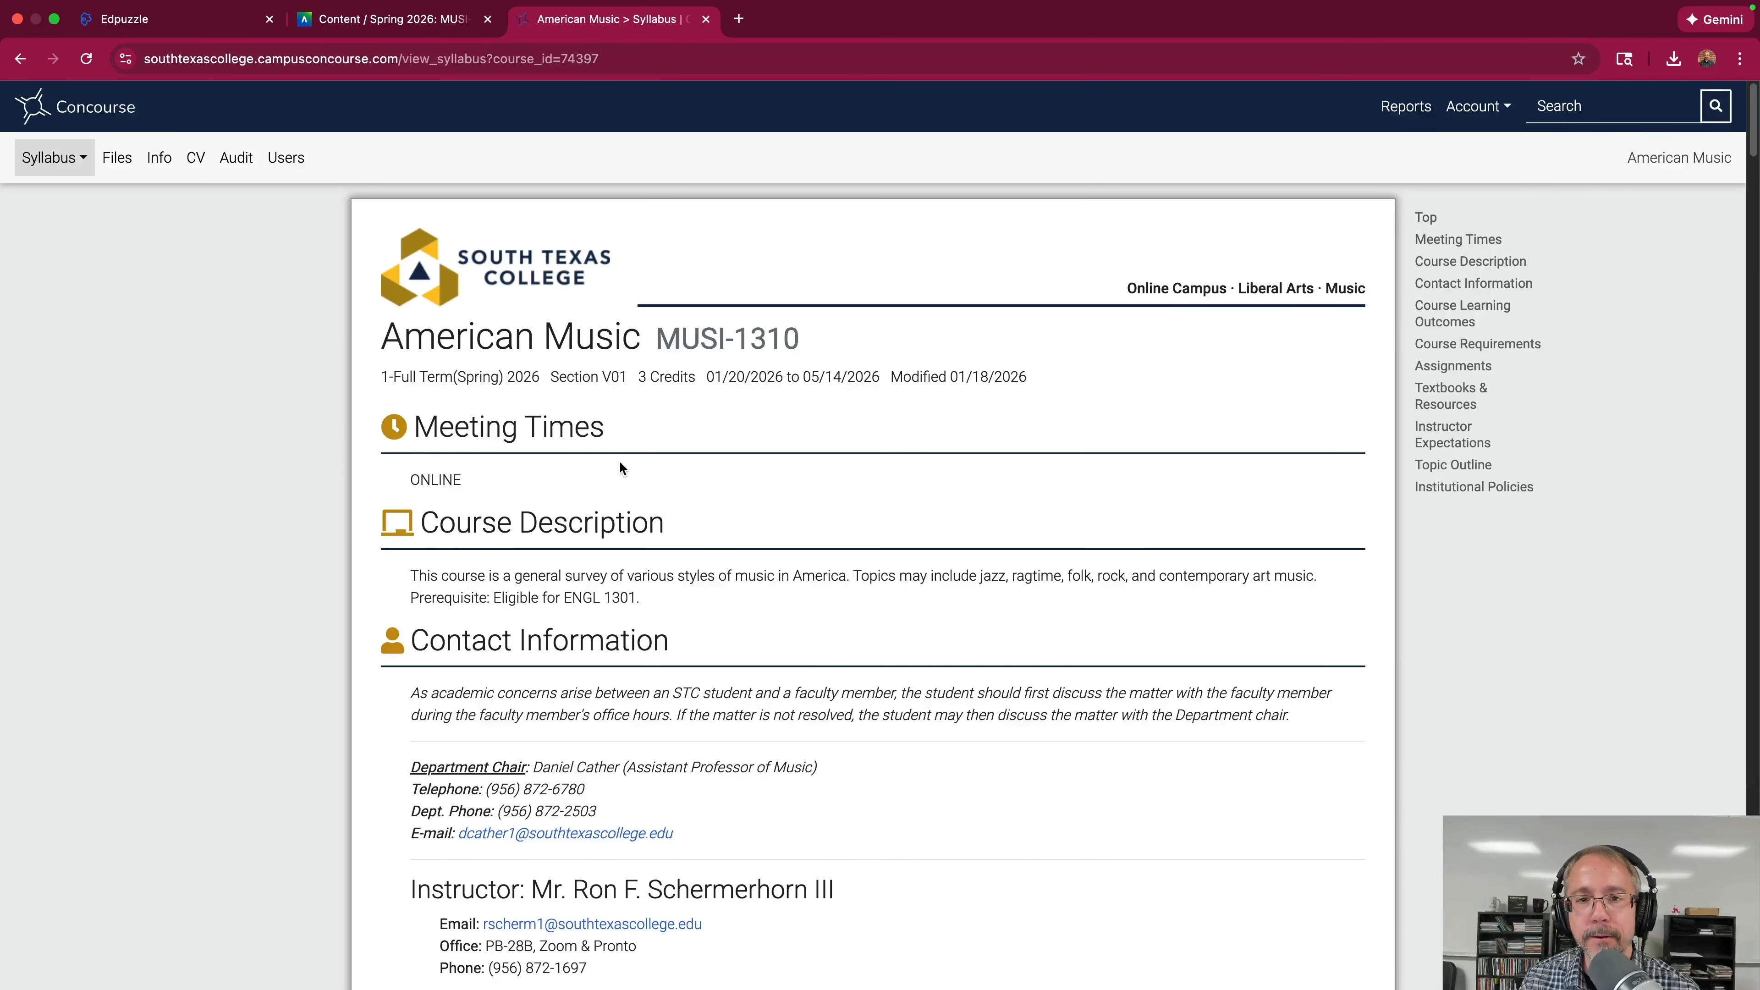
left_click(67, 160)
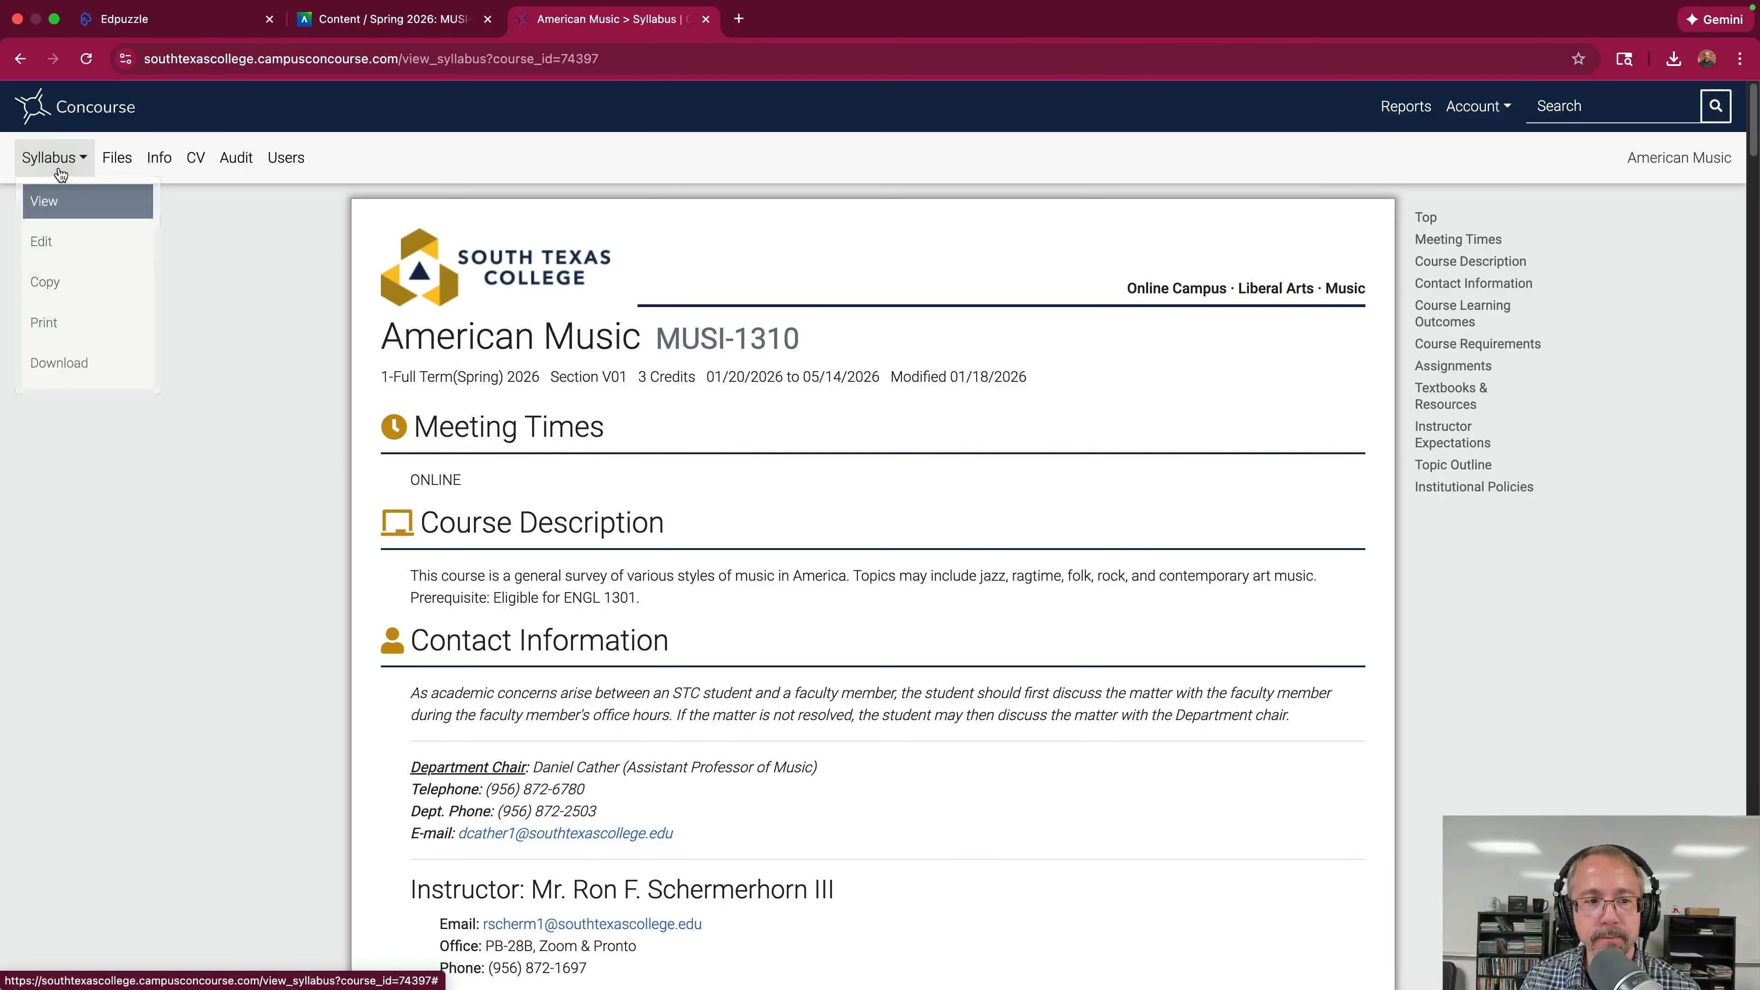
left_click(232, 217)
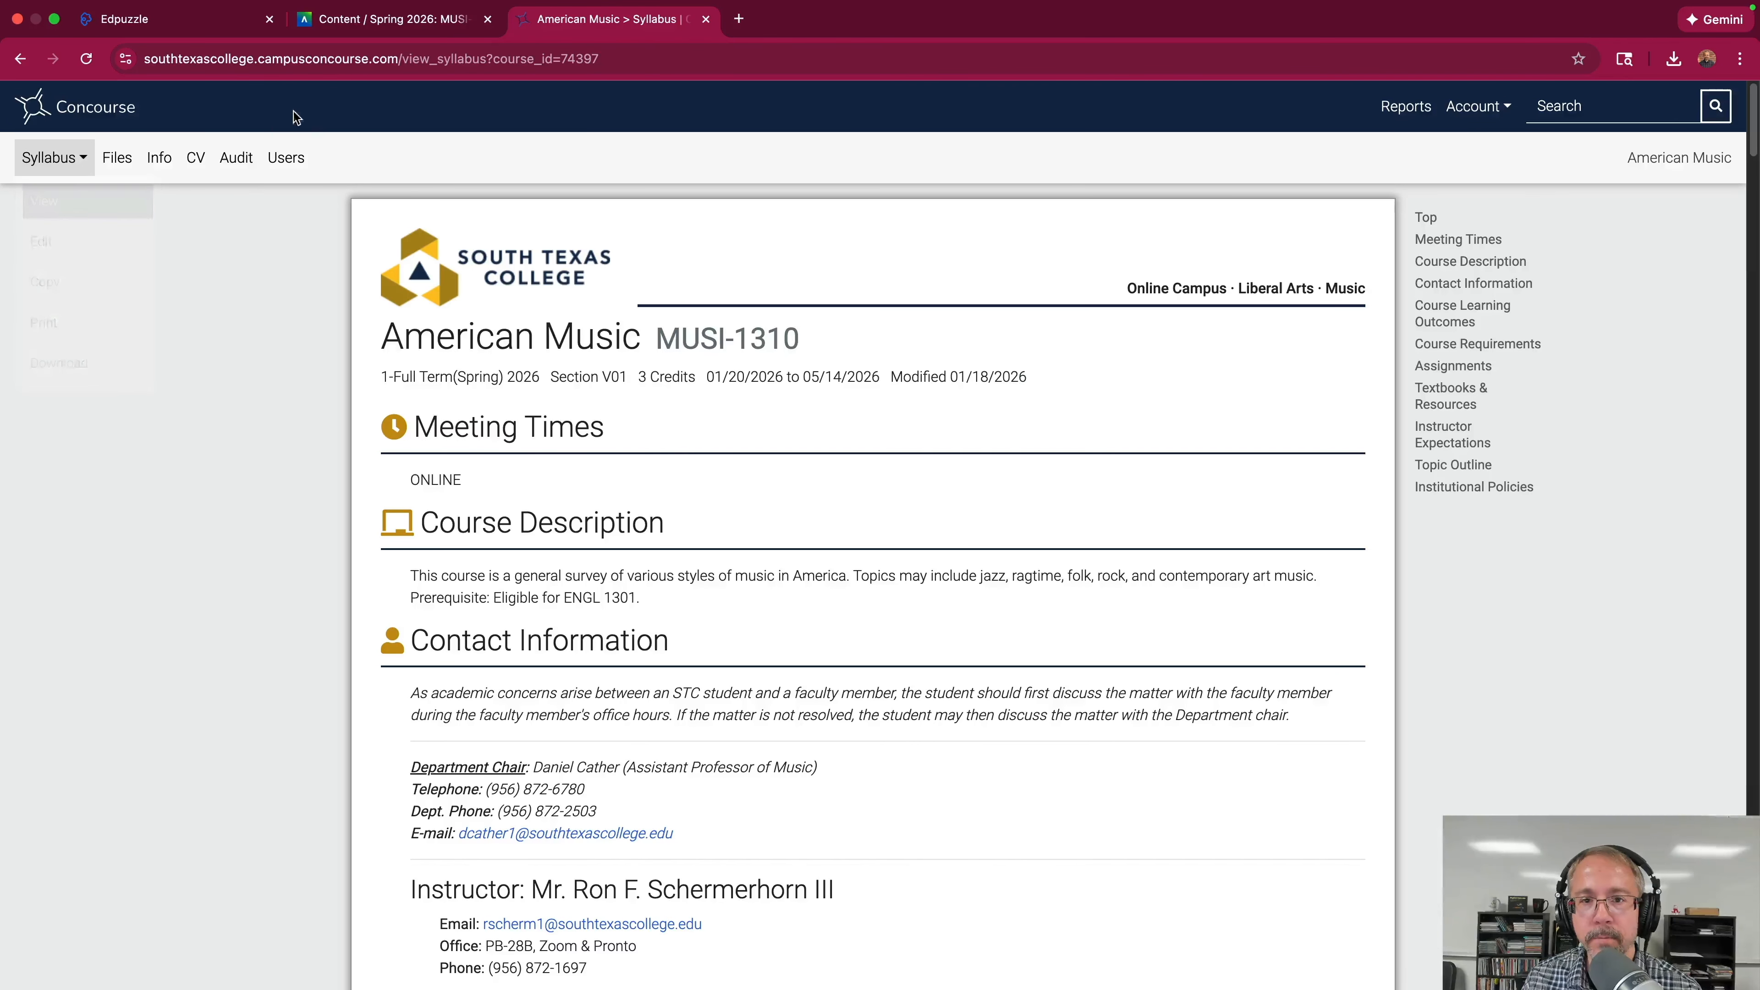
left_click(707, 20)
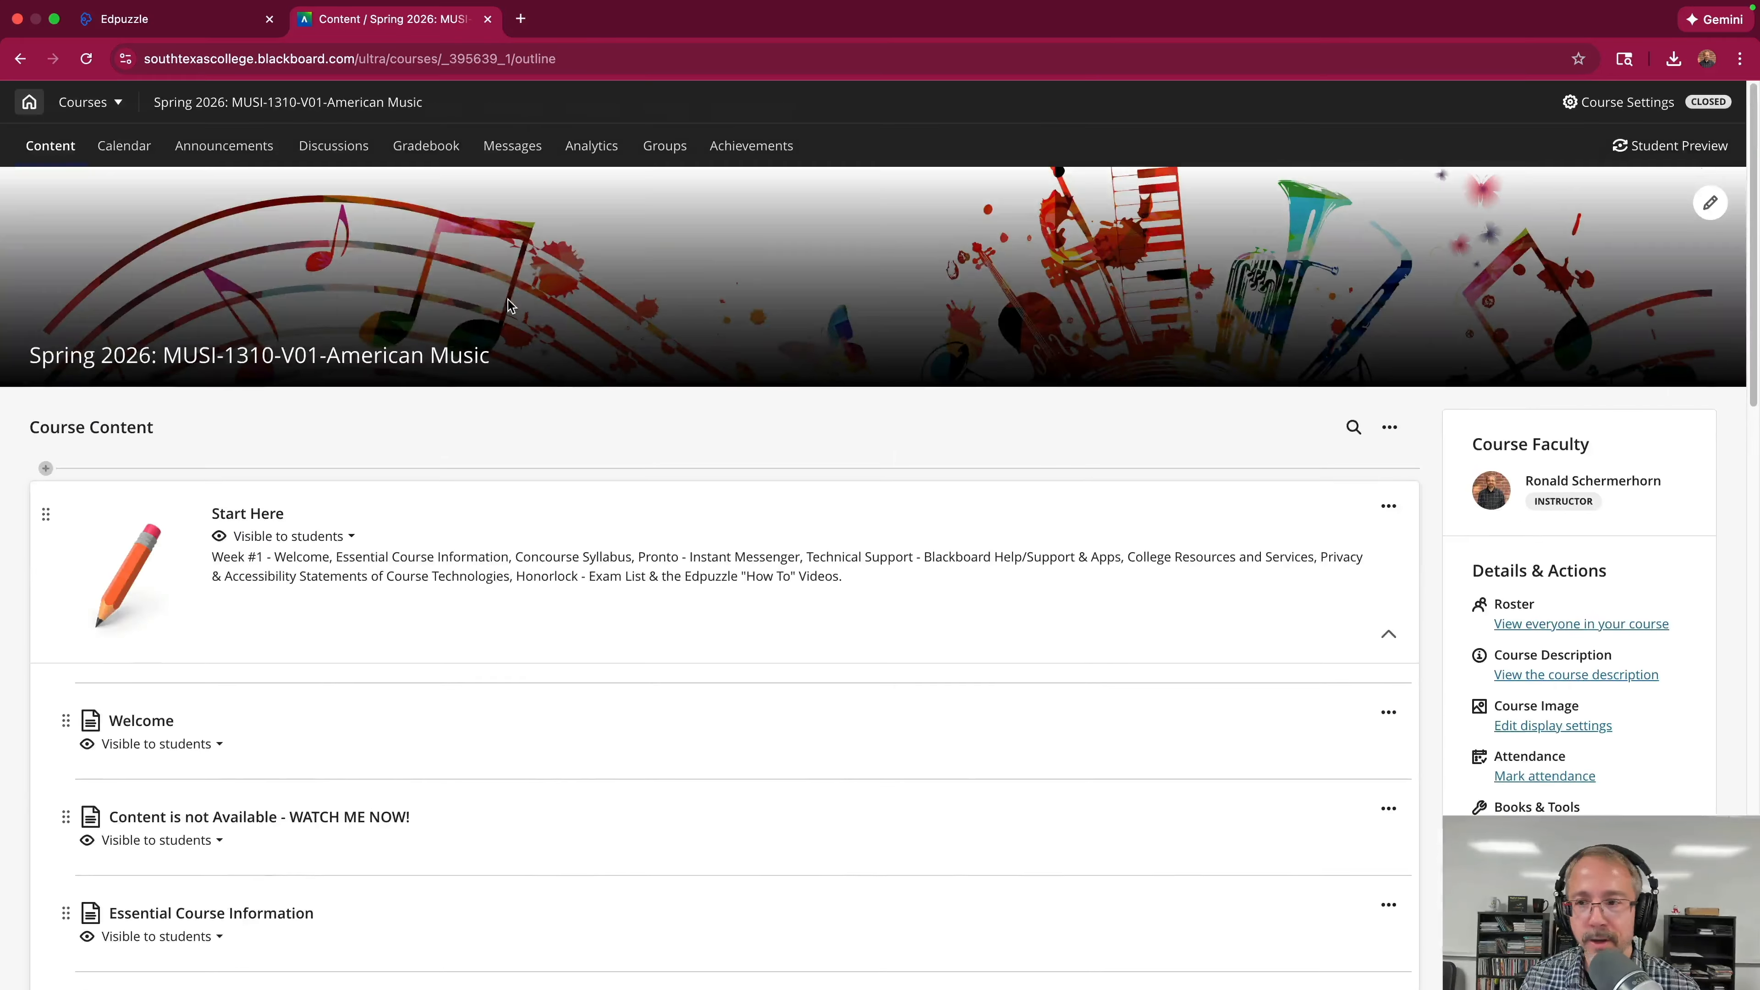
Start a Student Preview of the MUSI-1310-V01 American Music course and expand the Start Here module.
left_click(1664, 148)
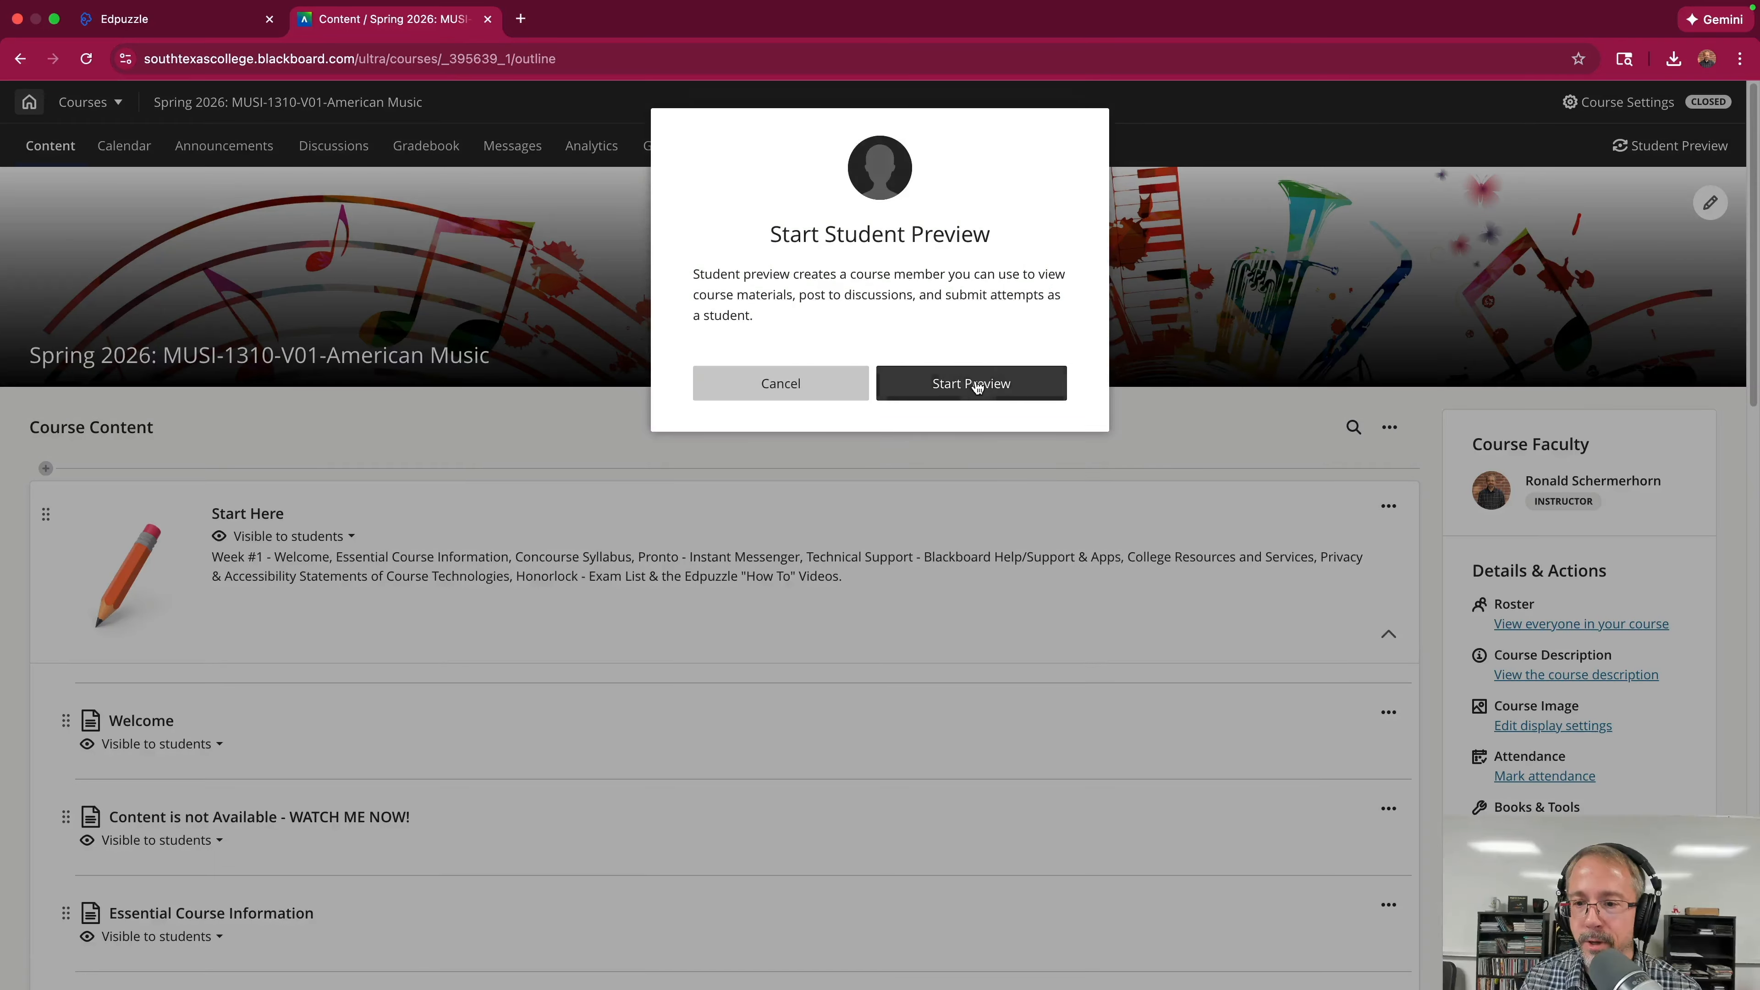
left_click(977, 383)
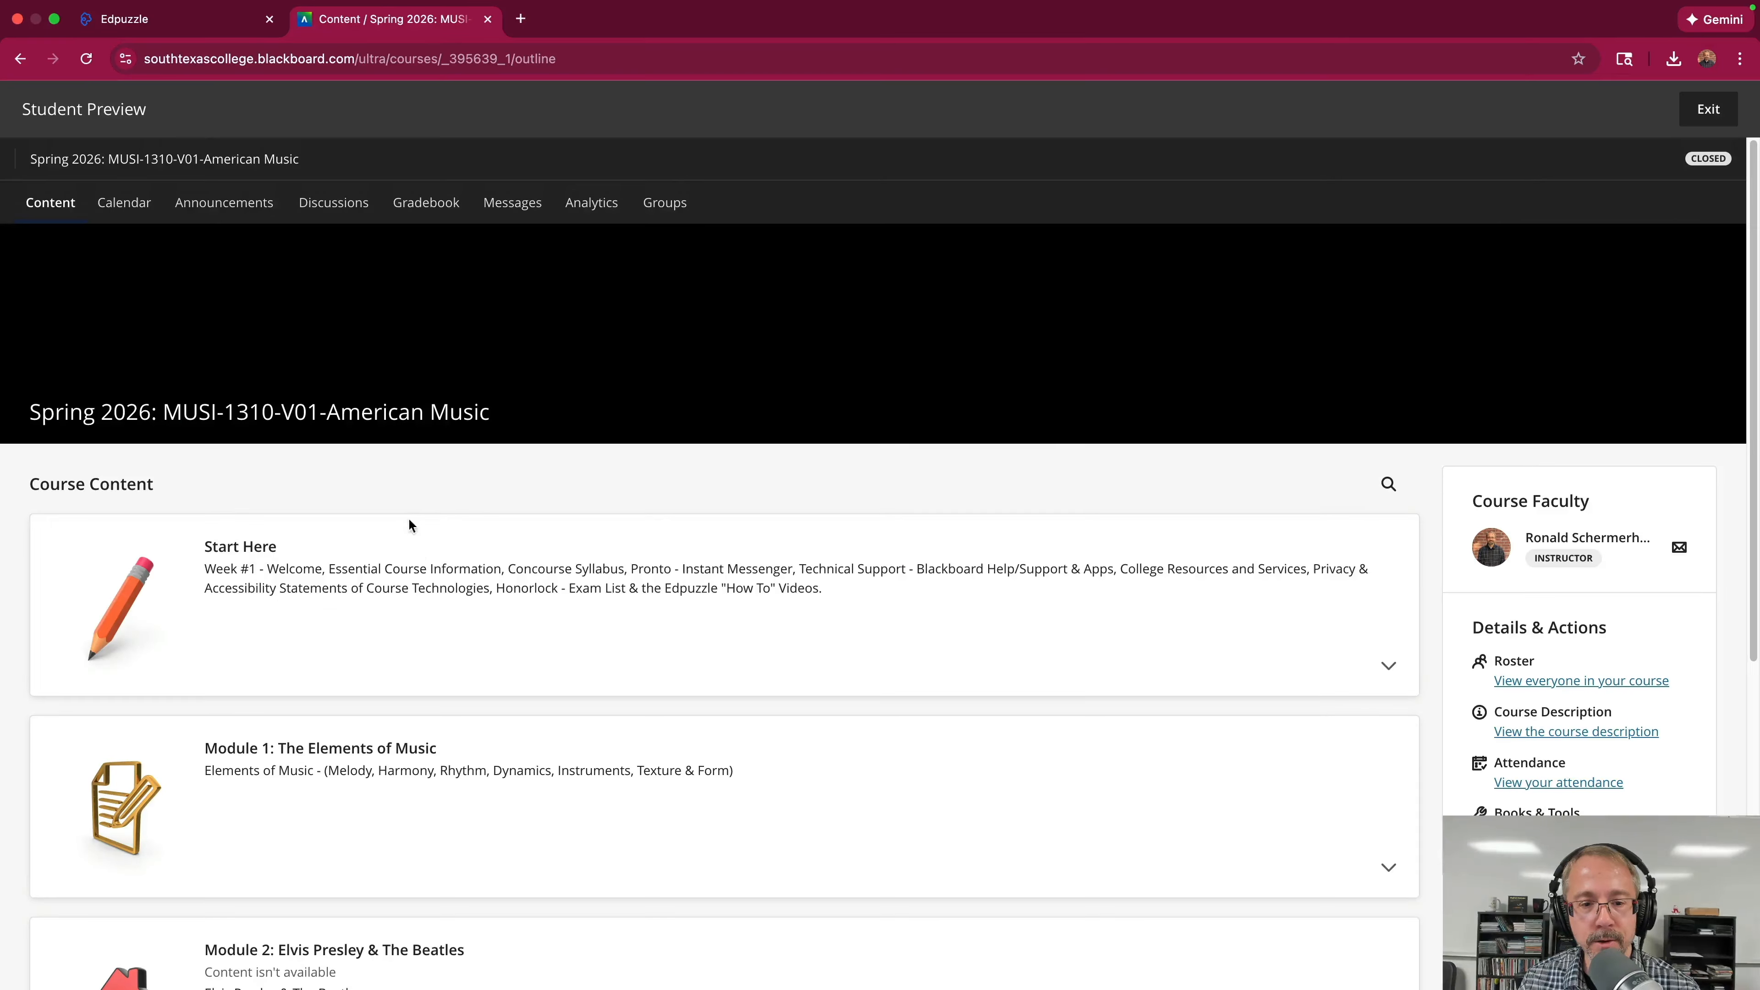
left_click(419, 551)
scroll(479, 541, "down", 5)
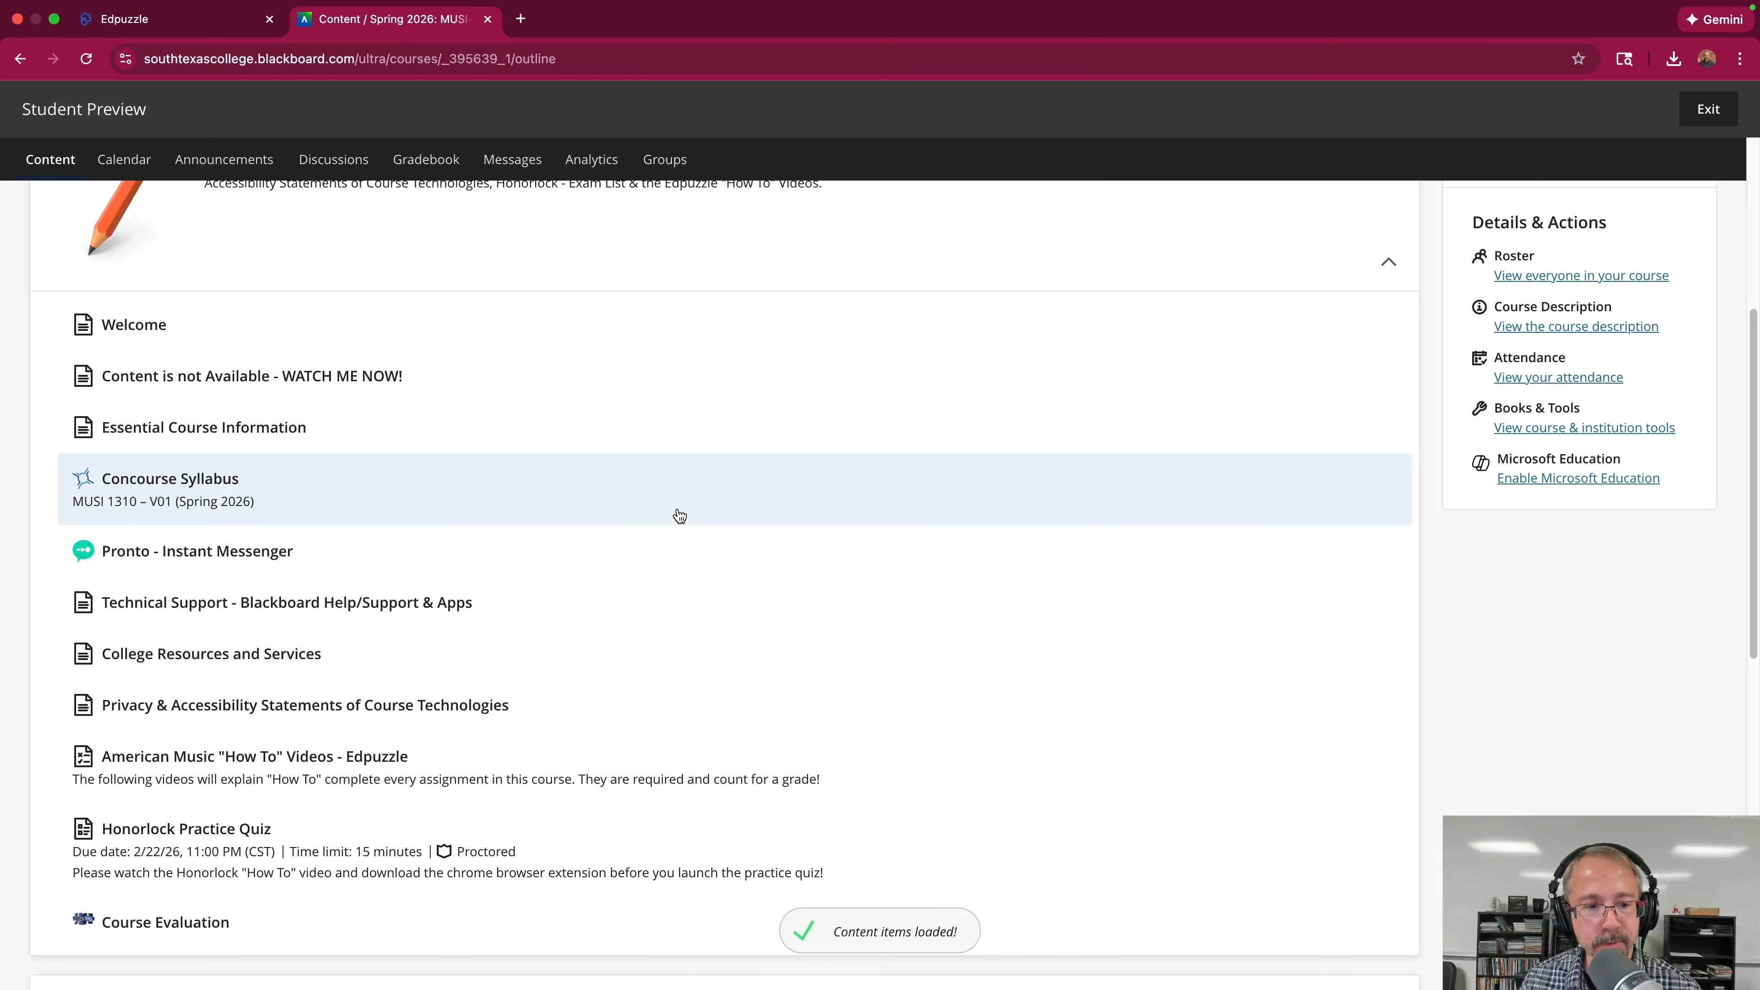
Open the Concourse Syllabus as a student and review its course description and contact information.
left_click(208, 479)
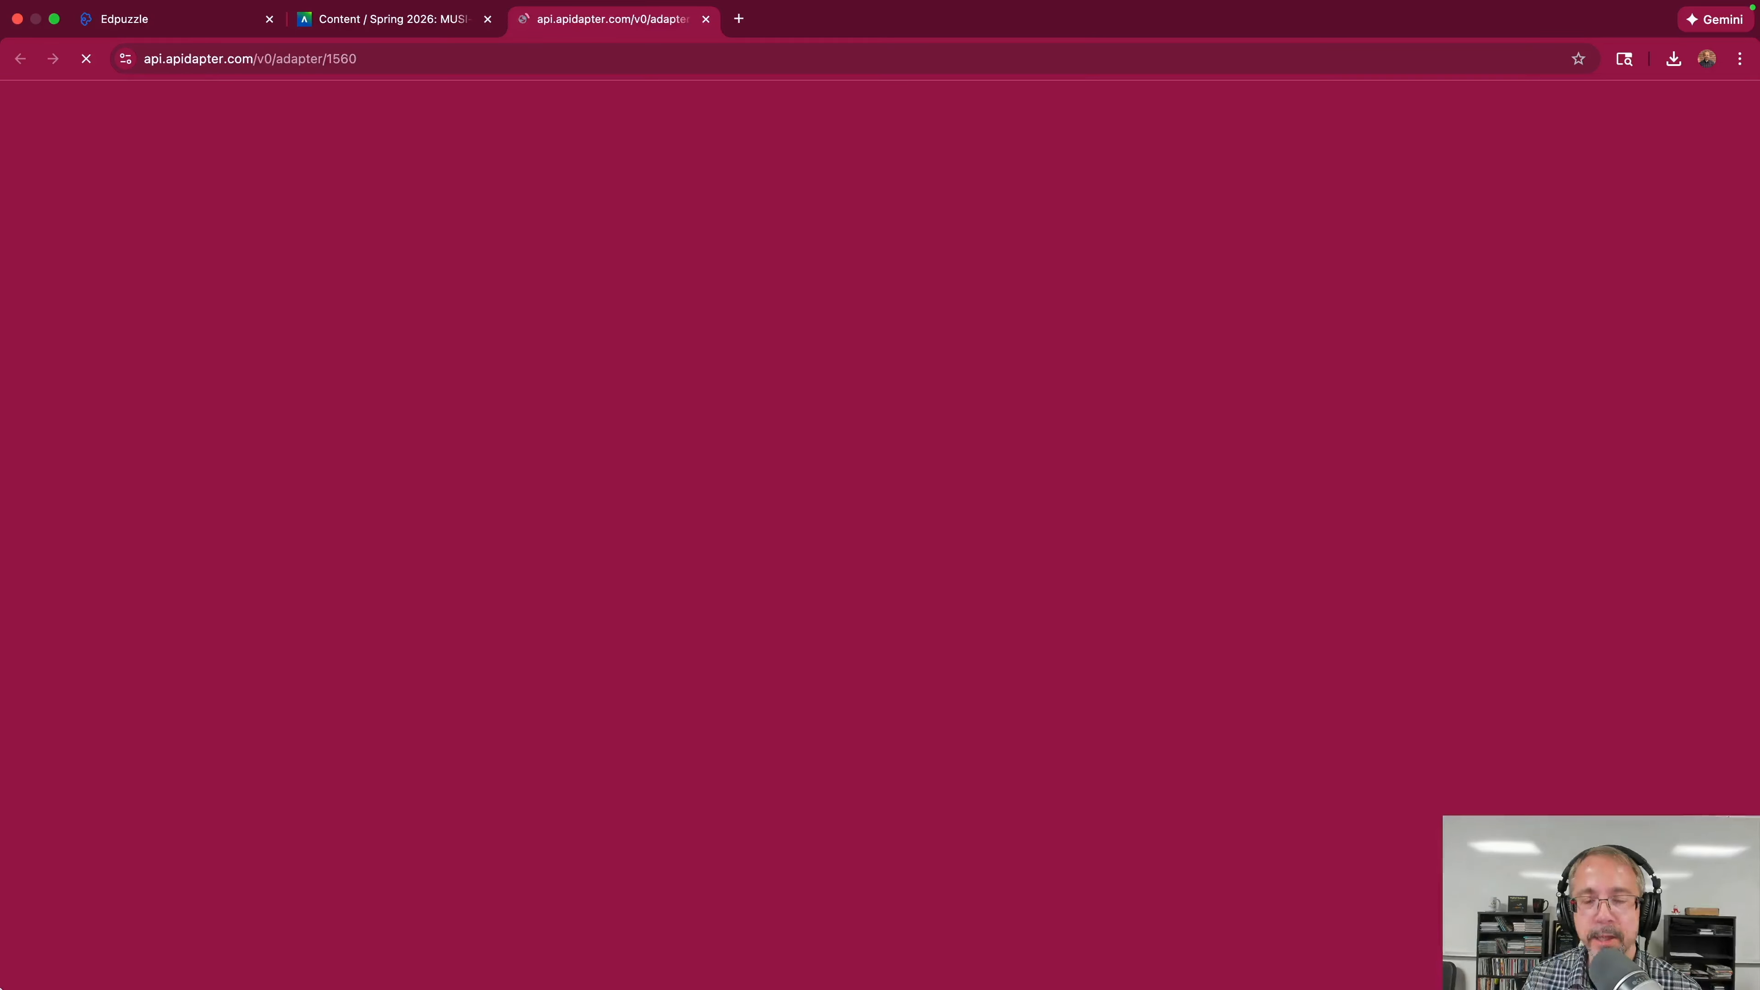
scroll(797, 433, "down", 3)
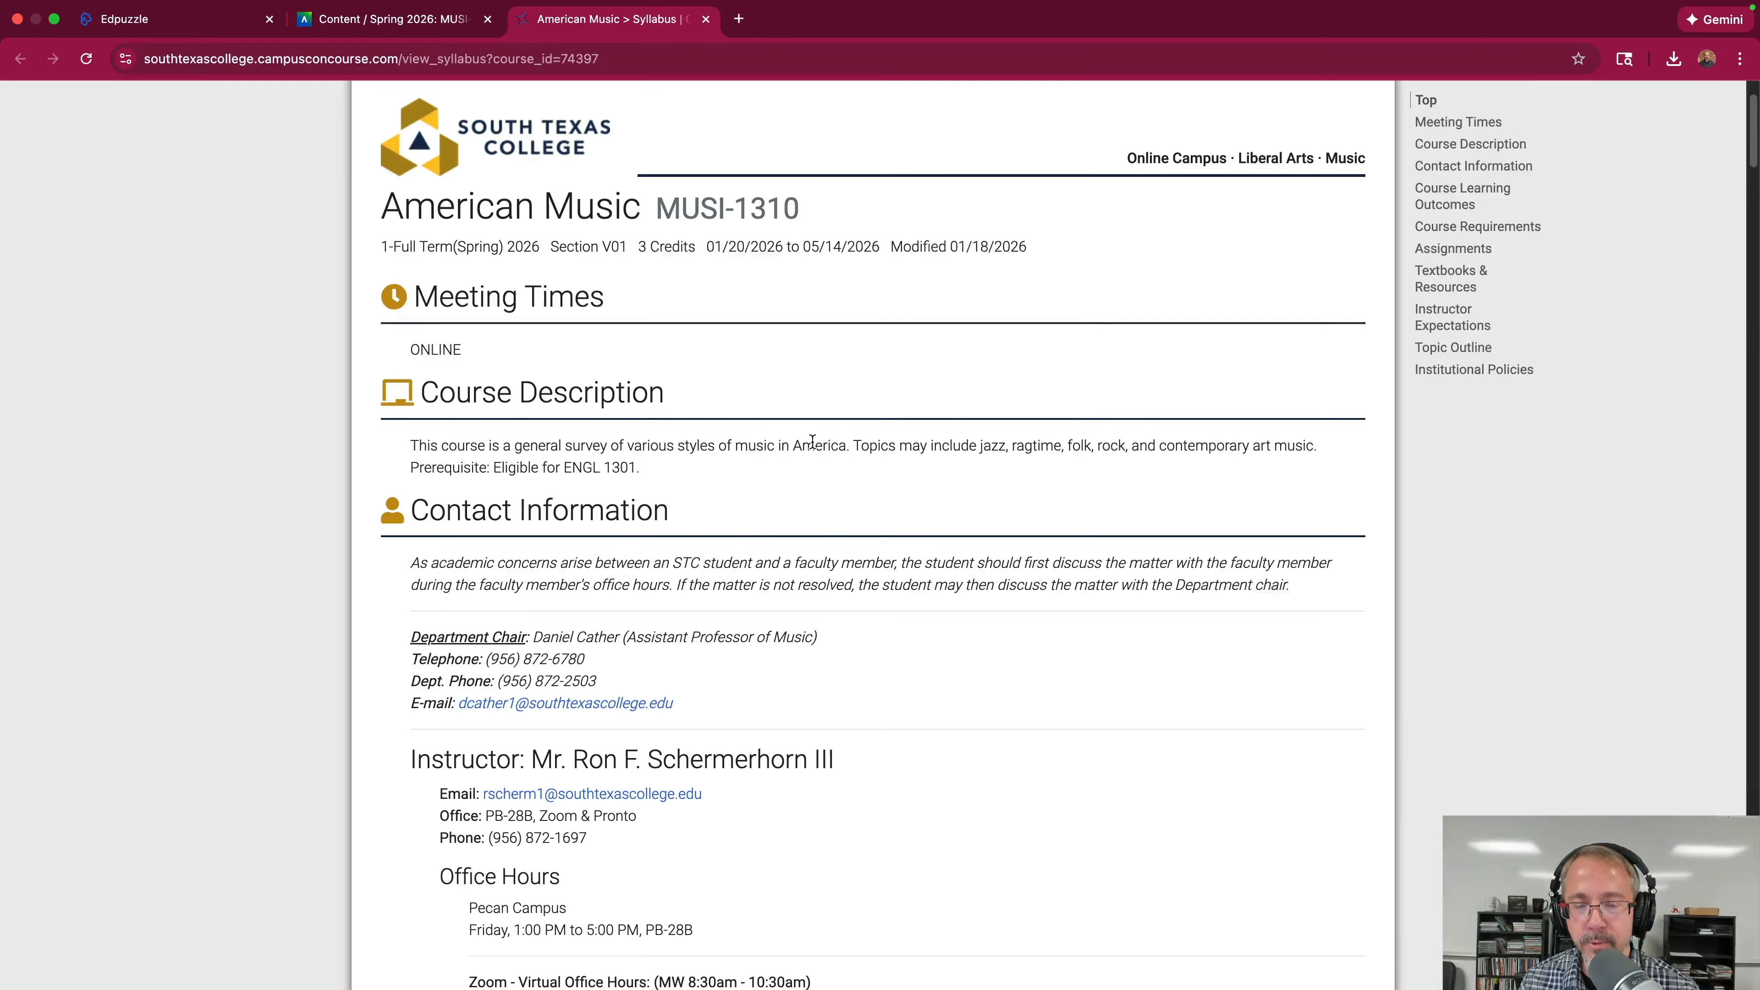
scroll(768, 422, "down", 5)
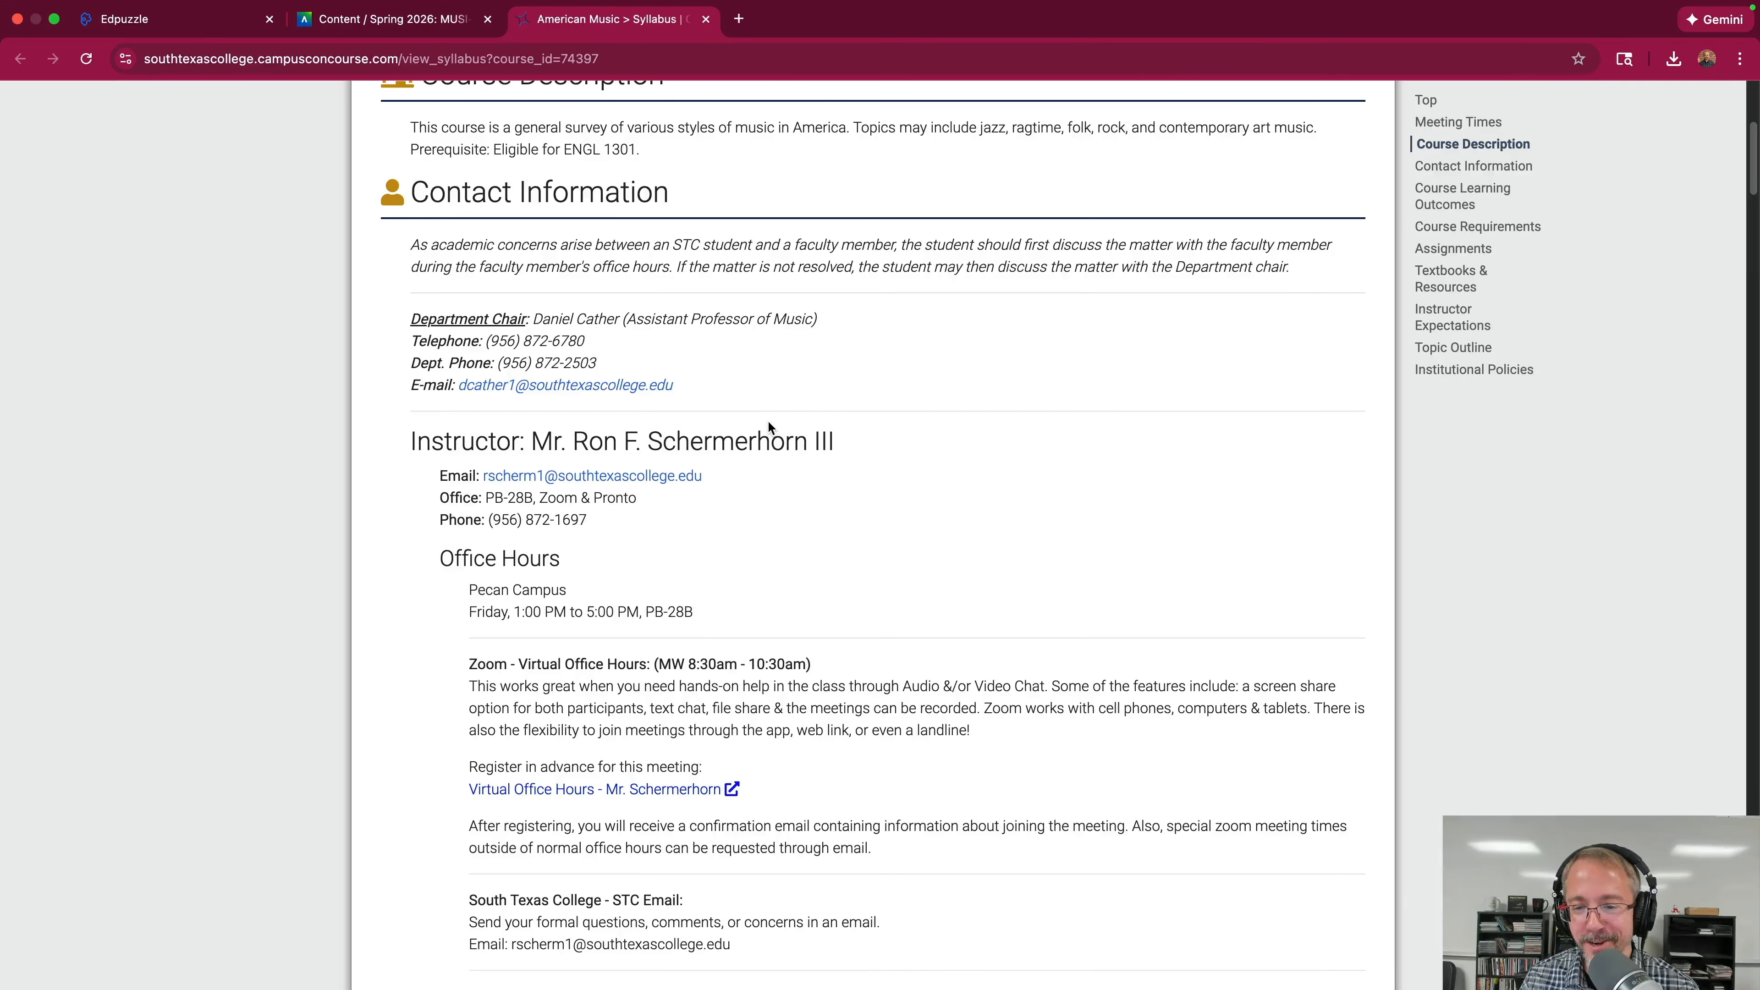
Review the rest of the student-view syllabus, including assignment, quiz and exam due dates, Important Dates for Spring 2026 and the Topic Outline.
scroll(769, 423, "down", 20)
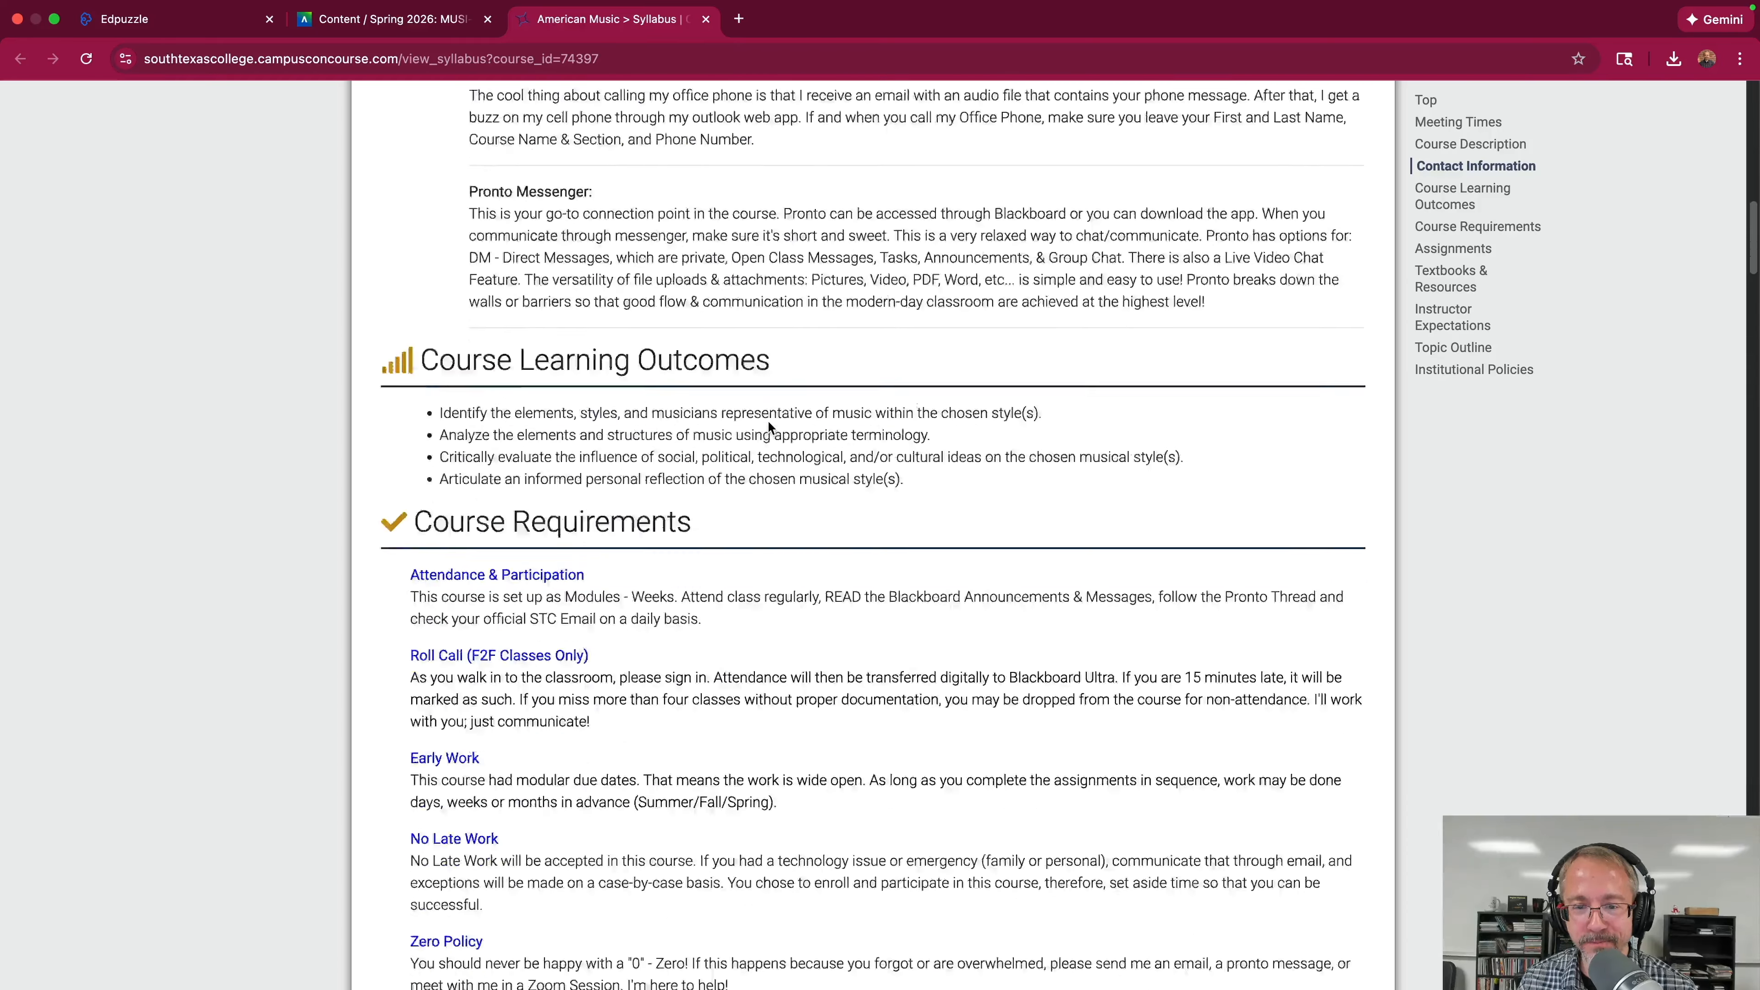
scroll(767, 423, "down", 20)
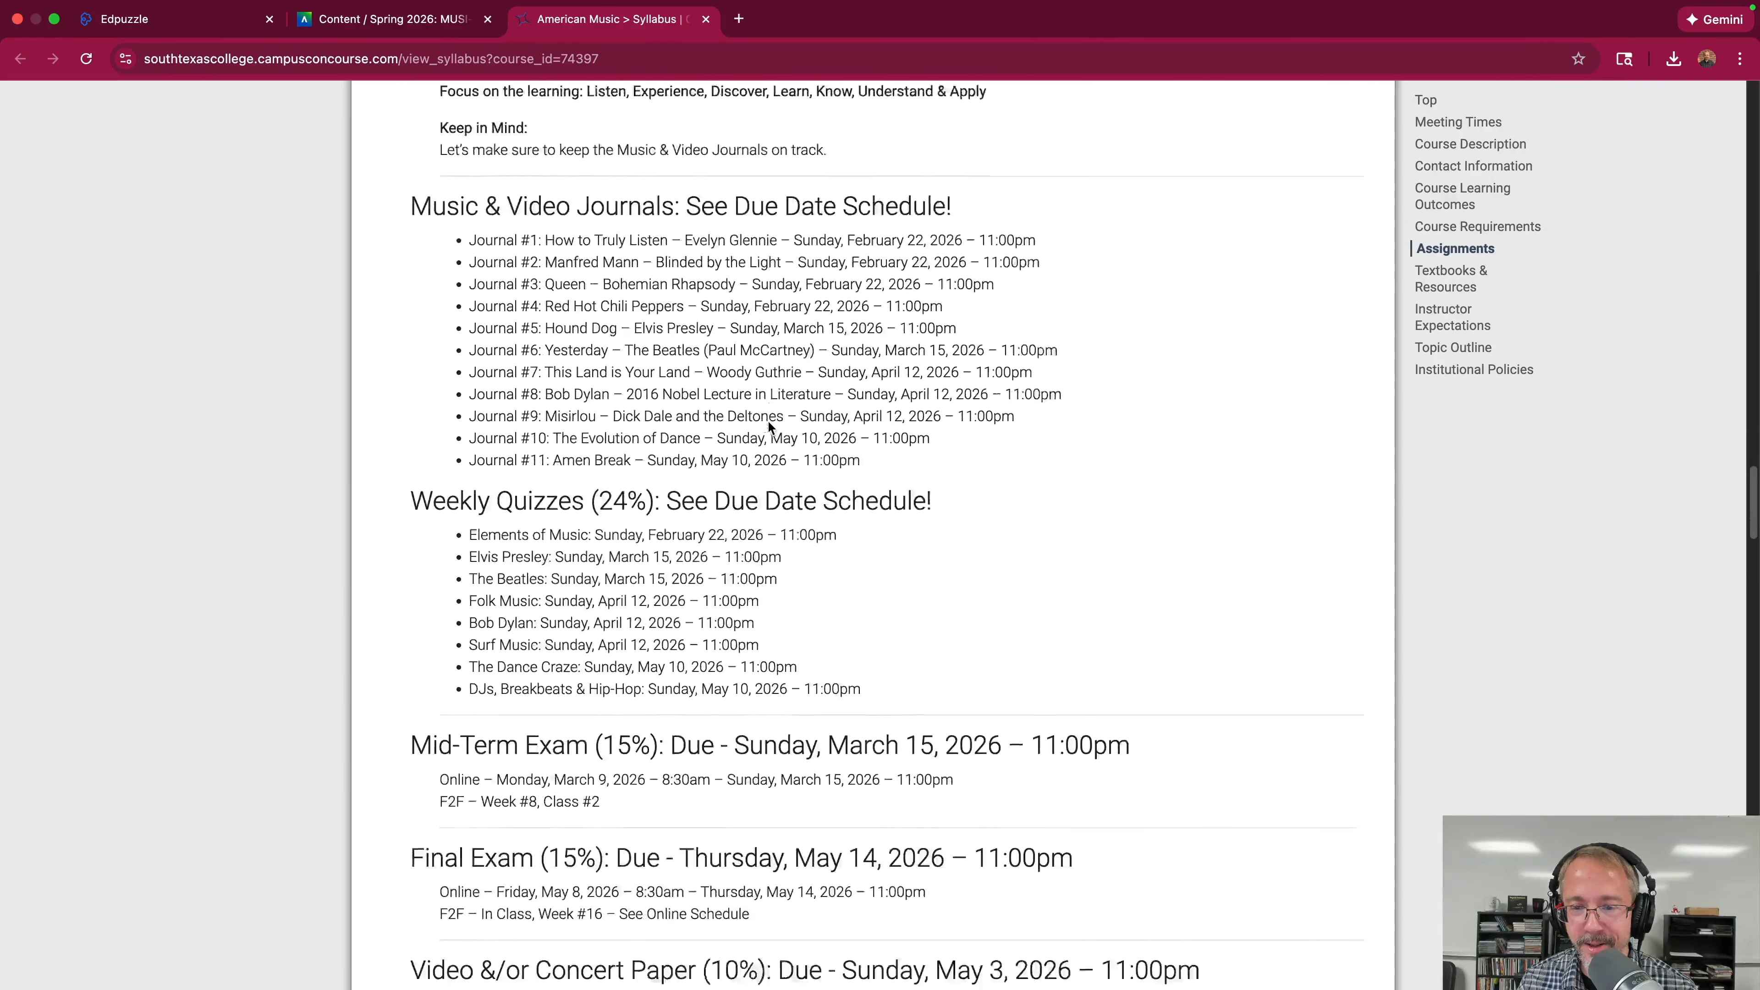
scroll(884, 395, "down", 18)
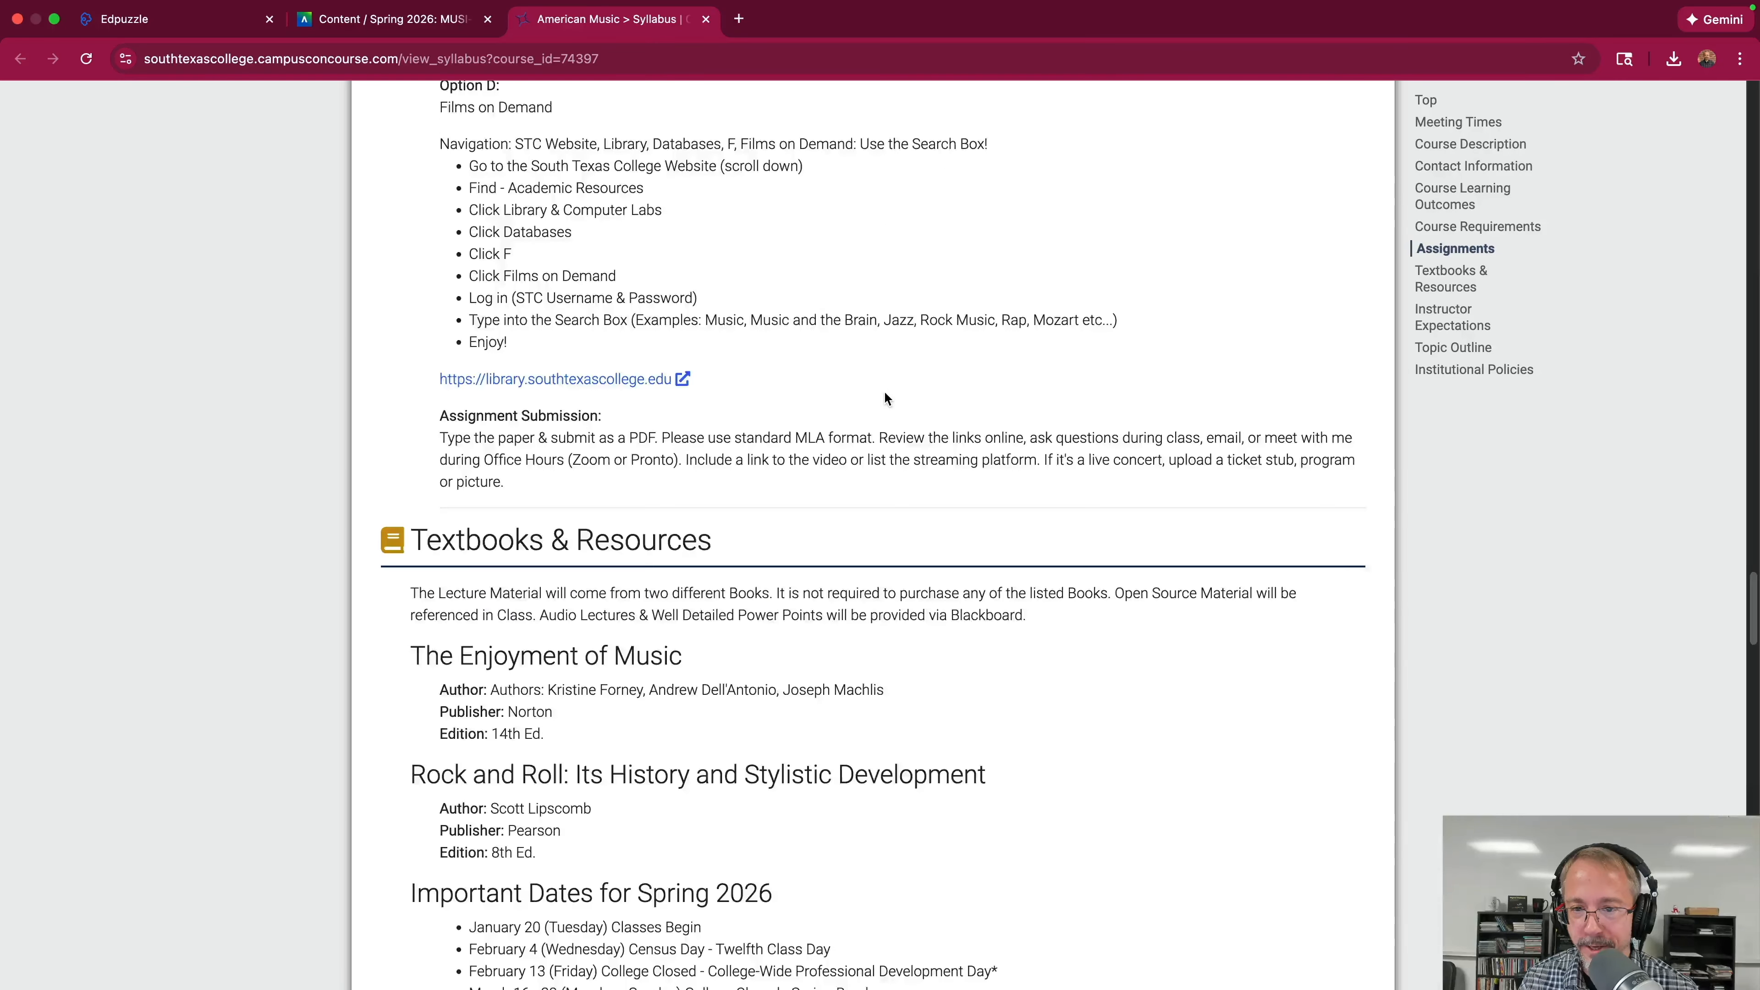
scroll(884, 396, "up", 10)
scroll(885, 396, "down", 15)
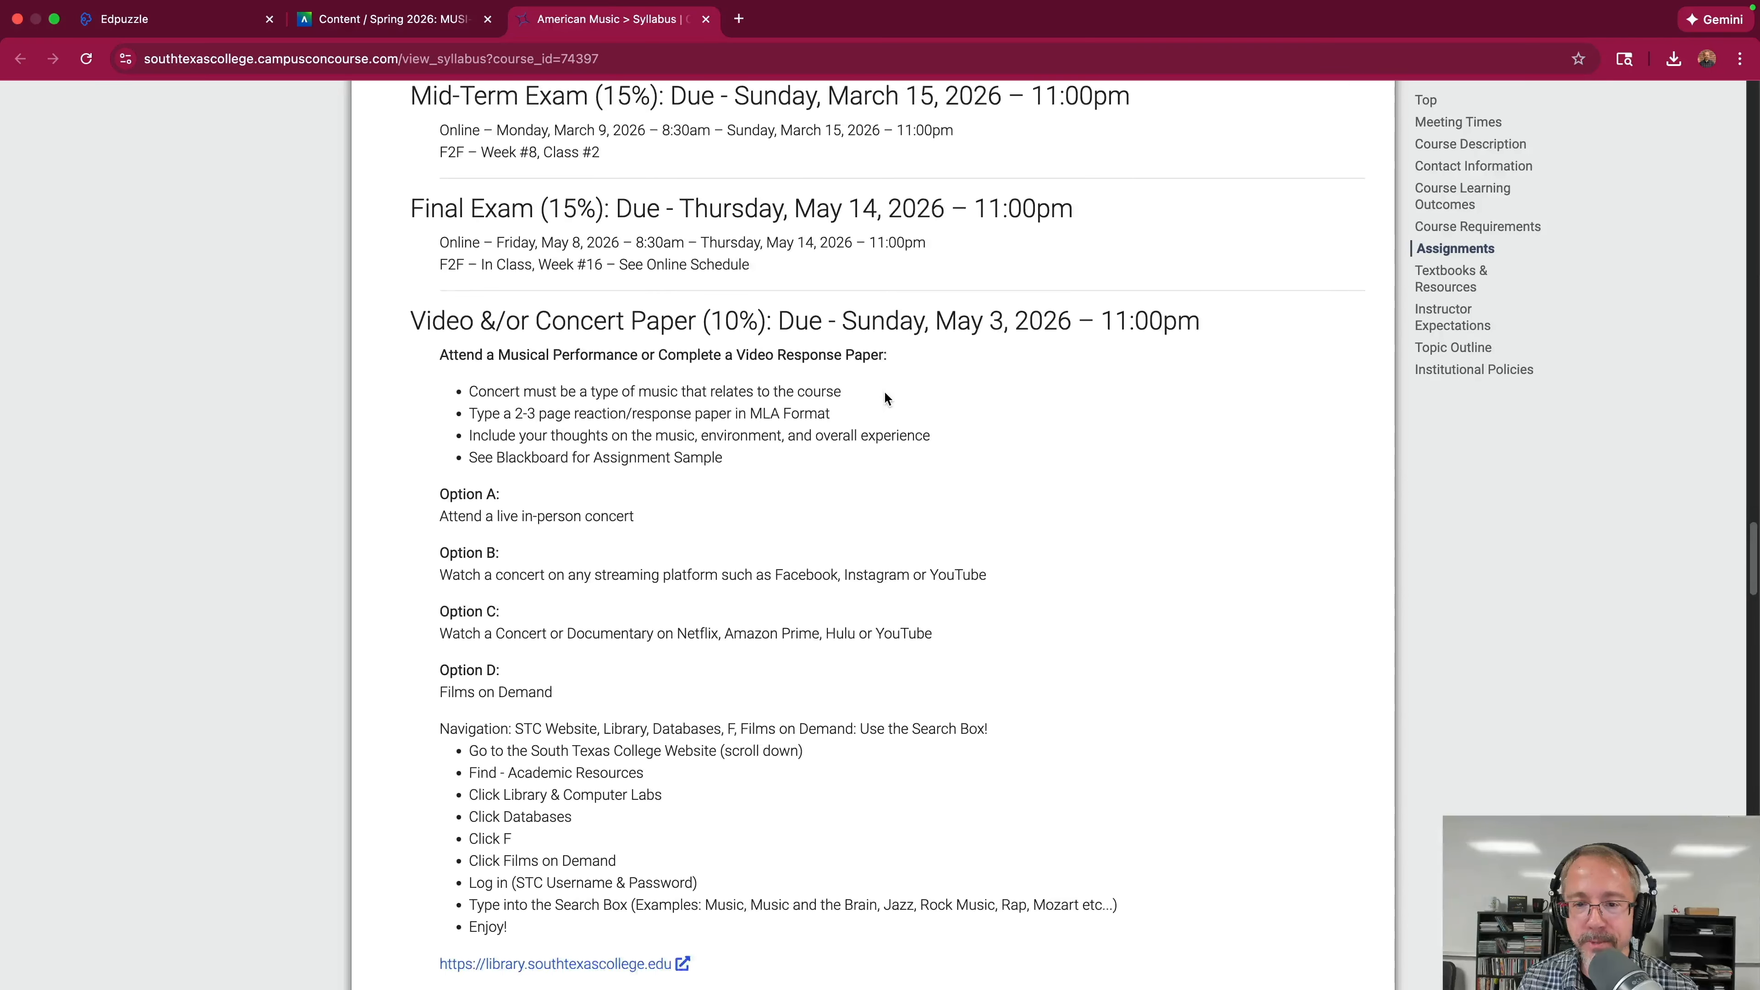
scroll(884, 391, "up", 15)
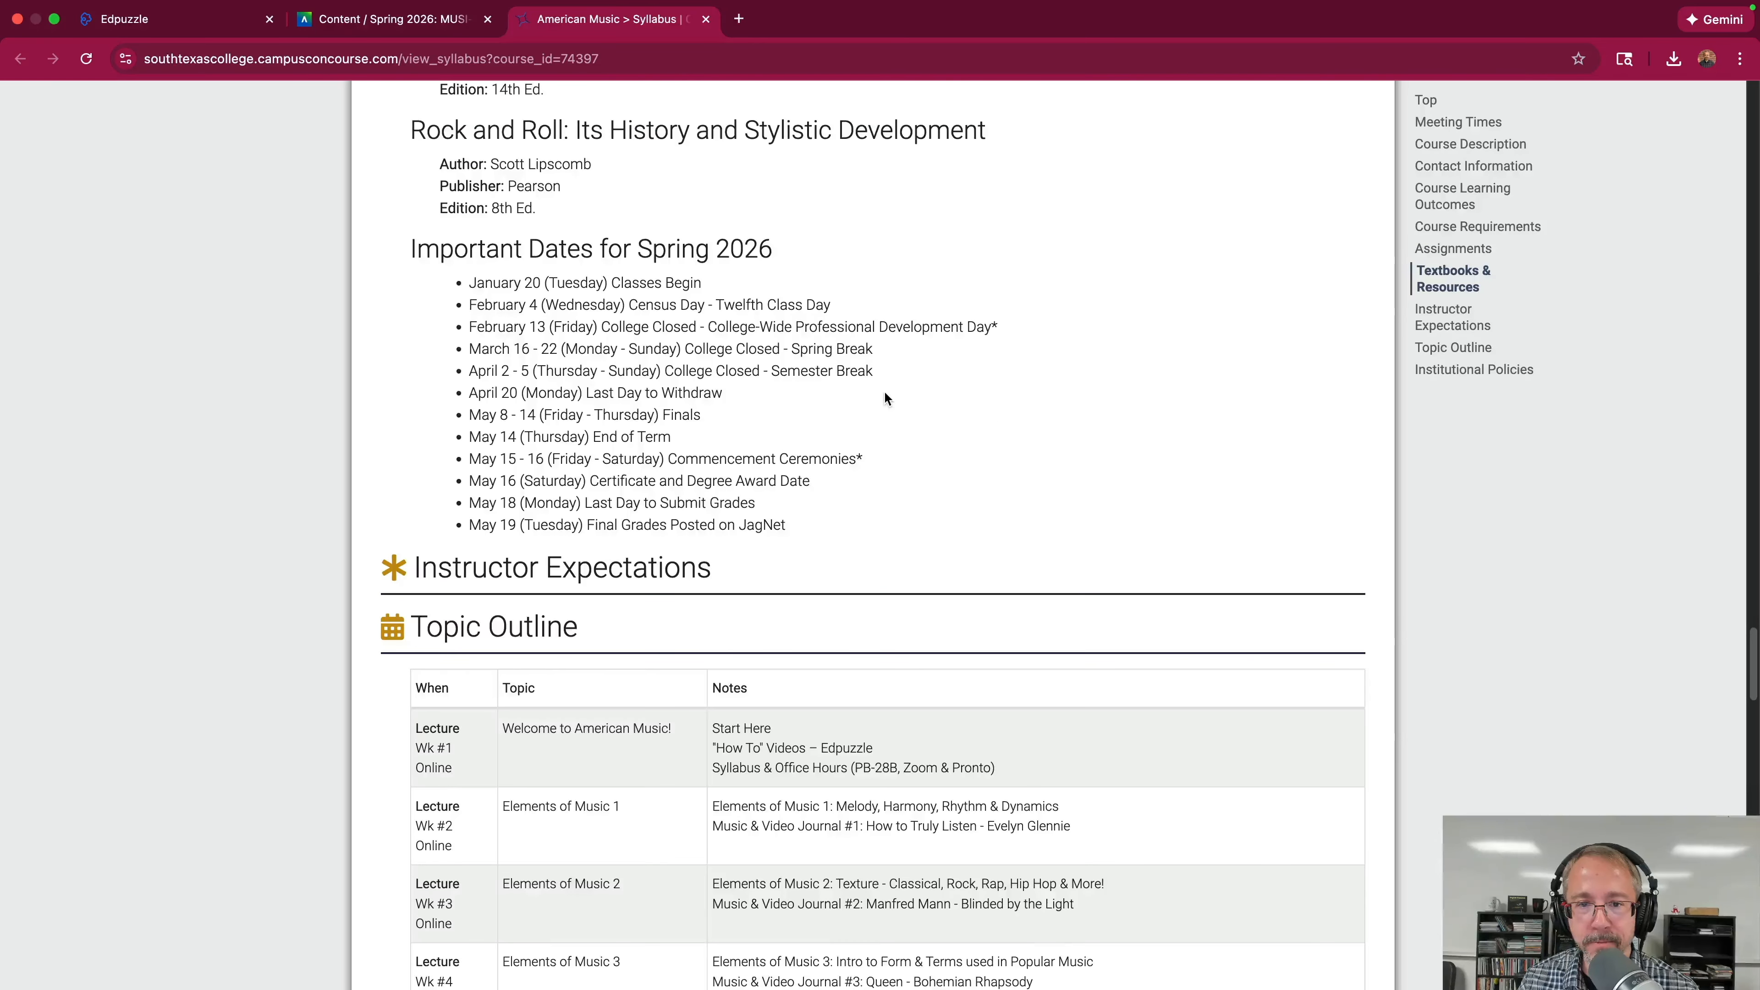
scroll(884, 391, "up", 20)
scroll(884, 391, "down", 1)
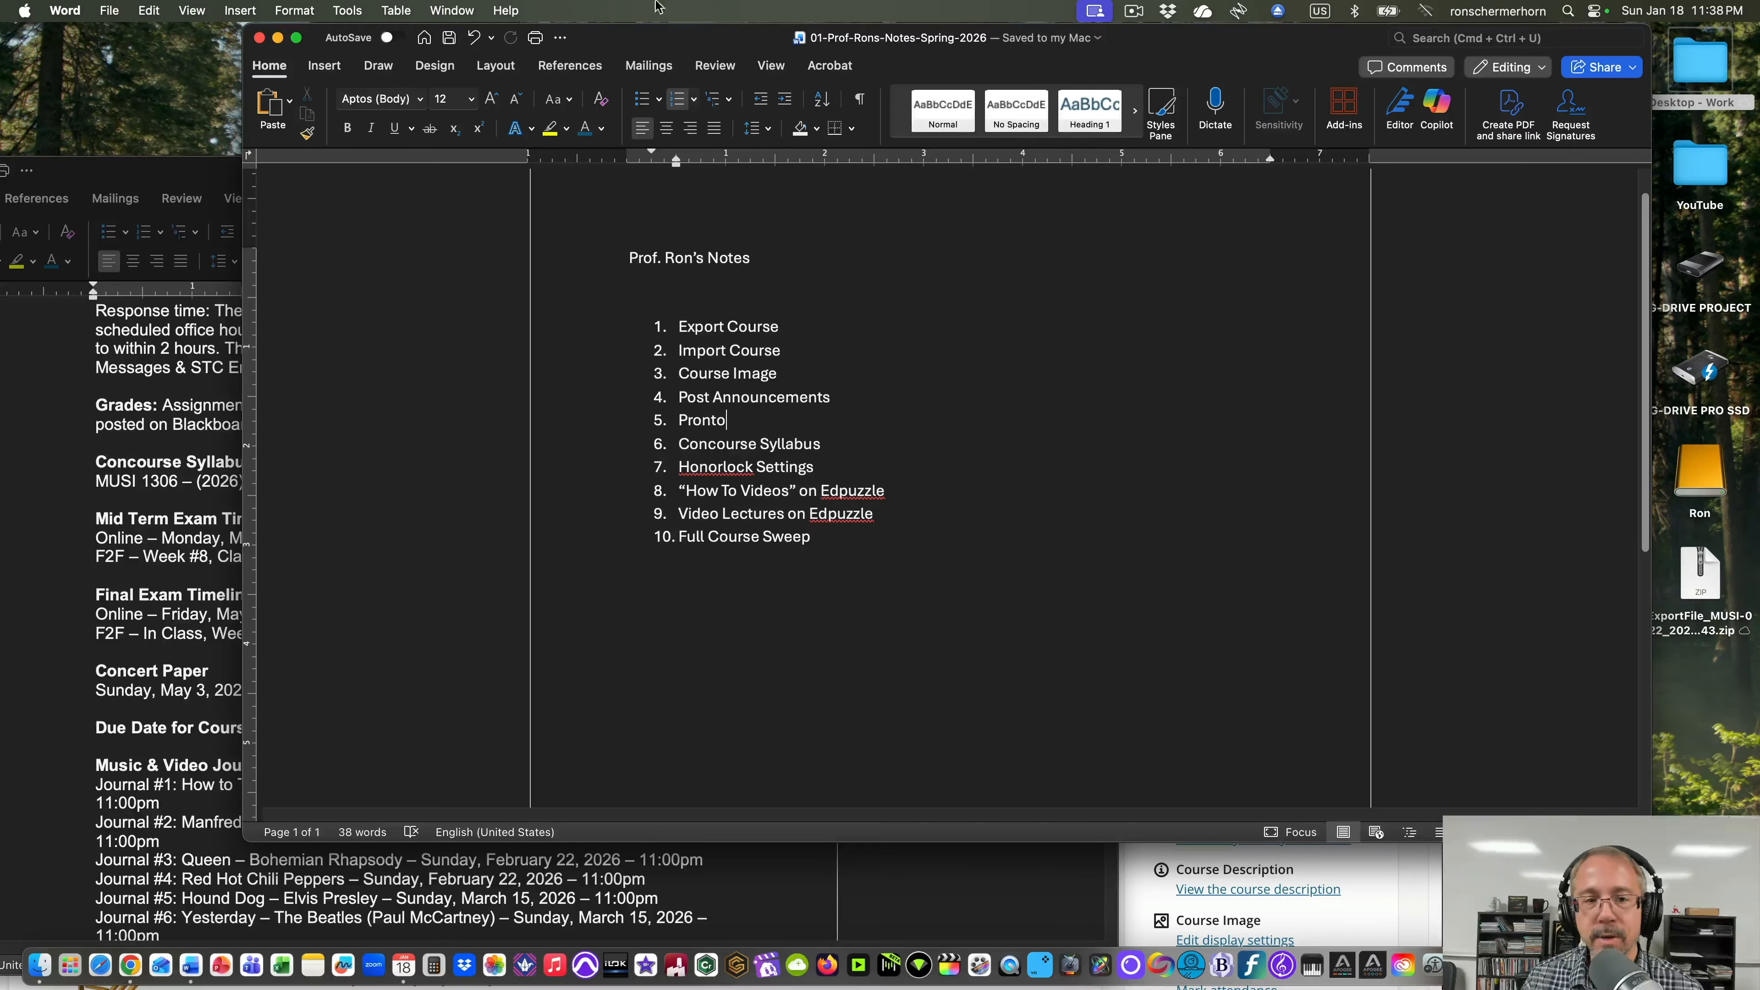
Move the notes and course prep Word windows aside, and switch to Chrome to show the Blackboard course in full screen.
left_click_drag(602, 39, 725, 55)
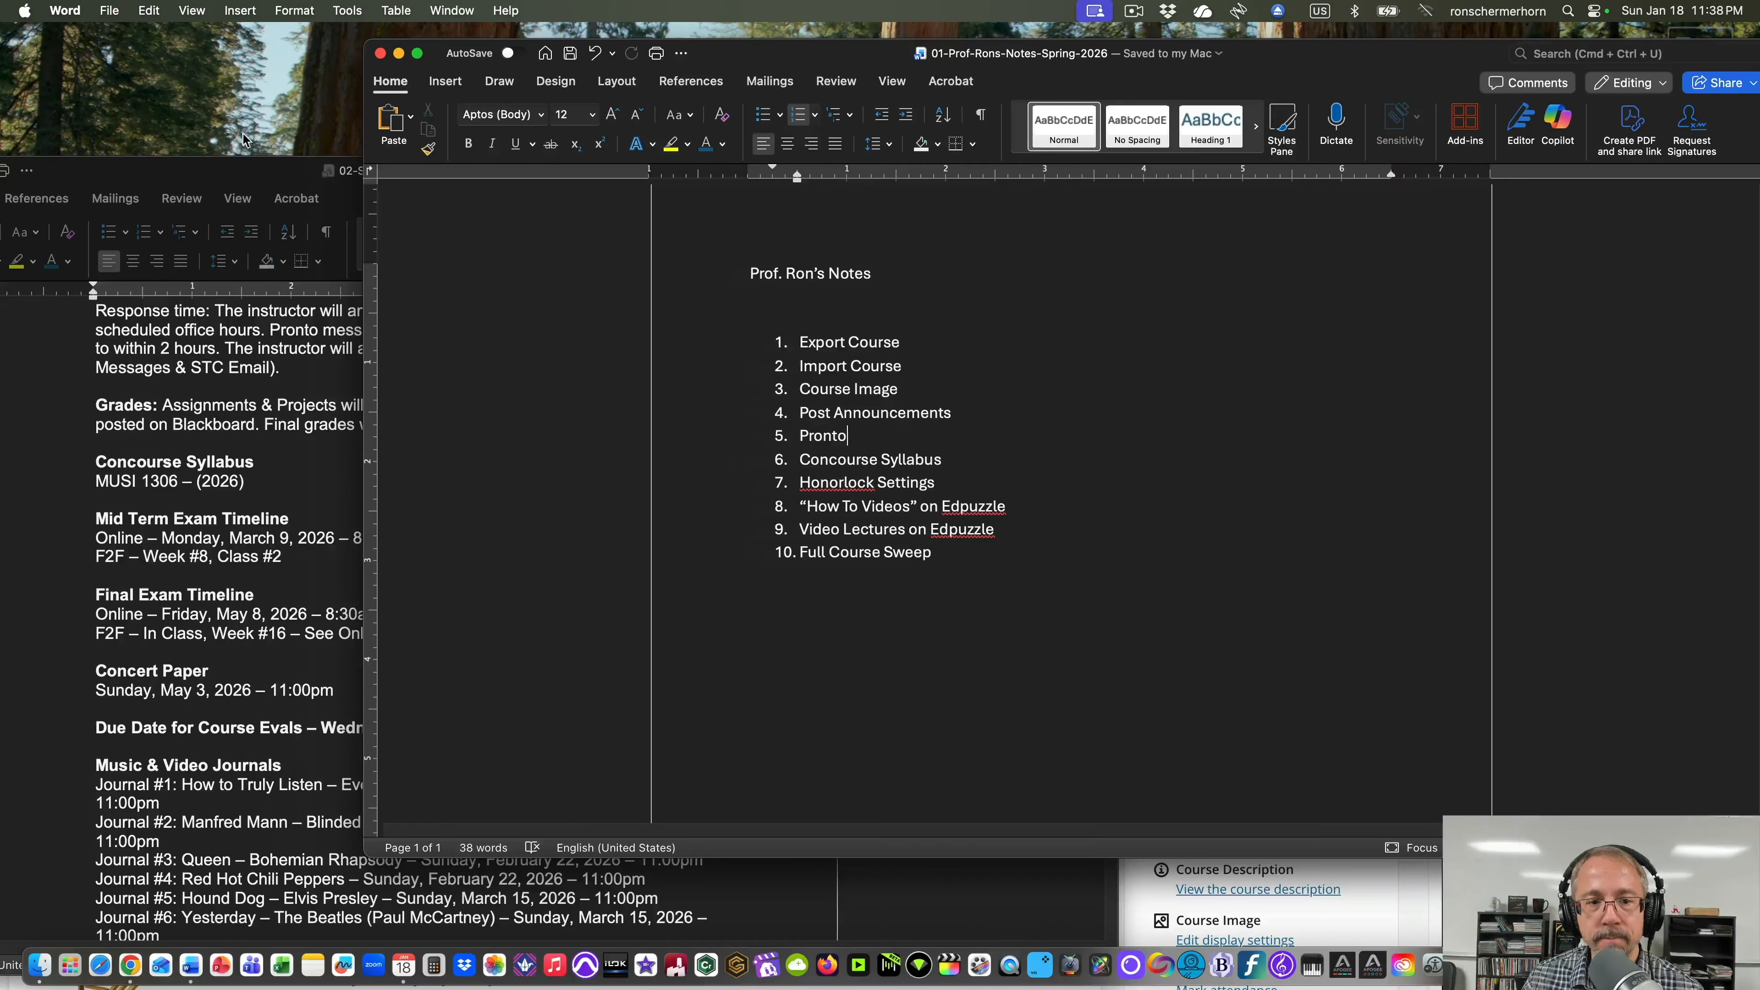
left_click_drag(240, 187, 767, 164)
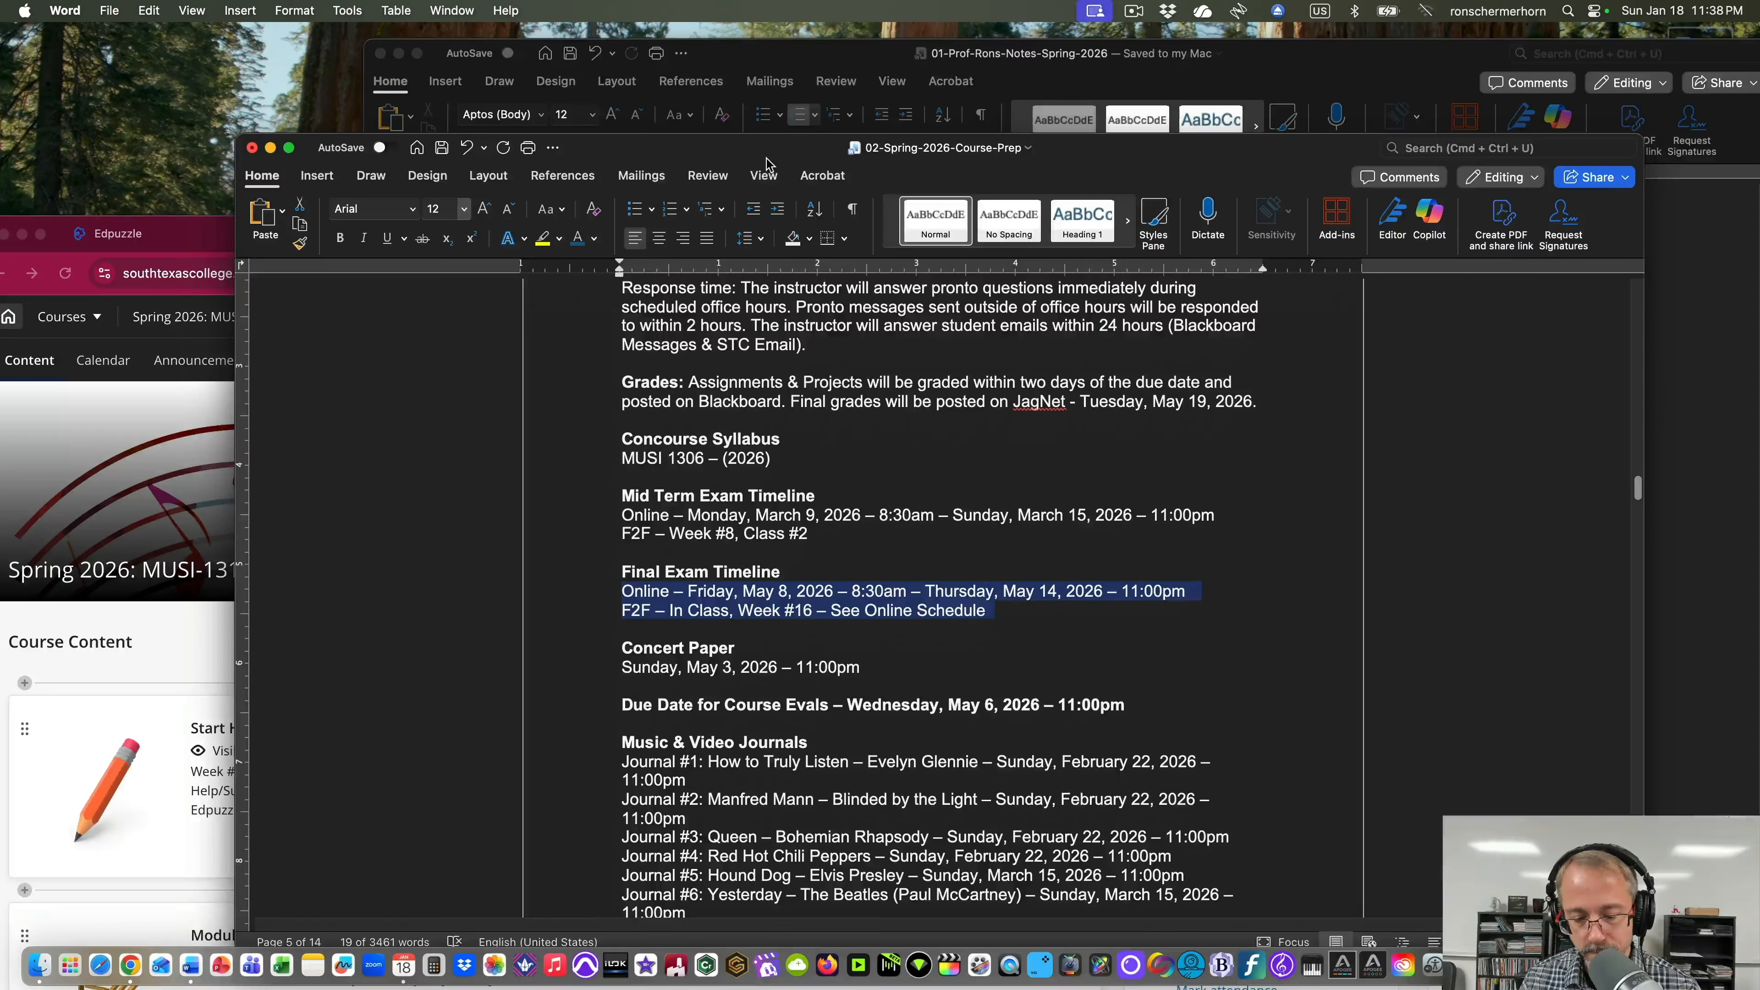
key("ctrl+Up")
left_click(432, 267)
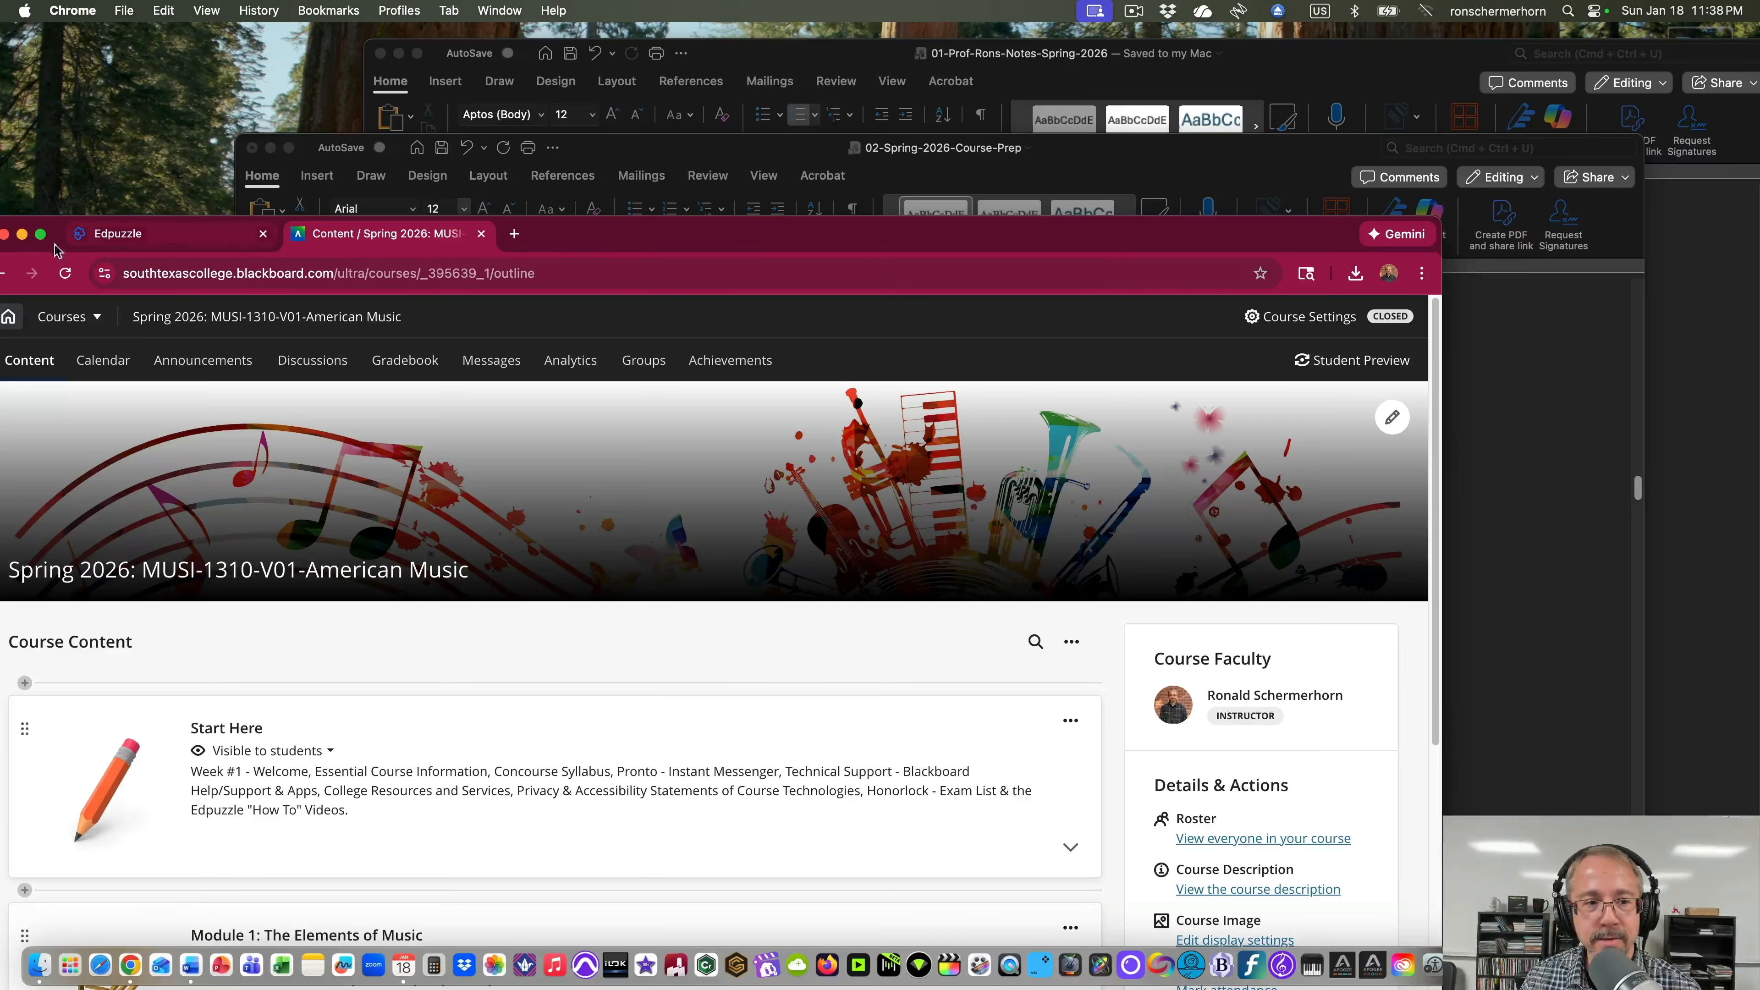
left_click(40, 234)
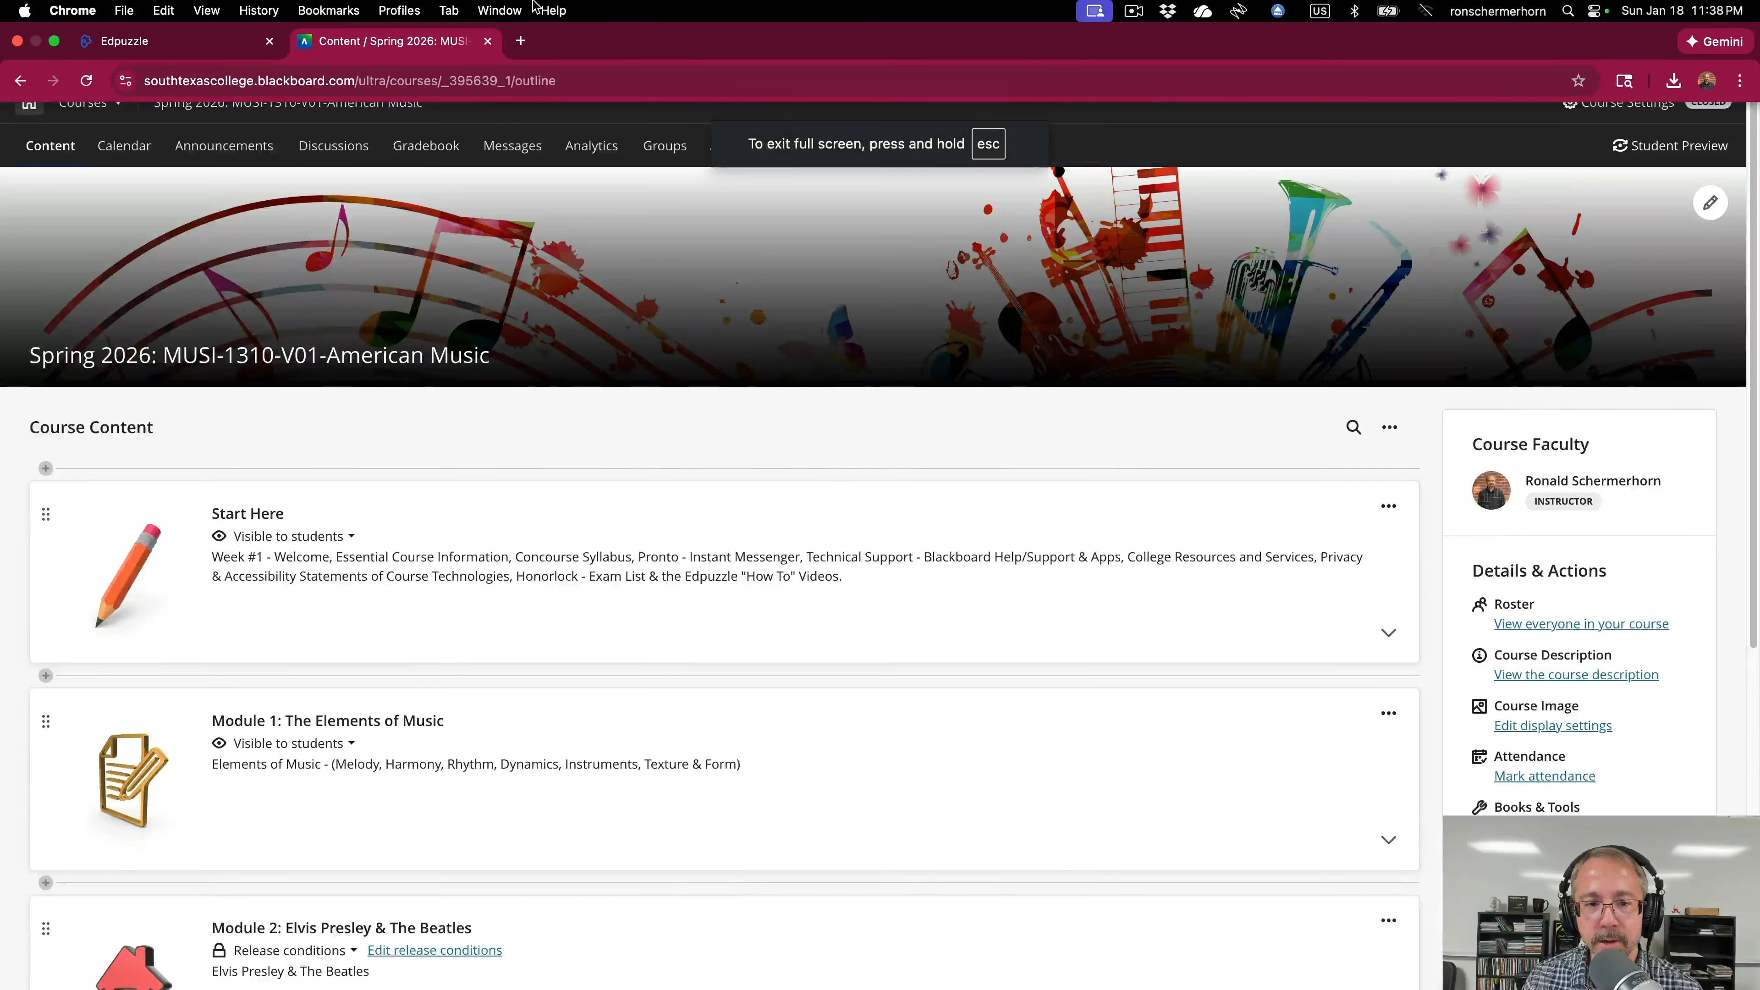
Expand the Start Here module, review its items, and check the release conditions of Module 2 and Module 3.
left_click(580, 523)
scroll(584, 483, "down", 10)
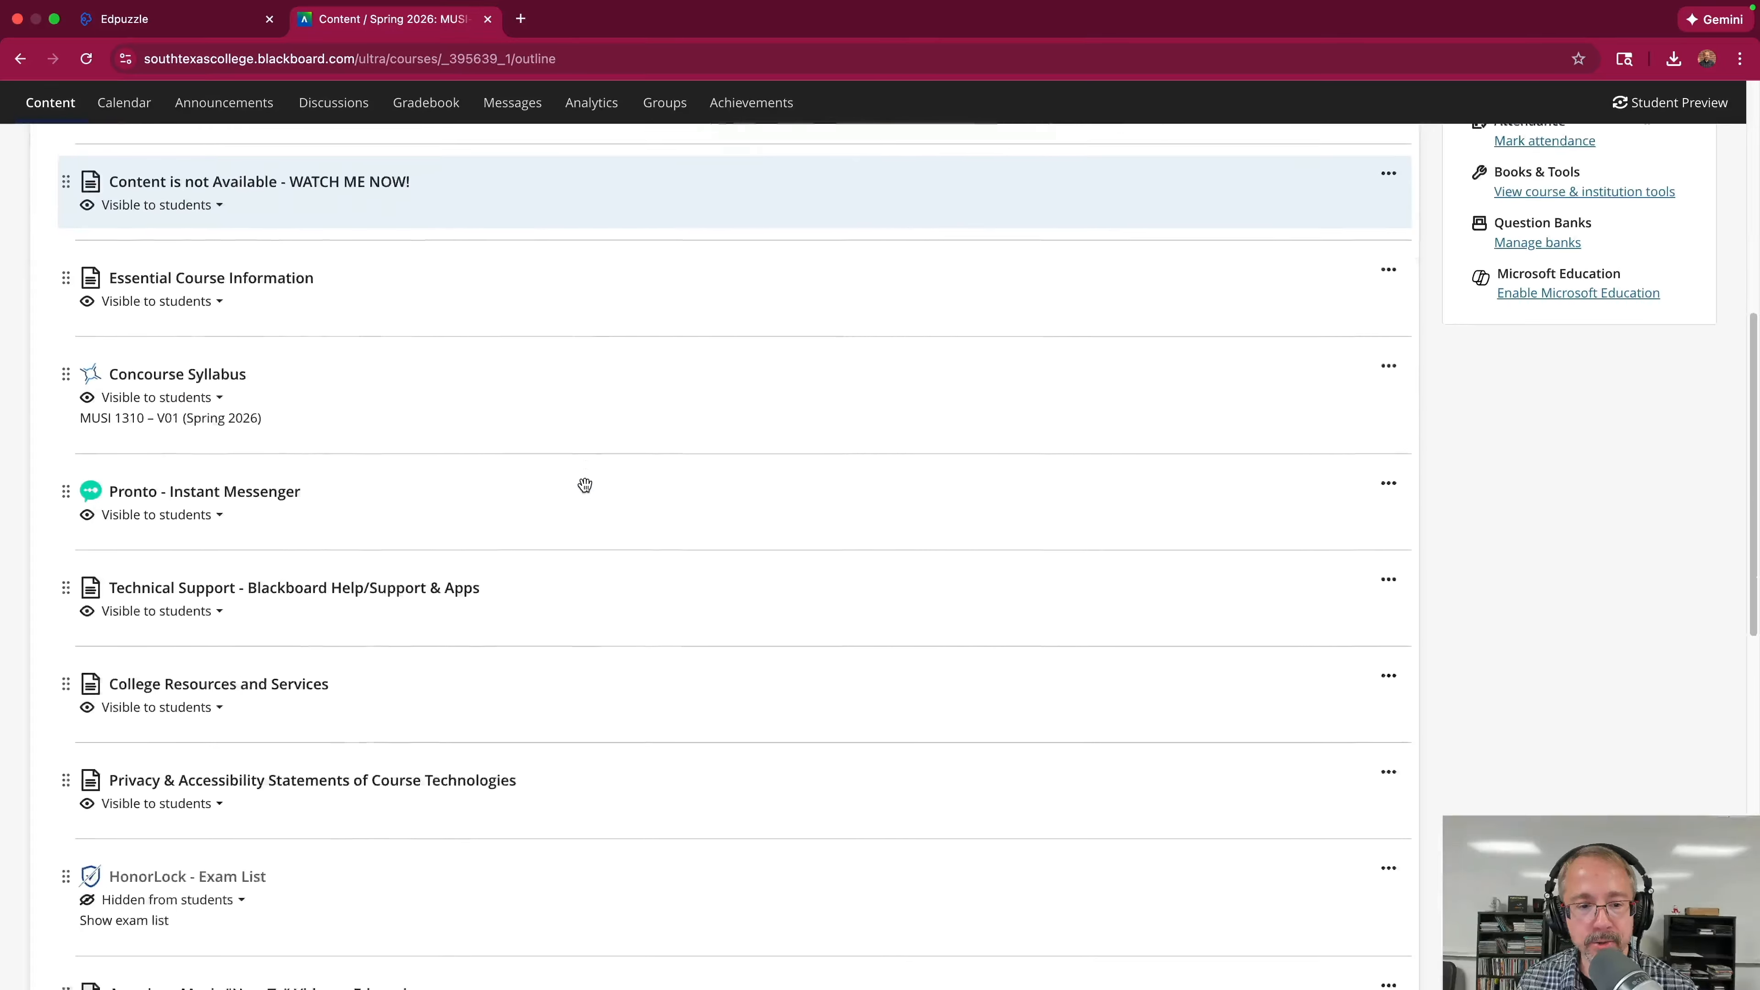
scroll(584, 484, "down", 6)
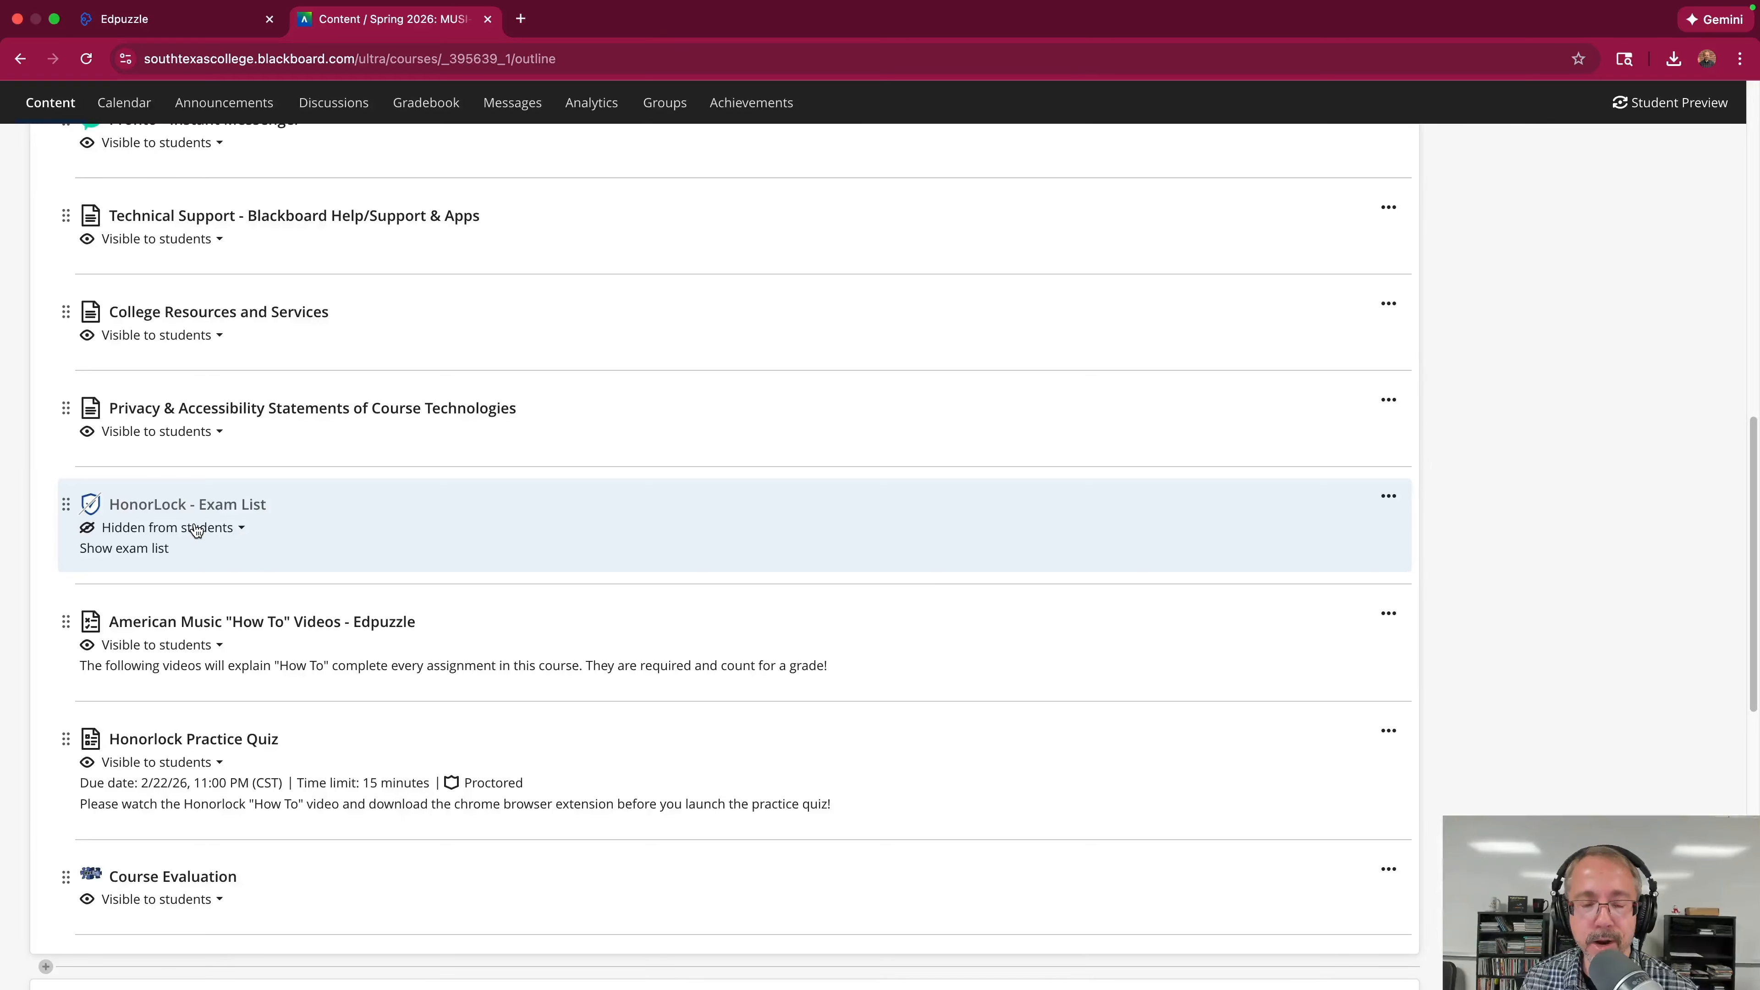
scroll(456, 505, "down", 10)
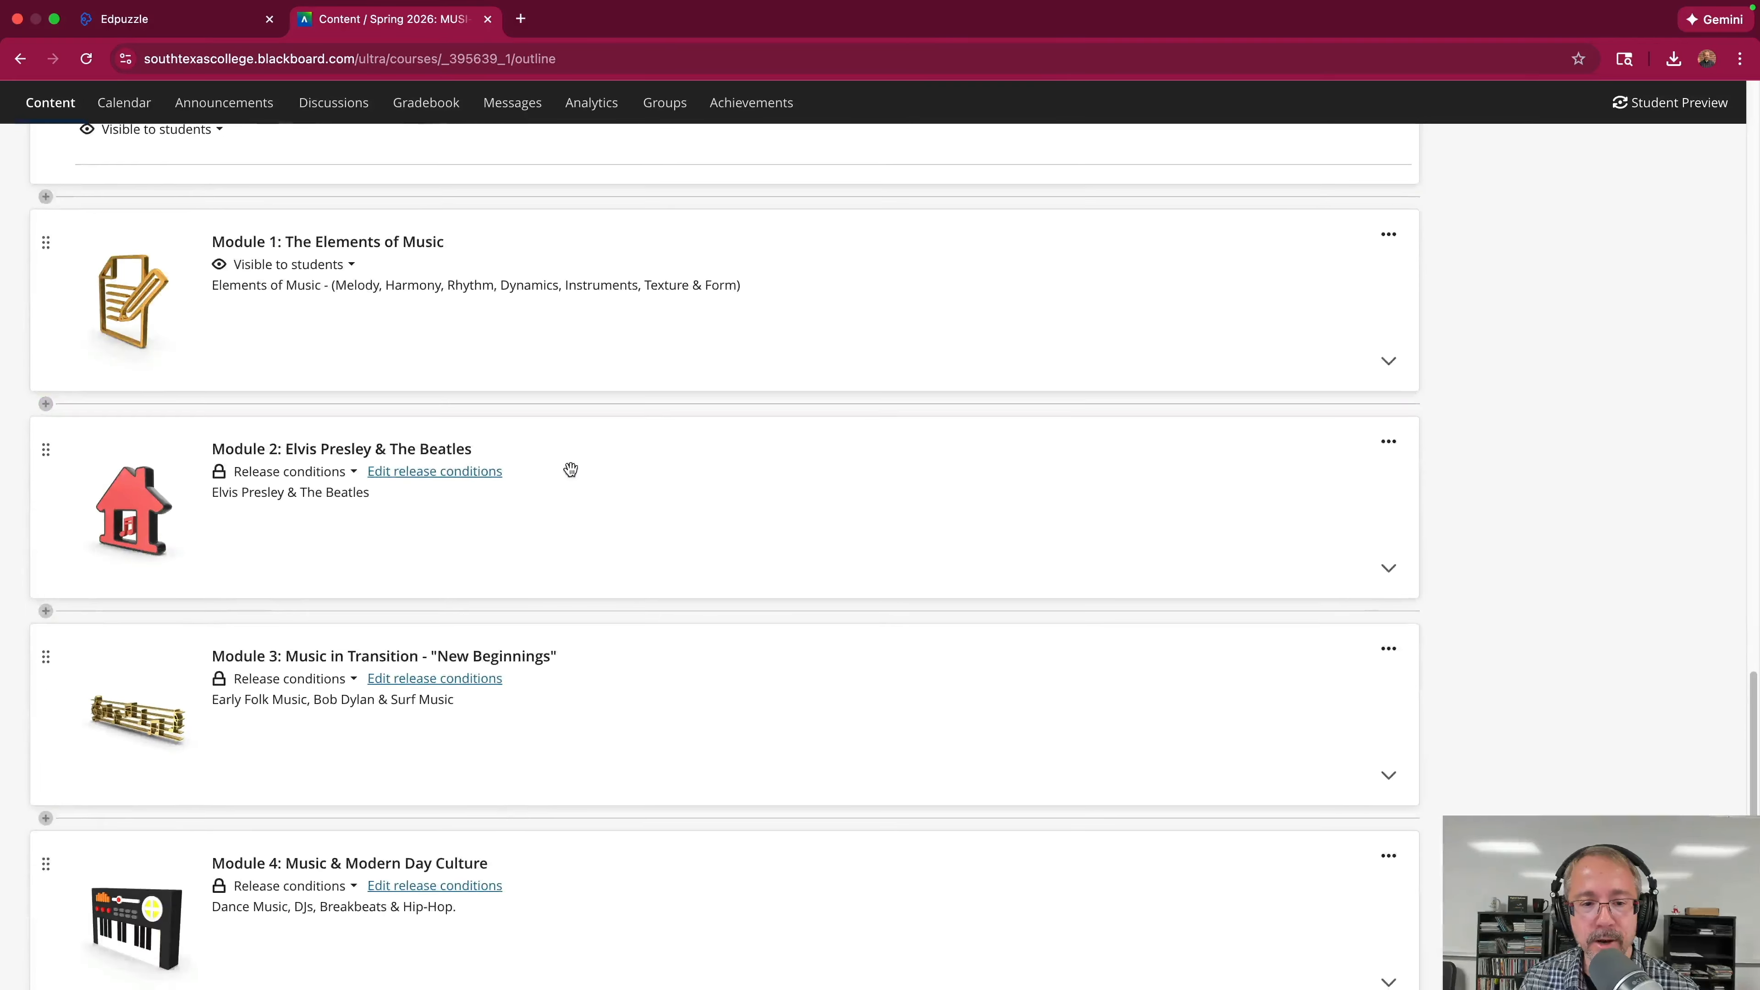
mouse_move(433, 475)
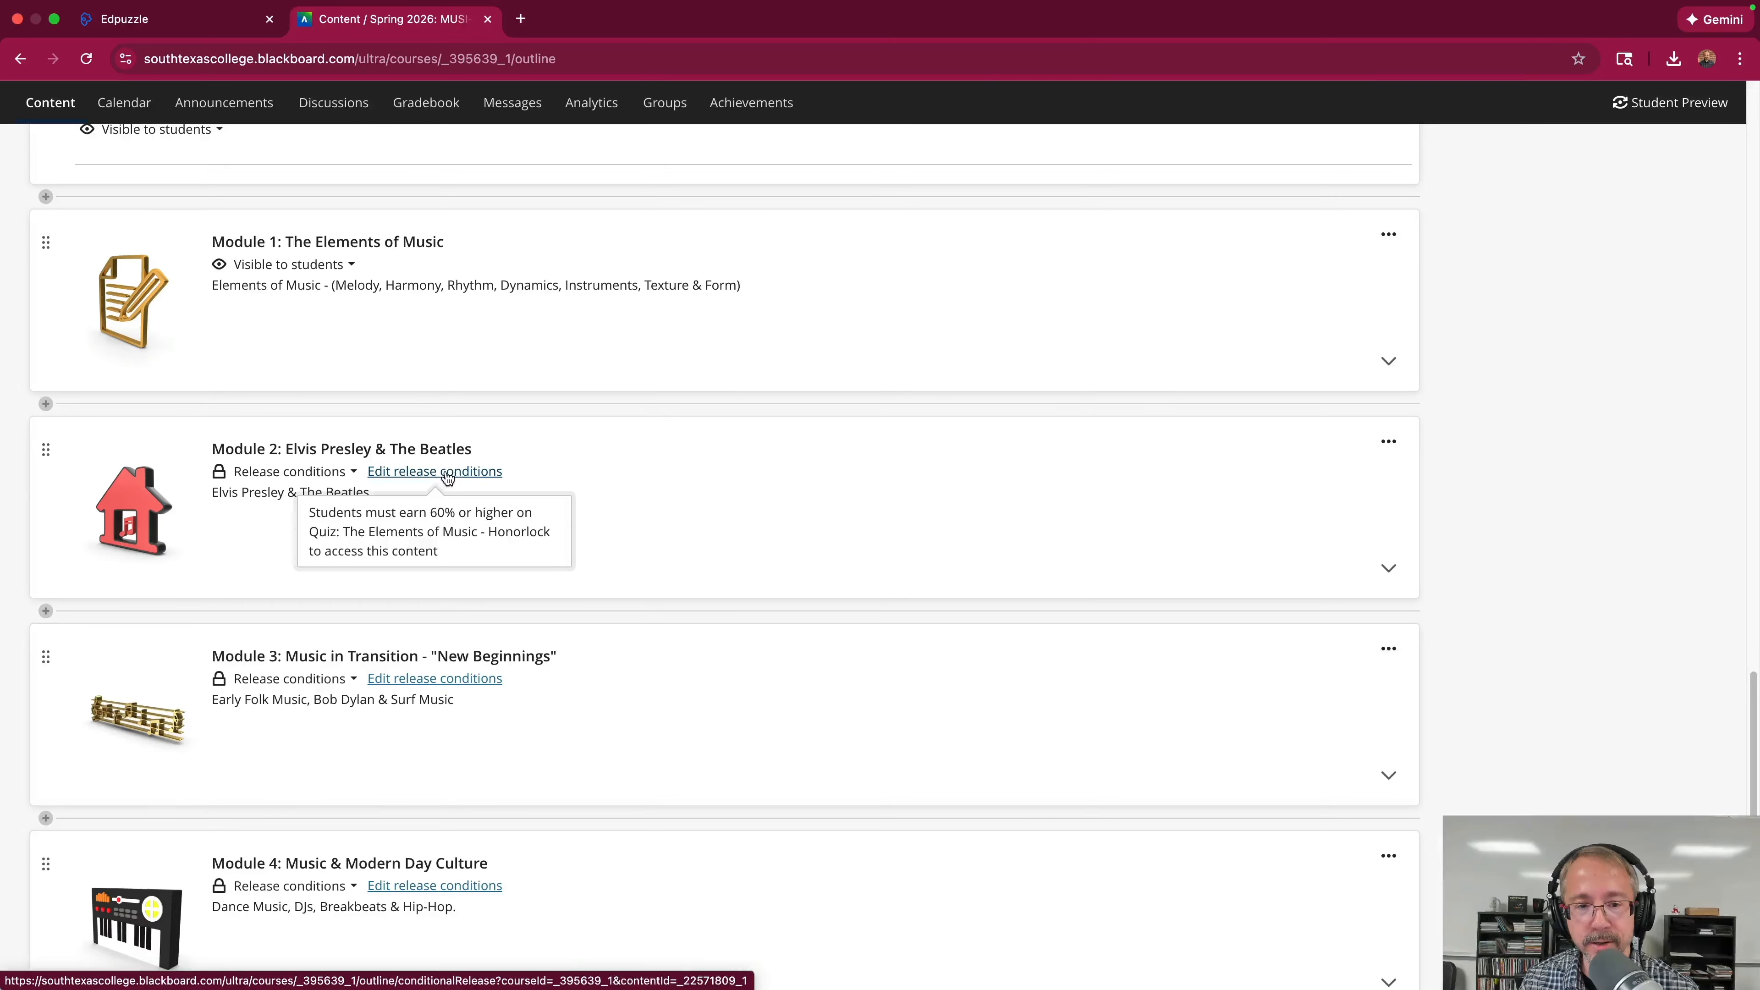
scroll(751, 483, "down", 1)
mouse_move(438, 635)
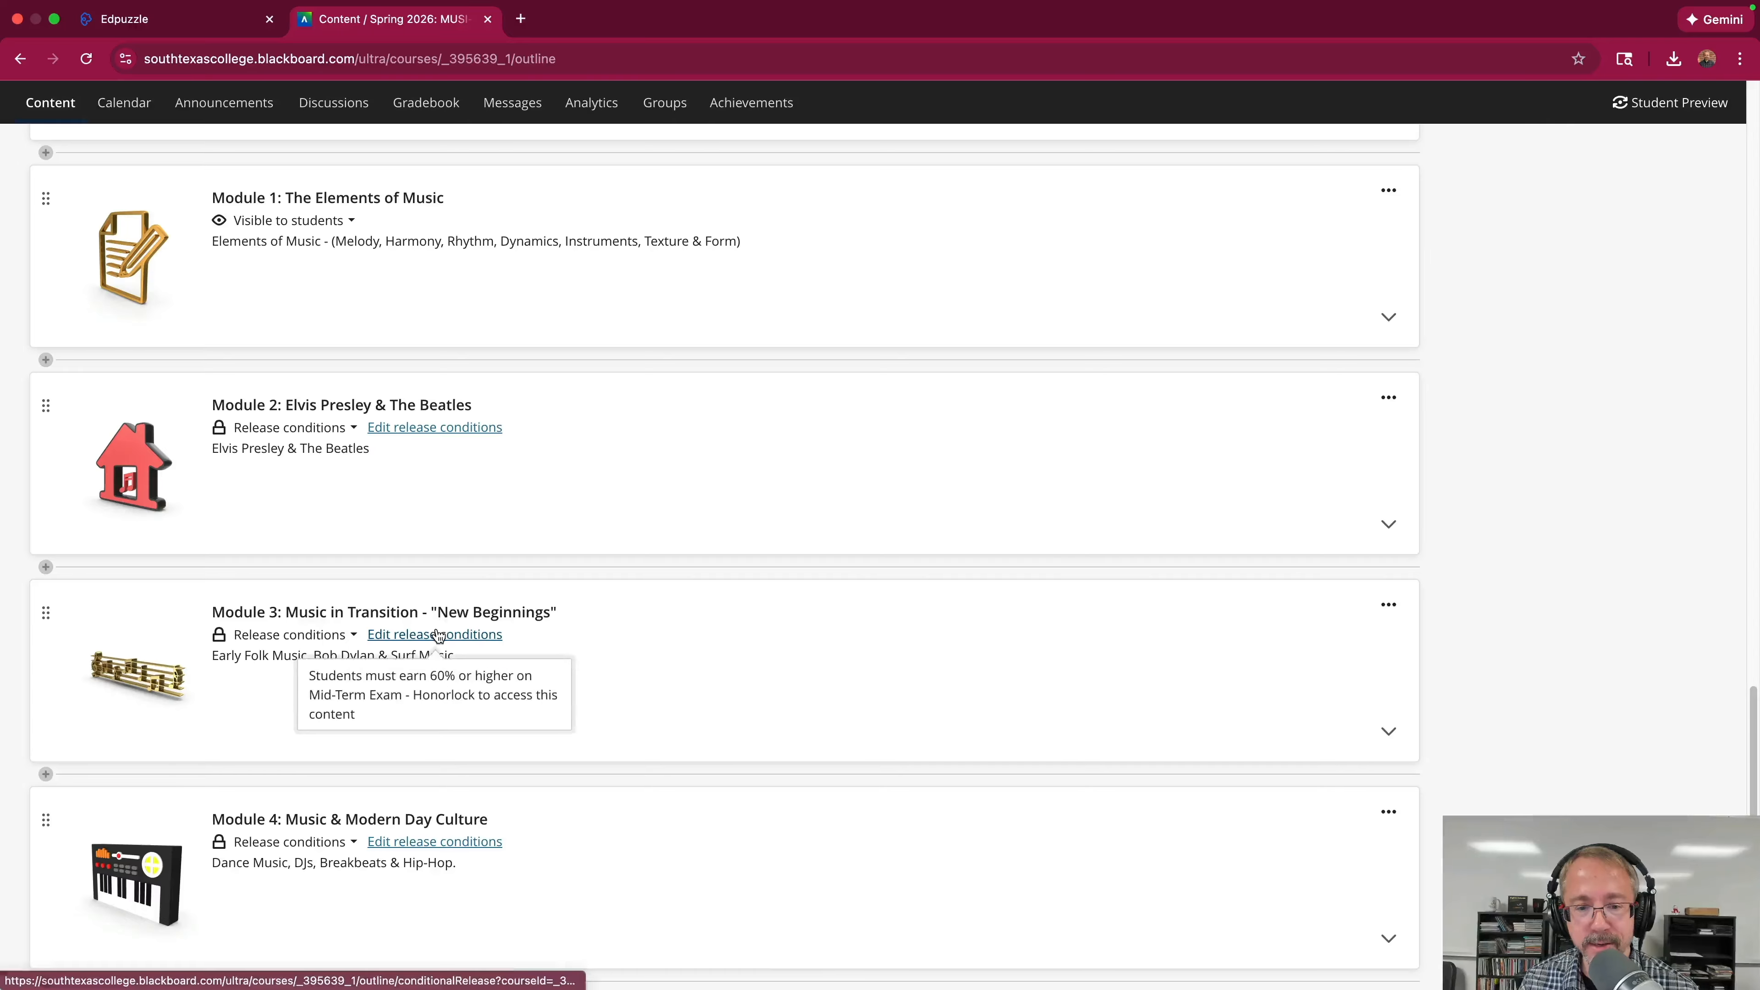
Expand Module 2, check the release condition of Week #7 - The Beatles, and expand the Week #6 folder.
left_click(550, 452)
scroll(553, 453, "down", 5)
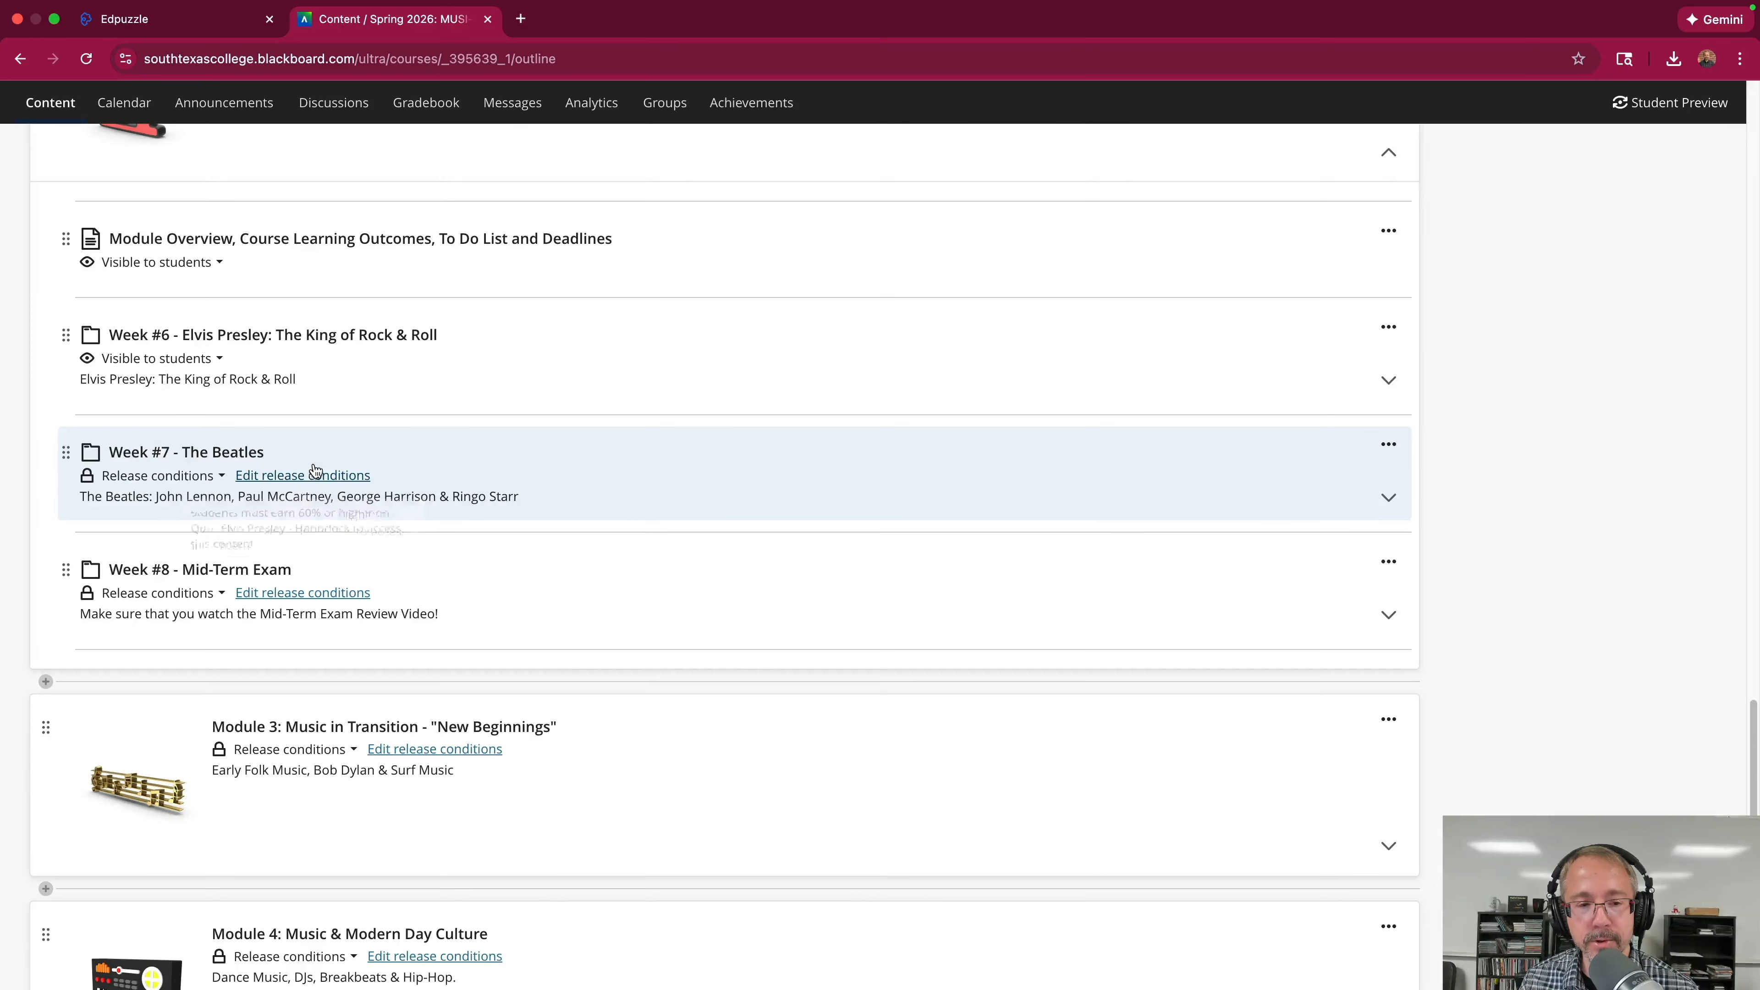
mouse_move(305, 478)
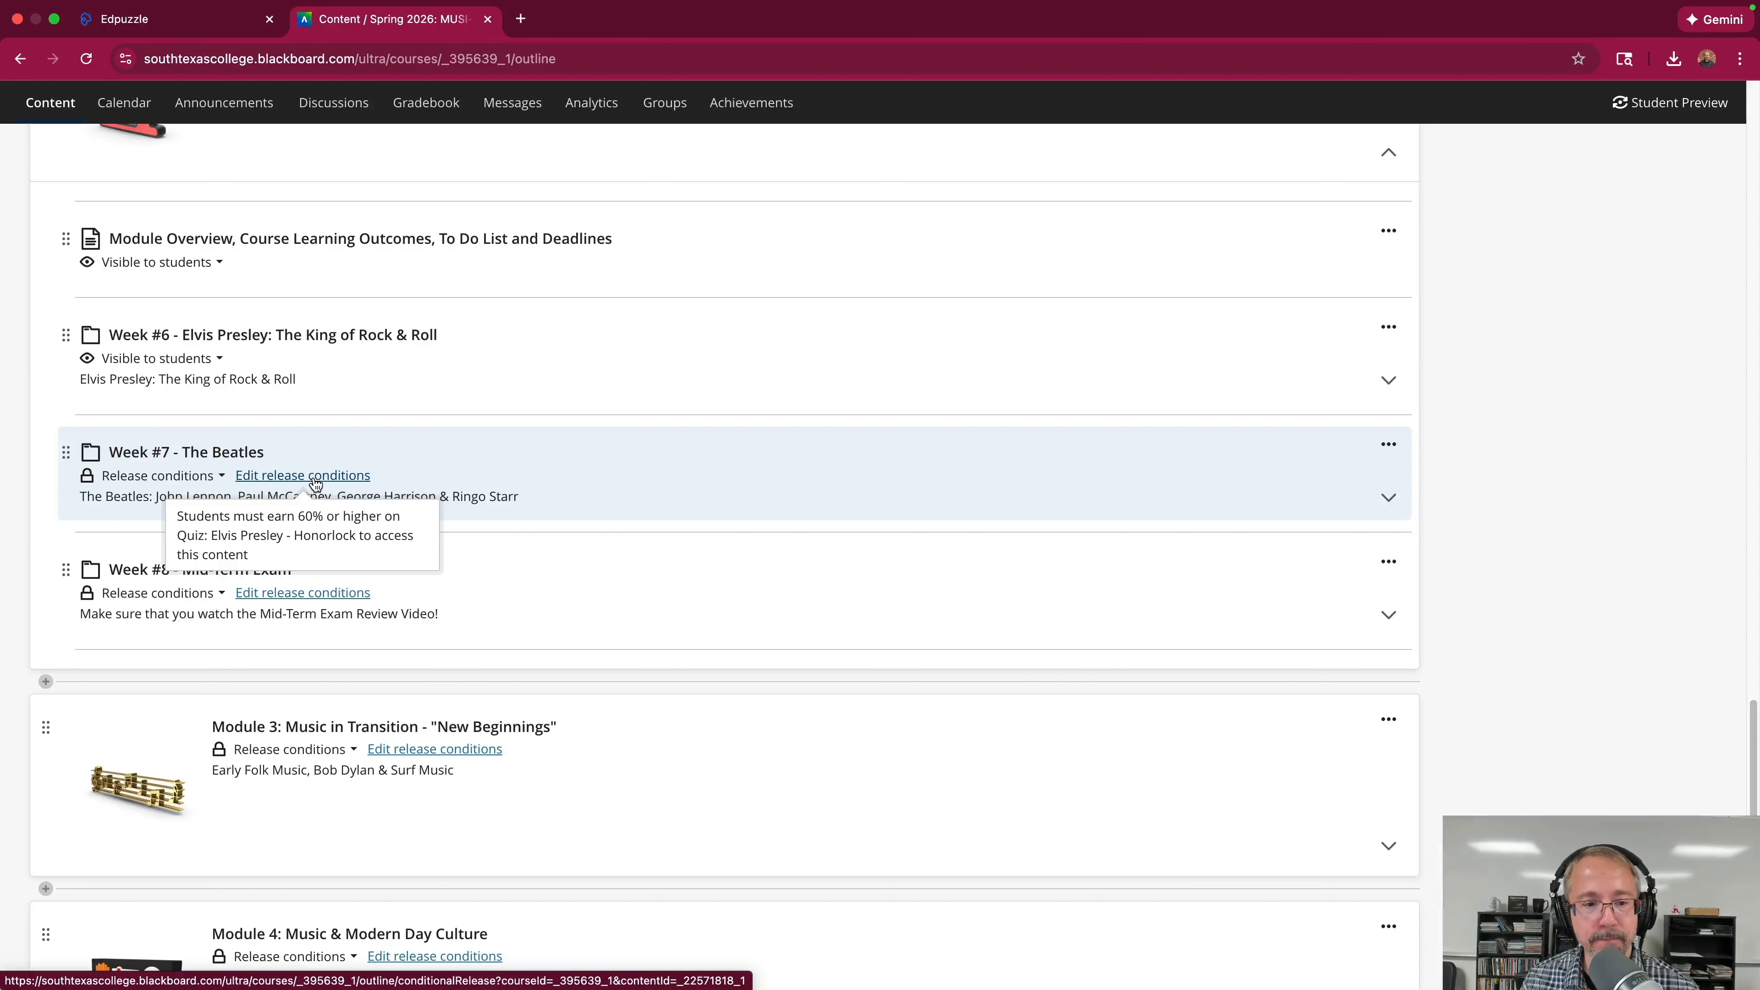
scroll(527, 408, "up", 1)
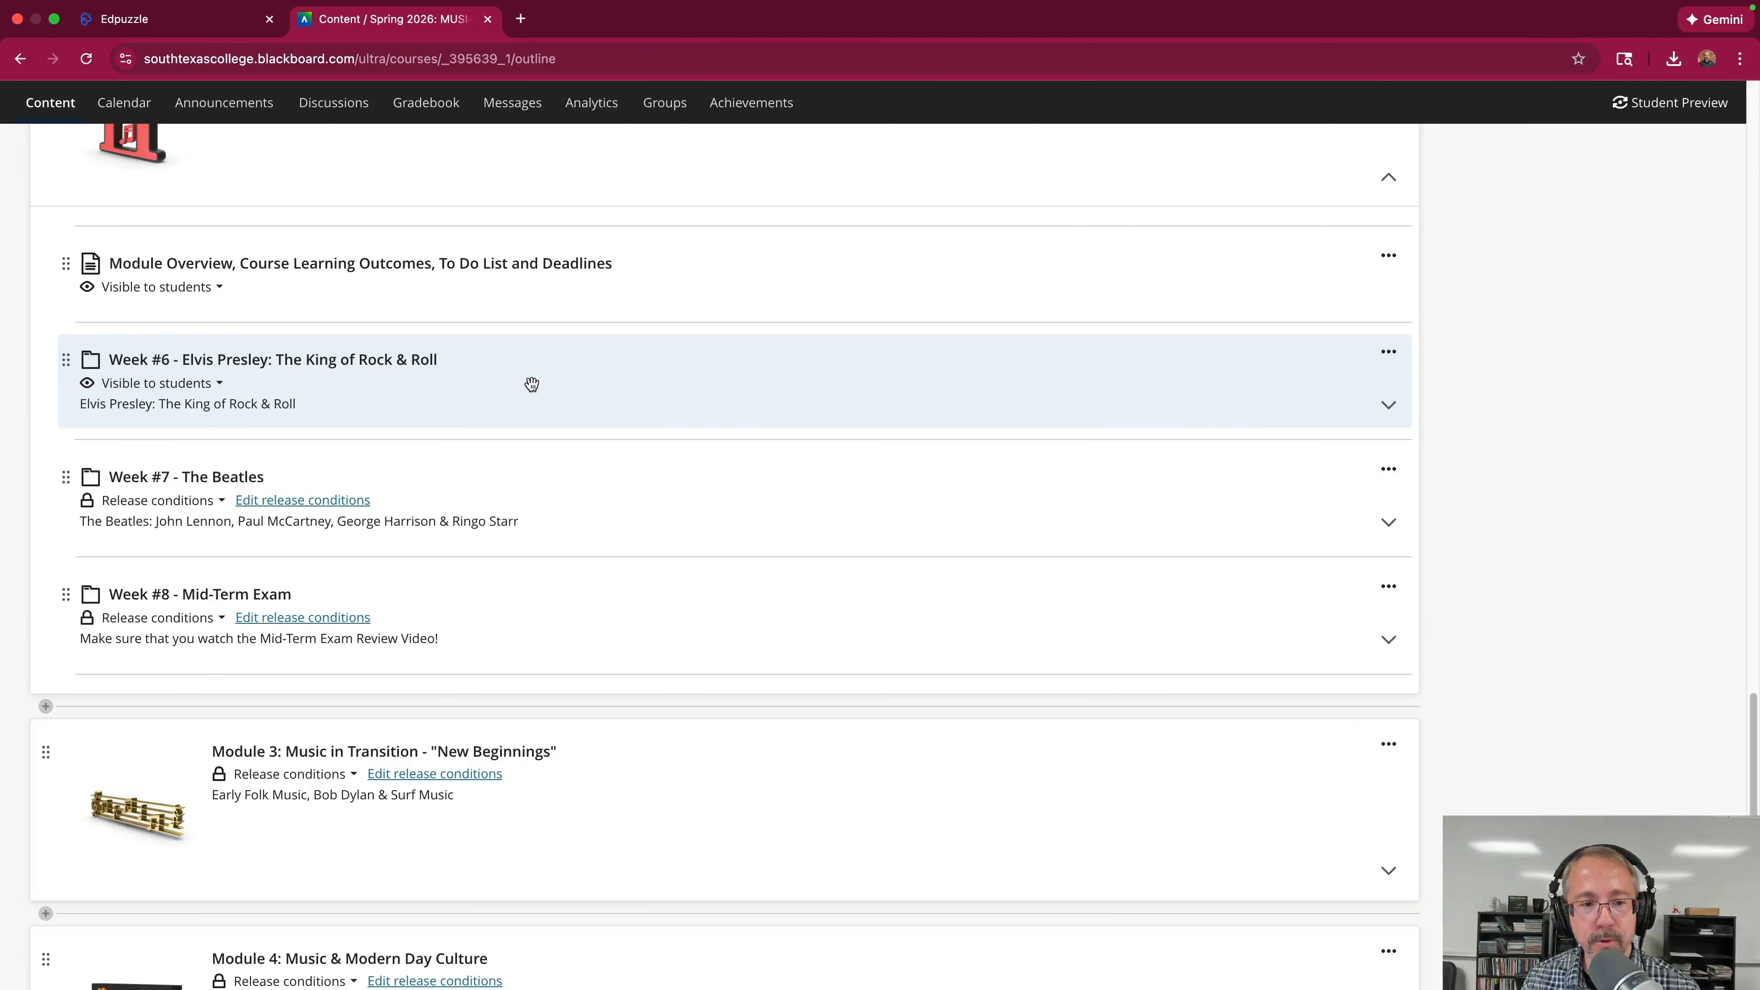
left_click(532, 385)
scroll(532, 384, "down", 3)
Expand Module 1: The Elements of Music and check the release condition of Week #4 - Elements of Music 3.
scroll(531, 384, "up", 10)
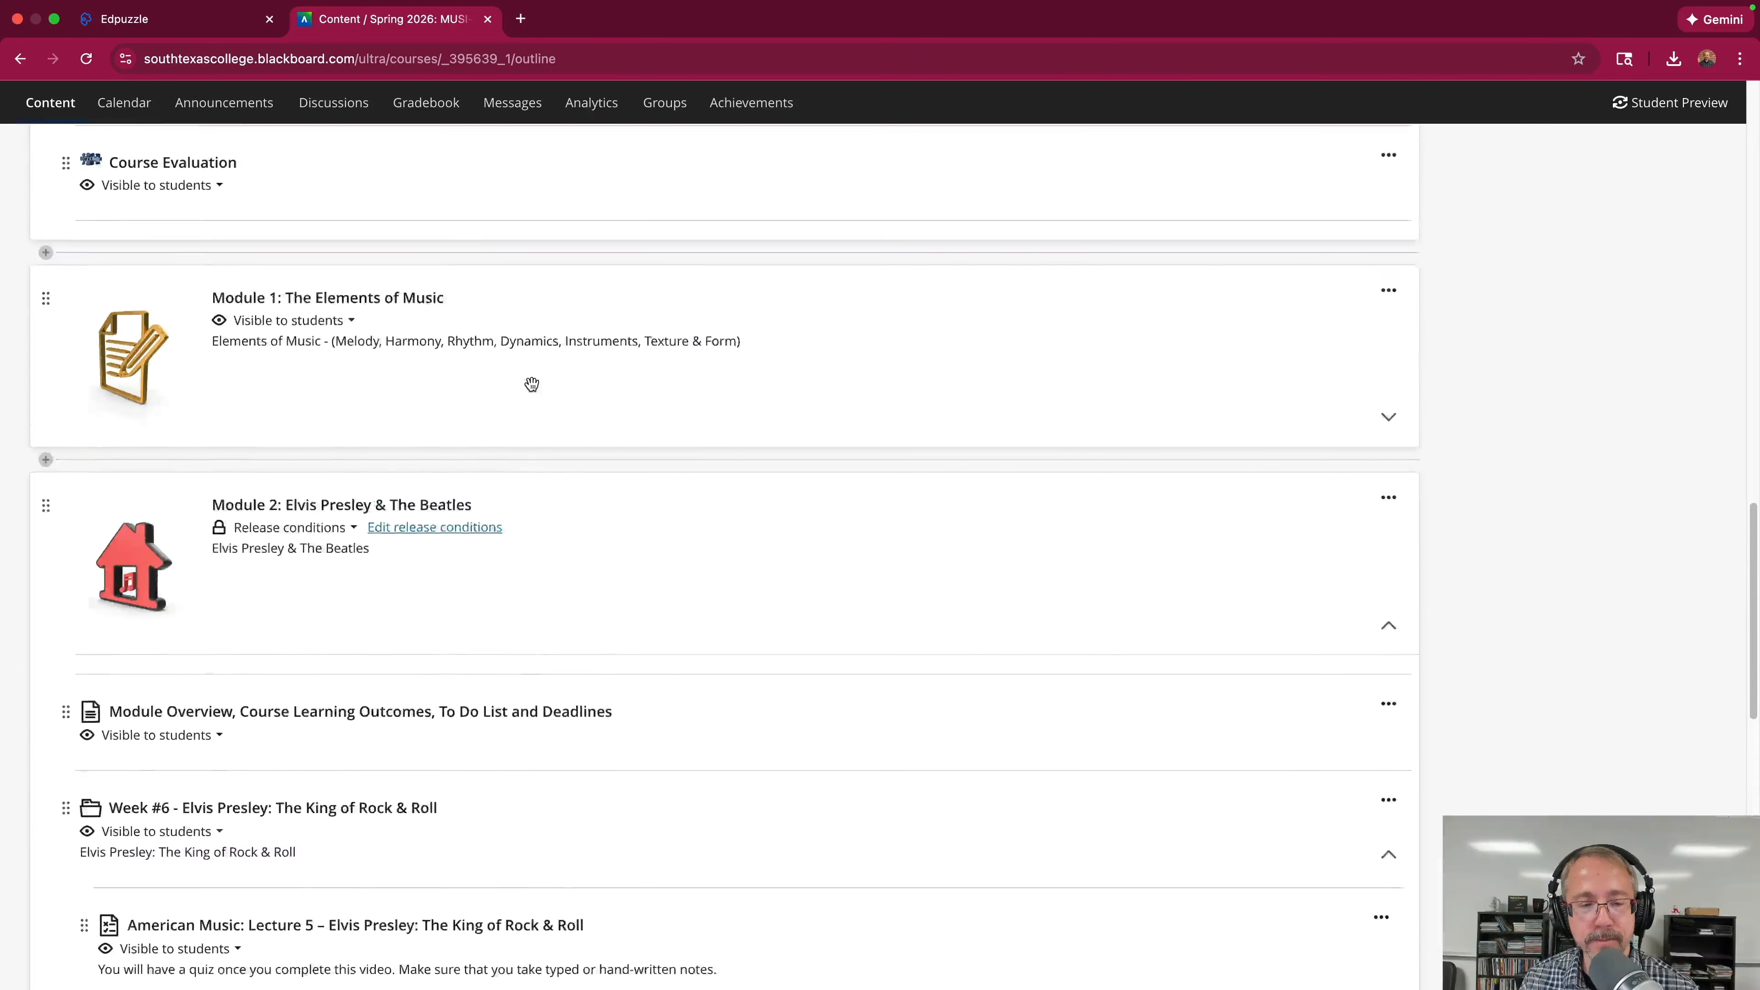
scroll(532, 384, "up", 15)
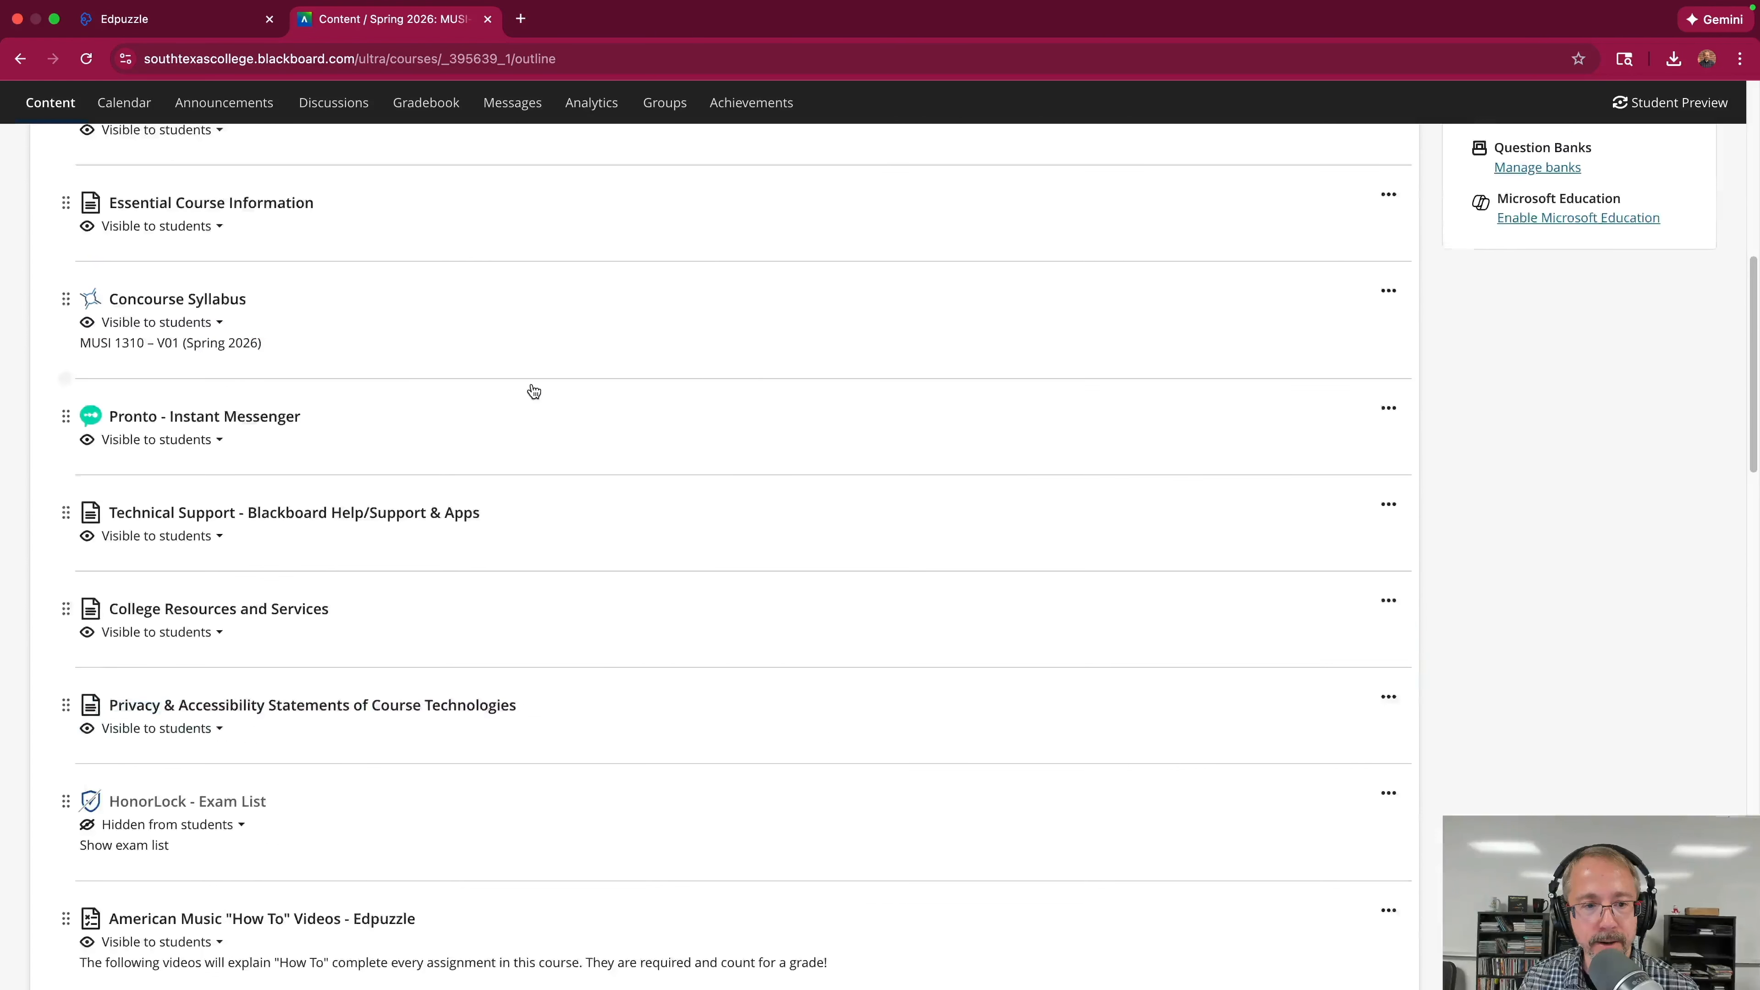
scroll(533, 392, "up", 5)
scroll(532, 384, "down", 15)
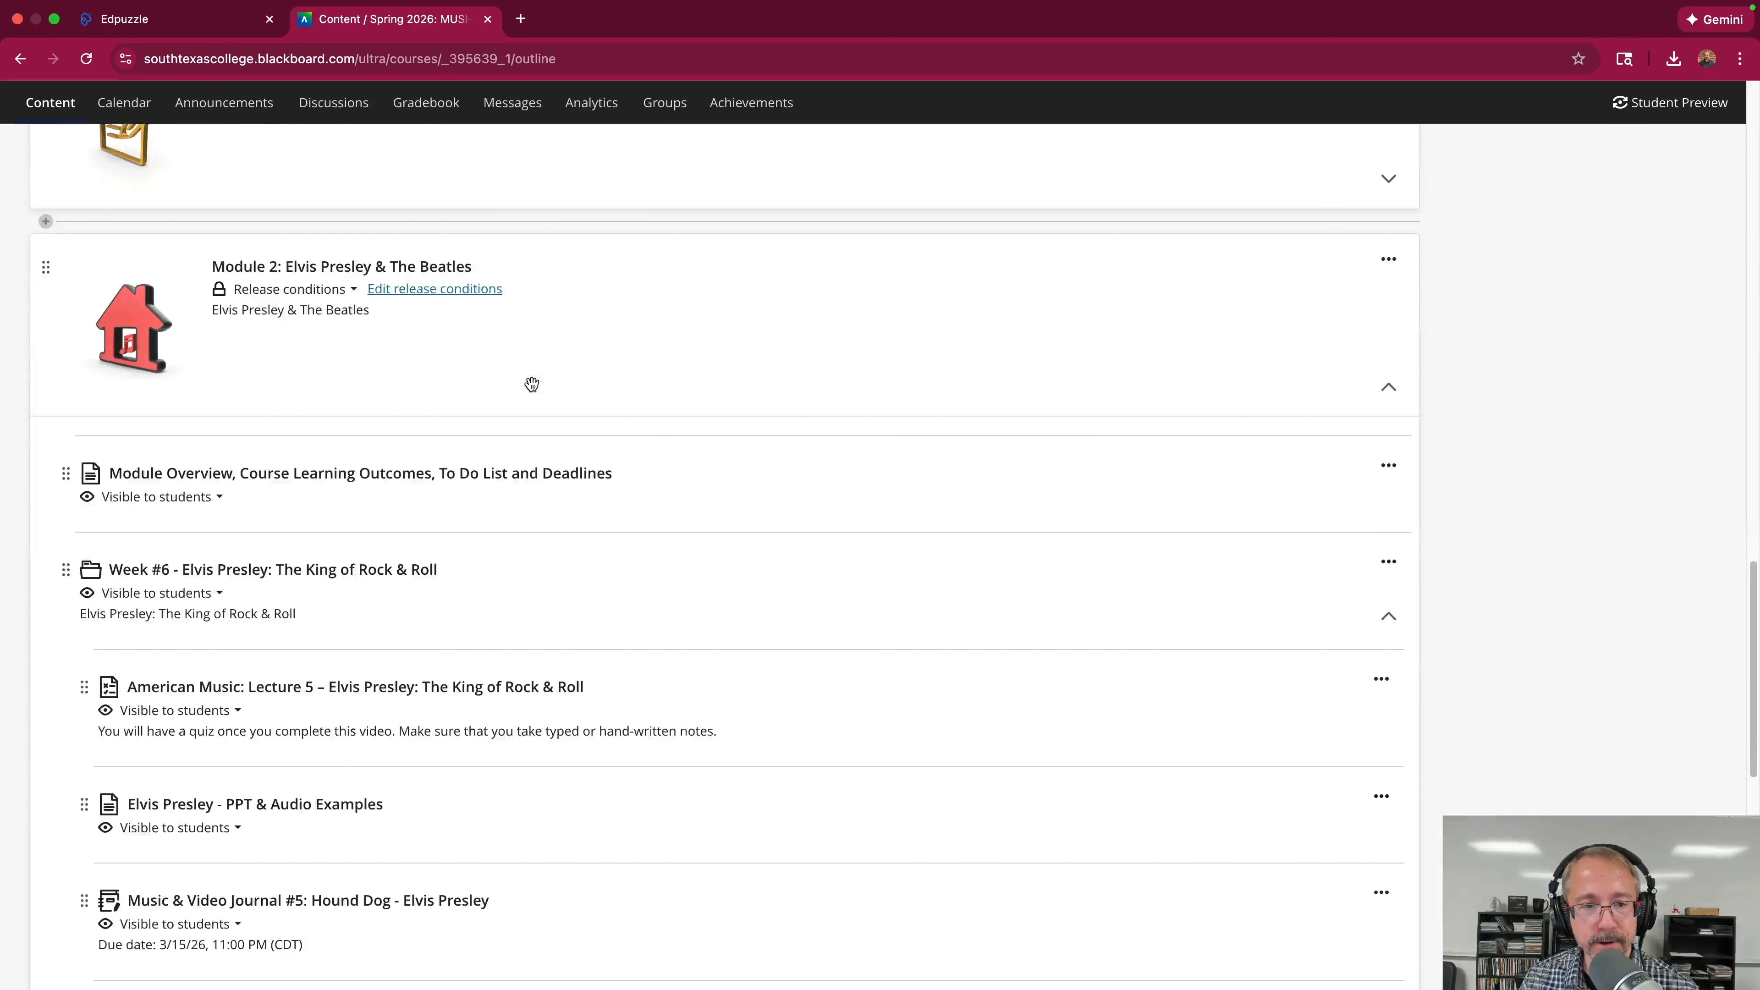
scroll(531, 384, "up", 3)
left_click(501, 359)
scroll(478, 374, "down", 4)
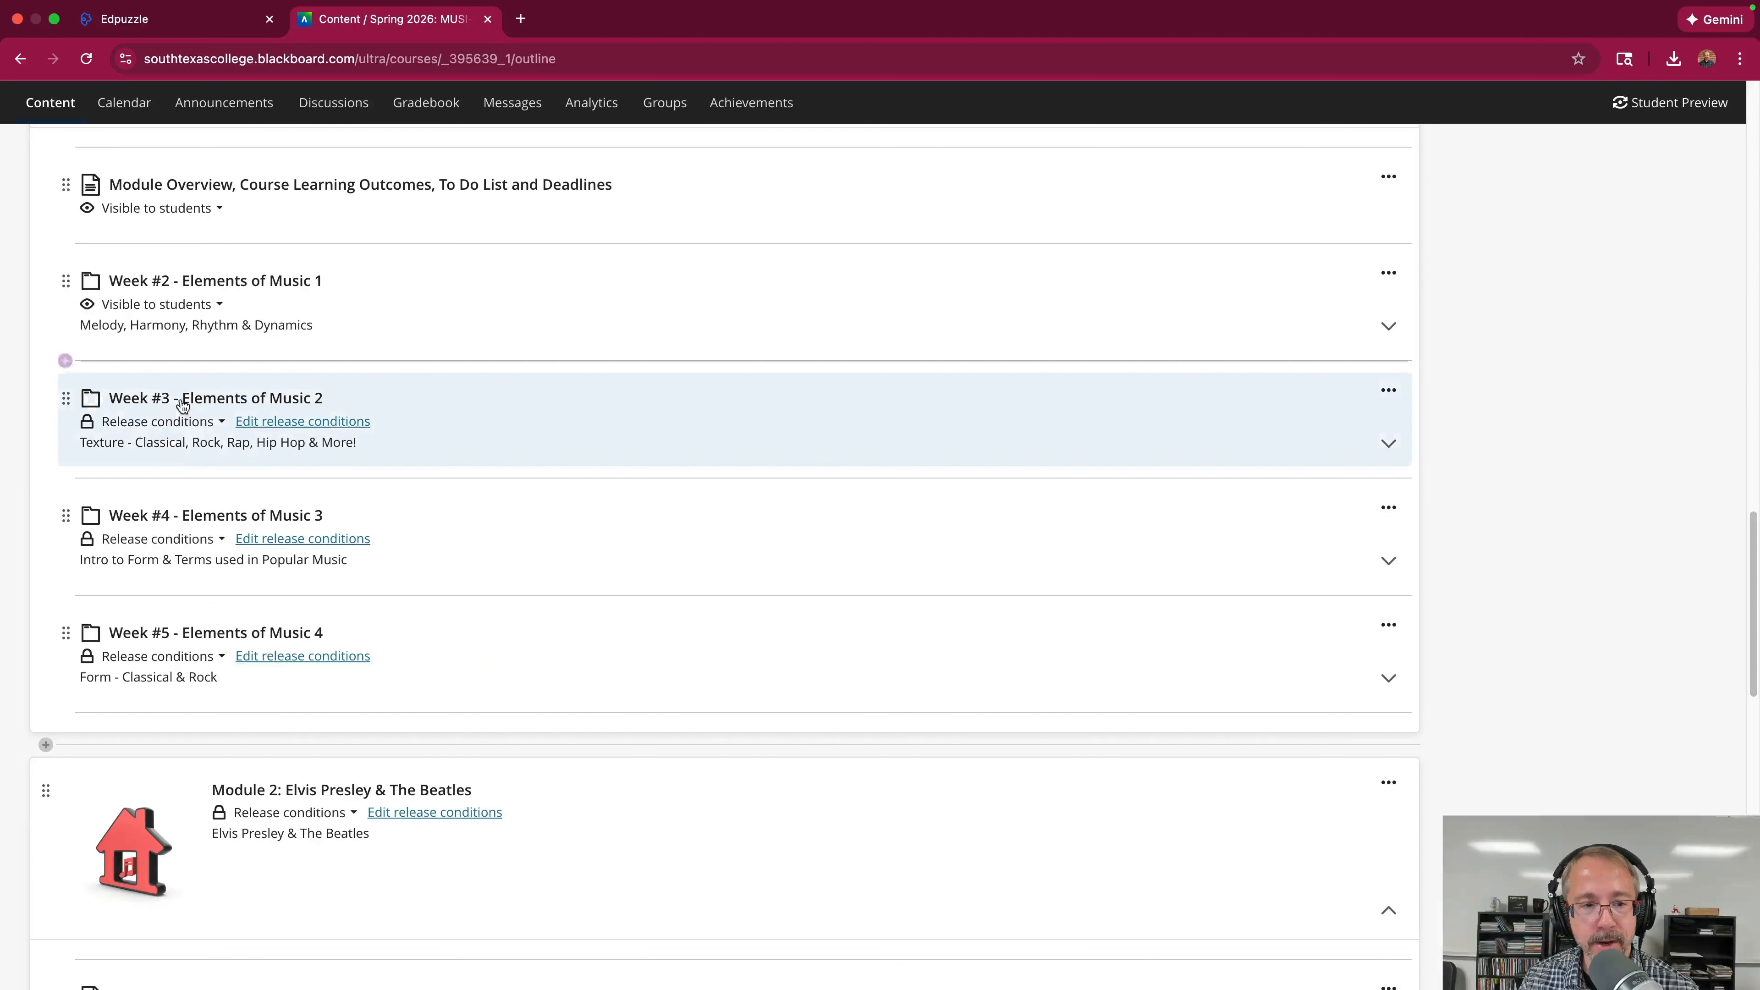
mouse_move(329, 547)
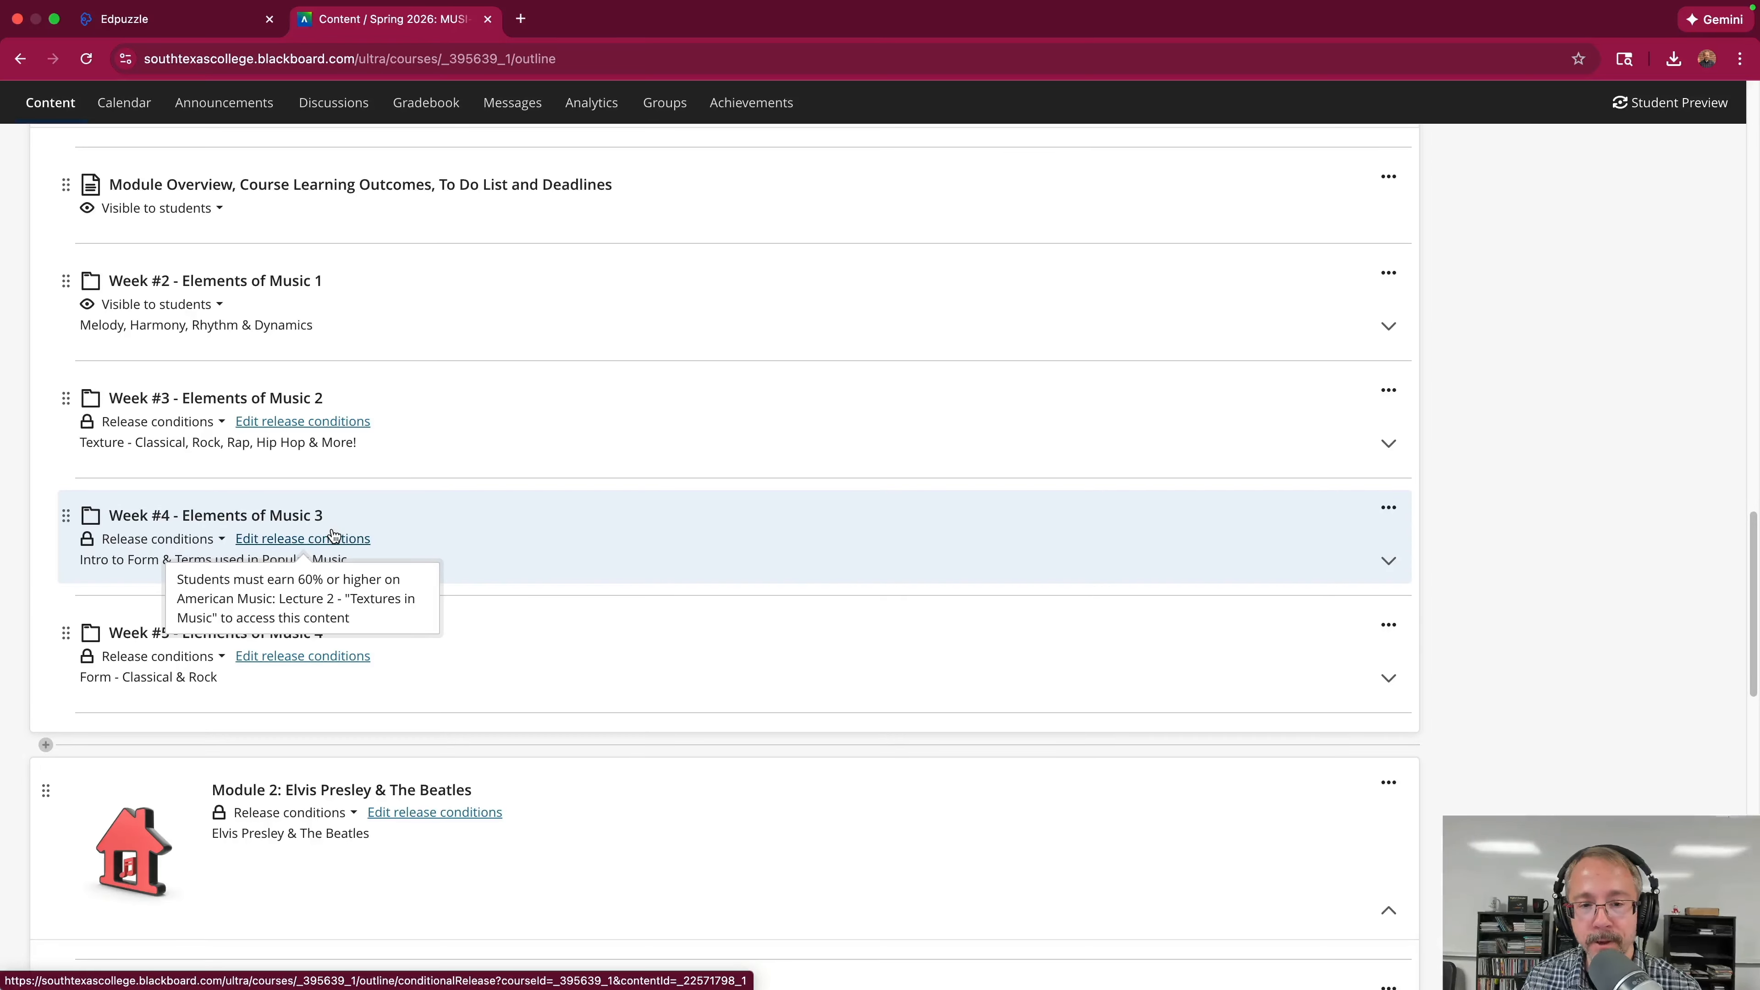
Go back to the beginning of the course page, visit the course Calendar and return to the course content.
scroll(528, 495, "up", 12)
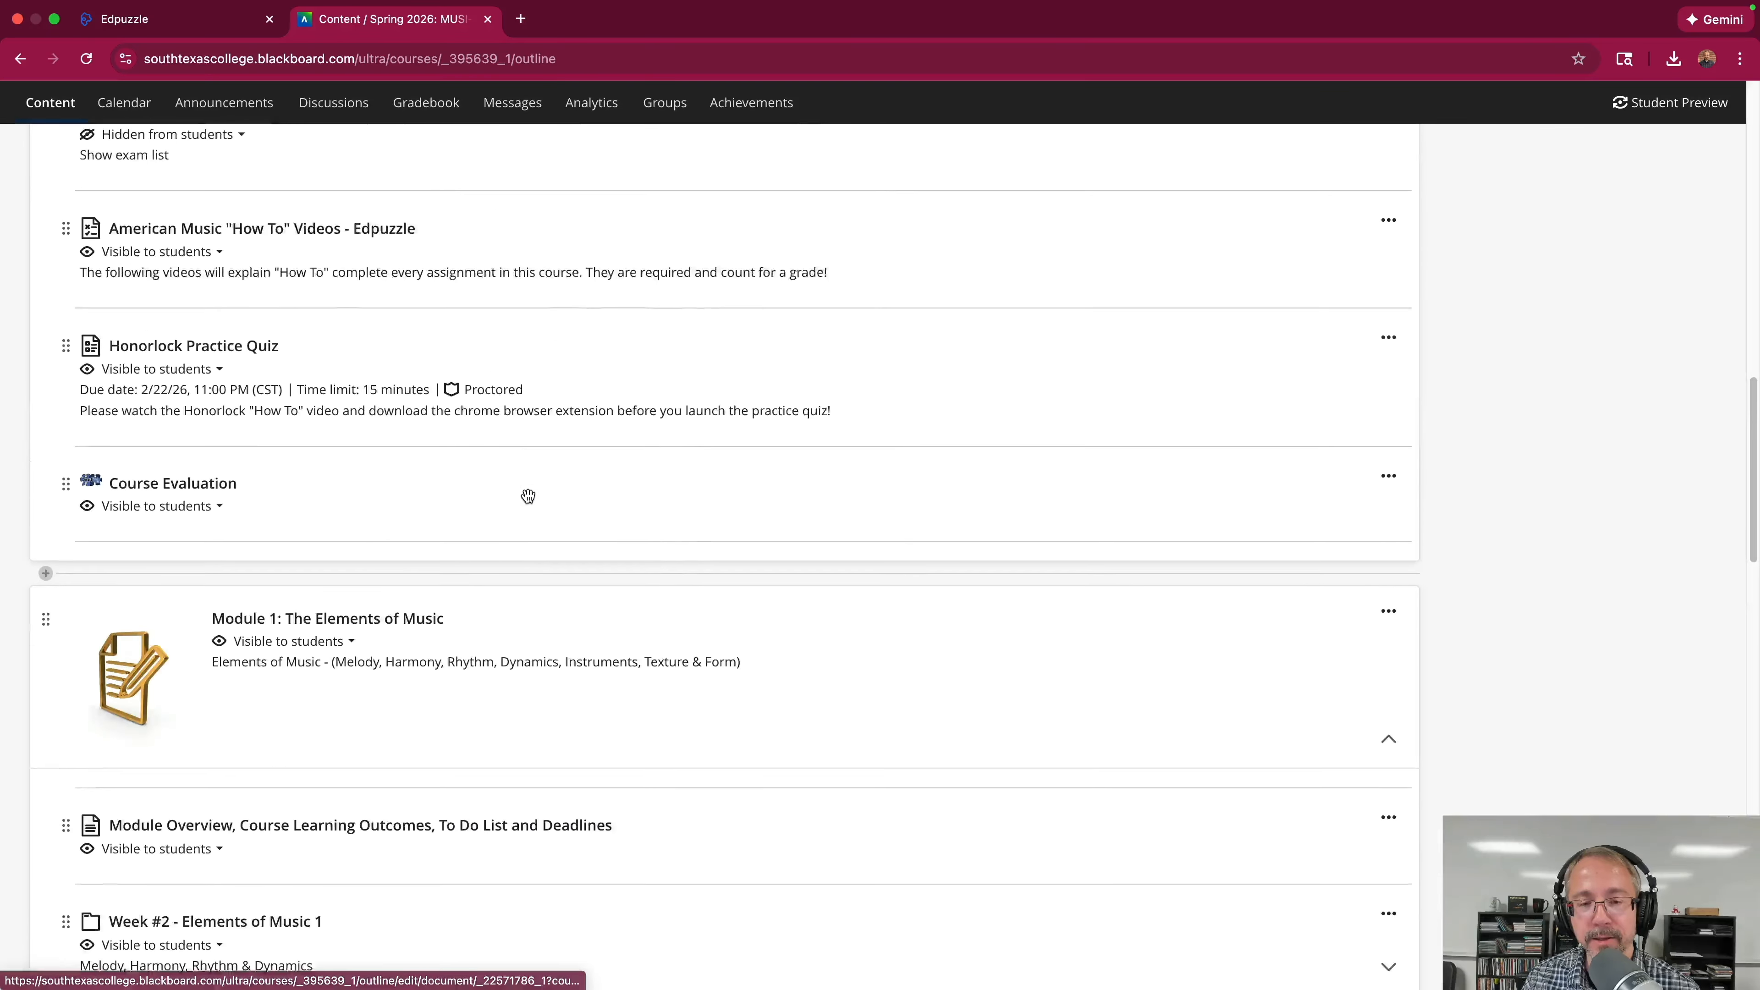
scroll(528, 495, "up", 2)
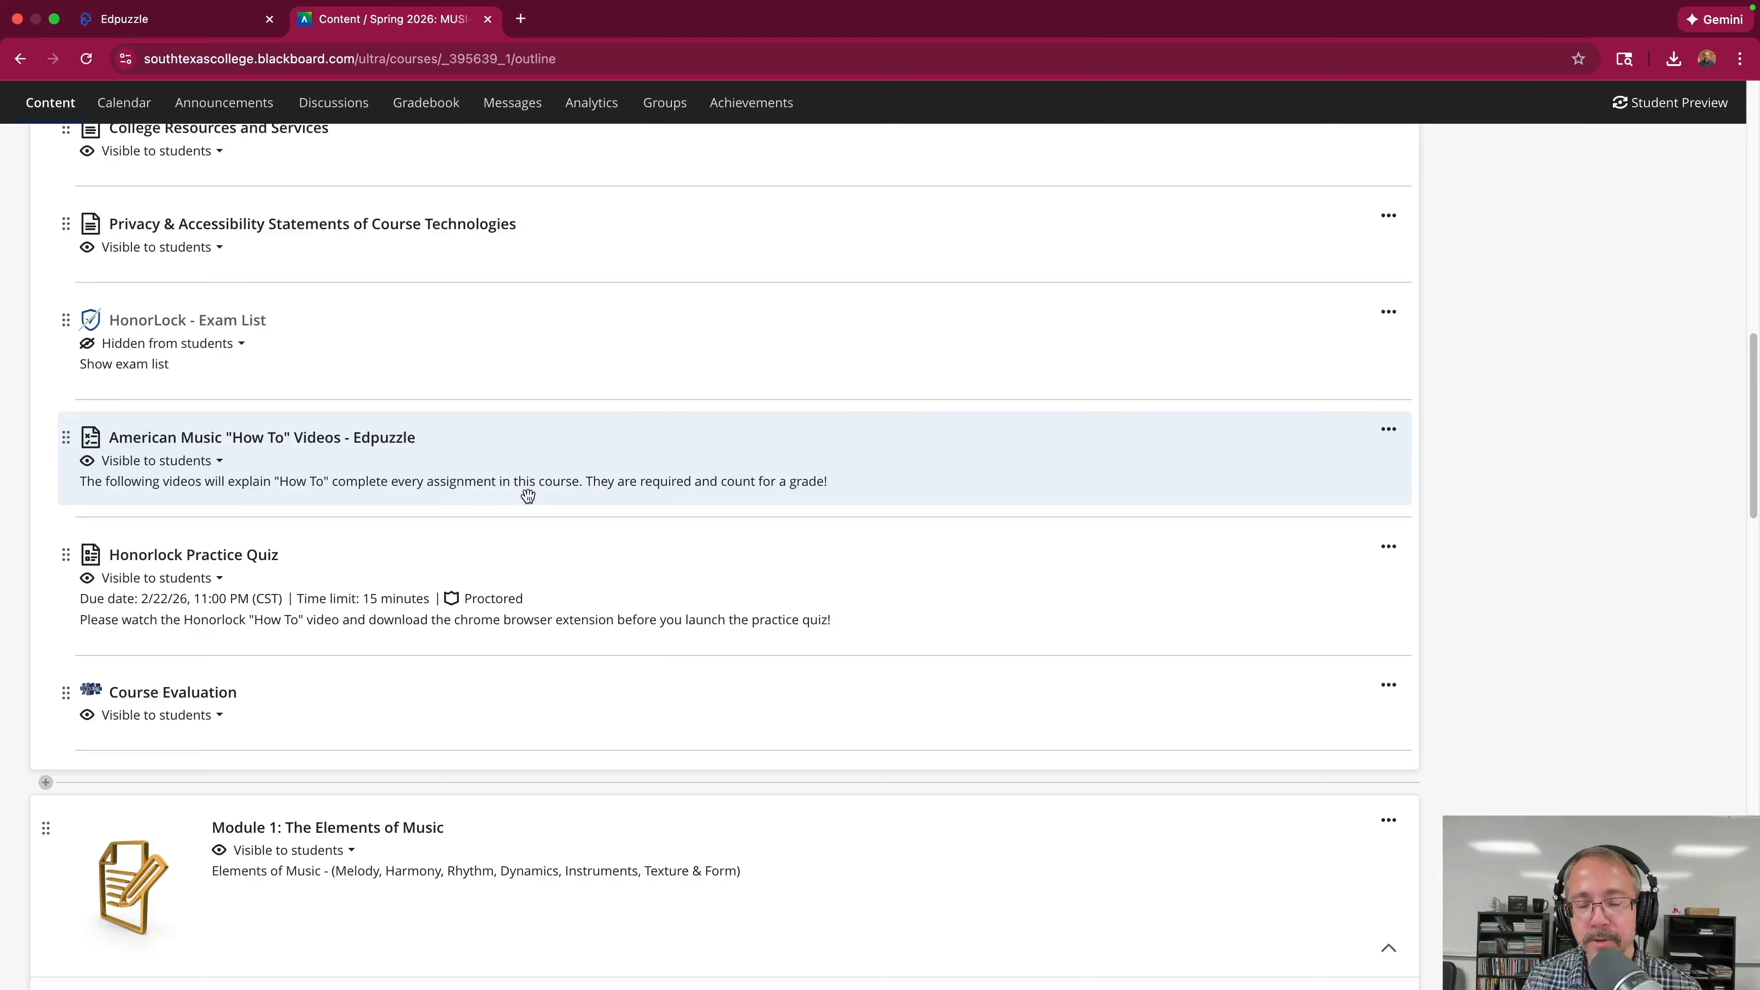
scroll(528, 495, "up", 14)
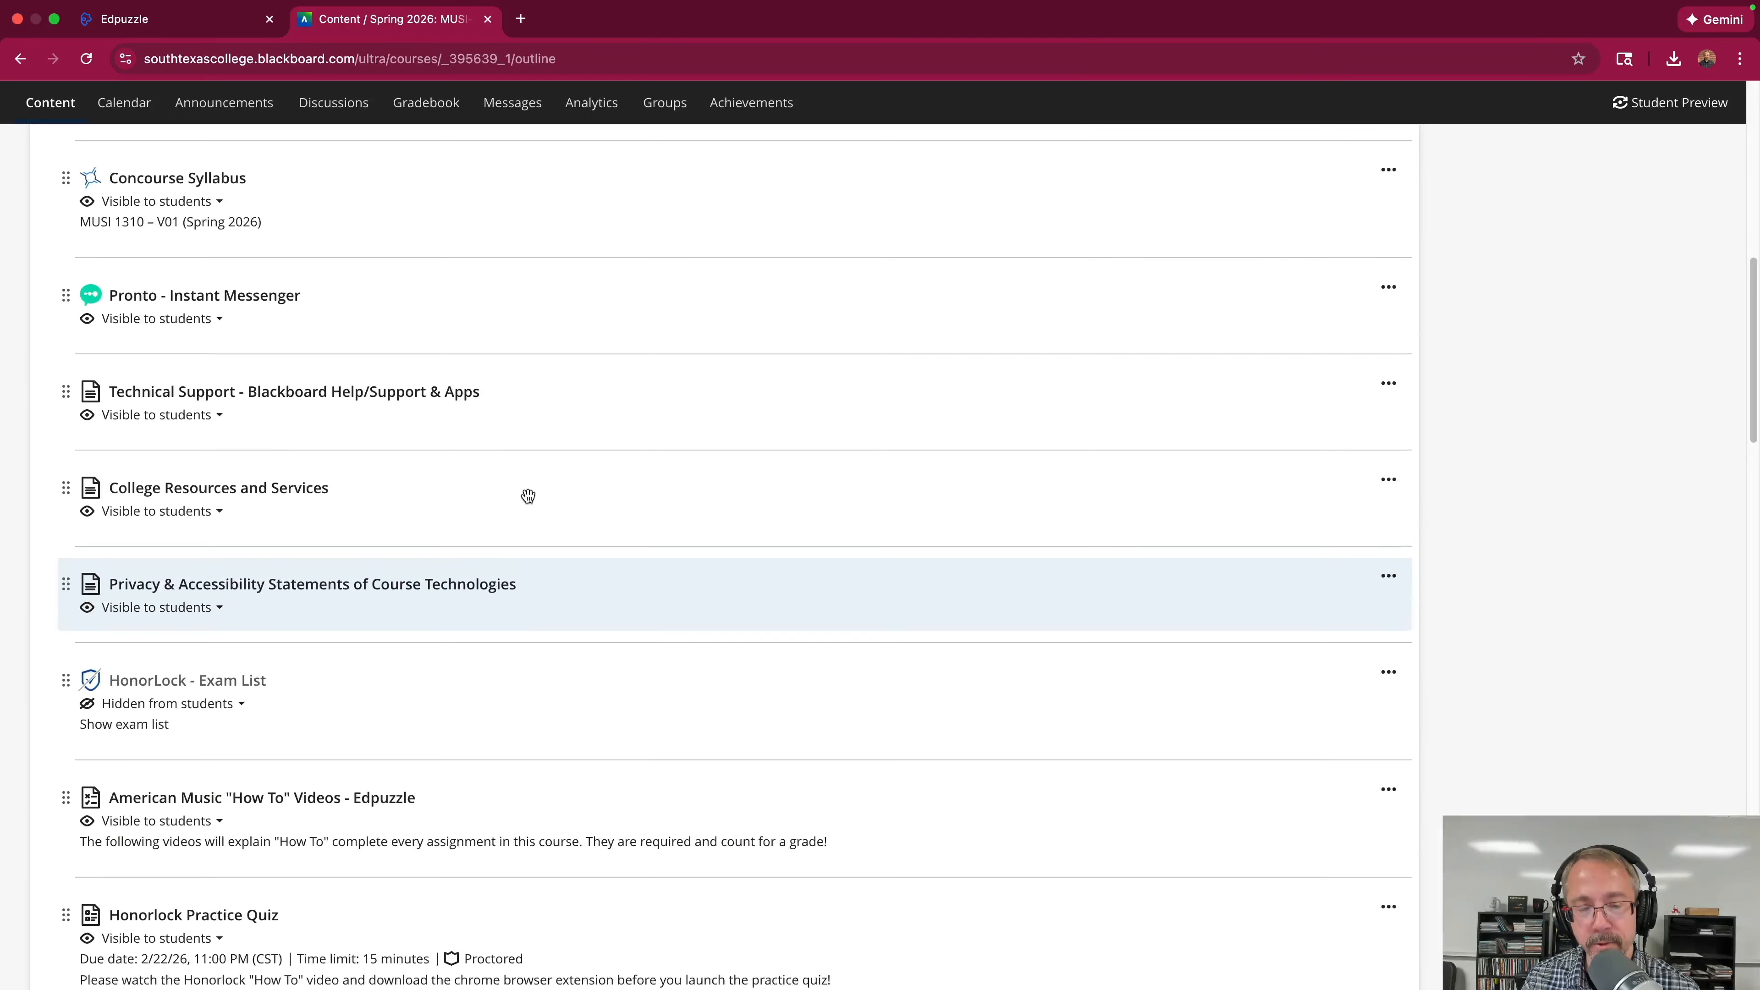
scroll(529, 496, "up", 15)
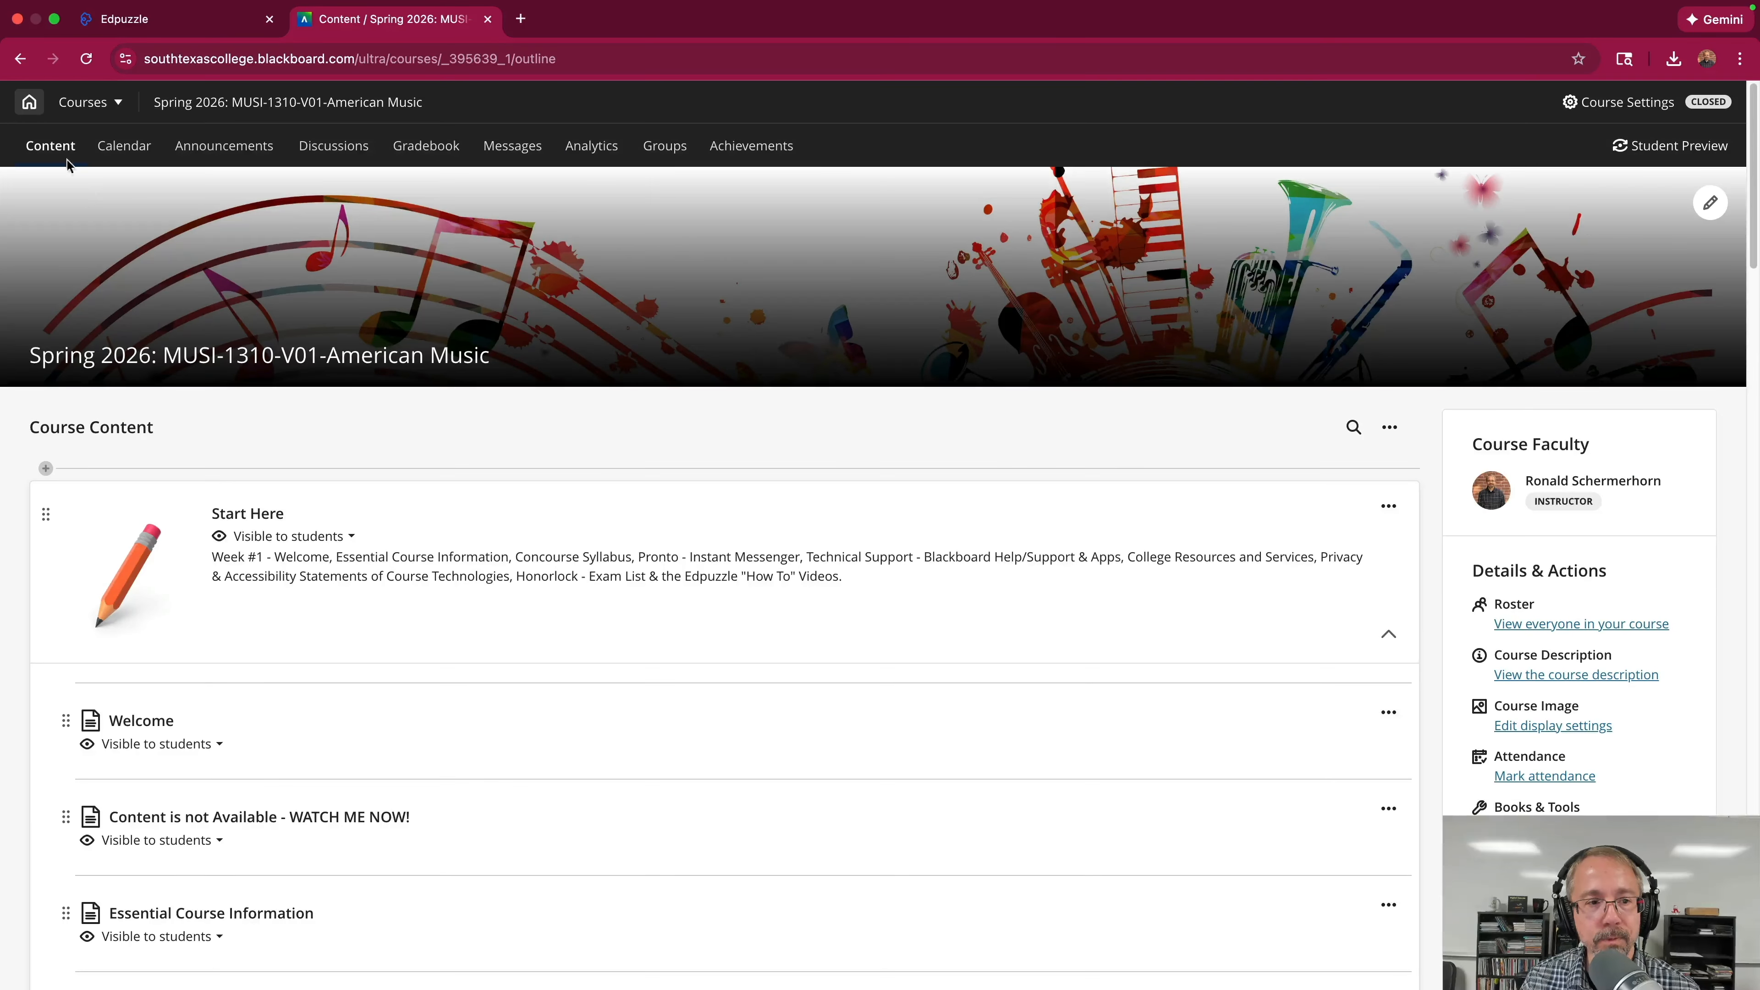
left_click(104, 146)
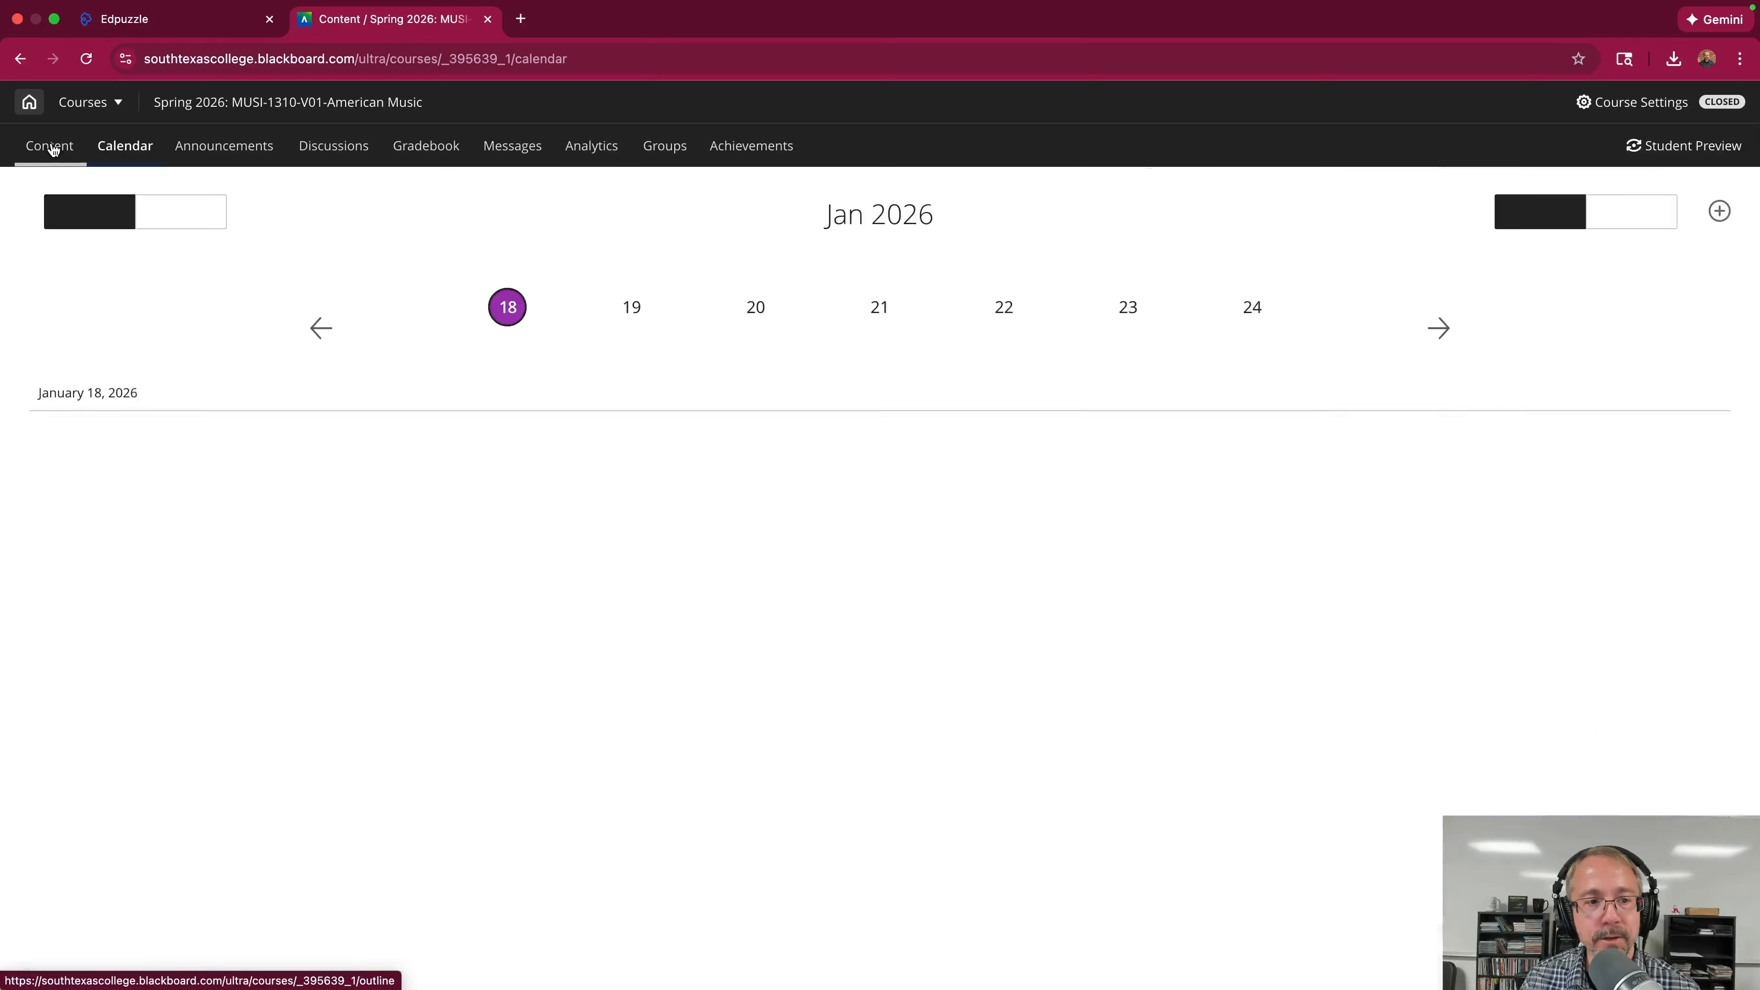
left_click(49, 145)
scroll(722, 924, "down", 5)
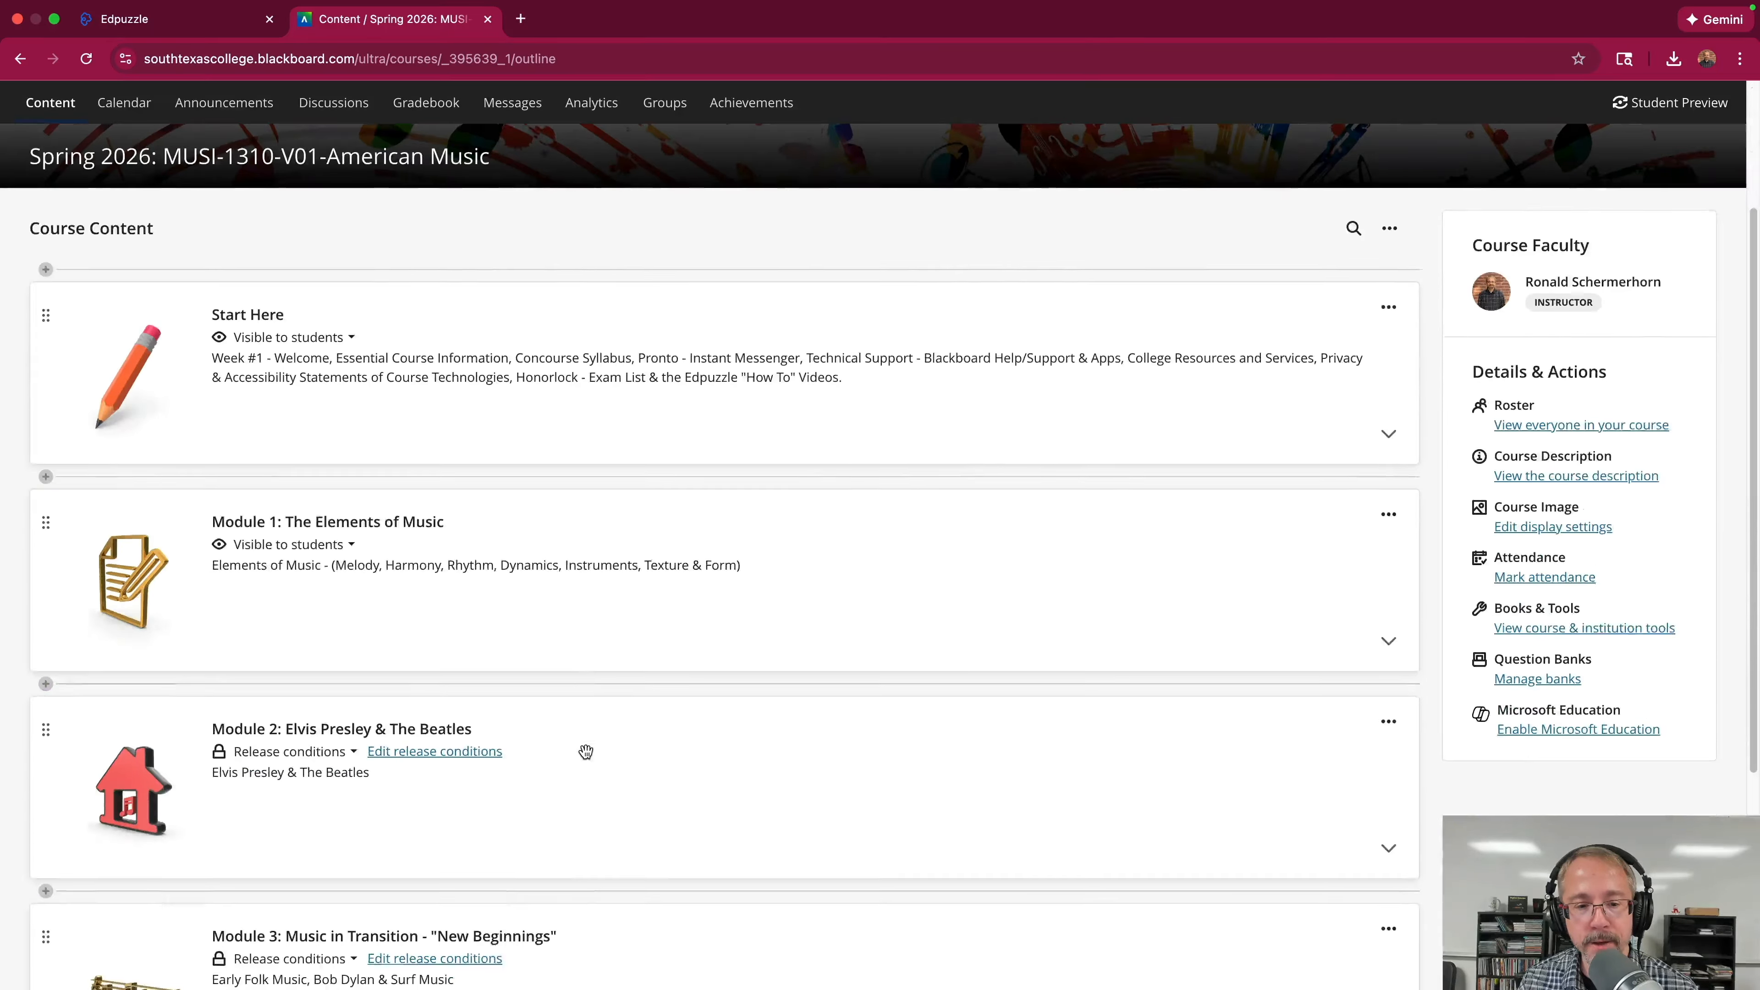
scroll(585, 750, "up", 5)
Expand the Start Here module and open the HonorLock - Exam List.
left_click(456, 491)
scroll(454, 492, "down", 10)
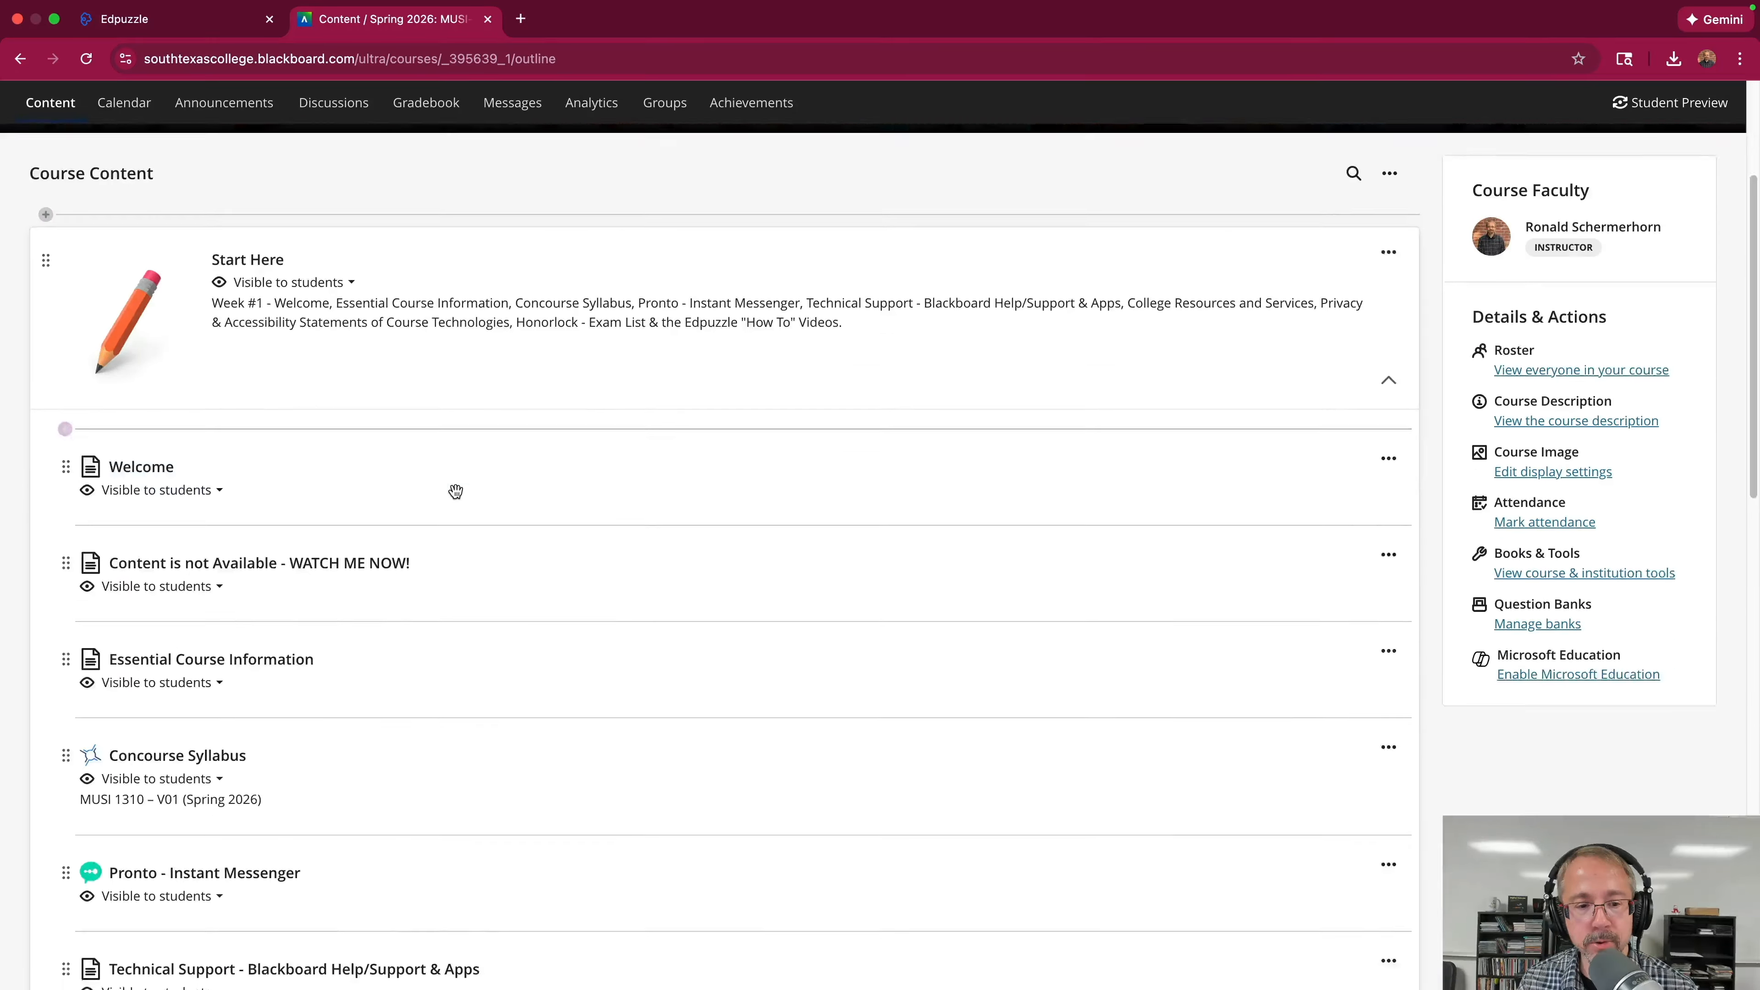
scroll(537, 509, "down", 4)
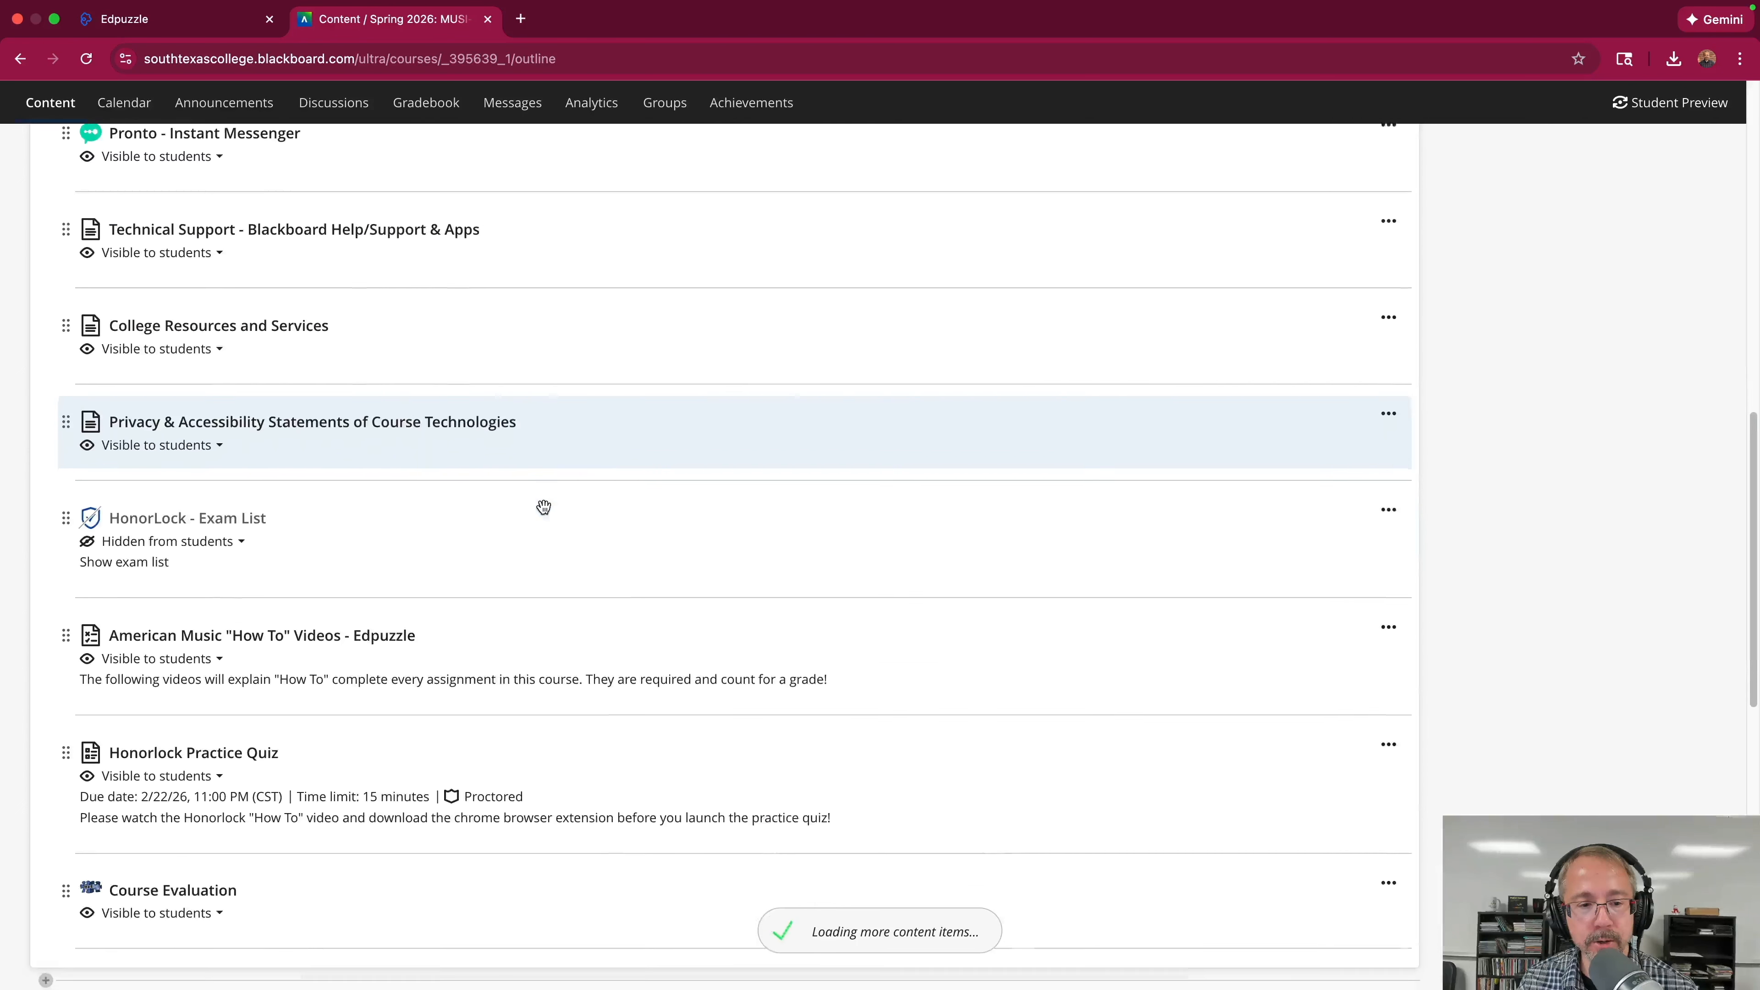
left_click(154, 510)
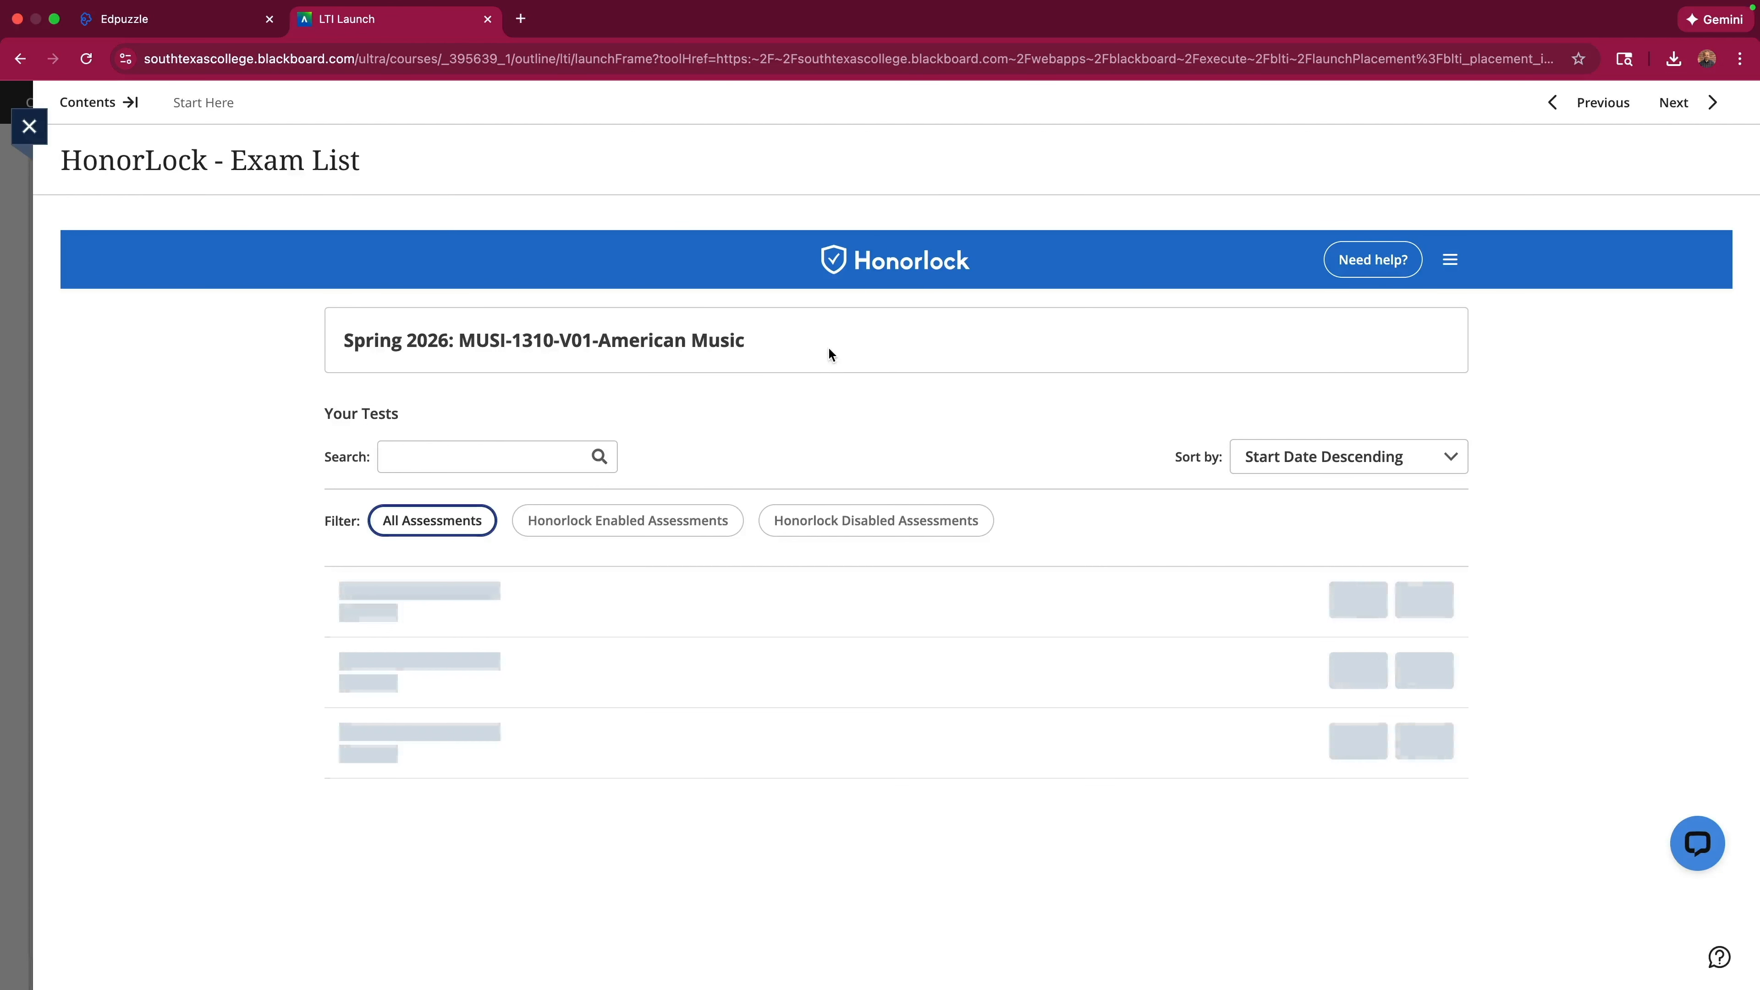
Start enabling Honorlock for the Honorlock Practice Quiz and turn on email notifications for recommended sessions.
scroll(870, 408, "down", 15)
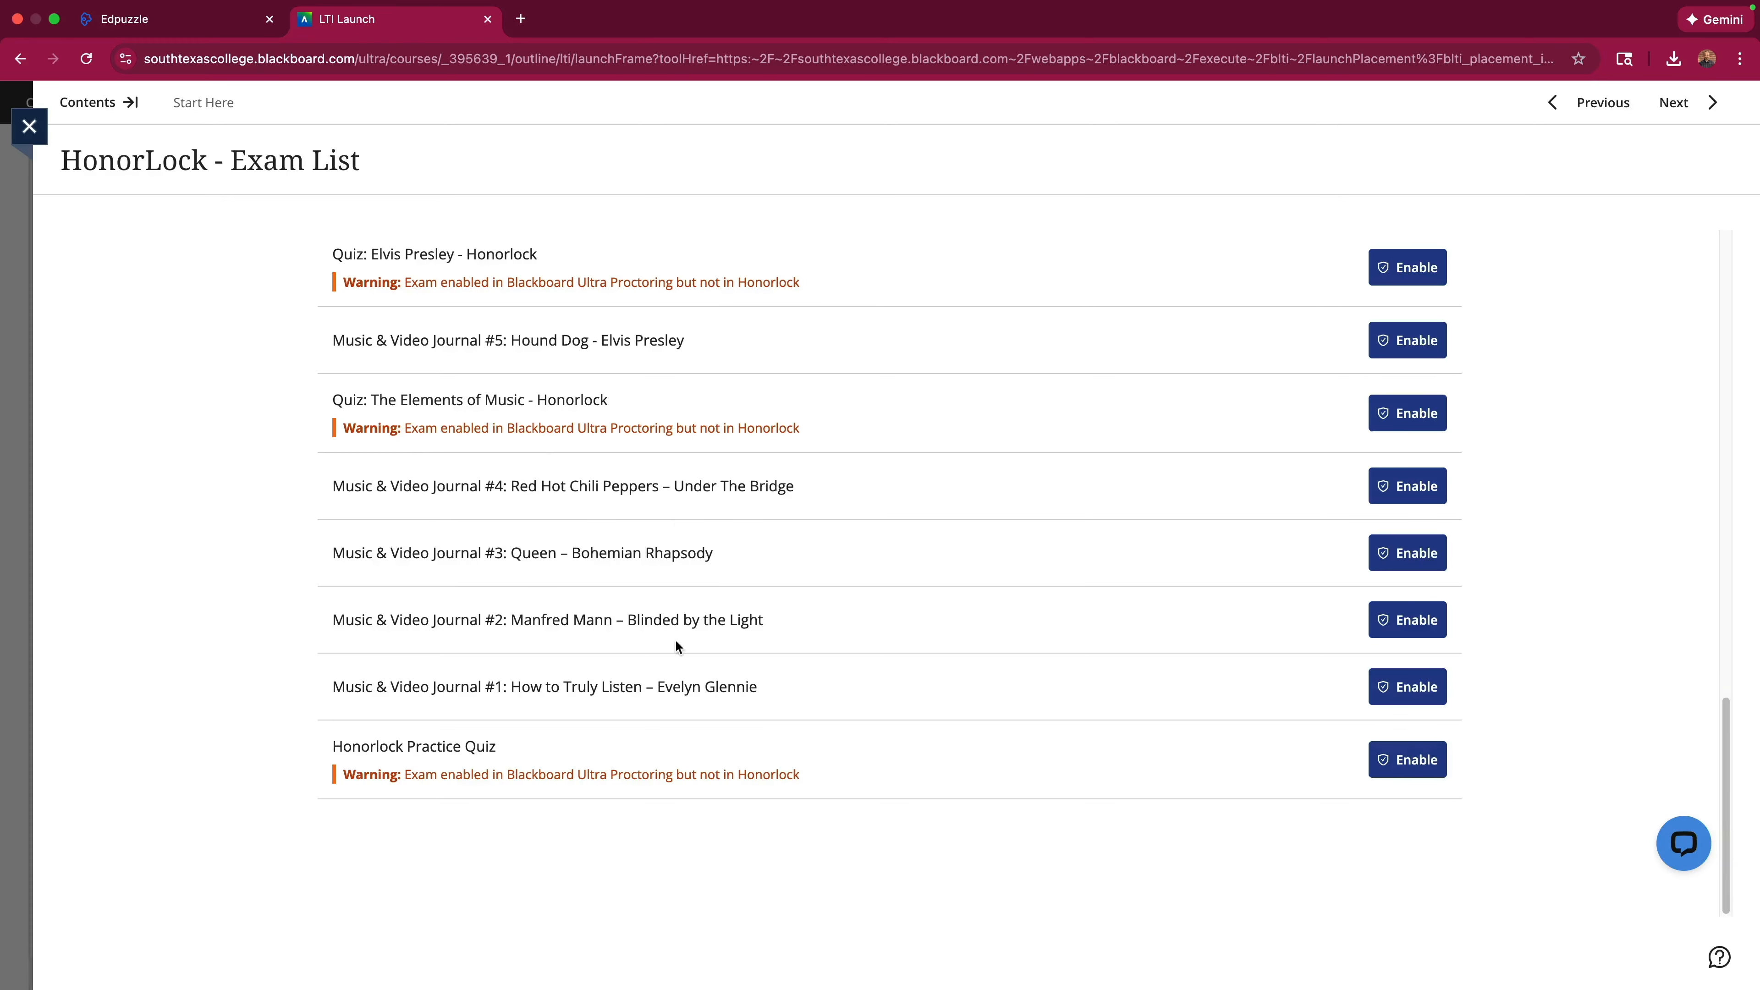
left_click(1394, 760)
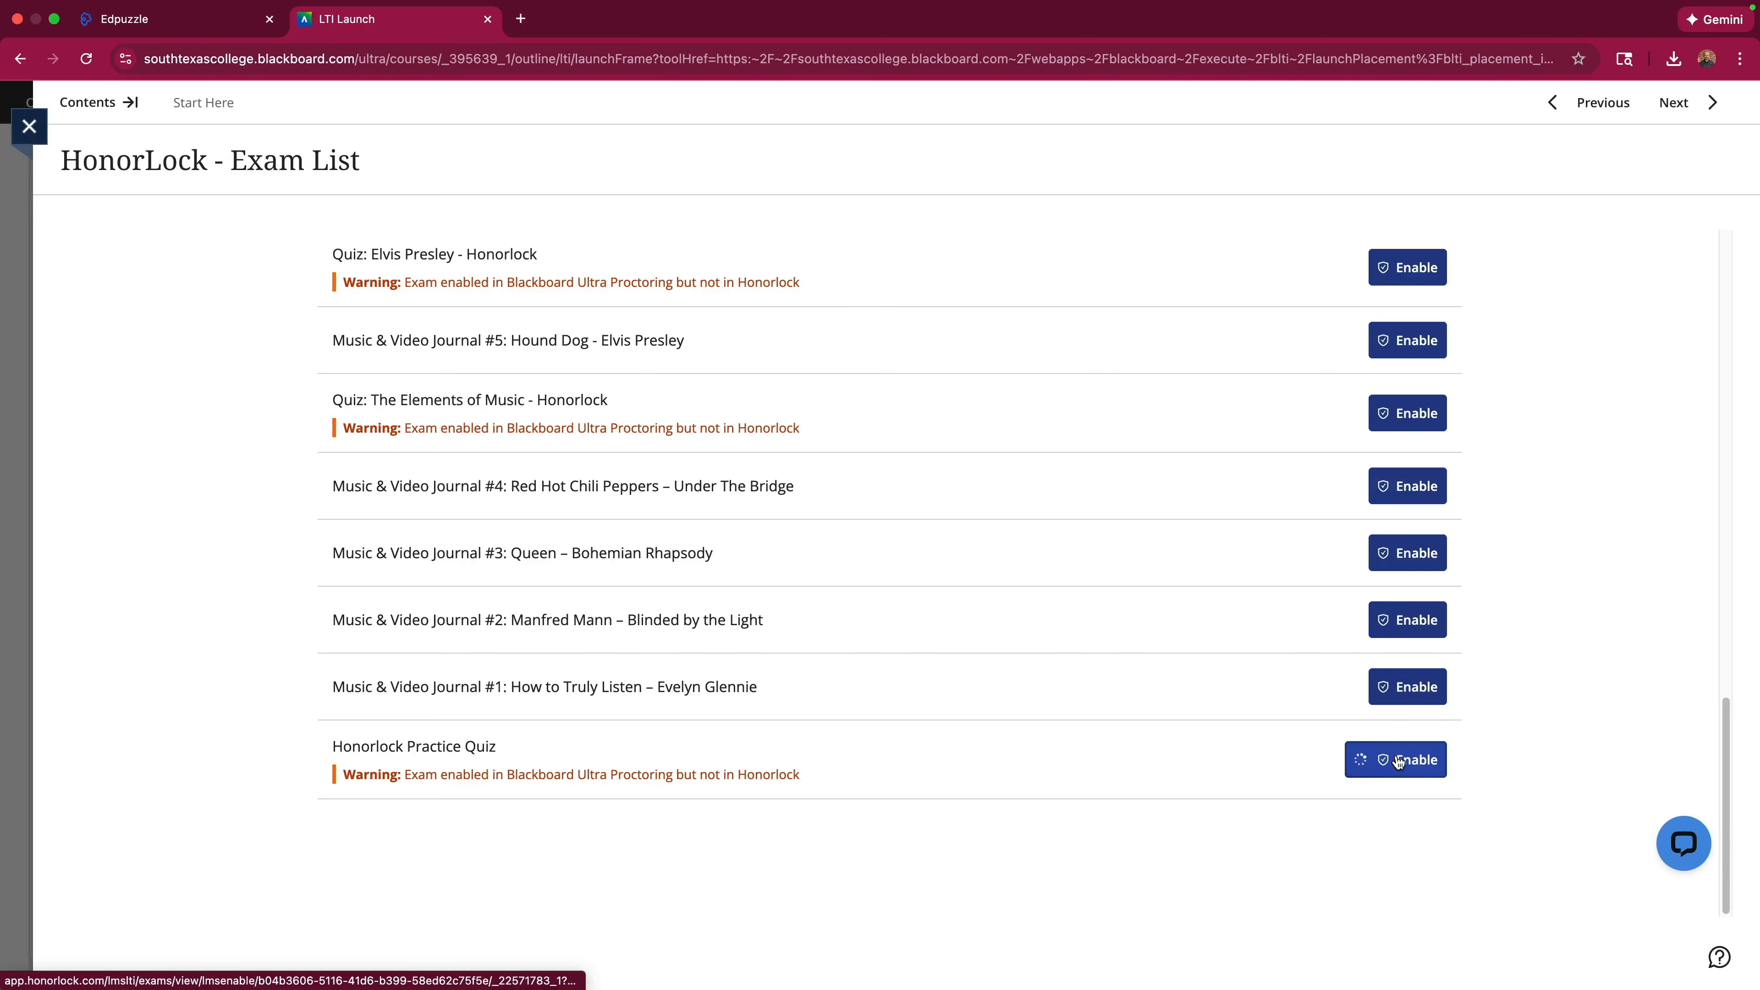
scroll(750, 466, "down", 4)
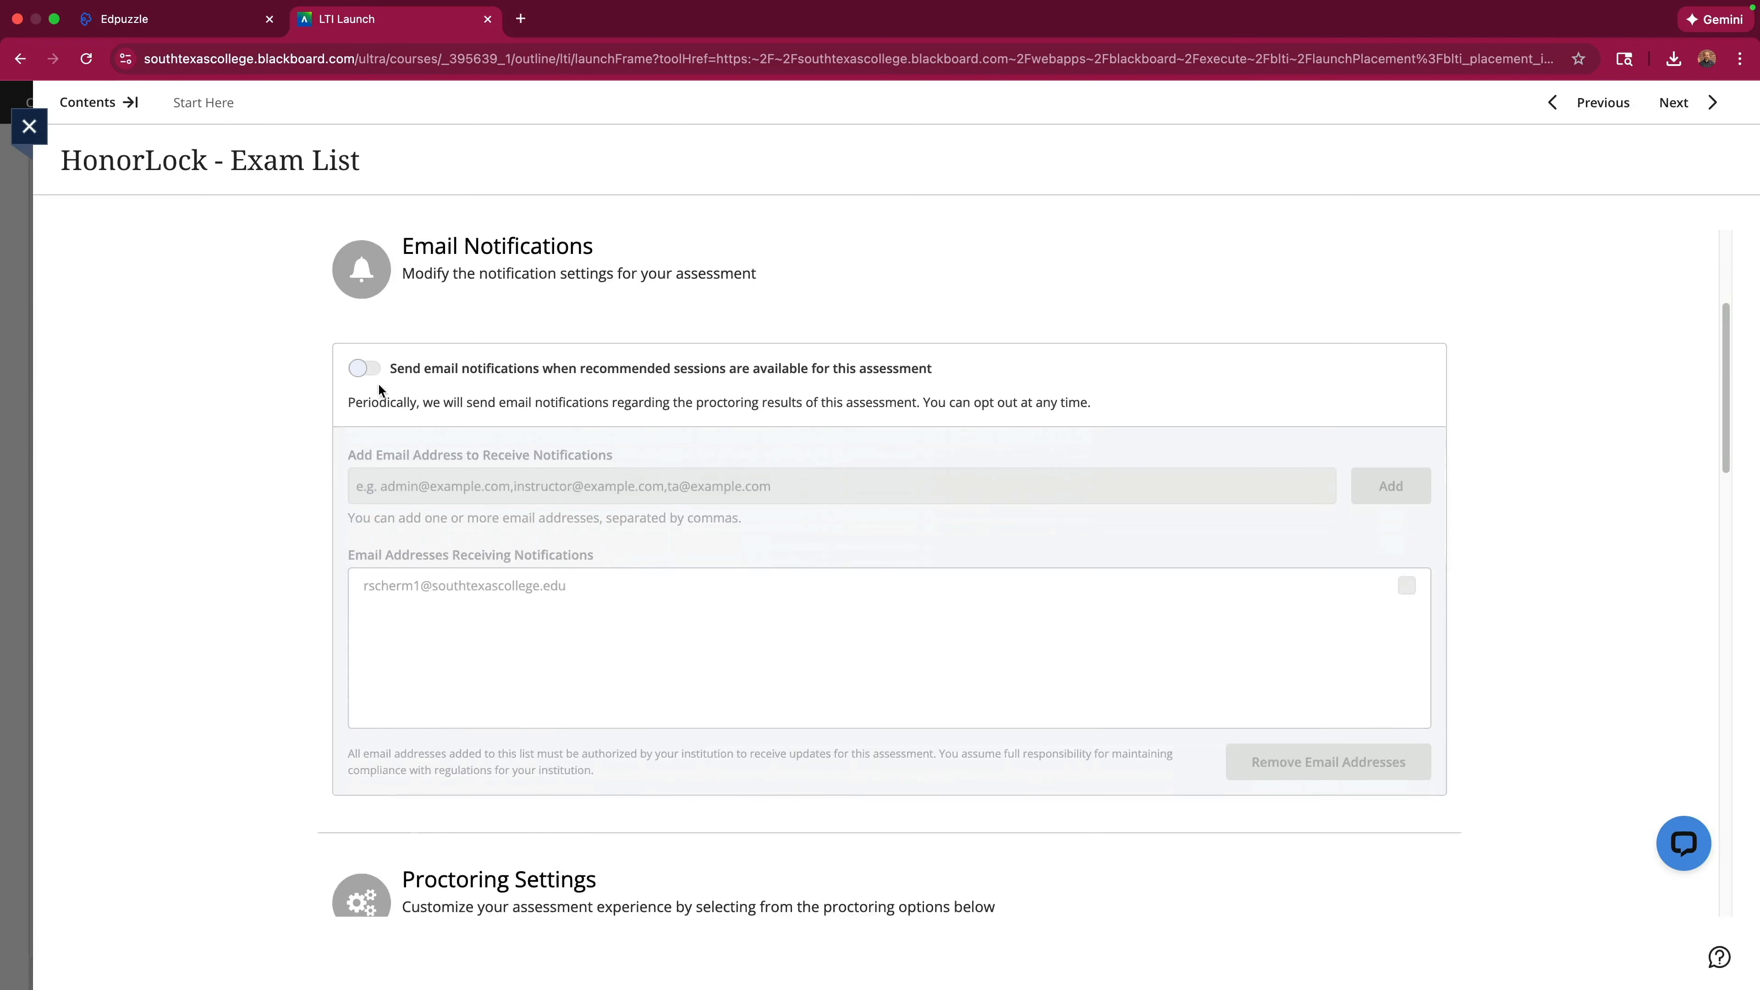
left_click(375, 378)
Turn off Test Taker ID and turn on Browser Guard in the Honorlock Practice Quiz's proctoring settings.
scroll(839, 380, "down", 10)
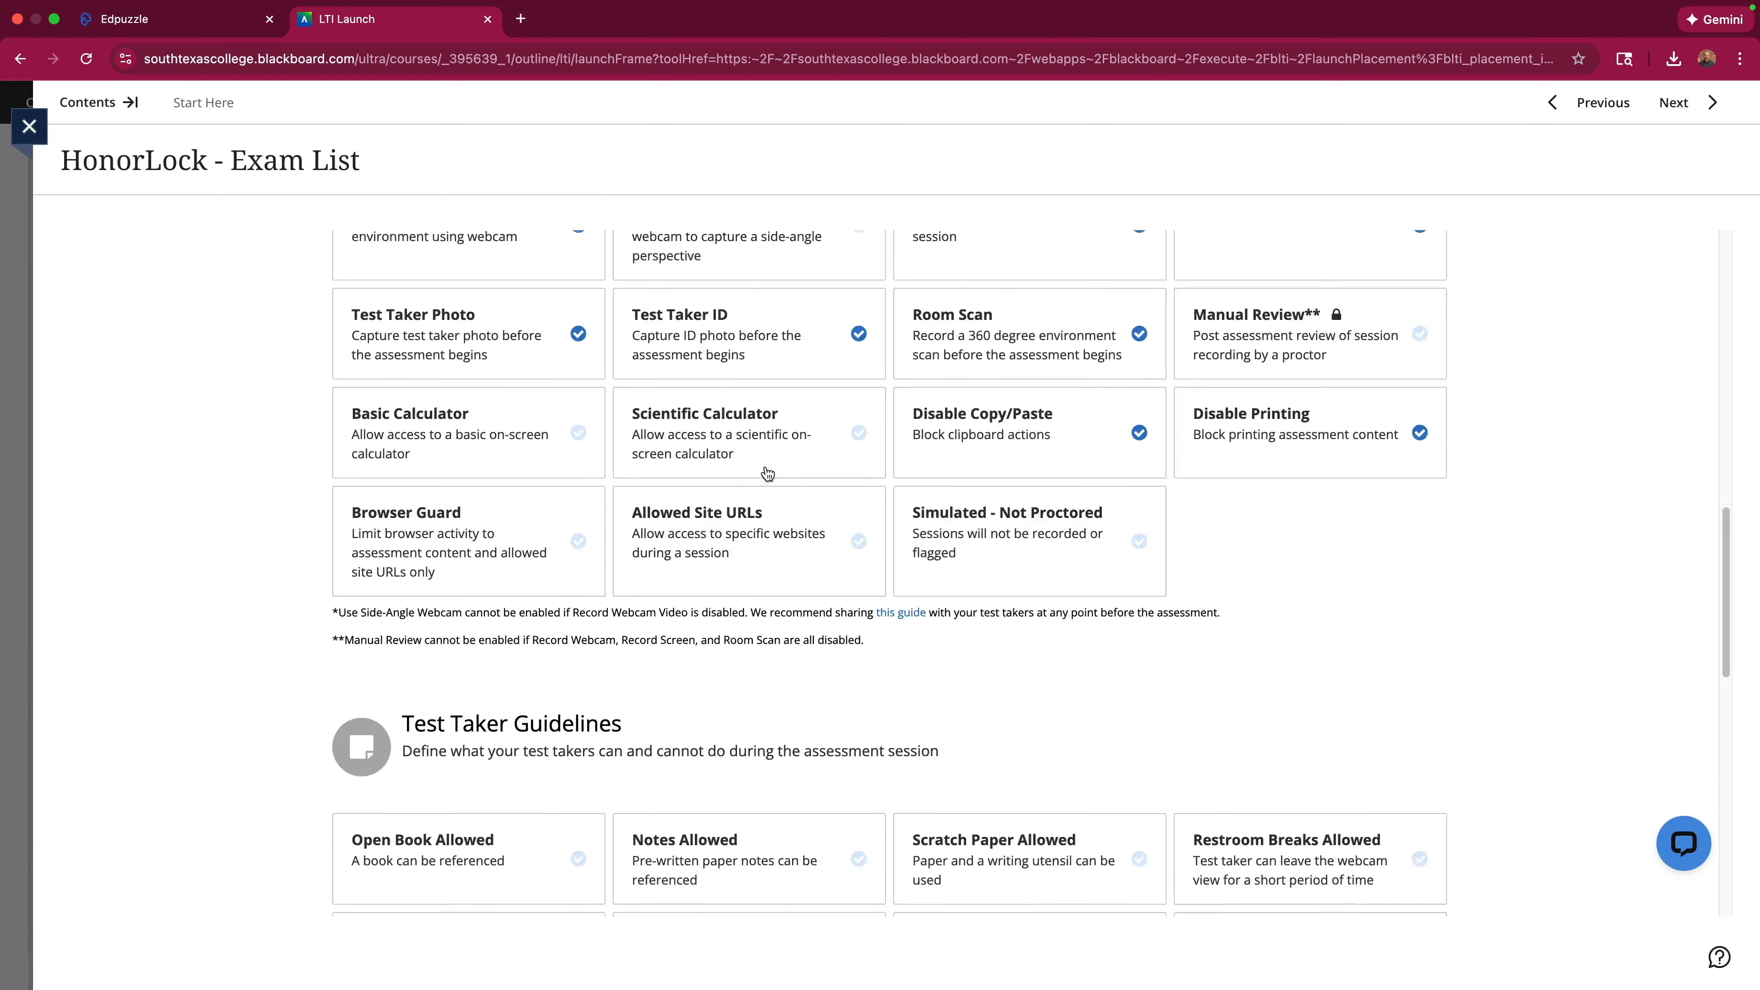
scroll(520, 425, "up", 3)
left_click(793, 544)
scroll(803, 508, "down", 2)
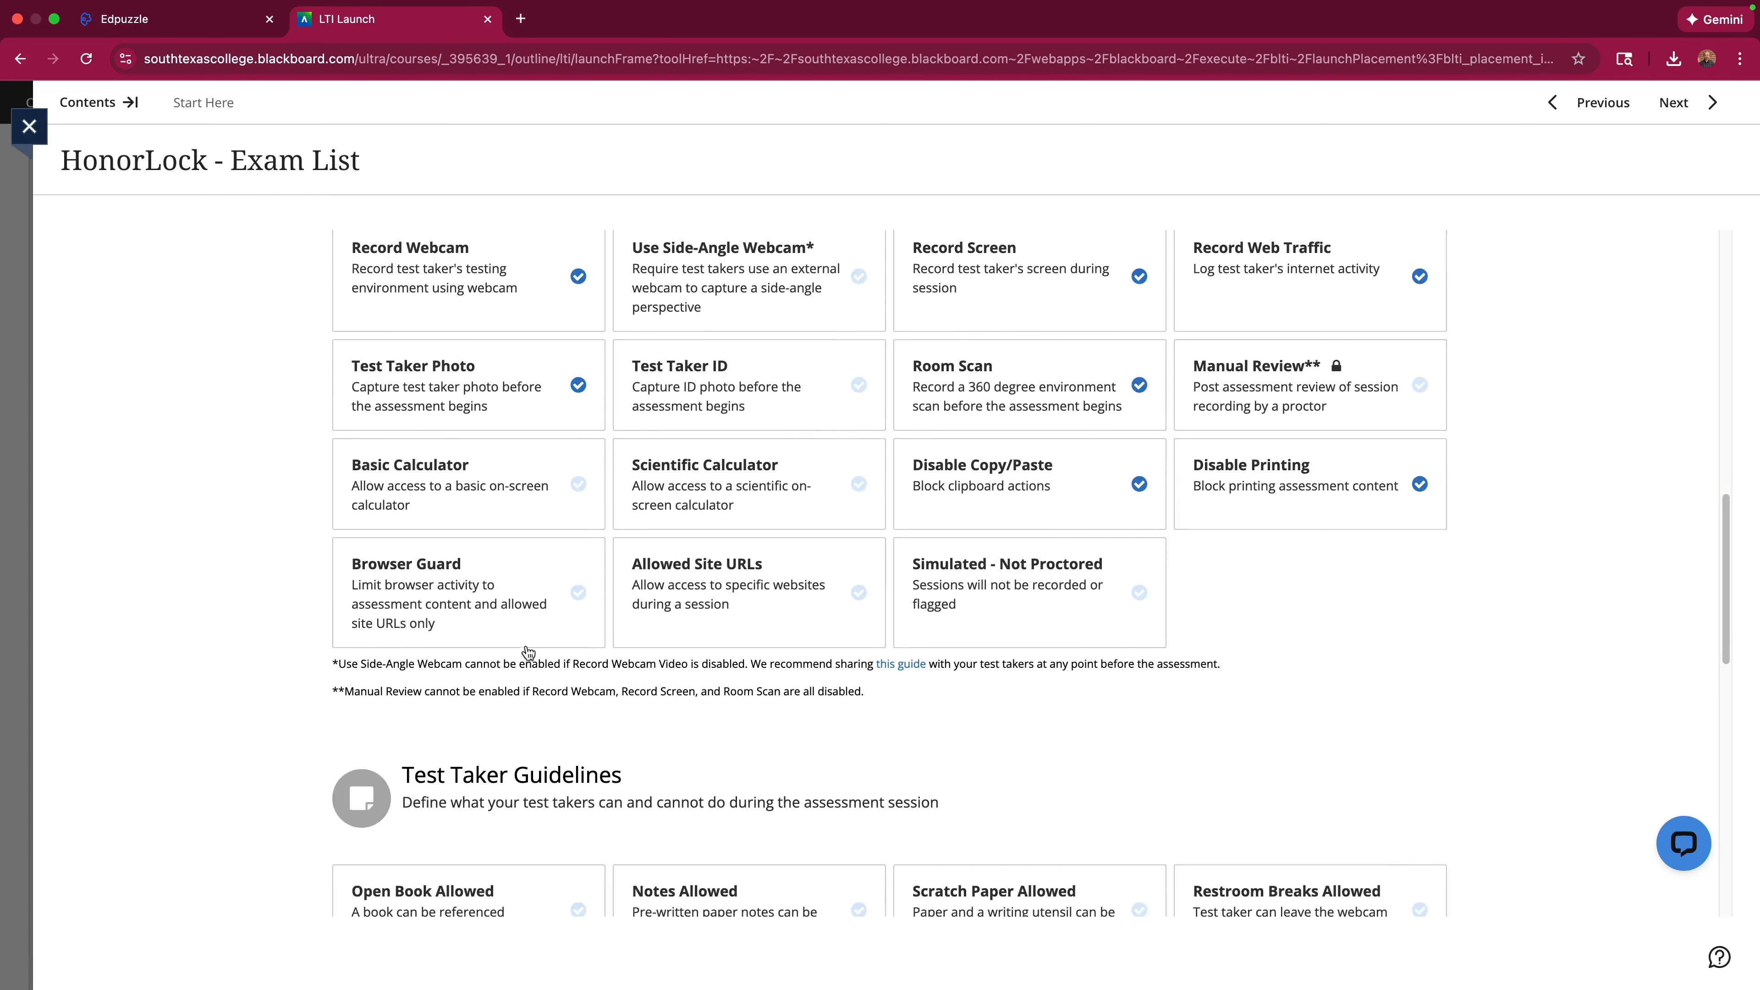
left_click(578, 594)
Allow open book, notes, scratch paper, restroom breaks, headphones, public area and background noise for the Honorlock Practice Quiz, and enable its proctoring.
scroll(725, 579, "down", 5)
left_click(505, 558)
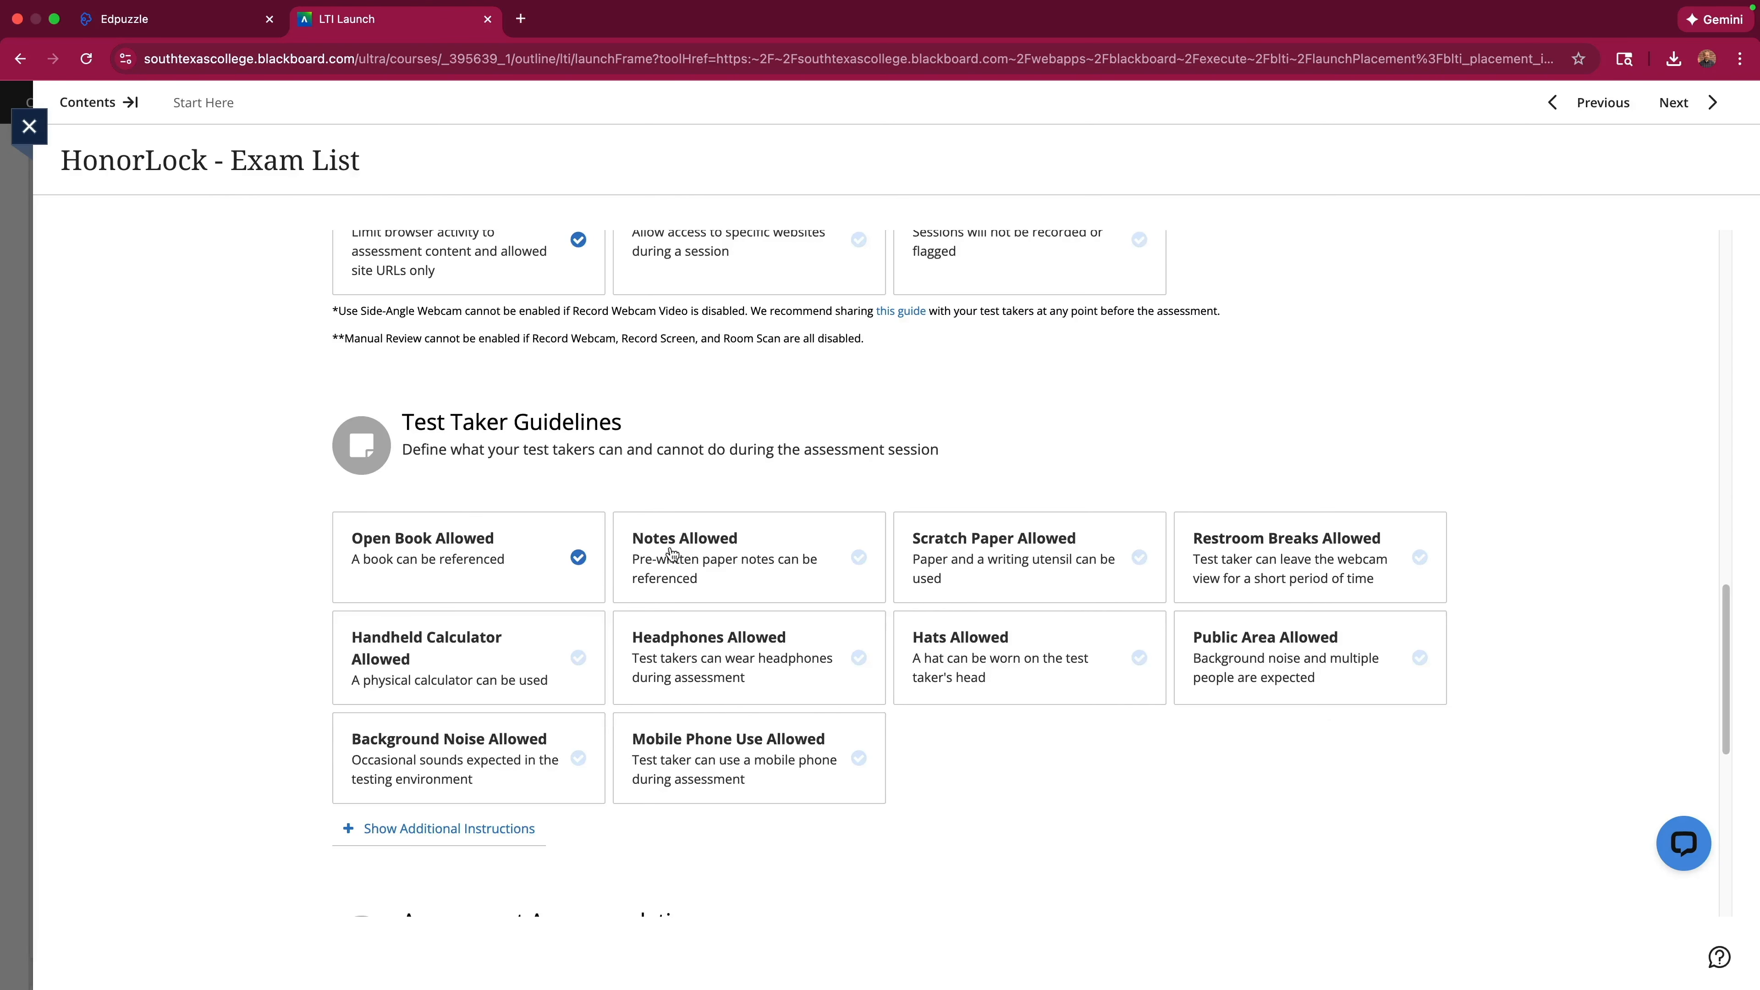
left_click(736, 559)
left_click(1033, 565)
left_click(1285, 544)
left_click(747, 655)
left_click(504, 754)
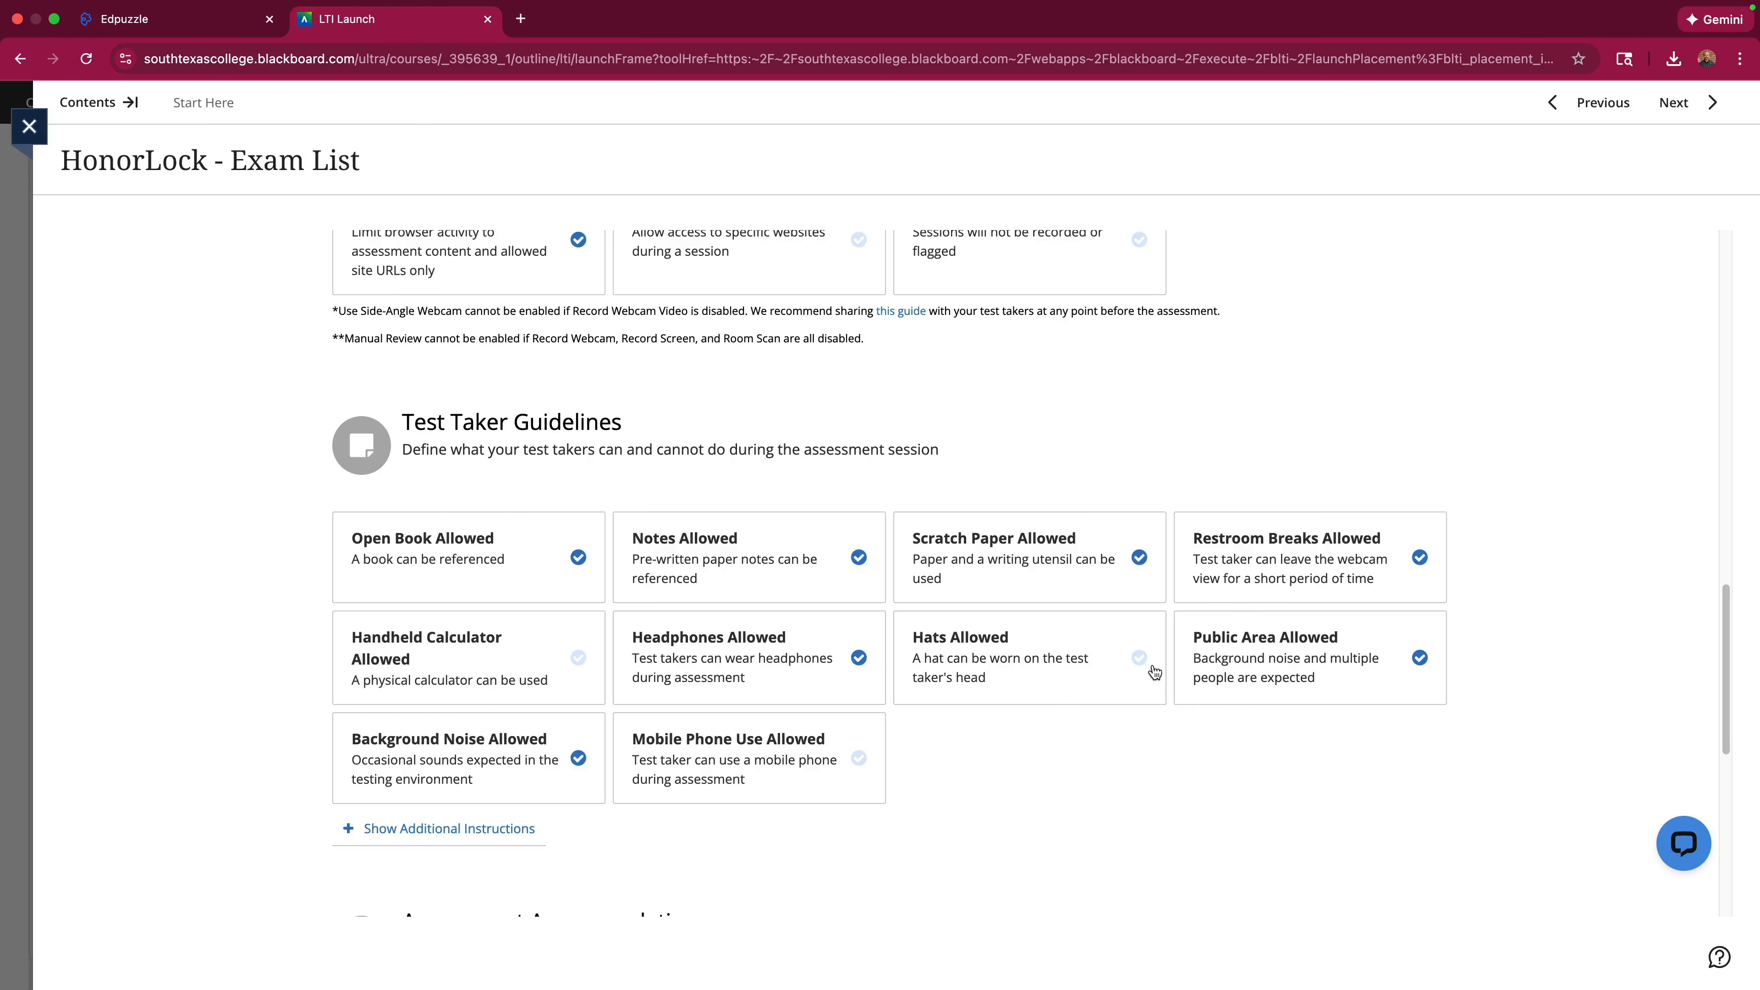
scroll(1154, 663, "down", 9)
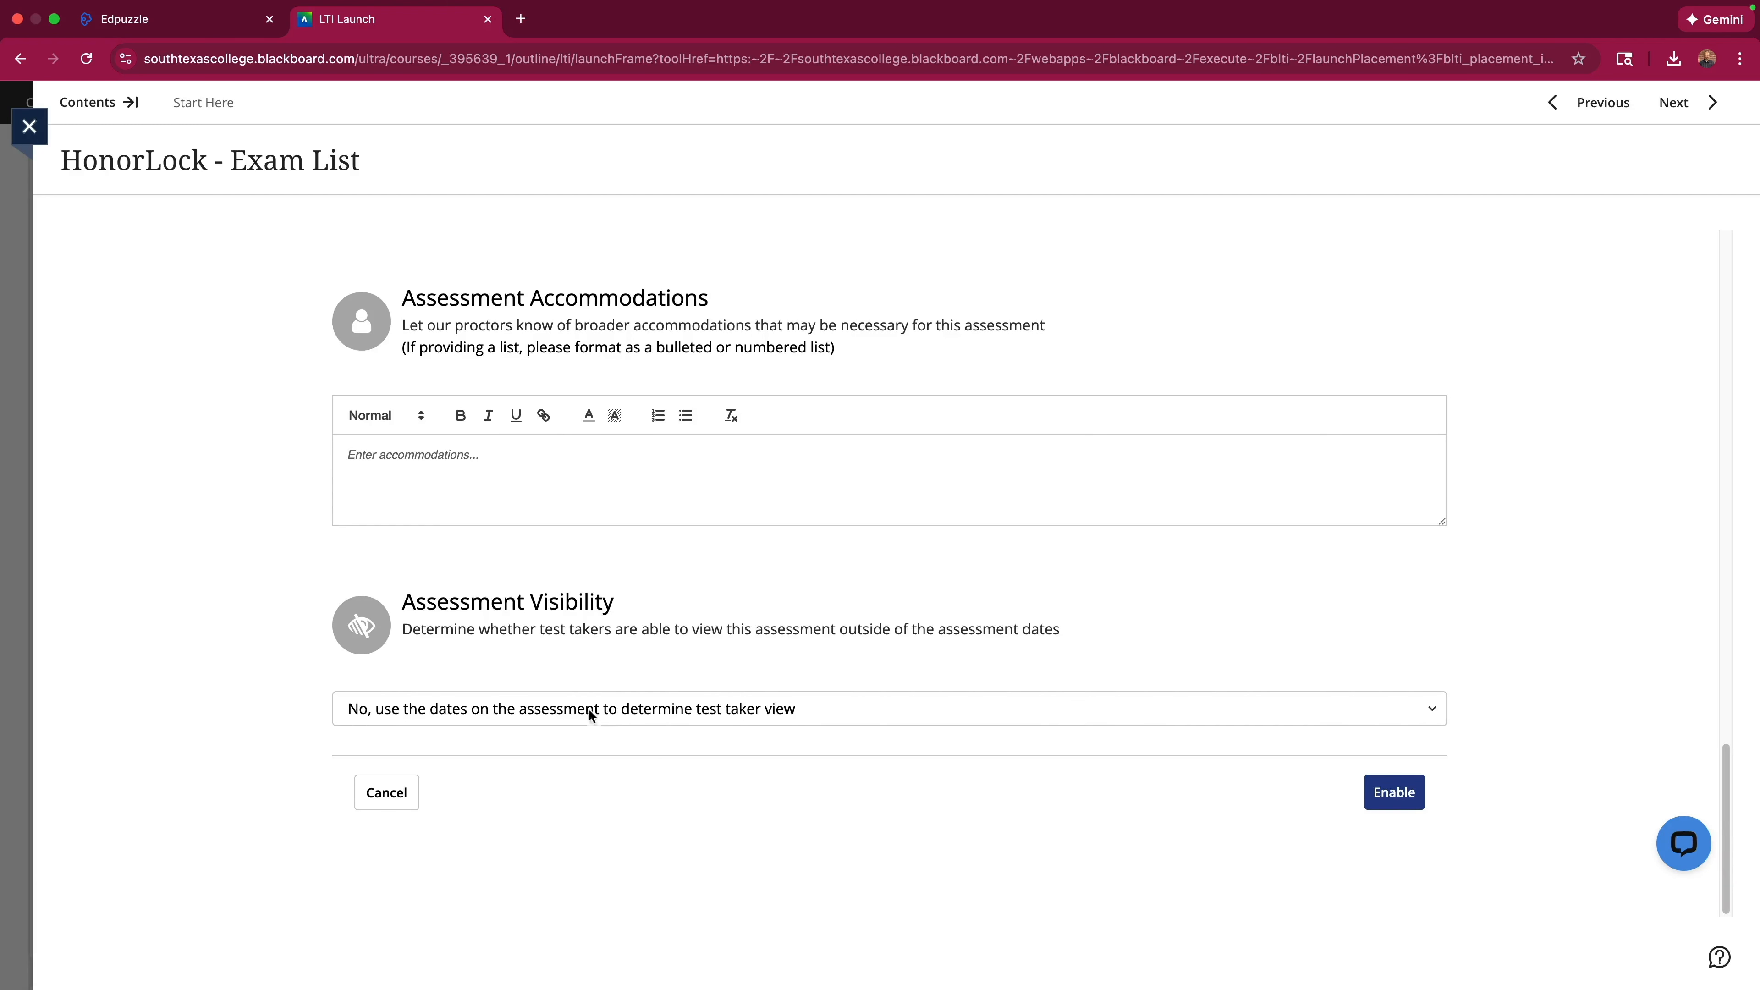
left_click(1396, 794)
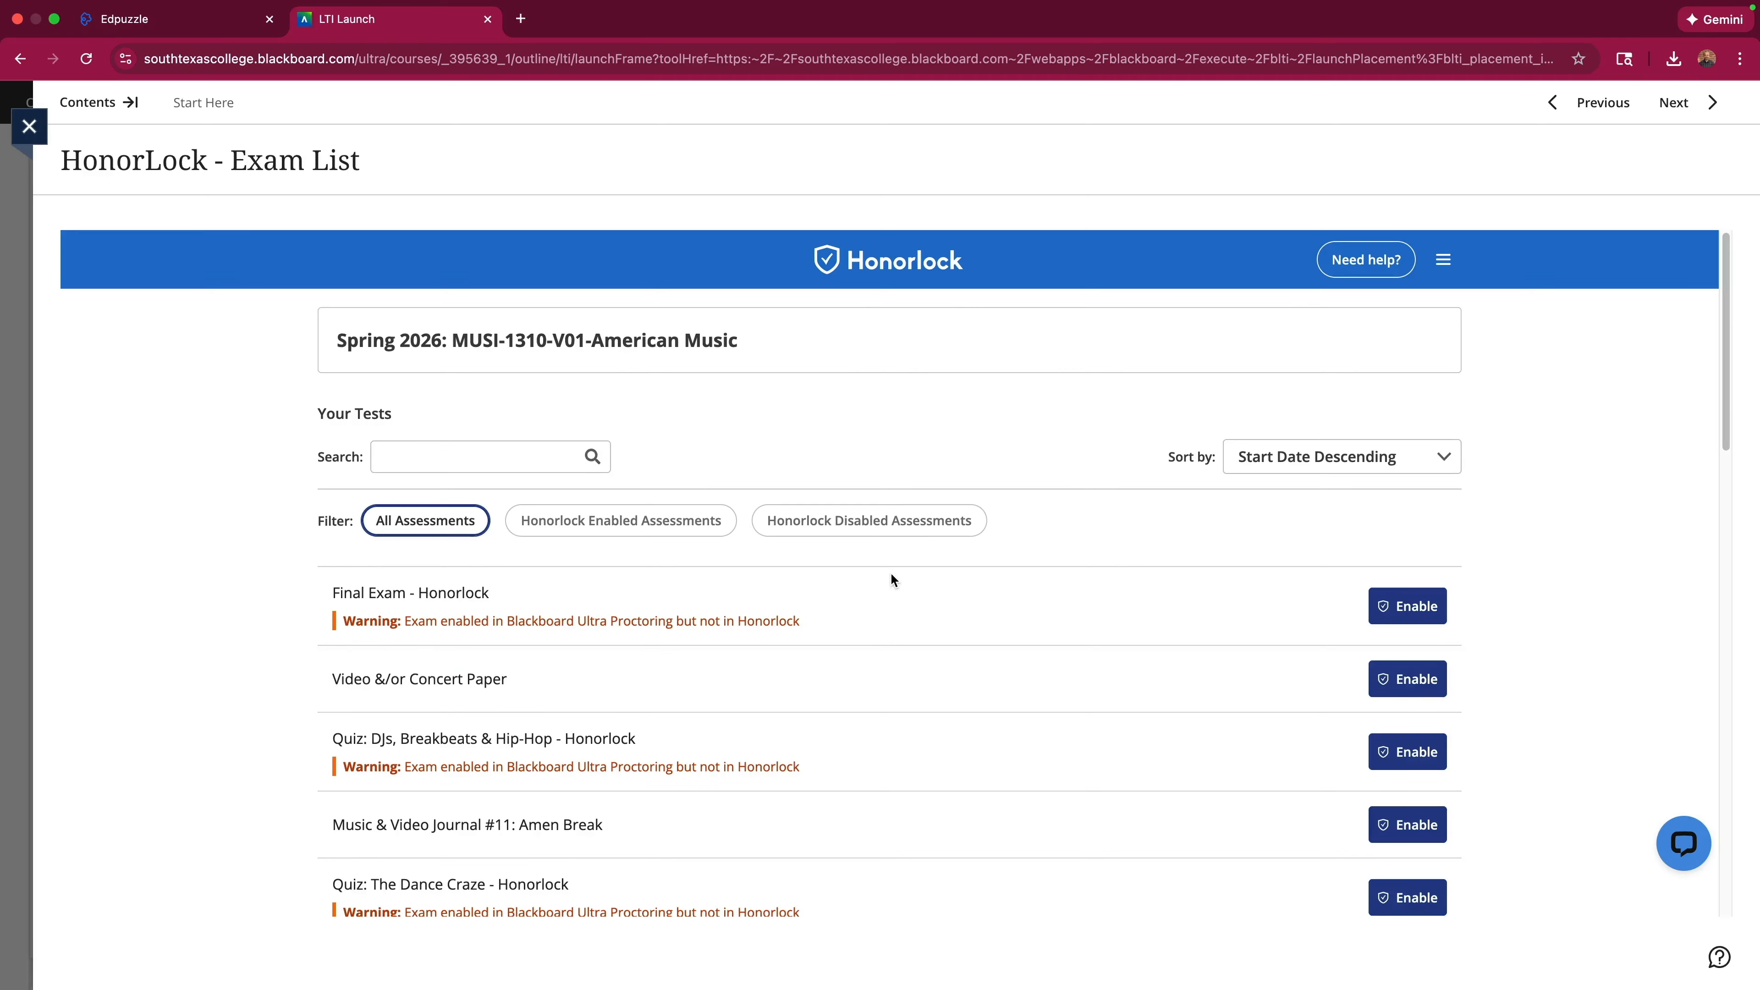
Start enabling Honorlock for Quiz: The Elements of Music and turn on email notifications for recommended sessions.
scroll(892, 578, "down", 10)
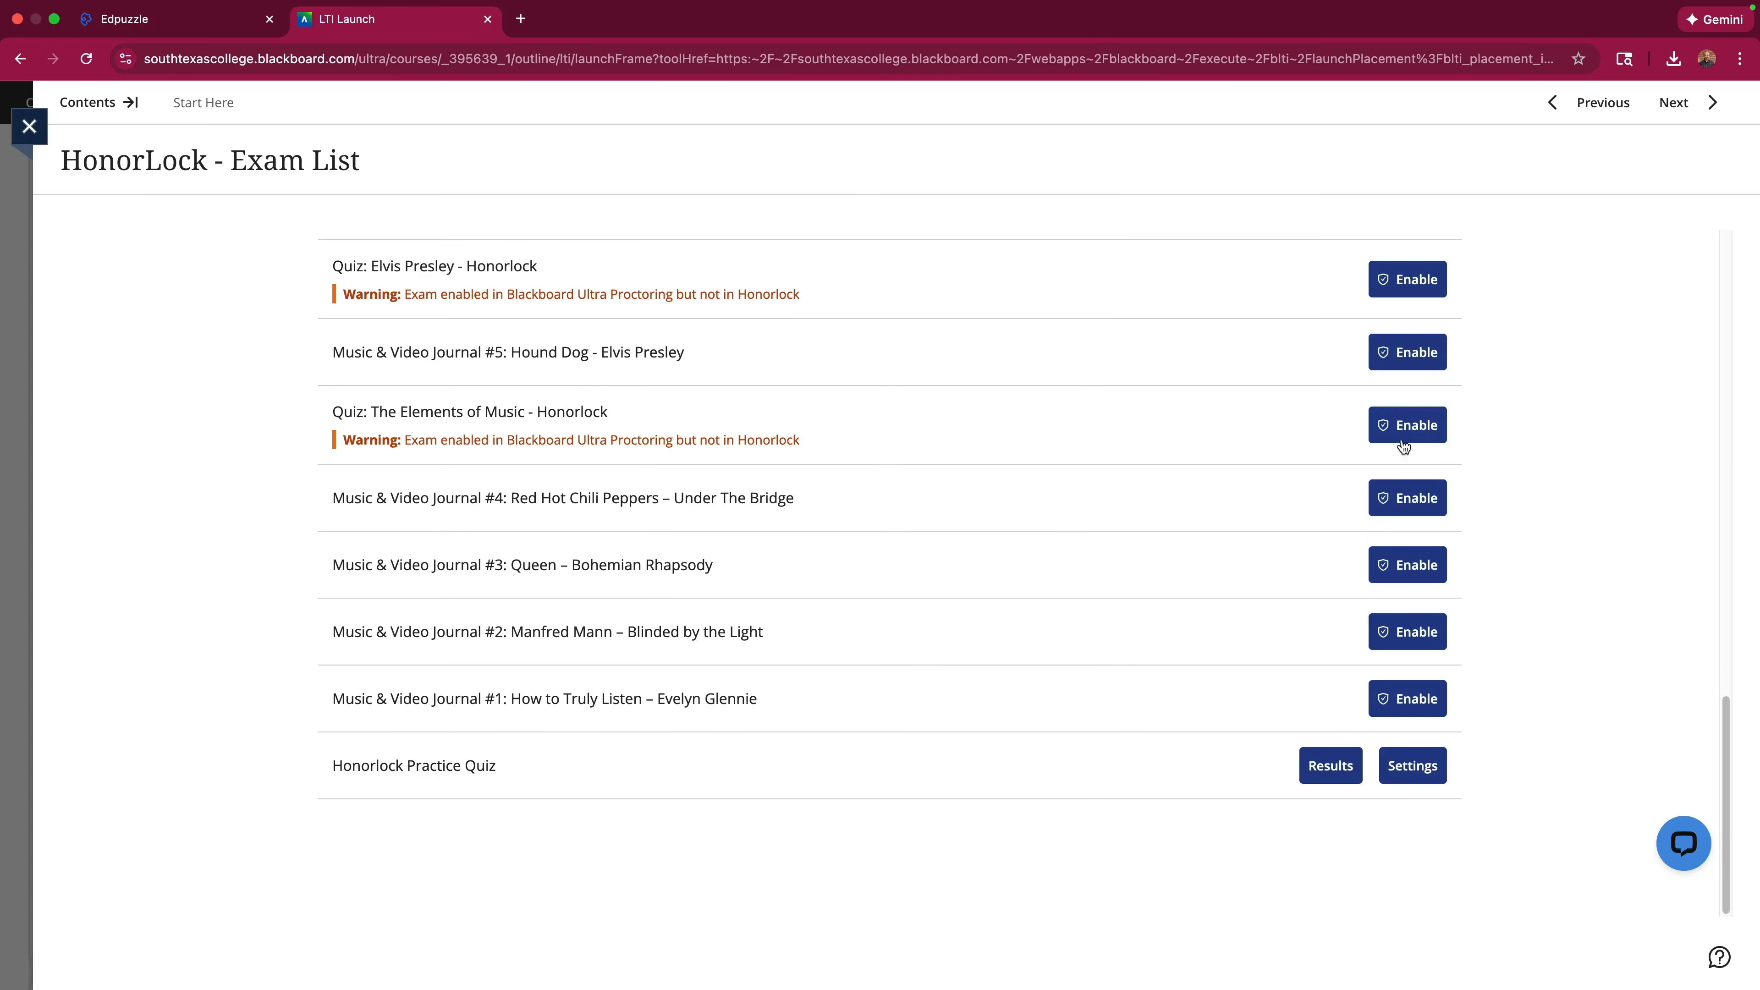
left_click(1407, 425)
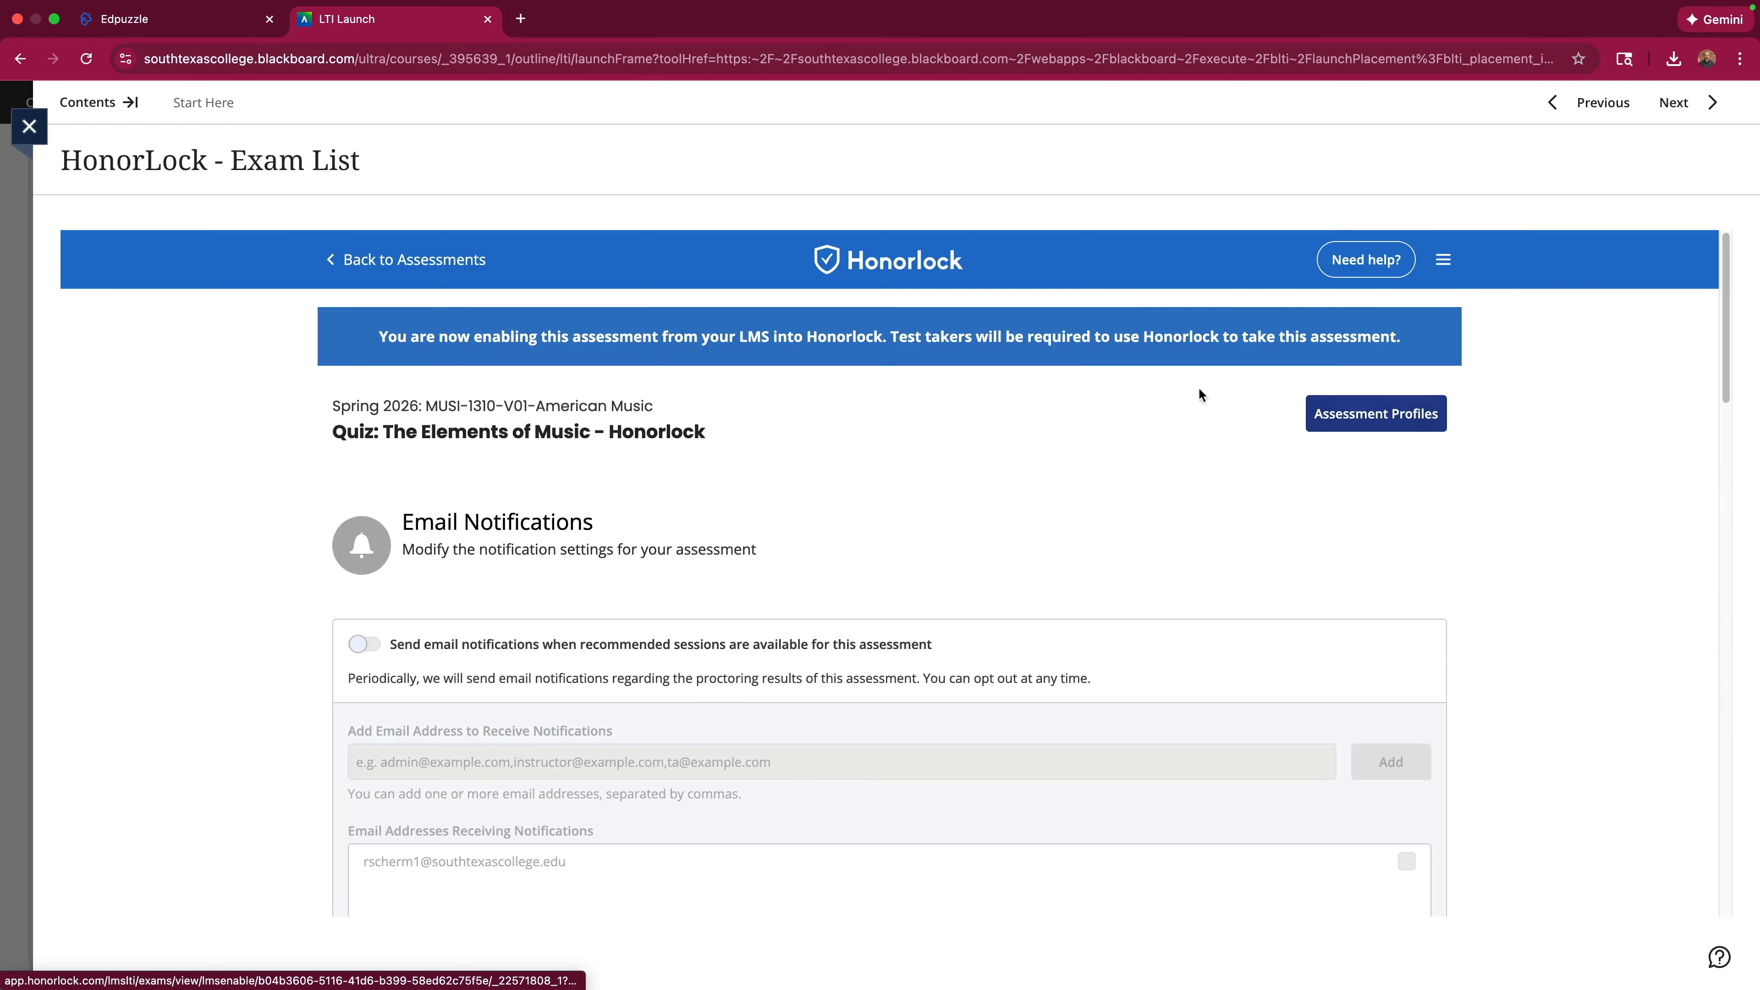
scroll(535, 555, "down", 2)
left_click(366, 496)
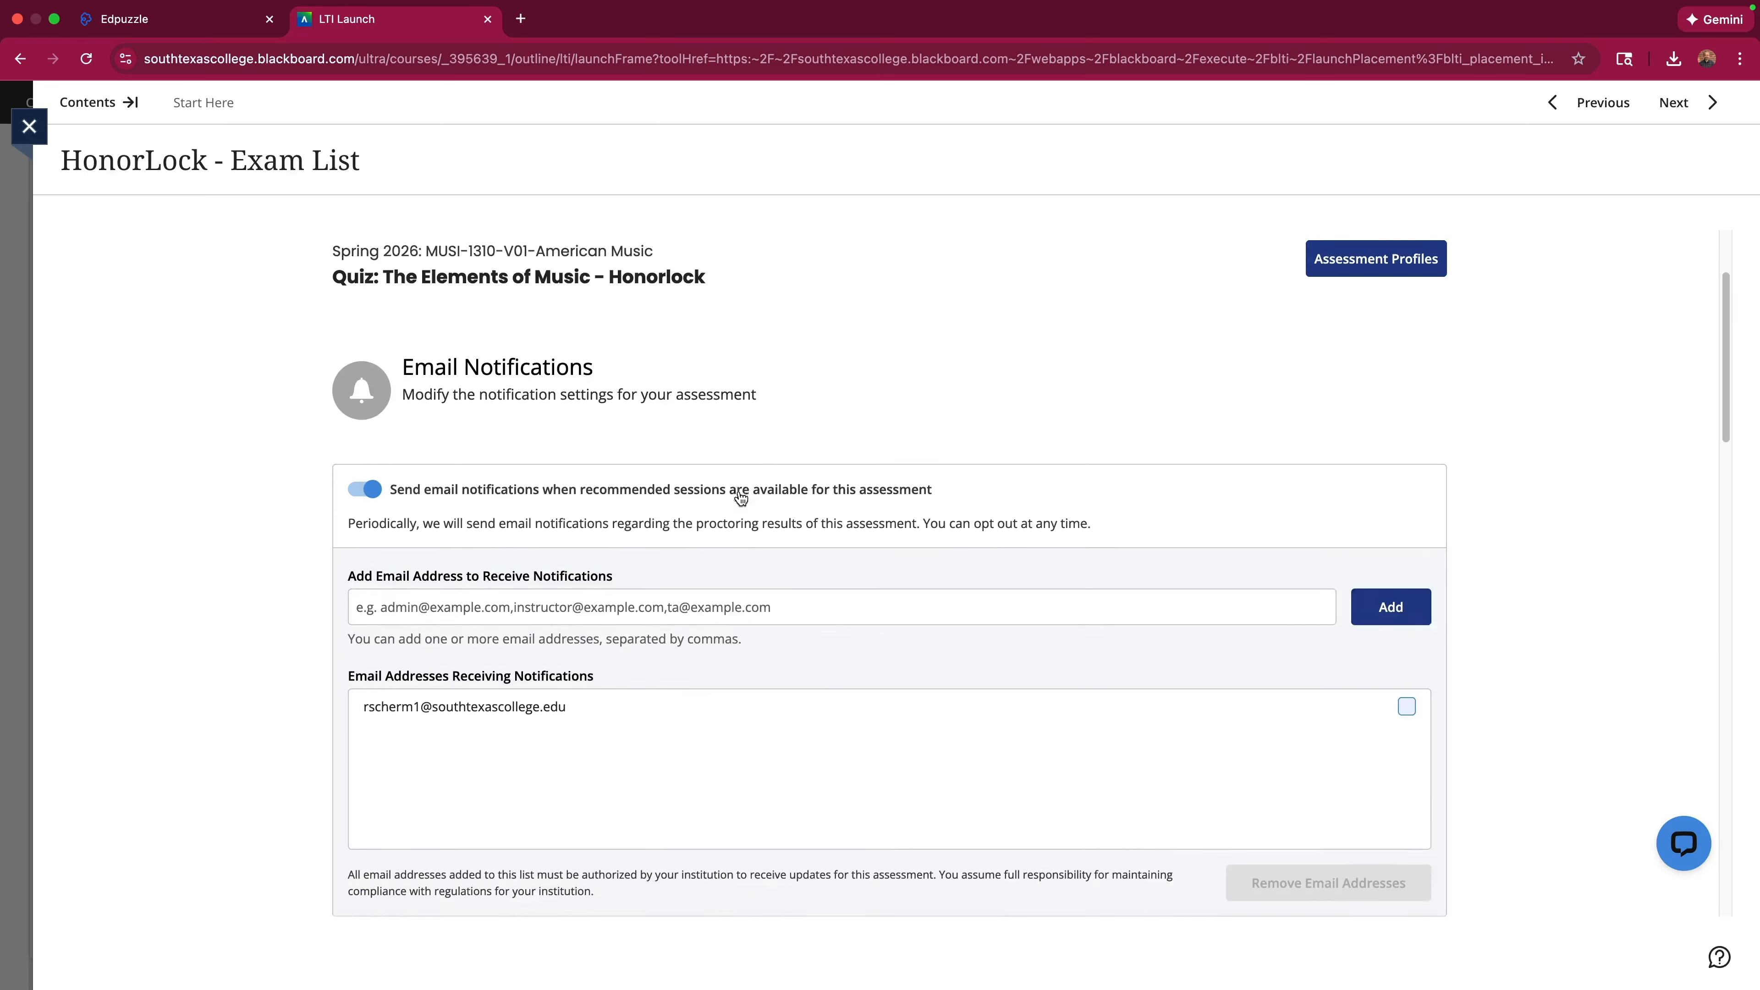
Turn off Test Taker ID and turn on Browser Guard in the Elements of Music quiz's proctoring settings.
scroll(736, 496, "down", 8)
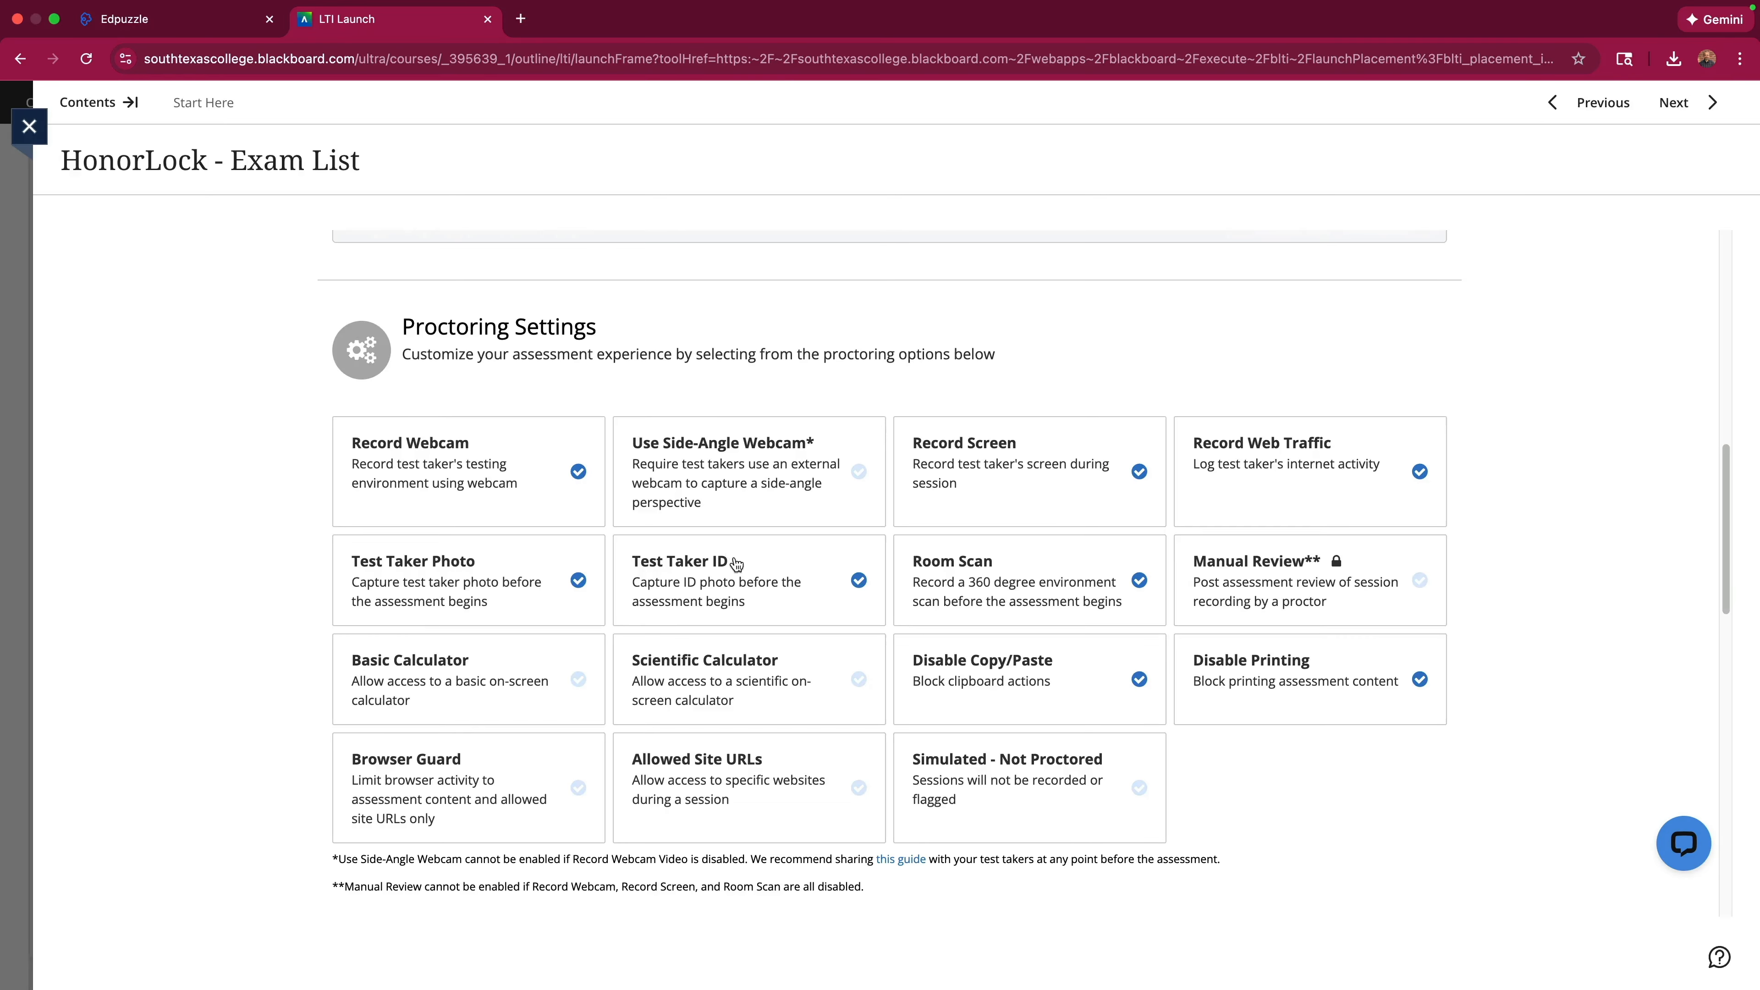
left_click(735, 562)
scroll(571, 472, "down", 3)
scroll(571, 471, "down", 4)
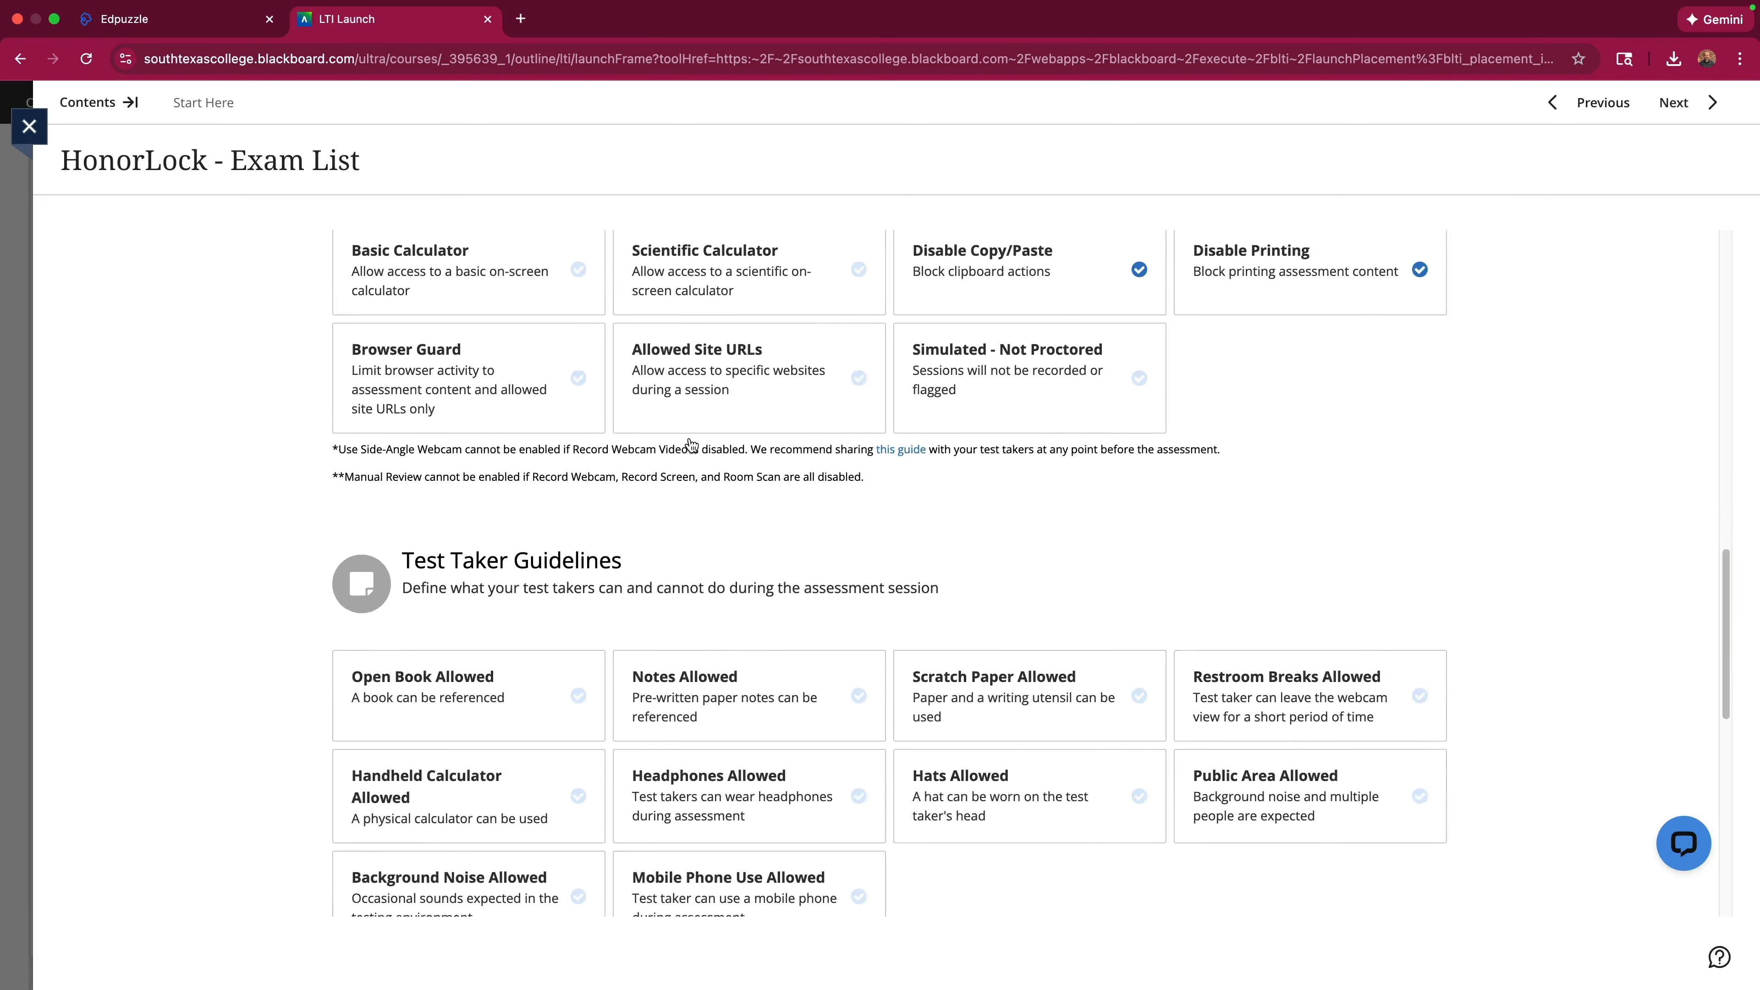
left_click(423, 413)
Allow open book, notes, scratch paper, restroom breaks, headphones, public area and background noise for the Elements of Music quiz, and enable its proctoring.
scroll(711, 442, "down", 1)
scroll(711, 442, "down", 3)
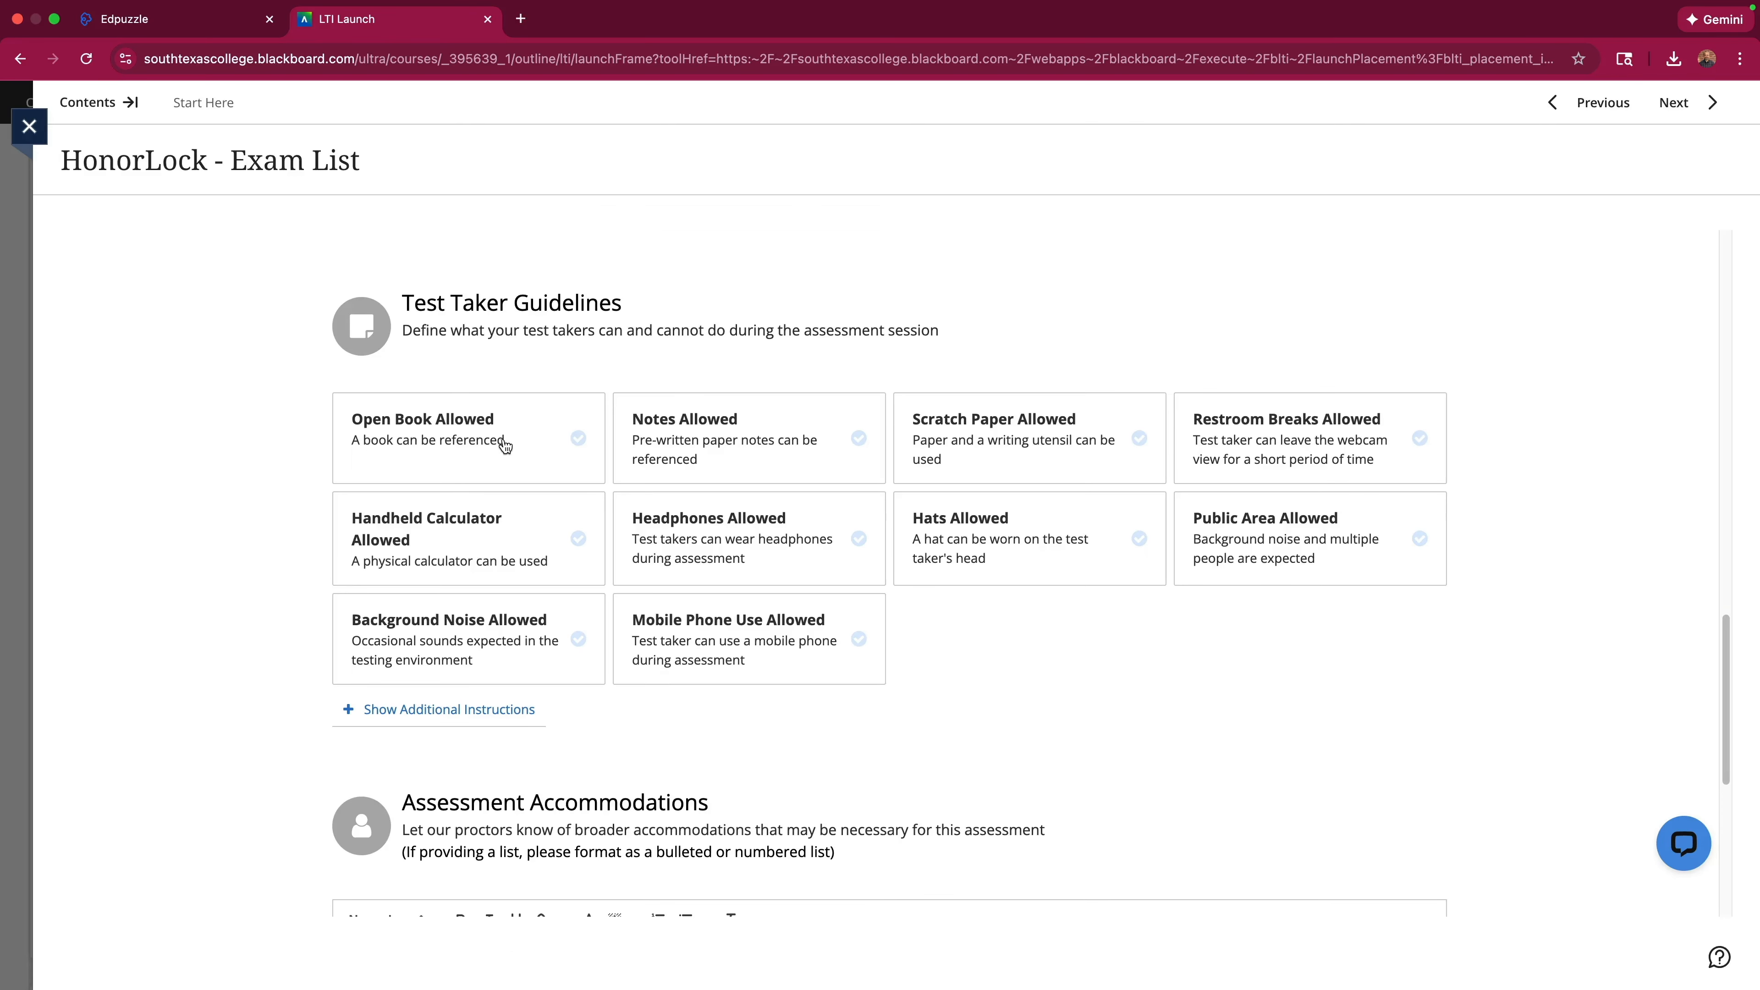
left_click(505, 444)
left_click(840, 447)
left_click(976, 442)
left_click(1275, 436)
left_click(748, 529)
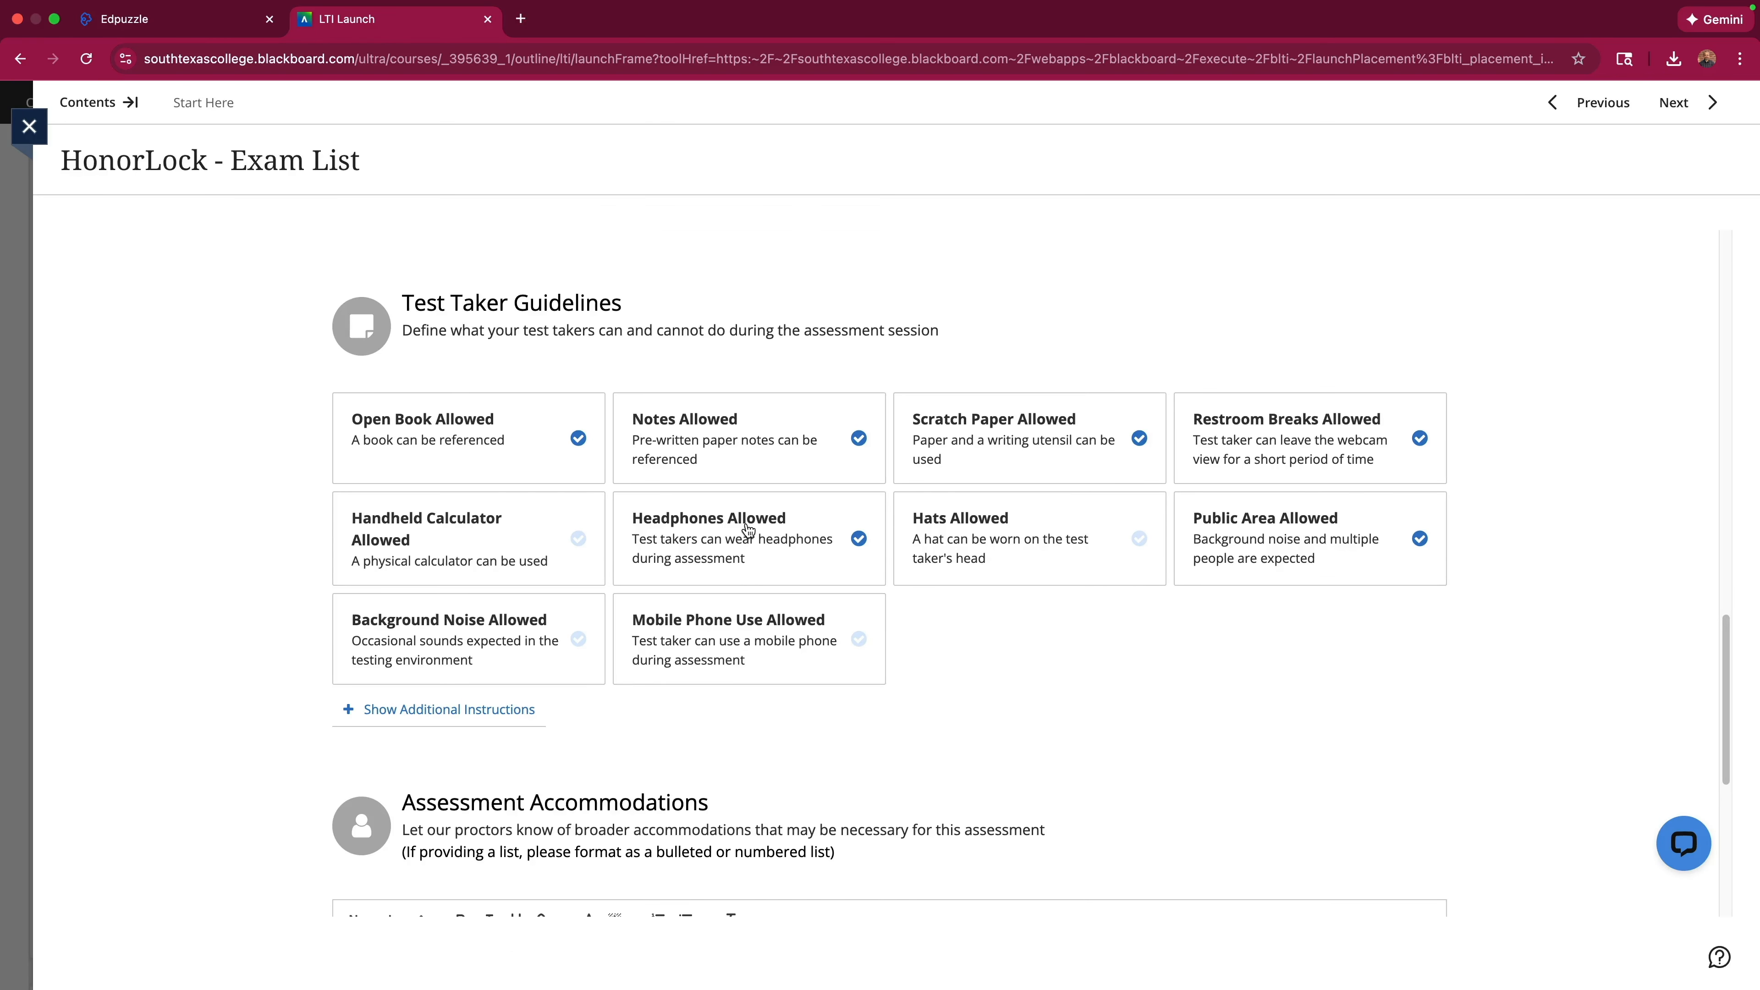
left_click(495, 641)
scroll(1180, 584, "down", 3)
scroll(1181, 588, "down", 5)
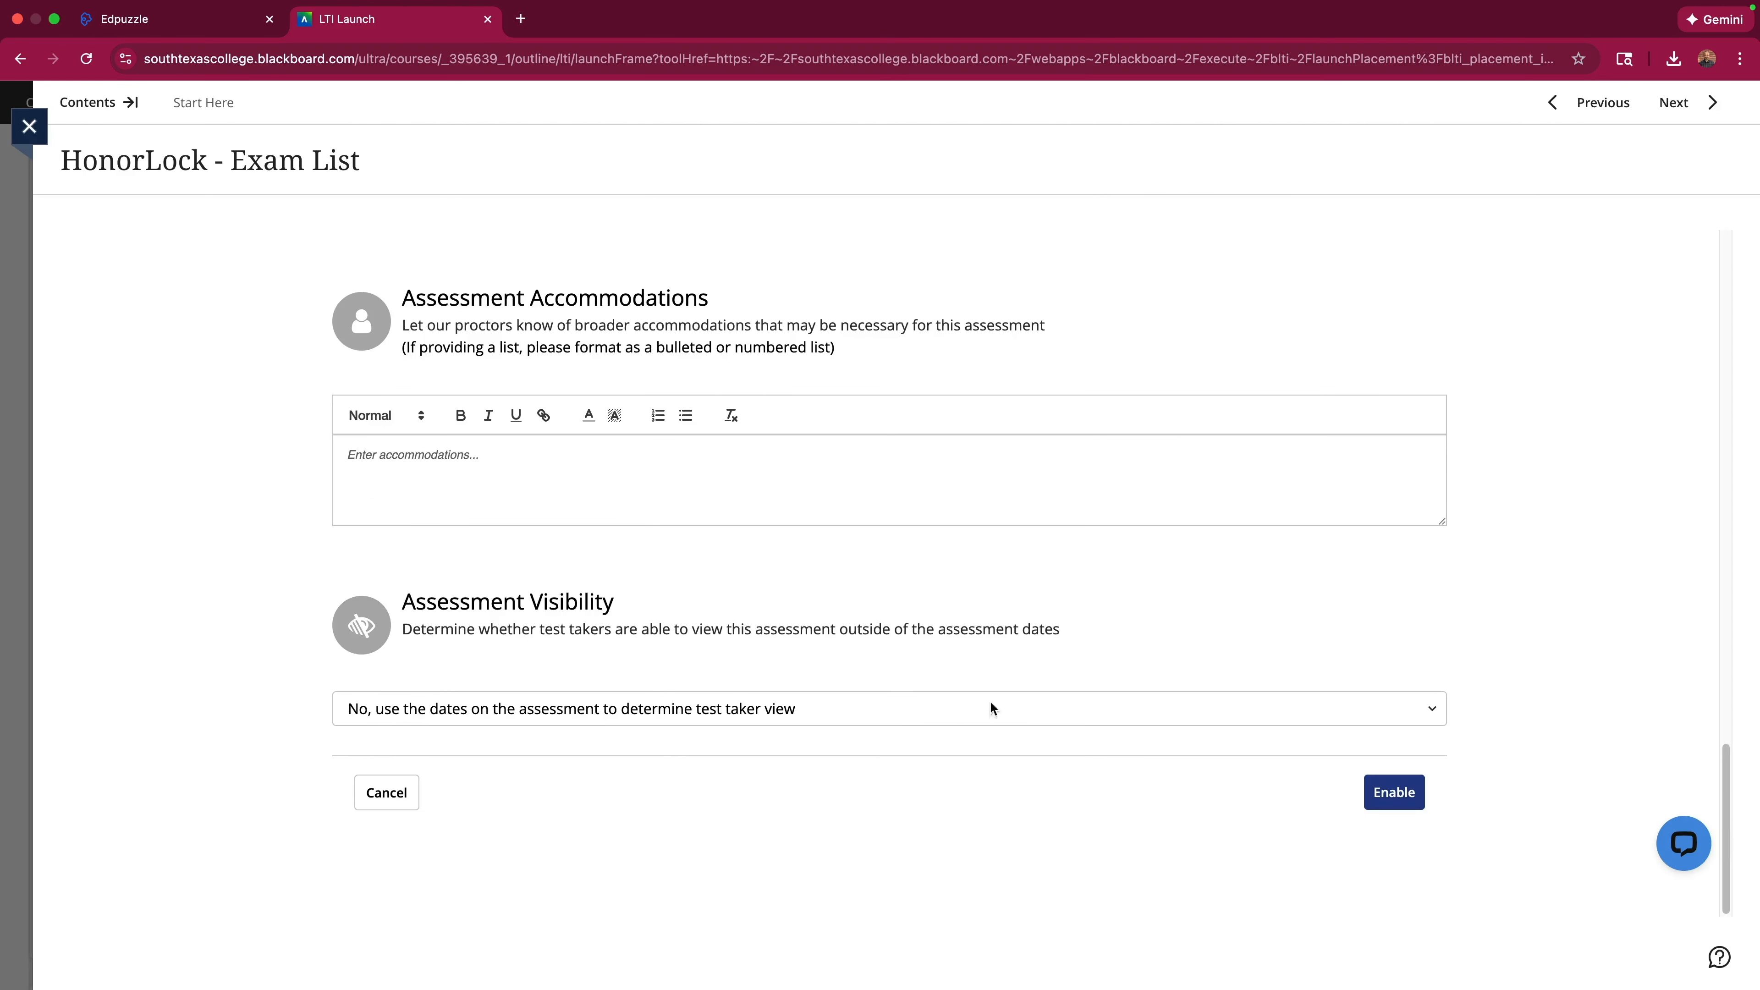
left_click(1393, 791)
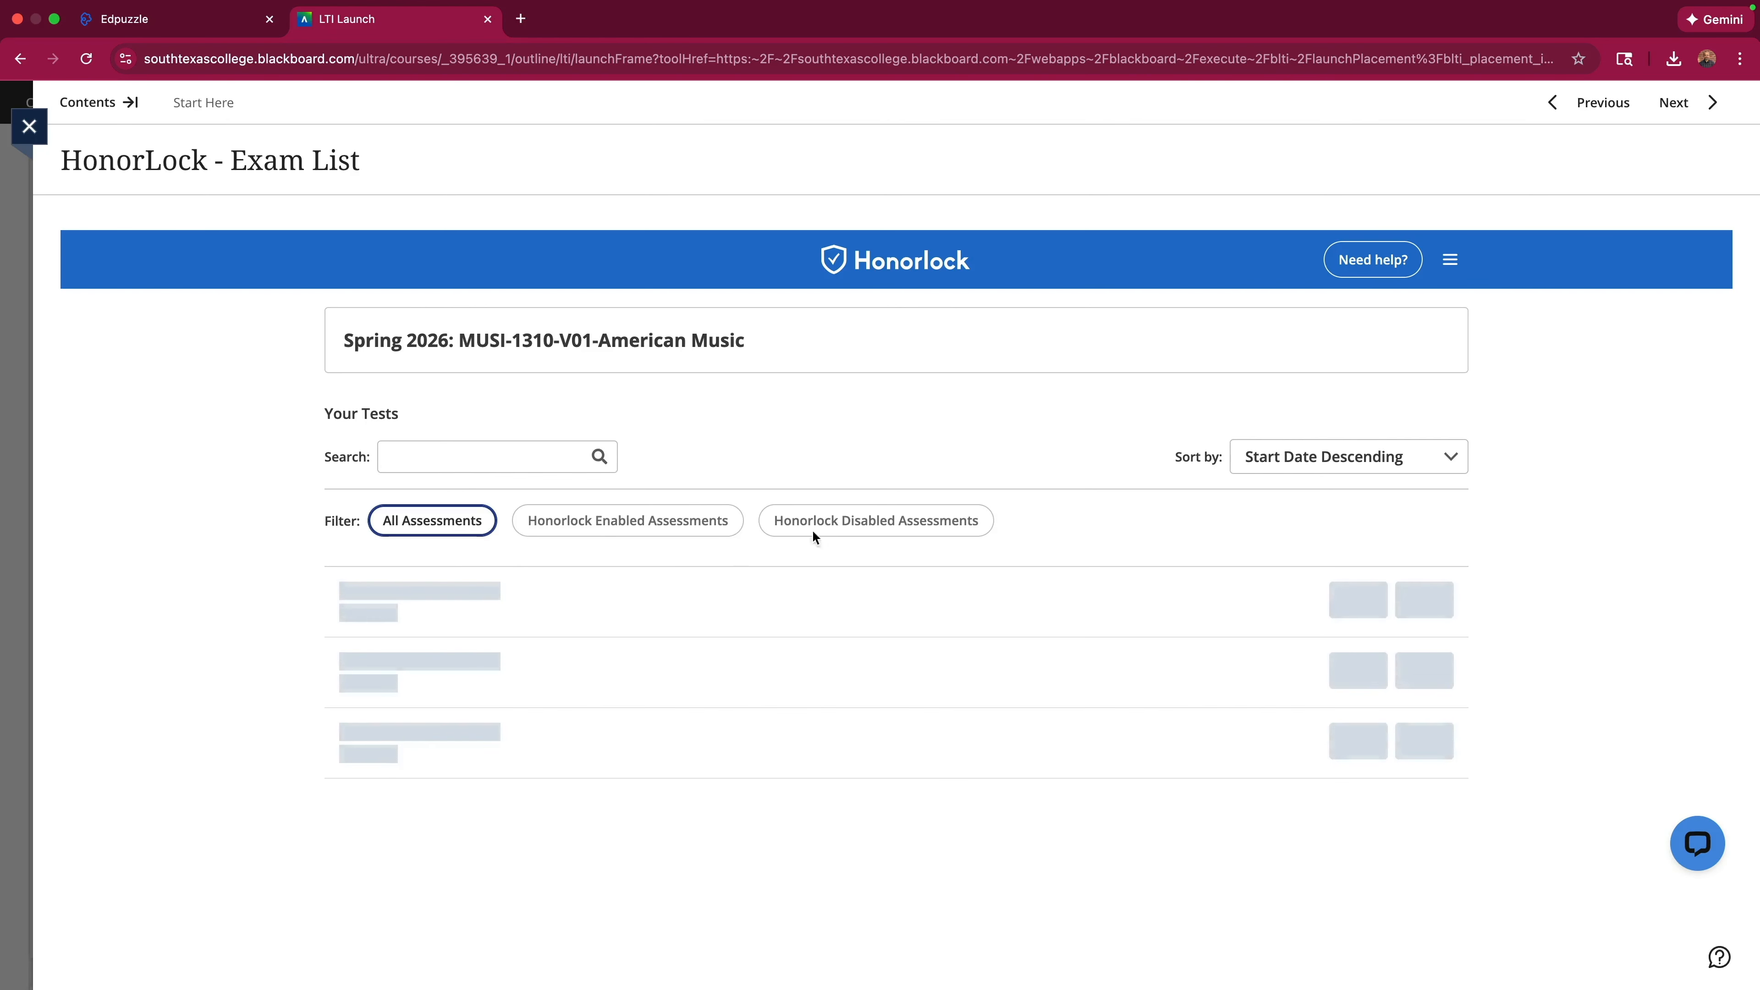
Start enabling Honorlock for Quiz: Elvis Presley and turn on email notifications for recommended sessions.
scroll(619, 592, "down", 3)
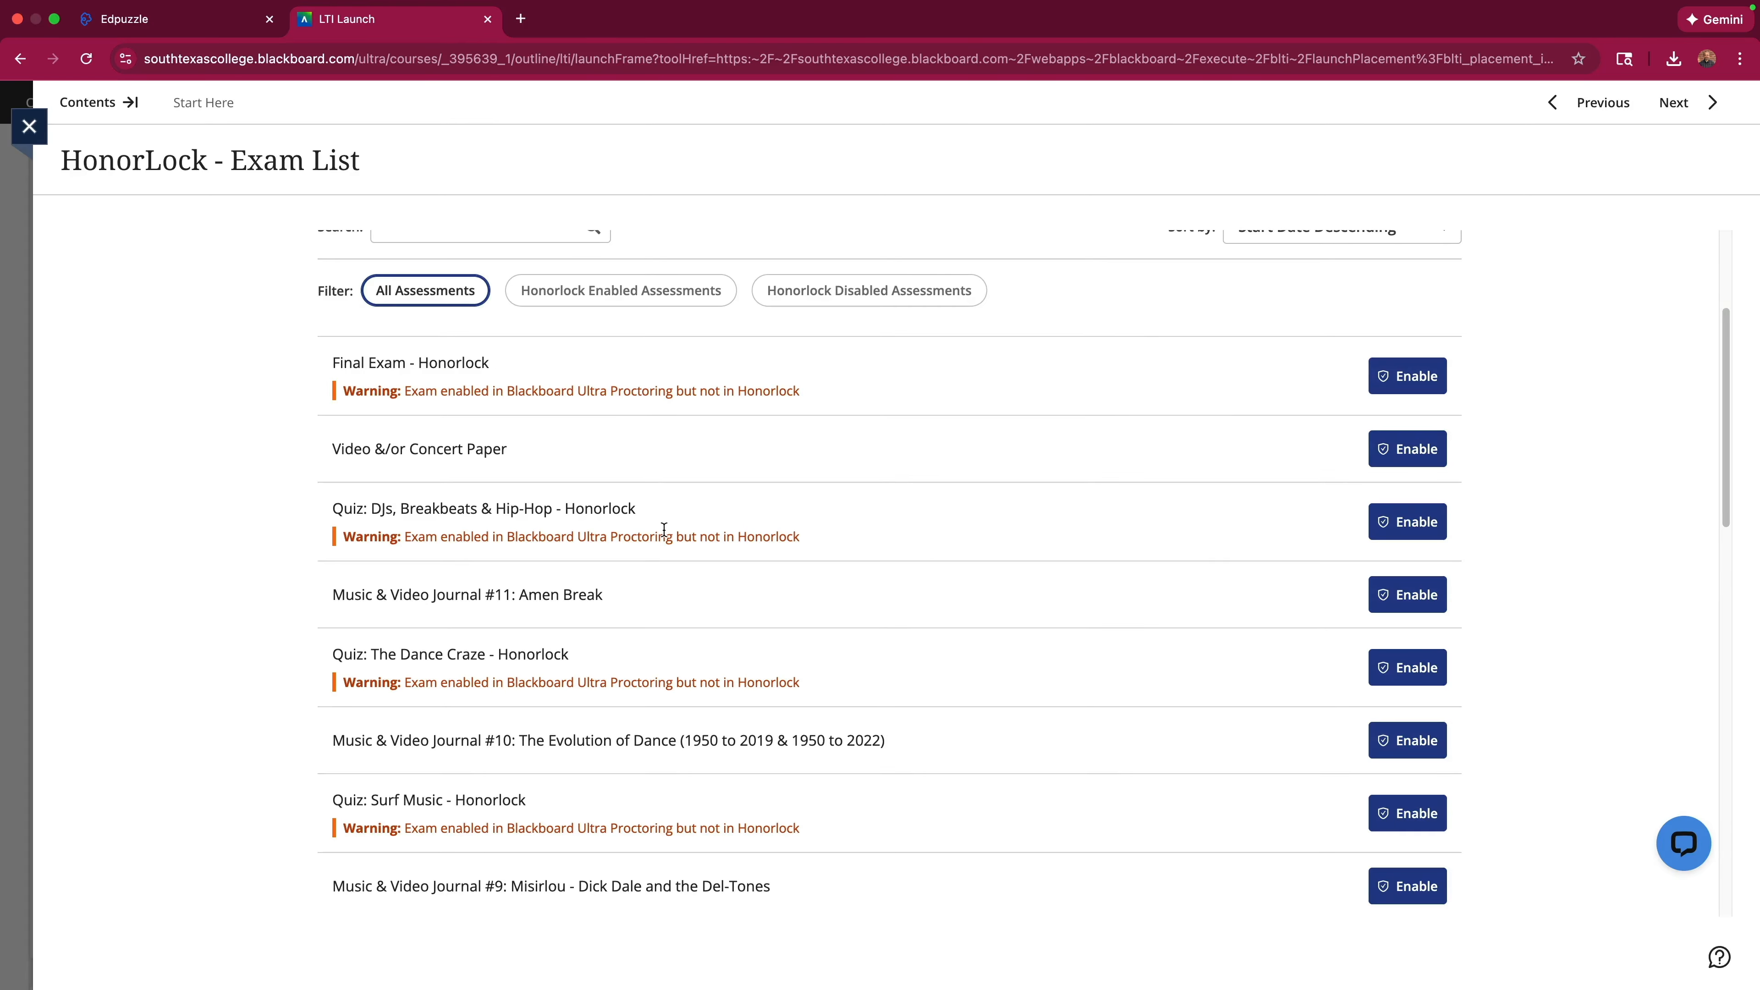
scroll(727, 507, "down", 10)
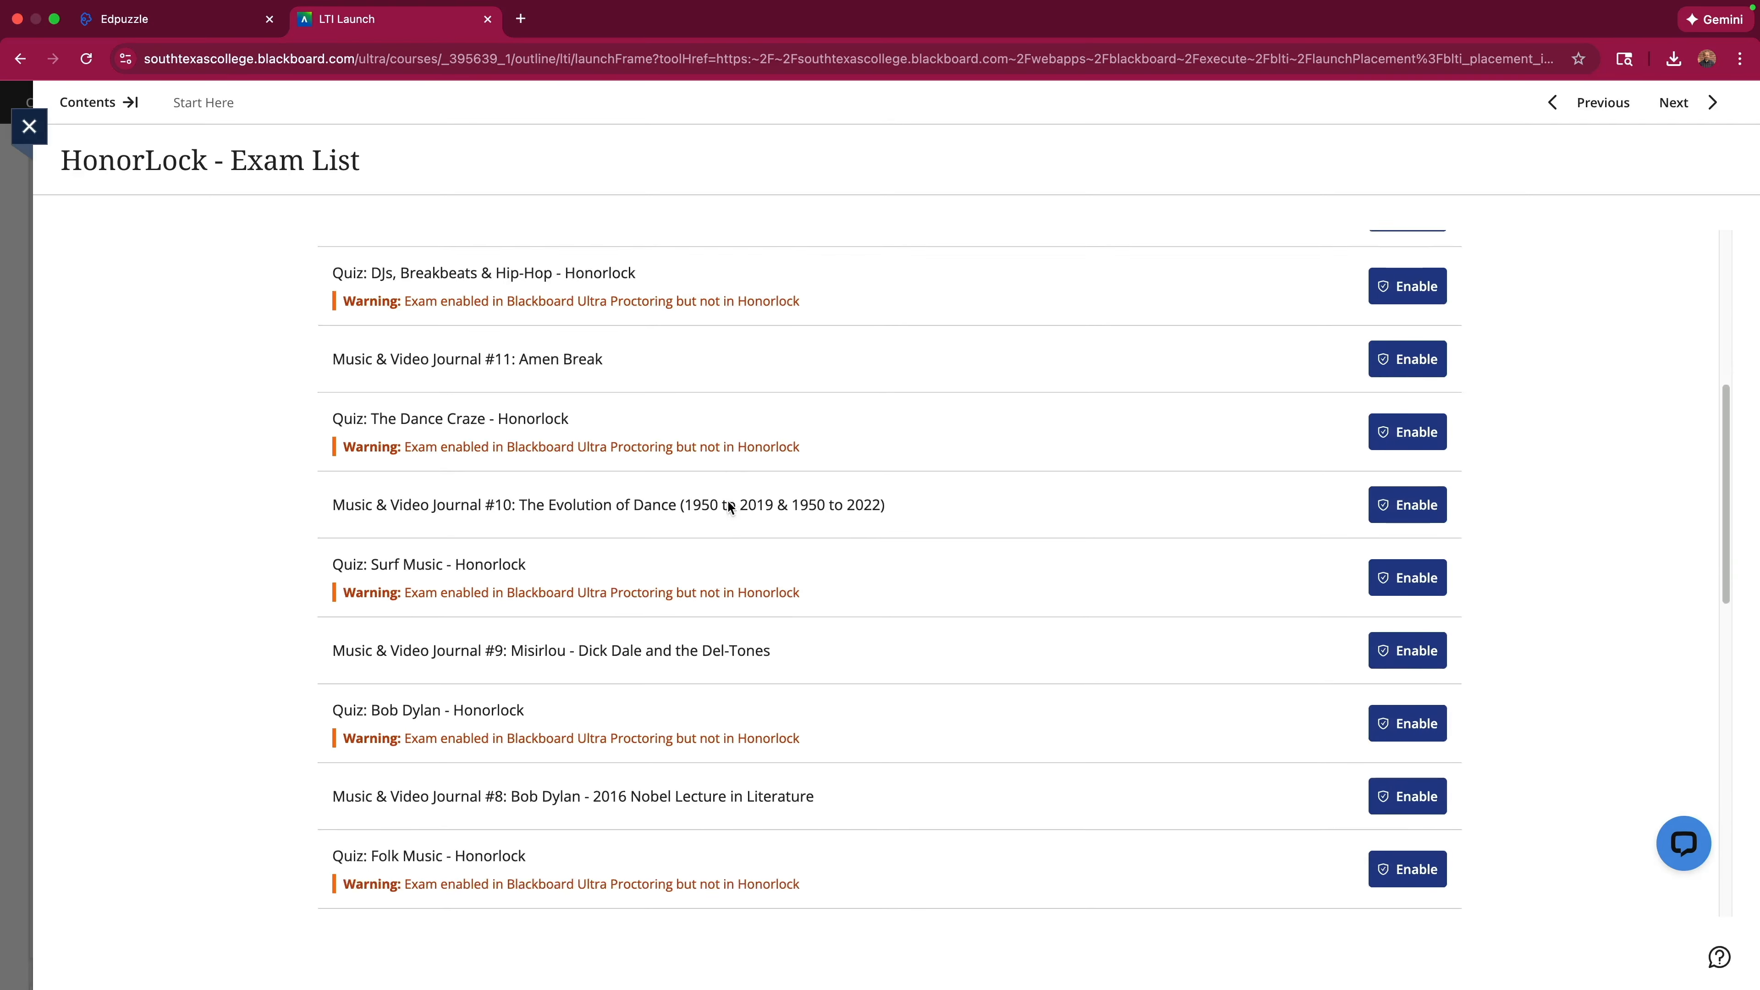
scroll(727, 500, "down", 4)
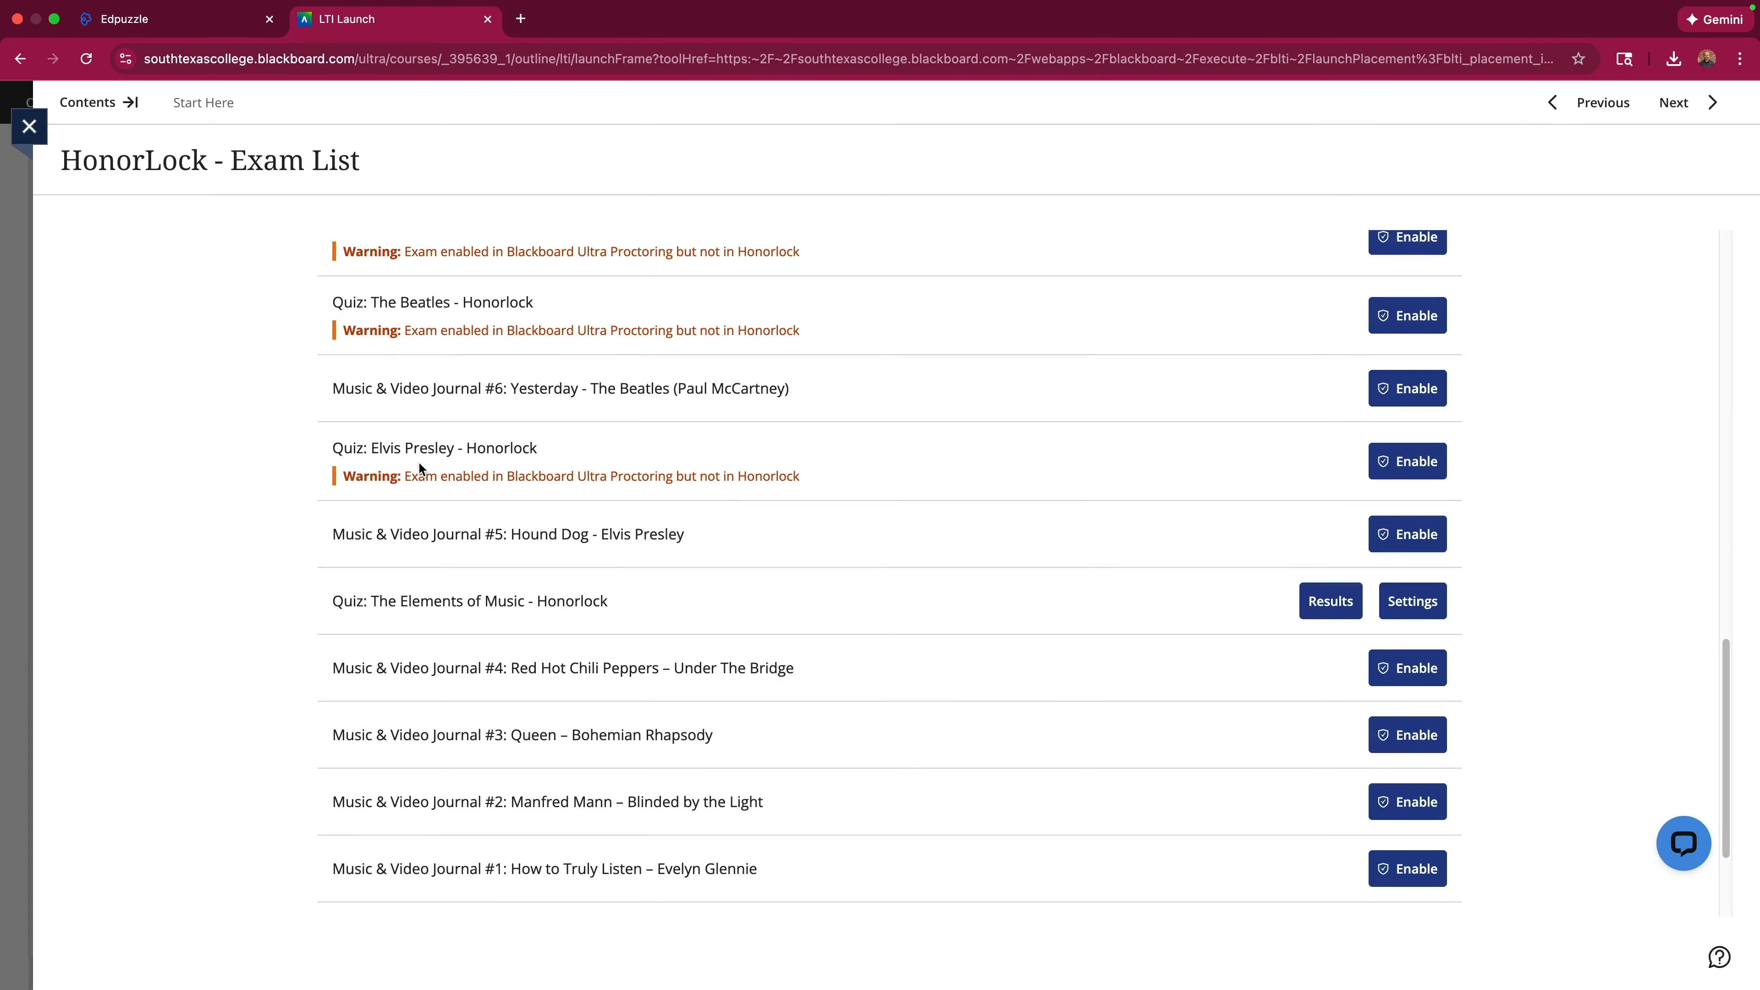
left_click(1407, 461)
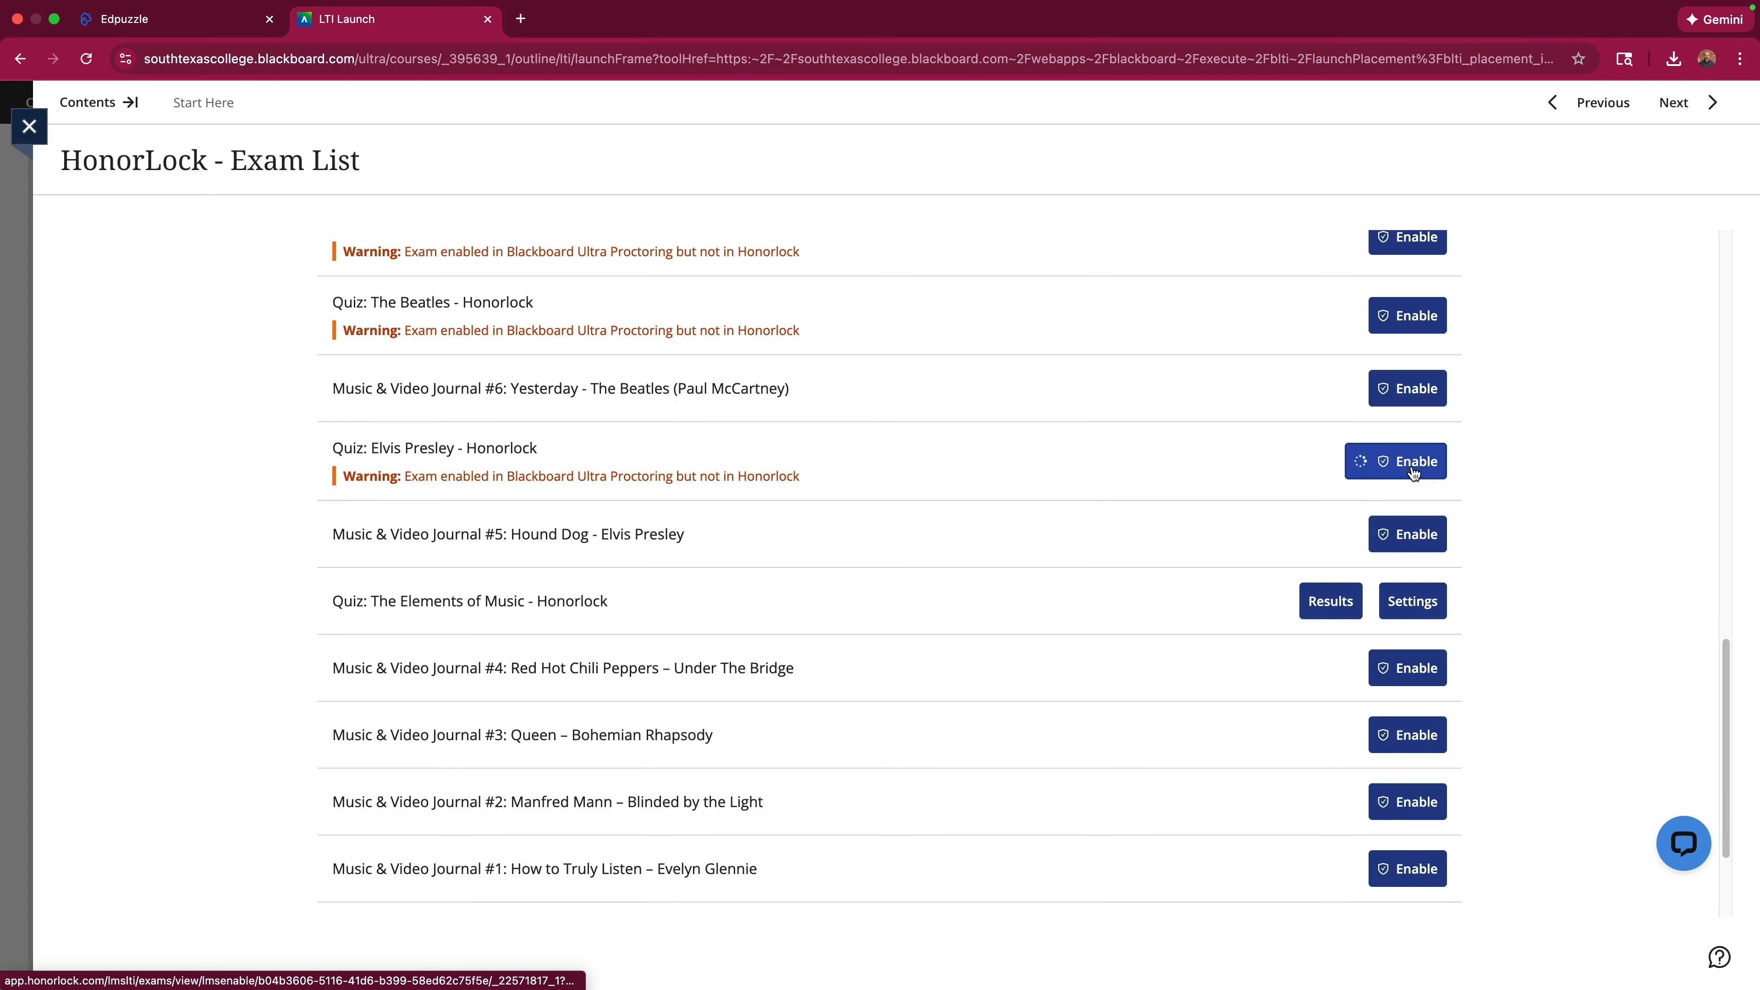
scroll(593, 567, "down", 2)
left_click(366, 527)
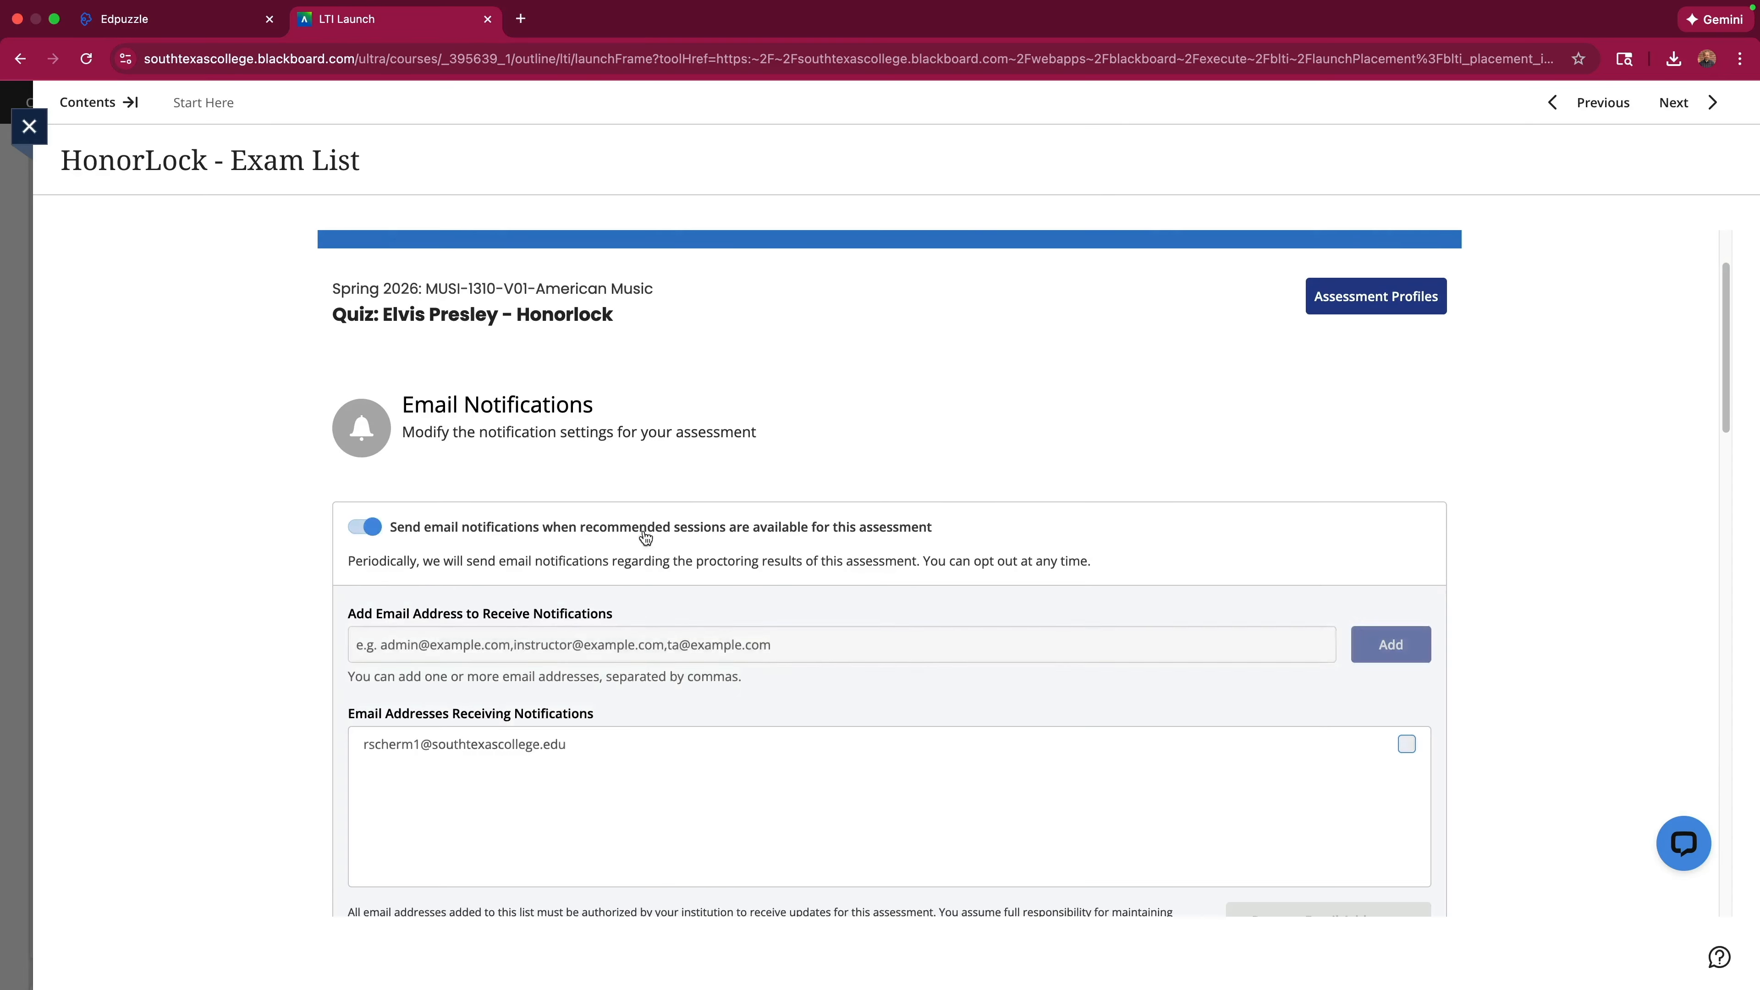
Turn off Test Taker ID and turn on Browser Guard in the Elvis Presley quiz's proctoring settings.
scroll(664, 538, "down", 8)
scroll(693, 554, "down", 3)
left_click(748, 569)
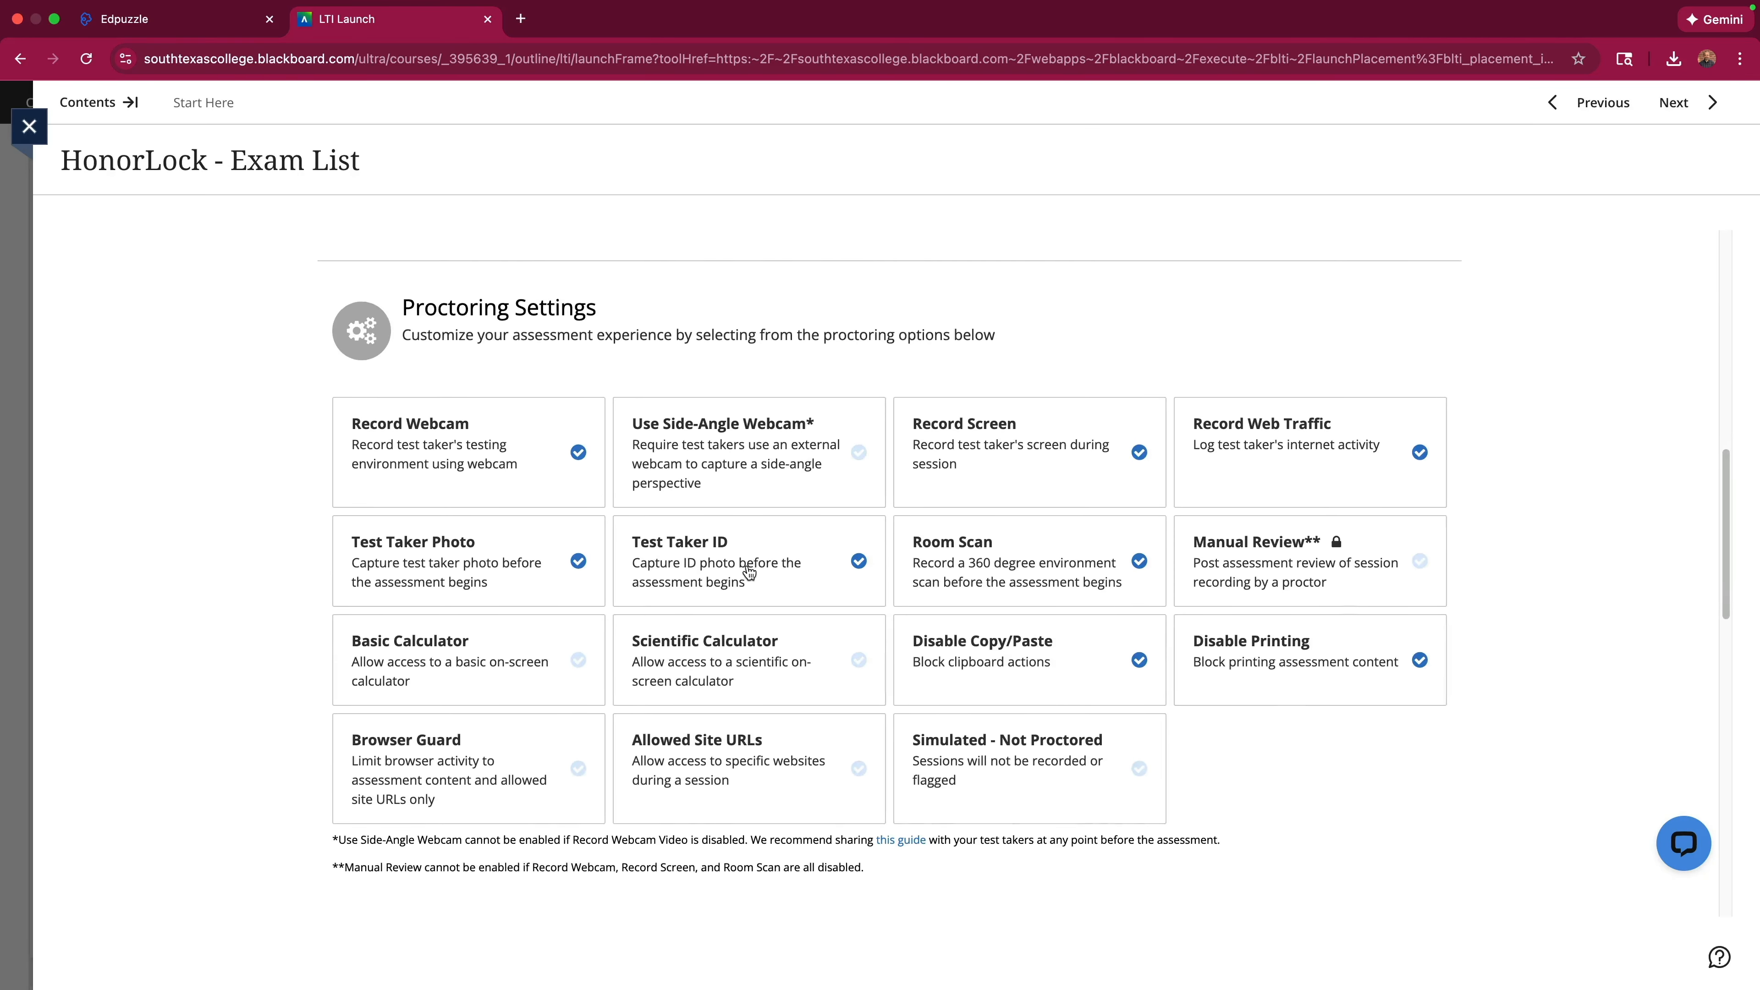
scroll(758, 570, "down", 3)
scroll(758, 569, "down", 1)
left_click(578, 594)
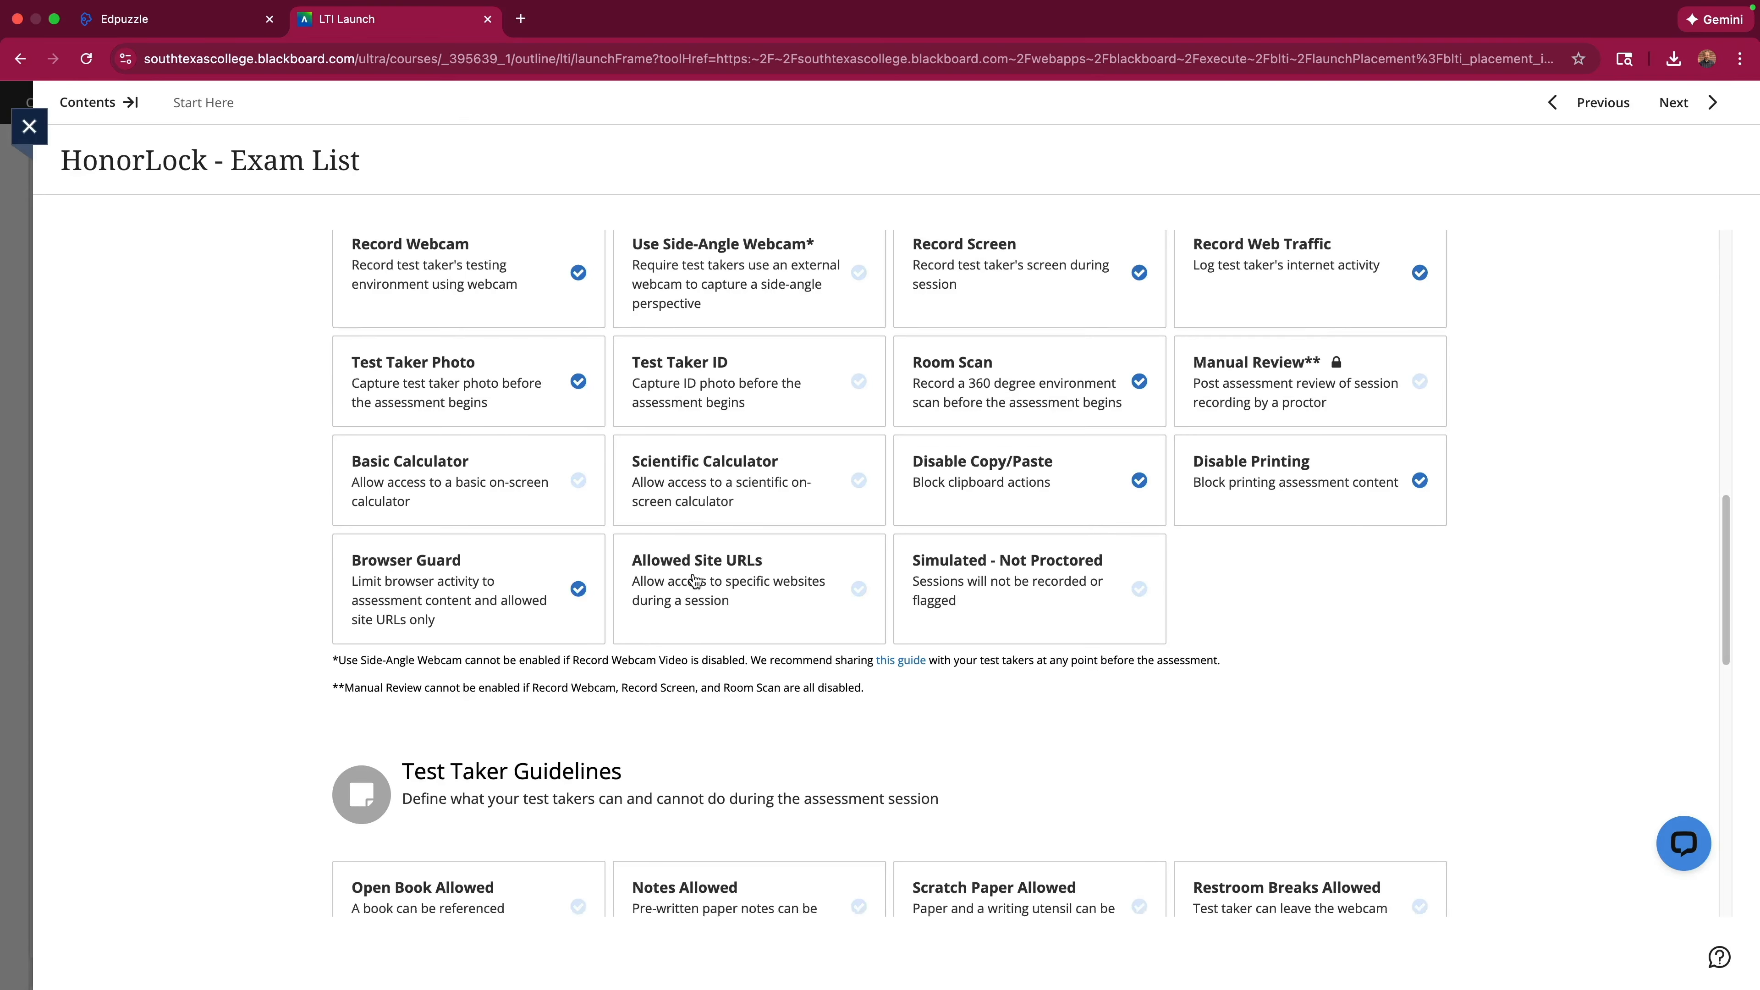
Allow open book, notes, scratch paper, restroom breaks, headphones, public area and background noise for the Elvis Presley quiz, and enable its proctoring.
scroll(583, 586, "down", 5)
left_click(450, 562)
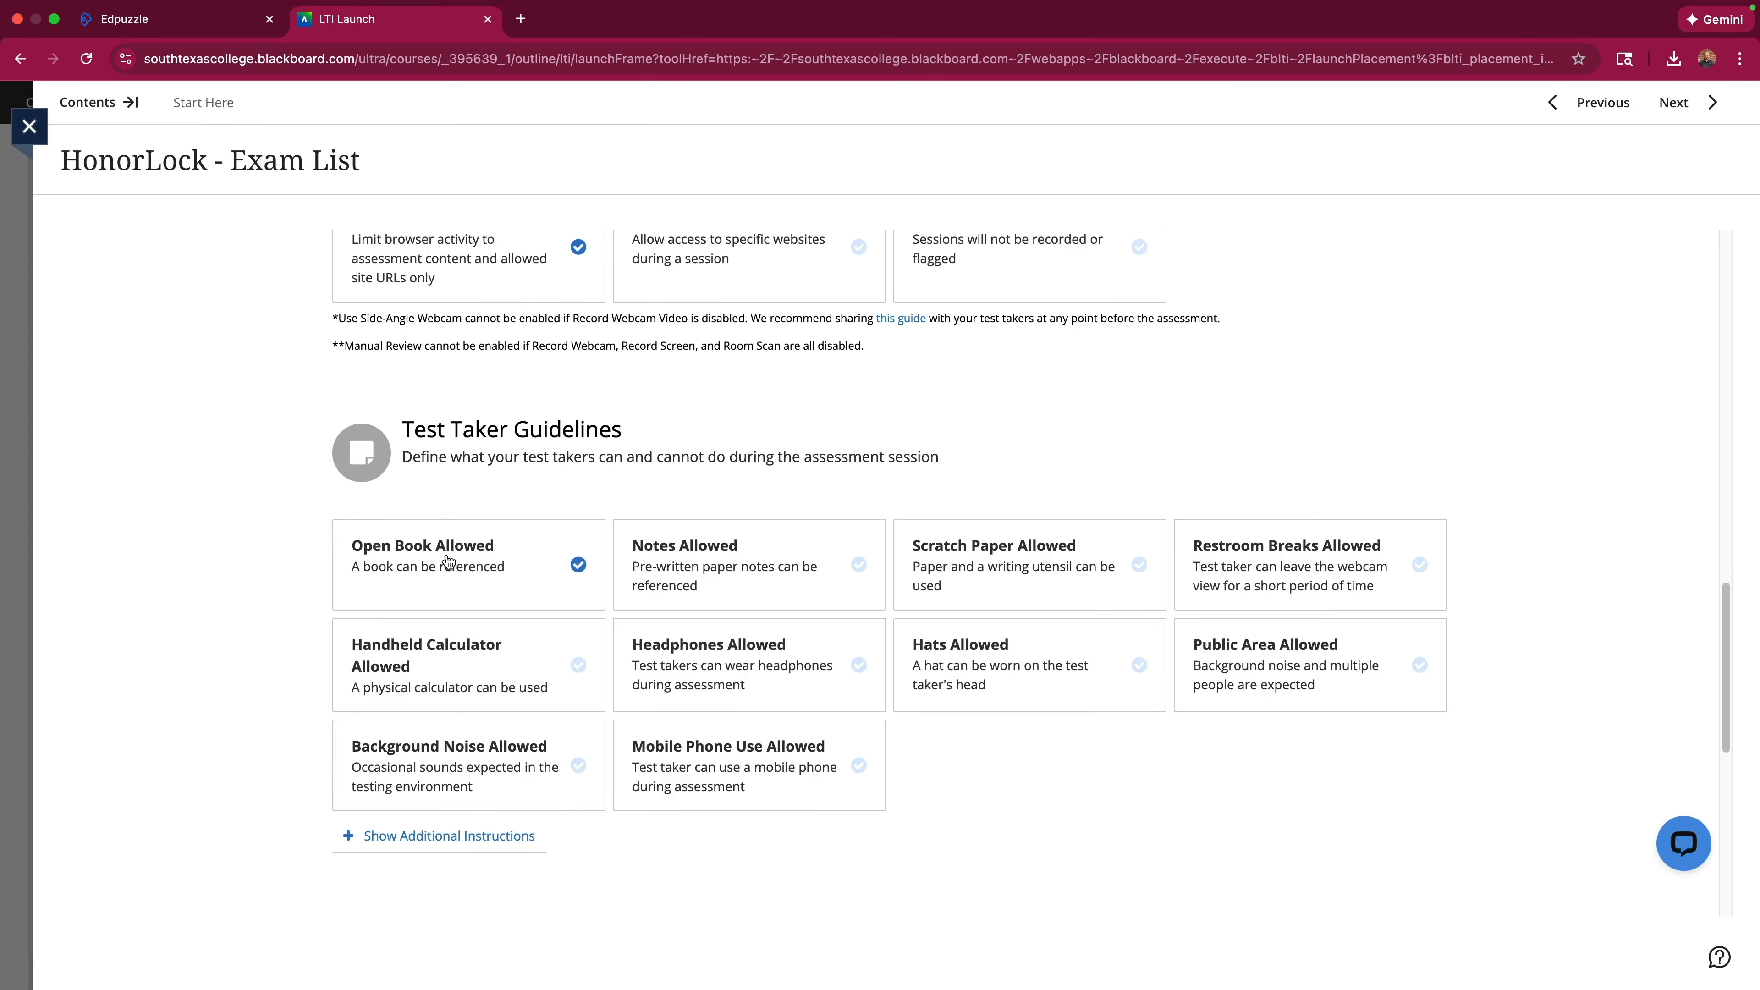
left_click(738, 561)
left_click(985, 565)
left_click(1265, 562)
left_click(741, 671)
left_click(454, 764)
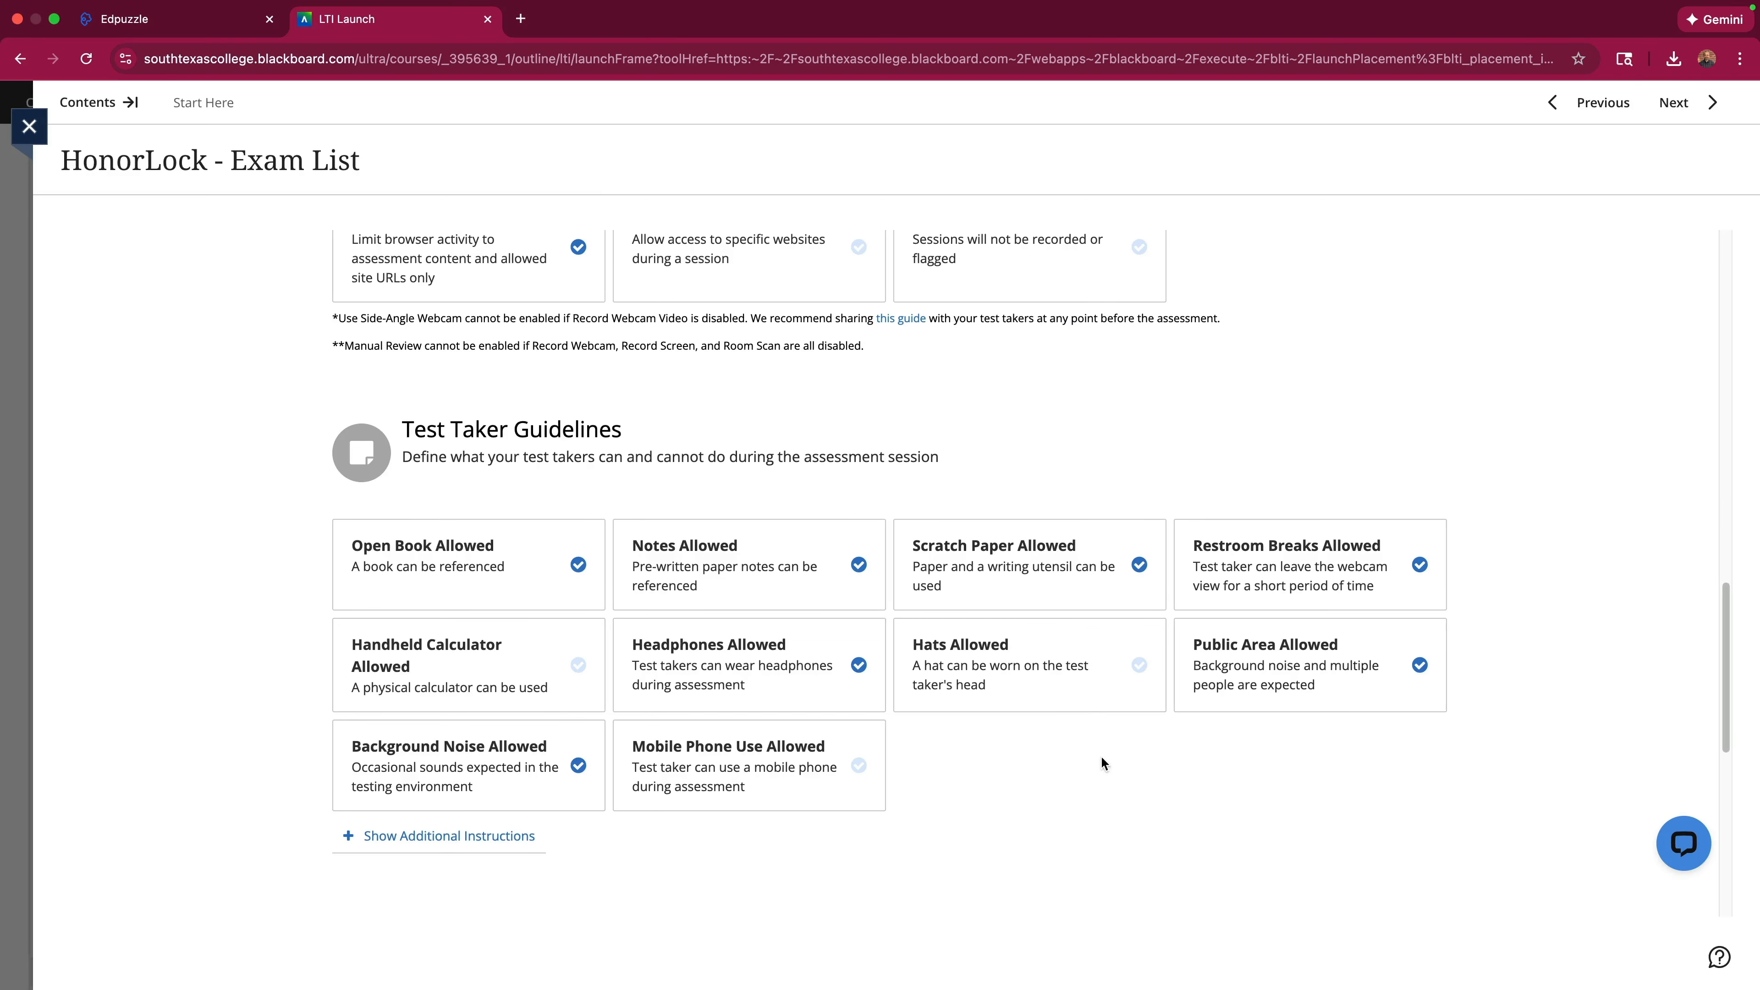
scroll(1104, 766, "down", 1)
scroll(1108, 763, "up", 6)
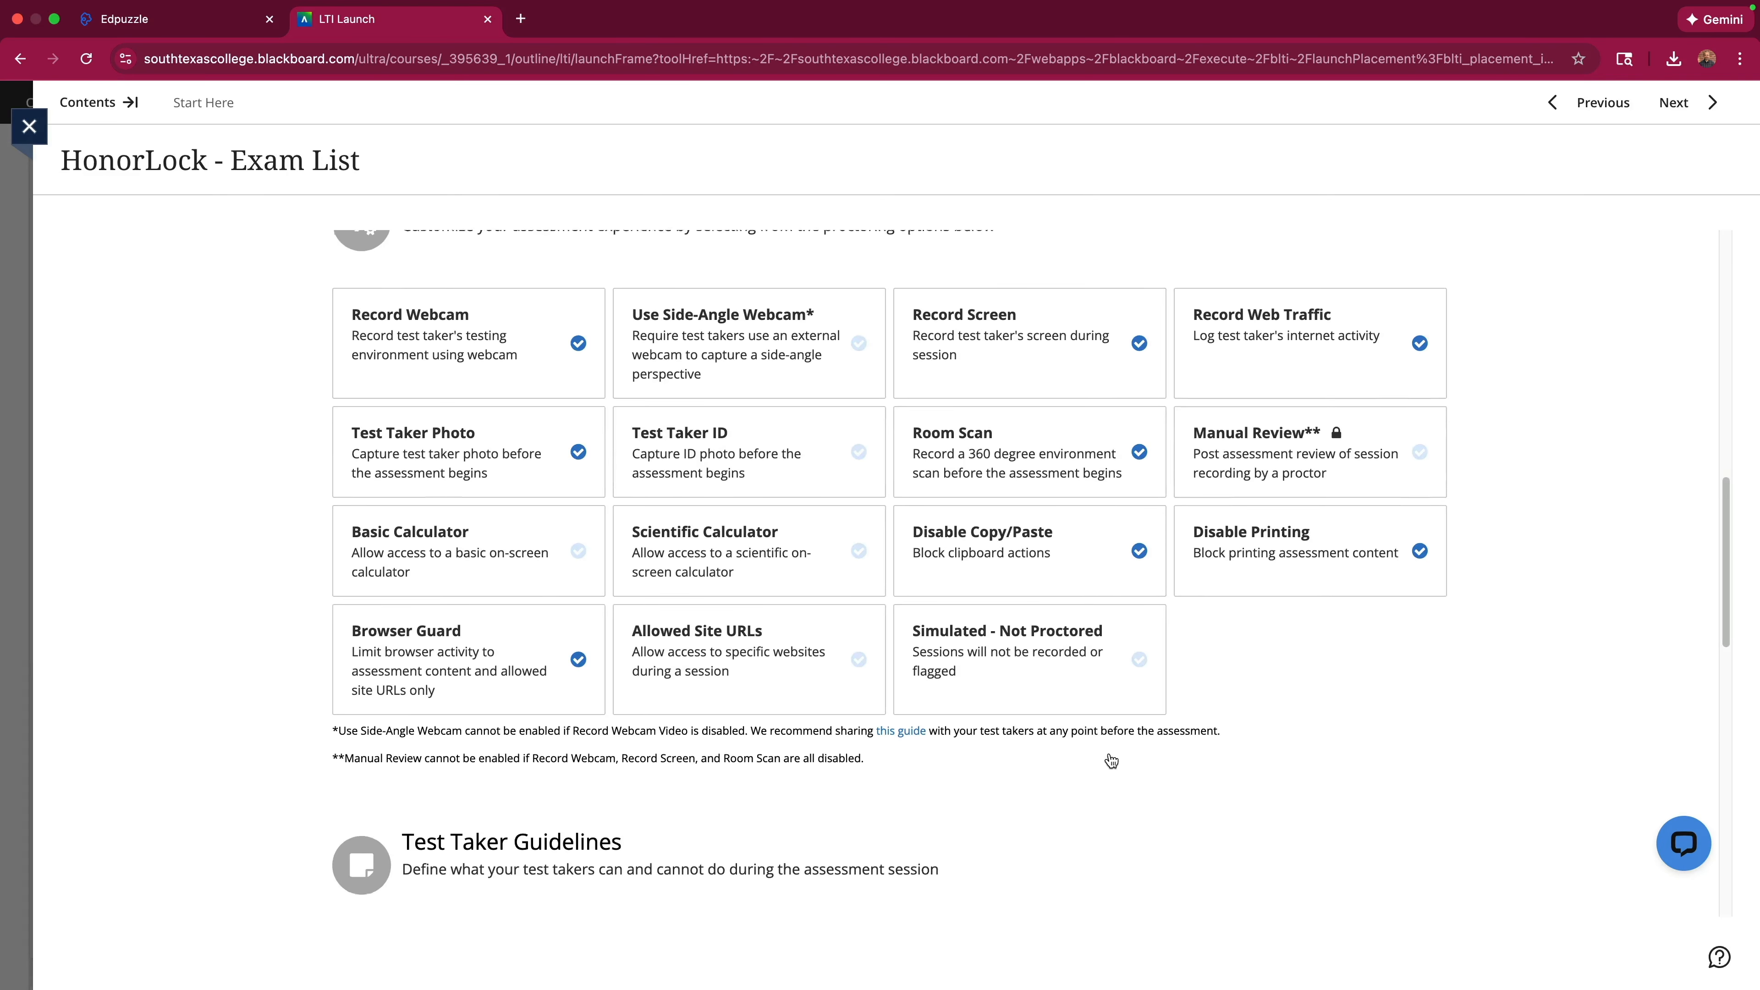
scroll(1111, 761, "down", 15)
left_click(1412, 799)
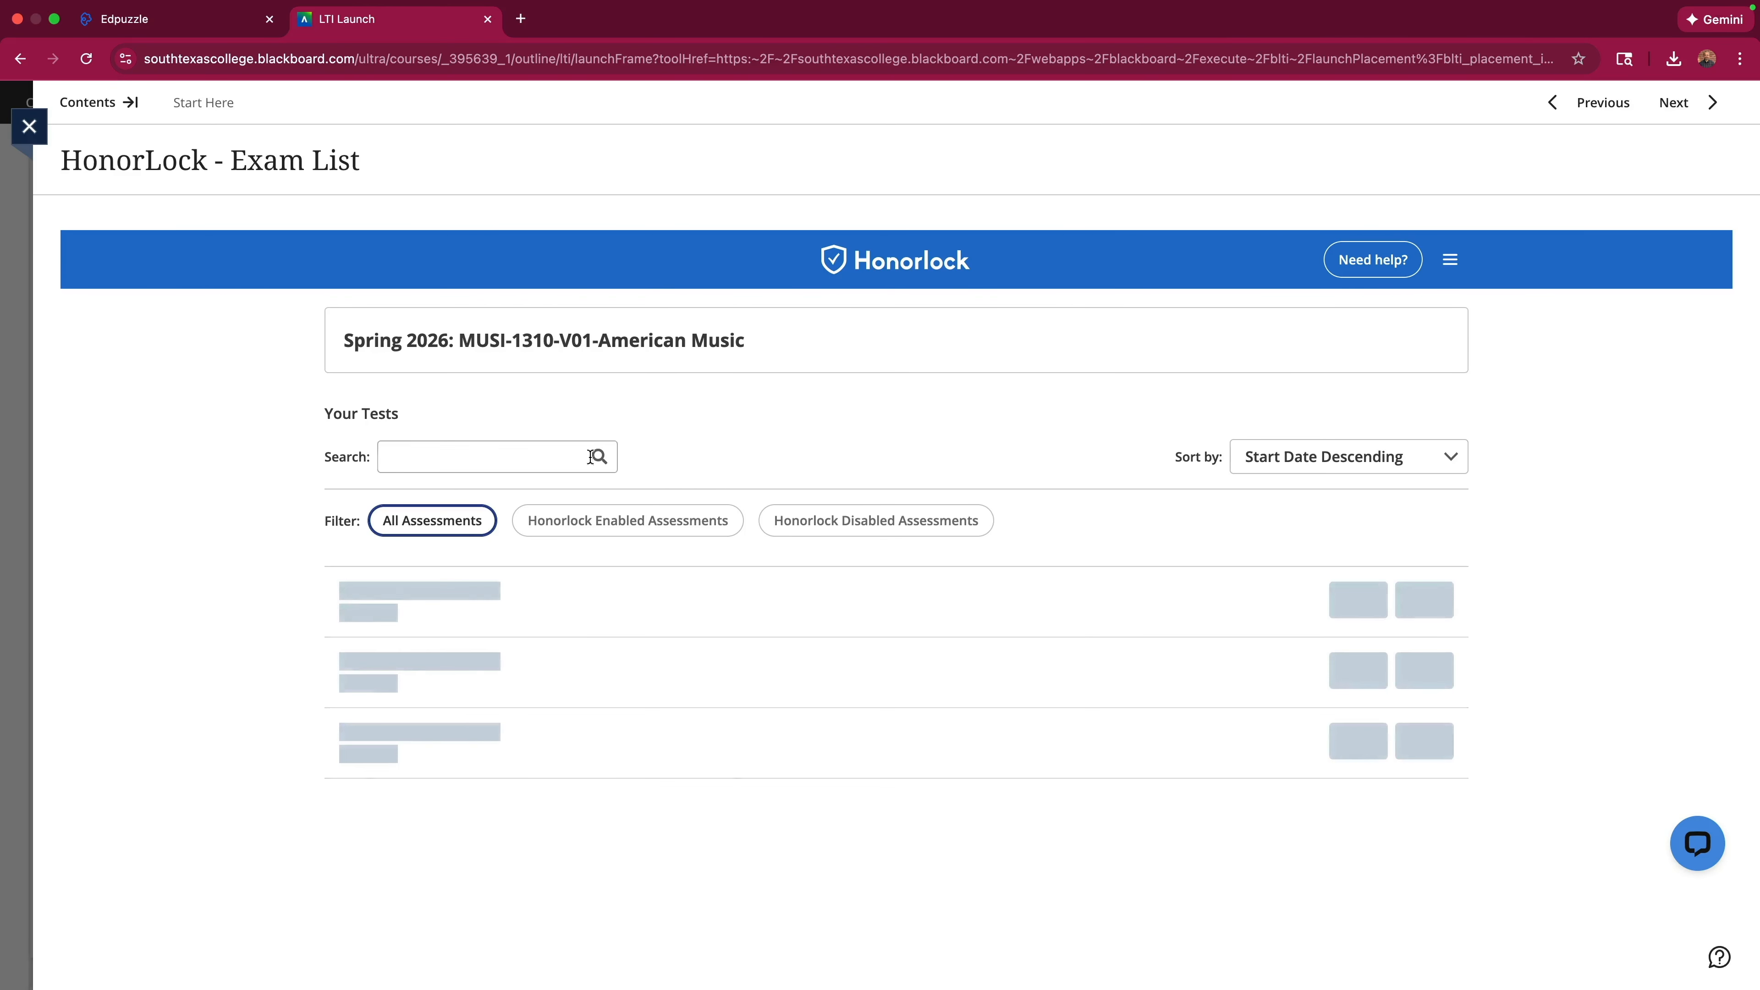
Start enabling Honorlock for Quiz: The Beatles and turn on email notifications for recommended sessions.
scroll(681, 448, "down", 10)
scroll(684, 447, "up", 5)
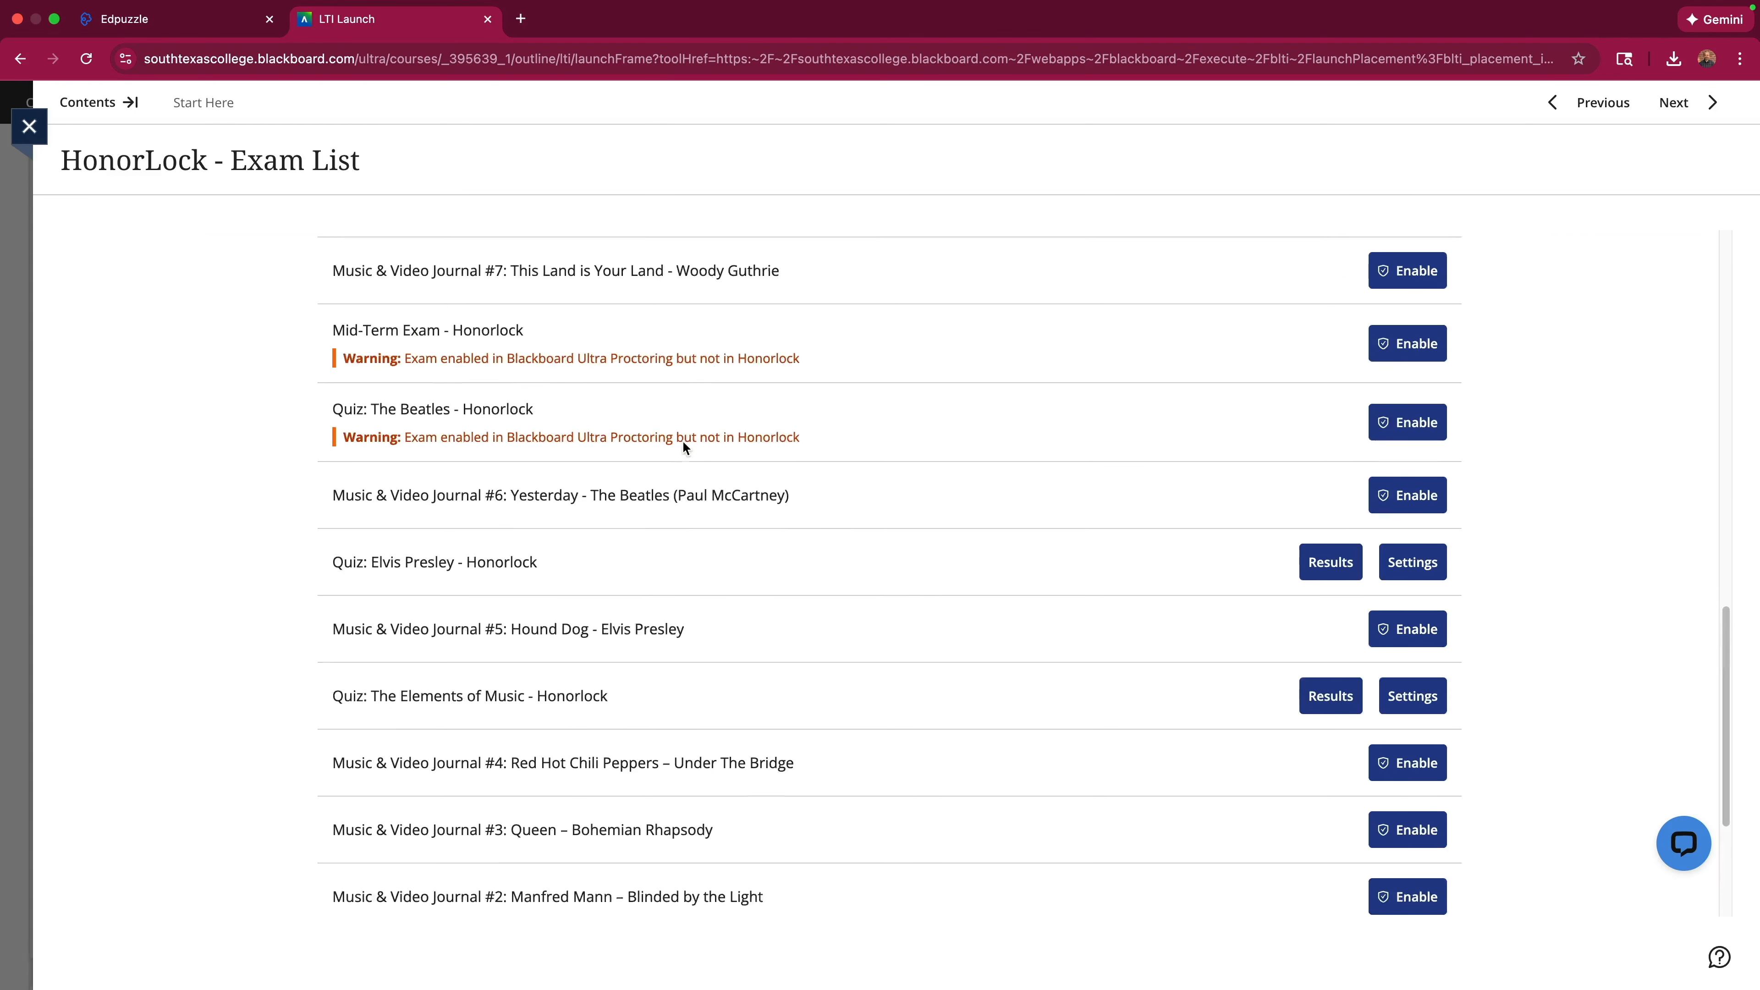
left_click(1403, 513)
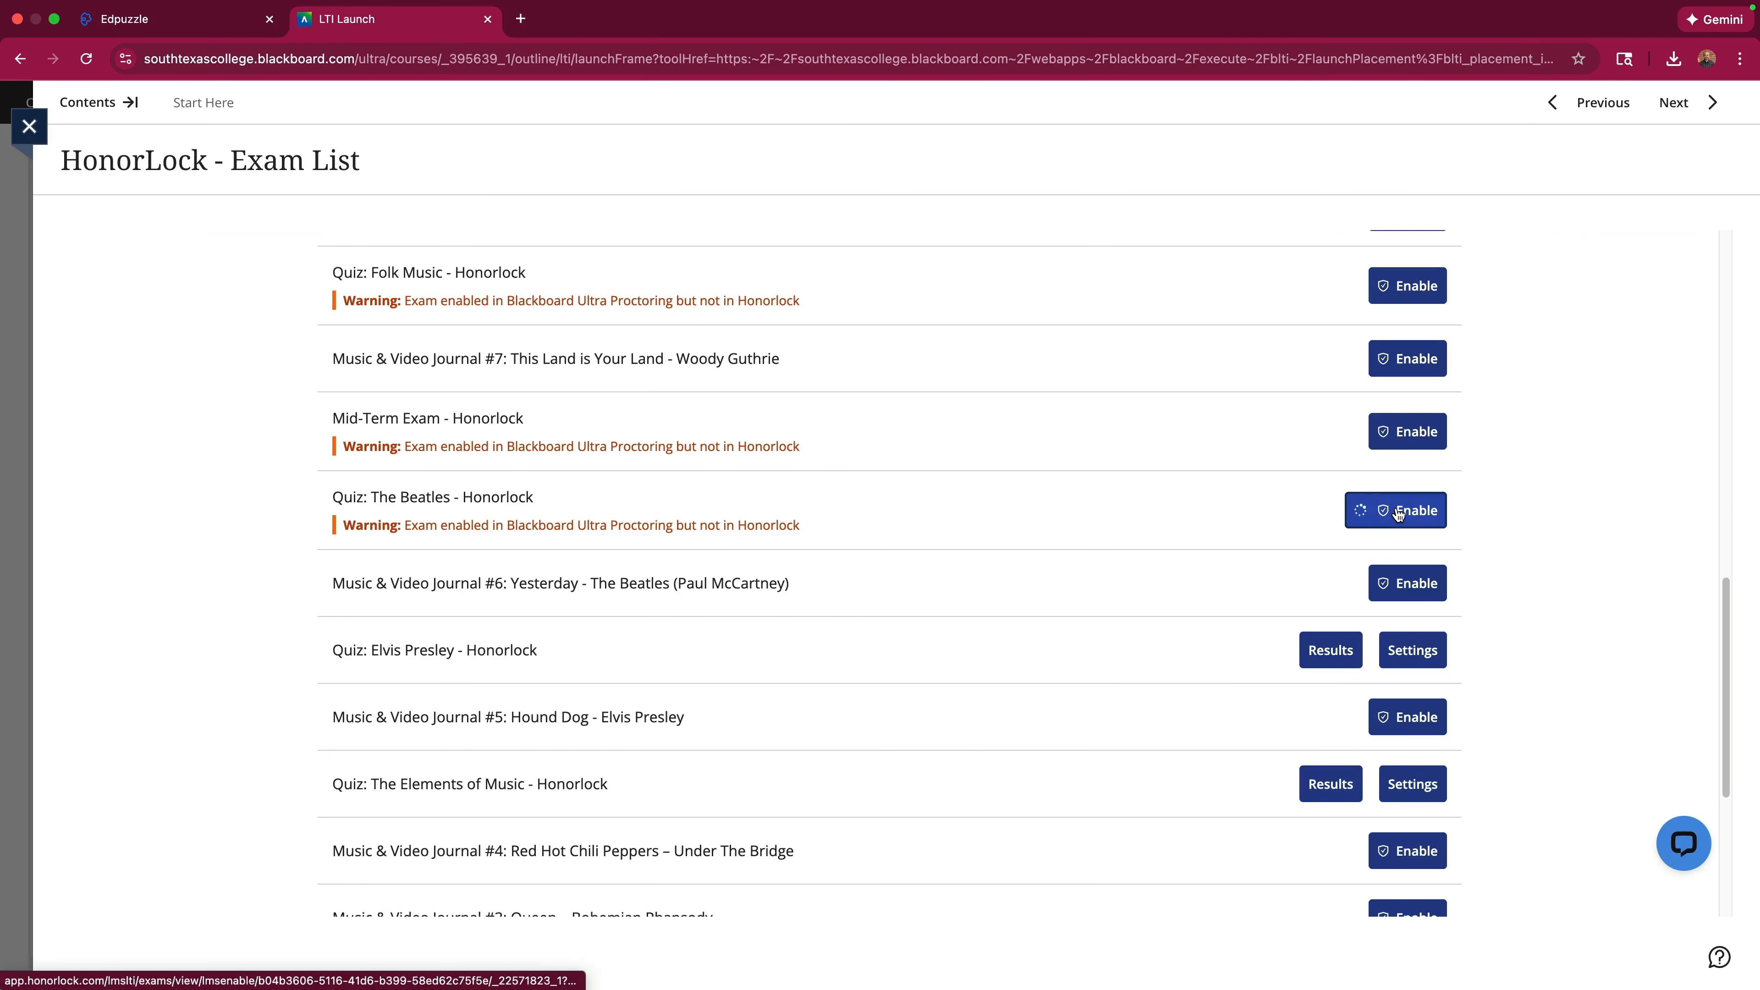
scroll(471, 444, "down", 4)
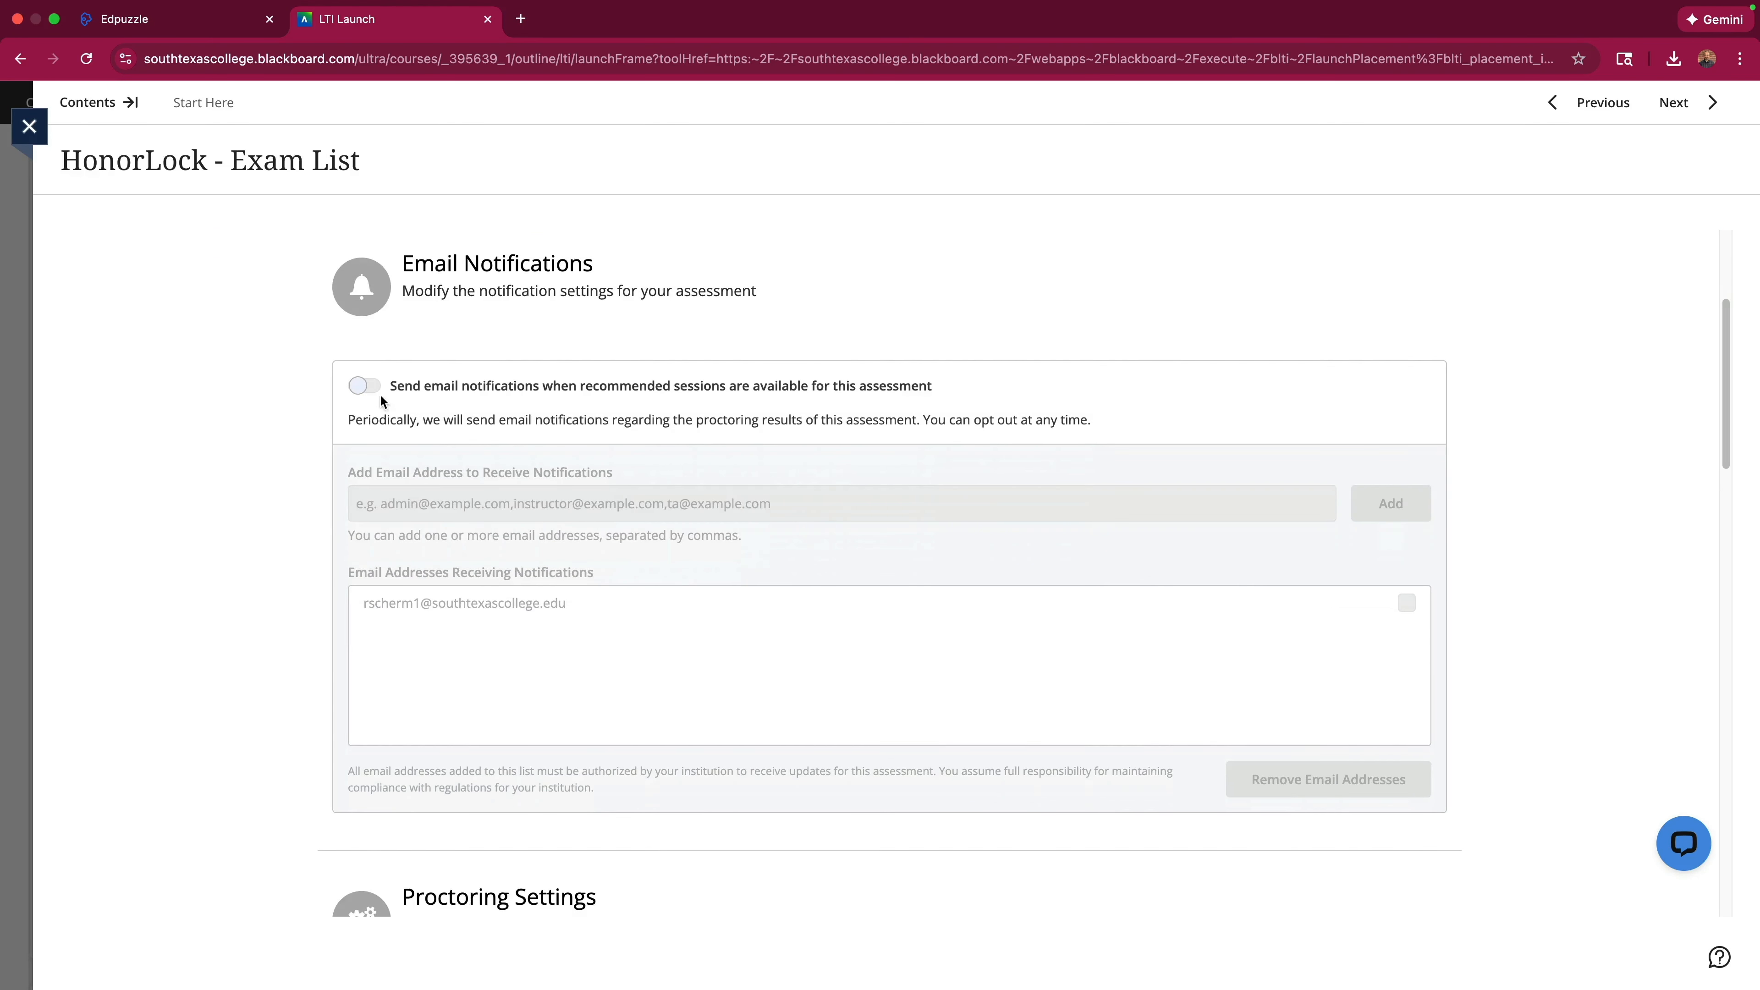
left_click(366, 387)
Turn off Test Taker ID and turn on Browser Guard in the Beatles quiz's proctoring settings.
scroll(660, 452, "down", 8)
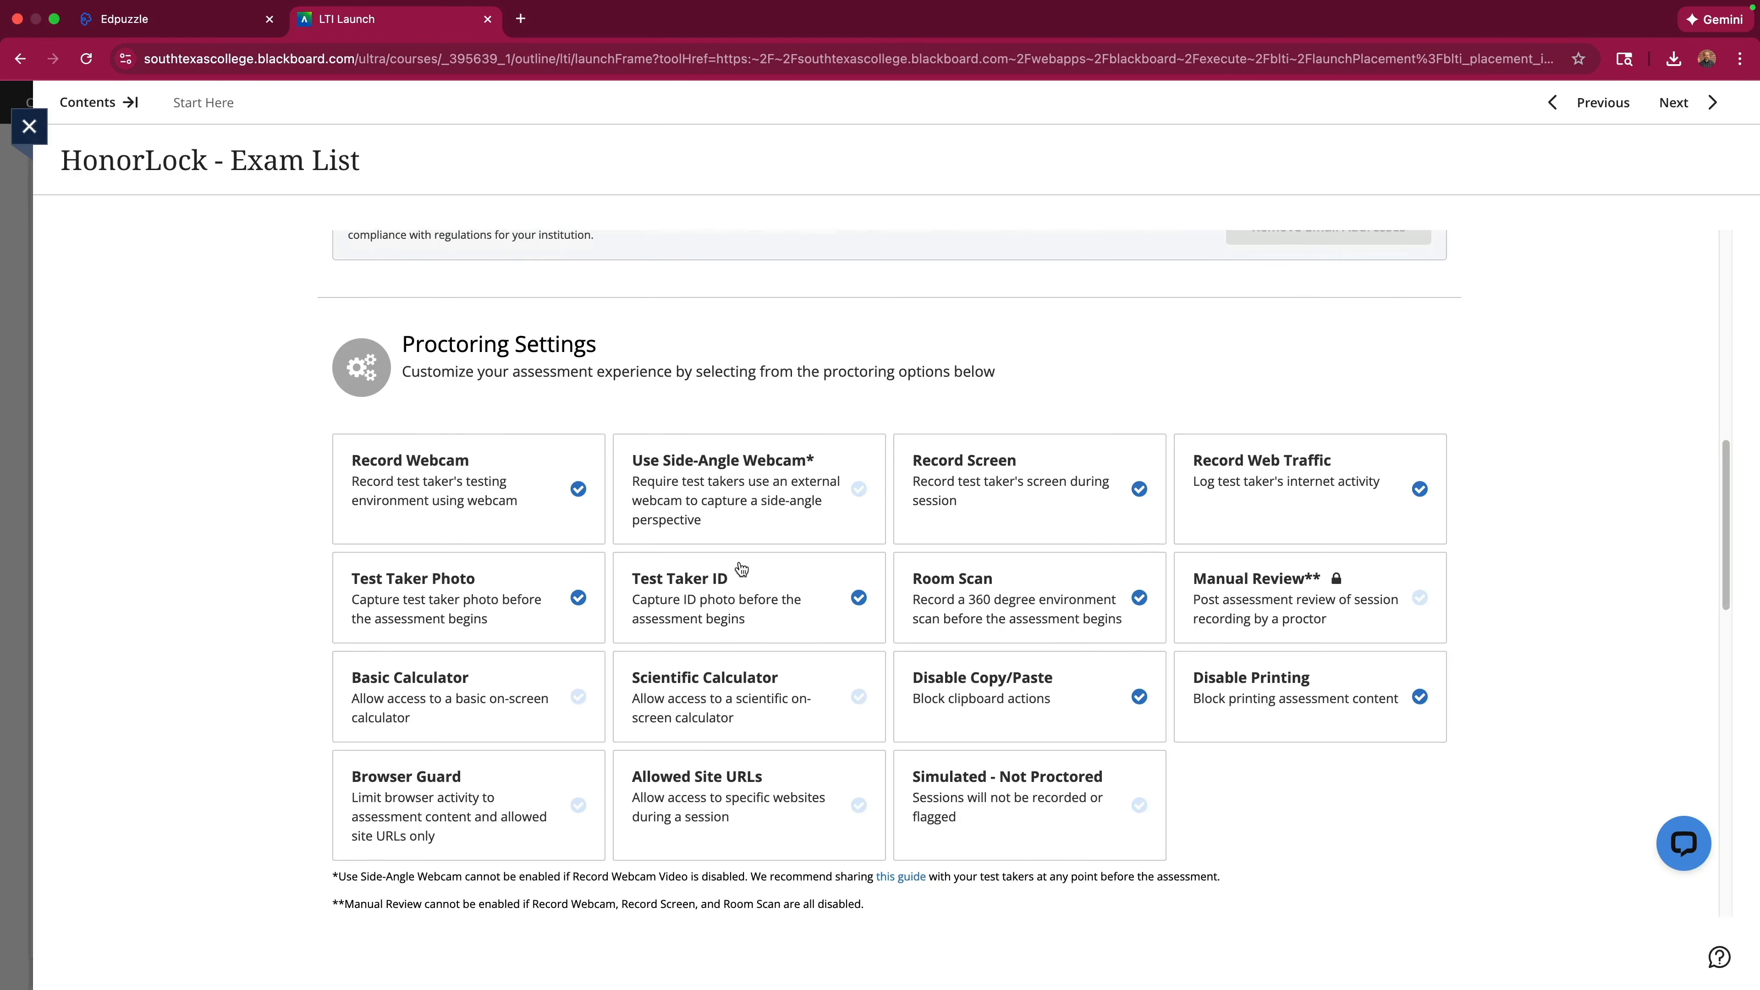
left_click(756, 586)
scroll(756, 586, "down", 4)
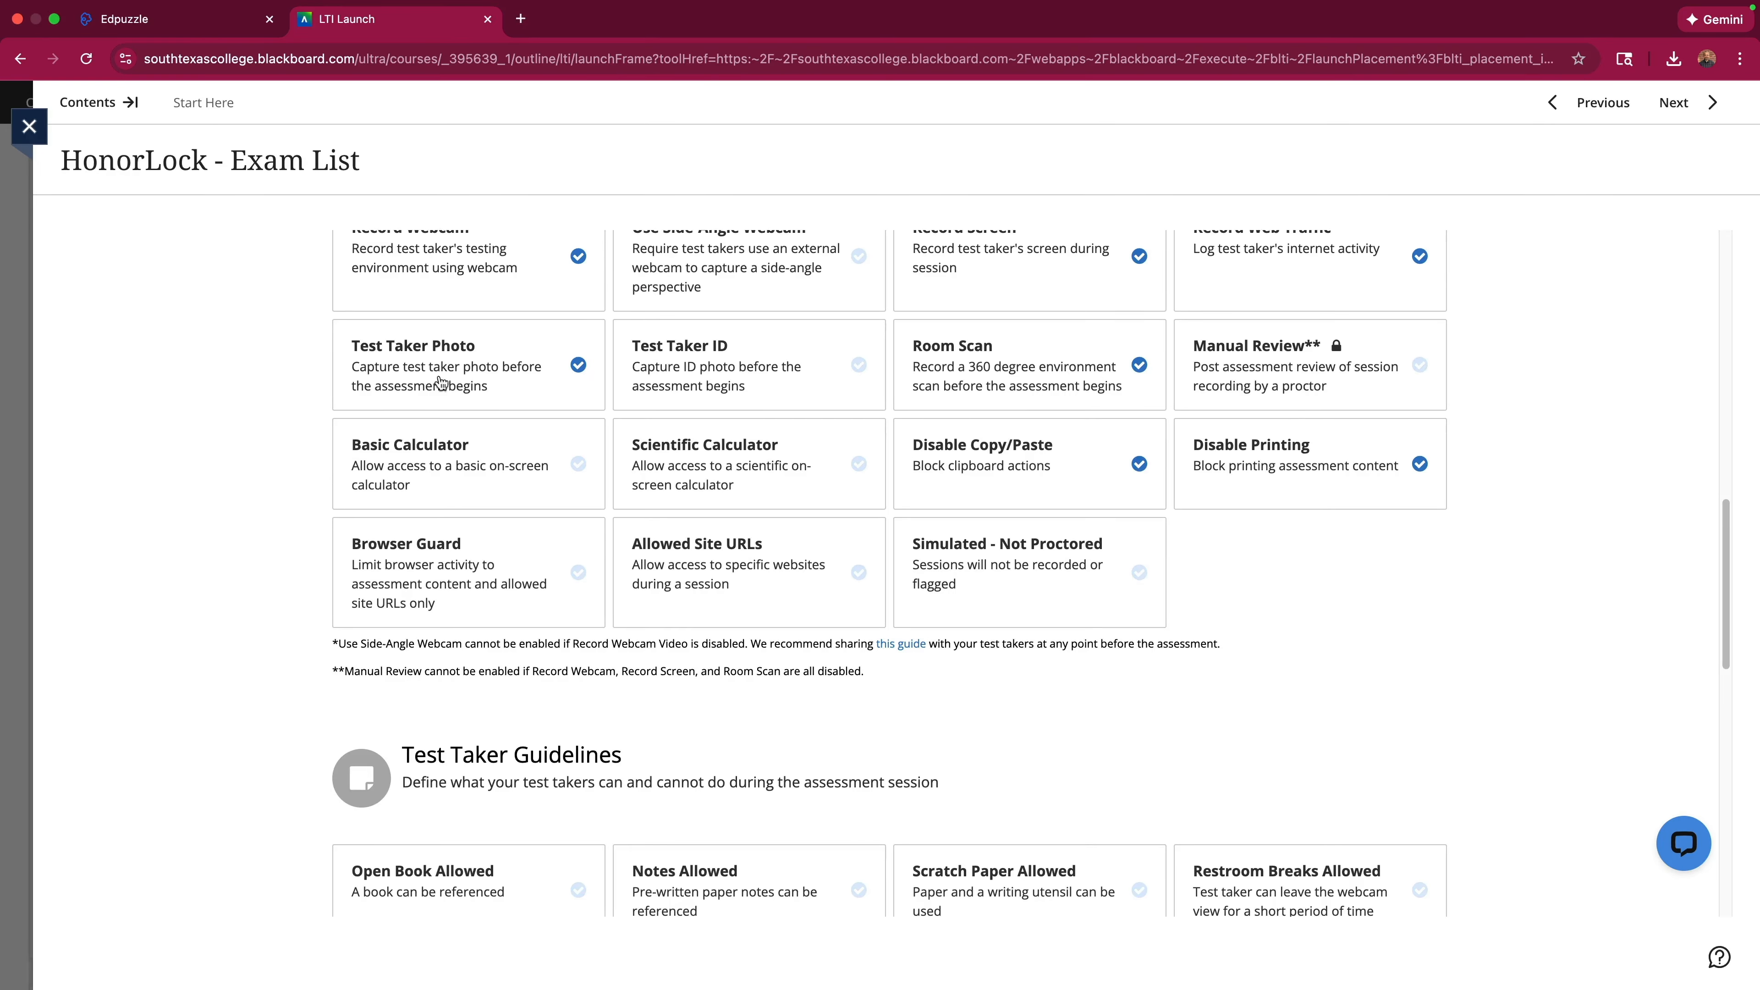
left_click(489, 553)
scroll(778, 534, "down", 1)
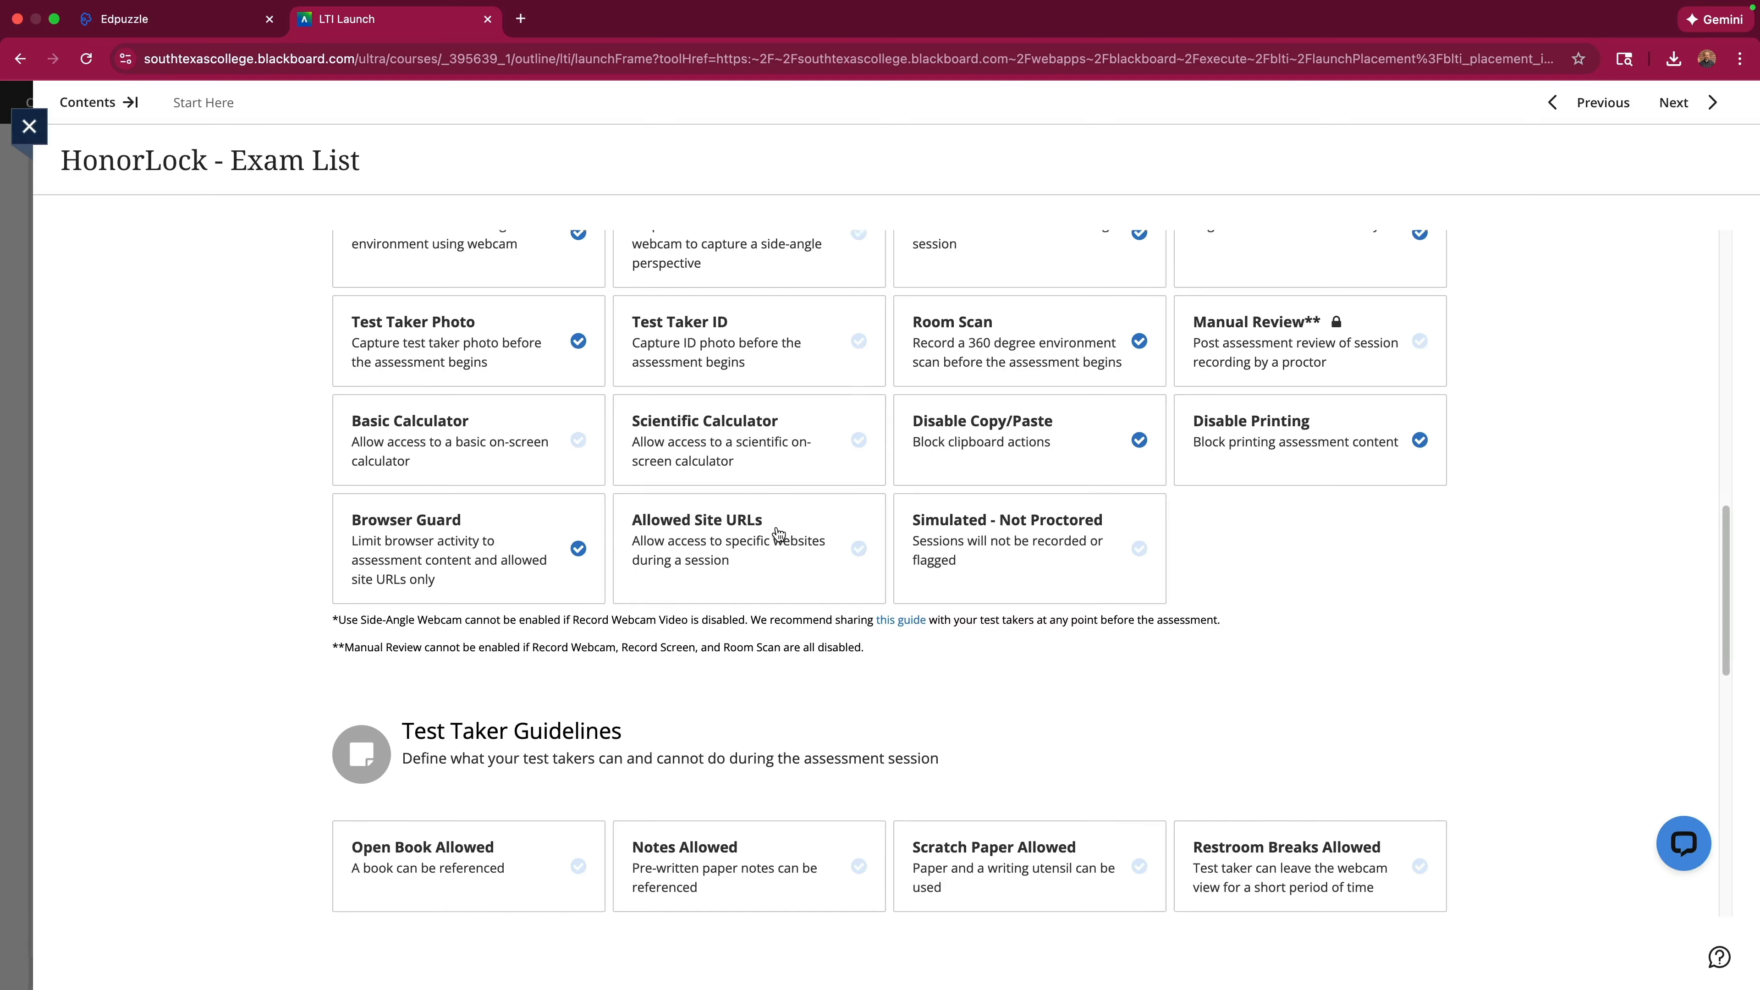
Allow open book, notes, scratch paper, restroom breaks, headphones, public area and background noise for the Beatles quiz, and enable its proctoring.
scroll(778, 534, "down", 2)
scroll(779, 534, "down", 4)
left_click(487, 435)
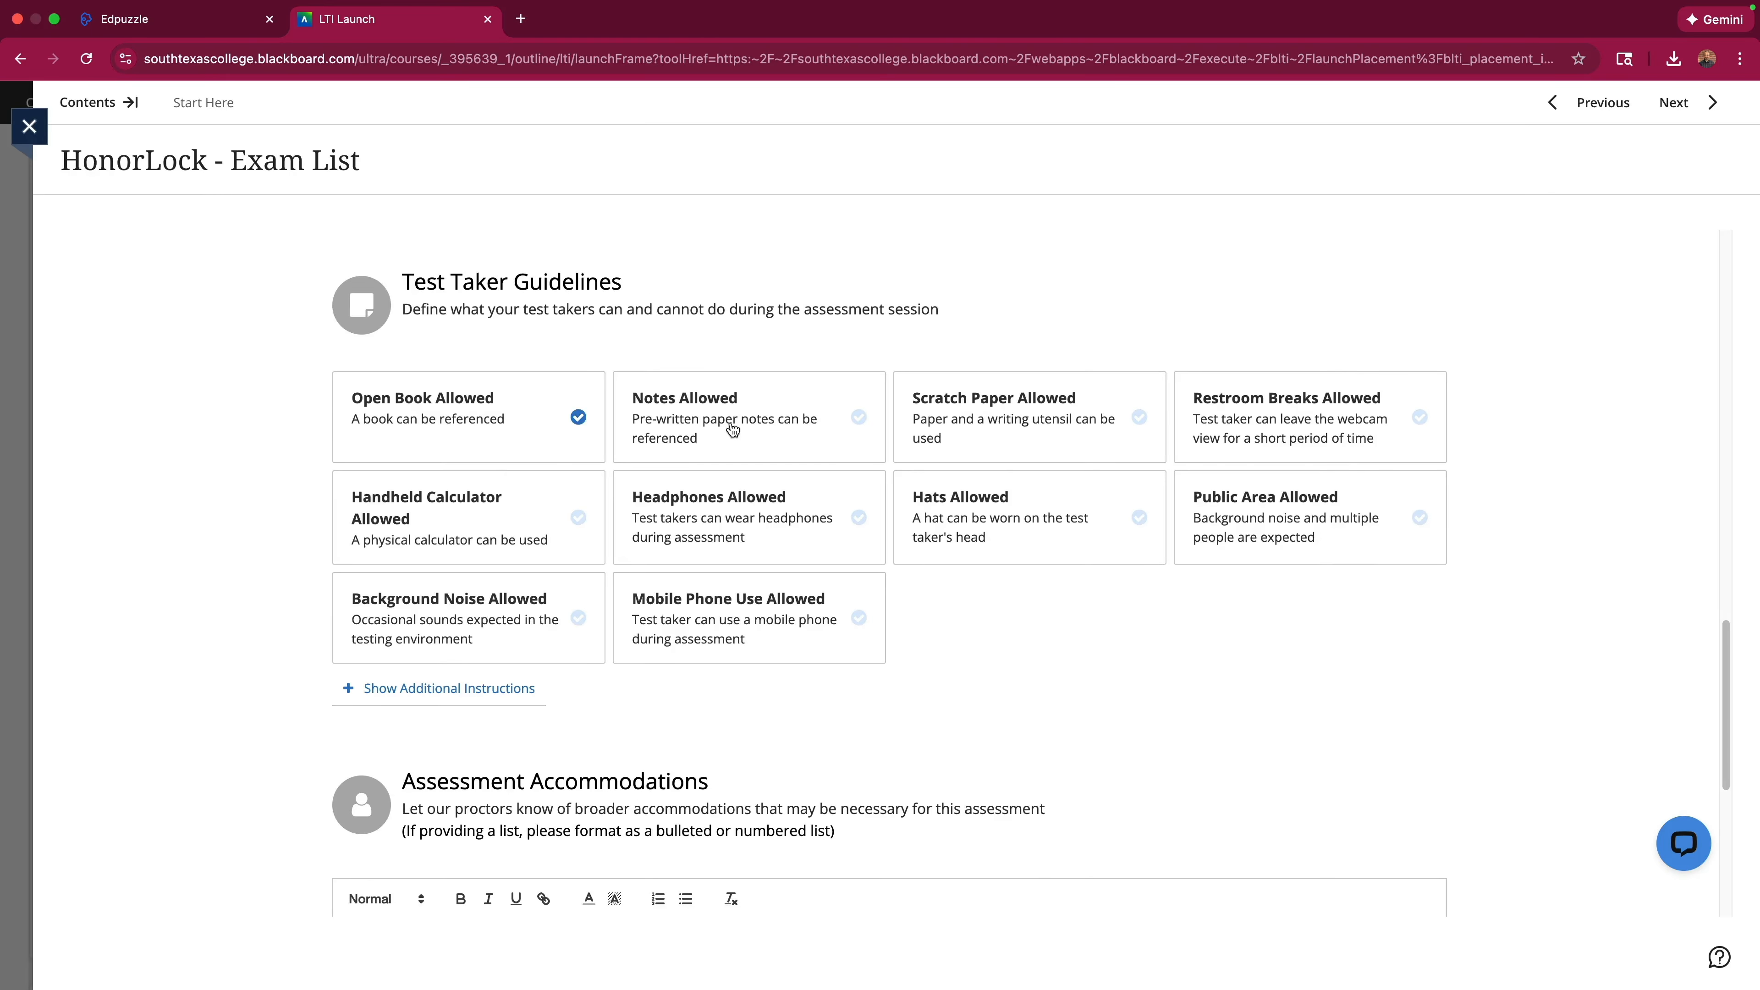
left_click(735, 430)
left_click(941, 420)
left_click(1263, 420)
left_click(1263, 521)
left_click(702, 518)
left_click(489, 628)
scroll(1163, 633, "down", 7)
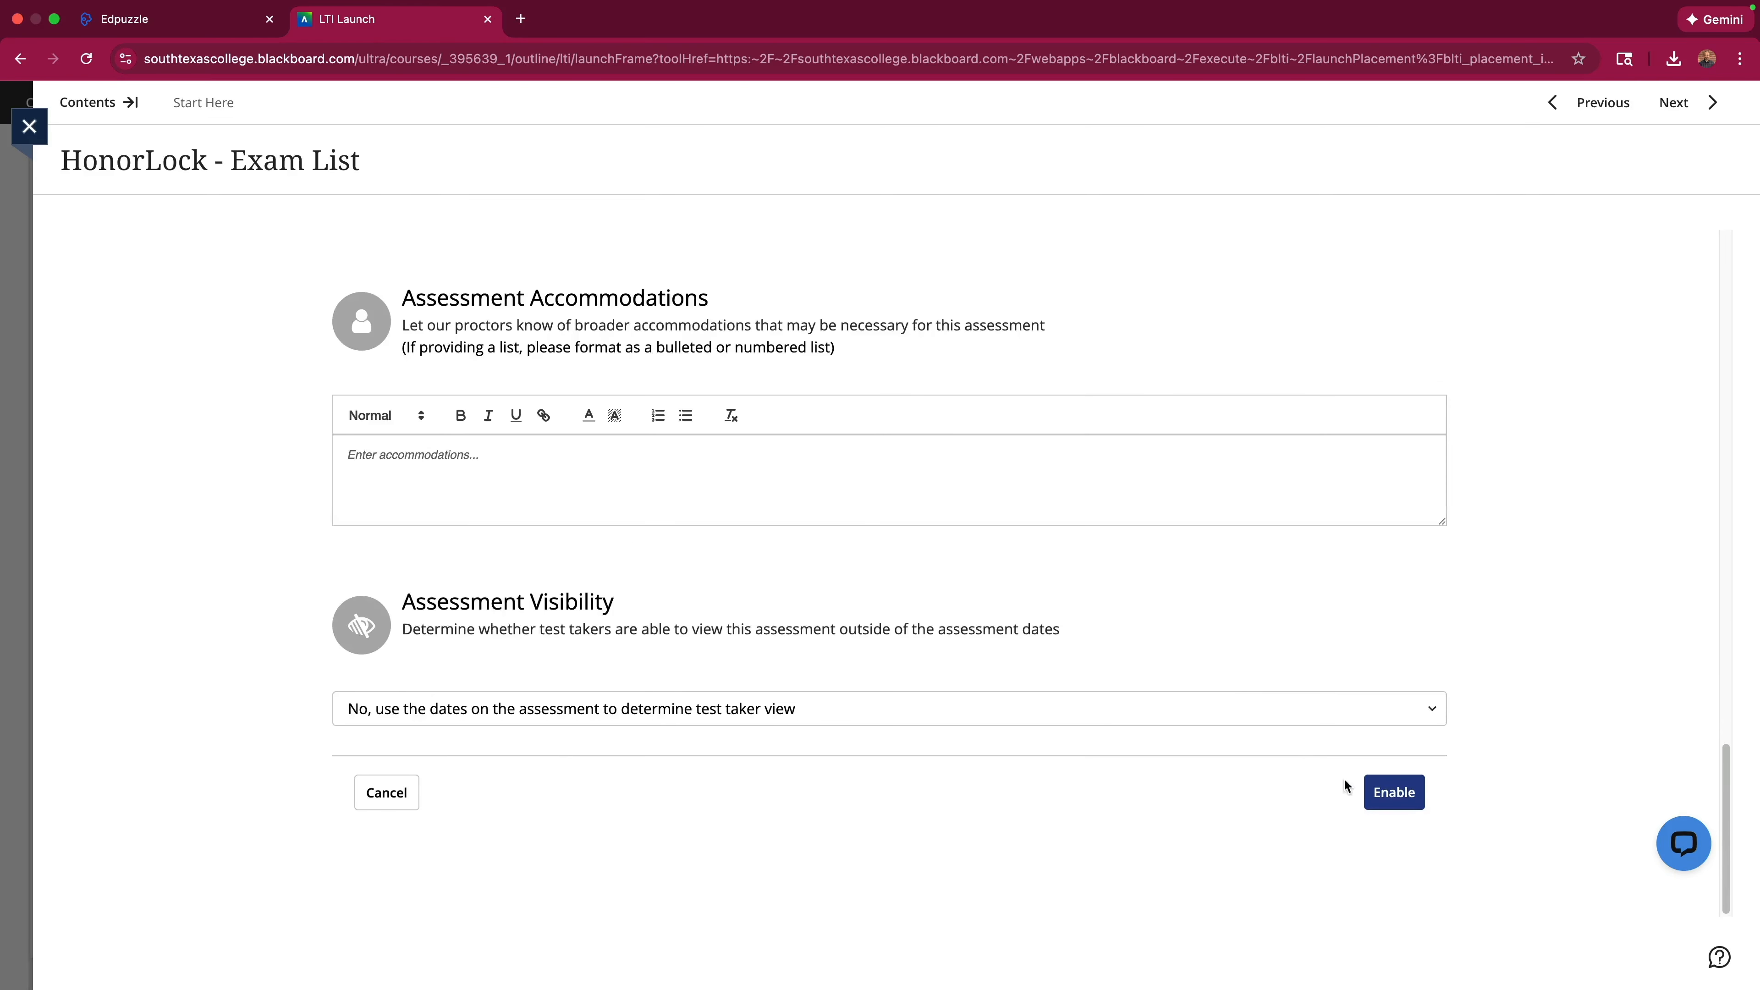
left_click(1393, 791)
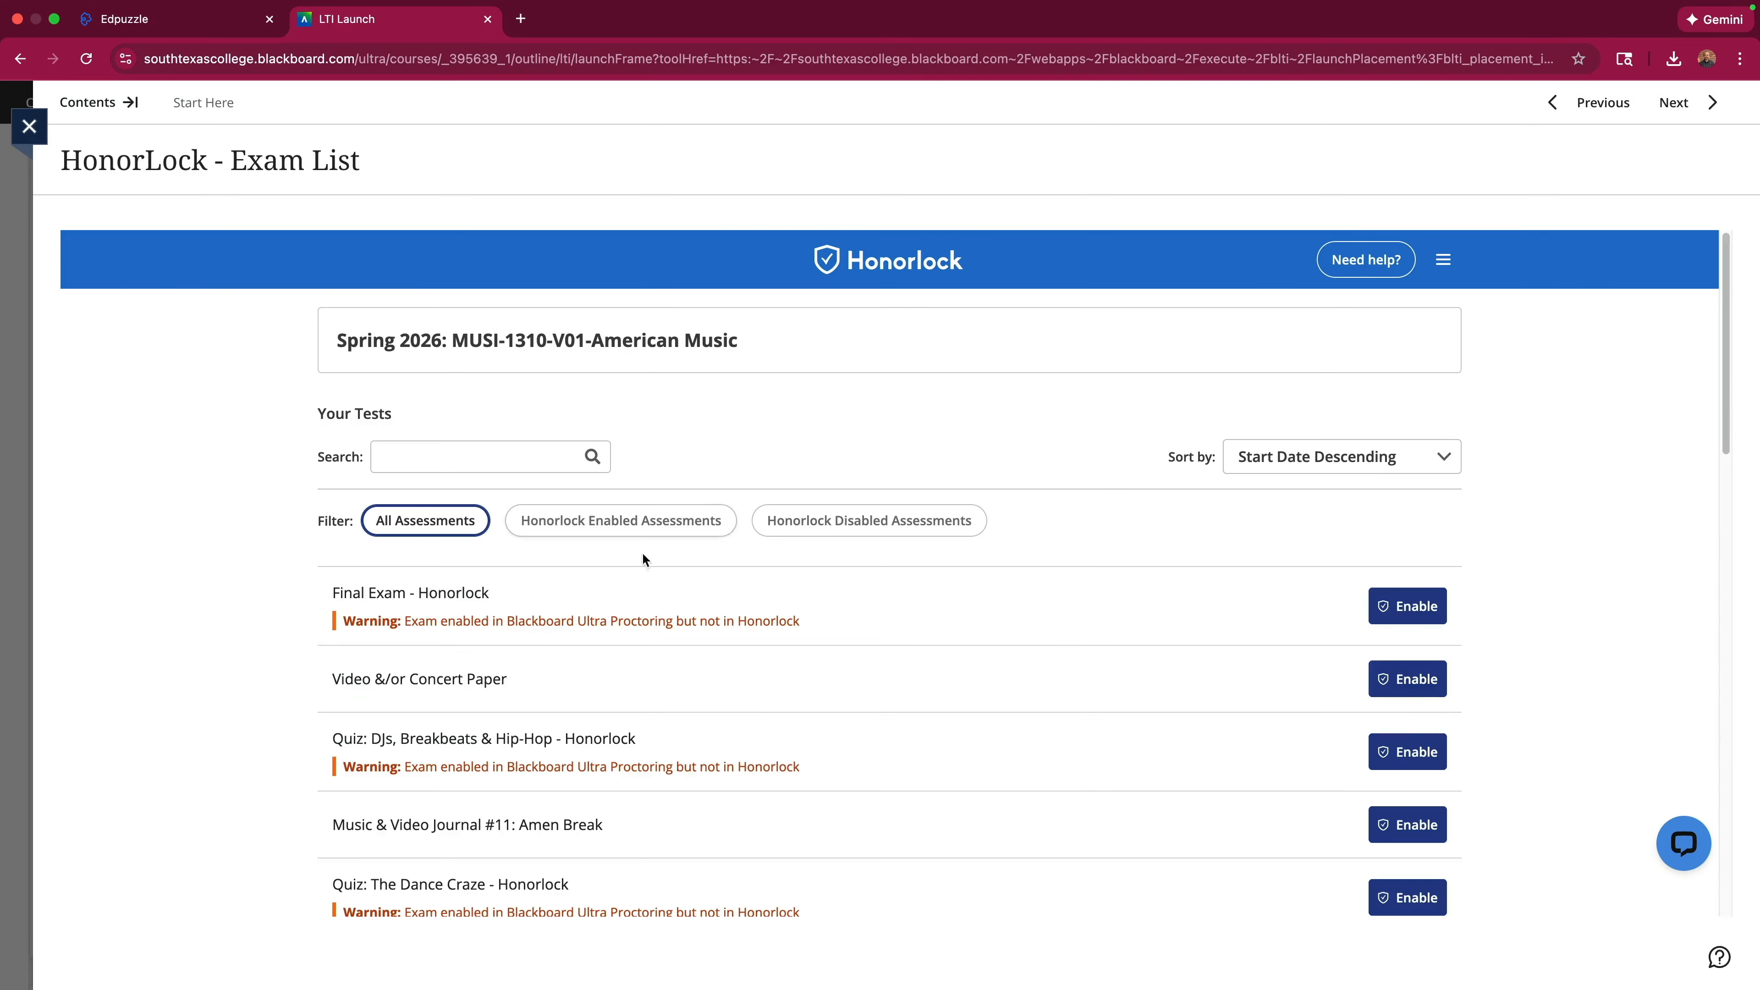
Start enabling Honorlock for the Mid-Term Exam from the course's assessment list.
scroll(728, 610, "down", 15)
scroll(731, 610, "up", 5)
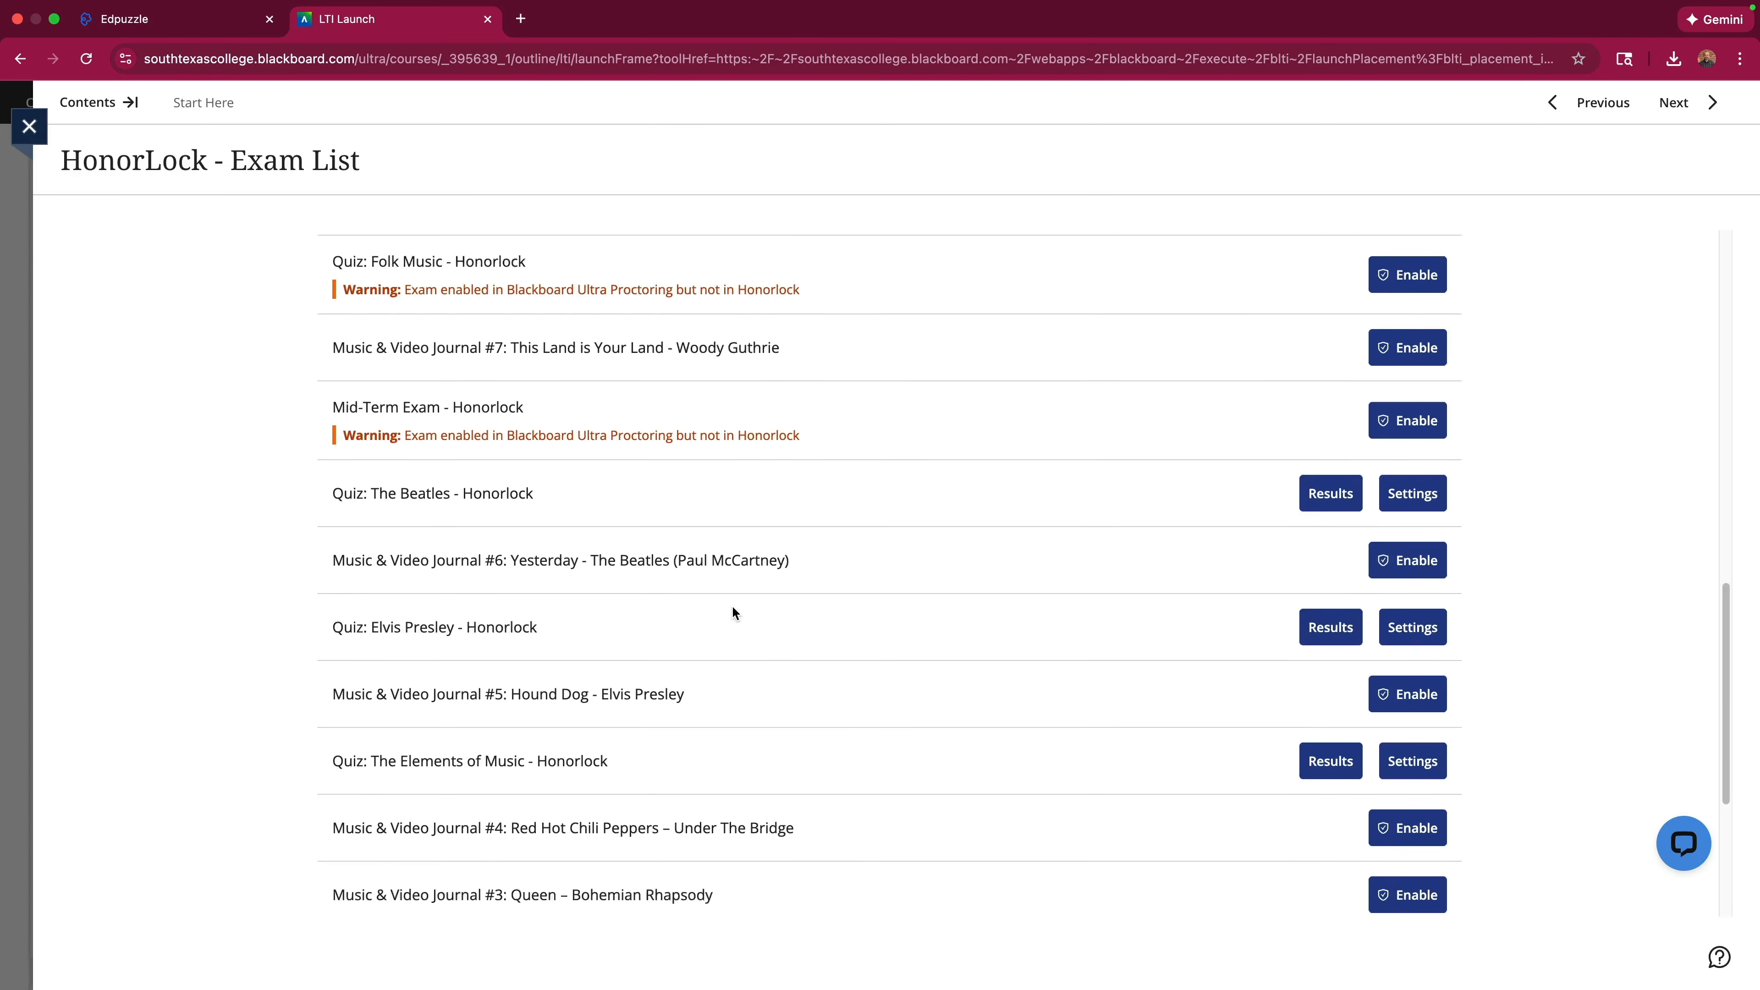
scroll(735, 610, "up", 3)
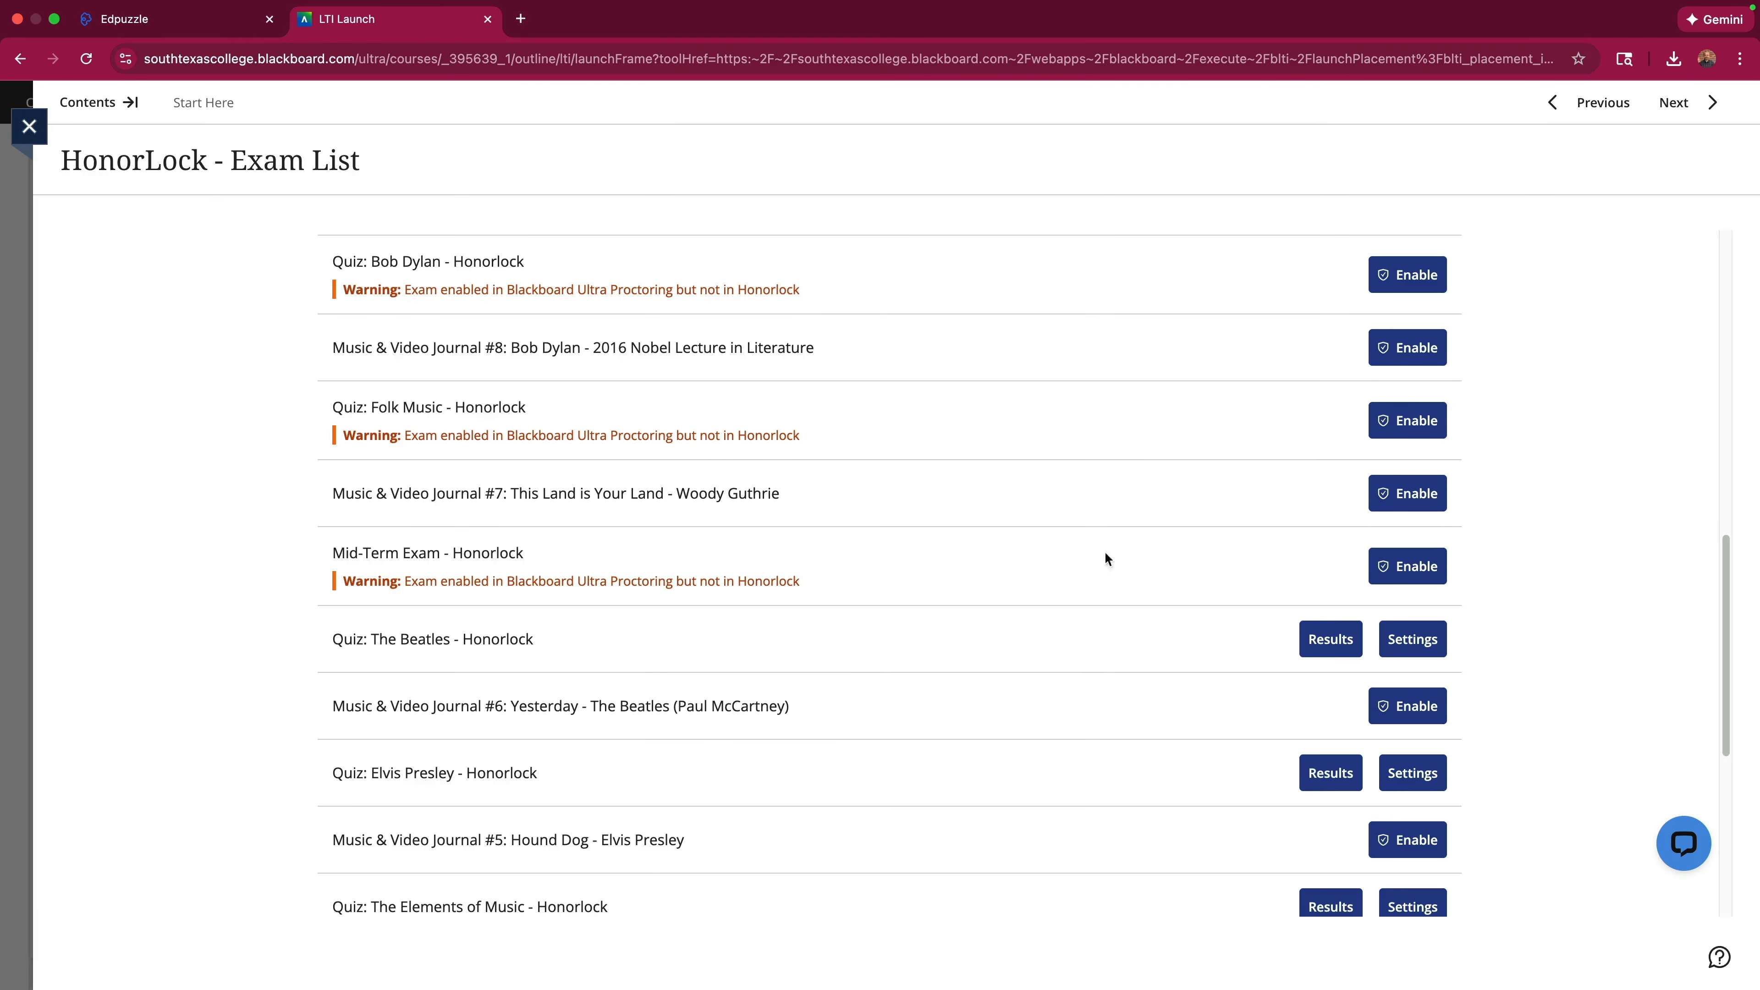
left_click(1416, 568)
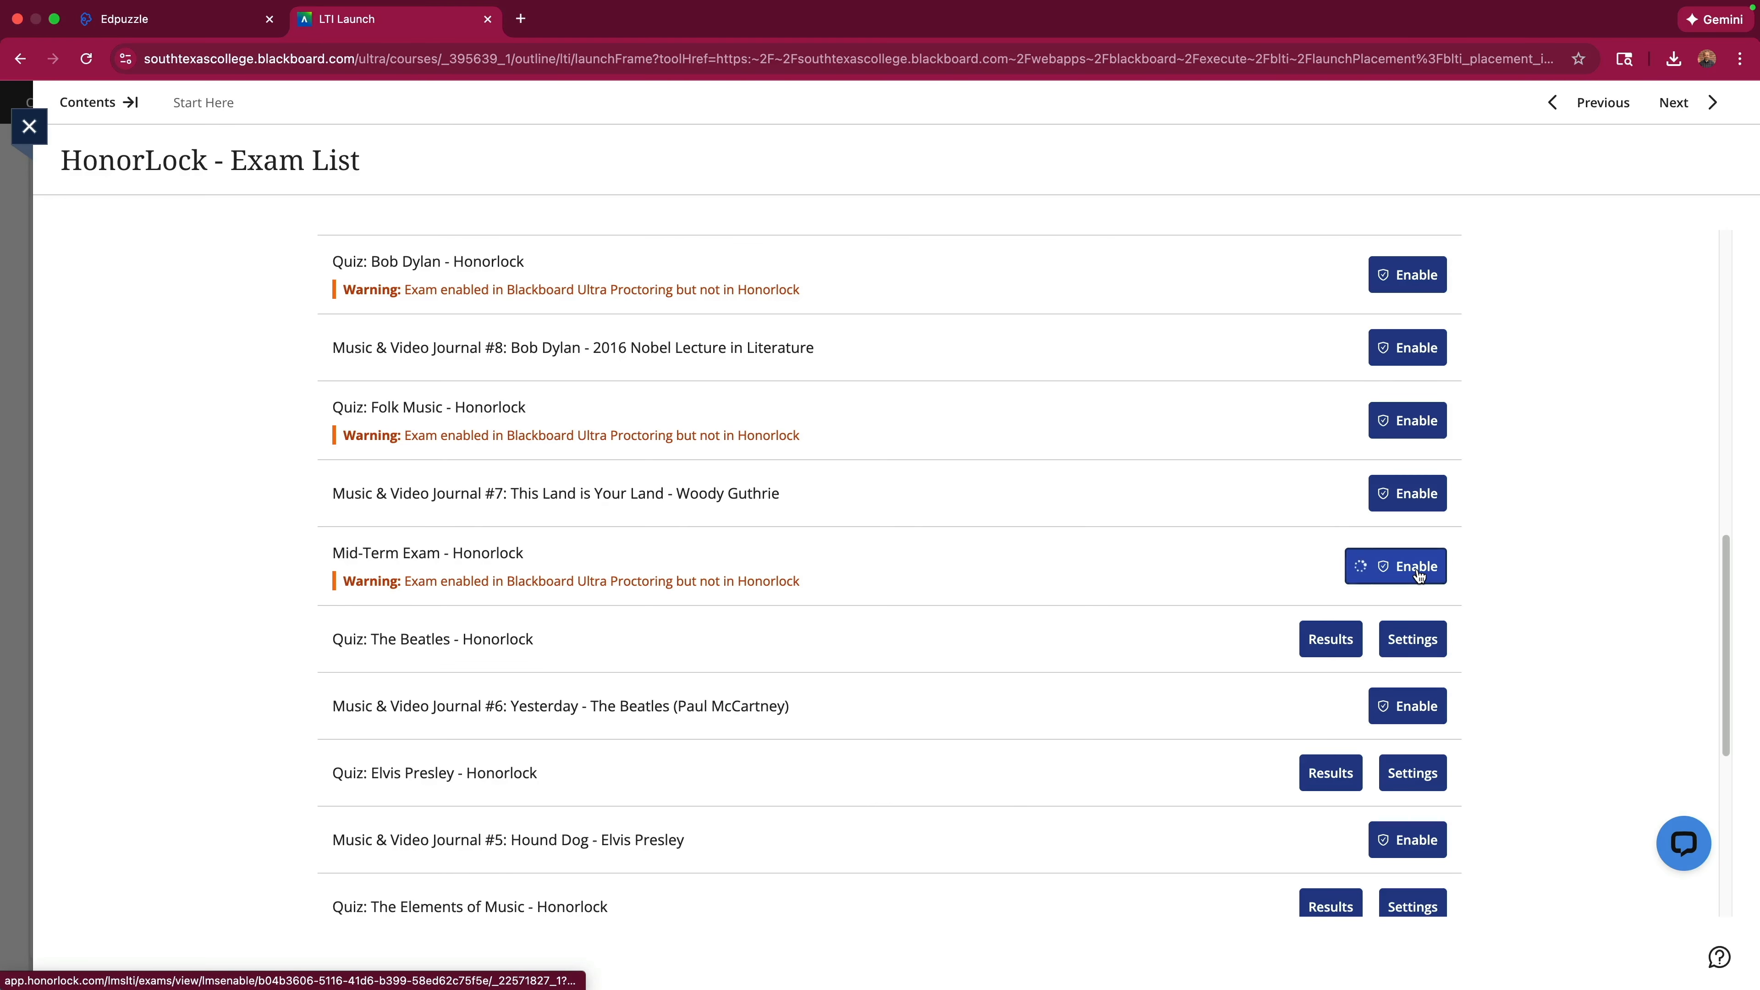
Turn on email notifications for recommended sessions, turn off Test Taker ID and turn on Browser Guard for the Mid-Term Exam.
scroll(637, 516, "down", 3)
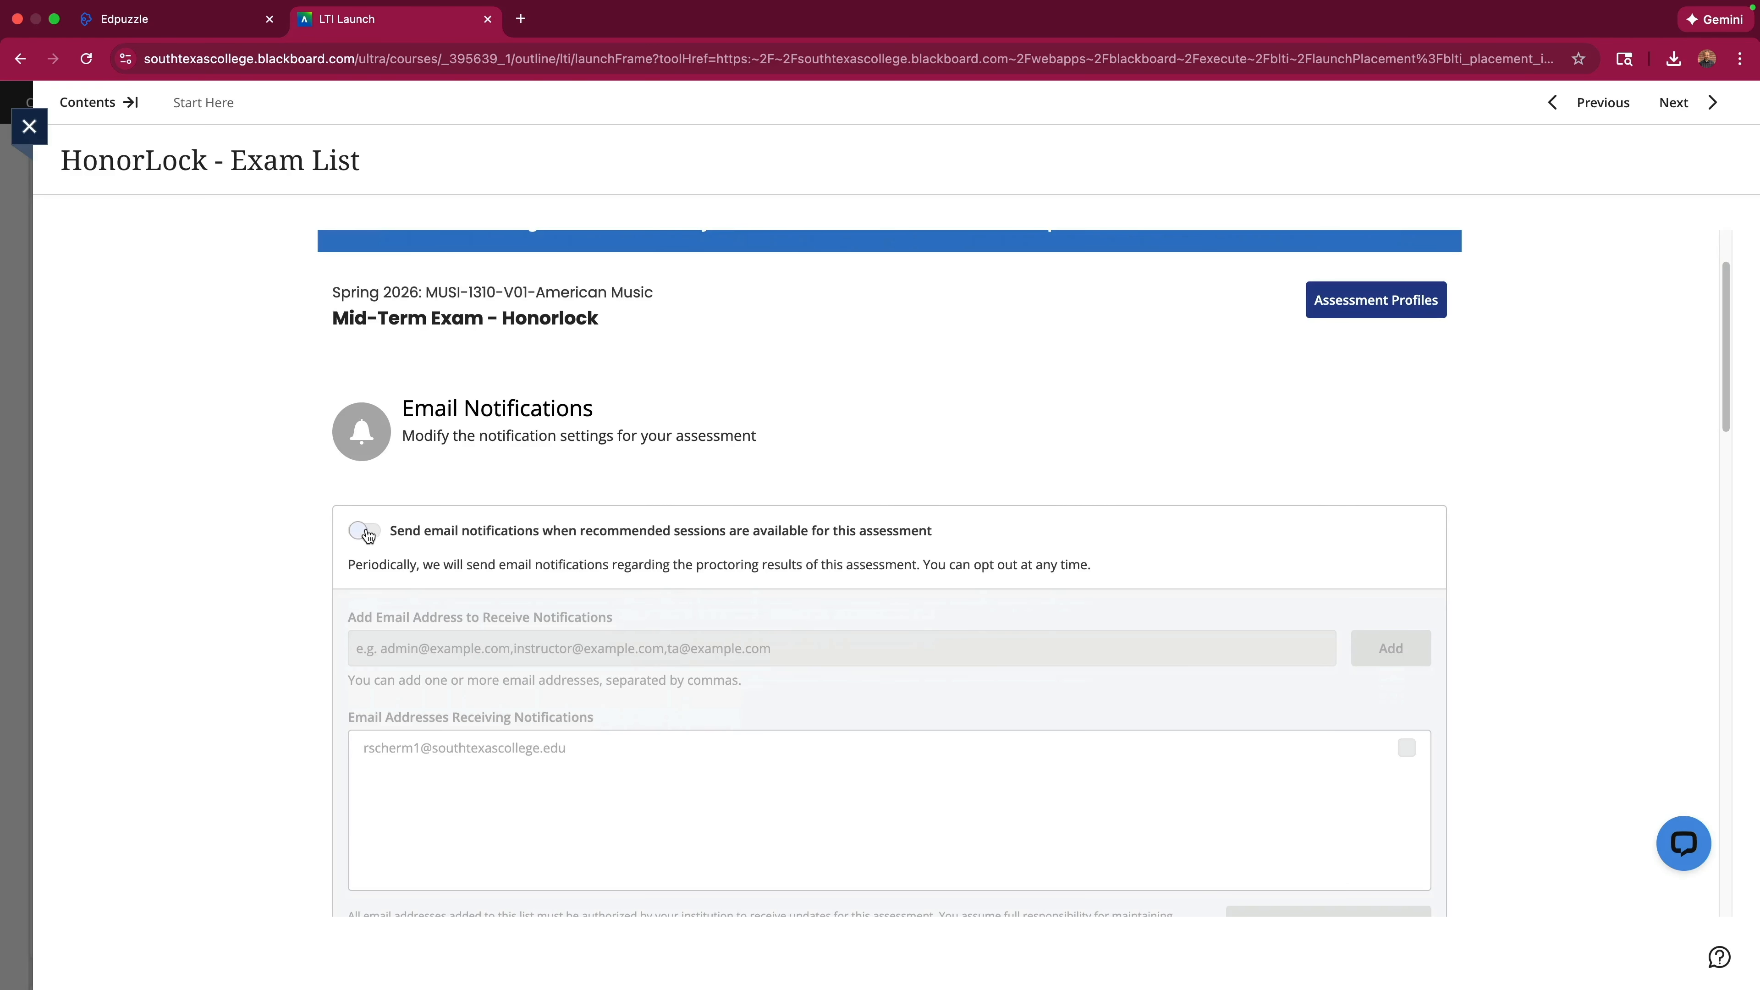
left_click(364, 531)
scroll(689, 549, "down", 10)
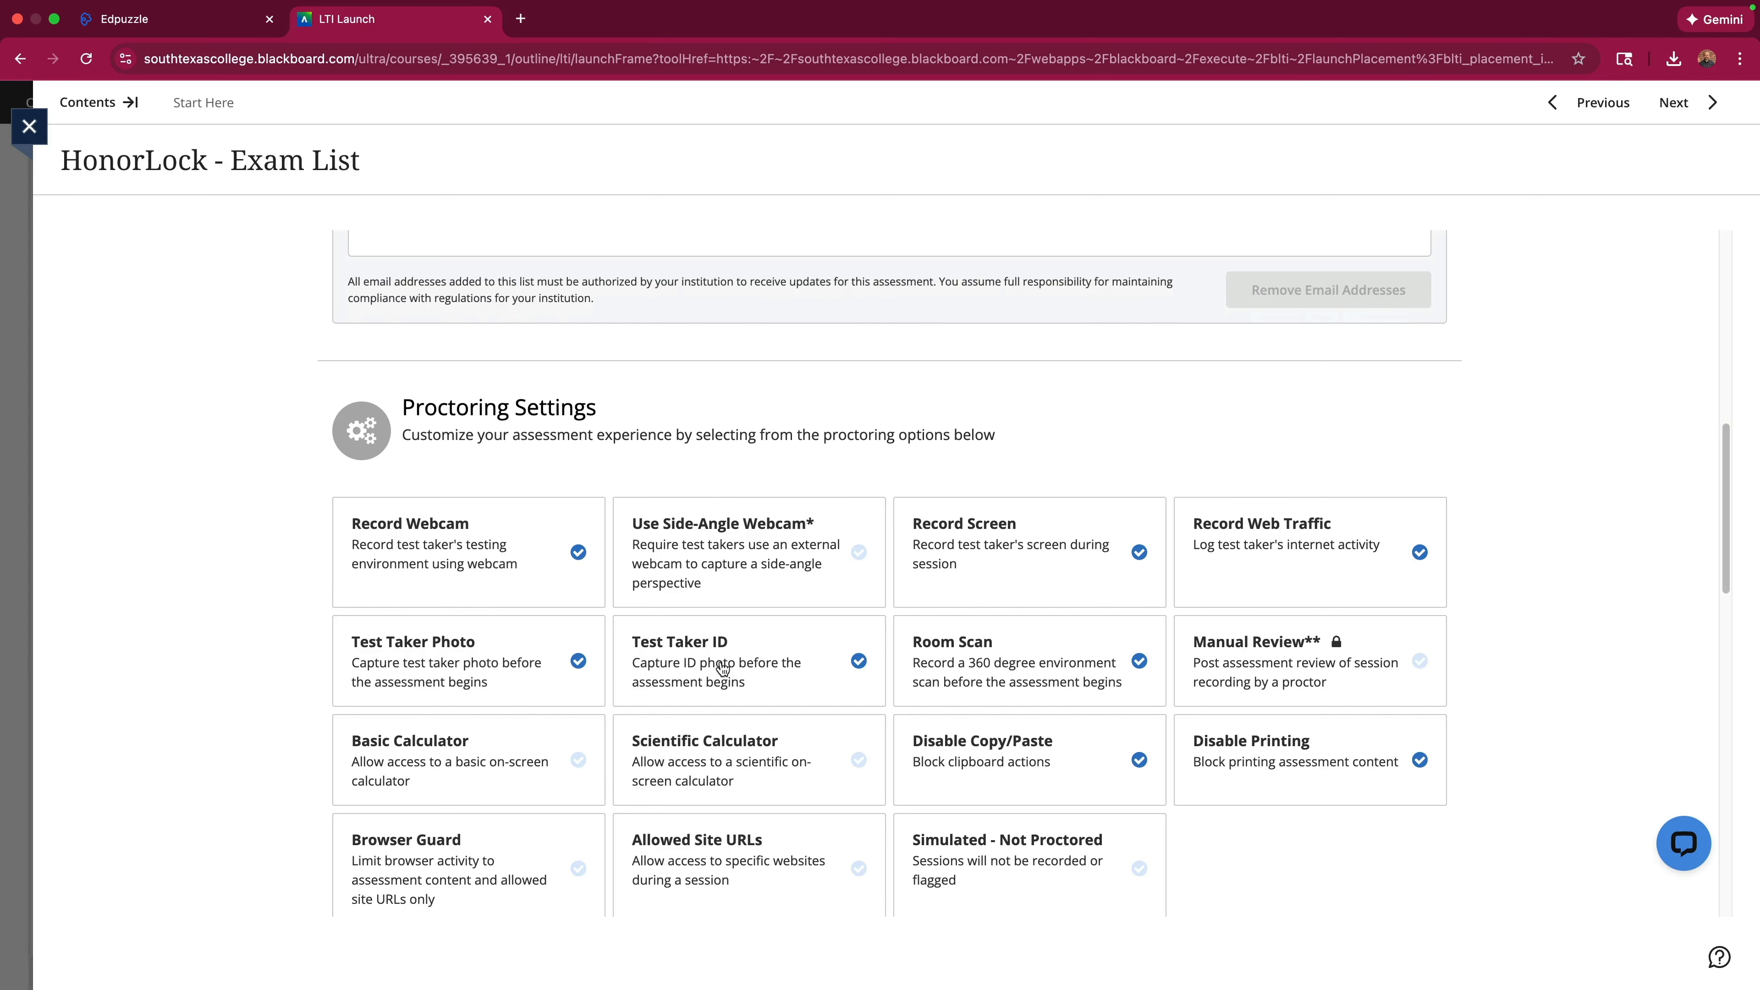
scroll(914, 656, "down", 4)
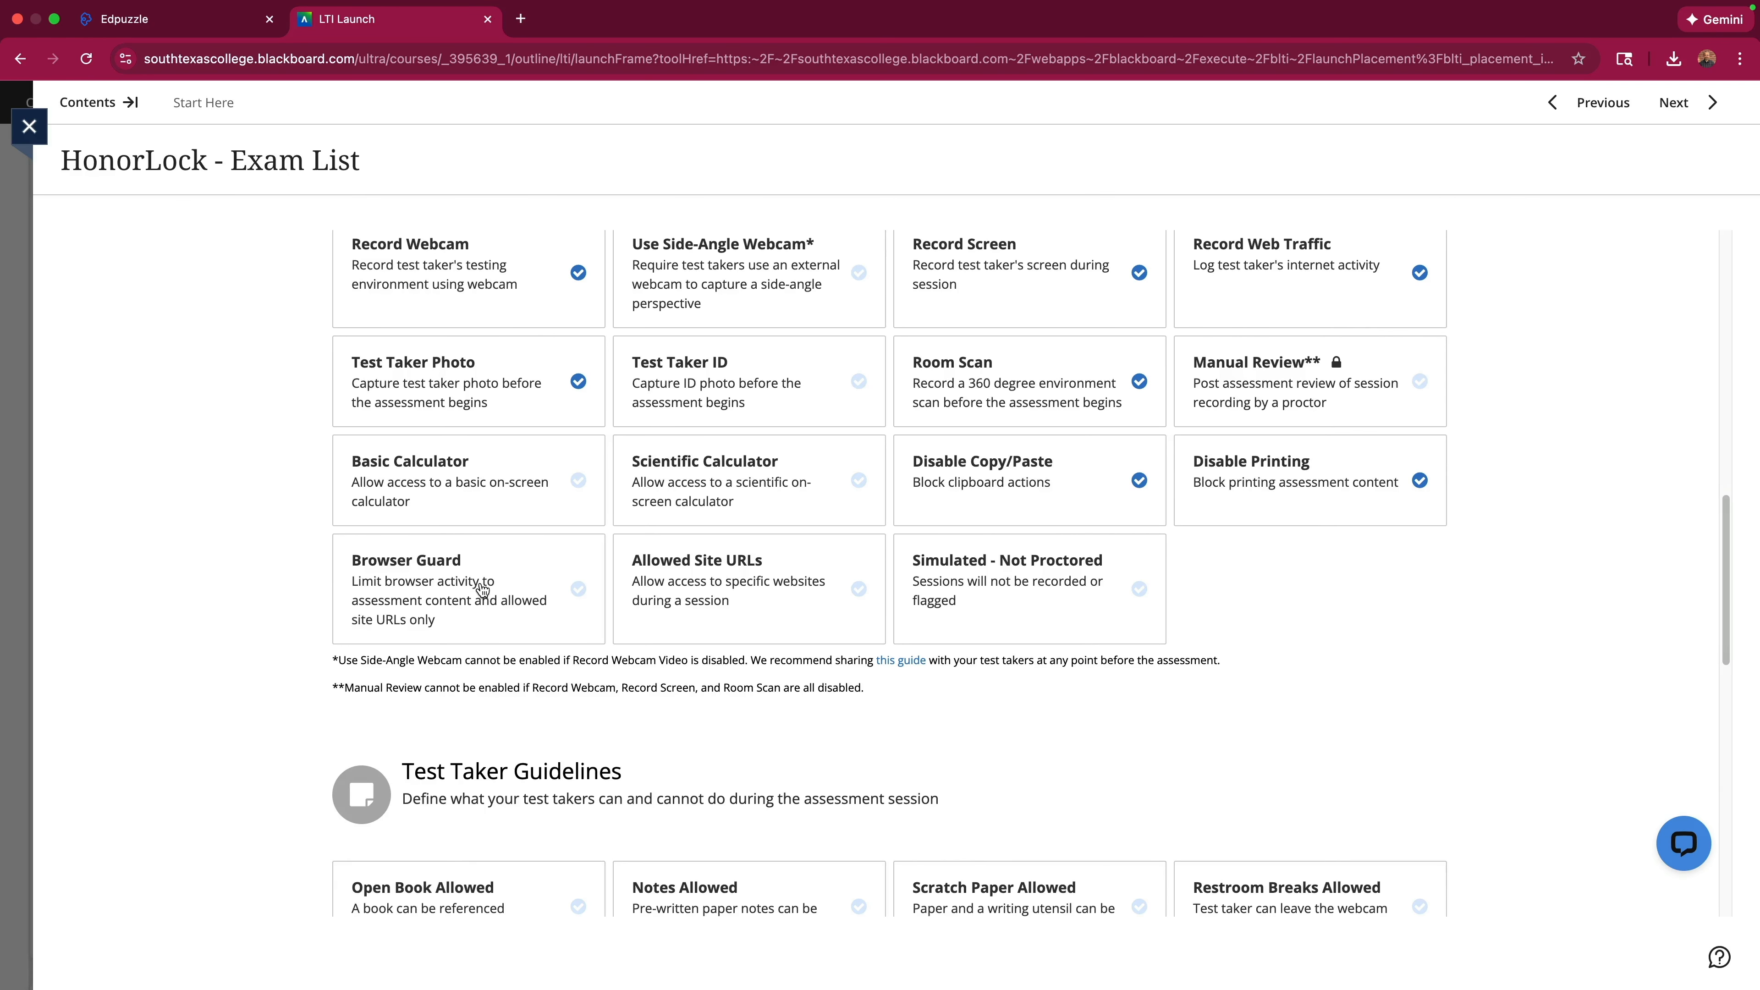
Allow open book, notes, scratch paper, restroom breaks, headphones, public area and background noise for the Mid-Term Exam, and enable its proctoring.
scroll(765, 568, "down", 7)
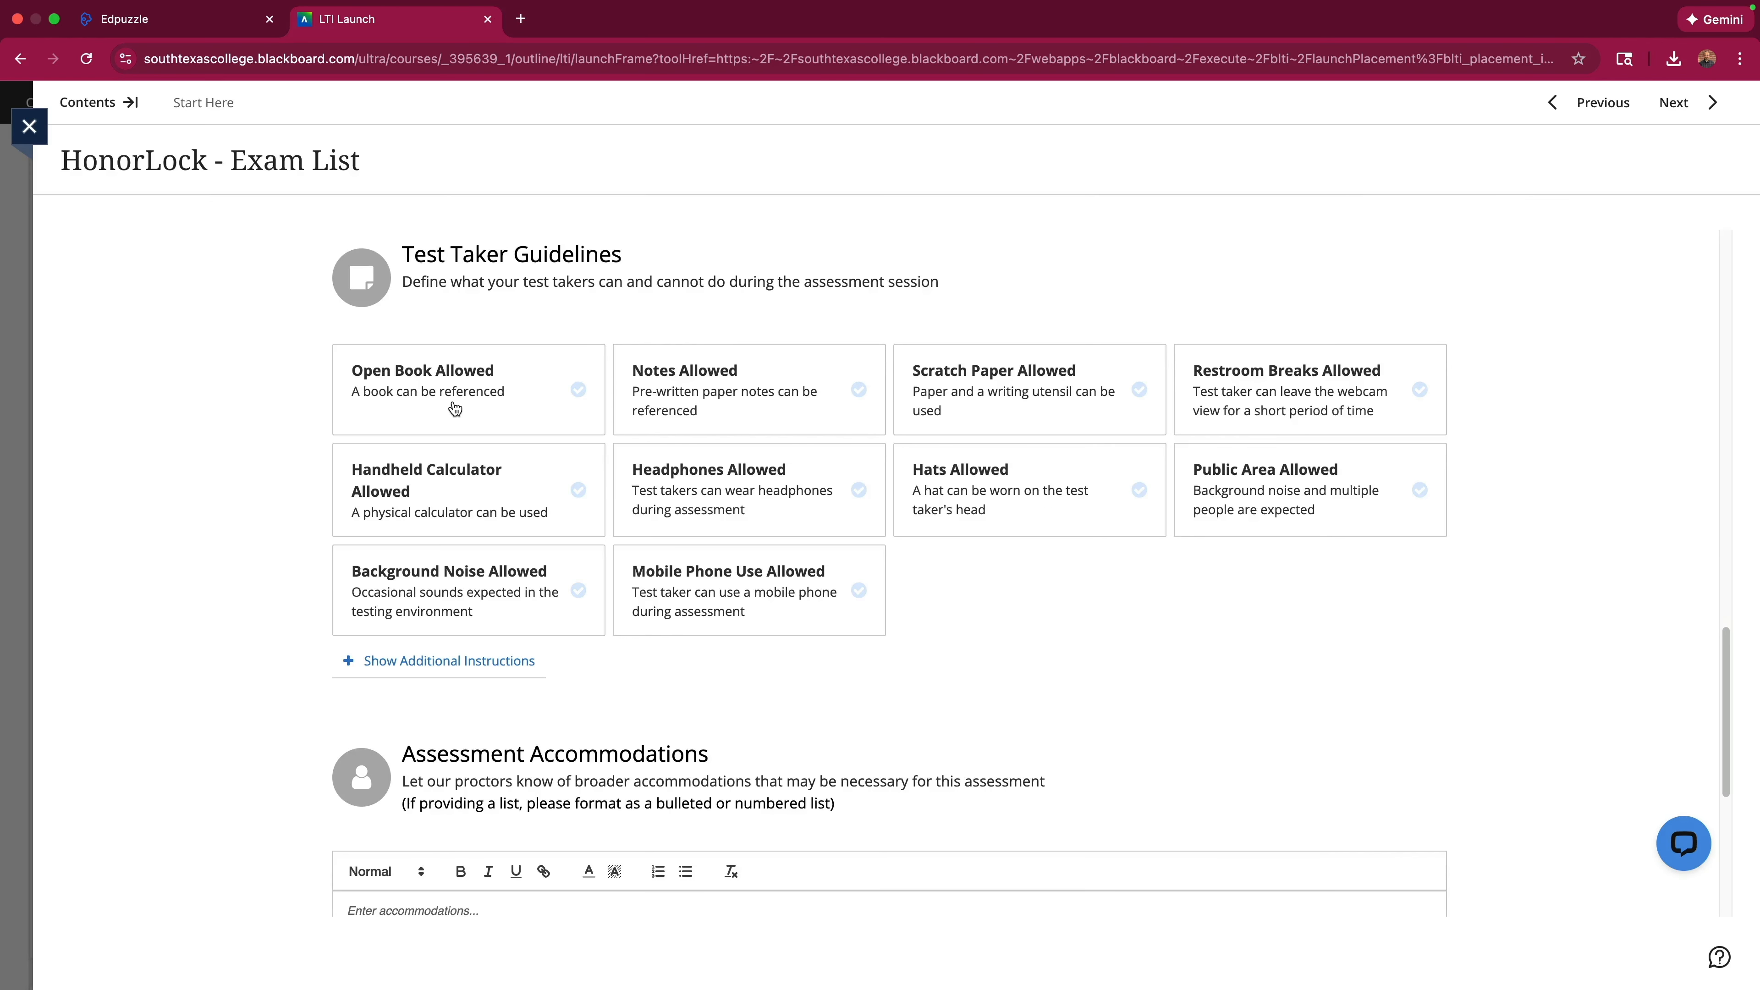
left_click(1047, 386)
left_click(716, 500)
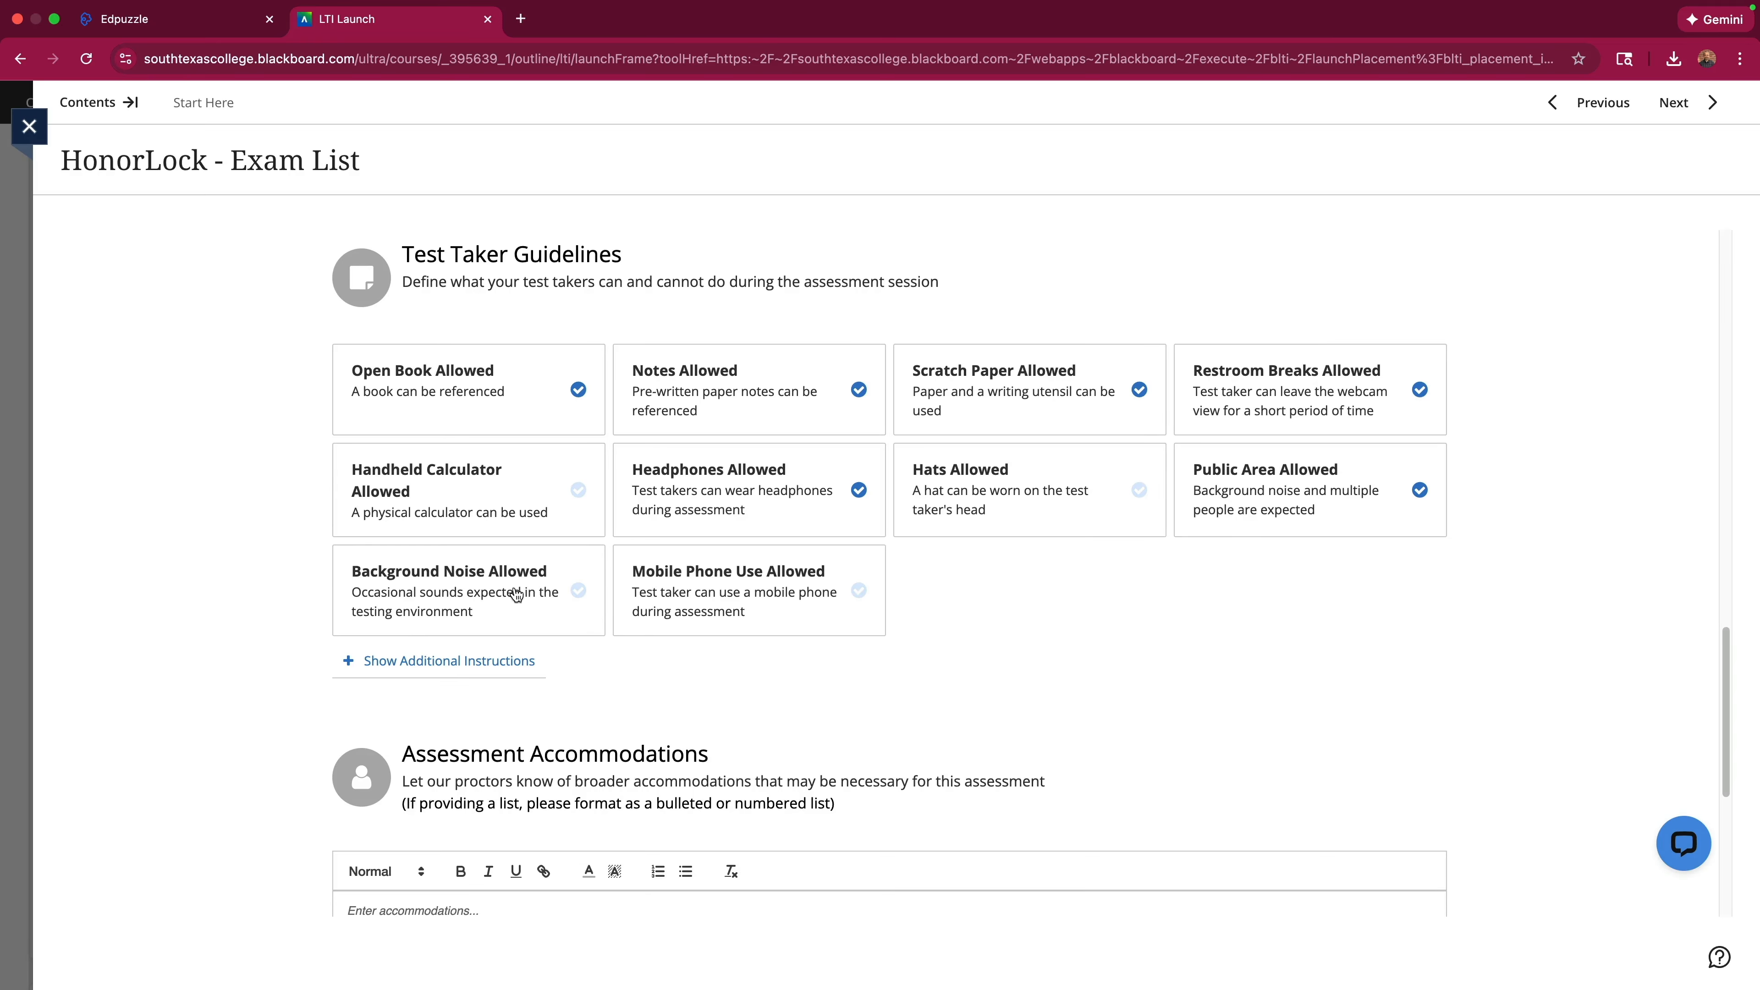
scroll(1081, 589, "down", 1)
scroll(1079, 589, "up", 6)
scroll(1079, 589, "up", 4)
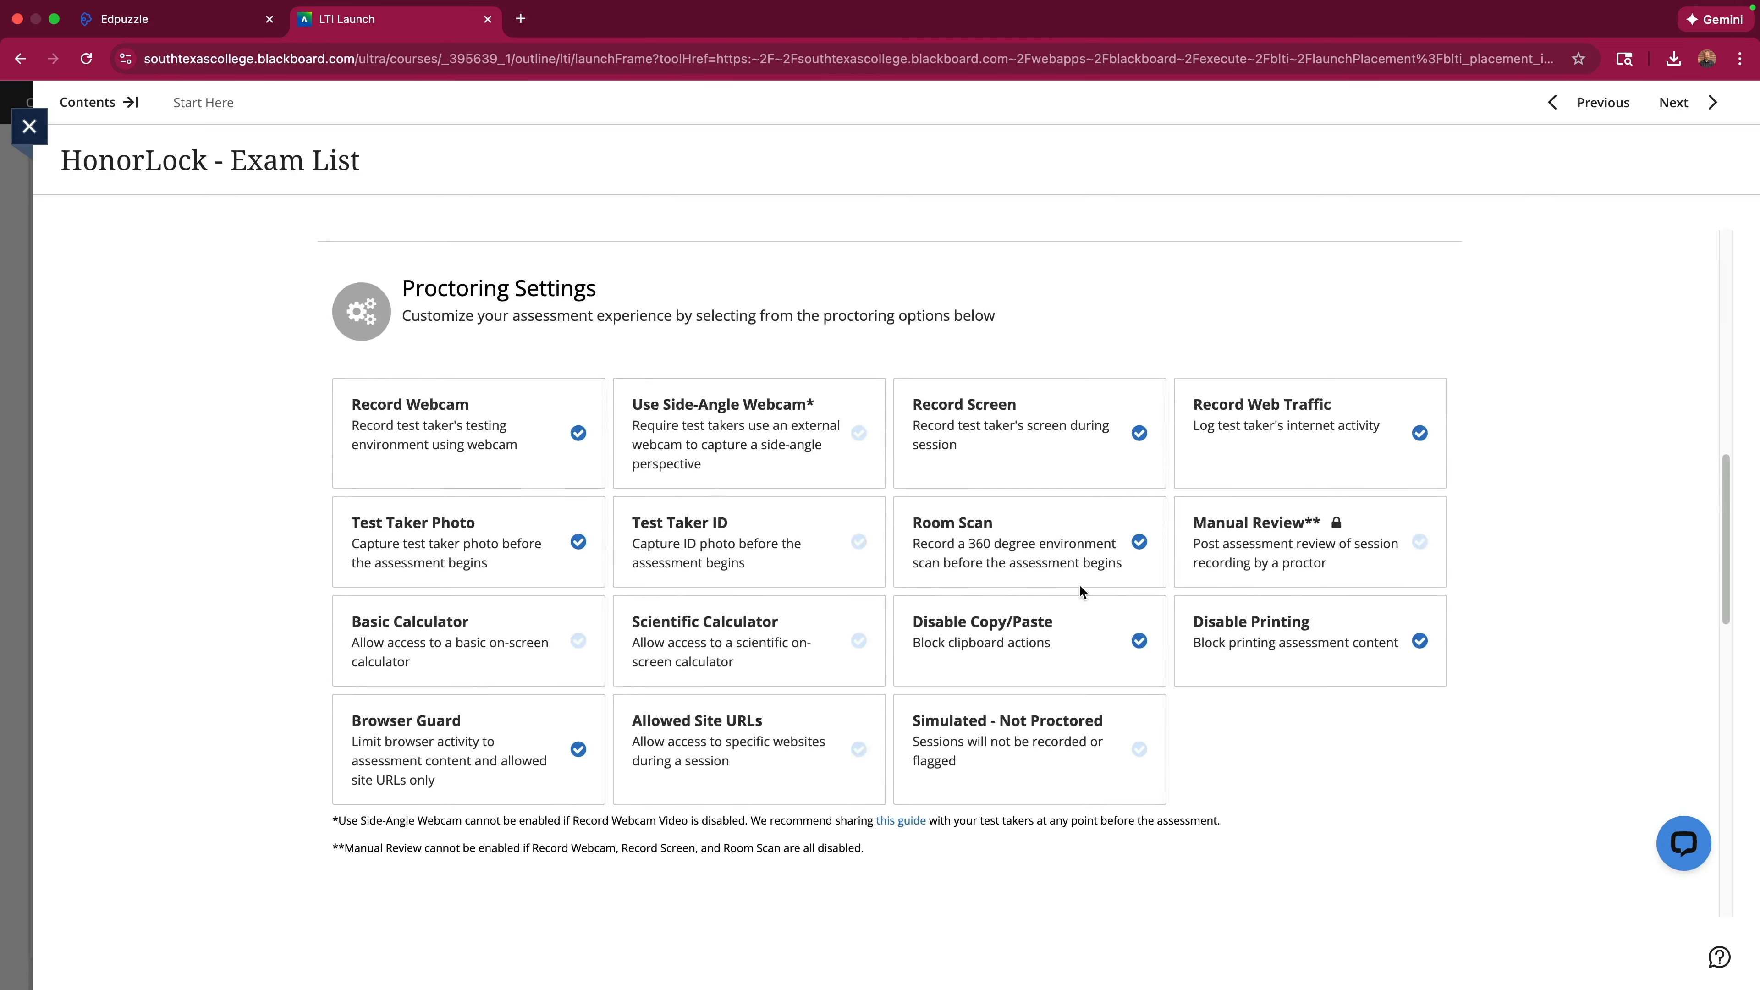
scroll(1079, 589, "down", 15)
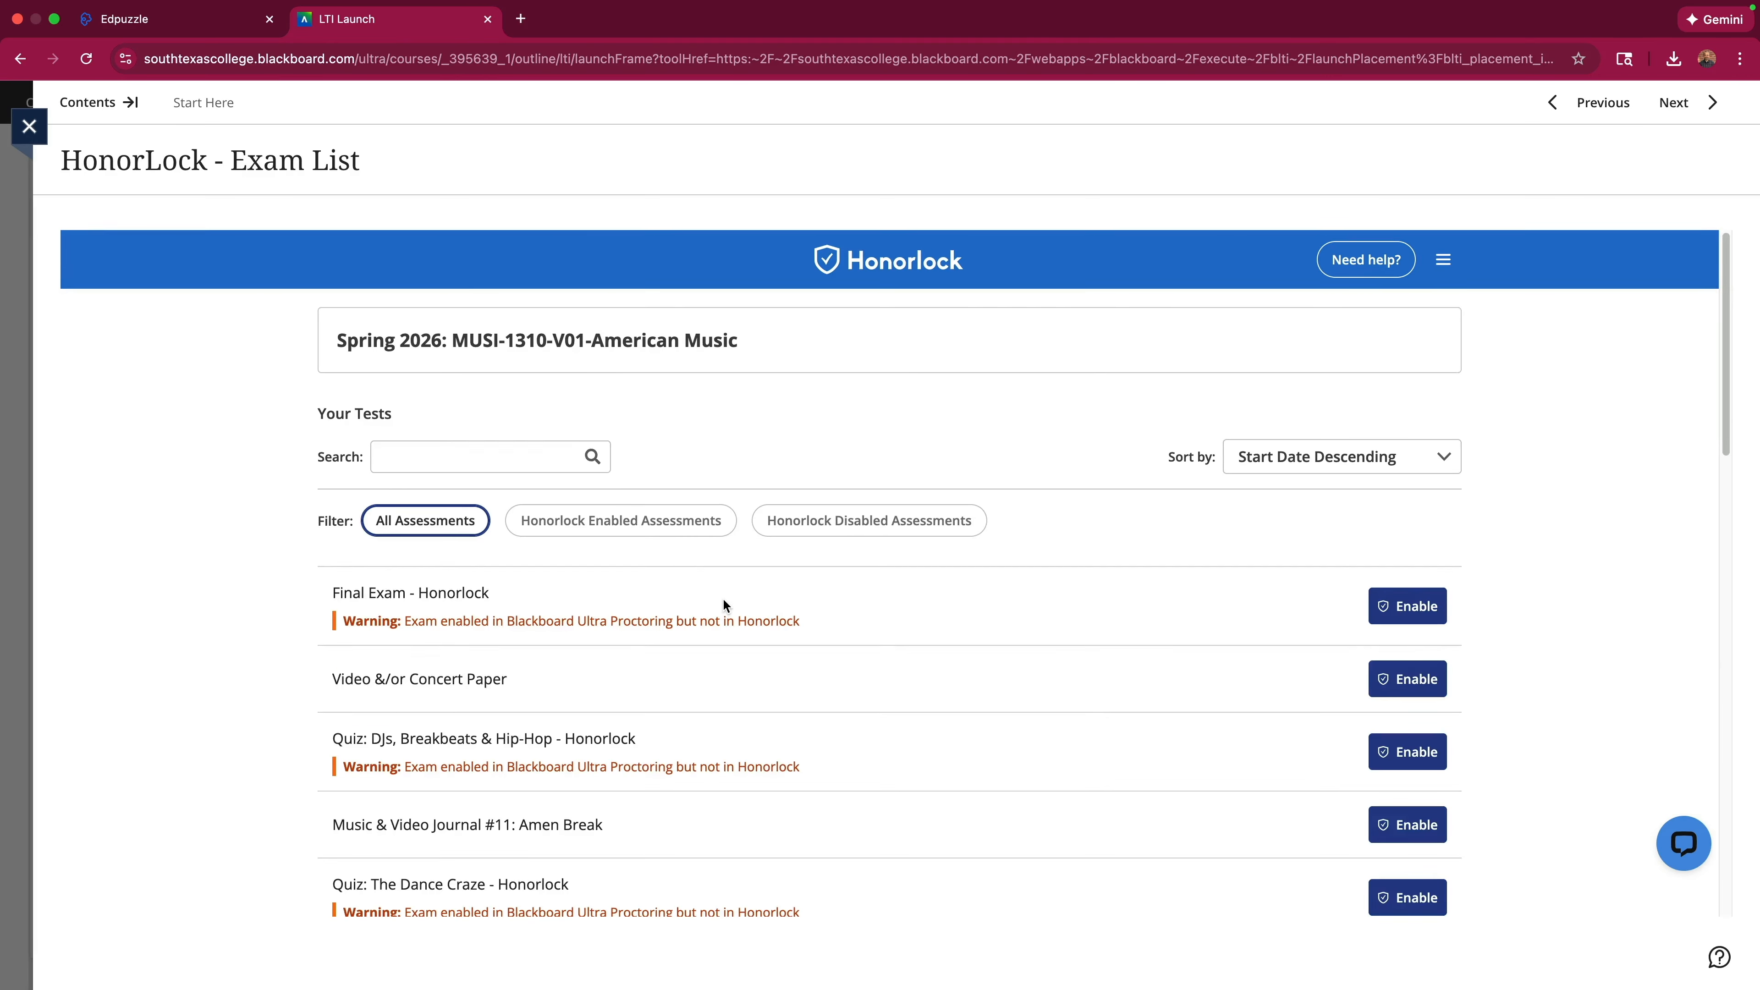
Start enabling Honorlock for Quiz: Folk Music from the course's assessment list.
scroll(722, 601, "down", 15)
scroll(722, 597, "up", 7)
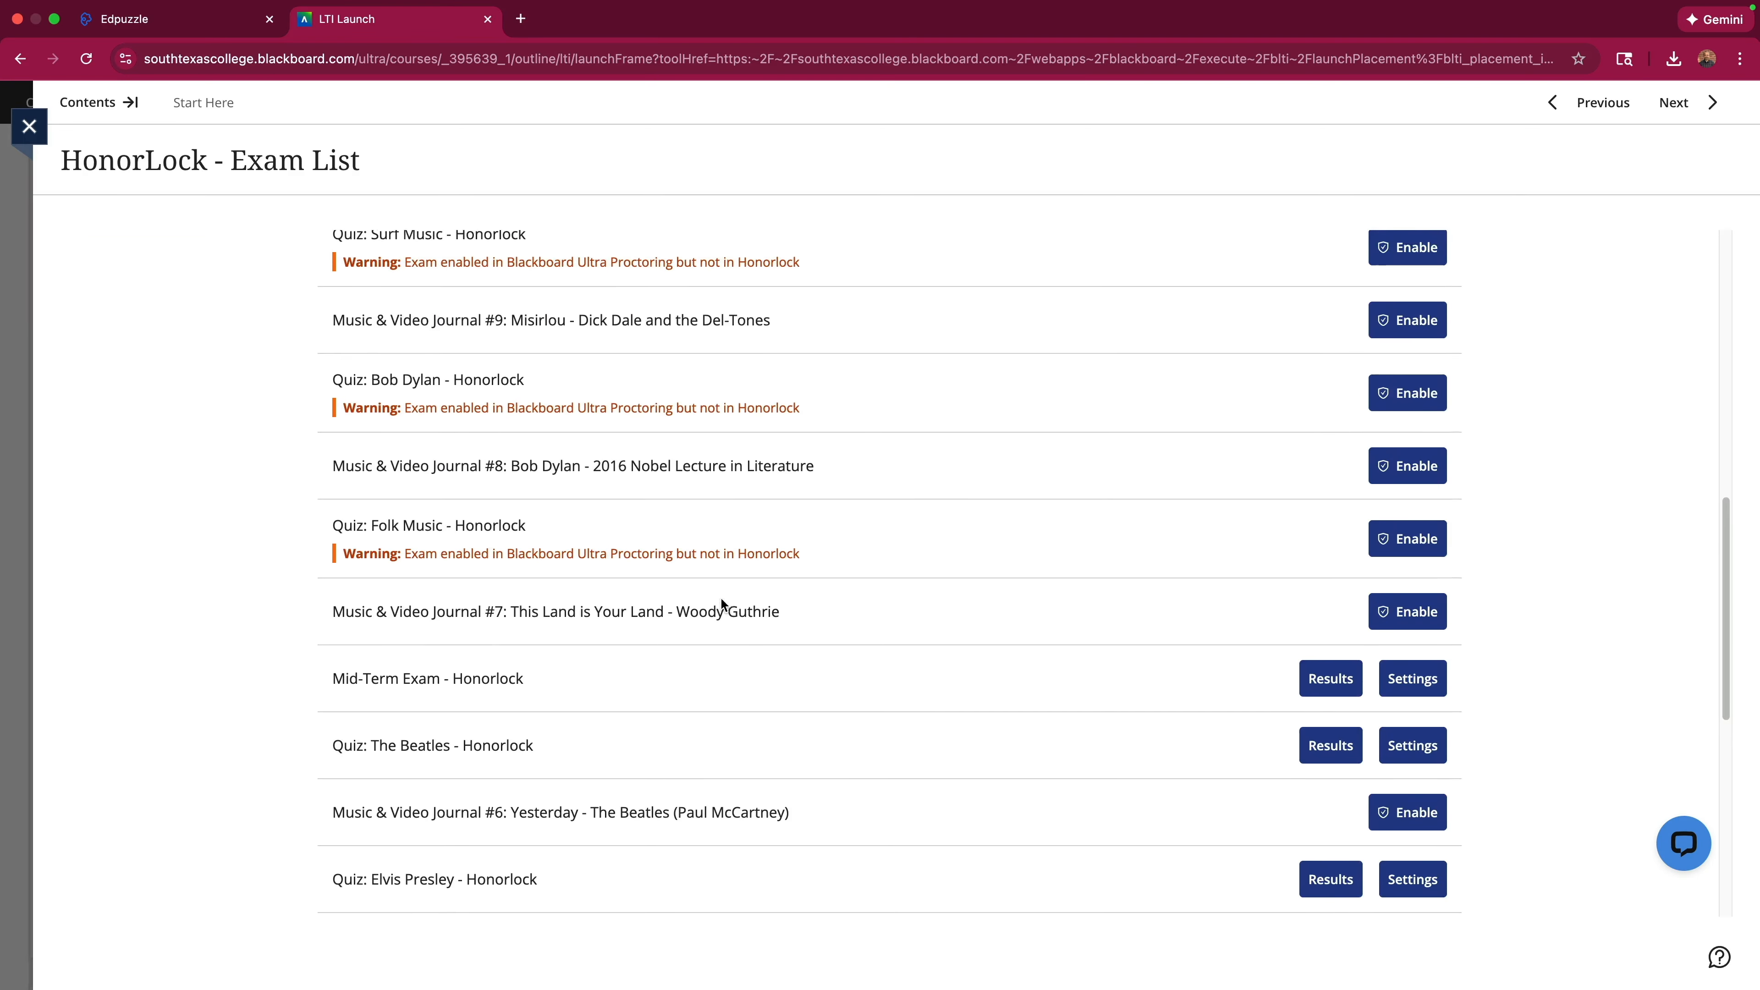
left_click(1392, 539)
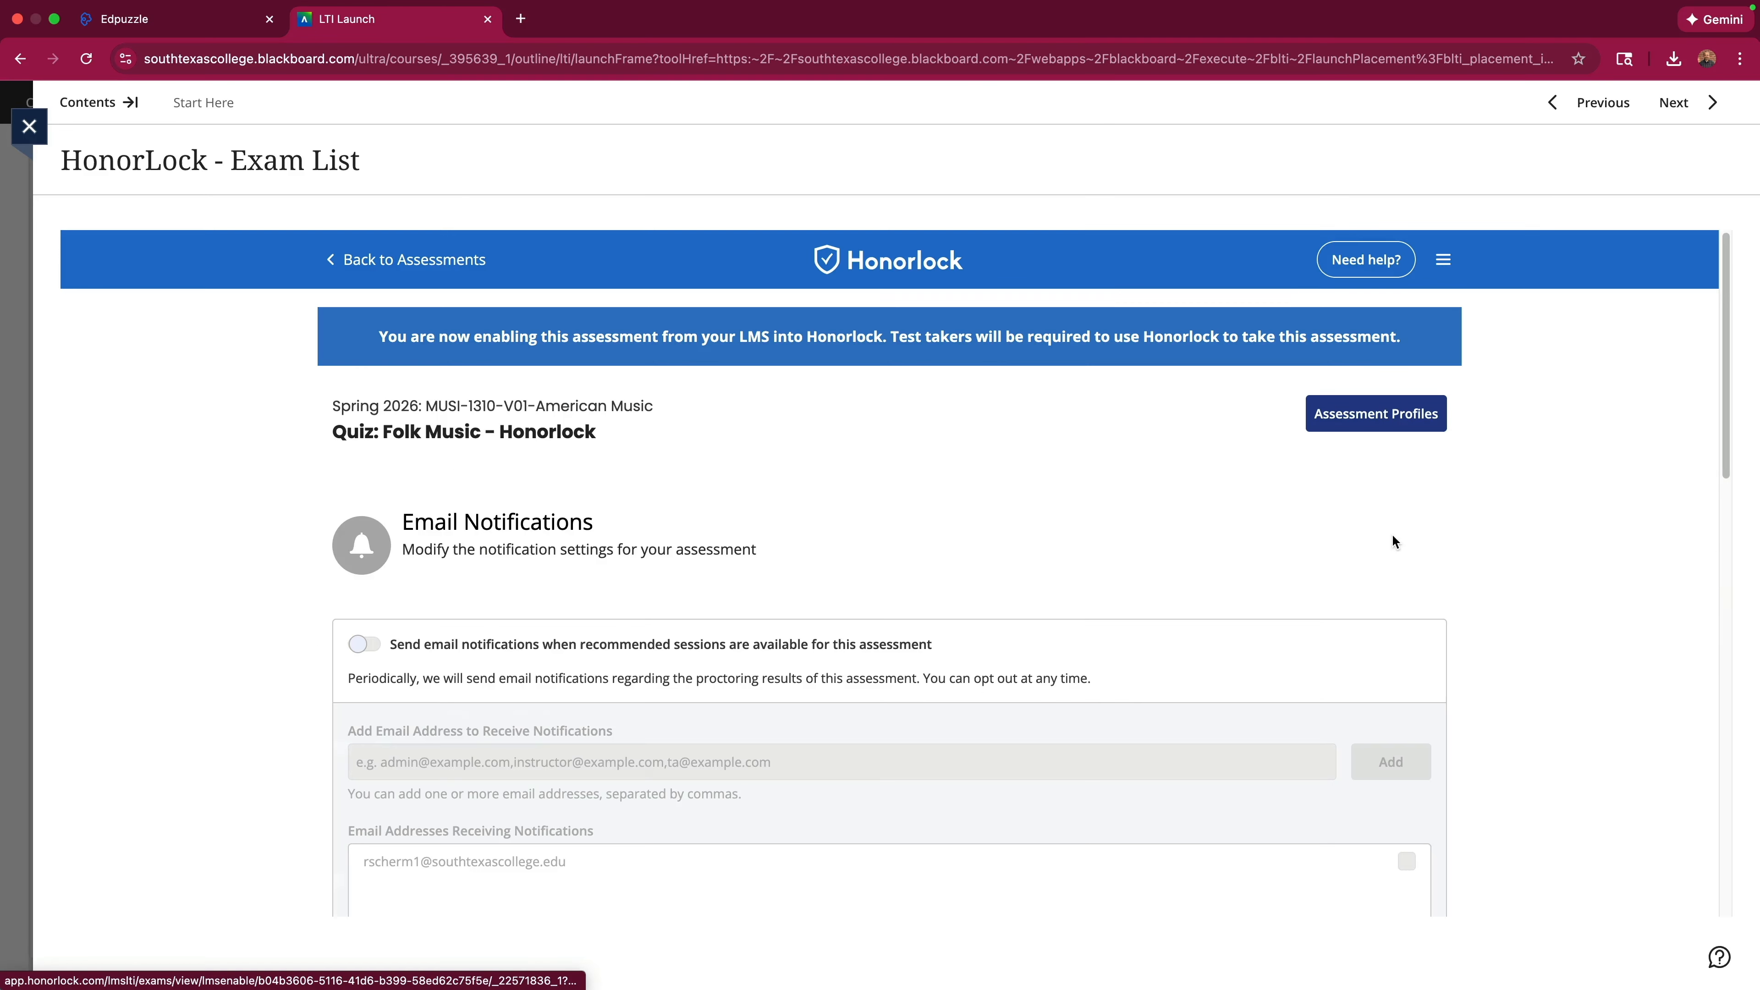
Turn on email notifications for recommended sessions, turn off Test Taker ID and turn on Browser Guard for the Folk Music quiz.
scroll(675, 567, "down", 1)
left_click(372, 611)
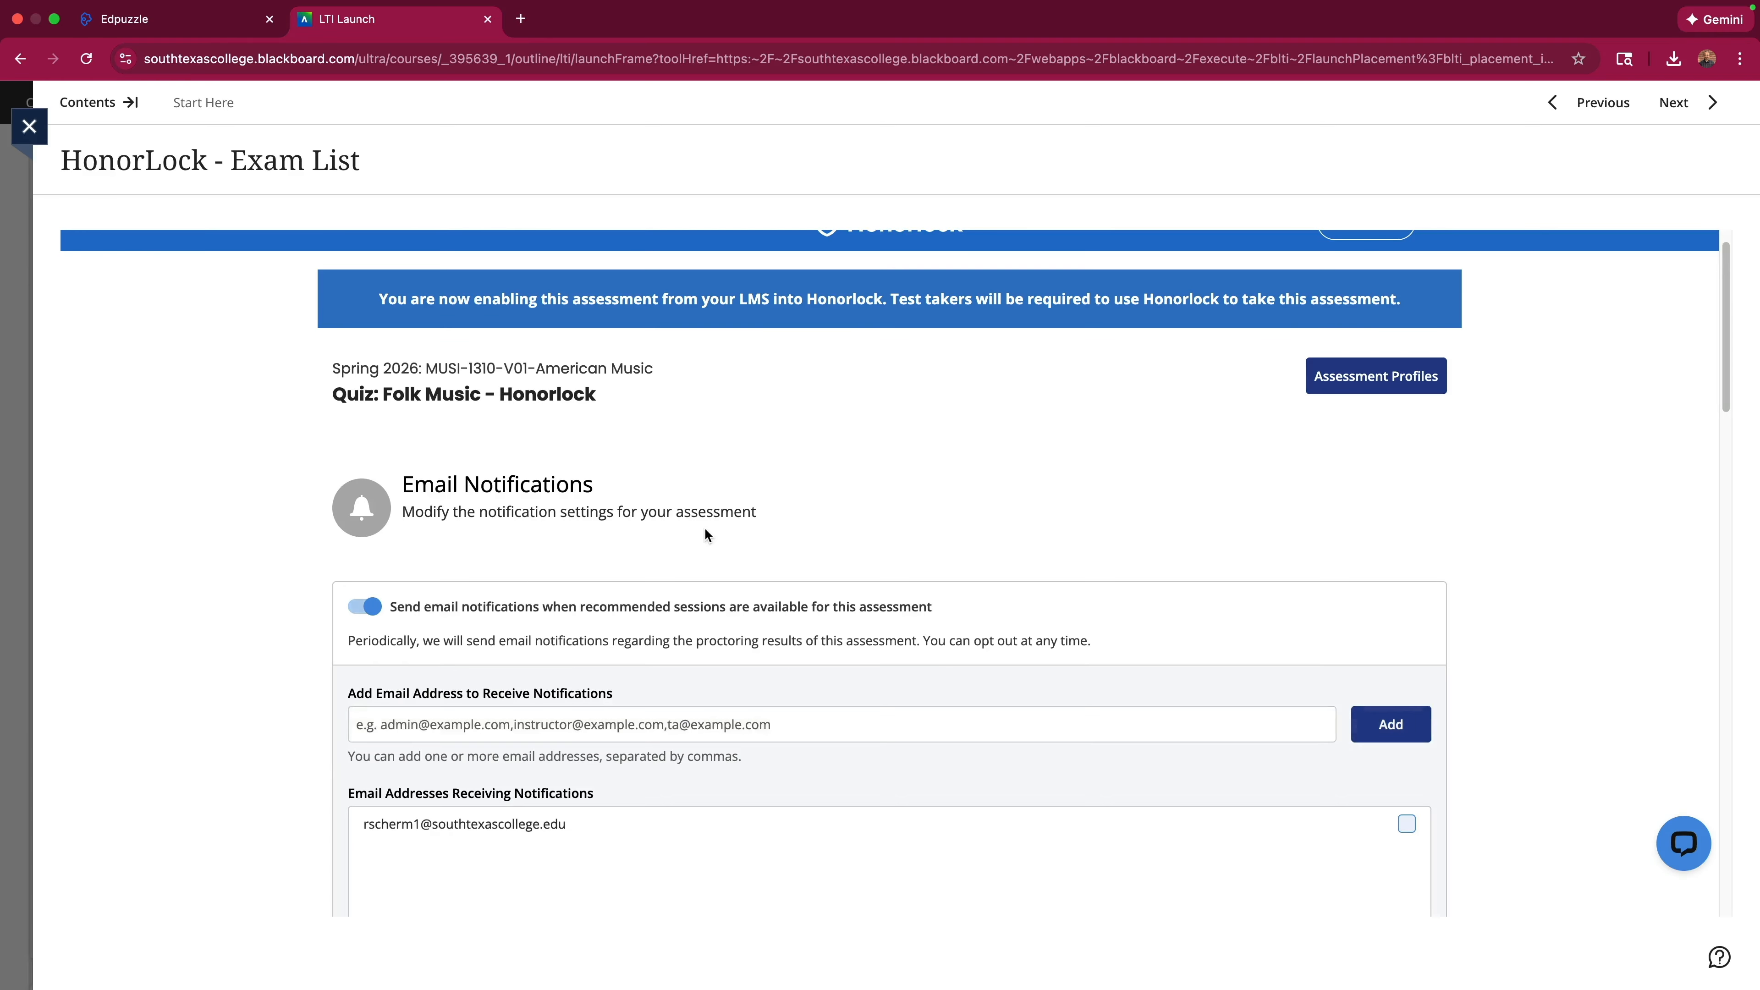
scroll(704, 527, "down", 10)
left_click(743, 461)
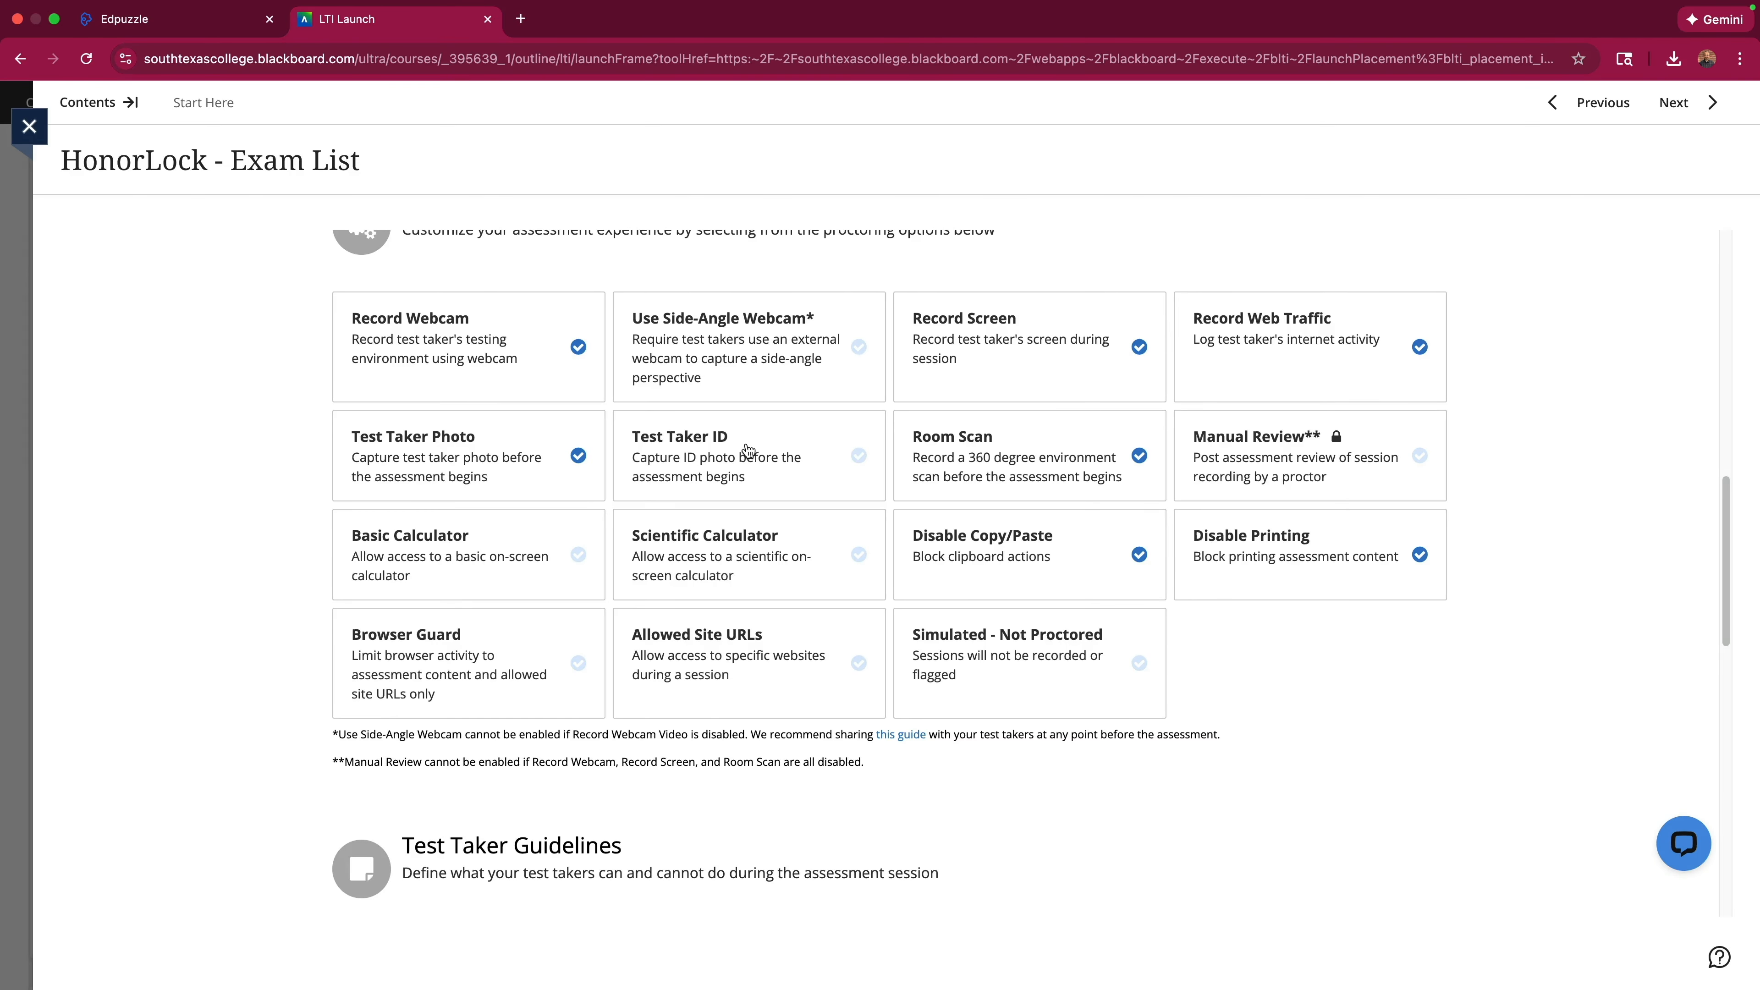
scroll(447, 520, "down", 3)
Allow open book, notes, scratch paper, restroom breaks, headphones, public area and background noise for the Folk Music quiz, and enable its proctoring.
scroll(826, 485, "down", 7)
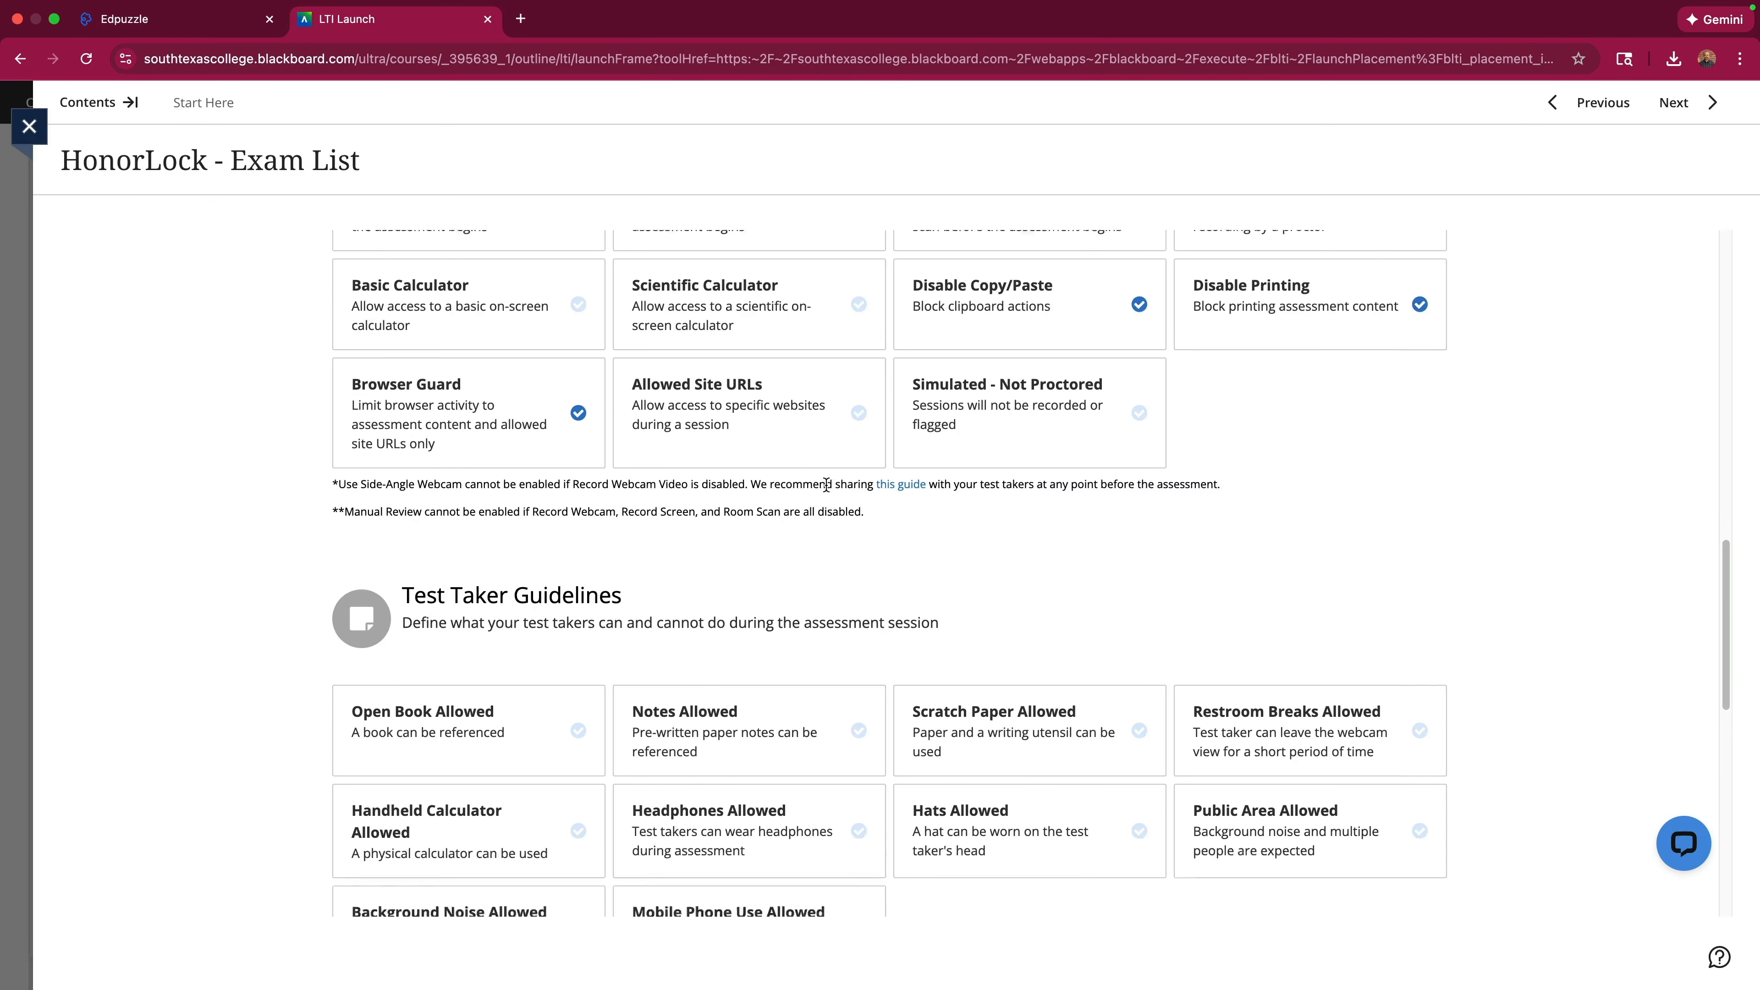
left_click(488, 428)
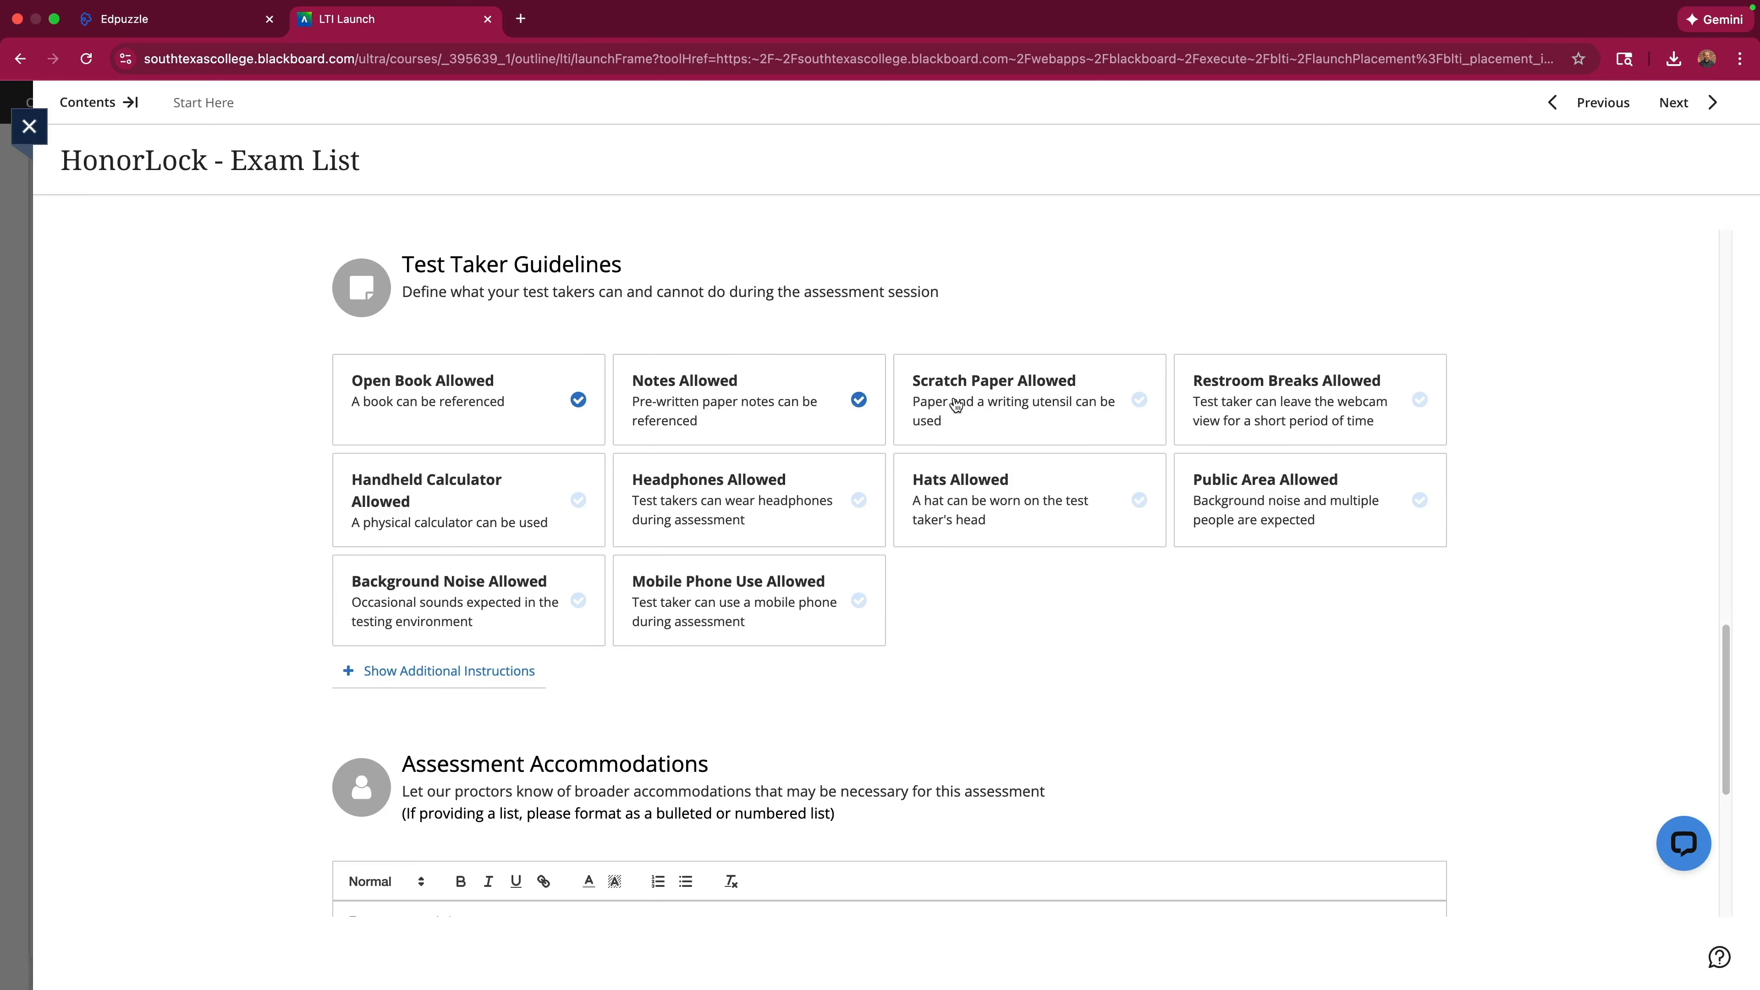
left_click(1269, 401)
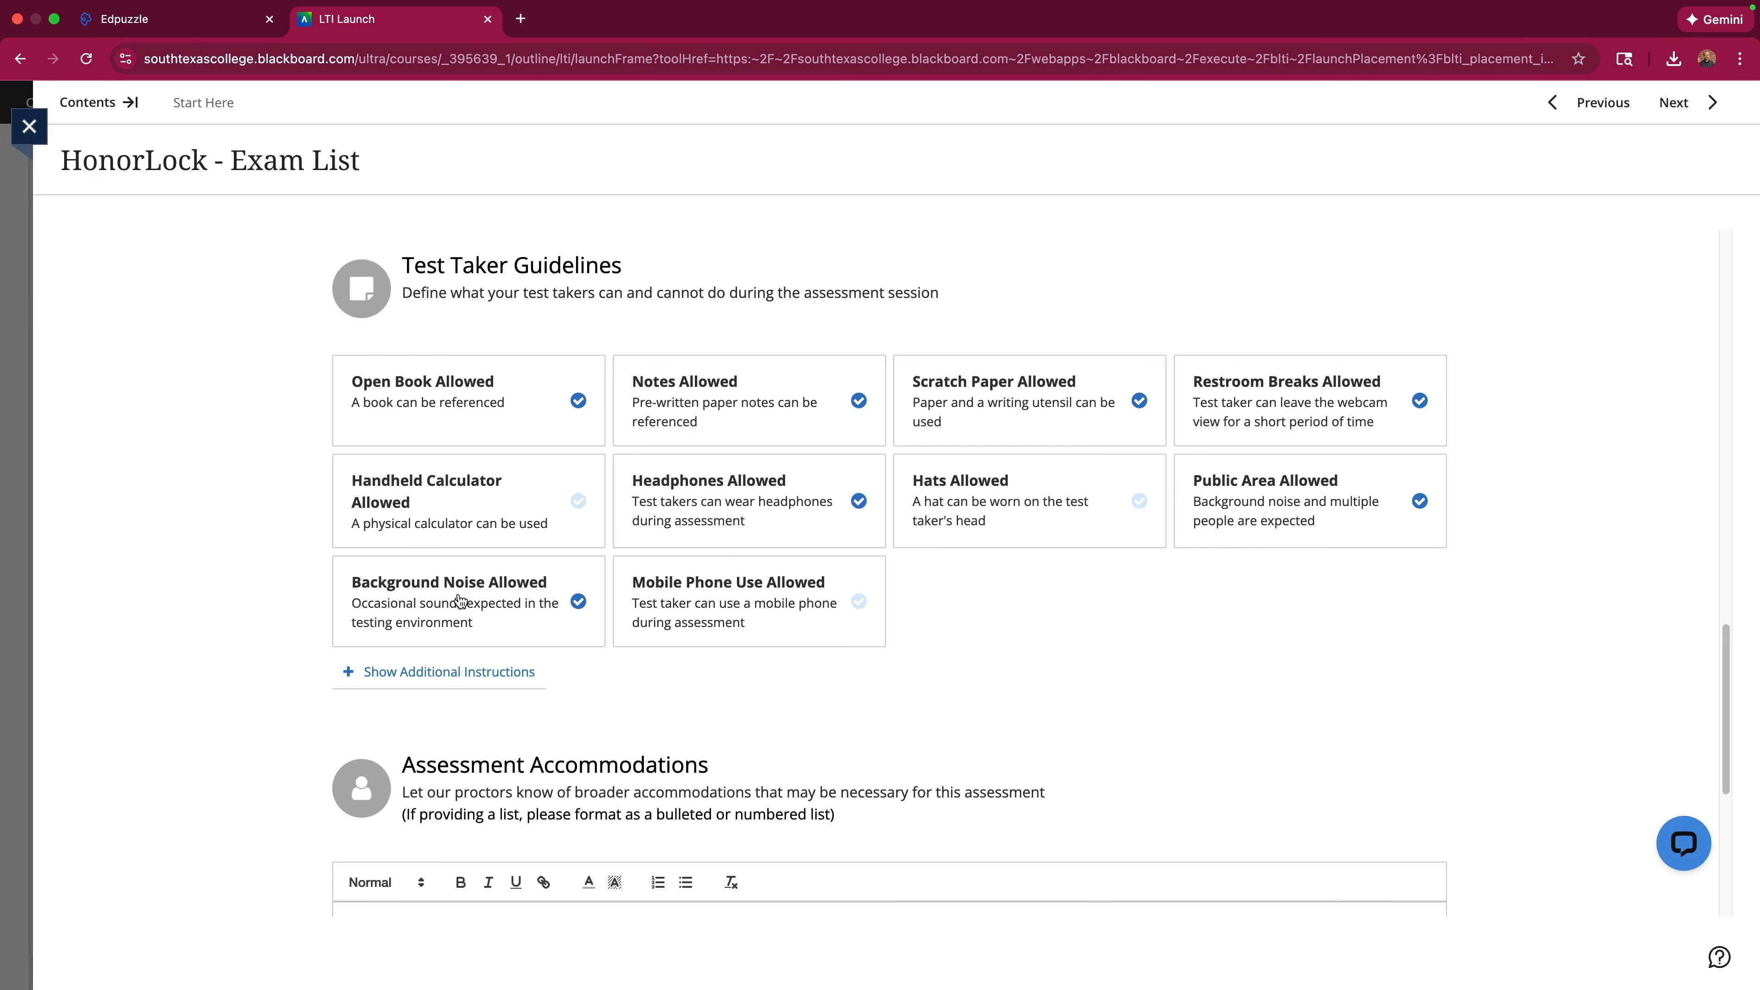
scroll(1180, 589, "up", 10)
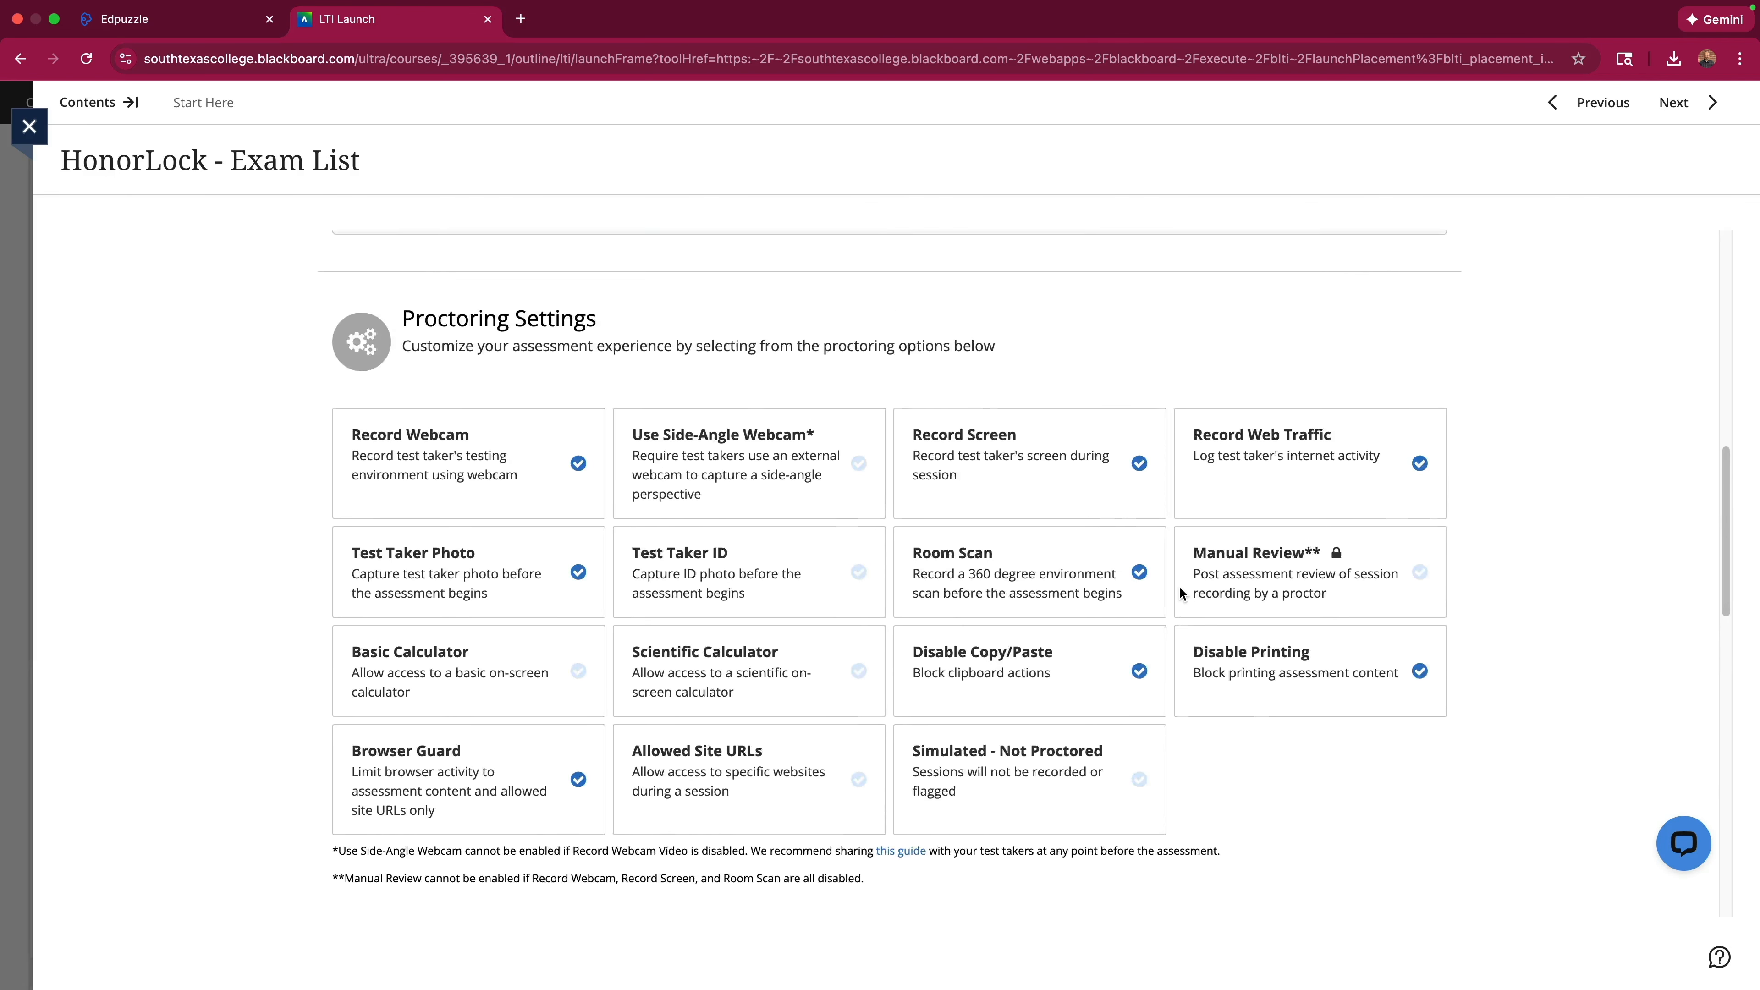
scroll(1180, 589, "down", 5)
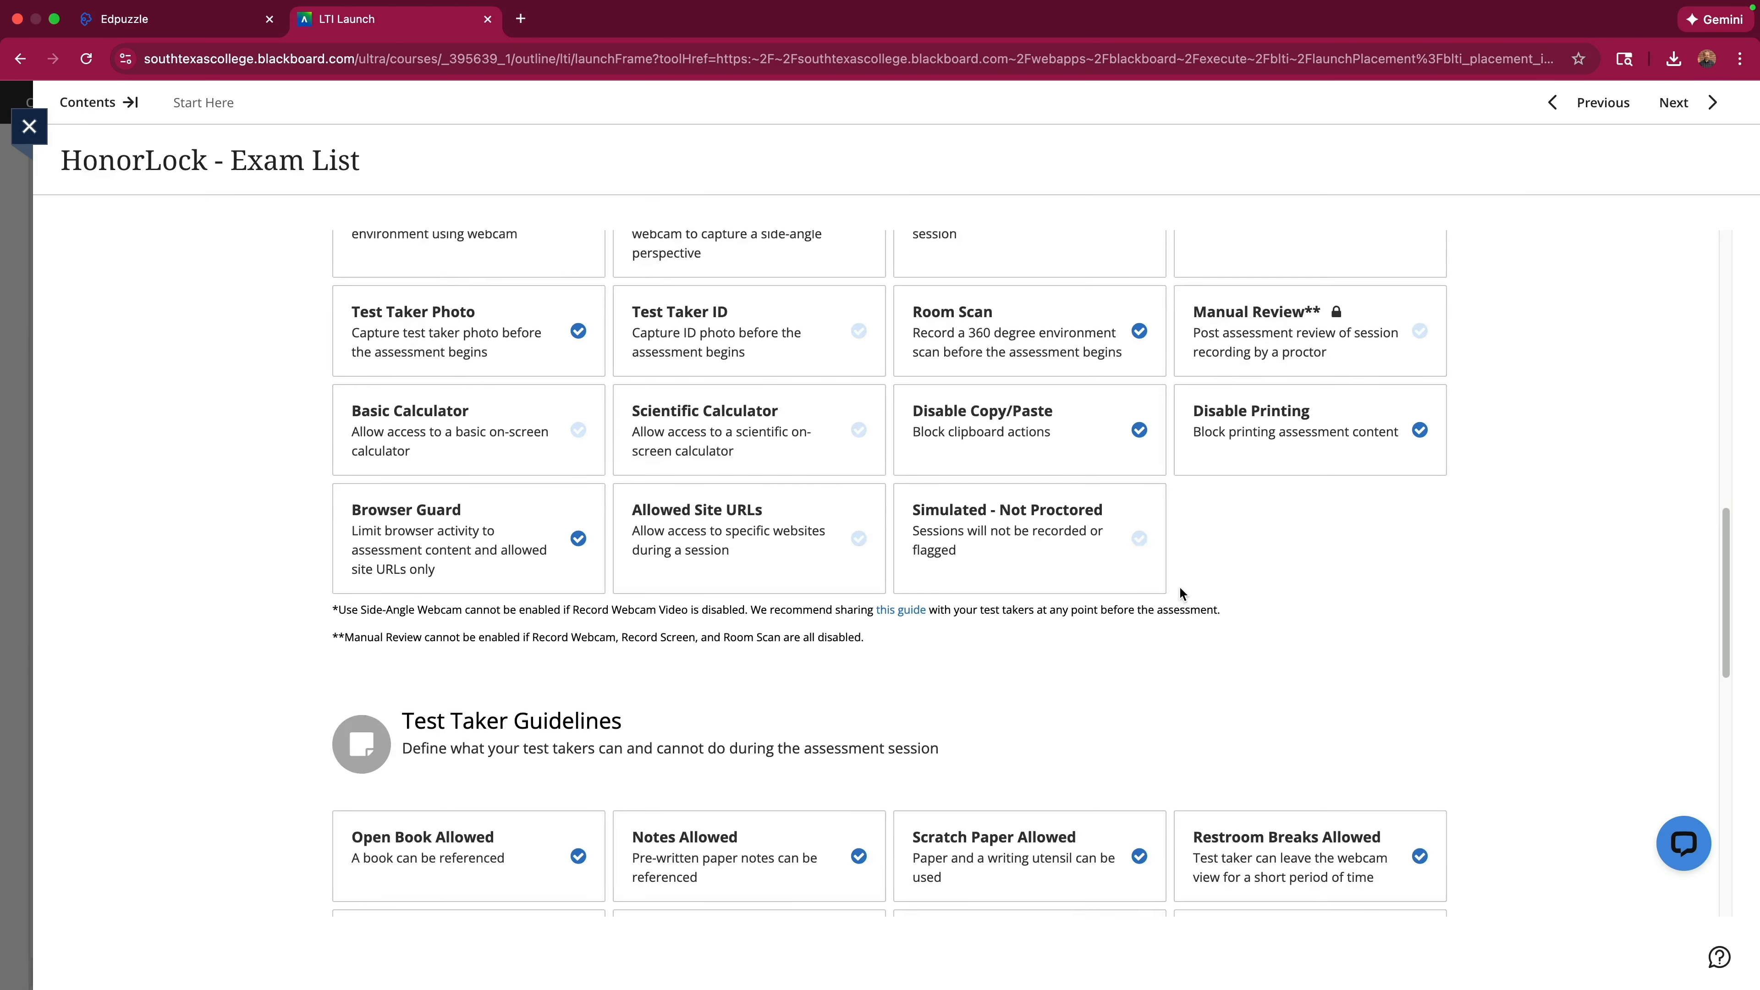
scroll(1180, 591, "down", 5)
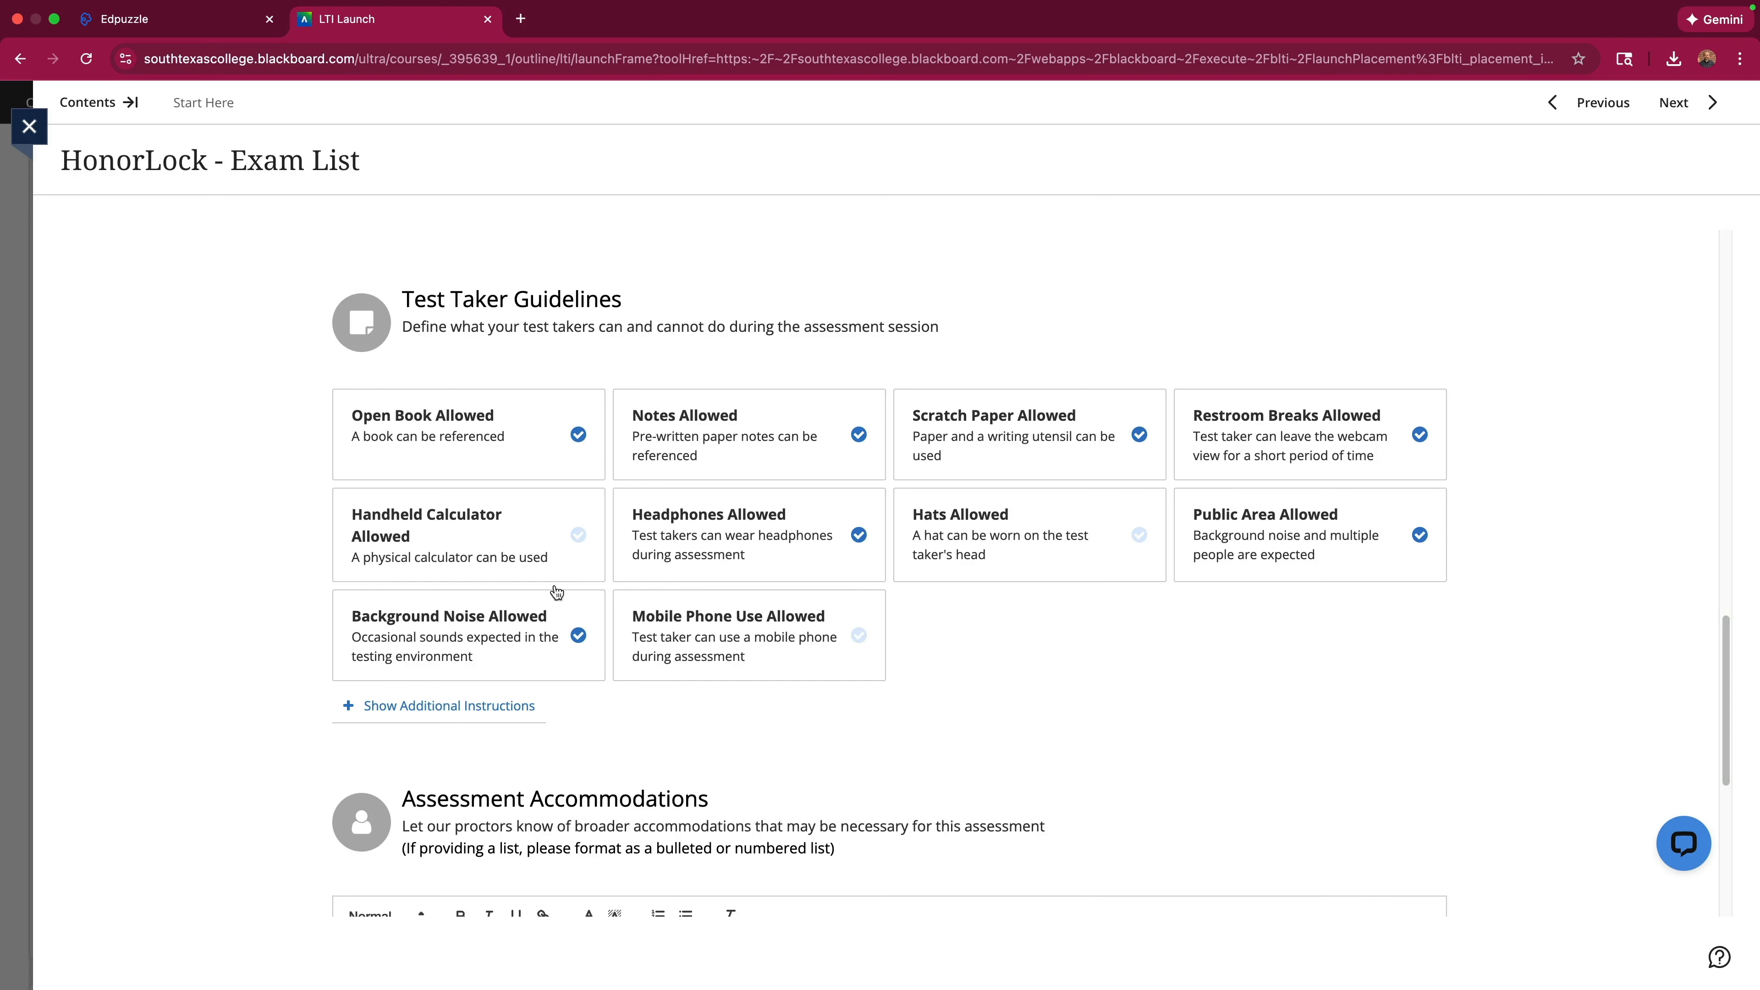
scroll(1108, 688, "down", 7)
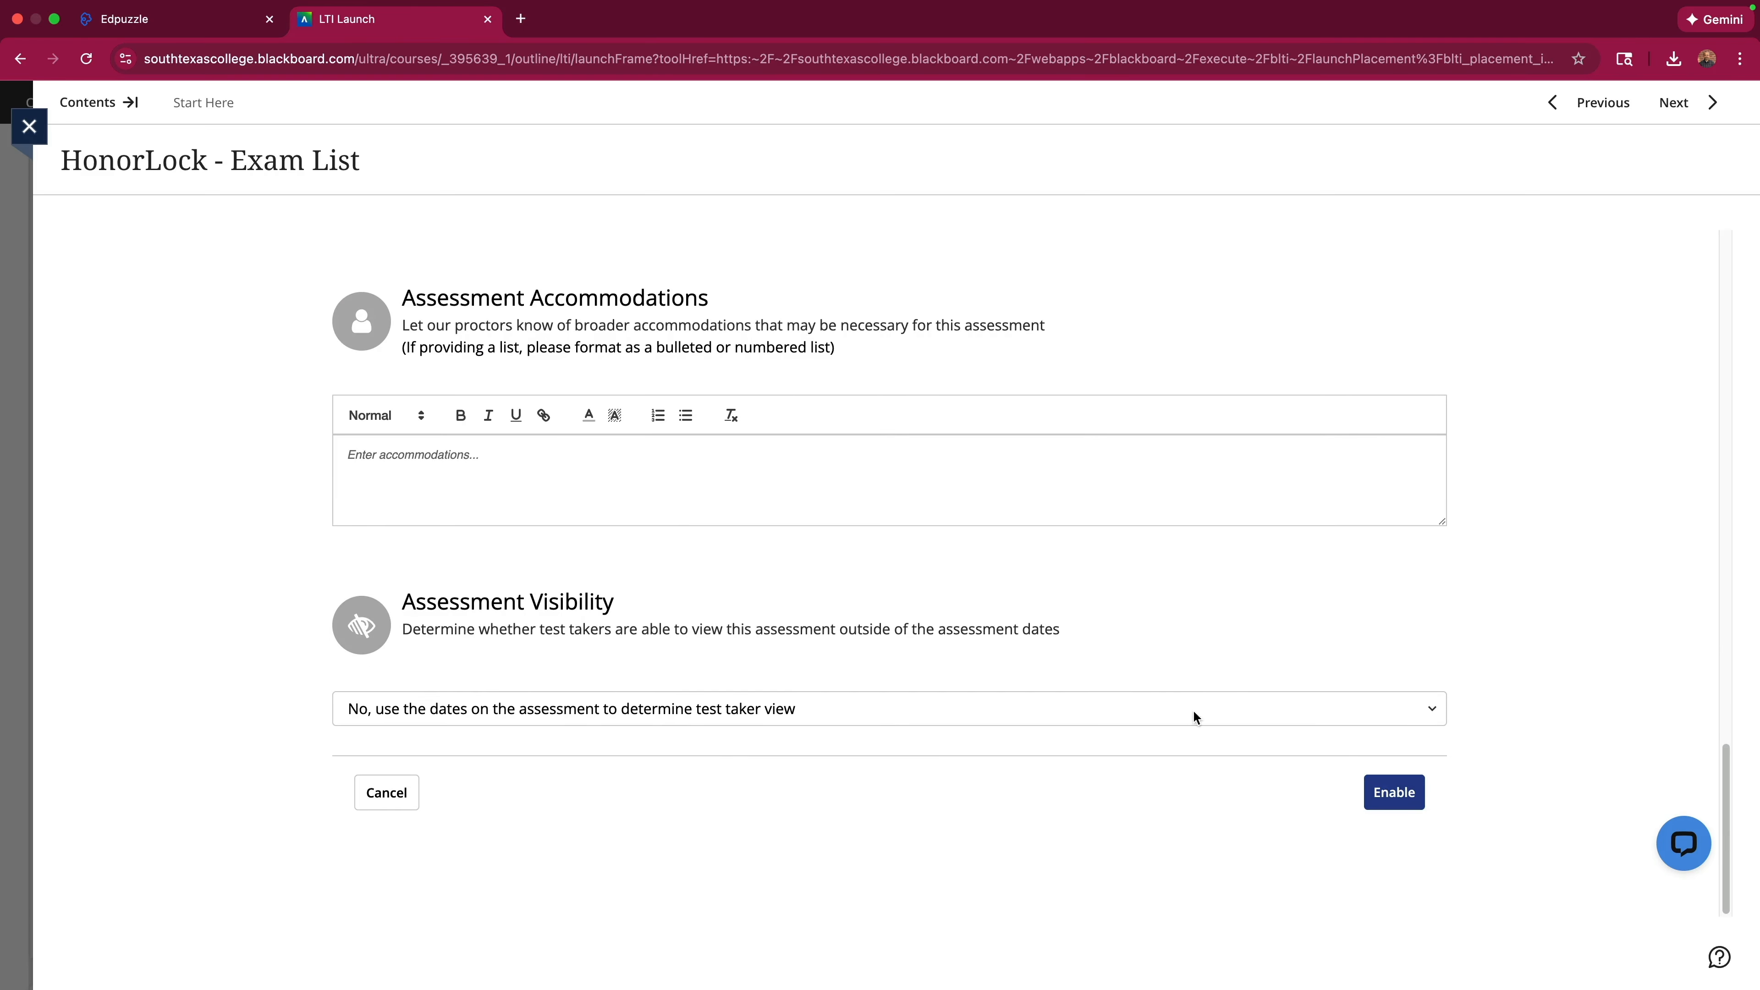
left_click(1393, 793)
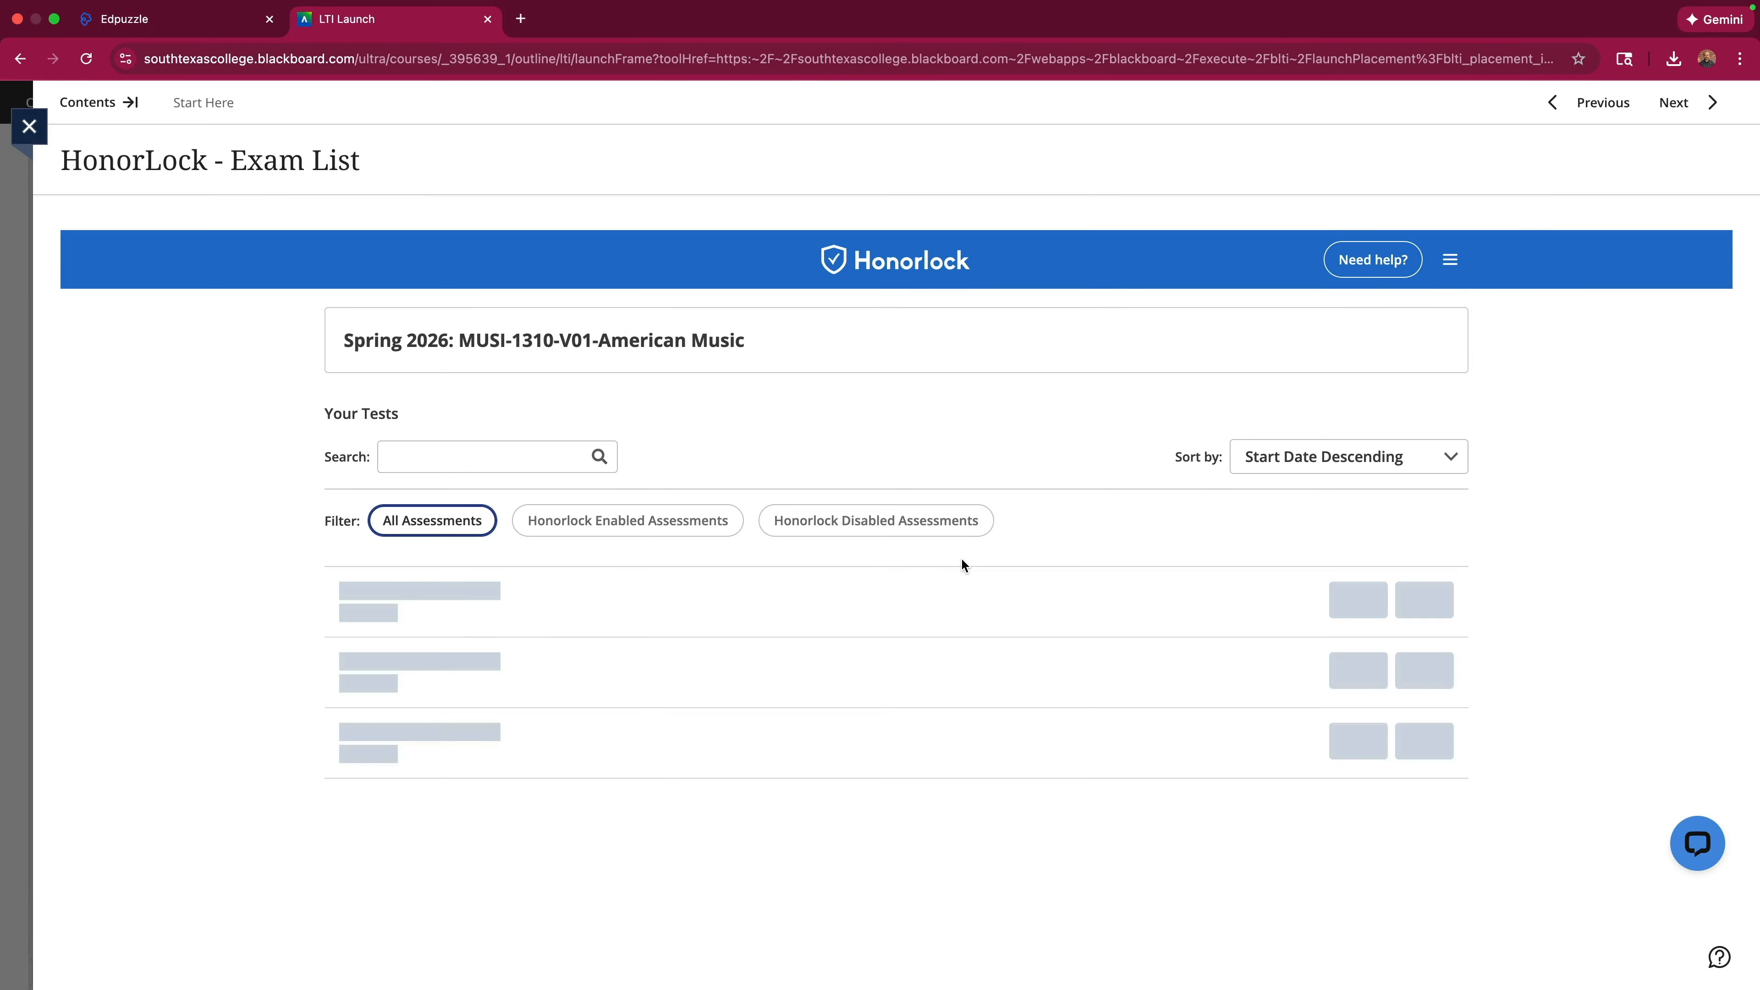
Start enabling Honorlock for Quiz: Bob Dylan from the course's assessment list.
scroll(961, 557, "down", 15)
scroll(961, 557, "up", 7)
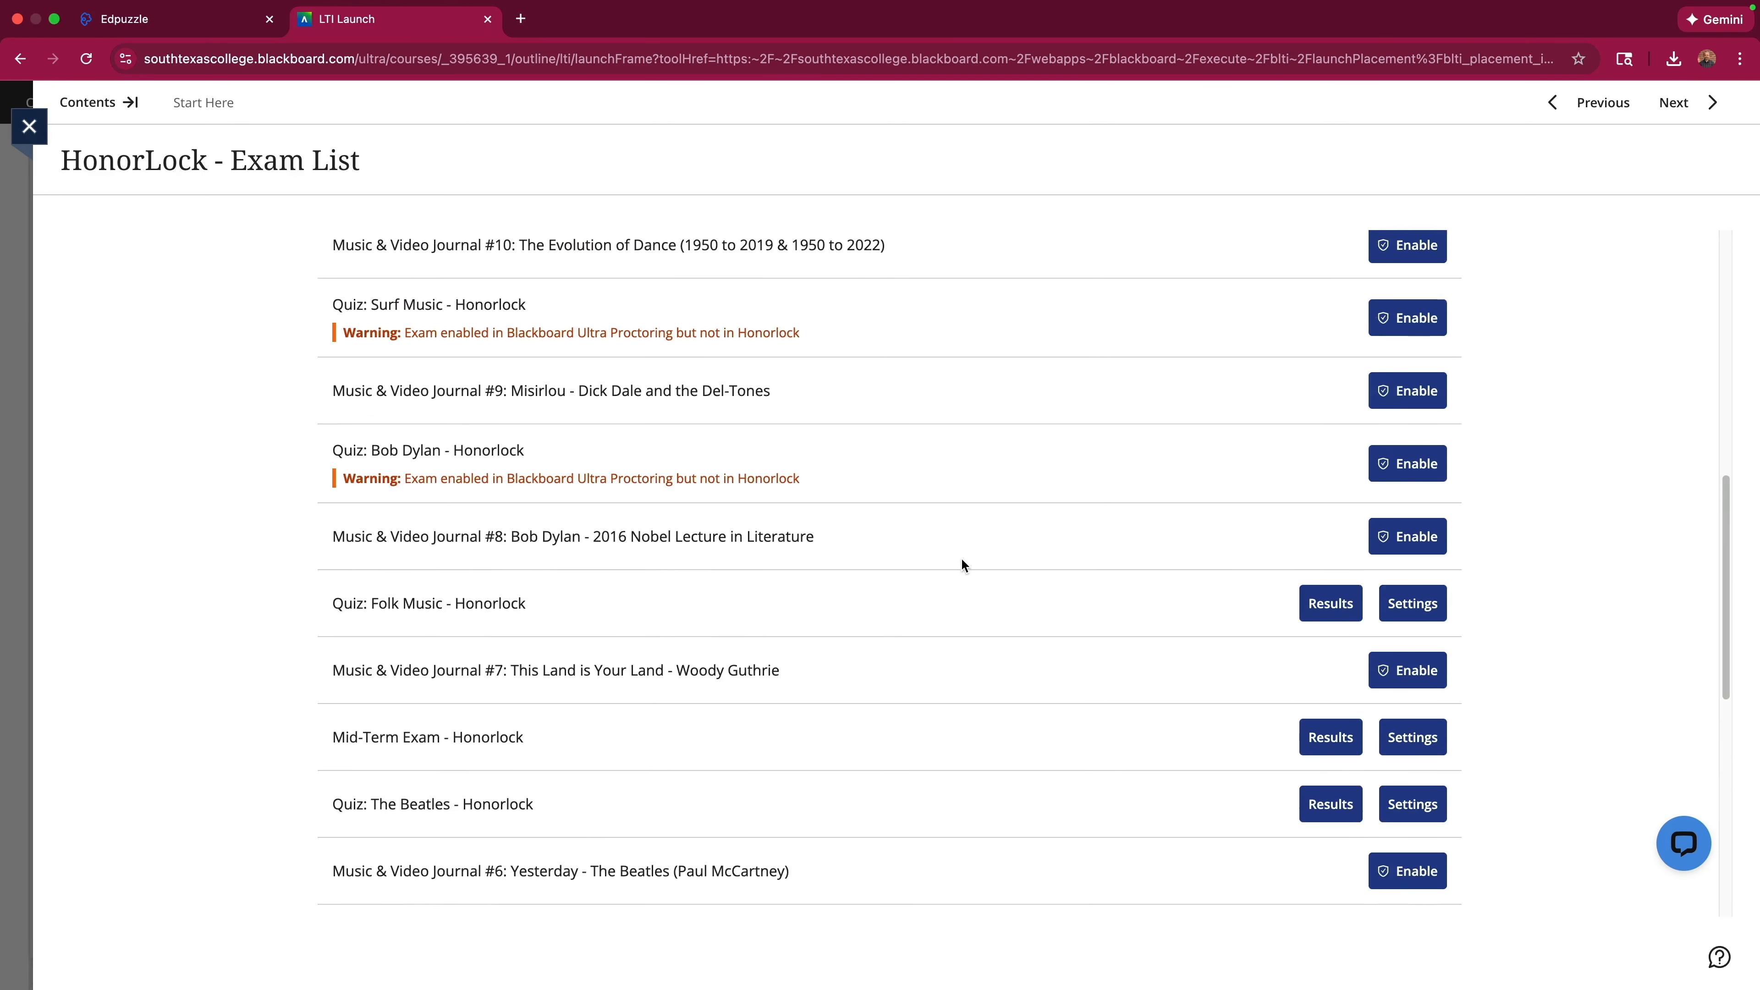
scroll(961, 557, "up", 1)
left_click(1407, 477)
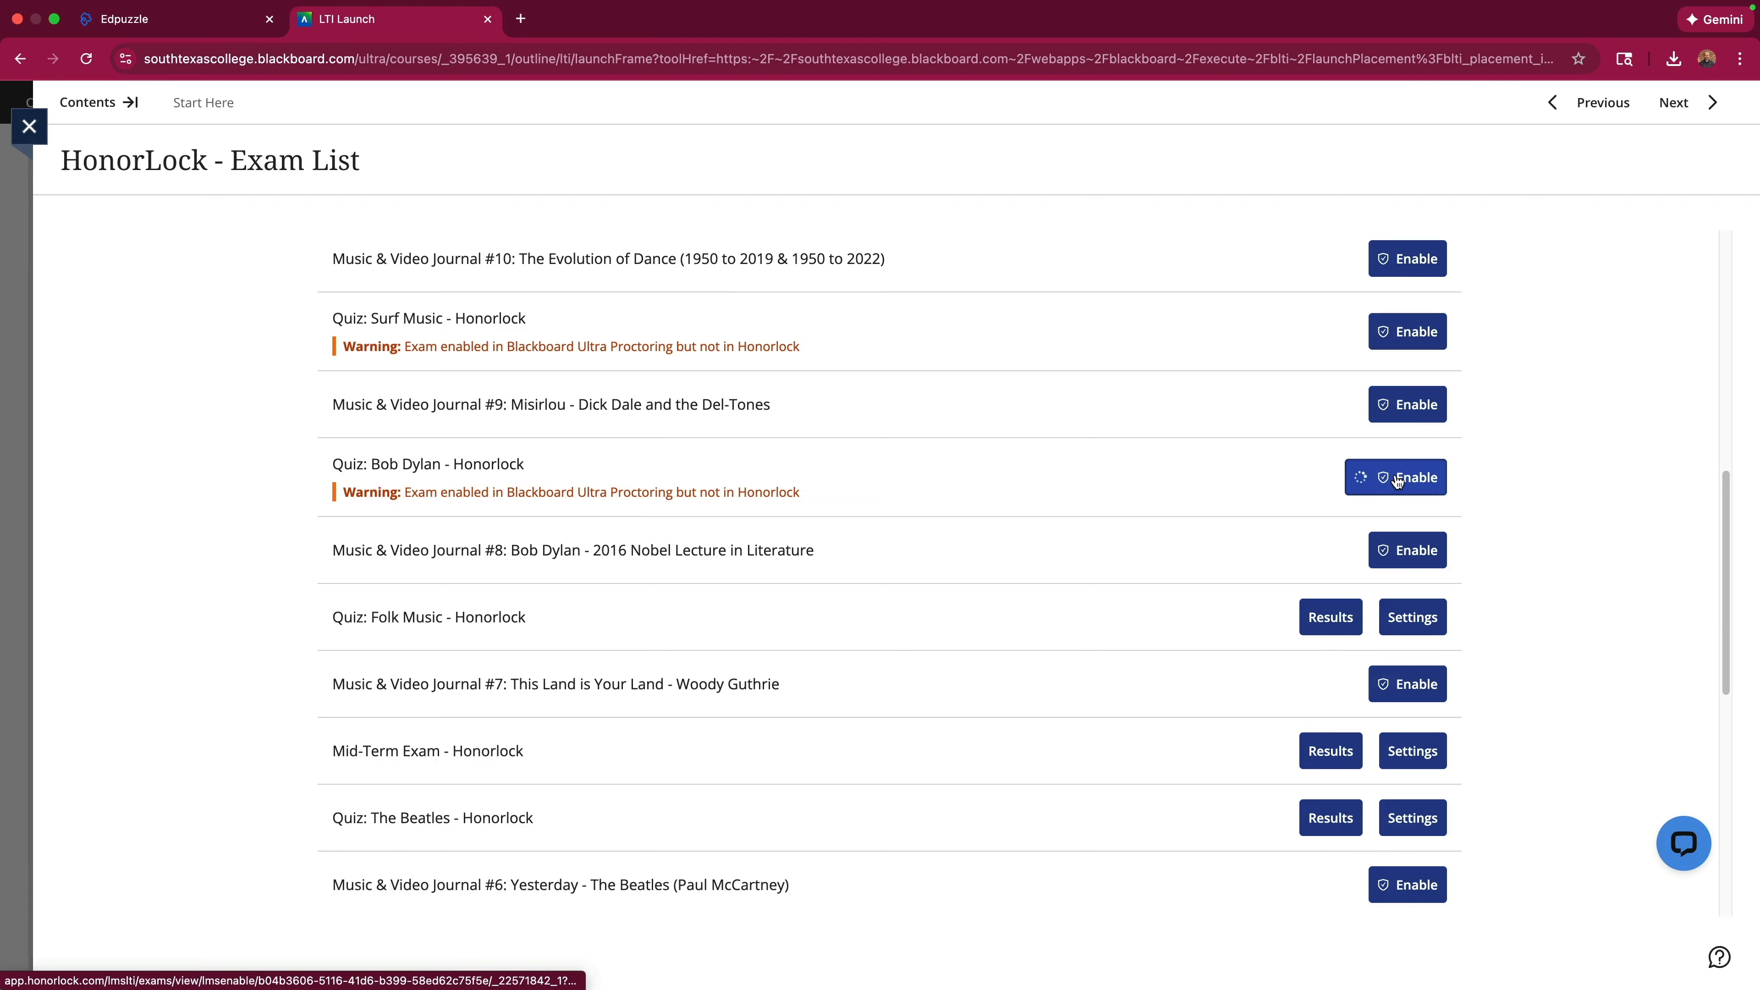
Turn on email notifications for recommended sessions, turn off Test Taker ID and turn on Browser Guard for the Bob Dylan quiz.
scroll(522, 547, "down", 2)
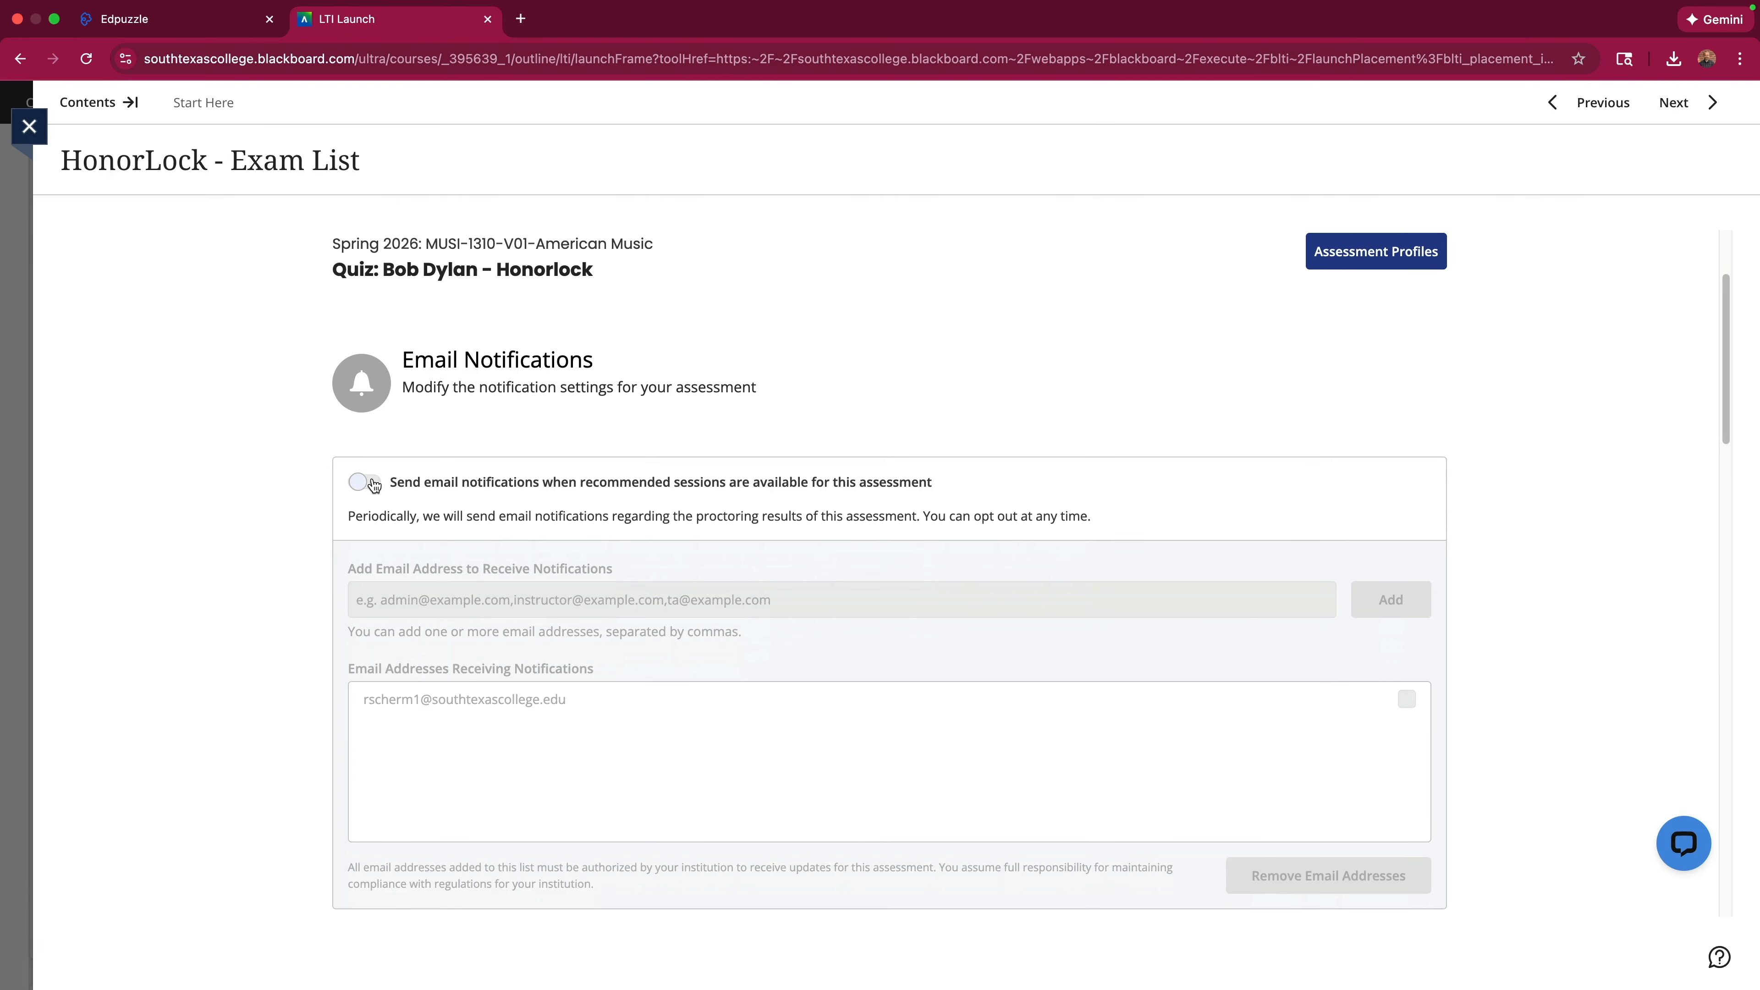
left_click(360, 482)
scroll(686, 459, "down", 10)
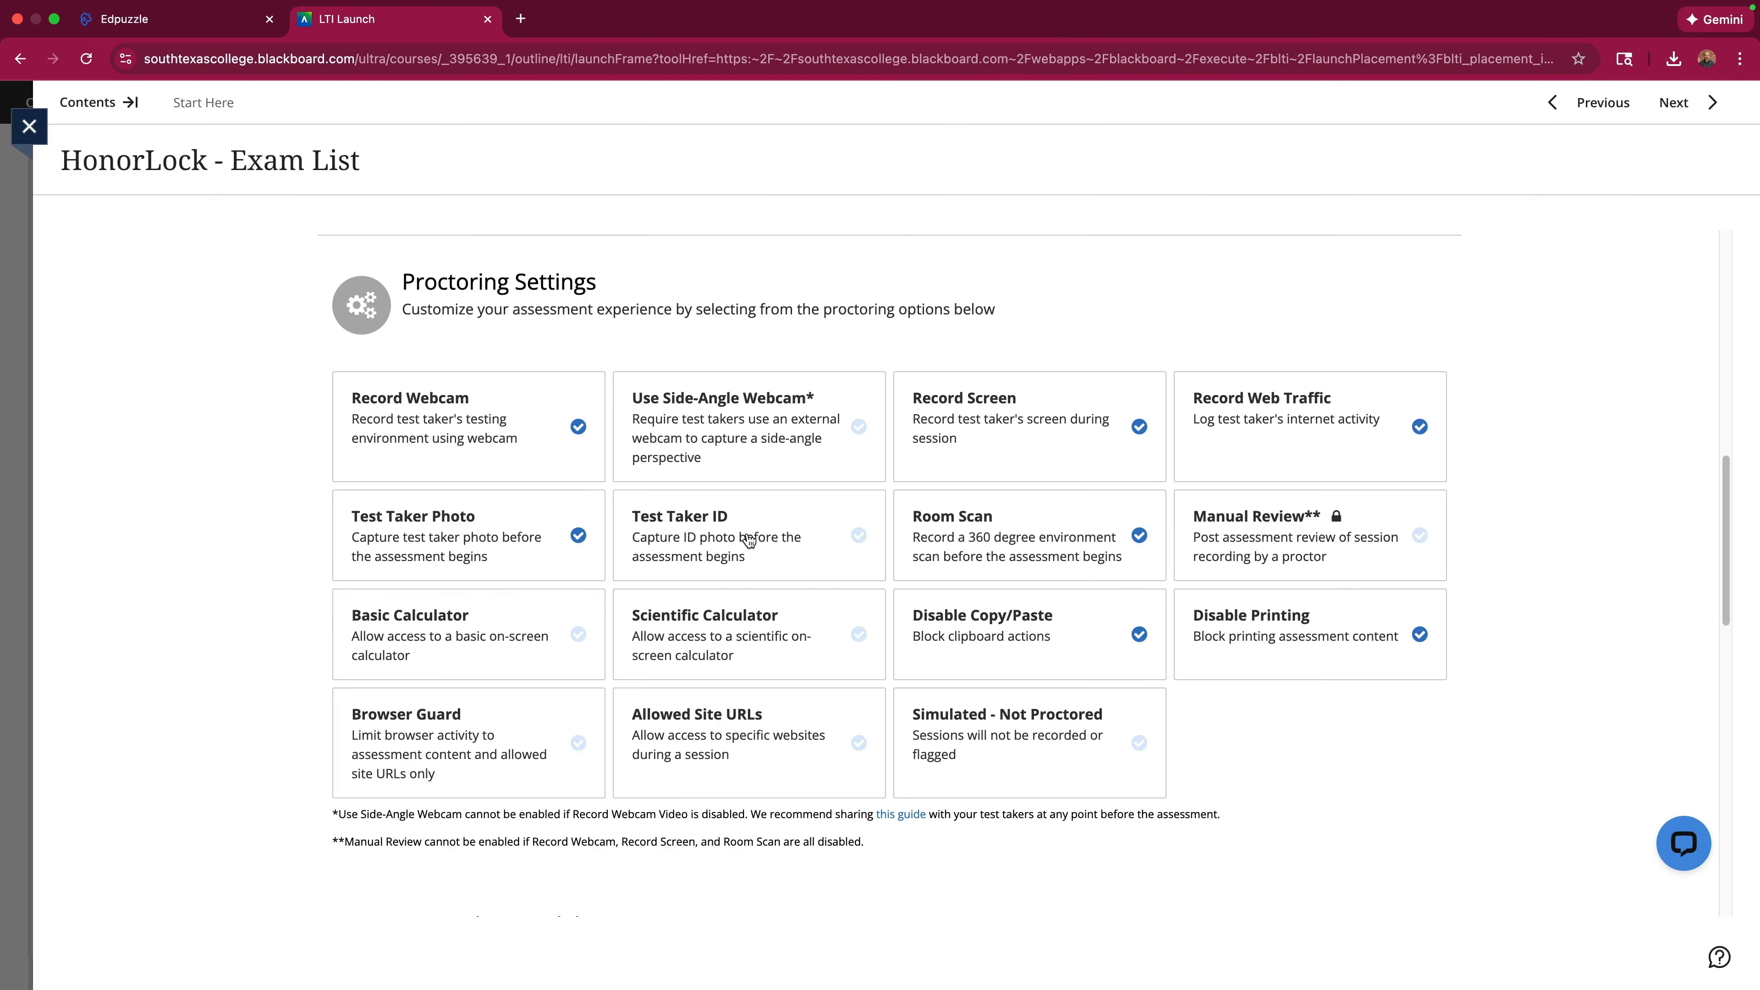
scroll(817, 540, "down", 8)
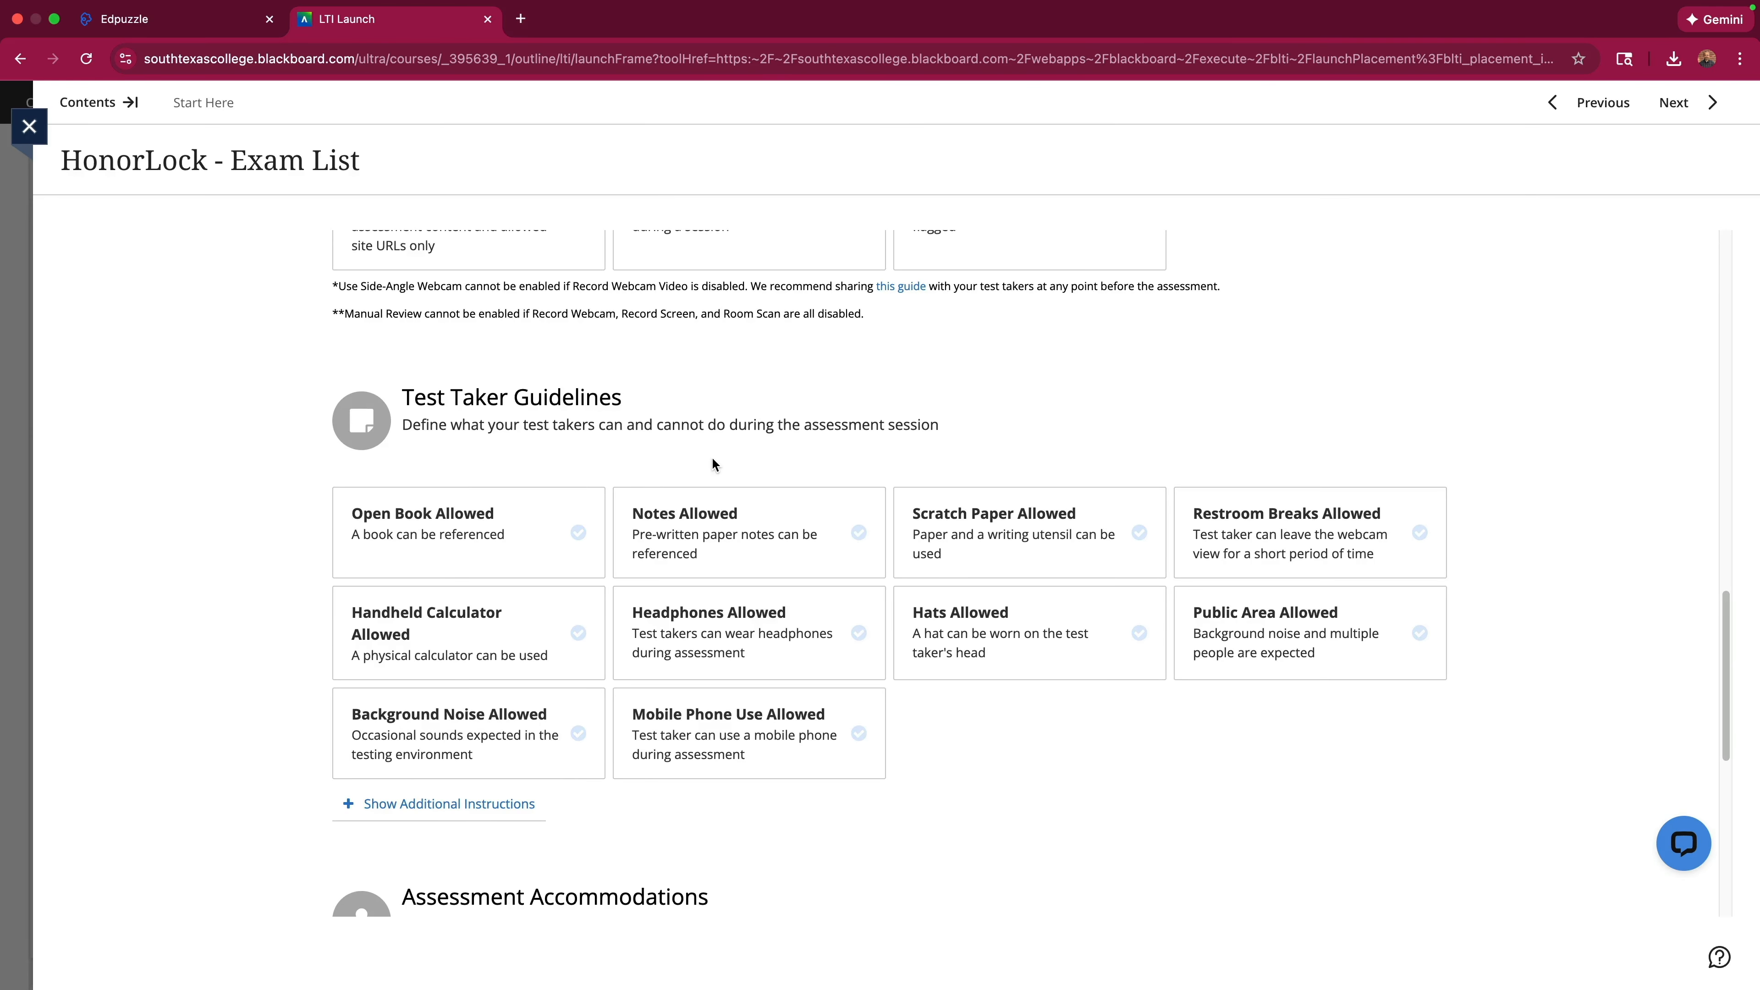
scroll(714, 463, "up", 5)
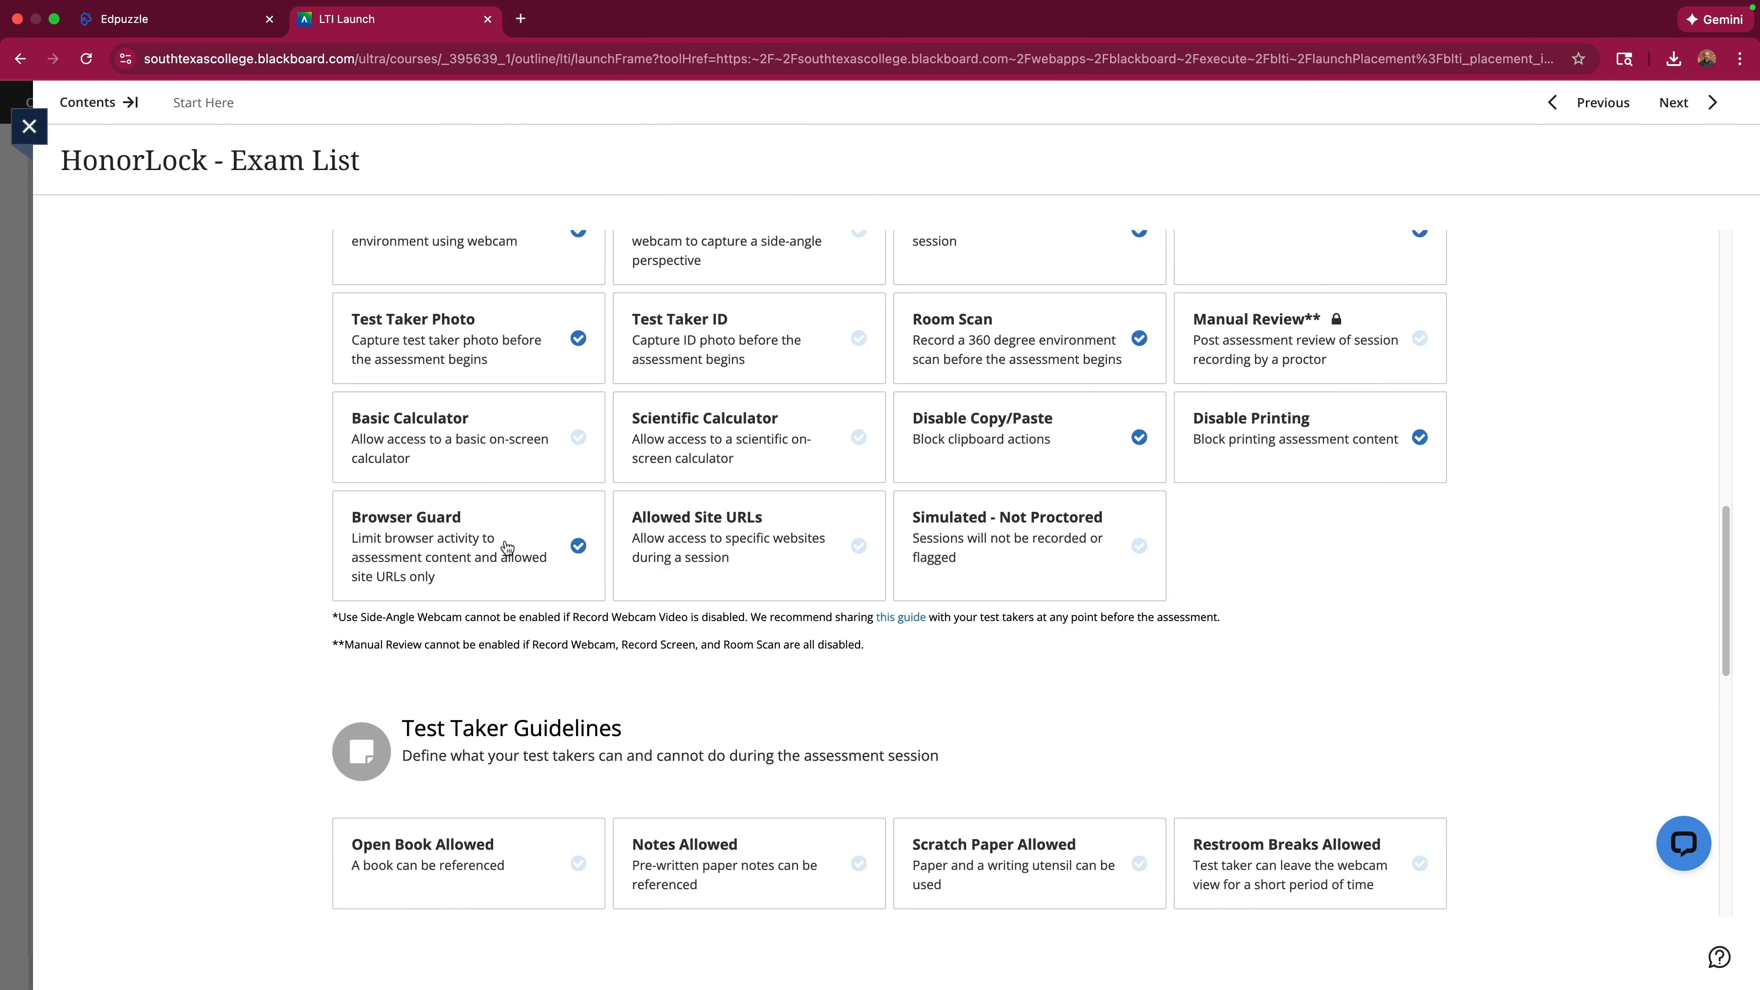
Allow open book, notes, scratch paper, restroom breaks, headphones, public area and background noise for the Bob Dylan quiz, and enable its proctoring.
scroll(508, 548, "down", 5)
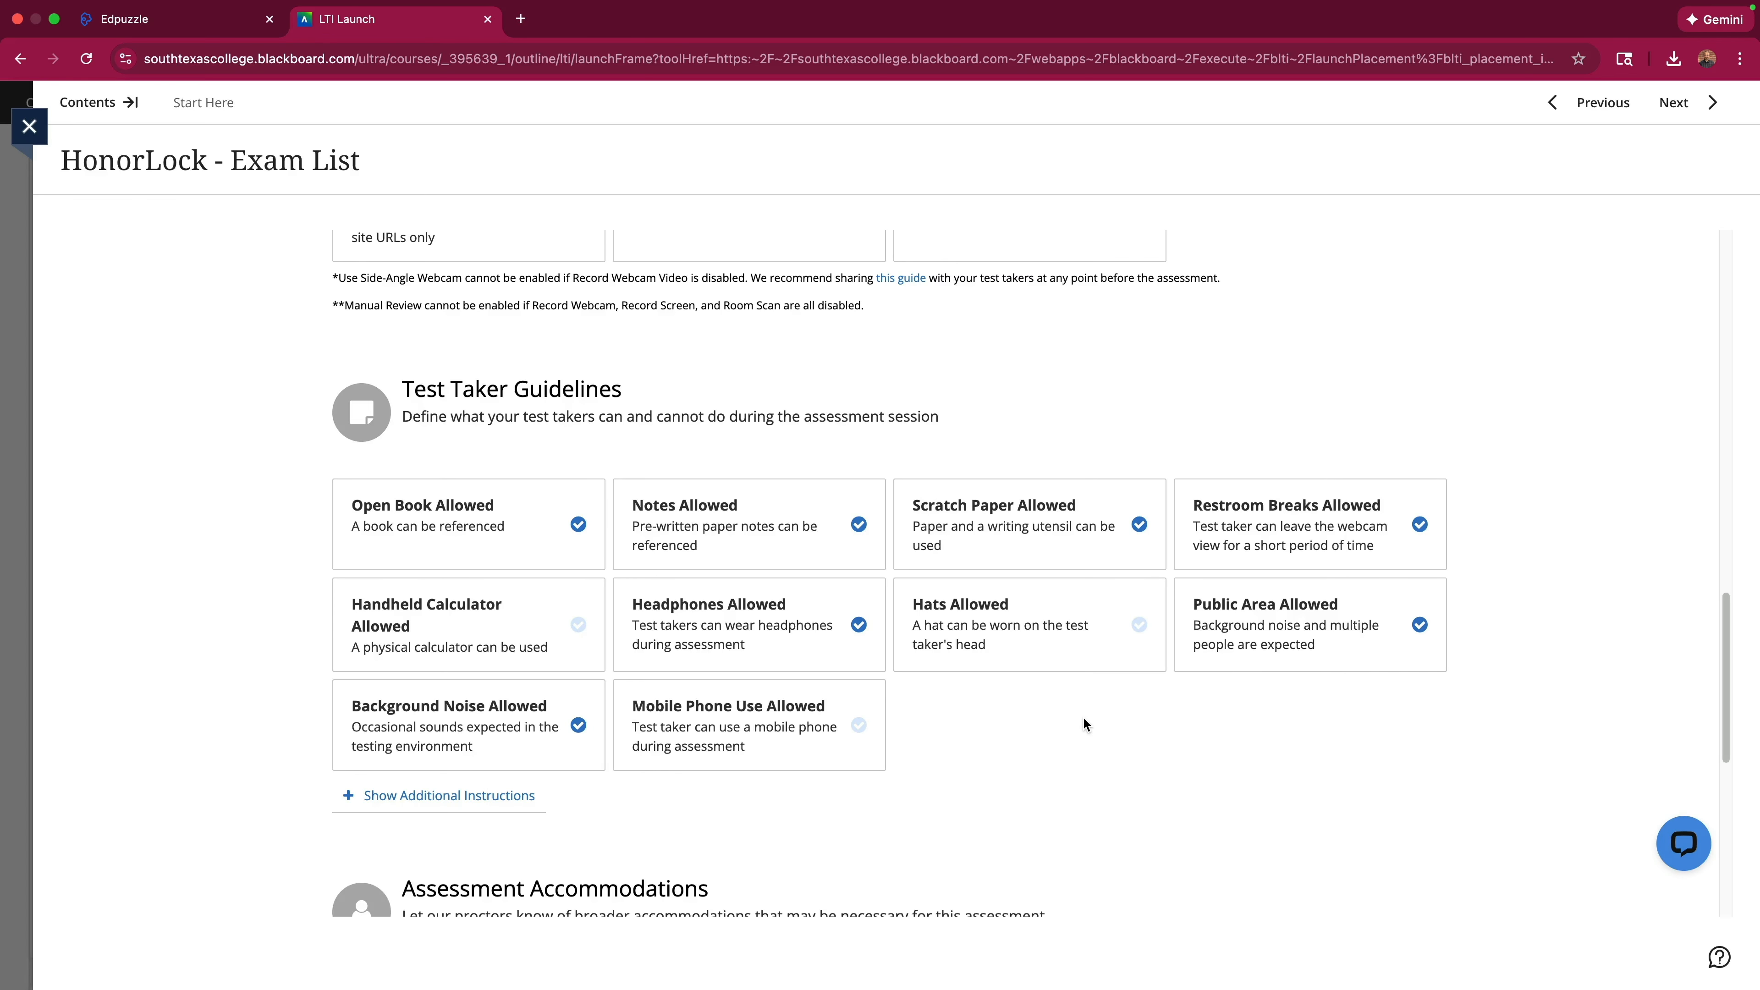
scroll(1080, 715, "up", 7)
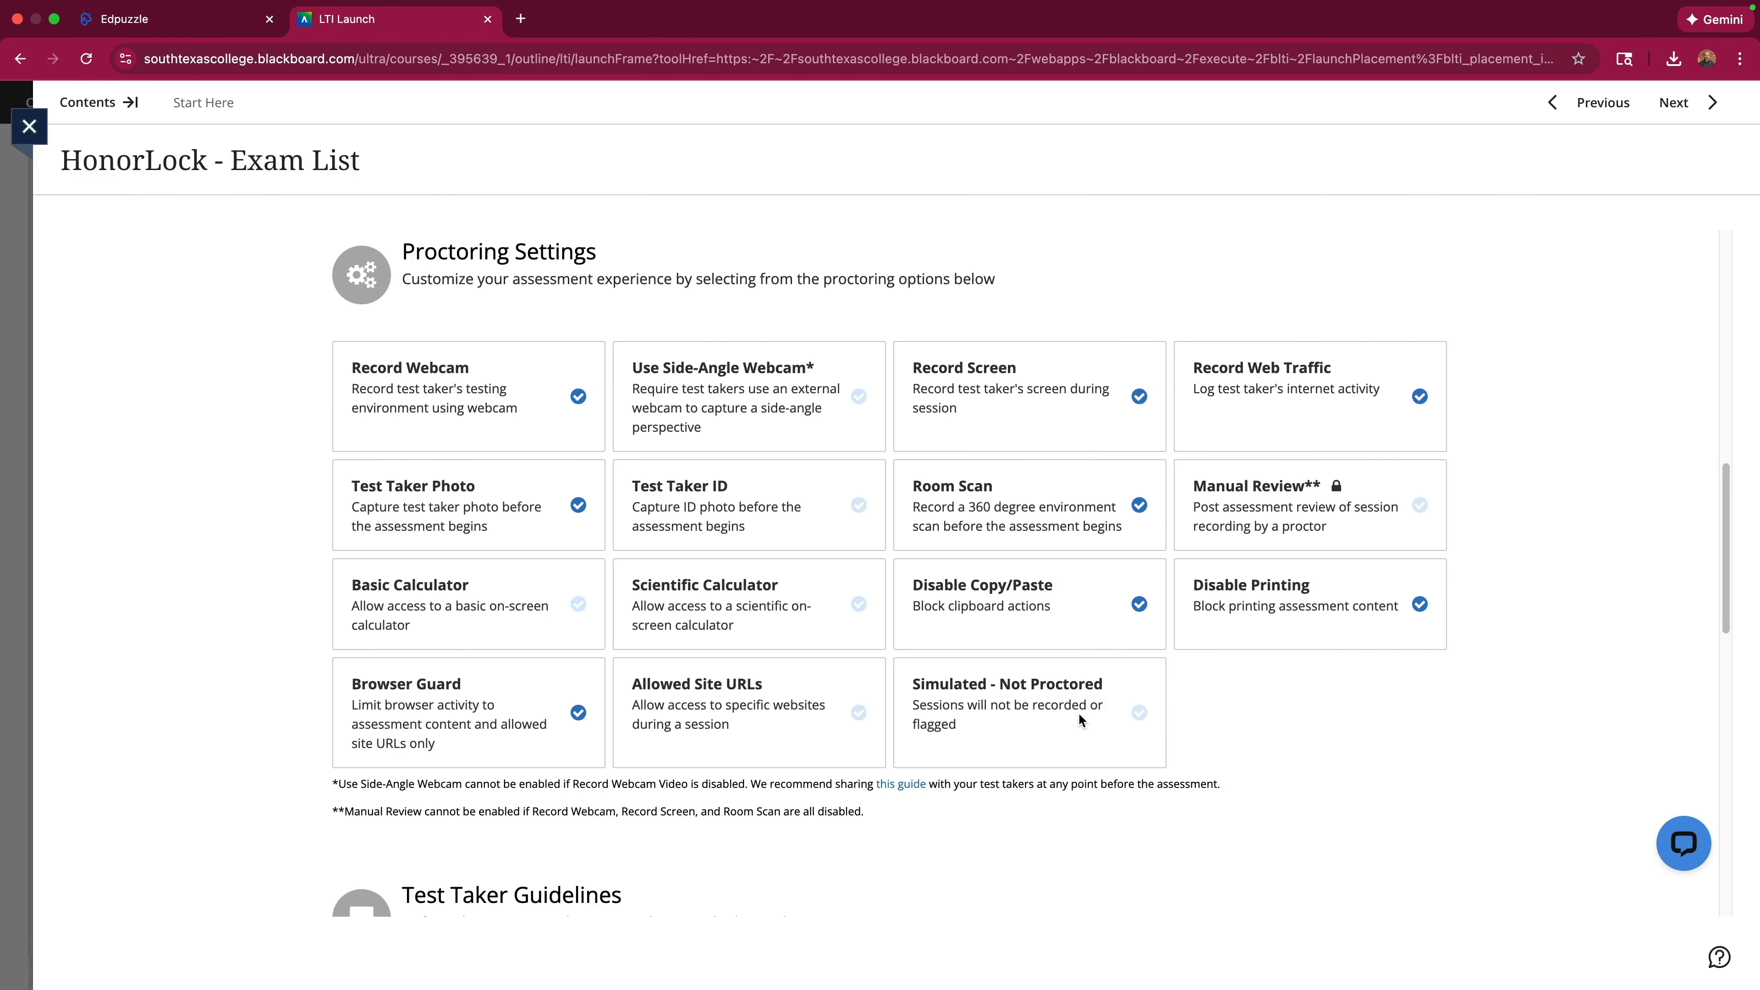
scroll(1273, 386, "down", 2)
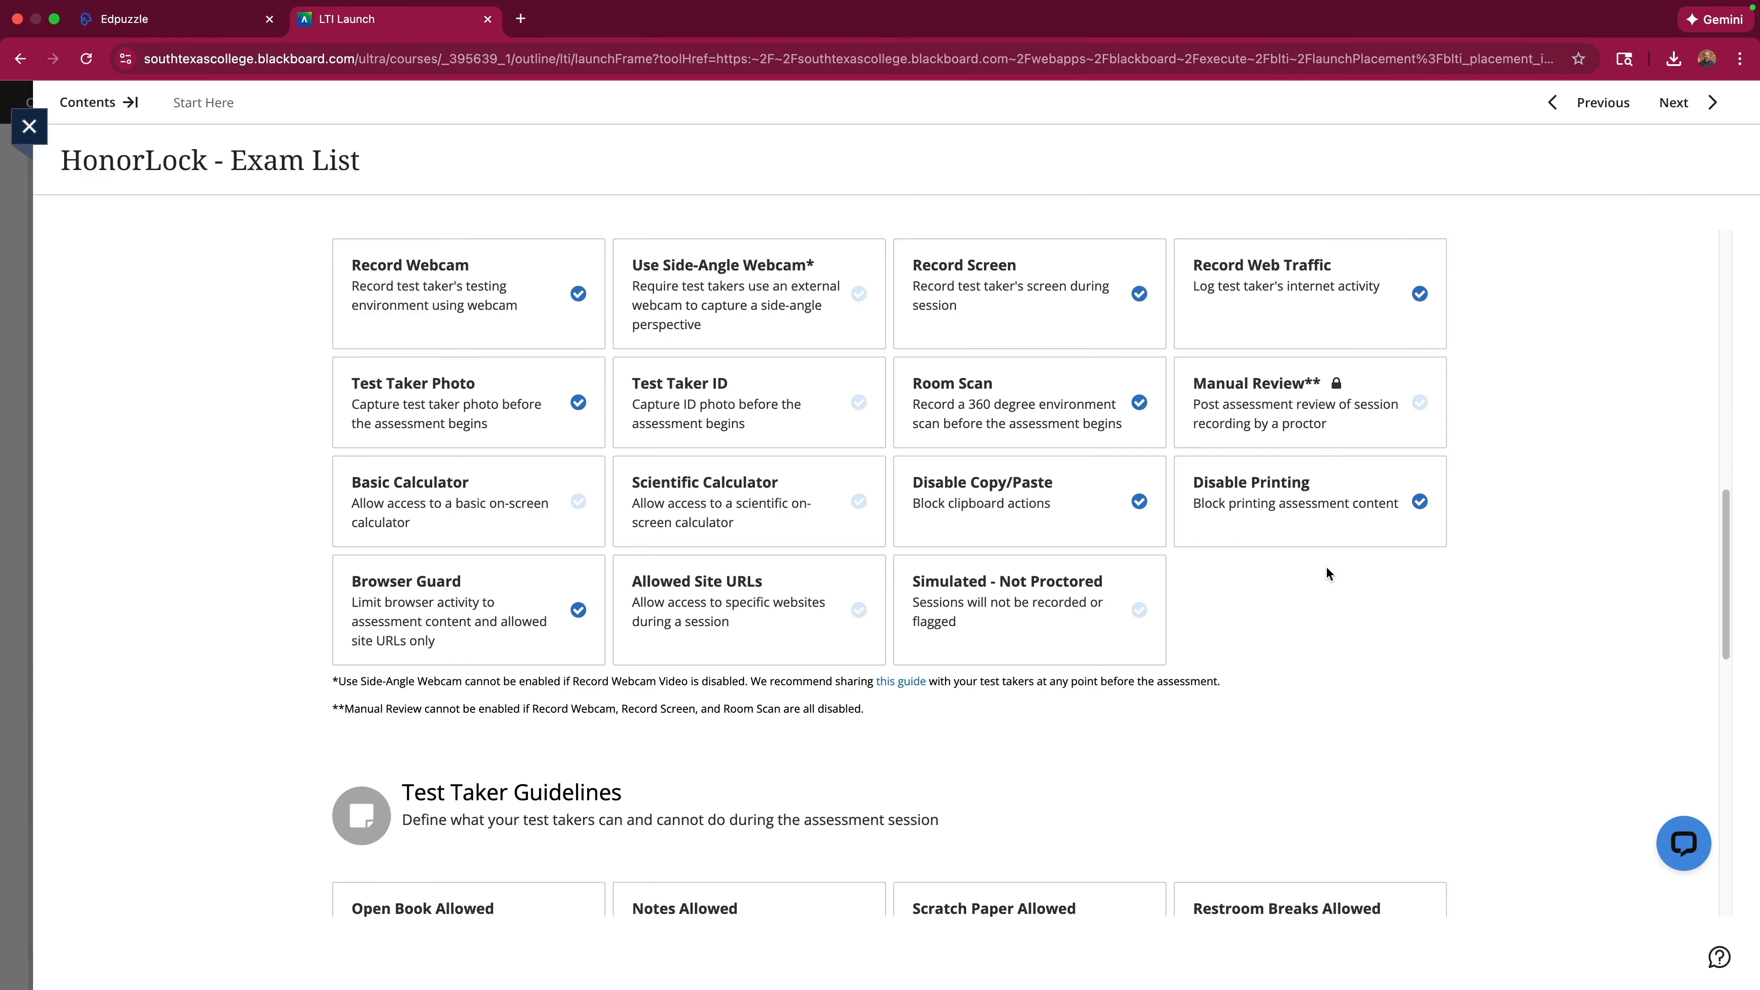
scroll(1326, 573, "down", 4)
scroll(1326, 573, "down", 2)
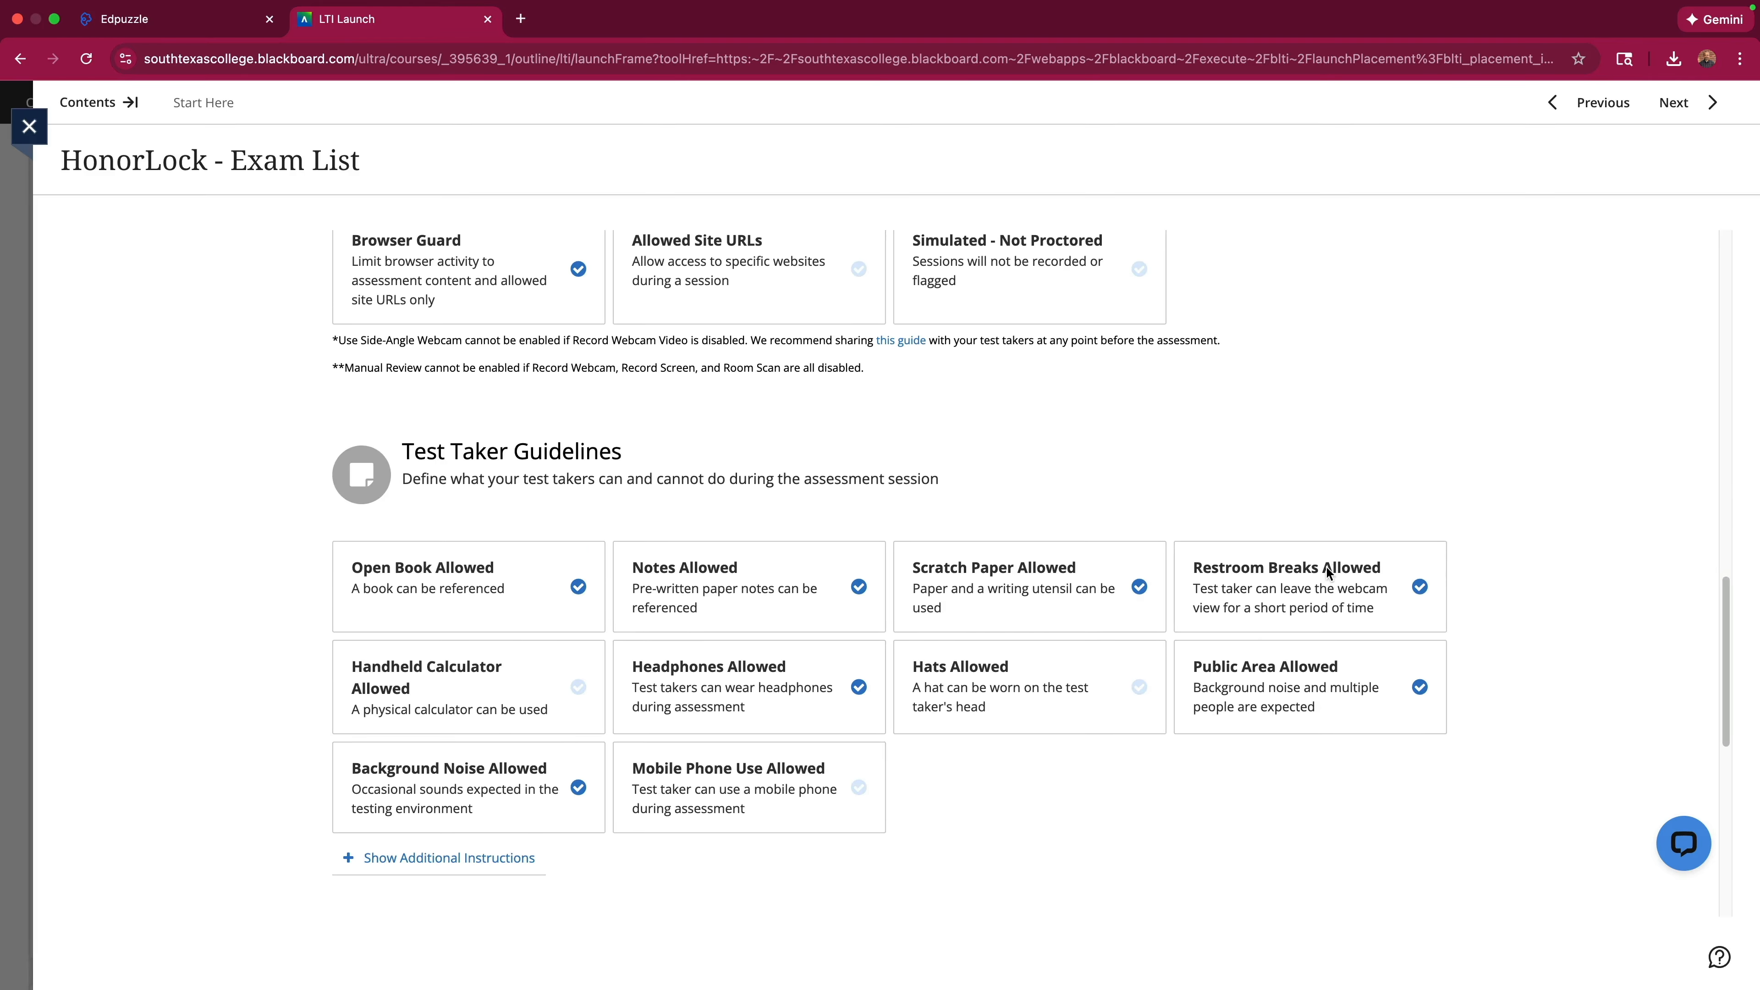
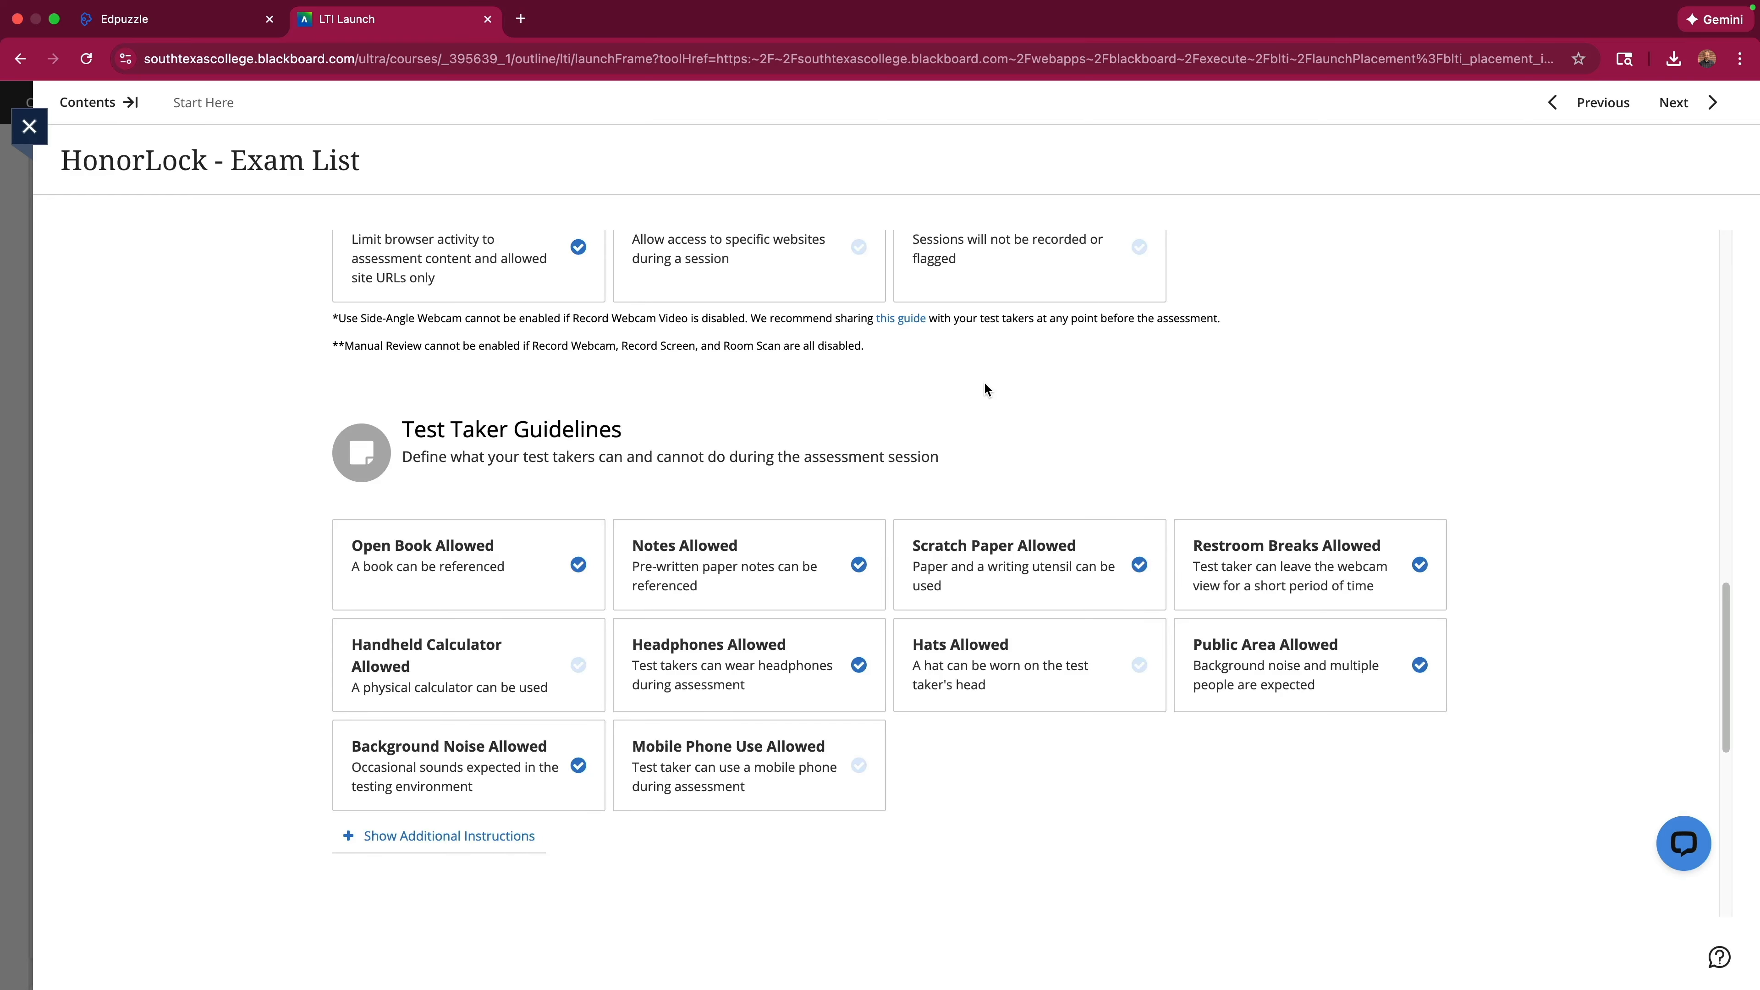
scroll(985, 383, "down", 1)
scroll(985, 384, "up", 7)
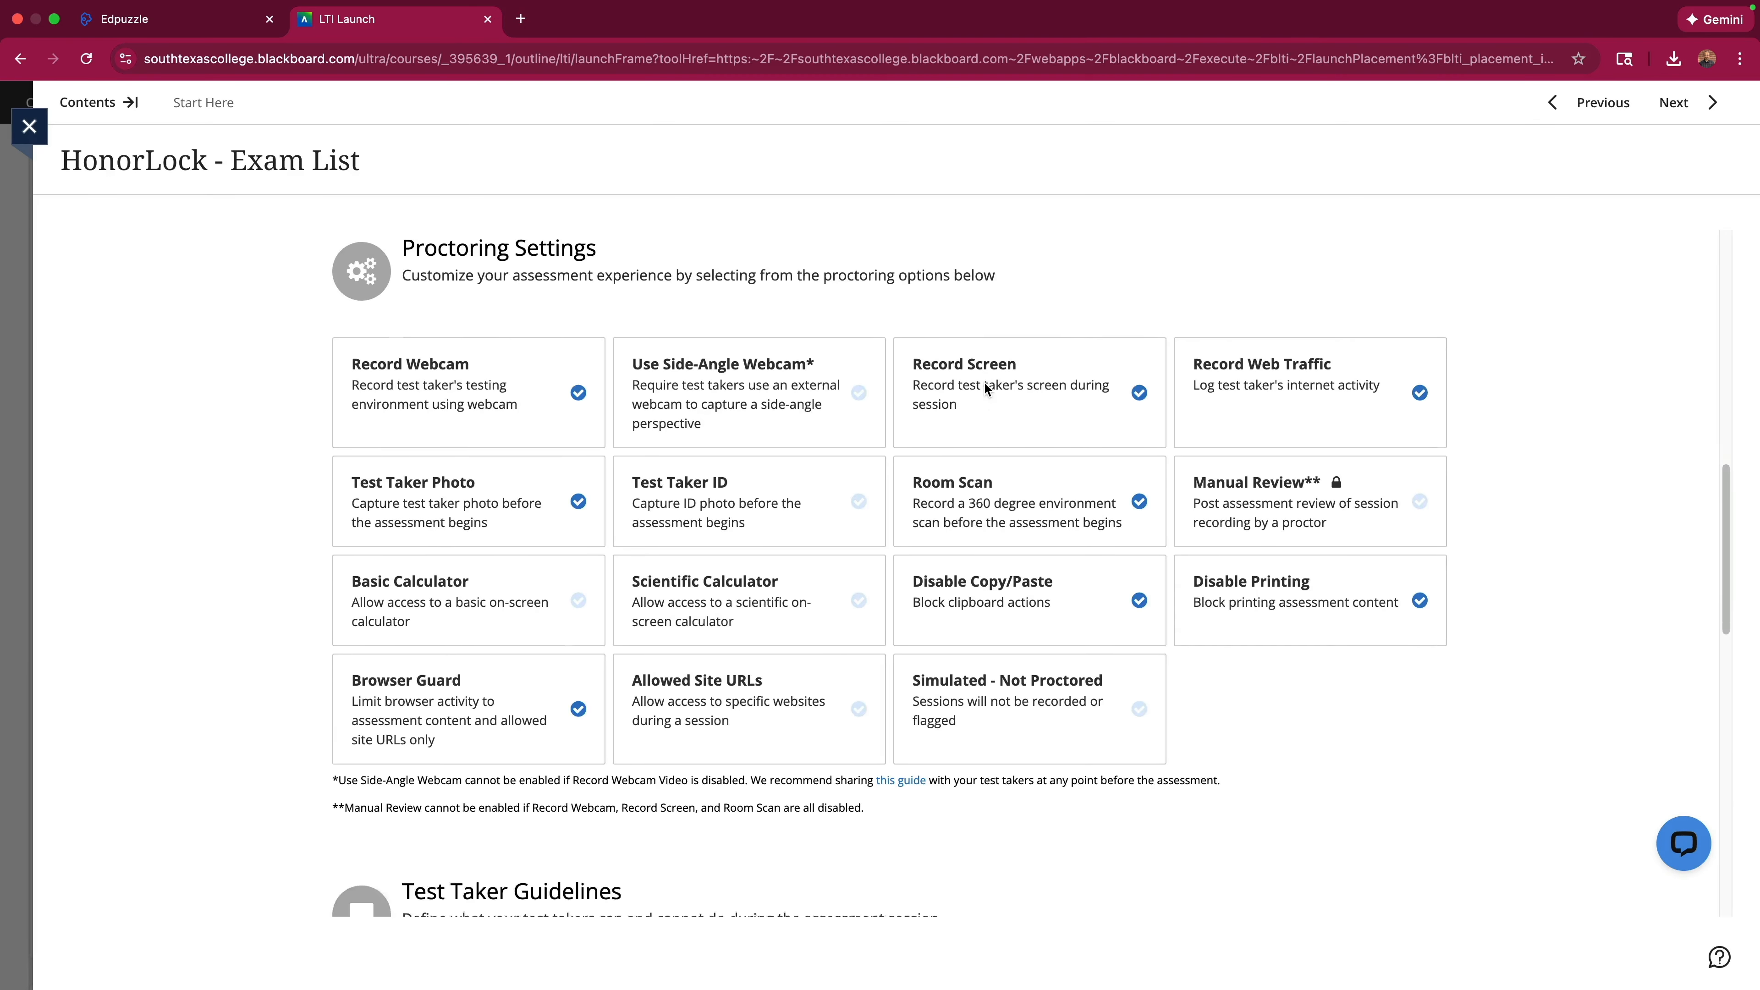
scroll(985, 383, "down", 8)
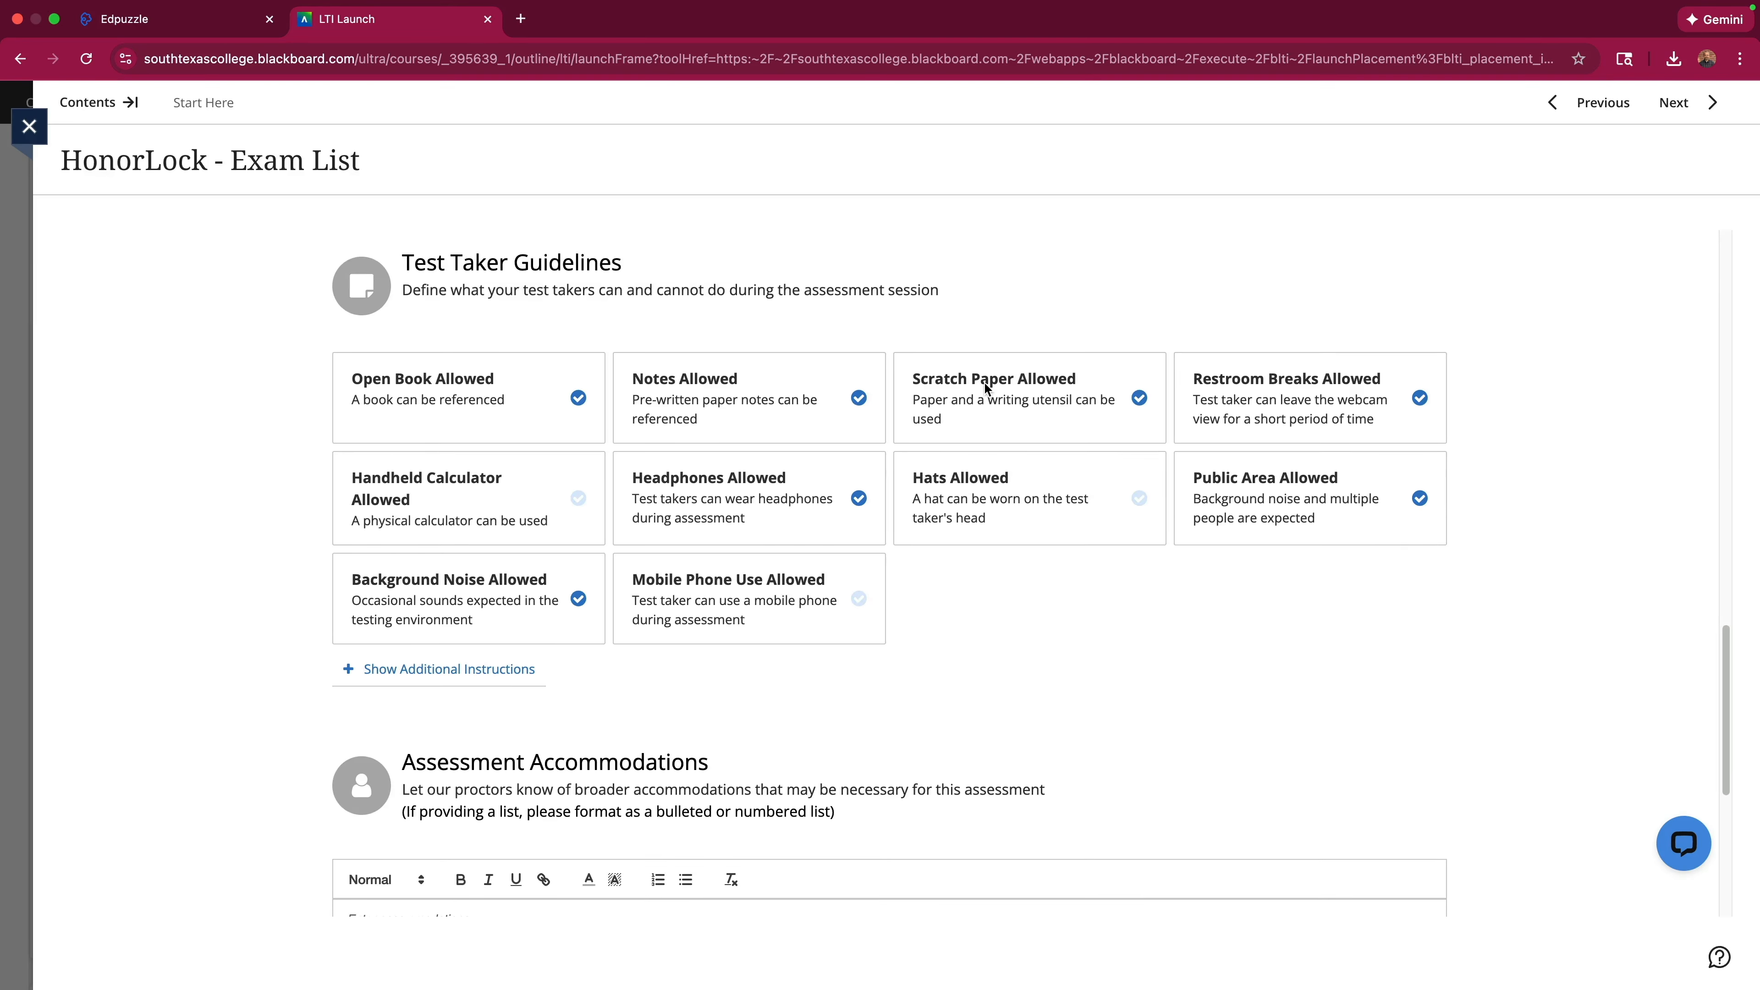
scroll(984, 383, "down", 2)
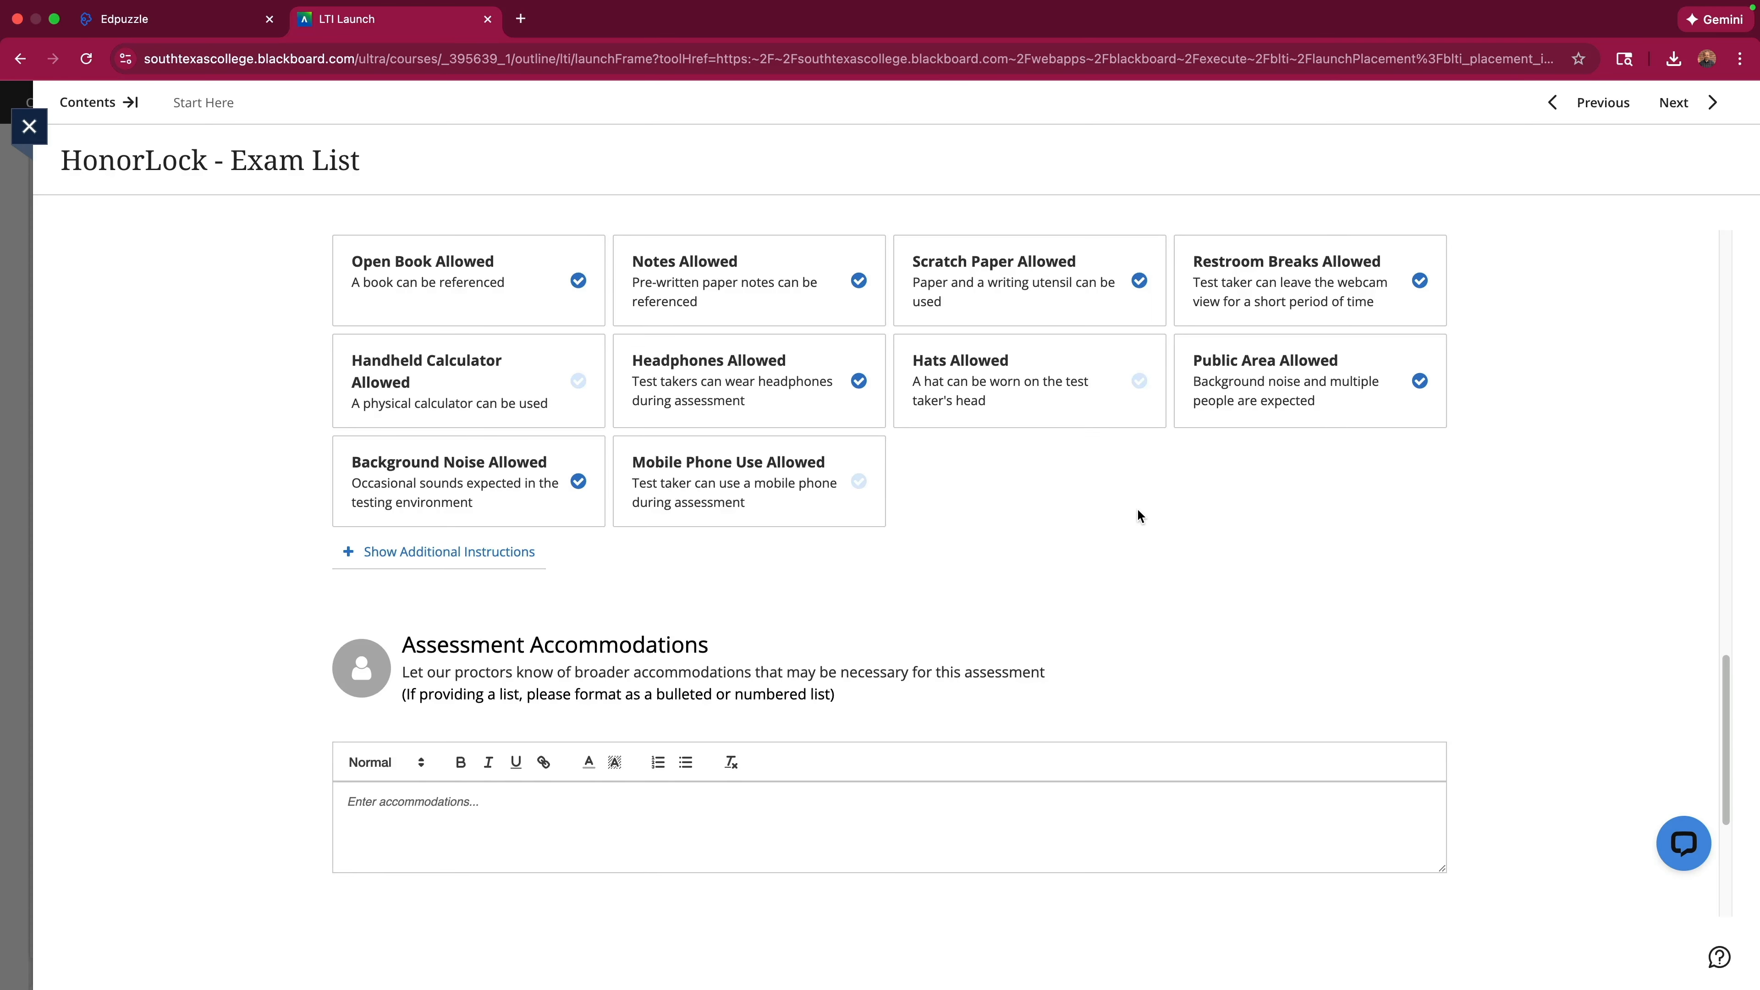
scroll(1137, 507, "down", 5)
left_click(1389, 804)
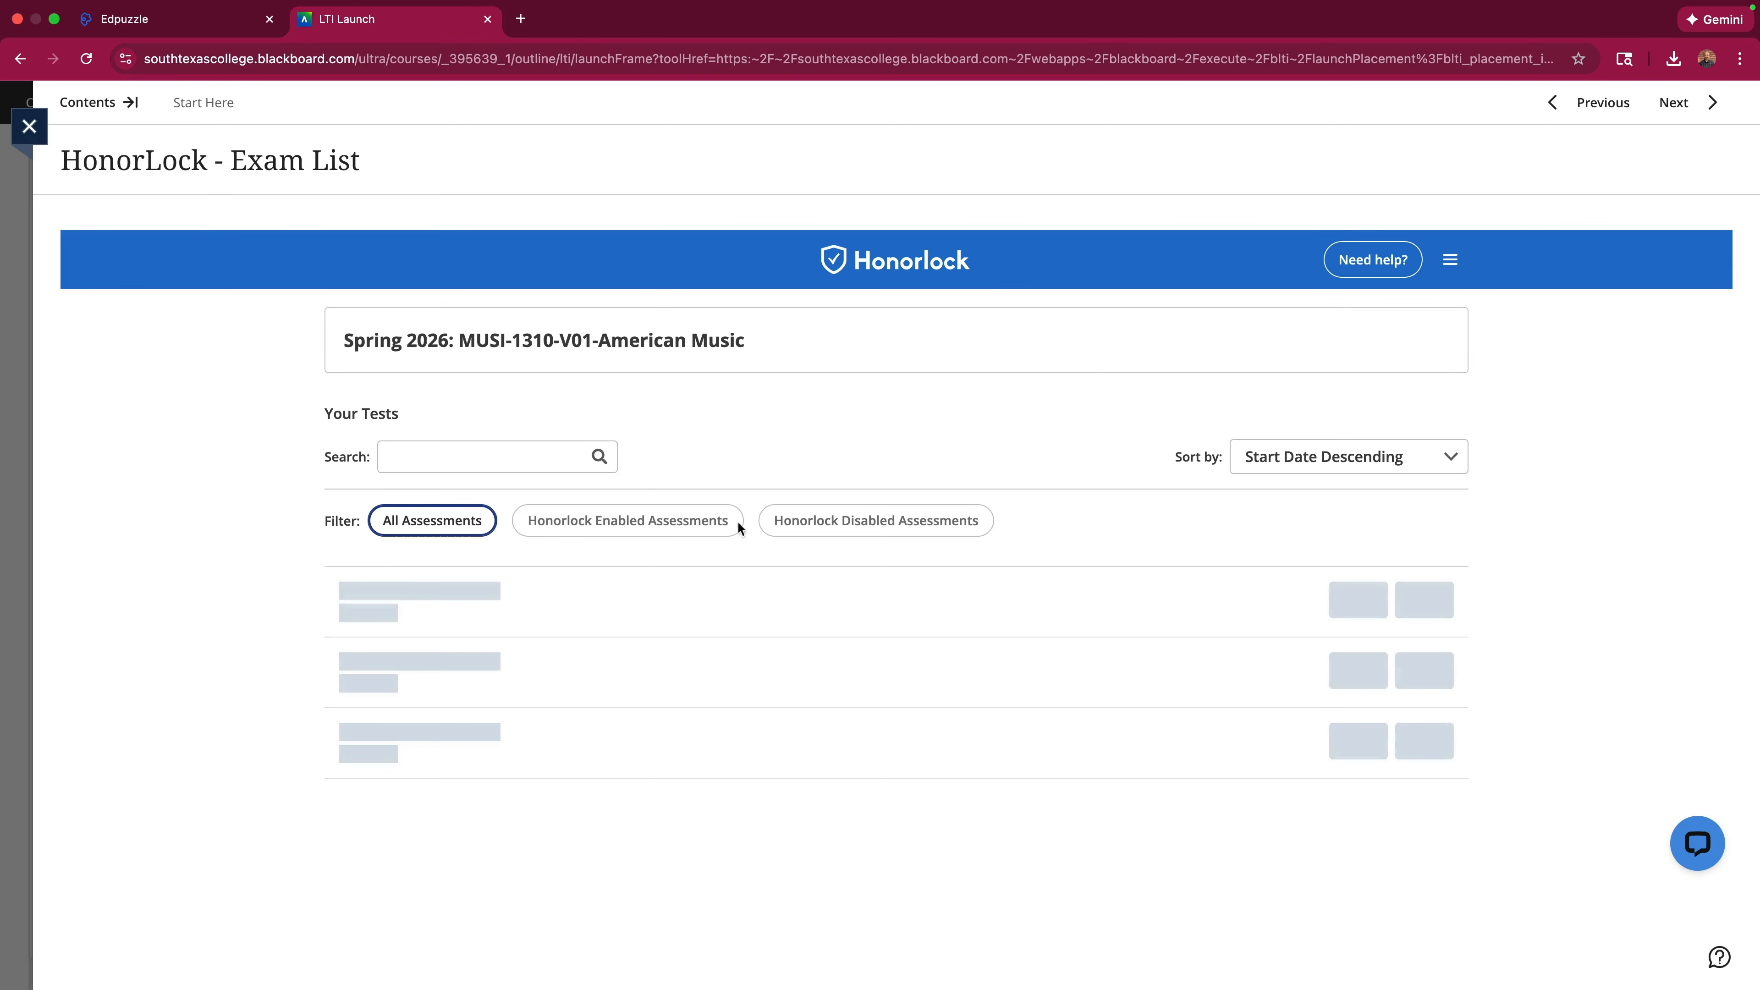
Start enabling Honorlock for Quiz: Surf Music from the course's assessment list.
scroll(642, 584, "down", 10)
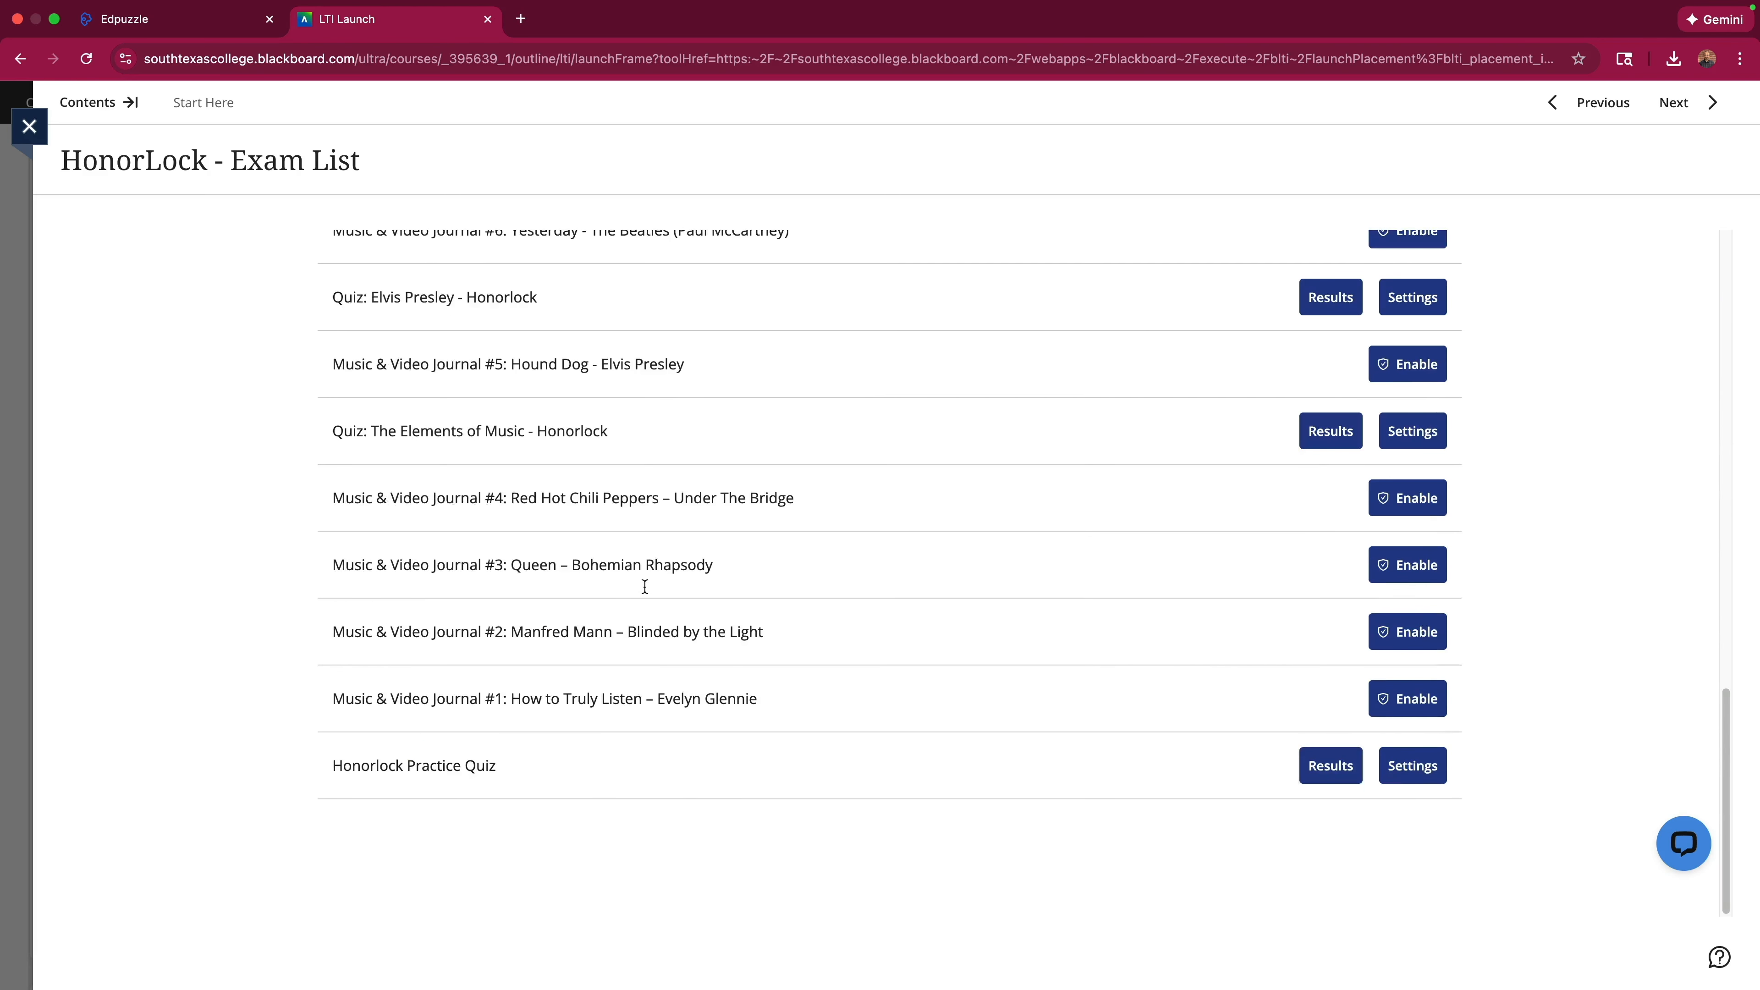
scroll(644, 585, "up", 12)
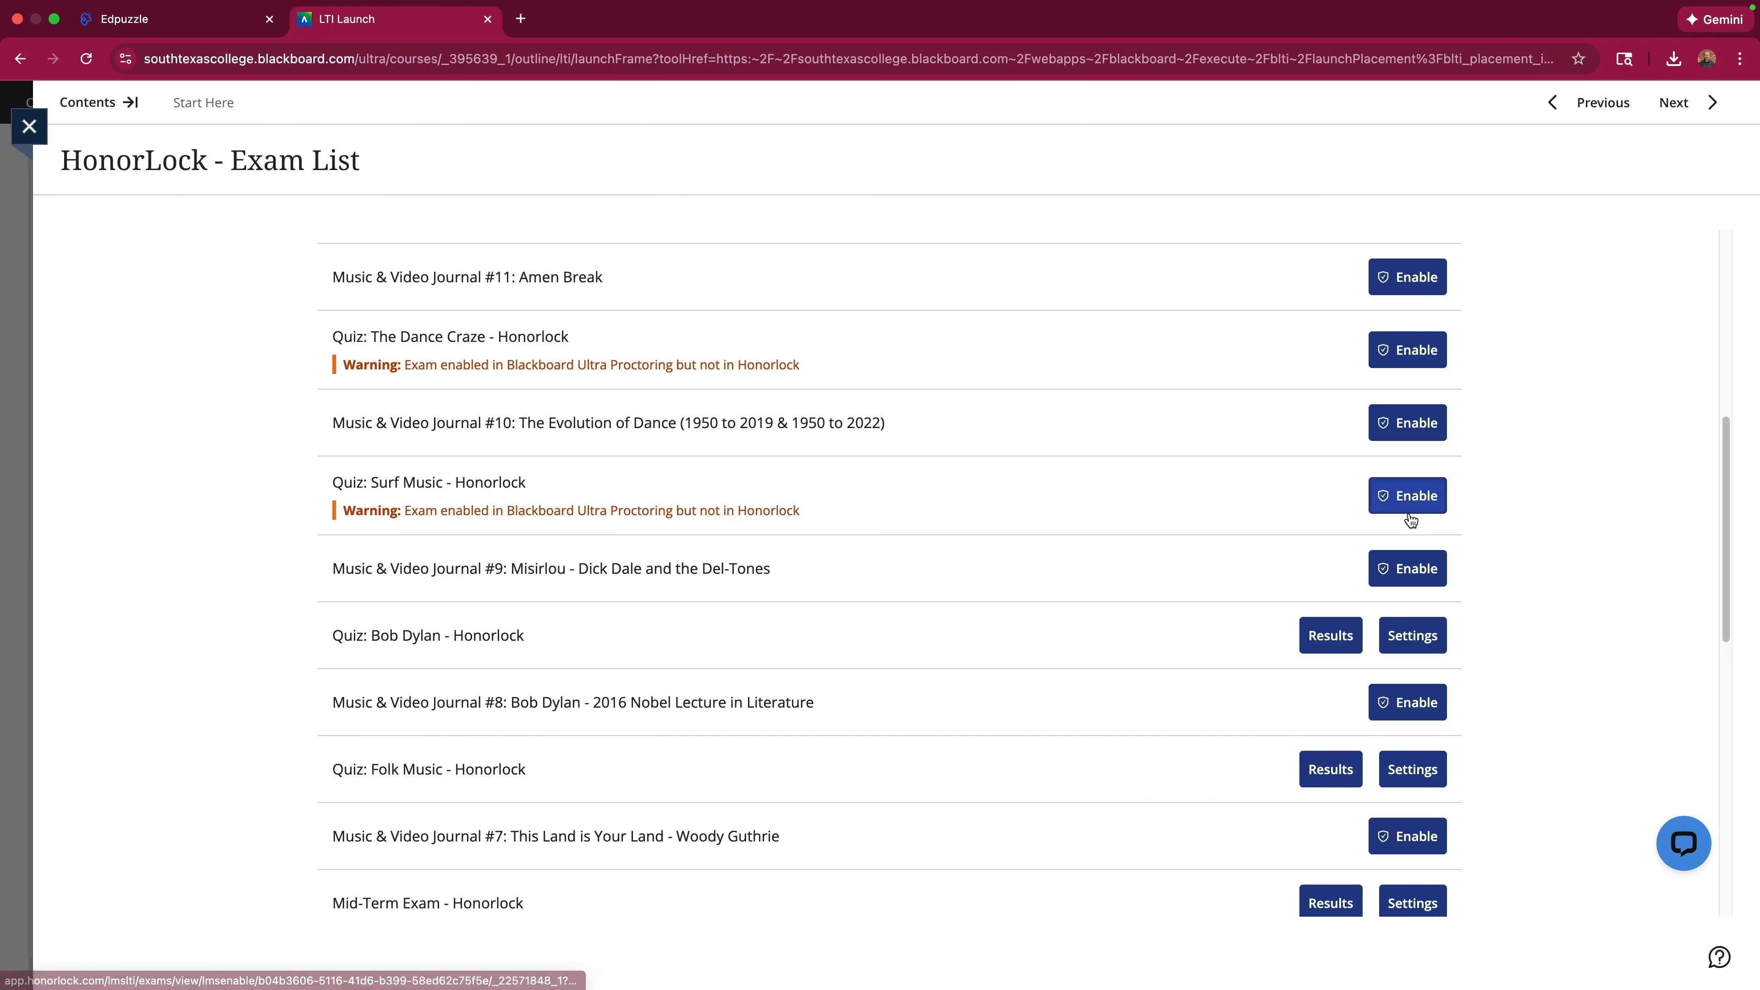
scroll(1101, 494, "up", 2)
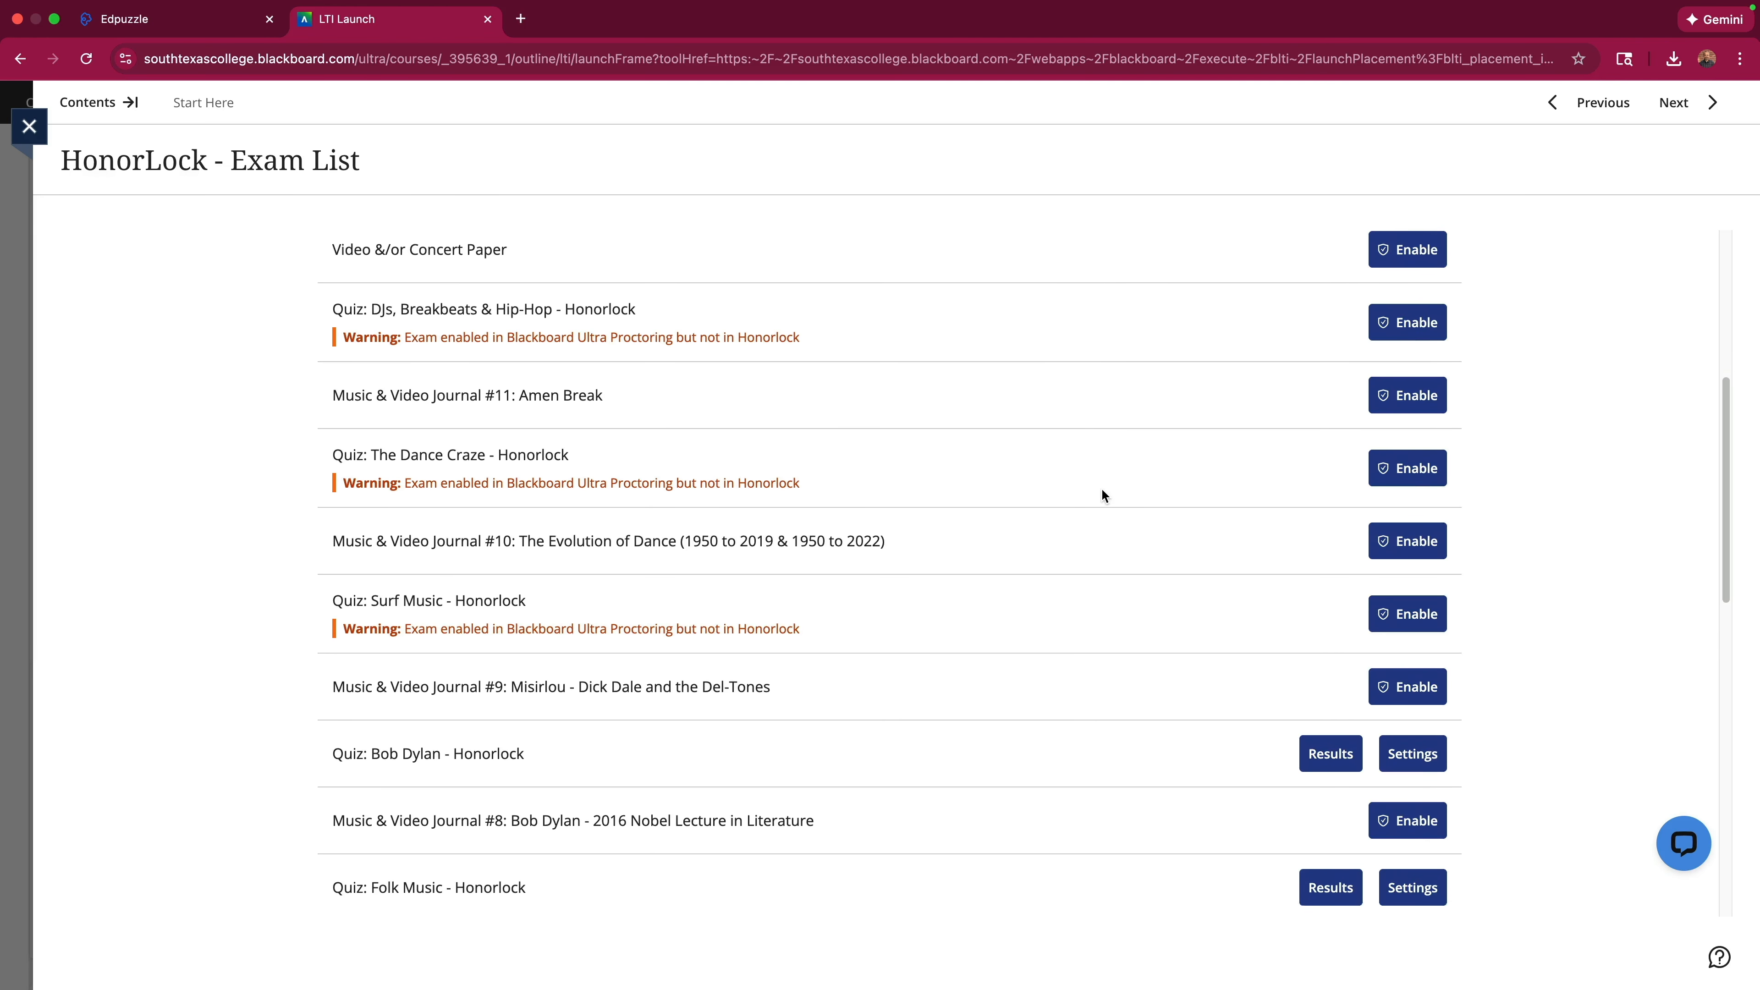
scroll(1102, 494, "down", 1)
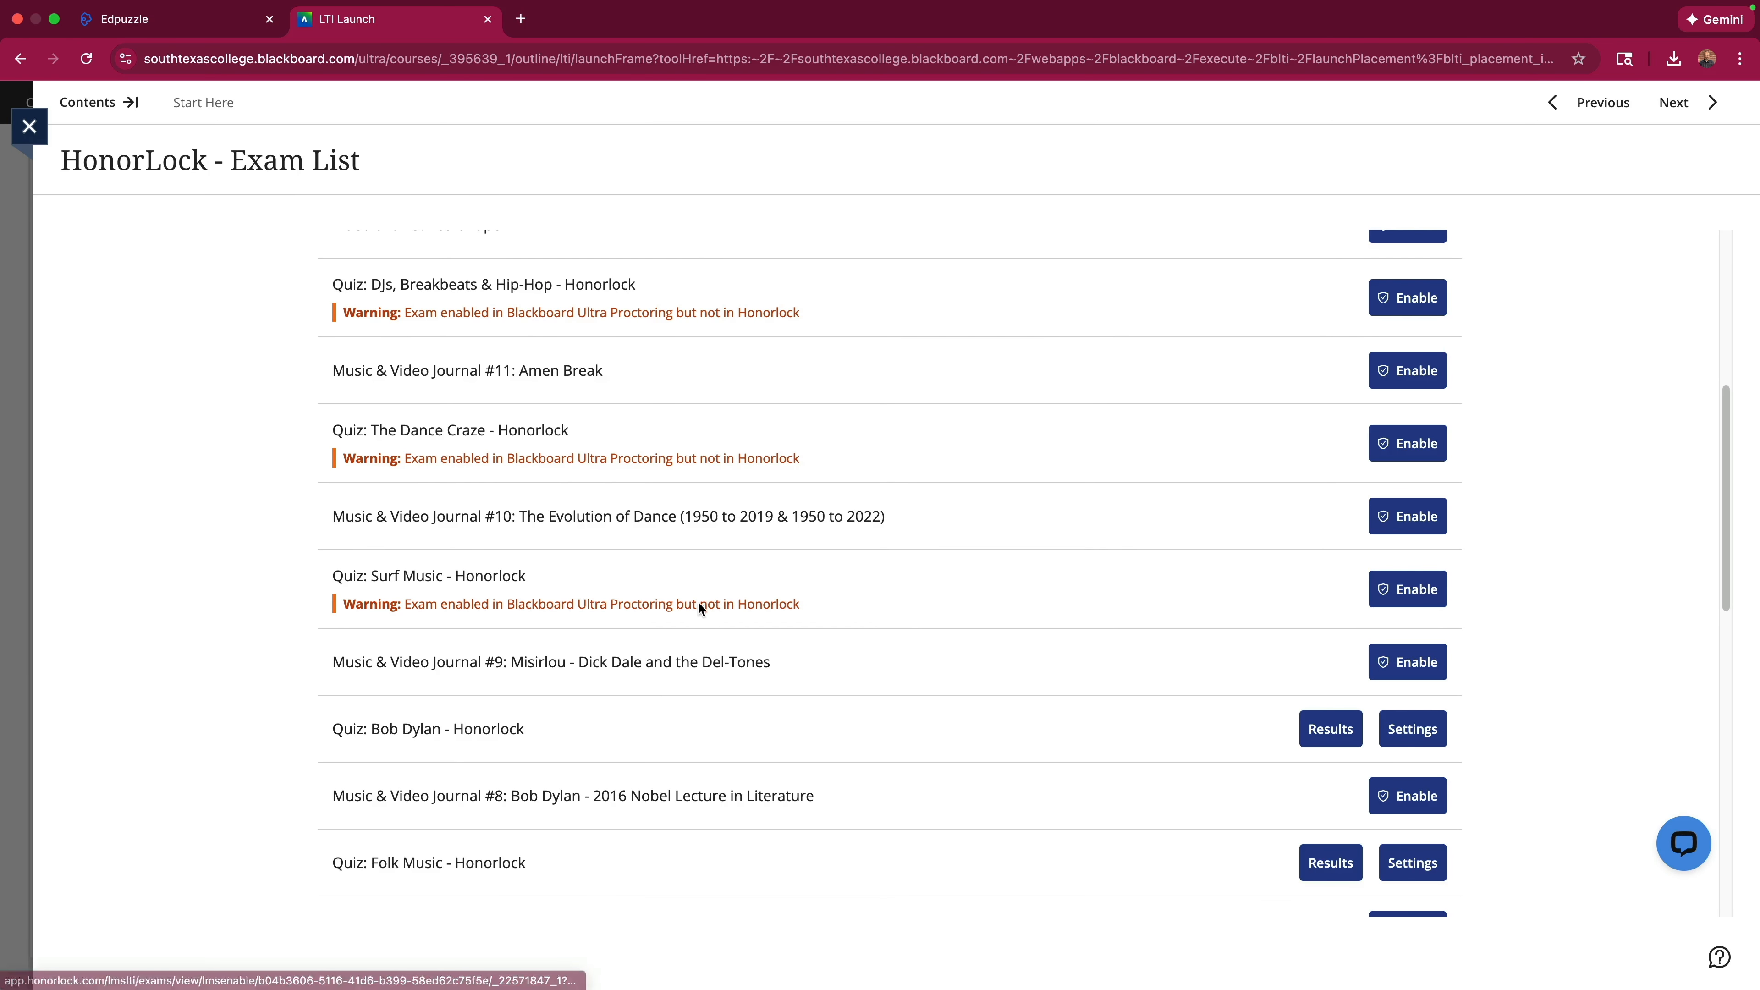
scroll(700, 609, "up", 1)
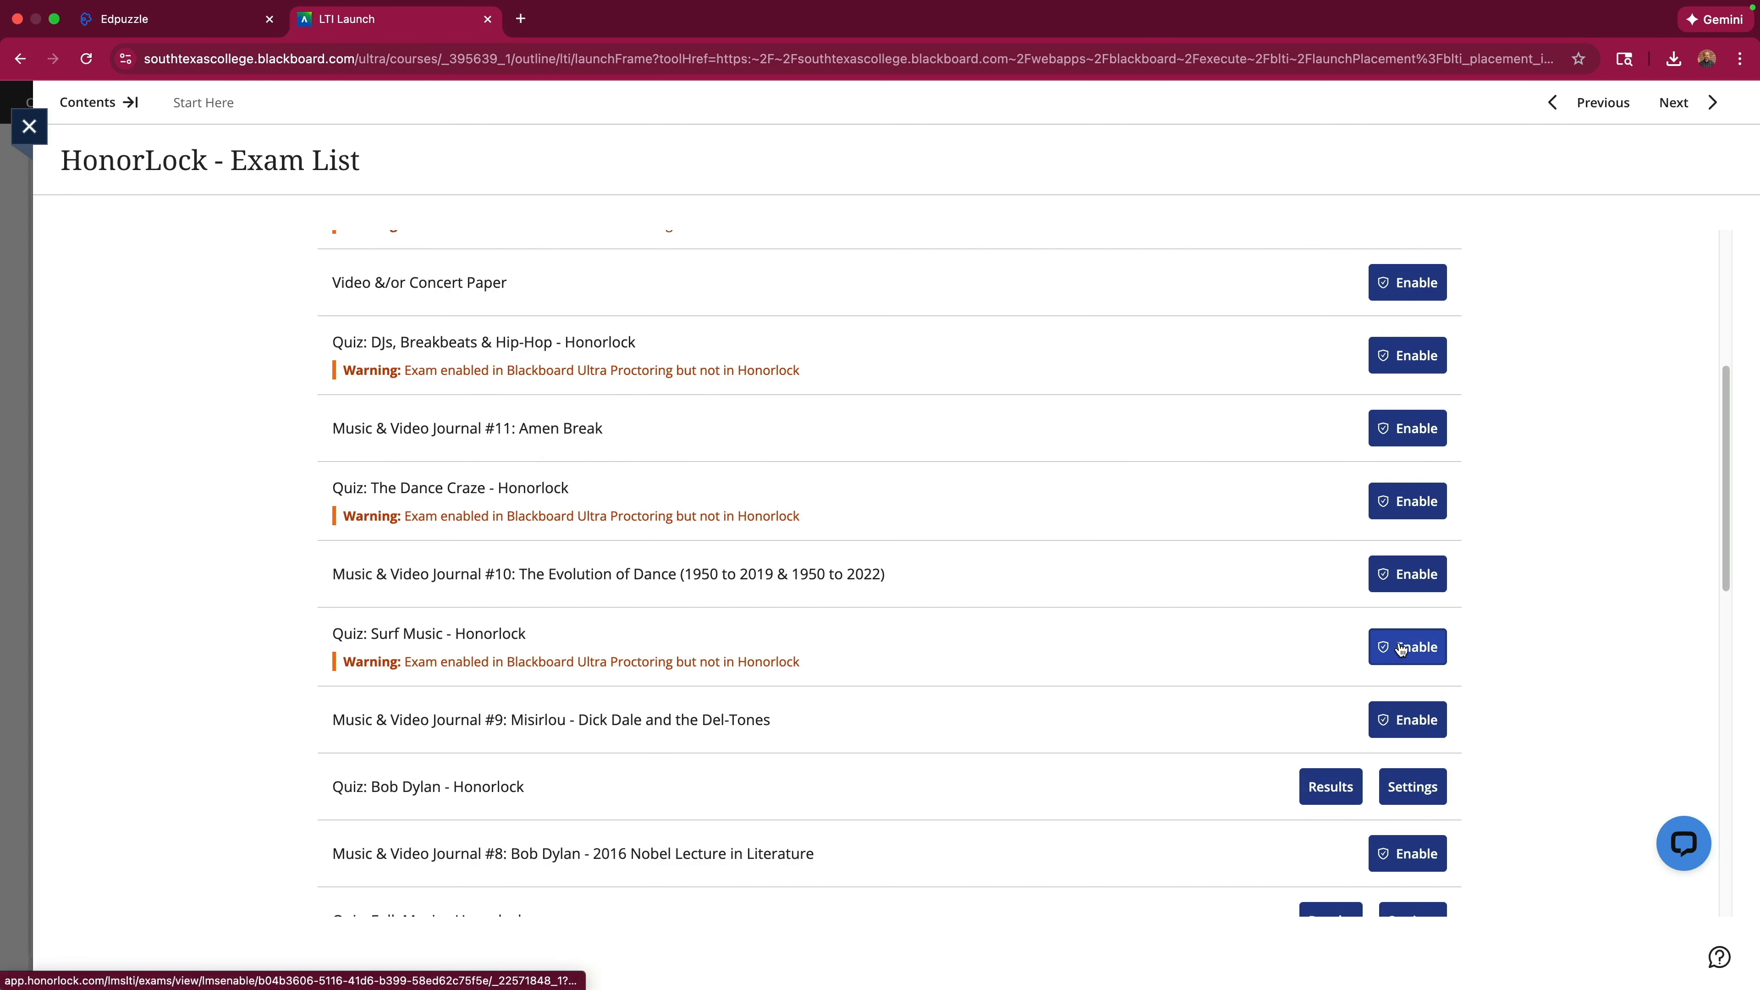
left_click(1382, 645)
Turn on email notifications for recommended sessions, turn off Test Taker ID and turn on Browser Guard for the Surf Music quiz.
scroll(506, 476, "down", 5)
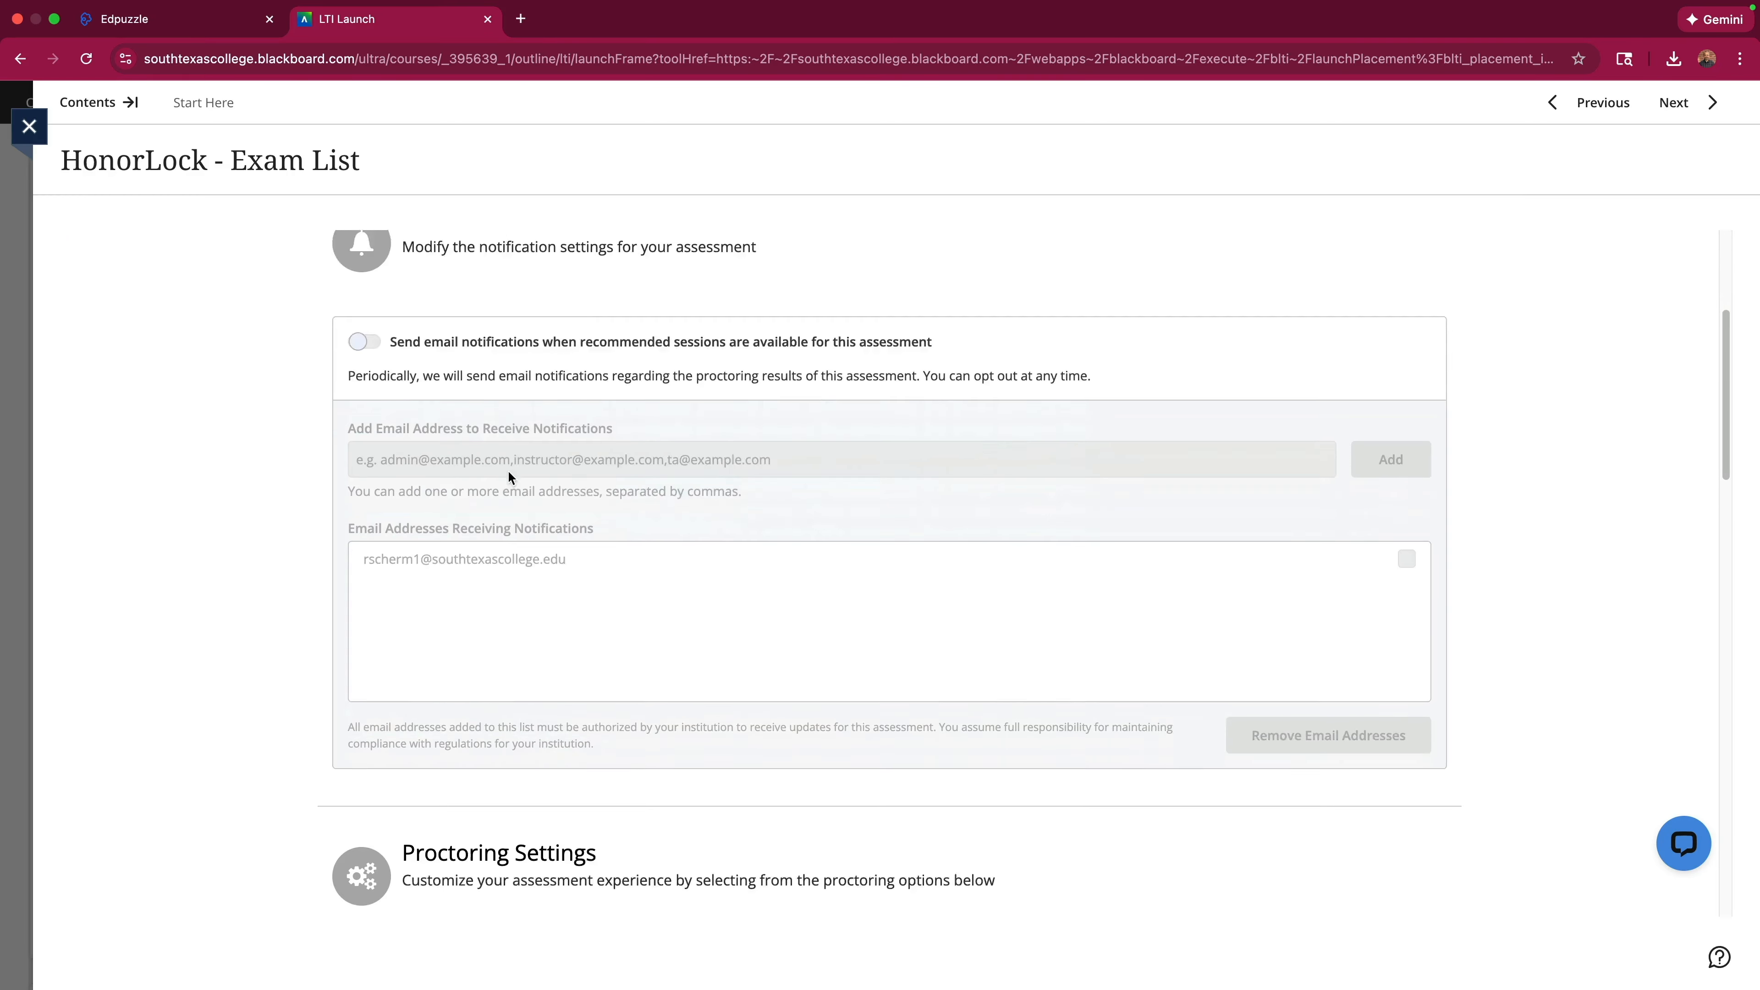
left_click(364, 306)
scroll(485, 333, "down", 5)
scroll(554, 350, "down", 3)
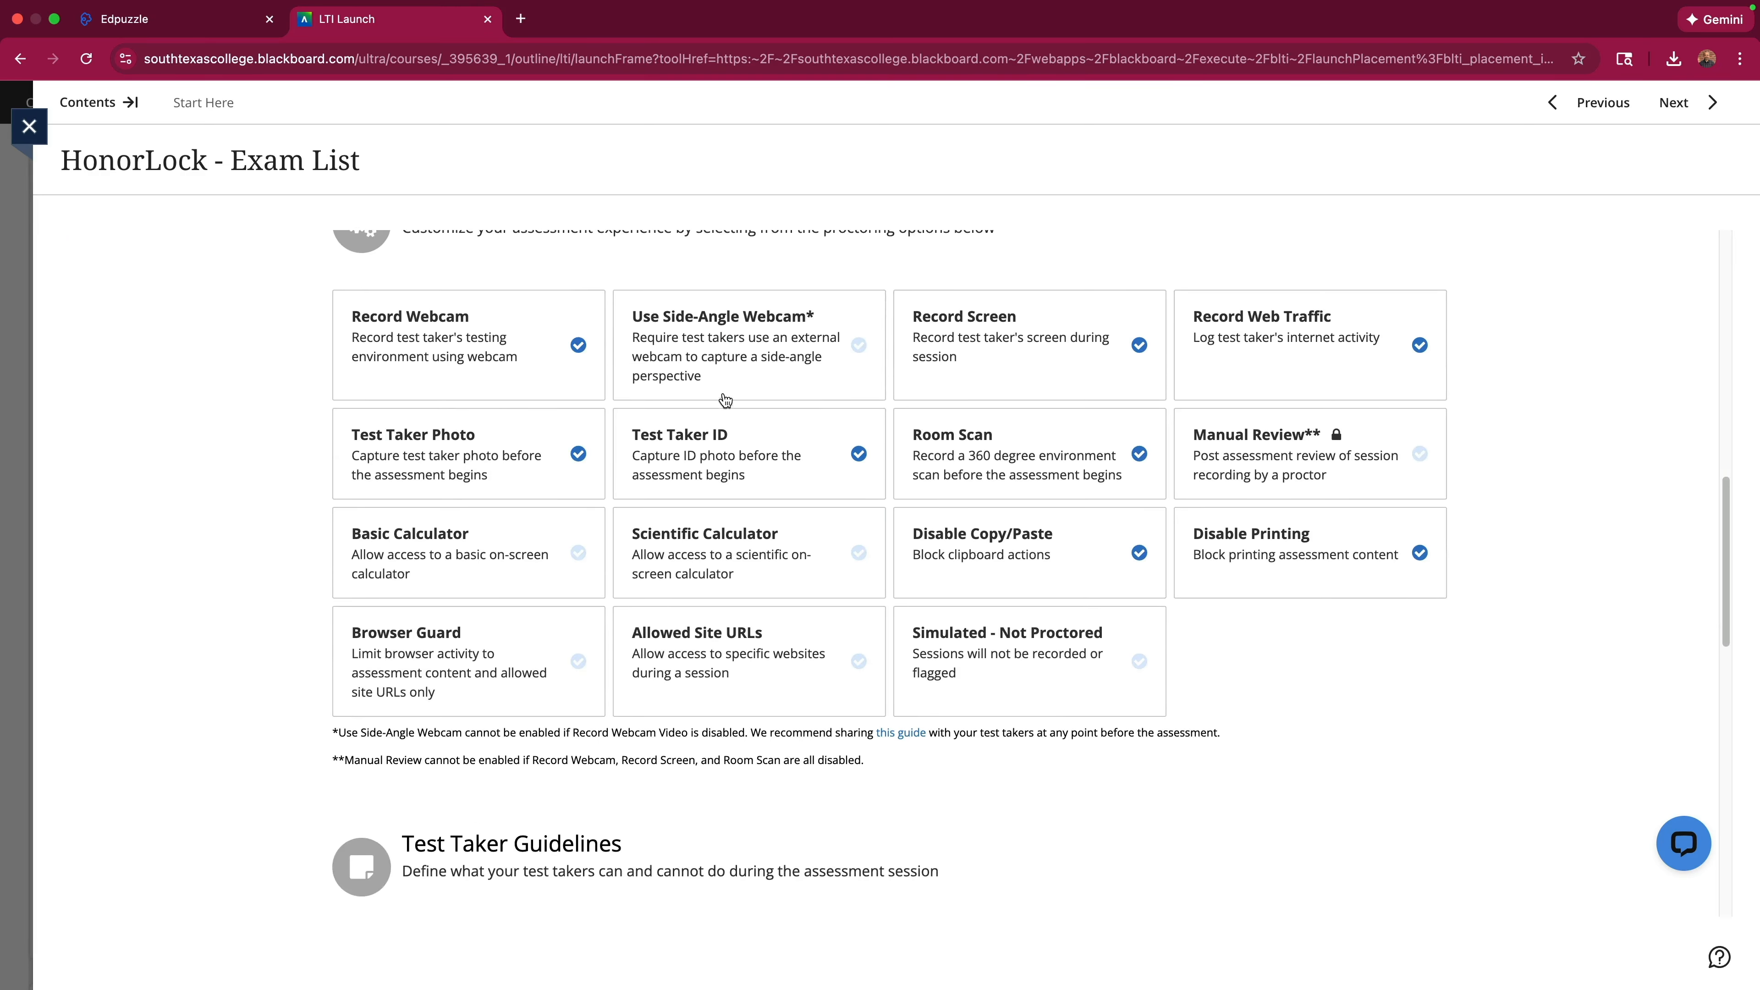
left_click(727, 459)
scroll(727, 460, "down", 2)
left_click(553, 574)
Allow open book, notes, scratch paper, restroom breaks, headphones, public area and background noise for the Surf Music quiz, and enable its proctoring.
scroll(691, 574, "down", 8)
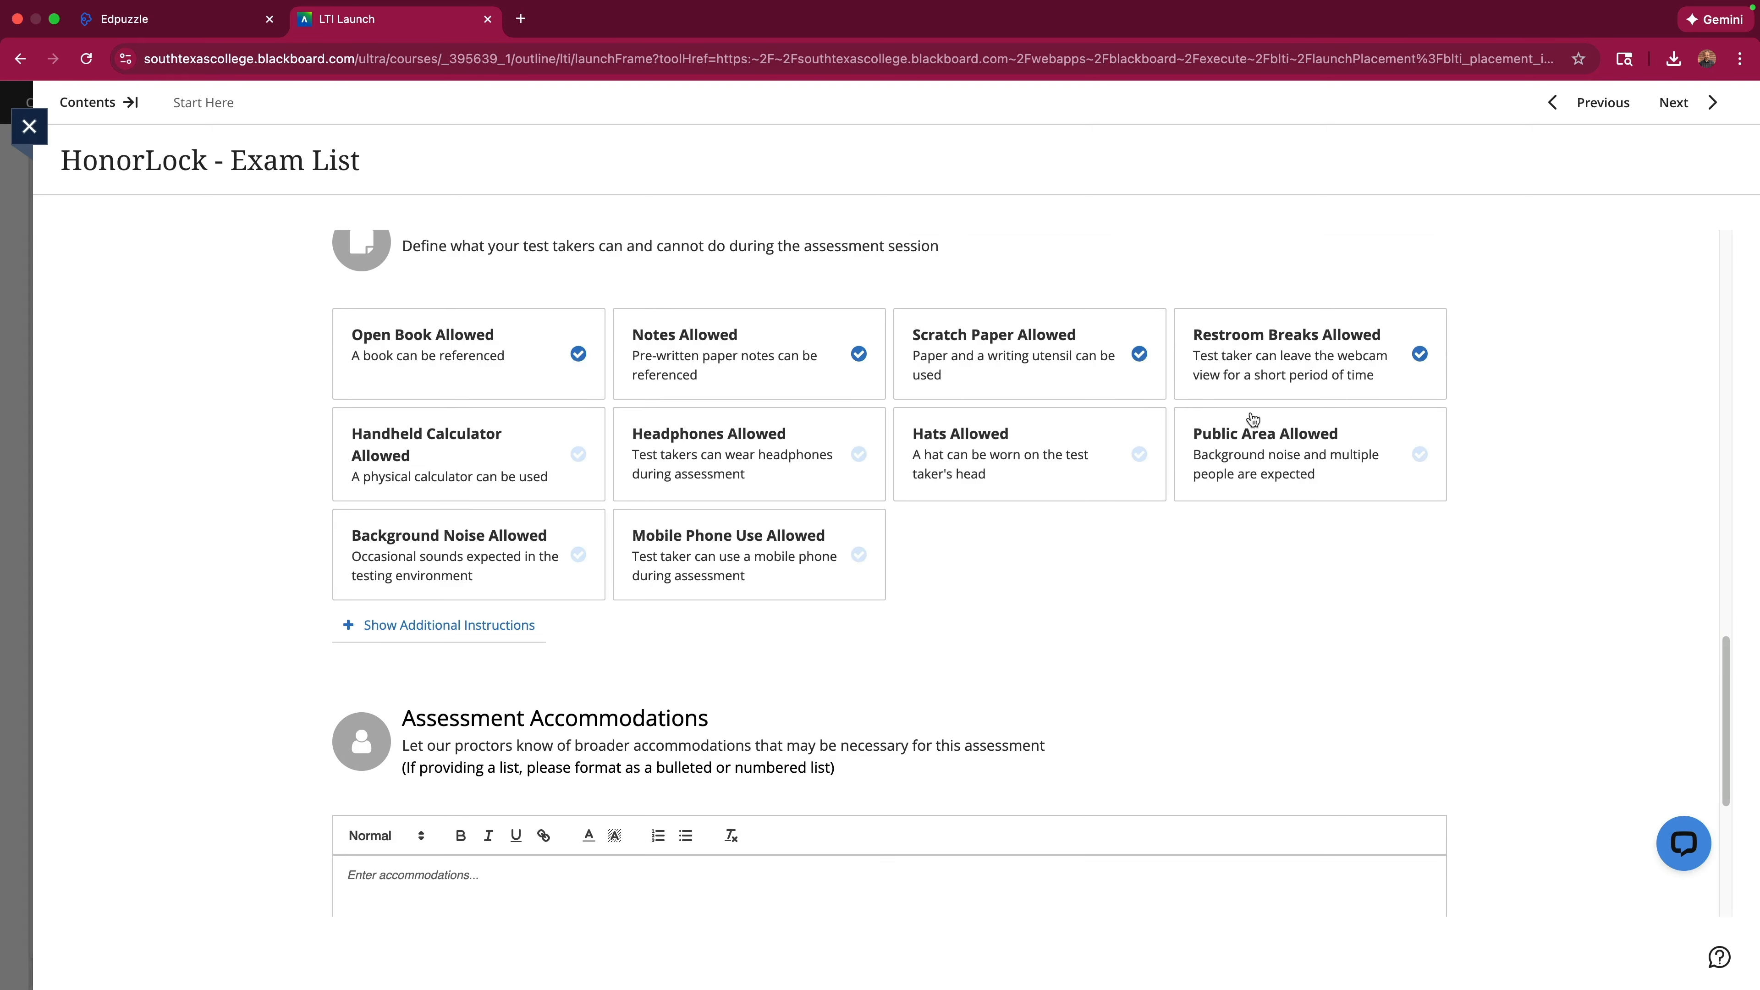
scroll(1071, 627, "up", 10)
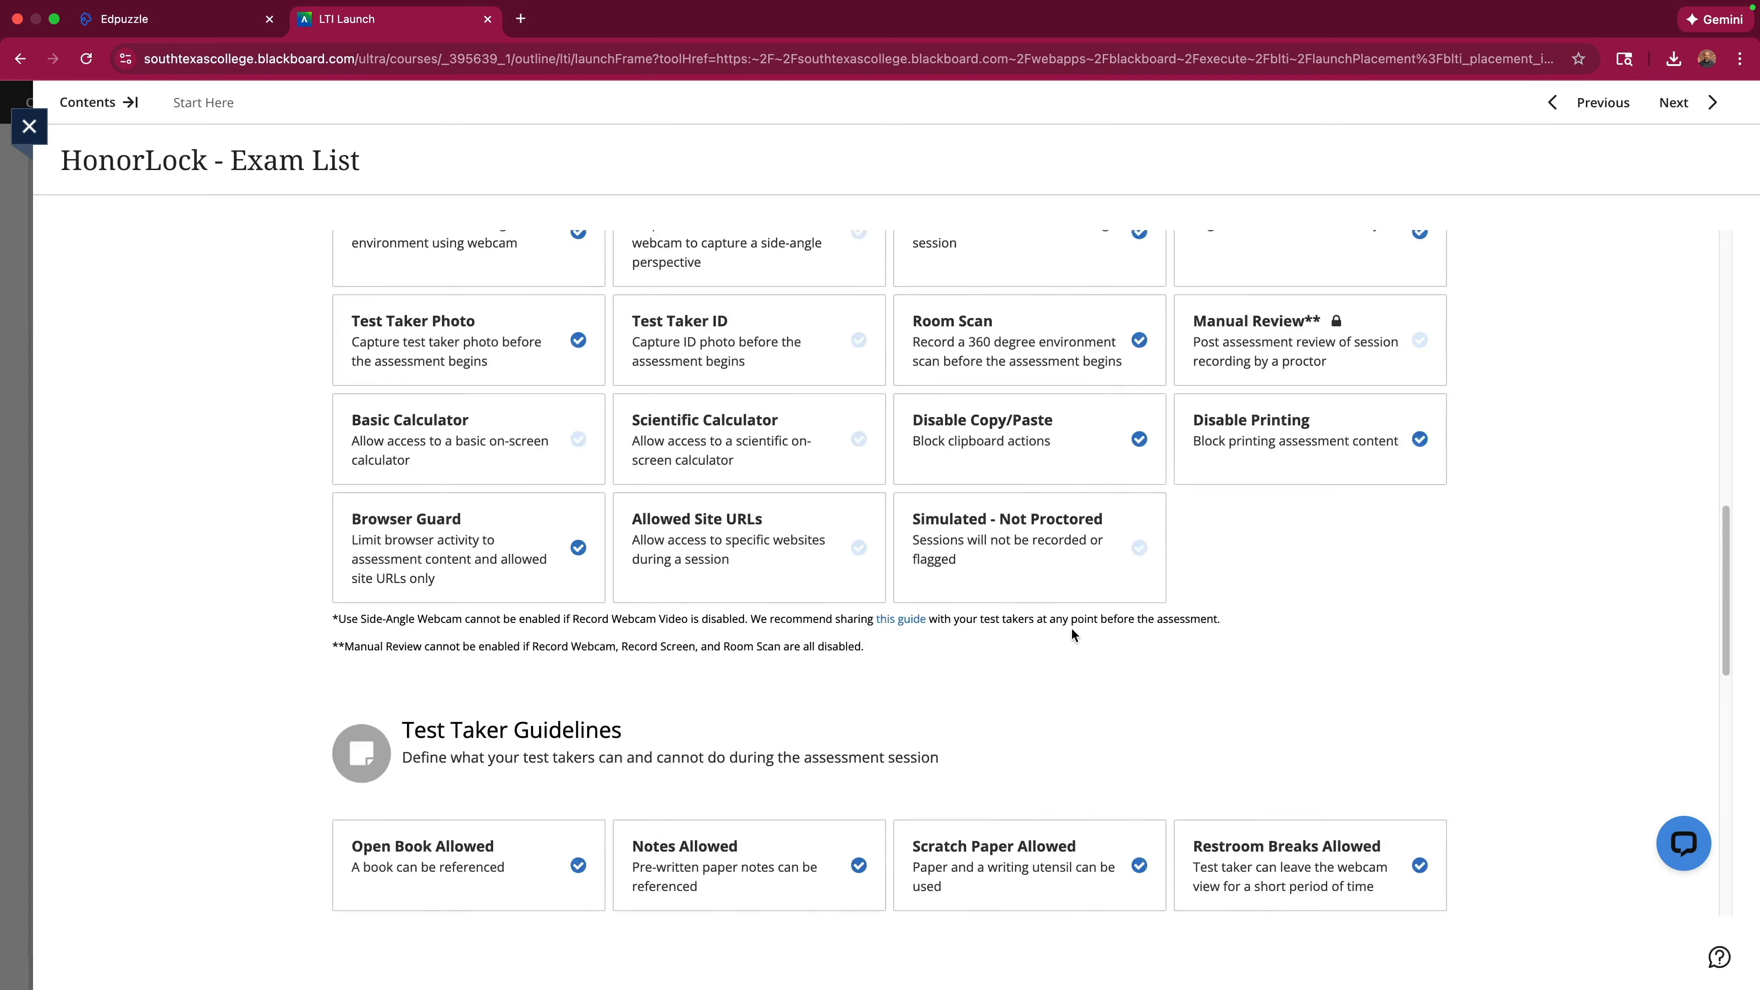
scroll(1071, 627, "down", 2)
scroll(1071, 627, "down", 5)
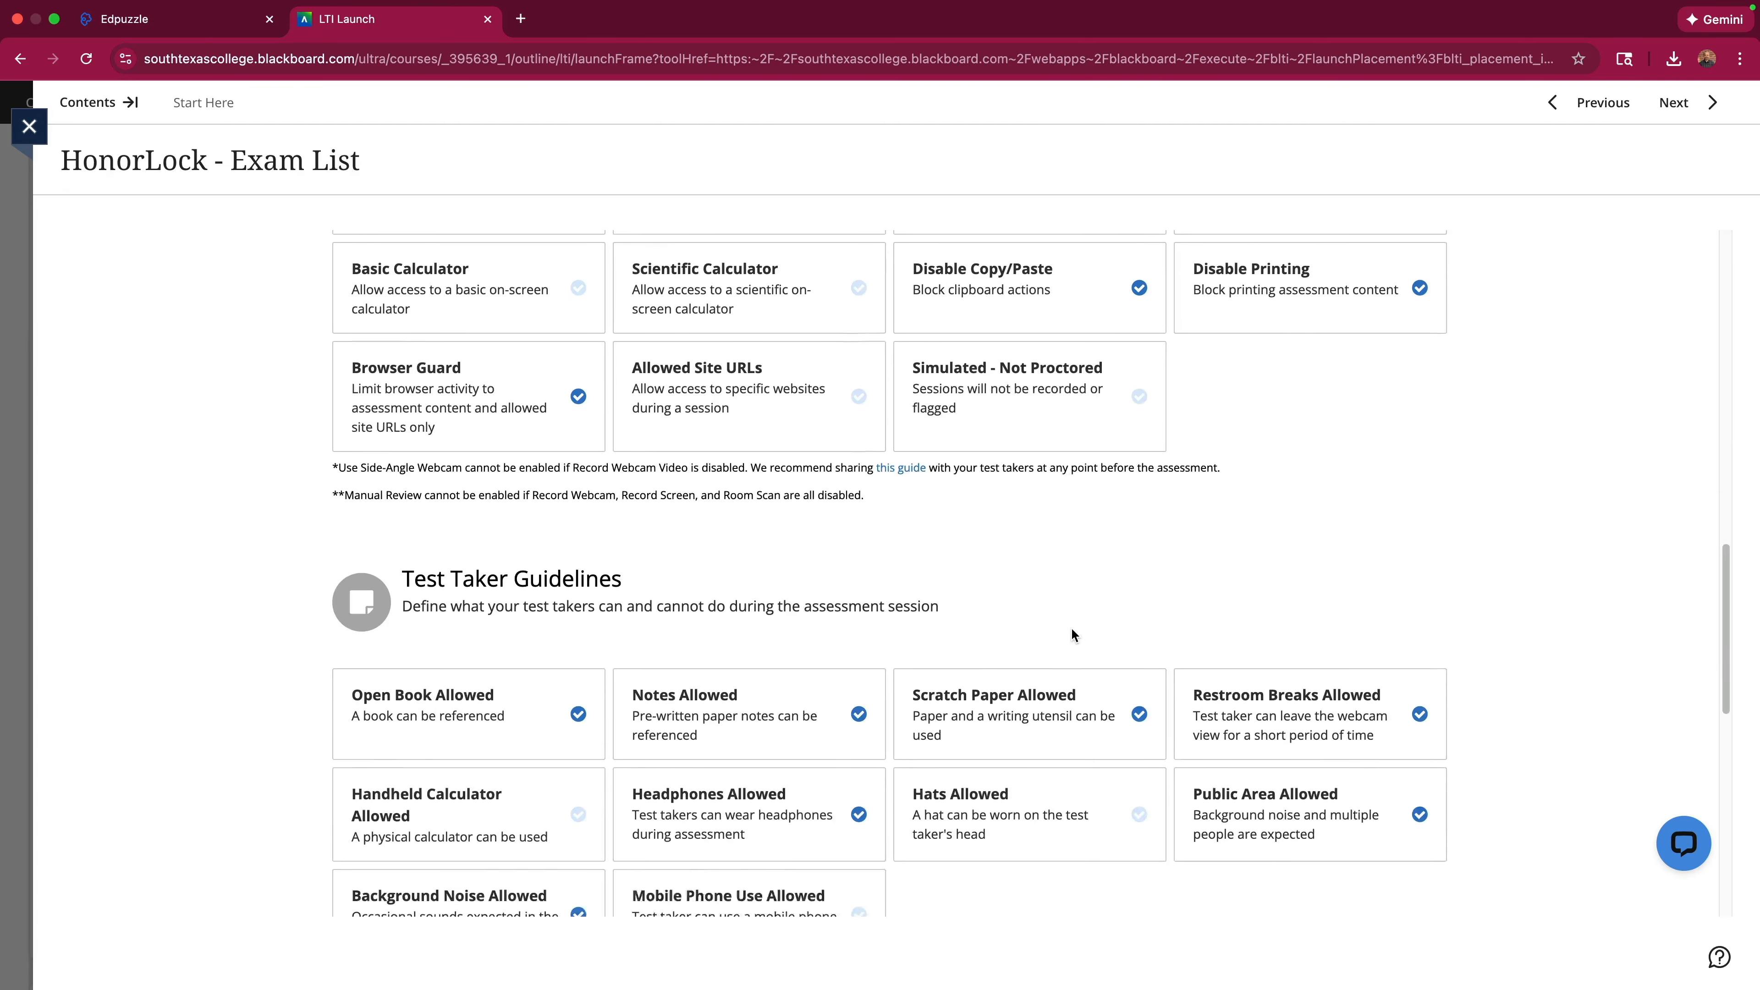
scroll(1361, 662, "down", 5)
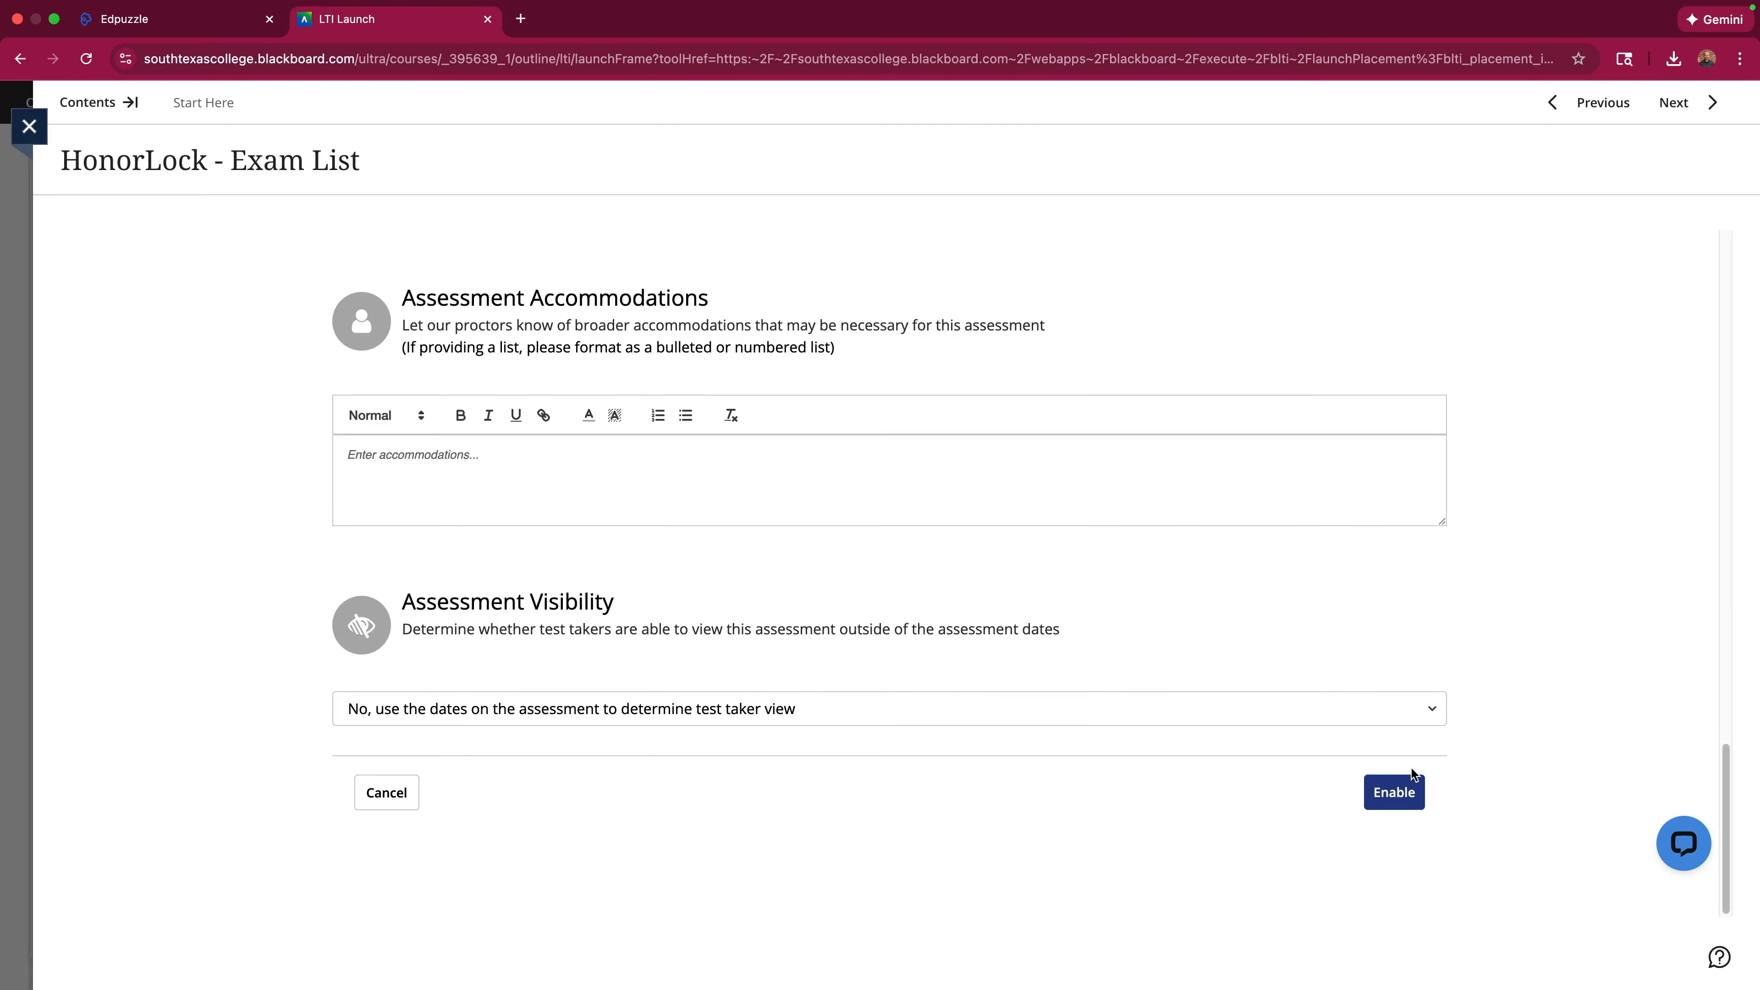
left_click(1393, 791)
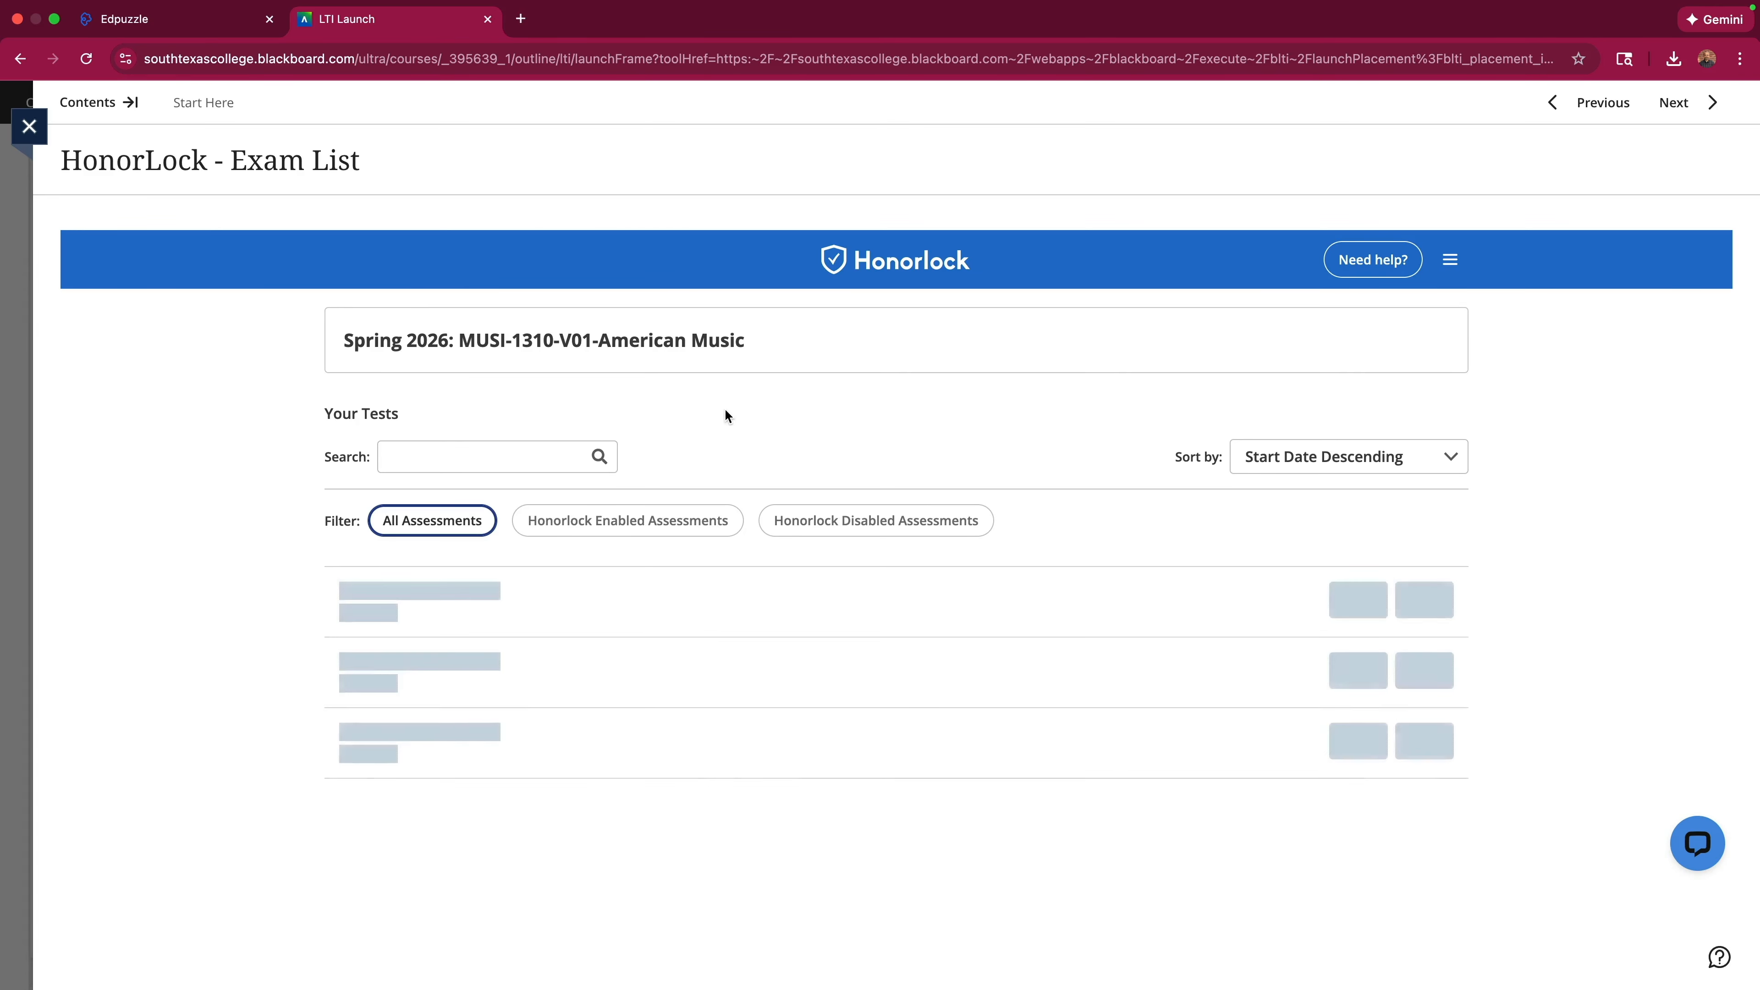
Start enabling Honorlock for Quiz: The Dance Craze from the course's assessment list.
scroll(711, 421, "down", 15)
scroll(713, 421, "up", 8)
scroll(712, 419, "up", 5)
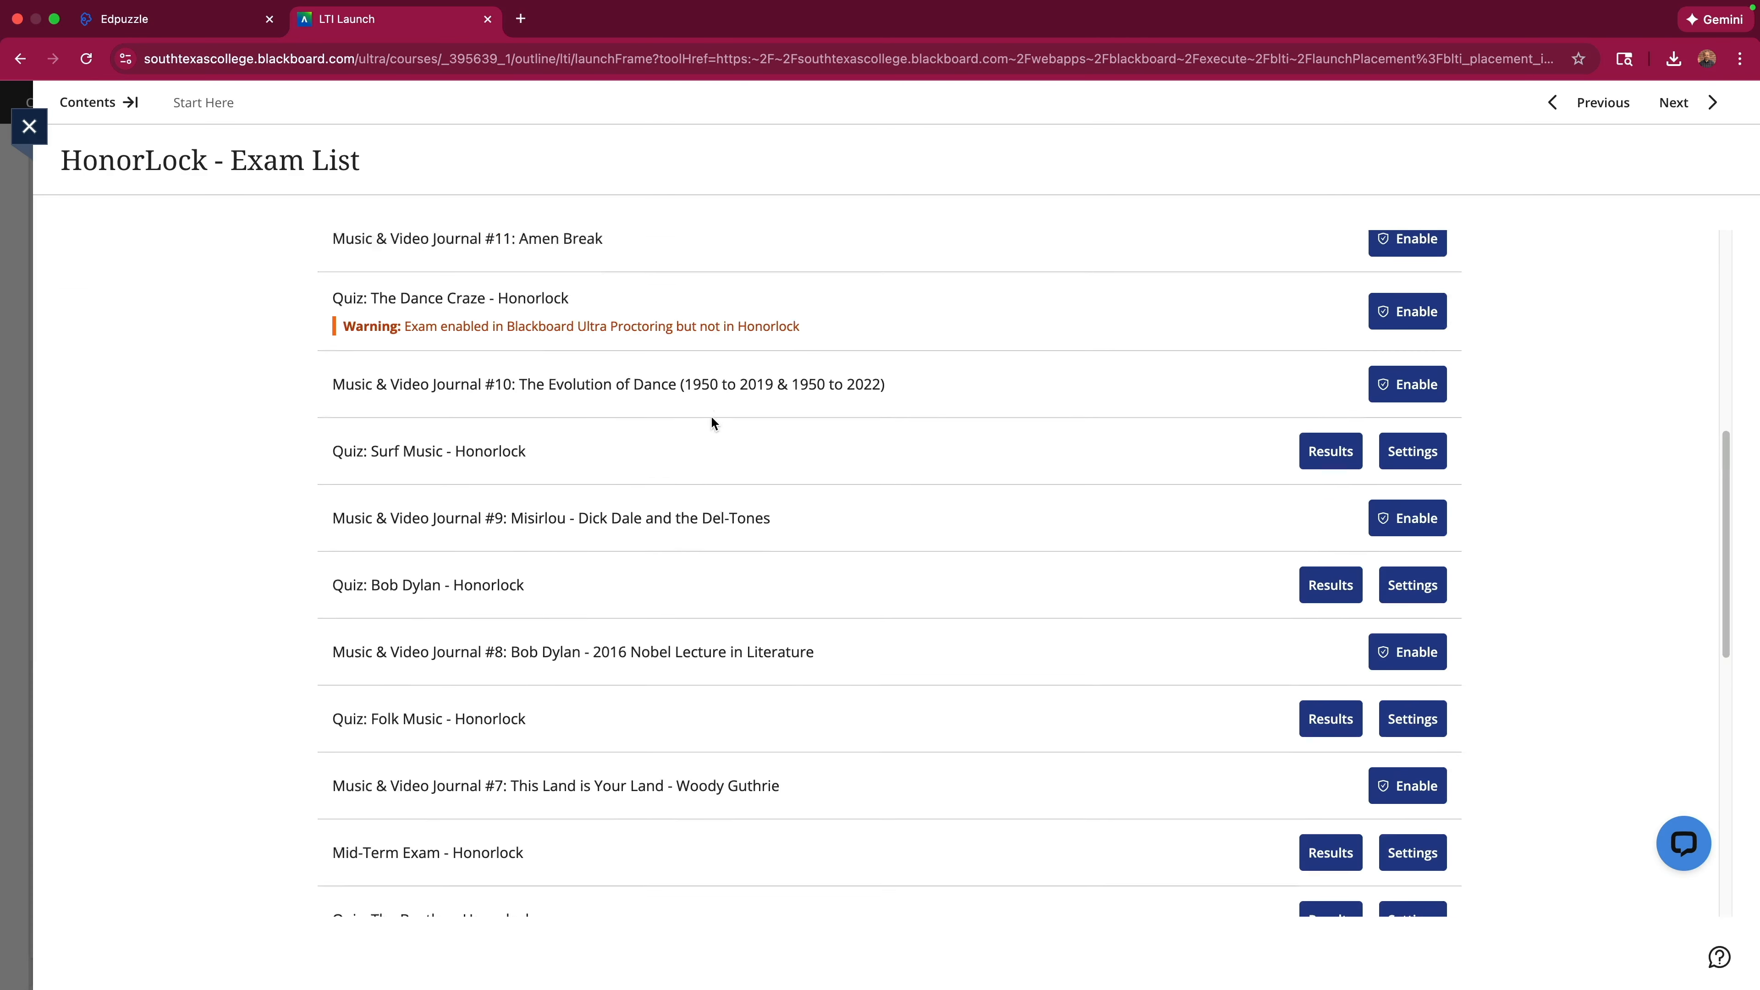
left_click(1393, 443)
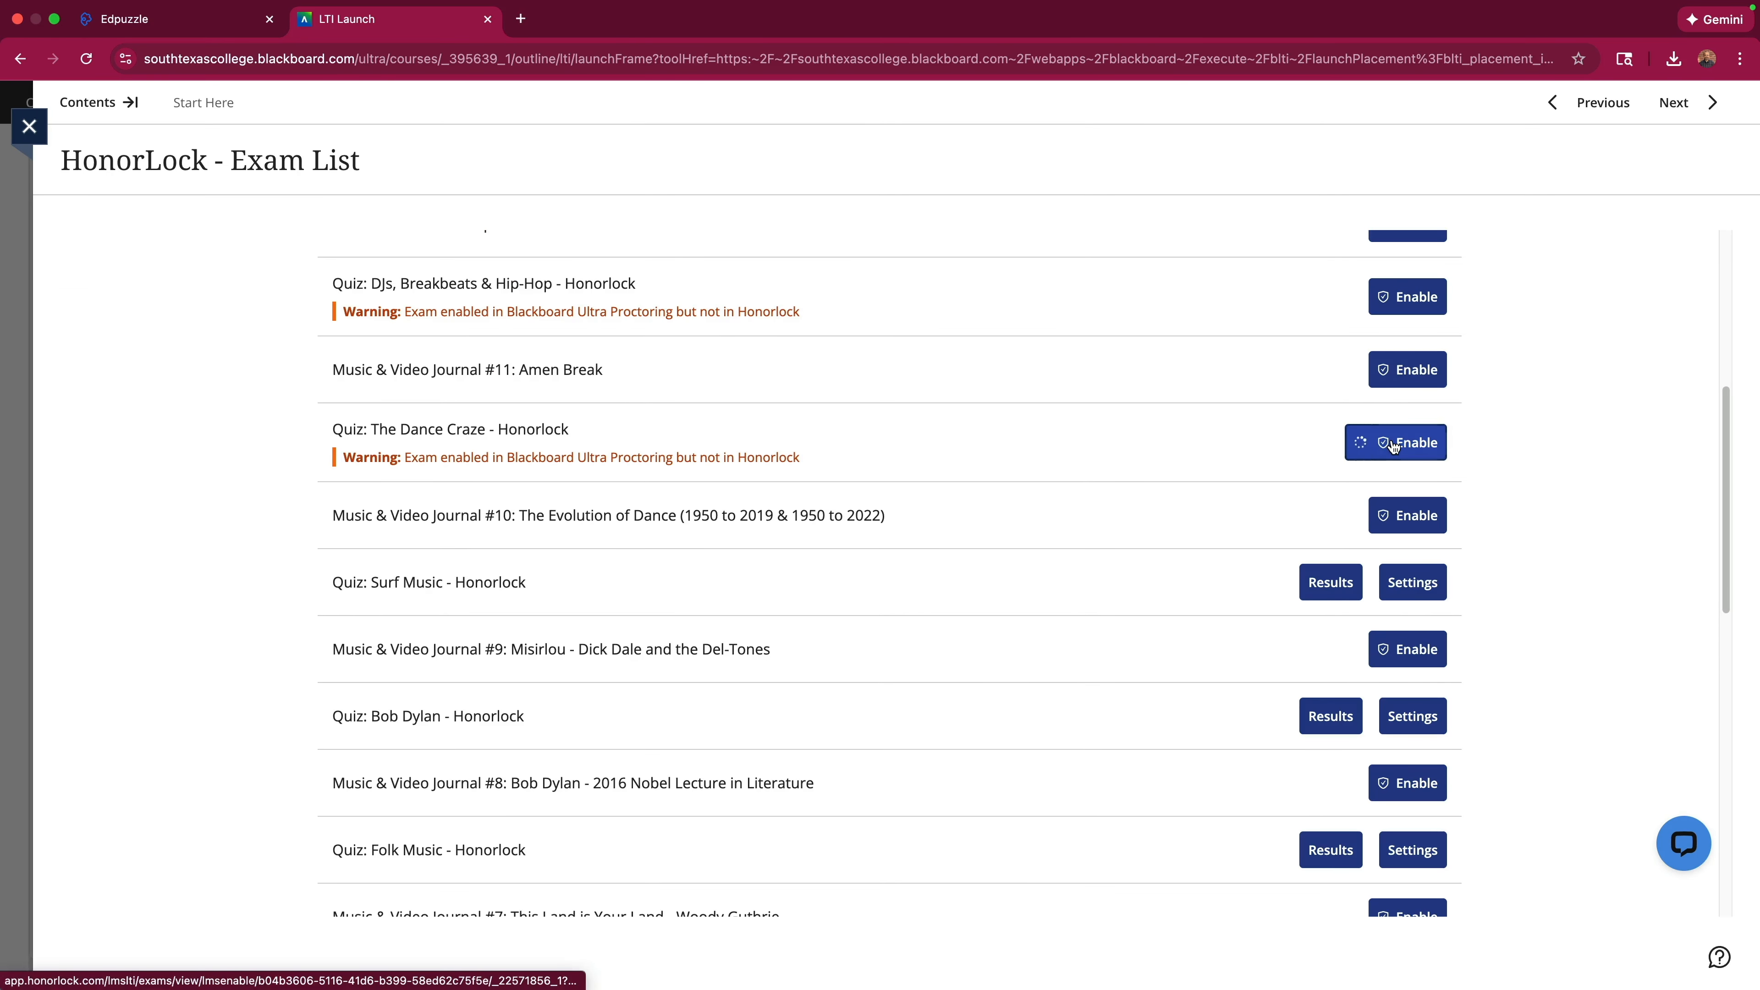
Turn on email notifications for recommended sessions, turn off Test Taker ID and turn on Browser Guard for The Dance Craze quiz.
scroll(688, 433, "down", 2)
scroll(686, 425, "down", 3)
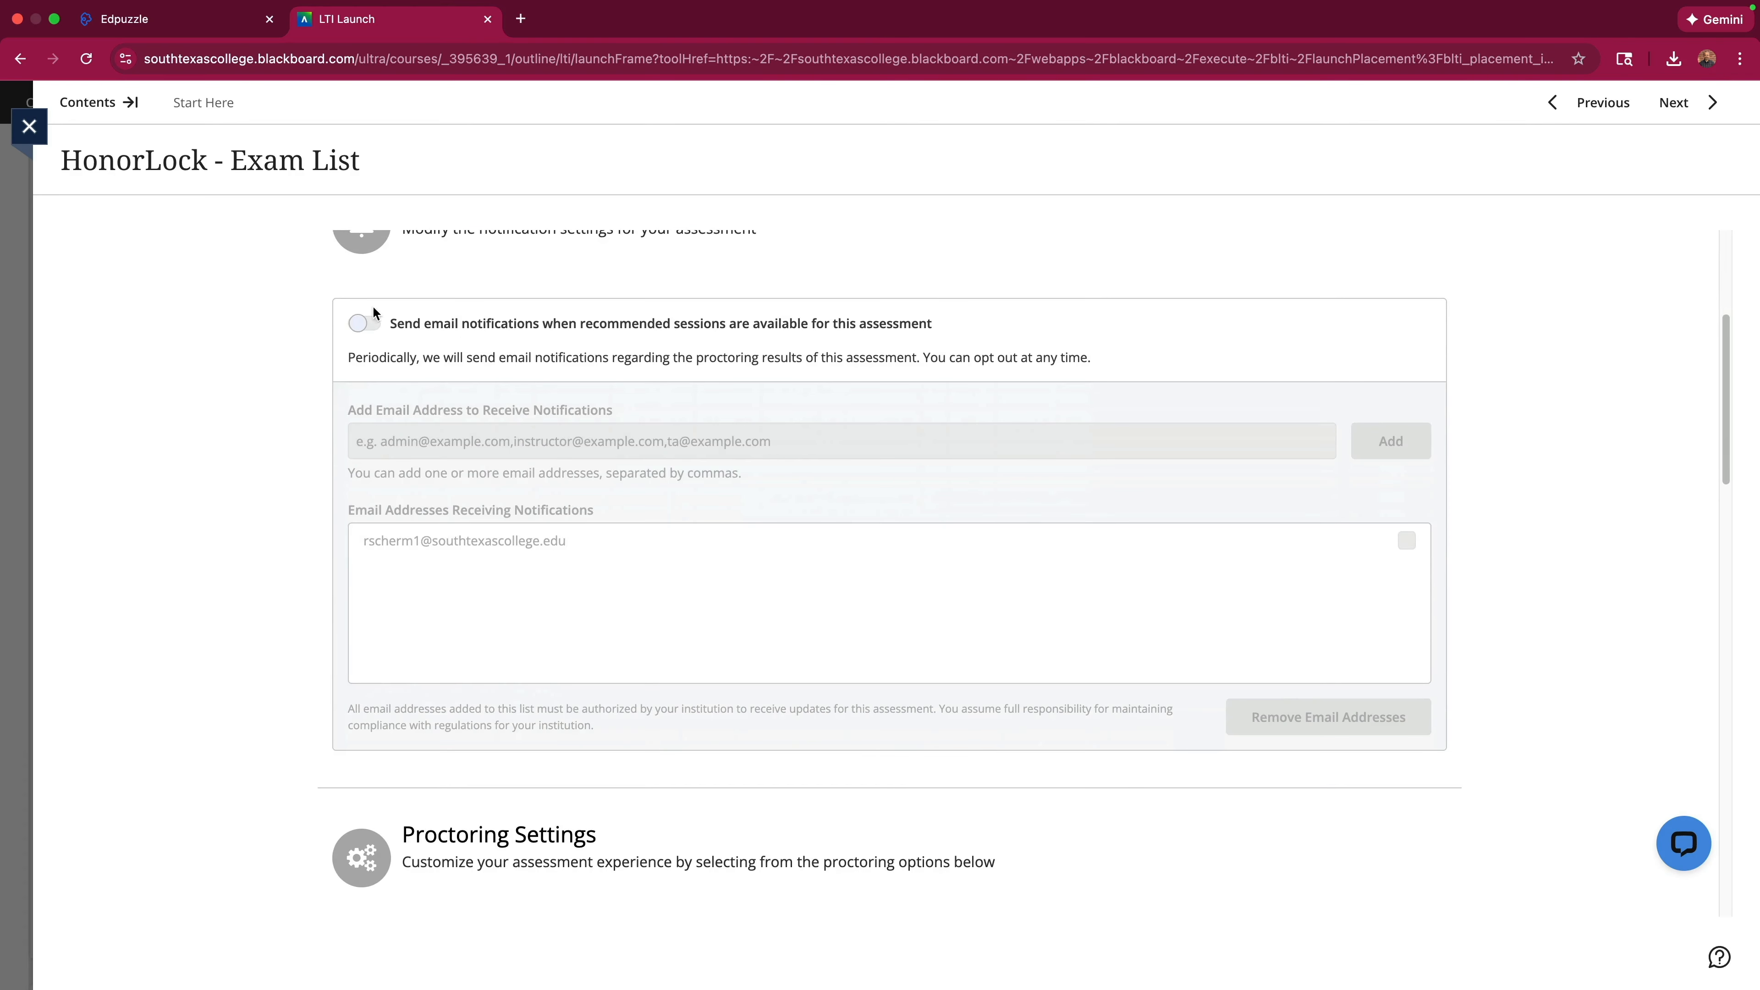
left_click(366, 321)
scroll(628, 389, "down", 7)
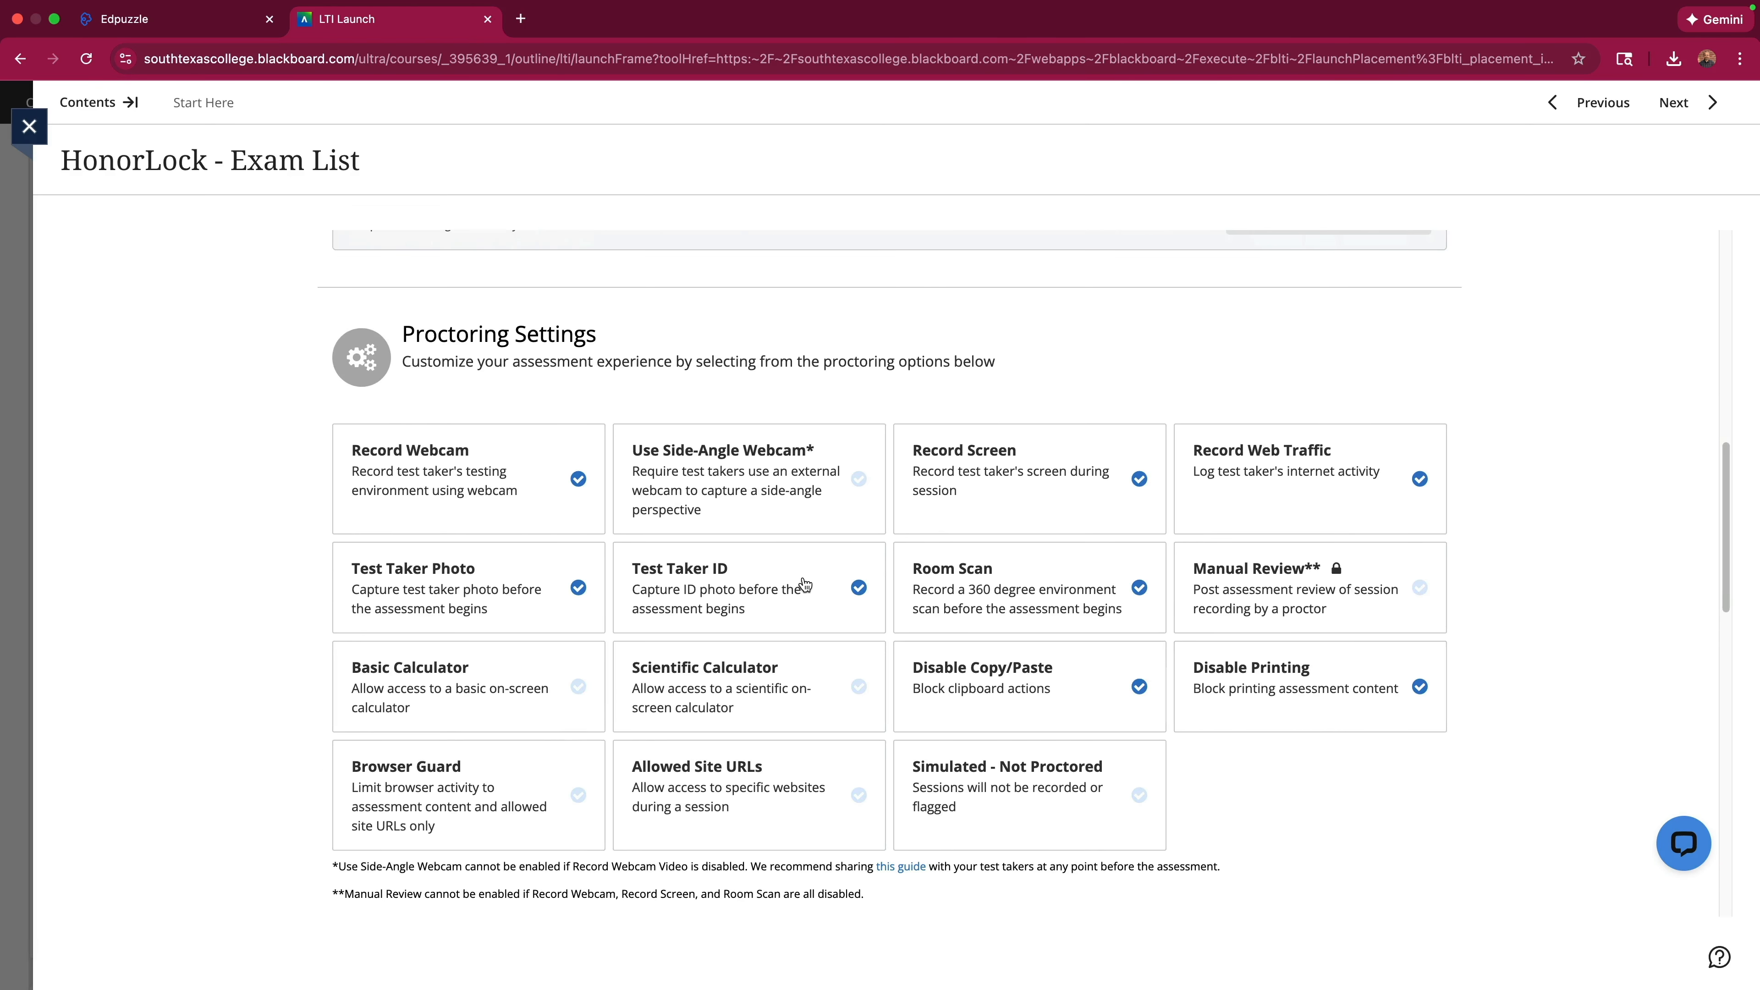
left_click(859, 587)
scroll(860, 588, "down", 4)
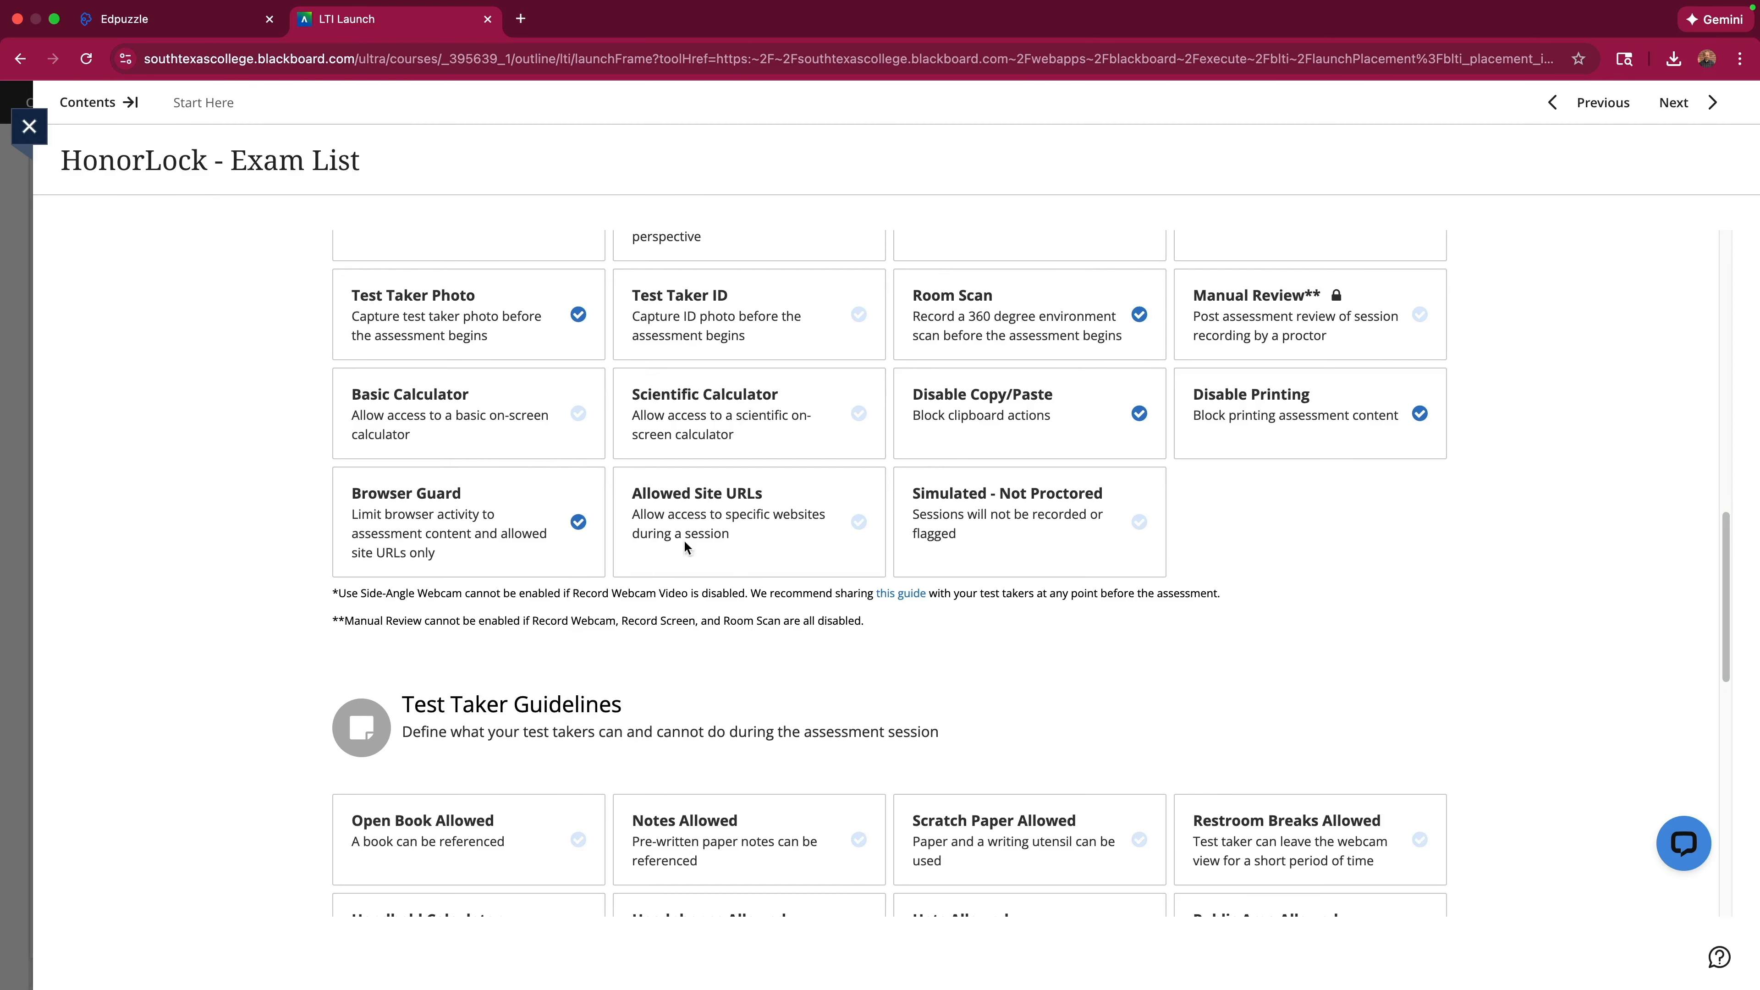
Allow open book, notes, scratch paper, restroom breaks, headphones, public area and background noise for The Dance Craze quiz, and enable its proctoring.
scroll(685, 544, "down", 4)
left_click(504, 546)
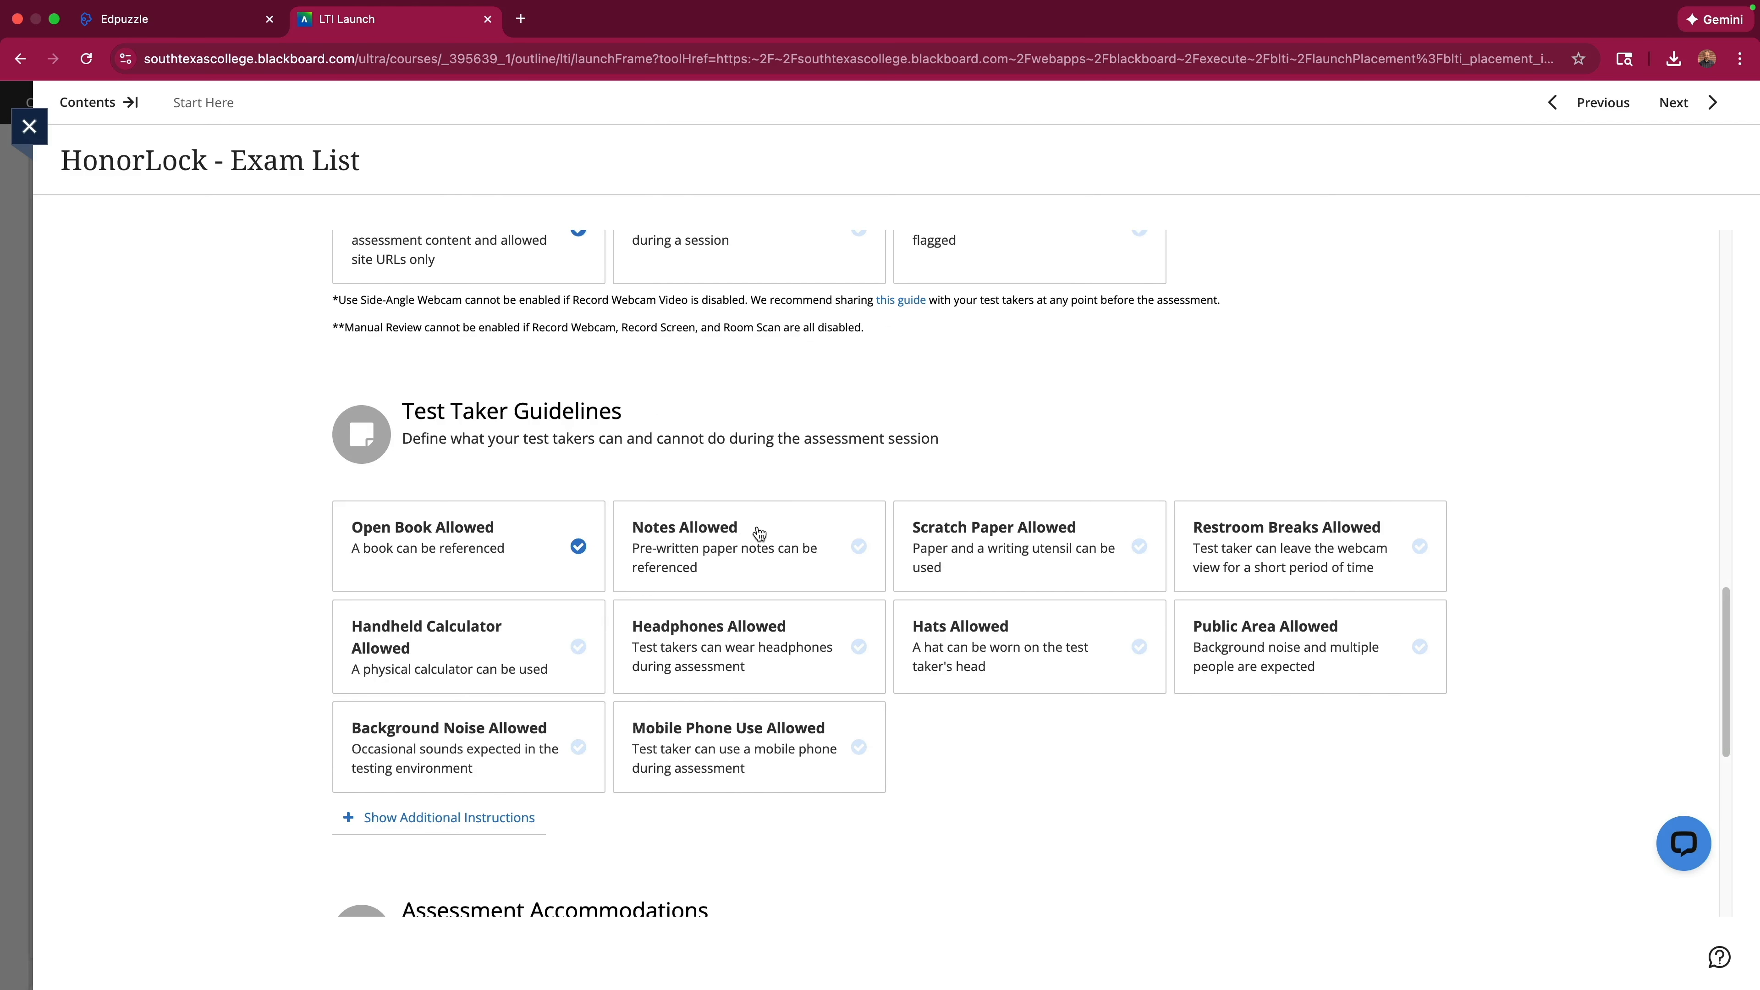
left_click(980, 540)
left_click(1327, 668)
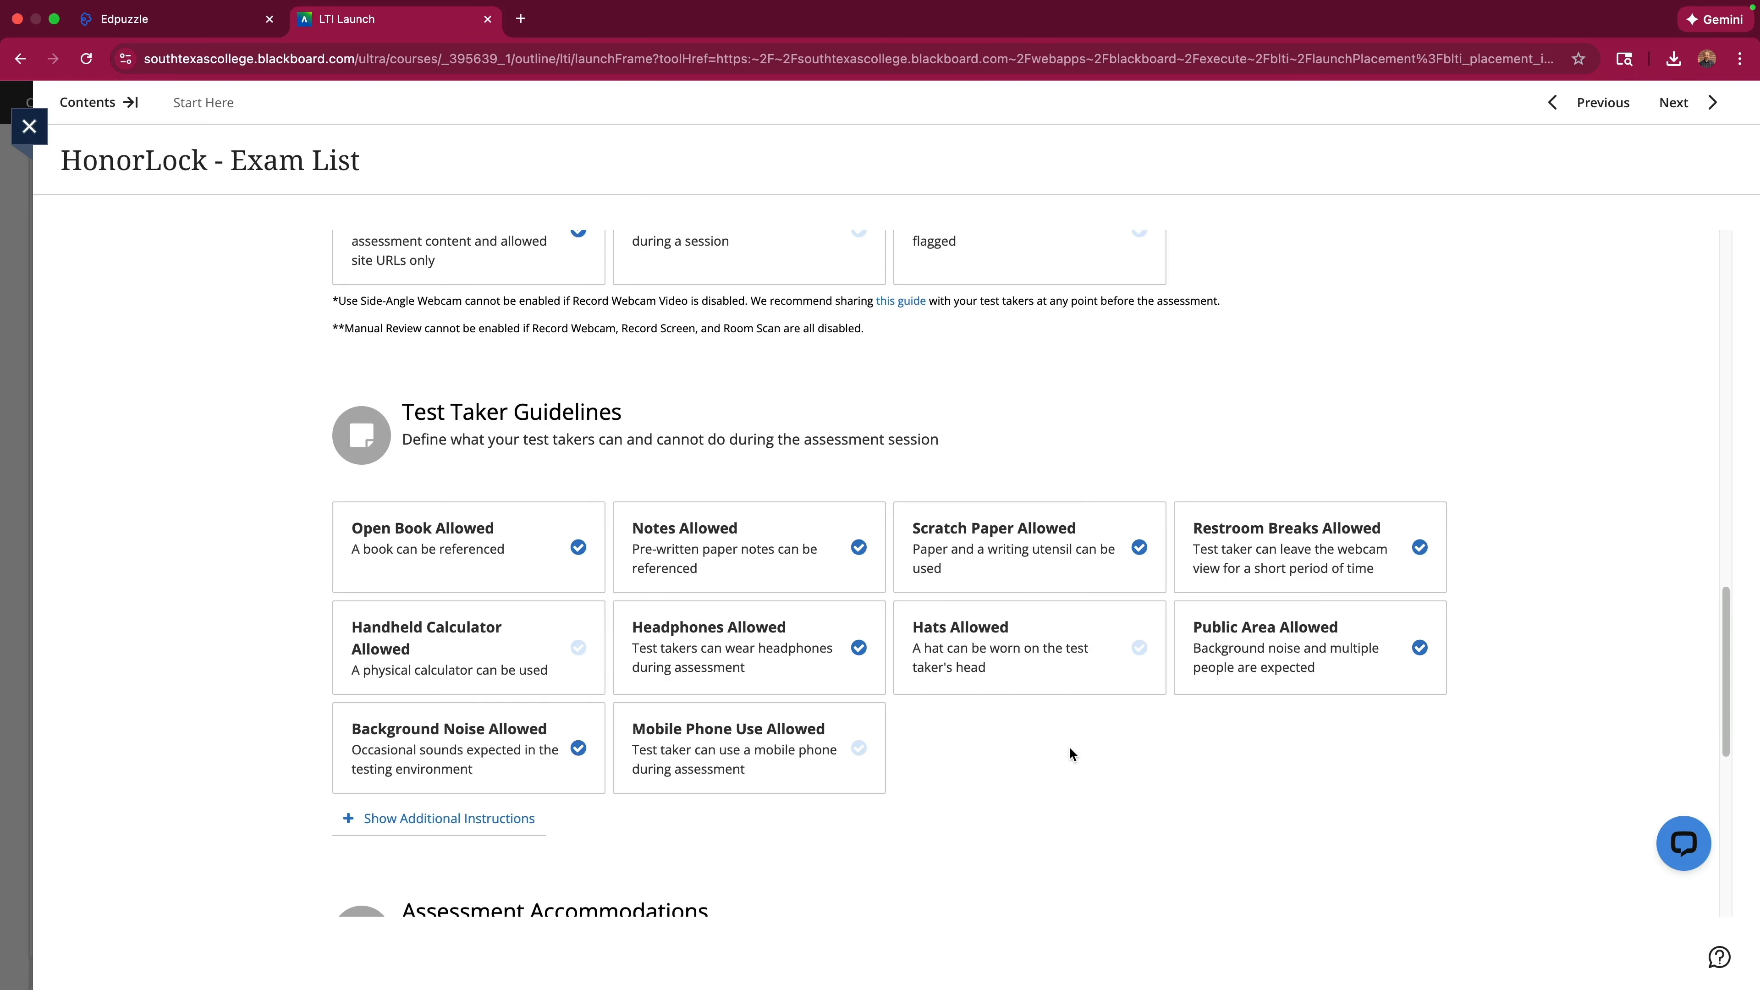
scroll(1069, 754, "up", 10)
scroll(1070, 753, "down", 4)
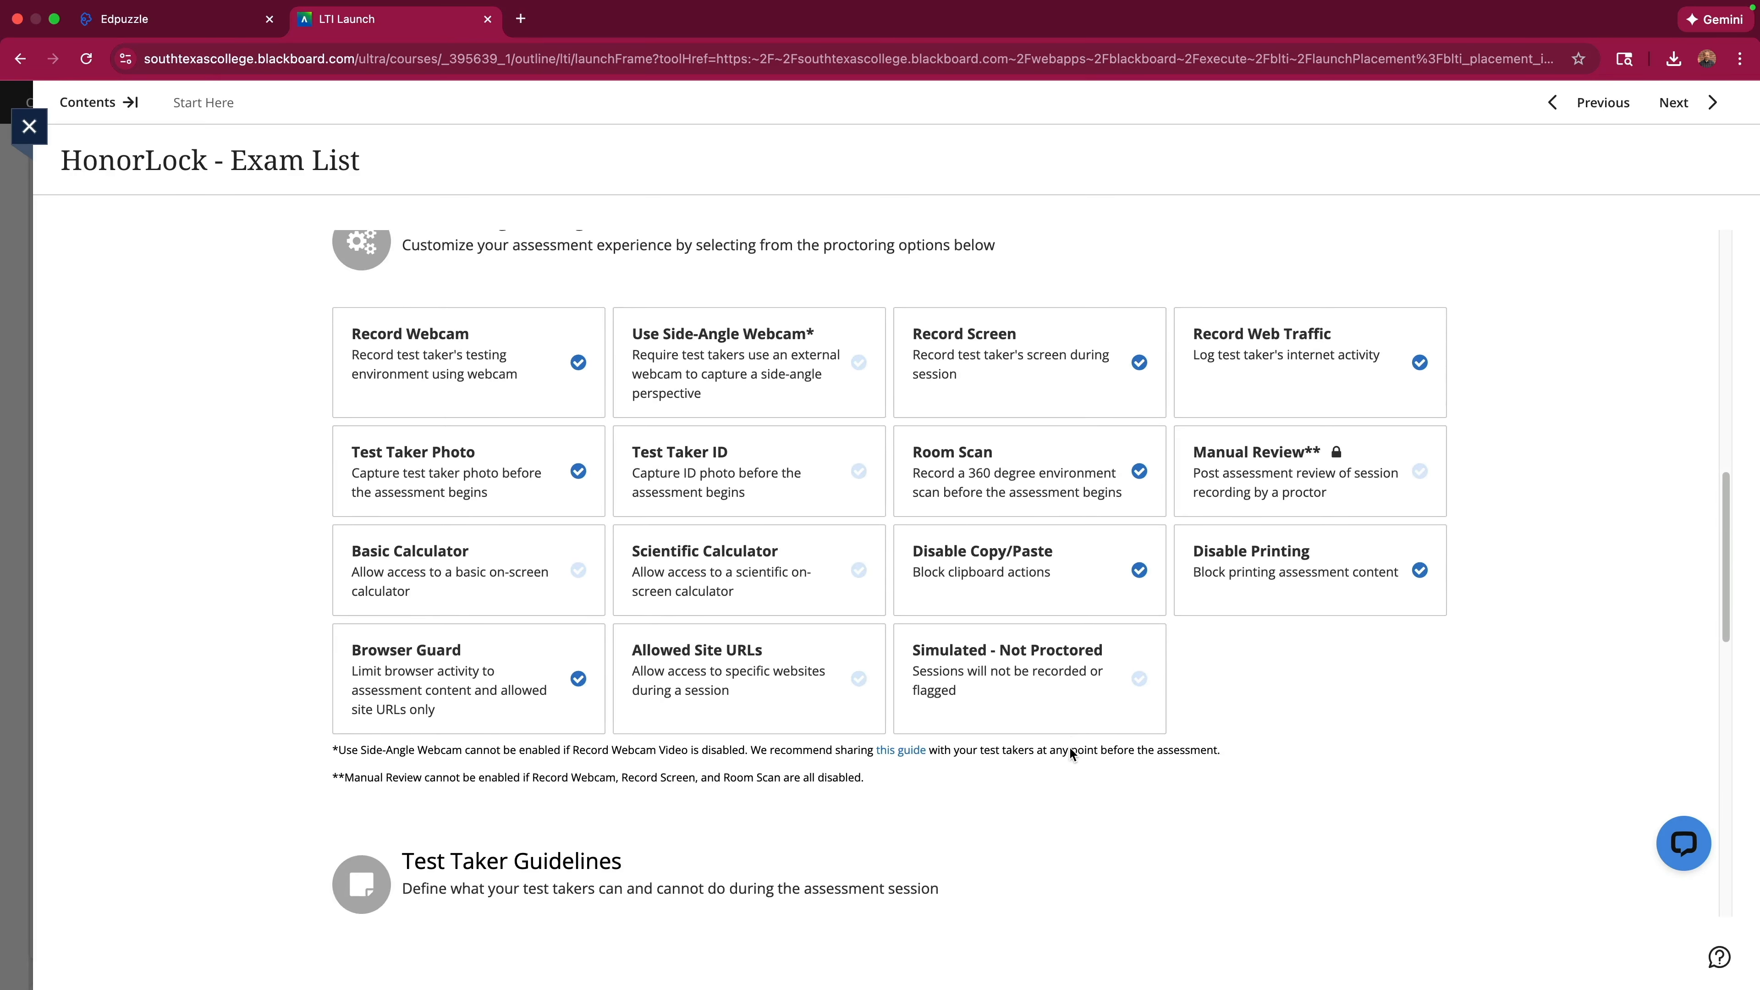
scroll(1132, 655, "down", 5)
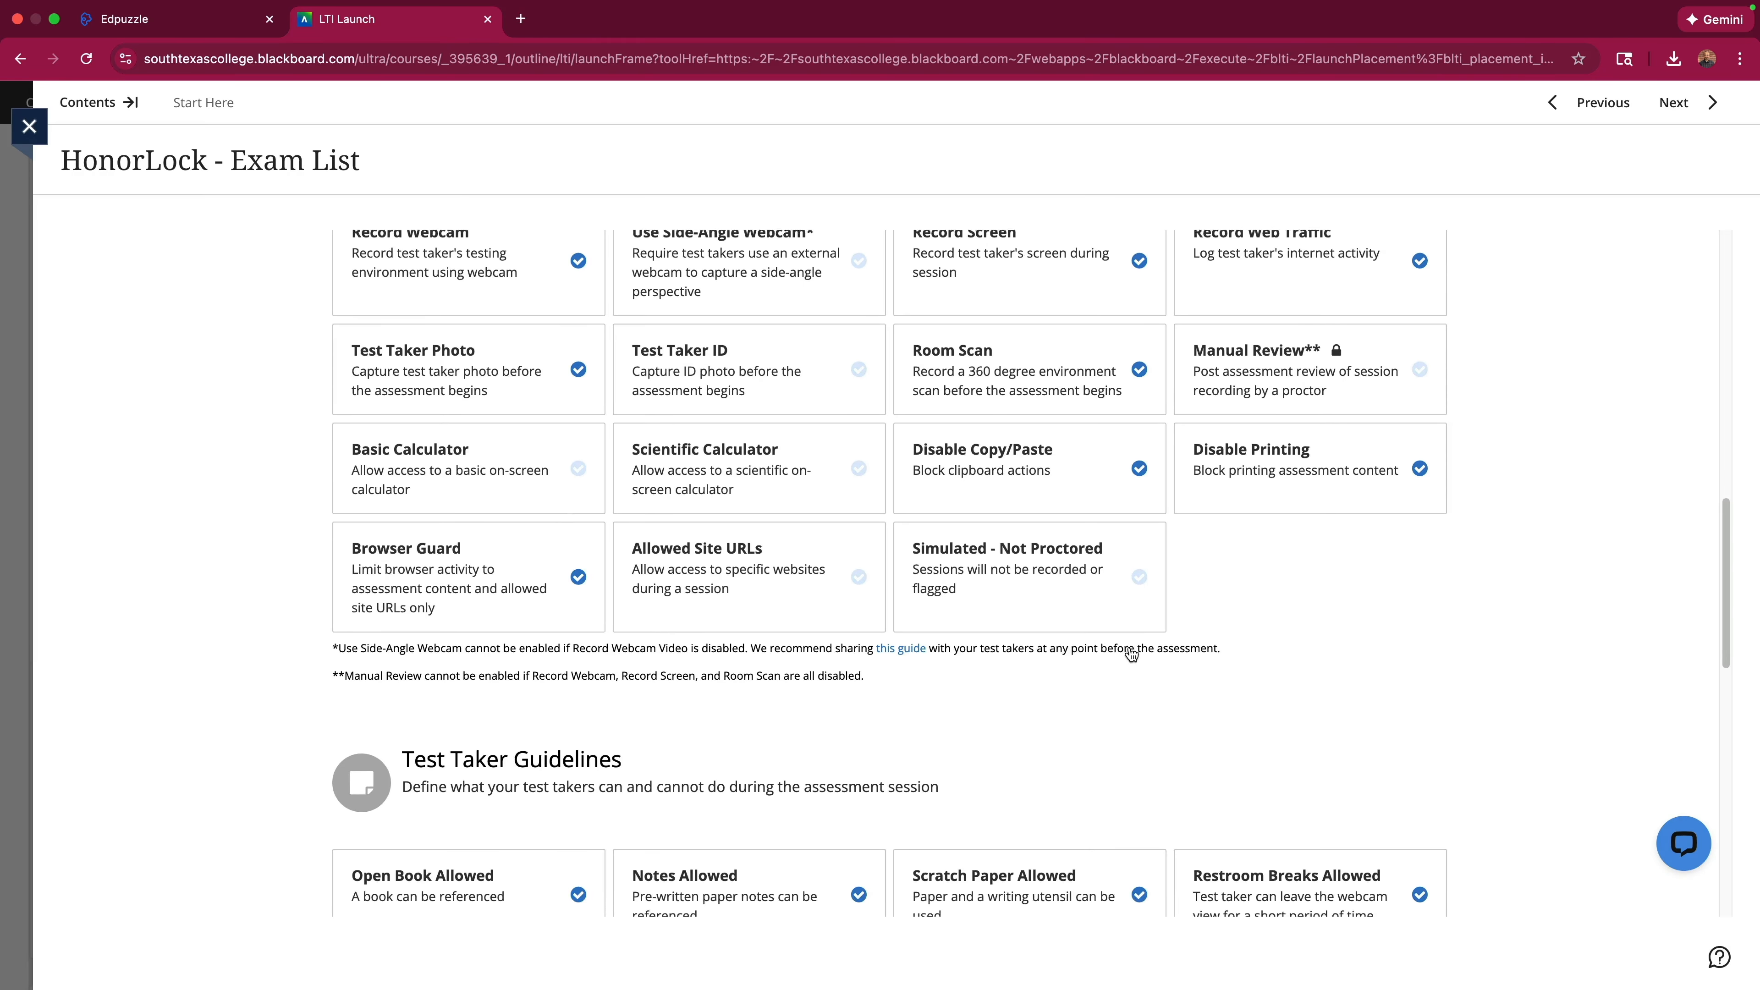
scroll(1116, 527, "down", 15)
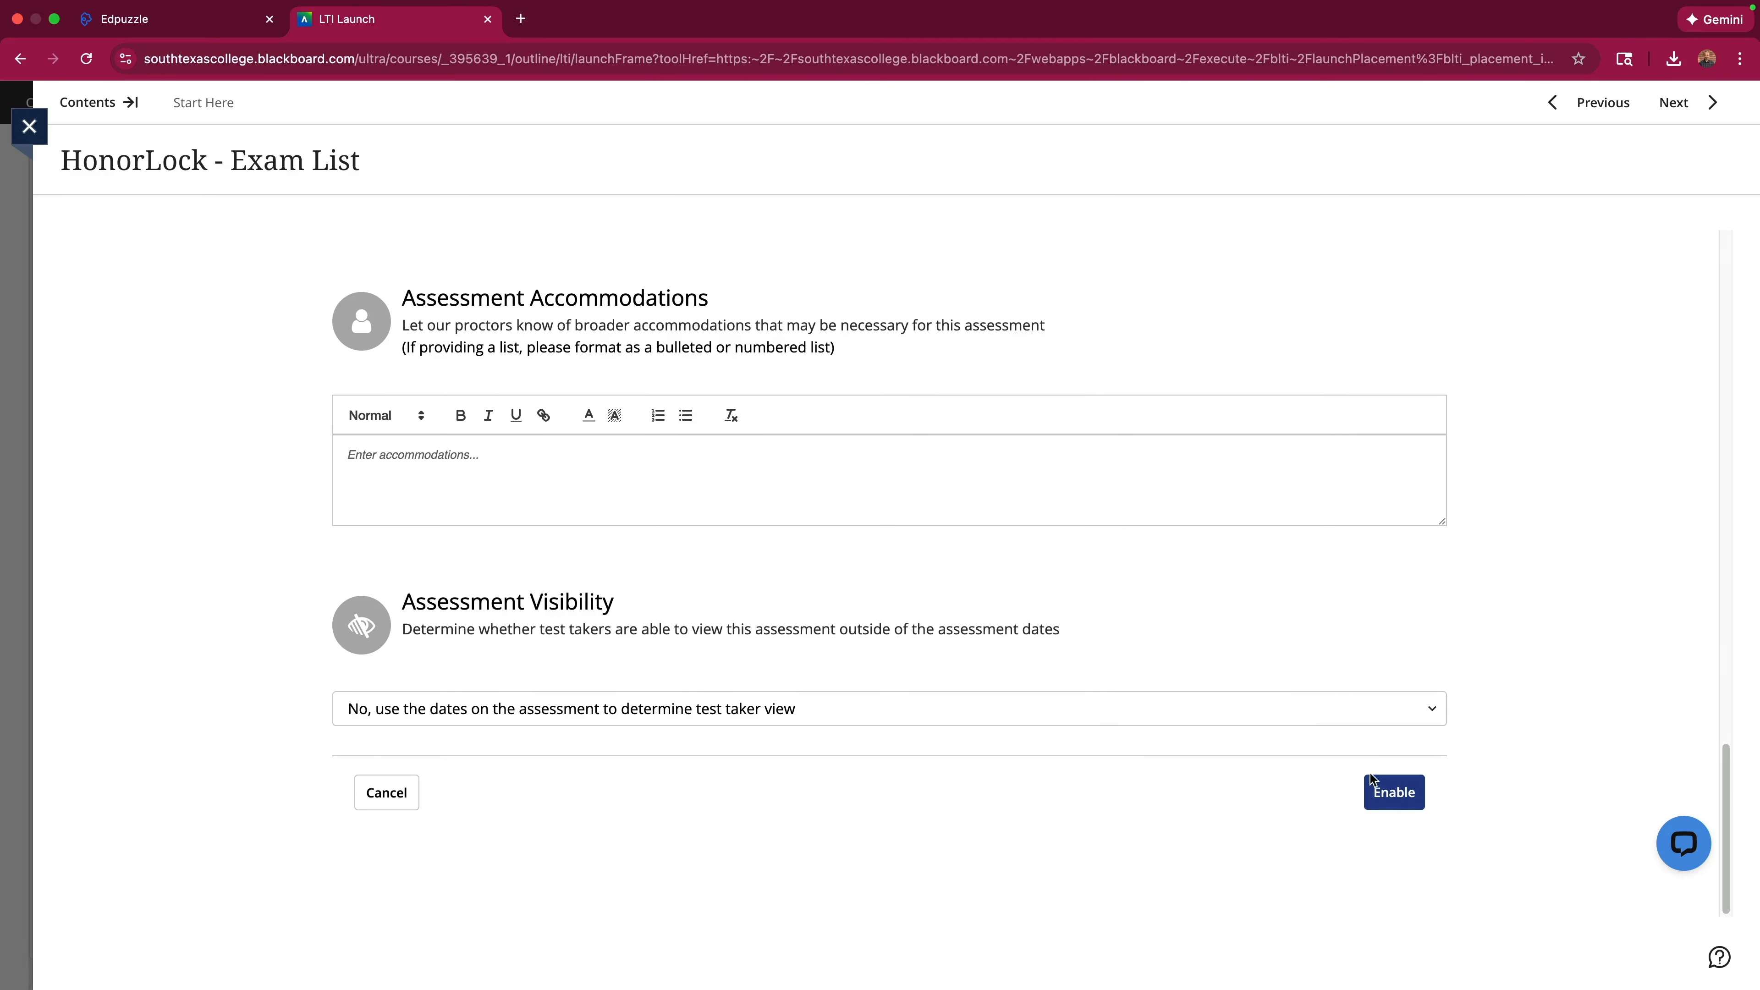
left_click(1386, 787)
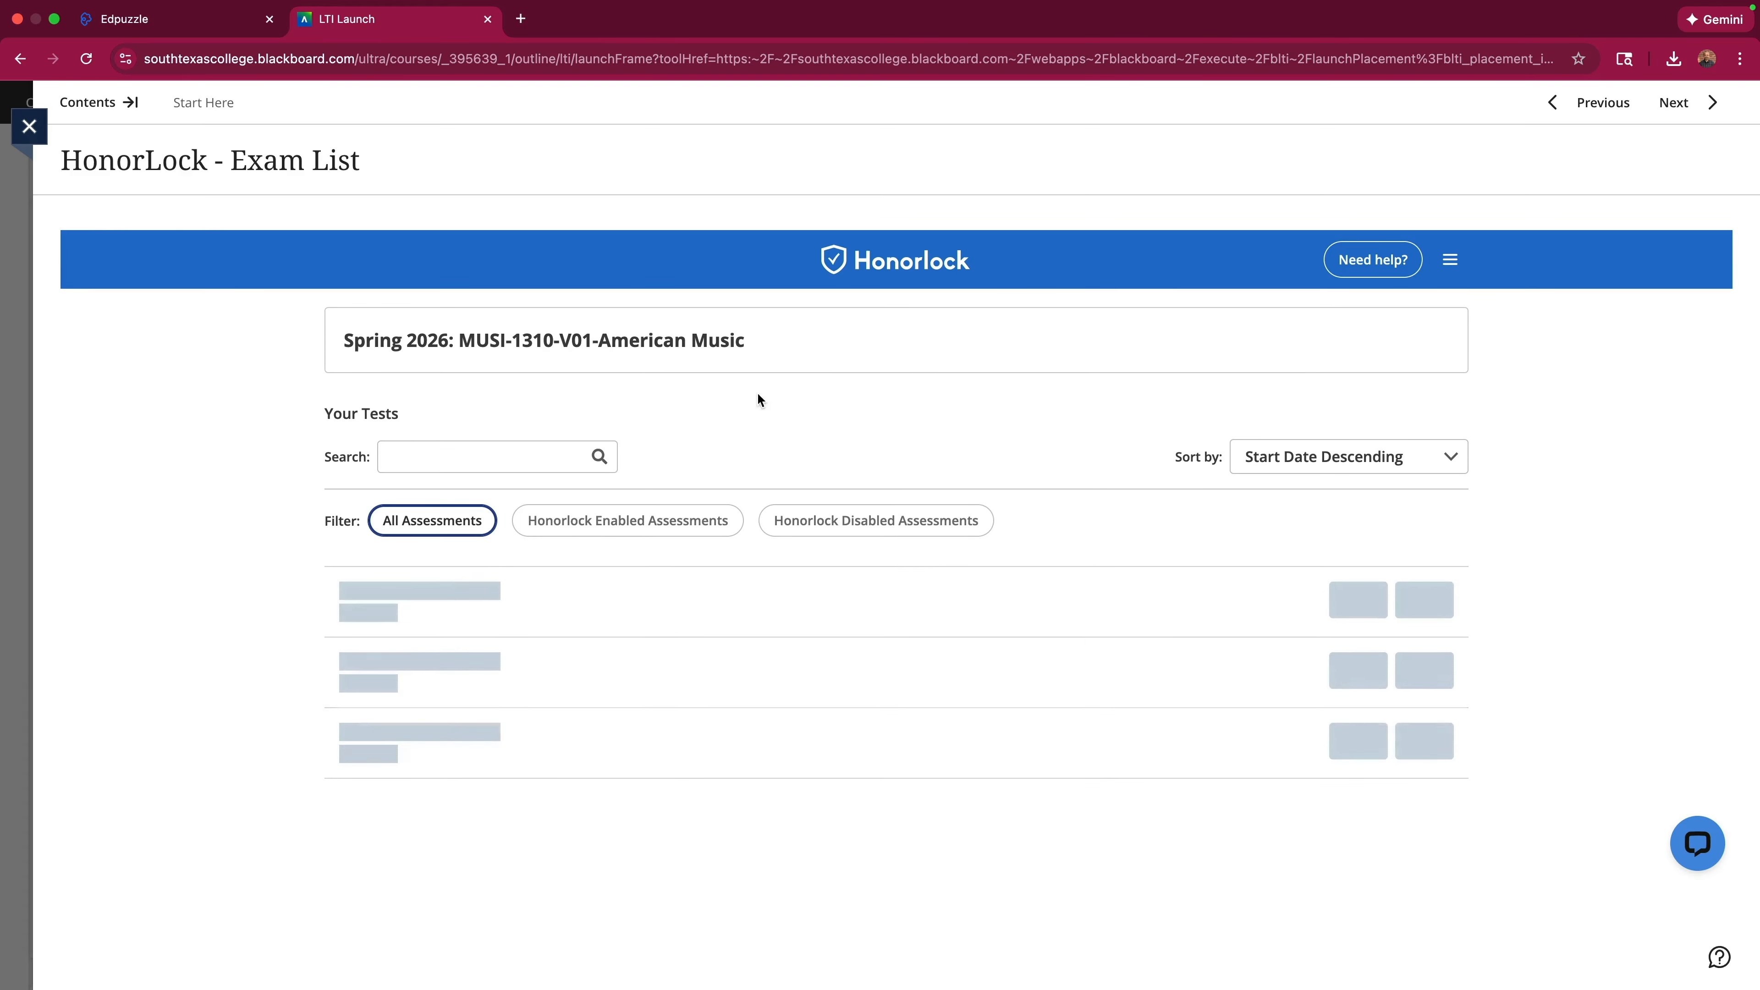
Start enabling Honorlock for Quiz: DJs, Breakbeats & Hip-Hop from the course's assessment list.
scroll(777, 434, "down", 2)
scroll(777, 433, "down", 15)
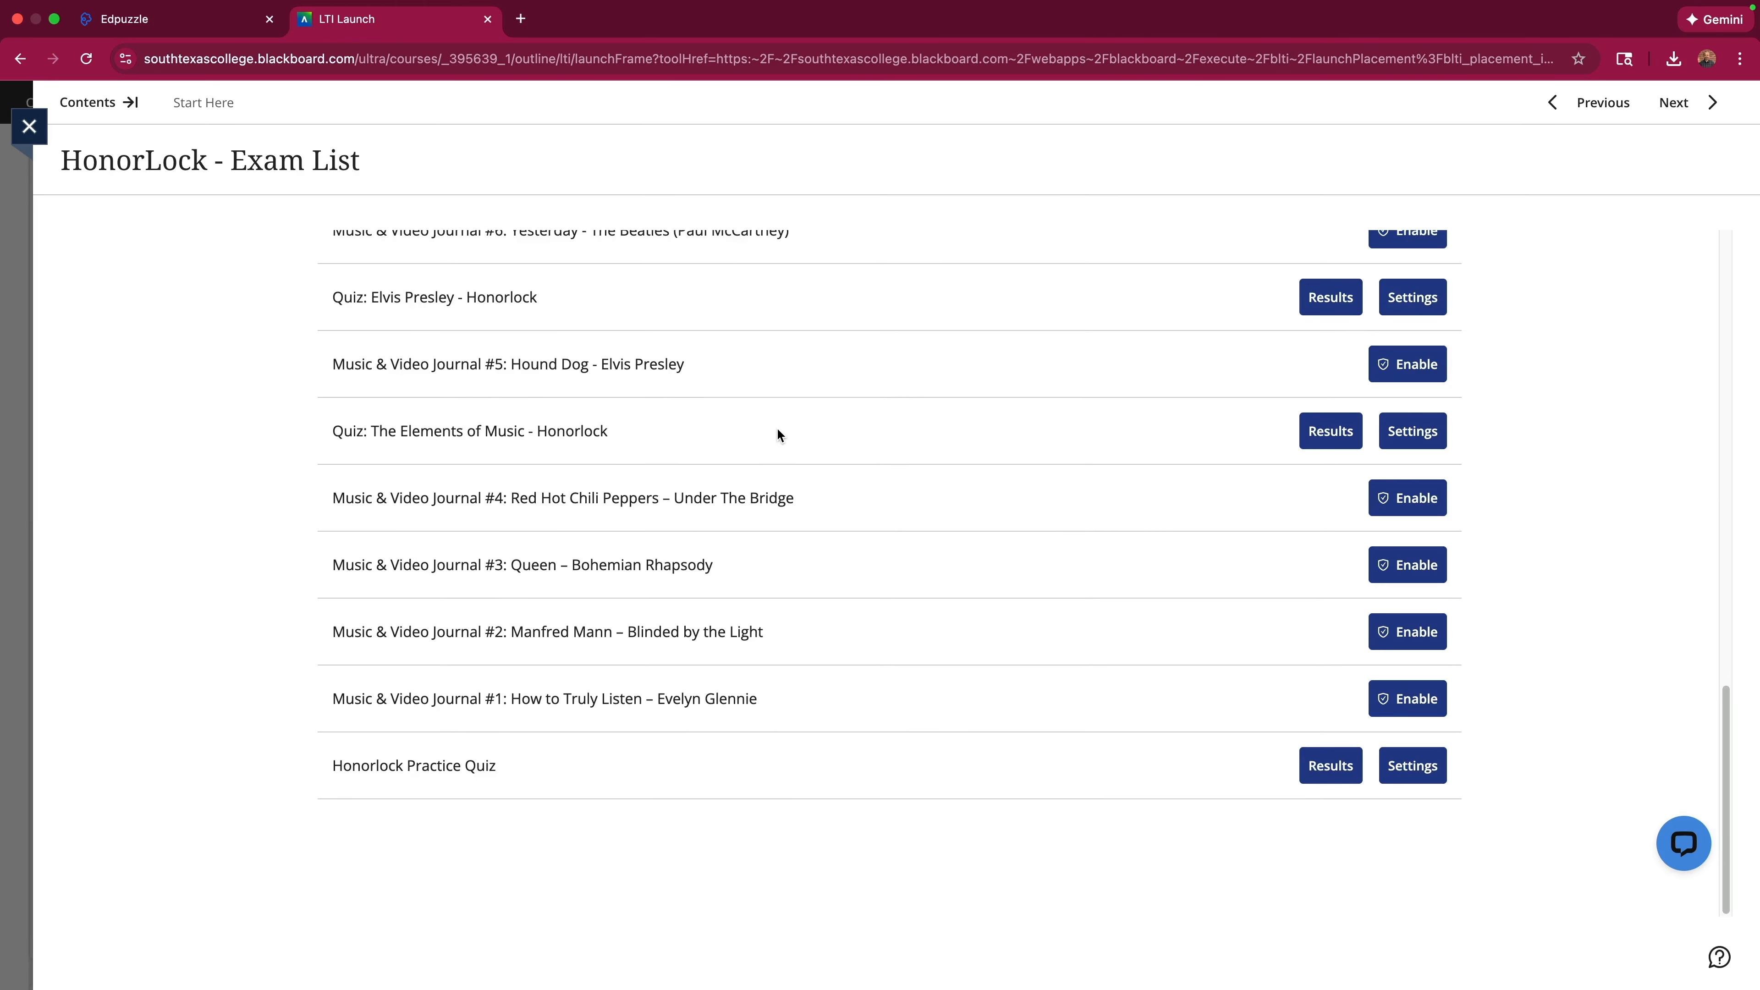
scroll(777, 433, "up", 12)
scroll(777, 430, "up", 3)
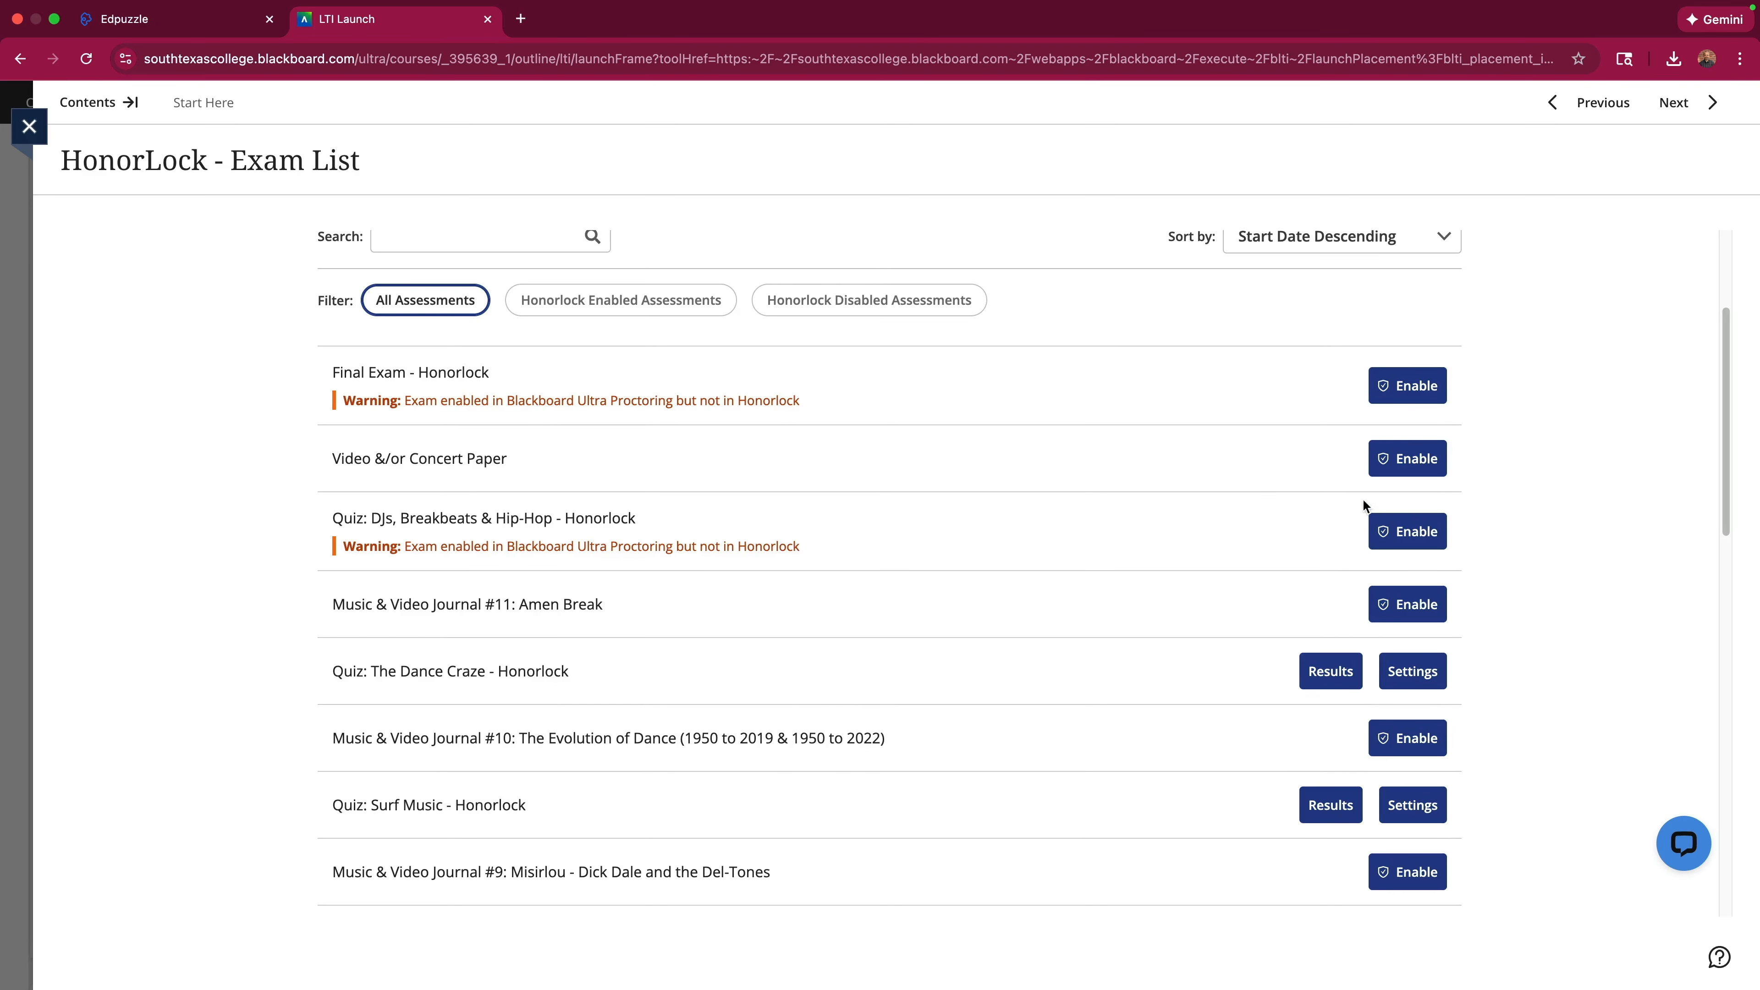
left_click(1403, 531)
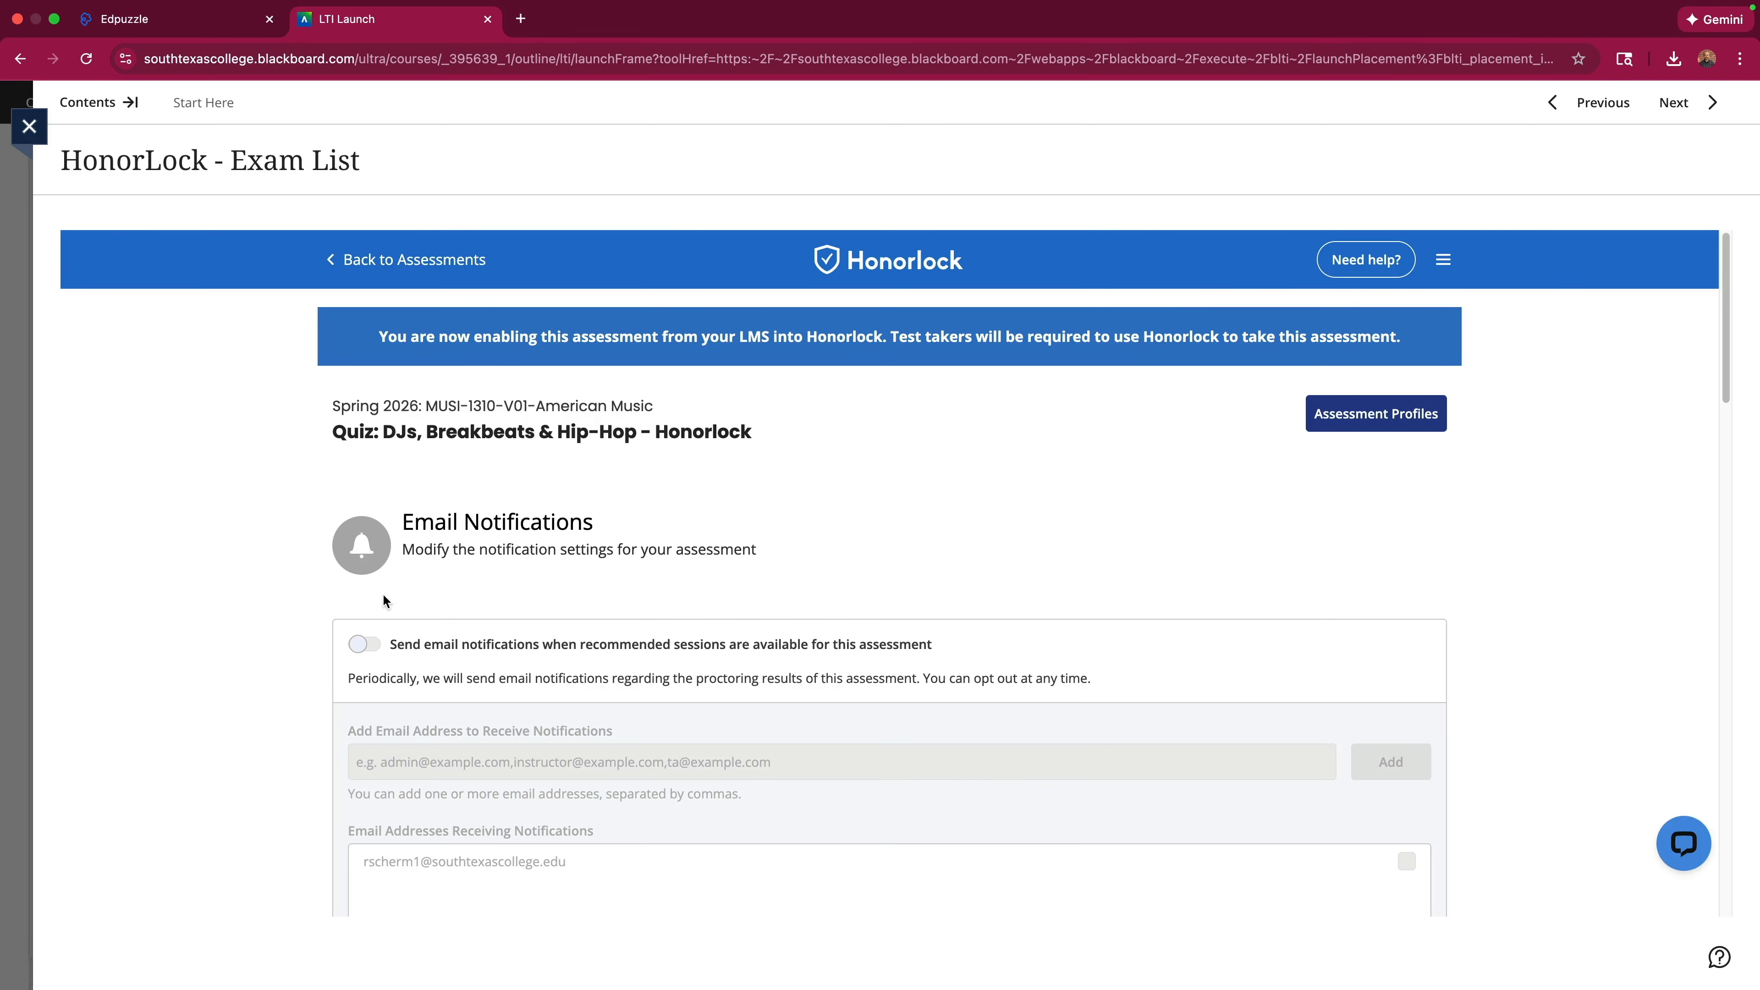
Turn on email notifications for recommended sessions, turn off Test Taker ID and turn on Browser Guard for the DJs, Breakbeats & Hip-Hop quiz.
left_click(374, 652)
scroll(853, 583, "down", 12)
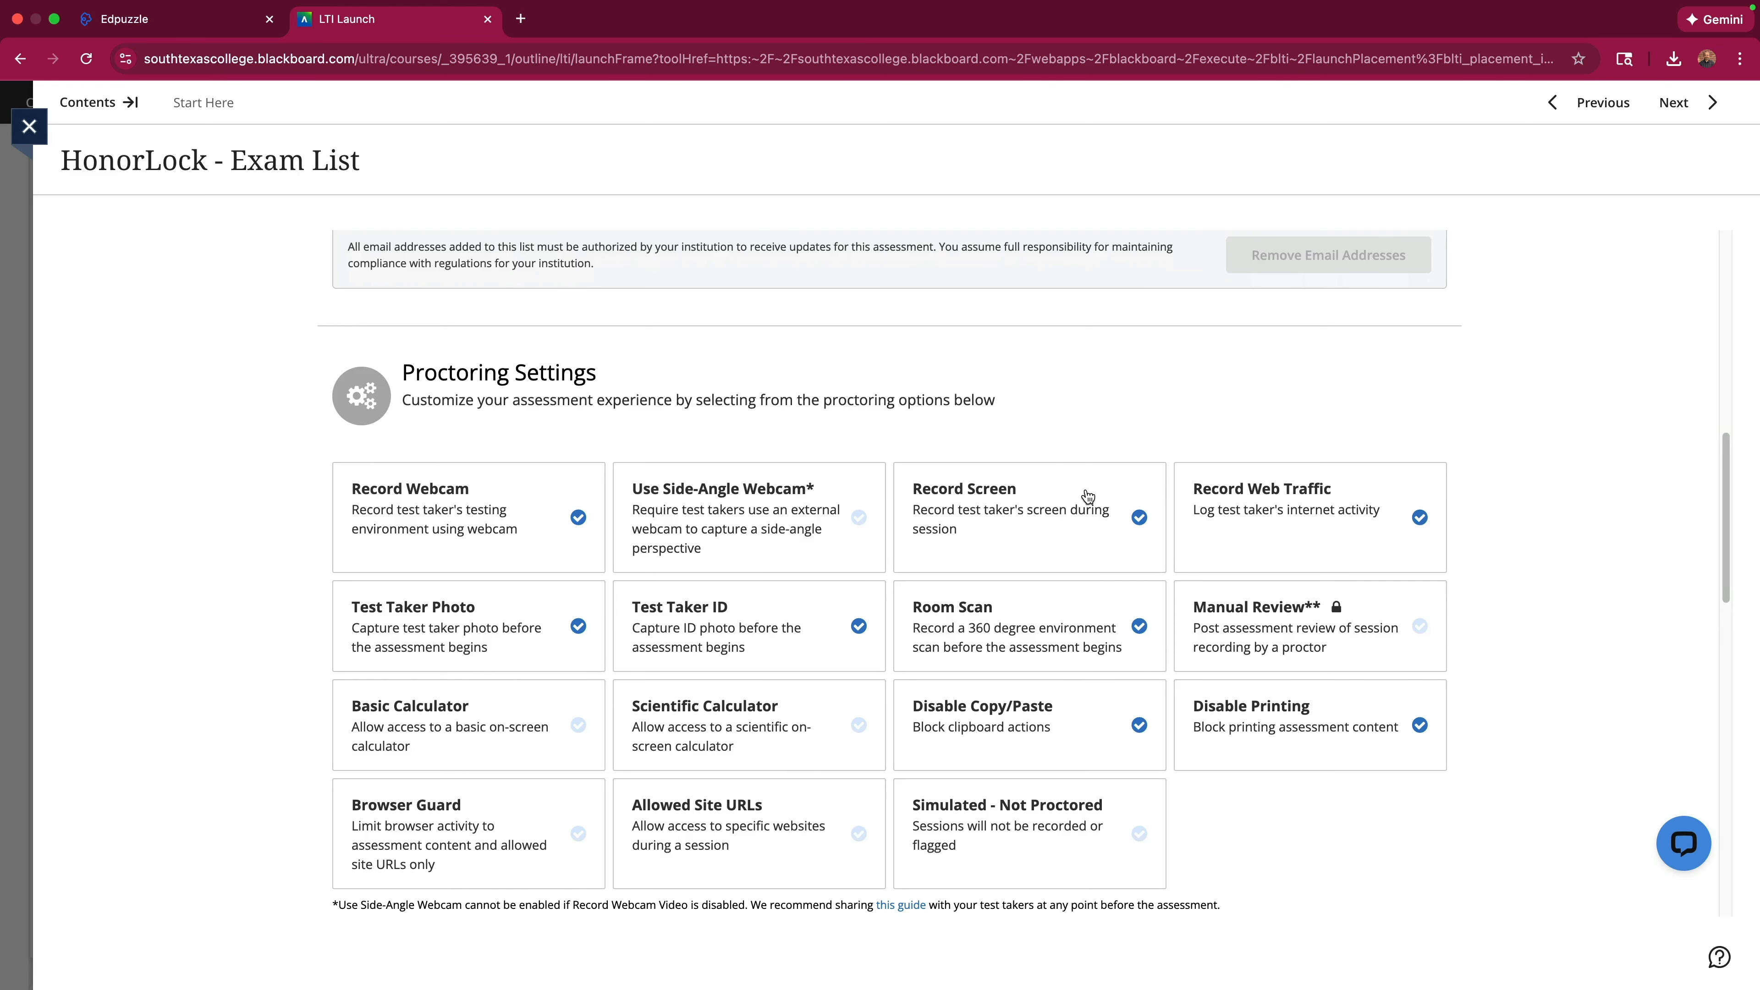
scroll(1095, 492, "down", 1)
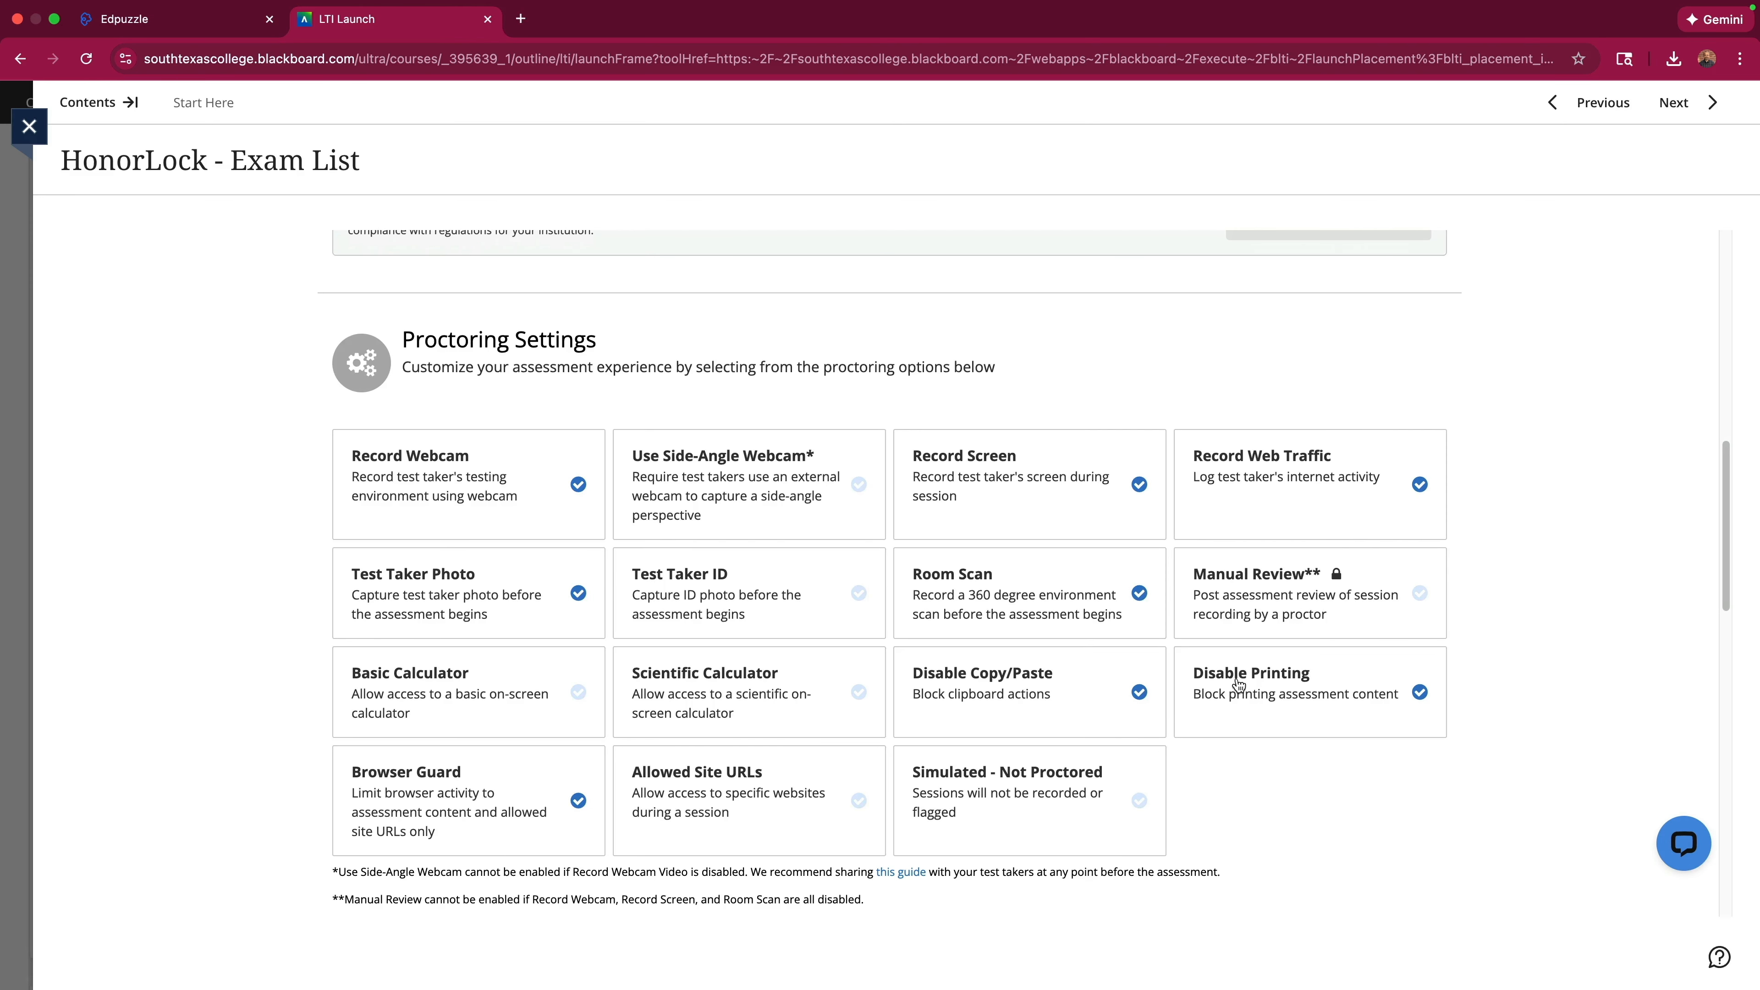
scroll(1250, 692, "down", 6)
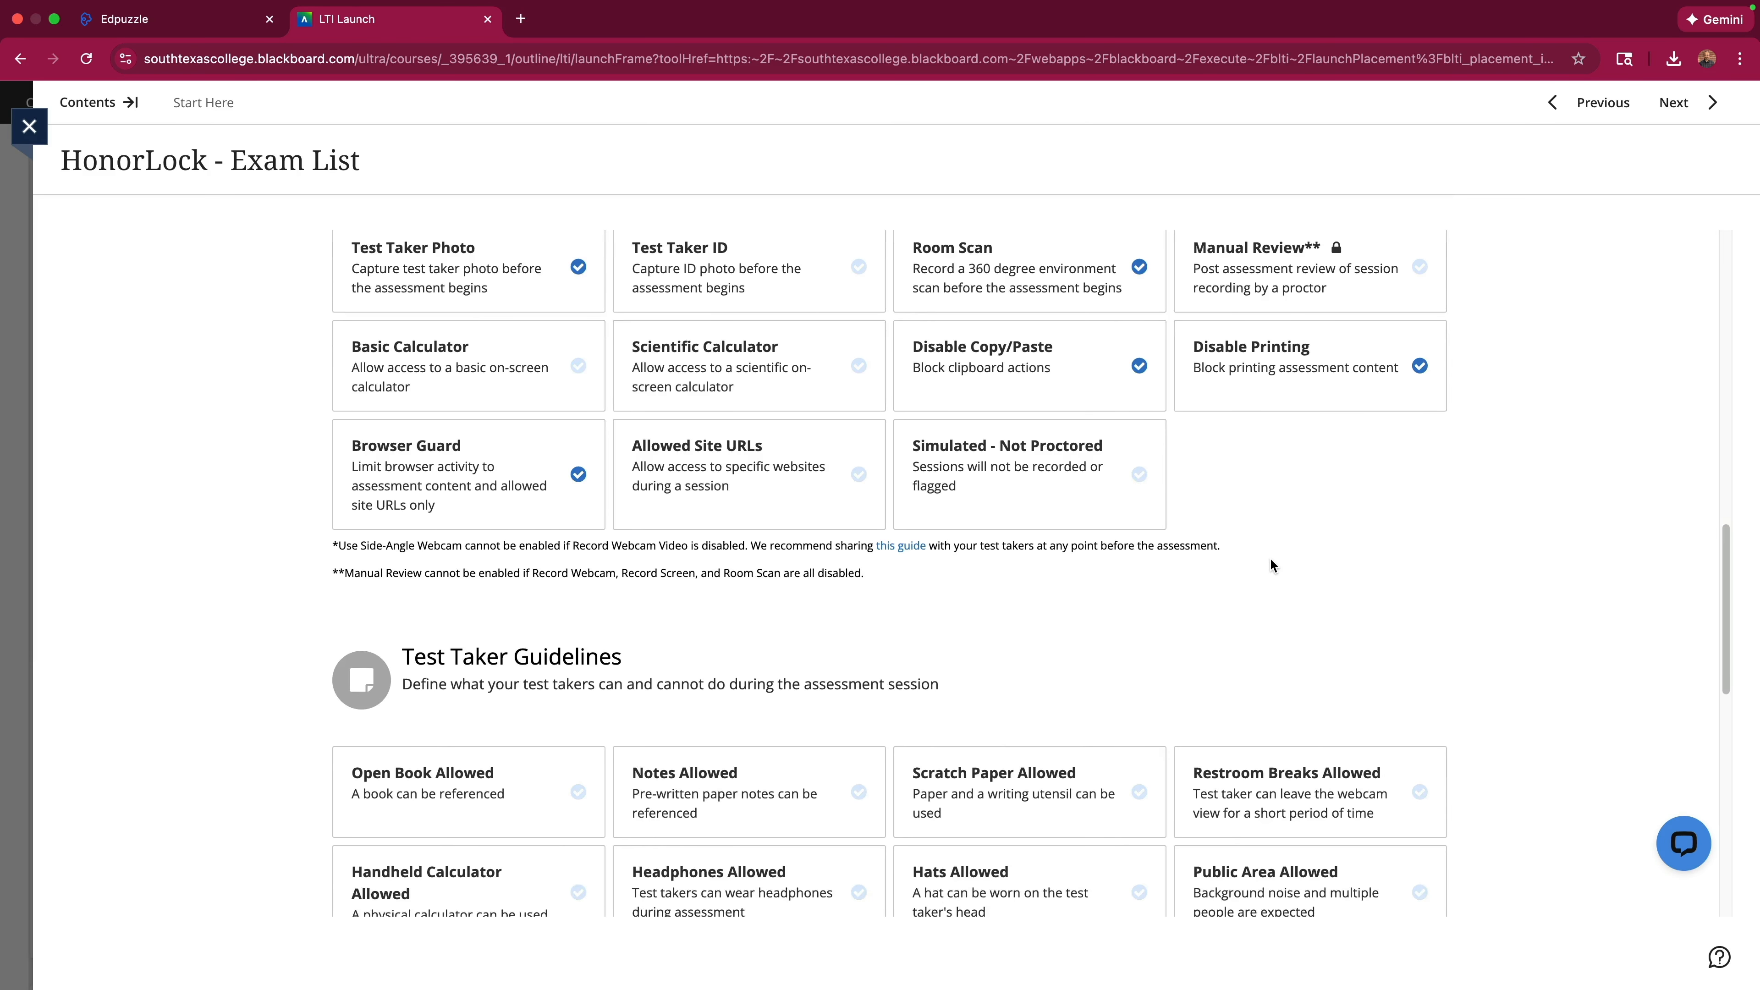
Allow open book, notes, scratch paper, restroom breaks, headphones, public area and background noise for the DJs, Breakbeats & Hip-Hop quiz, and enable its proctoring.
scroll(1268, 565, "down", 20)
scroll(1061, 503, "up", 6)
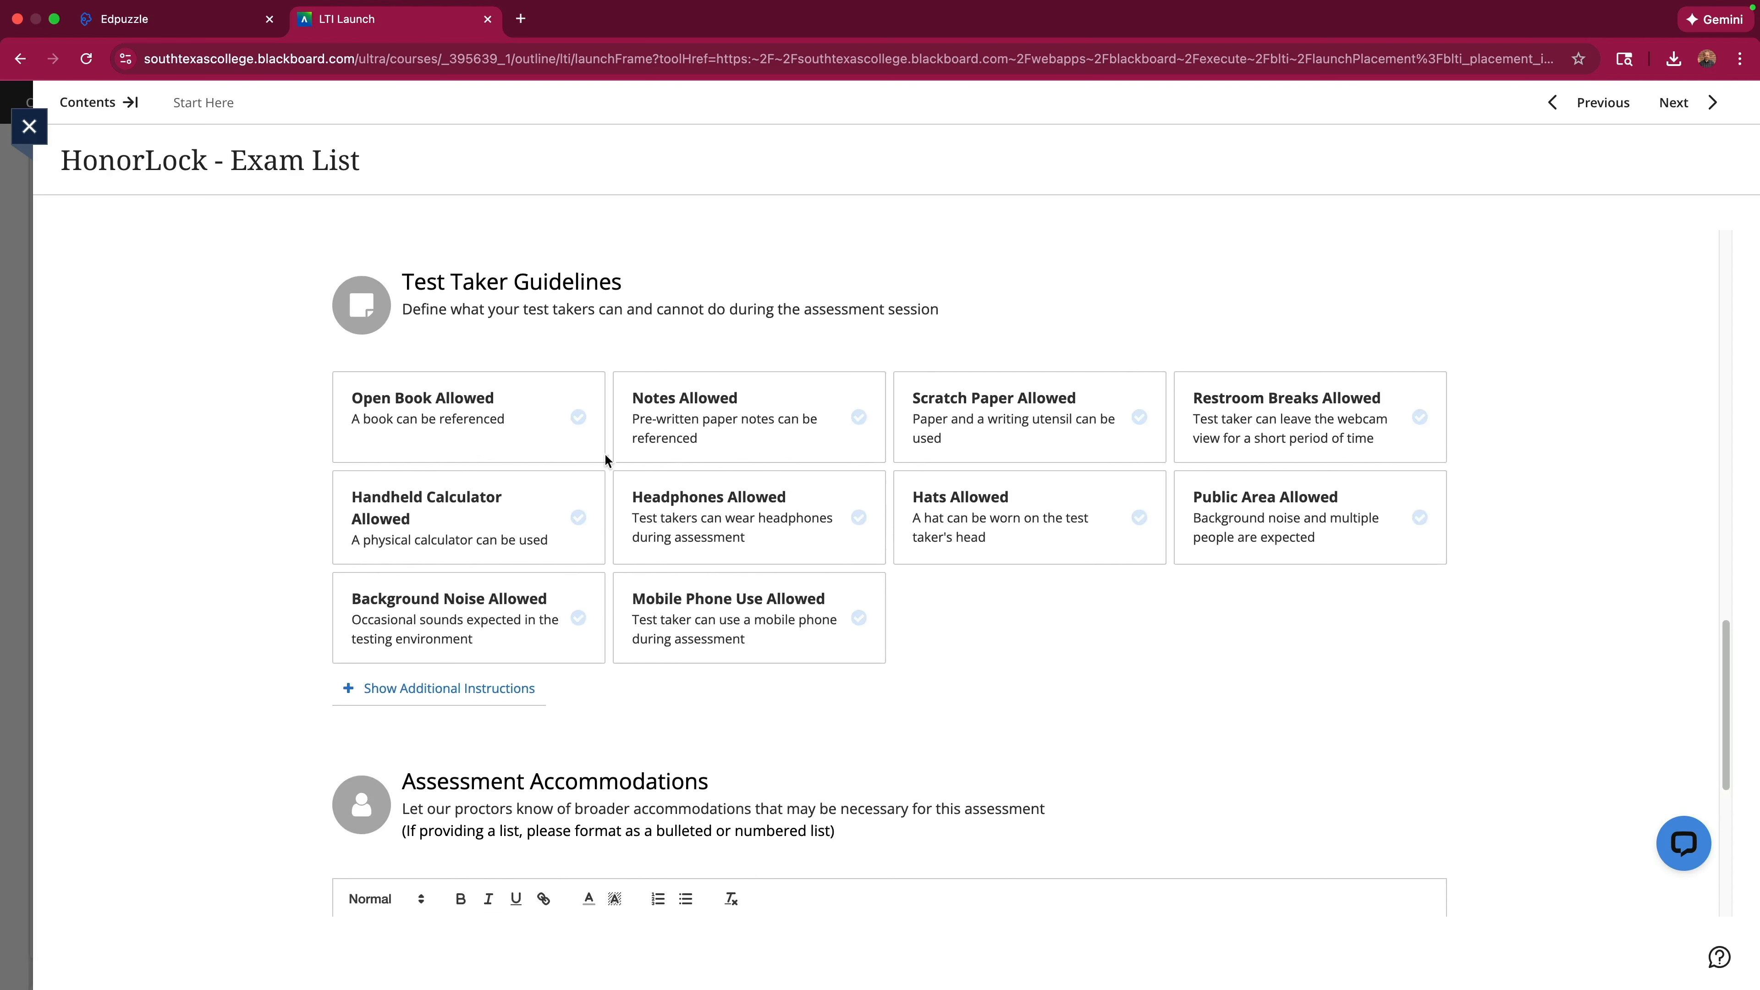
left_click(1270, 404)
scroll(1165, 654, "down", 14)
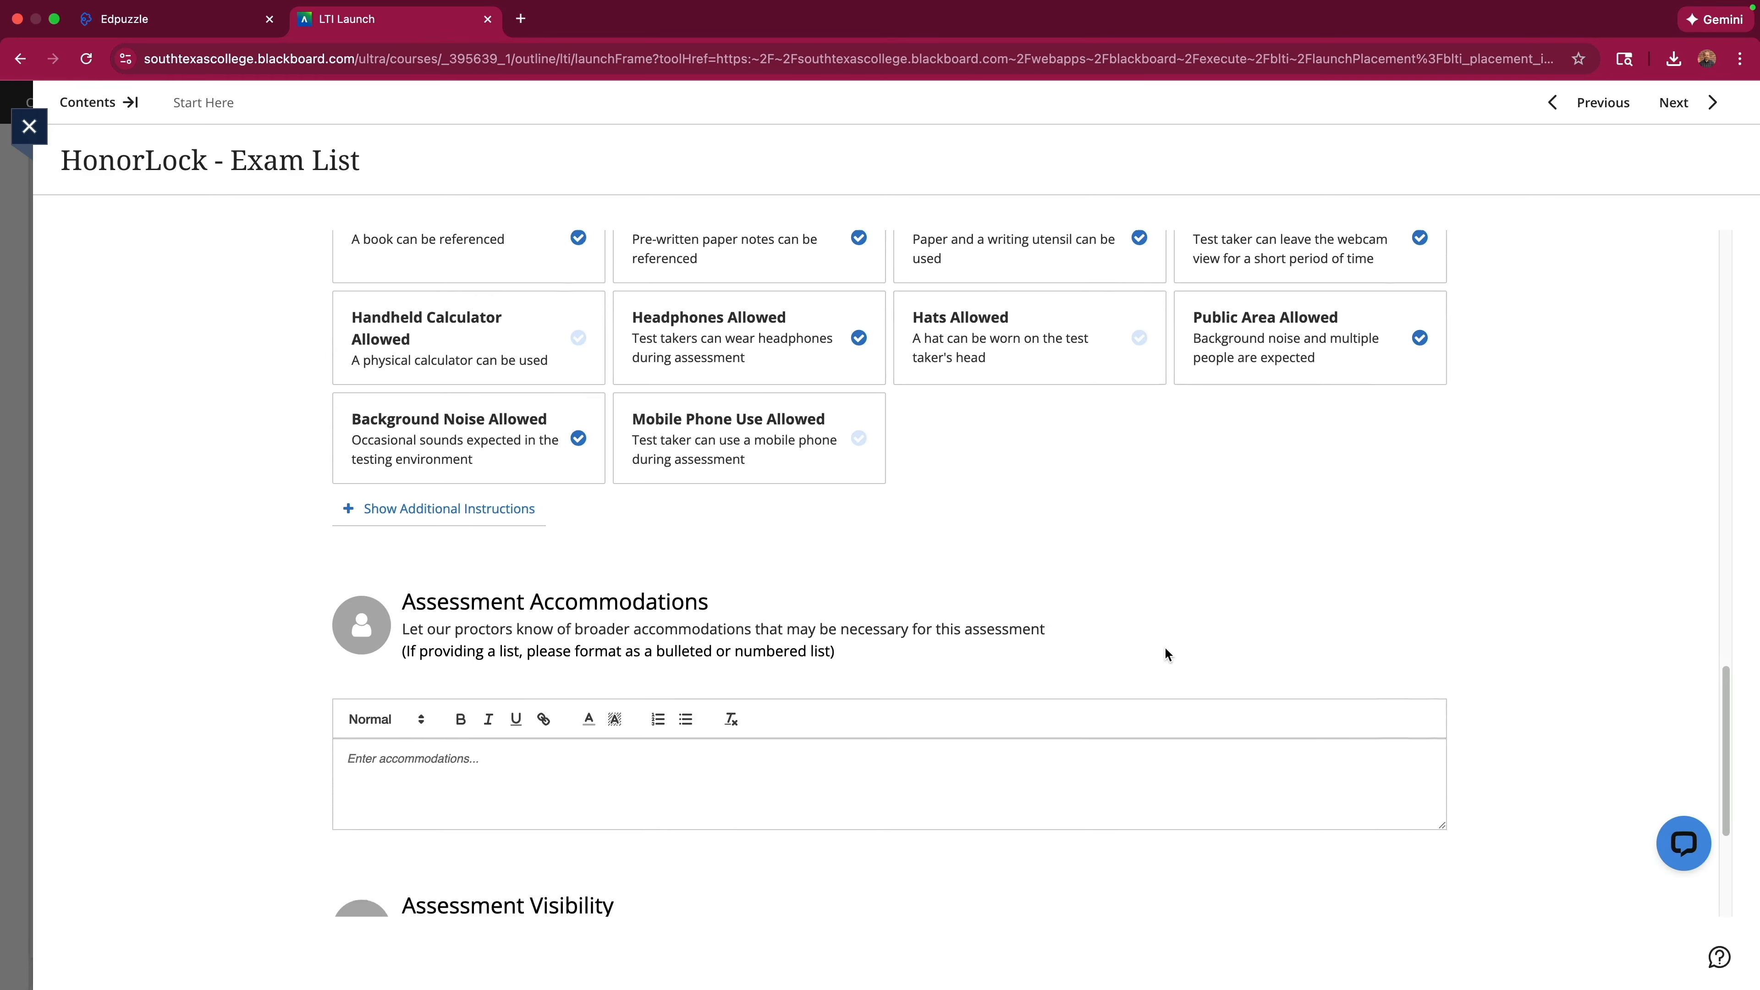
left_click(1380, 795)
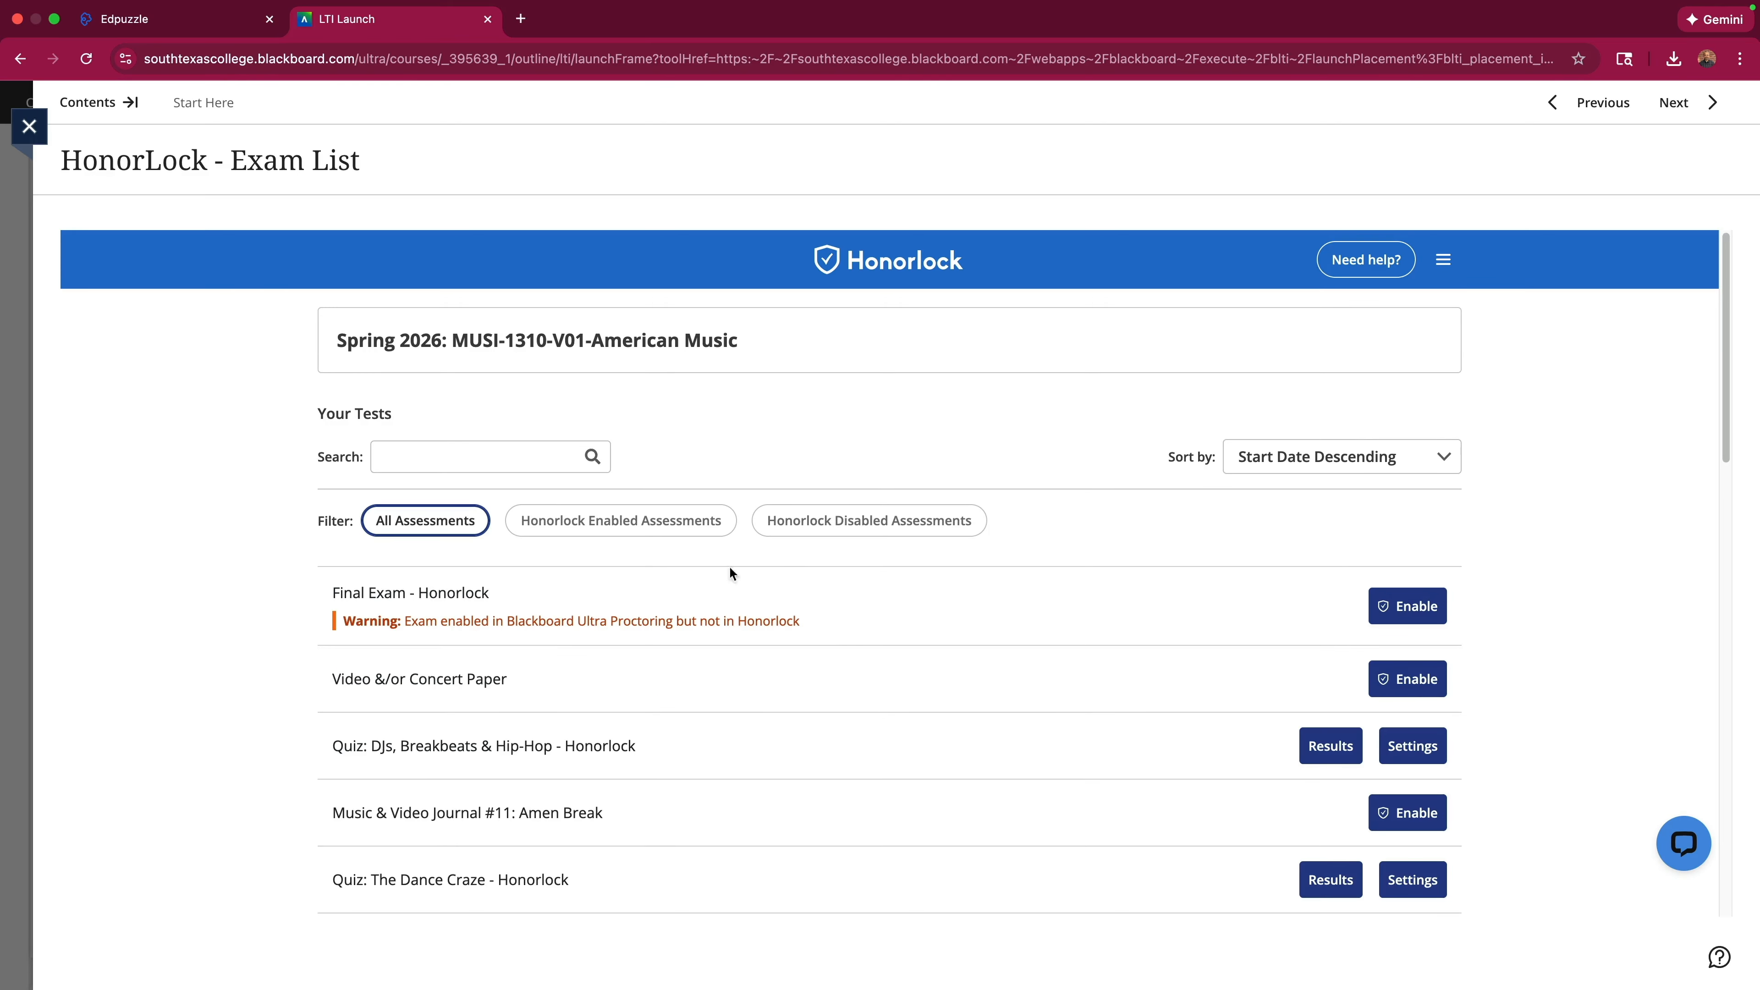
Start enabling Honorlock for the Final Exam with recommended-session email notifications on, Test Taker ID off and Browser Guard on.
left_click(1405, 606)
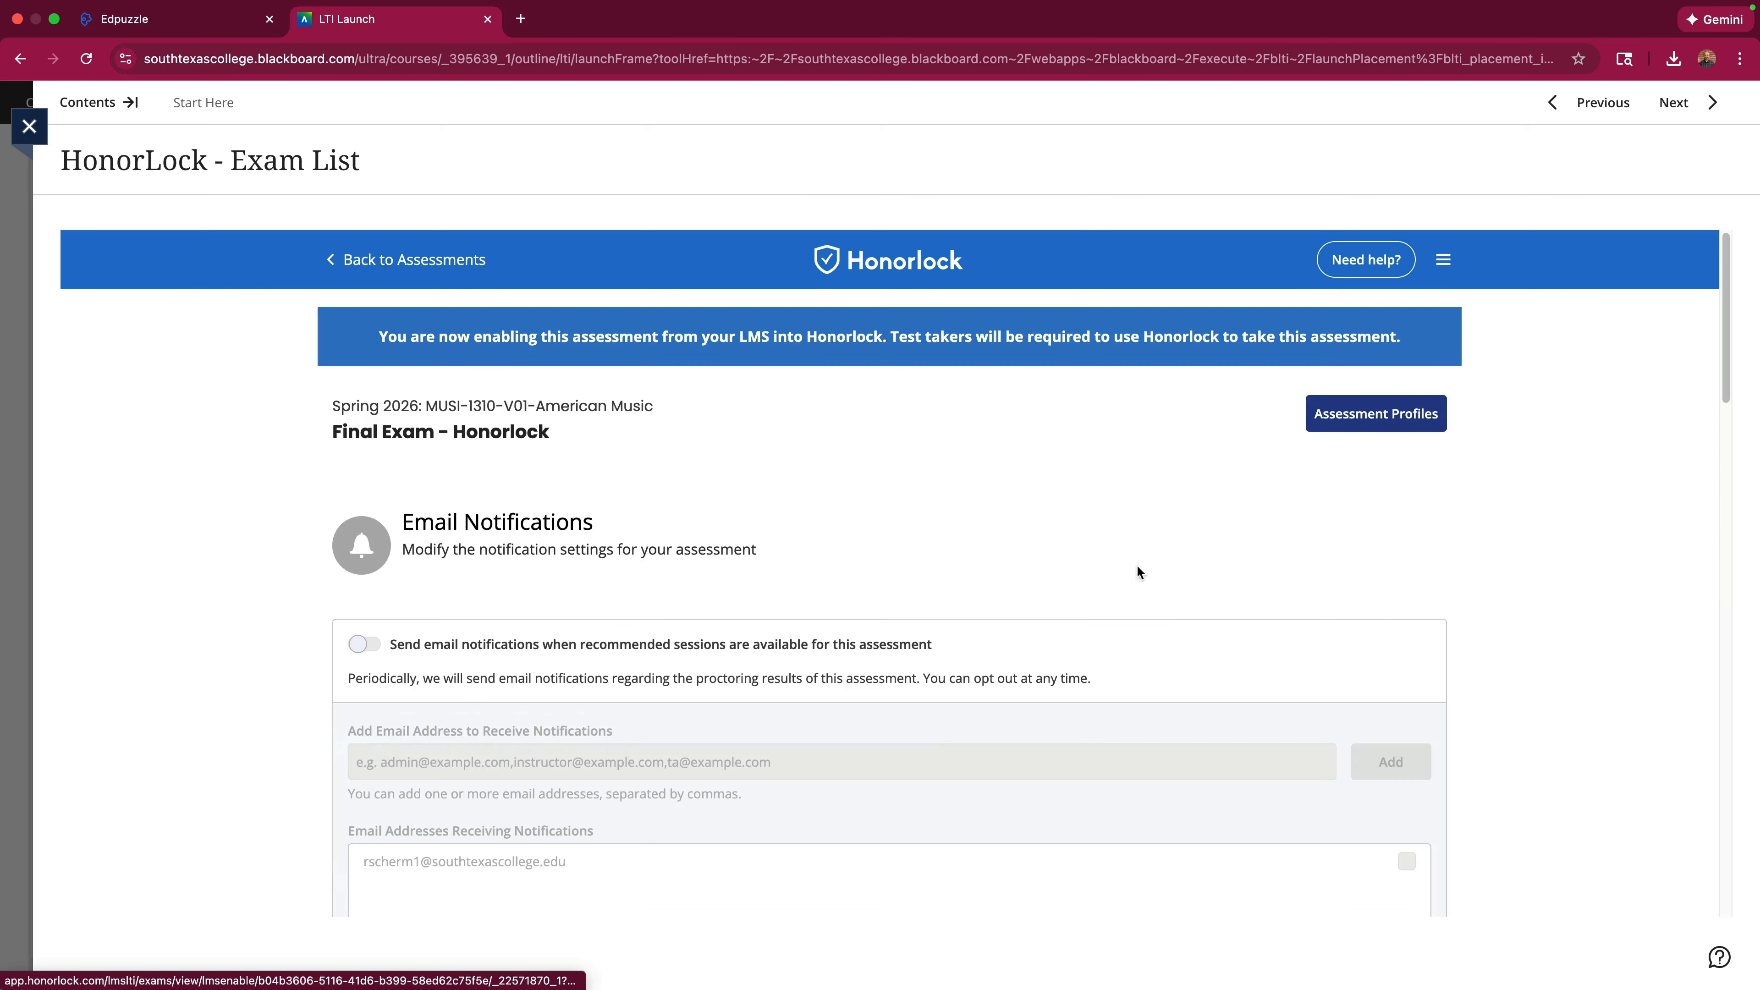
left_click(364, 645)
scroll(774, 537, "down", 10)
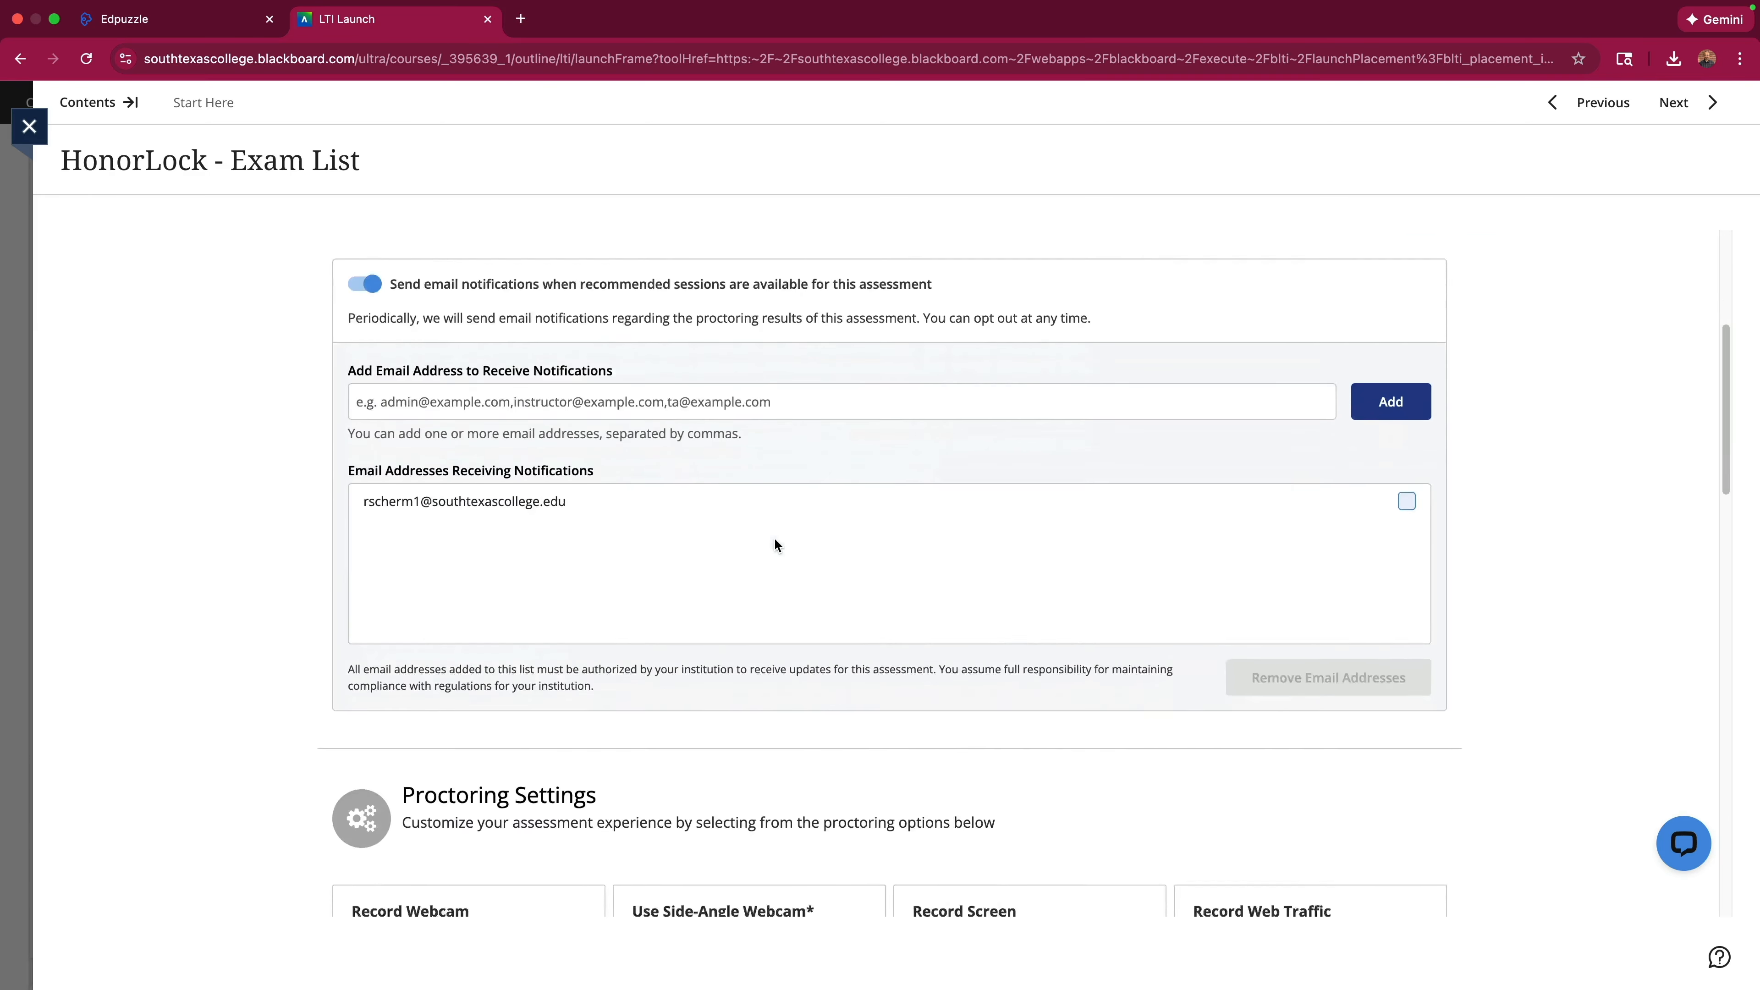
scroll(775, 617, "down", 3)
left_click(775, 643)
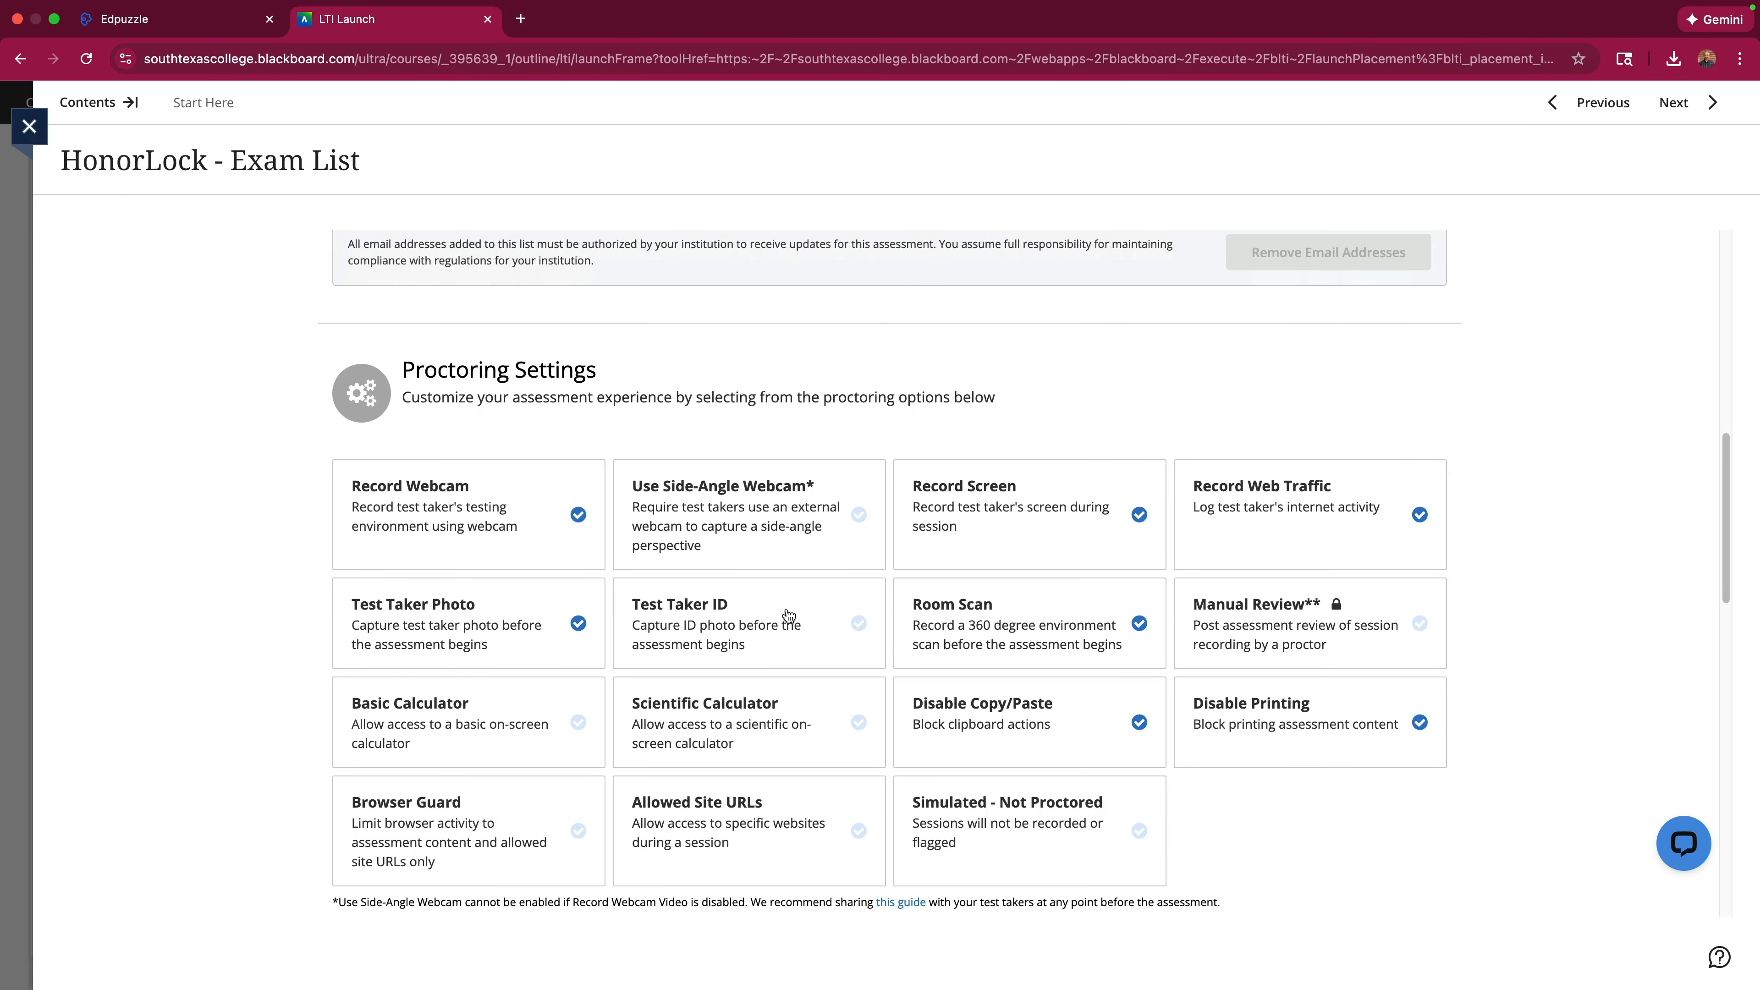
scroll(762, 603, "down", 4)
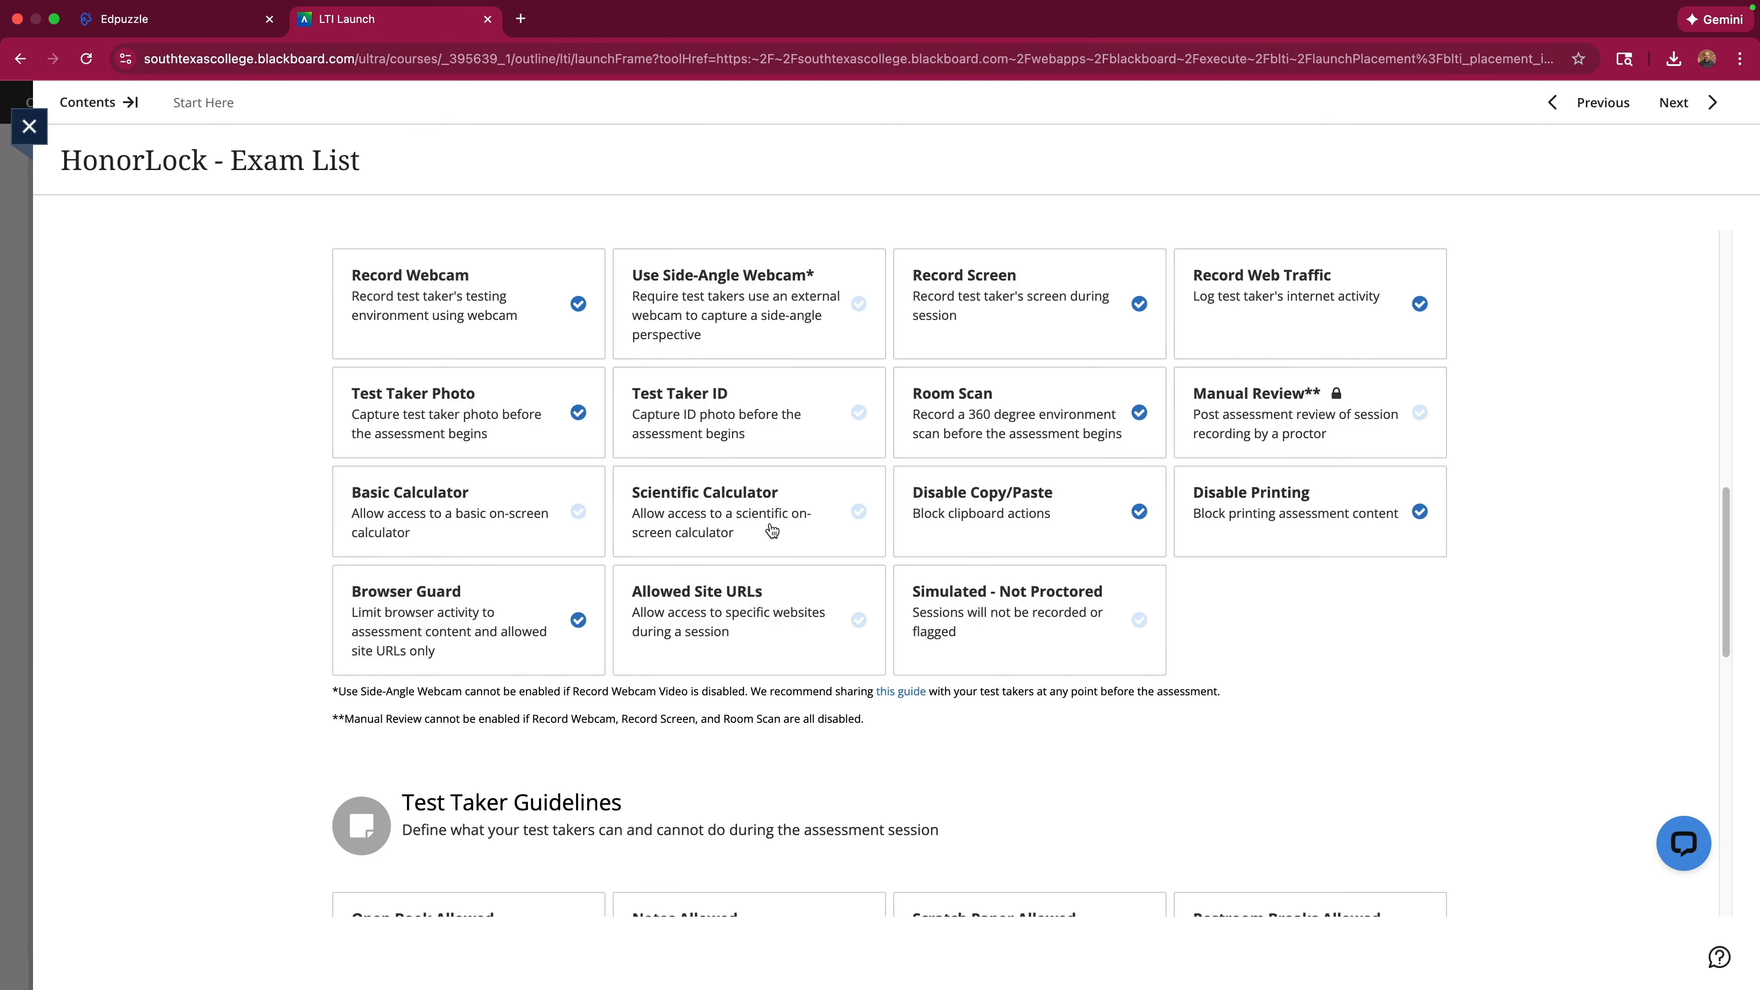
Allow open book, notes, scratch paper, restroom breaks, headphones, public area and background noise for the Final Exam, and enable its proctoring.
scroll(770, 527, "down", 3)
scroll(770, 528, "up", 4)
scroll(770, 527, "down", 5)
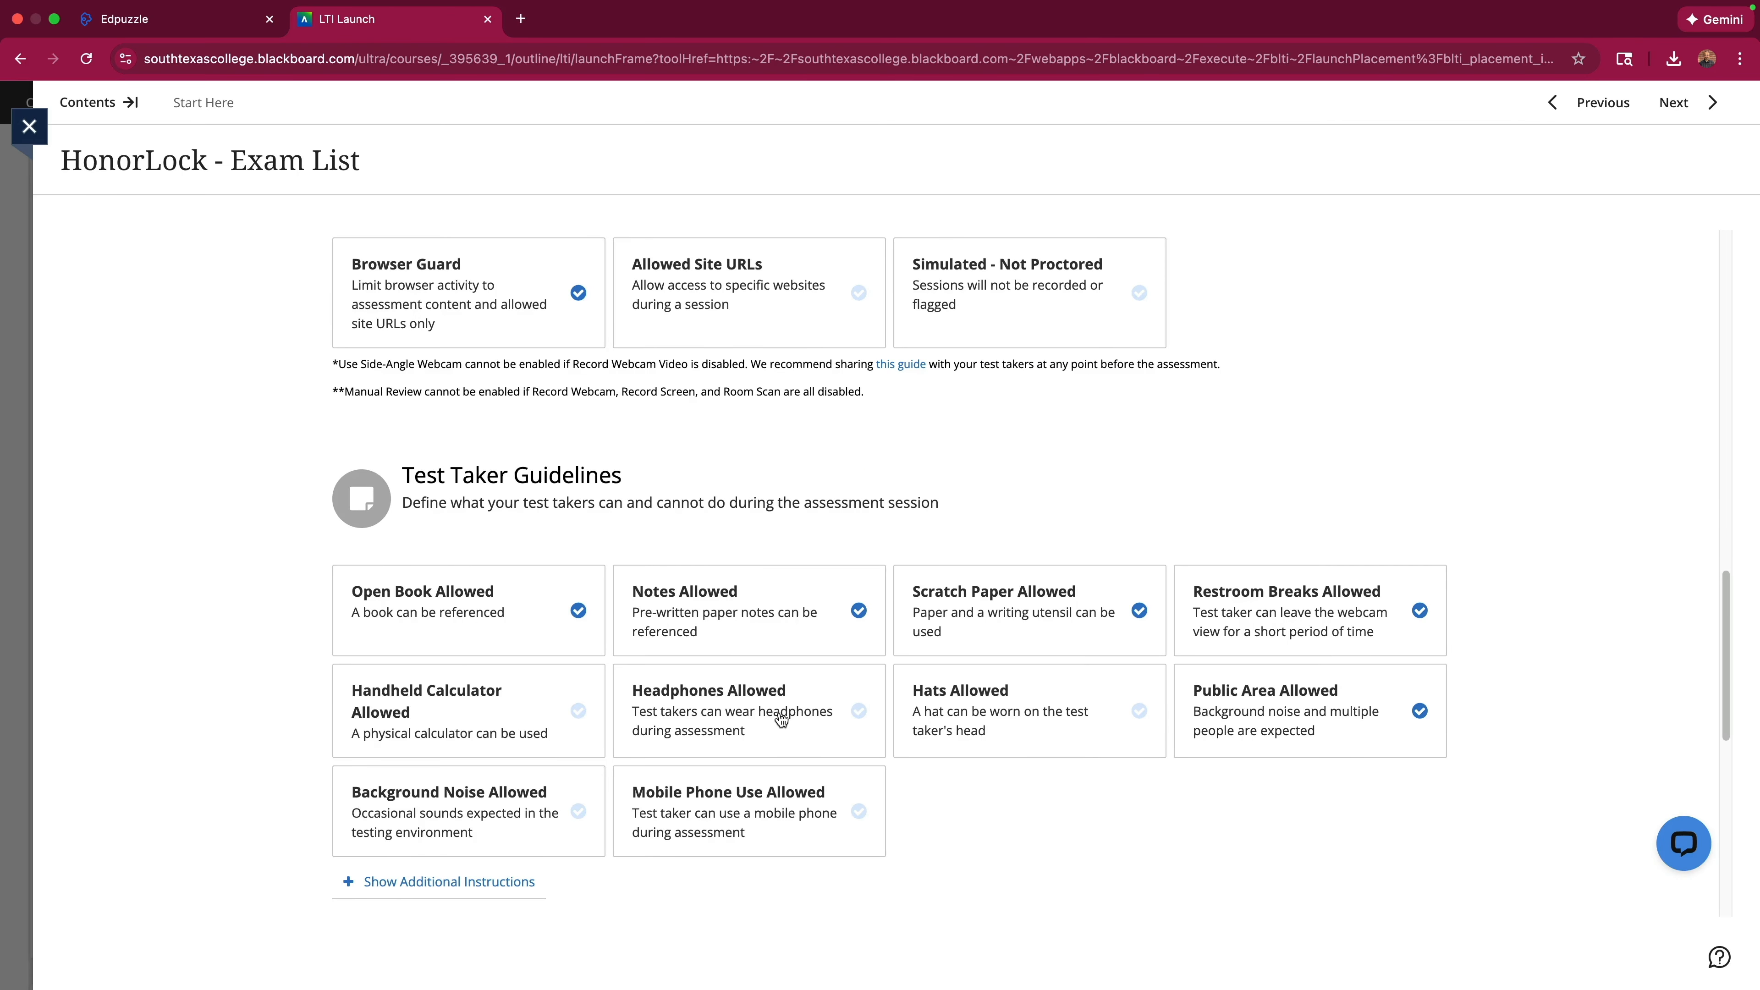
scroll(939, 754, "up", 3)
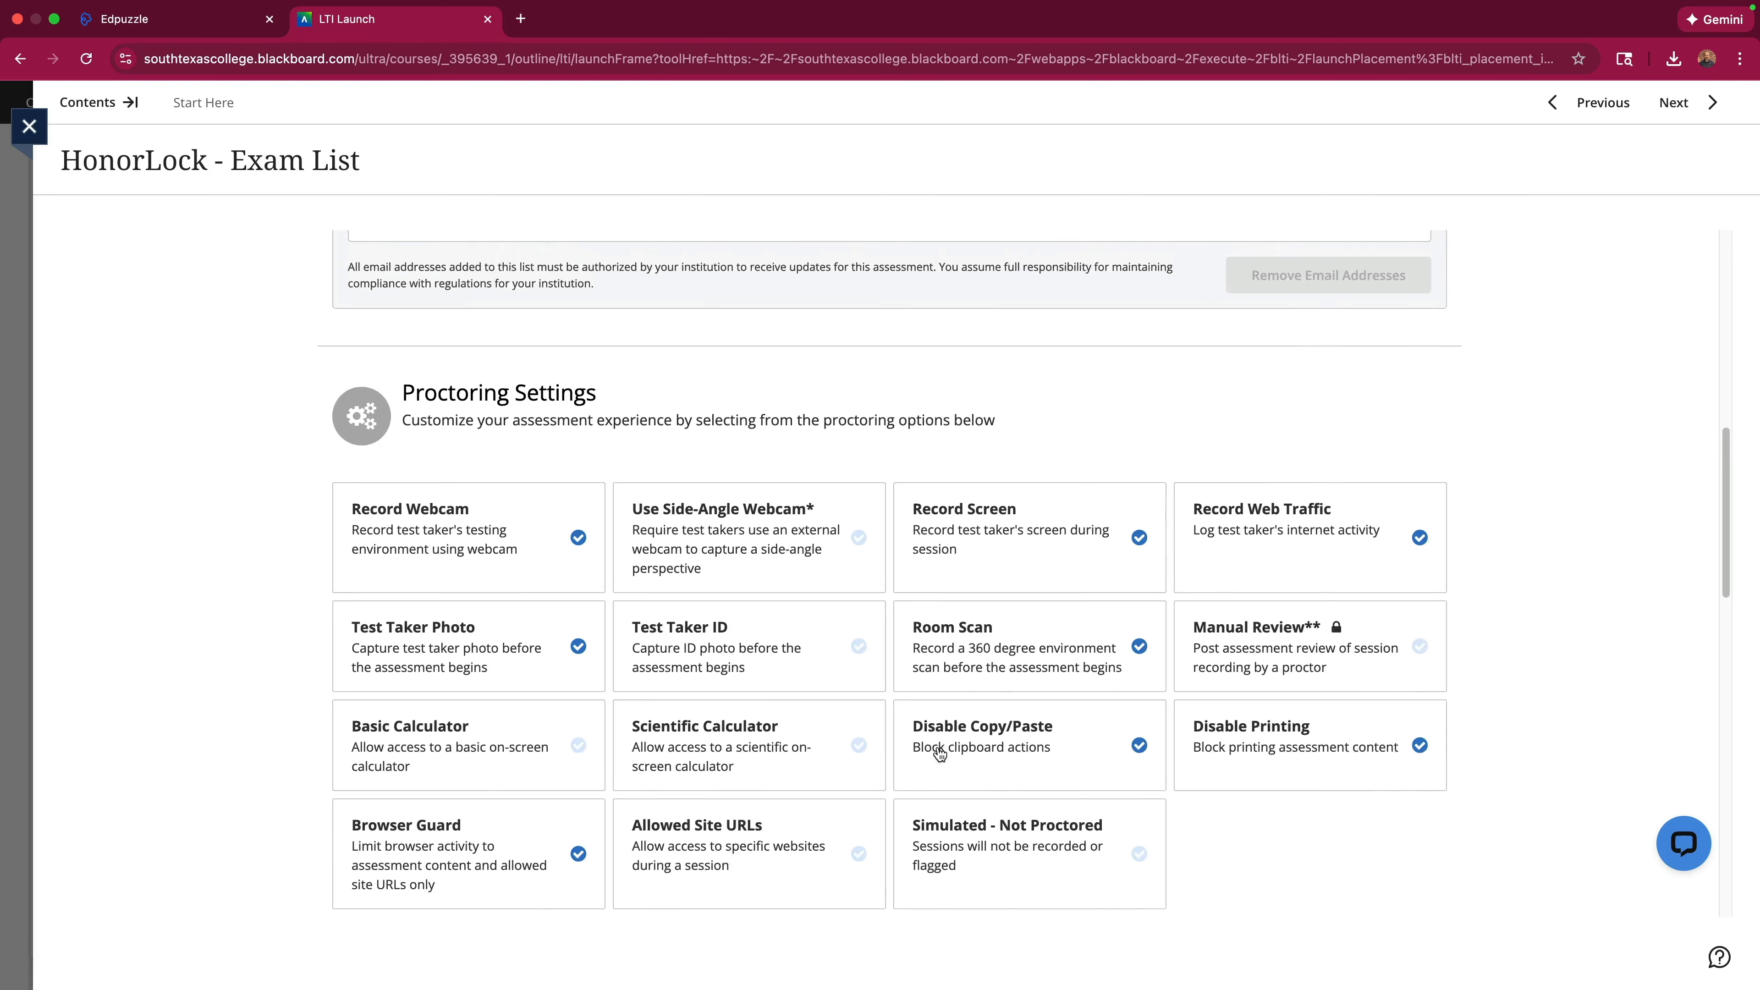
scroll(939, 754, "down", 2)
scroll(798, 587, "down", 2)
scroll(786, 587, "down", 8)
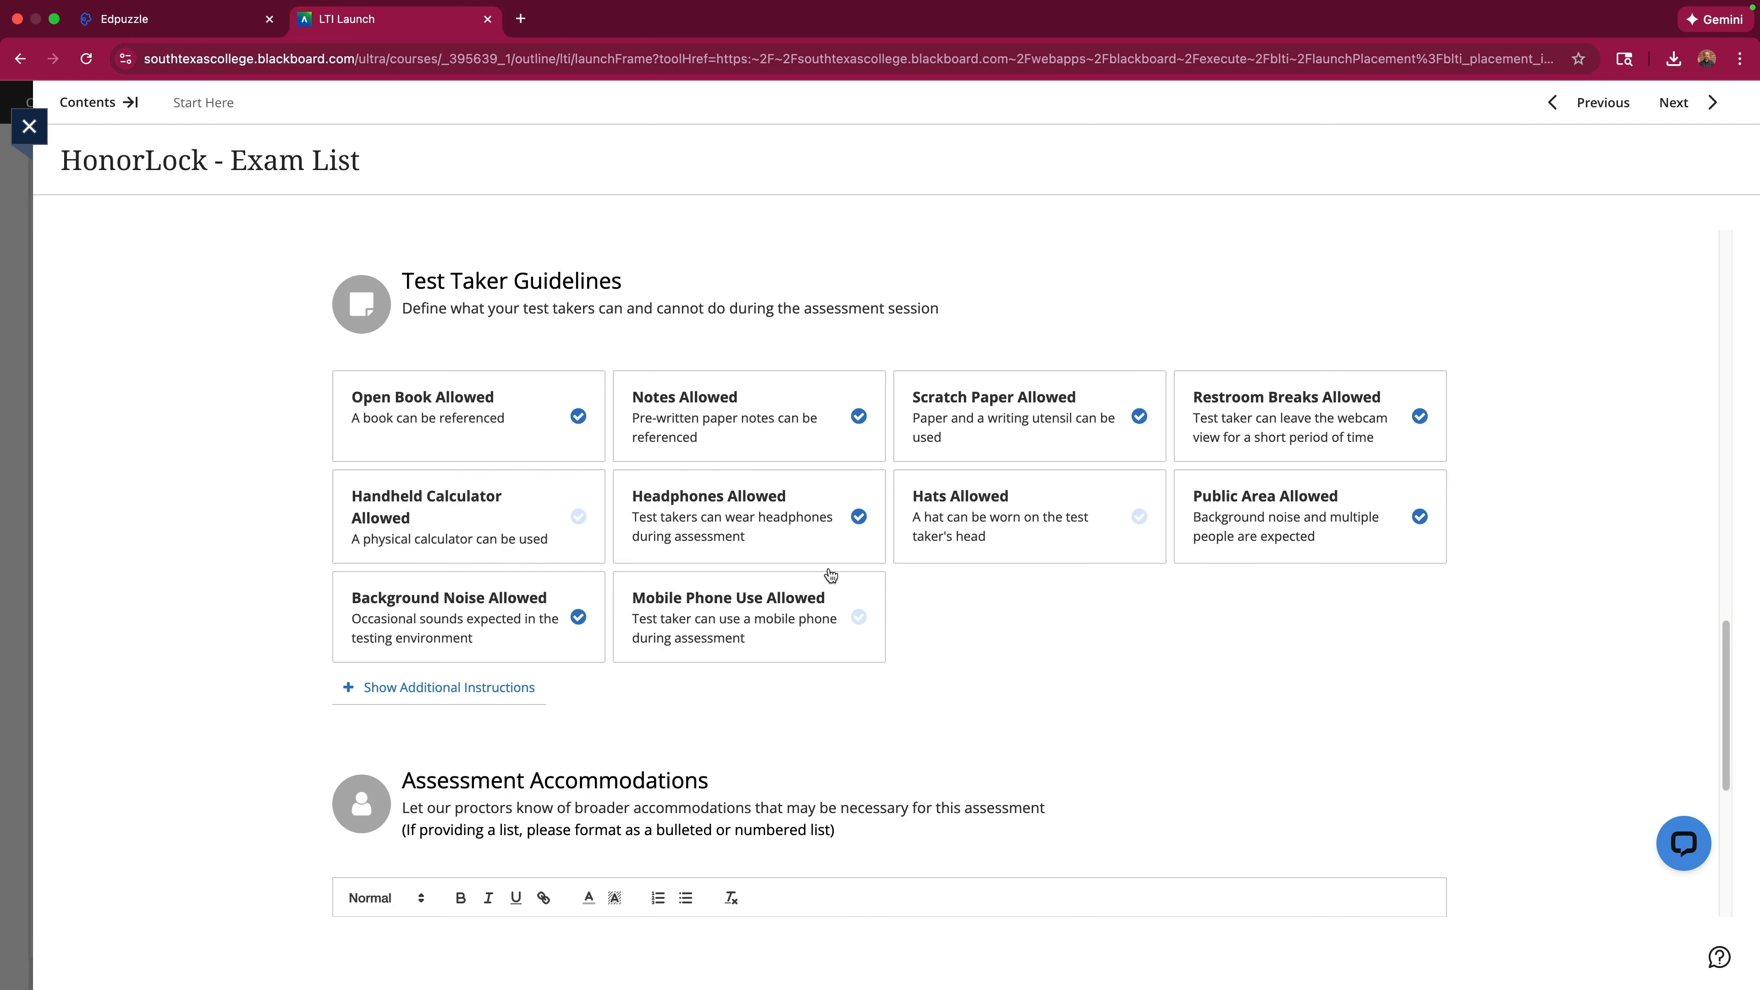
scroll(1205, 638, "down", 5)
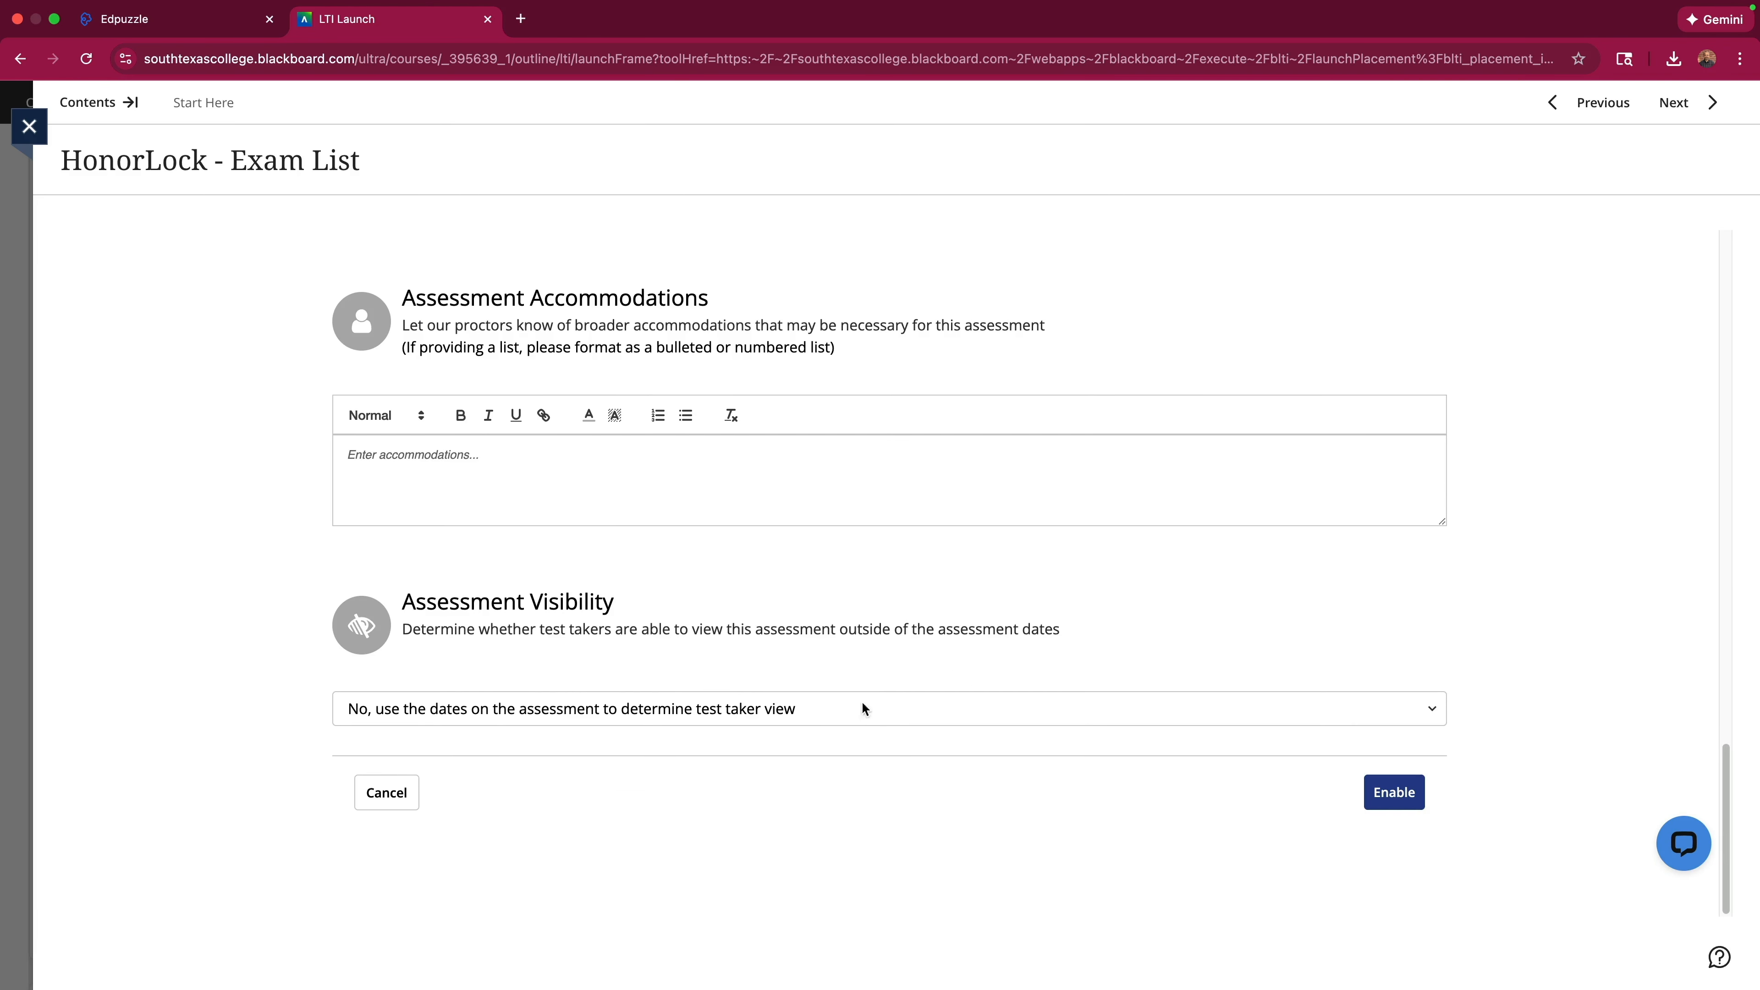
left_click(1395, 794)
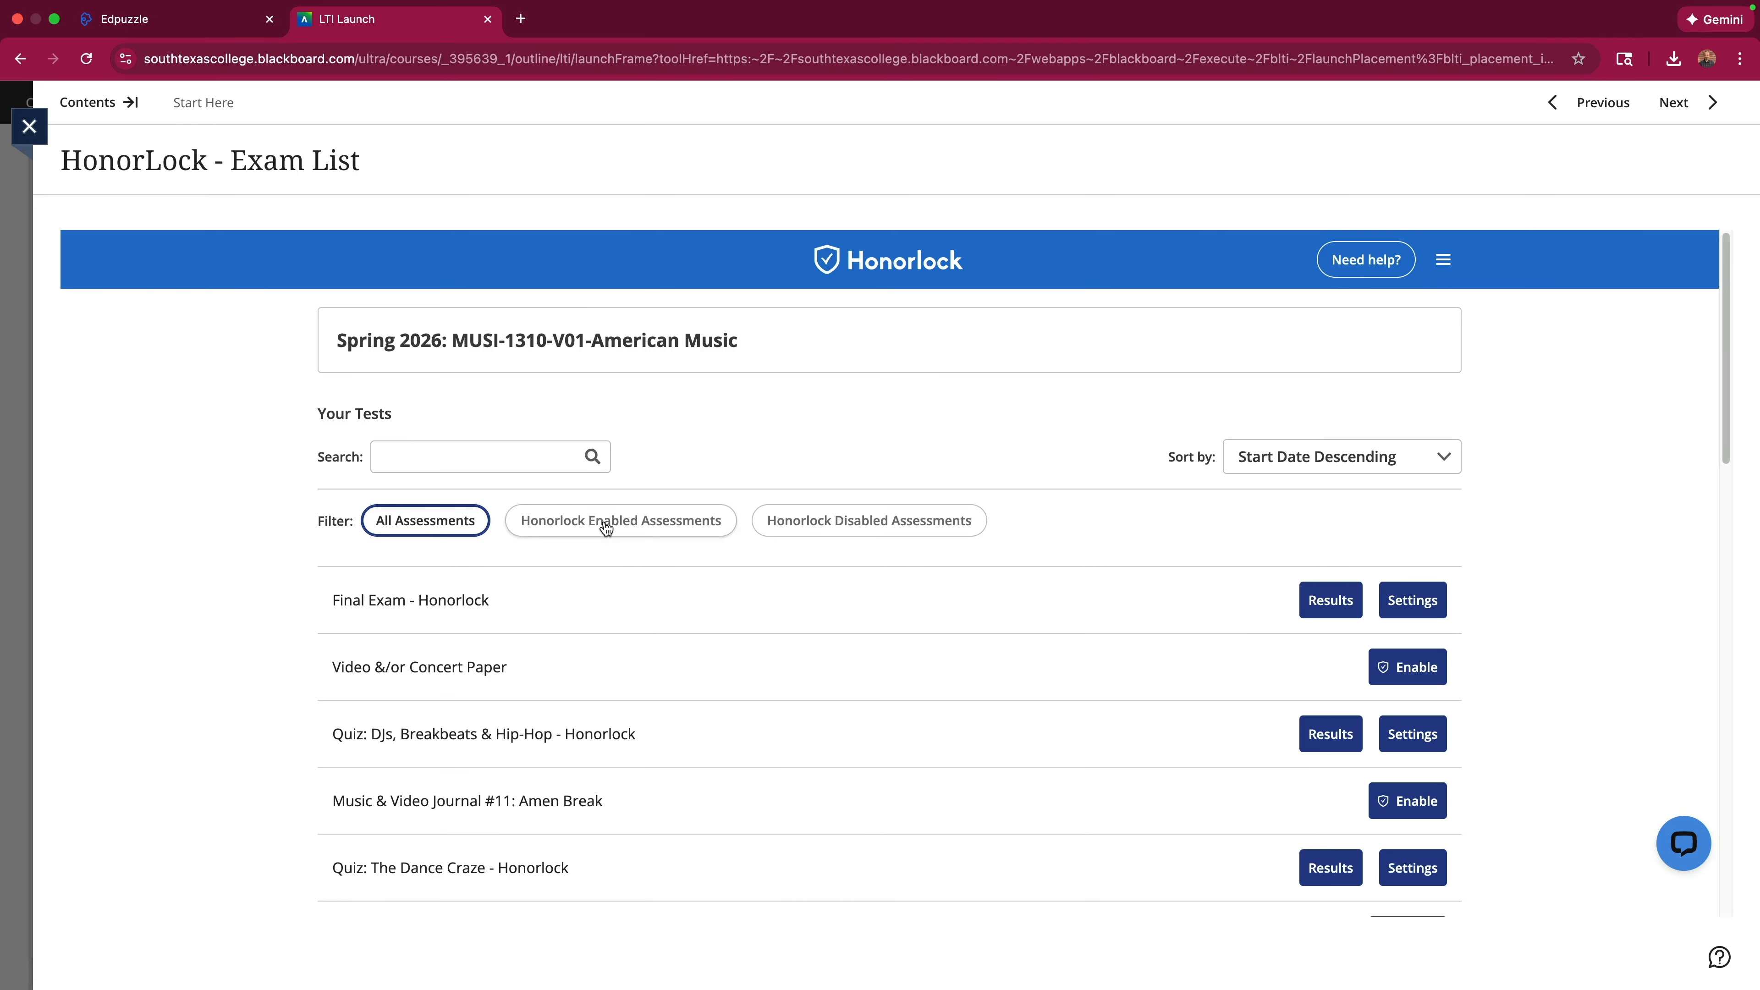
Filter the course's assessments to the Honorlock-enabled ones and check that every quiz and exam is listed.
left_click(606, 528)
scroll(624, 530, "down", 7)
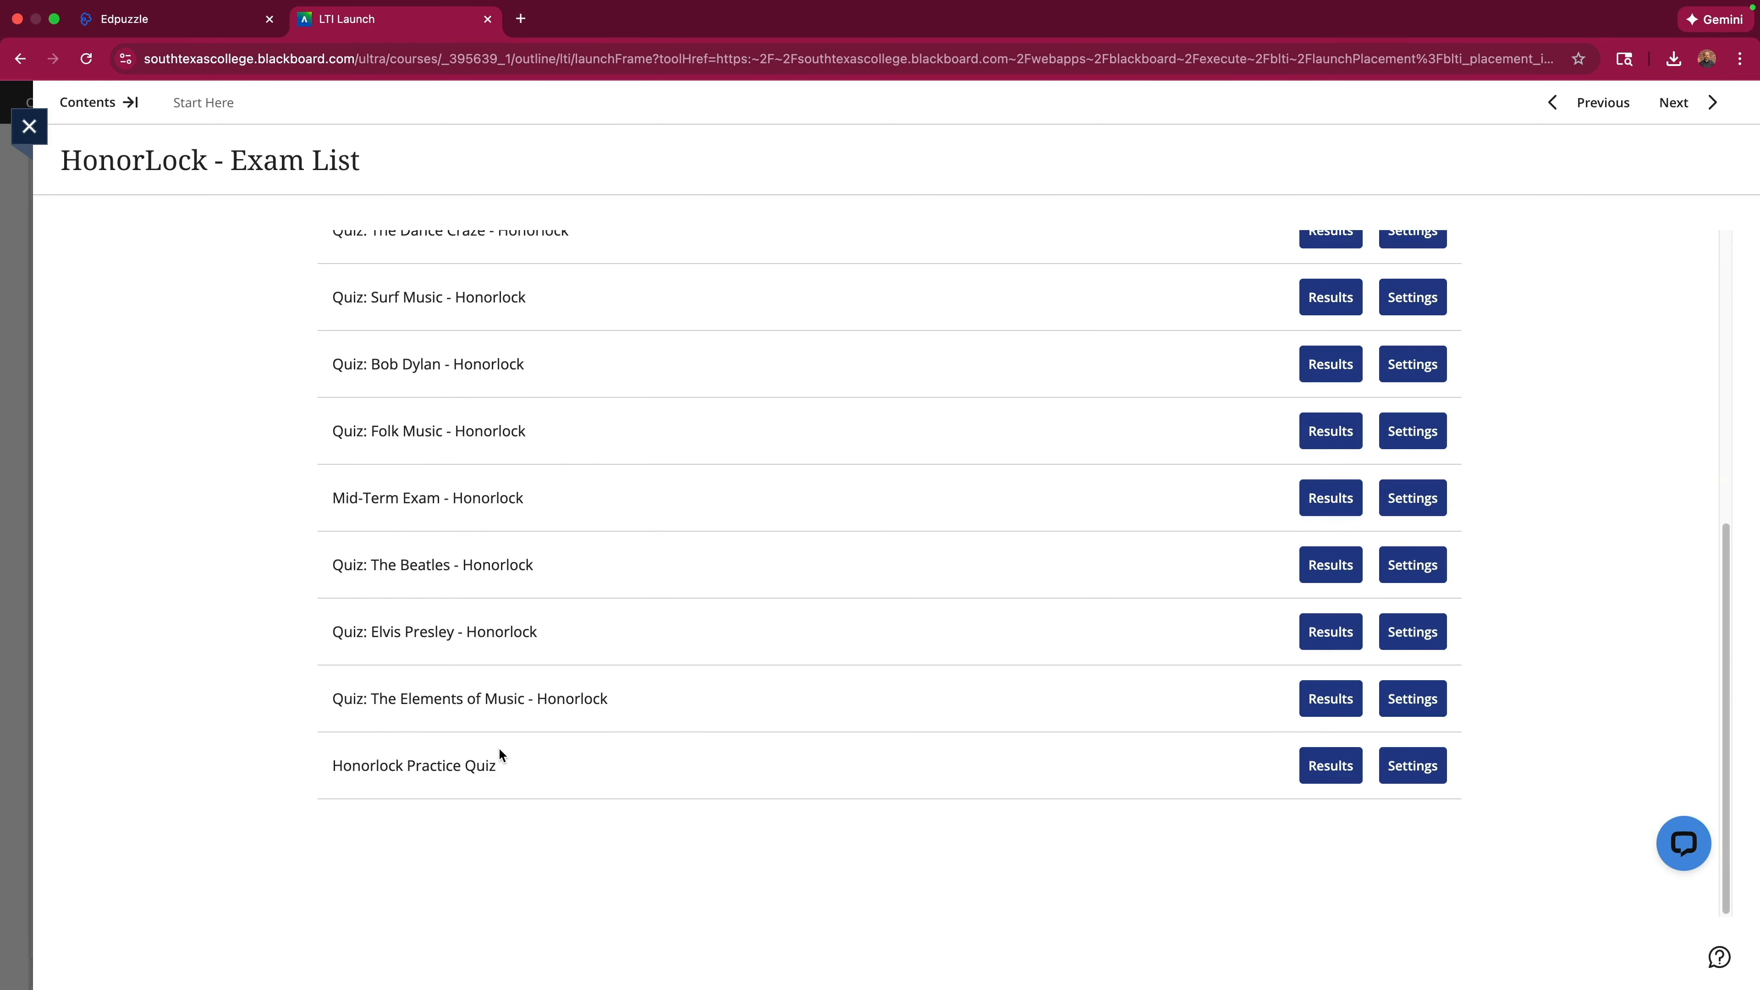
Look over the Honorlock-enabled assessments in the exam list, from the practice quiz up to the final exam, and close the list.
scroll(547, 763, "up", 1)
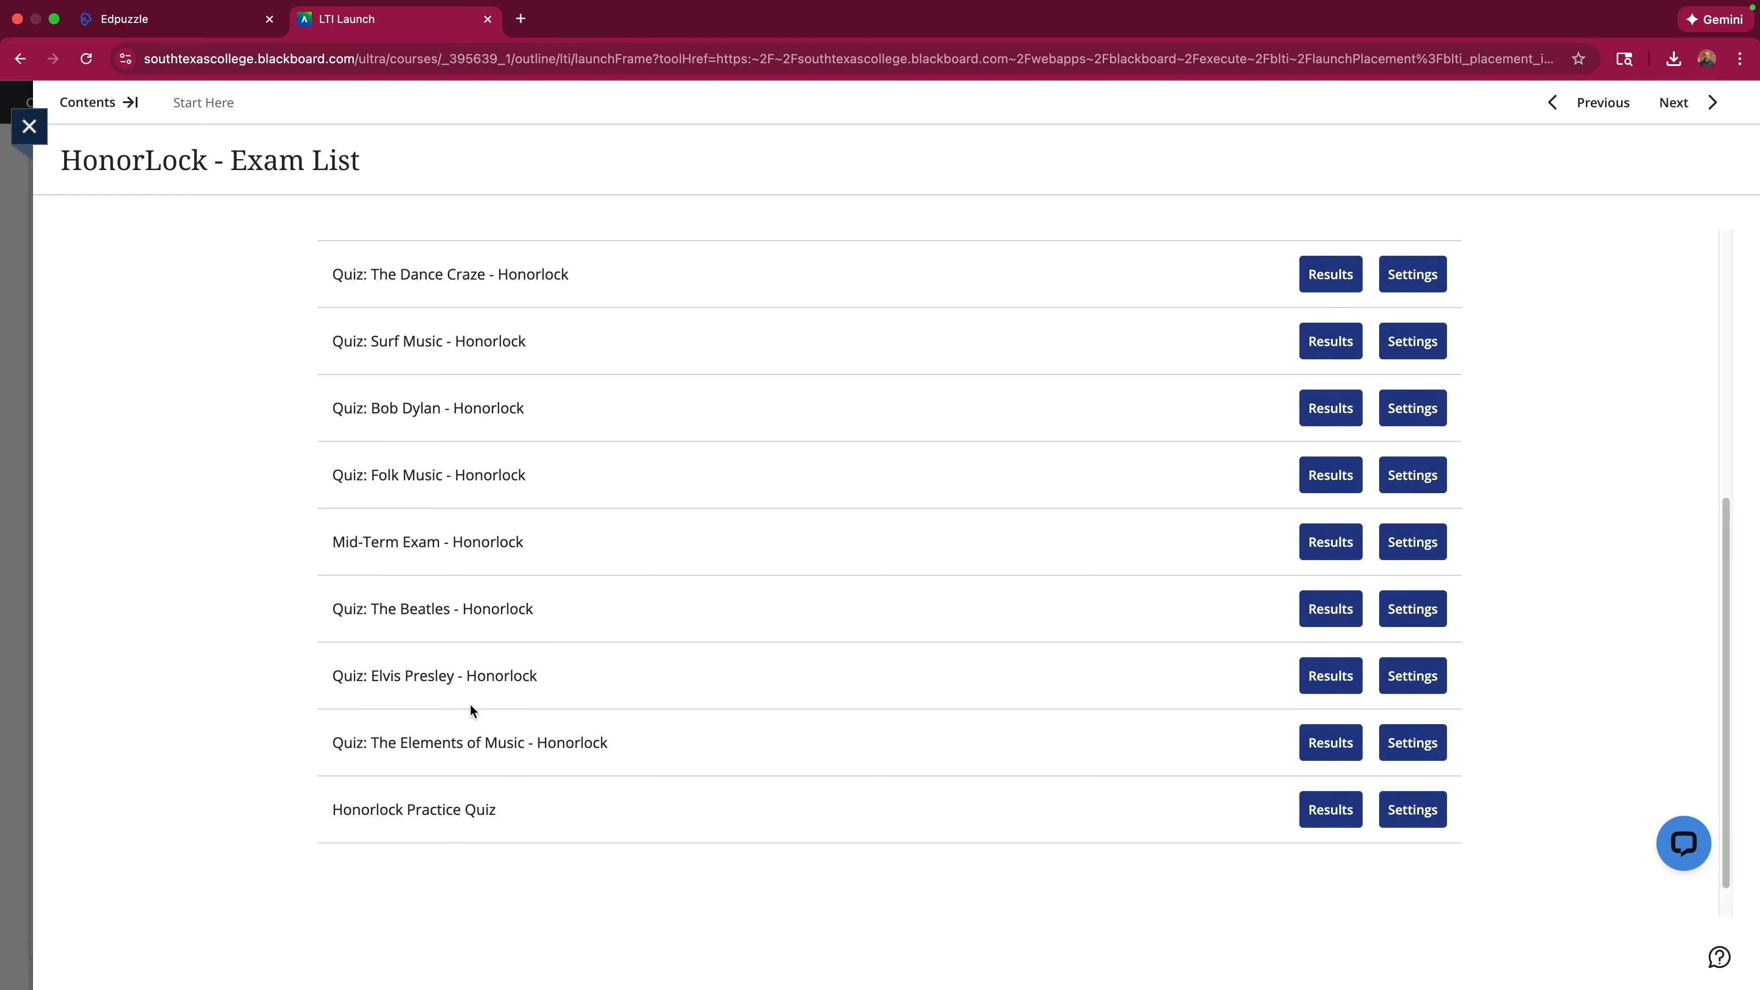
scroll(472, 711, "up", 1)
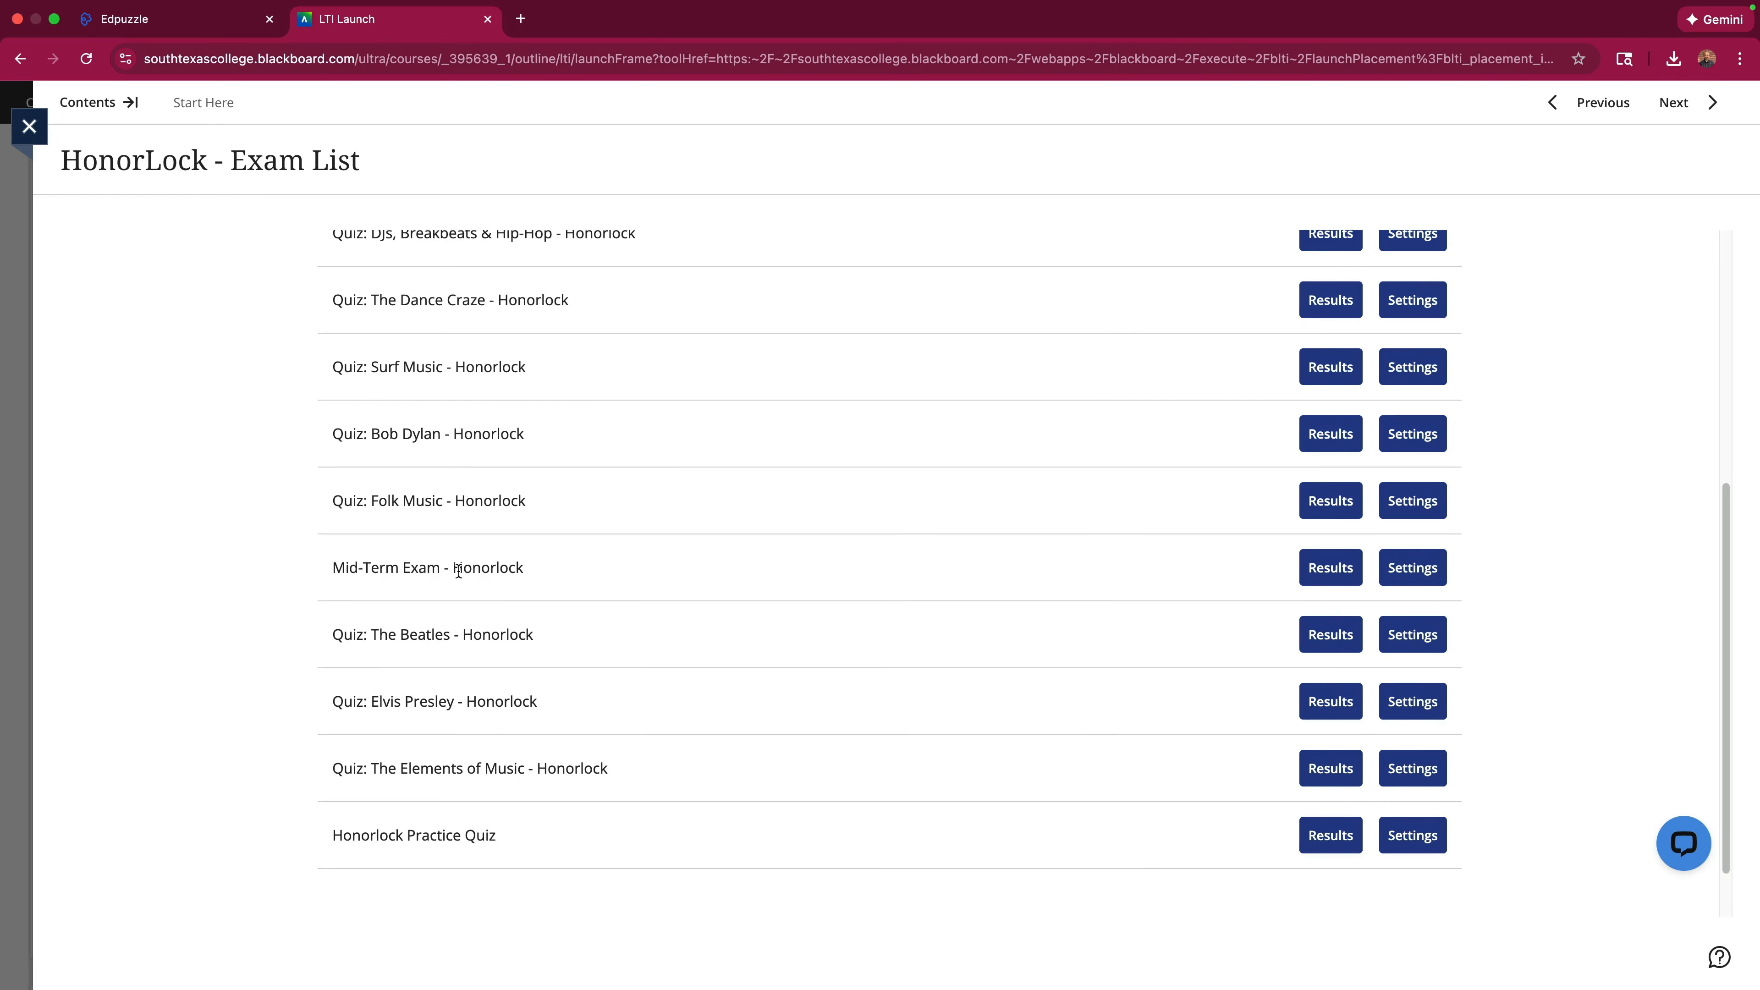
scroll(494, 575, "up", 1)
scroll(440, 507, "up", 3)
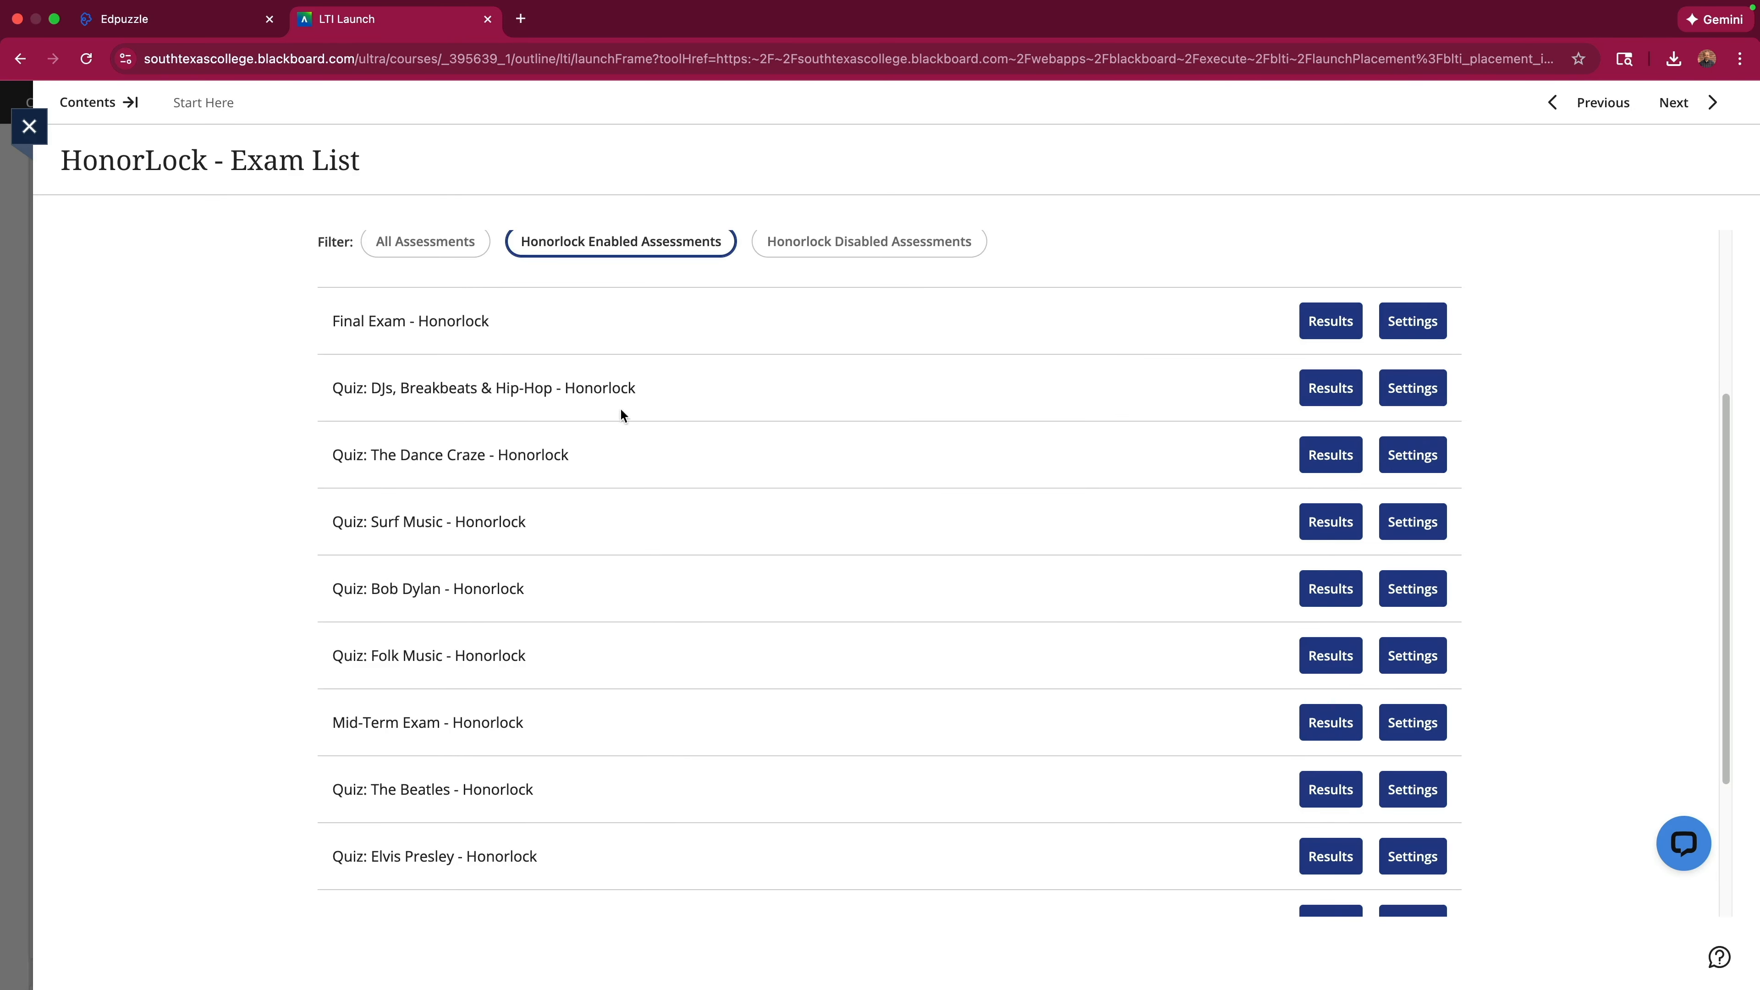
scroll(712, 463, "up", 1)
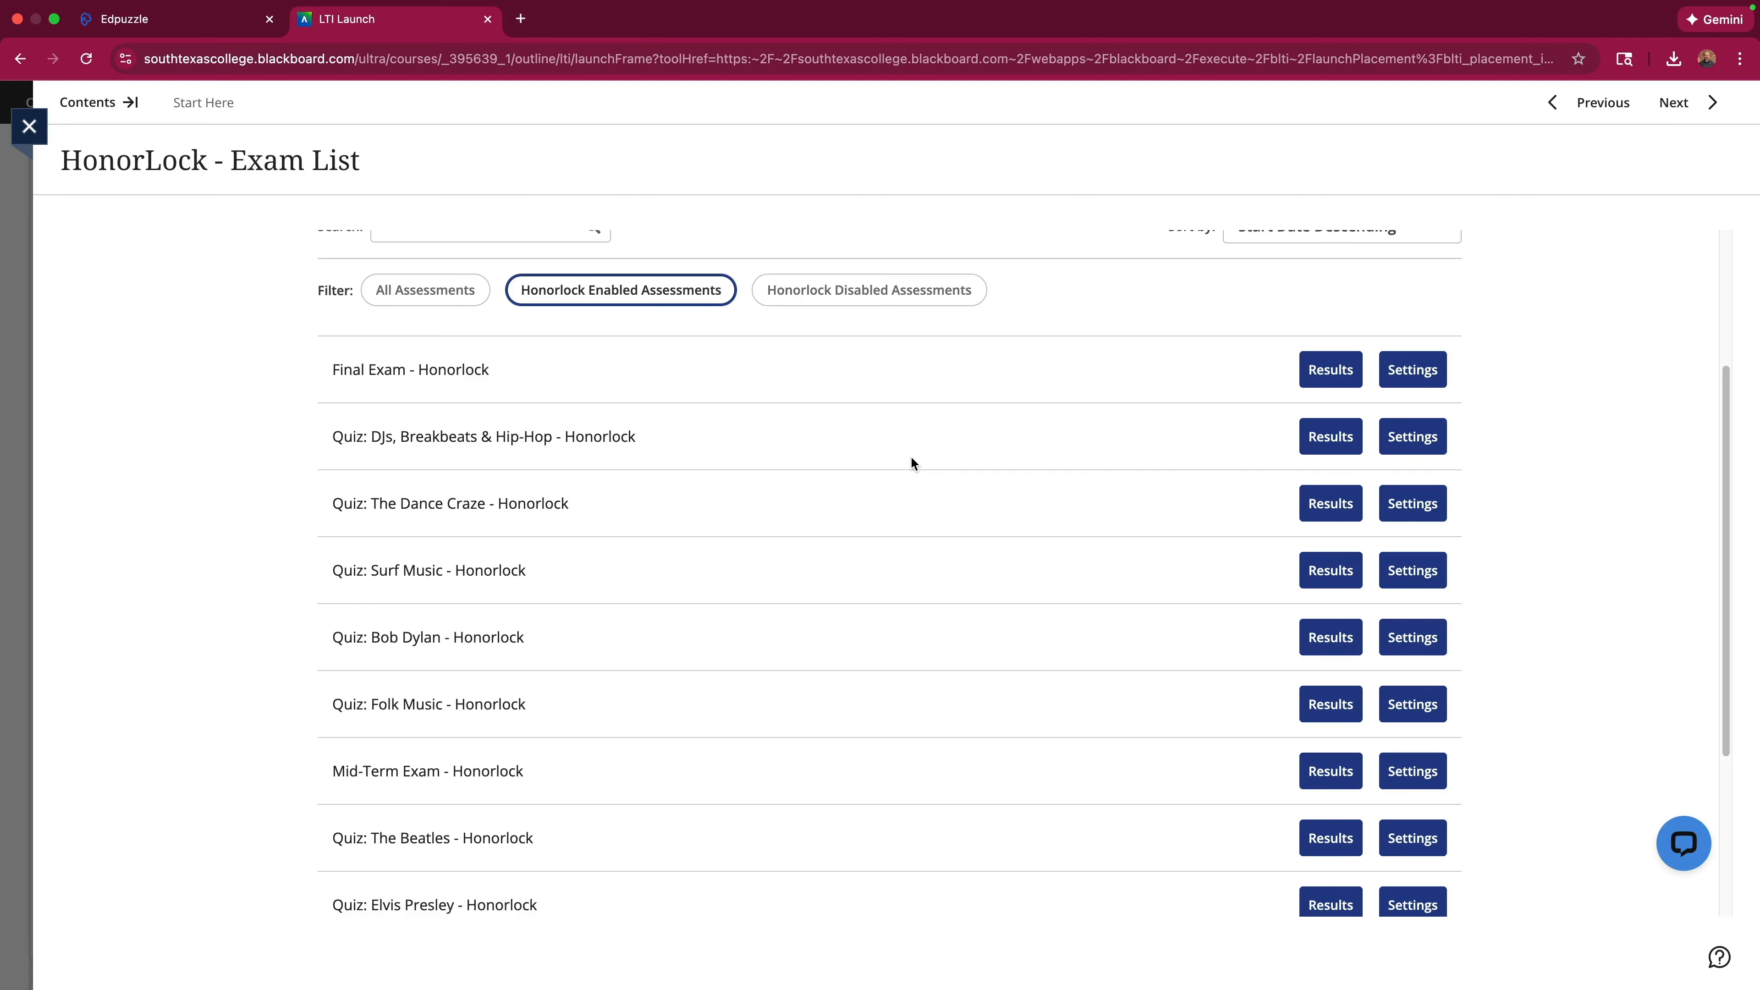
scroll(879, 462, "down", 6)
scroll(879, 462, "up", 10)
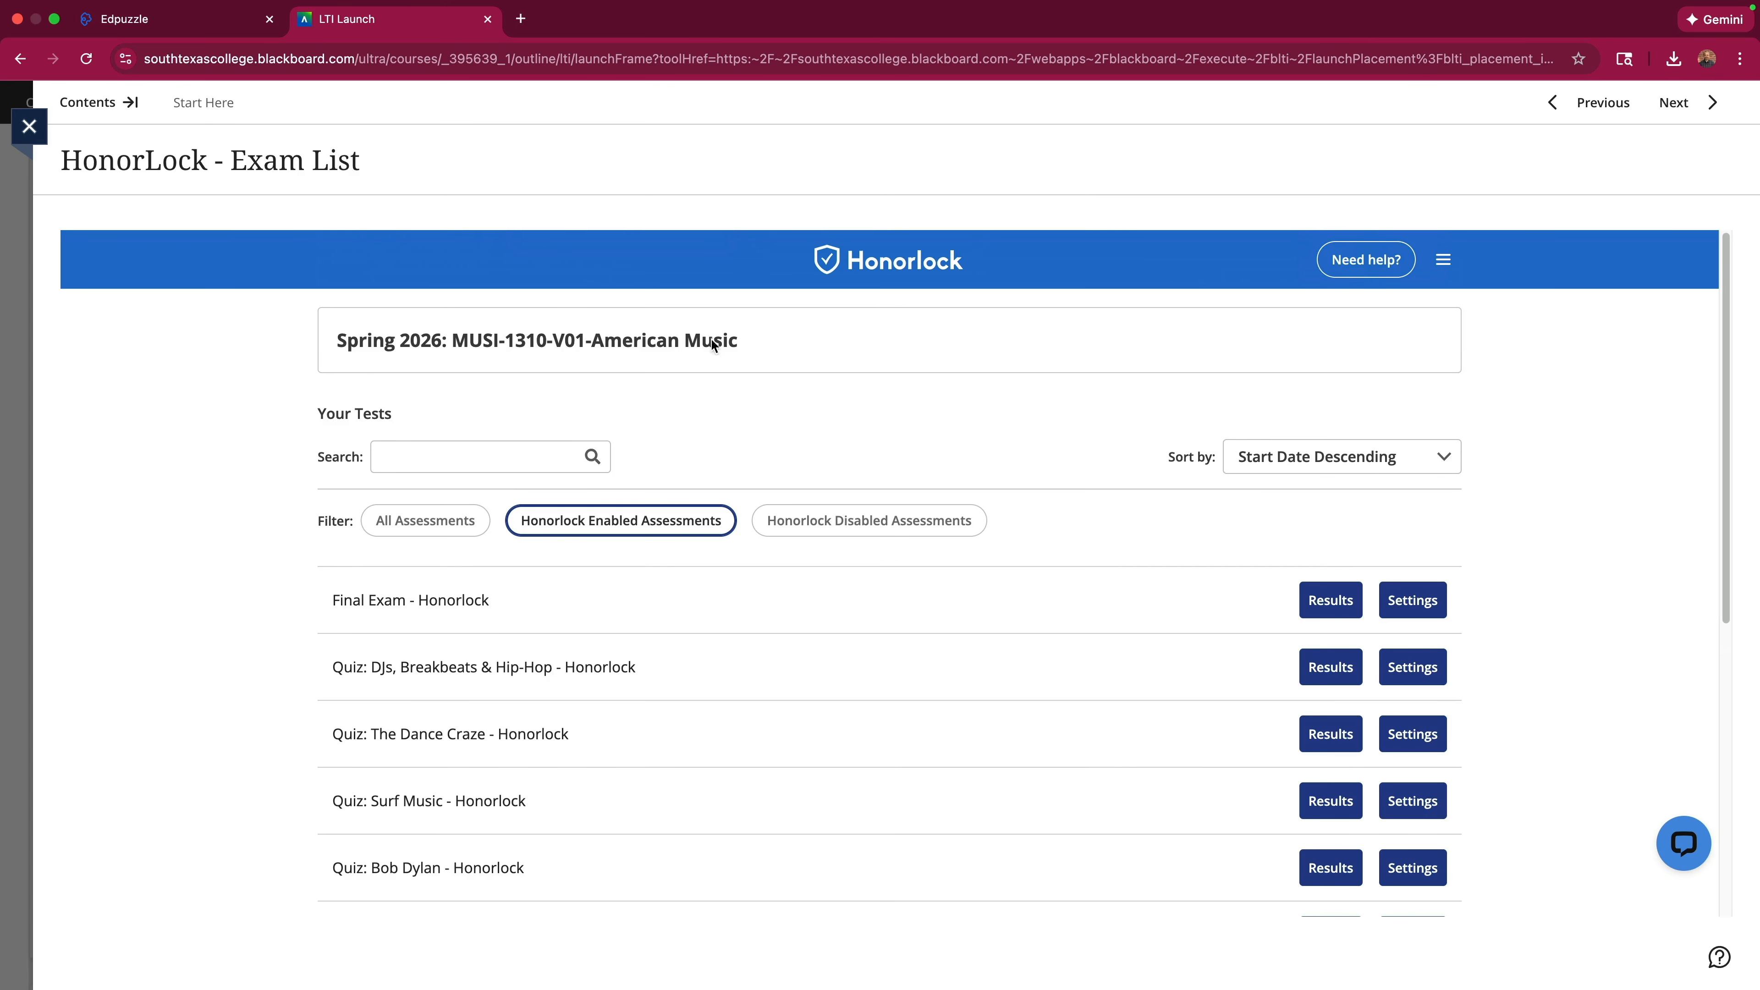
left_click(28, 127)
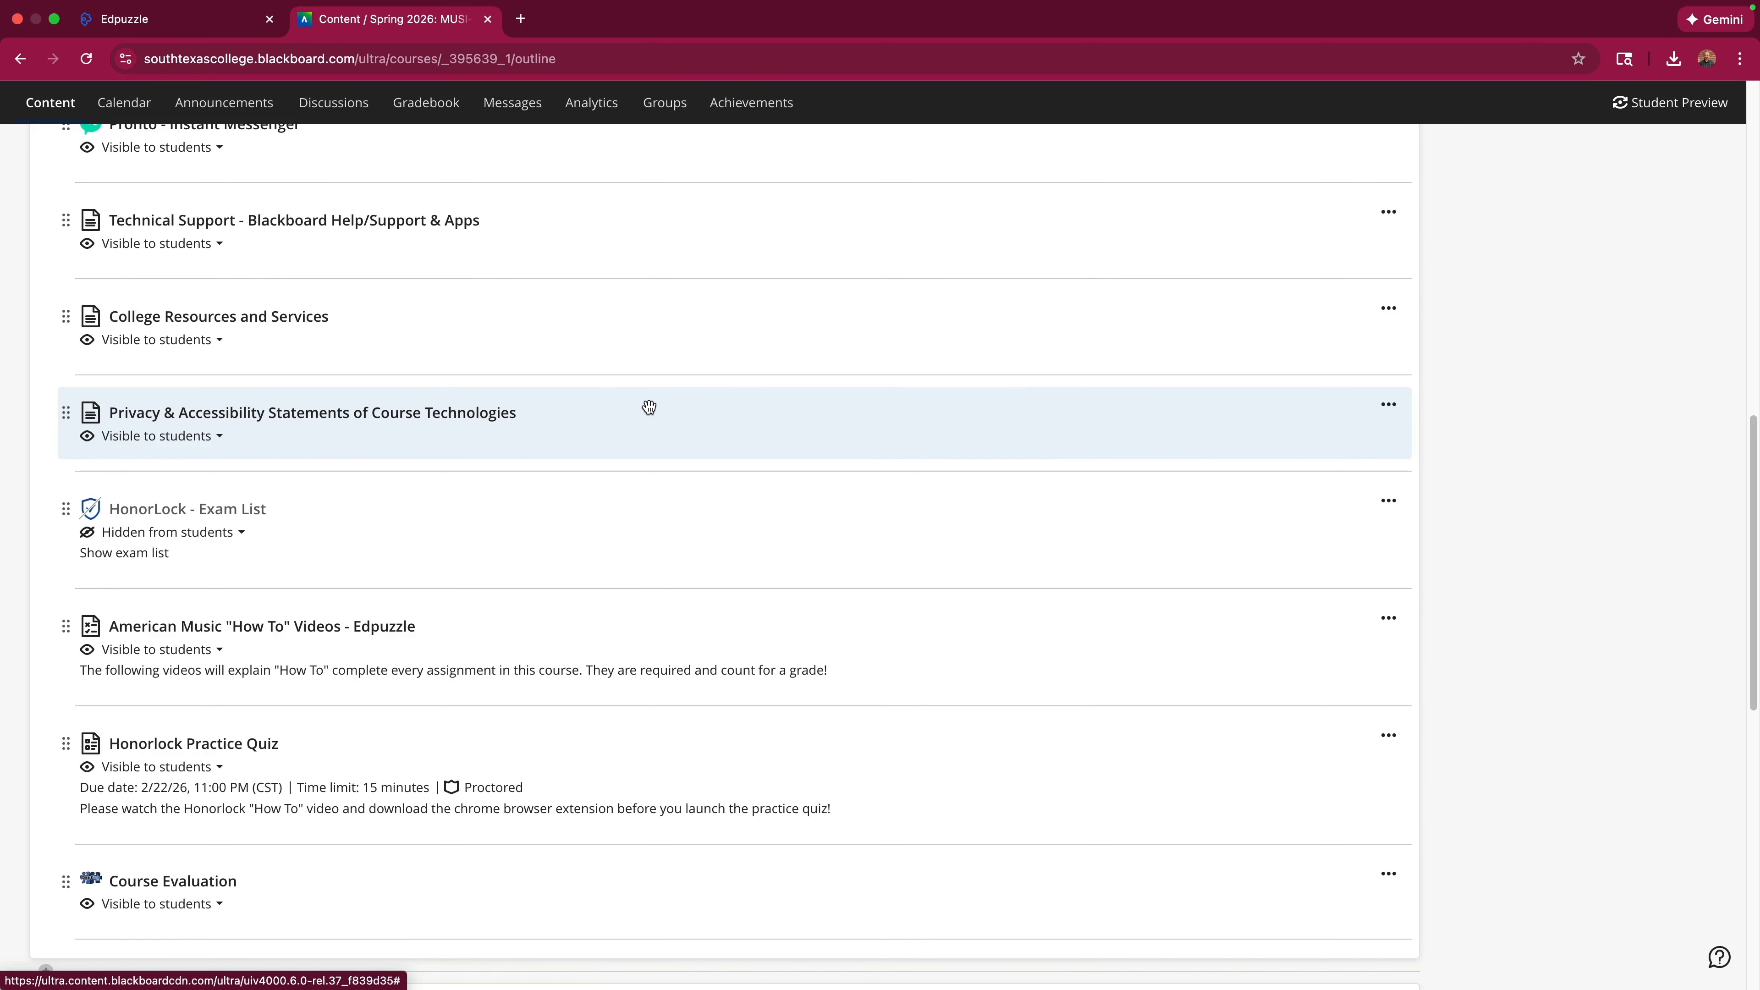
Copy the course title "Spring 2026: MUSI-1310-V01-American Music" from the course page banner.
scroll(650, 407, "down", 1)
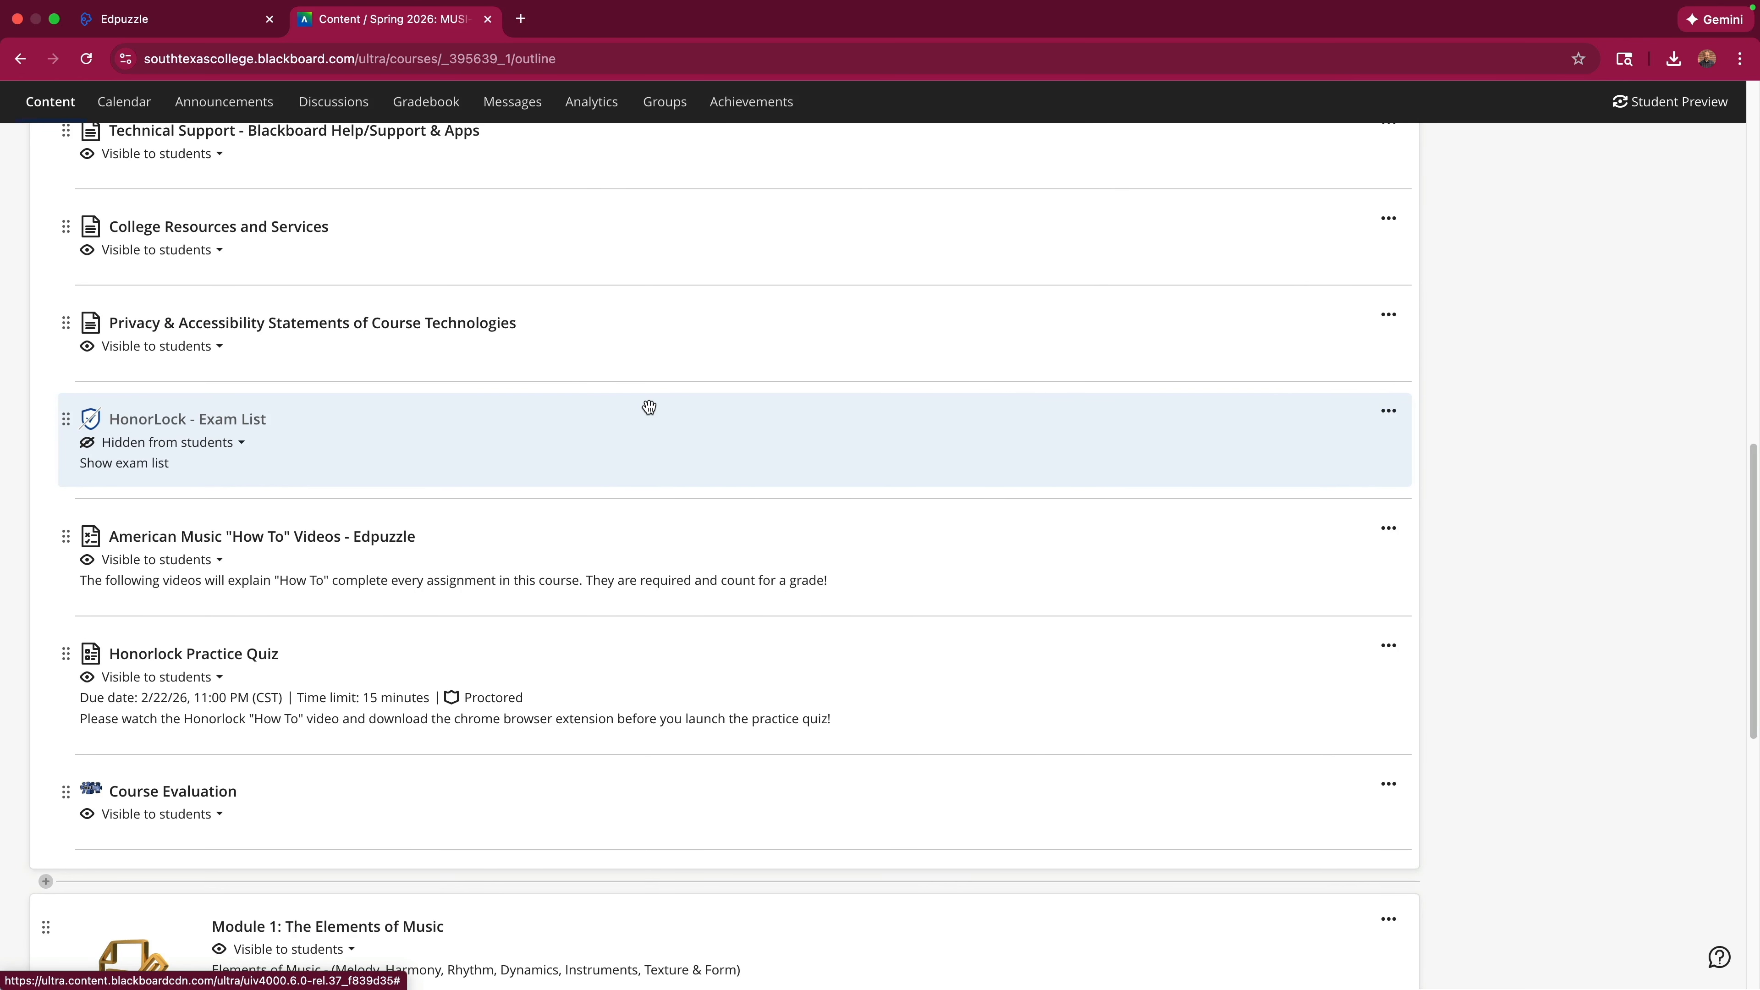
scroll(742, 475, "down", 1)
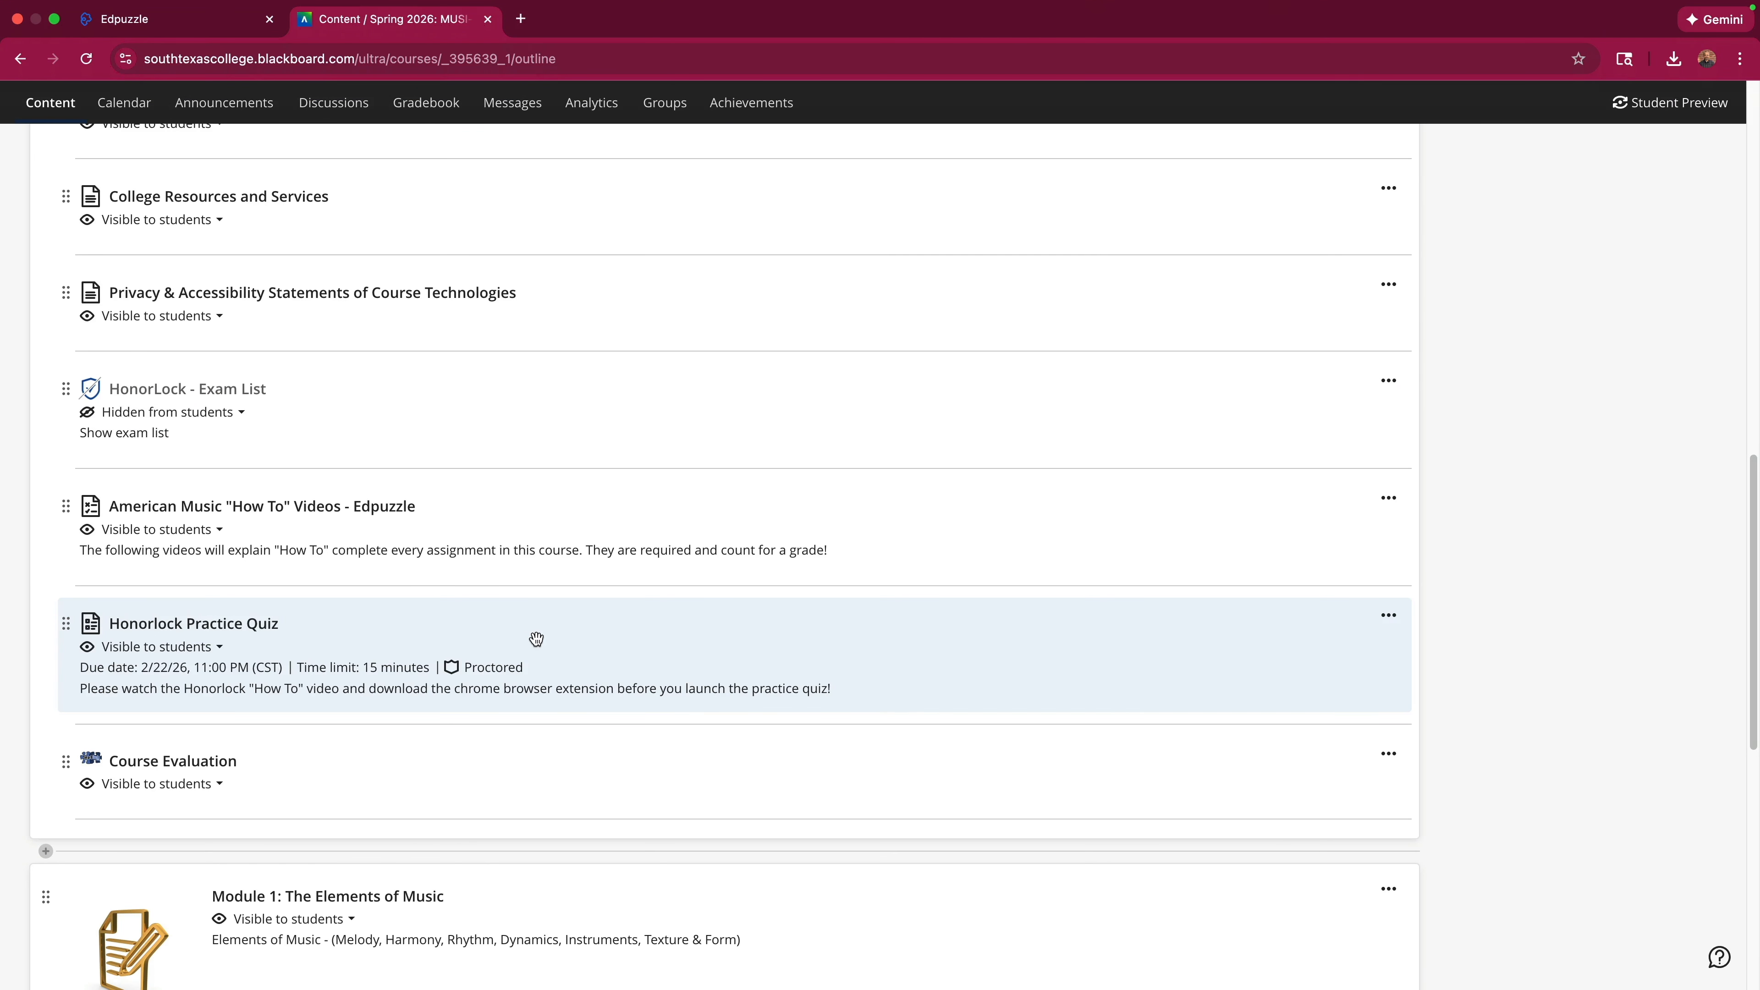
scroll(554, 632, "down", 1)
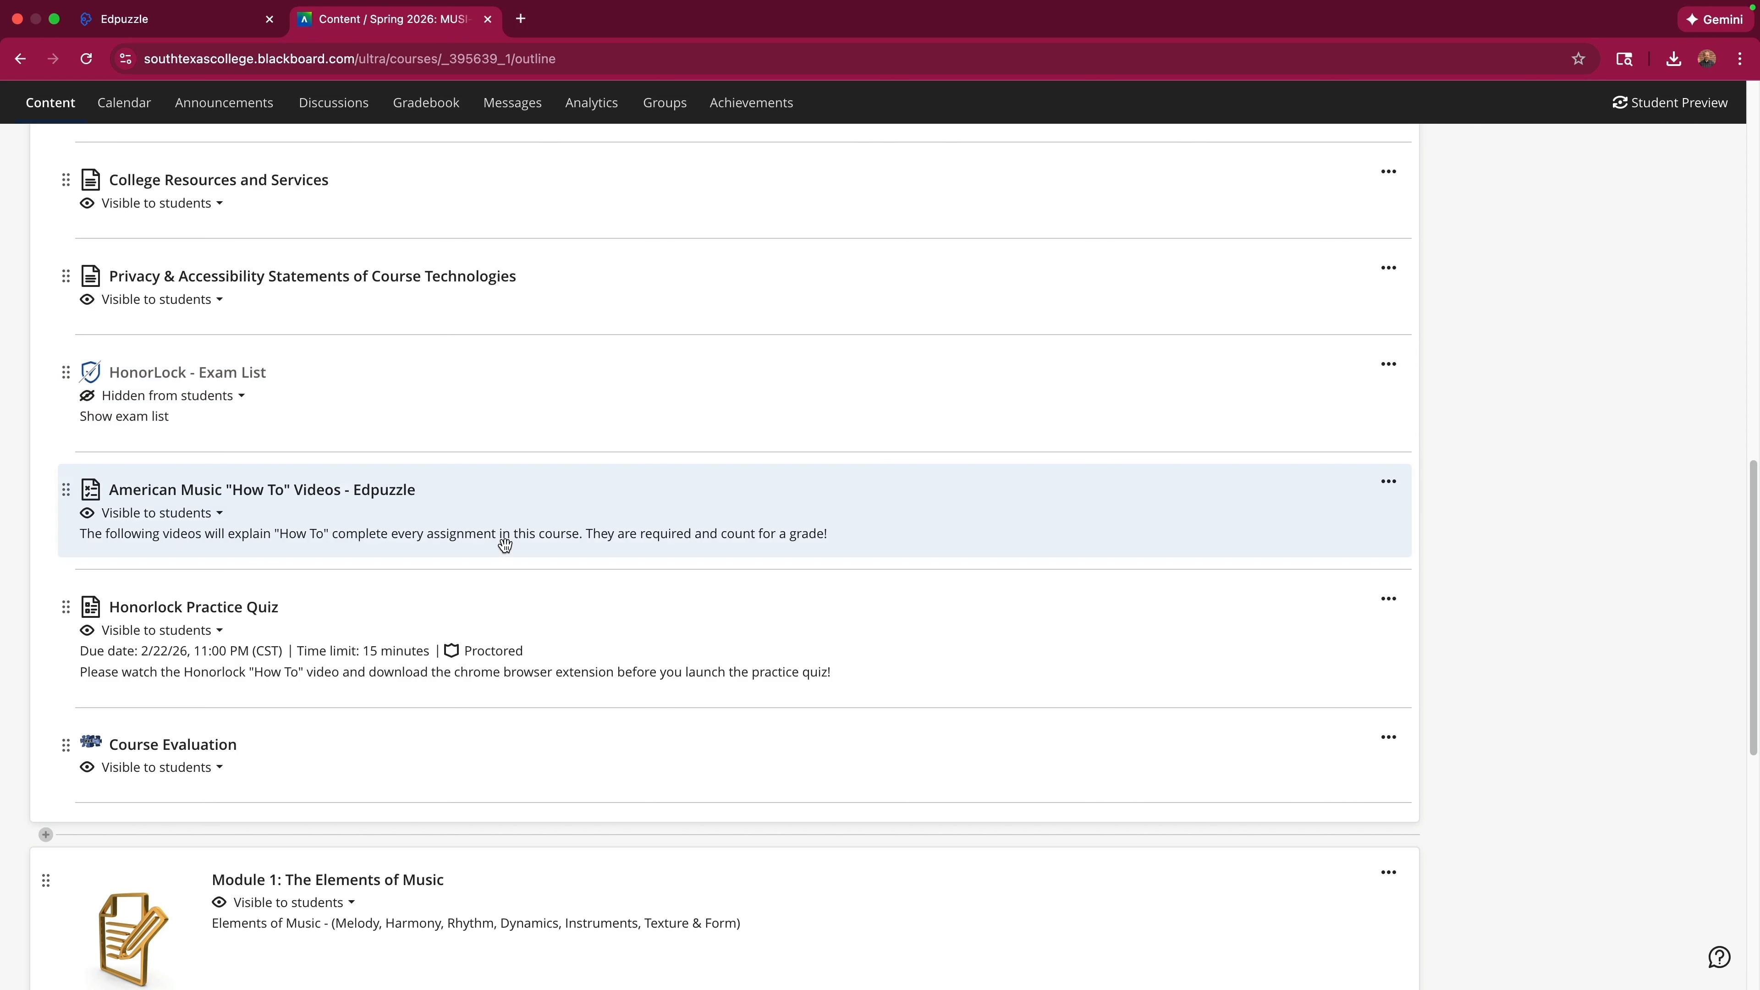
scroll(503, 545, "up", 15)
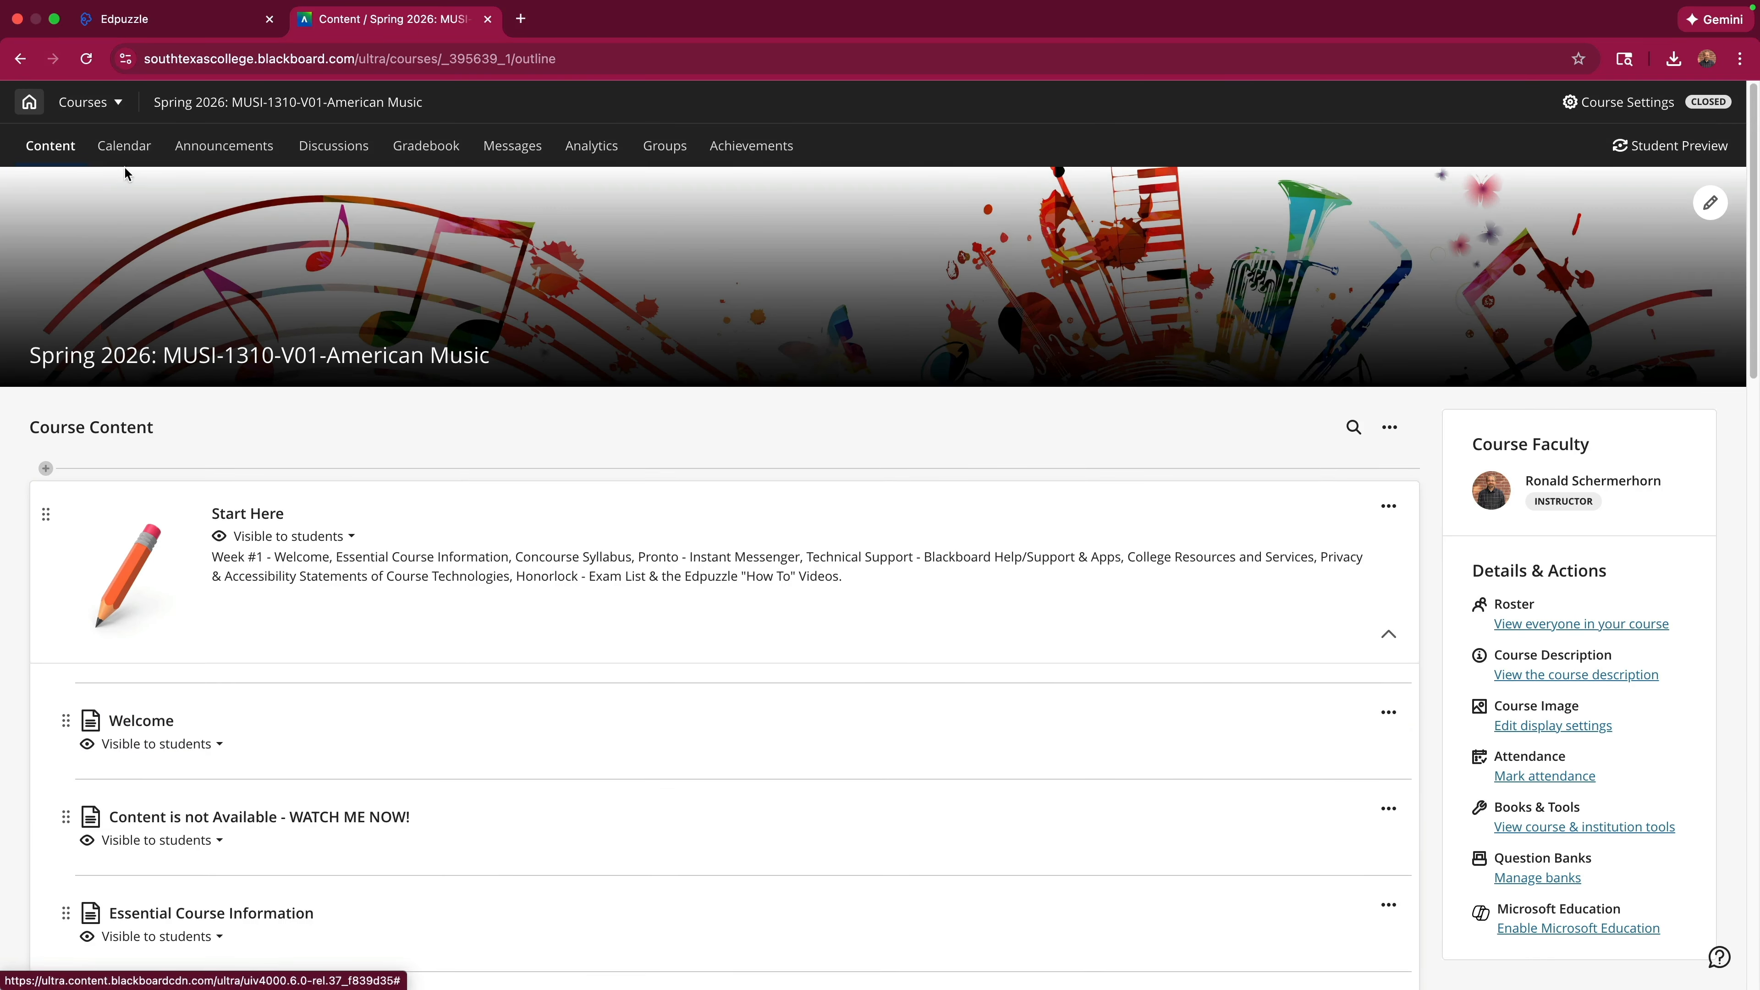
left_click(55, 147)
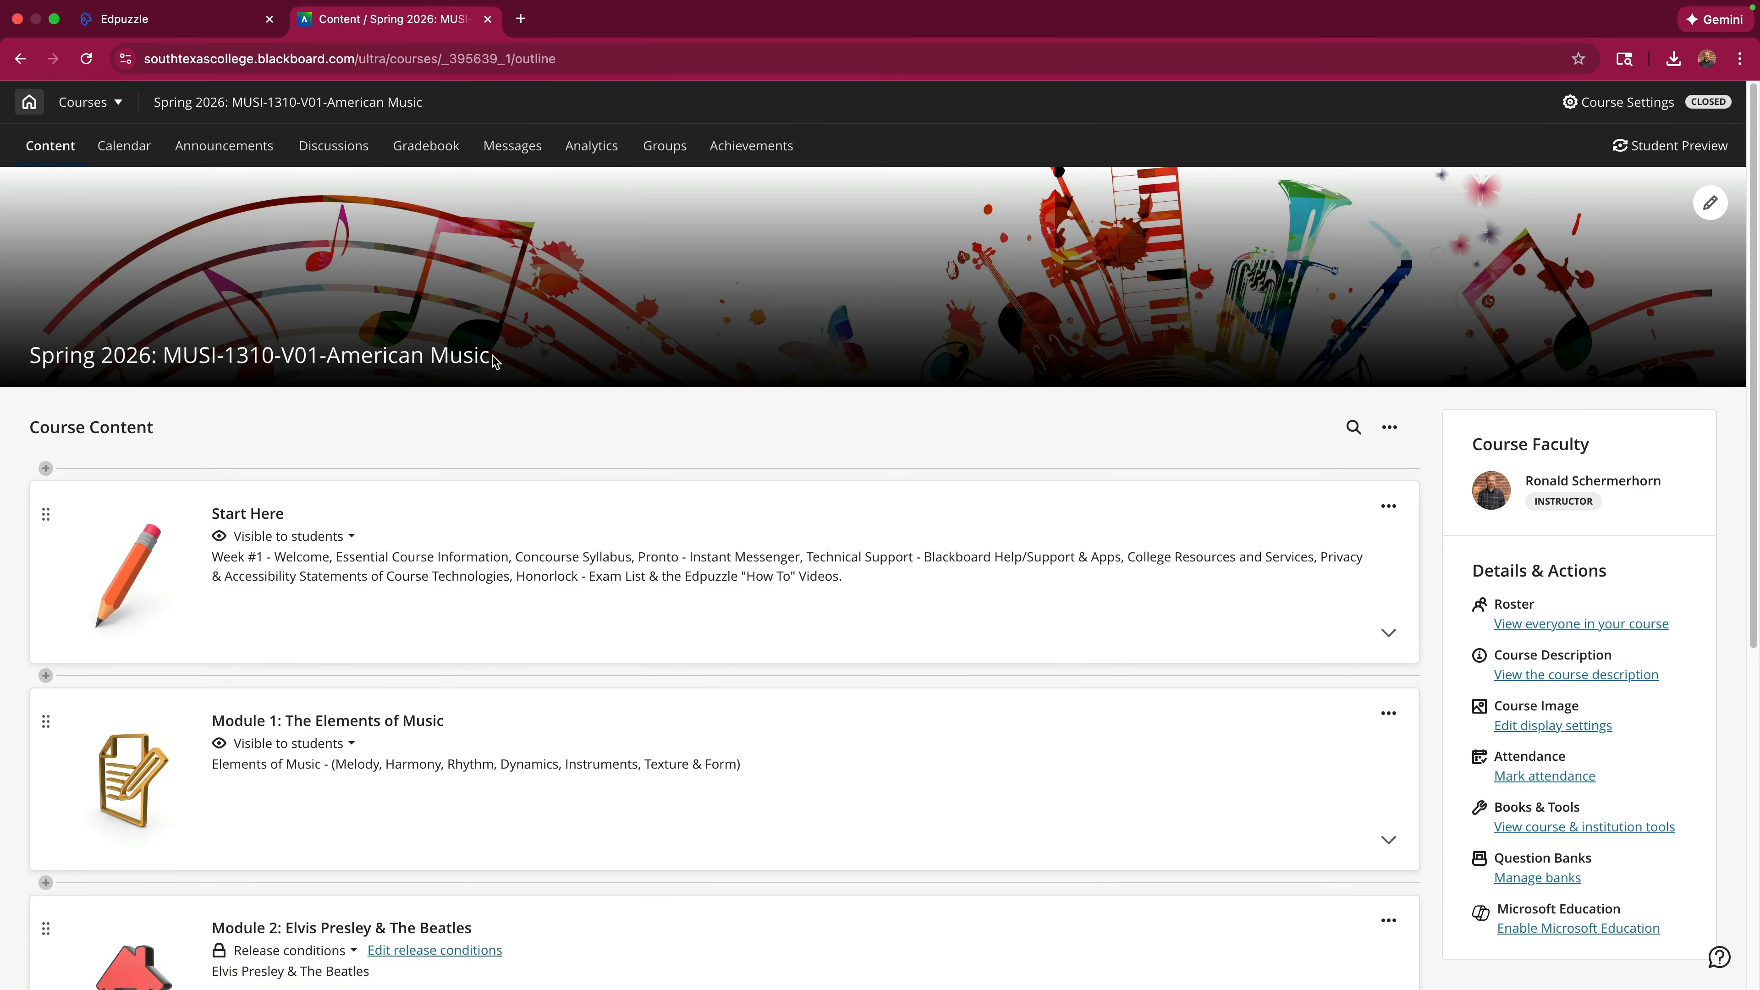
left_click_drag(495, 359, 33, 357)
key("super+c")
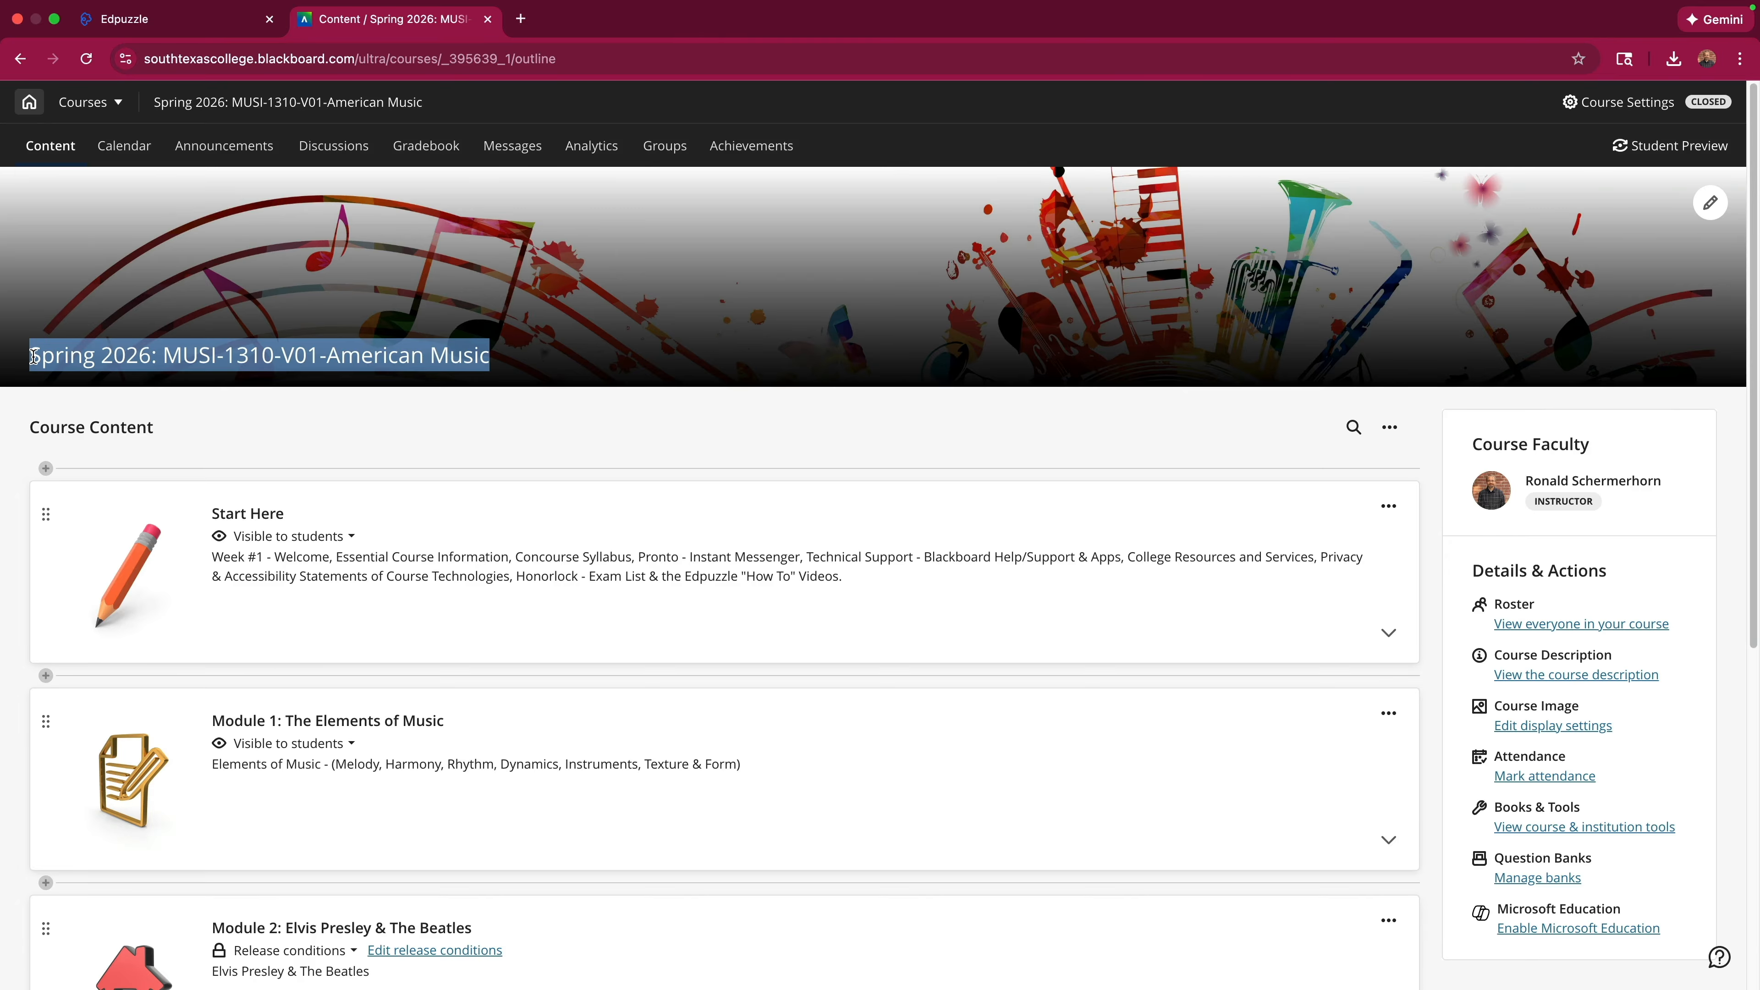
Open the American Music "How To" Videos - Edpuzzle item in Start Here and paste the copied course title as the class description.
scroll(179, 395, "down", 5)
left_click(441, 326)
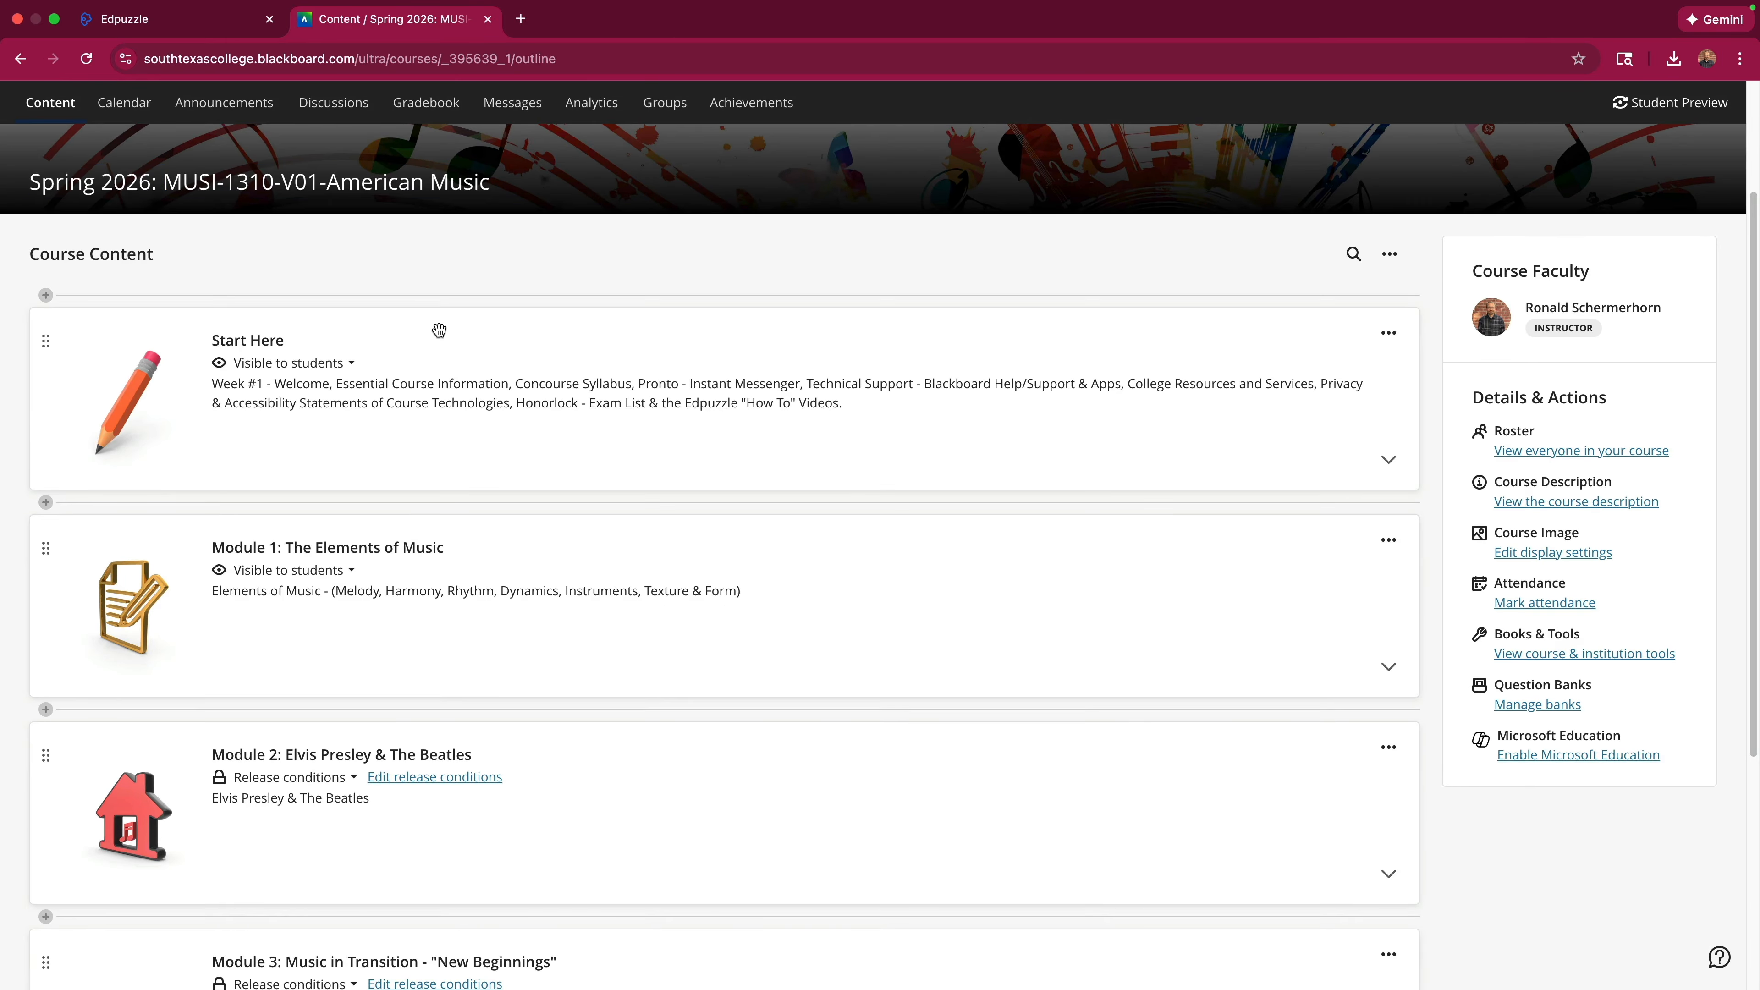
left_click(439, 330)
scroll(467, 373, "down", 10)
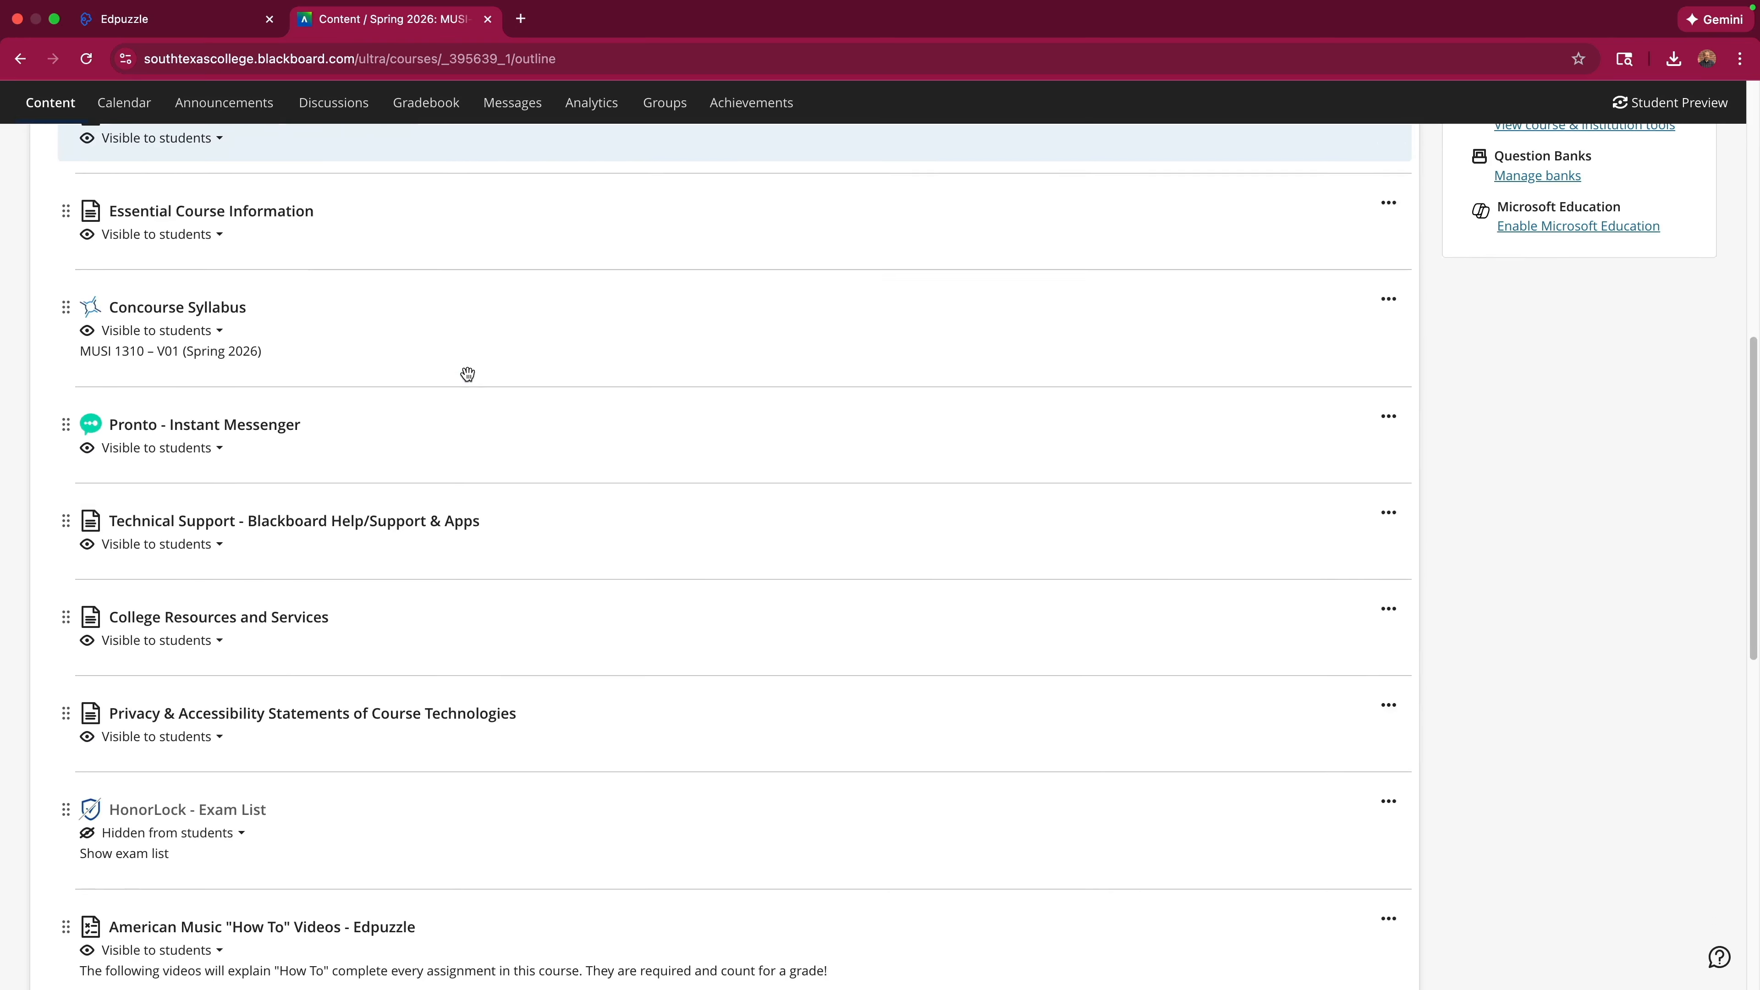
scroll(468, 373, "down", 2)
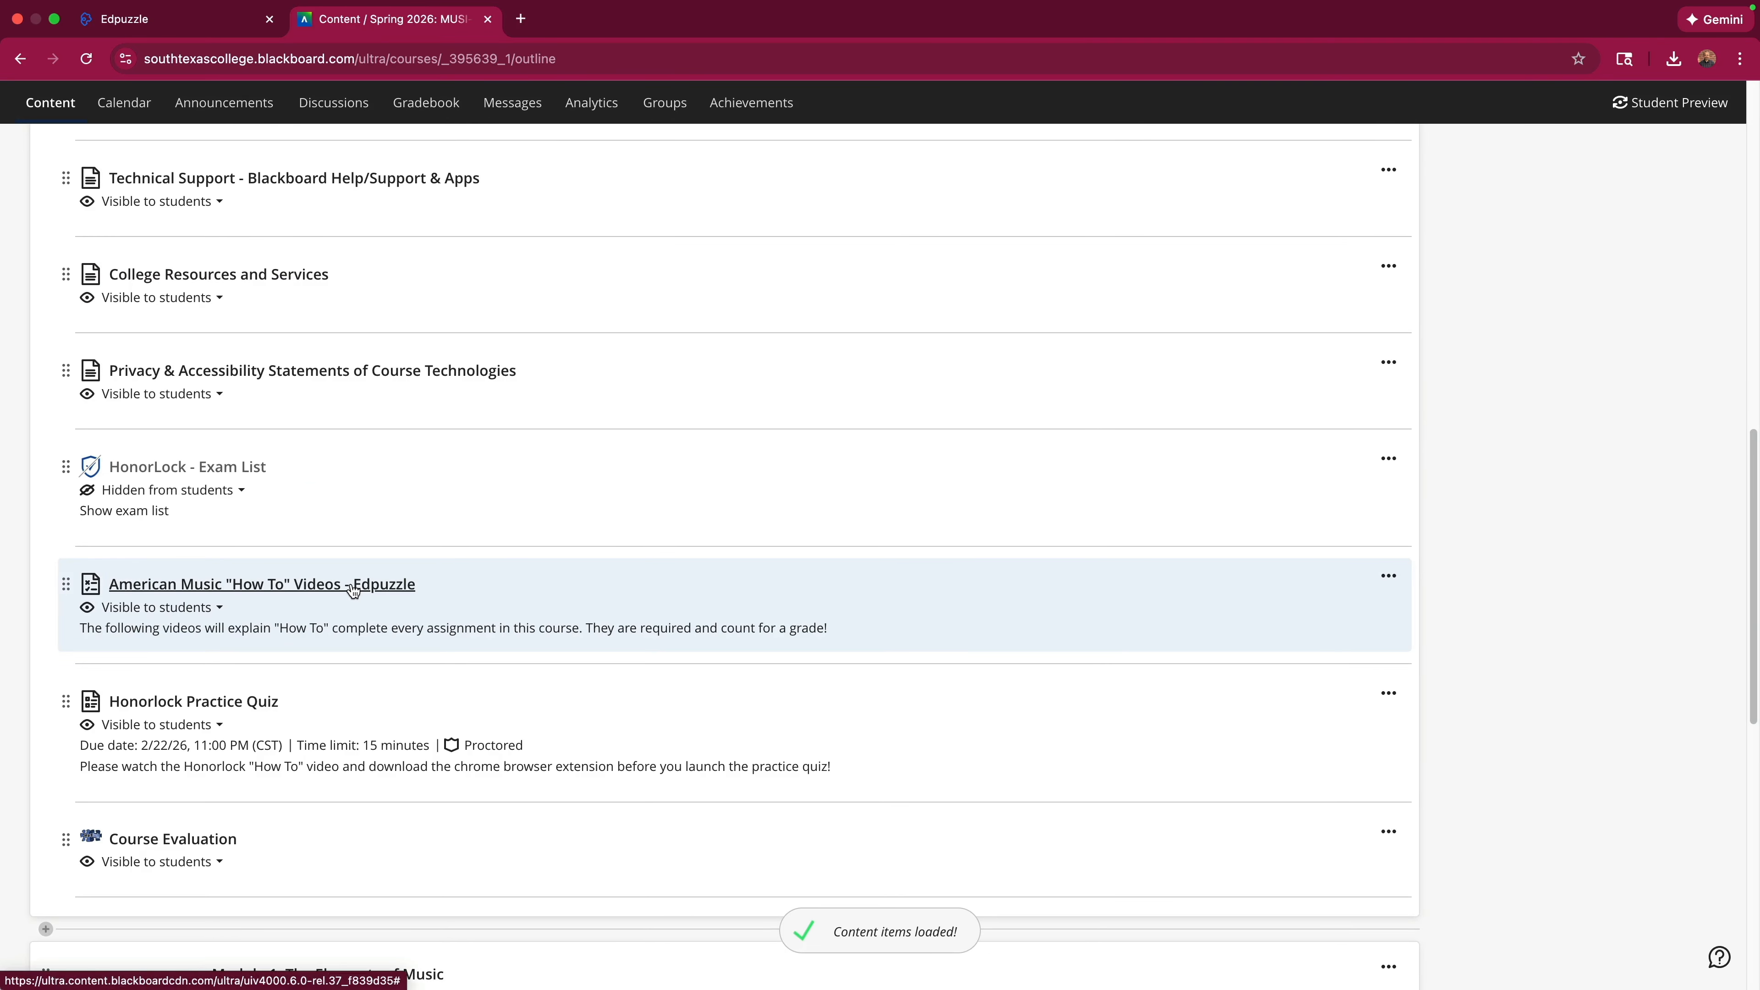
left_click(354, 586)
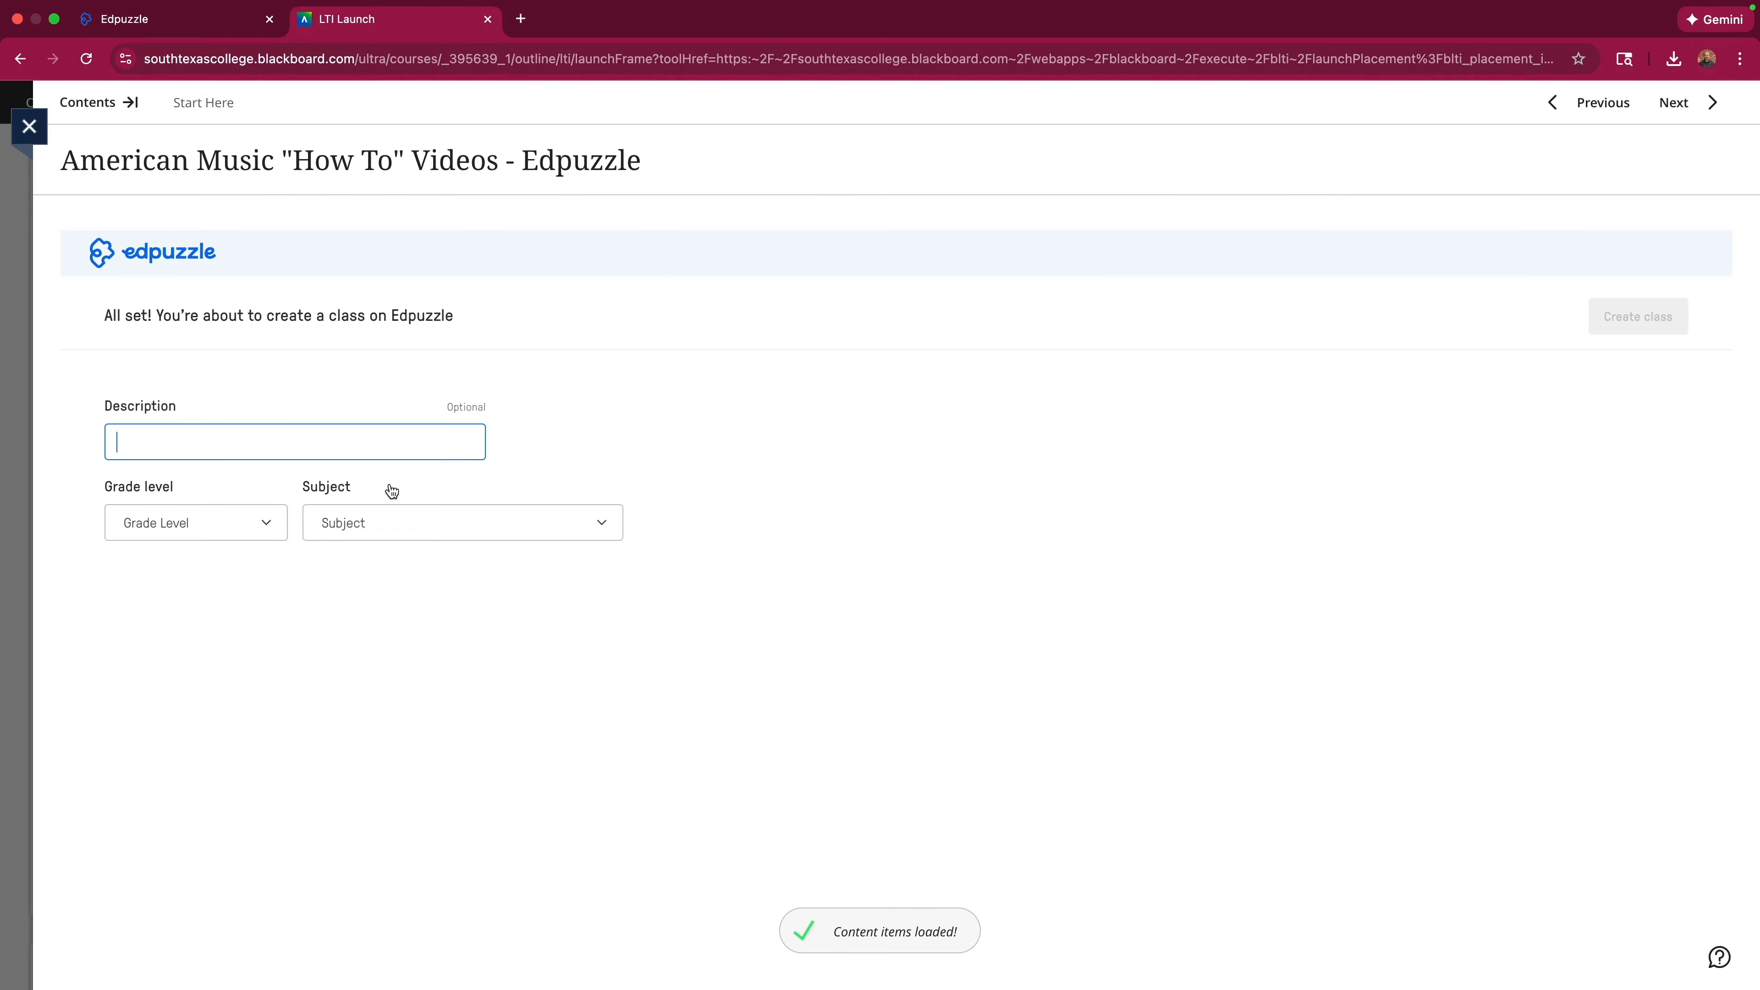
key("super+v")
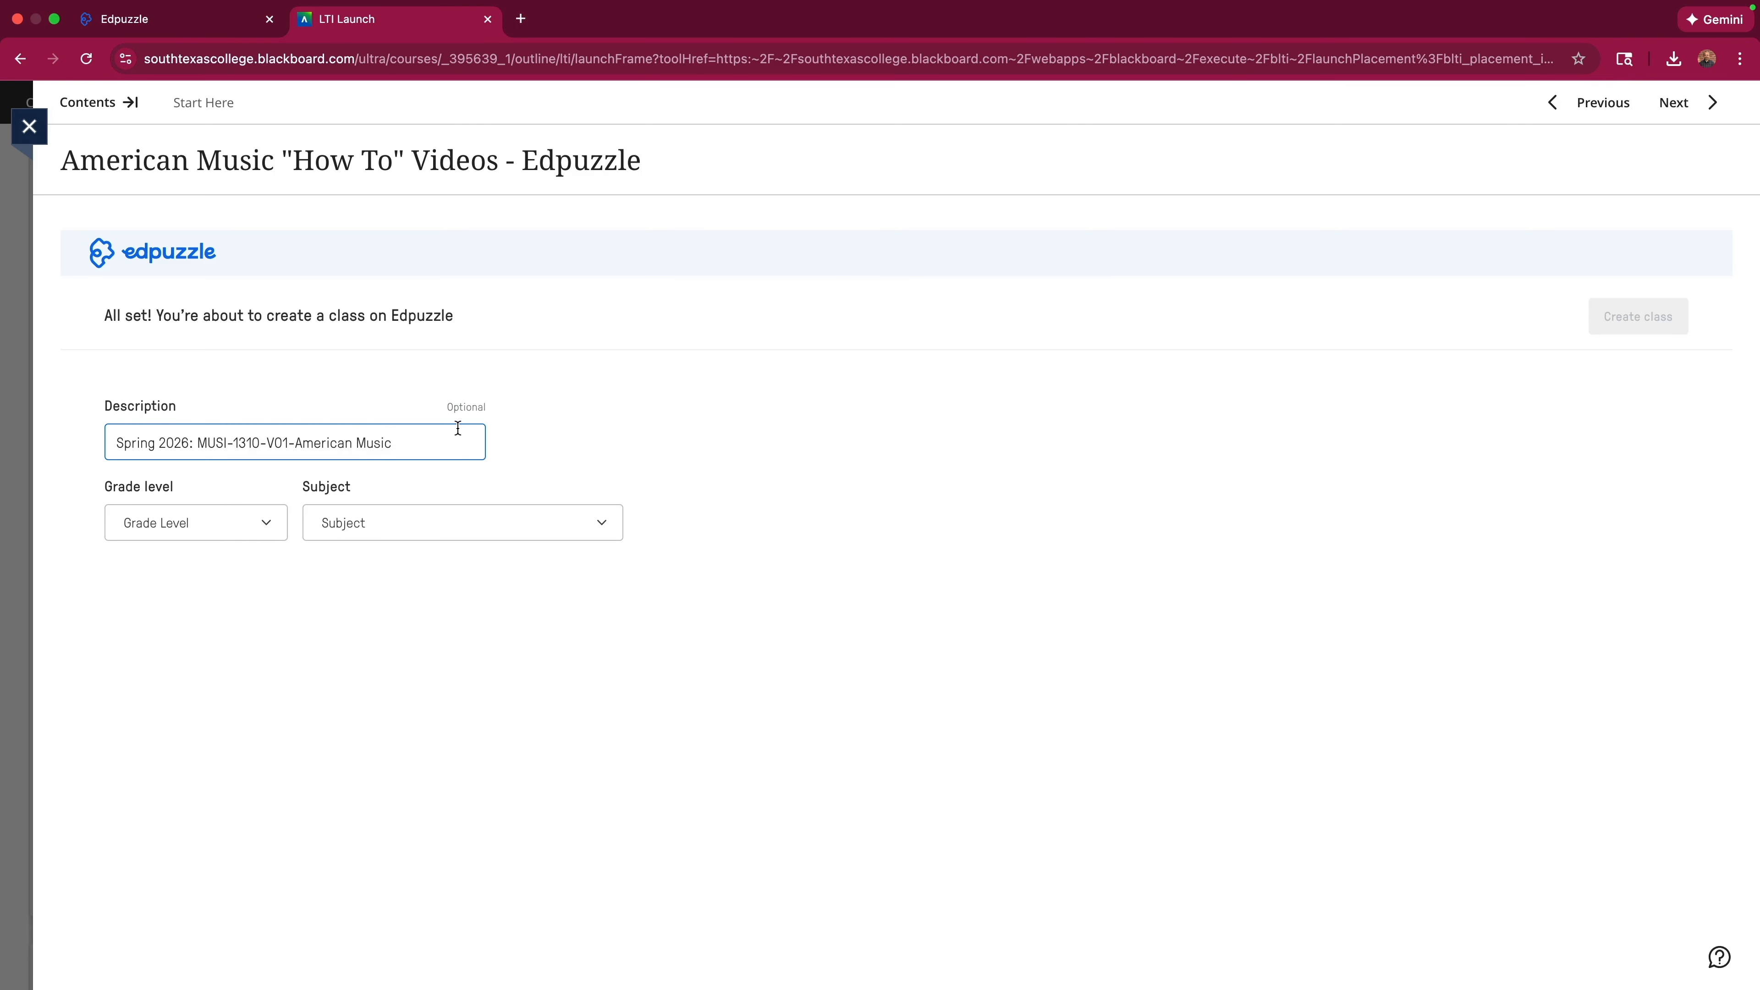
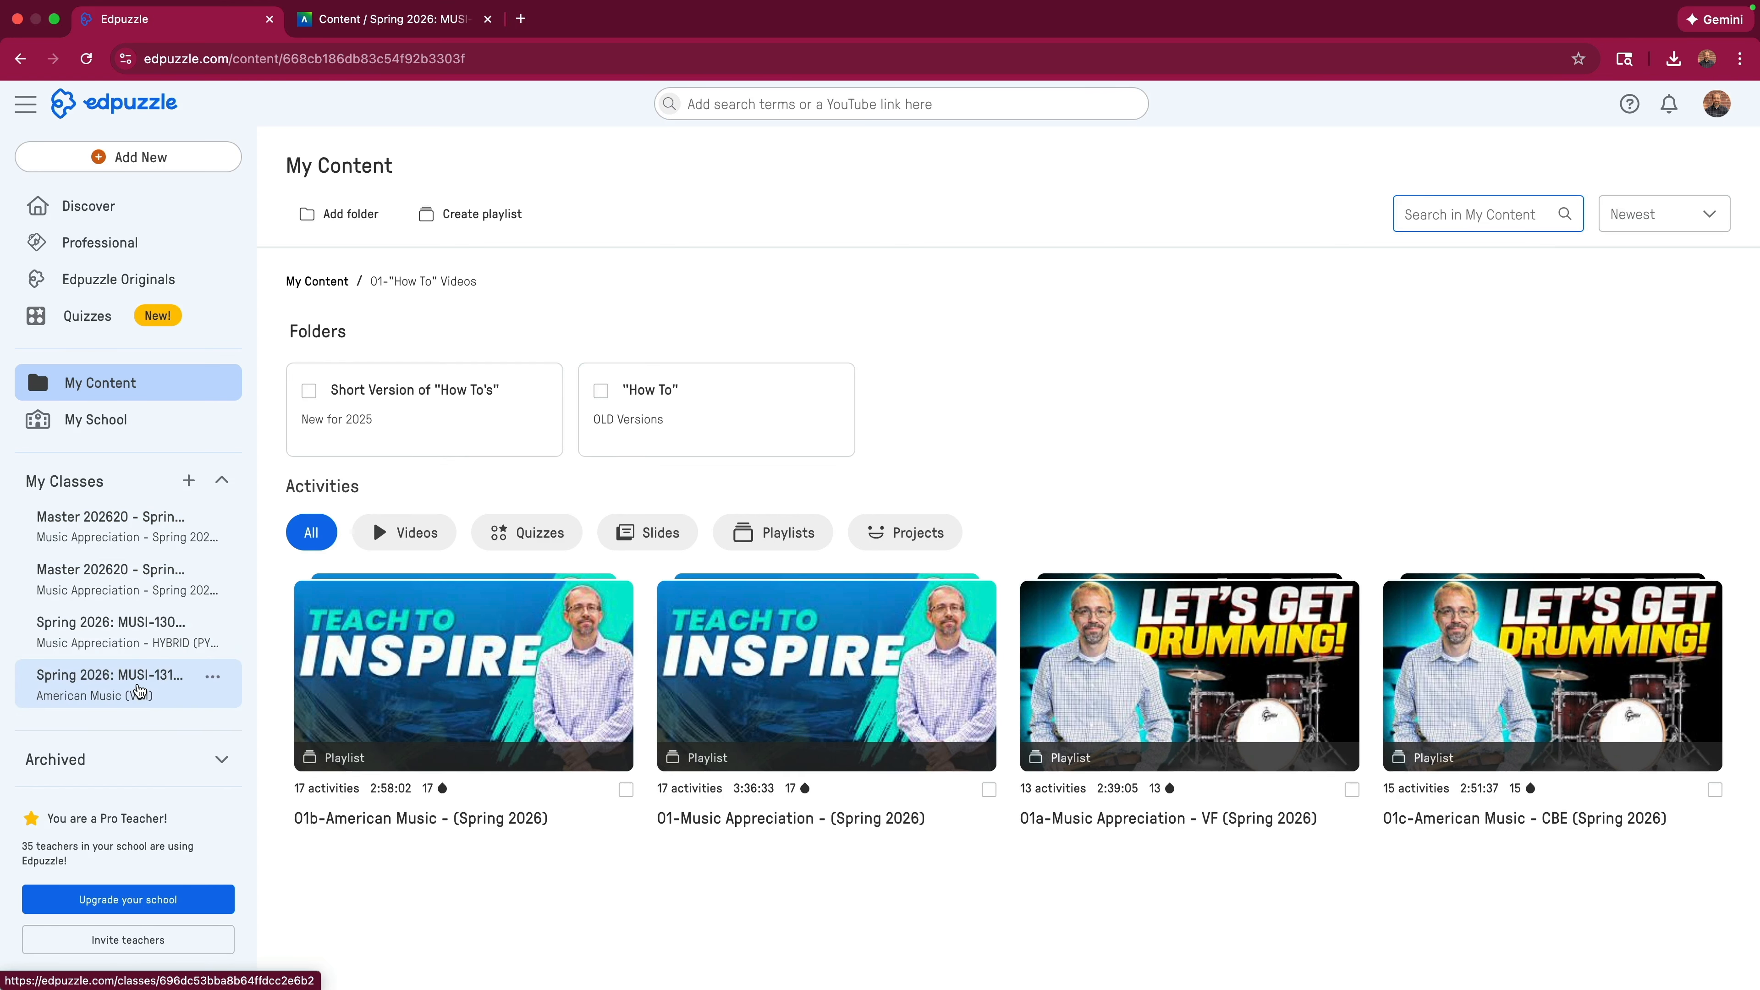
Open the Spring 2026: MUSI-1310-V01-American Music class in Edpuzzle and look through the activities of its assigned playlist.
left_click(142, 691)
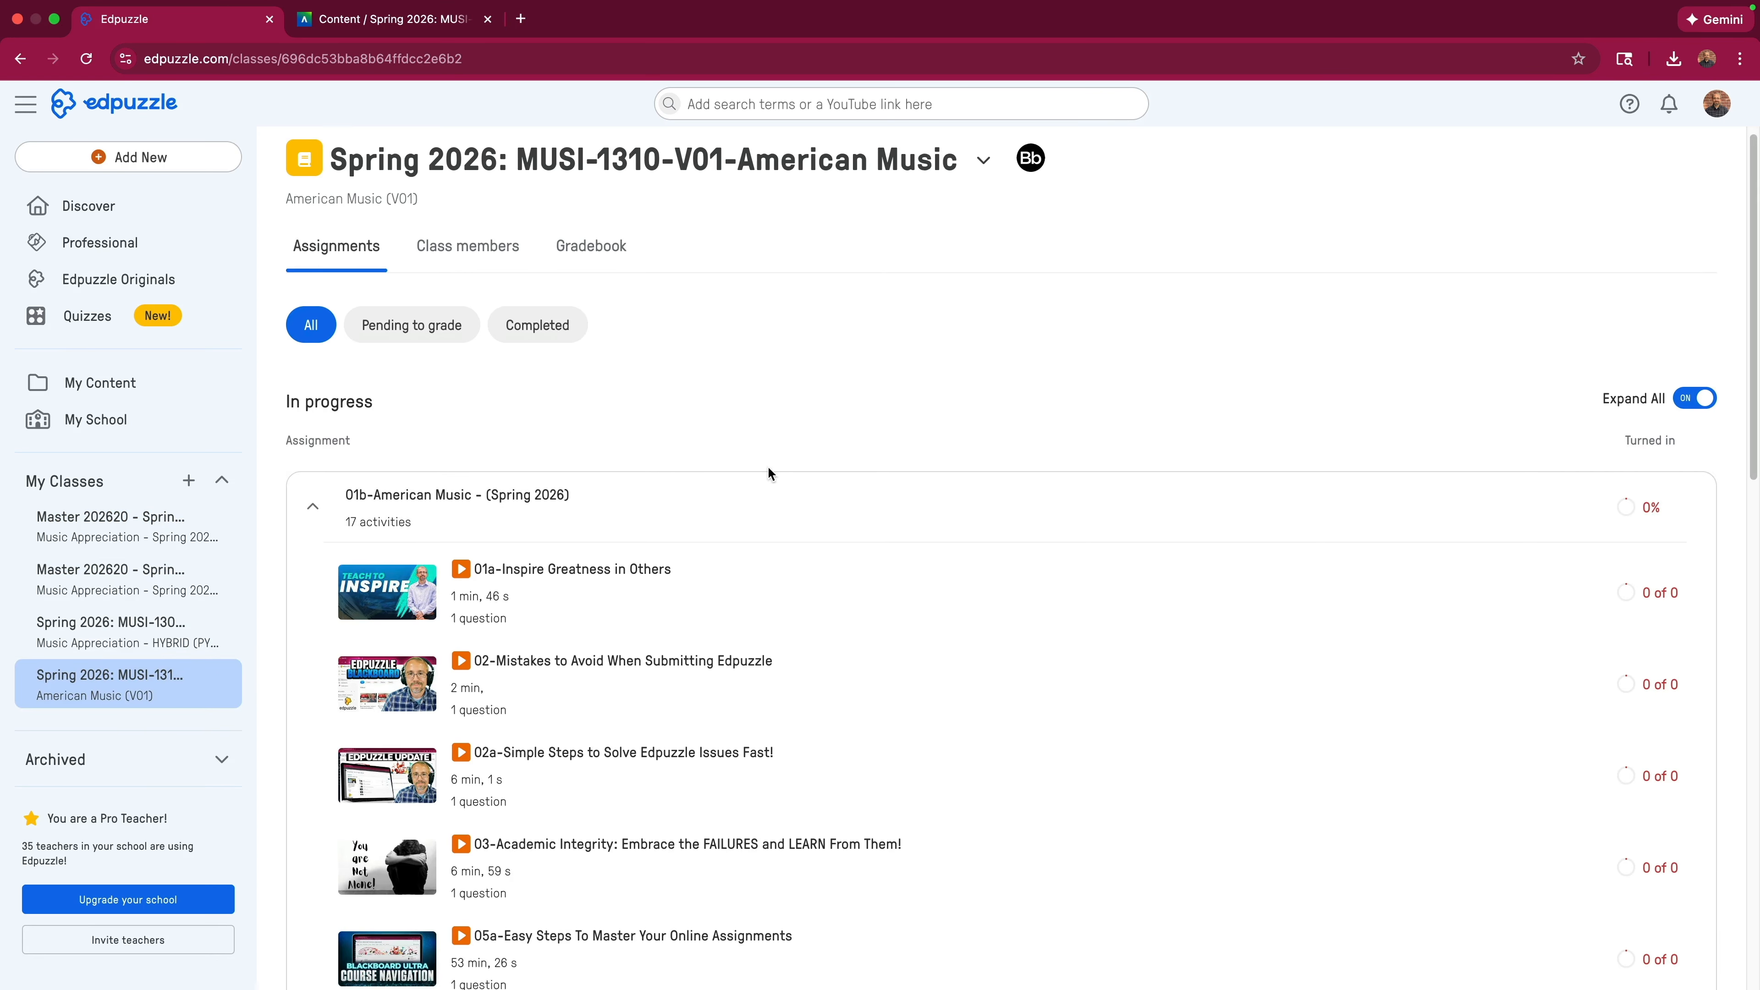
scroll(776, 482, "down", 3)
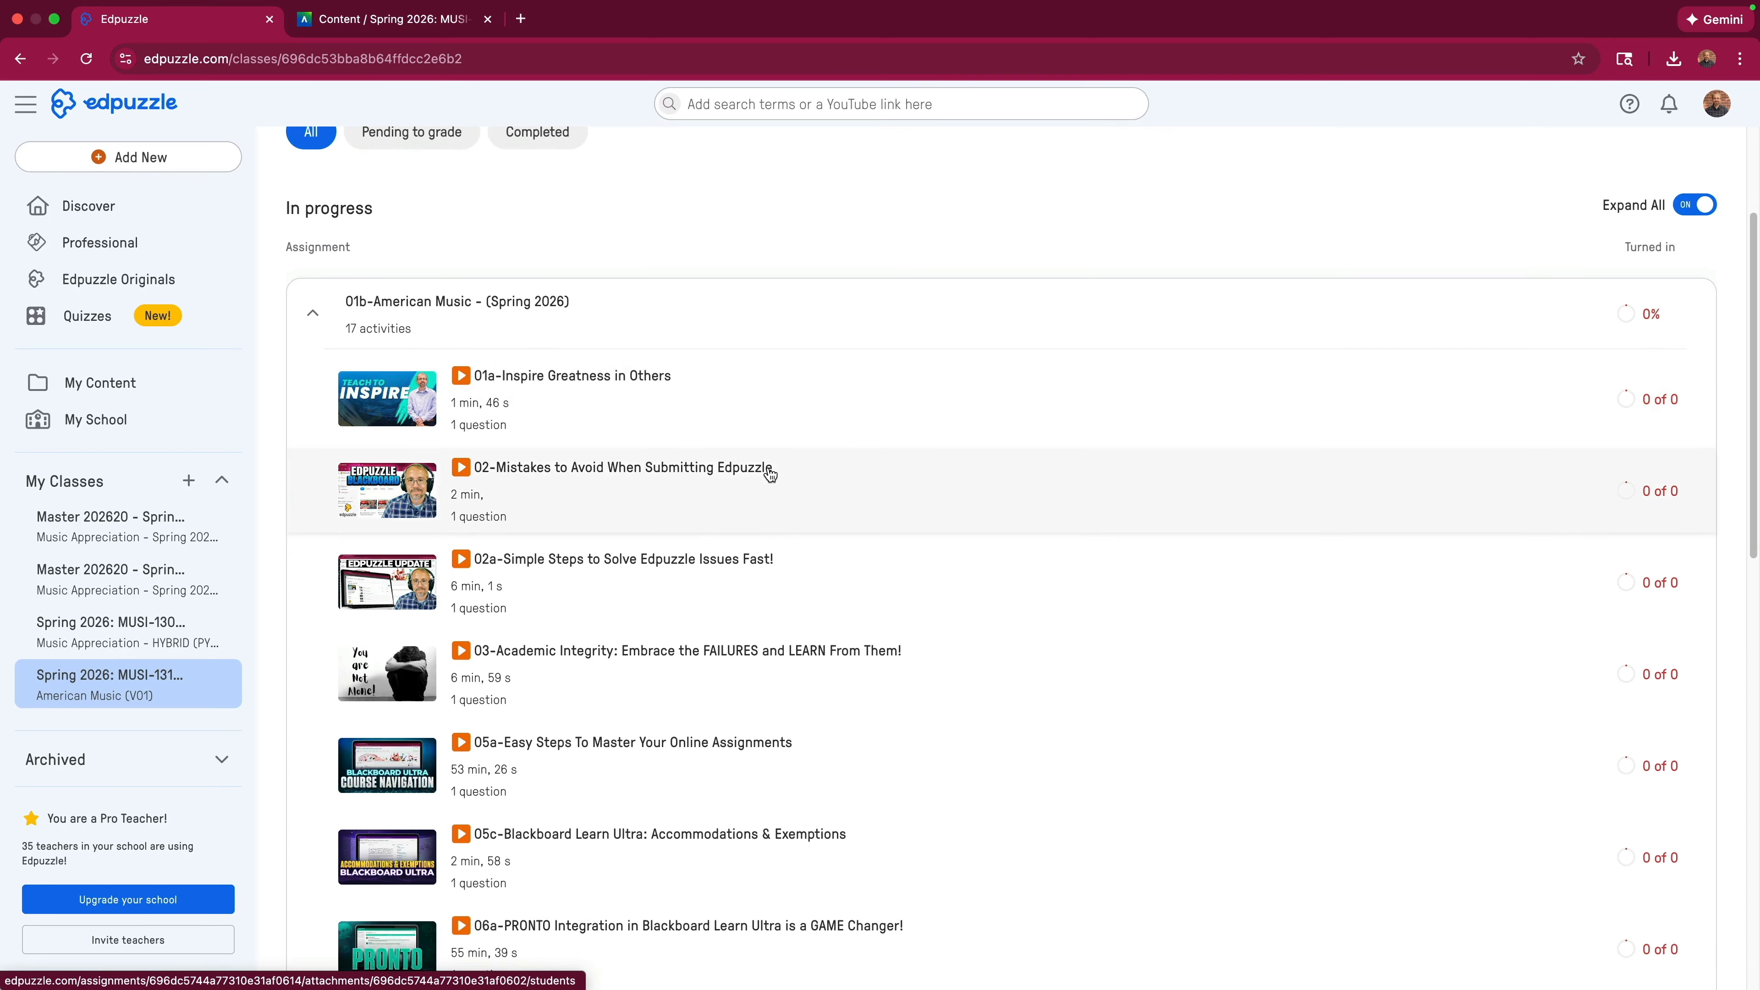
scroll(878, 462, "down", 1)
scroll(569, 367, "down", 6)
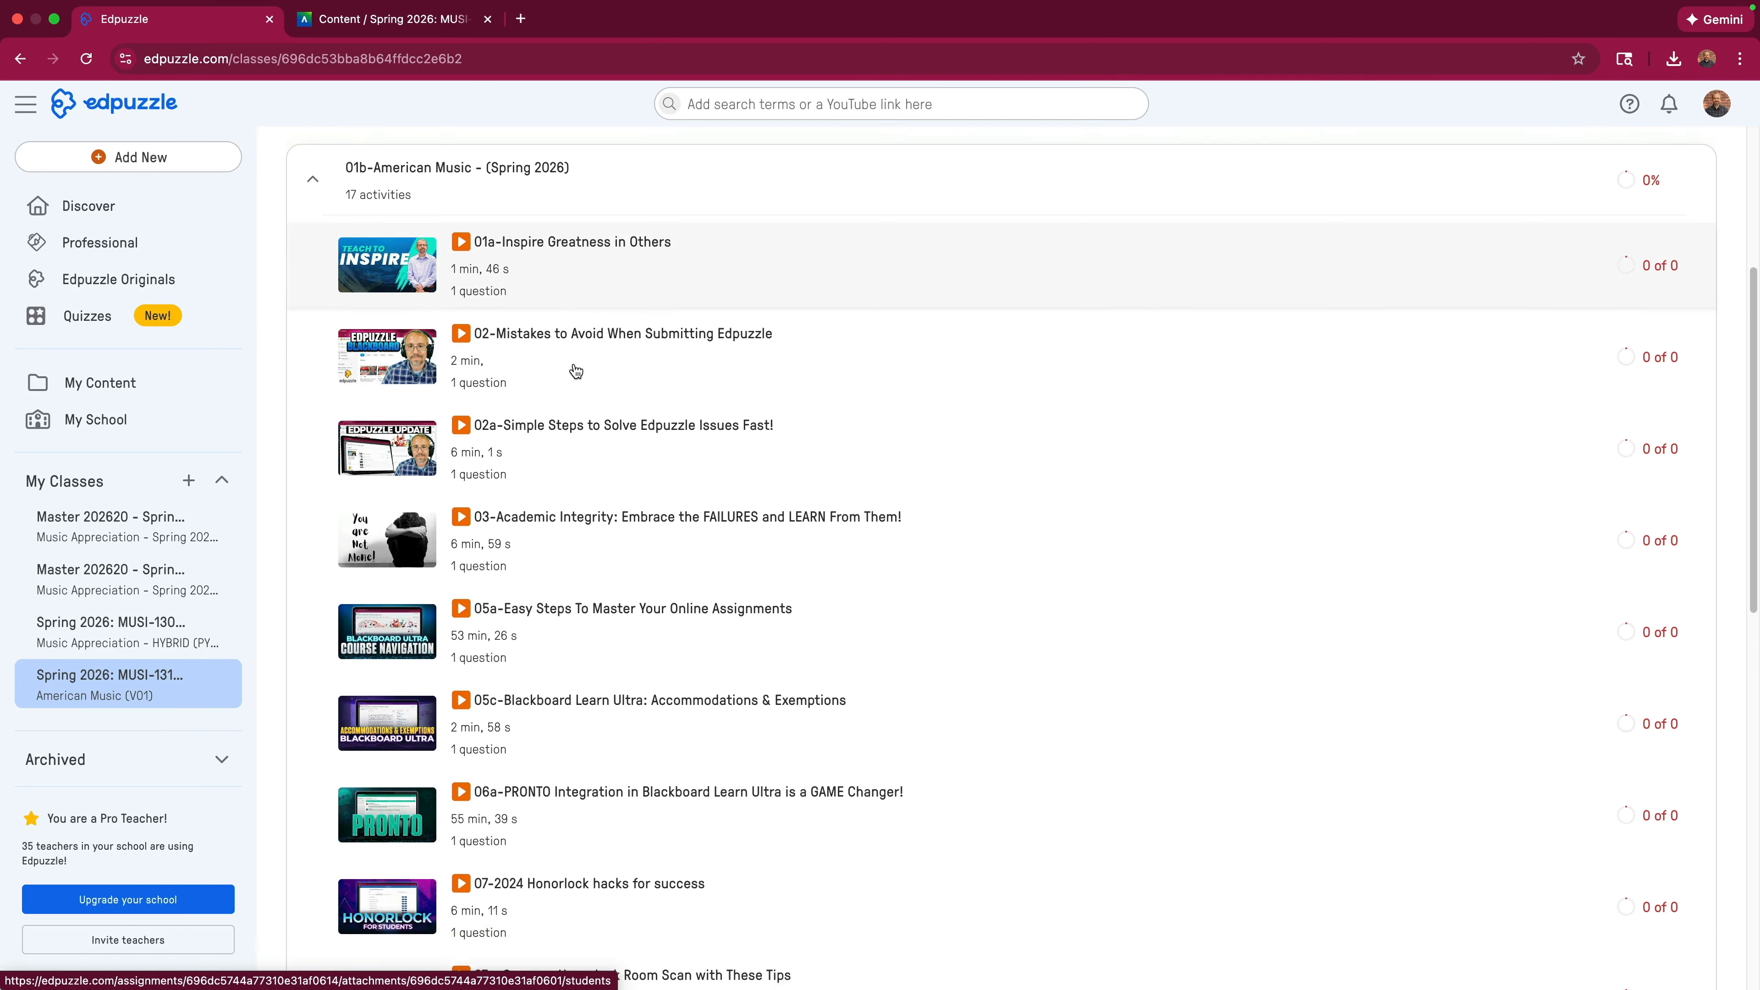
scroll(576, 371, "down", 8)
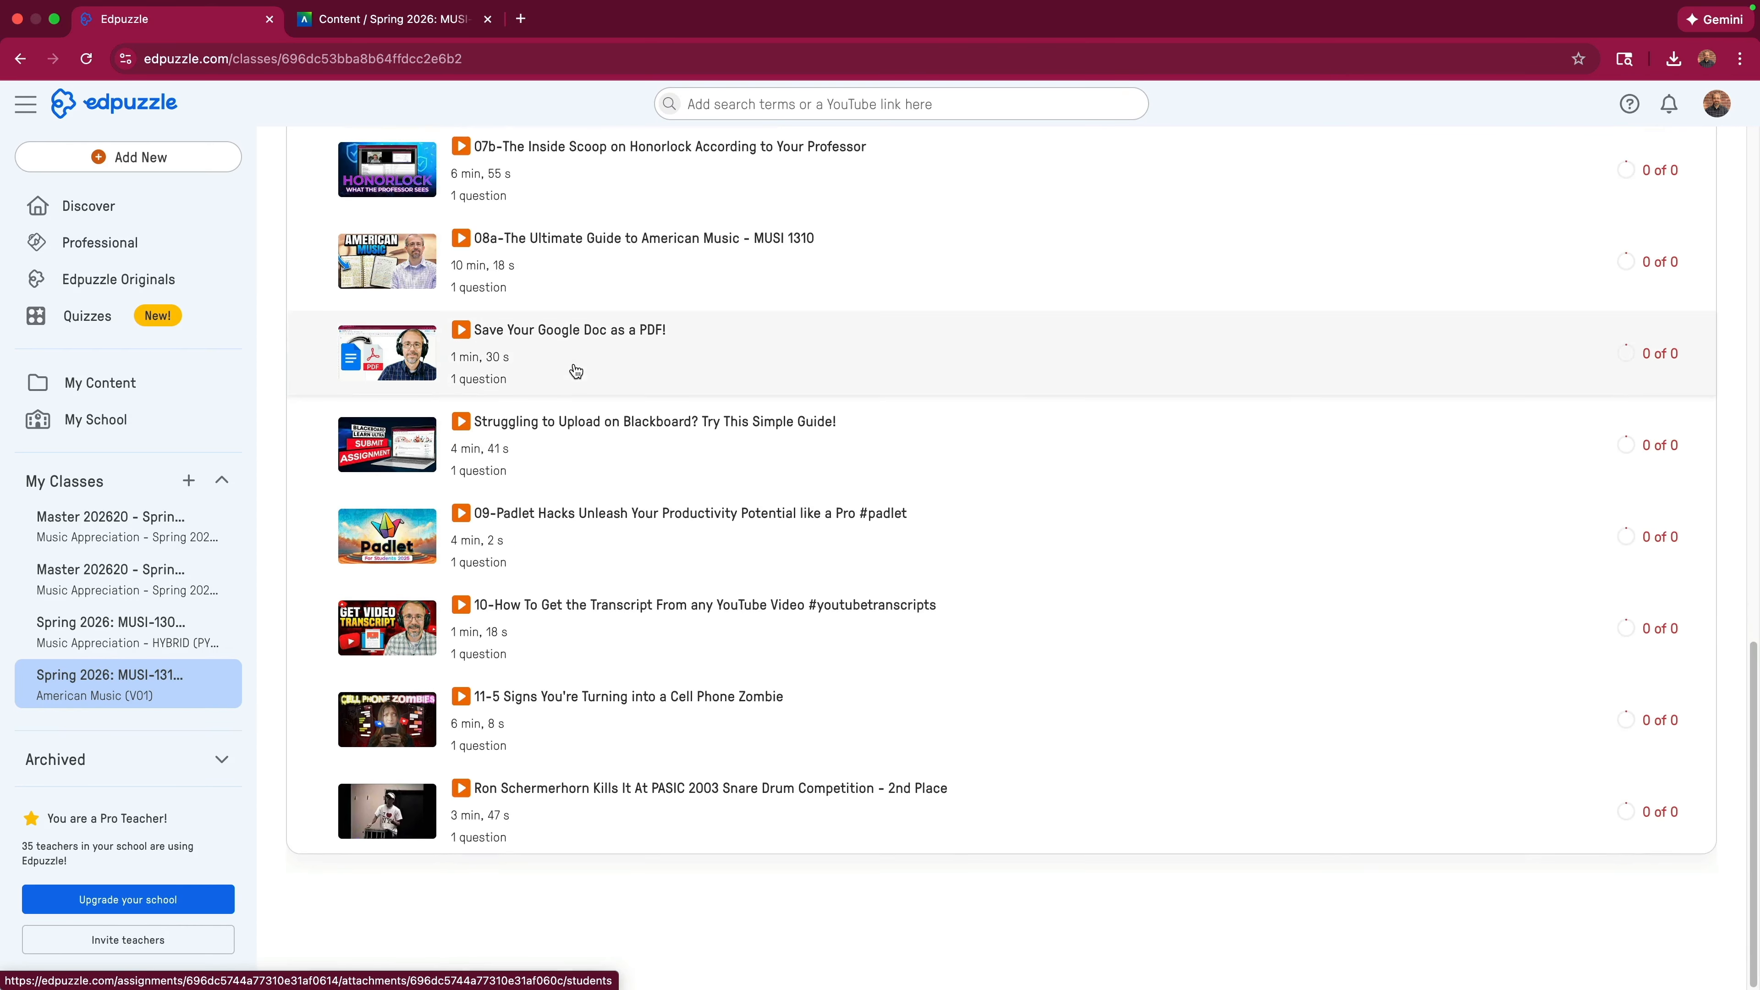
scroll(576, 371, "up", 4)
scroll(576, 371, "up", 10)
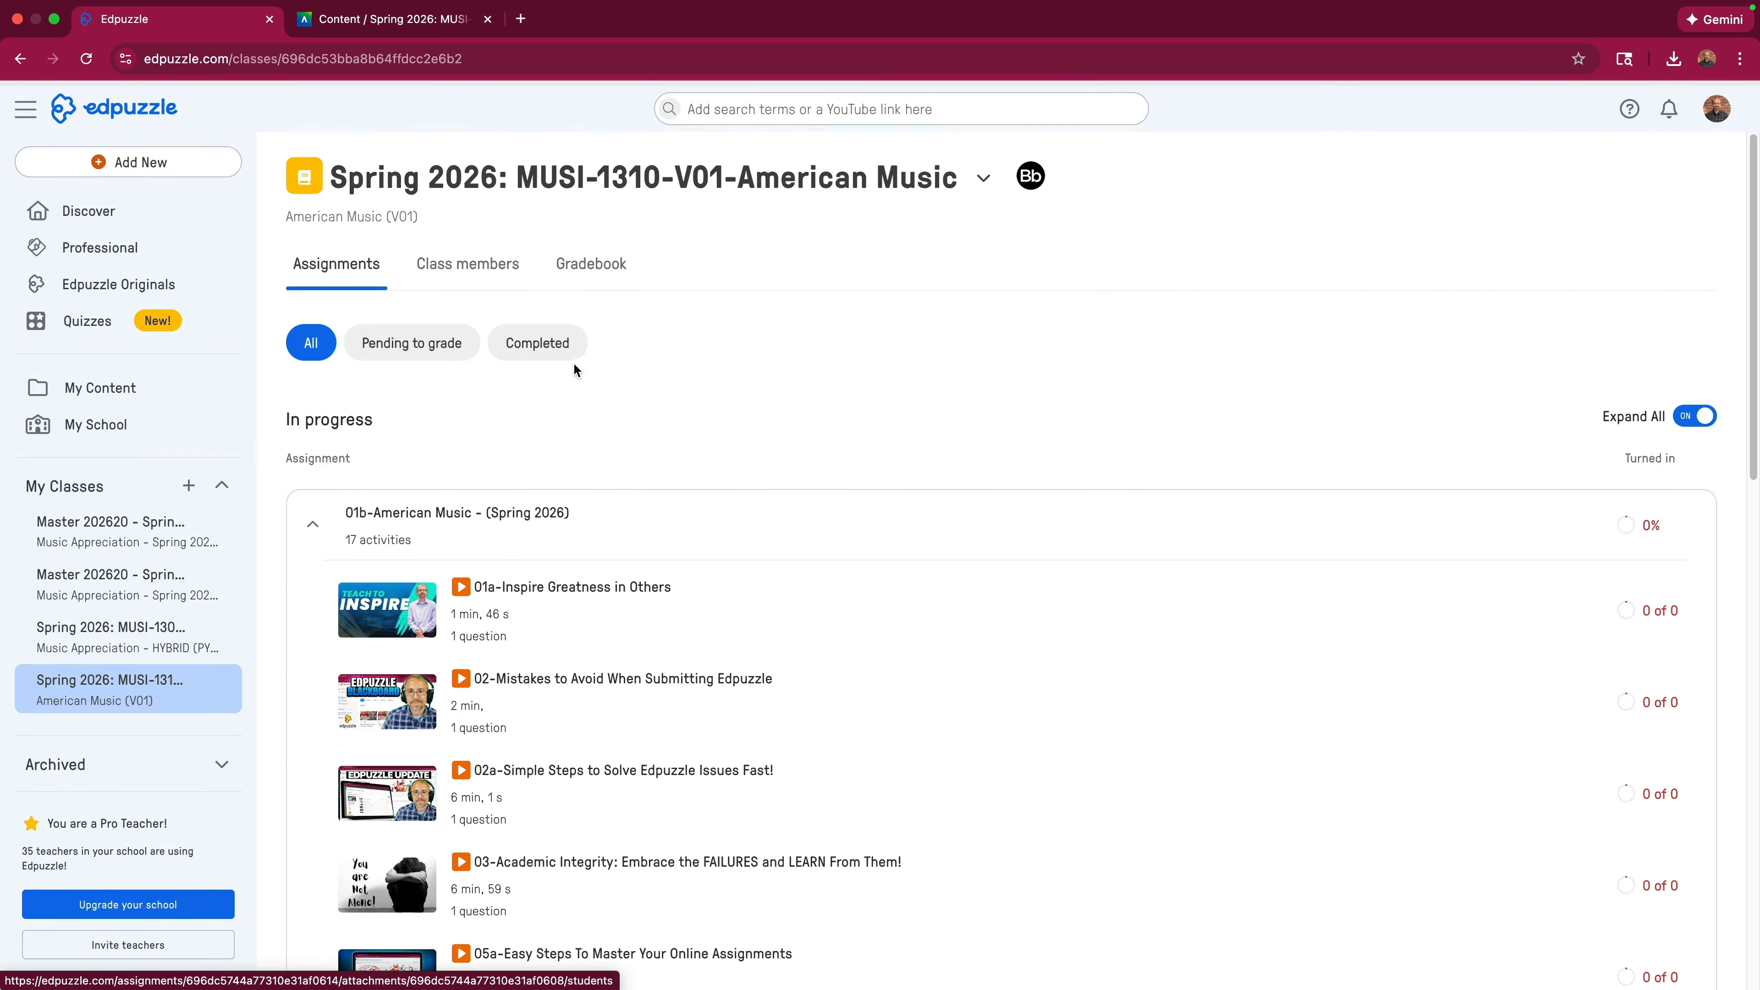
Switch back to the Blackboard course outline, look over the Start Here items, and collapse the Start Here module.
left_click(372, 20)
scroll(540, 452, "down", 5)
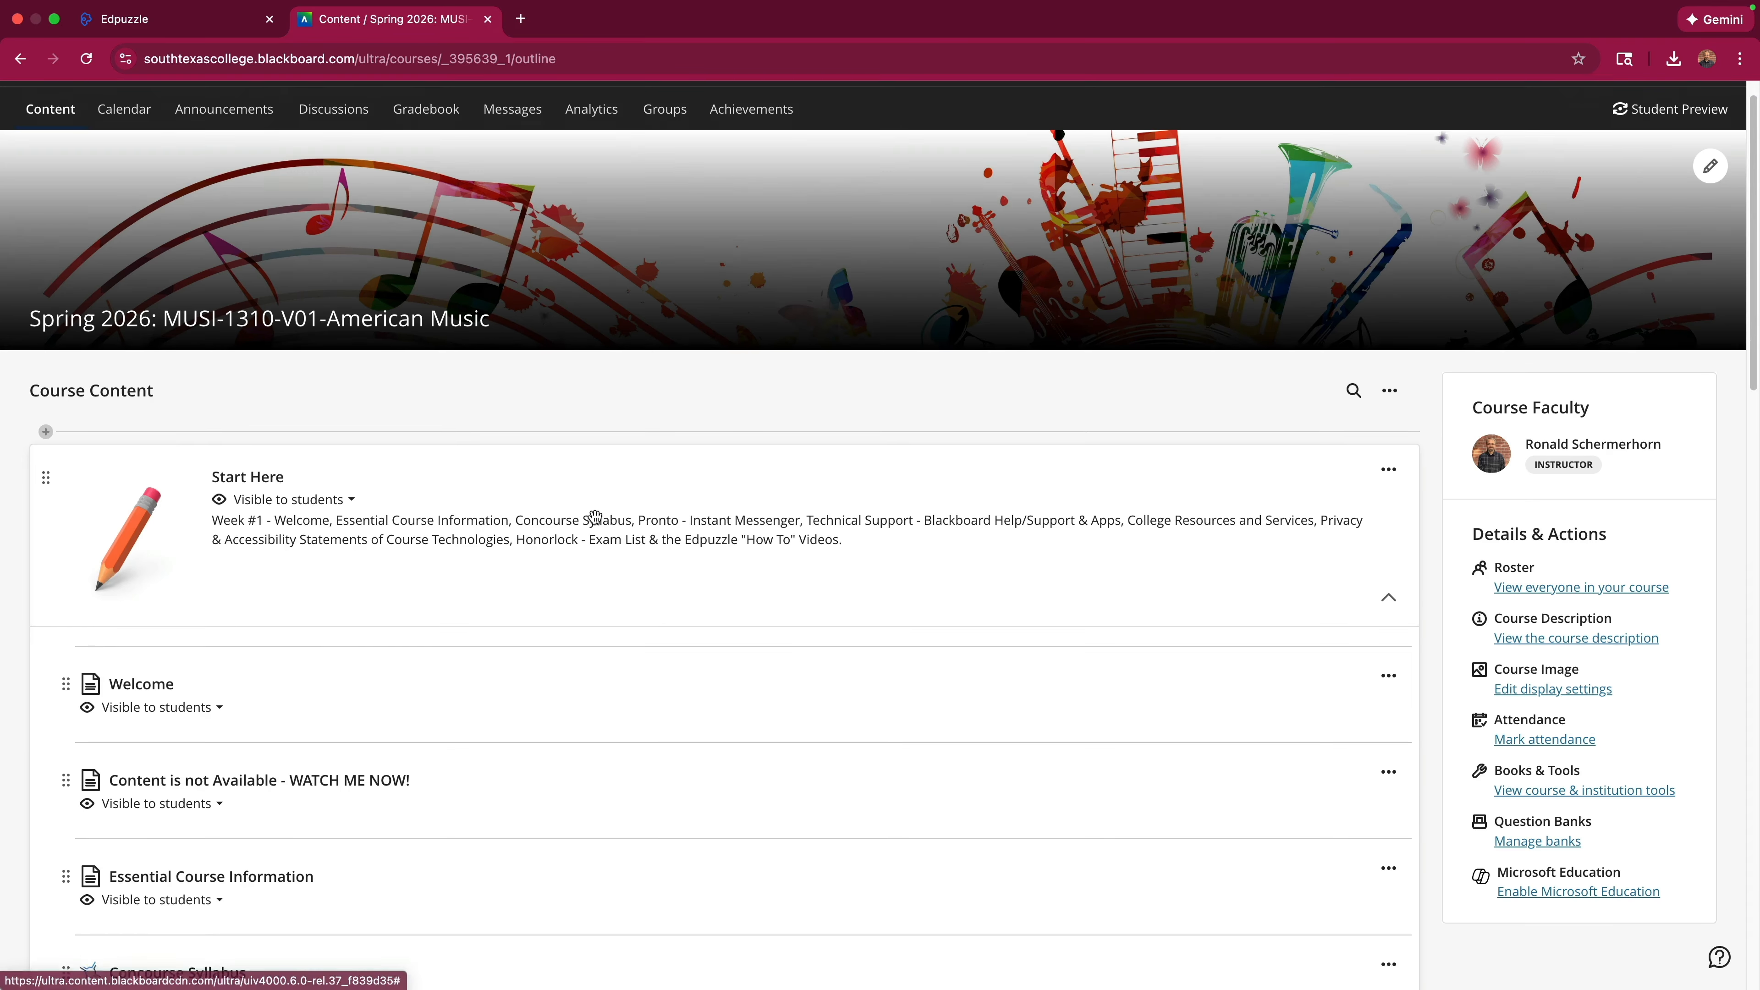
scroll(397, 386, "up", 2)
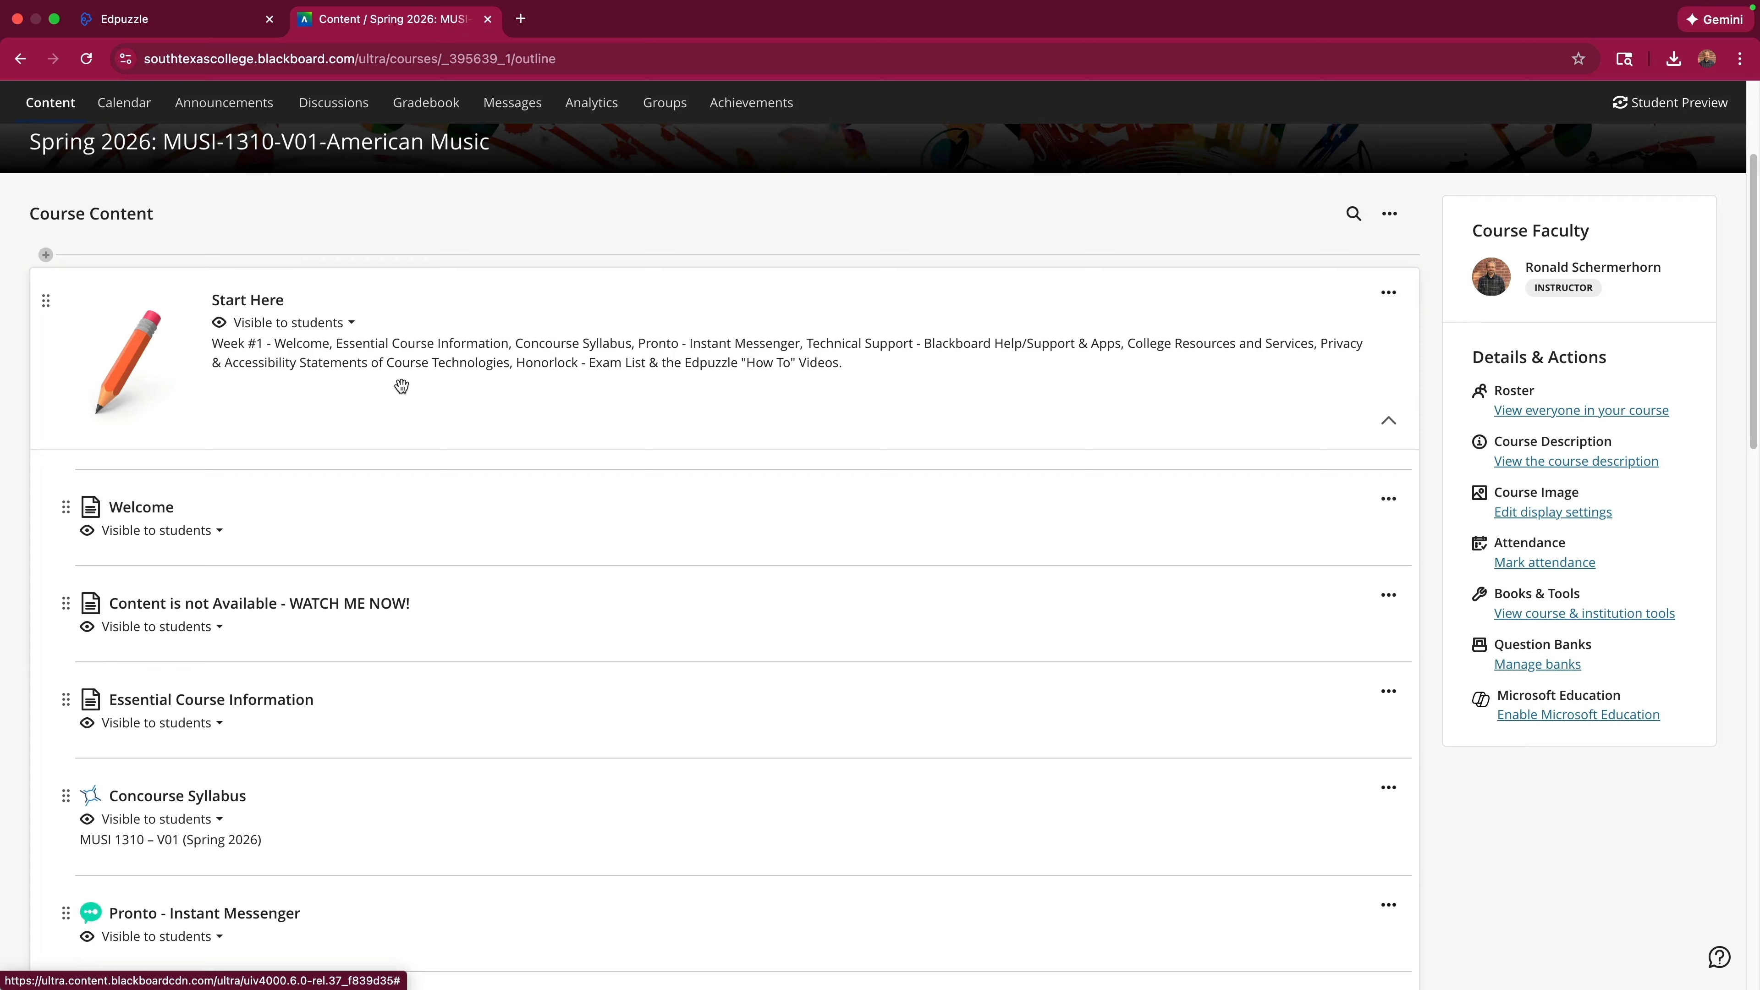
scroll(397, 388, "down", 10)
scroll(401, 386, "down", 8)
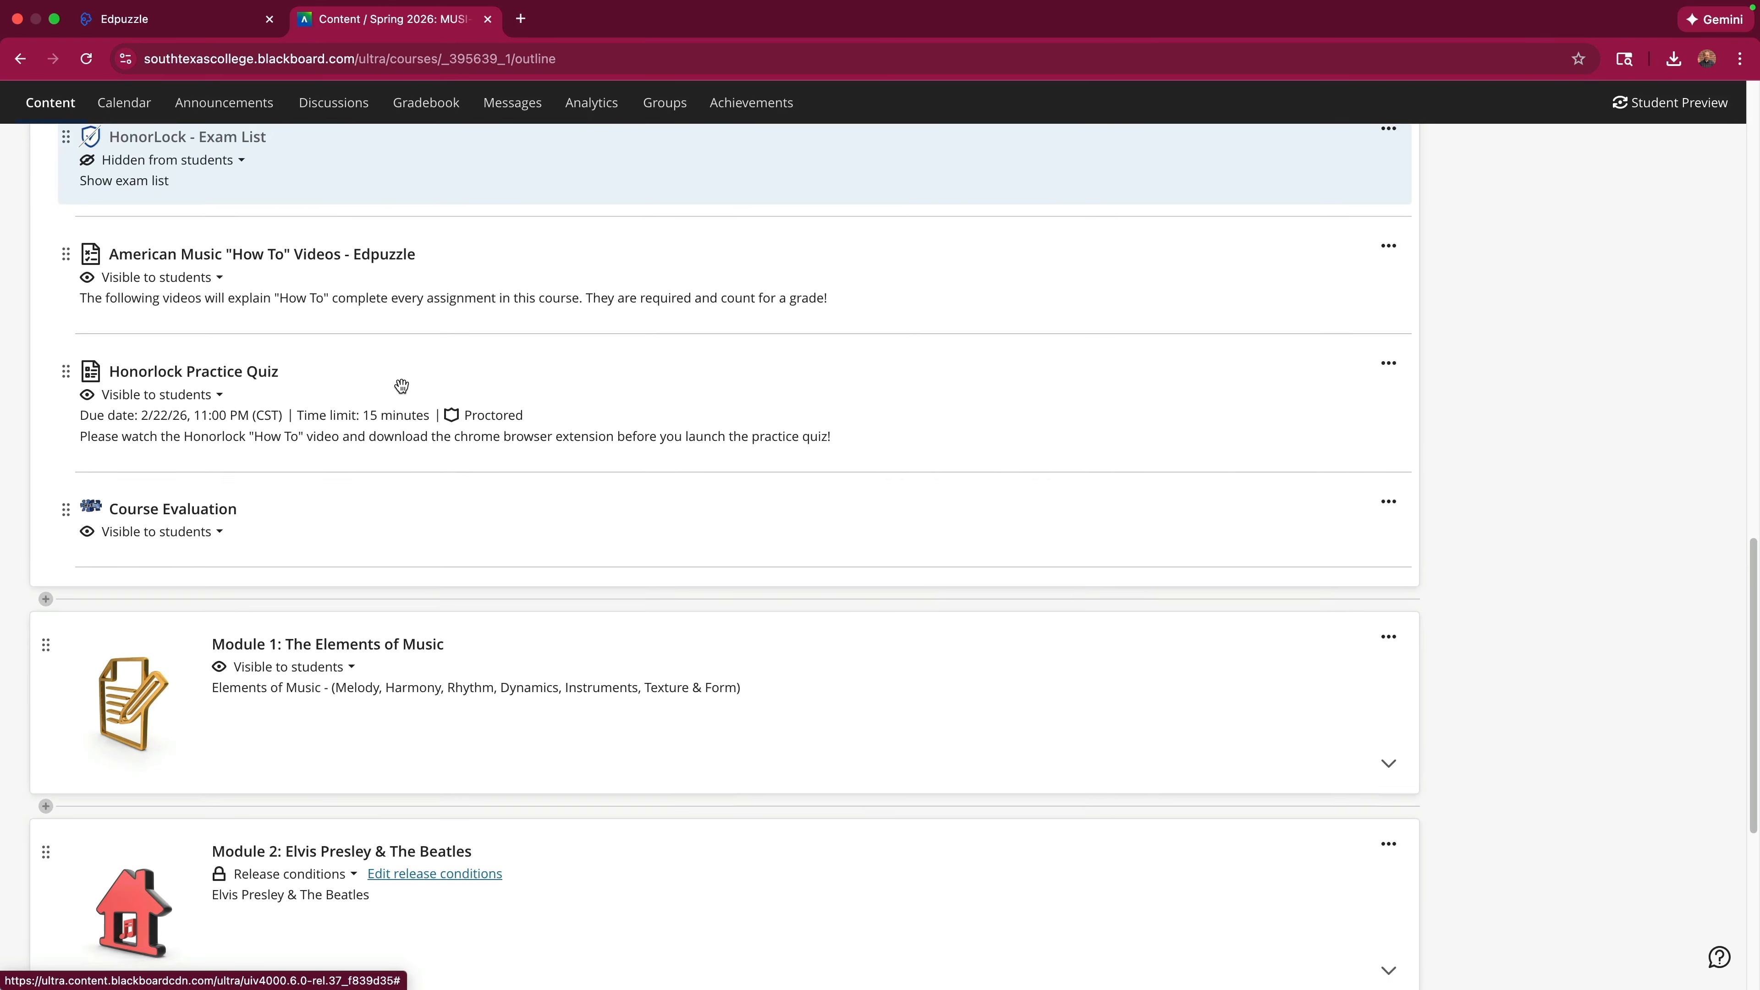
scroll(401, 386, "up", 3)
scroll(401, 385, "up", 15)
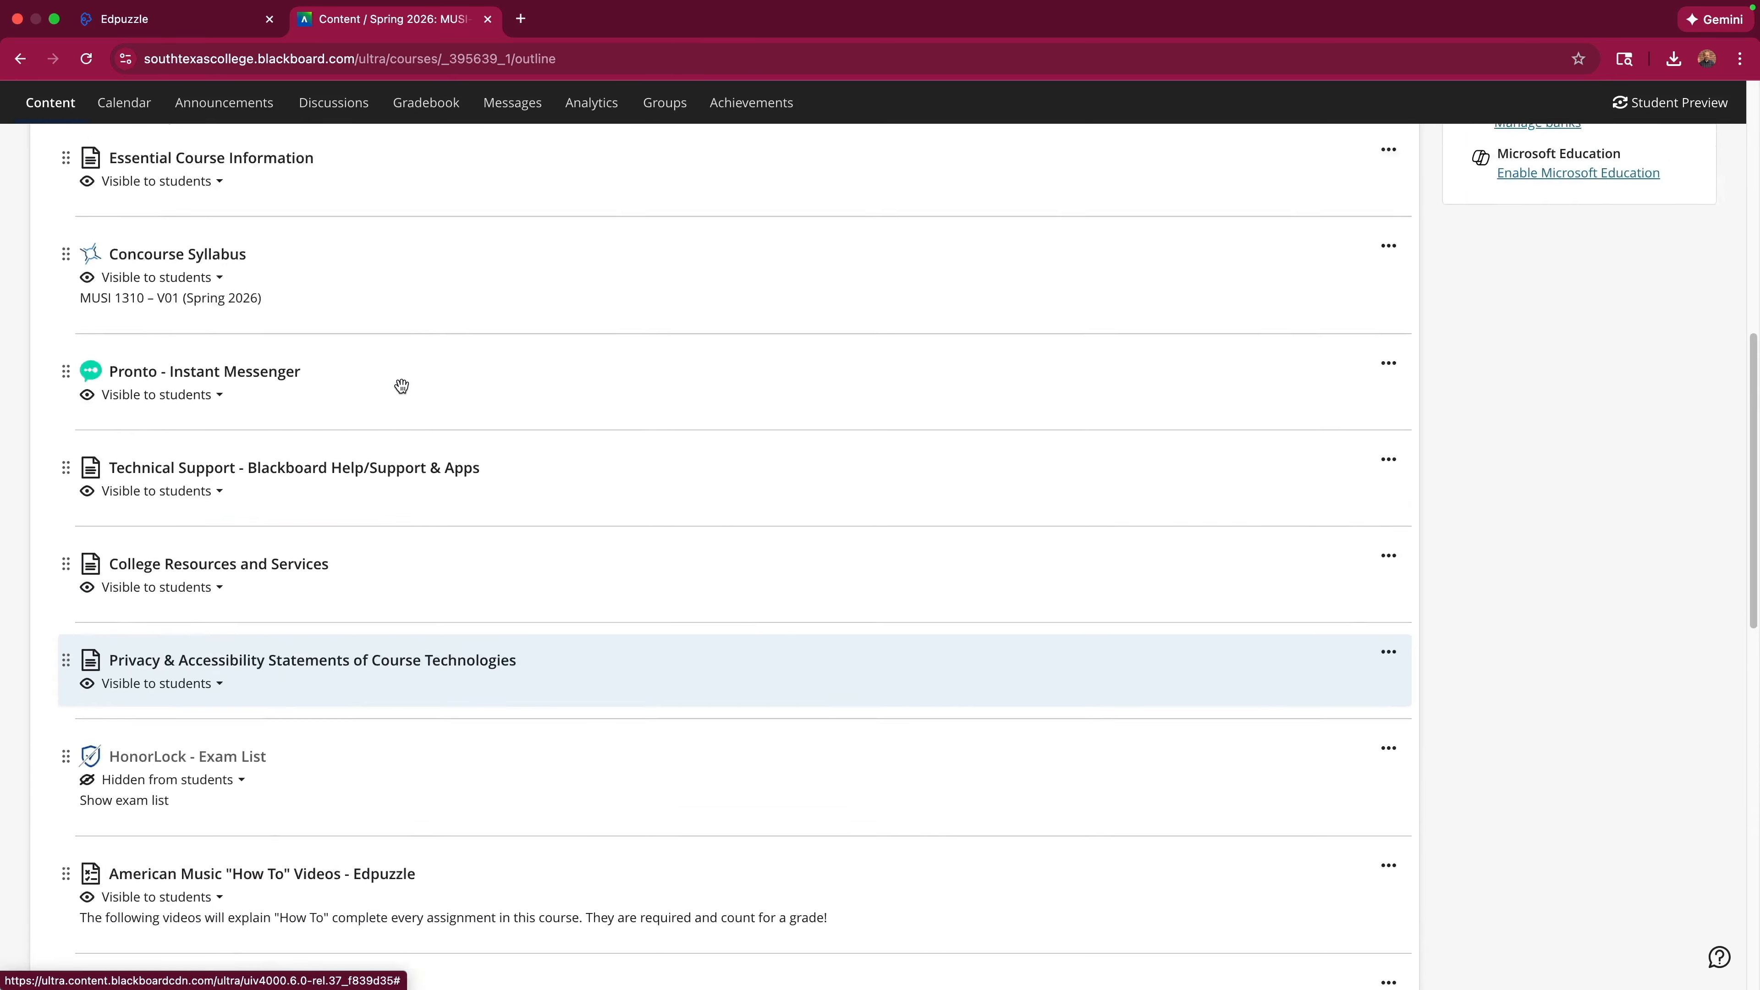
left_click(434, 265)
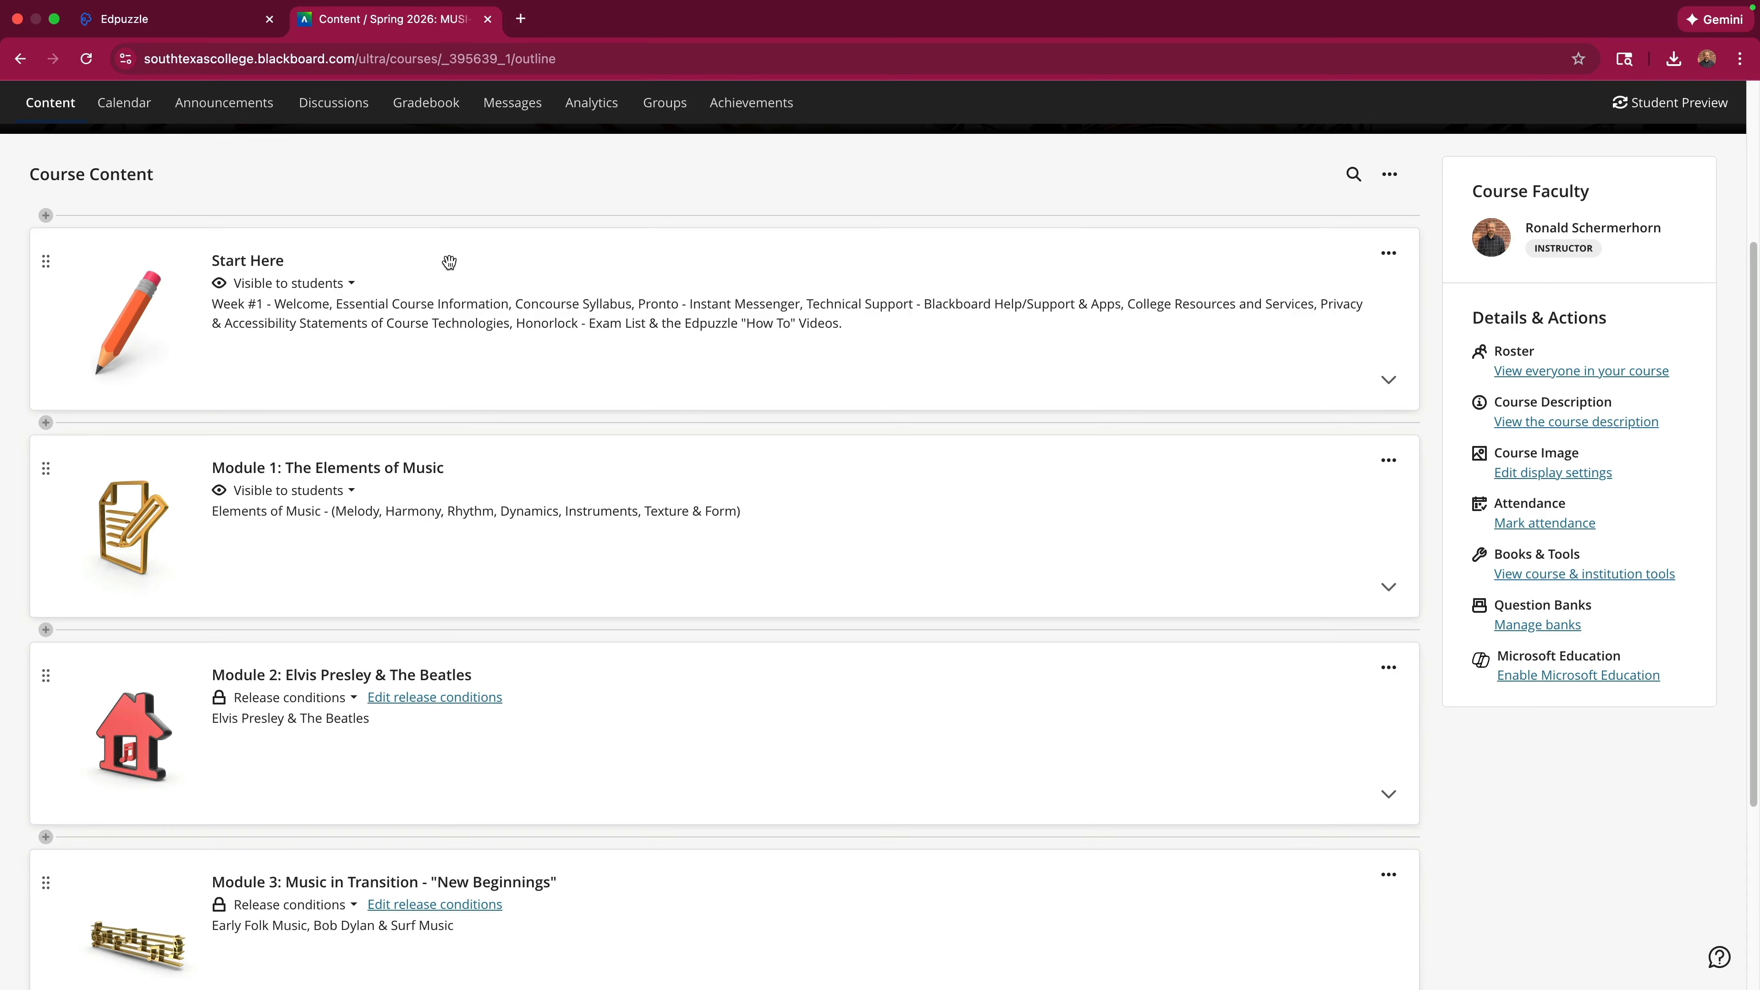
Open the "American Music: Lecture 1 - A World without Music" item in Module 1's Week #2 - Elements of Music 1 folder.
scroll(434, 265, "down", 3)
left_click(798, 343)
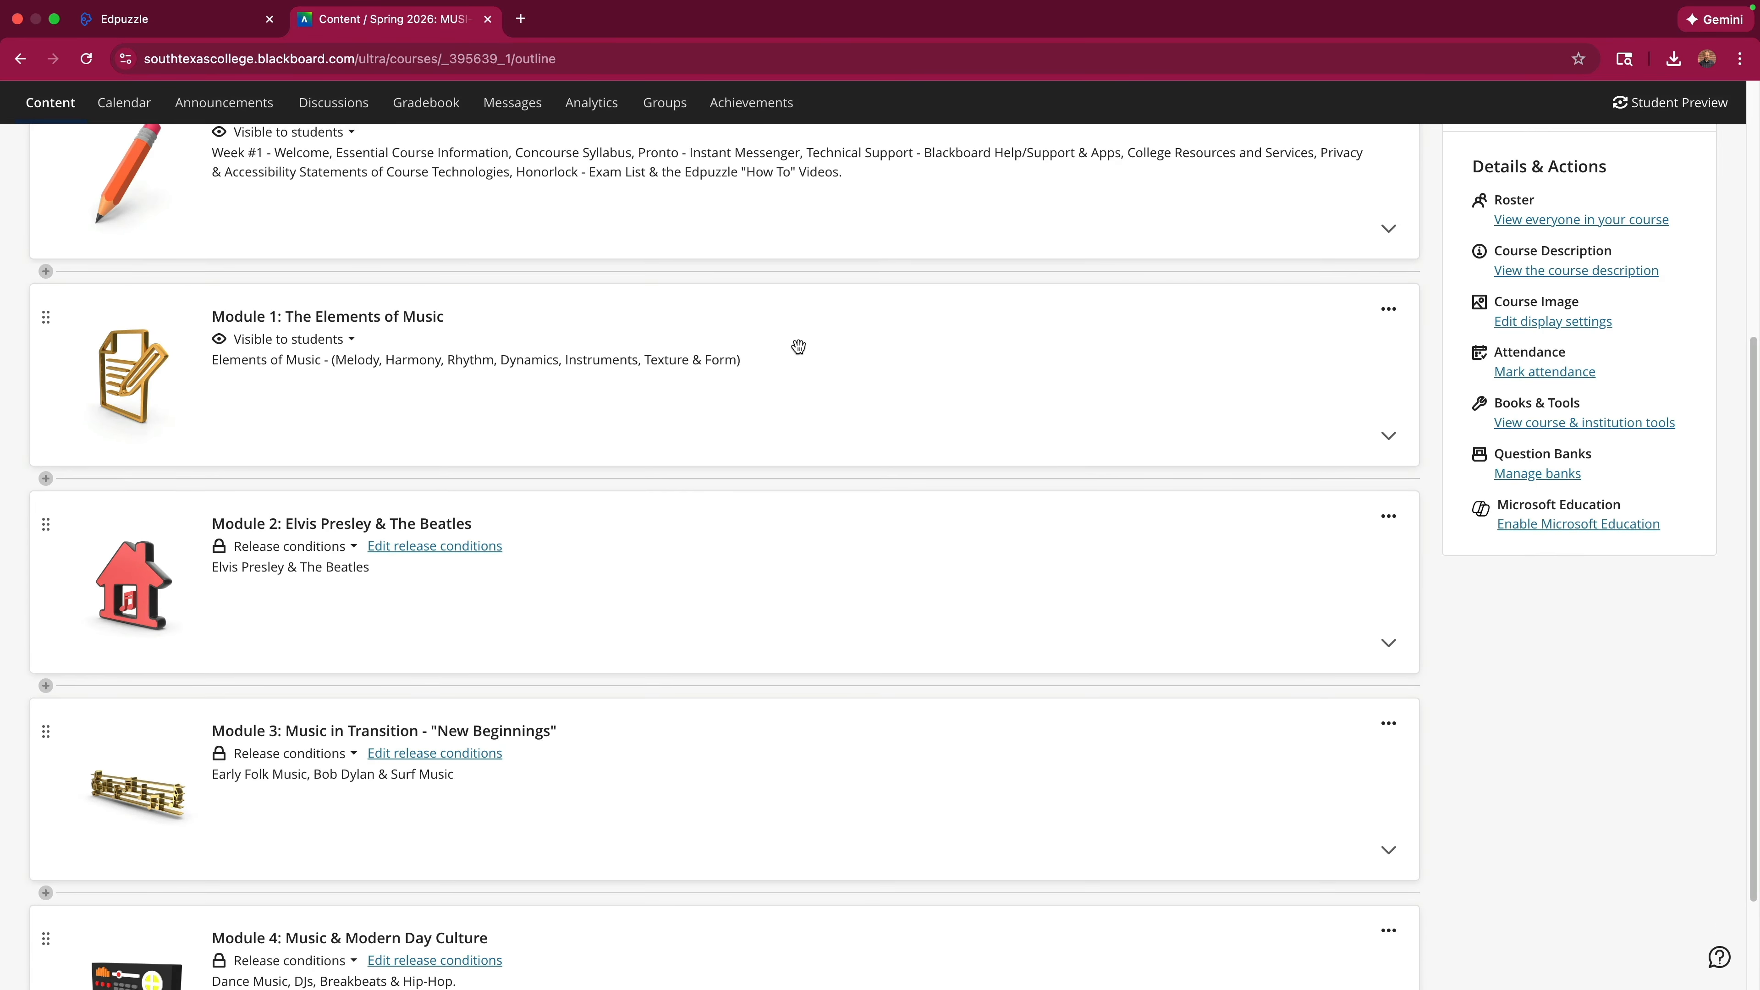
scroll(593, 346, "down", 3)
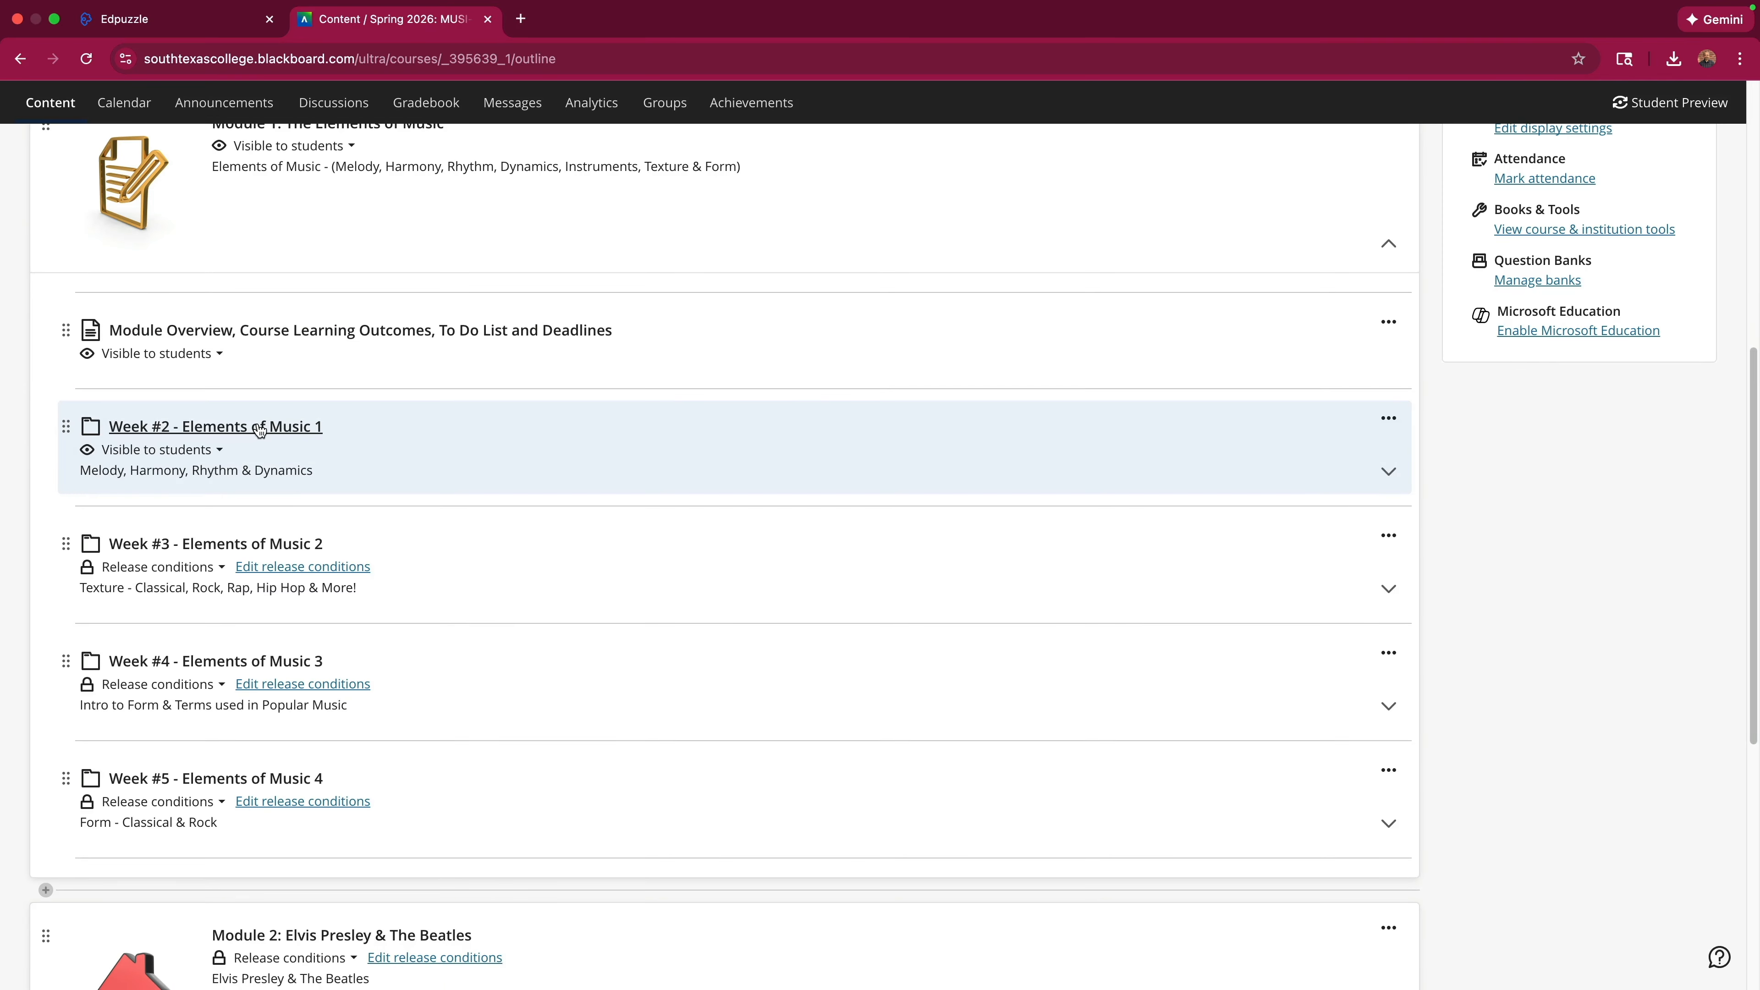
left_click(259, 427)
left_click(403, 544)
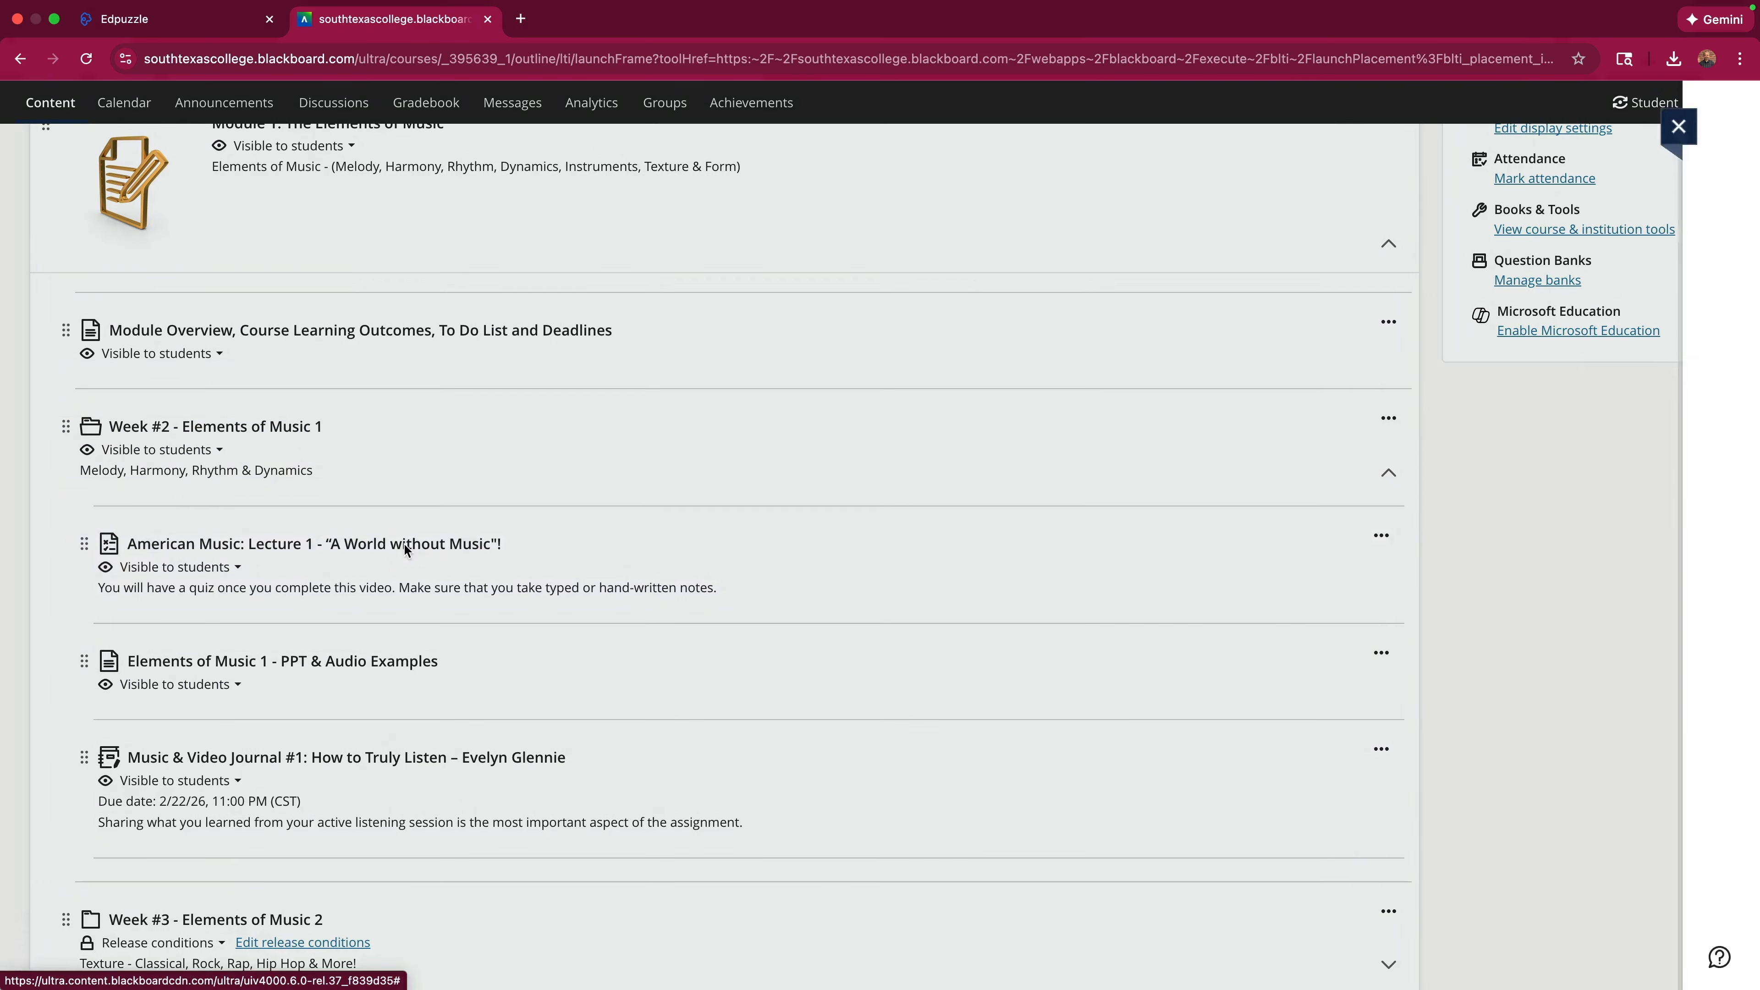
mouse_move(1133, 3)
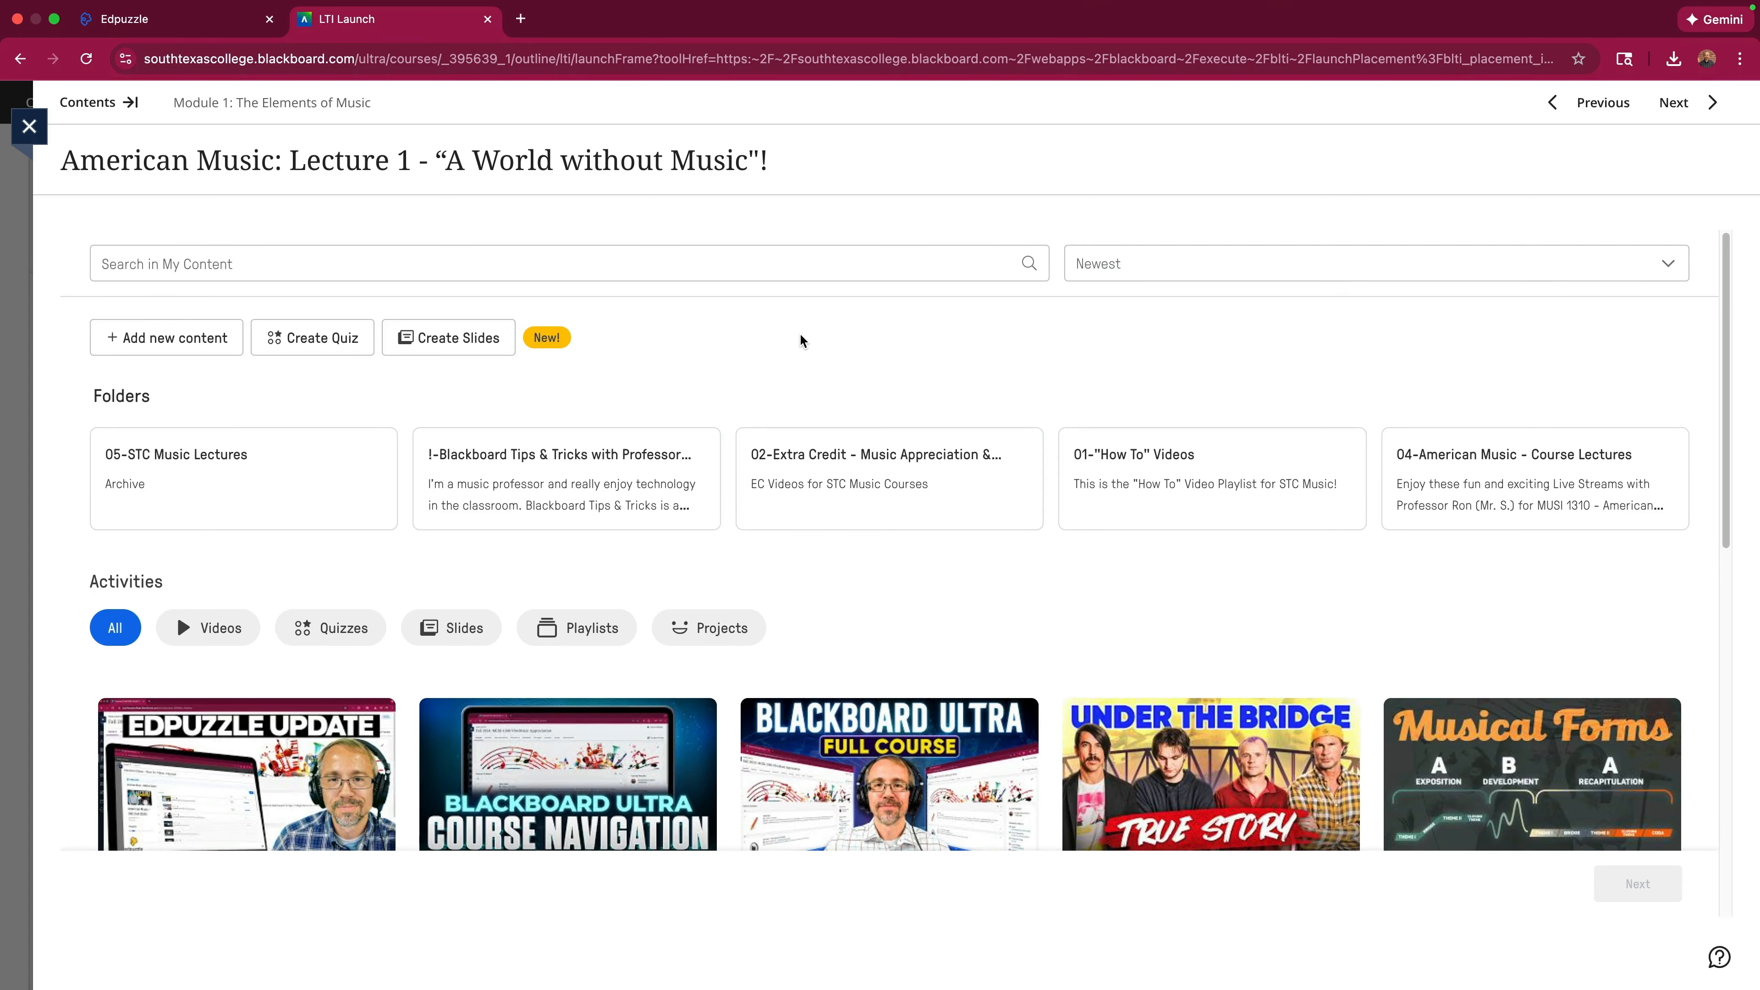
Sort the Edpuzzle content for the Lecture 1 item by Name (A-Z).
scroll(779, 322, "down", 1)
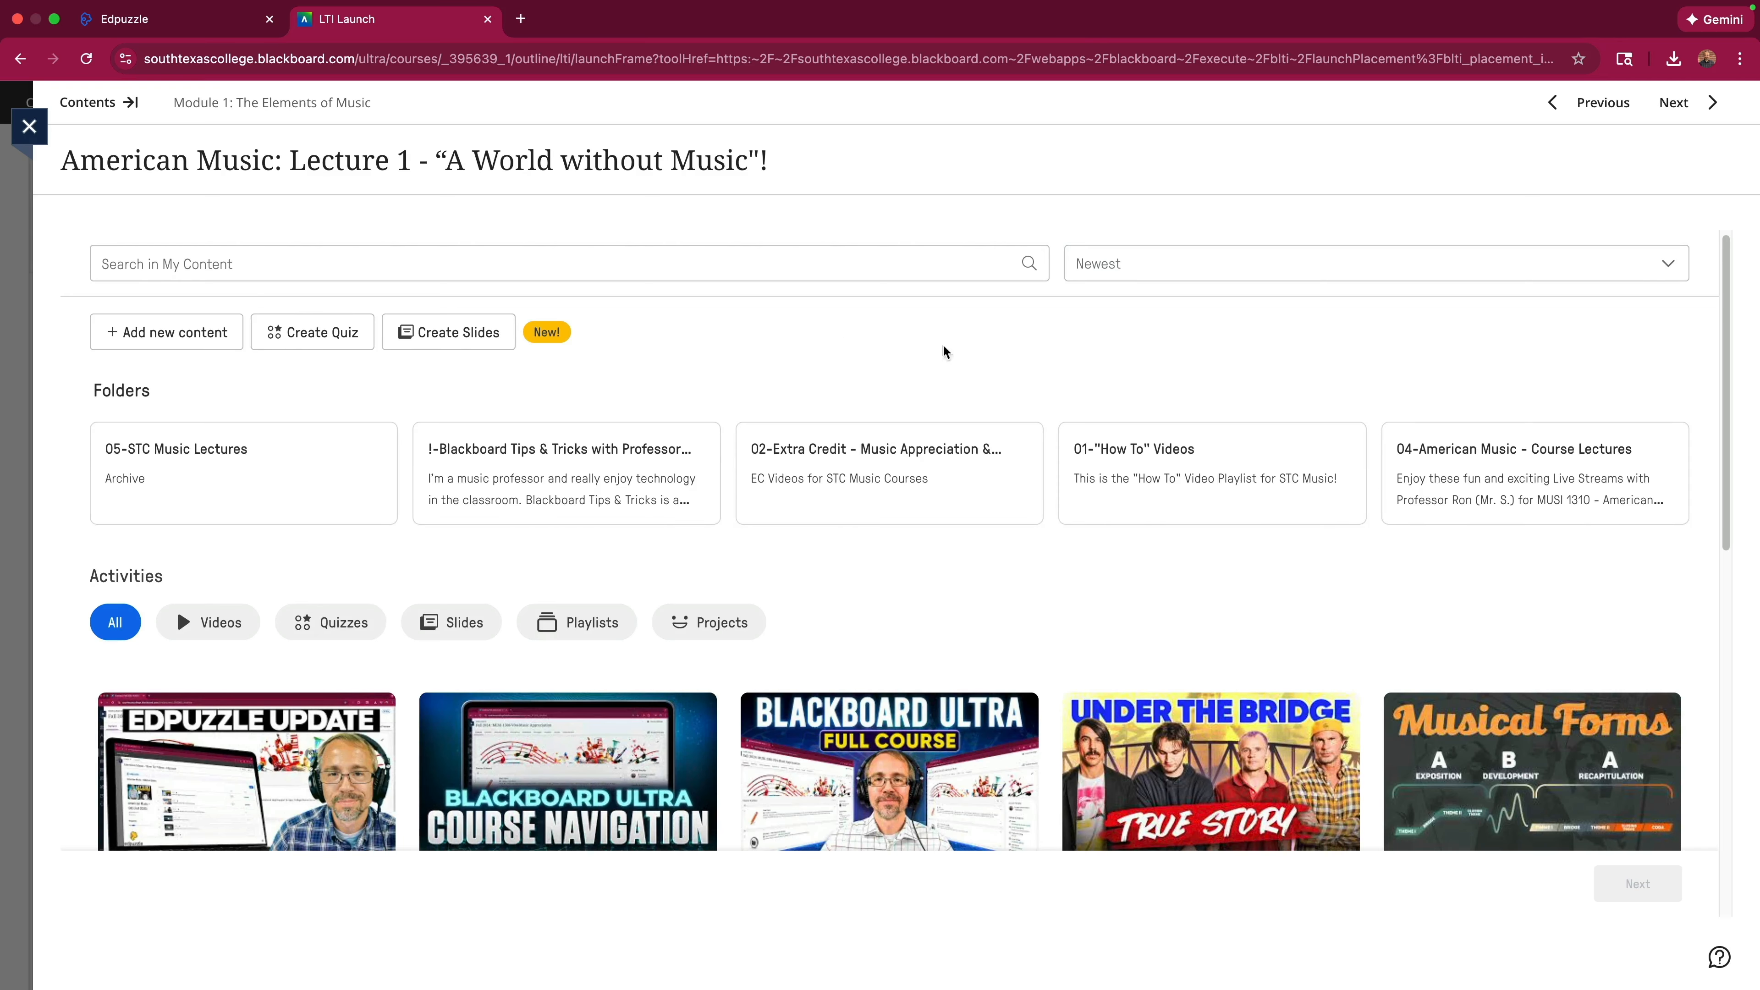
left_click(1137, 260)
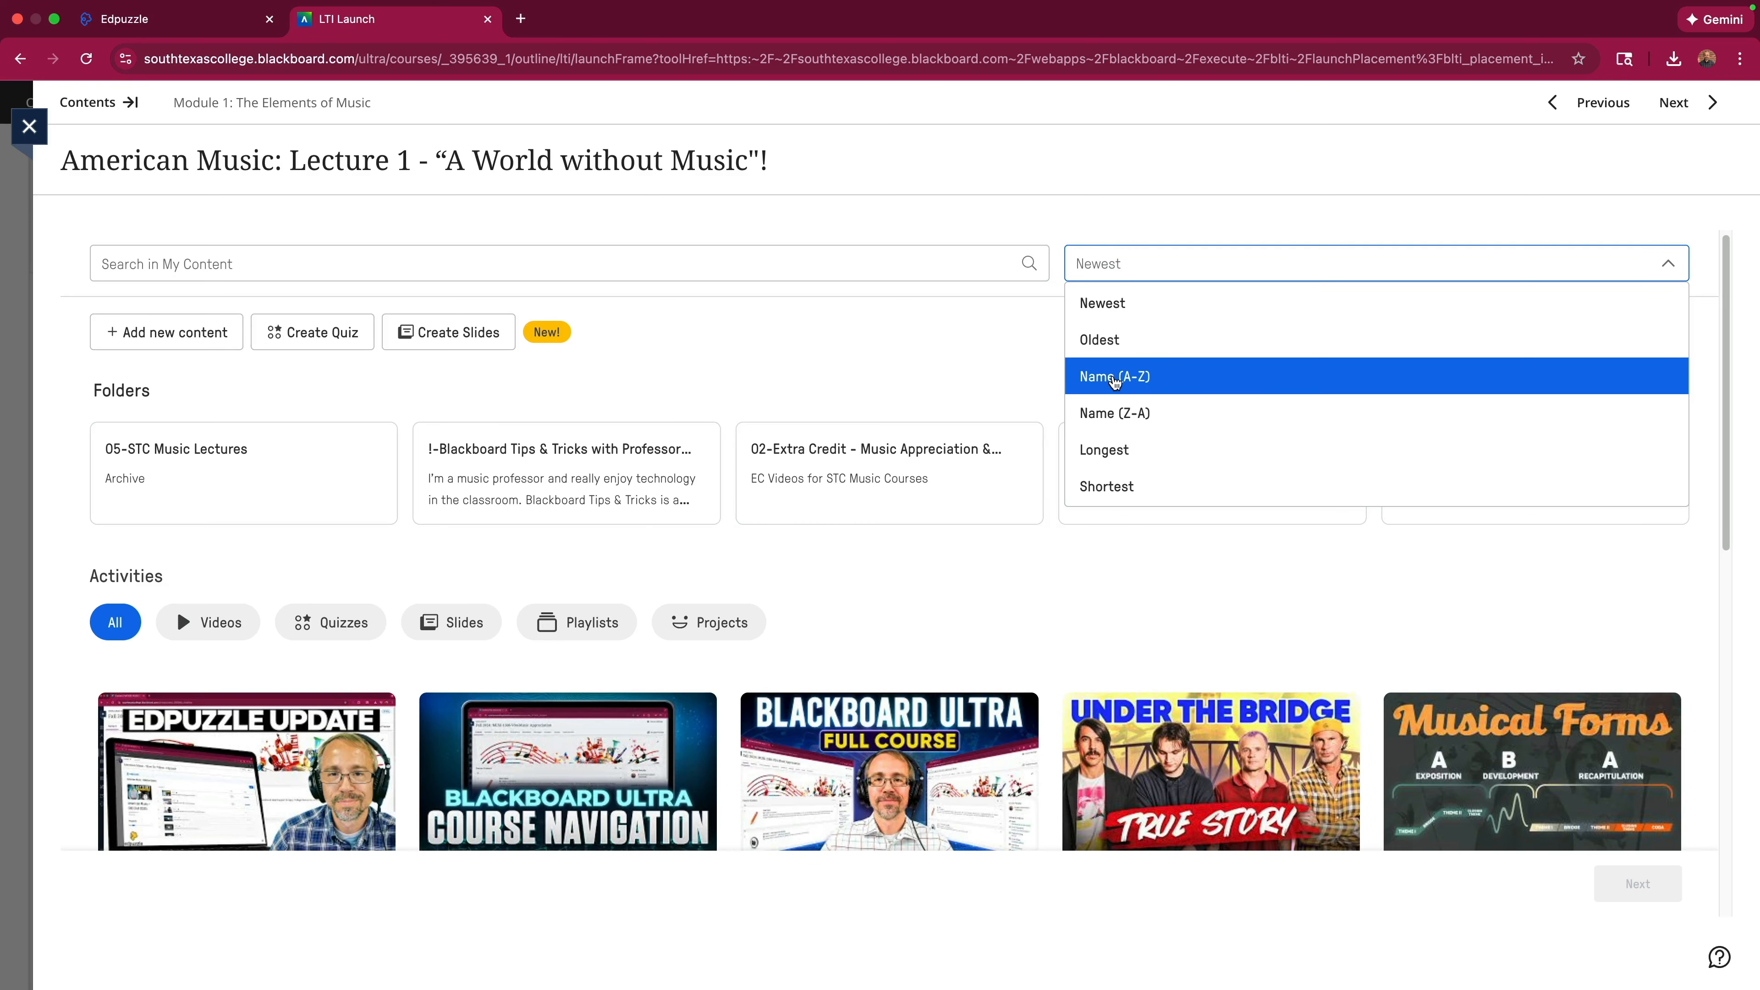
left_click(1114, 376)
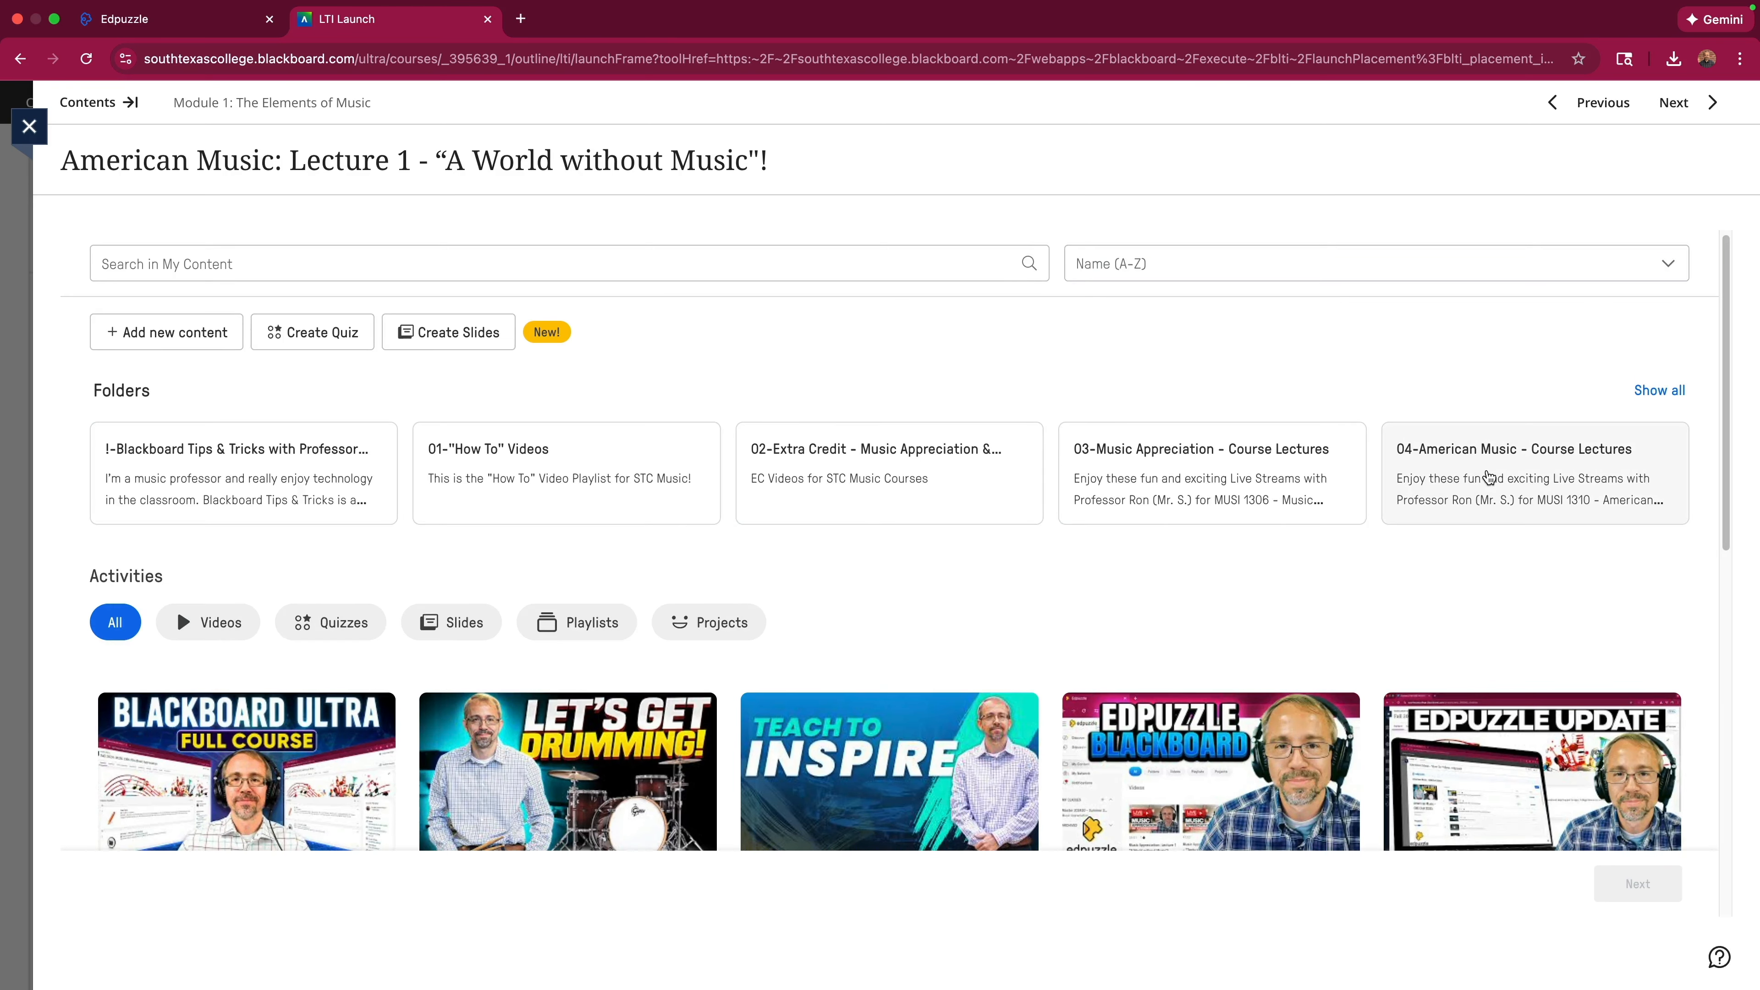
Select the "01-American Music: Lecture 1 - A World without Music" video from the 04-American Music - Course Lectures folder for the Lecture 1 item.
left_click(1487, 475)
scroll(824, 433, "down", 3)
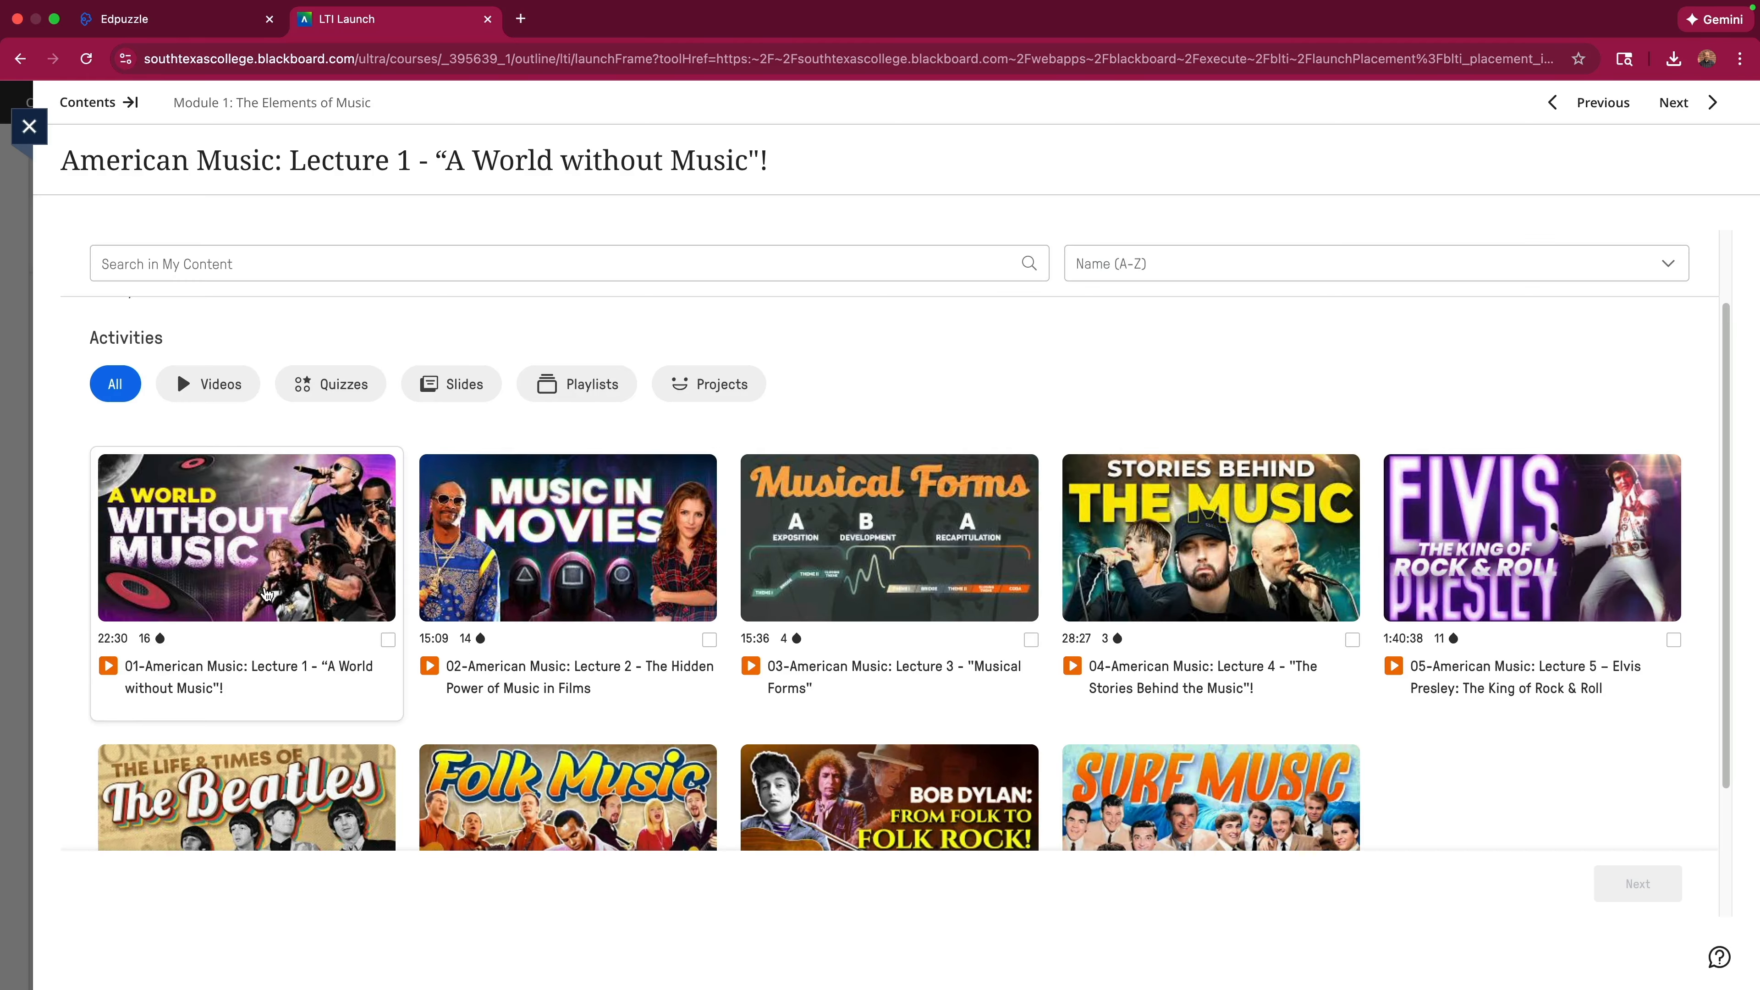
scroll(698, 540, "down", 5)
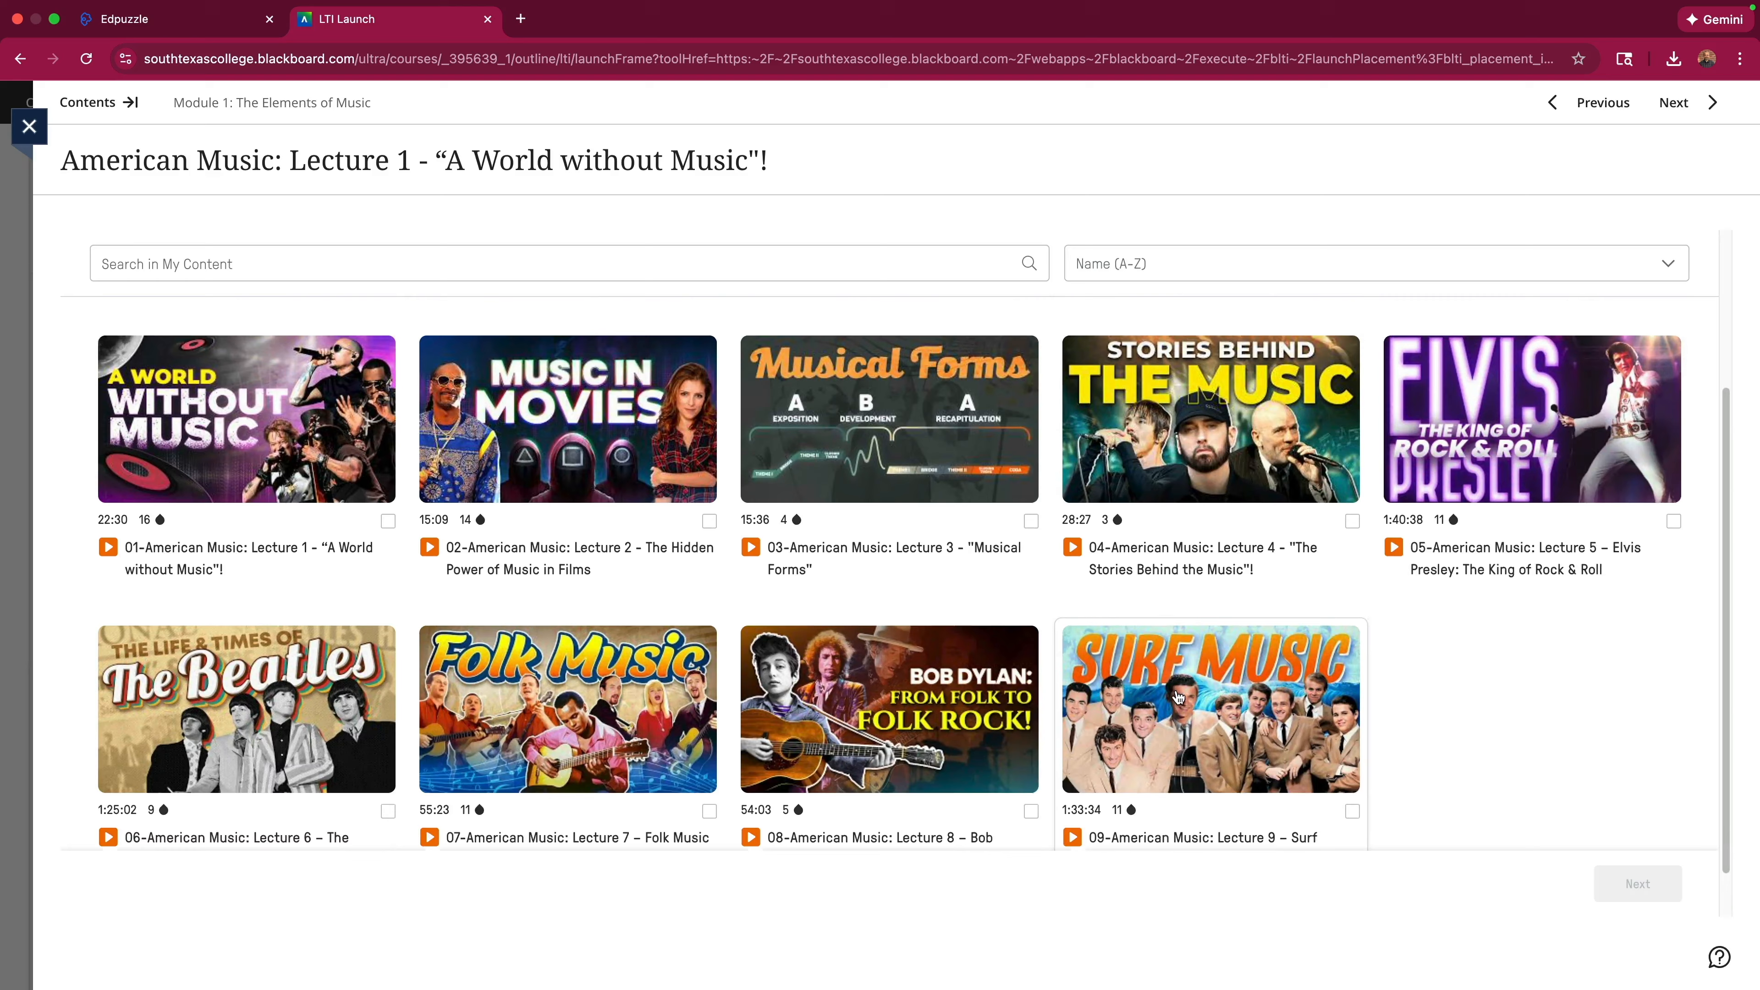
scroll(194, 565, "up", 3)
left_click(194, 565)
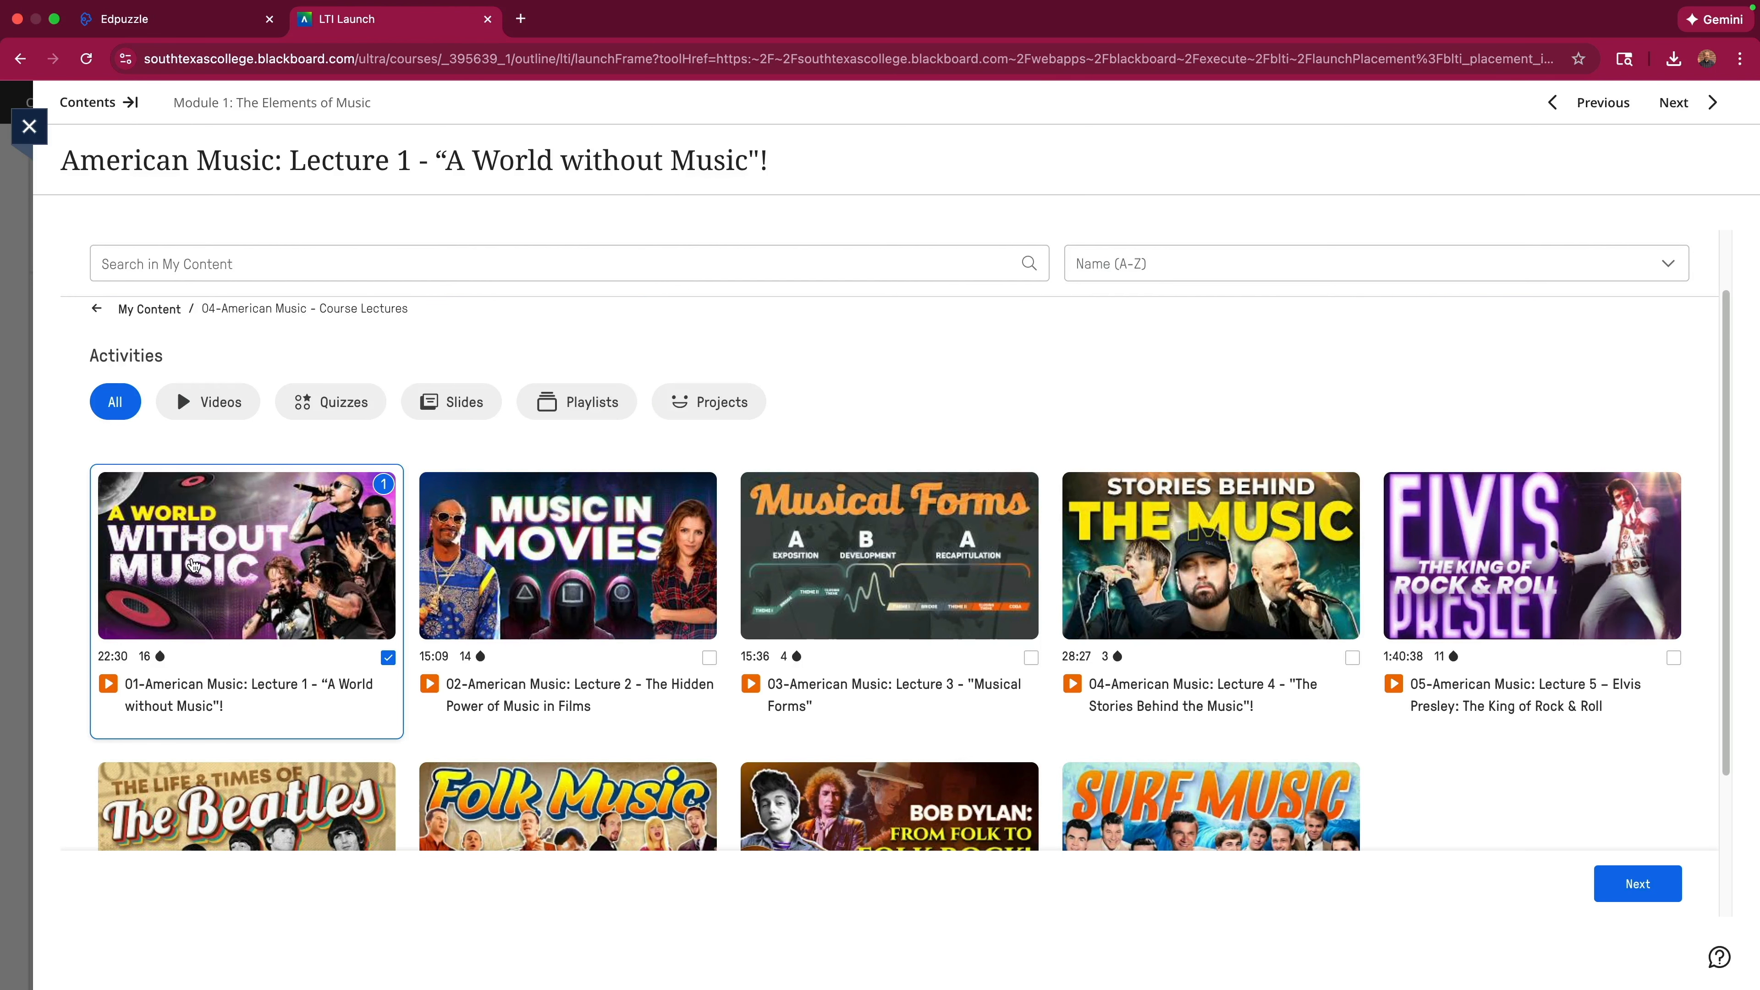
left_click(1633, 883)
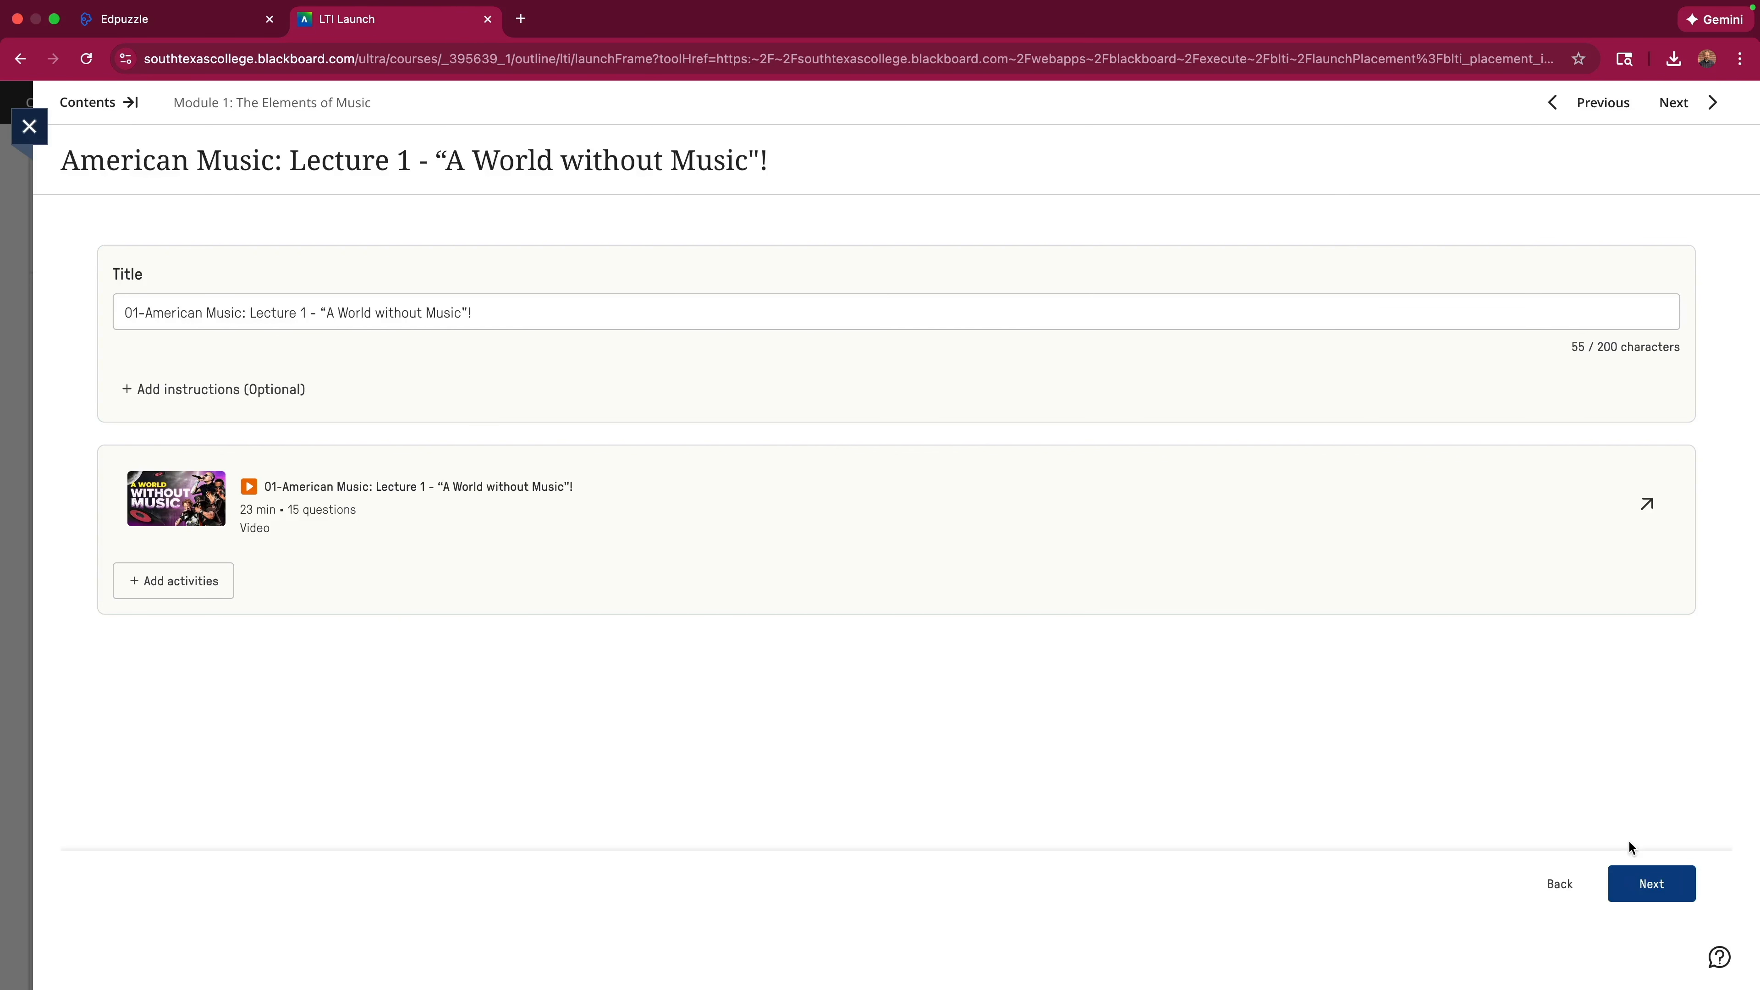
Keep the video's title, set the Lecture 1 attempts to Unlimited, assign it, and return to the course outline.
left_click(1648, 892)
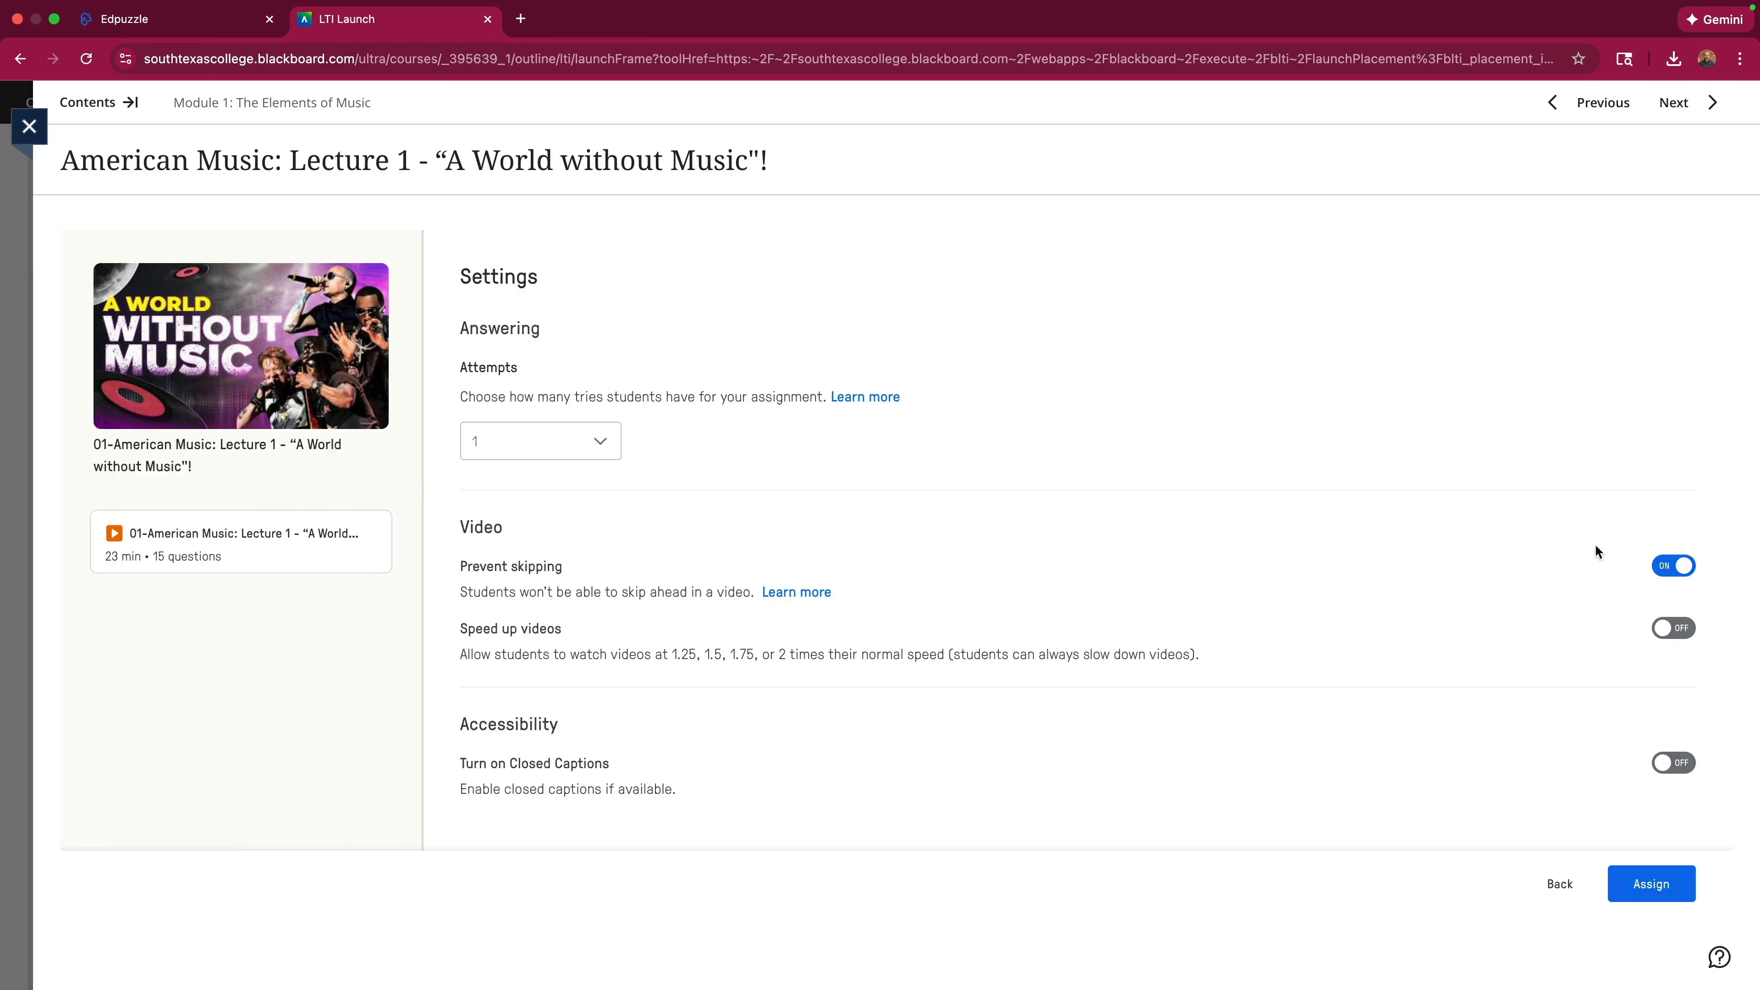
left_click(583, 441)
left_click(530, 488)
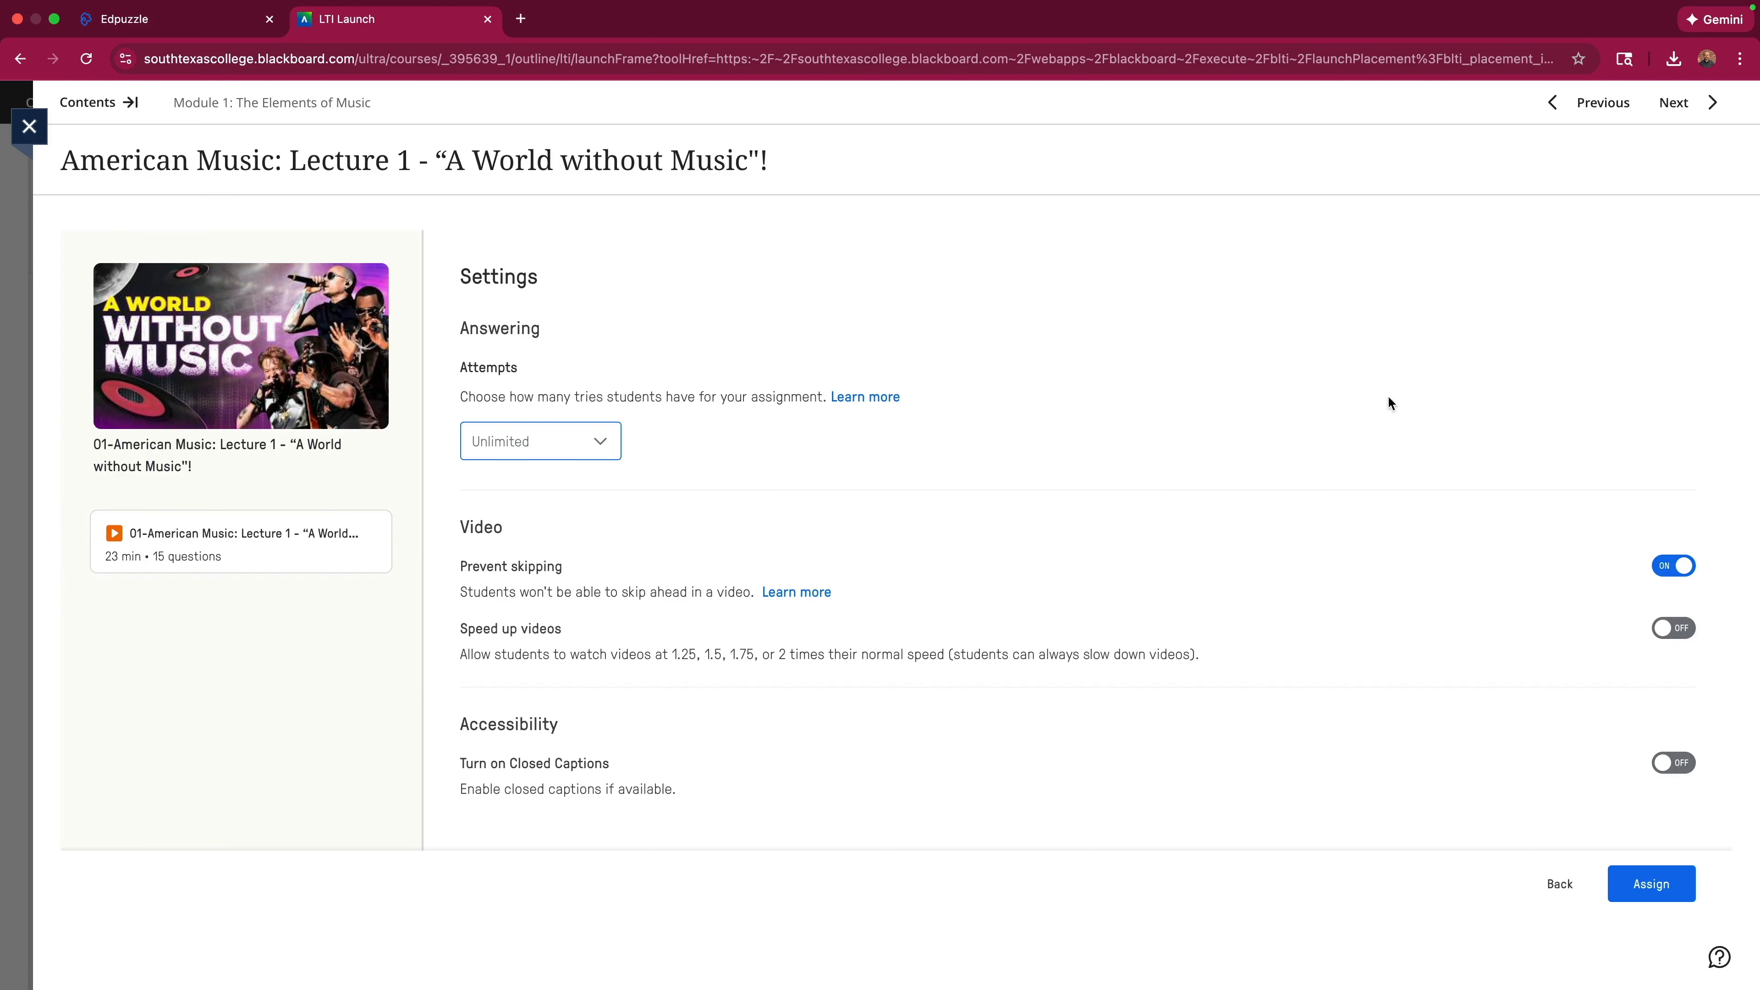
left_click(1640, 887)
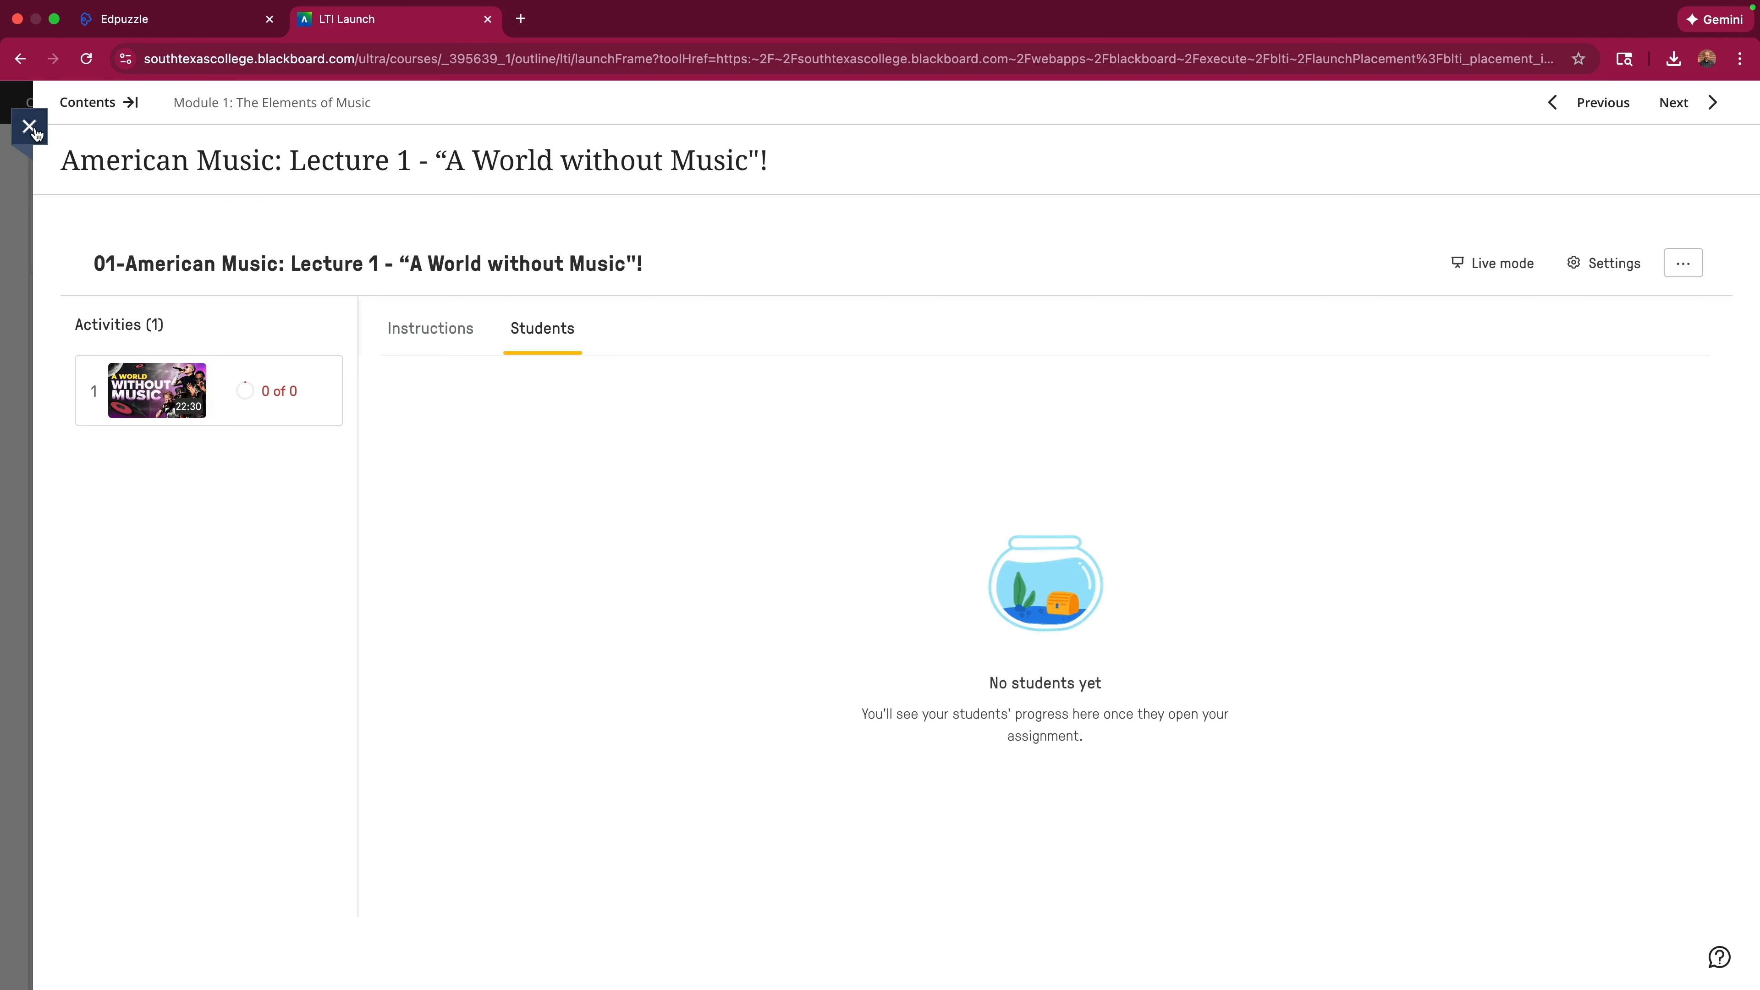
left_click(33, 129)
Open the "American Music: Lecture 2 - Textures in Music" item in the Week #3 - Elements of Music 2 folder.
scroll(471, 565, "down", 5)
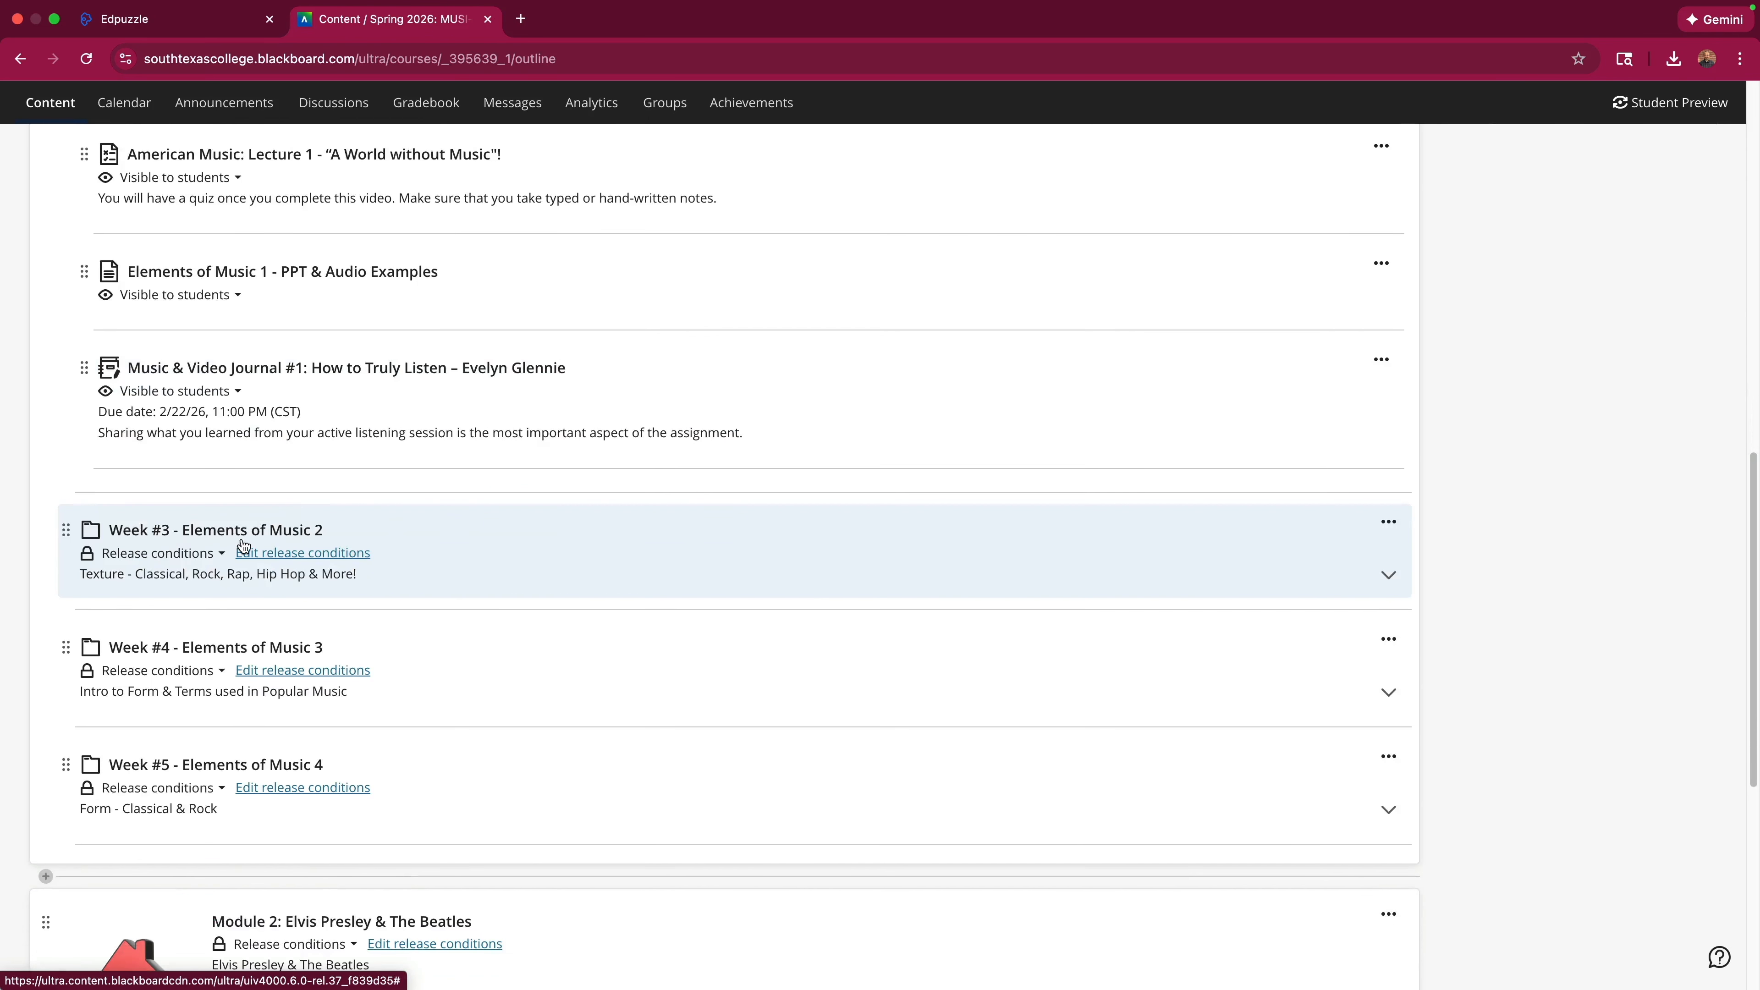
left_click(472, 565)
scroll(472, 565, "down", 4)
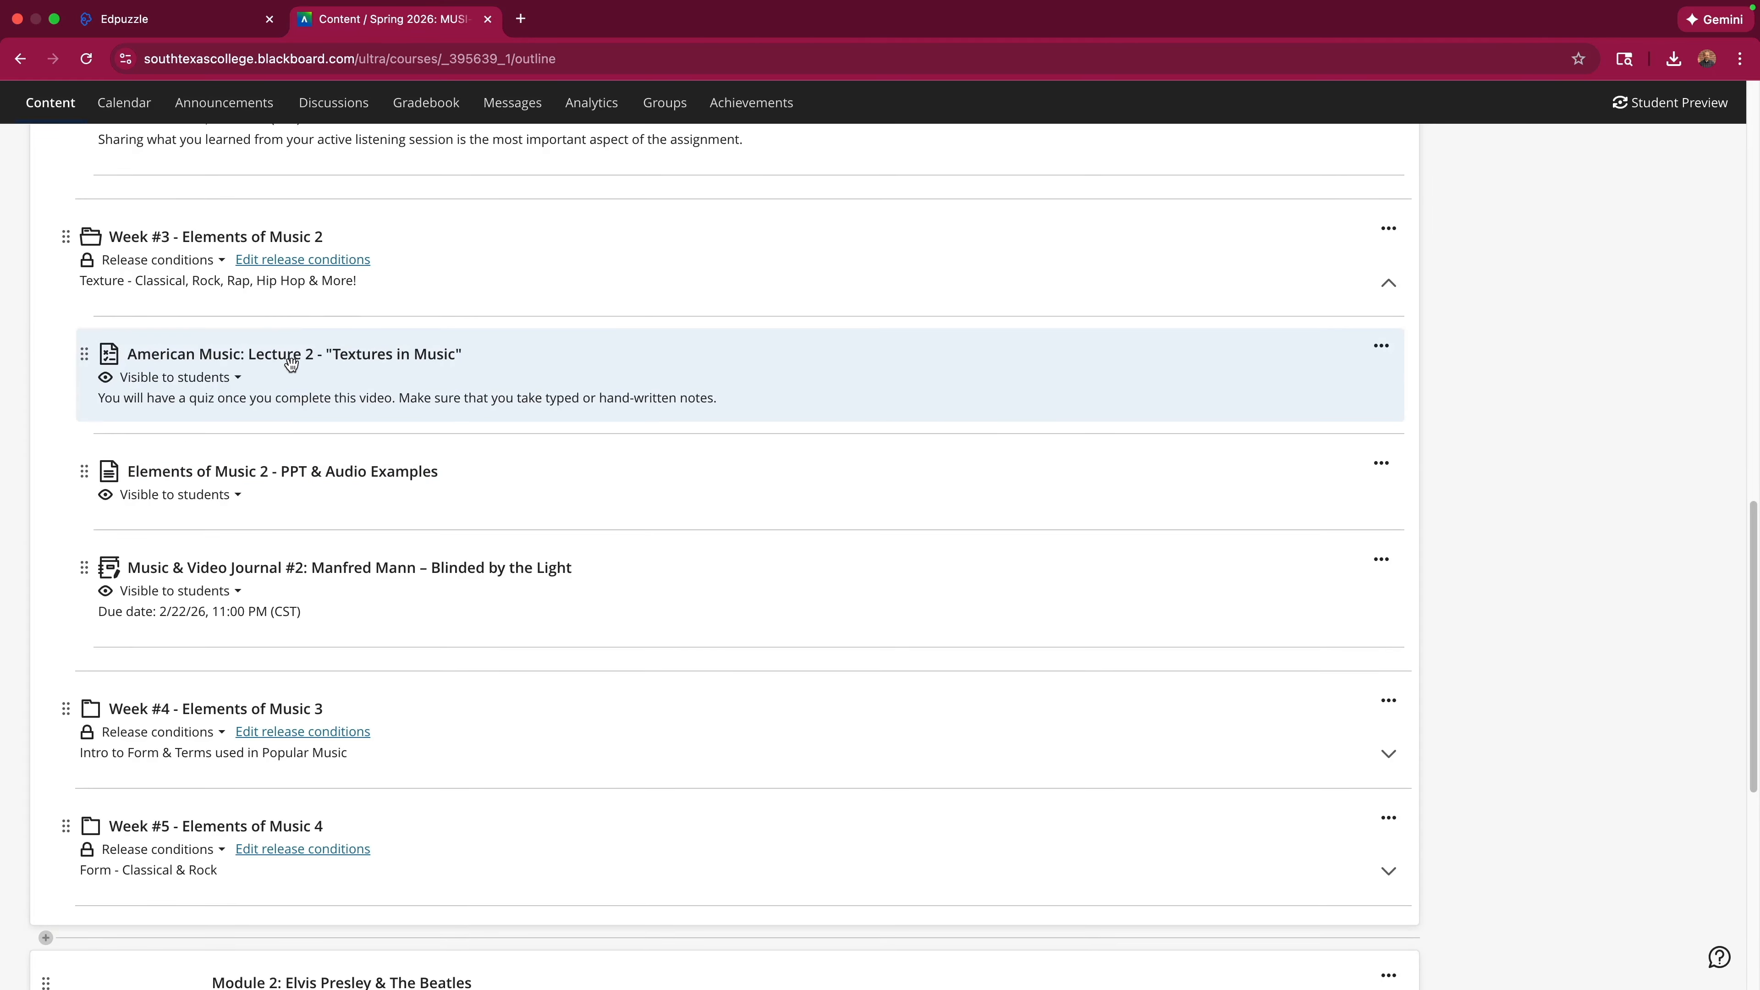
left_click(291, 361)
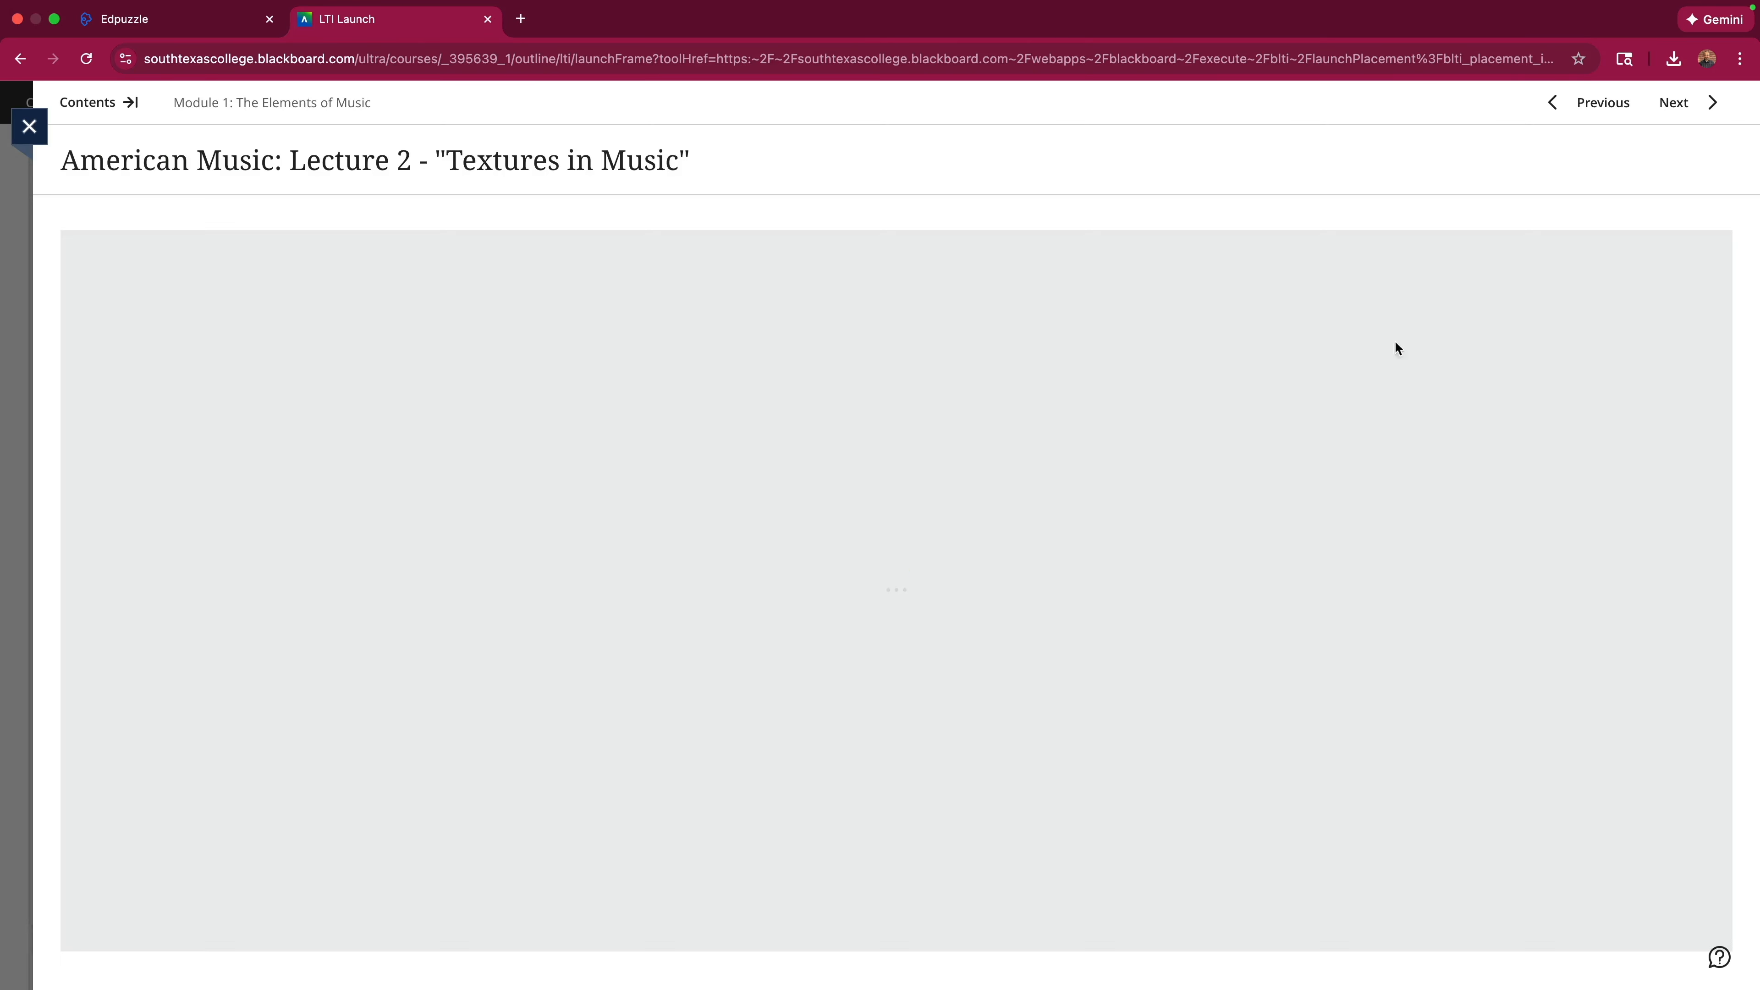
Sort the content by Name (A-Z) and select "02-American Music: Lecture 2 - The Hidden Power of Music in Films" from the 04-American Music - Course Lectures folder.
left_click(1173, 267)
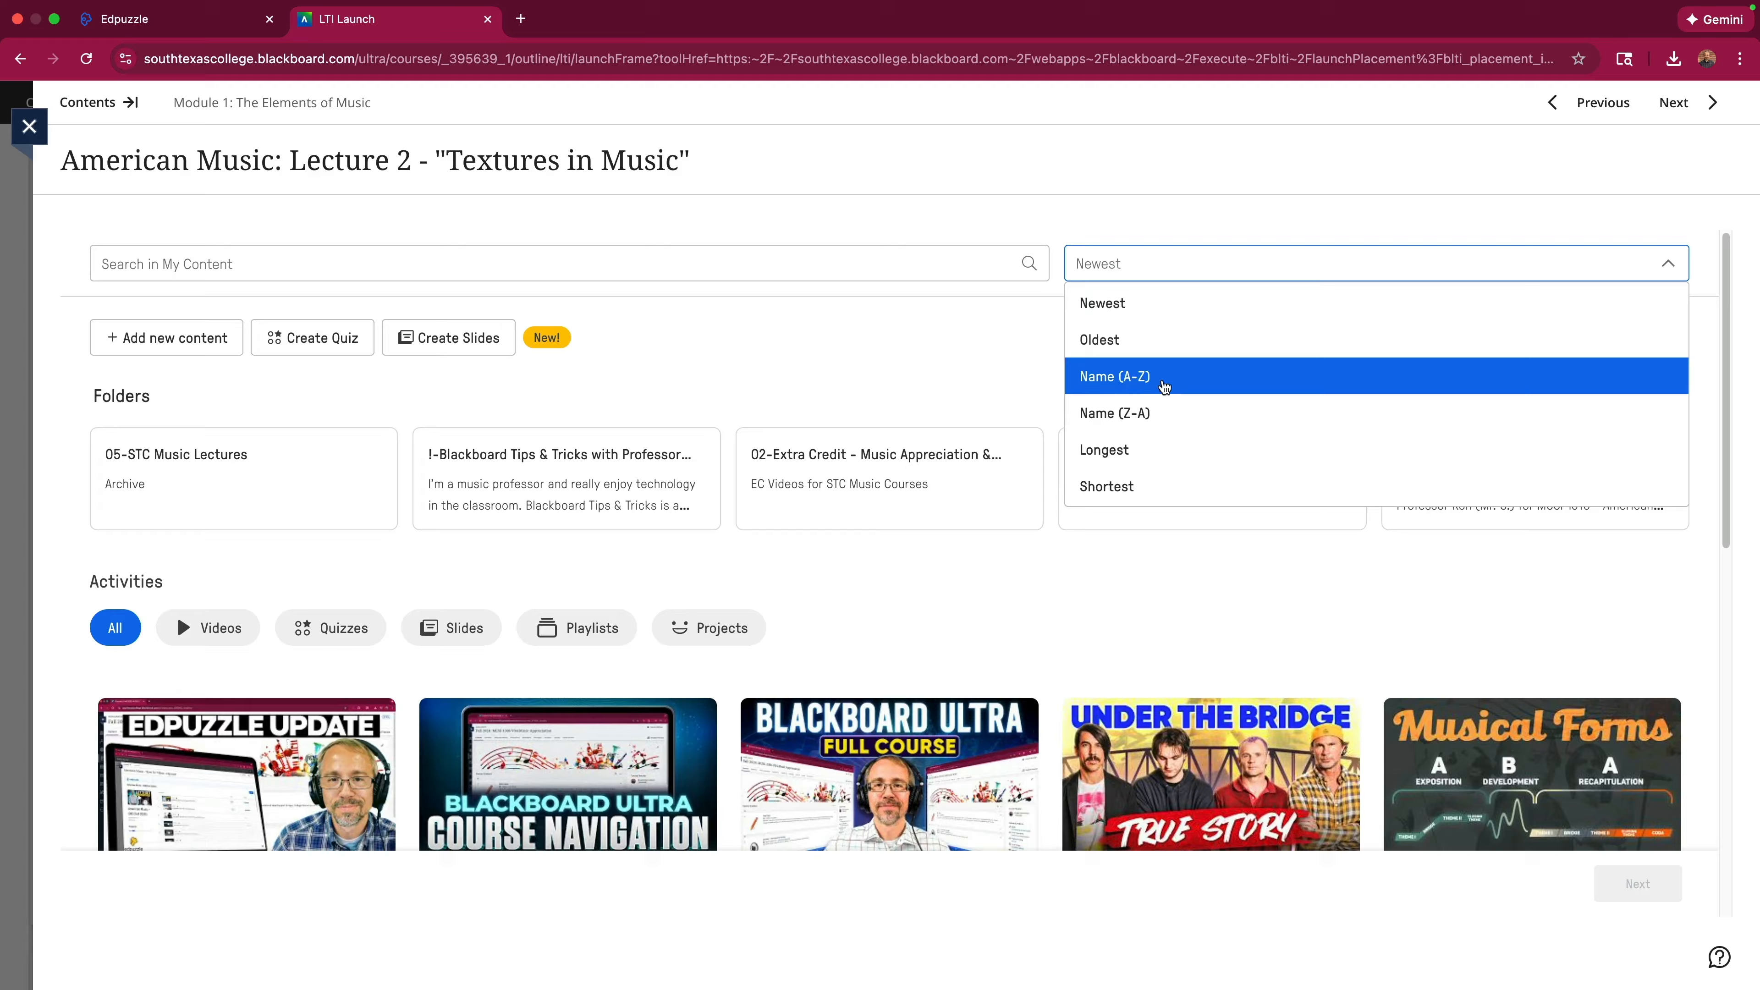
left_click(1154, 381)
left_click(1442, 496)
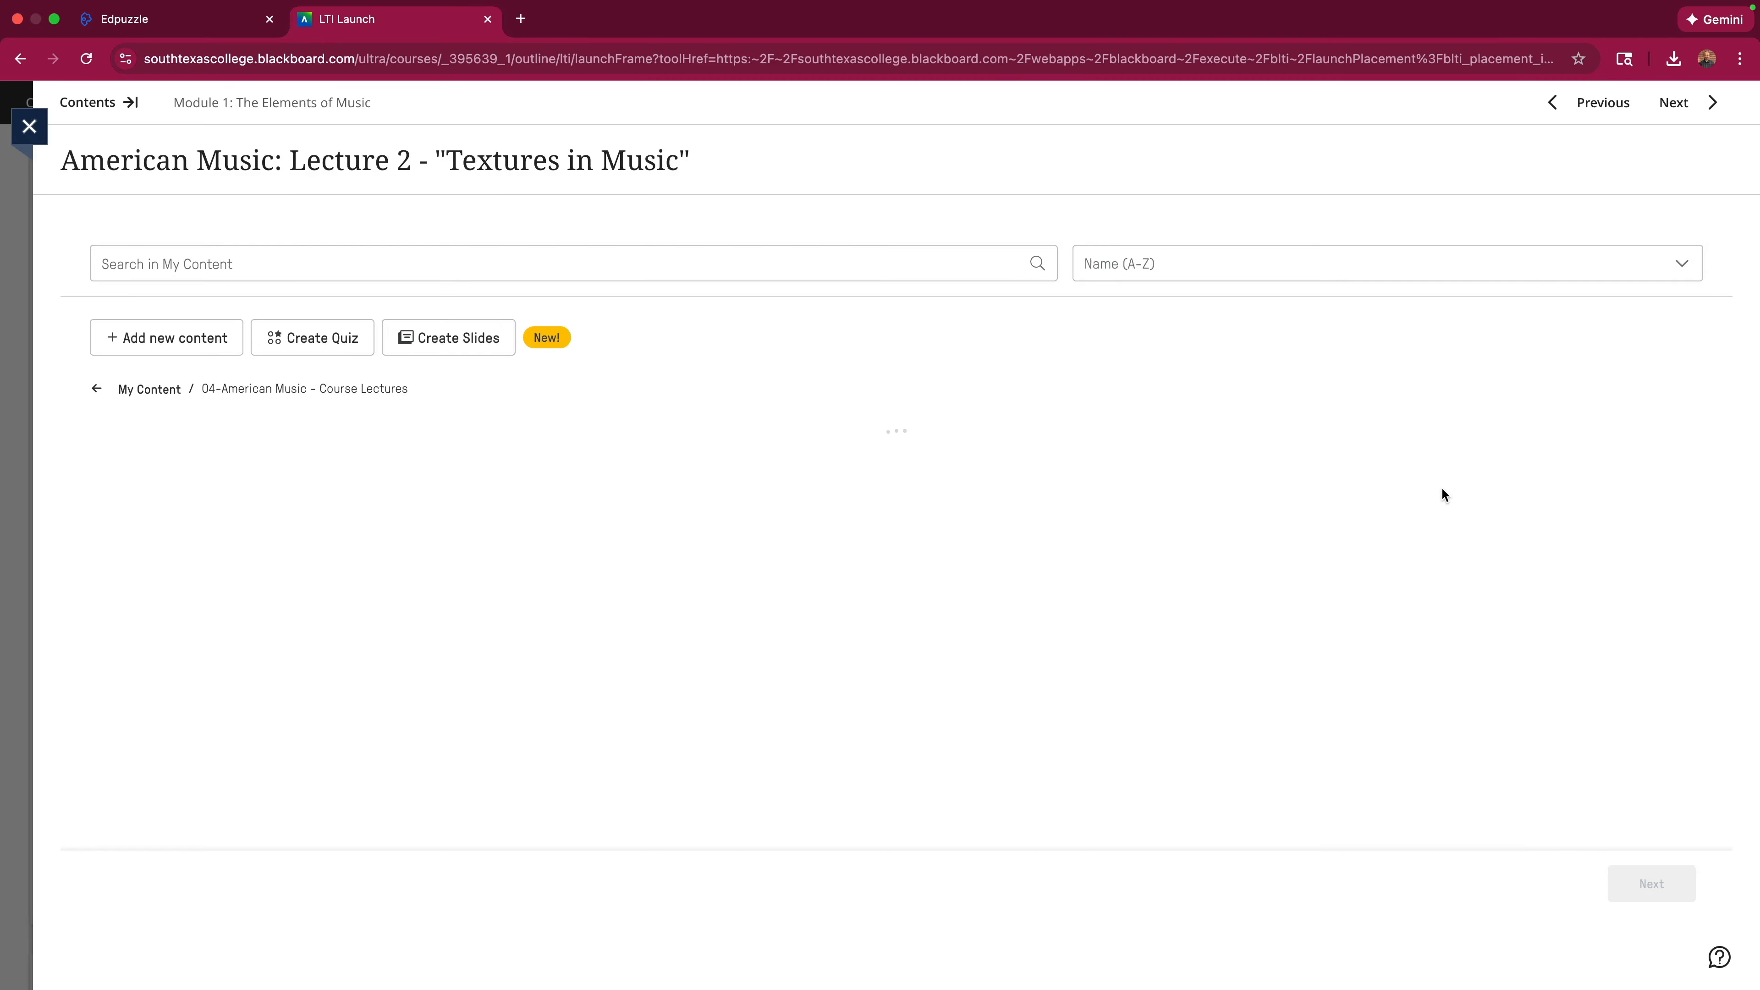
scroll(564, 555, "down", 3)
left_click(565, 491)
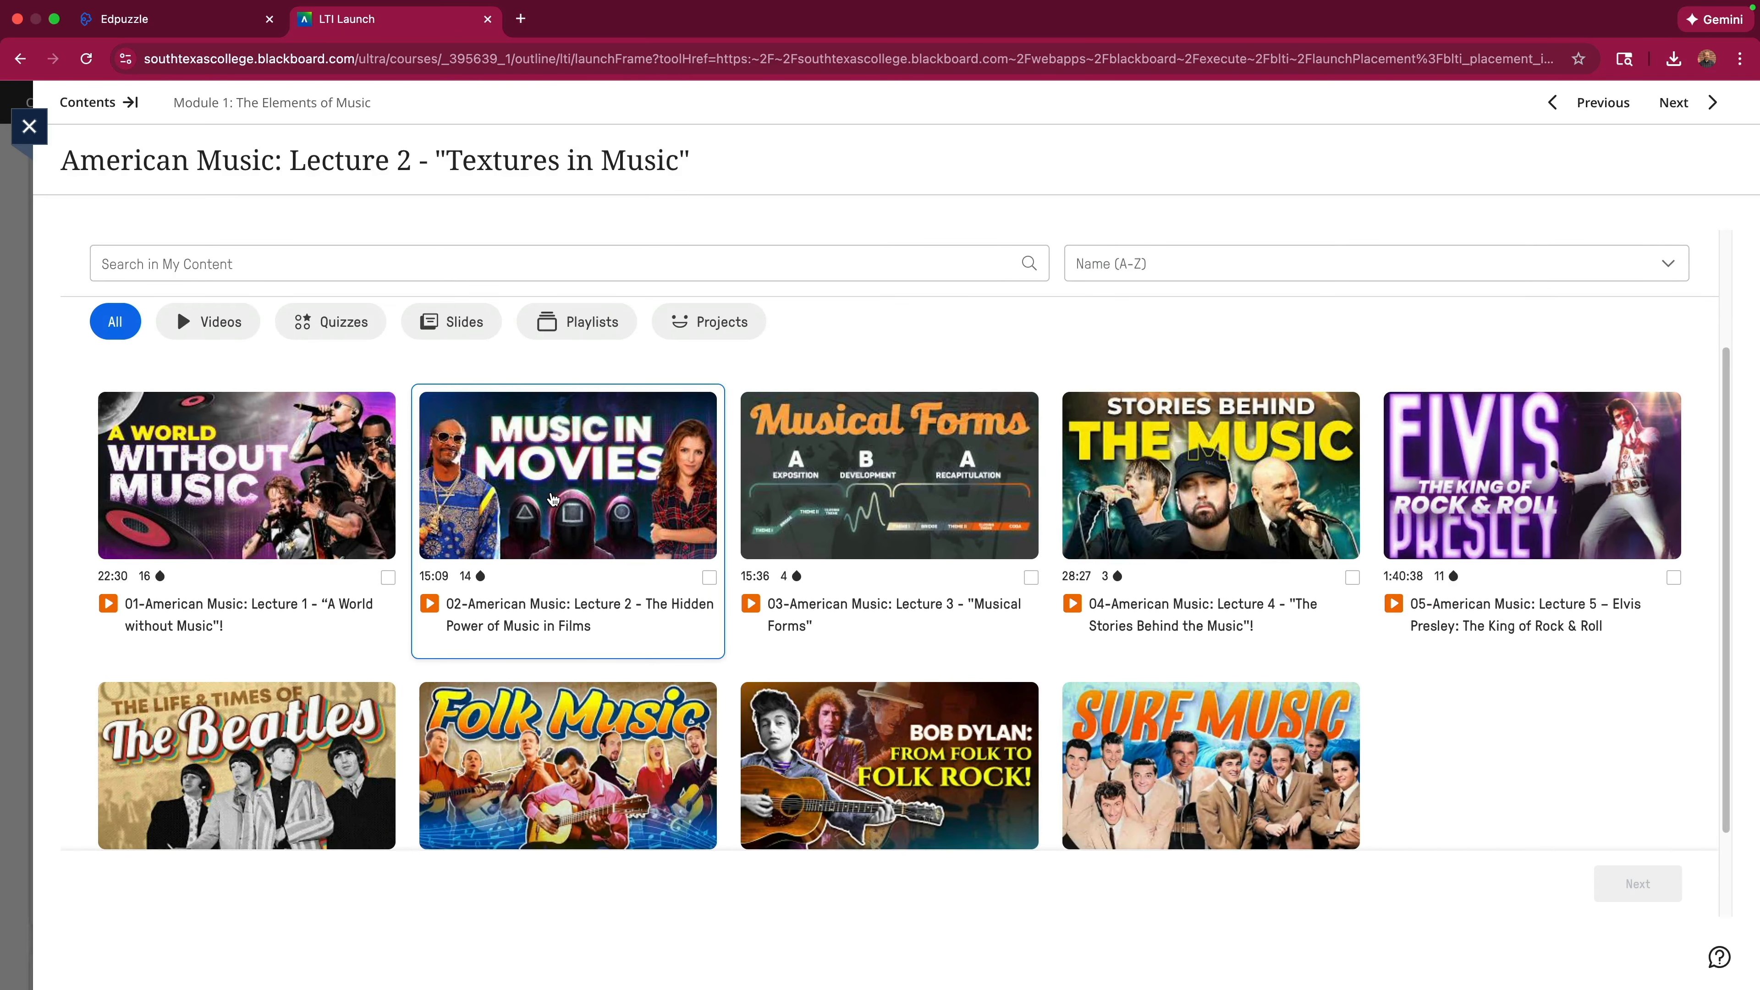
left_click(1625, 882)
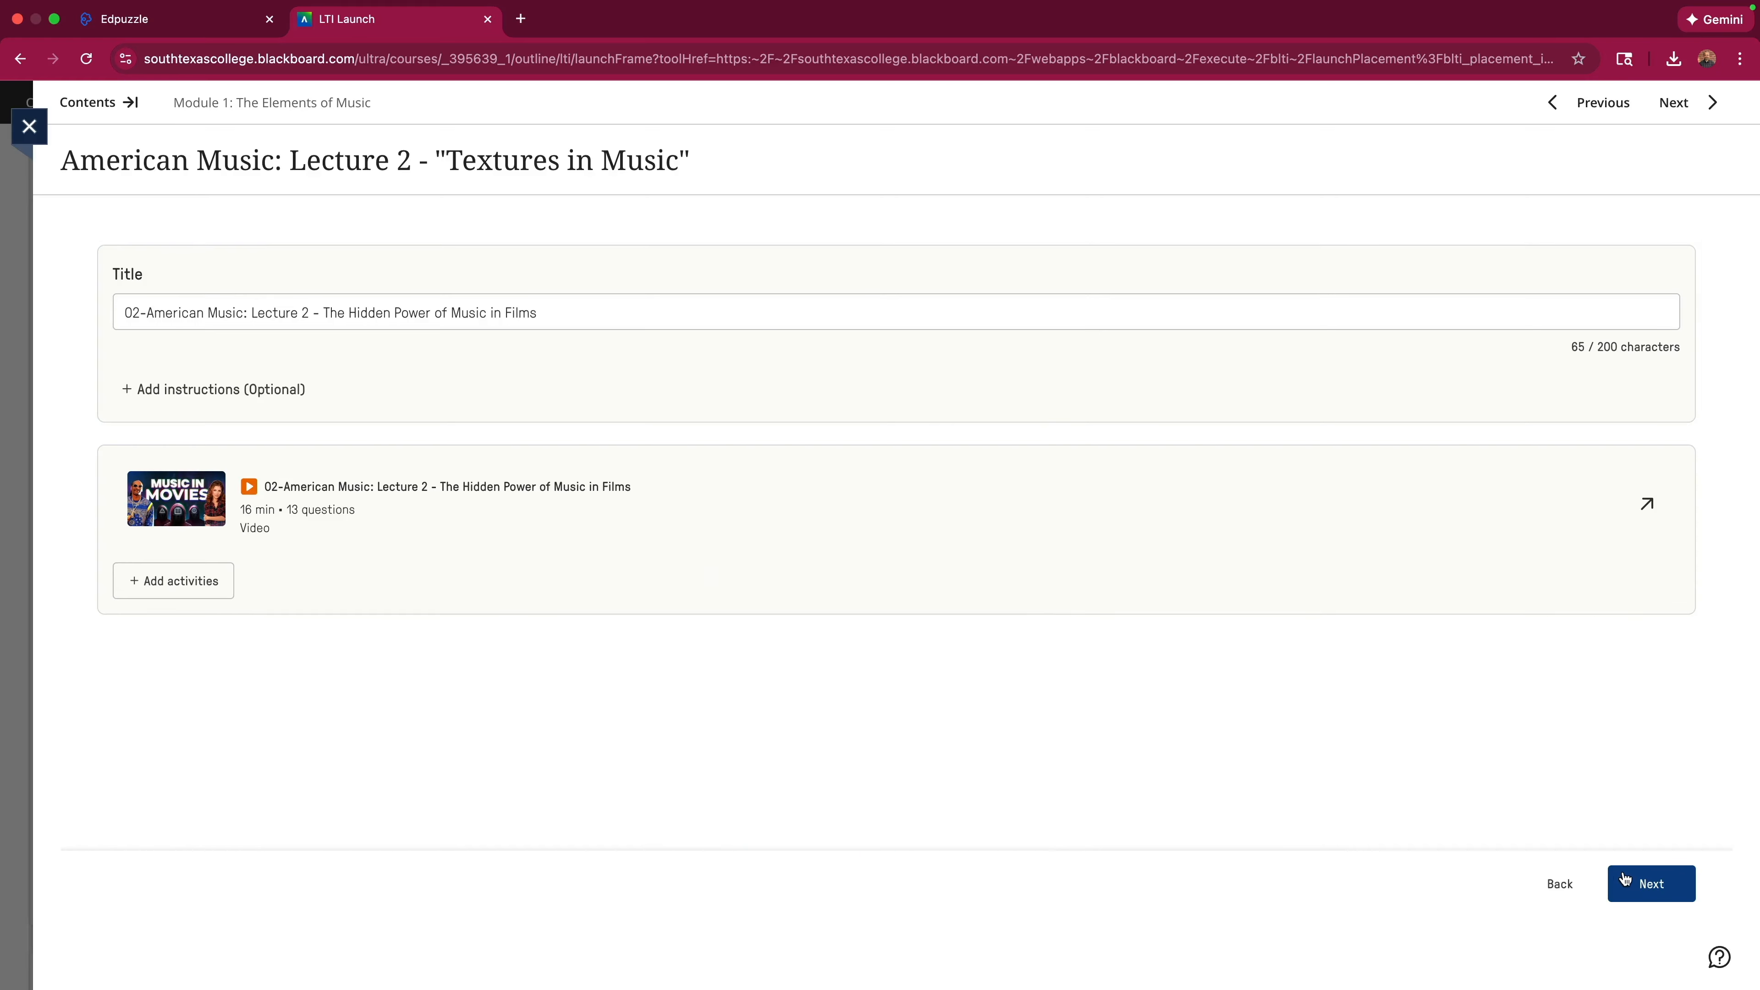
Assign the Lecture 2 video with Unlimited attempts and return to the course outline.
left_click(1646, 885)
left_click(600, 444)
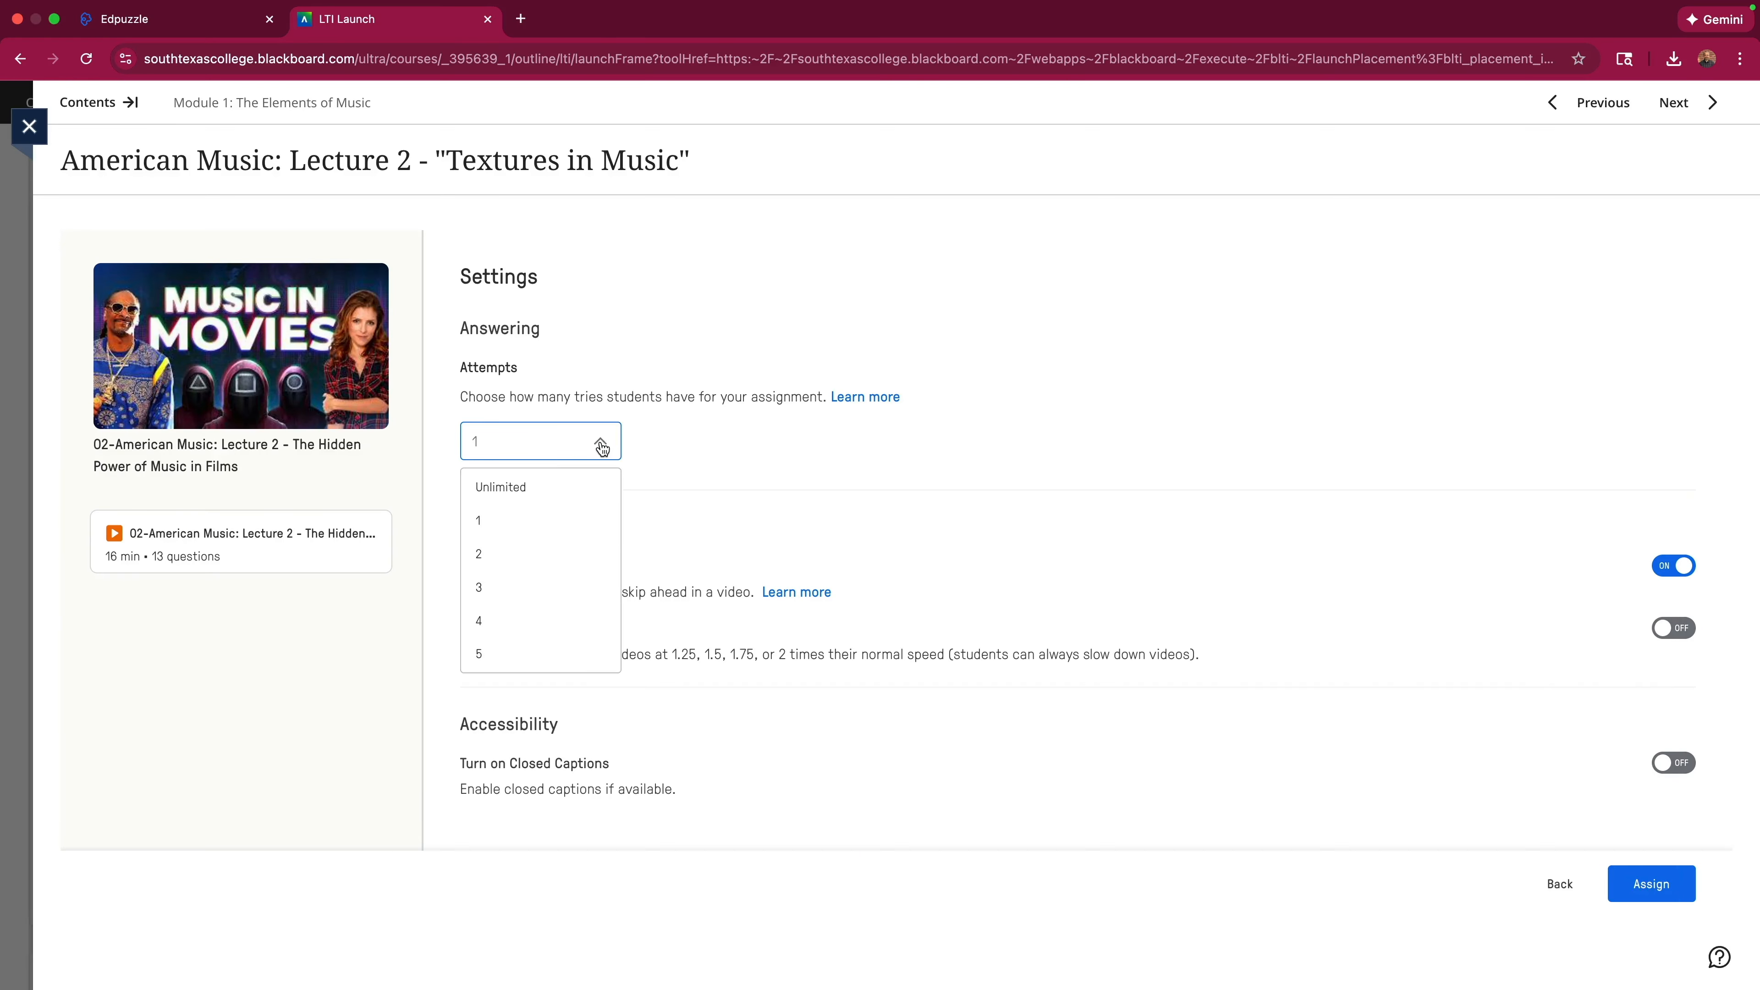
left_click(513, 483)
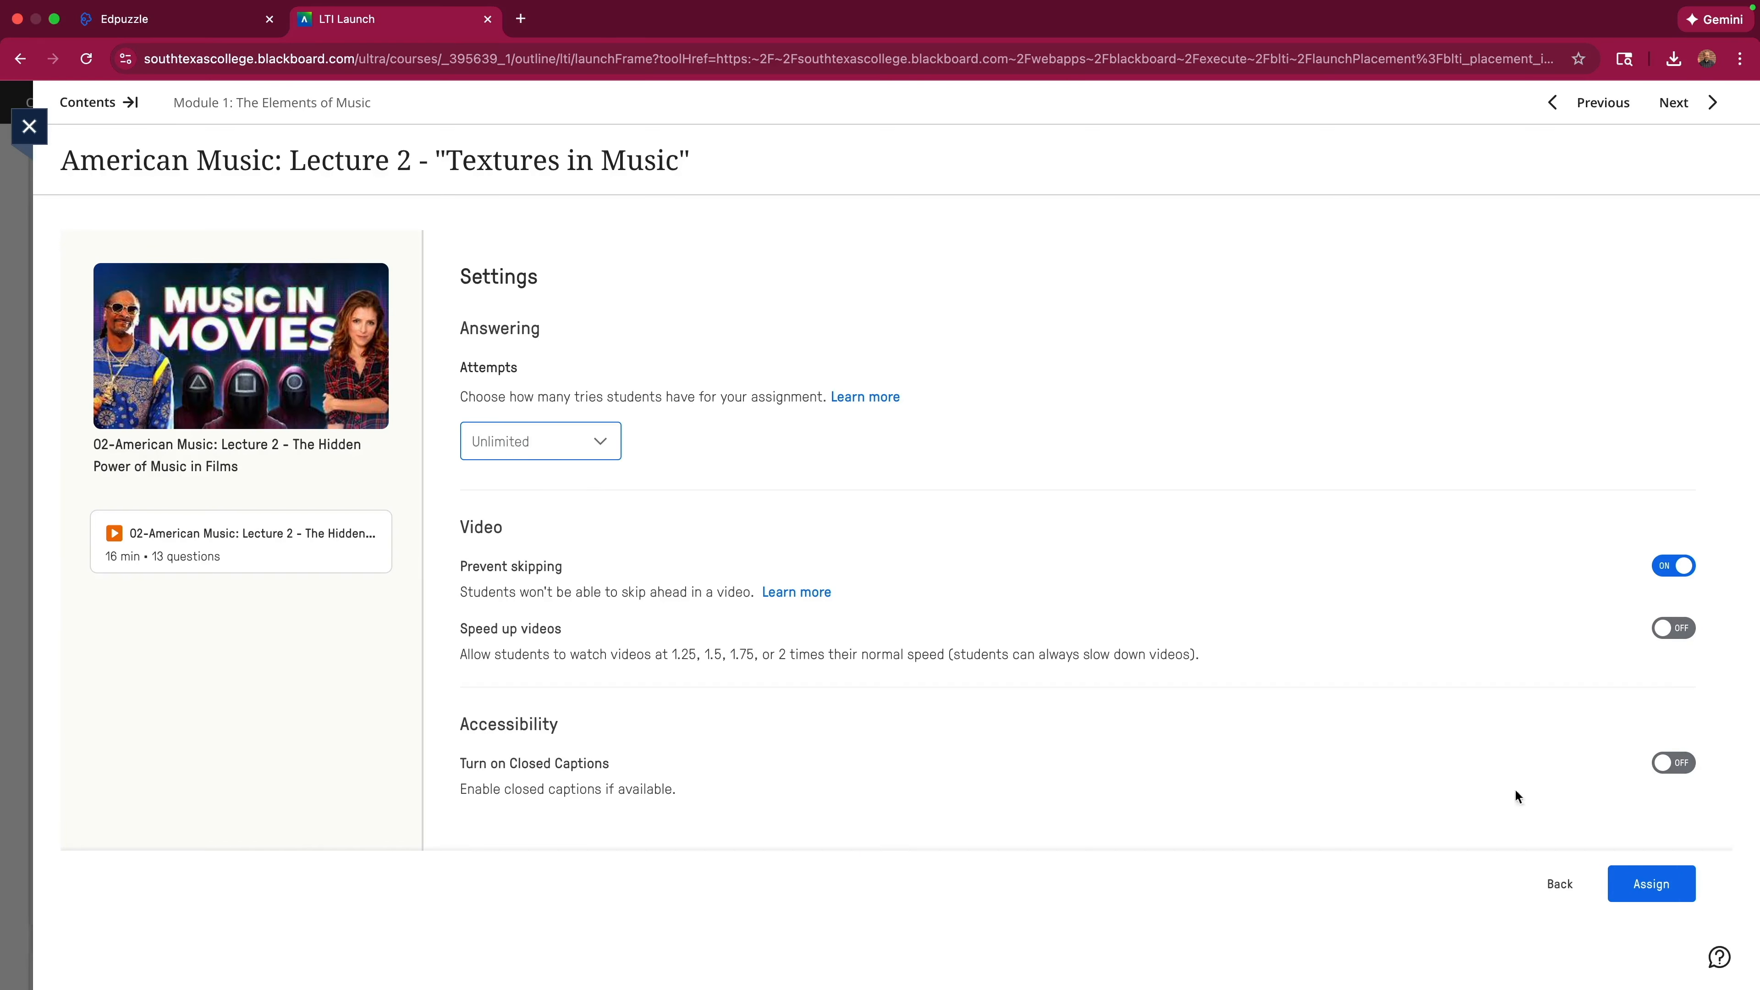
left_click(1653, 886)
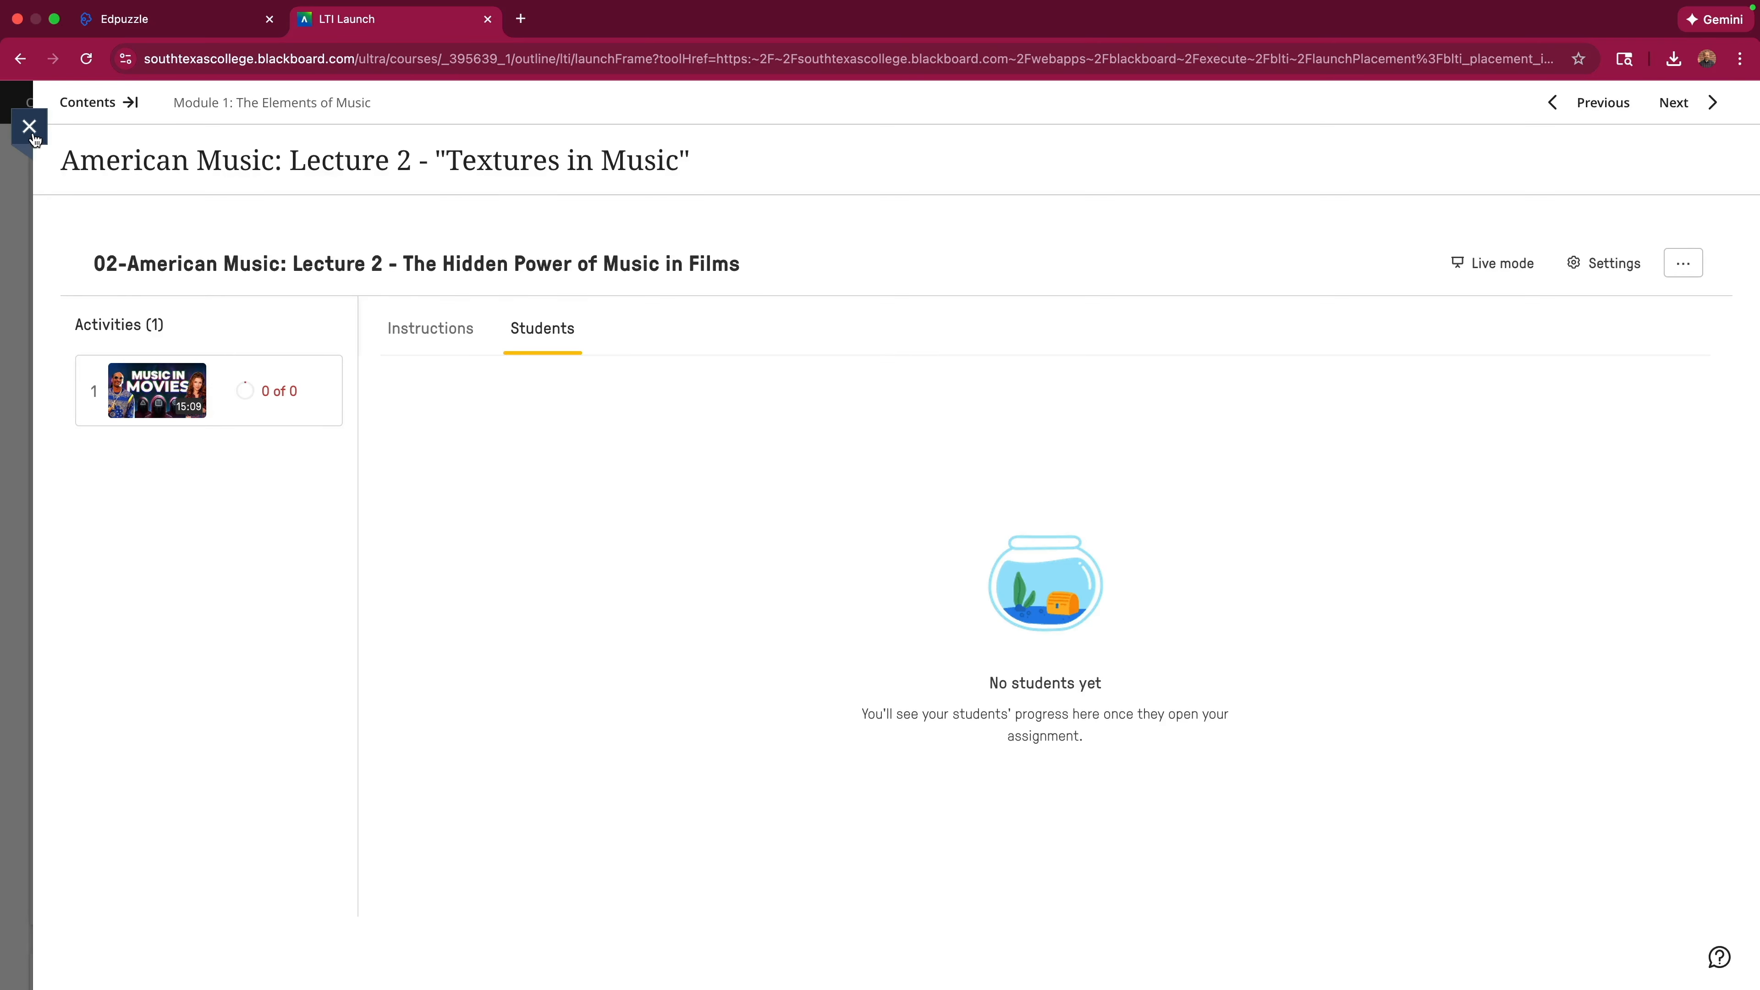
left_click(32, 135)
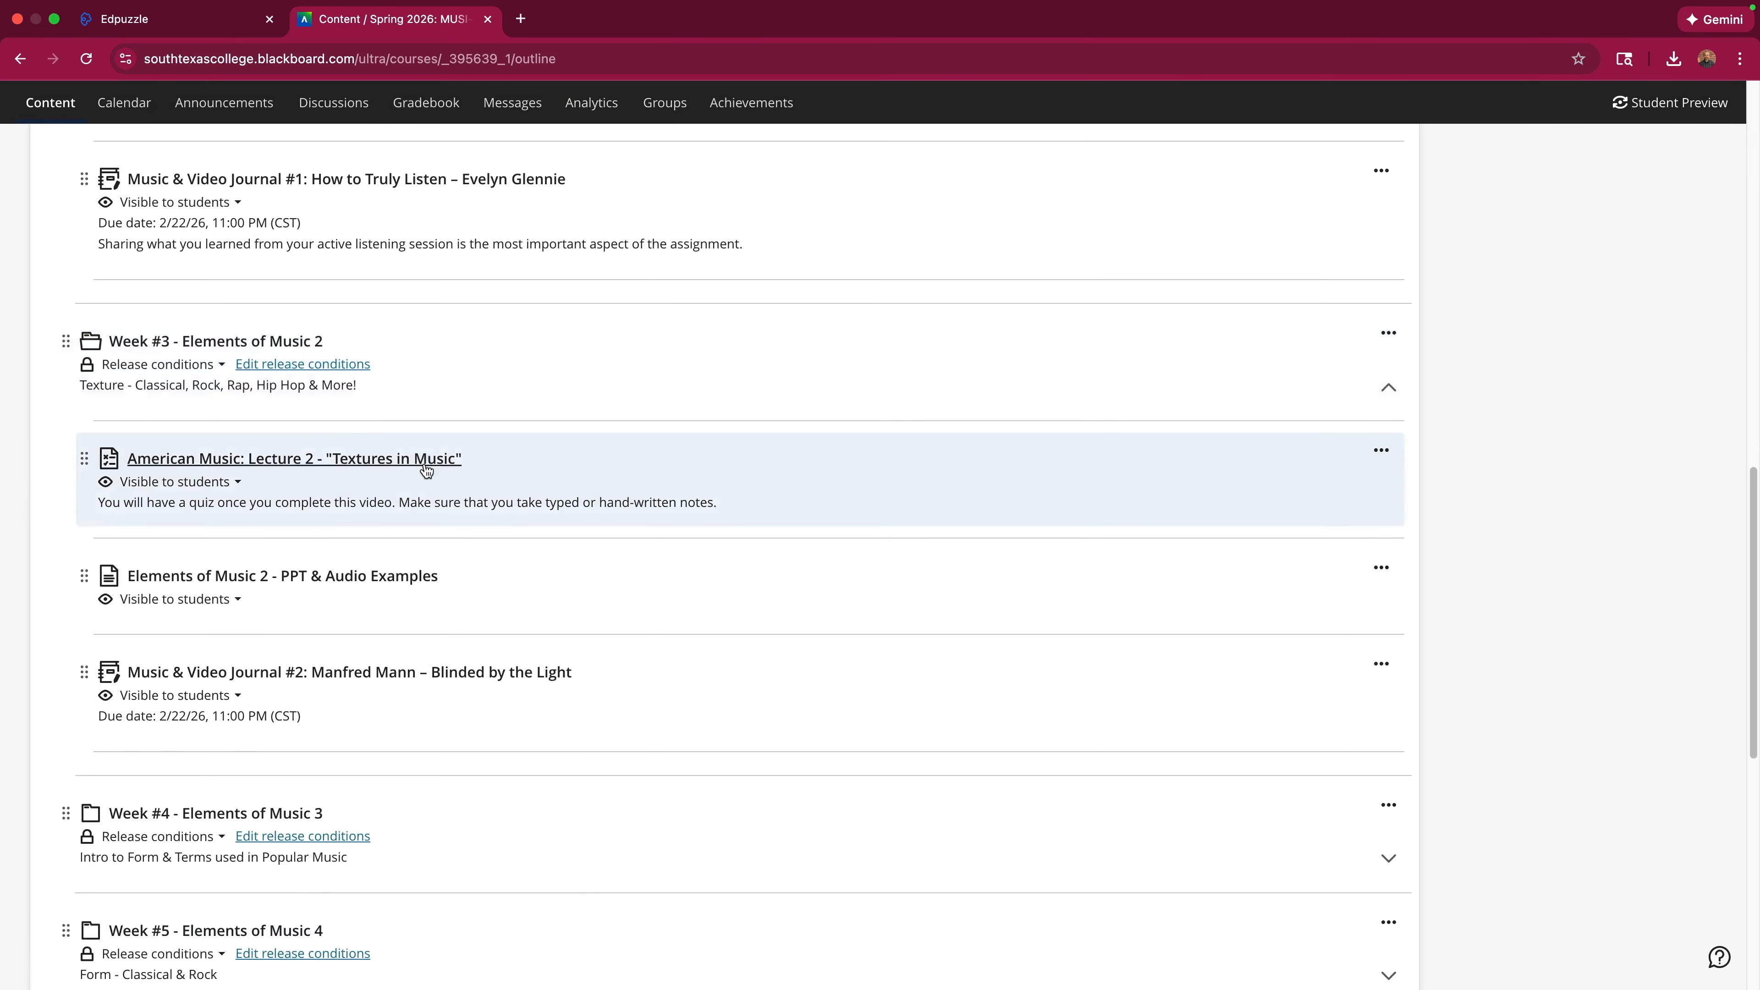
Open the "American Music: Lecture 3 - Musical Forms" item in the Week #4 - Elements of Music 3 folder.
scroll(426, 470, "down", 5)
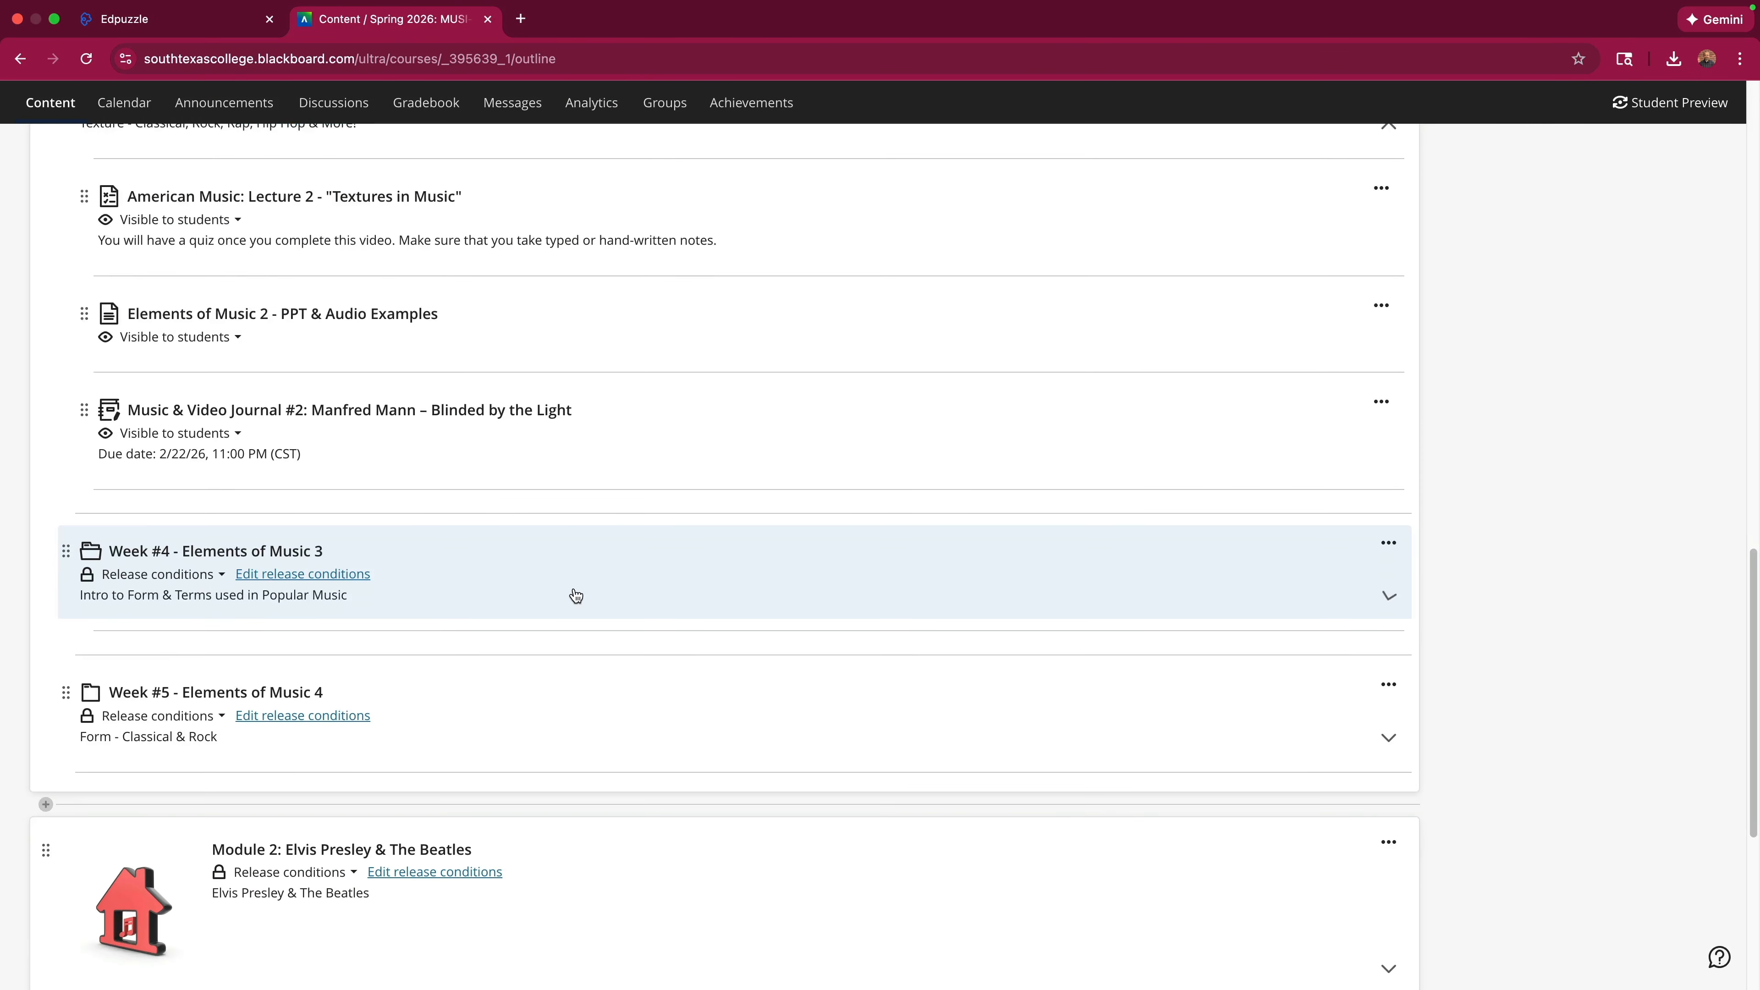
left_click(575, 595)
left_click(278, 354)
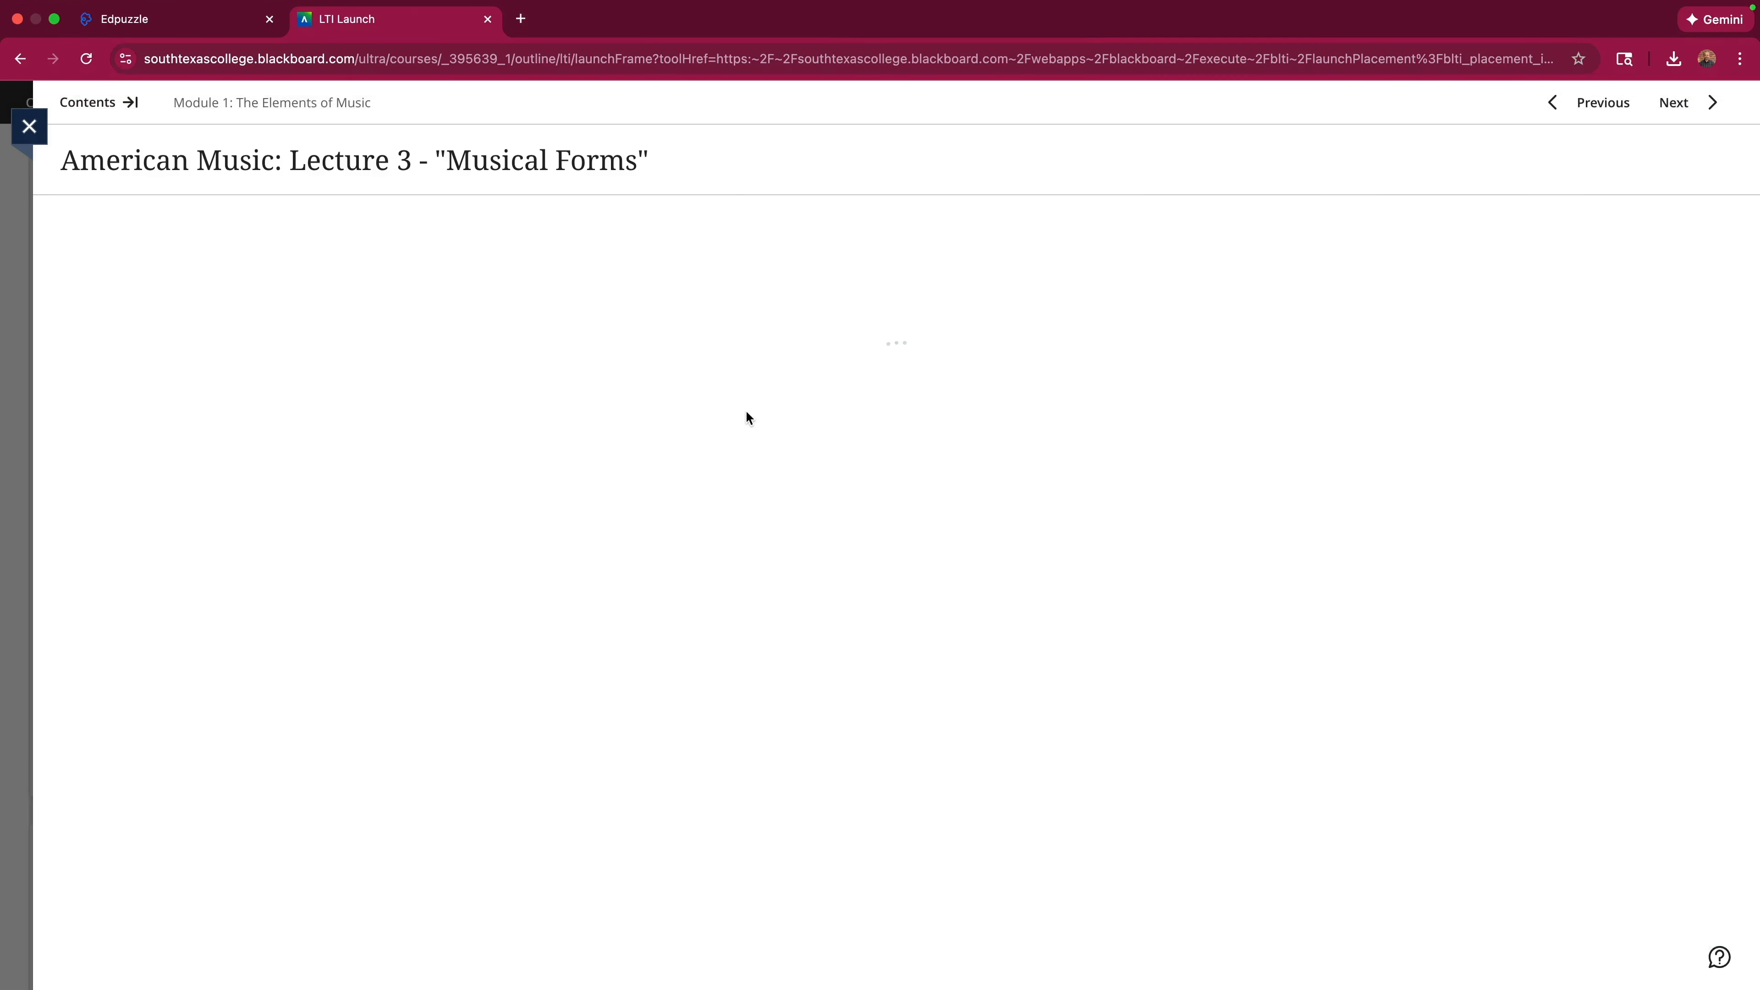
Sort the content by Name (A-Z) and select "03-American Music: Lecture 3 - Musical Forms" from the 04-American Music - Course Lectures folder.
left_click(1130, 270)
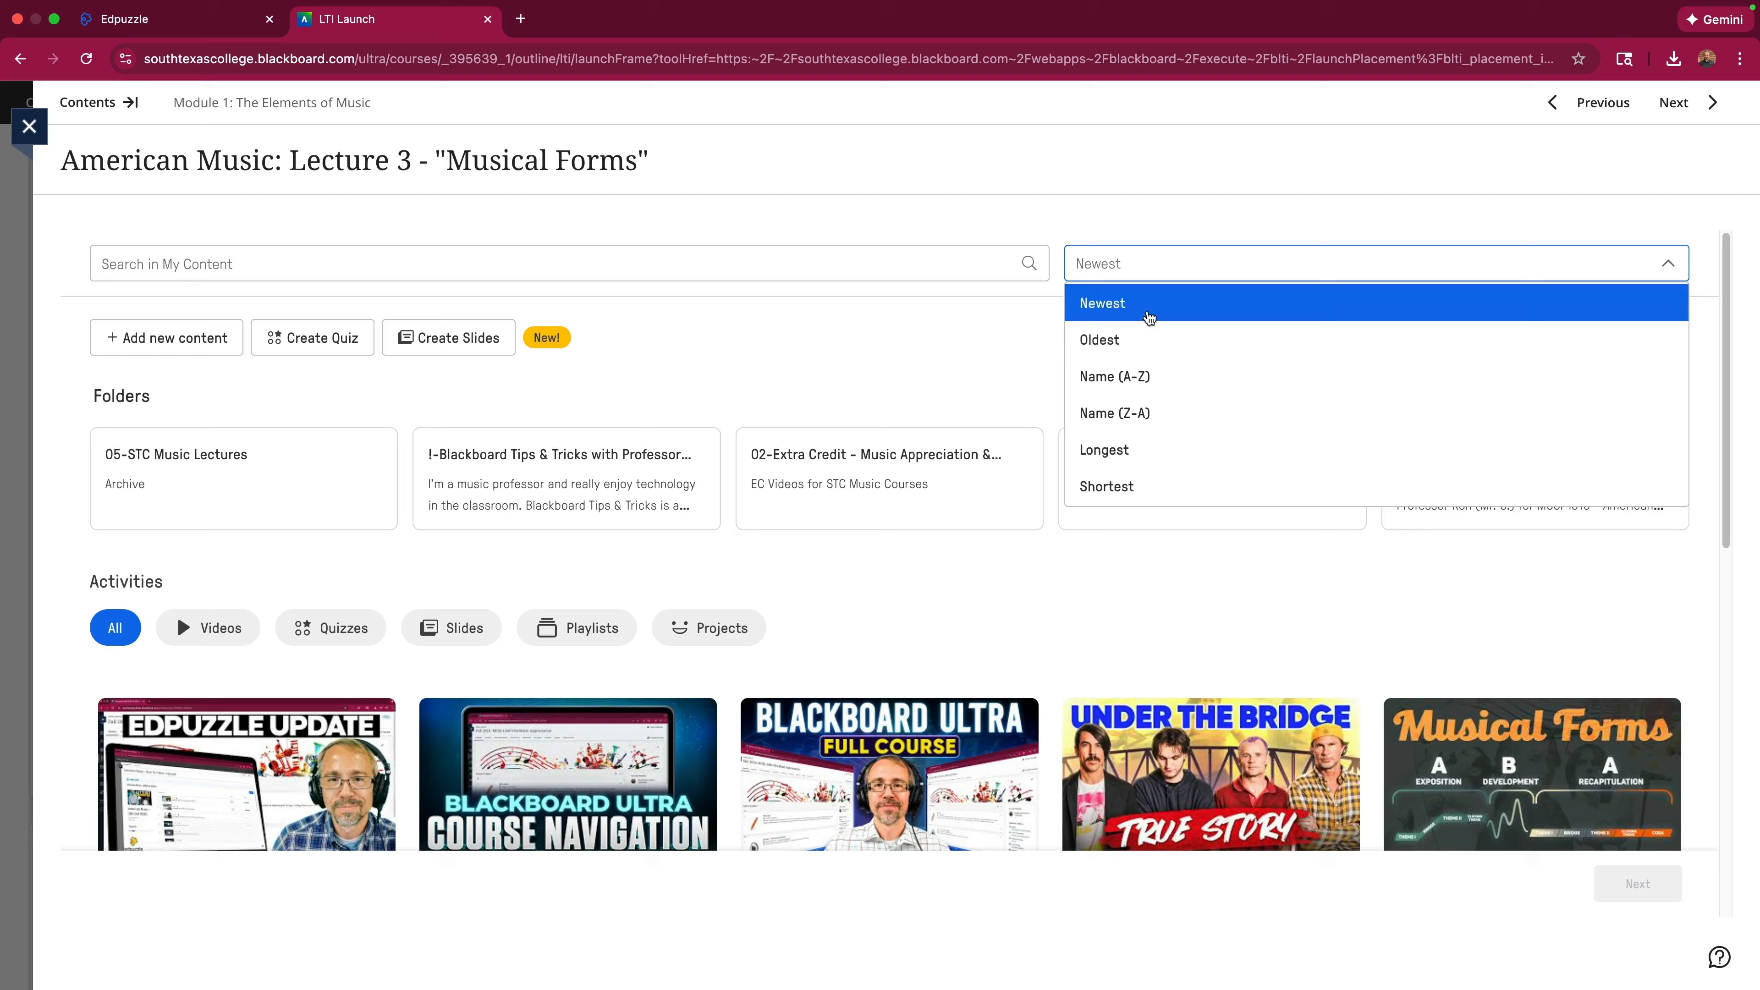
left_click(1145, 381)
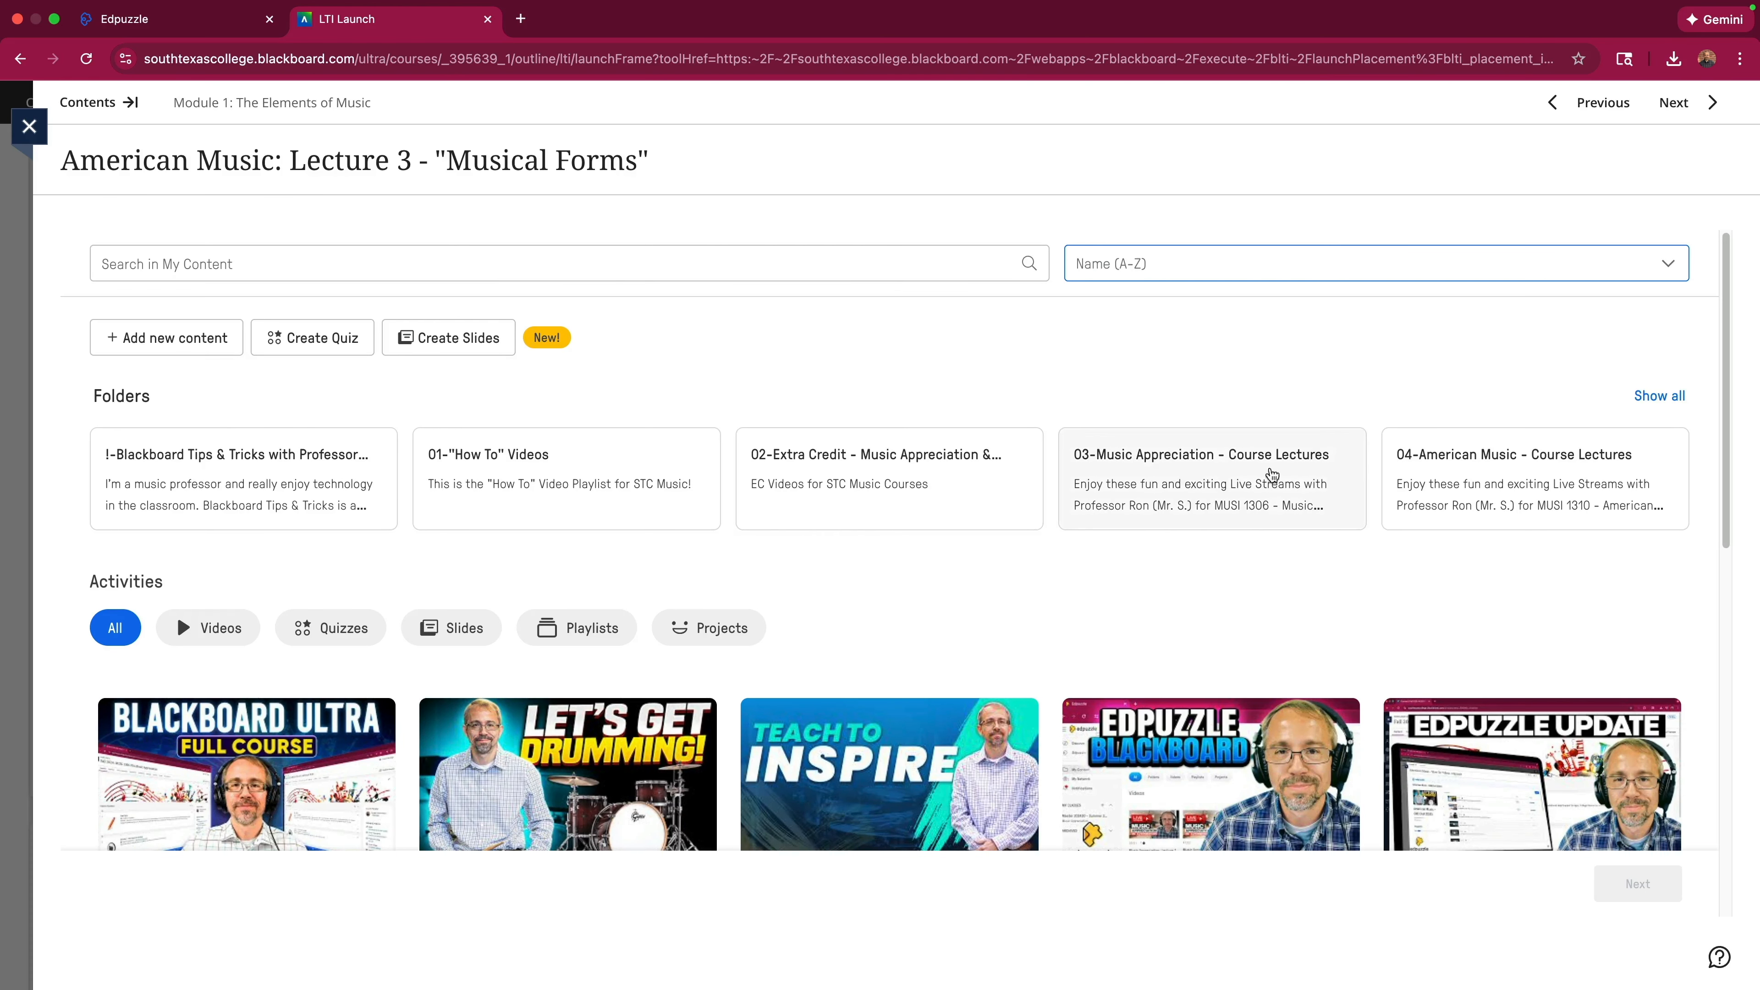
left_click(1459, 458)
scroll(862, 670, "down", 2)
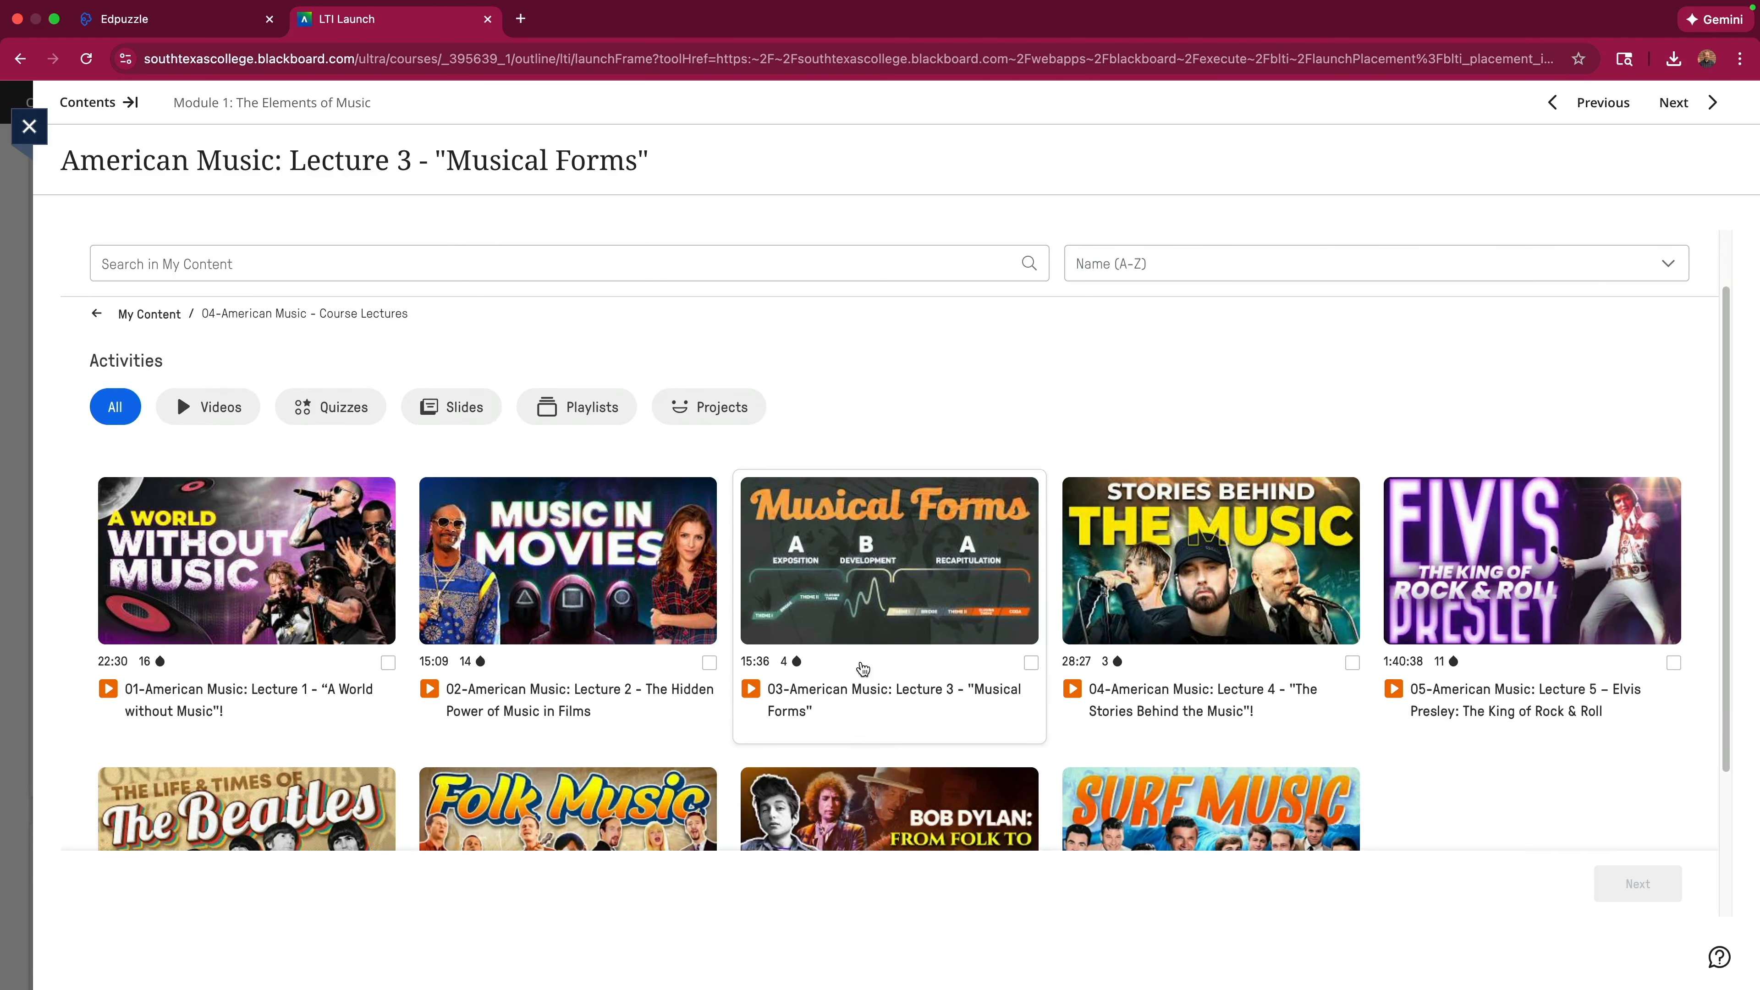
scroll(877, 591, "down", 1)
left_click(879, 576)
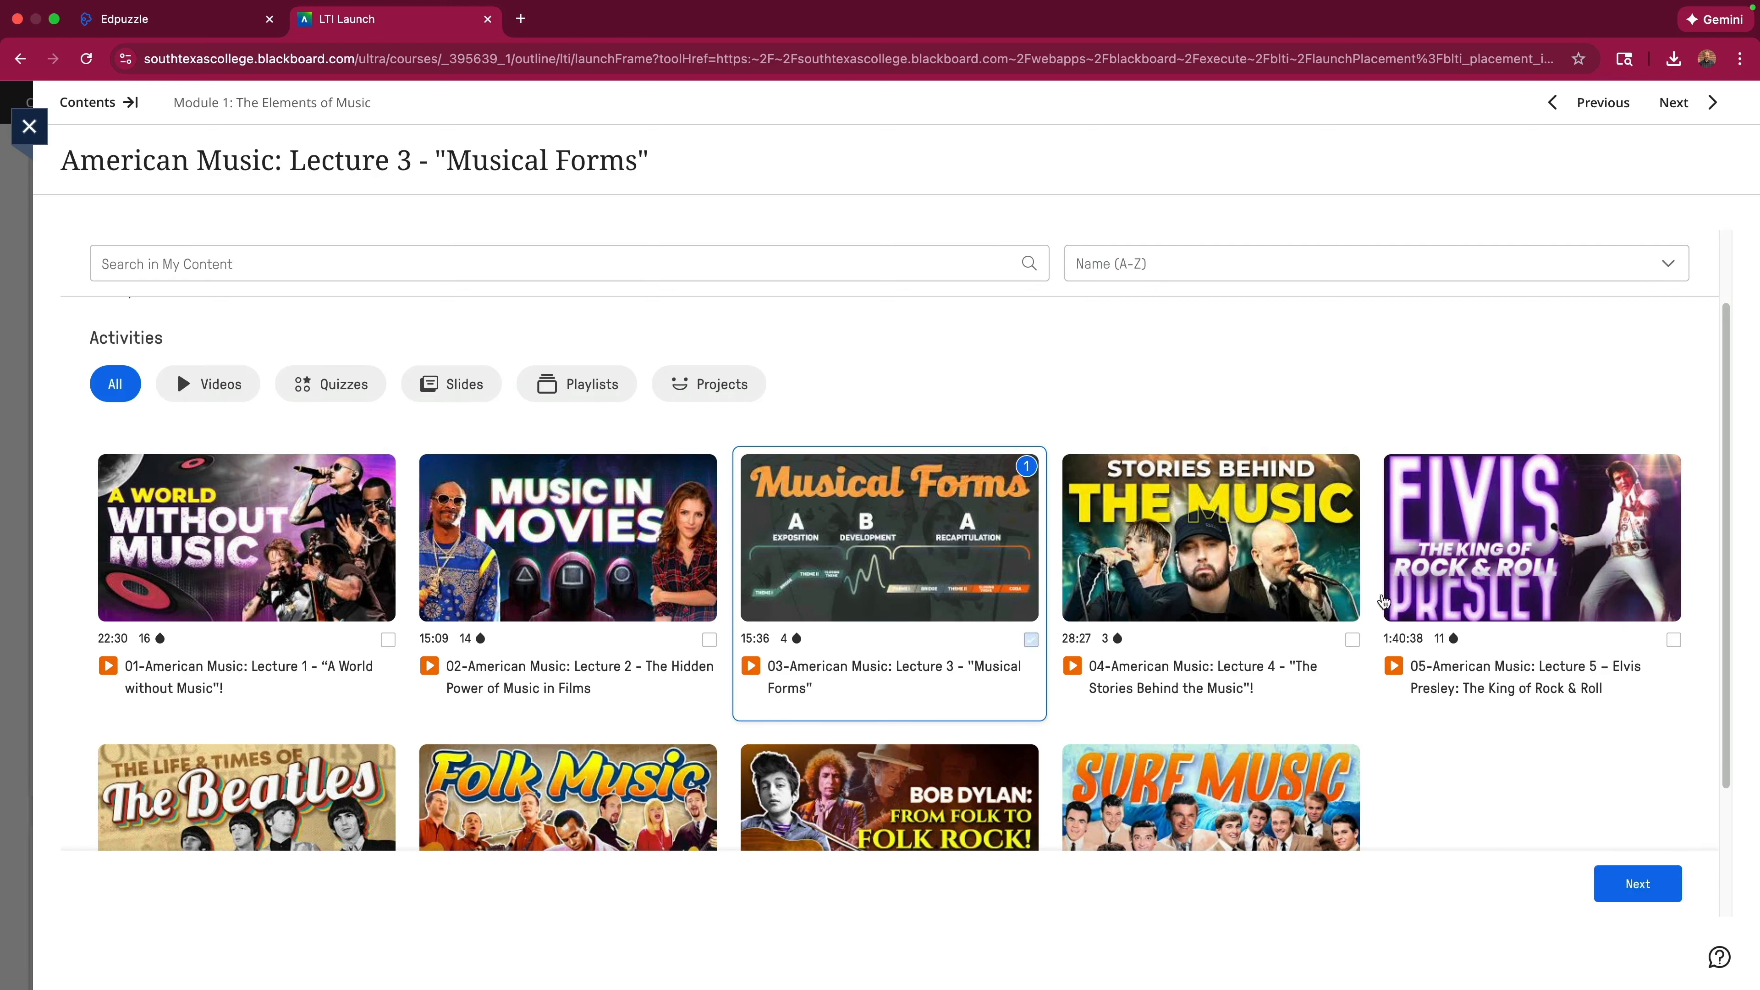
left_click(1630, 882)
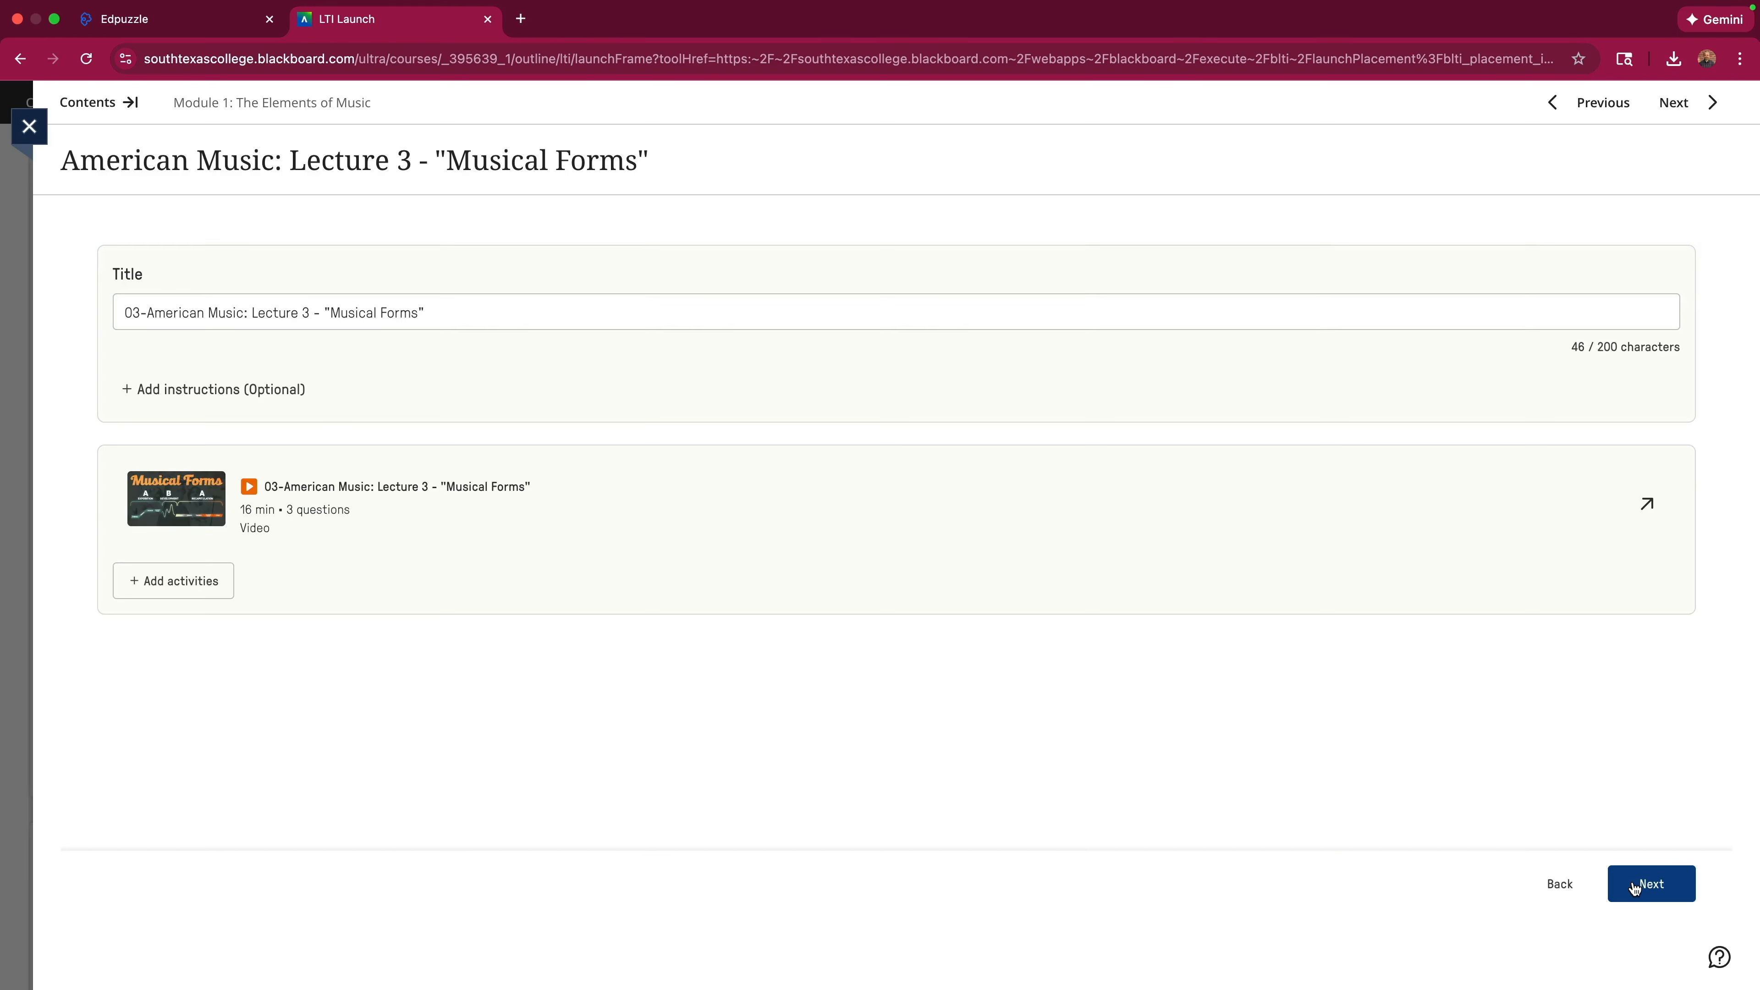
Assign the Lecture 3 video with Unlimited attempts and return to the course outline.
left_click(1653, 891)
left_click(533, 441)
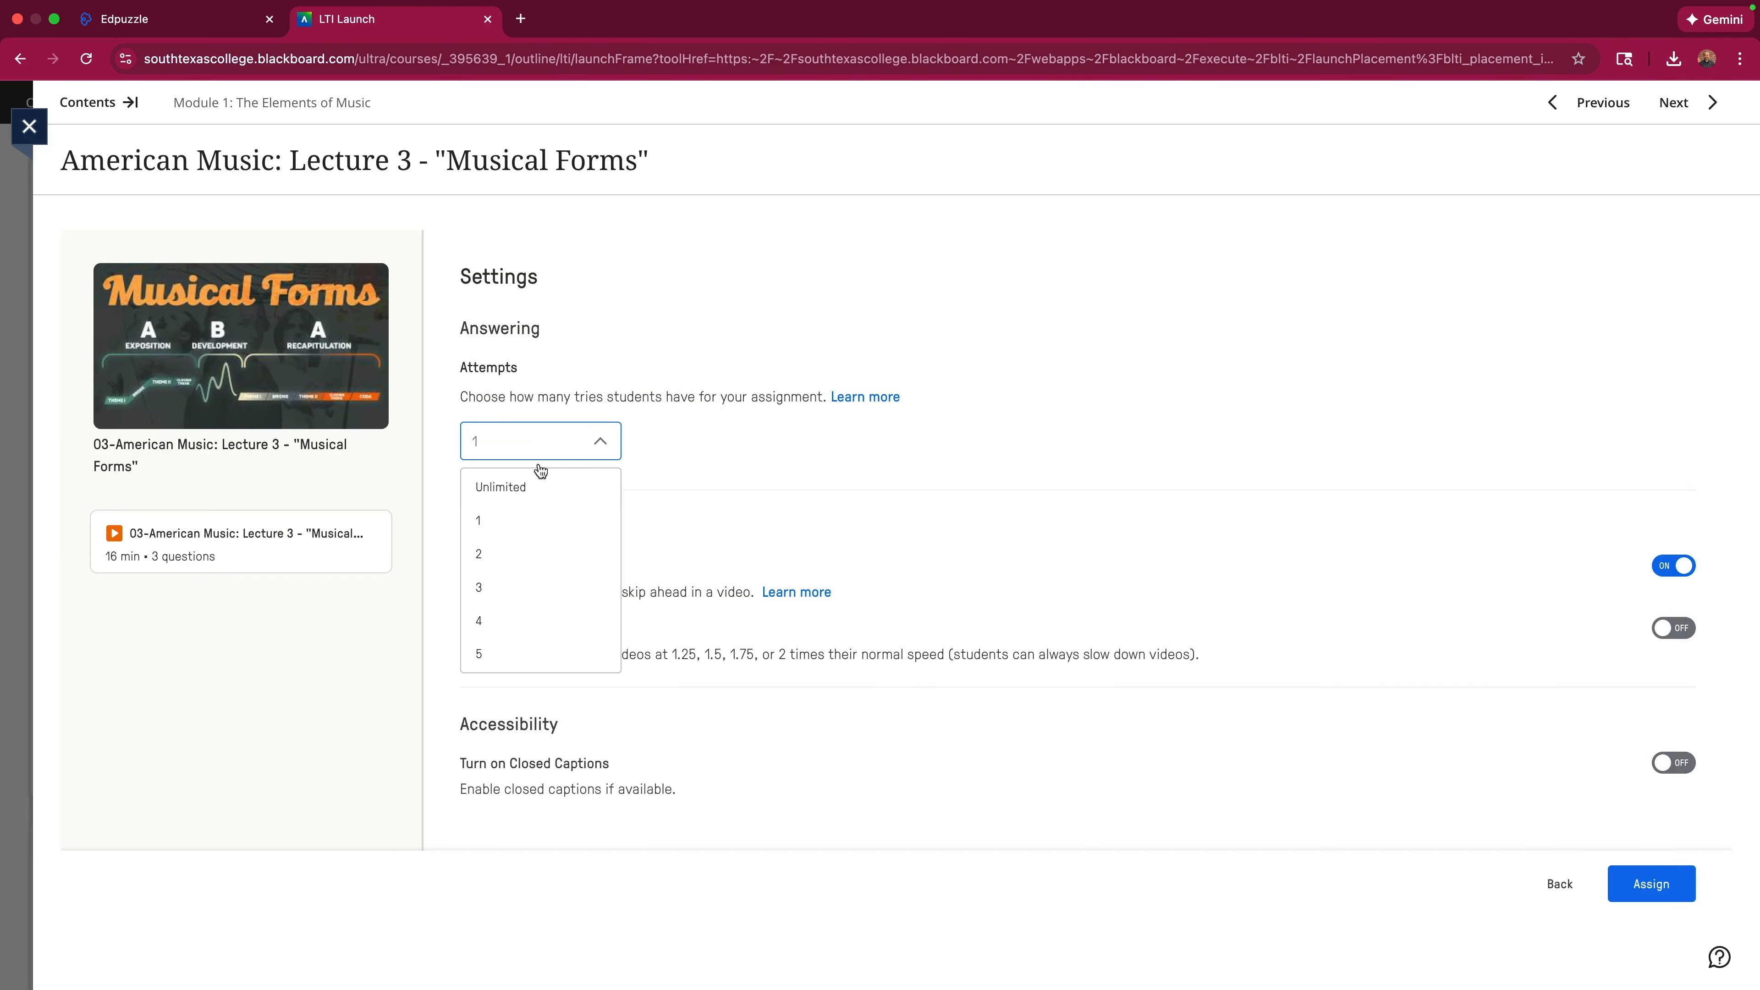
left_click(516, 486)
left_click(1651, 883)
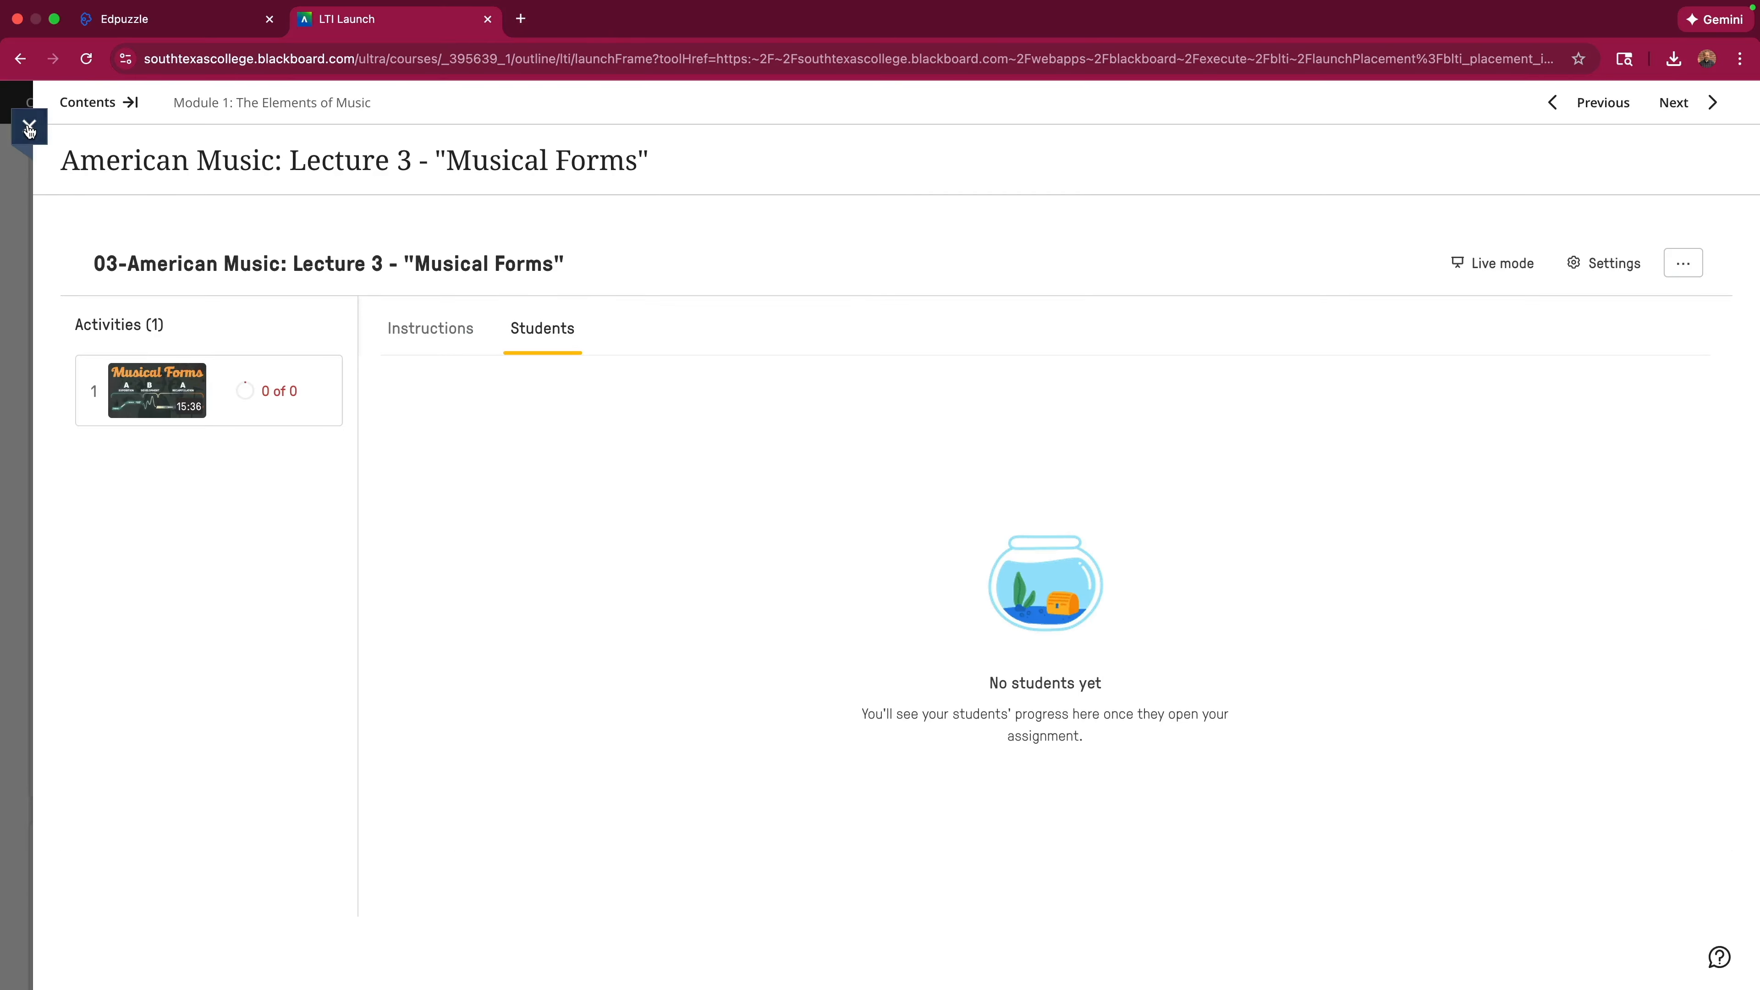
left_click(29, 126)
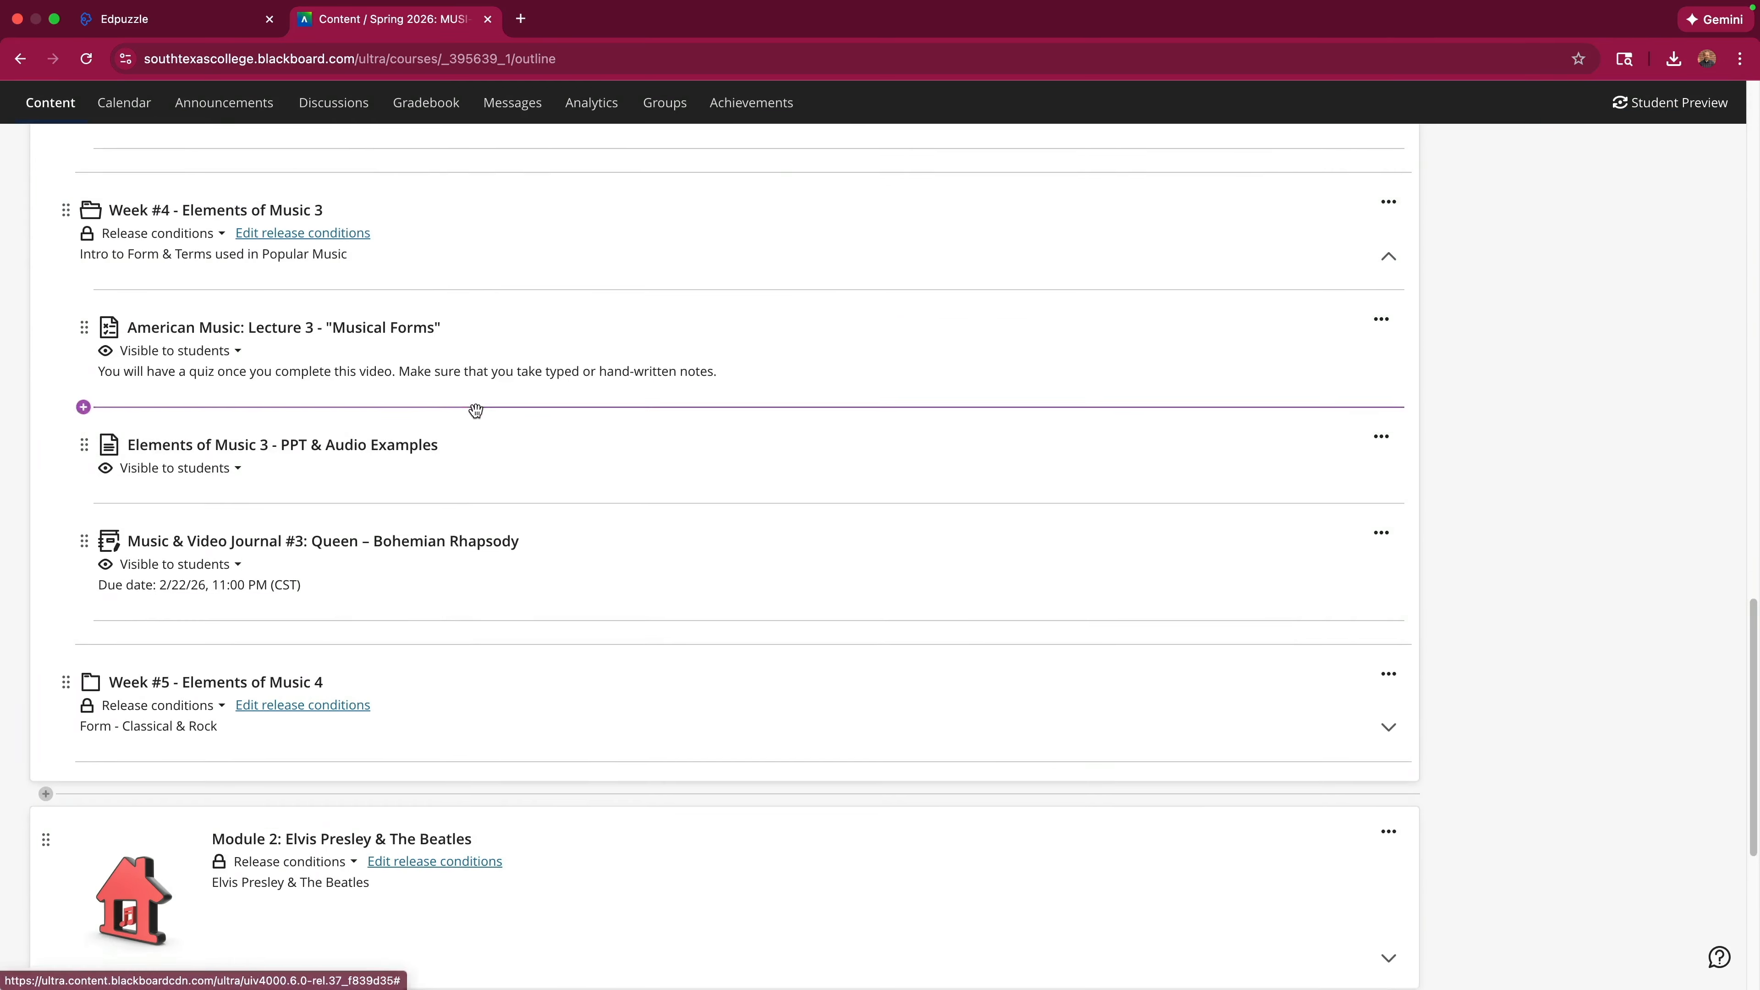
Open the "American Music: Lecture 4 - The Stories Behind the Music" item in the Week #5 - Elements of Music 4 folder.
scroll(475, 410, "down", 4)
left_click(594, 452)
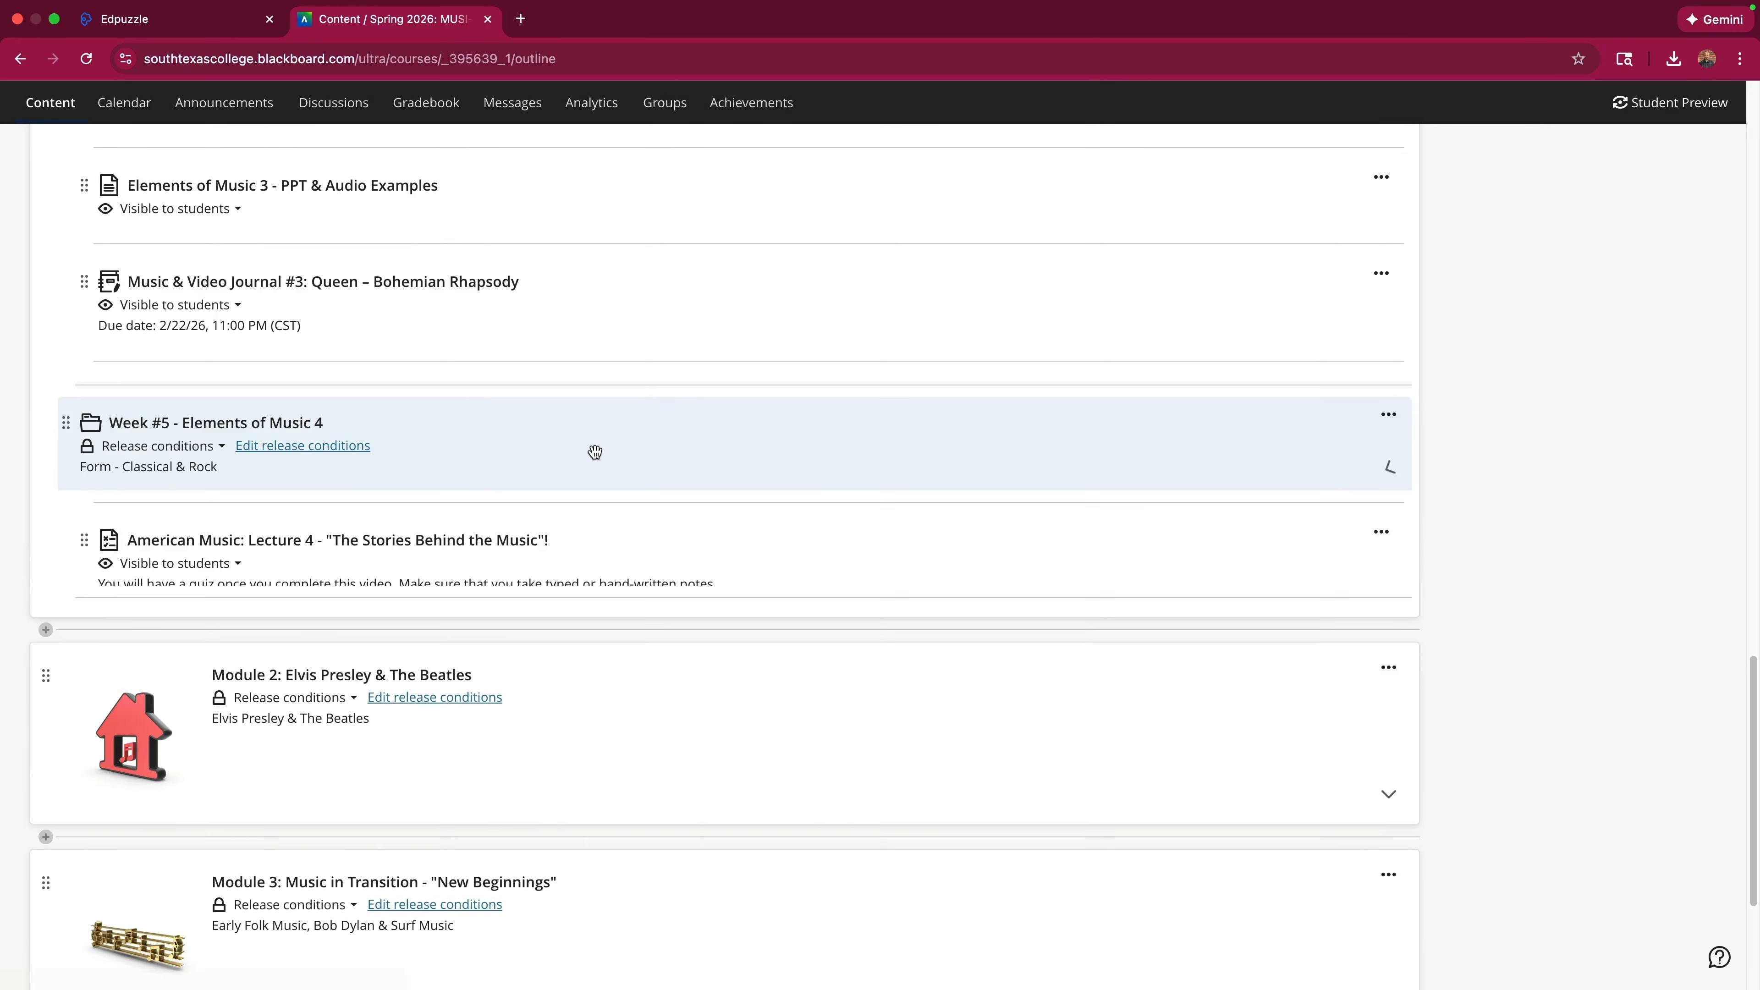
scroll(624, 443, "down", 5)
scroll(413, 320, "up", 1)
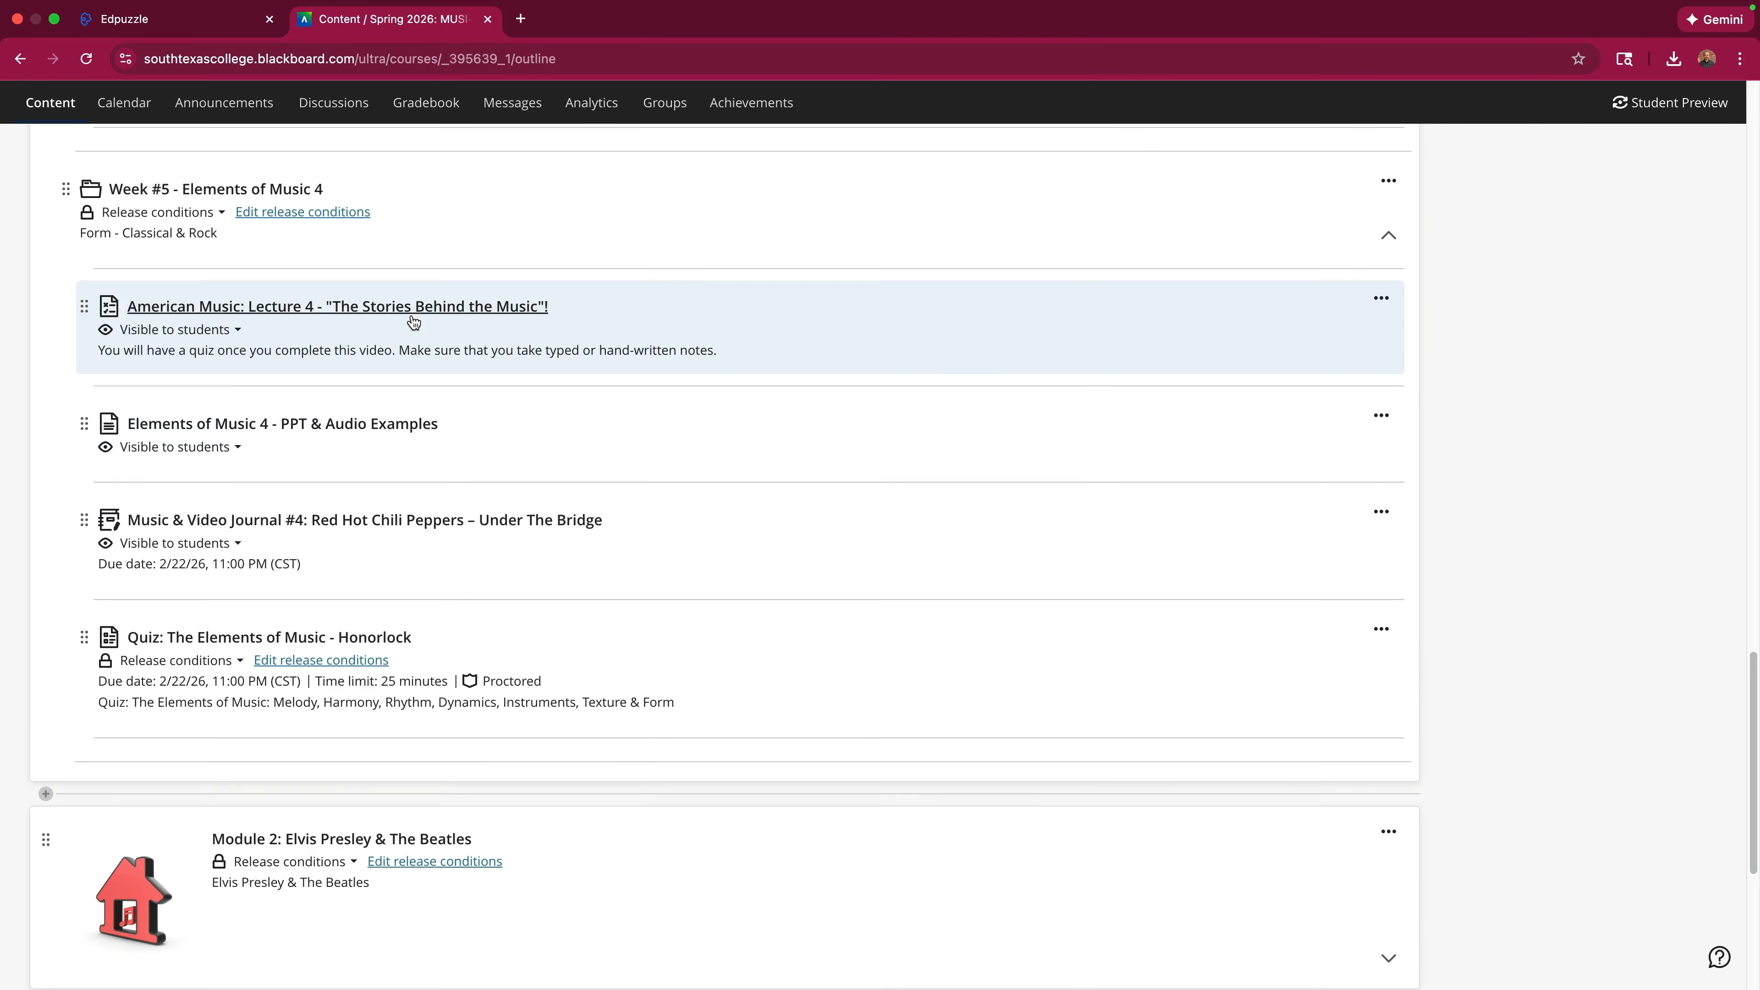
left_click(412, 317)
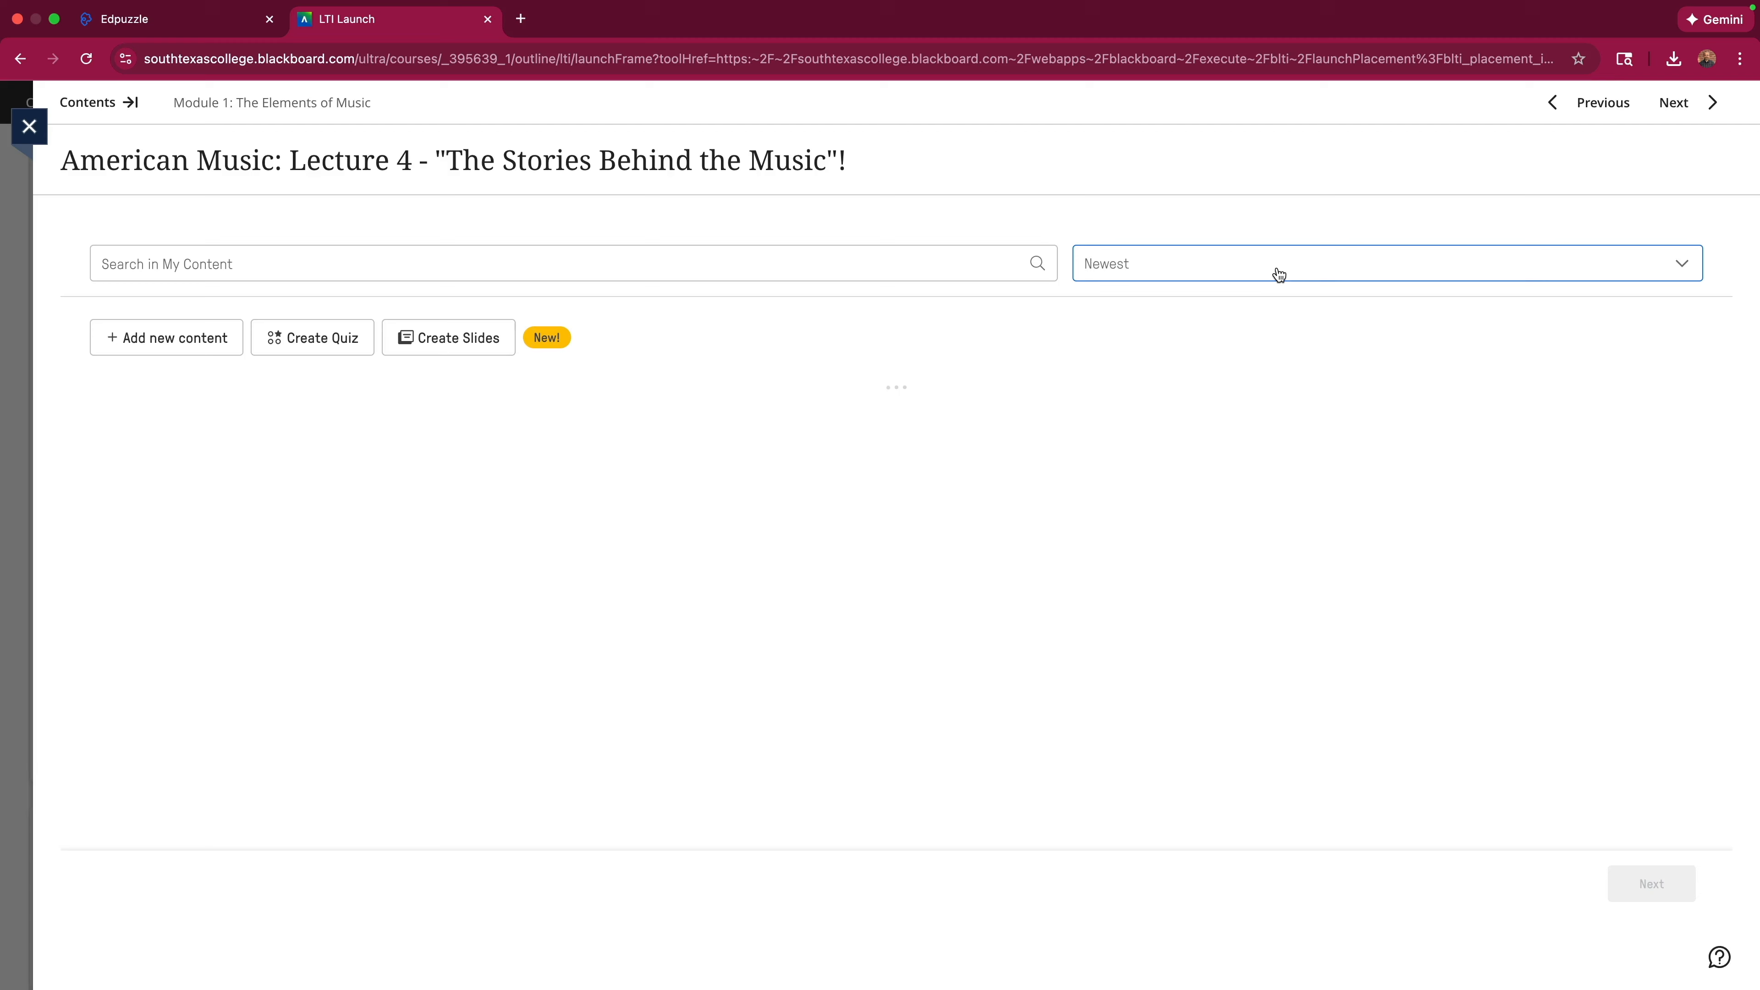
Sort the content by Name (A-Z) and select "04-American Music: Lecture 4 - The Stories Behind the Music" from the 04-American Music - Course Lectures folder.
left_click(1279, 275)
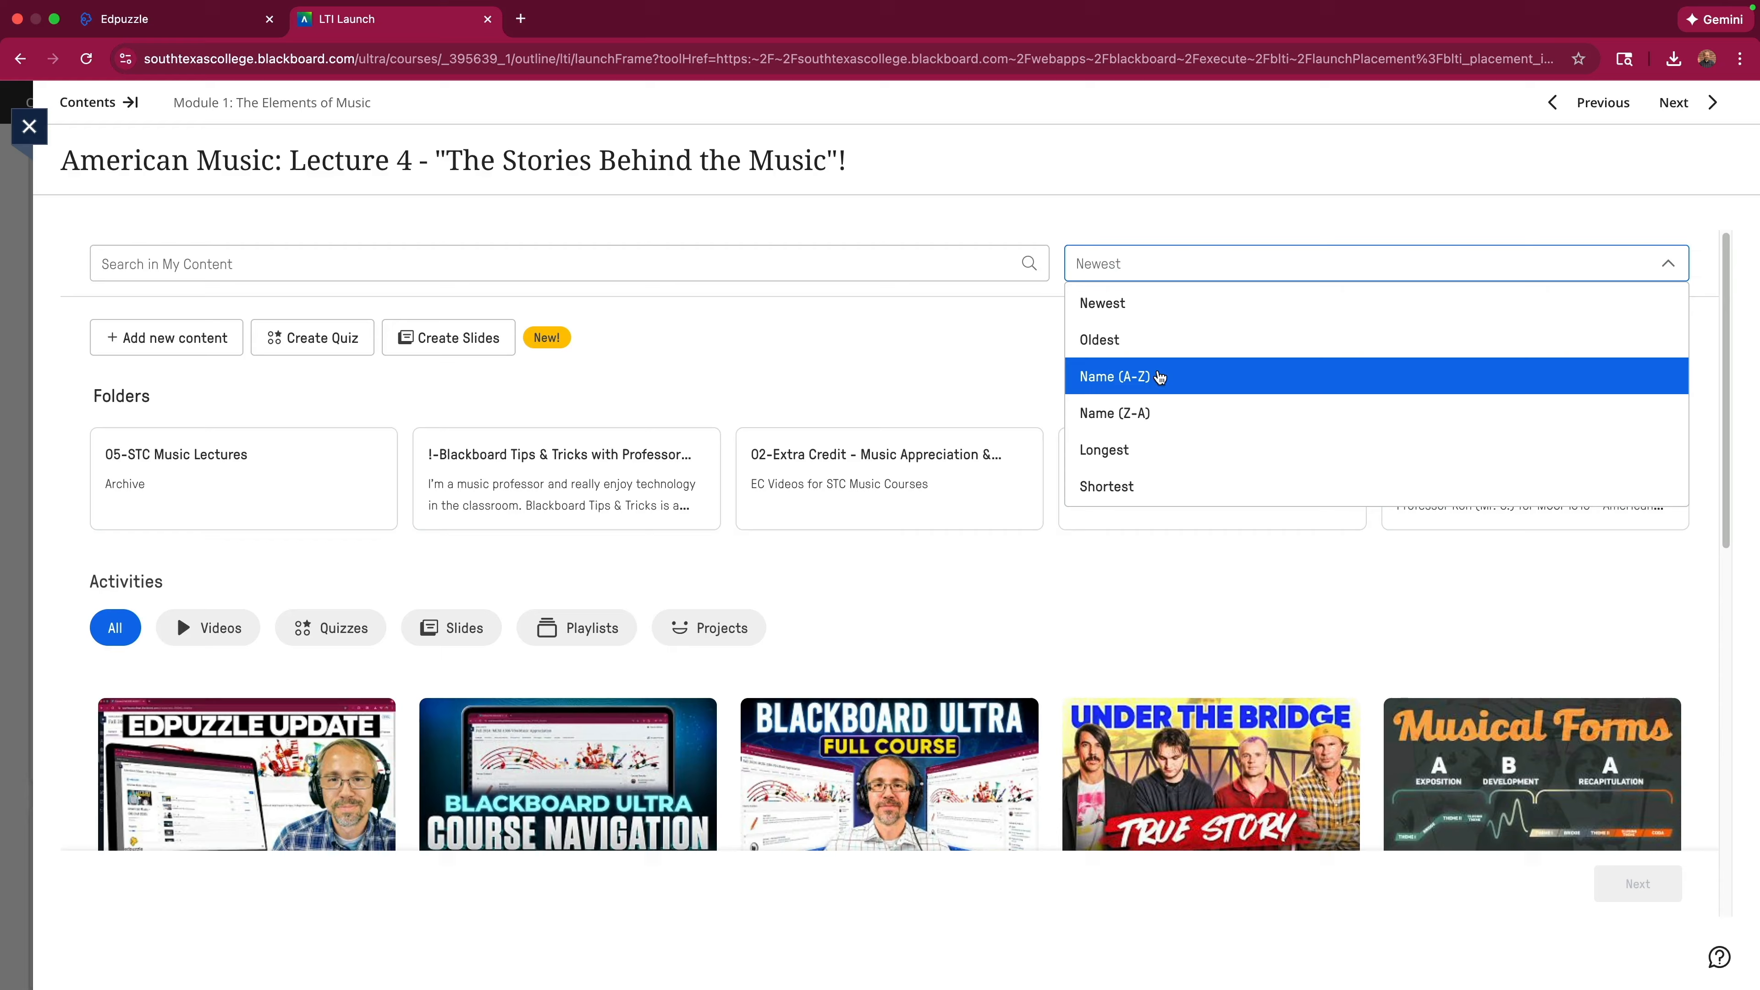
left_click(1159, 380)
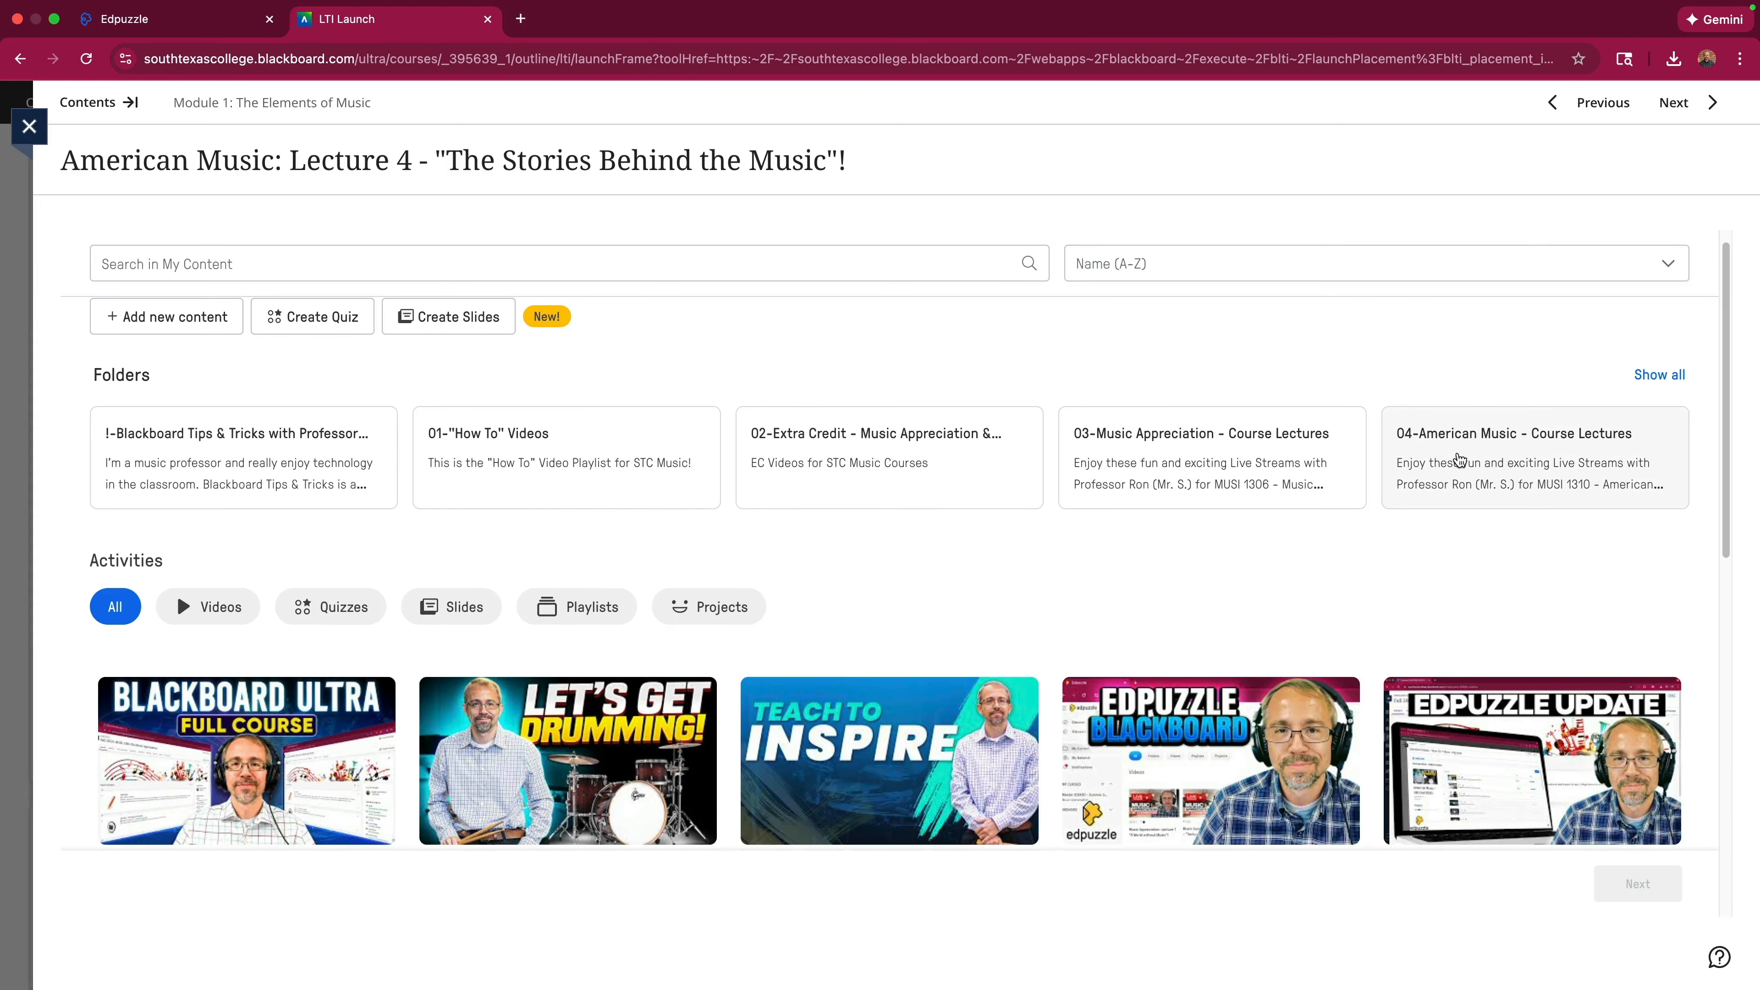
left_click(1459, 457)
scroll(1419, 372, "down", 2)
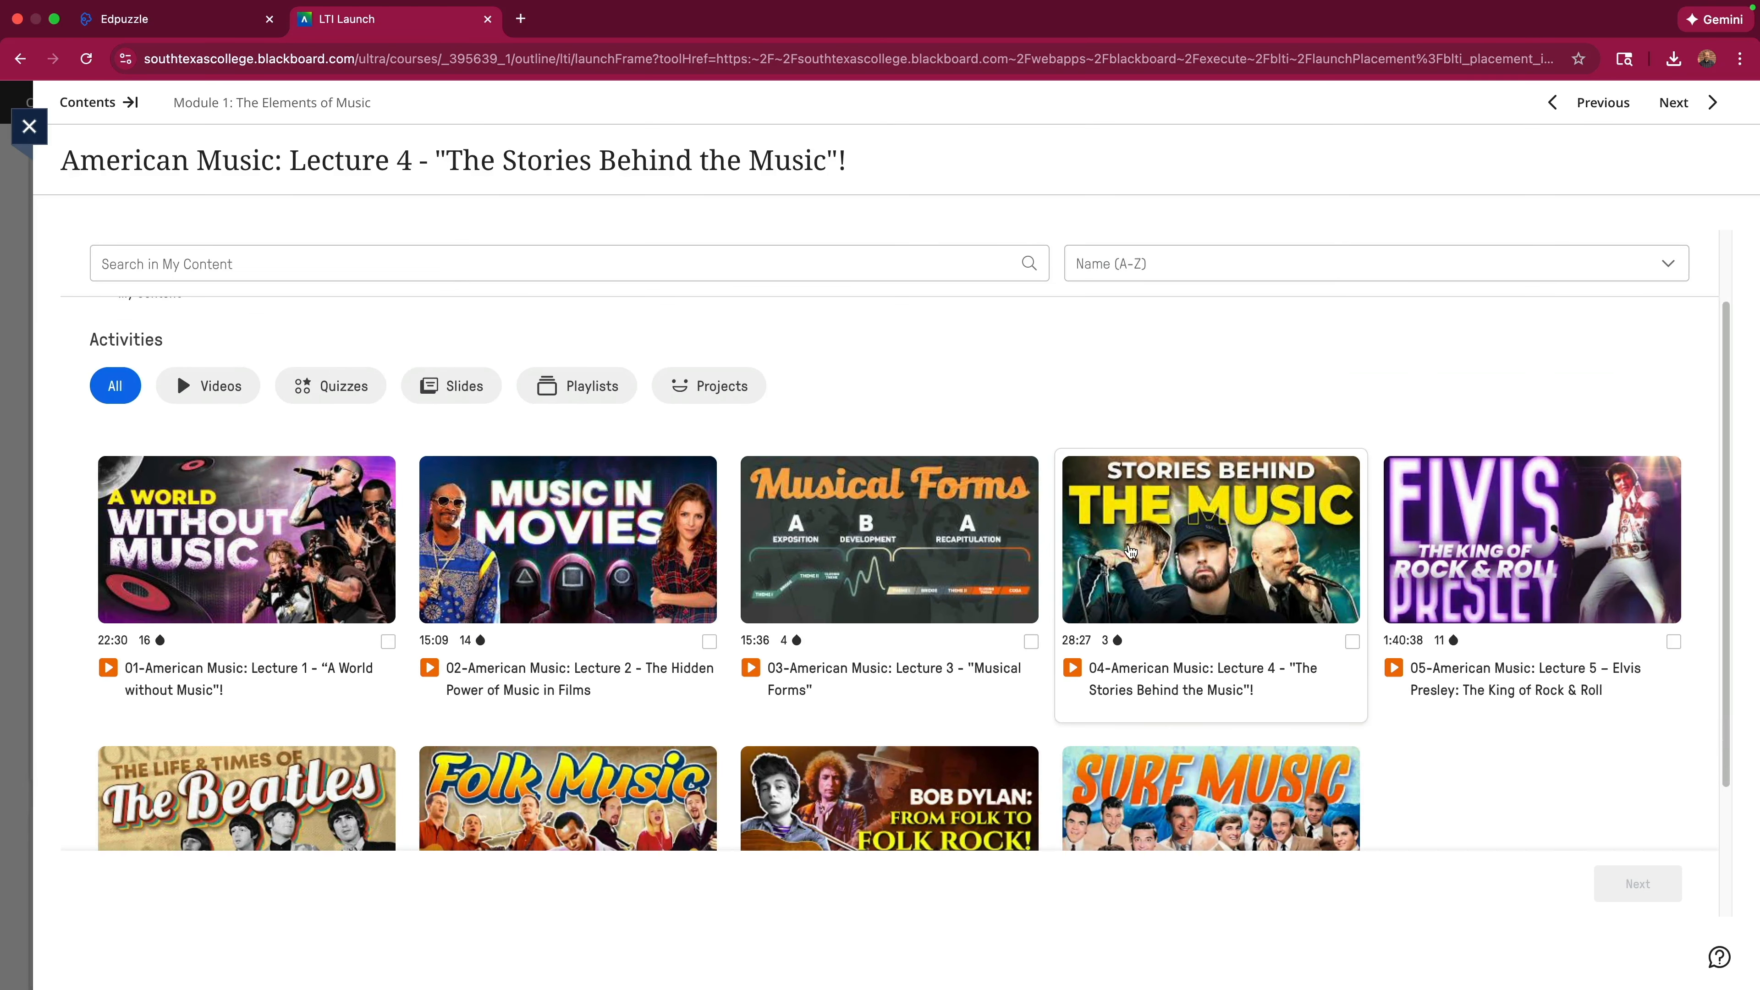
left_click(1168, 548)
scroll(1171, 547, "down", 3)
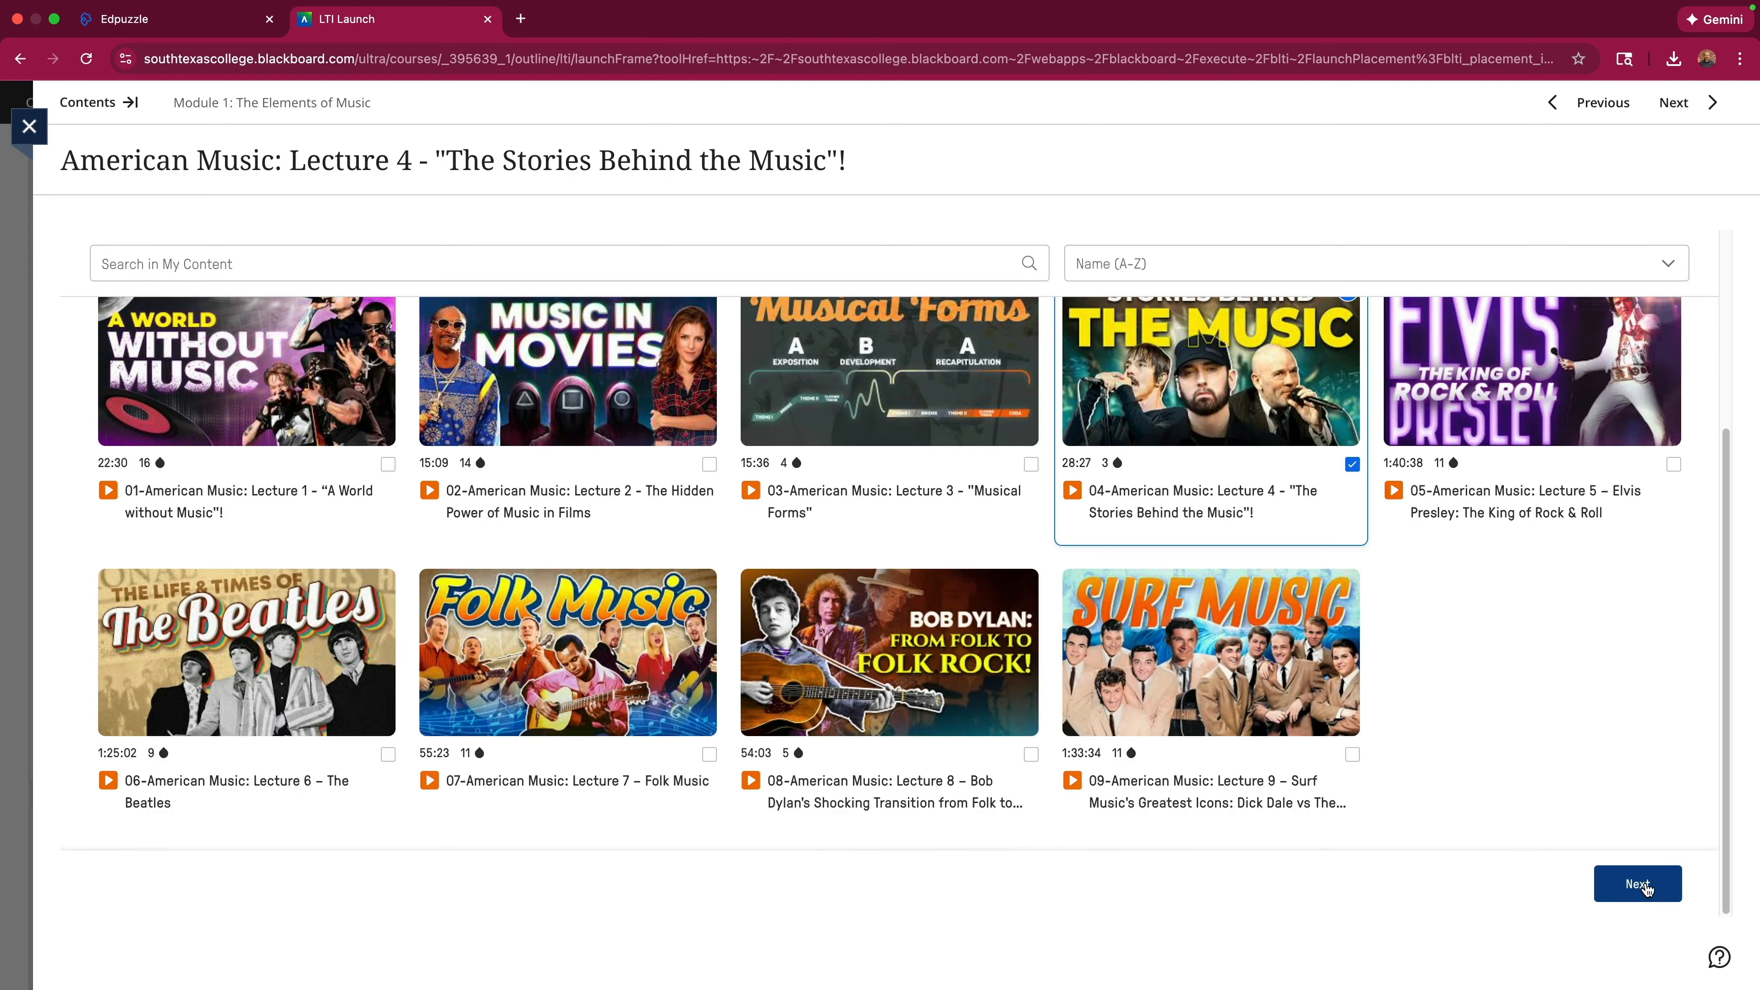
Assign the Lecture 4 video with Unlimited attempts and return to the course outline.
left_click(1638, 883)
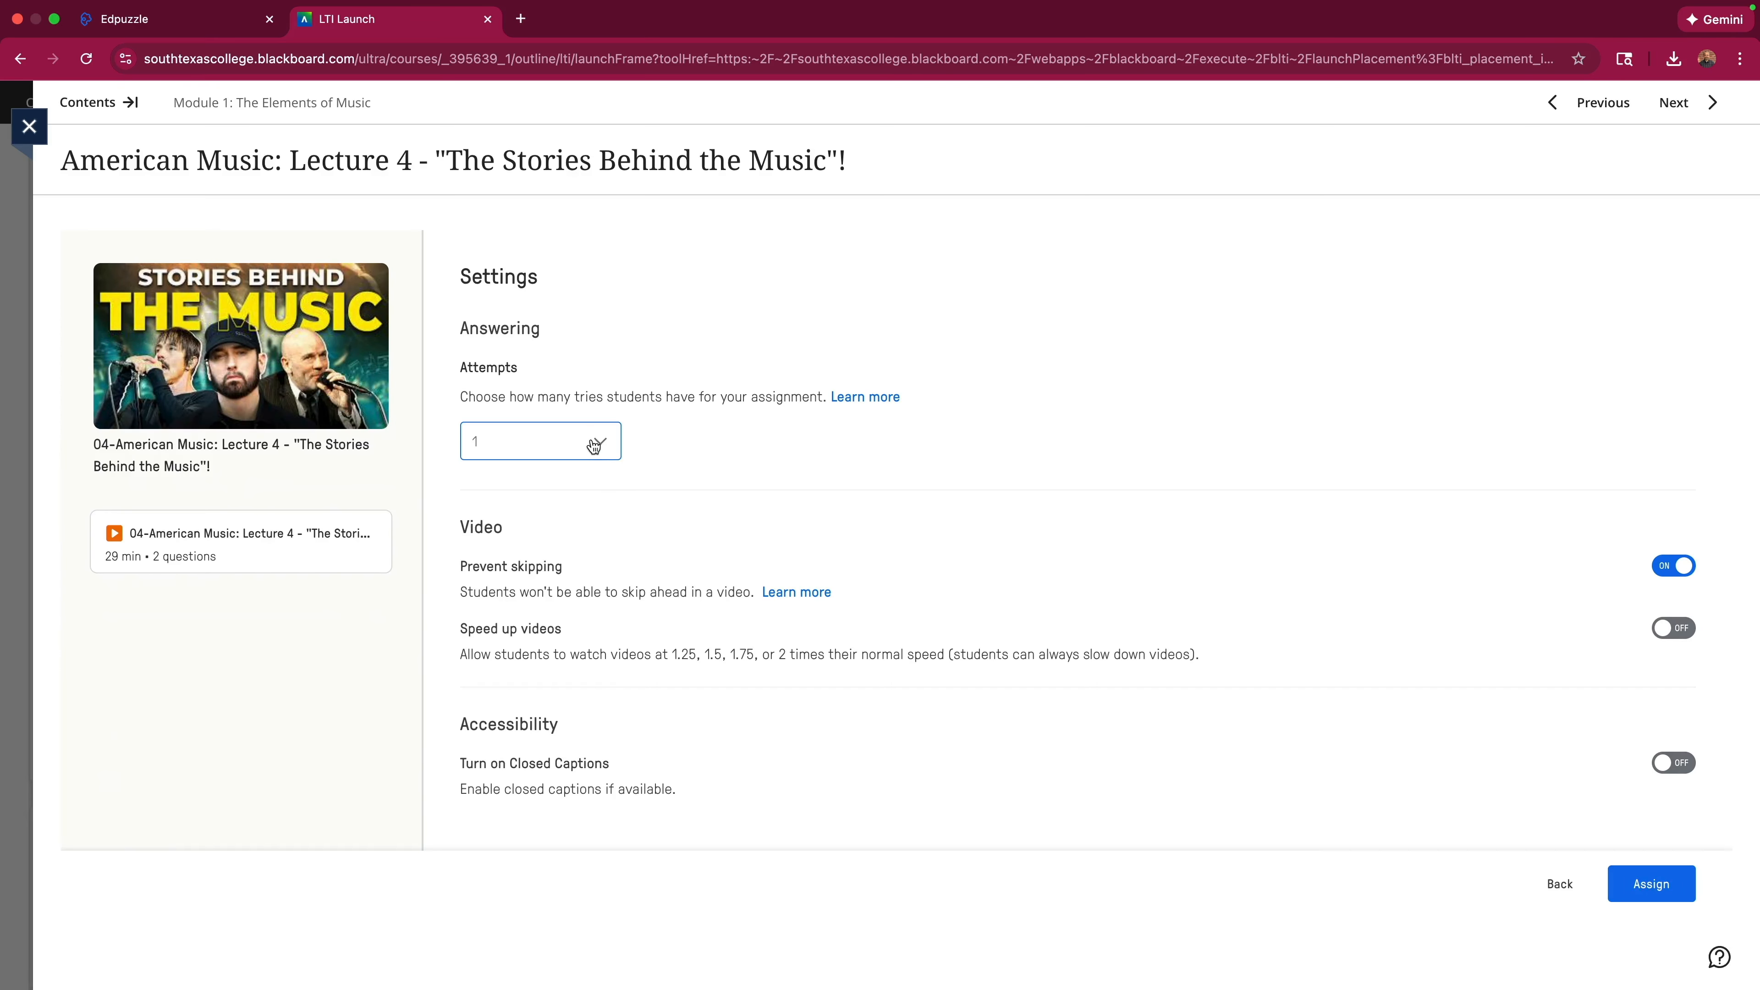
left_click(597, 444)
left_click(540, 490)
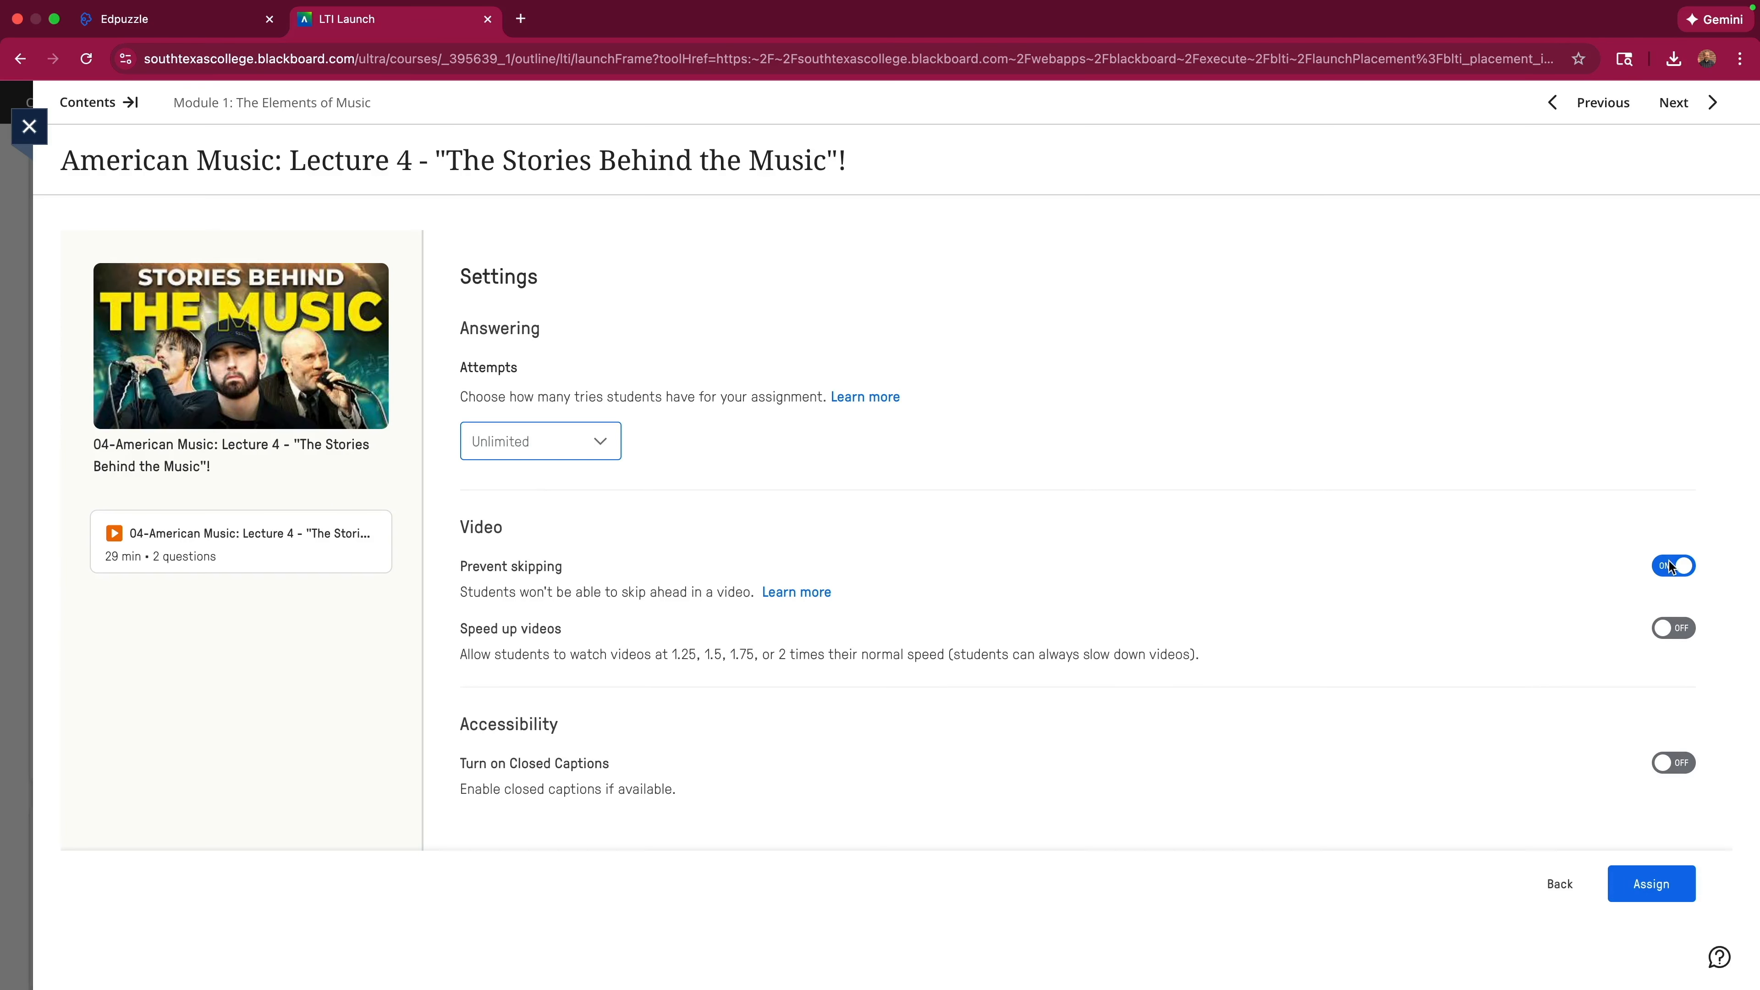
left_click(1659, 884)
left_click(43, 129)
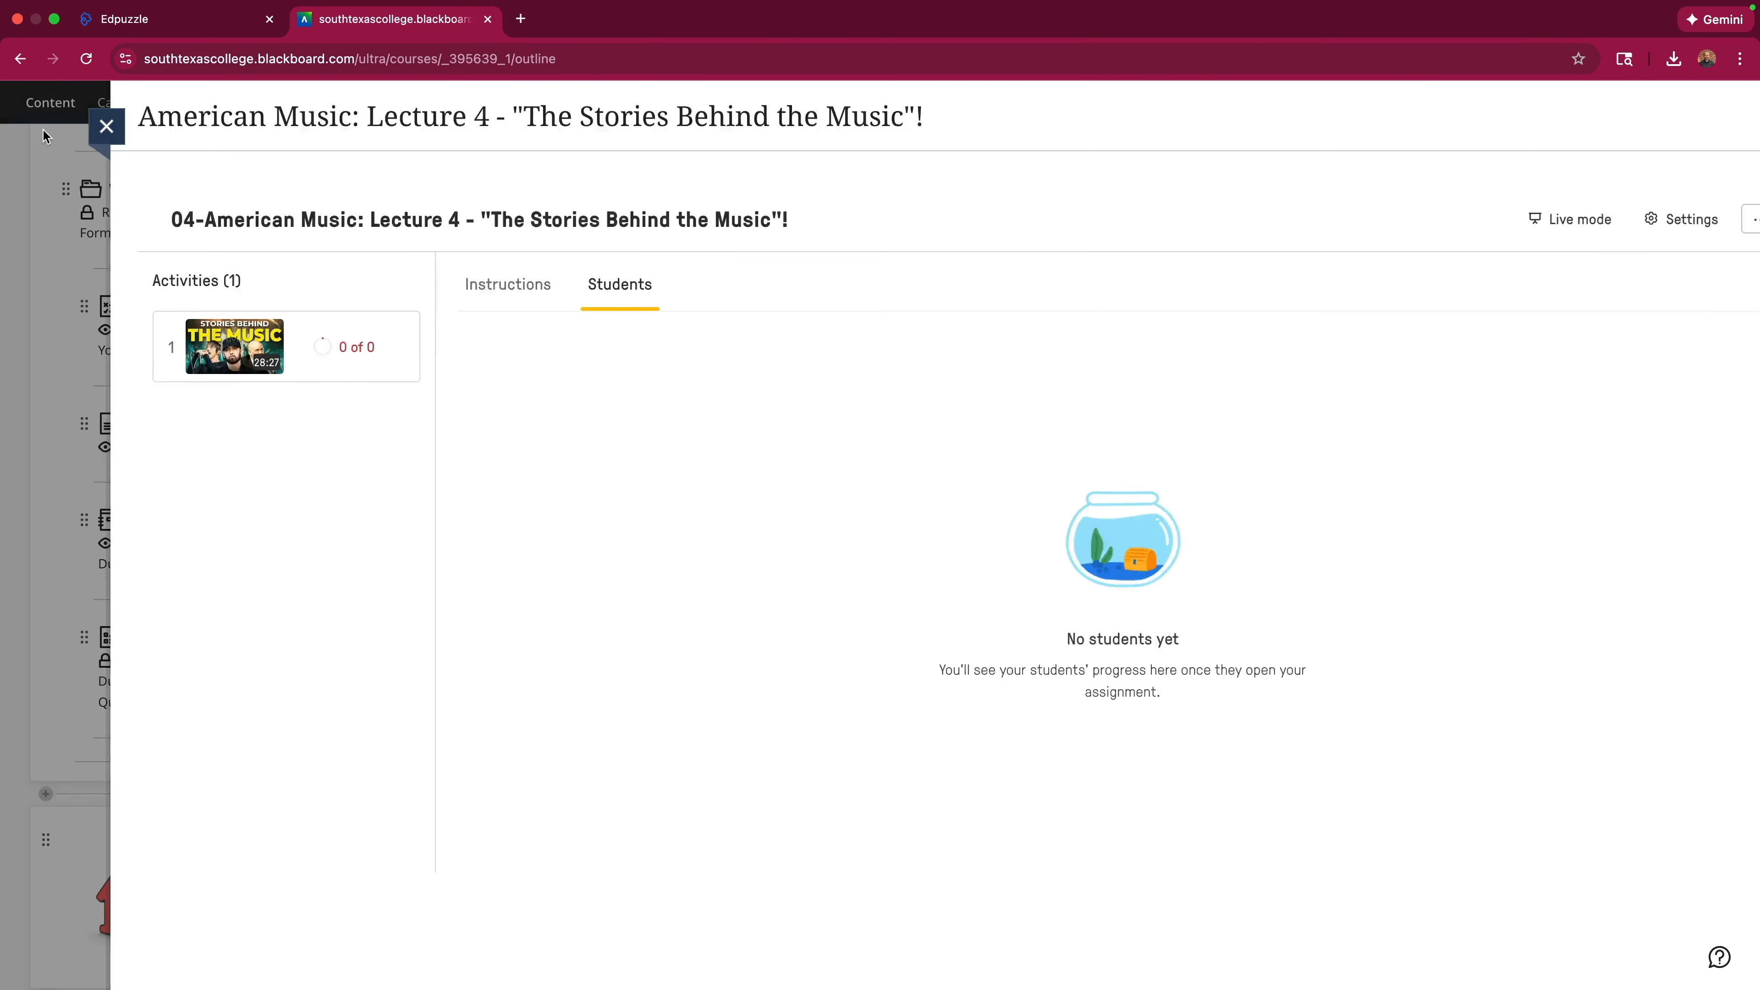
Open the "American Music: Lecture 5 – Elvis Presley: The King of Rock & Roll" item in Module 2's Week #6 folder.
scroll(590, 479, "down", 5)
left_click(633, 503)
scroll(695, 472, "down", 5)
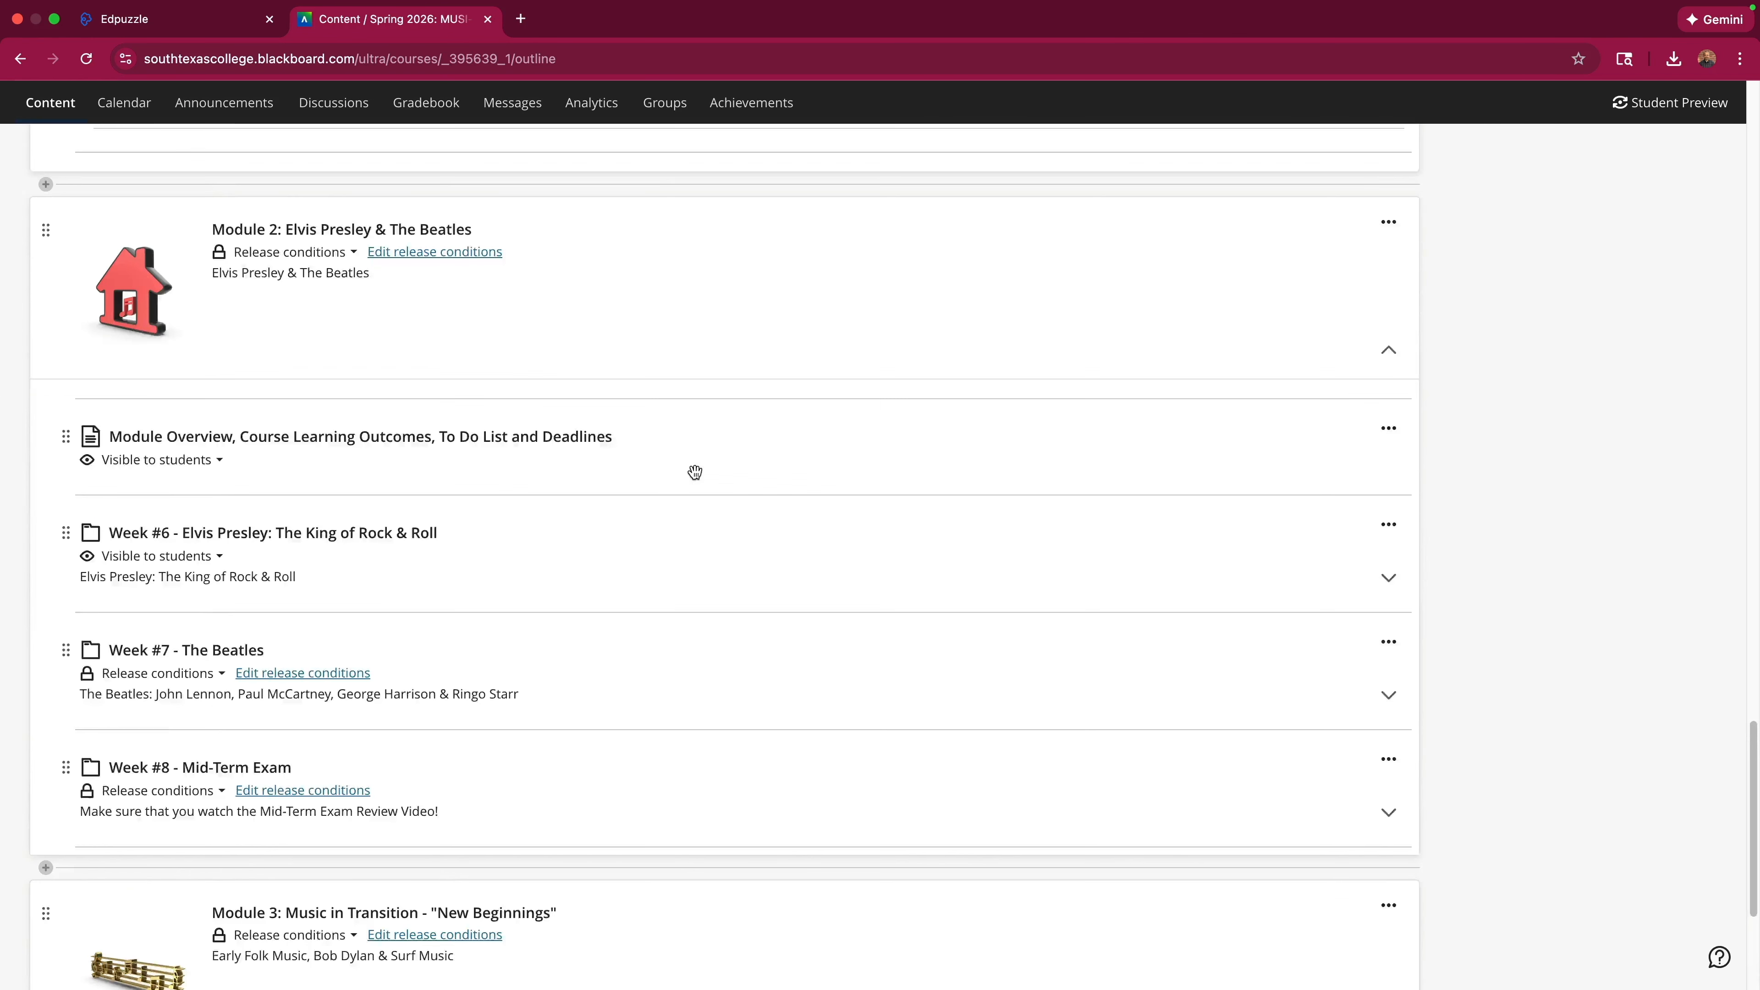
scroll(817, 407, "down", 1)
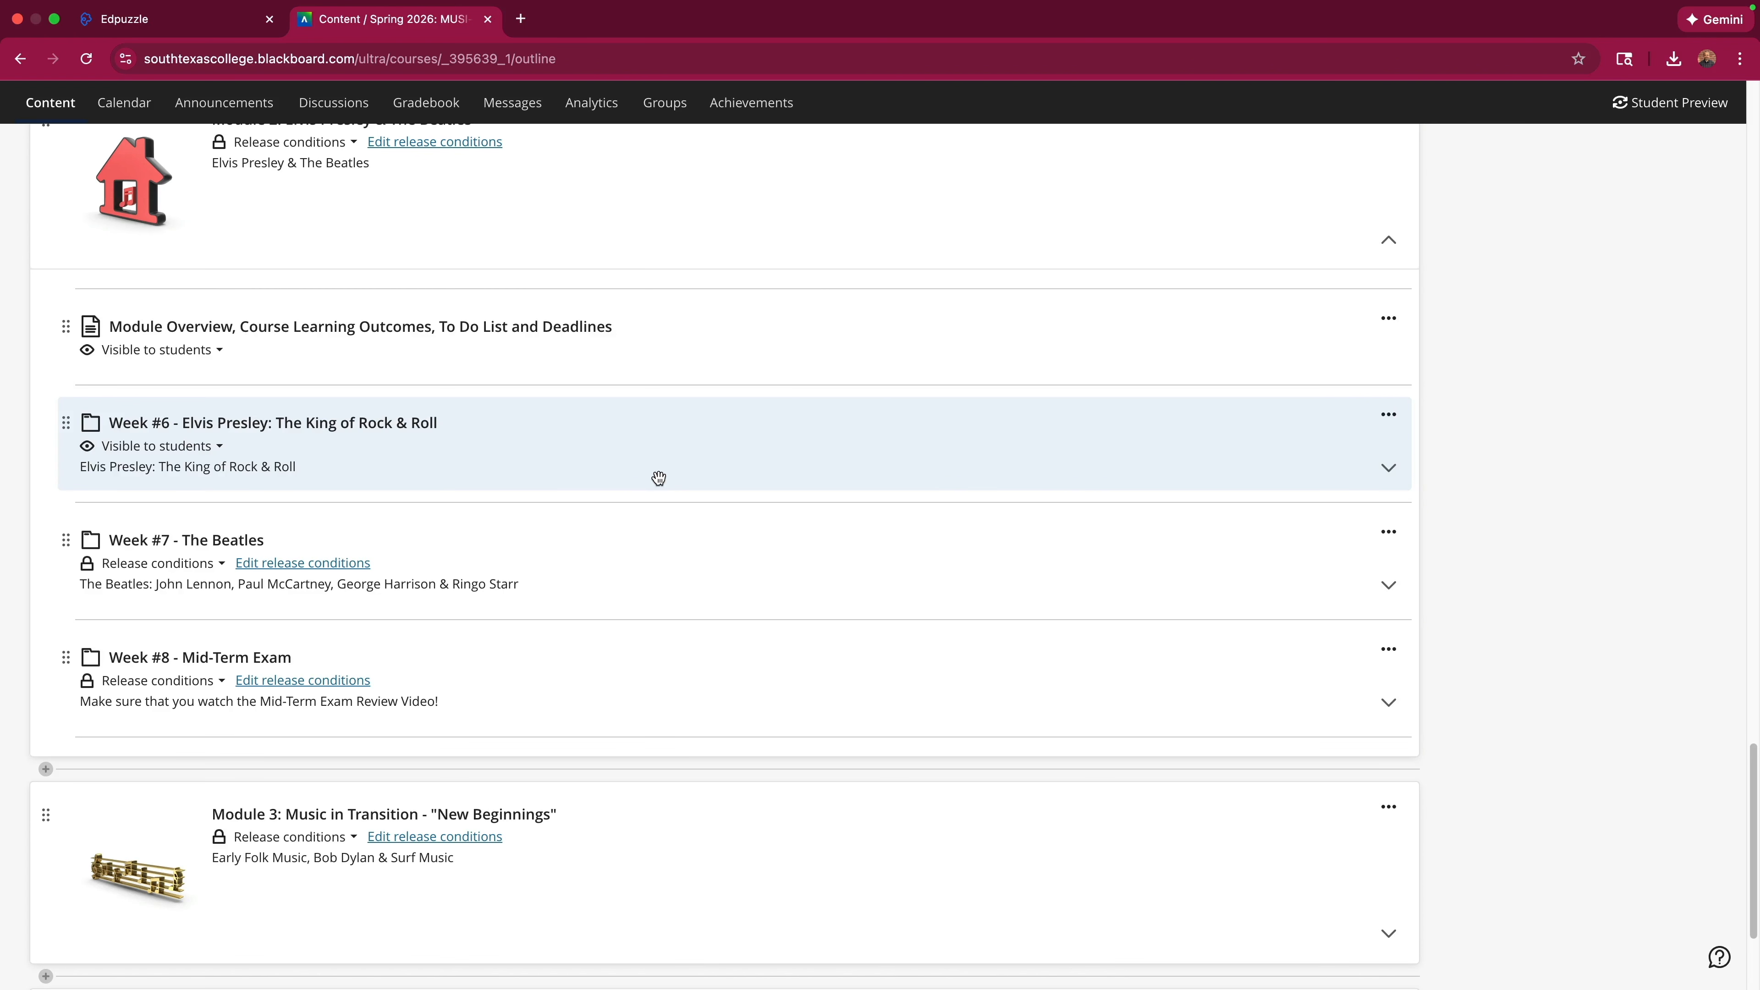
scroll(665, 481, "down", 1)
left_click(575, 403)
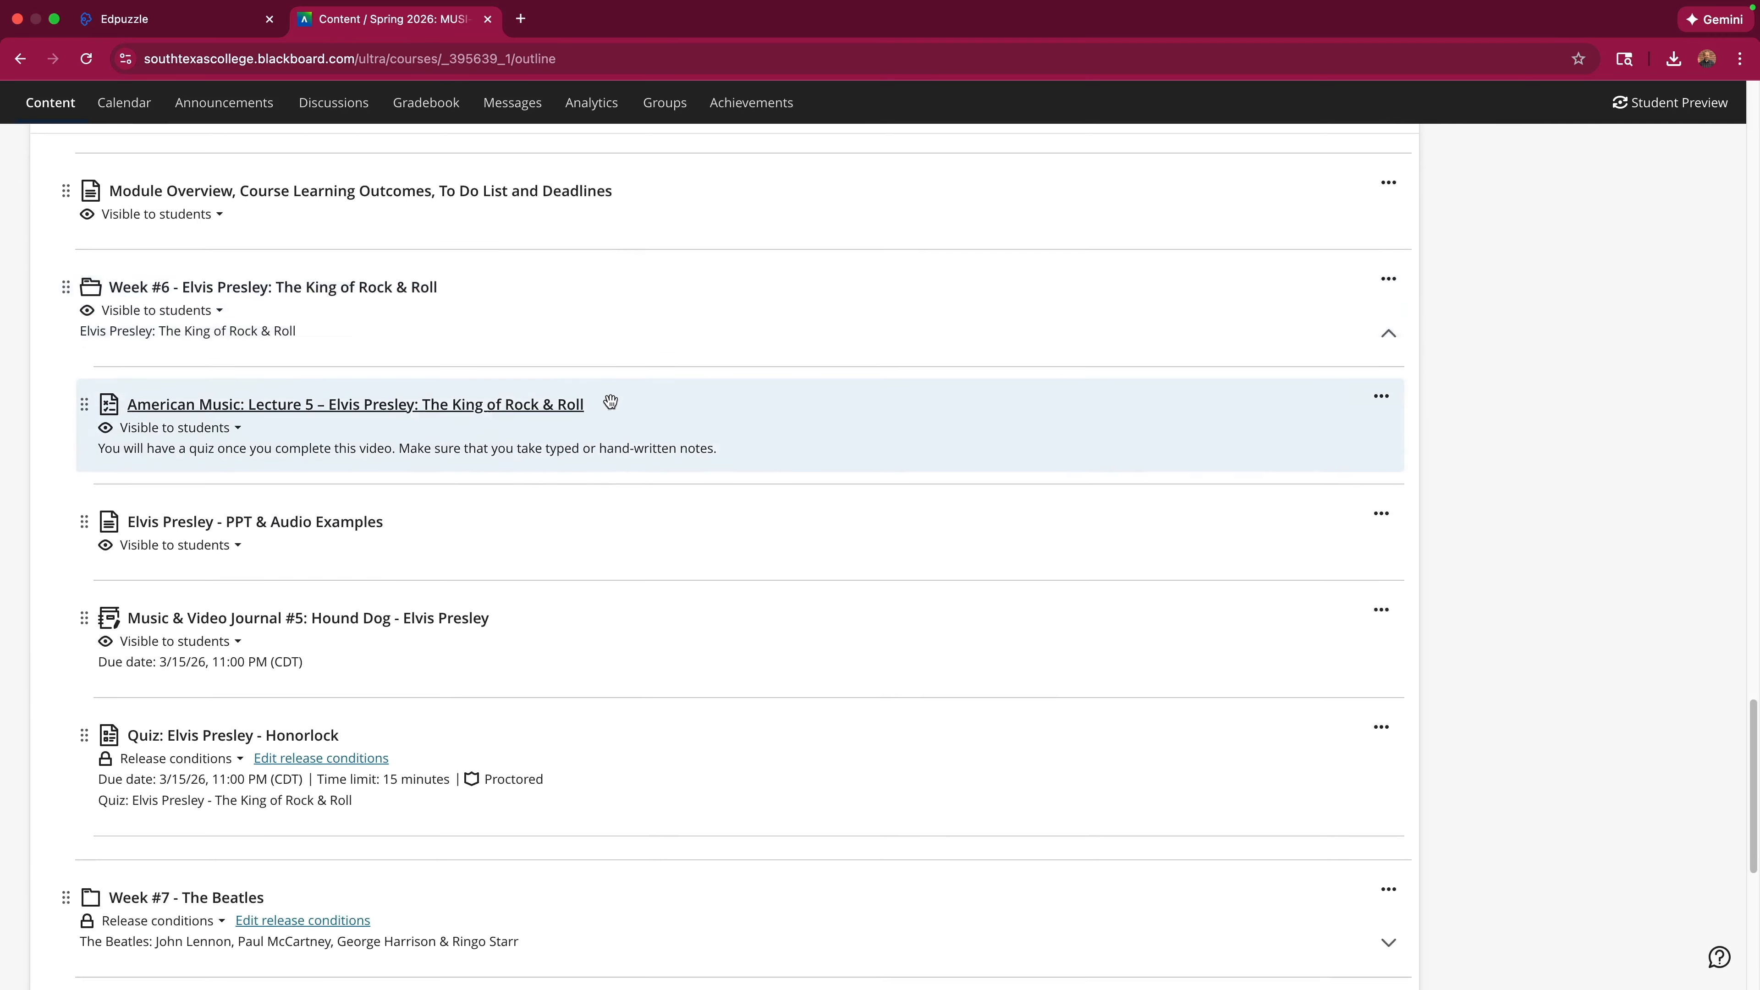
left_click(329, 364)
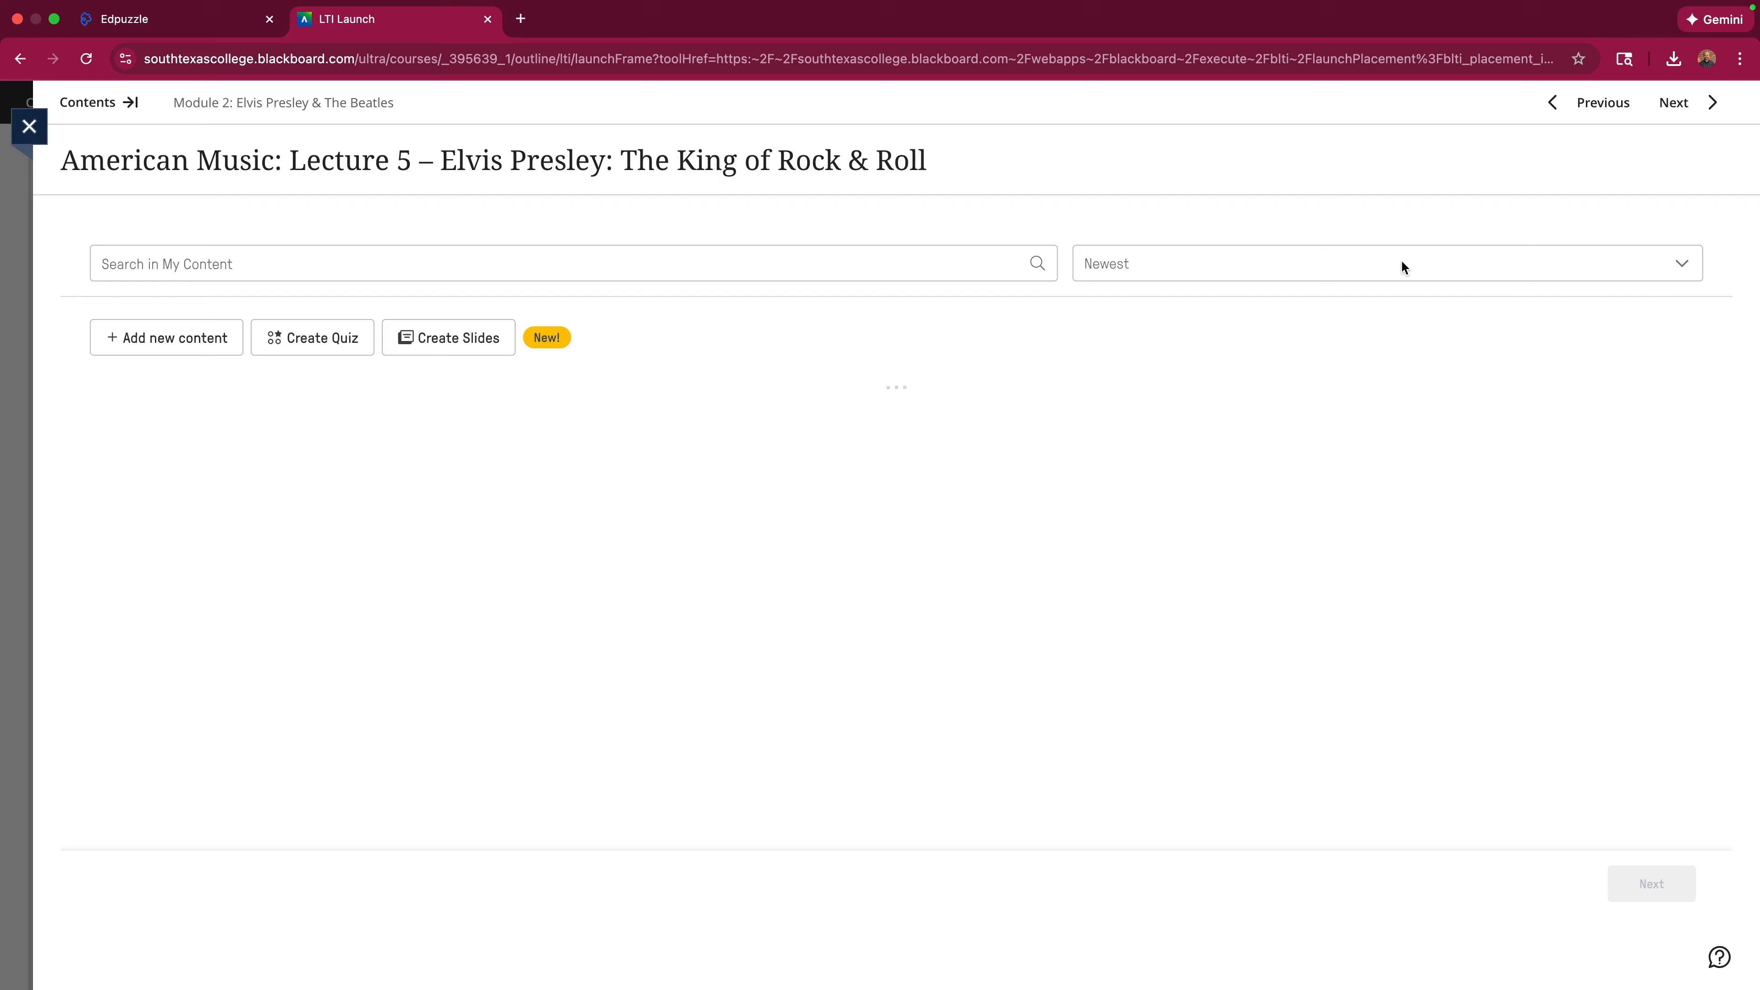
Sort the content by Name (A-Z) and select the "05-American Music: Lecture 5" Elvis Presley video from the 04-American Music - Course Lectures folder.
left_click(1309, 270)
left_click(1184, 393)
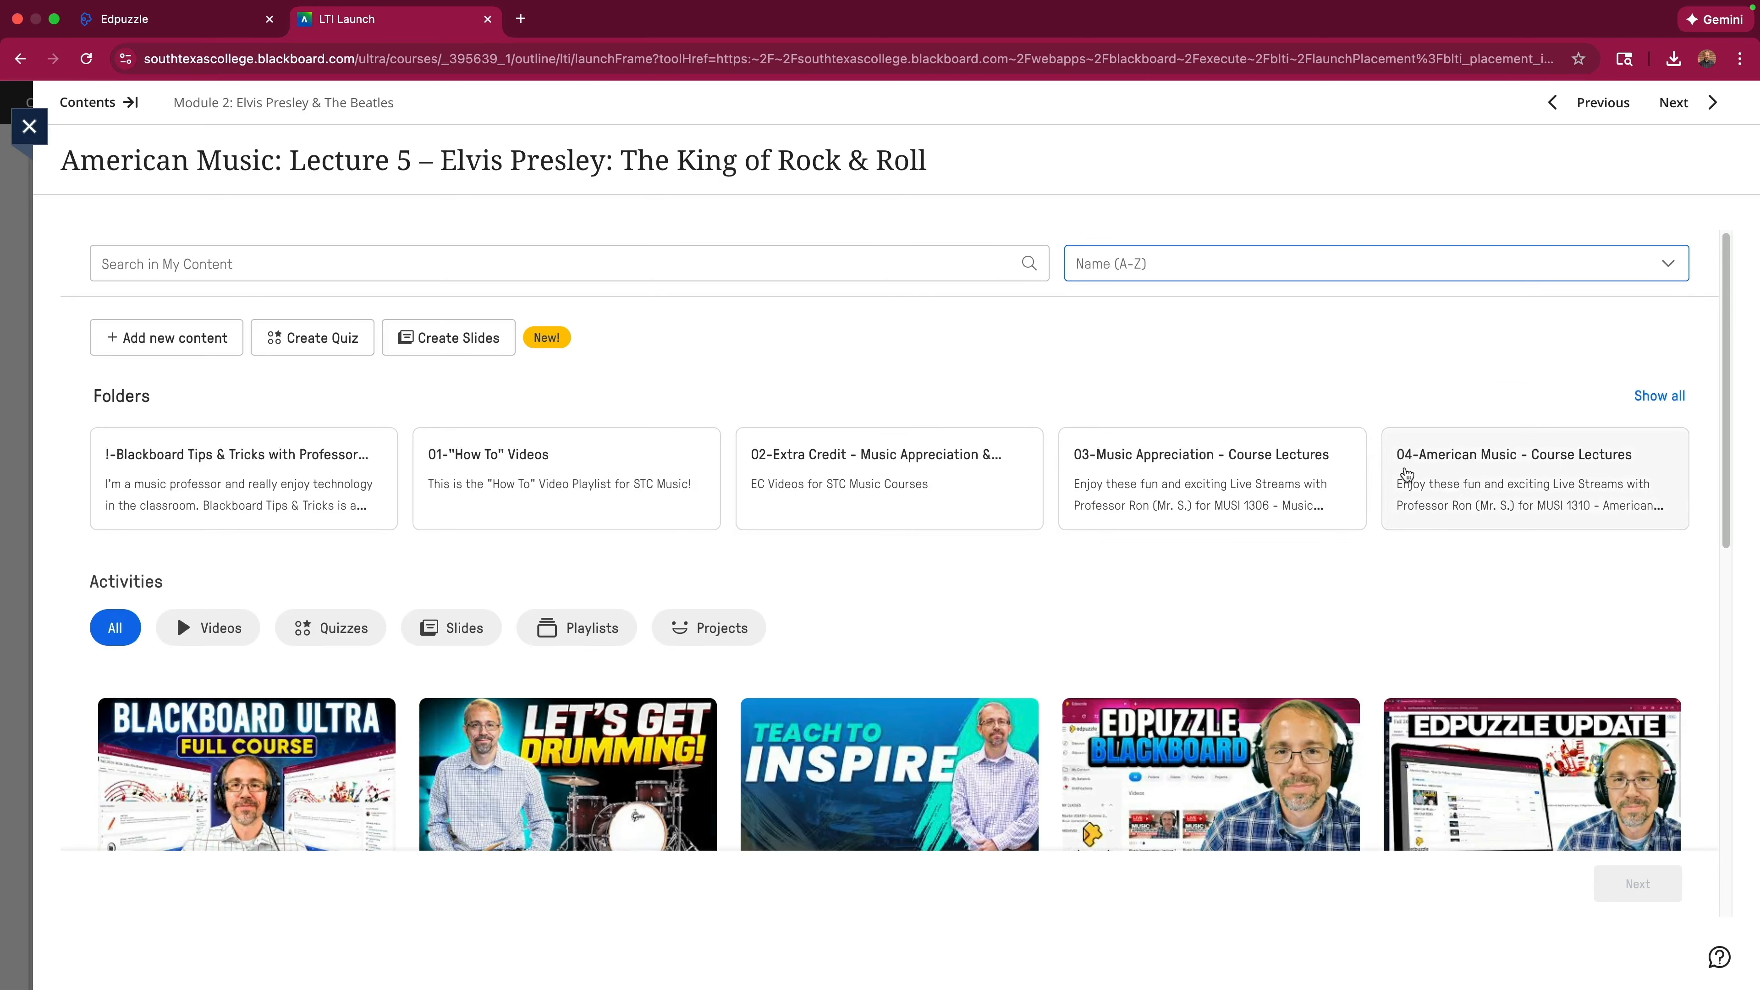
left_click(1458, 487)
scroll(693, 638, "down", 3)
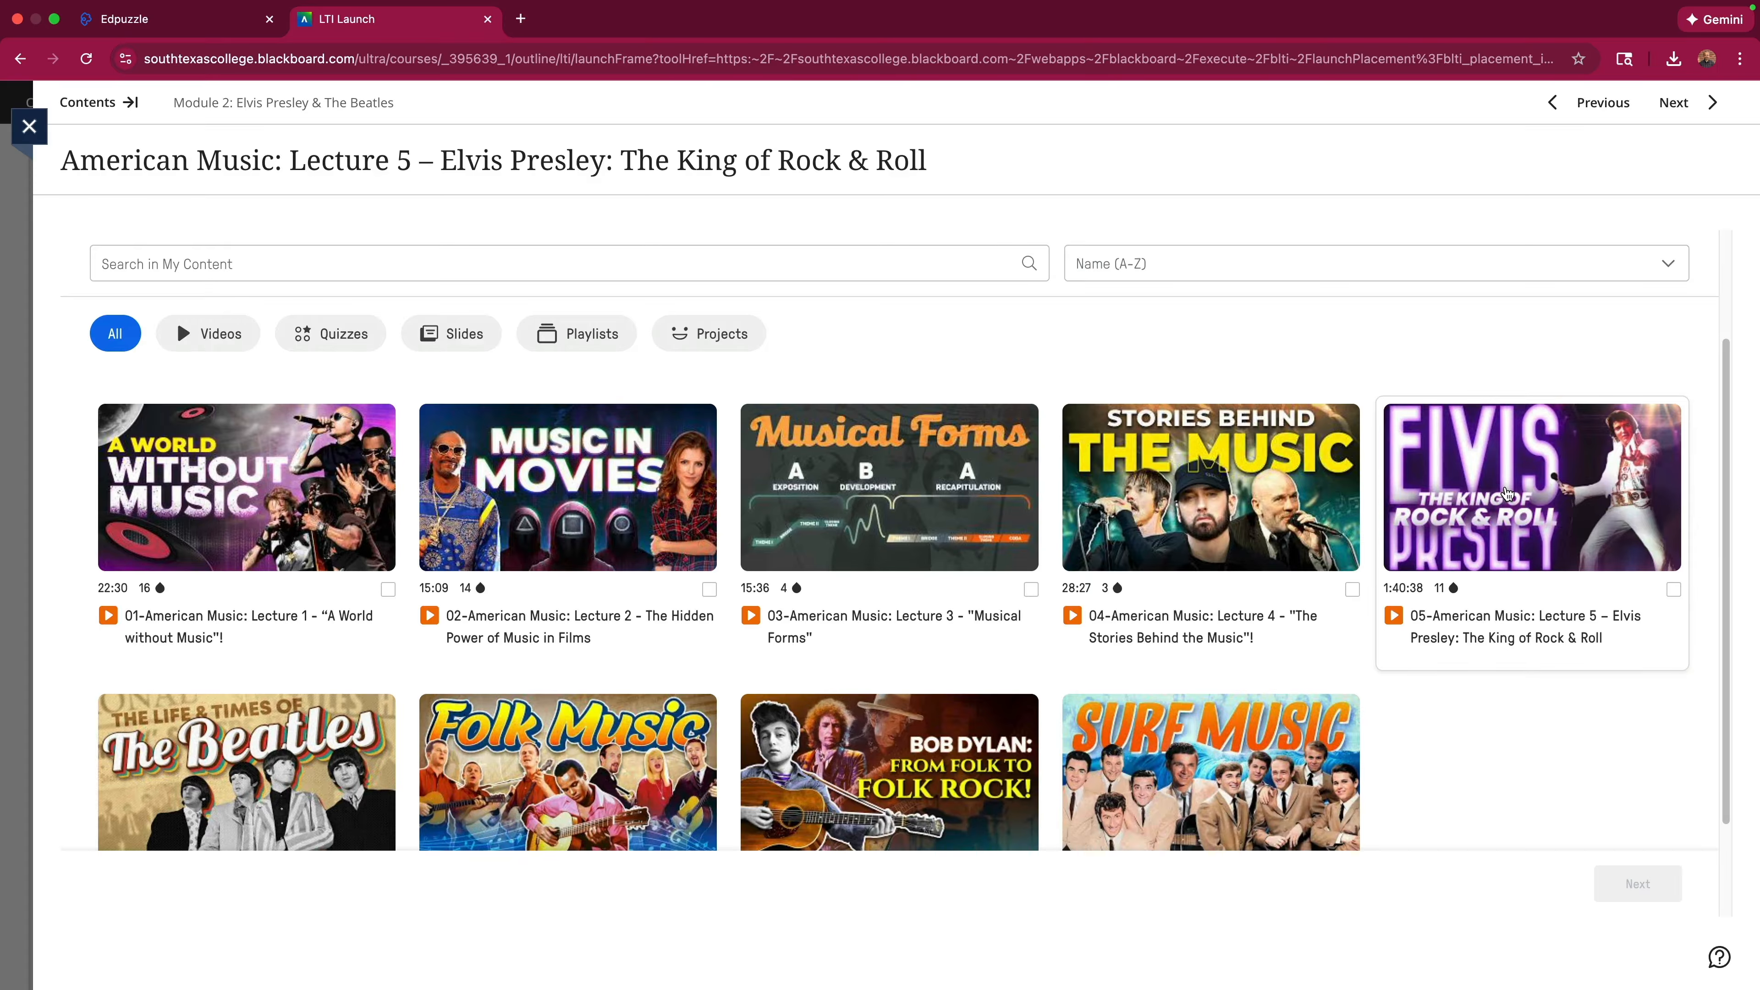
left_click(1508, 483)
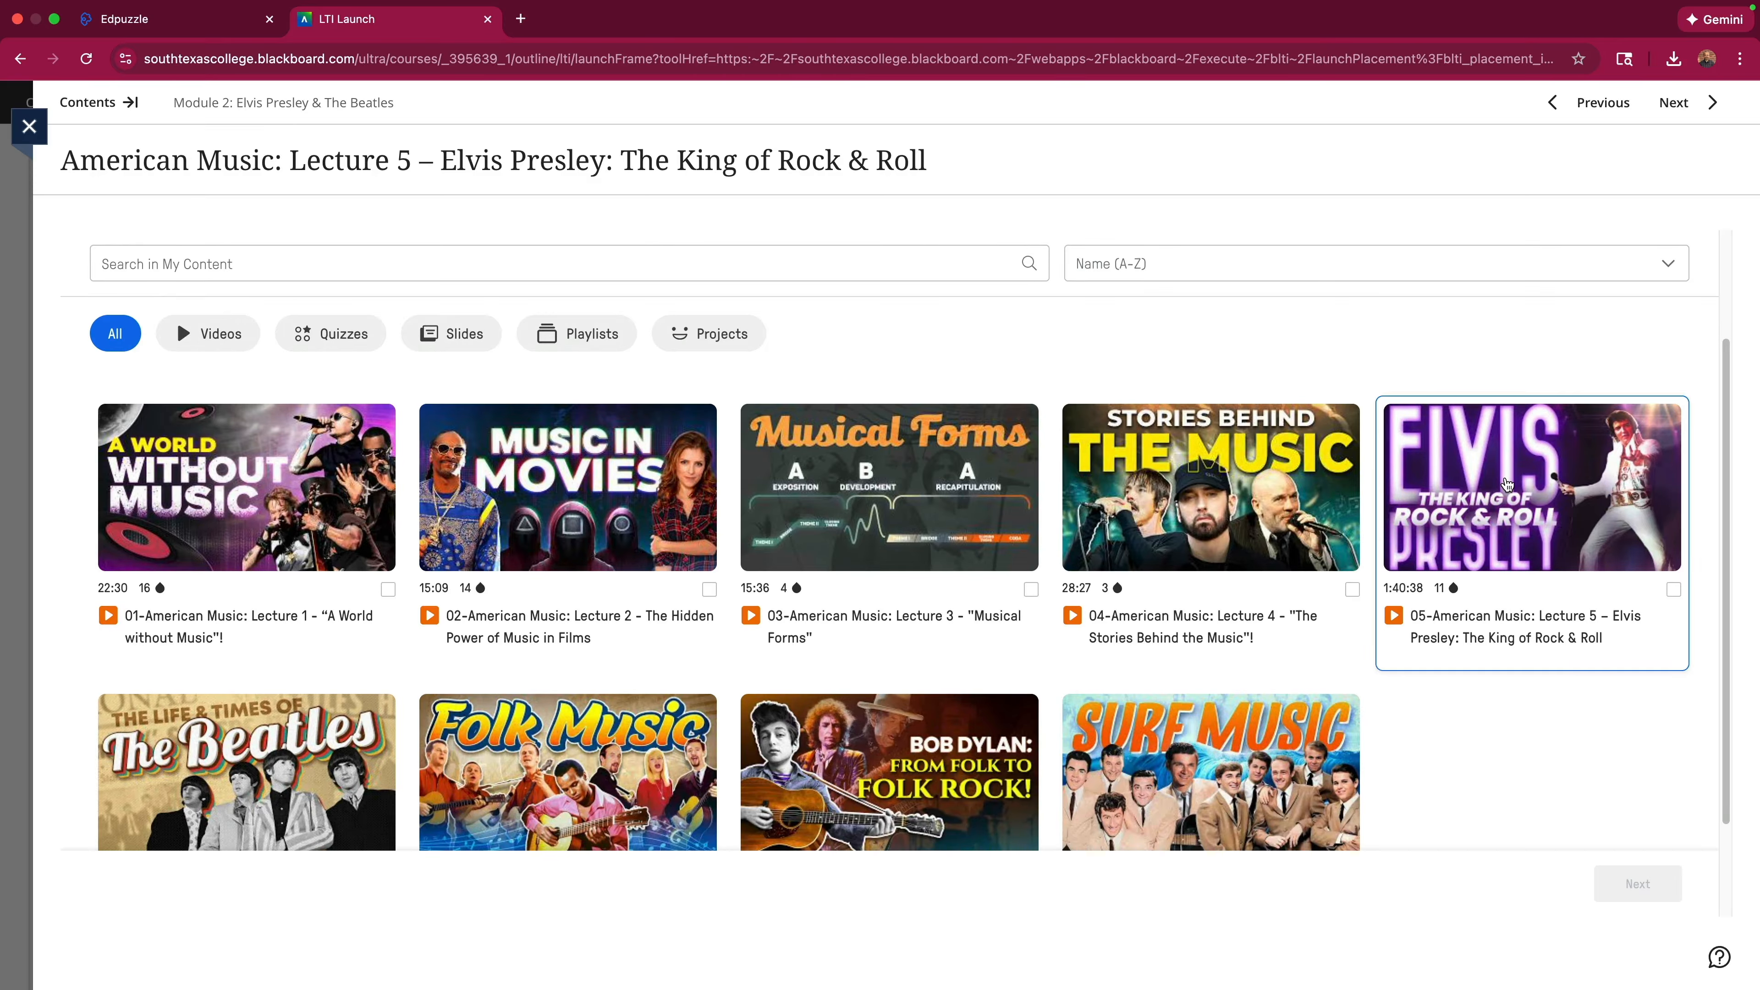
Assign the Lecture 5 video with Unlimited attempts and return to the course outline.
left_click(1628, 884)
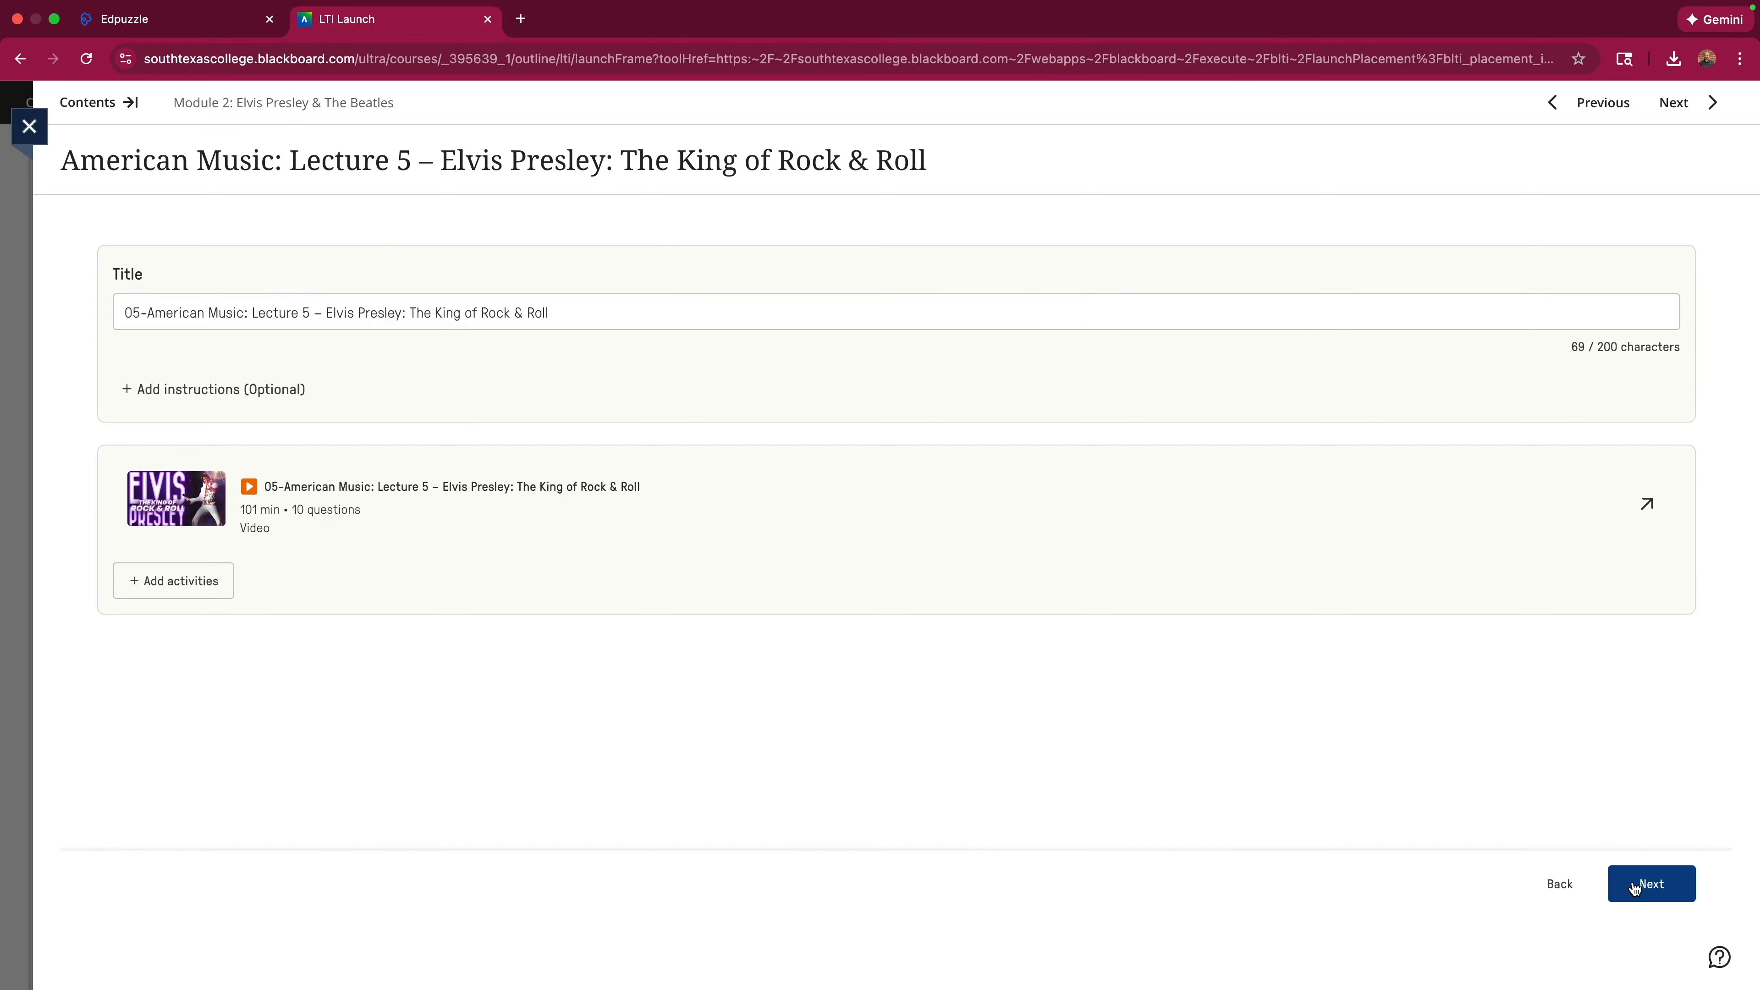
left_click(1634, 885)
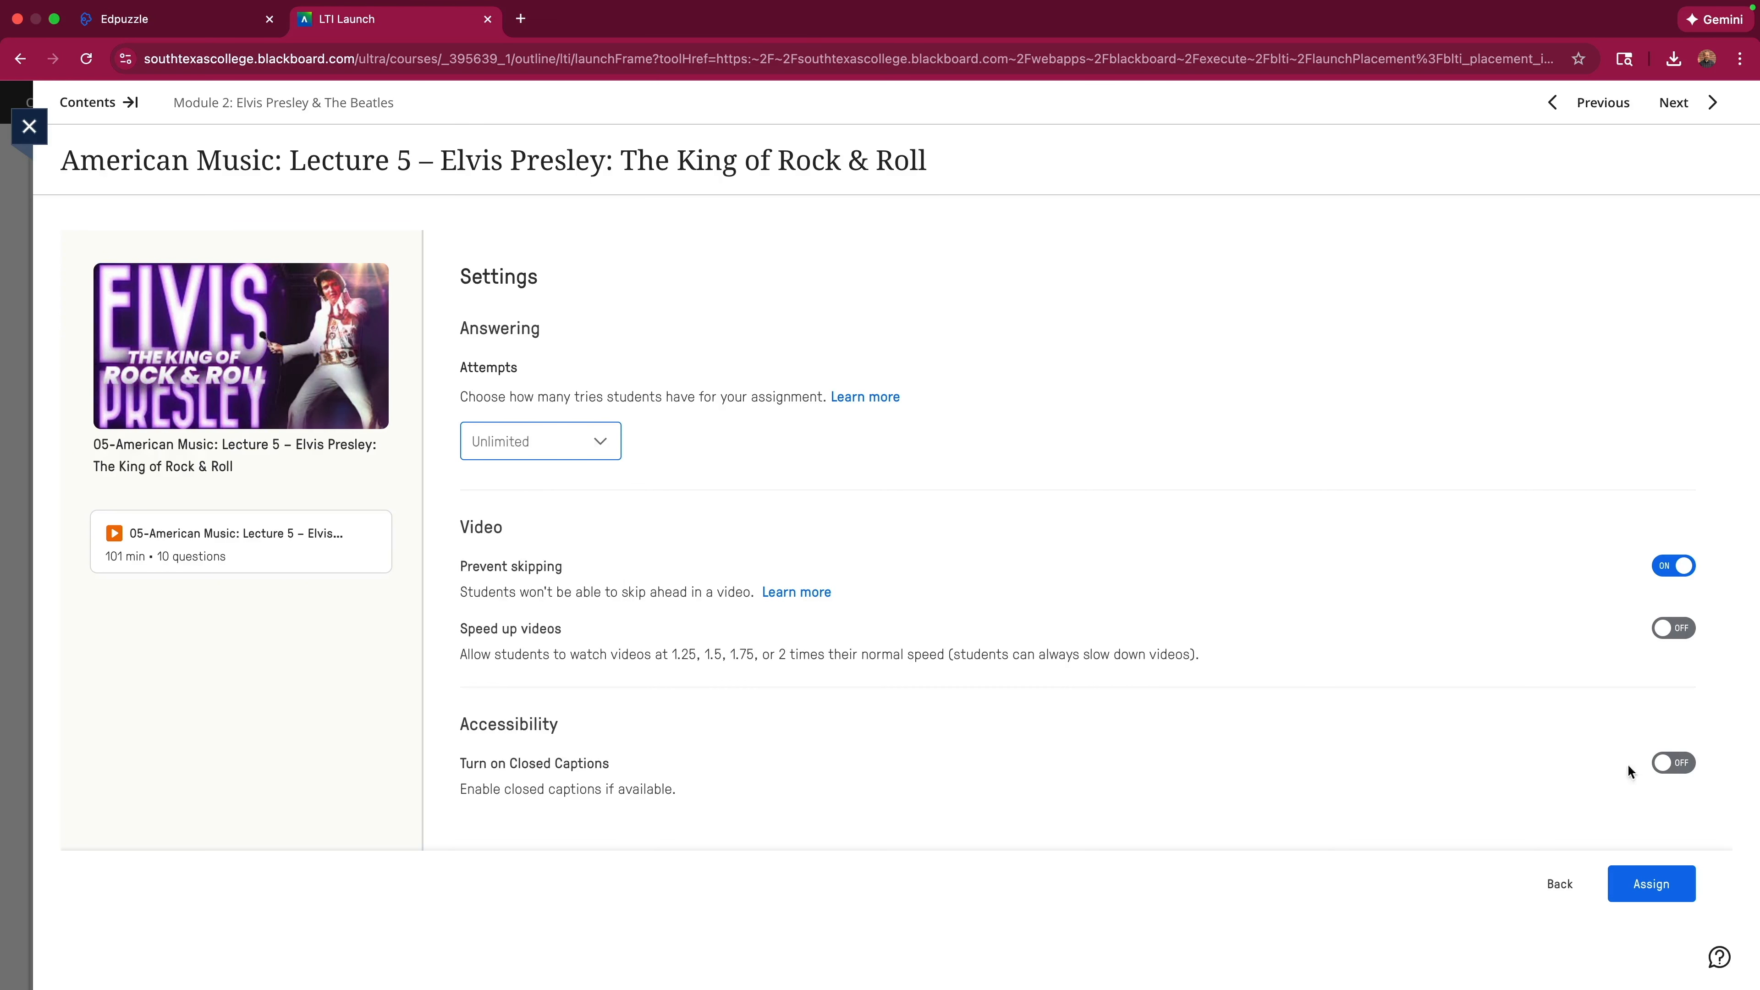
left_click(1652, 886)
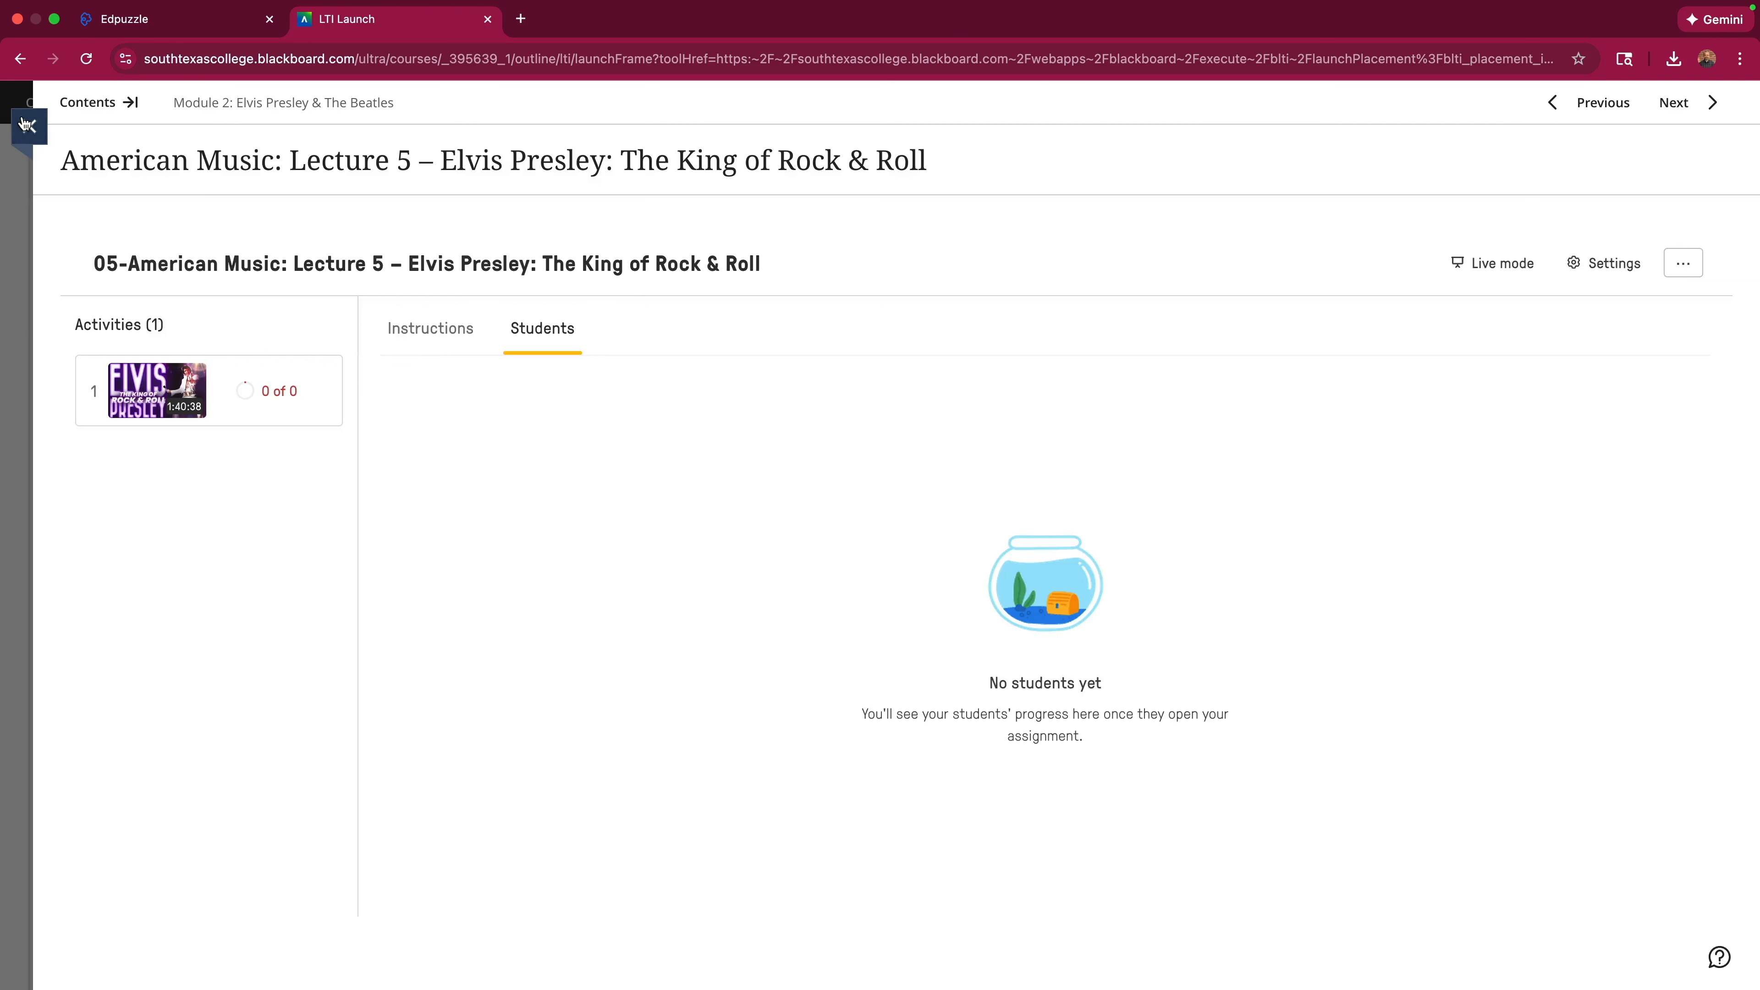
left_click(26, 126)
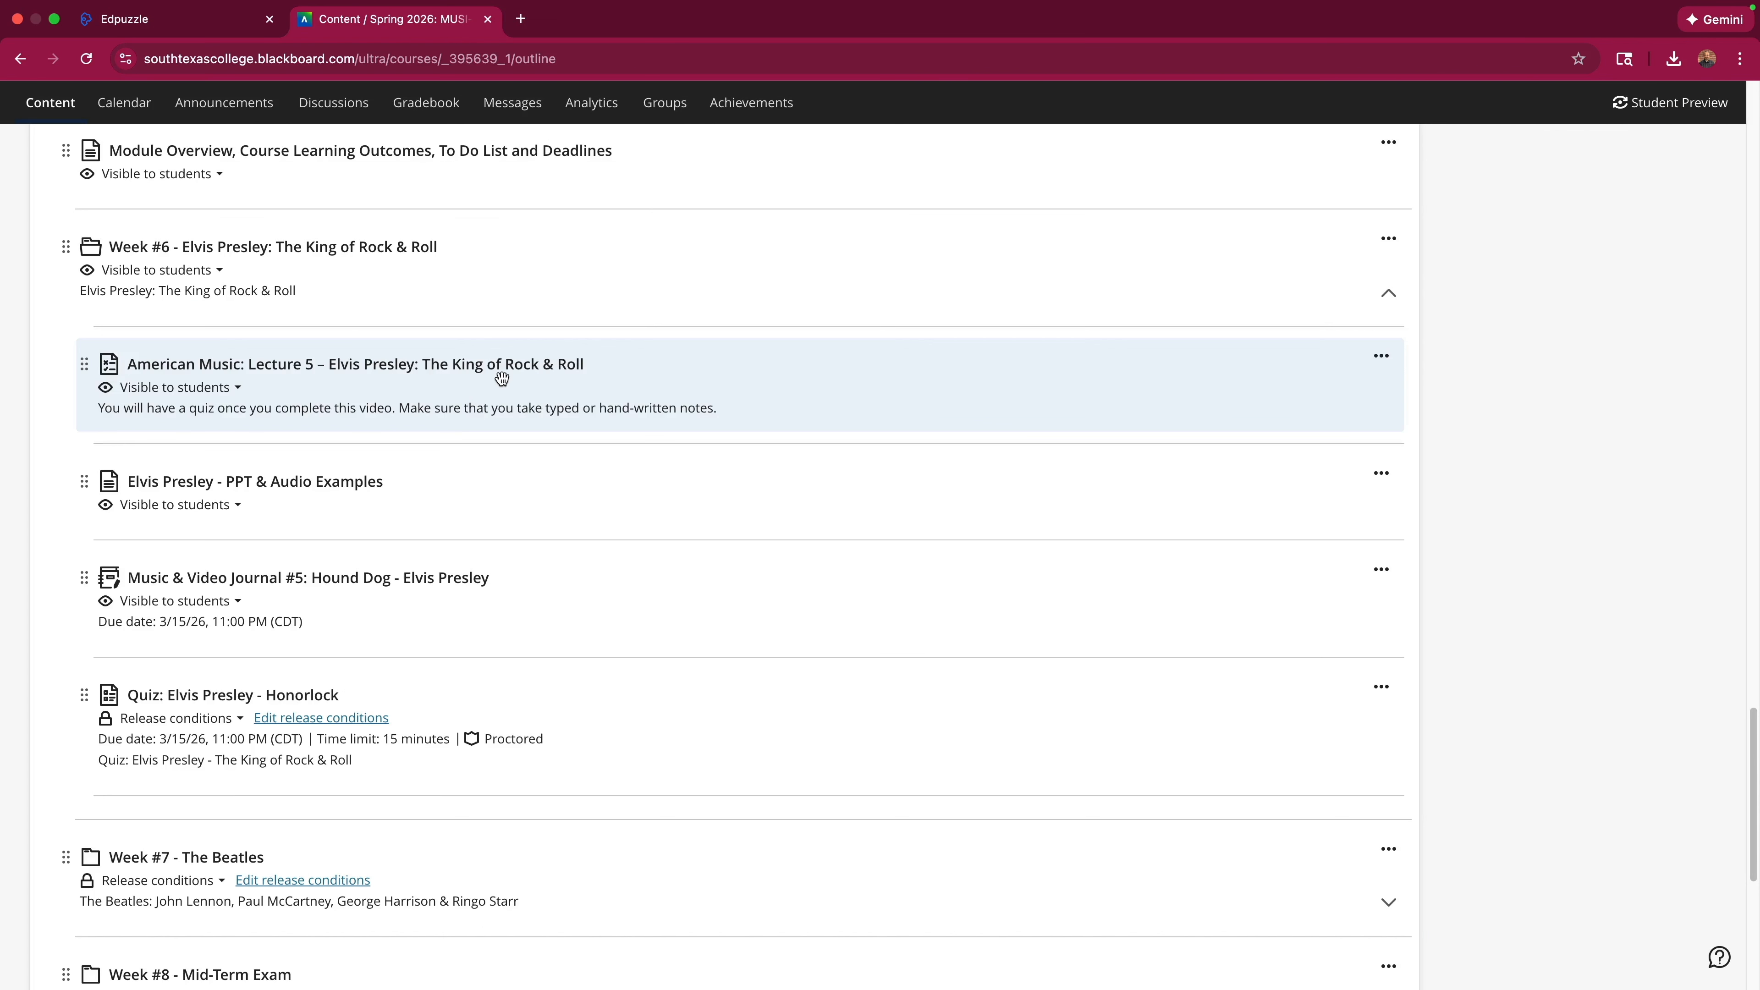
Open the "American Music: Lecture 6 – The Beatles: John, Paul, George & Ringo" item in the Week #7 - The Beatles folder.
scroll(500, 380, "down", 5)
left_click(485, 500)
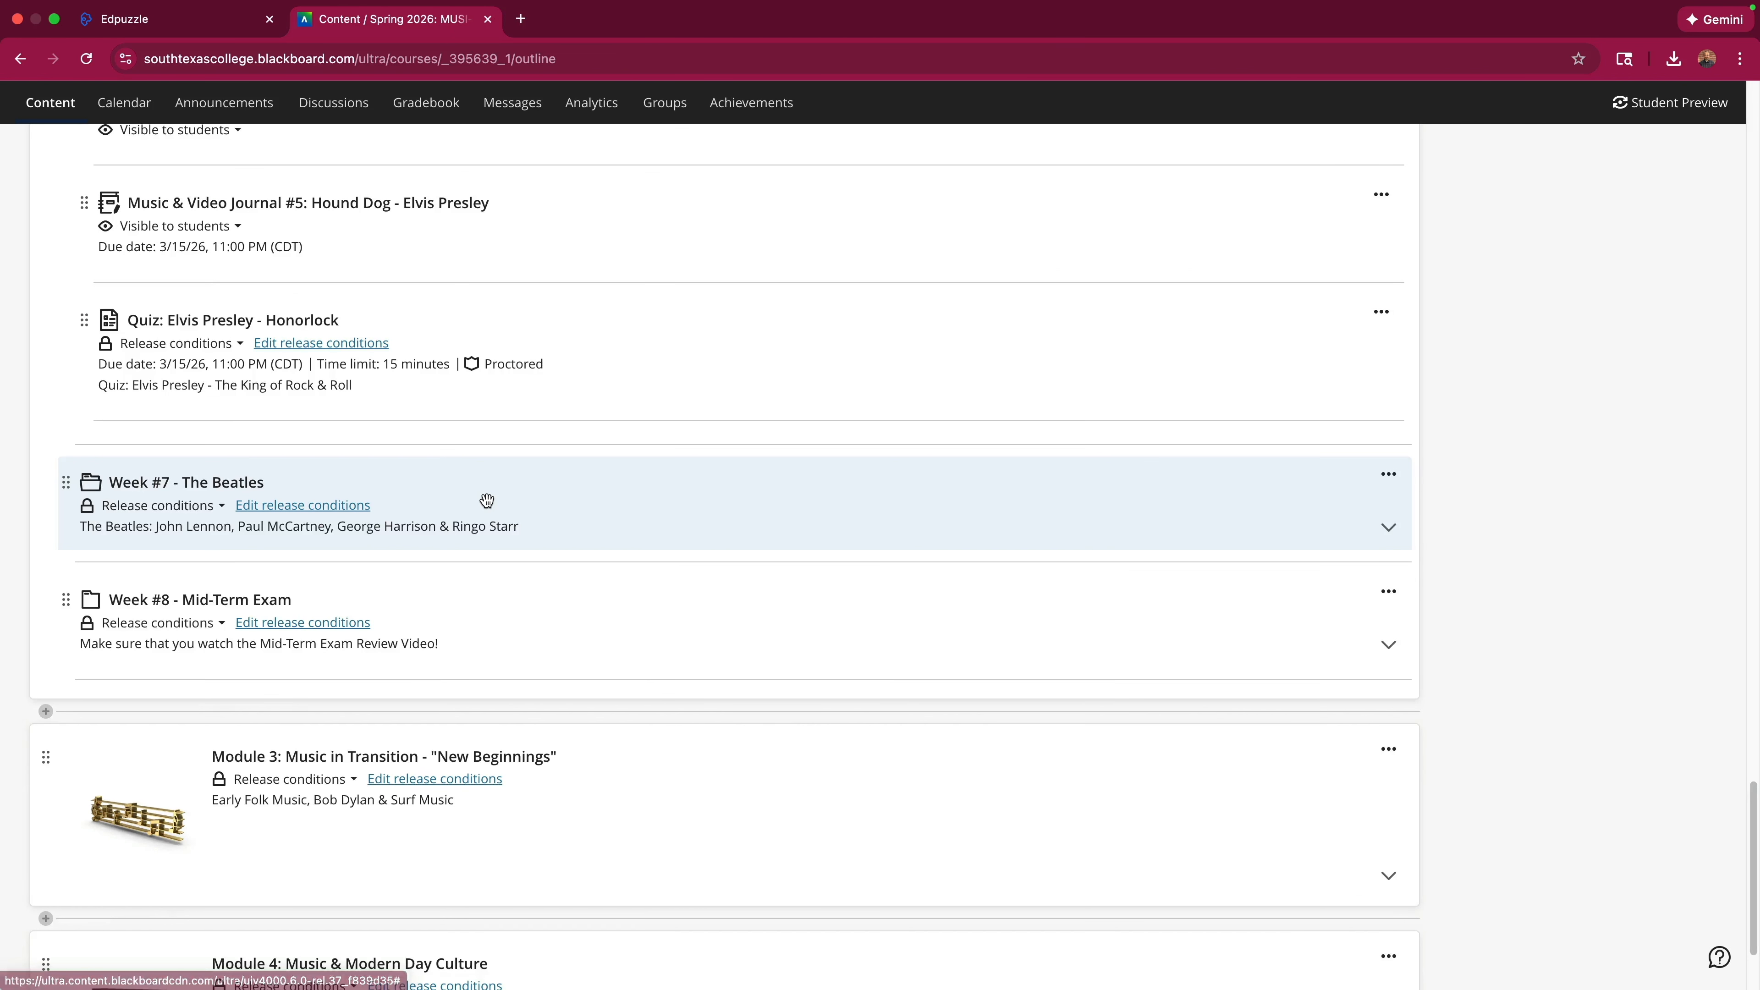
left_click(348, 344)
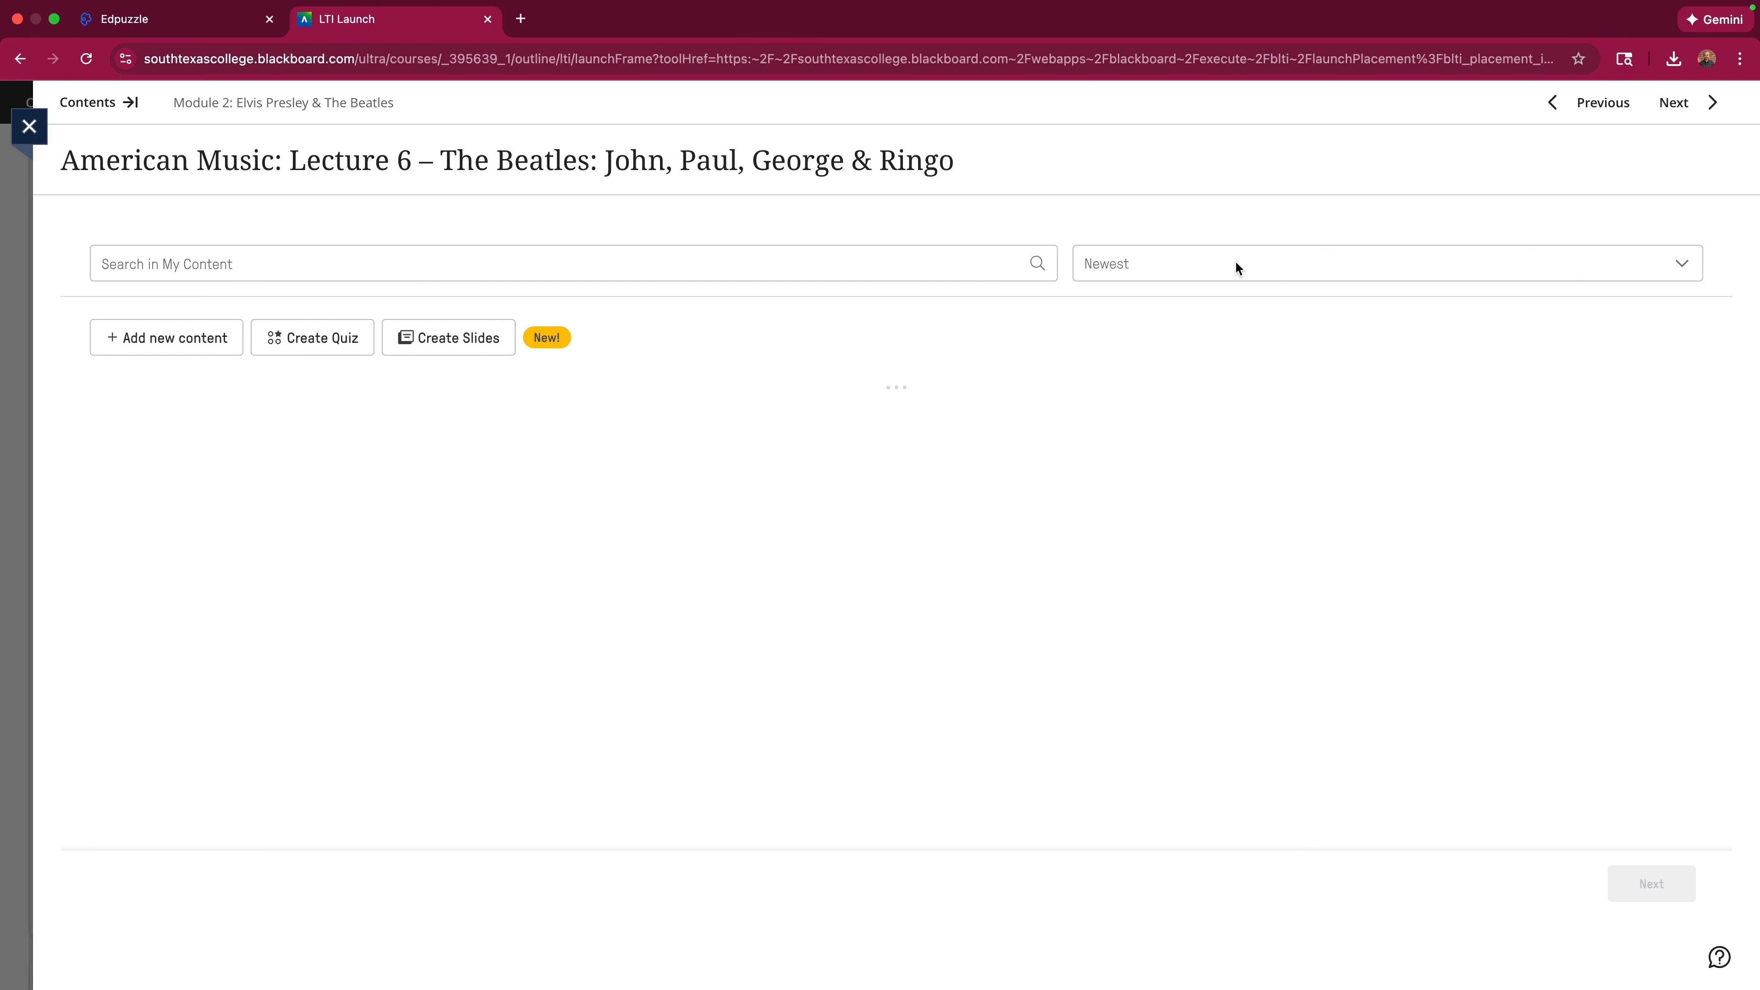
Sort the content by Name (A-Z) and select "06-American Music: Lecture 6 – The Beatles" from the 04-American Music - Course Lectures folder.
left_click(1235, 267)
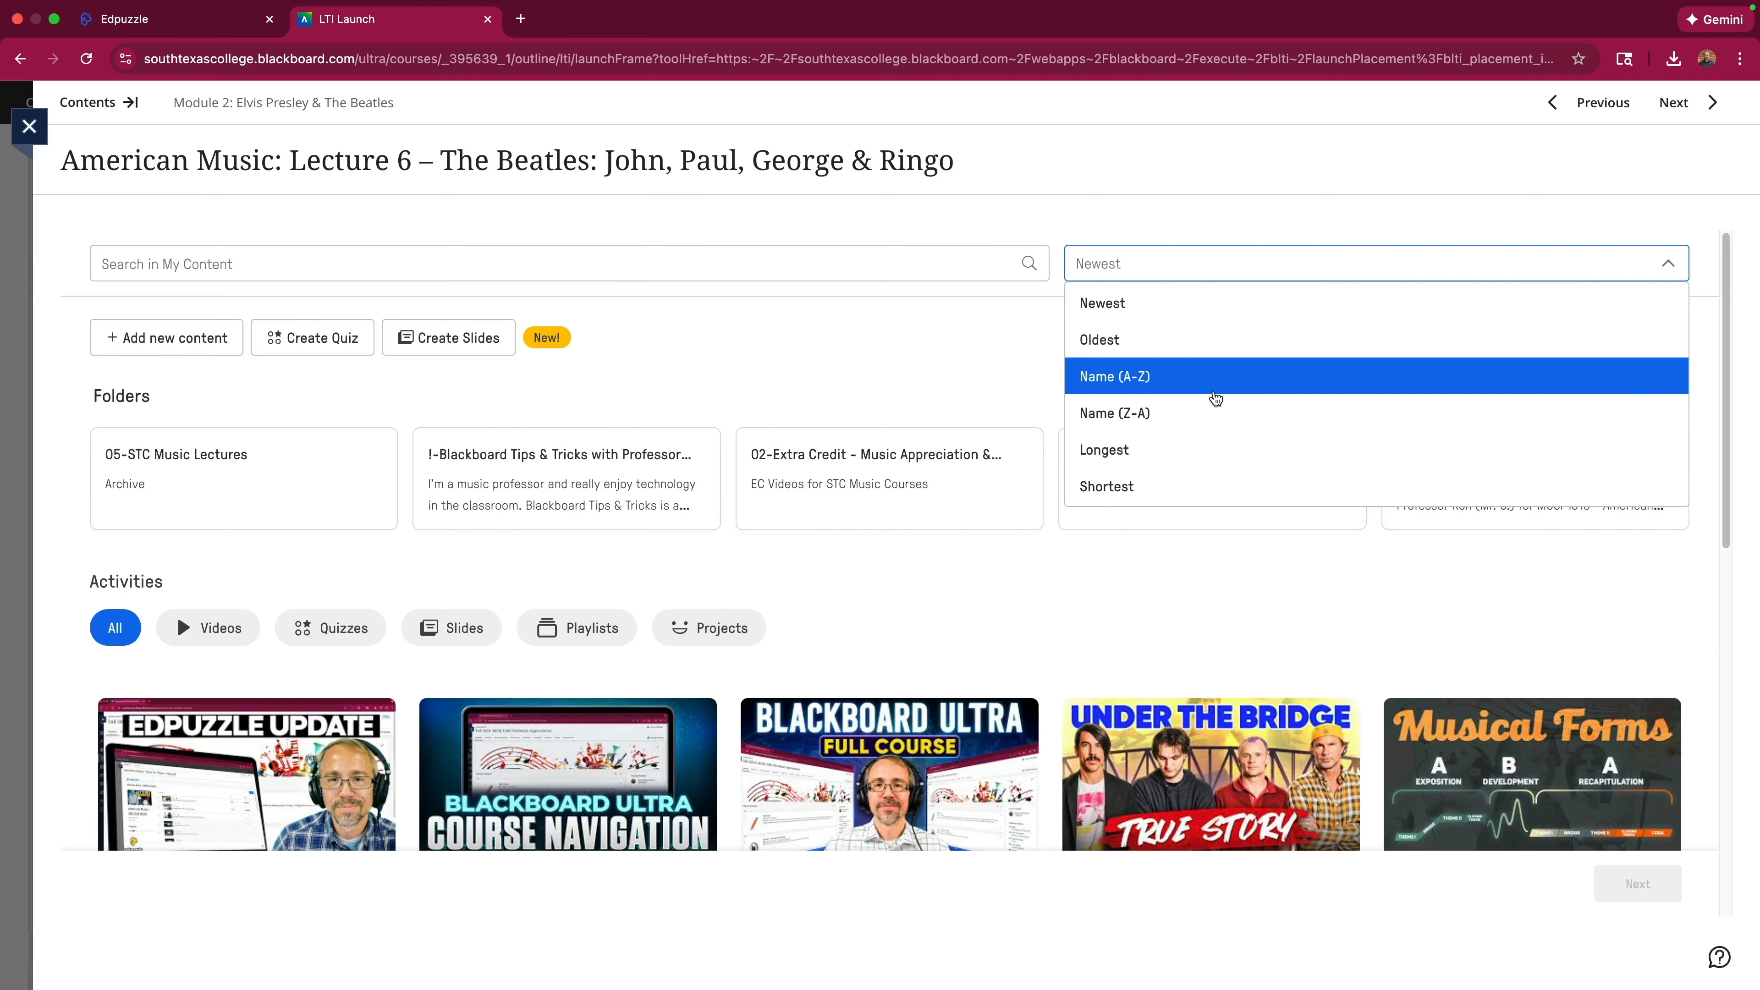
left_click(1213, 381)
left_click(1512, 458)
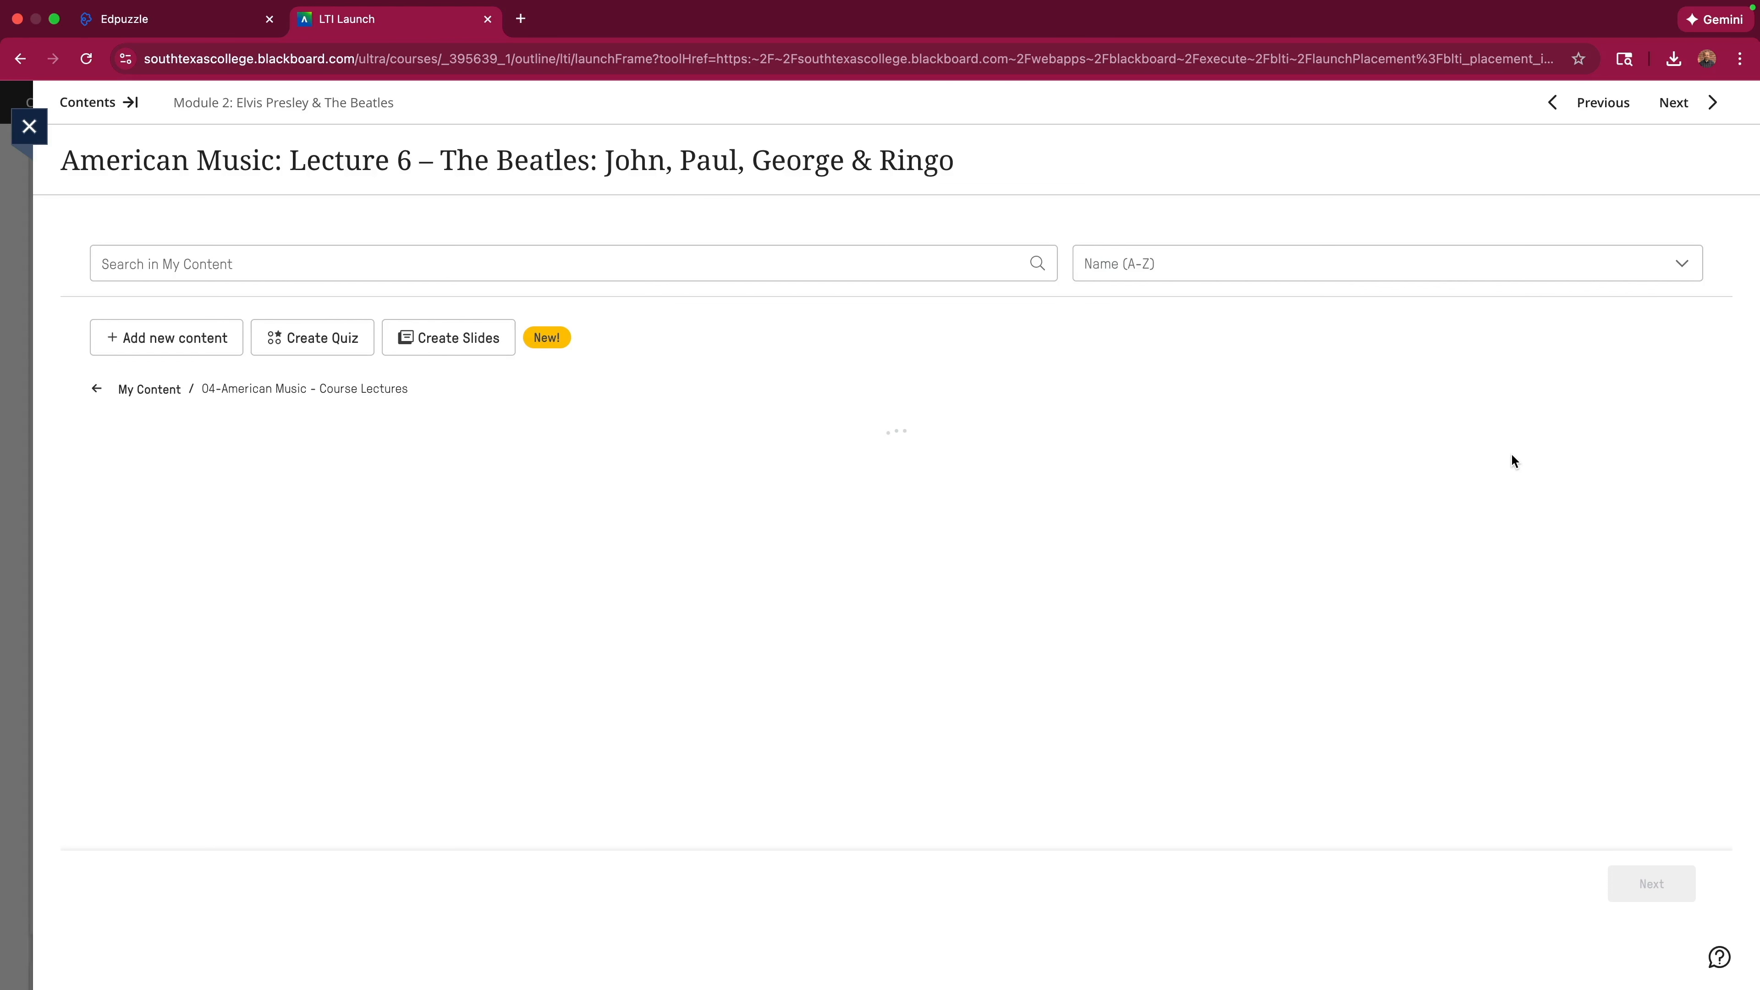
scroll(987, 504, "down", 5)
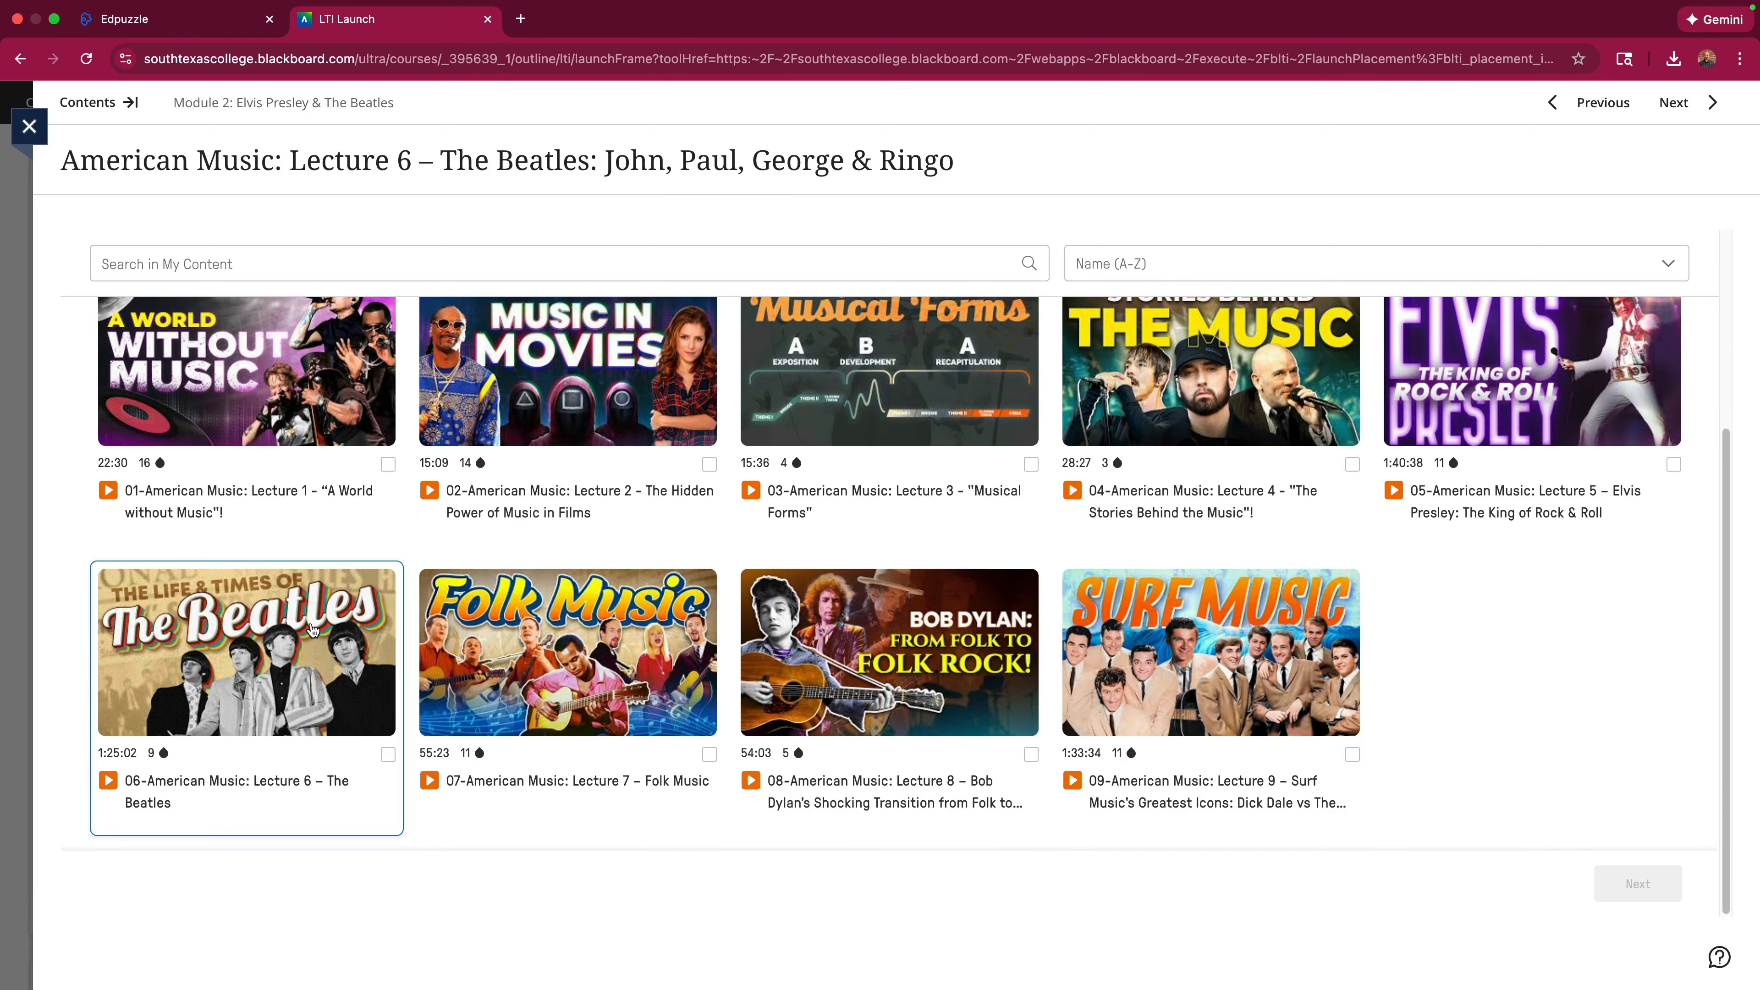
left_click(363, 619)
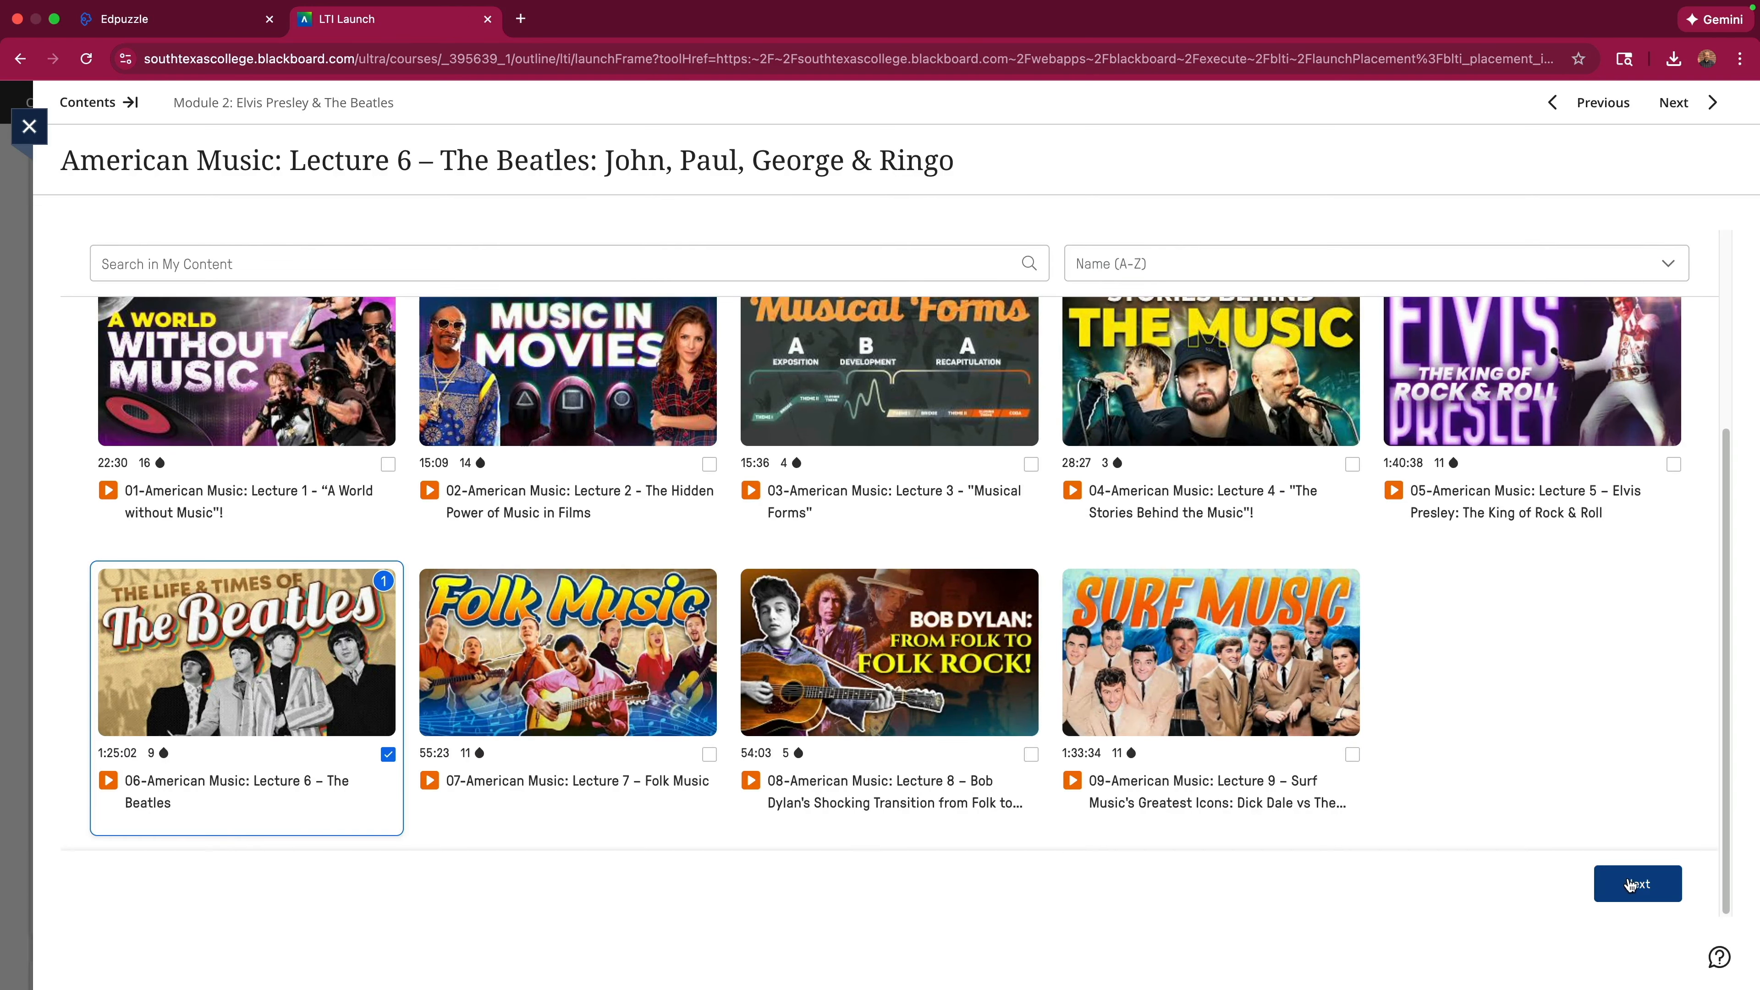
Assign the Lecture 6 video with Unlimited attempts and return to the course outline.
left_click(1630, 885)
left_click(1655, 886)
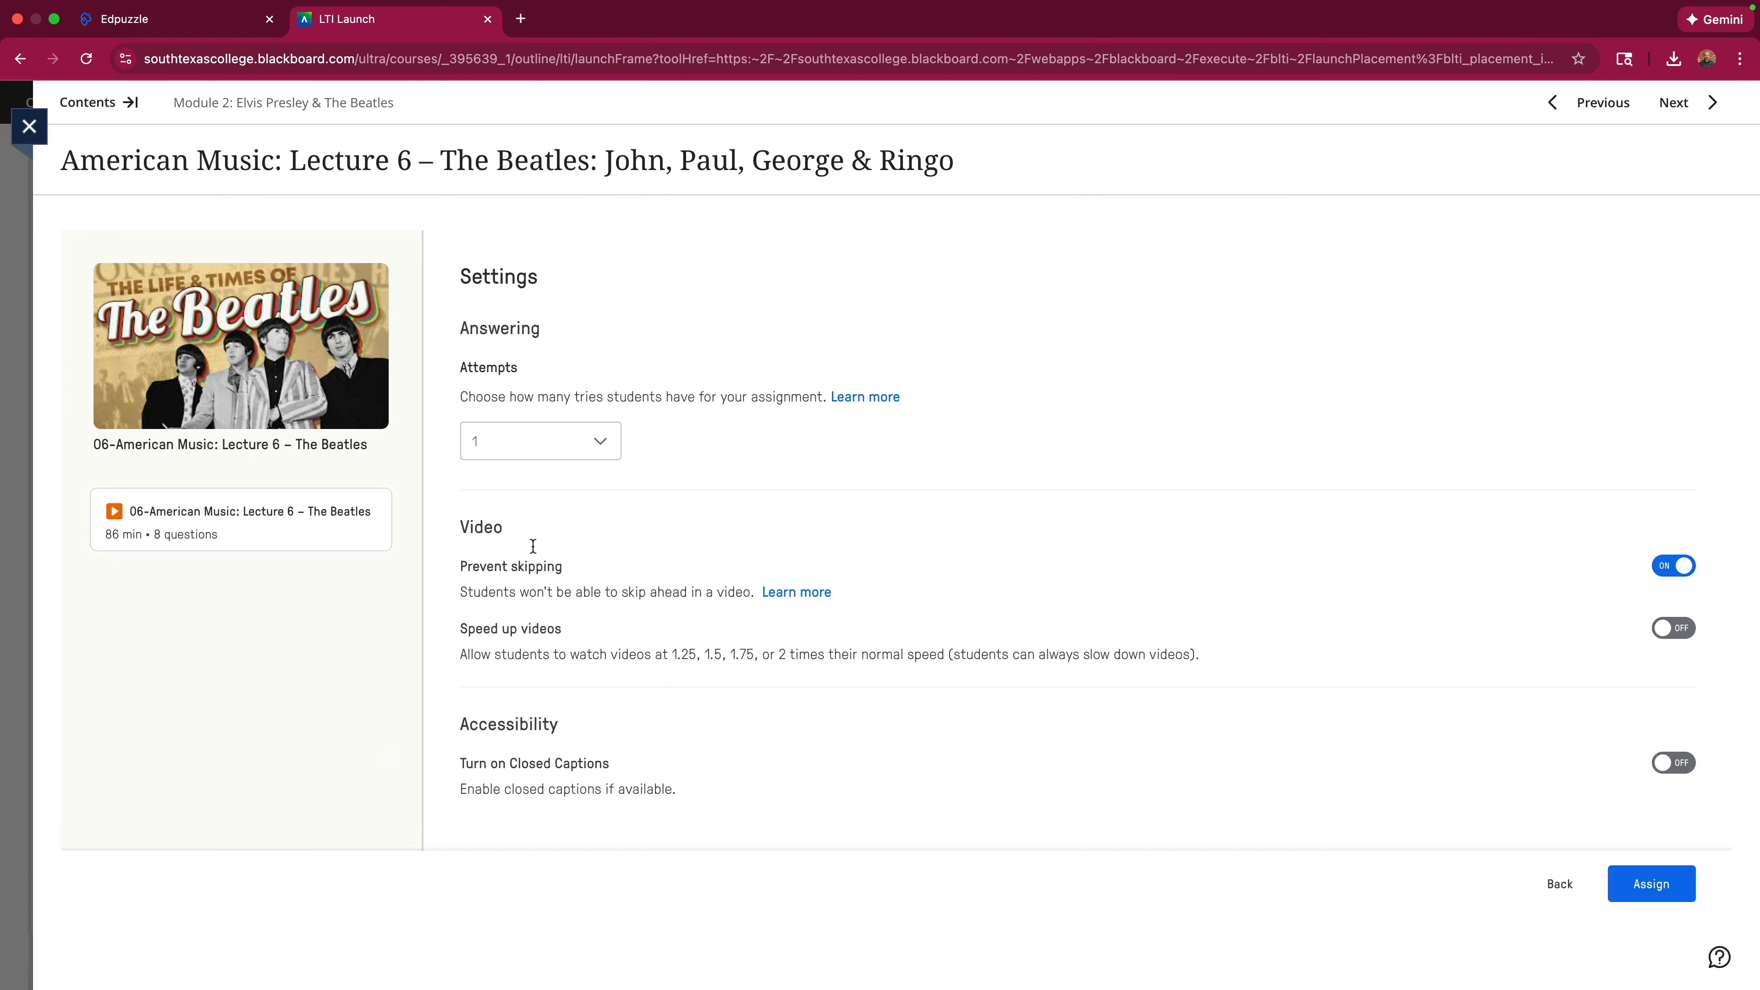
left_click(531, 452)
left_click(527, 491)
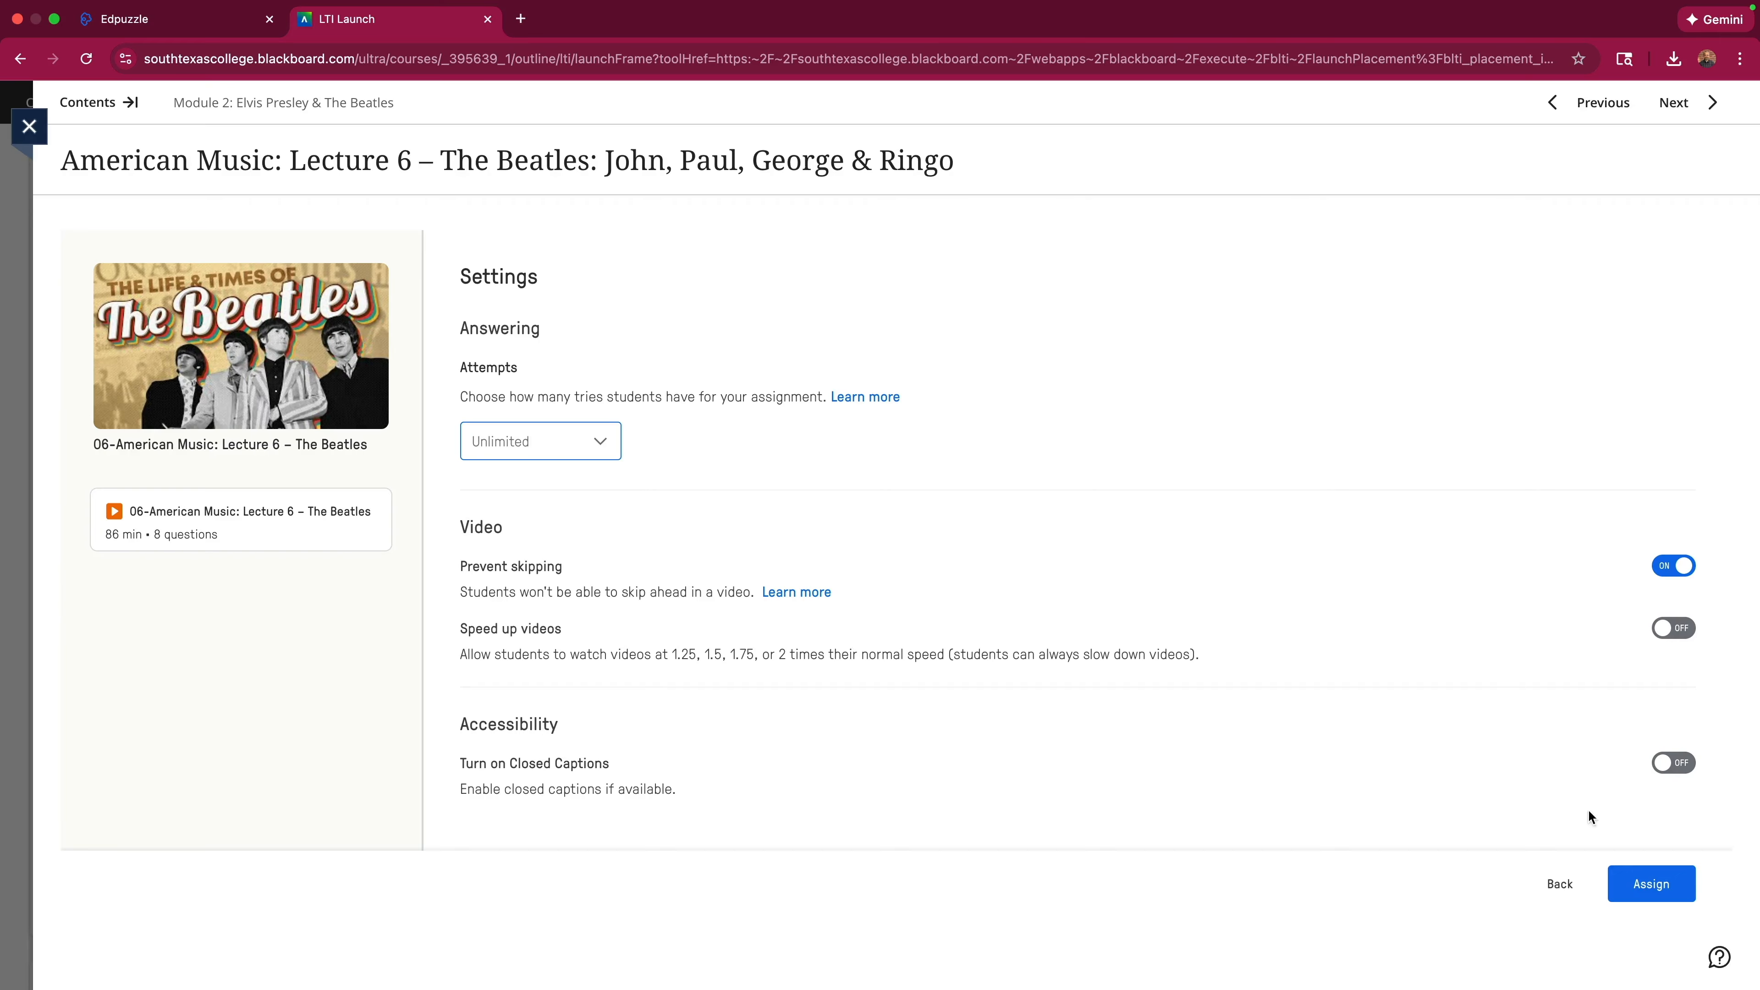
left_click(1653, 887)
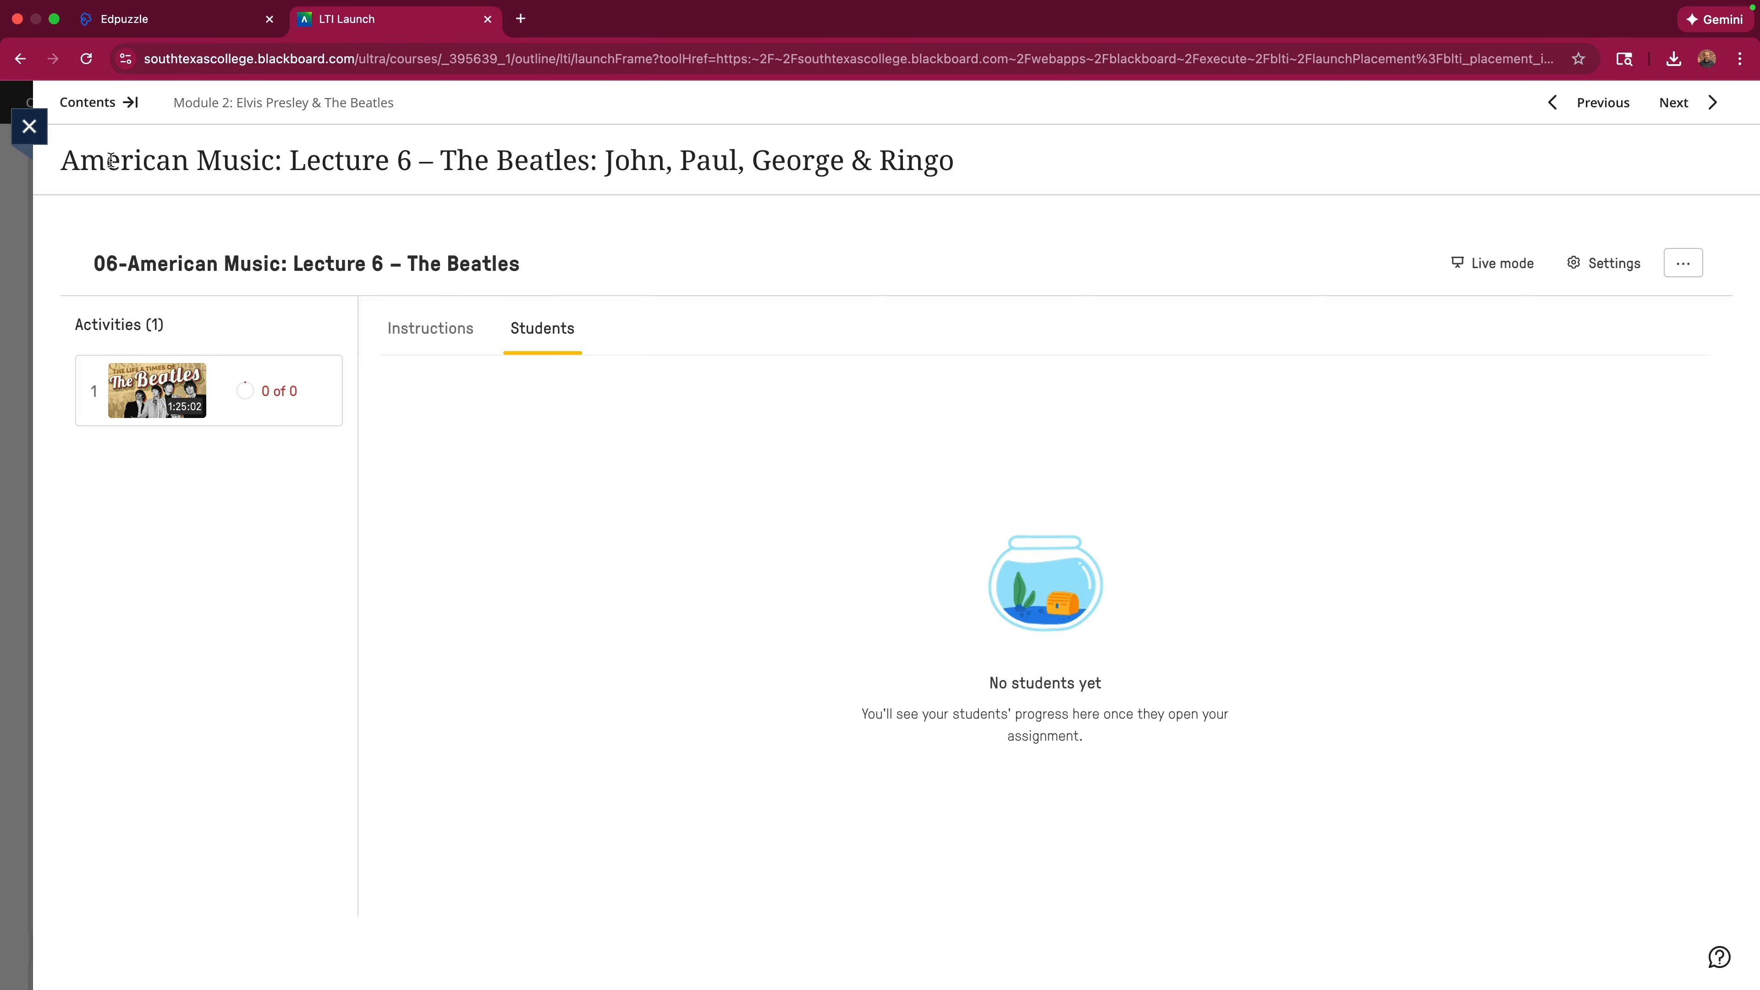
left_click(28, 127)
Open the "American Music: Lecture 7 – Folk Music" item in the Week #9 - Folk Music folder of Module 3.
scroll(719, 562, "down", 5)
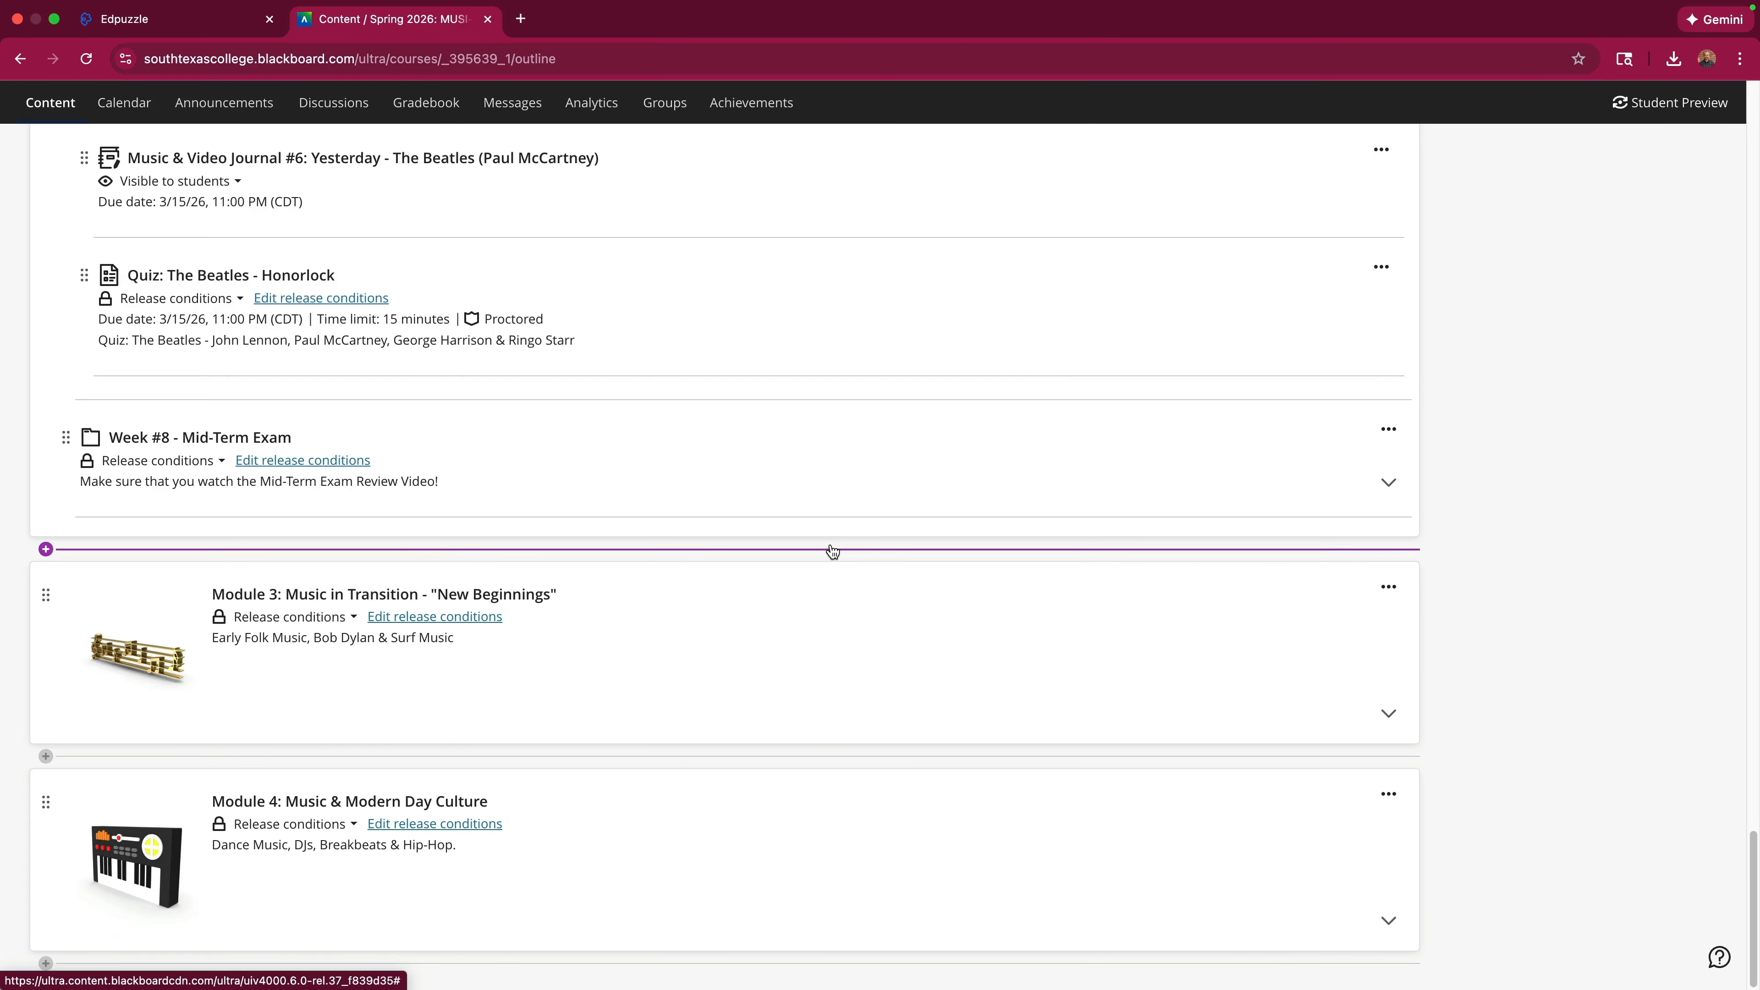
left_click(629, 586)
scroll(720, 562, "down", 7)
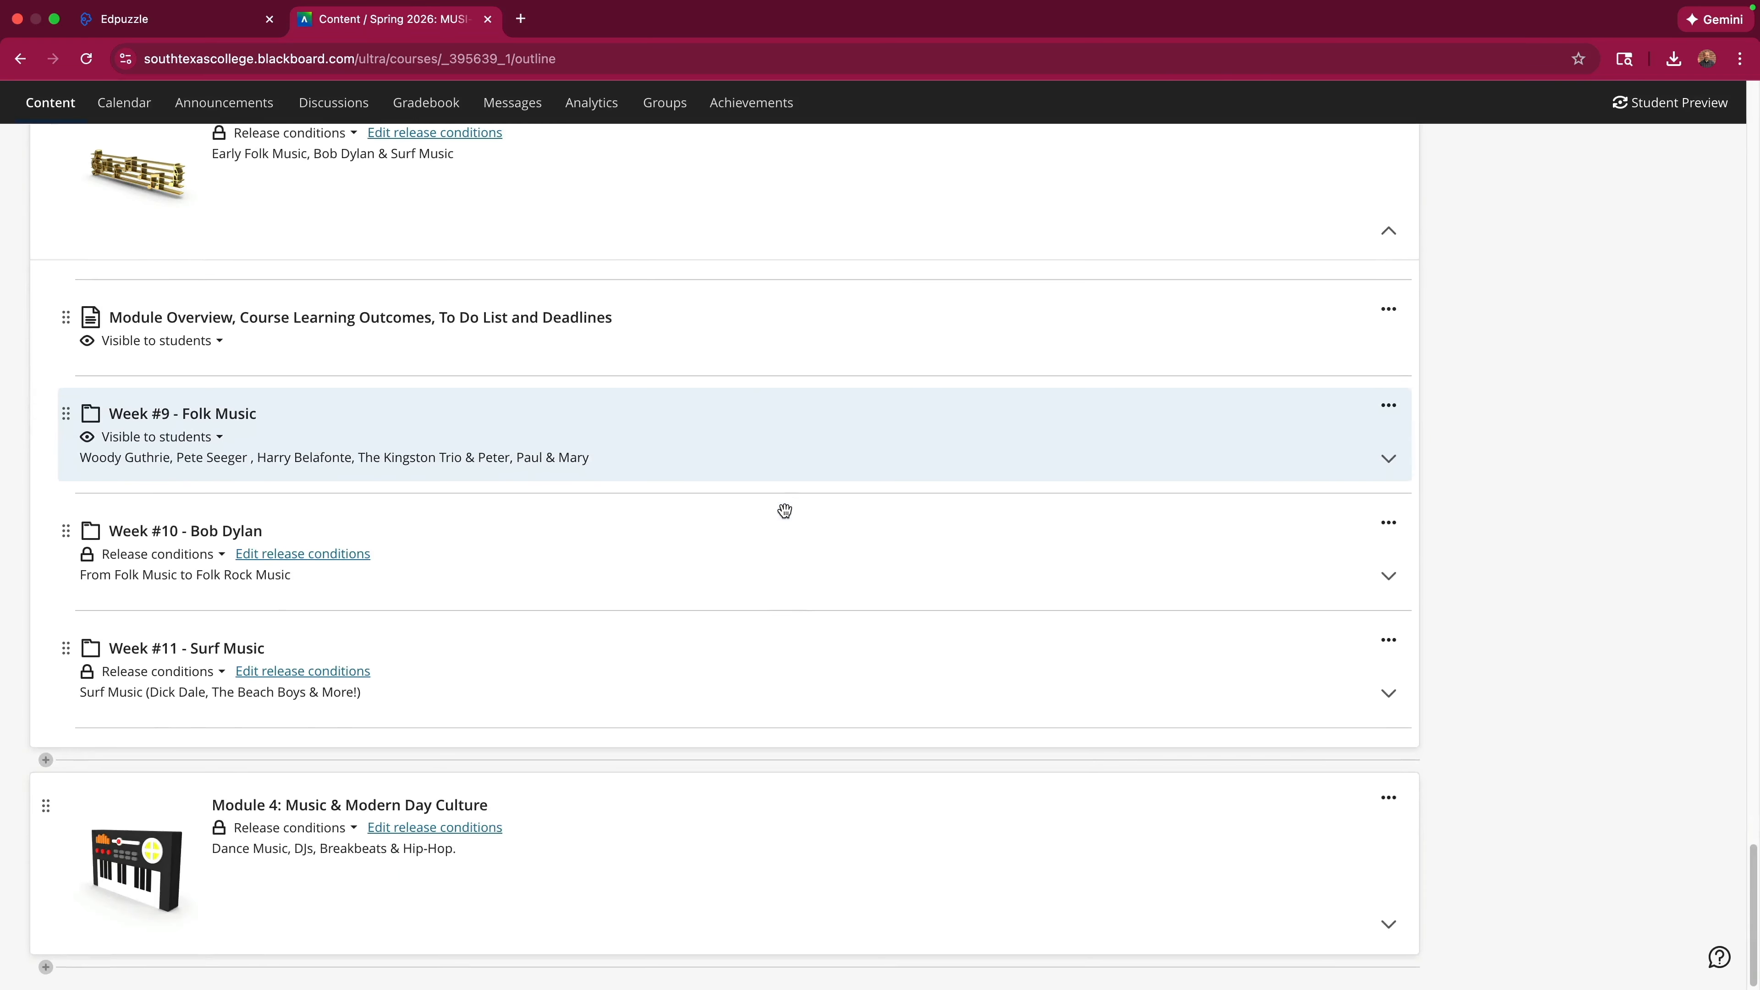
left_click(194, 413)
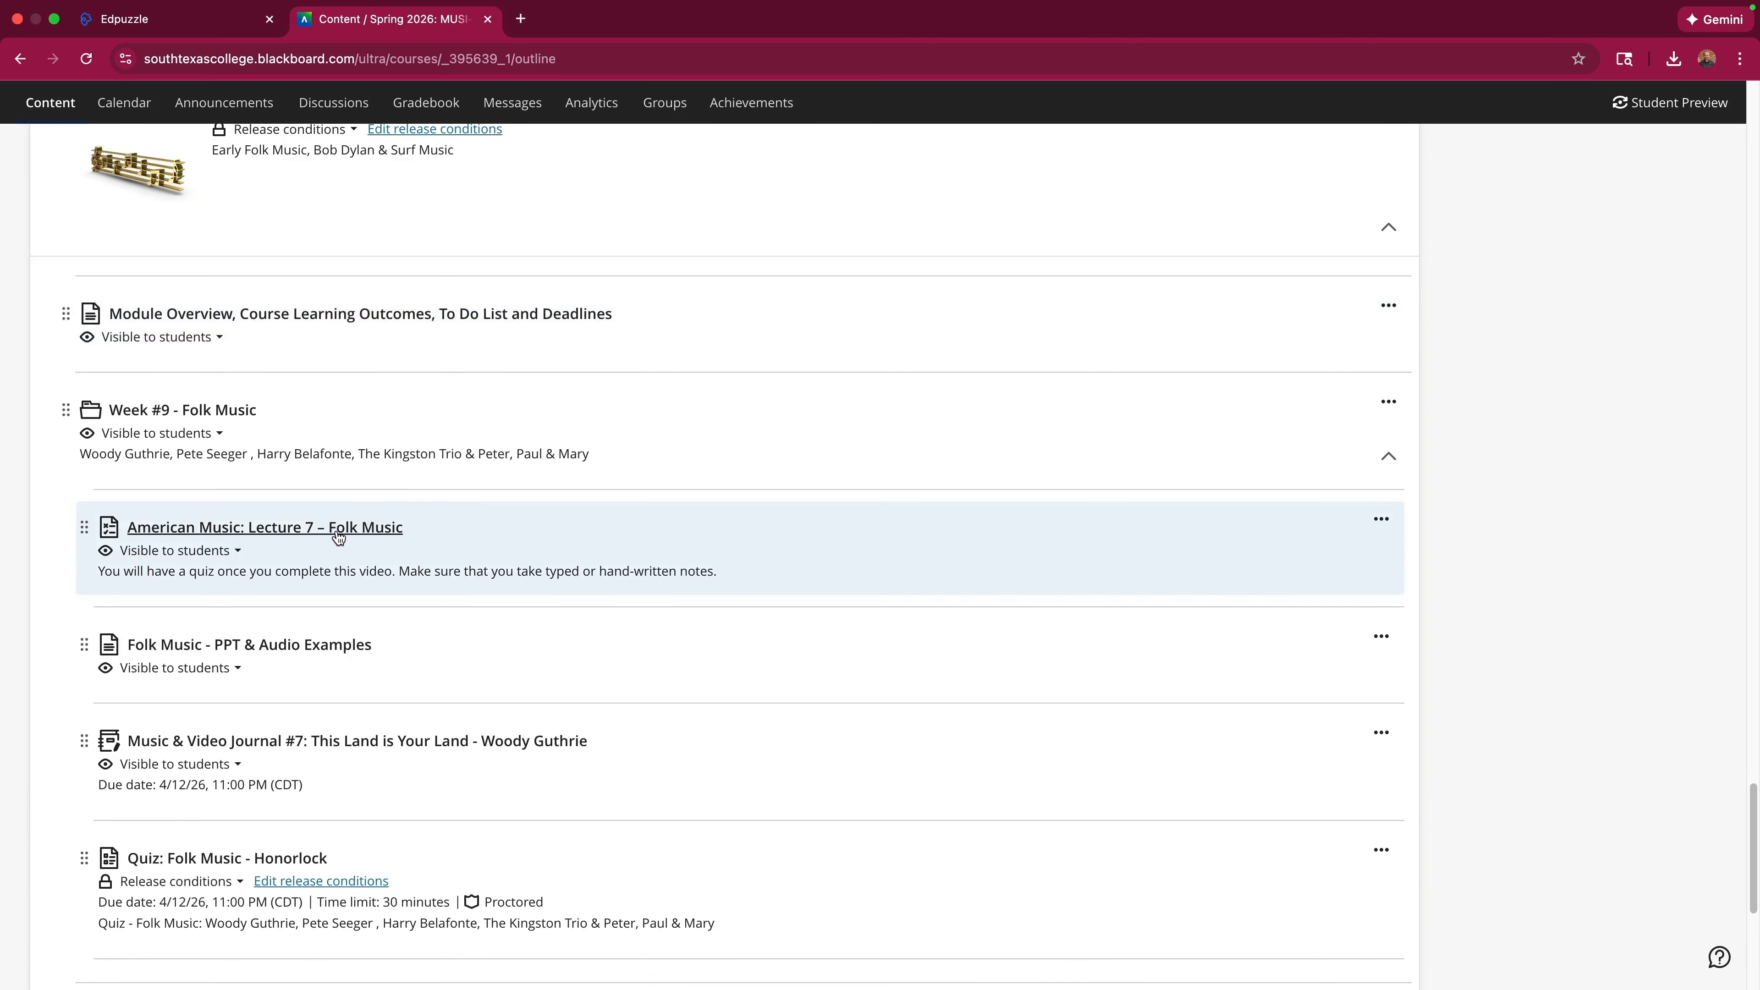
left_click(393, 525)
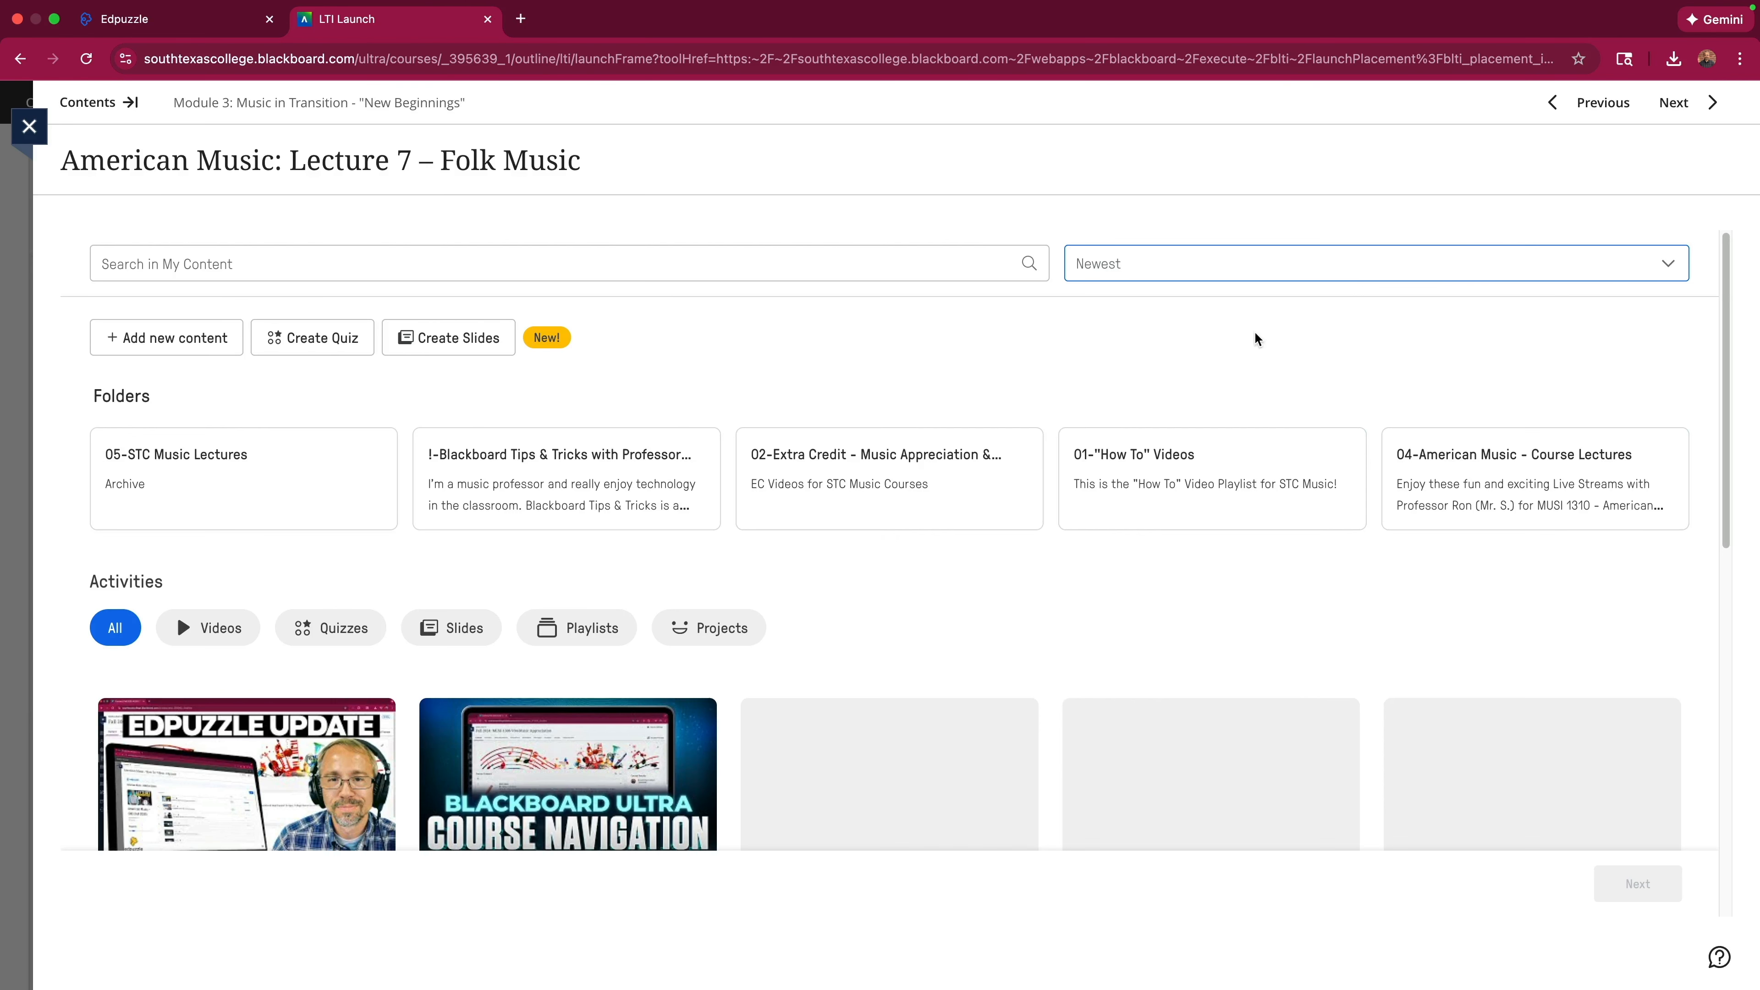
Sort the content by Name (A-Z) and select "07-American Music: Lecture 7 – Folk Music" from the 04-American Music - Course Lectures folder.
left_click(1351, 263)
left_click(1209, 382)
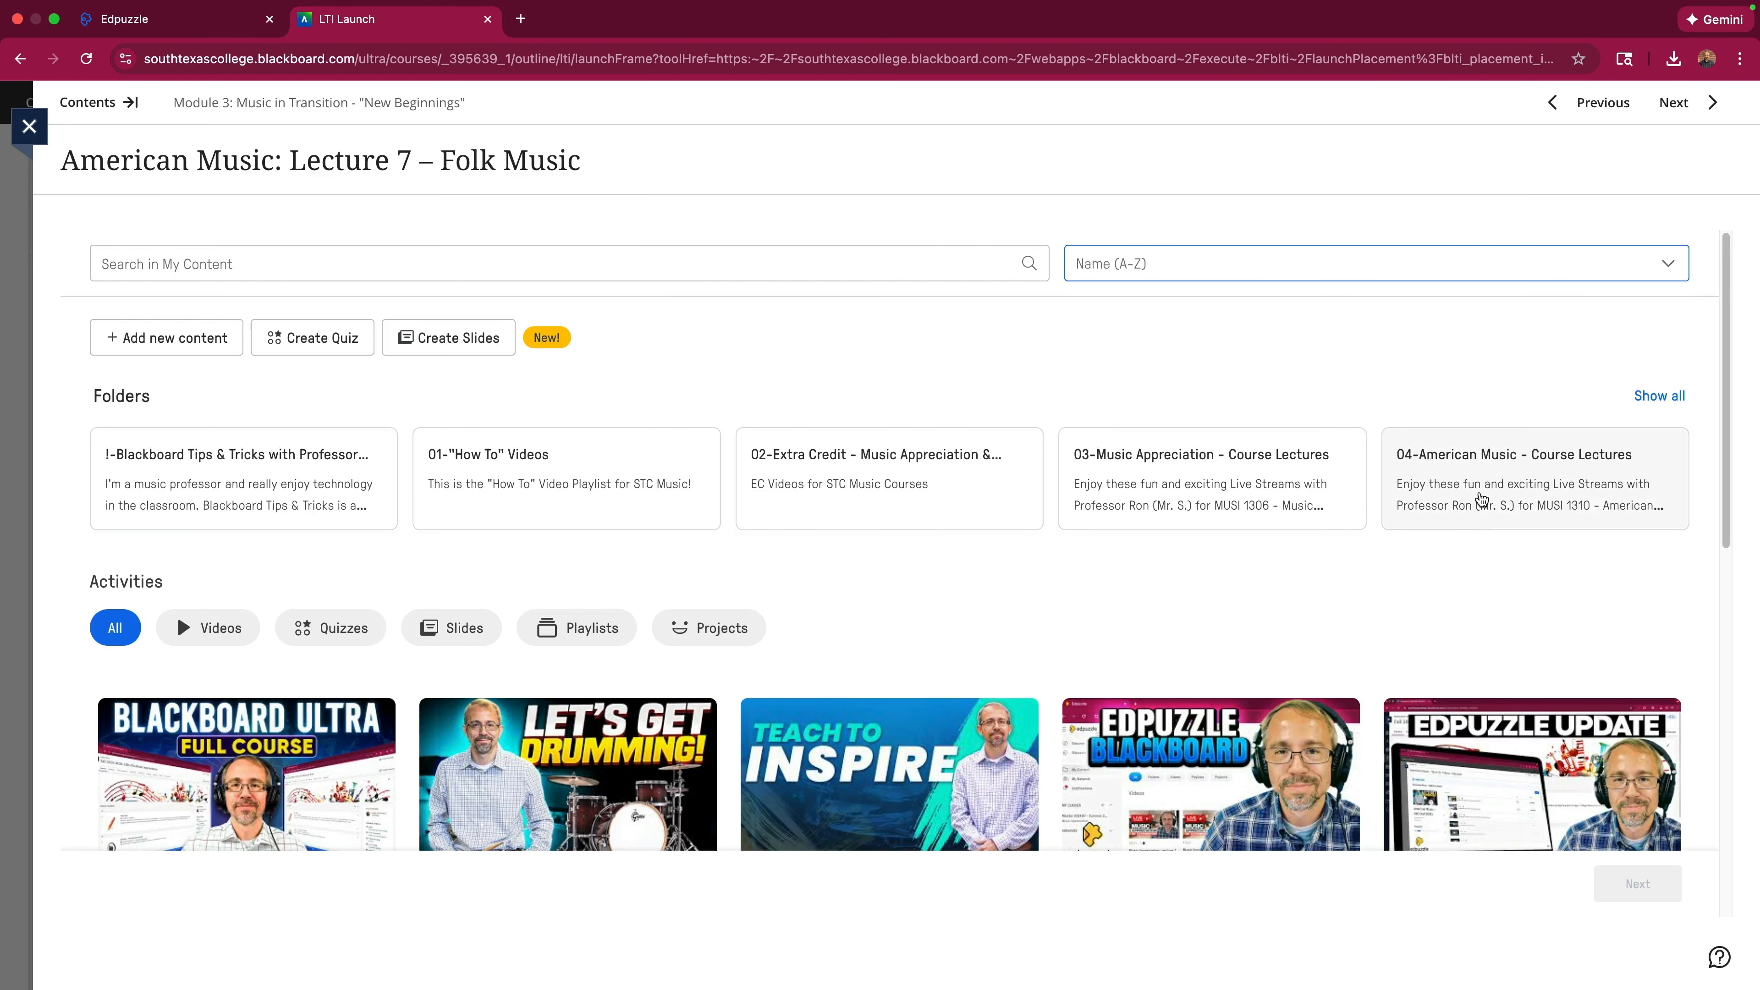
left_click(1482, 494)
scroll(638, 611, "down", 5)
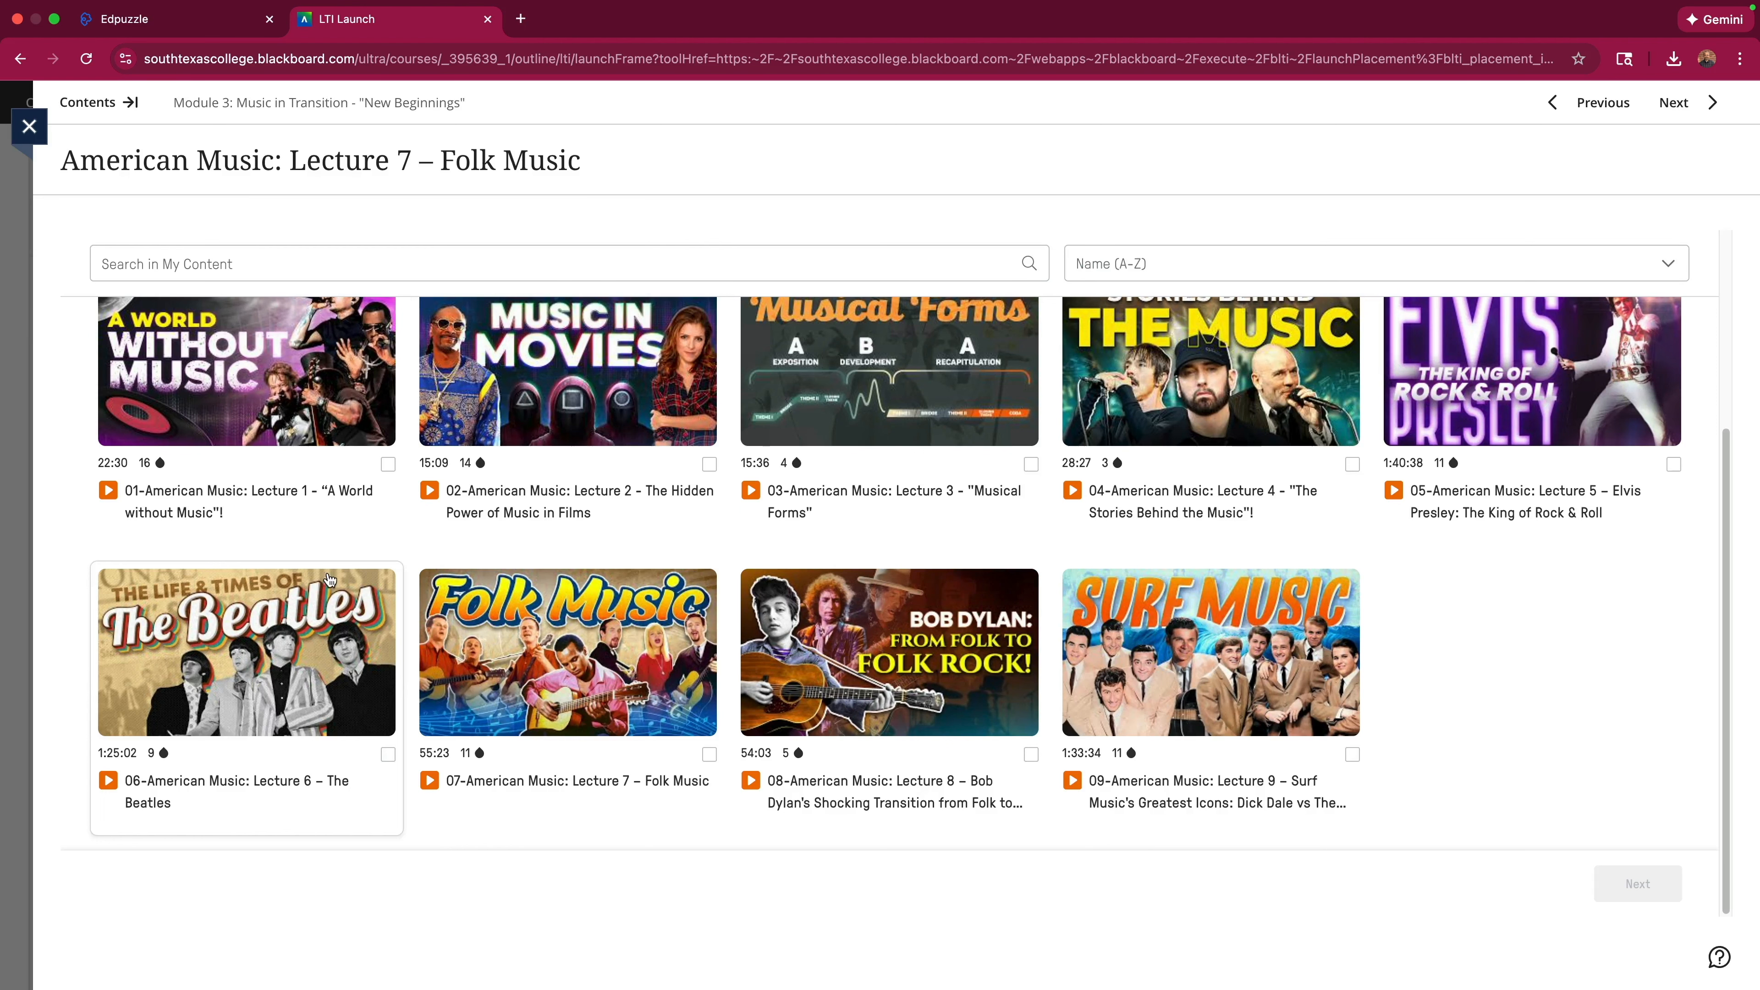
left_click(568, 647)
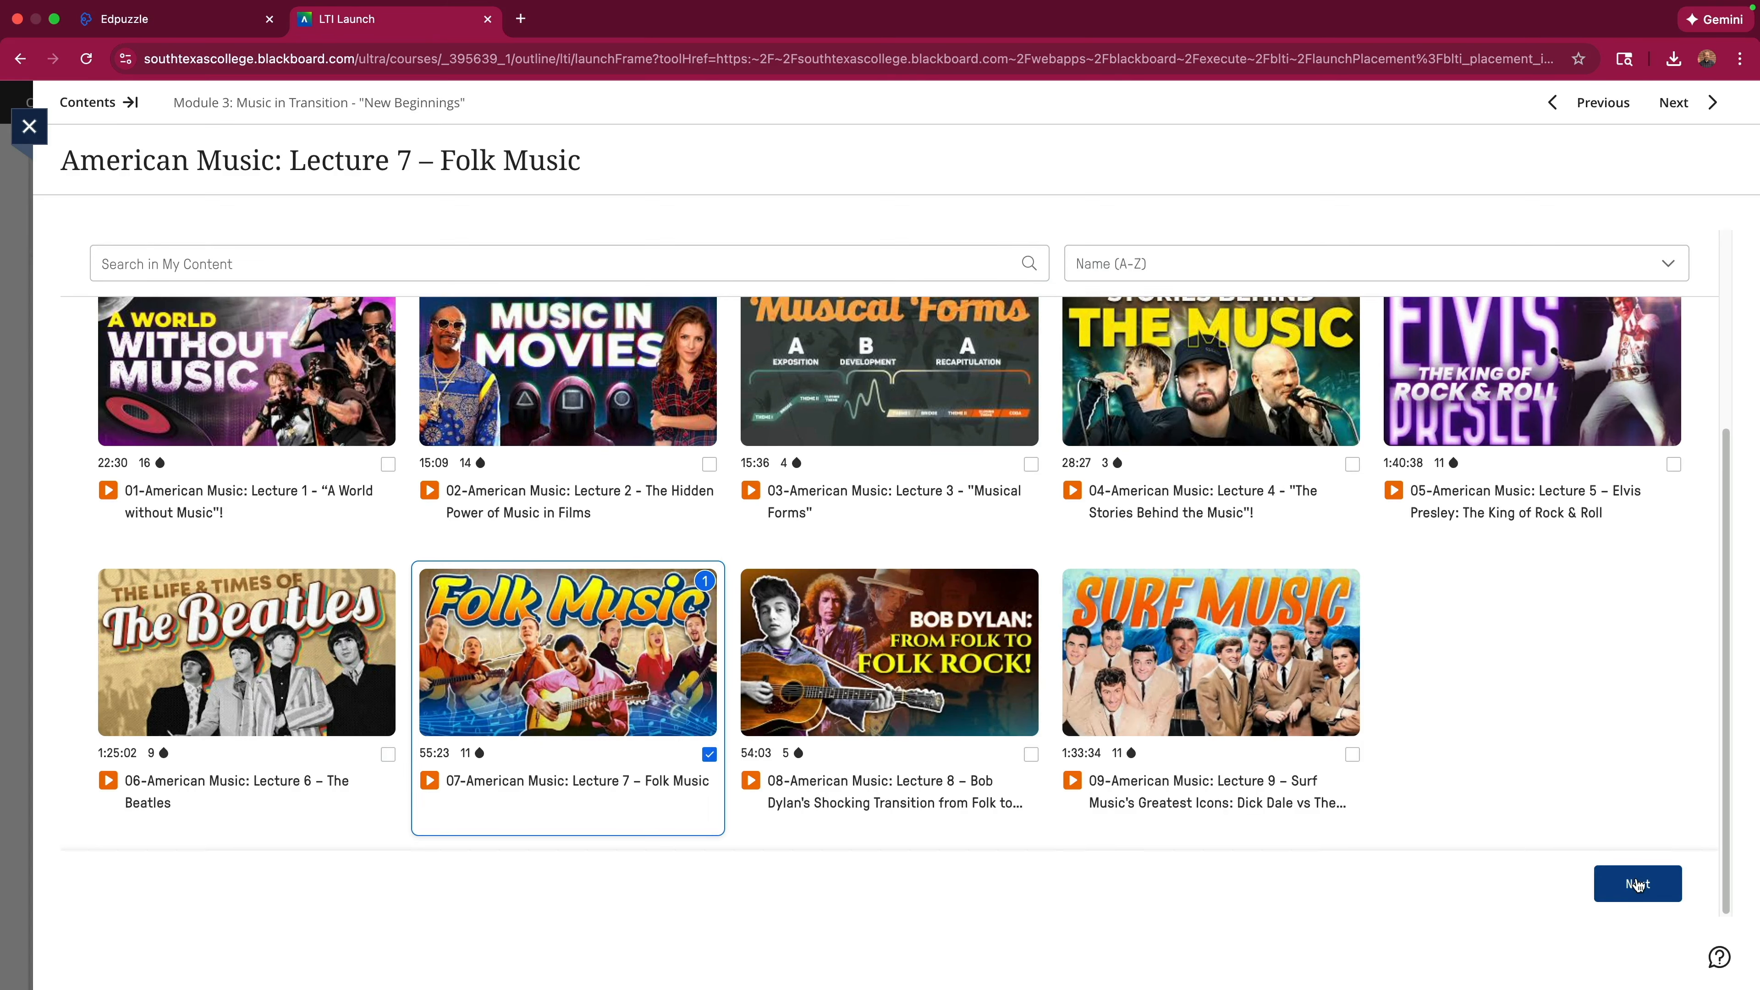
Assign the Lecture 7 video with Unlimited attempts and return to the course outline.
left_click(1637, 884)
left_click(1643, 886)
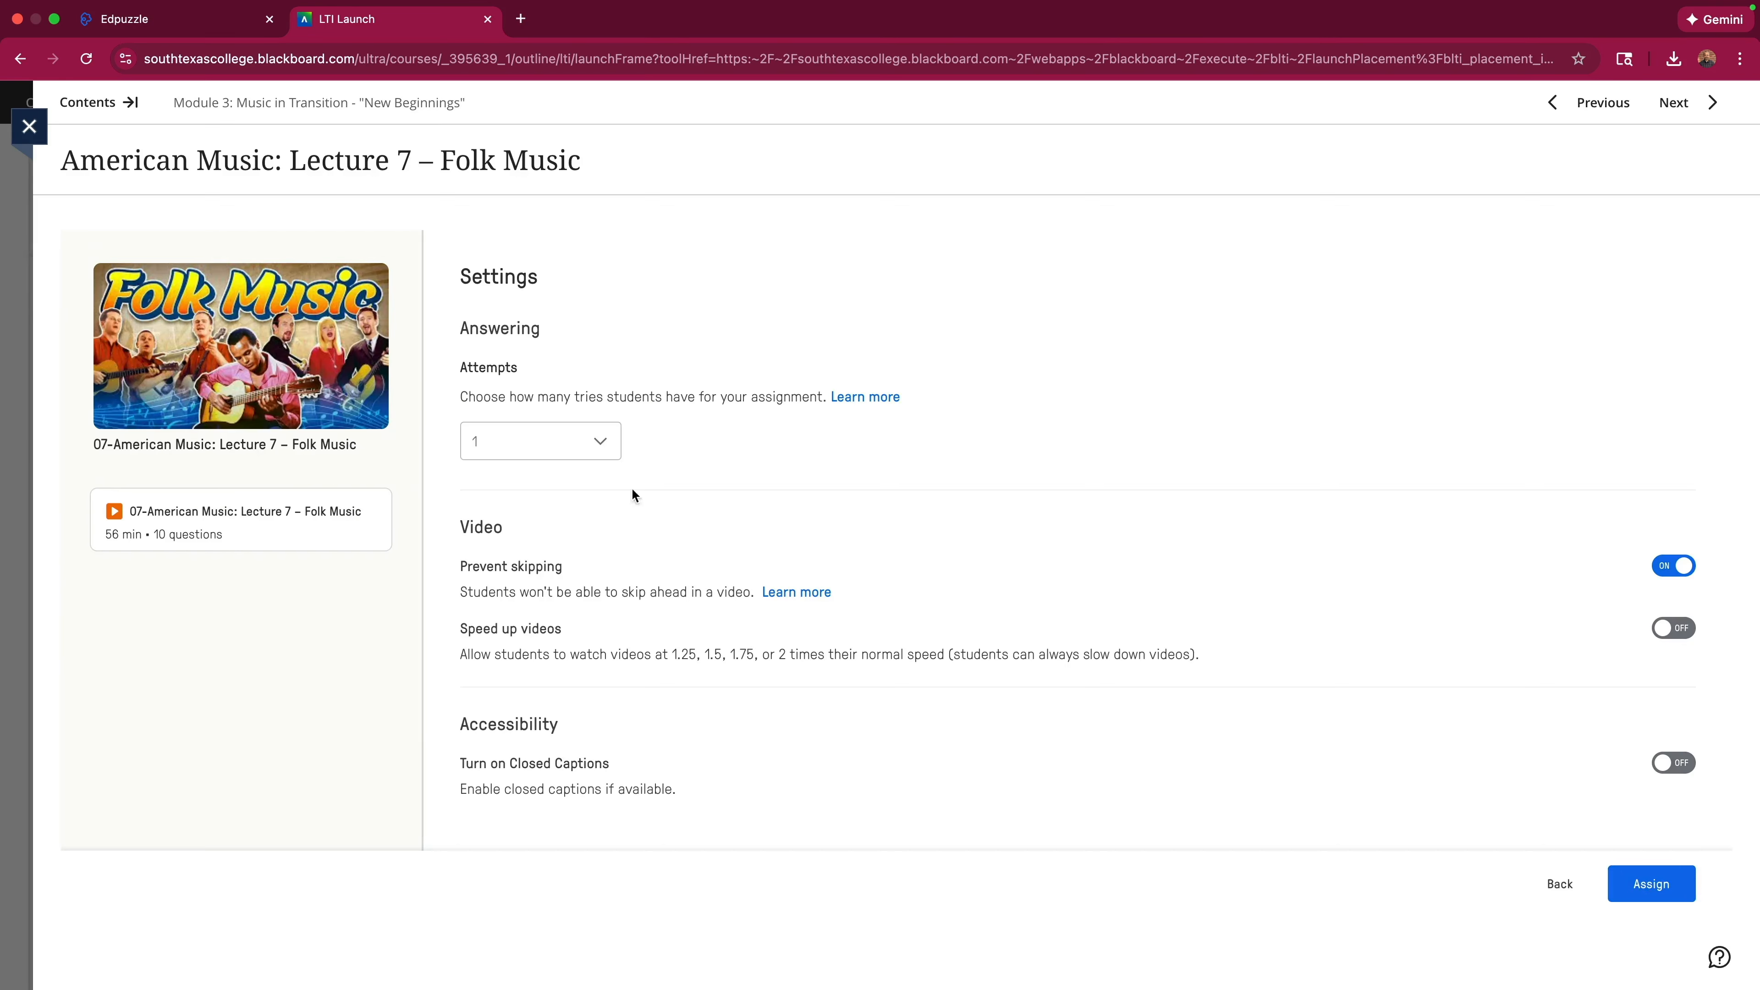
left_click(581, 449)
left_click(509, 487)
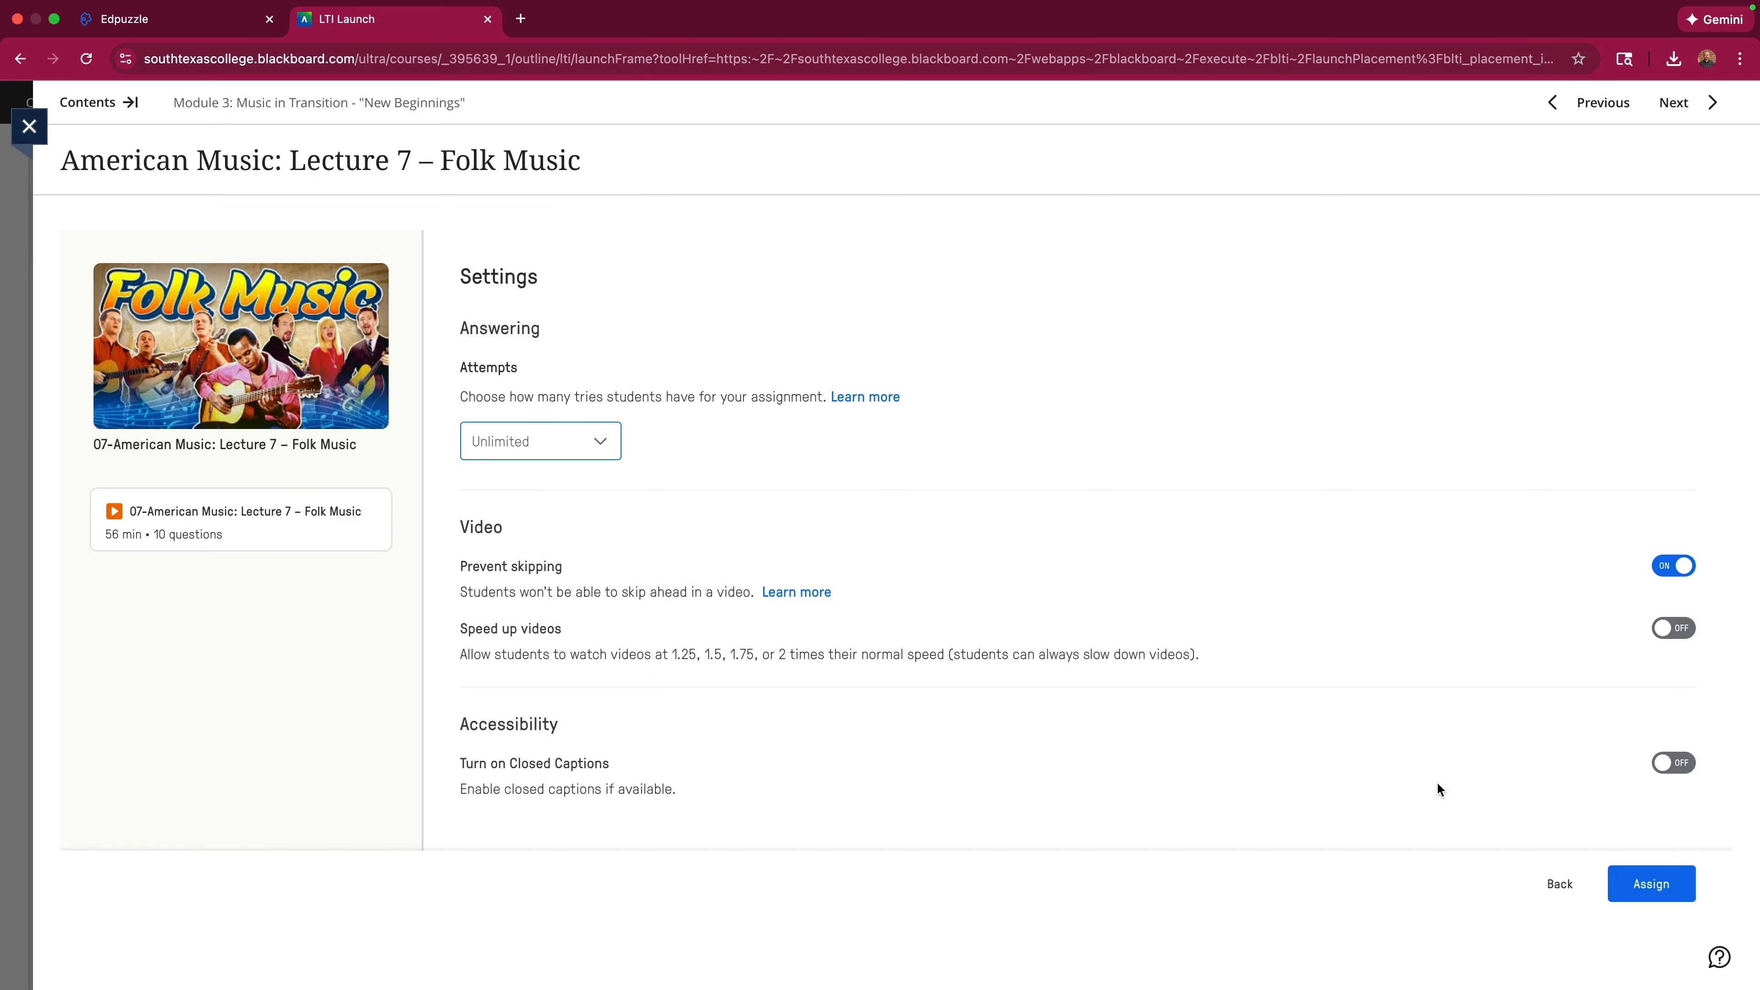
left_click(1646, 885)
left_click(28, 126)
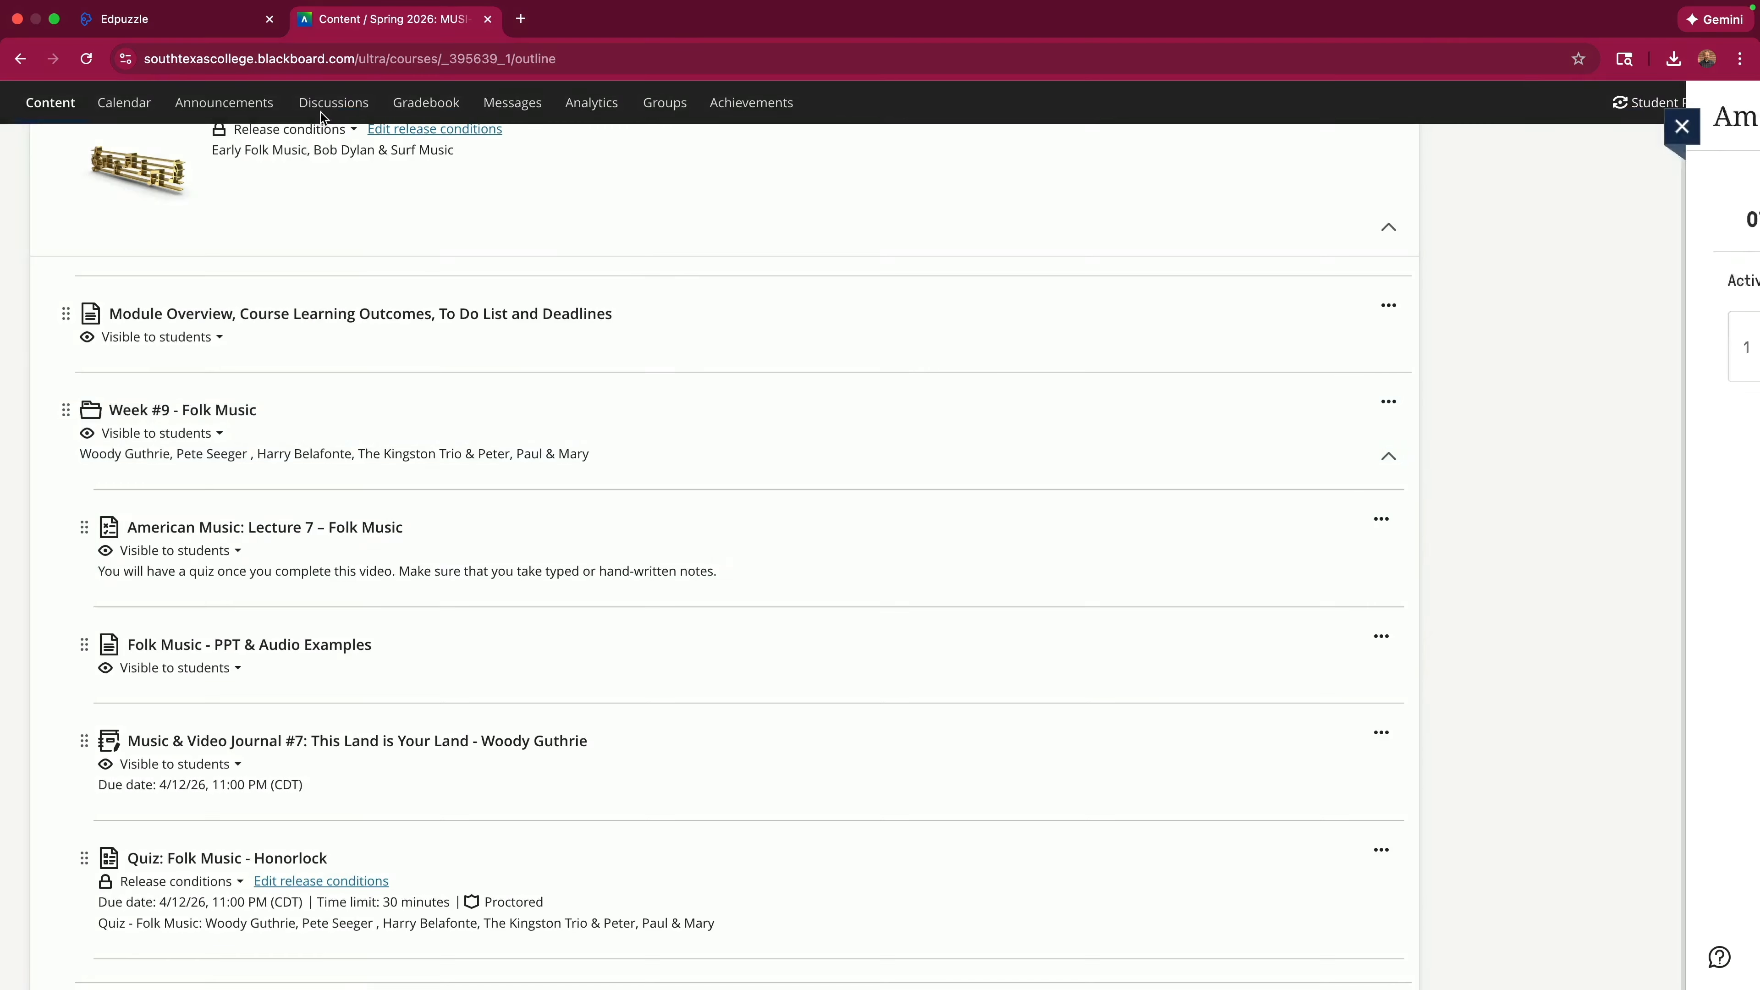
Open the "American Music: Lecture 8 - Bob Dylan's Shocking Transition from Folk to Folk Rock" item in the Week #10 - Bob Dylan folder.
scroll(502, 465, "up", 1)
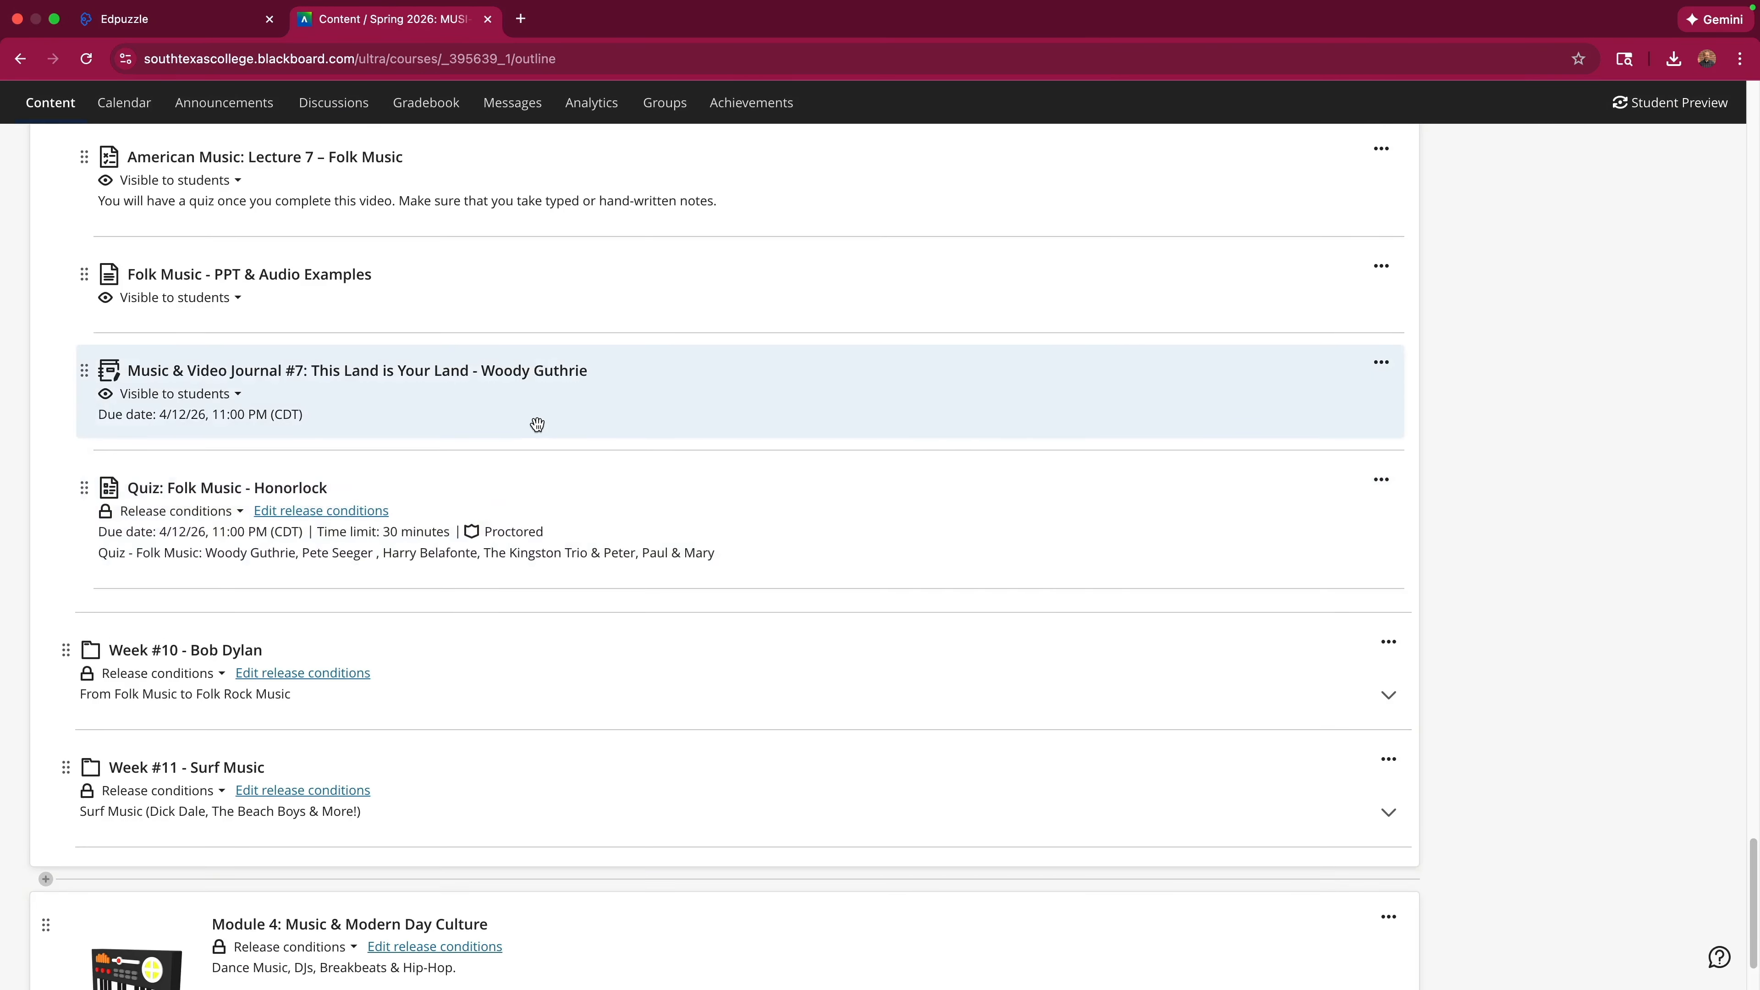
scroll(538, 425, "up", 1)
left_click(426, 699)
scroll(703, 598, "down", 10)
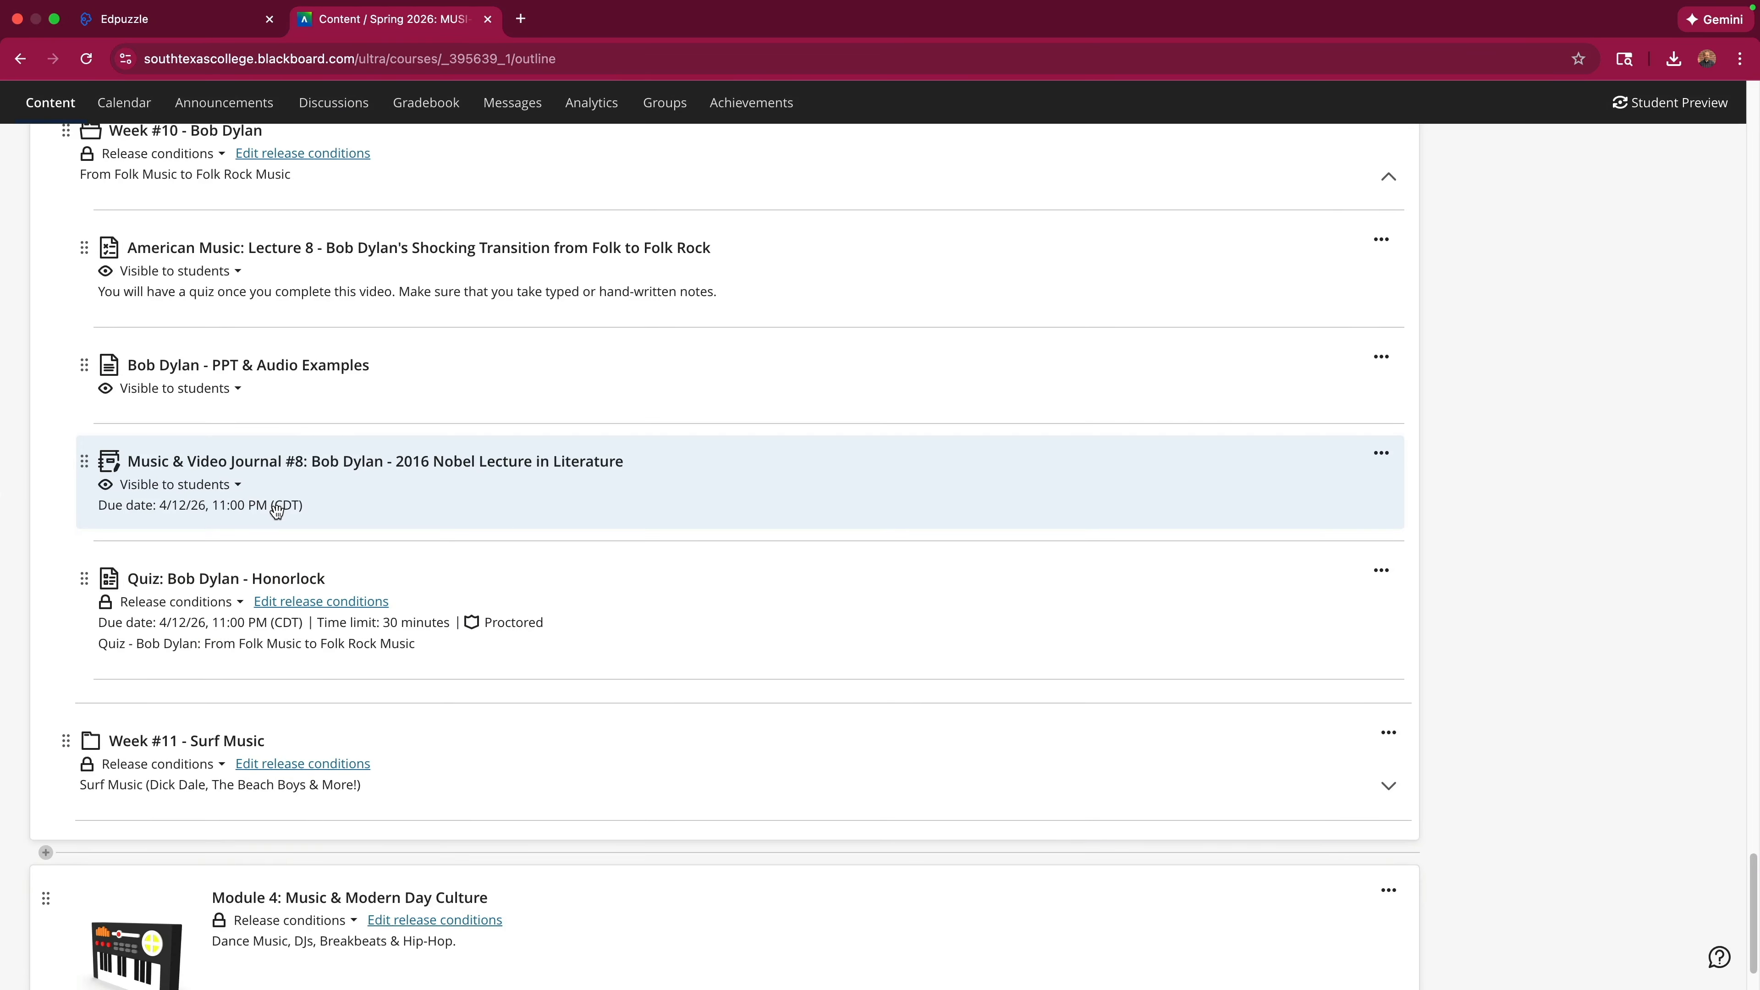
left_click(278, 464)
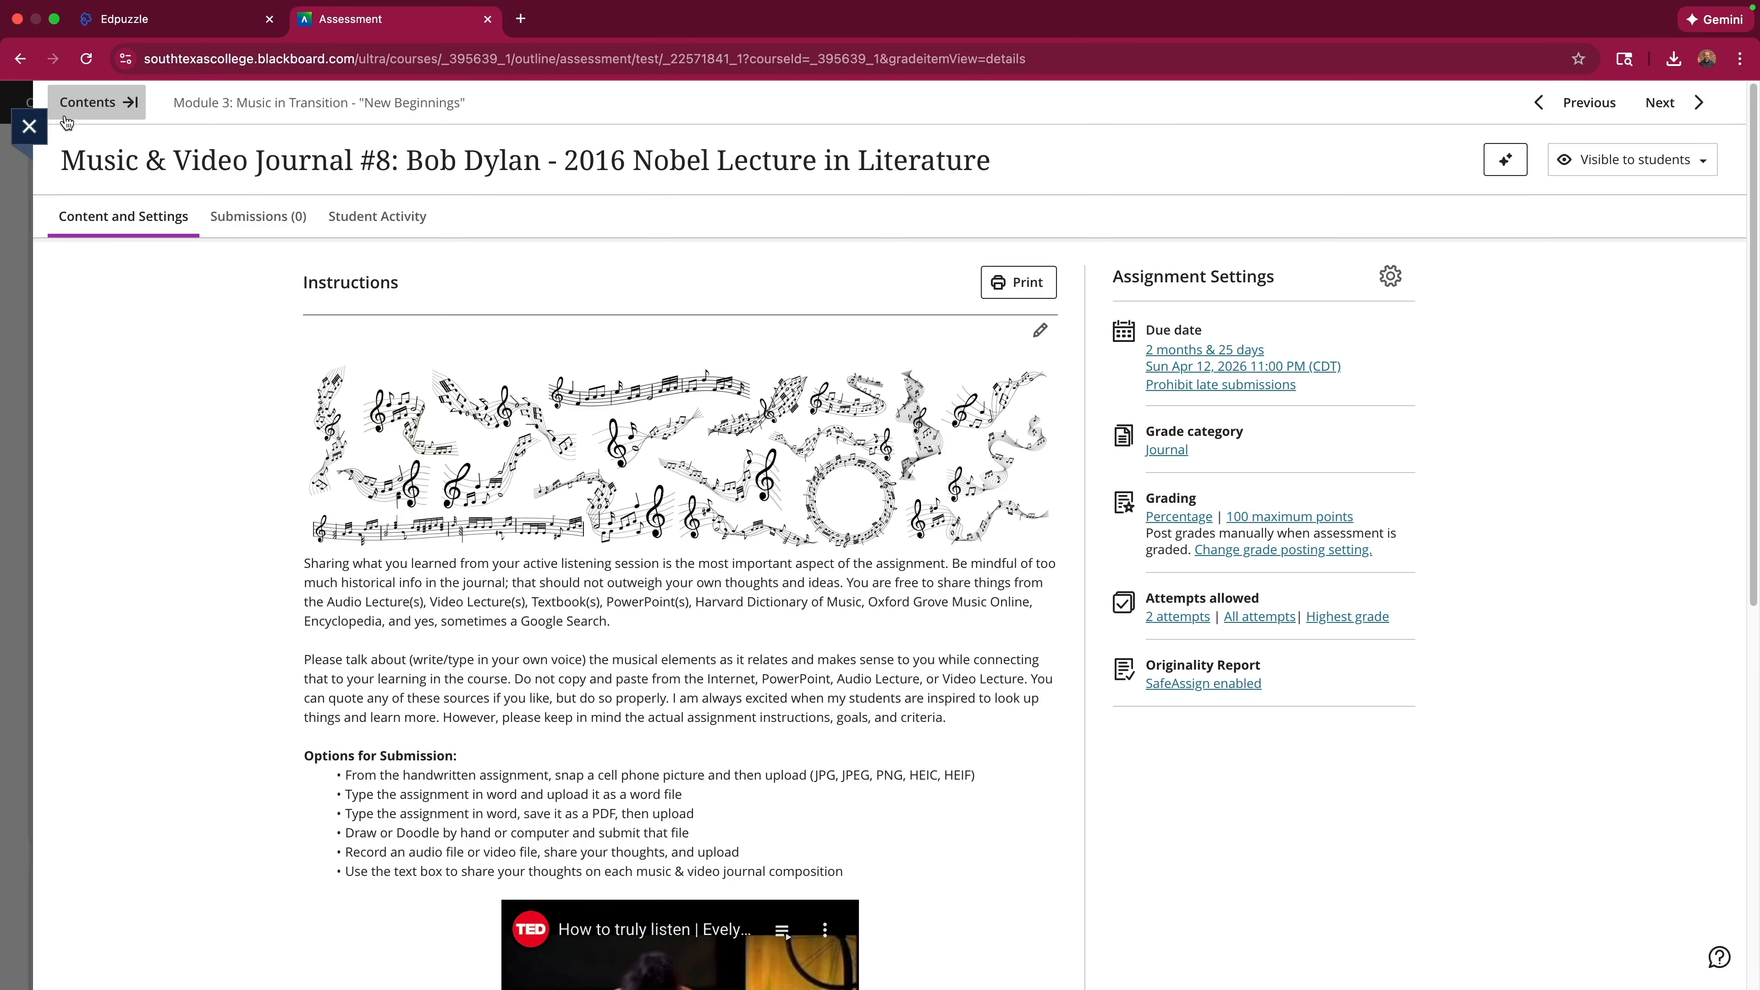
left_click(29, 125)
scroll(554, 446, "up", 2)
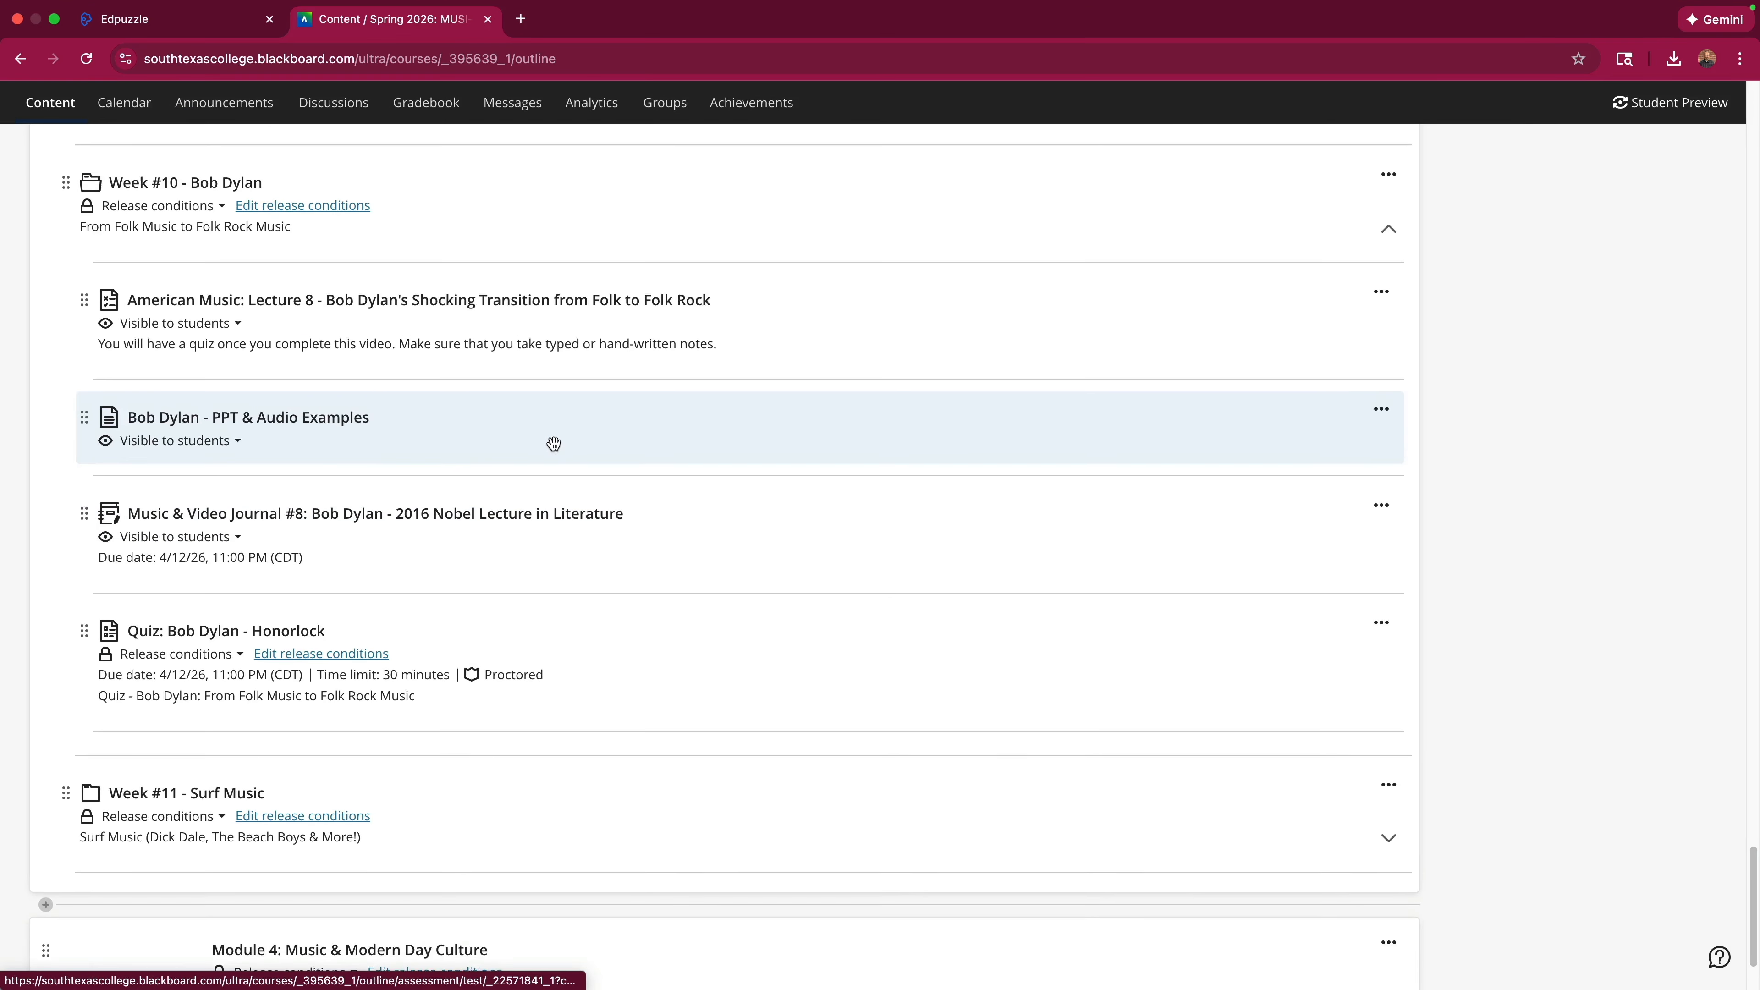
left_click(399, 343)
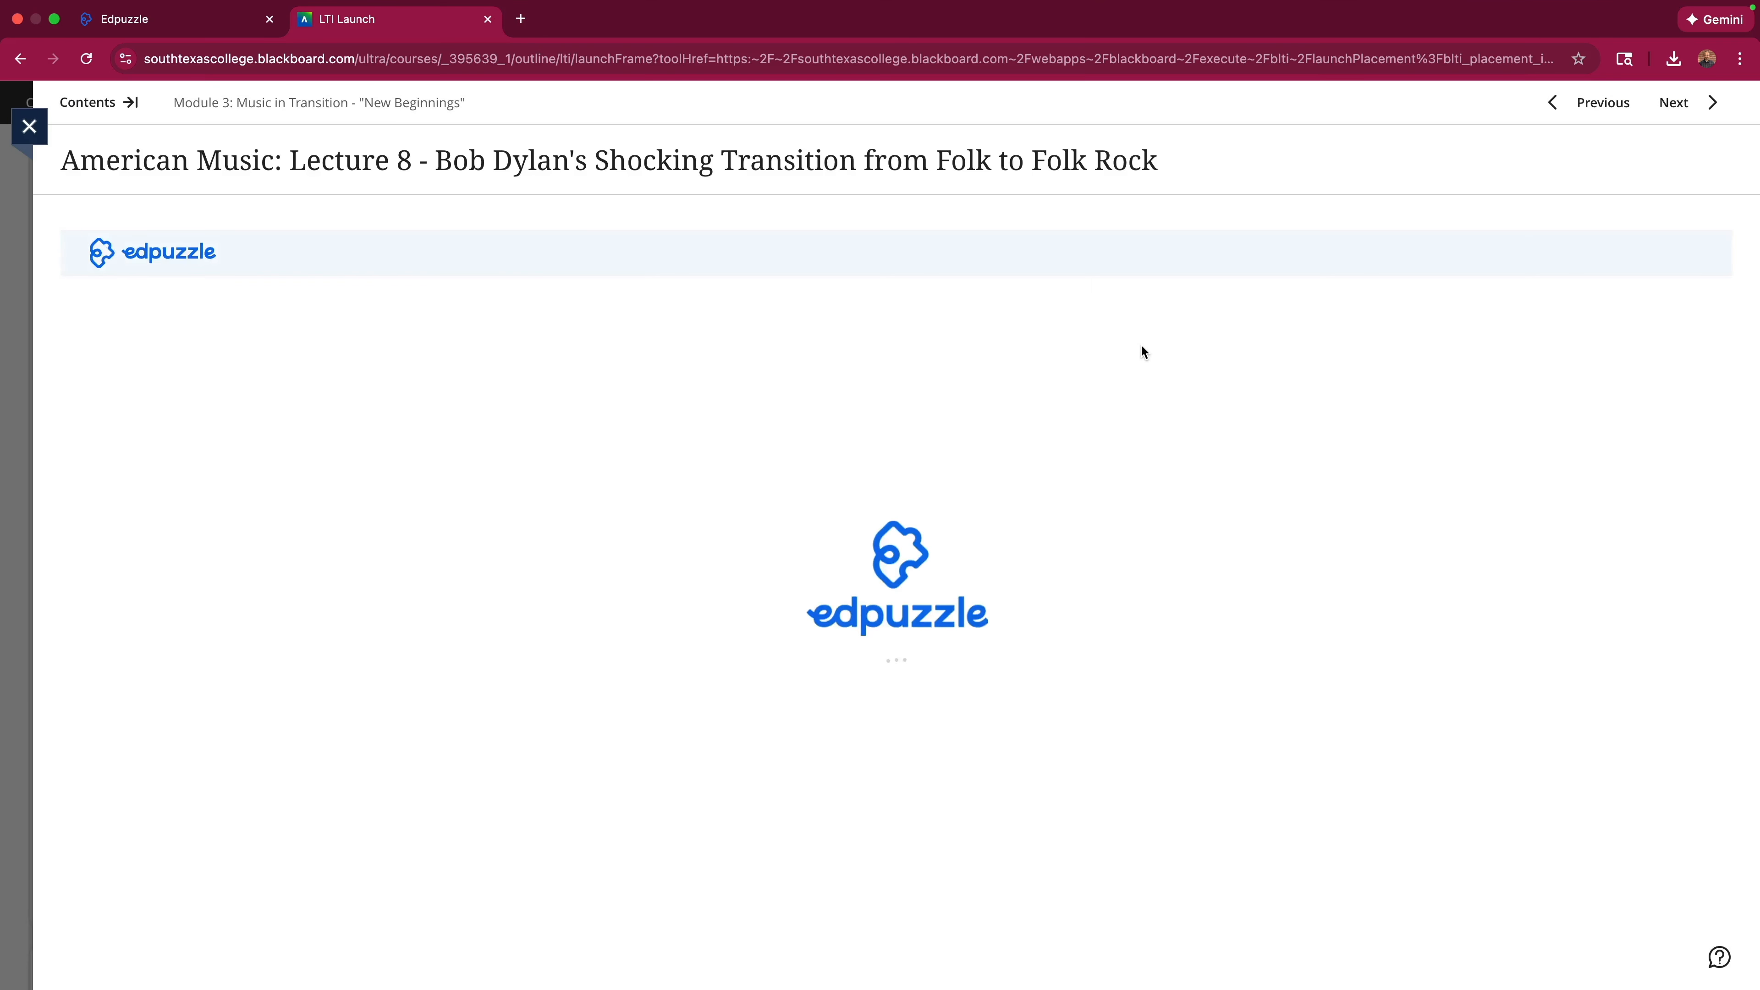
Sort the content by Name (A-Z) and select the "08-American Music: Lecture 8" Bob Dylan video from the 04-American Music - Course Lectures folder.
left_click(1156, 276)
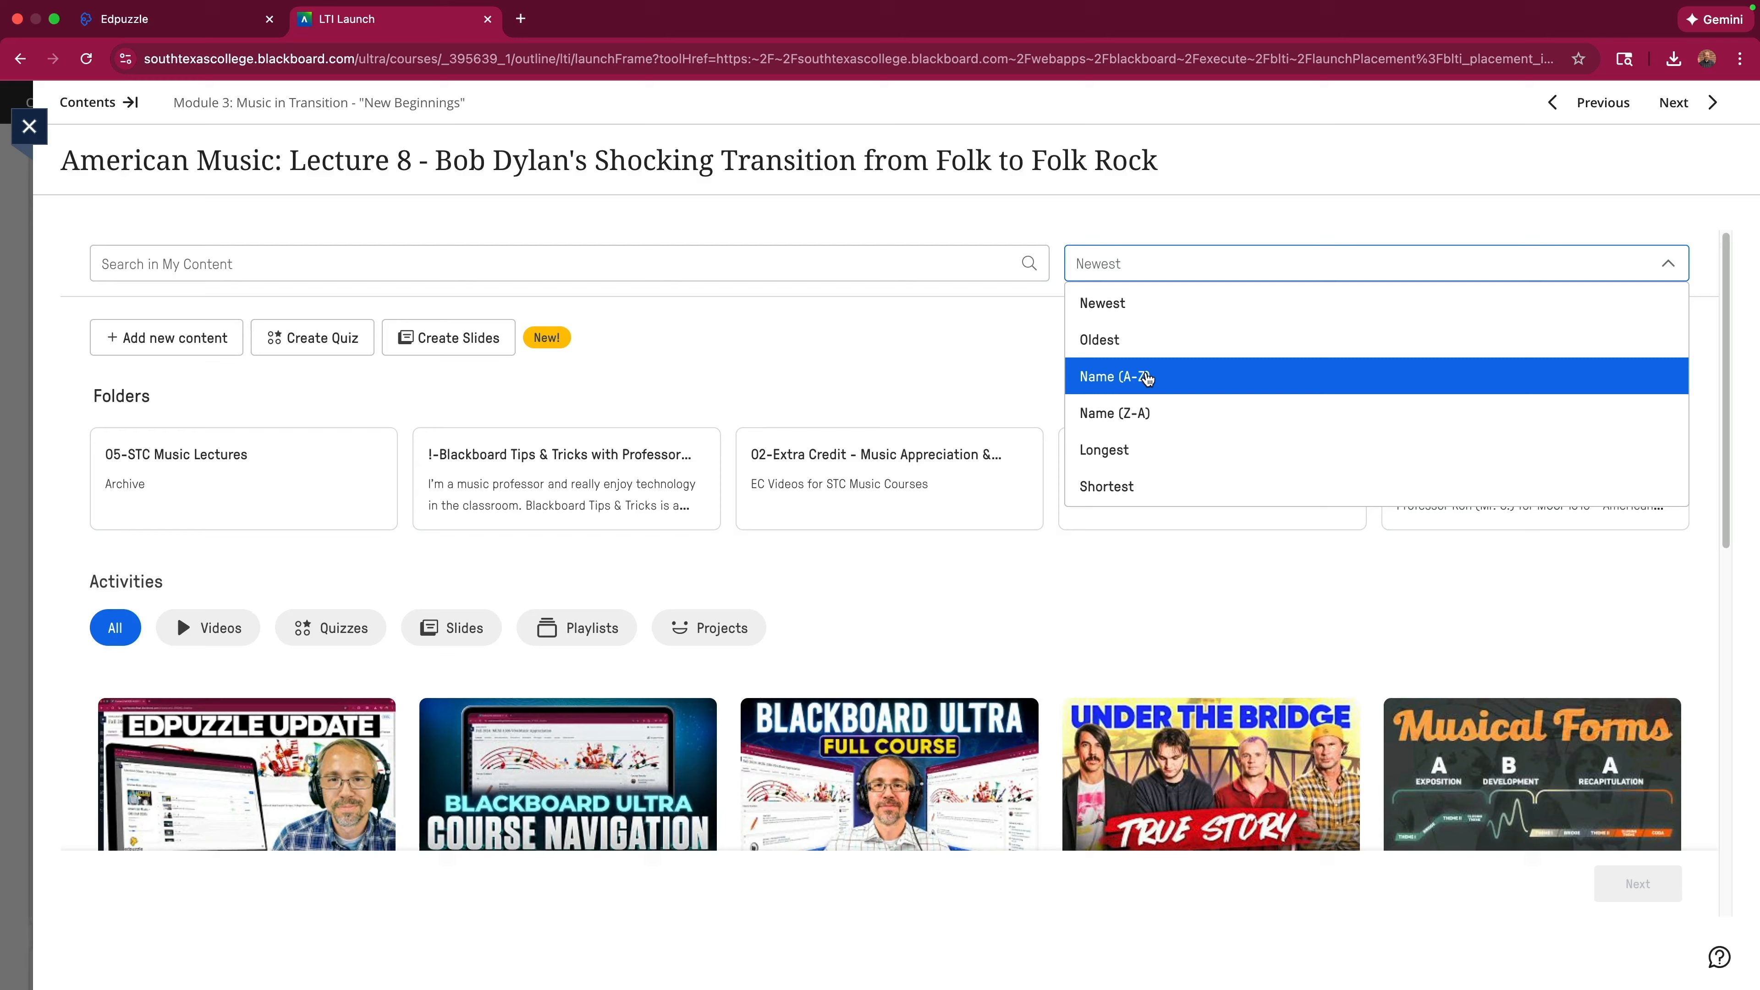
left_click(1221, 381)
left_click(1447, 475)
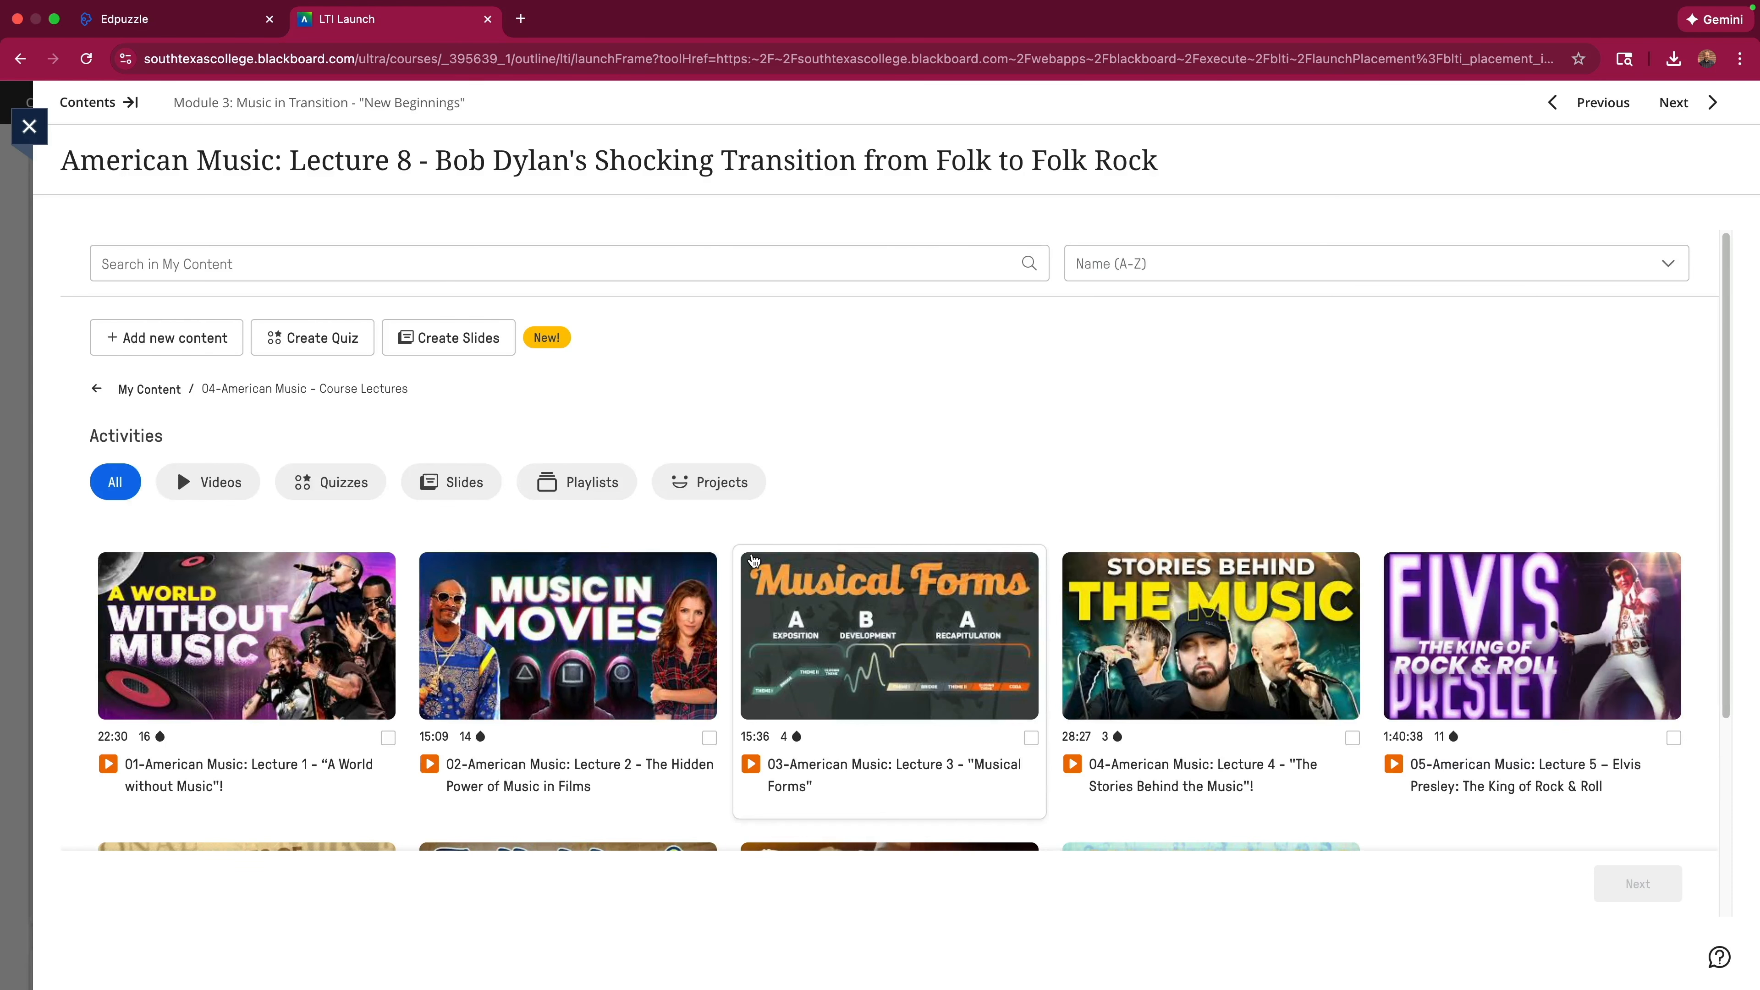
scroll(751, 551, "down", 5)
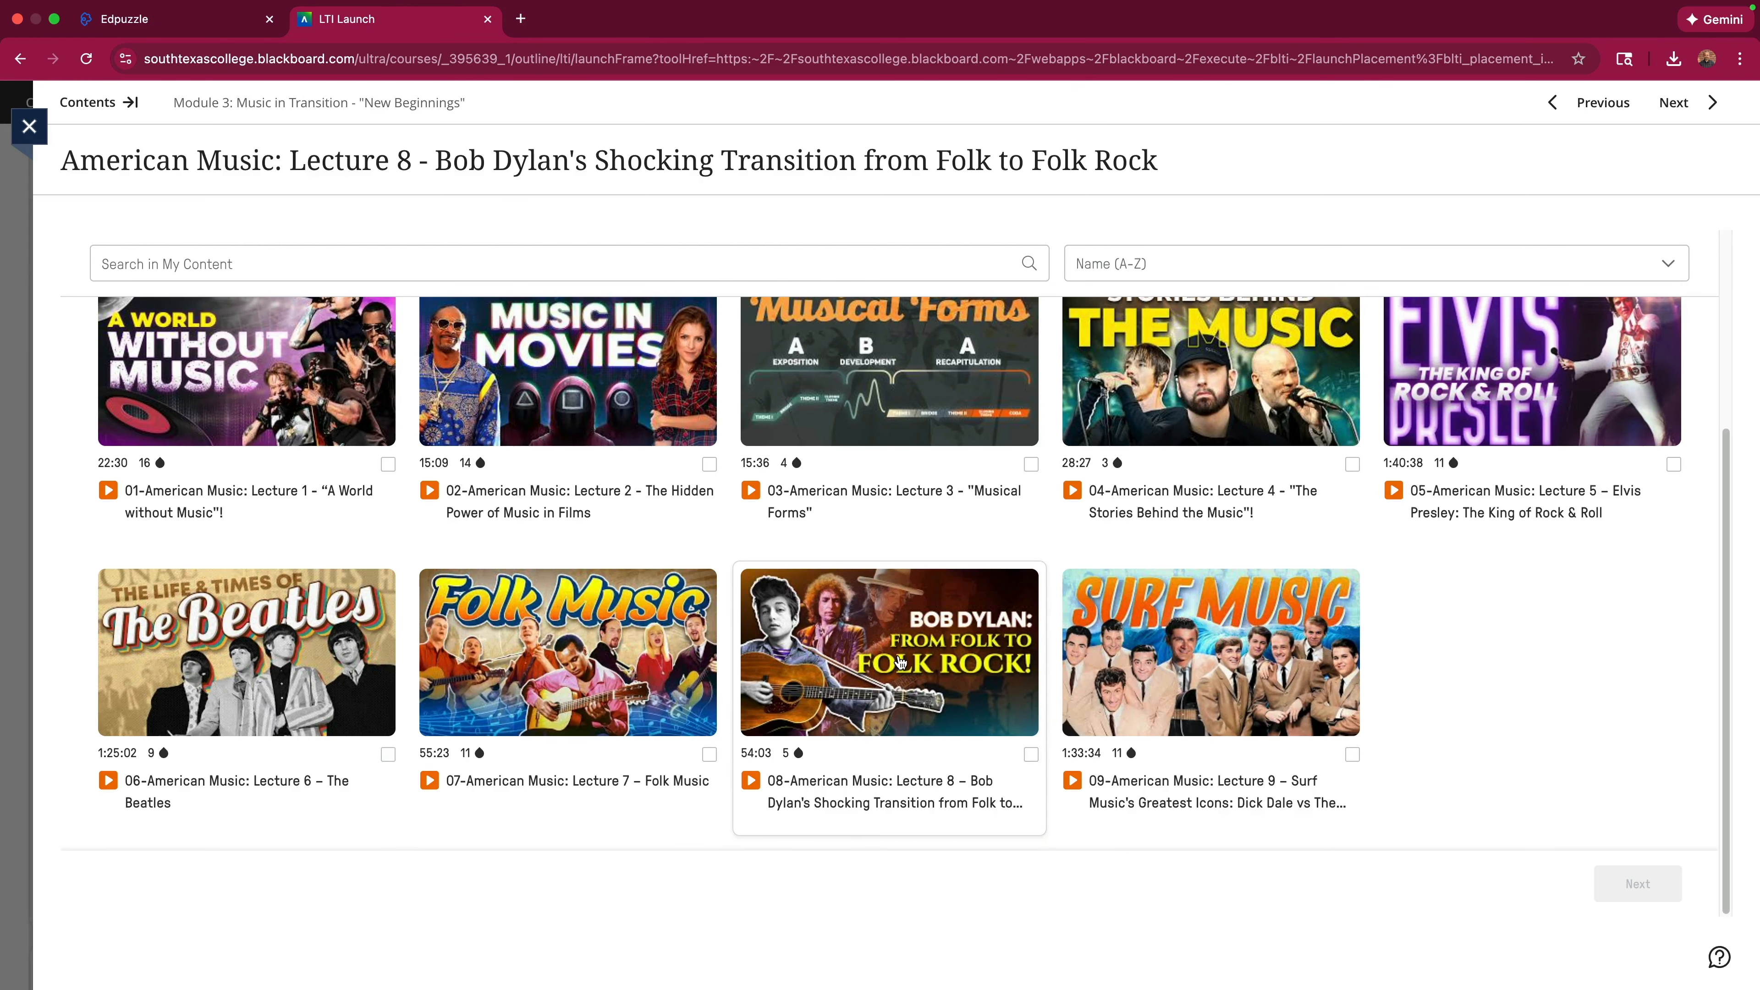
left_click(948, 637)
left_click(1667, 879)
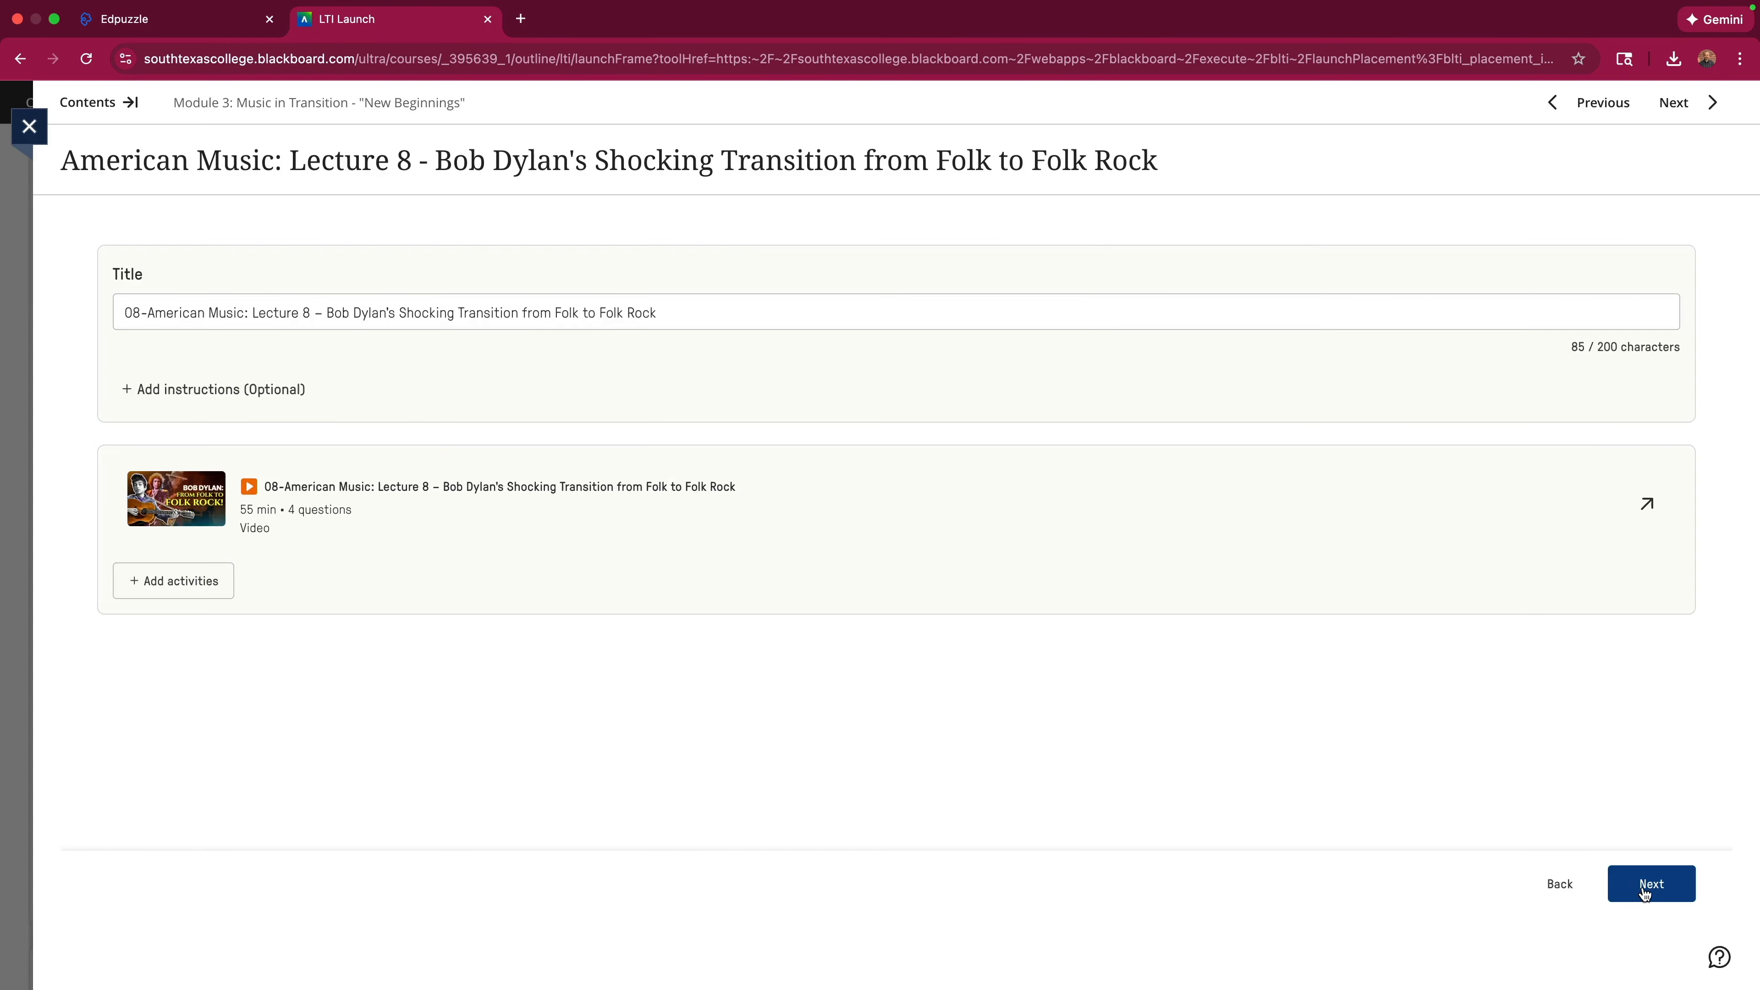
Assign the Lecture 8 video with Unlimited attempts and return to the course outline.
left_click(1653, 885)
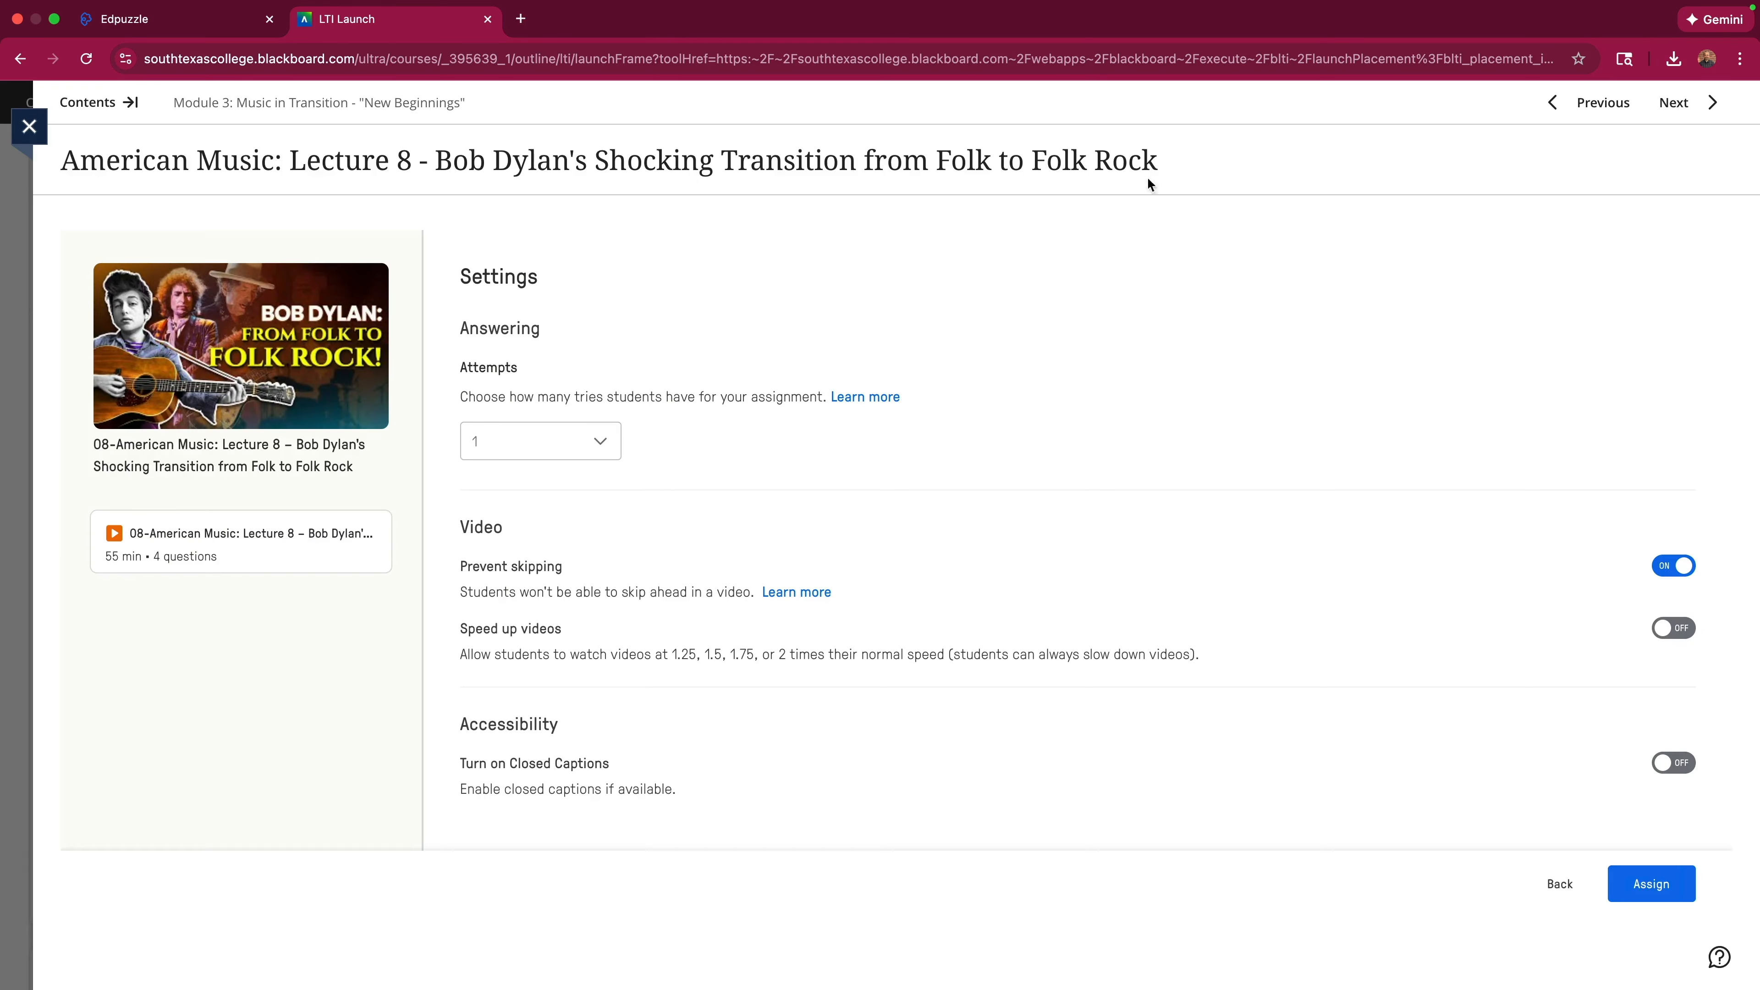
left_click(598, 445)
left_click(516, 477)
left_click(1652, 883)
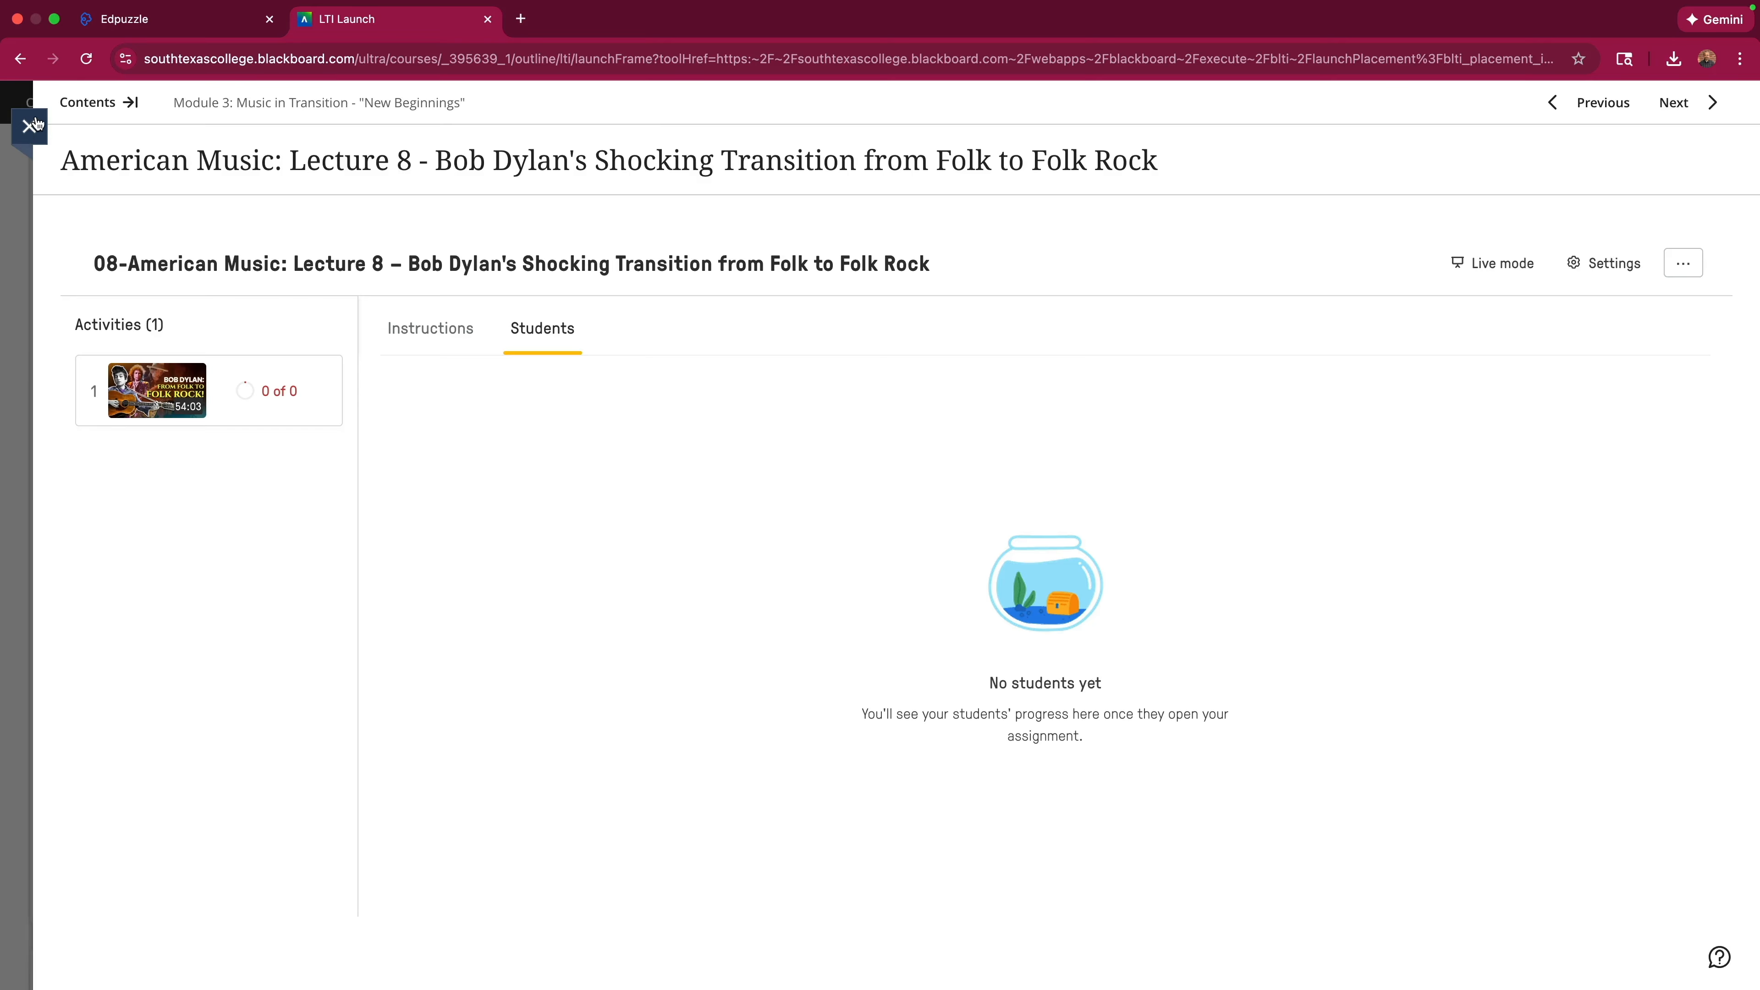
left_click(35, 125)
Open the "American Music: Lecture 9 - Surf Music's Greatest Icons: Dick Dale vs The Beach Boys!" item in the Week #11 - Surf Music folder.
scroll(668, 378, "down", 3)
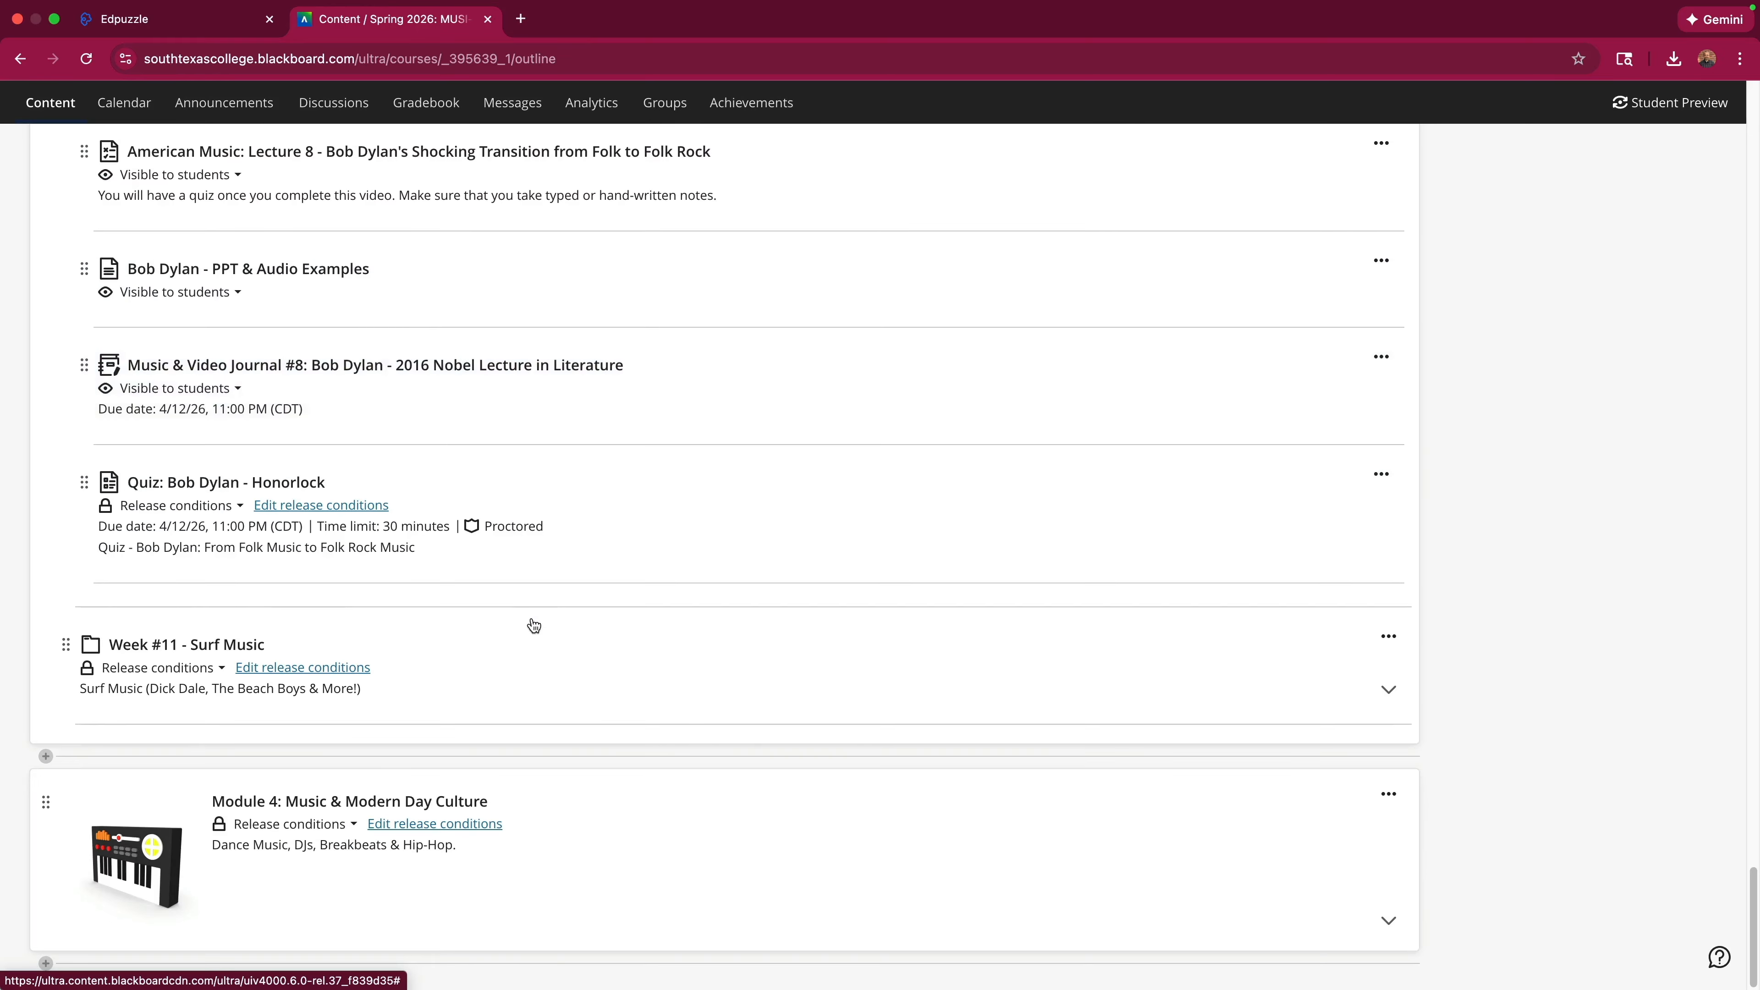
left_click(533, 626)
scroll(676, 558, "down", 4)
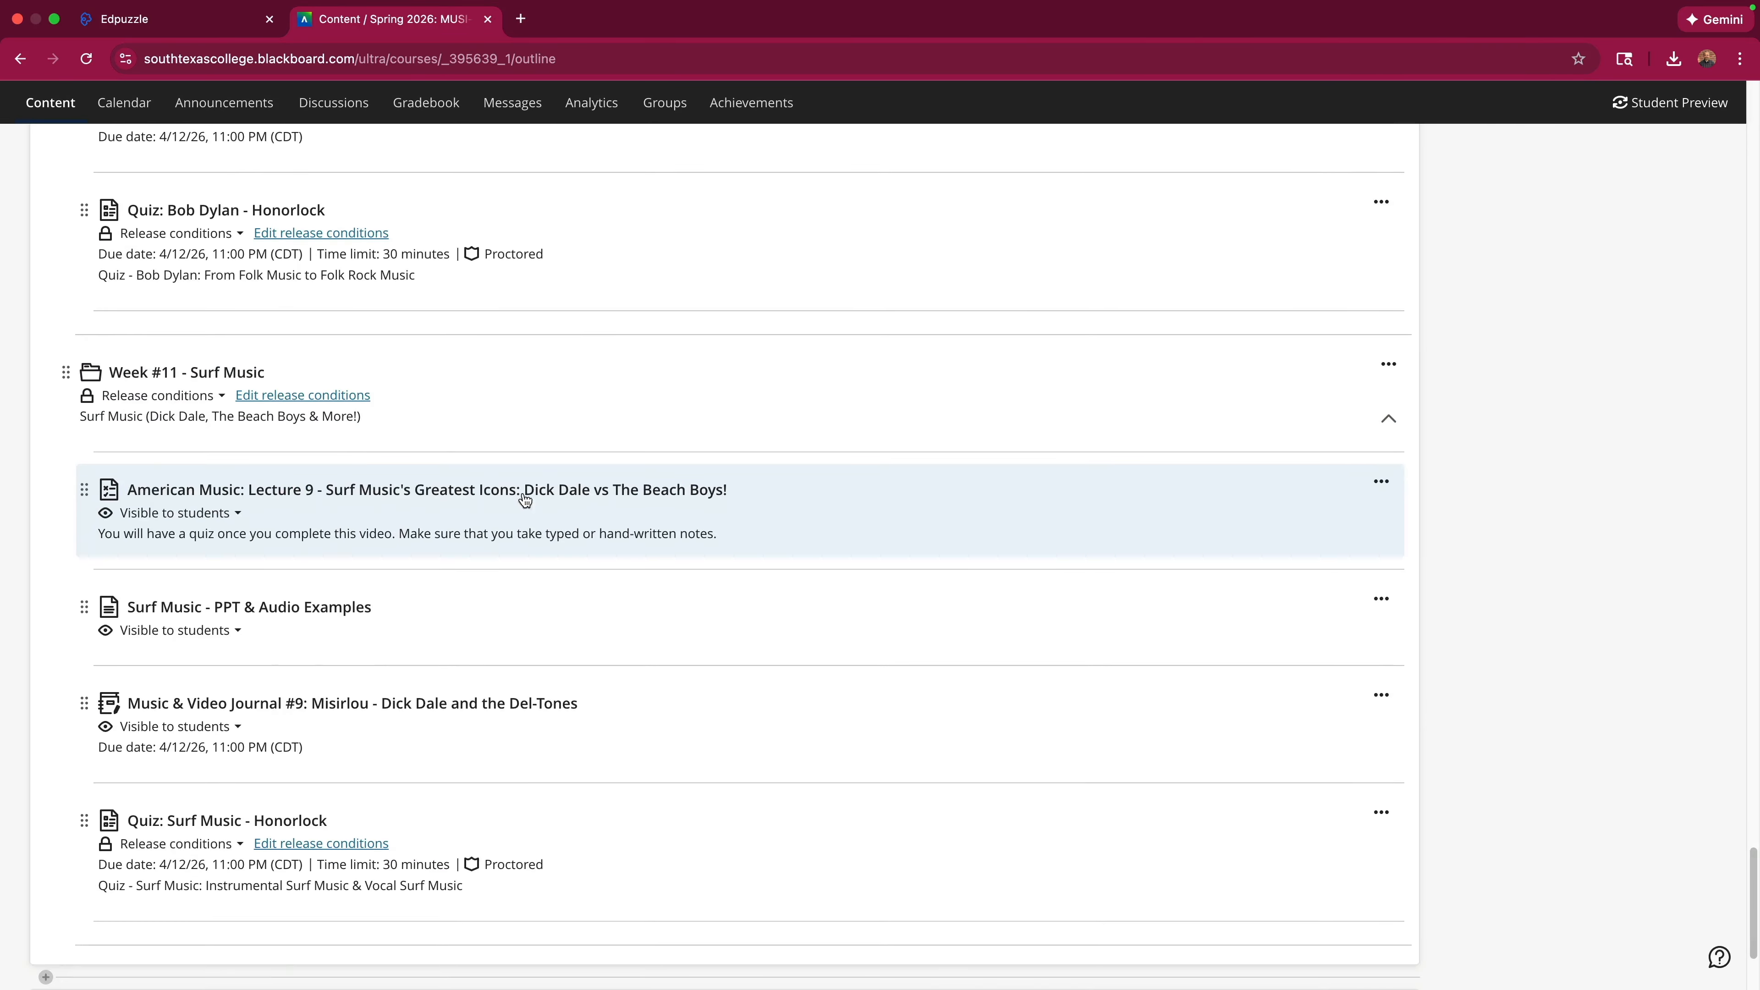
left_click(314, 491)
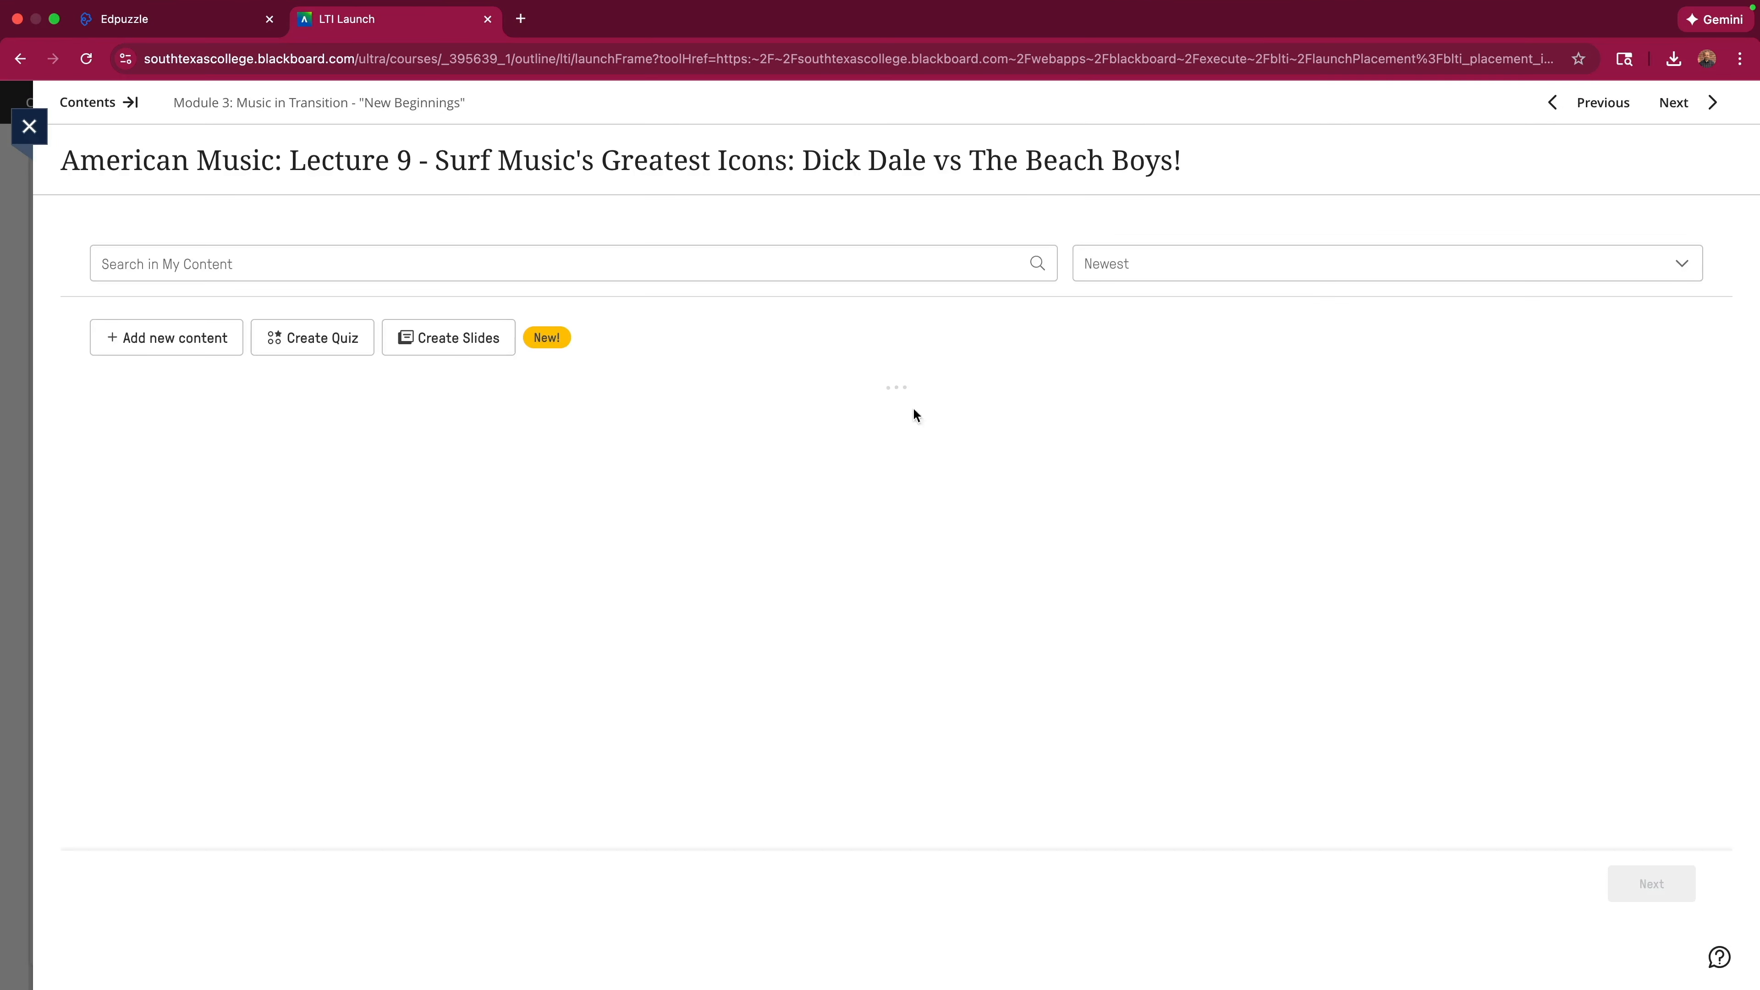
Sort the content by Name (A-Z) and select the "09-American Music: Lecture 9" Surf Music video from the 04-American Music - Course Lectures folder.
left_click(1115, 265)
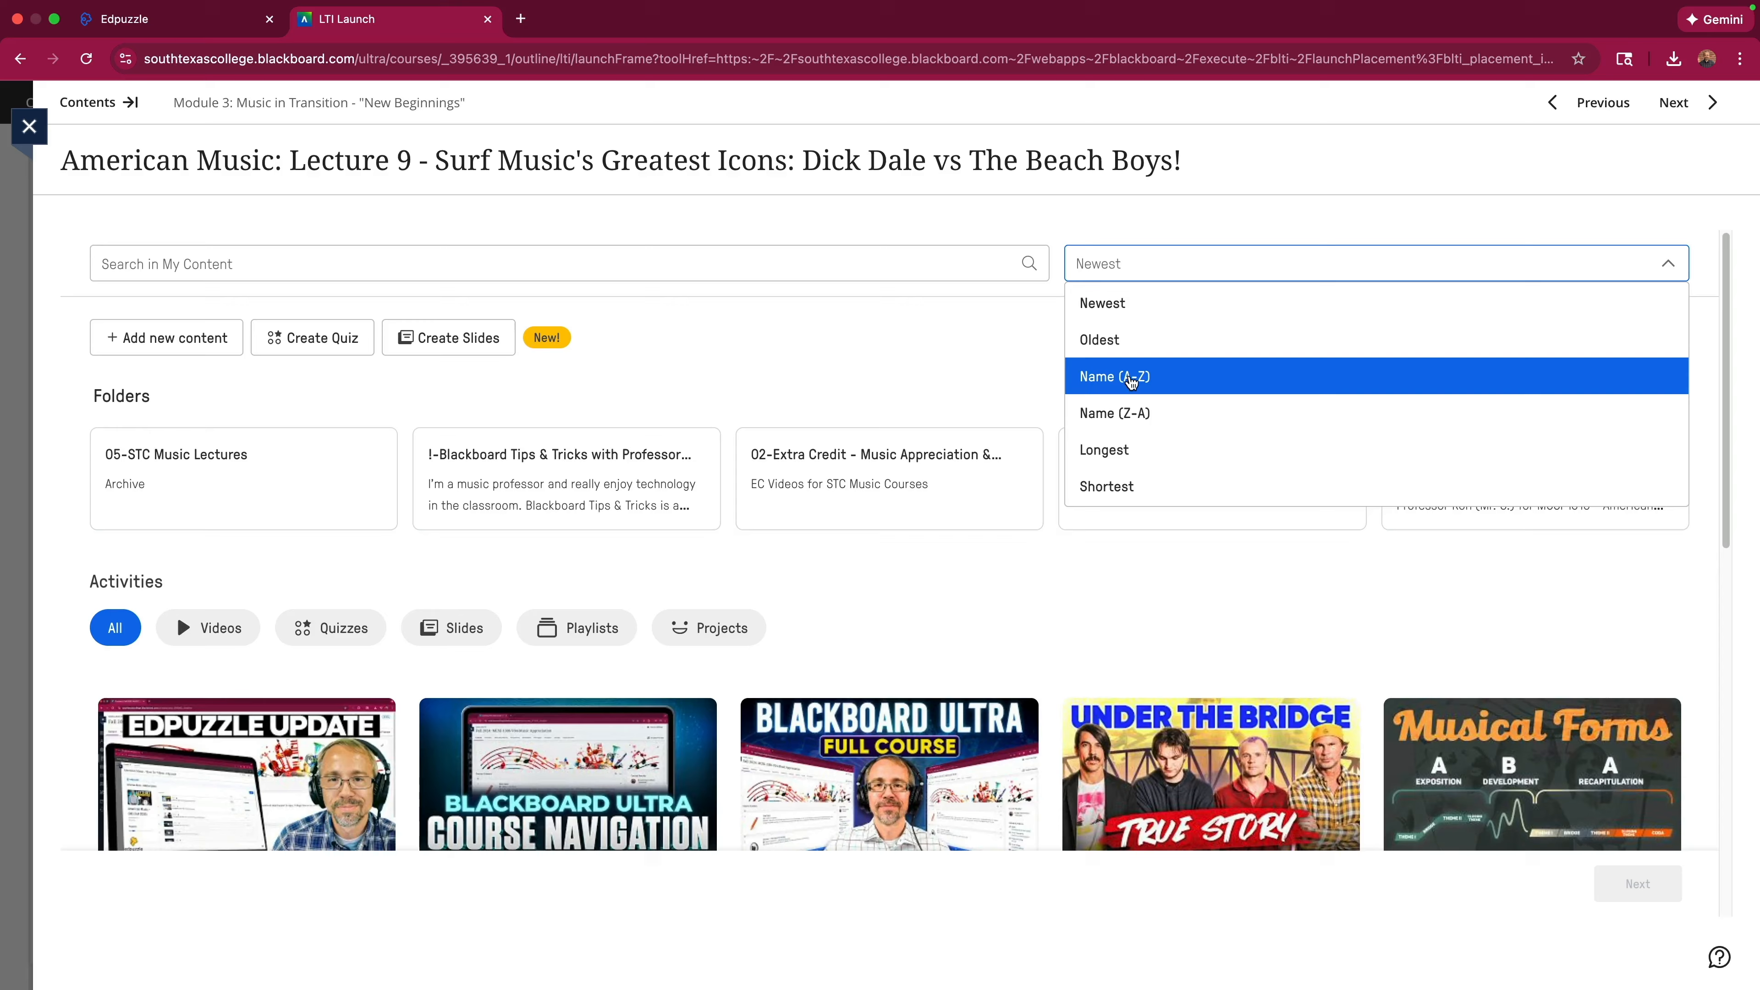
left_click(1128, 374)
left_click(1483, 456)
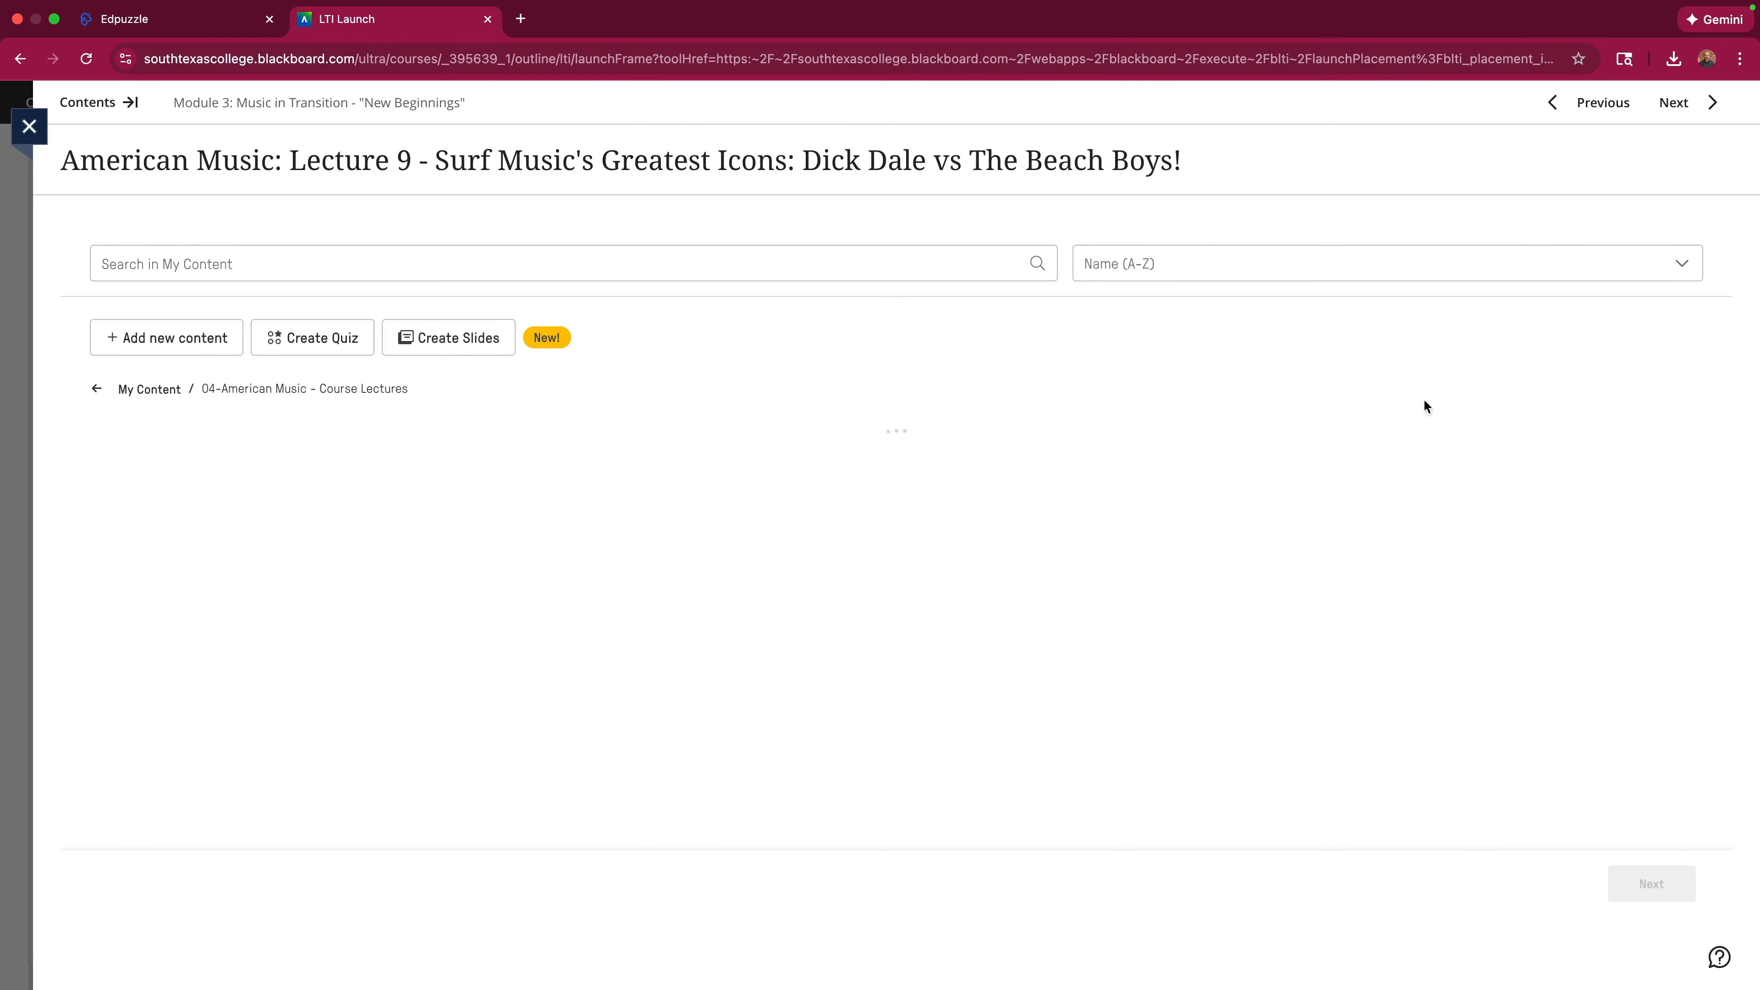
scroll(903, 559, "down", 4)
left_click(1155, 691)
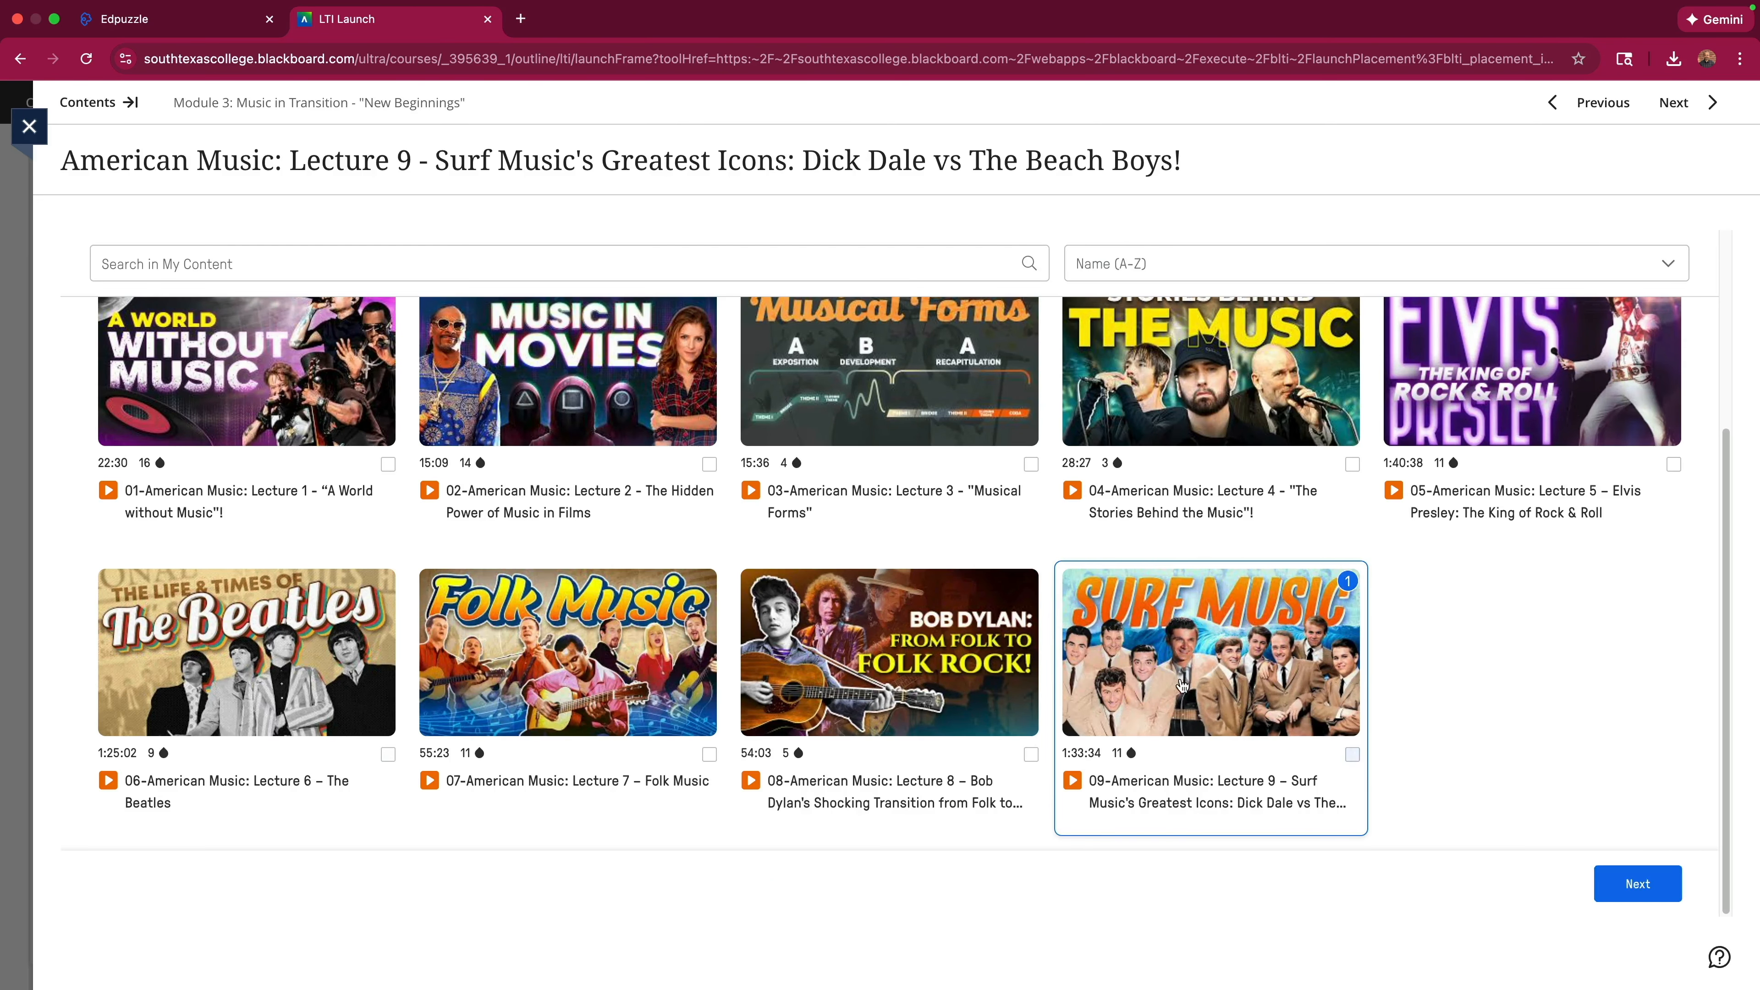
left_click(1639, 890)
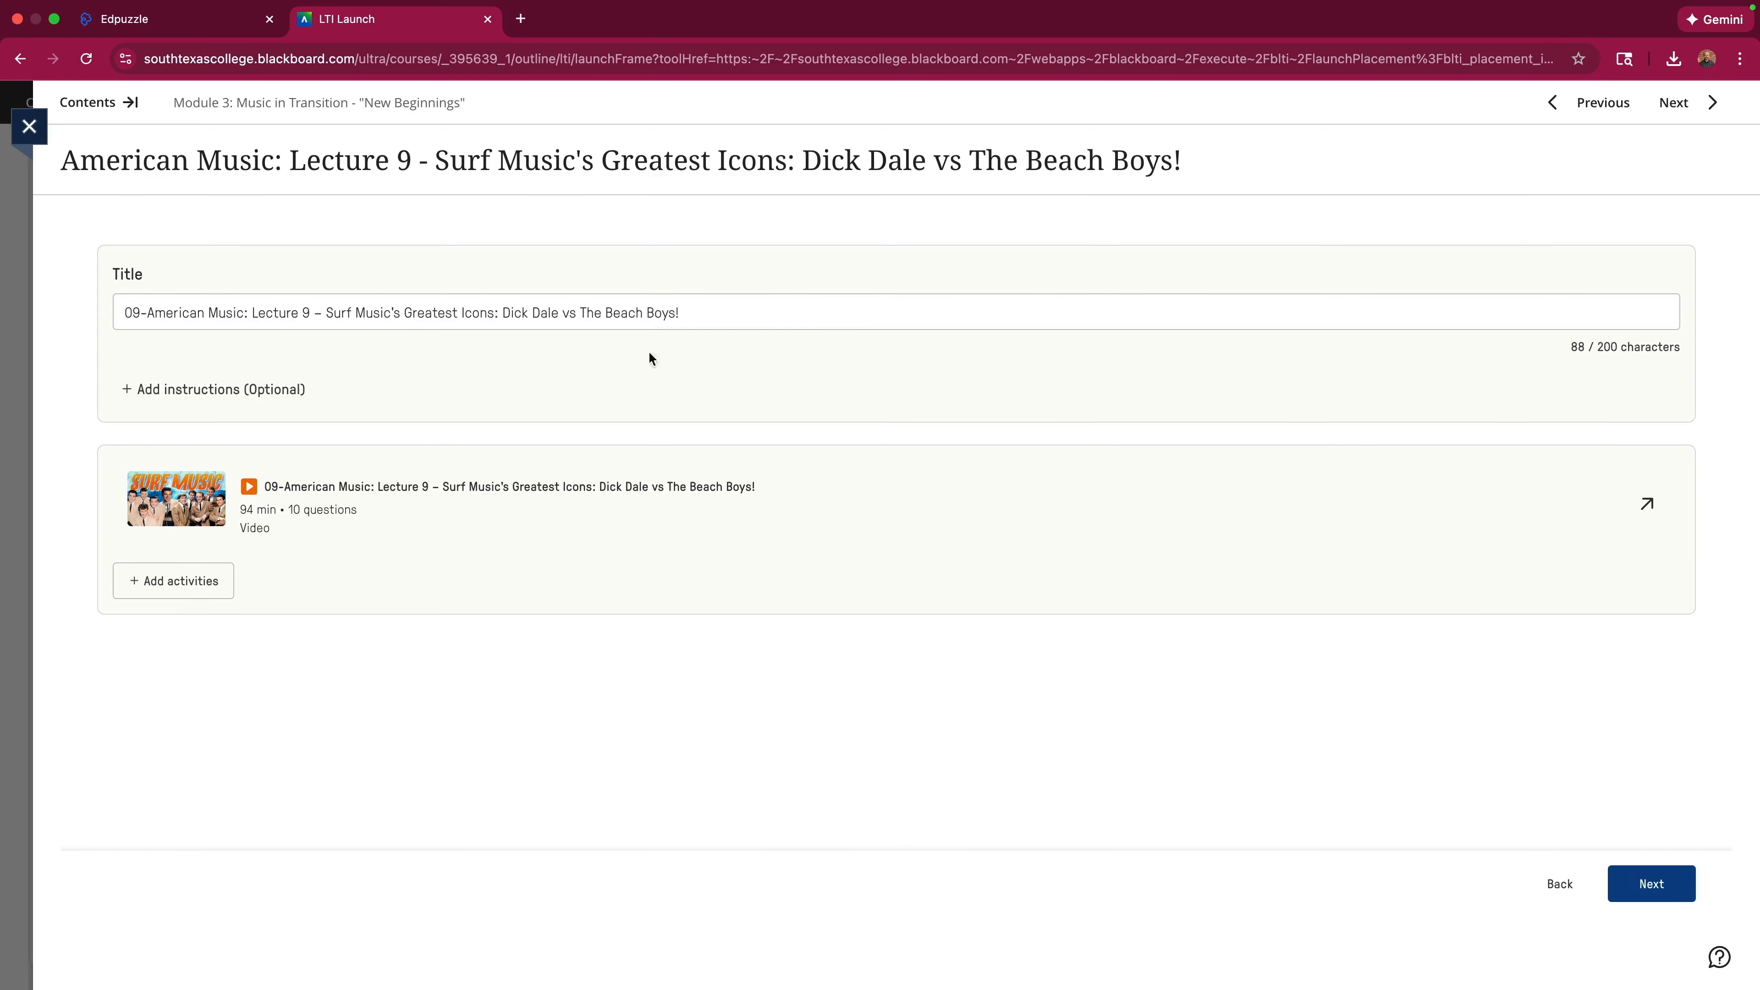
Assign the Lecture 9 video with Unlimited attempts and return to the course outline.
left_click(1637, 883)
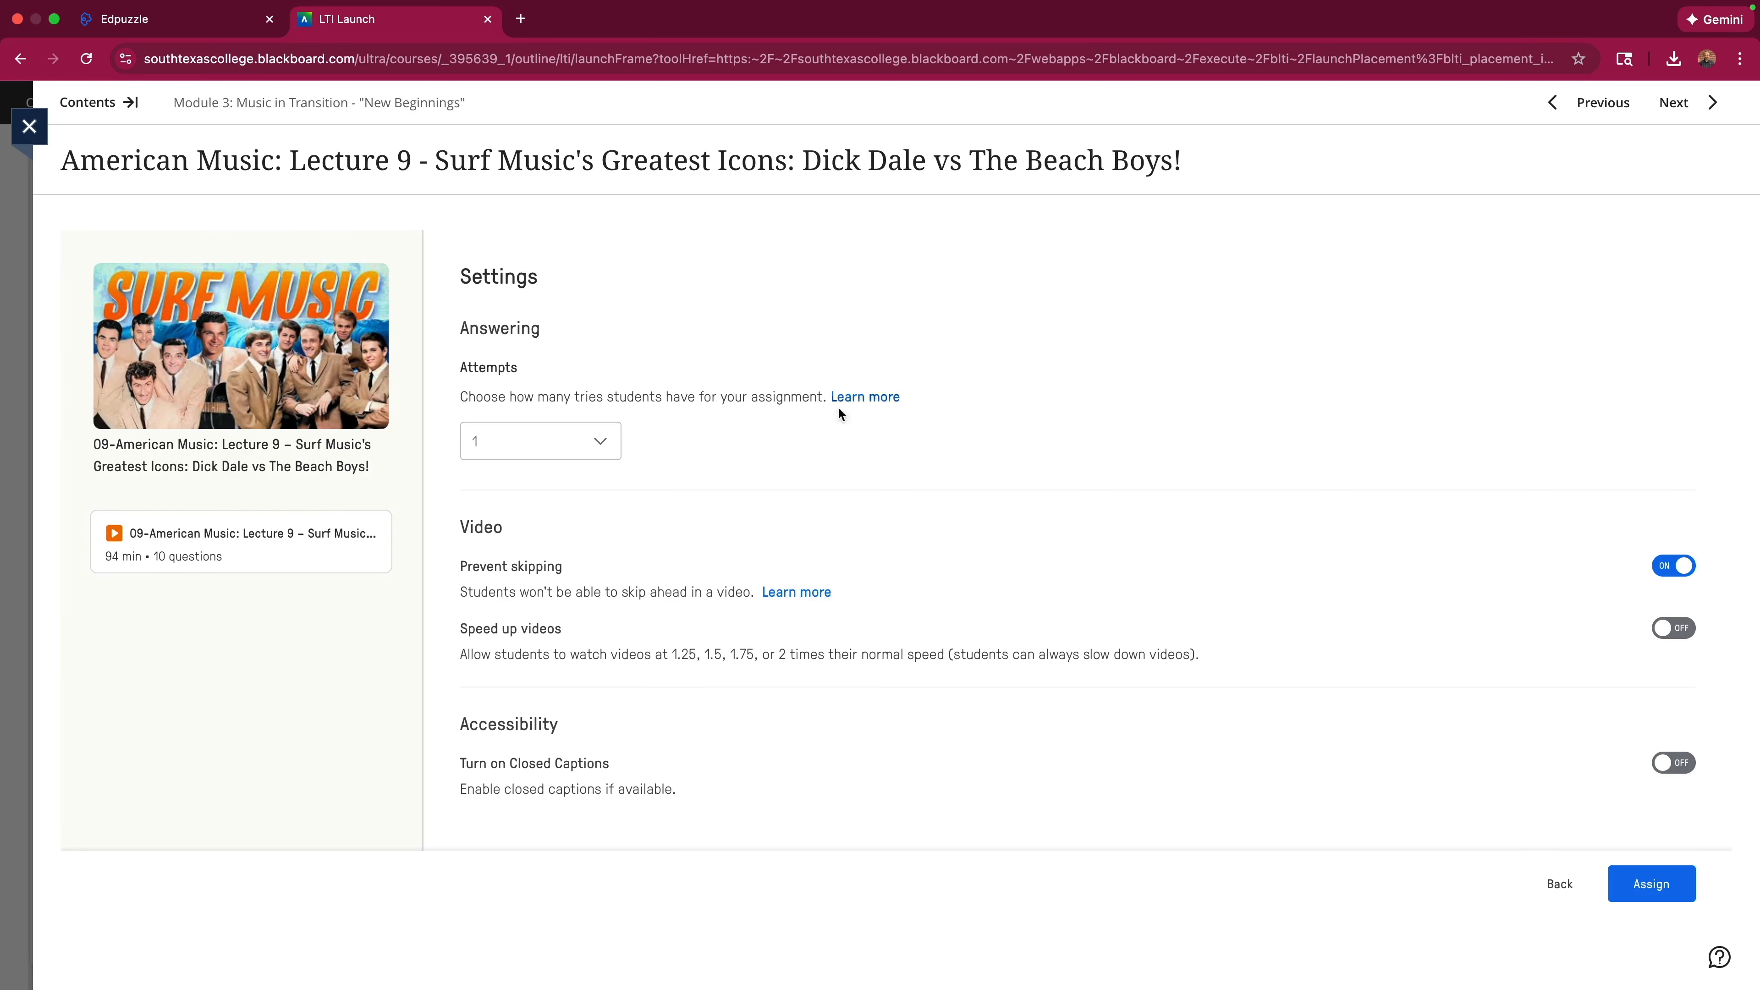
left_click(600, 443)
left_click(543, 498)
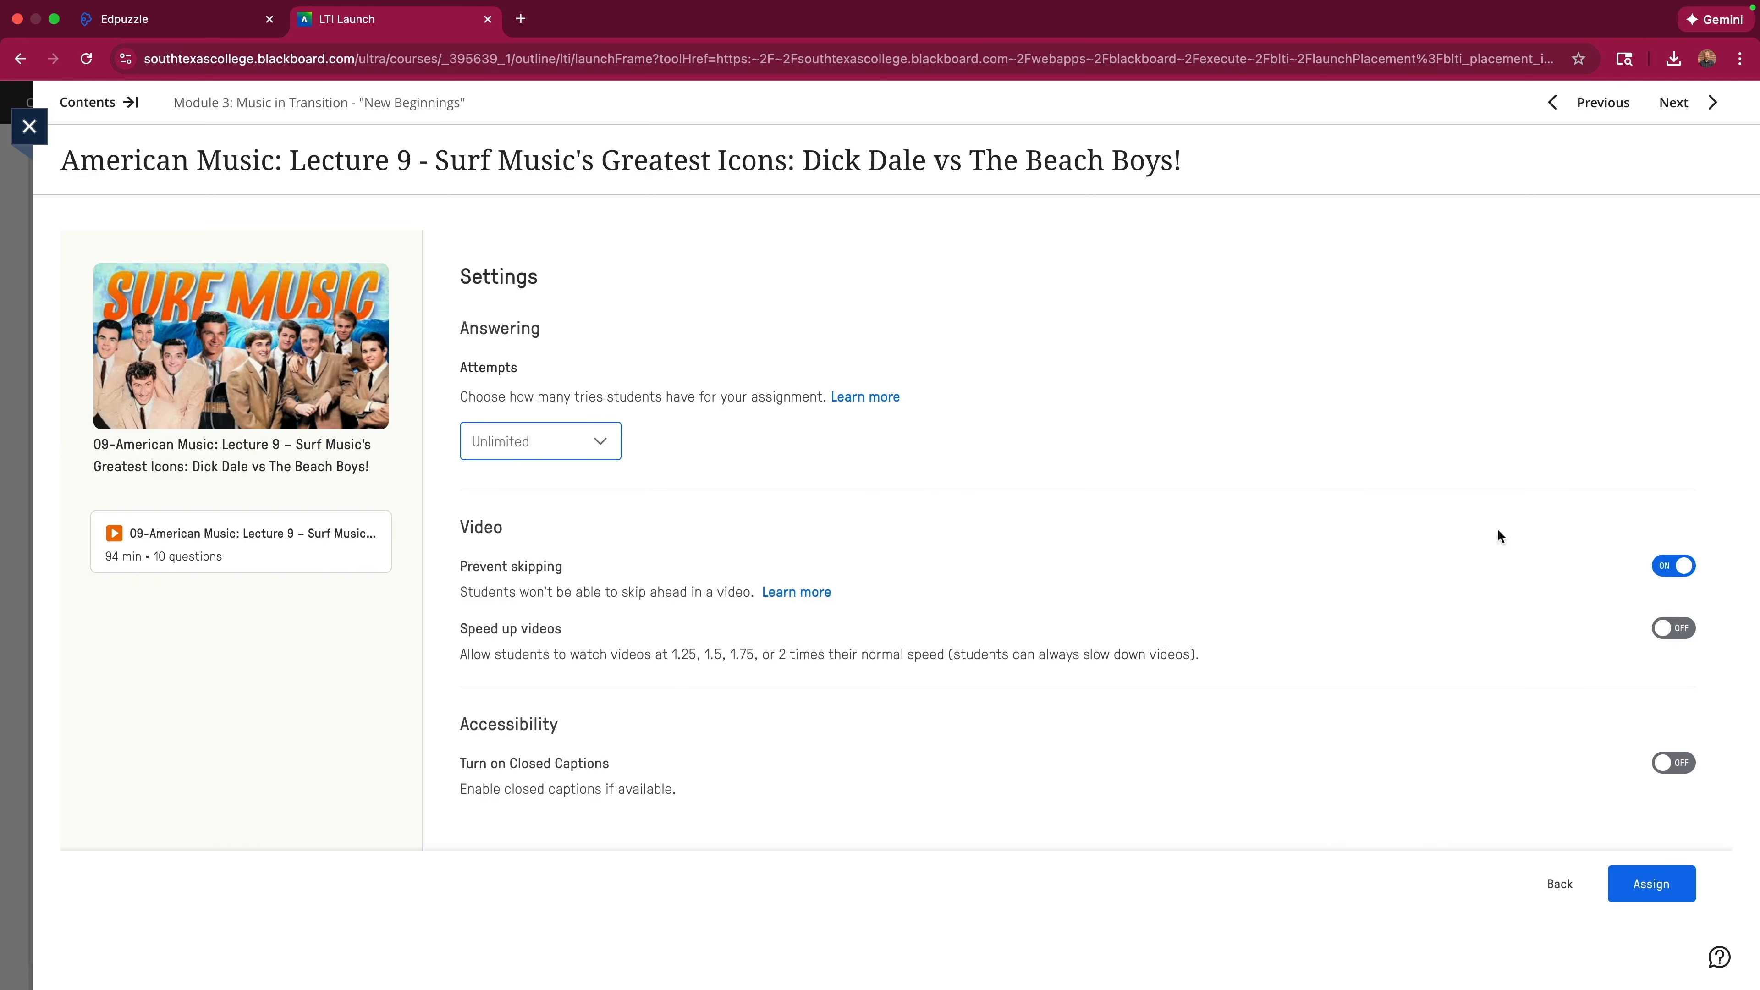
left_click(1652, 888)
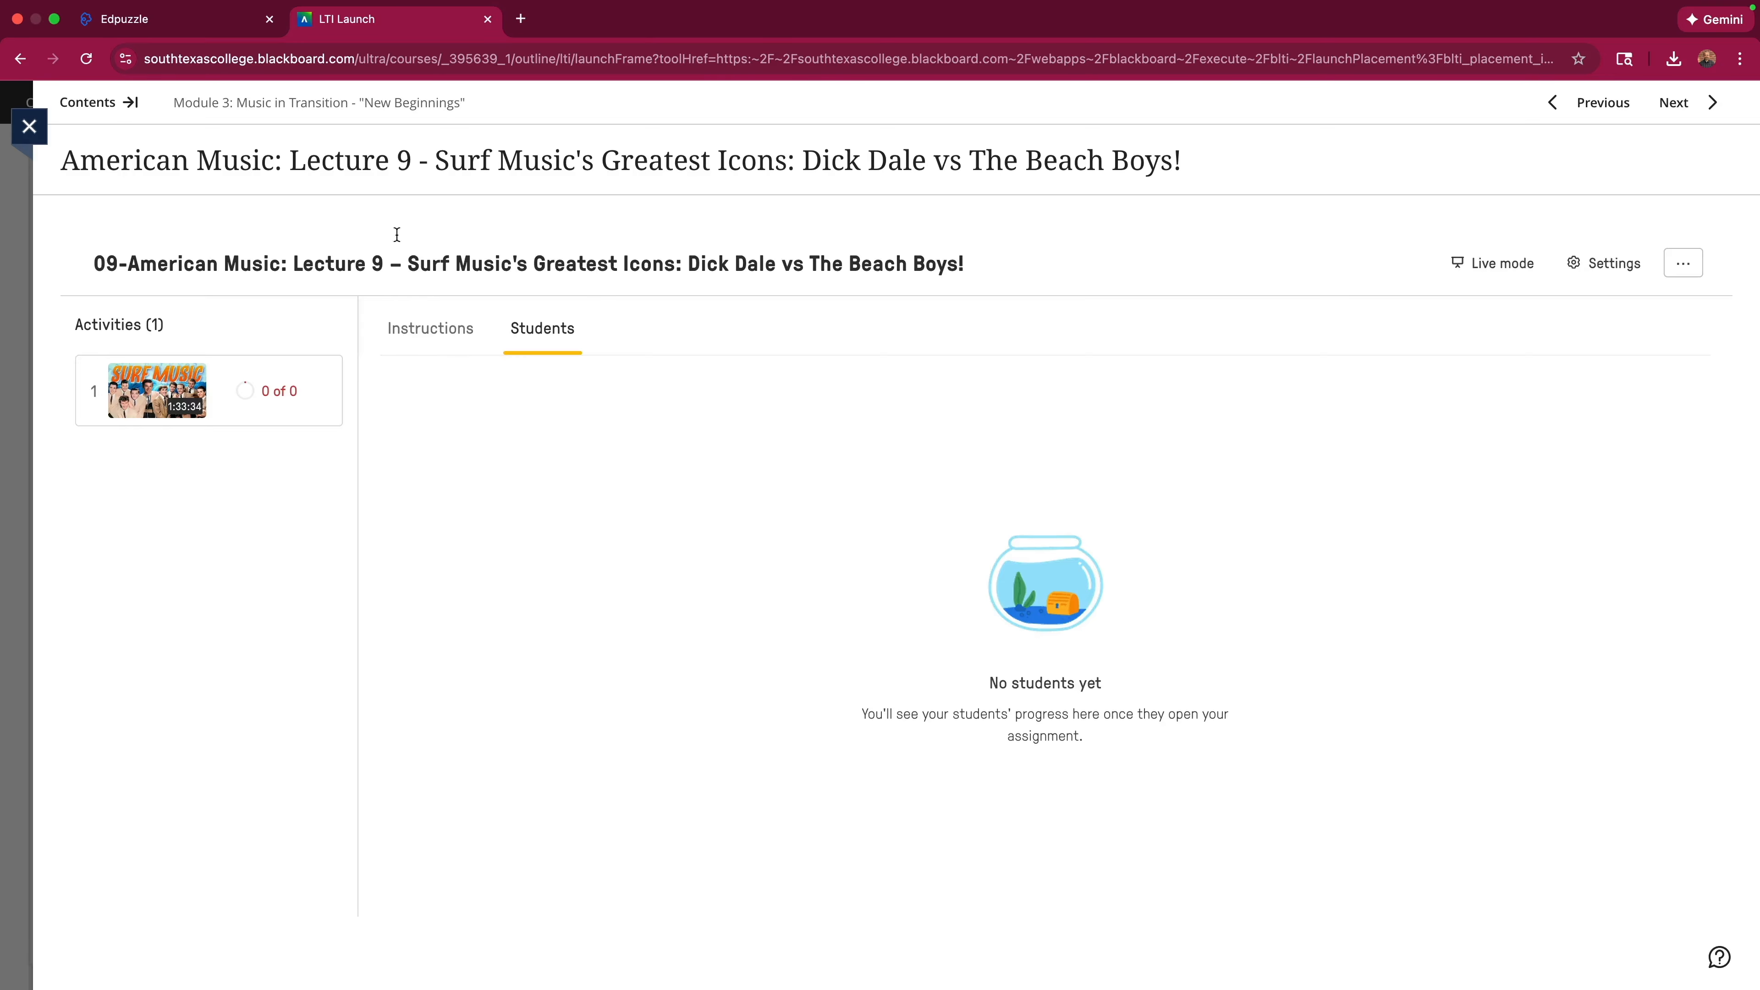
left_click(28, 127)
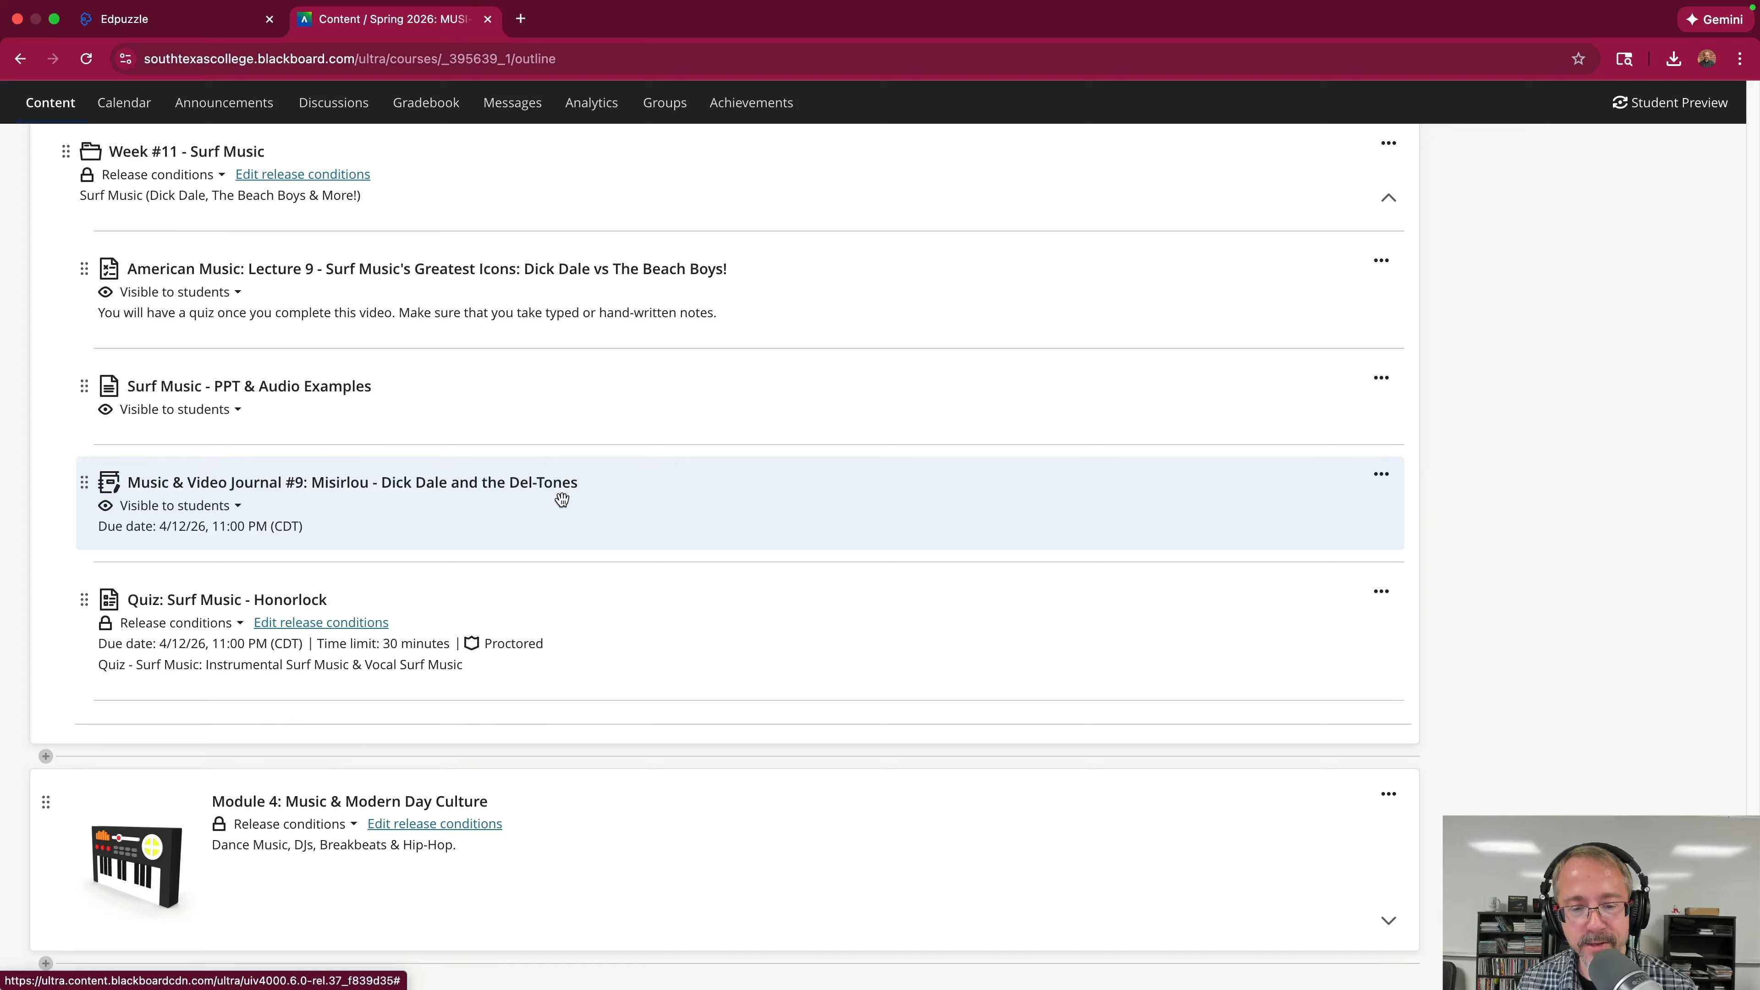
Reload the course content page and look over the list of modules.
scroll(562, 500, "up", 20)
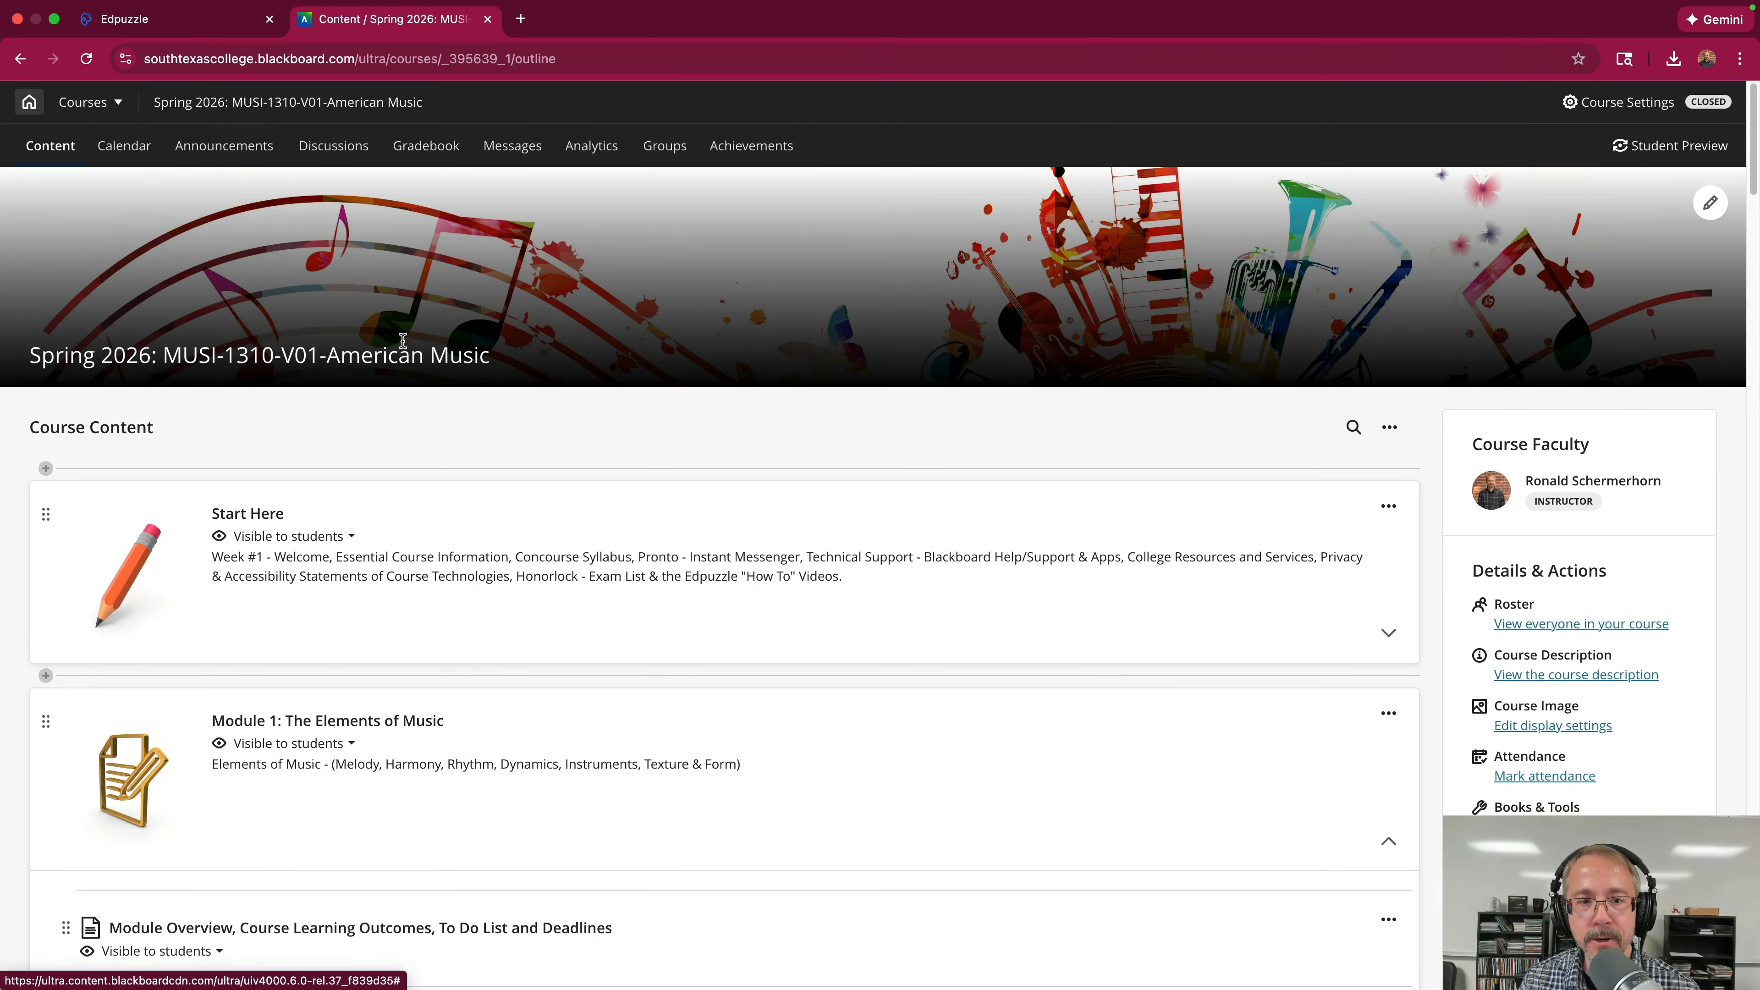
left_click(50, 147)
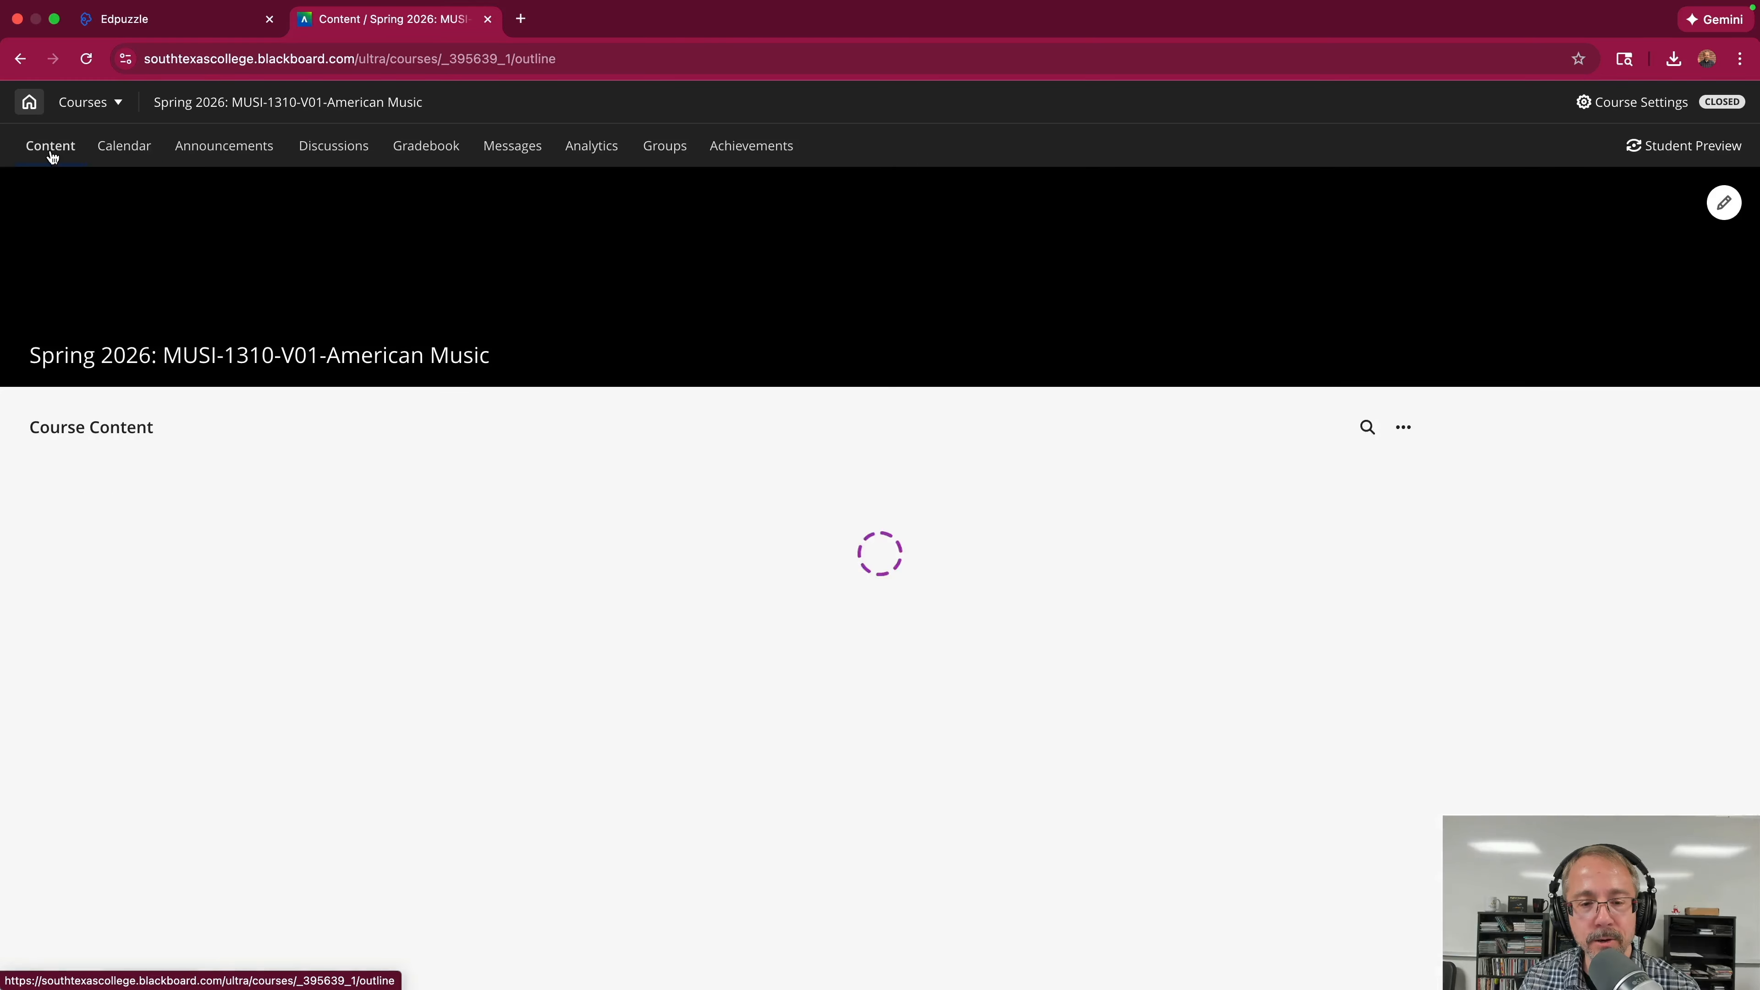
scroll(595, 468, "down", 7)
scroll(594, 465, "up", 7)
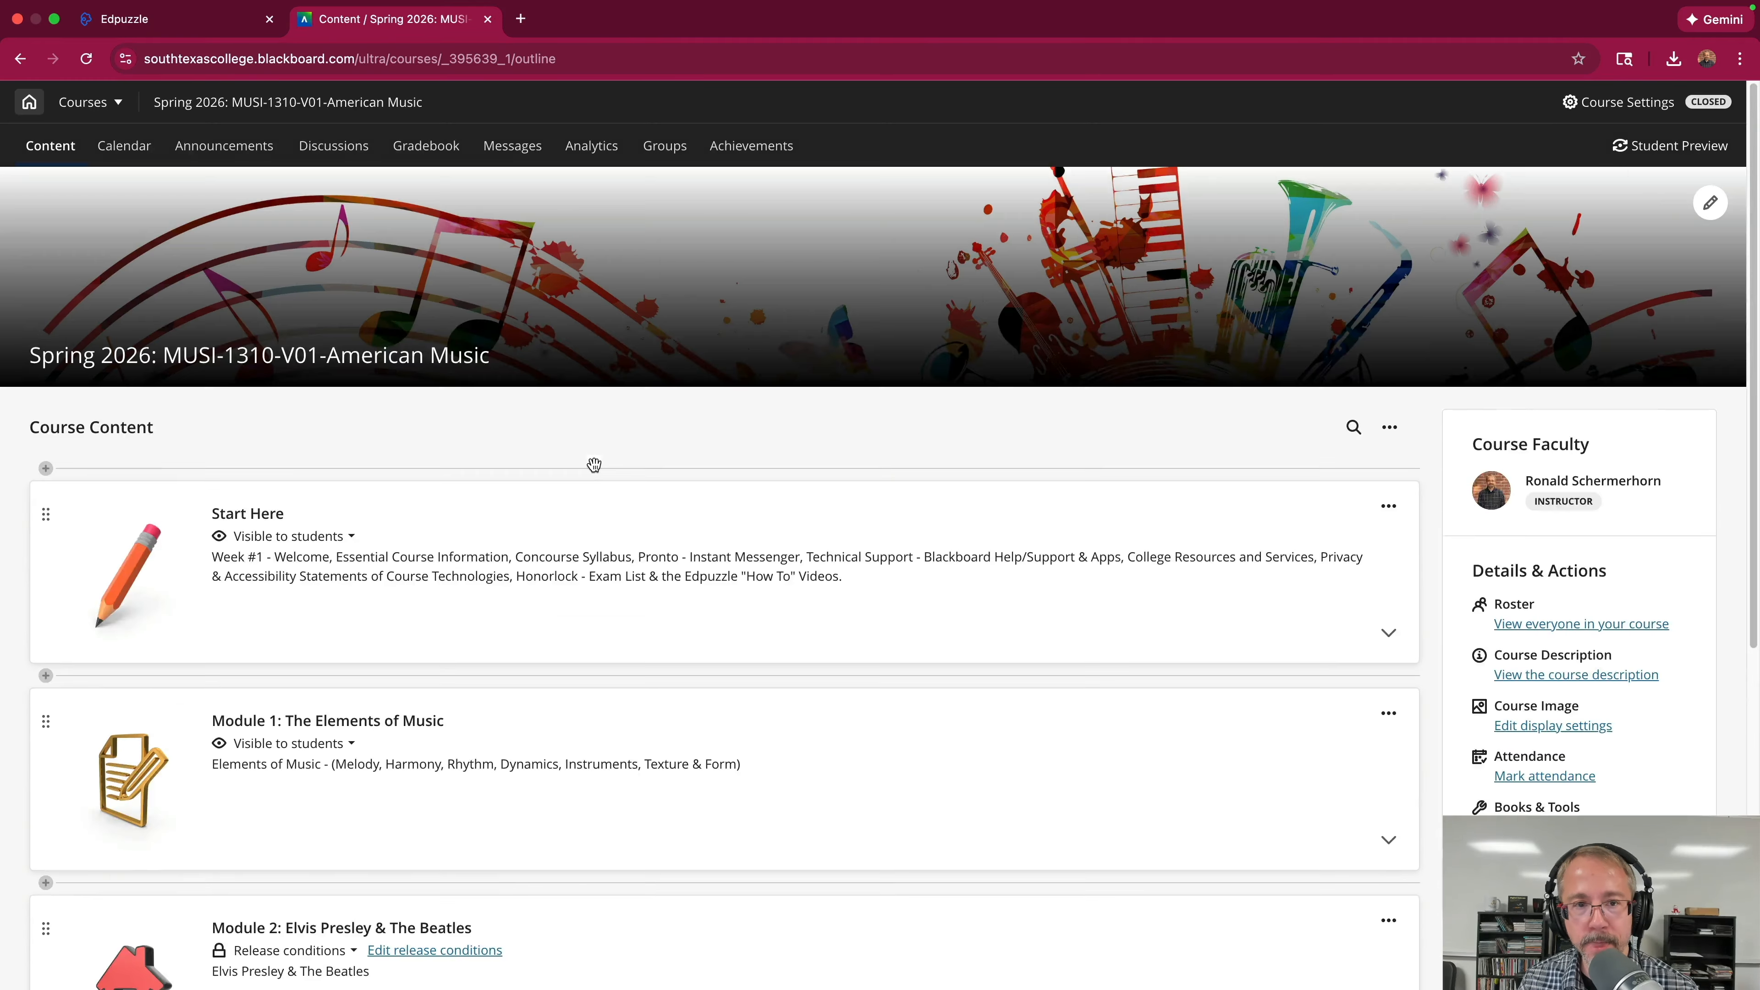
Switch to the Edpuzzle class page, refresh it and review the assigned lecture videos and the 01b-American Music - (Spring 2026) activities.
left_click(112, 26)
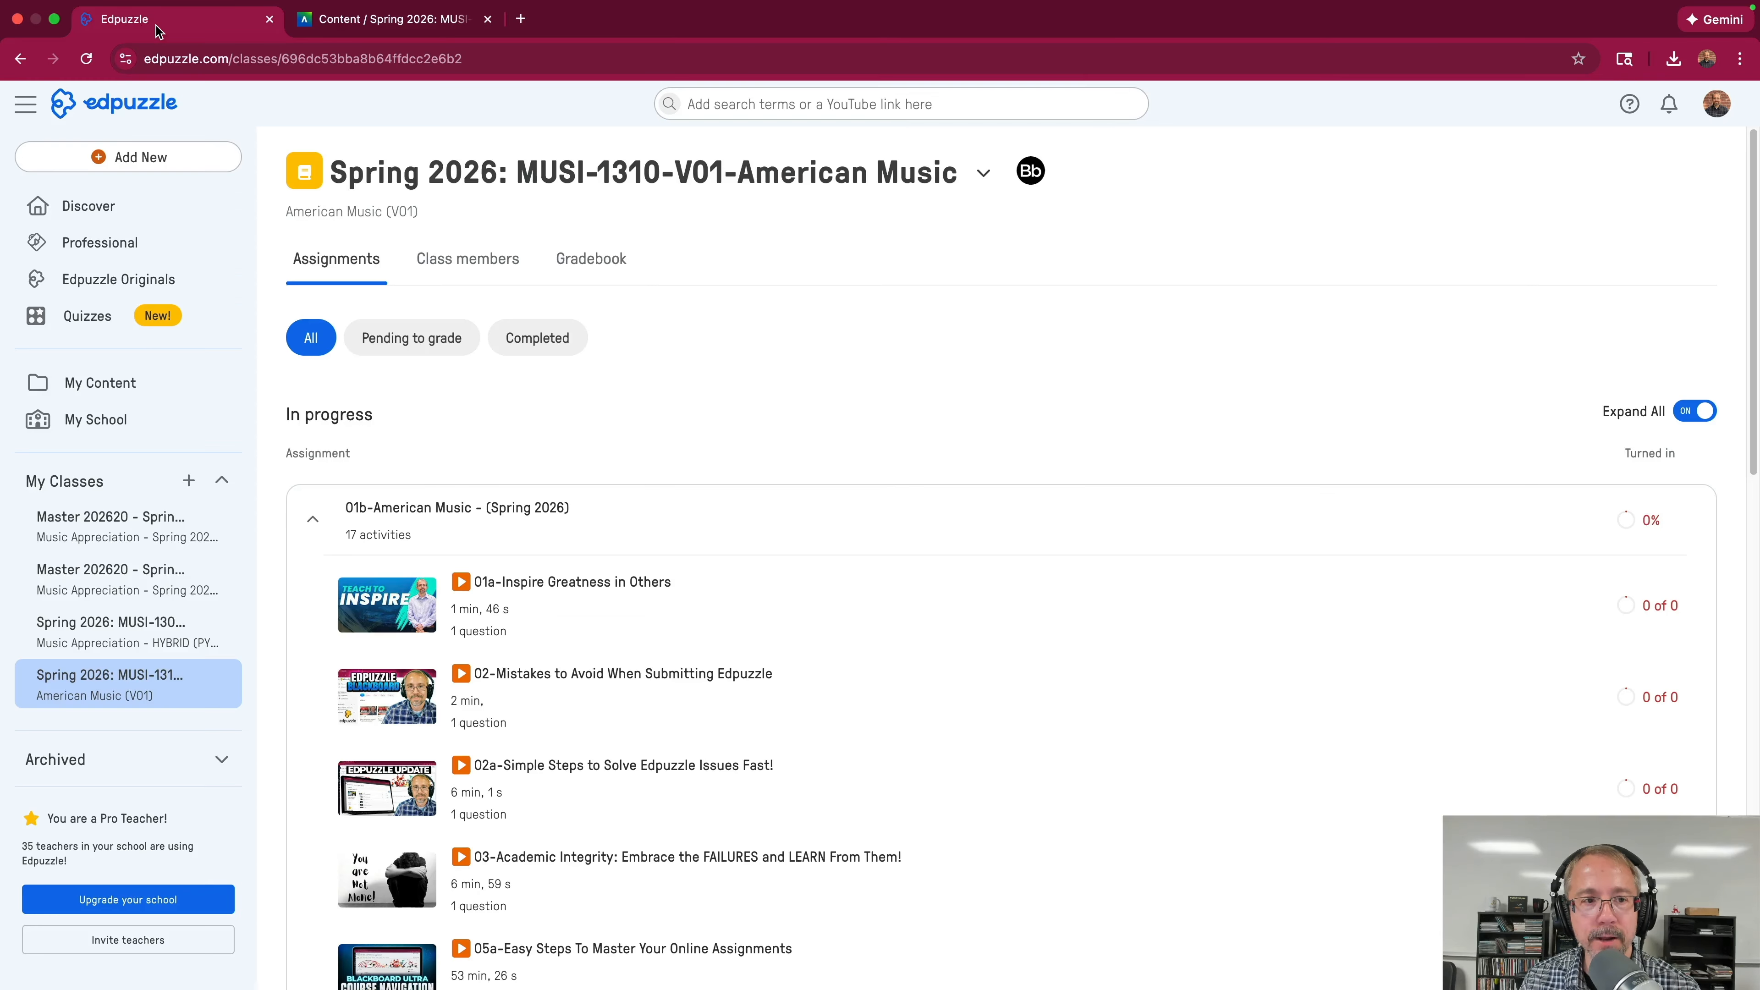
left_click(85, 60)
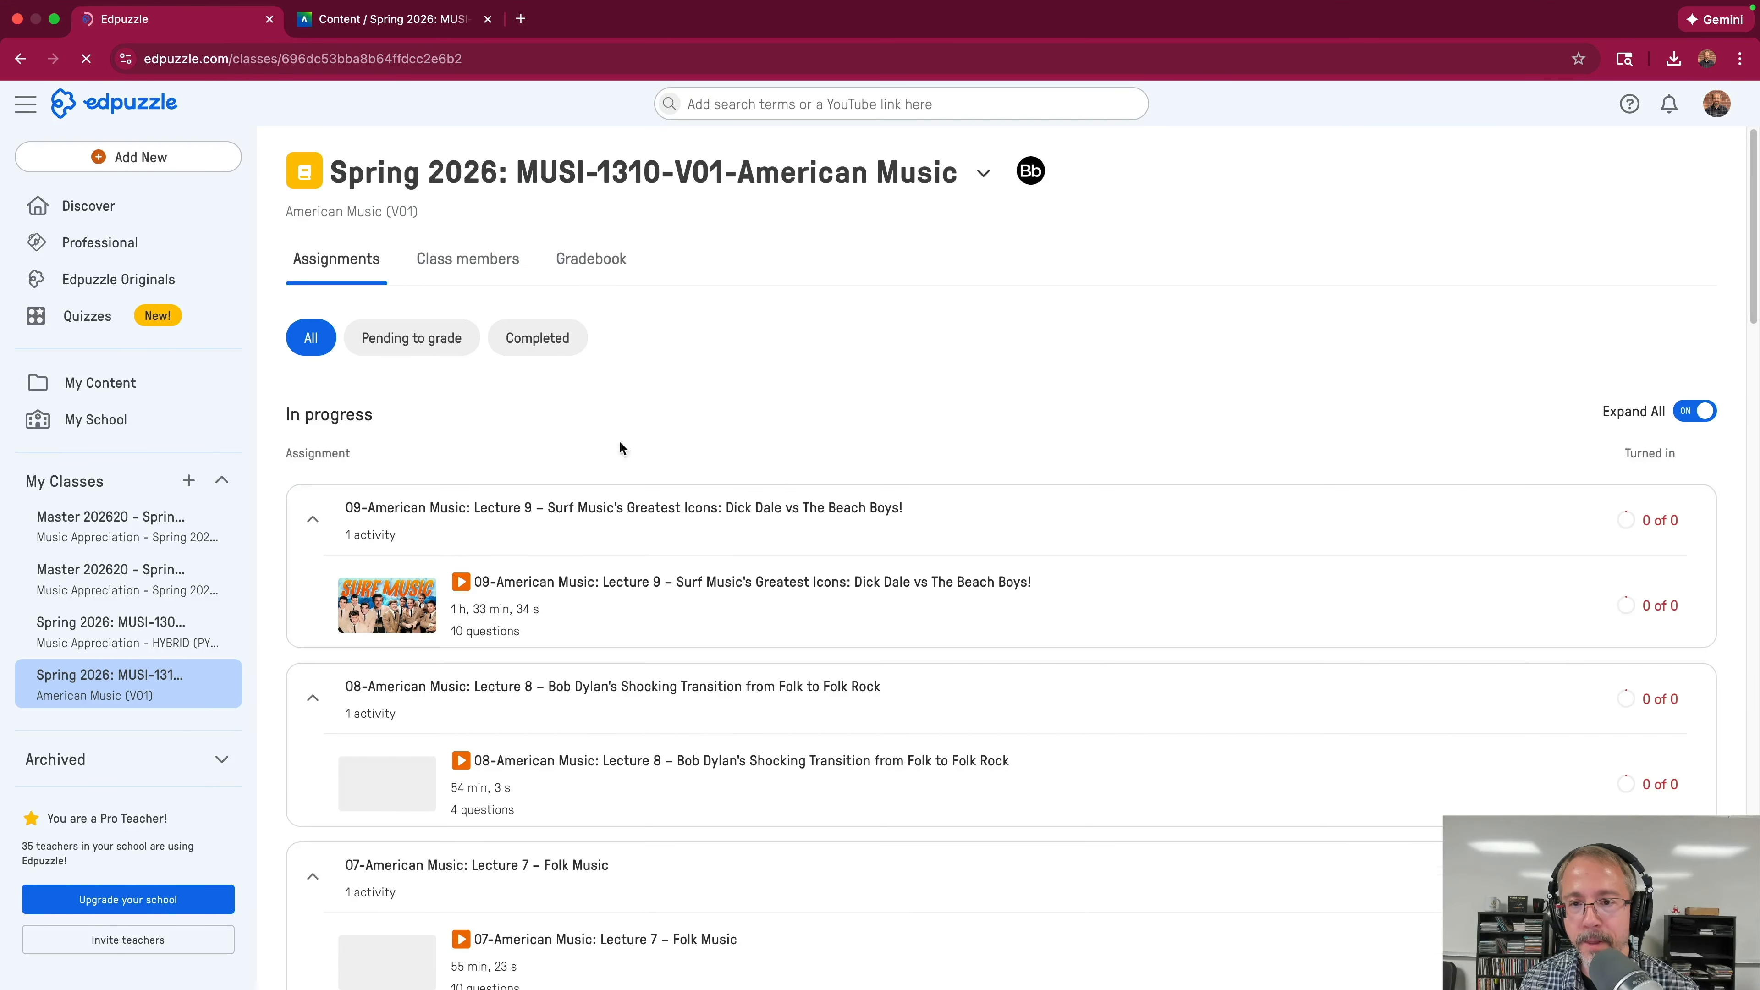
scroll(586, 433, "down", 20)
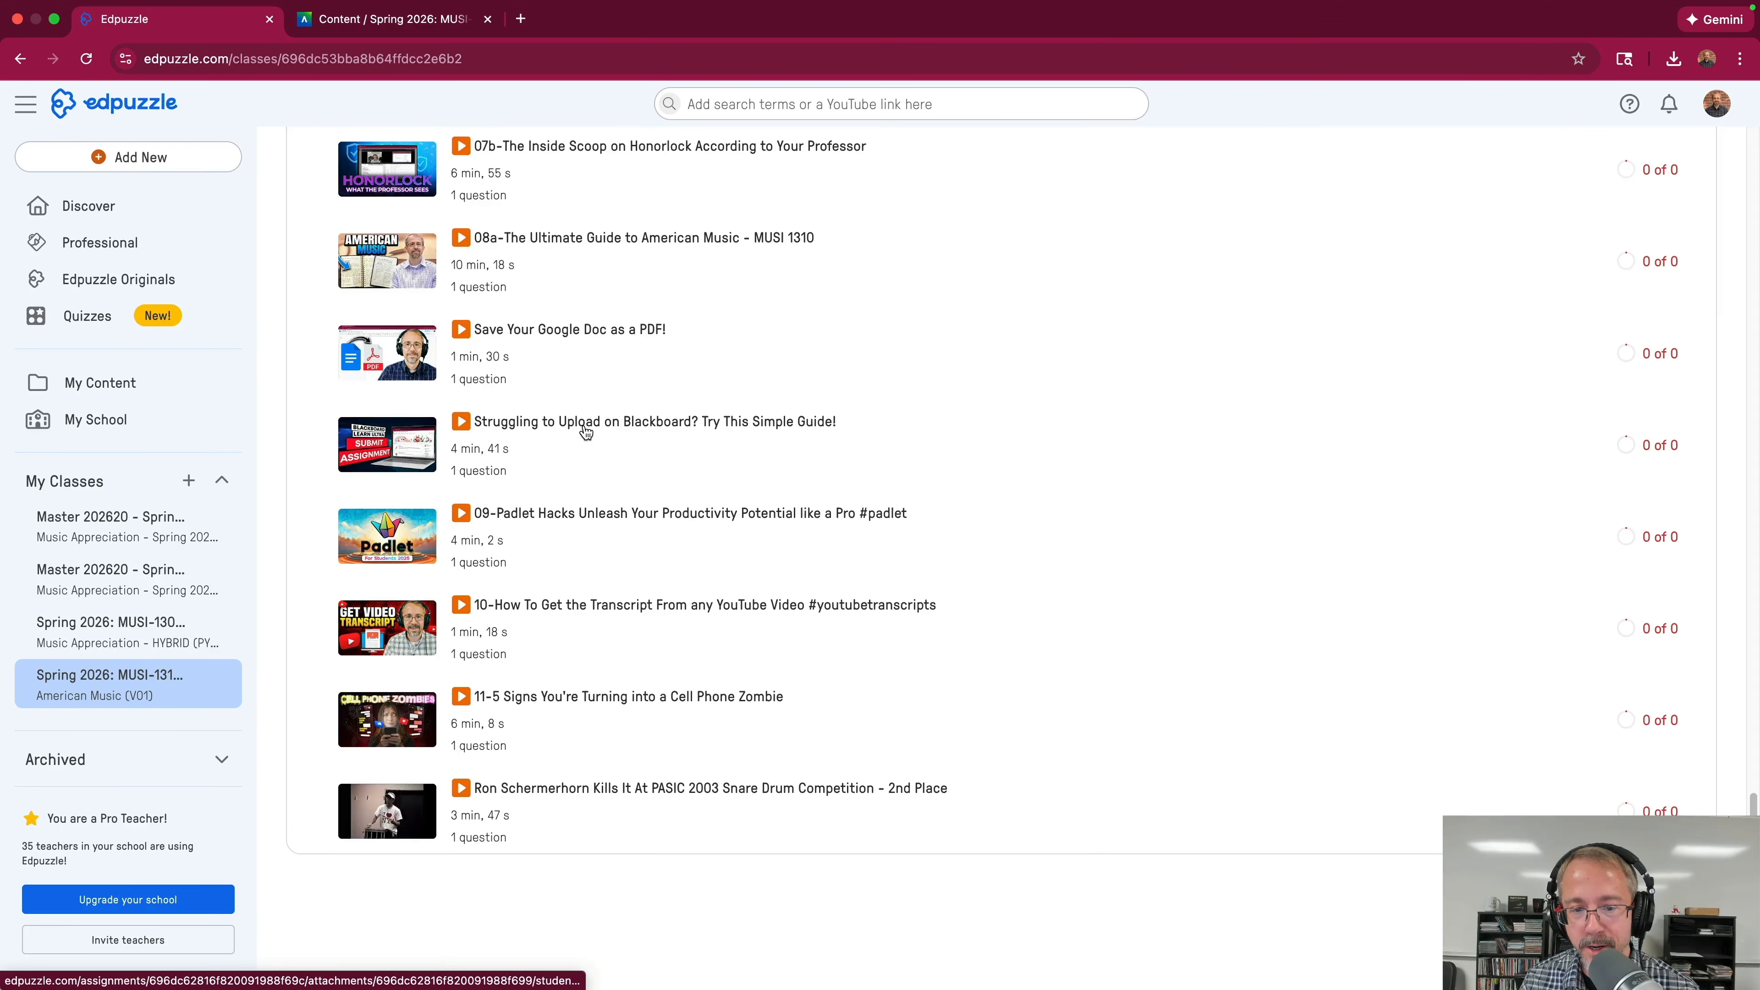
scroll(586, 433, "up", 15)
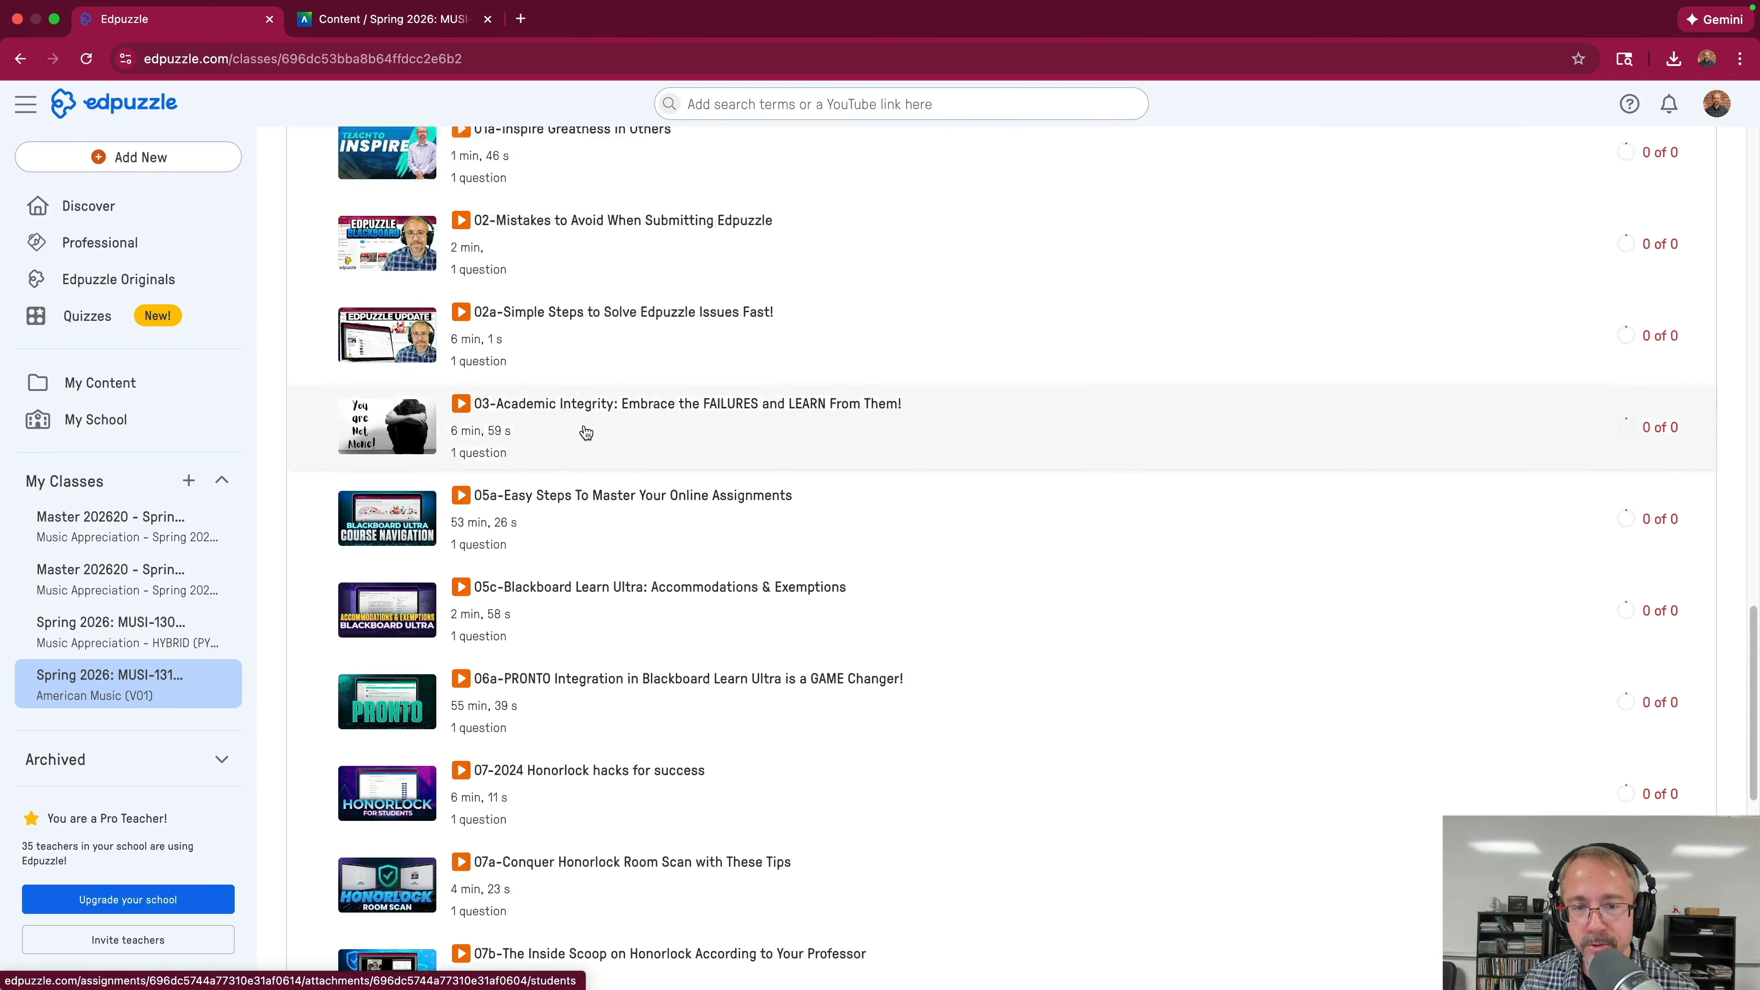
scroll(585, 431, "up", 6)
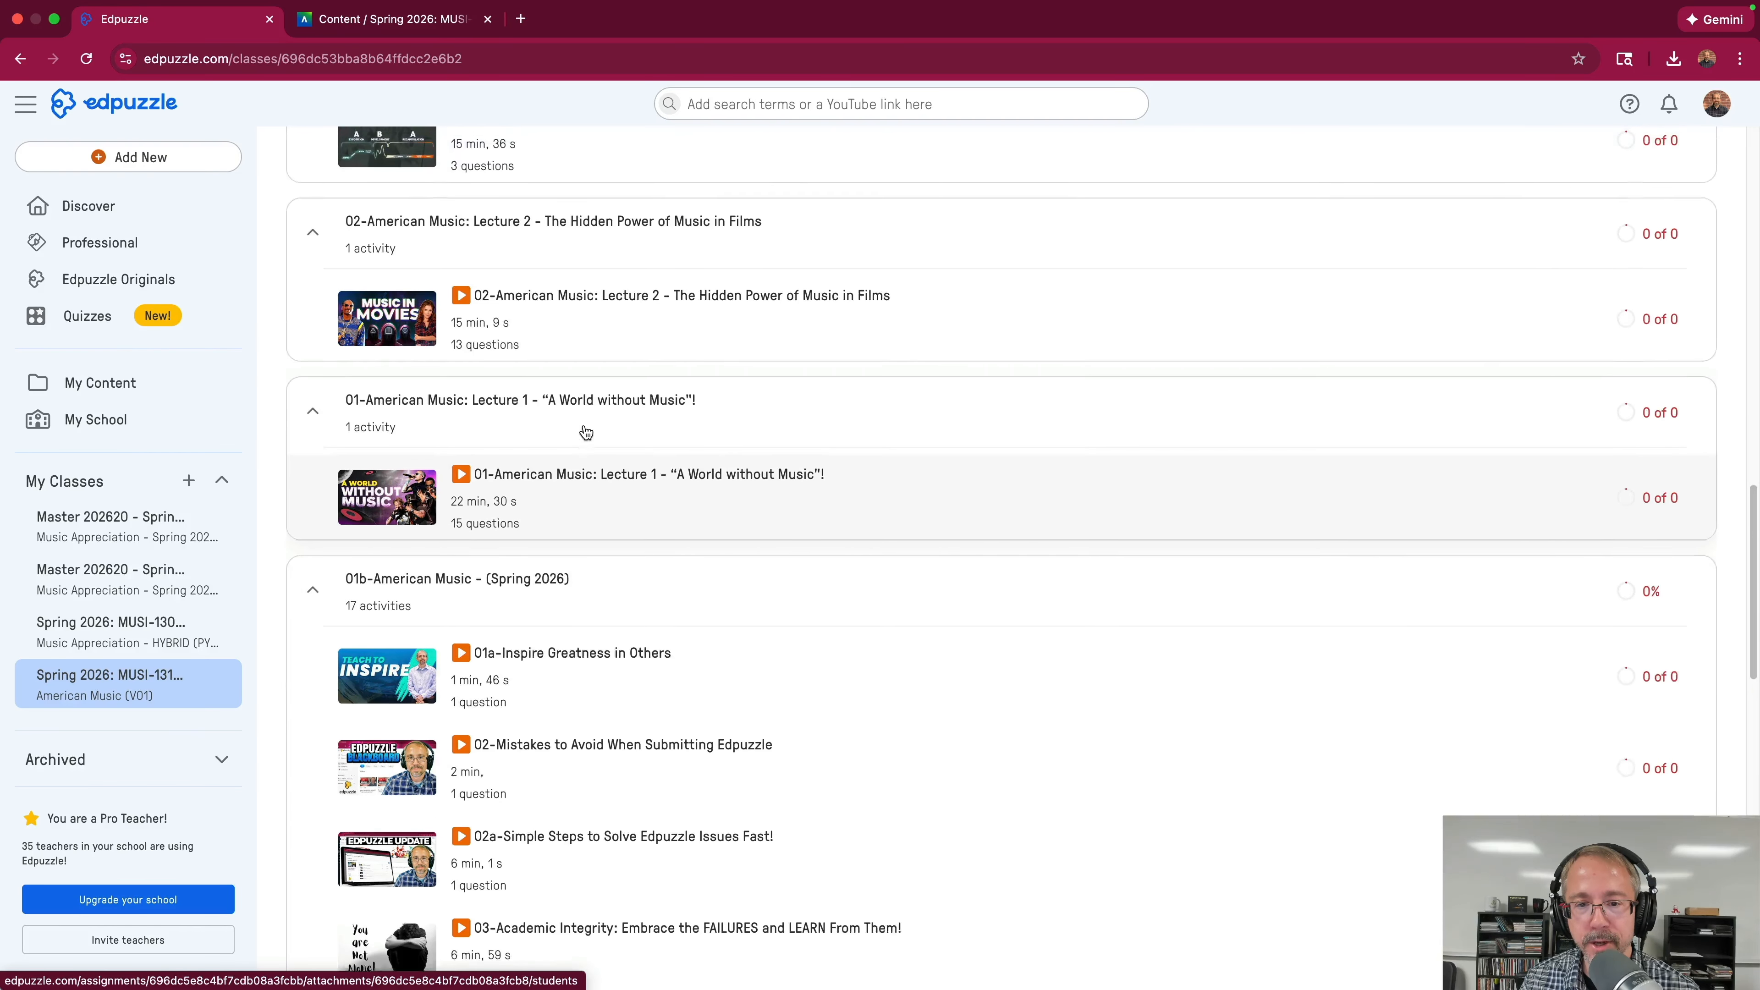
scroll(586, 431, "up", 7)
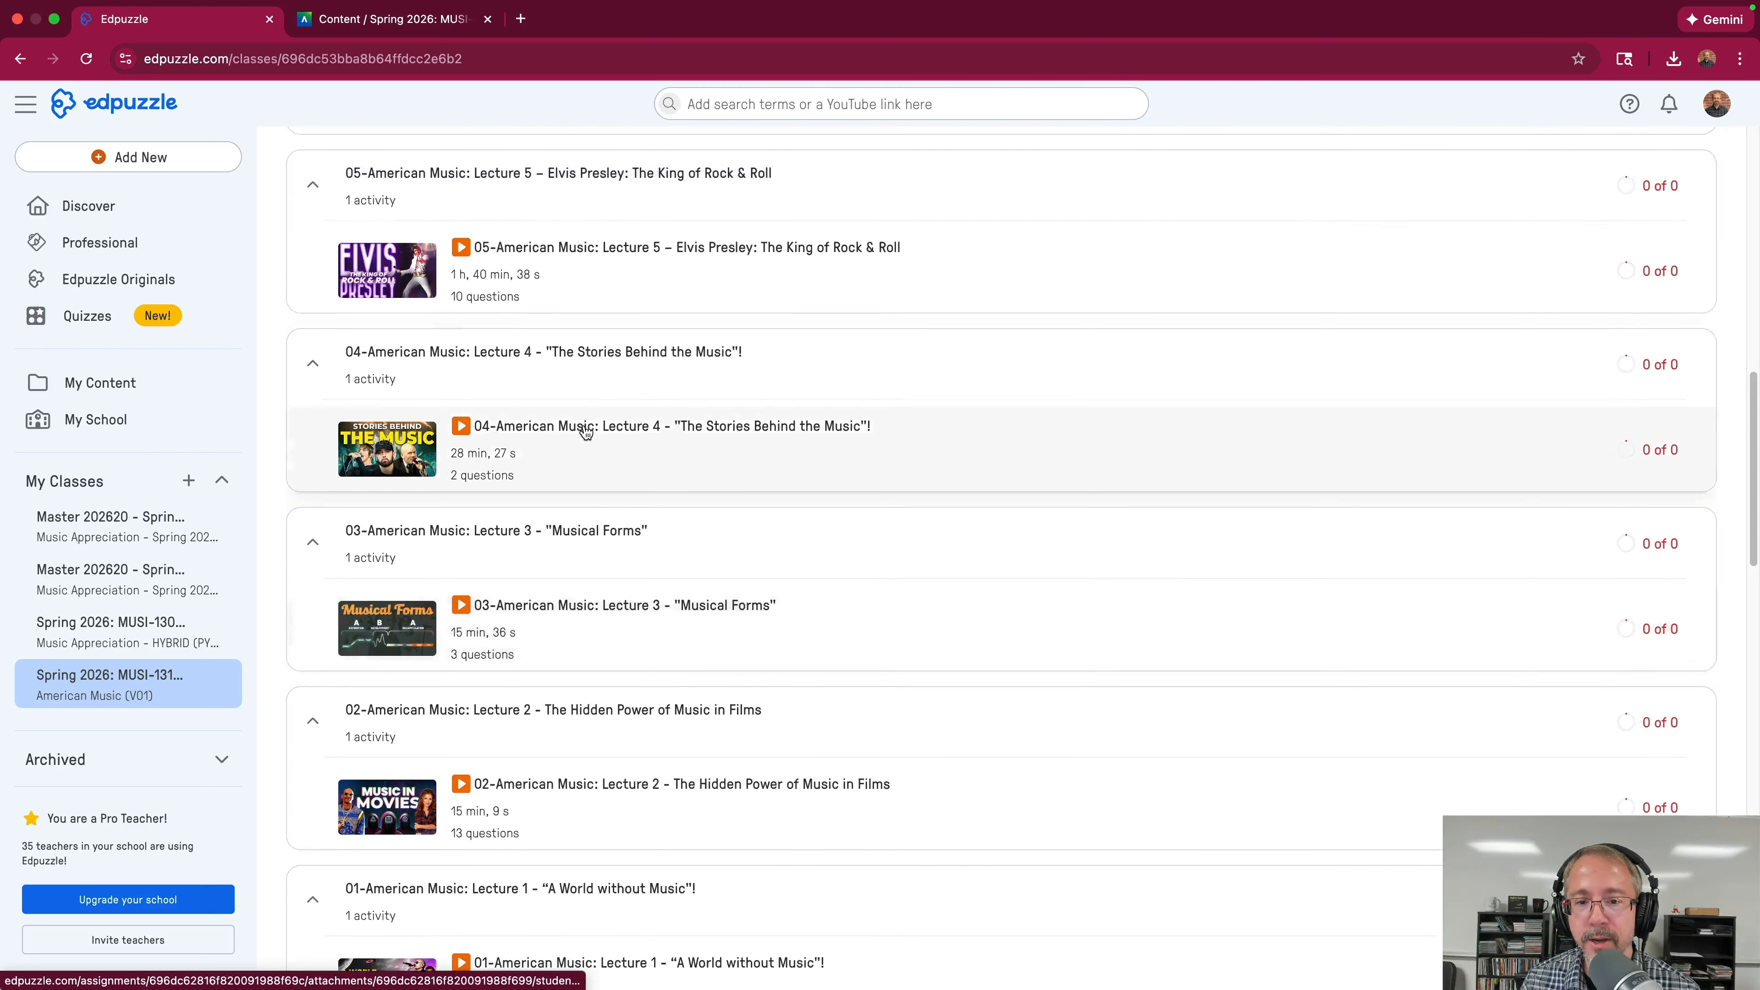
scroll(585, 432, "up", 7)
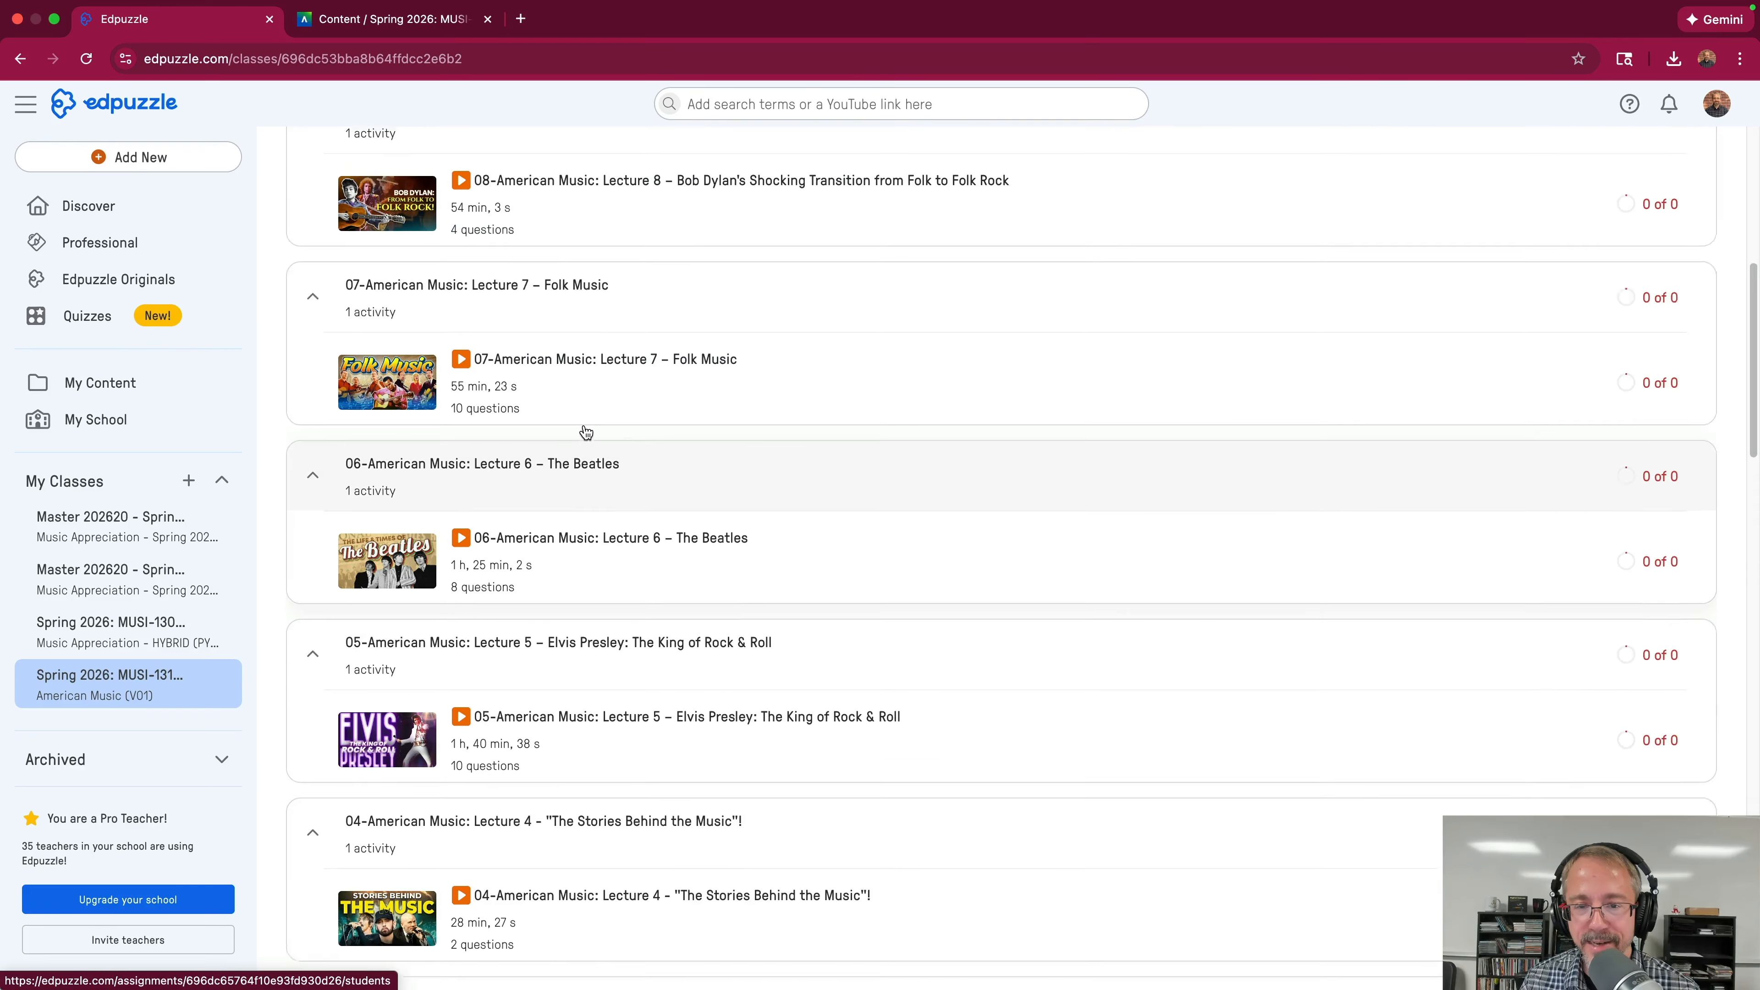
scroll(586, 432, "up", 5)
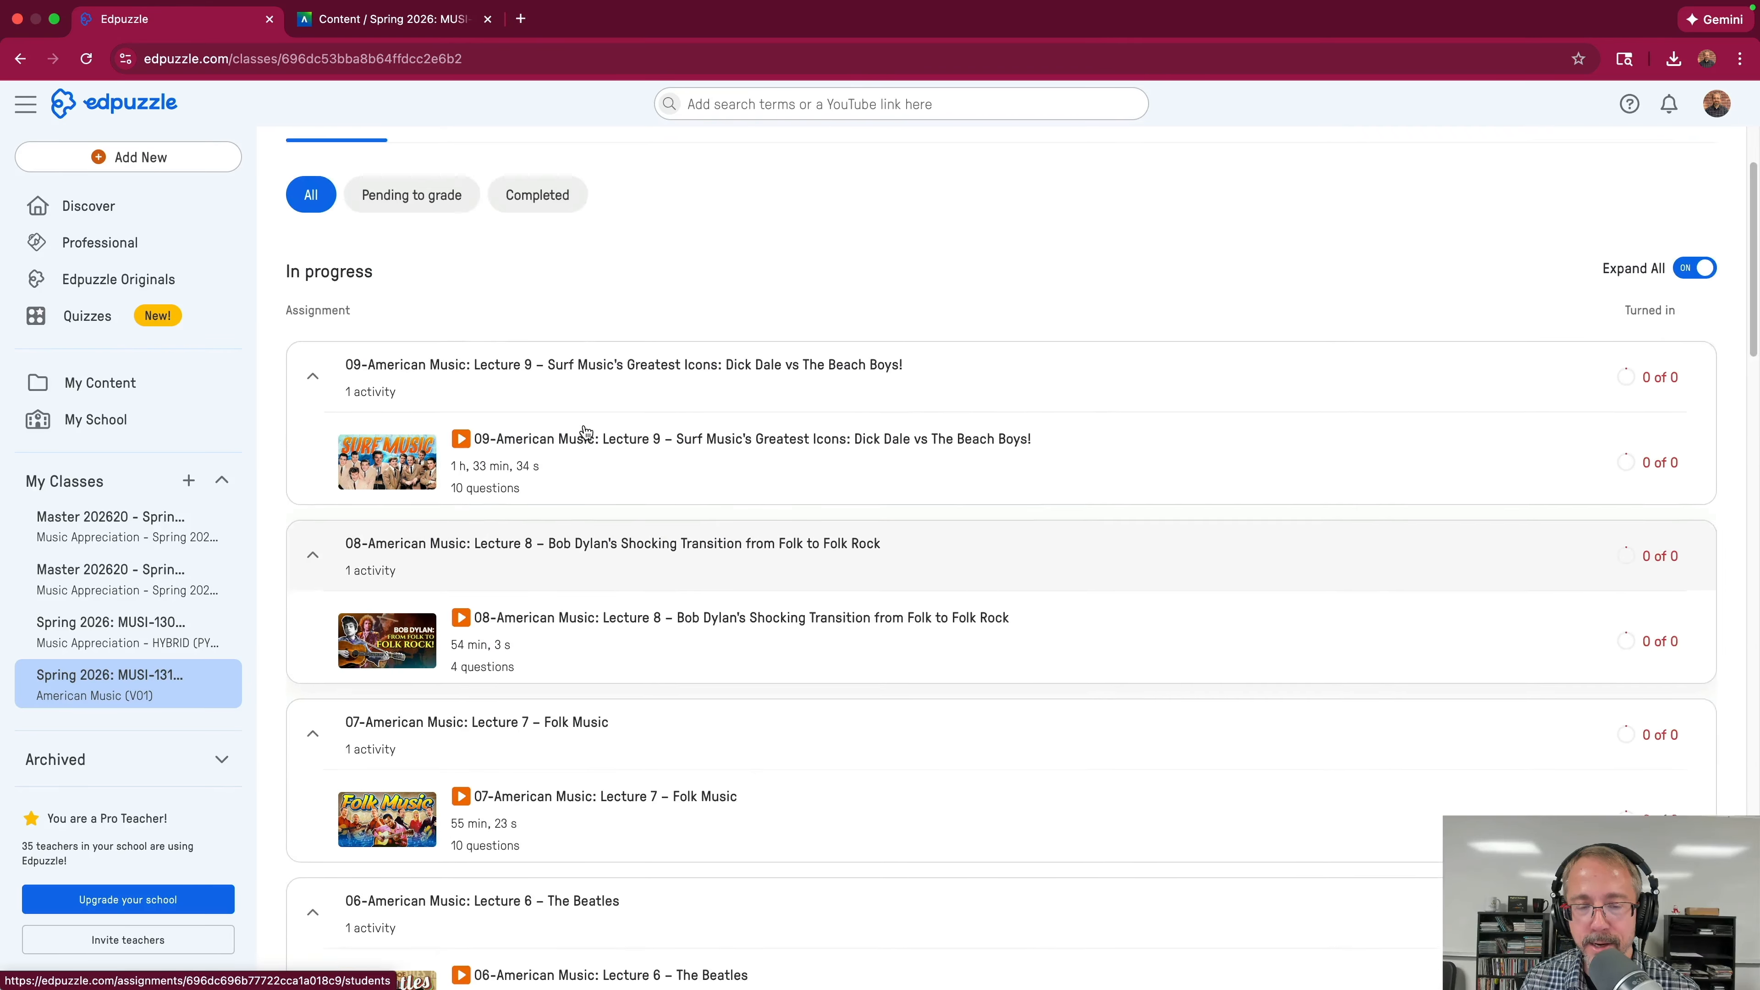
scroll(586, 431, "down", 1)
scroll(586, 431, "up", 1)
scroll(585, 431, "down", 15)
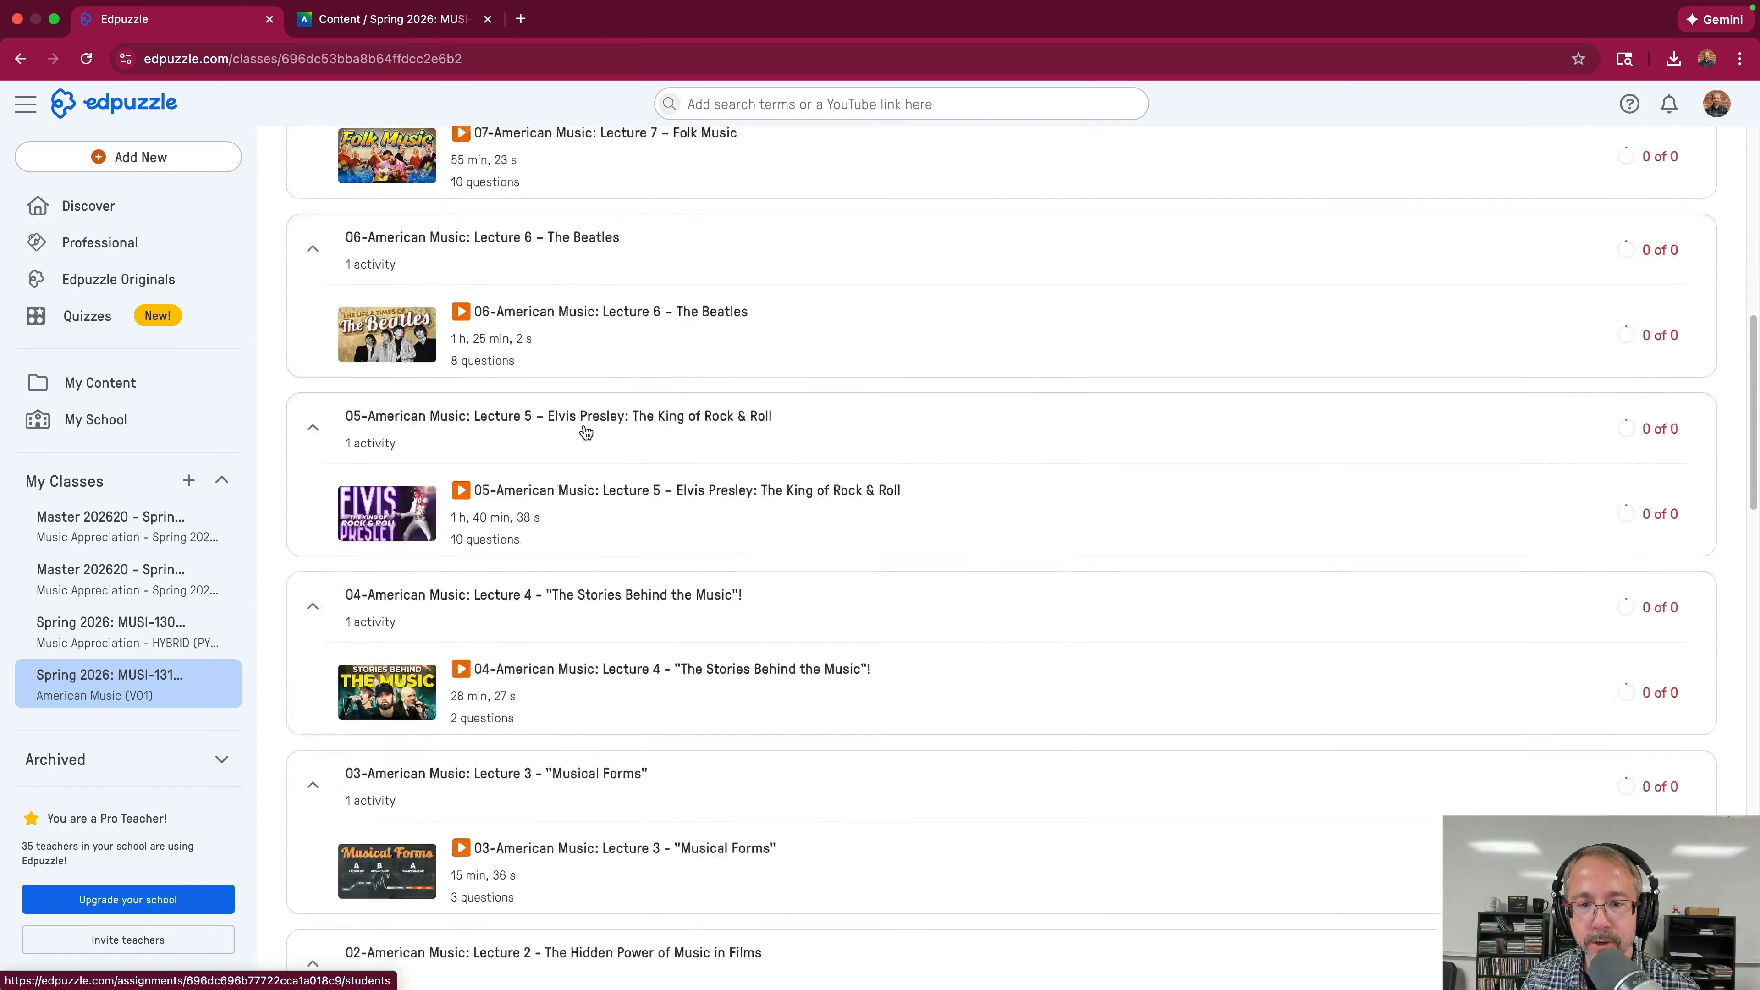
scroll(585, 432, "up", 15)
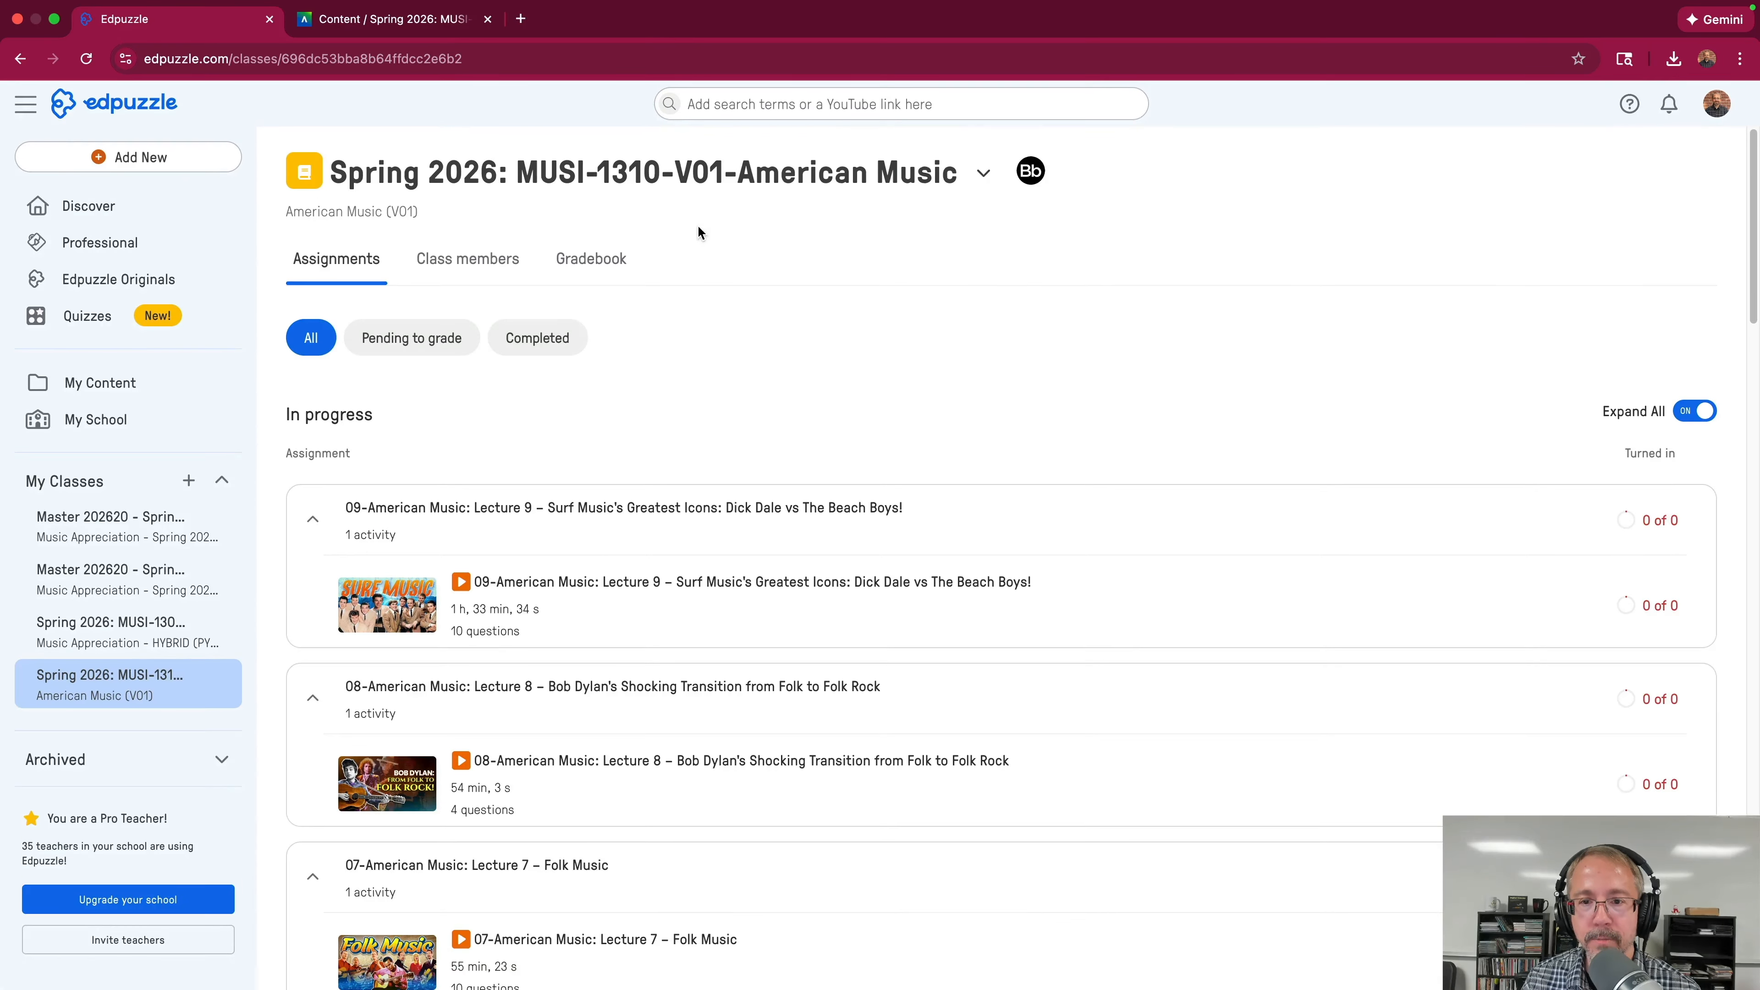
Switch to the Blackboard course outline, expand Module 4: Music & Modern Day Culture and examine the items in Week #12 - The Dance Craze.
left_click(351, 19)
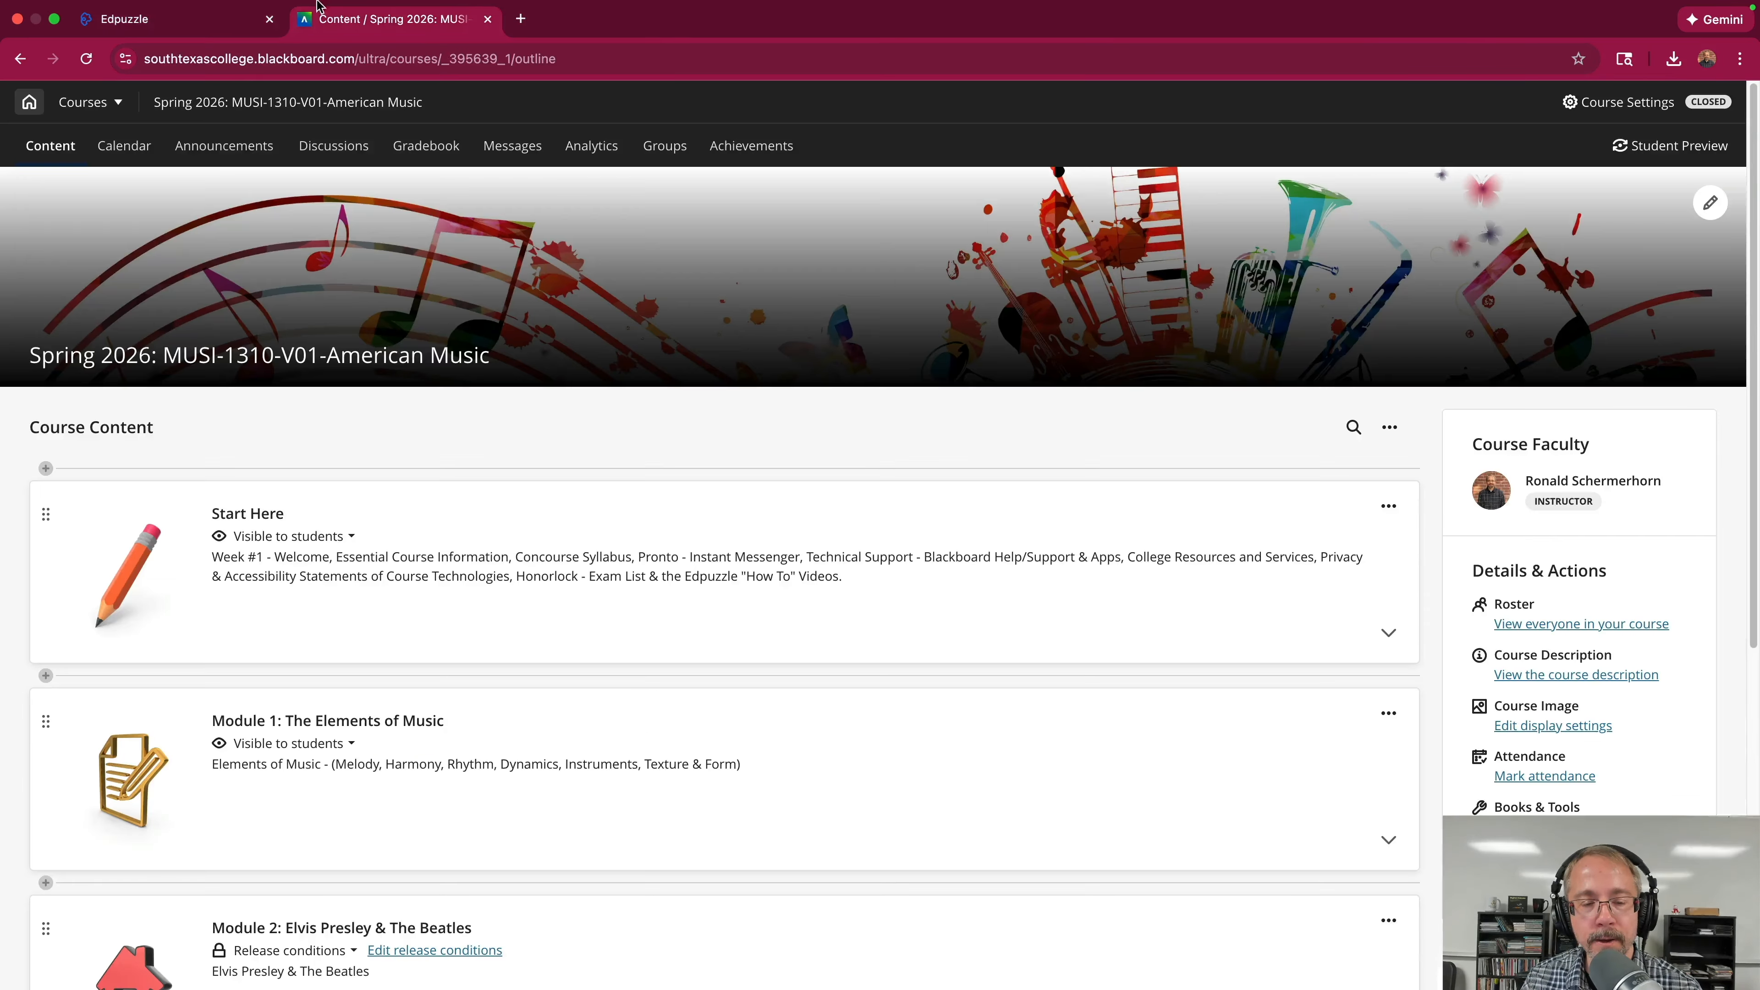
scroll(552, 346, "down", 8)
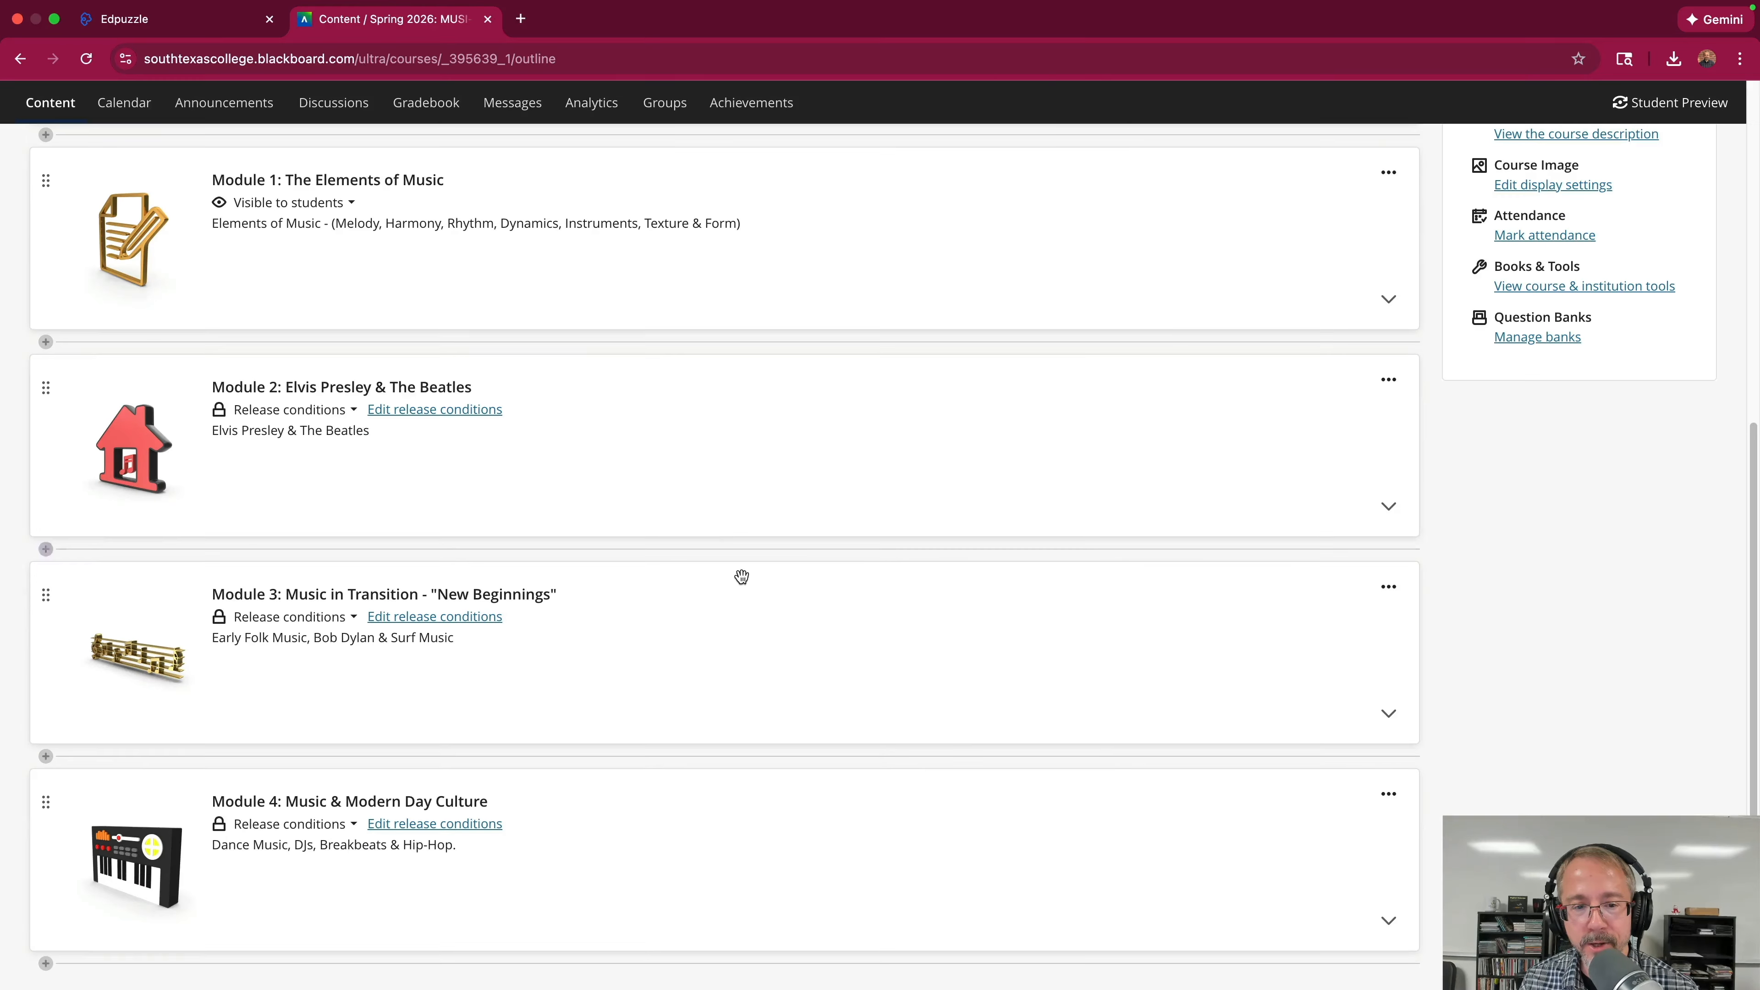
left_click(707, 798)
scroll(695, 609, "down", 10)
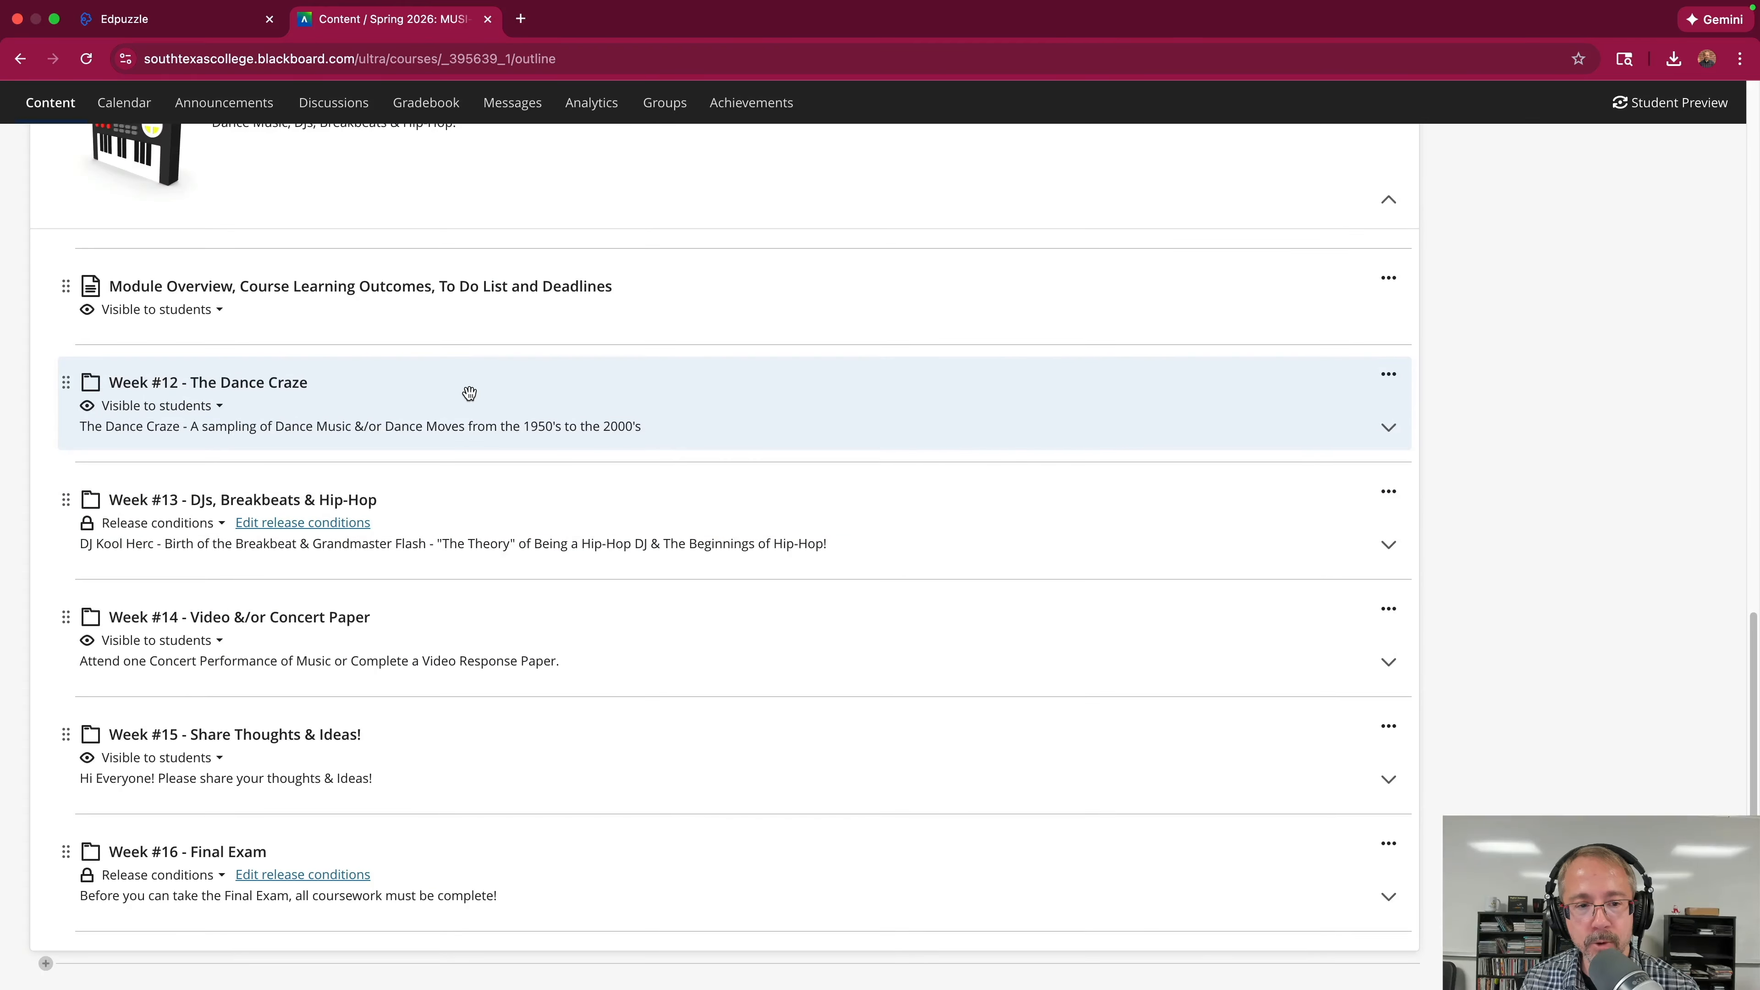
left_click(470, 394)
scroll(713, 421, "down", 3)
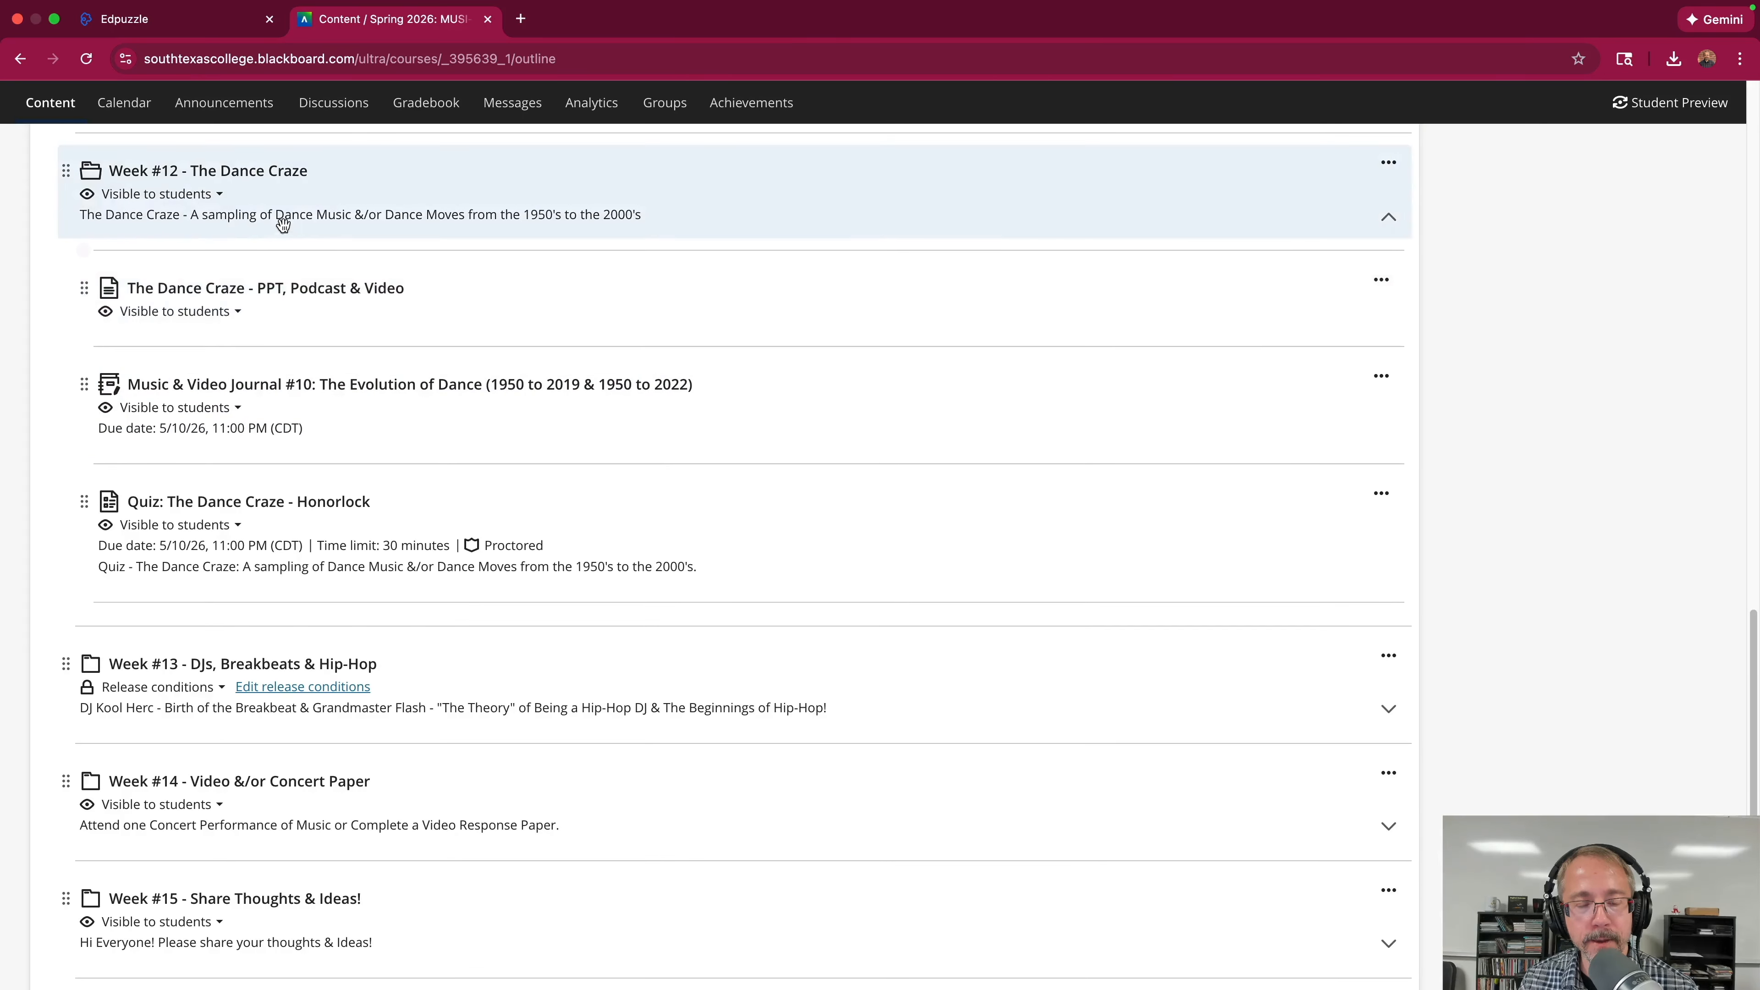
scroll(523, 358, "down", 1)
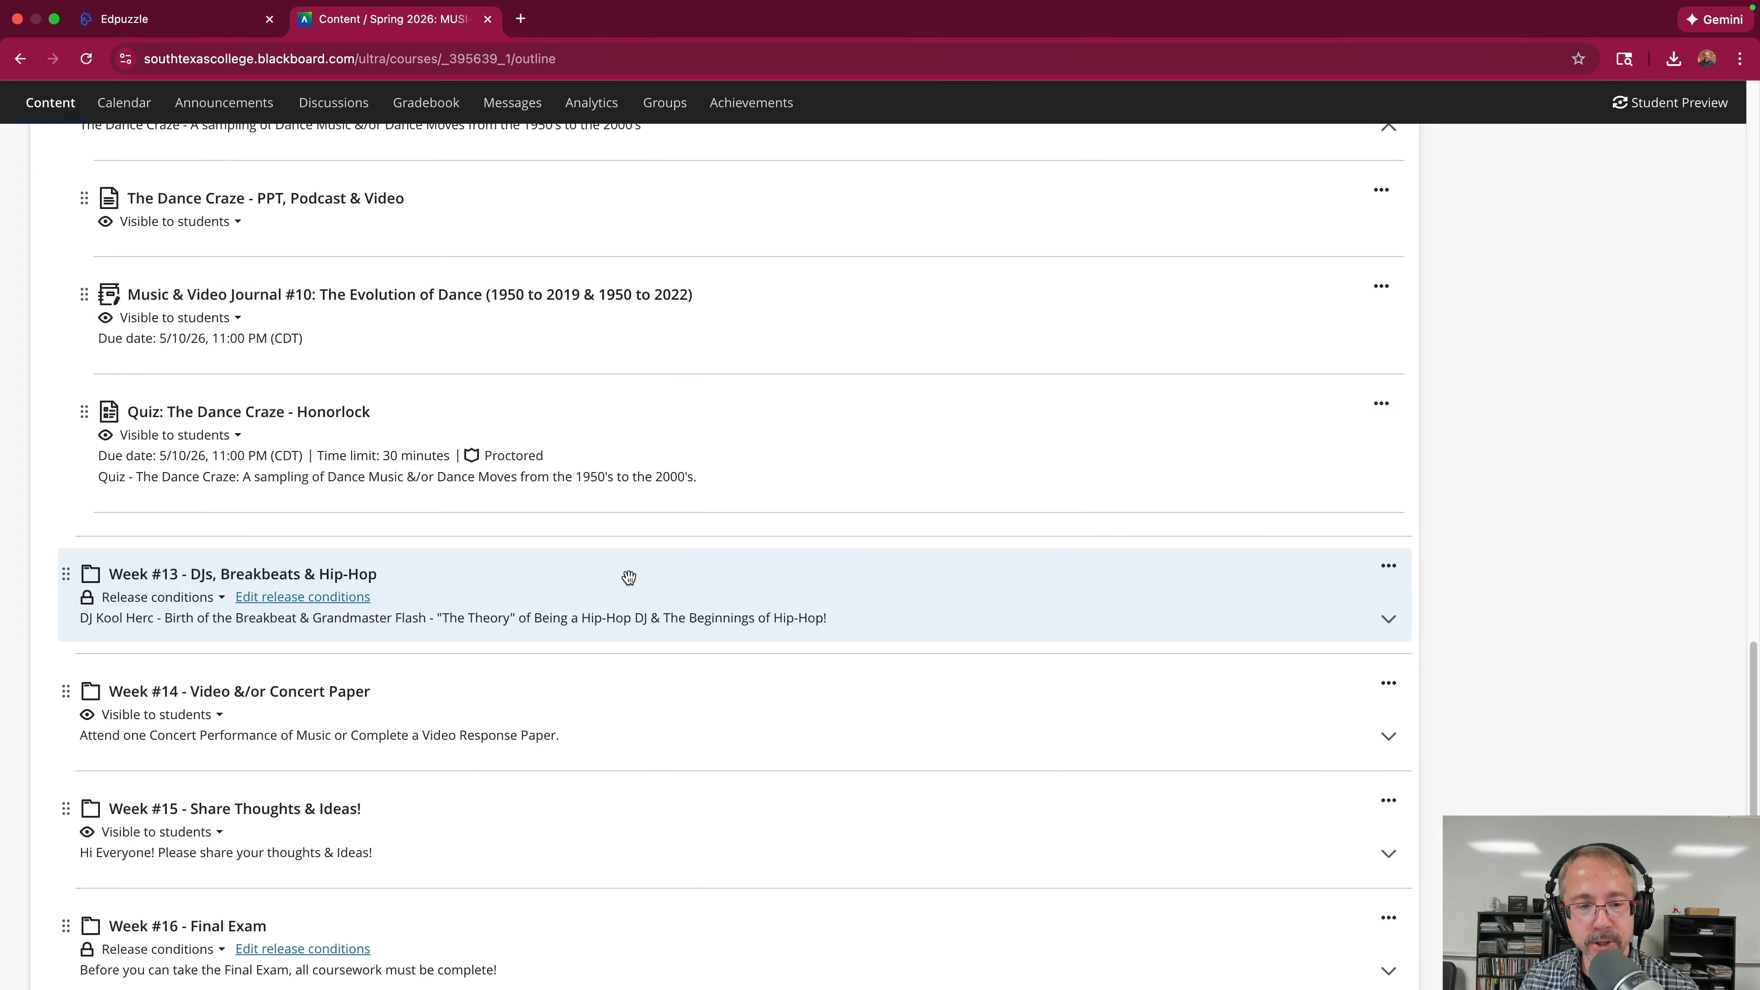
Expand Week #13 - DJs, Breakbeats & Hip-Hop and review its items along with the remaining Module 4 week folders.
left_click(628, 577)
scroll(834, 539, "down", 6)
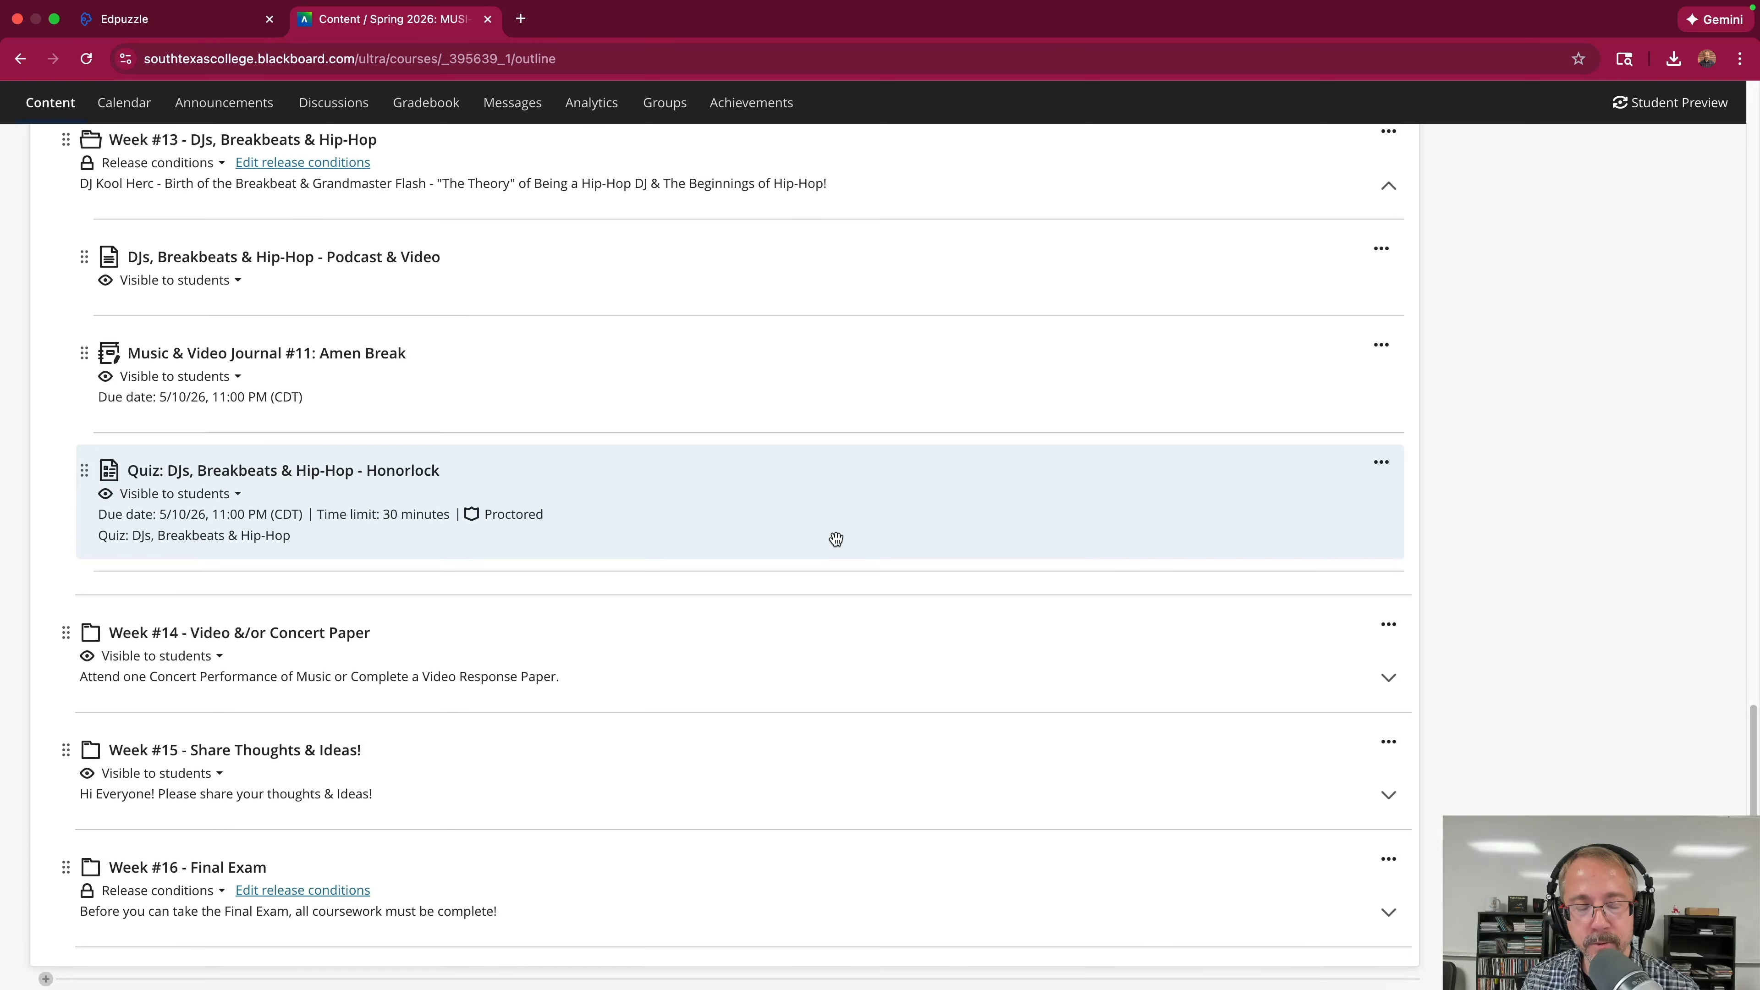
scroll(835, 539, "up", 9)
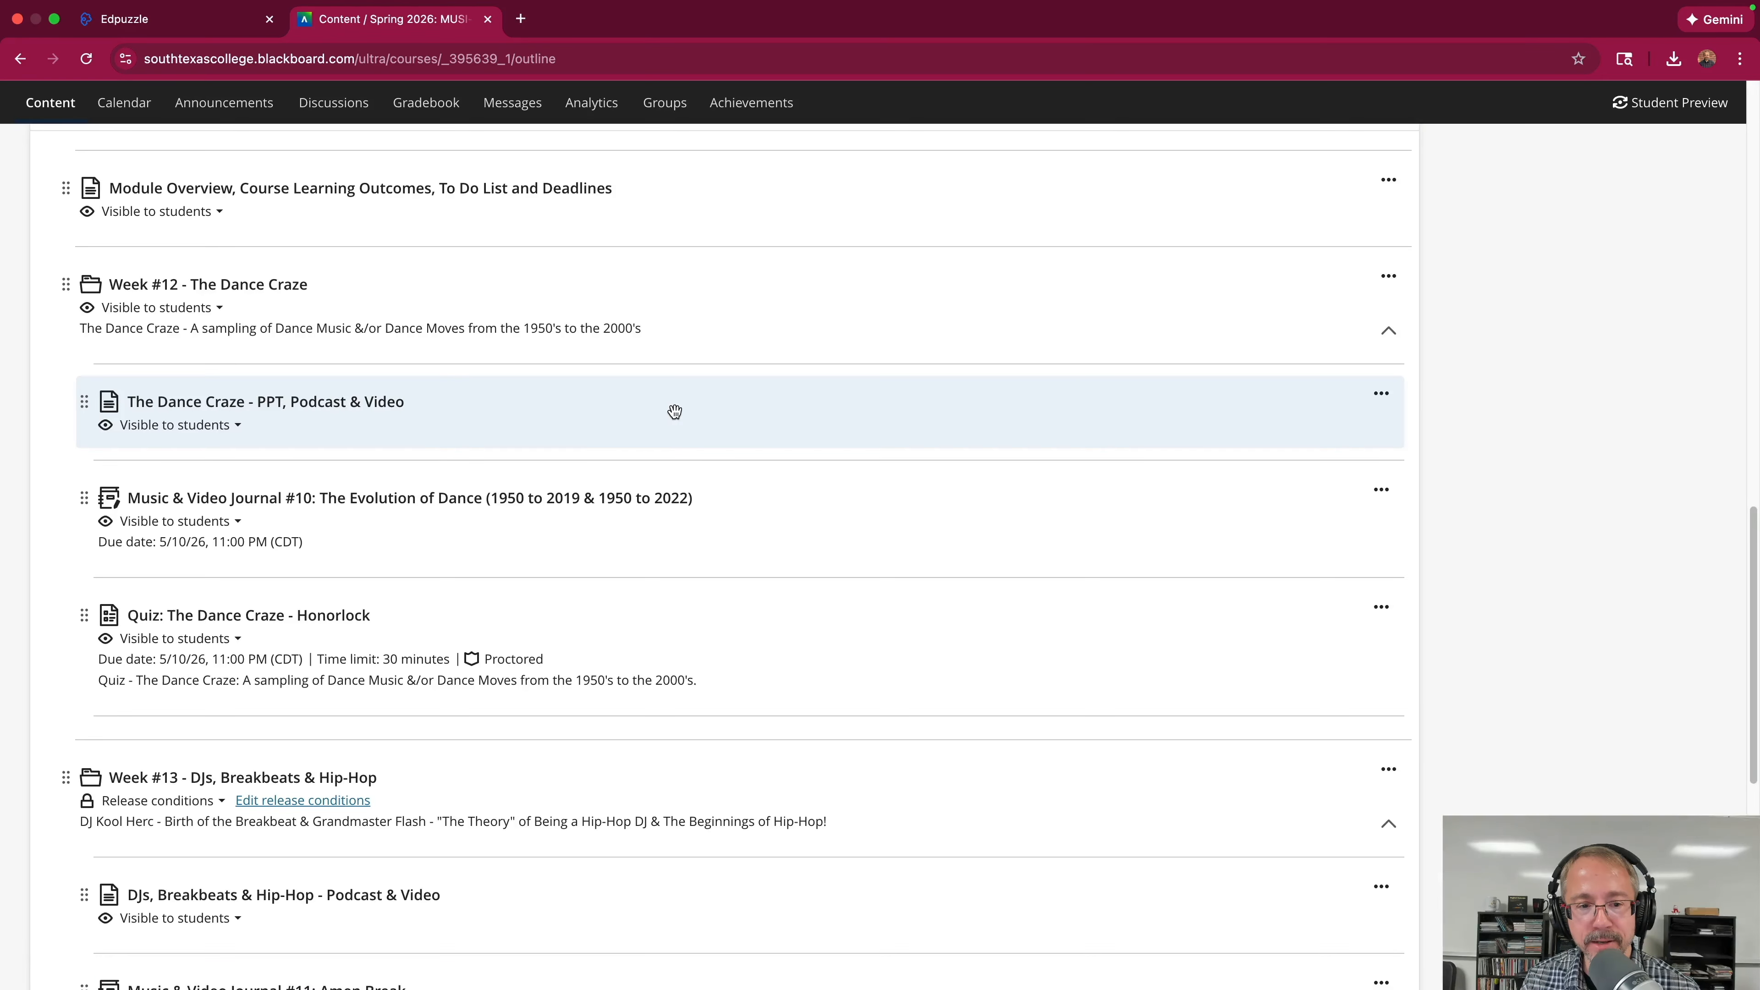
scroll(776, 417, "down", 5)
scroll(775, 415, "down", 3)
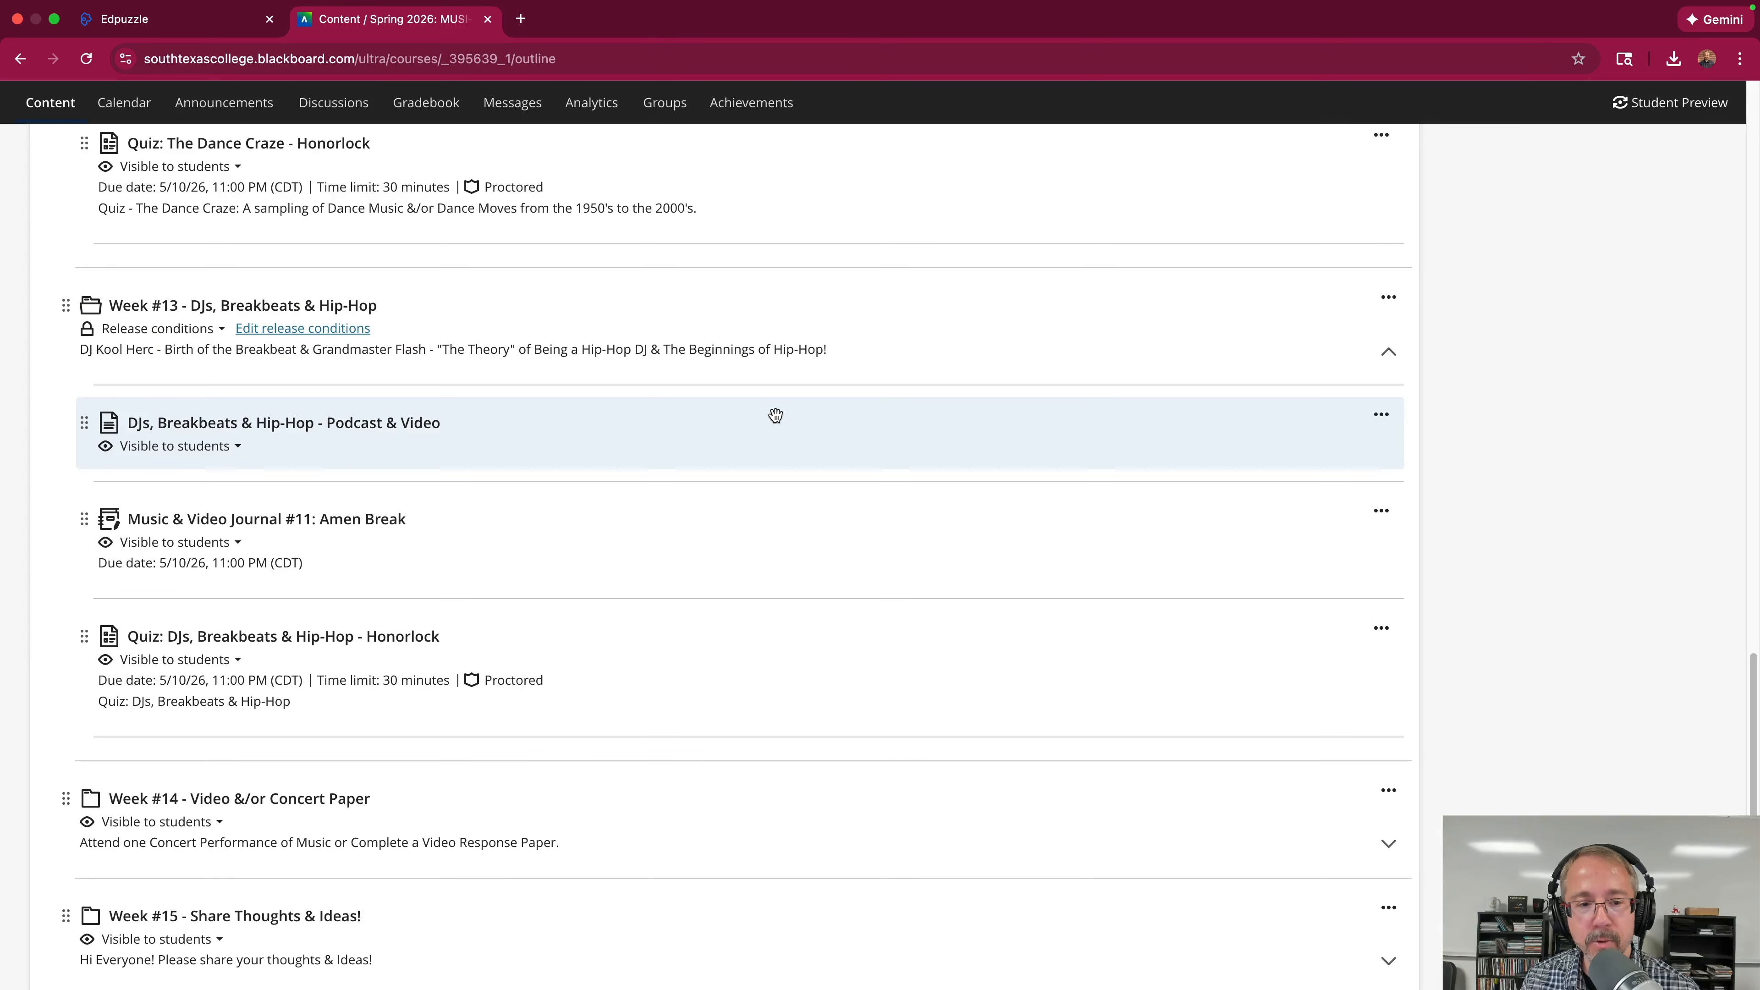
scroll(782, 425, "down", 2)
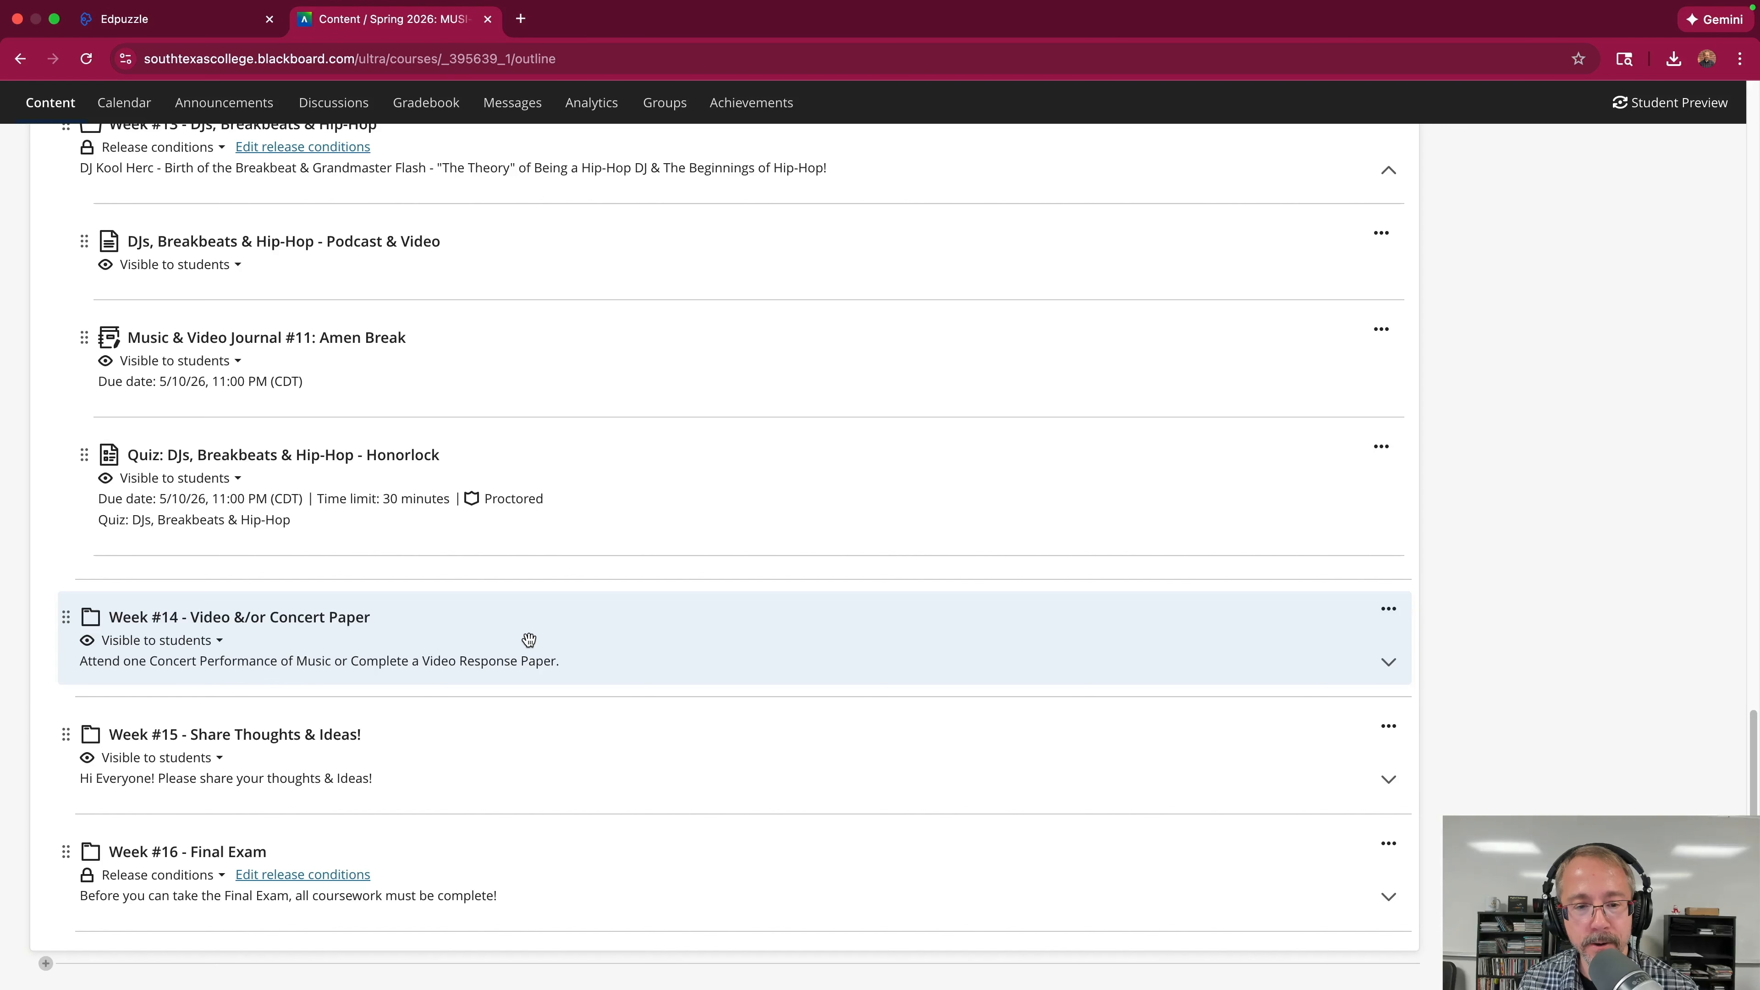
scroll(610, 639, "up", 20)
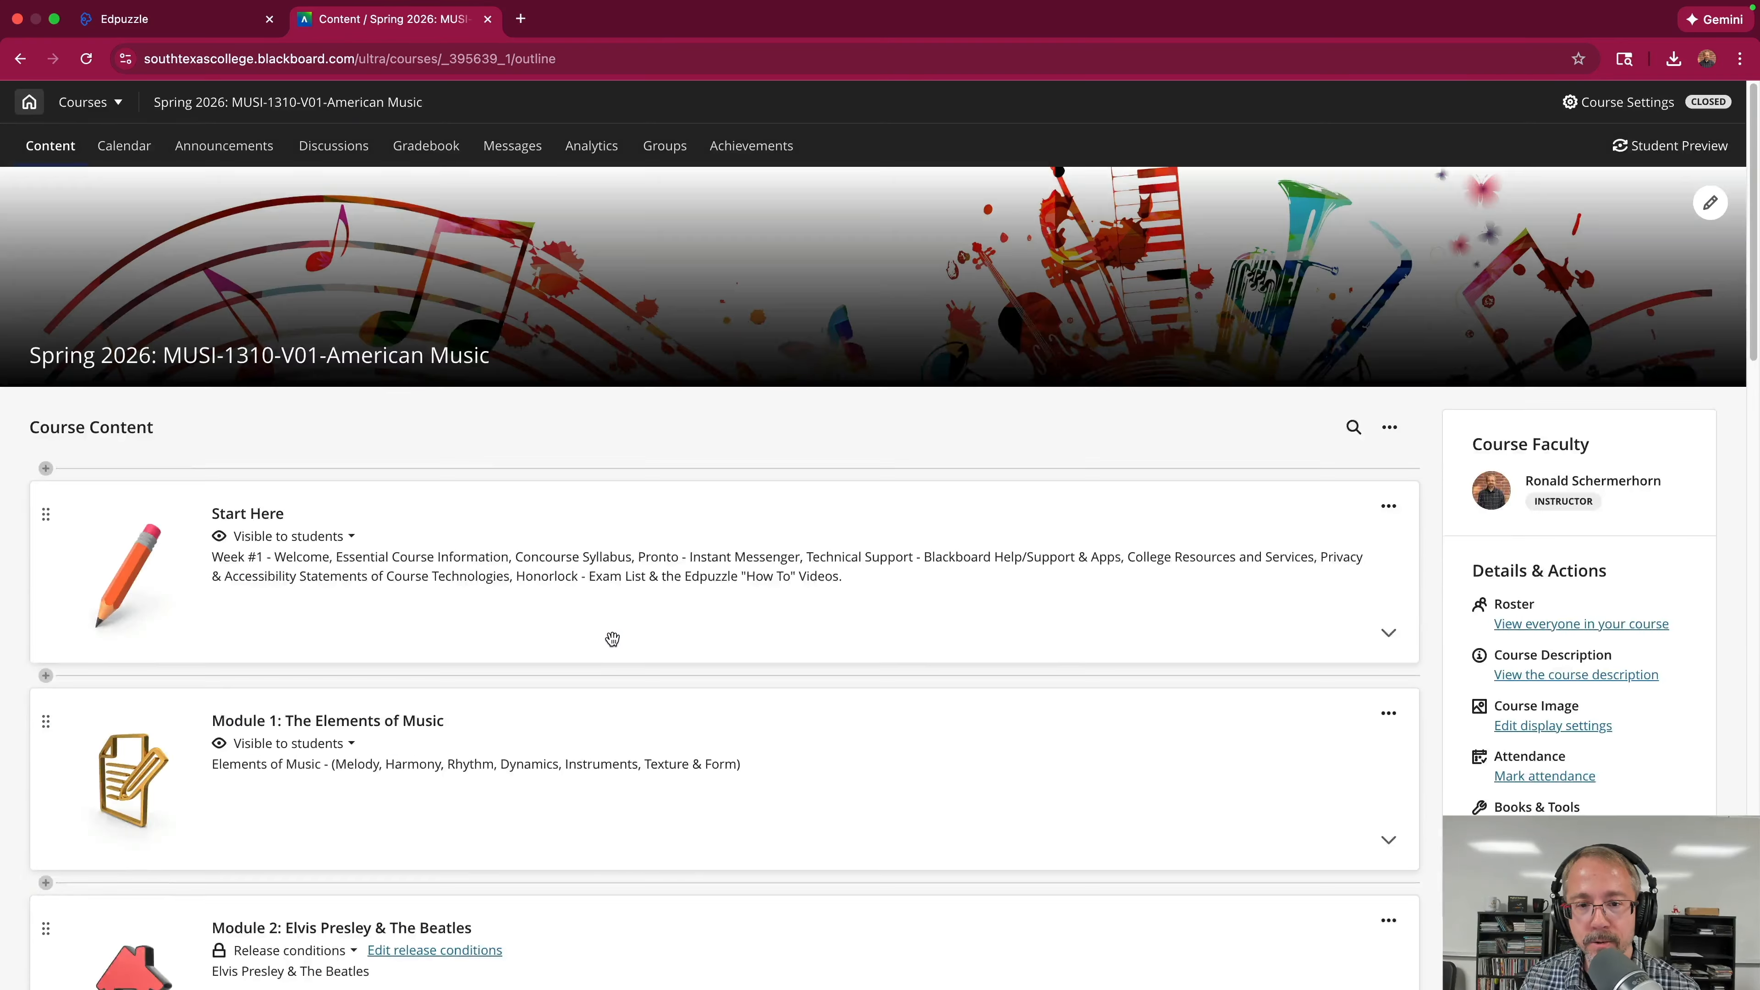
Check the numbered course setup list in the Word notes, then close the notes and put away the 02-Spring-2026-Course-Prep document.
left_click(54, 19)
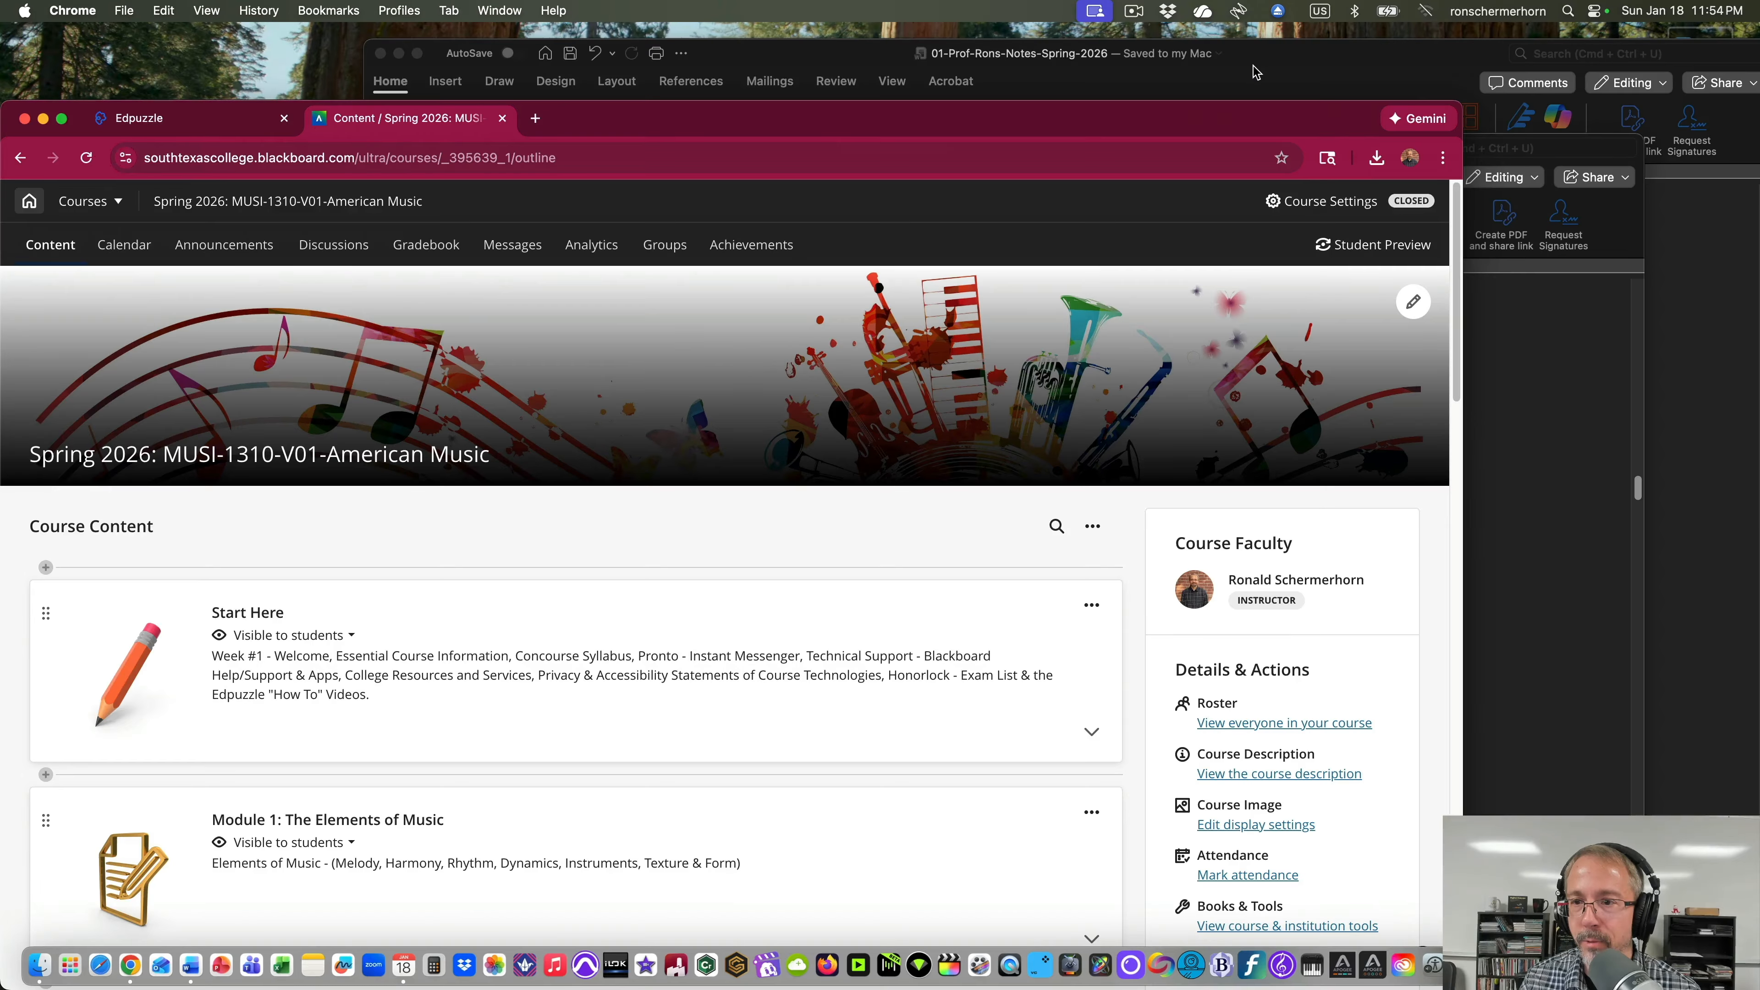
double_click(1274, 71)
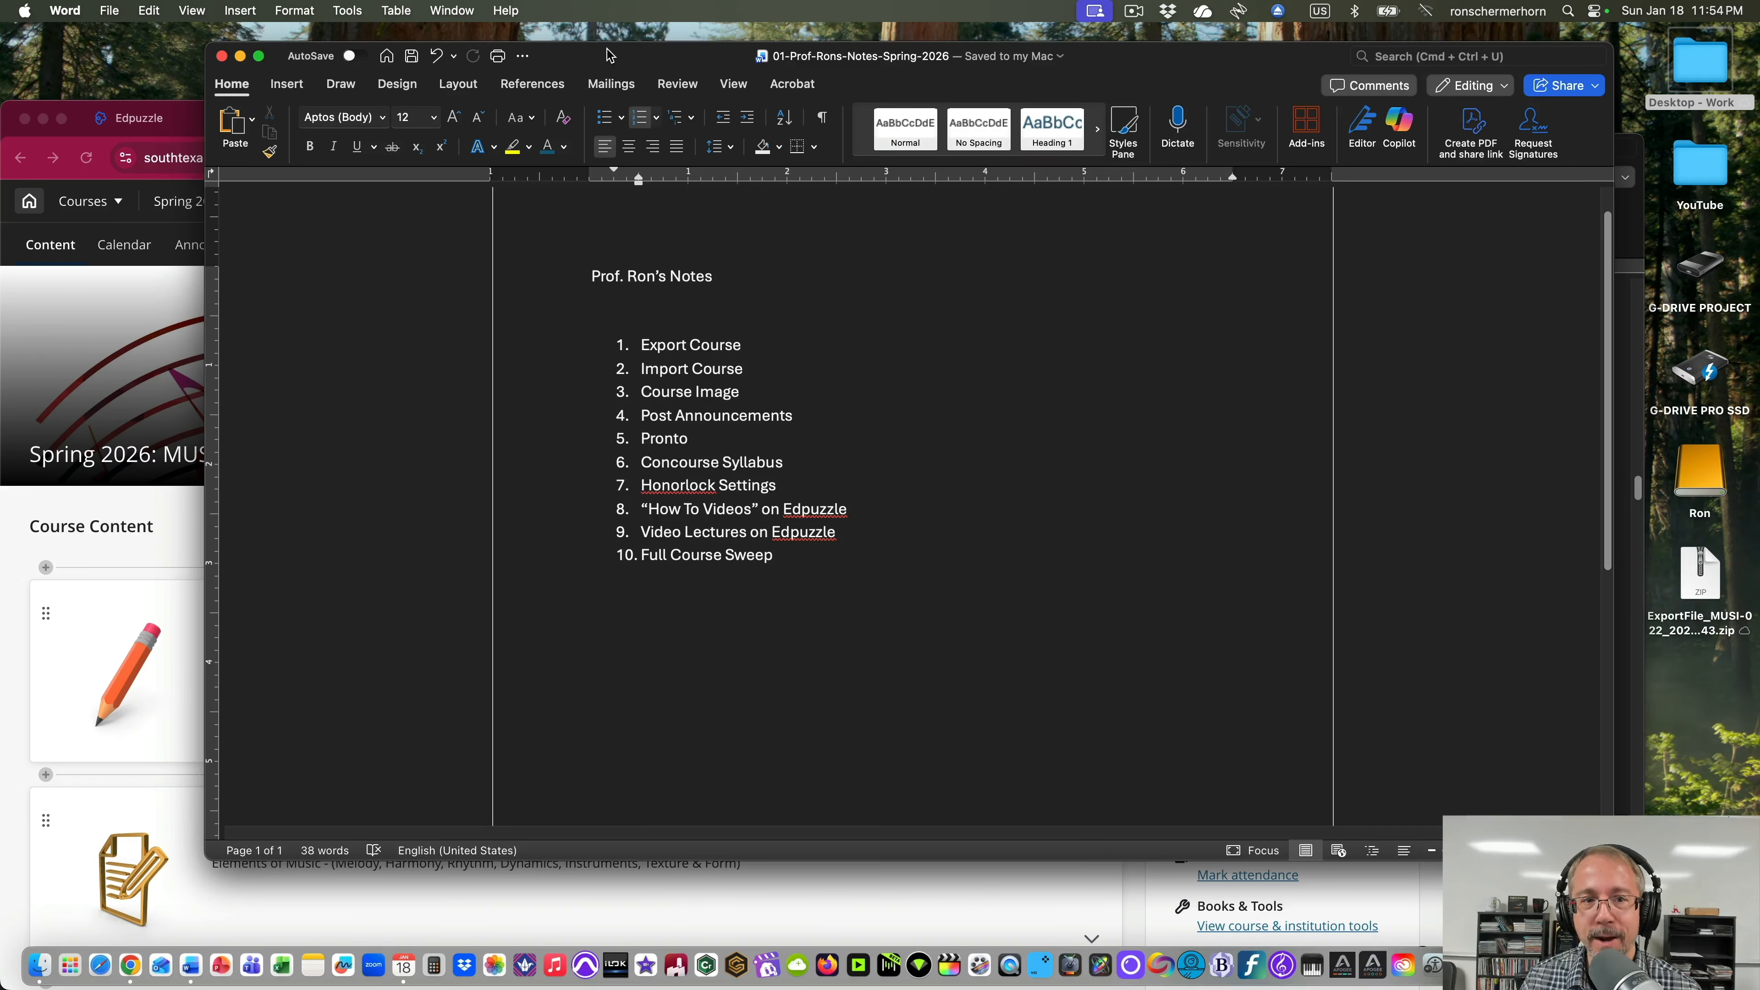
left_click_drag(607, 55, 634, 50)
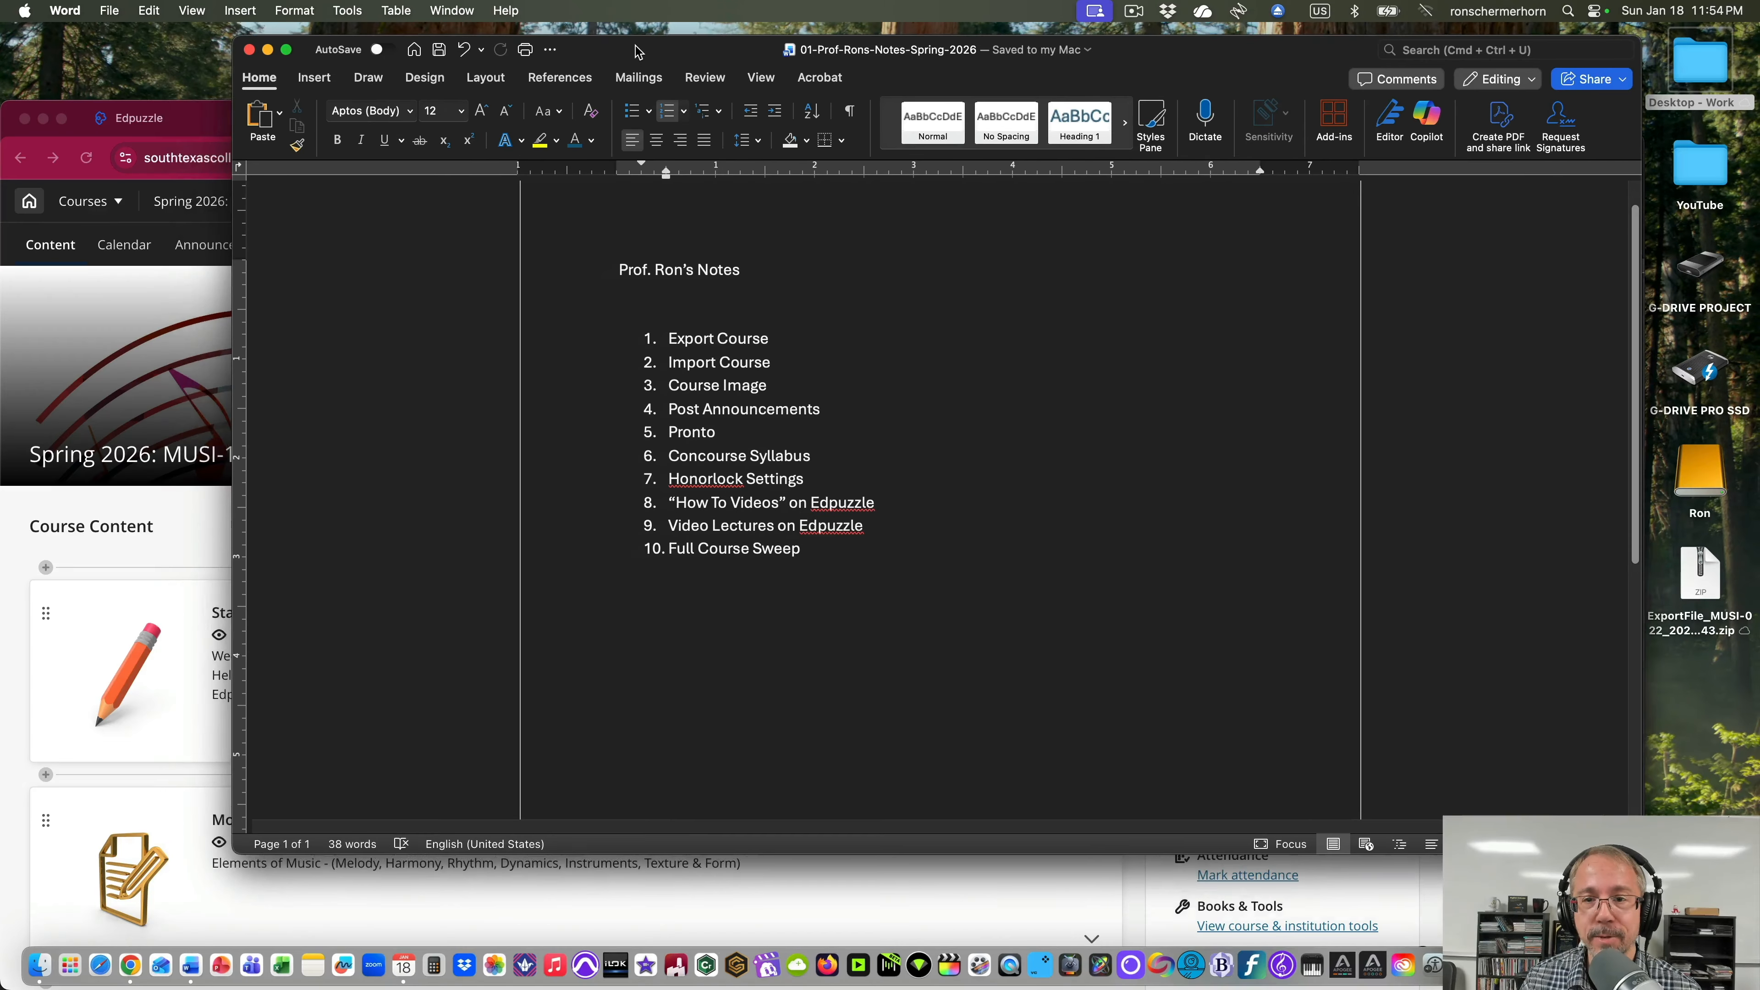
left_click(250, 50)
left_click_drag(707, 154, 809, 109)
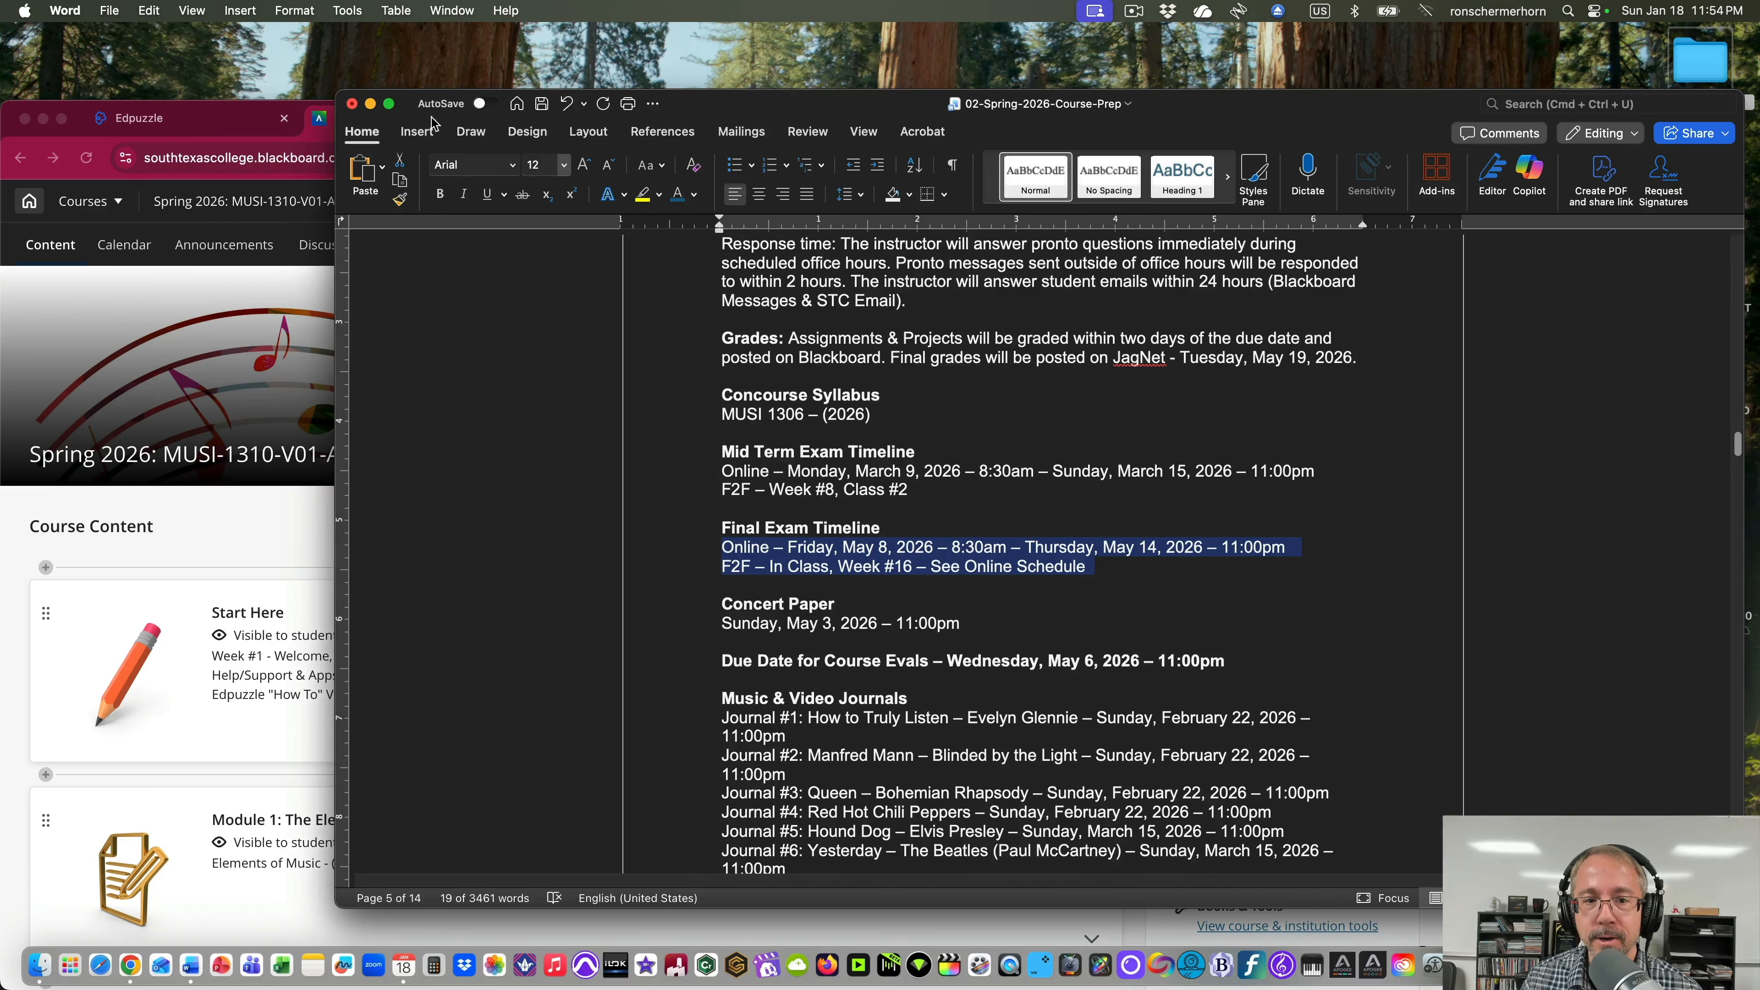
left_click(371, 104)
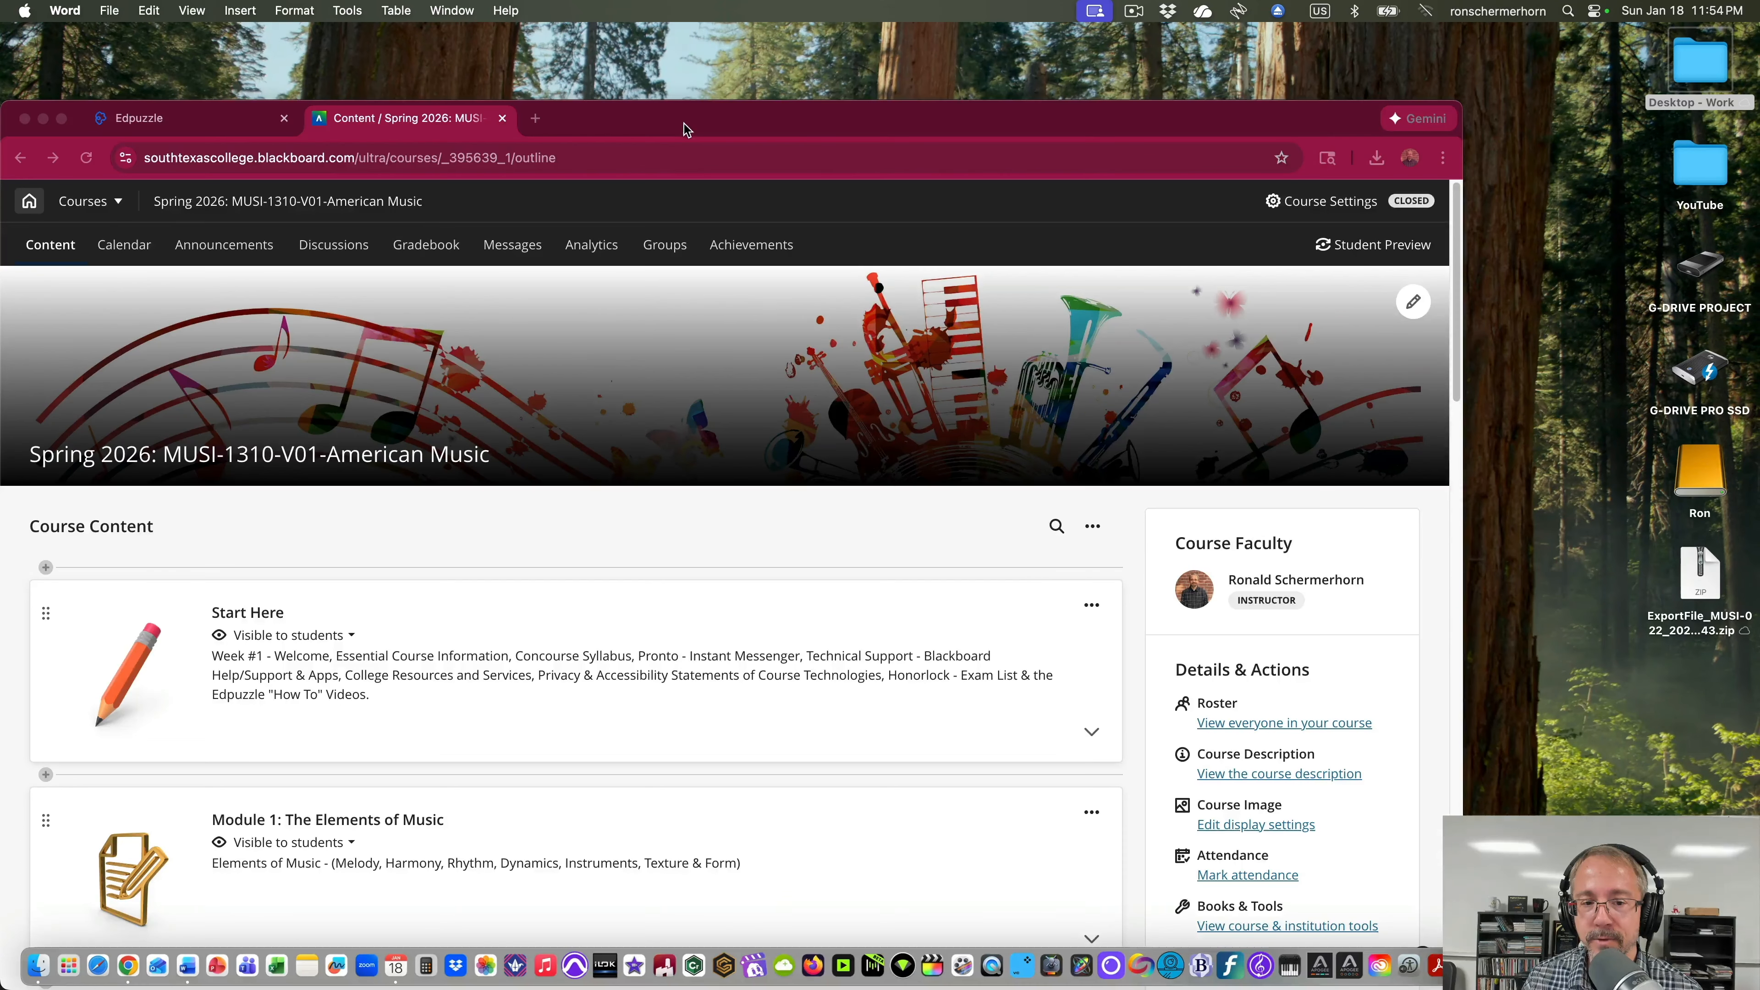
Close the Edpuzzle browser tab and the Calendar window, leaving the Blackboard course in full screen.
left_click_drag(679, 122, 830, 41)
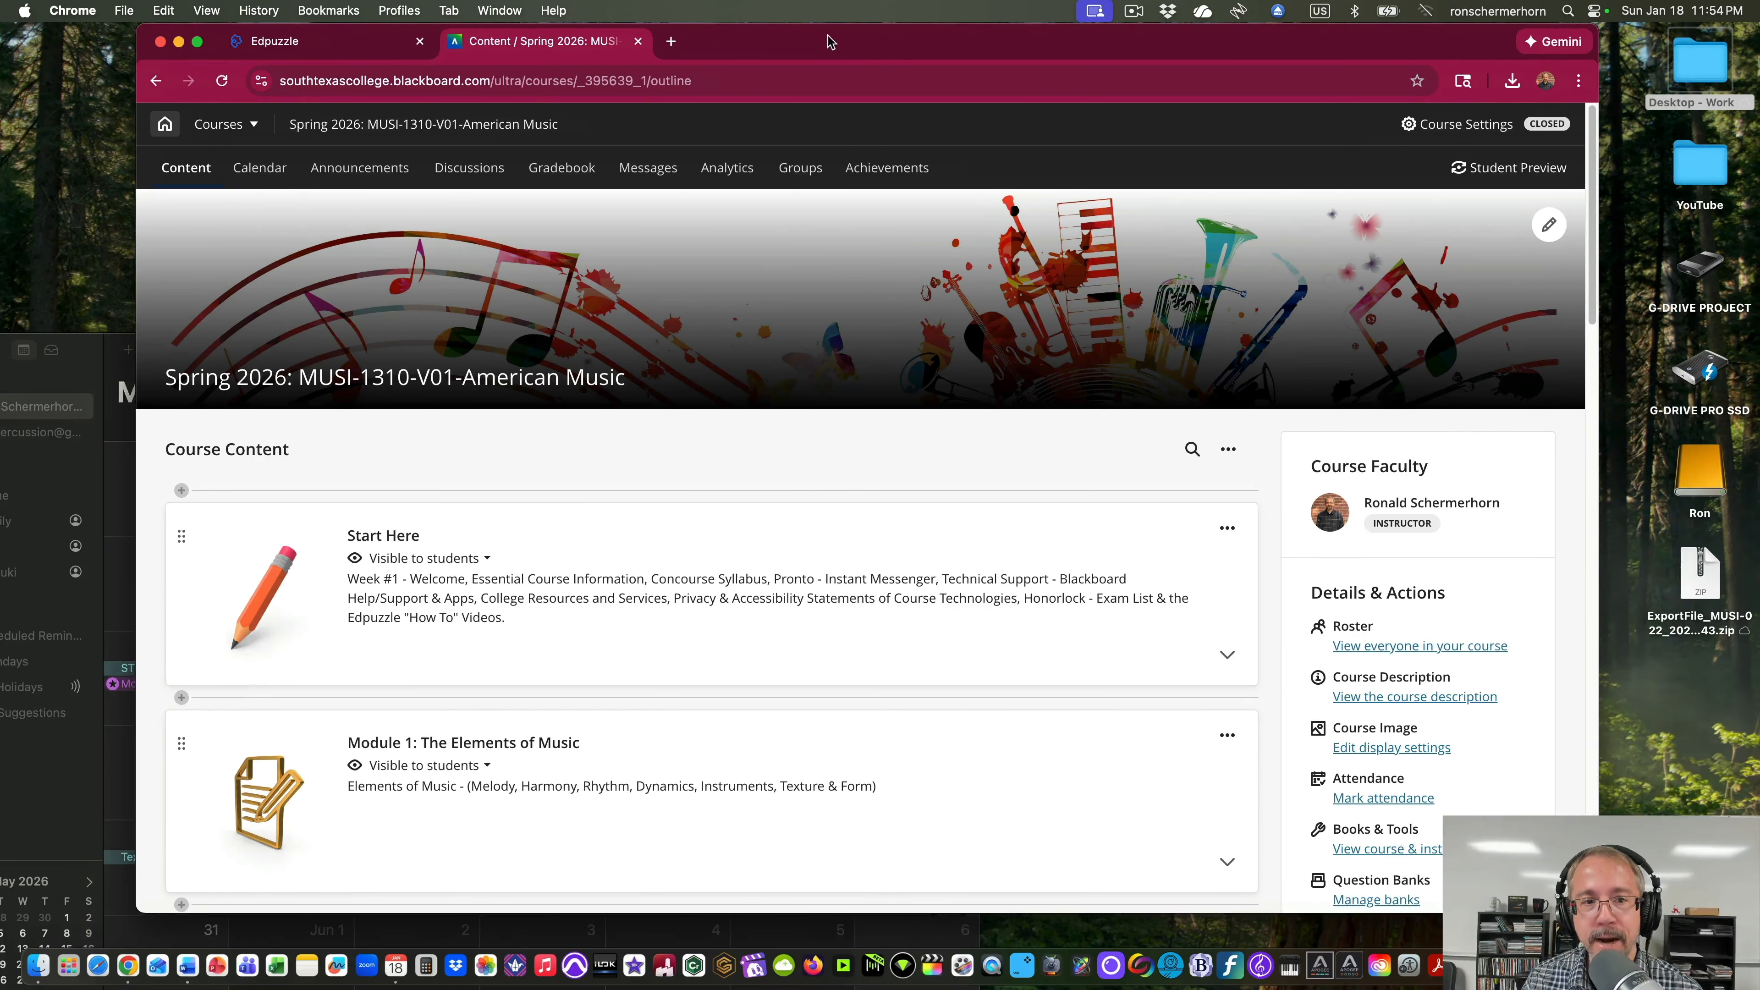
left_click(378, 45)
left_click(419, 42)
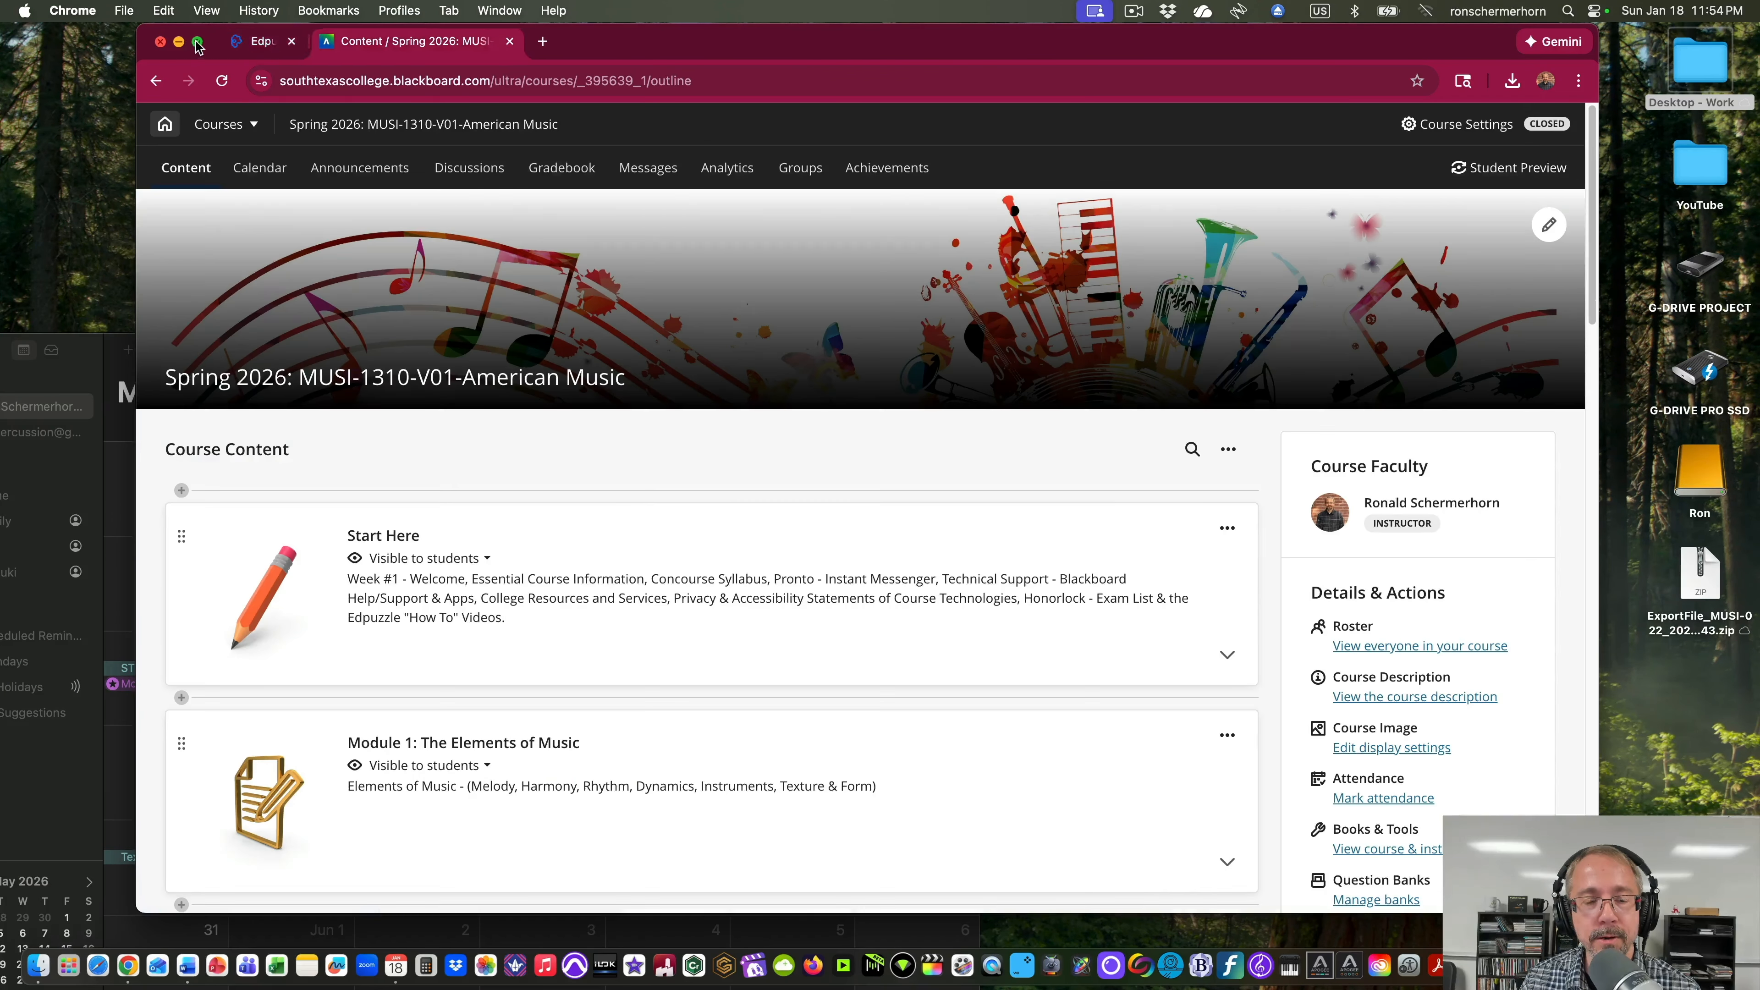
left_click_drag(100, 361, 274, 174)
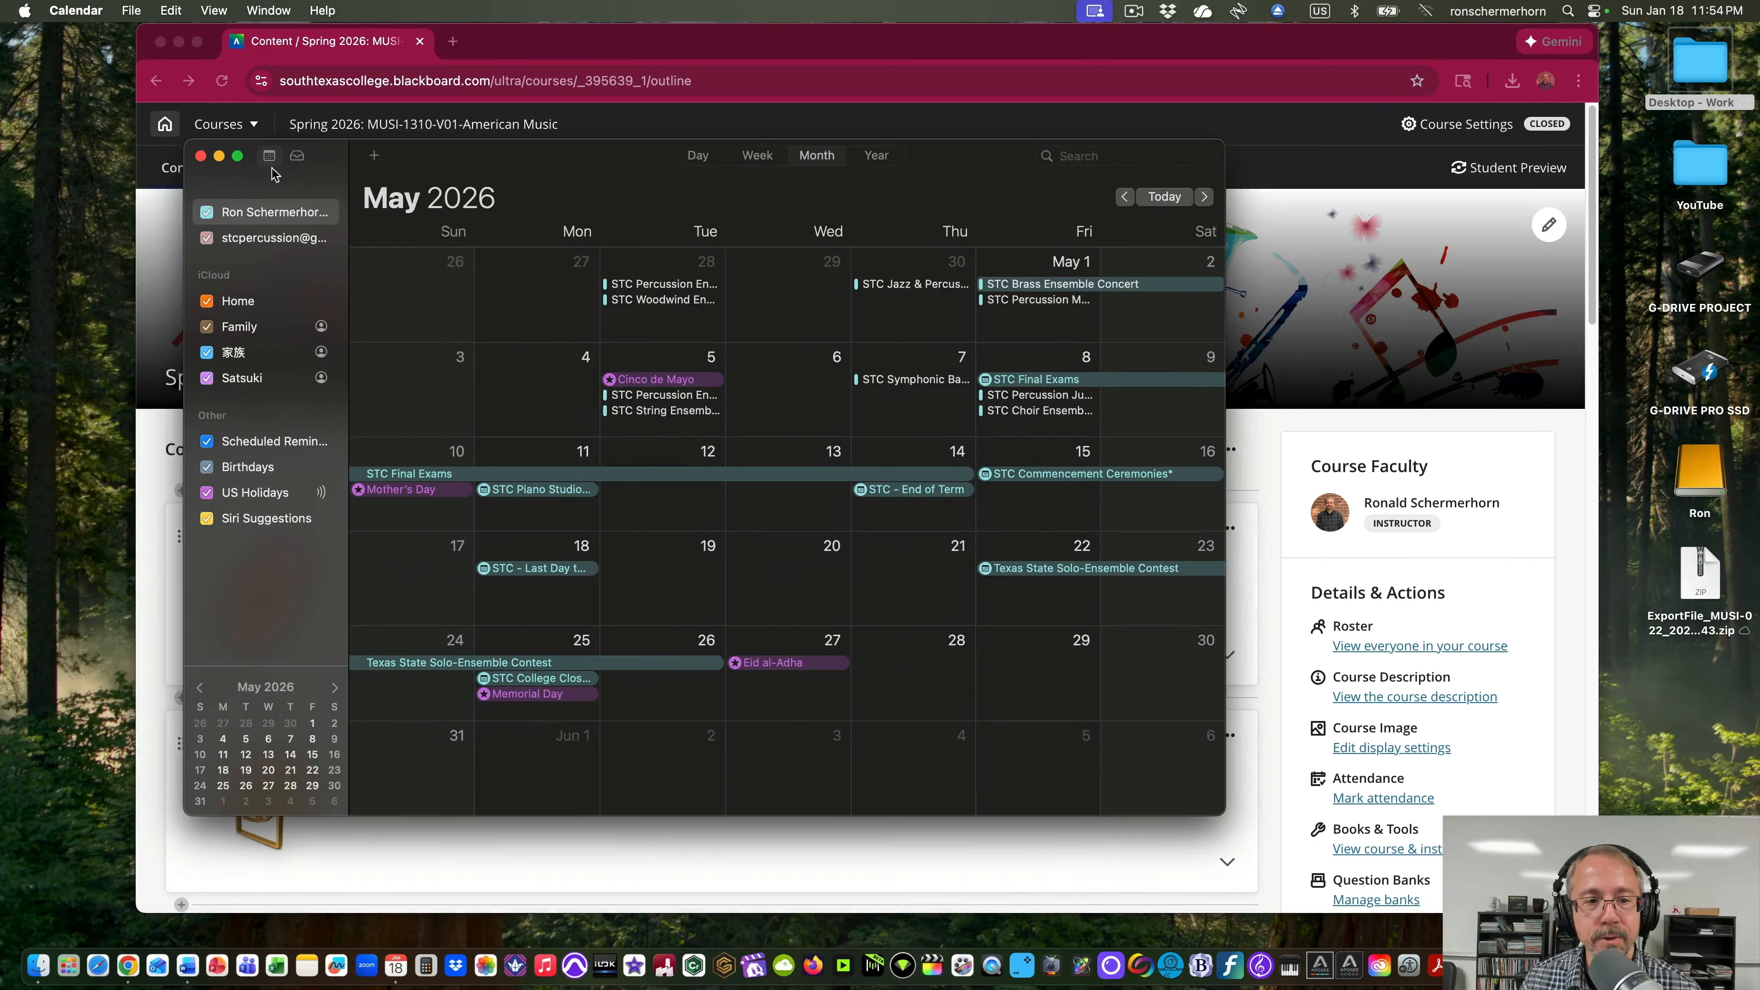
left_click(199, 157)
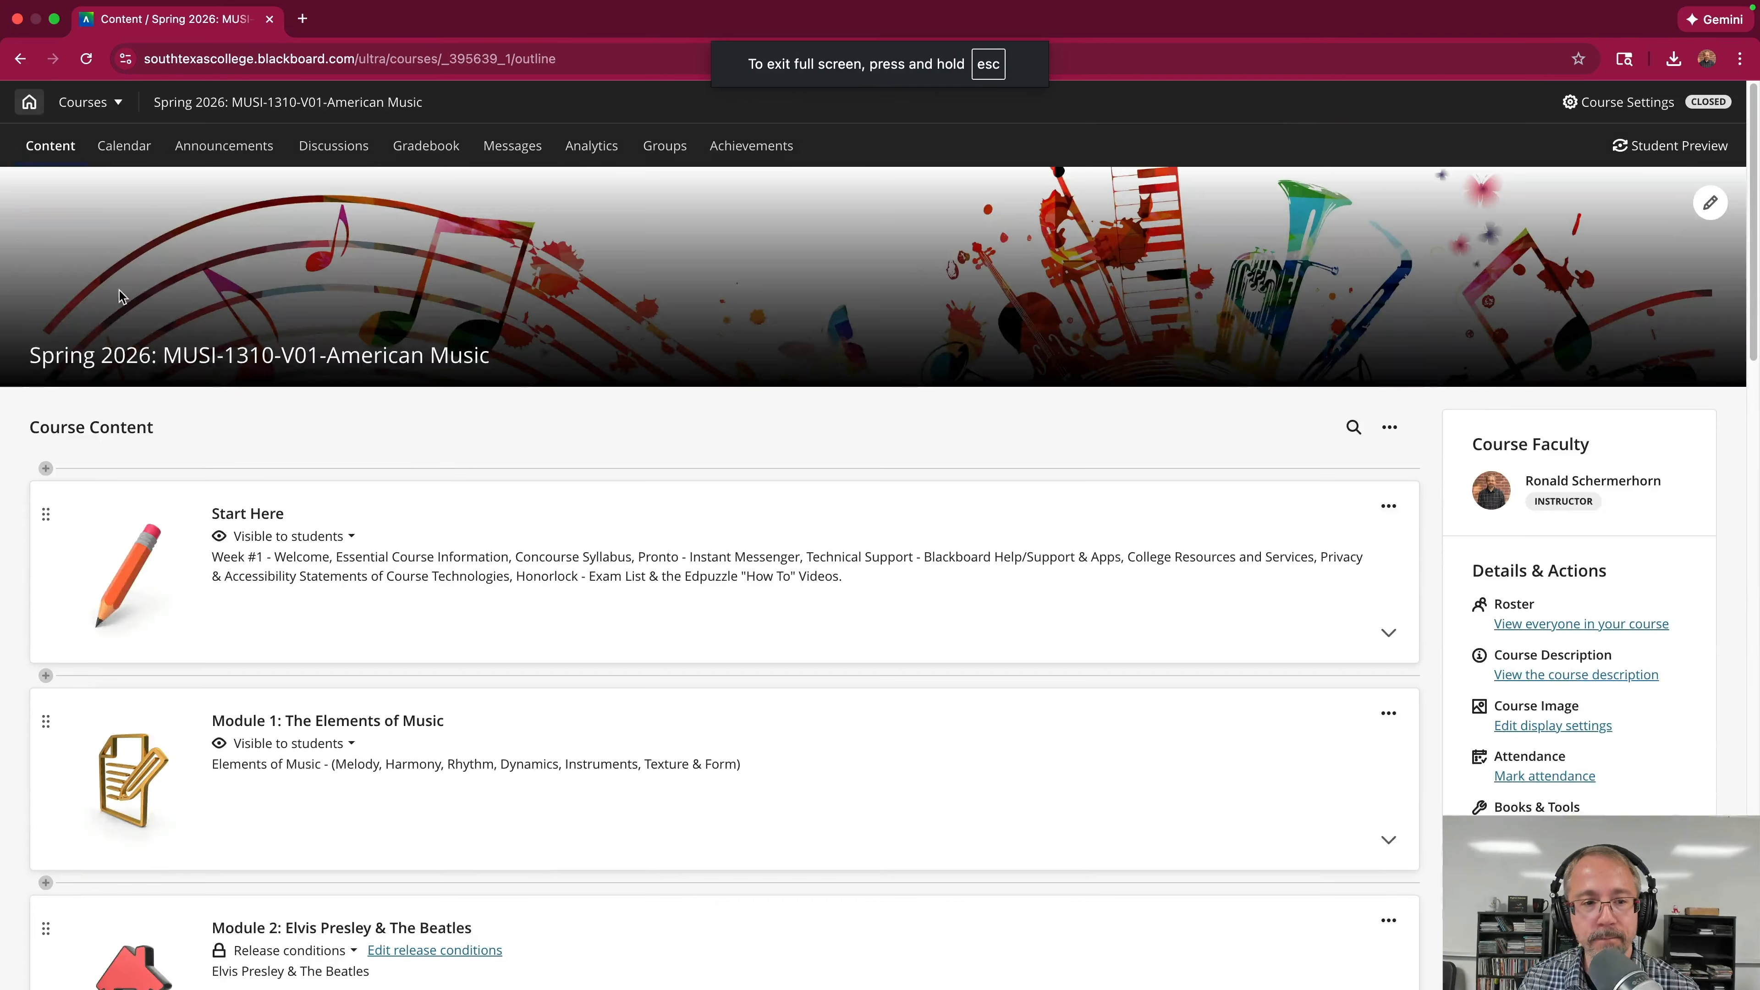
Open the American Music course's announcements and sort them by announcement title to review the scheduled dates.
left_click(125, 146)
left_click(51, 147)
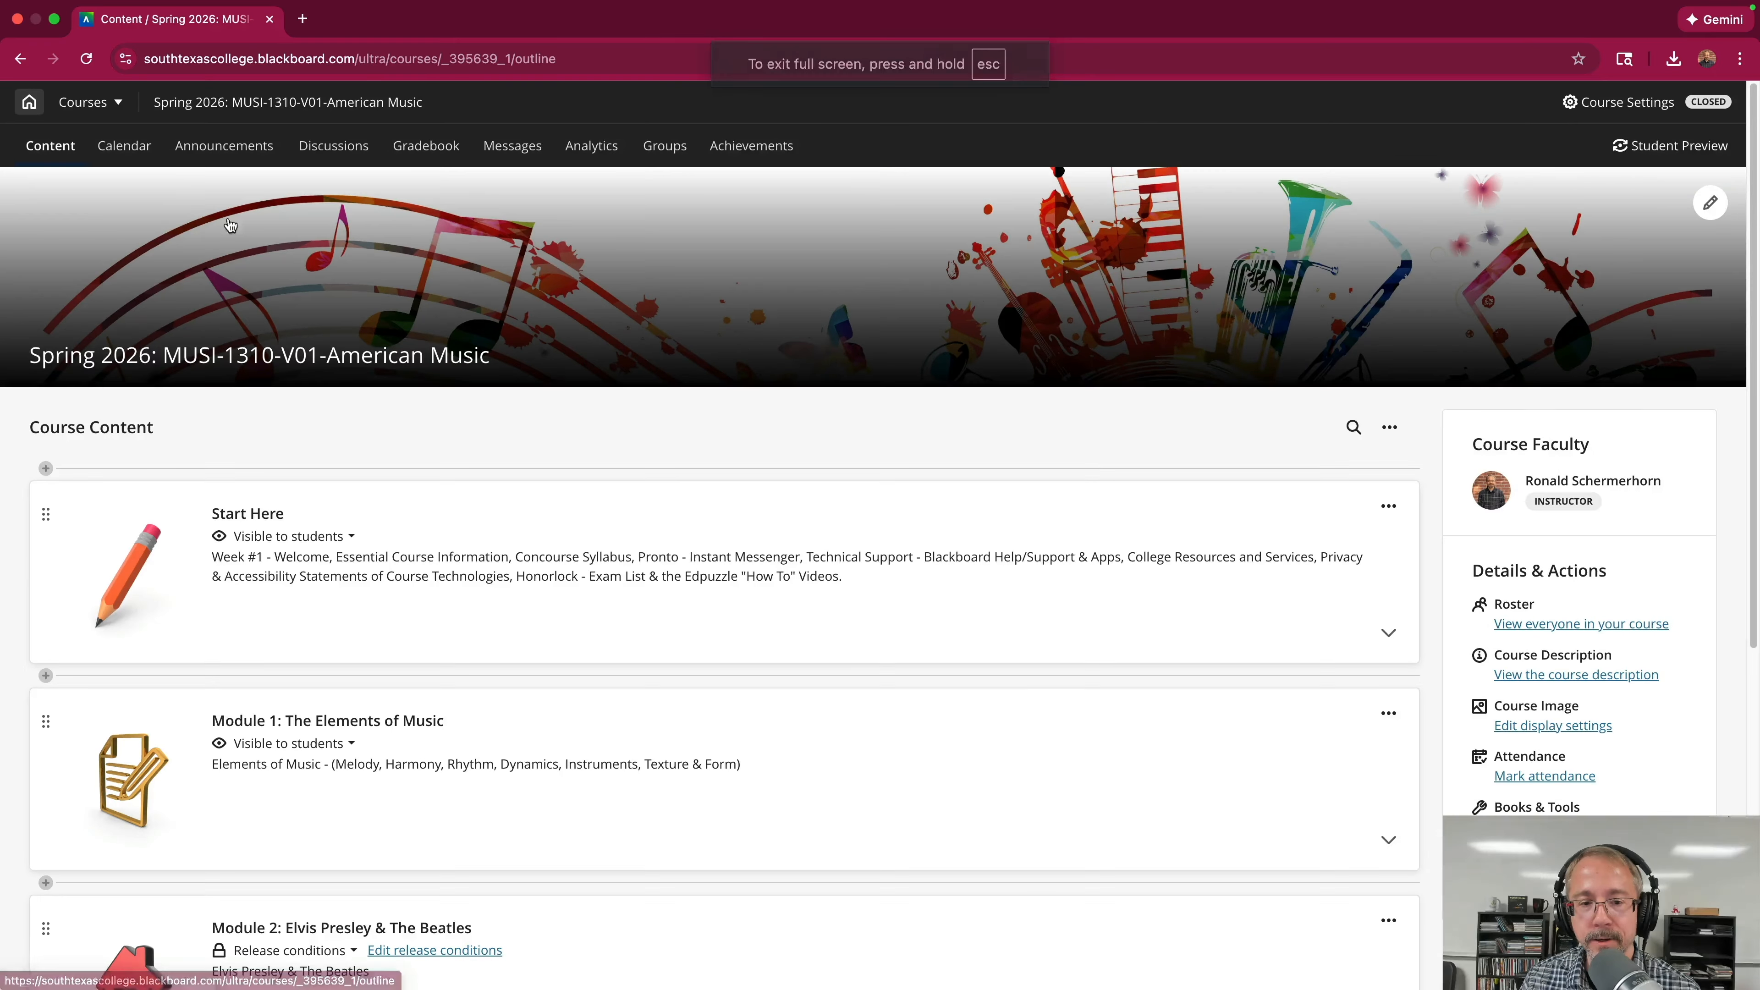
scroll(610, 627, "down", 5)
scroll(708, 608, "up", 5)
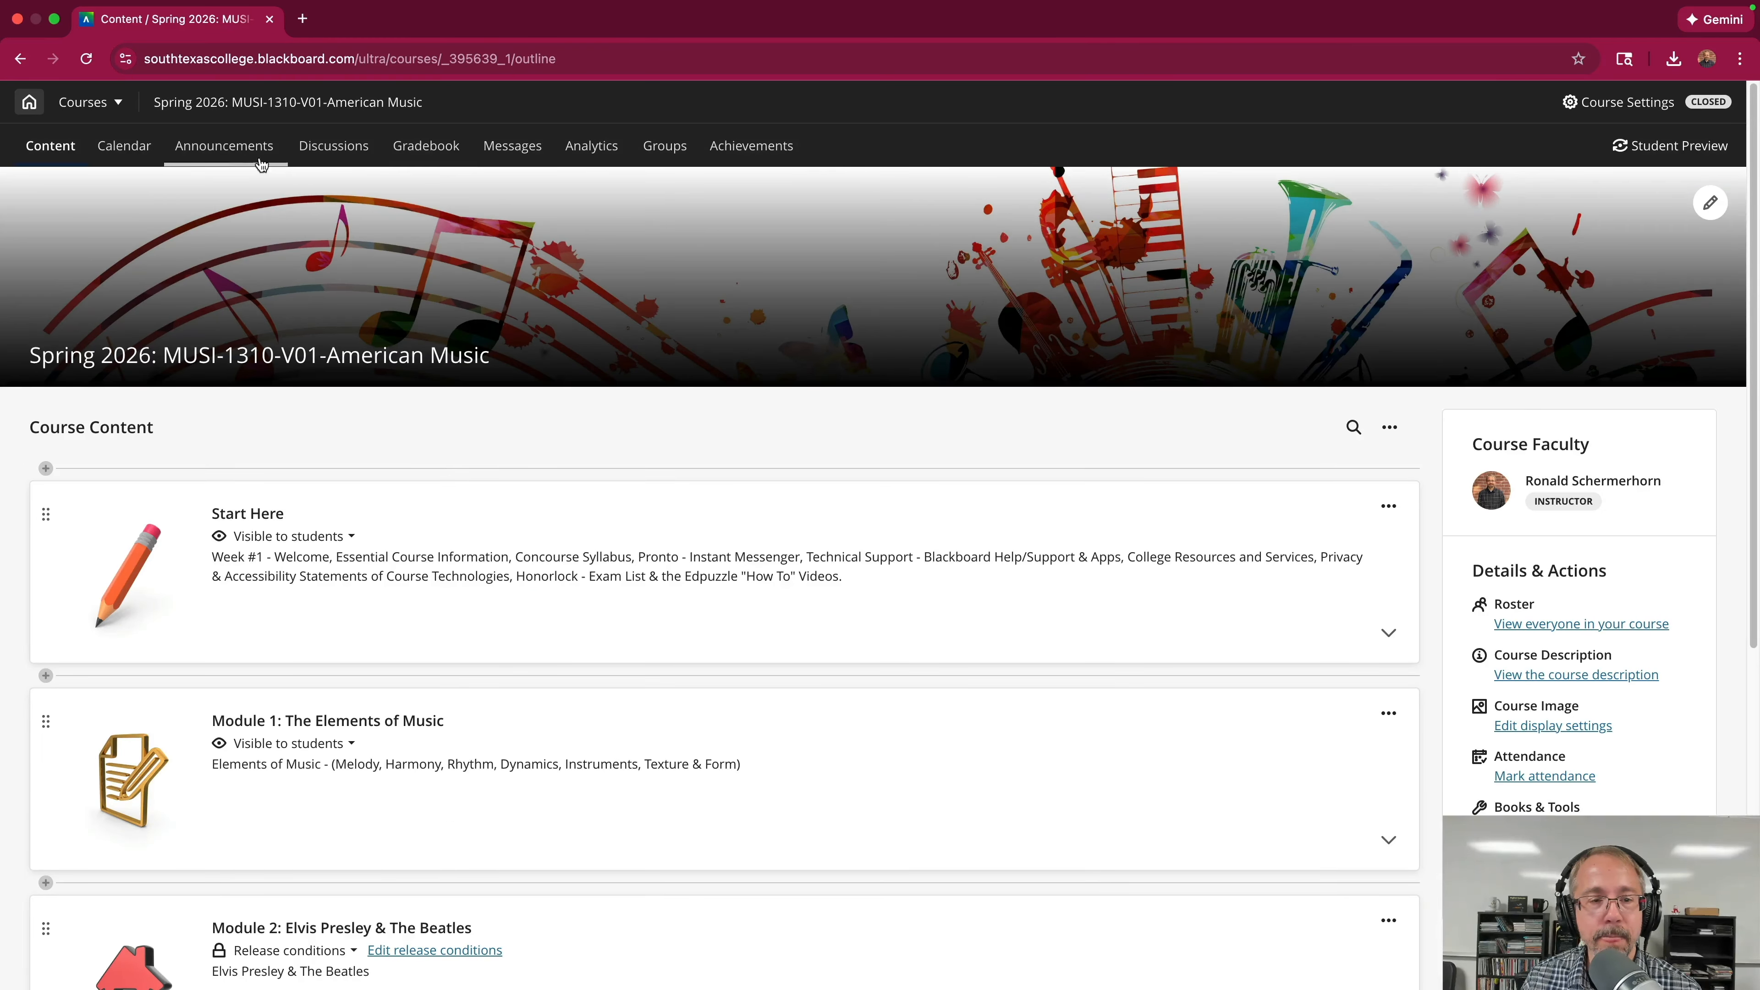
left_click(226, 149)
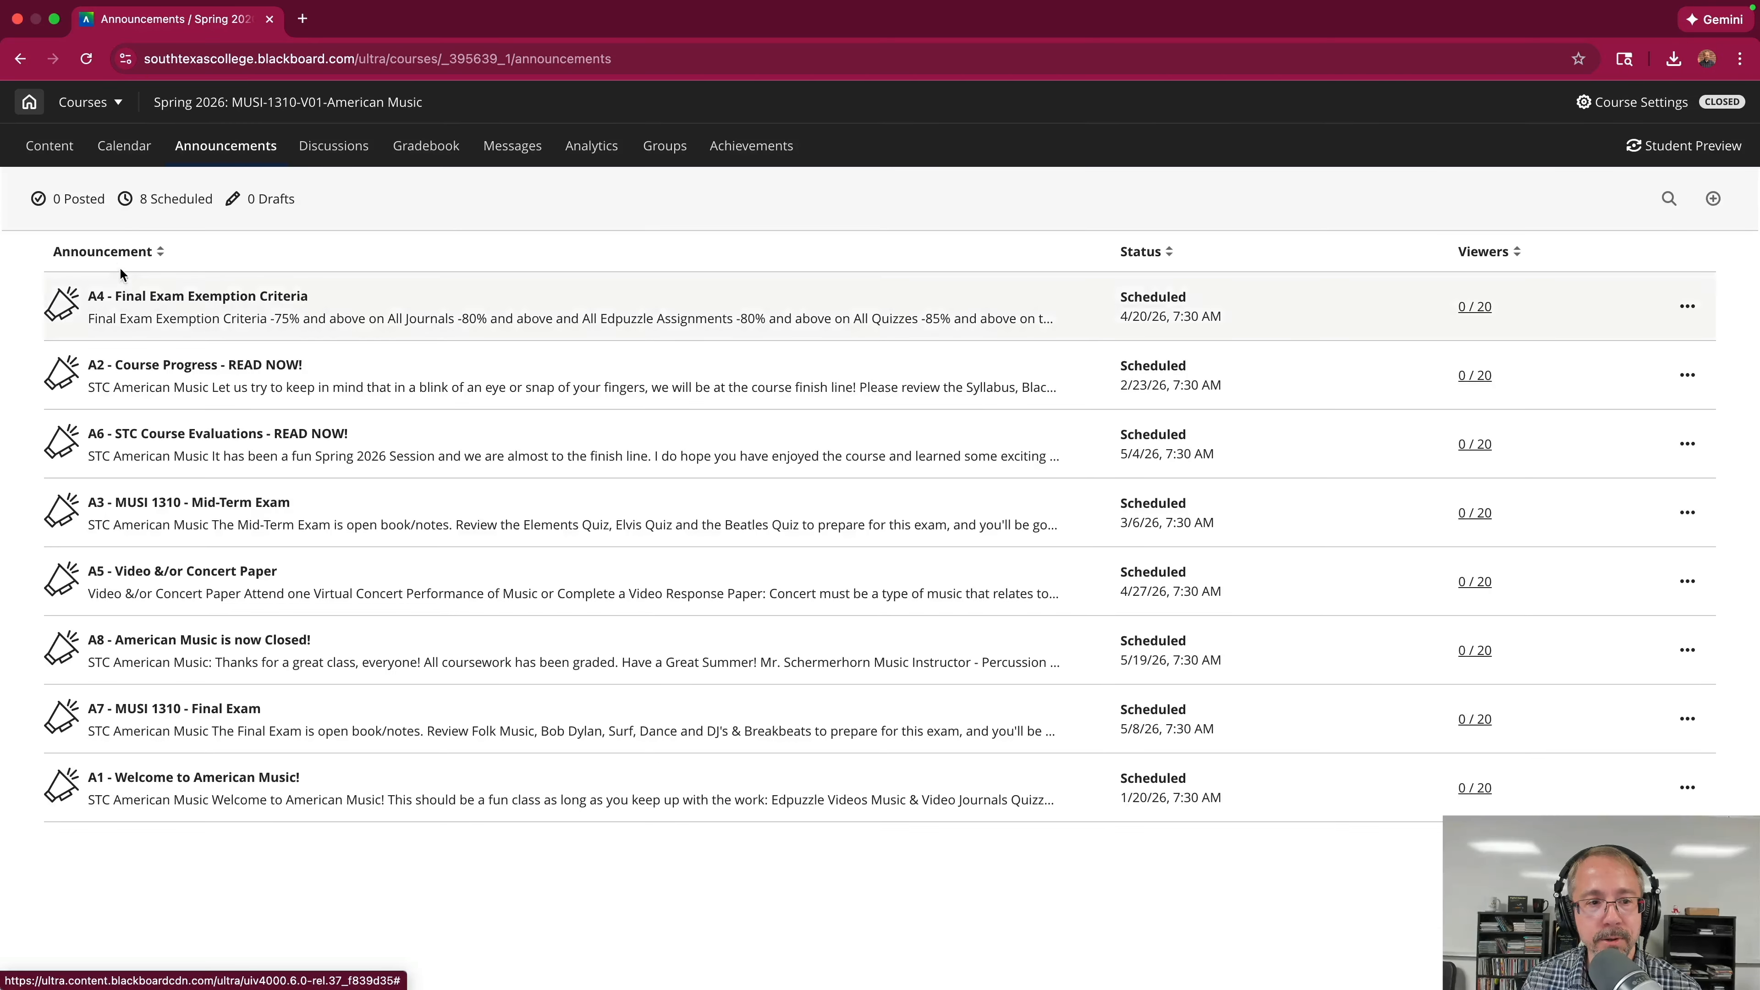
left_click(125, 260)
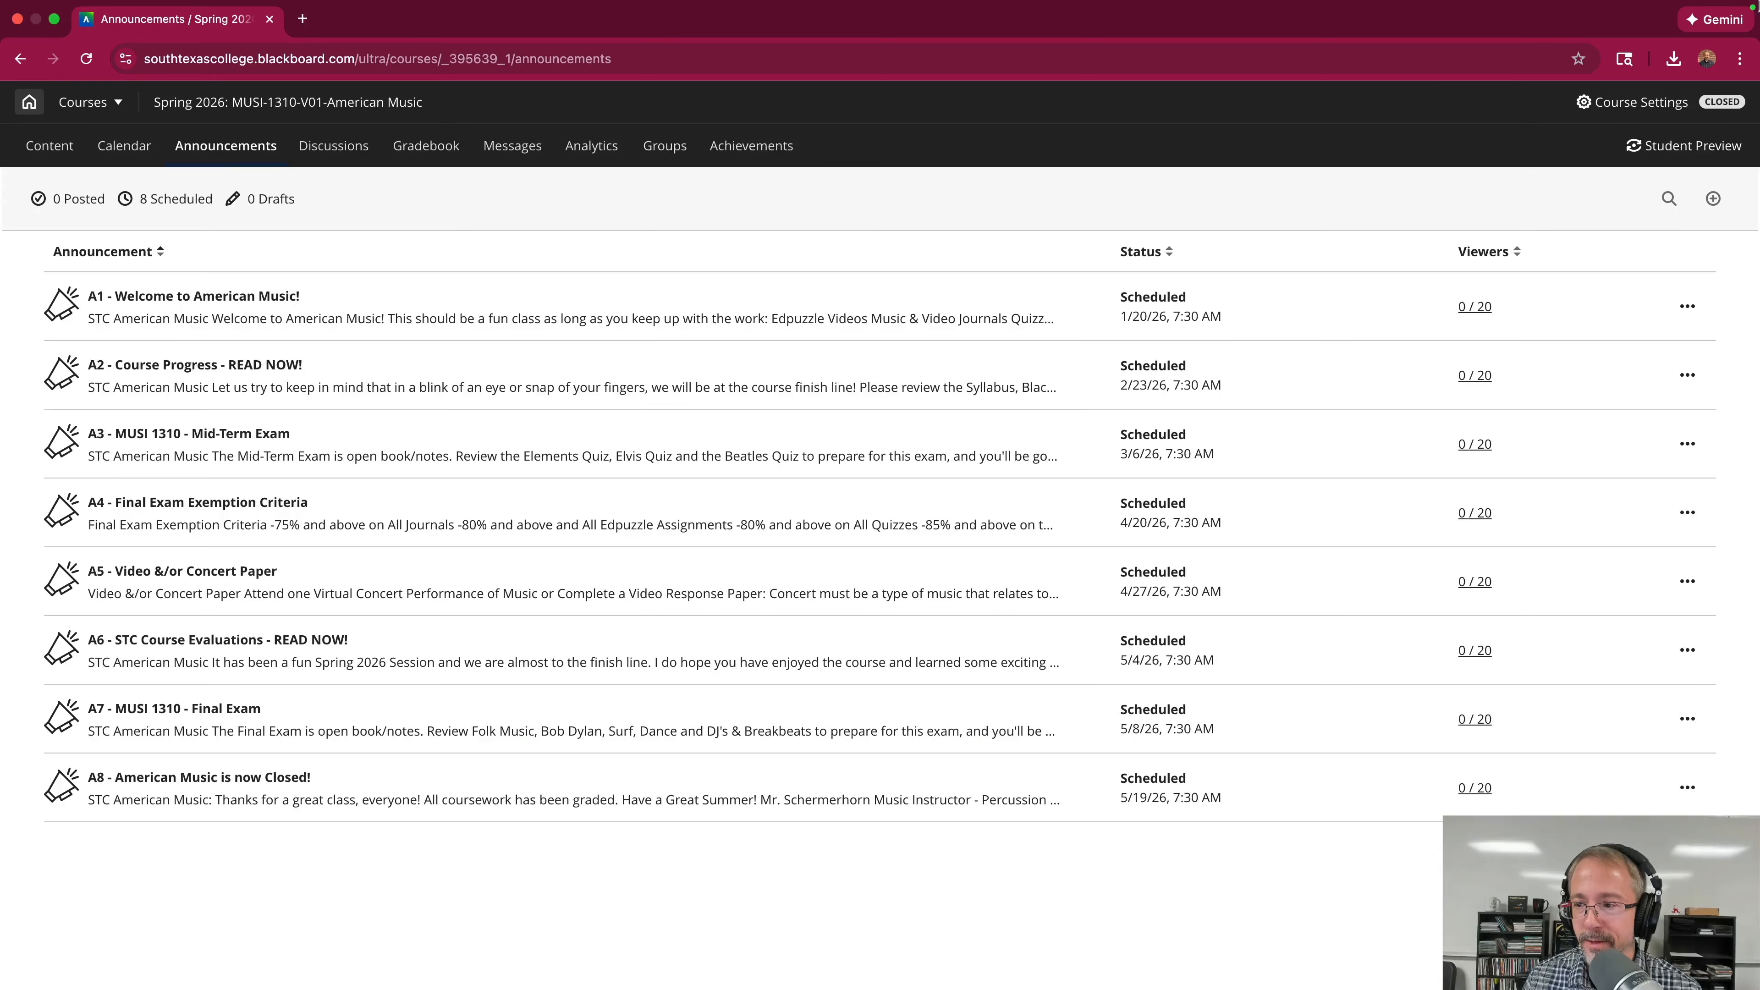
Return to the course content, expand the Start Here module and review its items from Welcome through Course Evaluation.
left_click(56, 161)
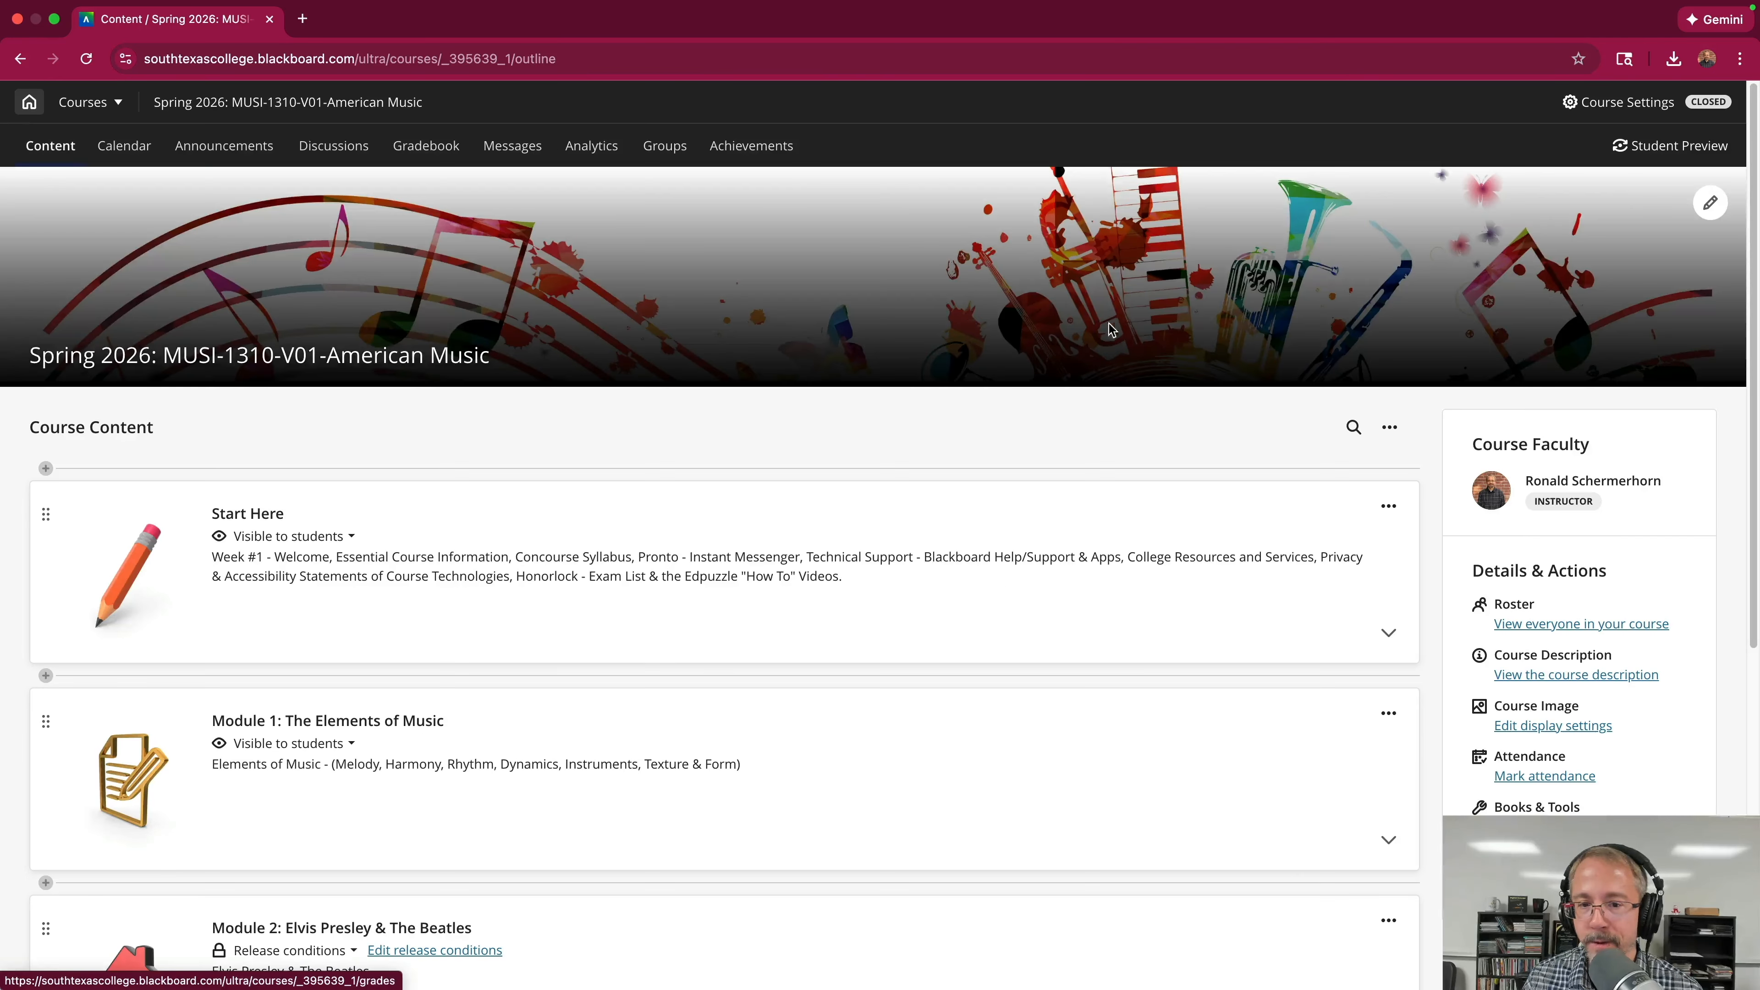
scroll(718, 281, "down", 3)
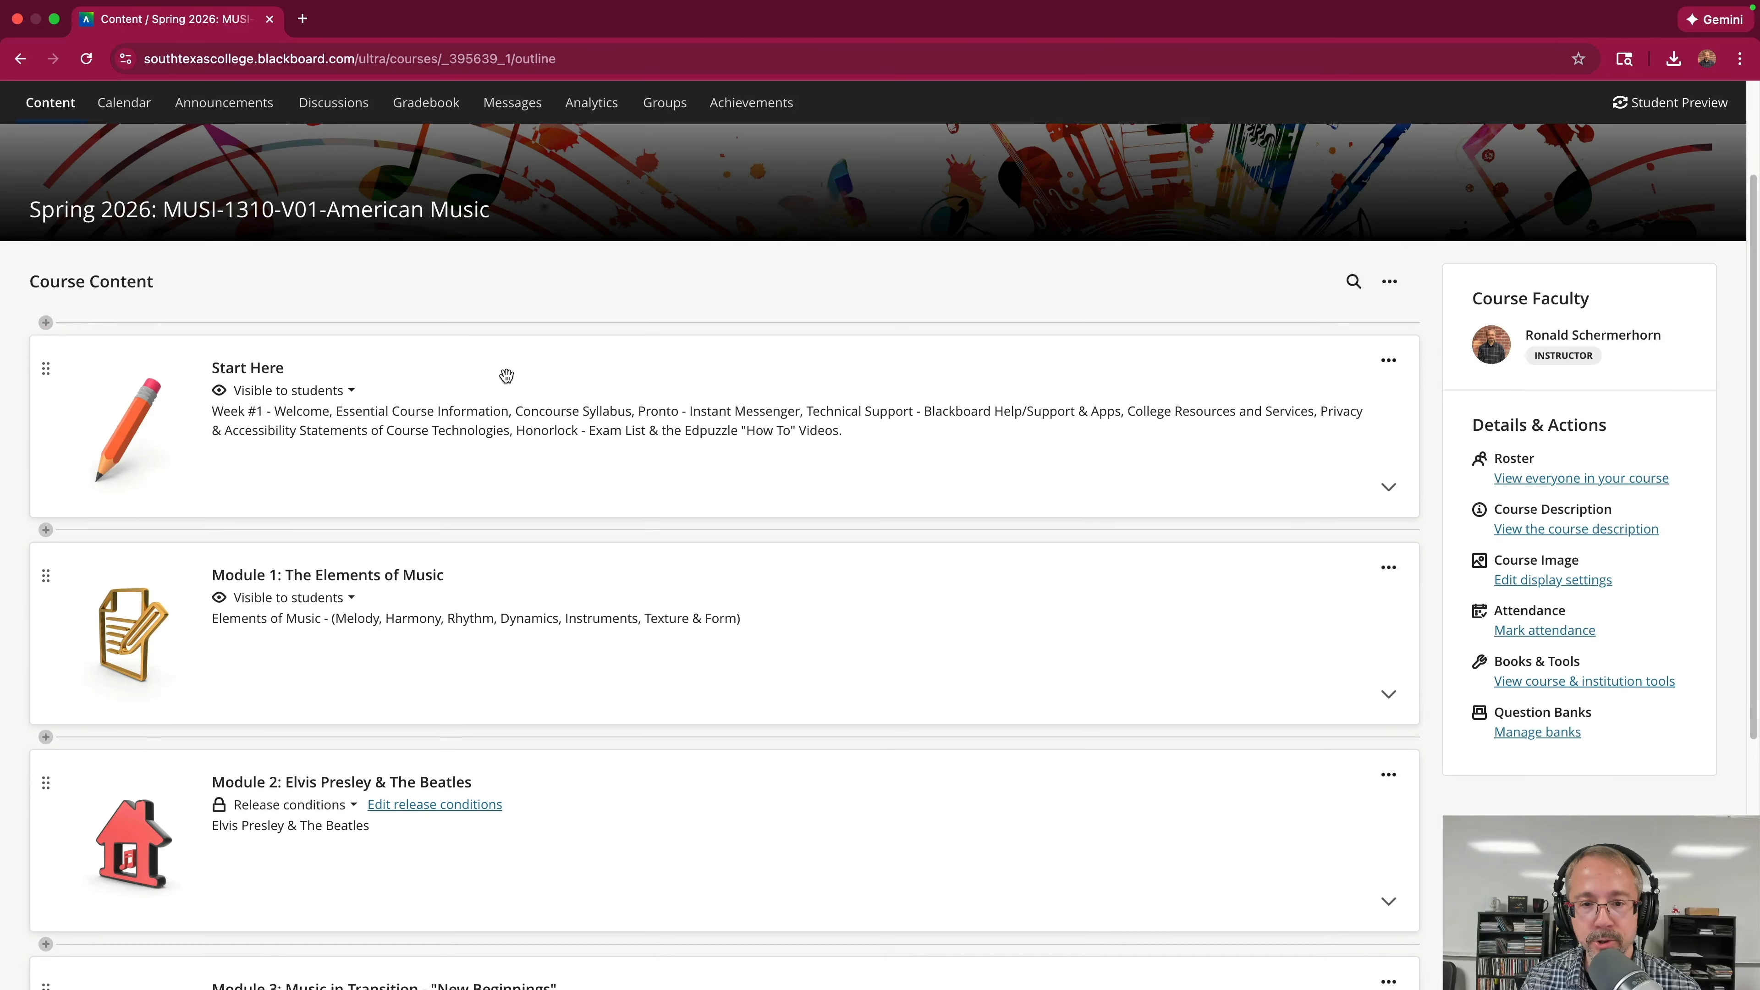
left_click(541, 386)
scroll(660, 408, "down", 5)
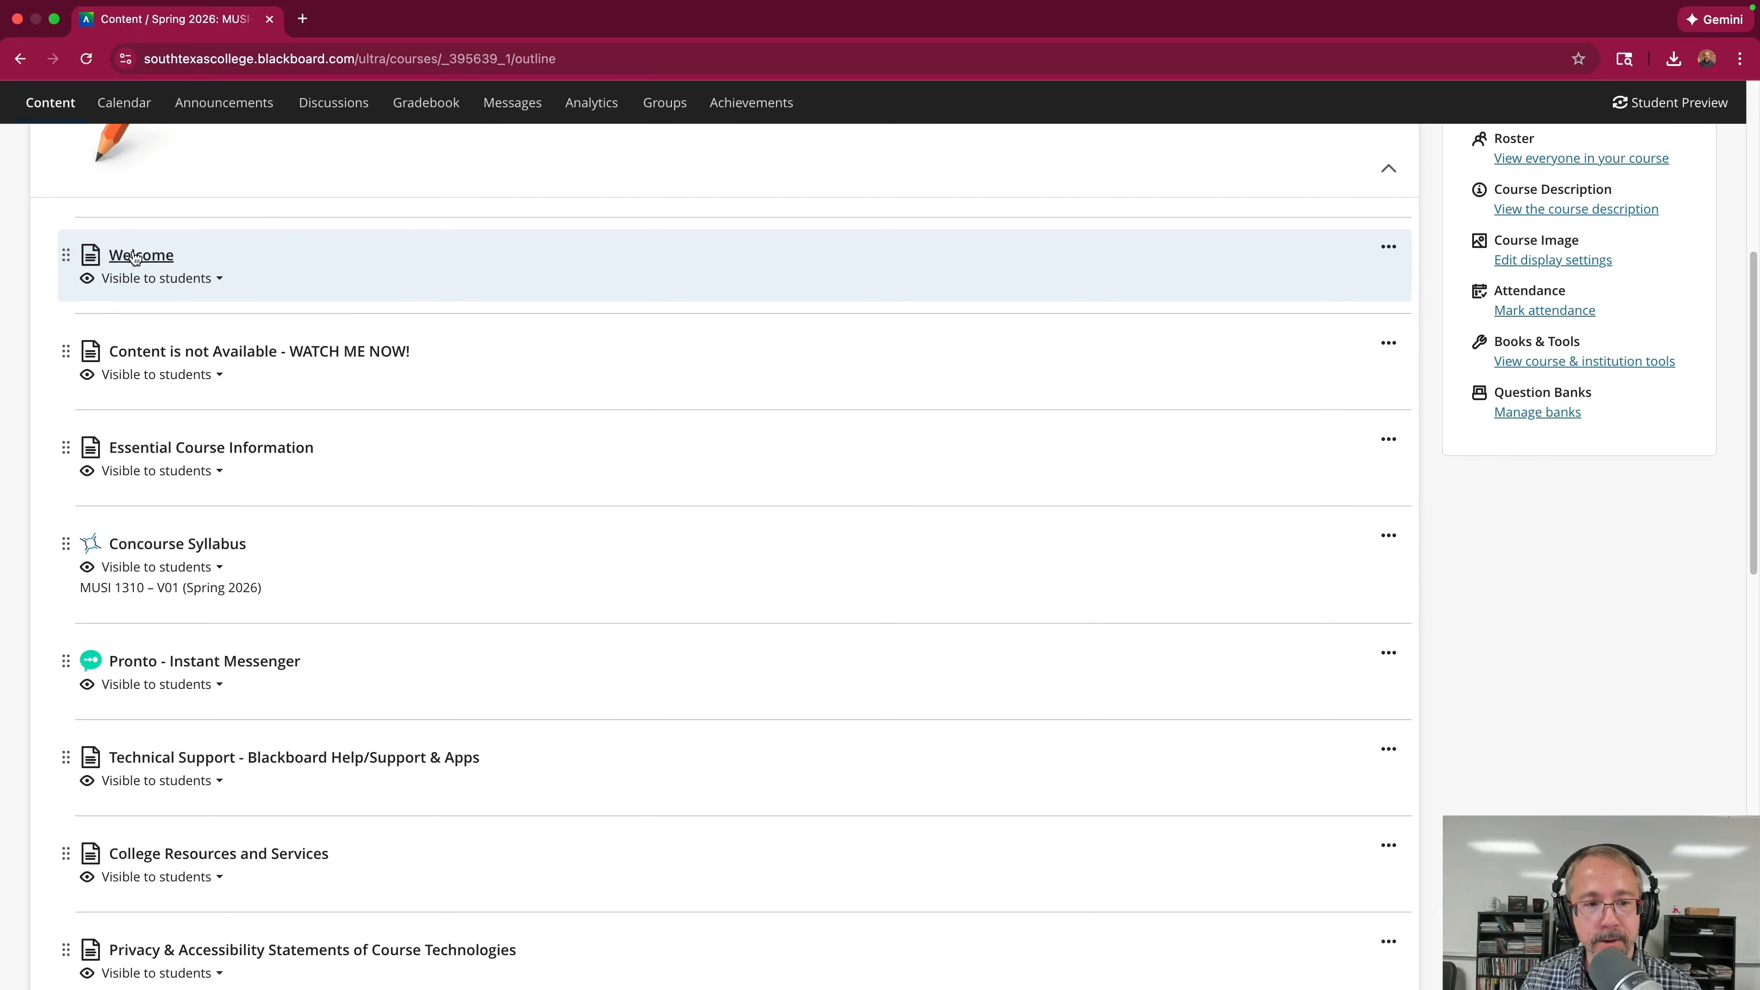
scroll(135, 258, "down", 3)
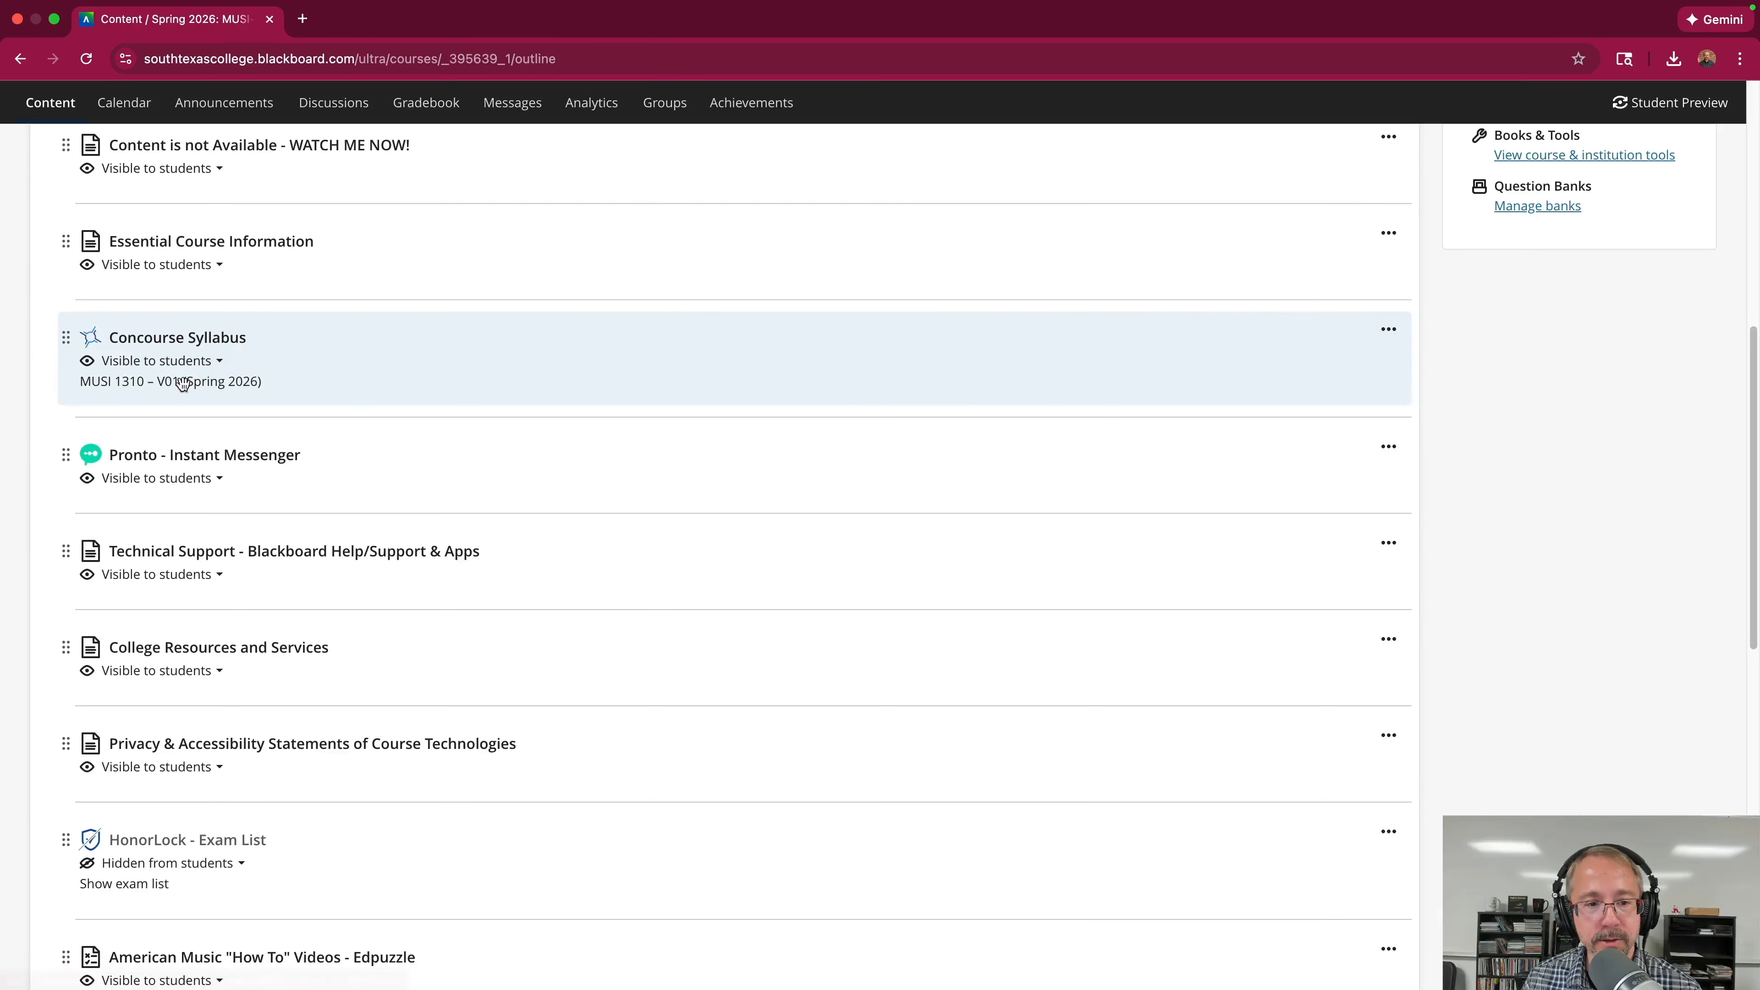
scroll(416, 379, "down", 6)
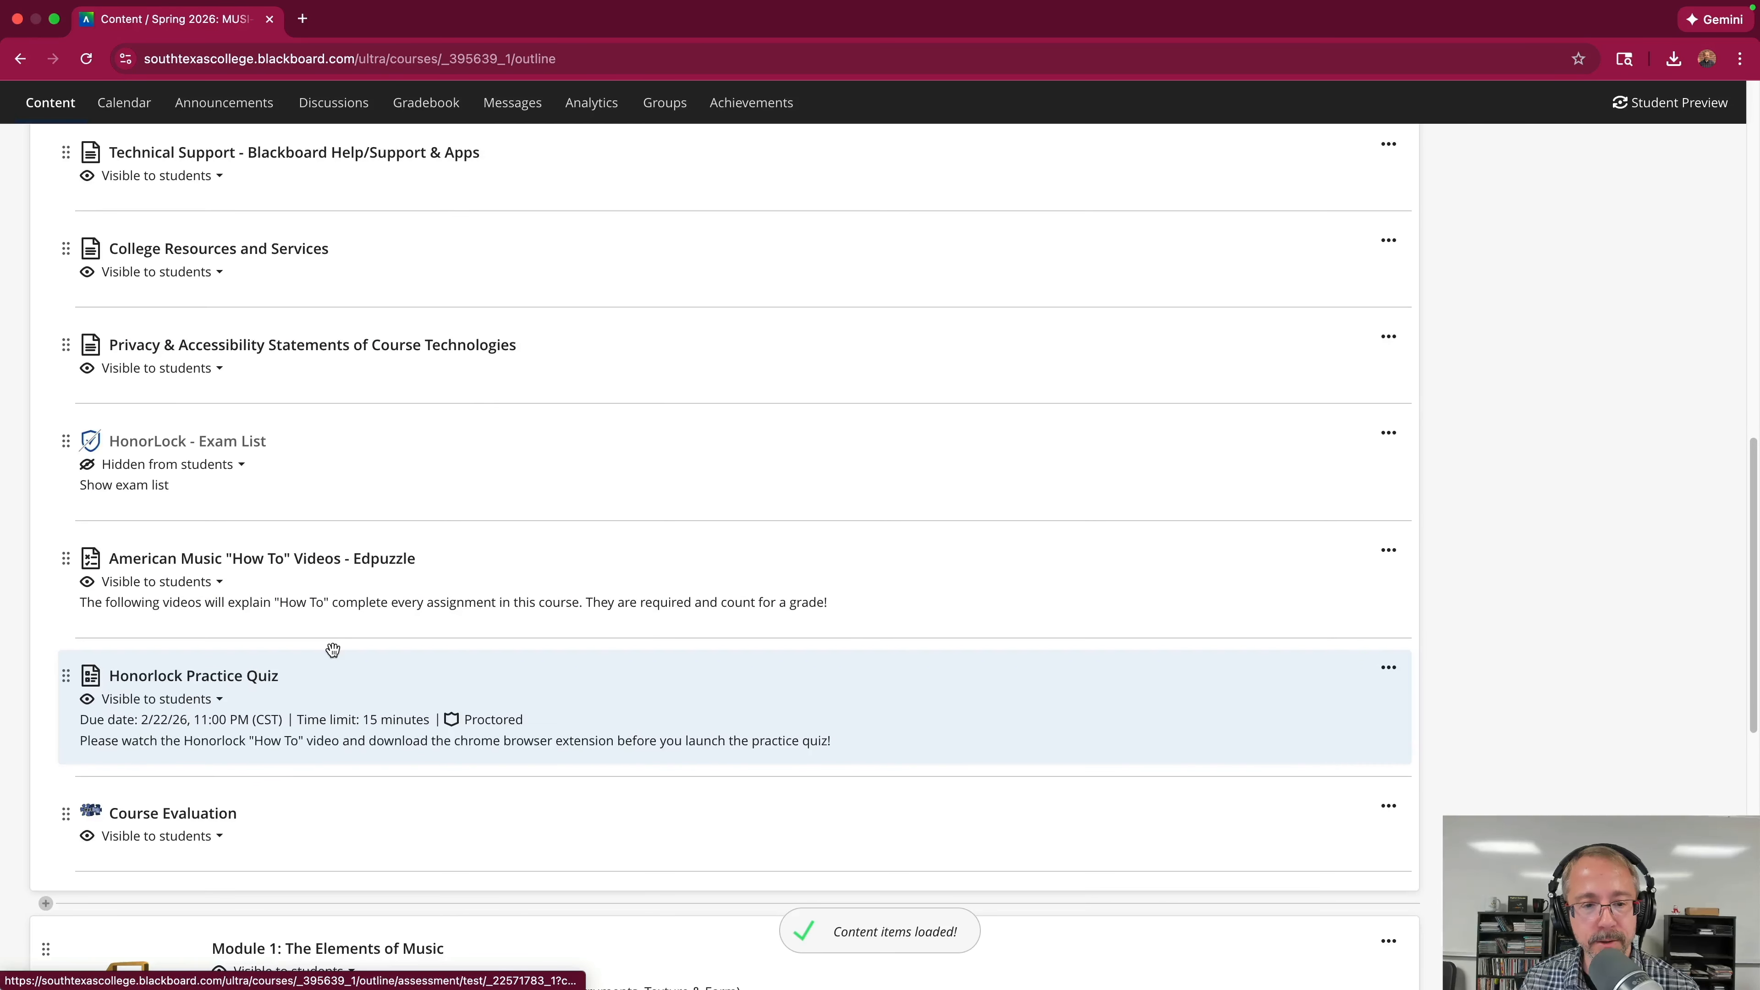
scroll(333, 649, "up", 15)
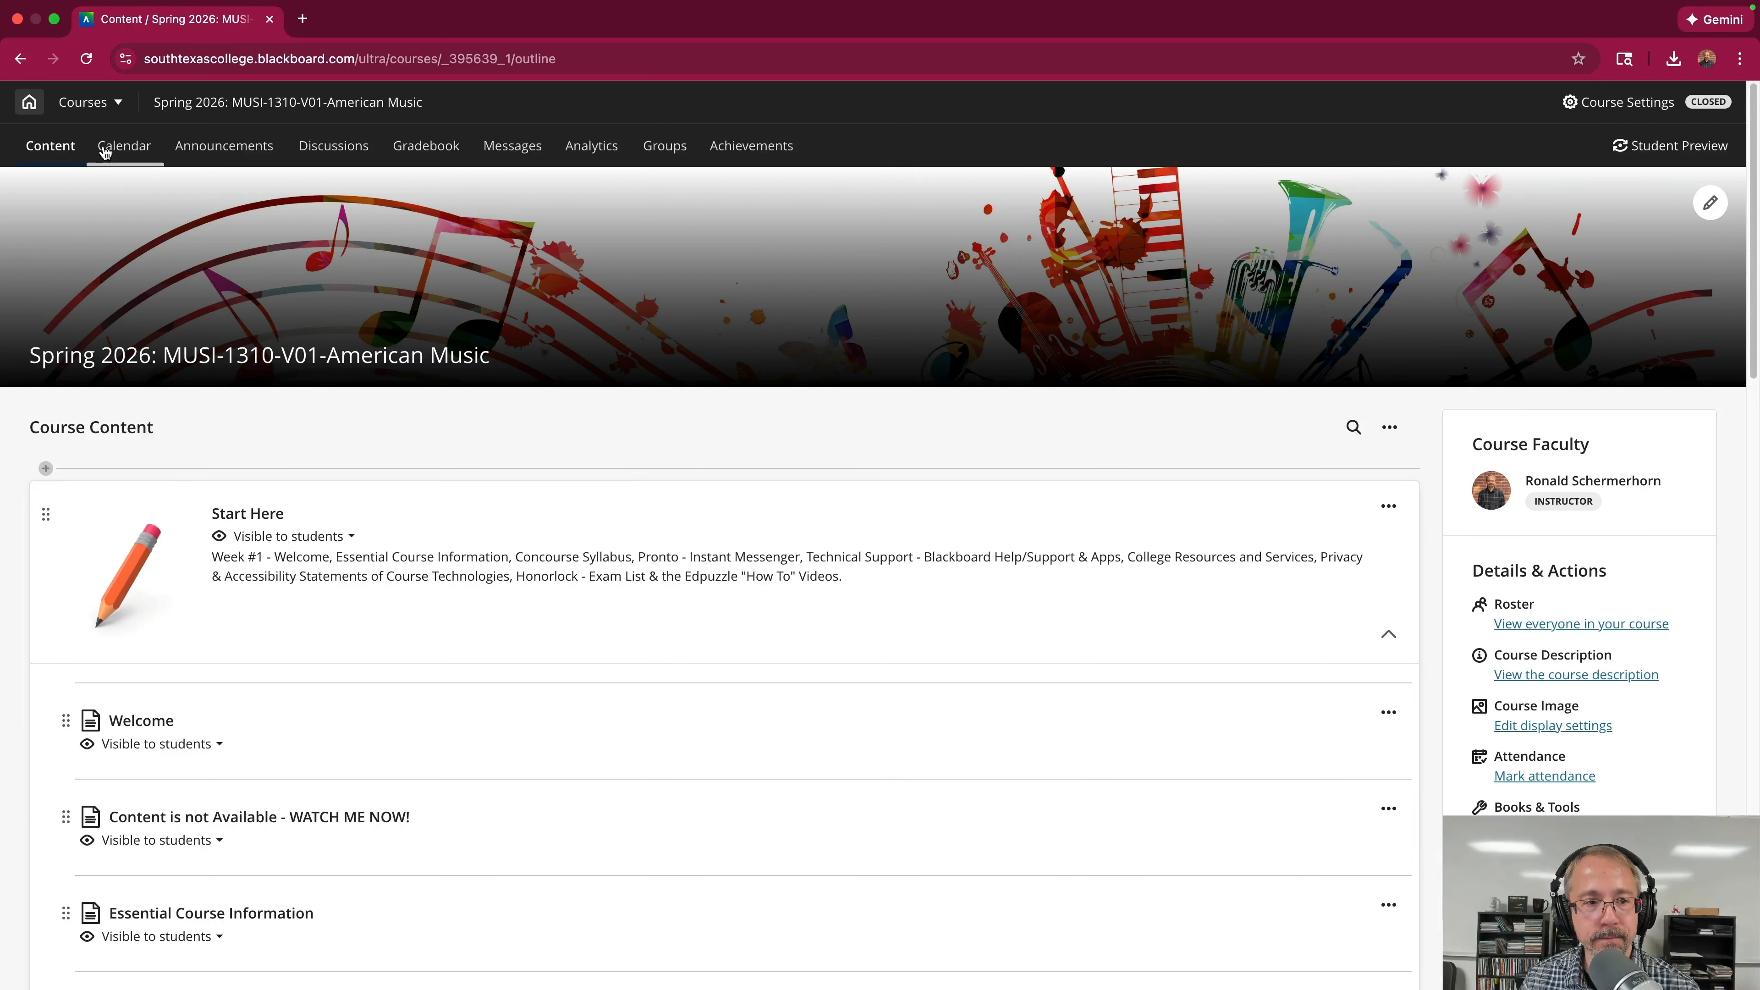
Reopen the course content, expand Module 1: The Elements of Music and review its overview and the Week #2 to Week #5 folders.
left_click(123, 145)
left_click(51, 146)
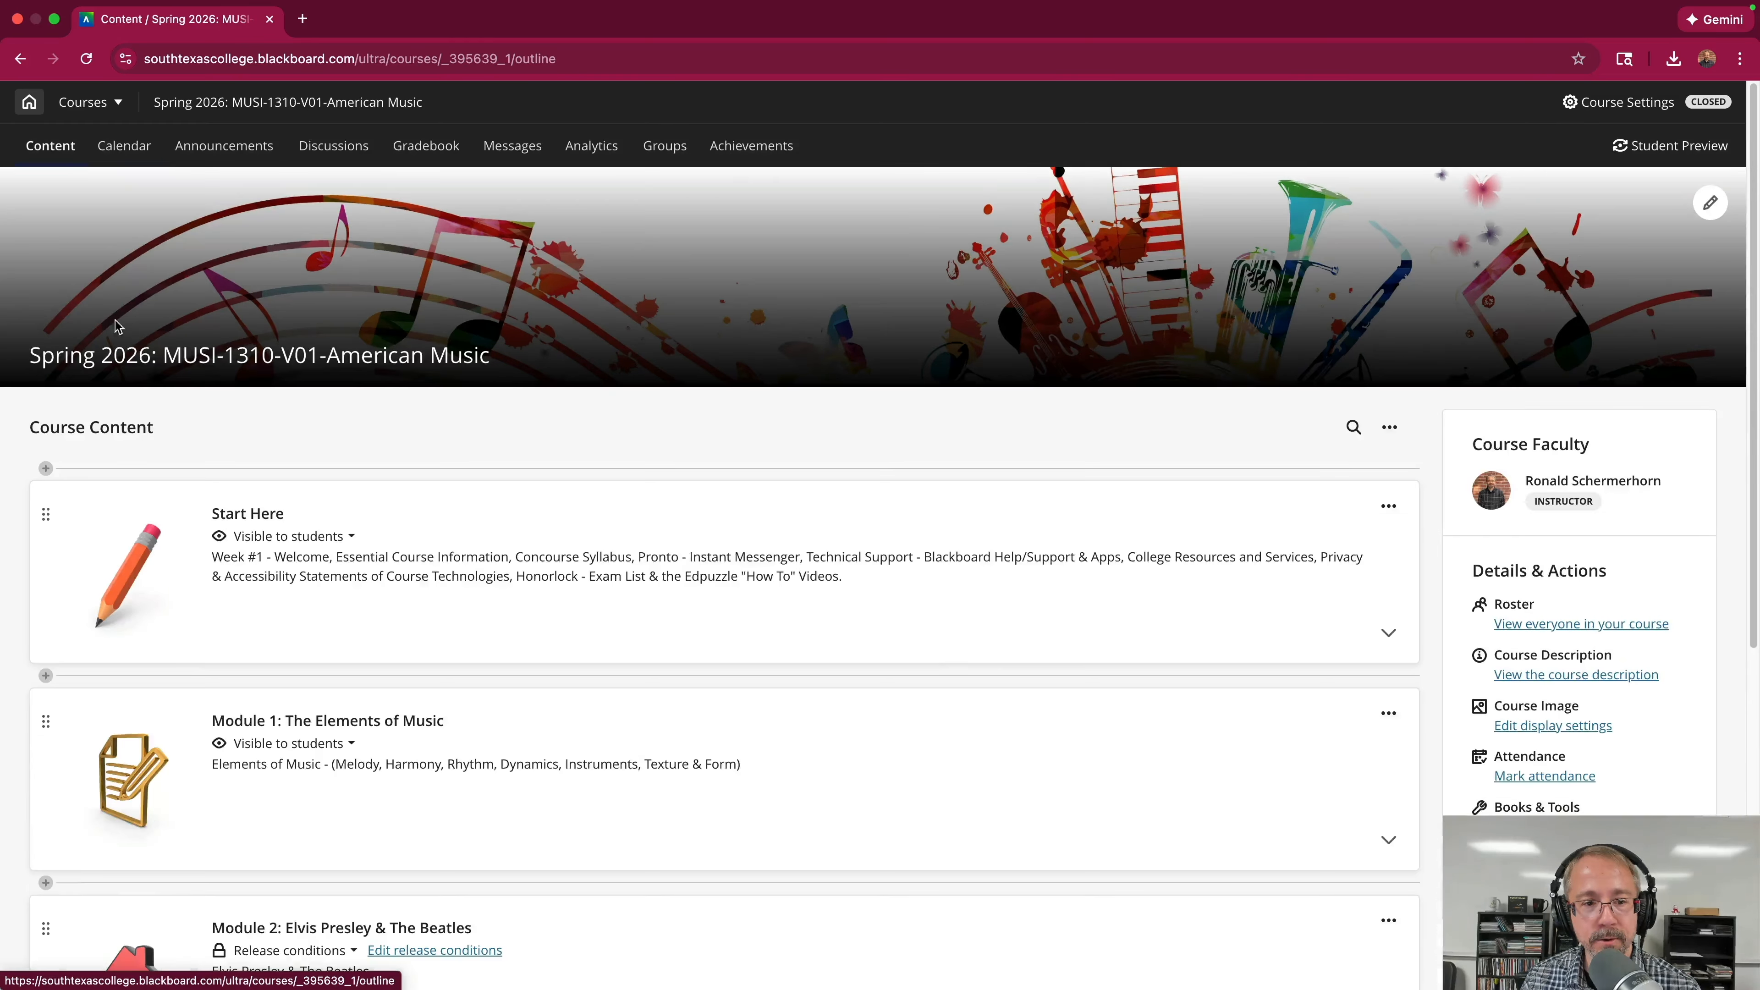
scroll(450, 367, "down", 6)
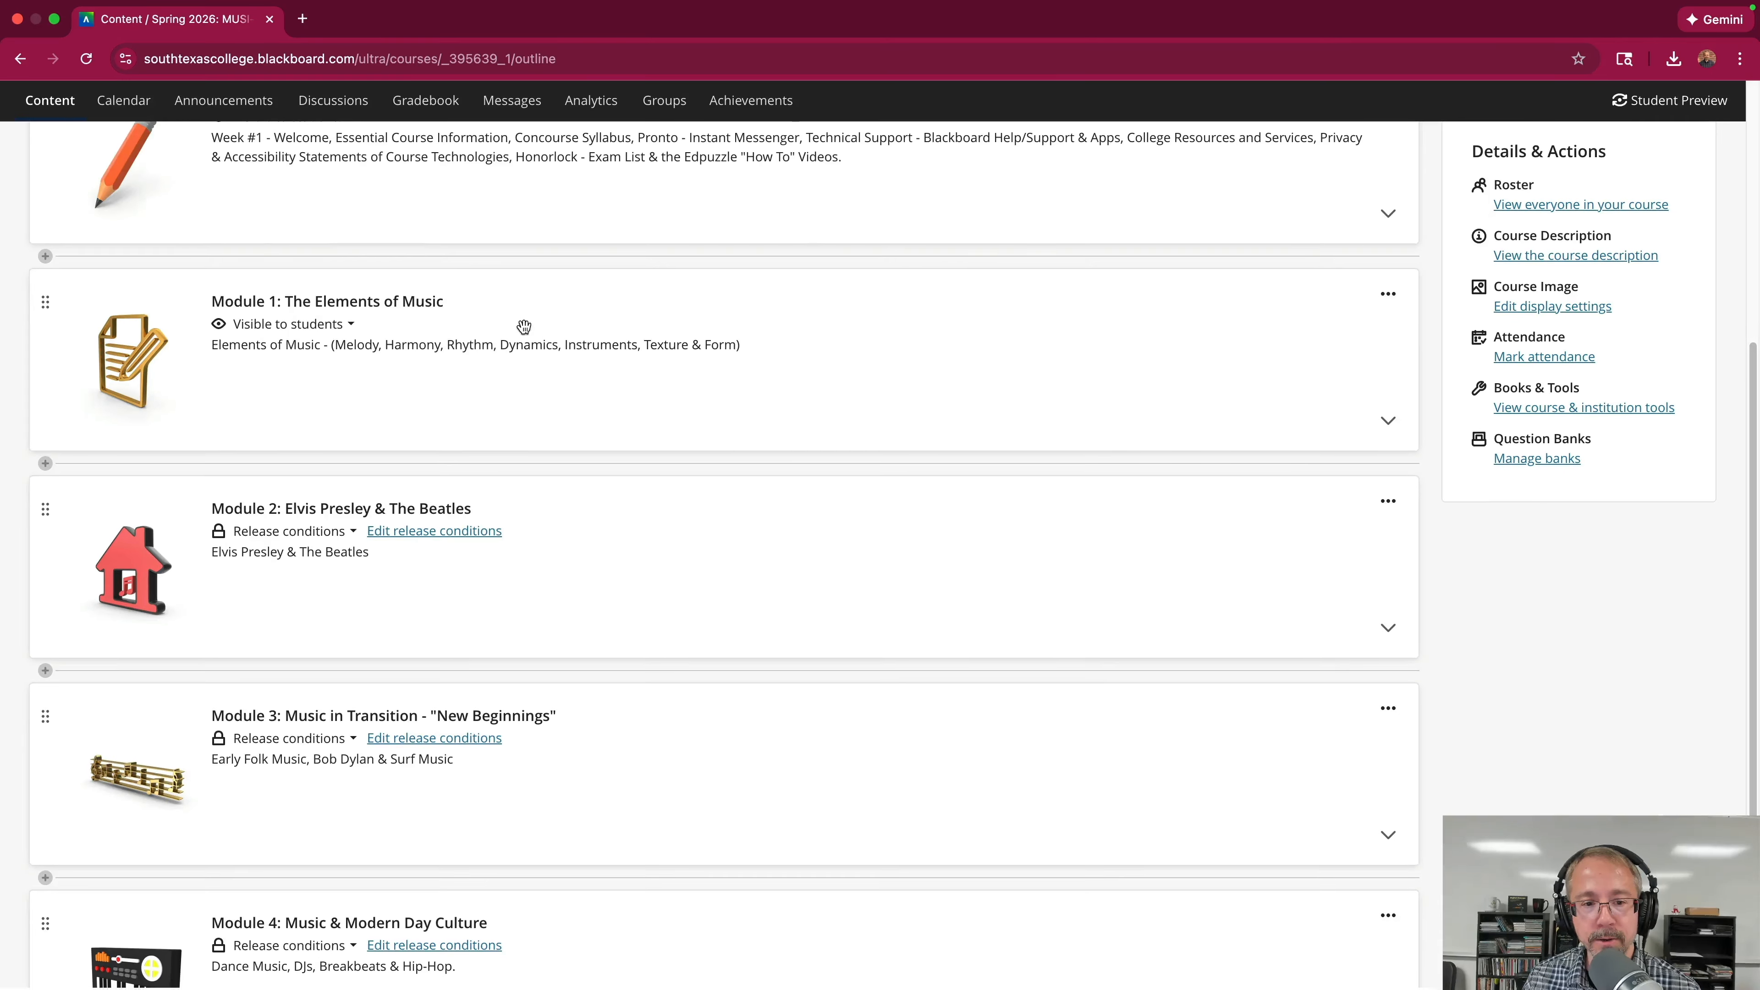
left_click(537, 346)
scroll(620, 506, "down", 3)
scroll(620, 506, "down", 5)
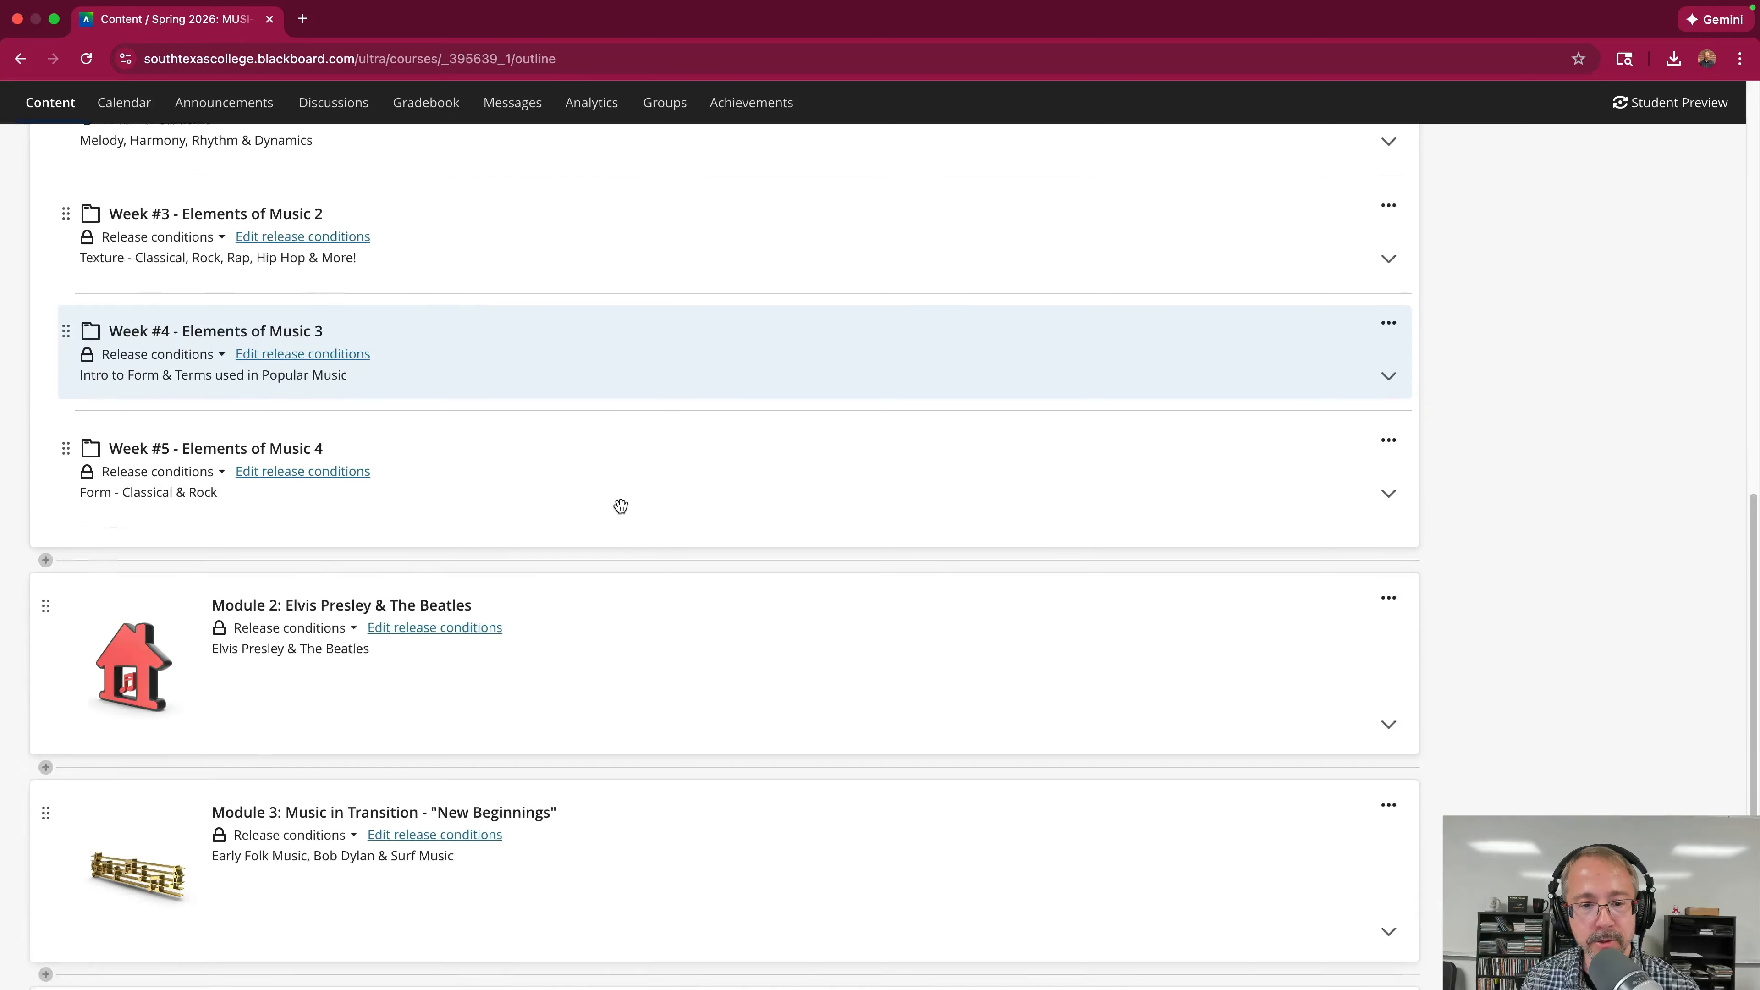
scroll(619, 566, "up", 15)
scroll(620, 572, "down", 5)
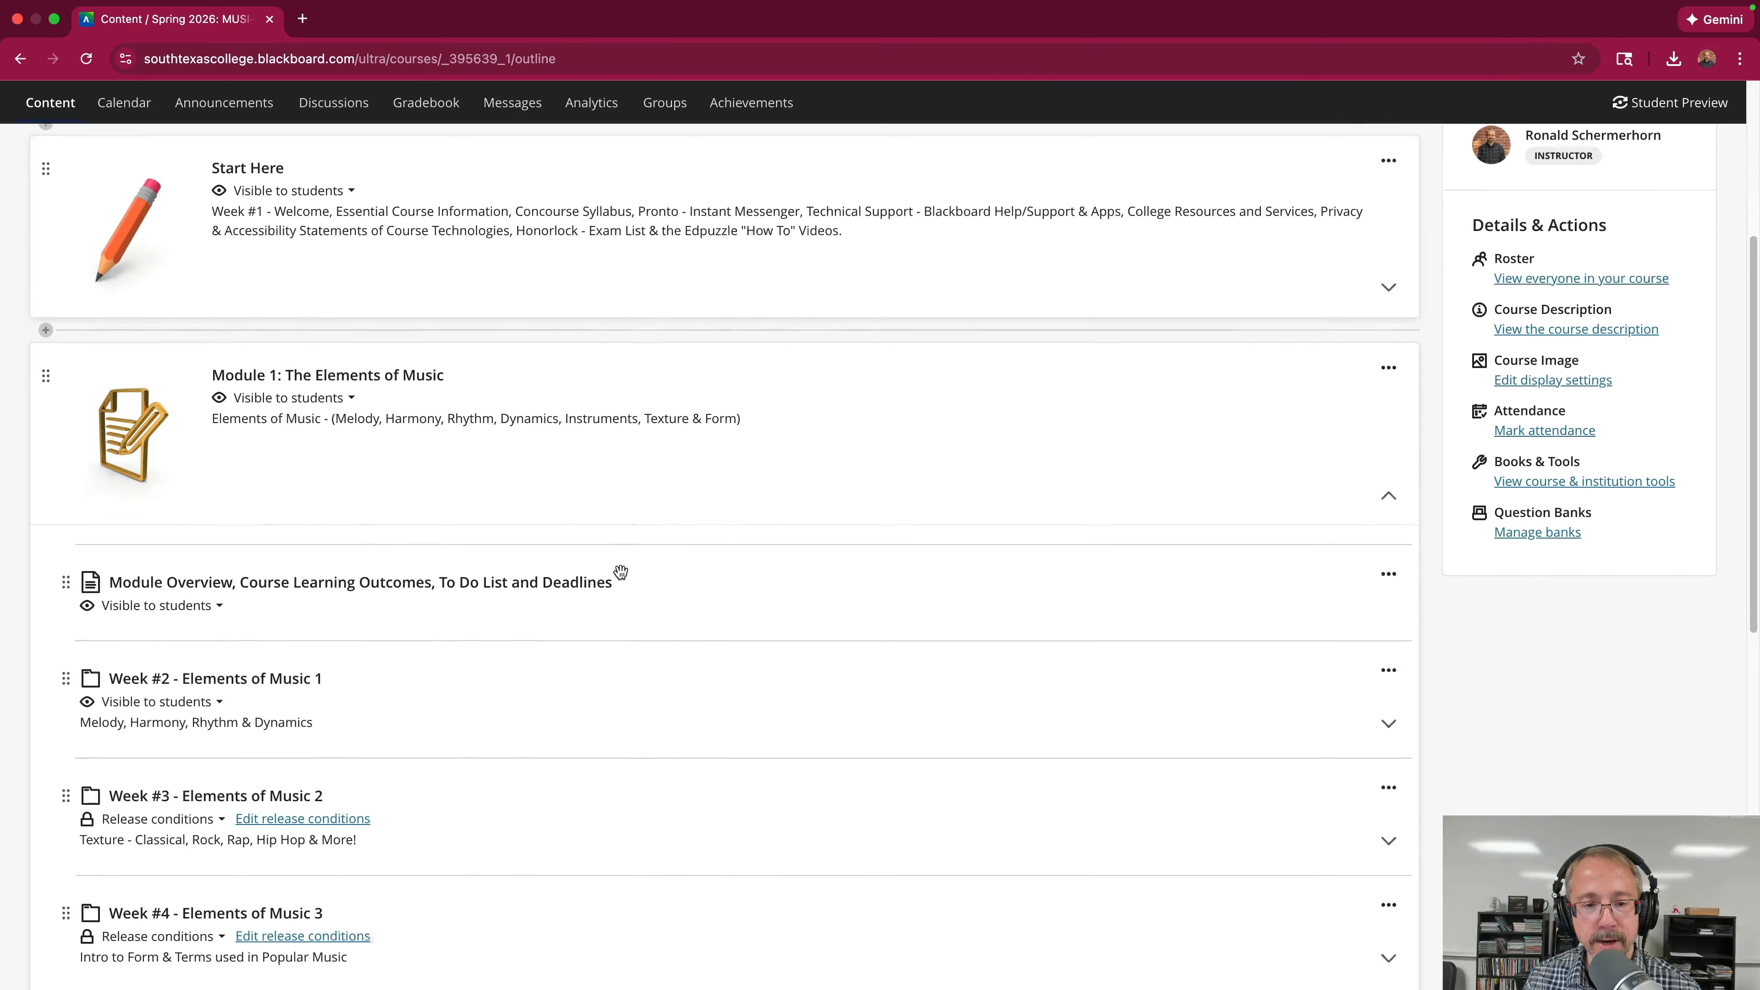
scroll(620, 572, "up", 2)
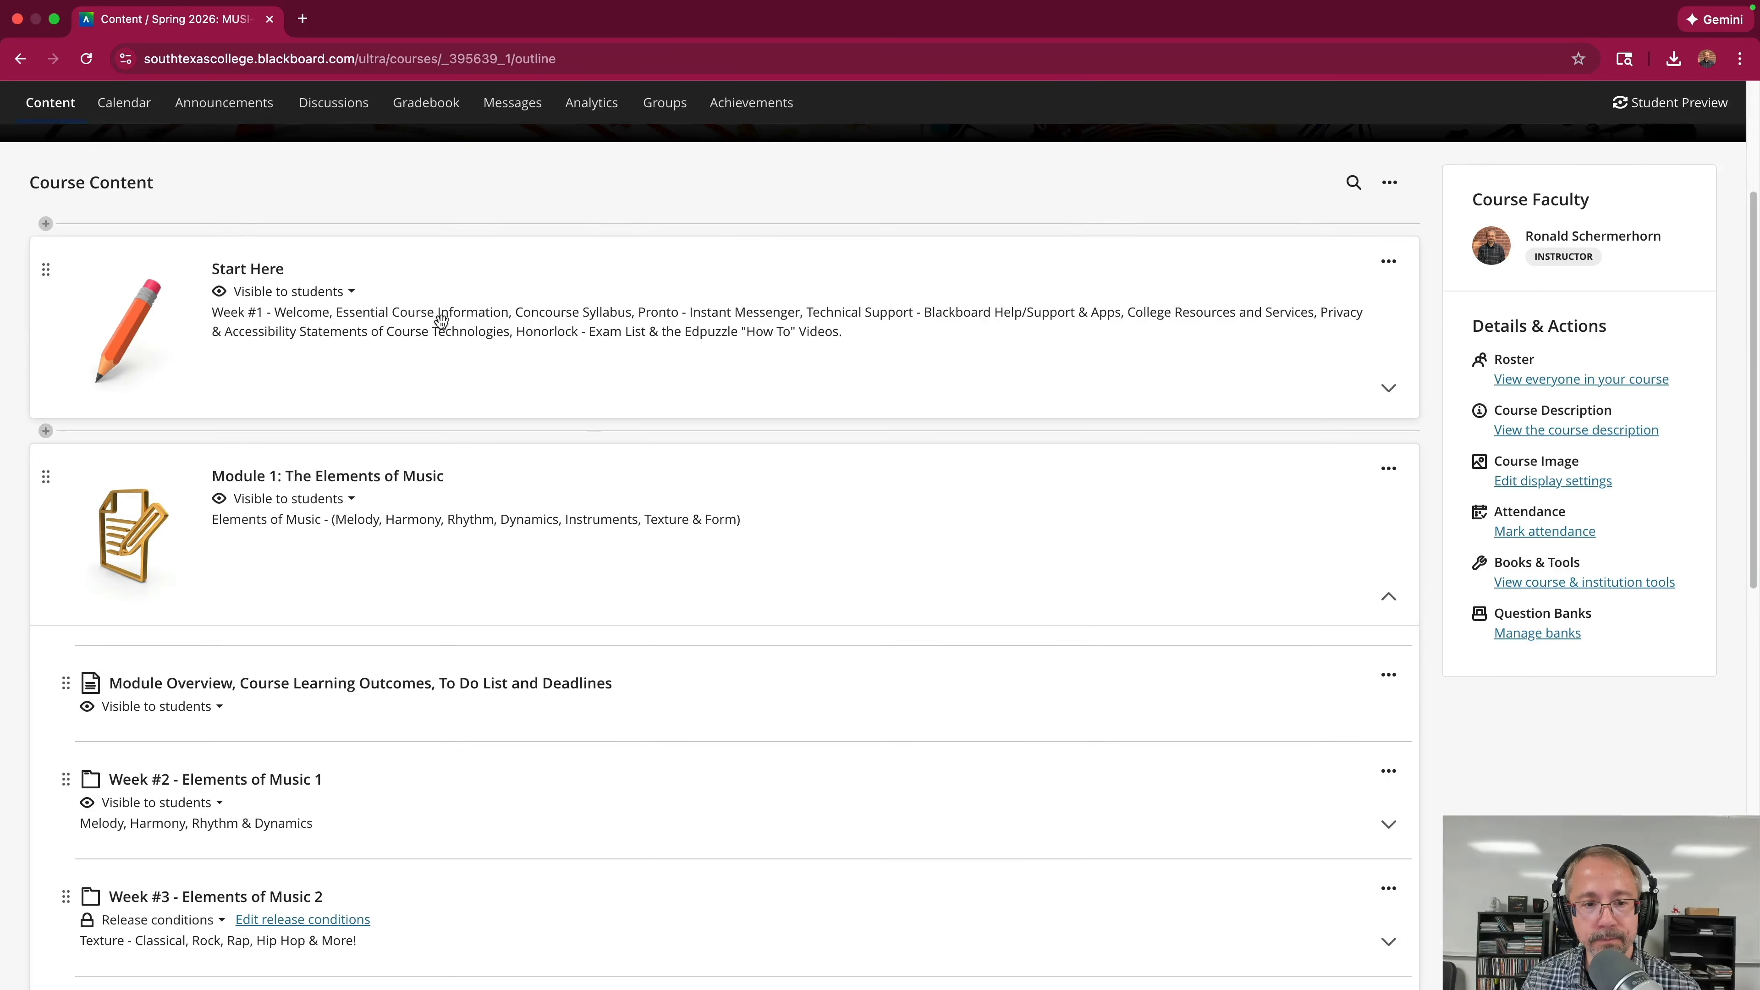
scroll(559, 513, "down", 10)
scroll(492, 392, "down", 1)
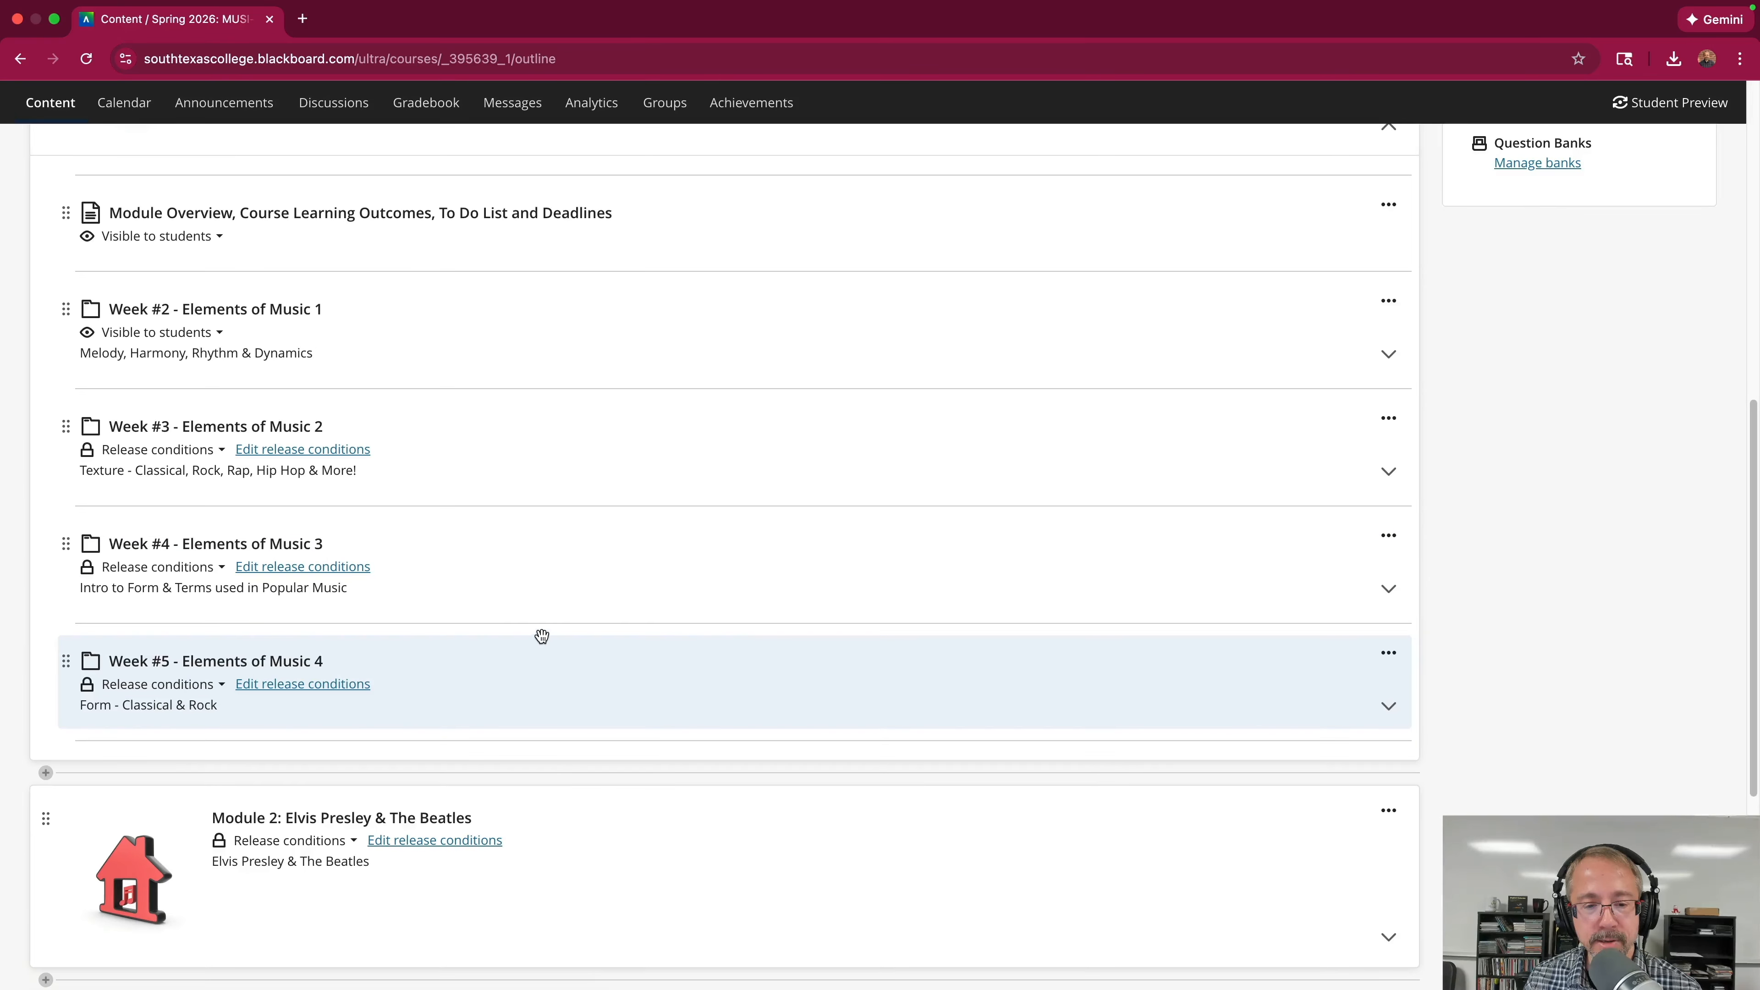
Expand the Week #5 - Elements of Music 4 folder and review its items and the Elements of Music quiz's release conditions.
left_click(542, 636)
scroll(527, 604, "down", 12)
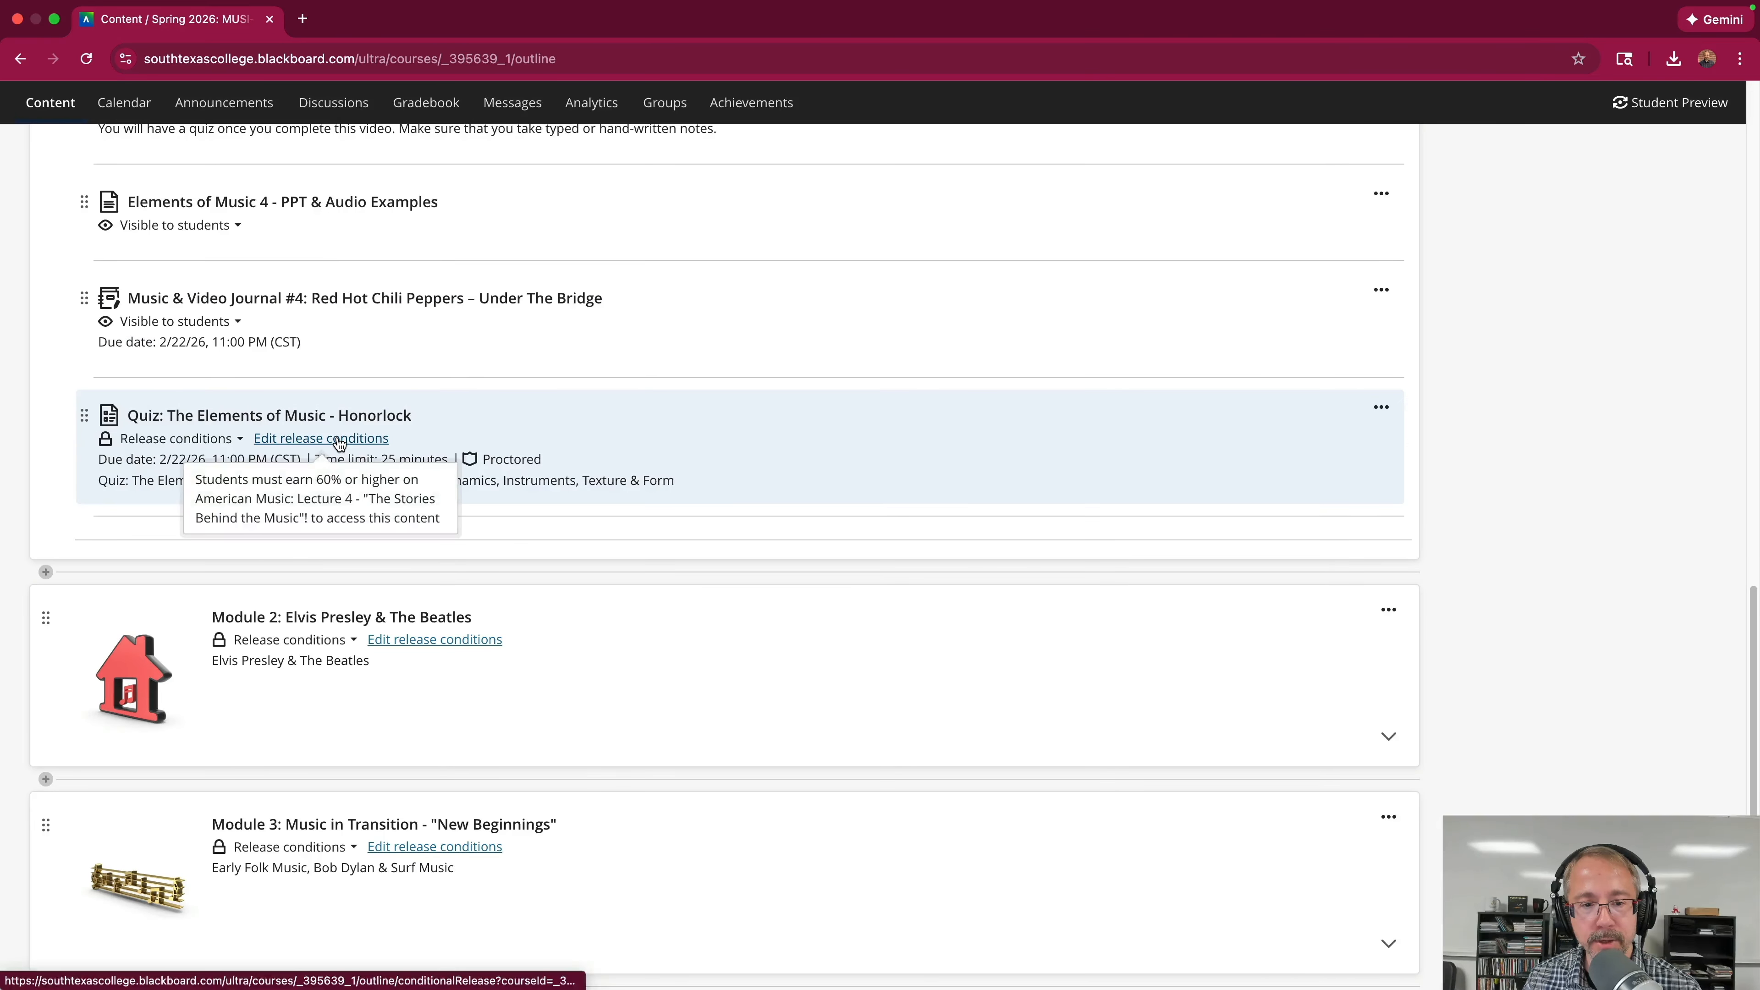
scroll(351, 441, "down", 2)
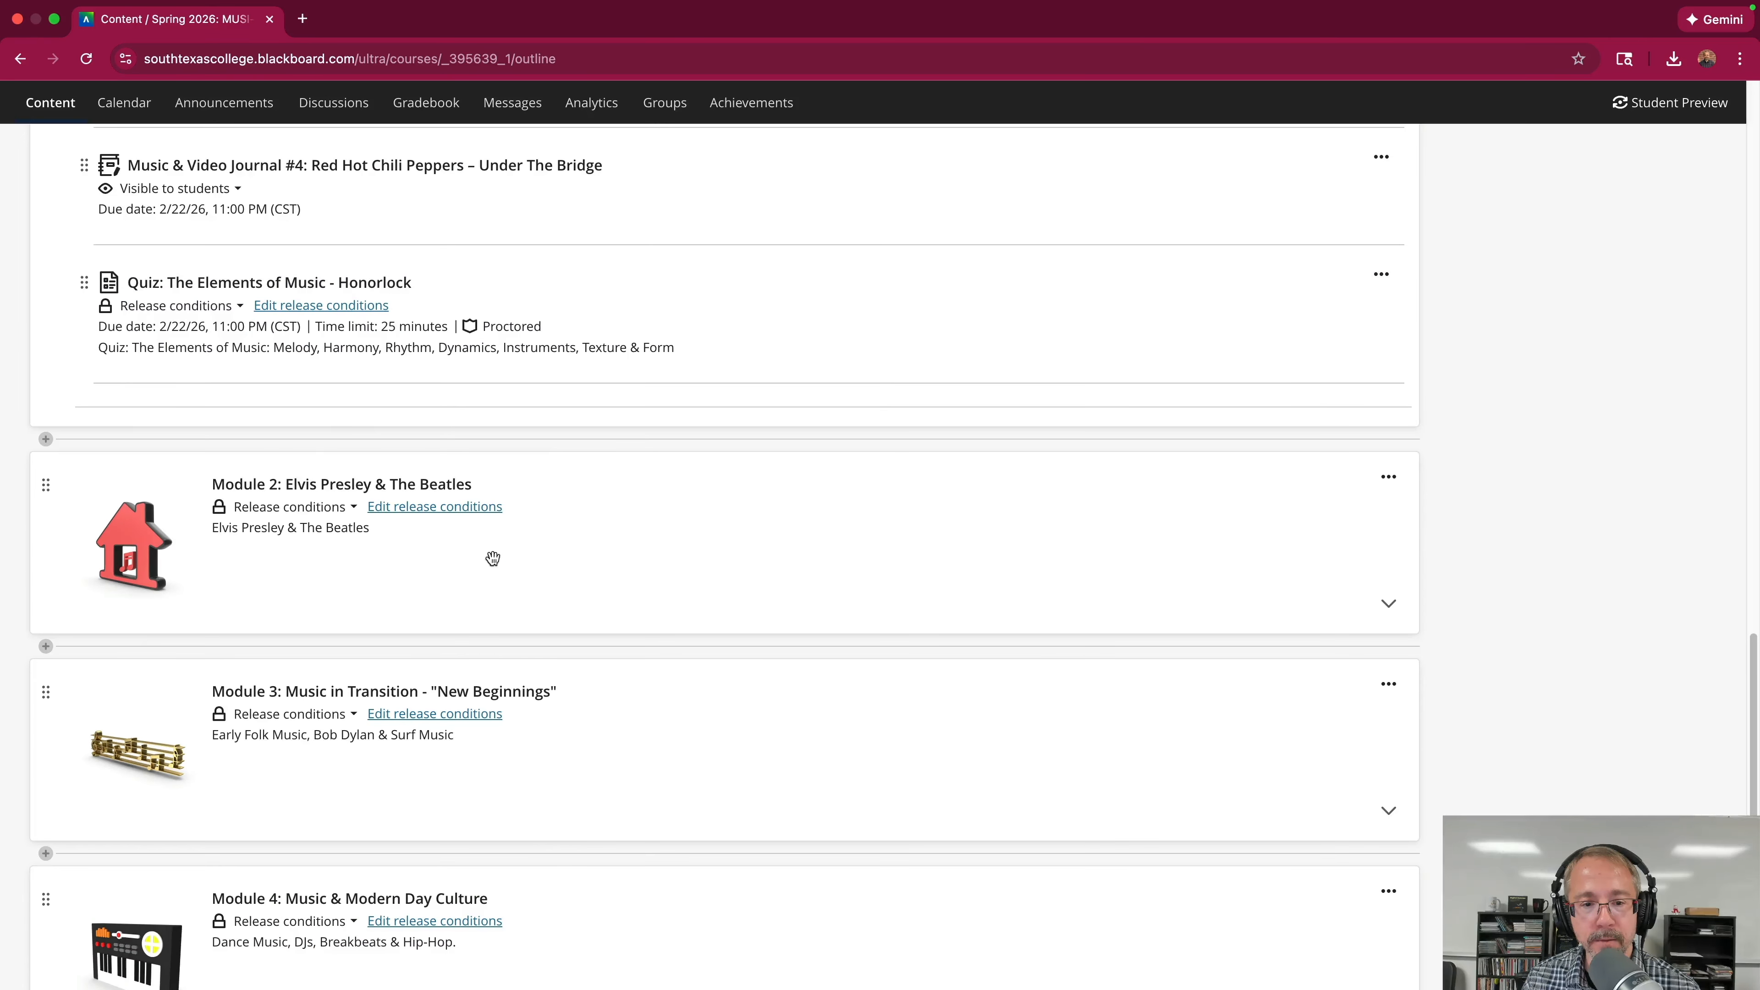
Check Module 2's release conditions, expand the module and check the Week #7 folder's release conditions.
mouse_move(449, 515)
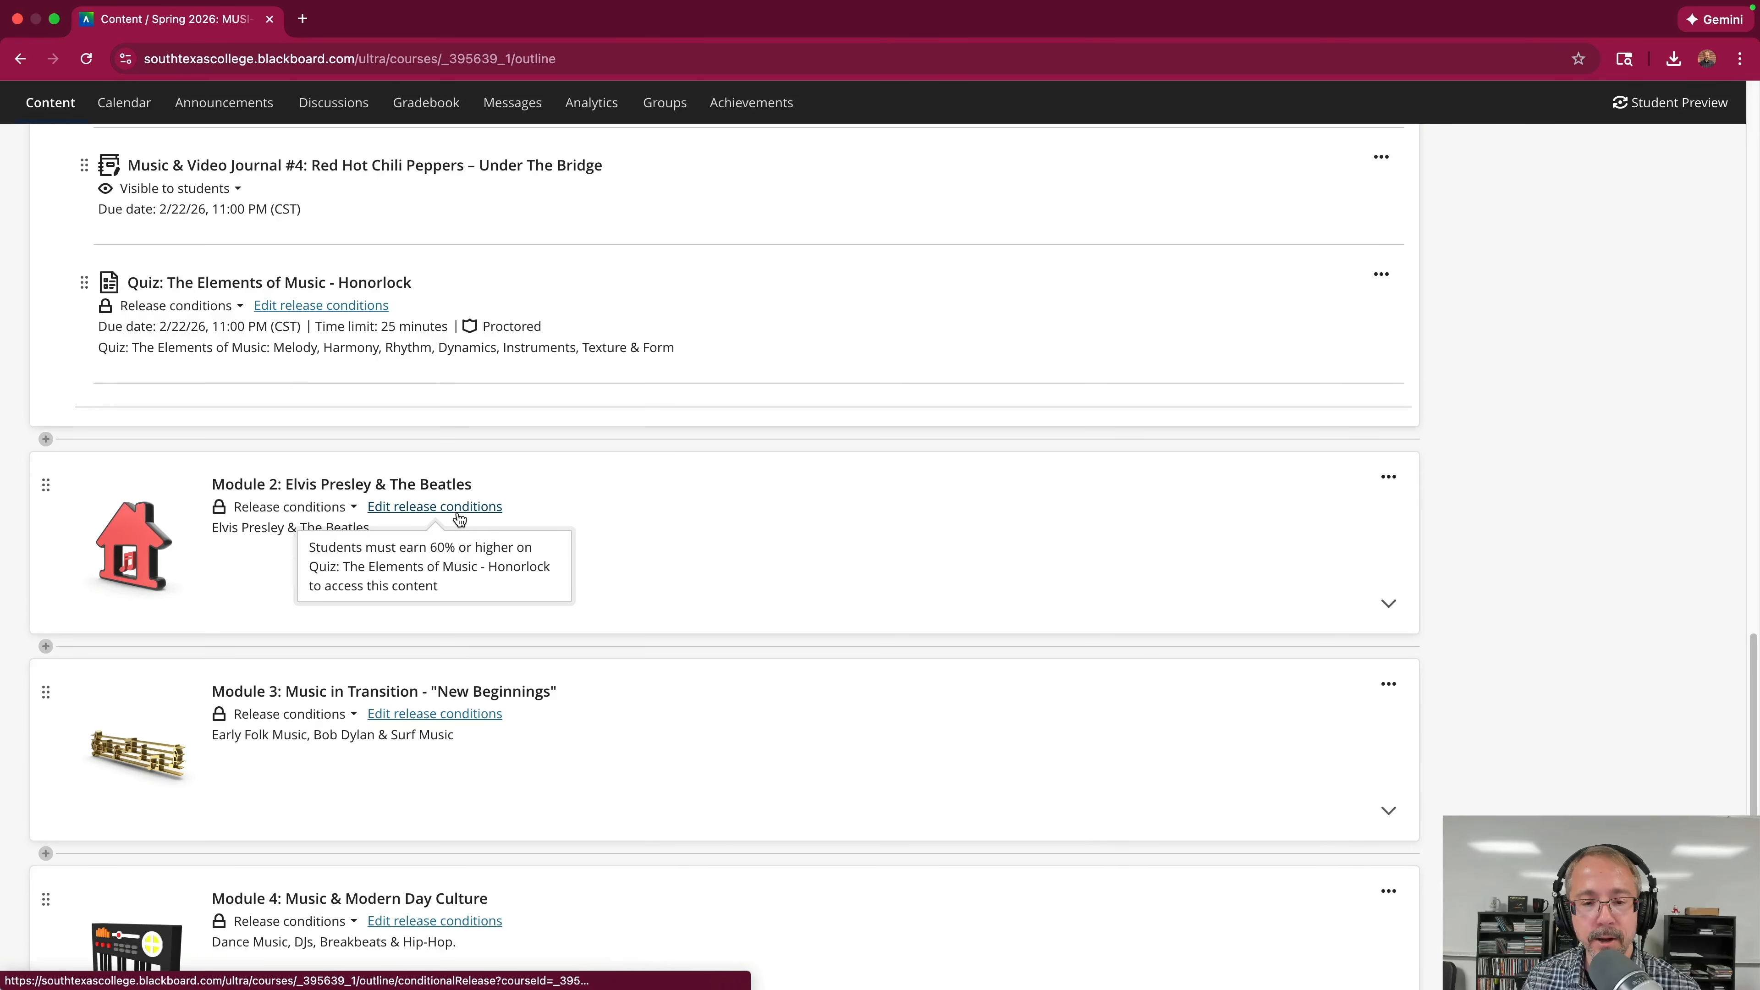
left_click(659, 507)
scroll(659, 503, "down", 6)
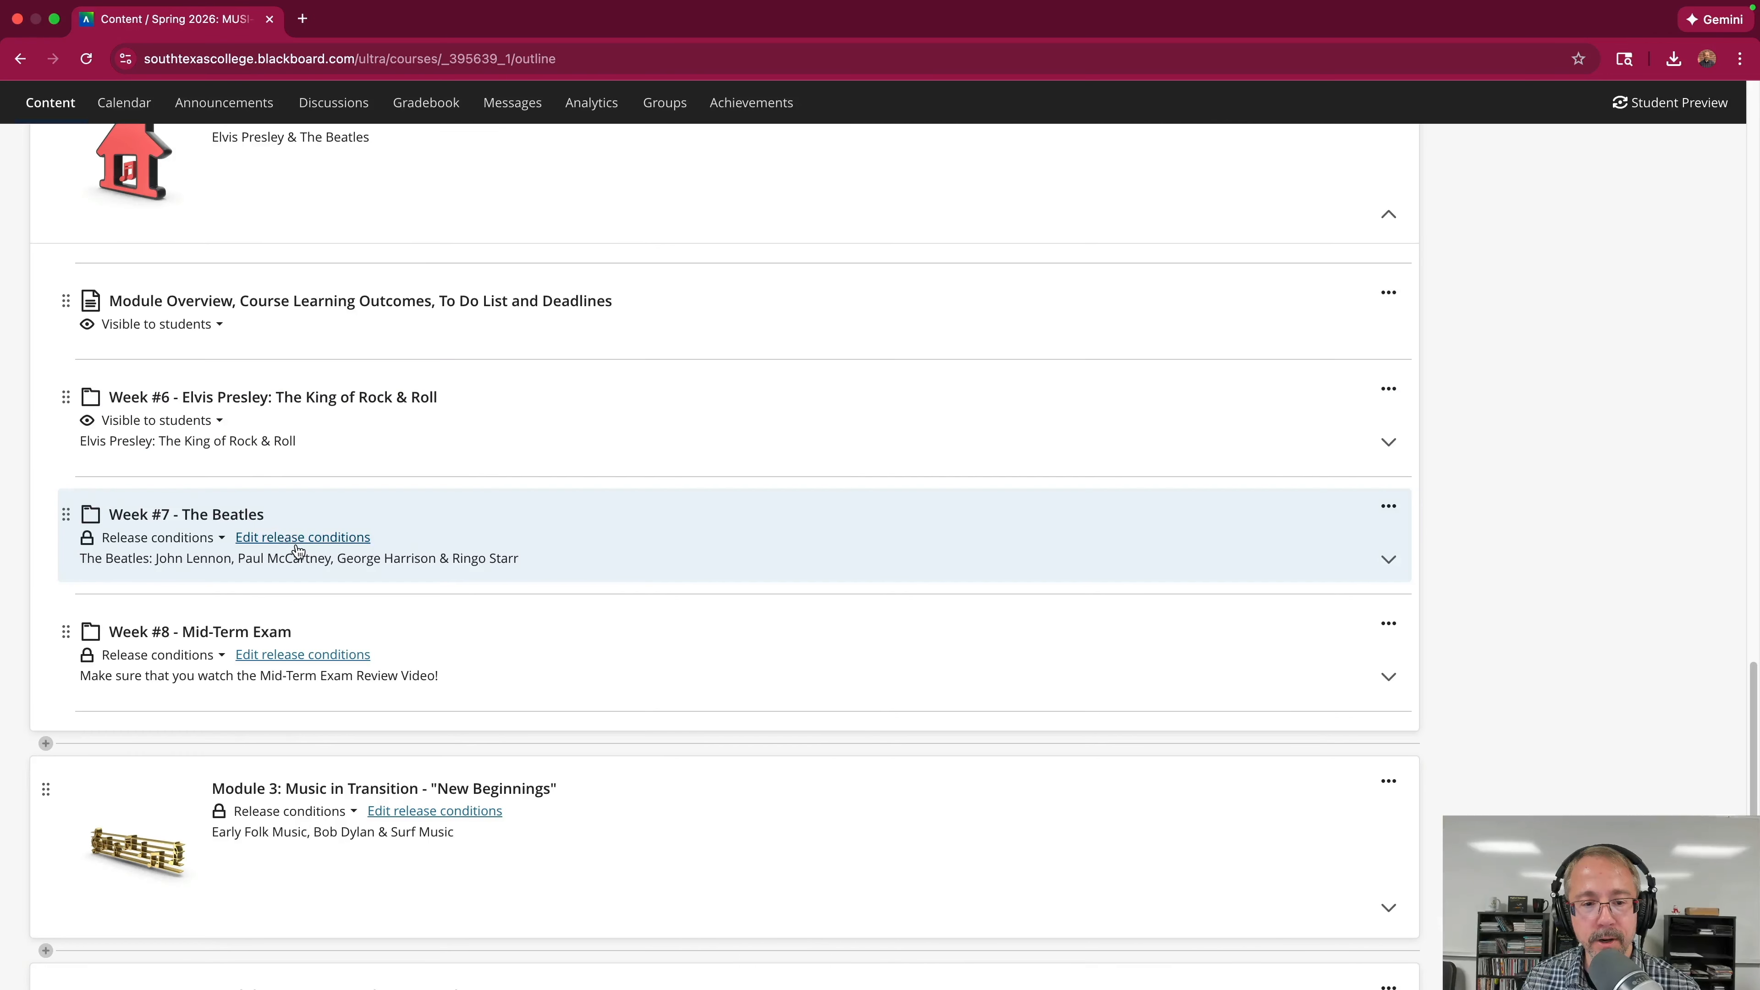
mouse_move(298, 543)
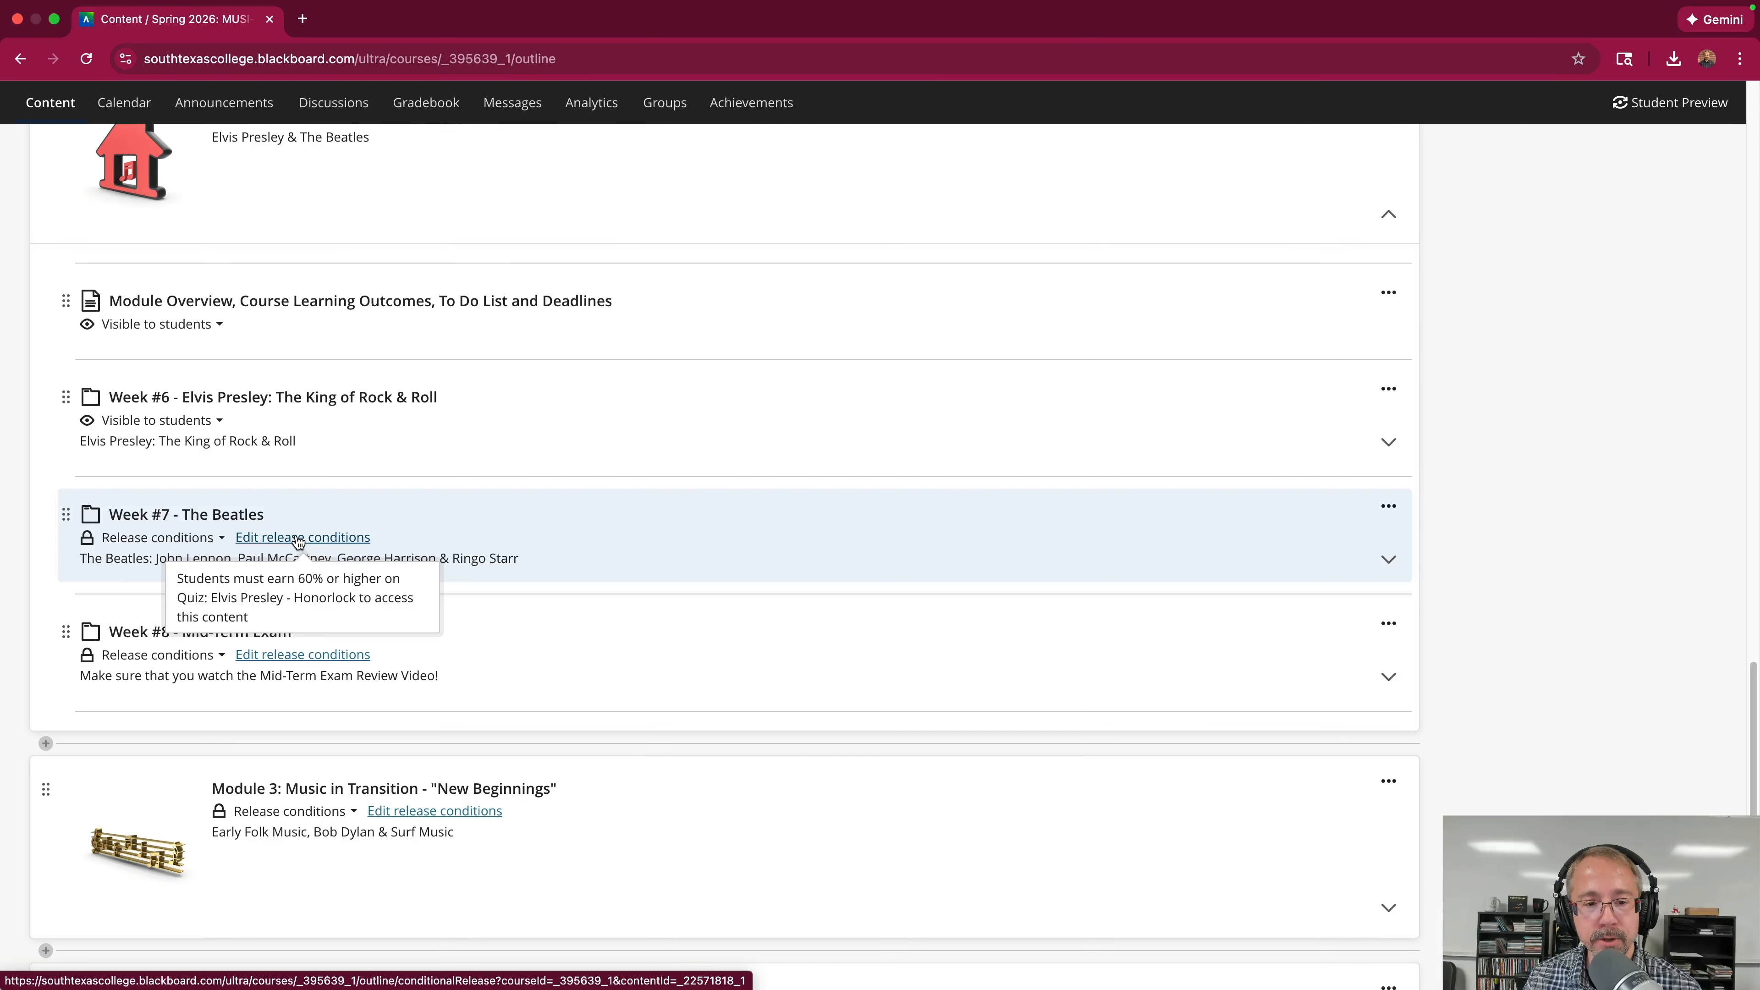
Expand the Week #6 - Elvis Presley folder and review its items through the Elvis Presley quiz.
left_click(459, 428)
scroll(507, 460, "down", 6)
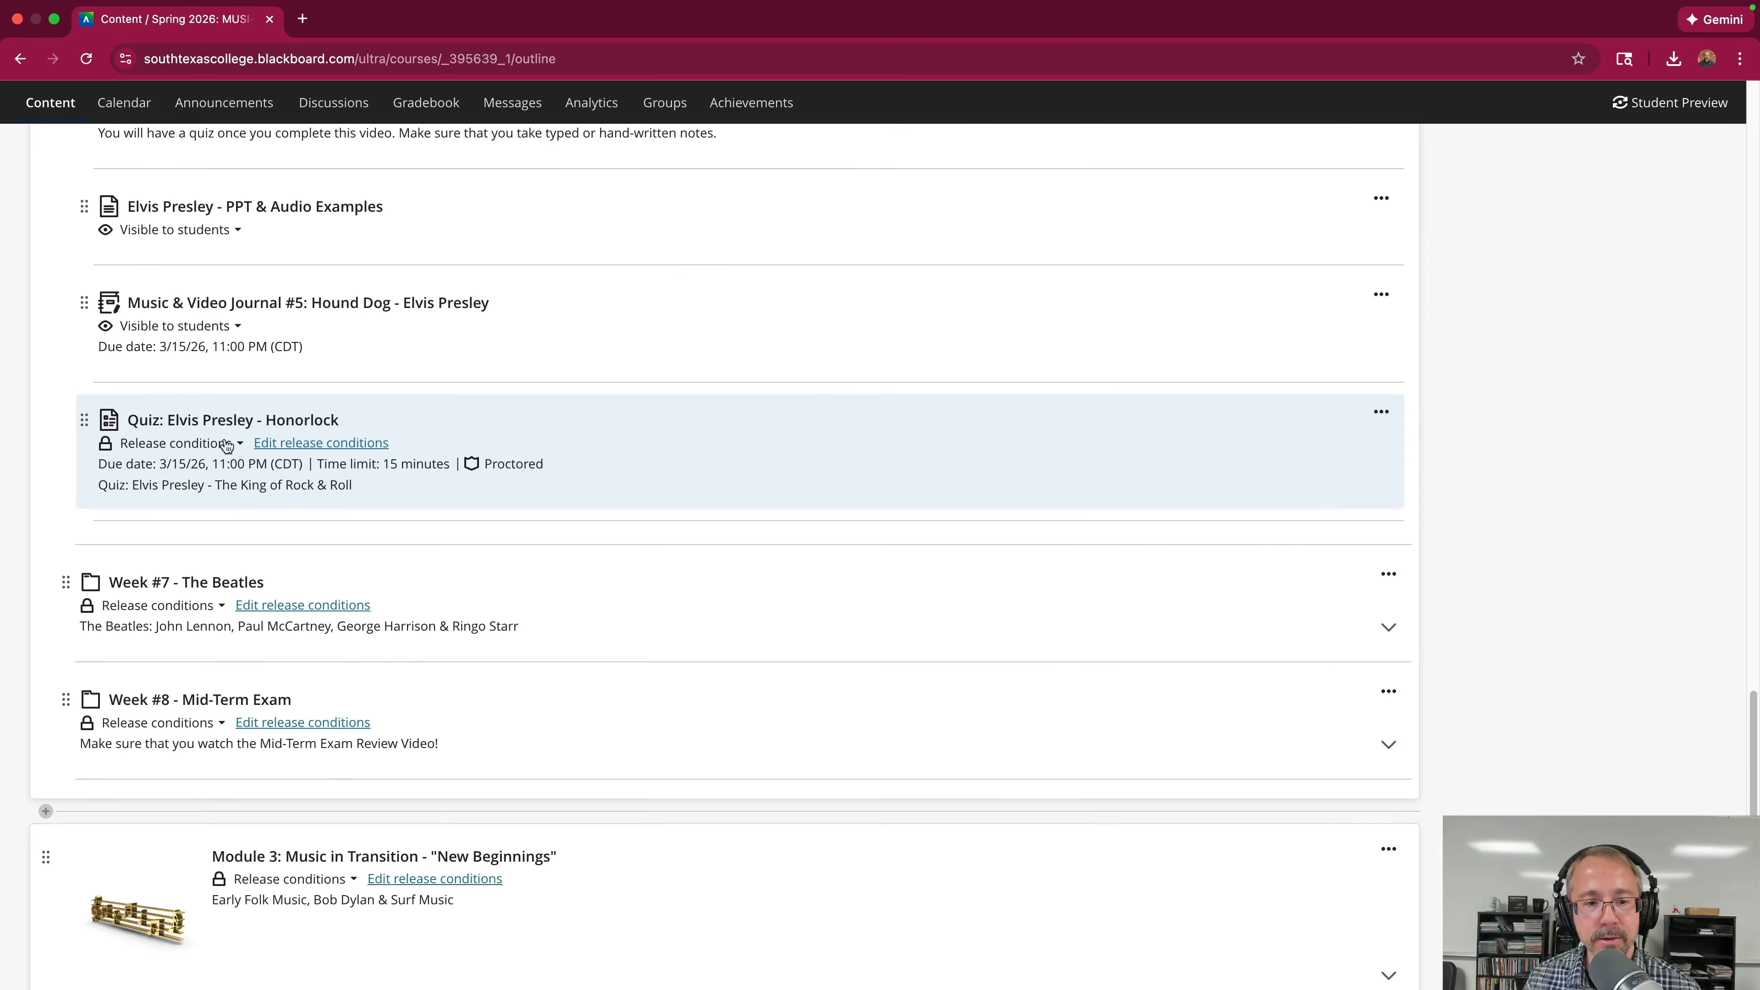
scroll(444, 444, "down", 1)
Check the release conditions of Week #7 - The Beatles, expand the folder and review its items through the quiz.
mouse_move(347, 566)
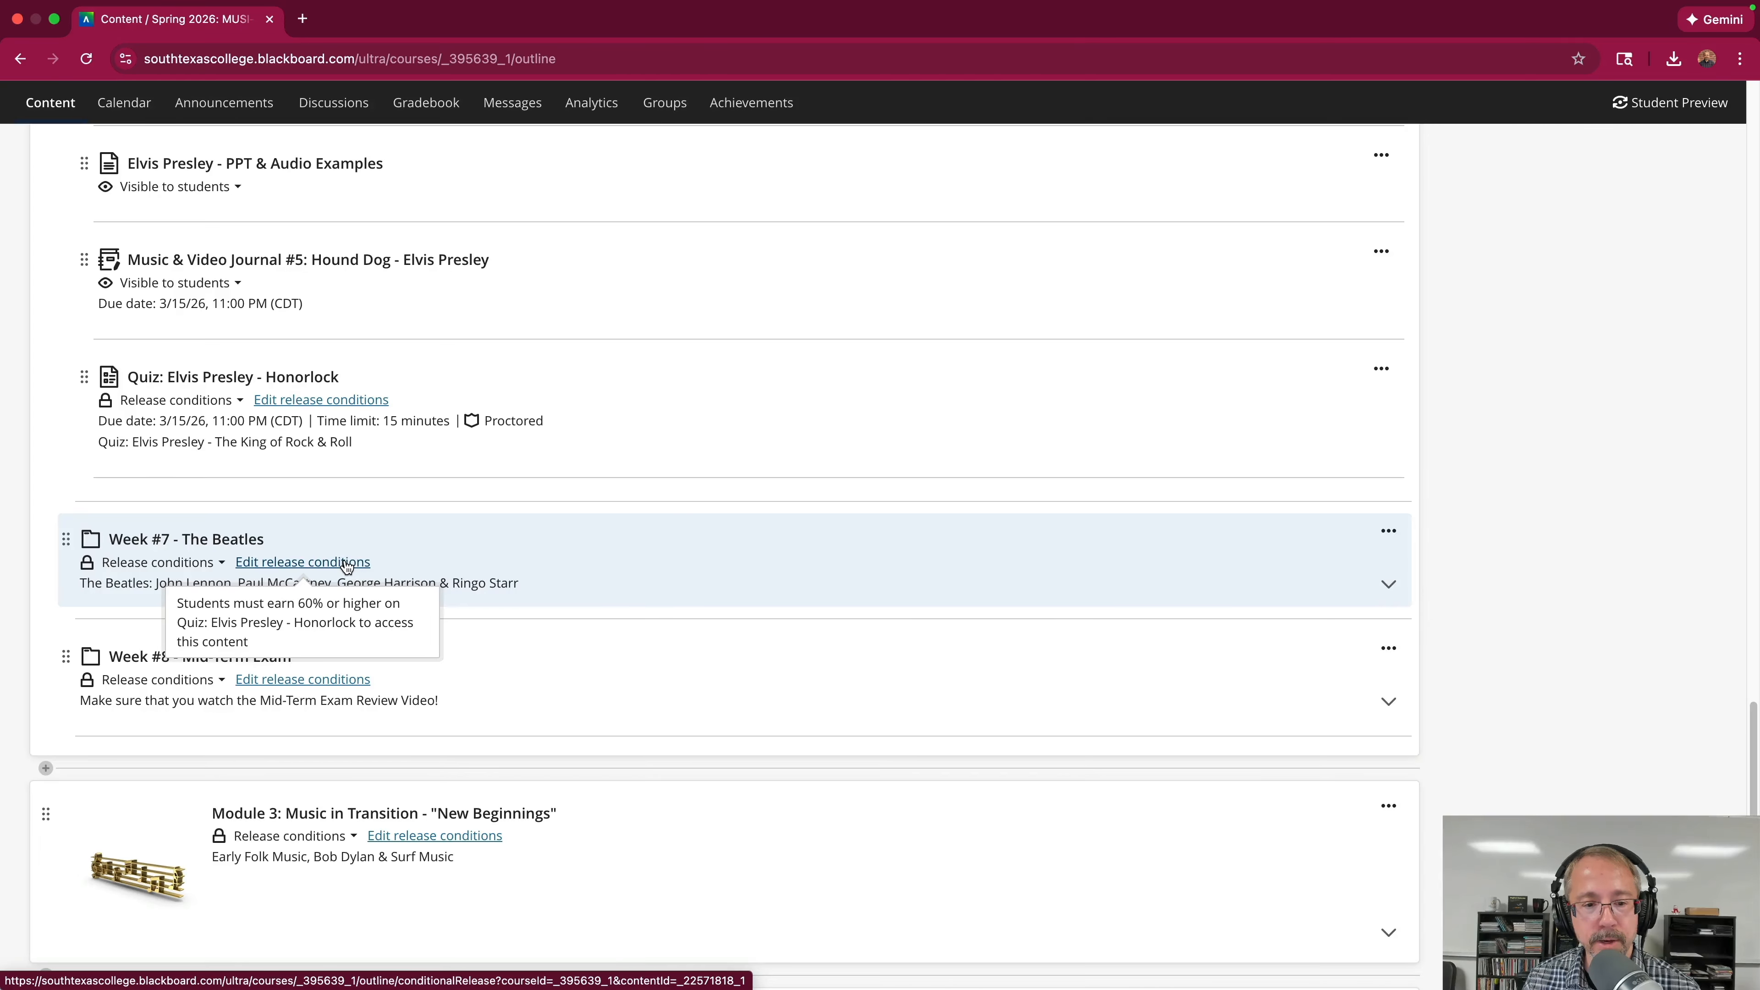
left_click(472, 530)
scroll(473, 530, "down", 5)
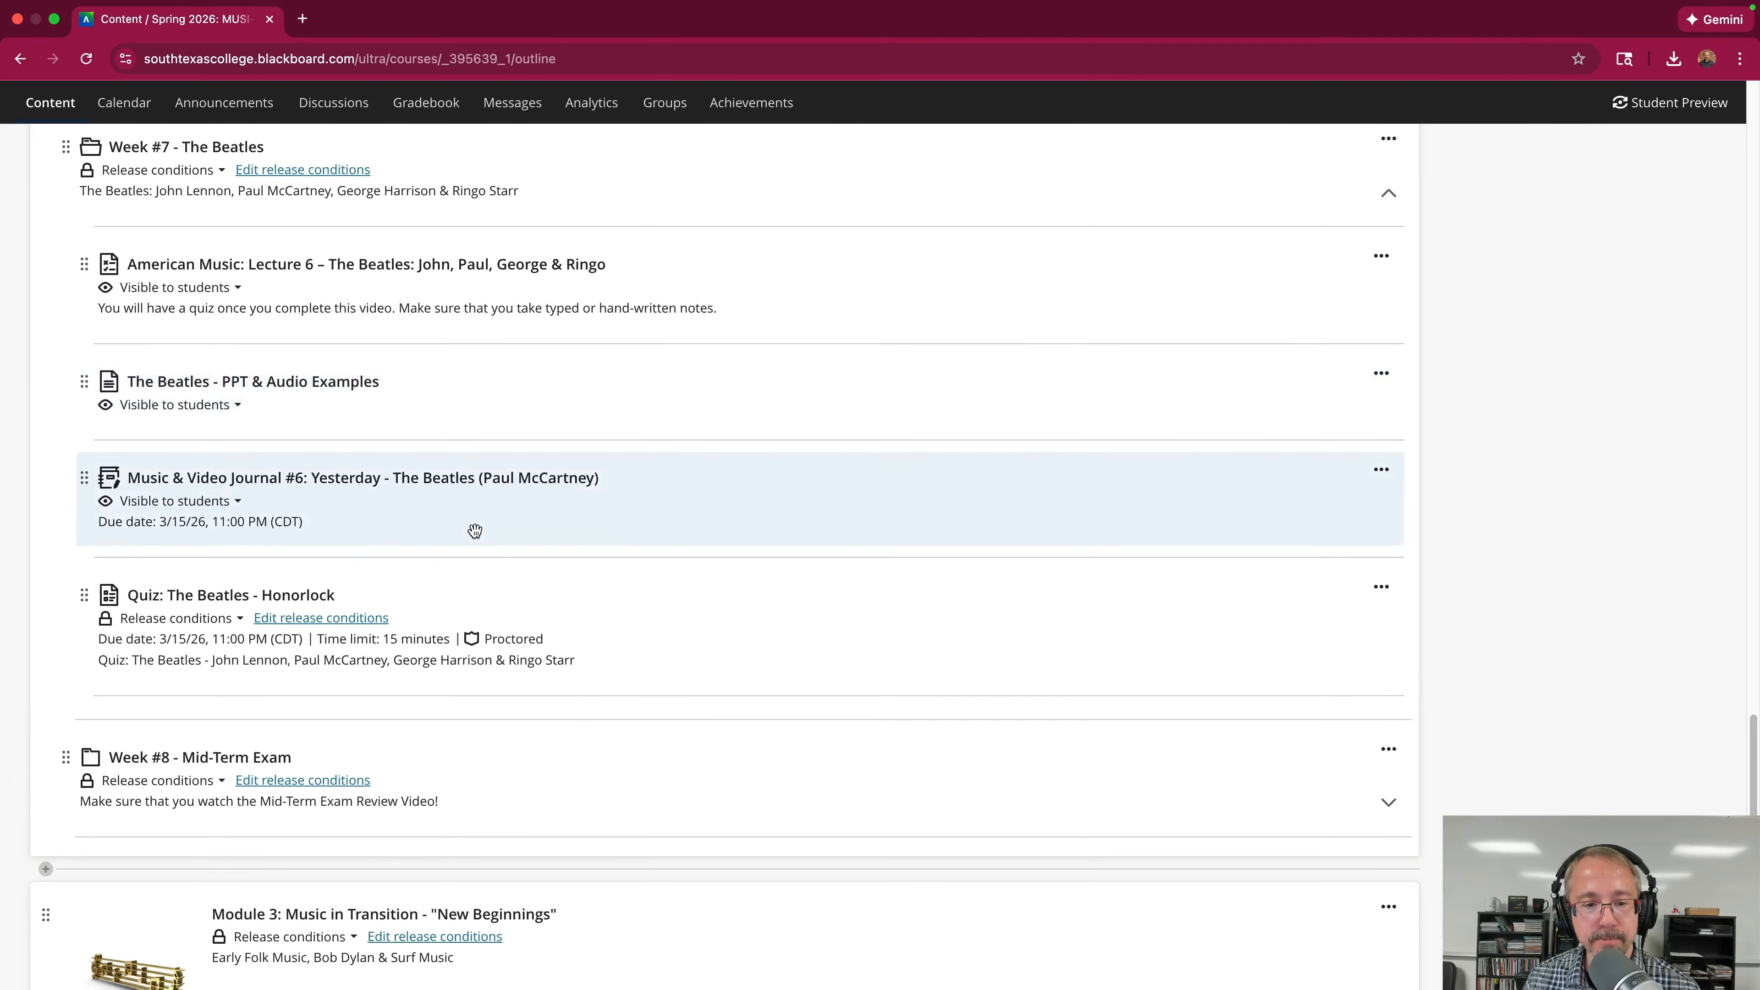
scroll(475, 530, "down", 1)
mouse_move(367, 568)
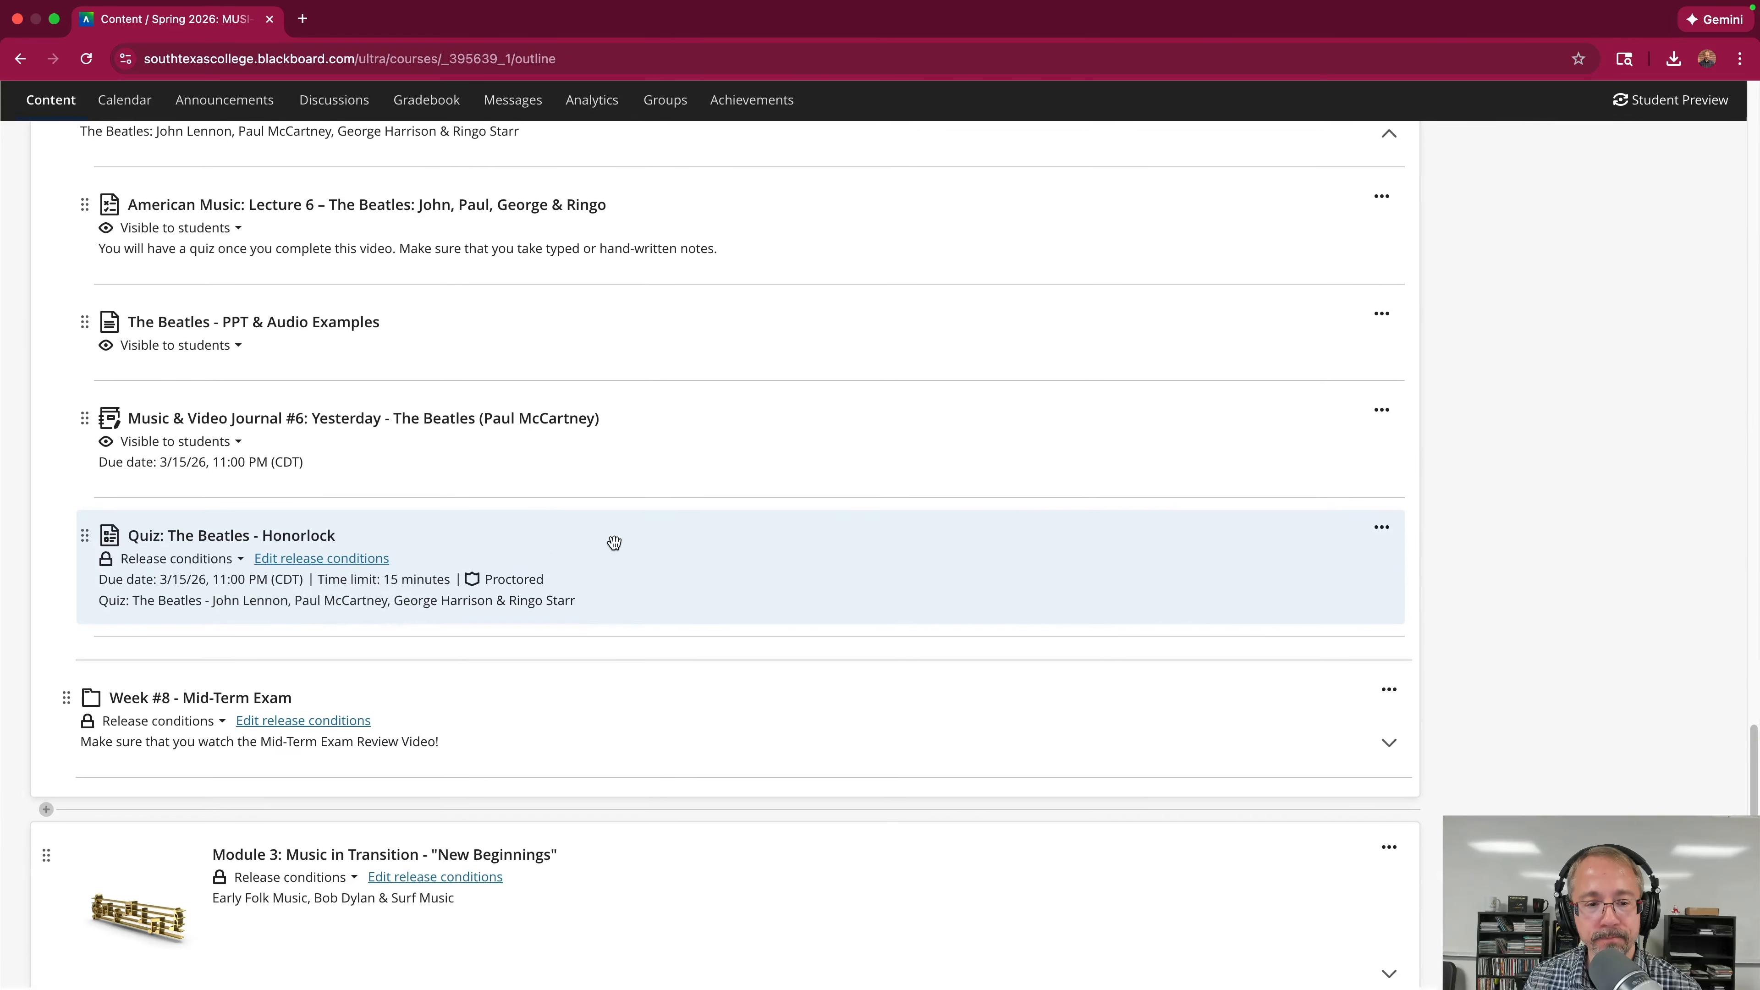
Expand the Week #8 - Mid-Term Exam folder and review its release conditions, reading page and Honorlock exam.
left_click(576, 692)
scroll(579, 691, "down", 7)
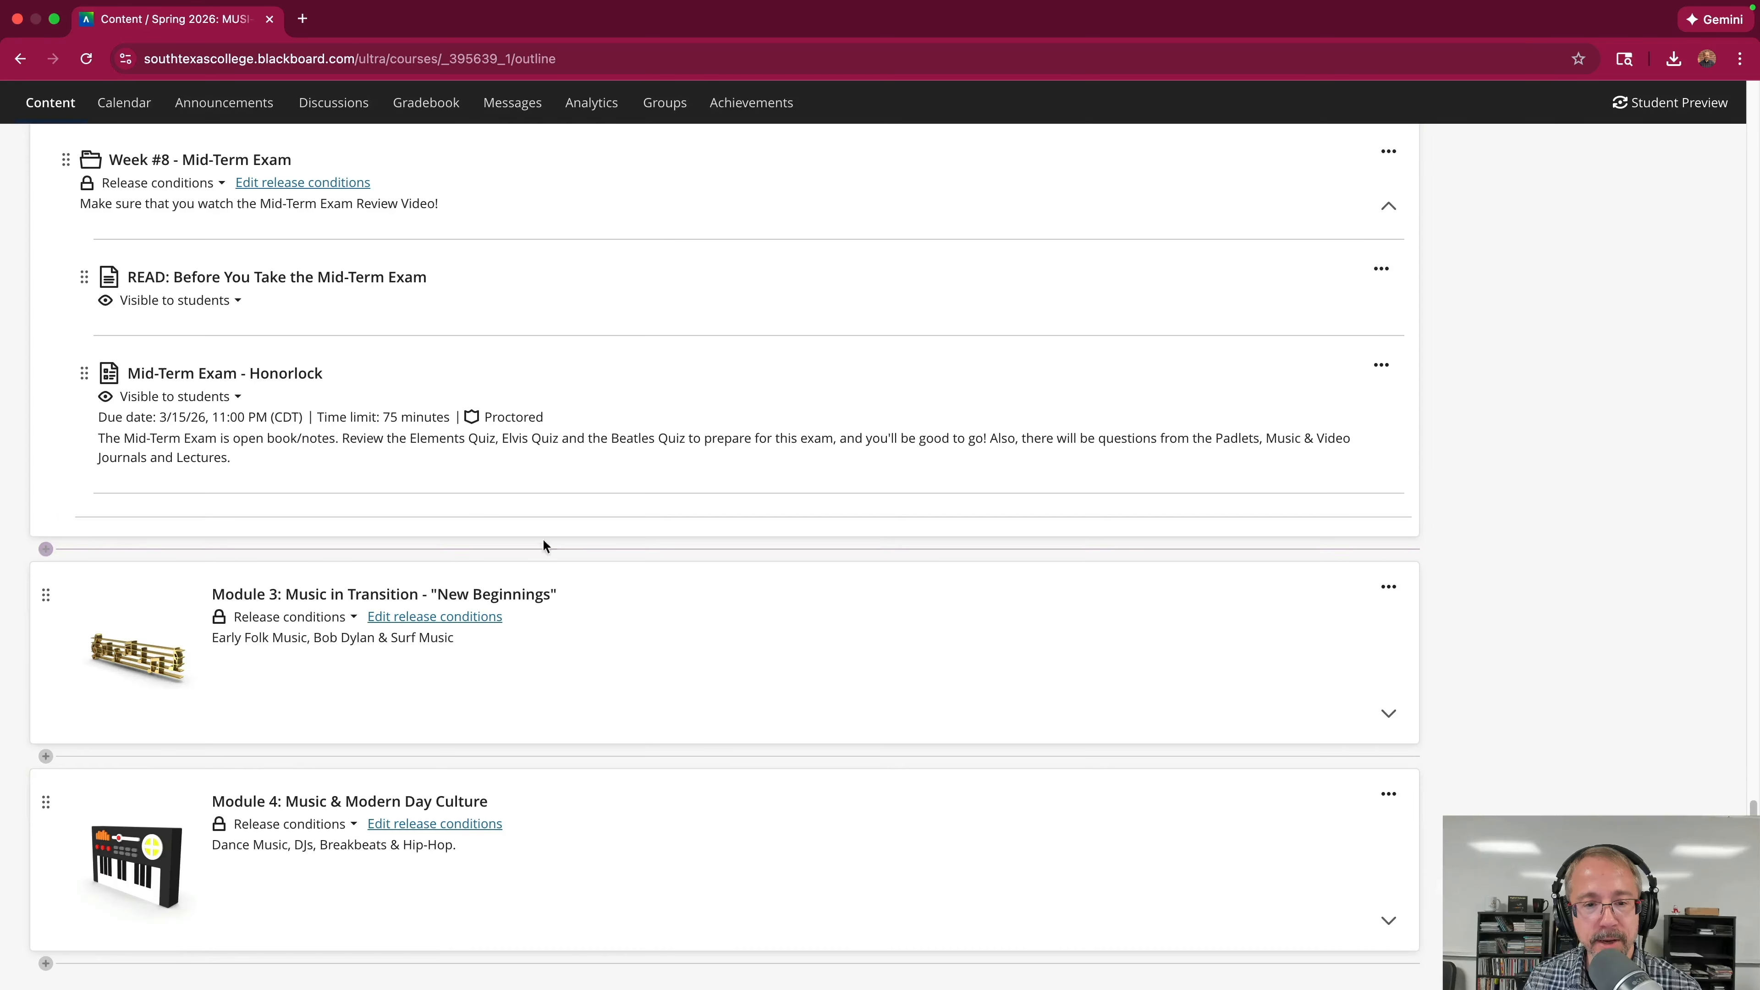
scroll(364, 387, "up", 1)
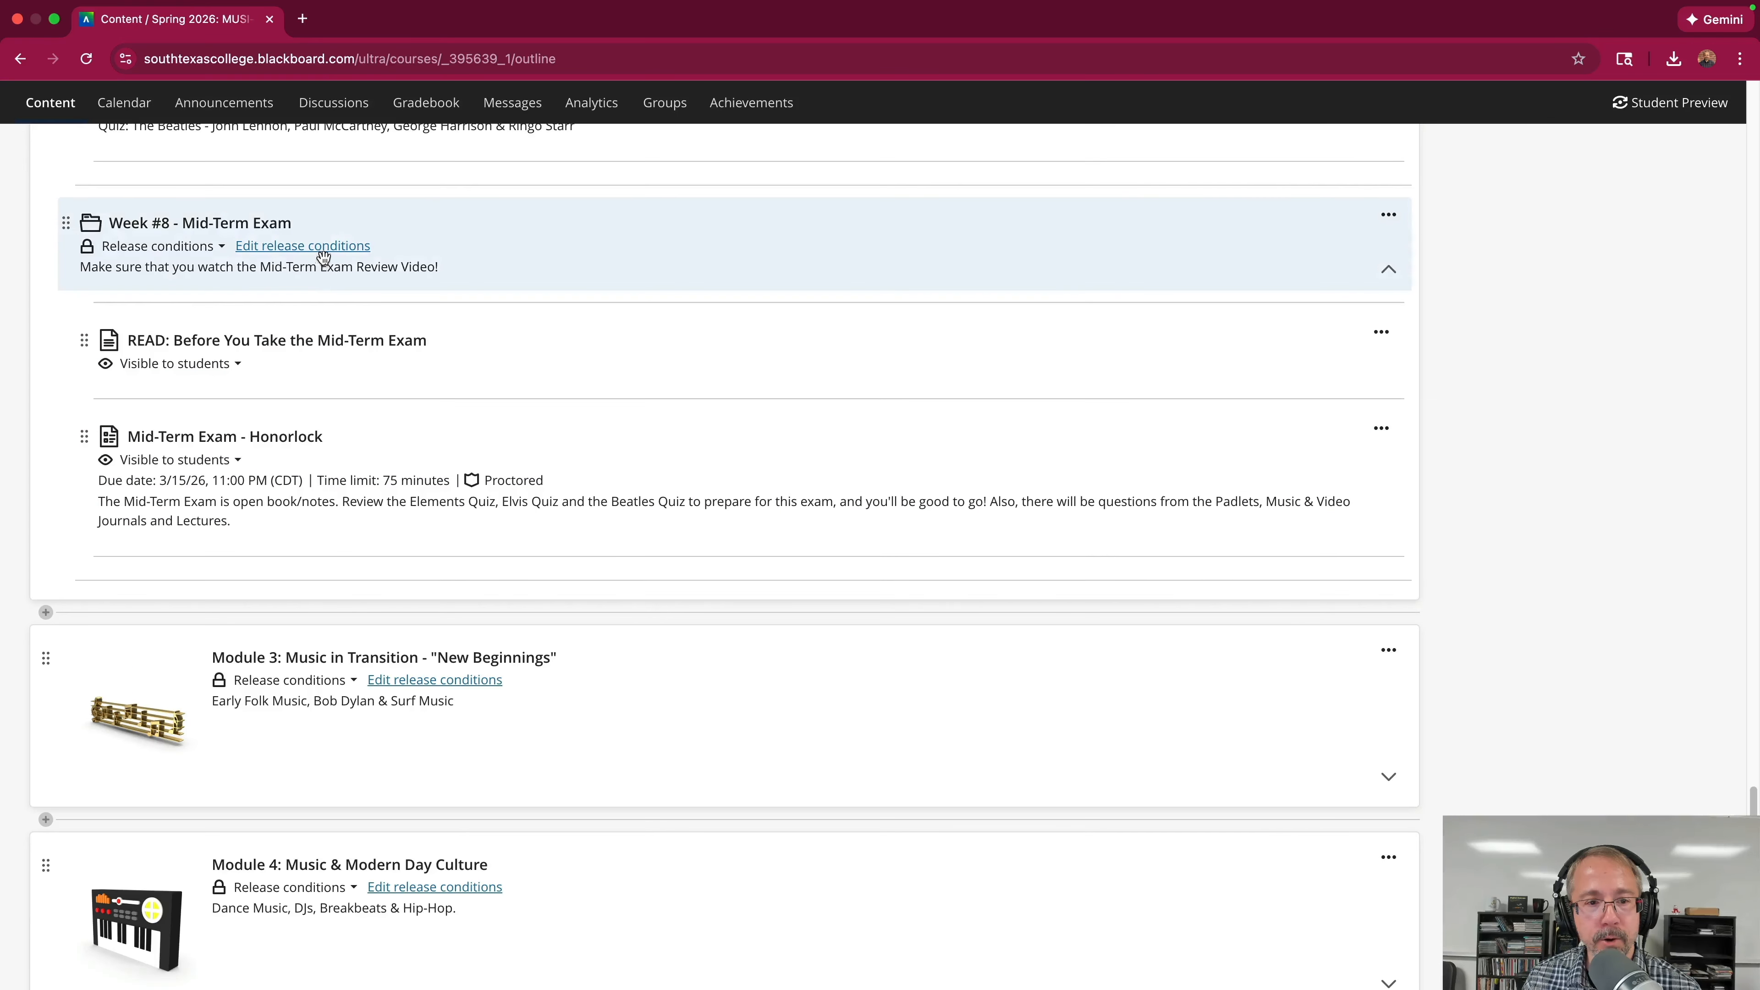
mouse_move(327, 259)
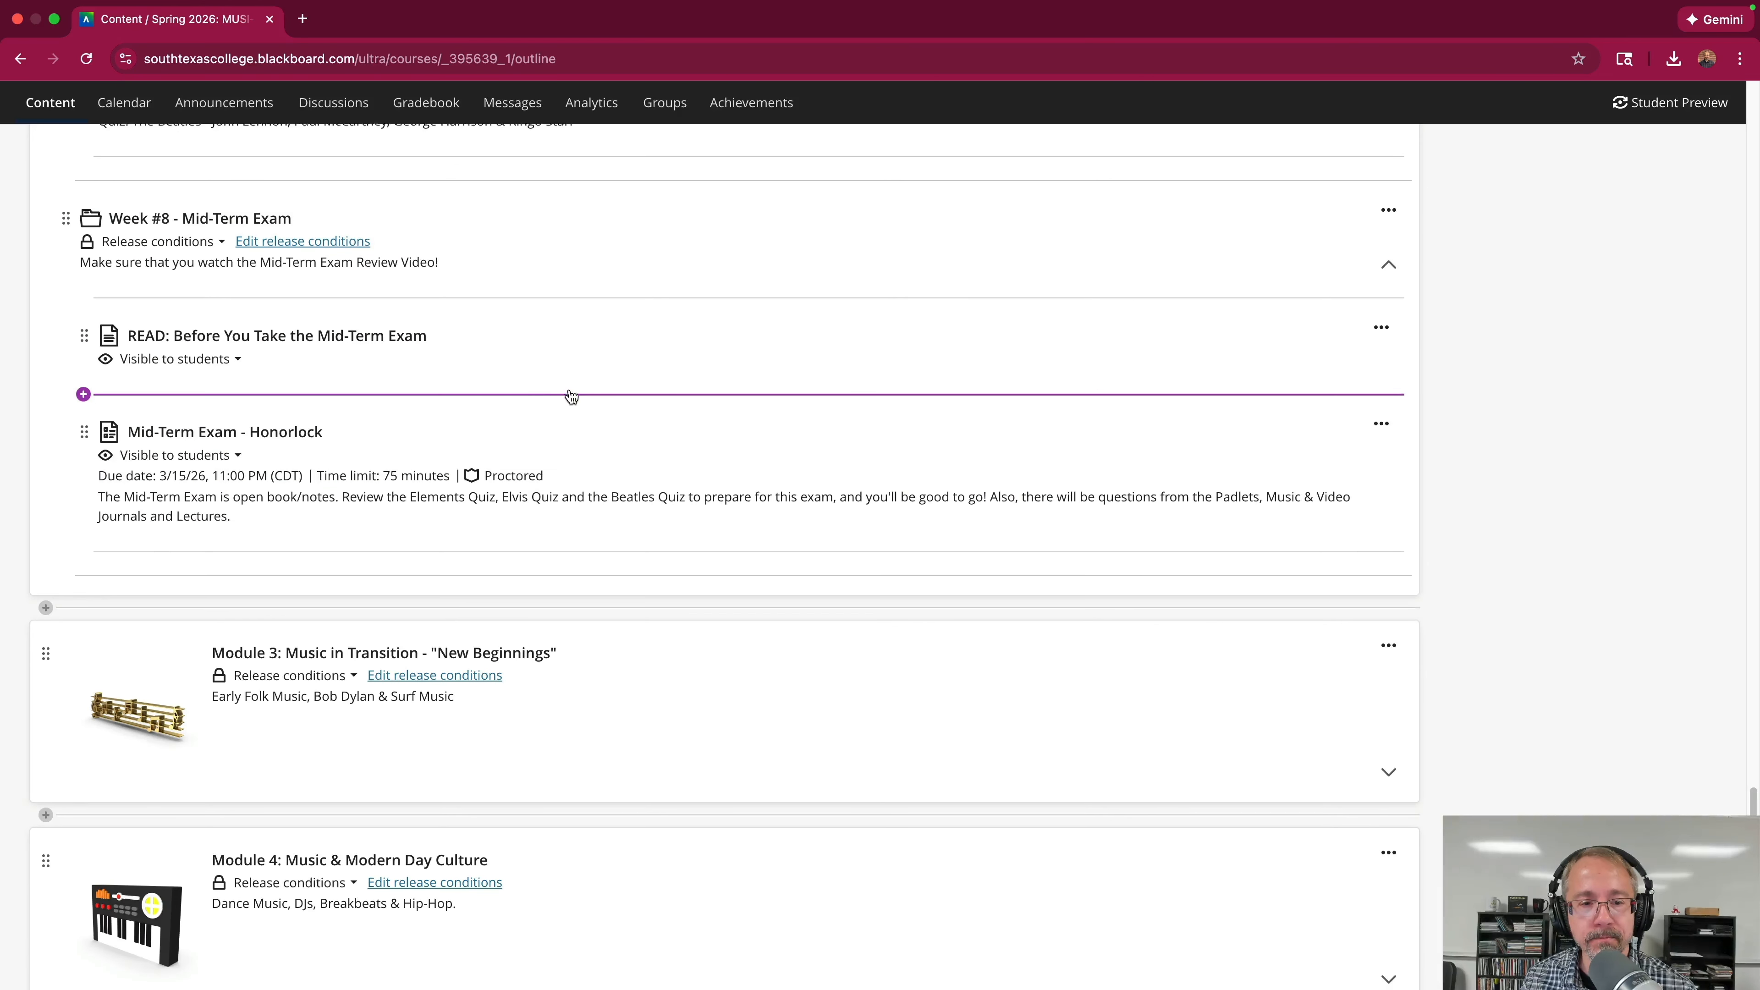
scroll(609, 394, "down", 1)
scroll(632, 391, "up", 1)
scroll(631, 391, "down", 1)
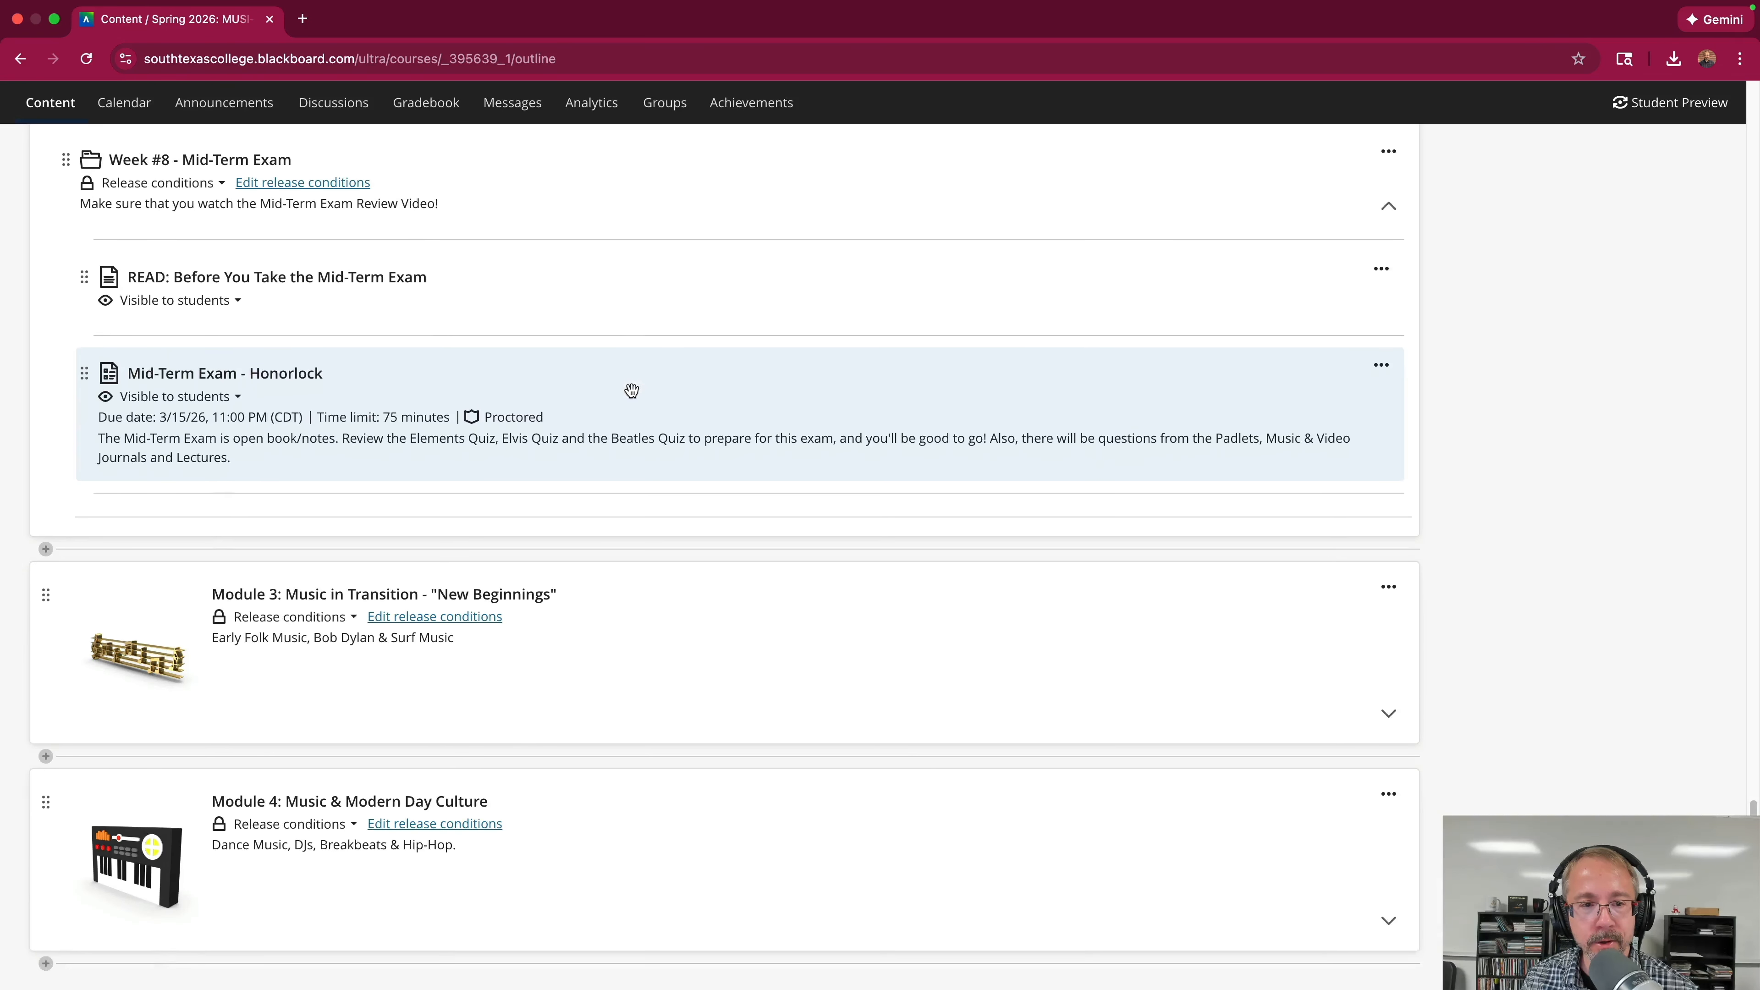
scroll(632, 391, "up", 1)
scroll(631, 391, "down", 1)
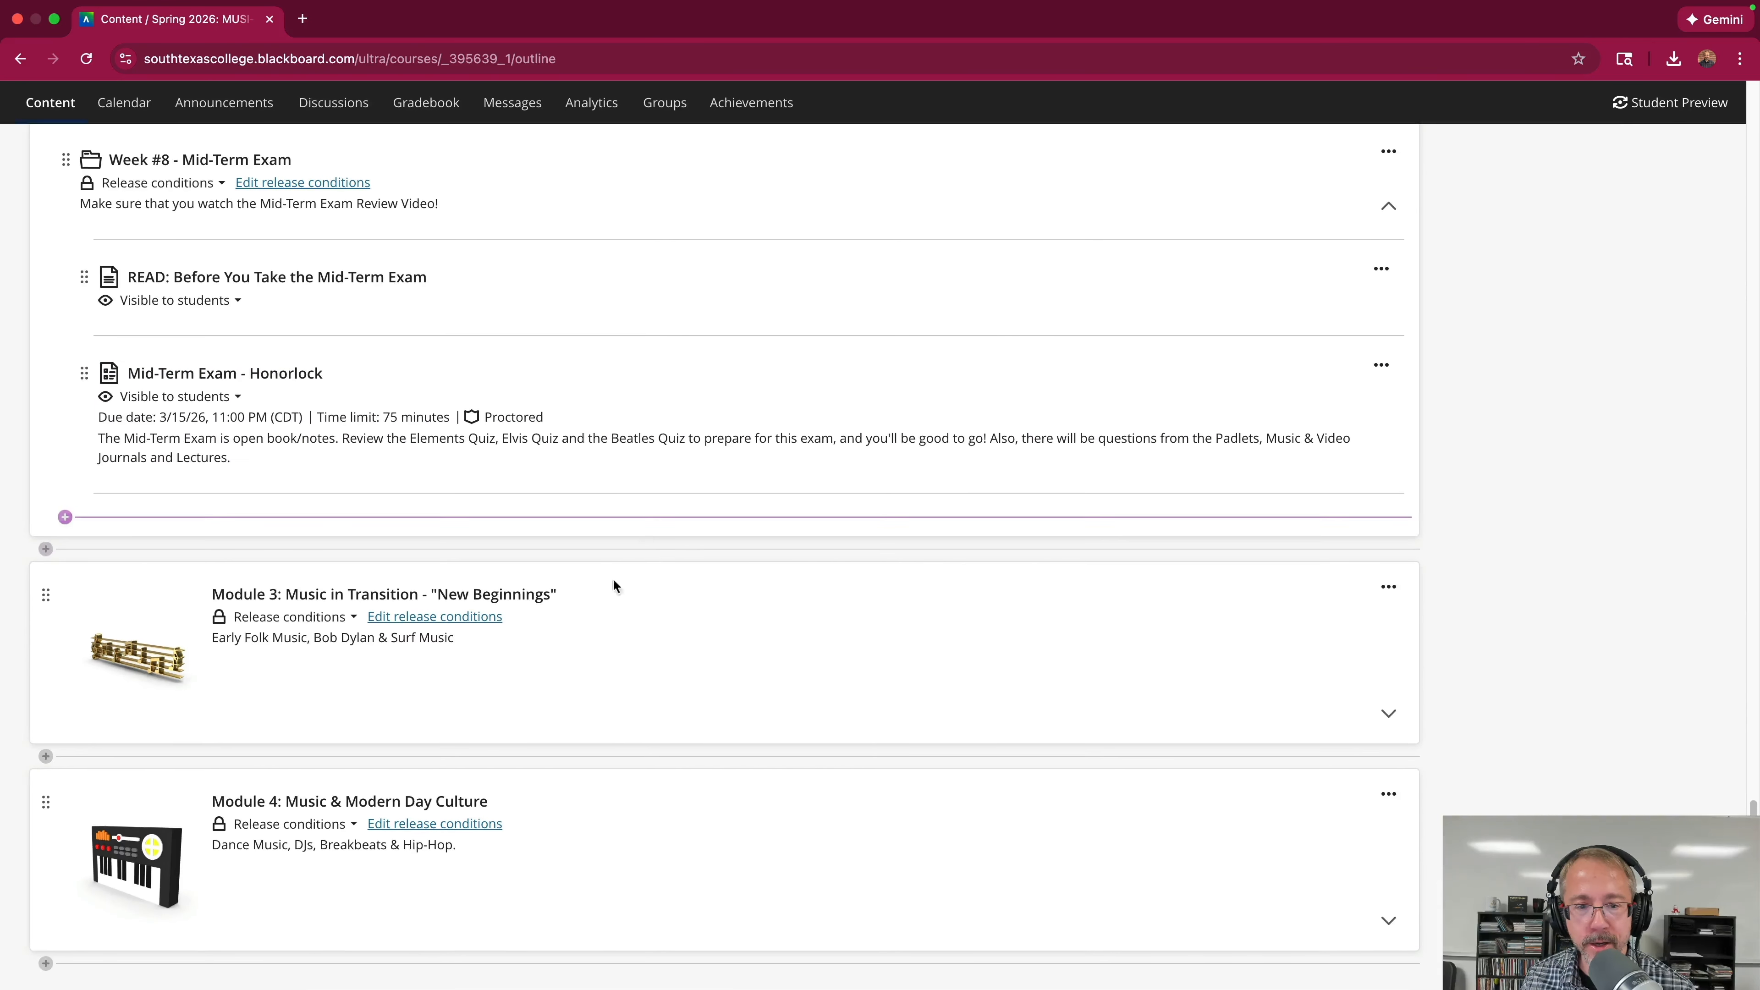
Check the release conditions of Module 3: Music in Transition, expand the module and review its weekly folders.
mouse_move(466, 619)
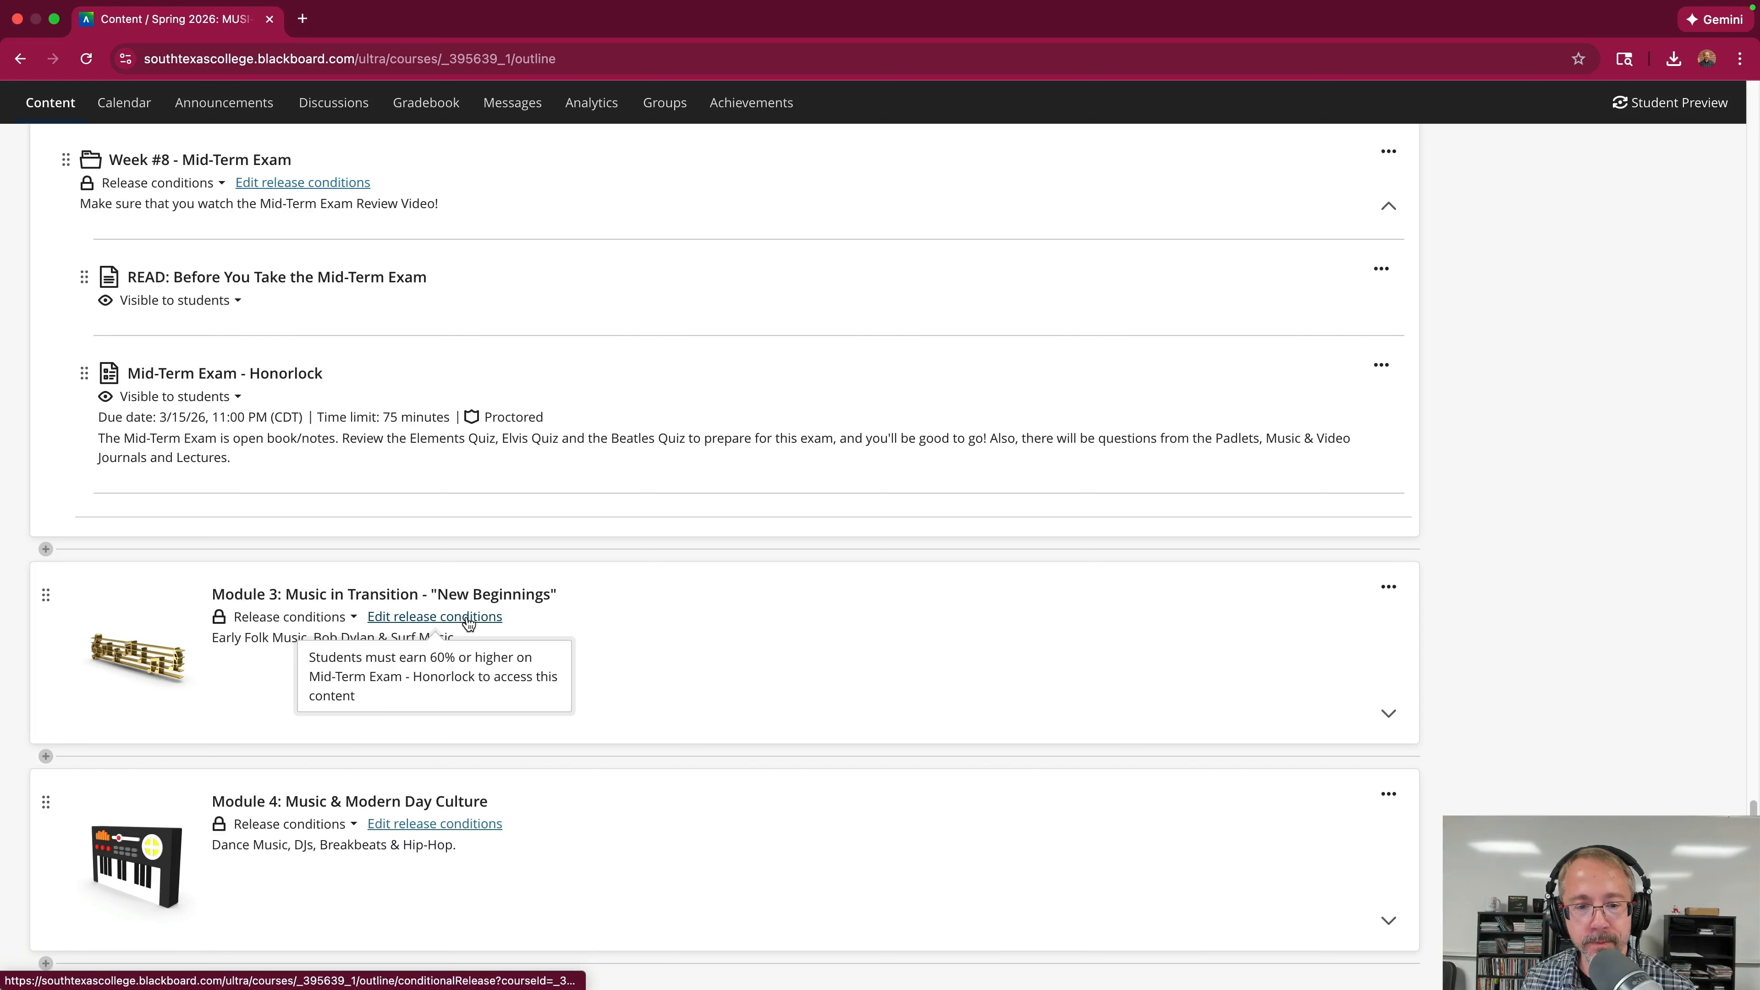
left_click(687, 563)
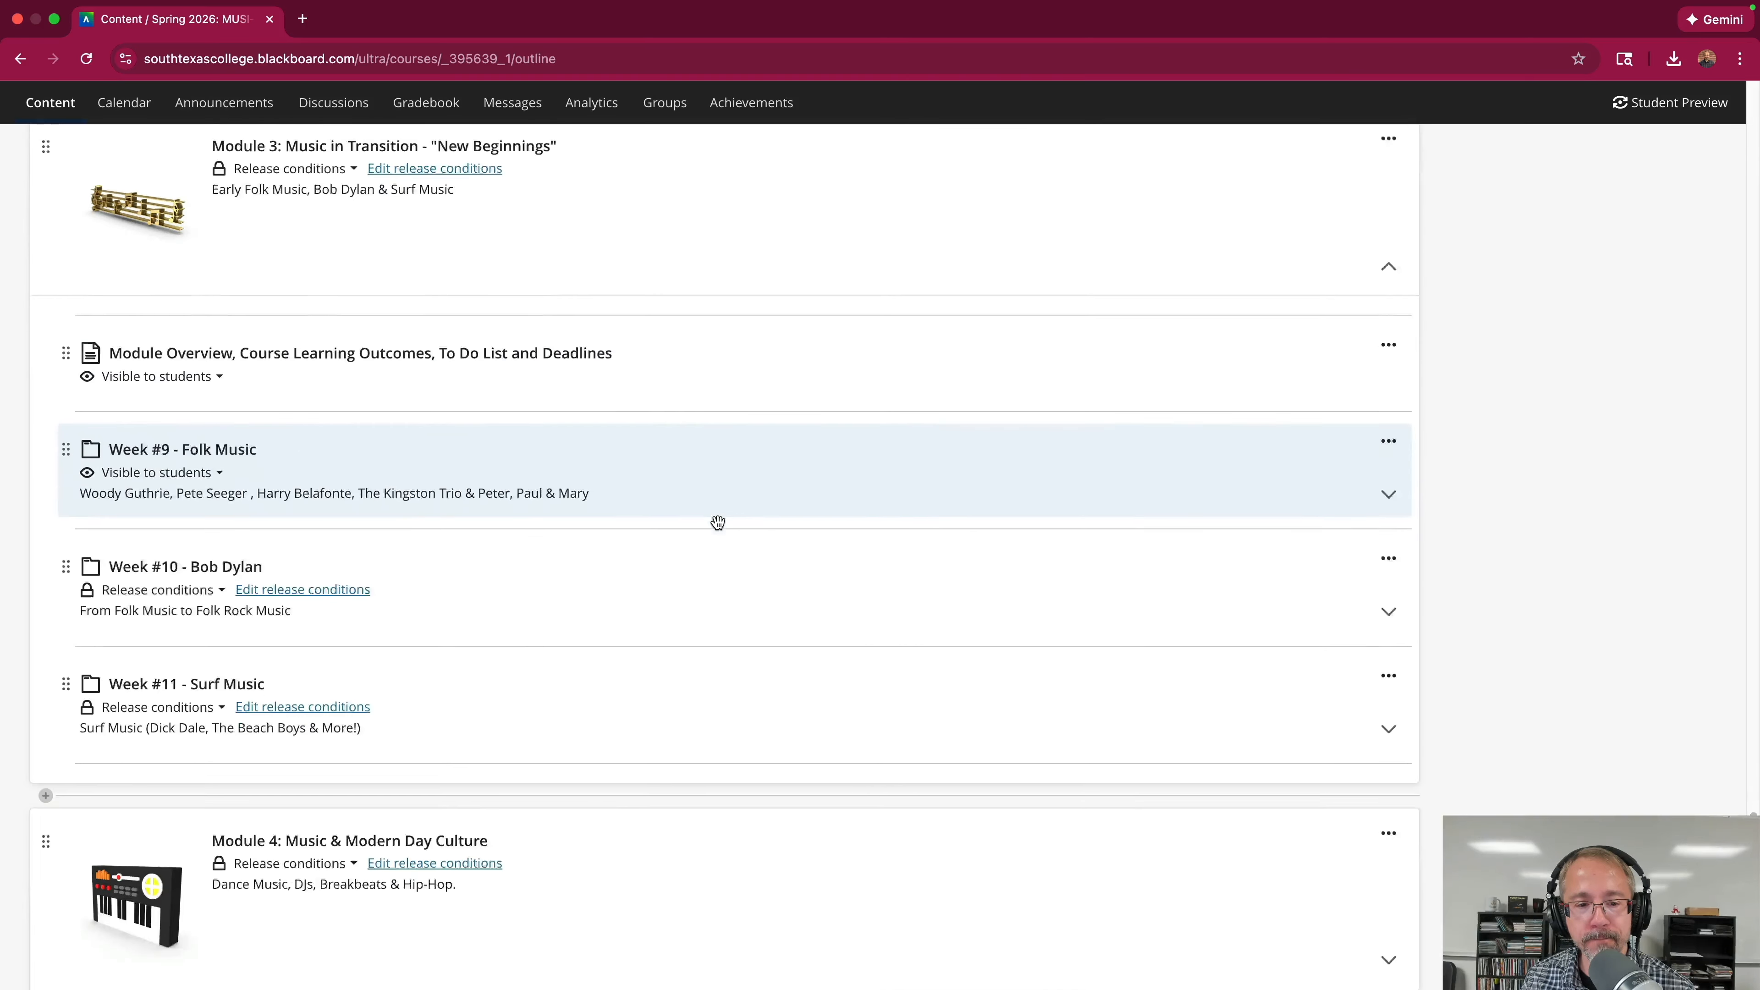
scroll(718, 523, "down", 1)
mouse_move(308, 558)
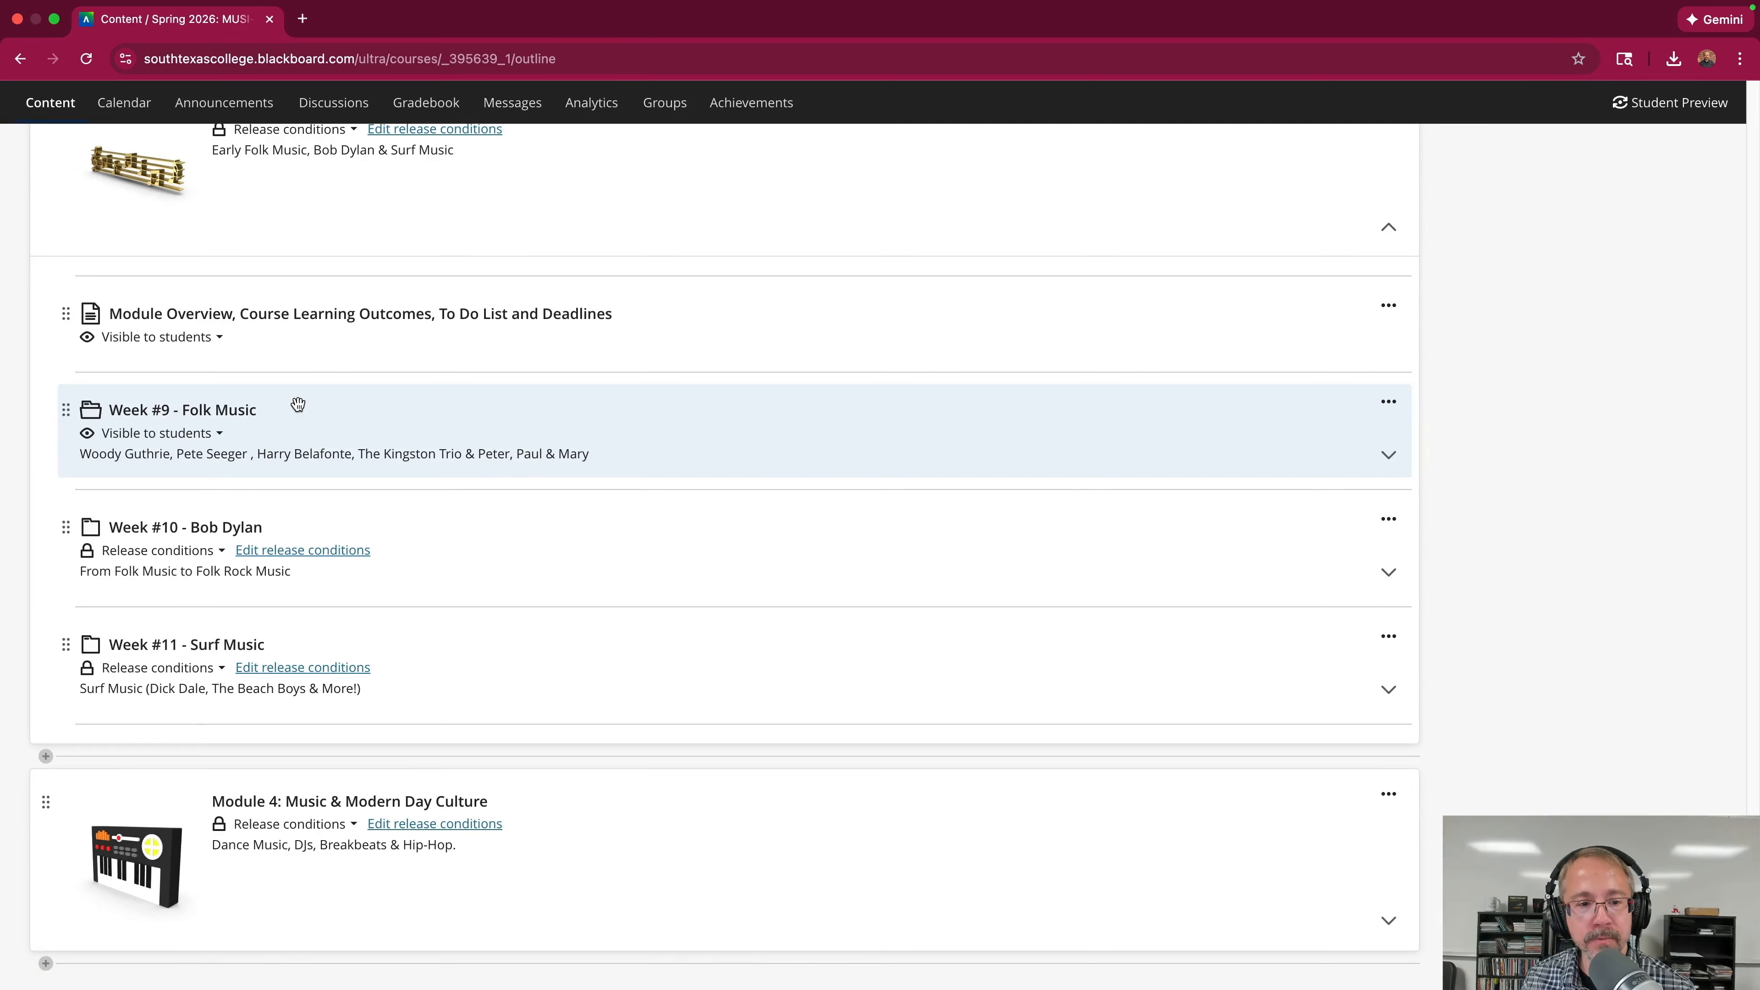
Expand the Week #9 - Folk Music folder and review its items, due dates and the Folk Music quiz's release conditions.
left_click(296, 406)
scroll(361, 408, "up", 5)
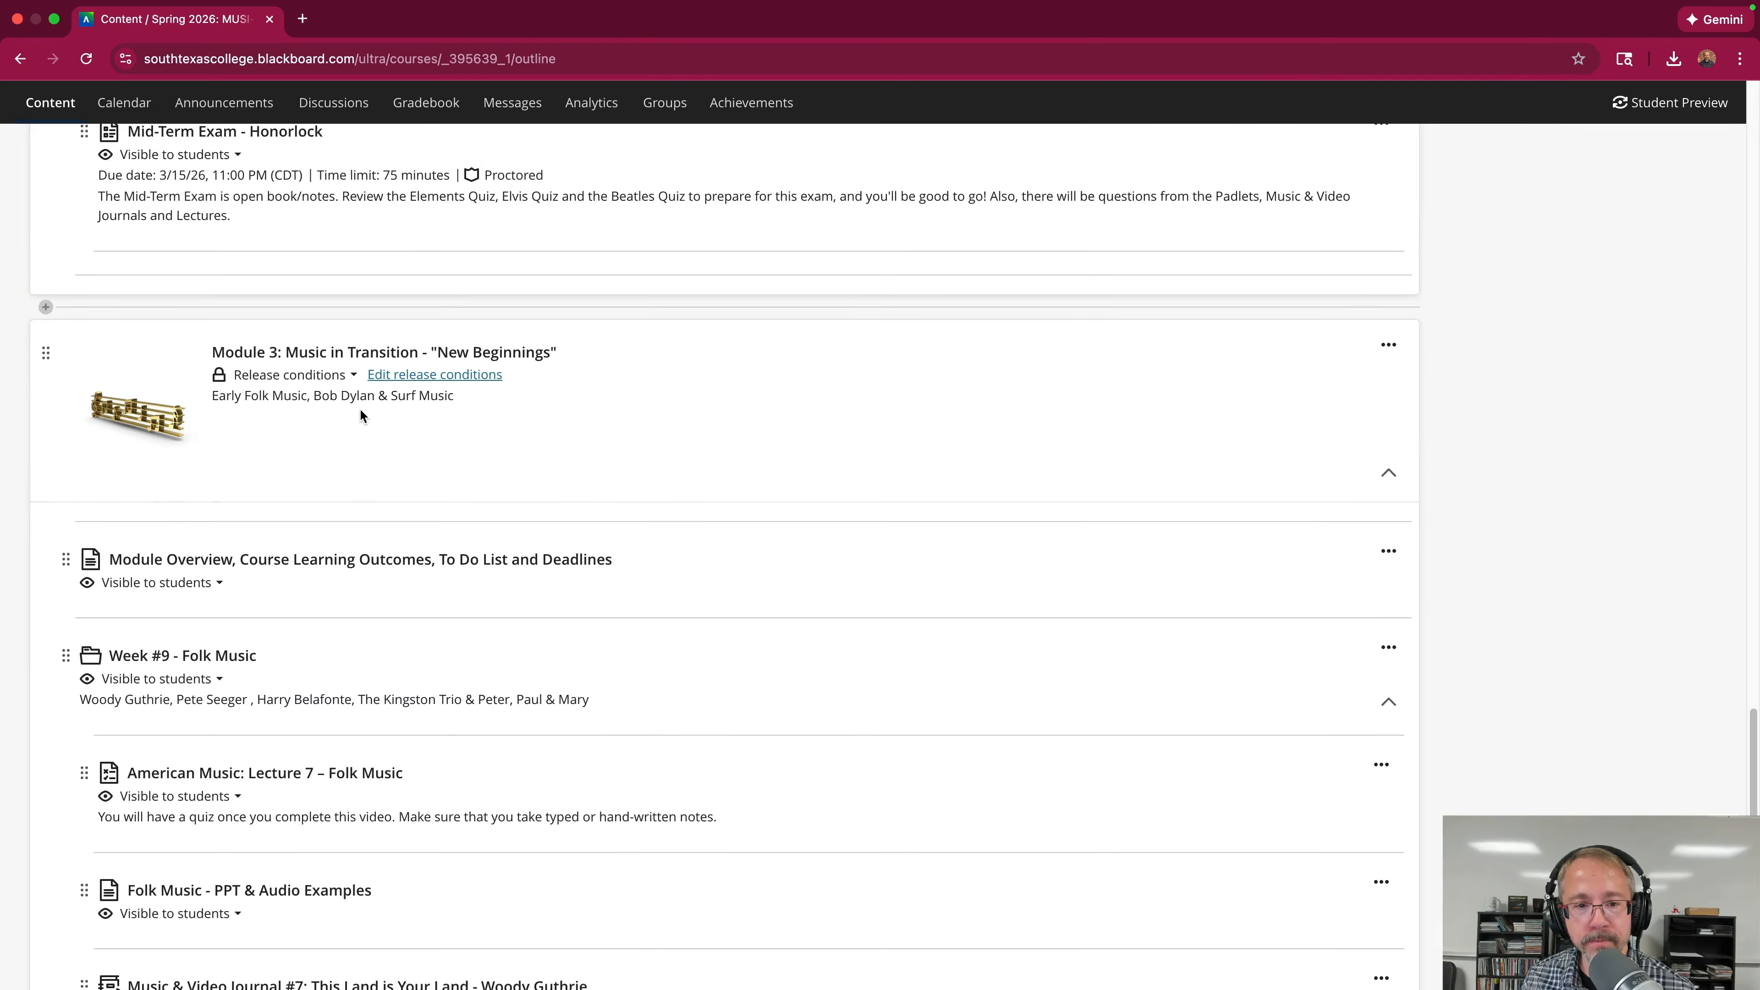
mouse_move(435, 378)
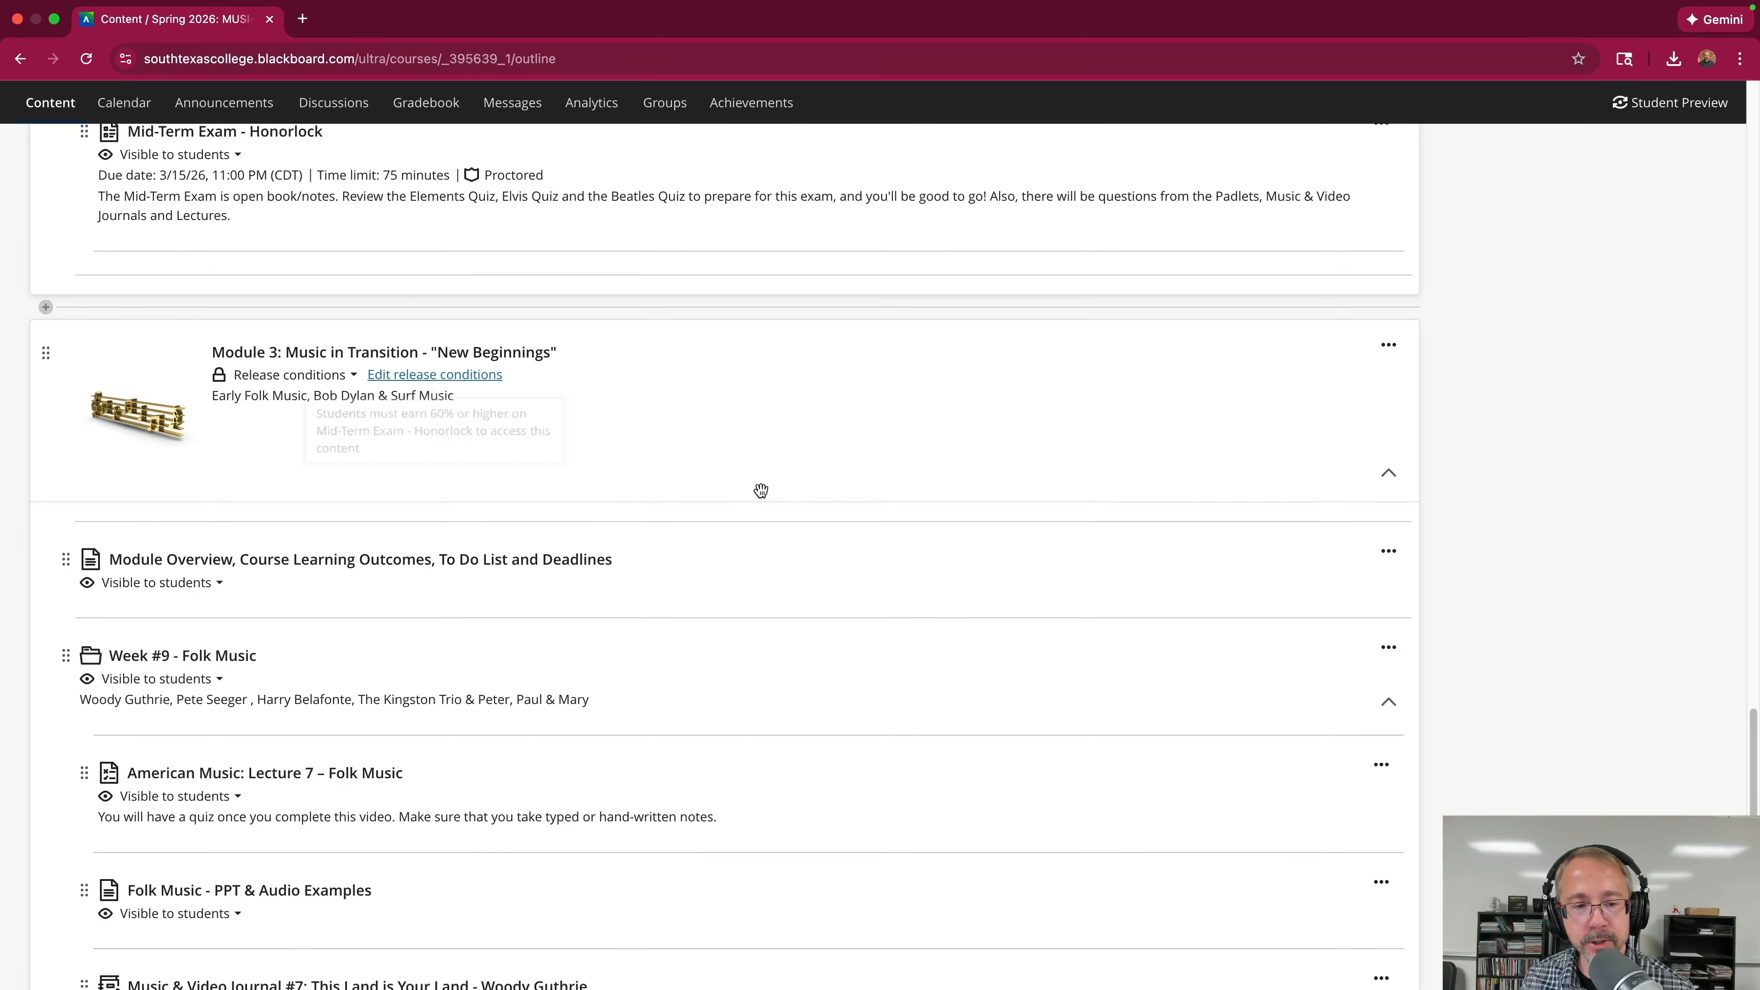
scroll(675, 492, "down", 10)
mouse_move(359, 474)
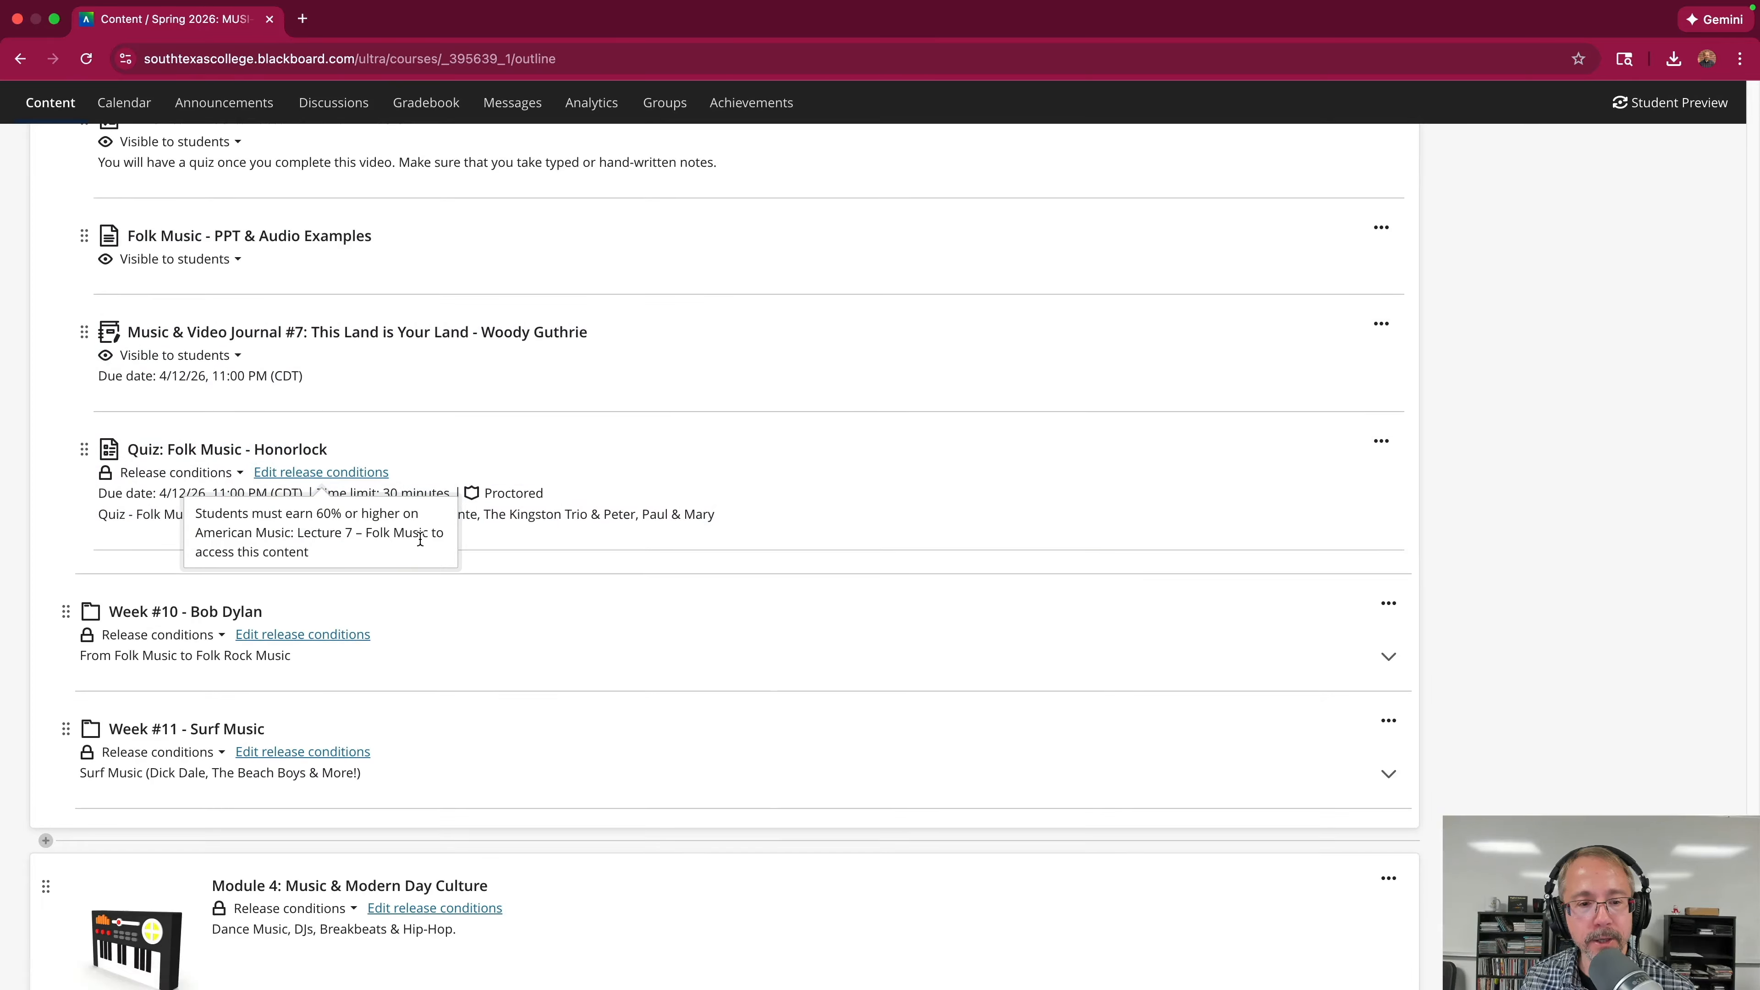
scroll(594, 545, "up", 5)
scroll(594, 546, "down", 4)
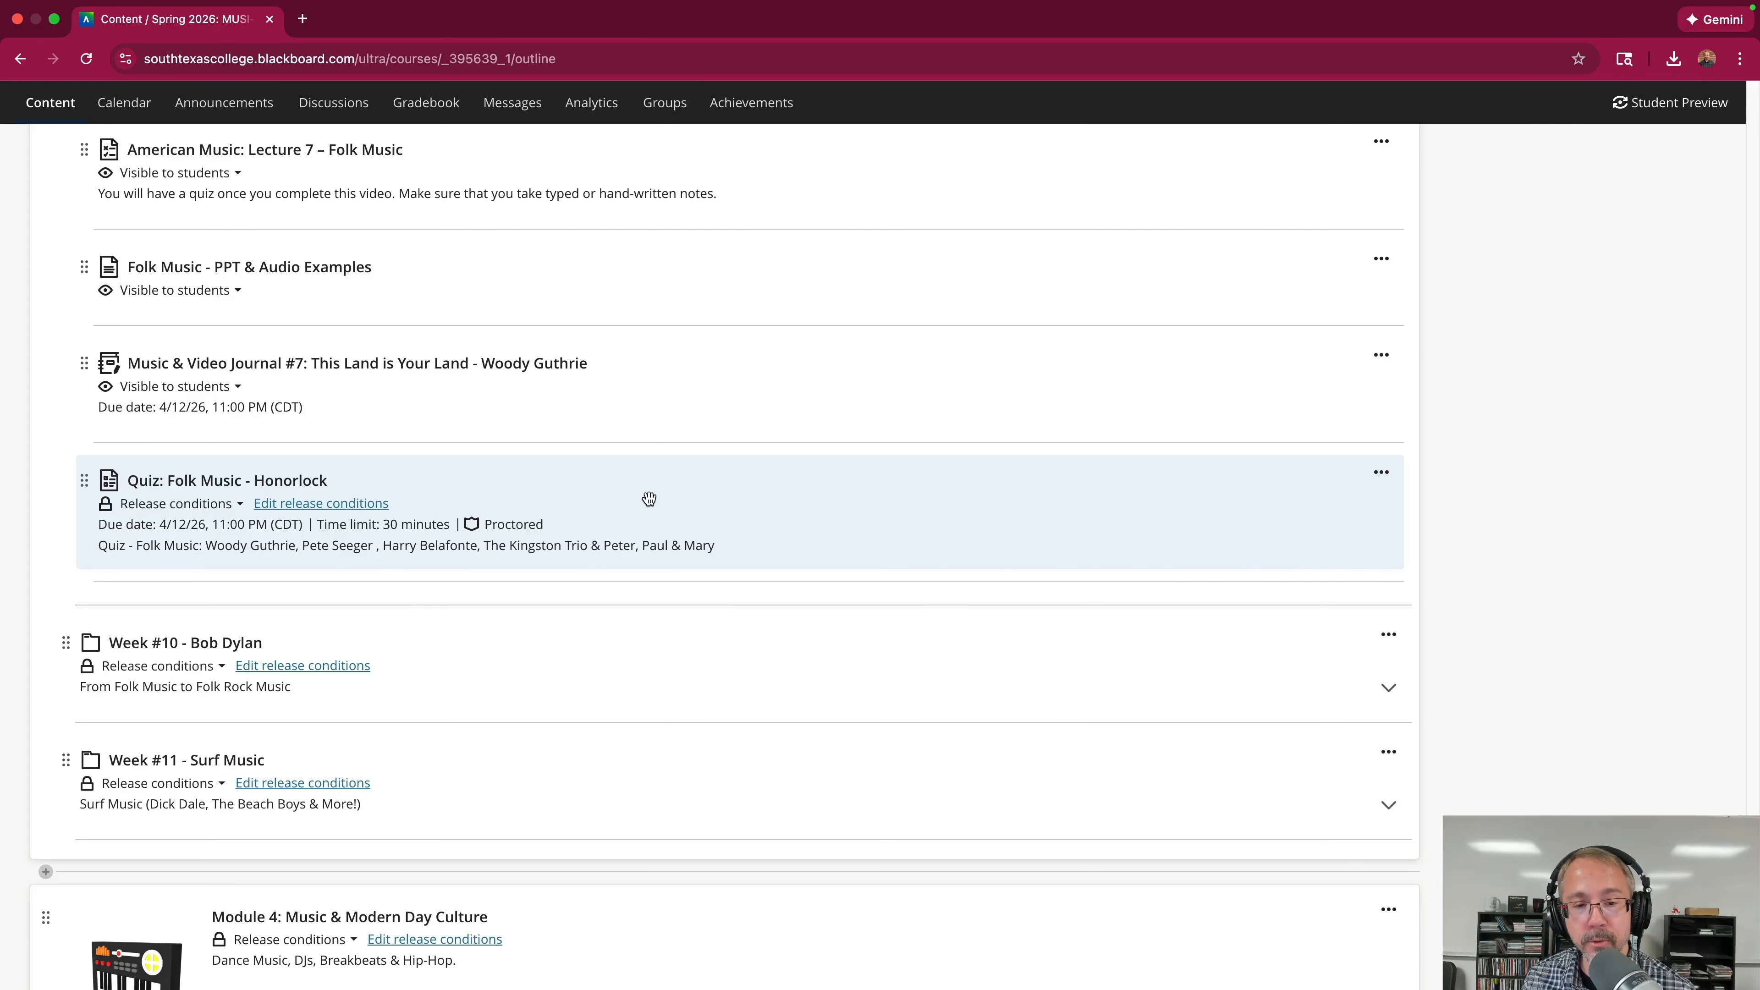
scroll(645, 497, "down", 2)
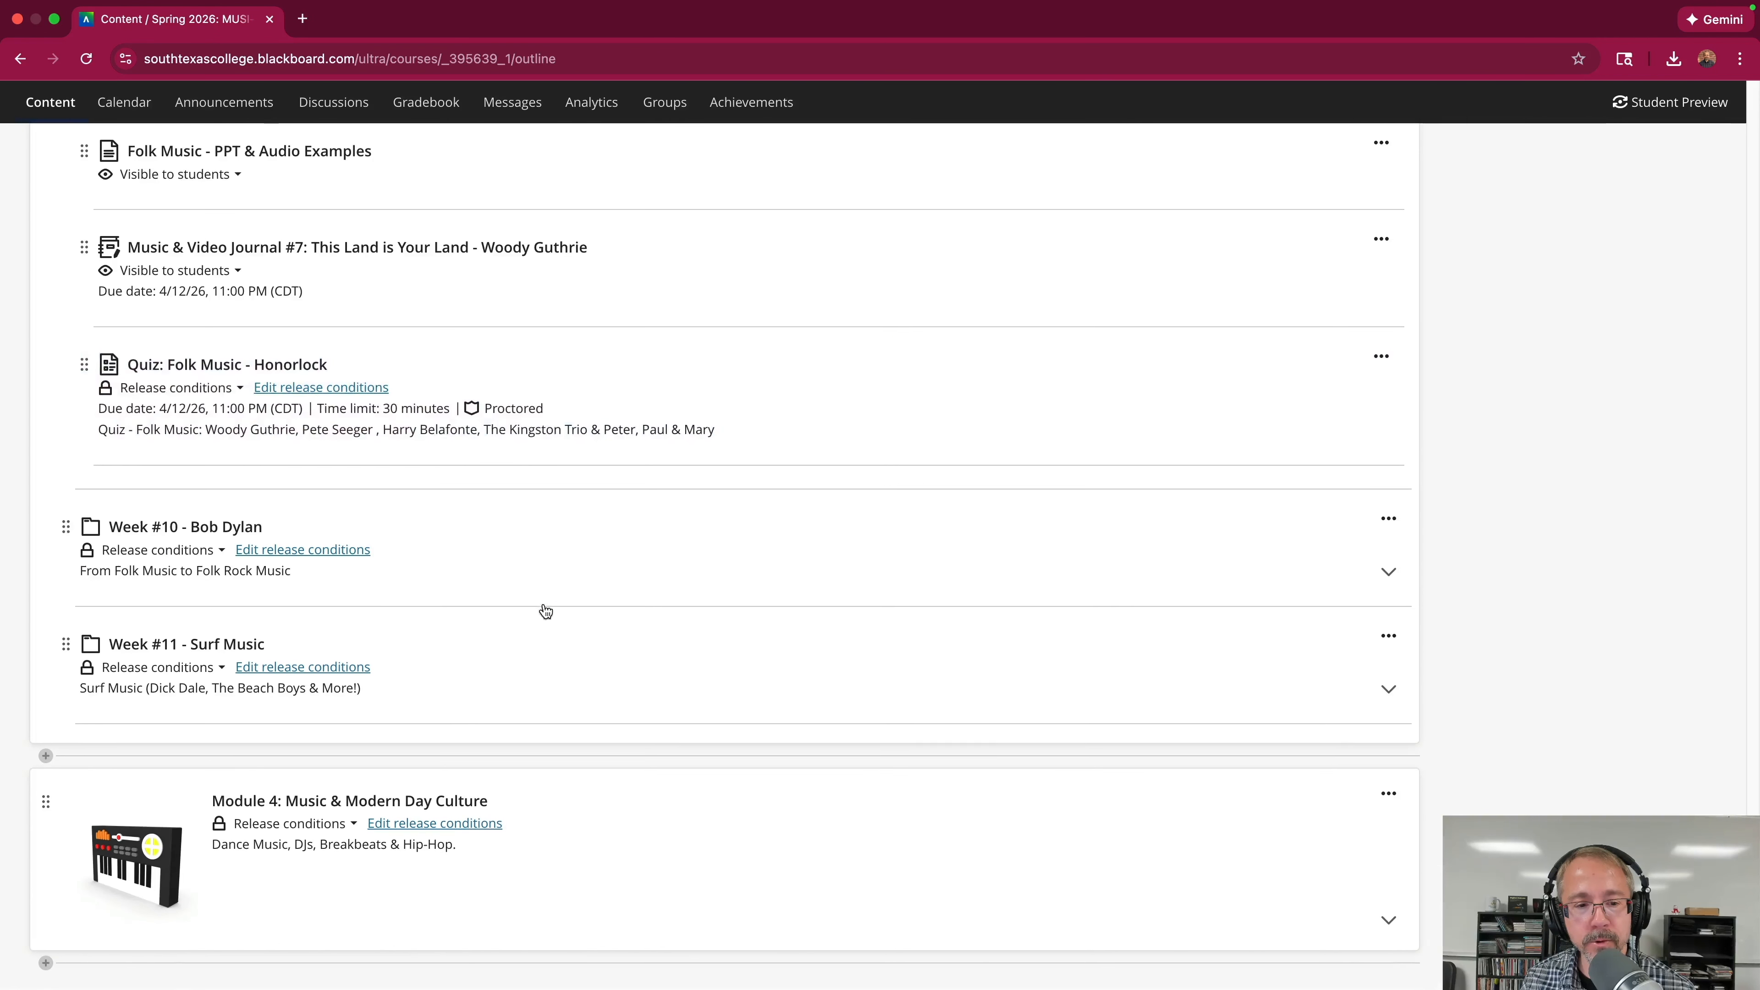
Check the release conditions of Week #10 - Bob Dylan, expand the folder and review its items and quiz release conditions.
mouse_move(341, 561)
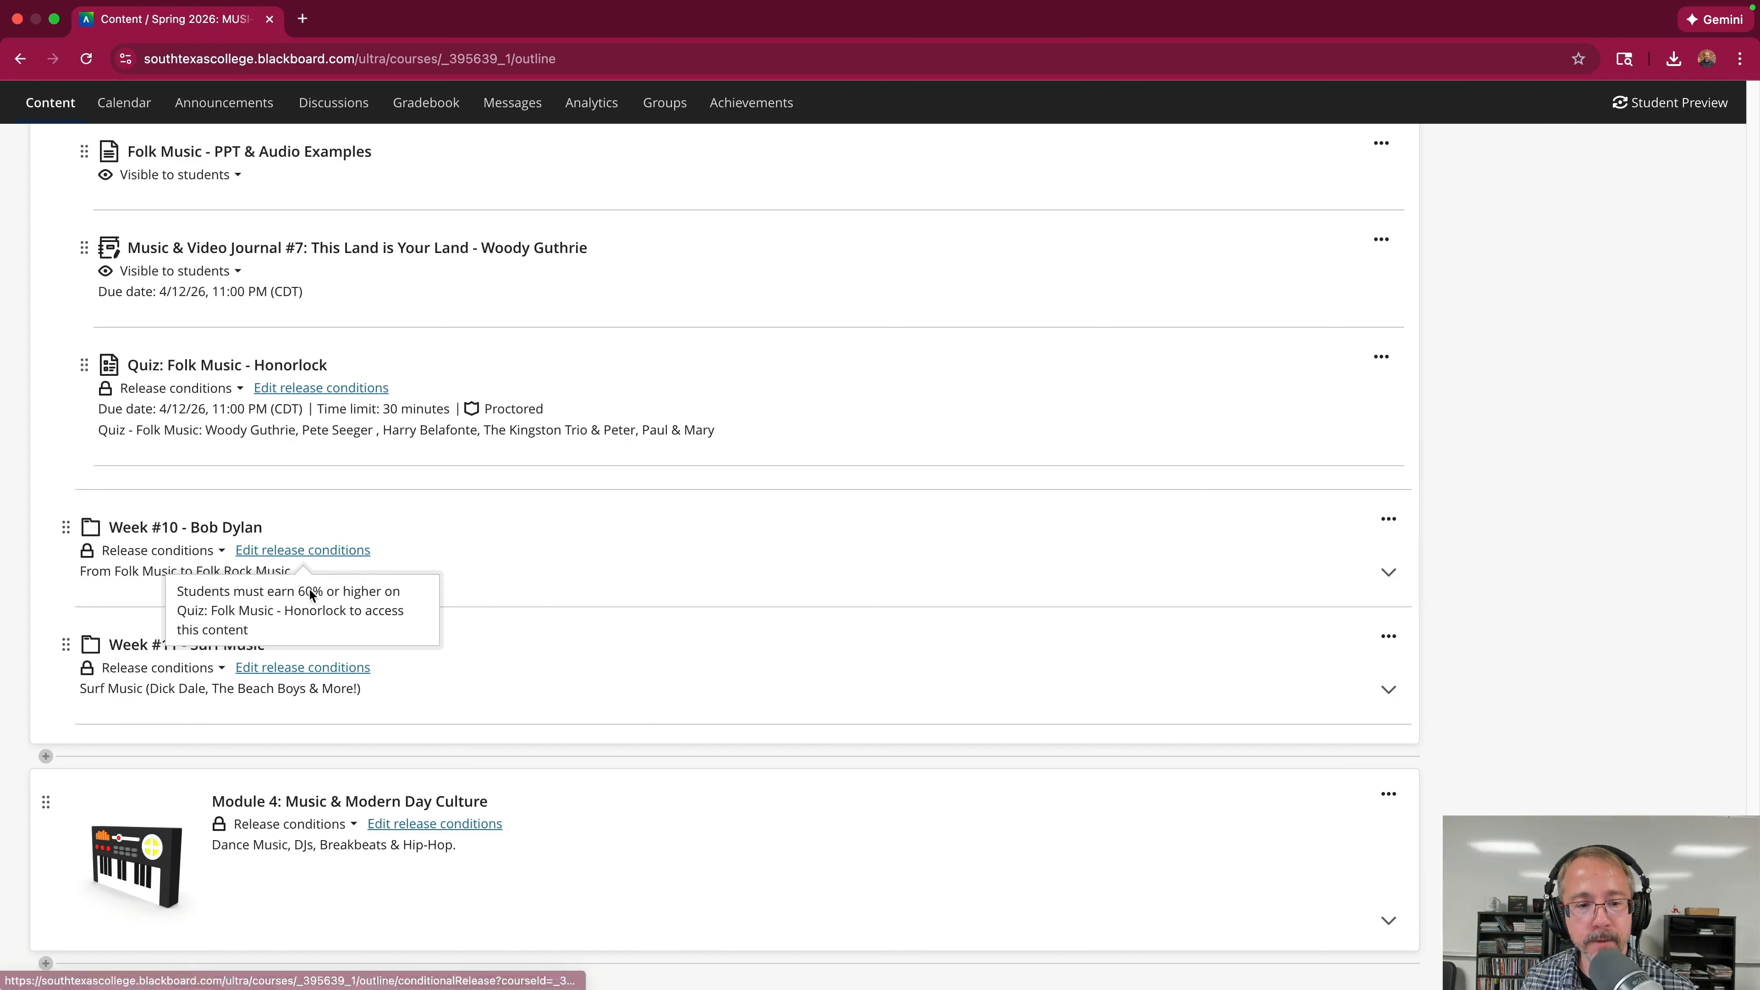
left_click(631, 549)
scroll(632, 549, "down", 7)
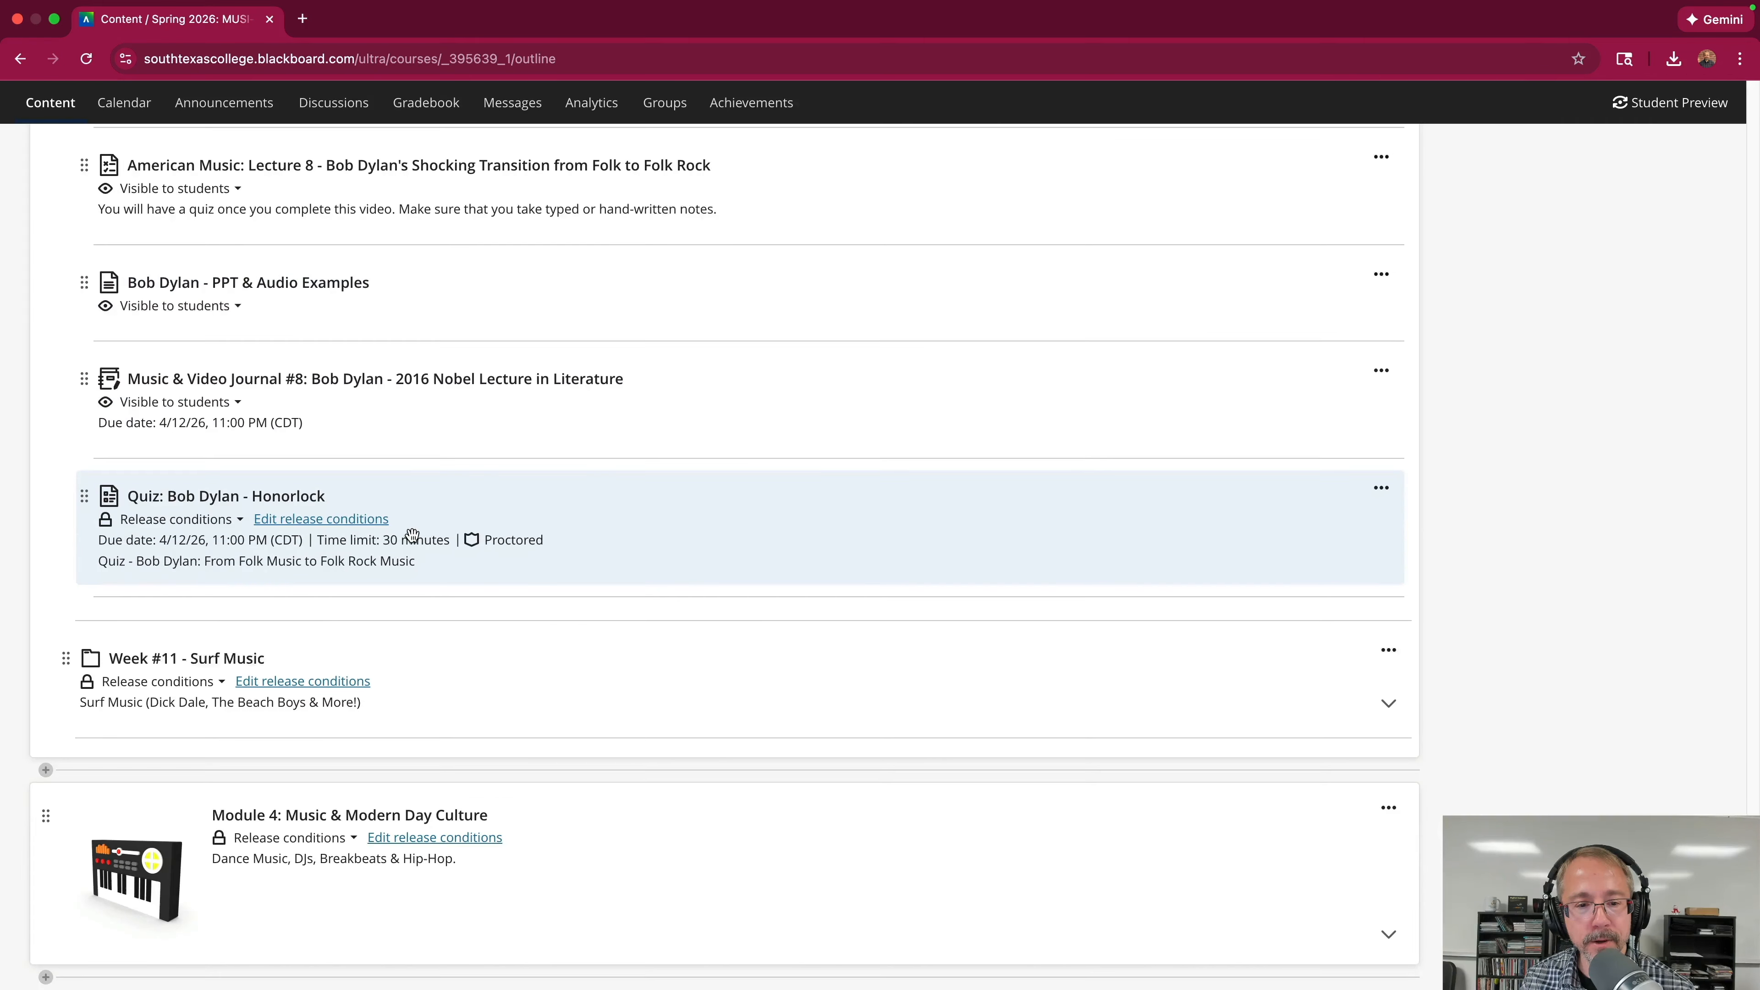
mouse_move(333, 520)
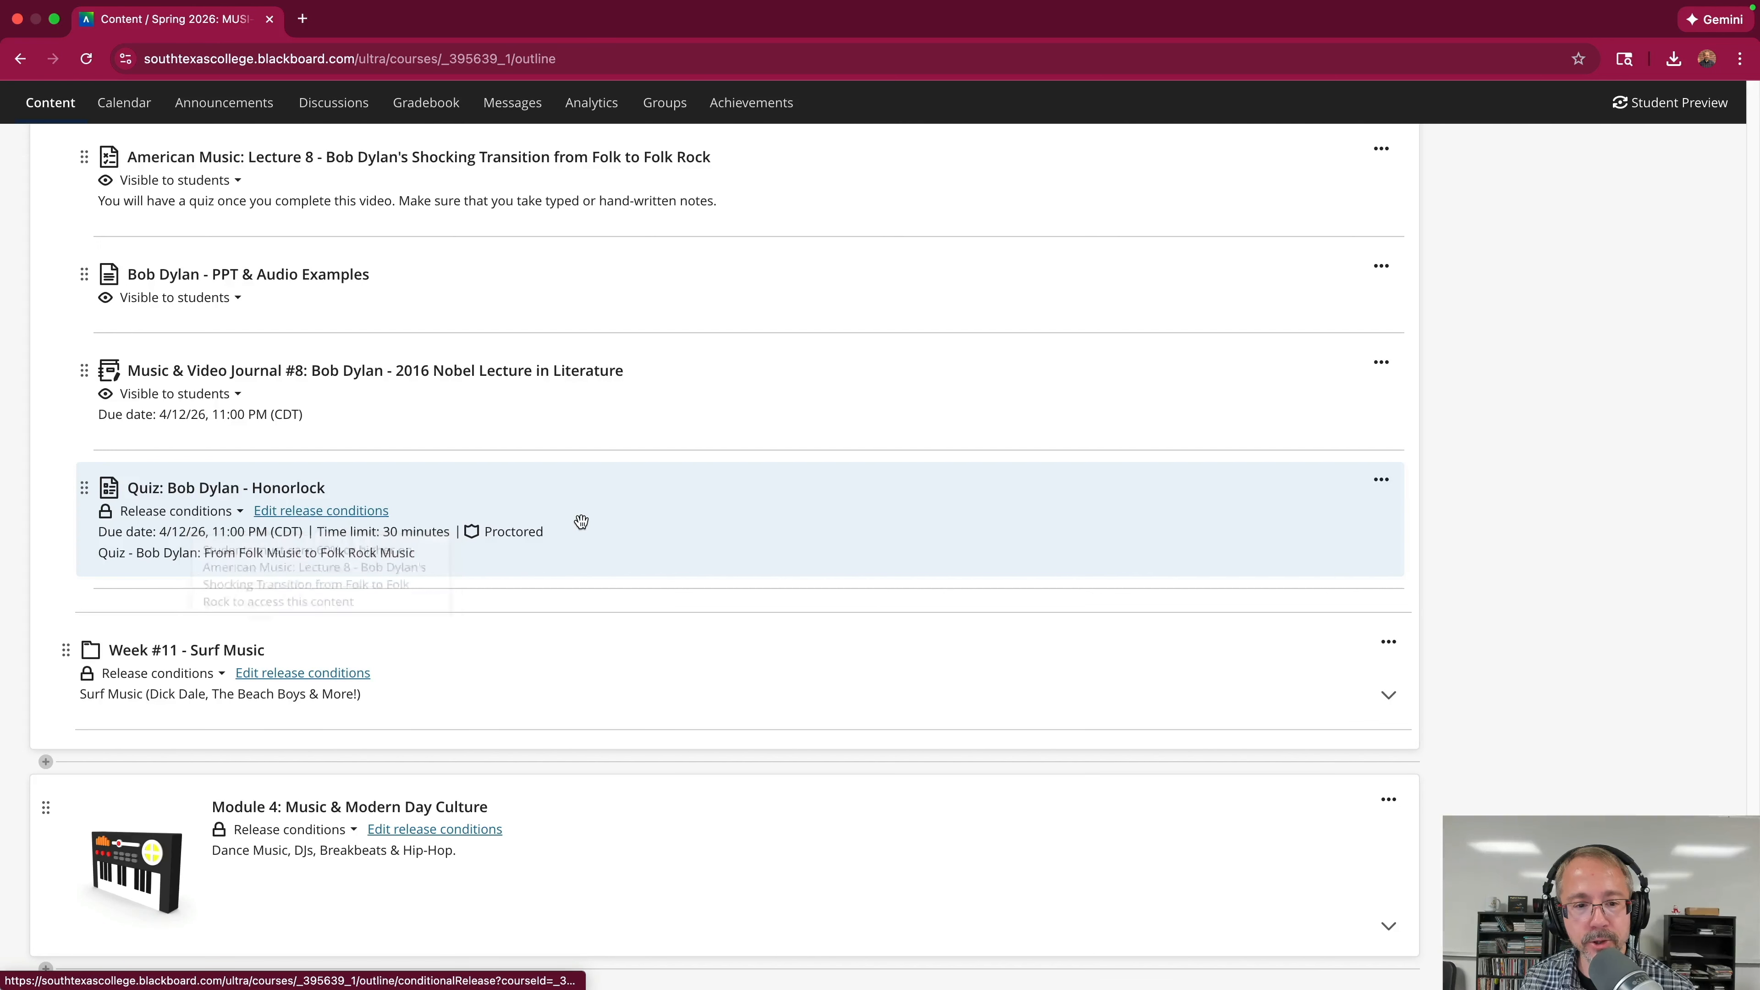
scroll(310, 597, "down", 1)
Check the release conditions of Week #11 - Surf Music, expand the folder and review its items and quiz release conditions.
mouse_move(308, 675)
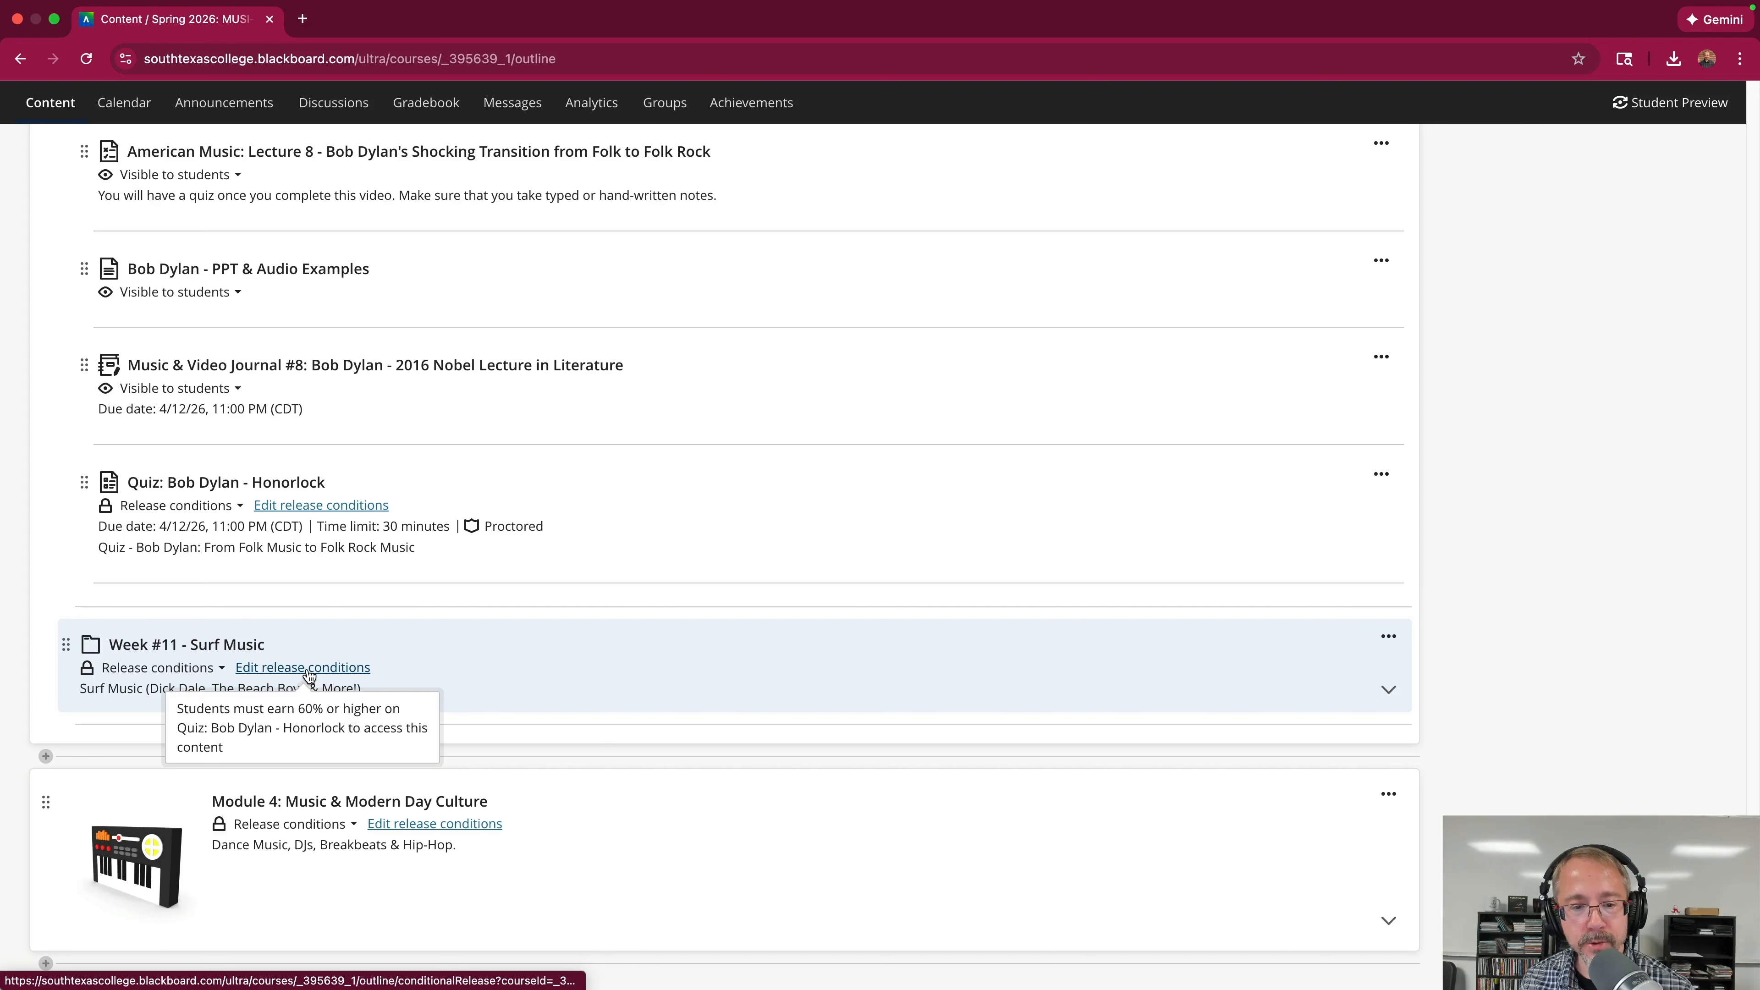
left_click(554, 648)
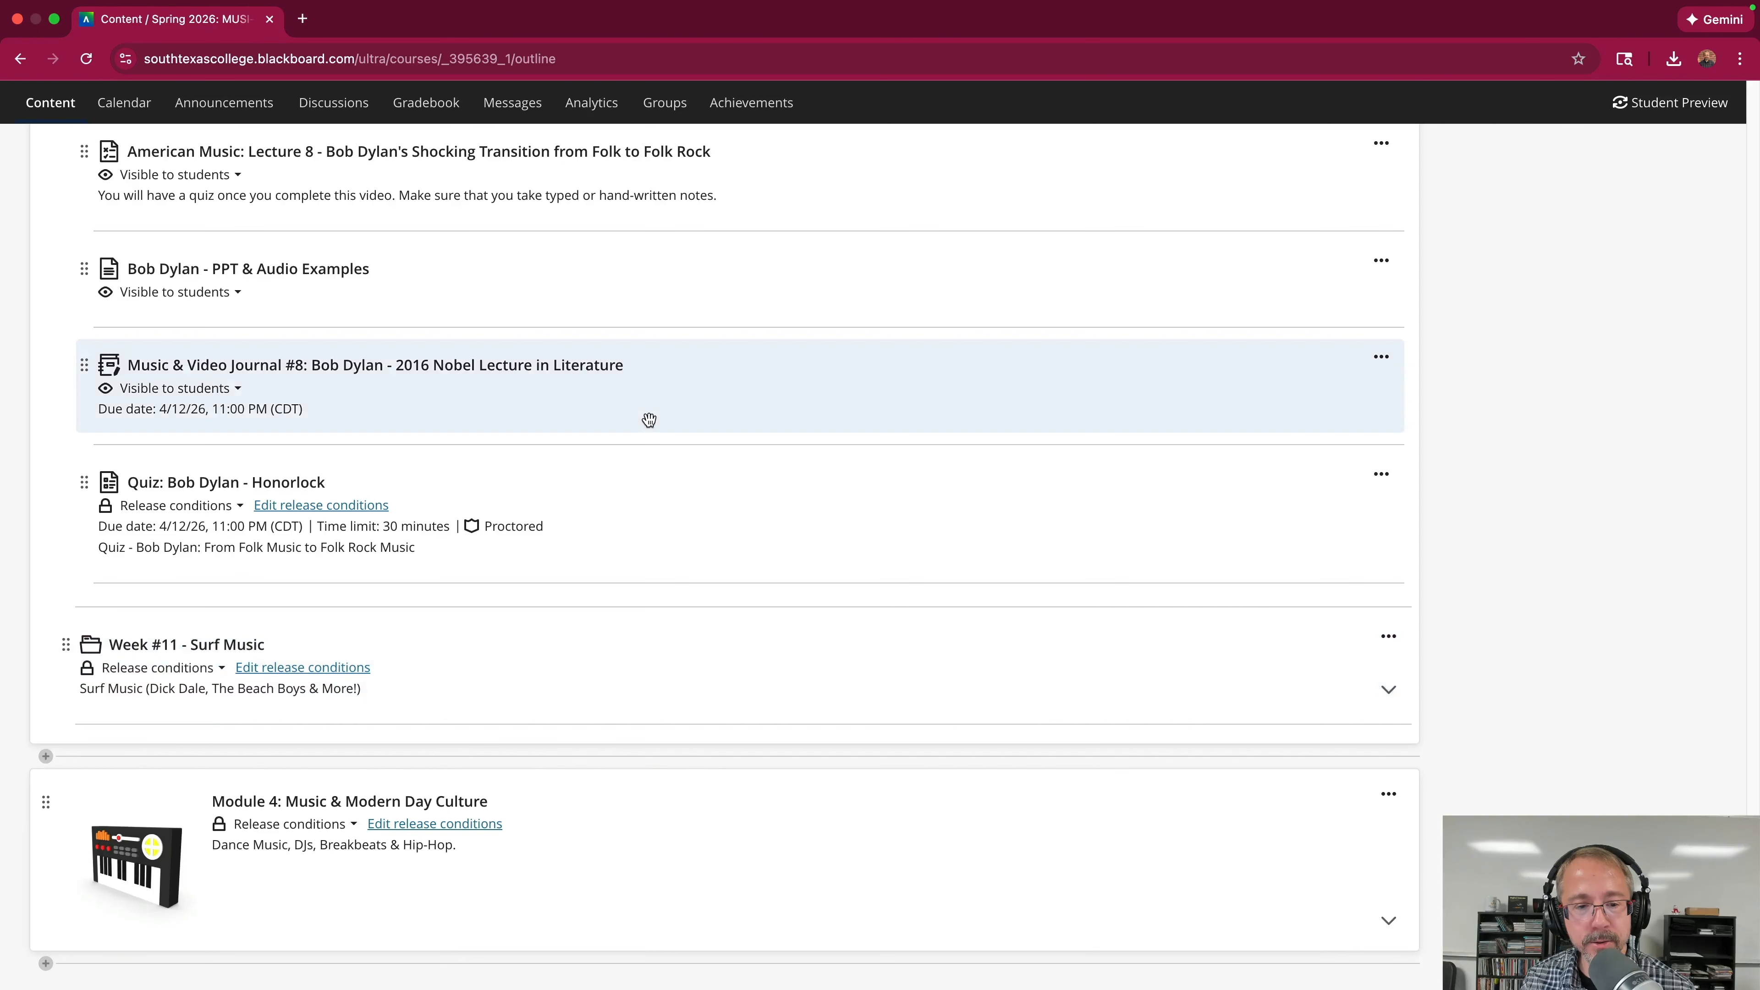
scroll(648, 416, "down", 7)
mouse_move(334, 628)
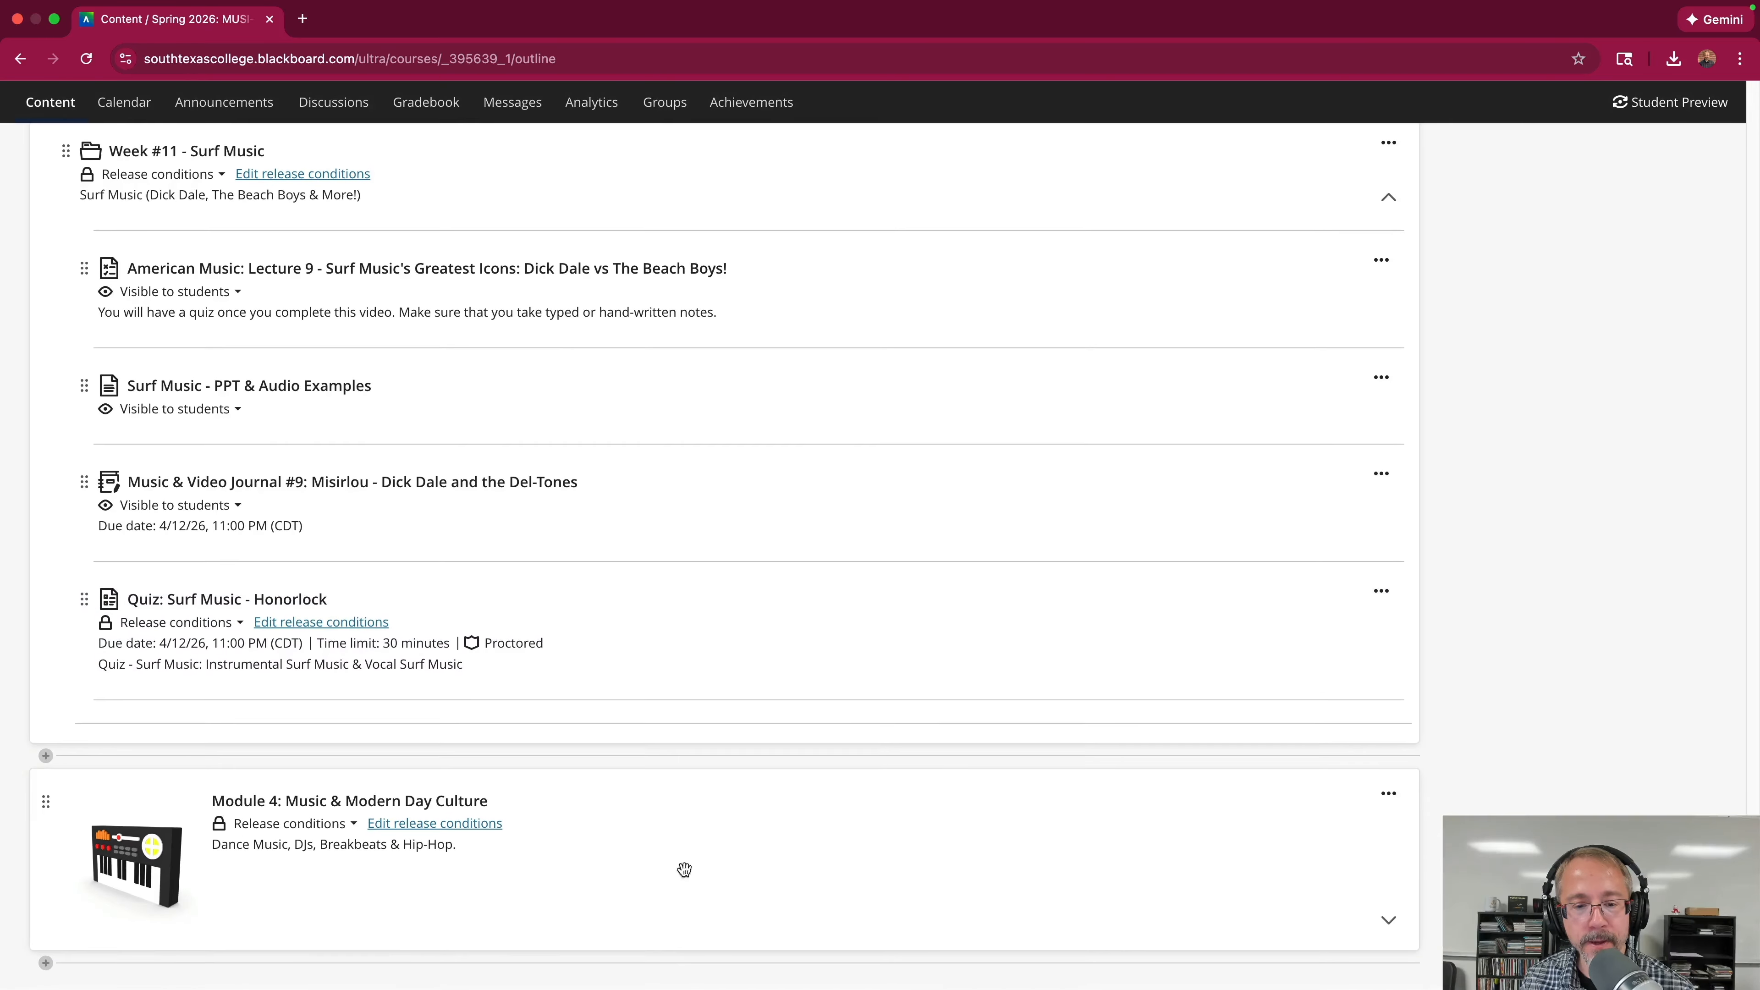
Expand Module 4: Music & Modern Day Culture and review its overview and the Week #12 to Week #16 folders.
mouse_move(476, 836)
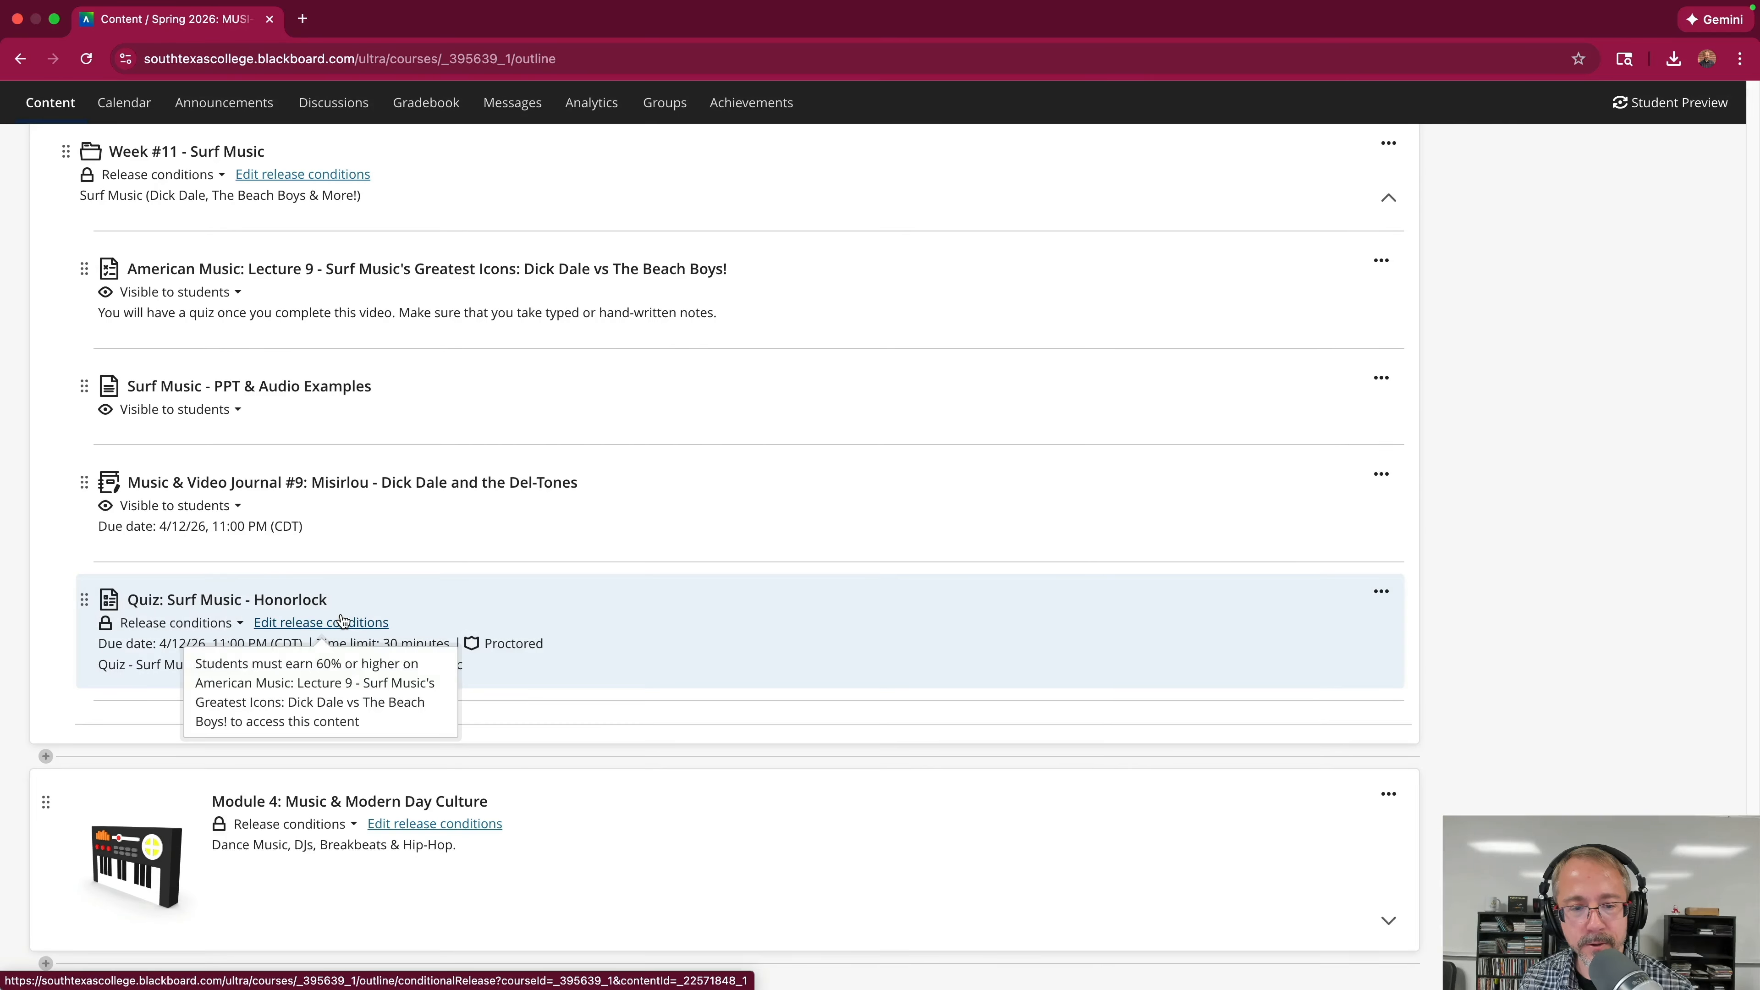
scroll(645, 574, "down", 10)
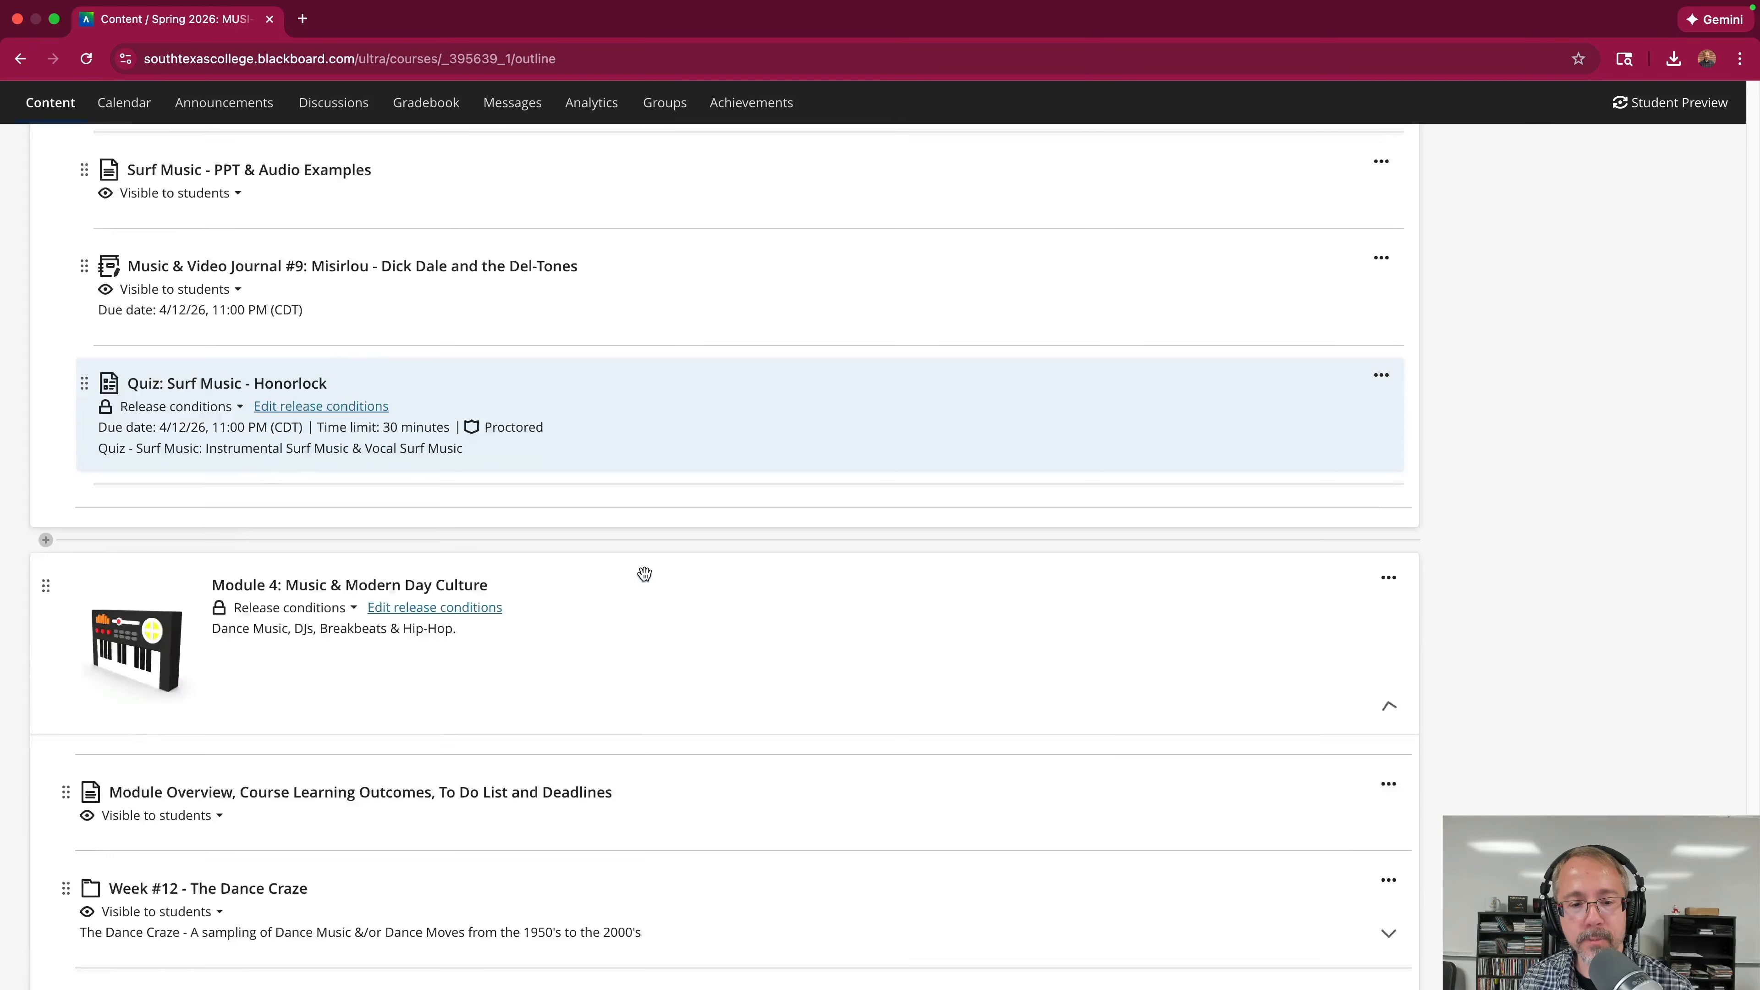
scroll(645, 573, "down", 1)
mouse_move(325, 529)
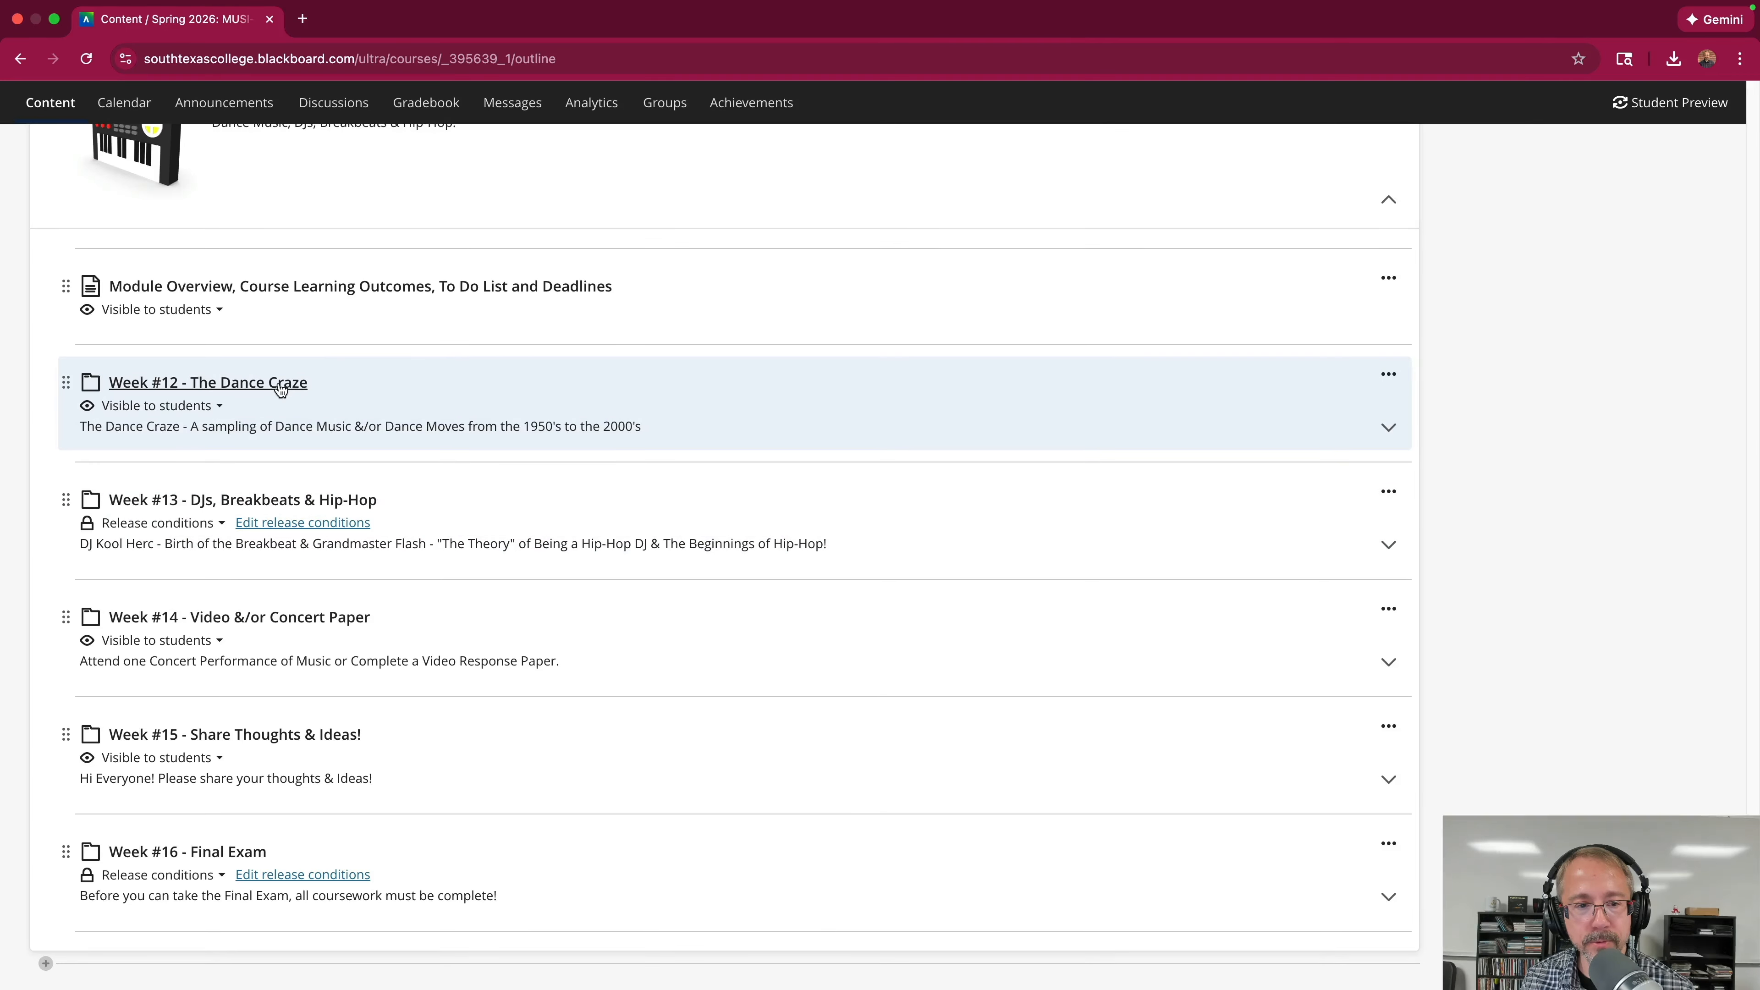
Expand the Week #12 - The Dance Craze folder, review its items, and check the release conditions of Module 4 and Week #13.
scroll(292, 398, "up", 1)
left_click(439, 451)
scroll(444, 416, "up", 3)
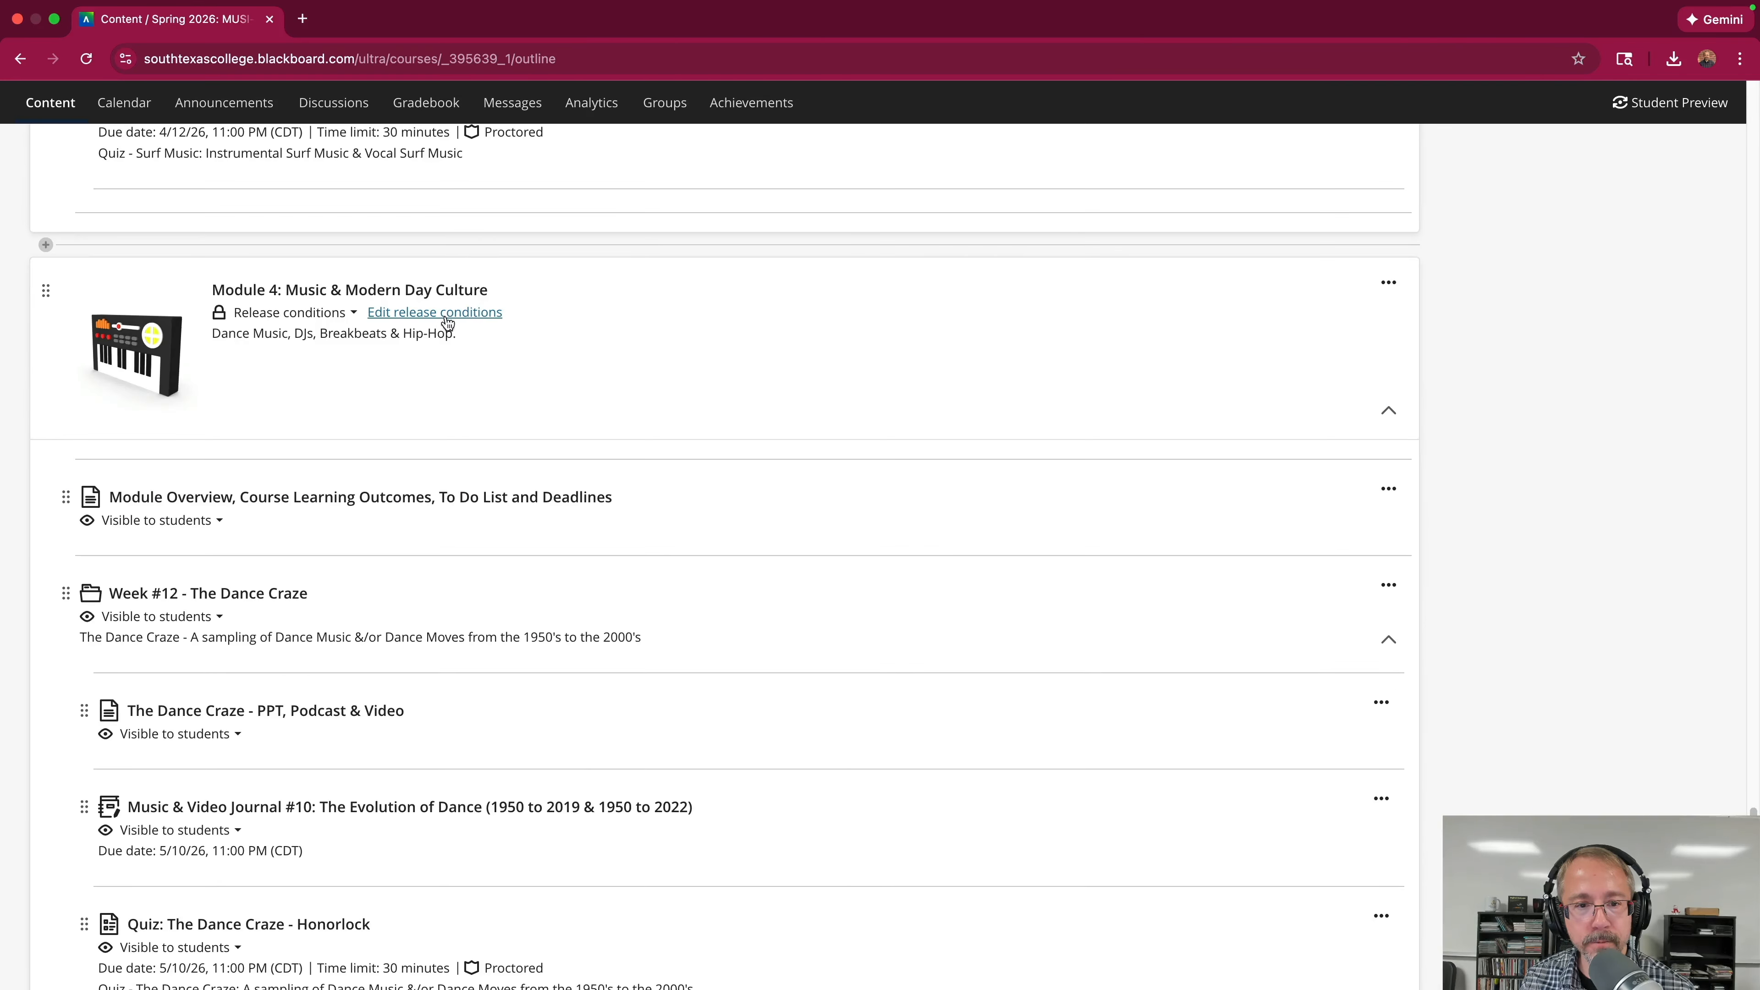
mouse_move(447, 316)
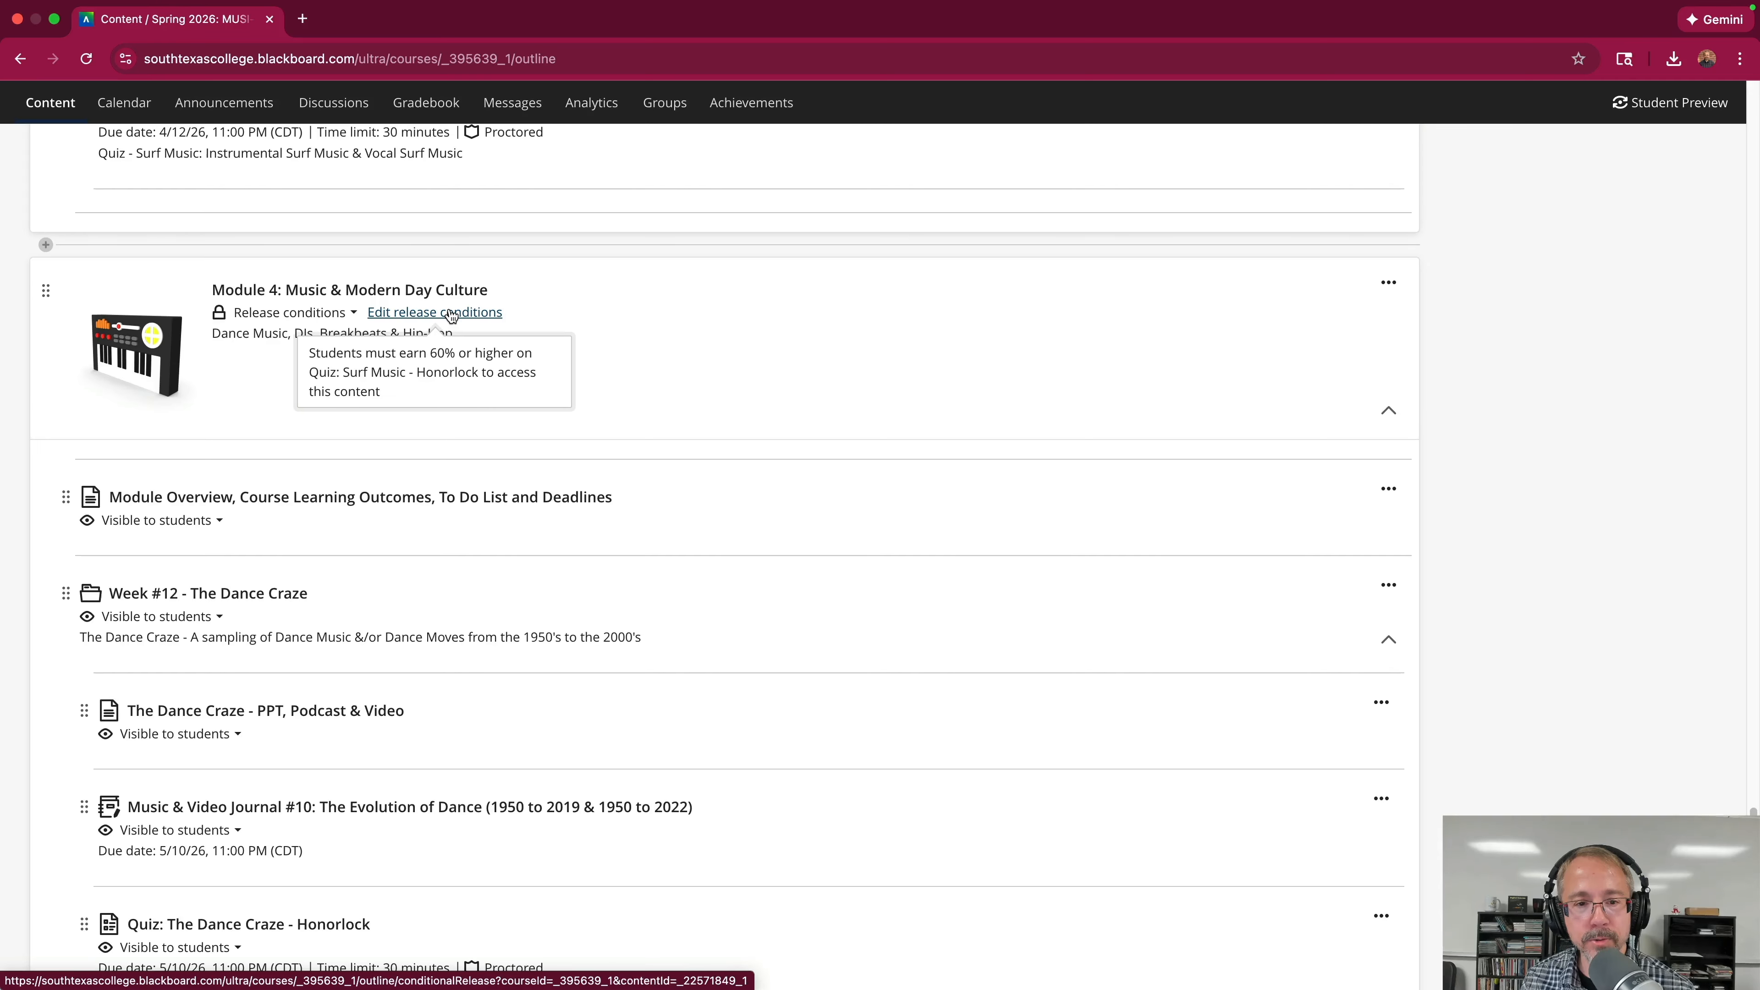
scroll(450, 315, "down", 8)
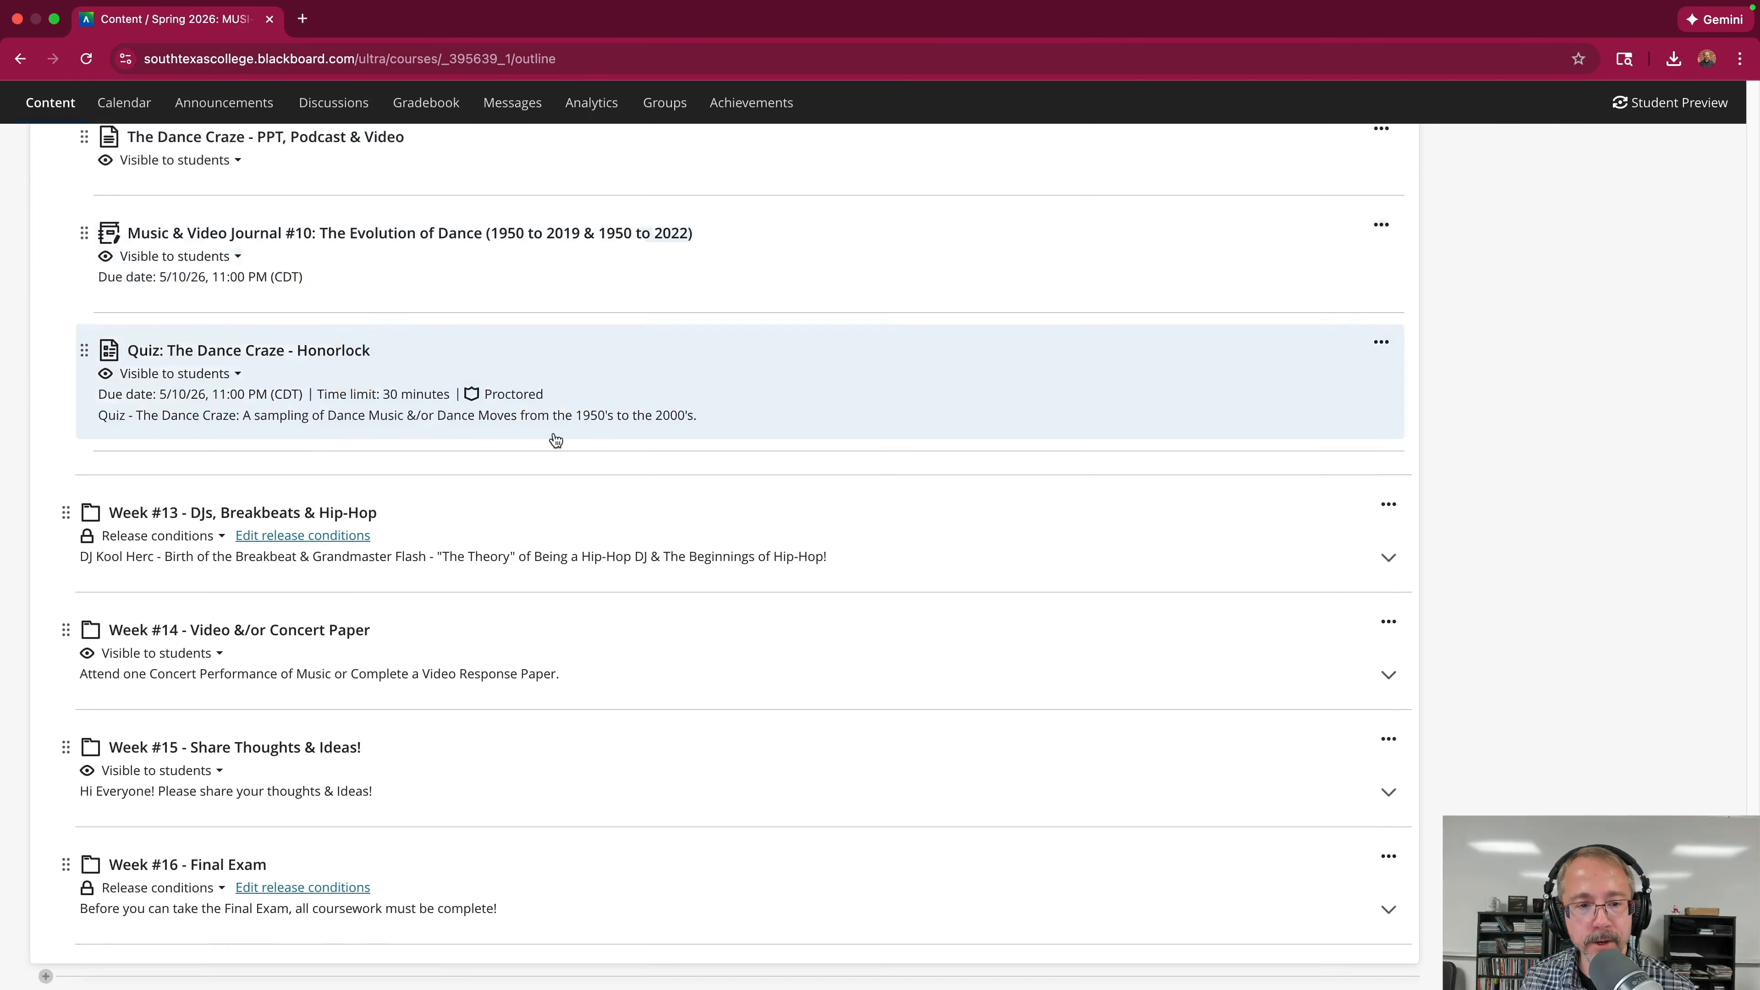
scroll(470, 408, "up", 1)
mouse_move(356, 567)
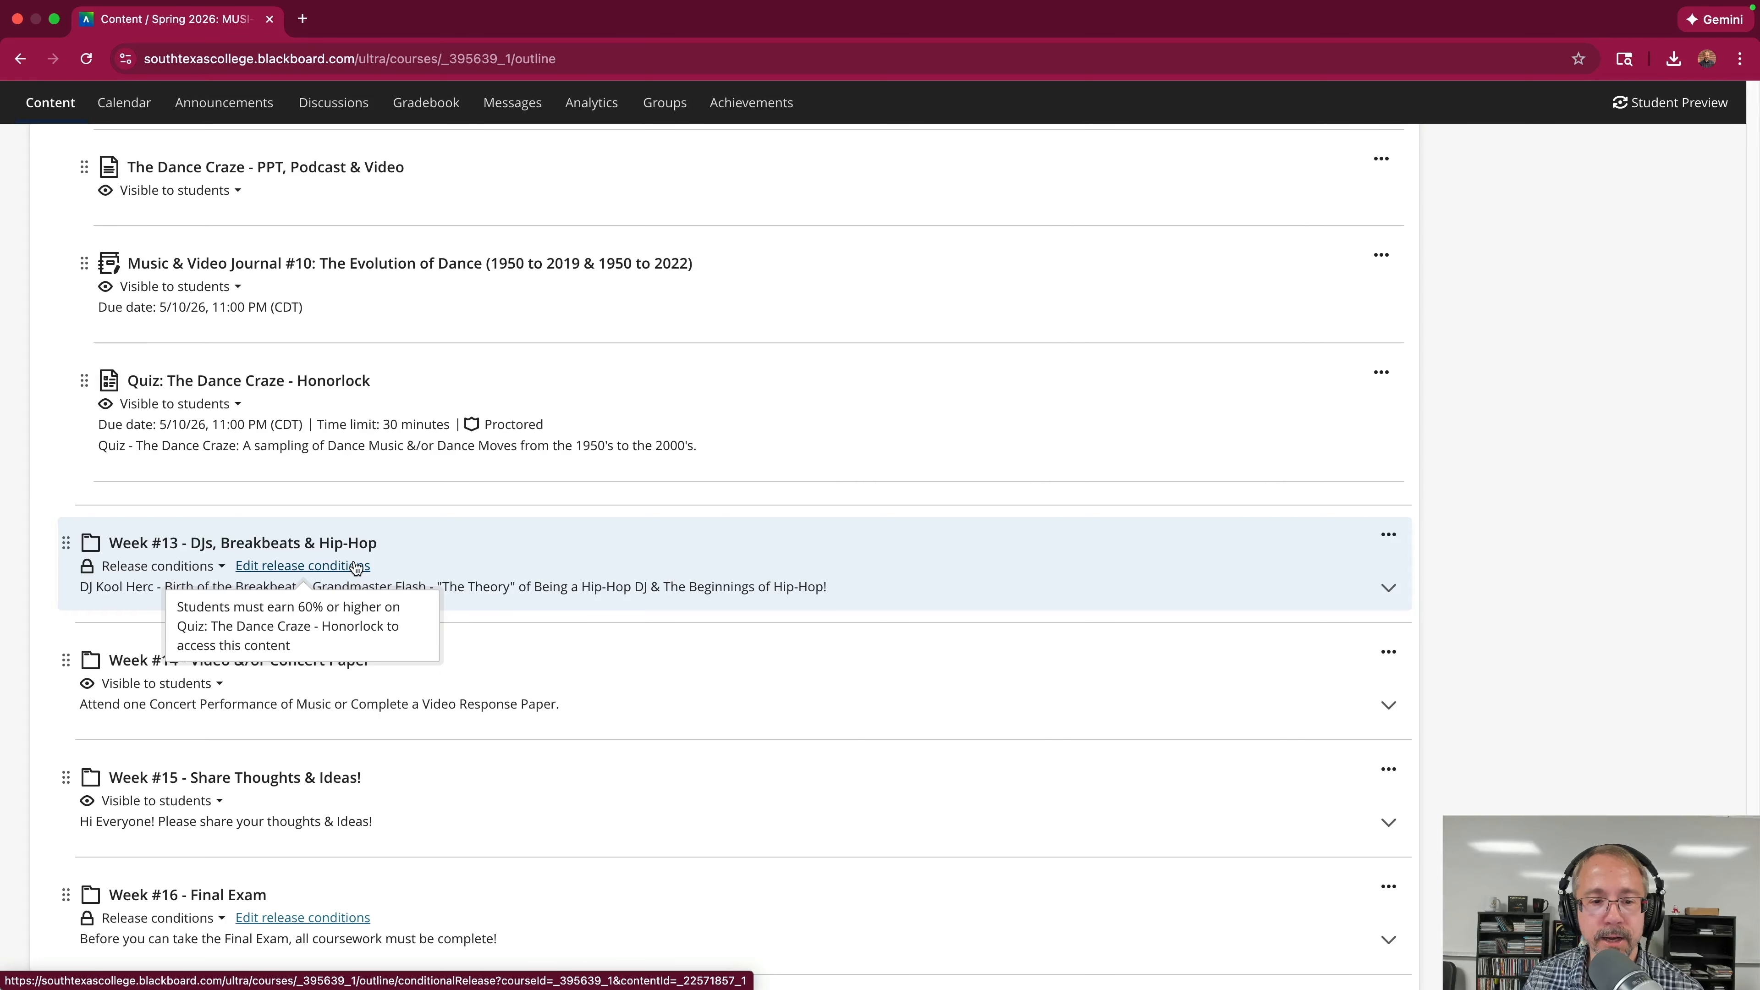
Expand the Week #14 - Video &/or Concert Paper and Week #15 - Share Thoughts & Ideas! folders and review their items.
scroll(357, 567, "down", 1)
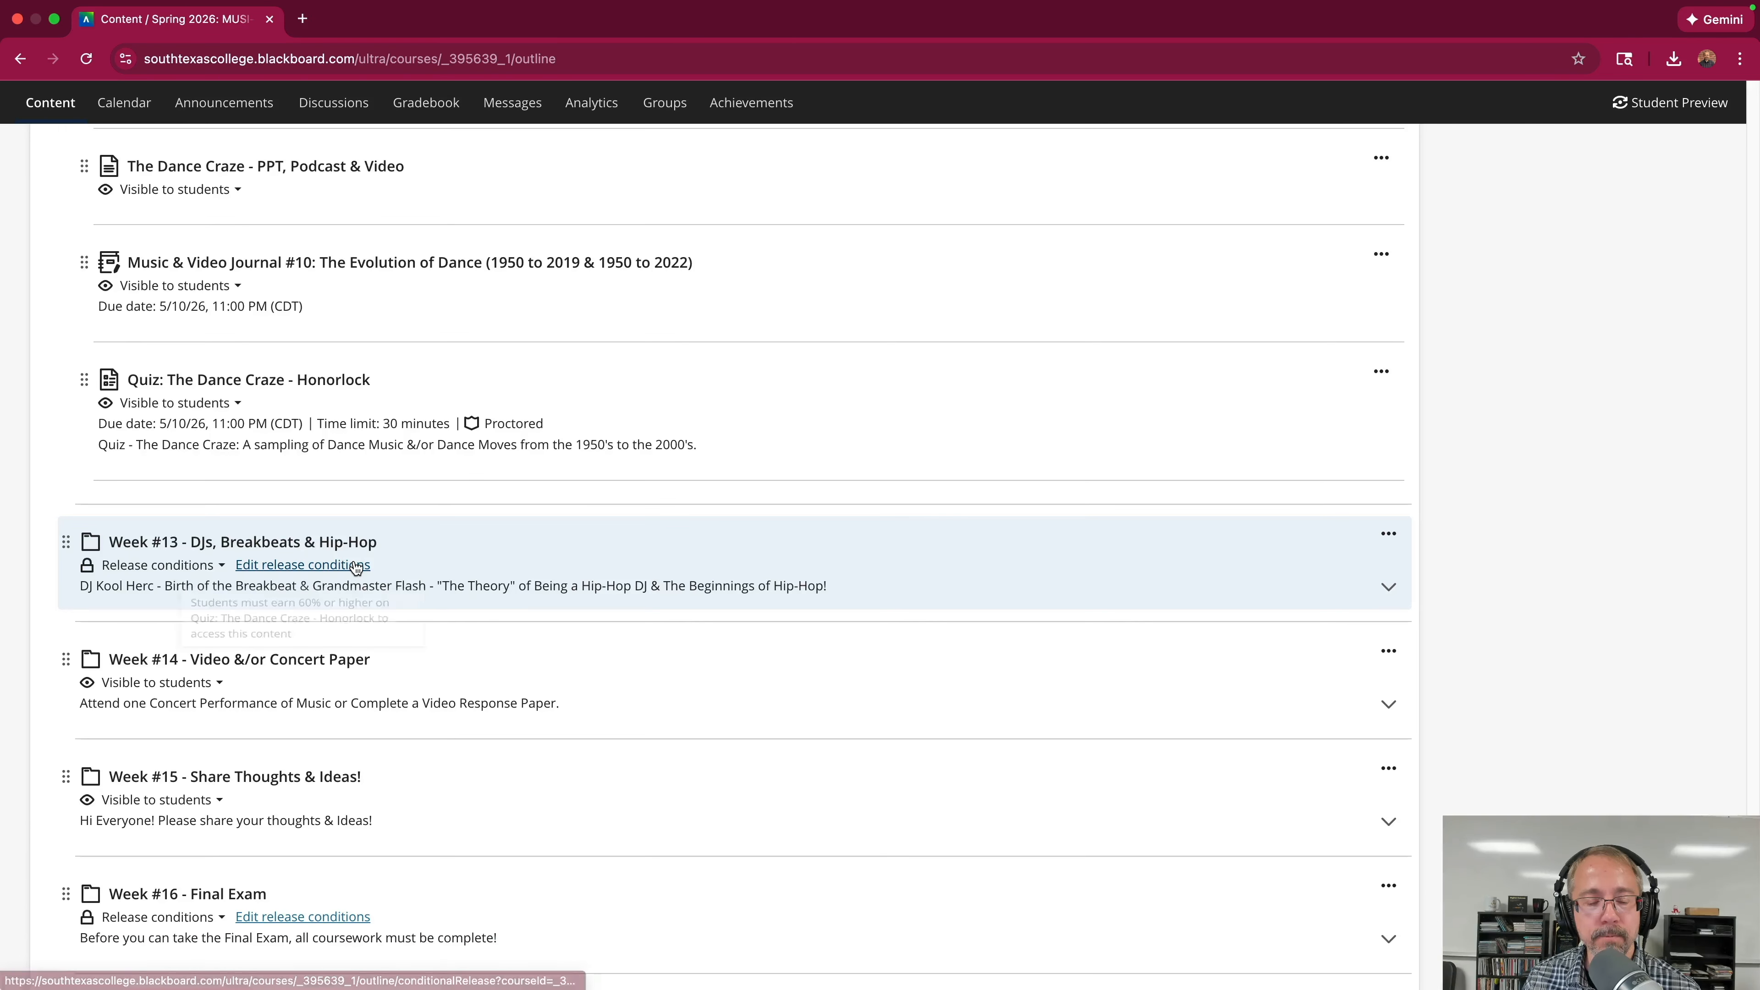
scroll(357, 567, "down", 1)
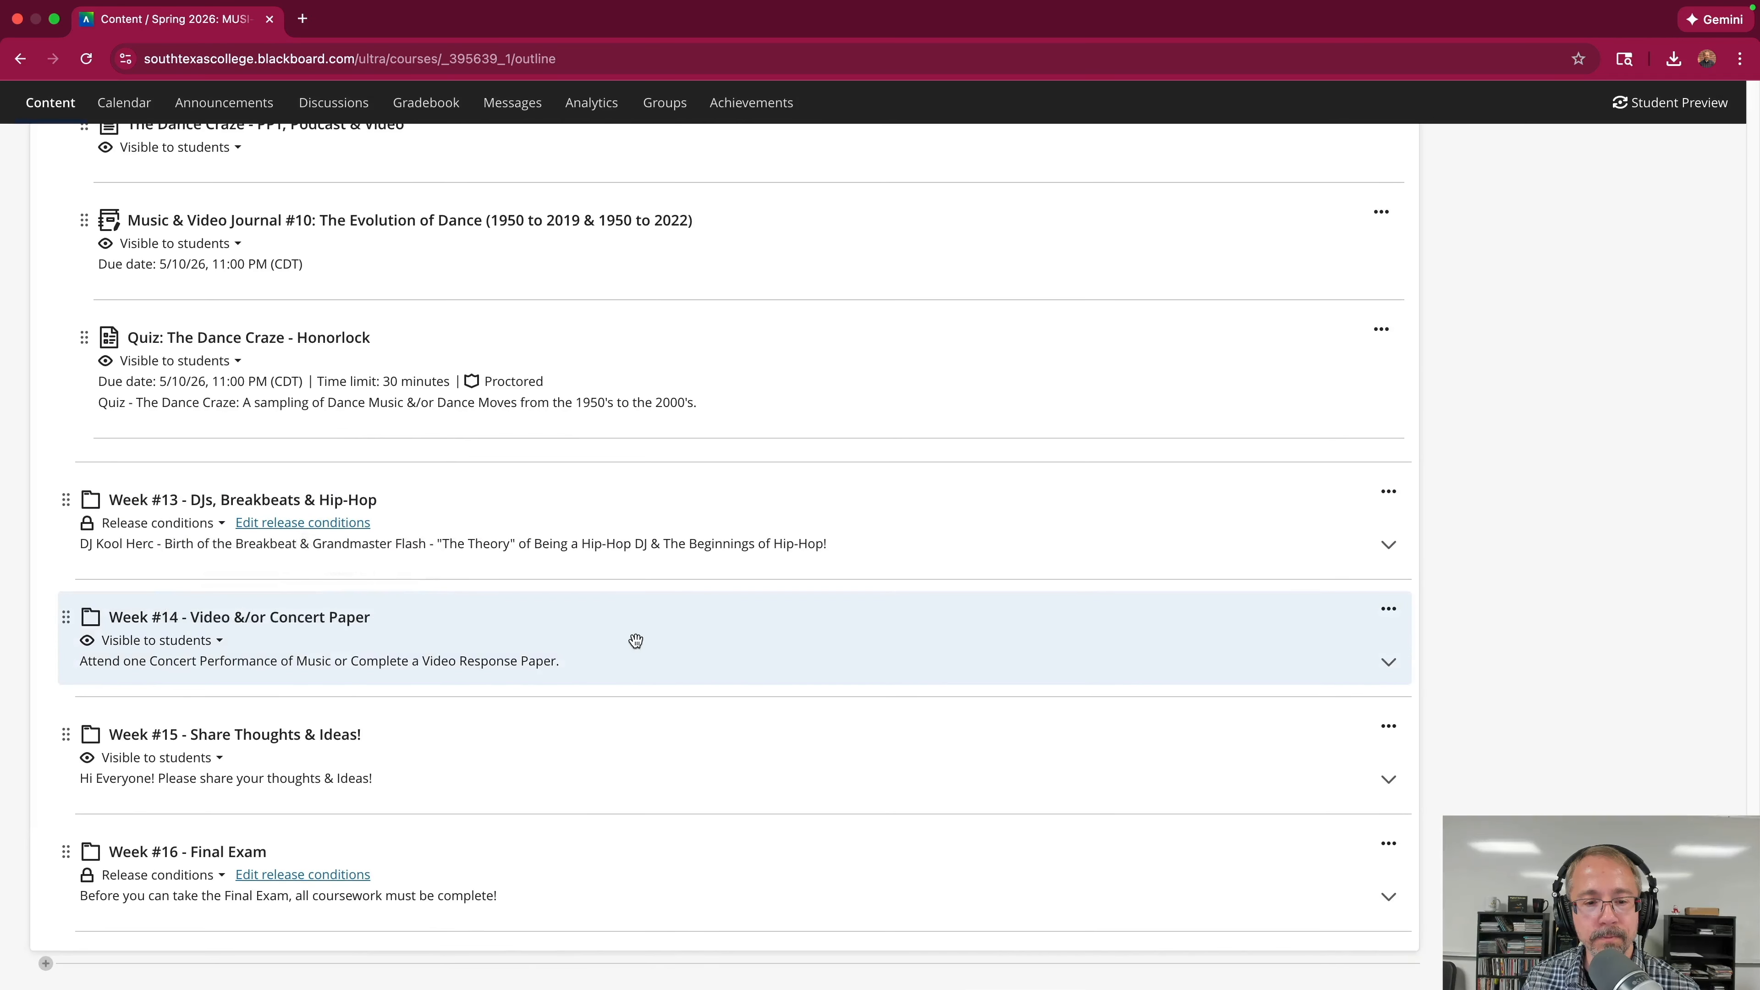
scroll(658, 560, "down", 4)
left_click(652, 476)
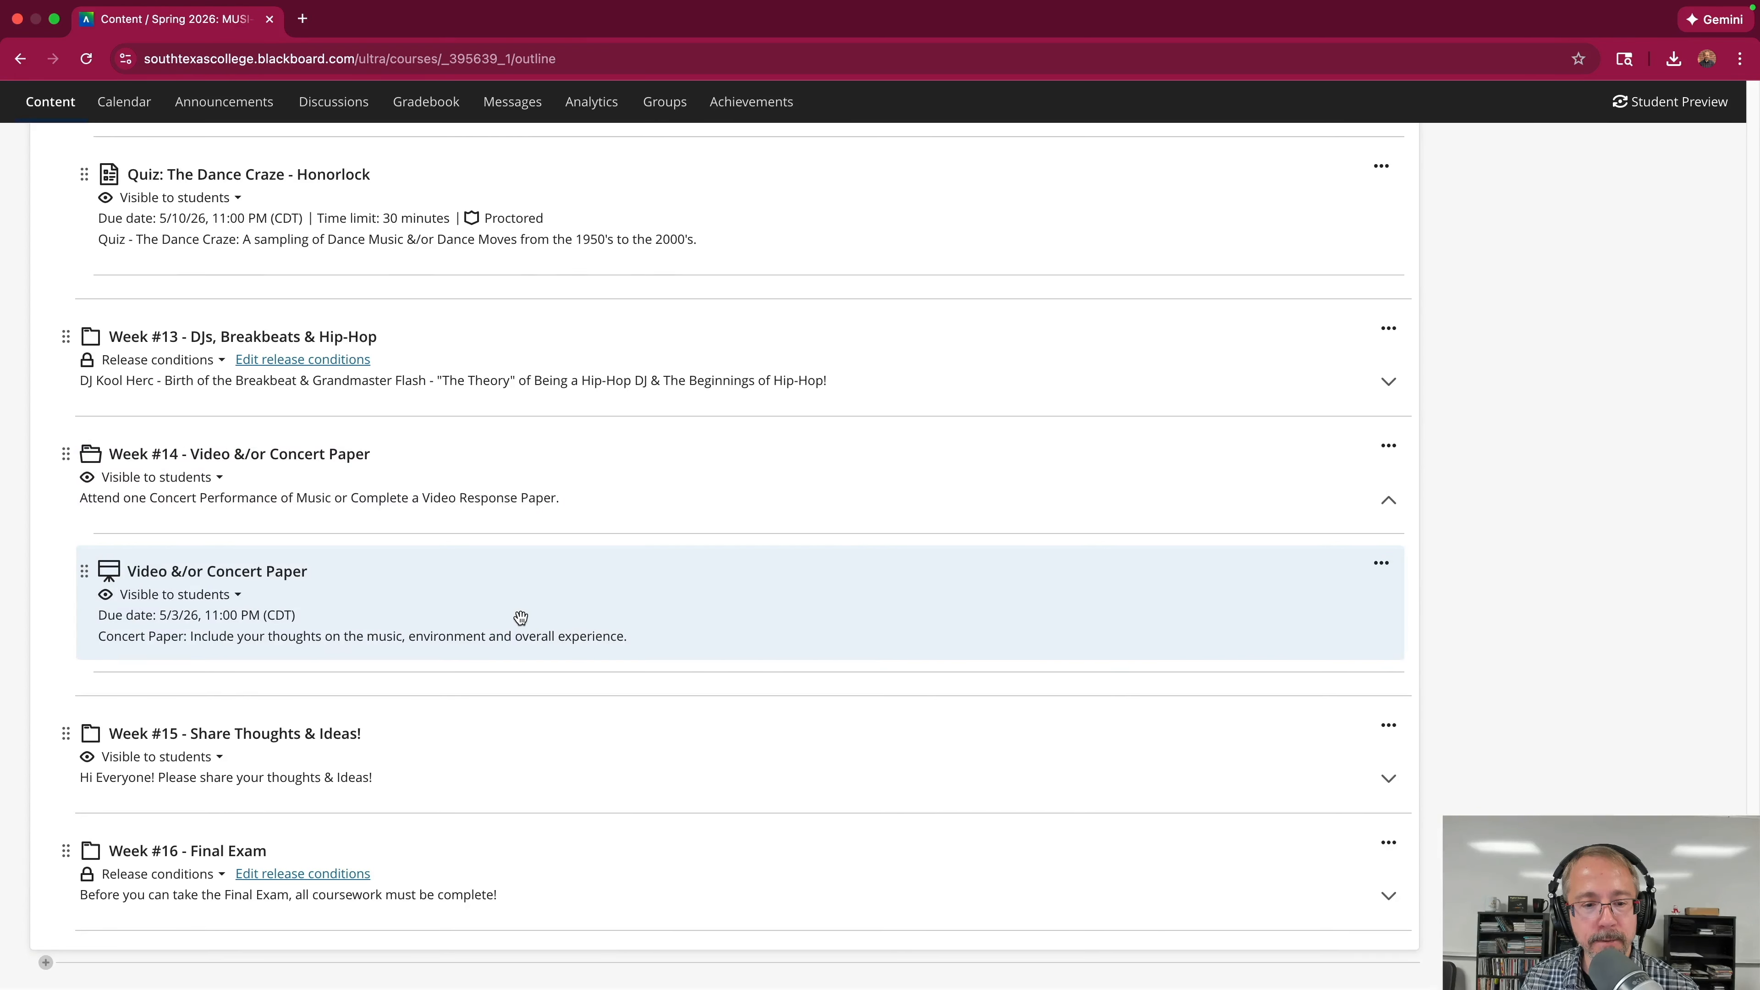
left_click(519, 700)
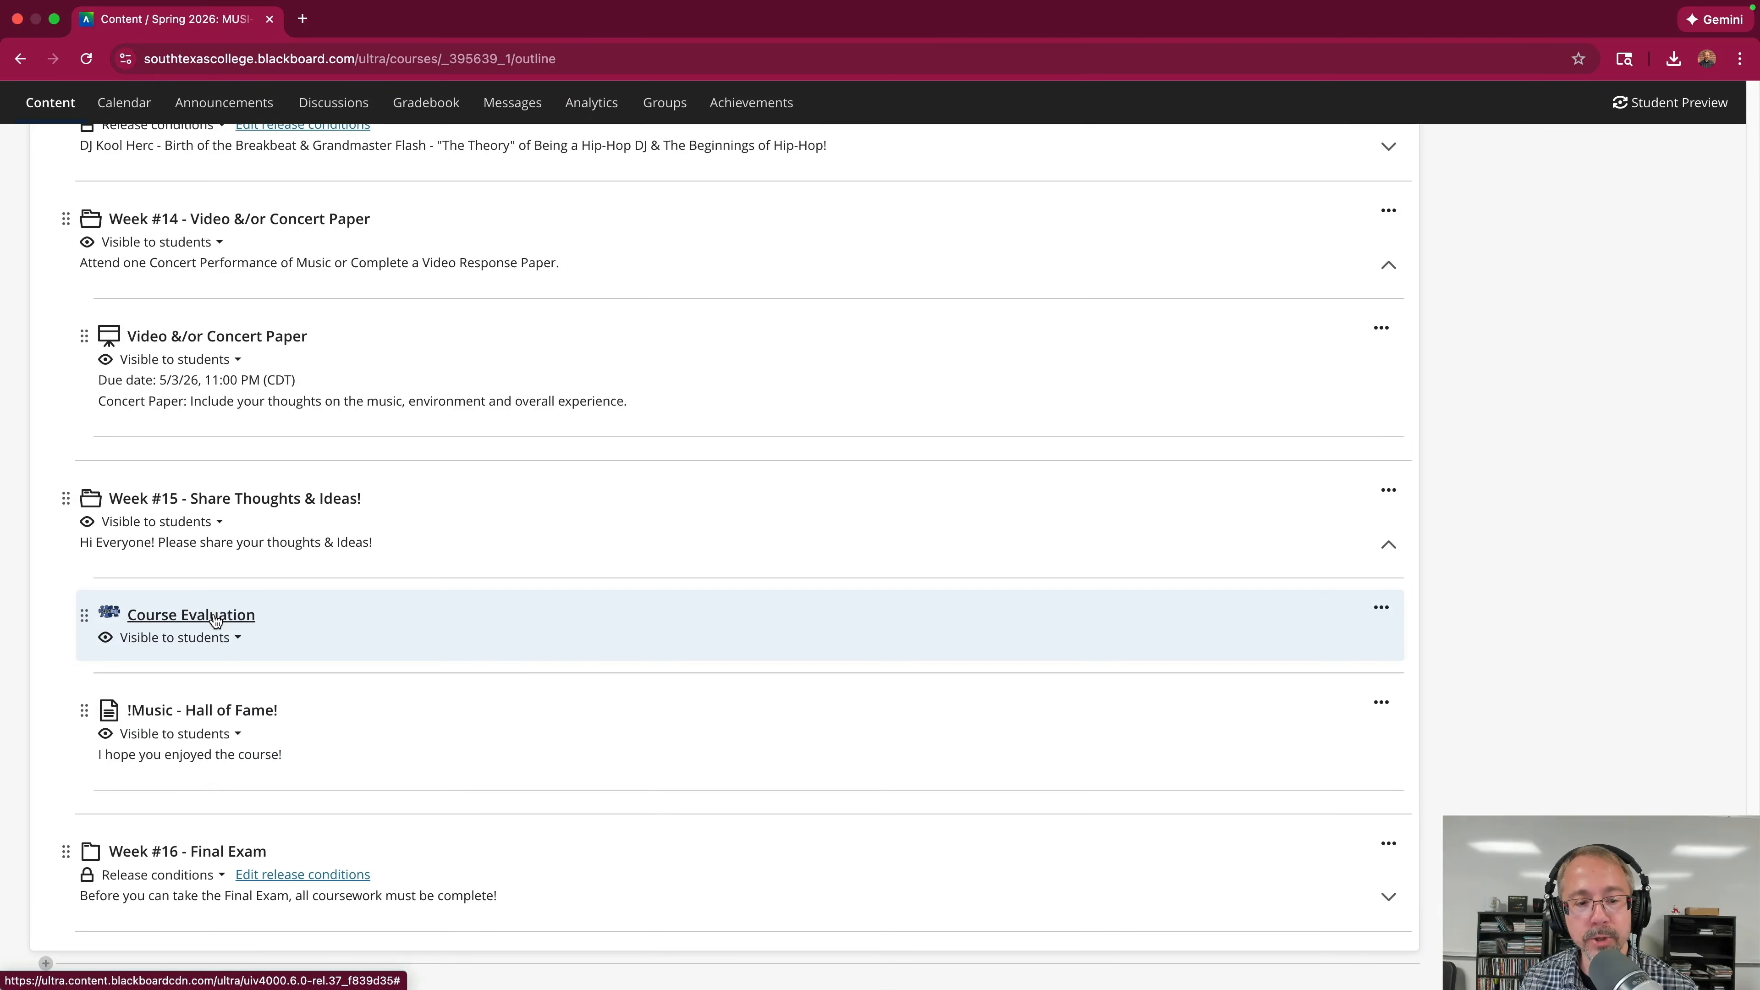
Open the !Music - Hall of Fame! document, browse its Padlet board in a separate tab, and return to the course content.
left_click(234, 713)
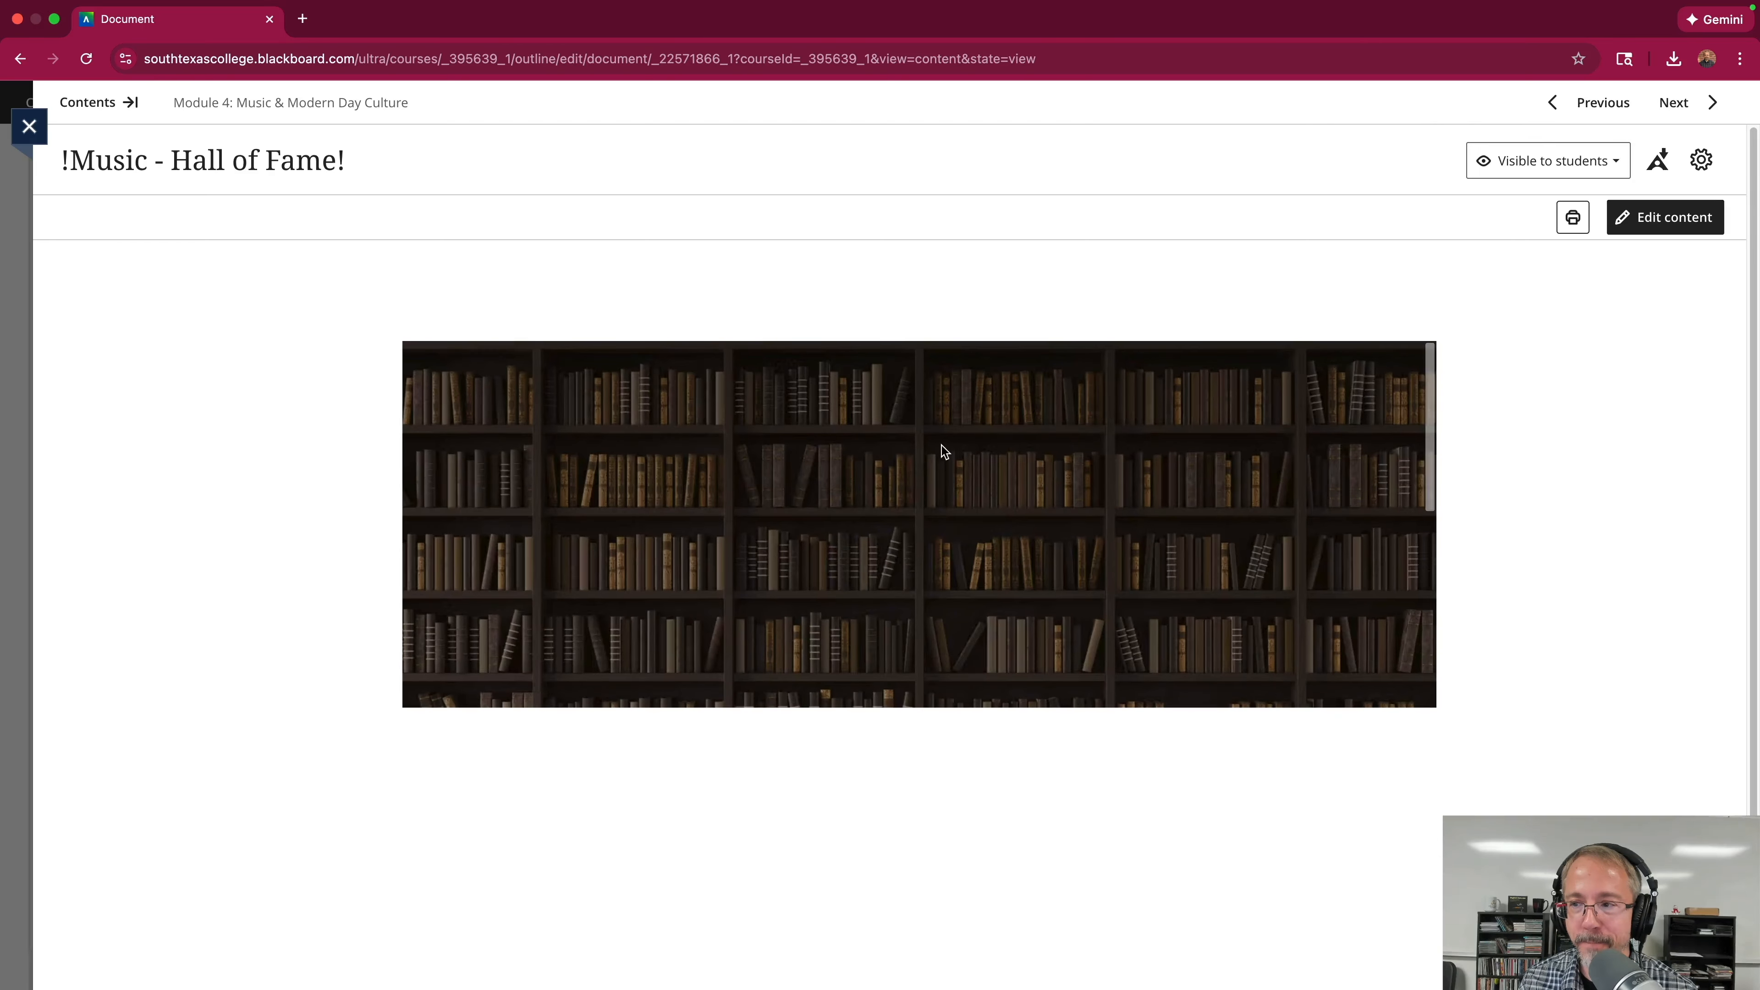
left_click(1401, 362)
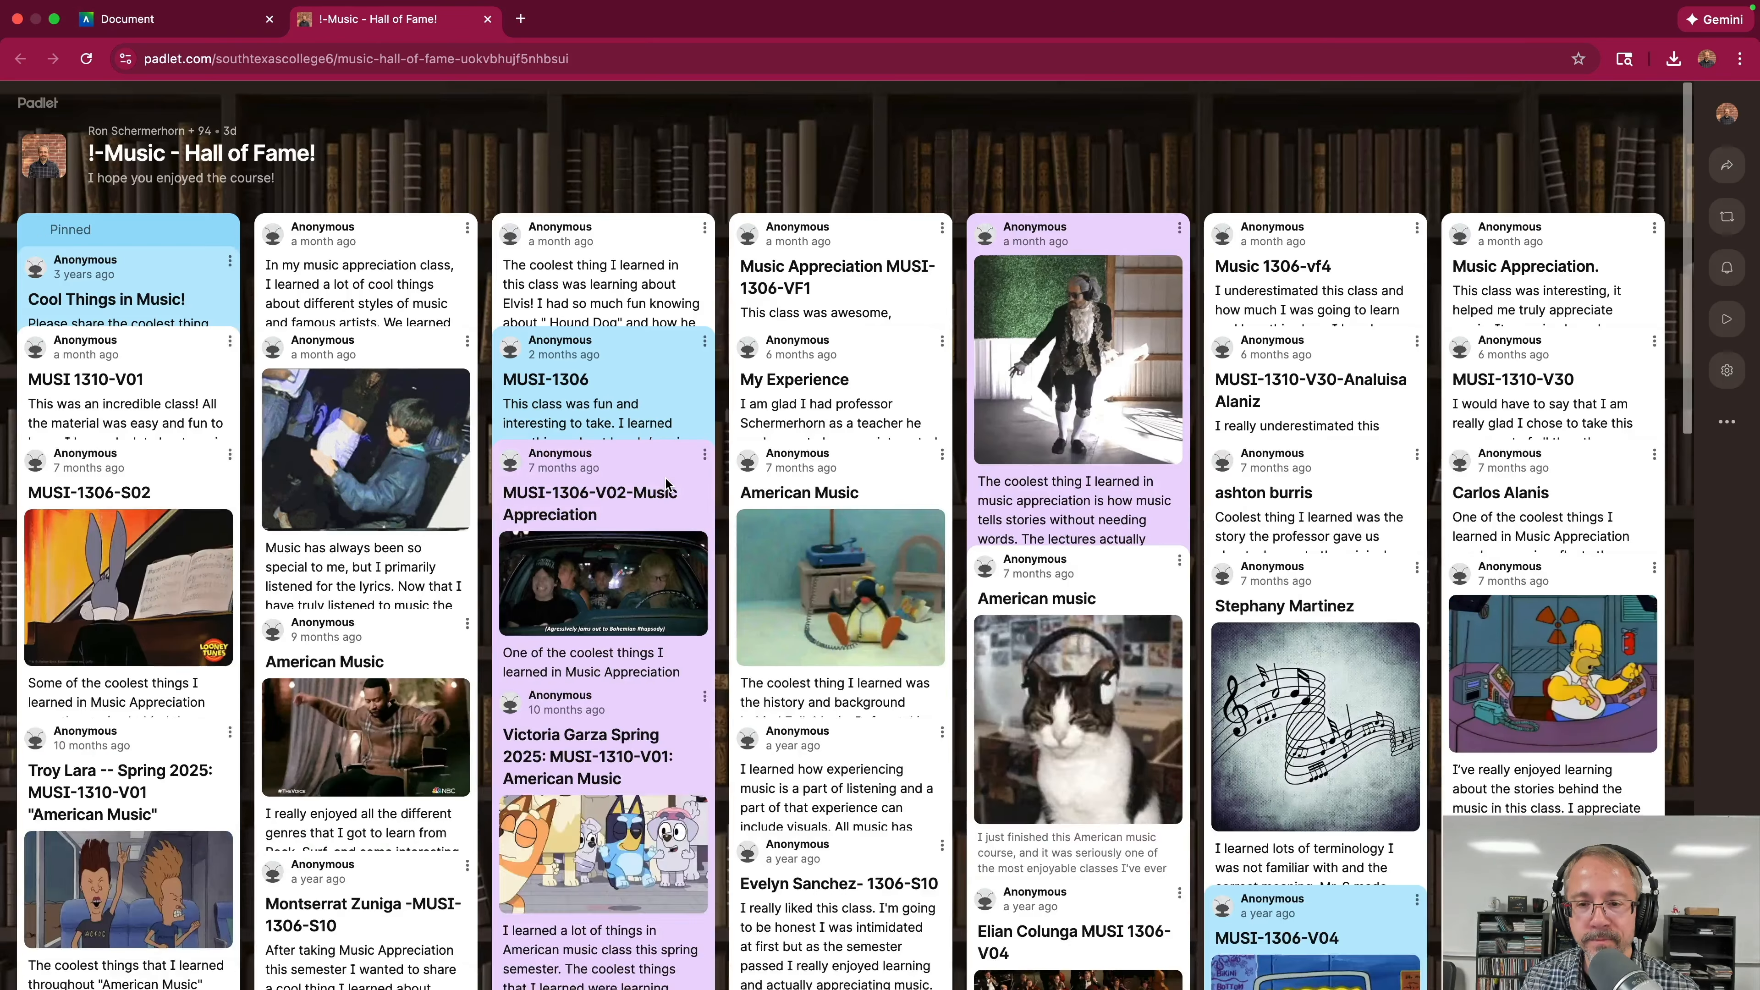
scroll(664, 476, "down", 10)
scroll(665, 484, "down", 4)
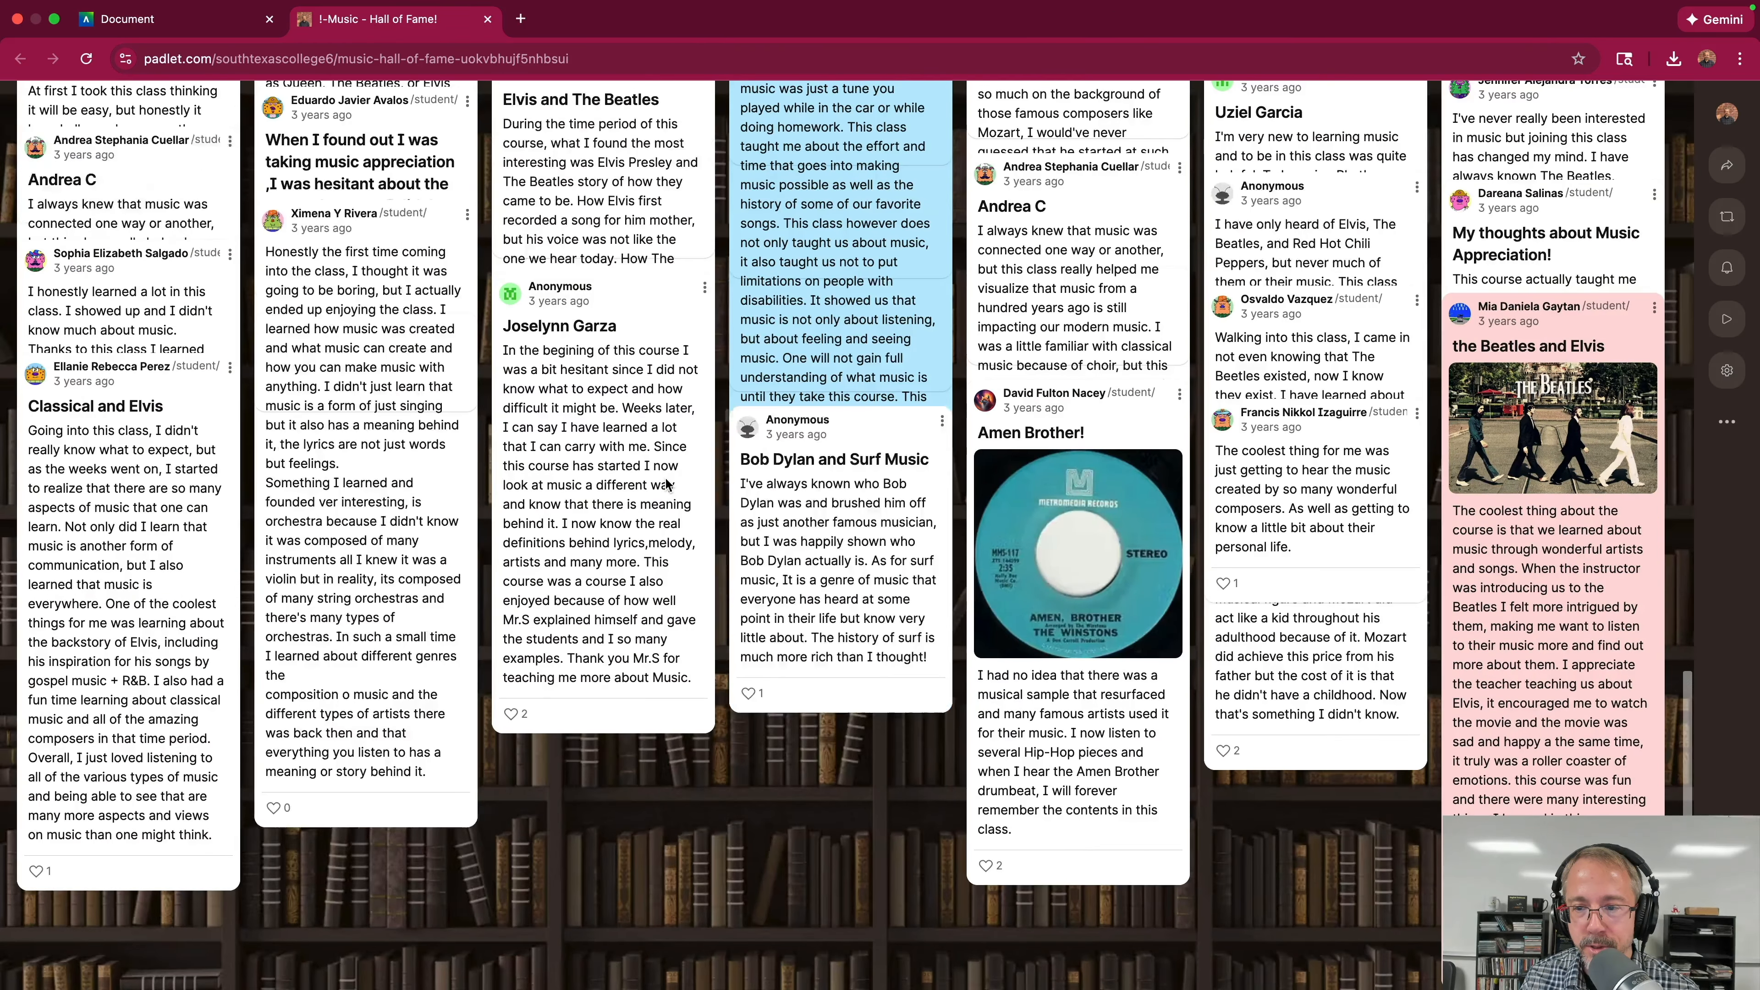
scroll(666, 484, "up", 15)
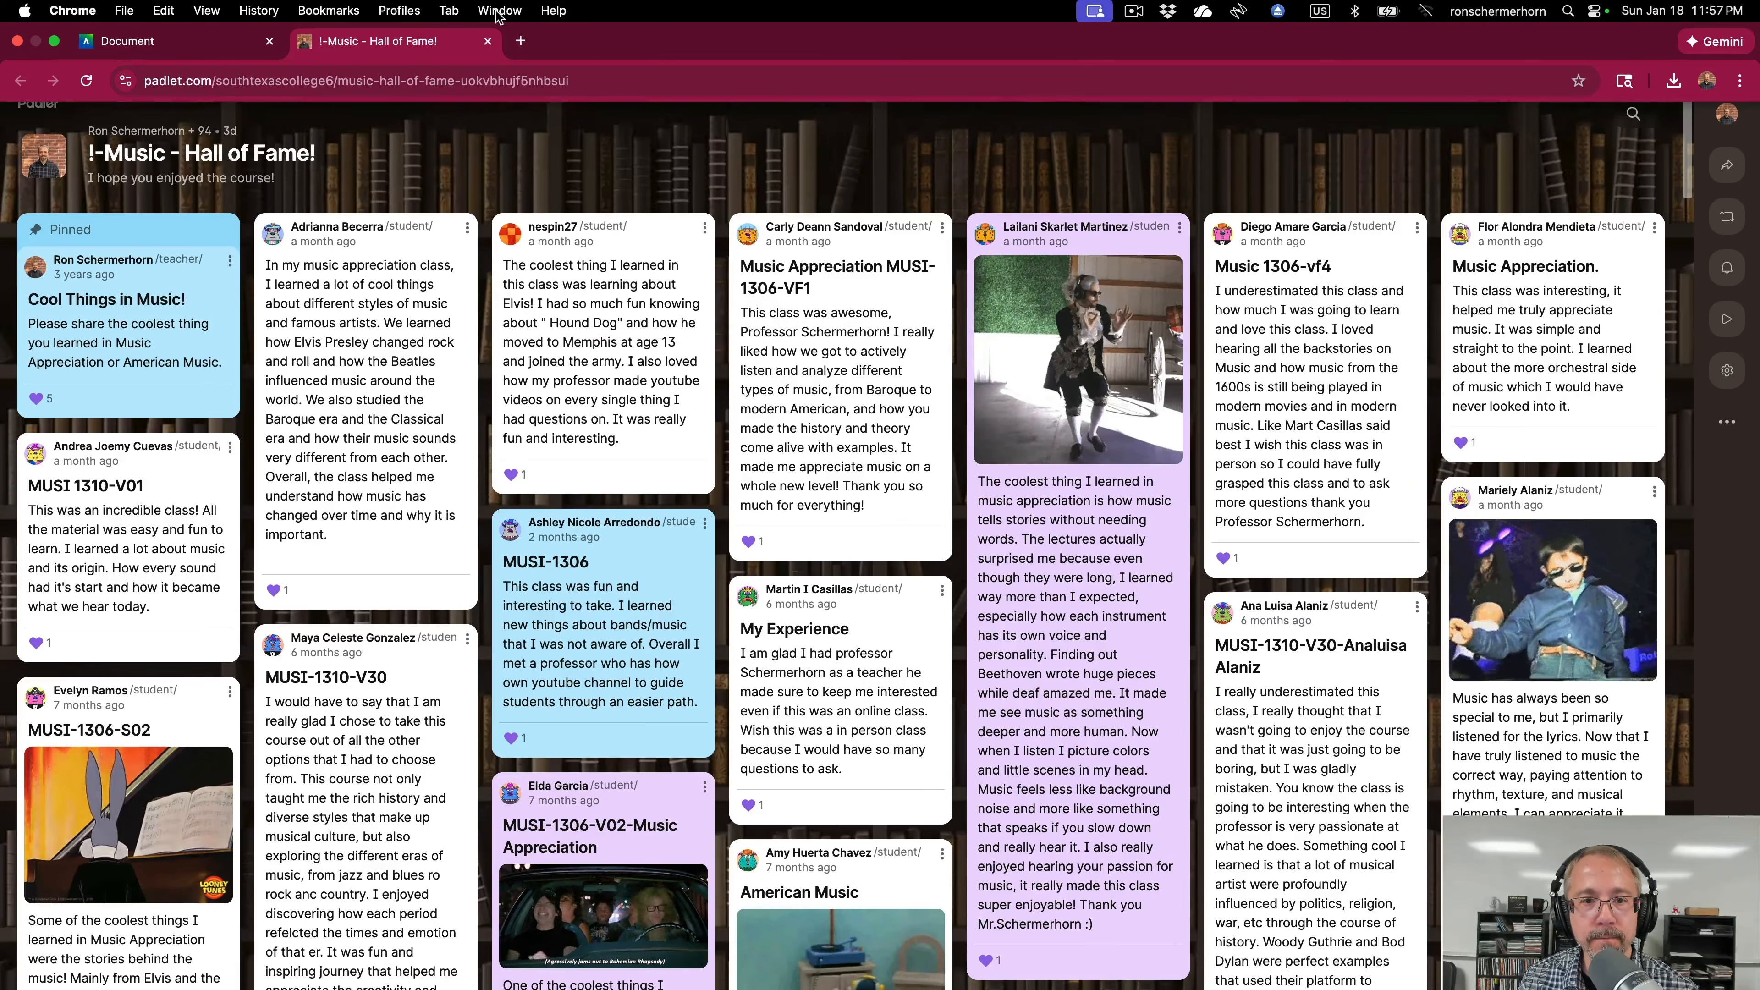
left_click(489, 42)
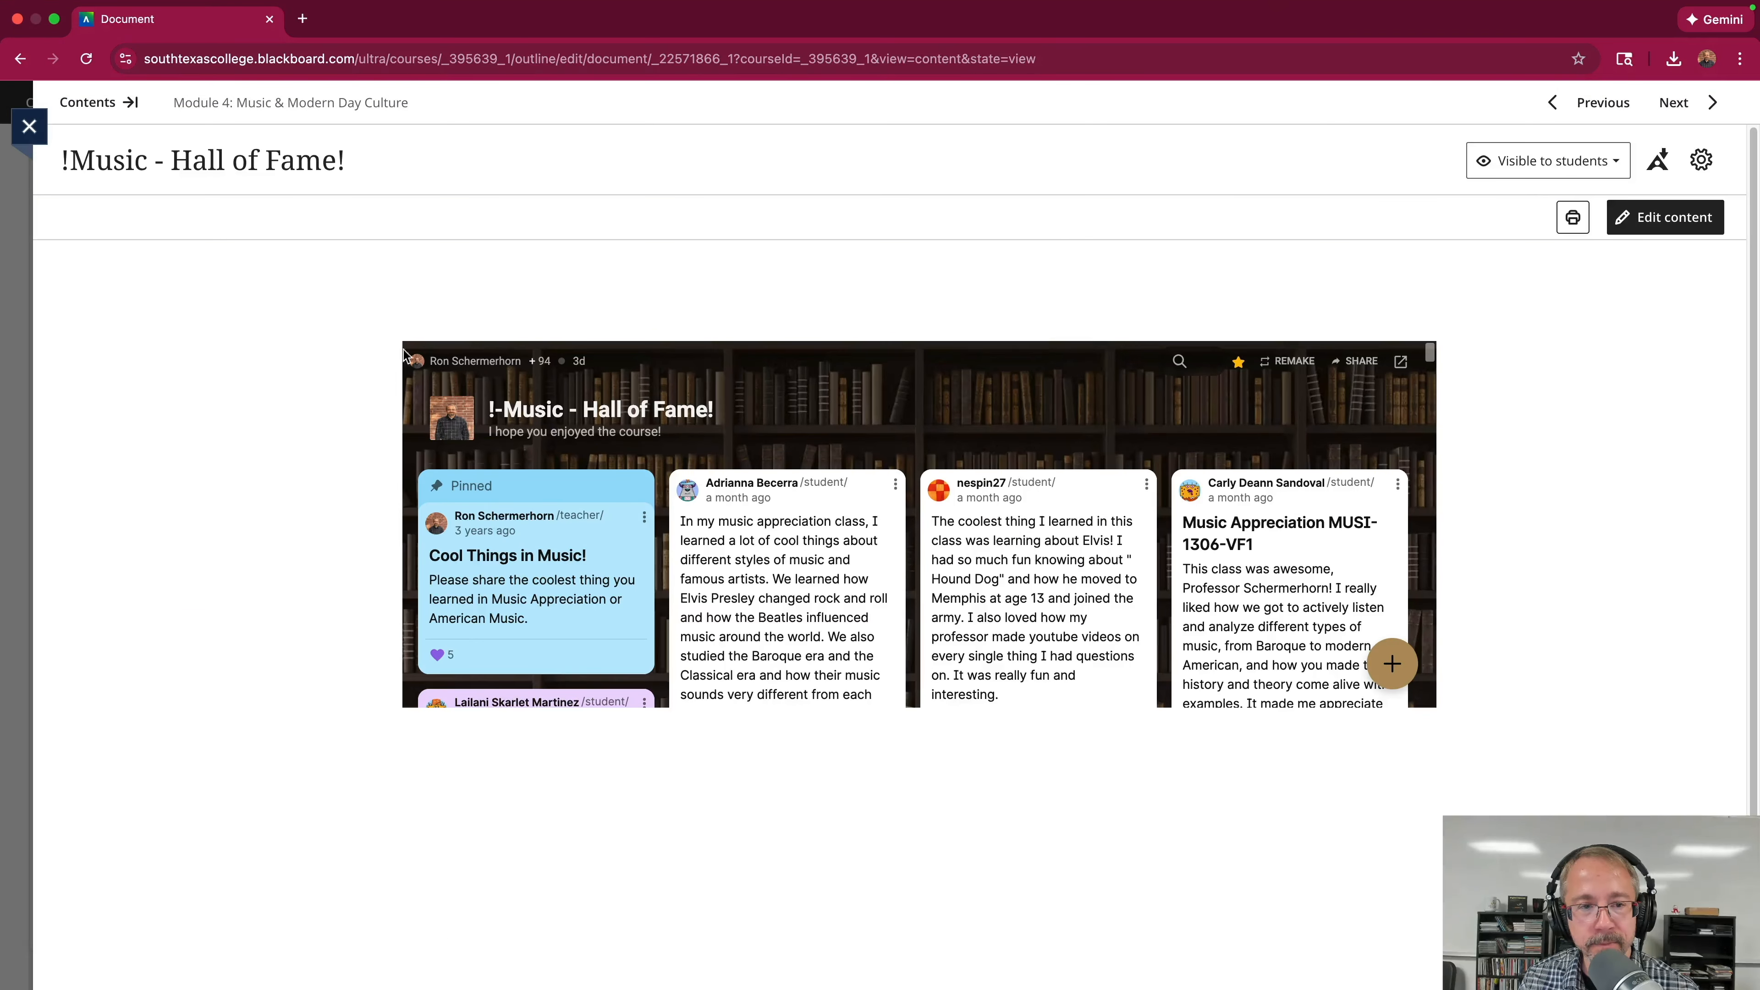
left_click(29, 126)
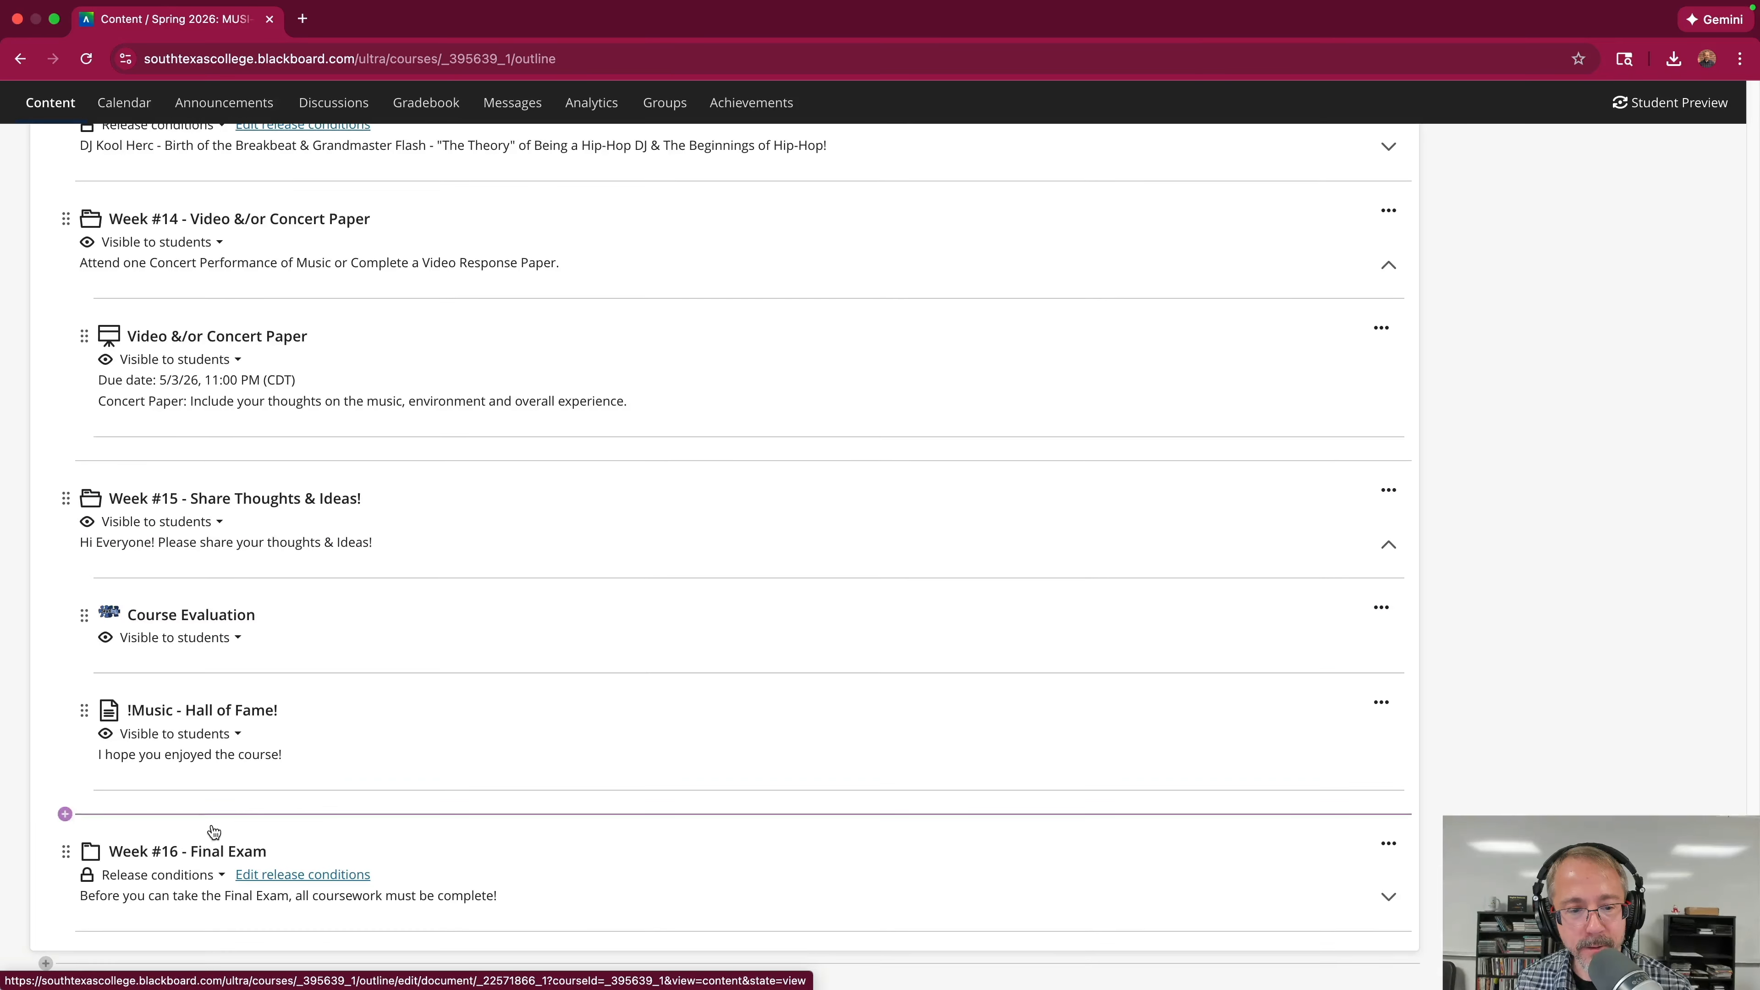
Check the release conditions of Week #16 - Final Exam and remove them by making the folder visible to students.
mouse_move(305, 882)
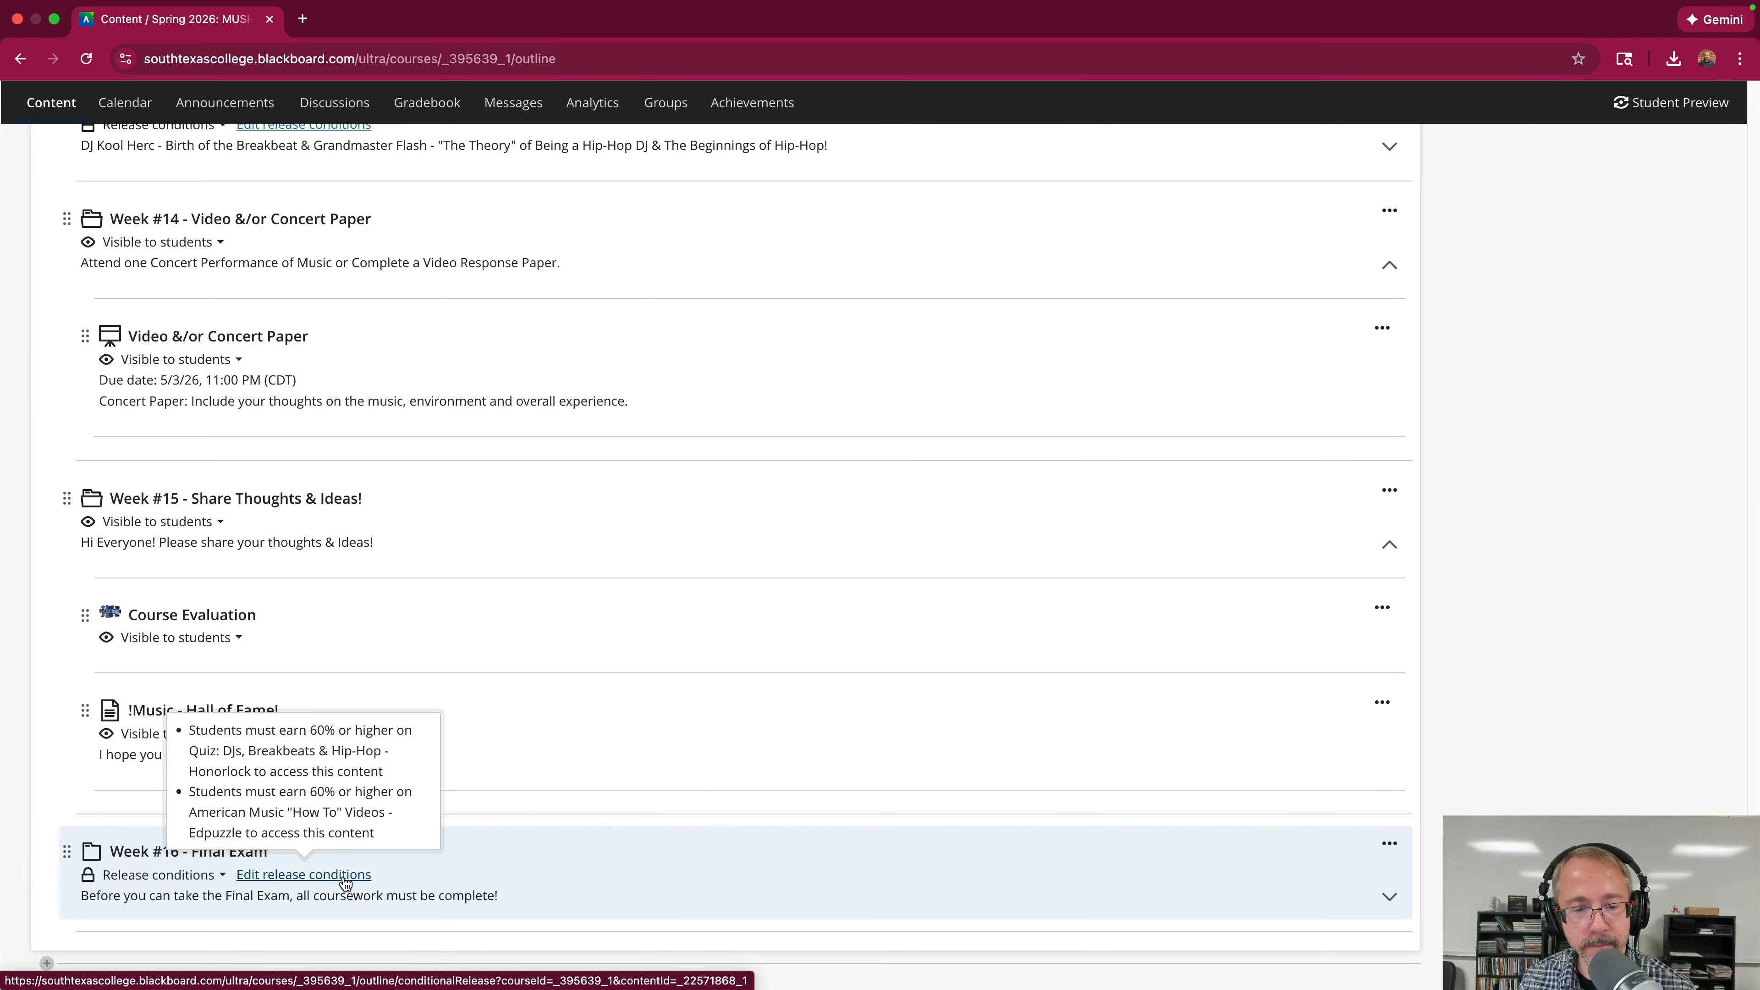
left_click(216, 877)
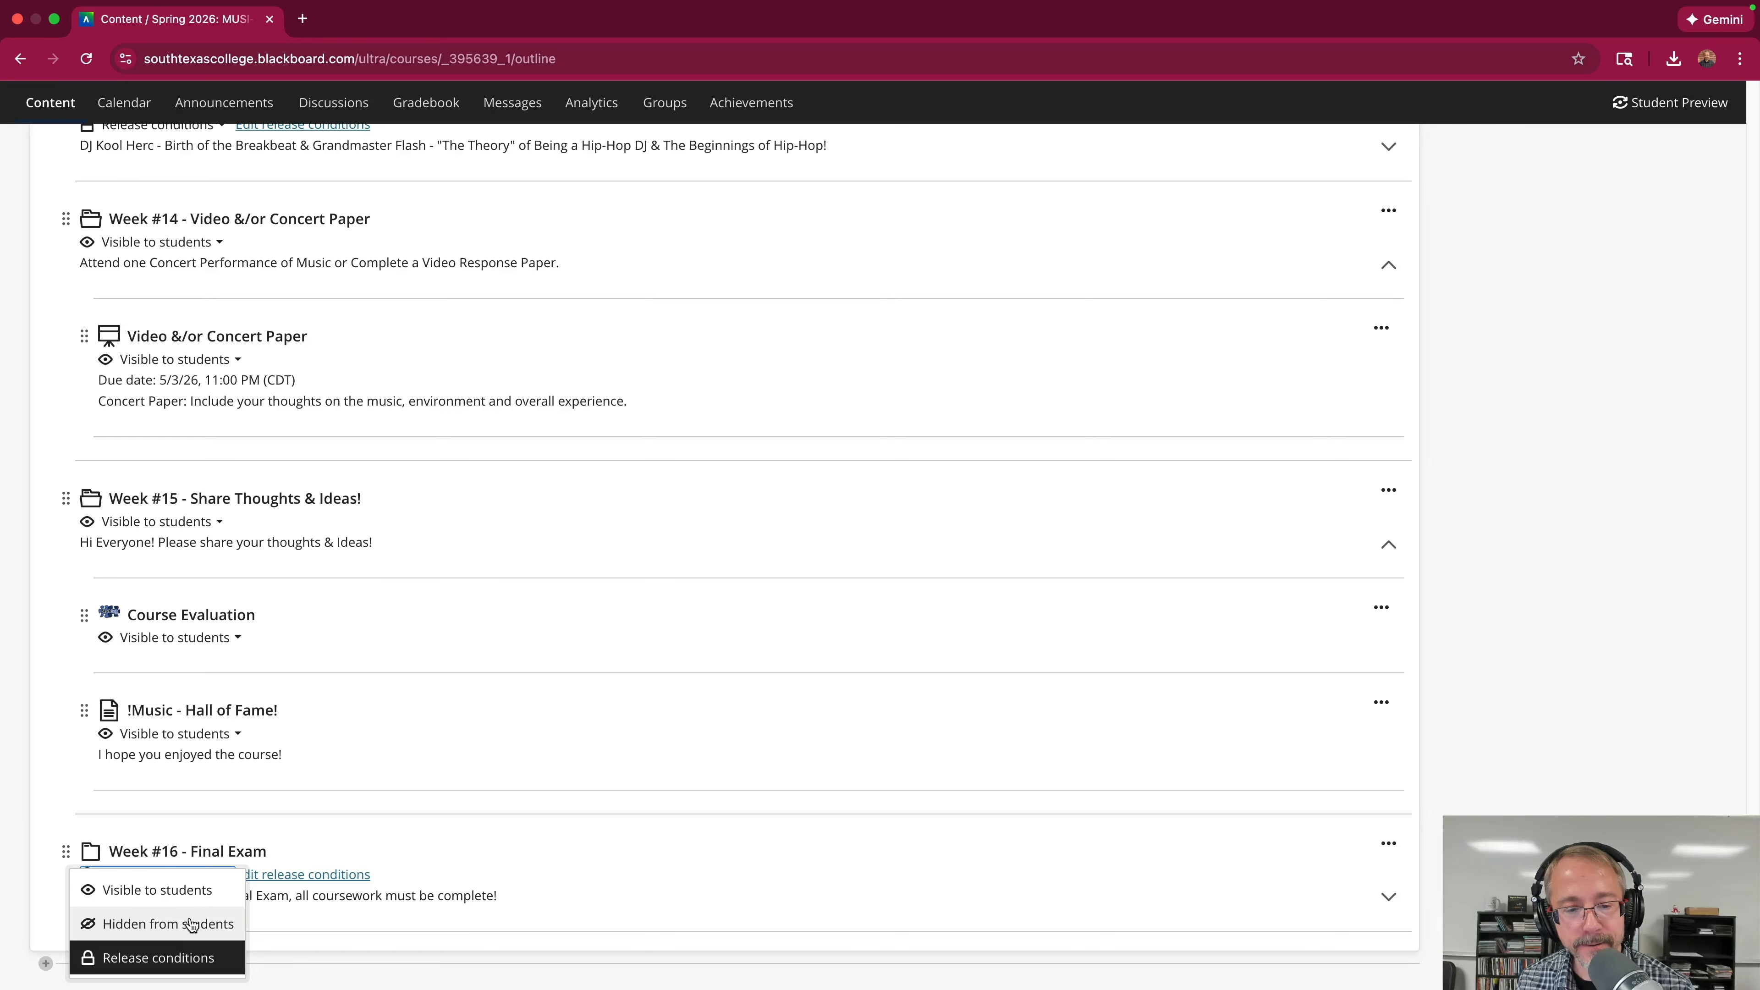
left_click(190, 895)
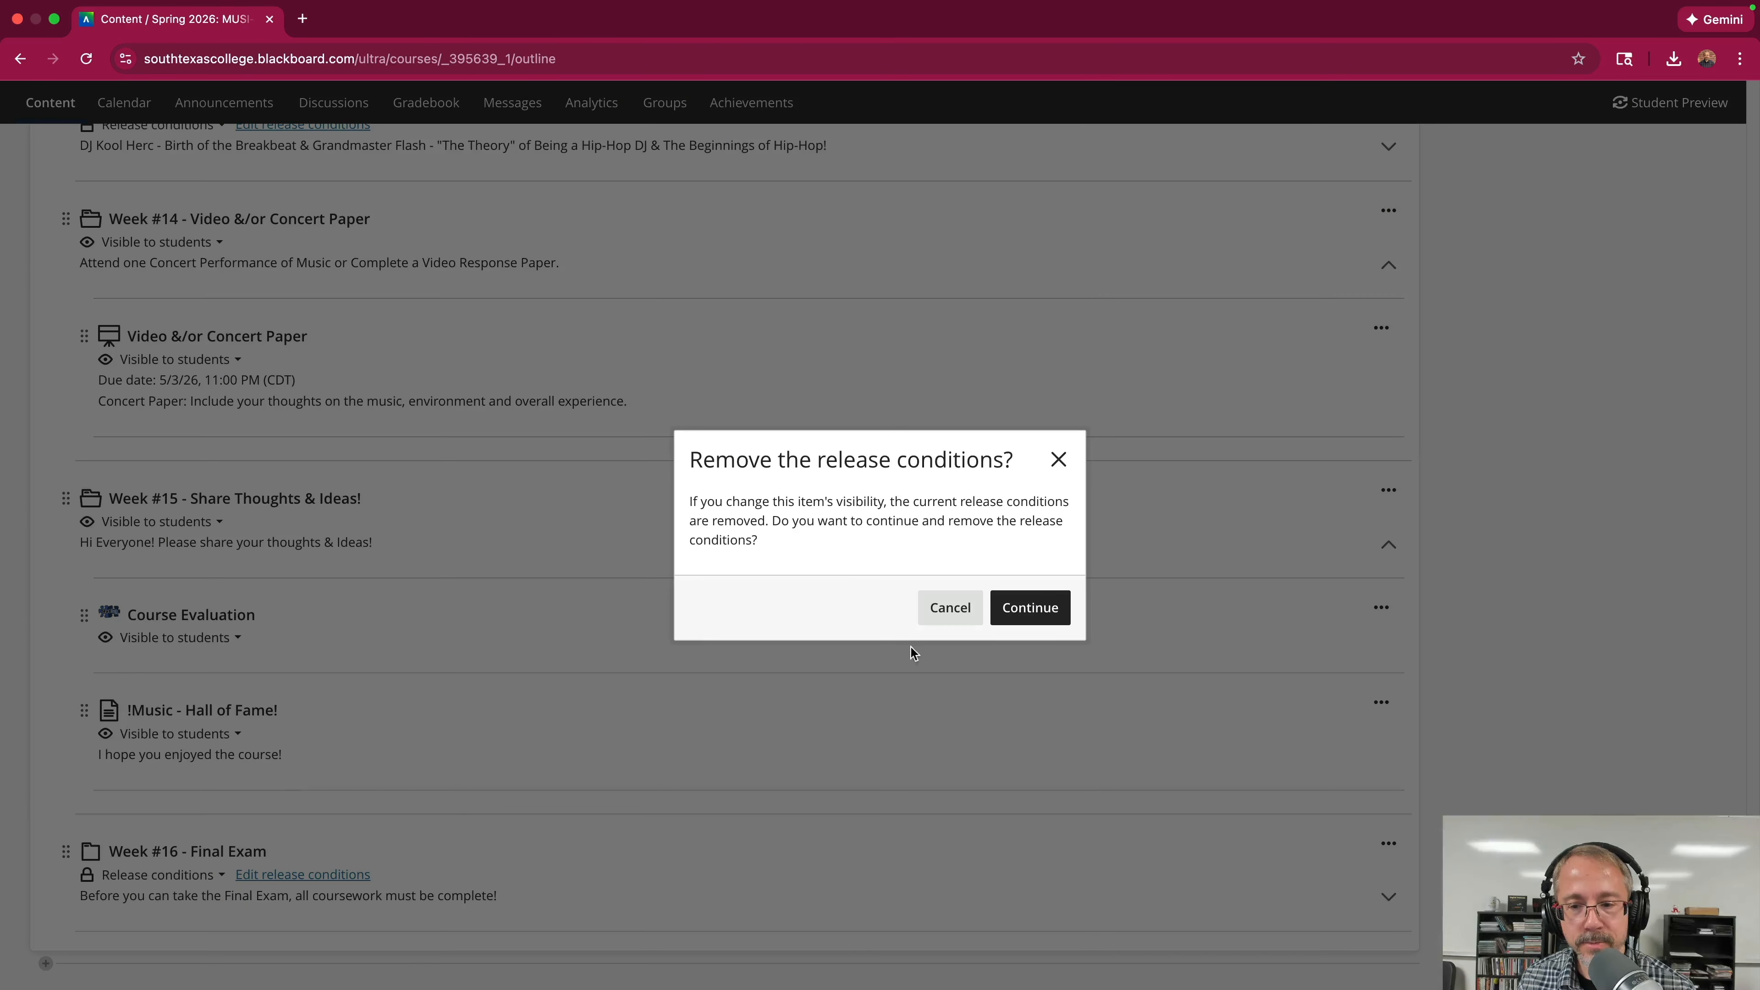
left_click(1040, 609)
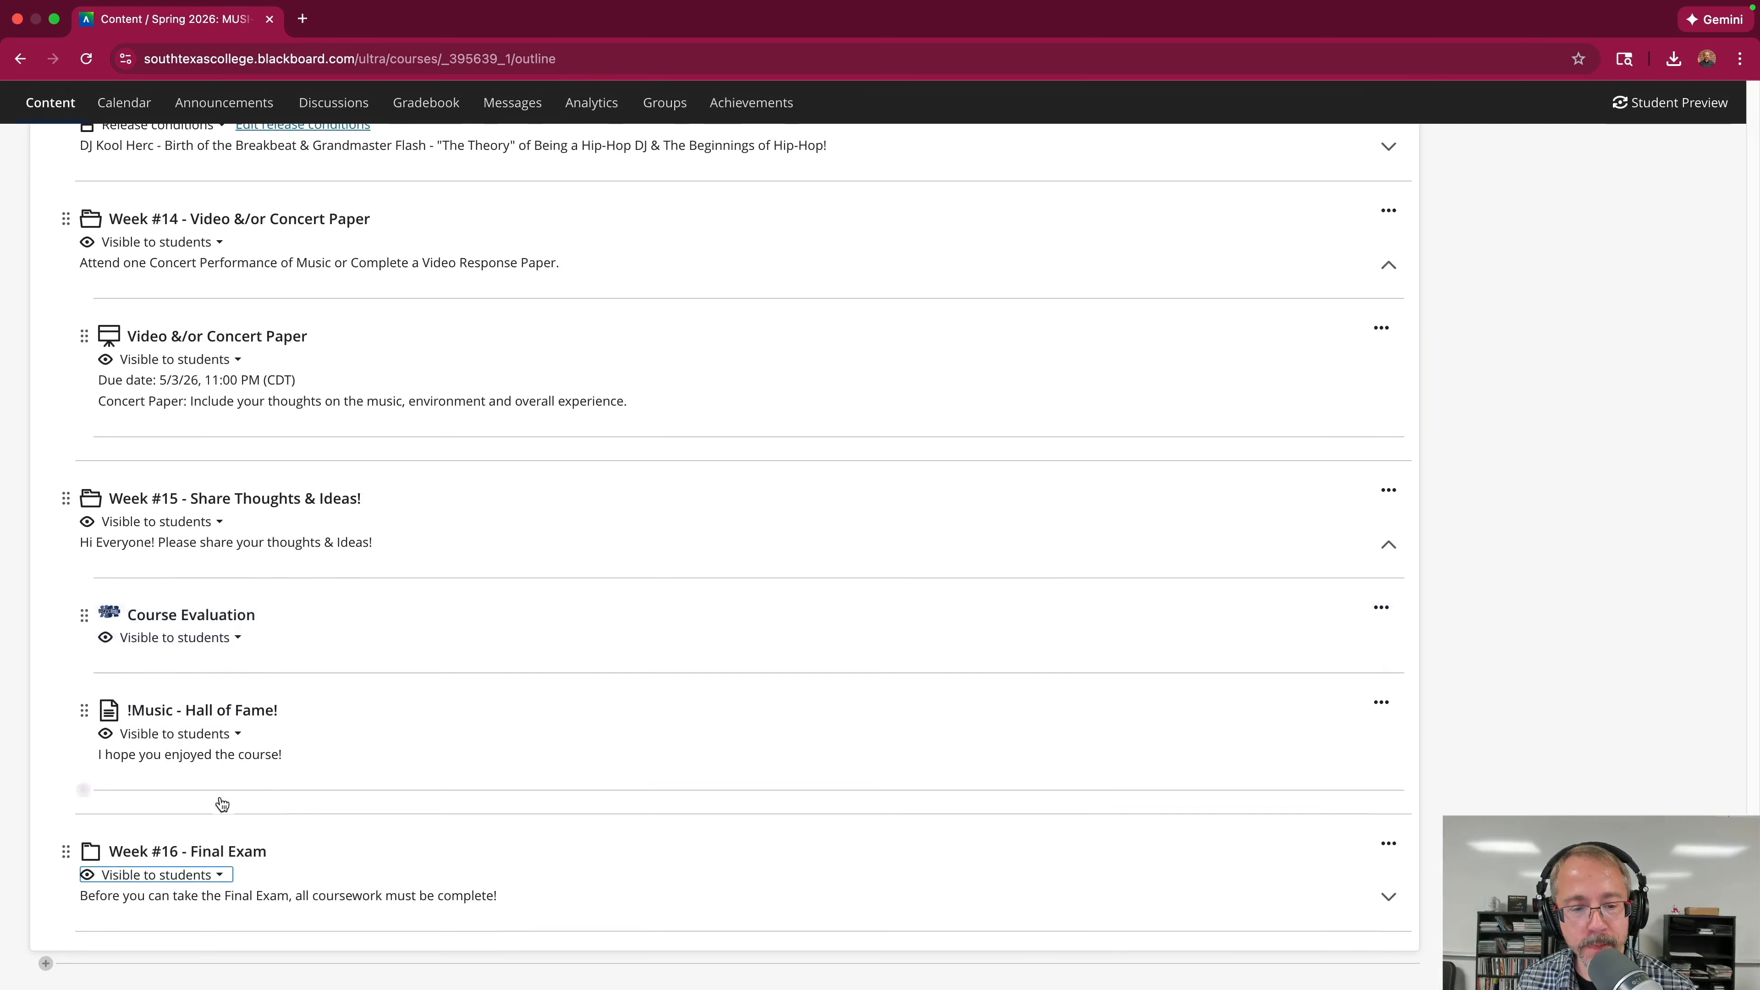
Add a release condition to Week #16 - Final Exam requiring 60% or higher on Quiz: DJs, Breakbeats & Hip-Hop - Honorlock, and save it.
left_click(202, 878)
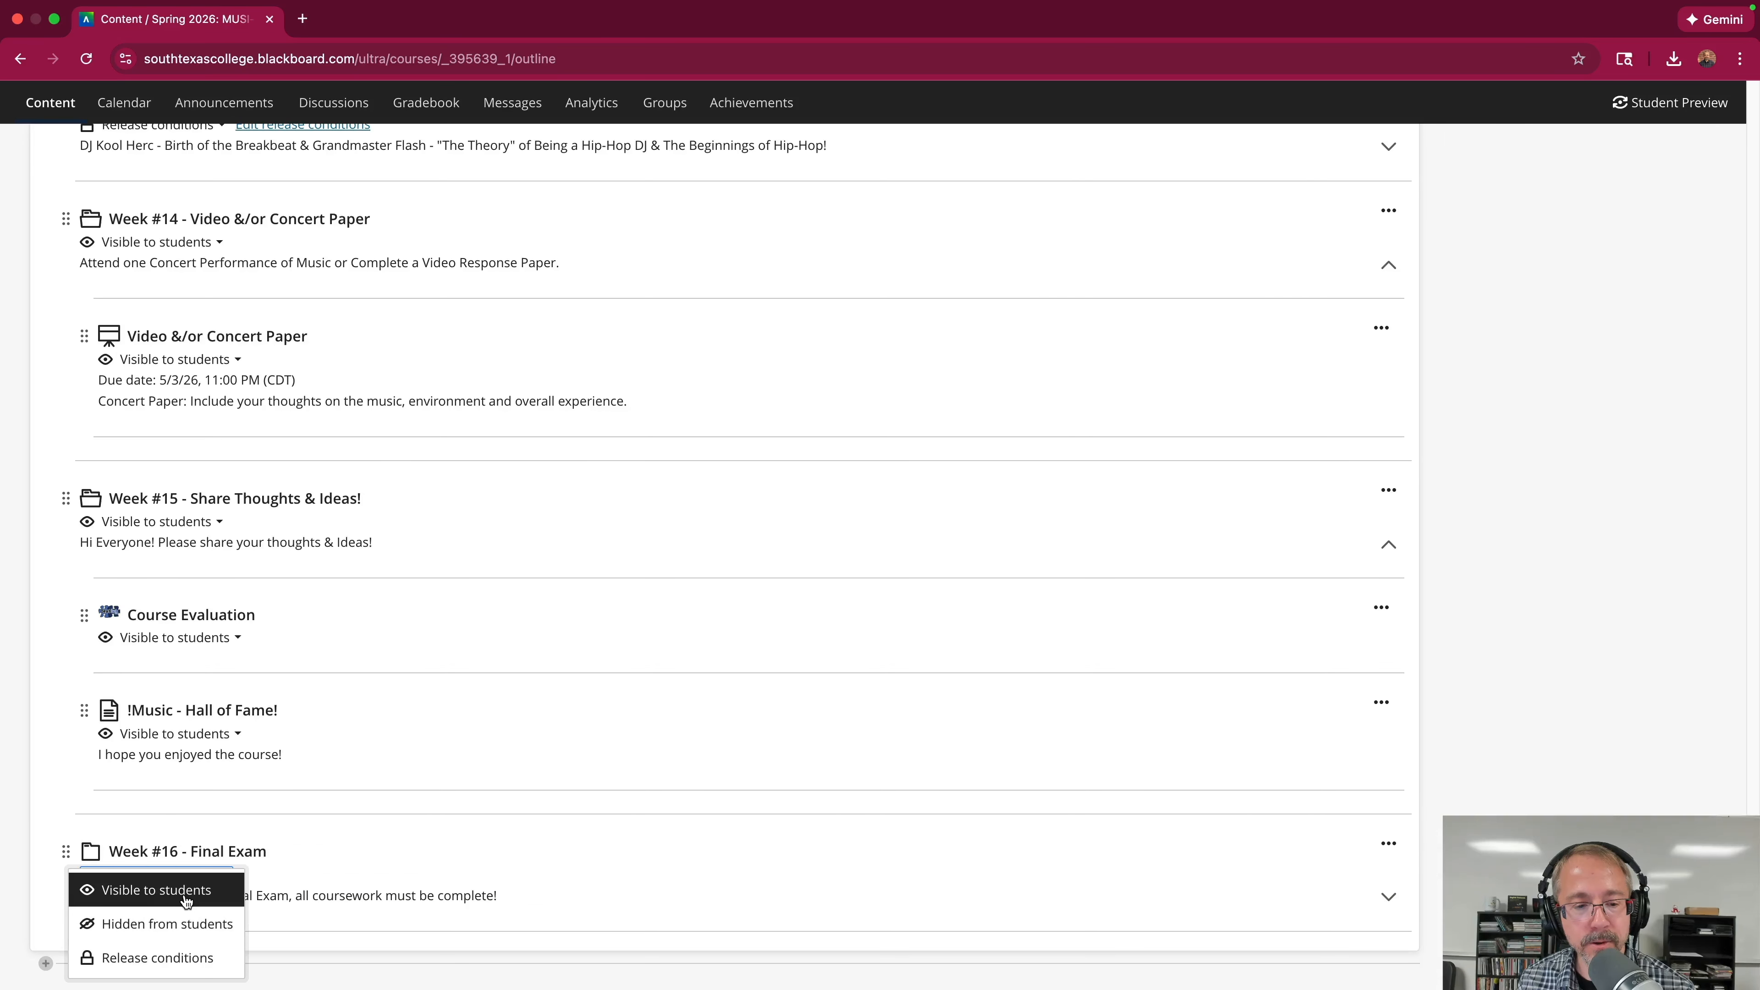
left_click(174, 959)
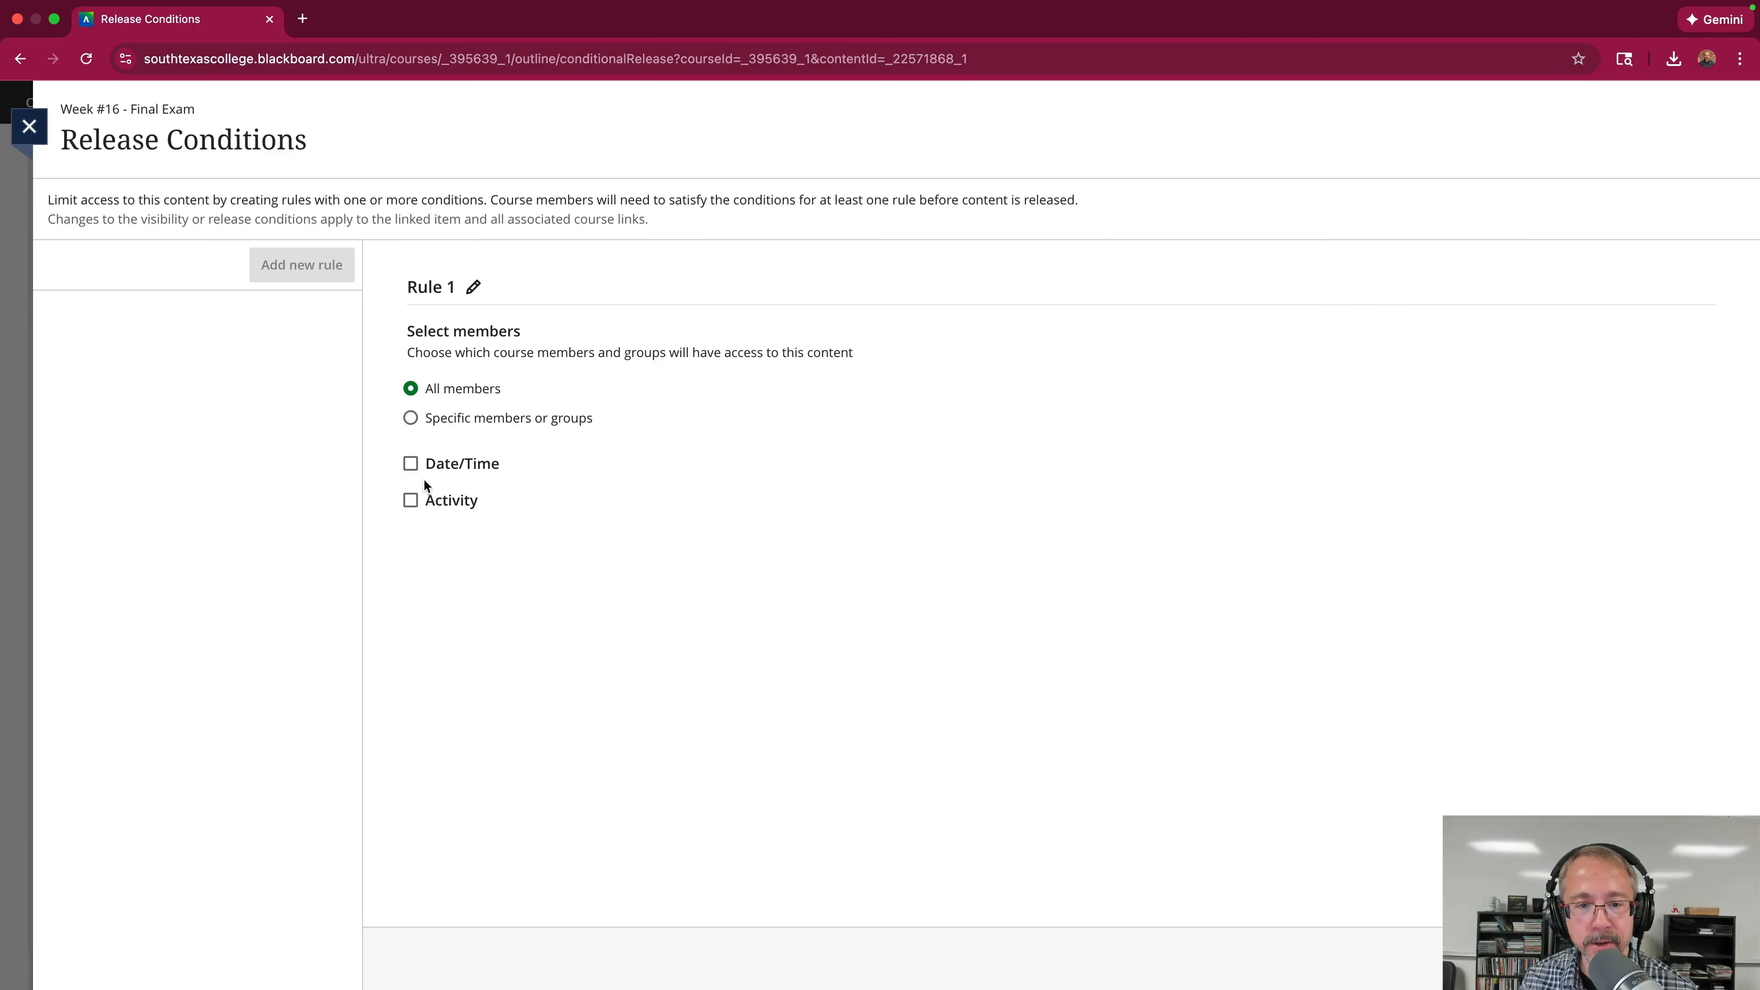
left_click(410, 500)
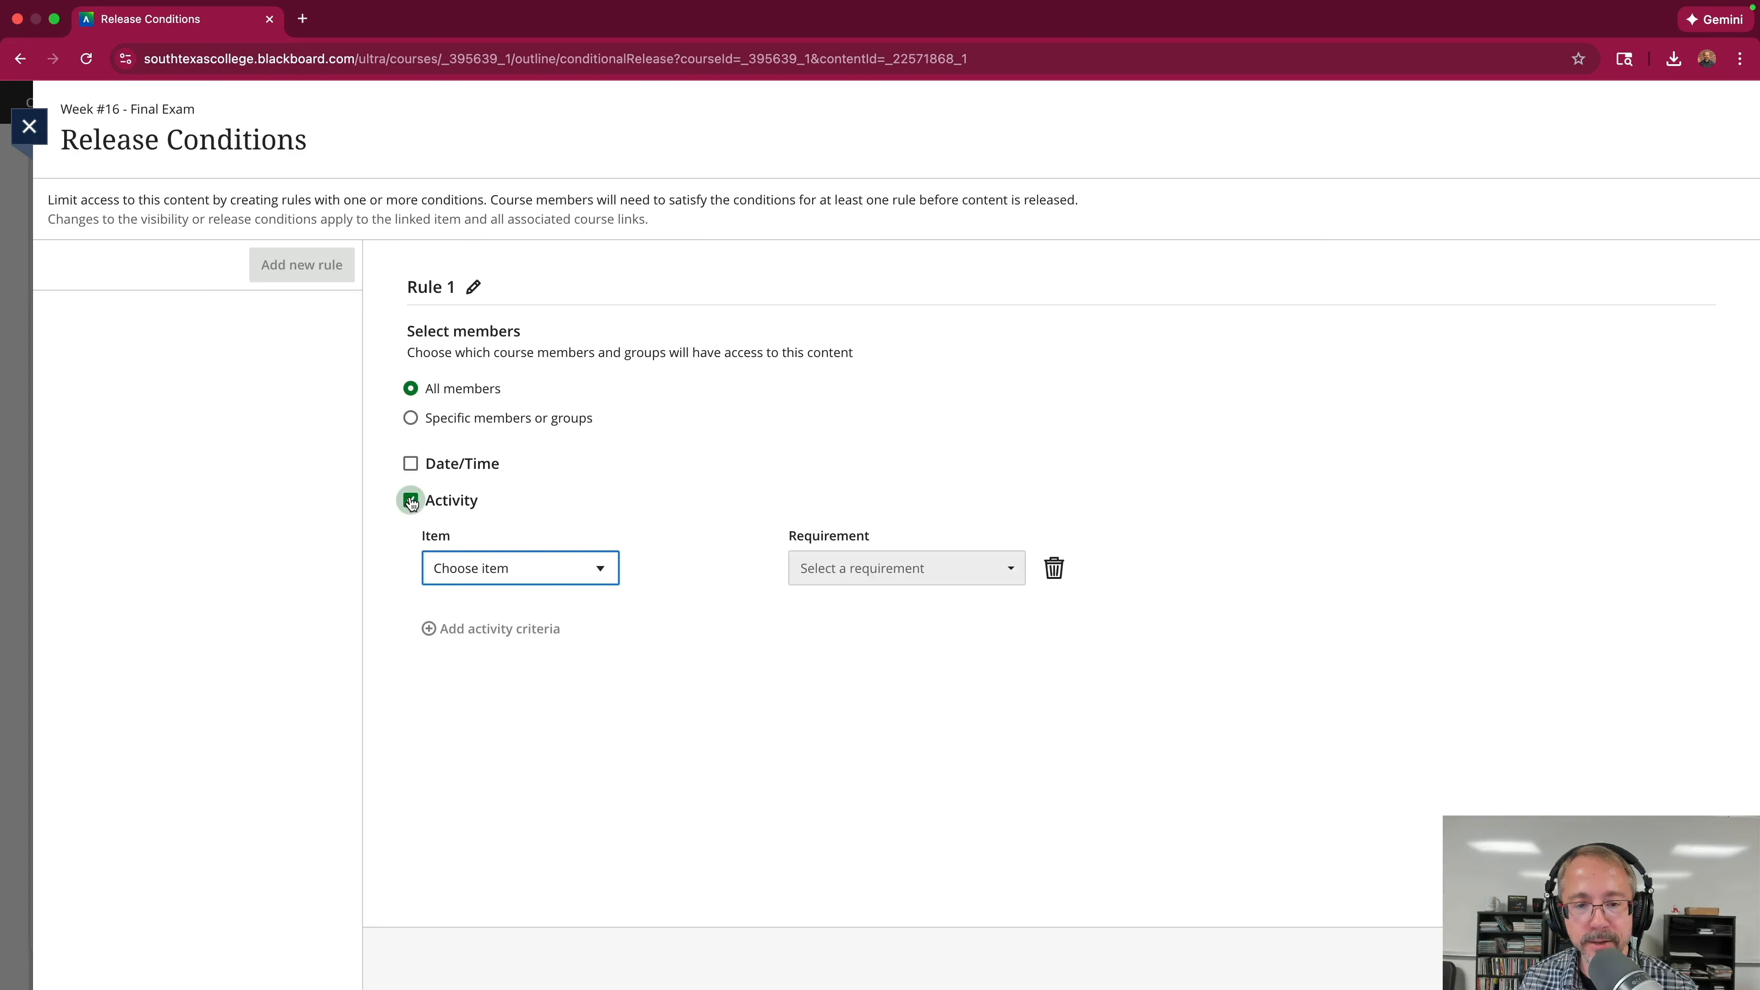
left_click(543, 571)
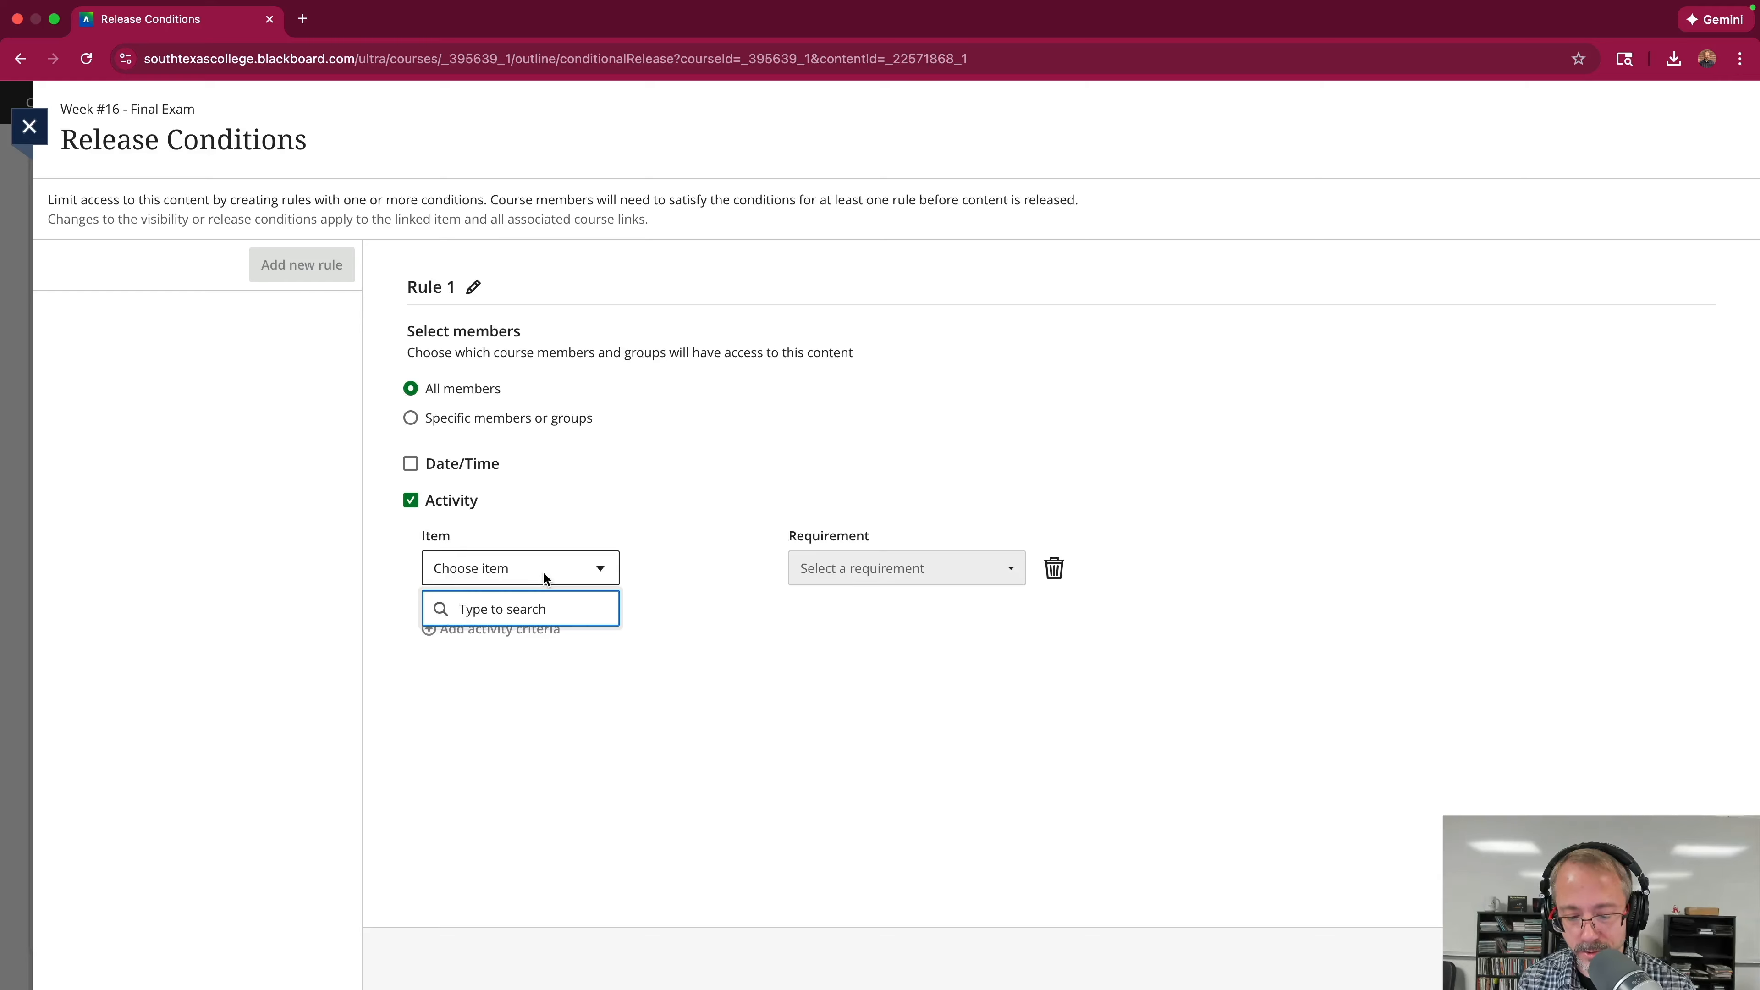
type("DJ")
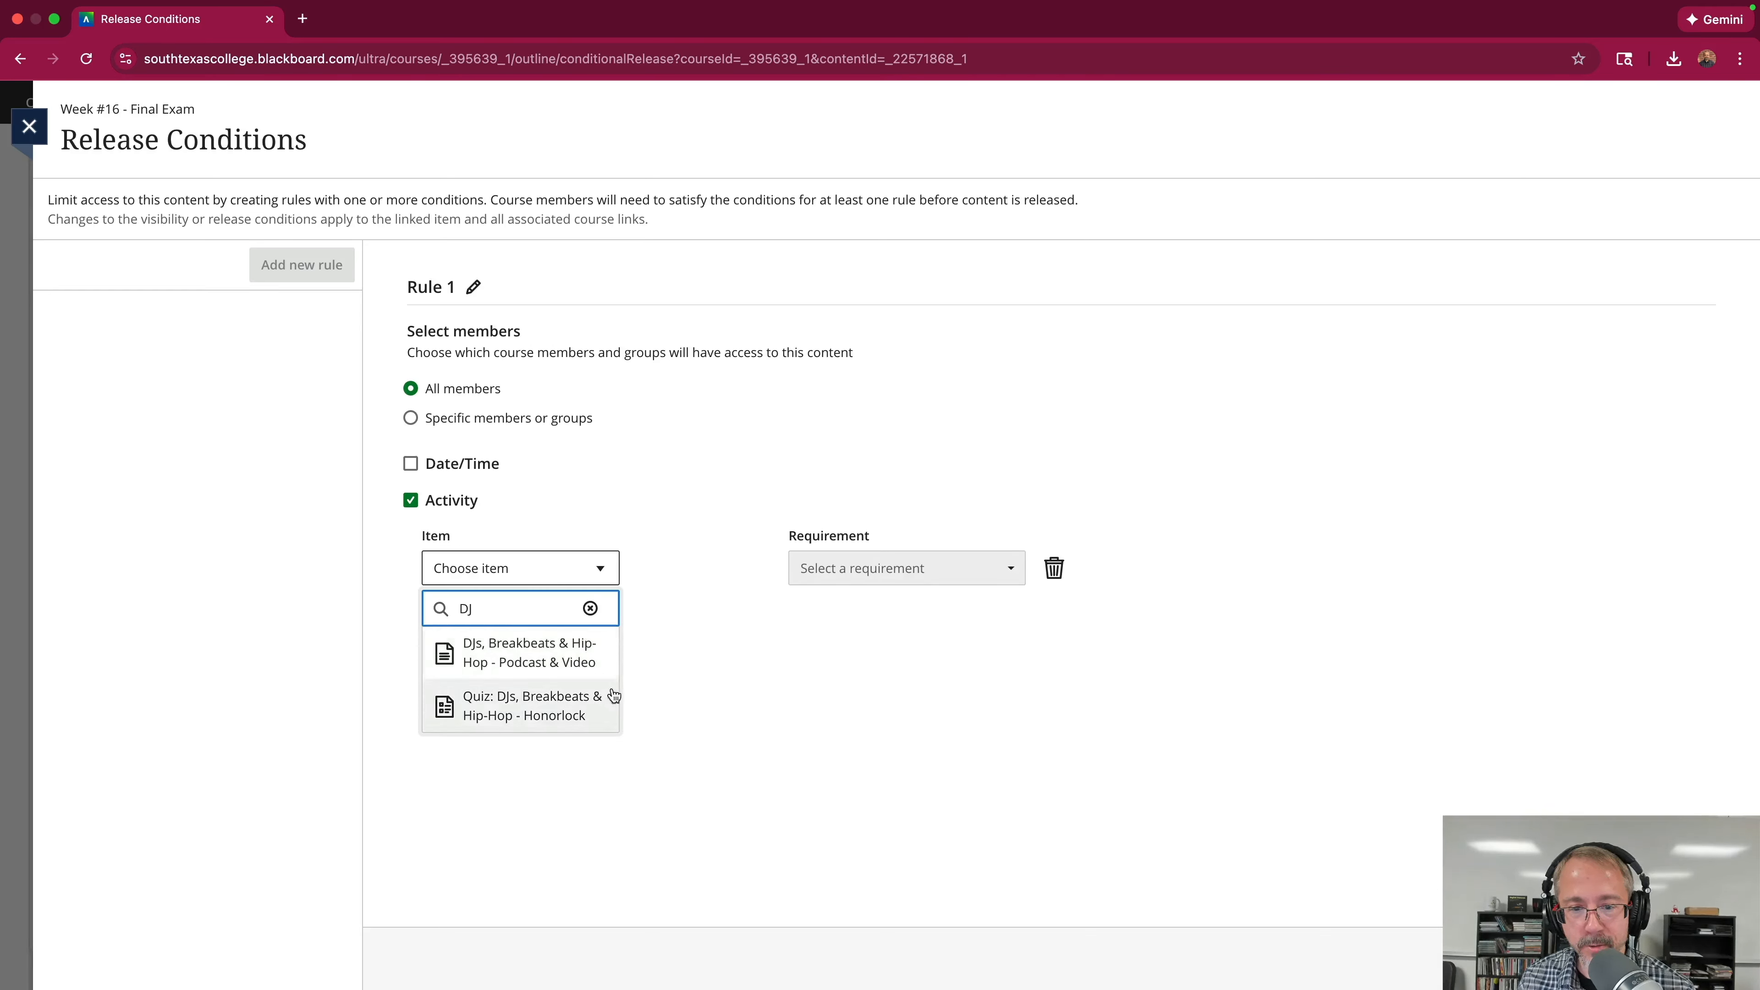
left_click(542, 710)
left_click(935, 570)
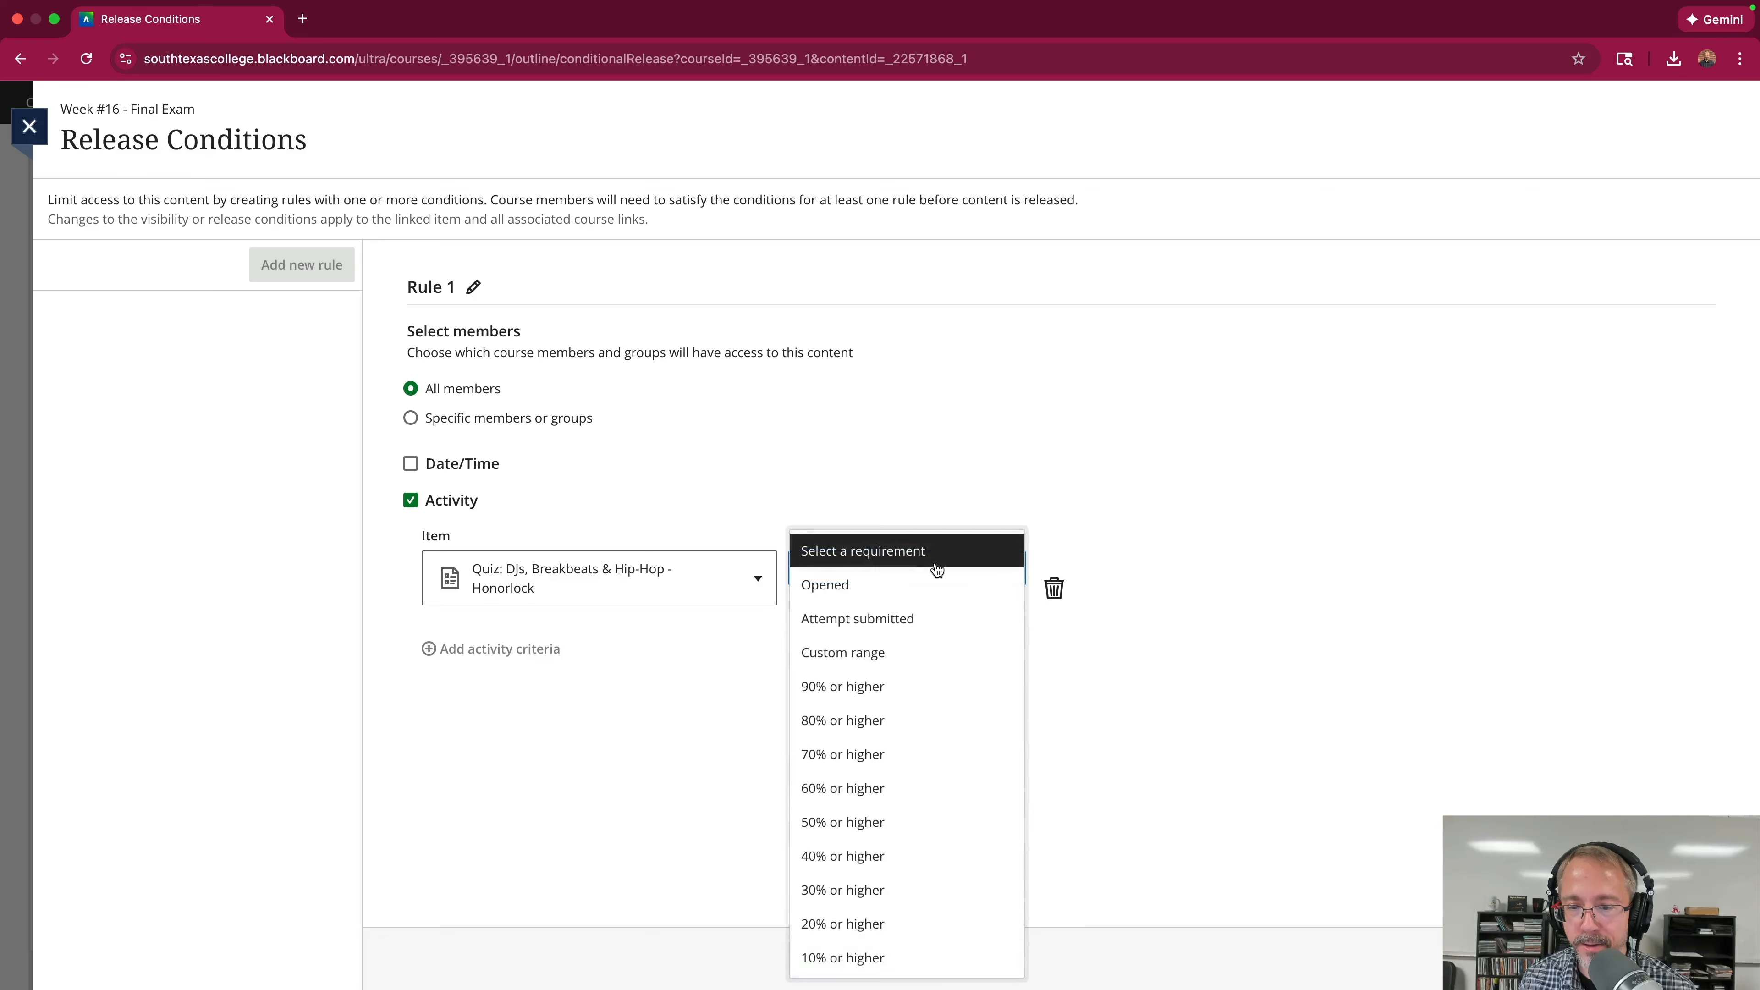
left_click(869, 795)
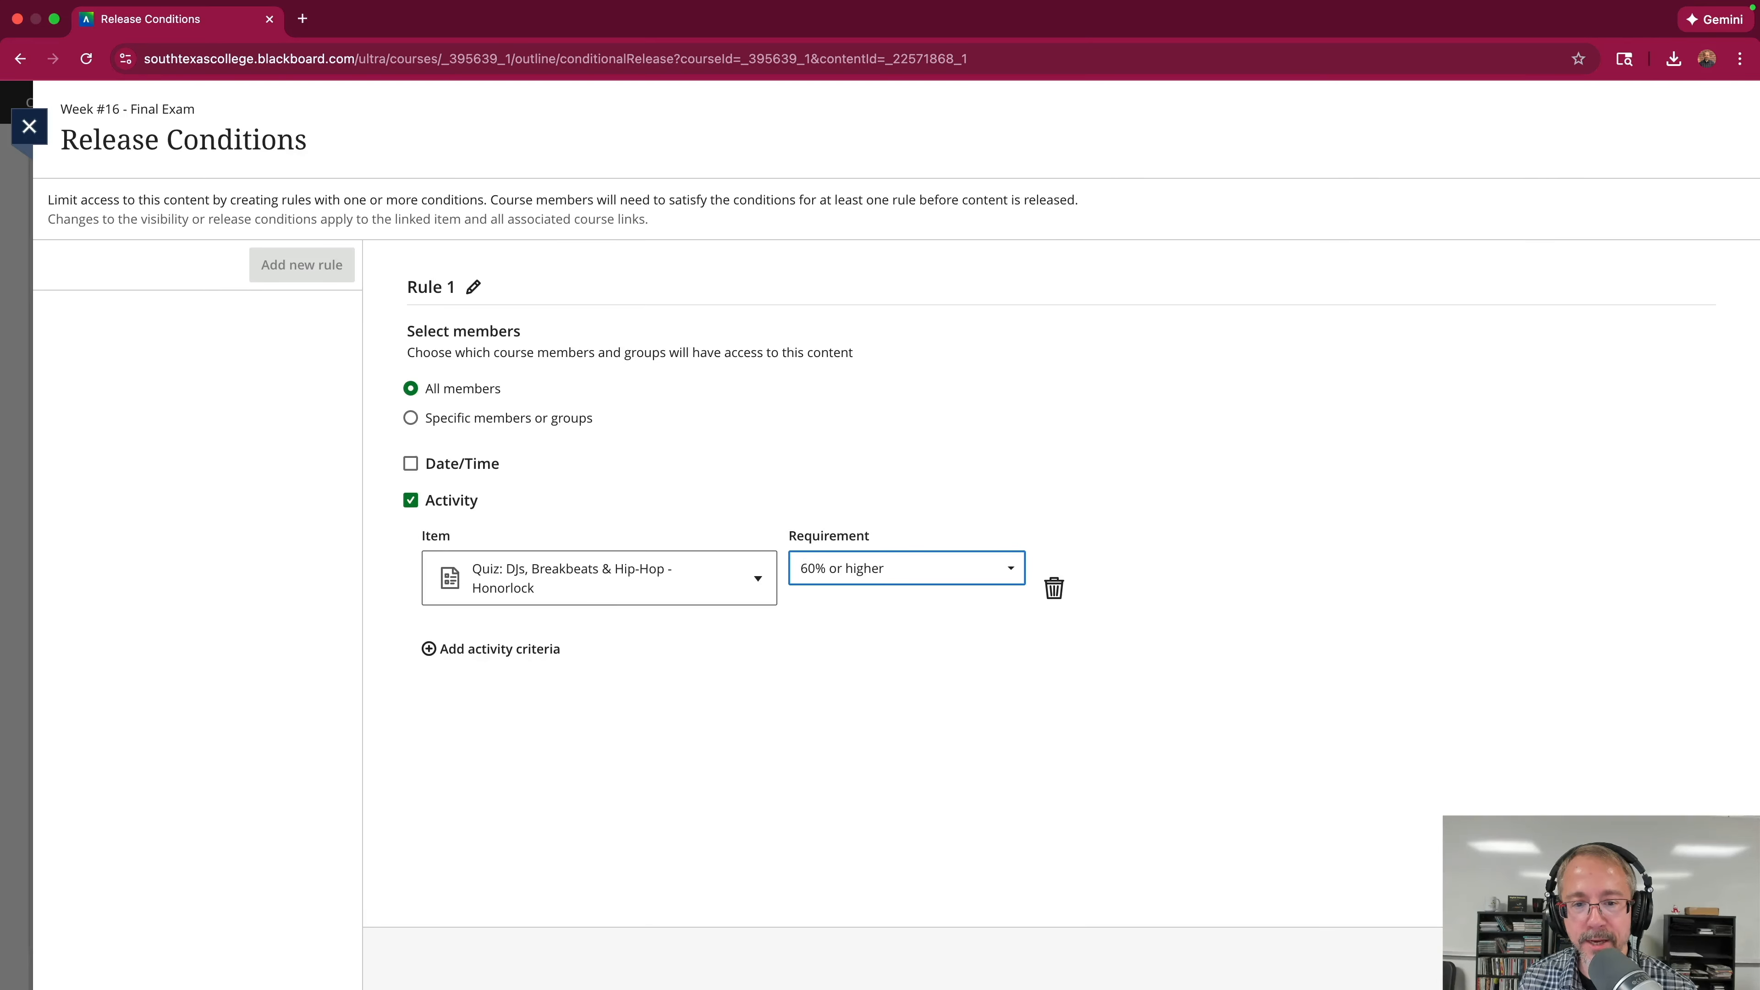
left_click(1702, 958)
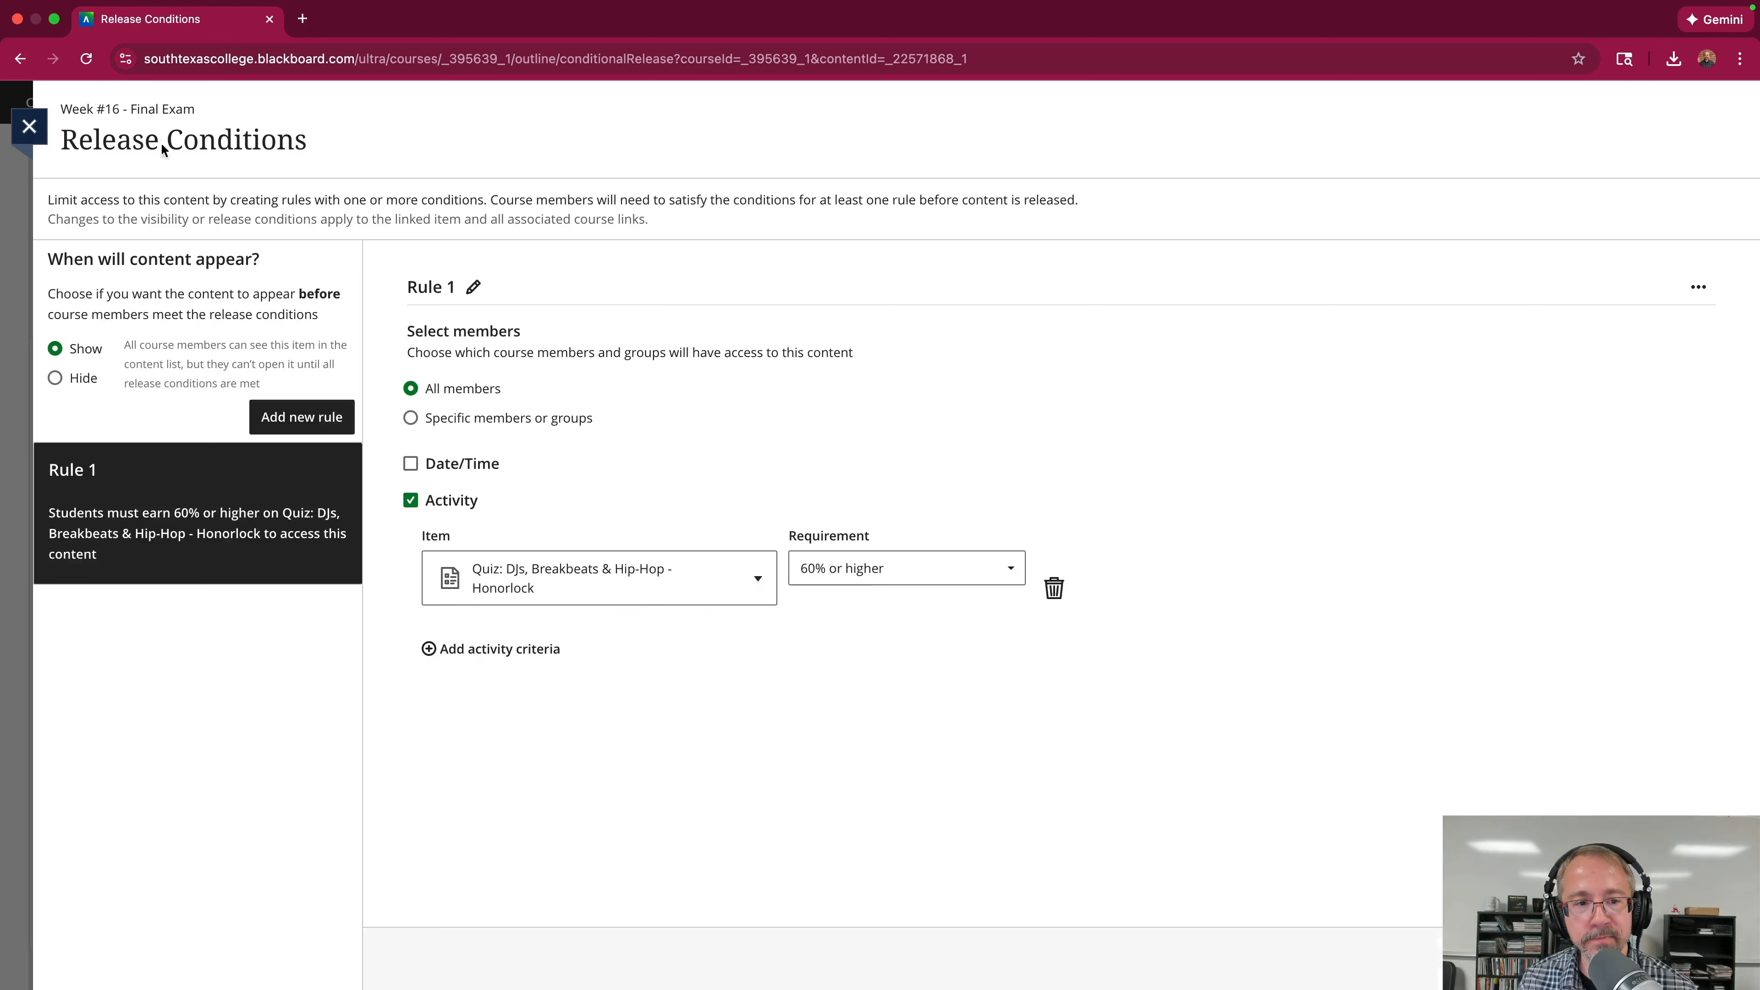
left_click(31, 127)
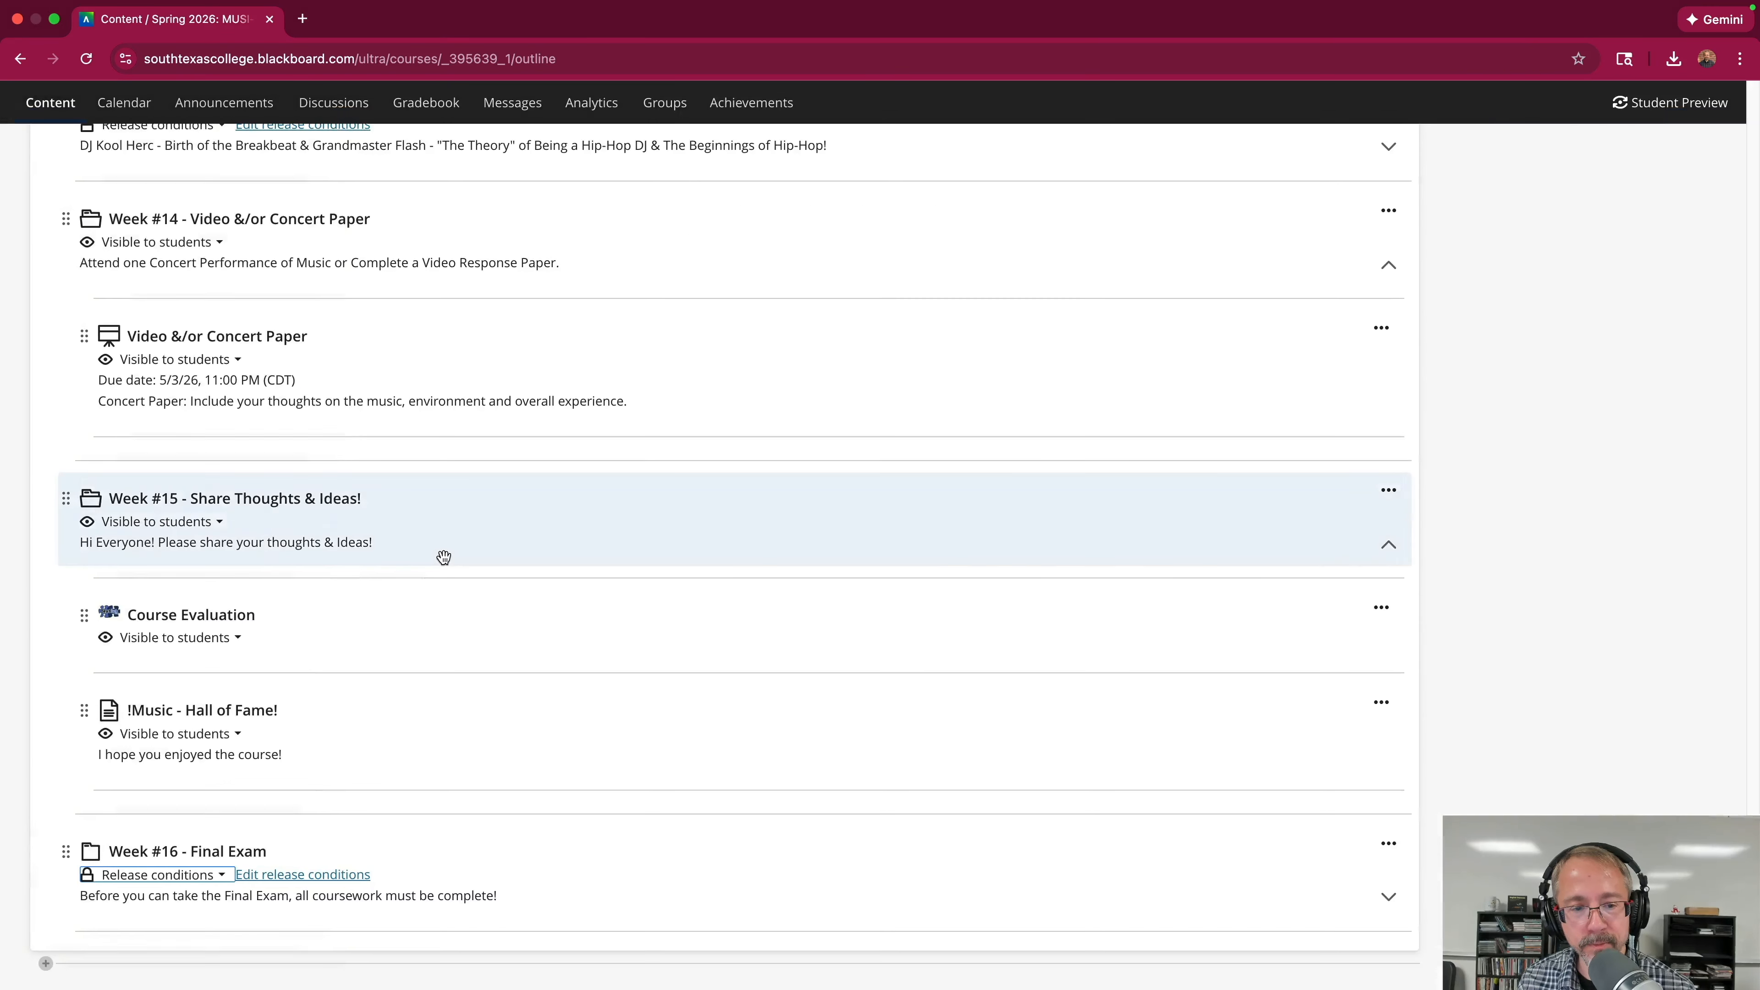
Check the release condition of Week #16 - Final Exam, expand the folder and review its review sheet and exam due date.
mouse_move(306, 882)
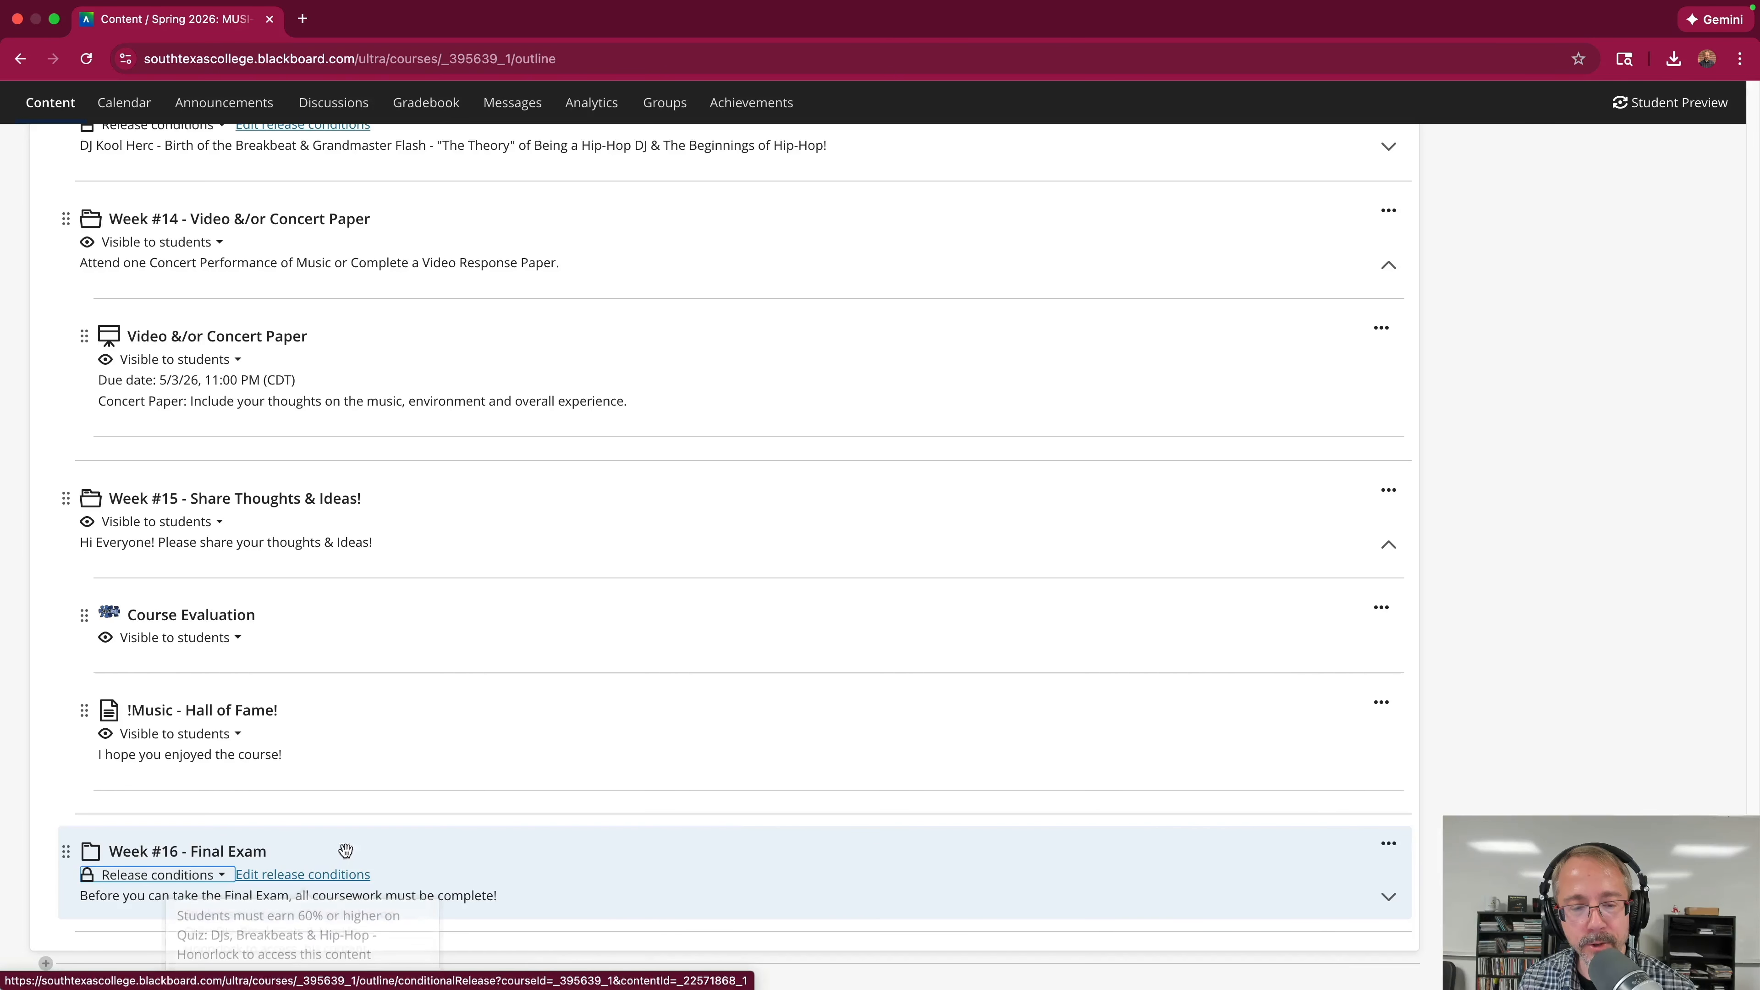
scroll(344, 797, "up", 1)
scroll(344, 797, "down", 1)
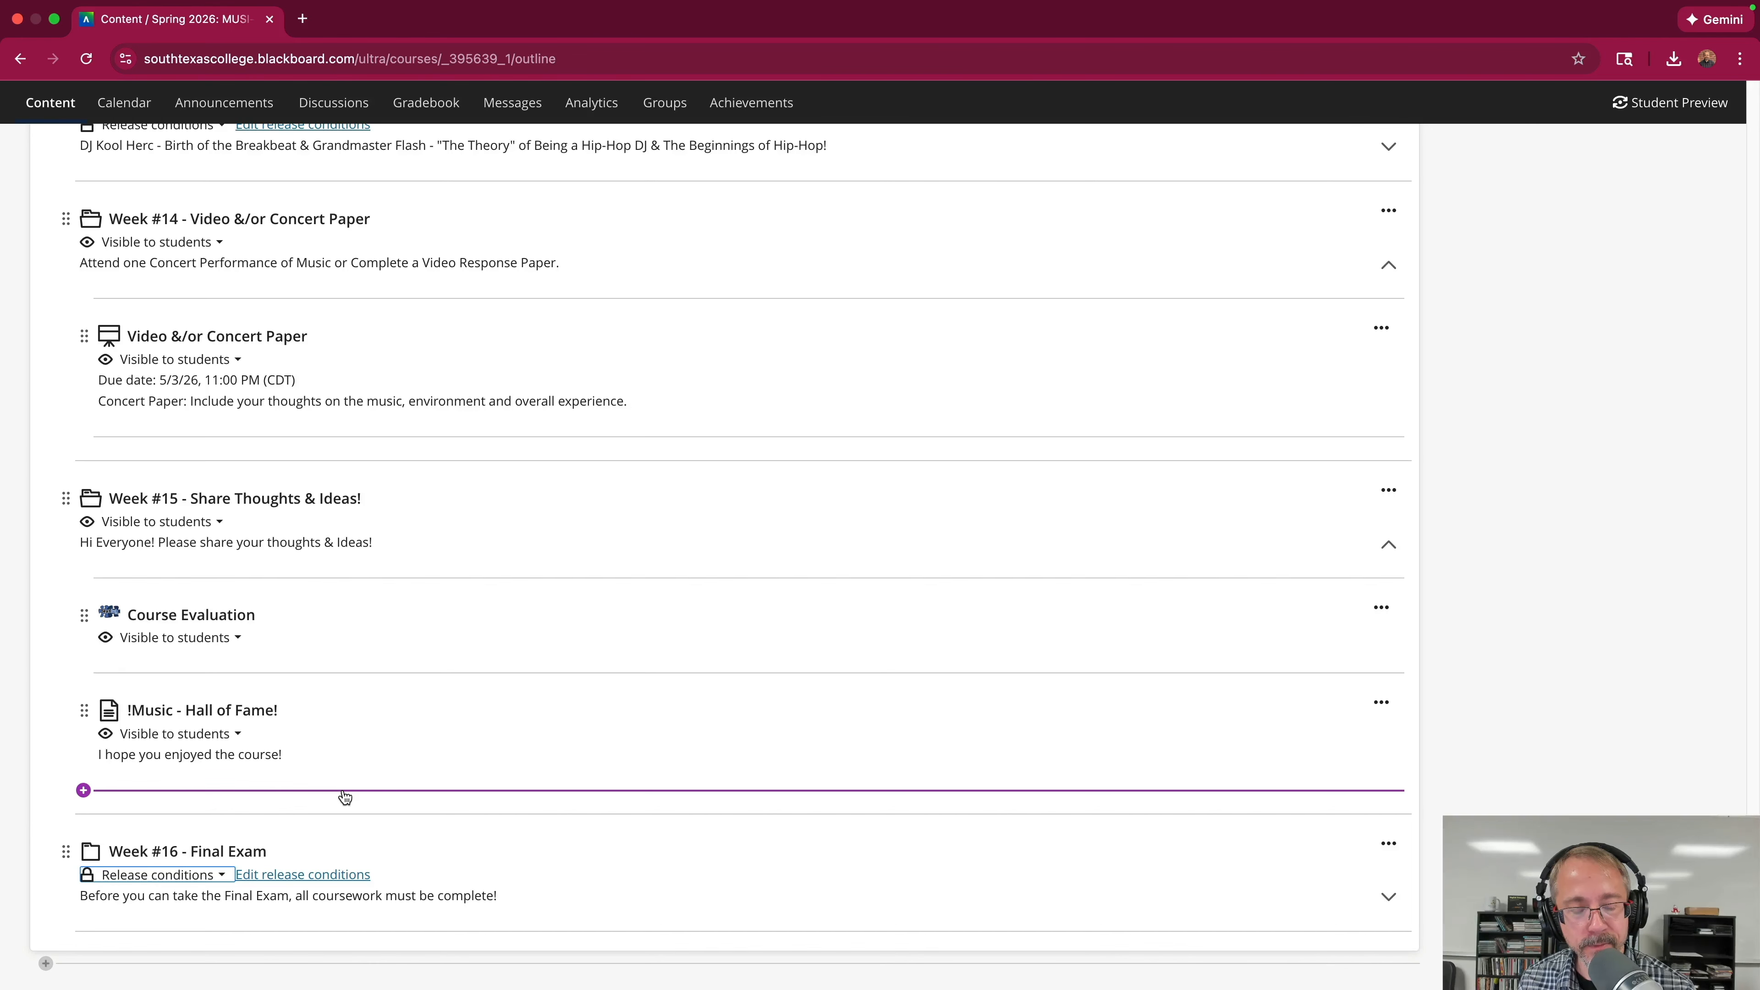
scroll(344, 797, "up", 2)
scroll(344, 797, "up", 3)
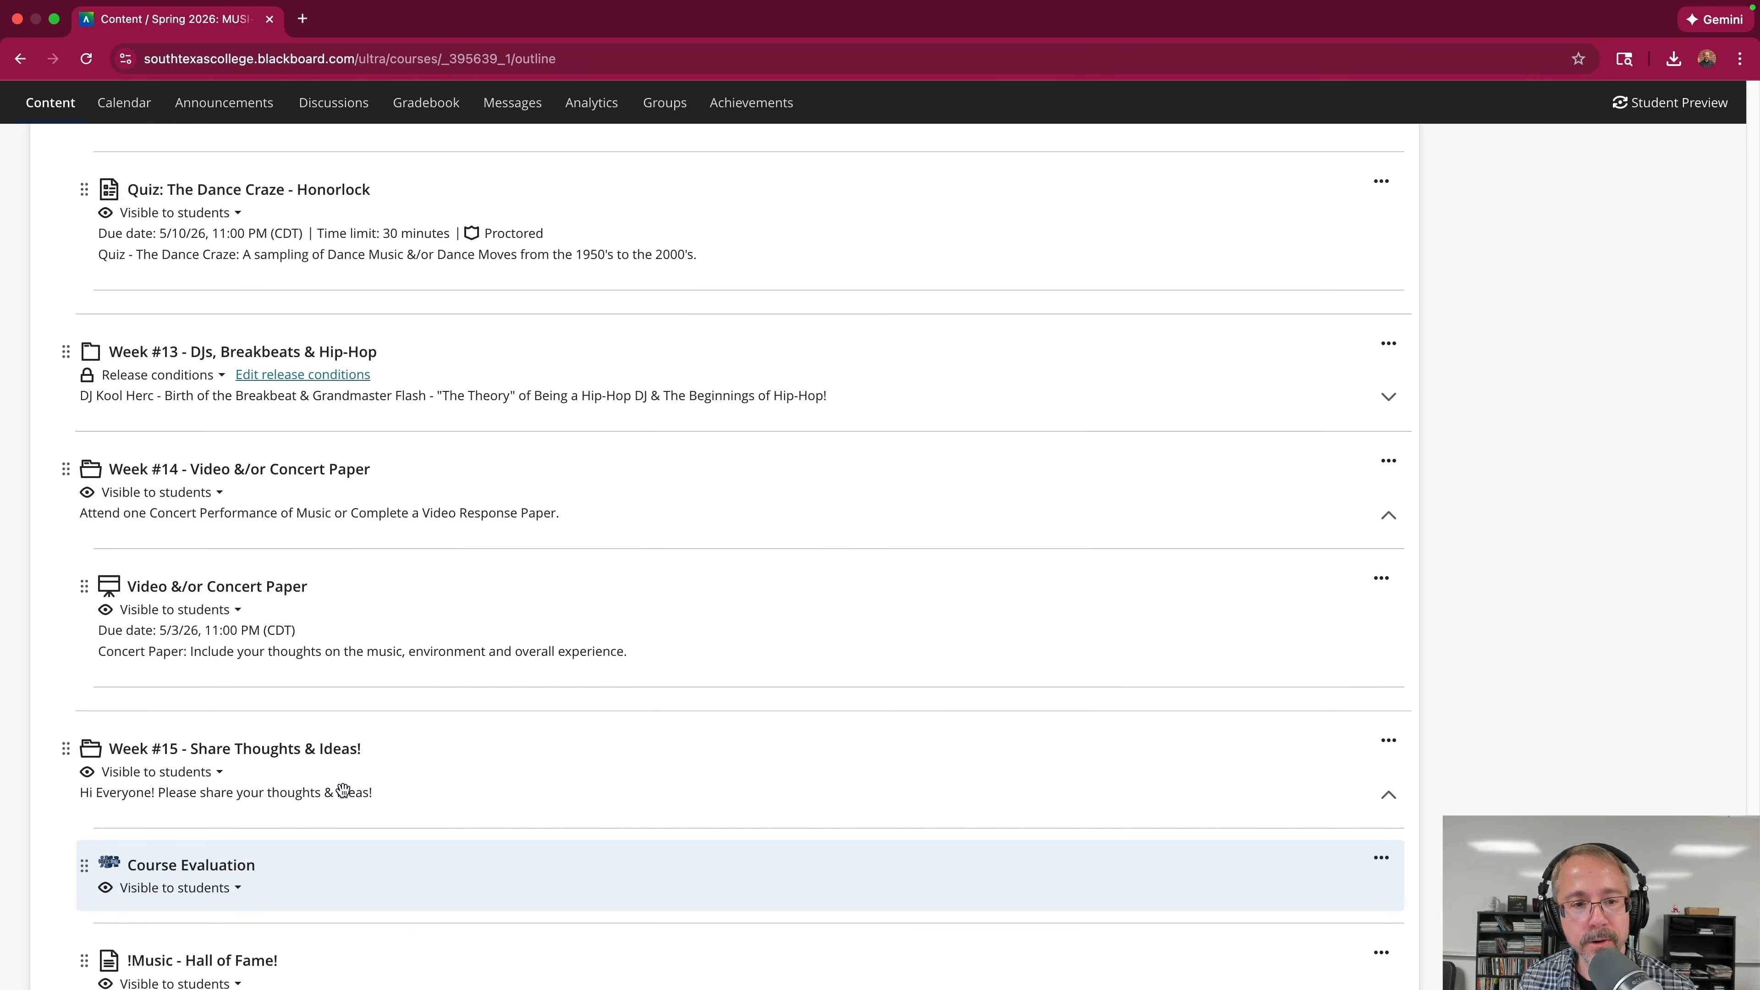
scroll(468, 836, "down", 5)
left_click(468, 836)
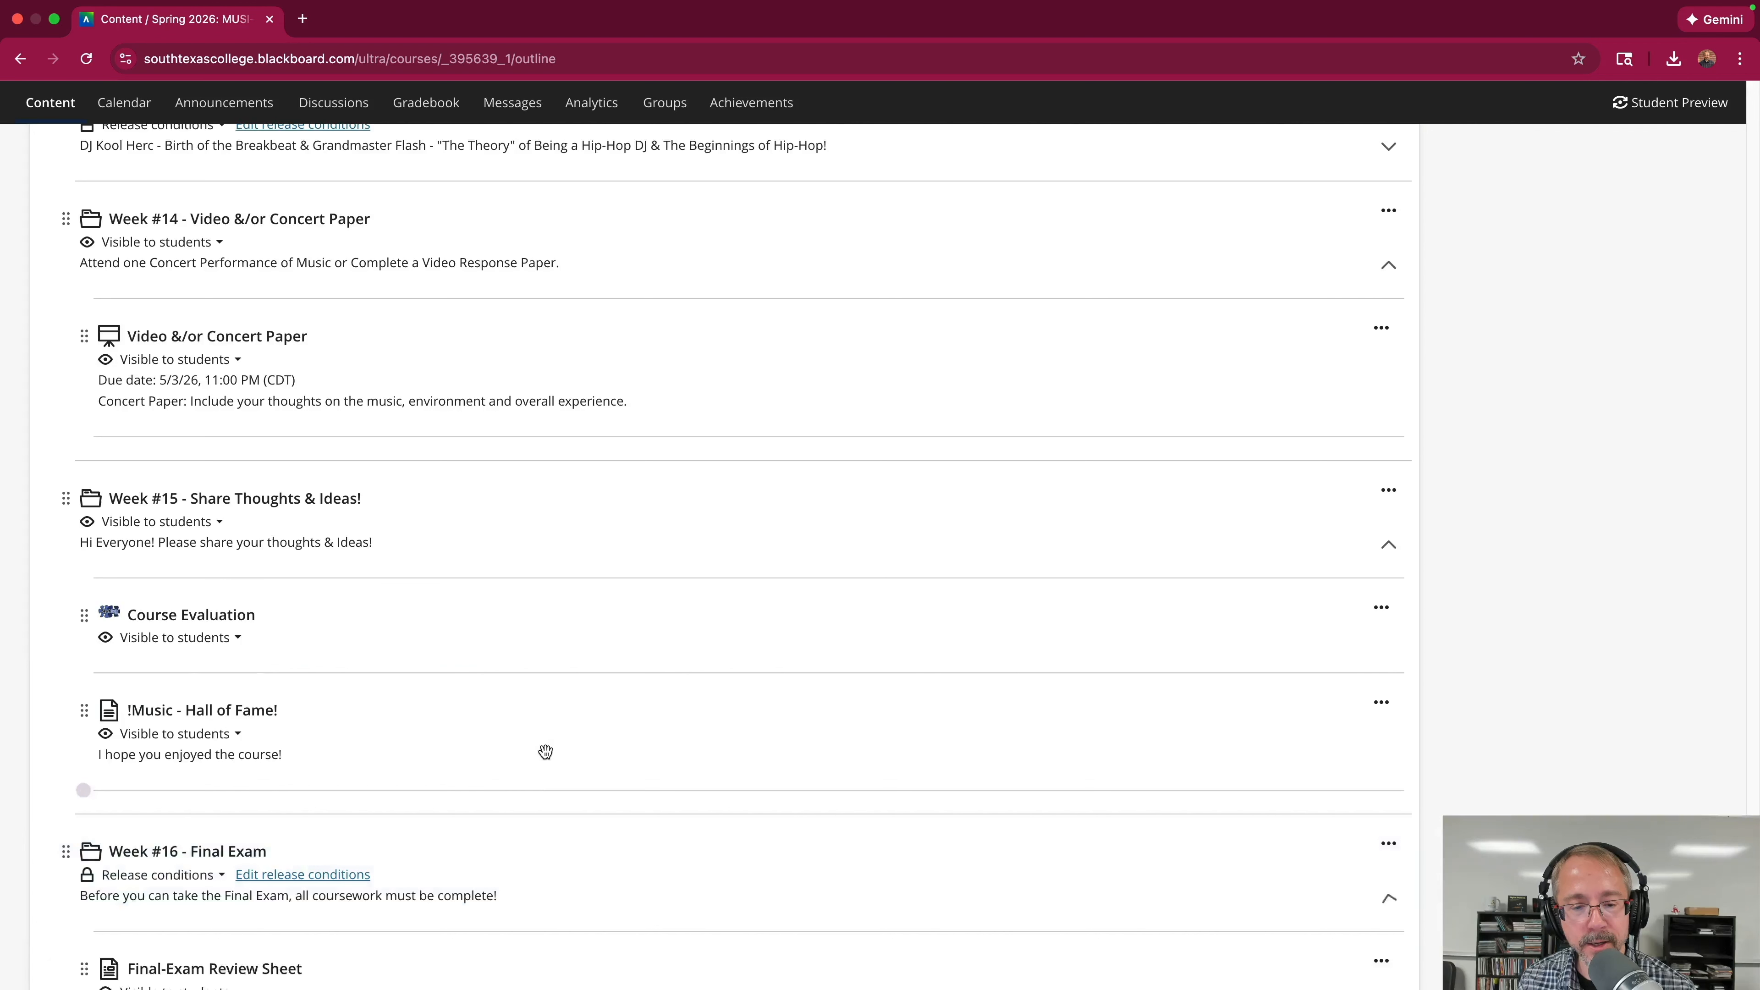
scroll(546, 745, "down", 5)
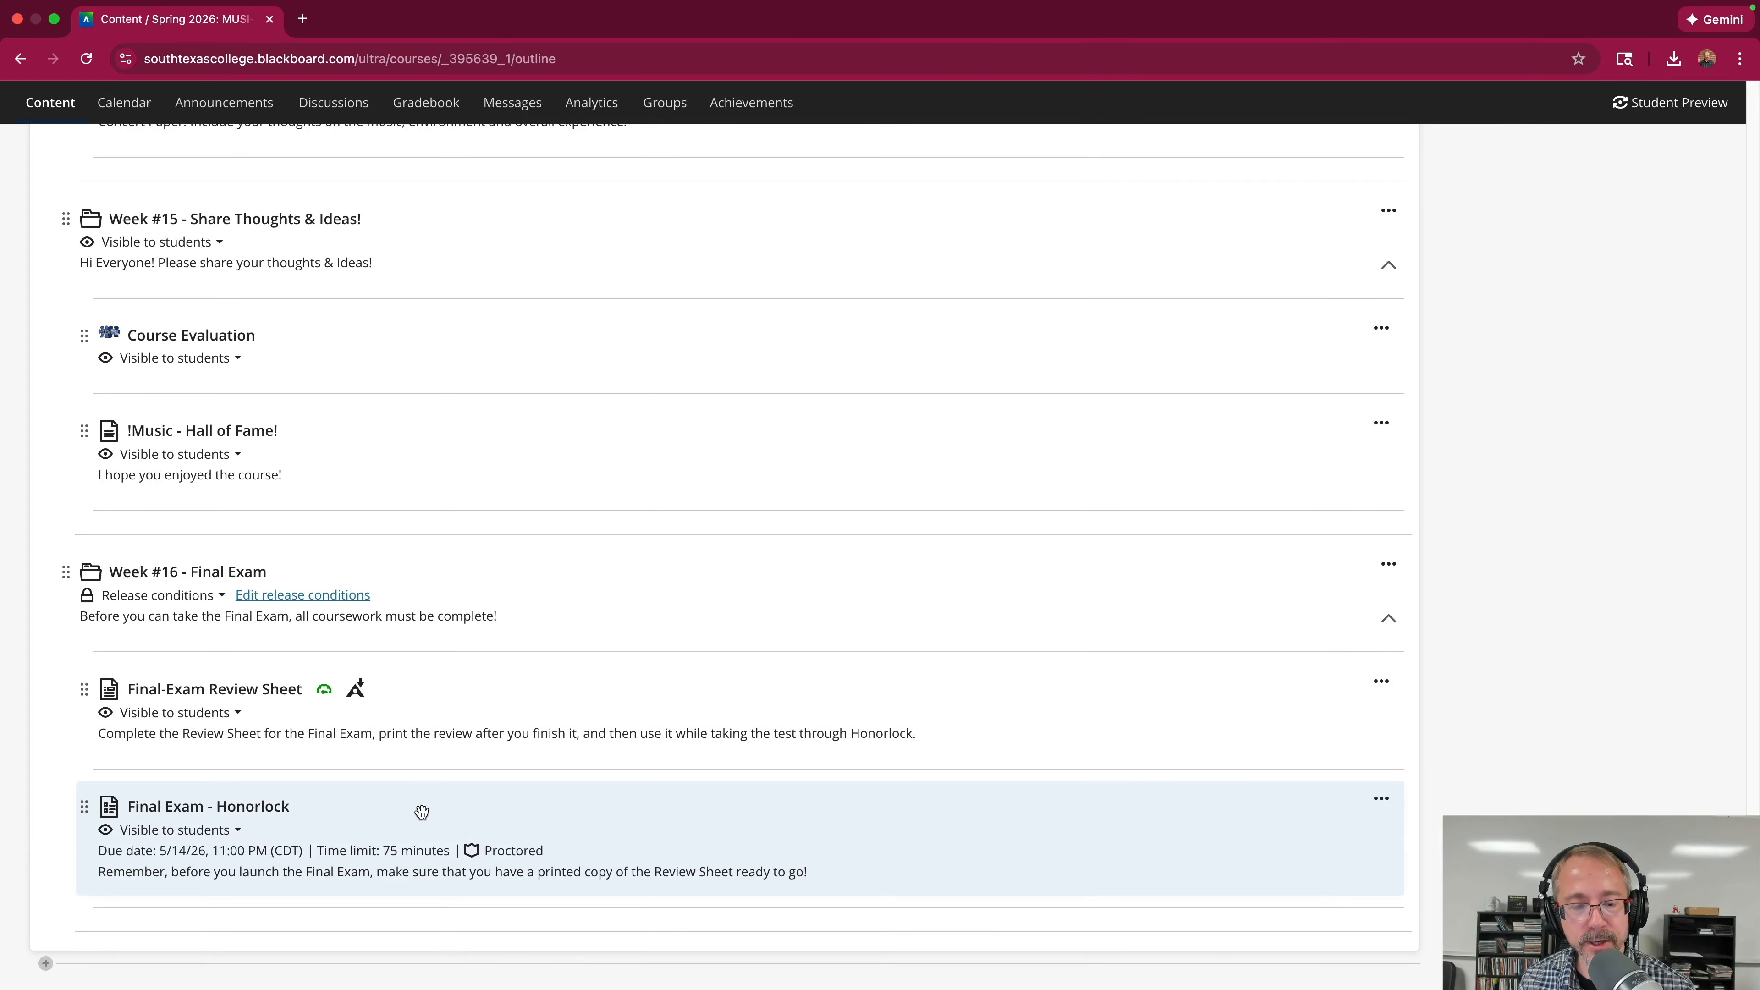
Return to Module 1 and check the release conditions of Quiz: The Elements of Music - Honorlock in the Week #5 folder.
scroll(422, 812, "up", 5)
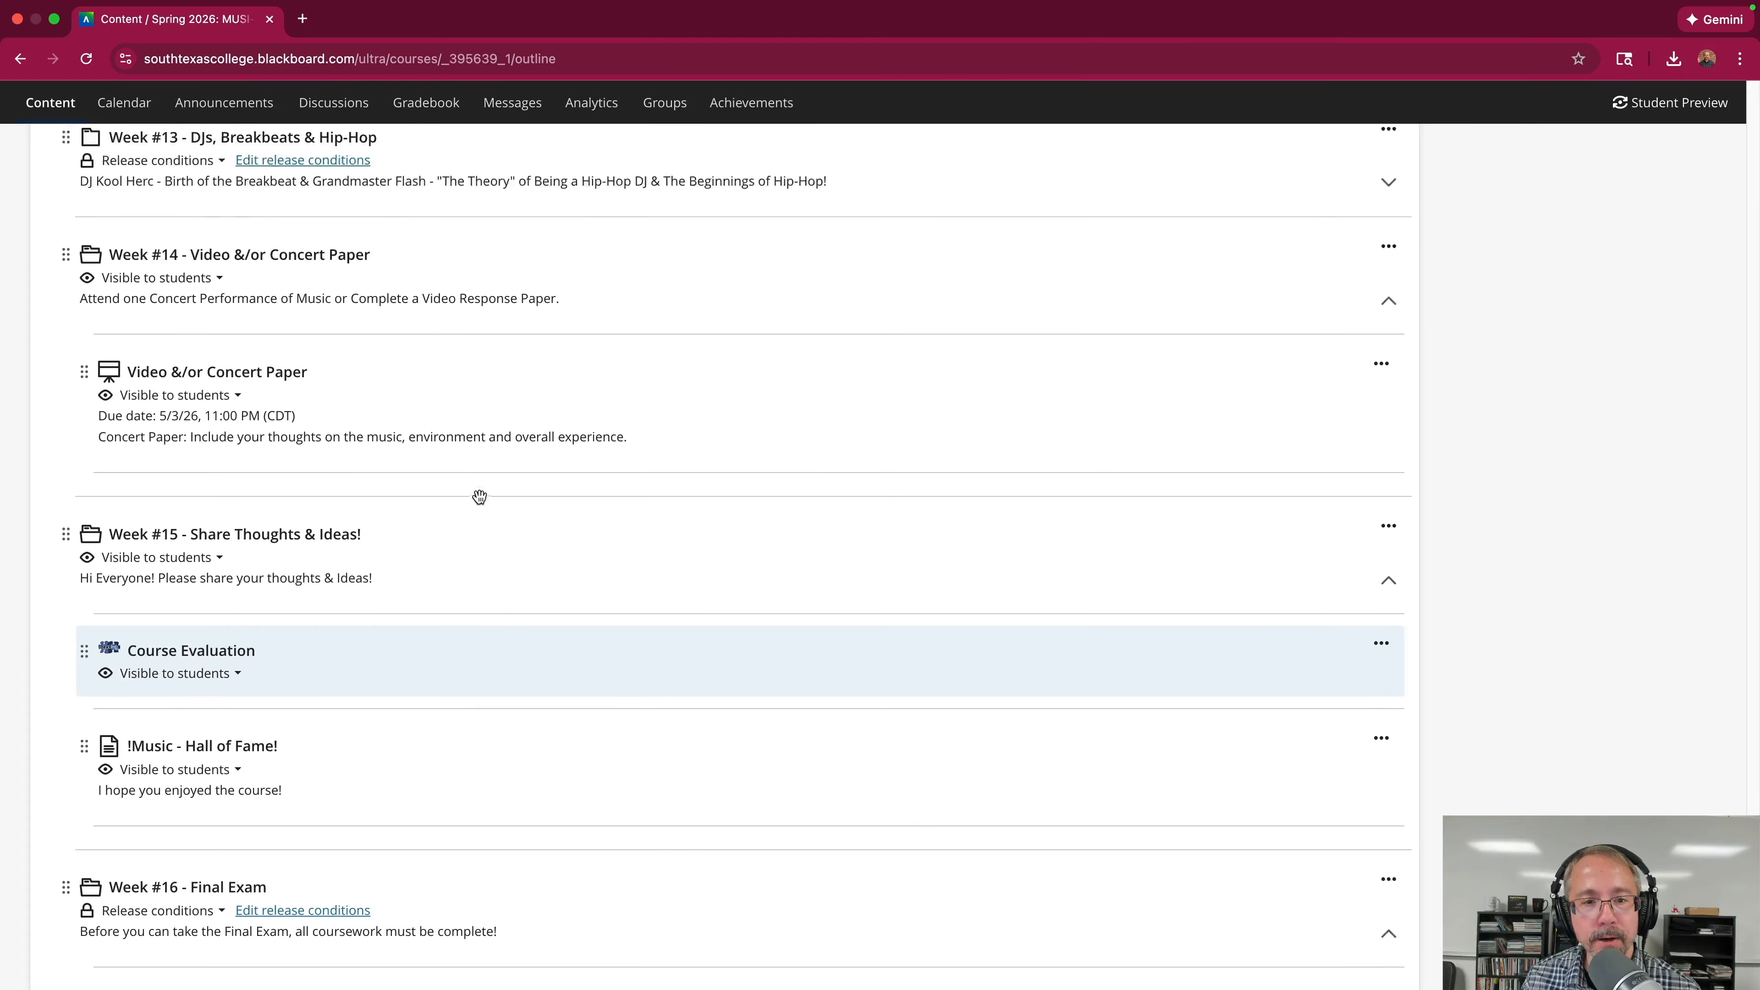
scroll(479, 496, "up", 20)
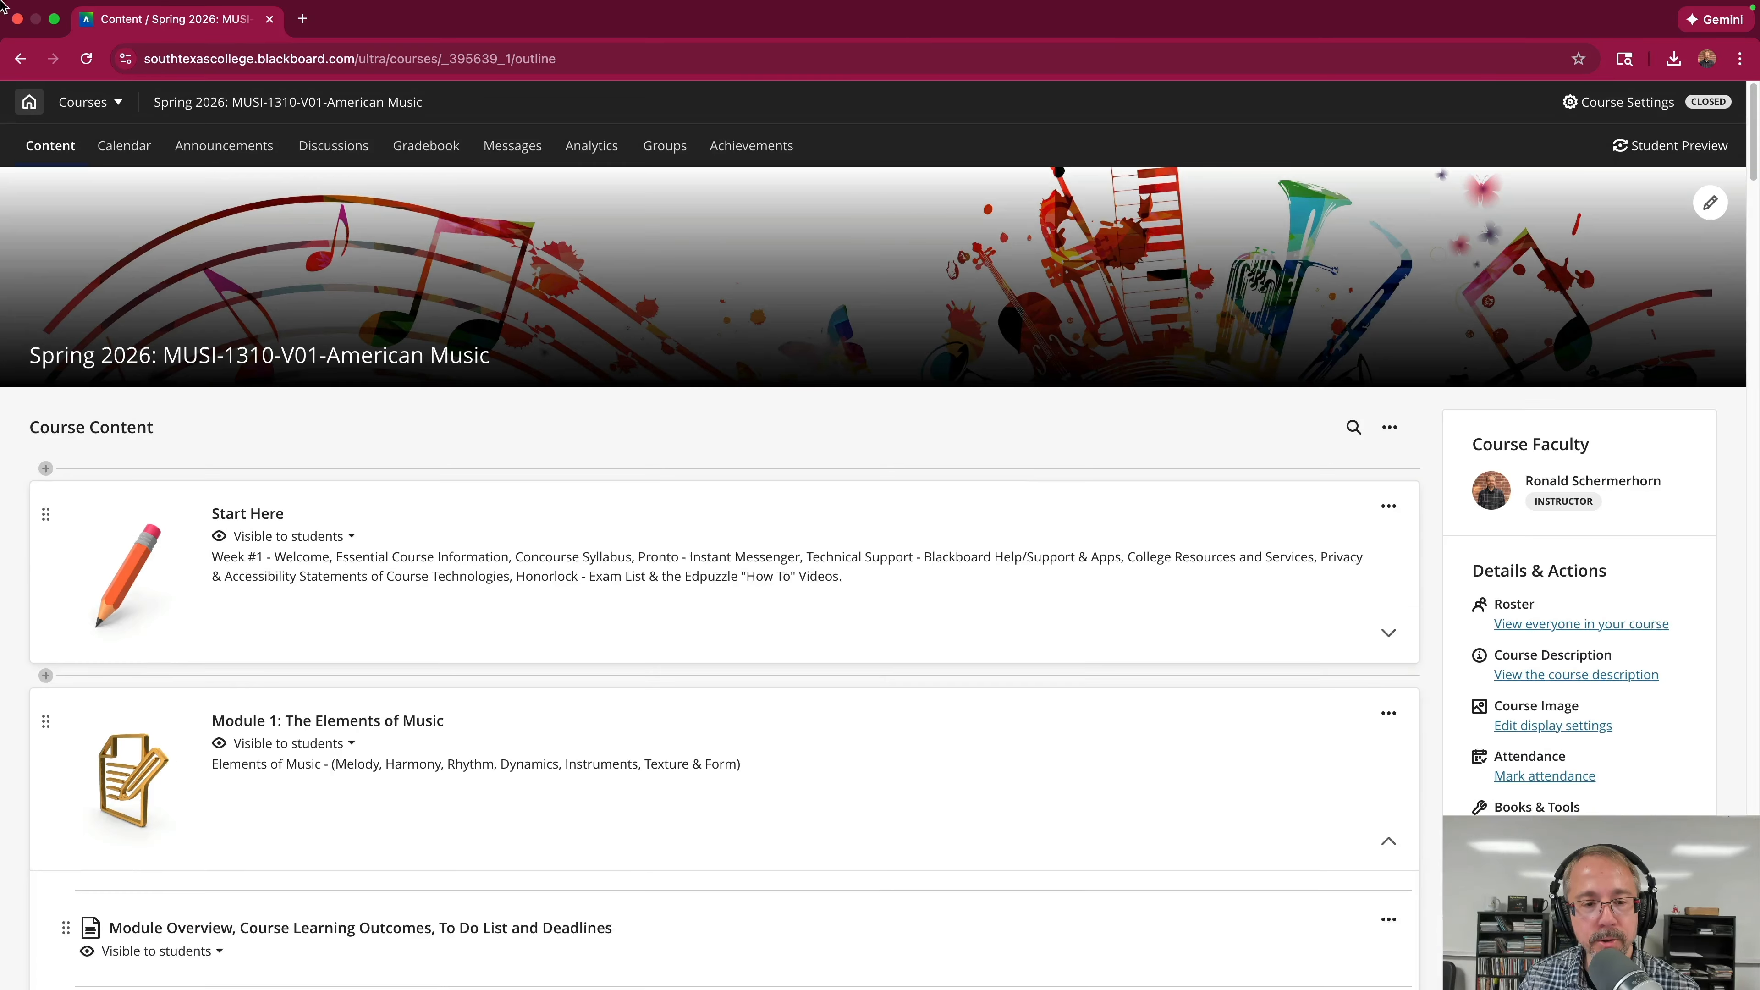
scroll(370, 499, "down", 10)
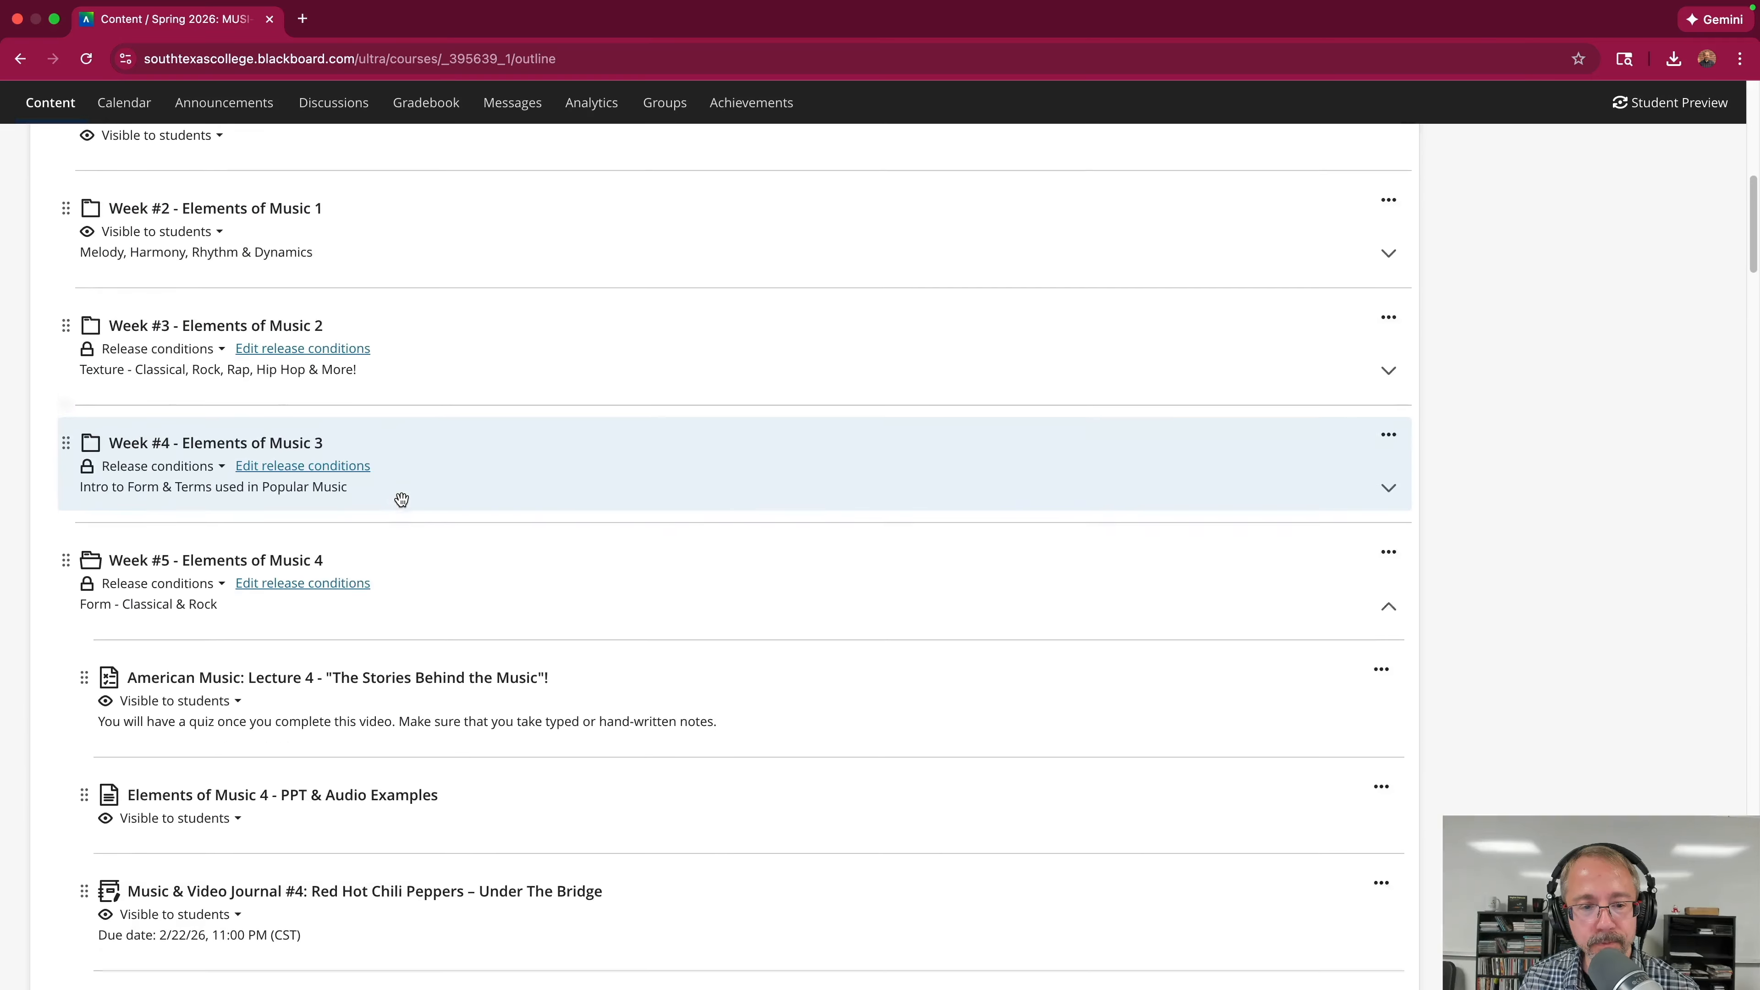
scroll(402, 499, "down", 6)
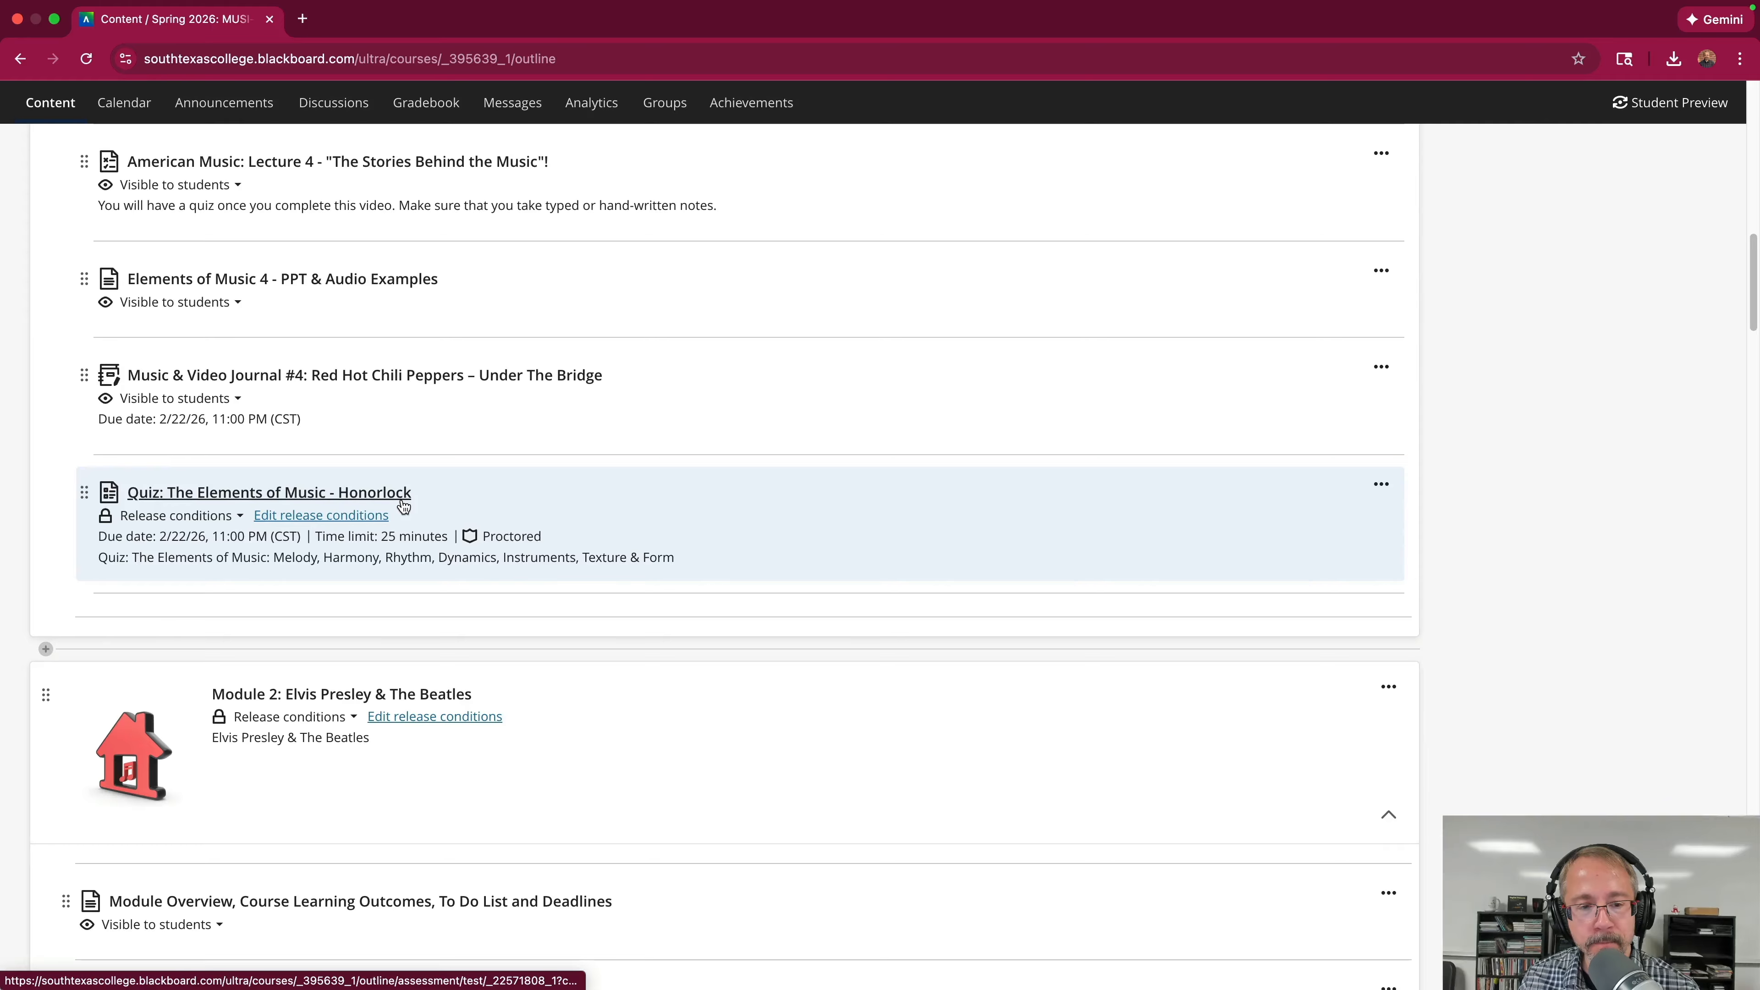
scroll(589, 505, "up", 1)
scroll(589, 506, "down", 1)
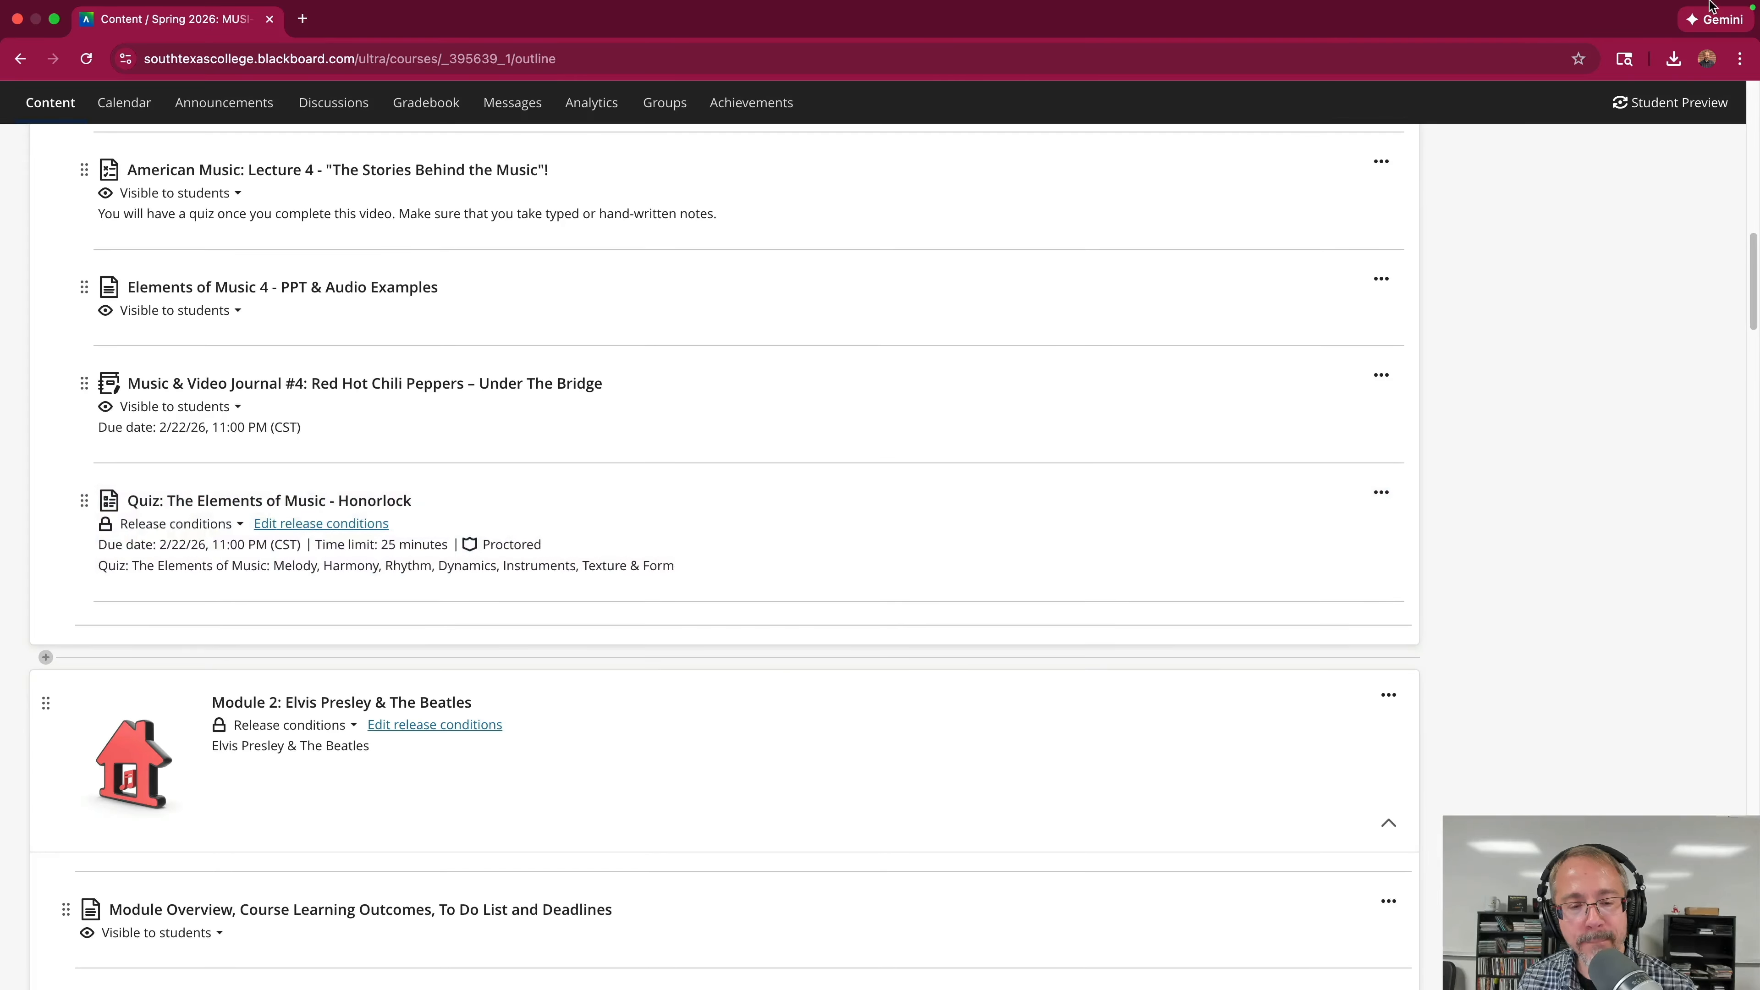
mouse_move(290, 529)
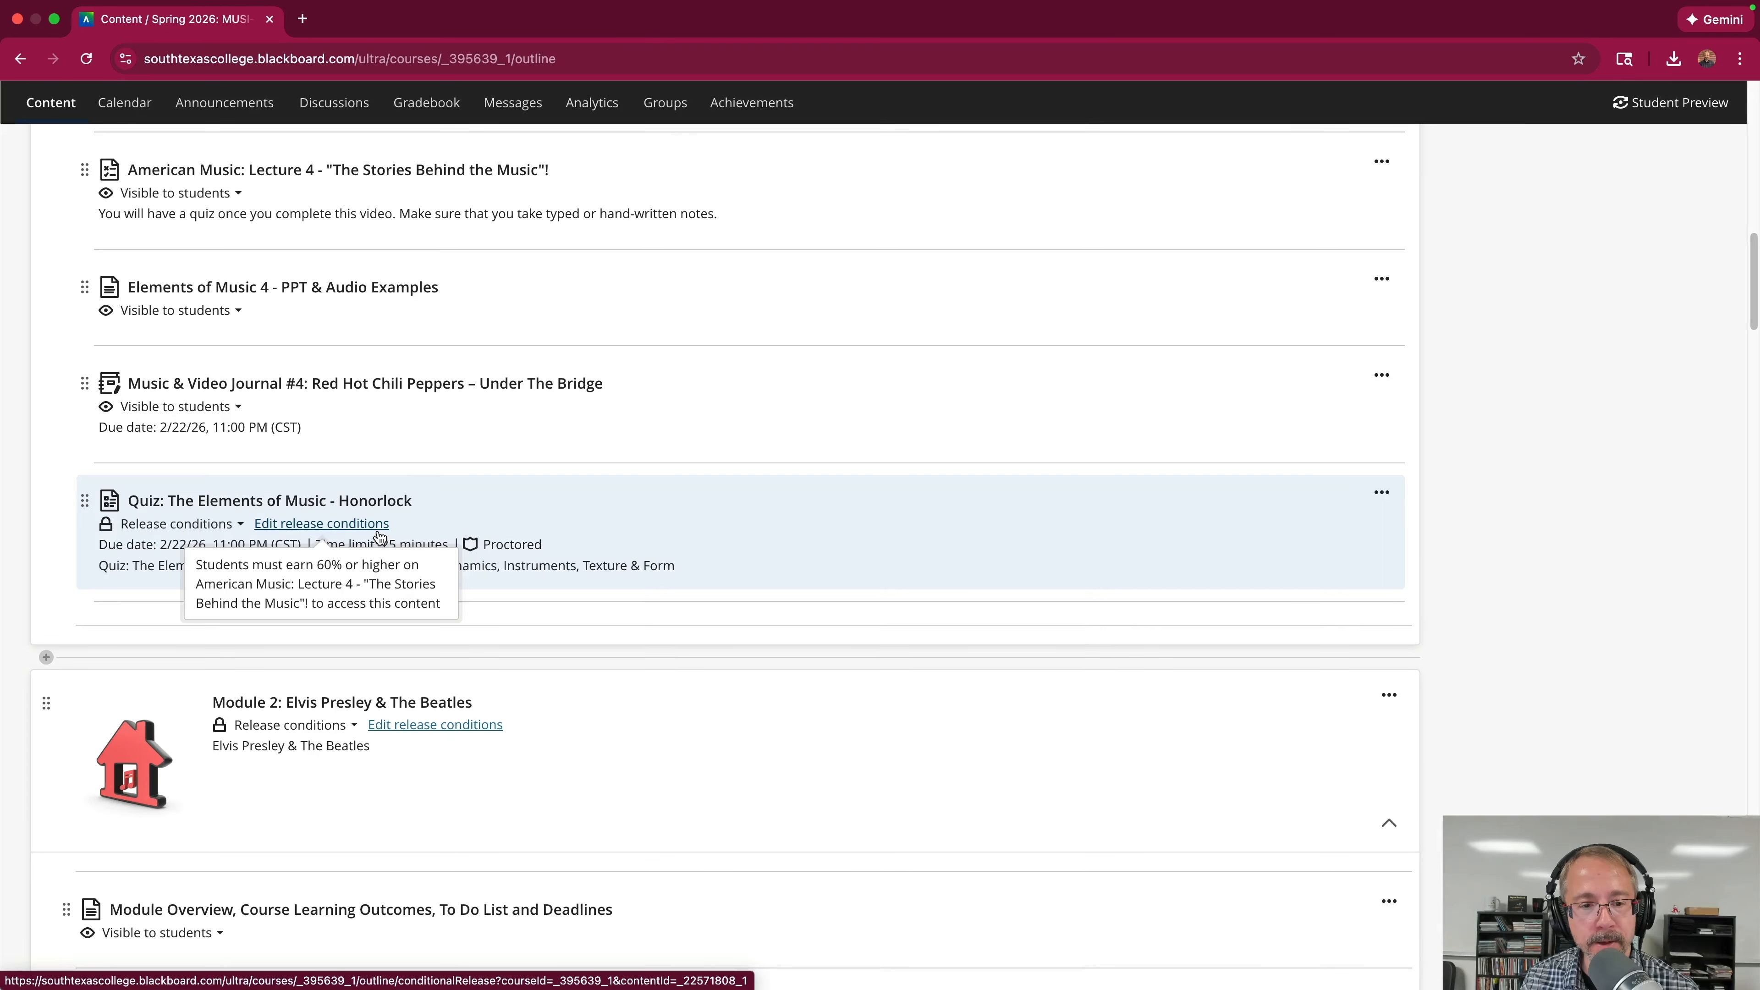
scroll(646, 529, "up", 2)
scroll(647, 529, "up", 8)
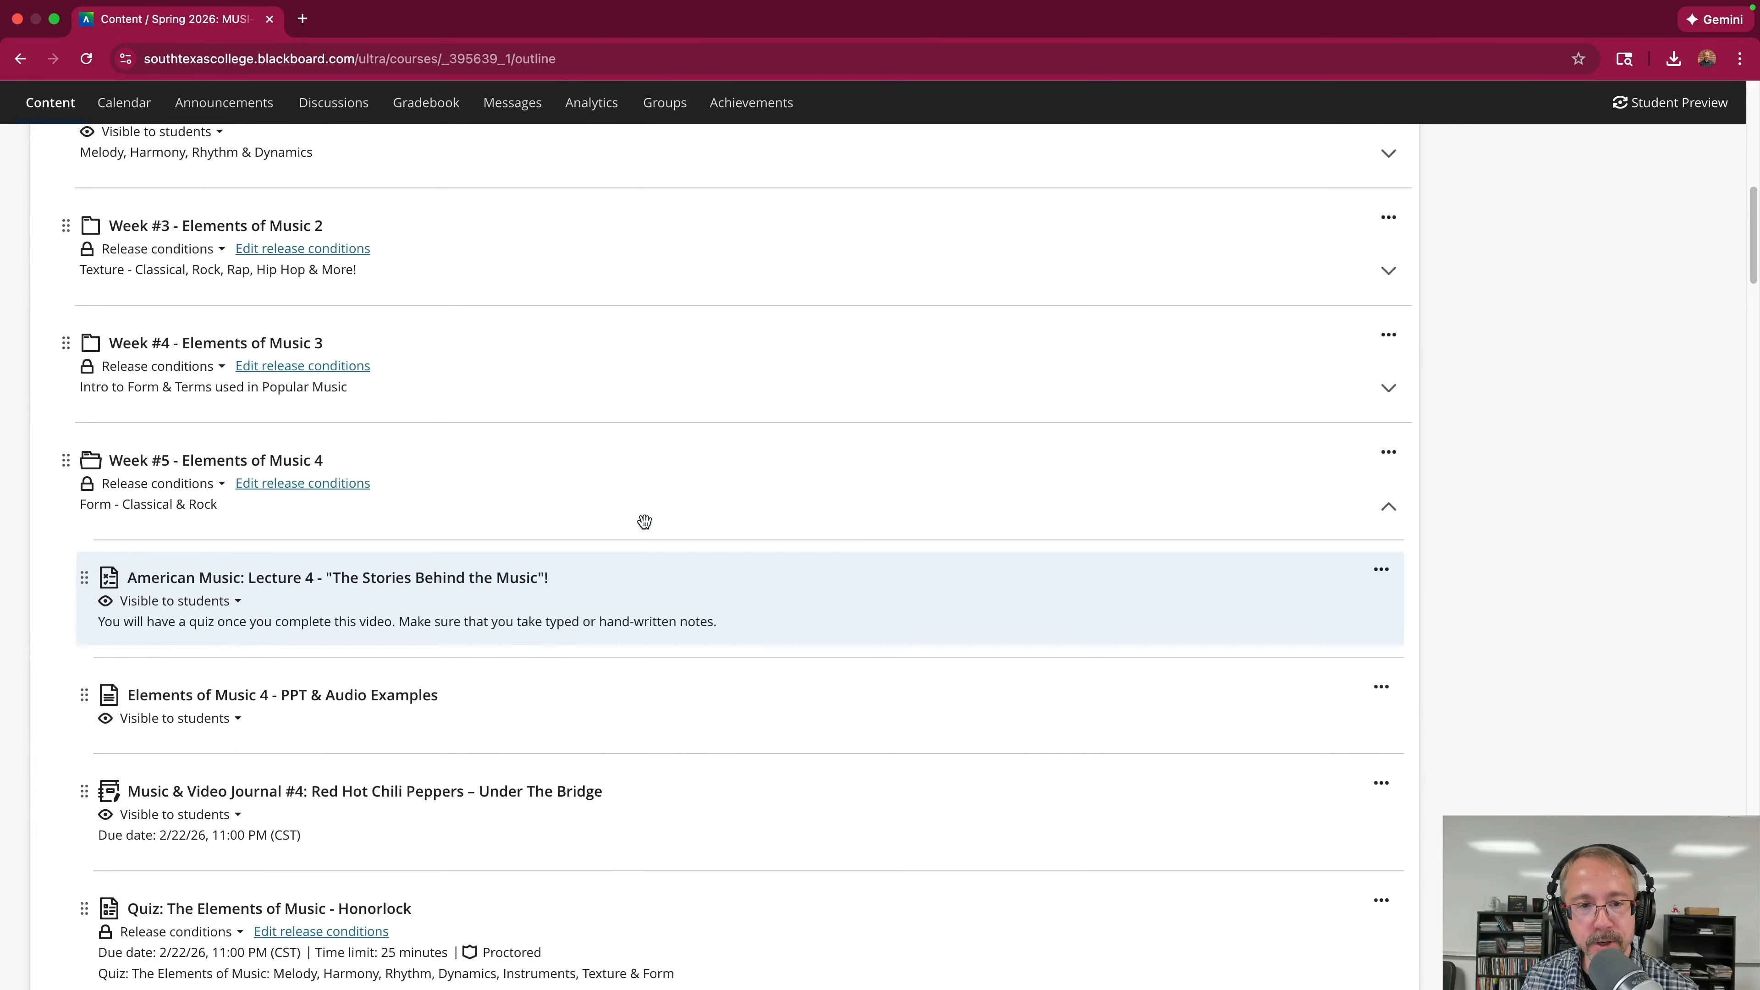
Review the Week #5 - Elements of Music 4 items and the release setting of Module 1: The Elements of Music.
scroll(645, 526, "down", 10)
scroll(645, 521, "down", 1)
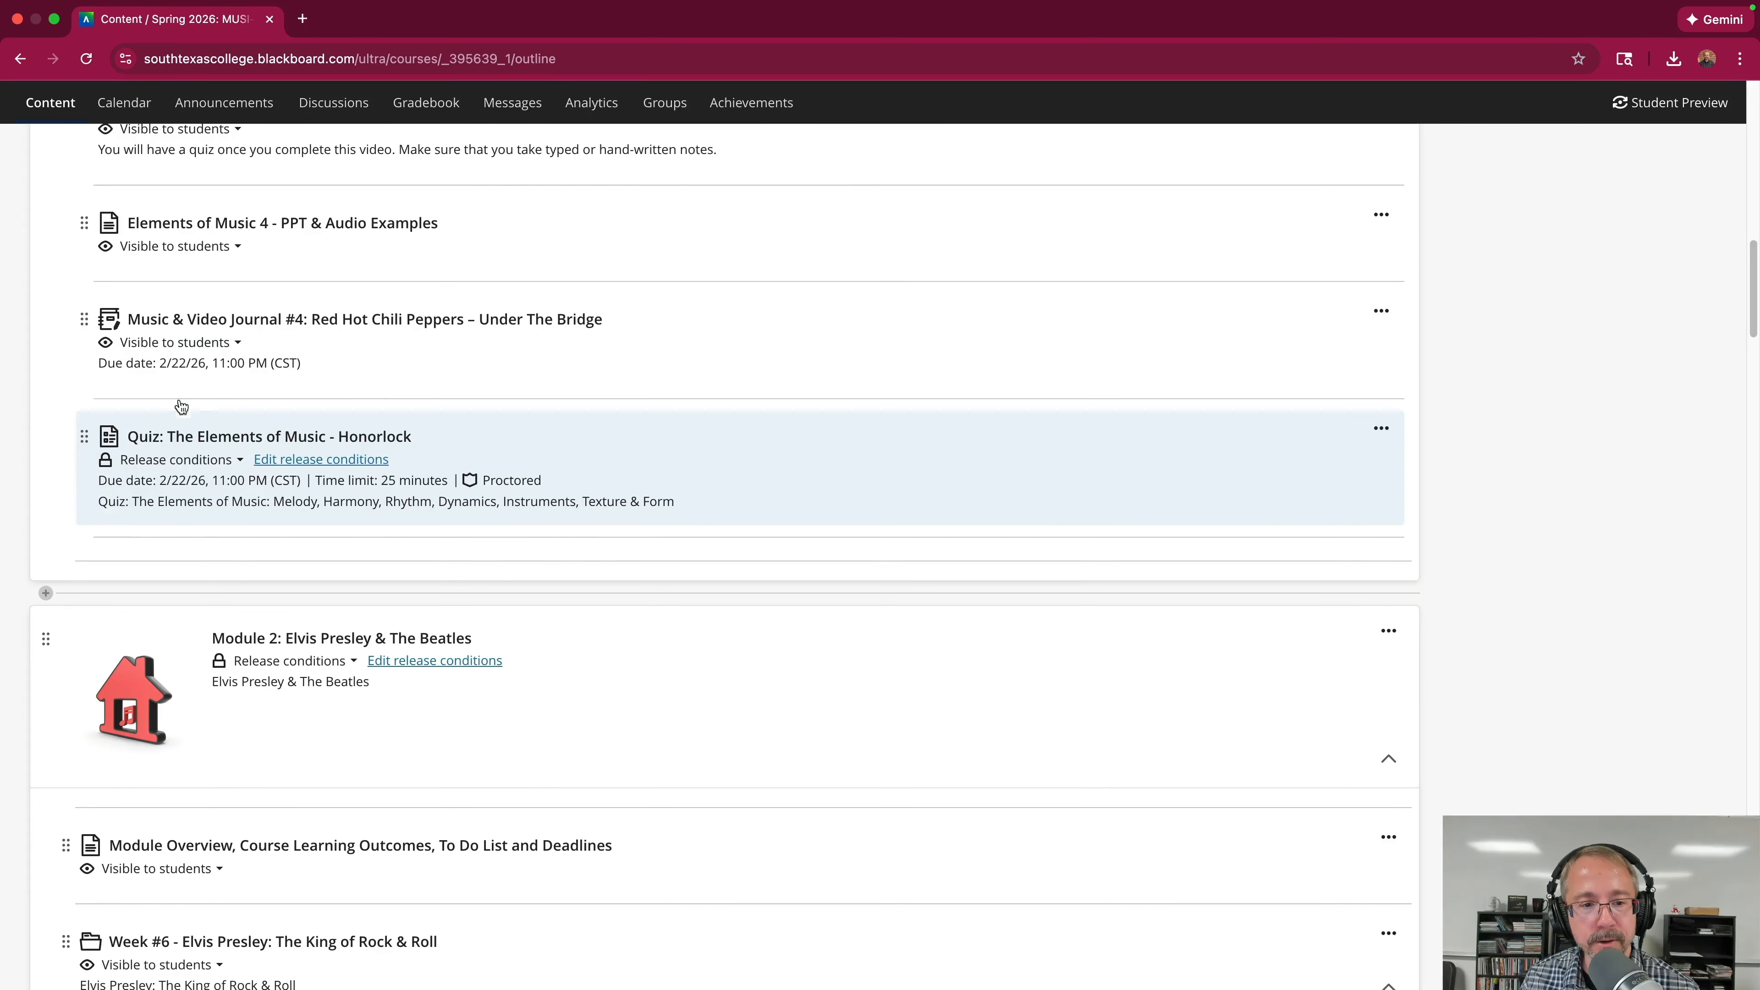
mouse_move(319, 464)
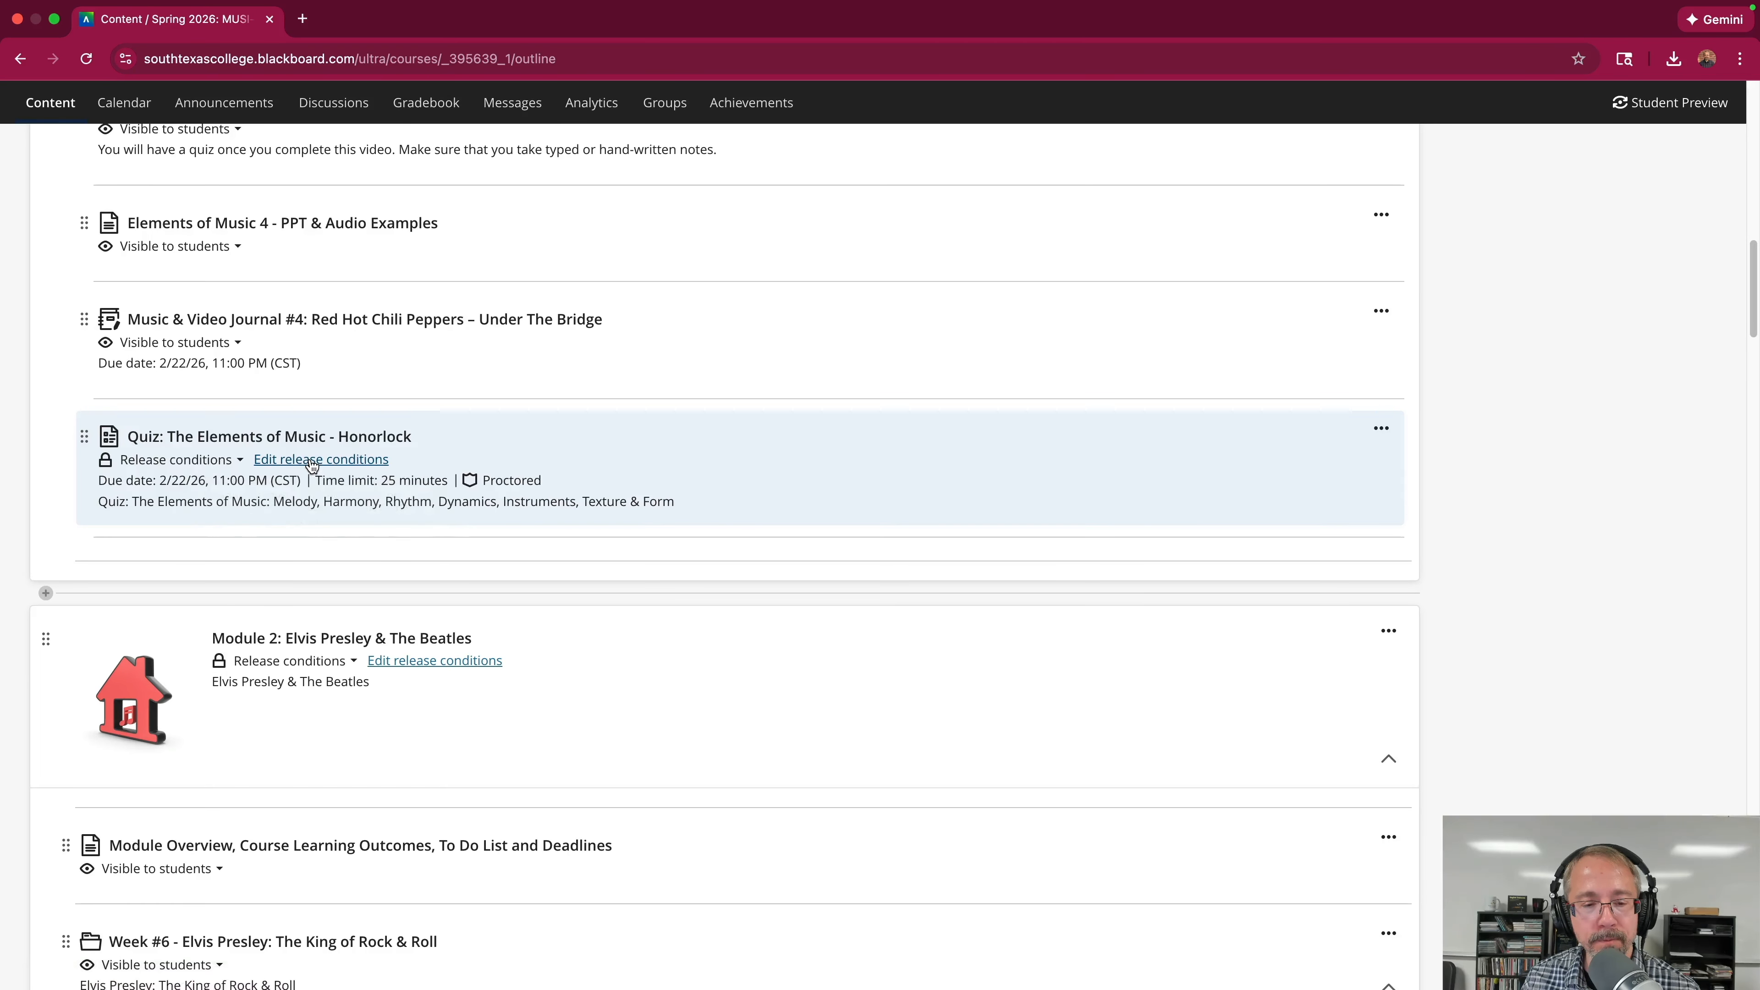
scroll(508, 463, "up", 15)
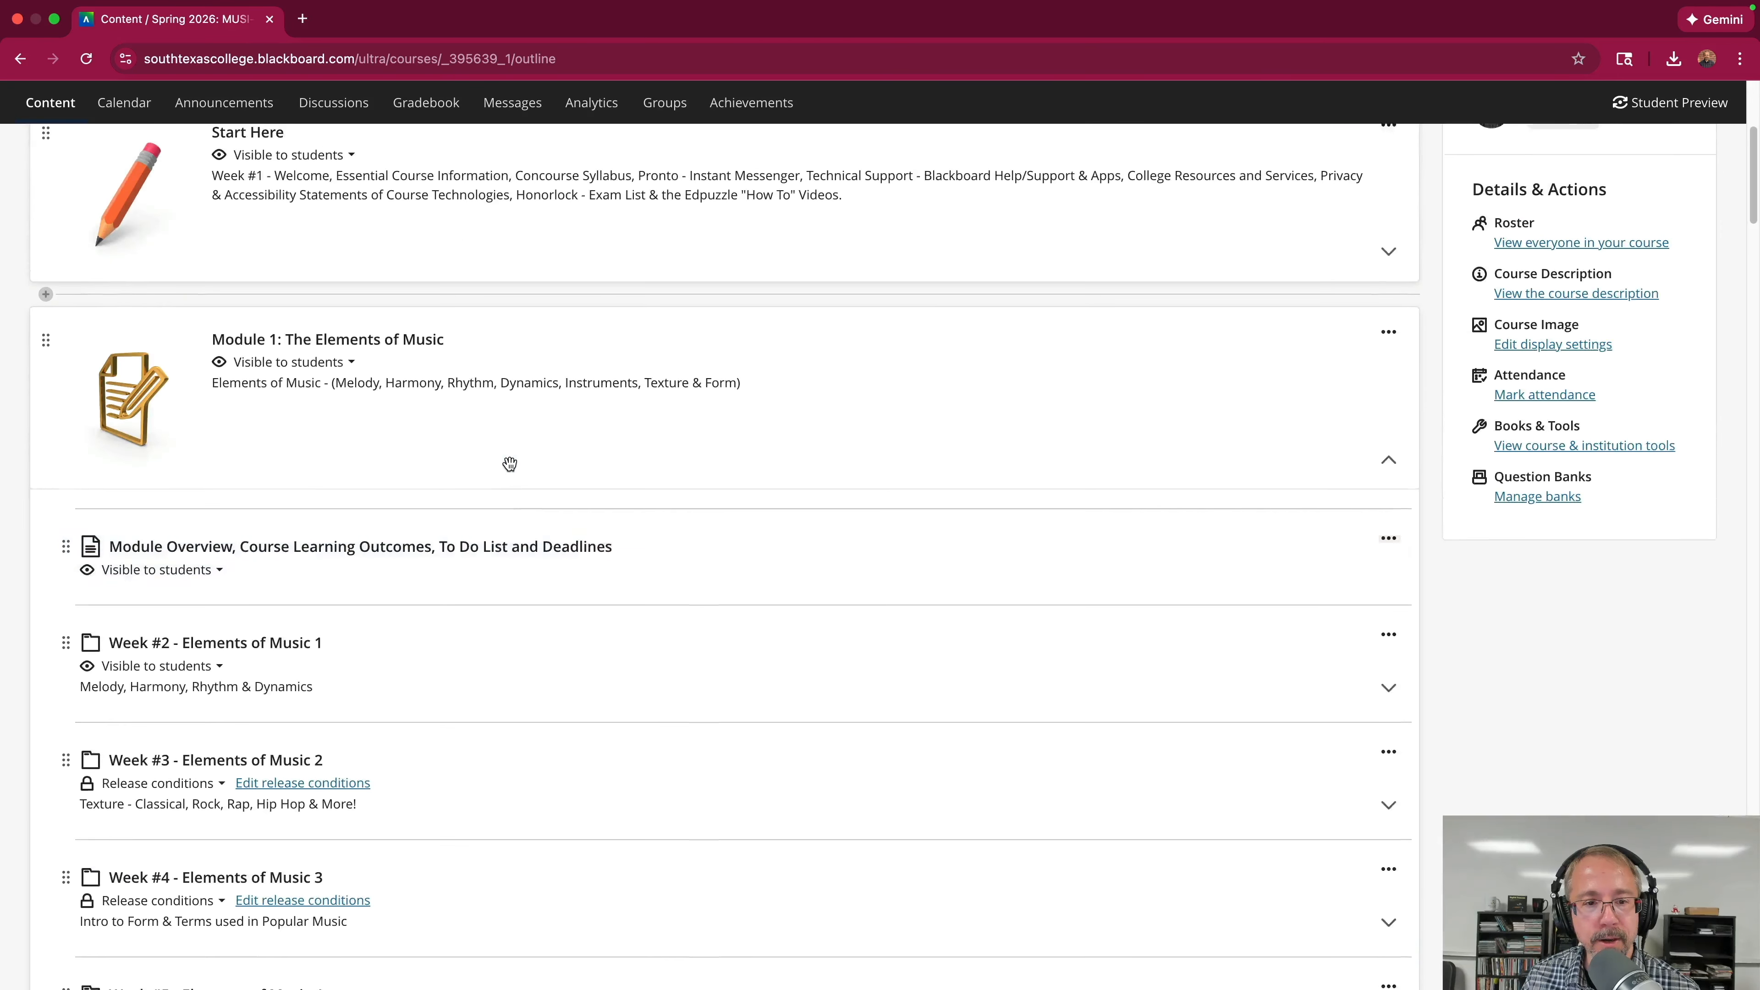
scroll(510, 463, "up", 5)
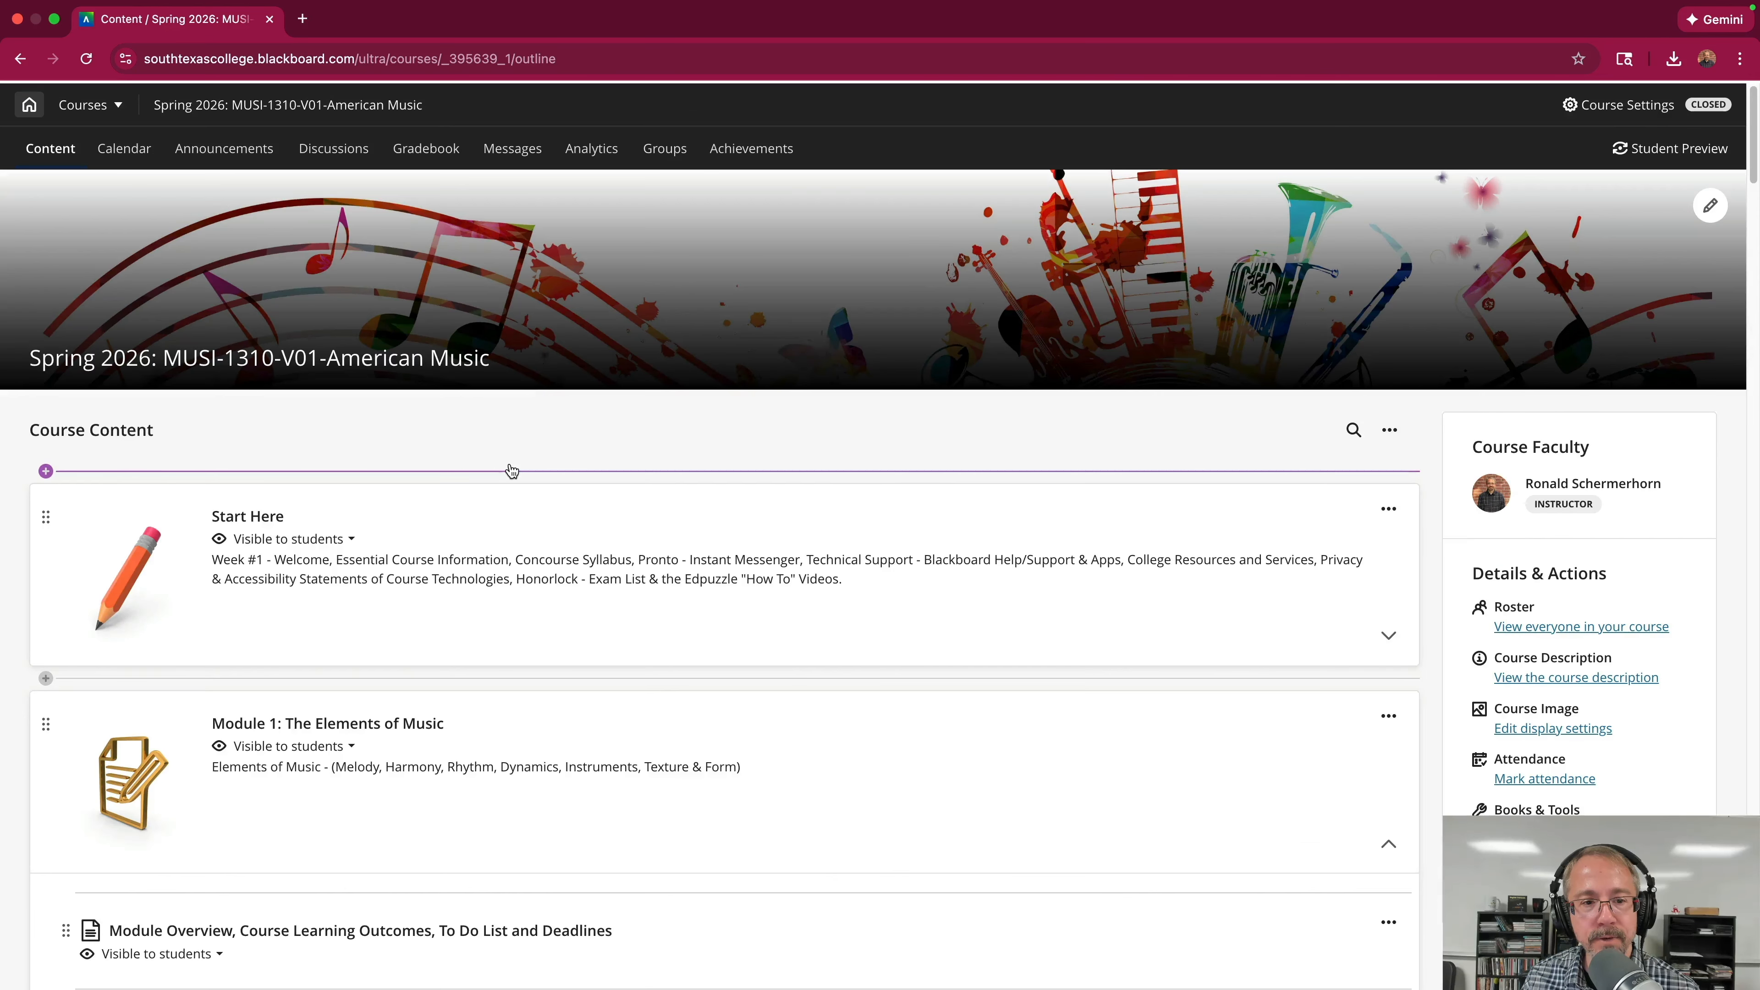
Expand Start Here, review the visibility of its items and collapse it again.
scroll(512, 470, "down", 5)
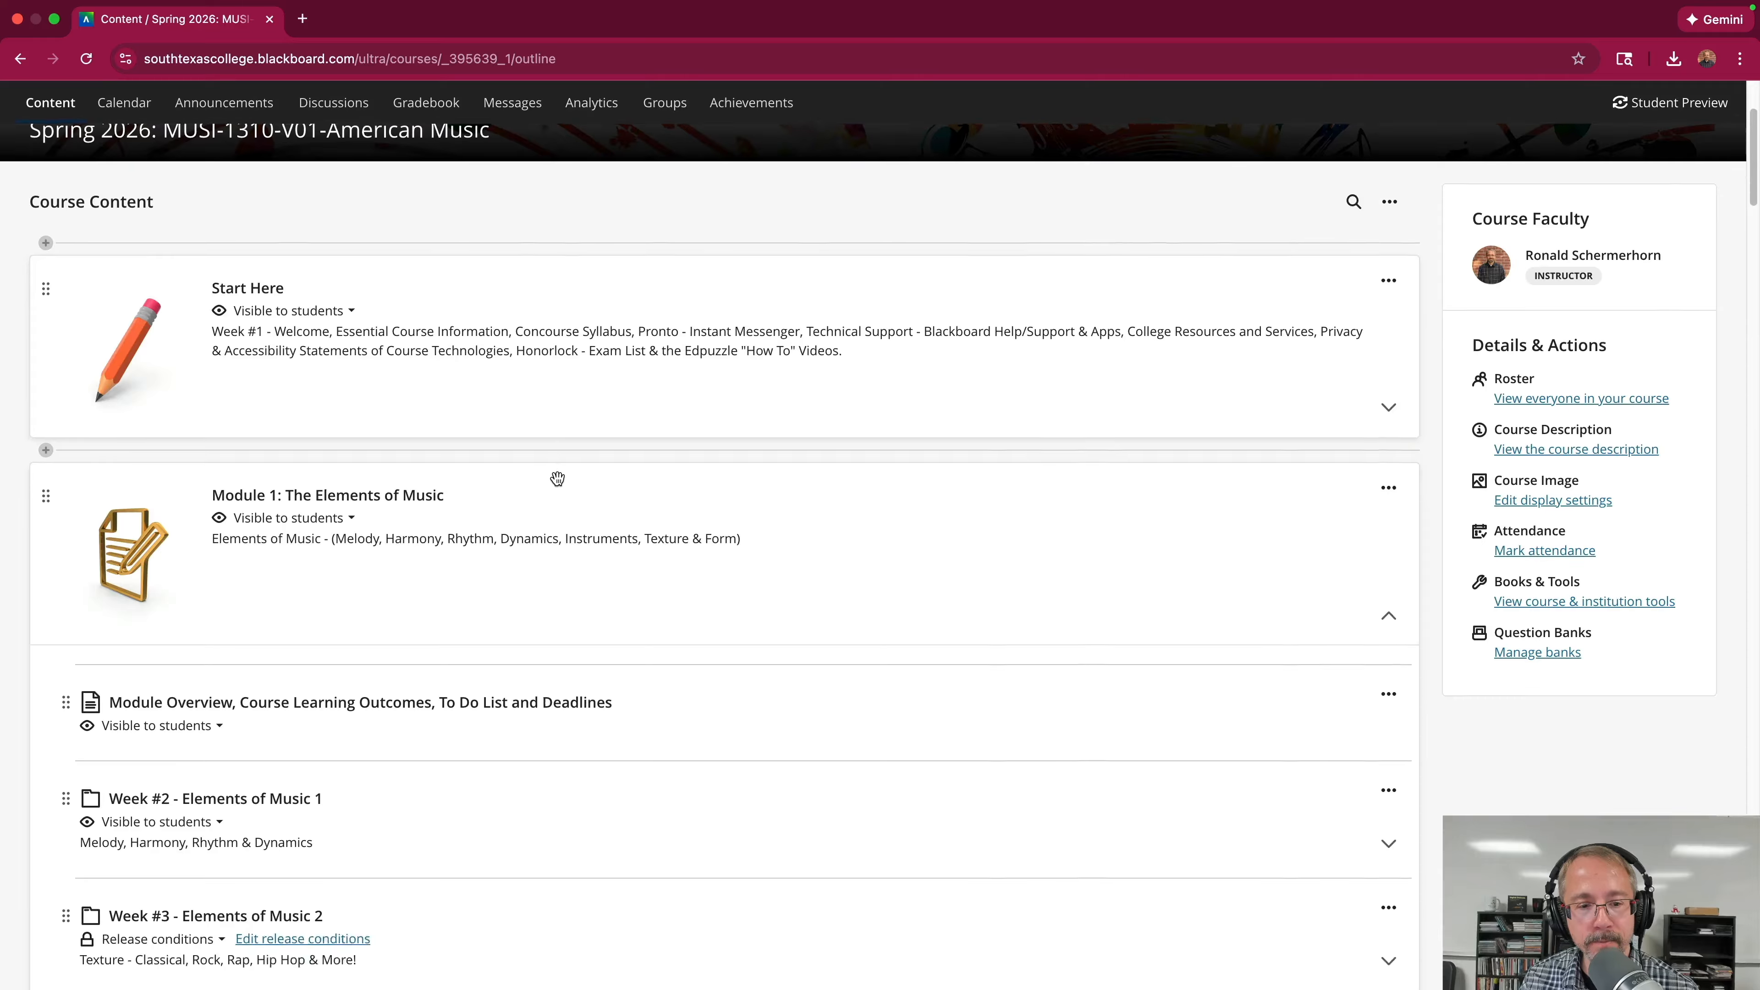
scroll(547, 472, "up", 1)
left_click(456, 201)
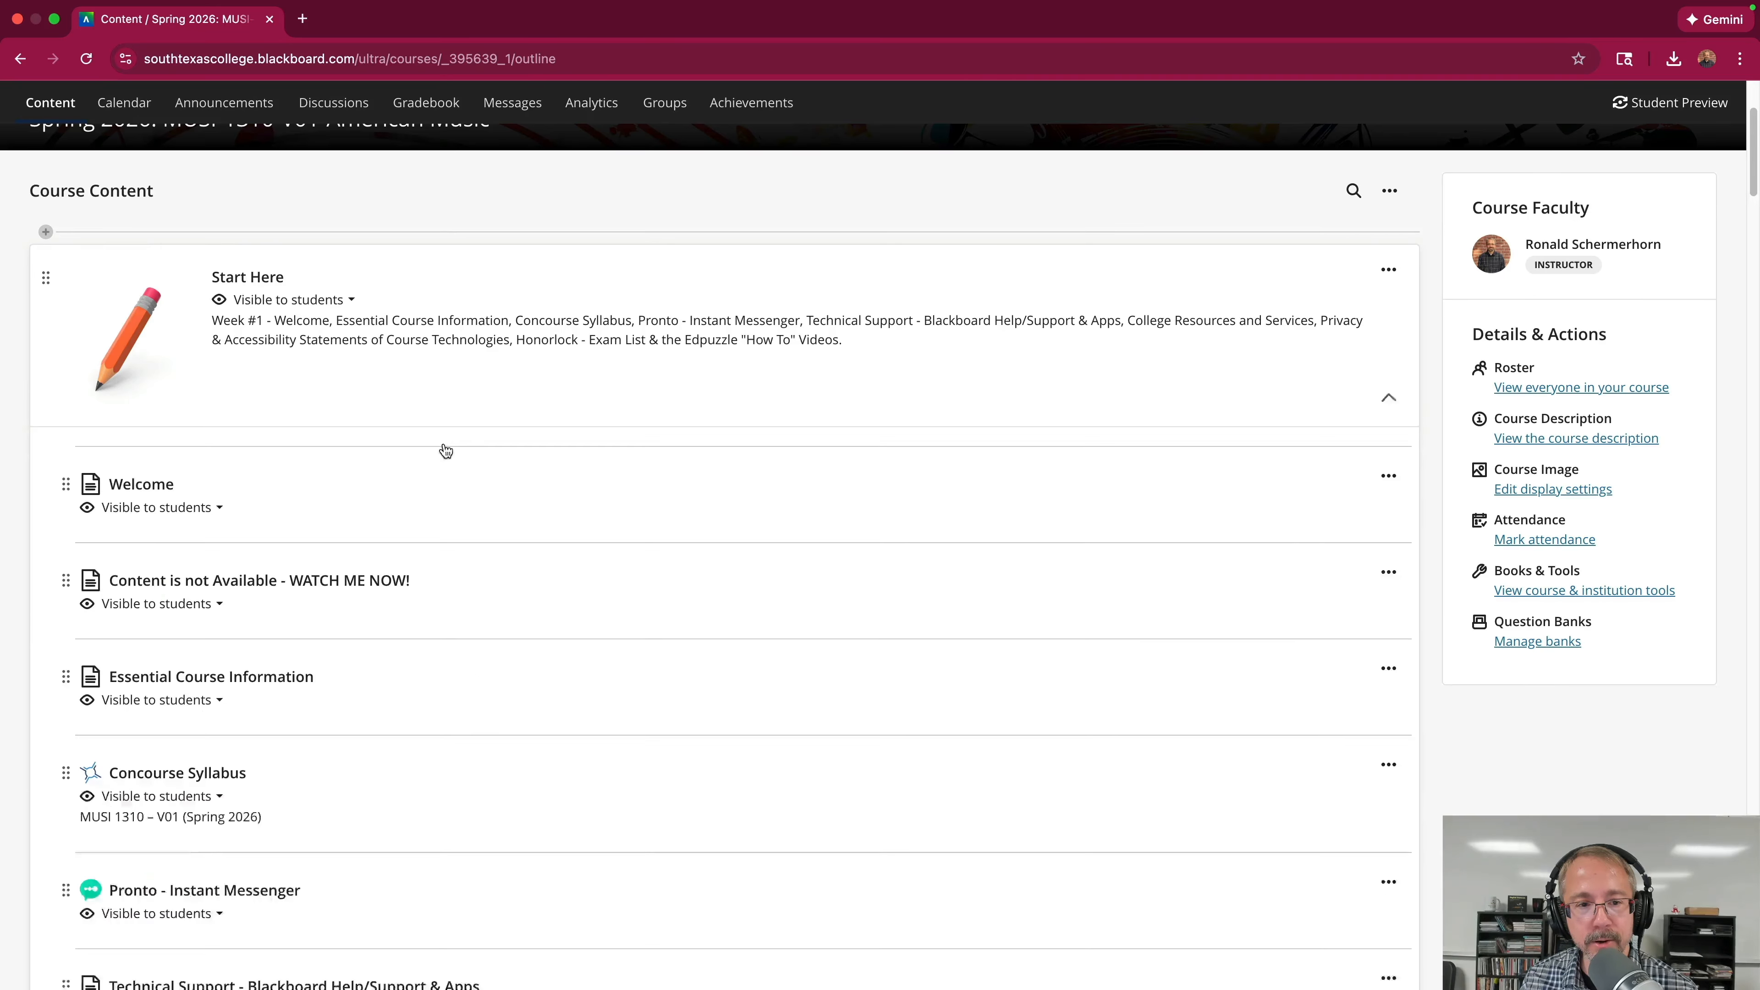
scroll(444, 444, "down", 2)
scroll(443, 442, "down", 10)
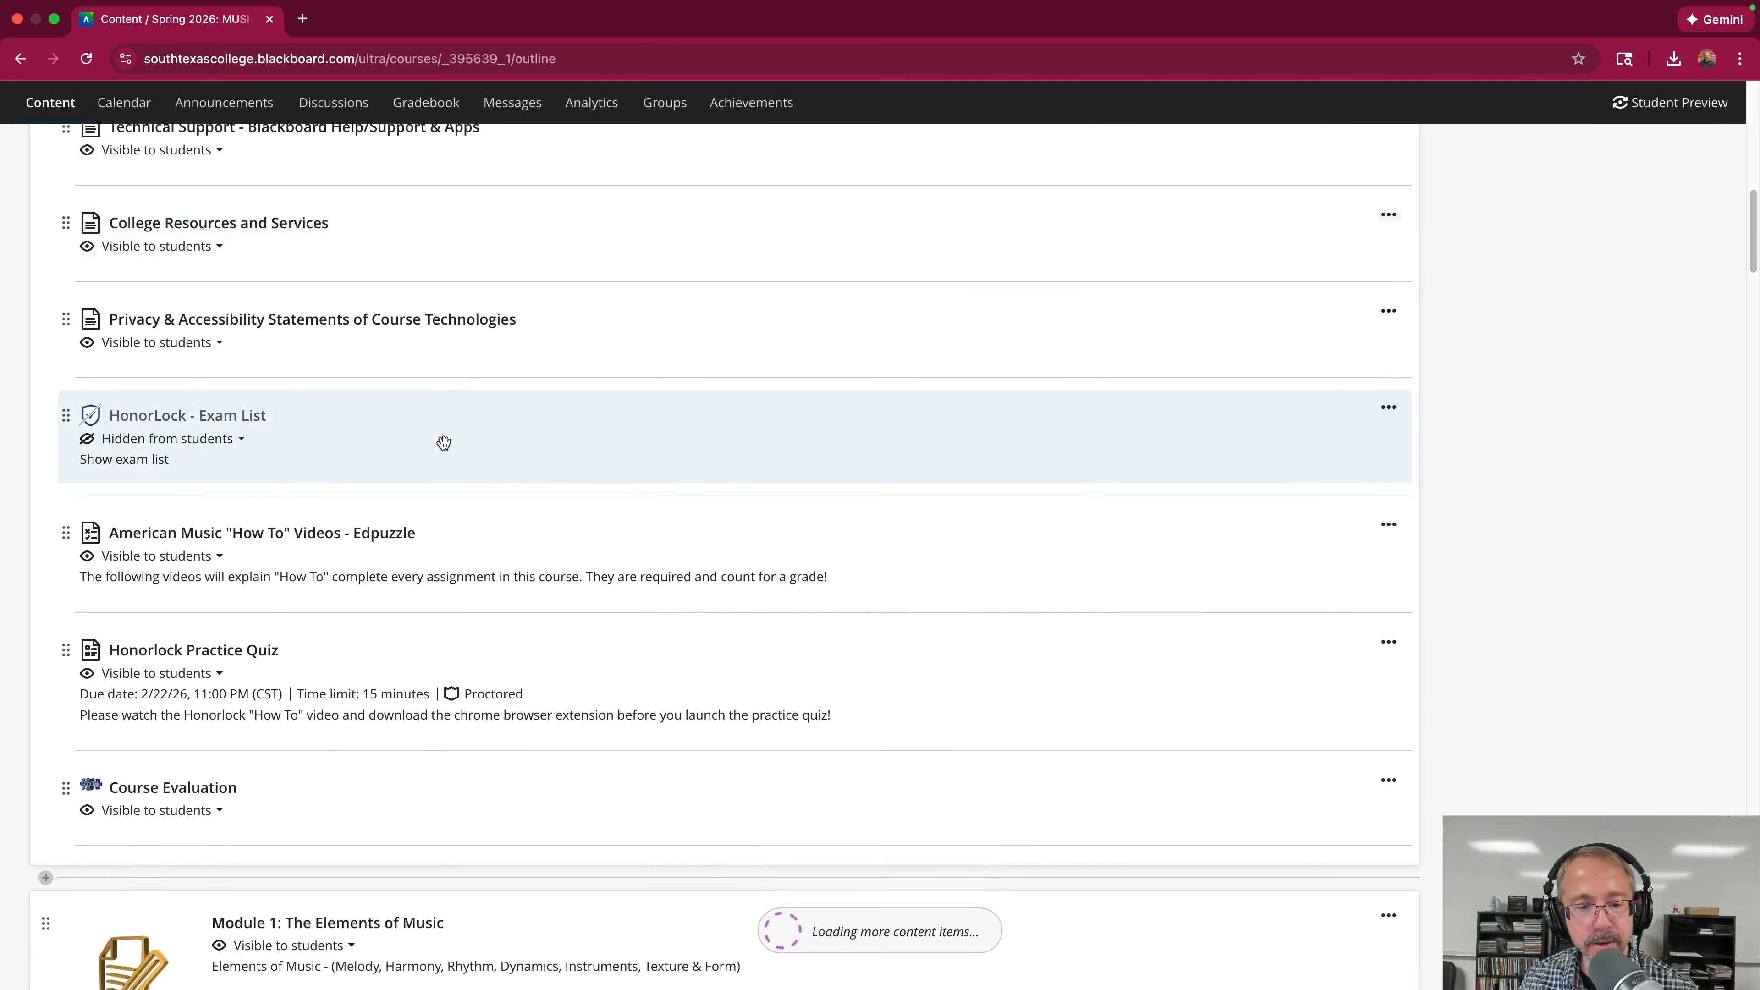
scroll(444, 443, "down", 5)
scroll(444, 443, "up", 15)
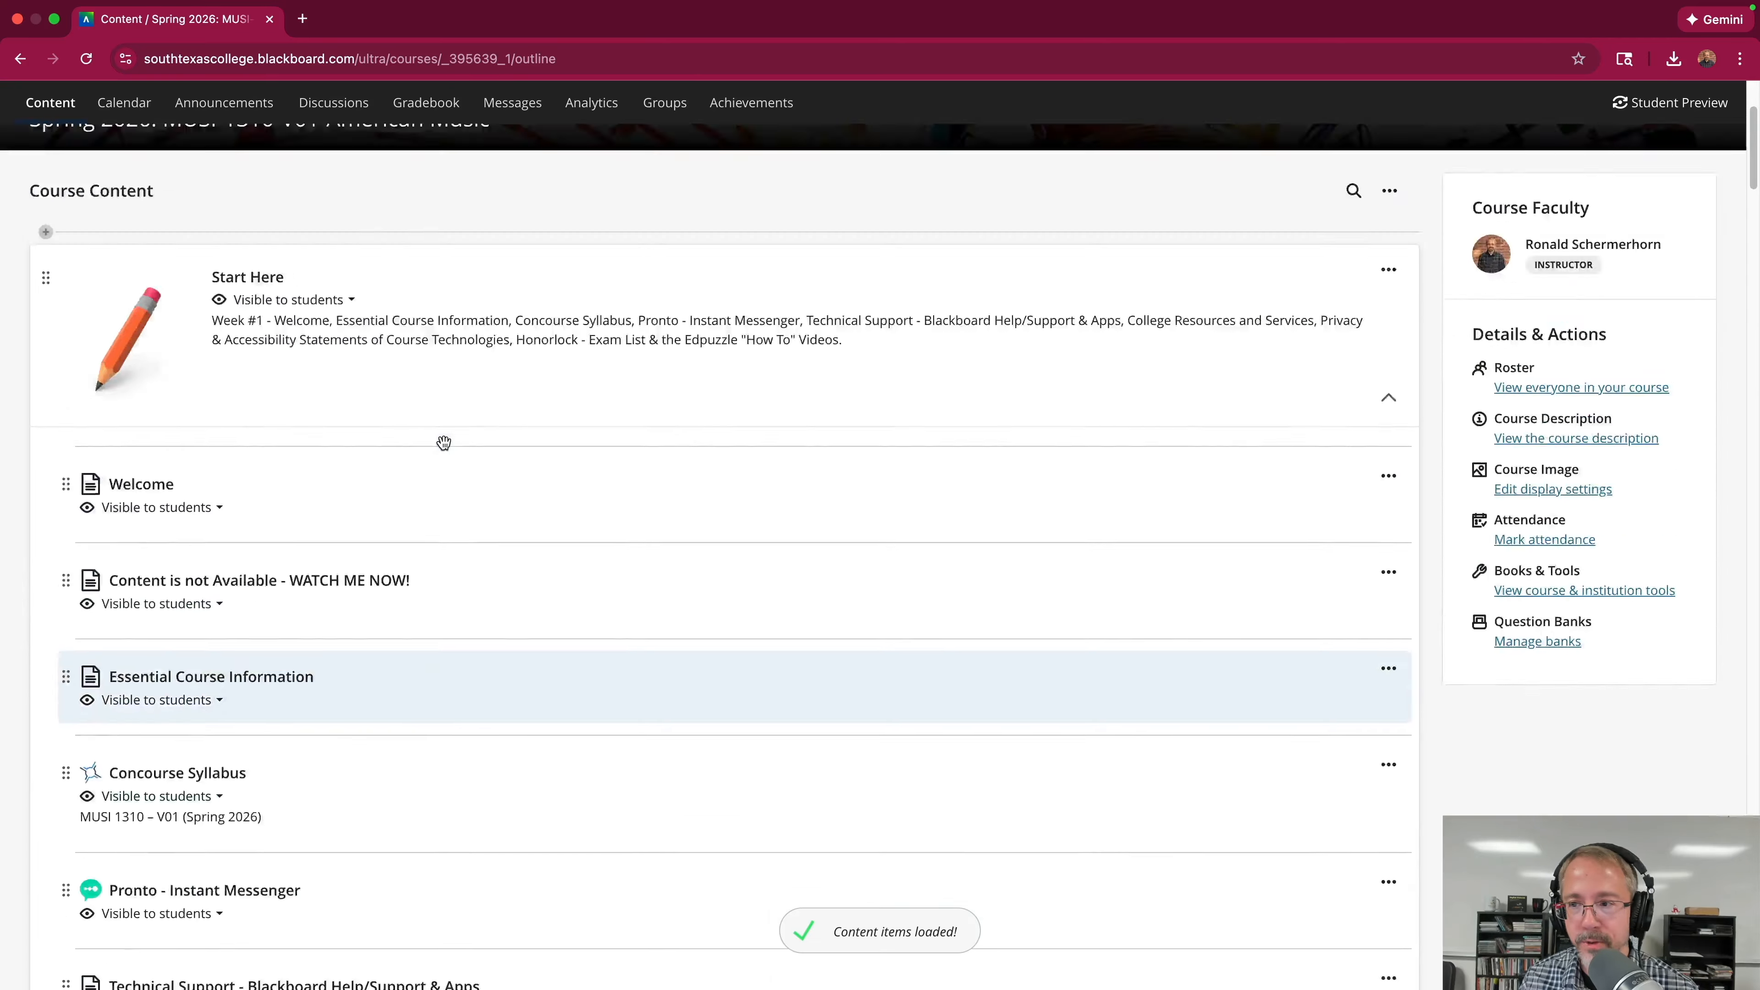
left_click(1389, 634)
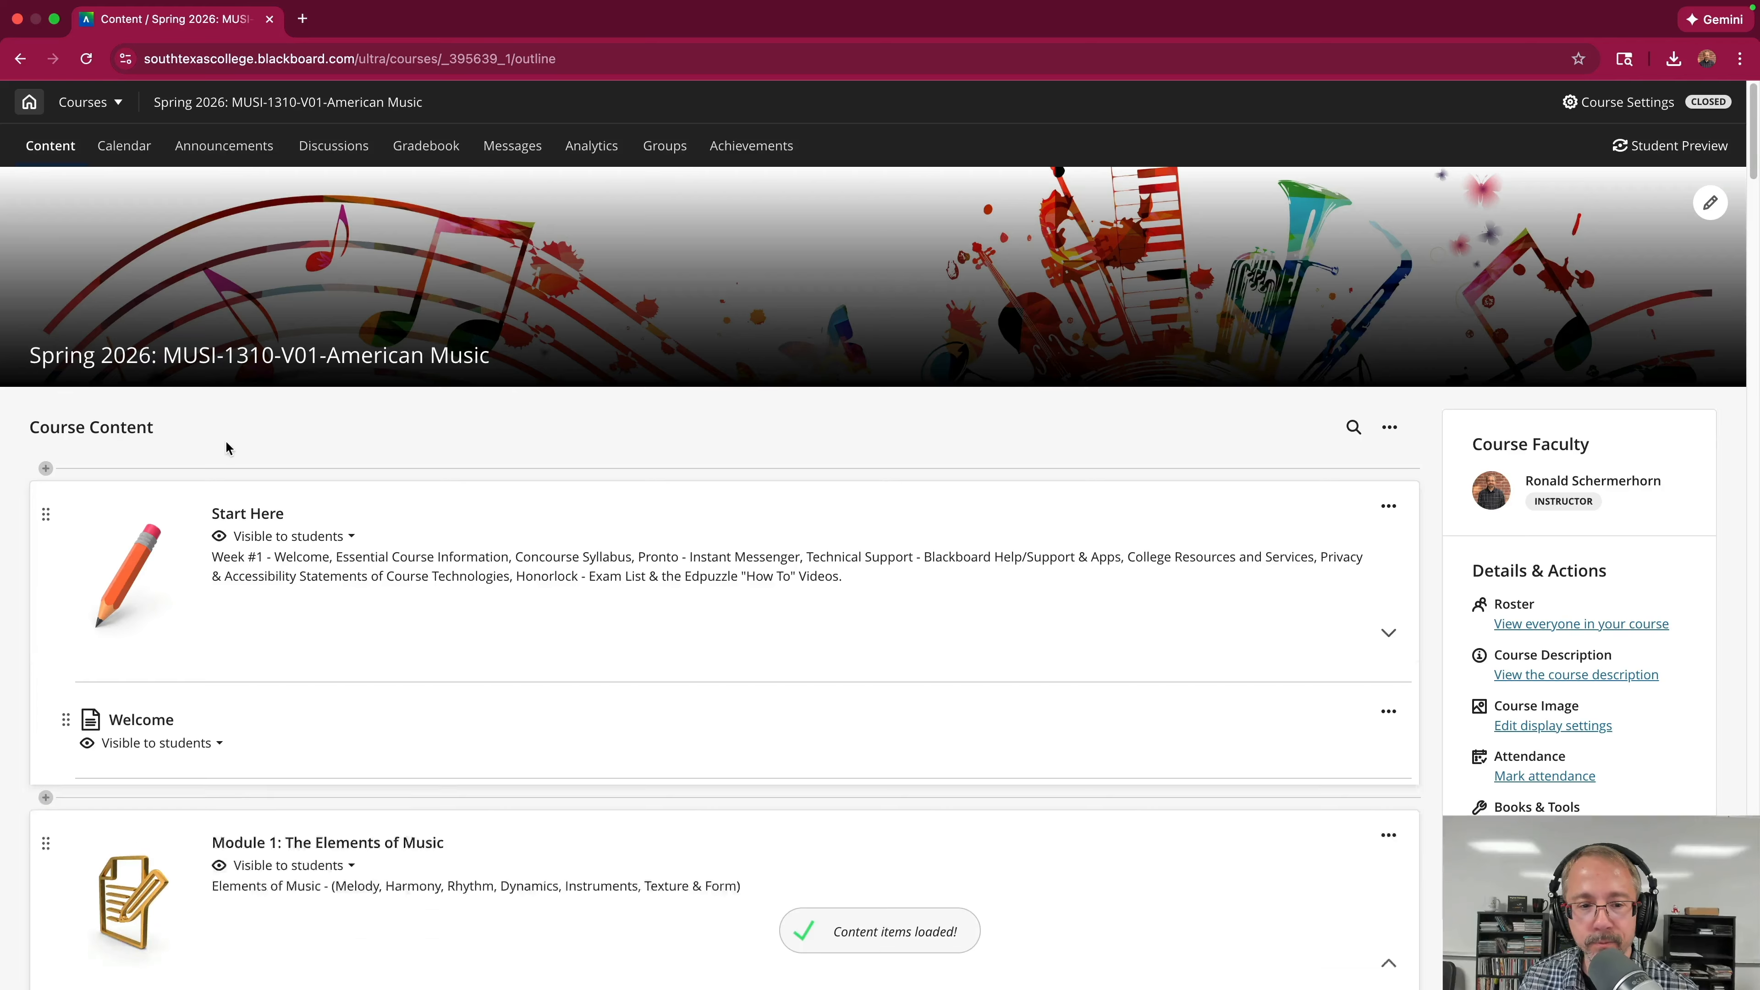
Add a release condition to Module 1: The Elements of Music requiring 60% or higher on American Music "How To" Videos - Edpuzzle.
scroll(493, 505, "down", 2)
scroll(493, 504, "down", 1)
left_click(316, 569)
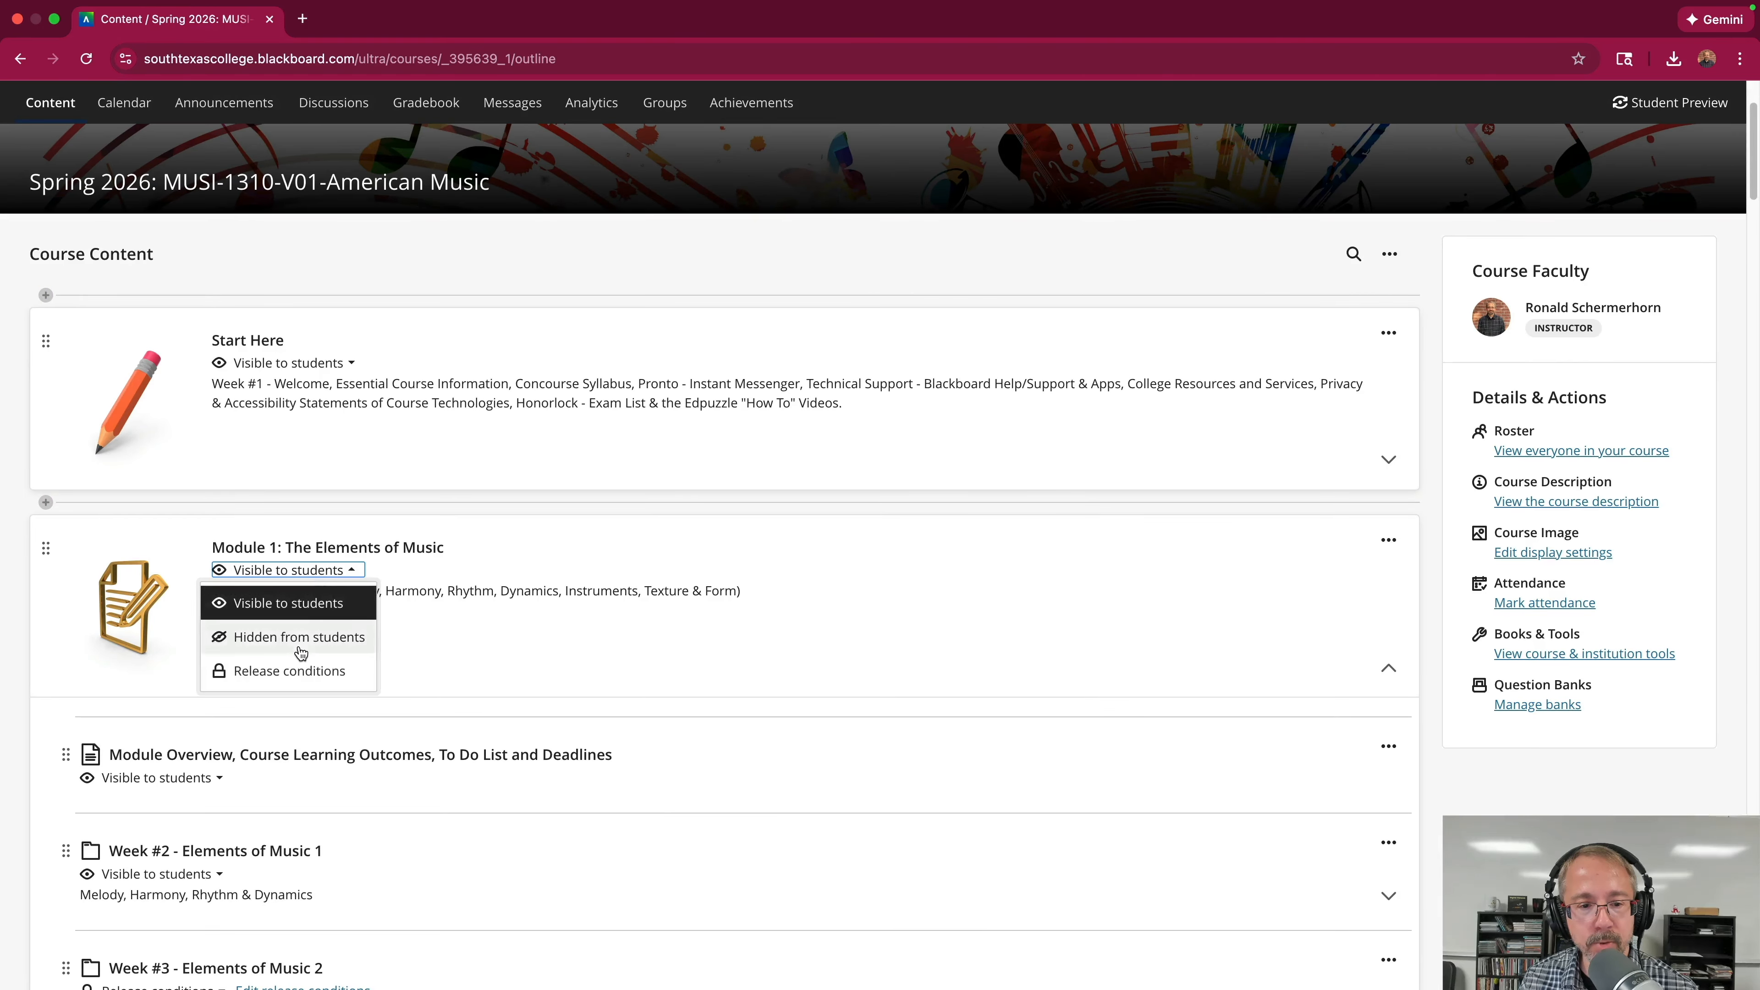
left_click(290, 671)
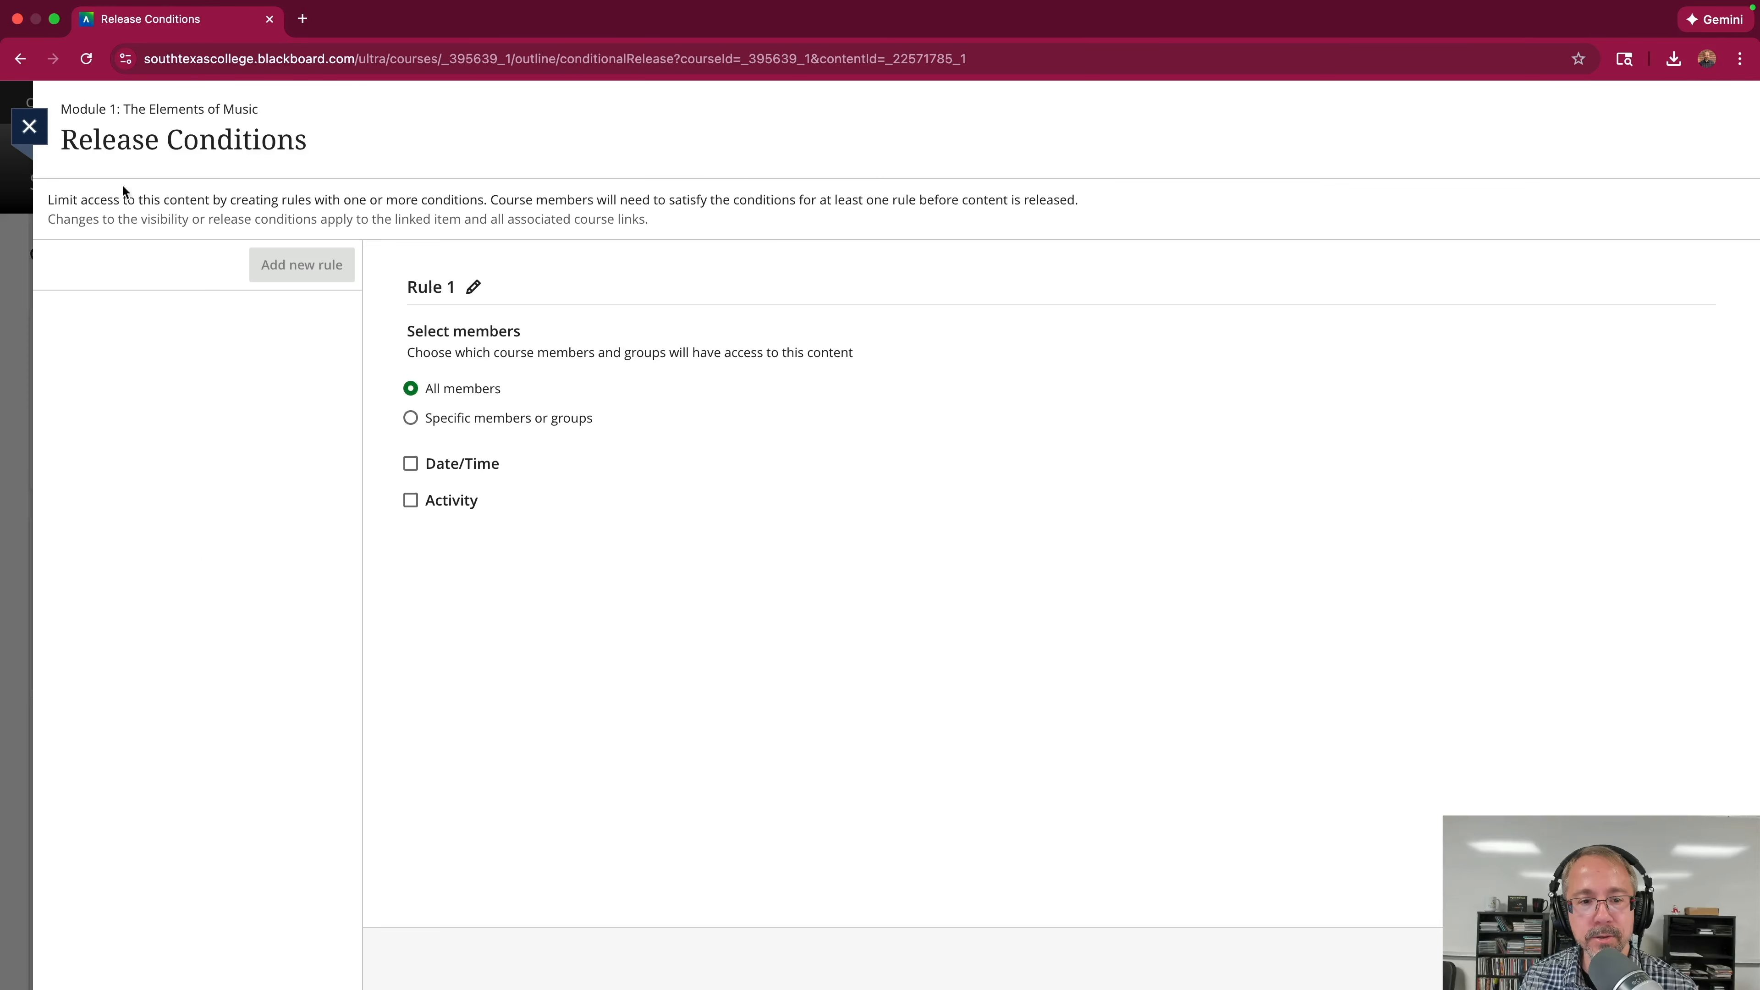
left_click(410, 500)
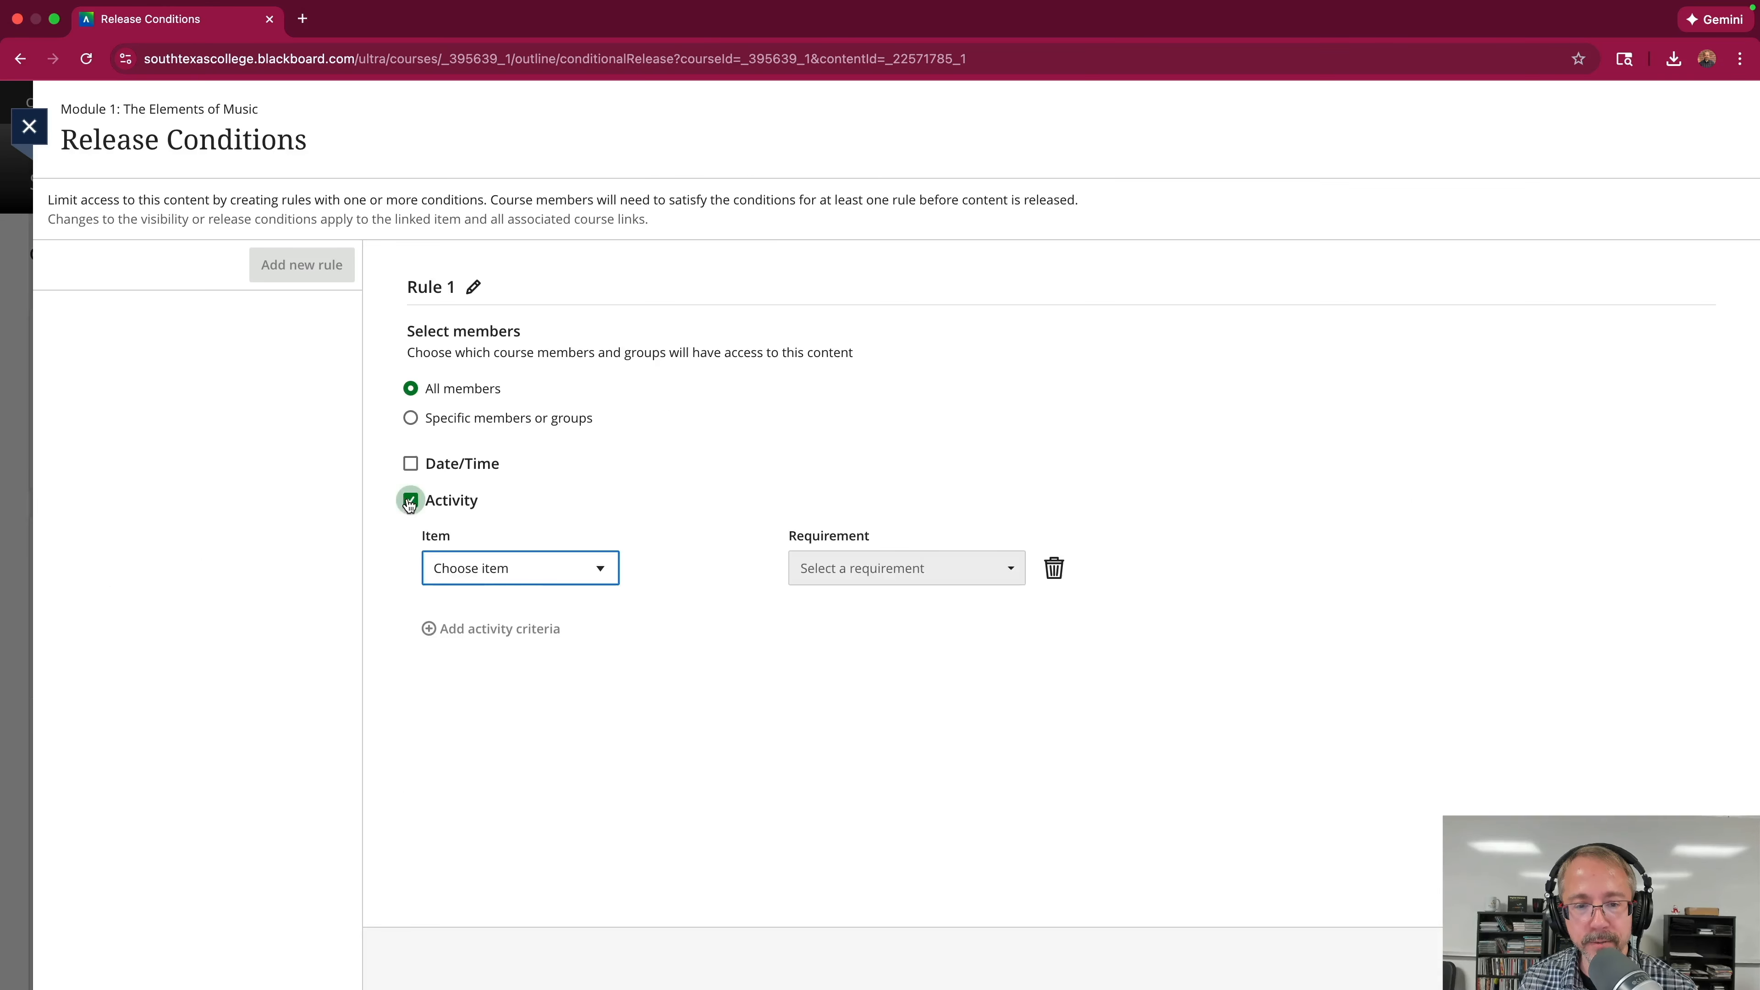
left_click(531, 571)
type("Ho")
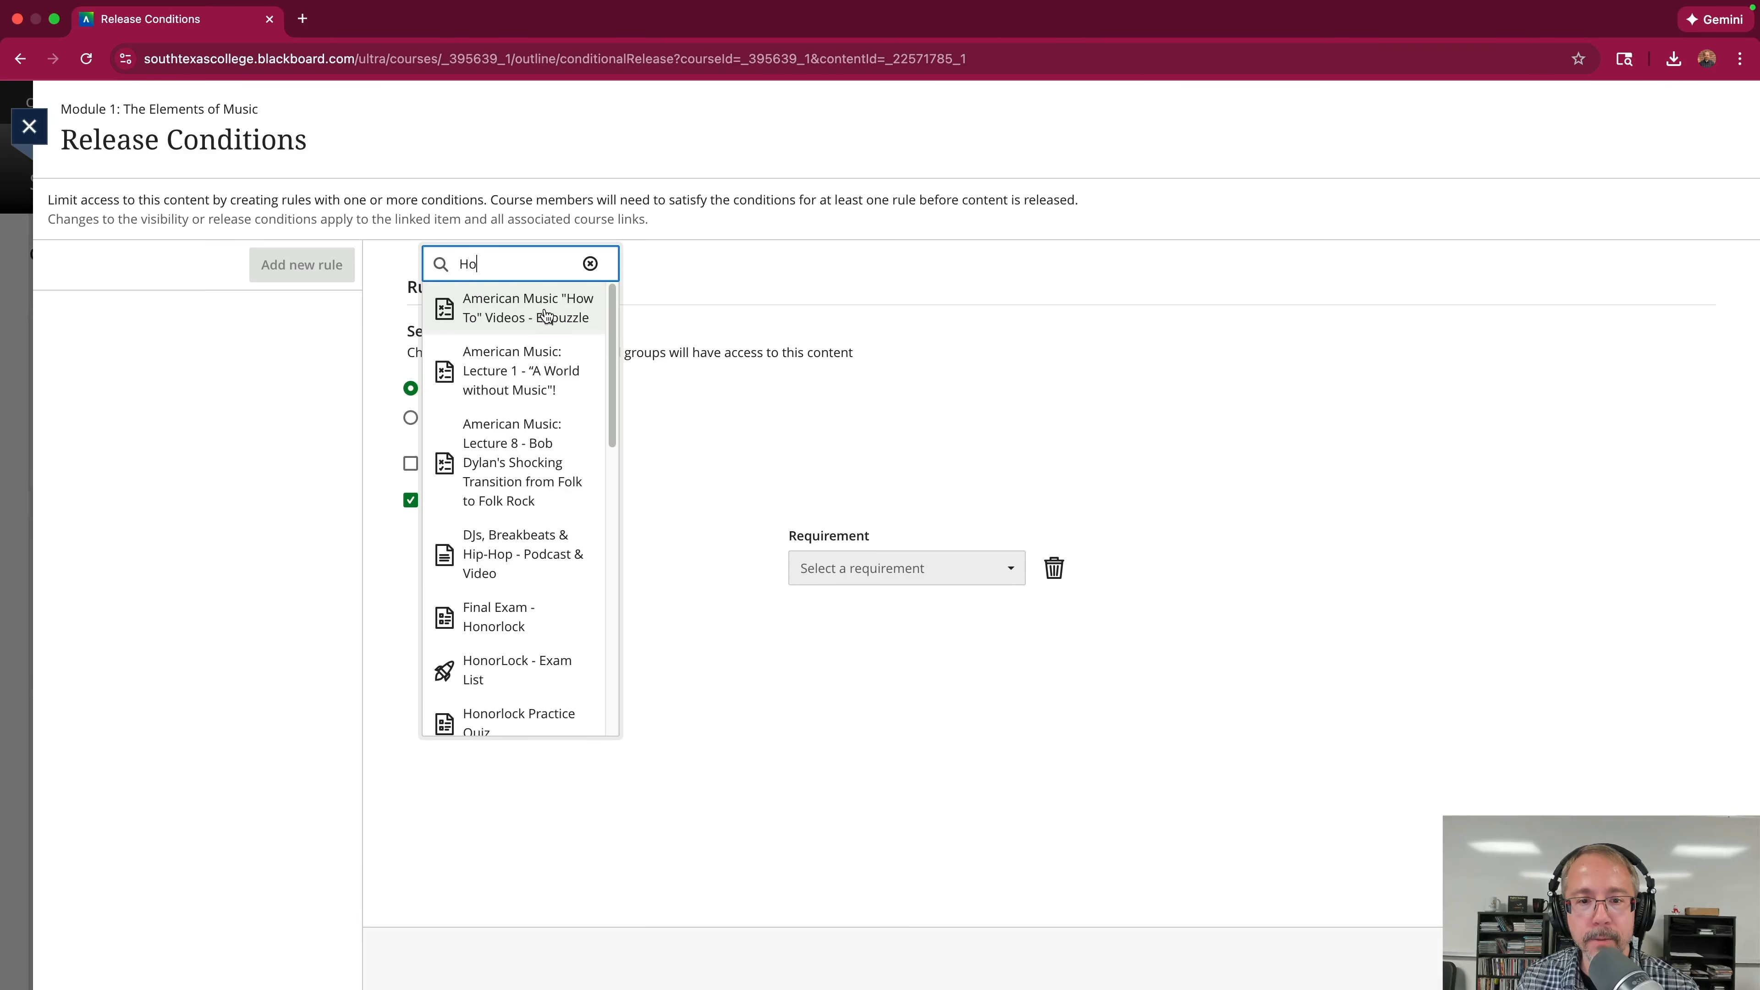
left_click(561, 319)
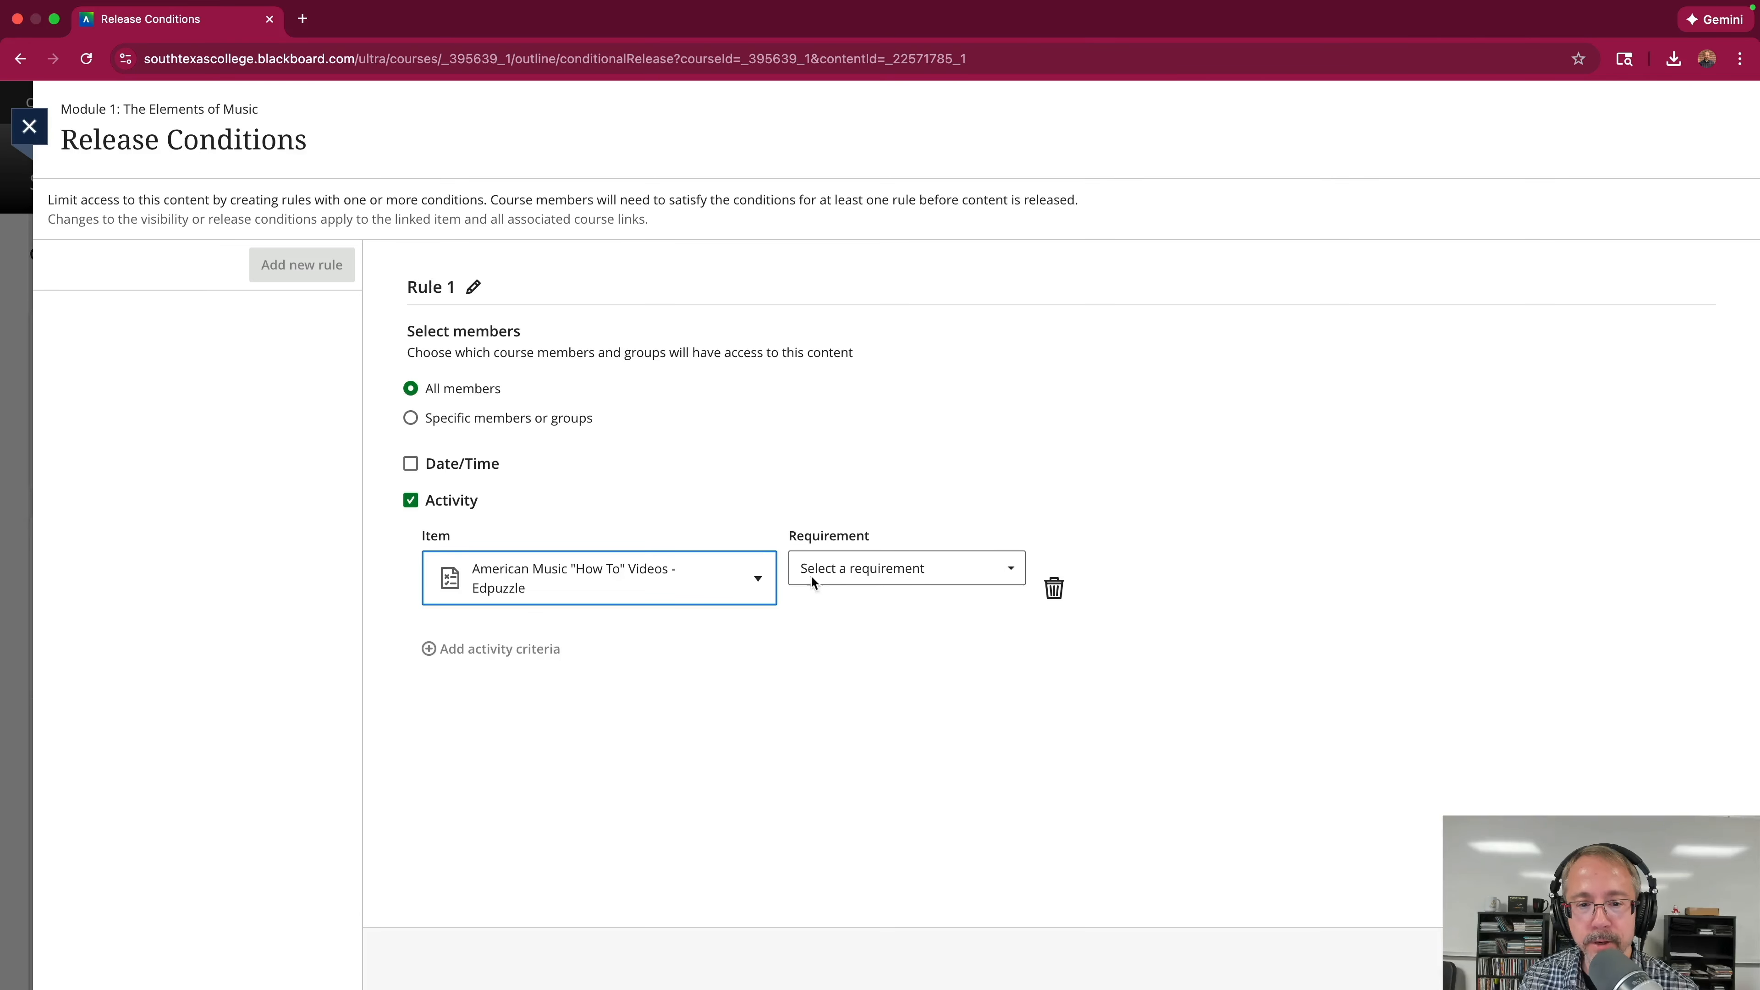
left_click(876, 582)
left_click(861, 794)
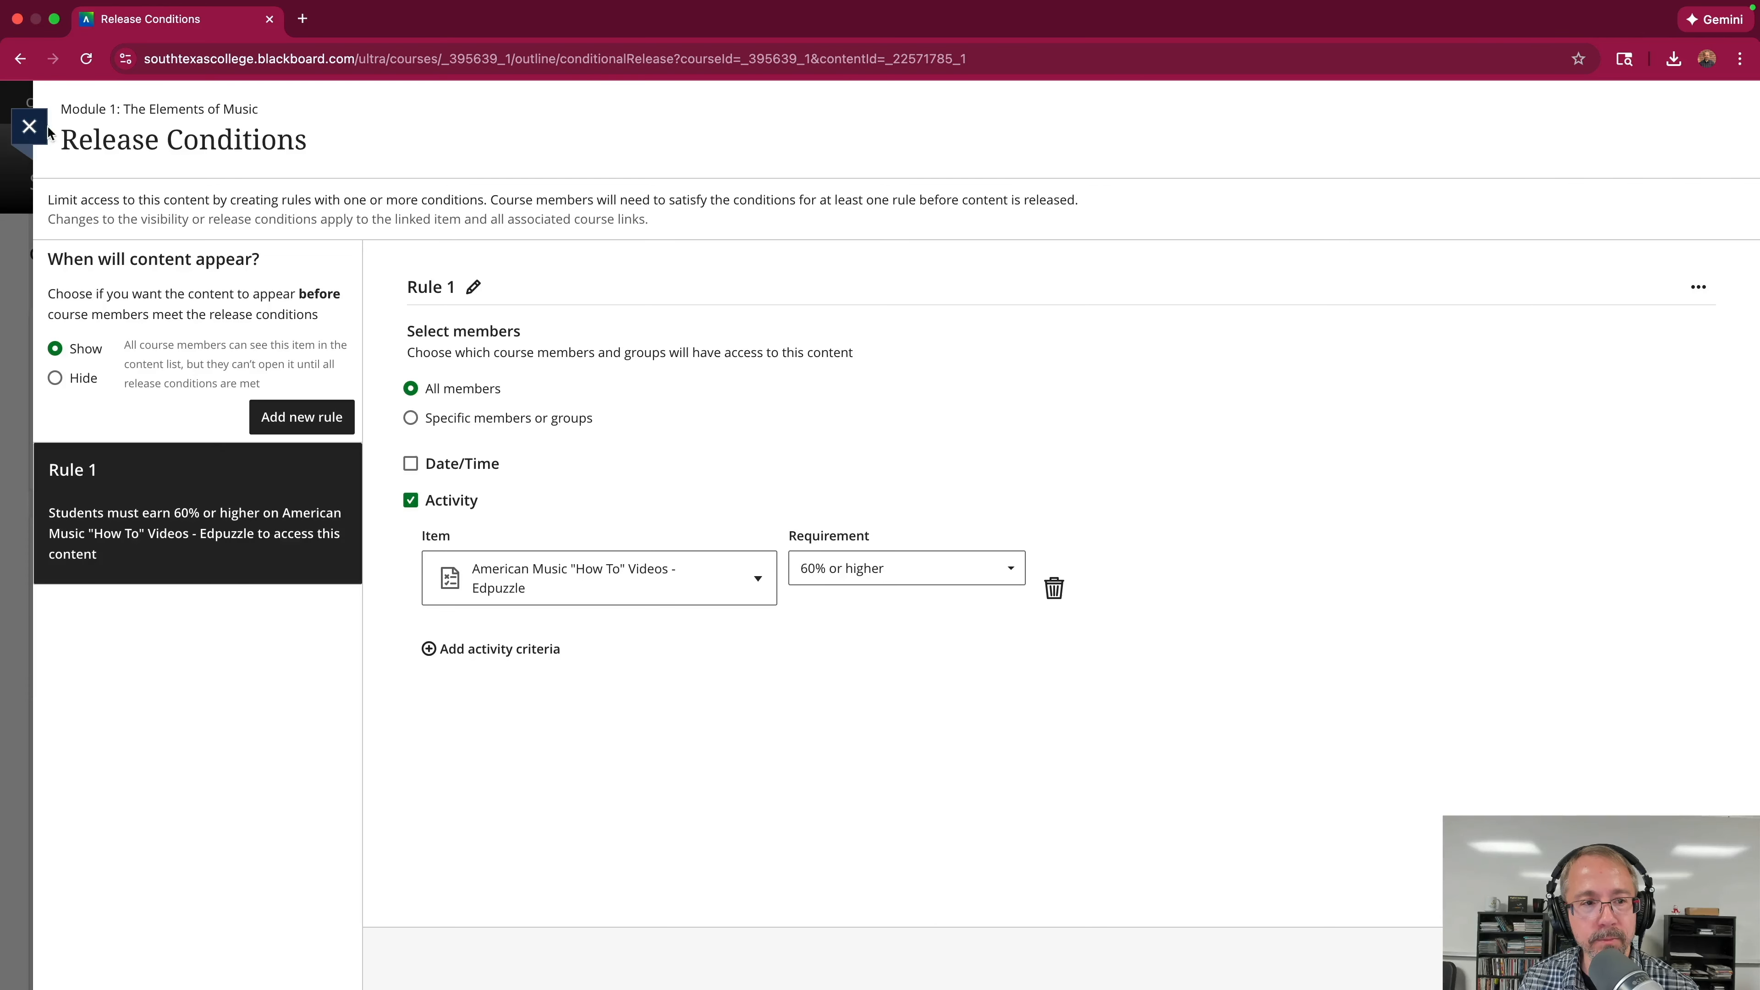
left_click(29, 125)
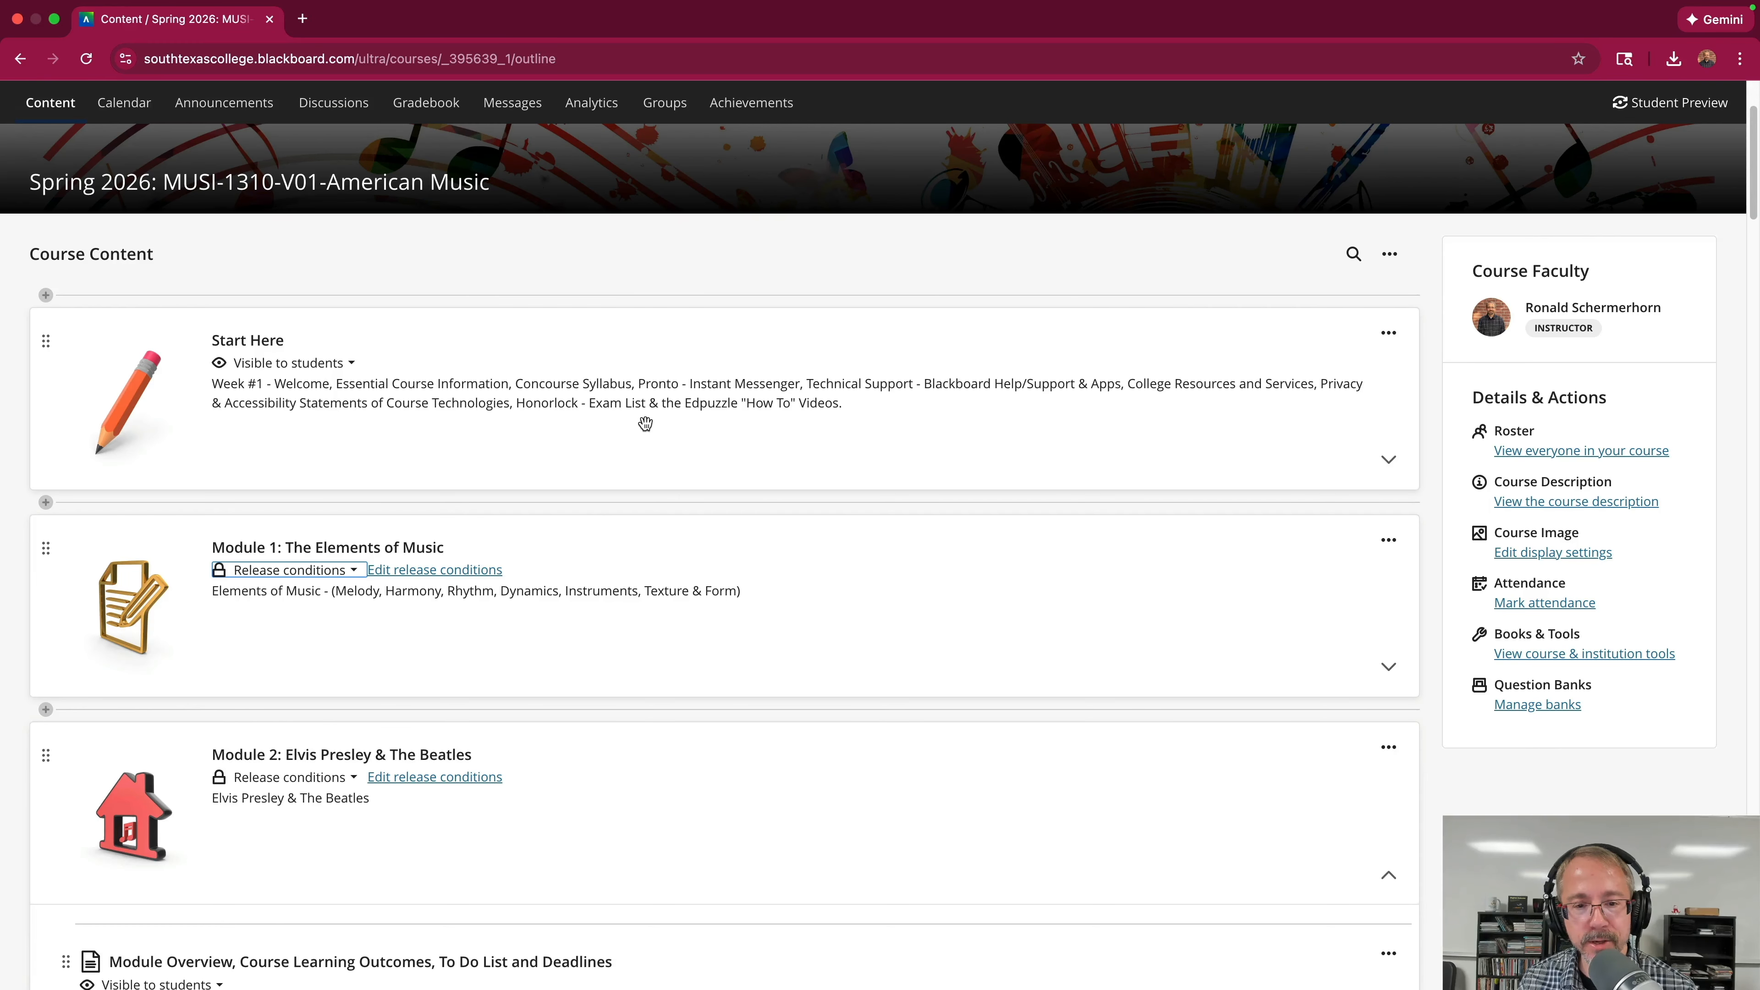
Switch to the course calendar and back to the content outline to collapse the modules, and review the release settings of Modules 1 to 4.
scroll(824, 554, "down", 2)
scroll(825, 555, "up", 5)
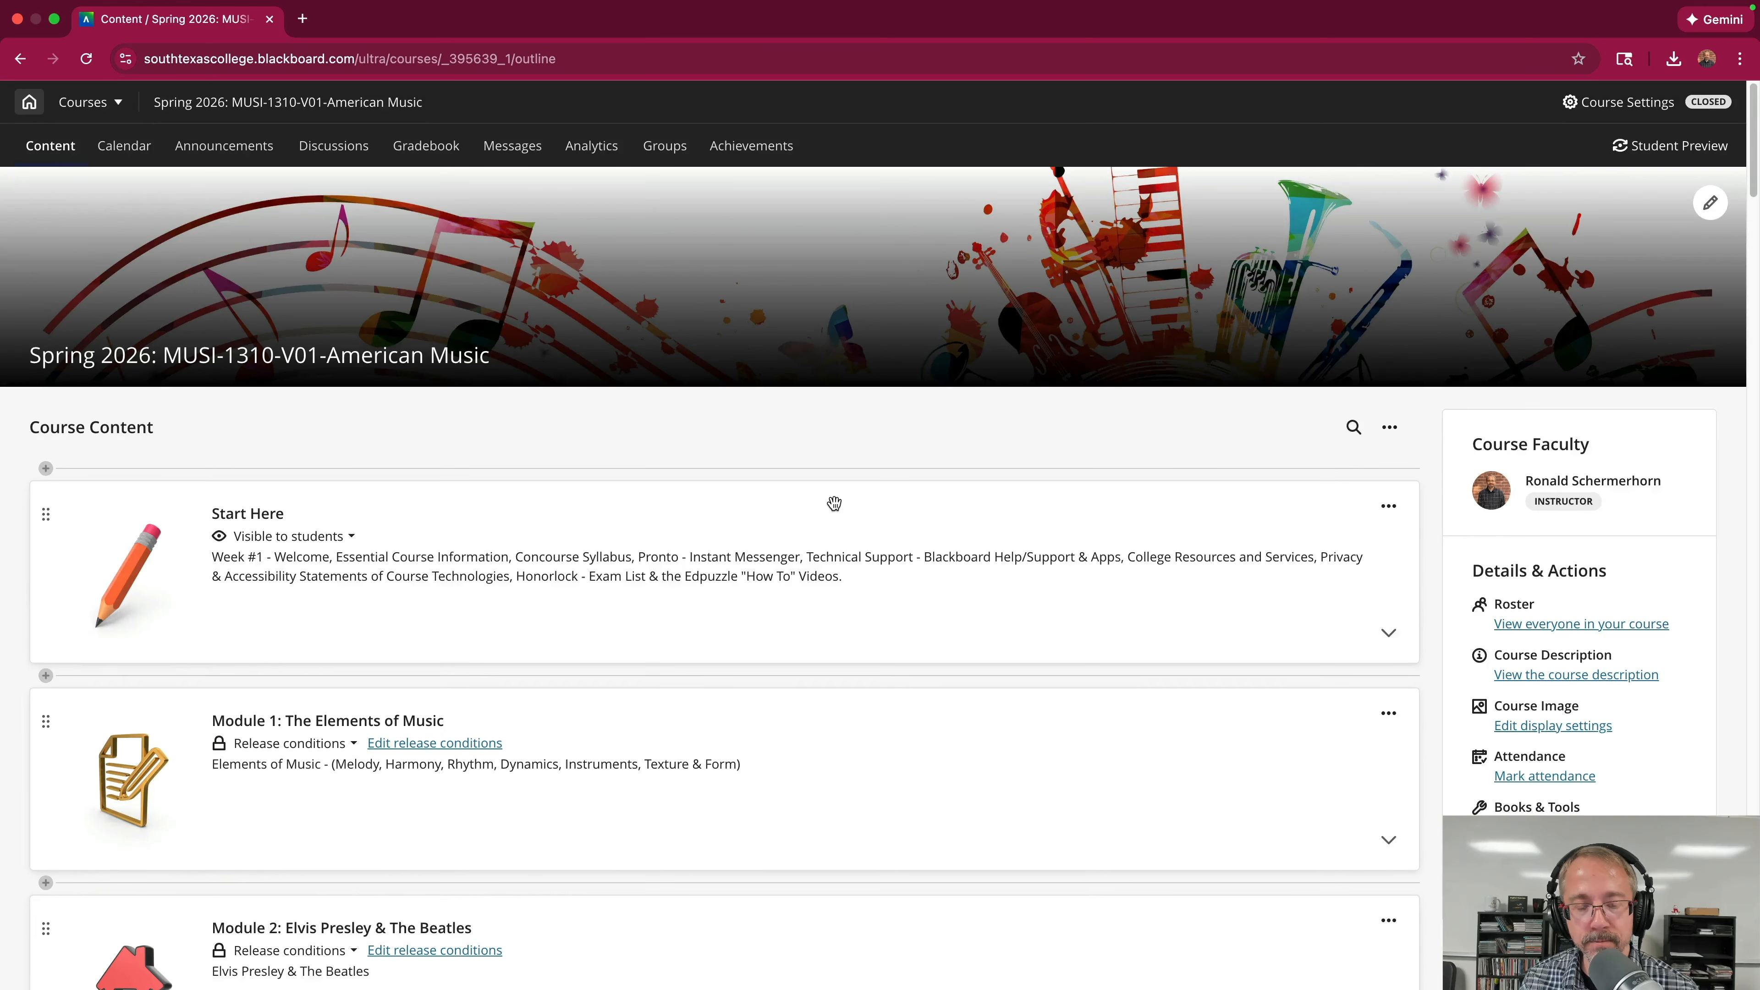
left_click(833, 504)
scroll(834, 504, "down", 3)
scroll(834, 504, "up", 4)
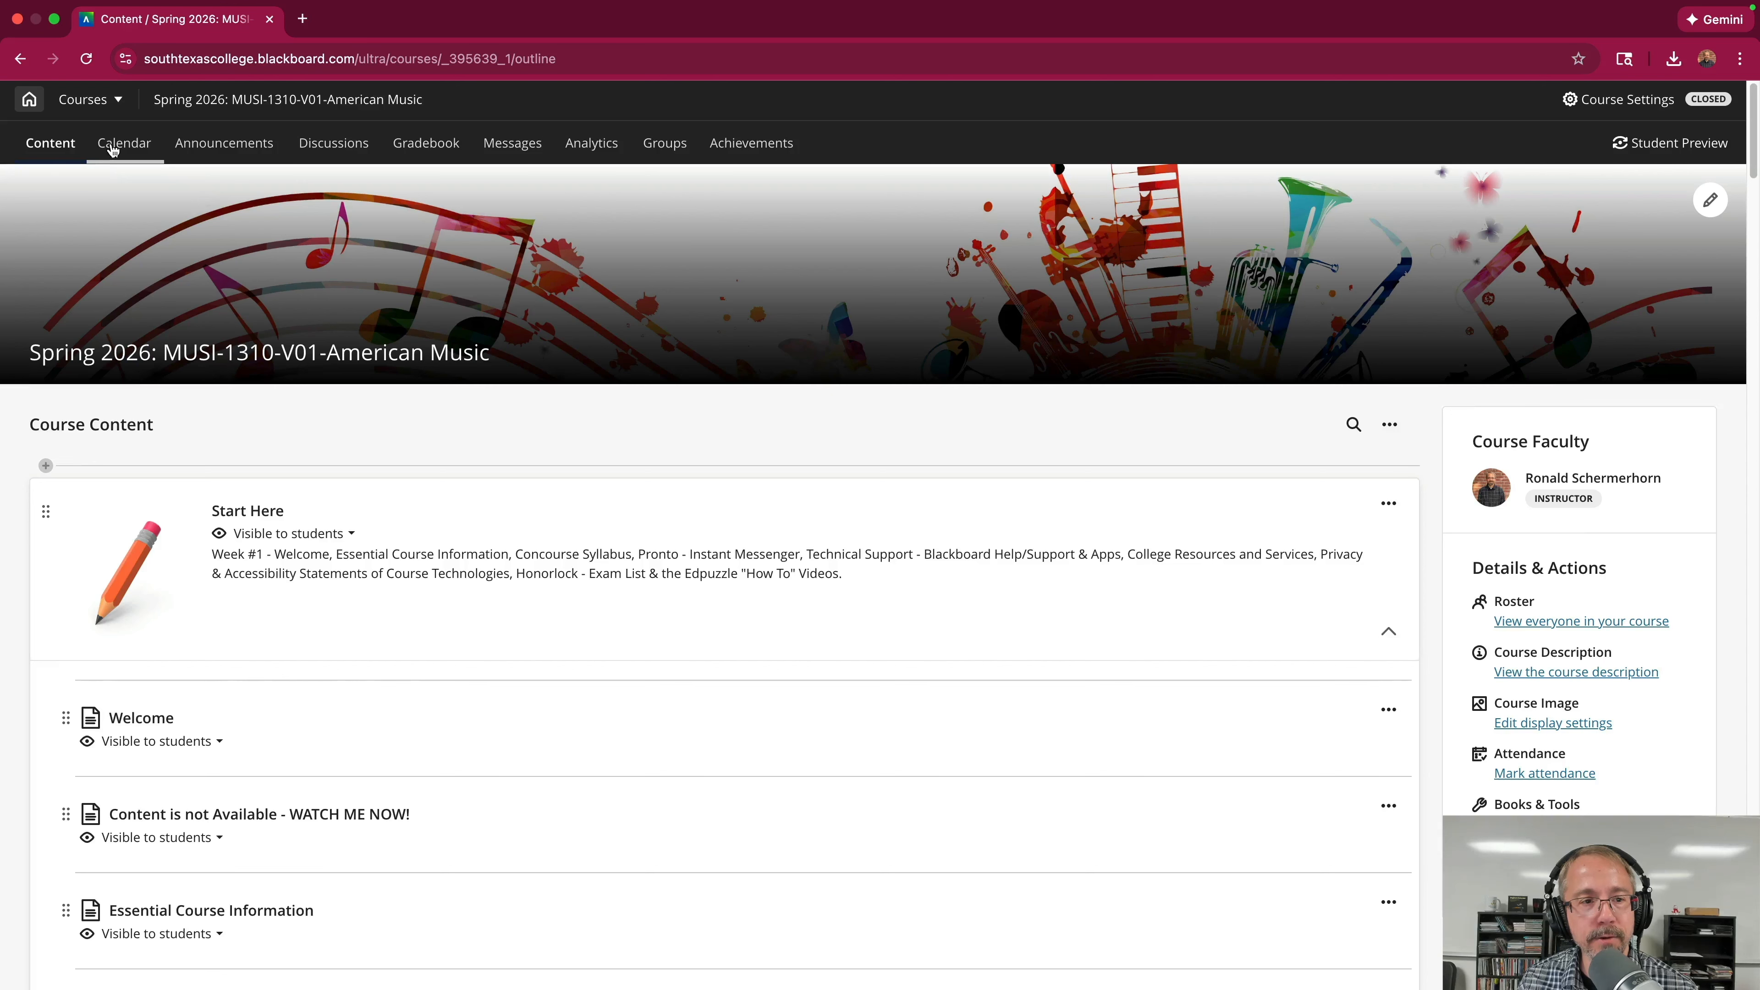
left_click(112, 151)
left_click(51, 146)
scroll(636, 539, "down", 2)
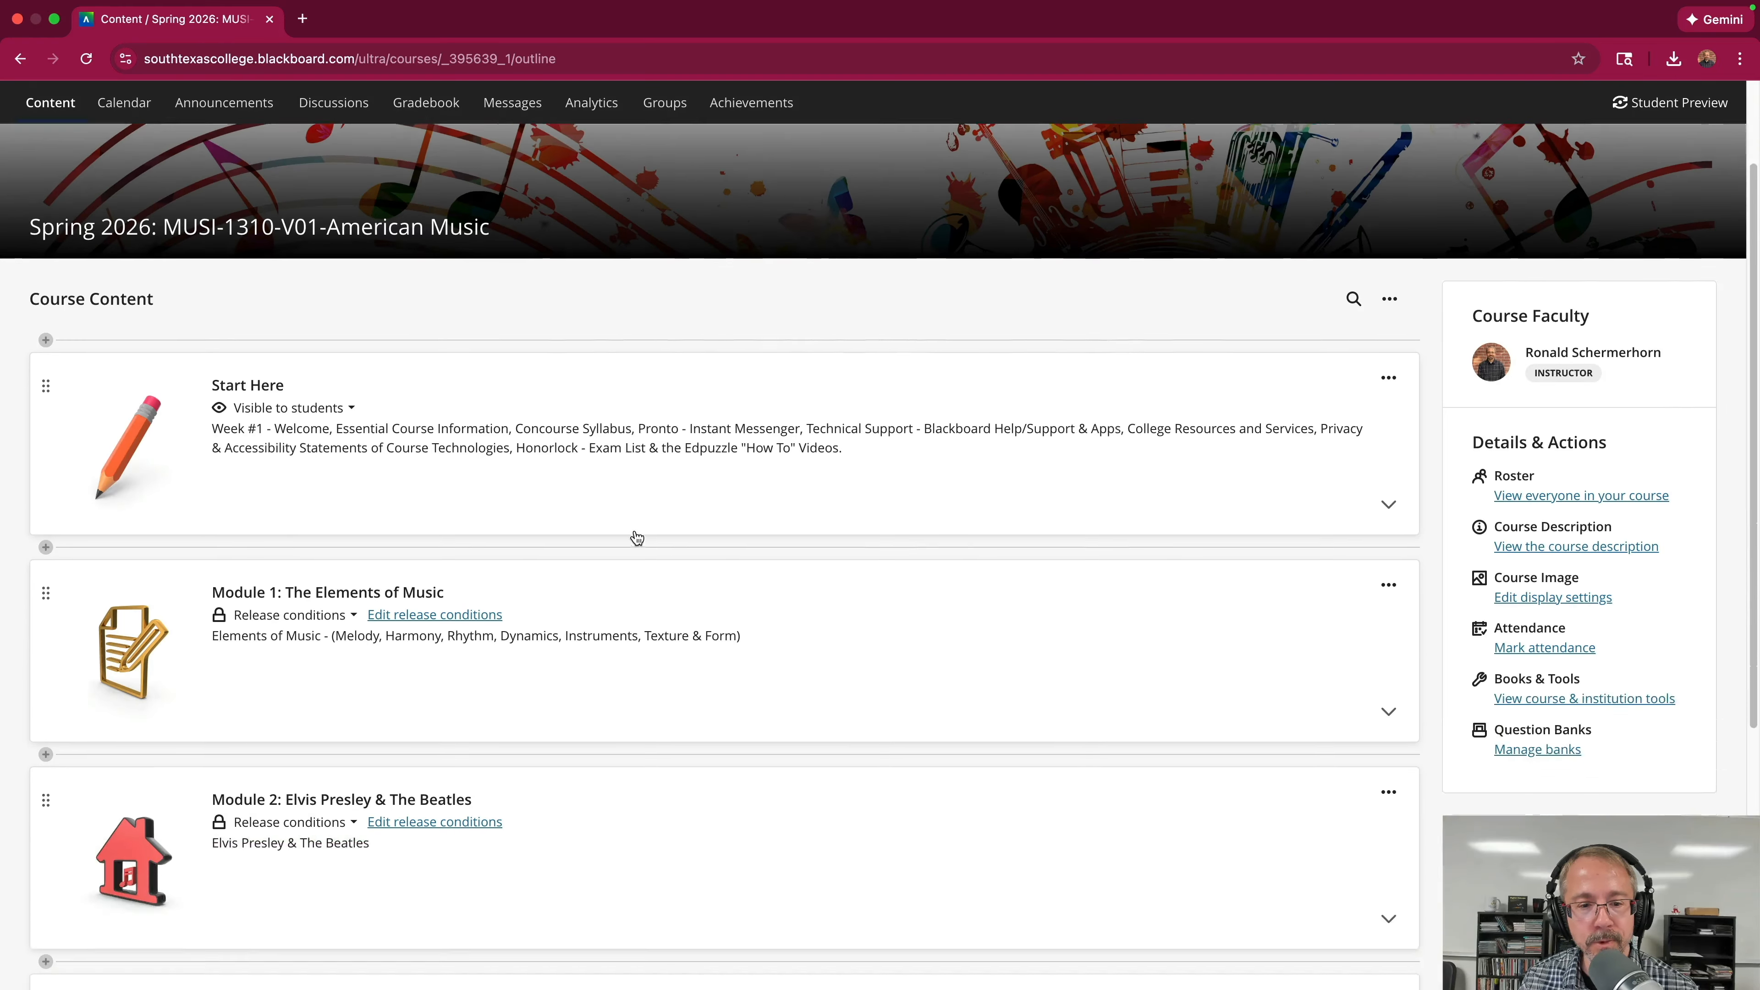
scroll(628, 499, "down", 1)
scroll(613, 463, "down", 5)
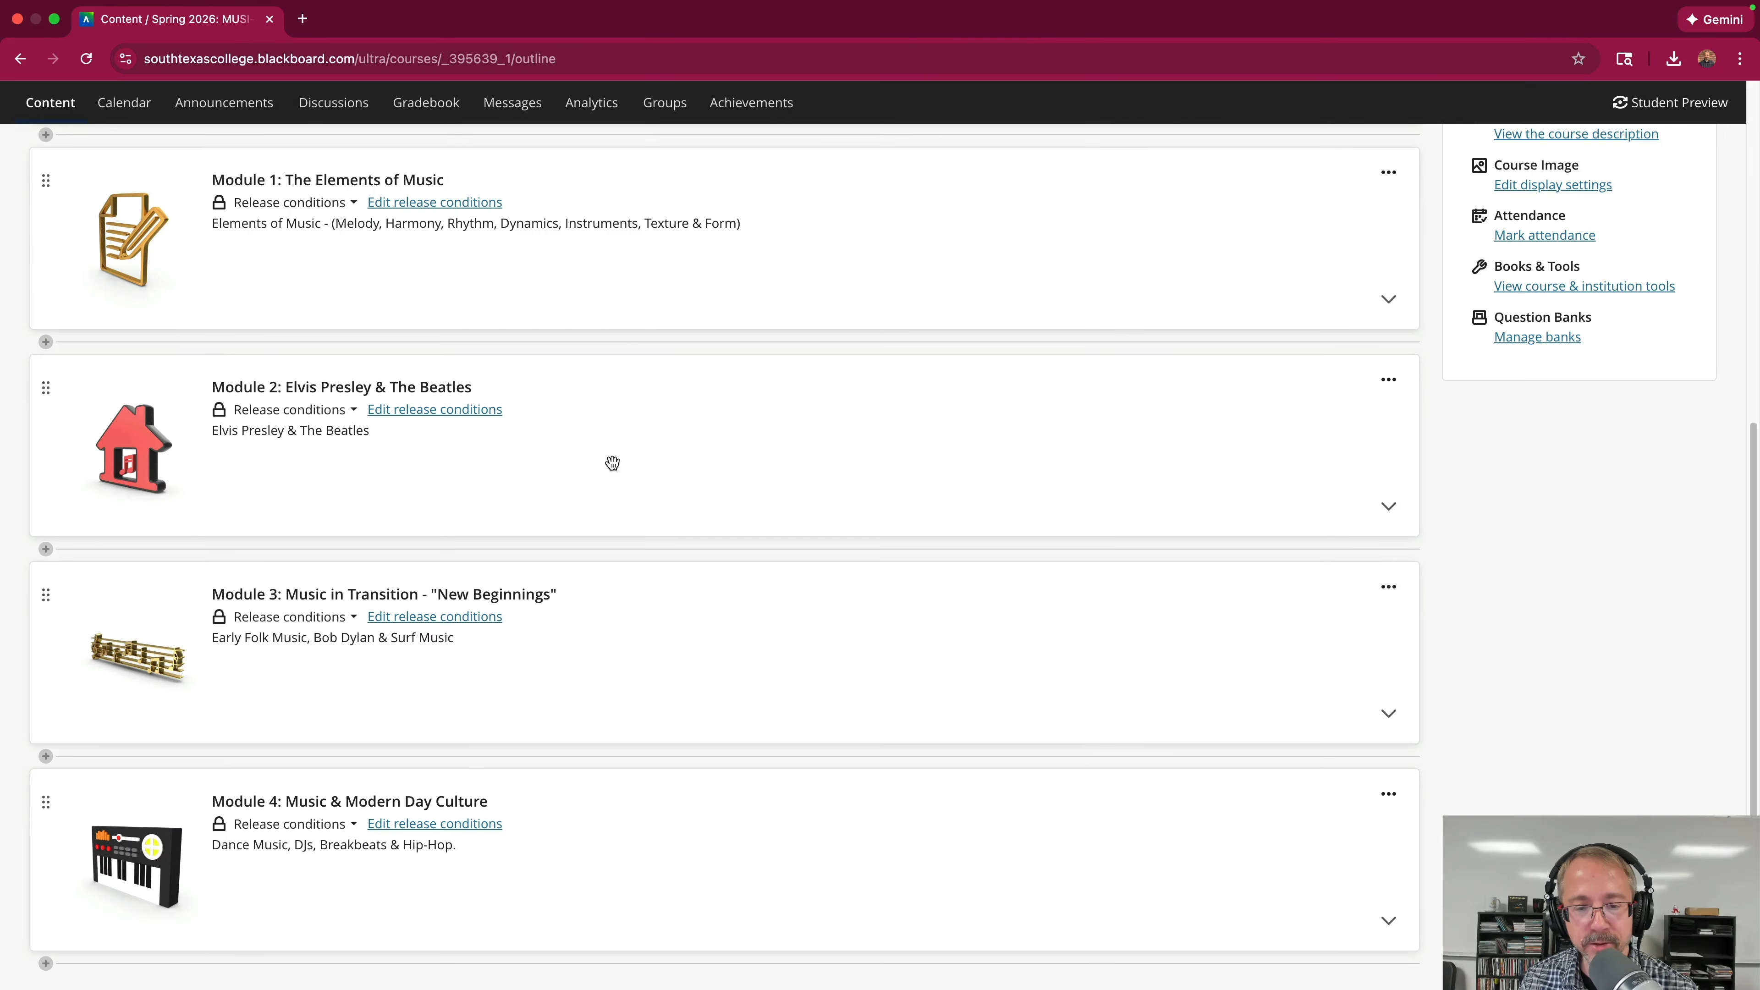
Expand Module 4: Music & Modern Day Culture and review the release settings of its Week #12 to Week #16 folders.
left_click(645, 798)
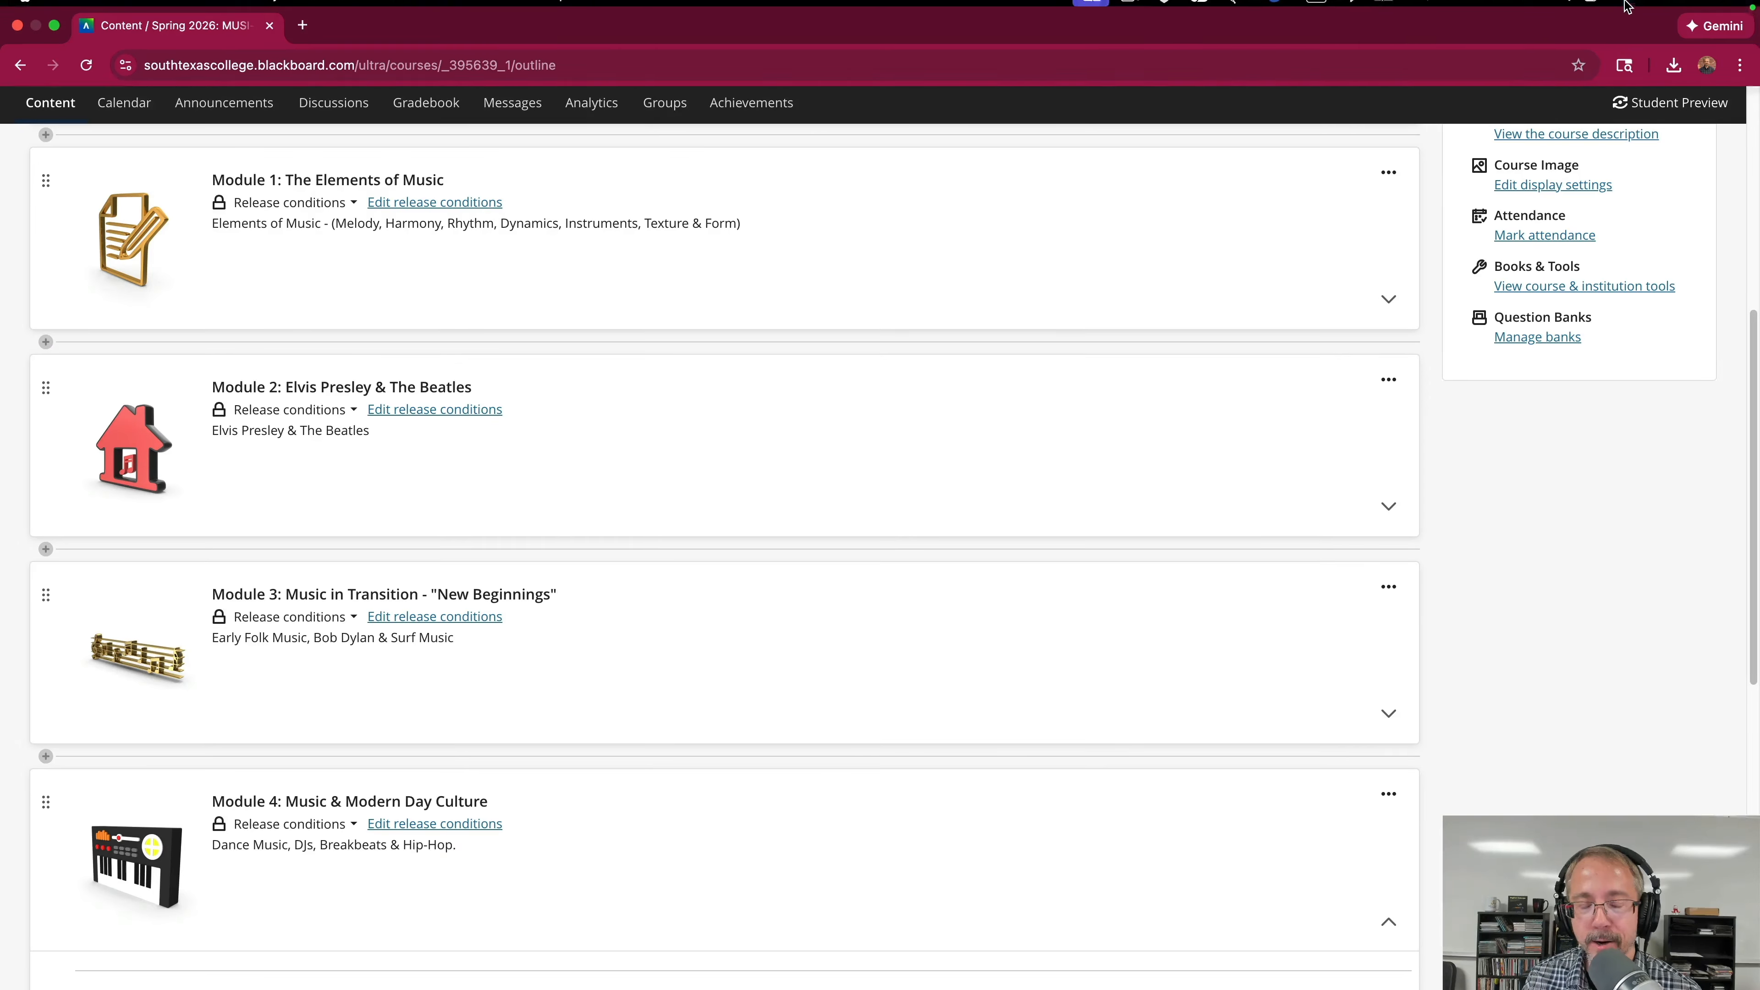
scroll(547, 447, "down", 1)
scroll(548, 448, "down", 4)
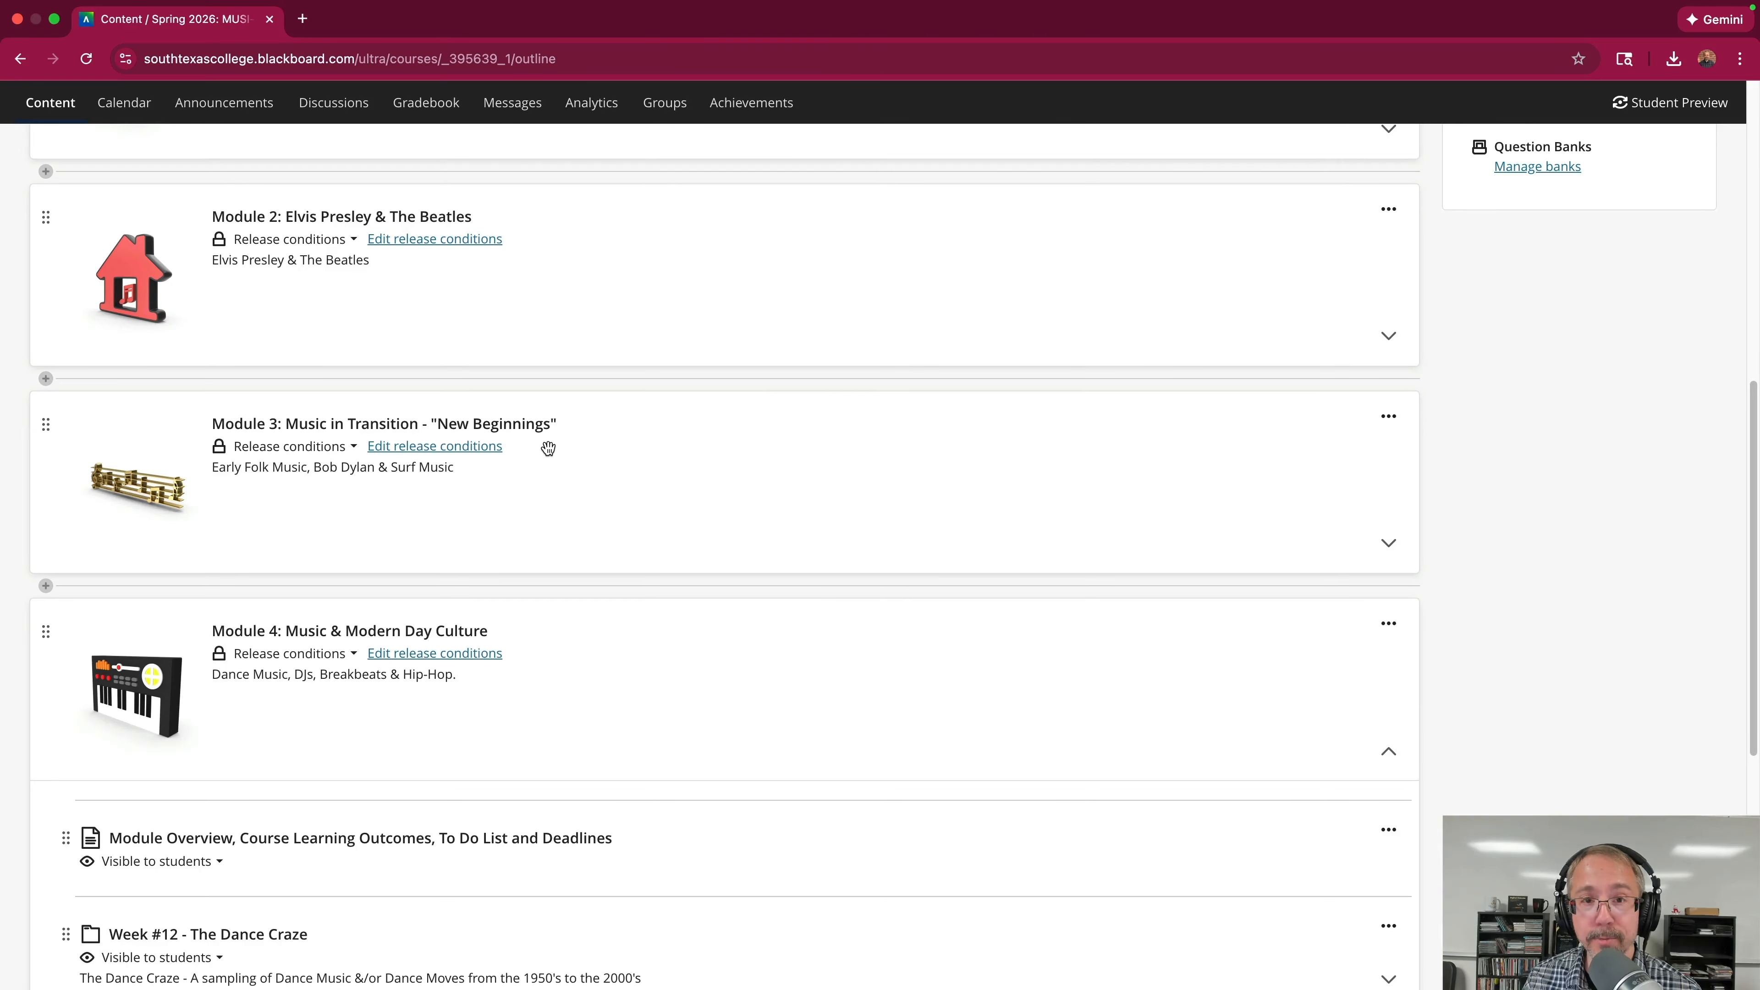
scroll(547, 448, "down", 11)
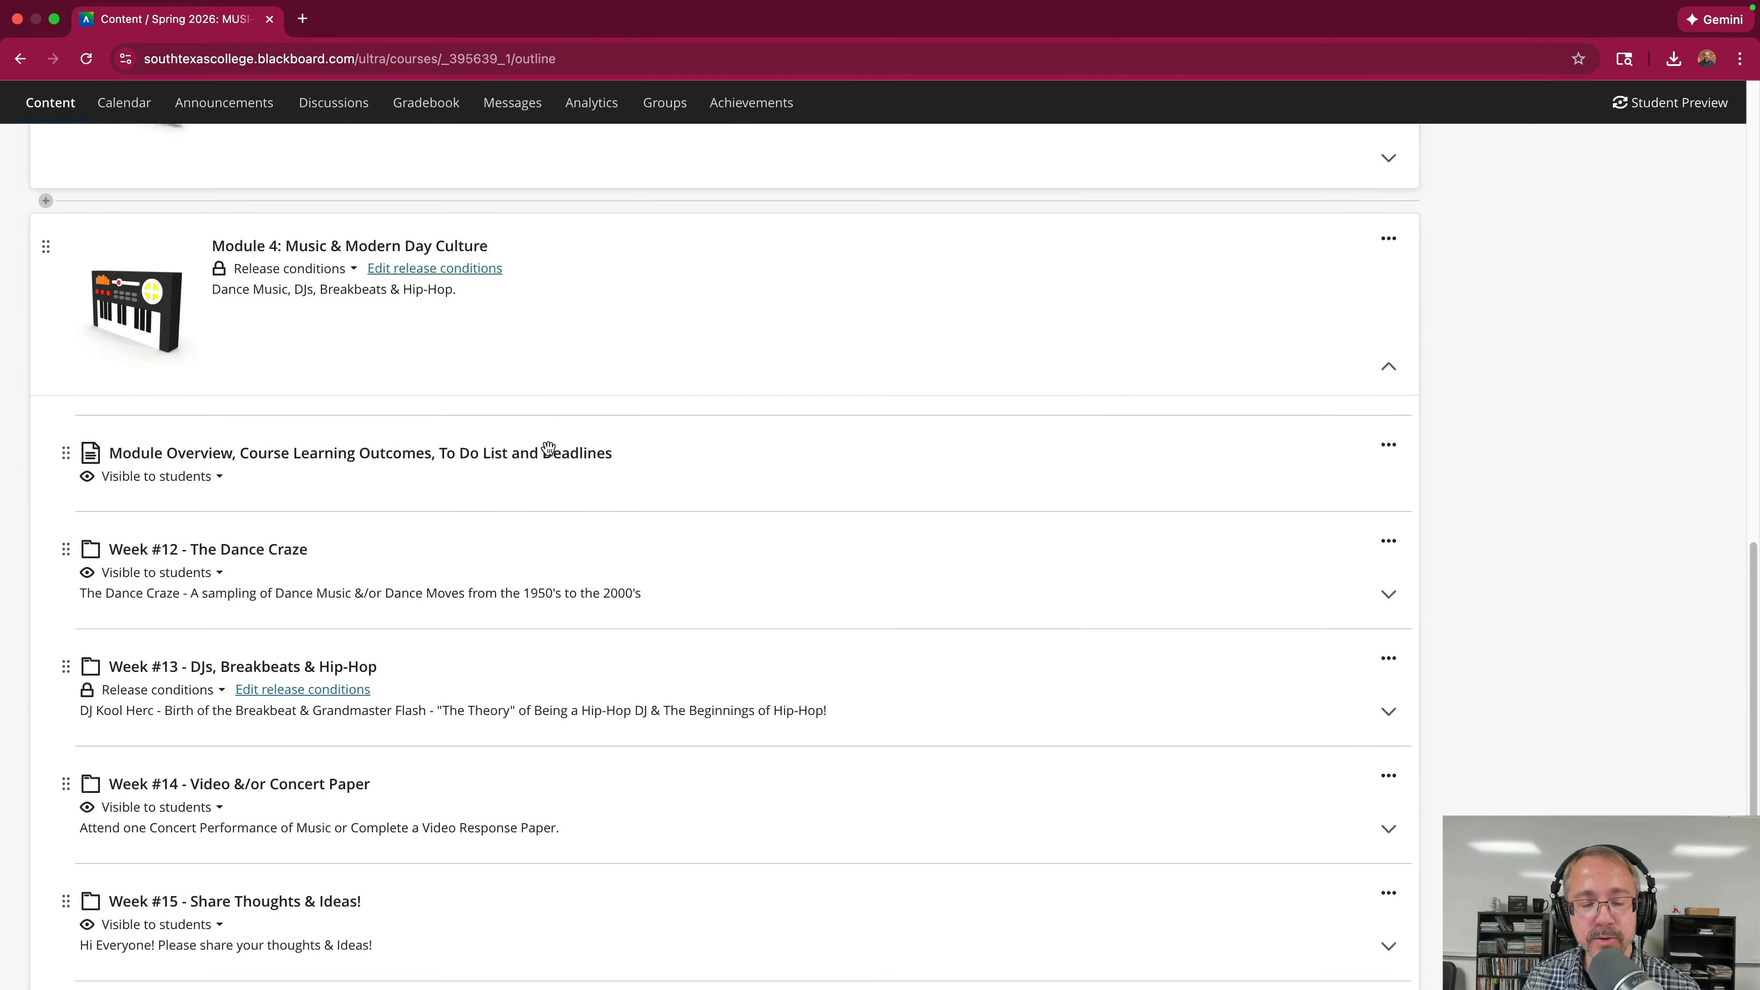
scroll(547, 448, "up", 20)
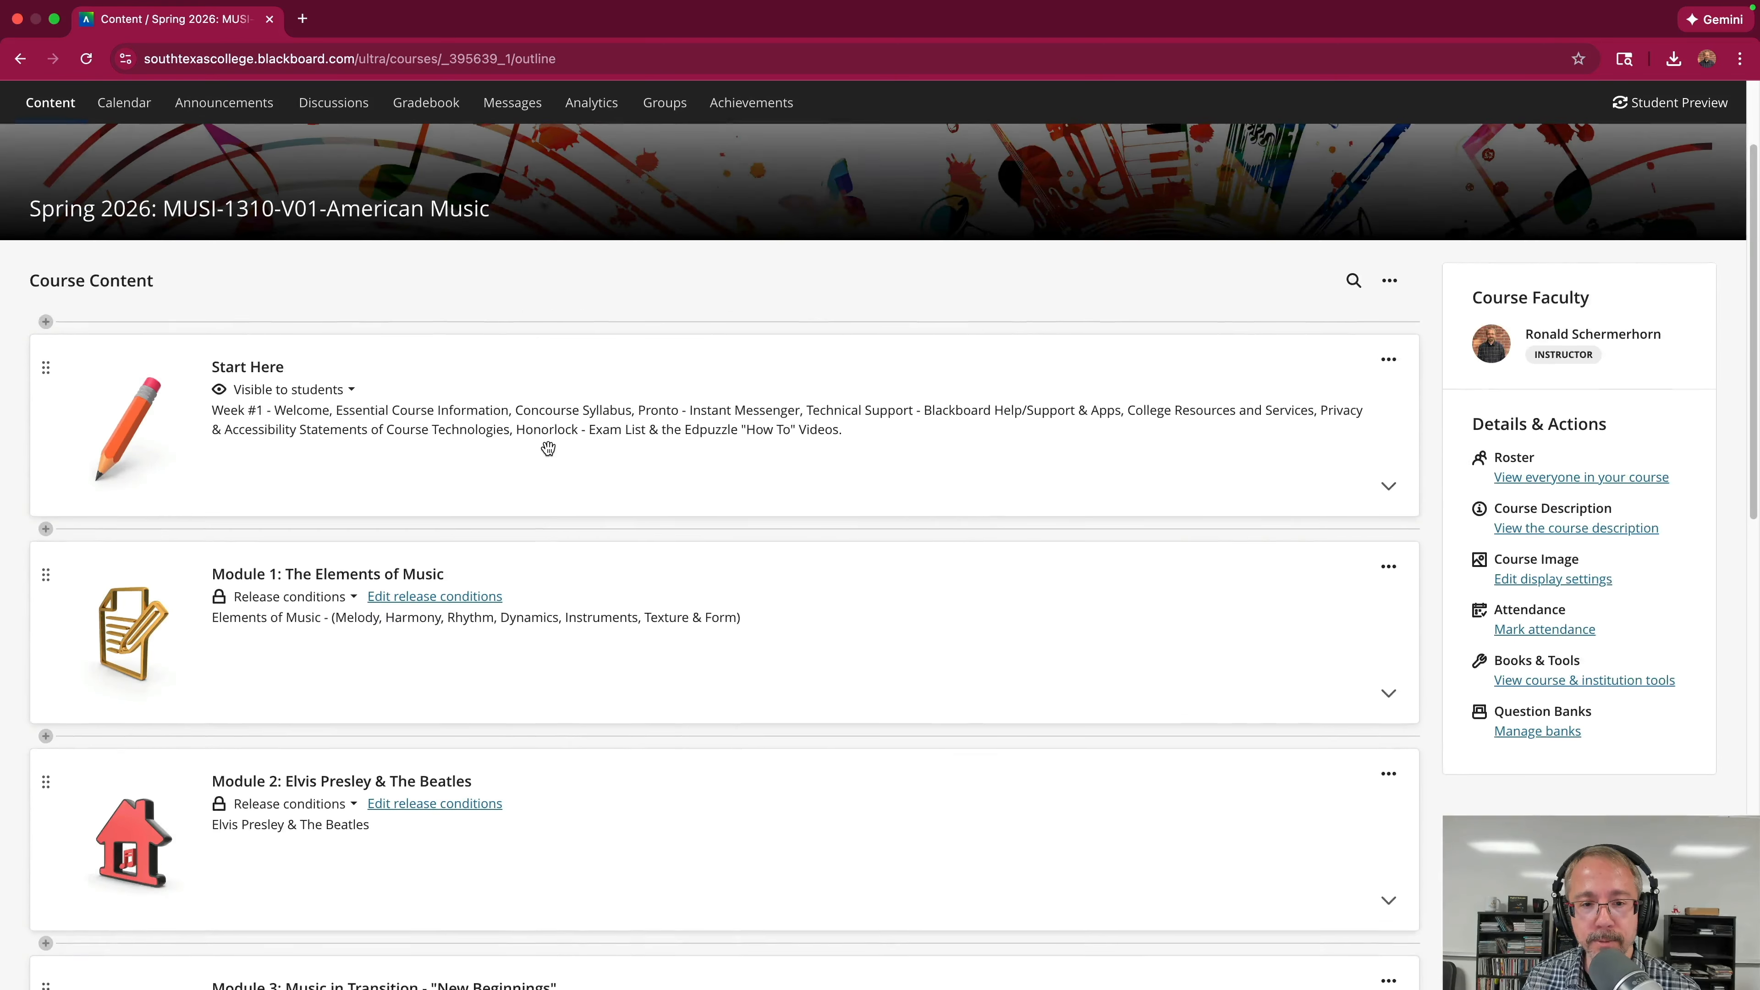
scroll(547, 448, "down", 12)
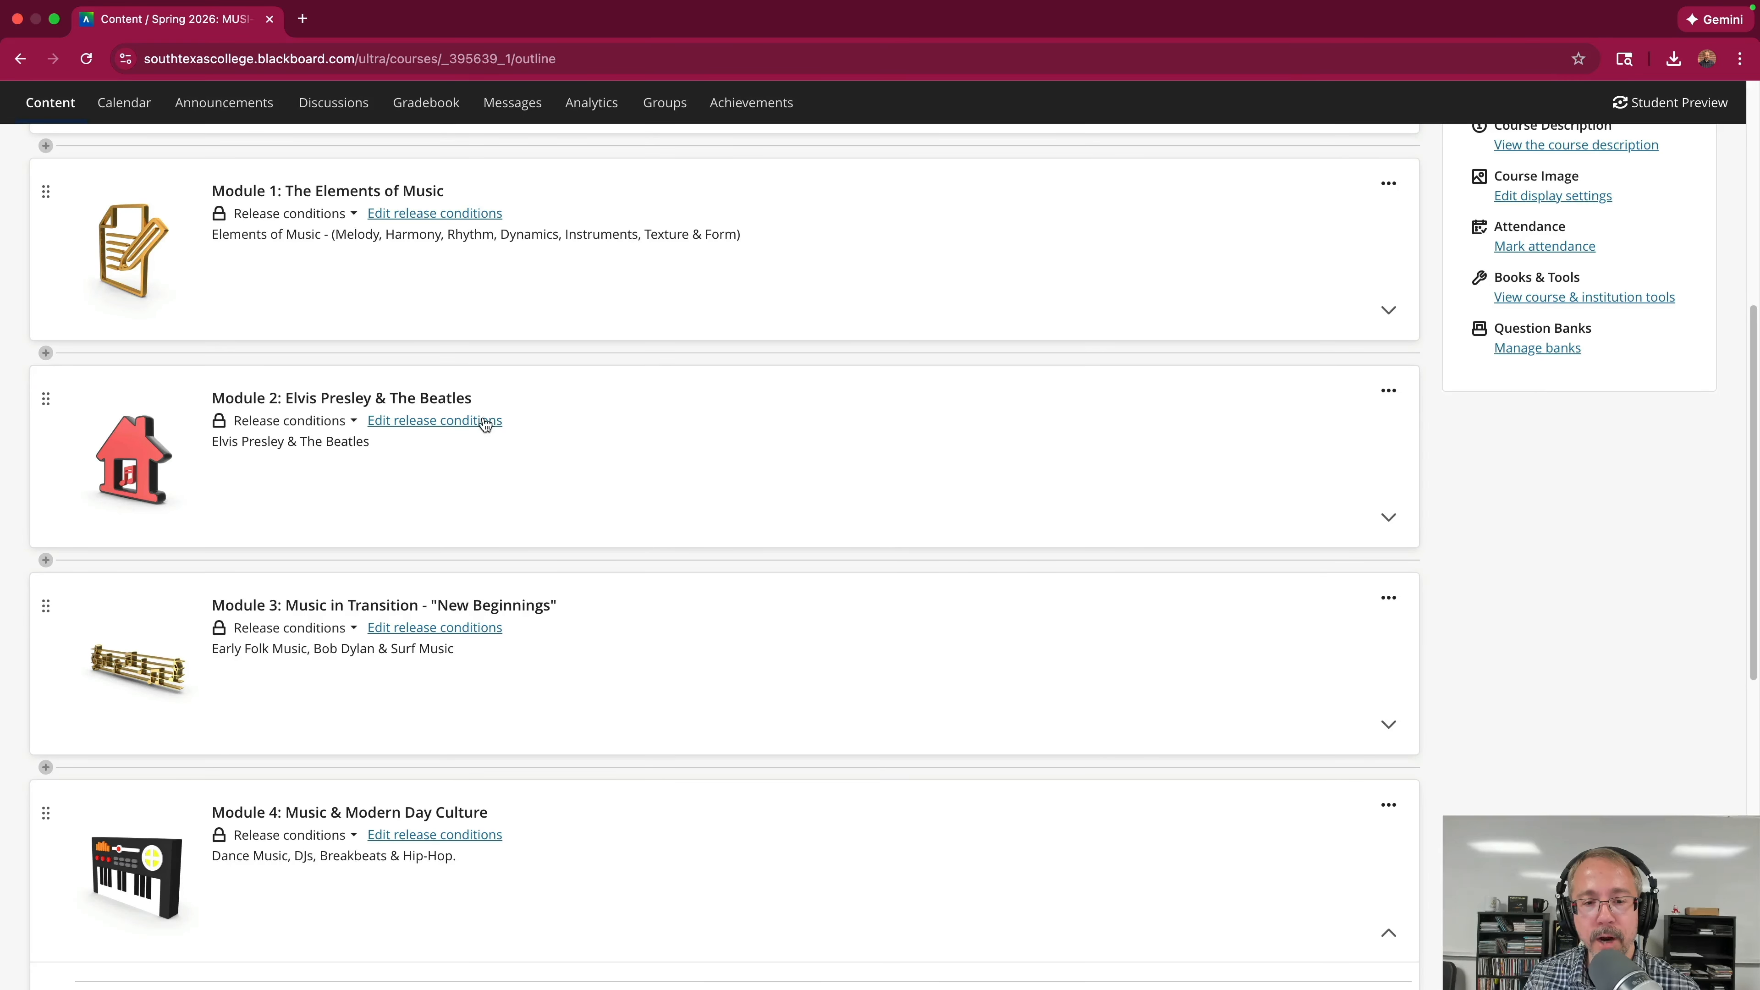
scroll(593, 436, "down", 15)
scroll(594, 436, "down", 6)
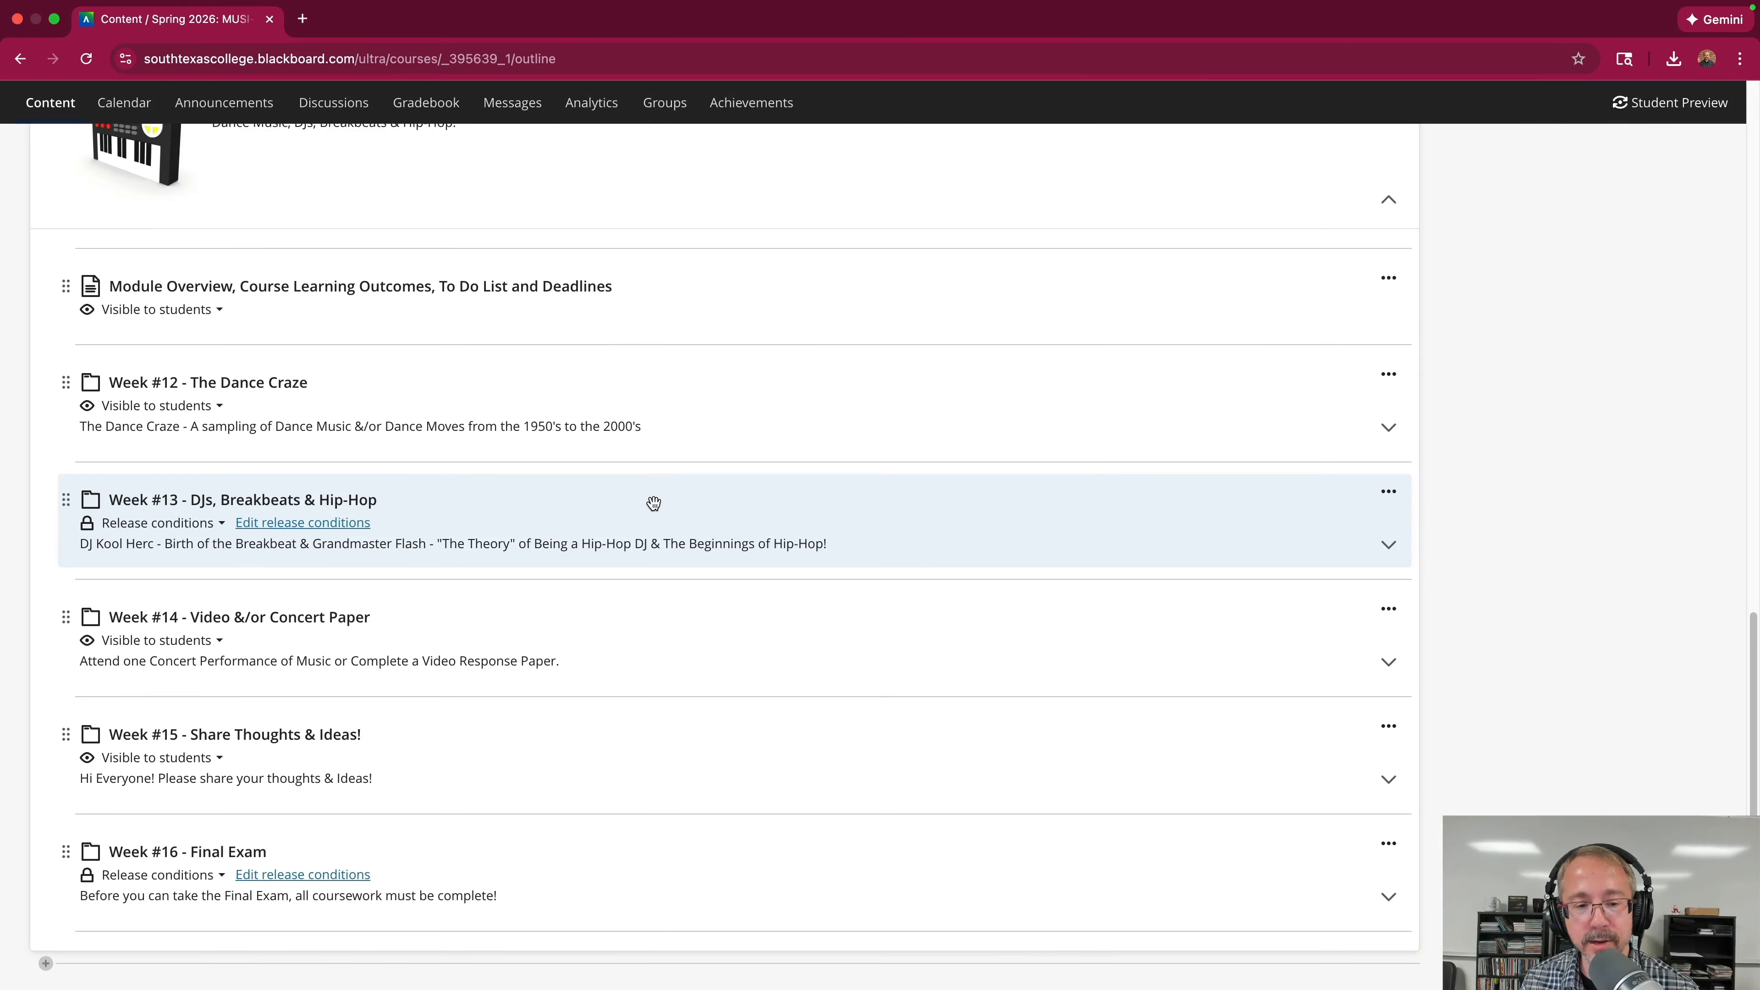
Reload the course content outline to collapse Module 4, look over all modules and check the course's open or closed status.
scroll(654, 503, "up", 10)
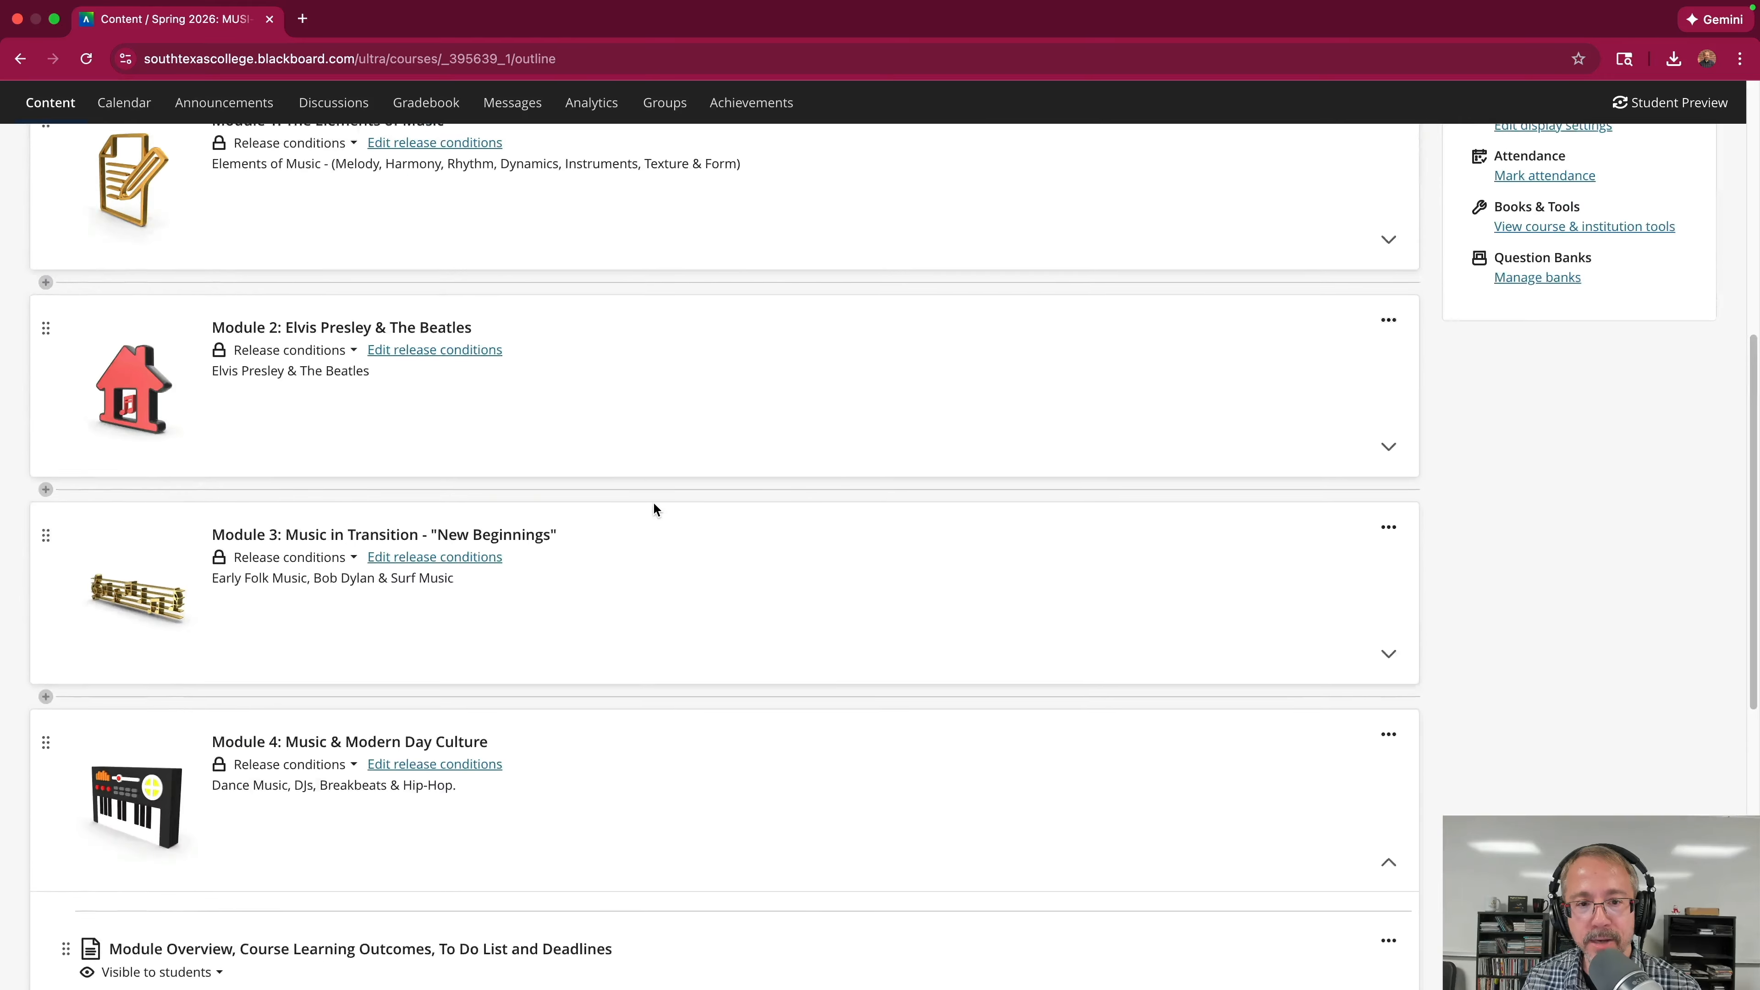
scroll(654, 503, "up", 5)
left_click(53, 146)
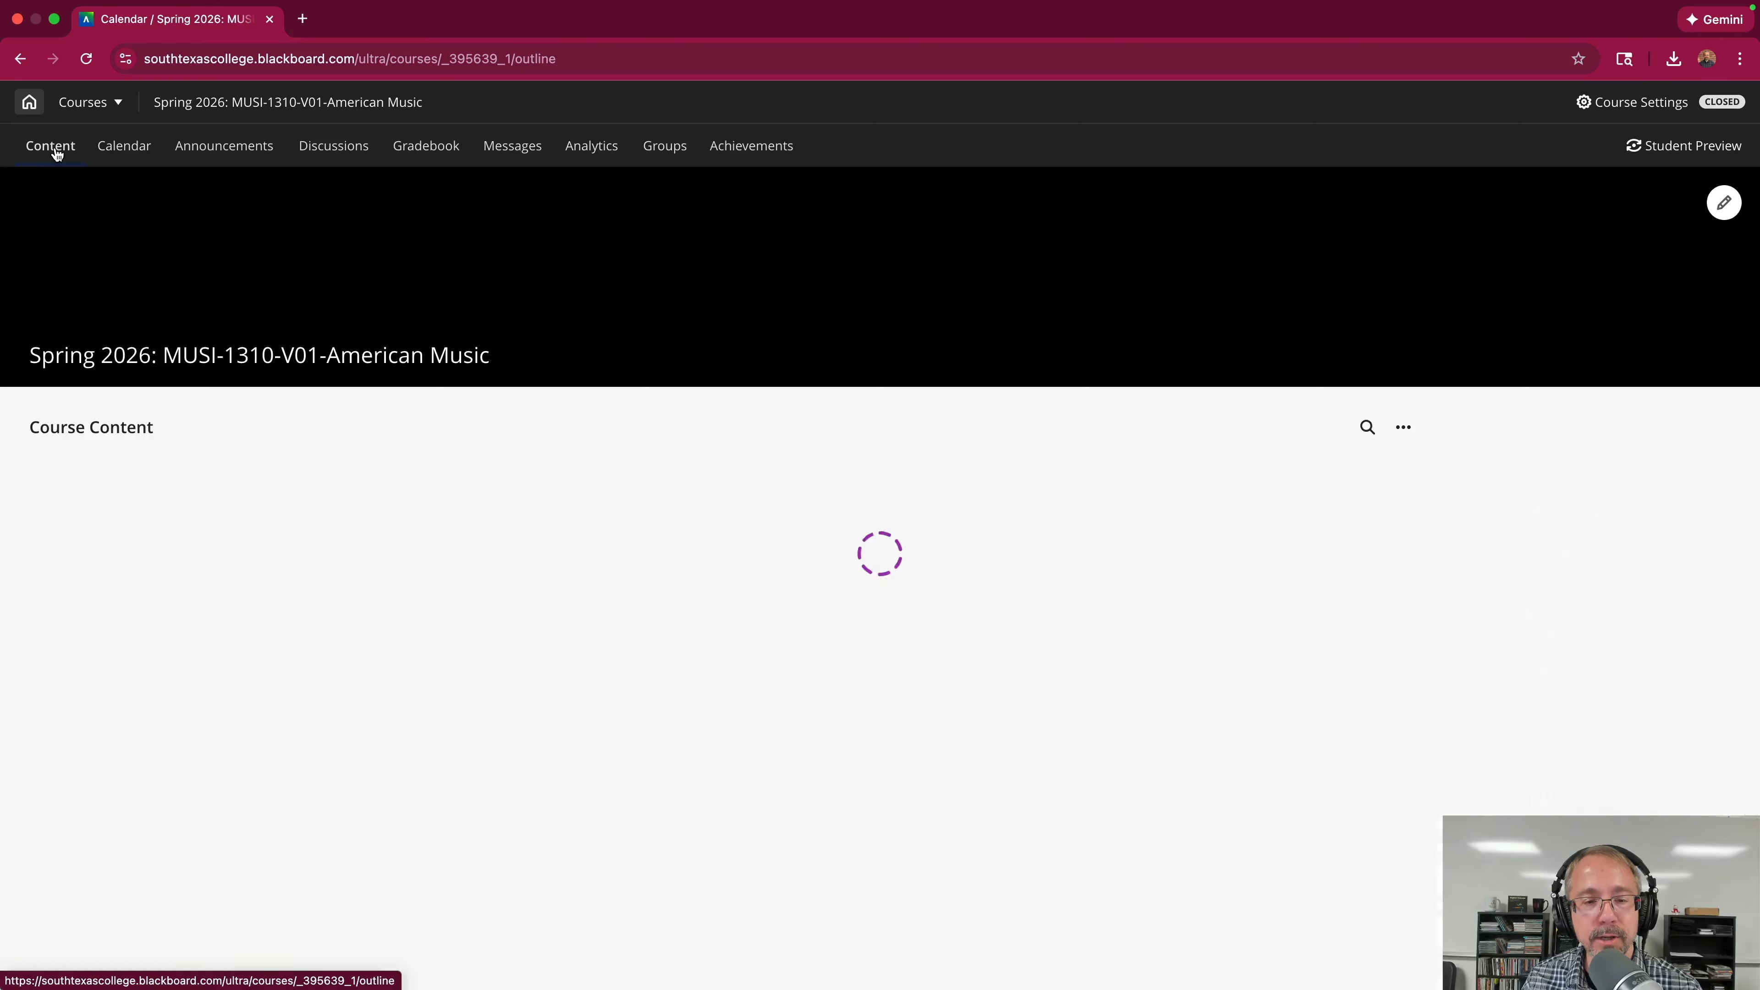
scroll(387, 416, "down", 6)
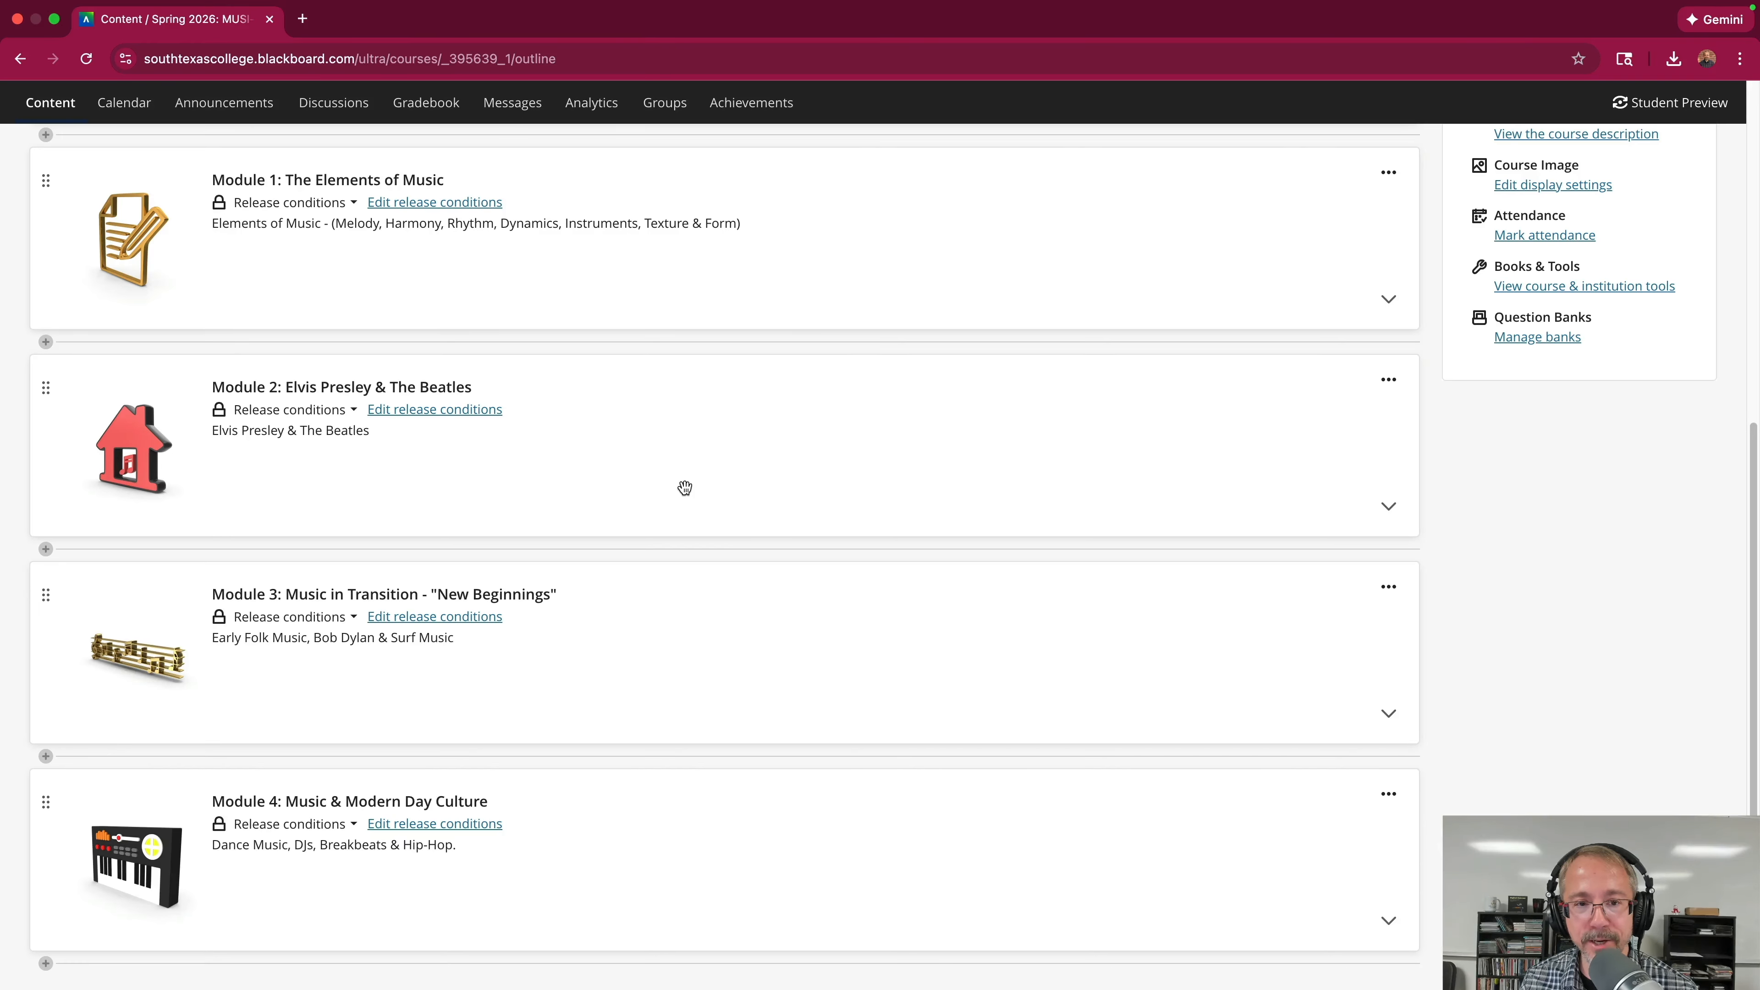
scroll(685, 488, "up", 6)
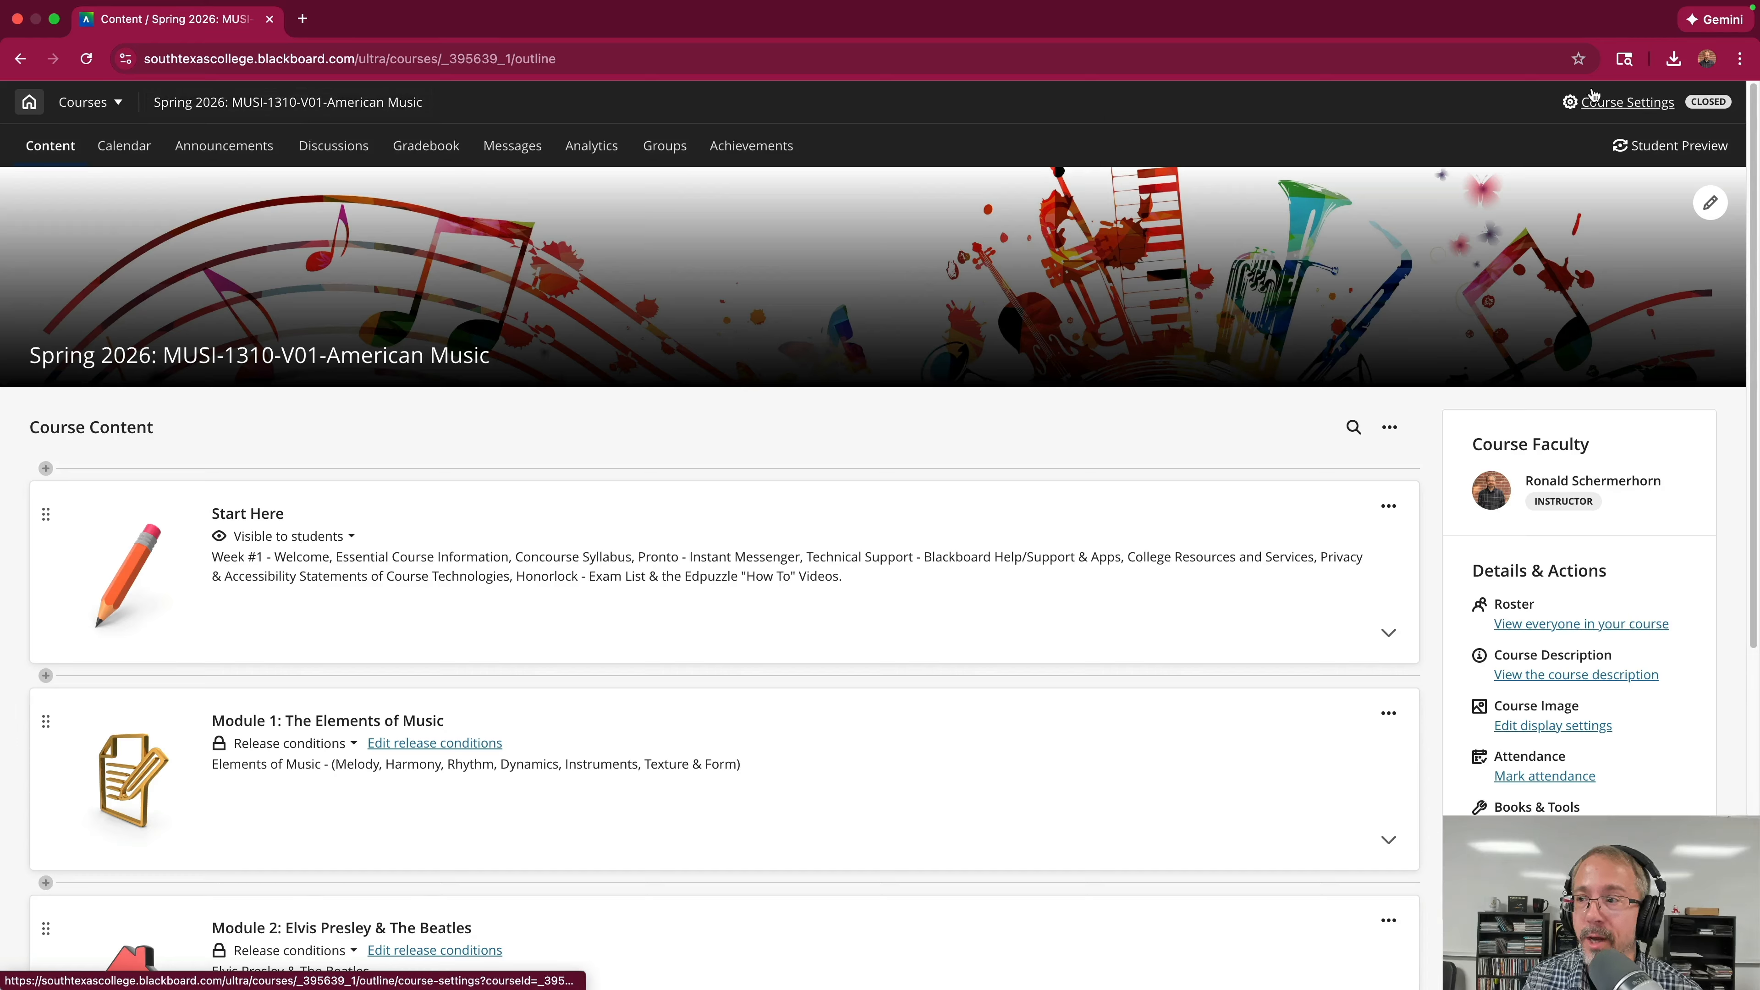
mouse_move(1696, 106)
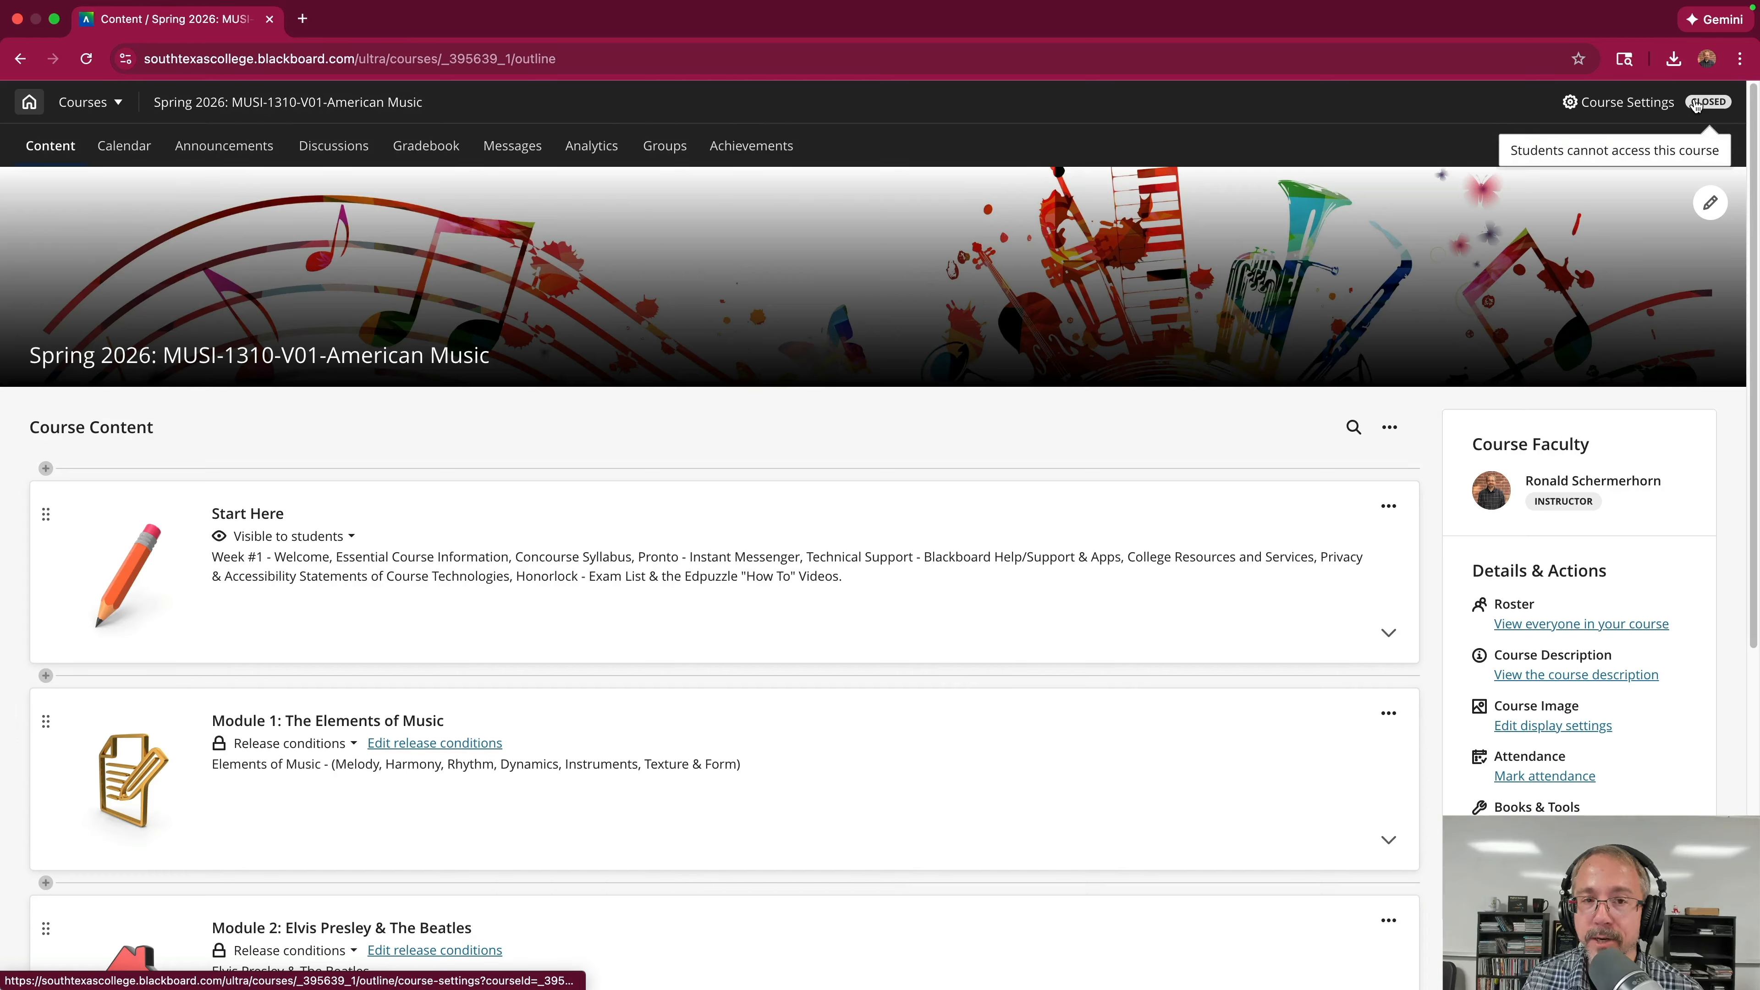